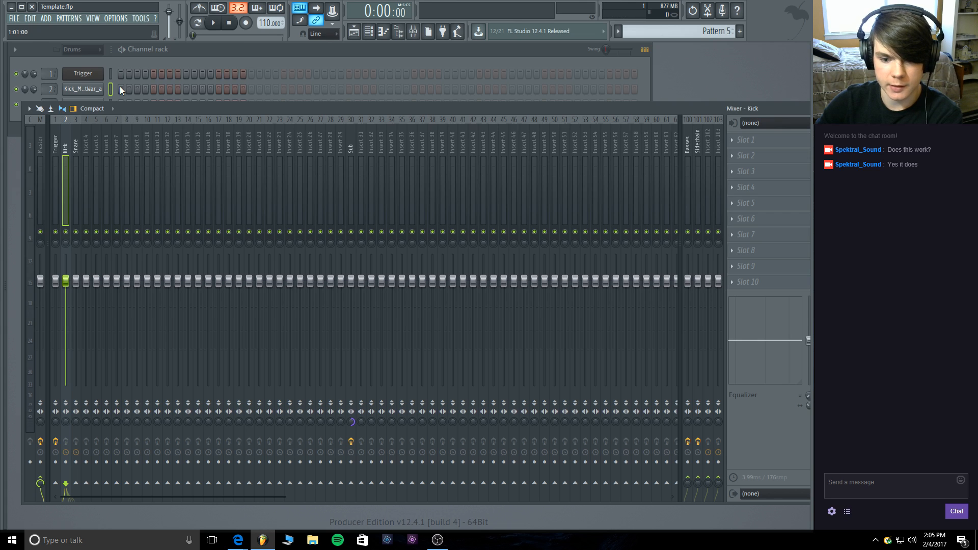
Load Maximus into the first effect slot of the Kick mixer track after auditioning the kick.
key("q")
key("q")
key("q")
left_click_drag(167, 107, 152, 100)
left_click(734, 132)
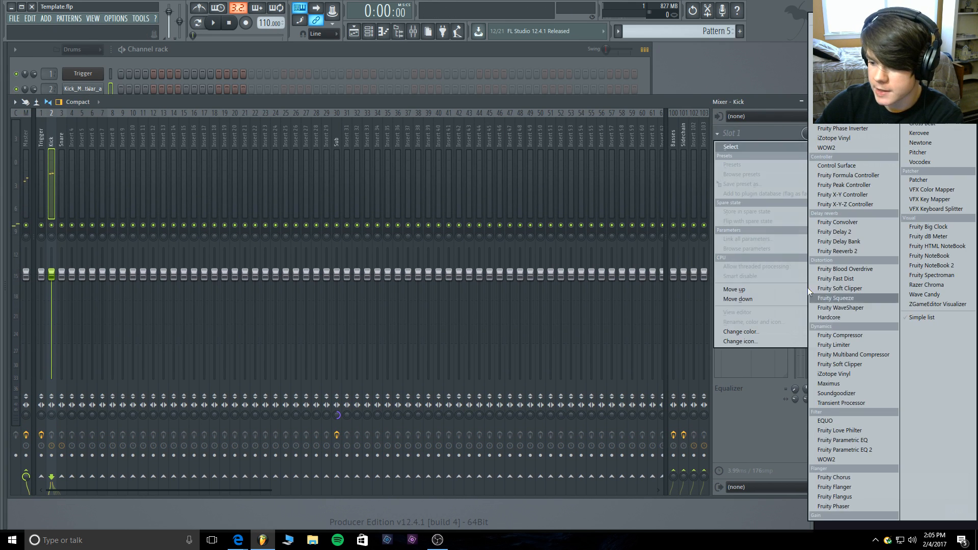
left_click(844, 386)
left_click_drag(292, 133, 351, 118)
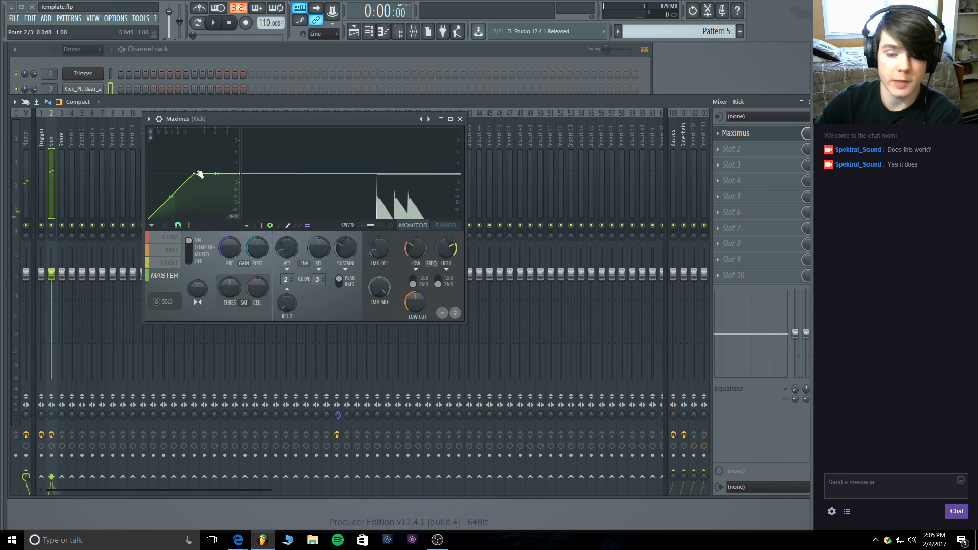
Pull the Master band's curve point back to about -8.7 dB input and solo the Low band.
left_click_drag(197, 174, 187, 174)
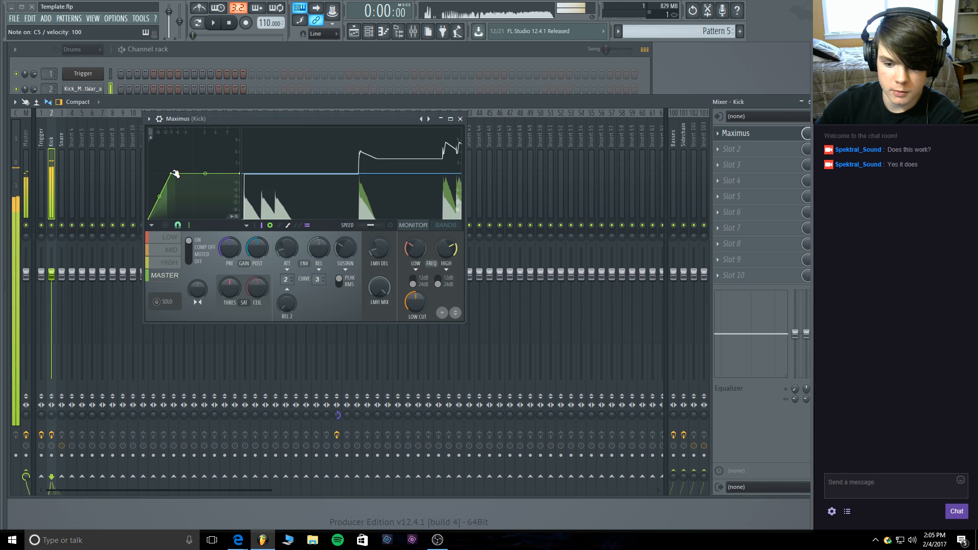
left_click(171, 237)
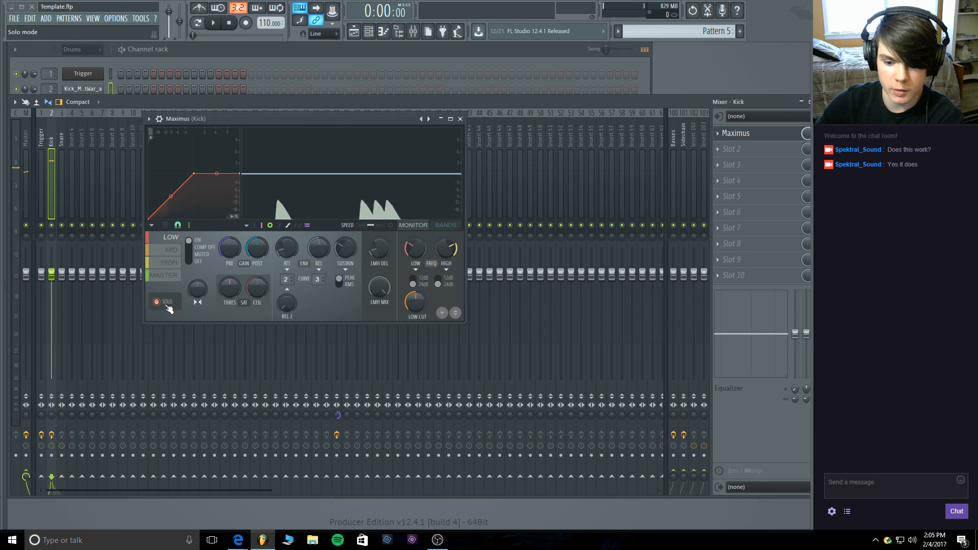
Close Maximus and open the kick channel's sample in Edison for editing.
left_click(104, 89)
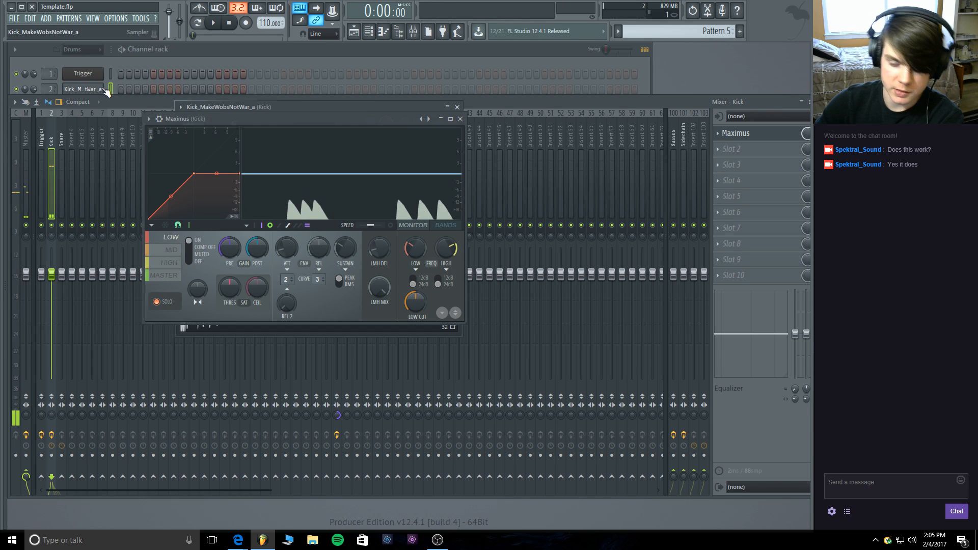
left_click(460, 119)
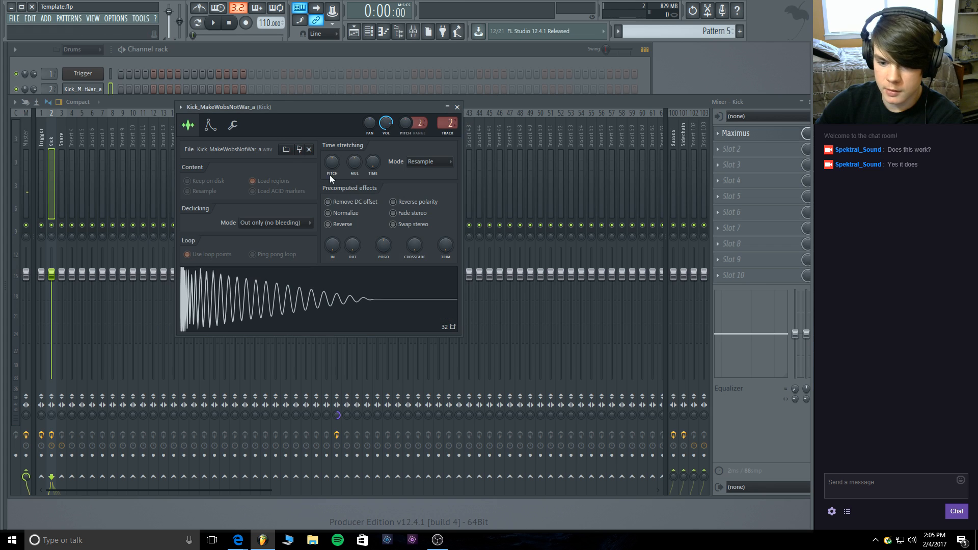
left_click(269, 306)
right_click(284, 311)
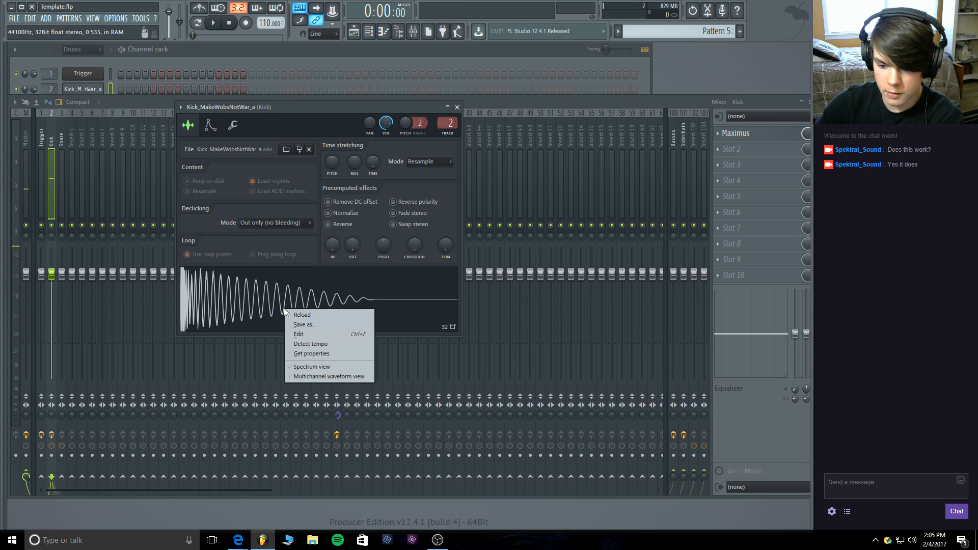
left_click(299, 334)
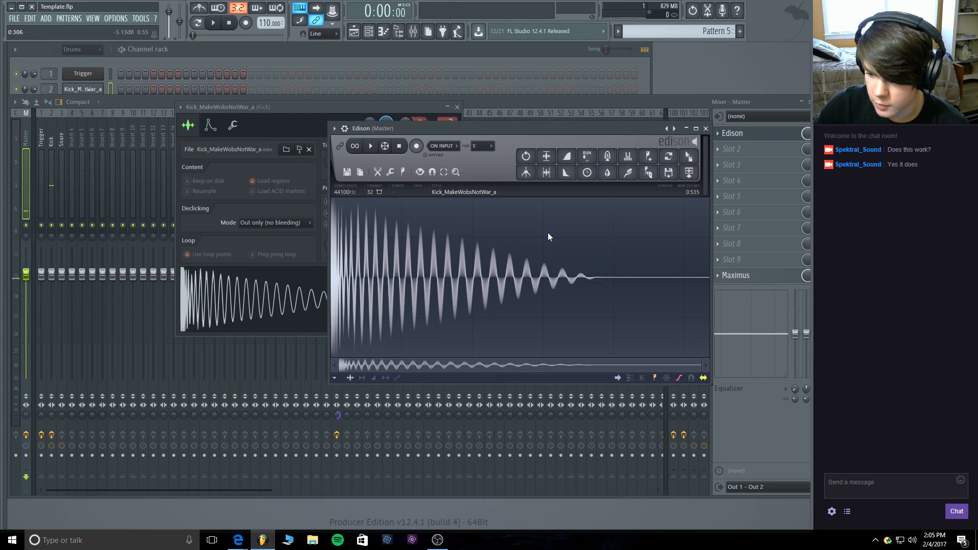
Delete the tail of the kick sample in two passes, cutting it to 0:186, with a playback check in between.
key("Delete")
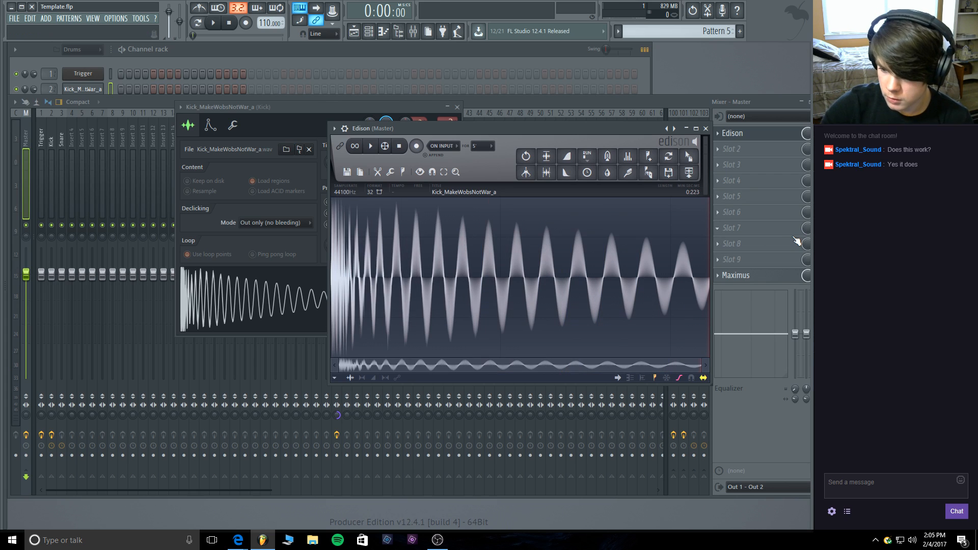
left_click(370, 147)
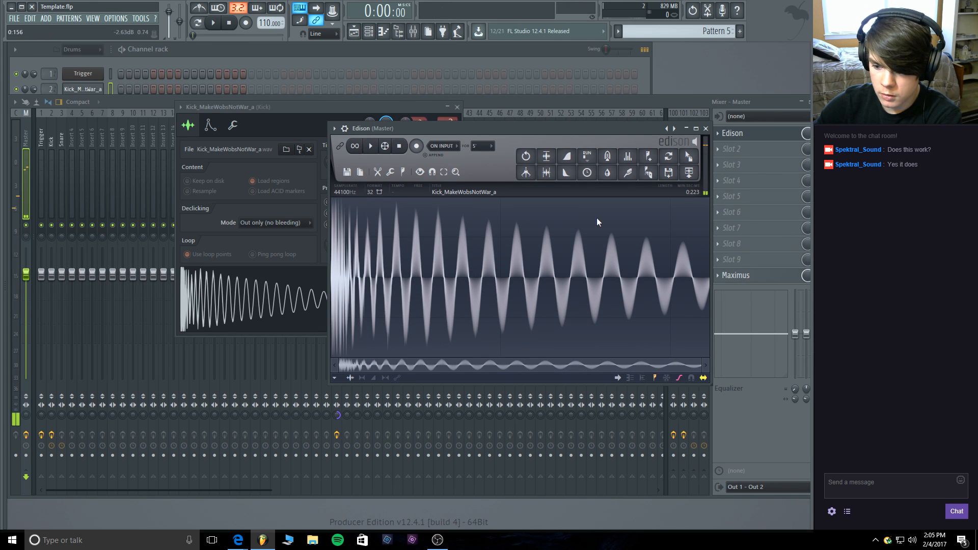
key("Delete")
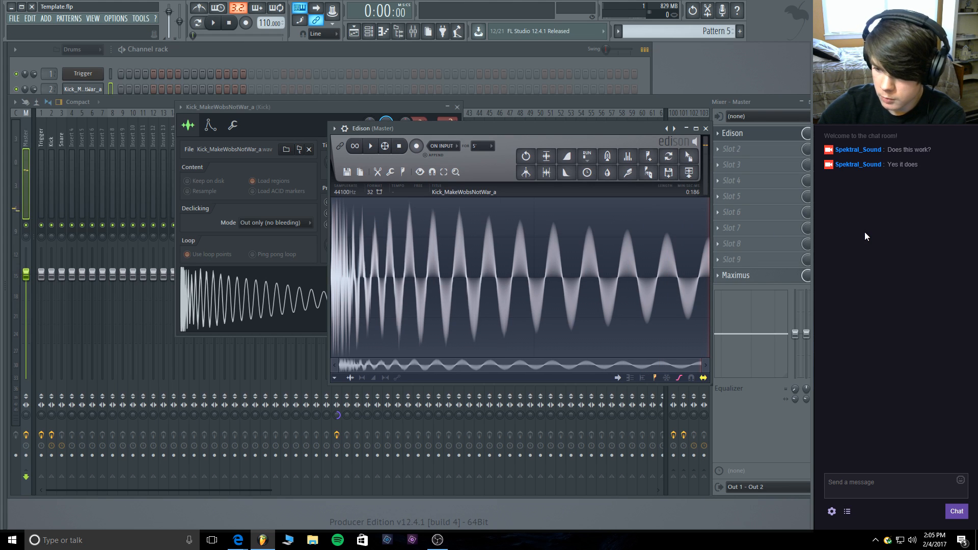
Fade out the sample from 0:122 to 0:186 and put the edited audio back into the kick channel's sampler.
left_click(617, 175)
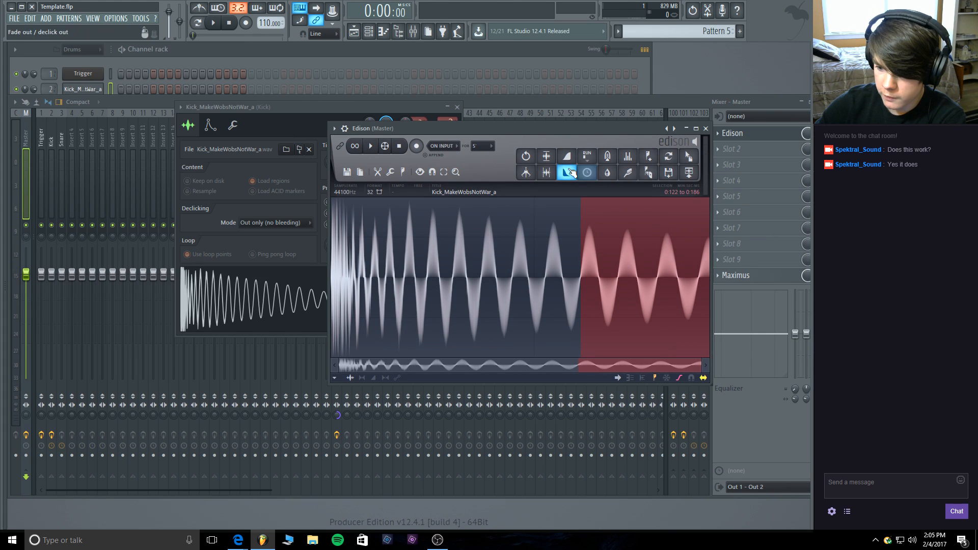
left_click(383, 147)
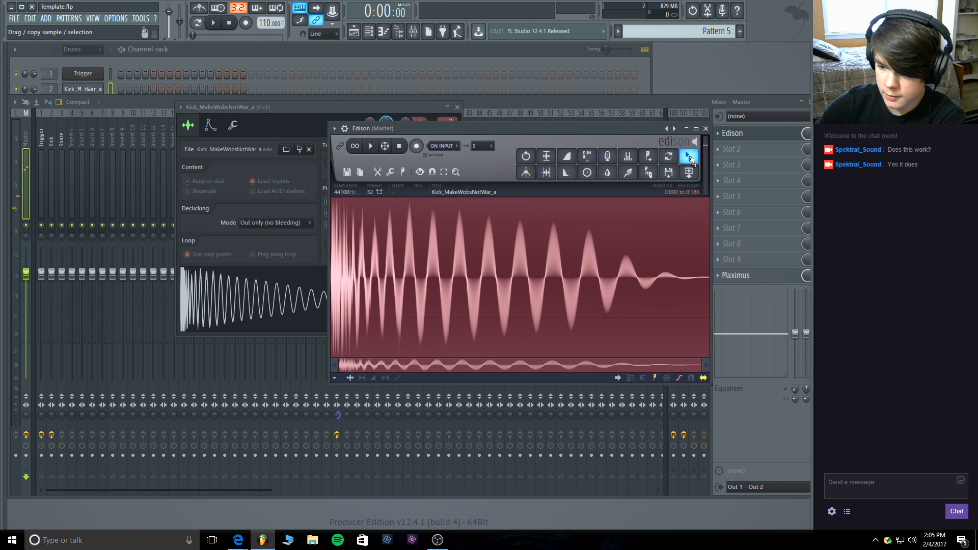
left_click_drag(691, 158, 285, 305)
left_click(457, 106)
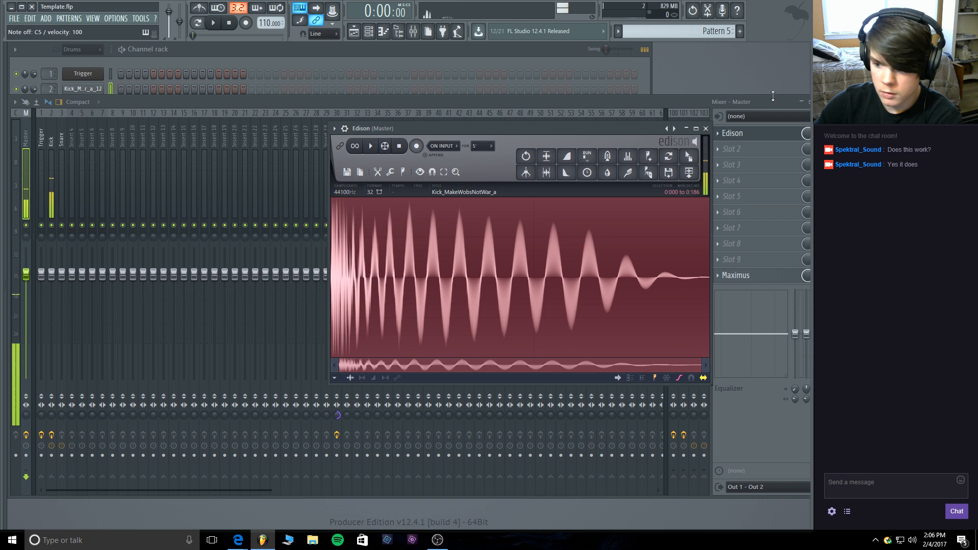
left_click(706, 129)
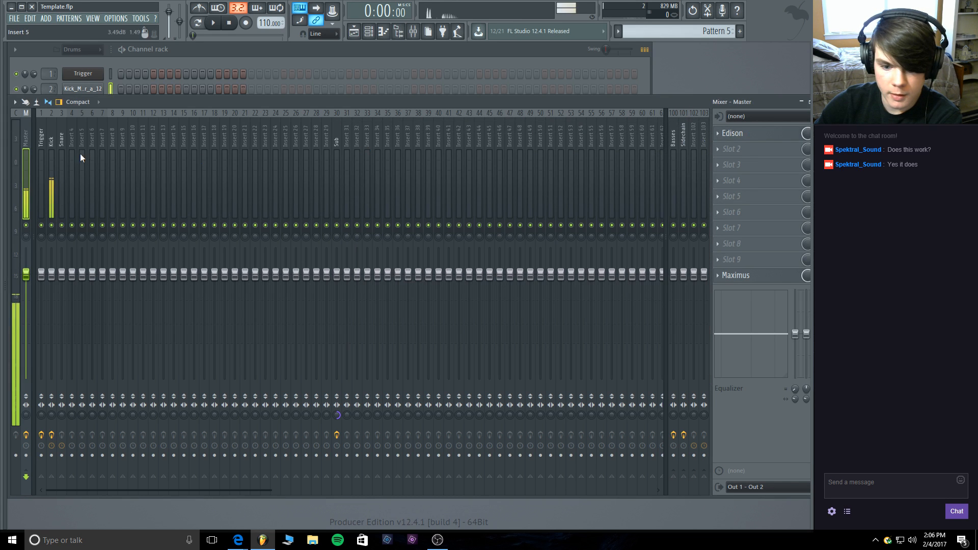
Reopen Maximus on the Kick mixer track and turn off solo for the Low band.
left_click(49, 145)
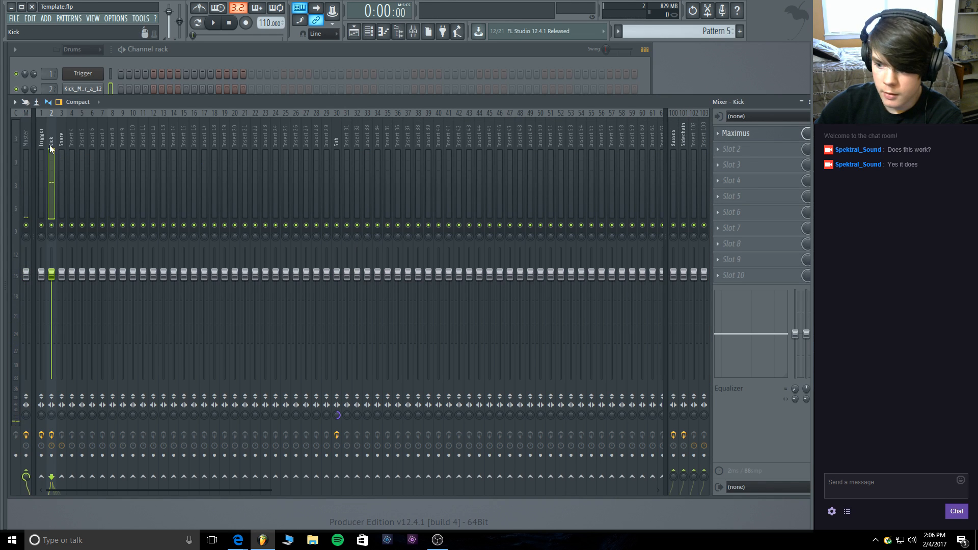
left_click(746, 134)
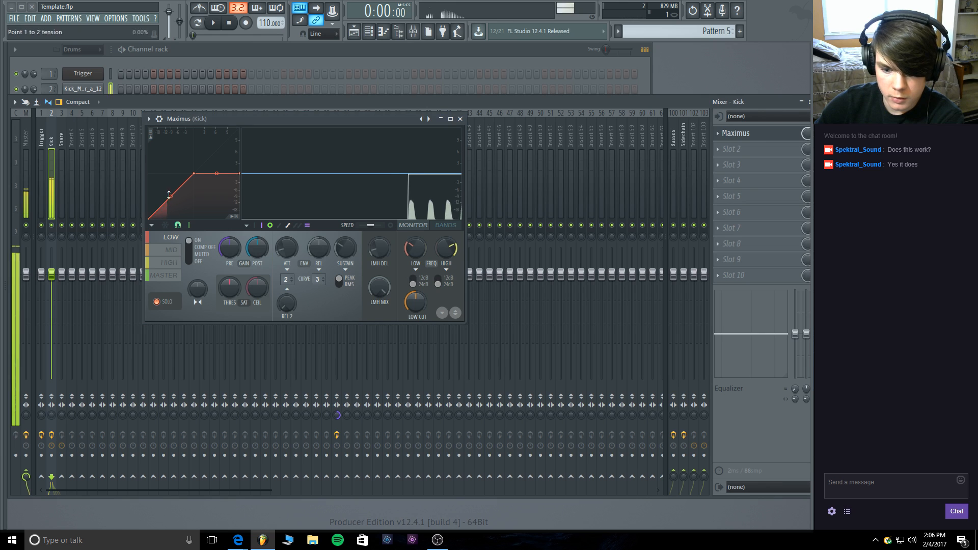
left_click(159, 302)
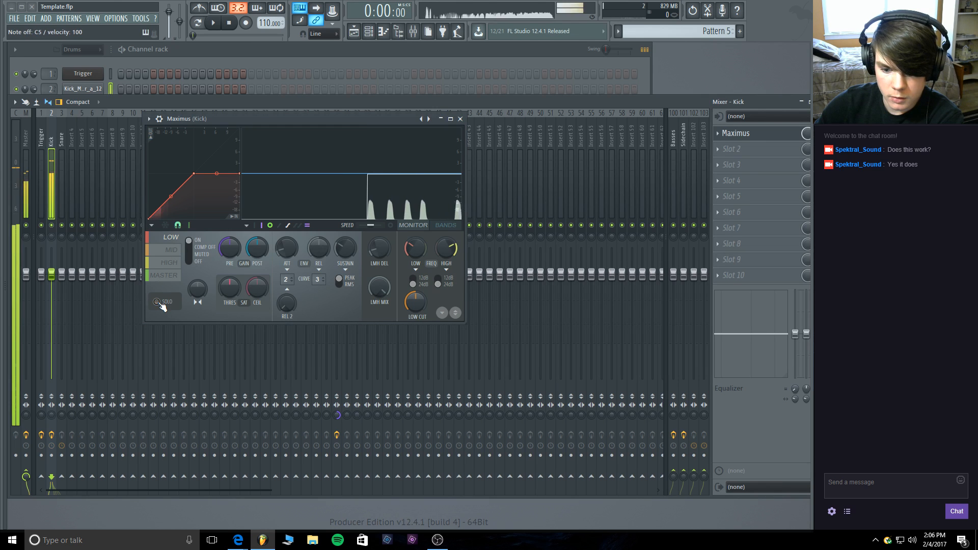
Move the Master band's curve point to about -6.6 dB input while auditioning the kick.
left_click(163, 275)
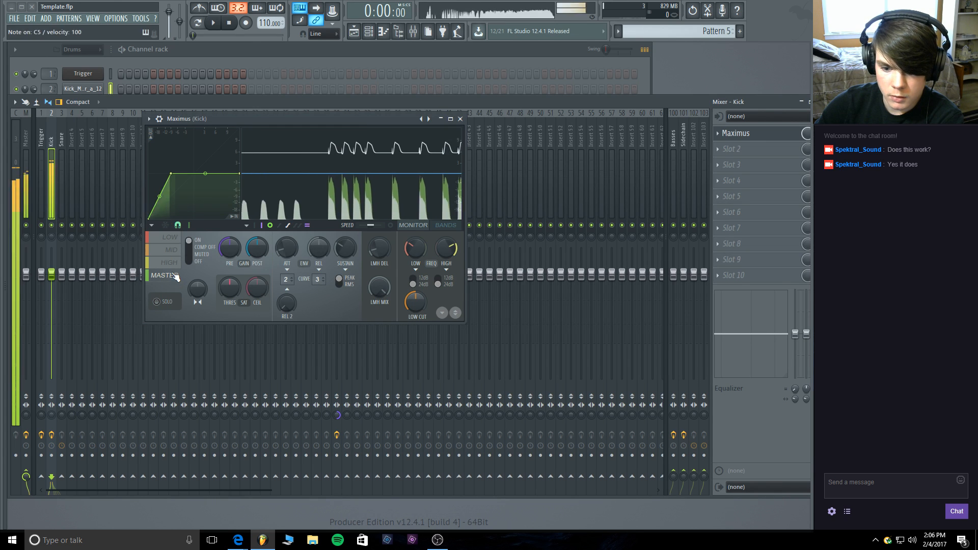
left_click_drag(172, 173, 176, 173)
key("z")
key("z")
key("z")
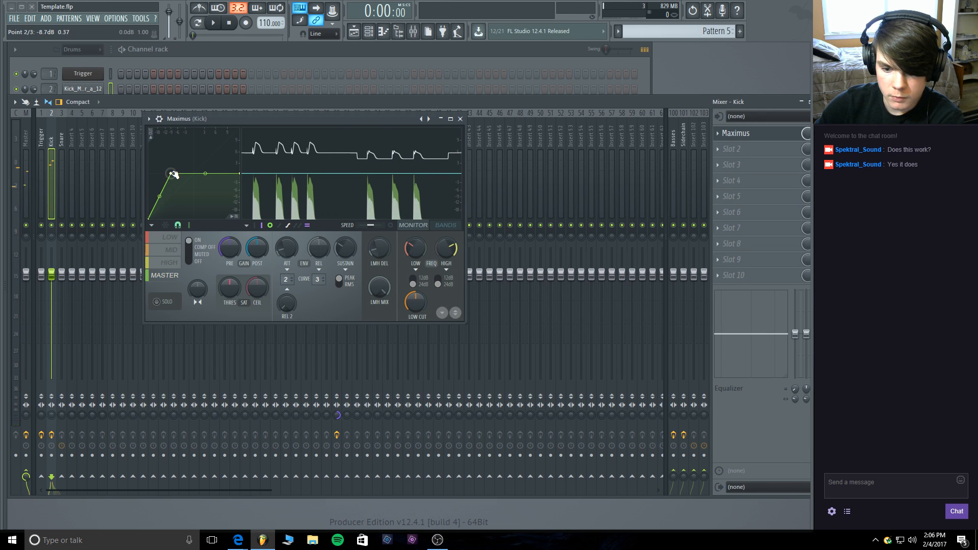
mouse_move(178, 173)
left_mouse_down()
mouse_move(197, 174)
mouse_move(177, 174)
left_mouse_up()
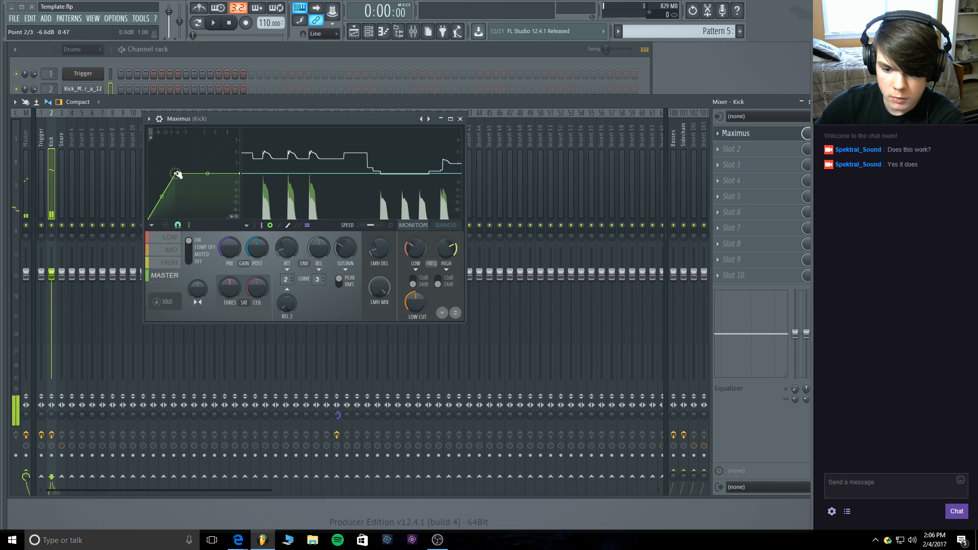
Normalize the shortened kick sample and add a slight out fade in the kick channel's sampler, auditioning the result.
left_click(87, 89)
left_click(459, 120)
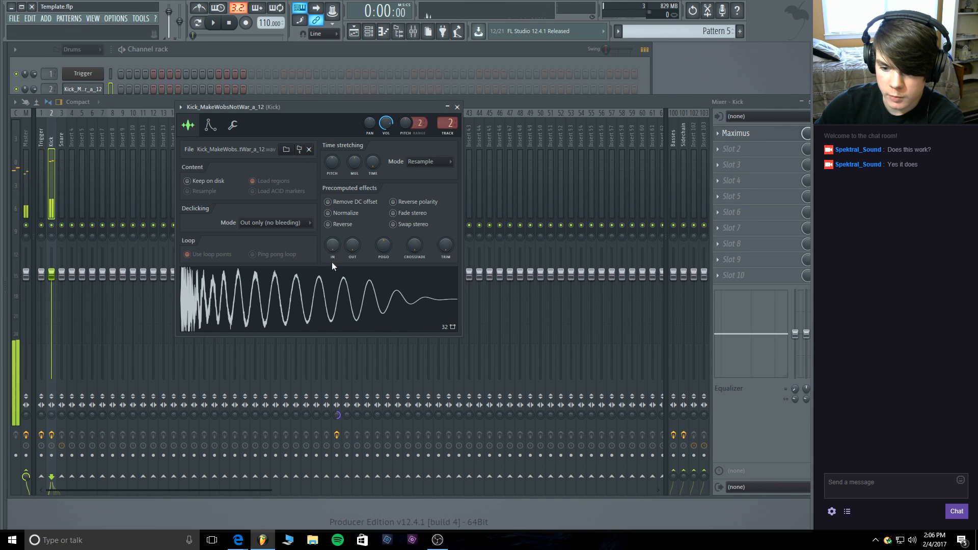
left_click_drag(335, 242, 356, 239)
key("q")
key("q")
key("q")
key("q")
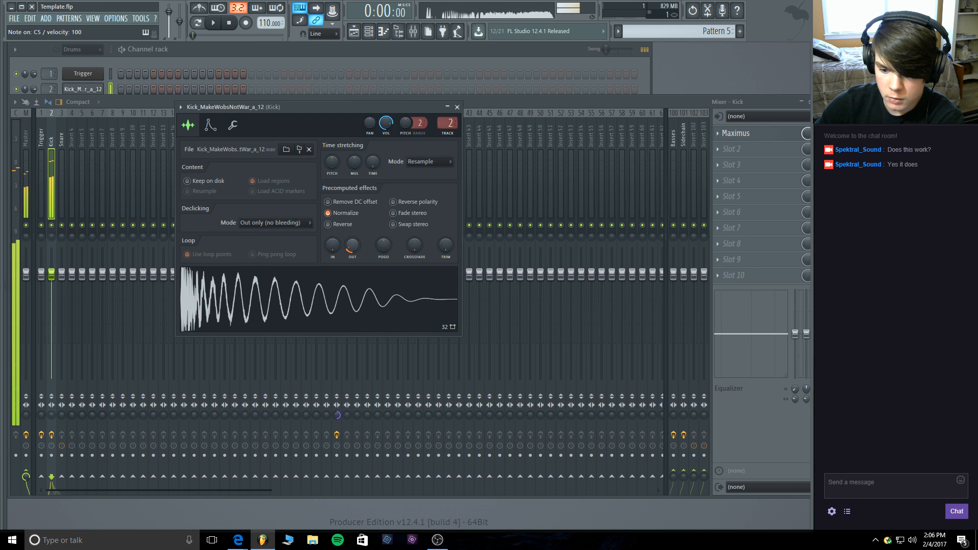
left_click(456, 107)
Reopen Maximus on the Kick track and set the Master band's curve point to about -6.6 dB input, auditioning the kick.
left_click(751, 134)
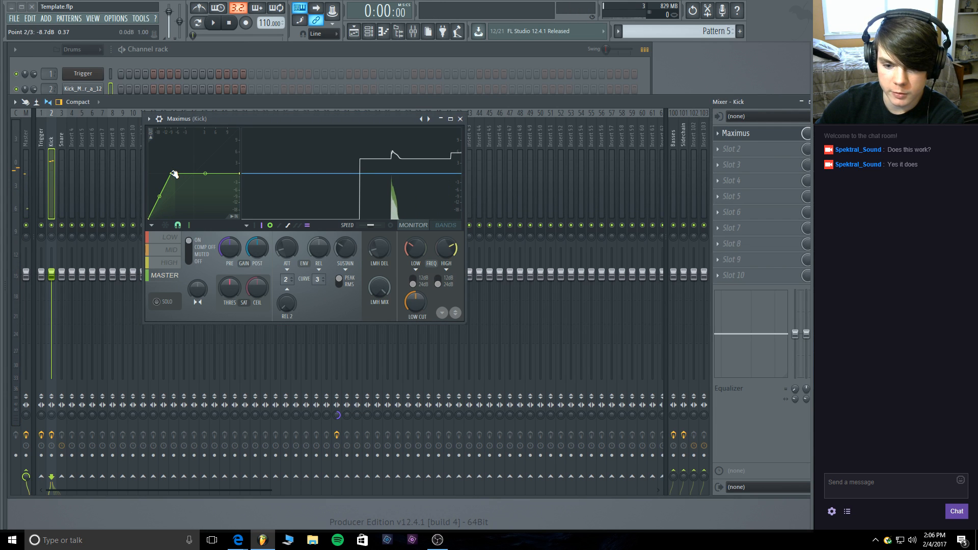
key("q")
key("q")
left_click_drag(173, 174, 176, 174)
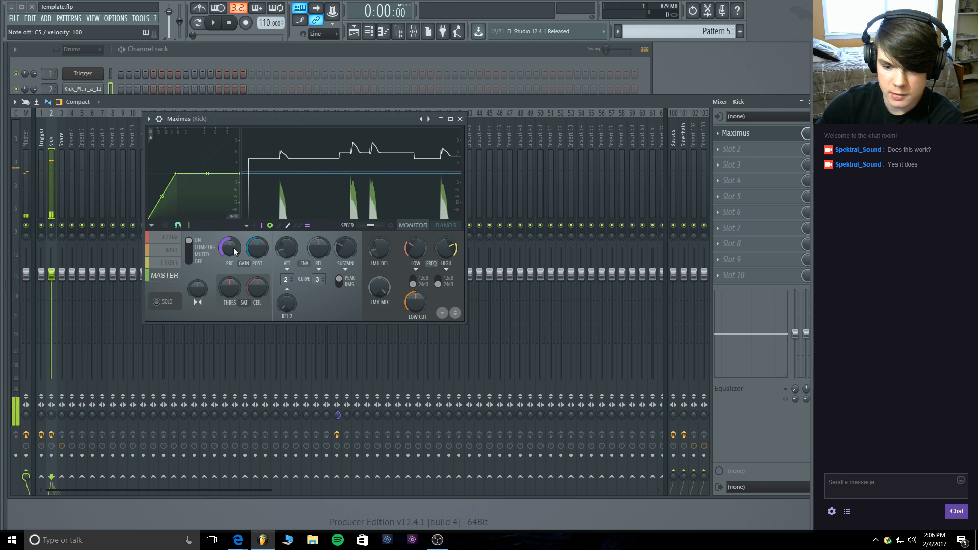
key("q")
Solo the Mid band and reshape its curve by adding a lower point and pulling the upper point slightly toward lower input.
left_click(172, 239)
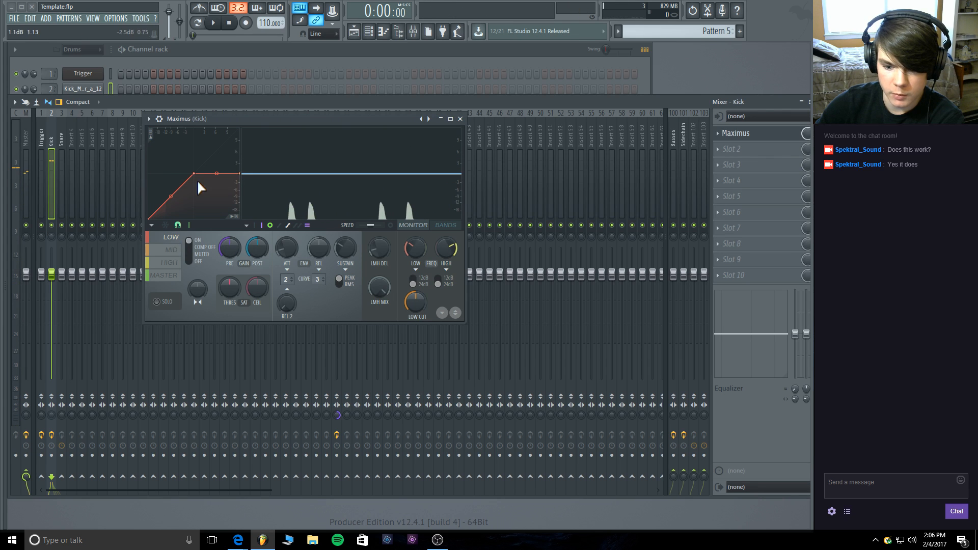
left_click(168, 252)
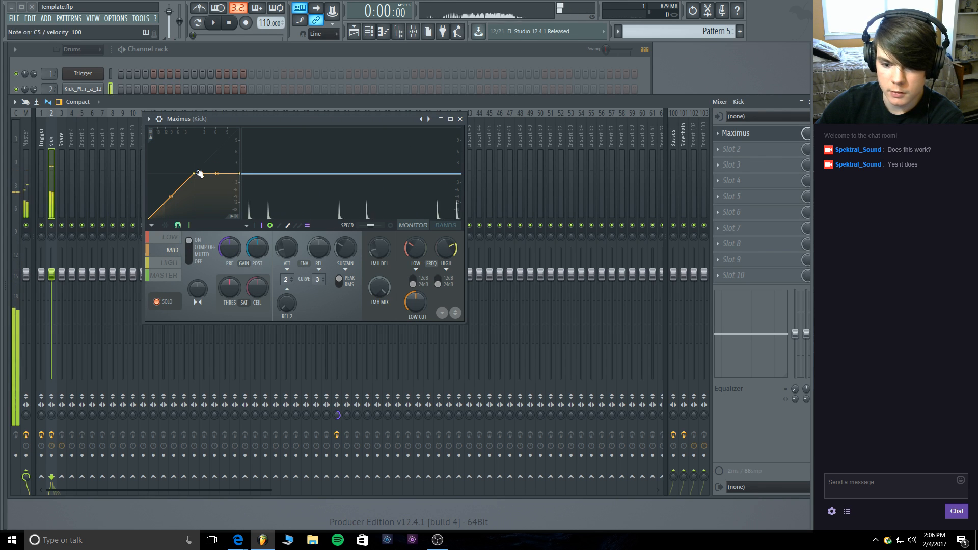
left_click_drag(195, 173, 190, 172)
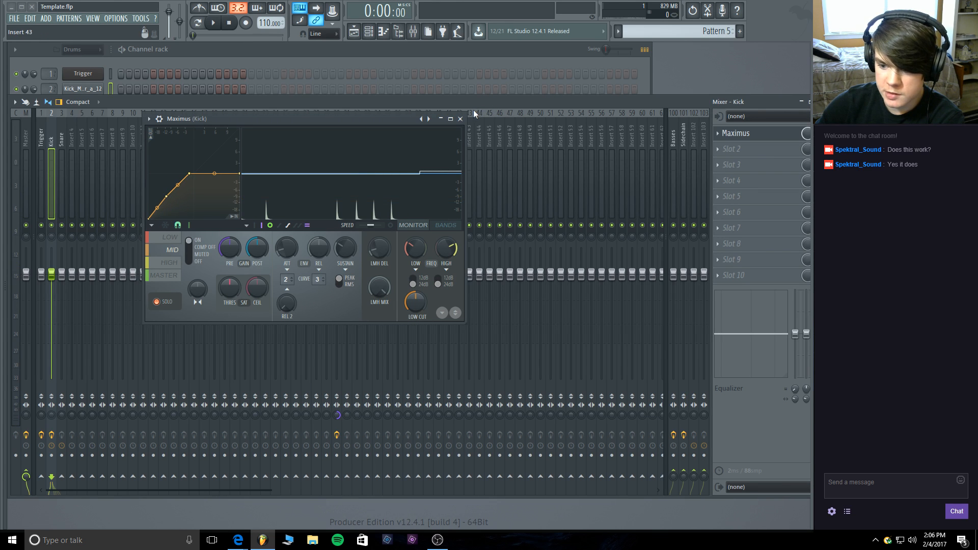
In an enlarged Maximus window, bend the Mid curve's lowest segment downward in Half sine mode and turn off the band's solo.
left_click_drag(467, 110, 710, 13)
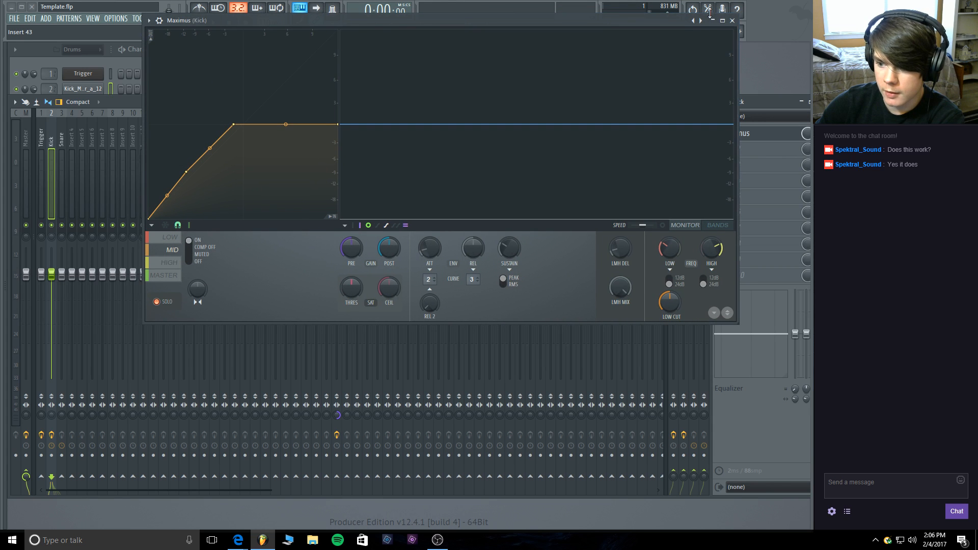
left_click_drag(652, 26, 625, 113)
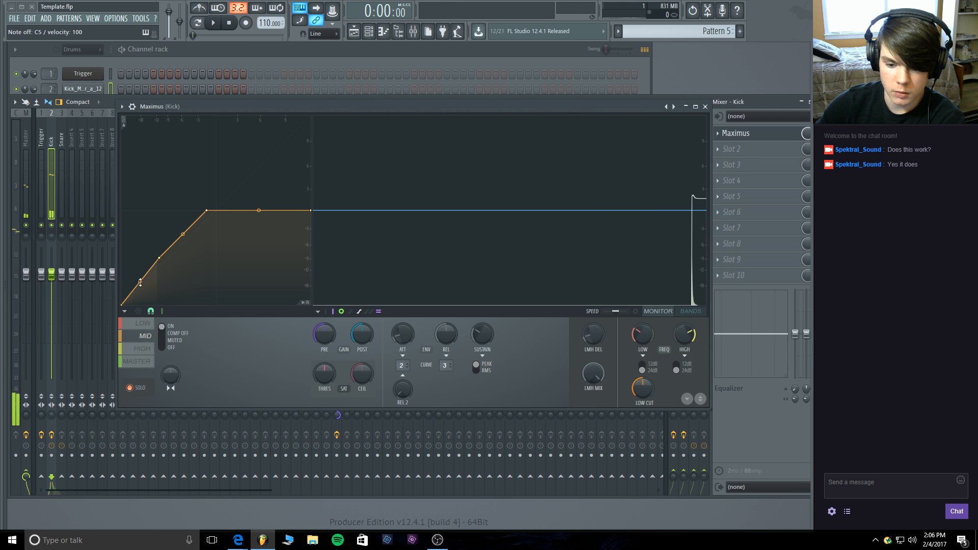
left_click_drag(142, 283, 141, 298)
right_click(159, 258)
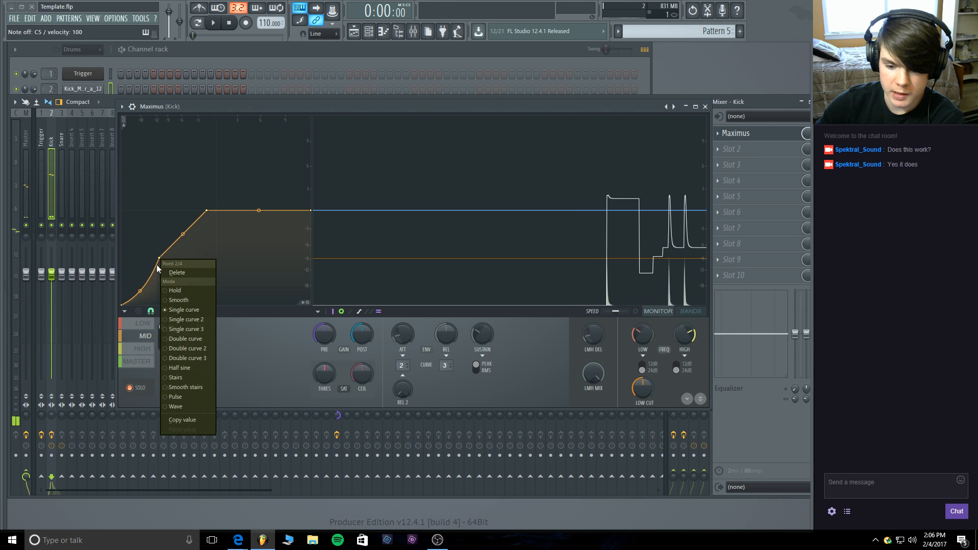
left_click(178, 368)
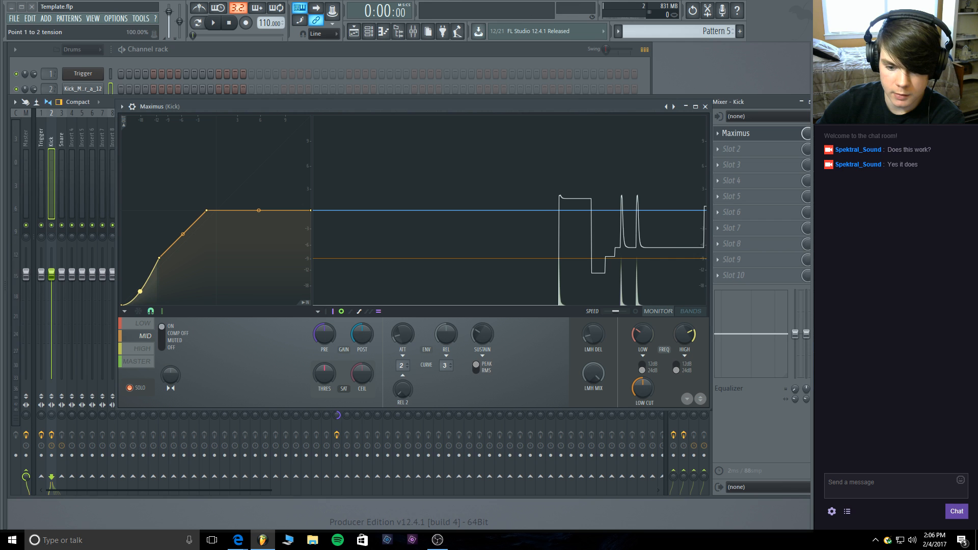
left_click(130, 388)
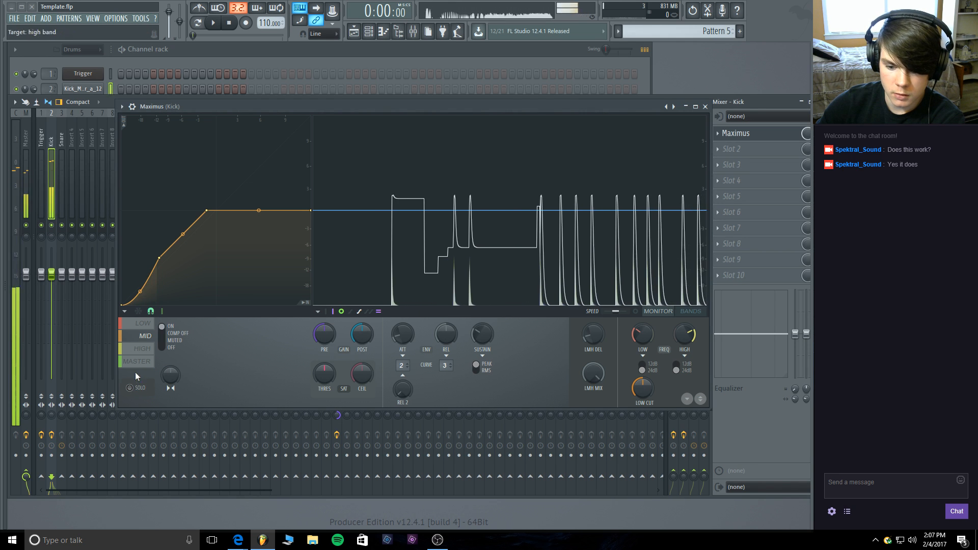
left_click_drag(140, 291, 140, 290)
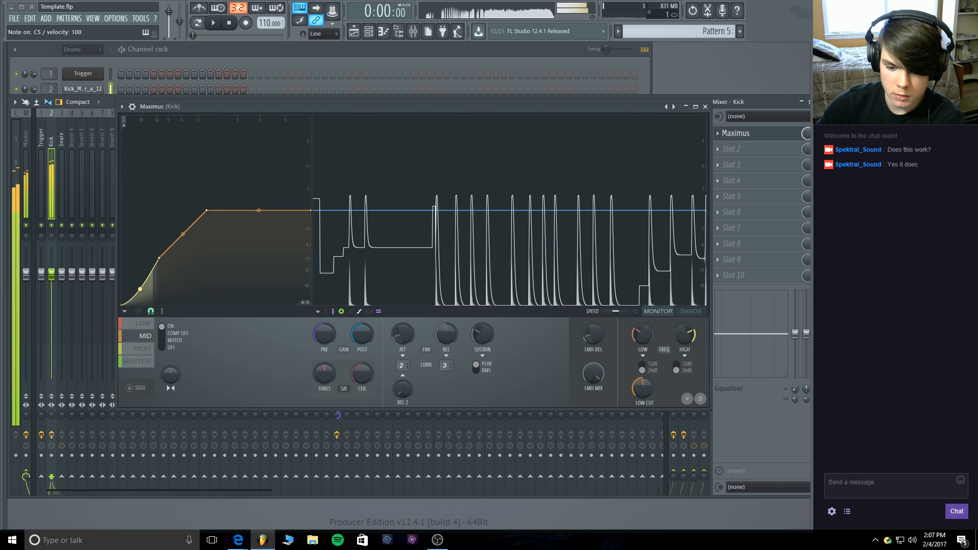
Shape the High band's curve with a lower point and downward-bent lowest segment, turn off its solo, and lower the Mid curve's lower point slightly.
left_click(141, 351)
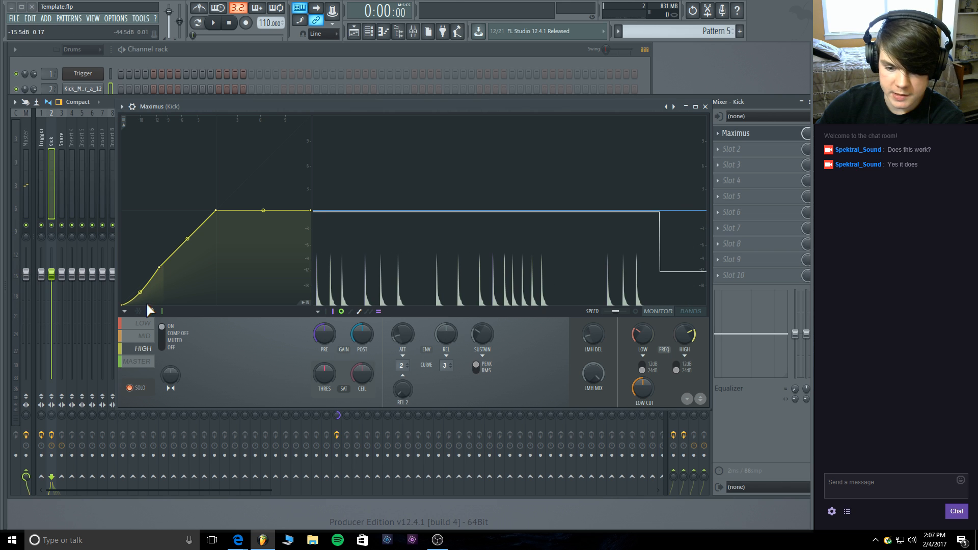
left_click(138, 388)
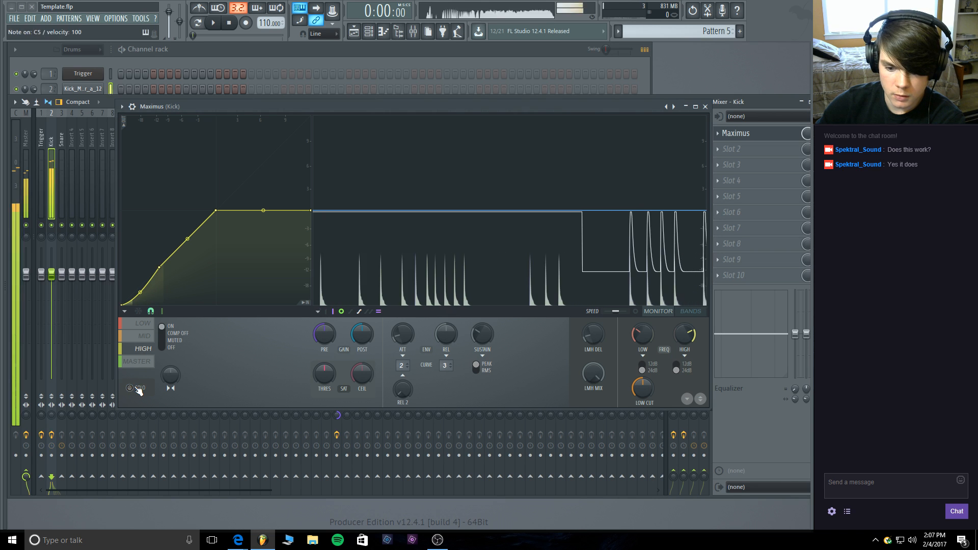
left_click(146, 336)
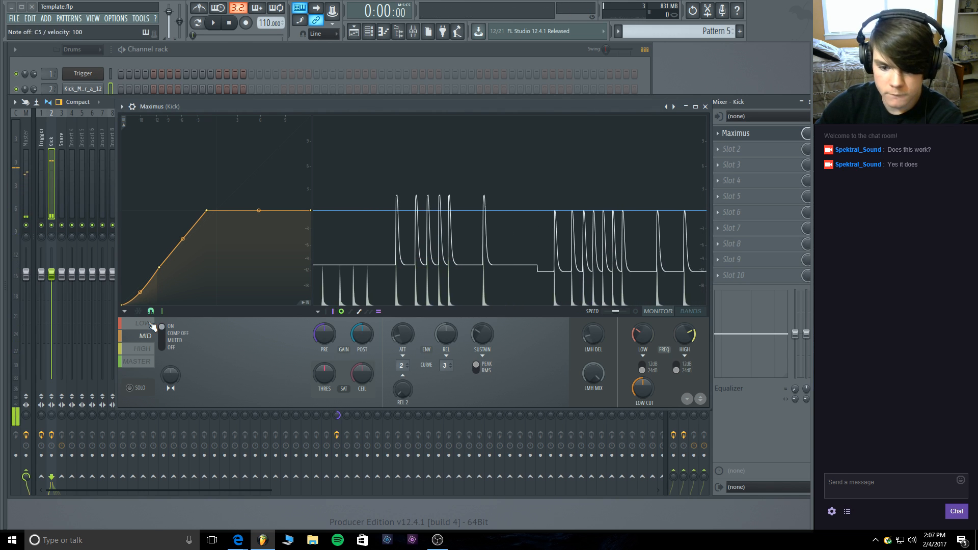
left_click(182, 48)
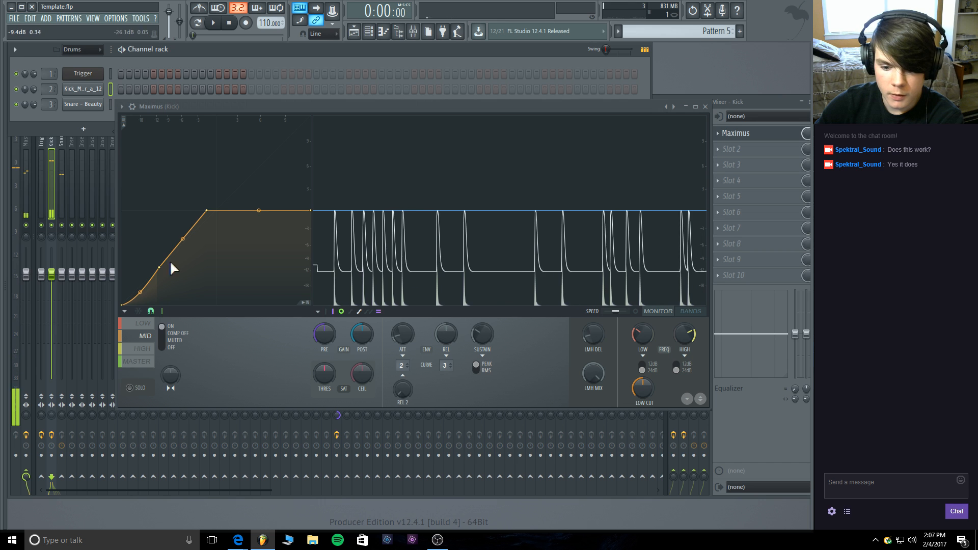
left_click(144, 324)
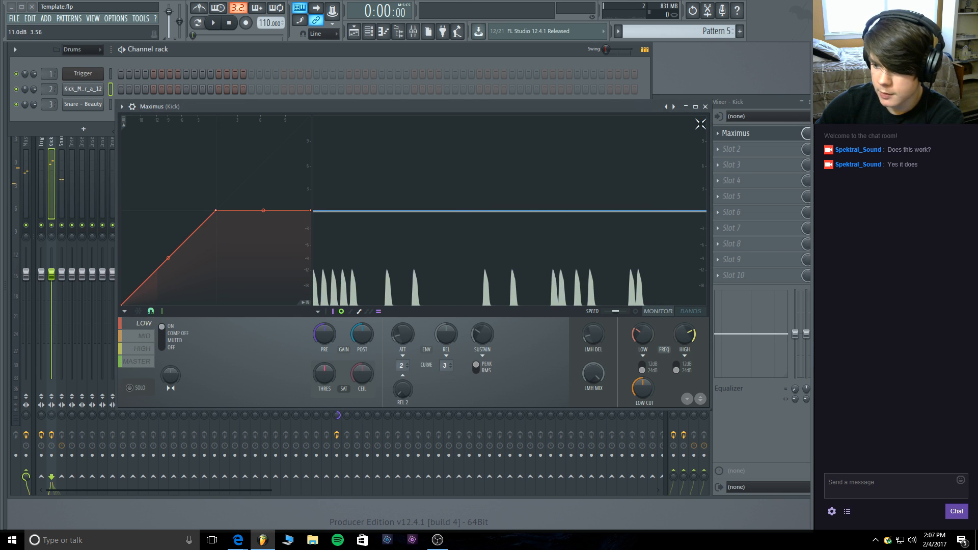
Close Maximus and load Fruity Parametric EQ 2 into slot 2 of the Kick track, moving its window clear.
left_click(736, 133)
left_click(732, 149)
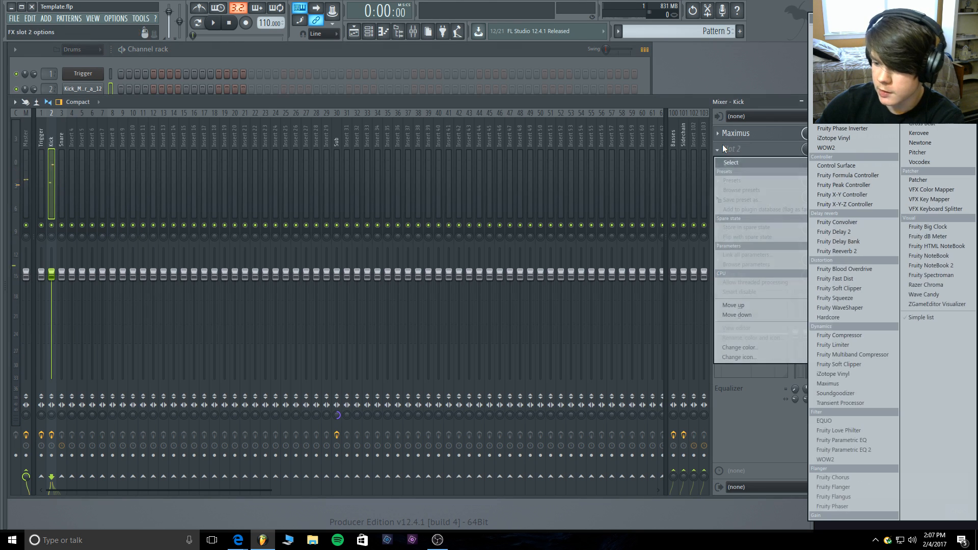
left_click(856, 449)
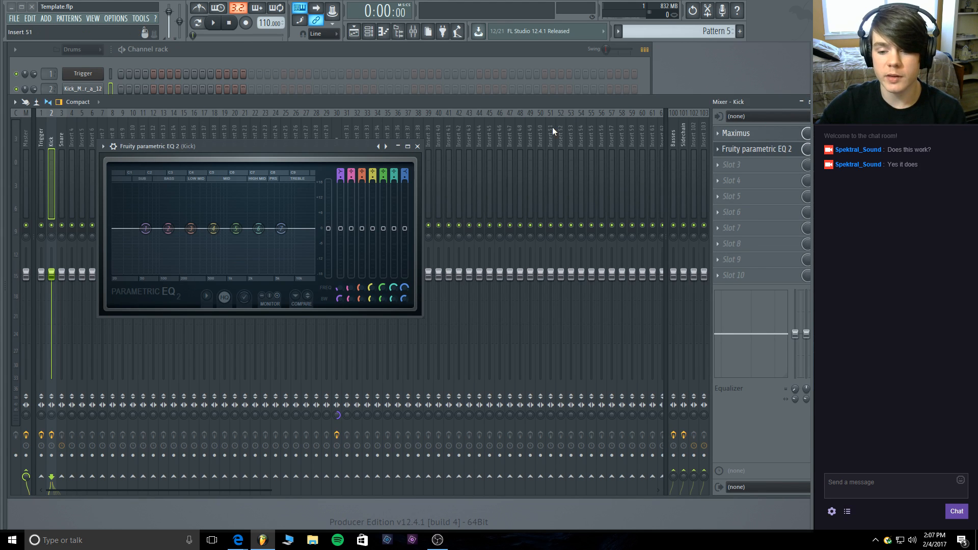
left_click_drag(327, 145, 399, 131)
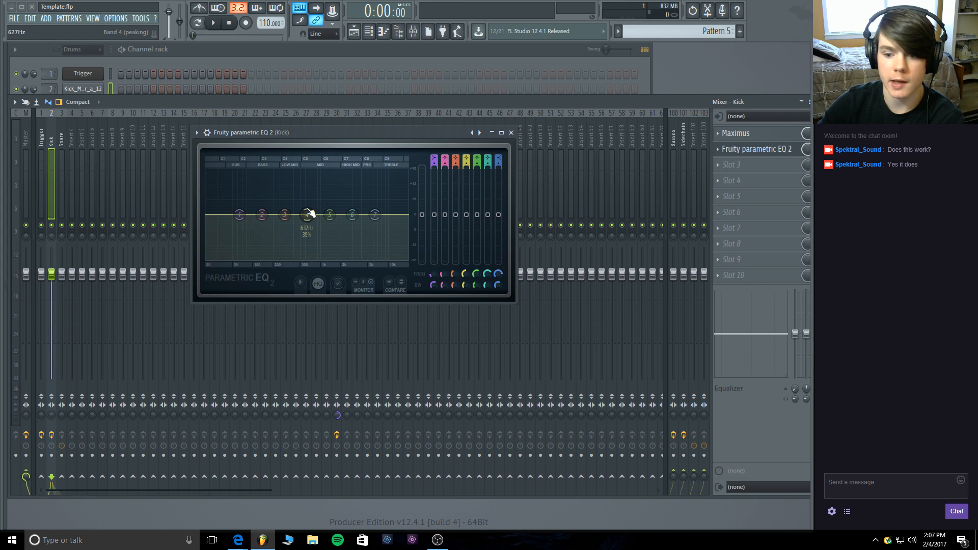
On the kick's EQ, dip band 4 at about 1161 Hz, lower bands 6, 7 and 1 slightly, and raise band 2 slightly.
mouse_move(308, 214)
left_mouse_down()
mouse_move(317, 198)
mouse_move(316, 223)
mouse_move(345, 199)
mouse_move(350, 222)
mouse_move(308, 206)
mouse_move(311, 192)
mouse_move(294, 185)
mouse_move(291, 218)
mouse_move(315, 216)
mouse_move(323, 193)
mouse_move(326, 218)
left_mouse_up()
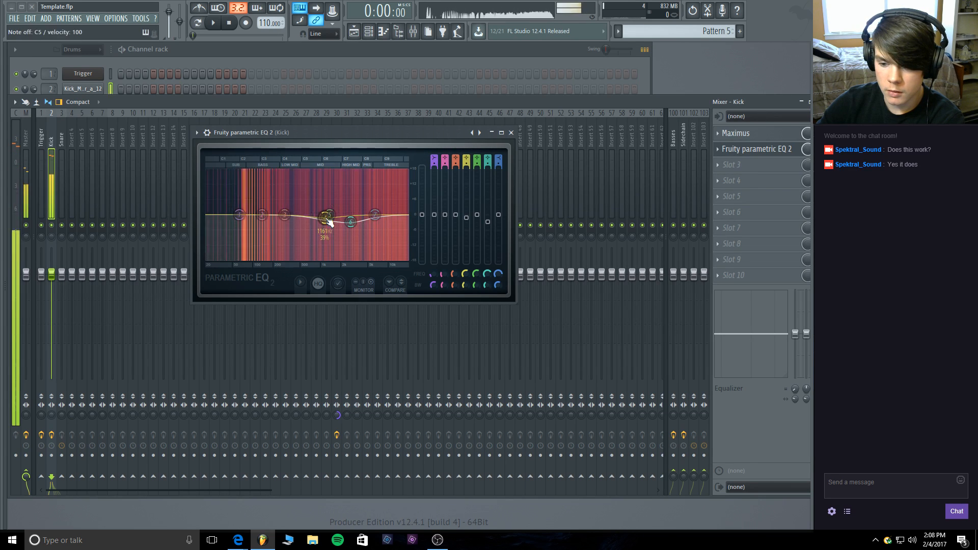
mouse_move(389, 218)
left_mouse_down()
mouse_move(395, 207)
mouse_move(404, 224)
mouse_move(390, 222)
left_mouse_up()
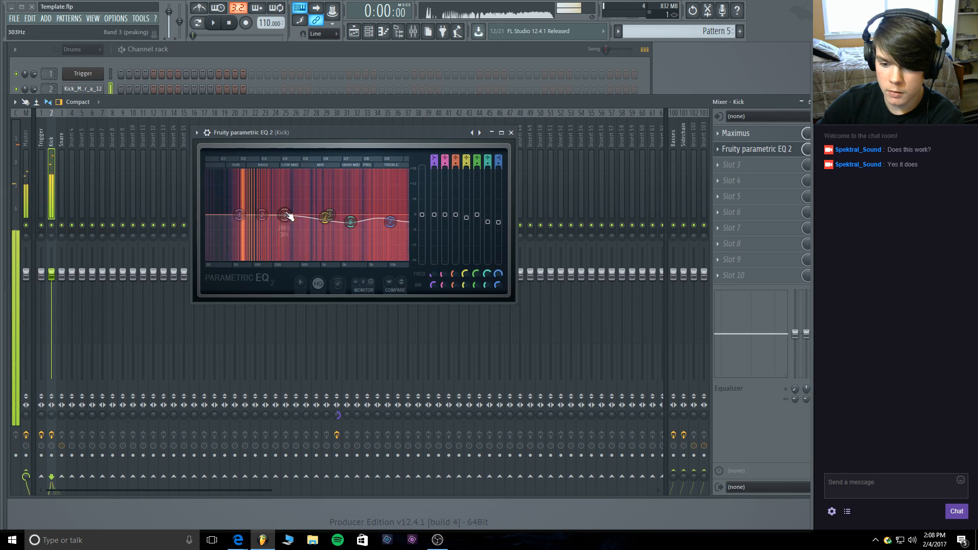
left_click_drag(239, 214, 265, 210)
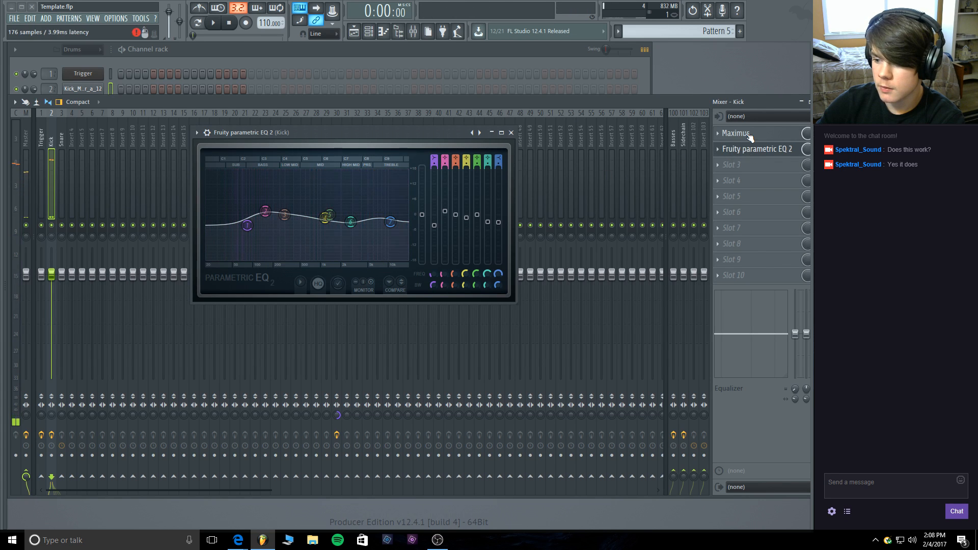
Audition the kick repeatedly through the Maximus and parametric EQ chain, then close the equalizer.
scroll(750, 137, "up", 1)
key("q")
key("q")
scroll(749, 138, "down", 1)
key("q")
key("q")
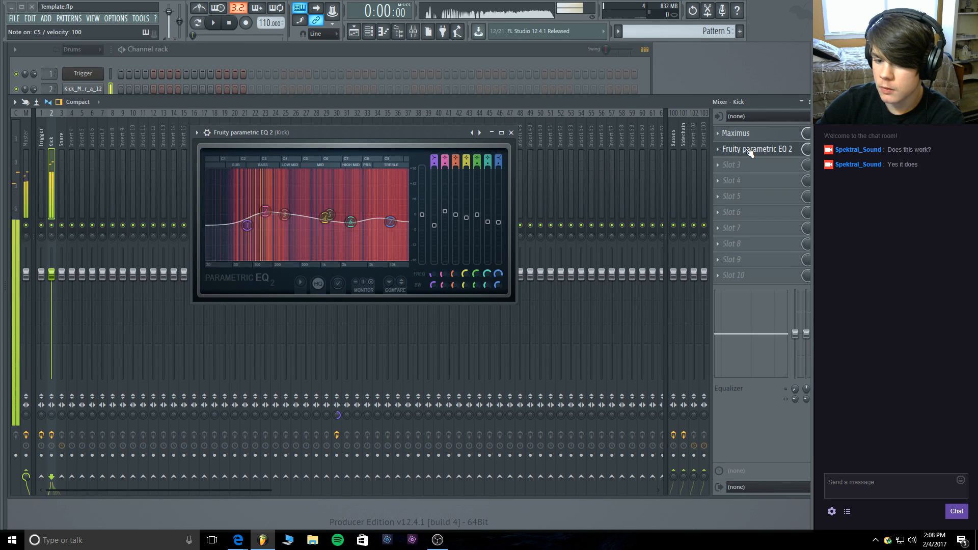
left_click(750, 150)
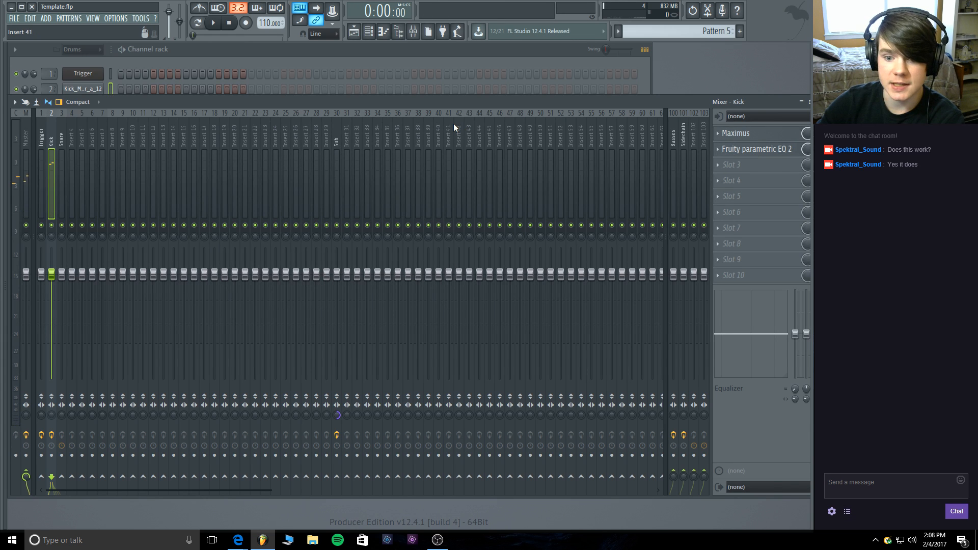
Reopen the kick's EQ, try boosting band 4, settle it on a slight cut at about 987 Hz while auditioning, and close the equalizer.
left_click(745, 155)
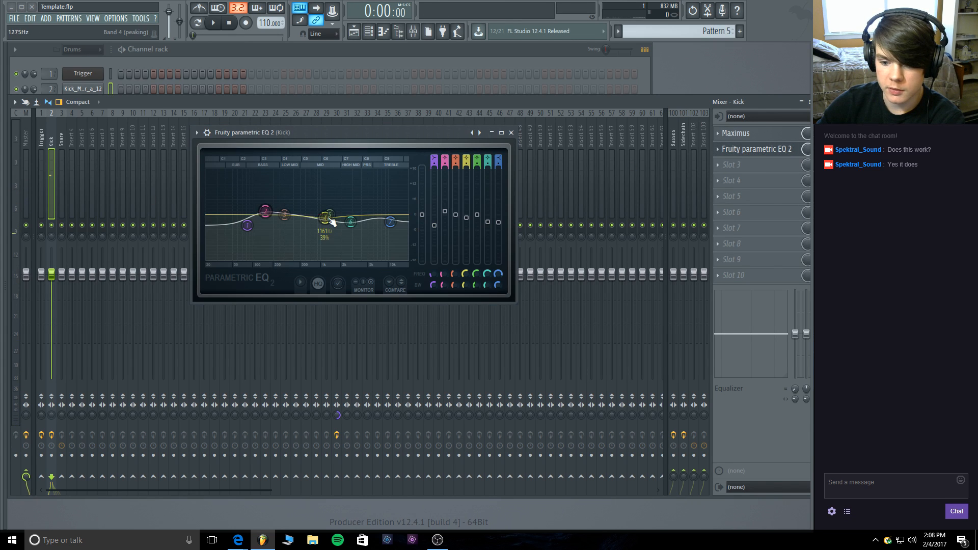
left_click_drag(318, 193, 322, 204)
key("q")
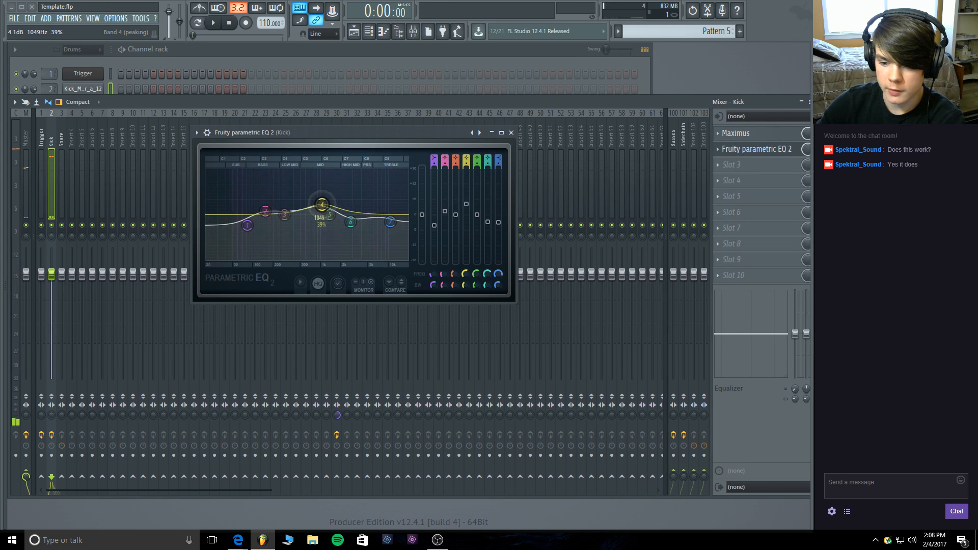
key("q")
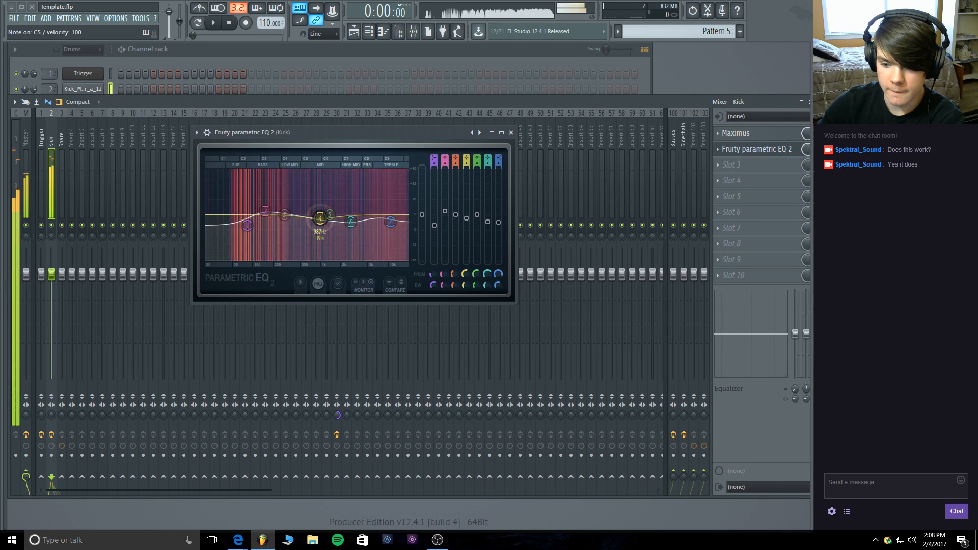
left_click(781, 148)
Select and audition the snare channel, then load Maximus into slot 1 of the Snare mixer track.
left_click(214, 54)
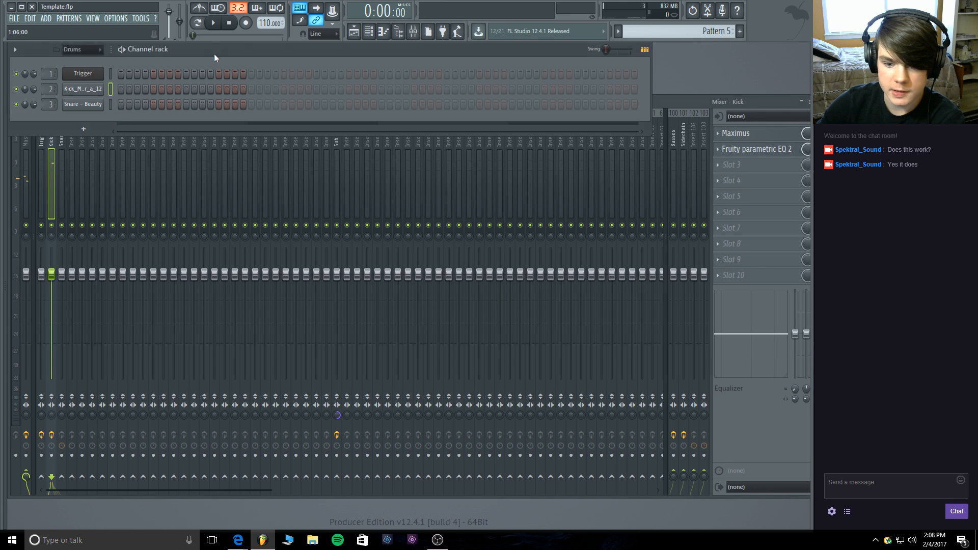
left_click(112, 106)
key("q")
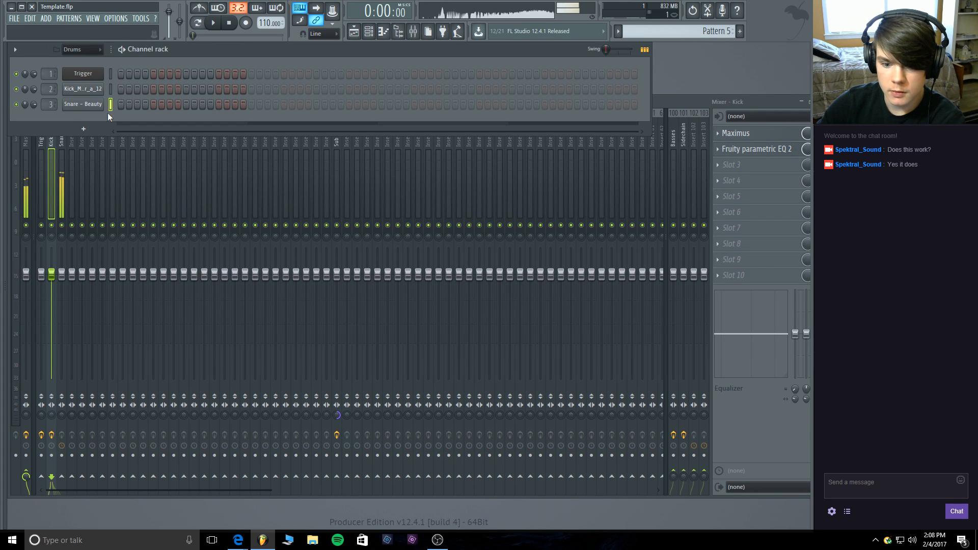
left_click(58, 148)
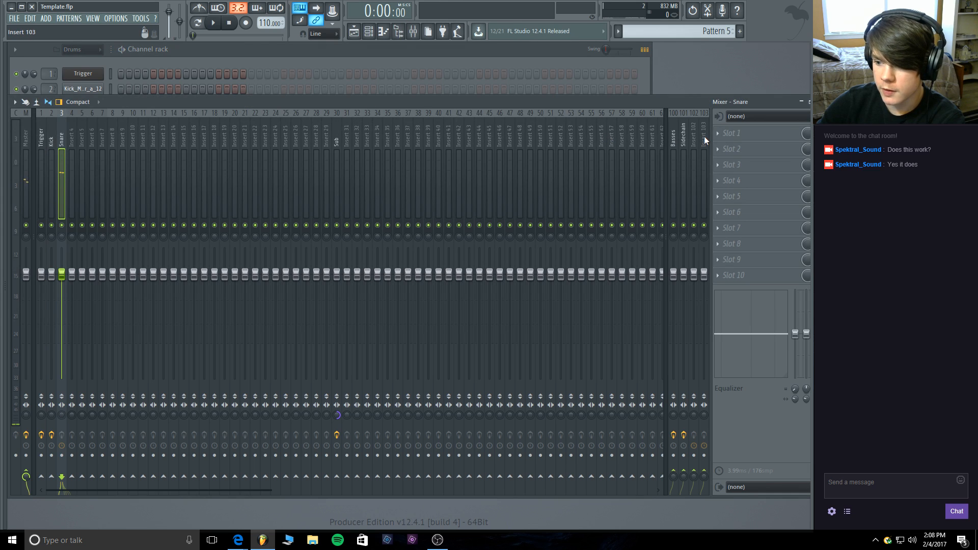
left_click(728, 134)
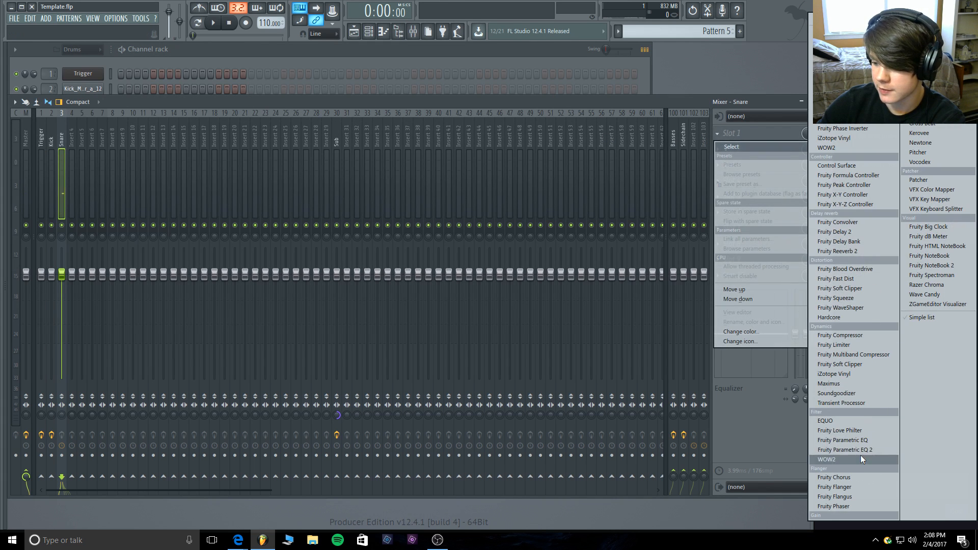
left_click(863, 383)
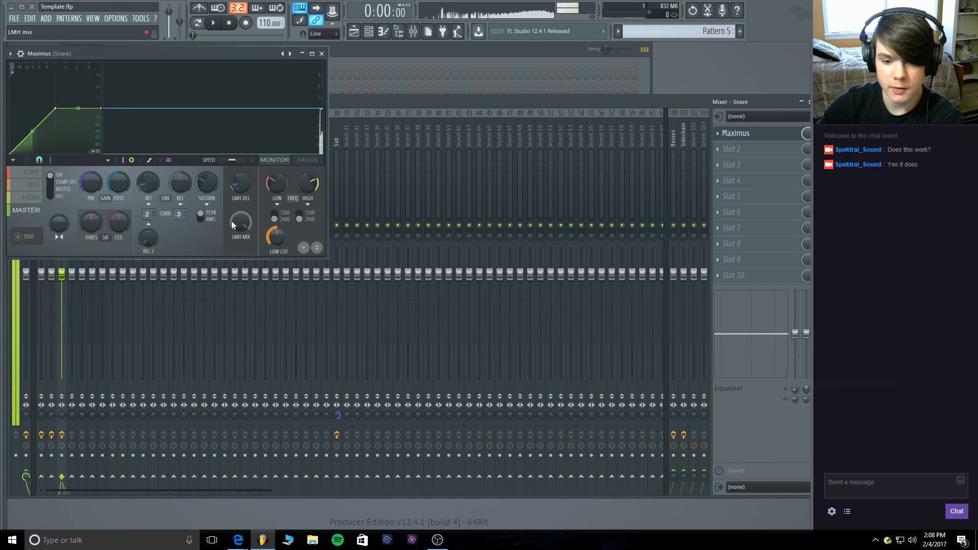
With the snare's Low band soloed and the bands spectrum shown, pull its curve point toward lower input, turn off solo, and reposition the Maximus window.
left_click(35, 174)
left_click(17, 234)
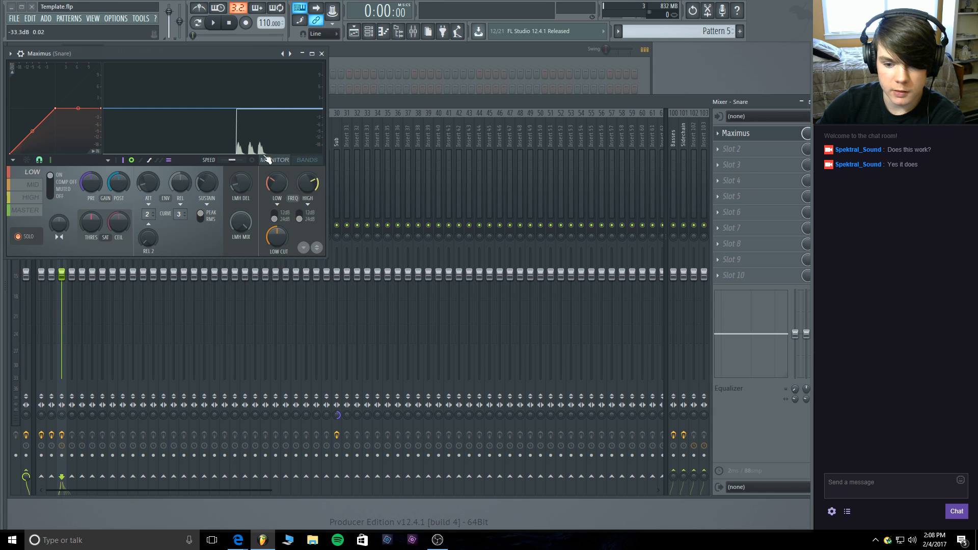
left_click(308, 160)
left_click(264, 163)
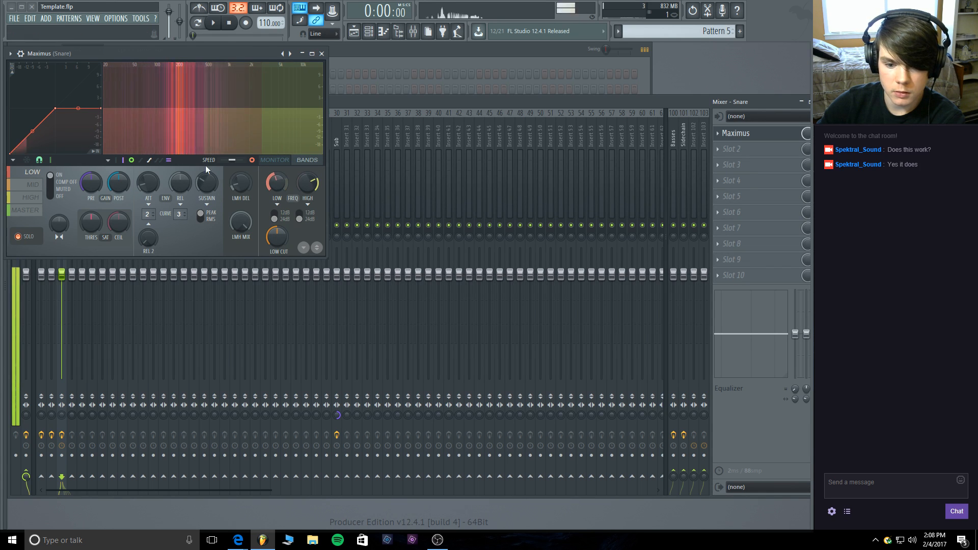
left_click_drag(55, 108, 42, 106)
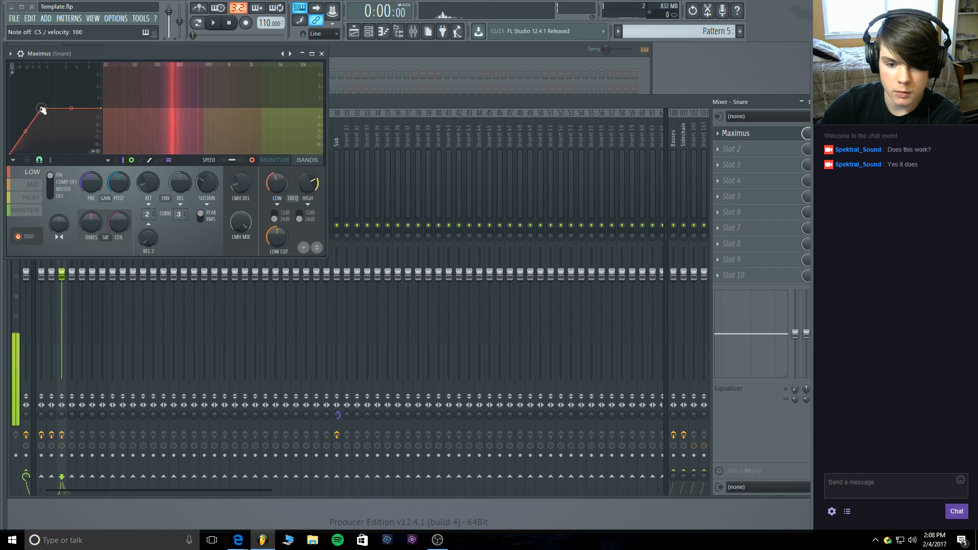
left_click(25, 237)
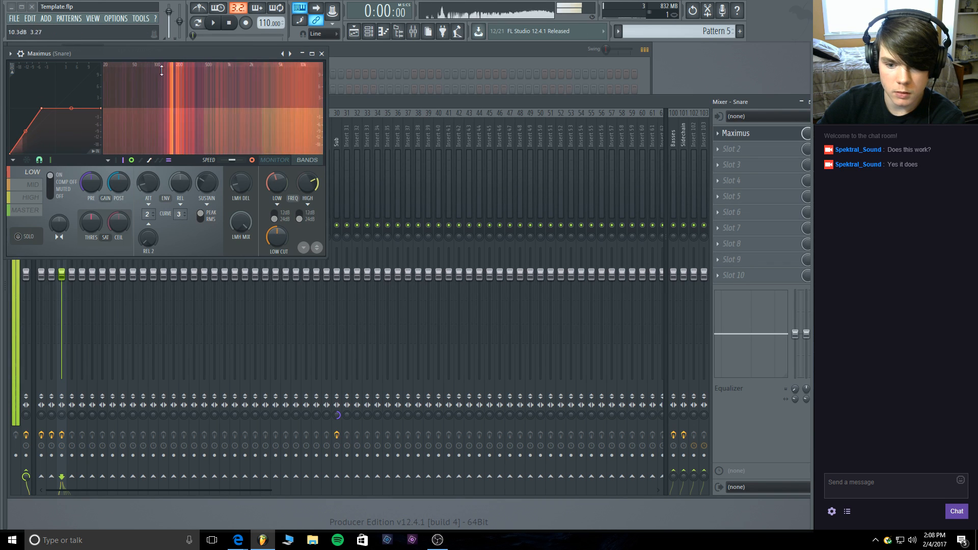
left_click_drag(173, 55, 240, 61)
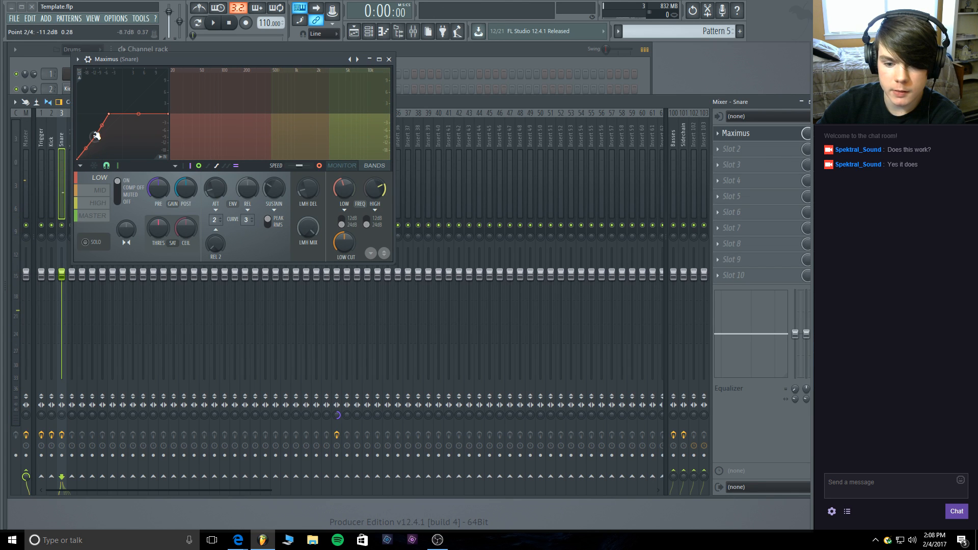
Try an extra lower point on the snare's Low band curve, auditioning the snare, and delete that point.
key("q")
key("q")
key("q")
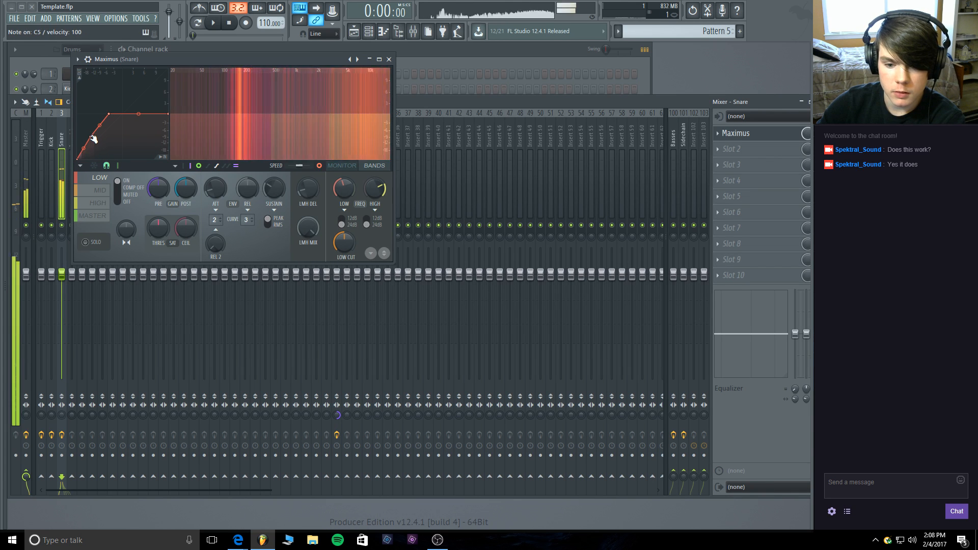
right_click(92, 137)
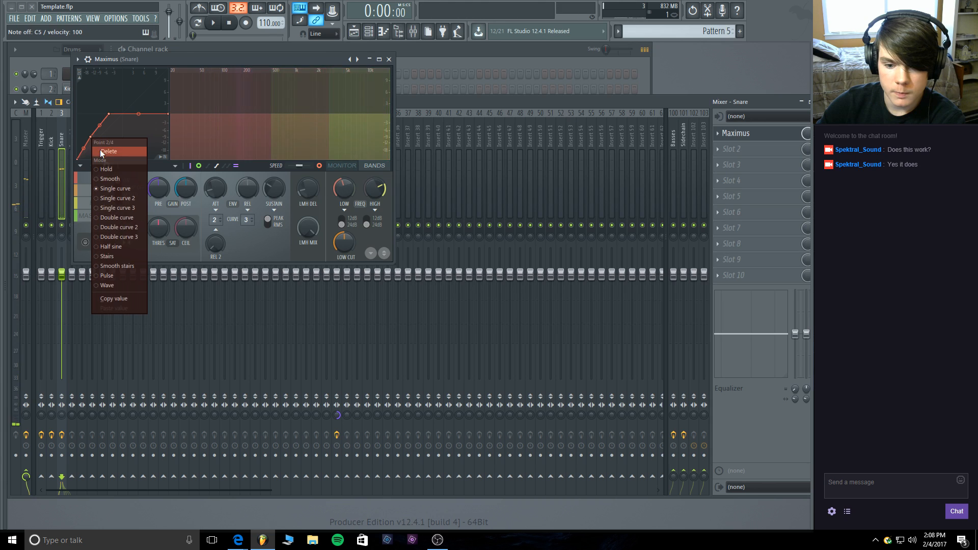
left_click(101, 150)
key("q")
Audition the snare with the Mid band soloed in Maximus, and turn the band's solo off.
left_click(100, 193)
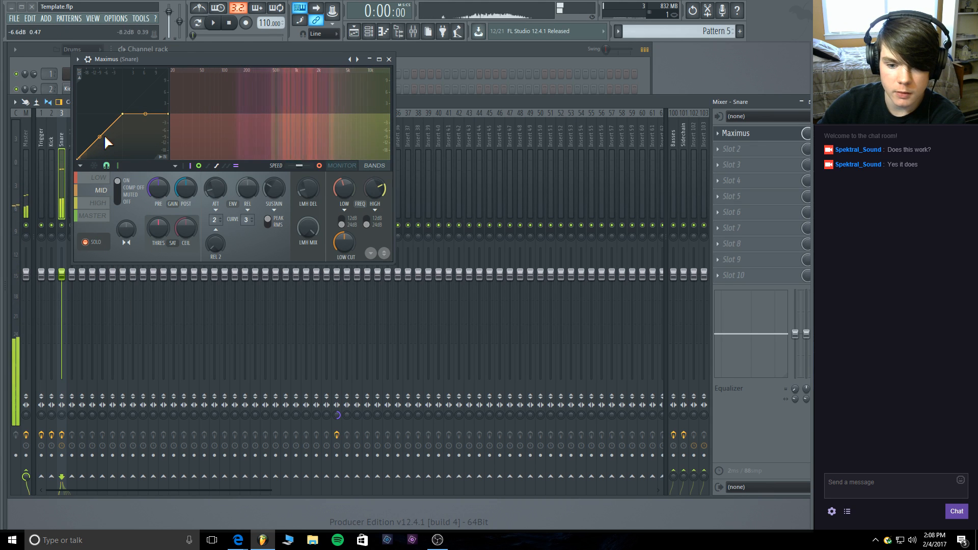
key("q")
key("q")
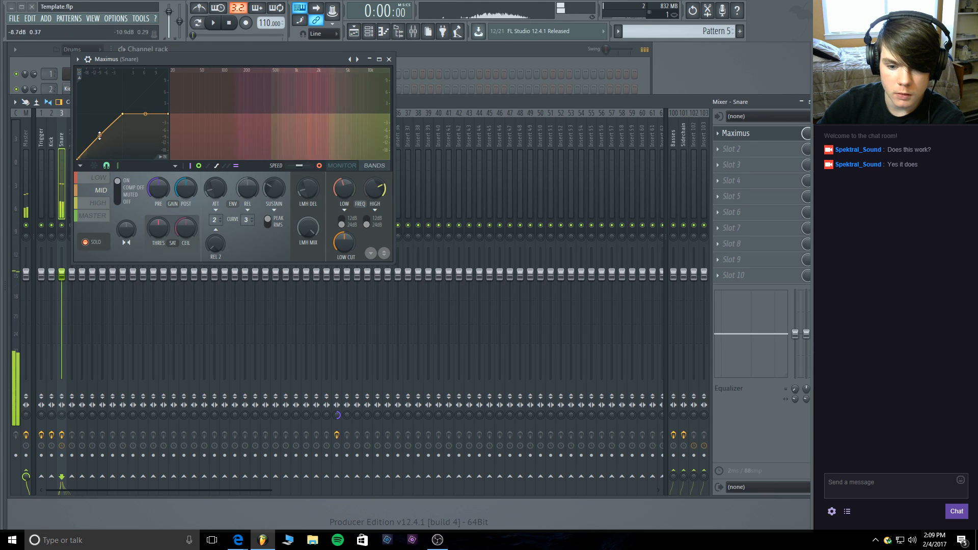
left_click(87, 241)
key("q")
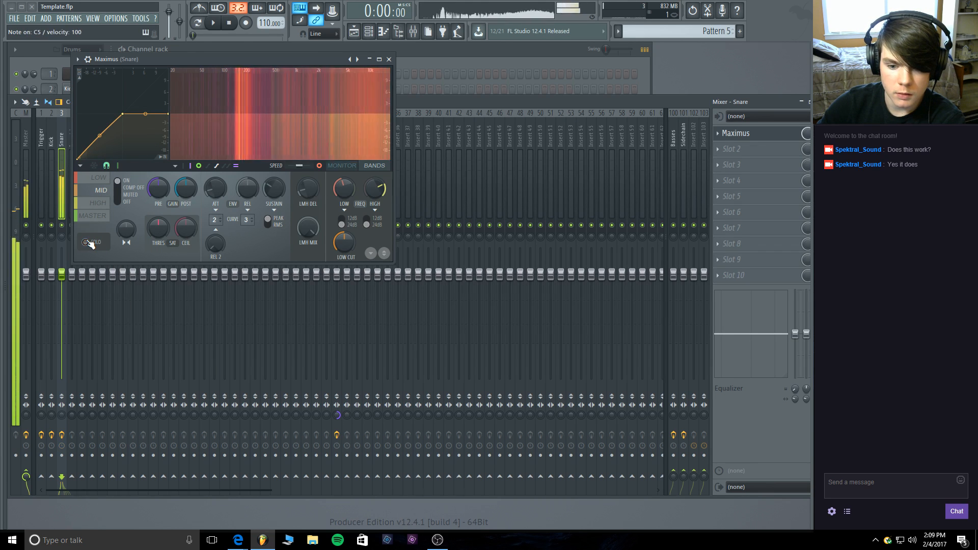
Lower the snare's High band curve point slightly, auditioning the snare, and enlarge the Maximus window.
left_click(98, 203)
key("q")
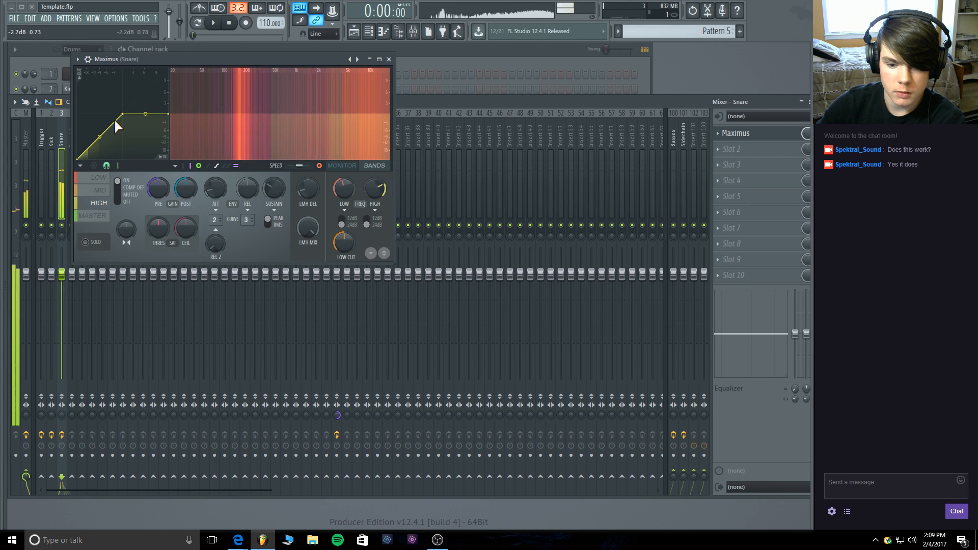
left_click_drag(124, 114, 123, 118)
key("q")
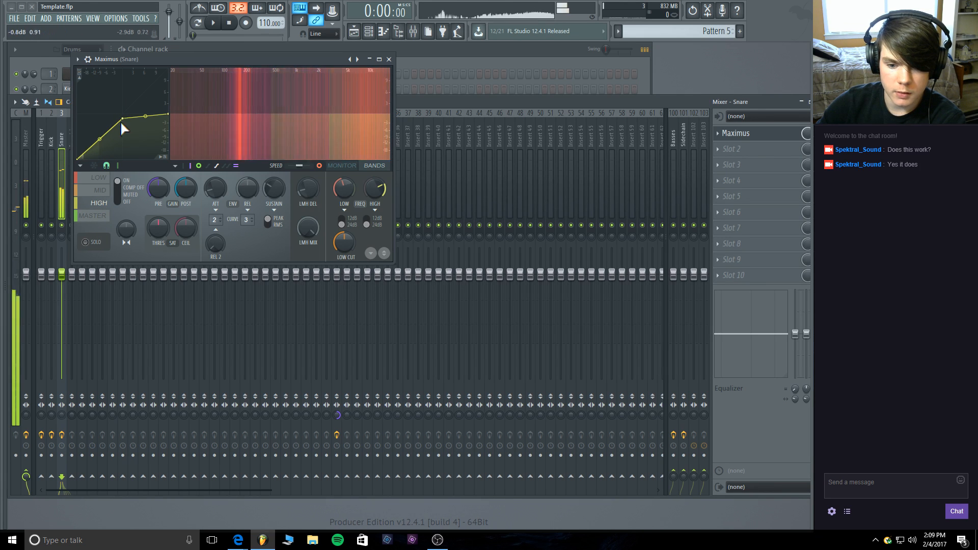
key("q")
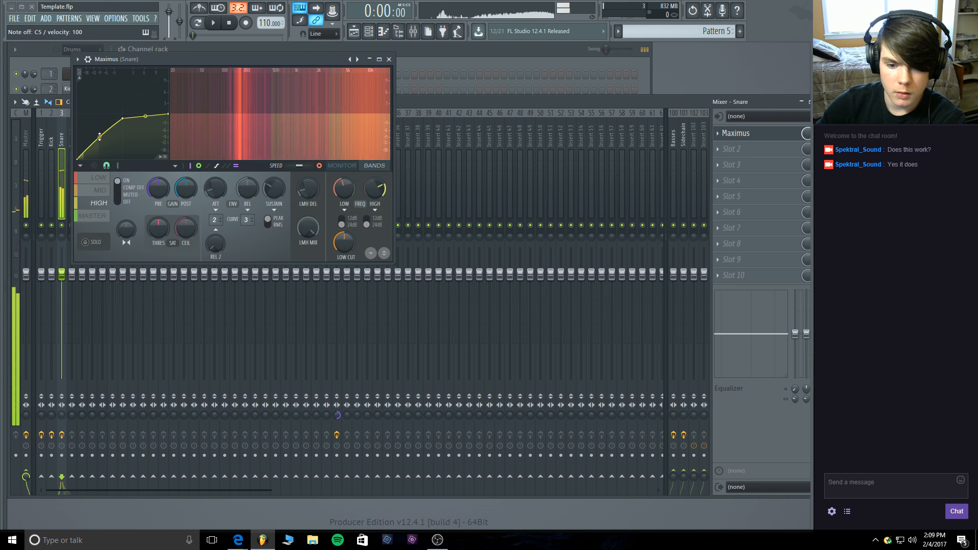
left_click_drag(394, 52, 582, 161)
key("q")
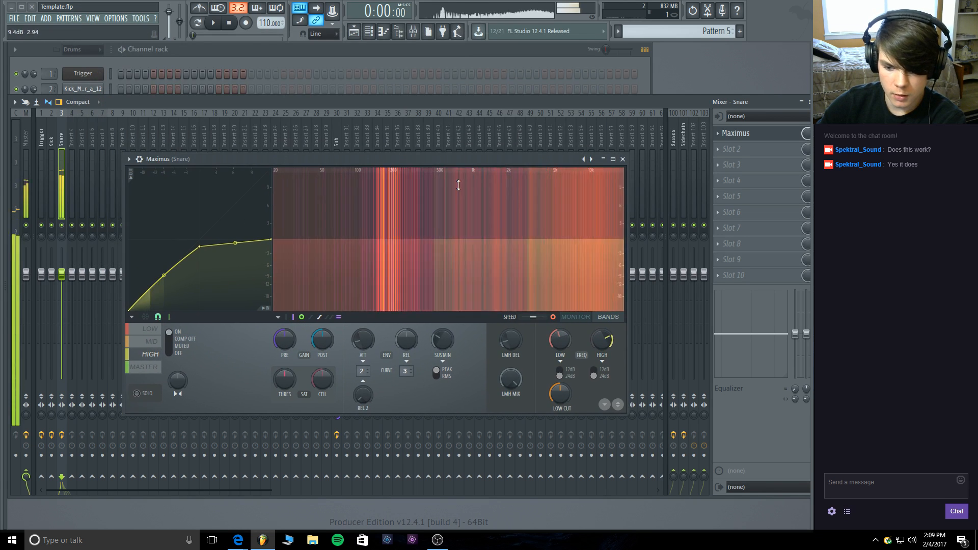
Fine-tune the tension of the lower segment of the snare's High band curve in Maximus, auditioning the snare between adjustments.
key("q")
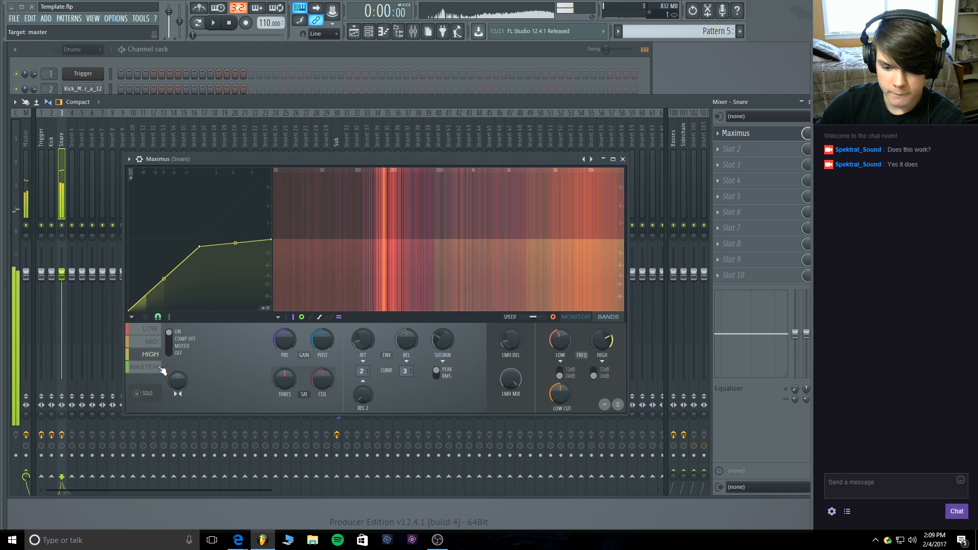
left_click_drag(164, 279, 164, 276)
key("q")
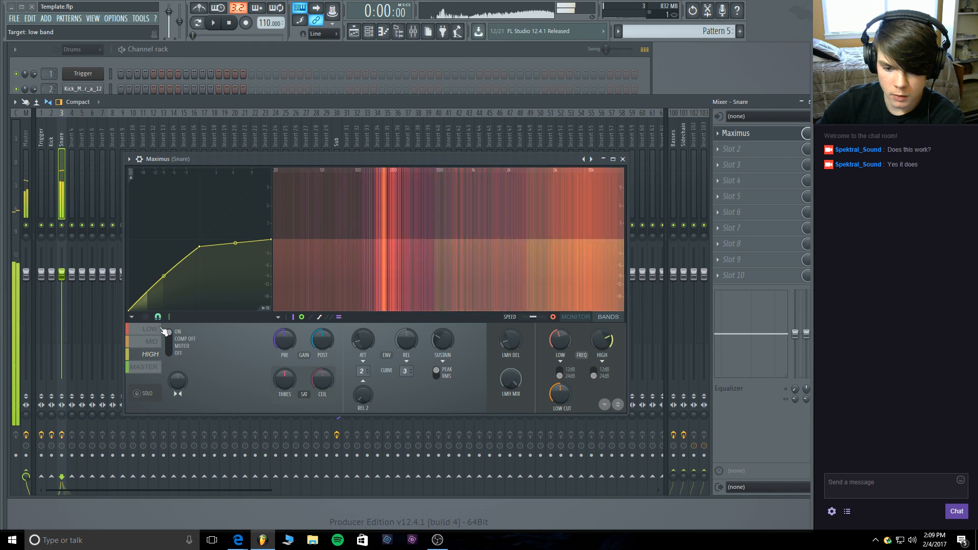
key("q")
left_click_drag(164, 276, 164, 279)
key("q")
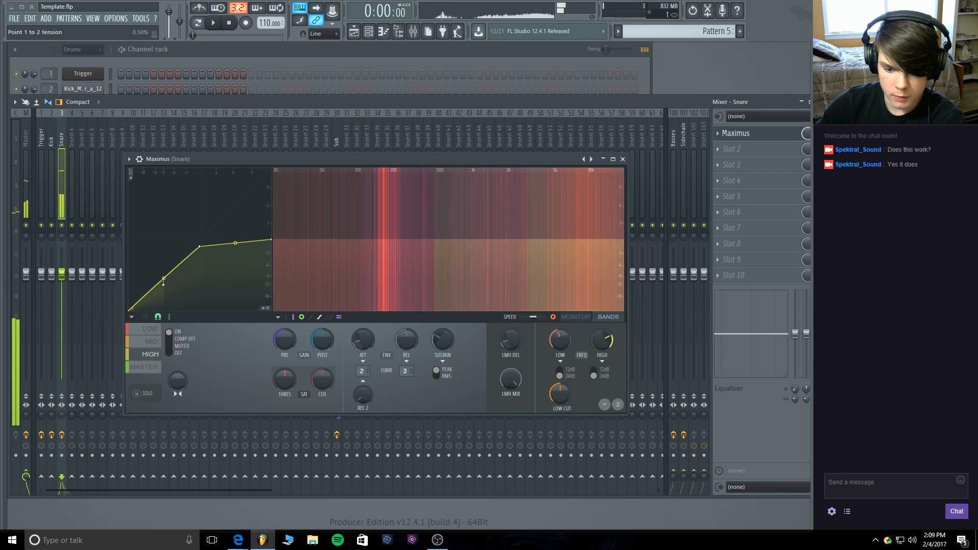
Move the snare's Master band curve point toward lower input in Maximus, and audition the snare.
left_click(152, 367)
left_click_drag(203, 241, 173, 238)
key("q")
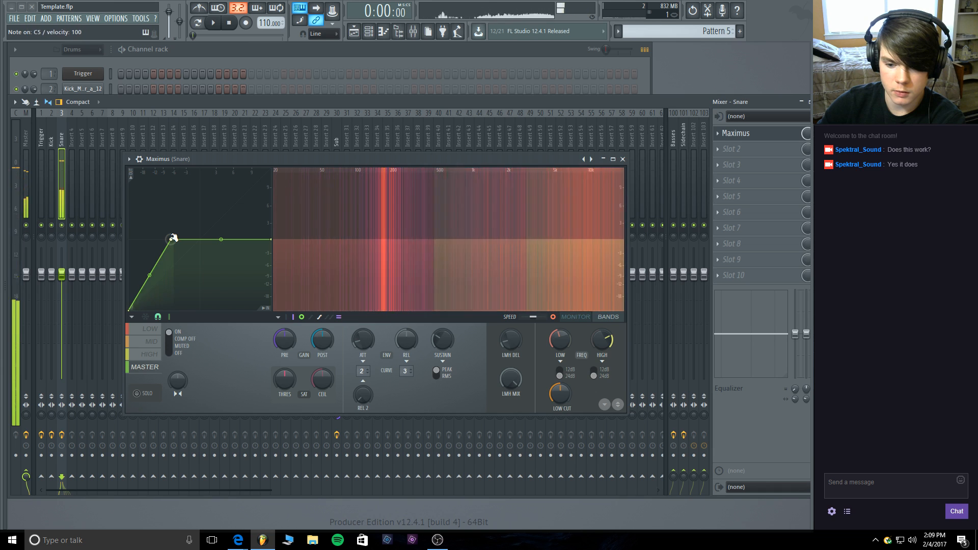
Audition the kick and snare channels alternately to compare them, and close the snare's Maximus window.
left_click(111, 88)
key("q")
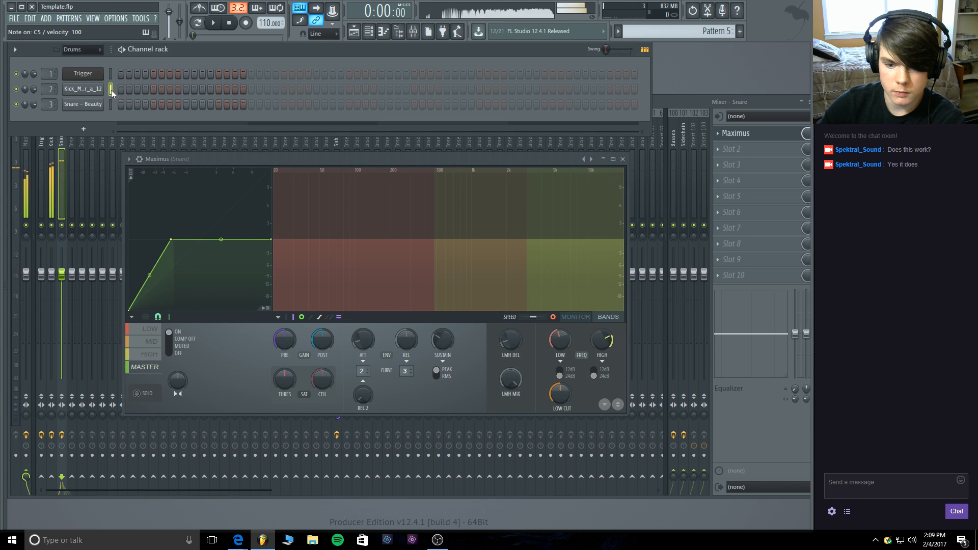
left_click(111, 104)
key("q")
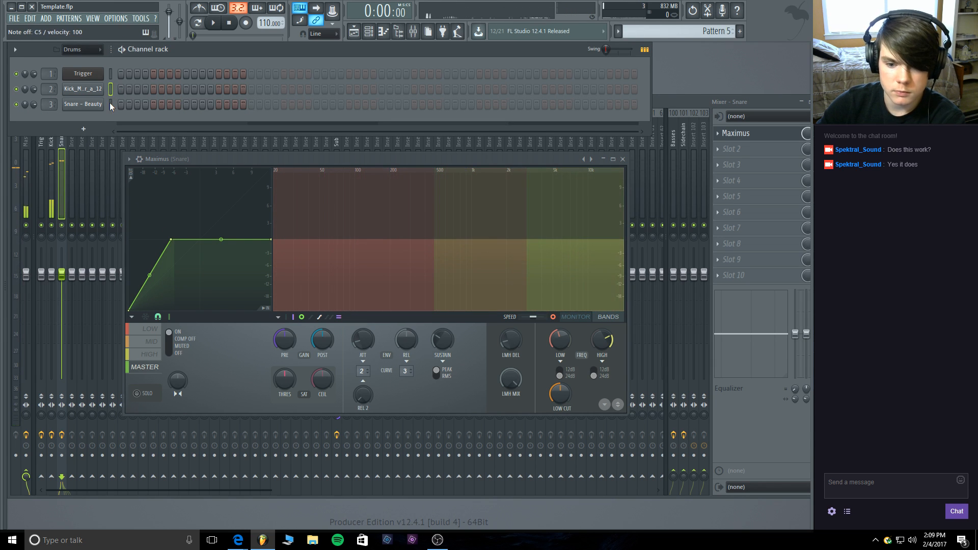
left_click(111, 91)
key("q")
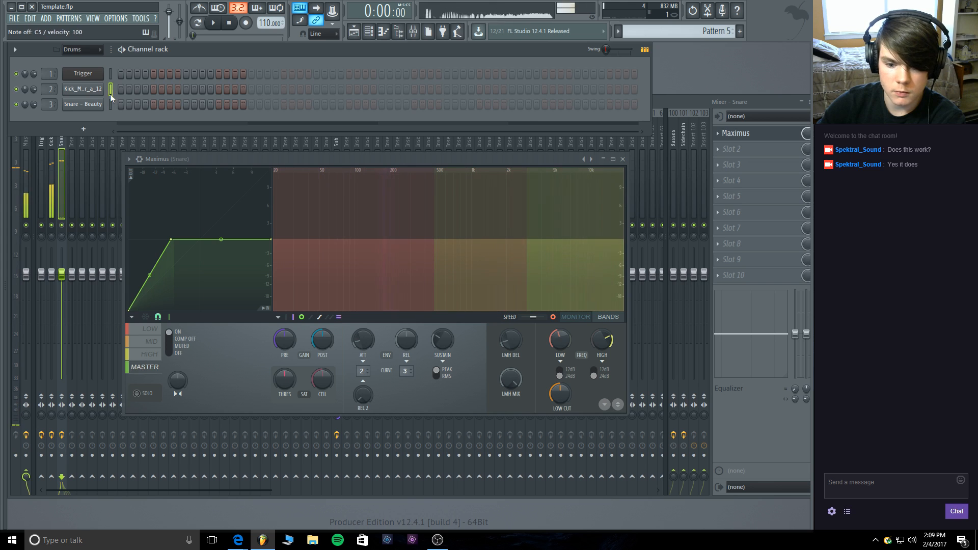
left_click(53, 161)
key("q")
left_click(626, 158)
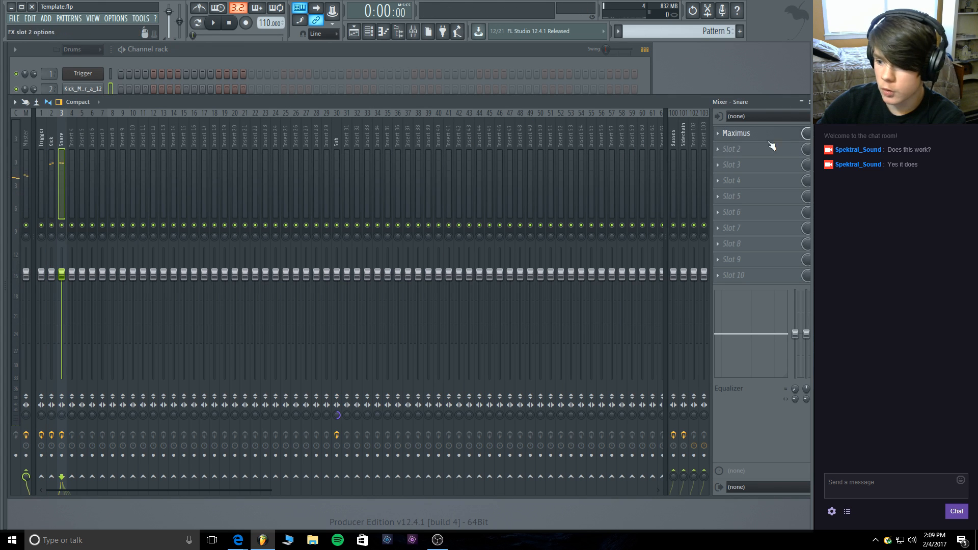
Add a second Maximus to the Kick mixer track's third effect slot, after Fruity parametric EQ 2.
left_click(52, 146)
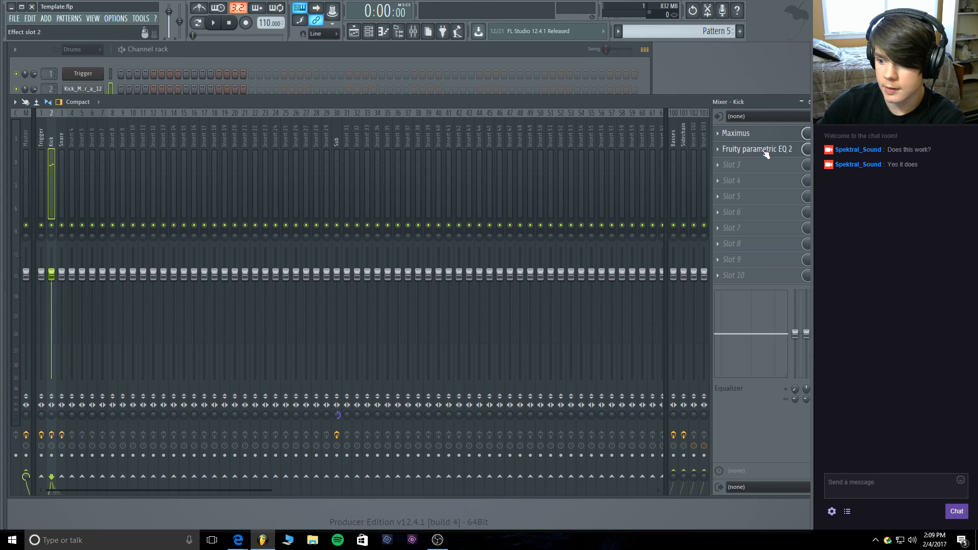
left_click(762, 151)
left_click(763, 155)
left_click(734, 163)
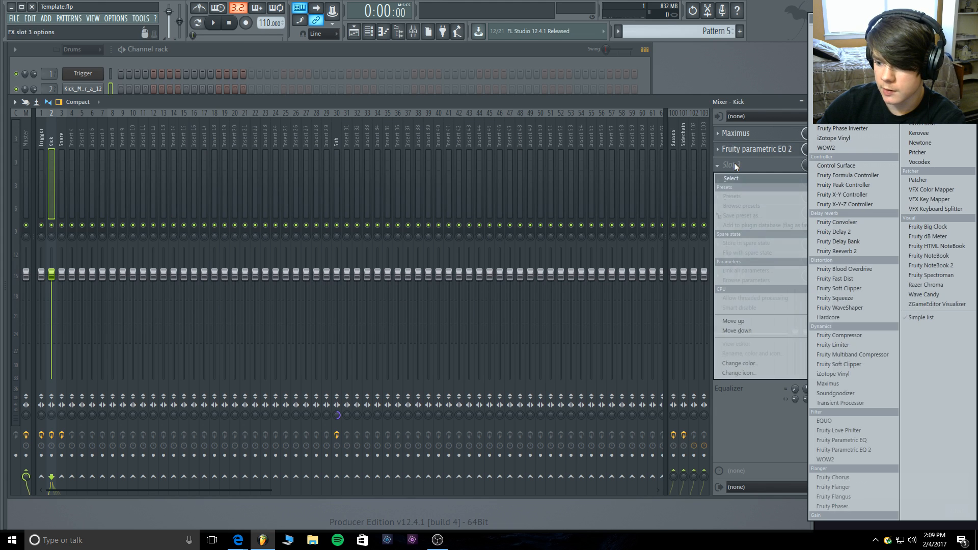
left_click(864, 384)
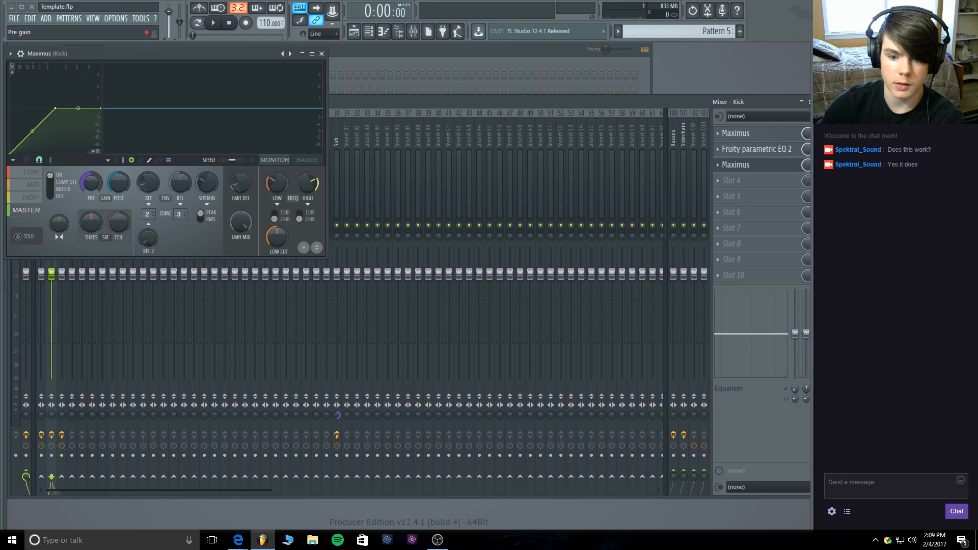
Raise the pre gain slightly on the kick's second Maximus, audition the kick repeatedly, and close the plugin window.
left_click_drag(89, 182, 89, 173)
key("q")
key("q")
key("q")
key("q")
key("q")
key("q")
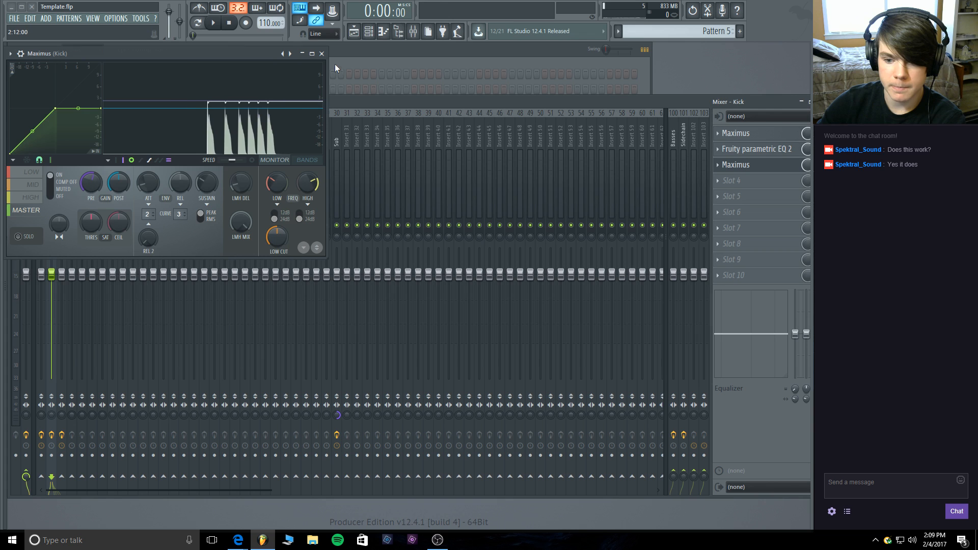
left_click(321, 54)
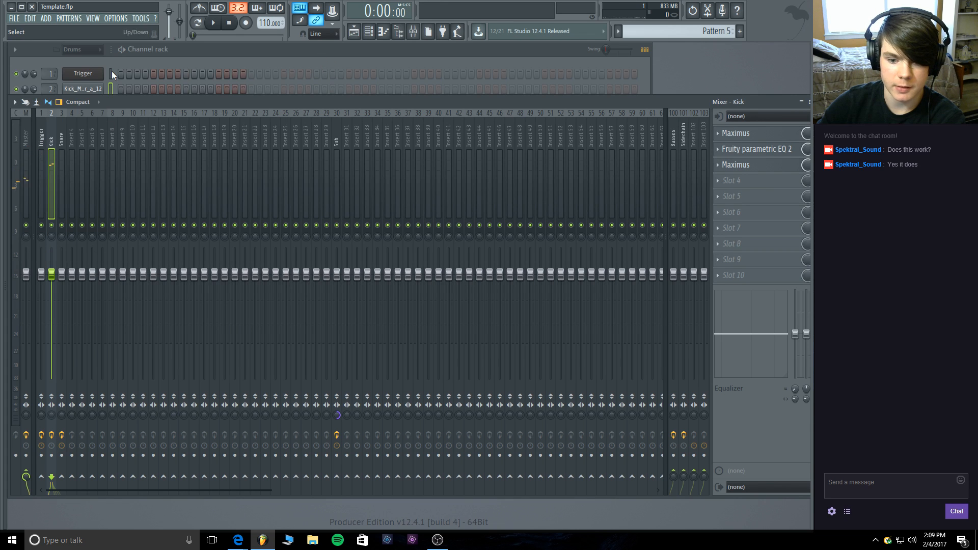
Place a kick on step 1 and a snare on step 9 in the channel rack, and play the pattern briefly.
left_click(152, 66)
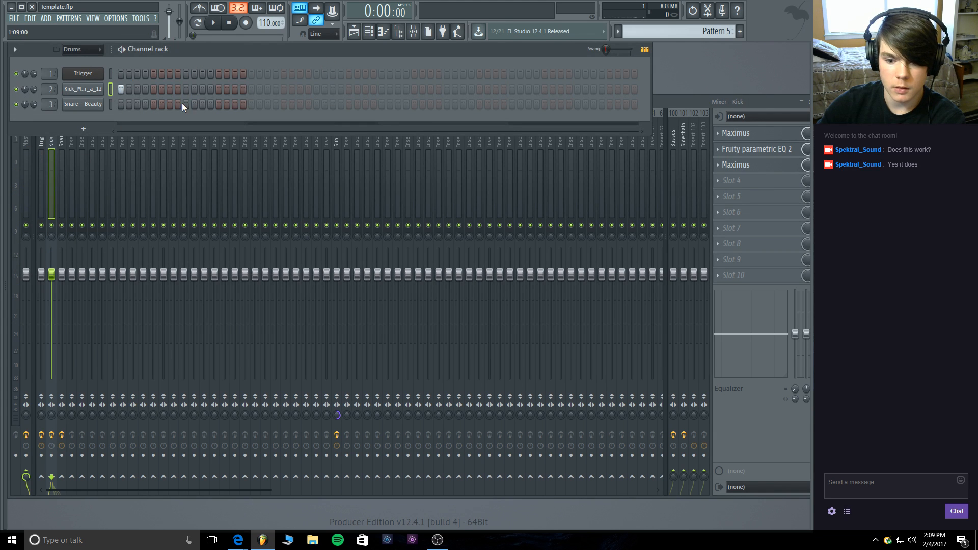
key("space")
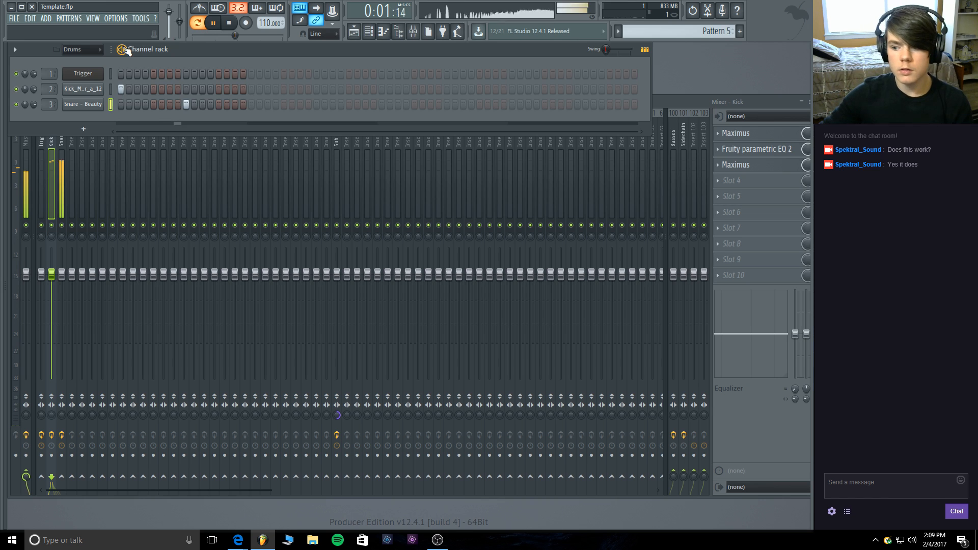
key("space")
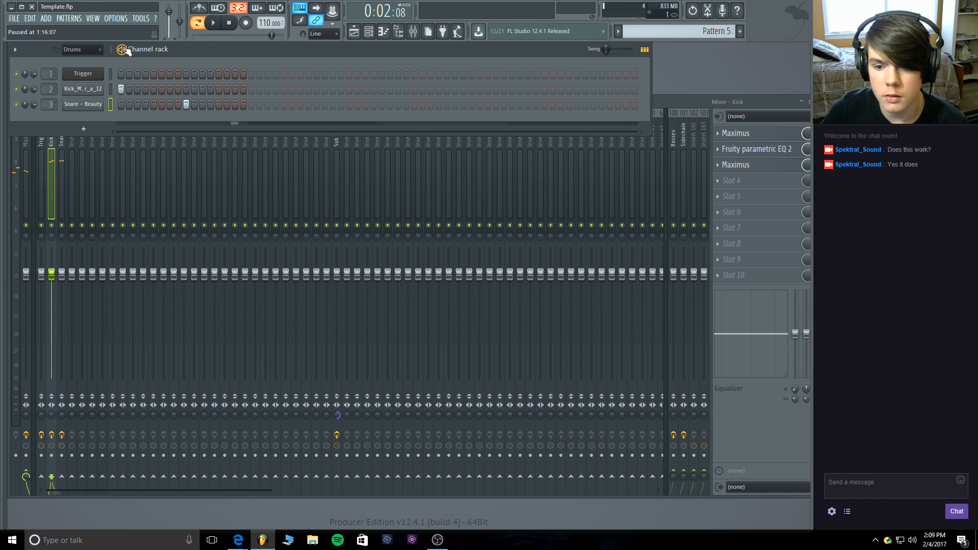
Rework the pattern to kicks on steps 1 and 9 and snares on steps 5 and 13, and play it back.
left_click(153, 104)
left_click(186, 88)
left_click(219, 104)
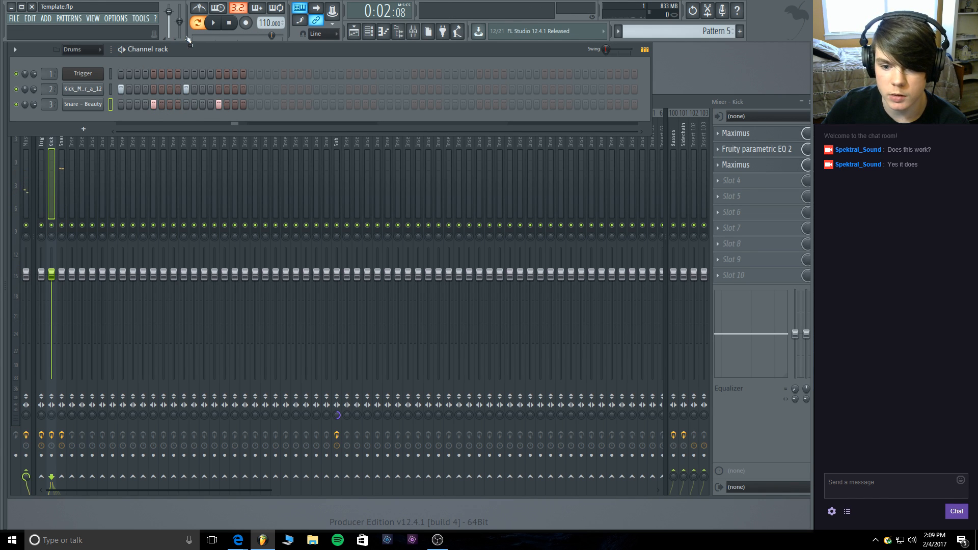
left_click(228, 24)
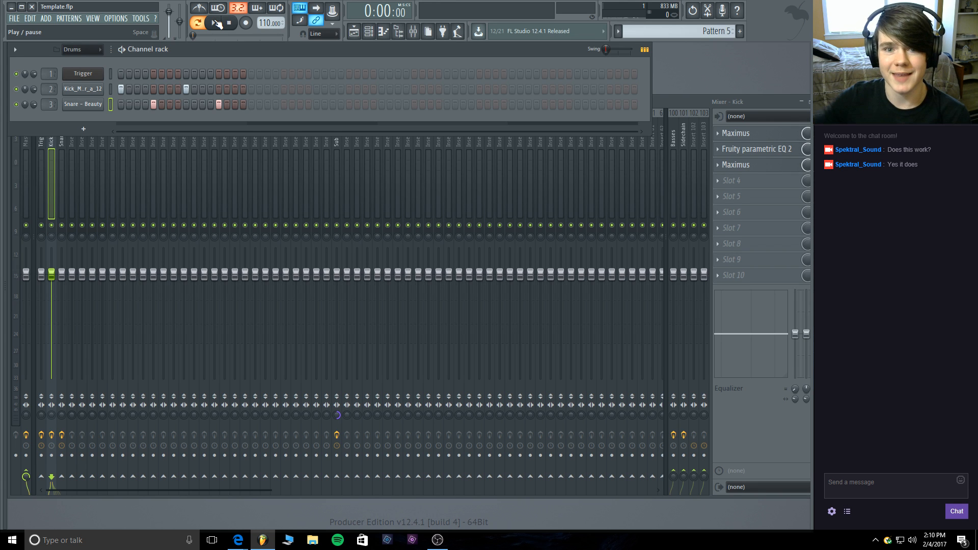
left_click(216, 22)
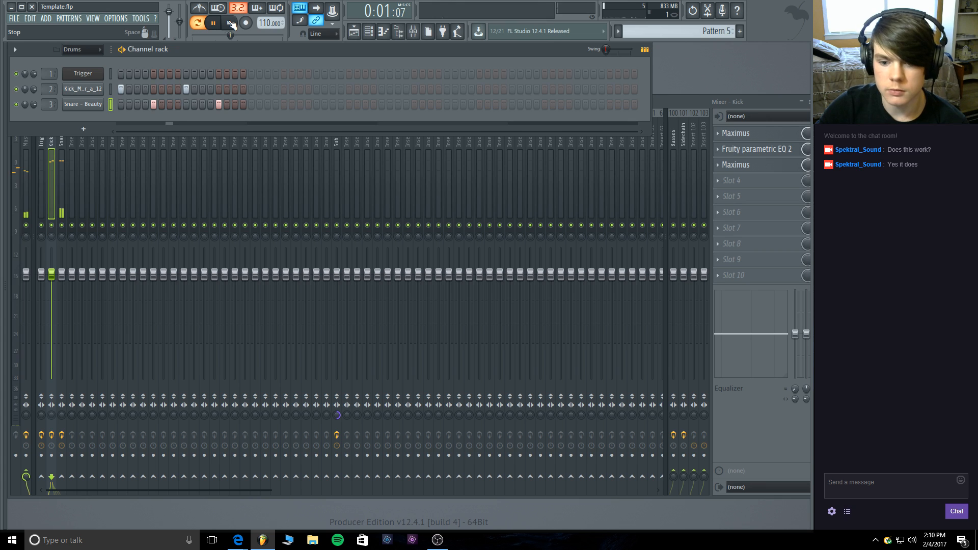
left_click(230, 23)
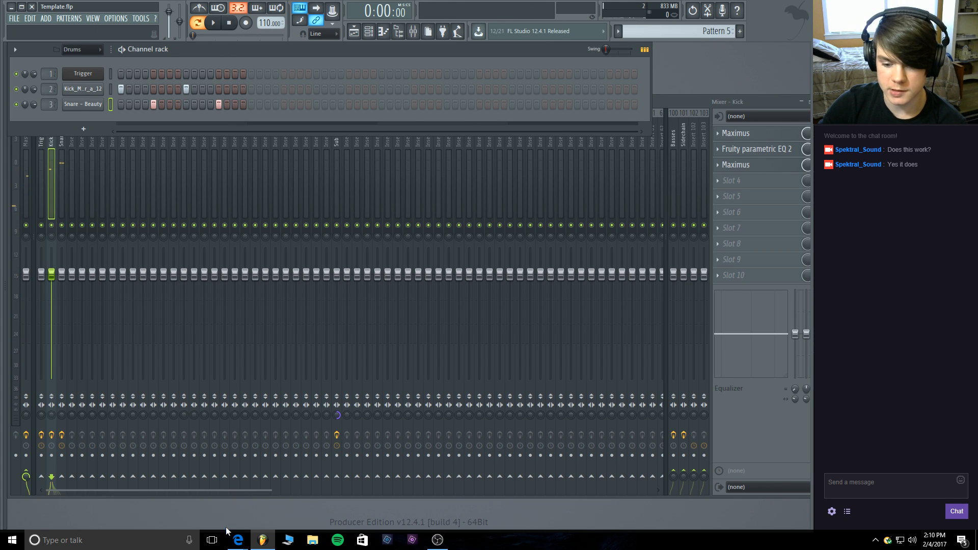
Switch to the Twitch channel page in the browser to check the livestream, and return to FL Studio.
mouse_move(238, 540)
left_click(214, 487)
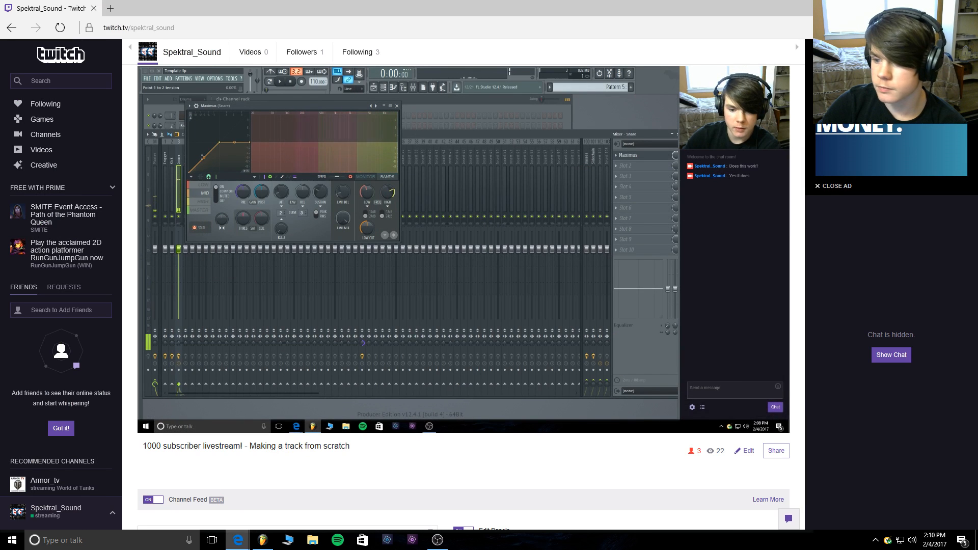
key("alt+Tab")
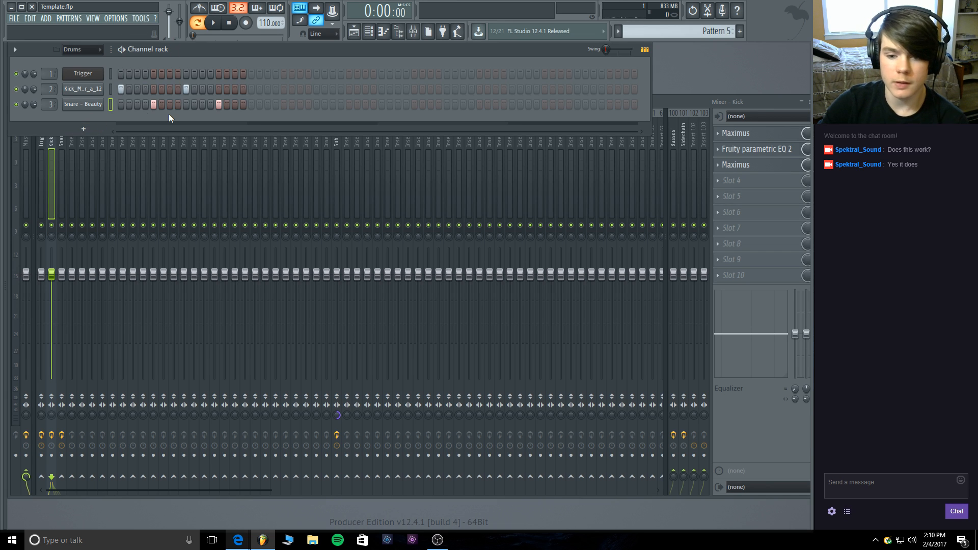
Collapse the Random Crap folder in the sample browser and open the Hihats folder inside Who Came After Drums.
left_click(5, 219)
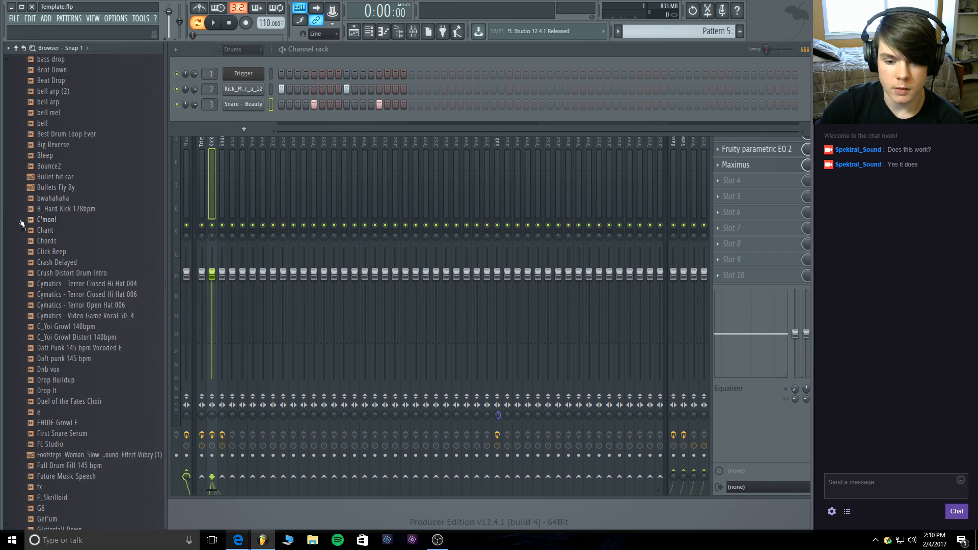
scroll(70, 254, "up", 10)
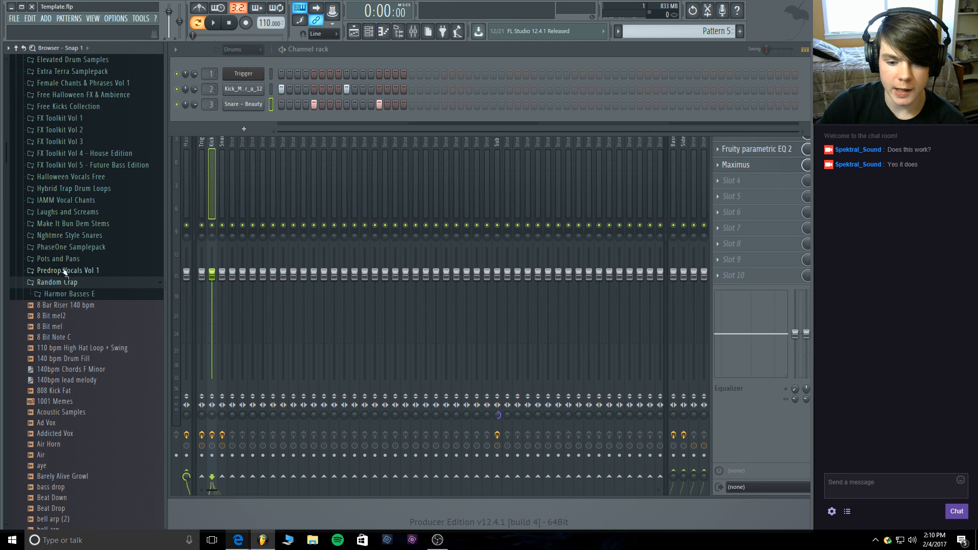
left_click(63, 283)
scroll(104, 284, "down", 5)
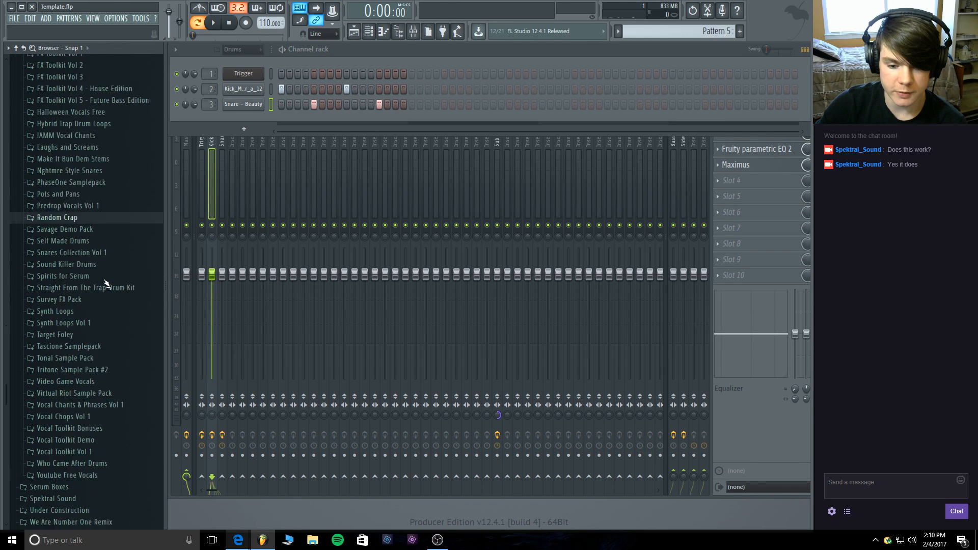
left_click(82, 421)
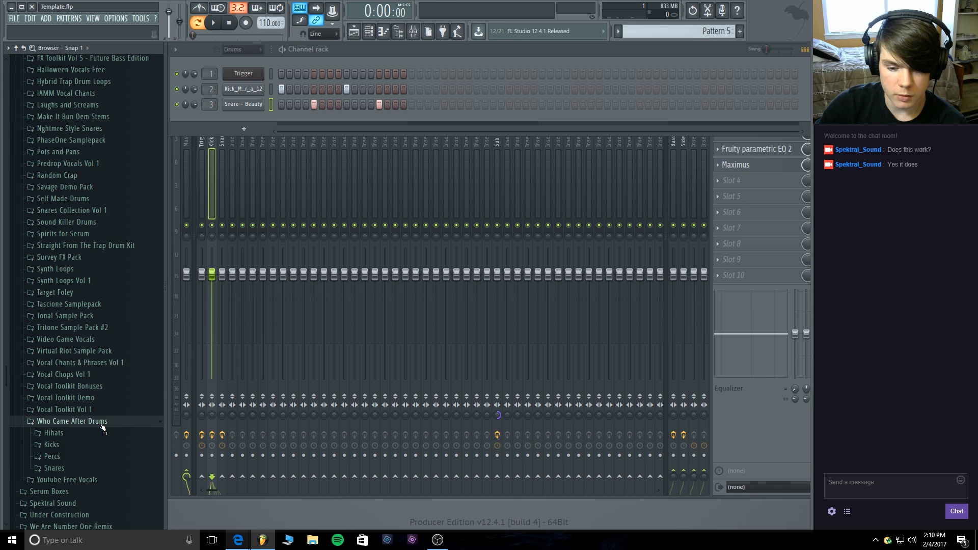
left_click(76, 434)
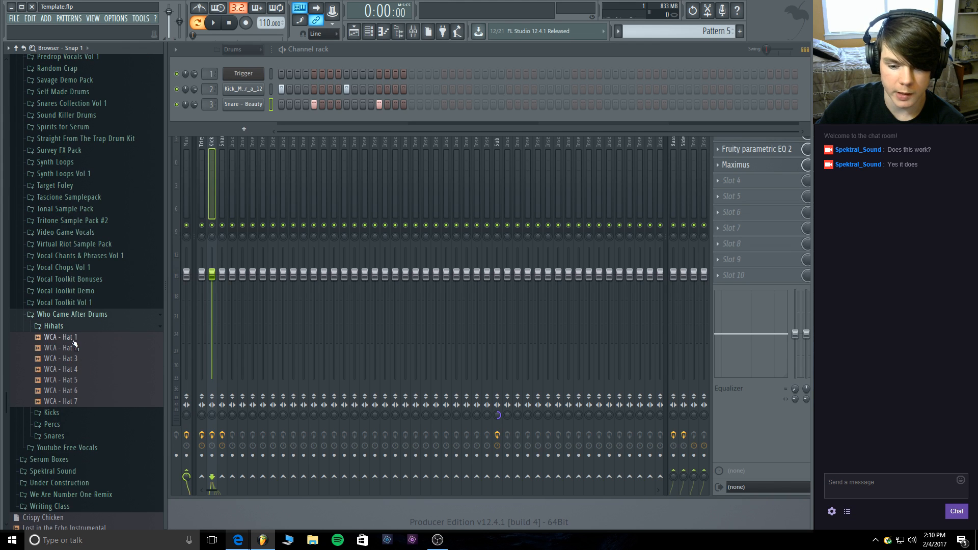
Preview the WCA hi-hat samples and add WCA - Hat 7 as a new channel below the snare.
left_click(75, 348)
left_click(68, 358)
left_click(69, 369)
left_click(73, 379)
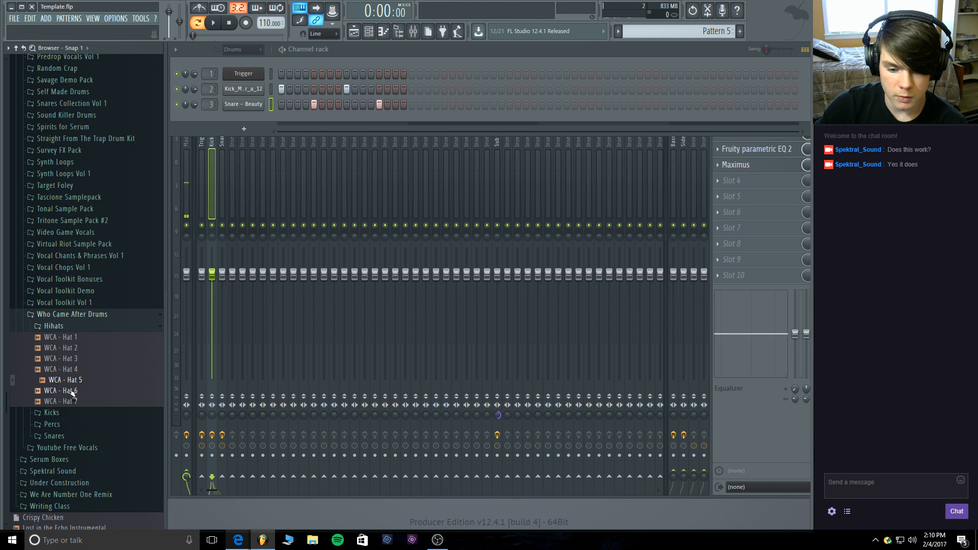
left_click(69, 402)
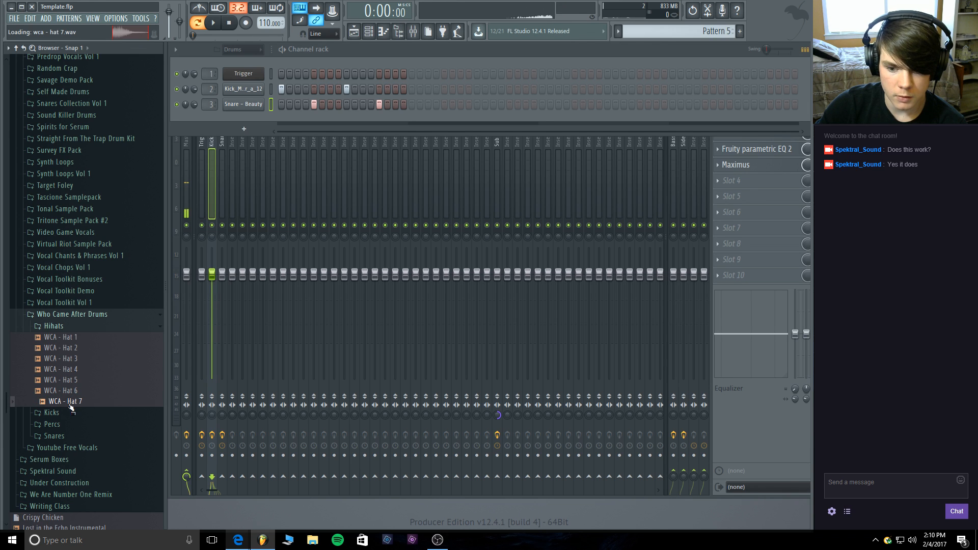
left_click_drag(70, 401, 99, 119)
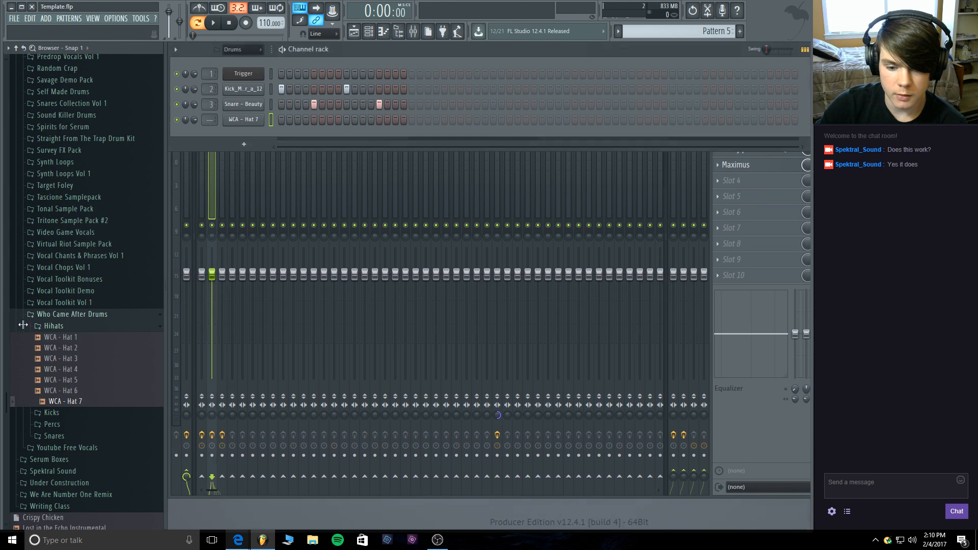
Preview WCA - Hat 1 through WCA - Hat 4 again for comparison with the added hi-hat.
left_click(63, 337)
left_click(66, 347)
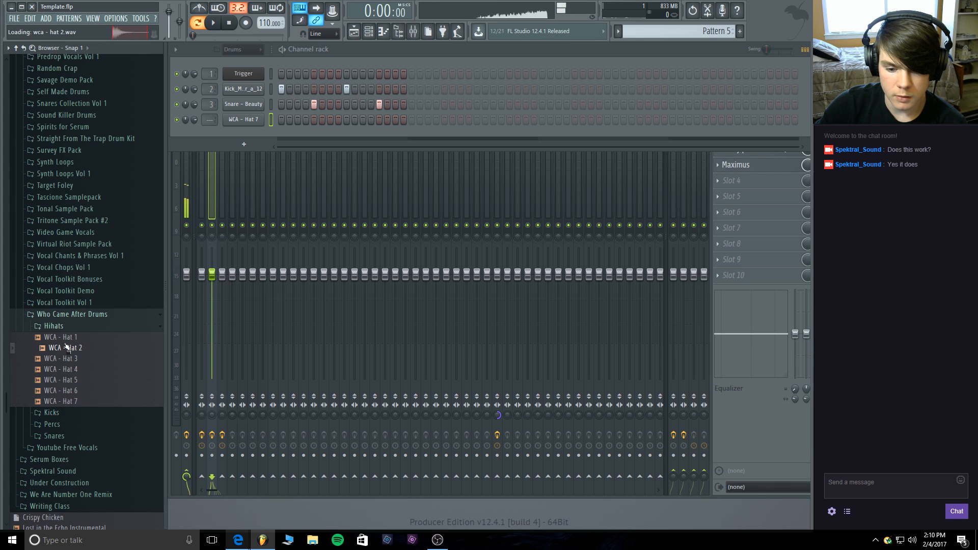
left_click(64, 359)
left_click(63, 369)
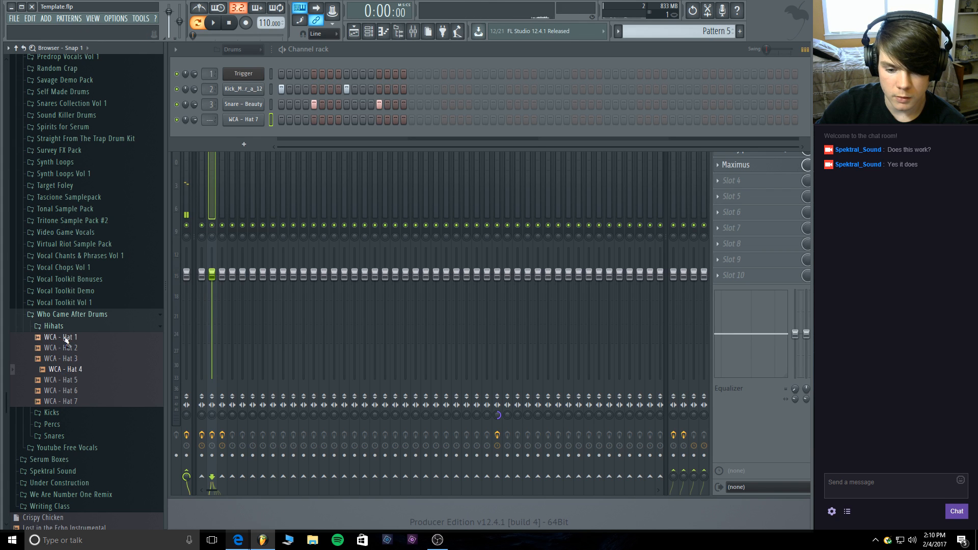
left_click(66, 338)
Audition the WCA - Hat 7 channel, raise its pitch in the channel settings, and close them.
key("q")
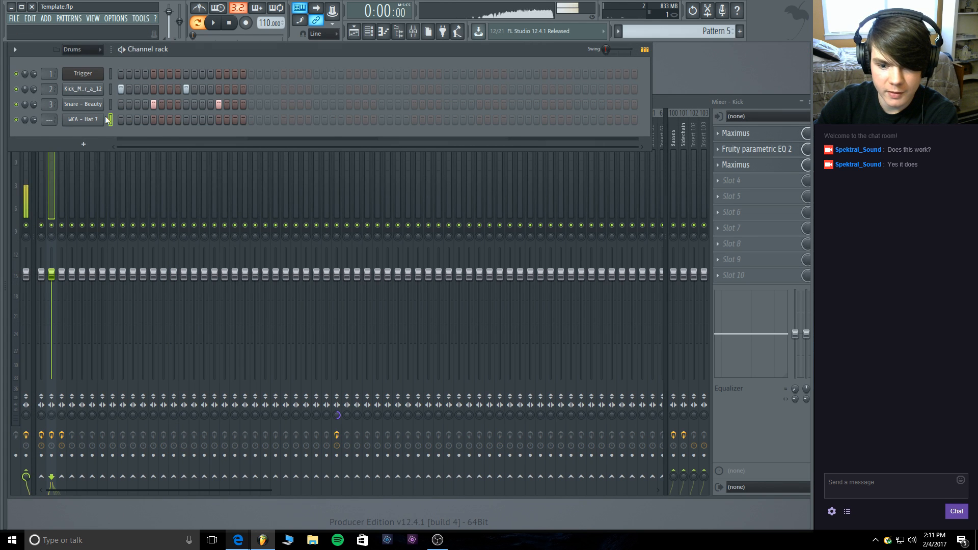
left_click(83, 119)
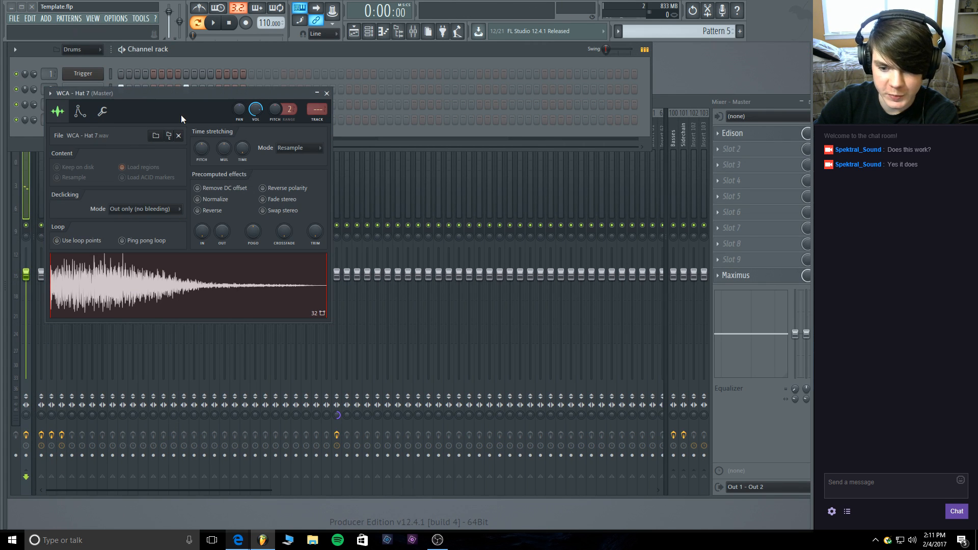
left_click_drag(276, 109, 276, 71)
left_click(328, 93)
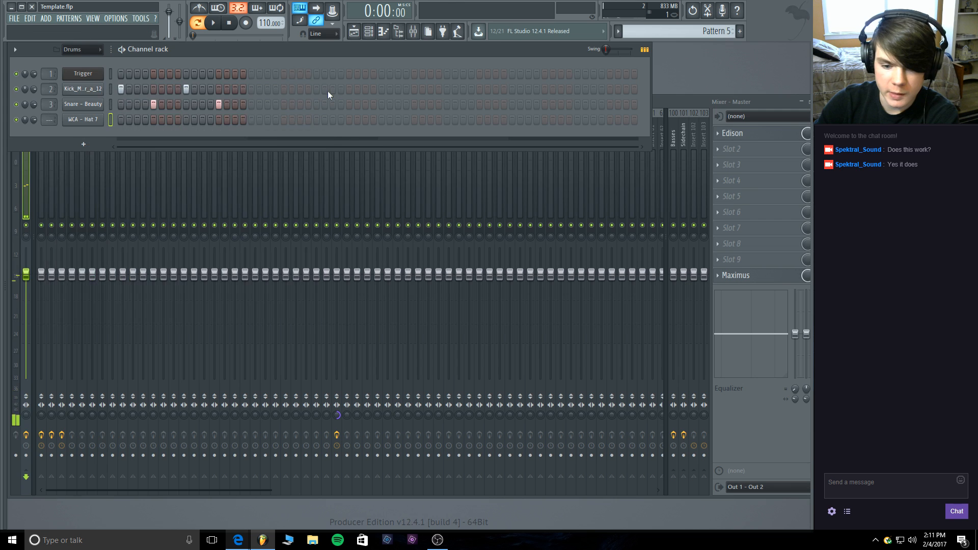
Preview the hi-hat samples WCA - Hat 1 through WCA - Hat 7 to find a second hat.
mouse_move(31, 301)
left_click(76, 336)
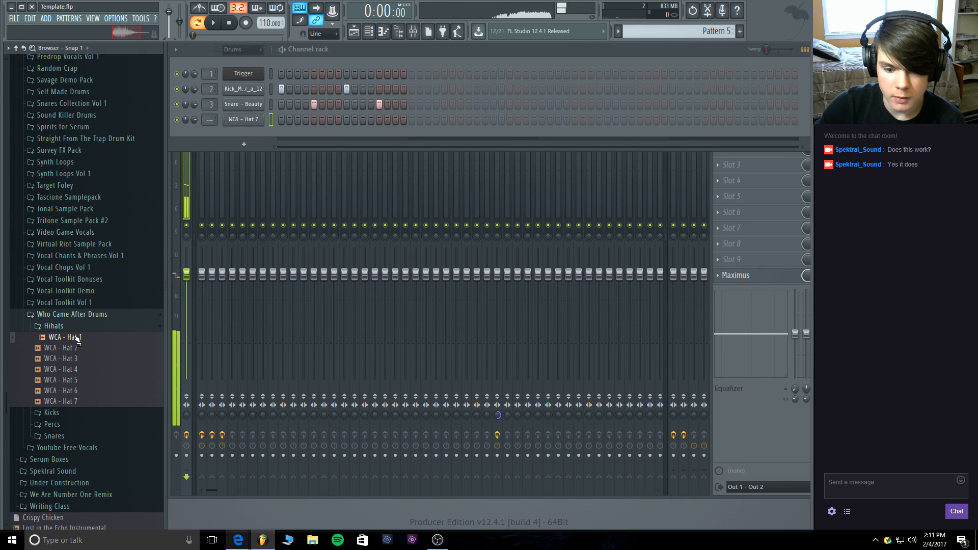
left_click(71, 348)
left_click(72, 358)
left_click(71, 369)
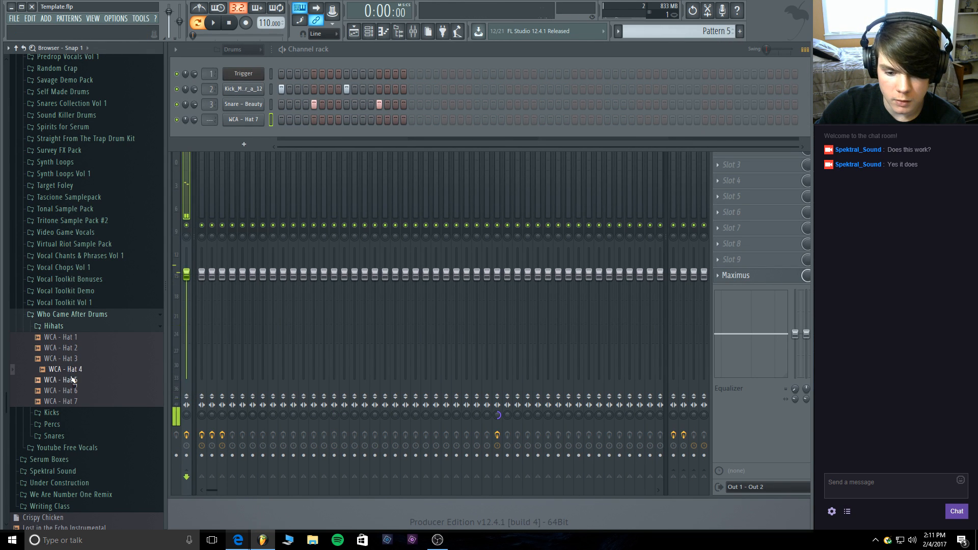
left_click(71, 380)
left_click(71, 390)
left_click(71, 402)
Replay WCA - Hat 2 and WCA - Hat 1, and add WCA - Hat 1 as a new channel below WCA - Hat 7.
left_click(73, 349)
left_click(71, 339)
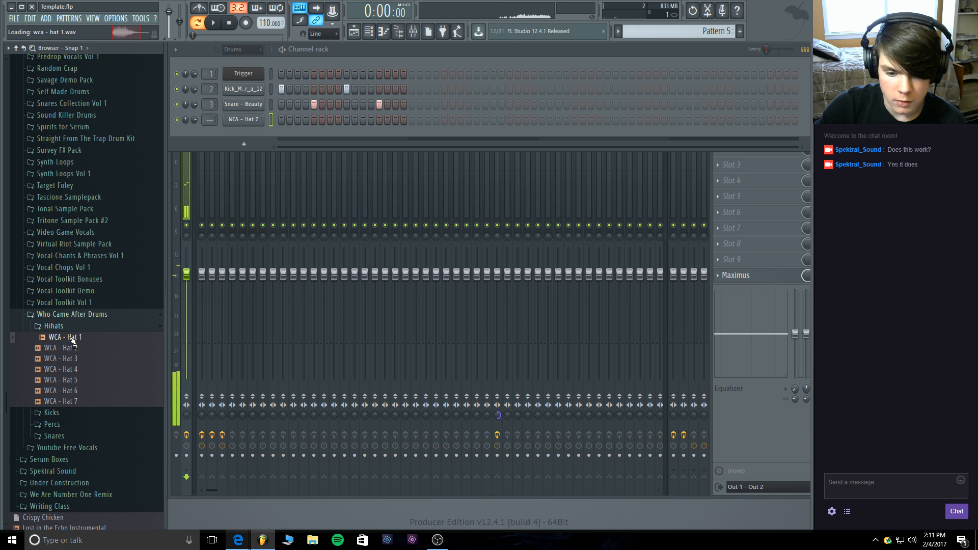
left_click_drag(73, 339, 98, 139)
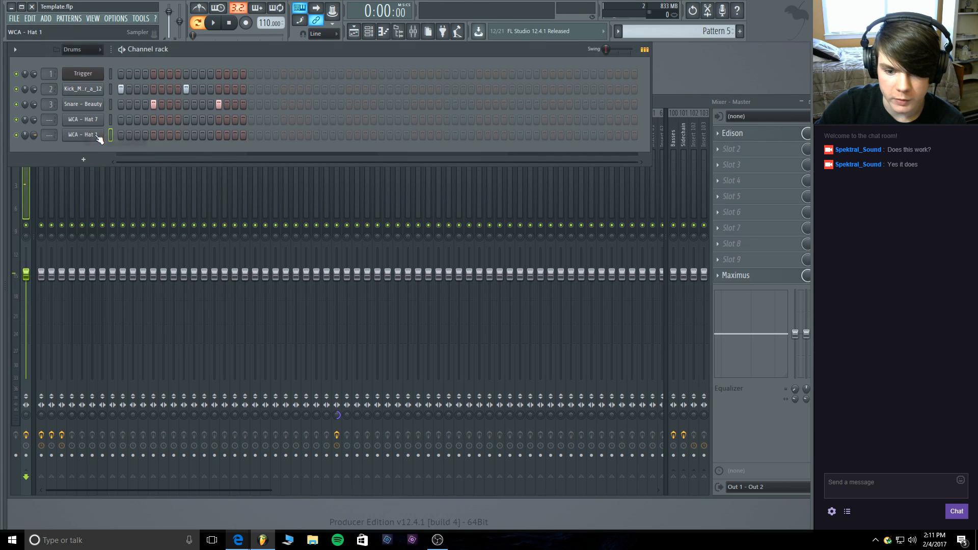
Audition WCA - Hat 1 in its channel settings, turn off Use loop points, and close the settings.
left_click(99, 136)
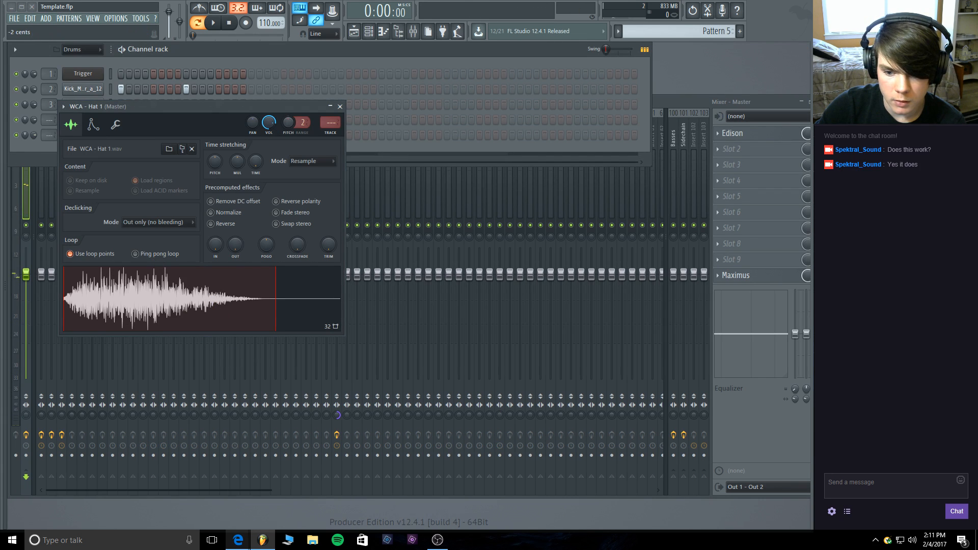
left_click(204, 331)
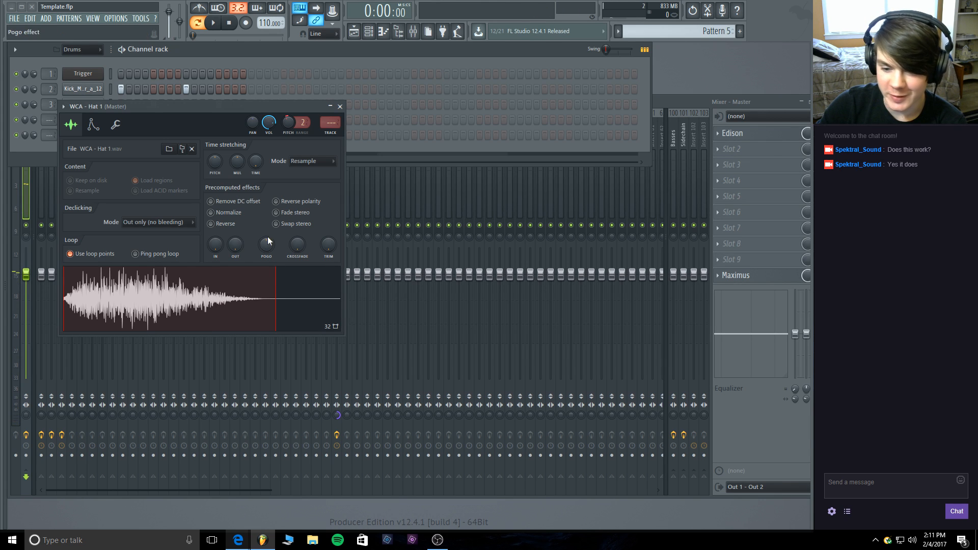
left_click(201, 304)
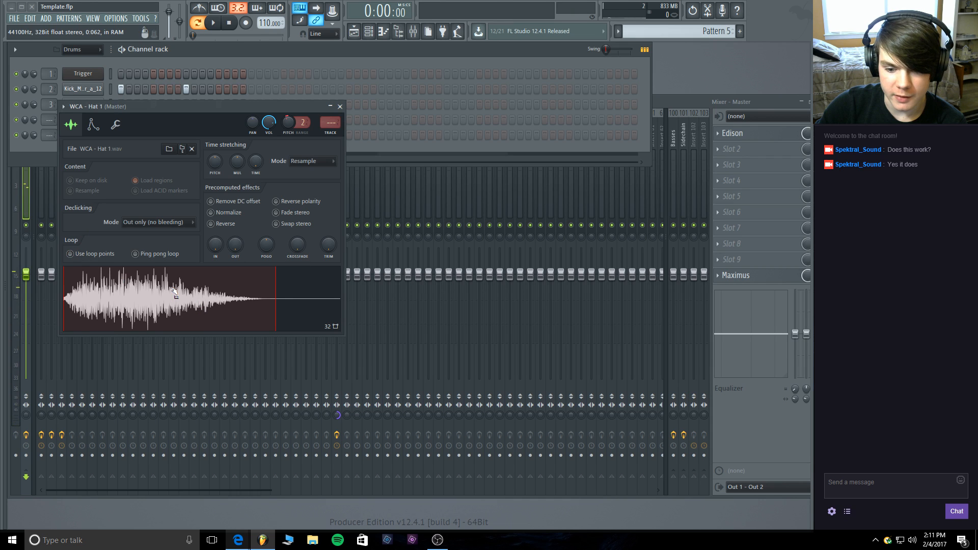
left_click(339, 106)
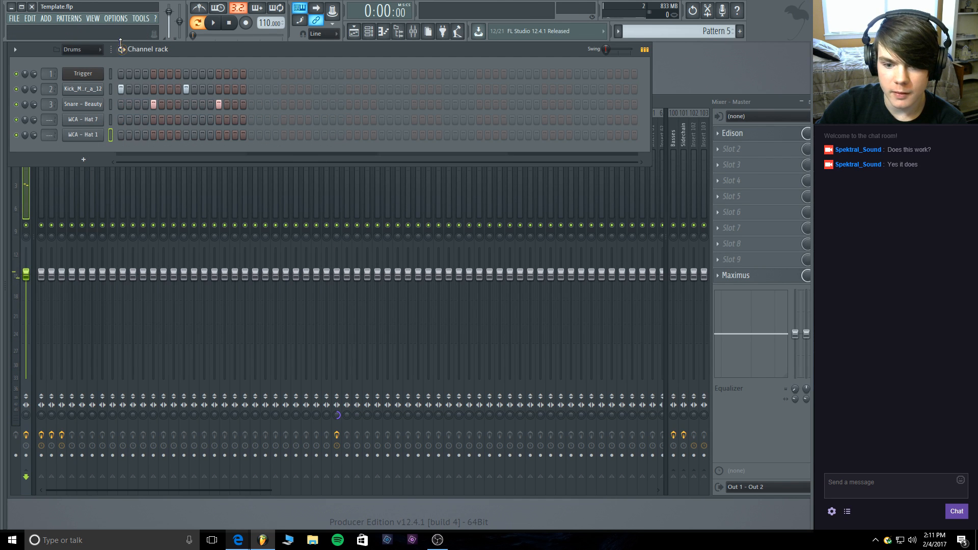
Sequence WCA - Hat 7 on steps 4, 6, 12 and 14 and WCA - Hat 1 on steps 2, 8, 10 and 16, and play the pattern.
left_click(145, 119)
left_click(162, 120)
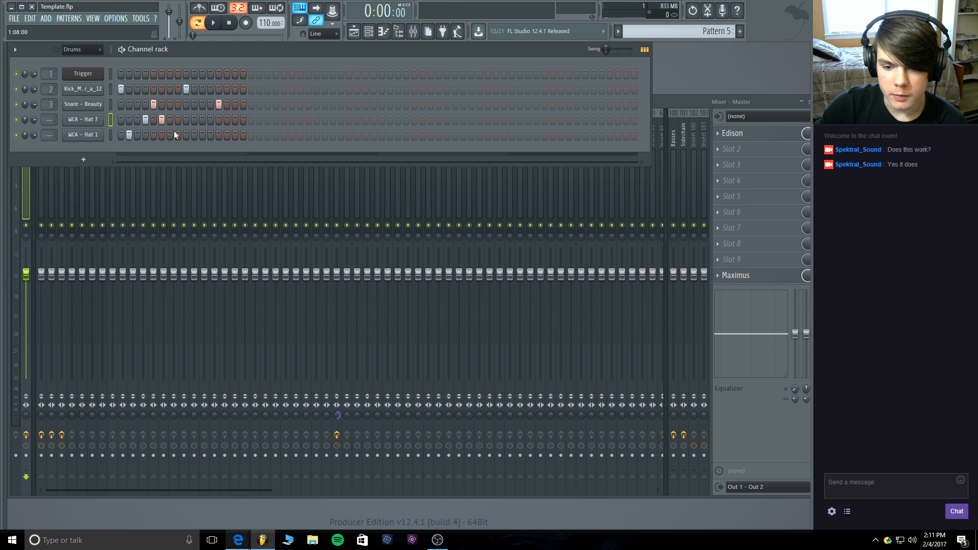
left_click(178, 134)
left_click(211, 120)
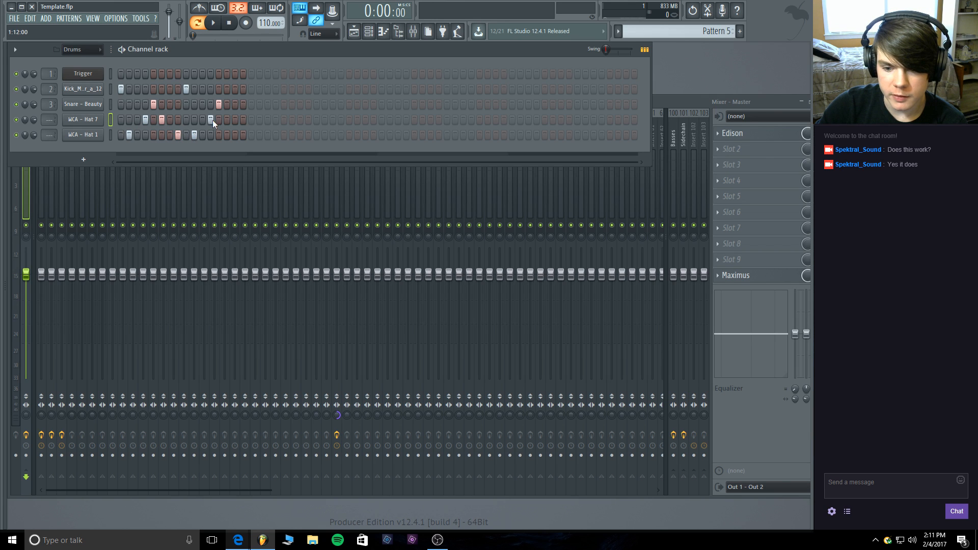
left_click(228, 133)
left_click(227, 120)
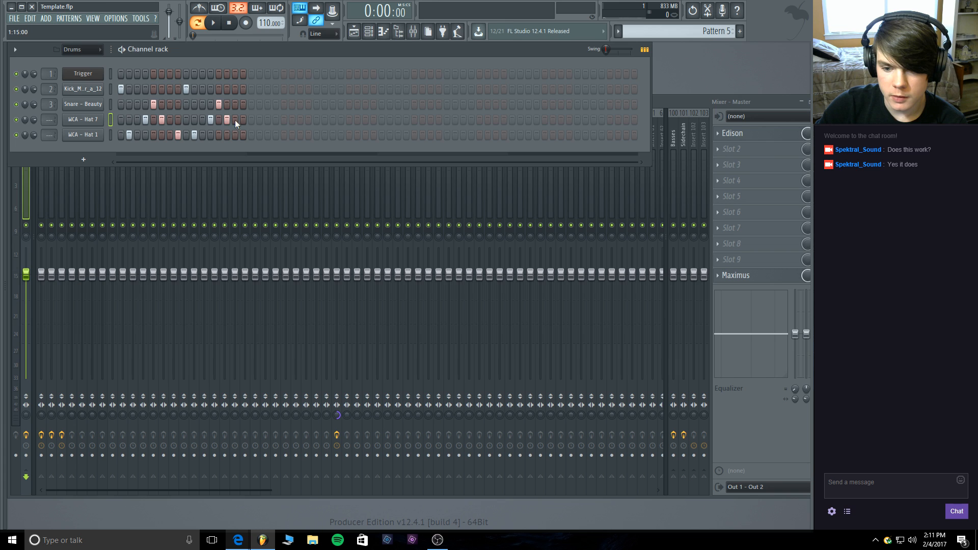
key("space")
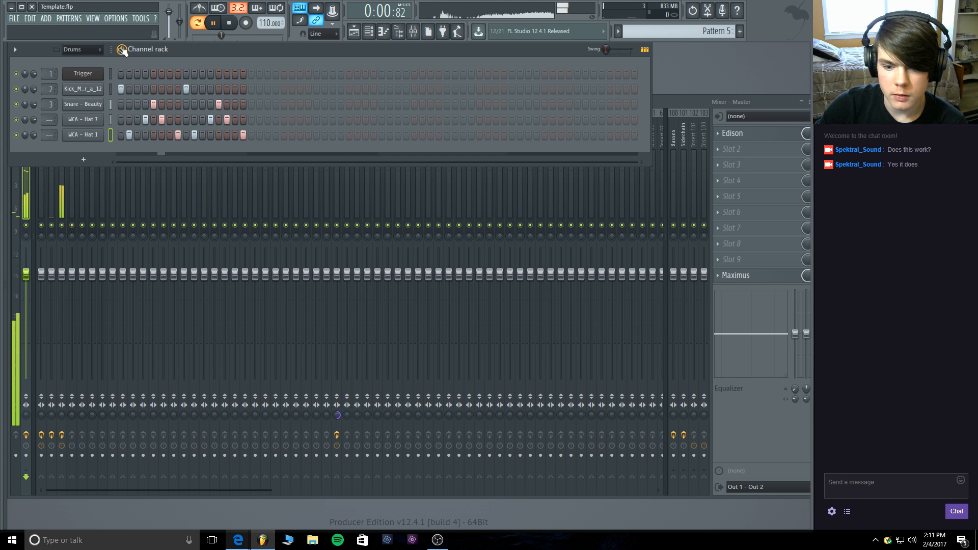
key("space")
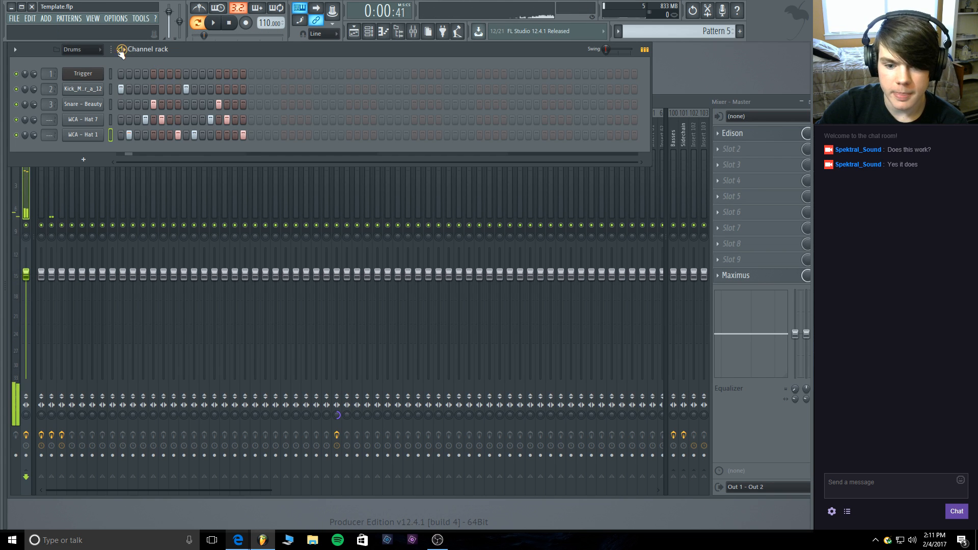
Preview the WCA hi-hat samples again in reverse order, from WCA - Hat 7 to WCA - Hat 3.
left_click(2, 186)
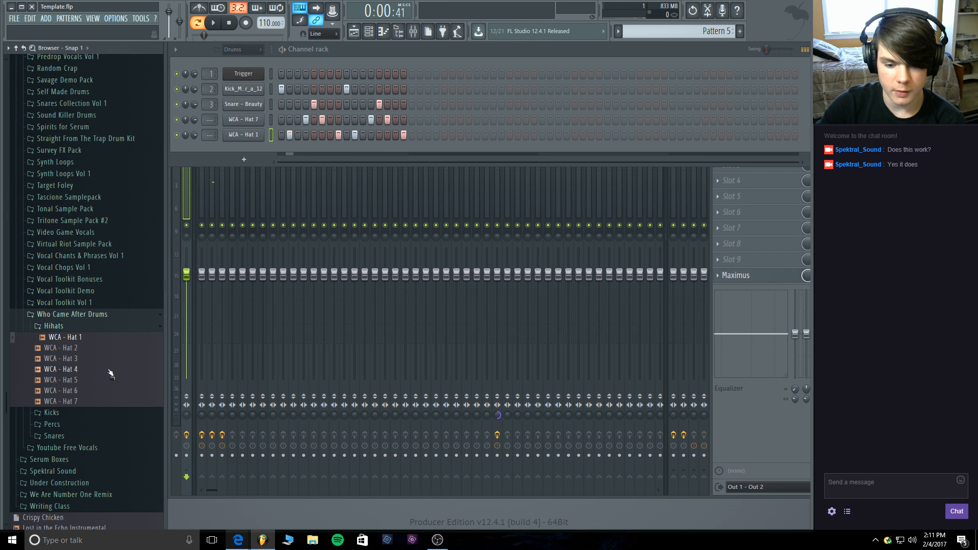
left_click(78, 400)
left_click(76, 392)
left_click(76, 381)
left_click(76, 372)
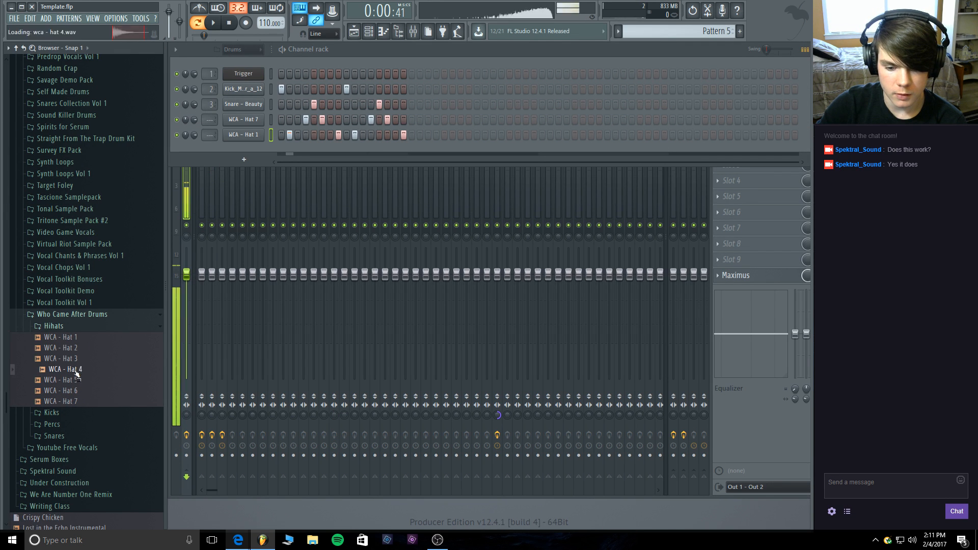
left_click(77, 360)
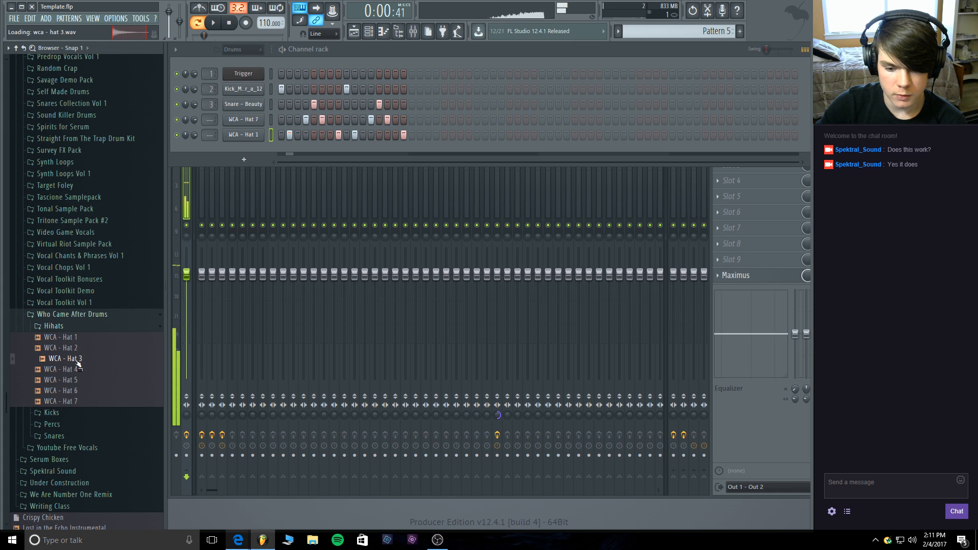
Collapse the Hihats and Who Came After Drums folders and open the Sound Killer Drums folder.
left_click(51, 326)
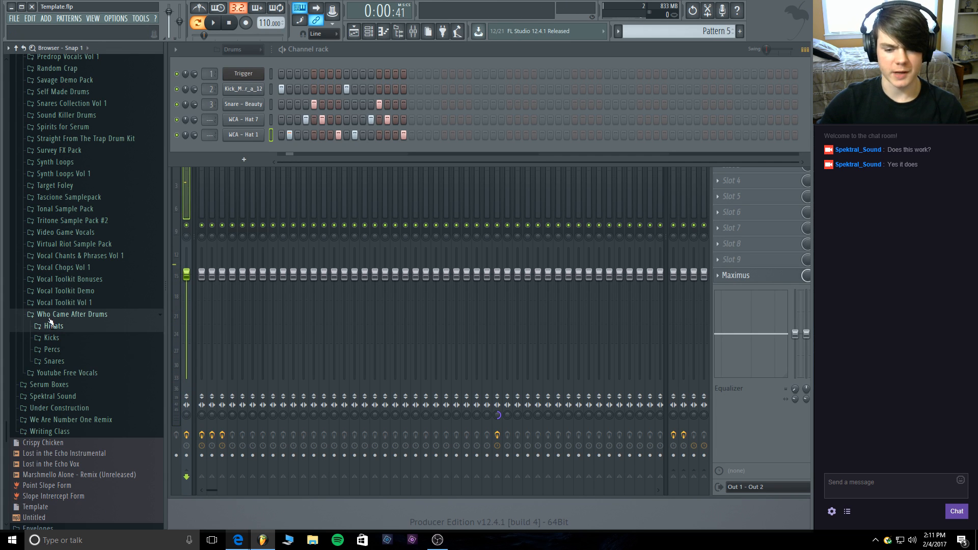
left_click(51, 315)
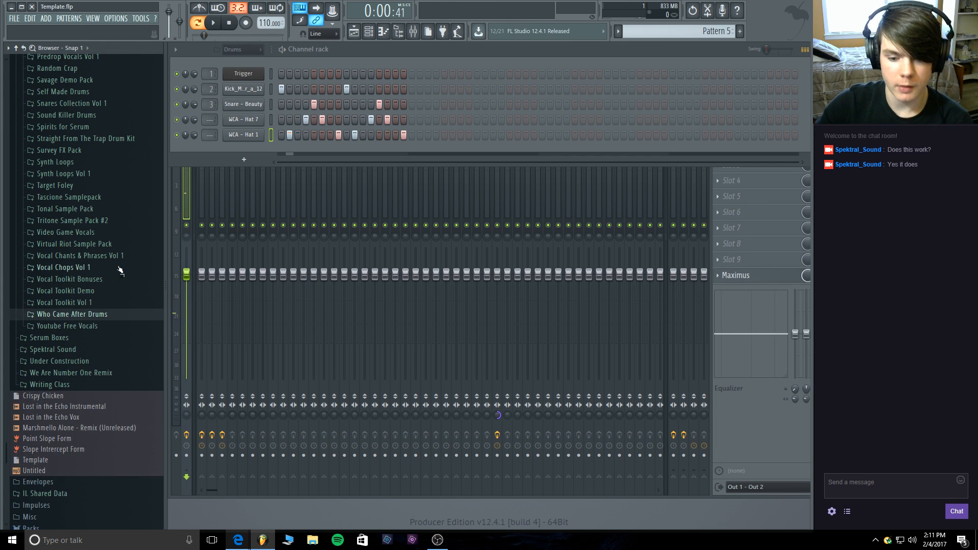
scroll(74, 273, "up", 3)
scroll(74, 270, "up", 3)
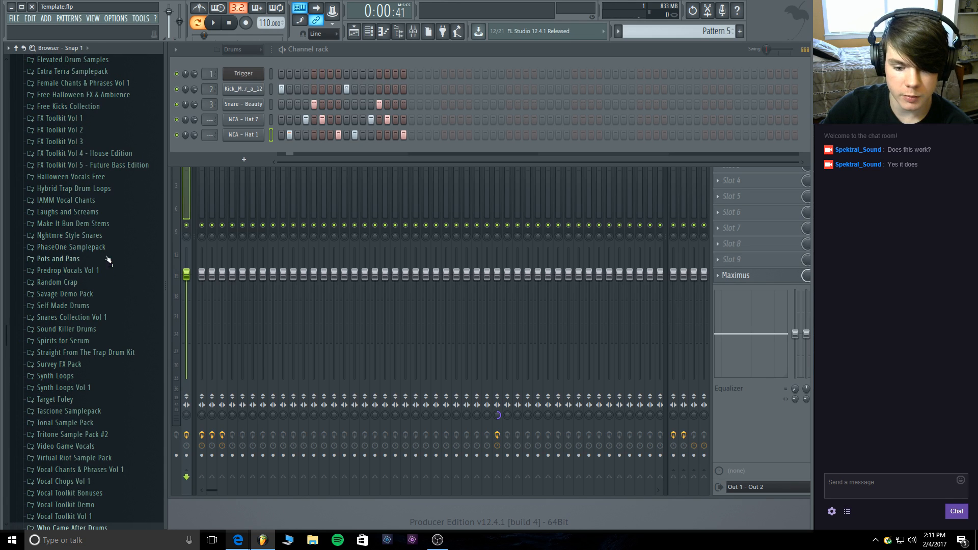
left_click(112, 331)
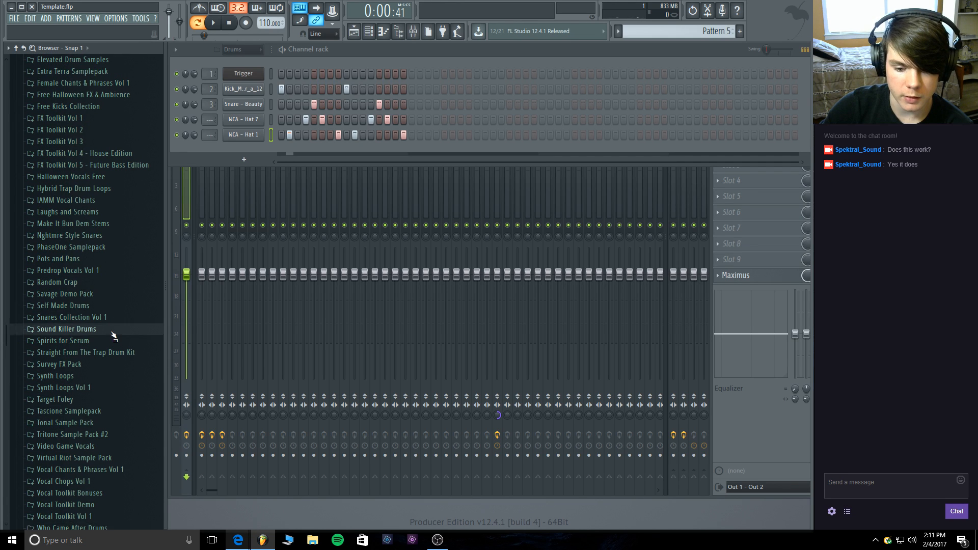
scroll(77, 369, "down", 3)
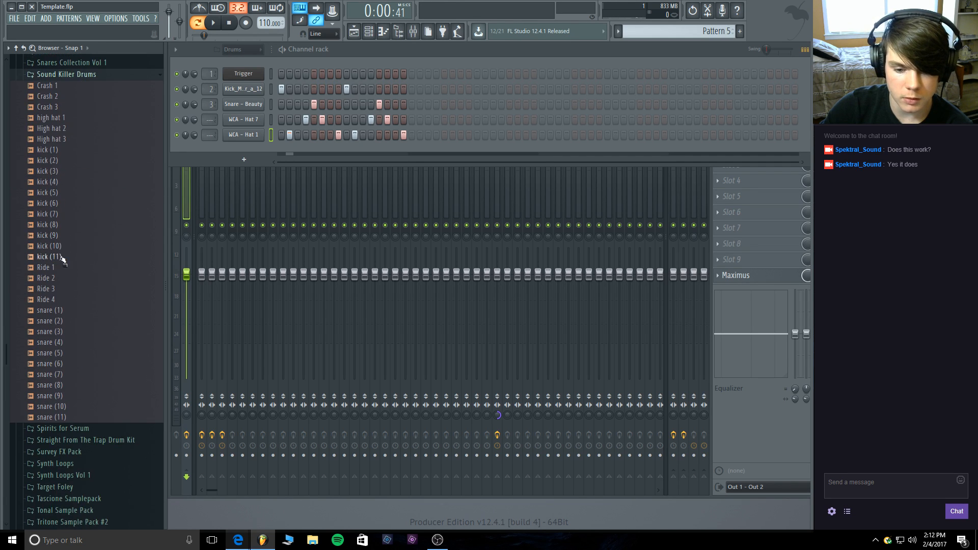
Preview Ride 2 through Ride 4 and the three high hat samples in Sound Killer Drums.
left_click(54, 280)
left_click(51, 289)
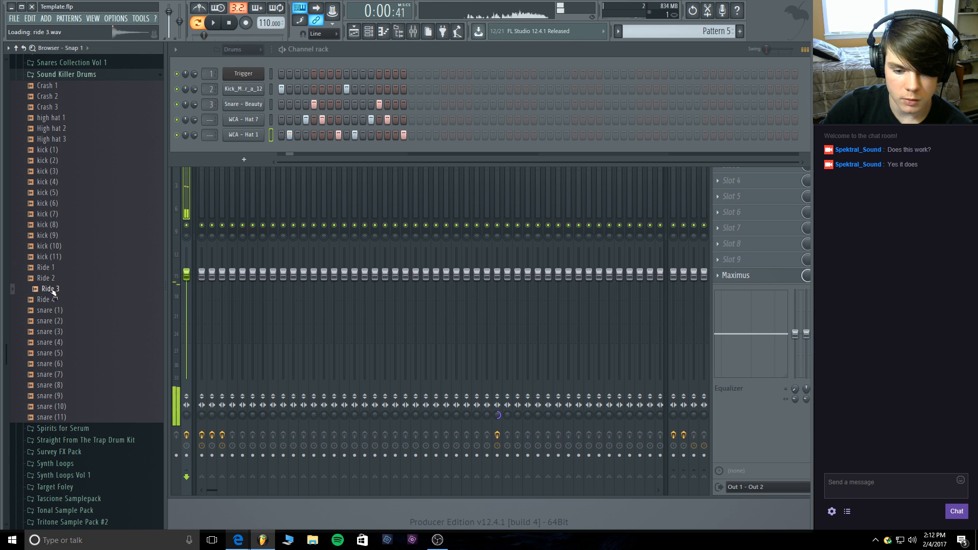
left_click(52, 300)
left_click(51, 290)
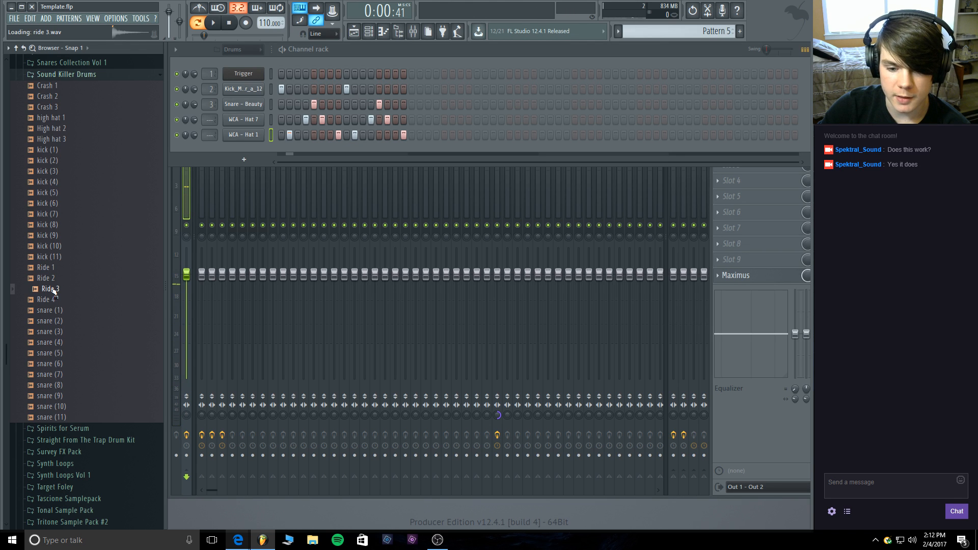
left_click(65, 118)
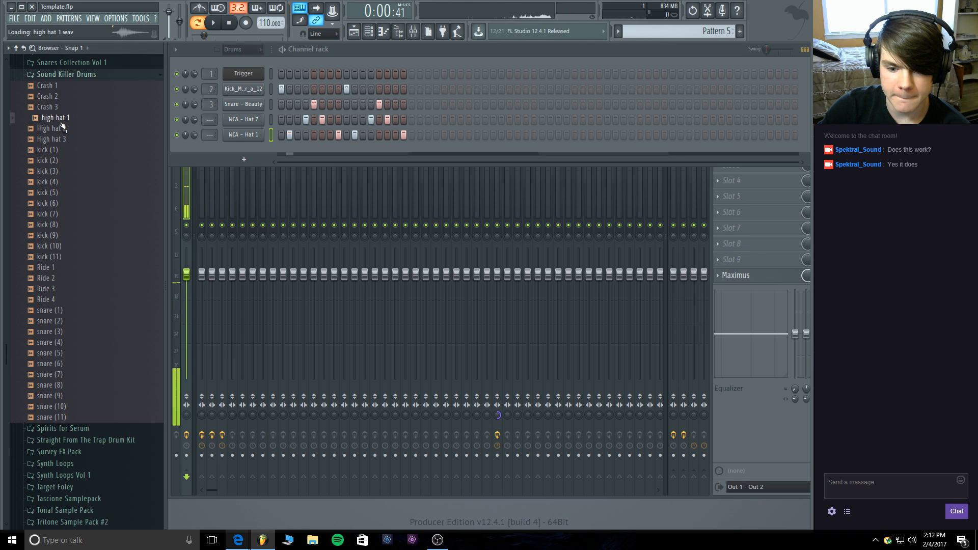
left_click(62, 130)
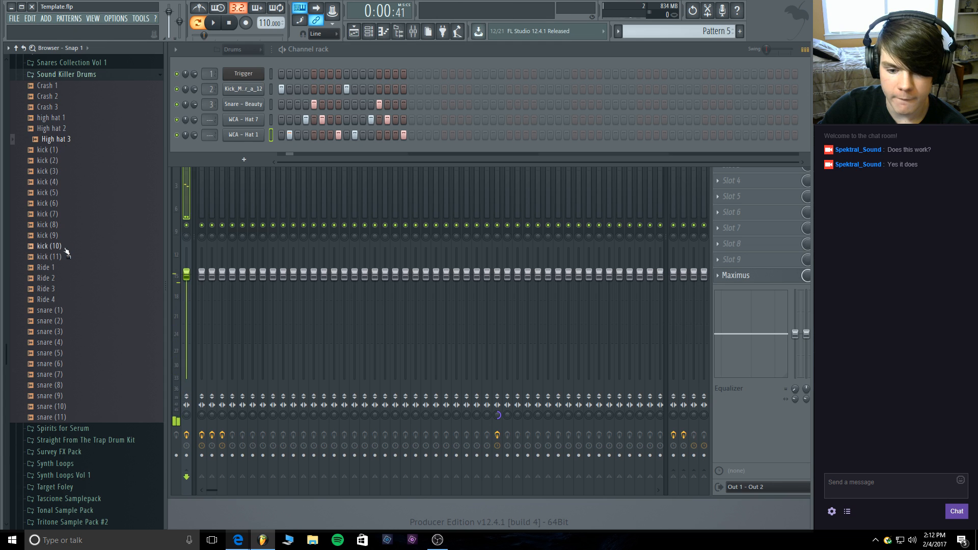
left_click(68, 141)
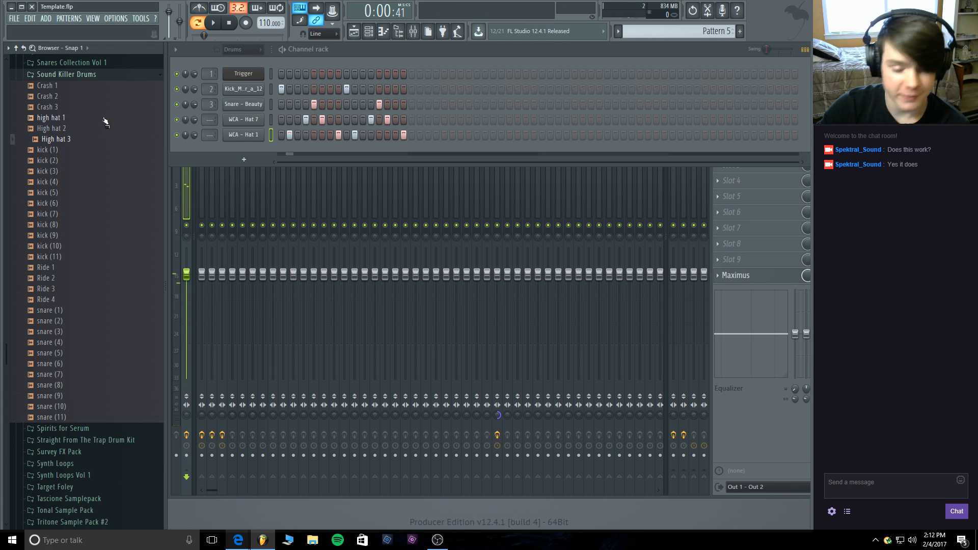
Compare the ride samples again and add Ride 3 as a new channel below WCA - Hat 1.
left_click(49, 246)
left_click(48, 288)
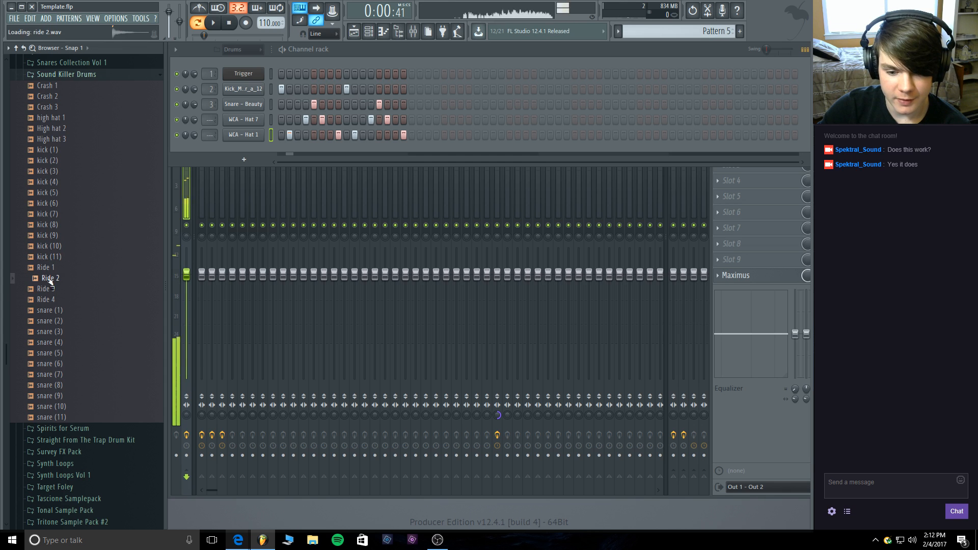
left_click(49, 298)
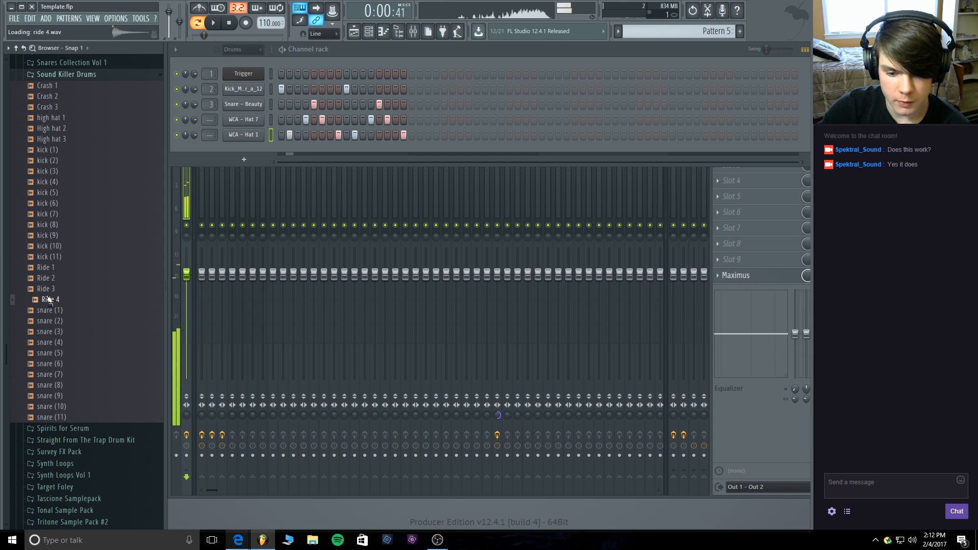
left_click_drag(49, 294, 95, 150)
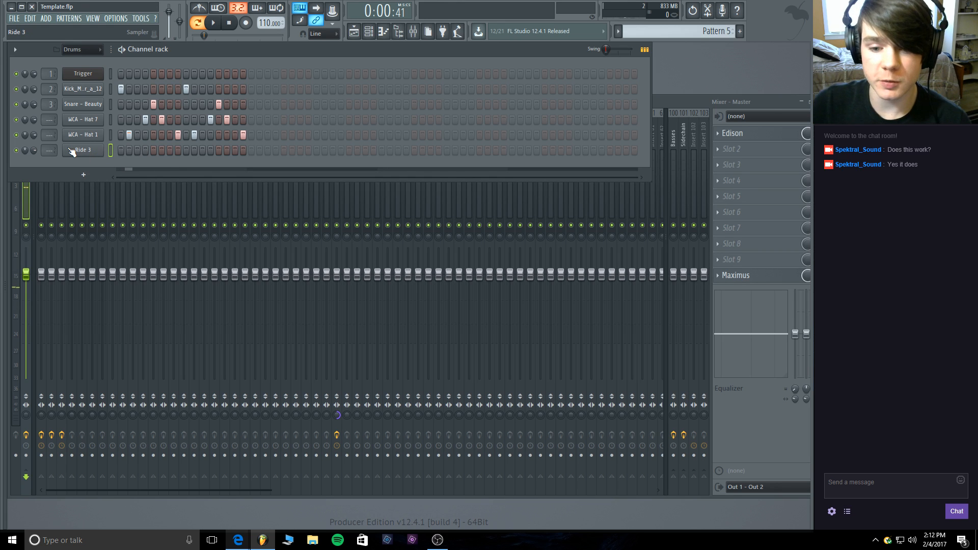
Move the channel rack clear of the first mixer tracks and route WCA - Hat 7, WCA - Hat 1 and Ride 3 to inserts 4, 5 and 6.
left_click_drag(211, 53, 367, 53)
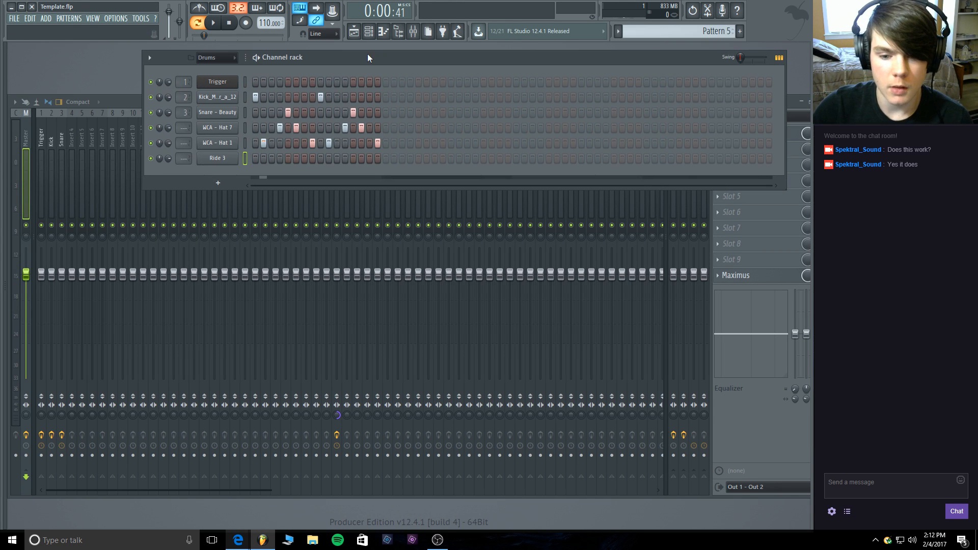
mouse_move(189, 133)
left_mouse_down()
mouse_move(189, 122)
mouse_move(189, 148)
left_mouse_up()
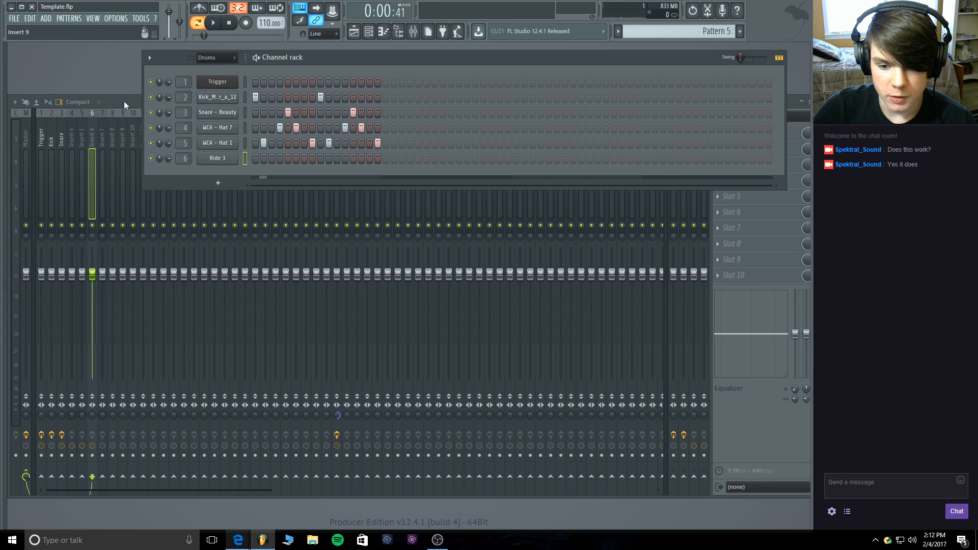
Load Fruity Parametric EQ 2 into the first effect slot of mixer Insert 6.
left_click(124, 101)
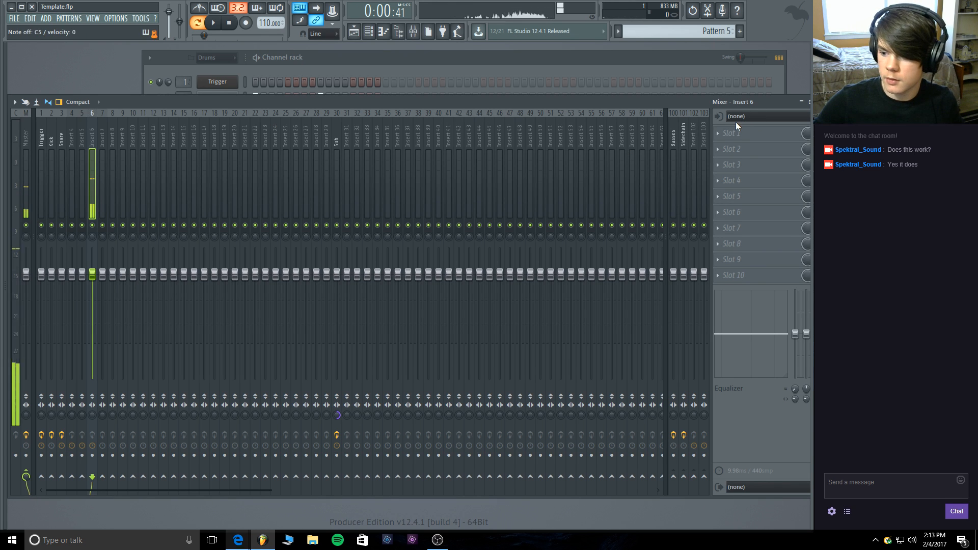
left_click(729, 133)
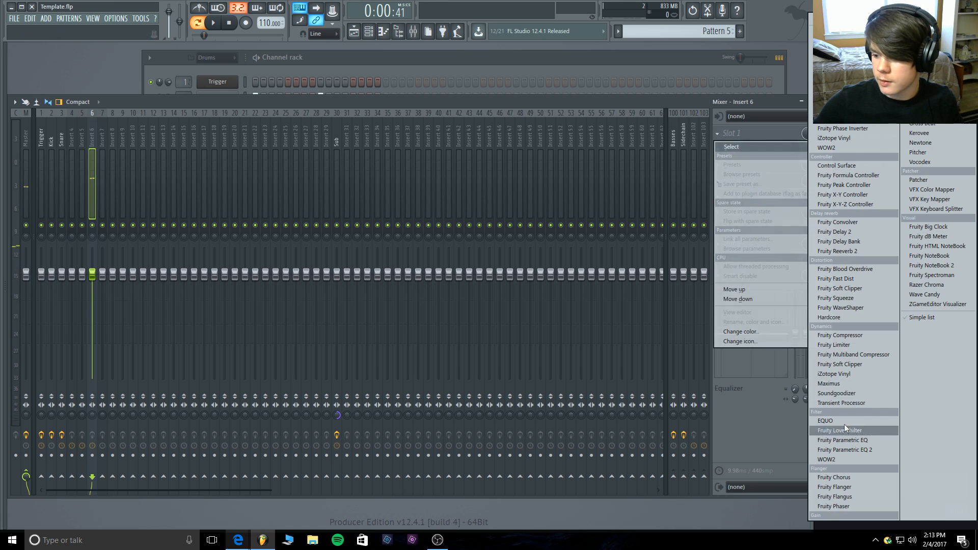
left_click(842, 450)
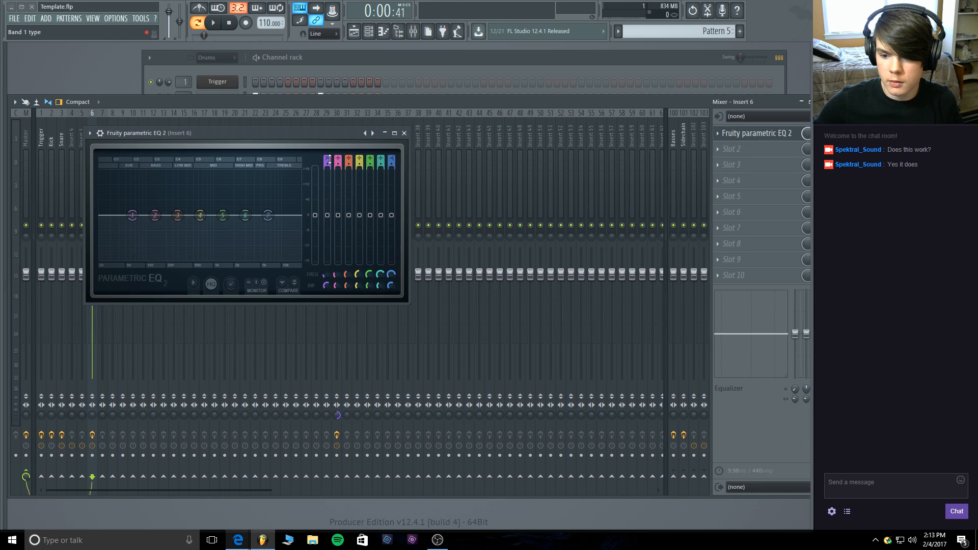
Set EQ band 1 to a high pass at about 515 Hz, boost band 7 in the treble, and dip band 6 slightly.
mouse_move(329, 160)
left_mouse_down()
mouse_move(329, 170)
mouse_move(328, 159)
left_mouse_up()
left_click_drag(131, 215, 279, 199)
left_click_drag(171, 231, 194, 215)
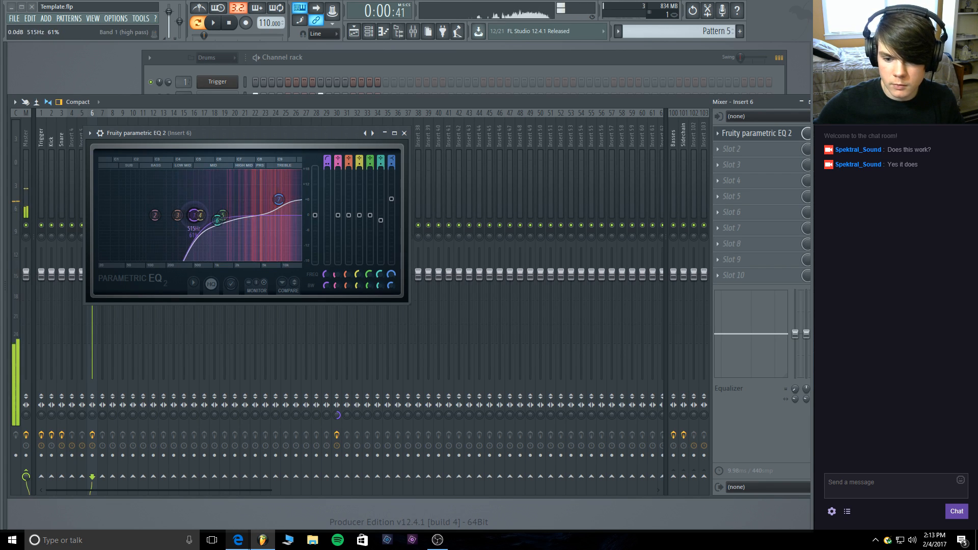
Boost EQ band 7 on Insert 6 slightly further in the treble and close the equalizer.
mouse_move(279, 200)
left_mouse_down()
mouse_move(278, 184)
mouse_move(278, 192)
left_mouse_up()
left_click(404, 133)
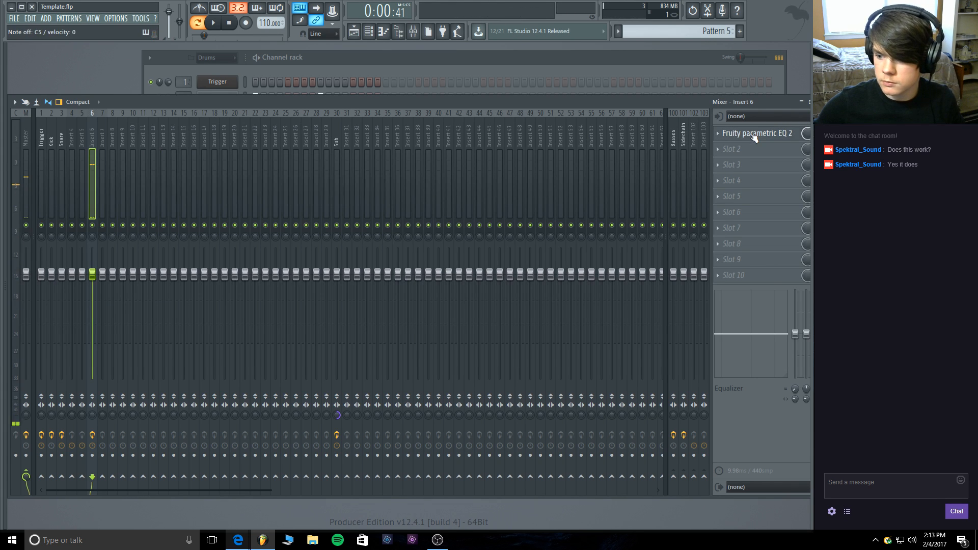
Rename mixer inserts 4, 5 and 6 as Hat 1, Hat 2 and Ride.
left_click(76, 127)
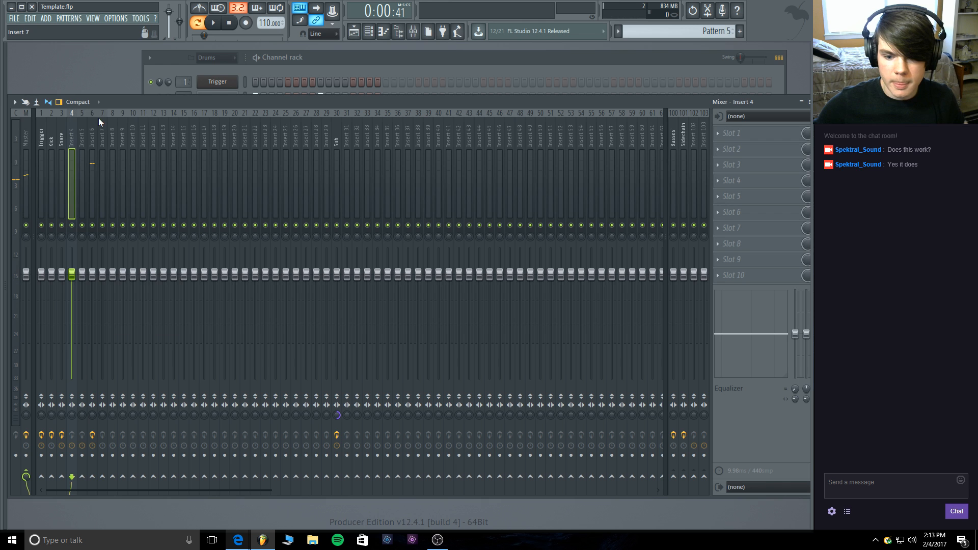
right_click(72, 129)
left_click(102, 125)
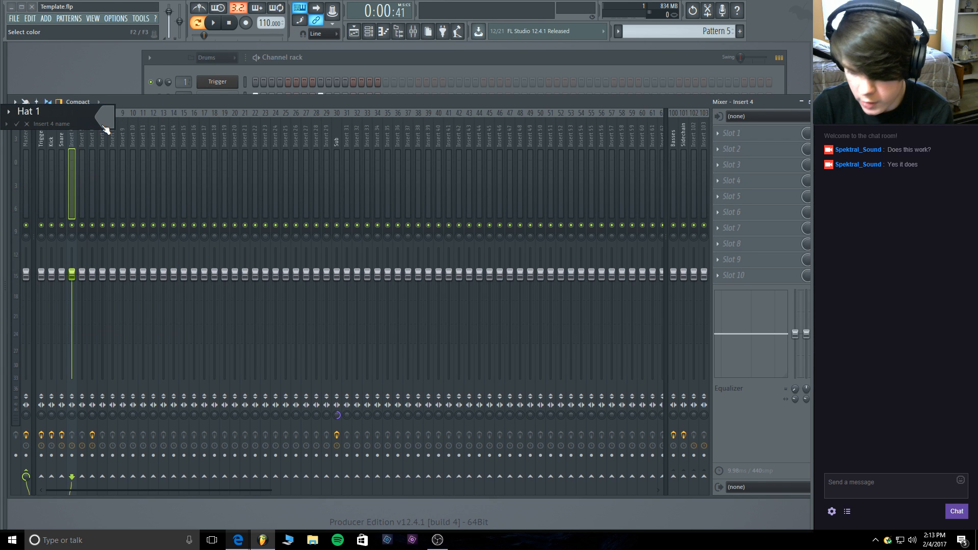
key("Return")
right_click(83, 134)
left_click(96, 125)
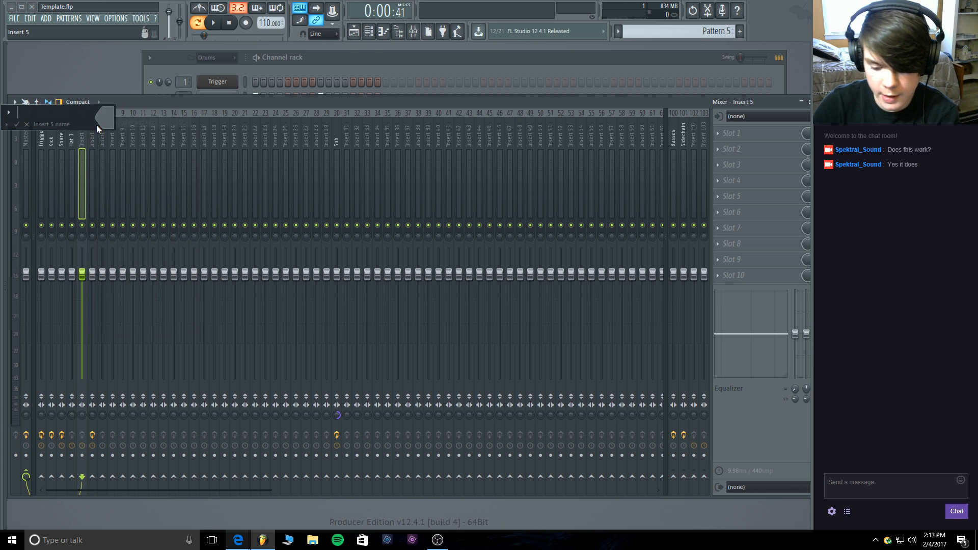
type("Hat 2")
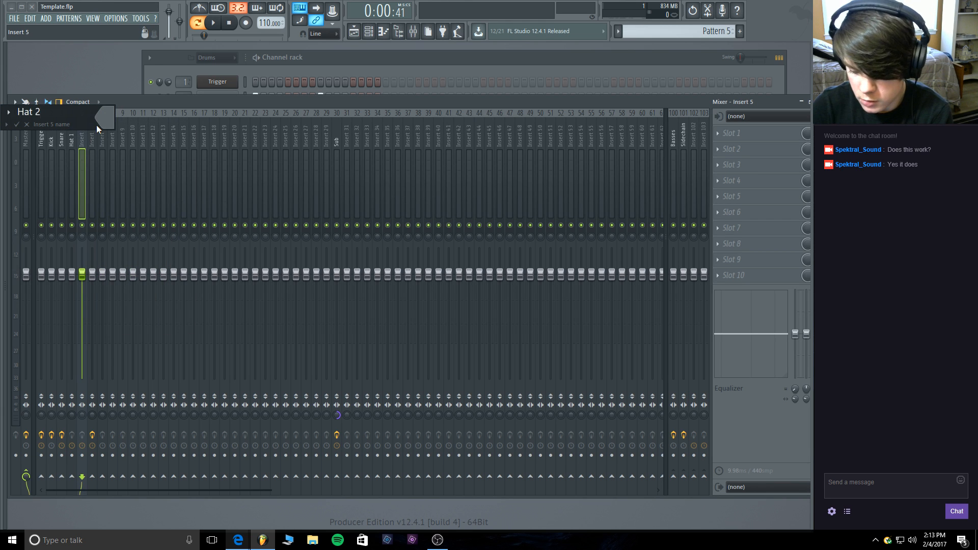
key("Return")
right_click(96, 126)
left_click(110, 124)
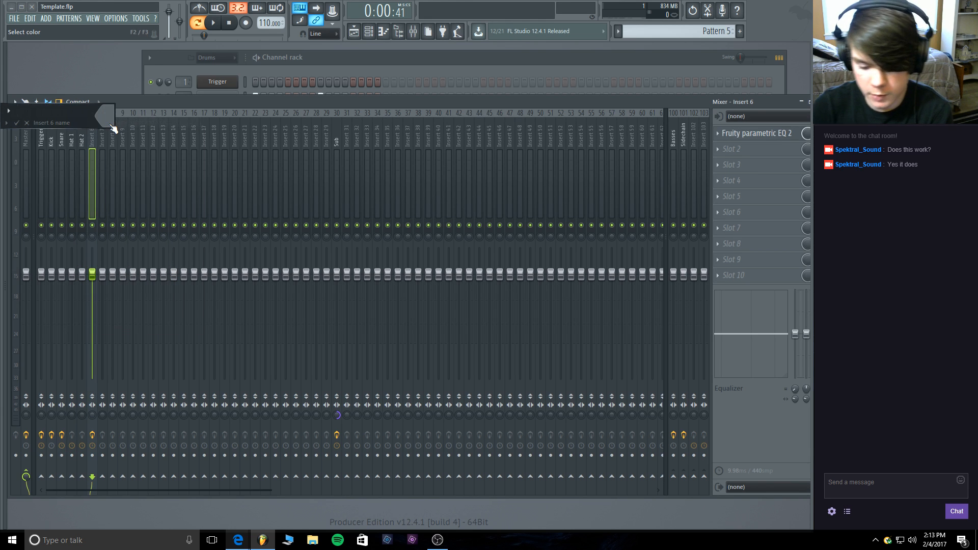
type("Ride")
key("Return")
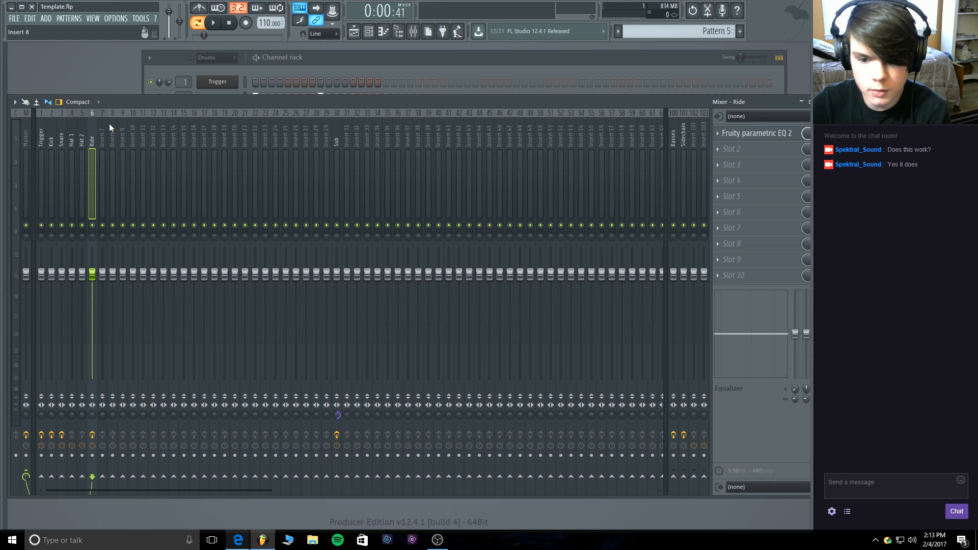
Bring the channel rack forward and play the drum pattern briefly to hear the equalized ride.
left_click(329, 60)
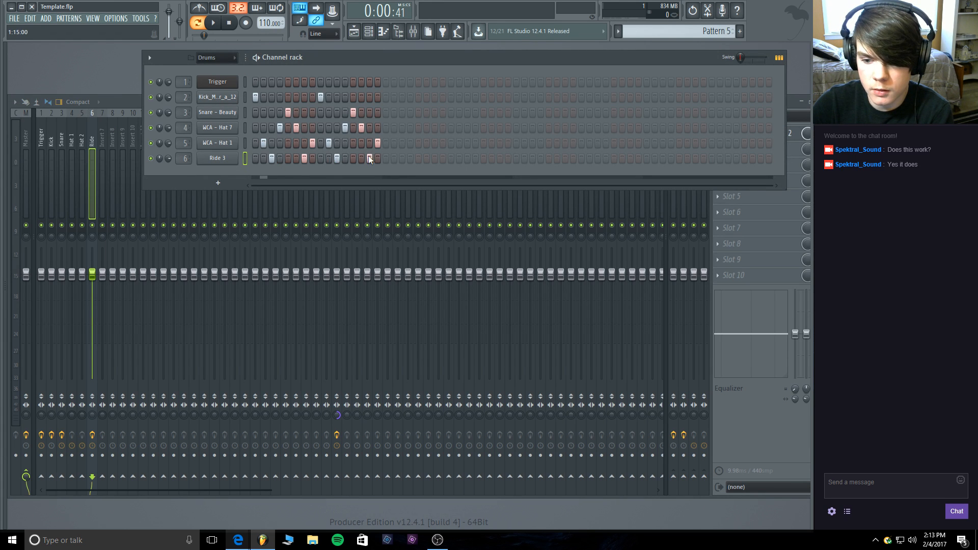
left_click(213, 23)
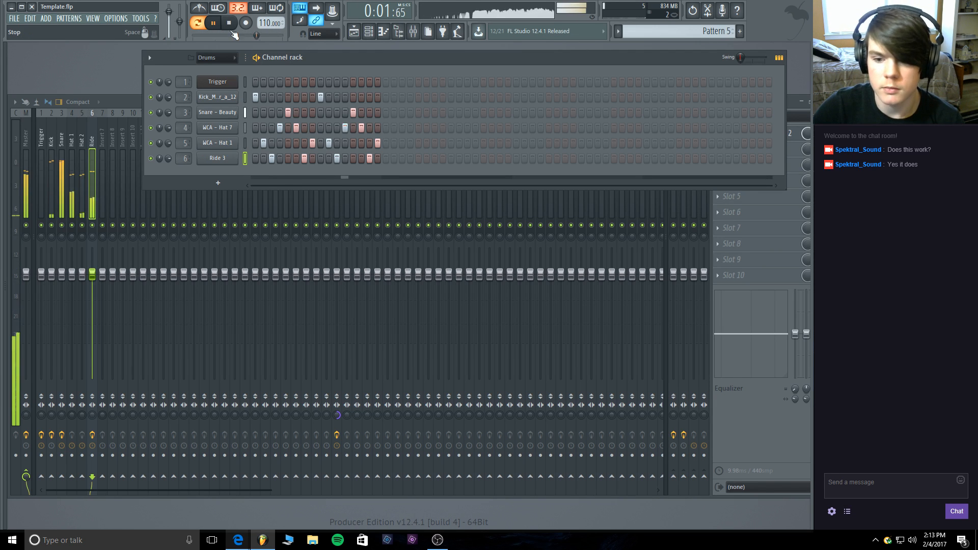
left_click(232, 30)
Shape Ride 3's volume envelope with minimum attack and decay and full hold, sustain and release, and audition the sample.
left_click(217, 157)
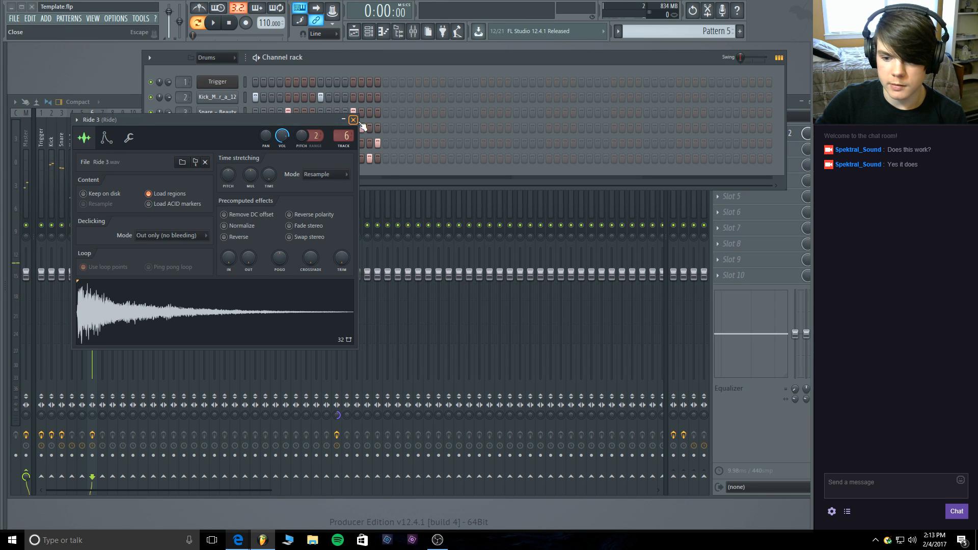
left_click(106, 137)
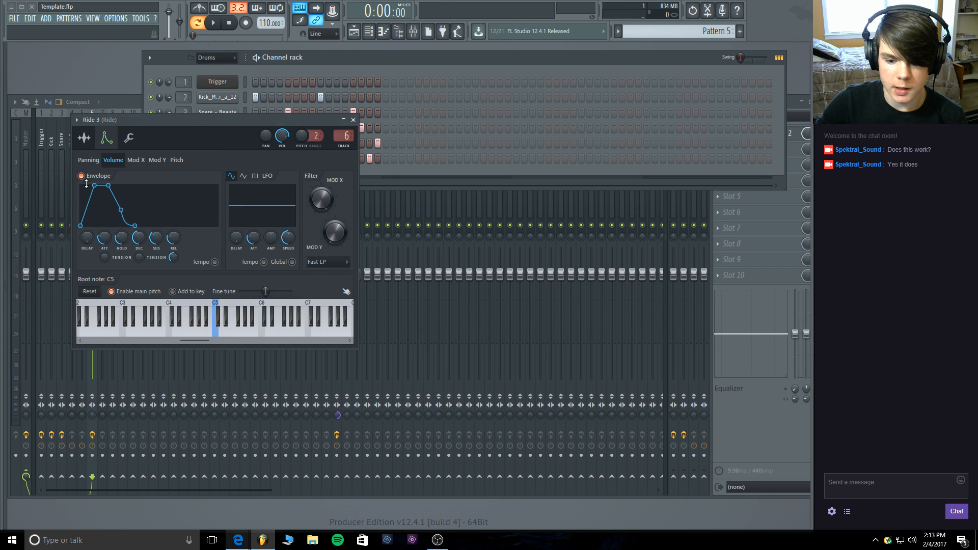
left_click_drag(103, 238, 163, 225)
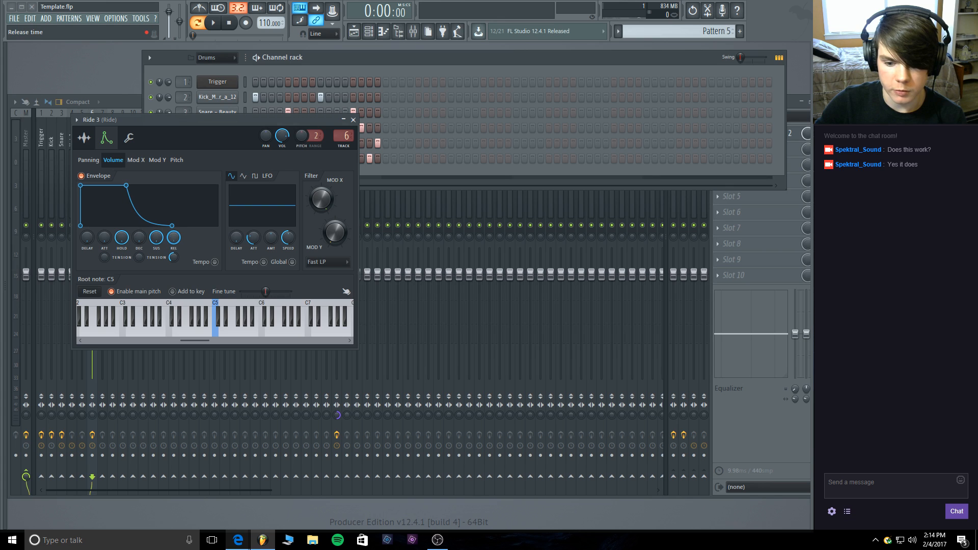
left_click(221, 332)
left_click(220, 332)
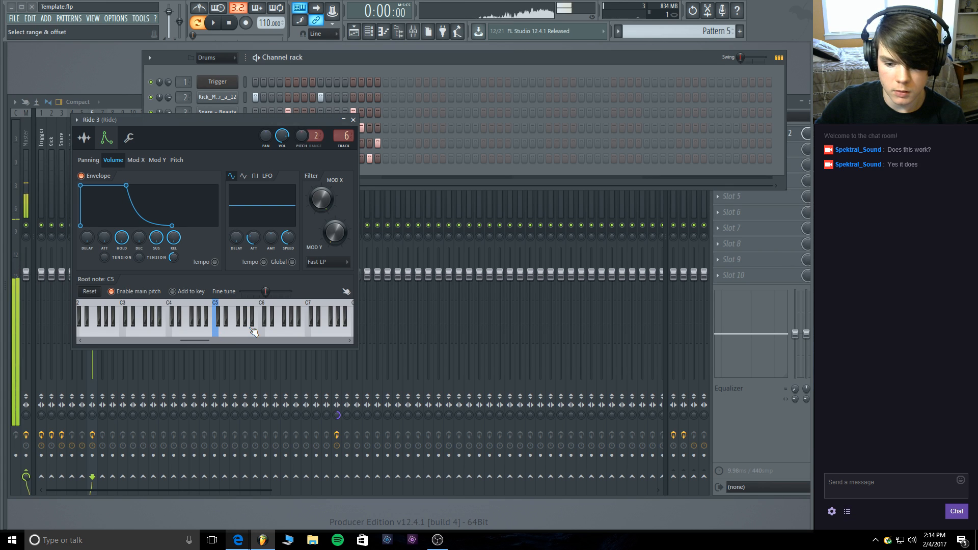
left_click(355, 120)
Lower the Ride track's mixer fader slightly while the pattern plays, and stop playback.
key("space")
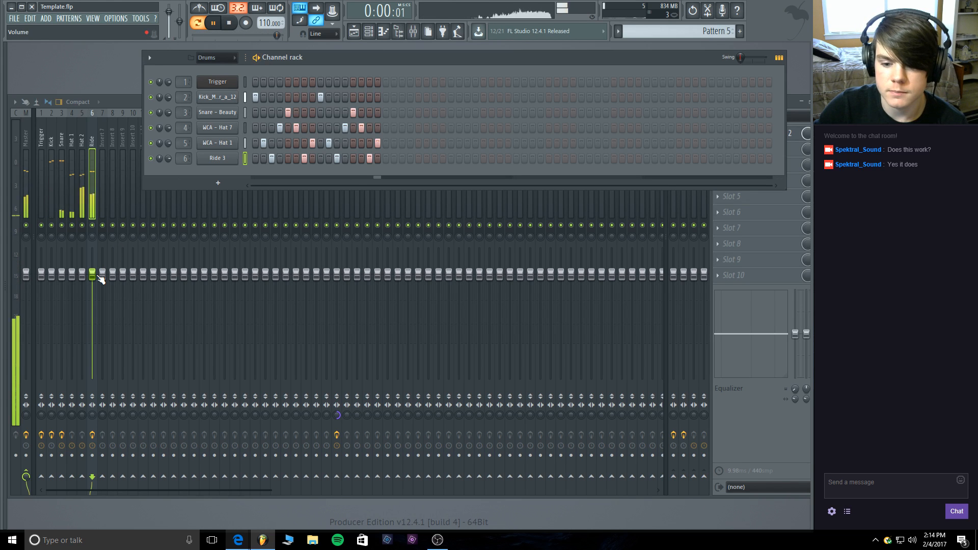
left_click_drag(92, 274, 92, 277)
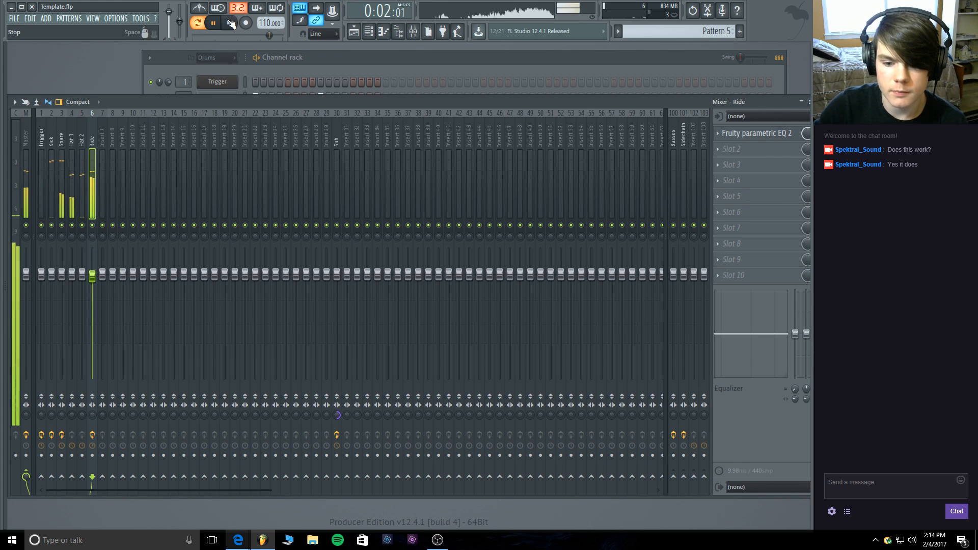
key("space")
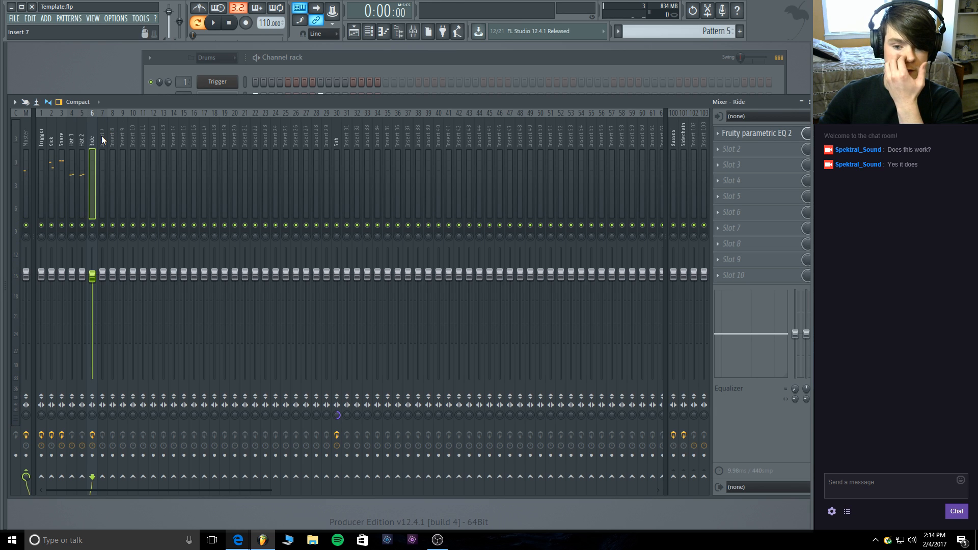
Rename mixer Insert 7 as Cymbols.
right_click(102, 136)
left_click(123, 125)
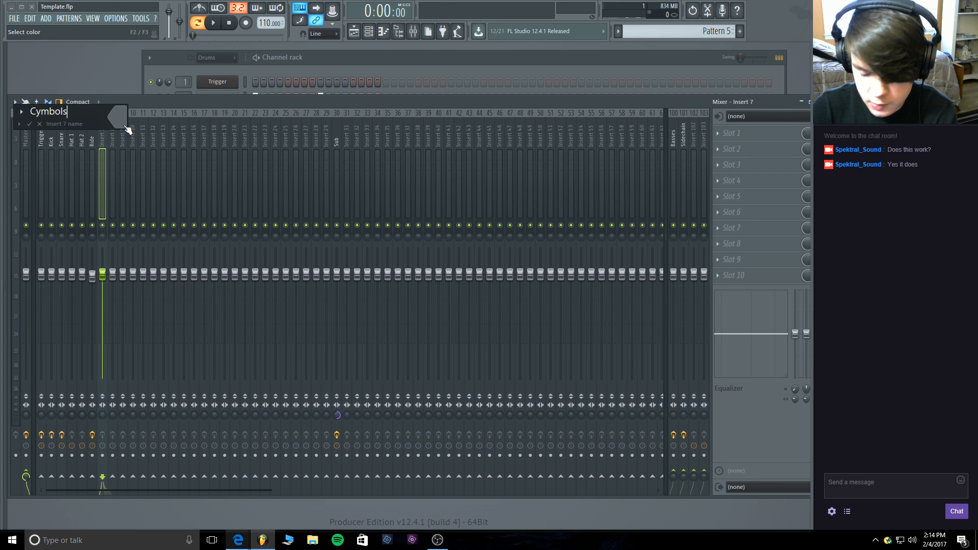
key("Return")
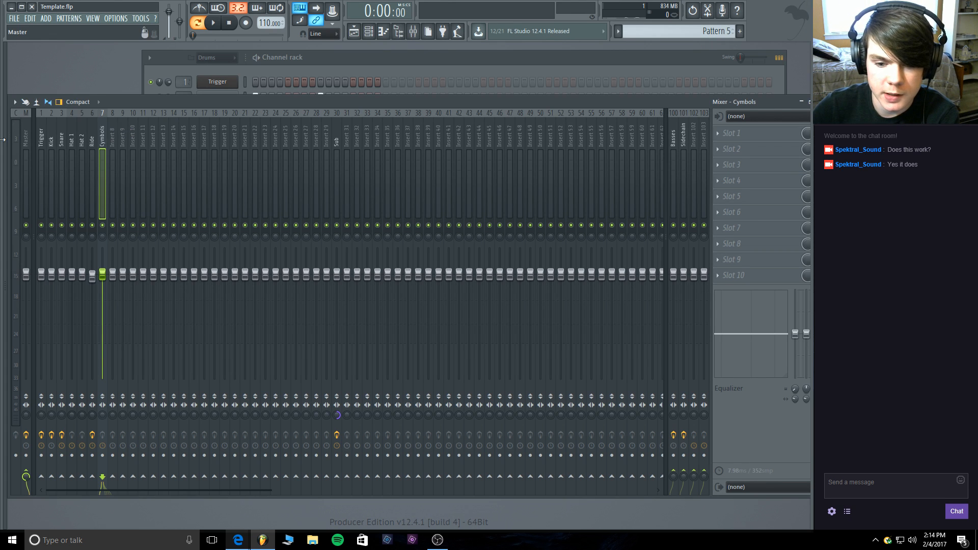
Collapse the Sound Killer Drums folder and expand PhaseOne Samplepack in the browser to check the spelling of its cymbal folder.
mouse_move(2, 160)
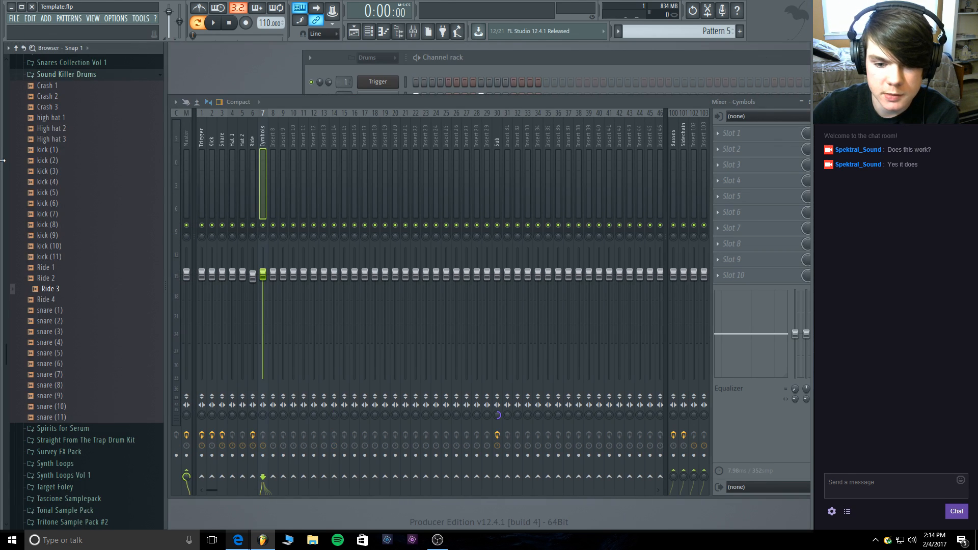
left_click(67, 75)
scroll(76, 102, "up", 6)
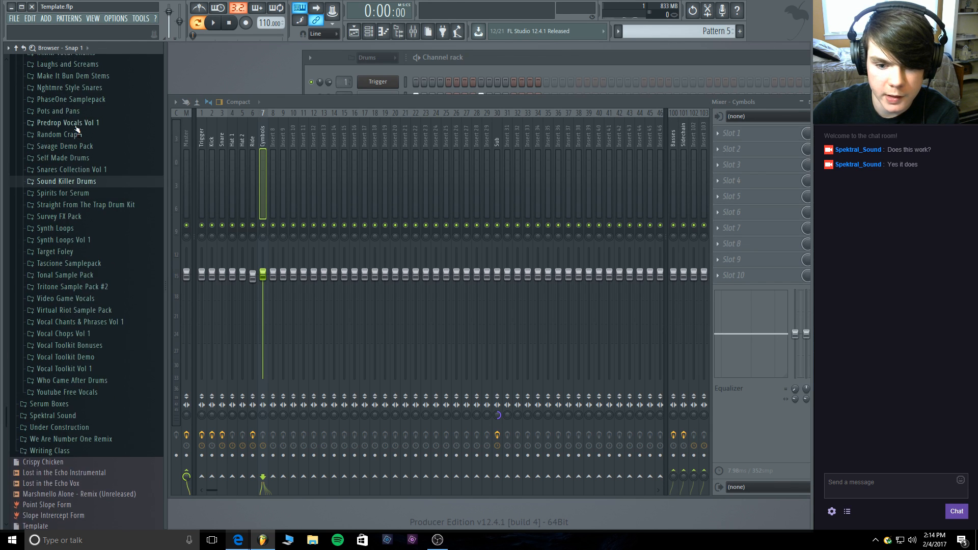
left_click(71, 206)
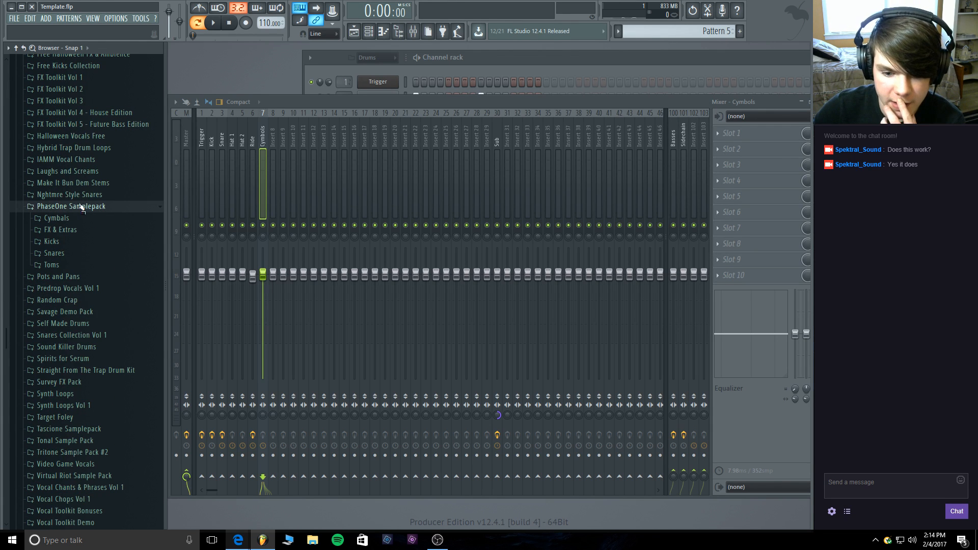
Correct the name of mixer insert 7 to Cymbals.
right_click(106, 134)
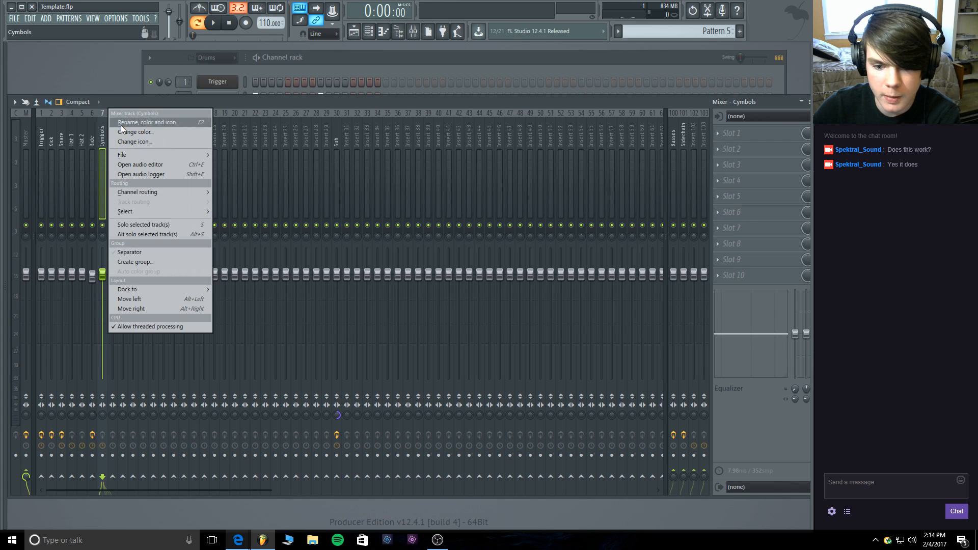
left_click(127, 122)
left_click(63, 109)
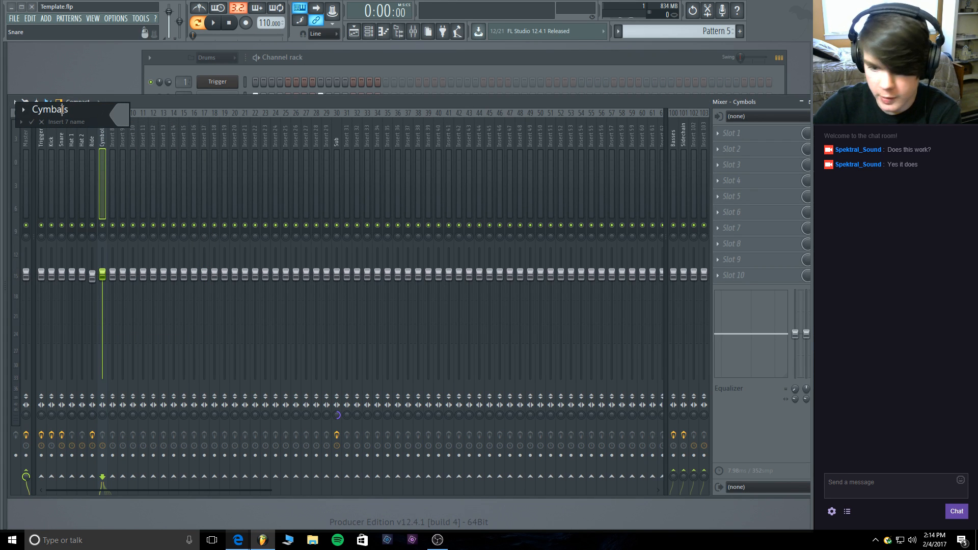
key("Return")
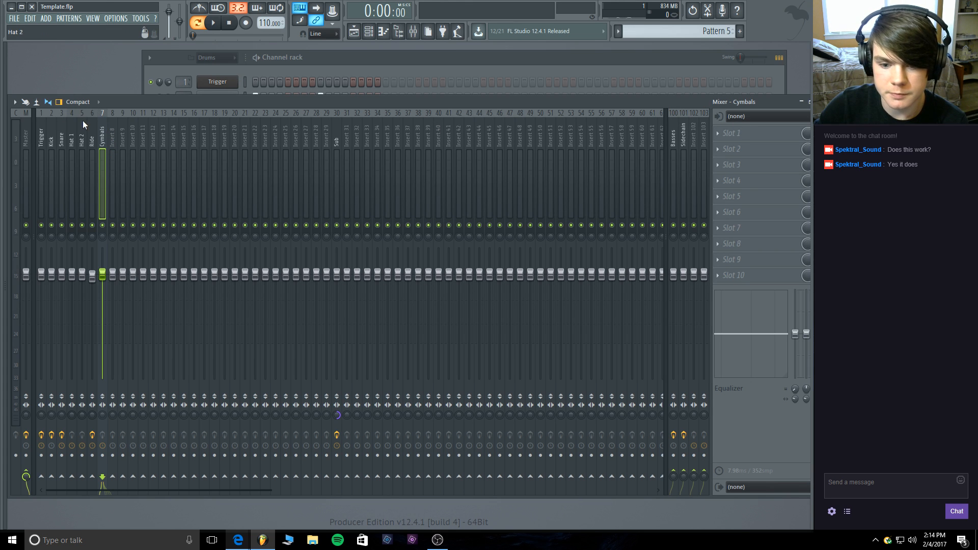
Route the Hat 1, Hat 2 and Ride tracks to the Cymbals track and remove their direct sends to the Master.
left_click(70, 136)
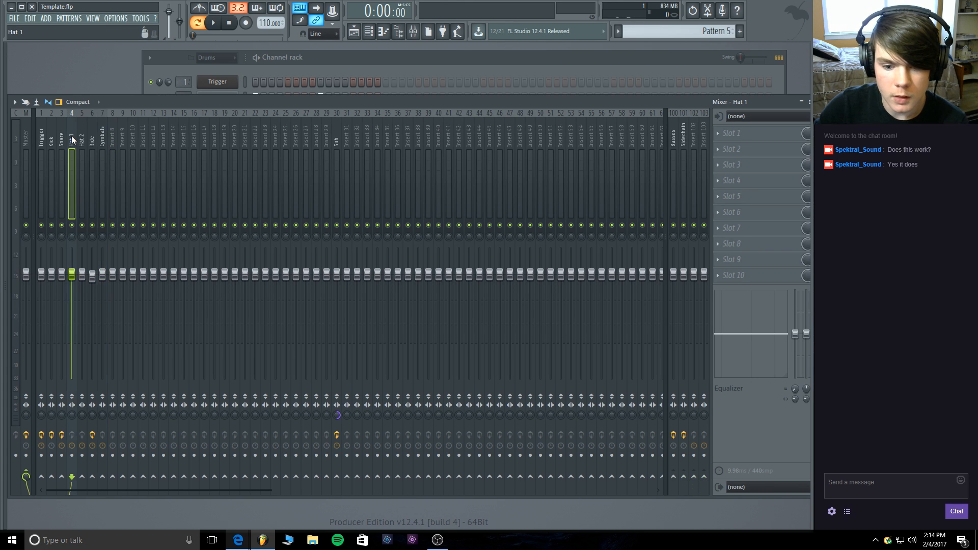
left_click(26, 473)
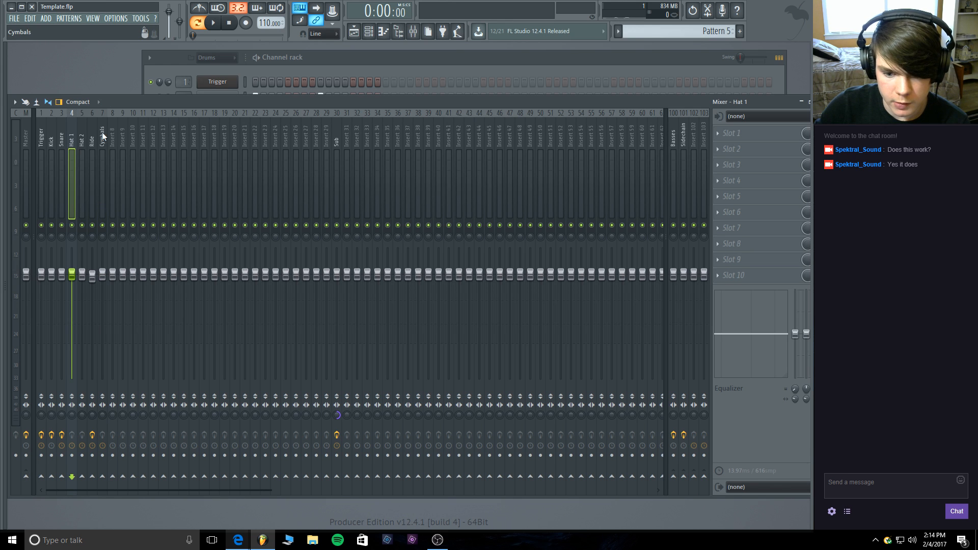
left_click(103, 475)
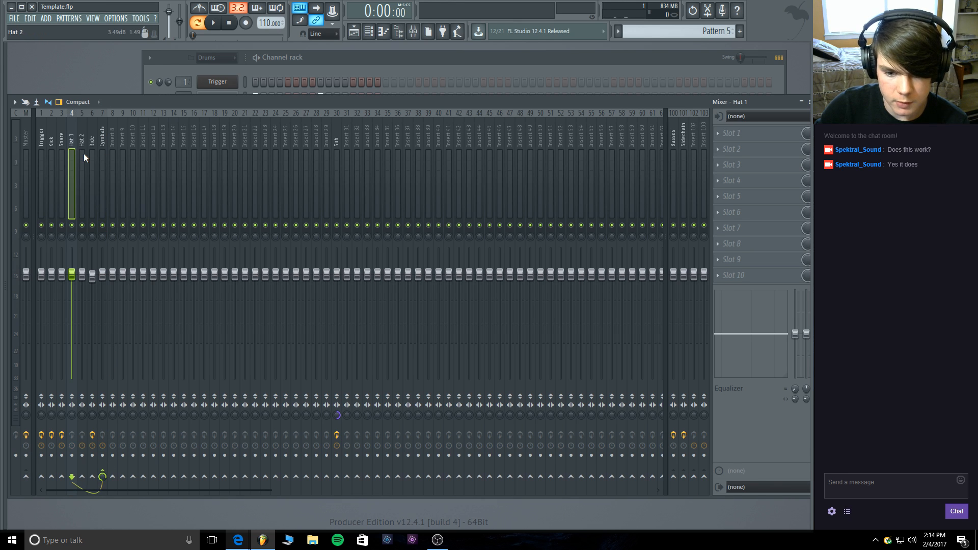
left_click(84, 155)
left_click(103, 475)
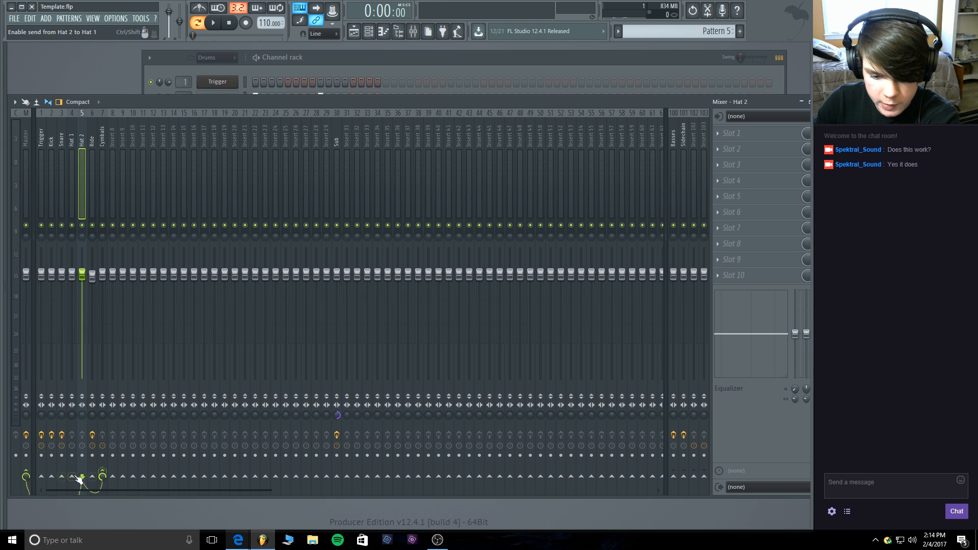
left_click(27, 476)
key("Right")
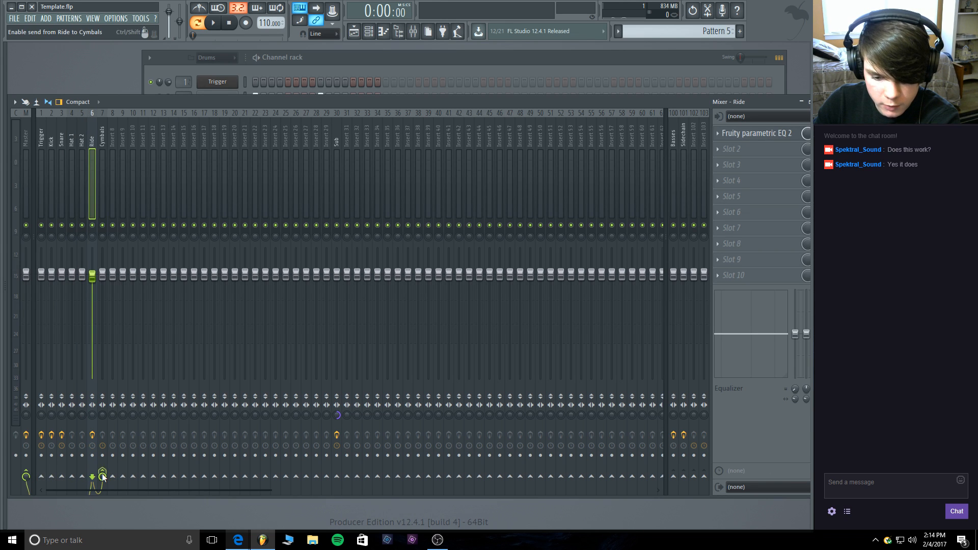
left_click(26, 477)
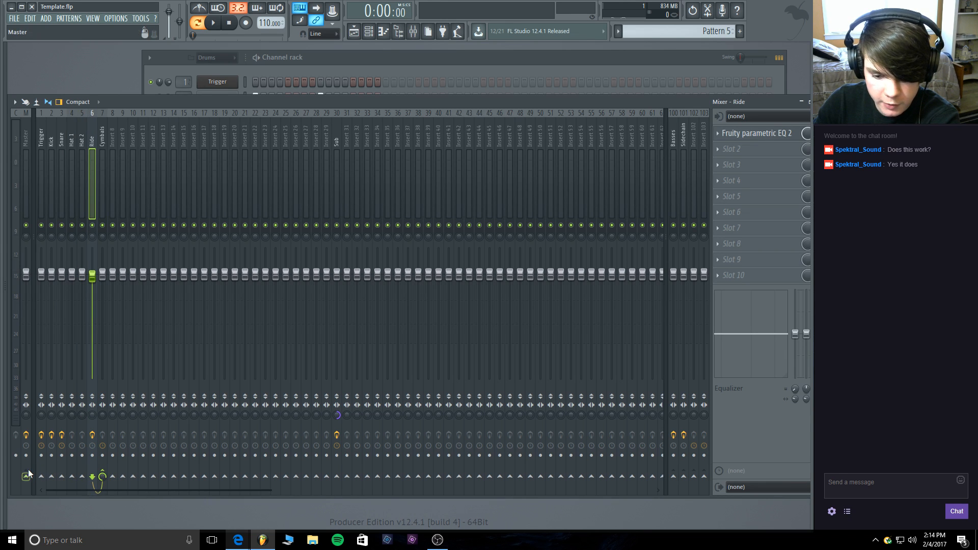
Play the beat with the Cymbals bus soloed, toggle the Ride and Hat 2 tracks, and restore all mixer tracks.
left_click(101, 140)
key("space")
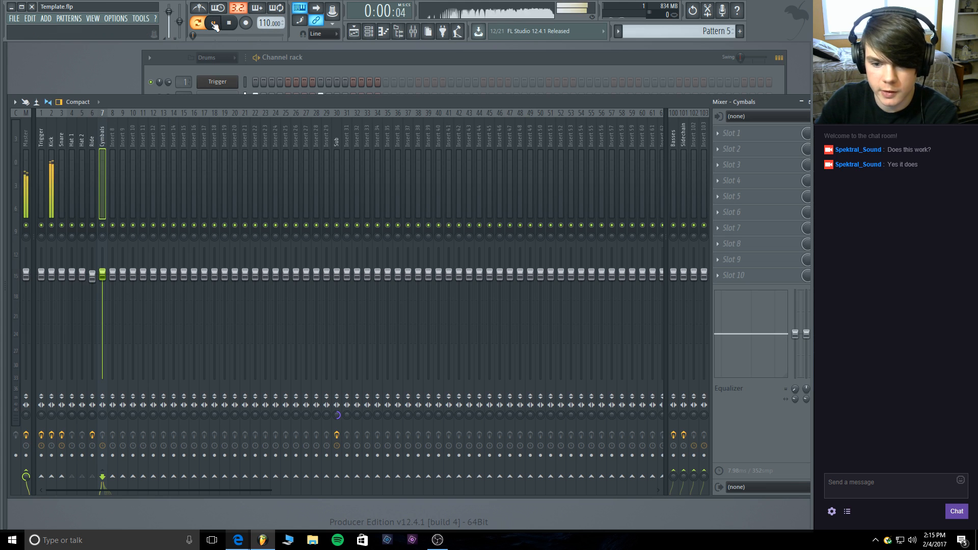
right_click(101, 225)
left_click(92, 225)
left_click(83, 224)
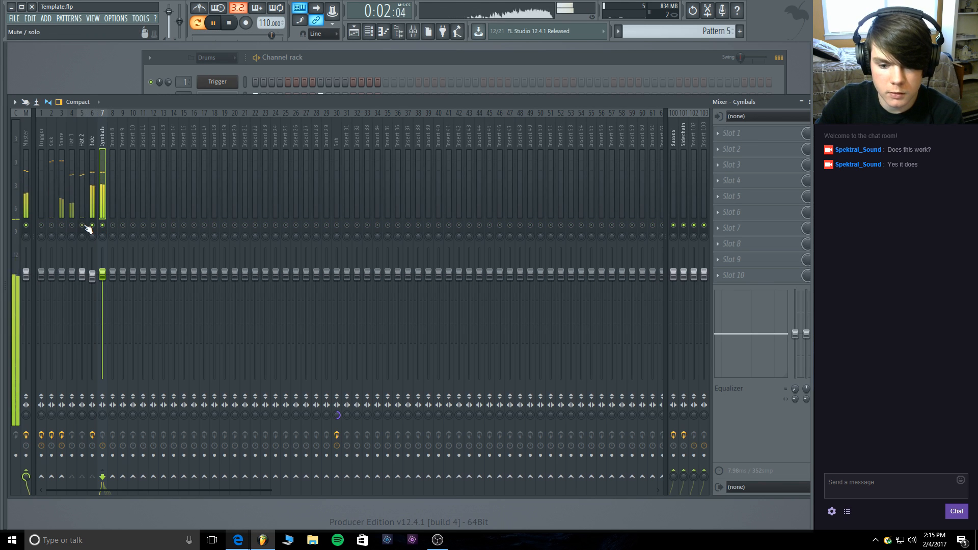
right_click(84, 225)
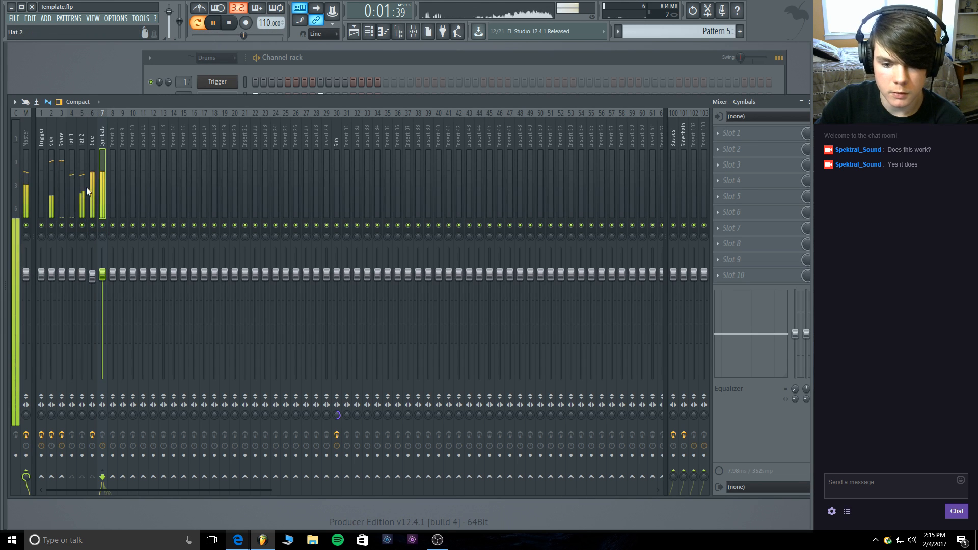
Solo the Hat 2 track and load Fruity Parametric EQ 2 into its first effect slot.
right_click(86, 226)
left_click(82, 147)
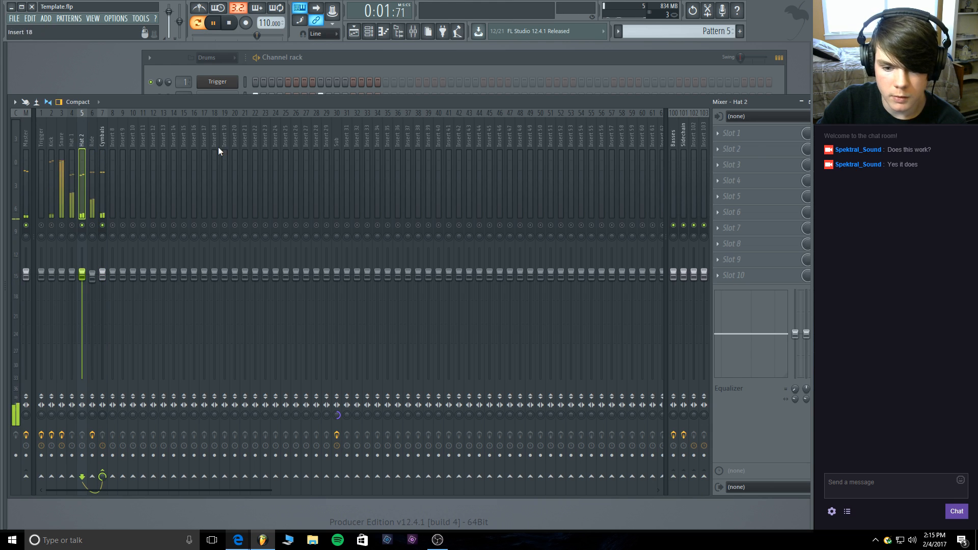
left_click(734, 133)
left_click(884, 450)
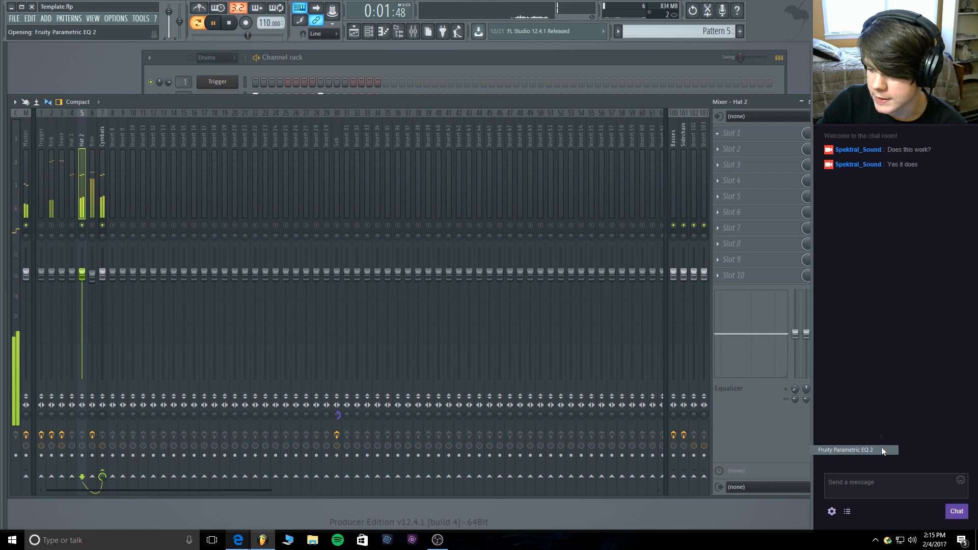
Shape the Hat 2 equalizer with a band 1 high pass at about 720 Hz, a slight band 6 cut and a band 7 boost.
left_click(300, 134)
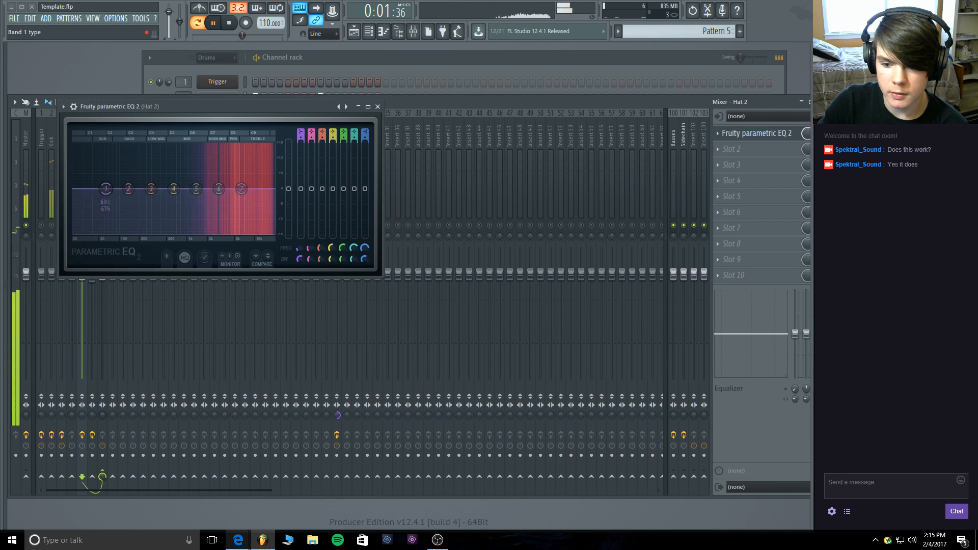
left_click_drag(98, 186, 179, 189)
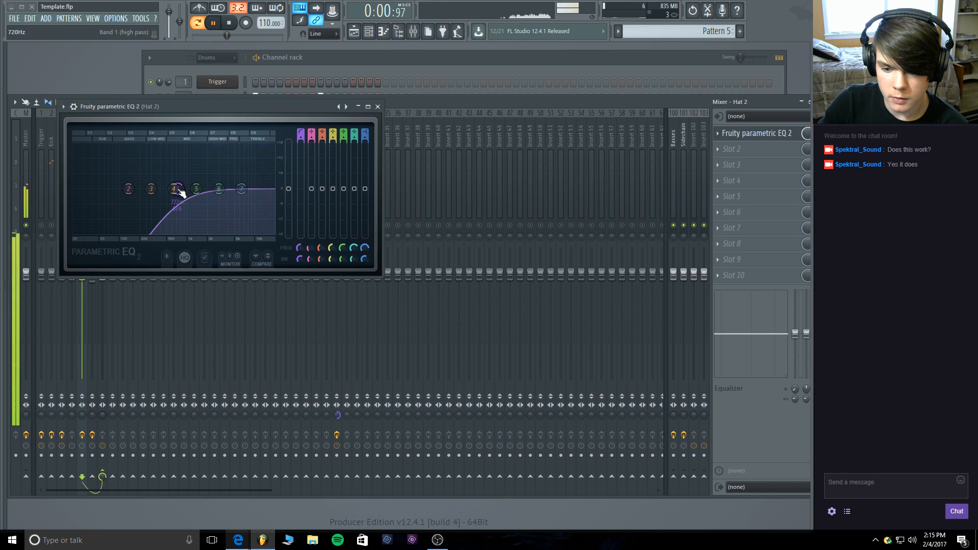
left_click_drag(241, 188, 214, 193)
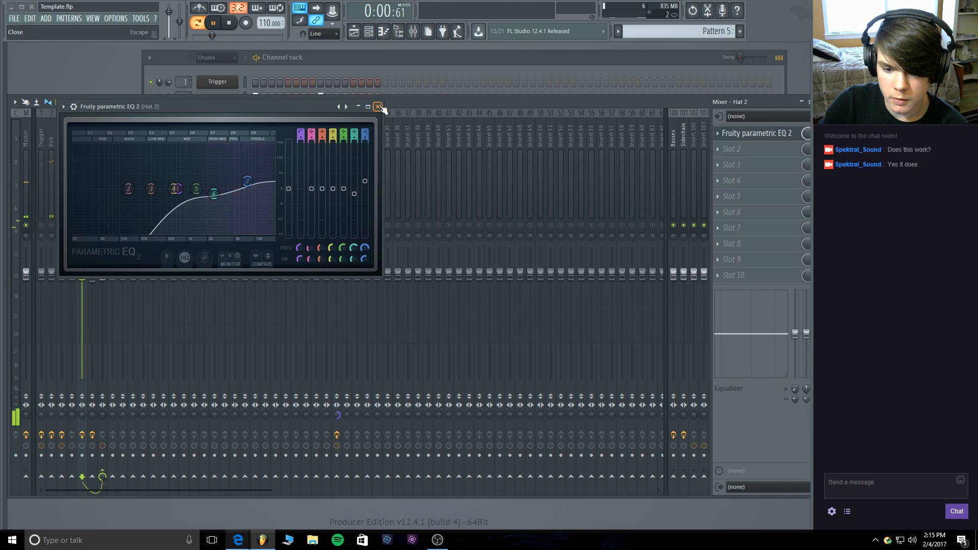
left_click(375, 106)
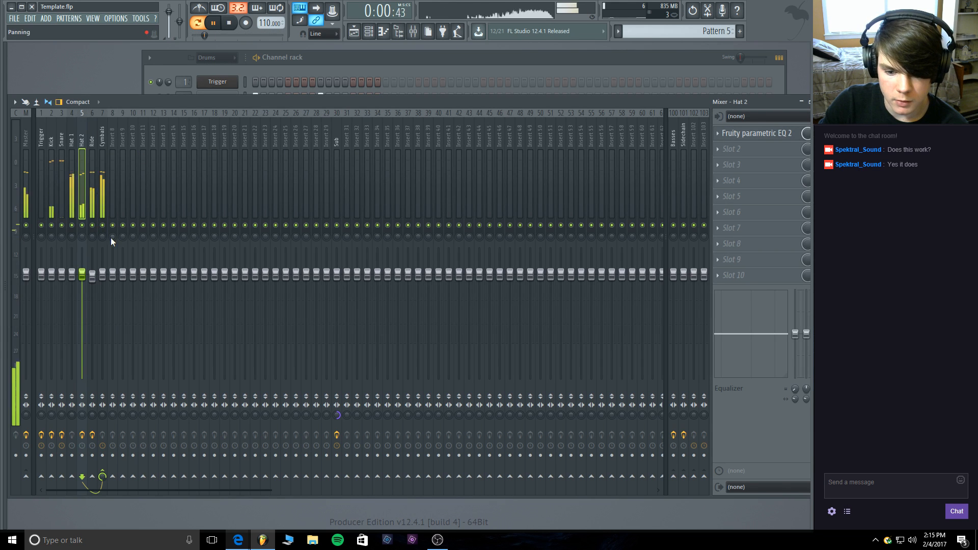
right_click(82, 225)
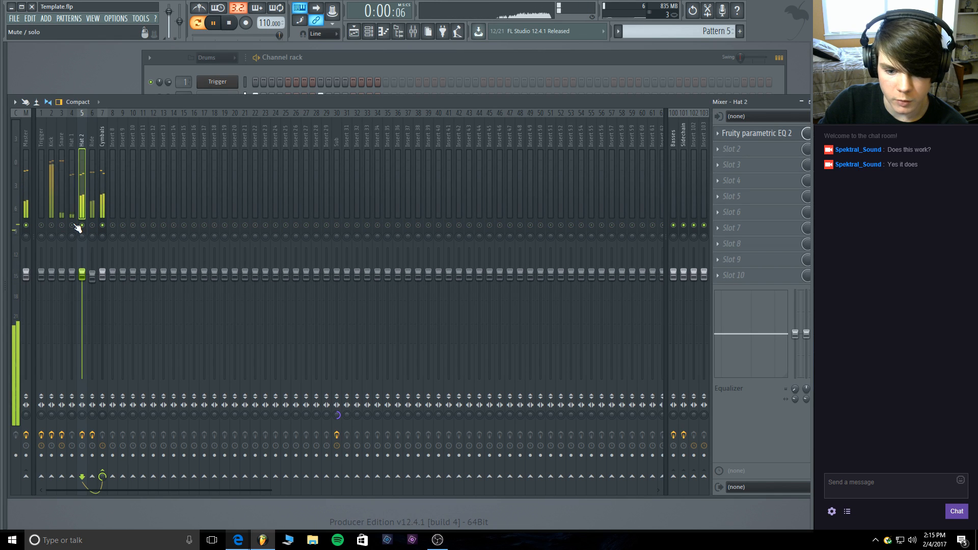
Solo and select the Hat 1 track and load Fruity Parametric EQ 2 into its first effect slot.
right_click(73, 226)
left_click(75, 185)
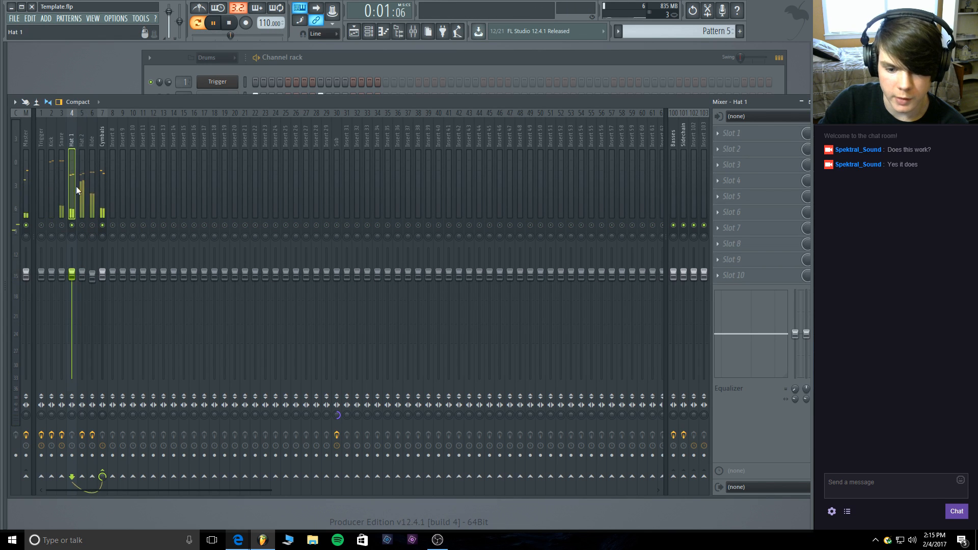
left_click(732, 133)
left_click(850, 450)
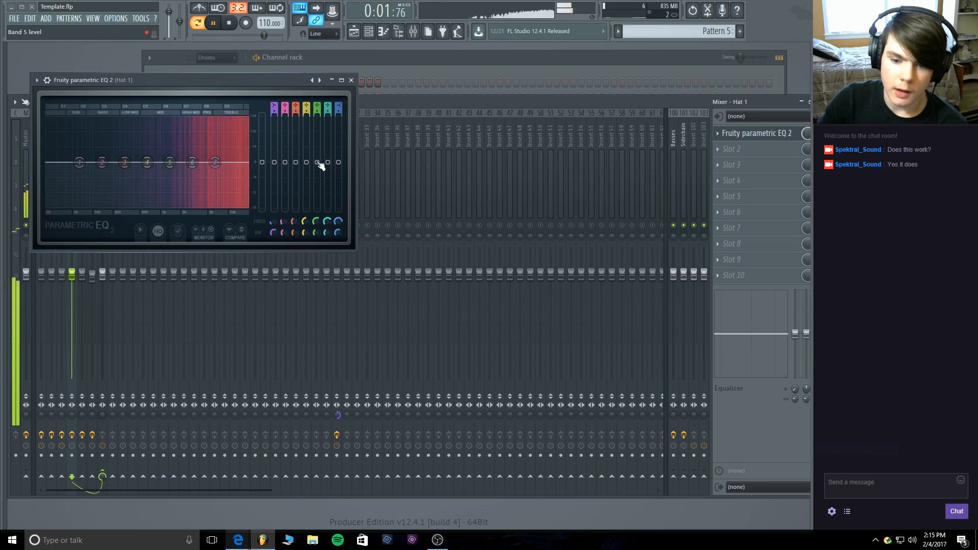
Make band 1 of the Hat 1 equalizer a high pass raised to band 2's frequency, with band 2 reset to its default.
left_click_drag(275, 106, 275, 101)
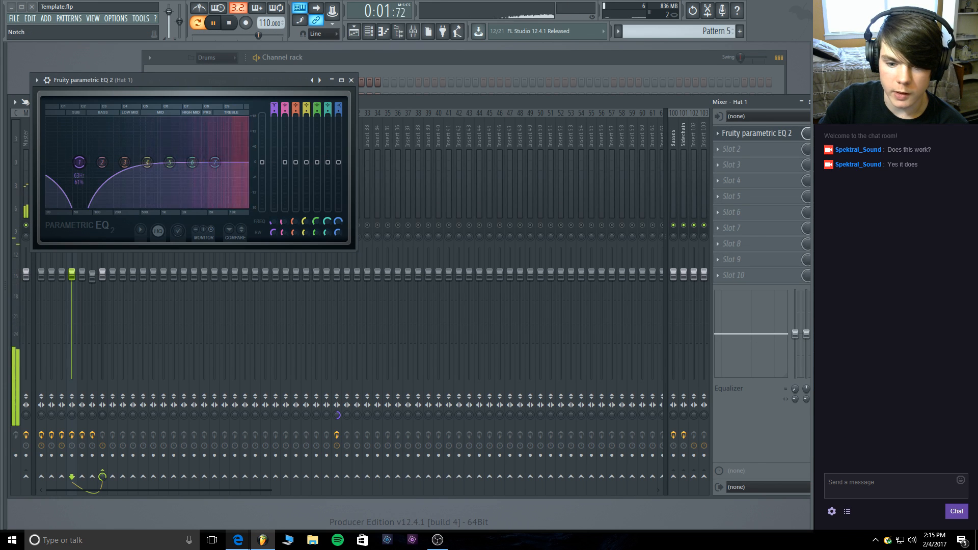
left_click_drag(102, 162, 105, 163)
right_click(105, 163)
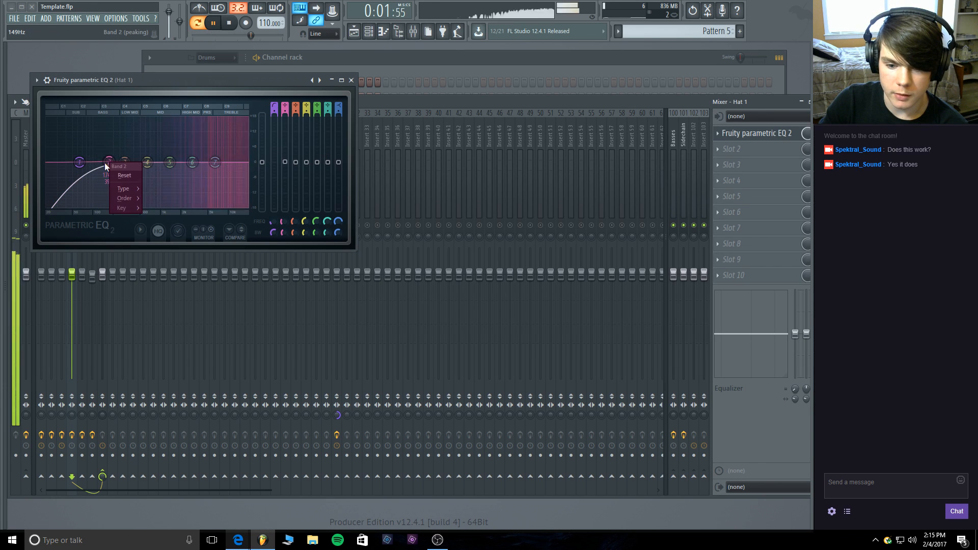
left_click(134, 175)
left_click_drag(274, 111, 274, 105)
left_click_drag(79, 162, 103, 162)
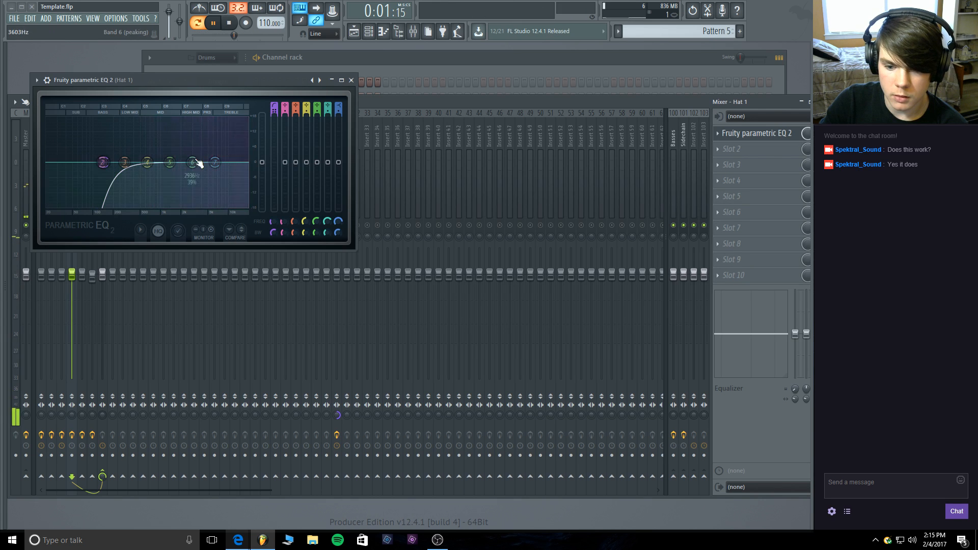
left_click(351, 80)
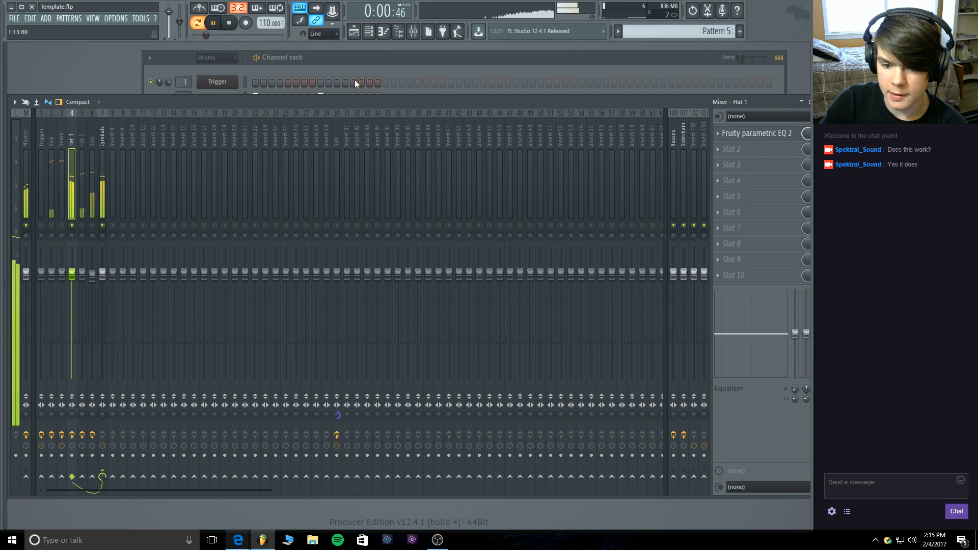
Check the Ride track's equalizer and lower the Hat 1, Hat 2 and Ride faders, the Ride to about -4.7 dB.
left_click(93, 202)
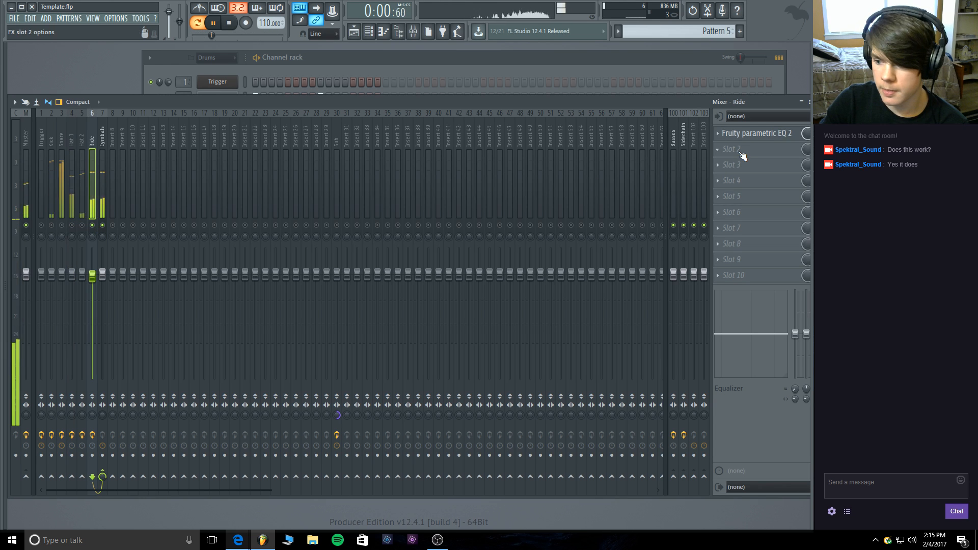
left_click(754, 133)
left_click(754, 133)
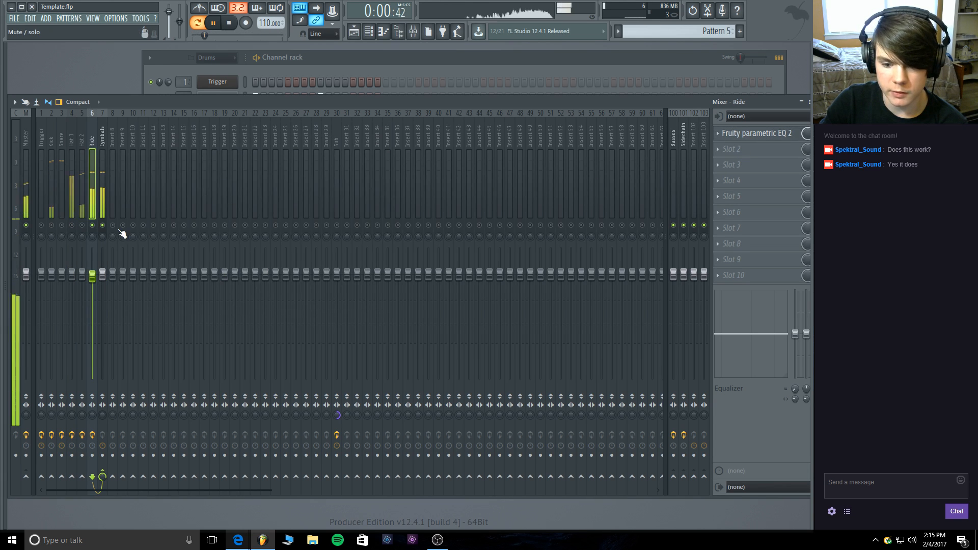
left_click_drag(92, 275, 92, 297)
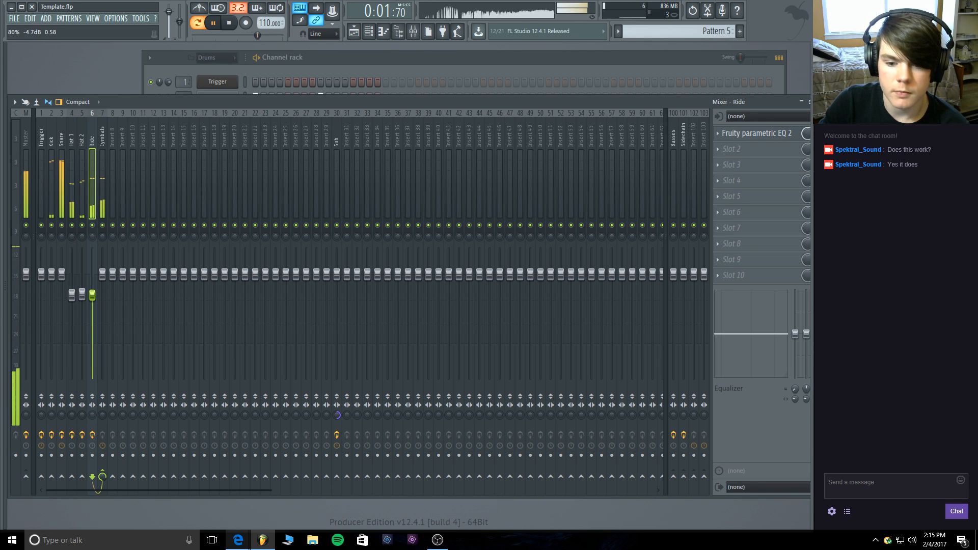
Raise the band 1 high pass of the Ride equalizer to about 684 Hz.
left_click(772, 137)
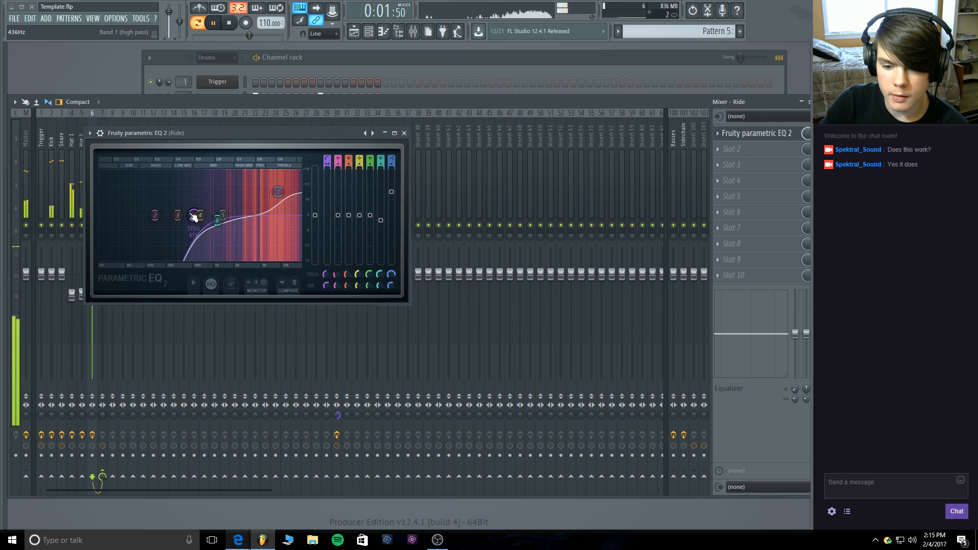
mouse_move(196, 215)
left_mouse_down()
mouse_move(215, 216)
mouse_move(202, 216)
left_mouse_up()
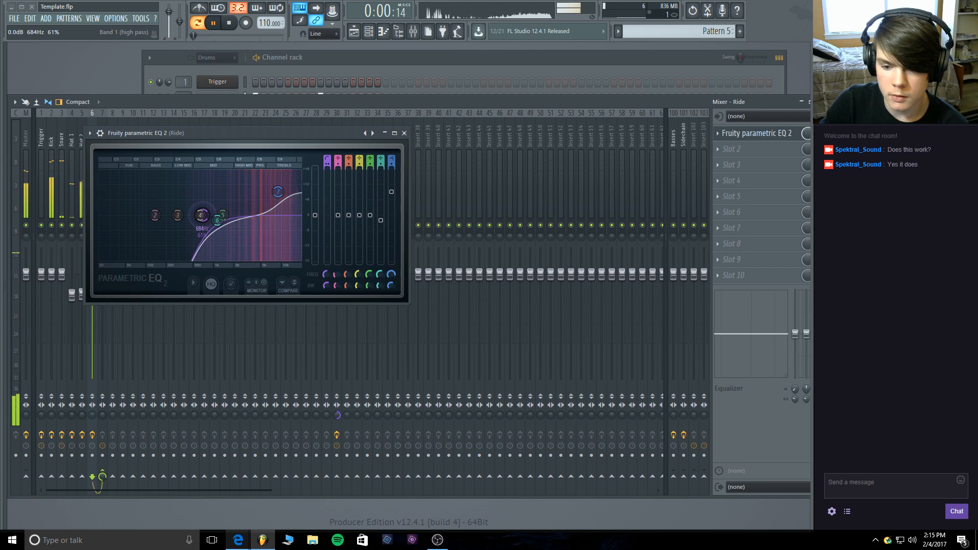
left_click(404, 133)
Solo the Cymbals track and load Fruity Parametric EQ 2 into its first effect slot, replacing the mistakenly loaded Soundgoodizer.
right_click(102, 225)
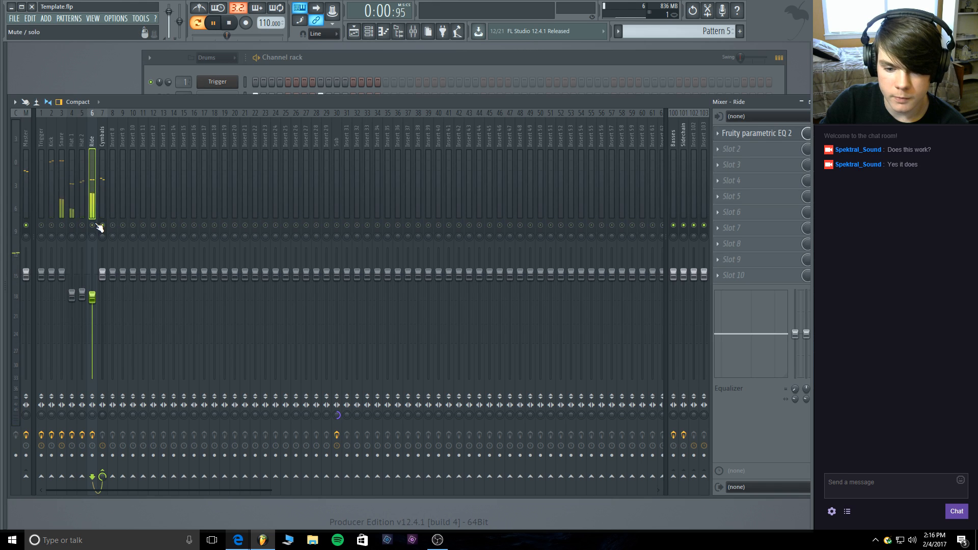
left_click(102, 176)
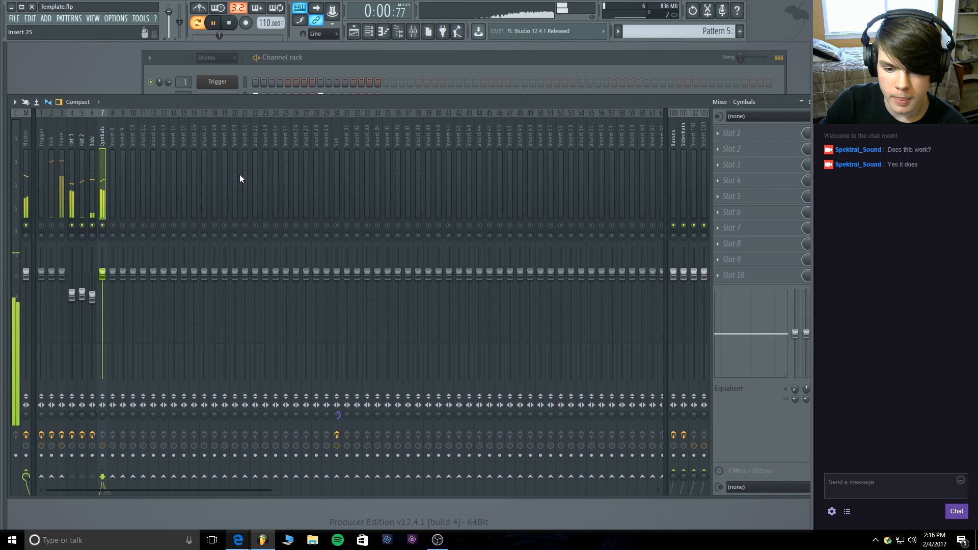
left_click(723, 136)
mouse_move(738, 147)
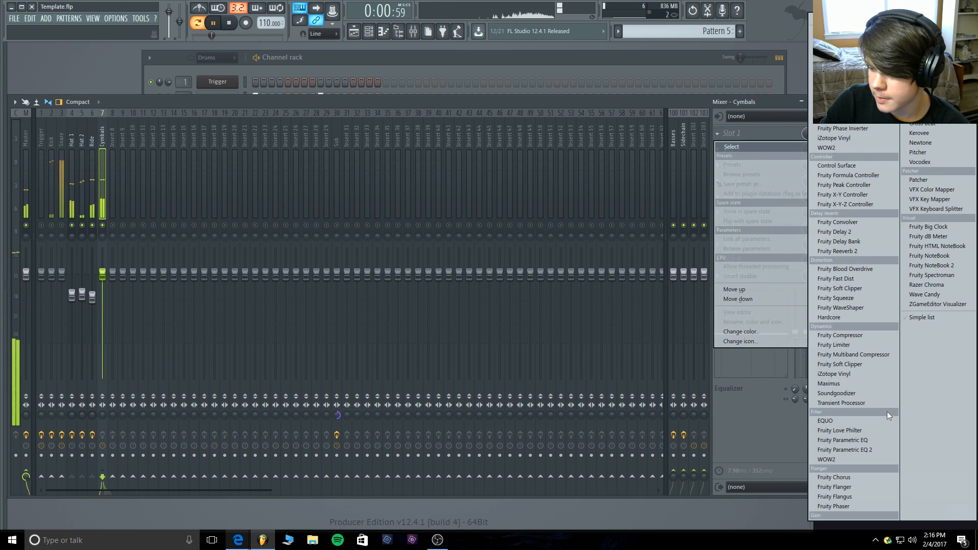
left_click(879, 395)
left_click(718, 136)
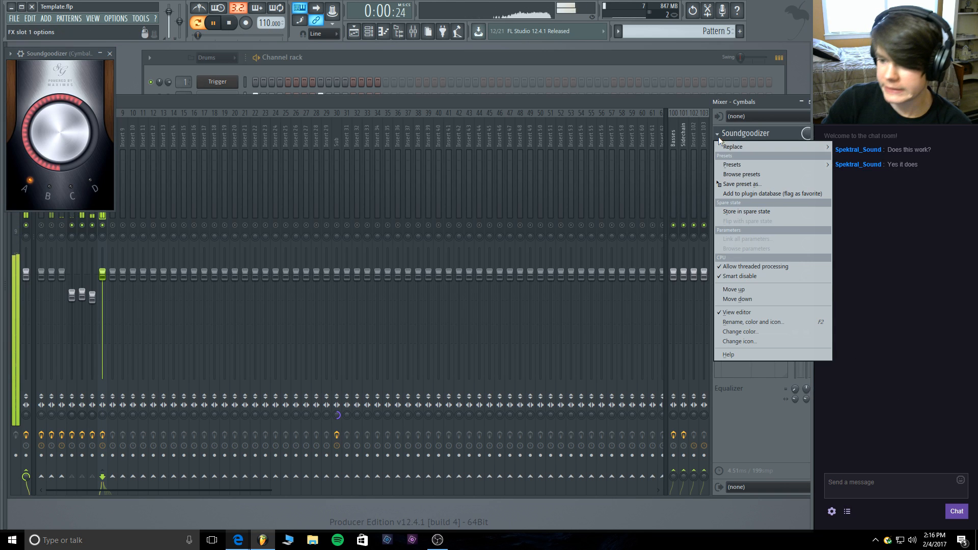
mouse_move(730, 146)
left_click(848, 447)
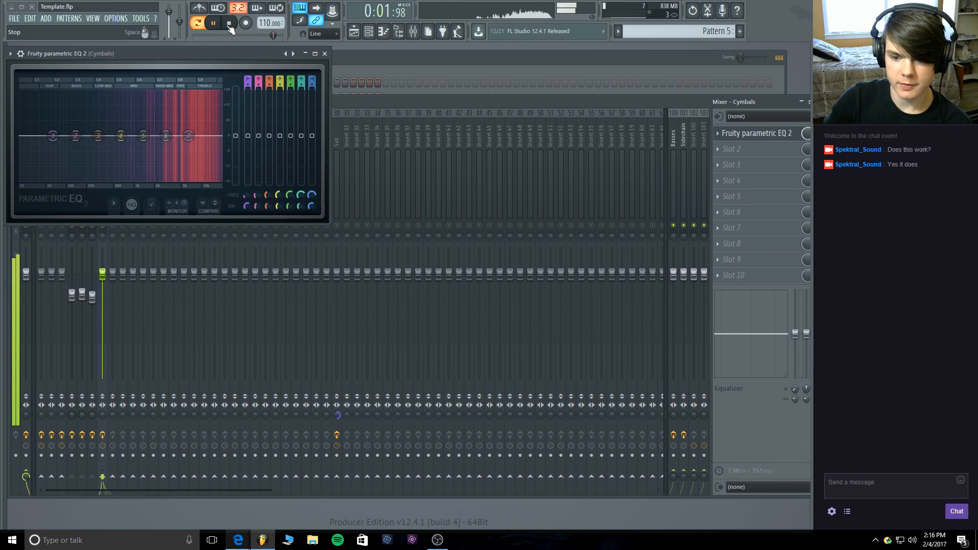
Make band 1 of the Cymbals equalizer a high pass and raise it to band 2's frequency while the beat plays.
key("space")
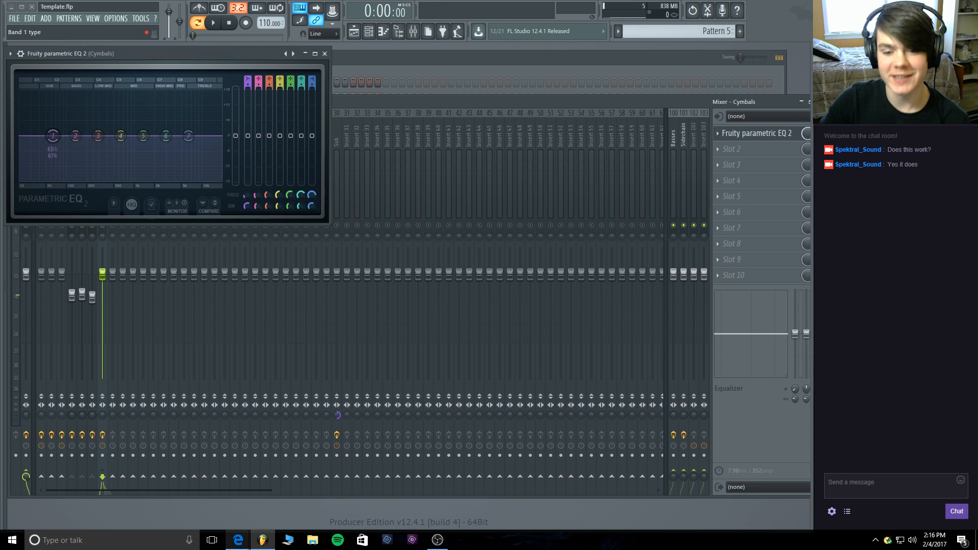
left_click_drag(248, 80, 247, 90)
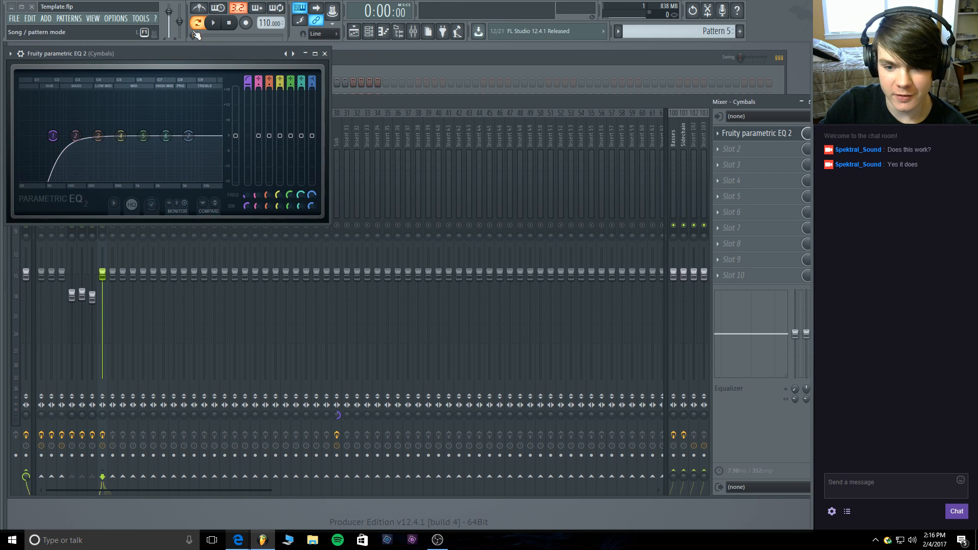
left_click(215, 23)
left_click_drag(52, 136, 75, 136)
Try a band 6 boost on the Cymbals equalizer, finally setting the band to about -1.1 dB at 4460 Hz.
left_click_drag(165, 135, 179, 116)
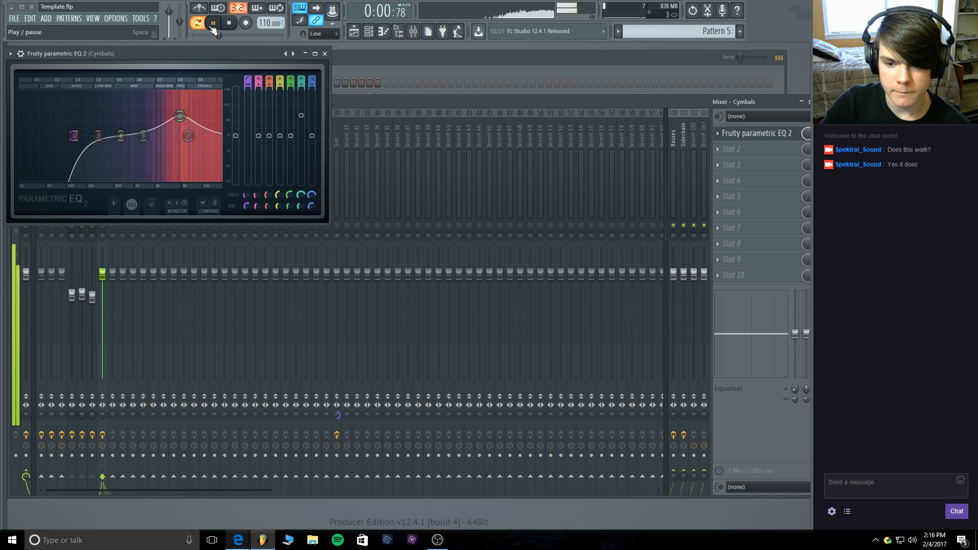
left_click(230, 23)
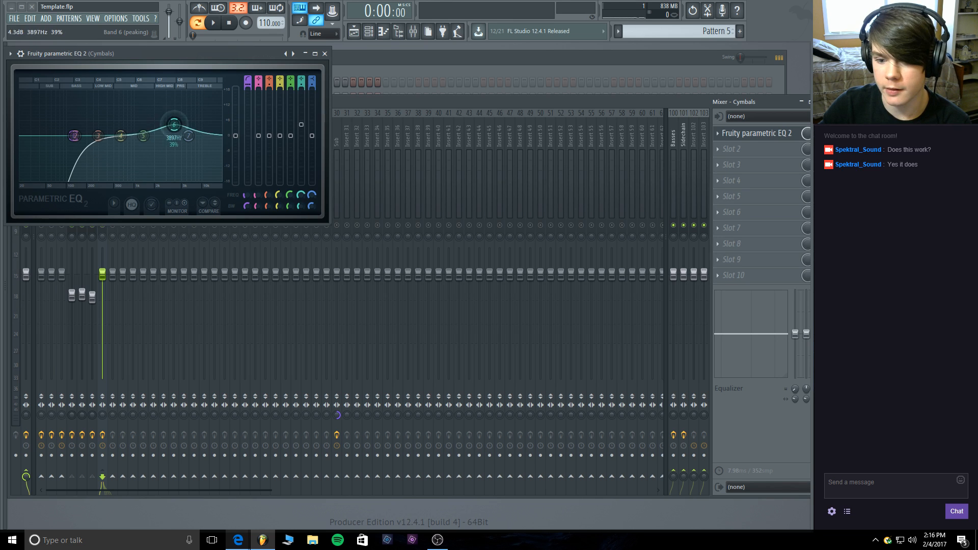
left_click_drag(177, 106, 172, 136)
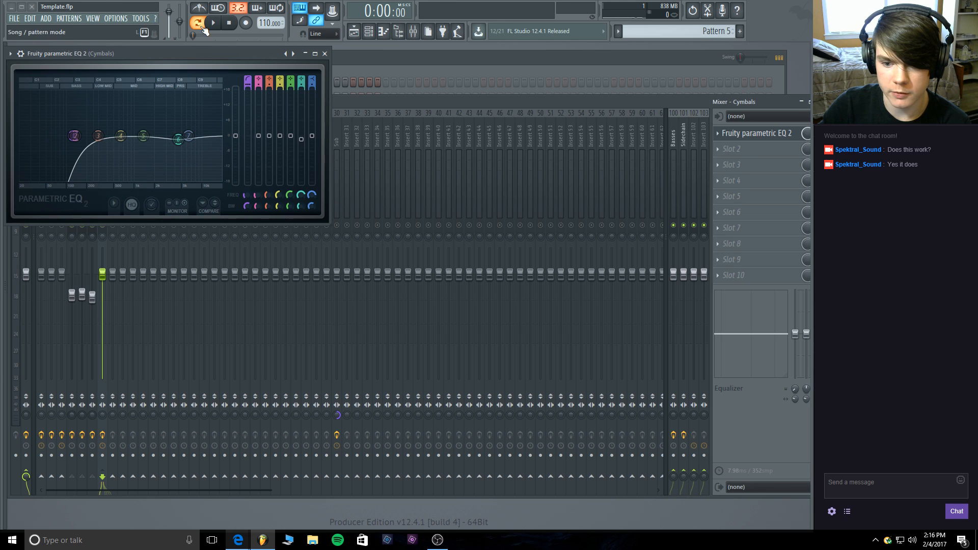
left_click(216, 22)
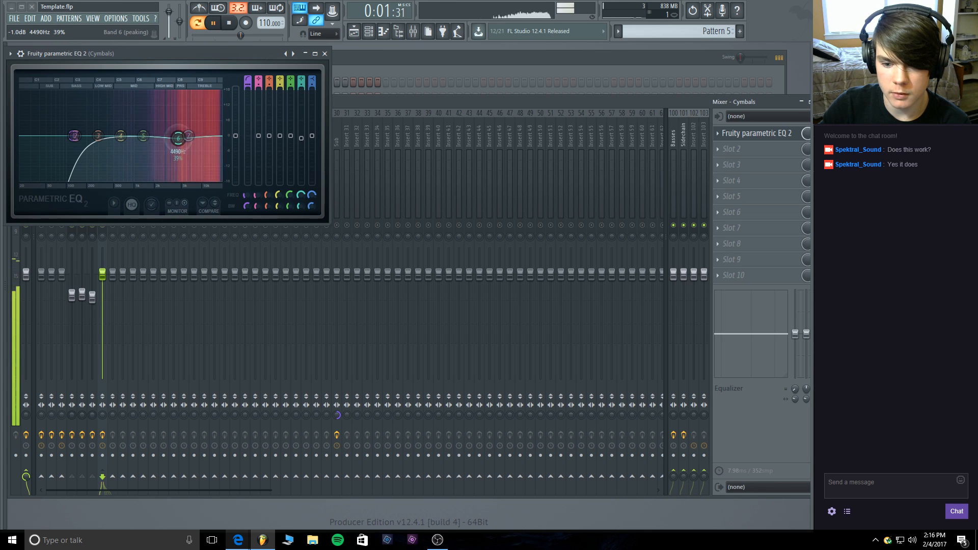
left_click_drag(177, 137, 177, 138)
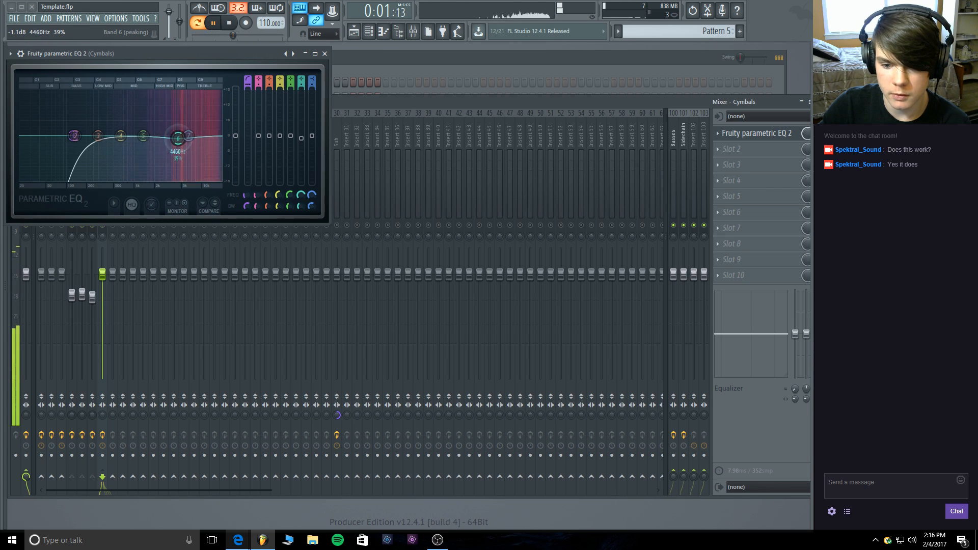
left_click(324, 54)
Load Maximus into the Cymbals track's second slot, pull its master curve's knee far down for compression, and unsolo the track.
left_click(720, 150)
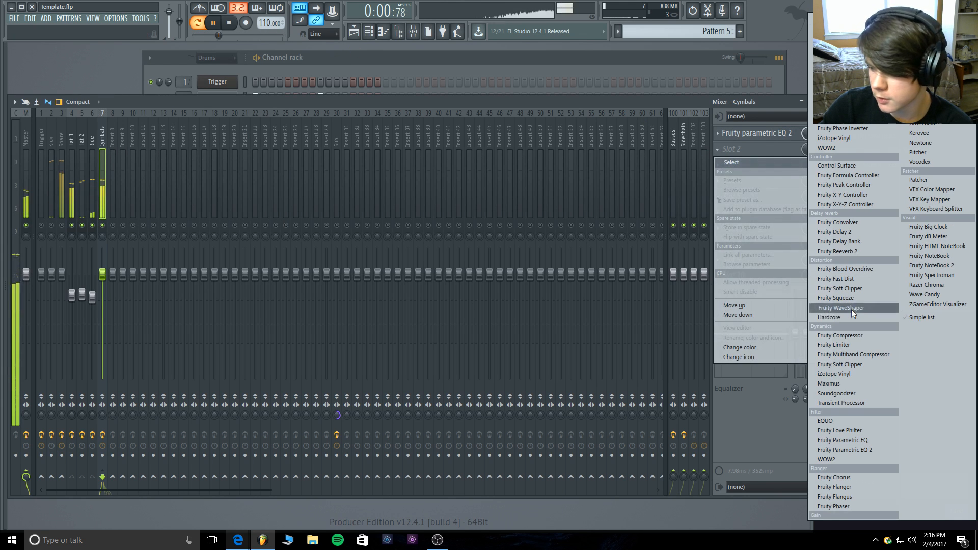
left_click(869, 385)
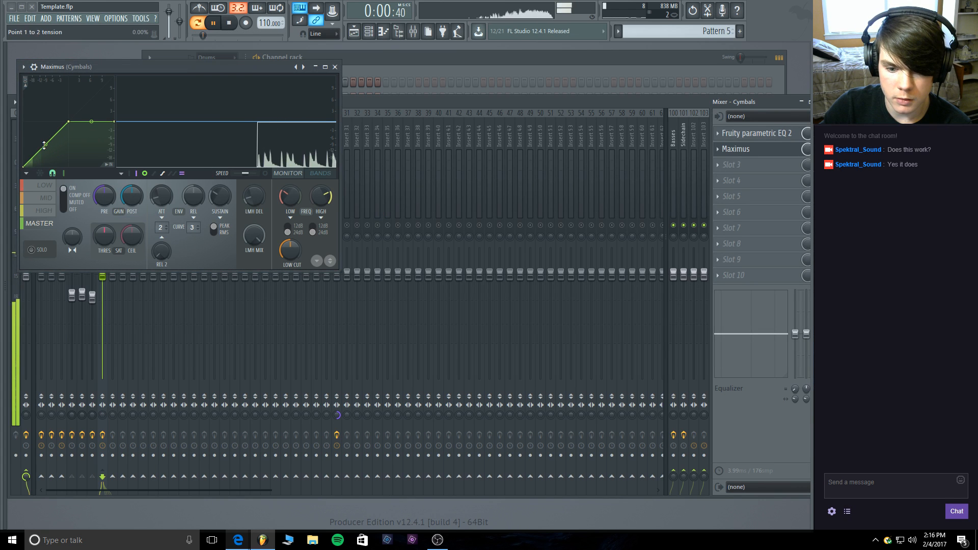
left_click_drag(66, 129, 37, 154)
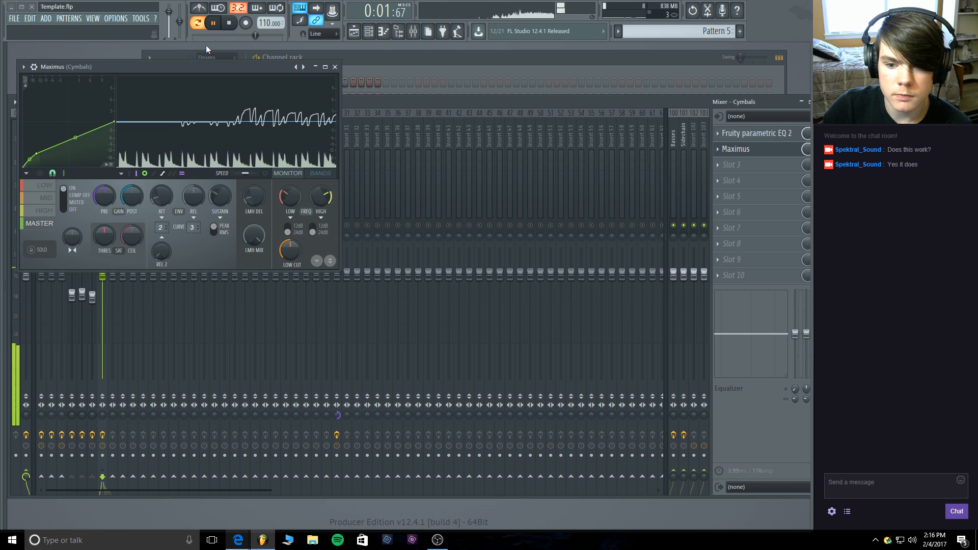
left_click(335, 67)
right_click(107, 224)
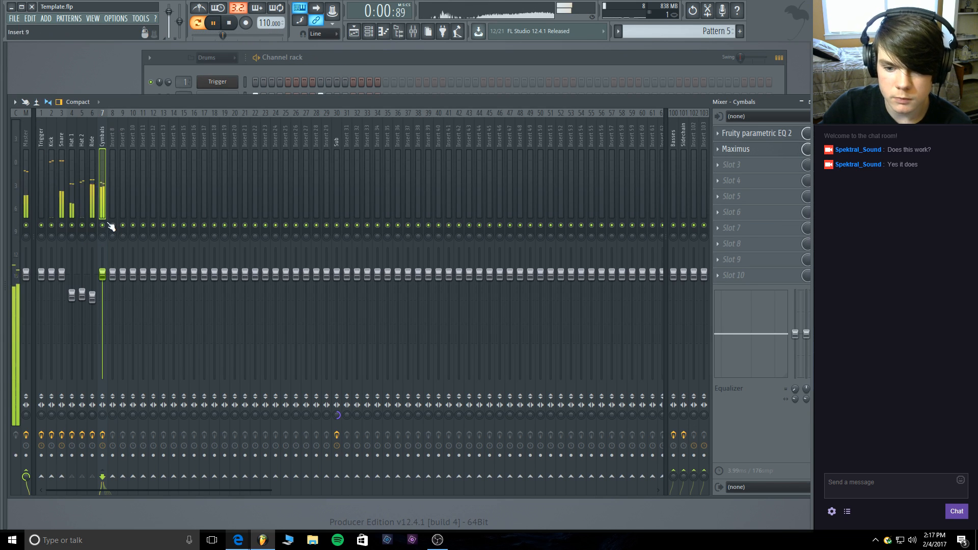
Route the Cymbals track only to the Sidechain track.
left_click(332, 56)
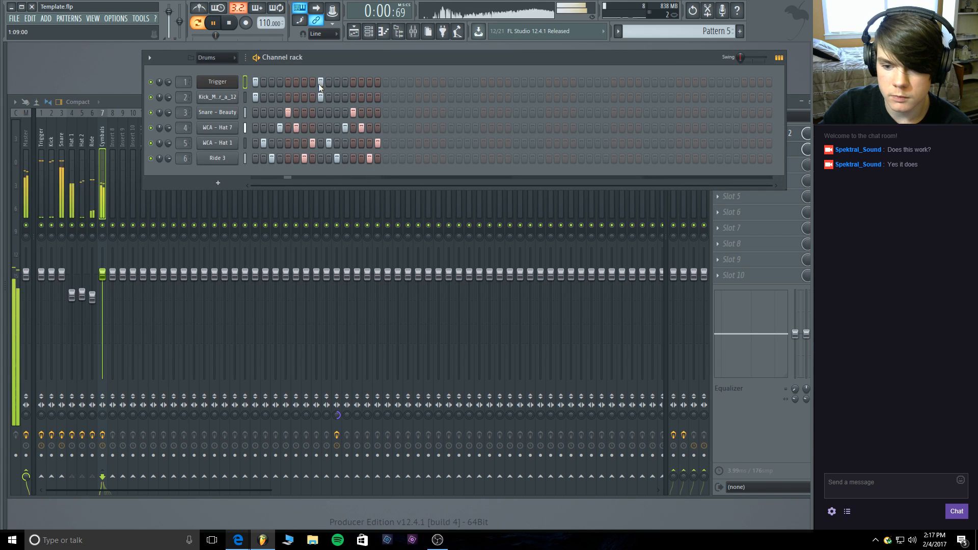
left_click(130, 100)
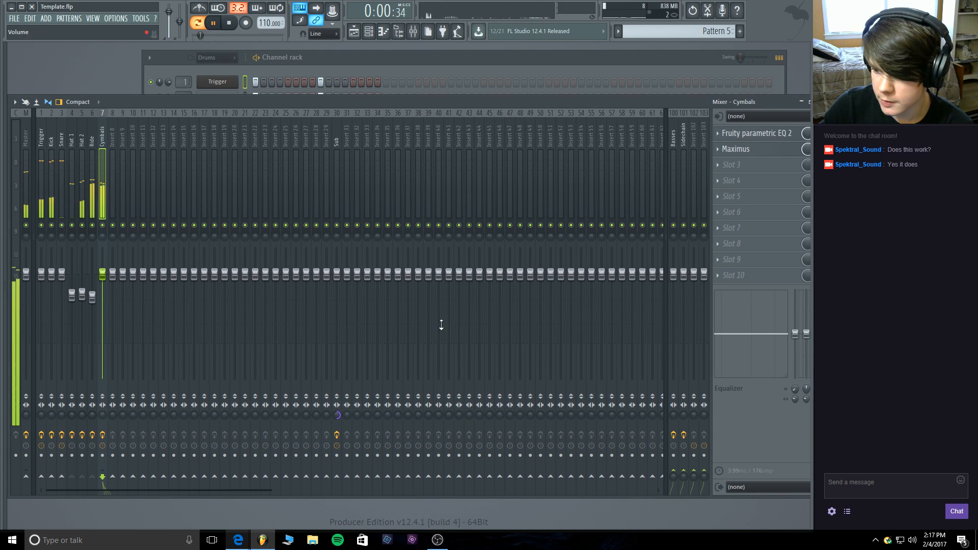
right_click(682, 475)
left_click(704, 479)
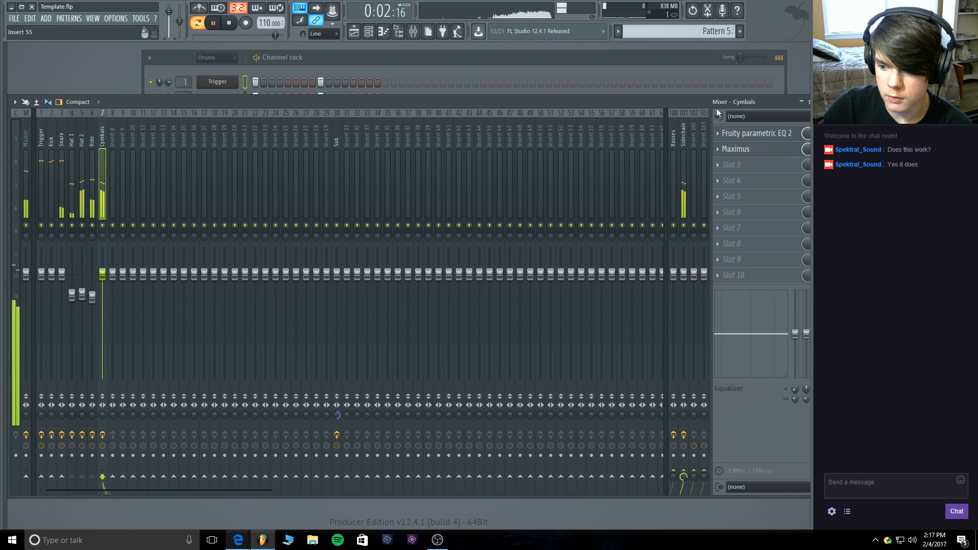
Inspect the Fruity Limiter on the Sidechain track while the beat plays.
left_click(684, 136)
left_click(749, 275)
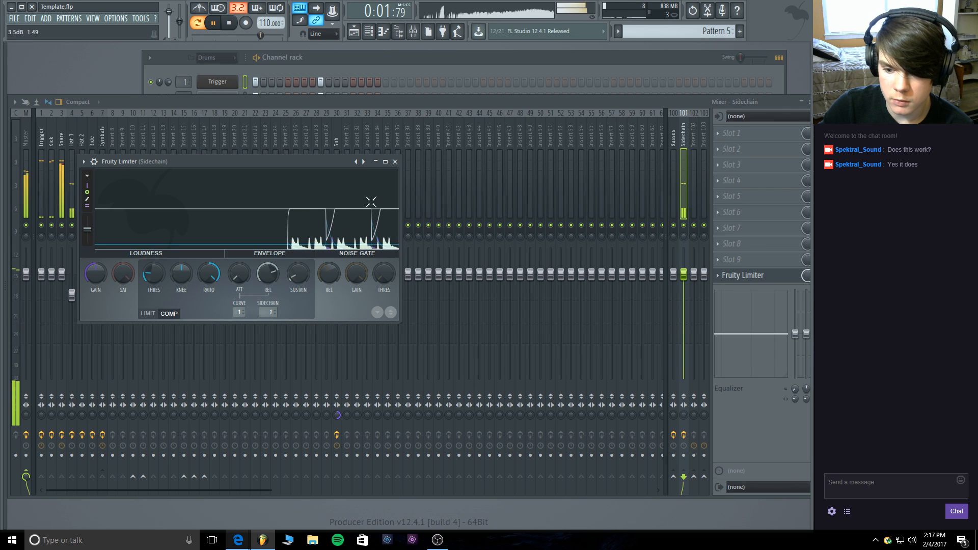
left_click(396, 161)
left_click(359, 58)
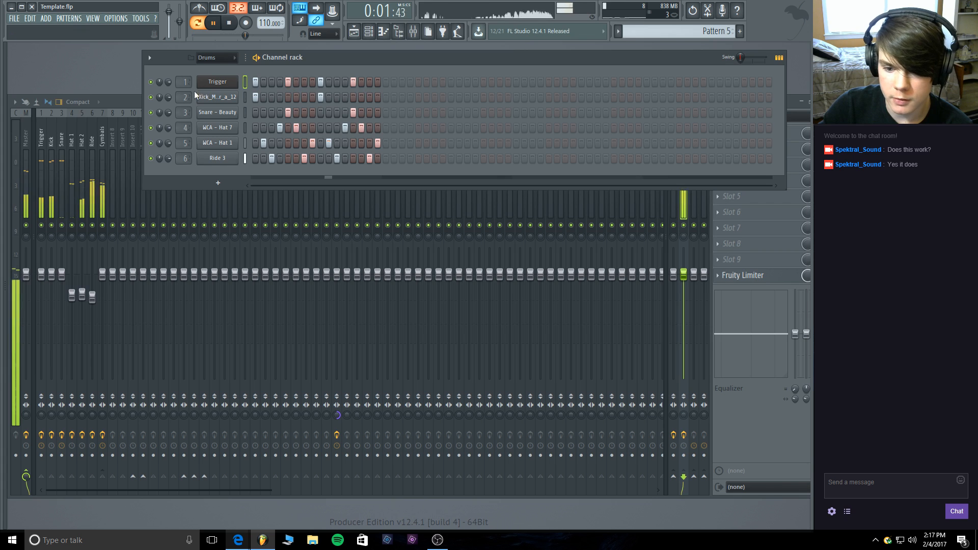
left_click(130, 101)
left_click(745, 276)
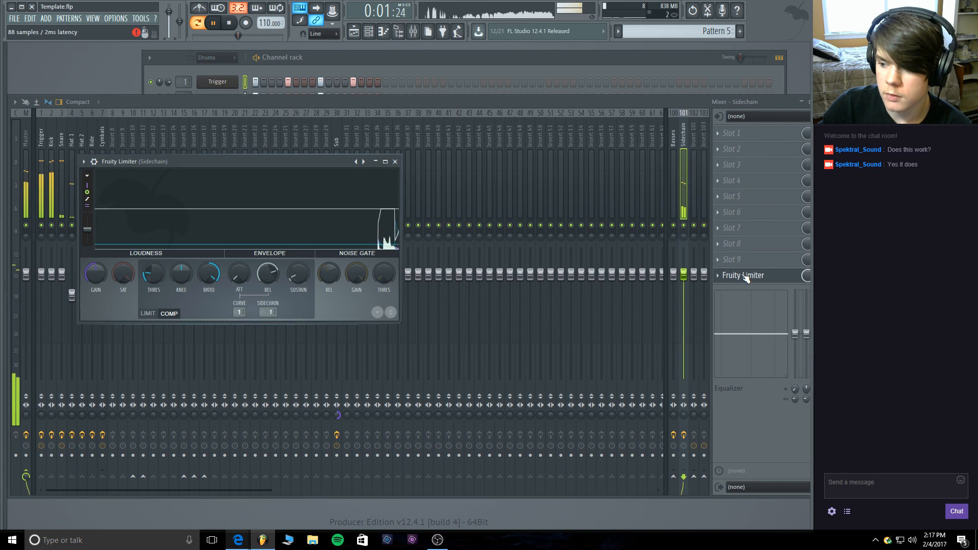
left_click(394, 162)
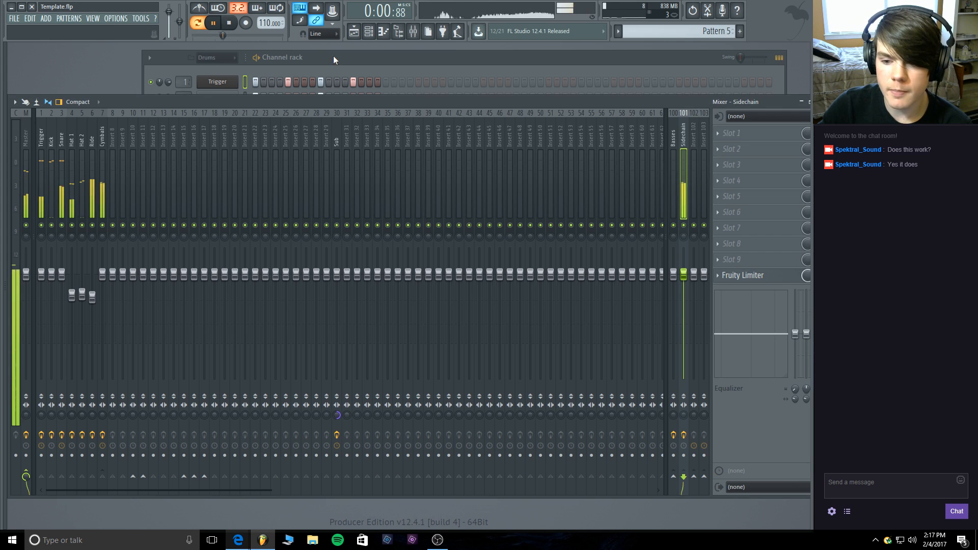
Stop playback, bring the channel rack forward with the kick channel selected, and briefly audition the beat.
left_click(231, 24)
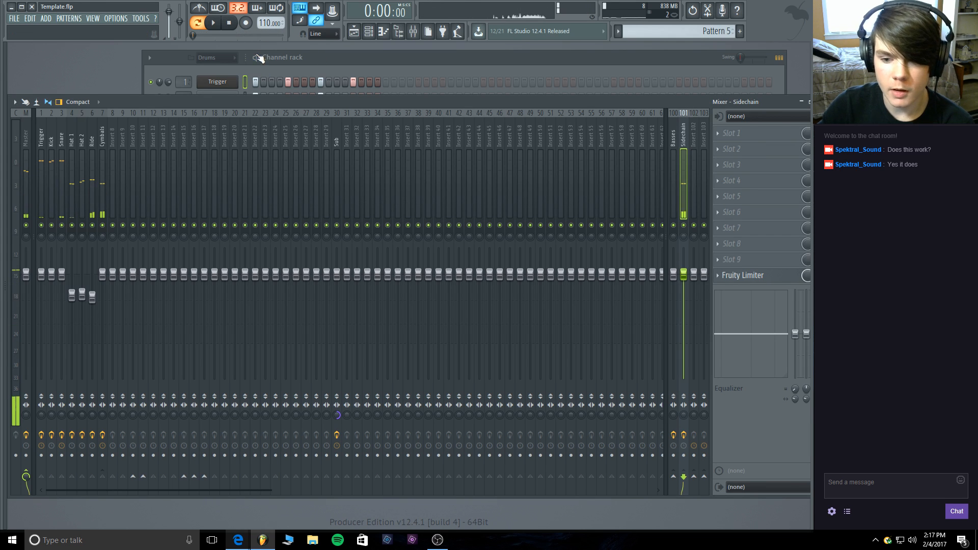
left_click(367, 61)
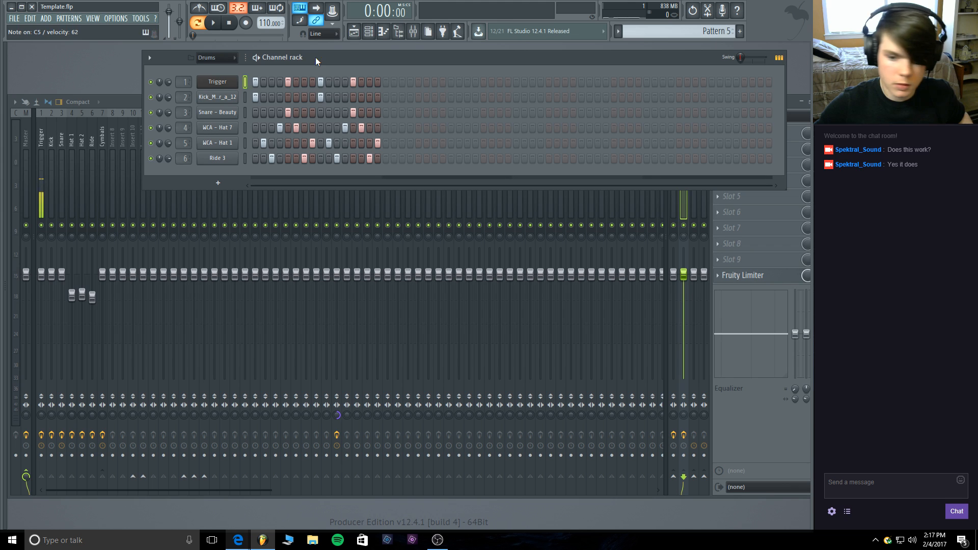
left_click(245, 97)
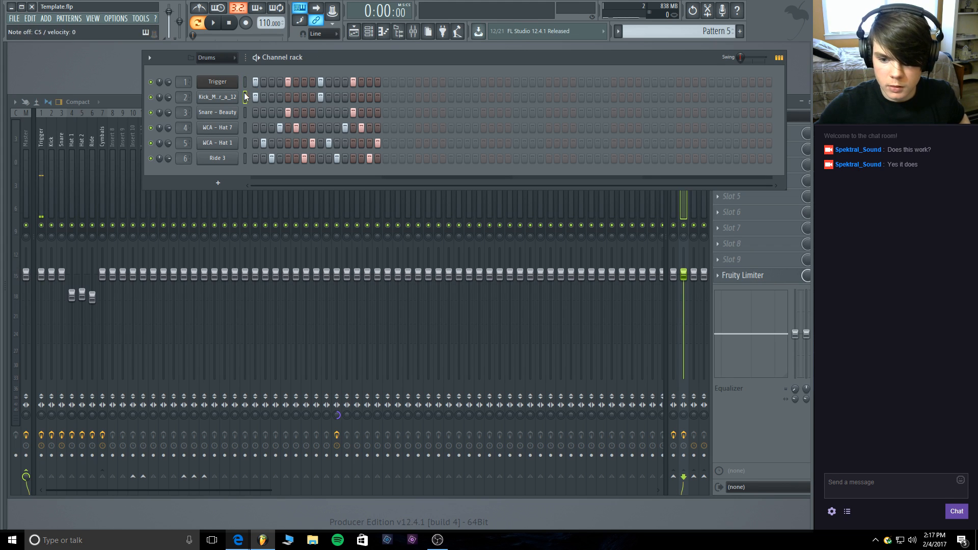
left_click(258, 57)
left_click(231, 23)
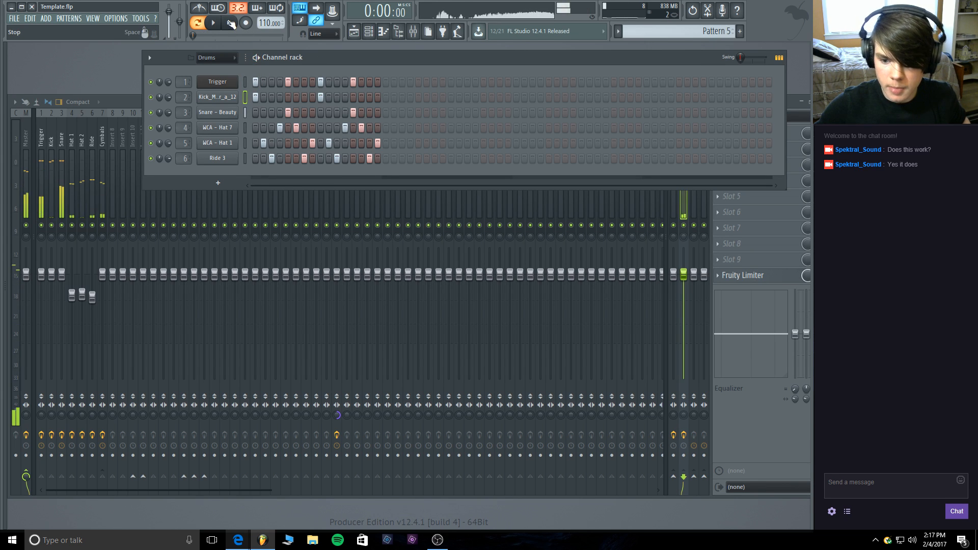
Cut the step patterns from the Trigger and kick channels.
right_click(231, 82)
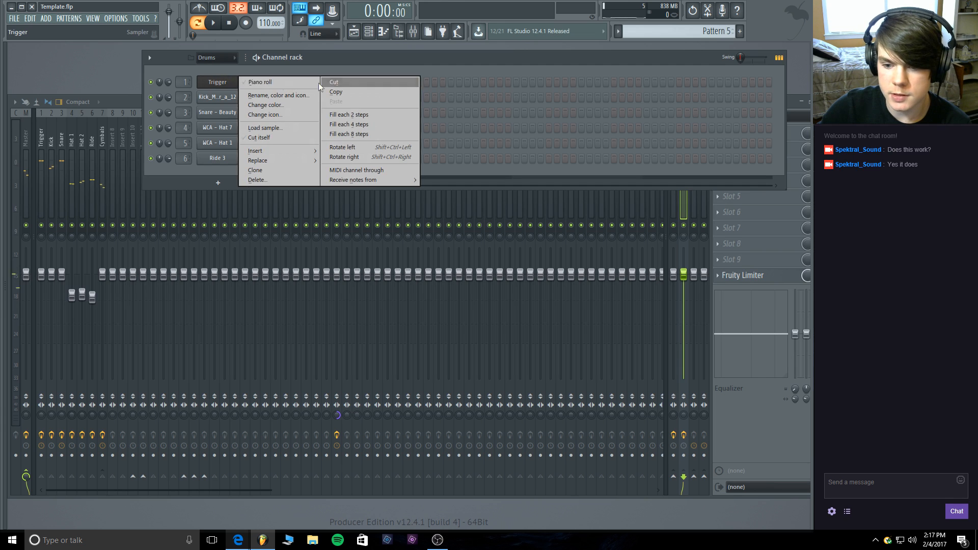
left_click(330, 82)
right_click(229, 96)
left_click(259, 97)
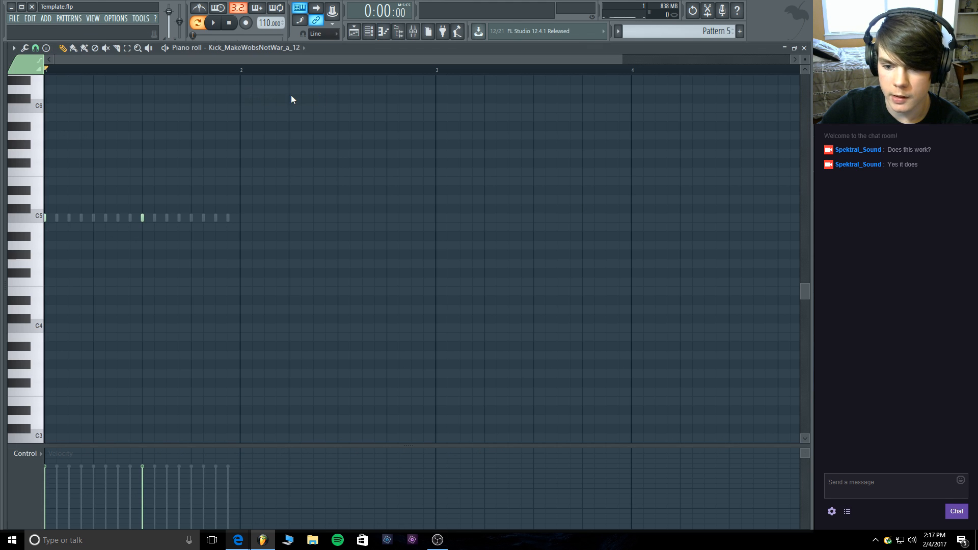
left_click(804, 48)
right_click(238, 93)
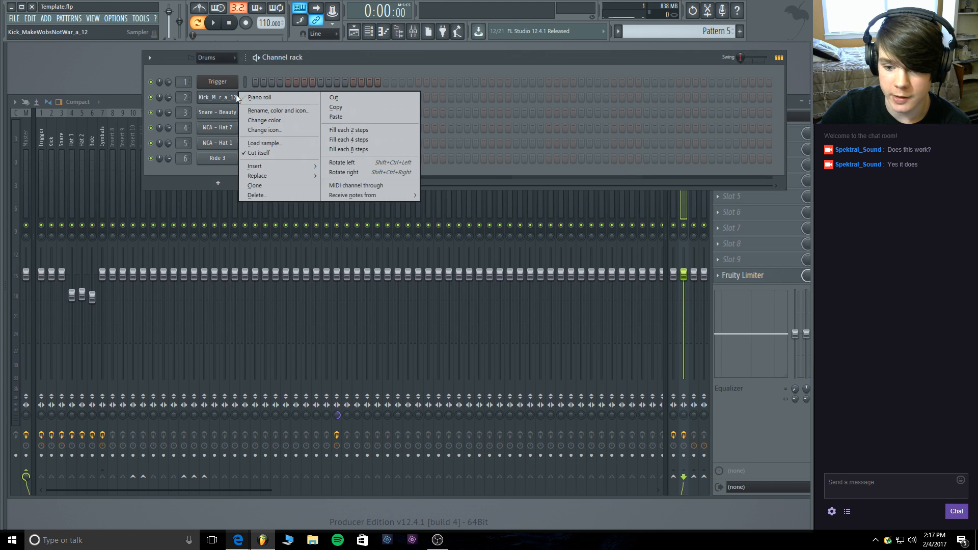
left_click(344, 99)
Cut the step patterns from the Snare - Beauty, WCA - Hat 7, WCA - Hat 1 and Ride 3 channels.
right_click(238, 109)
left_click(345, 114)
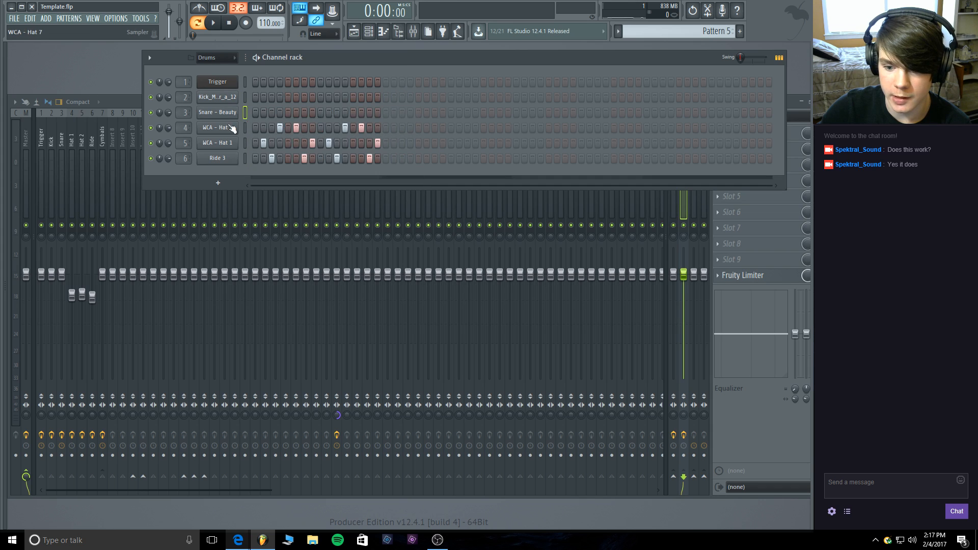
right_click(238, 123)
left_click(338, 126)
right_click(239, 140)
left_click(326, 144)
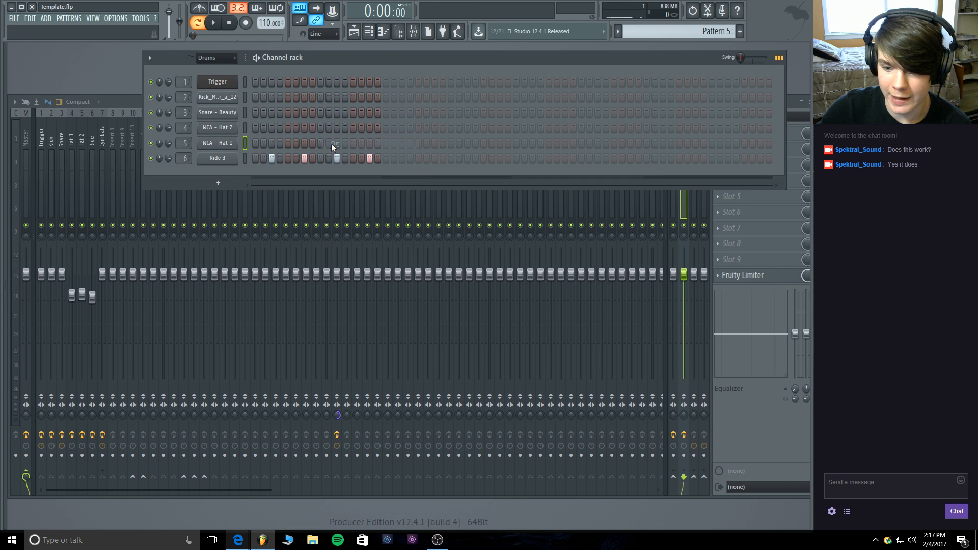
right_click(232, 158)
left_click(346, 158)
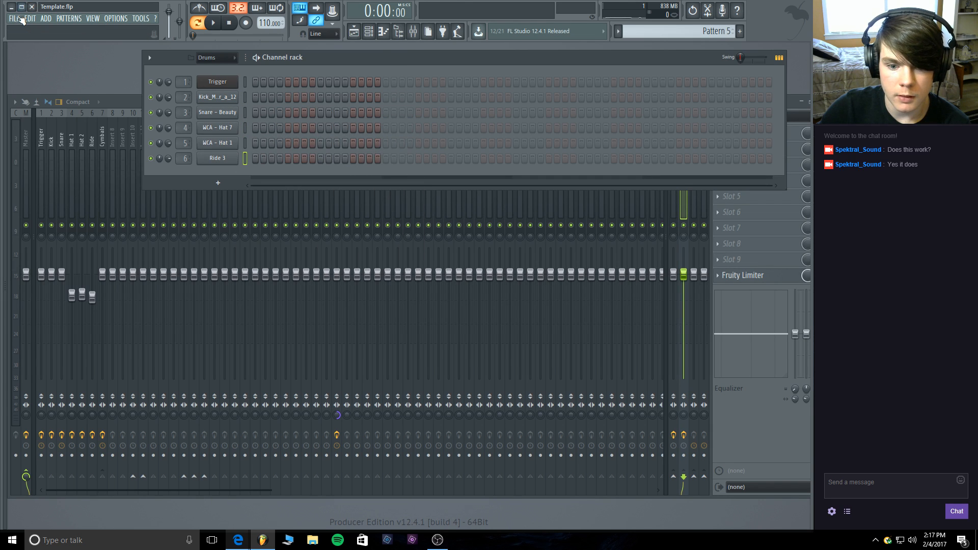
Save the project to the Desktop under the new name "1000 sub stream thang".
left_click(15, 19)
left_click(36, 72)
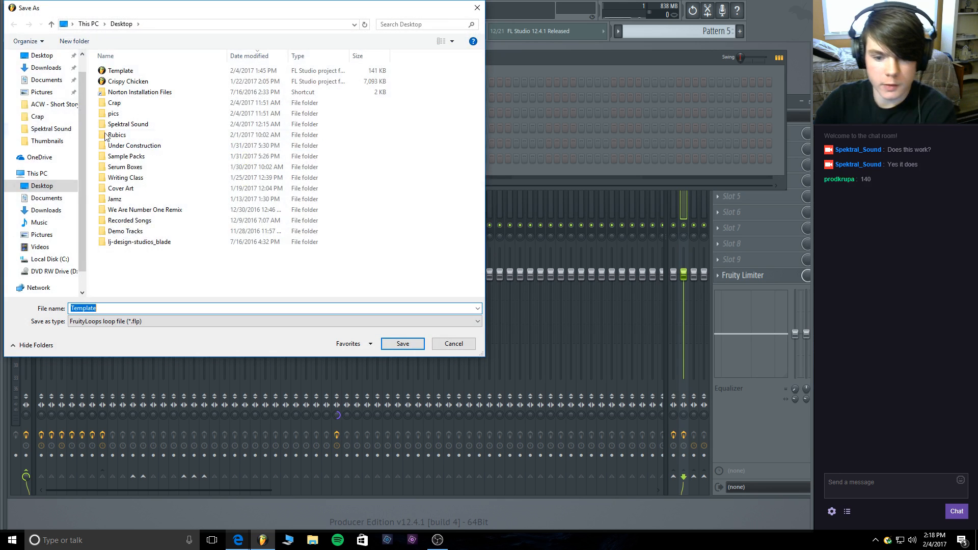
scroll(79, 106, "up", 1)
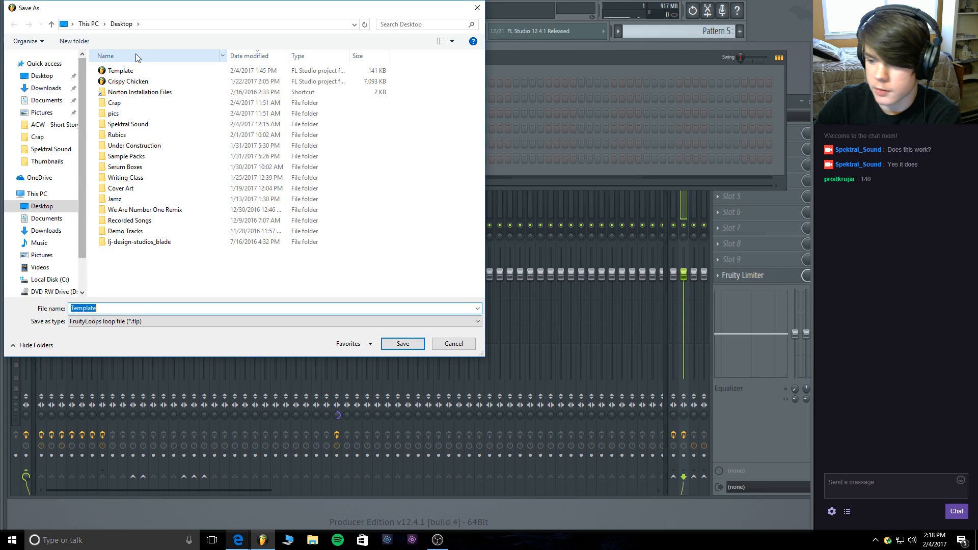
left_click(42, 75)
left_click(127, 308)
left_click_drag(127, 309, 29, 310)
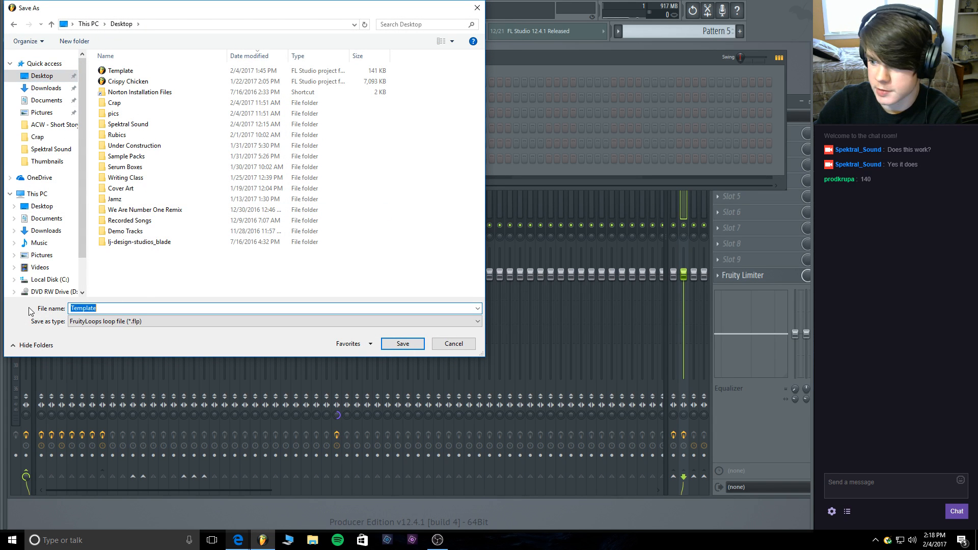
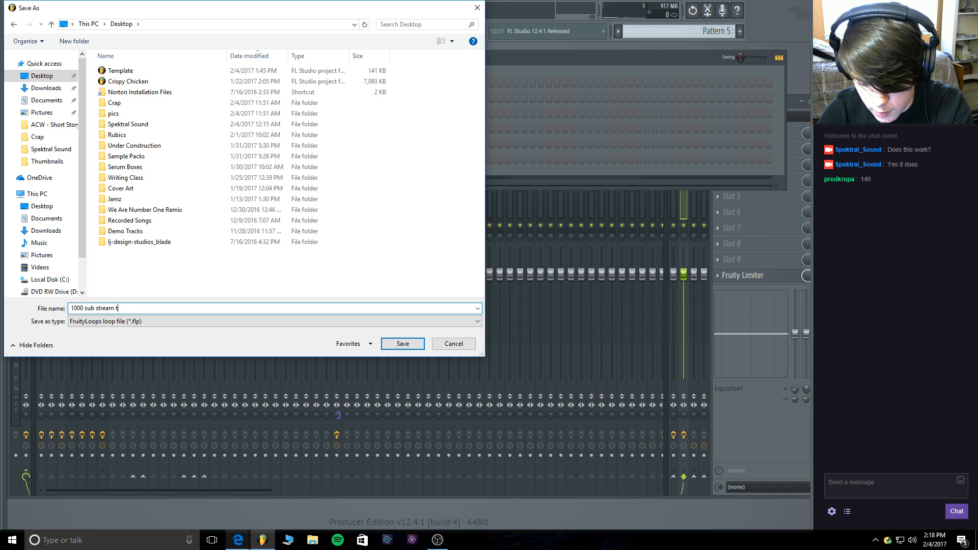
left_click(396, 344)
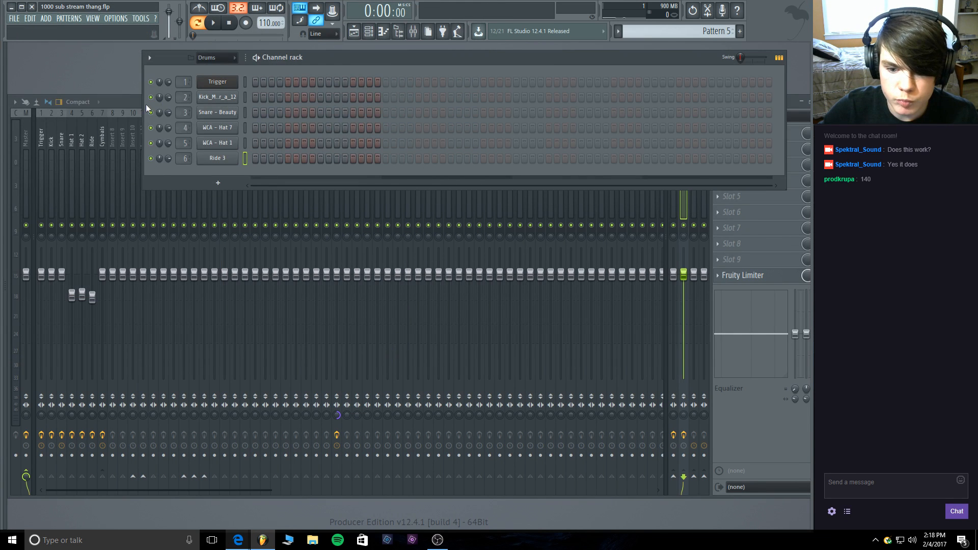
Reposition the channel rack and mixer windows and set the project tempo to 140 BPM.
left_click(123, 102)
mouse_move(360, 57)
left_mouse_down()
mouse_move(343, 55)
mouse_move(344, 63)
left_mouse_up()
mouse_move(114, 102)
left_mouse_down()
mouse_move(108, 159)
mouse_move(133, 157)
mouse_move(121, 96)
left_mouse_up()
left_click_drag(269, 23, 269, 19)
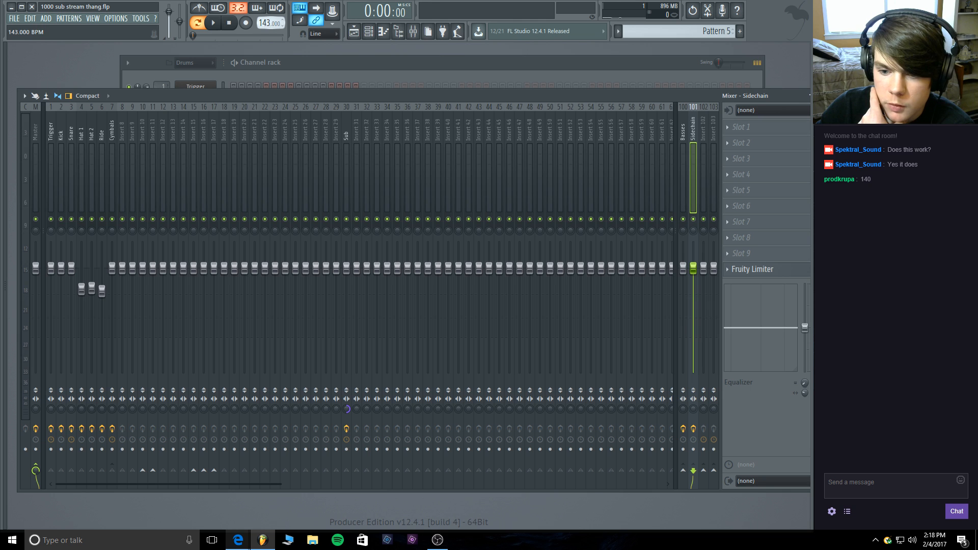
left_click_drag(269, 23, 269, 26)
Program kick on step 1, snare on 9, ride on 5 and 13, Hat 1 on 3 and 15, and Hat 7 on 7 and 11.
left_click(300, 67)
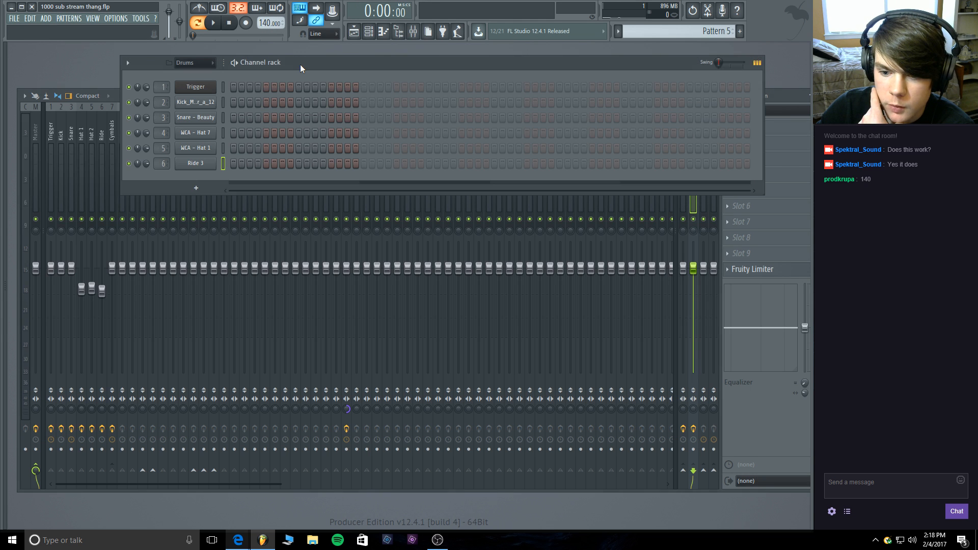
left_click(233, 103)
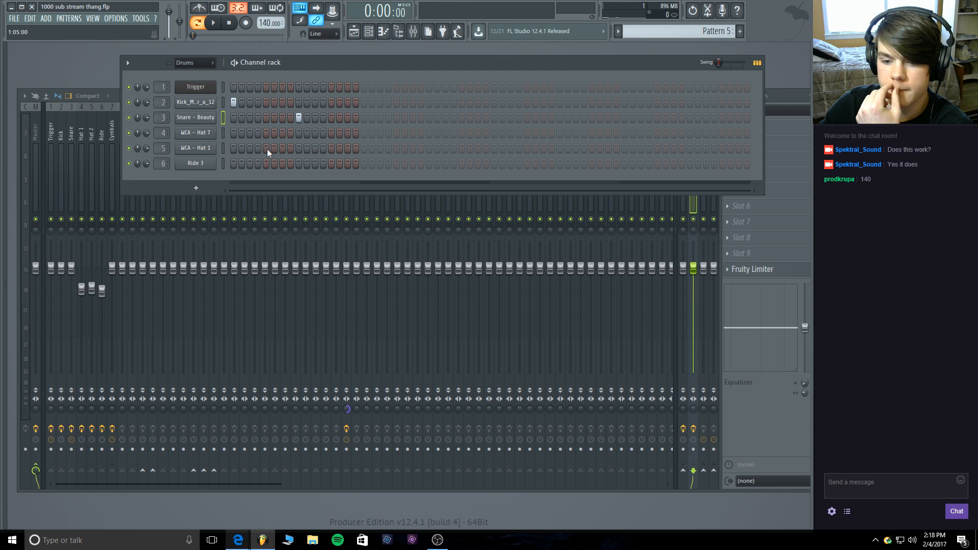
left_click(266, 163)
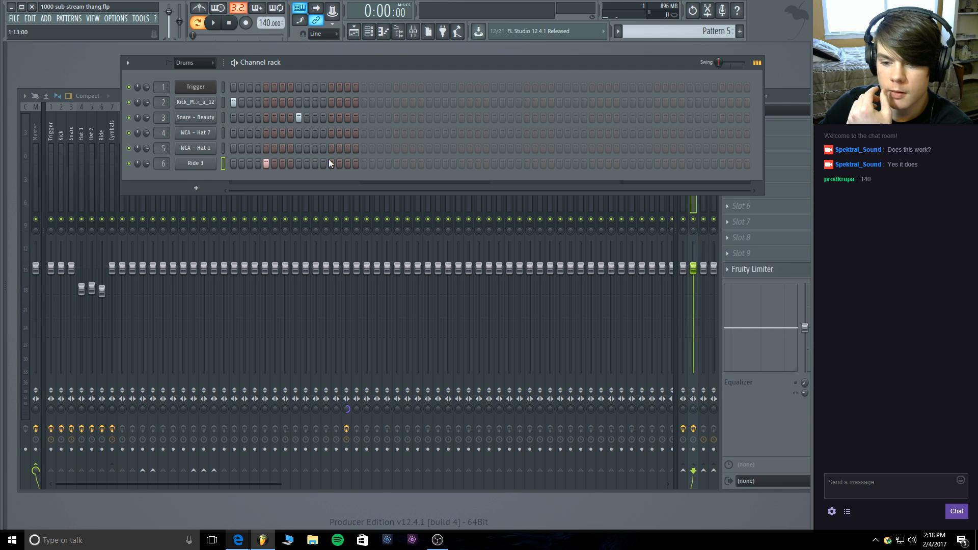
left_click(250, 149)
left_click(282, 133)
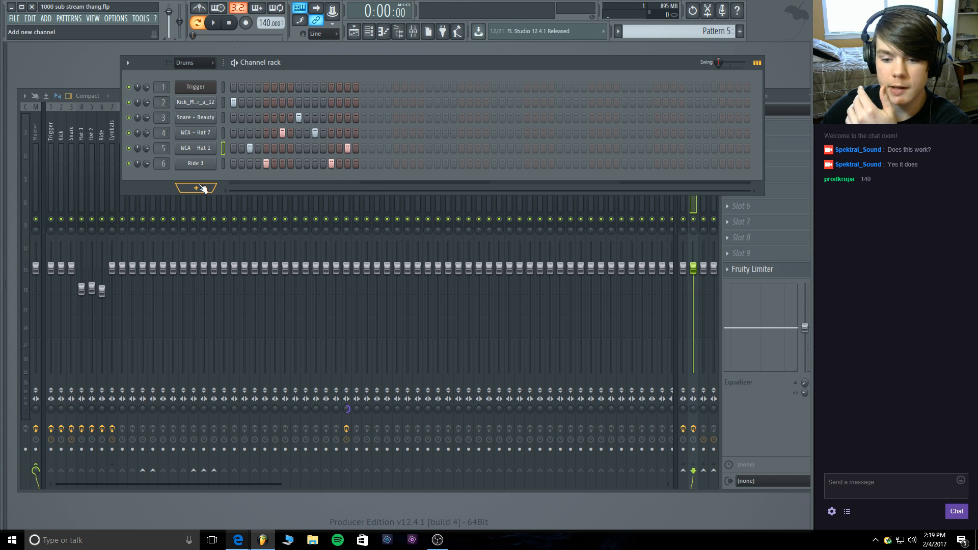
Add a Serum channel and browse its user bass presets, including the Growls and Screechy folders.
left_click(202, 188)
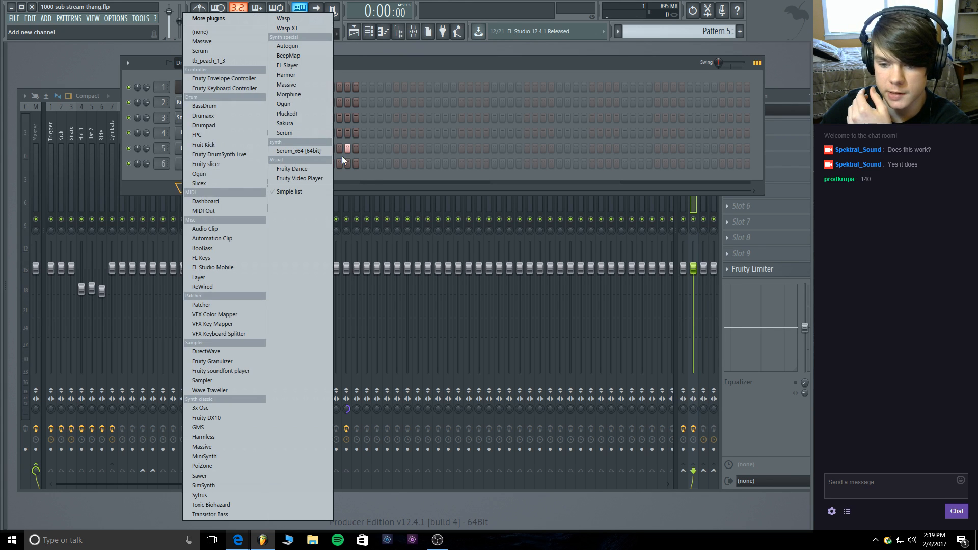
left_click(306, 135)
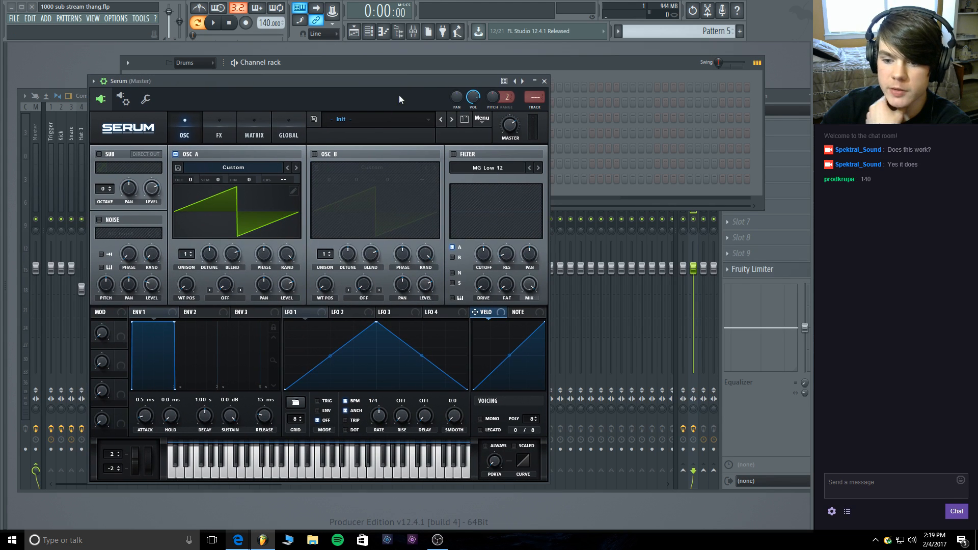
left_click(370, 120)
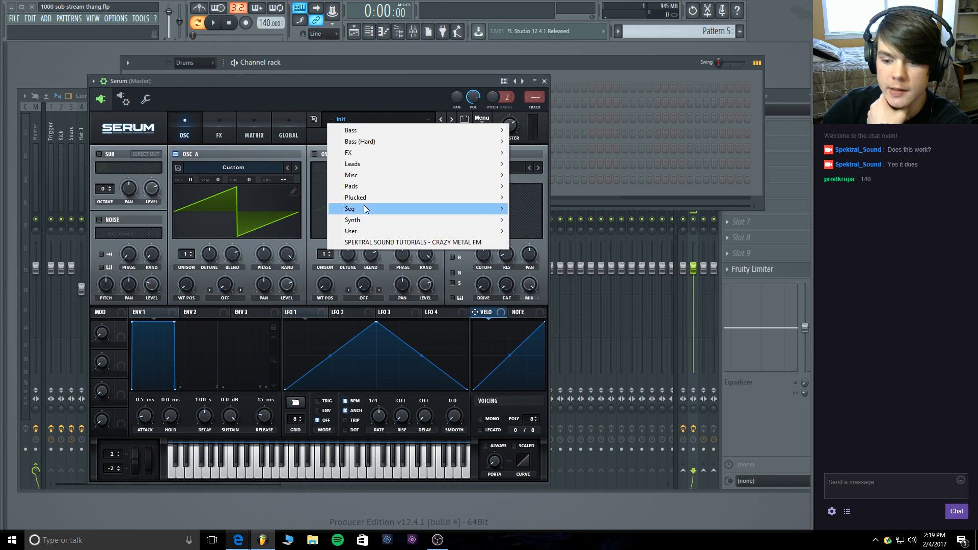
mouse_move(489, 219)
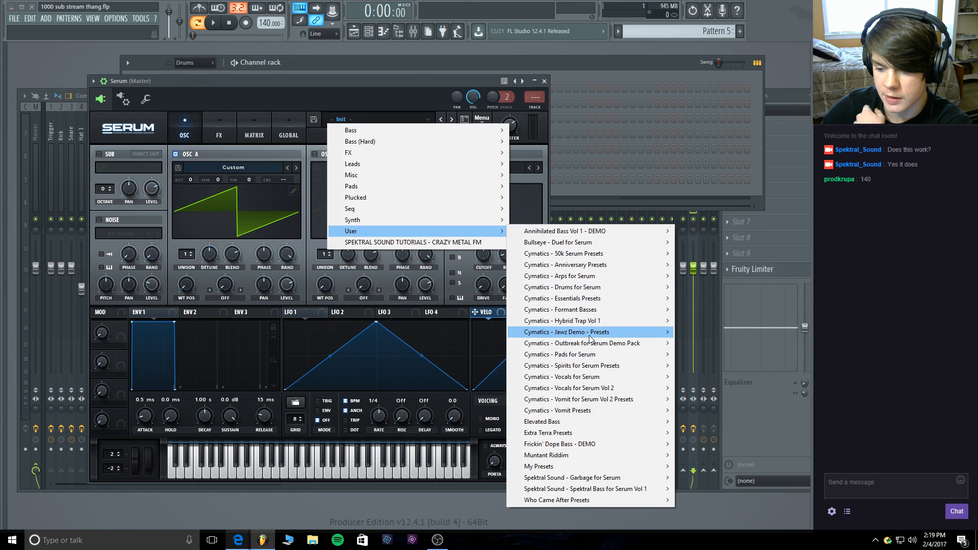
mouse_move(583, 473)
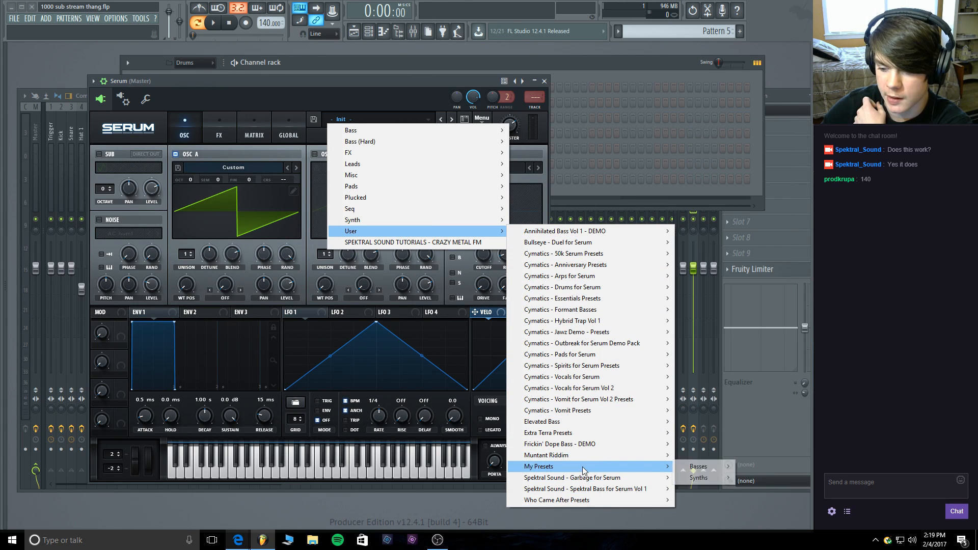
mouse_move(706, 468)
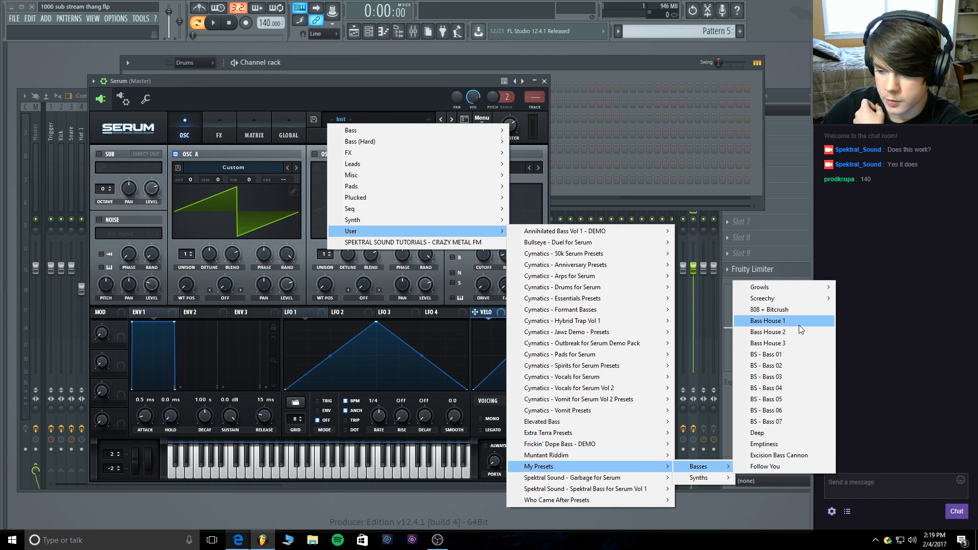
mouse_move(789, 288)
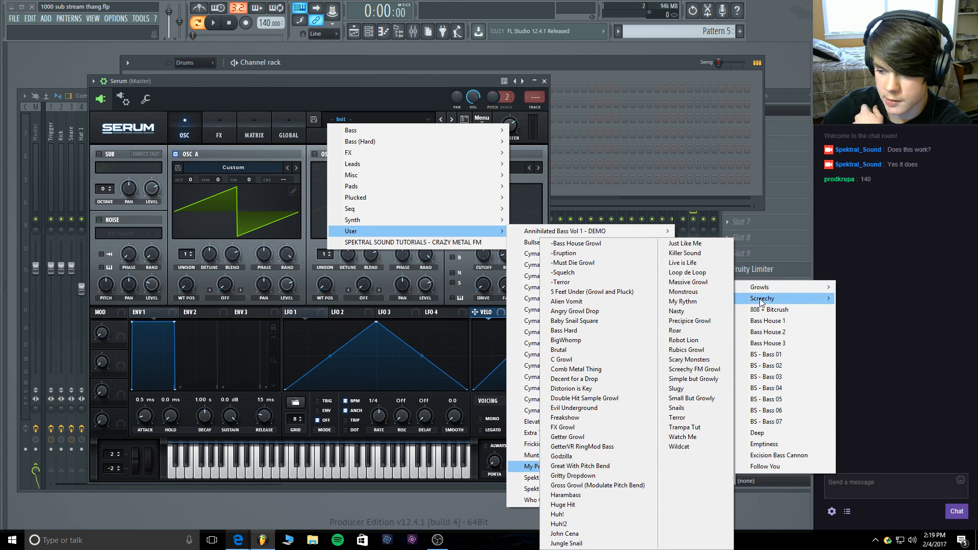
mouse_move(764, 299)
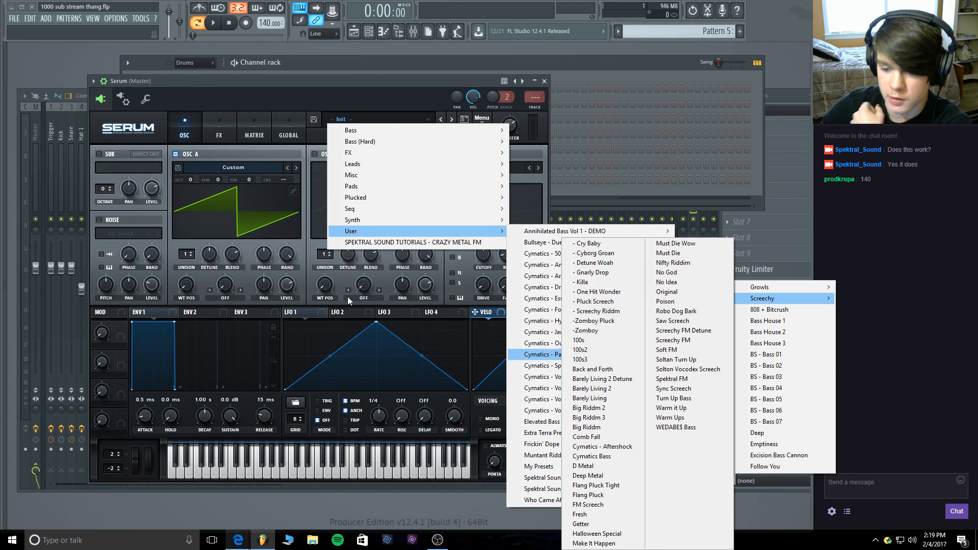
left_click(303, 283)
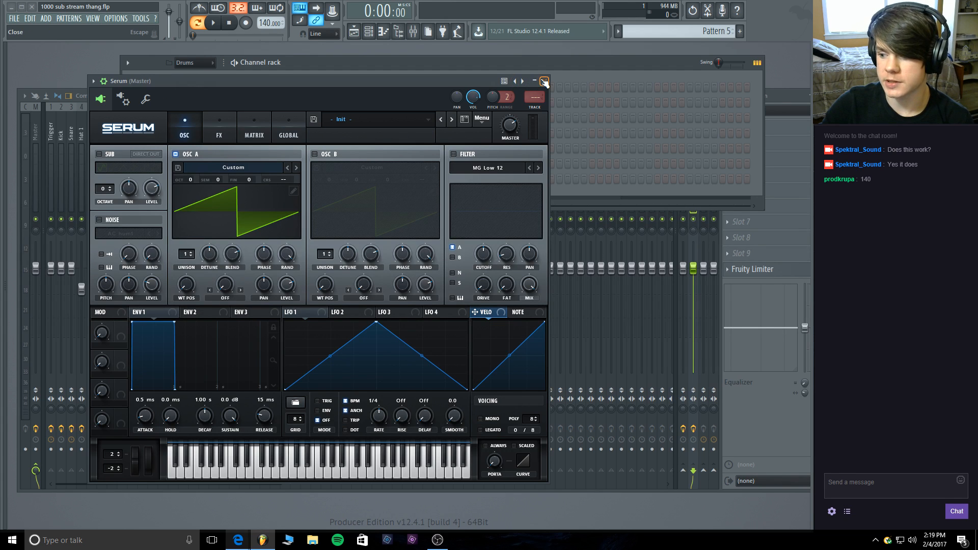
Close Serum and delete its channel from the channel rack.
left_click(544, 82)
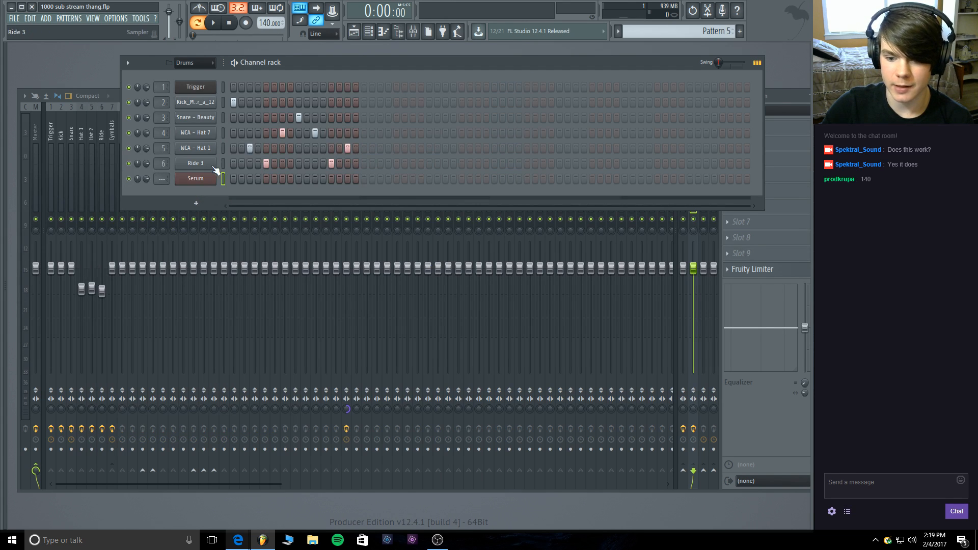
right_click(203, 178)
left_click(235, 267)
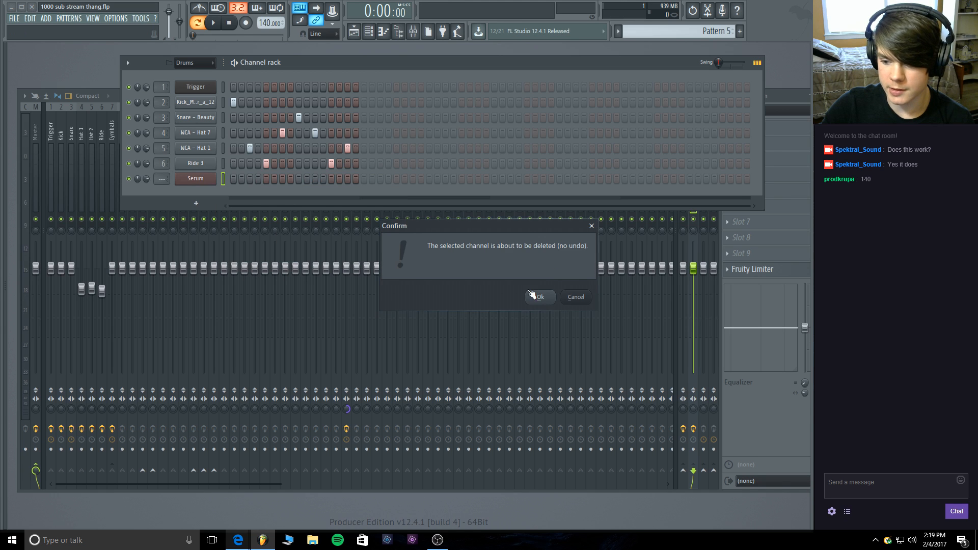
left_click(539, 298)
Close the mixer, reposition the channel rack and play the drum pattern.
left_click_drag(788, 96, 719, 117)
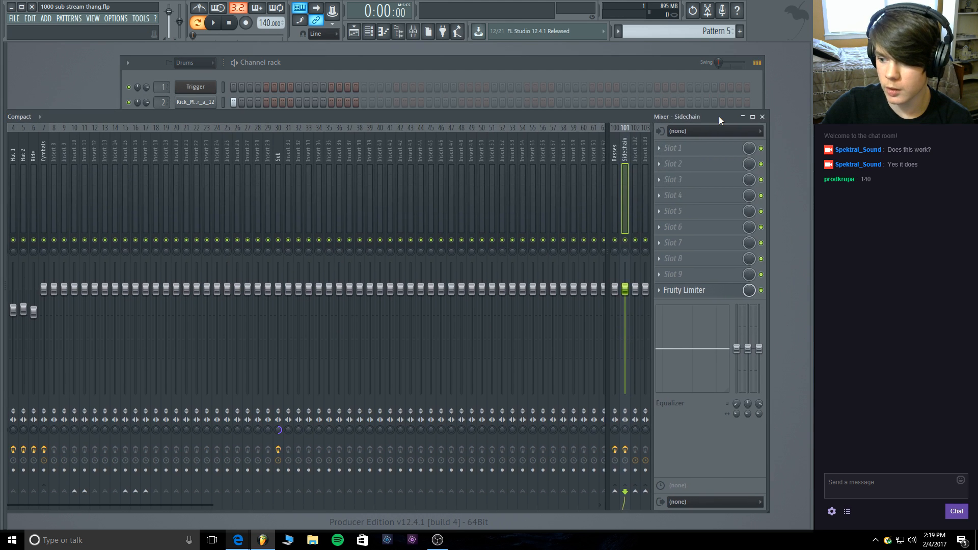
left_click(762, 117)
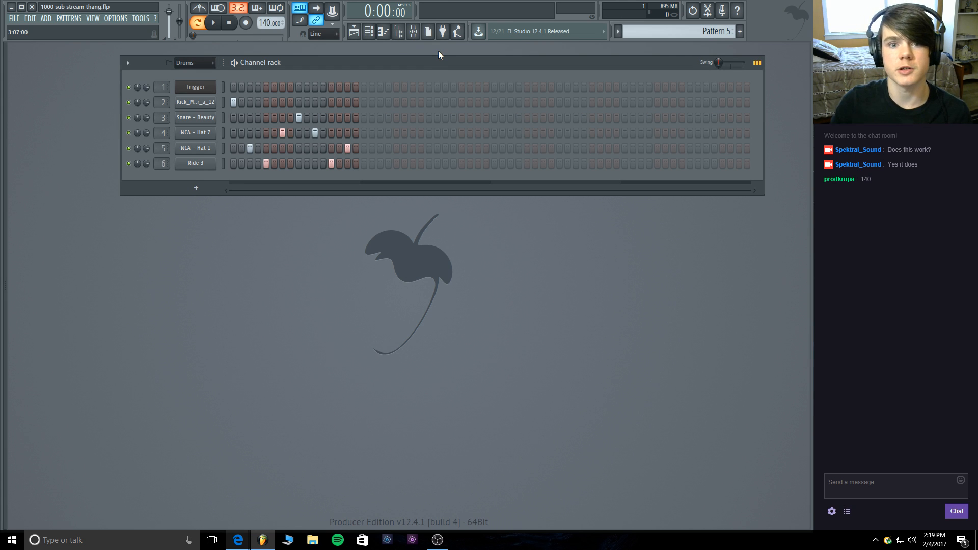
left_click_drag(340, 61, 294, 69)
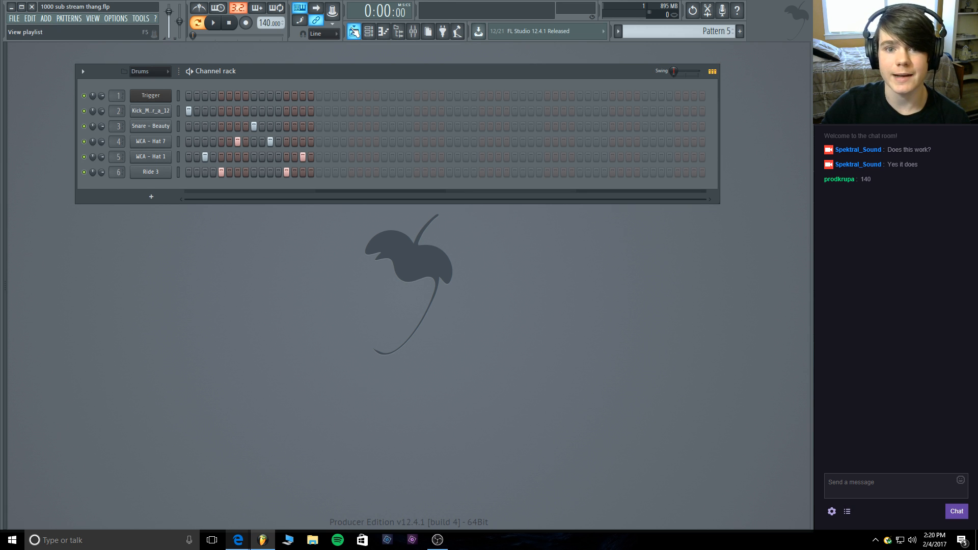
left_click(191, 75)
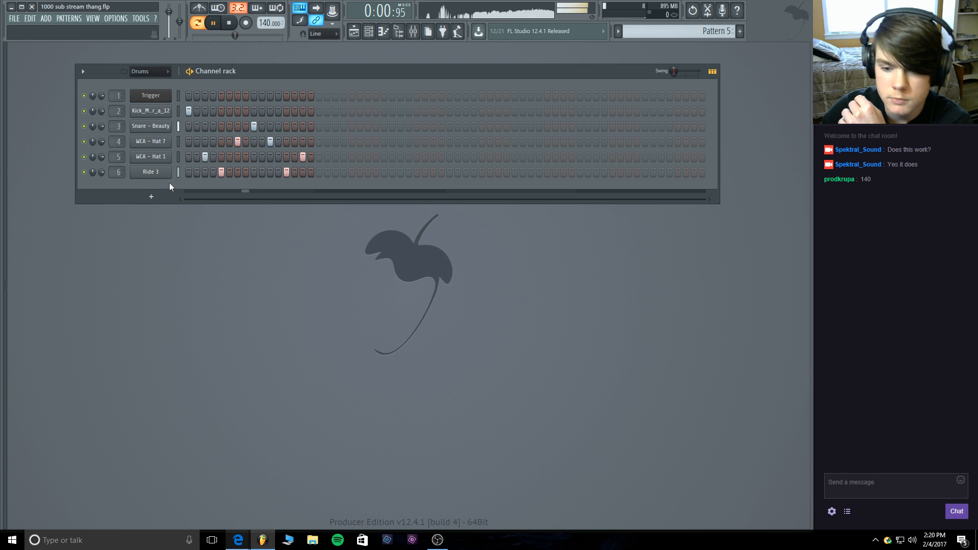
Reopen the mixer and load Fruity Reeverb 2 into slot 3 of the Cymbals track.
left_click(415, 31)
key("space")
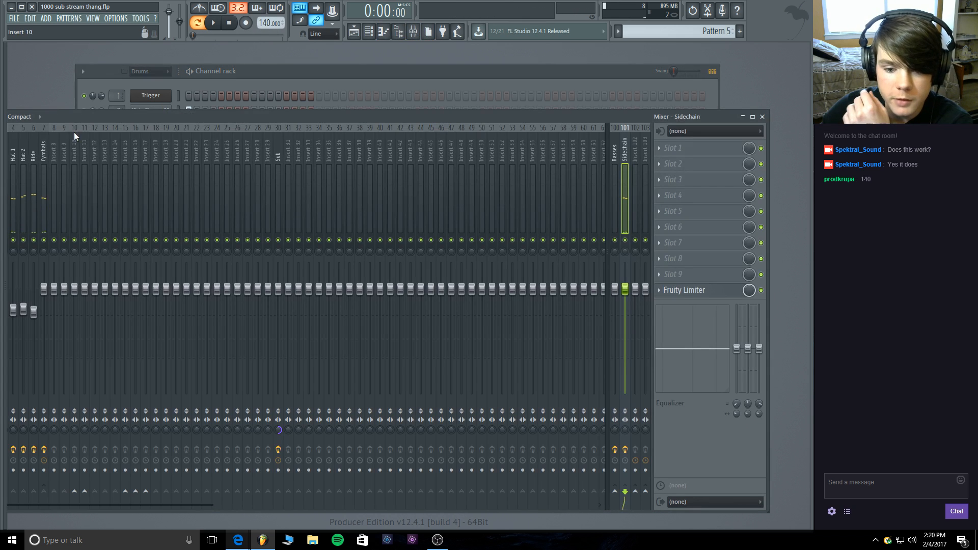
left_click(44, 151)
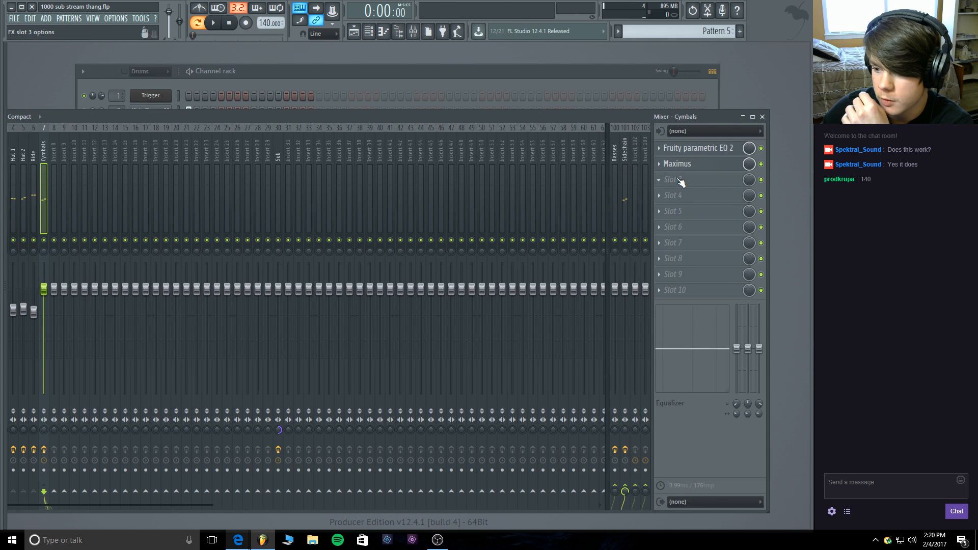
left_click(679, 180)
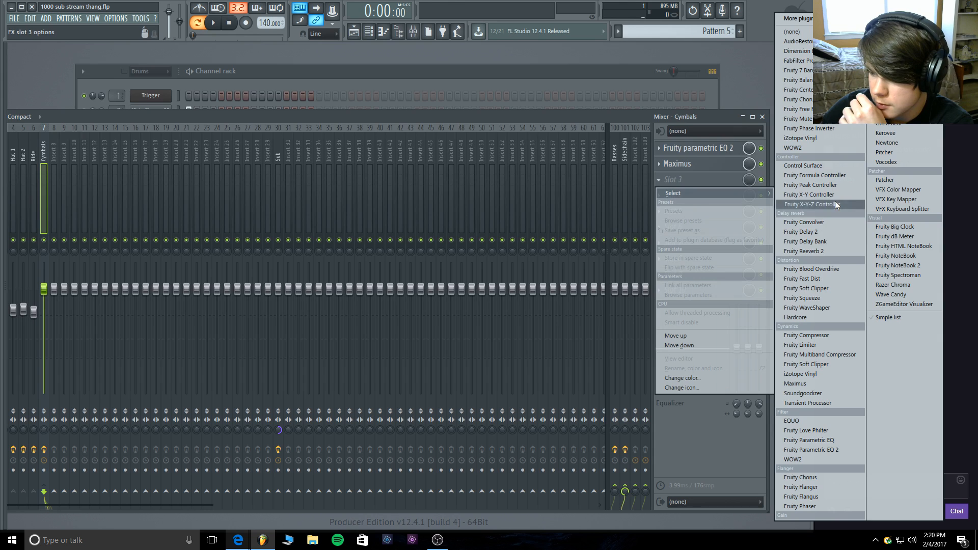
left_click(823, 250)
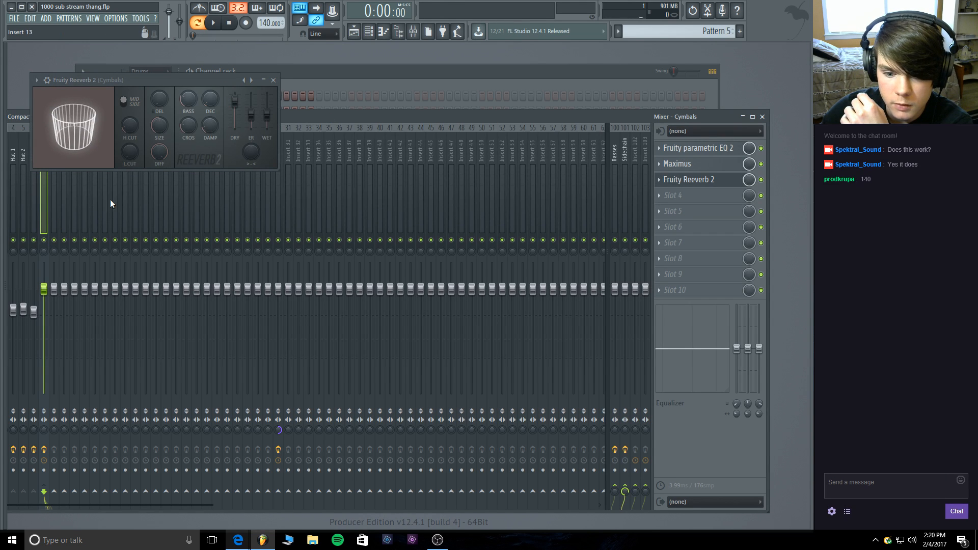
Solo the Cymbals track, unmute the hat and Ride tracks feeding it, and play the pattern beside the repositioned reverb window.
right_click(45, 240)
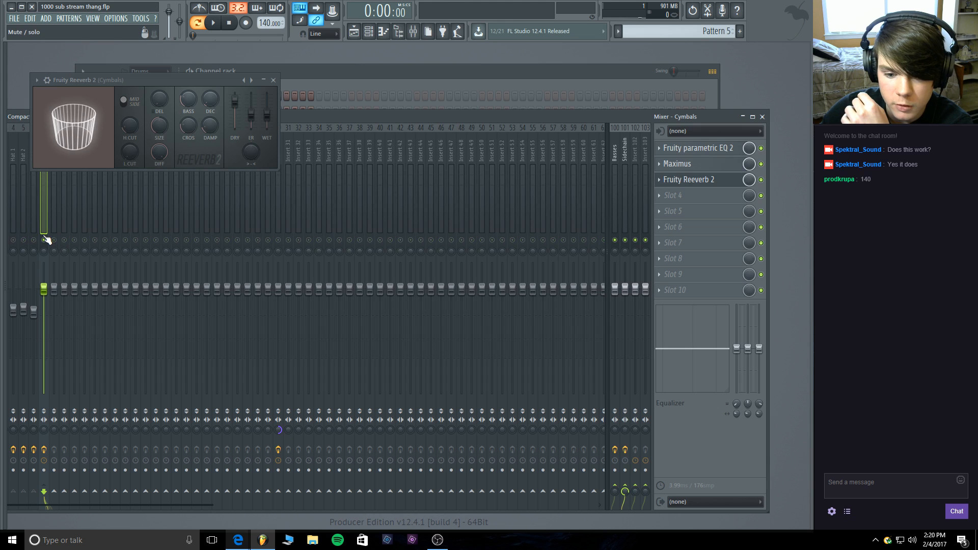
key("space")
left_click_drag(312, 118, 374, 124)
left_click(97, 246)
left_click(88, 246)
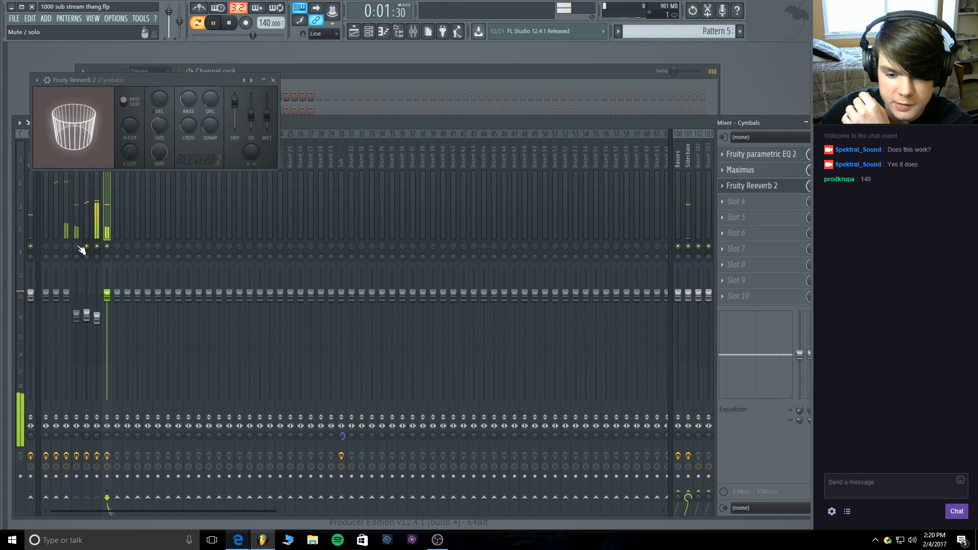
left_click_drag(185, 77, 214, 91)
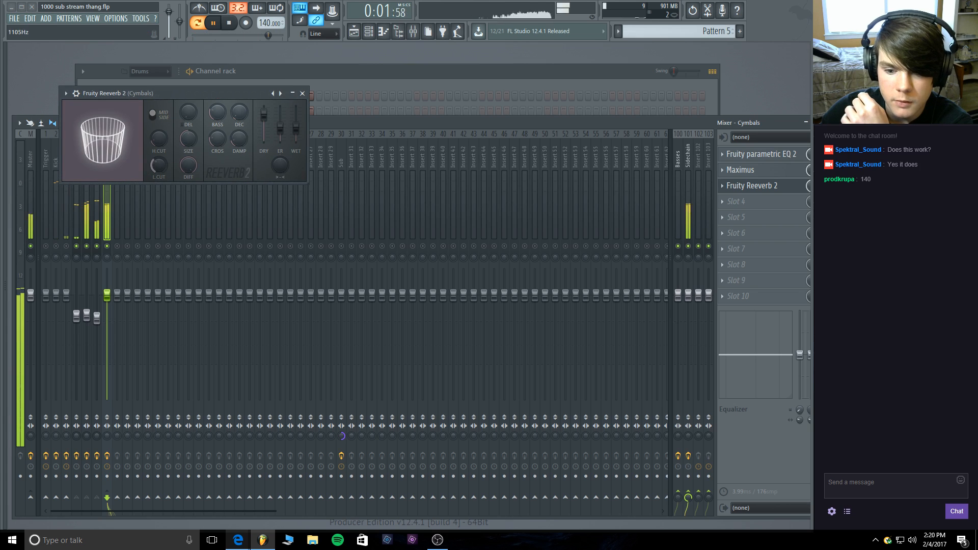
Adjust the low cut on the Cymbals reverb, set its room size to 64, and reset the dry level after trying it lower.
left_click_drag(158, 165, 159, 161)
left_click_drag(239, 140, 280, 127)
left_click_drag(159, 165, 159, 155)
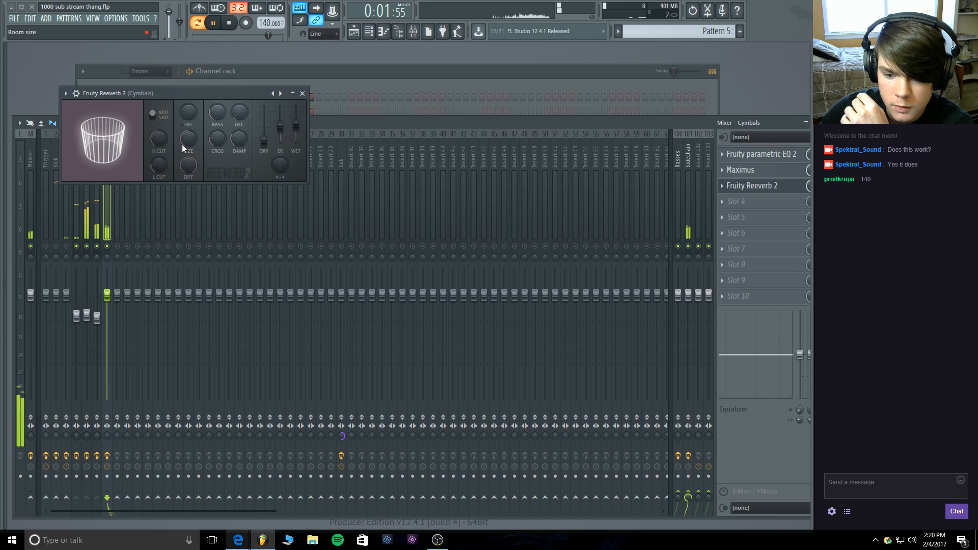
left_click_drag(185, 141, 185, 127)
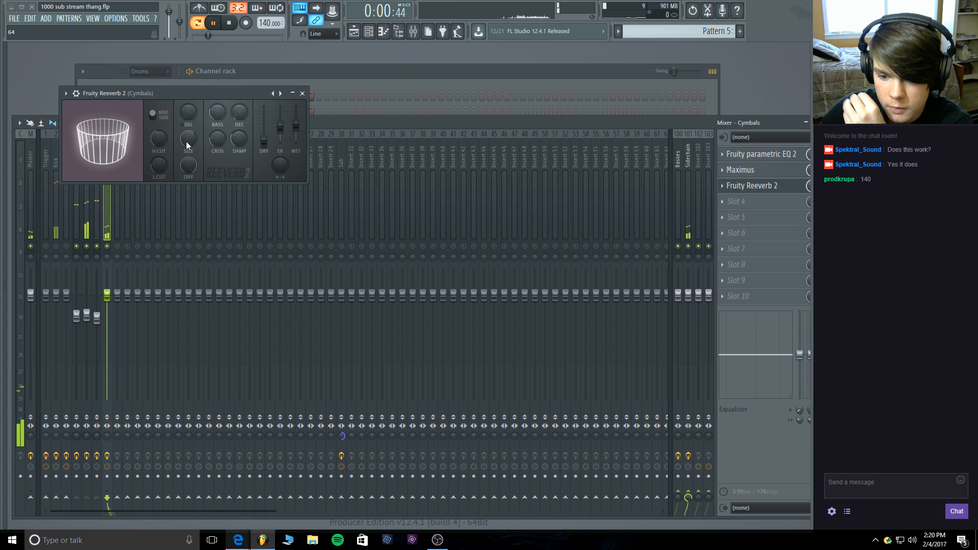
left_click_drag(264, 140, 296, 127)
right_click(264, 126)
left_click(279, 132)
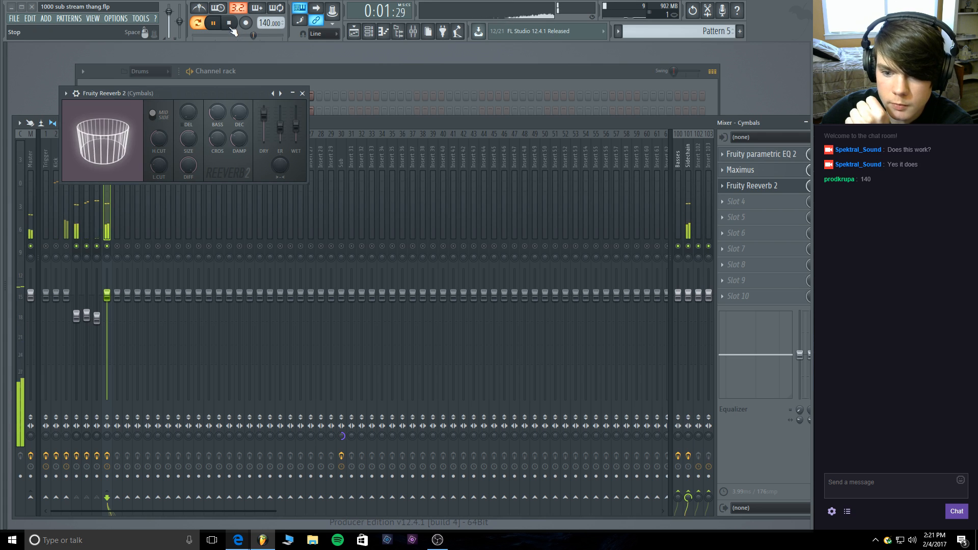
Close the reverb editor, unsolo the Cymbals track and play the full drum pattern.
left_click(302, 93)
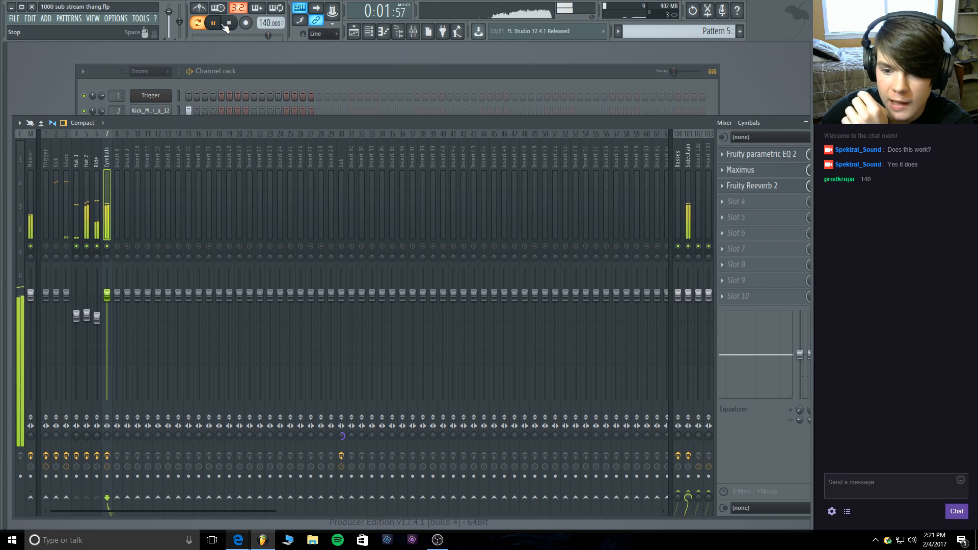
left_click(225, 25)
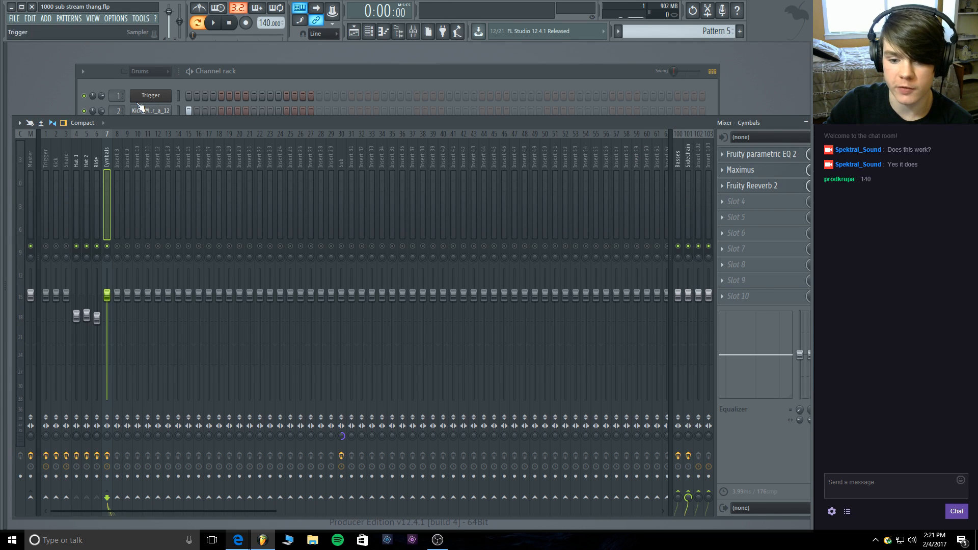
right_click(107, 246)
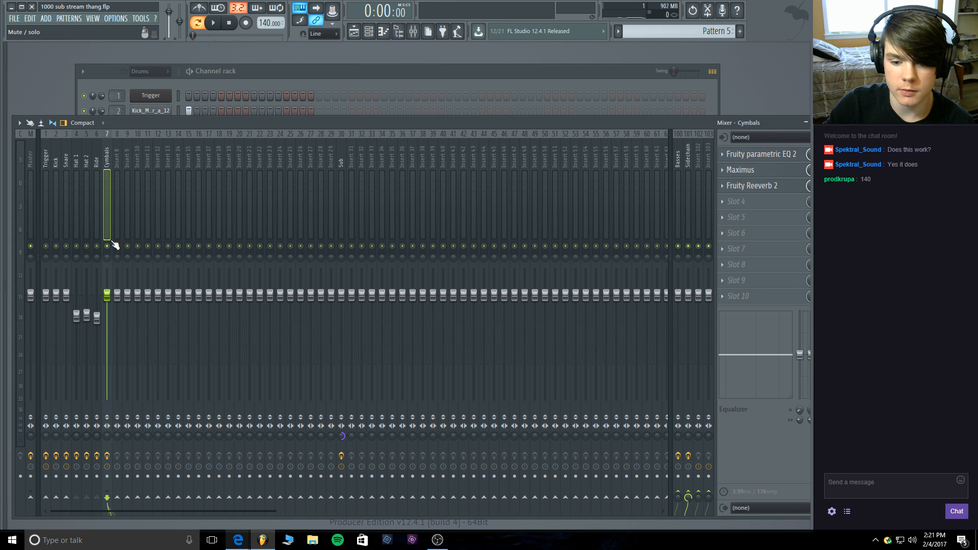
key("space")
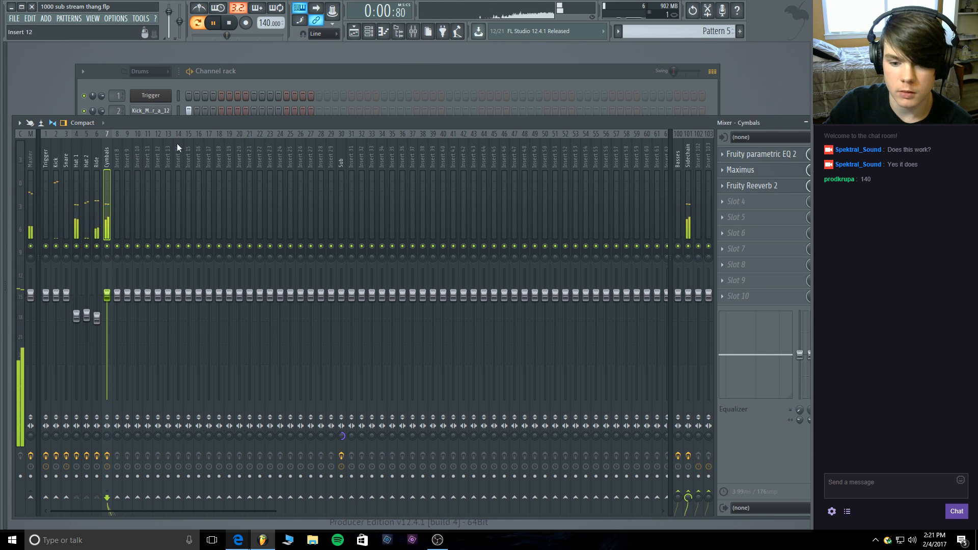
Add a Hat 1 hit on step 9 and a Hat 7 hit on step 1 of the pattern, then stop playback.
left_click(269, 70)
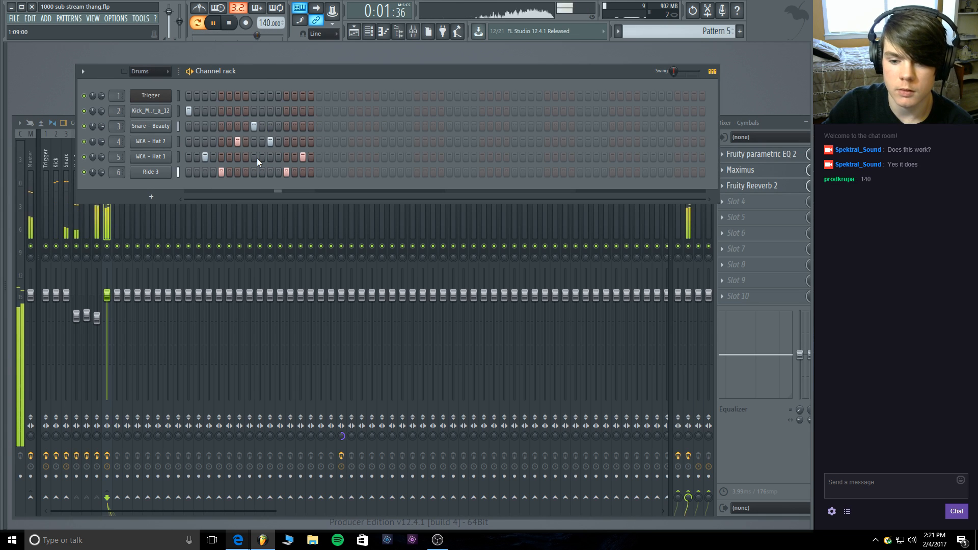
left_click(254, 171)
left_click(253, 173)
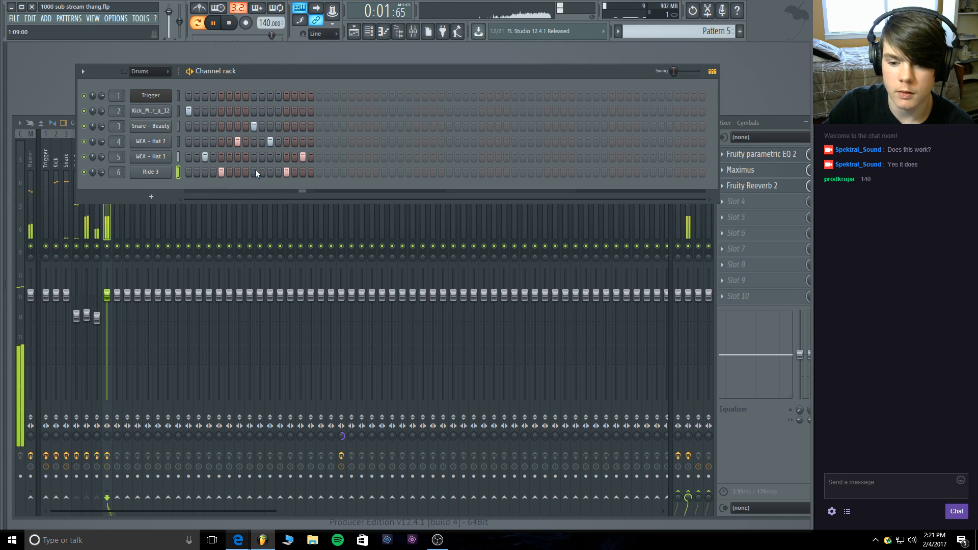
left_click(252, 157)
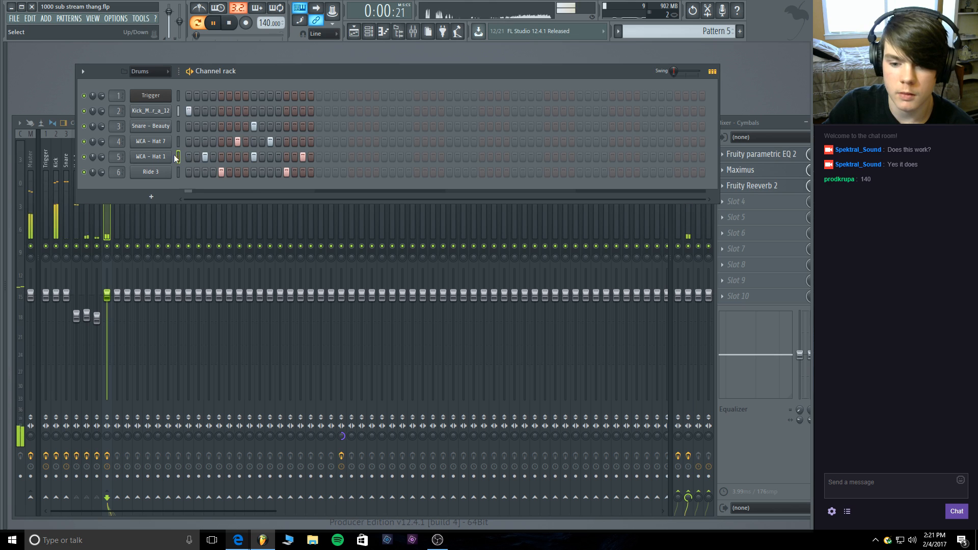
left_click(189, 157)
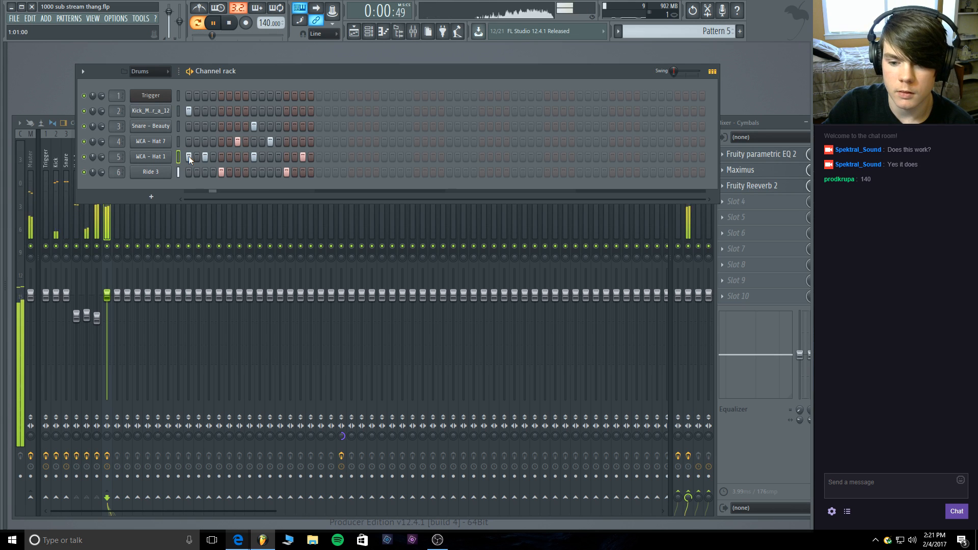
left_click(188, 156)
left_click(190, 142)
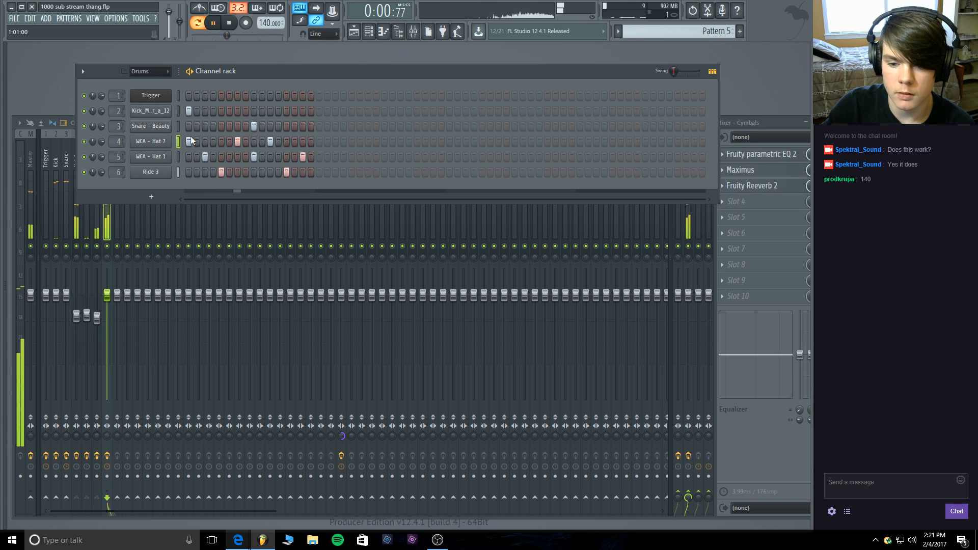
left_click(229, 23)
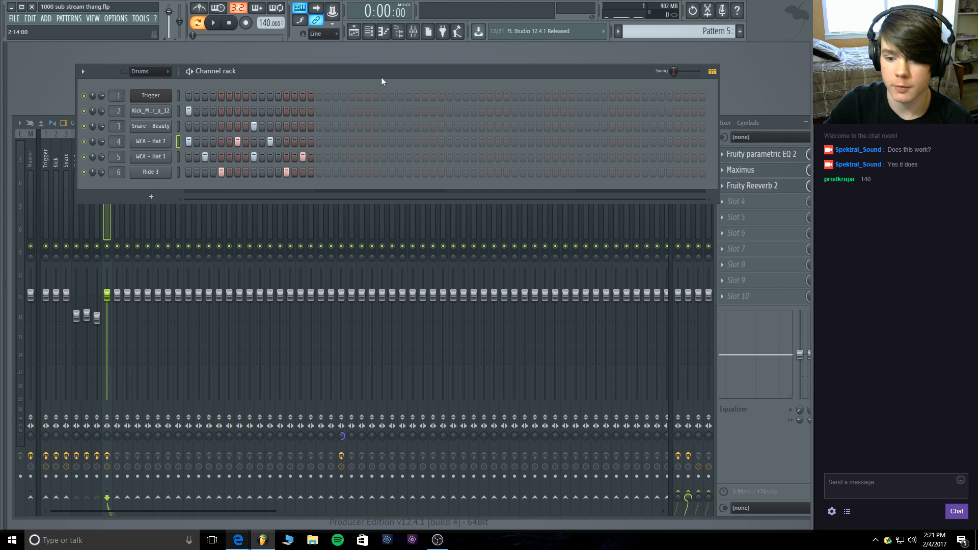
Try a different stereo separation on the Ride mixer track while the pattern plays.
left_click(216, 23)
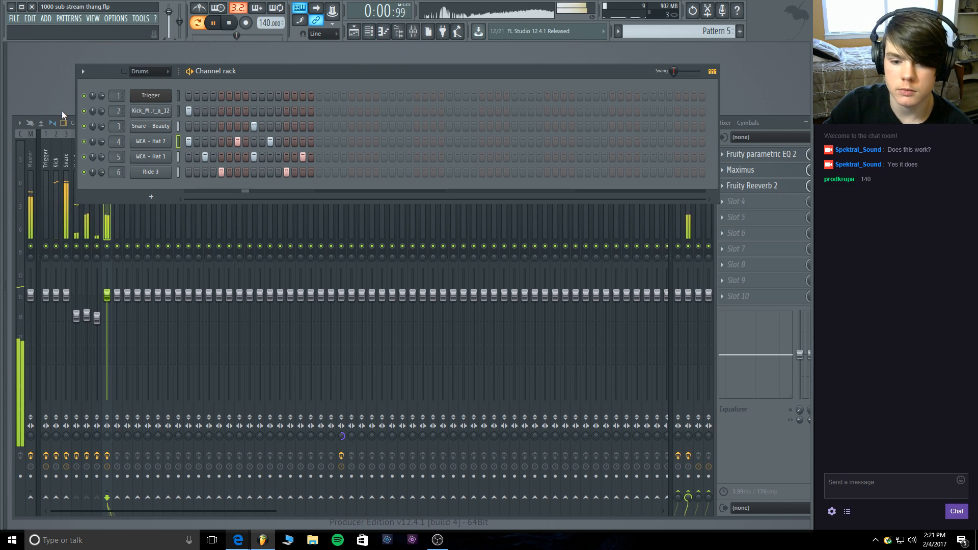
left_click(98, 198)
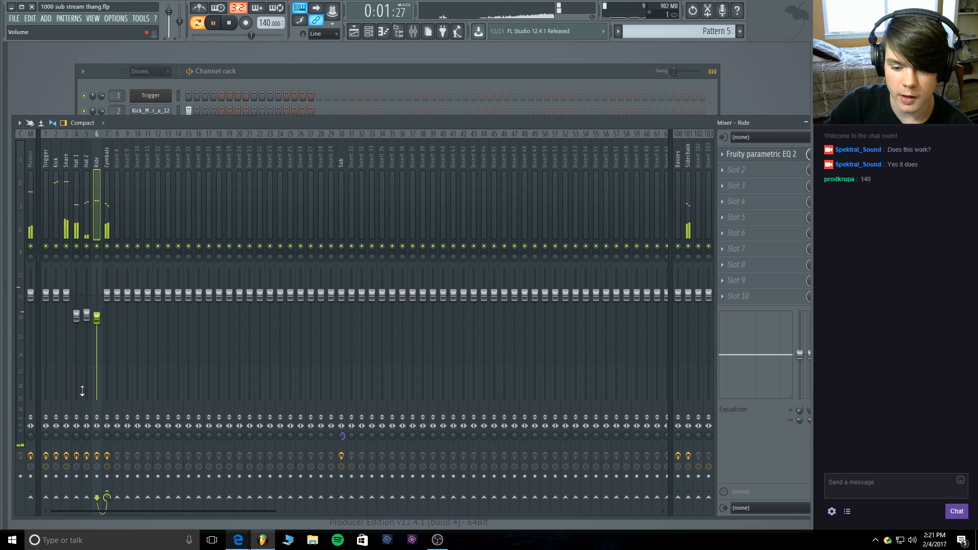
left_click_drag(96, 436, 97, 423)
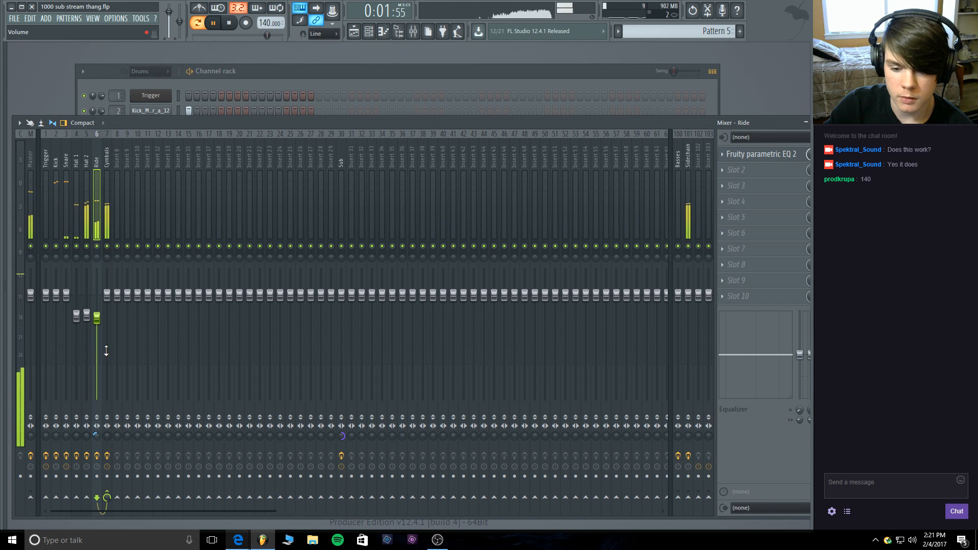
left_click_drag(96, 435, 96, 418)
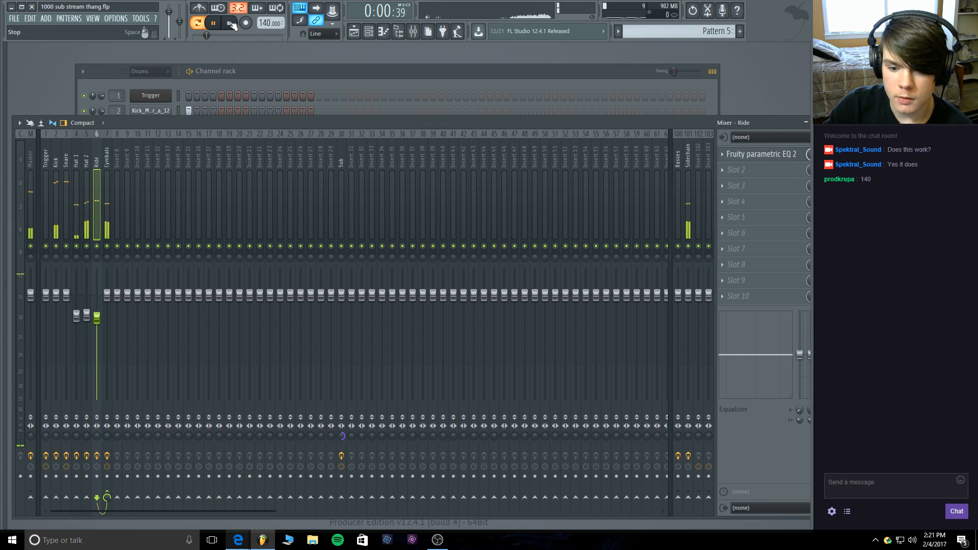
Solo the Ride track, play the pattern and load Maximus into its slot 2.
right_click(98, 246)
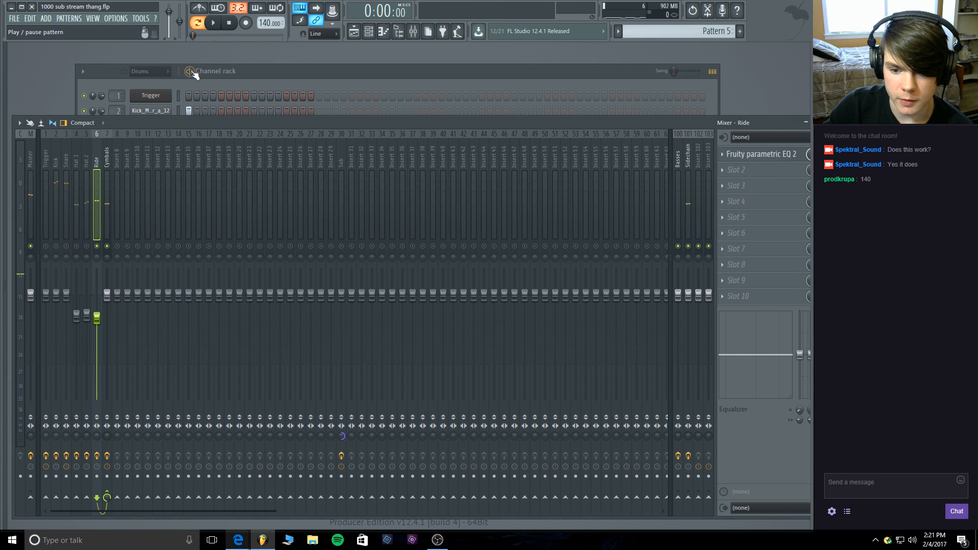
left_click(195, 75)
key("space")
left_click(736, 170)
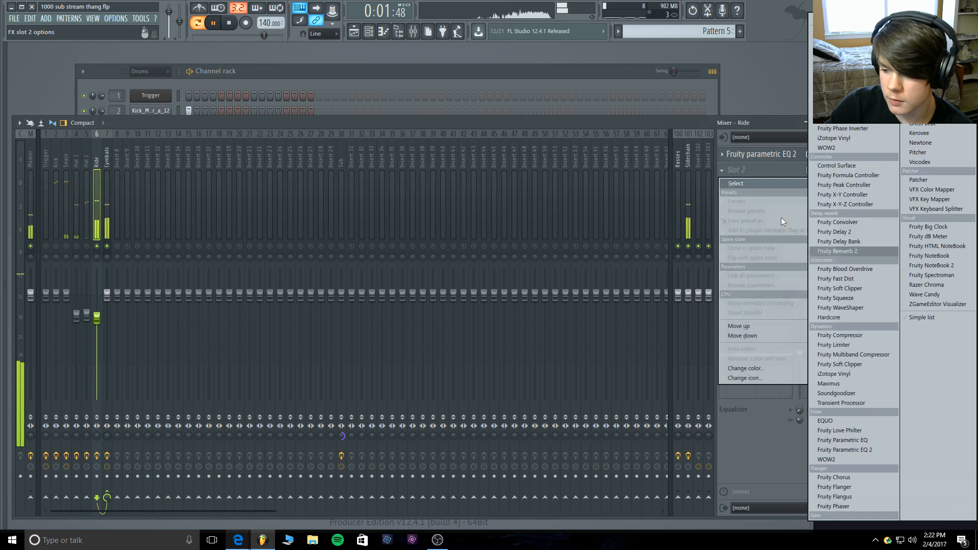
left_click(877, 383)
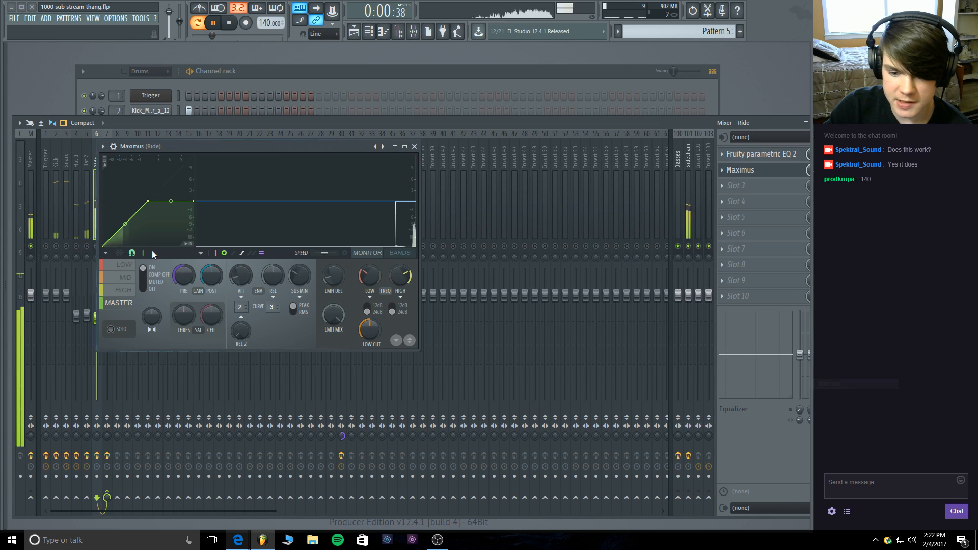
Try a custom compression curve on the master band of the Ride track's Maximus, adding a point near -11.2 dB and lowering the upper section.
right_click(121, 228)
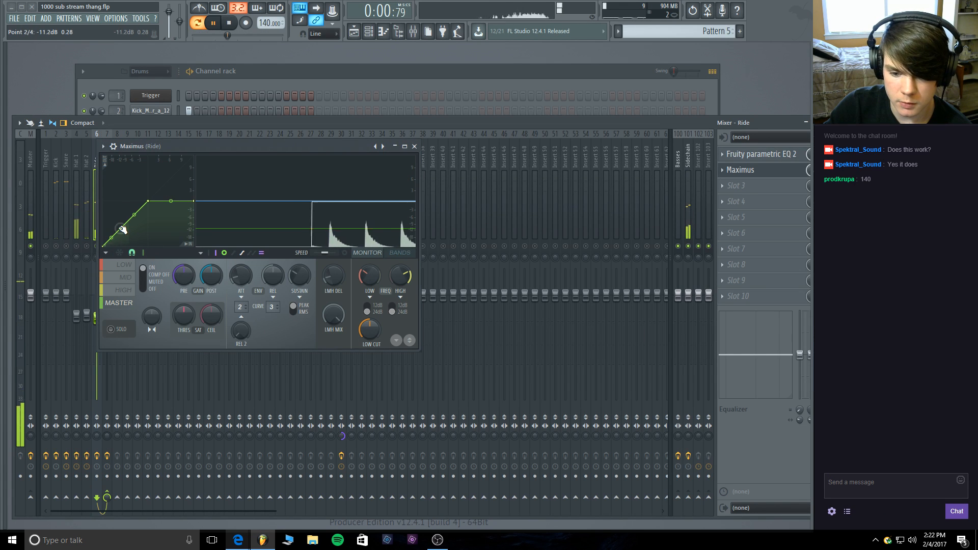
left_click_drag(121, 228, 148, 223)
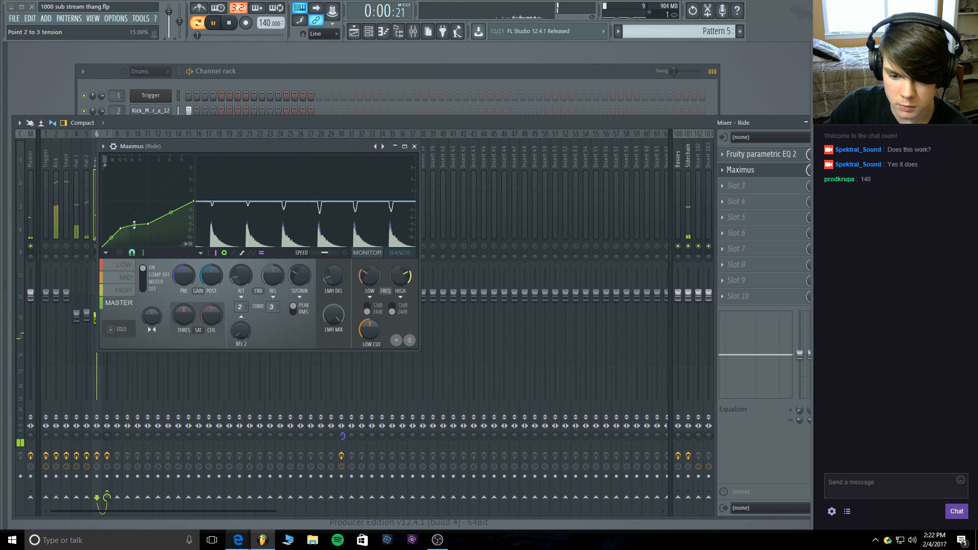
left_click(414, 146)
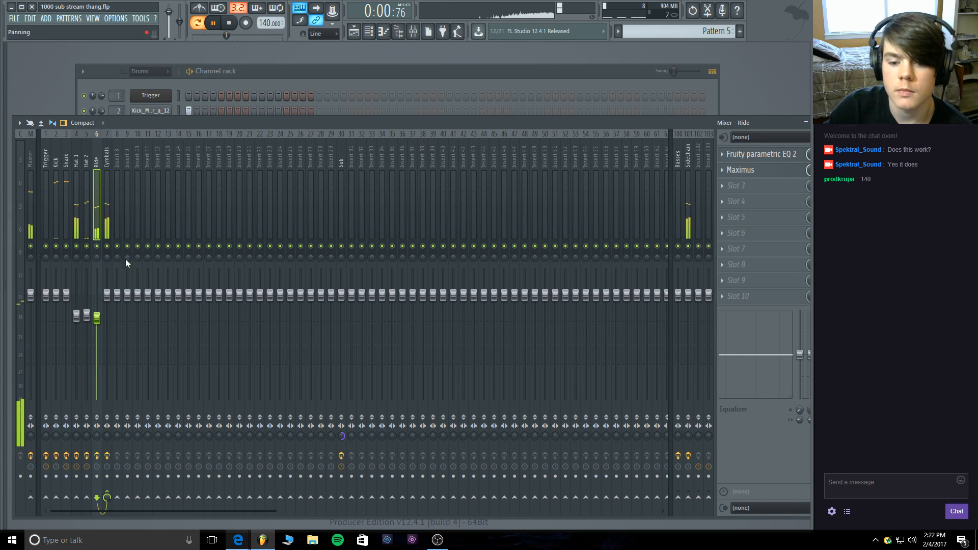
Remove Maximus from the Ride track's slot 2, try the Ride volume at 72% (-6.6 dB) and stop playback.
left_click(771, 168)
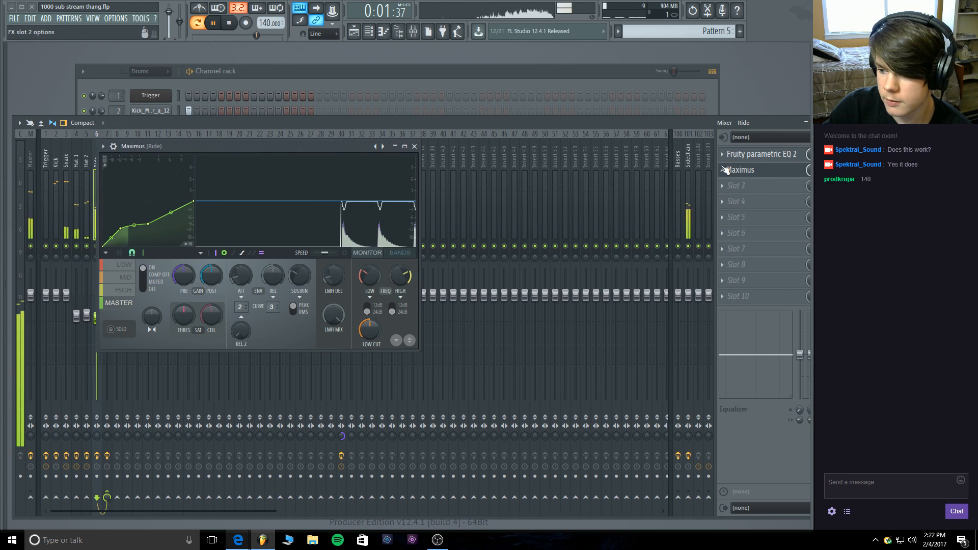
left_click(723, 169)
mouse_move(742, 184)
left_click(821, 17)
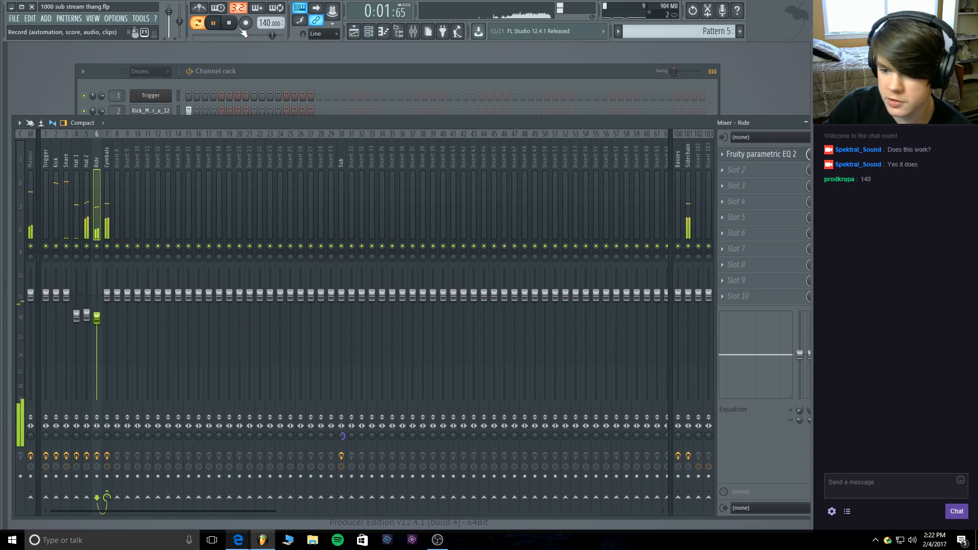
left_click_drag(97, 318, 96, 324)
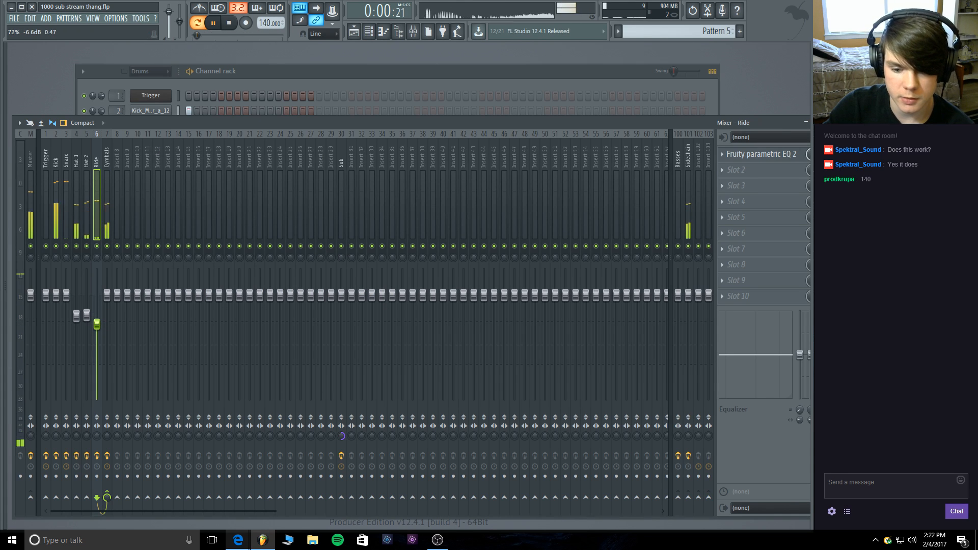
key("space")
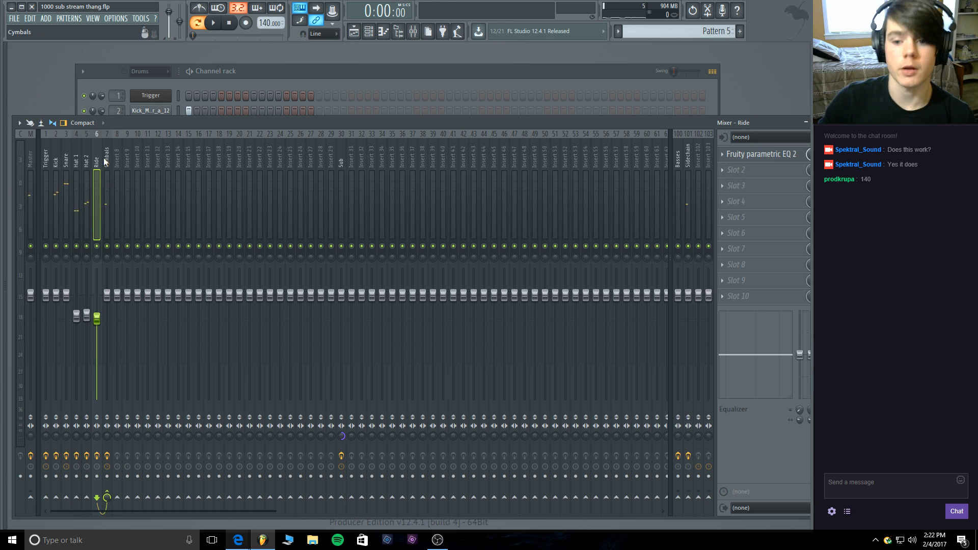
Paint Pattern 5 clips on playlist Track 1 across bars 9 to 15 and bars 17 to 23, leaving bar 16 empty.
left_click_drag(282, 72, 270, 62)
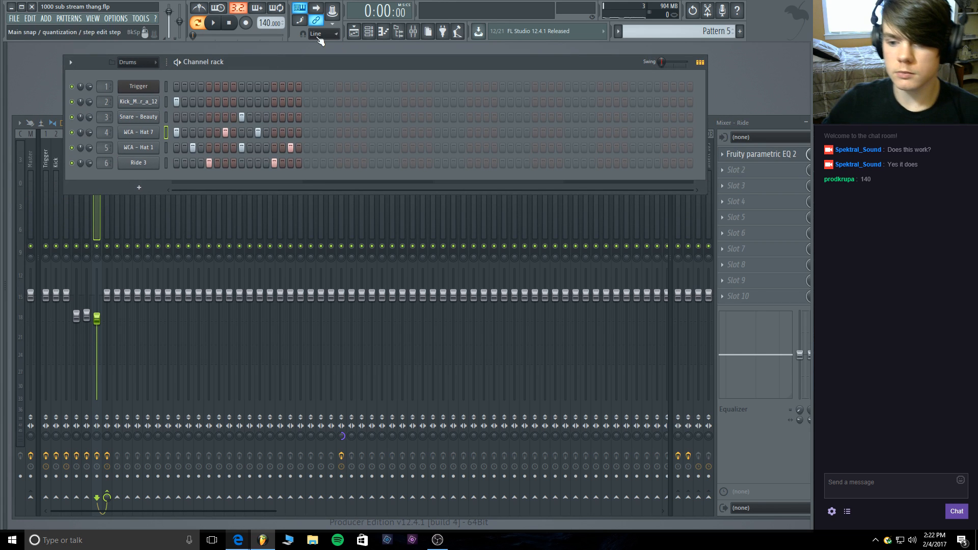
left_click(372, 30)
left_click(361, 32)
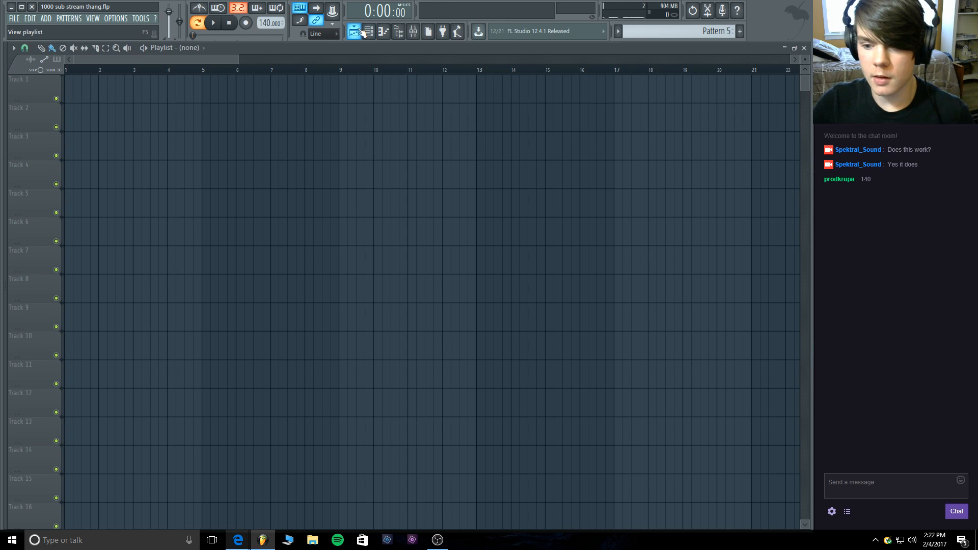
left_click_drag(235, 59, 270, 59)
left_click_drag(302, 95, 469, 90)
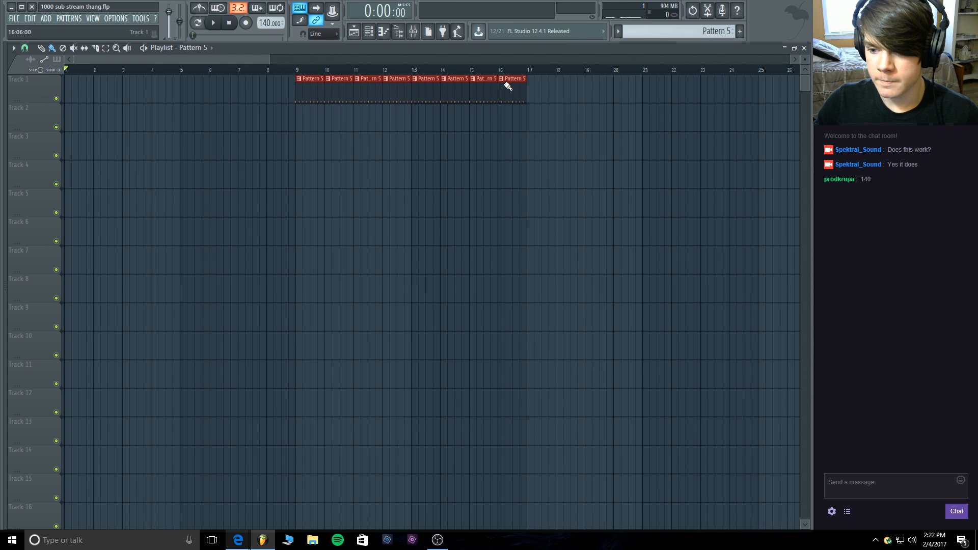
right_click(546, 86)
right_click(525, 88)
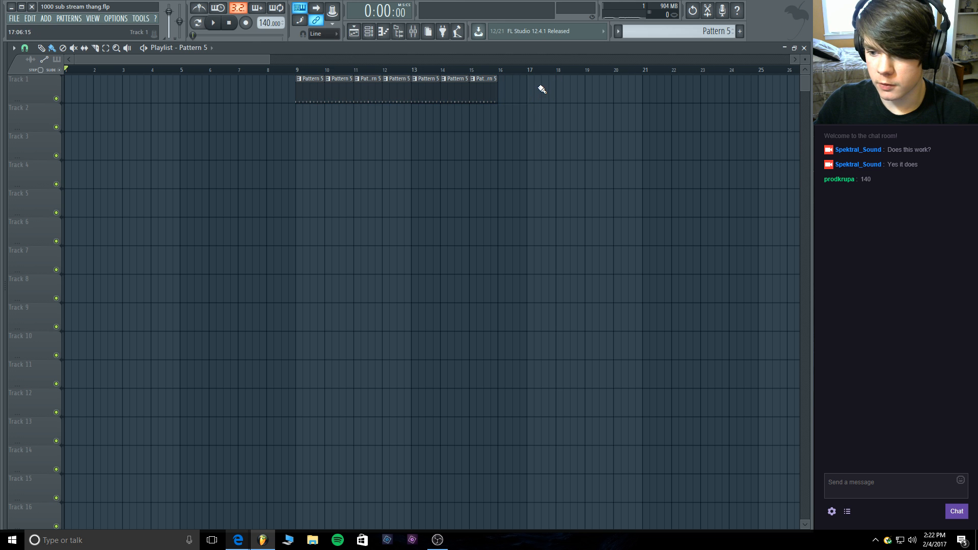
left_click_drag(531, 92, 695, 101)
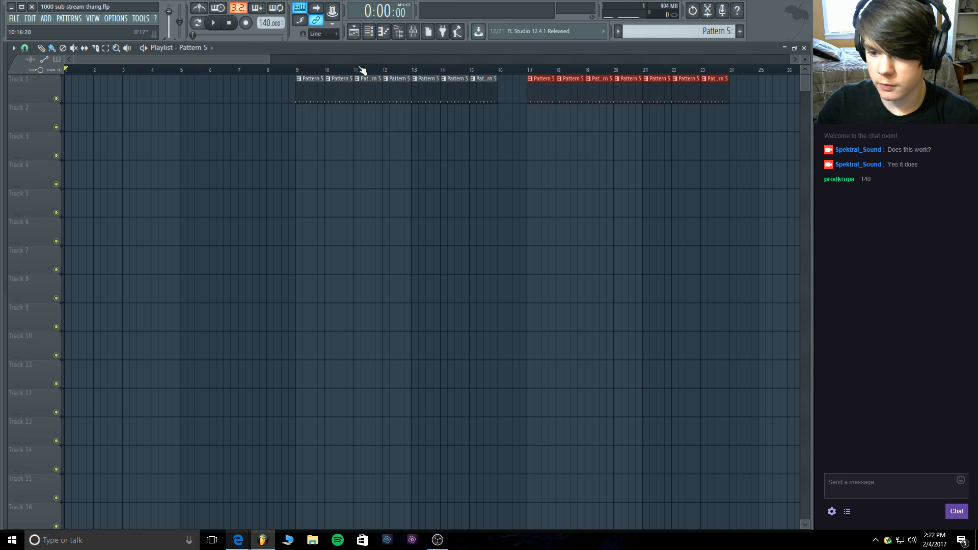
Play the arrangement from bar 9 to hear the drum clips, then stop playback.
left_click(297, 69)
left_click(214, 23)
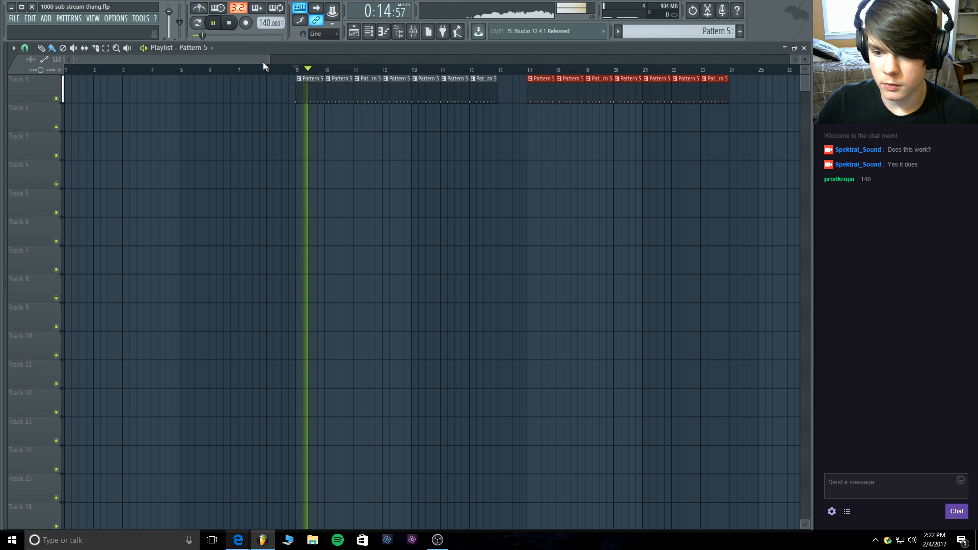
left_click_drag(269, 60, 352, 64)
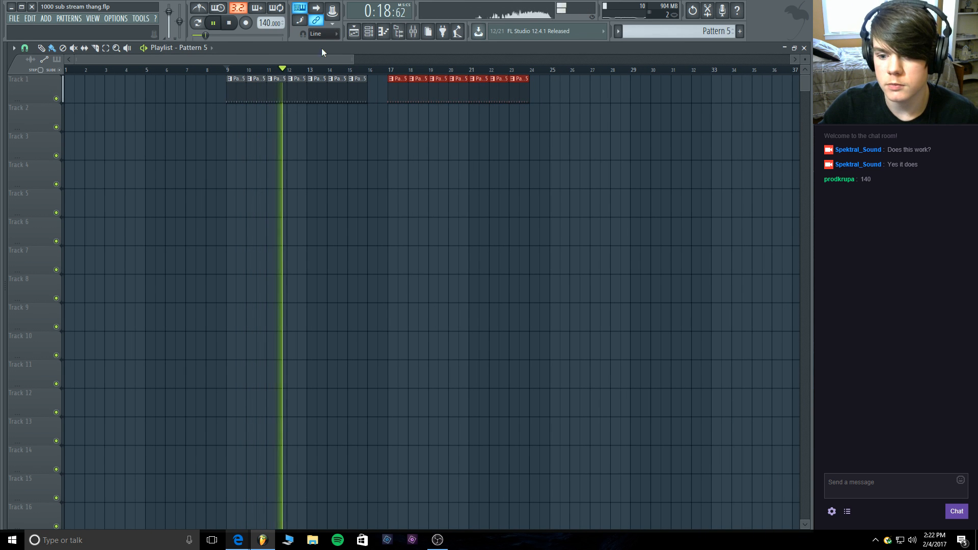
left_click(231, 24)
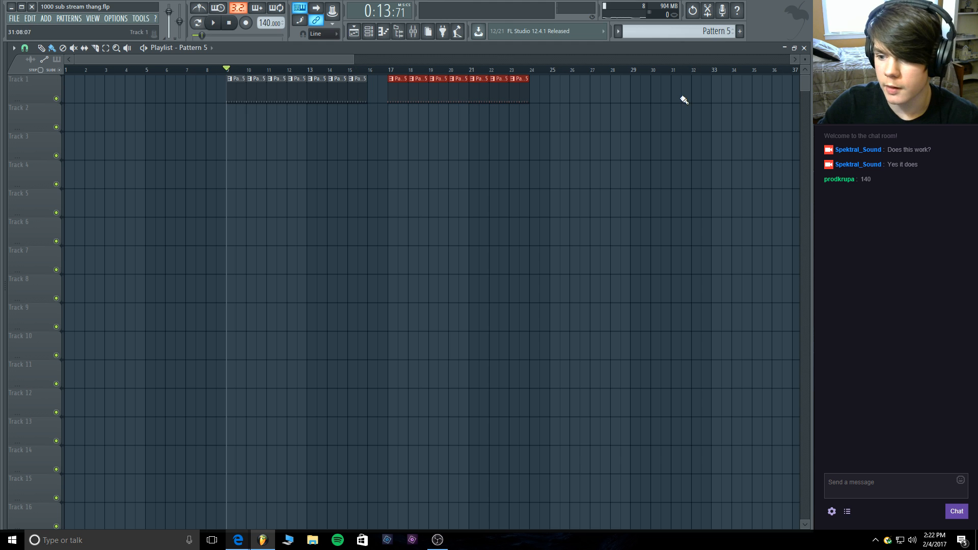
Delete the Pattern 5 clip at bar 23 and paint more clips on Track 1 across bars 25 to 31 and 33 to 38.
right_click(521, 88)
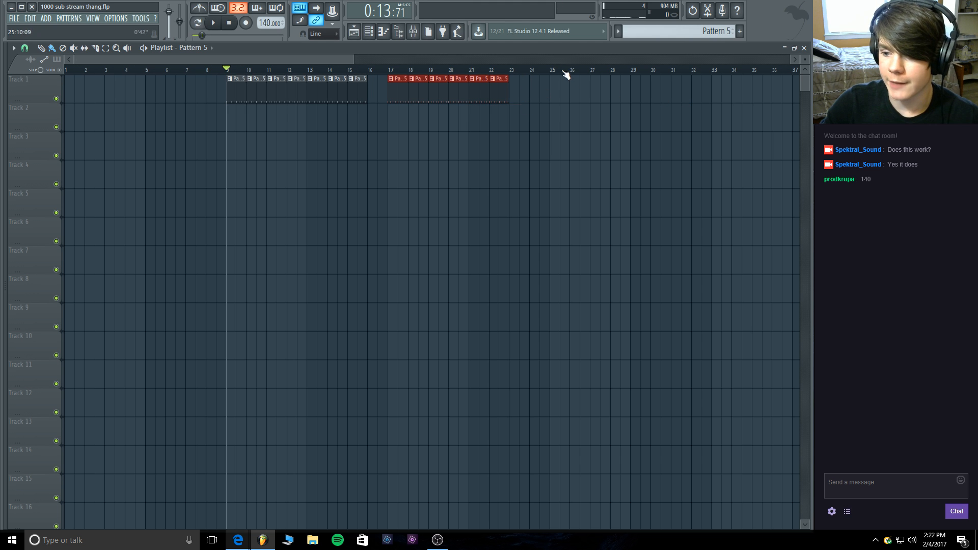
left_click_drag(554, 85, 658, 89)
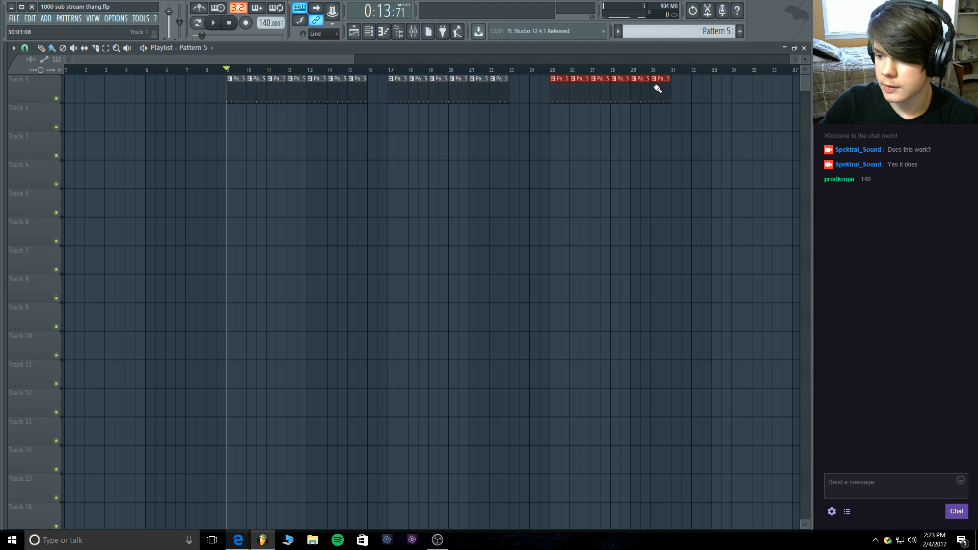
left_click_drag(716, 90, 797, 90)
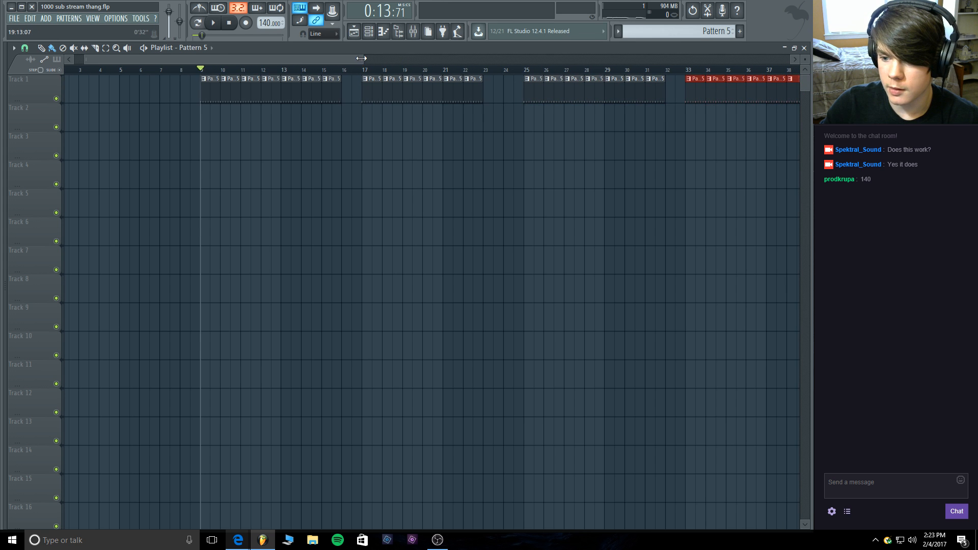
left_click_drag(361, 58, 402, 62)
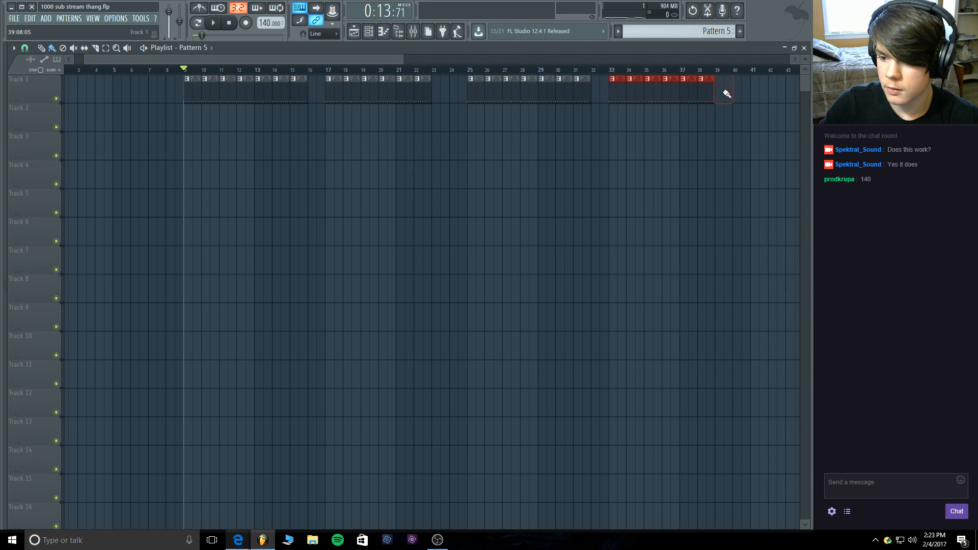
left_click_drag(805, 60, 804, 41)
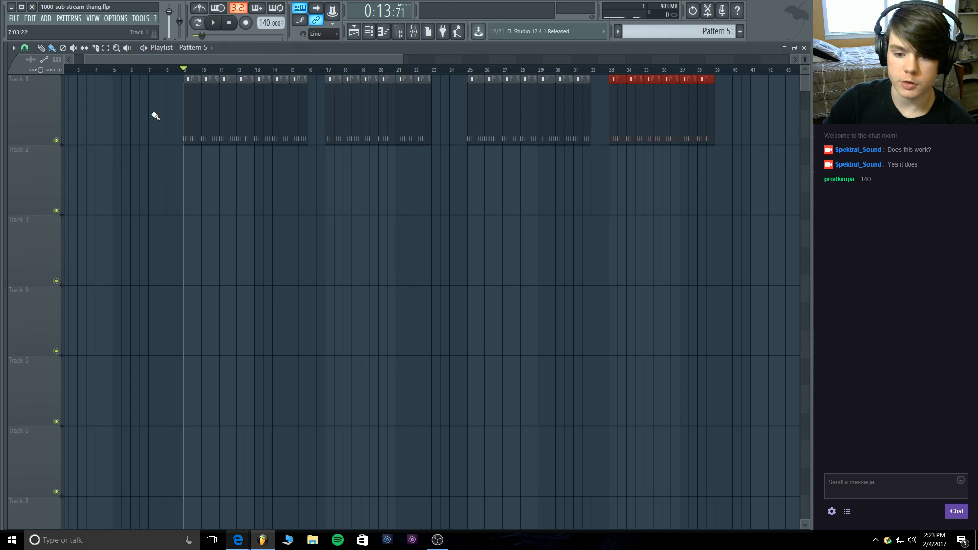
View the kick notes of a Pattern 5 clip in the piano roll and return to the playlist.
double_click(198, 108)
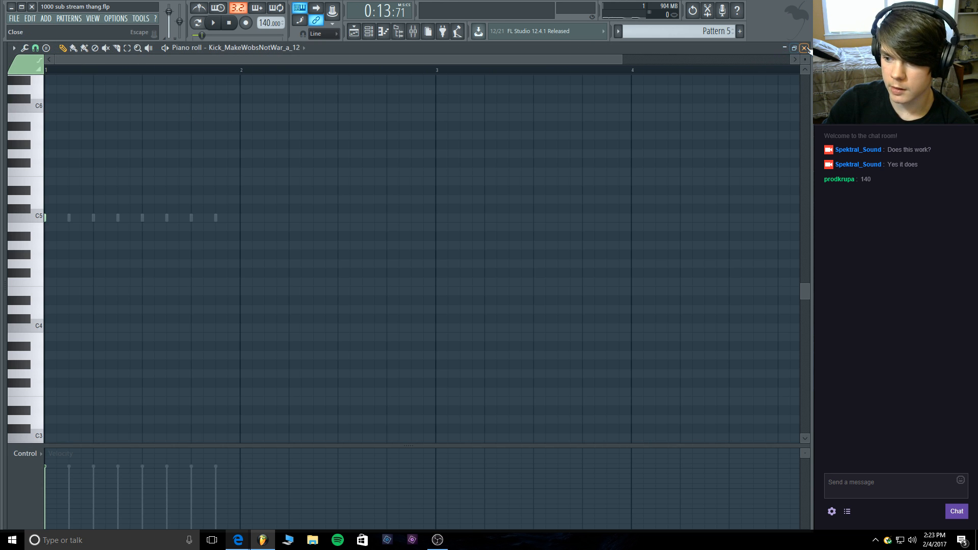
left_click(805, 48)
double_click(198, 104)
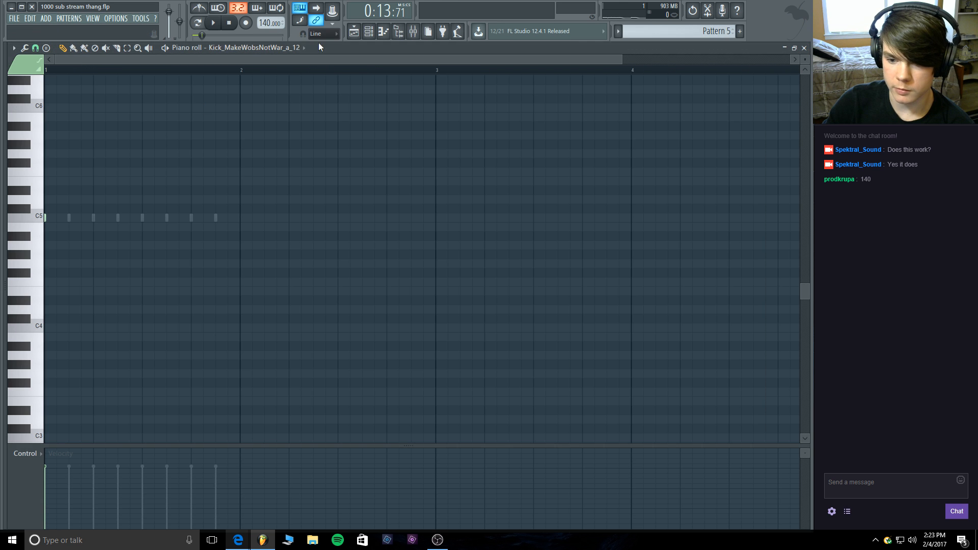
left_click(354, 31)
left_click(353, 32)
left_click(354, 32)
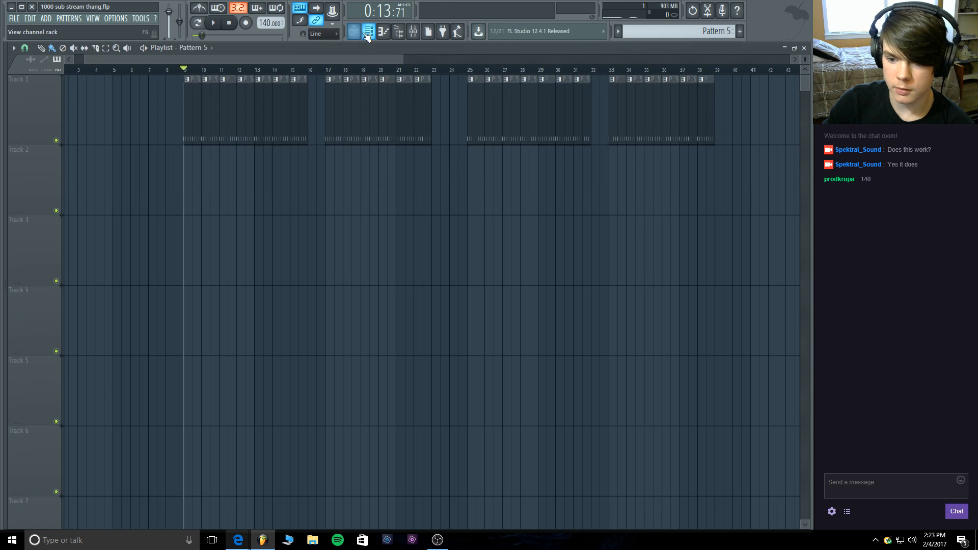
Cut the kick and snare hits out of Pattern 5, leaving only the hats and ride.
left_click(369, 31)
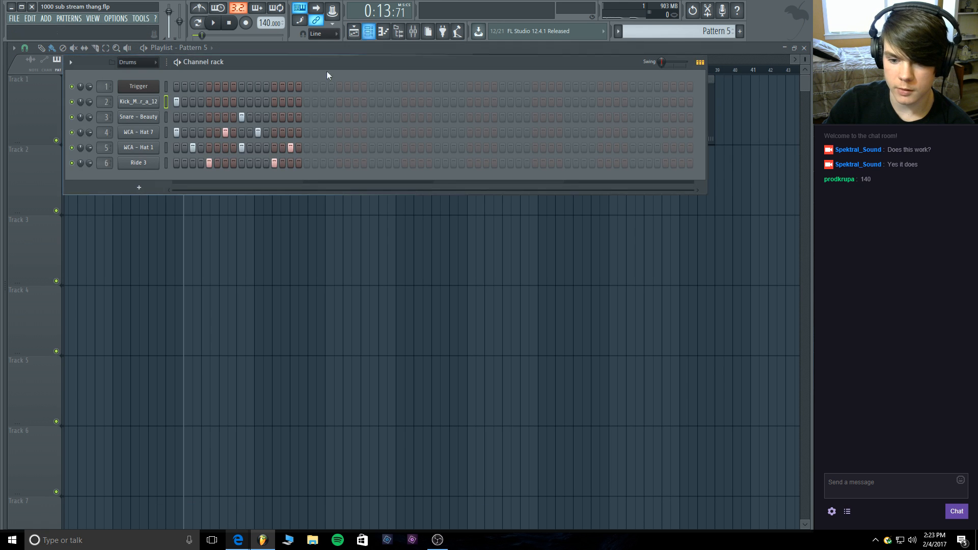
right_click(151, 106)
left_click(273, 105)
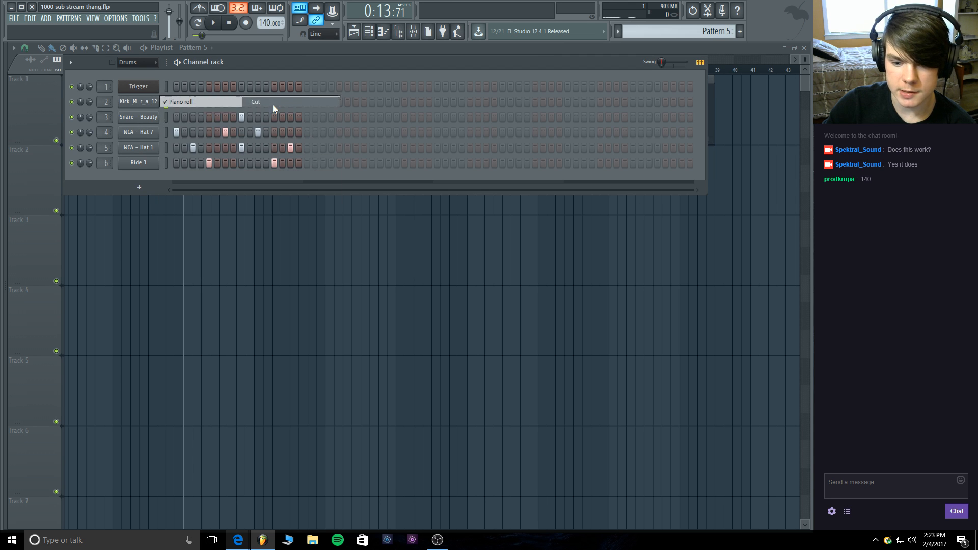
right_click(153, 117)
left_click(235, 118)
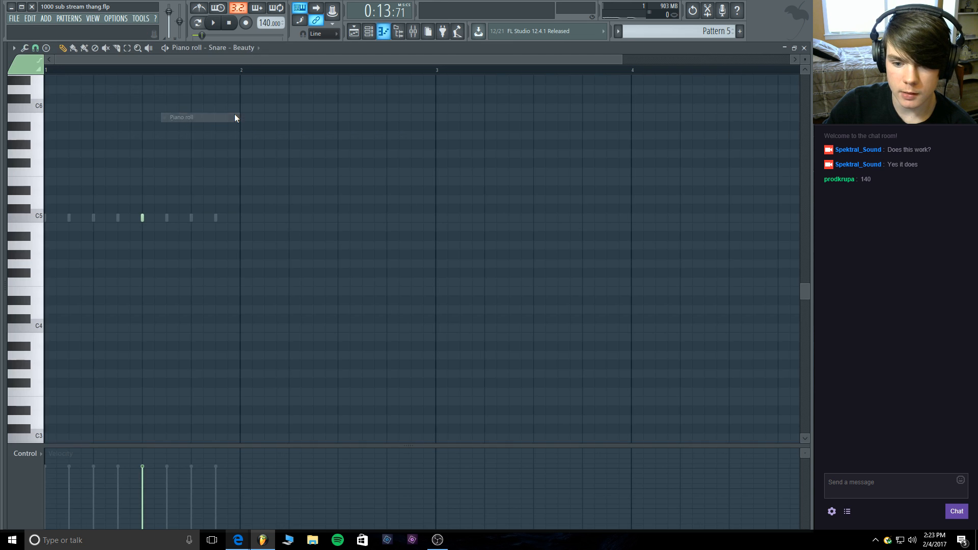
left_click(354, 31)
left_click(369, 32)
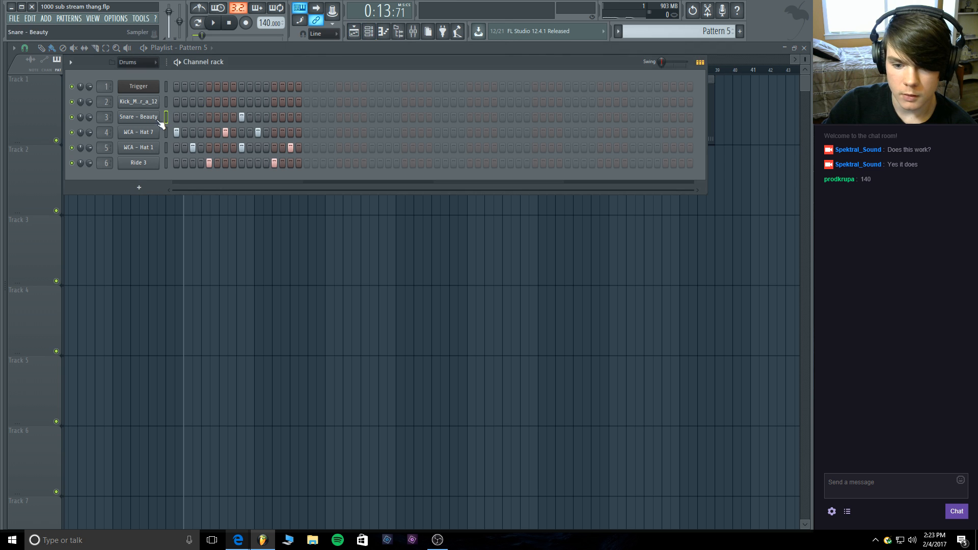
right_click(142, 118)
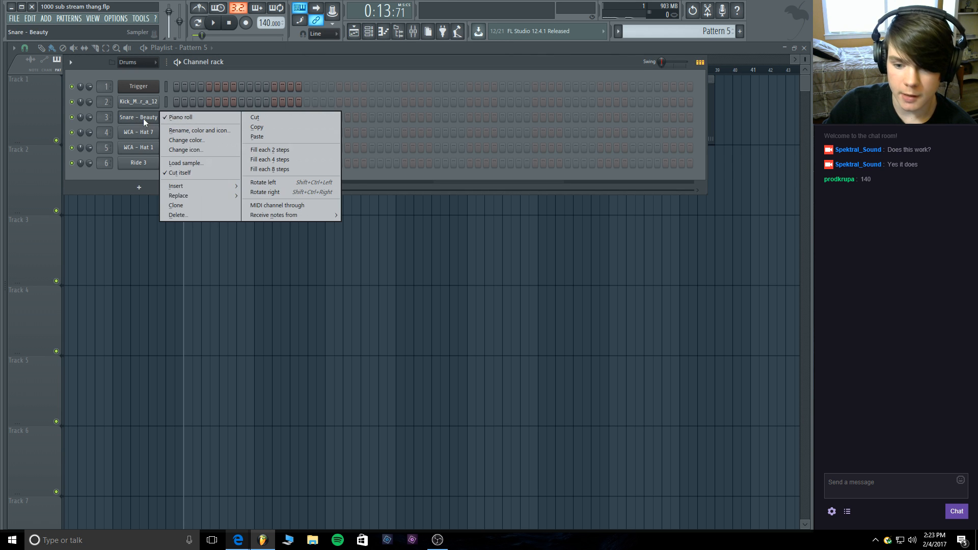
left_click(259, 115)
left_click(317, 45)
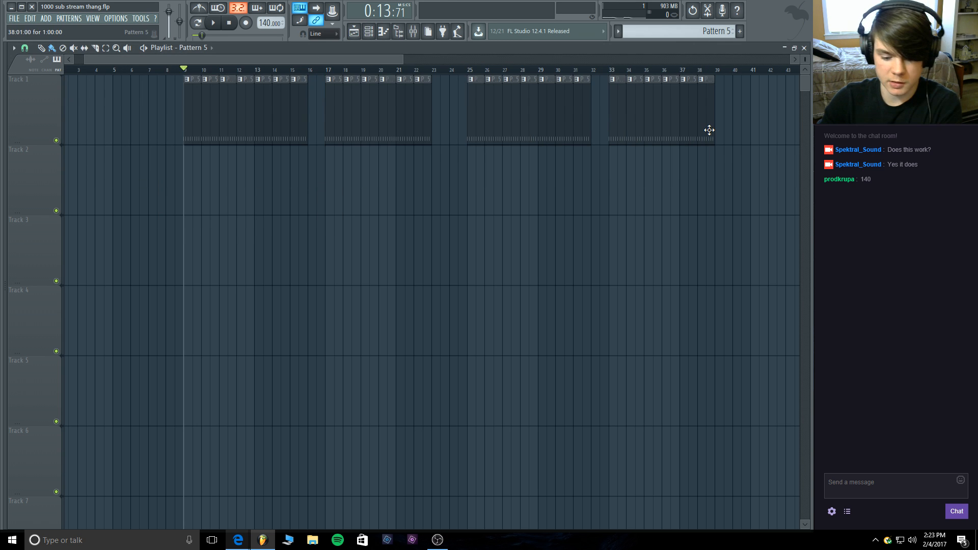
Move all Pattern 5 clips from playlist Track 1 down to Track 2.
left_click_drag(754, 139, 188, 200)
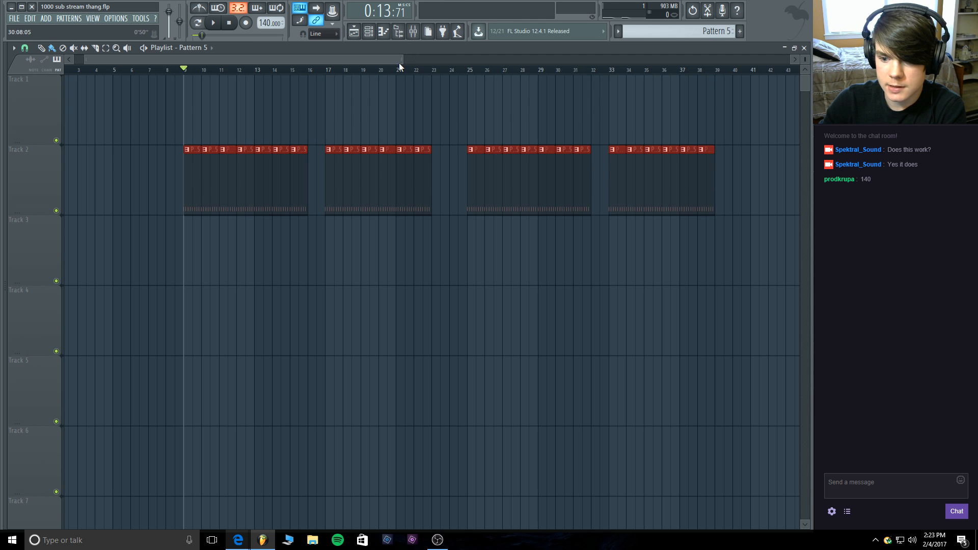
left_click_drag(402, 59, 222, 61)
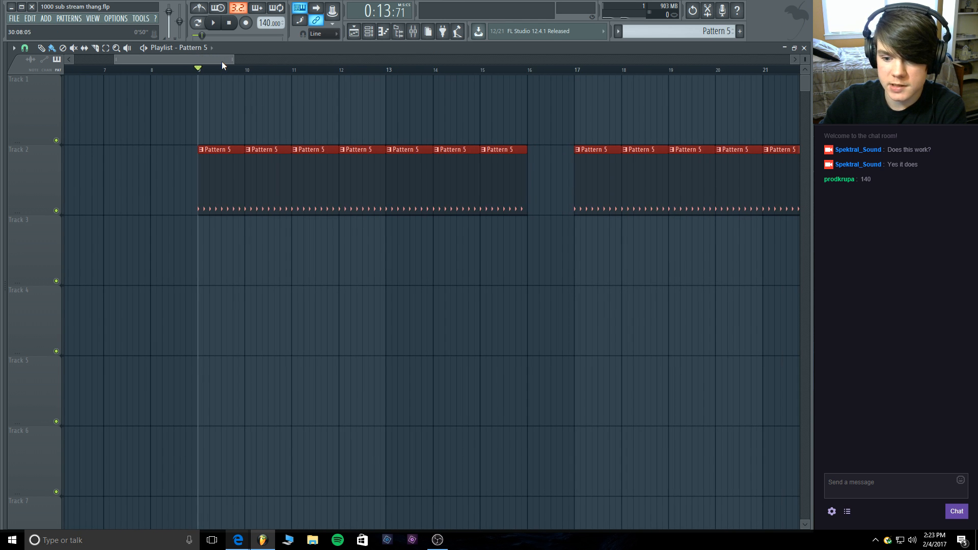
Switch to the next empty pattern, Pattern 1, accept its default name and return to the playlist.
key("F6")
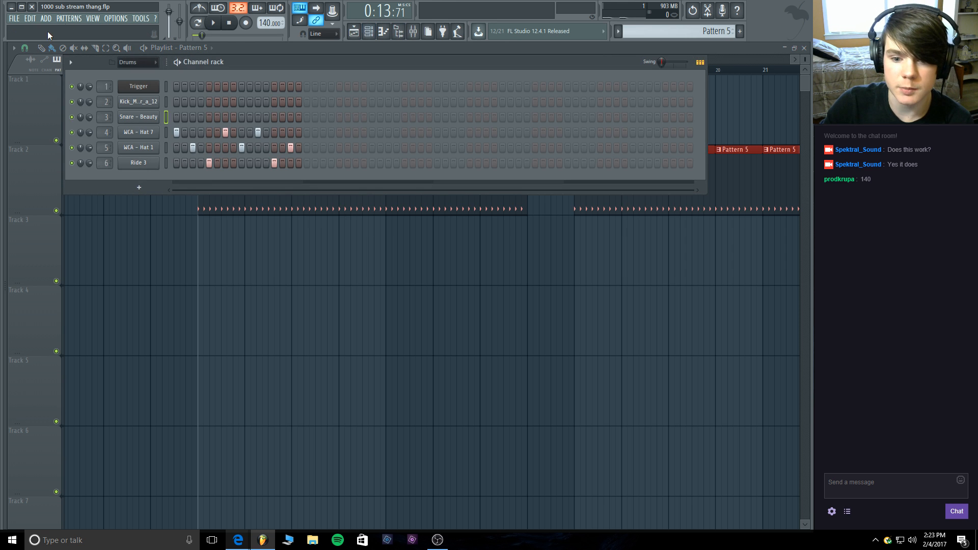
left_click(68, 18)
left_click(135, 28)
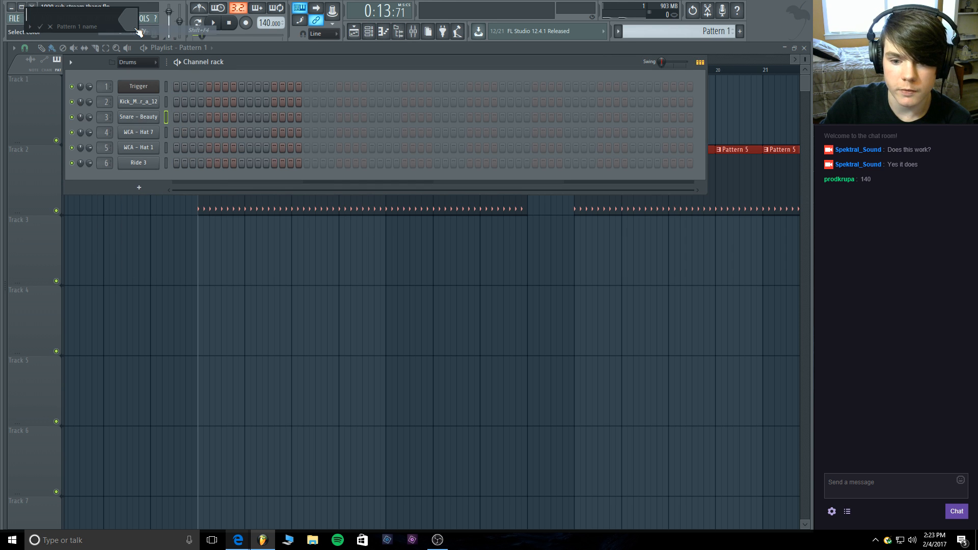
key("Return")
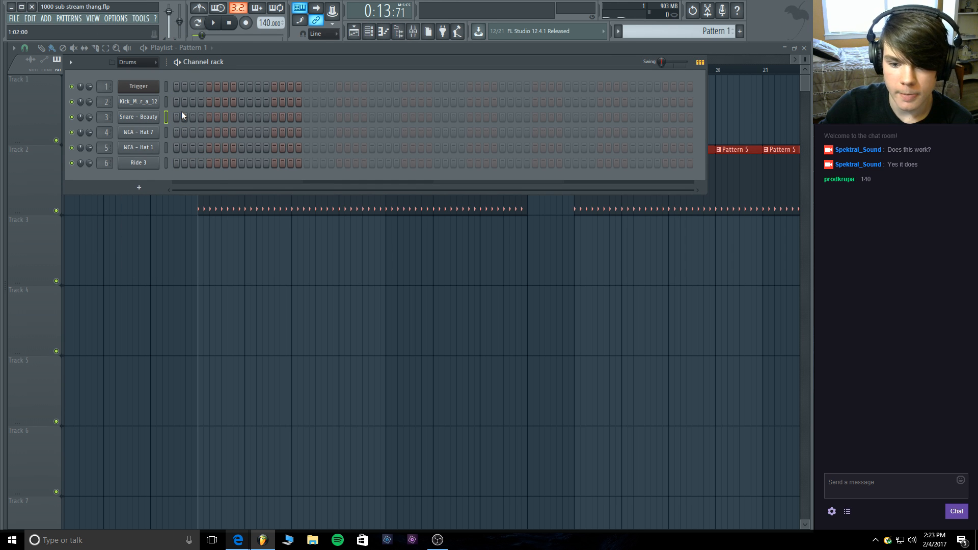
key("F6")
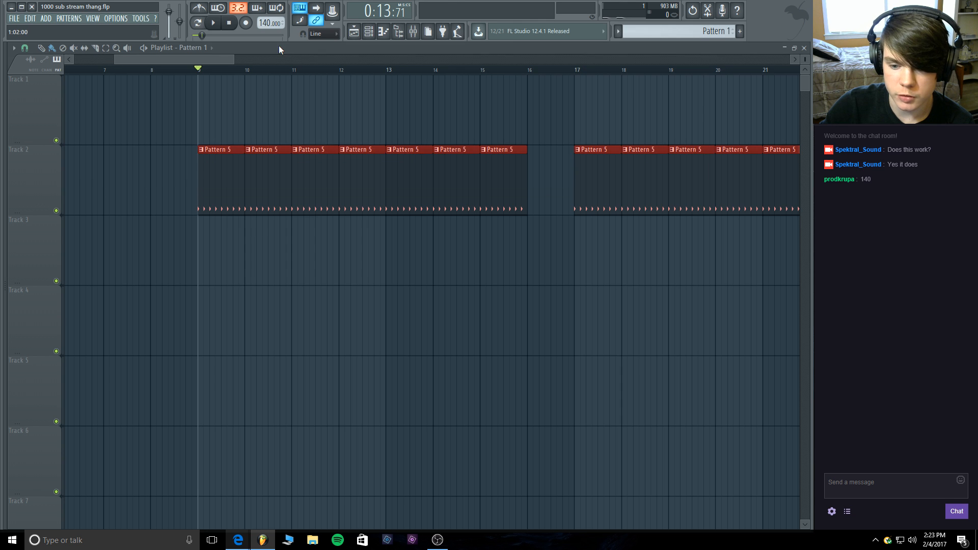
Place Pattern 1 at bar 9 of Track 1 and a new Pattern 2, with a snare on its first step, at bar 10.
left_click(228, 106)
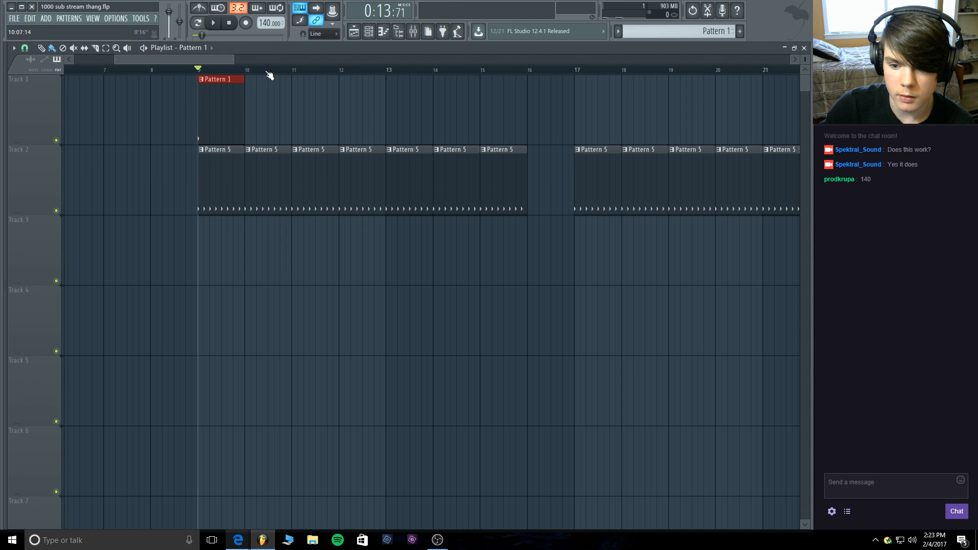
left_click(69, 19)
left_click(124, 30)
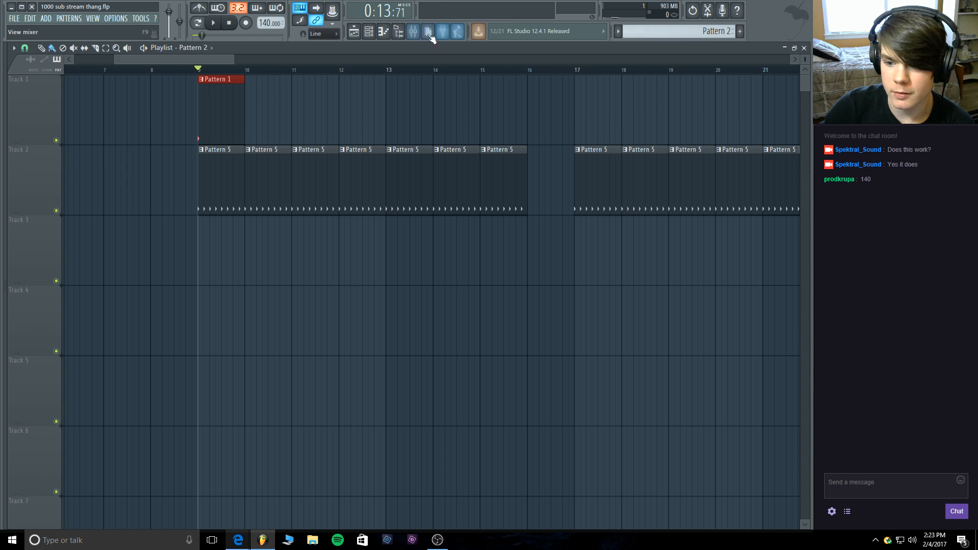
left_click(412, 33)
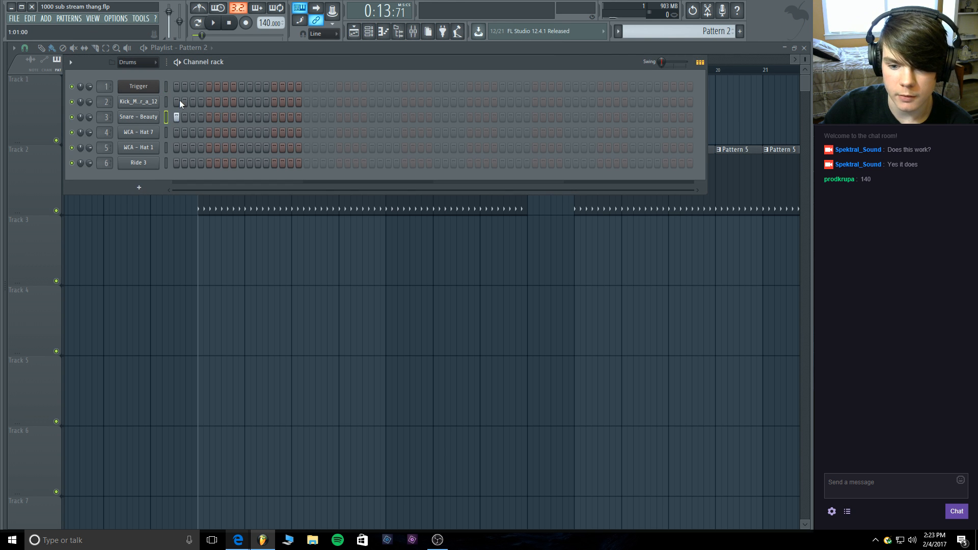
key("F6")
left_click(257, 90)
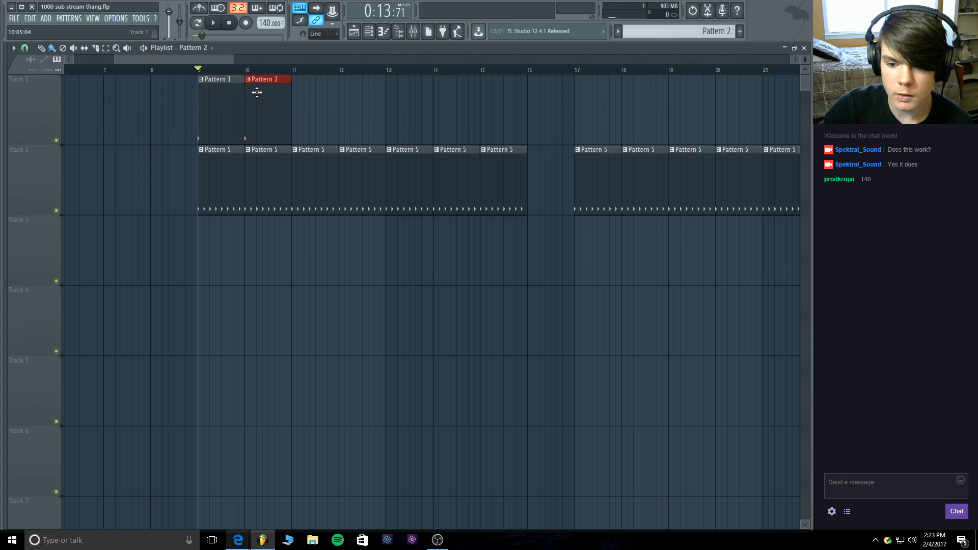
Rename Pattern 1 as Kick and colour it red.
right_click(205, 84)
left_click(233, 128)
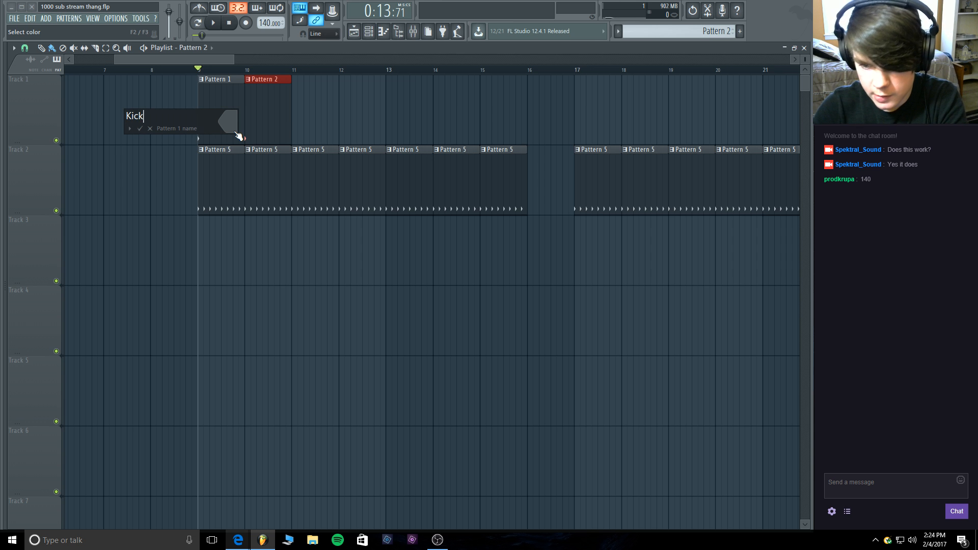
type("Kick")
left_click(228, 121)
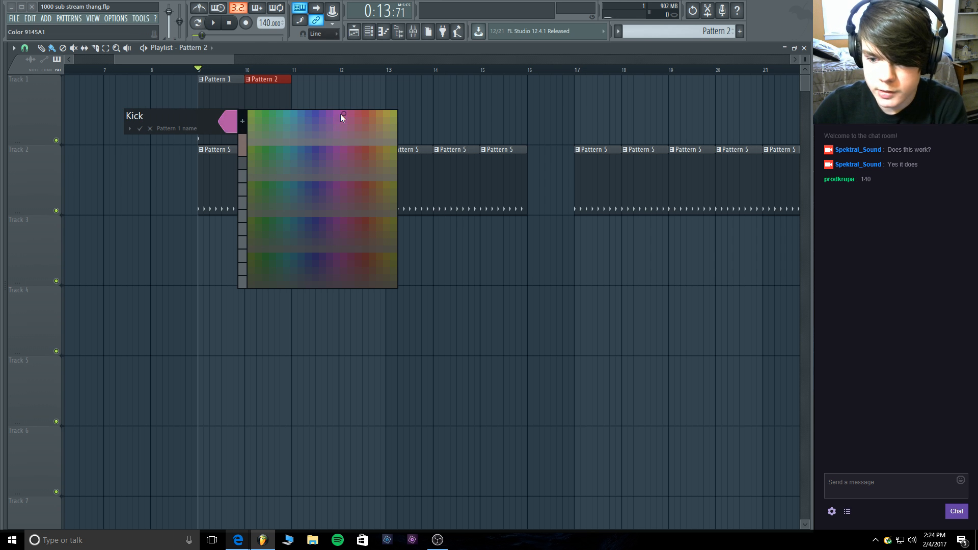
left_click(362, 116)
key("Return")
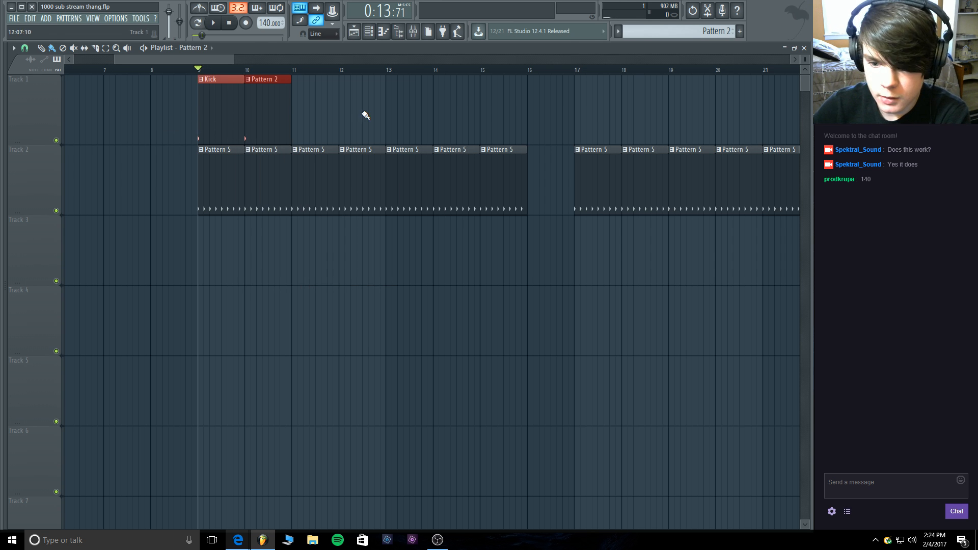
right_click(248, 81)
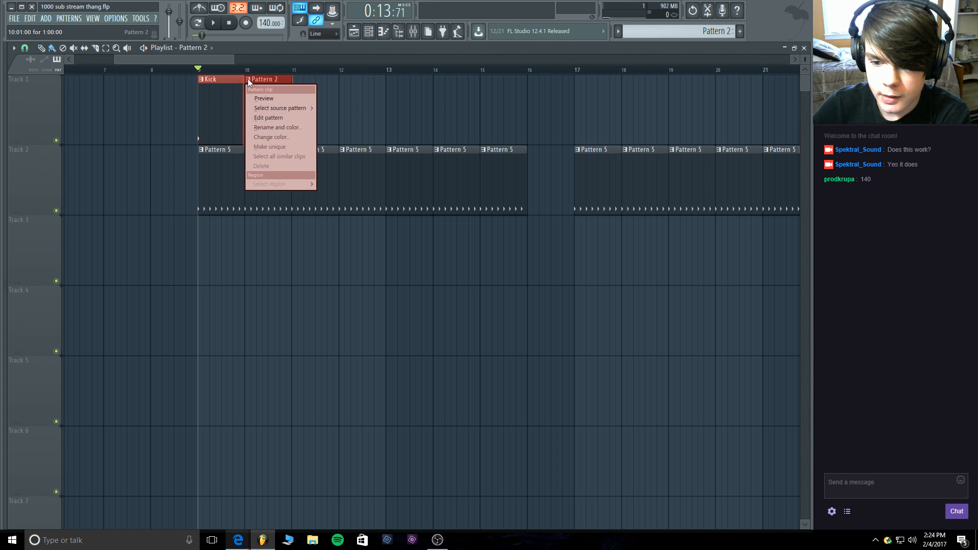
left_click(277, 119)
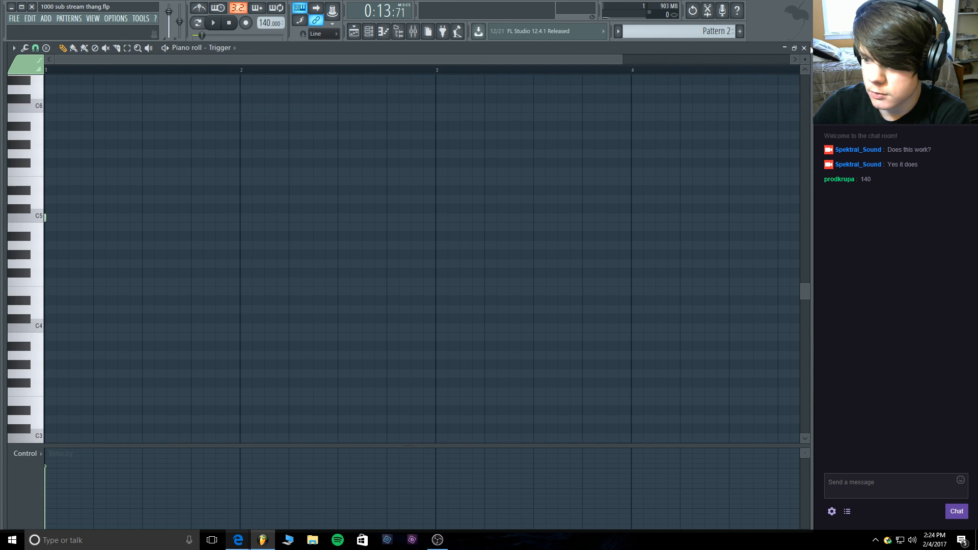
left_click(804, 48)
left_click(293, 47)
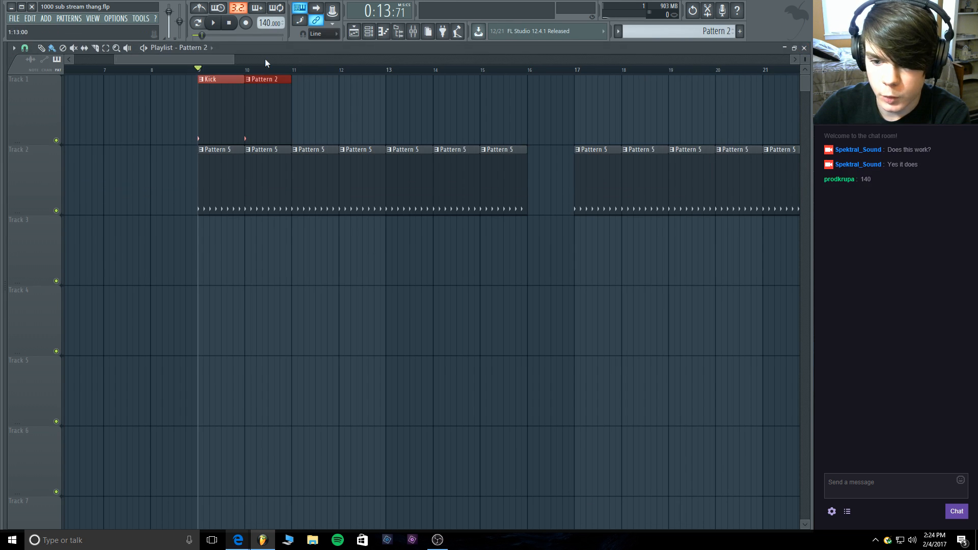
Rename Pattern 2 as Snareww and colour it blue.
right_click(251, 83)
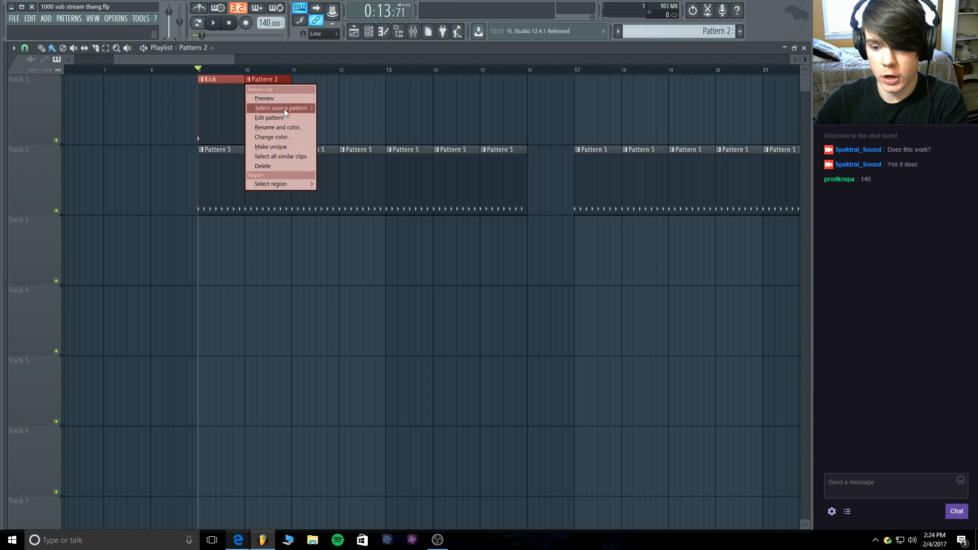
left_click(290, 128)
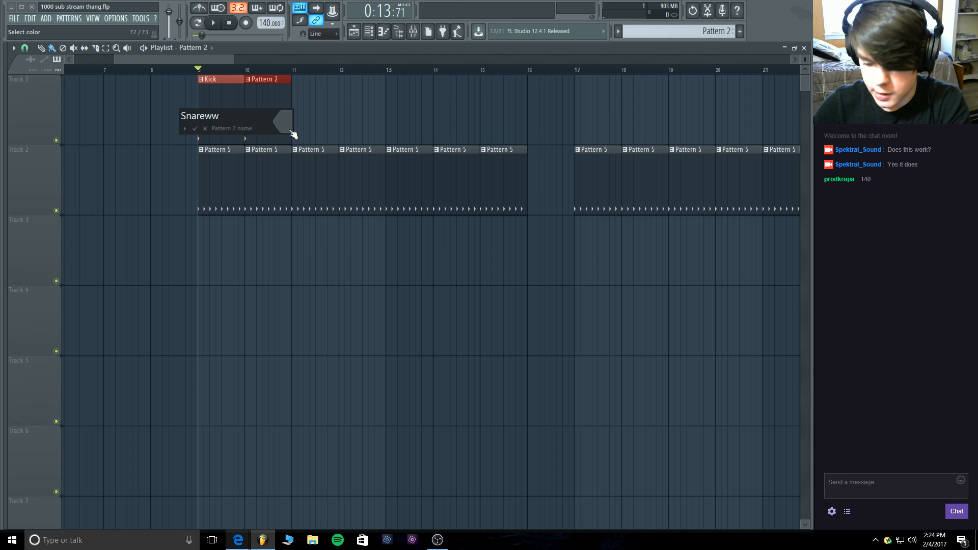
left_click(278, 125)
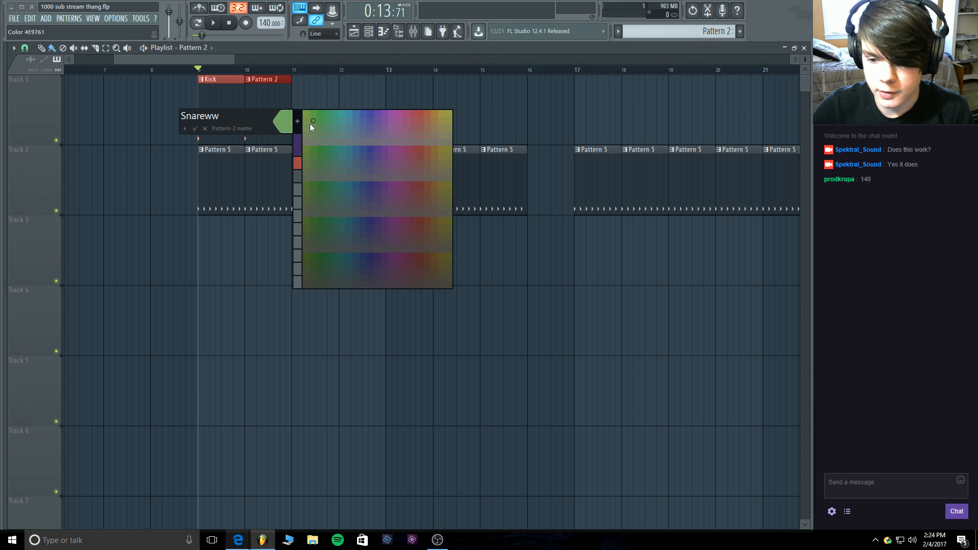
left_click(372, 112)
key("Return")
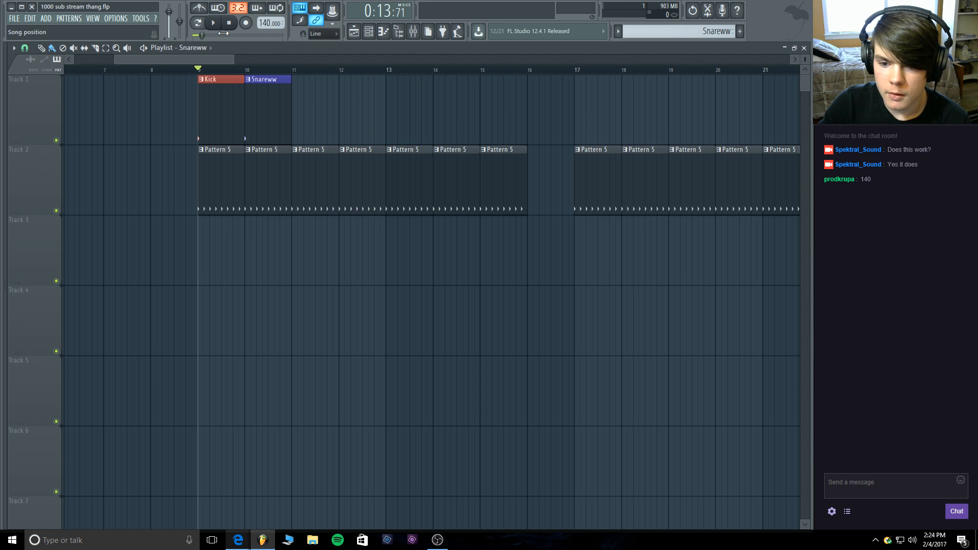
Play back the Kick and Snareww clips from bar 9.
key("space")
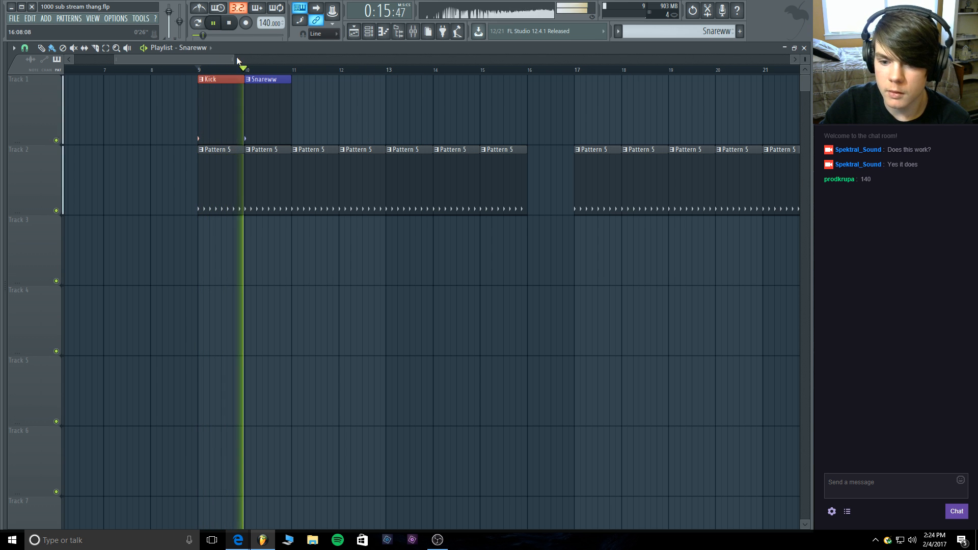
left_click_drag(234, 59, 164, 55)
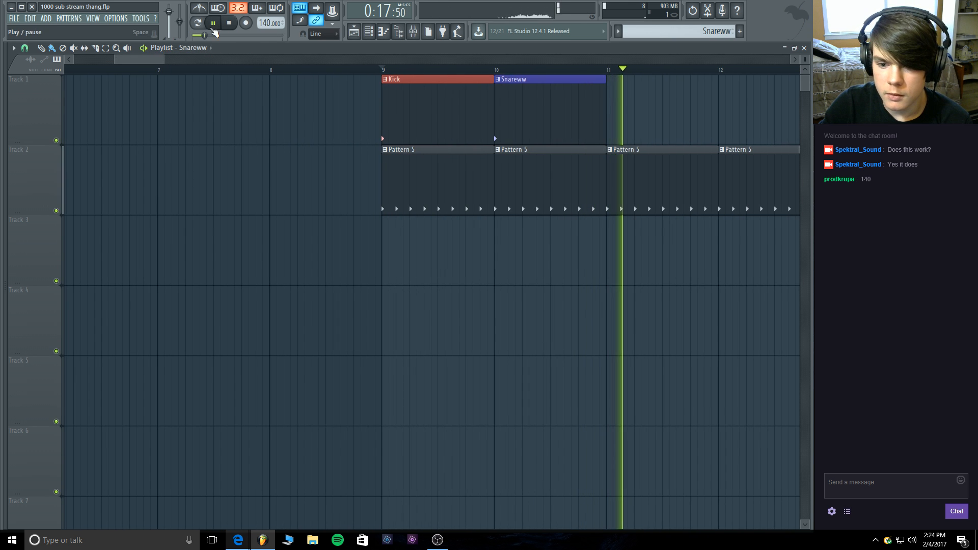
key("space")
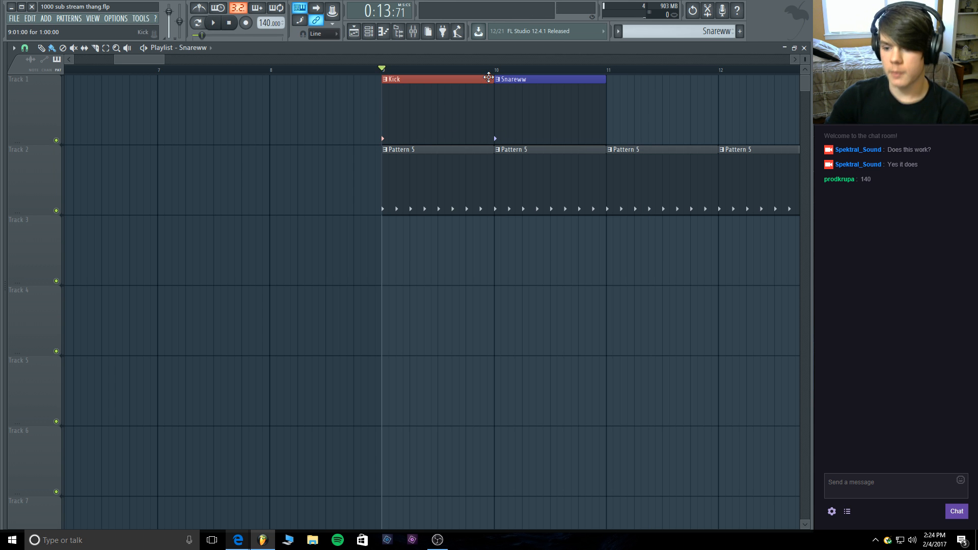
Shorten the Kick clip in bar 9 to half a bar and move the Snareww clip directly behind it.
left_click_drag(490, 78, 447, 81)
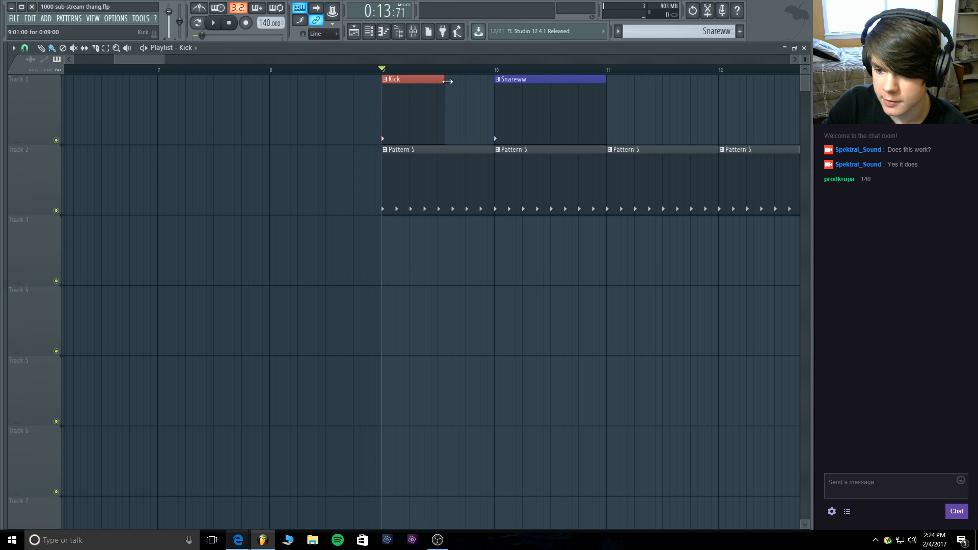
left_click_drag(540, 80, 485, 84)
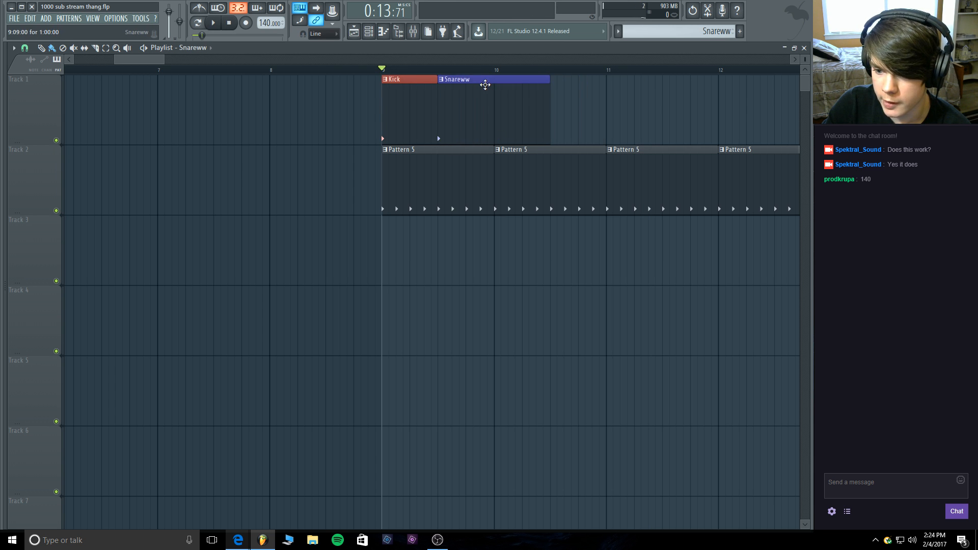
Correct the name of the Snareww pattern to Snare.
left_click(444, 79)
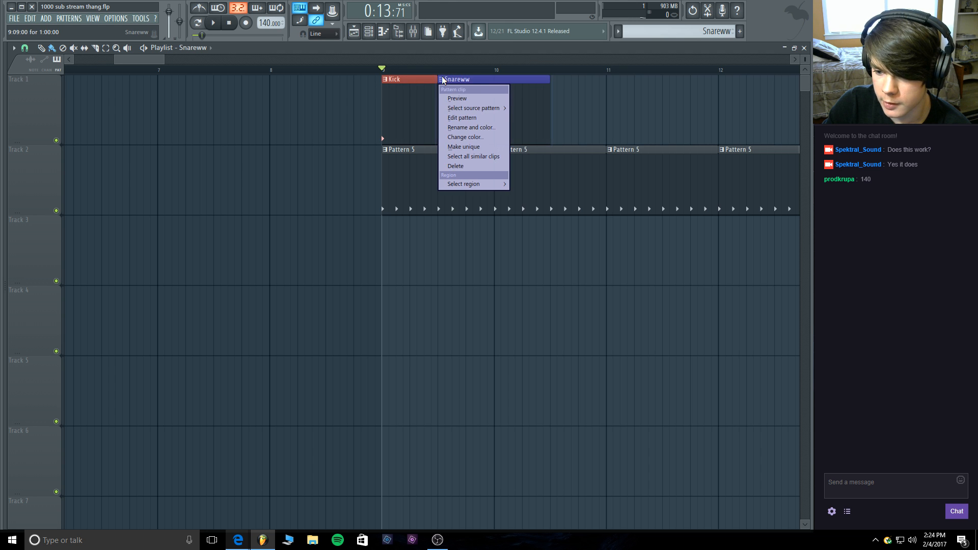
left_click(471, 129)
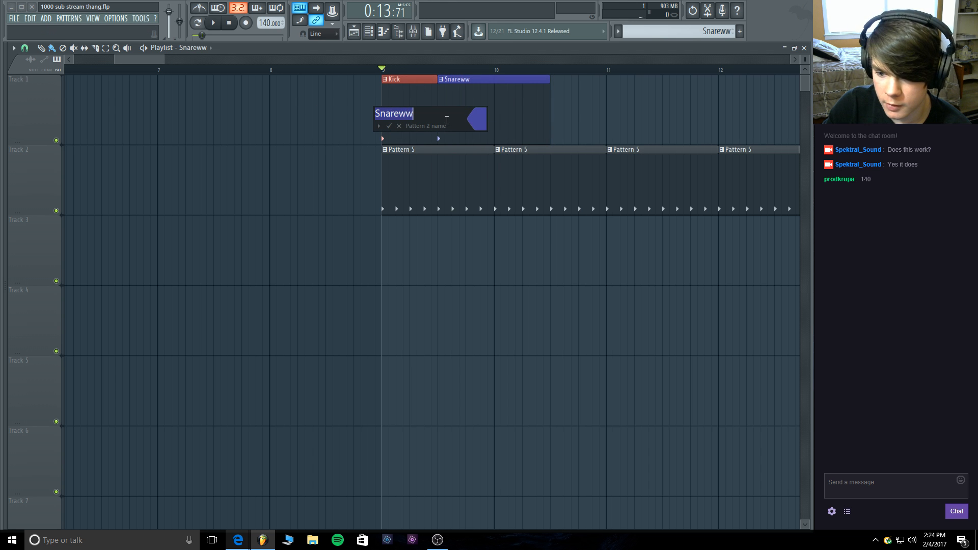
type("Snare")
key("Return")
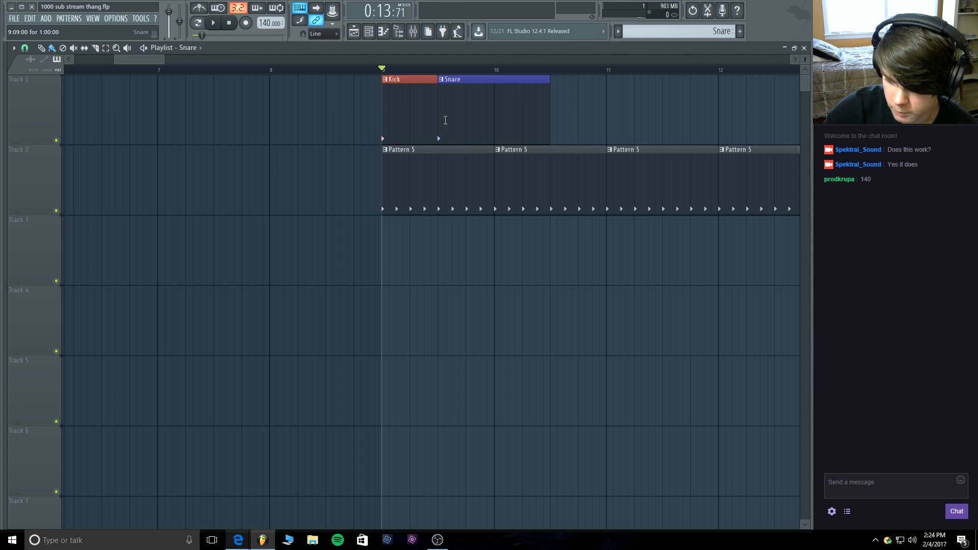
Shorten the Snare clip to half a bar and add half-bar Kick and Snare clips filling bar 10.
left_click_drag(555, 82, 496, 83)
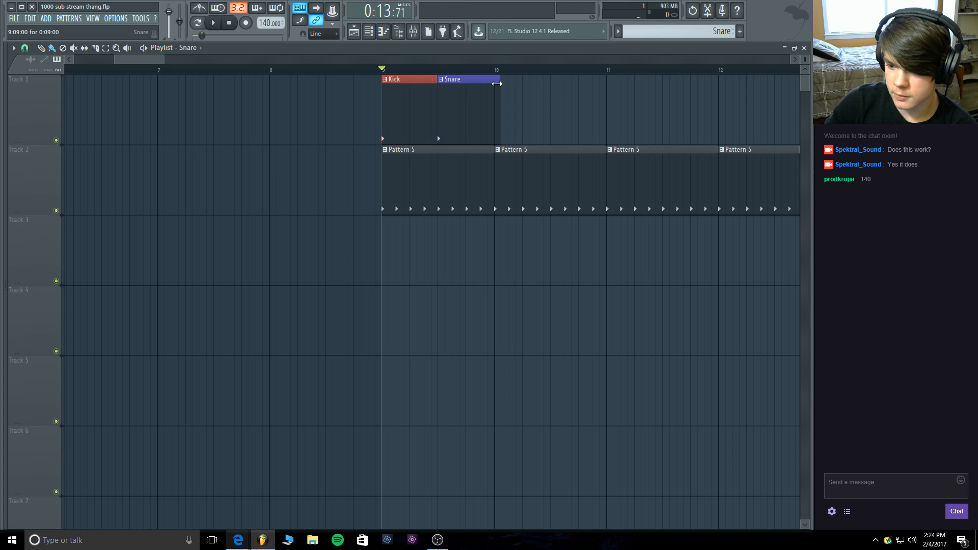
left_click(501, 83)
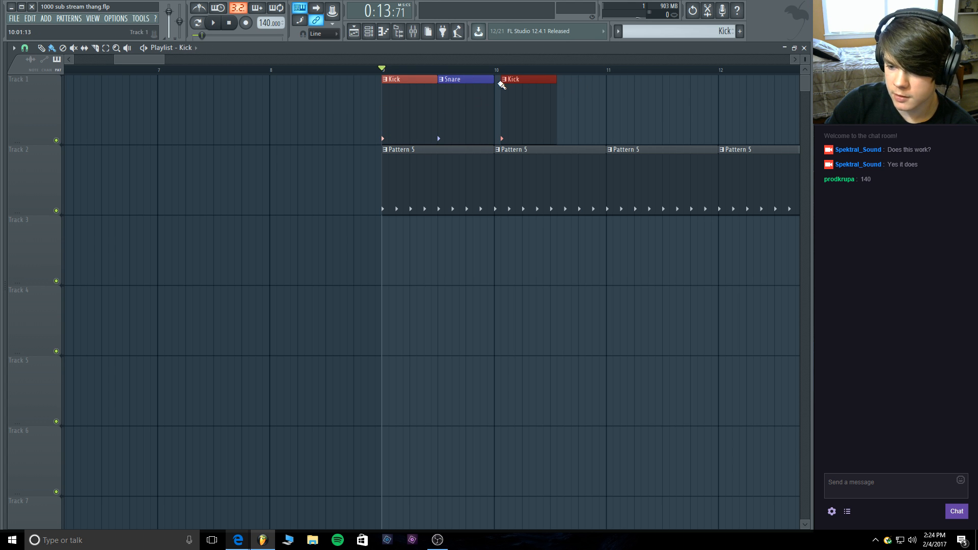
left_click_drag(533, 83, 530, 81)
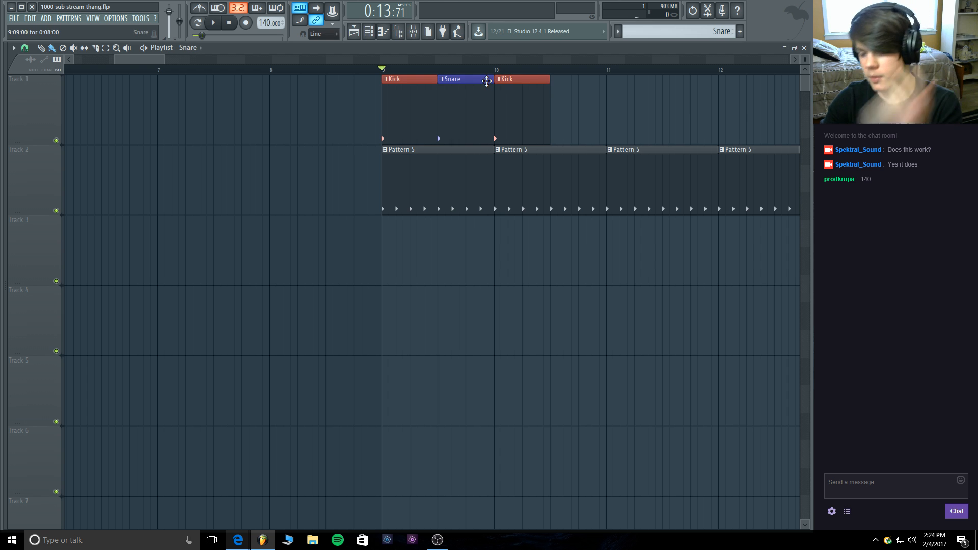
left_click(556, 81)
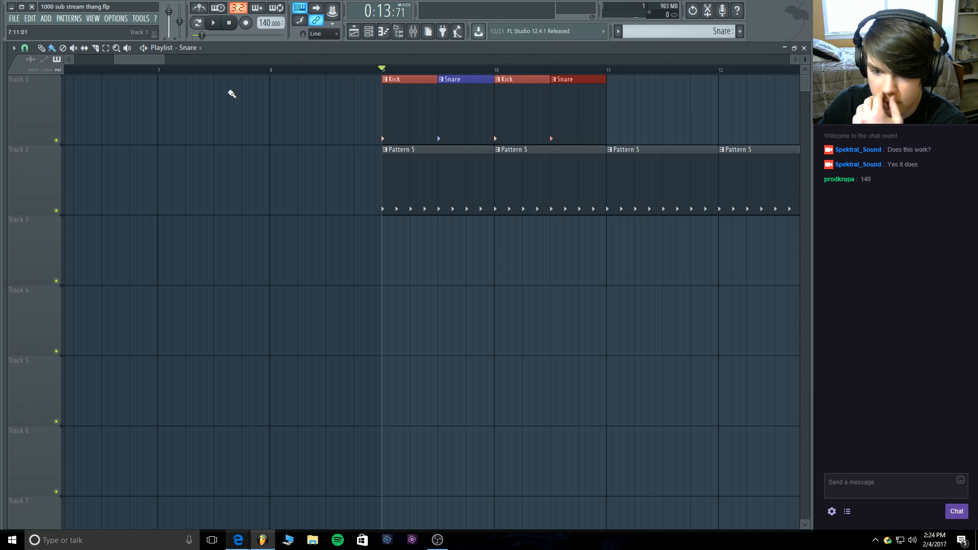
Play back the alternating kick and snare clips with the hats from bar 9.
left_click_drag(165, 59, 237, 59)
left_click(213, 23)
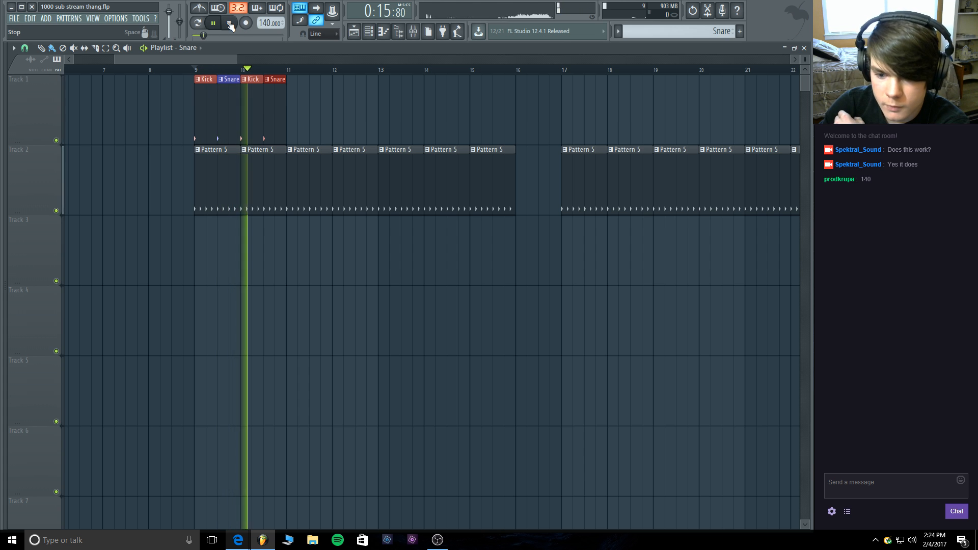
left_click(230, 24)
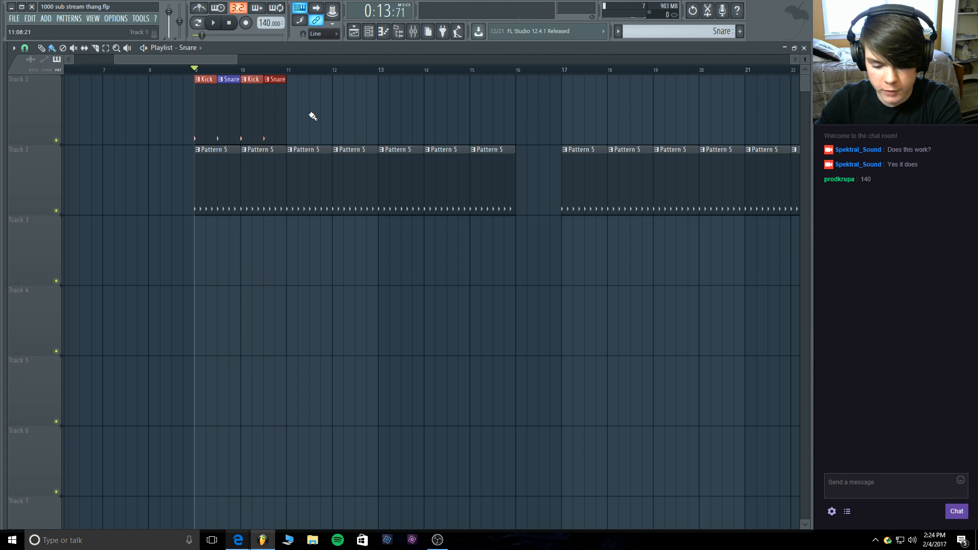
Duplicate the two-bar kick and snare sequence on Track 1 until it fills bars 9 through 16.
left_click(326, 120)
right_click(351, 123)
left_click_drag(345, 124, 487, 80)
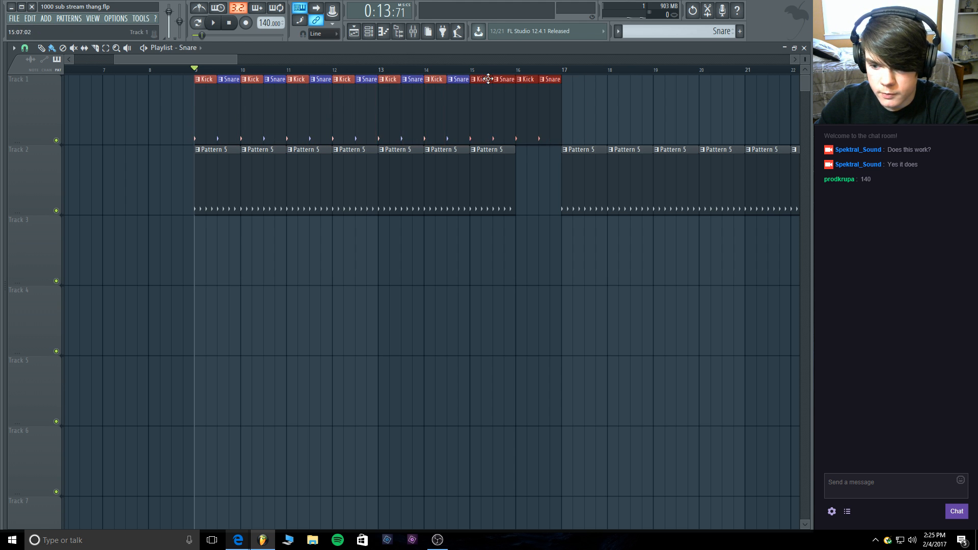
Delete the Kick and Snare clips in bar 16 and copy the preceding kick and snare sequence to bar 17.
left_click(611, 94, "ctrl")
right_click(550, 91)
right_click(533, 88)
left_click_drag(550, 88, 585, 87)
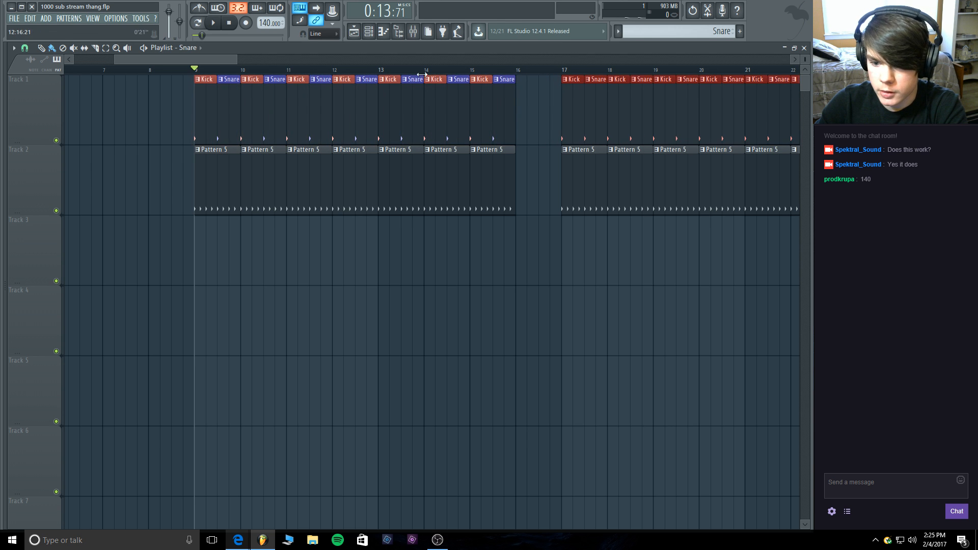
Delete the surplus Kick and Snare clips in bar 23 and copy the bar 17–22 sequence to bar 25.
left_click_drag(203, 60, 267, 60)
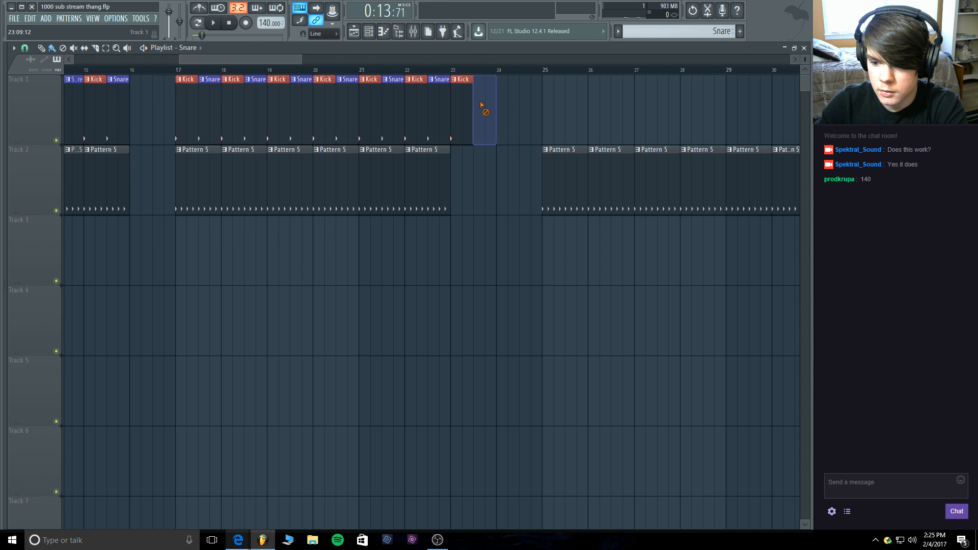
right_click(479, 100)
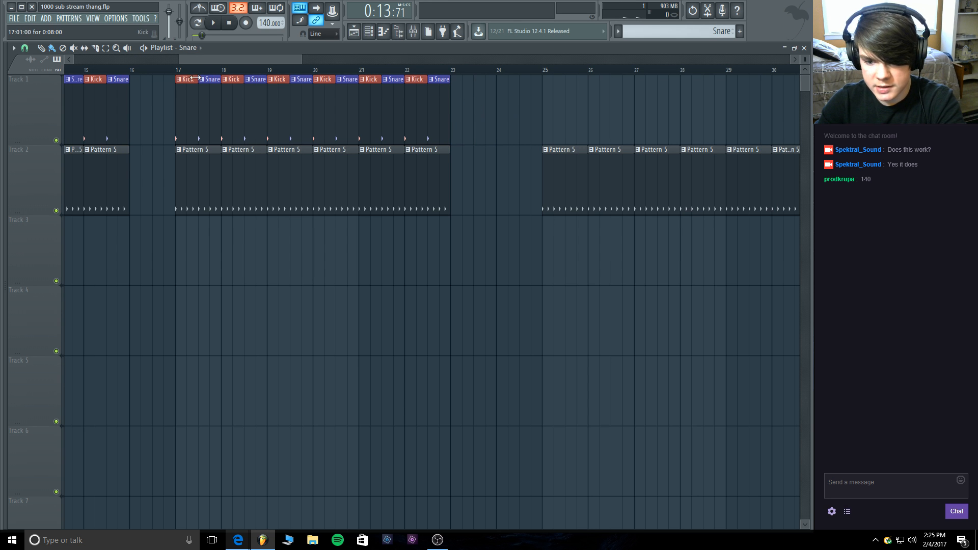
left_click_drag(453, 78, 493, 83)
scroll(537, 87, "right", 1)
right_click(450, 86)
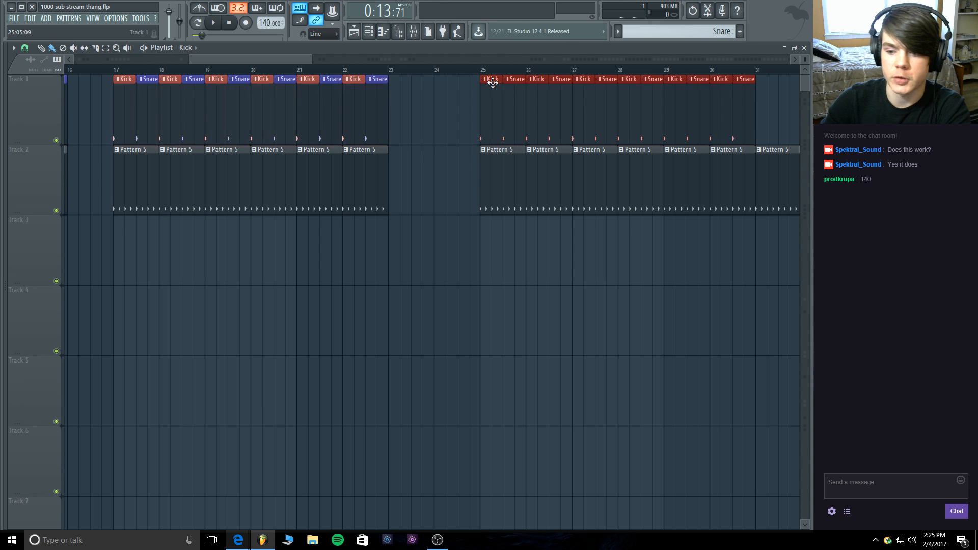
left_click_drag(284, 60, 335, 61)
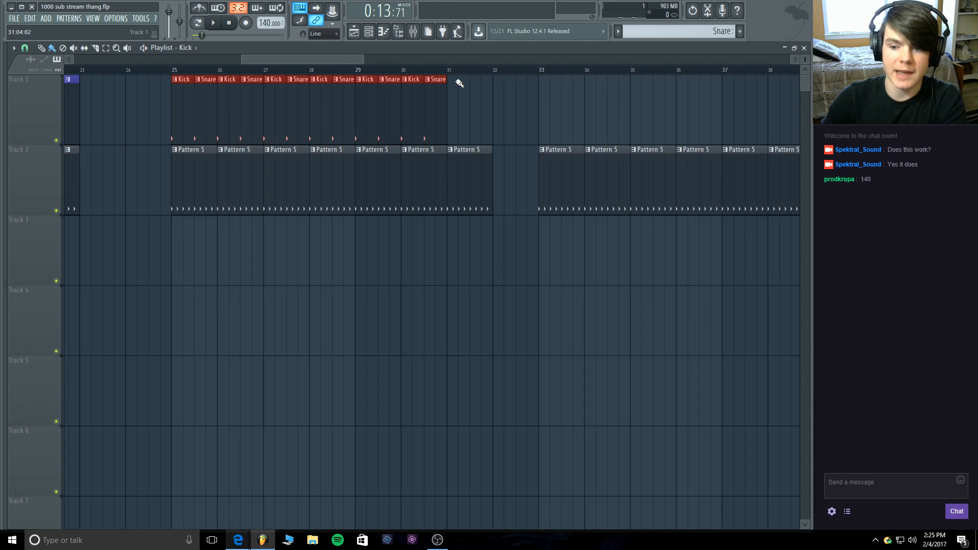
left_click(483, 89)
right_click(486, 90)
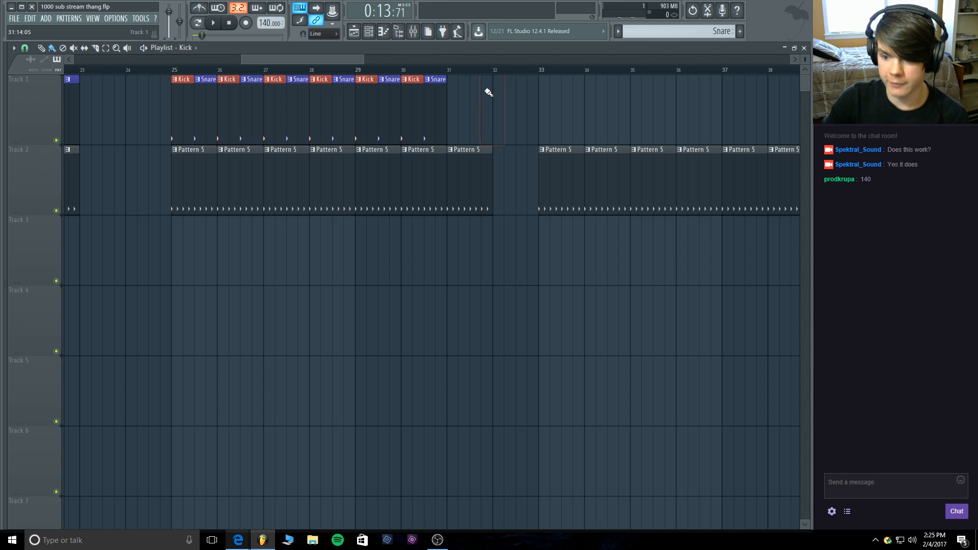
Add a Kick clip and a Snare clip on Track 1 to fill bar 31.
left_click(453, 87)
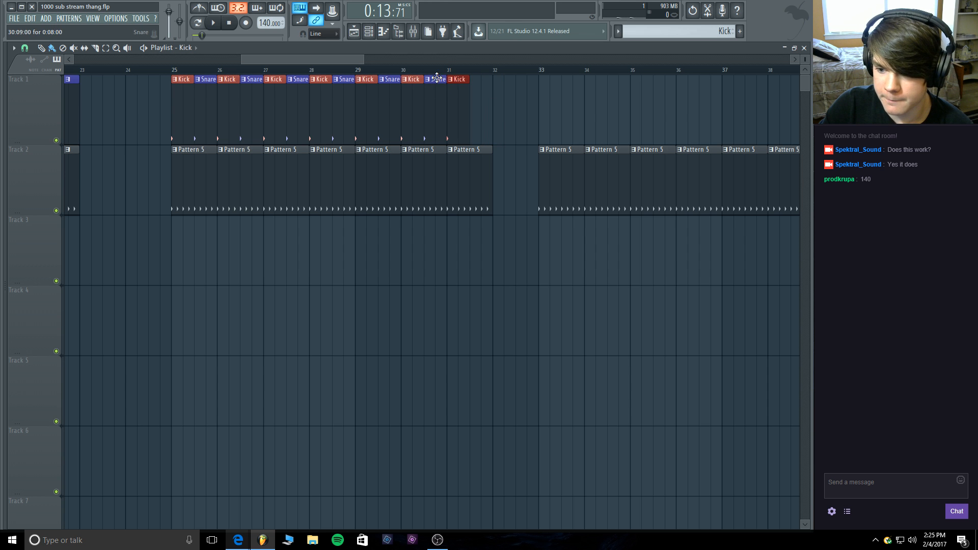
left_click(437, 79)
left_click(477, 83)
left_click_drag(362, 59, 394, 61)
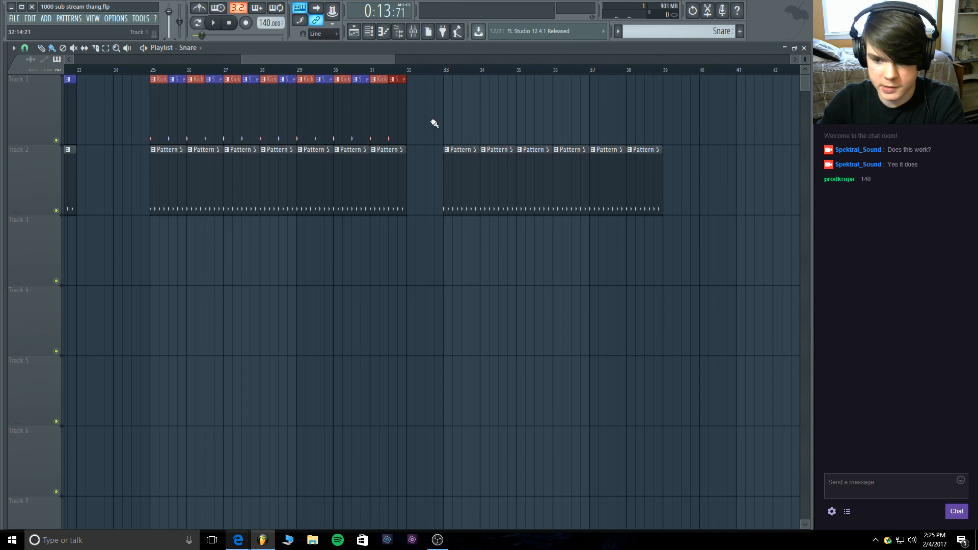
Copy the bar 25–31 kick and snare sequence to bar 33 and delete the surplus Kick and Snare clips in bar 39.
left_click_drag(461, 125, 453, 92)
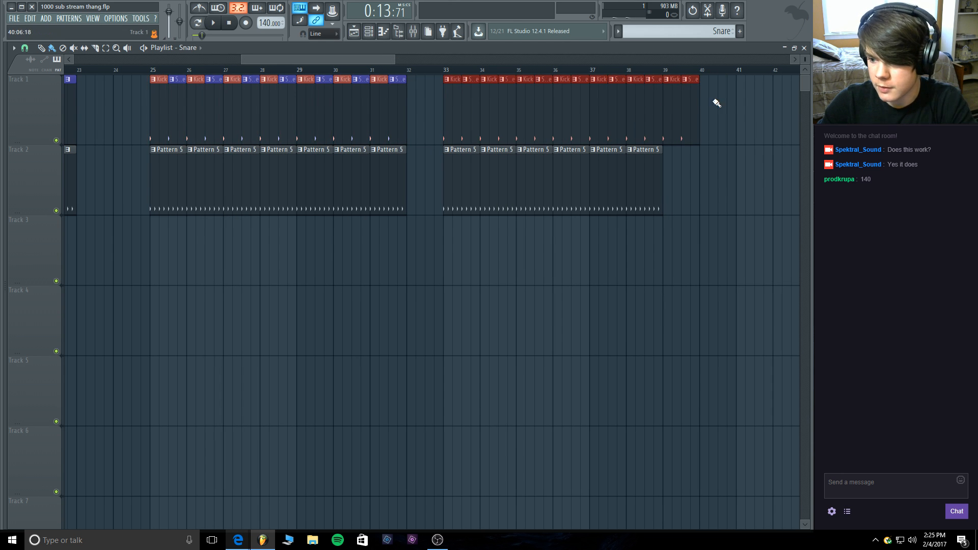
right_click(690, 102)
right_click(681, 100)
left_click_drag(243, 60, 86, 56)
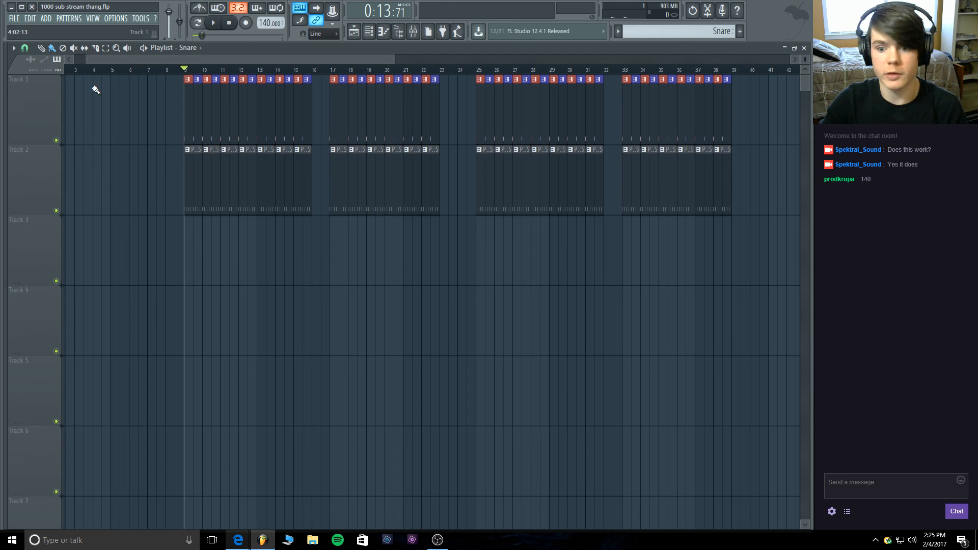
left_click_drag(396, 59, 362, 56)
left_click(369, 31)
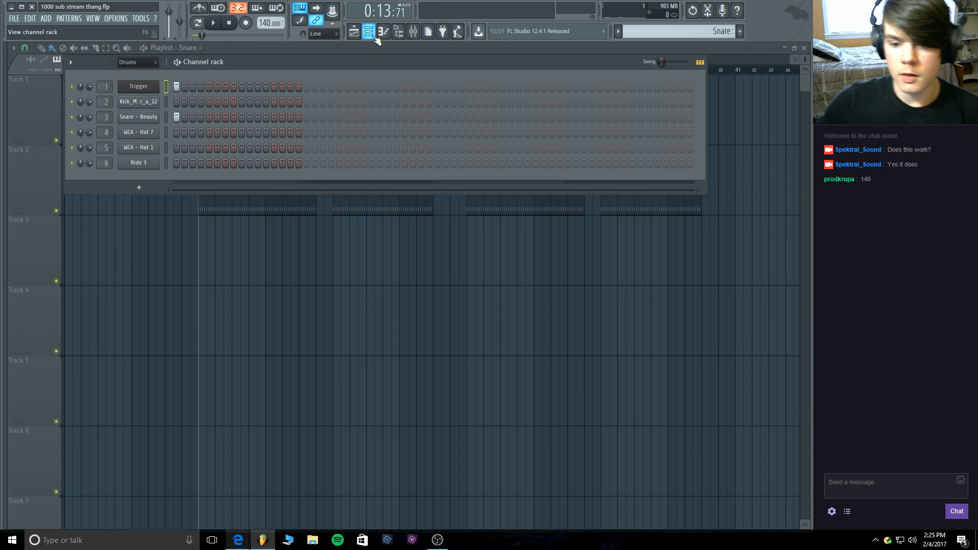
left_click(237, 47)
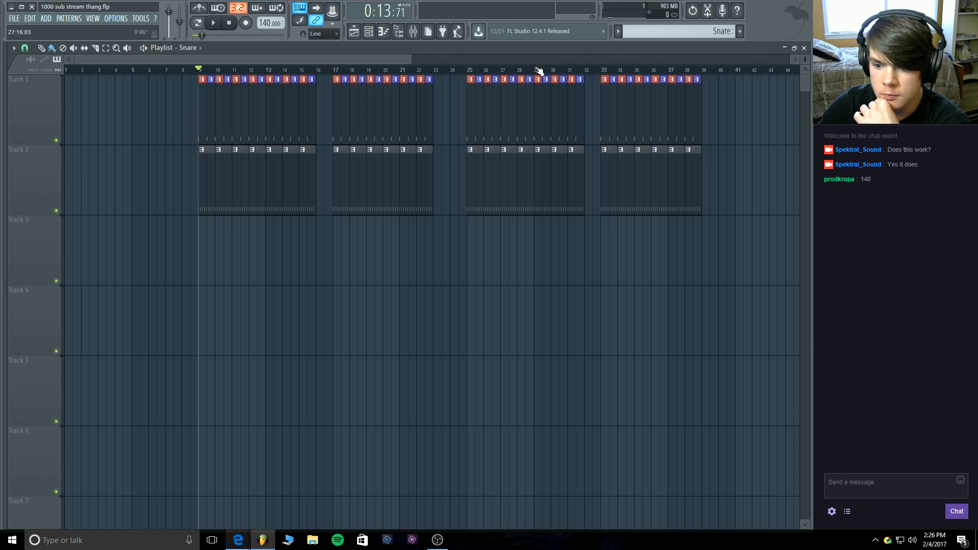
left_click_drag(413, 58, 386, 49)
left_click_drag(76, 59, 118, 57)
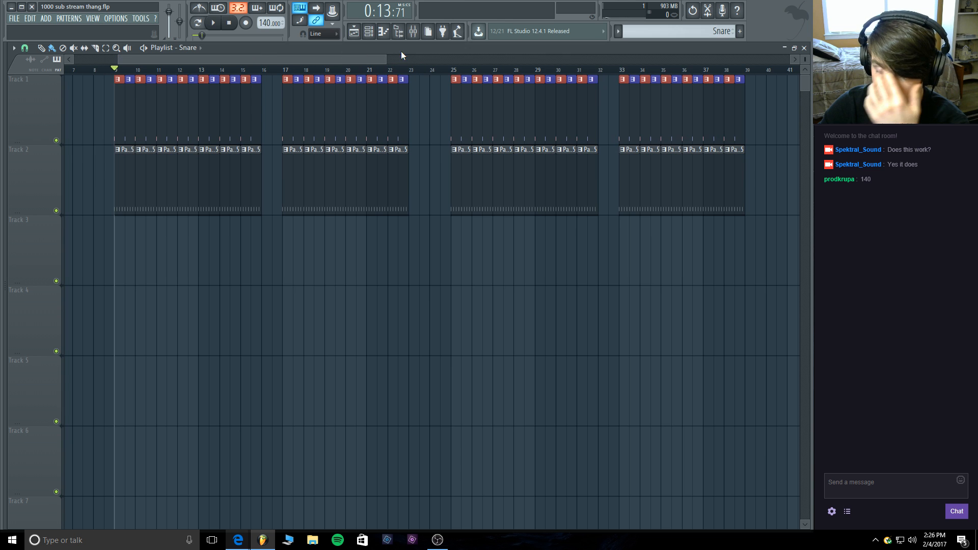
left_click_drag(387, 58, 372, 62)
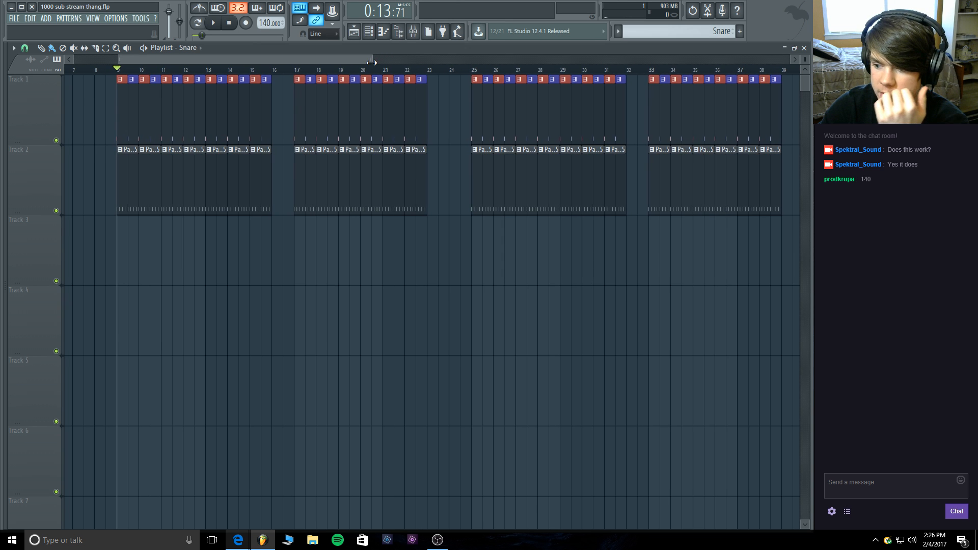
Add a new channel filter group named MDE in the Channel rack.
left_click(369, 32)
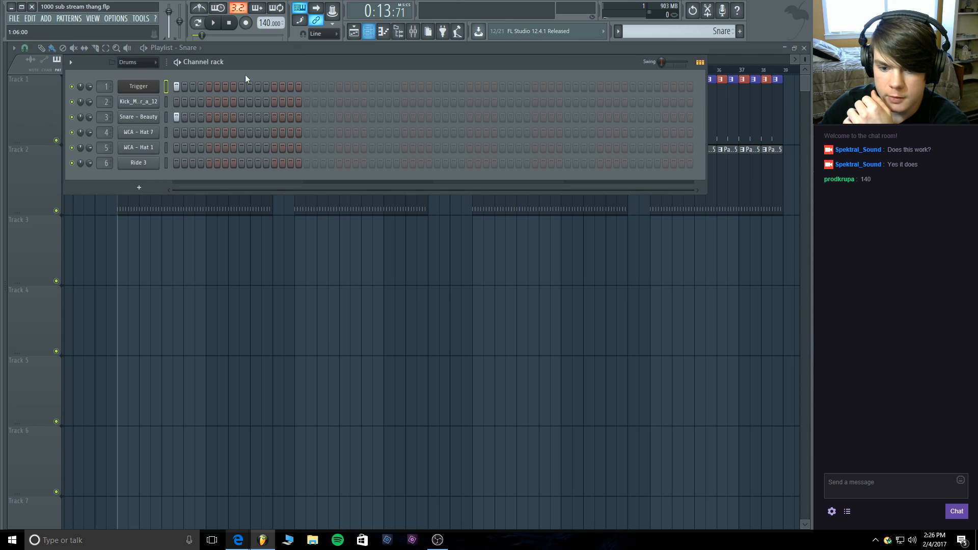
left_click(144, 65)
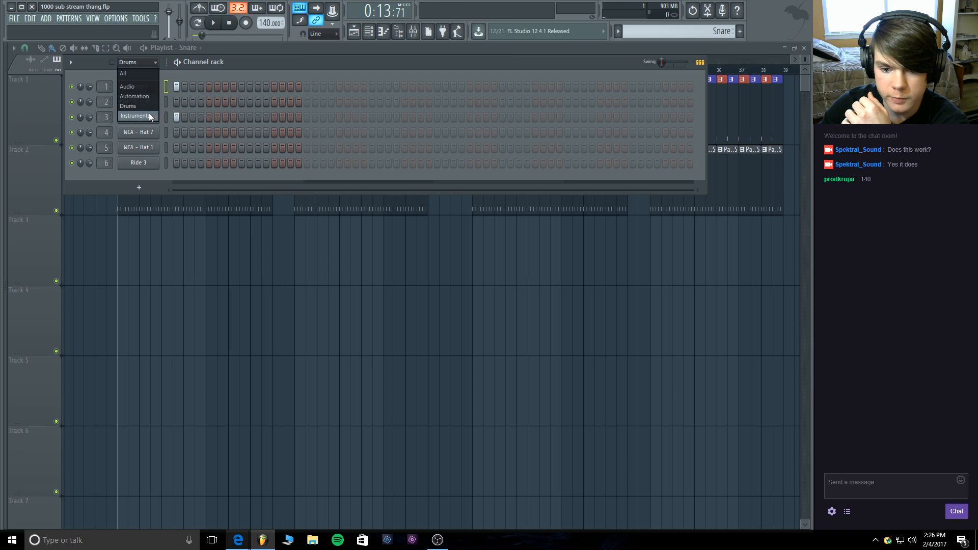
left_click(148, 114)
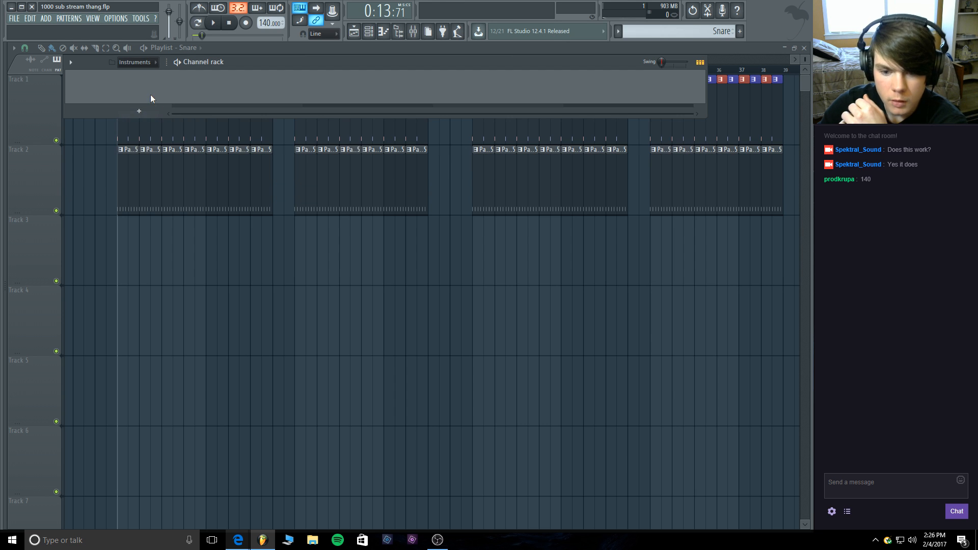
left_click(148, 62)
left_click(149, 66)
right_click(148, 65)
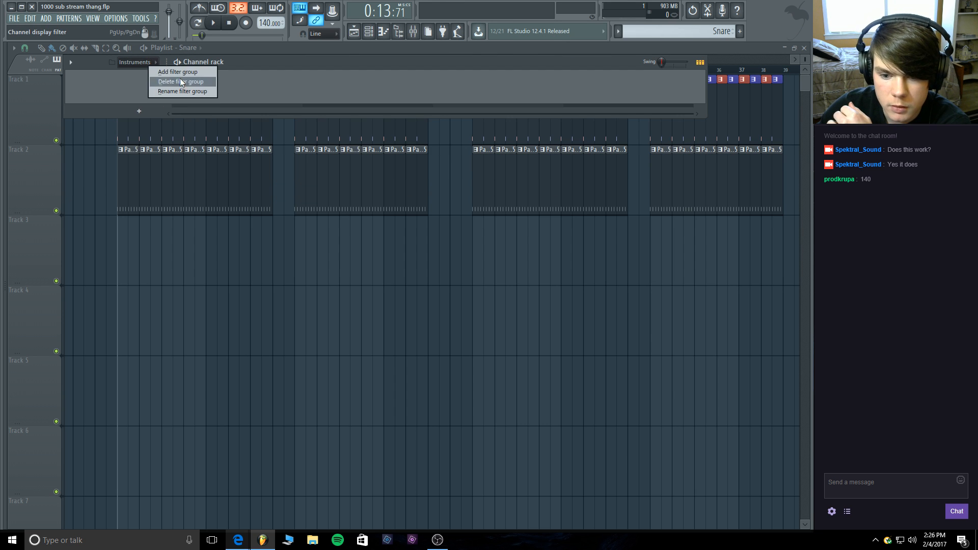
left_click(195, 75)
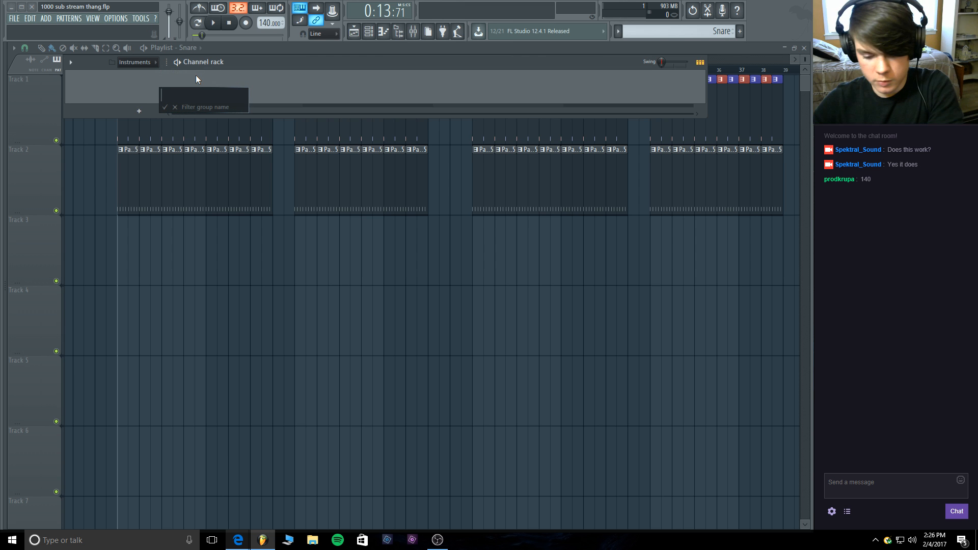
type("M")
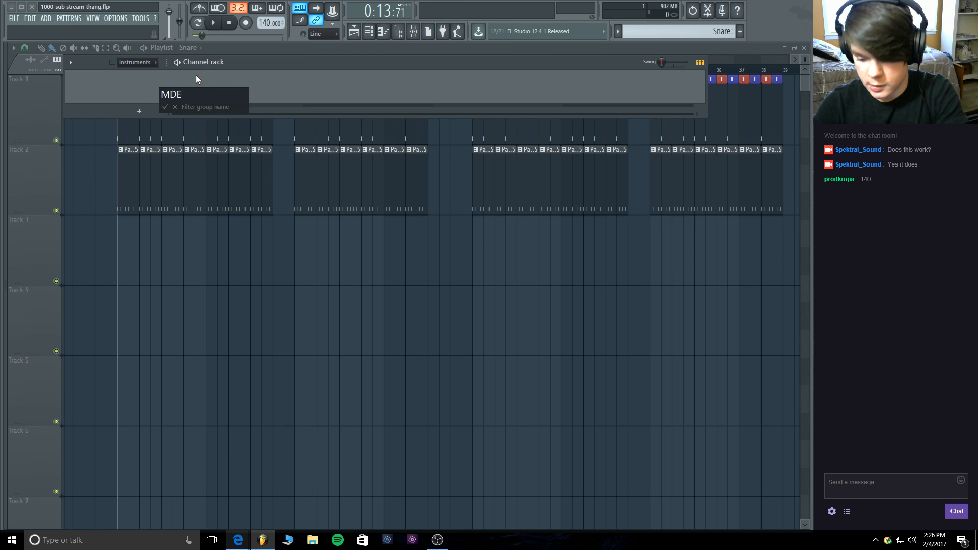
type("DE")
key("Return")
Add a Serum instrument channel to the MDE group and move its plugin window higher so it fits on screen.
left_click(137, 112)
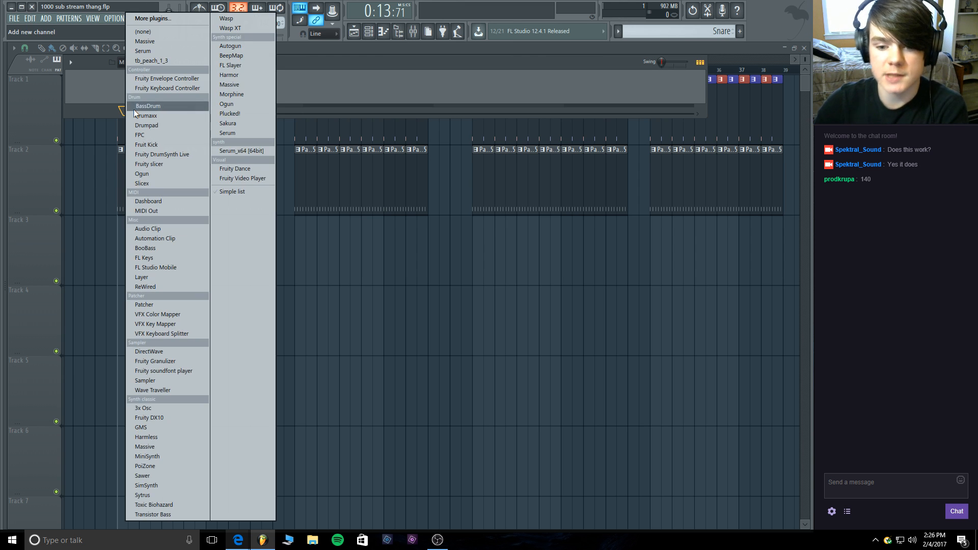
left_click(222, 133)
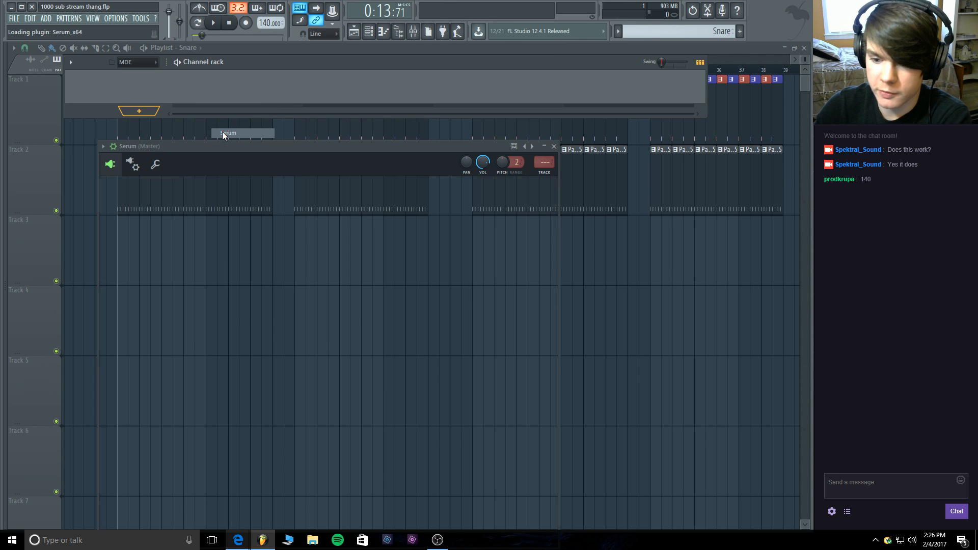
left_click_drag(284, 145, 283, 76)
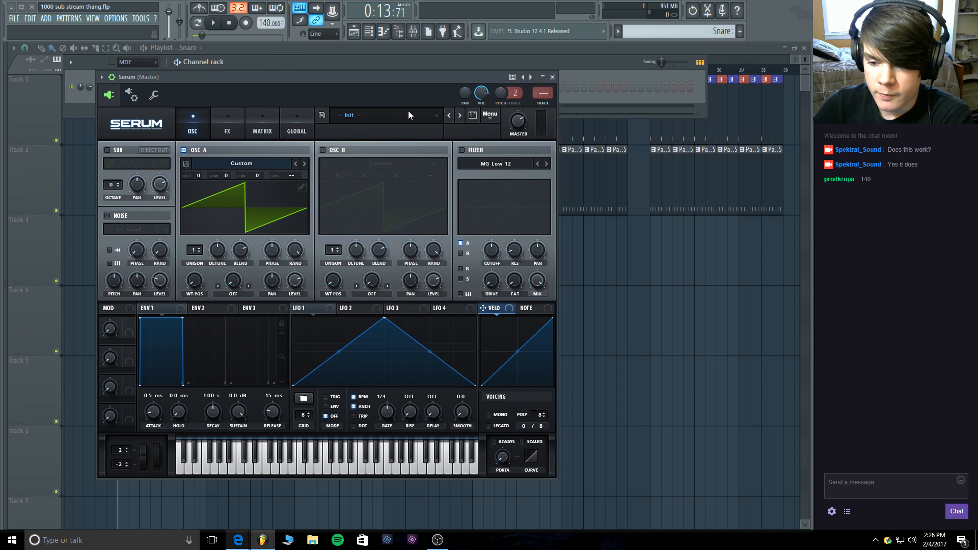
Load the Monstrous preset in Serum from the user's My Presets, Basses, Growls folder.
left_click(408, 114)
mouse_move(395, 228)
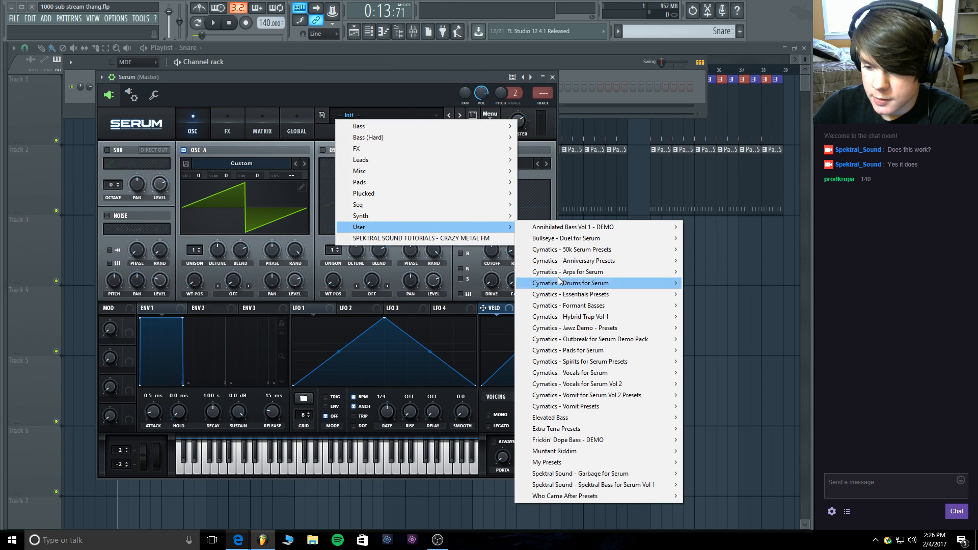
mouse_move(576, 465)
mouse_move(708, 462)
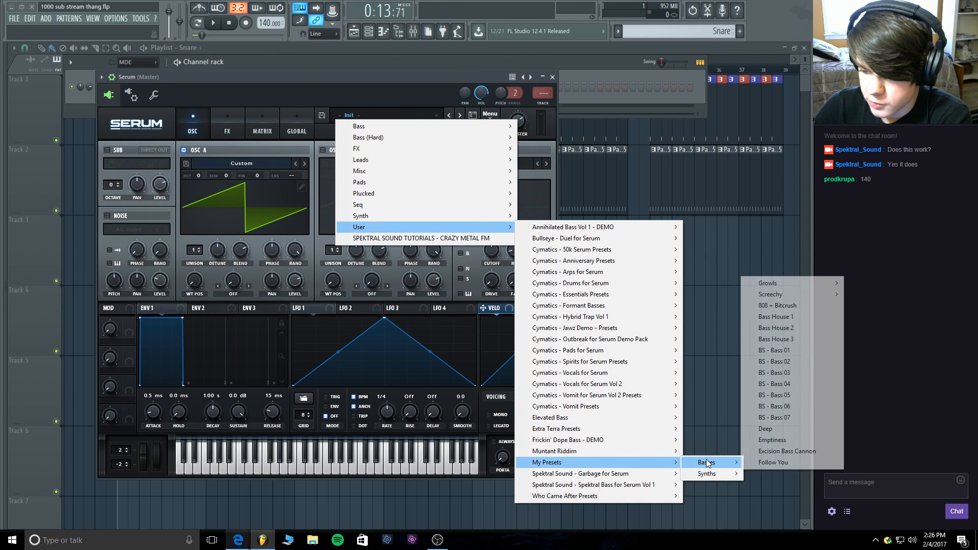
mouse_move(778, 282)
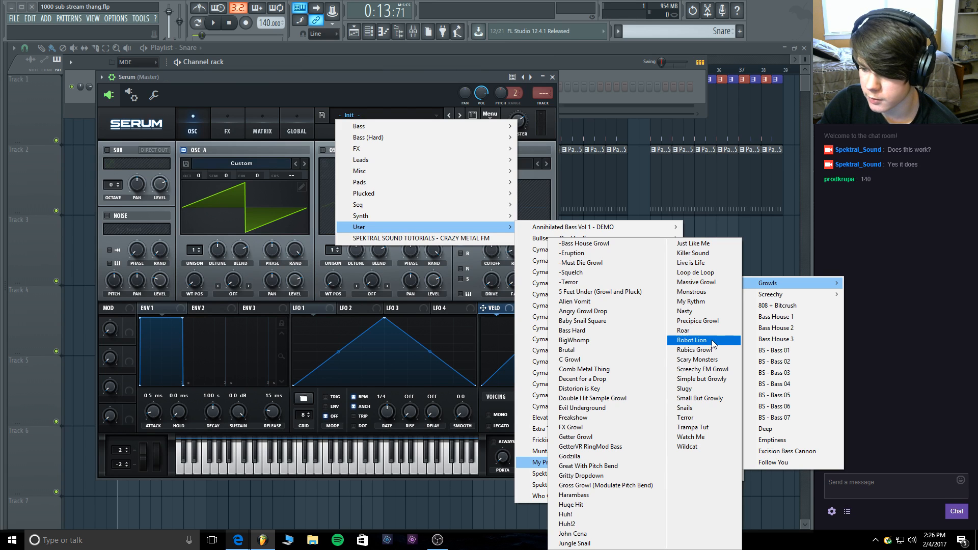
left_click(706, 293)
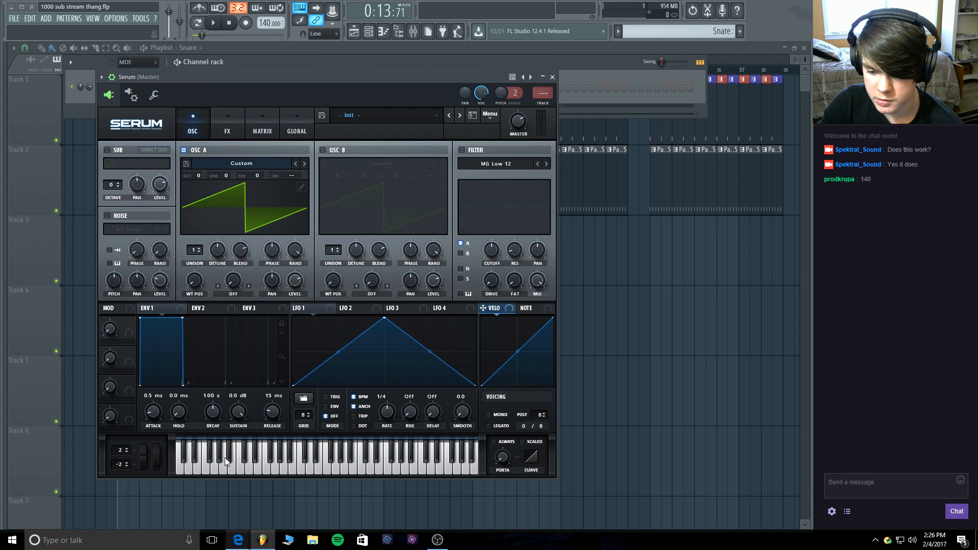
Audition the Monstrous sound with Serum's keyboard notes and play the drum arrangement from bar 9.
left_click(258, 465)
left_click(238, 467)
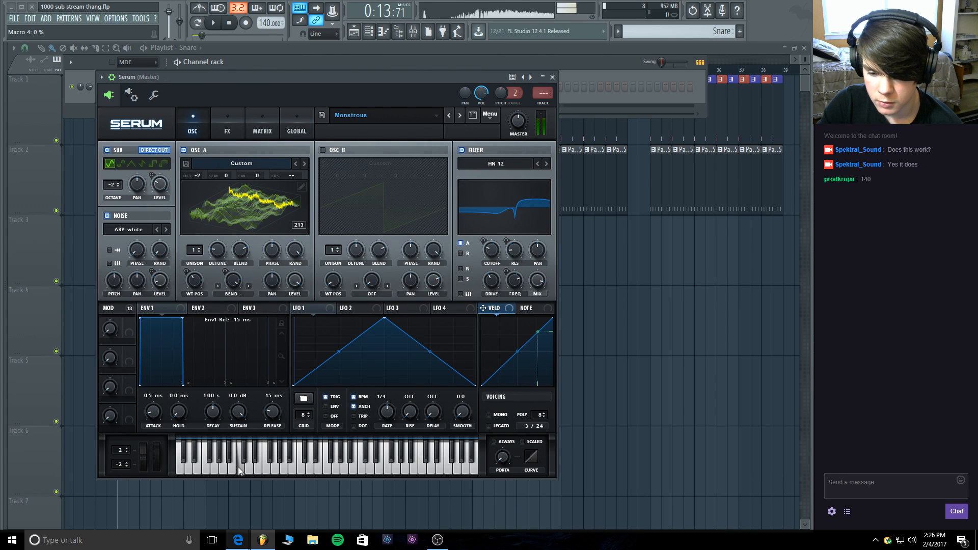
left_click(242, 467)
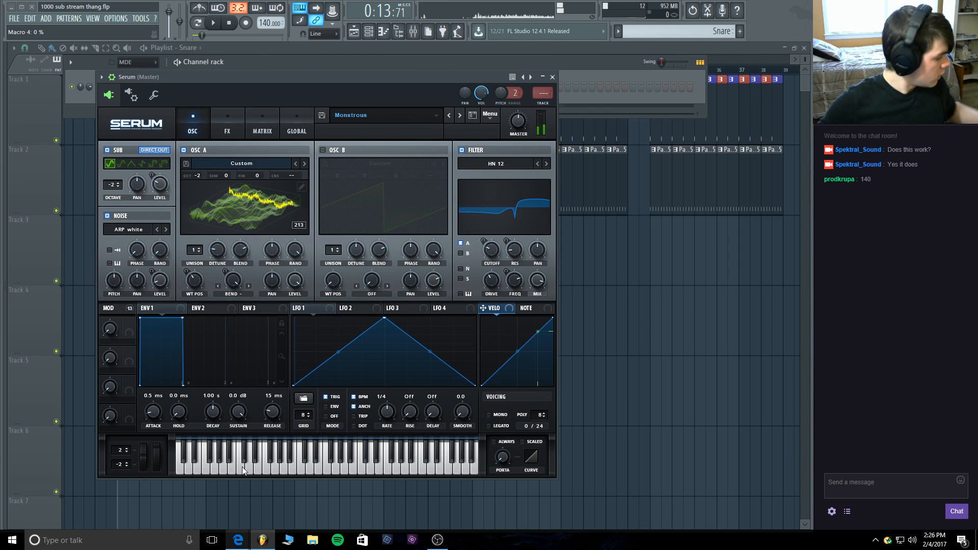
left_click(243, 467)
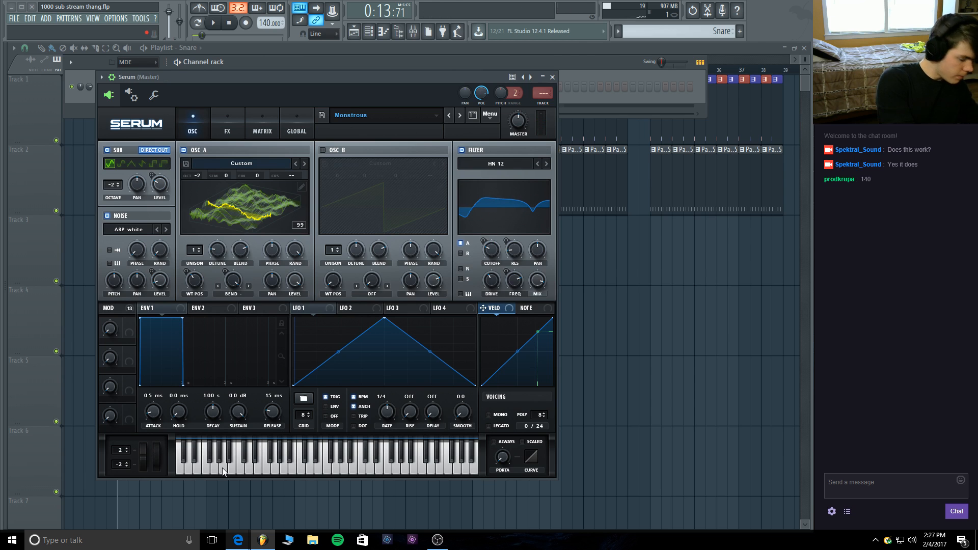
left_click(214, 23)
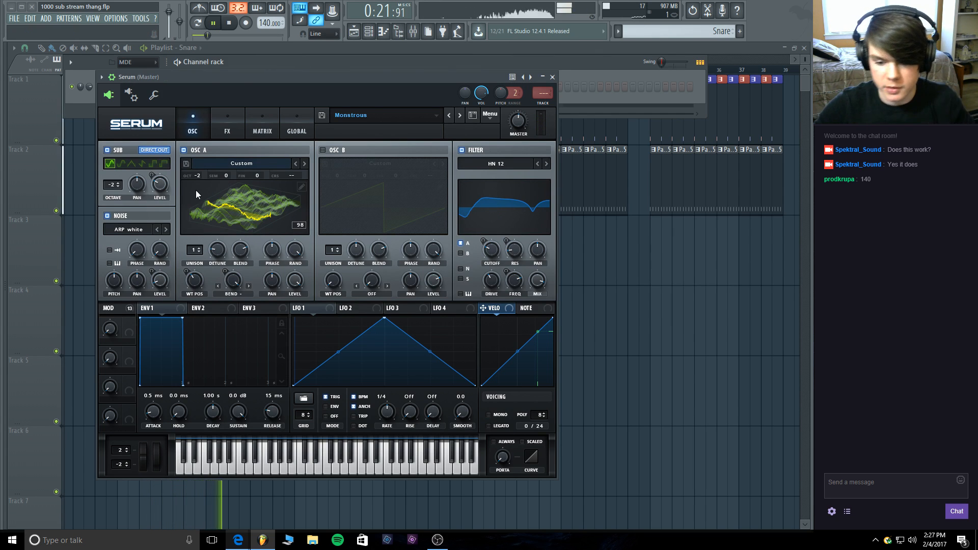
left_click(230, 23)
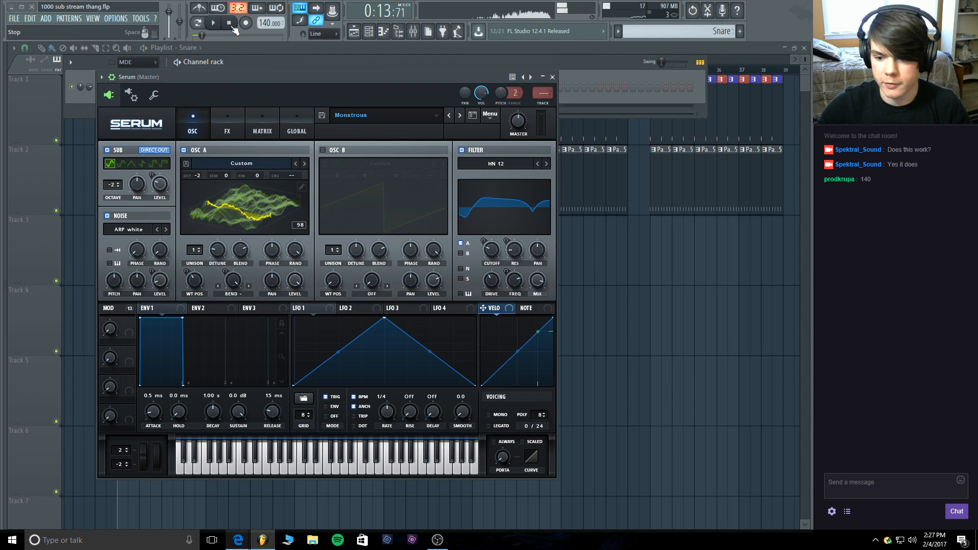
Load the Massive Growl preset from the Growls folder in Serum and audition it over the drums.
left_click(360, 115)
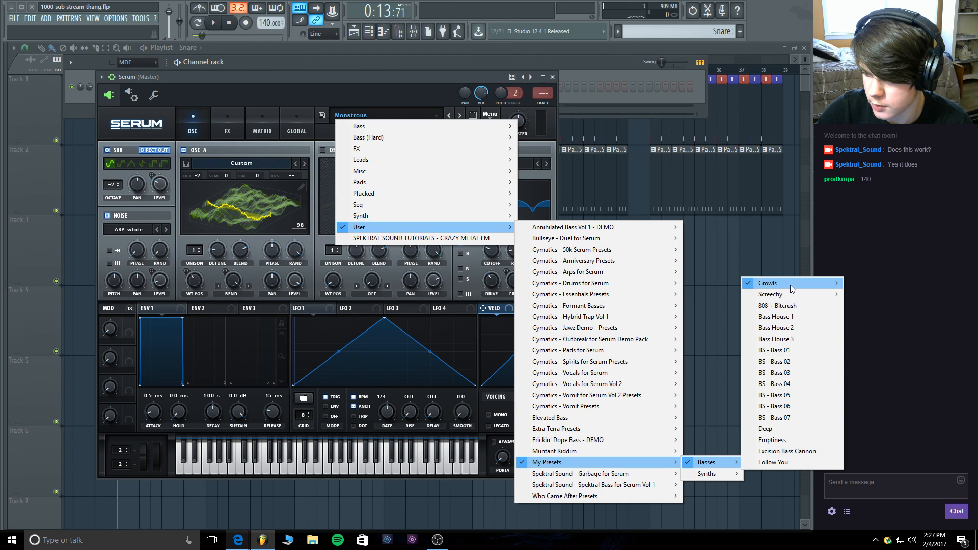
left_click(711, 286)
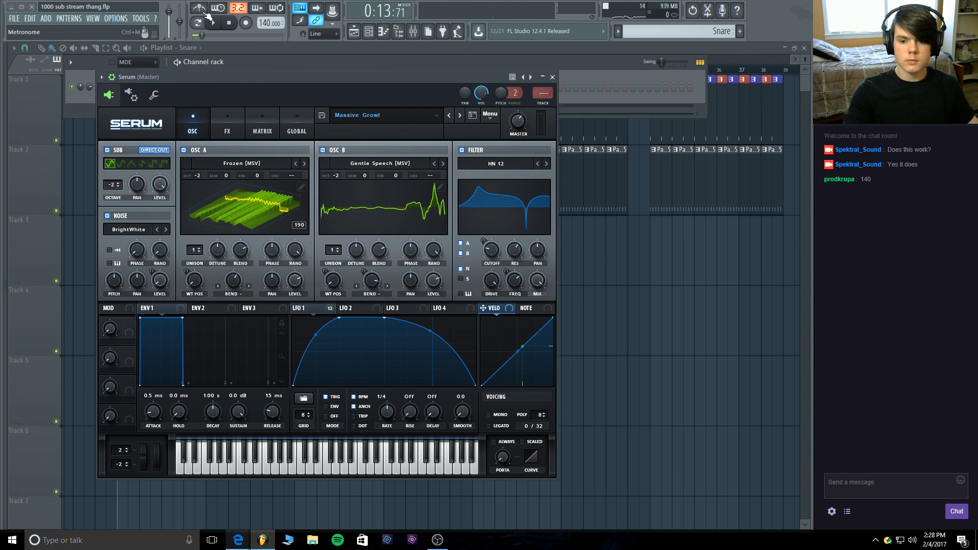
left_click(222, 23)
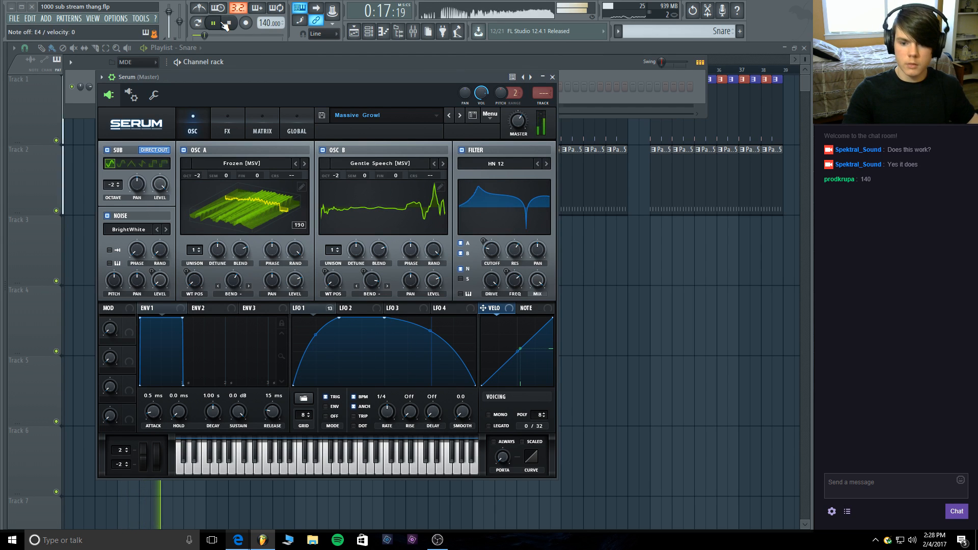
key("space")
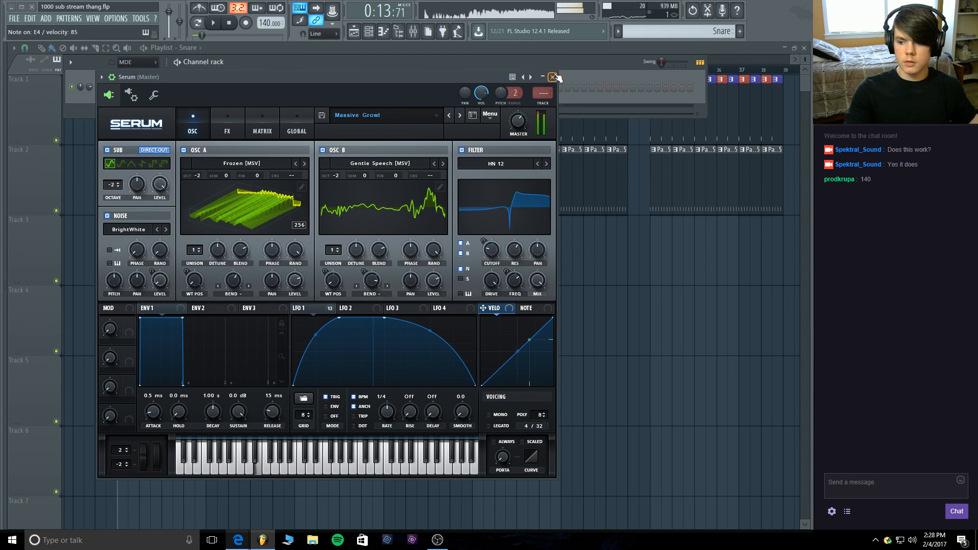
Switch Serum to the Nasty preset from My Presets, Basses, Growls.
left_click(387, 115)
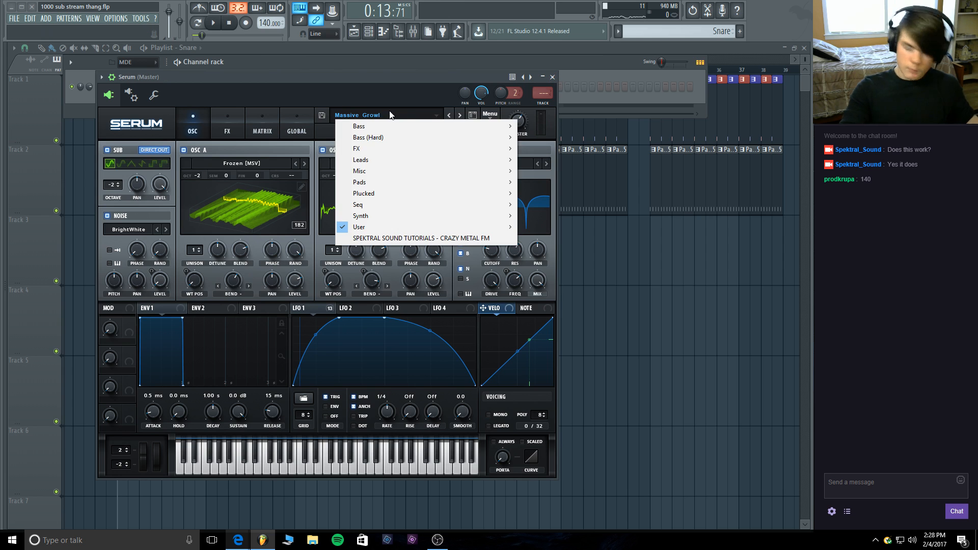
mouse_move(387, 219)
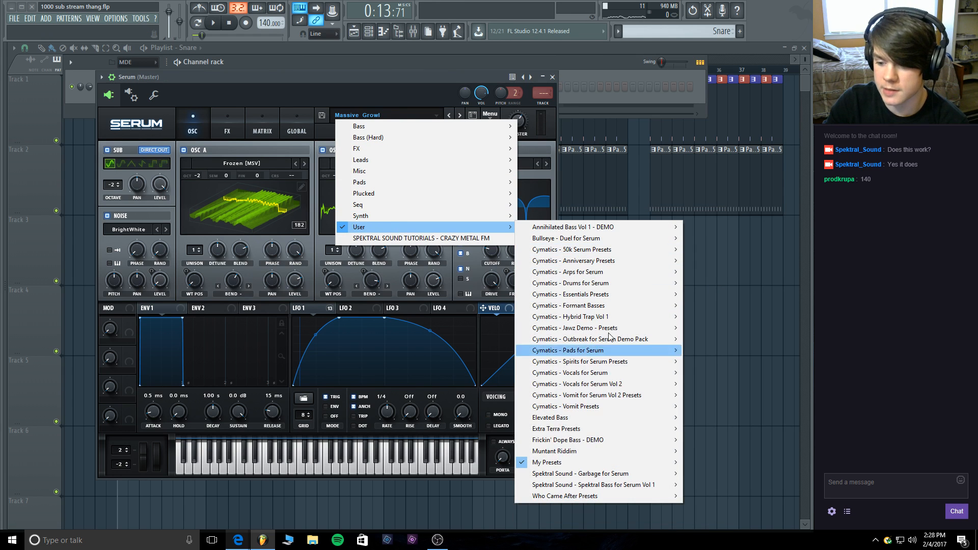
mouse_move(596, 463)
mouse_move(708, 464)
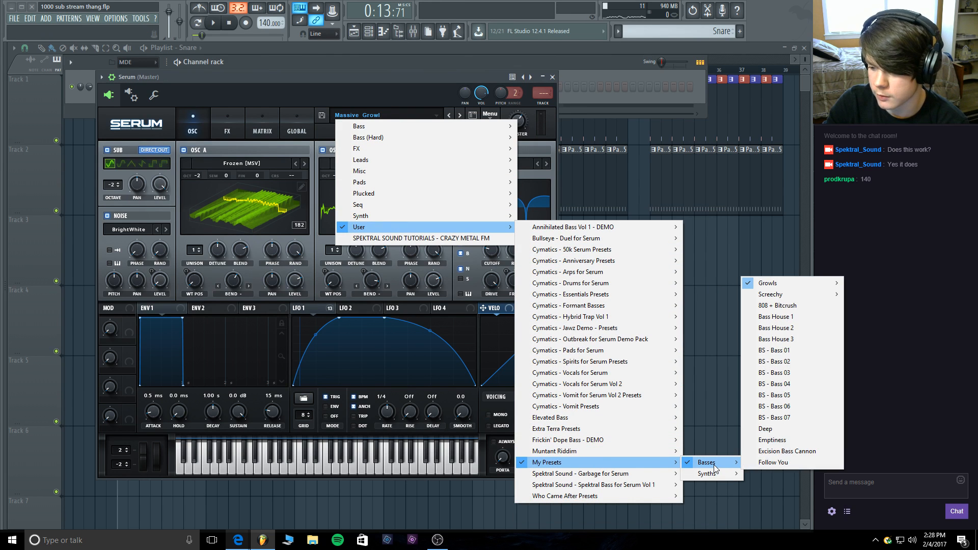
mouse_move(768, 288)
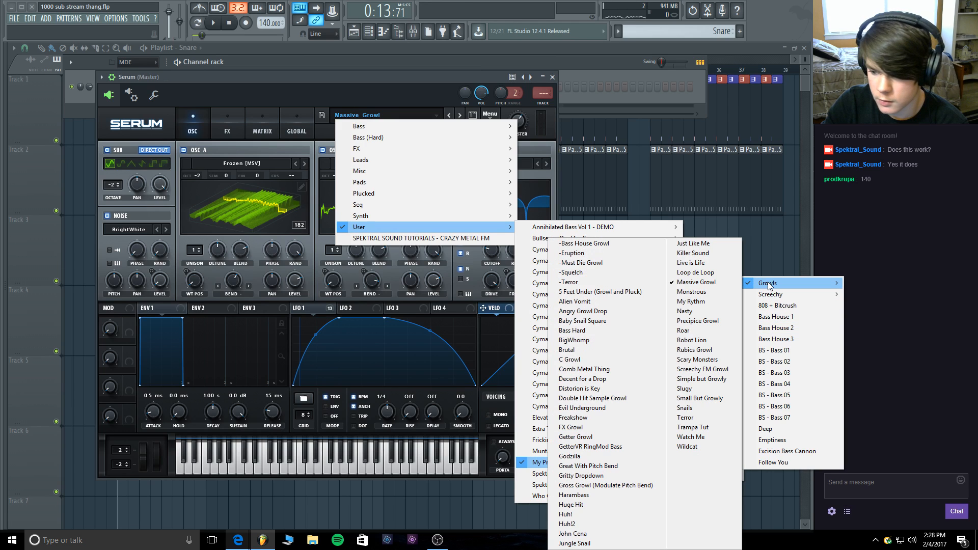
left_click(713, 311)
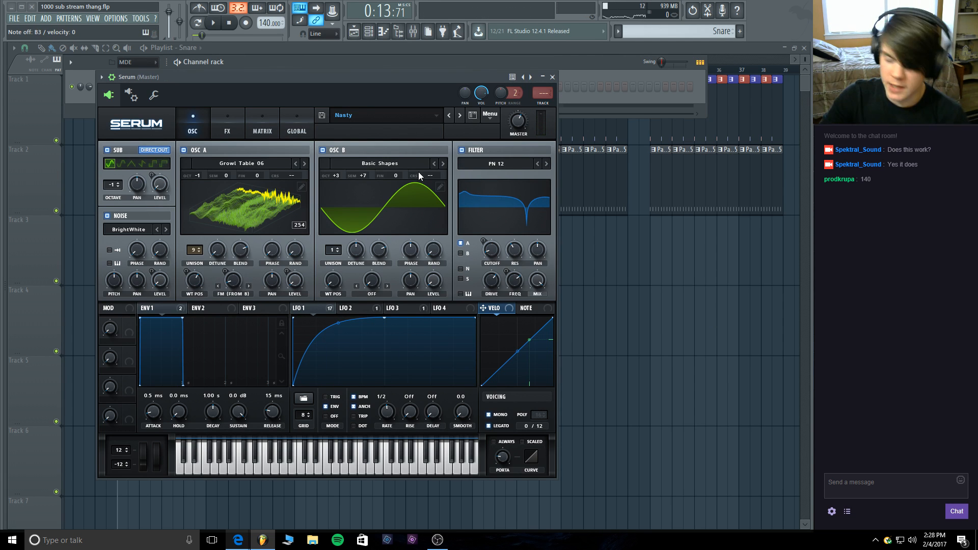
Replace the Serum sound with the Harambass preset from the Growls bass folder.
left_click(376, 119)
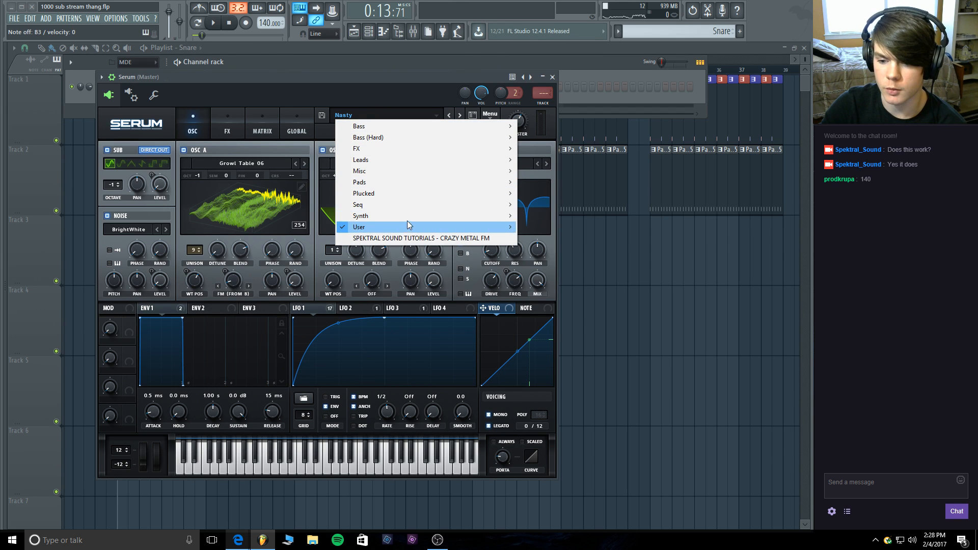
mouse_move(407, 224)
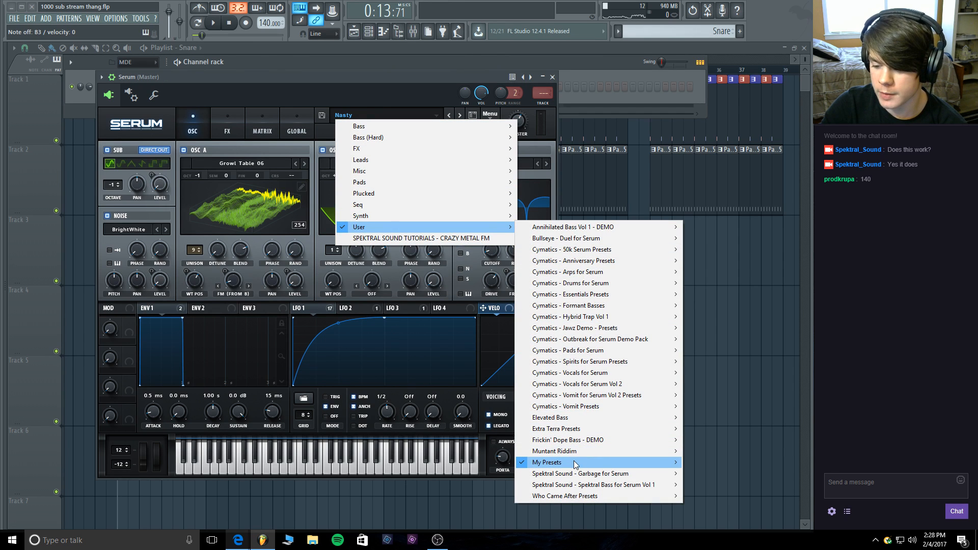
mouse_move(547, 462)
mouse_move(715, 461)
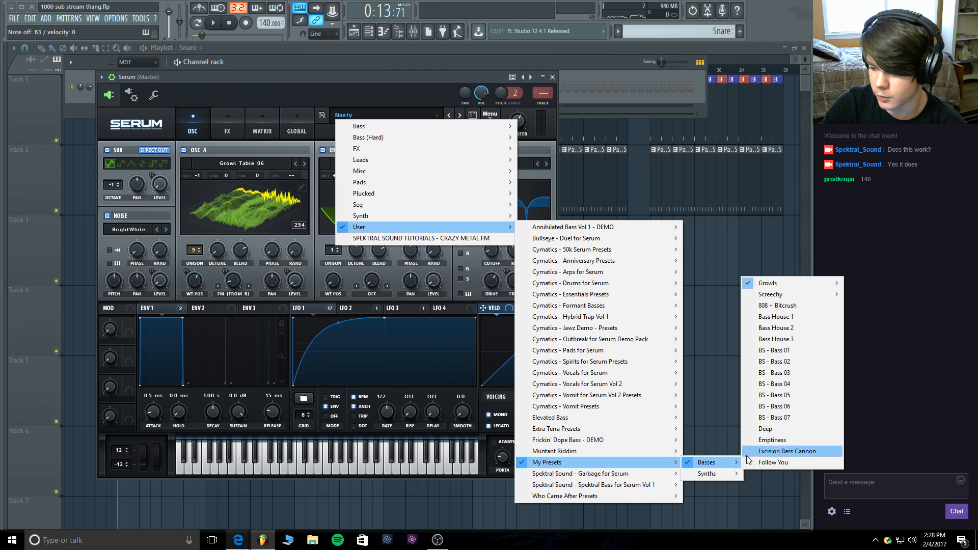
mouse_move(777, 285)
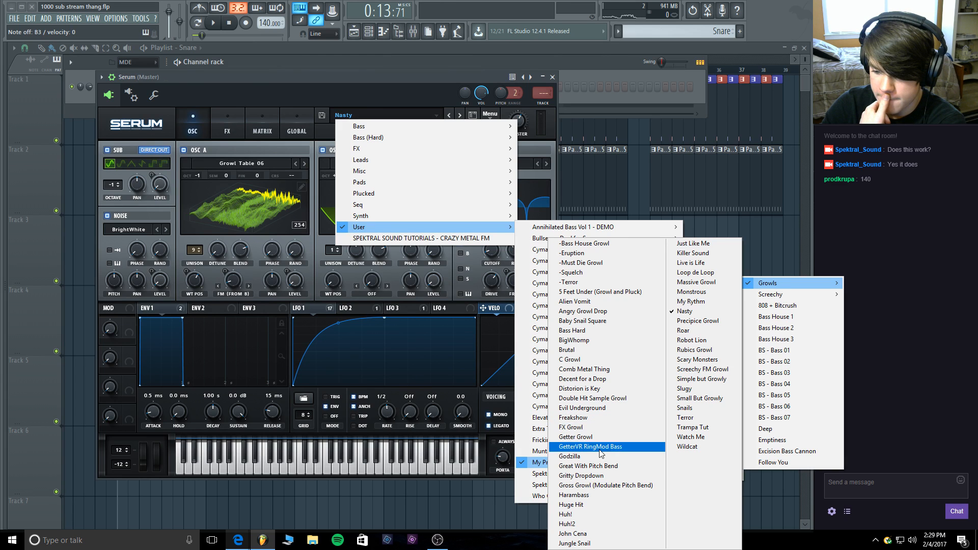
left_click(596, 493)
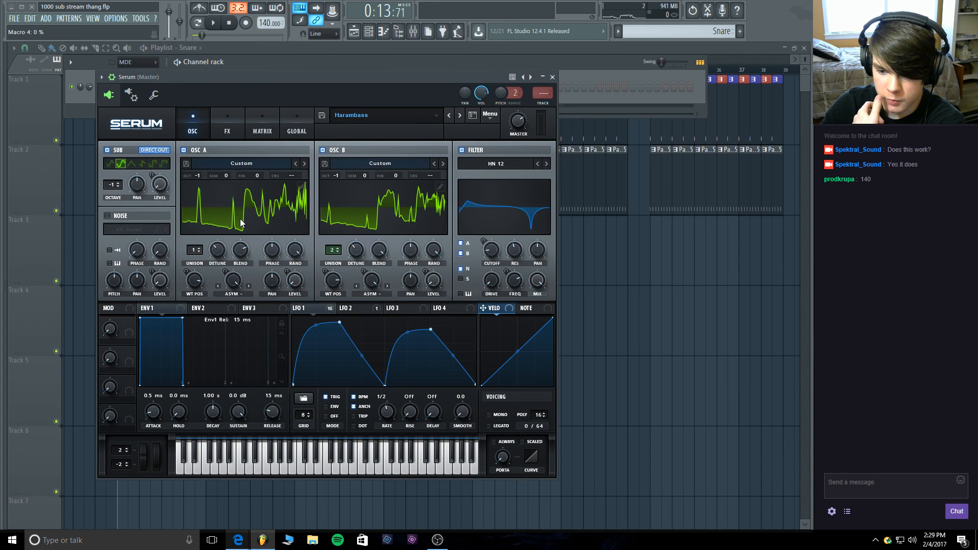
Show both oscillators' wavetables in 3D and load the user preset Loop de Loop from My Presets, Basses, Growls.
left_click(275, 211)
left_click(366, 203)
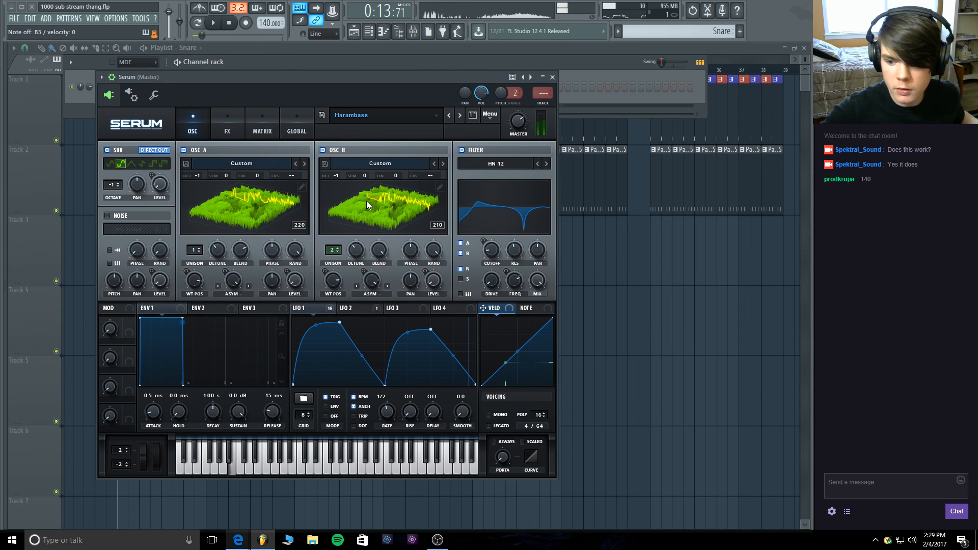
left_click(491, 115)
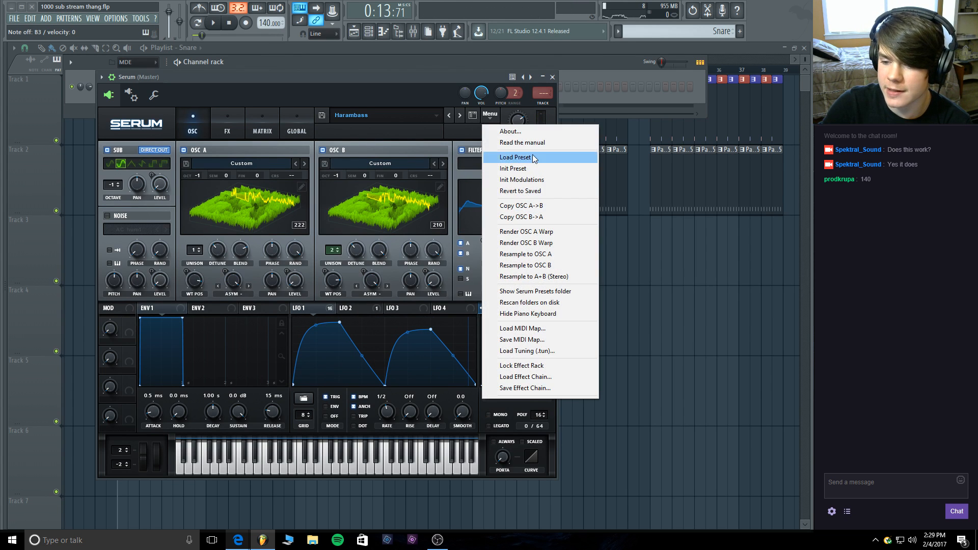
left_click(451, 113)
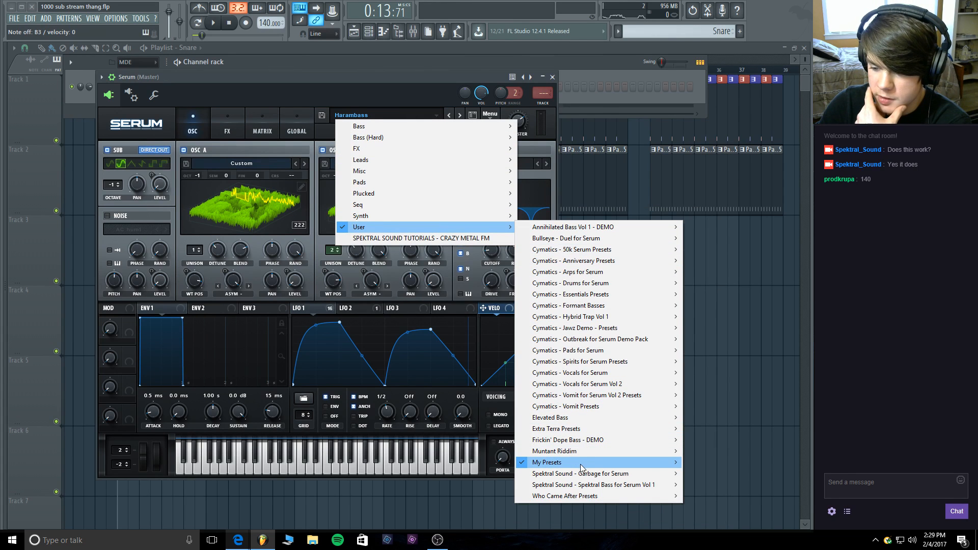
mouse_move(580, 463)
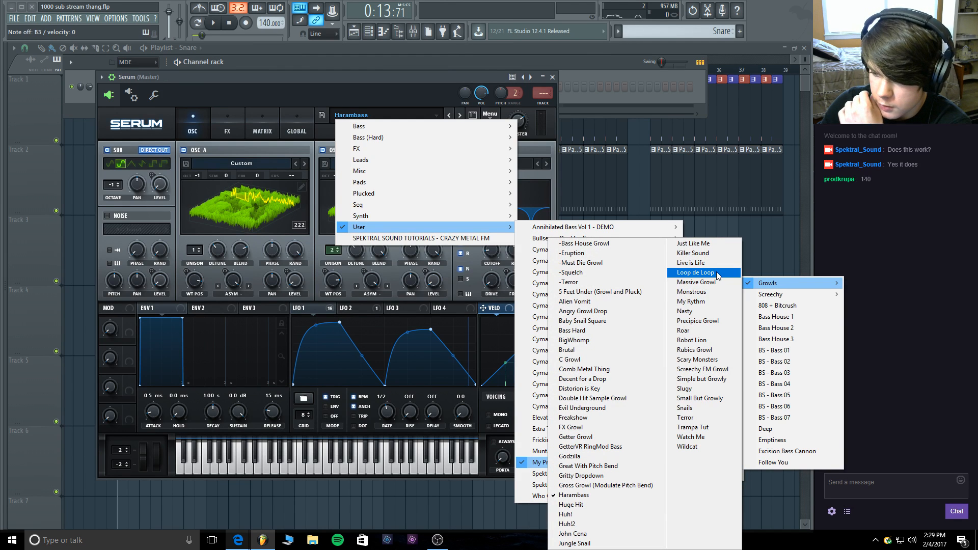
left_click(716, 271)
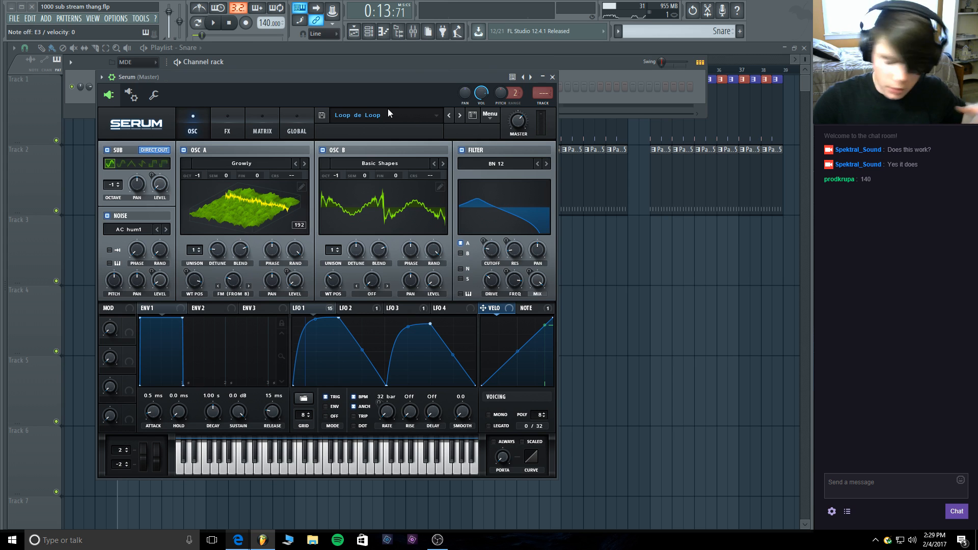
Try the user presets BASS - Dip It, BASS - FM for Hair and BASS - Nuclear from Spektral Sound - Spektral Bass for Serum Vol 1.
left_click(381, 120)
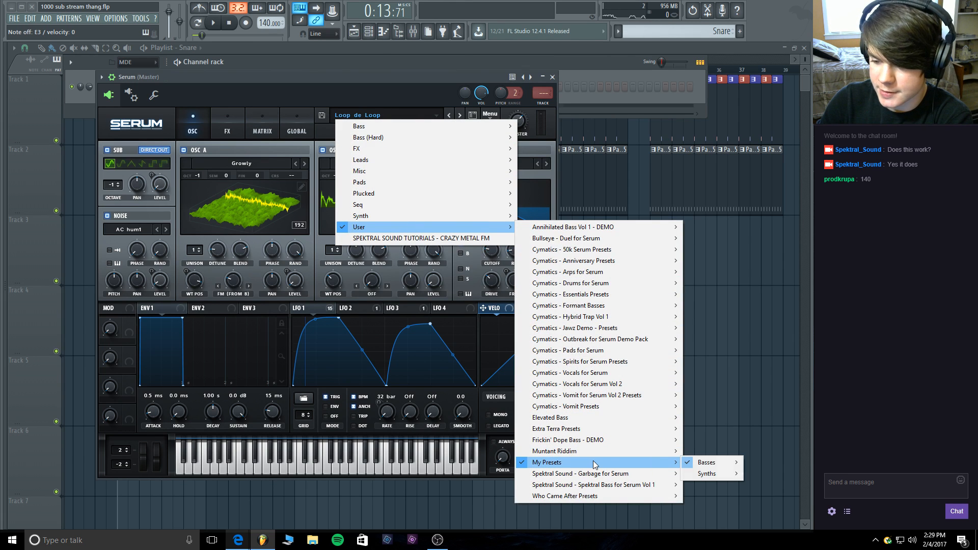
mouse_move(715, 462)
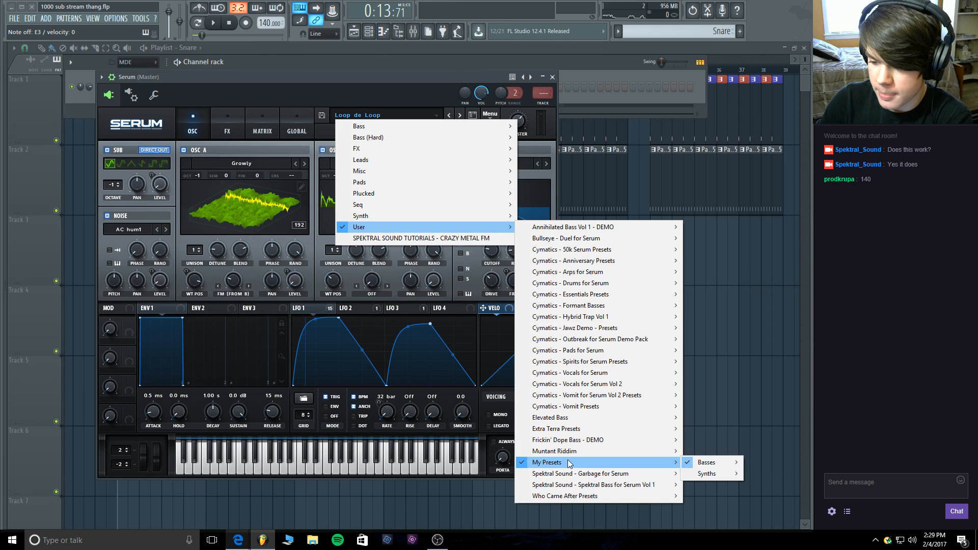
mouse_move(564, 488)
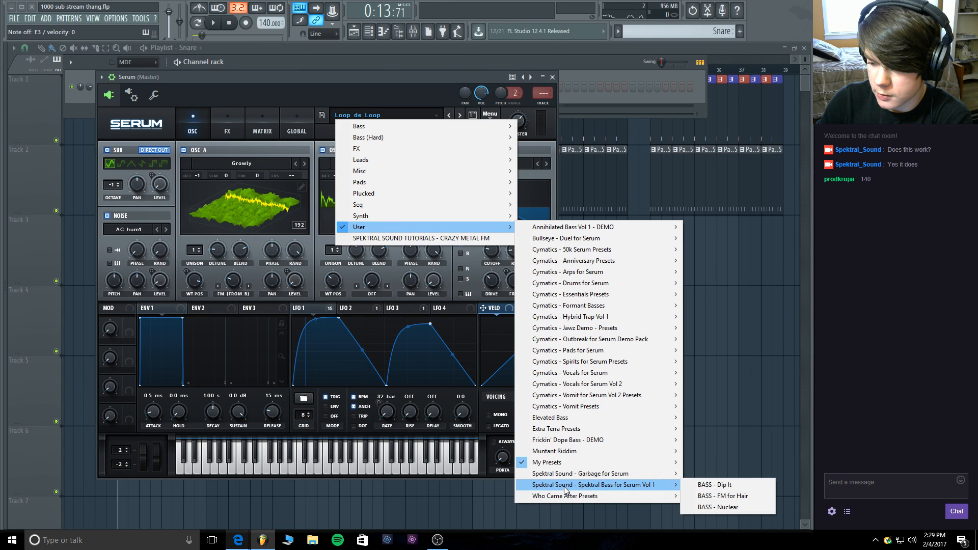
left_click(712, 484)
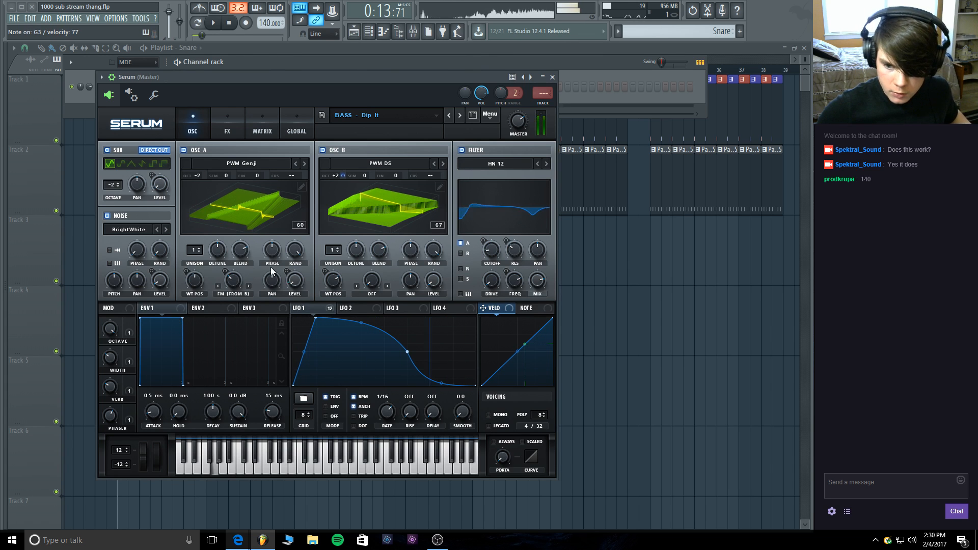
left_click(461, 116)
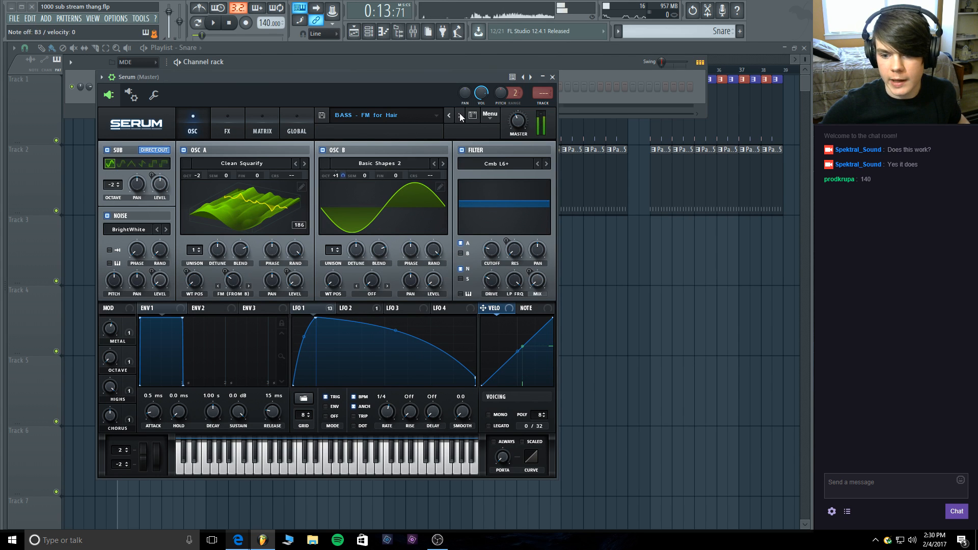
left_click(460, 116)
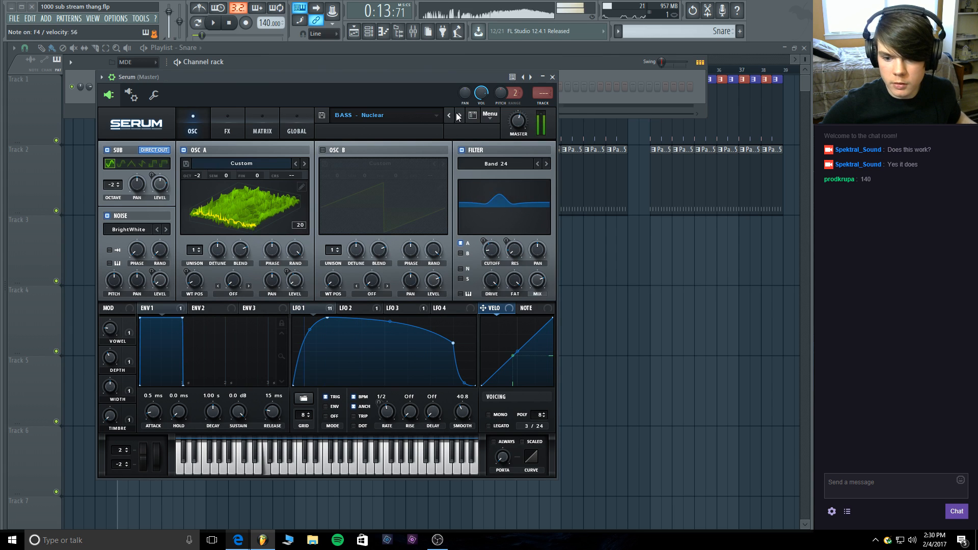
left_click(409, 114)
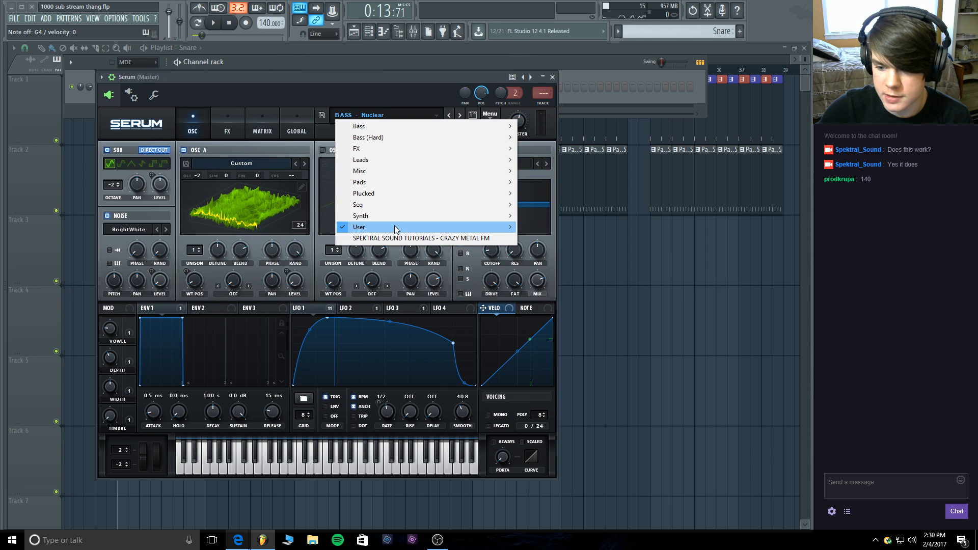
mouse_move(584, 484)
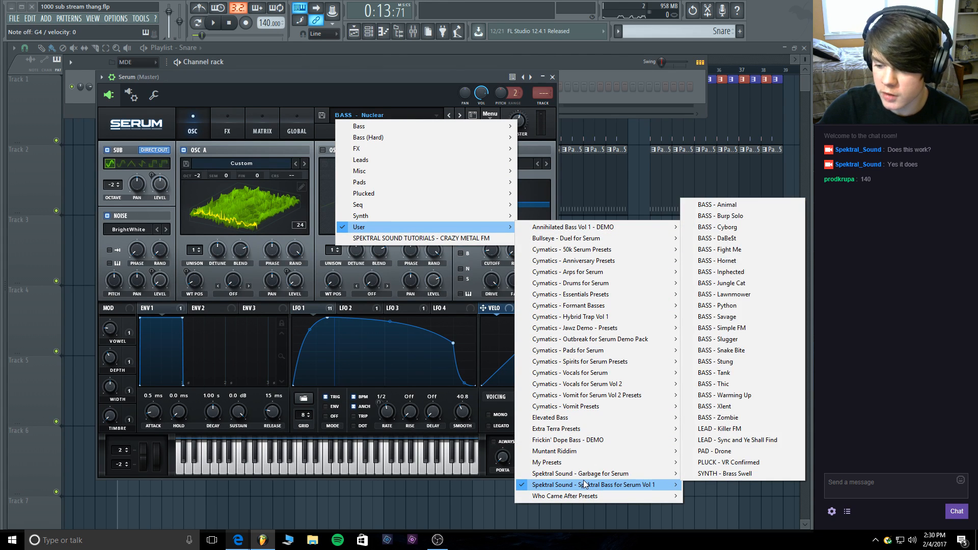
mouse_move(583, 464)
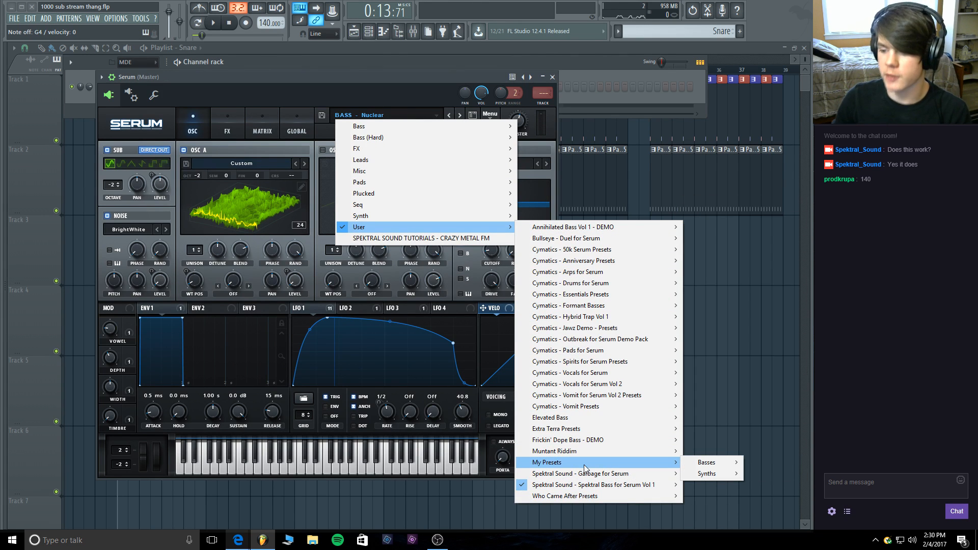
mouse_move(707, 463)
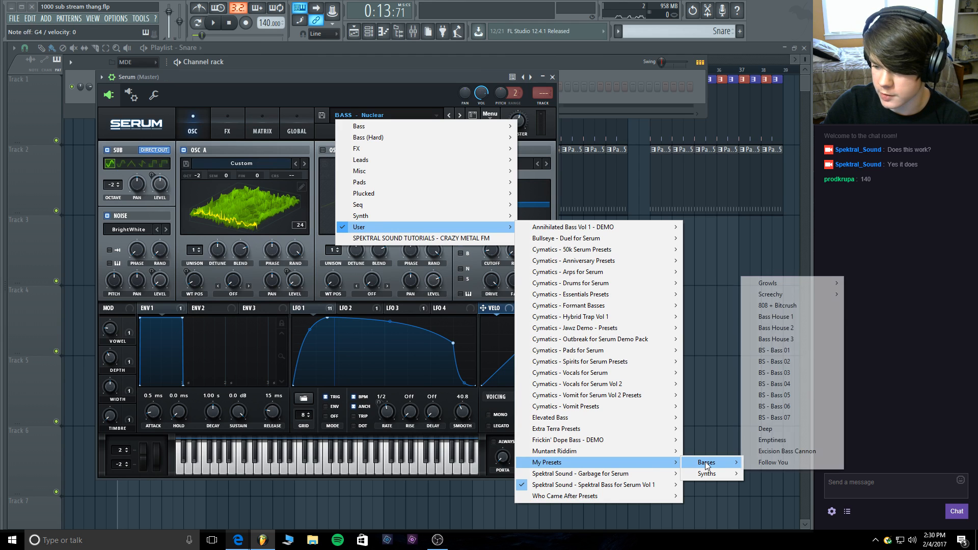
mouse_move(792, 283)
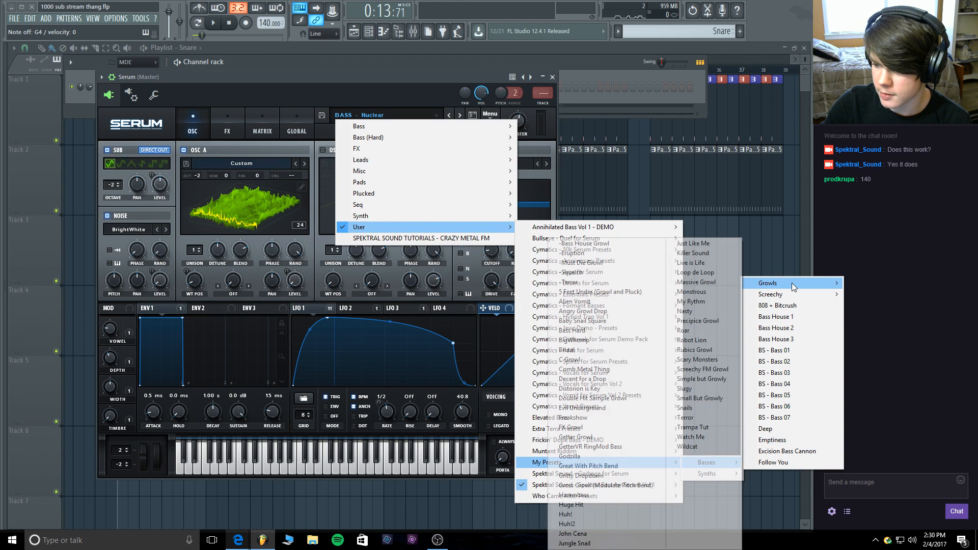
left_click(552, 77)
Close the Serum window and replace the Serum channel's instrument with Massive.
left_click(552, 77)
right_click(149, 87)
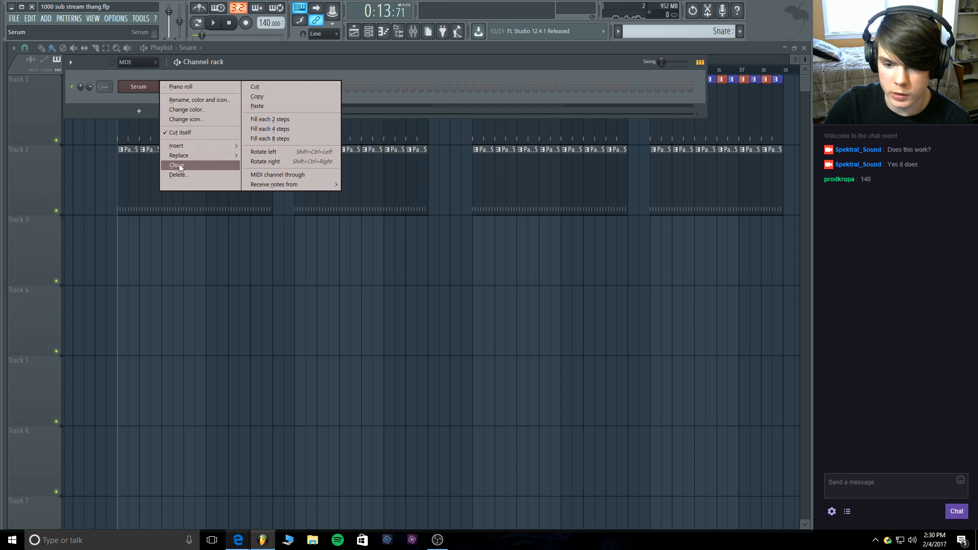
mouse_move(179, 156)
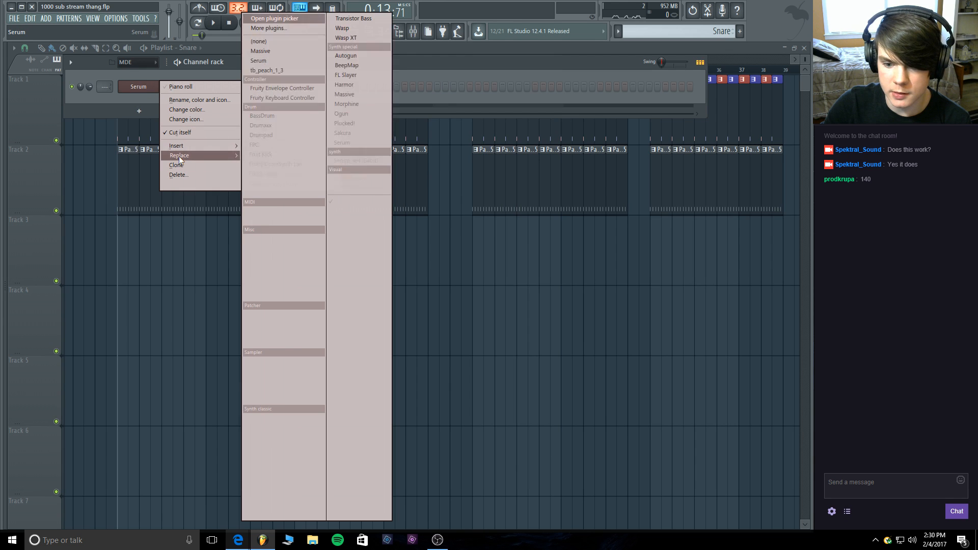
left_click(372, 95)
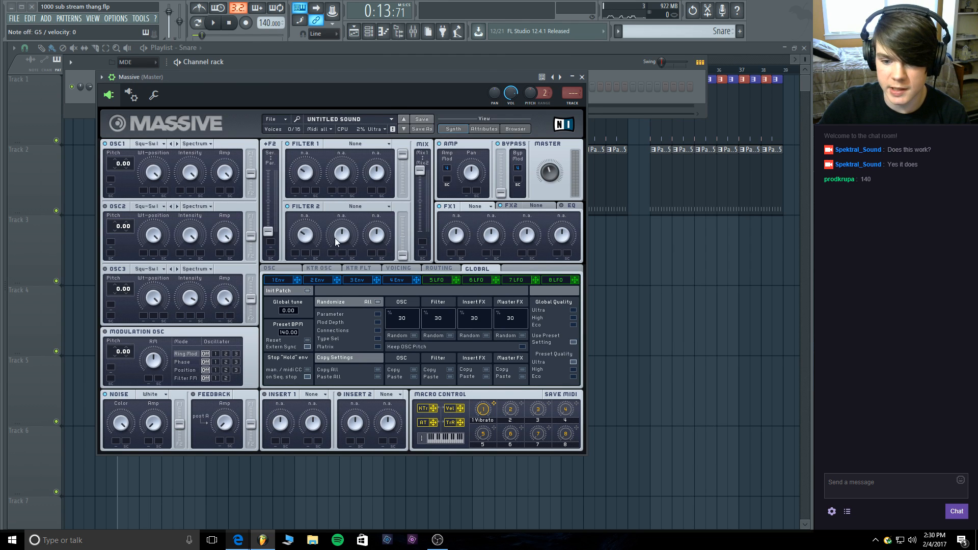
Choose the Square-Saw I wavetable for OSC1 and detune OSC2 to 0.08 and OSC3 to -0.08.
left_click(157, 144)
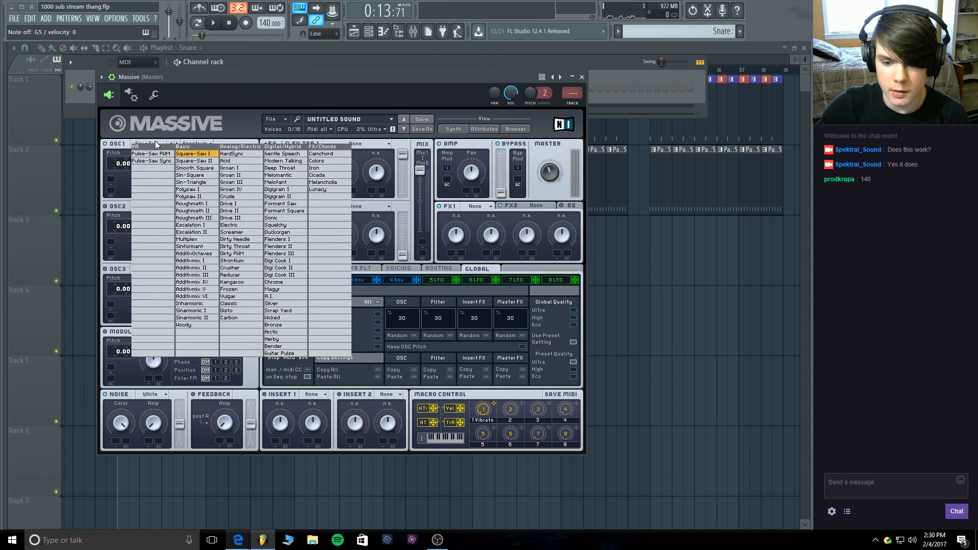
left_click(209, 153)
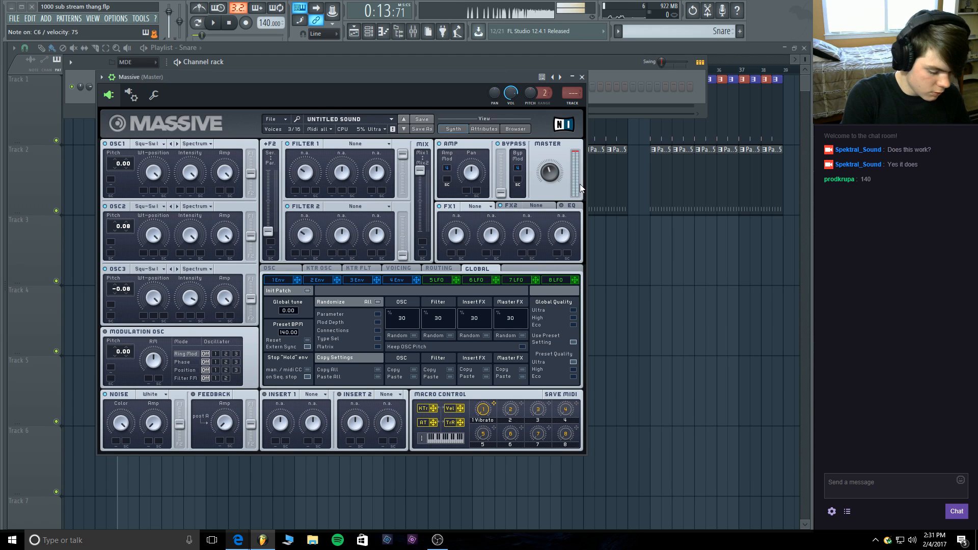
Set the voicing to 7 unisono voices, switch on the pitch cutoff spread and raise its amount slightly.
left_click(398, 269)
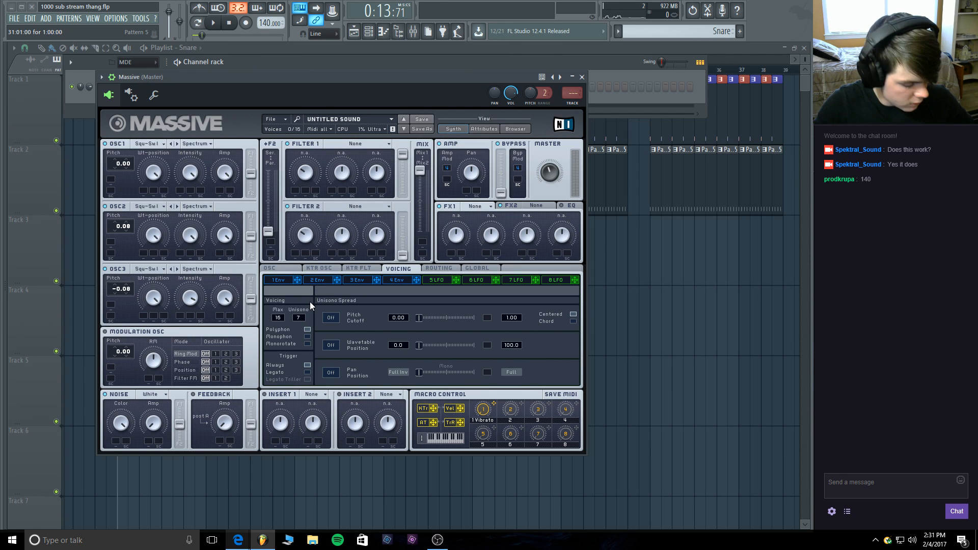
left_click(334, 317)
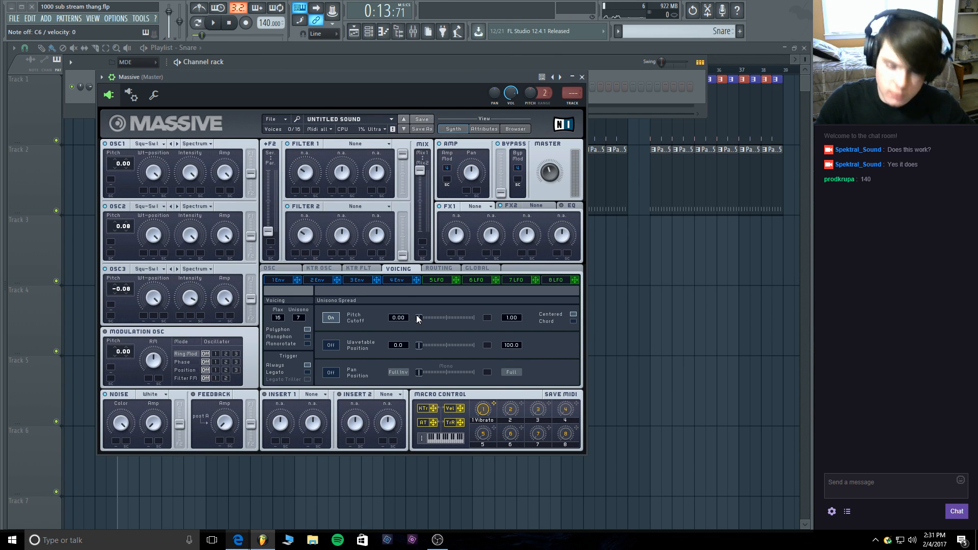
left_click_drag(418, 318, 427, 319)
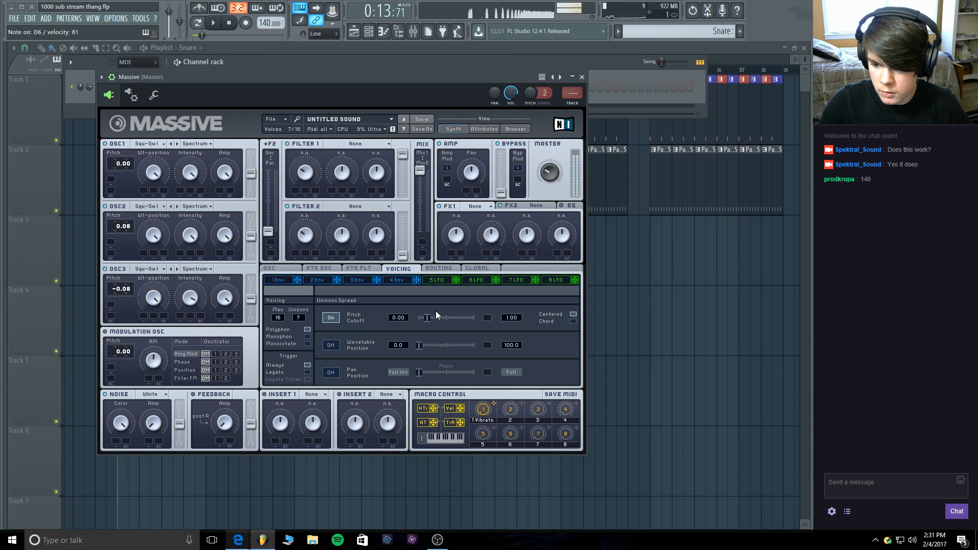
Switch on the unisono pan position spread and try different amounts of pitch cutoff spread.
left_click(331, 372)
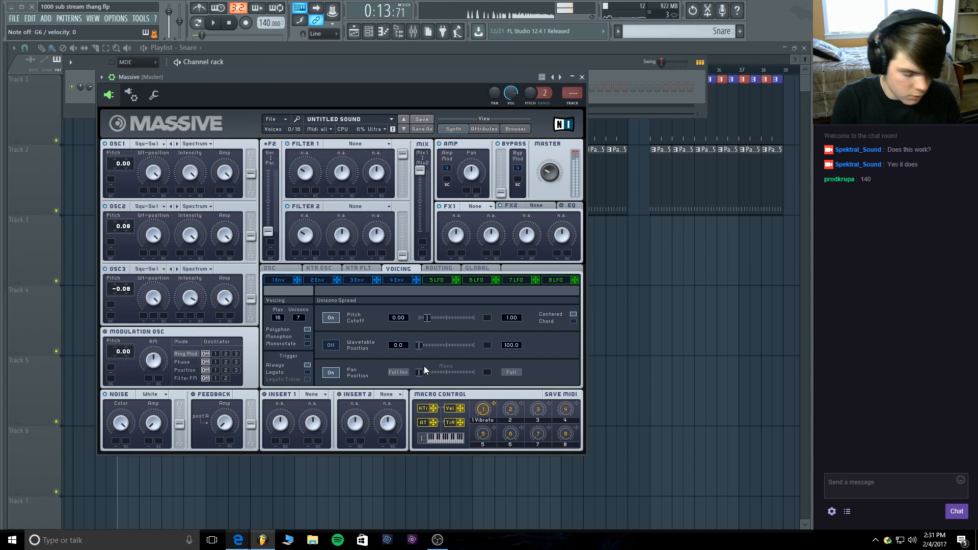
left_click_drag(428, 318, 432, 317)
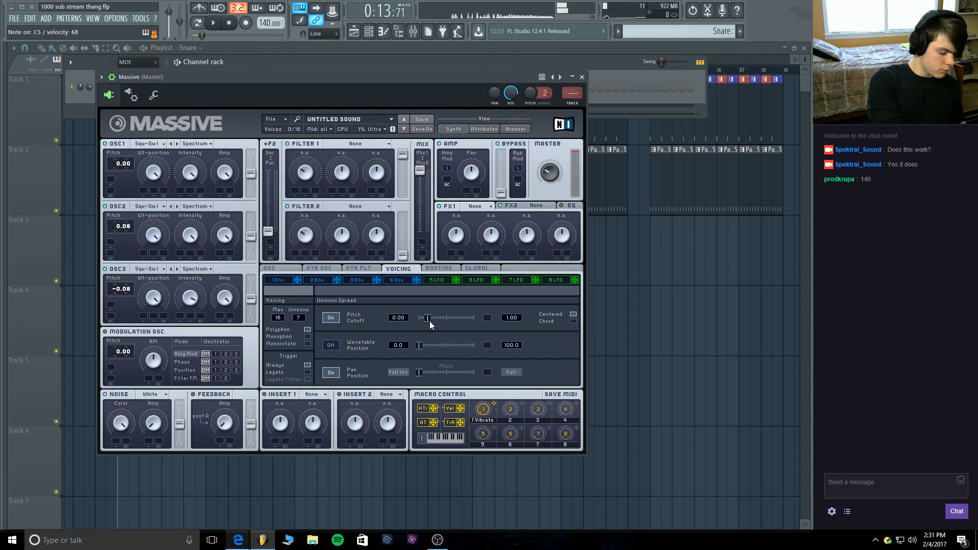
left_click_drag(430, 322, 441, 321)
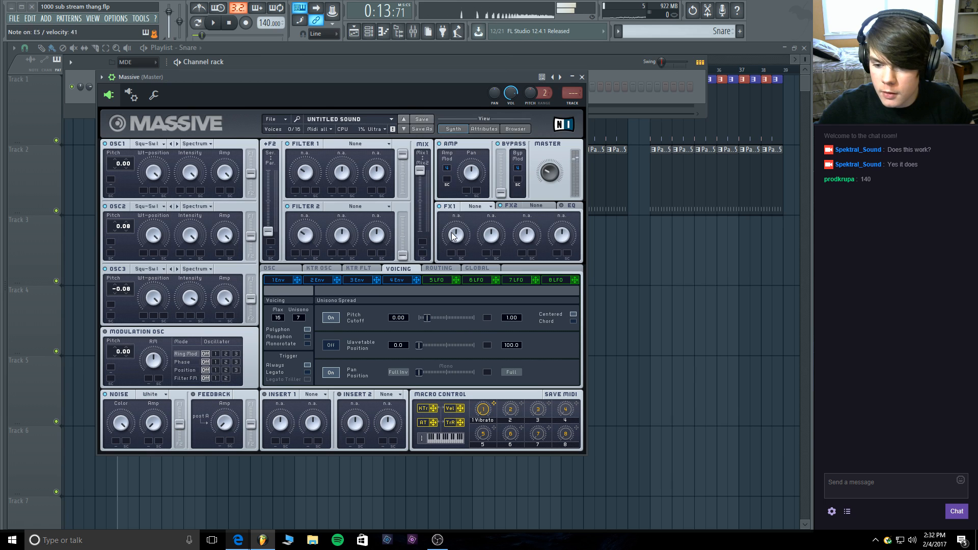
Switch on Massive's EQ and lower the low shelf boost to about 35.
left_click(566, 207)
left_click_drag(562, 217, 564, 235)
left_click(477, 206)
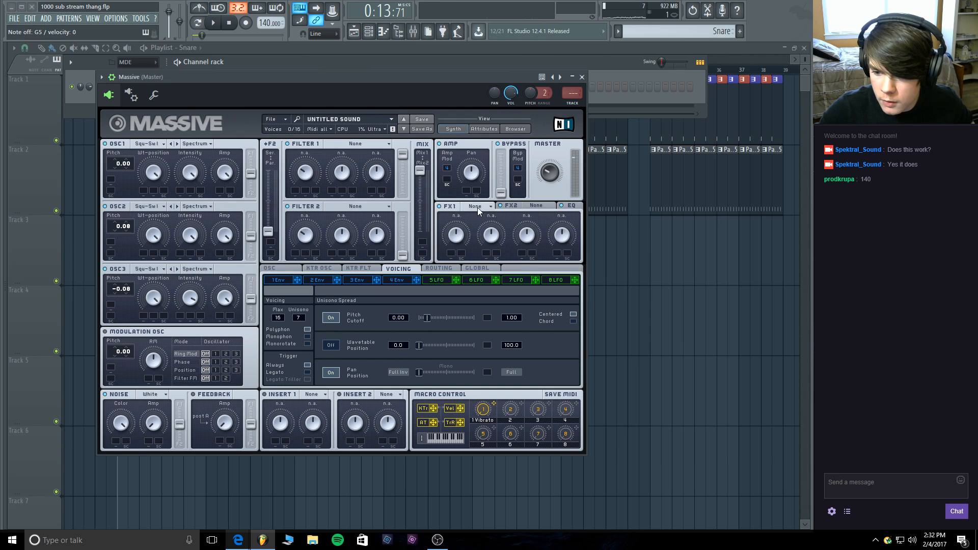
left_click(577, 208)
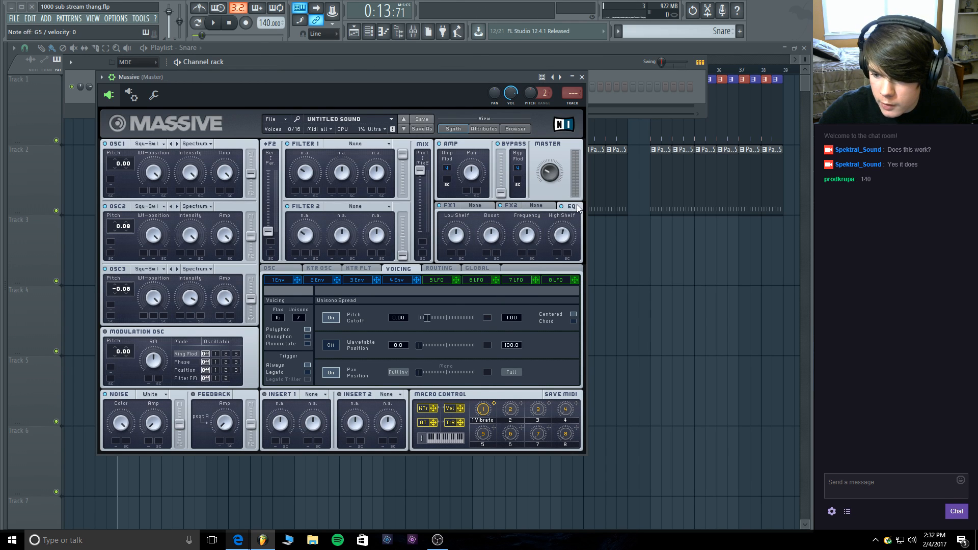
left_click_drag(456, 234, 452, 245)
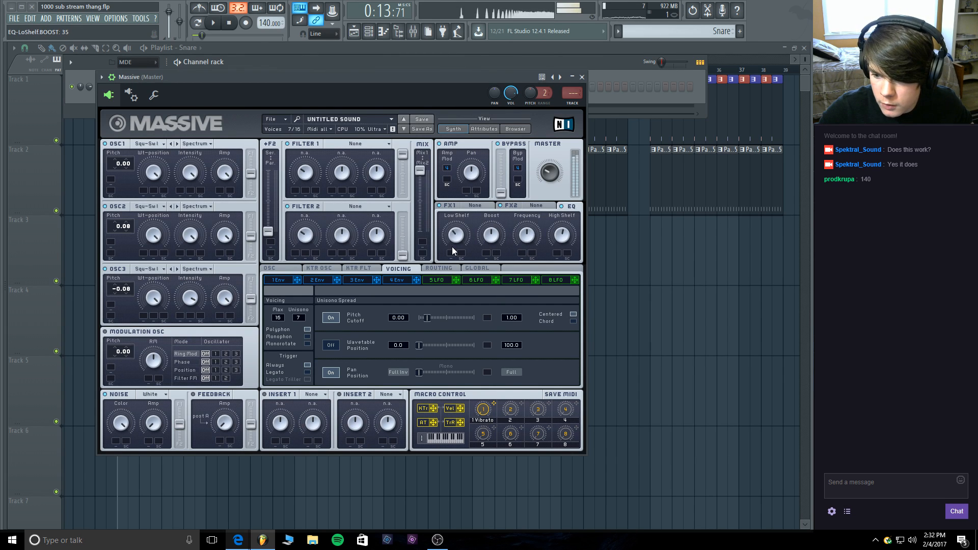
left_click(563, 237)
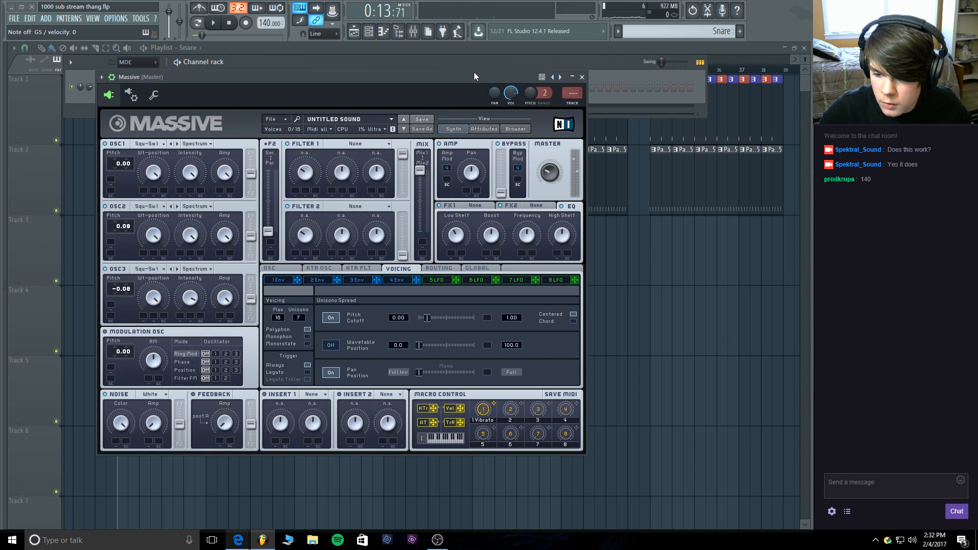
Fine-tune the unisono pitch cutoff spread to just under 0.23.
left_click(427, 318)
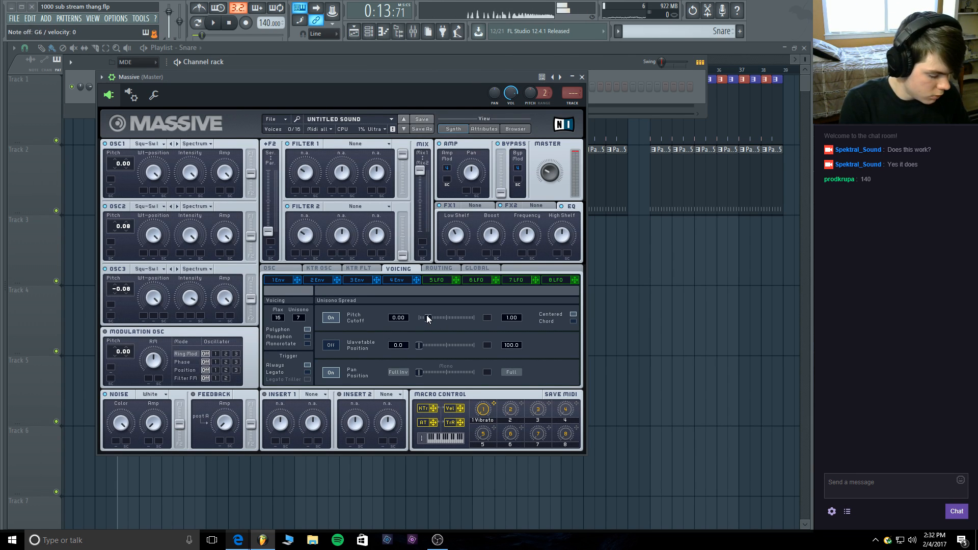
left_click_drag(427, 319, 432, 321)
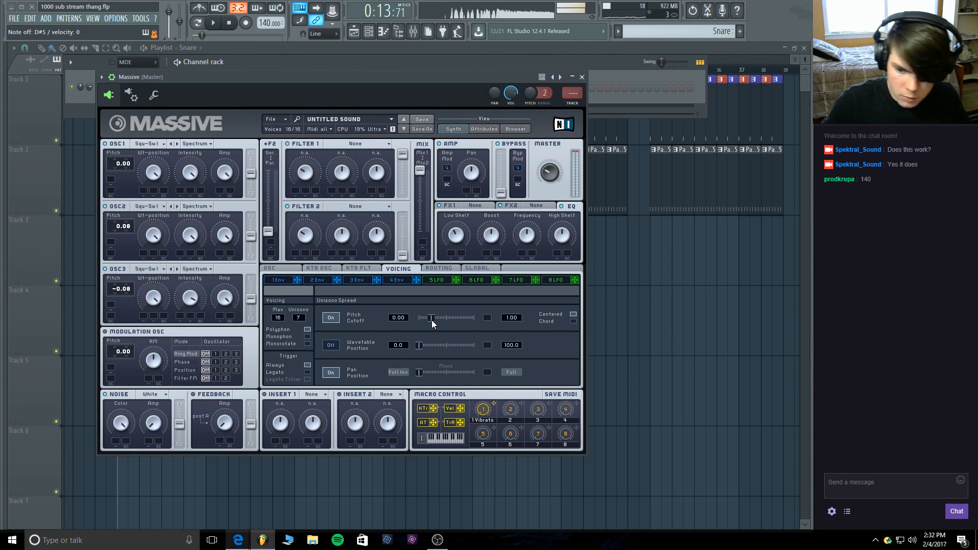
left_click(432, 321)
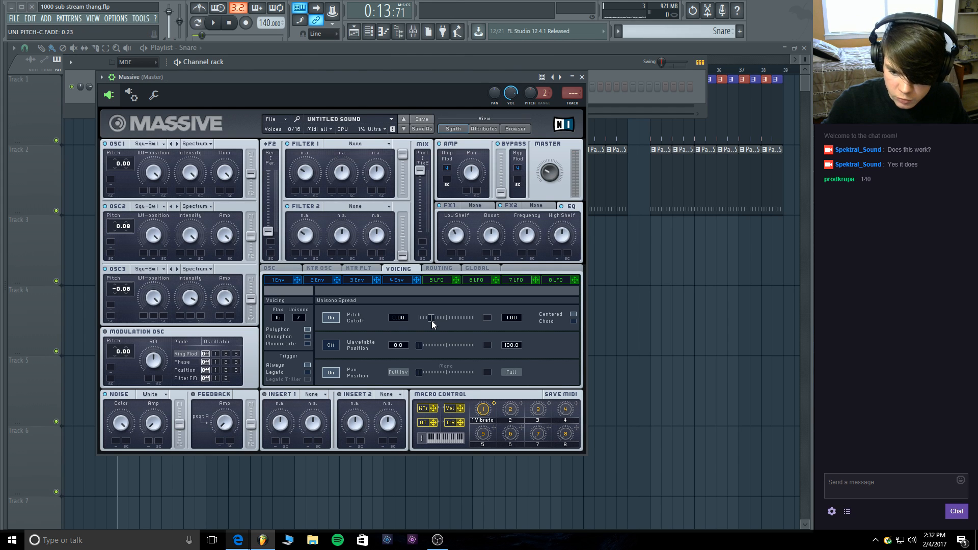
left_click_drag(432, 320, 431, 325)
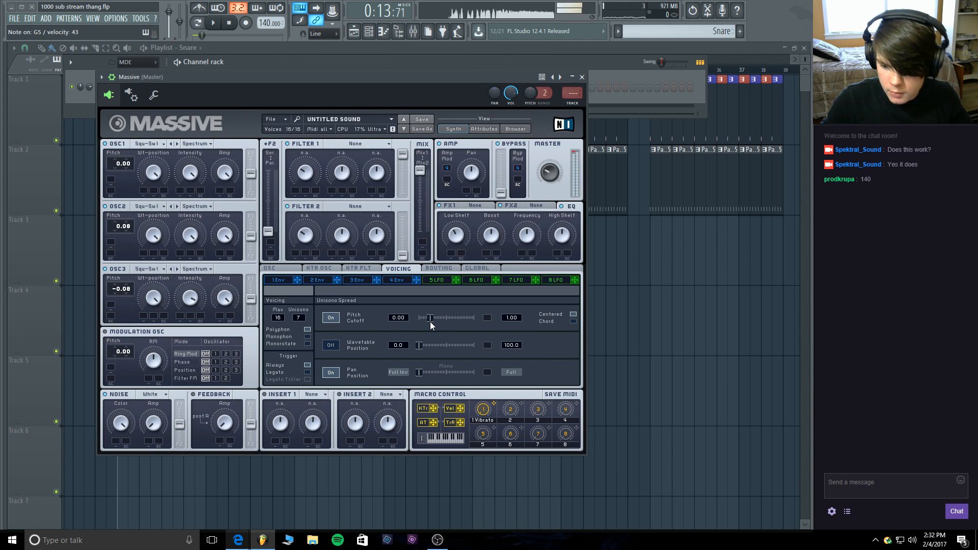
Close the Massive editor and clone the Massive channel in the channel rack.
left_click(577, 77)
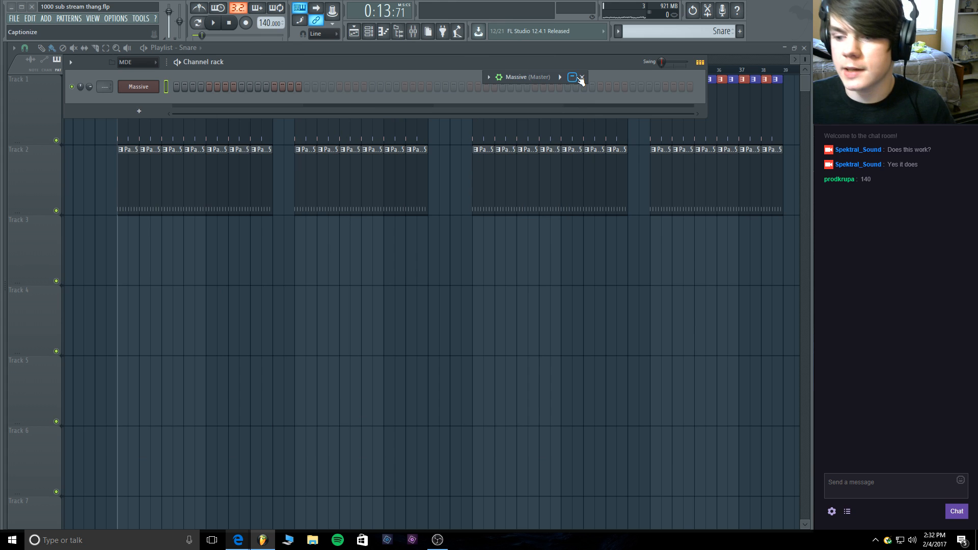
left_click(583, 81)
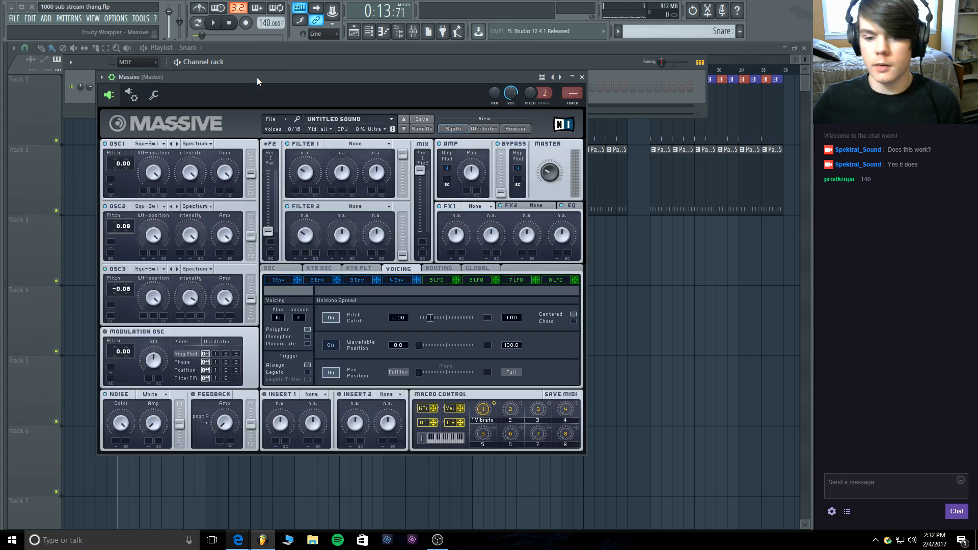
left_click(581, 77)
left_click(125, 110)
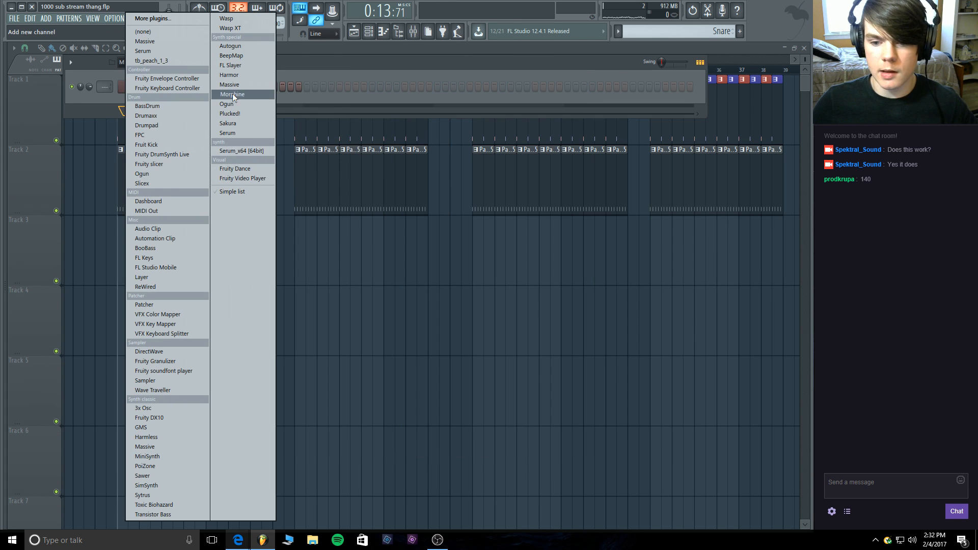
left_click(373, 58)
right_click(141, 89)
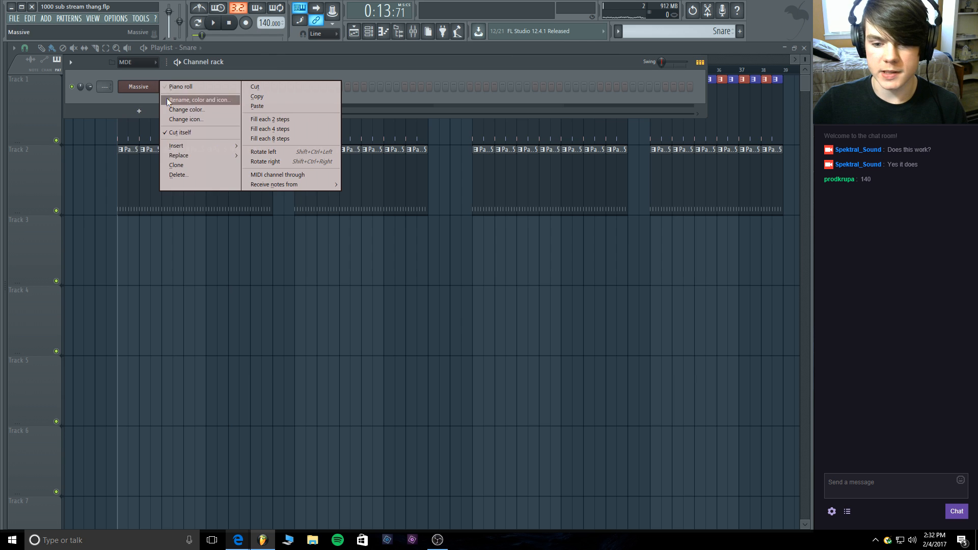
left_click(179, 163)
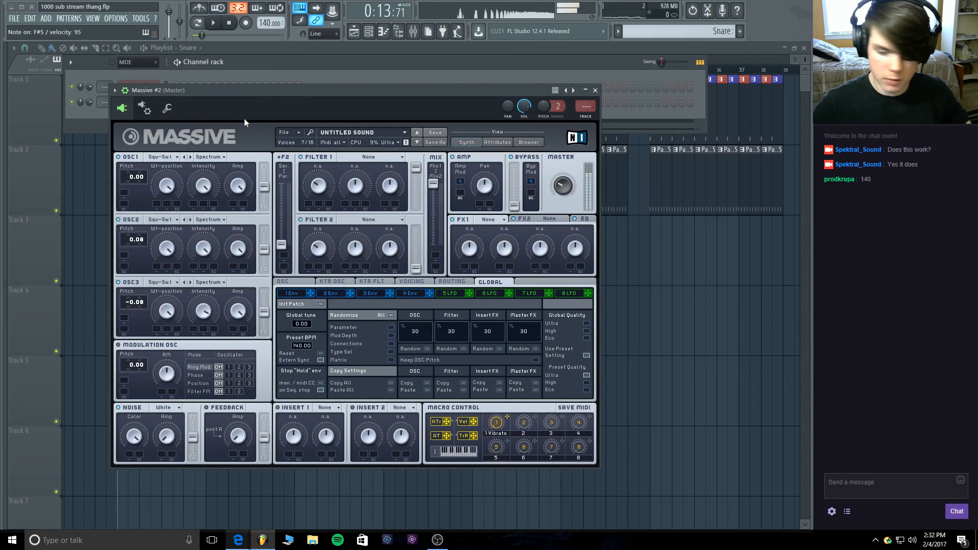
Reduce the cloned Massive's voicing to 3 unisono voices and set its pitch cutoff spread to a small amount.
left_click(411, 281)
left_click_drag(445, 329, 436, 325)
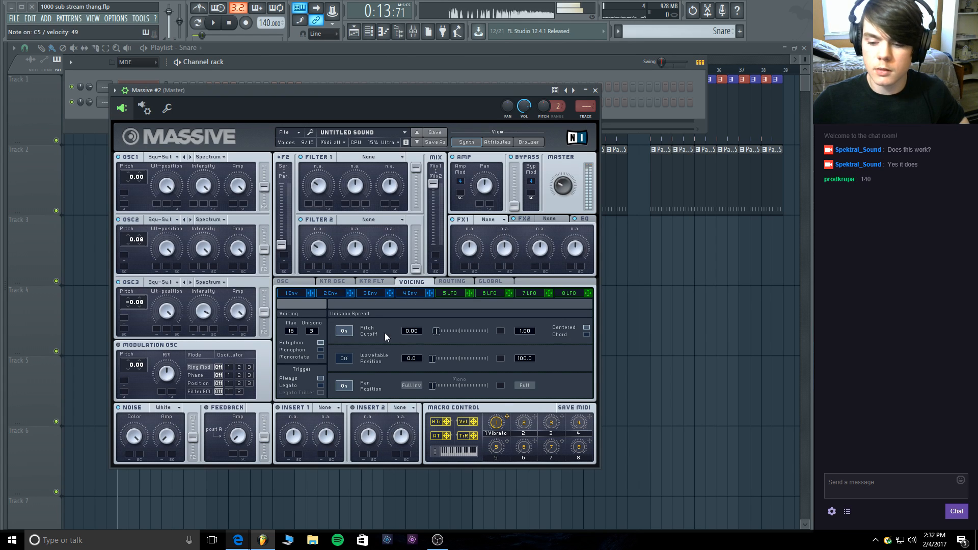
left_click_drag(433, 331, 434, 329)
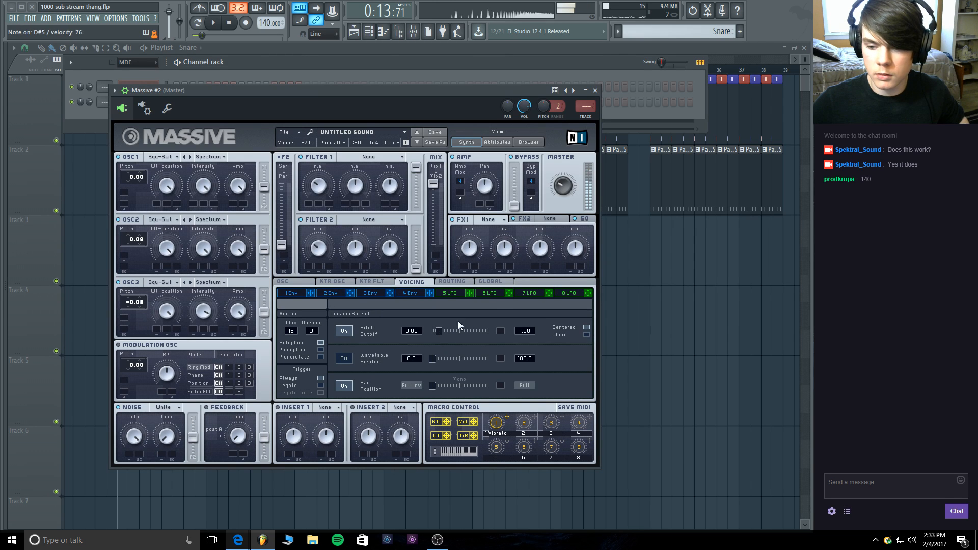
left_click(586, 219)
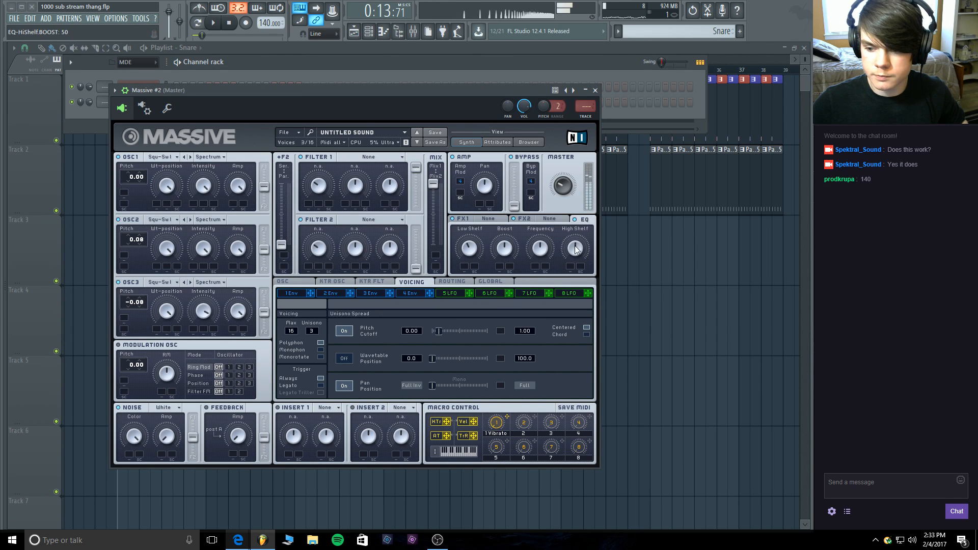
left_click(595, 91)
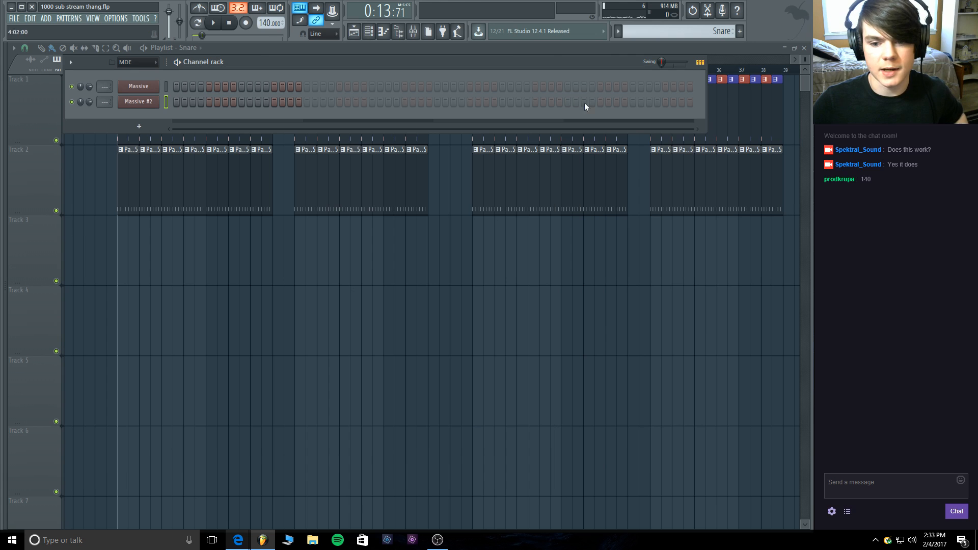
Add a new Massive channel to the channel rack and audition its default sound.
left_click(138, 126)
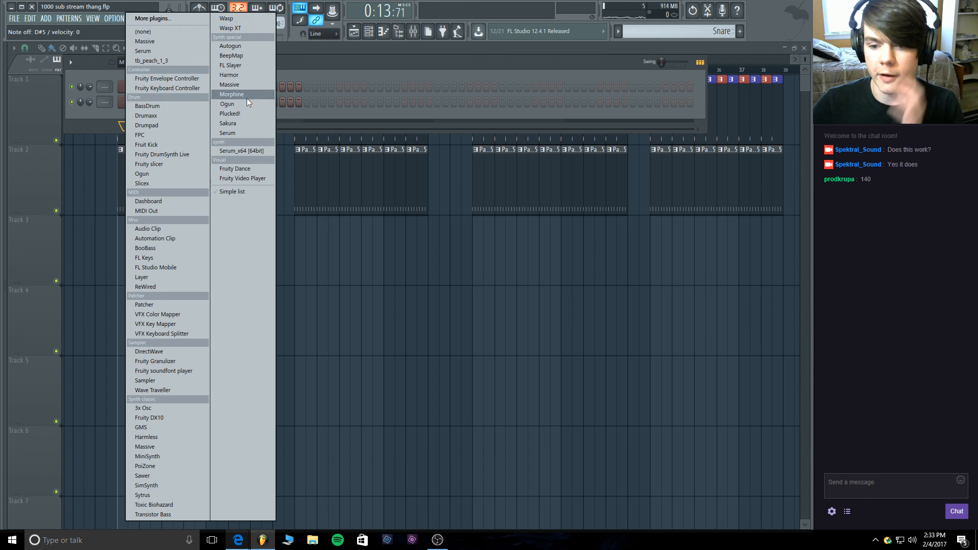
left_click(248, 85)
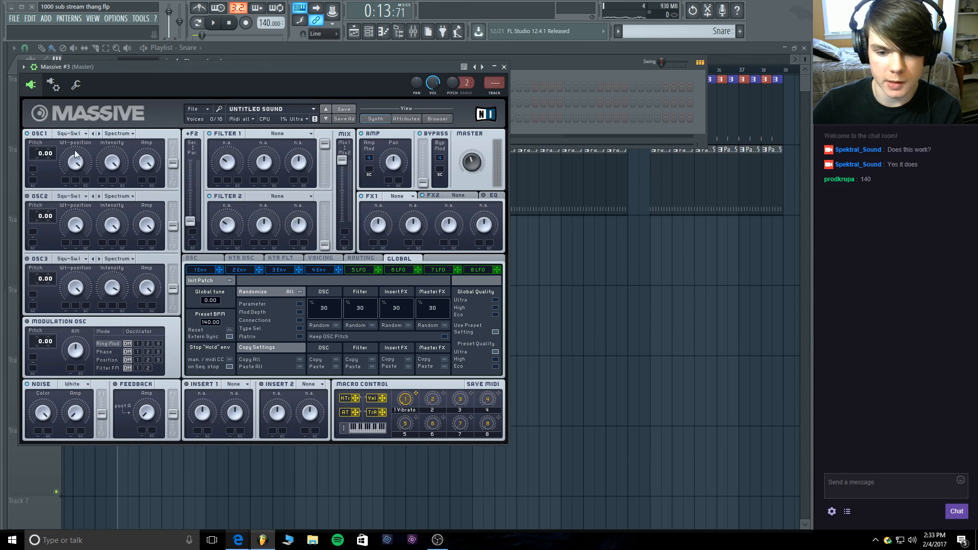
key("z")
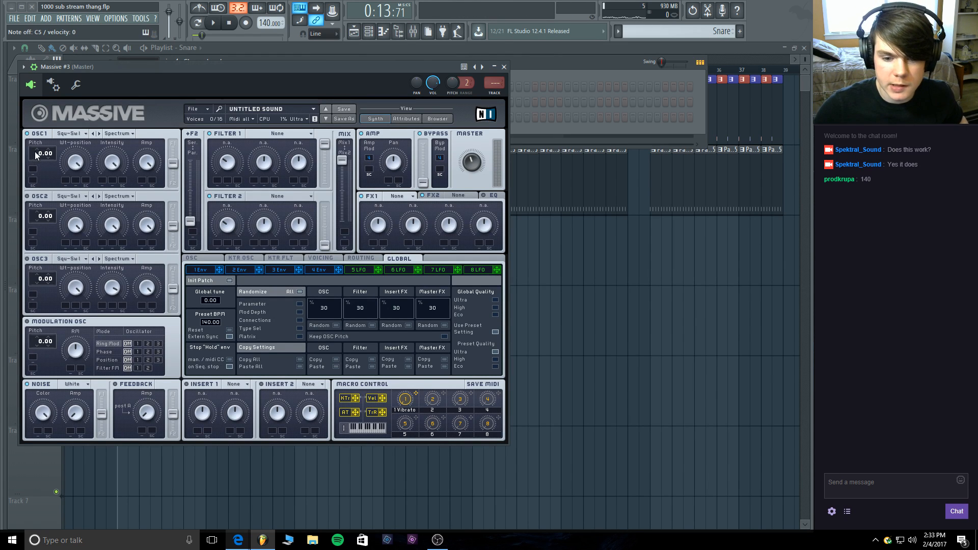
Set oscillator 1's pitch to -24.00 and raise the noise amp to about 25.
left_click_drag(36, 155, 35, 174)
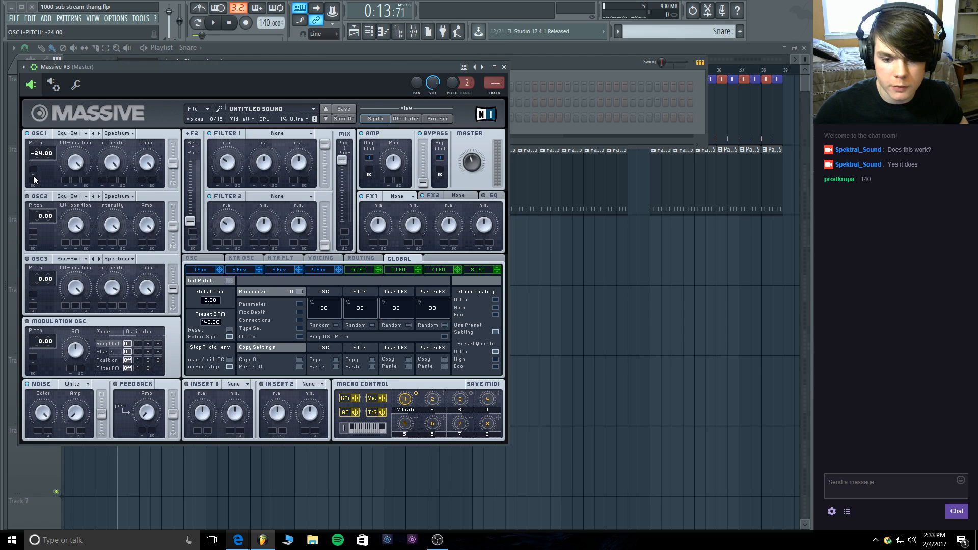
key("z")
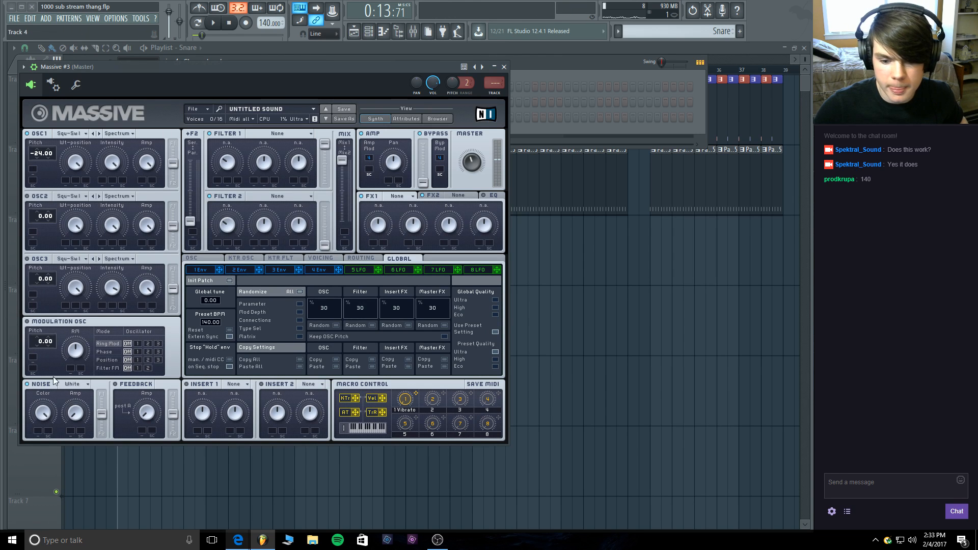
key("z")
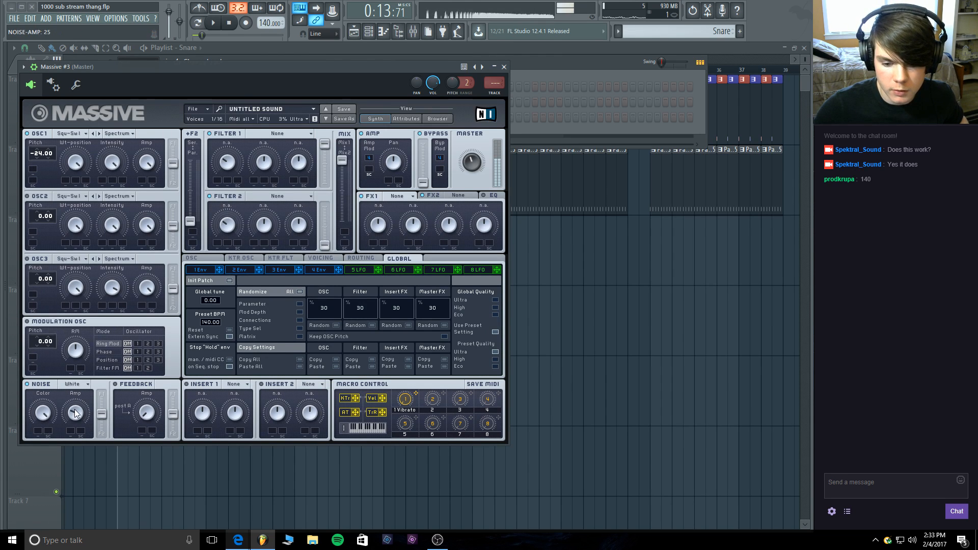
Compare the Brauner, Tele and Classic Tube effects in FX1 and settle on Brauner Tube.
left_click(392, 197)
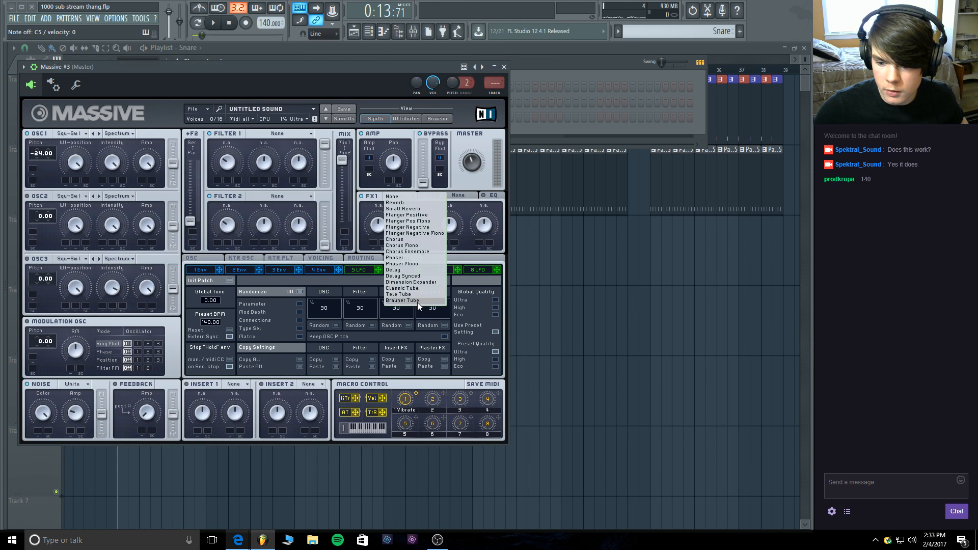
left_click(403, 300)
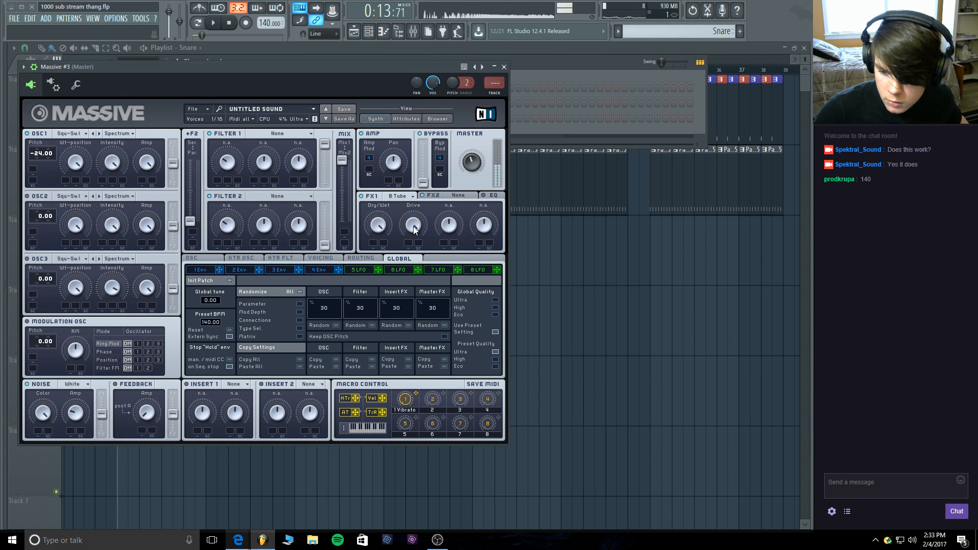
left_click(406, 197)
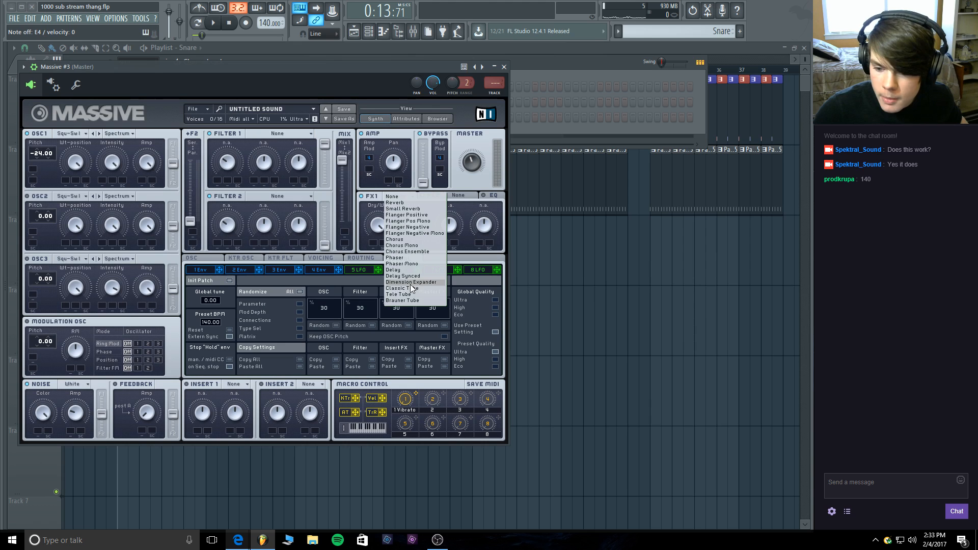
left_click(423, 295)
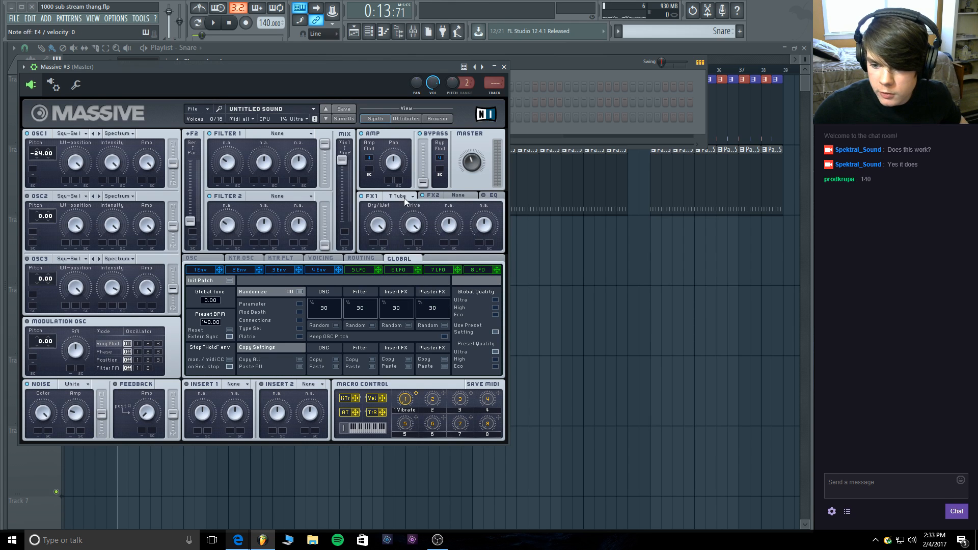
left_click(404, 197)
left_click(407, 289)
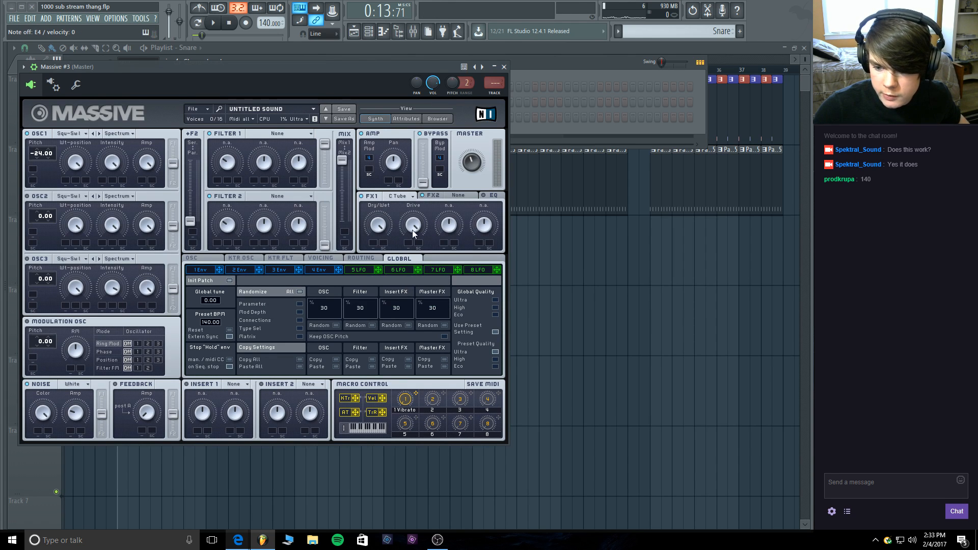
left_click(402, 201)
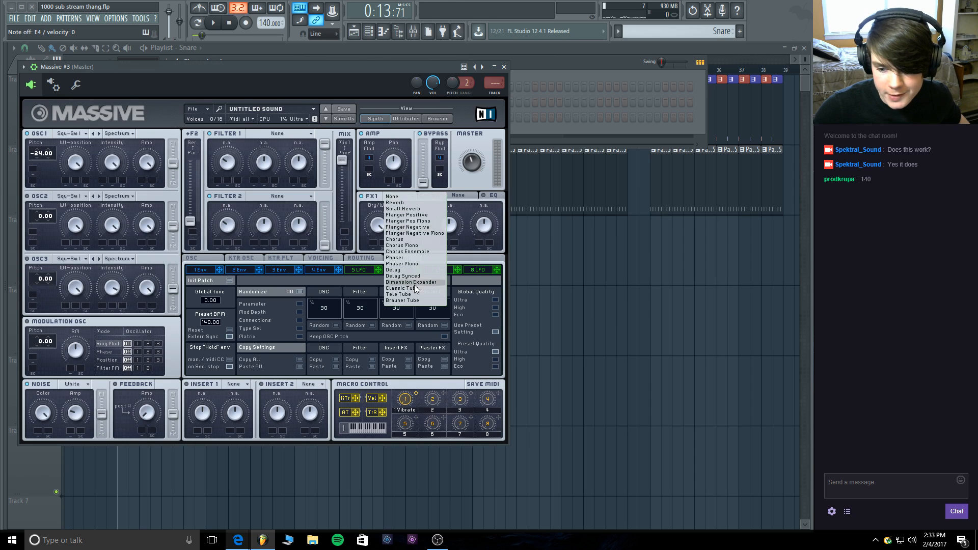
left_click(418, 303)
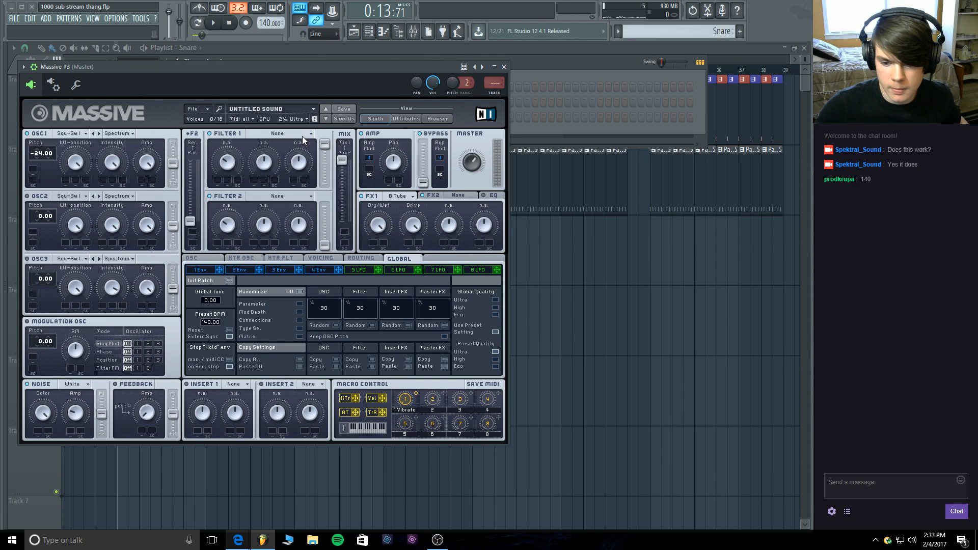
Switch on the EQ of the new Massive and set the high shelf to about 43 and the low shelf to about 60.
left_click(492, 196)
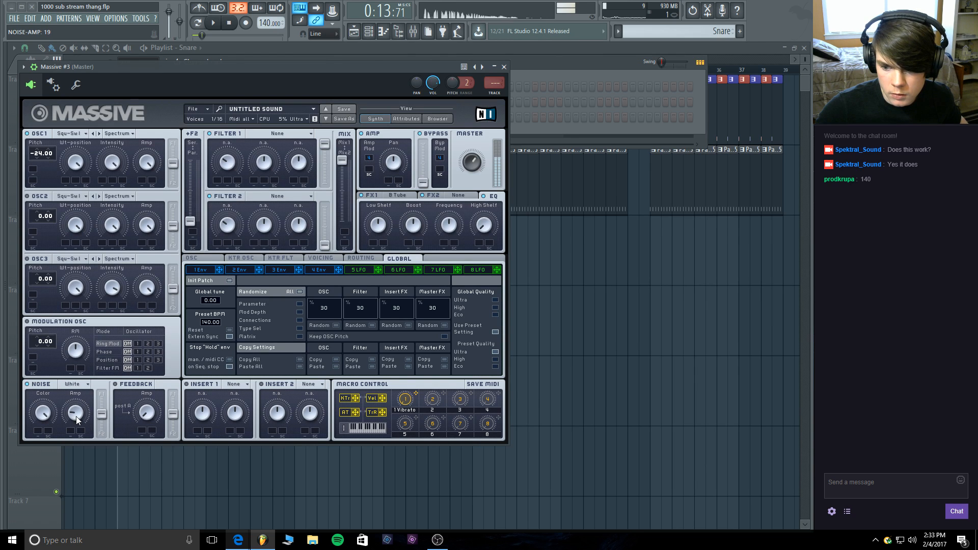
left_click_drag(488, 225, 489, 182)
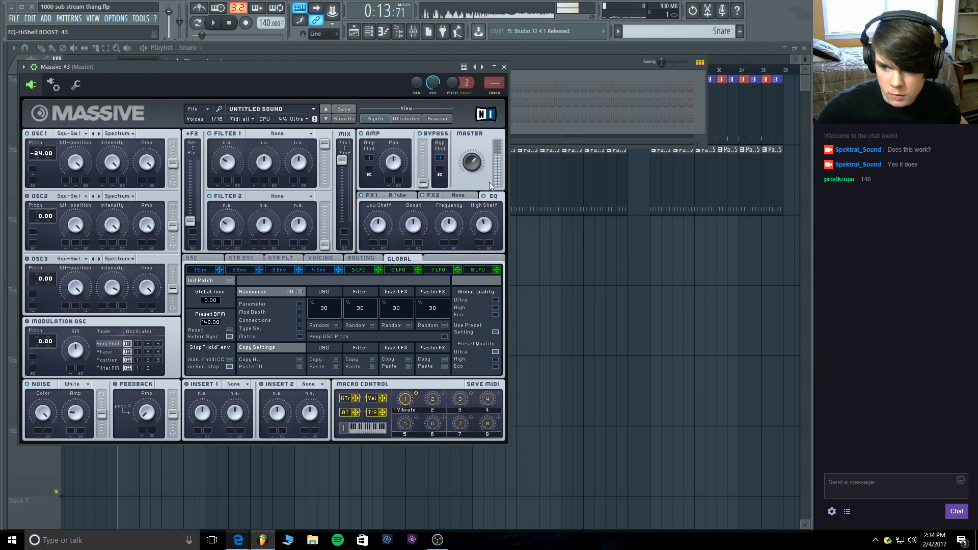
left_click_drag(378, 224, 383, 196)
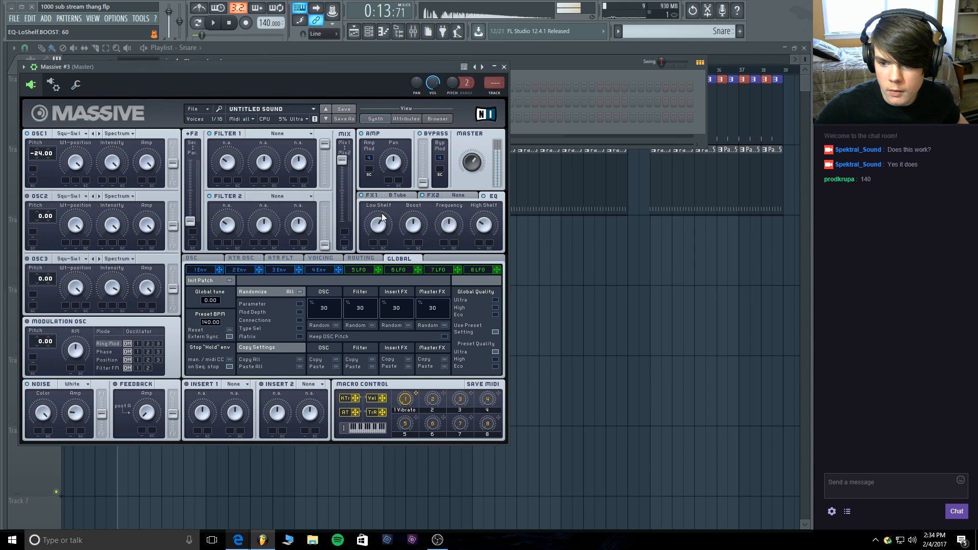
left_click(503, 67)
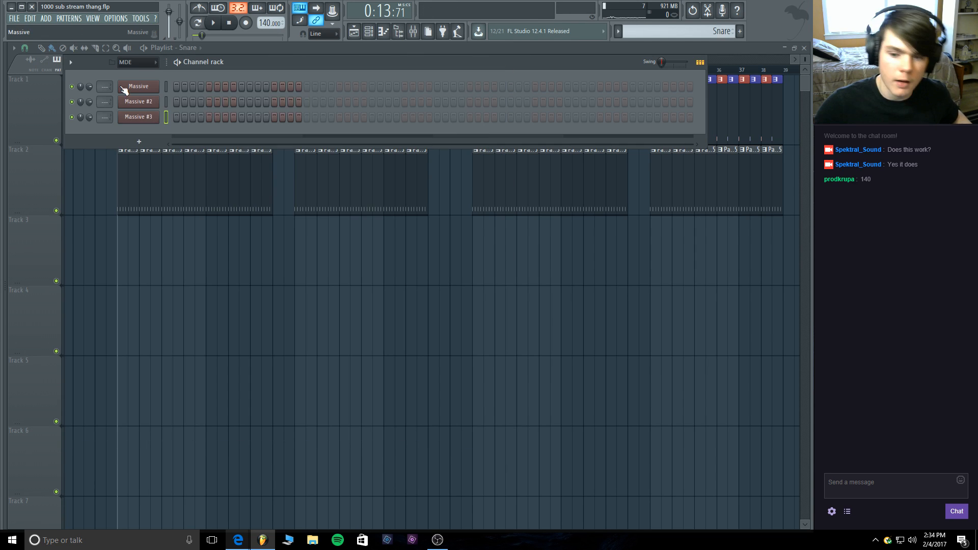
Draw a one-bar chord of F5, G#5 and C6 in the first Massive channel's piano roll.
right_click(124, 90)
left_click(188, 89)
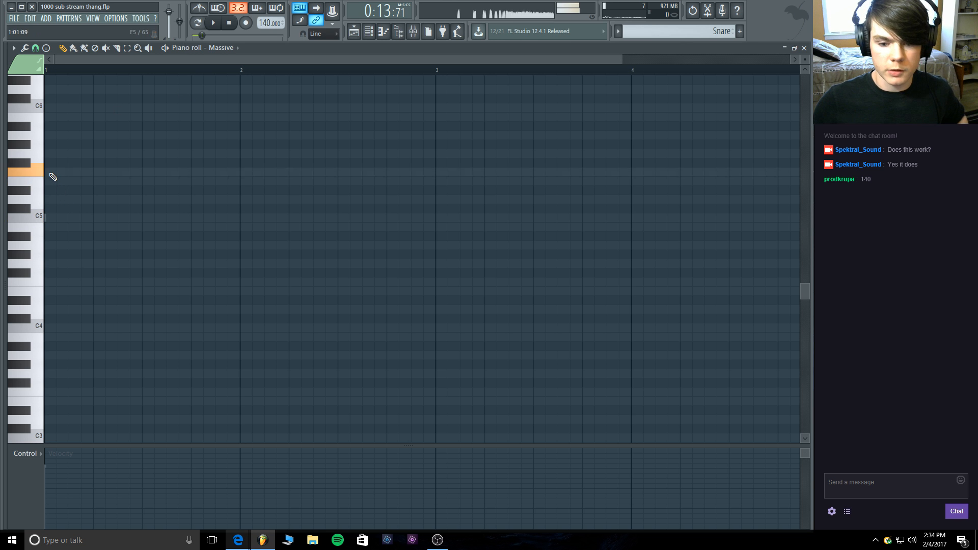
scroll(96, 168, "up", 5)
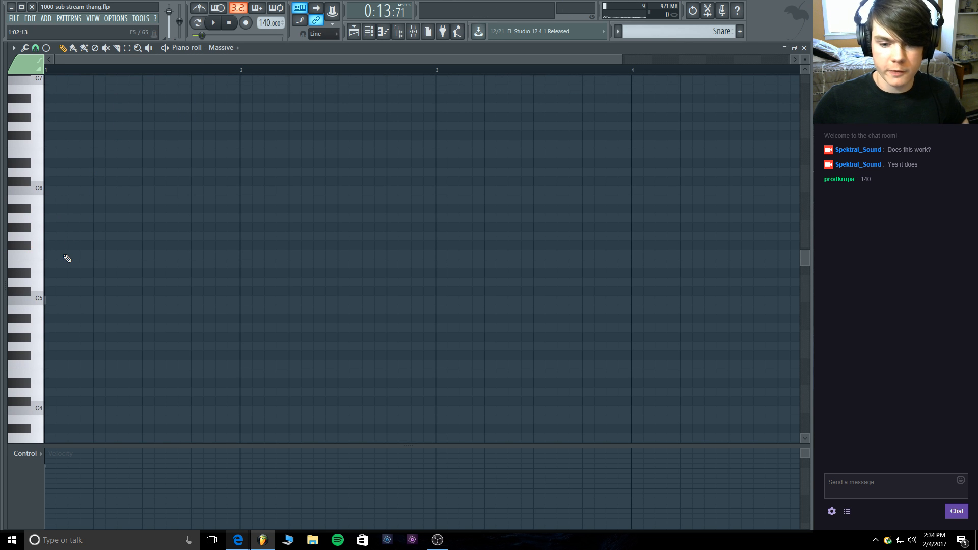
left_click_drag(67, 257, 244, 260)
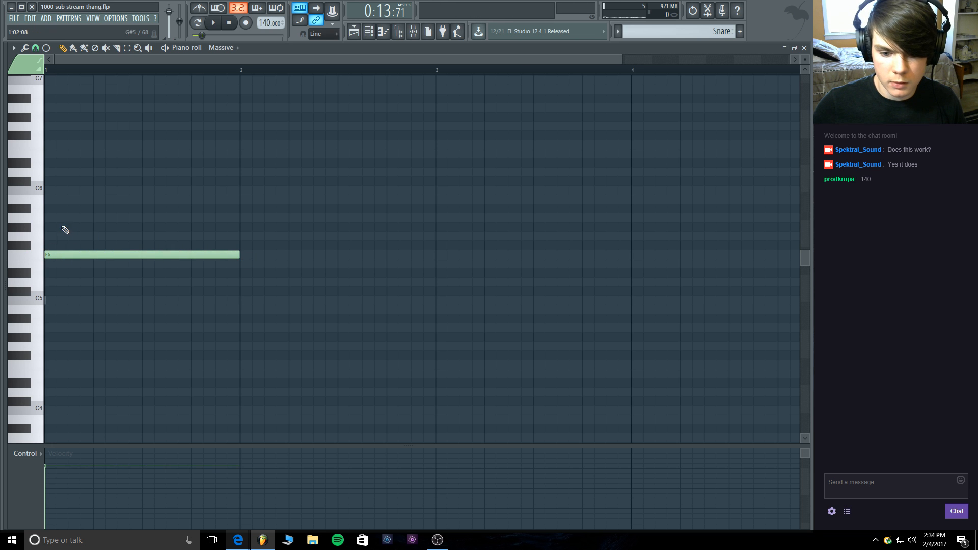
left_click(60, 227)
left_click_drag(61, 209, 62, 187)
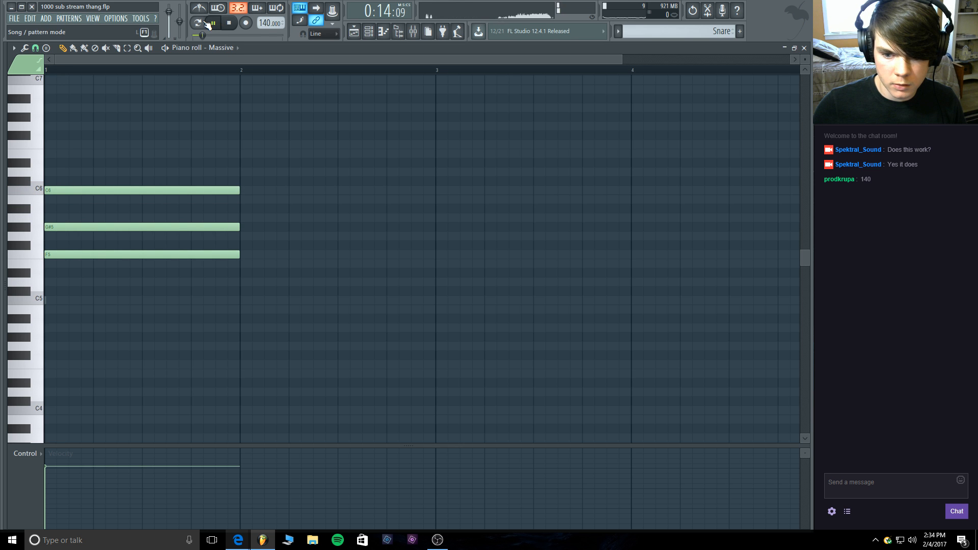
Audition the chord in pattern mode, delete all its notes and close the piano roll.
key("space")
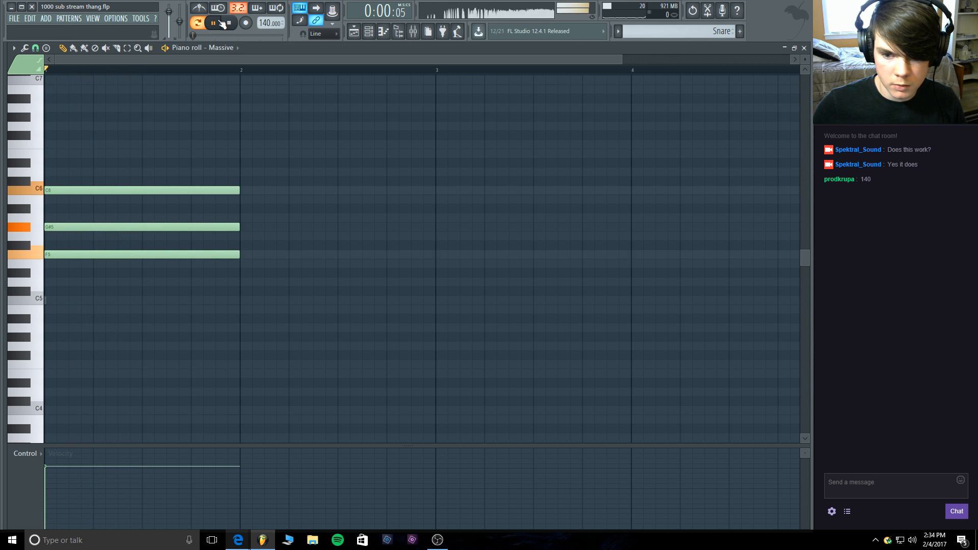
left_click(230, 24)
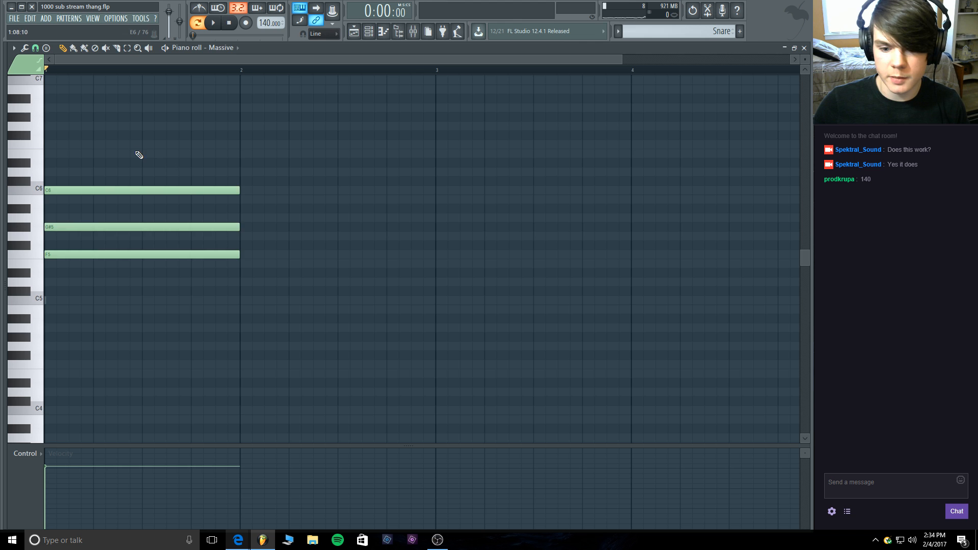
key("ctrl+a")
key("Delete")
left_click(807, 48)
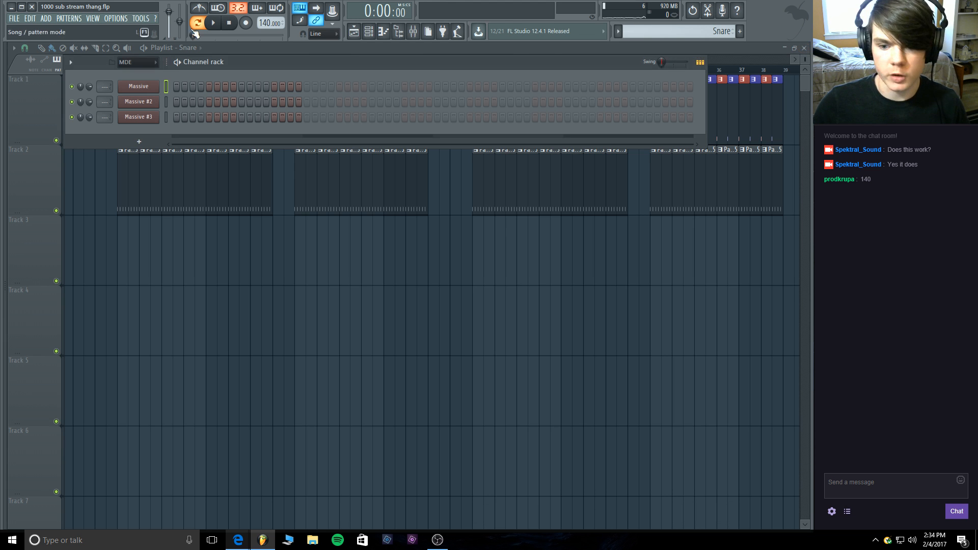
Create a new empty pattern and open the first Massive channel's piano roll in it.
left_click(740, 32)
key("Return")
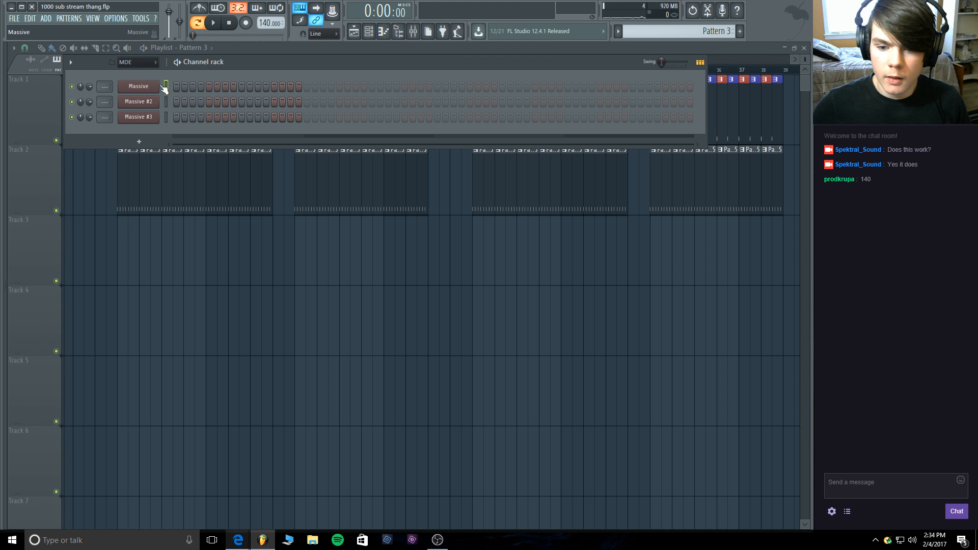
right_click(148, 85)
right_click(145, 83)
left_click(195, 86)
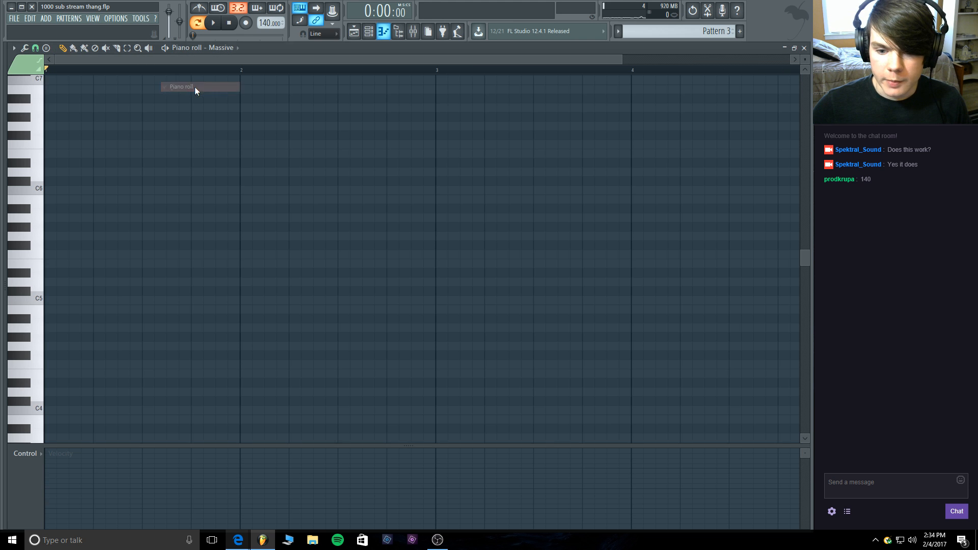
Draw a one-bar chord of F5, G#5 and C6 at the start of the pattern and audition it.
left_click(60, 264)
left_click_drag(74, 262, 43, 219)
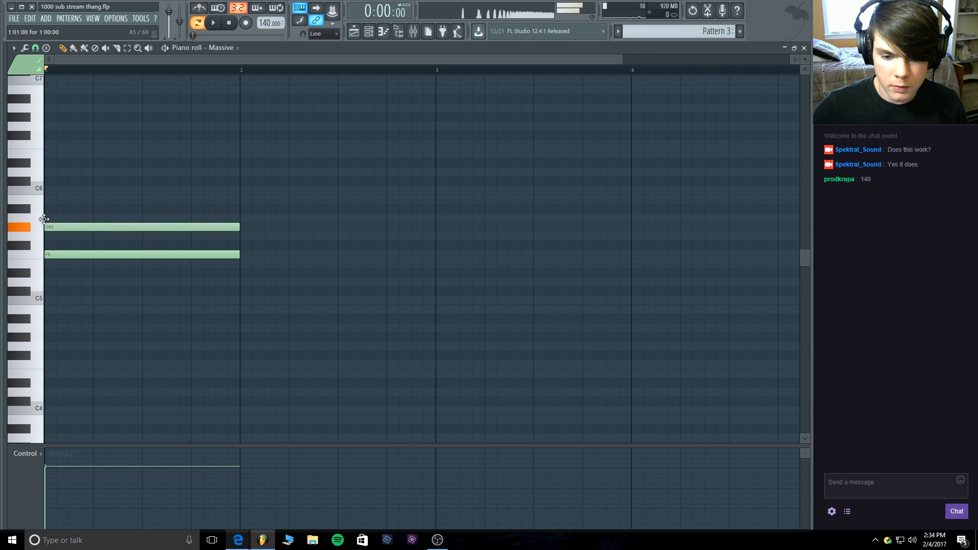
left_click(63, 190)
left_click(219, 23)
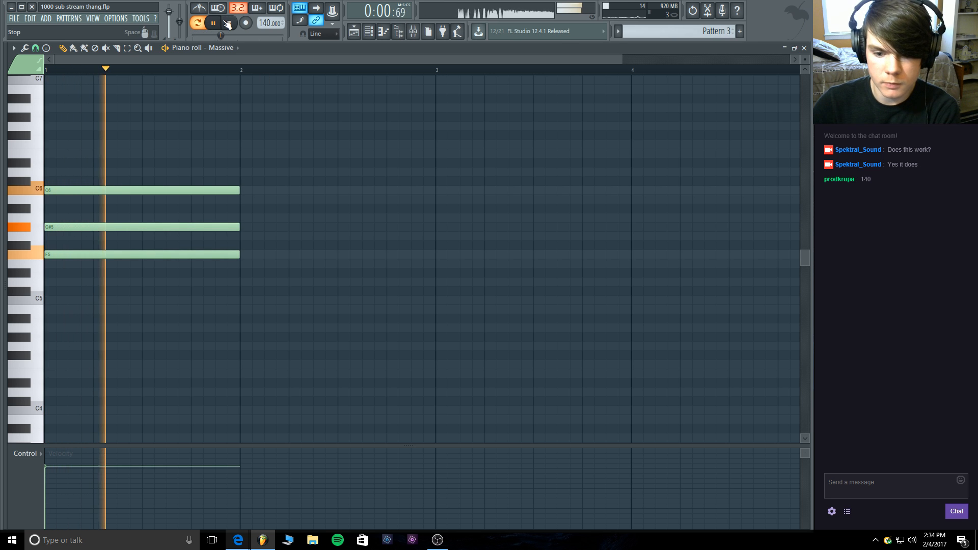
left_click(229, 23)
Shorten all three chord notes to one beat, move them to the second beat of the bar and play the result.
left_click_drag(298, 304, 136, 109)
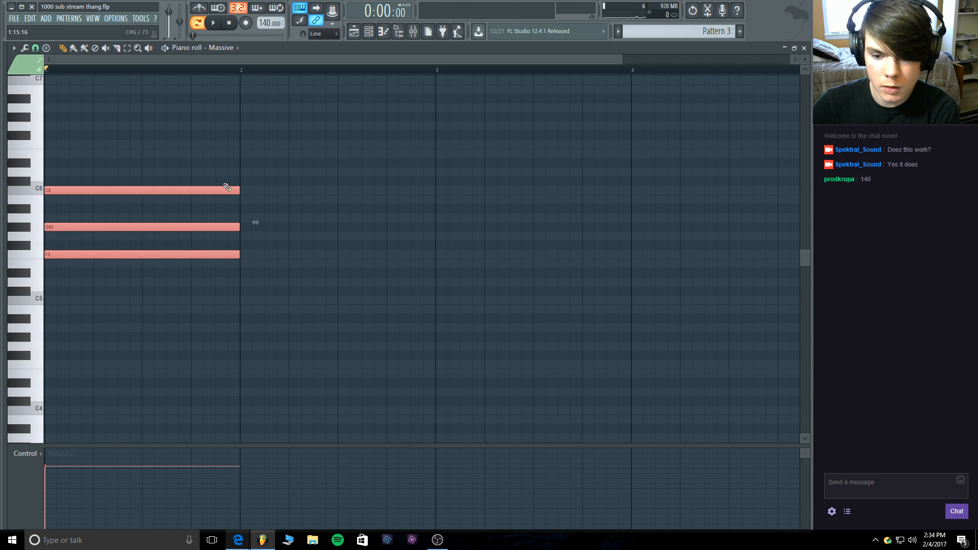
left_click(246, 189)
right_click(257, 190)
left_click_drag(258, 291, 124, 191)
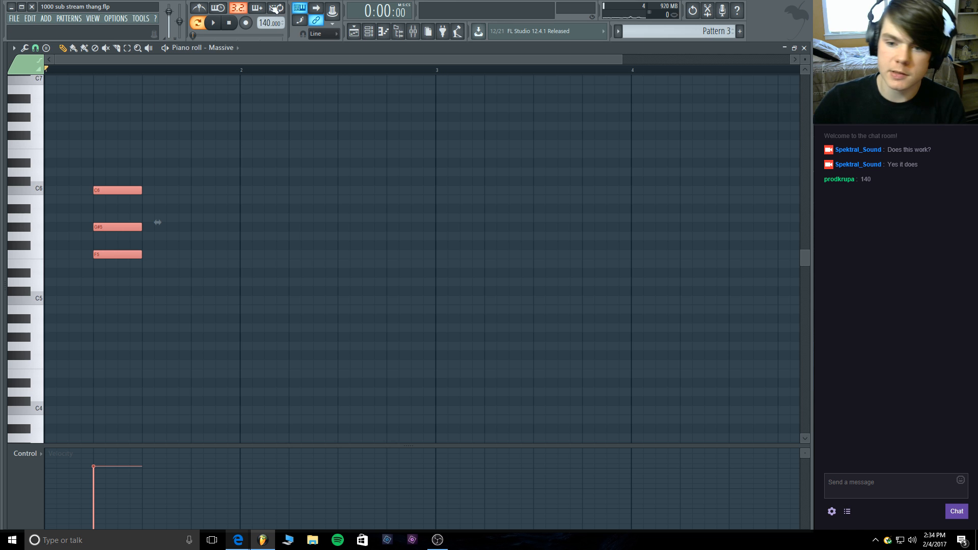
left_click(216, 22)
left_click(229, 23)
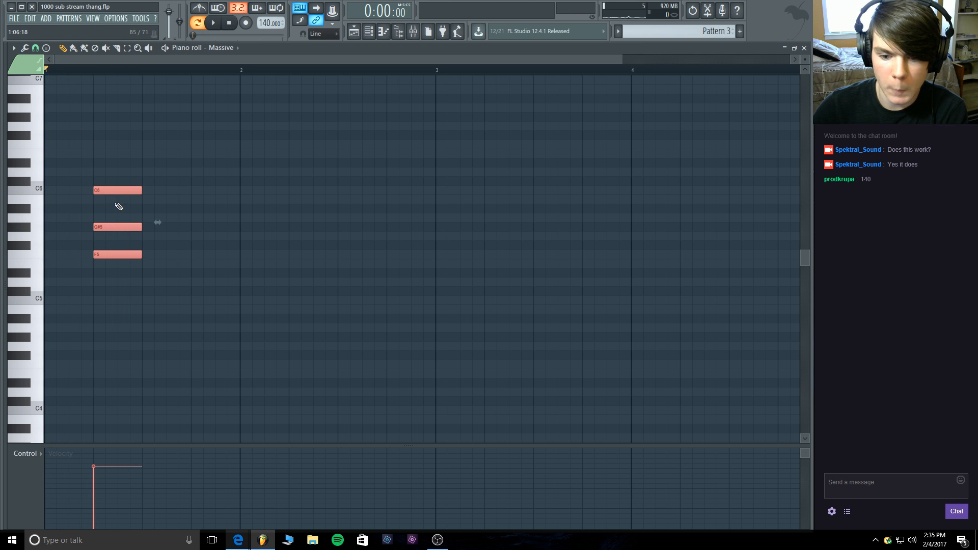
Add a one-beat F6 note above the chord on the second beat and audition it.
scroll(122, 203, "up", 3)
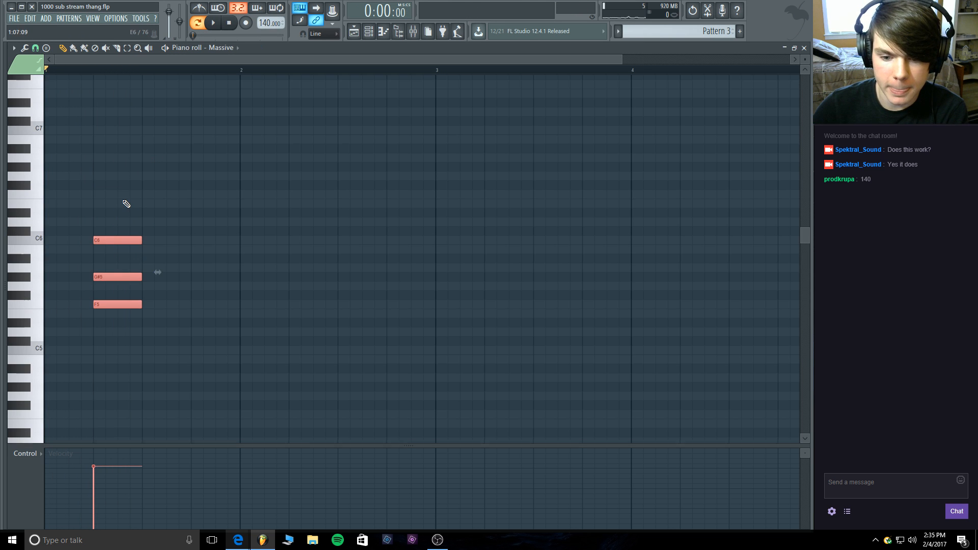
left_click(93, 199)
left_click(213, 23)
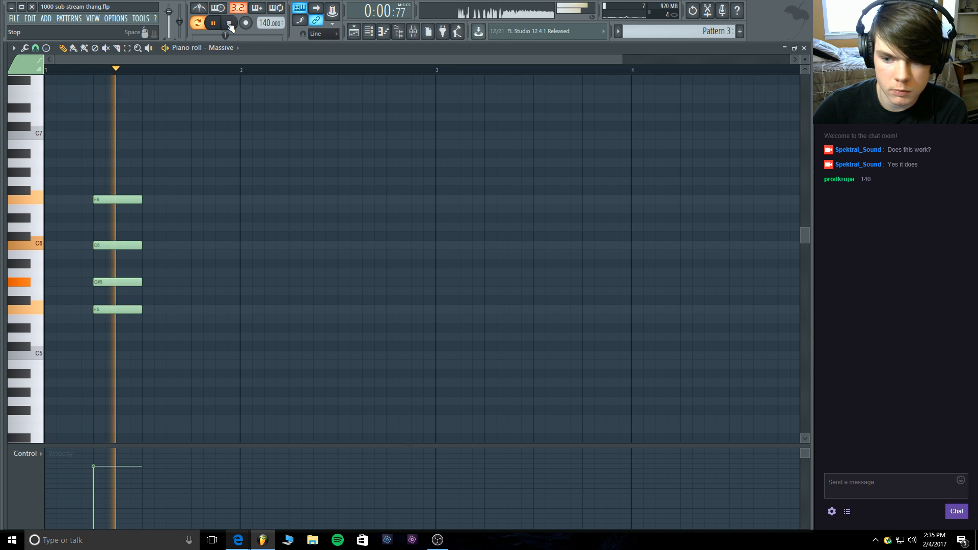
left_click(230, 26)
Copy the first Massive channel's notes into the Massive #2 channel and play both layers together.
key("F6")
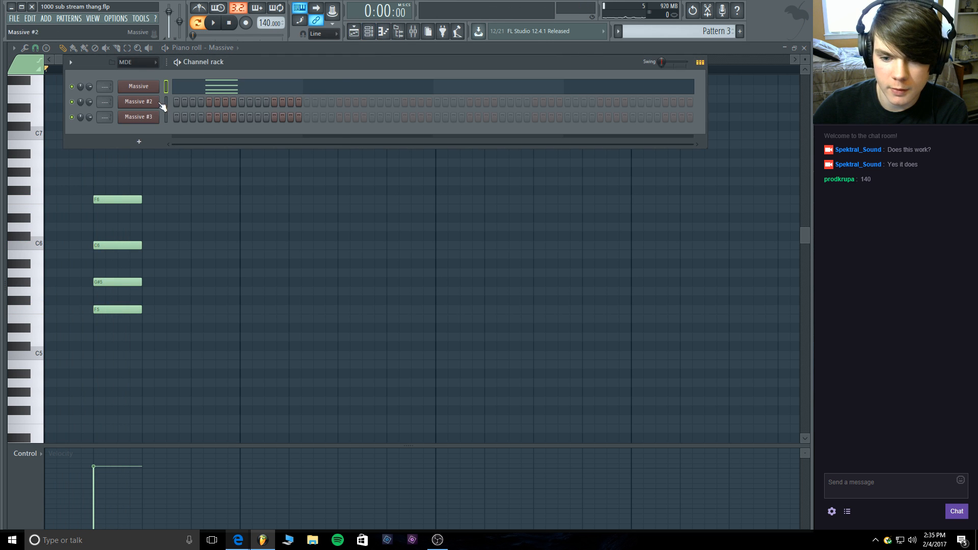
right_click(151, 86)
left_click(250, 97)
left_click(165, 103)
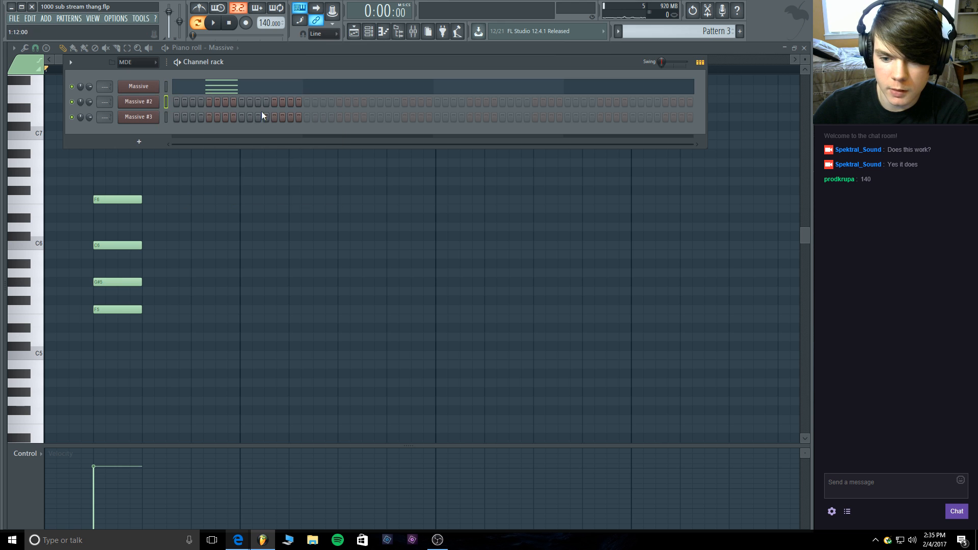
right_click(134, 101)
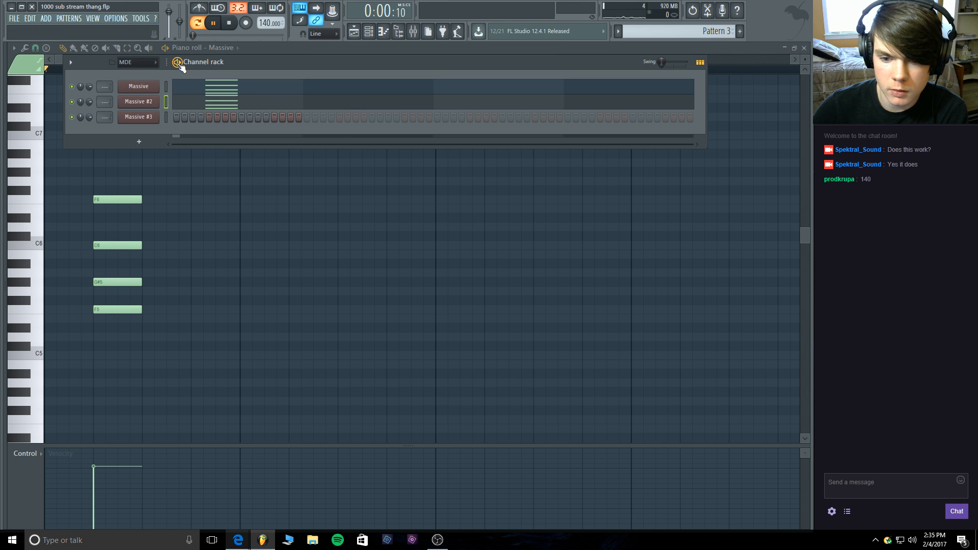
key("space")
Delete the F6 note from the first Massive channel's chord and play the pattern again.
left_click(220, 86)
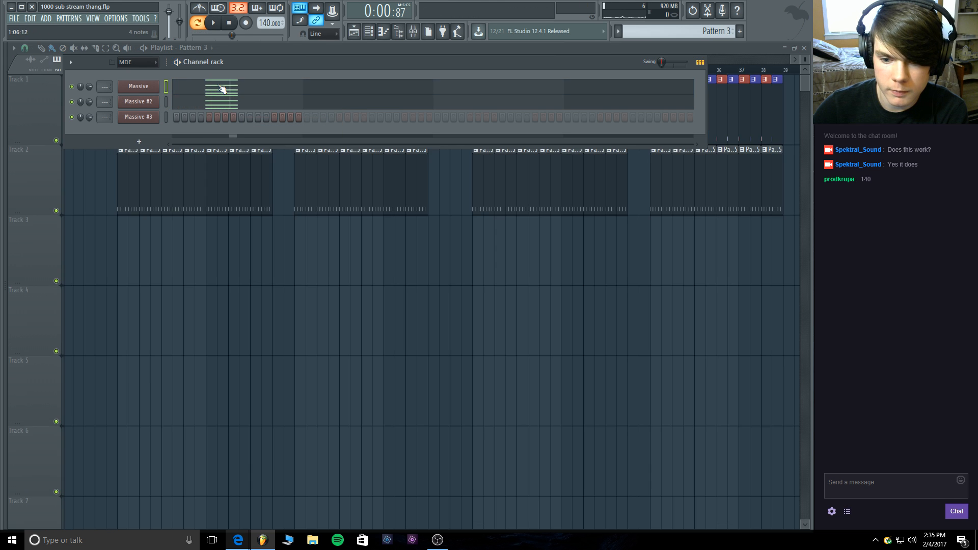
left_click(219, 86)
left_click(219, 84)
right_click(218, 81)
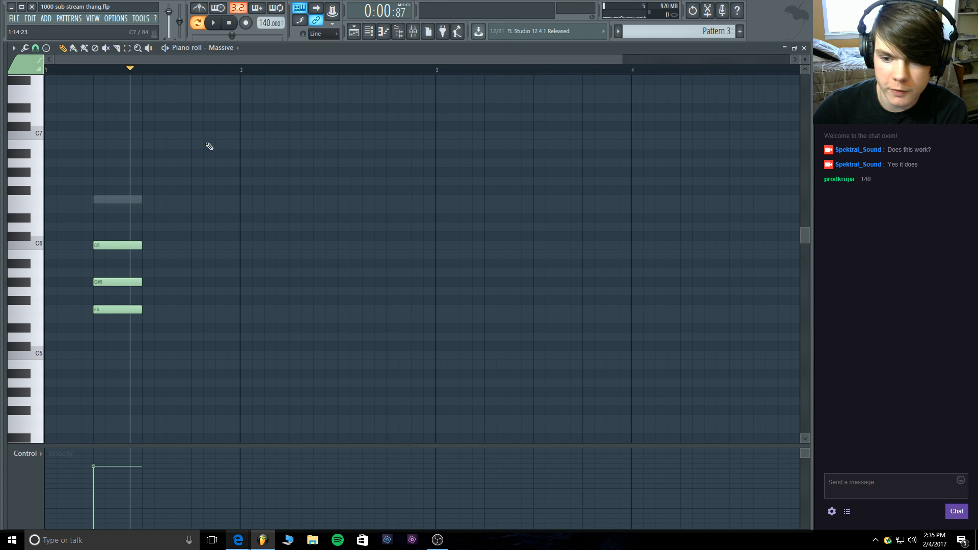
left_click(375, 32)
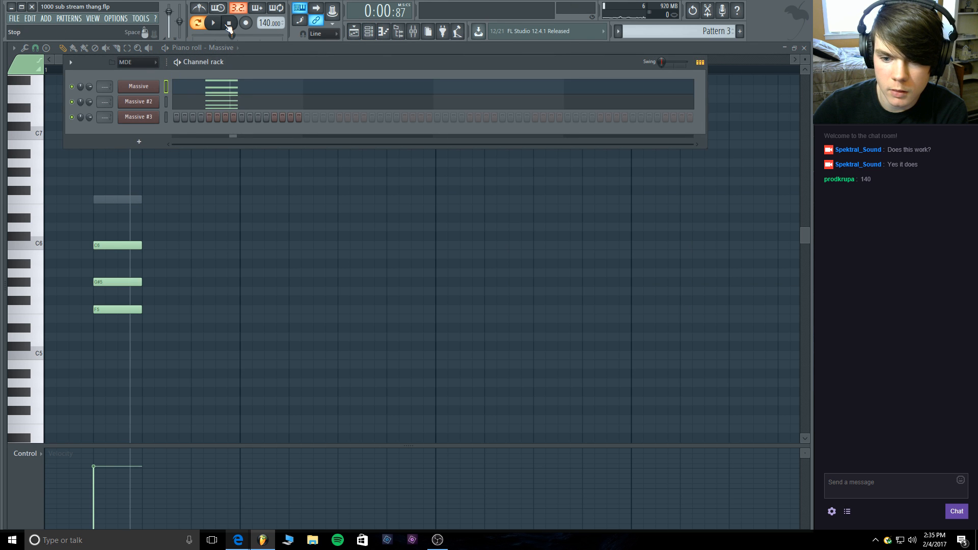
left_click(229, 22)
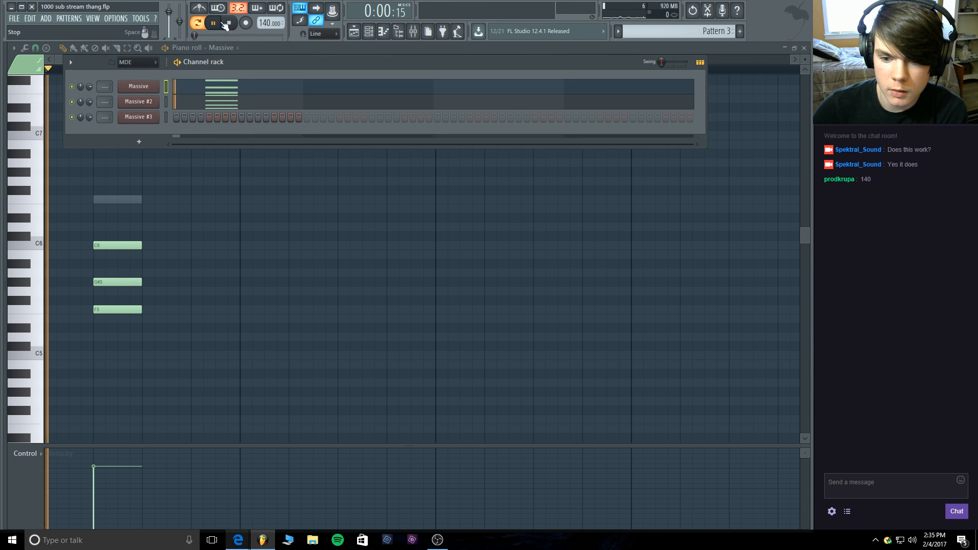
Draw a one-beat F4 note on the second beat in the Massive #3 piano roll and audition it.
right_click(158, 118)
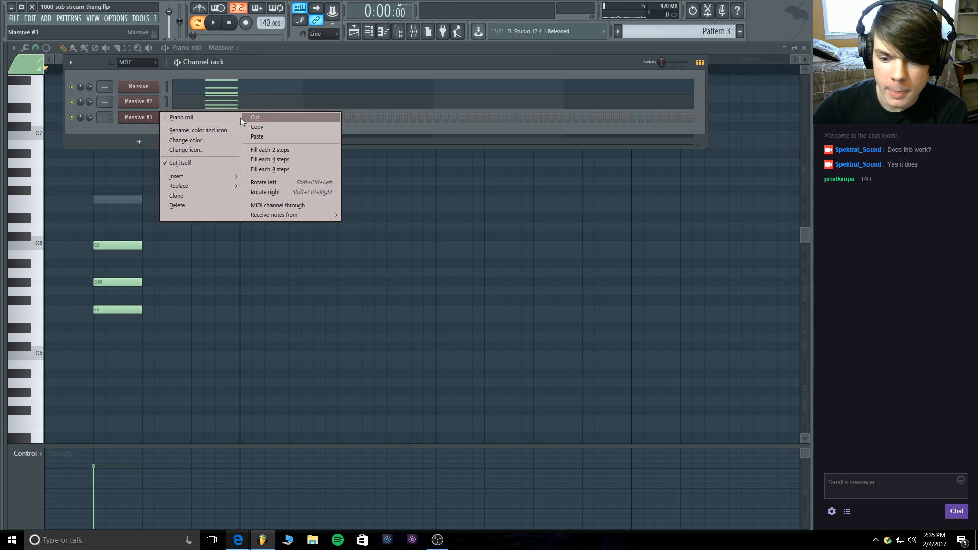
left_click(261, 117)
right_click(135, 120)
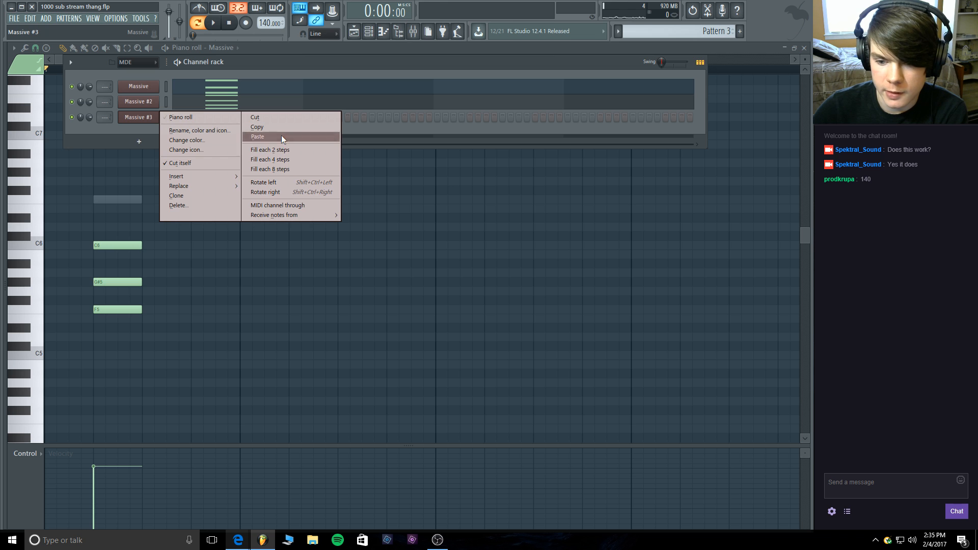
left_click(202, 118)
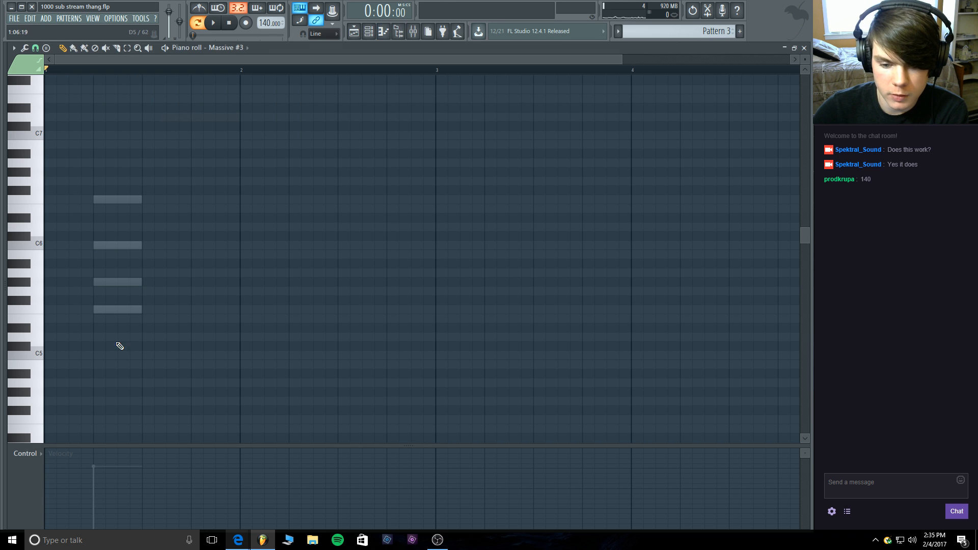
left_click_drag(100, 313, 119, 329)
key("space")
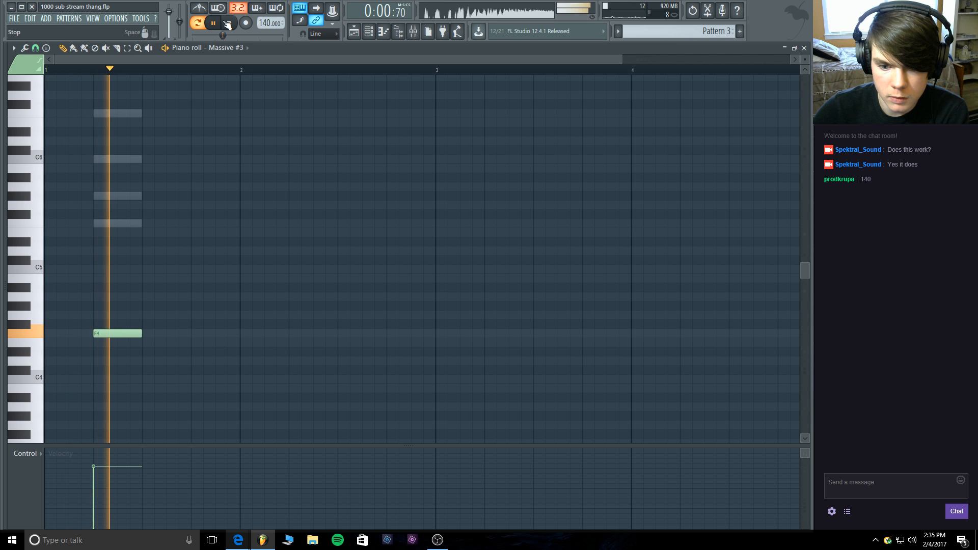
Route Massive to mixer track 32, Massive #2 to track 33 and Massive #3 to track 31.
left_click(369, 31)
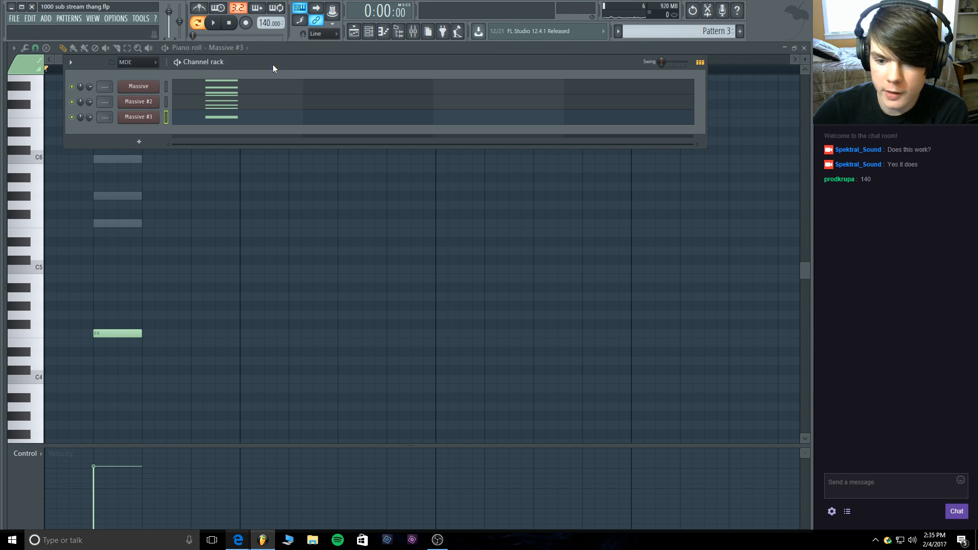
left_click(413, 31)
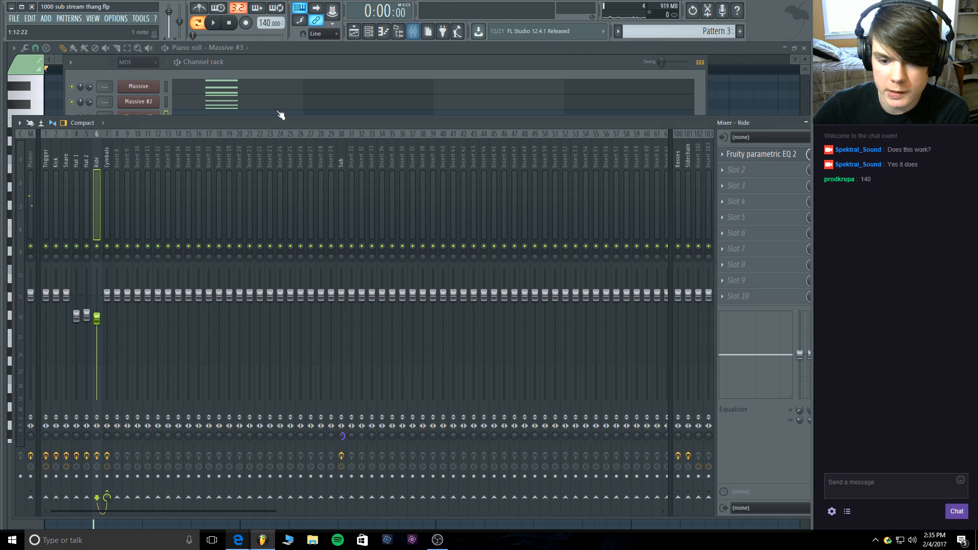
left_click_drag(107, 86, 107, 76)
left_click_drag(104, 117, 104, 86)
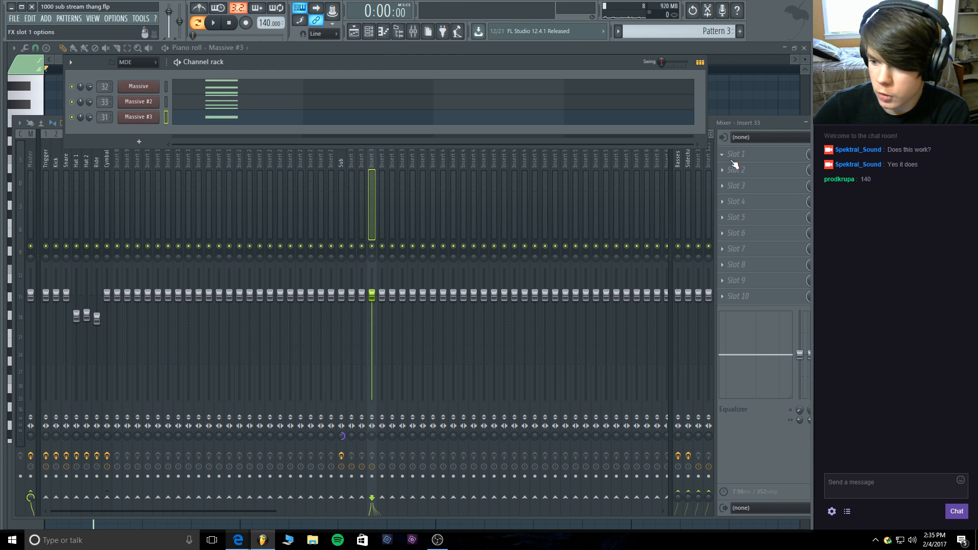
Rename mixer track 31 as Chord Bass.
left_click(769, 123)
right_click(353, 148)
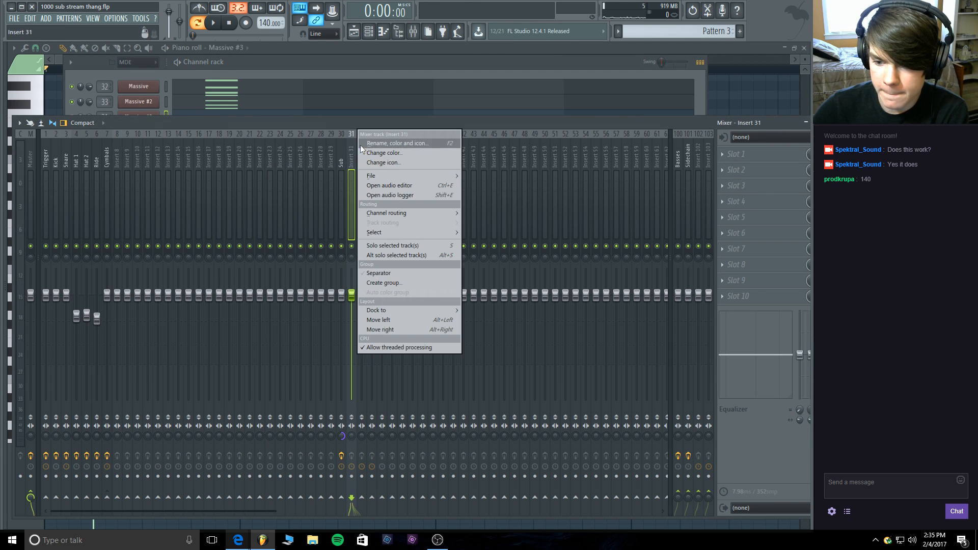
left_click(363, 143)
type("Ch")
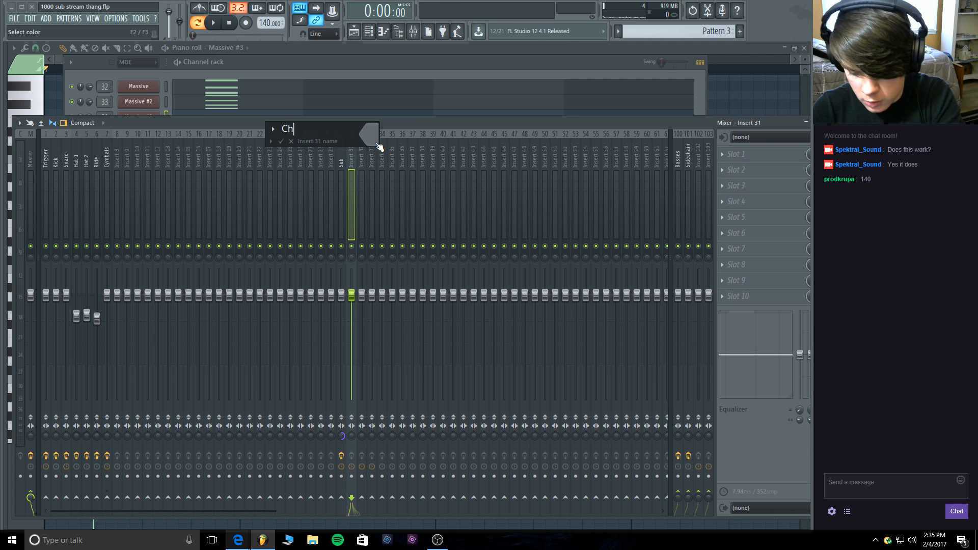
type("ord")
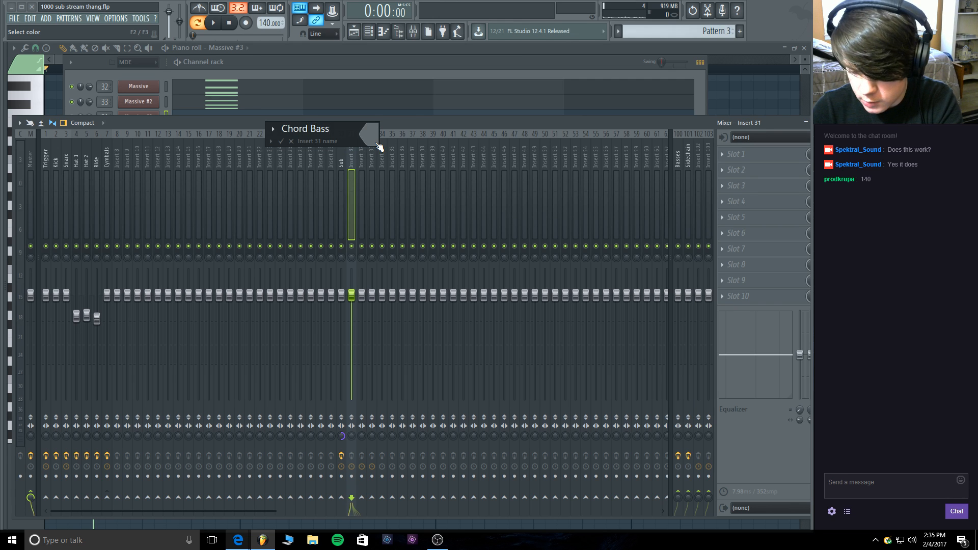
type(" Bass")
key("Return")
Rename mixer track 32 as D Chords.
left_click(359, 147)
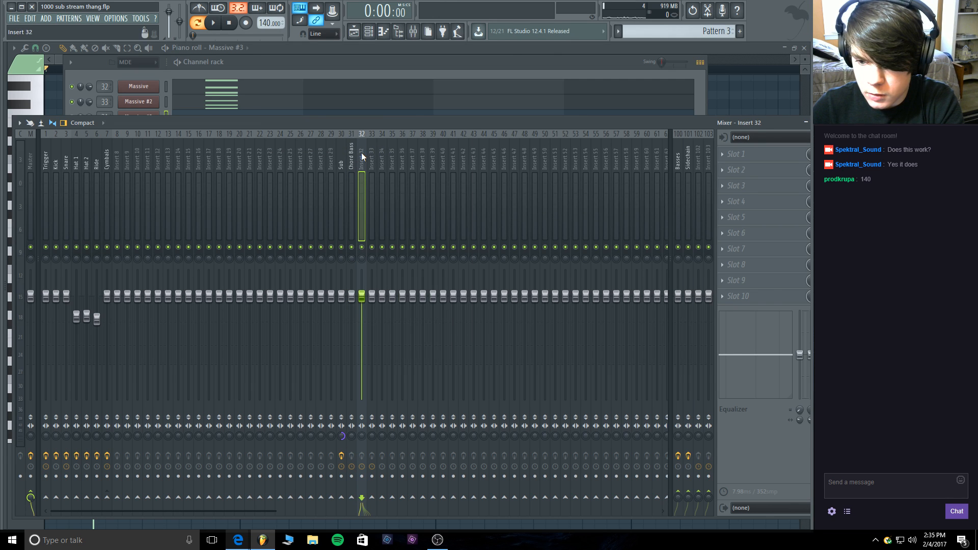
right_click(361, 152)
left_click(395, 144)
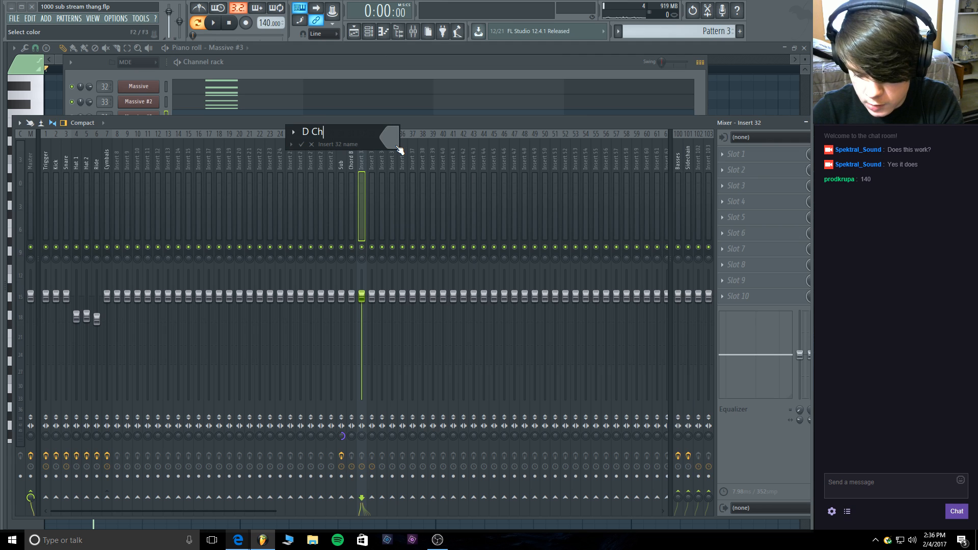
type("D Chords")
key("Return")
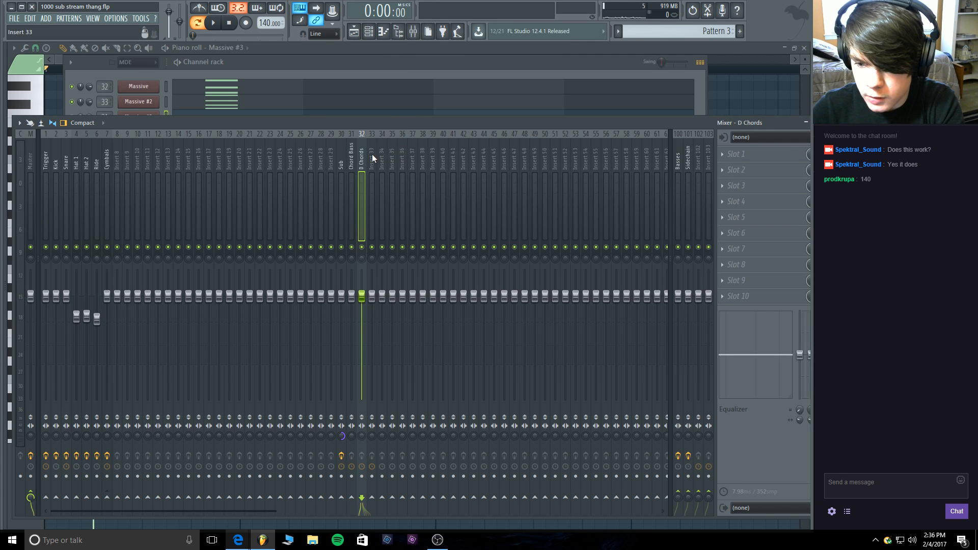
Rename mixer track 33 as P Chords.
right_click(372, 154)
left_click(396, 145)
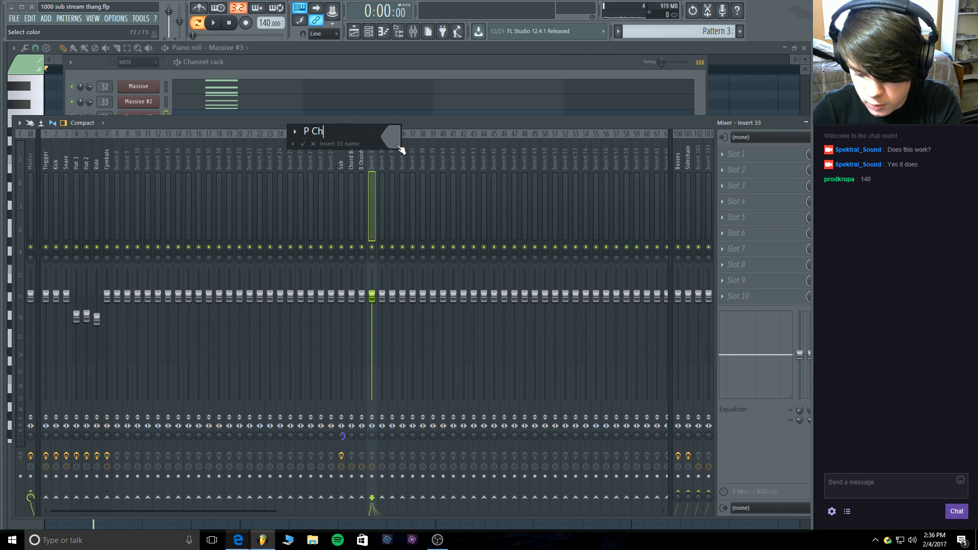
type("P Chords")
key("Return")
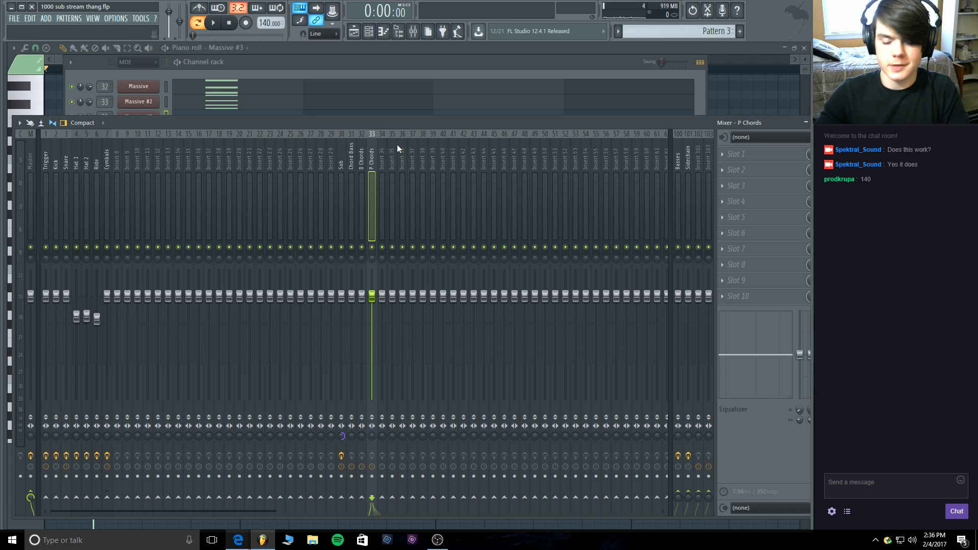
Play the pattern to check the mixer routing, and rename mixer track 34 as Chords.
left_click(179, 65)
key("space")
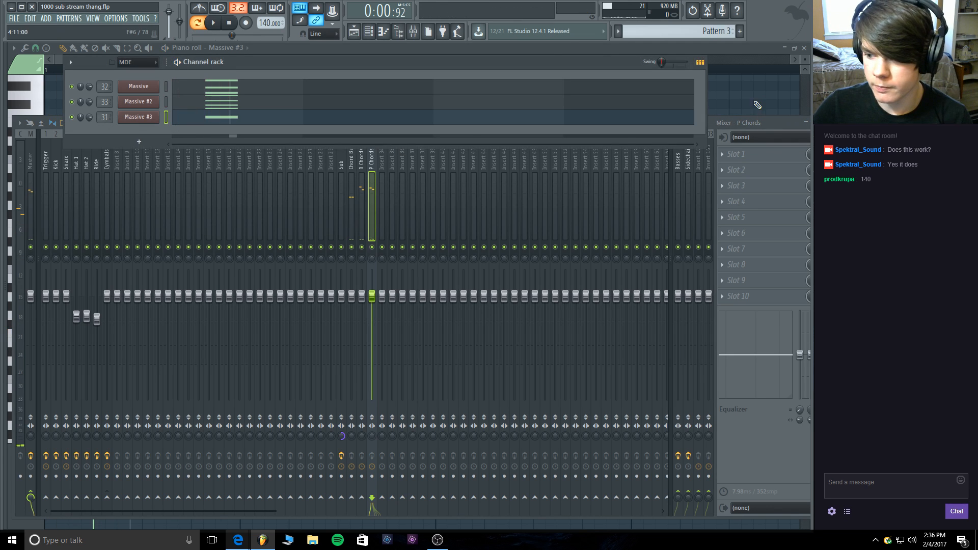
left_click(772, 124)
right_click(383, 160)
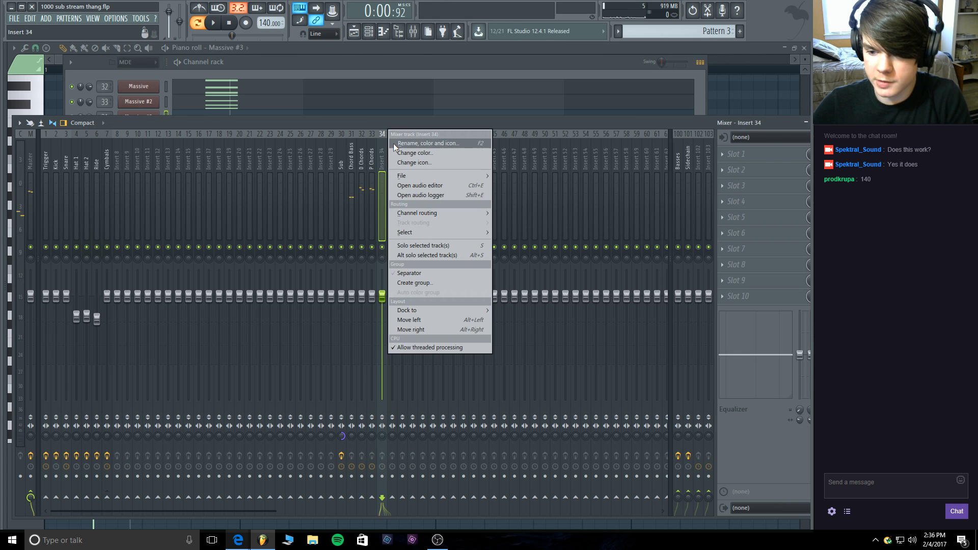
left_click(393, 142)
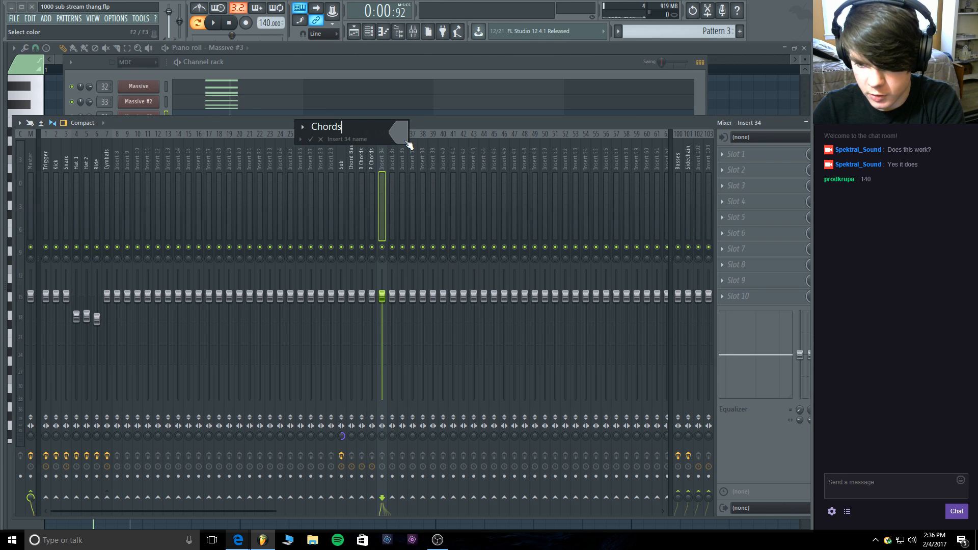
key("Return")
Disable the send from D Chords to the Master and route D Chords to the Chords track.
left_click(363, 204)
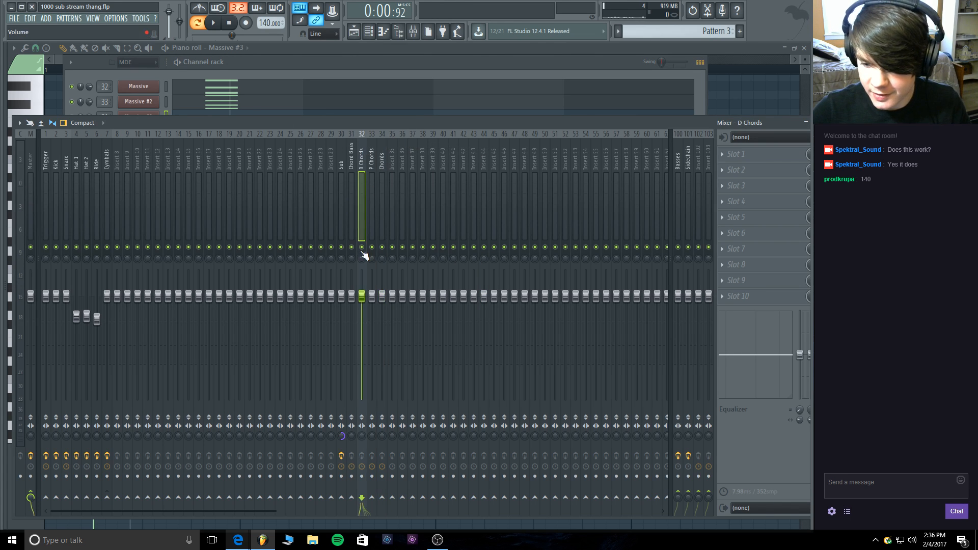
left_click(30, 497)
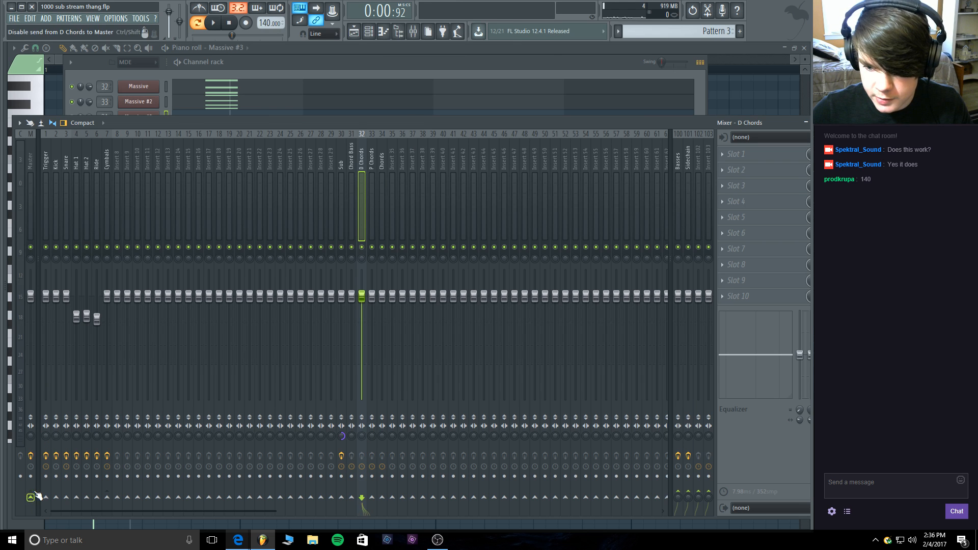
left_click(382, 497)
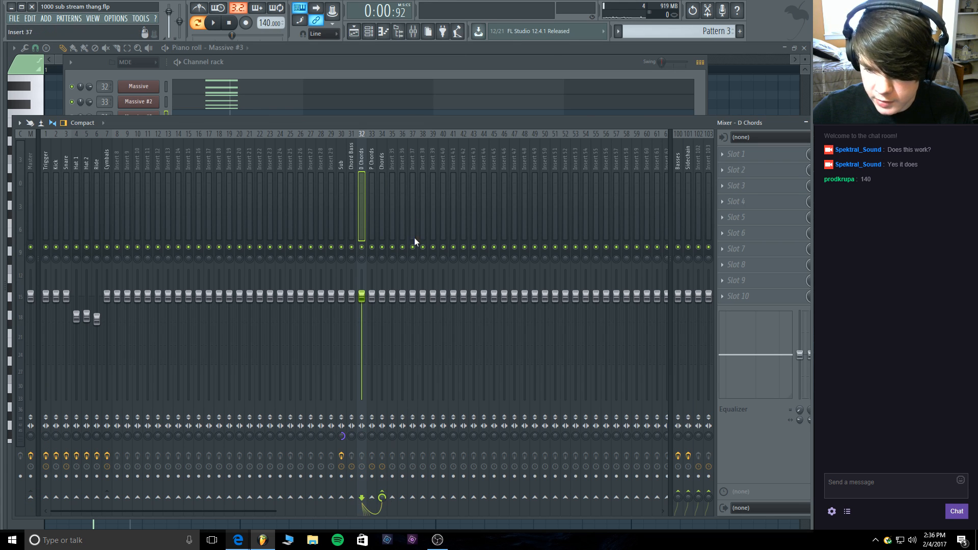
Route the Chords mixer track to the Sidechain track.
left_click(382, 199)
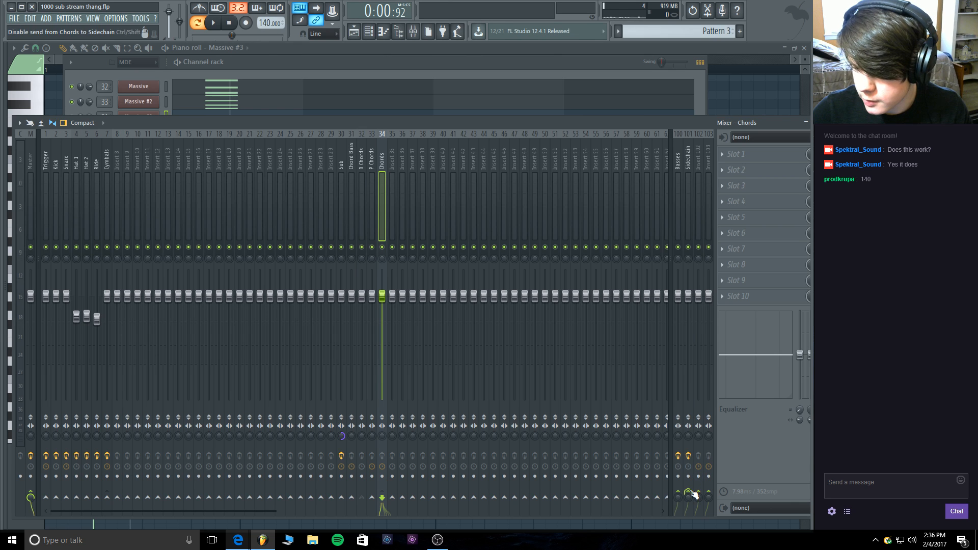
left_click(691, 492)
right_click(691, 497)
left_click(707, 483)
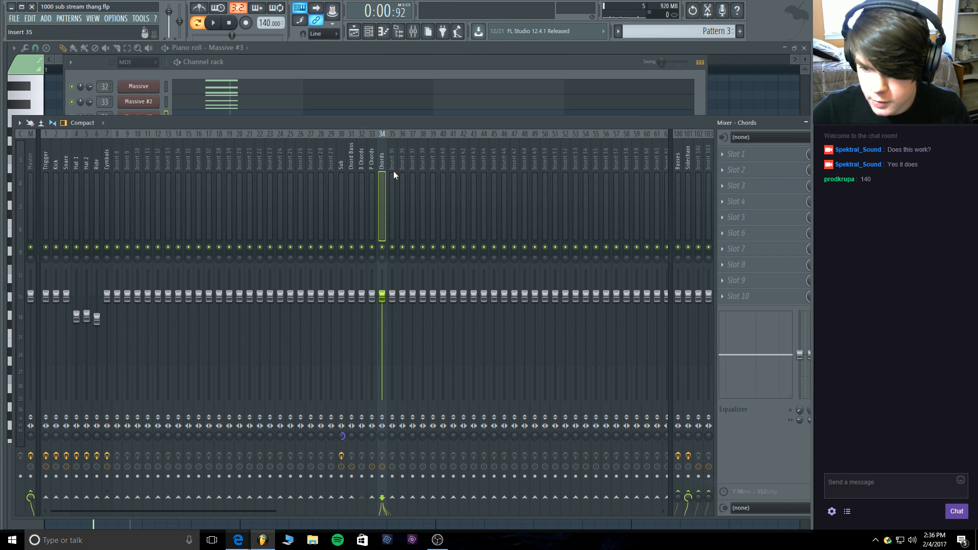
Disable the send from P Chords to the Master and route P Chords to the Chords track.
left_click(372, 163)
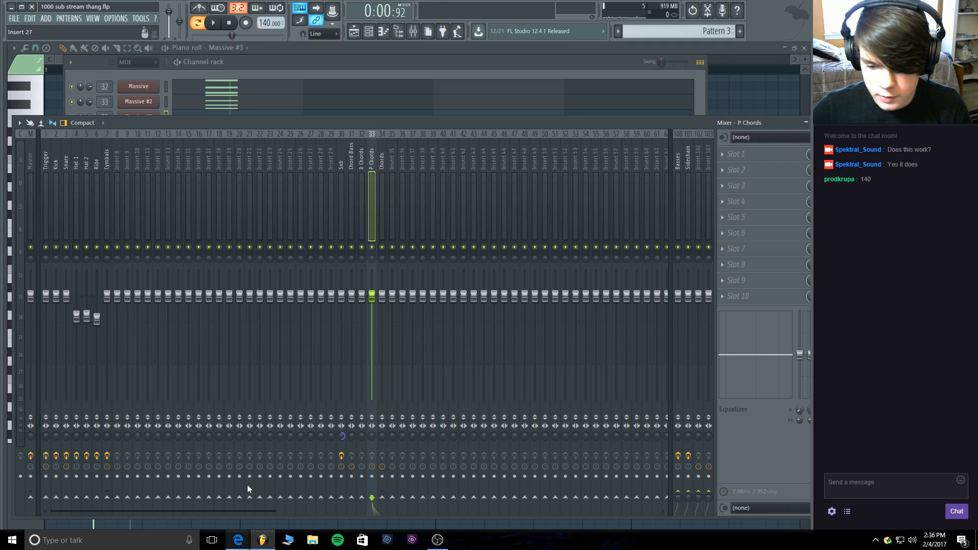
left_click(382, 497)
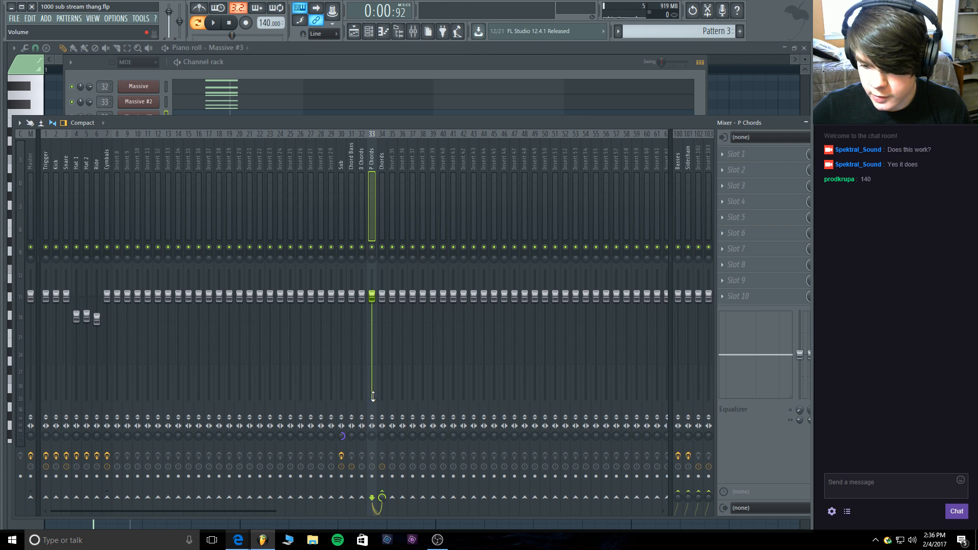
left_click(384, 203)
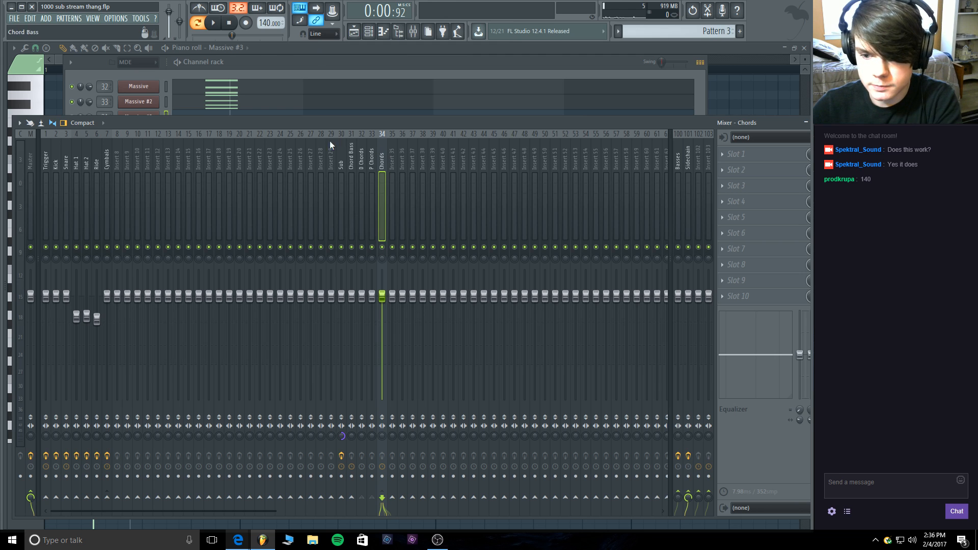
key("Left")
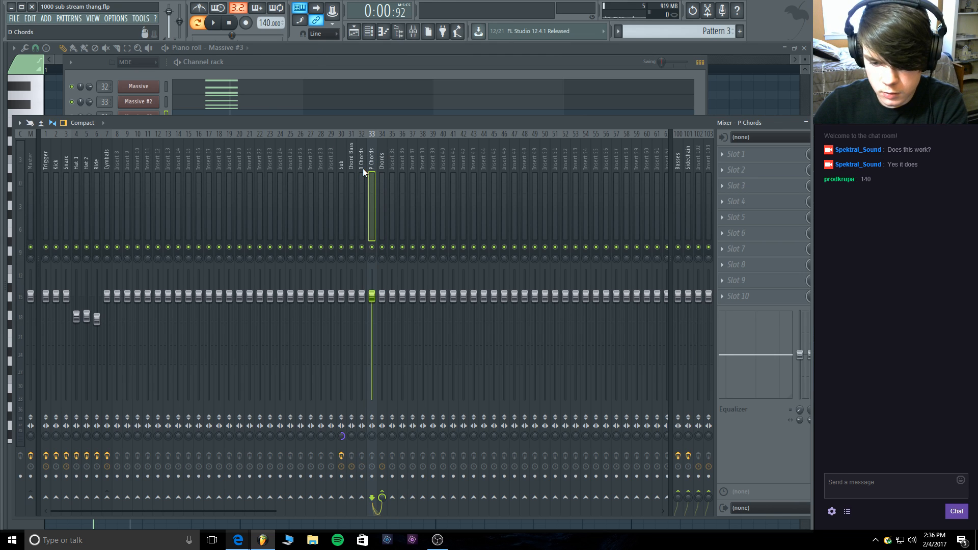
key("Right")
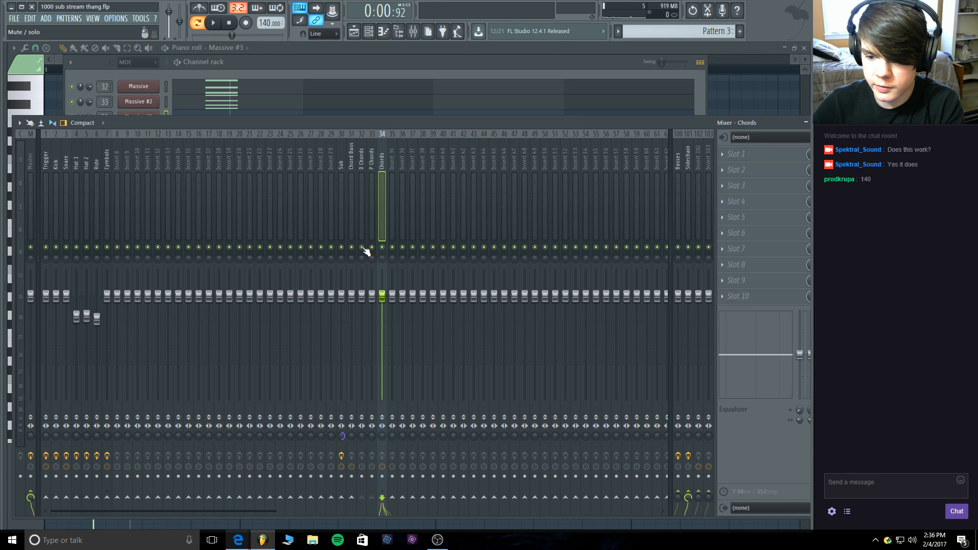
Play the pattern with Chord Bass muted, slightly lower the D Chords and P Chords faders, and remove the Chords track's Master send.
left_click(150, 69)
key("space")
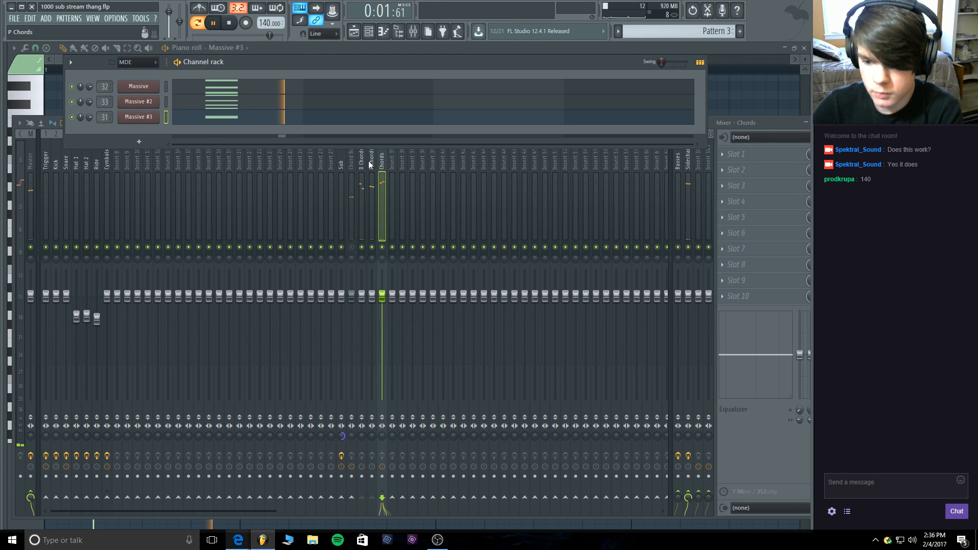
left_click_drag(368, 298, 366, 306)
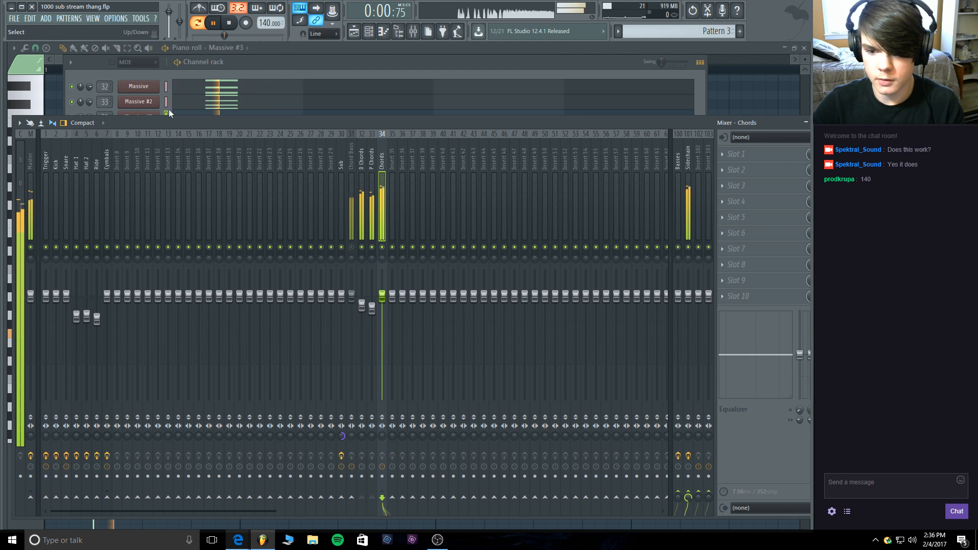
key("space")
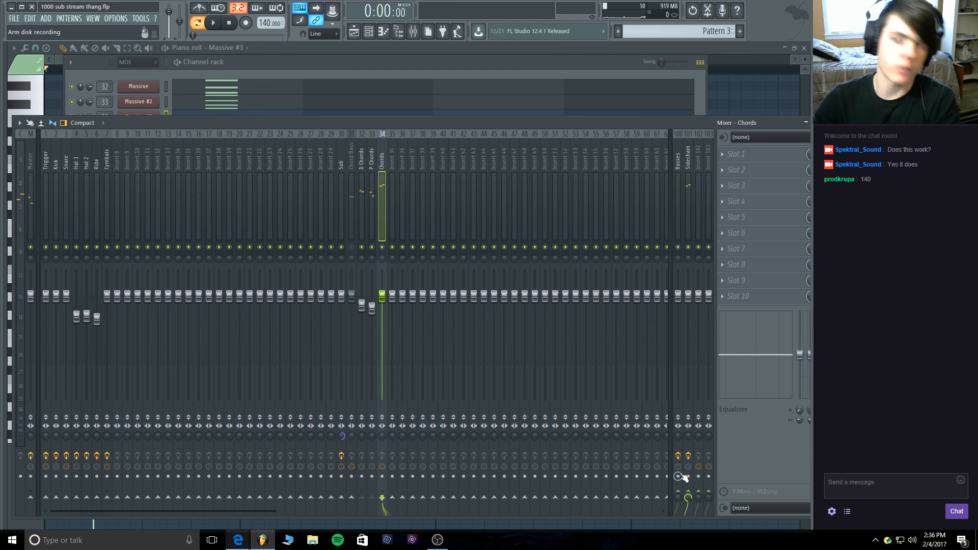
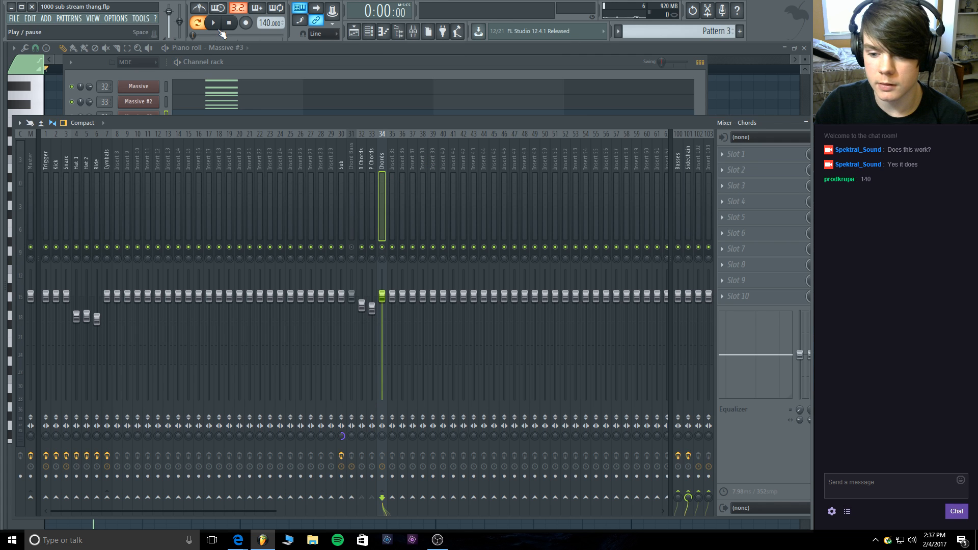
Load Fruity Parametric EQ 2 in slot 1 of the Chords track and set band 1 as a high-pass at about 115 Hz.
left_click(723, 154)
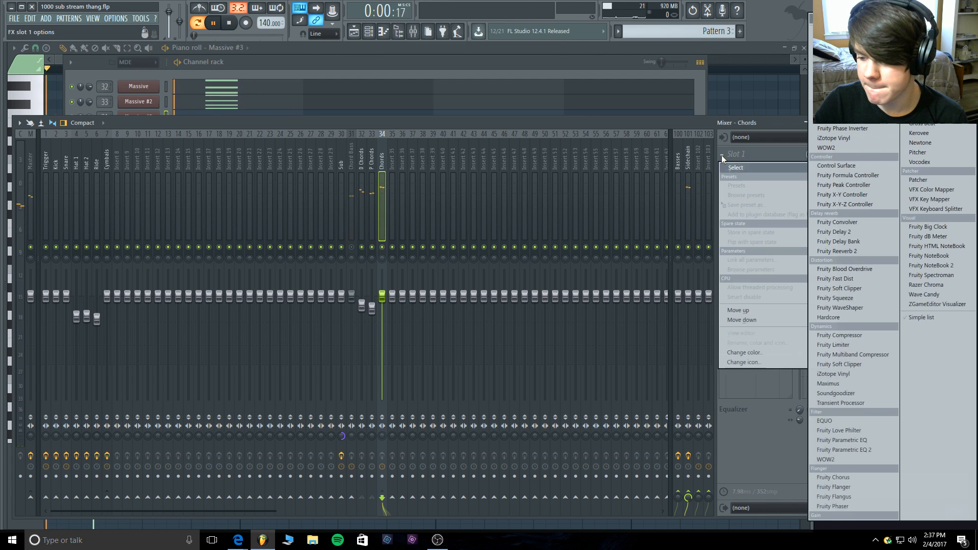
left_click(886, 450)
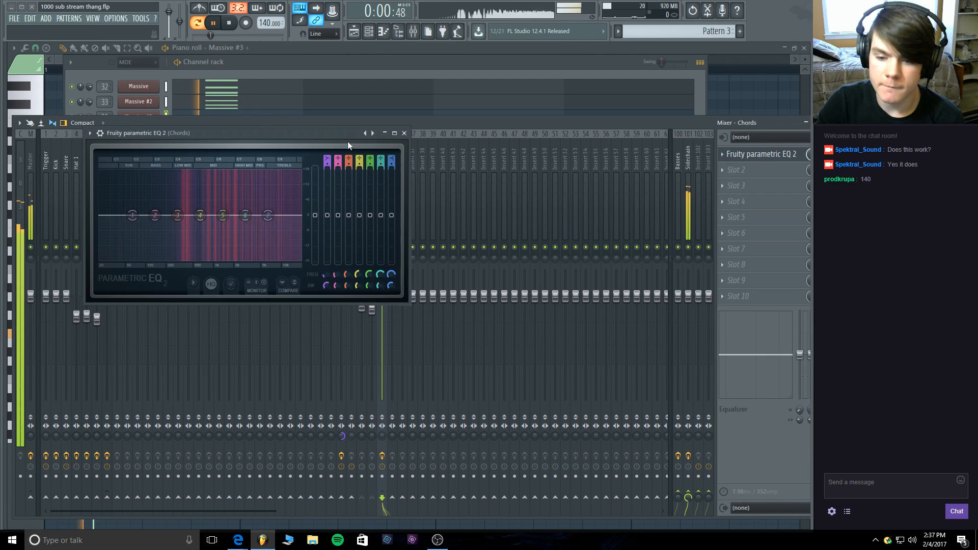
left_click(365, 134)
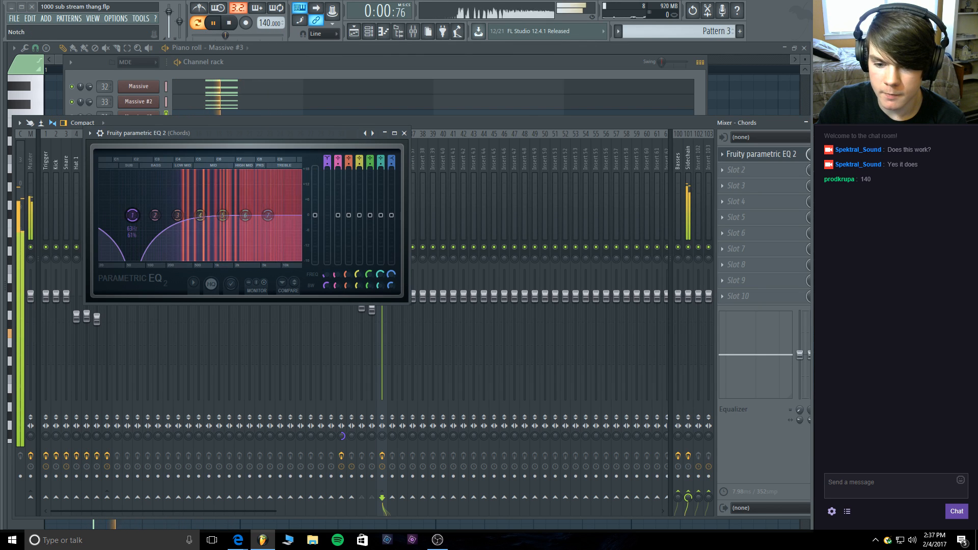
left_click_drag(132, 215, 149, 215)
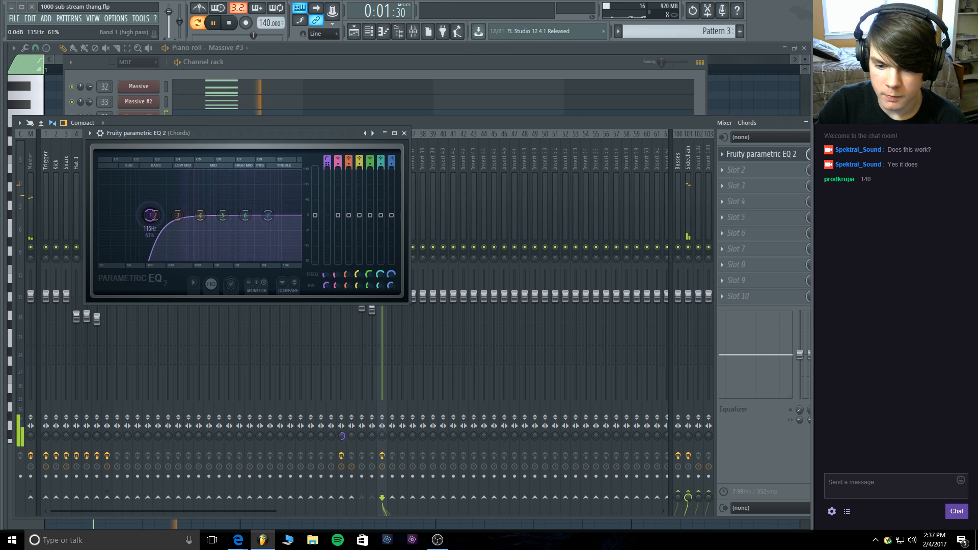
Raise bands 6 and 7 of the Chords EQ slightly for a gentle treble boost, and reset band 4.
left_click_drag(267, 213, 190, 215)
right_click(191, 214)
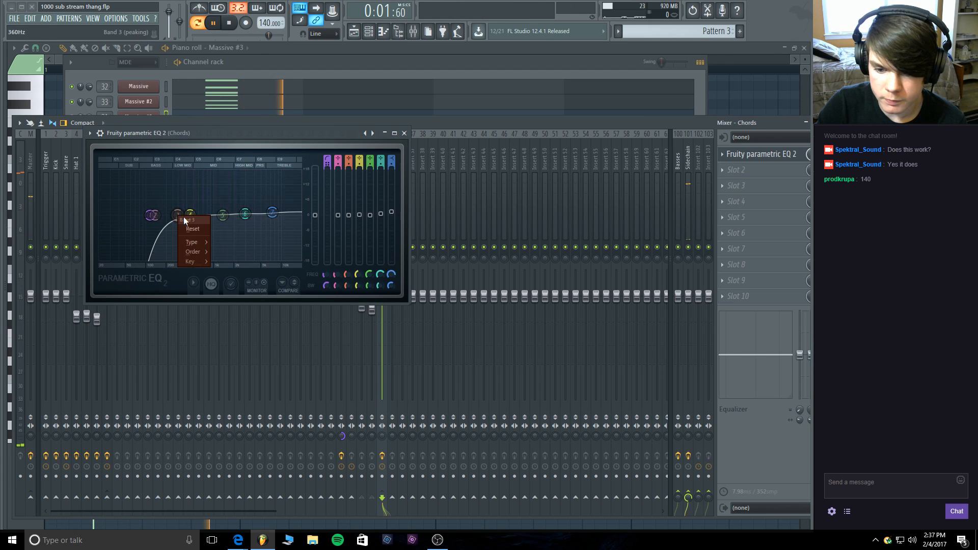
left_click(193, 229)
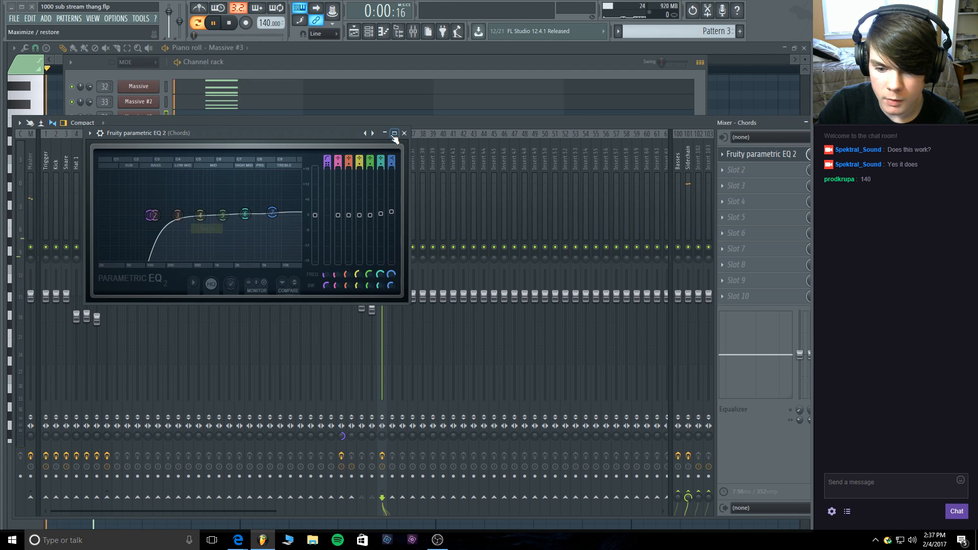
left_click(405, 134)
left_click(228, 22)
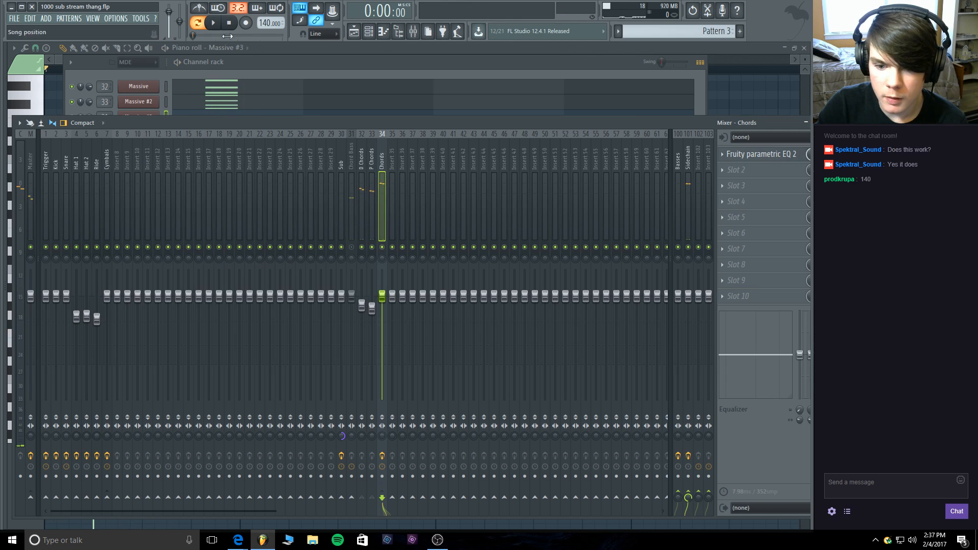
Add F4, G#4 and C5 below the existing Massive chord, aligned with its start and length, and play the pattern.
left_click(232, 90)
left_click(93, 332)
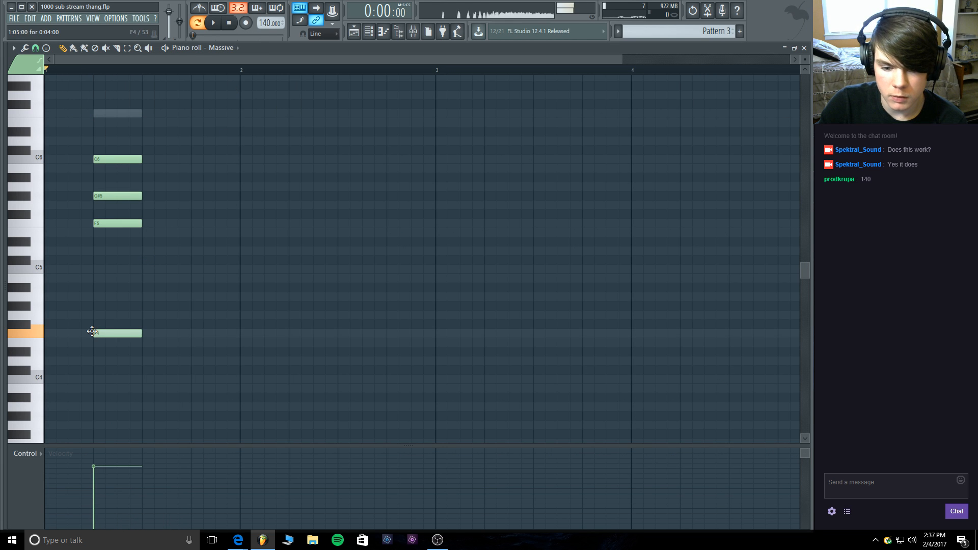
left_click(97, 304)
left_click(97, 278)
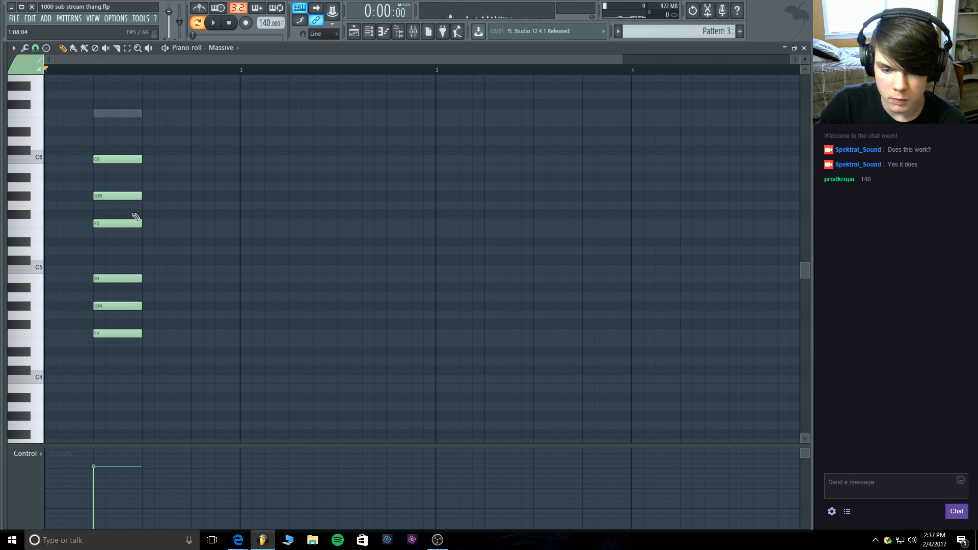
left_click_drag(112, 282, 114, 264)
left_click(213, 22)
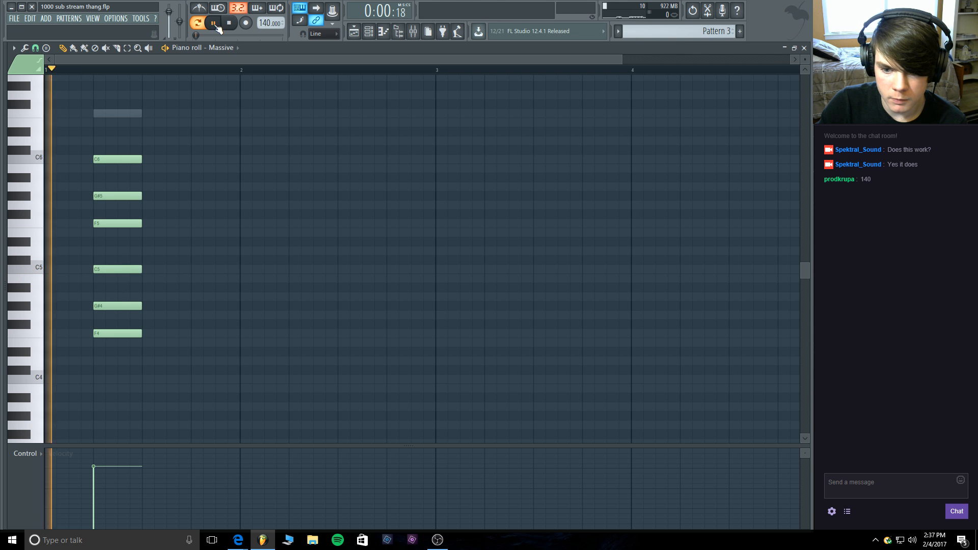
Add the same lower notes F4, G#4 and C5 to the Massive #2 chord.
left_click(808, 48)
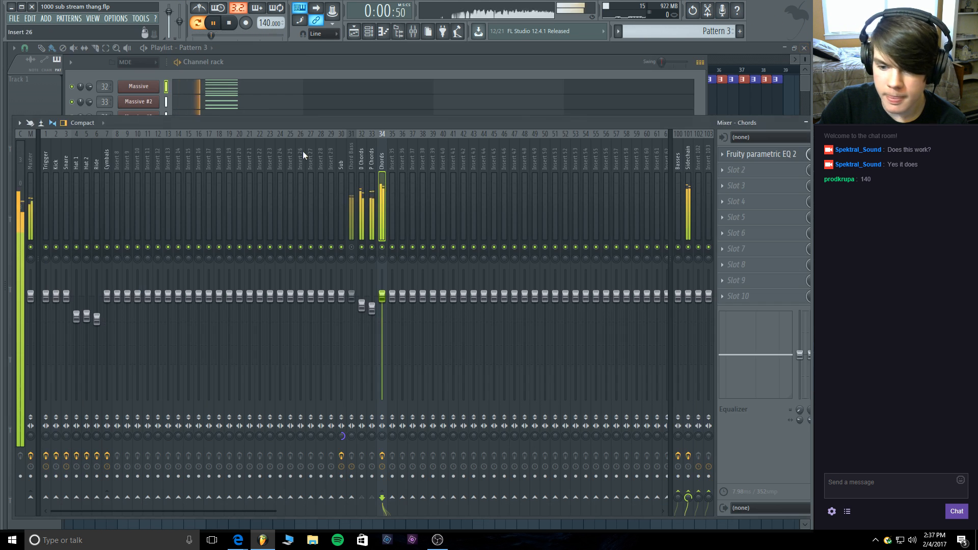
left_click(244, 102)
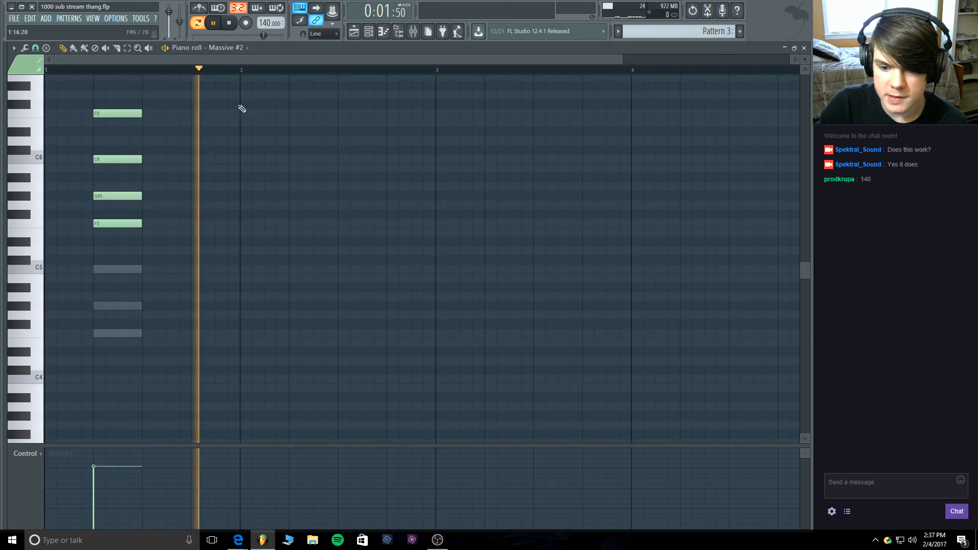
left_click(102, 333)
left_click(97, 305)
left_click(96, 269)
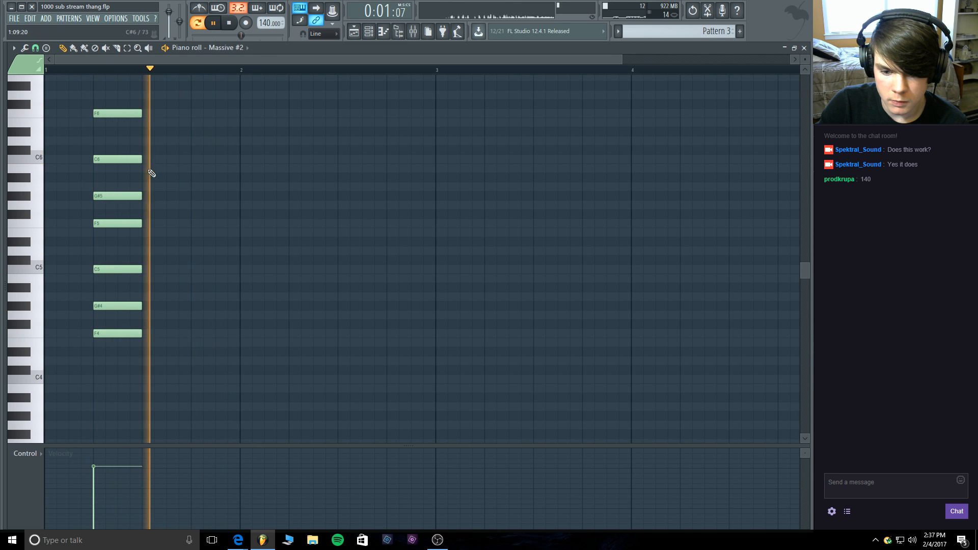
Nudge the high-pass band of the Chords EQ slightly higher, sweep a band through the spectrum and reset it, and stop playback.
key("F9")
left_click(787, 160)
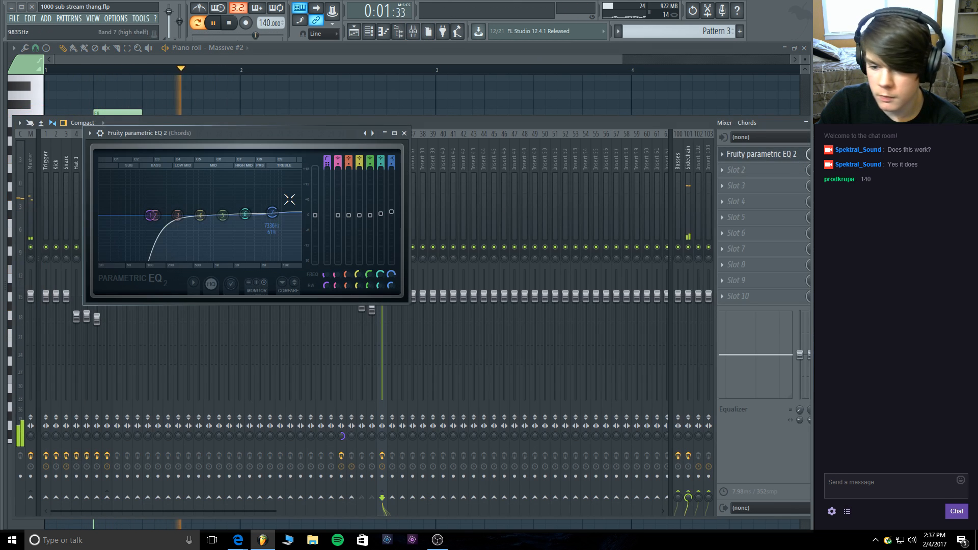
left_click_drag(151, 215, 255, 214)
right_click(256, 216)
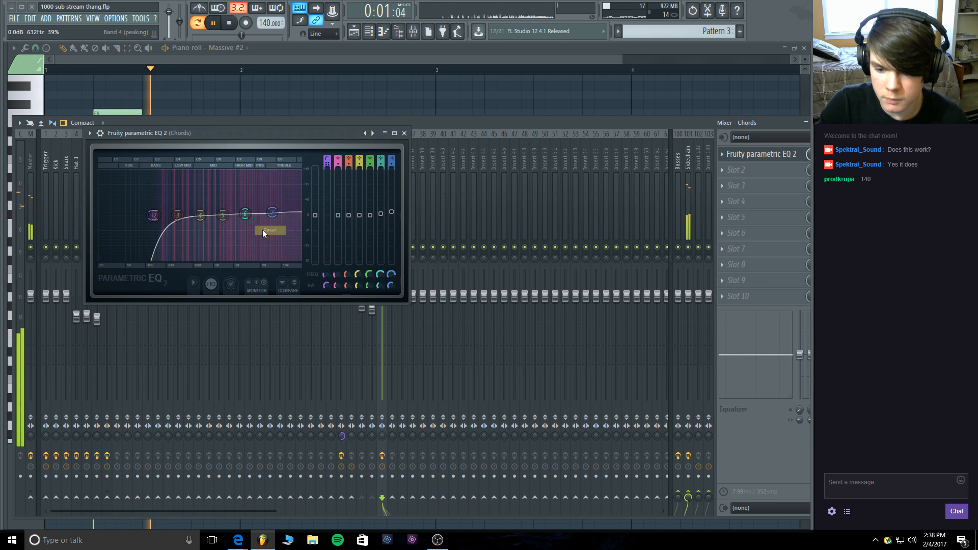
left_click(261, 229)
left_click(404, 133)
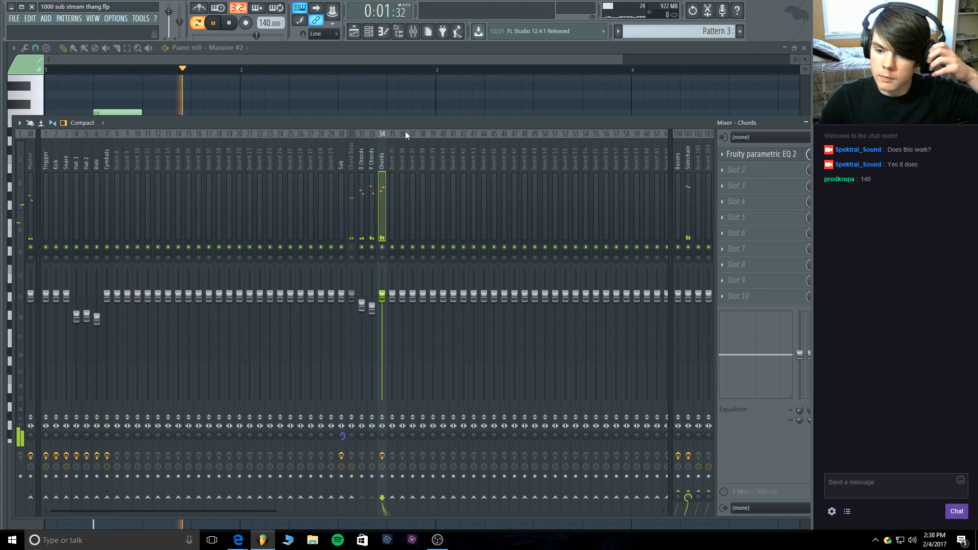
left_click(230, 23)
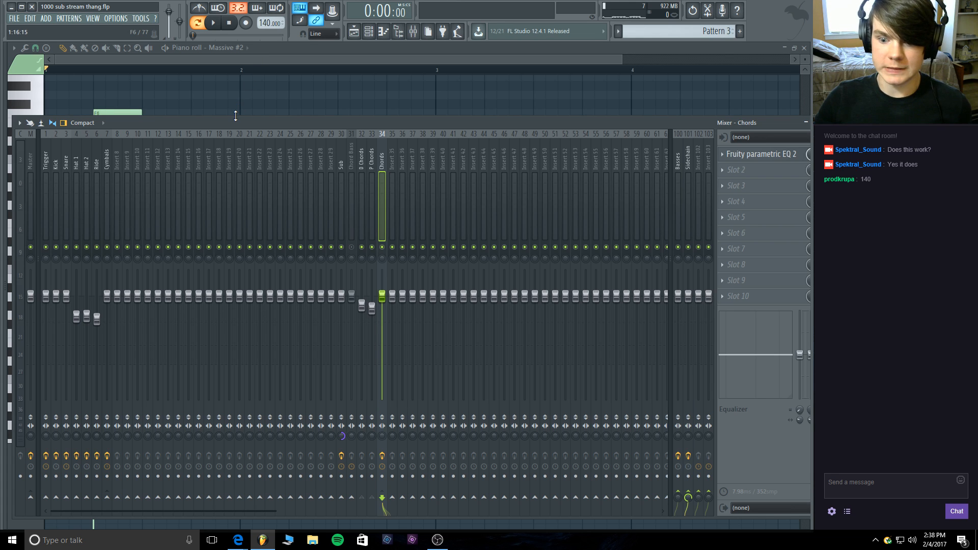
Shrink and reposition the mixer window, close the Massive #2 piano roll, and bring the Playlist to the front.
left_click_drag(236, 117, 282, 100)
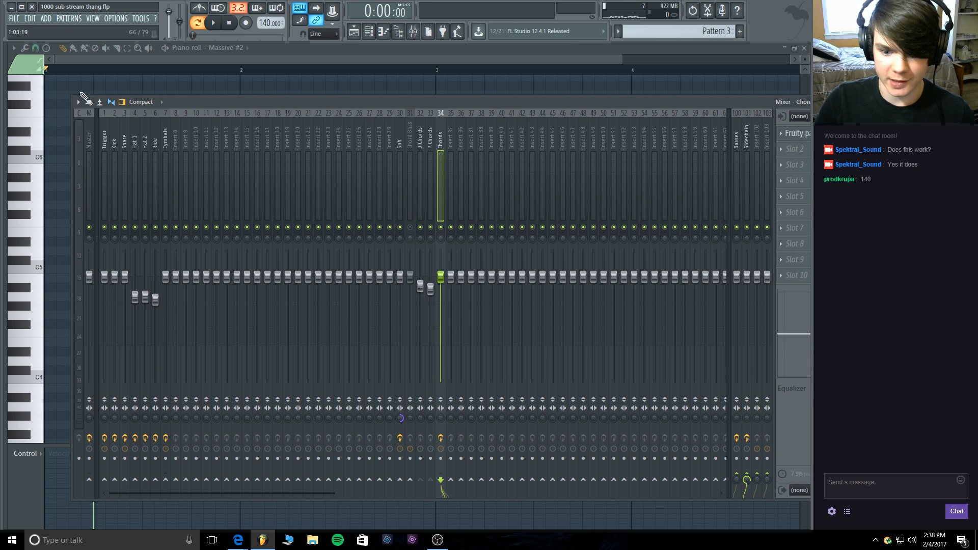
left_click_drag(71, 97, 130, 126)
left_click_drag(259, 130, 170, 135)
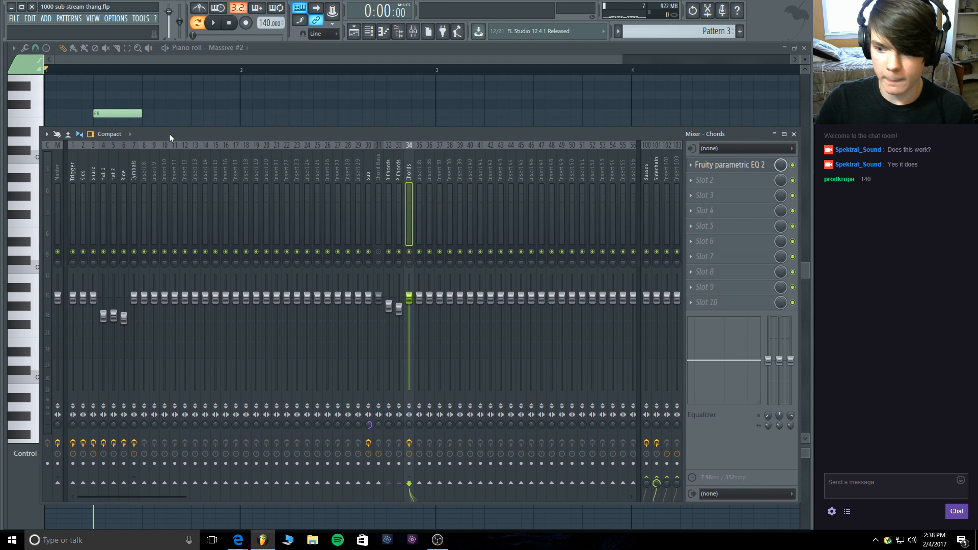
left_click(805, 47)
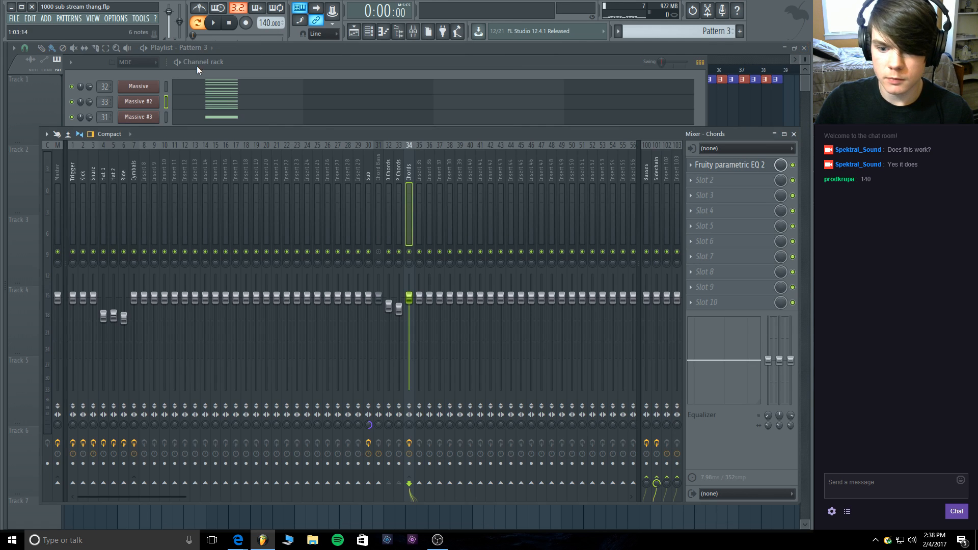
key("space")
left_click(238, 48)
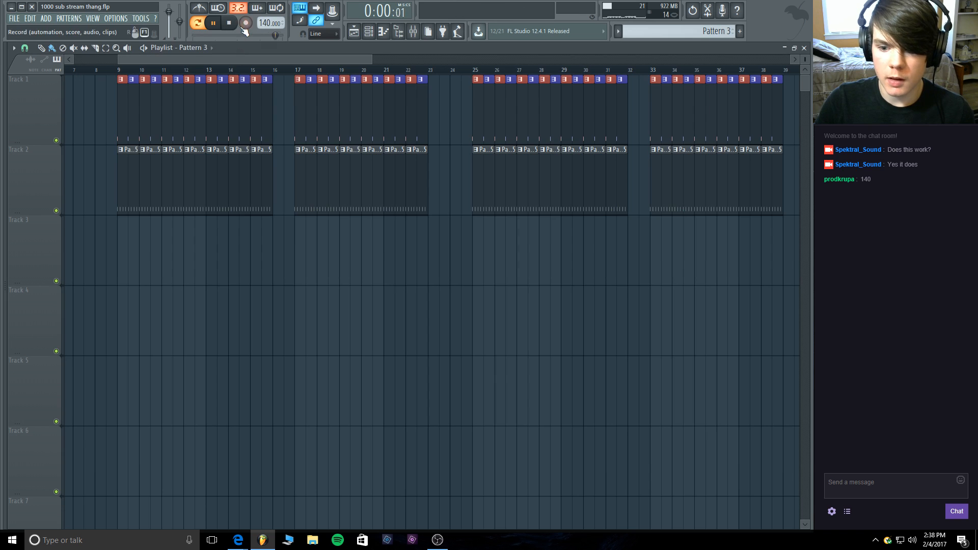
left_click(242, 26)
left_click(594, 162)
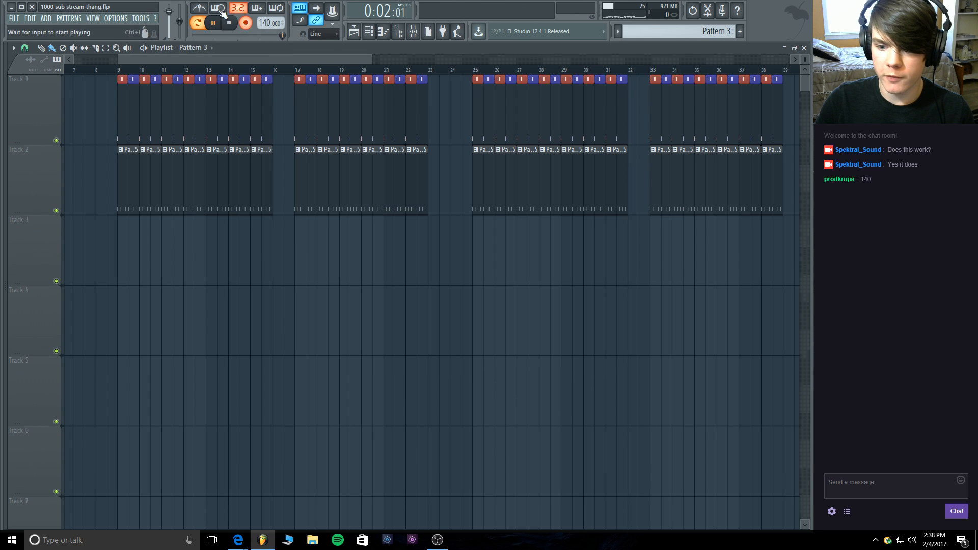
left_click(246, 26)
key("space")
Set the project tempo to 150 BPM and place the song playback position at bar 9 of the Playlist.
left_click_drag(264, 24, 264, 21)
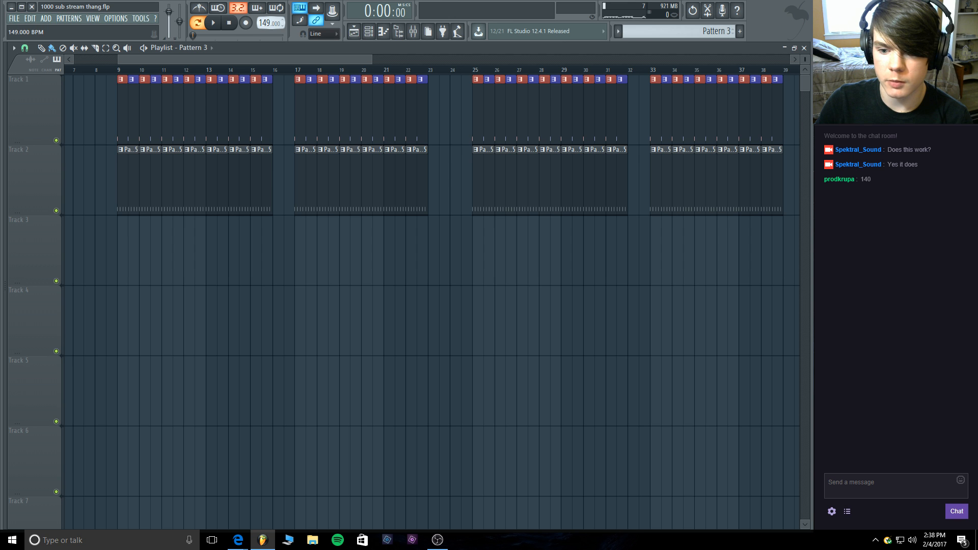
left_click(116, 68)
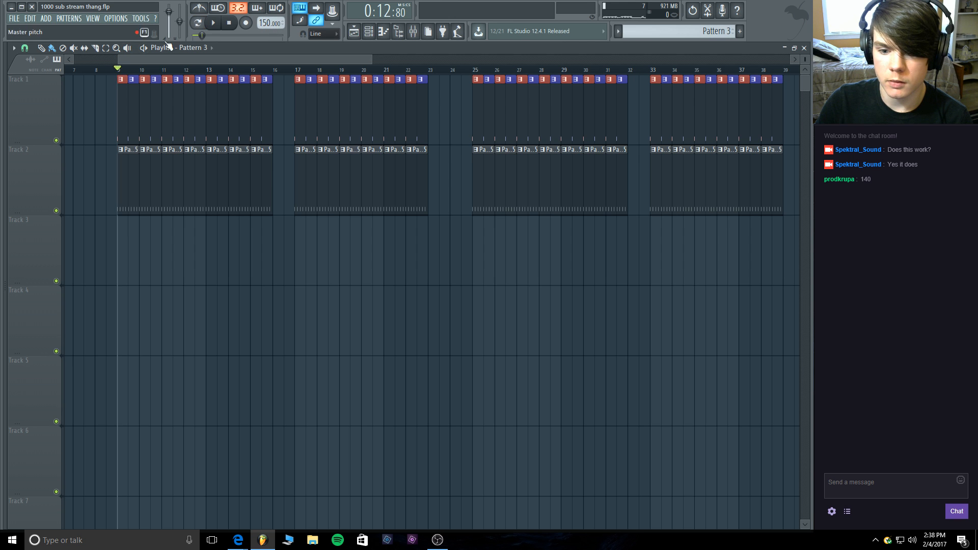
Audition the song from bar 9, then show the channel rack and audition Pattern 3.
left_click(214, 23)
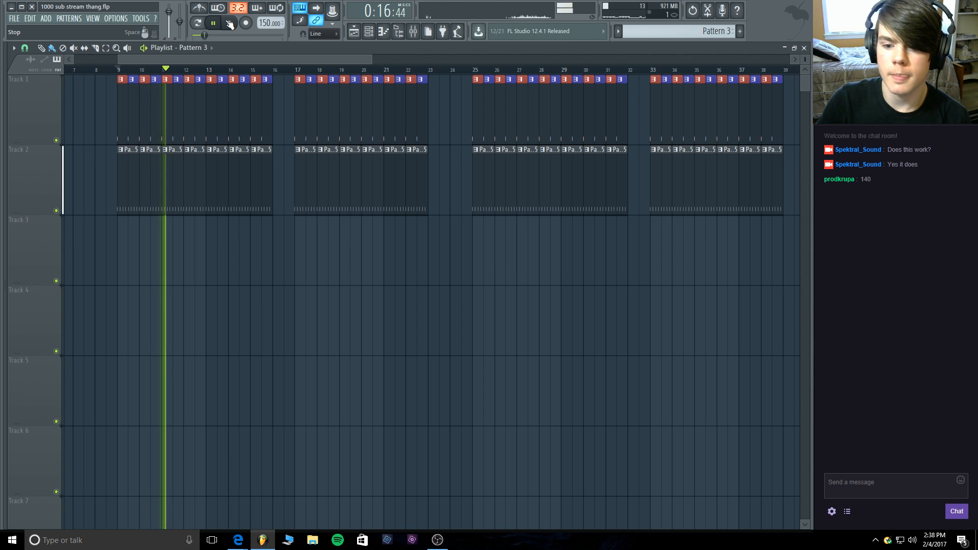
left_click(230, 23)
left_click(368, 31)
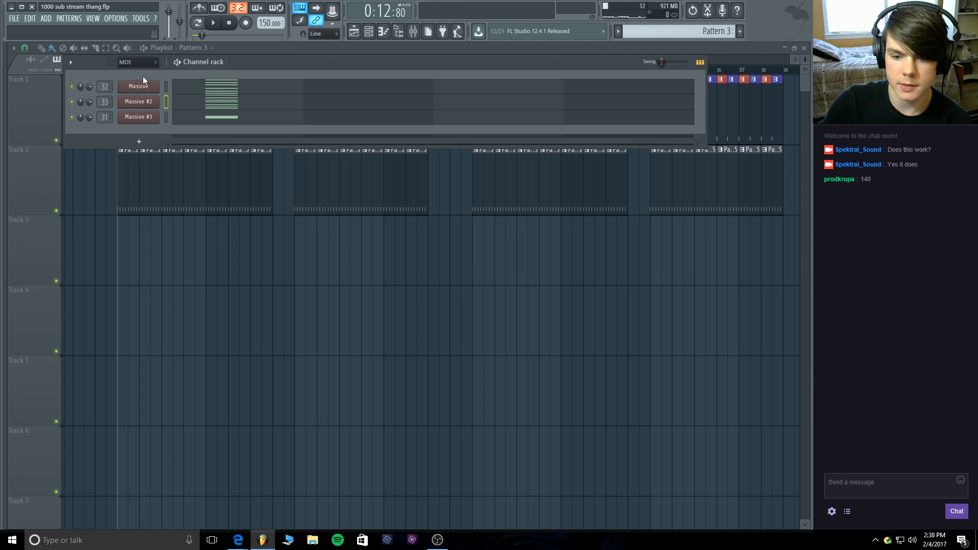
key("space")
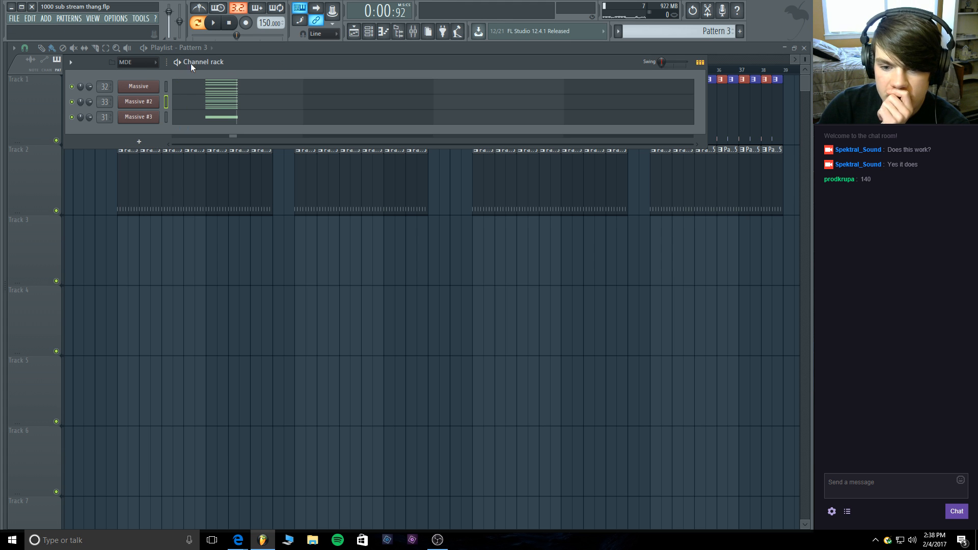
Reposition the channel rack over the empty Playlist tracks and add a new Serum channel to it.
left_click_drag(253, 65, 274, 240)
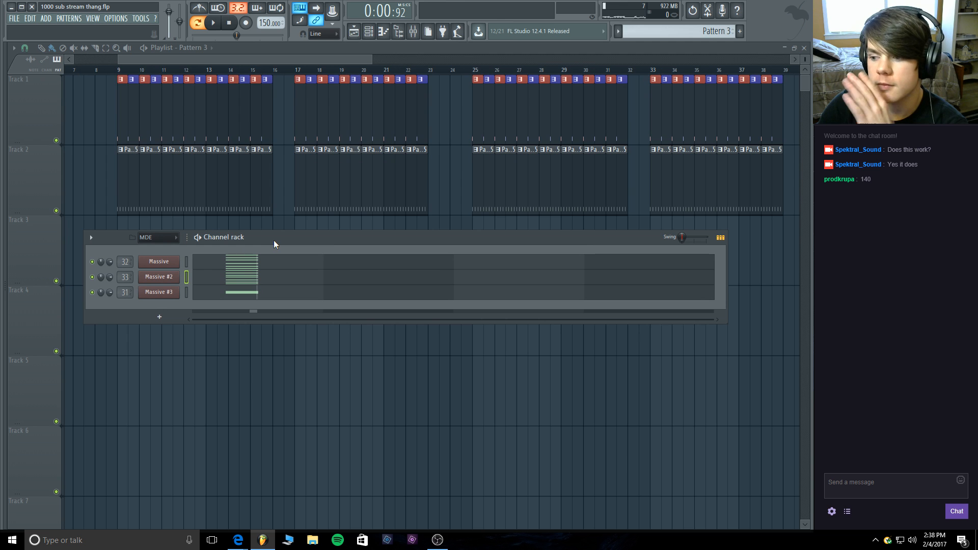
left_click(159, 317)
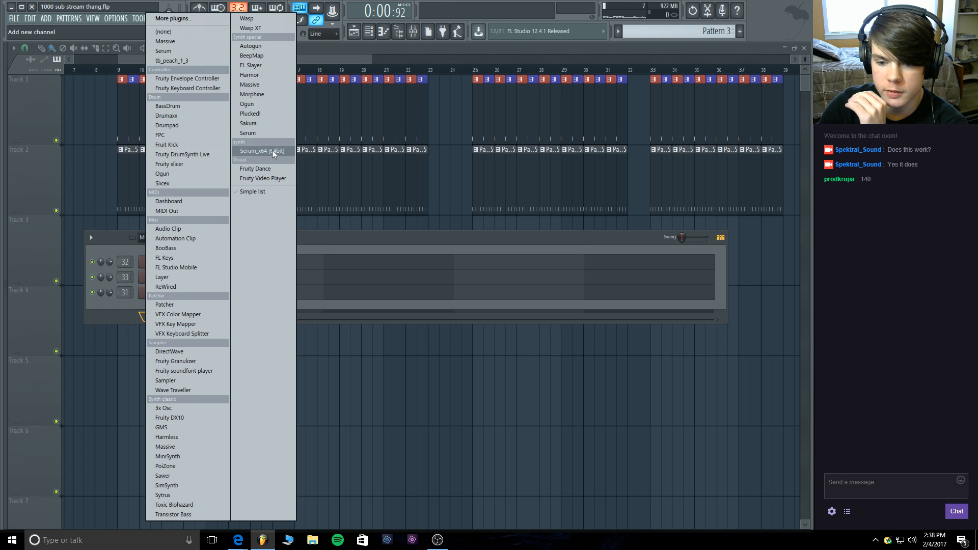
left_click(259, 132)
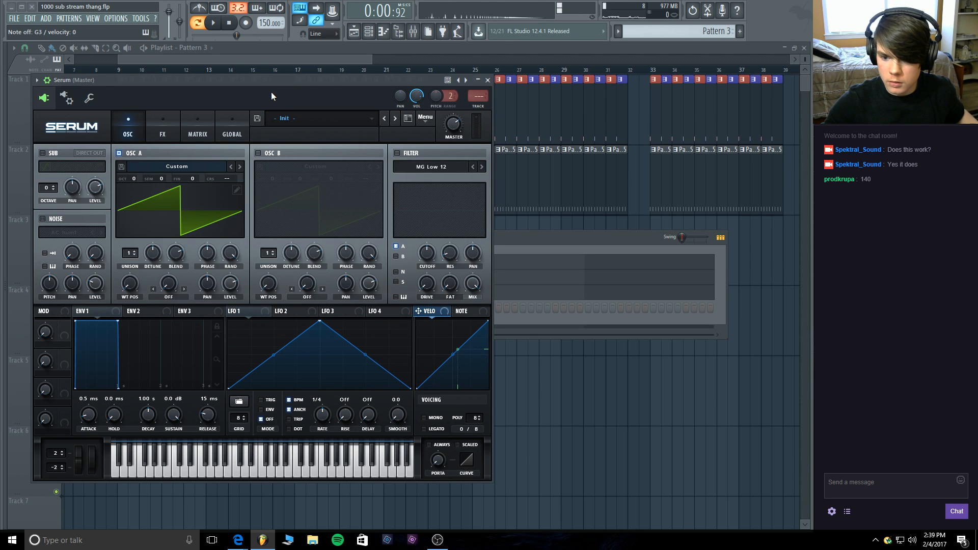
Load the Monstrous preset into Serum from the user presets under My Presets, Basses, Growls.
left_click(306, 118)
mouse_move(331, 230)
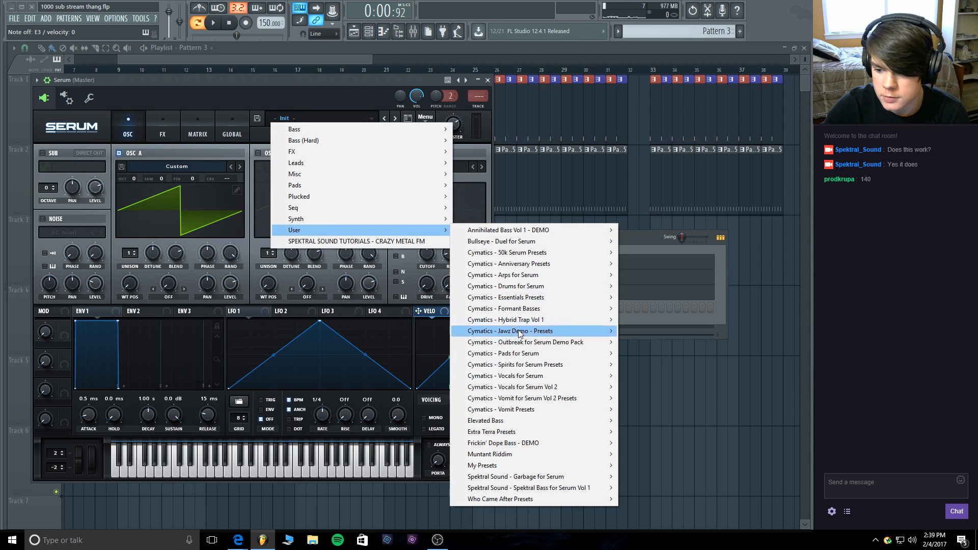
mouse_move(532, 465)
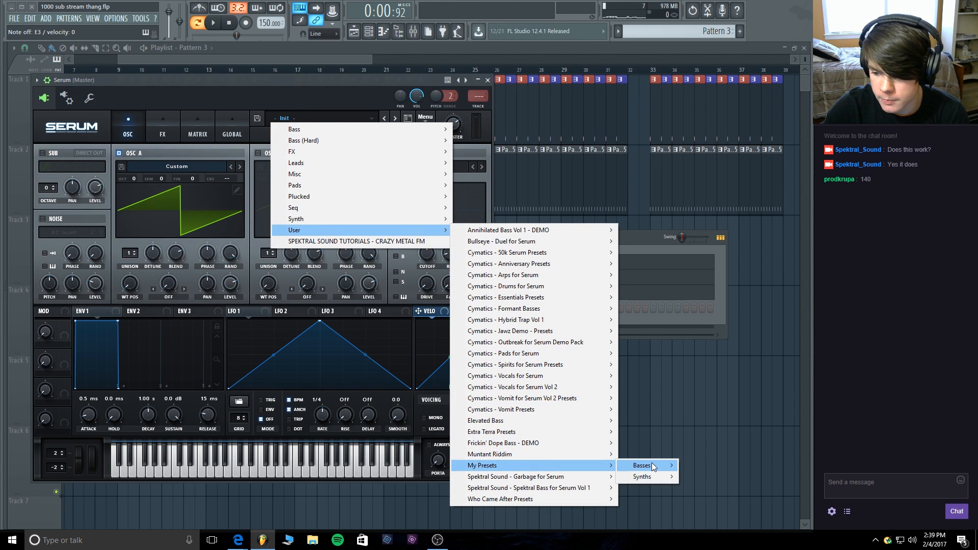
mouse_move(652, 463)
mouse_move(720, 286)
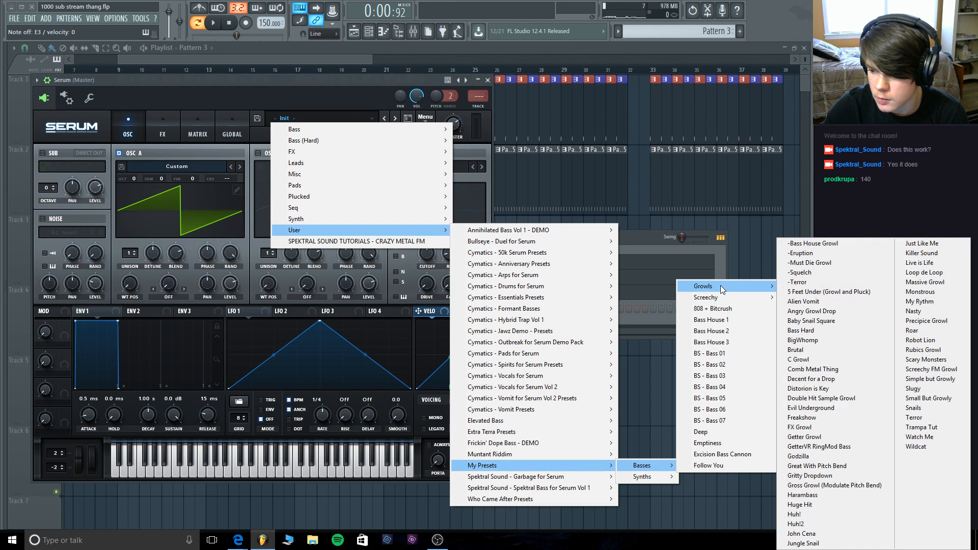
left_click(921, 292)
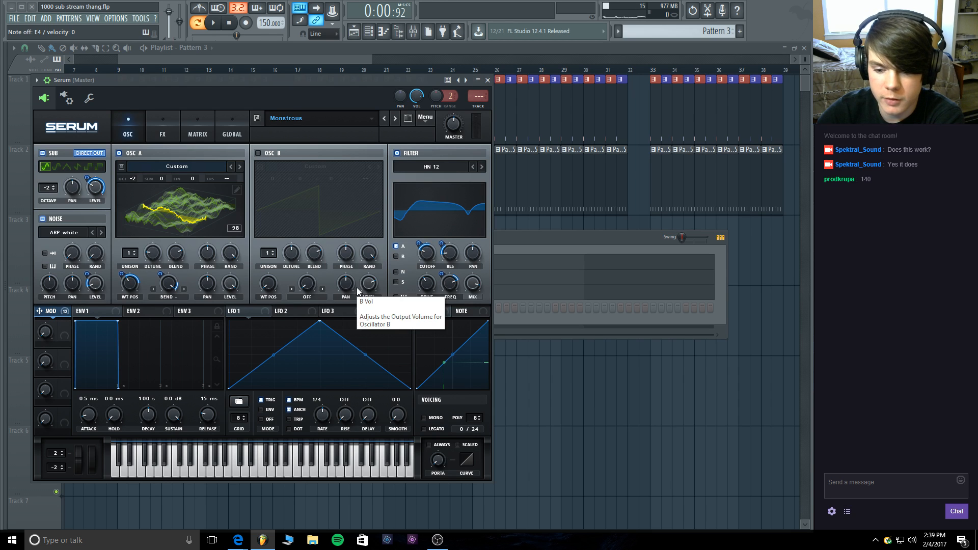
In Serum's modulation matrix, change the source of the A WTPos, A Warp and Fil Cutoff routings to LFO 1.
left_click(163, 121)
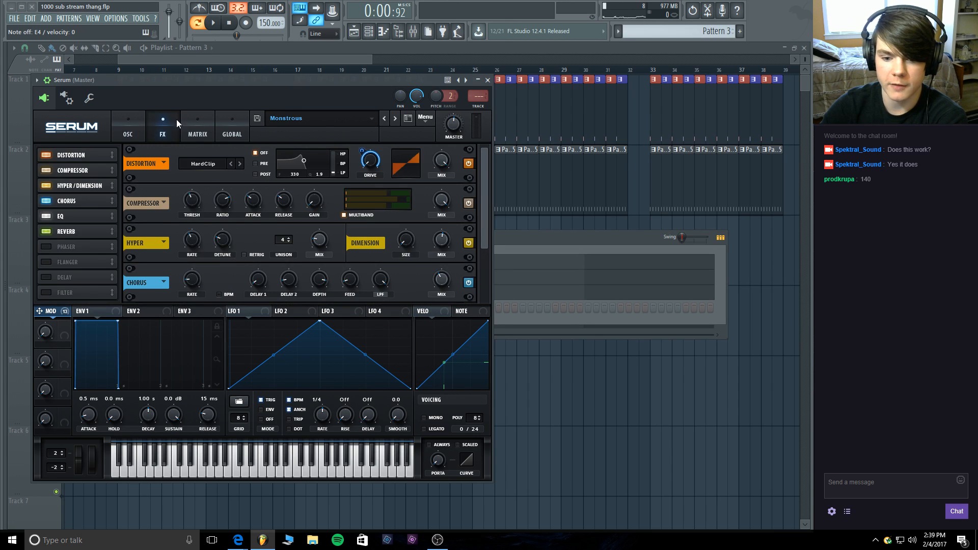
left_click(188, 118)
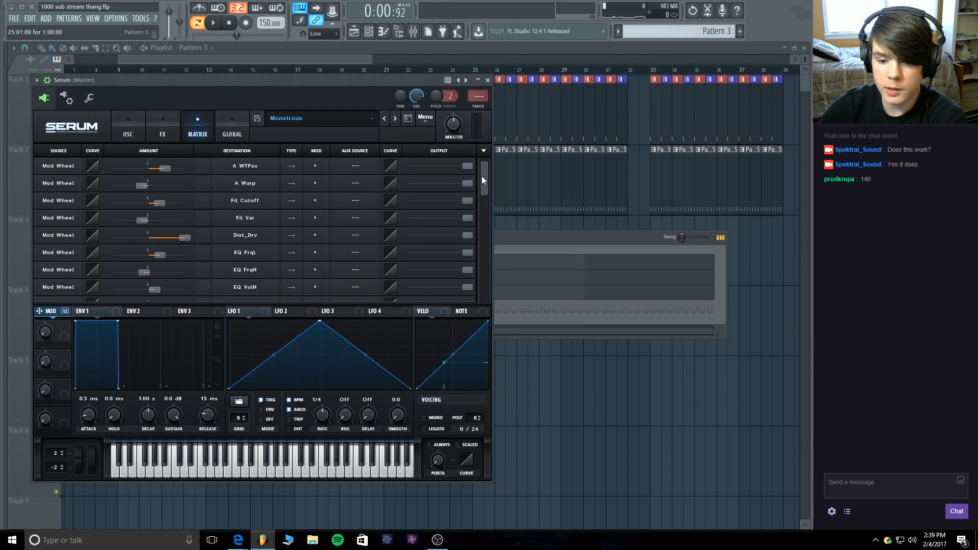
mouse_move(481, 176)
left_mouse_down()
mouse_move(477, 213)
mouse_move(481, 163)
left_mouse_up()
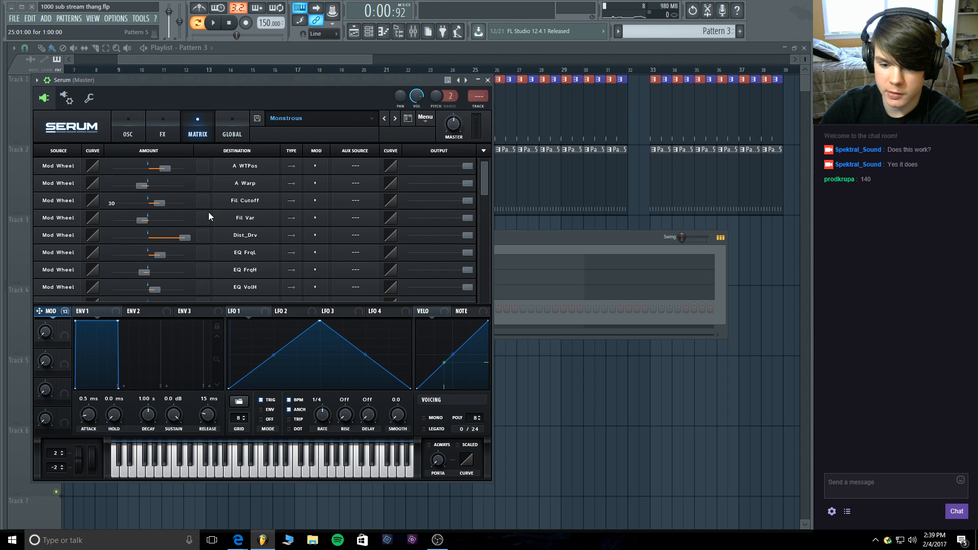
left_click(55, 166)
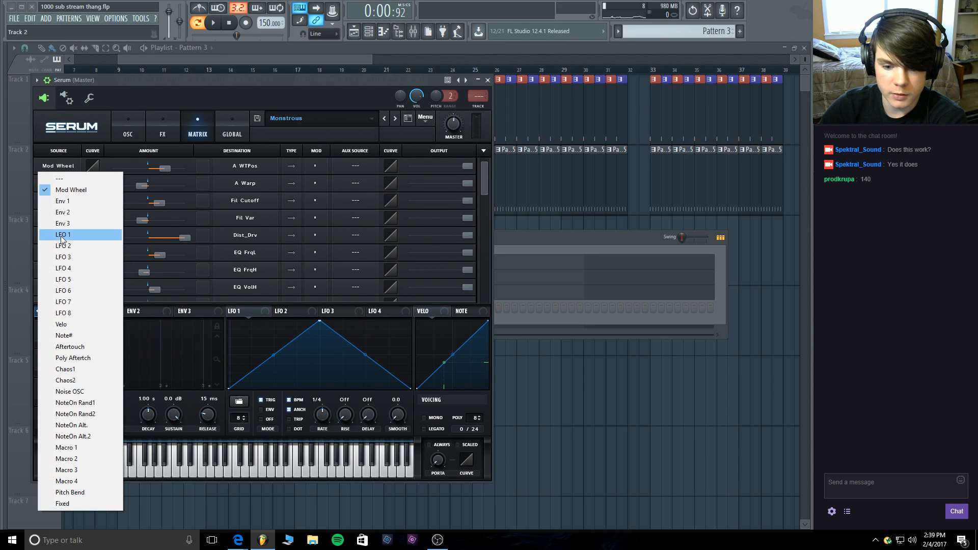
left_click(64, 237)
left_click(66, 184)
left_click(64, 247)
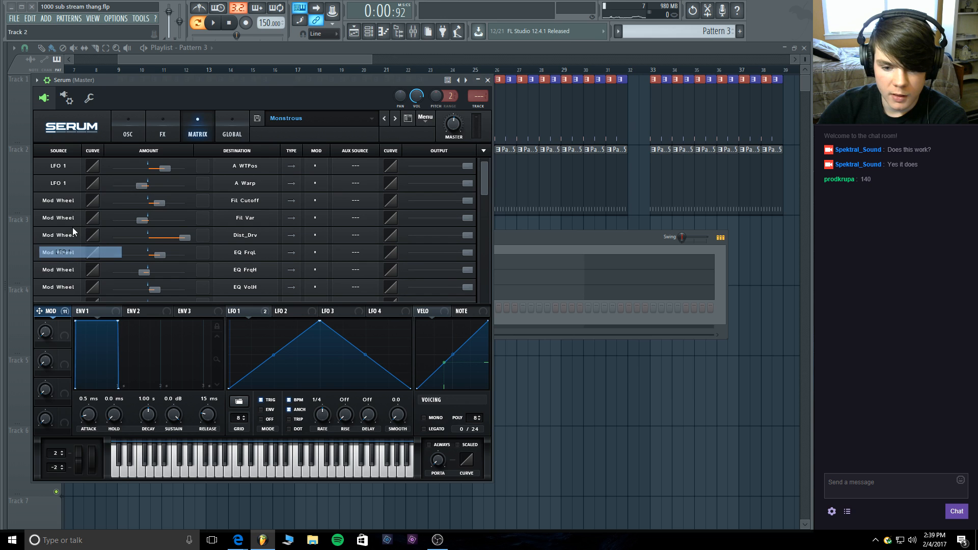
left_click(66, 201)
left_click(64, 253)
Change the modulation source of Fil Var, Dist_Drv, EQ FrqL and EQ FrqH from the mod wheel to LFO 1.
left_click(72, 225)
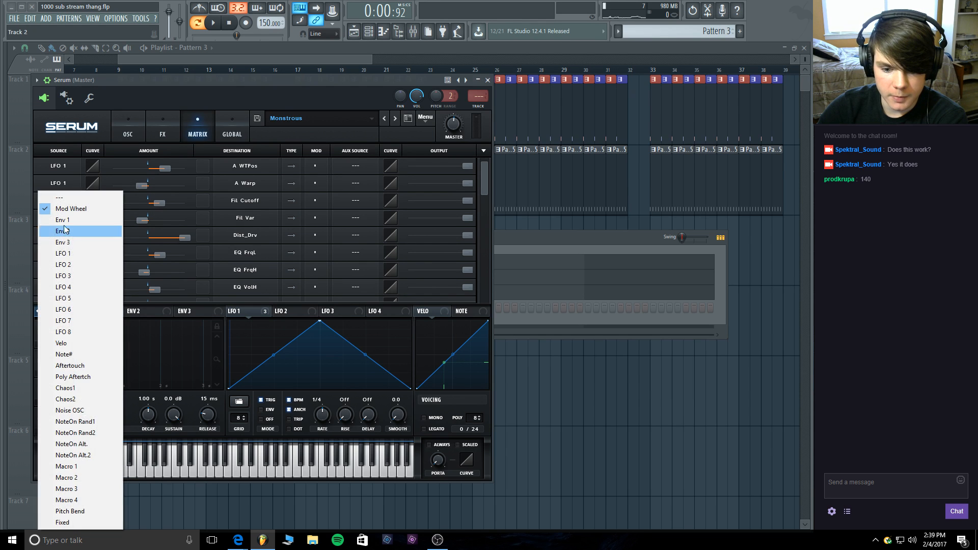
left_click(74, 253)
left_click(65, 235)
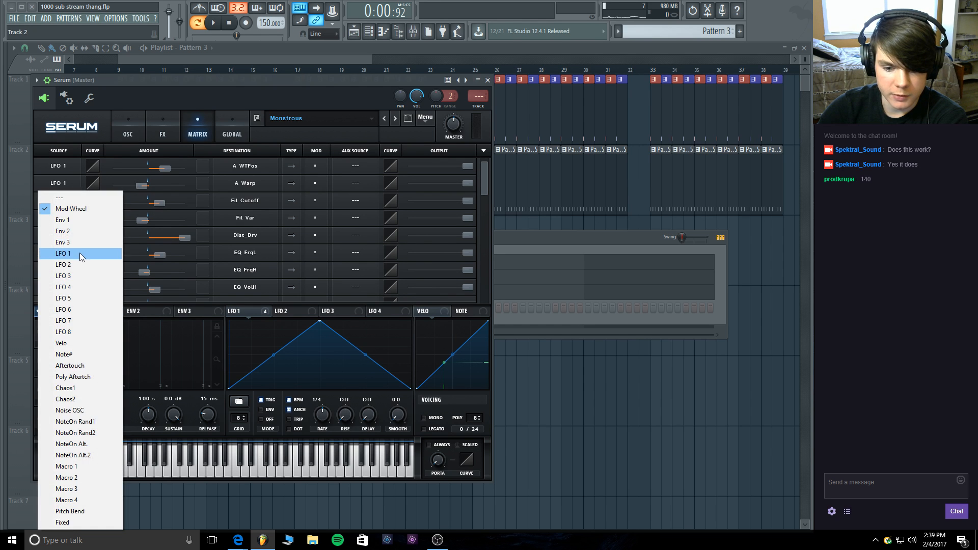
left_click(79, 253)
left_click(79, 253)
left_click(77, 244)
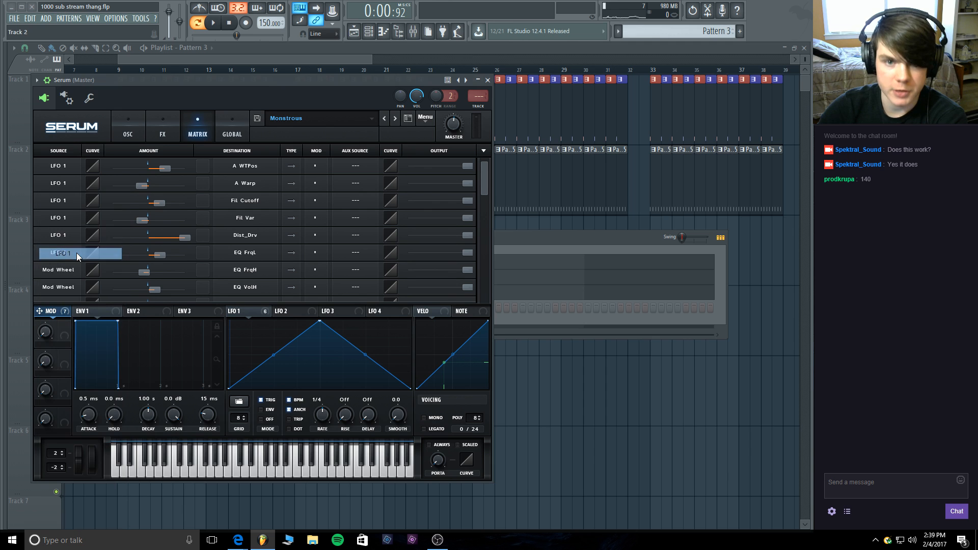
left_click(77, 269)
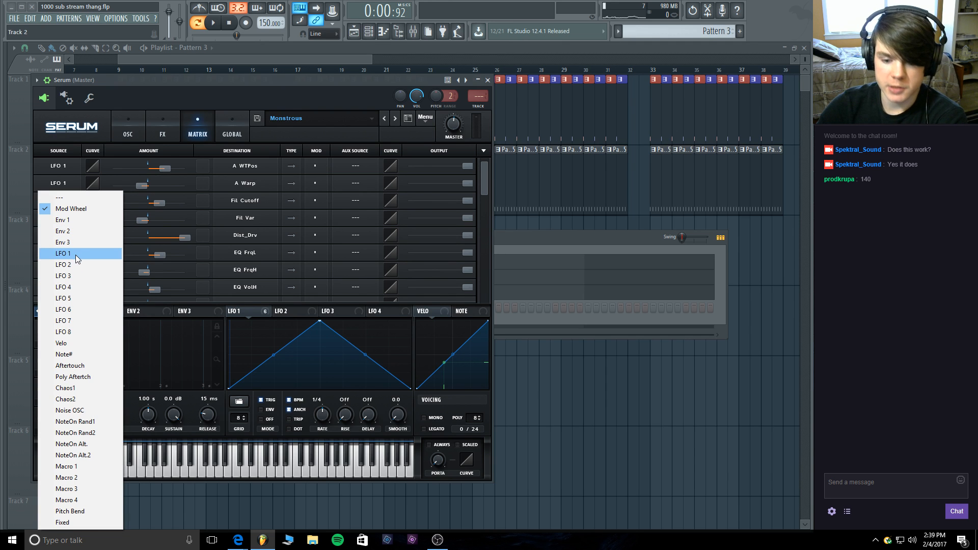
left_click(76, 253)
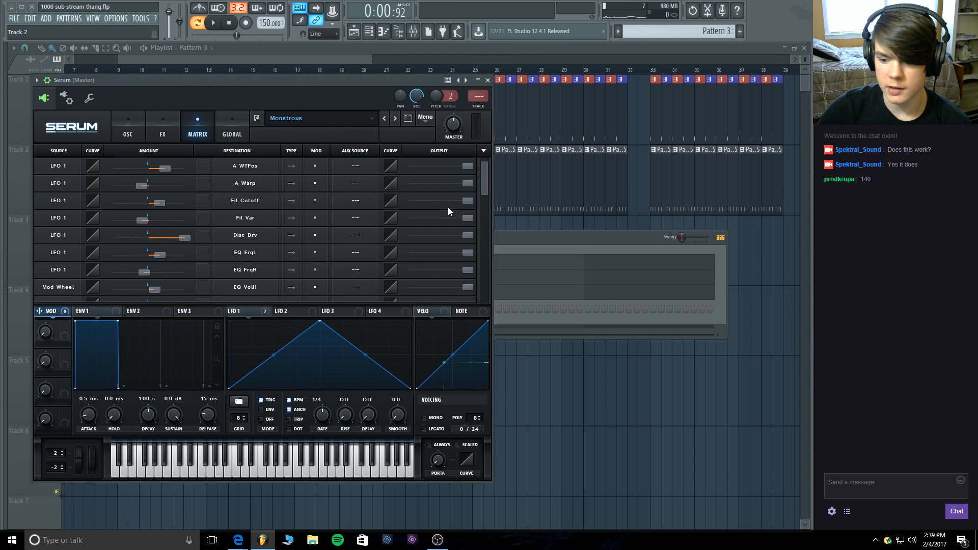
Assign LFO 1 as the modulation source for EQ VolH, Phs_Frq and Phs_Feed.
left_click_drag(481, 184, 481, 197)
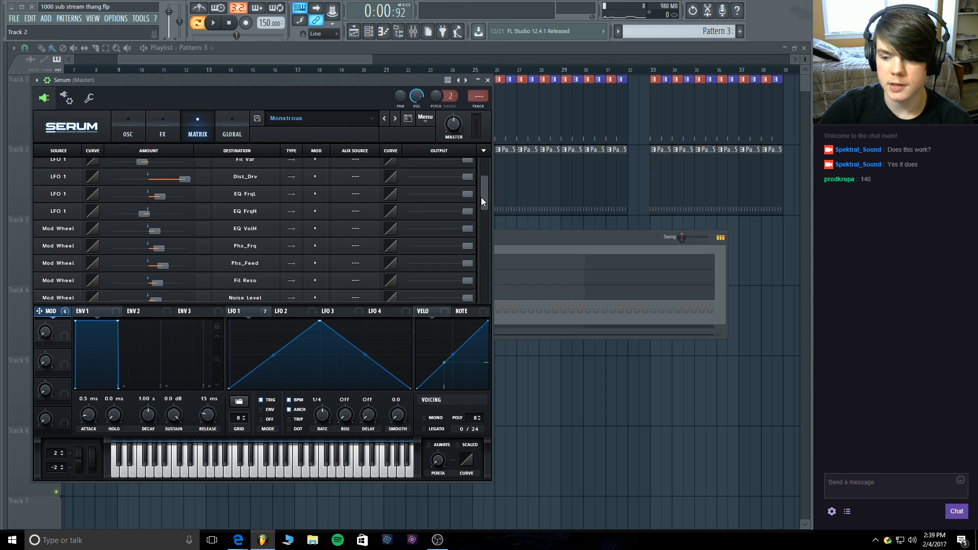
left_click(80, 230)
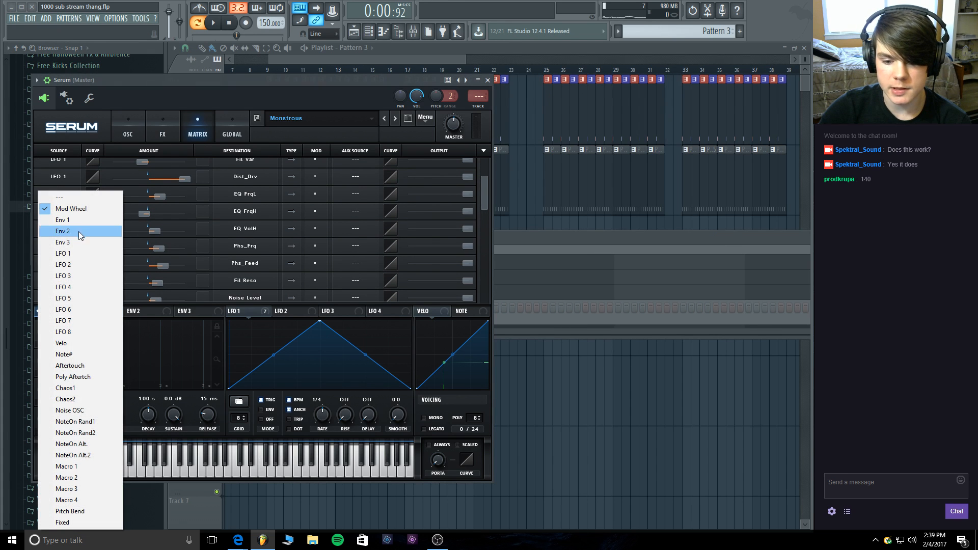
left_click(82, 252)
left_click(63, 246)
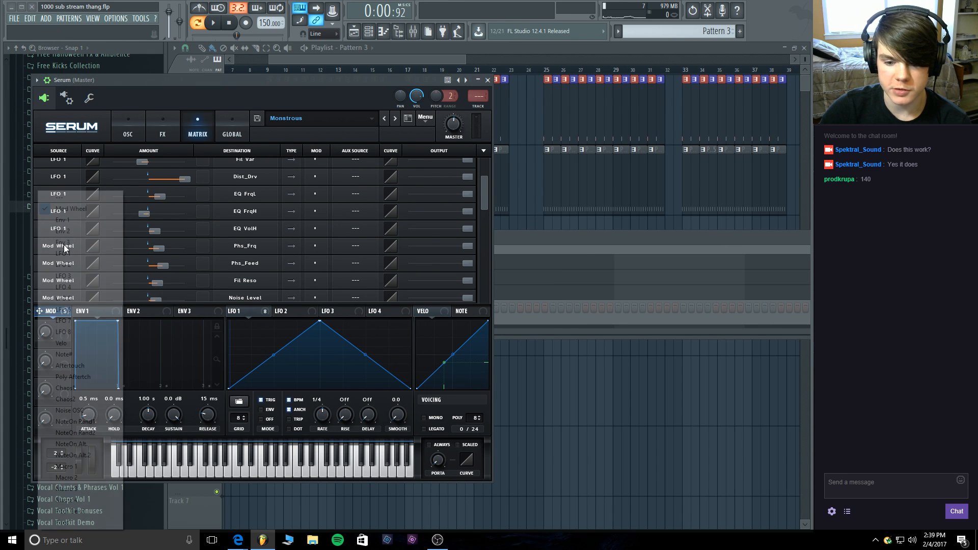
left_click(88, 252)
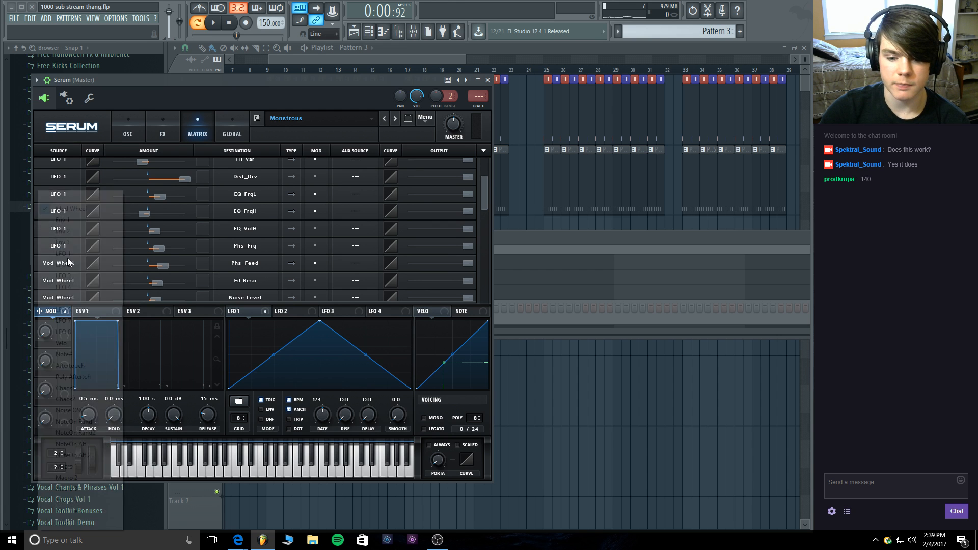
left_click(67, 258)
left_click(73, 254)
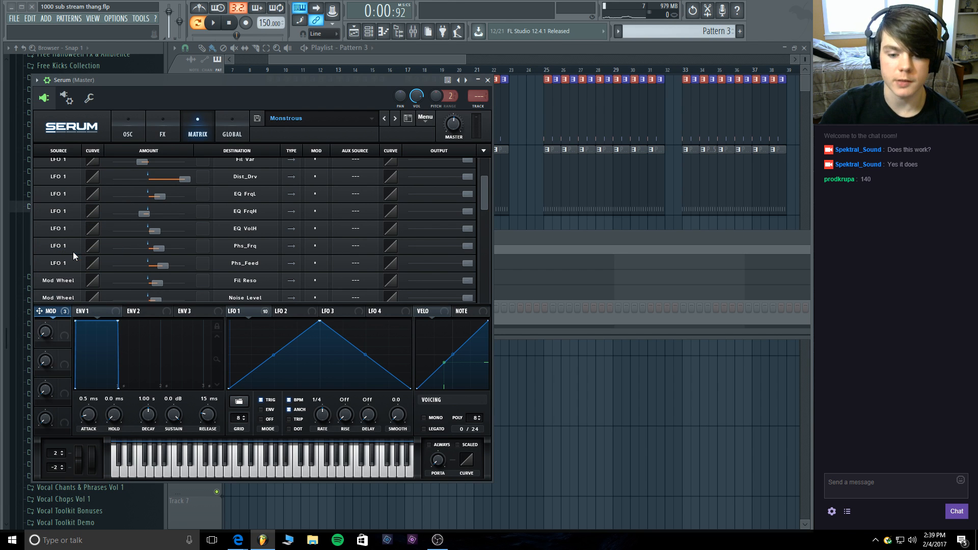
Assign LFO 1 as the modulation source for the remaining Fil Reso, Noise Level and Sub Osc Level routings.
left_click(66, 275)
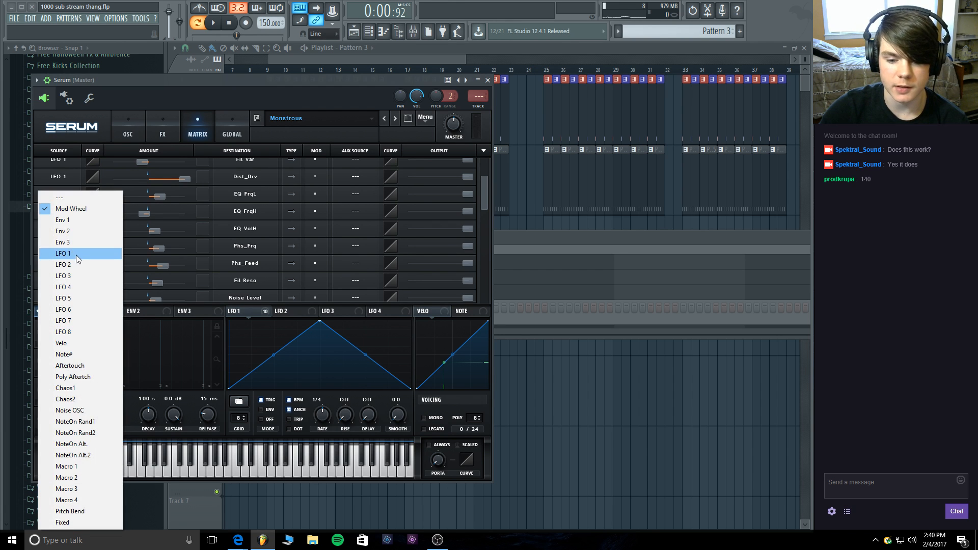
left_click(75, 254)
scroll(481, 204, "down", 4)
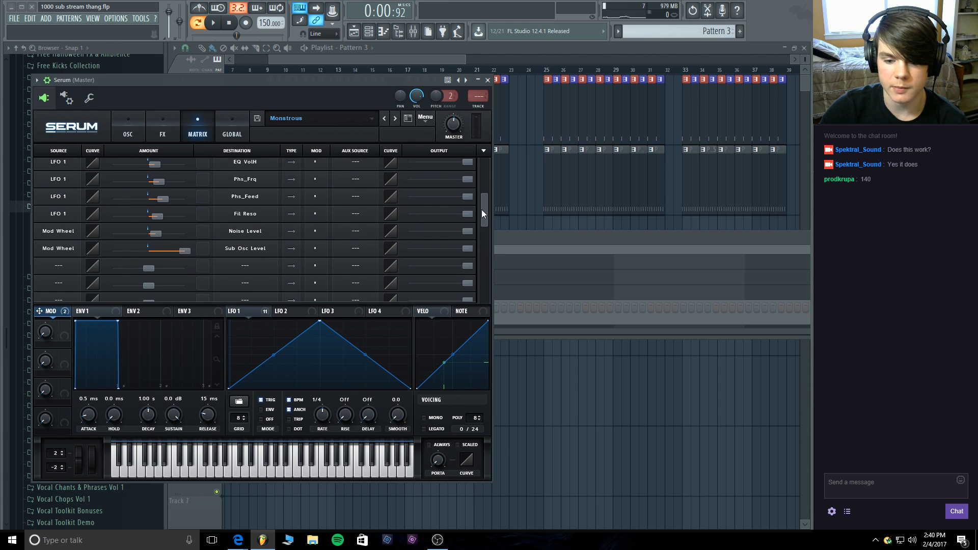
left_click(74, 231)
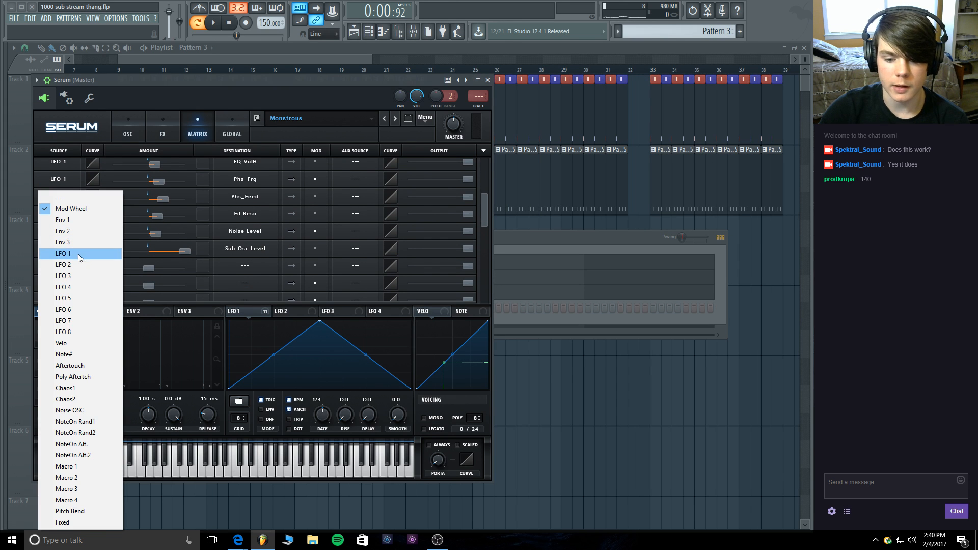
left_click(77, 253)
left_click(65, 250)
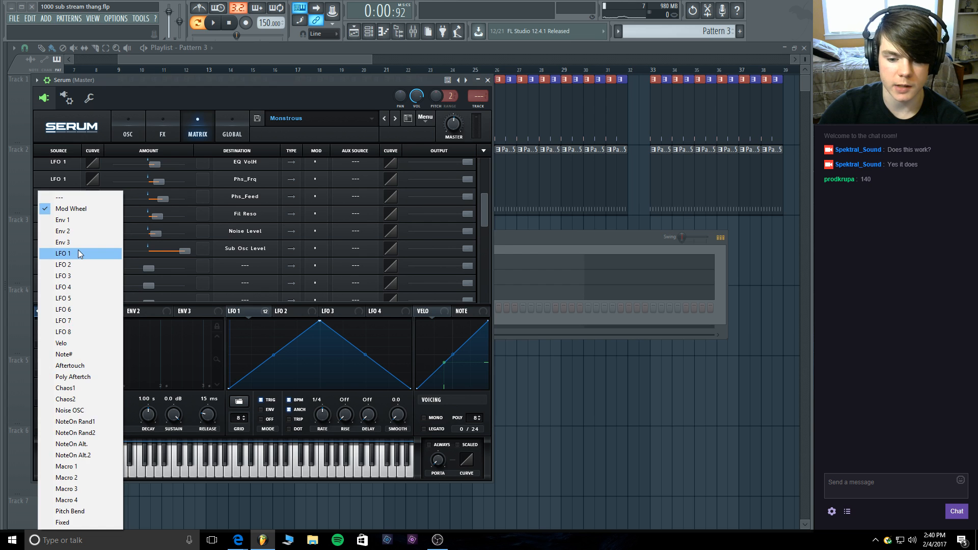
left_click(78, 253)
Shift LFO 1's peak to about one-sixth of the cycle, bow its falling segment outward, and move the channel rack up slightly.
left_click_drag(484, 213, 493, 156)
left_click_drag(320, 321, 319, 269)
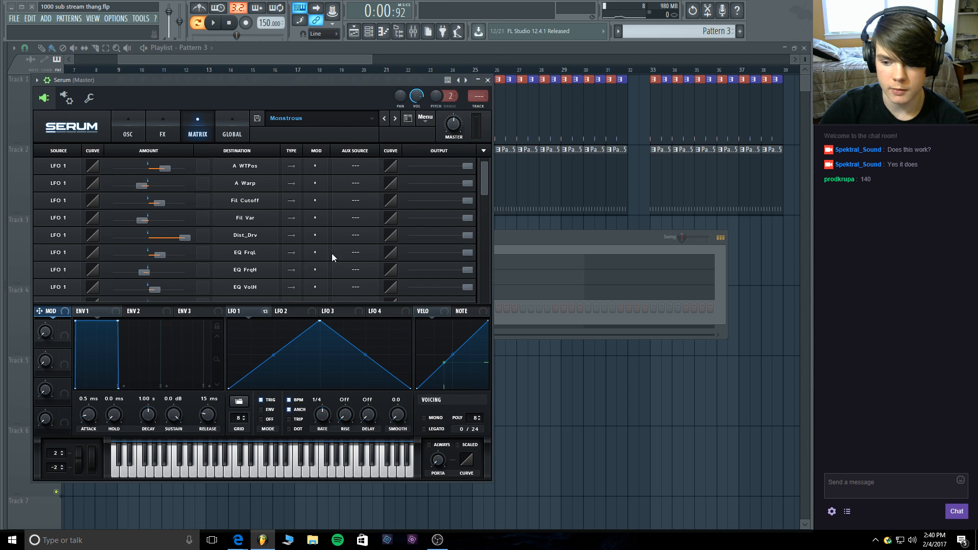
right_click(318, 322)
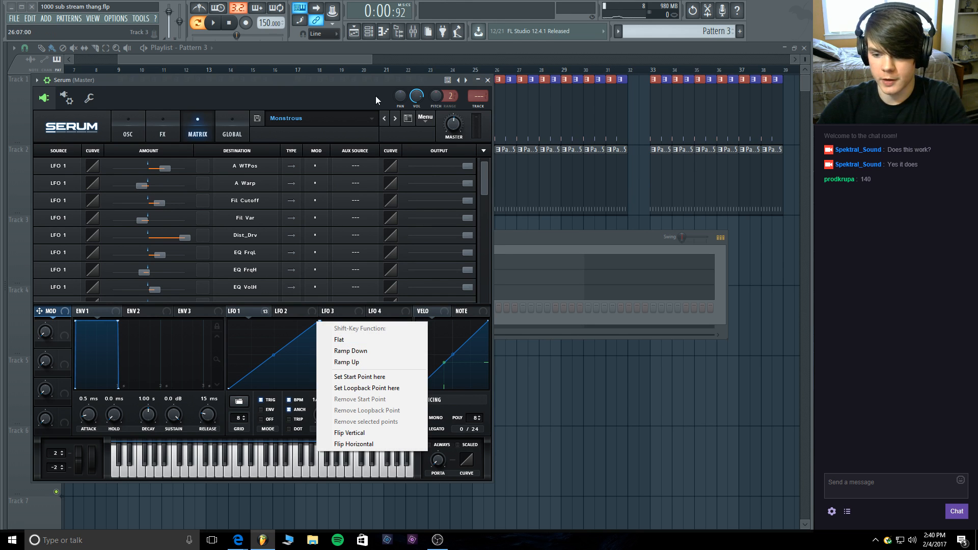
left_click(368, 80)
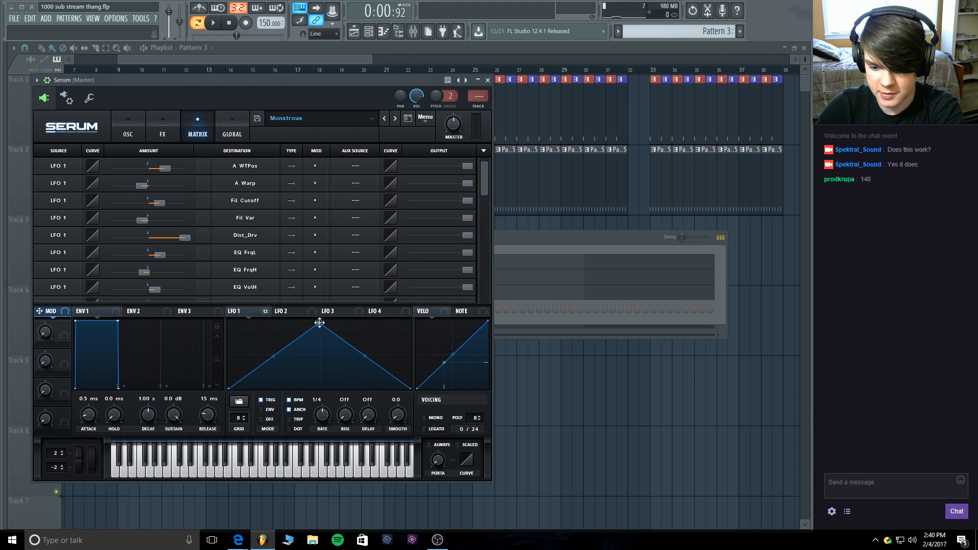
left_click_drag(319, 322, 258, 301)
key("q")
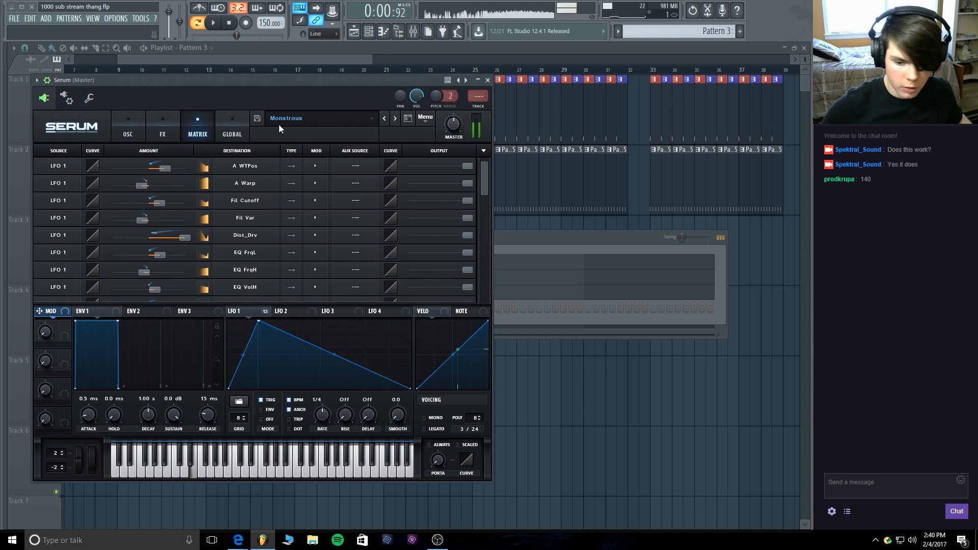
left_click_drag(335, 354, 335, 324)
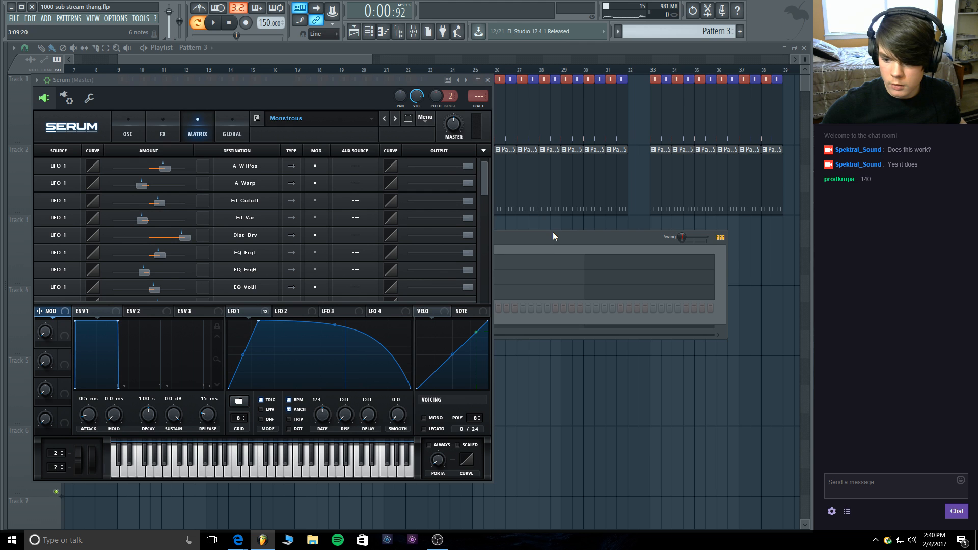
left_click_drag(554, 236, 545, 200)
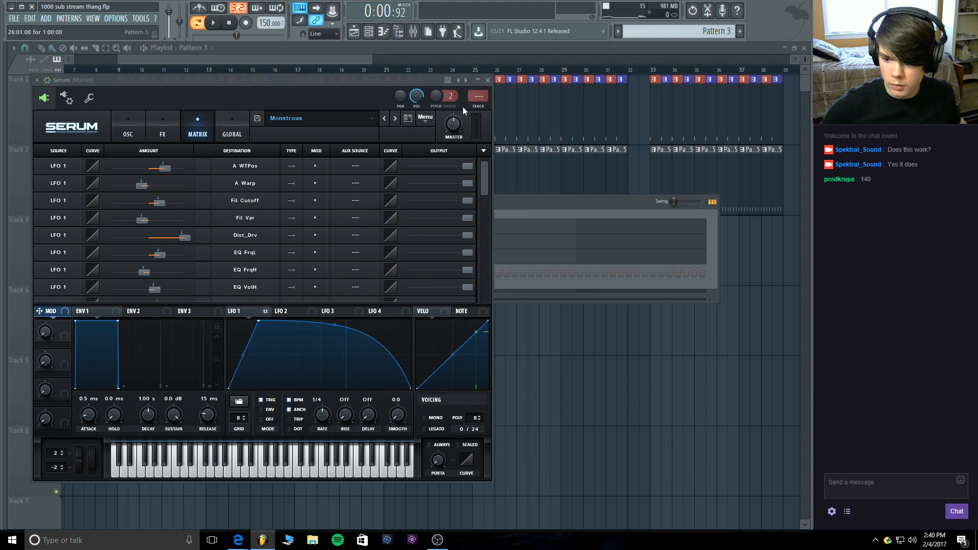
Close Serum and add a one-beat F4 note at the start of its piano roll in Pattern 3.
left_click(489, 80)
right_click(154, 281)
left_click(194, 274)
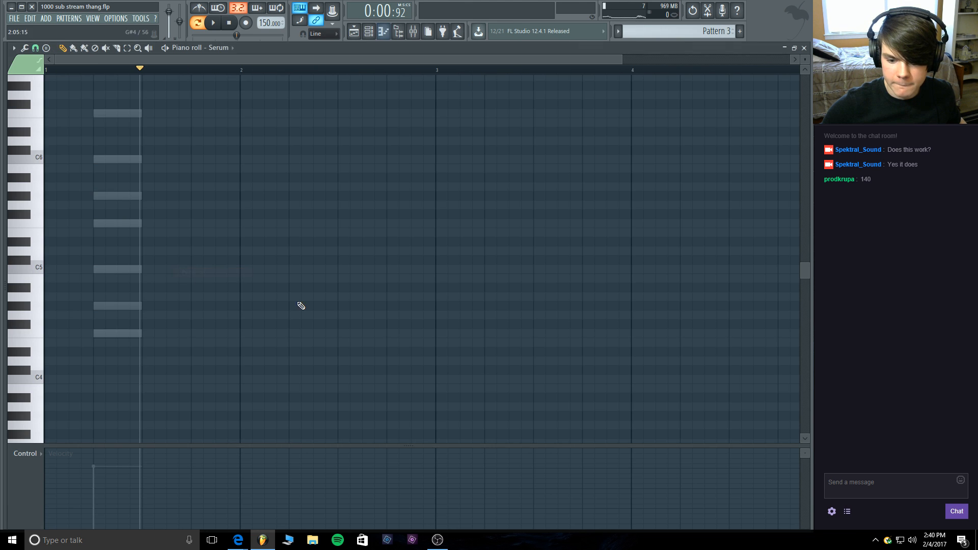
mouse_move(76, 332)
left_mouse_down()
mouse_move(49, 333)
mouse_move(50, 323)
mouse_move(48, 405)
mouse_move(46, 332)
left_mouse_up()
key("c")
key("v")
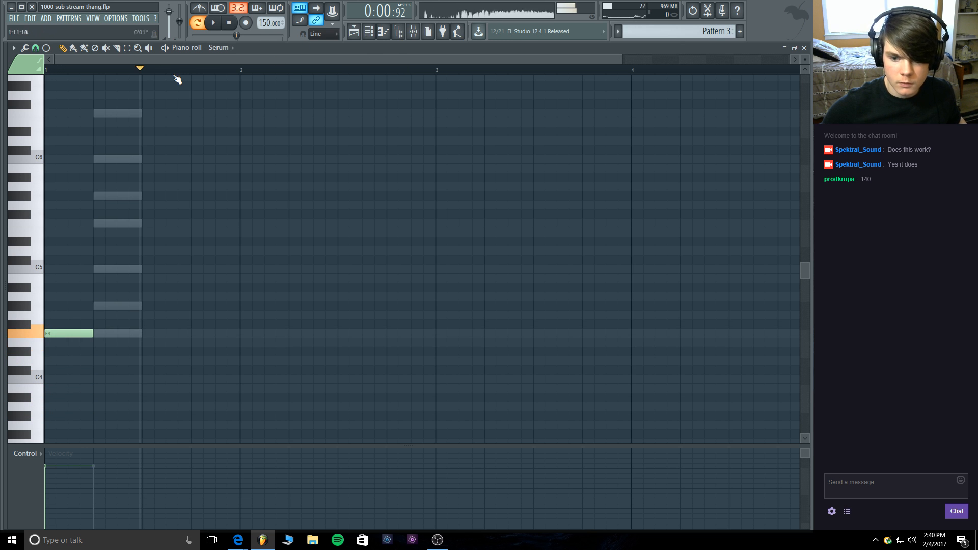
left_click(355, 30)
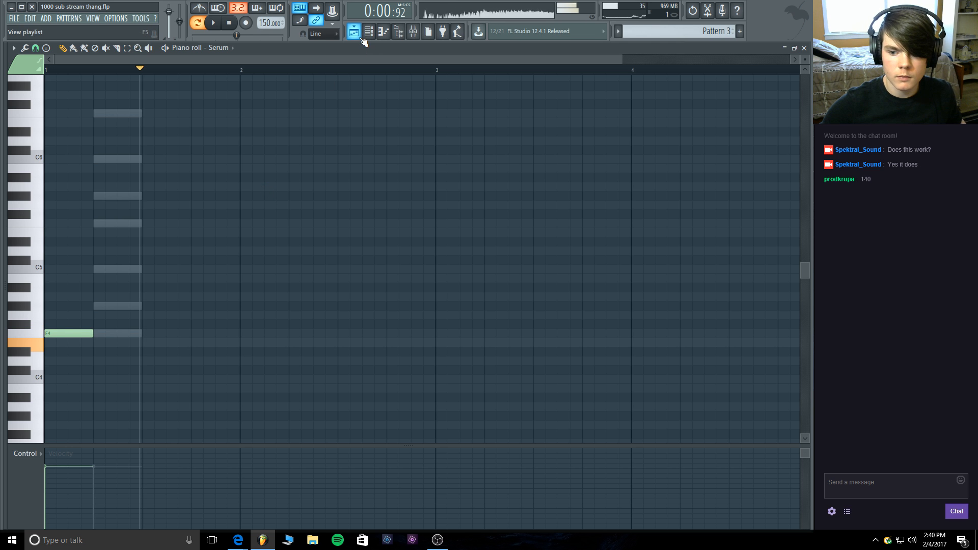
Lower all the Massive chord notes by a semitone, move Serum's note to E4 to match, and return the playhead to the start.
double_click(113, 333)
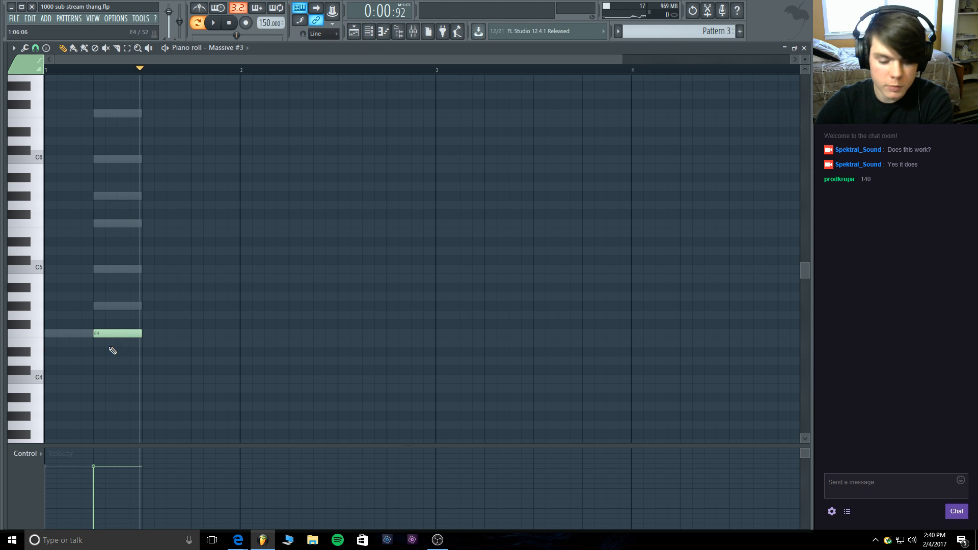
left_click_drag(122, 340, 134, 158)
double_click(121, 336)
left_click_drag(112, 334, 130, 108)
double_click(125, 269)
left_click_drag(106, 334, 61, 342)
double_click(72, 333)
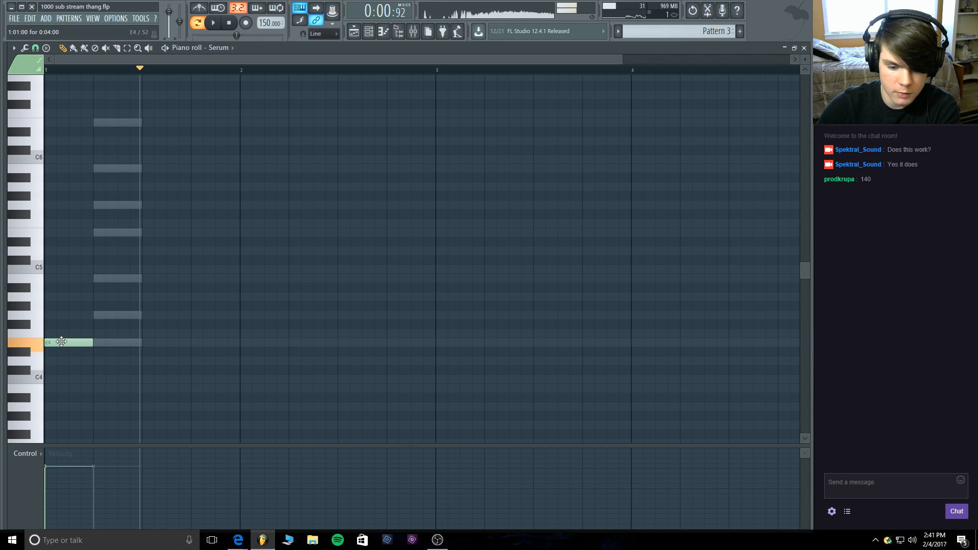
left_click(61, 342)
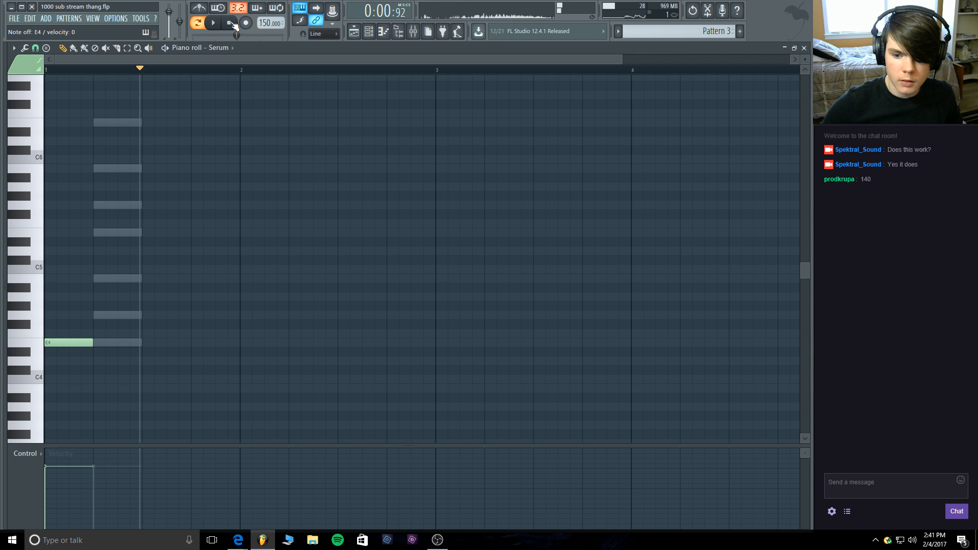
key("space")
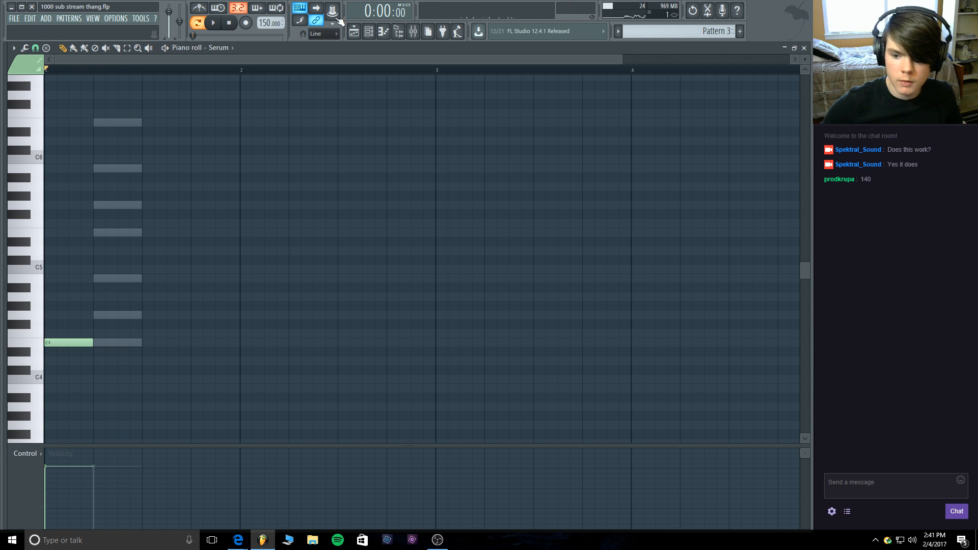
Reopen Serum, move LFO 1's peak to the very start of the cycle and reduce the bow of its falling curve.
left_click(370, 32)
left_click(163, 272)
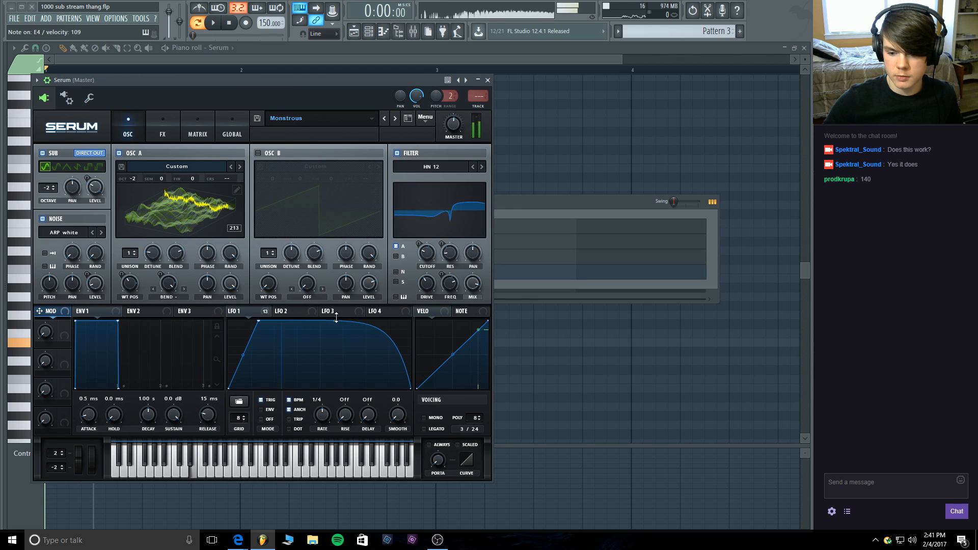
left_click_drag(337, 317, 214, 319)
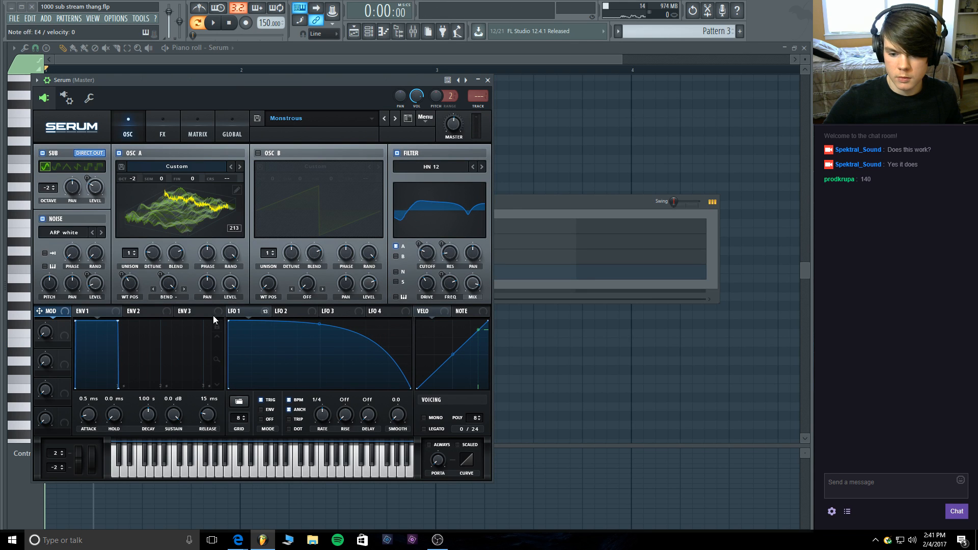
left_click_drag(323, 324, 321, 345)
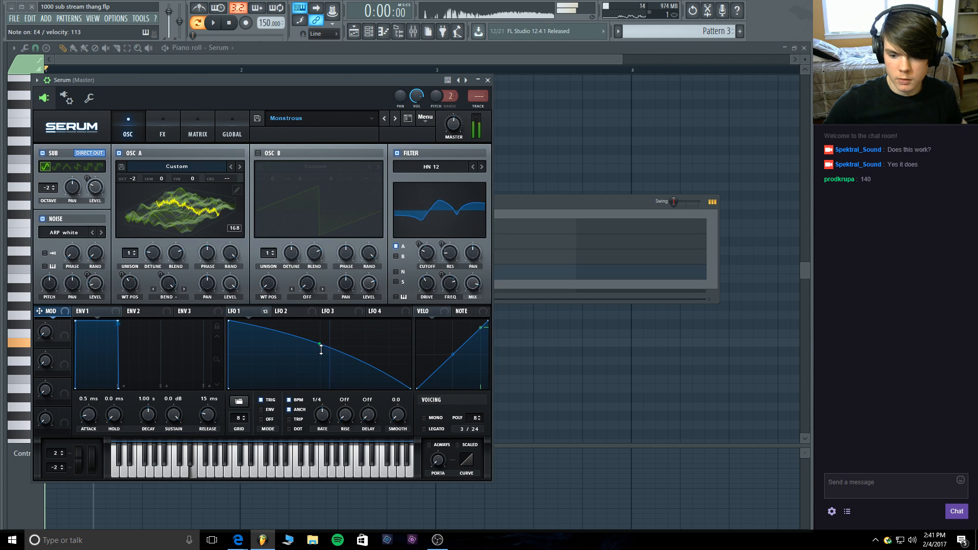
Bow LFO 1's falling curve slightly more and add a point at about four-fifths of the cycle, half height.
left_click(264, 310)
left_click_drag(435, 255, 432, 256)
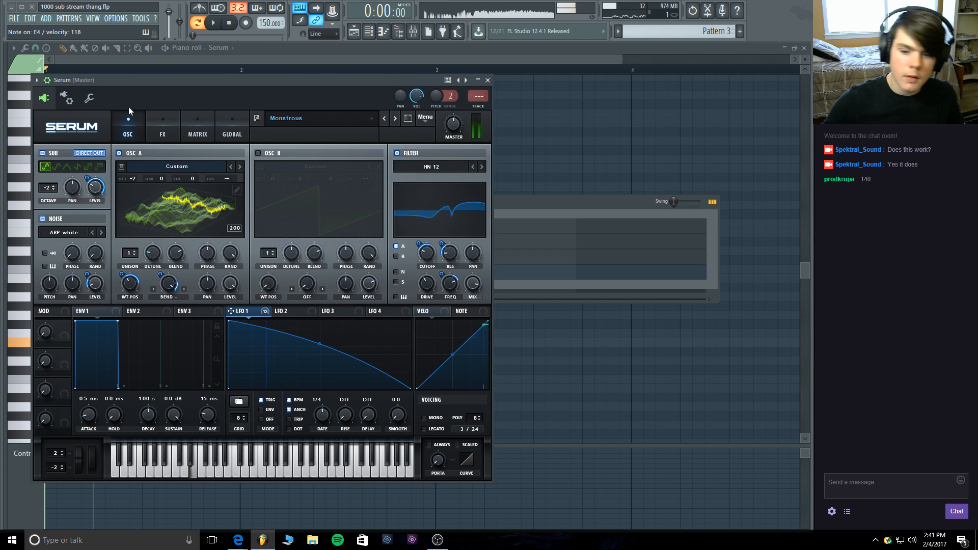
left_click(163, 127)
left_click_drag(319, 347, 319, 342)
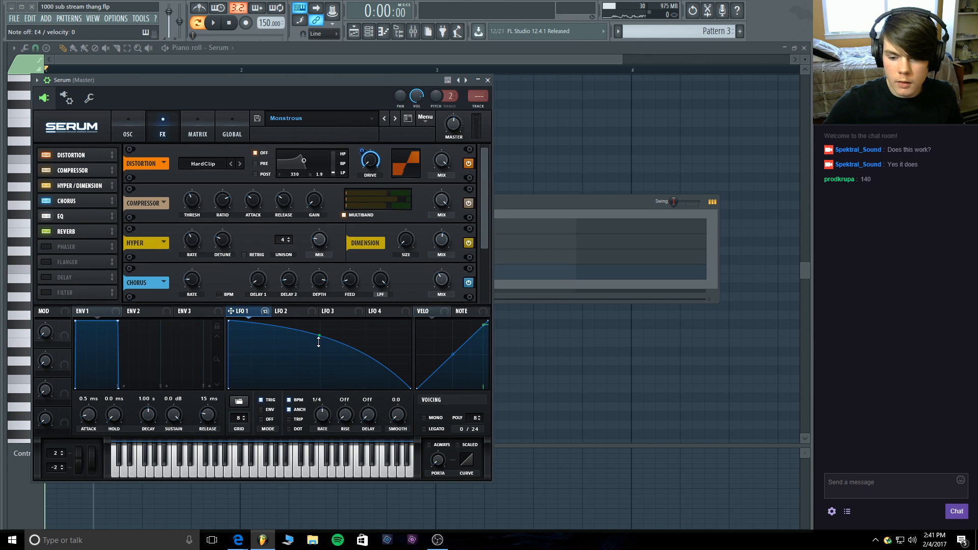
double_click(372, 356)
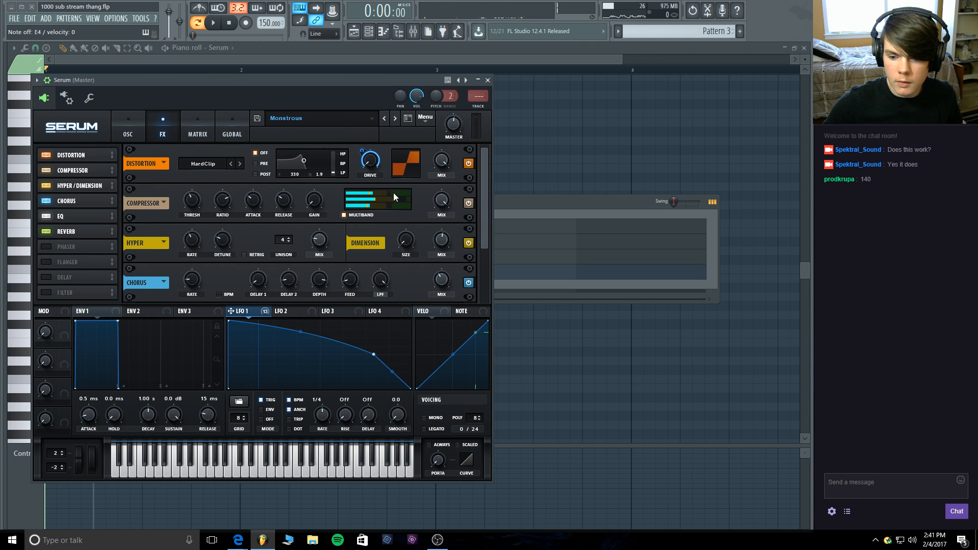
Raise the multiband compressor's high band to 113% and the Hyper mix, and bow LFO 1's last segment outward.
left_click_drag(393, 193, 399, 196)
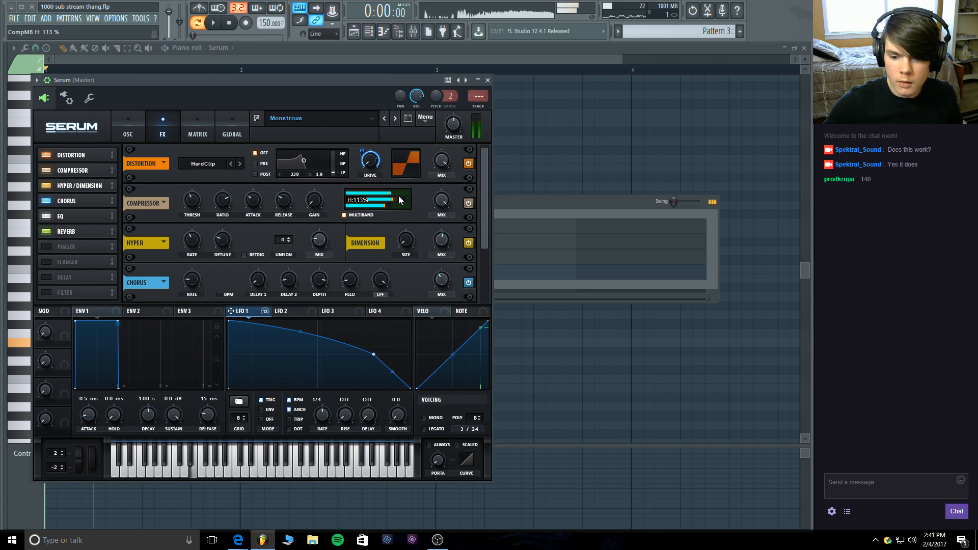
left_click_drag(325, 240, 328, 208)
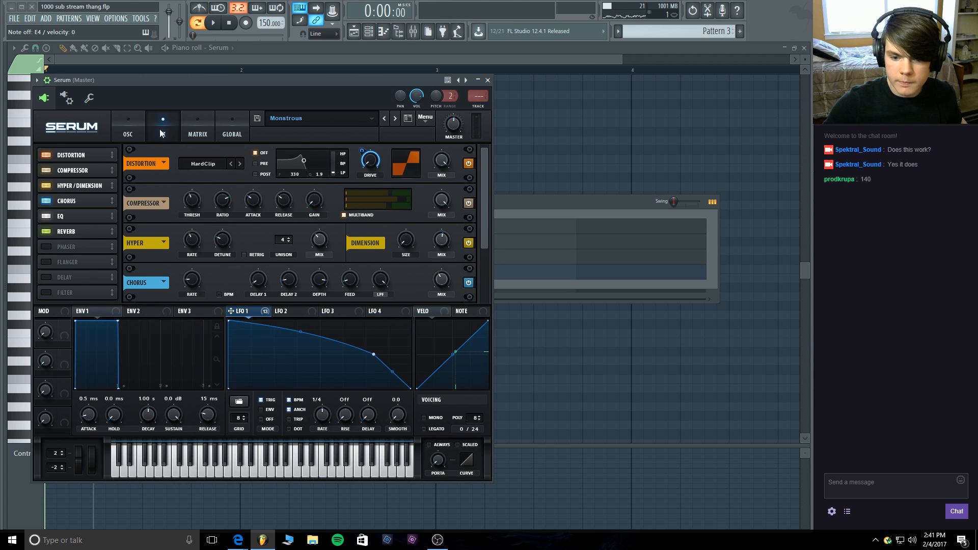
left_click(128, 130)
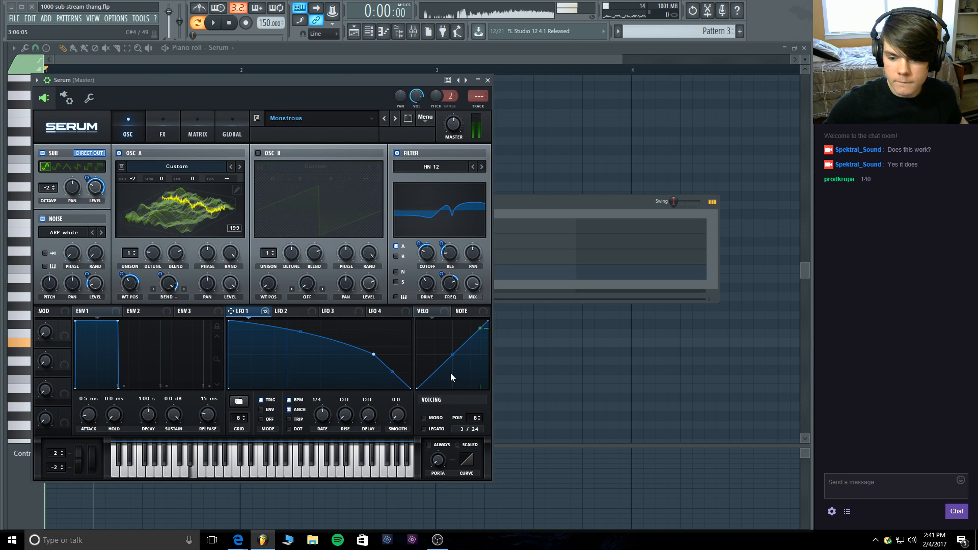
left_click_drag(393, 372, 392, 355)
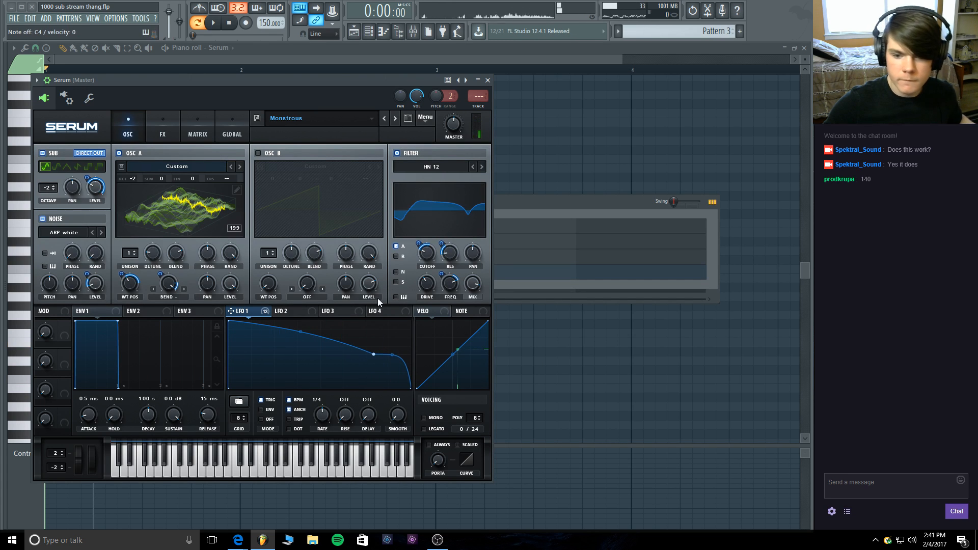
Remove the centre peak from LFO 2's triangle shape.
left_click(293, 312)
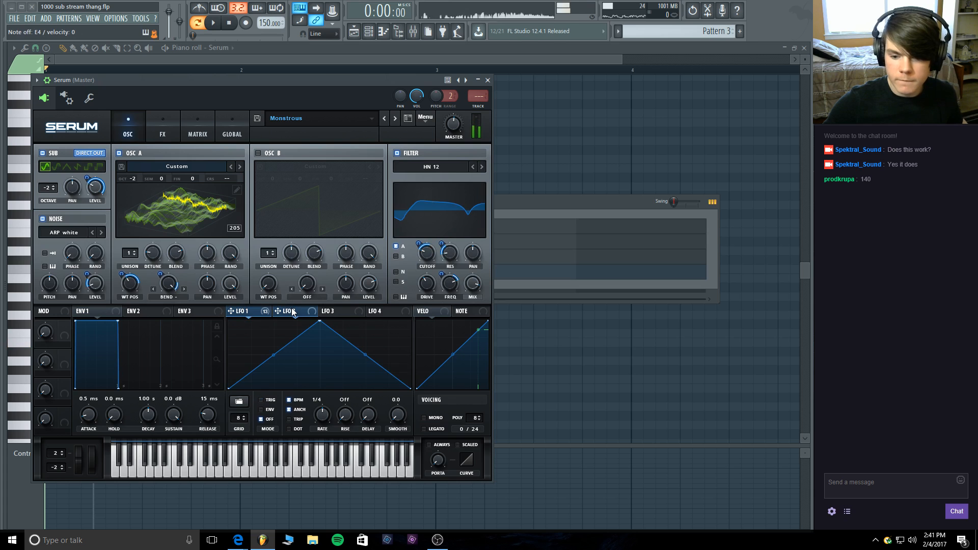
double_click(318, 322)
left_click(240, 403)
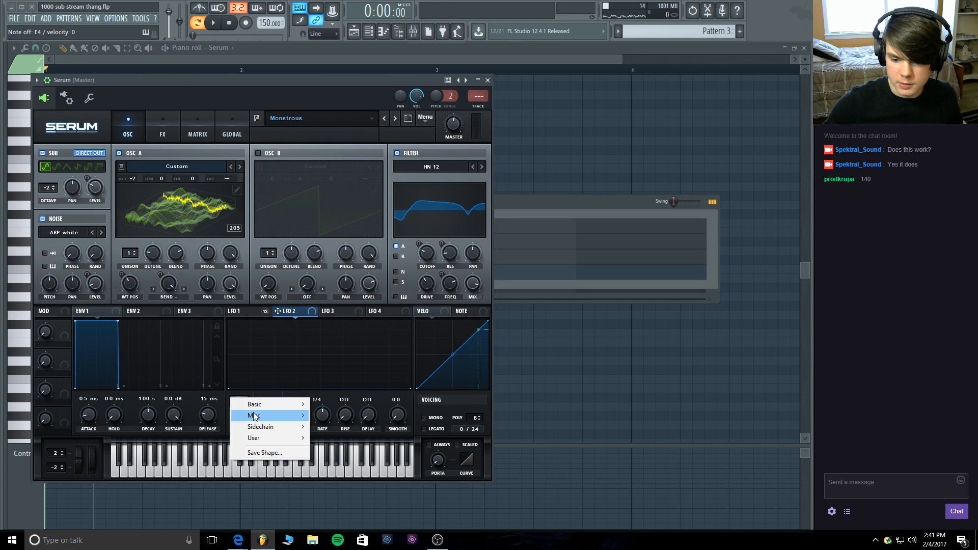
mouse_move(257, 415)
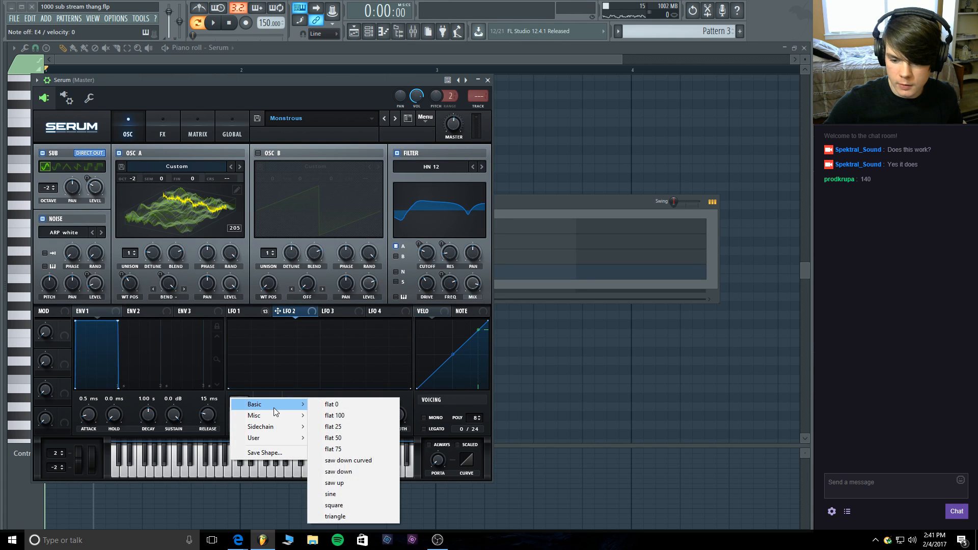
left_click(276, 375)
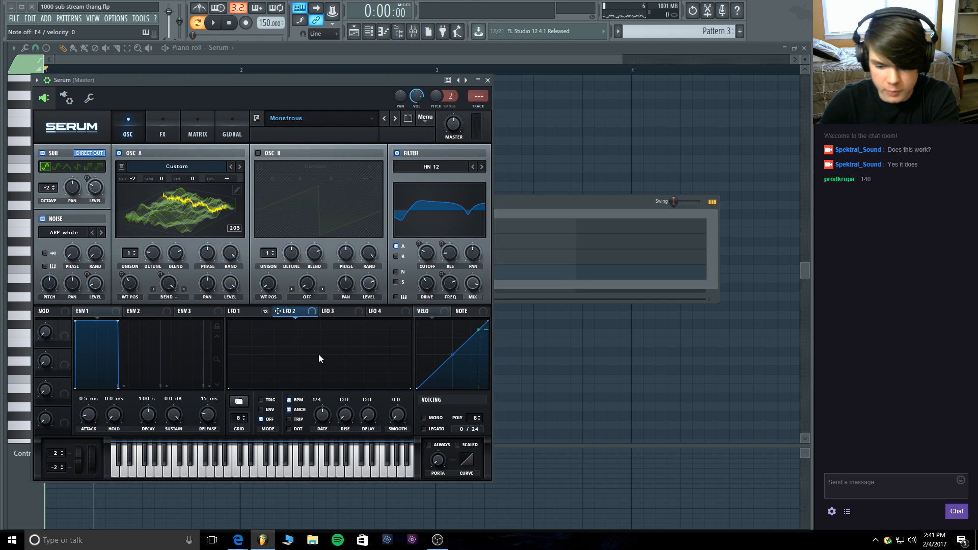
Shape LFO 2 as a straight falling ramp from maximum to zero with a midpoint at half height.
double_click(319, 356)
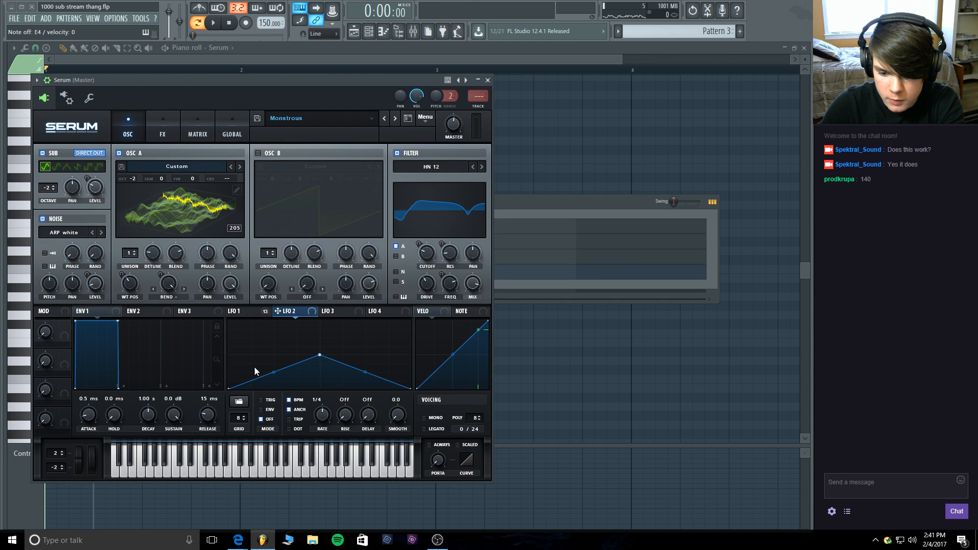
left_click_drag(231, 387, 230, 320)
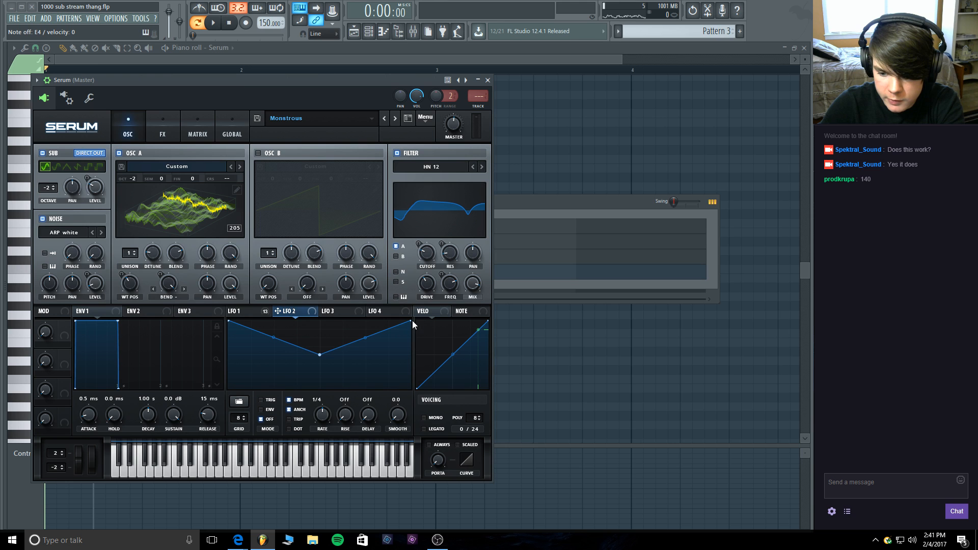
left_click_drag(402, 335, 417, 434)
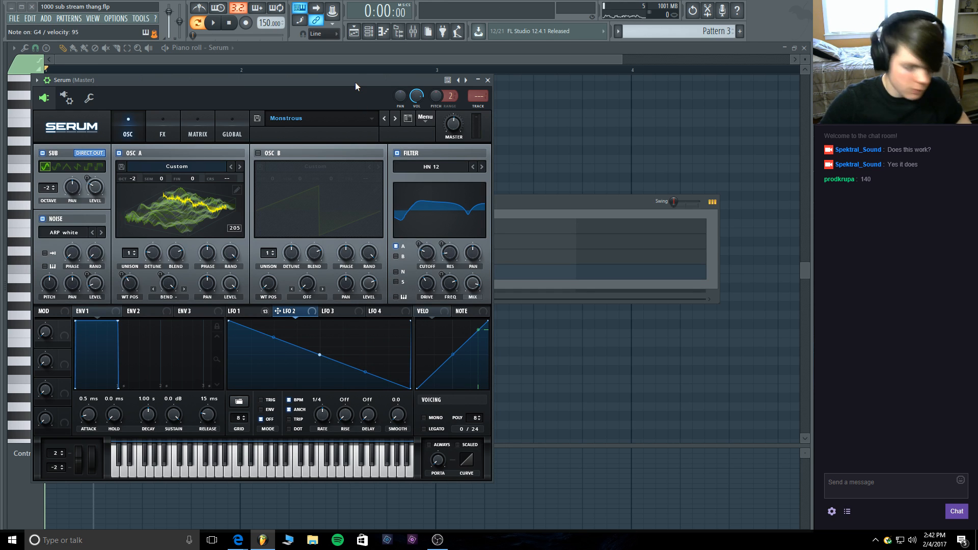
Add a modulation matrix routing from LFO 2 to the global master tuning with an amount of 22.
left_click(188, 123)
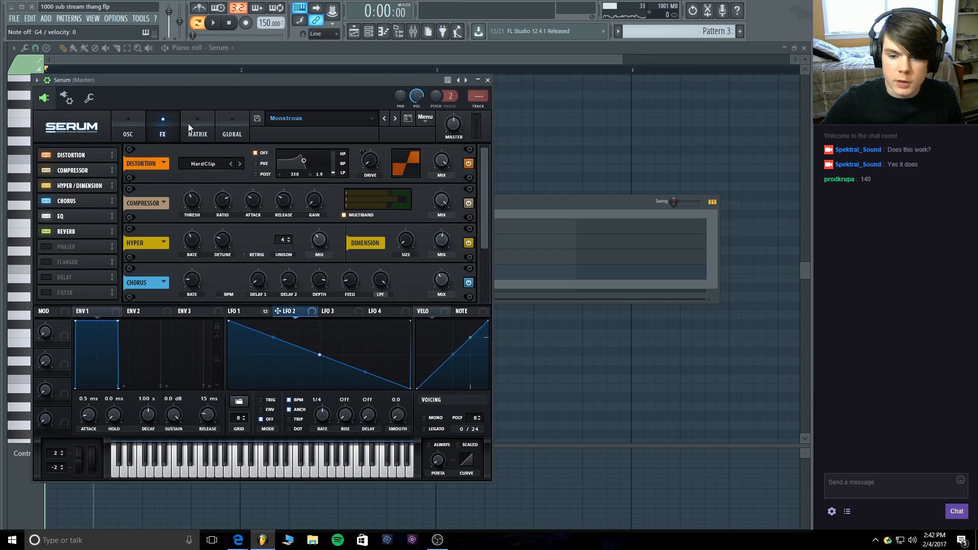
scroll(137, 222, "down", 6)
scroll(138, 225, "down", 2)
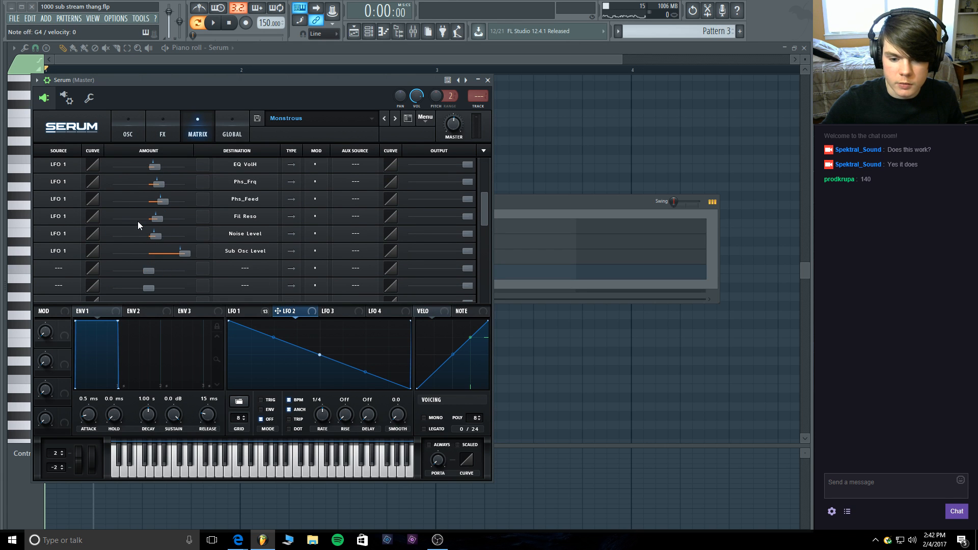
left_click(61, 269)
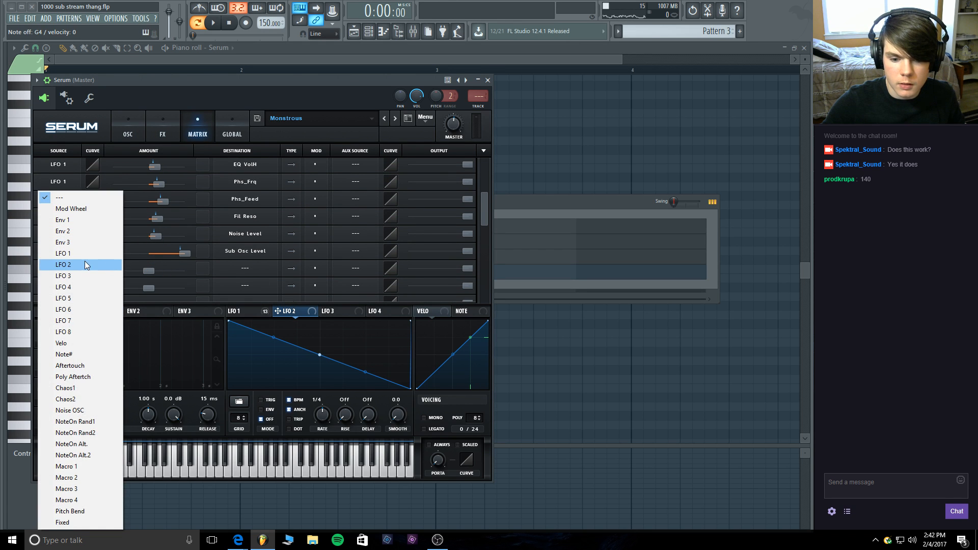
left_click(84, 264)
left_click(247, 265)
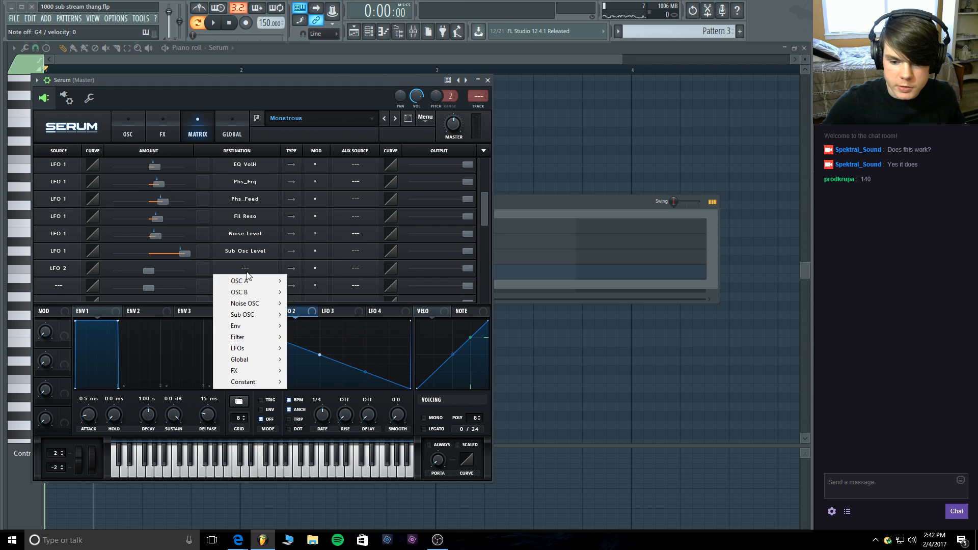
mouse_move(266, 360)
left_click(317, 360)
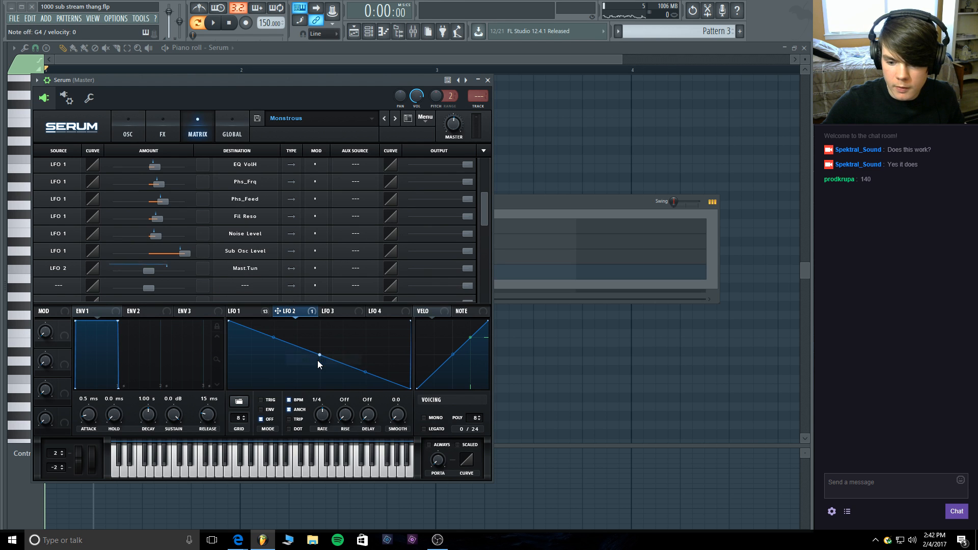
left_click_drag(153, 271, 163, 271)
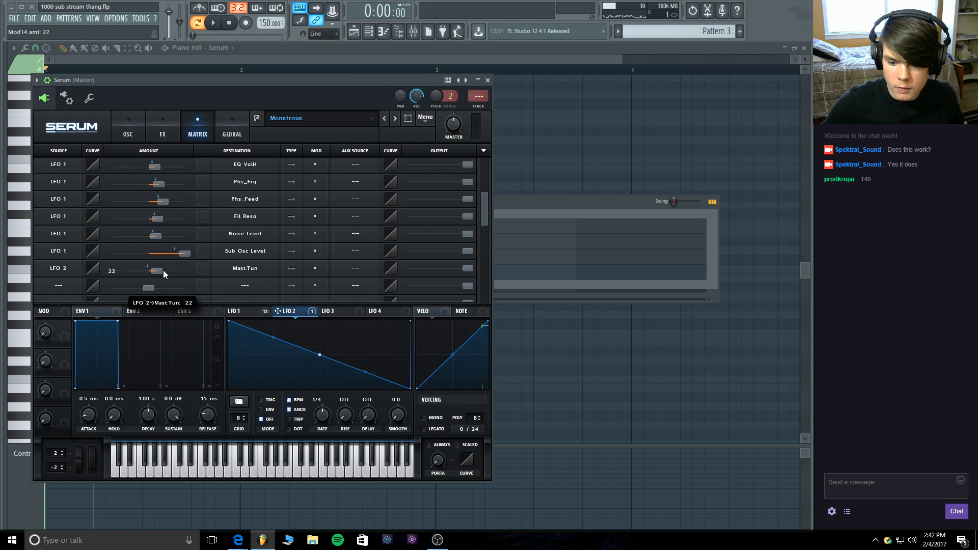
Set LFO 2 to TRIG mode and reshape its fall, bowing the last segment outward and moving the midpoint to about five-eighths of the cycle.
left_click(291, 268)
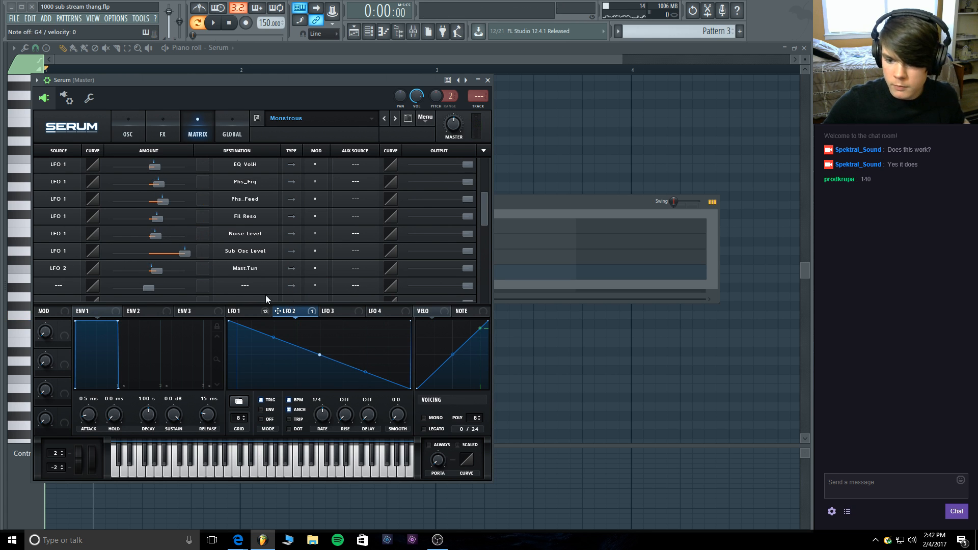
left_click(213, 23)
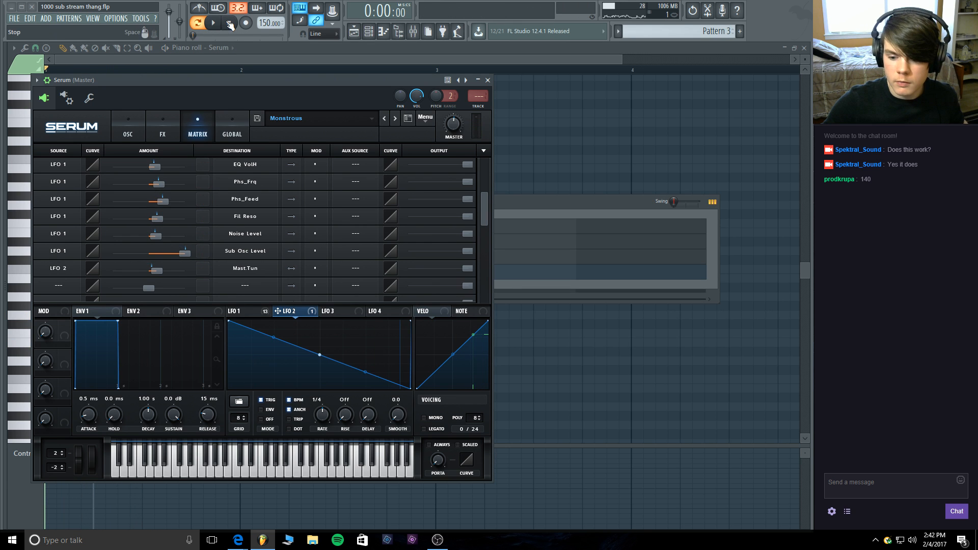
left_click(228, 24)
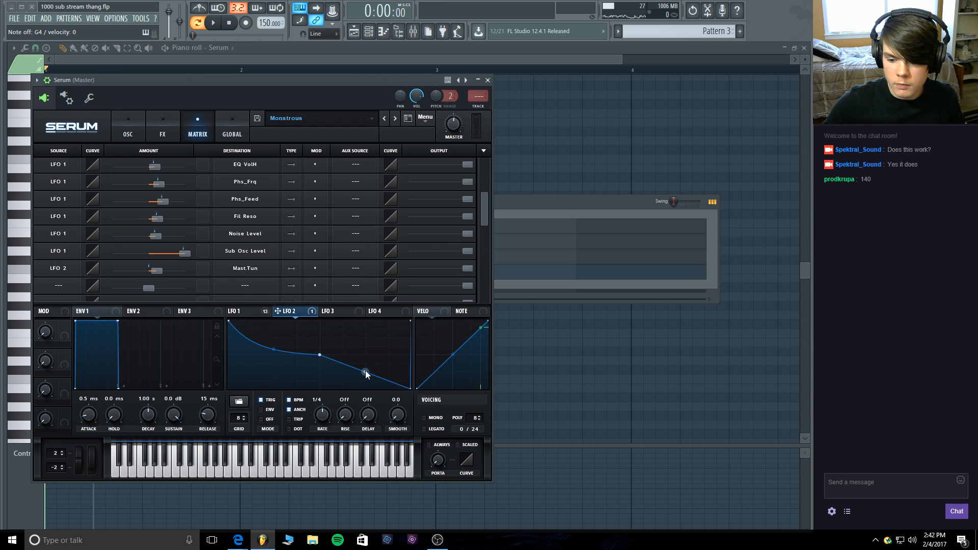
left_click_drag(365, 371, 367, 346)
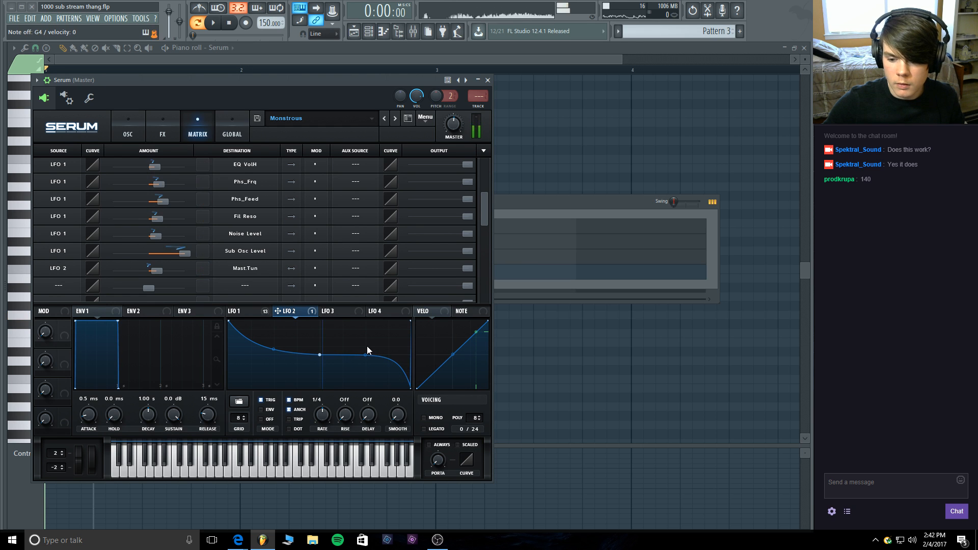
left_click_drag(273, 349, 342, 354)
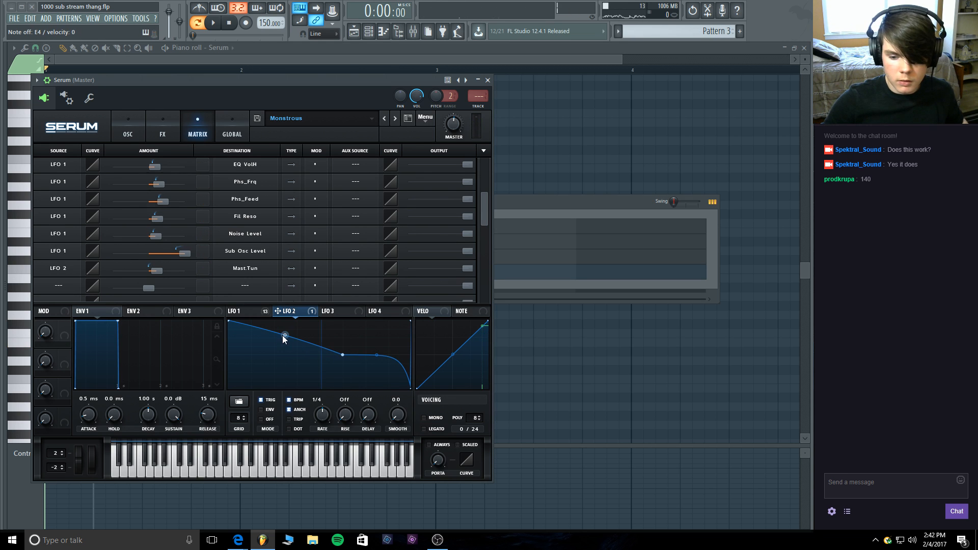
Straighten LFO 2's first falling segment, move its midpoint to about three-quarters of the cycle, and audition the pattern.
left_click_drag(284, 335, 283, 342)
left_click_drag(343, 354, 361, 357)
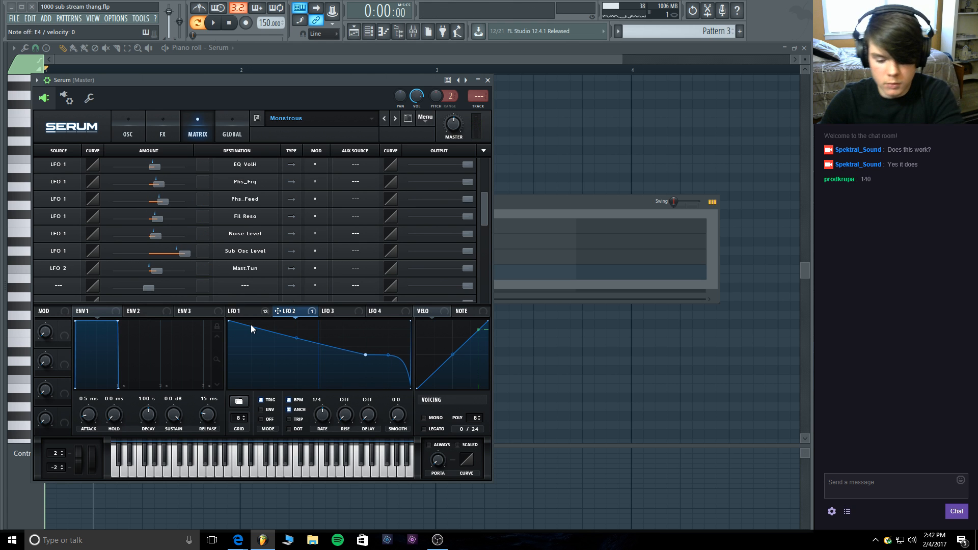
left_click(214, 23)
key("space")
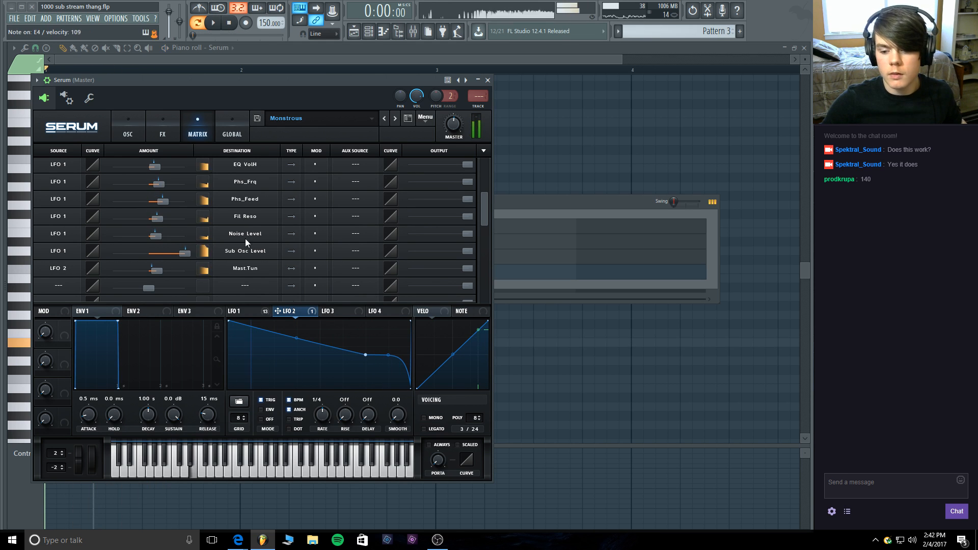
Reshape LFO 1 so it peaks at about a quarter of the cycle and its late node sits near 80 percent height, and audition it.
left_click(135, 127)
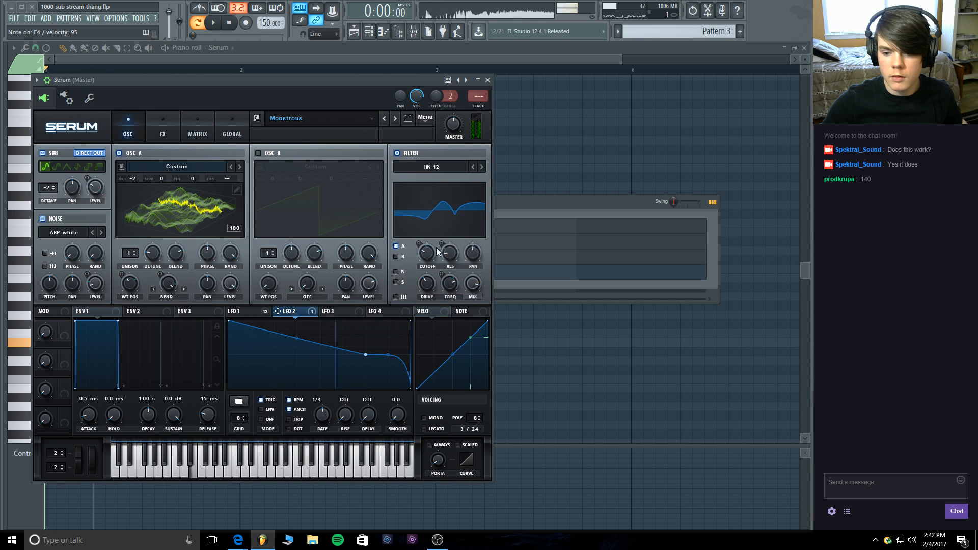
left_click(269, 311)
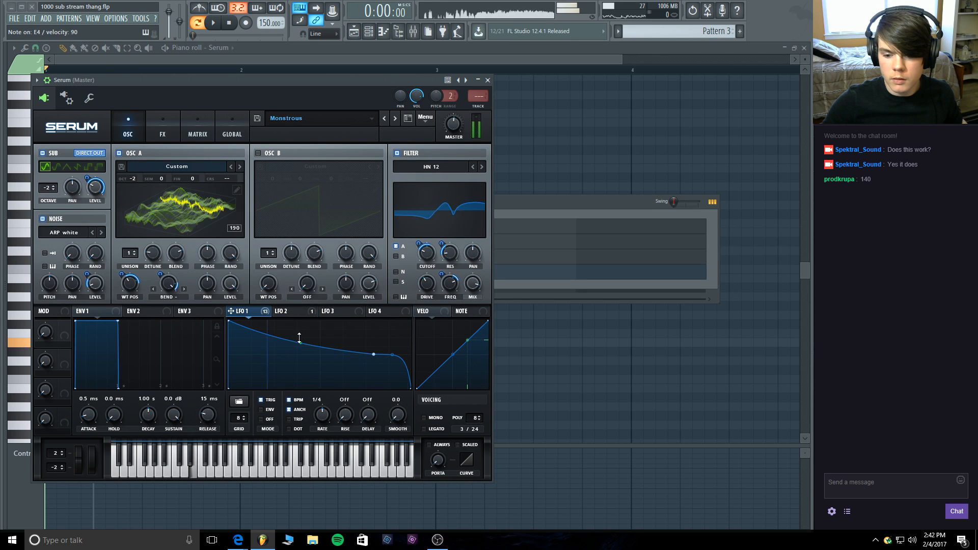
left_click_drag(299, 332, 299, 330)
left_click_drag(229, 321, 271, 320)
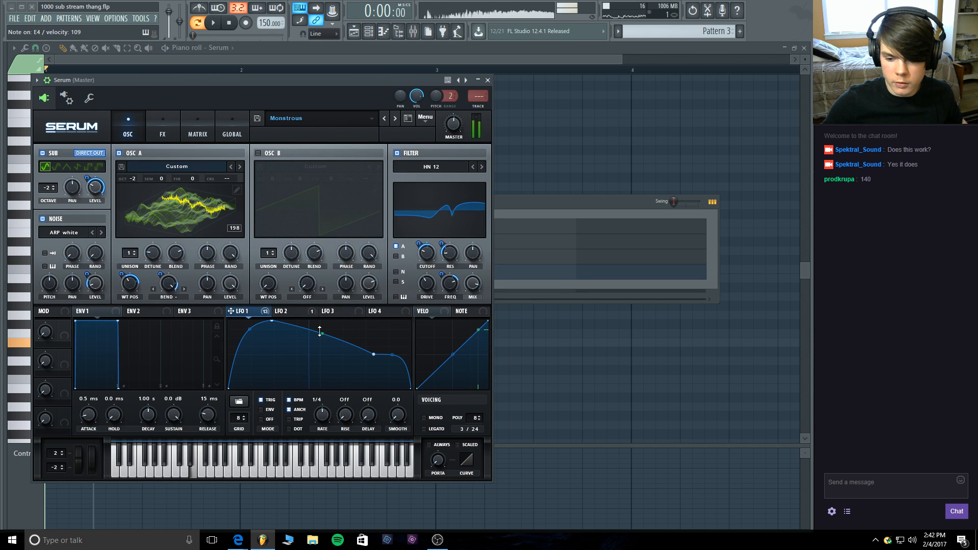
left_click_drag(373, 354, 390, 335)
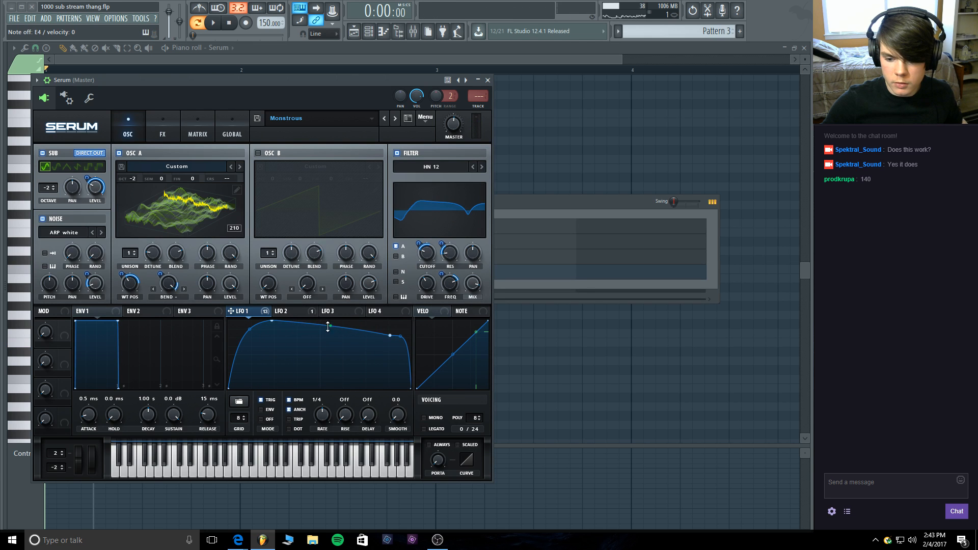
left_click(213, 22)
left_click(230, 23)
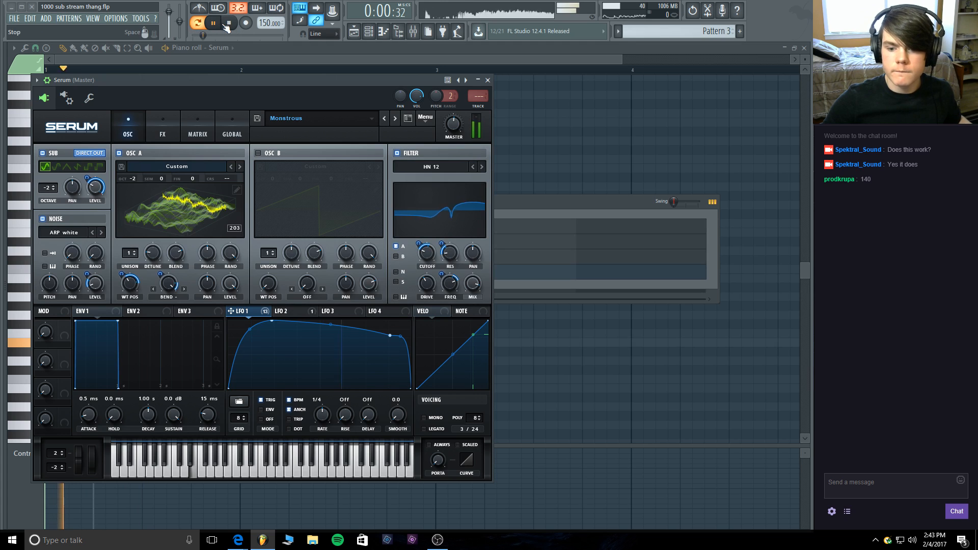
Flatten LFO 2's tail at half height, raising its end to maximum, and move the midpoint to about five-eighths of the cycle.
left_click(307, 311)
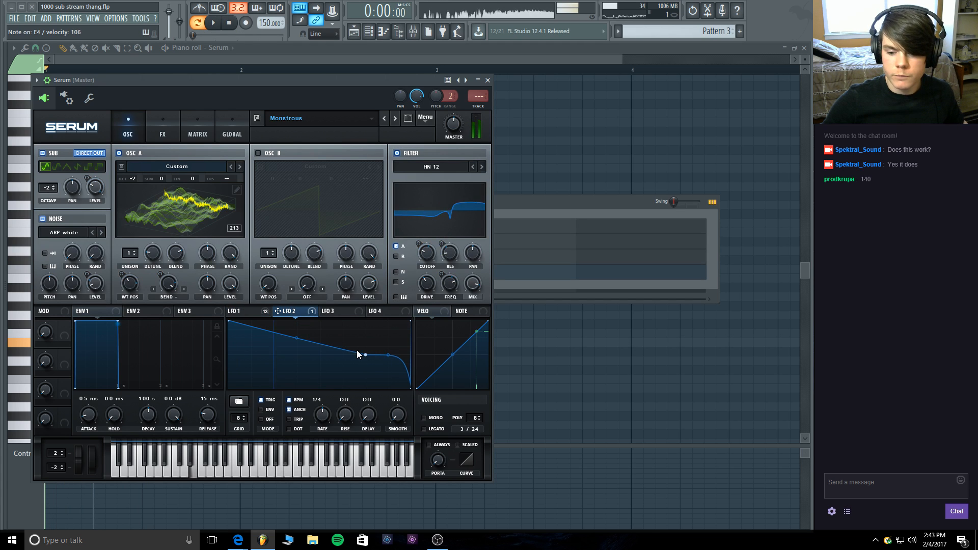
double_click(409, 390)
left_click_drag(387, 337, 388, 355)
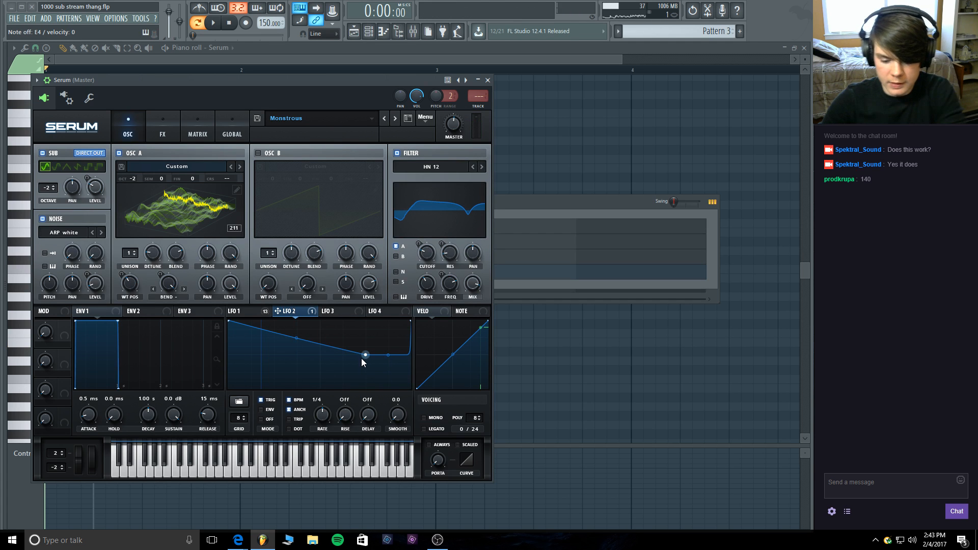
left_click_drag(362, 359, 350, 356)
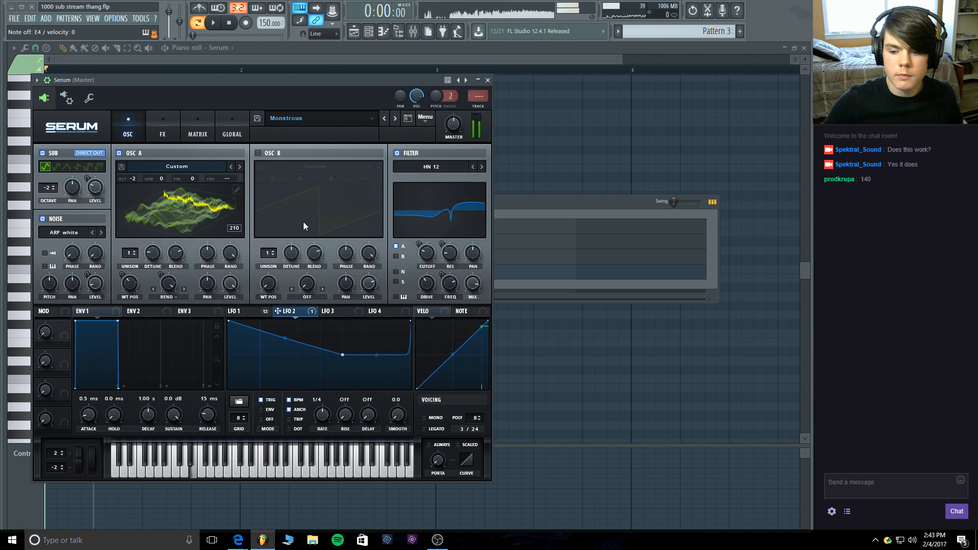
Lower LFO 1's late node to about 70 percent height and bow the segment before it outward.
left_click(258, 308)
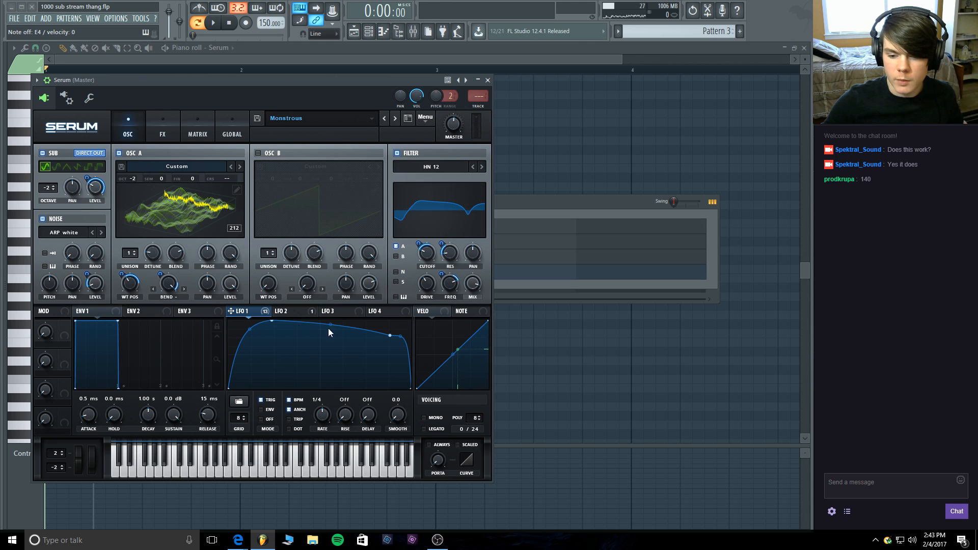
mouse_move(389, 335)
left_mouse_down()
mouse_move(385, 393)
mouse_move(389, 341)
left_mouse_up()
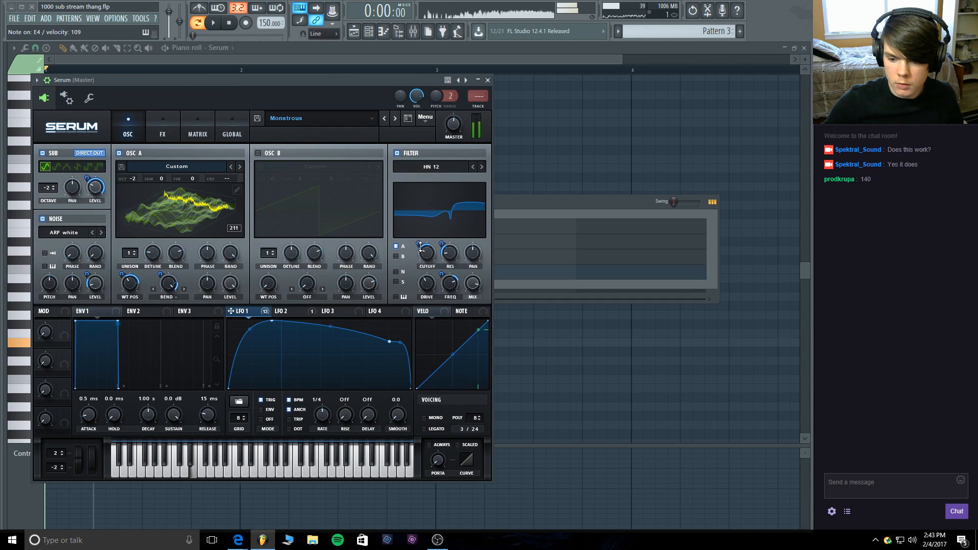
mouse_move(428, 261)
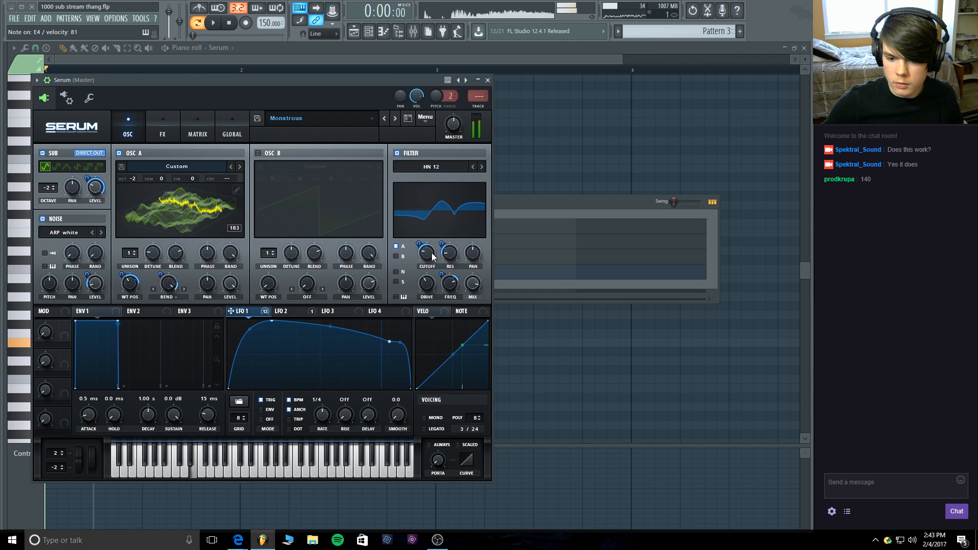
mouse_move(328, 328)
left_mouse_down()
mouse_move(333, 294)
mouse_move(332, 312)
left_mouse_up()
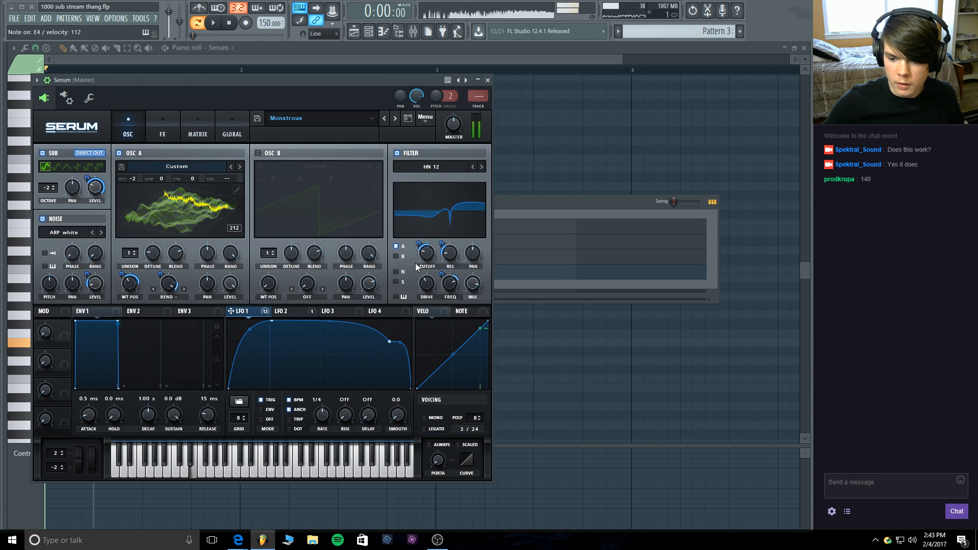
mouse_move(453, 252)
left_mouse_down()
mouse_move(454, 222)
mouse_move(443, 260)
left_mouse_up()
mouse_move(171, 286)
left_mouse_down()
mouse_move(167, 335)
mouse_move(171, 300)
left_mouse_up()
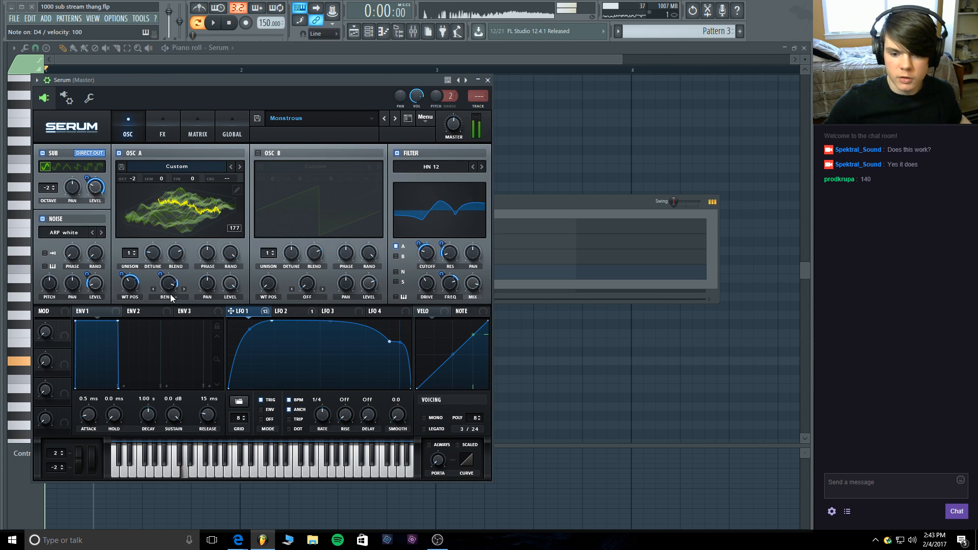
Bow LFO 2's first falling segment inward and audition the pattern.
left_click(311, 313)
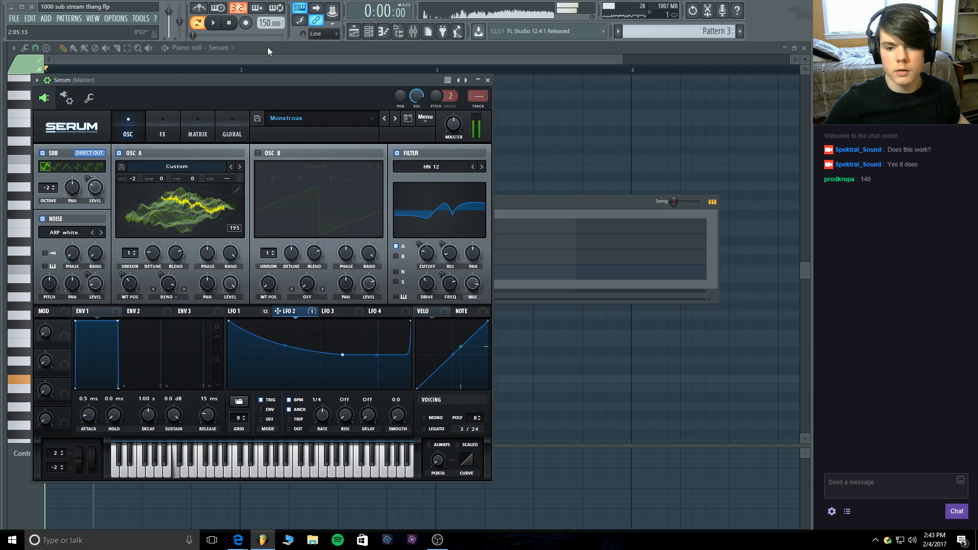
left_click(229, 23)
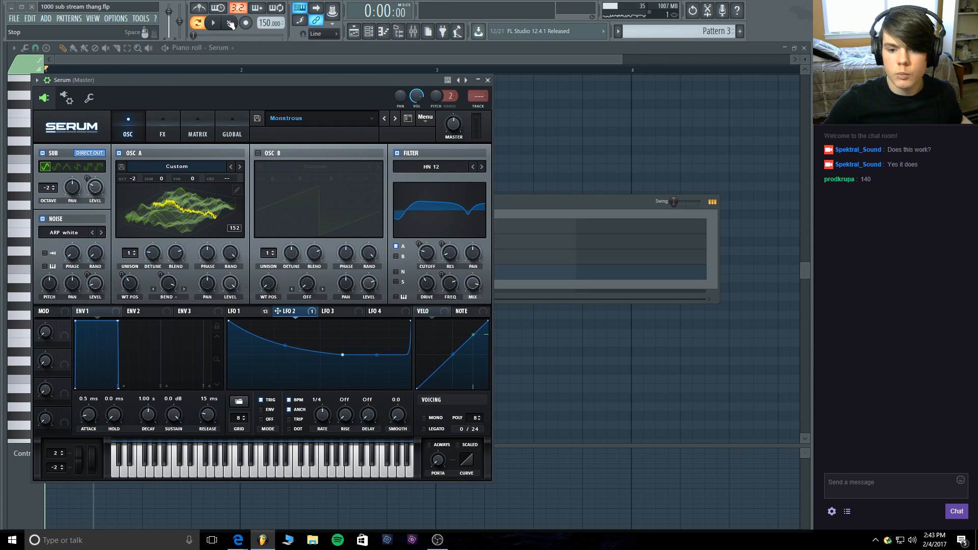
left_click(223, 23)
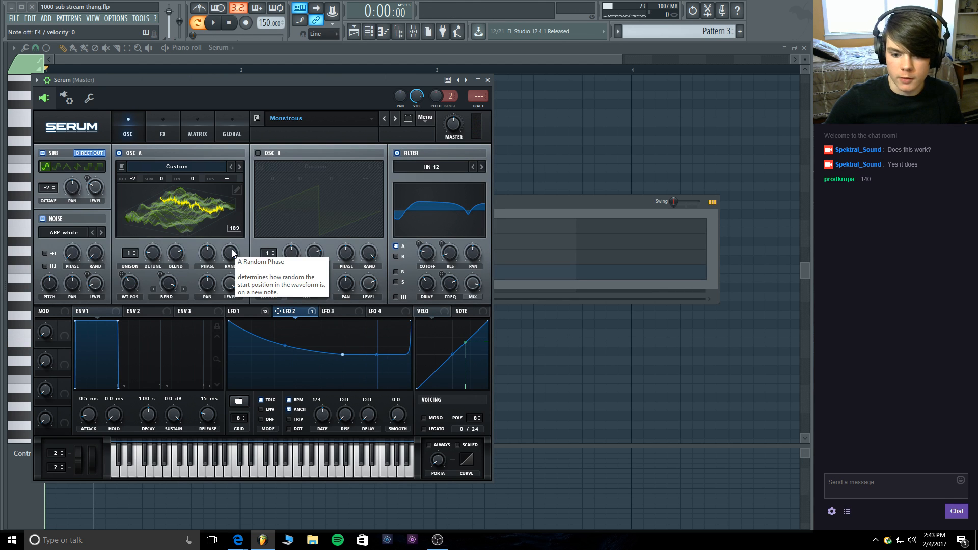
Set OSC A's unison to 8 voices, adjust the unison detune by ear, and audition the pattern.
scroll(135, 254, "up", 3)
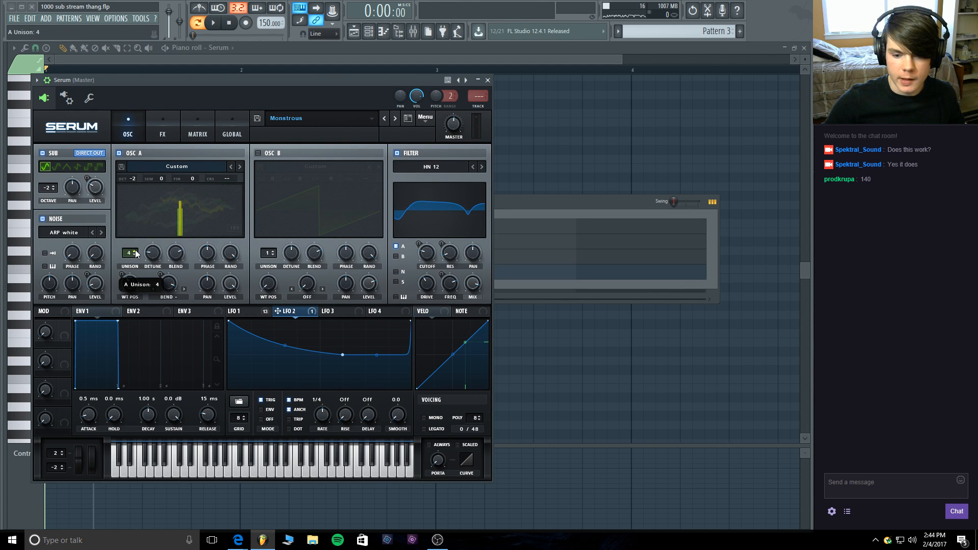
scroll(136, 253, "up", 1)
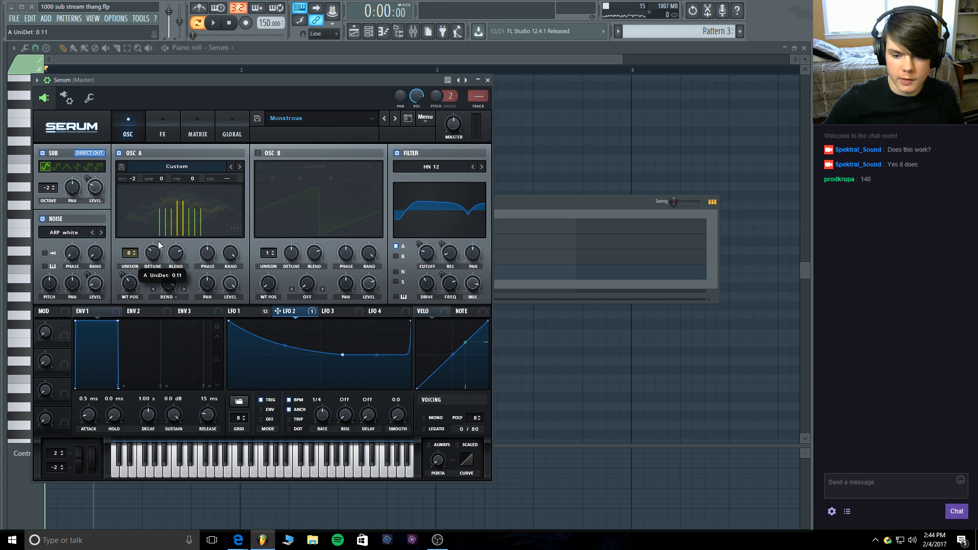
scroll(158, 265, "down", 1)
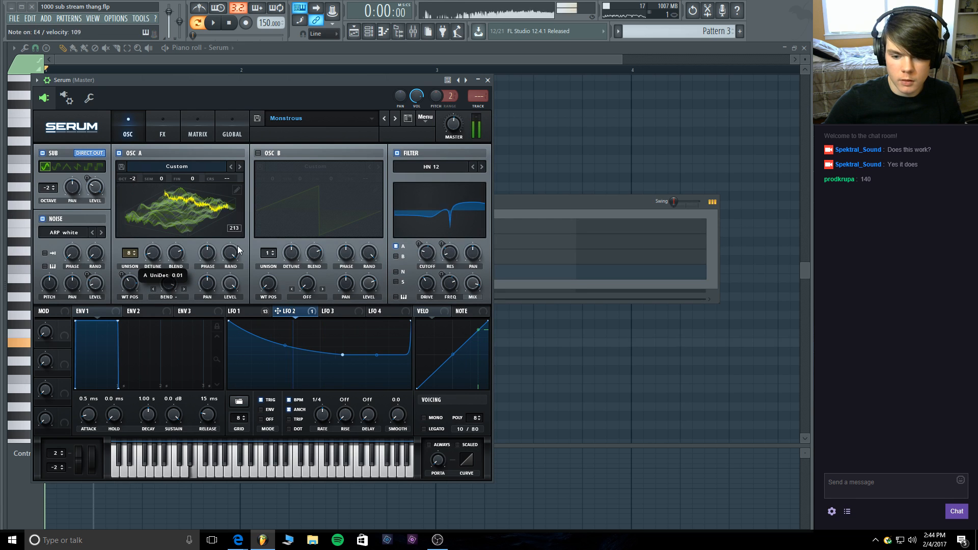
scroll(157, 250, "up", 2)
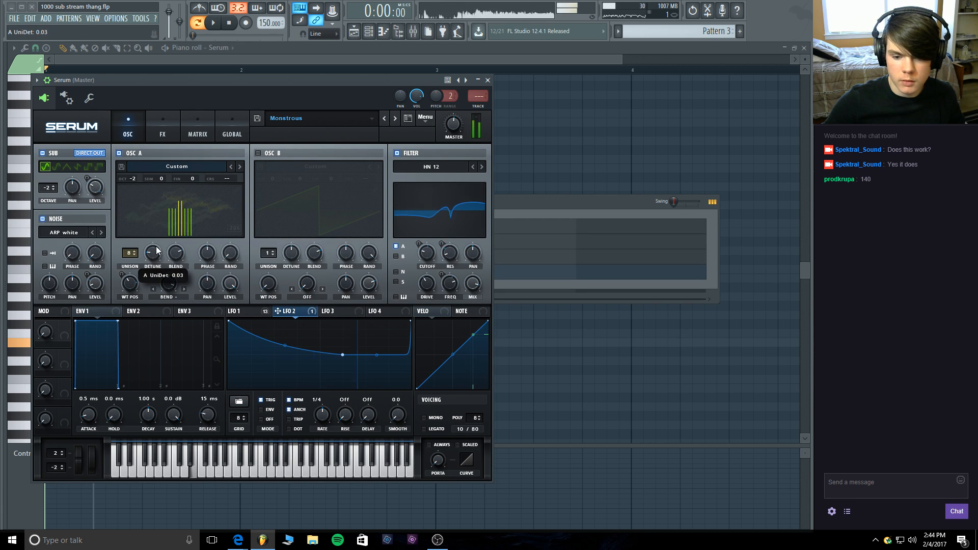
mouse_move(157, 237)
left_mouse_down()
mouse_move(159, 206)
mouse_move(158, 217)
left_mouse_up()
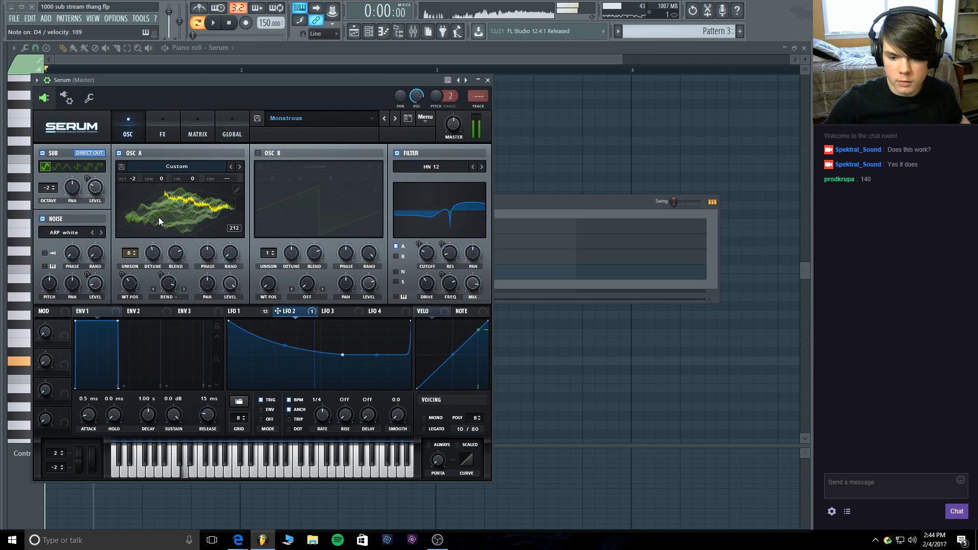
left_click(220, 23)
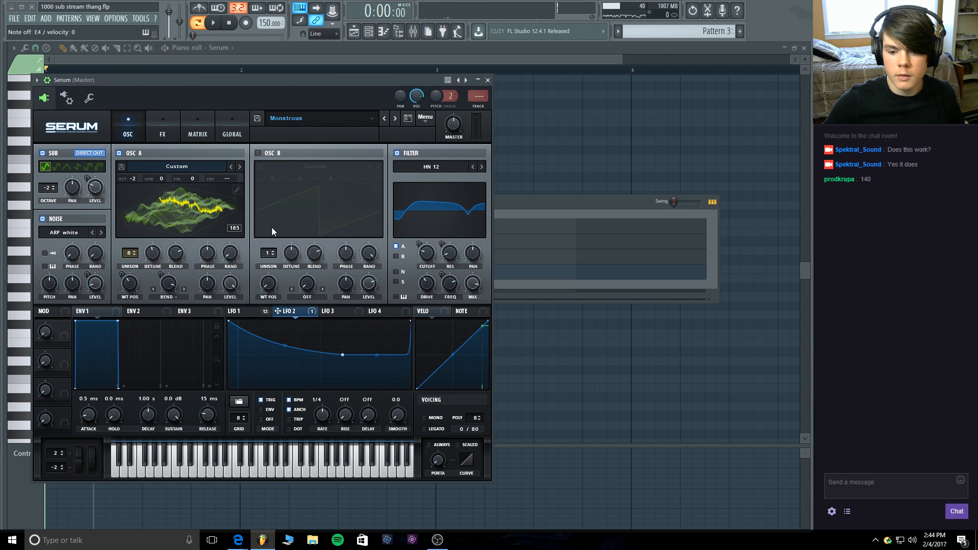
Set OSC A's unison blend to 71 and its unison count to 7 voices.
left_click_drag(175, 259, 174, 262)
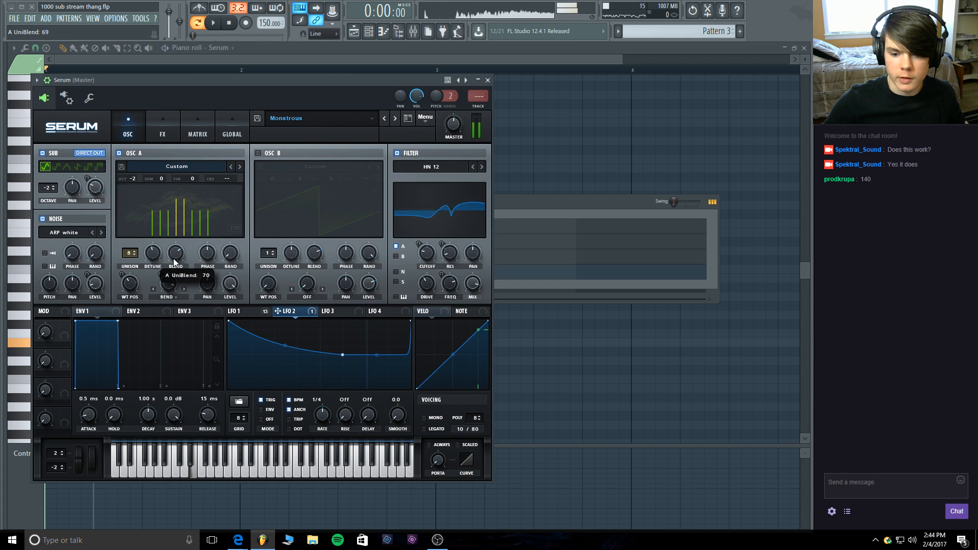
left_click_drag(167, 332, 175, 262)
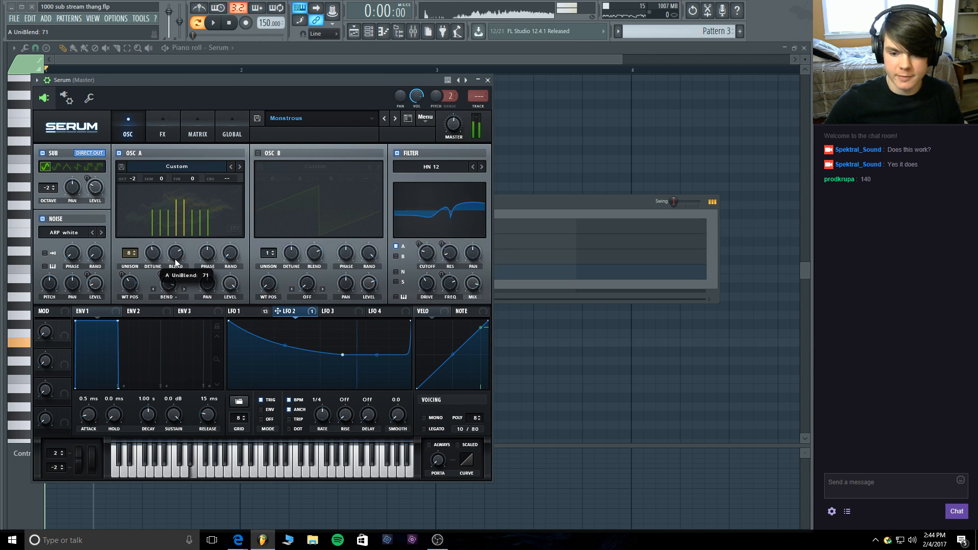
left_click(135, 255)
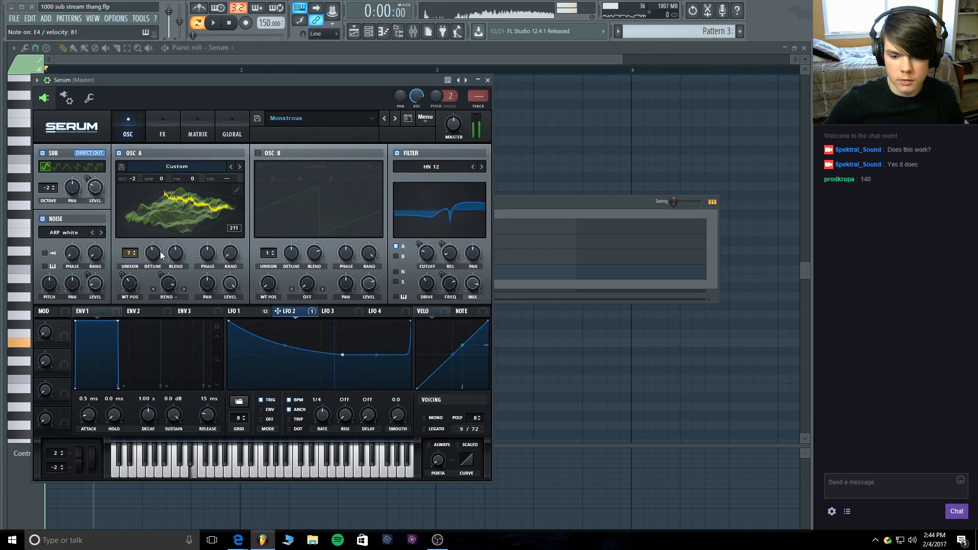
Set OSC A's unison detune to 0.05, assign LFO 2 to modulate it, and audition the pattern.
mouse_move(160, 256)
left_mouse_down()
mouse_move(158, 221)
mouse_move(158, 246)
left_mouse_up()
mouse_move(152, 286)
left_mouse_down()
mouse_move(155, 263)
mouse_move(155, 275)
left_mouse_up()
left_click(252, 309)
left_click(291, 310)
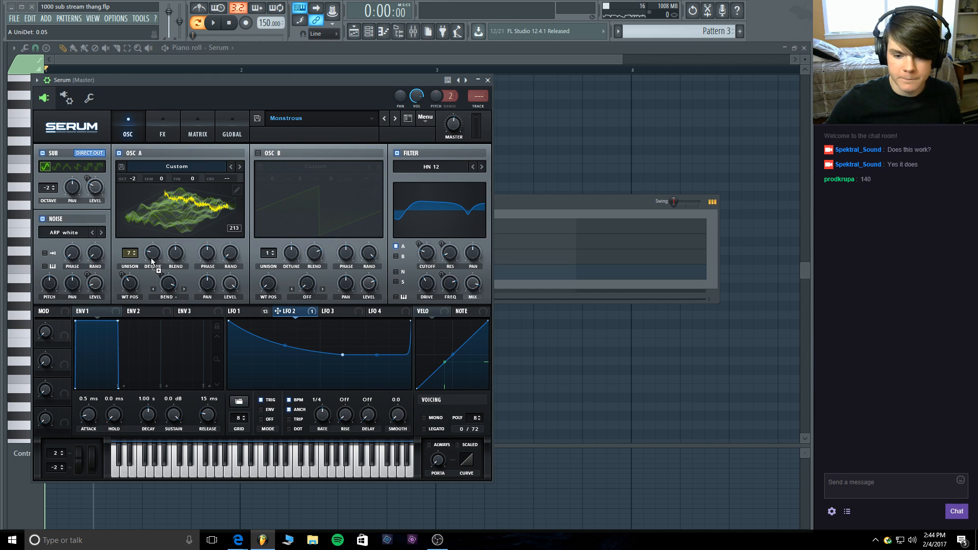
mouse_move(151, 253)
left_mouse_down()
mouse_move(142, 296)
mouse_move(156, 234)
mouse_move(149, 248)
left_mouse_up()
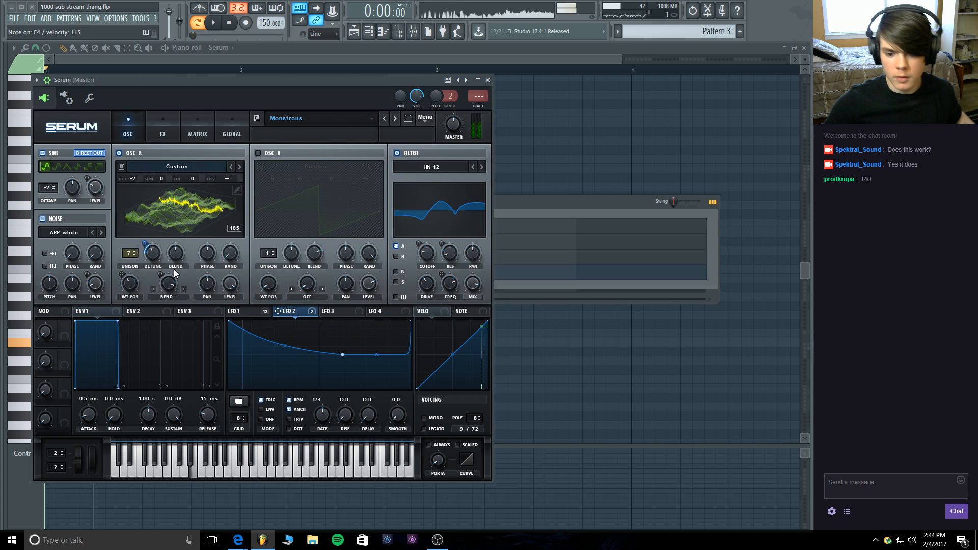
left_click_drag(150, 241, 147, 280)
left_click(212, 23)
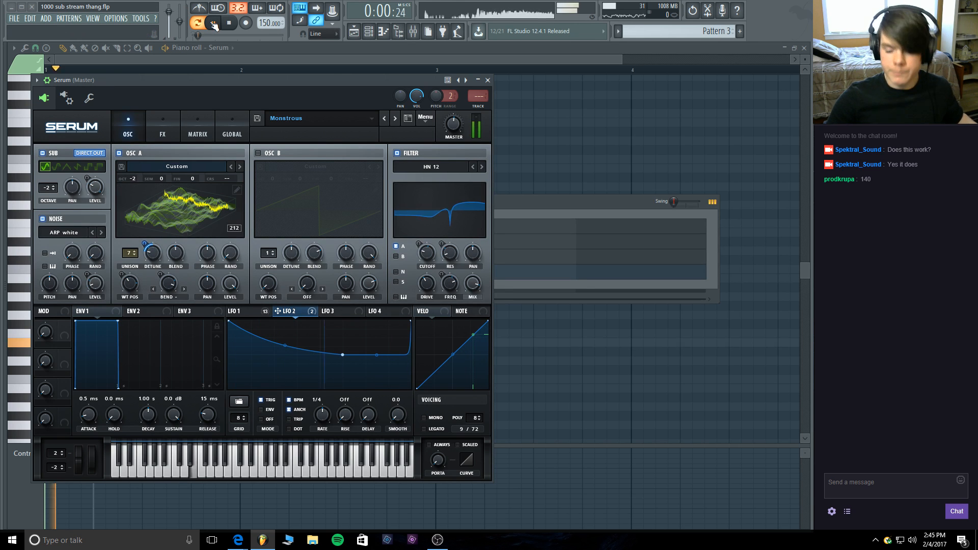
Nudge up Serum's master volume and set OSC A's unison blend to 32.
left_click(231, 23)
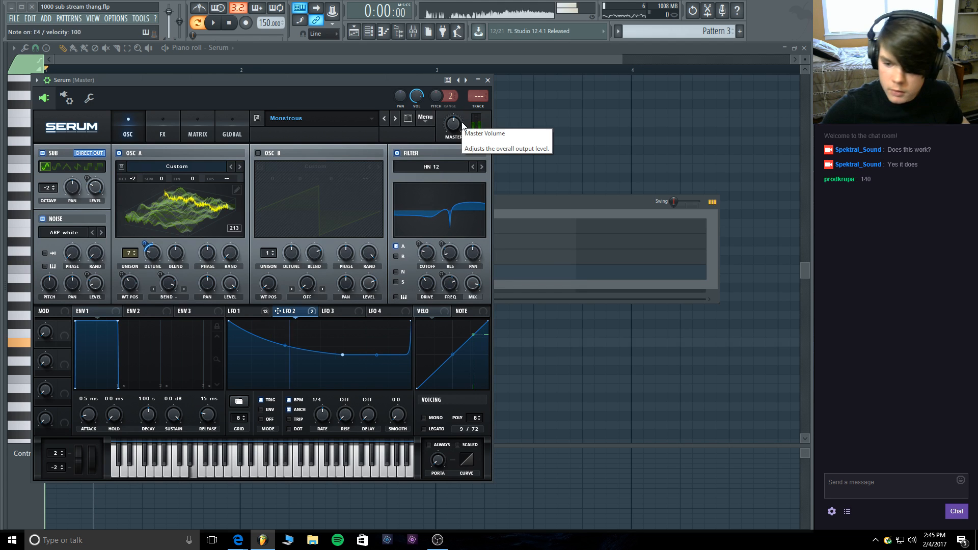
left_click_drag(452, 120, 452, 111)
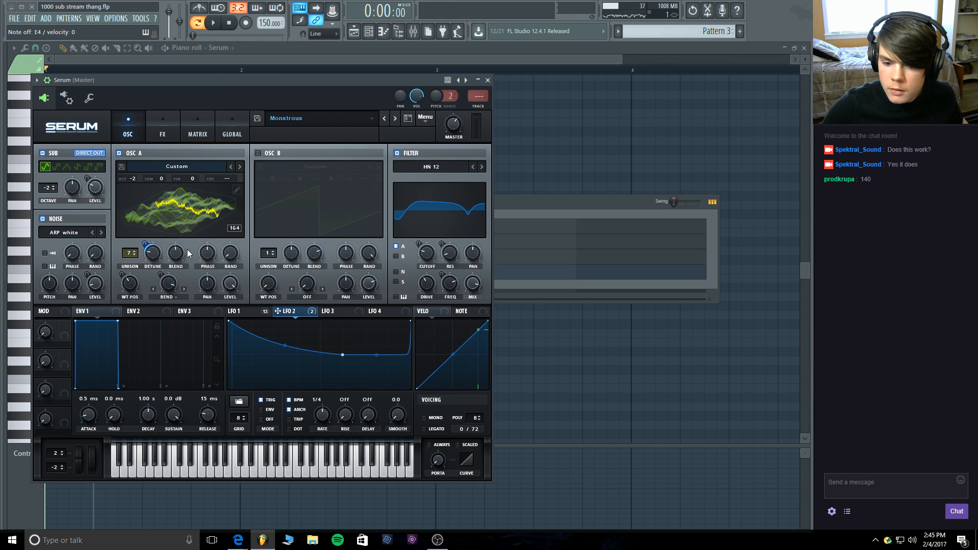
mouse_move(175, 253)
left_mouse_down()
mouse_move(164, 339)
mouse_move(171, 268)
left_mouse_up()
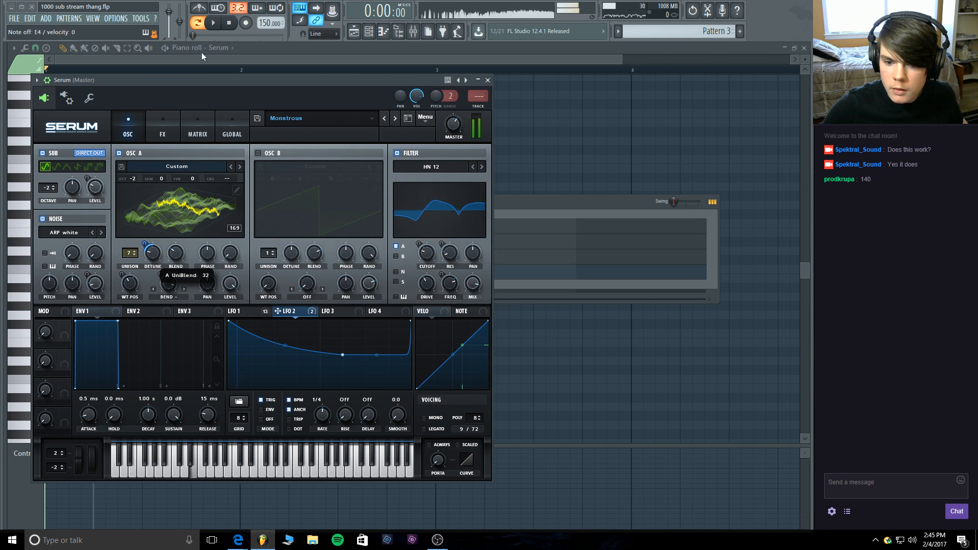
Audition the growl bass, close the Serum plug-in window, and play Pattern 3 again.
left_click(213, 22)
key("space")
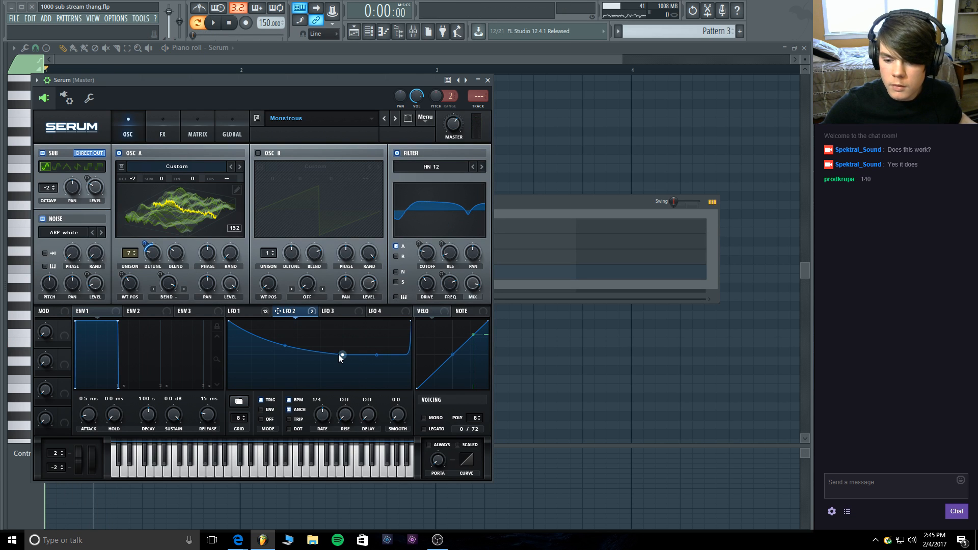
left_click(487, 80)
left_click(215, 23)
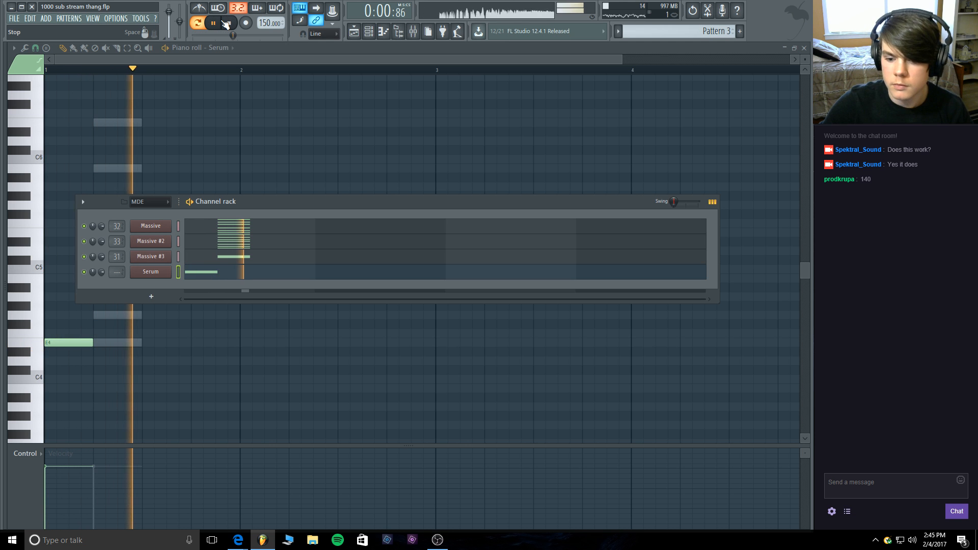
Stop Pattern 3, bring up the playlist, and audition the song arrangement from bar 9.
left_click(223, 22)
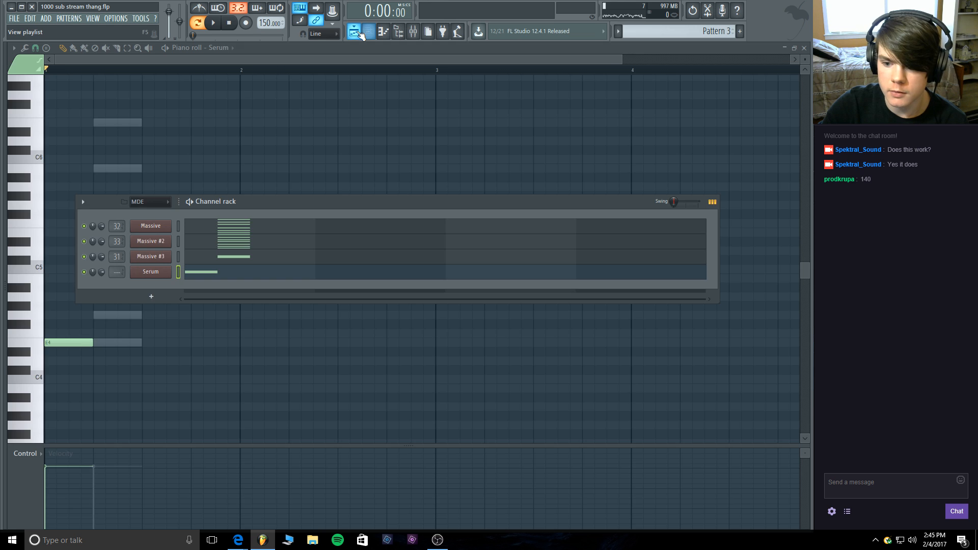
left_click(355, 32)
left_click(119, 74)
left_click(213, 23)
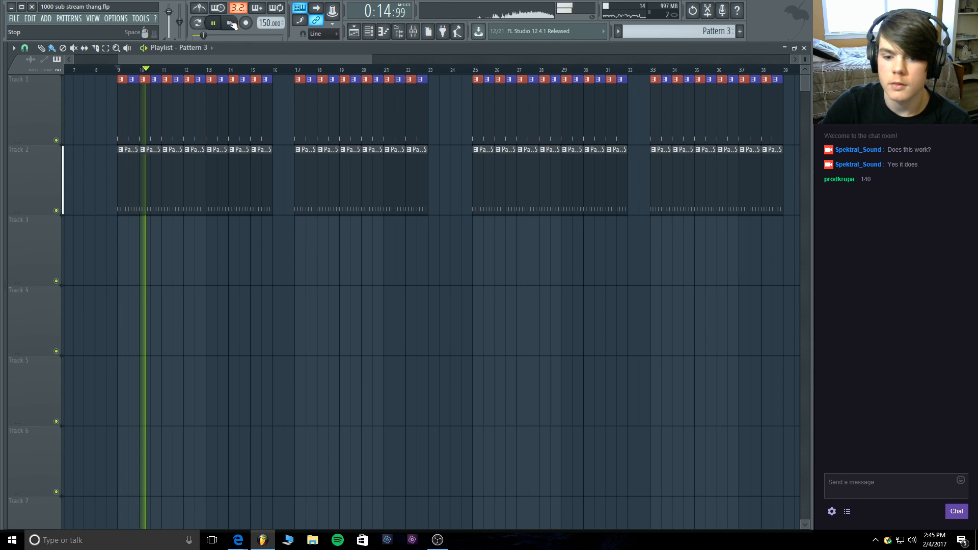
left_click(231, 23)
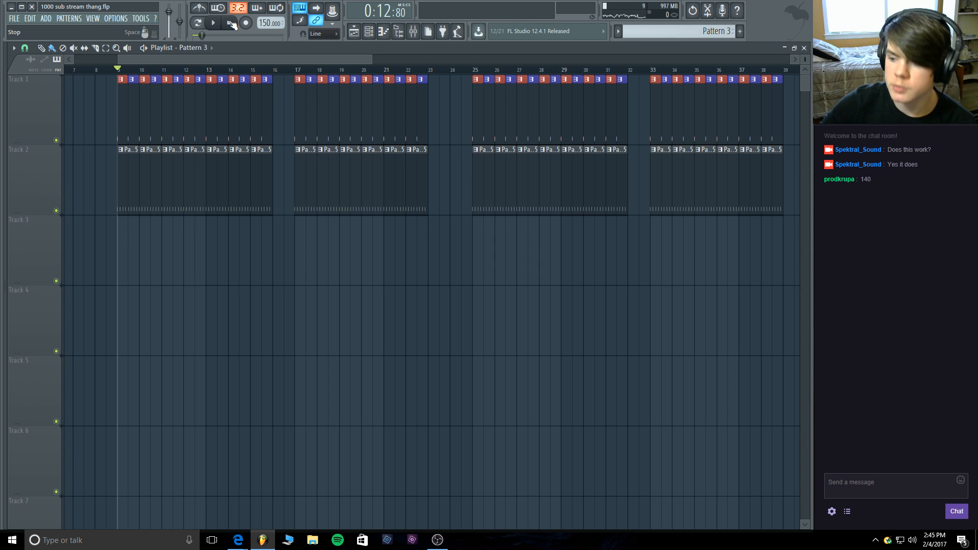
key("space")
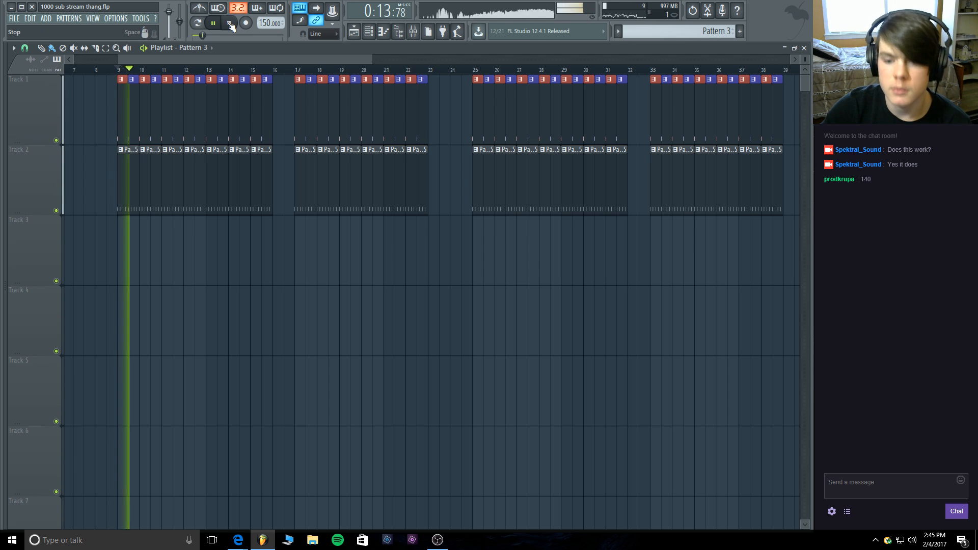
left_click(231, 23)
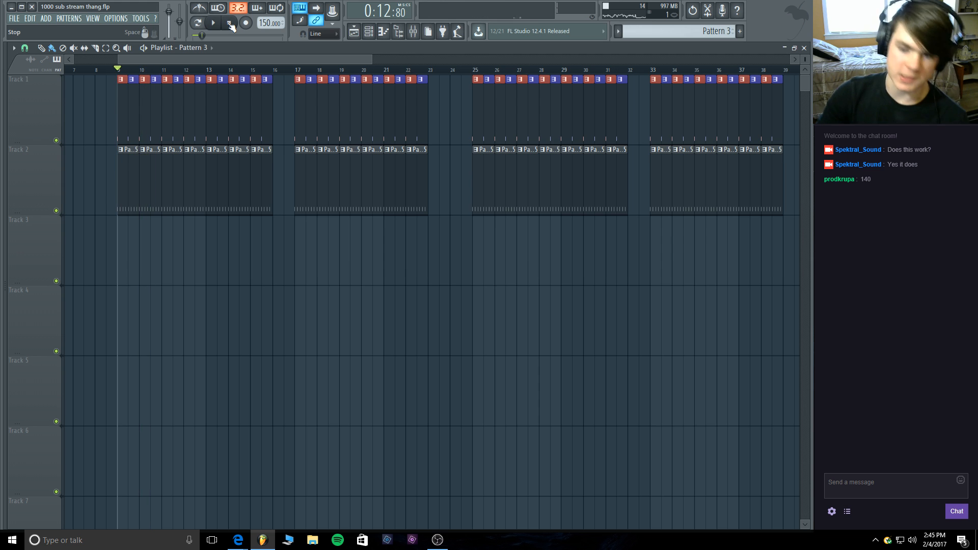
Bring up the channel rack and filter it to the Drums group.
key("F6")
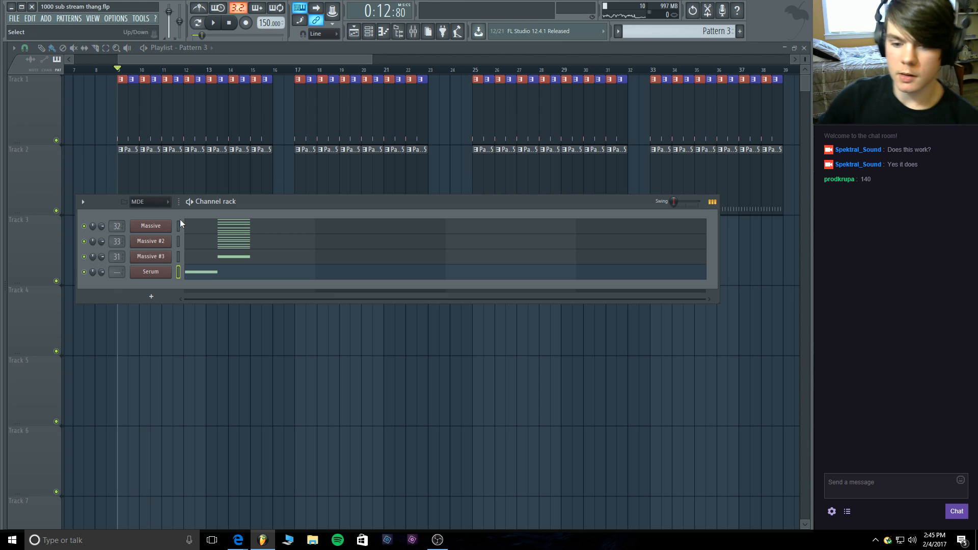
left_click(148, 202)
left_click(159, 241)
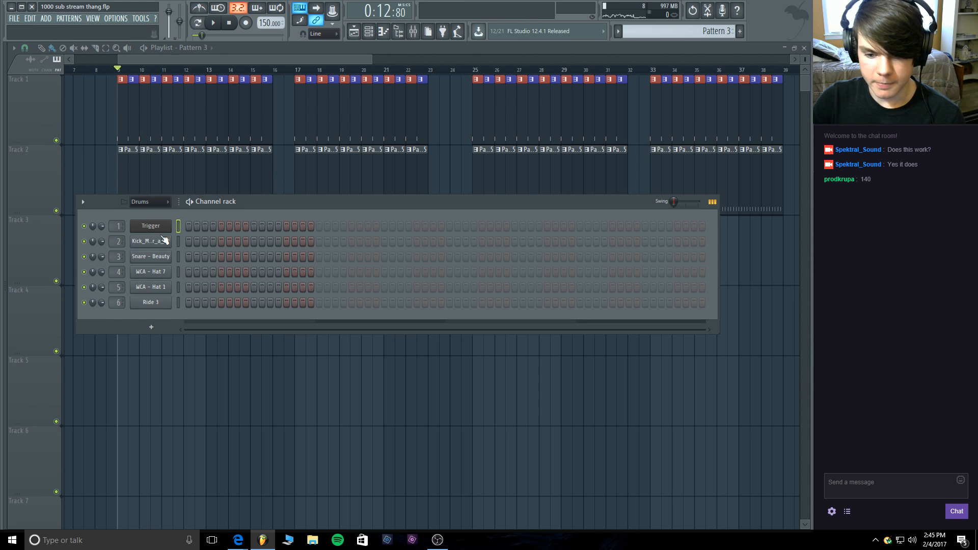
Try WCA - Hat 7 hits on the first four steps of Pattern 3, audition them, and clear them.
left_click(188, 272)
left_click(196, 271)
left_click(205, 272)
left_click(213, 271)
key("space")
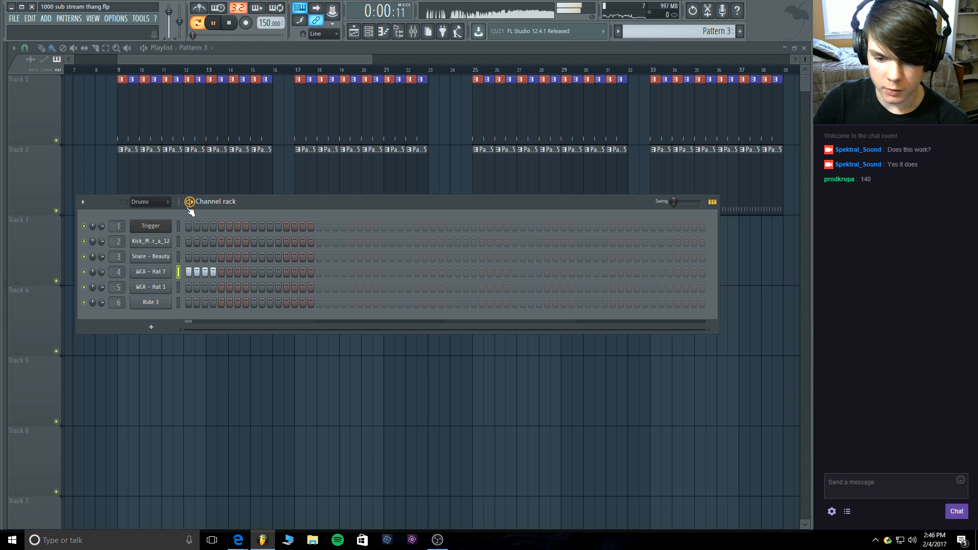
key("space")
left_click(213, 272)
left_click(205, 272)
left_click(196, 272)
left_click(189, 272)
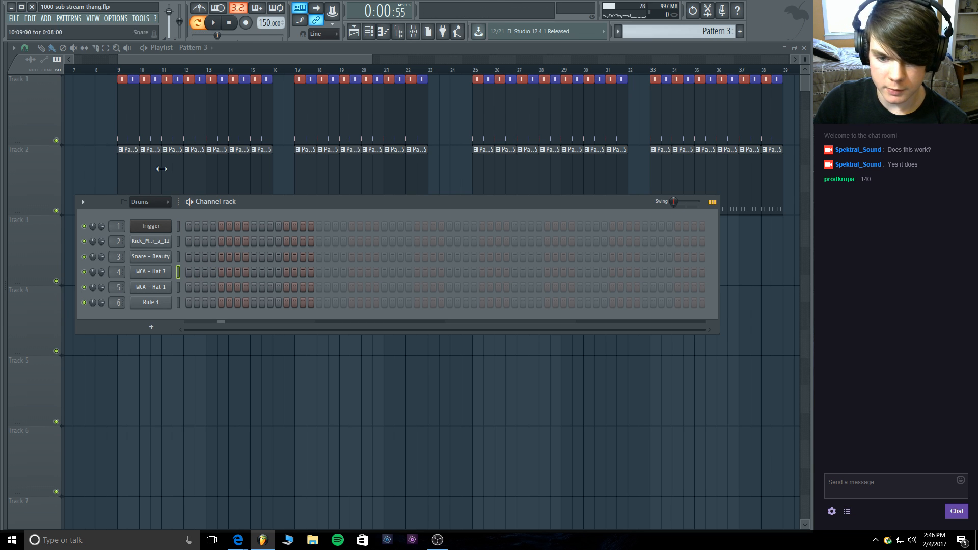
Switch to the next empty pattern, Pattern 4.
left_click(80, 20)
mouse_move(94, 19)
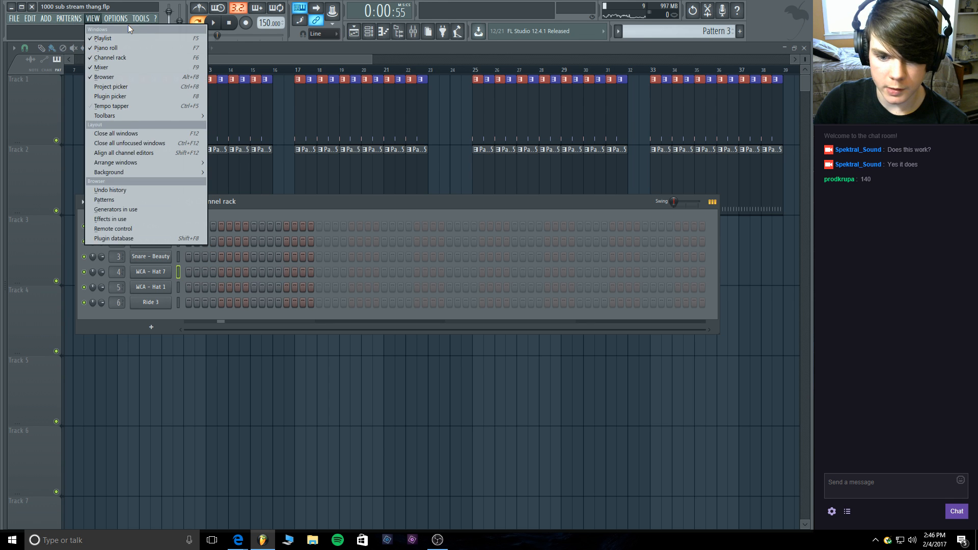
left_click(120, 31)
key("Return")
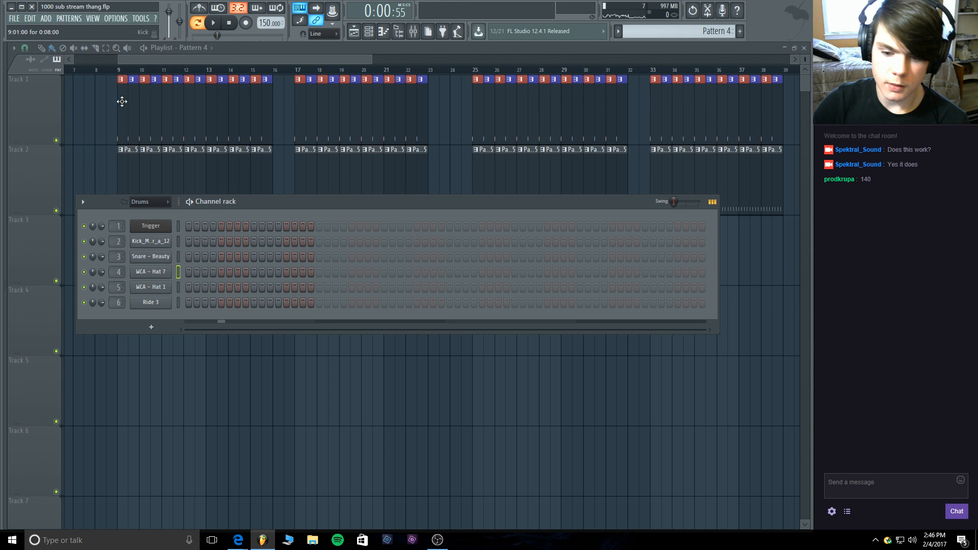
Fill all 16 steps of WCA - Hat 7 in Pattern 4 with hits while playing the pattern.
left_click(188, 272)
left_click(196, 271)
left_click(205, 272)
left_click(213, 271)
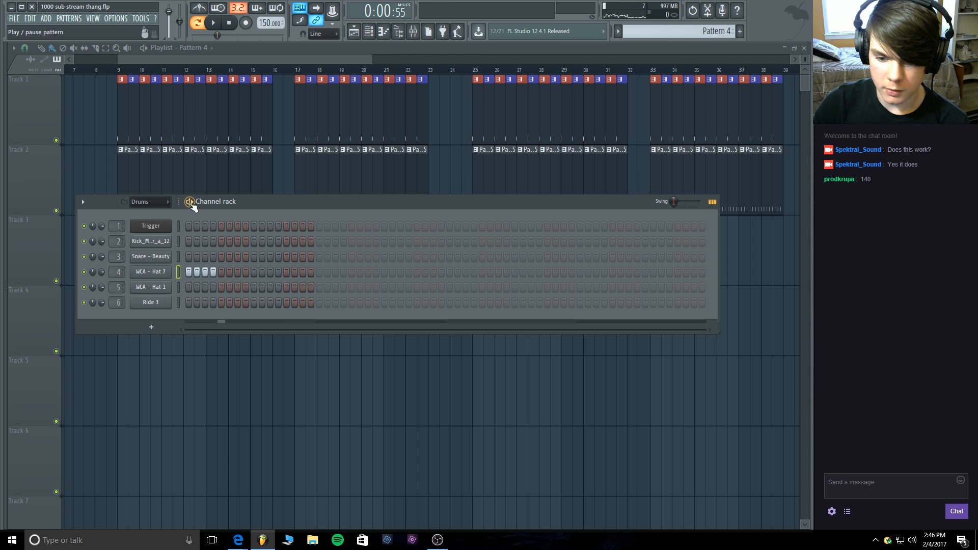
left_click(190, 203)
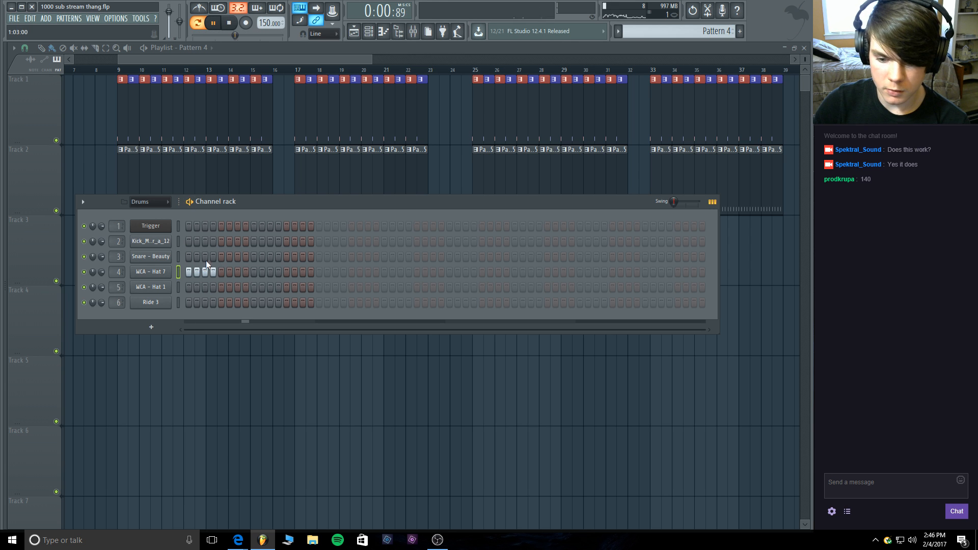
left_click_drag(196, 271, 311, 272)
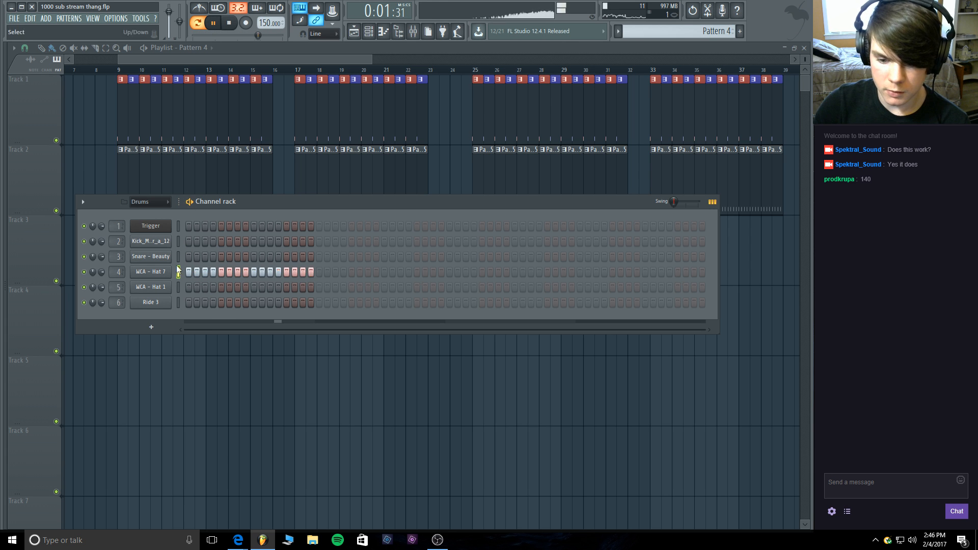
Open WCA - Hat 7 in the piano roll, stop playback, and set the snap to 1/6 beat.
right_click(163, 273)
left_click(204, 275)
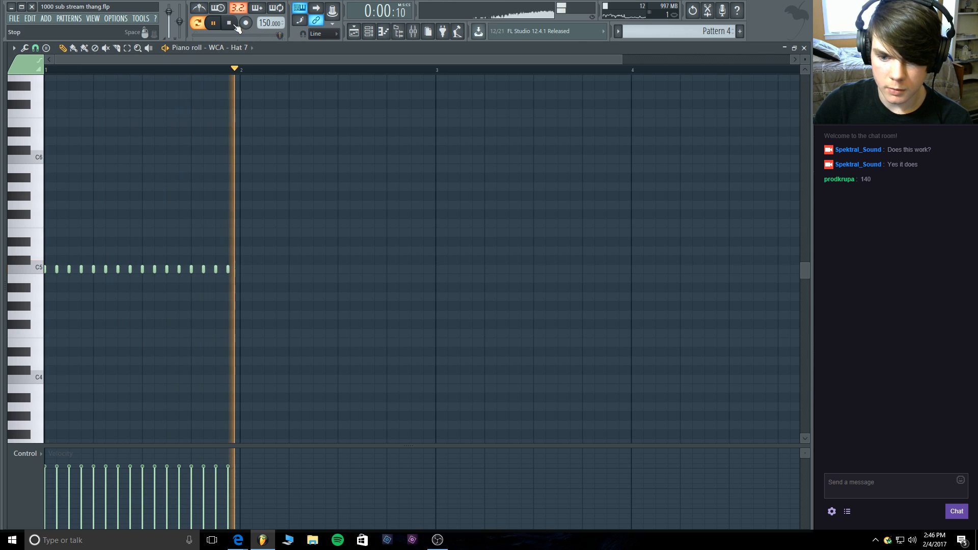
left_click(234, 24)
left_click(14, 48)
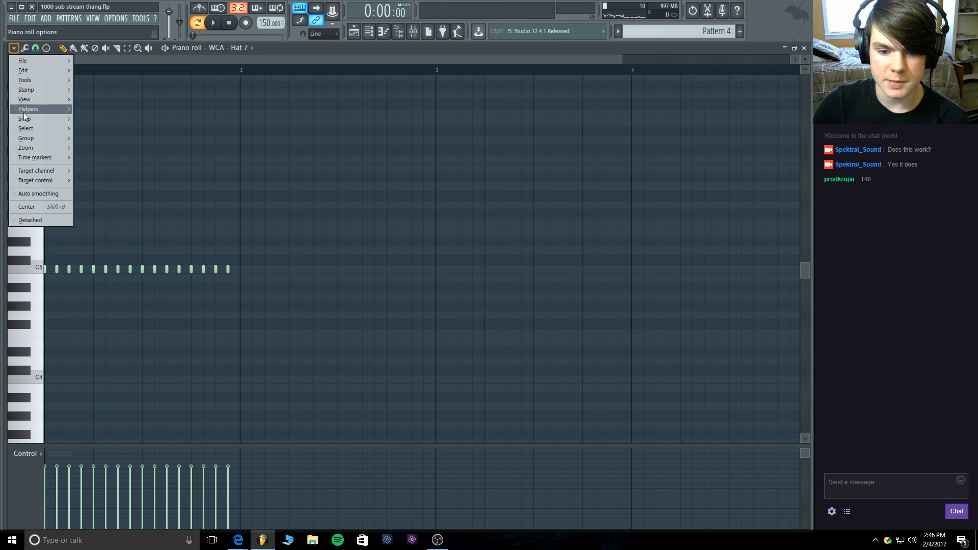
mouse_move(24, 119)
left_click(103, 211)
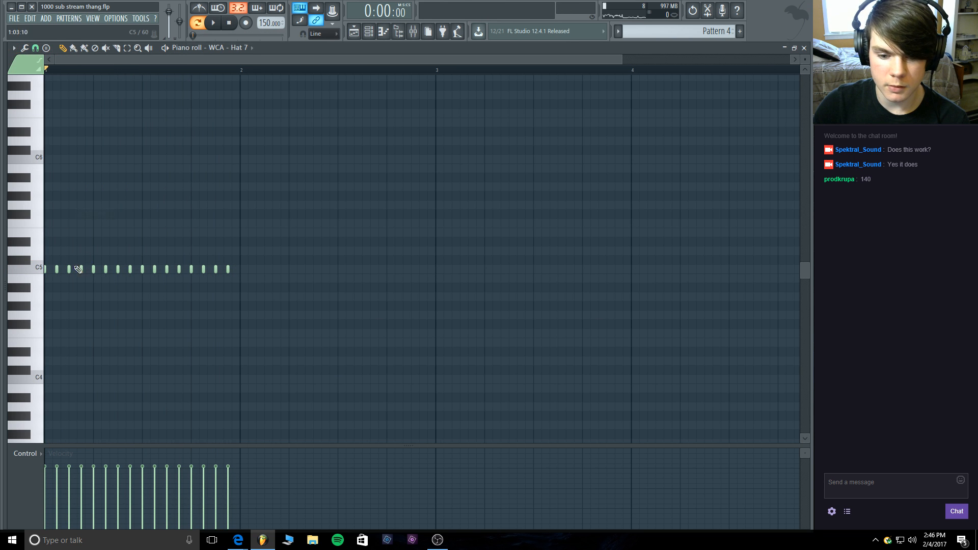
Try replacing the first beat's second and fourth hat hits with C5 hits spaced at 1/6 beat, and audition them.
left_click(57, 269)
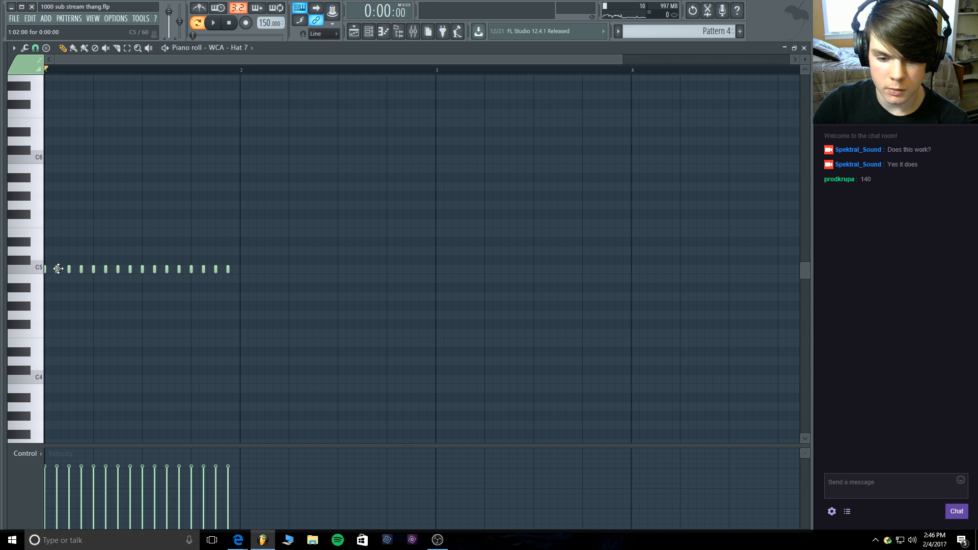
right_click(57, 270)
right_click(81, 270)
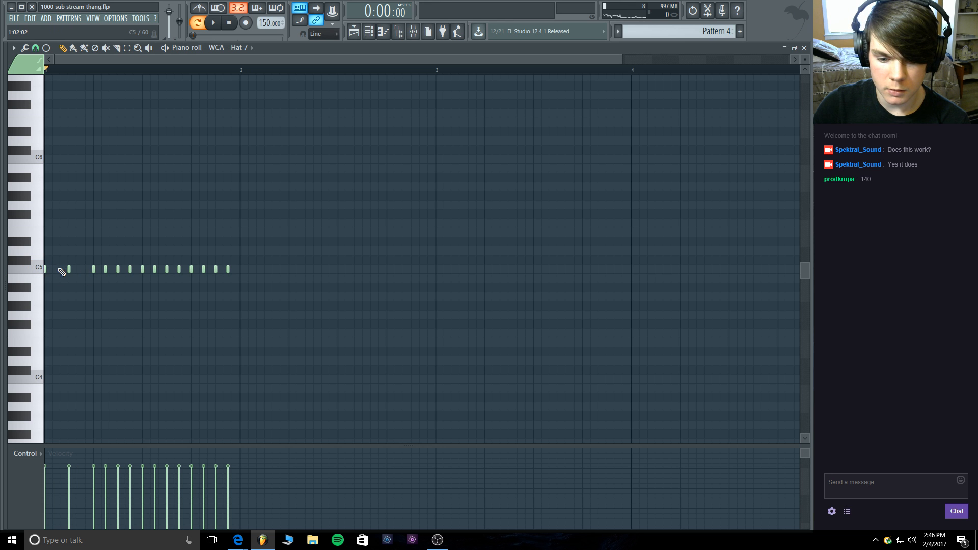
left_click(53, 270)
left_click(61, 270)
left_click(78, 269)
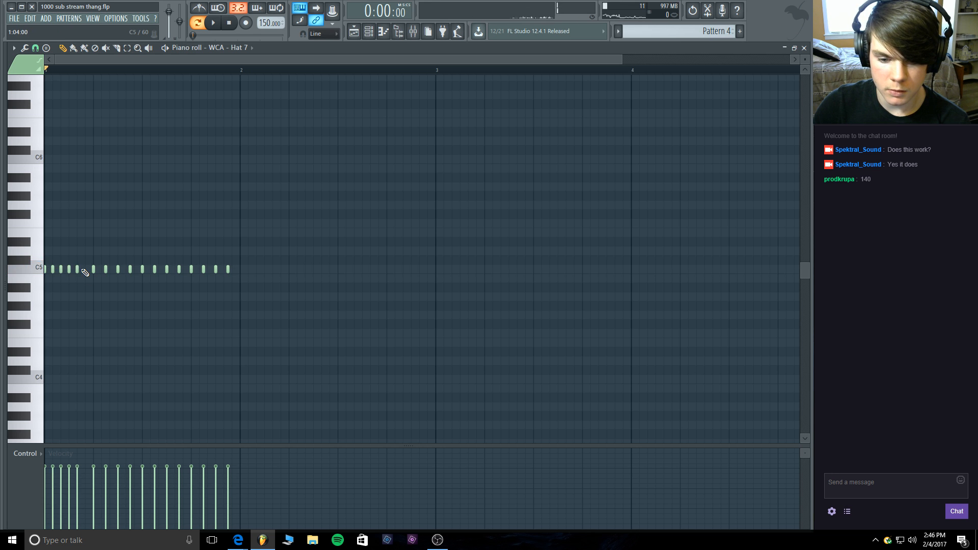
left_click(86, 270)
left_click(213, 23)
left_click(228, 23)
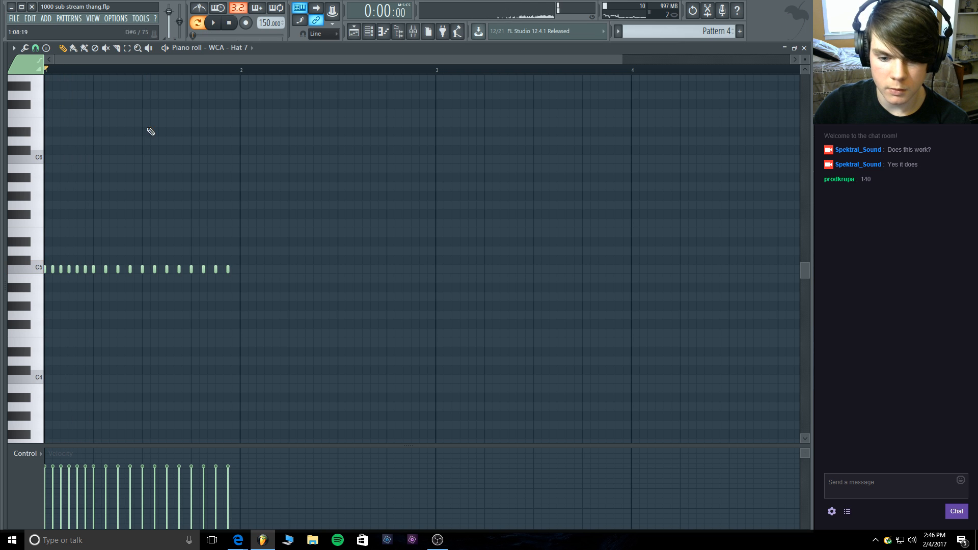
Delete every hat hit except the first and place C5 hits on beats 2, 3 and 4.
right_click(77, 269)
right_click(69, 270)
right_click(61, 269)
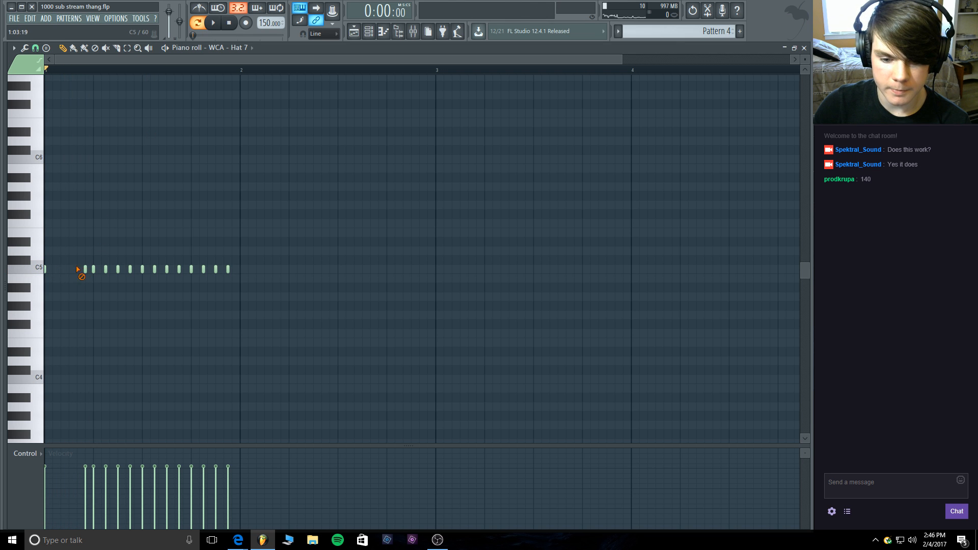
left_click_drag(78, 269, 239, 275)
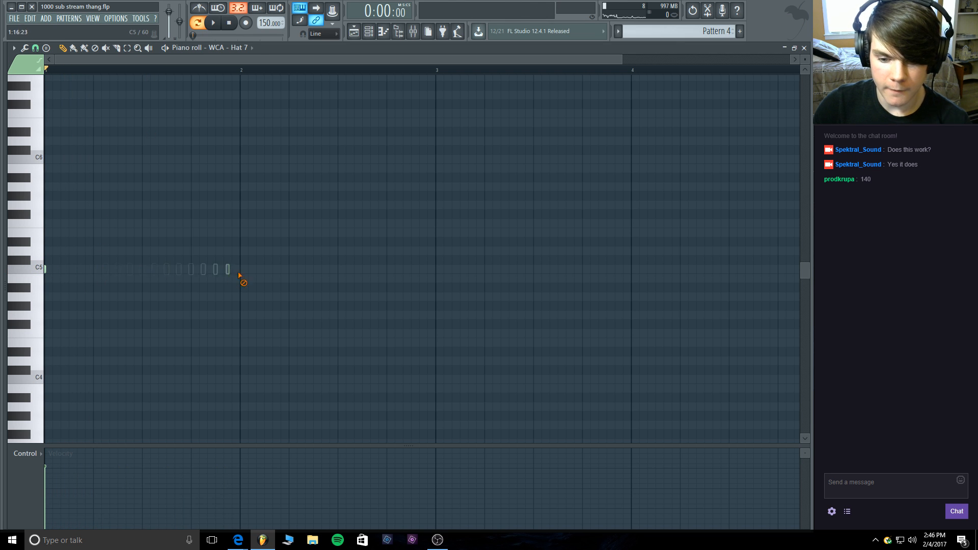
left_click(94, 270)
left_click(142, 270)
left_click(192, 270)
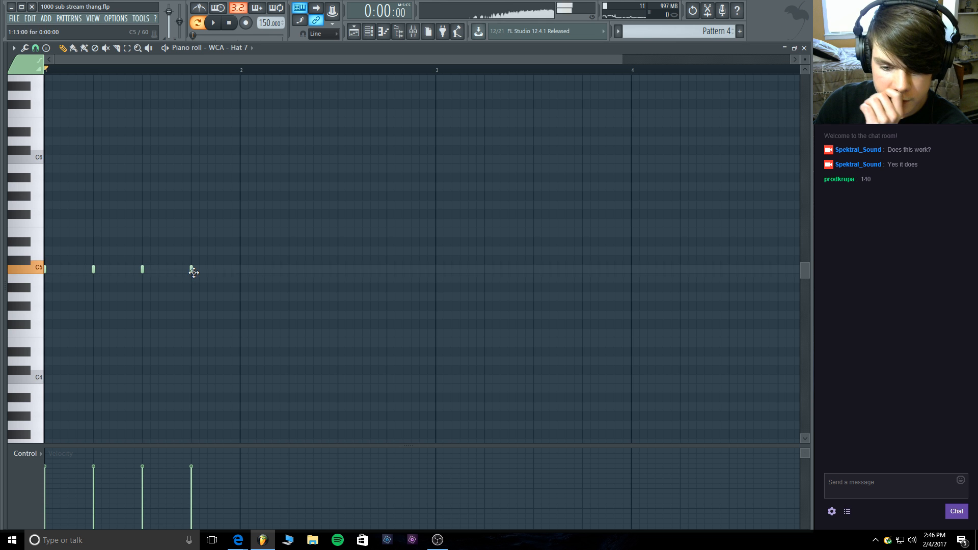
Add two evenly spaced triplet C5 hits between each pair of beats up to beat 4, and audition the rhythm.
left_click(60, 270)
left_click(76, 269)
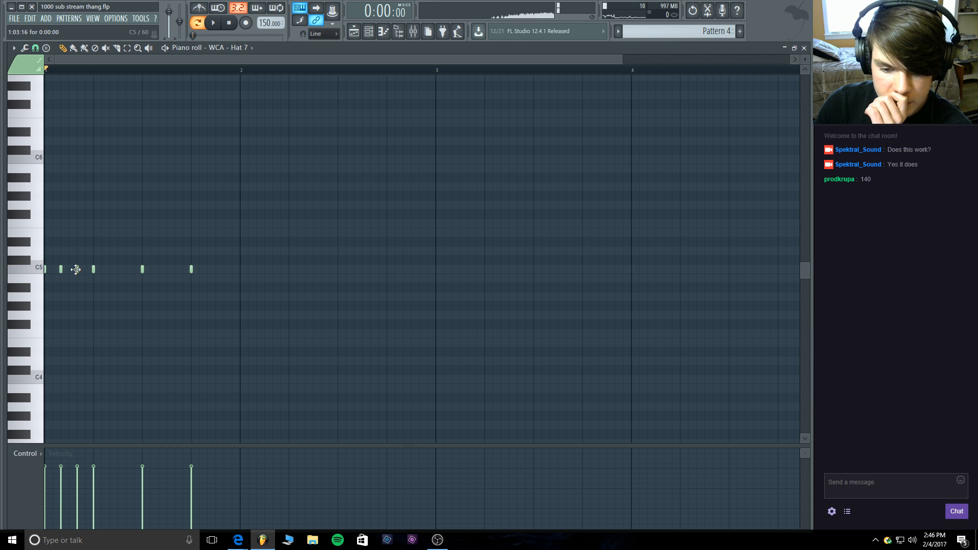
left_click(110, 270)
left_click(125, 270)
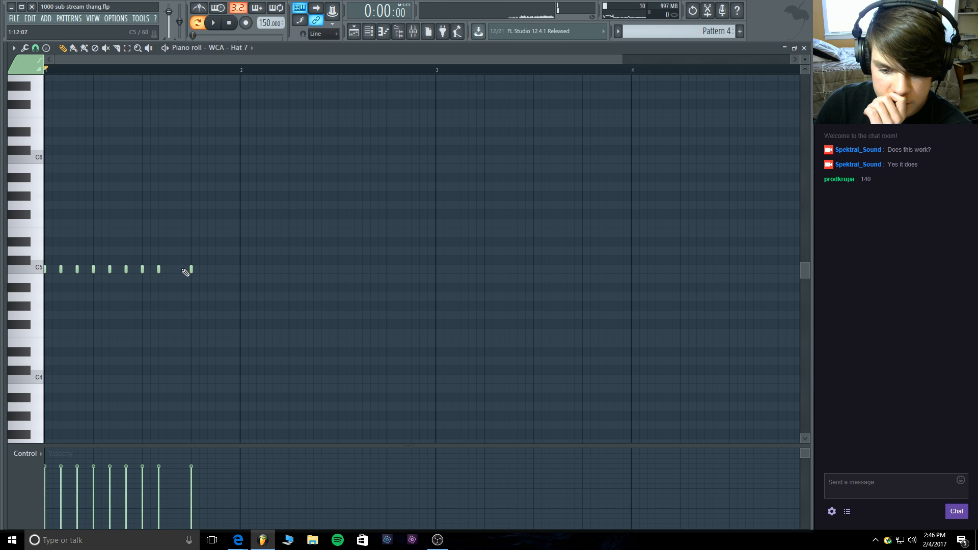
left_click(213, 23)
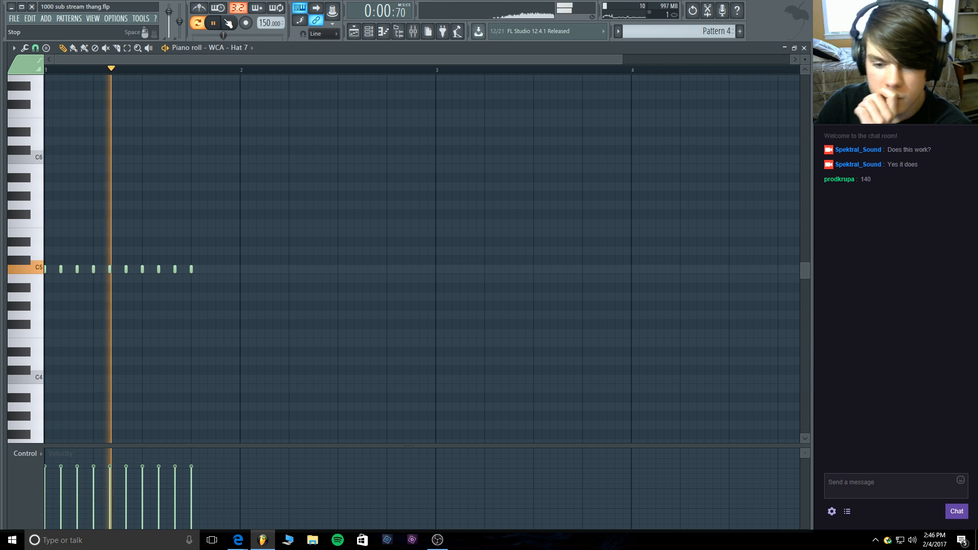
left_click(229, 23)
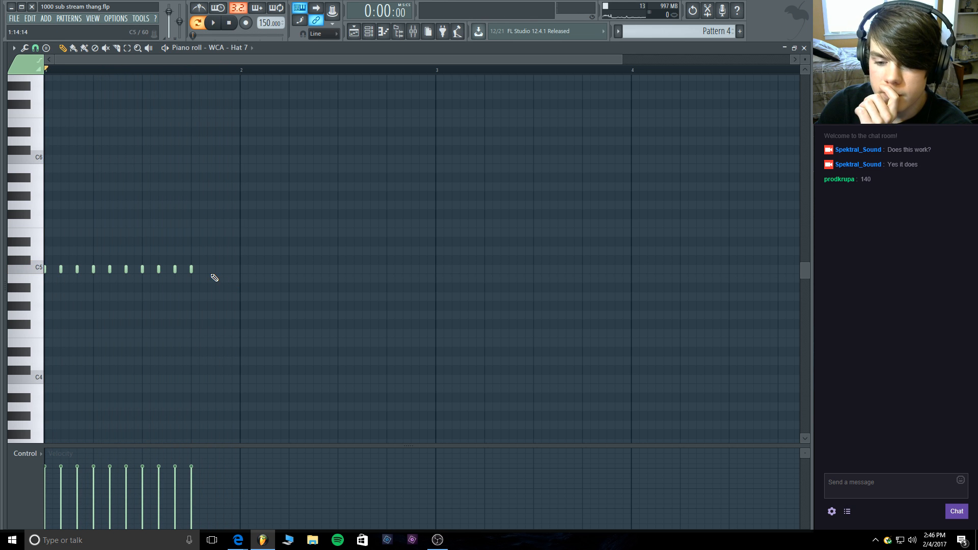
Delete the three hat hits after beat 3 and set the piano roll snap to Step.
right_click(191, 269)
right_click(175, 269)
right_click(159, 269)
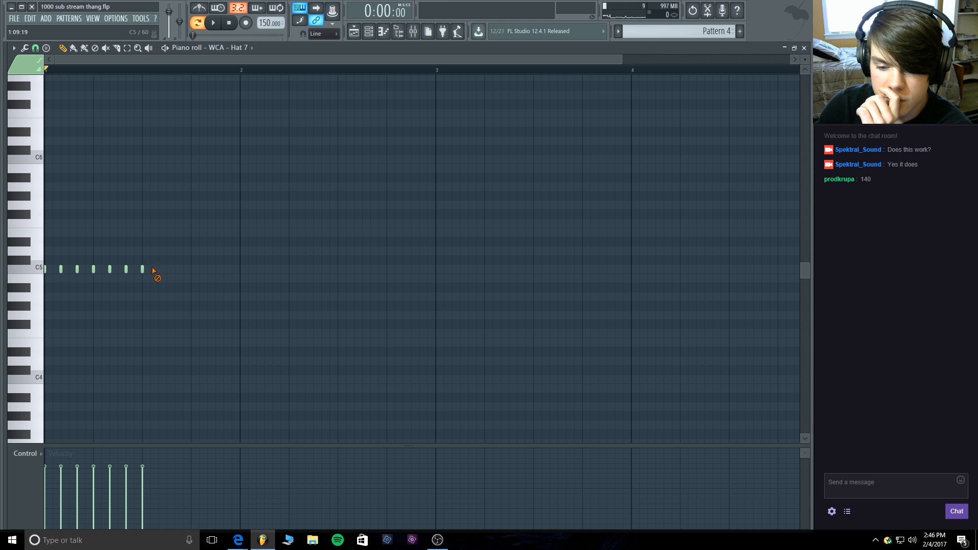
left_click(14, 48)
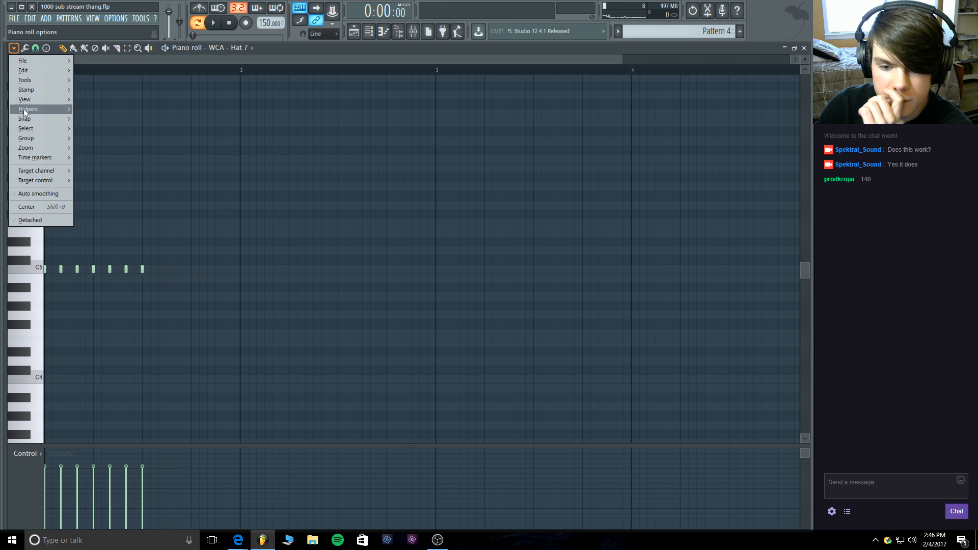
mouse_move(24, 120)
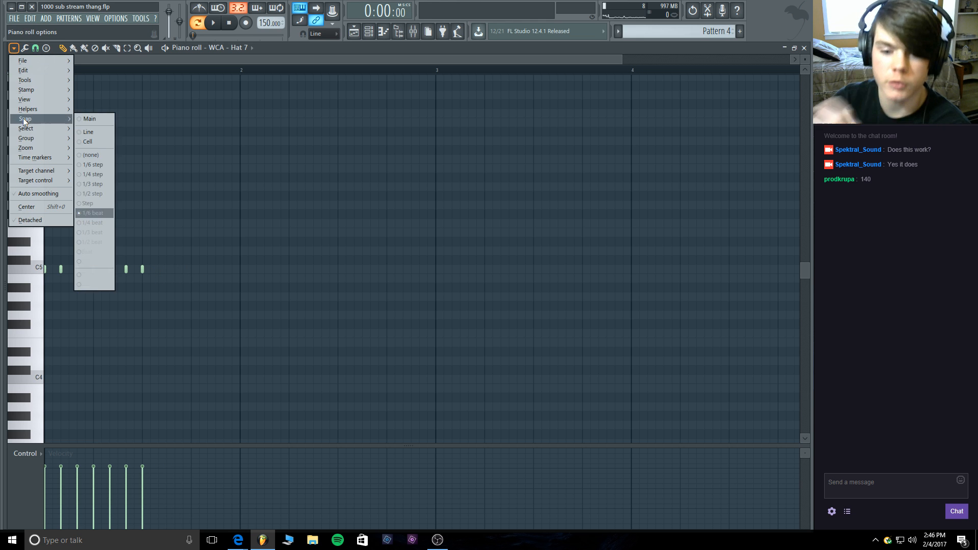
left_click(93, 202)
Place C5 hat hits on every step after beat 3 through the end of bar 1.
left_click(155, 269)
left_click(167, 269)
left_click(179, 269)
left_click(191, 269)
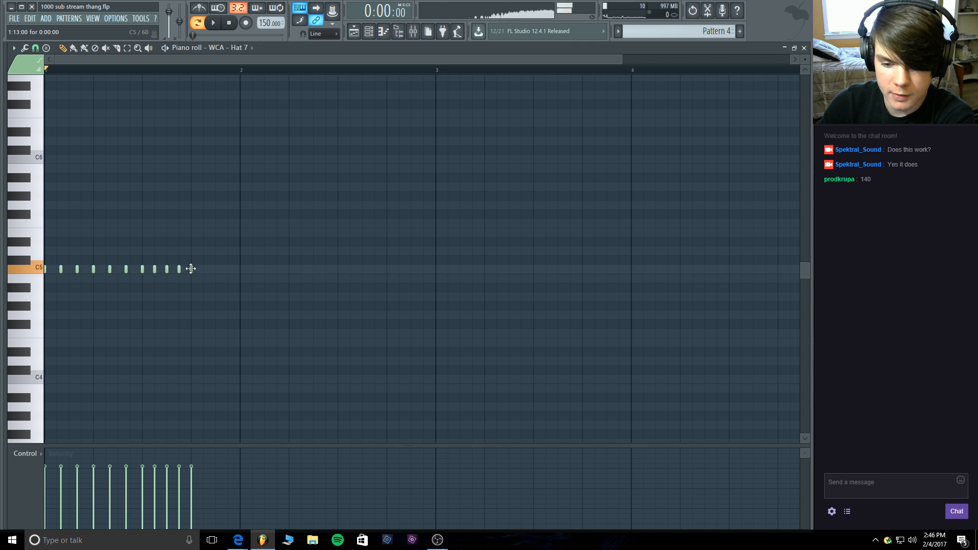
left_click(203, 269)
left_click(216, 269)
left_click(228, 269)
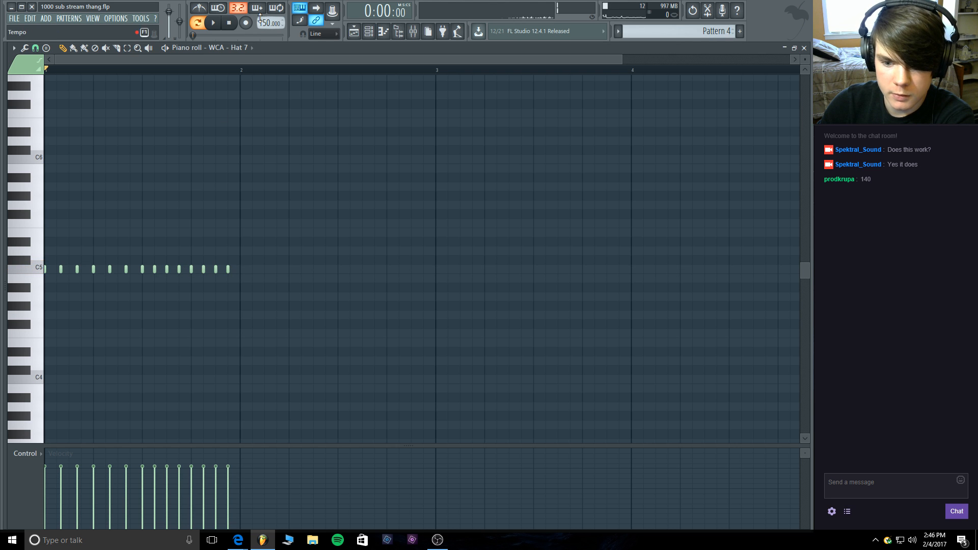
Audition the combined triplet and straight hat rhythm in Pattern 4.
key("space")
left_click(226, 24)
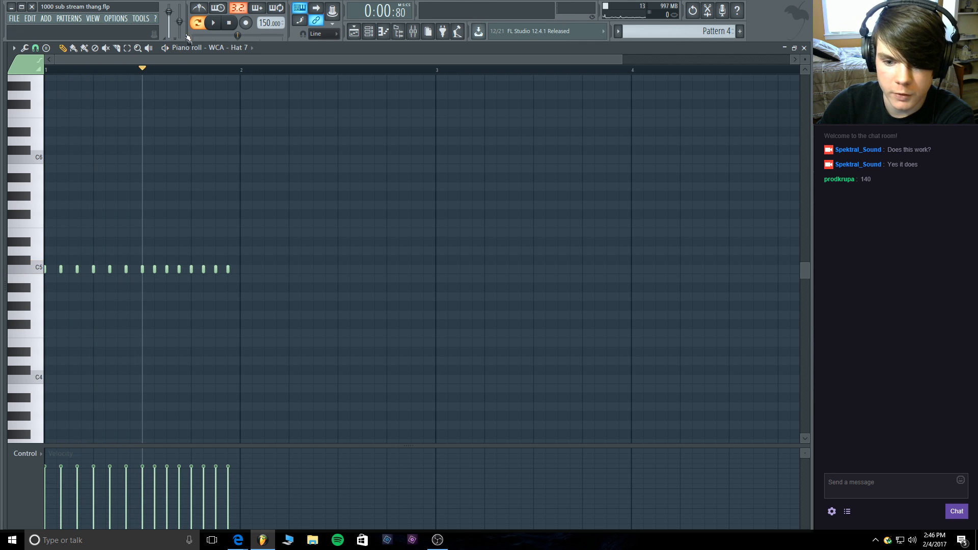
key("space")
key("space")
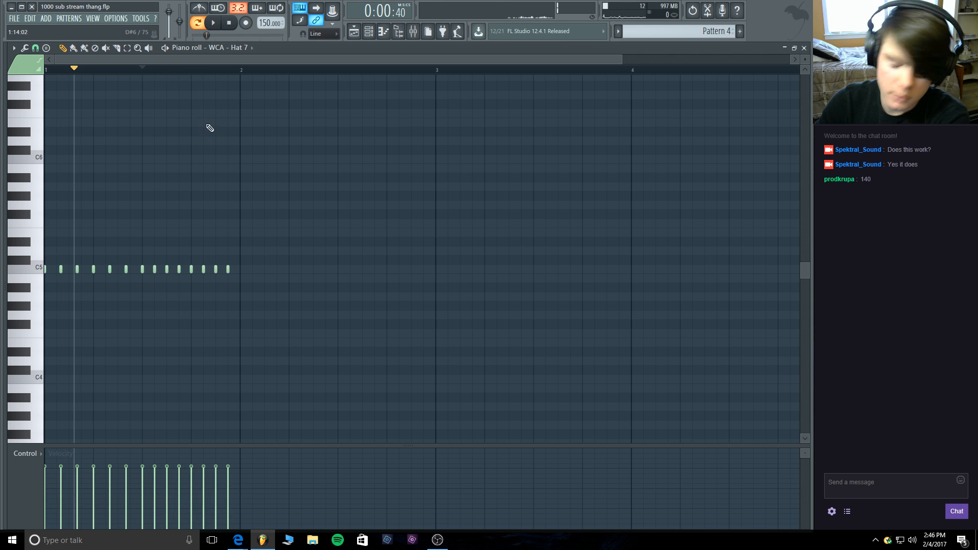
Delete all the C5 hits of WCA - Hat 7 in Pattern 4 and close the piano roll.
right_click(216, 269)
right_click(203, 269)
right_click(191, 269)
right_click(179, 269)
right_click(166, 269)
right_click(228, 269)
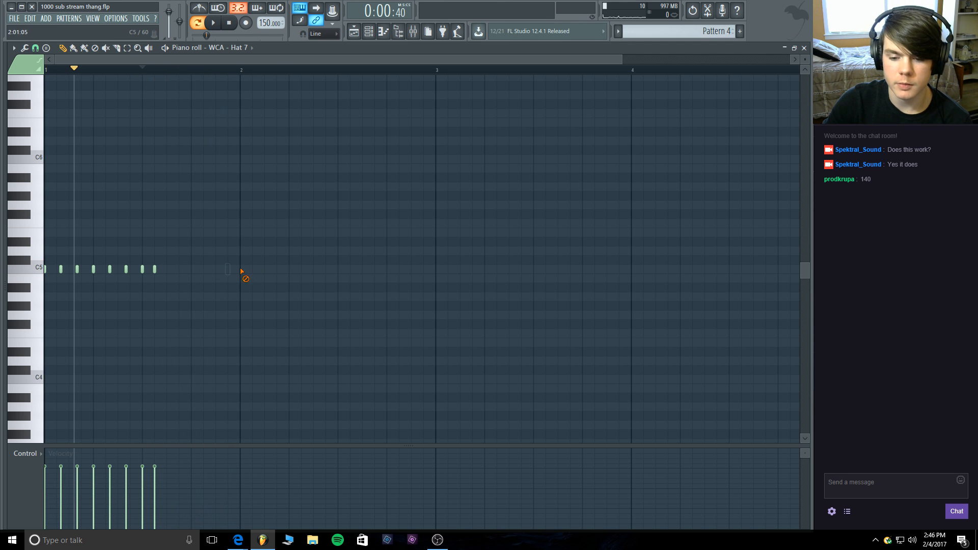
right_click(154, 269)
right_click(142, 269)
right_click(126, 269)
right_click(110, 269)
right_click(93, 269)
right_click(76, 269)
right_click(60, 269)
right_click(45, 269)
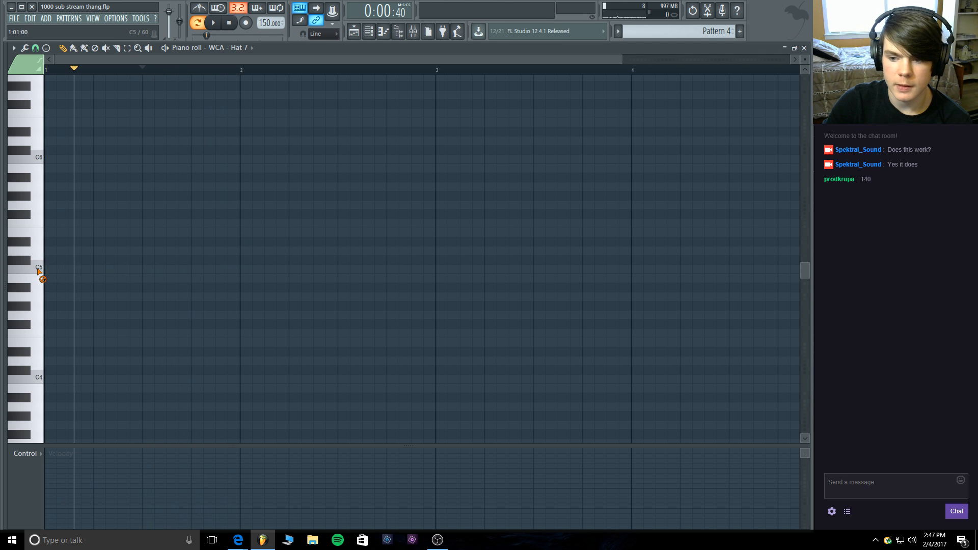
left_click(804, 48)
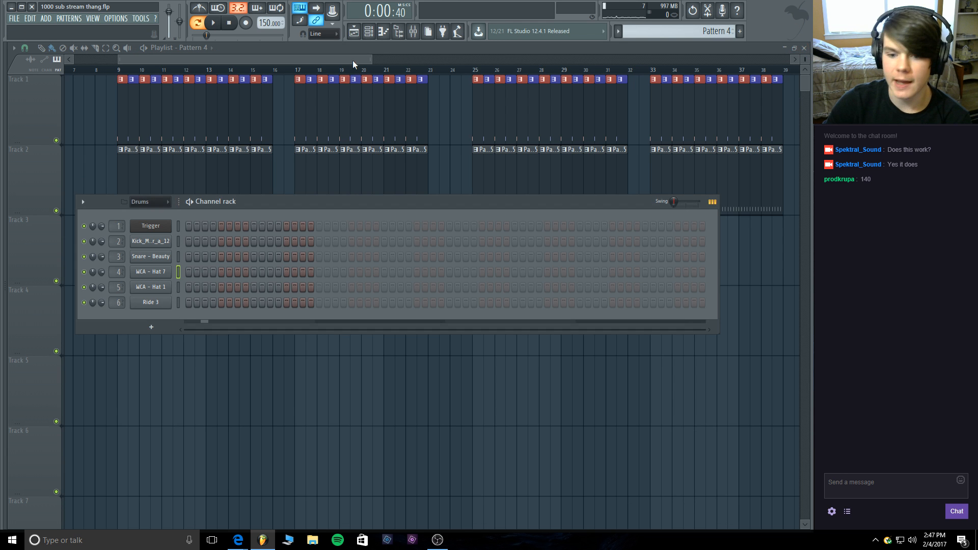
Switch to Pattern 5 through its clip on Track 2 of the playlist and audition its drum hits.
key("F6")
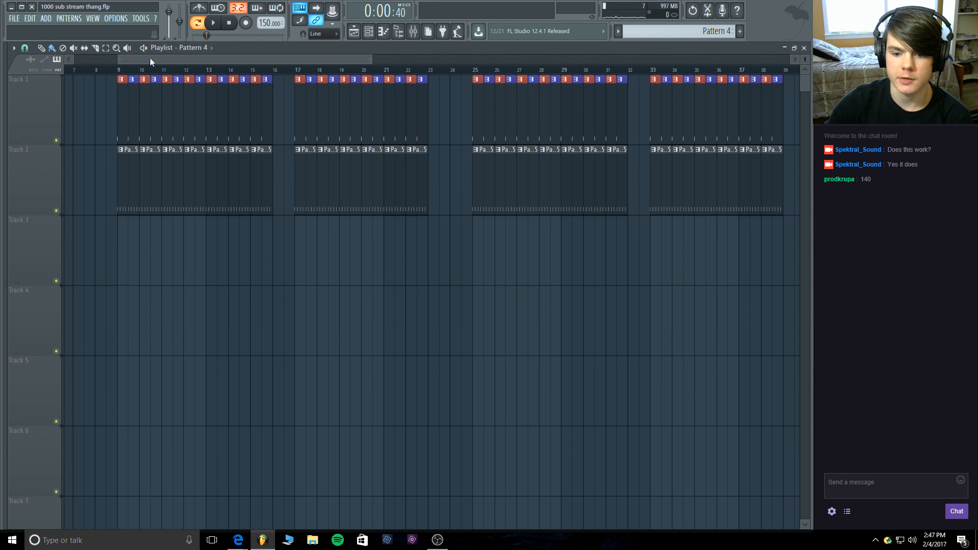
double_click(139, 210)
left_click(804, 48)
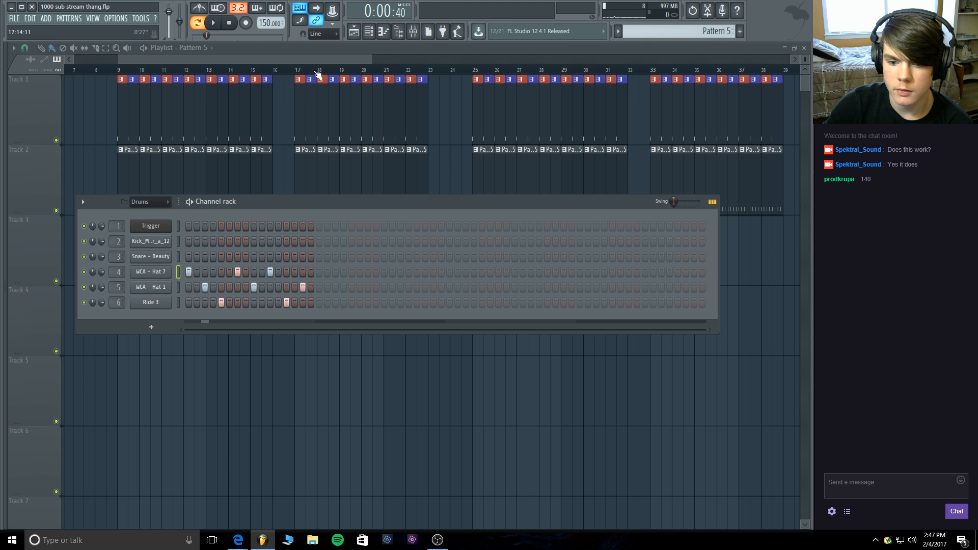
key("space")
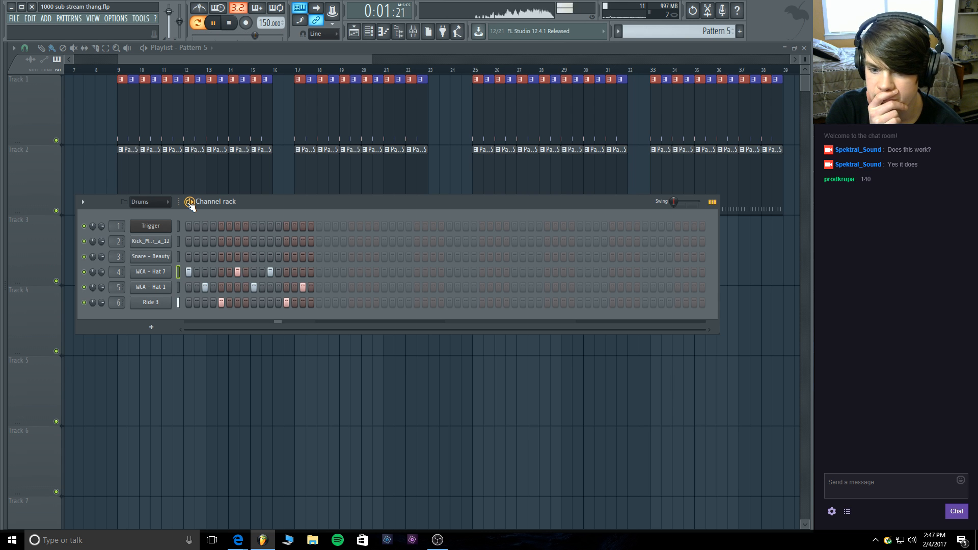
key("space")
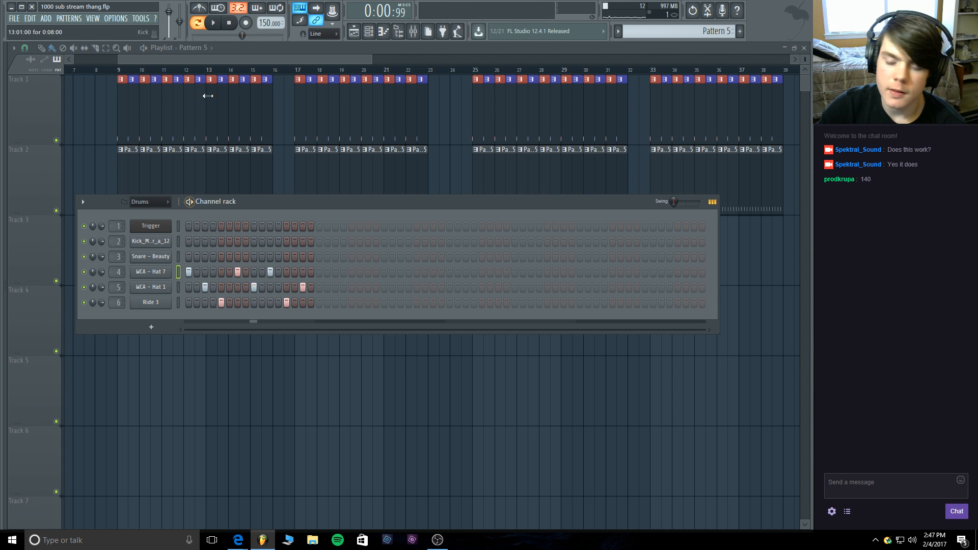
Filter the channel rack to the MDE group and audition Pattern 5.
left_click(297, 48)
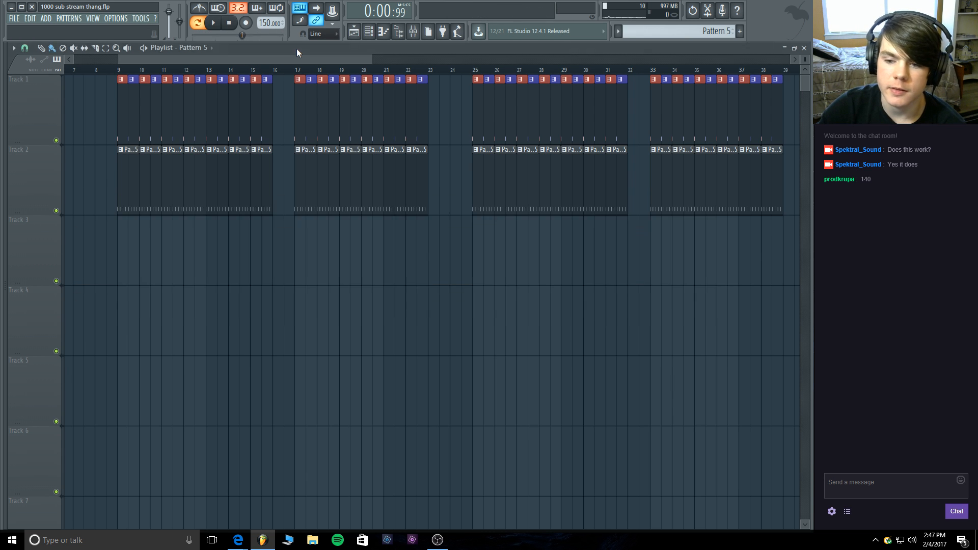
left_click(369, 31)
left_click(156, 202)
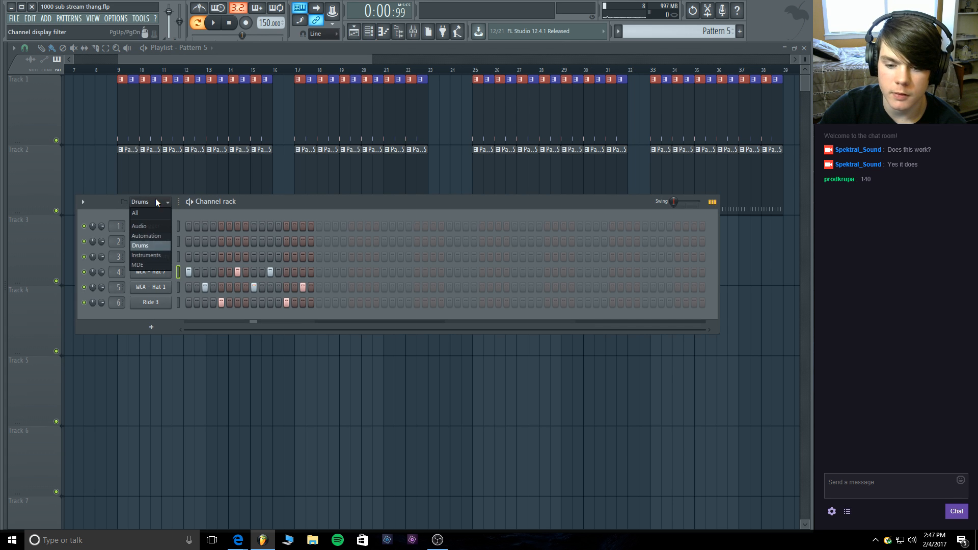
left_click(137, 265)
left_click(190, 202)
left_click(192, 203)
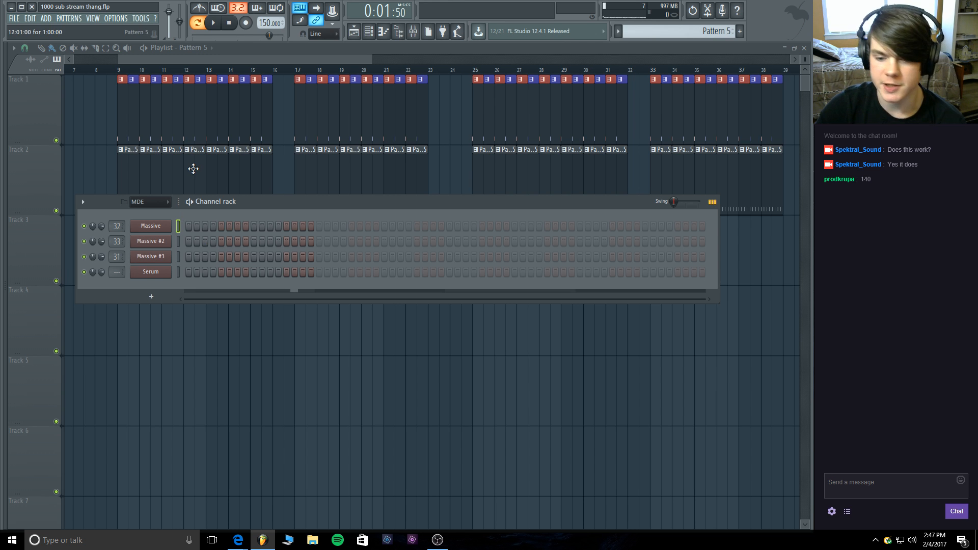
Reopen the Drums channels of Pattern 5 and clear all existing hits from WCA - Hat 1 and WCA - Hat 7.
double_click(194, 169)
left_click(804, 48)
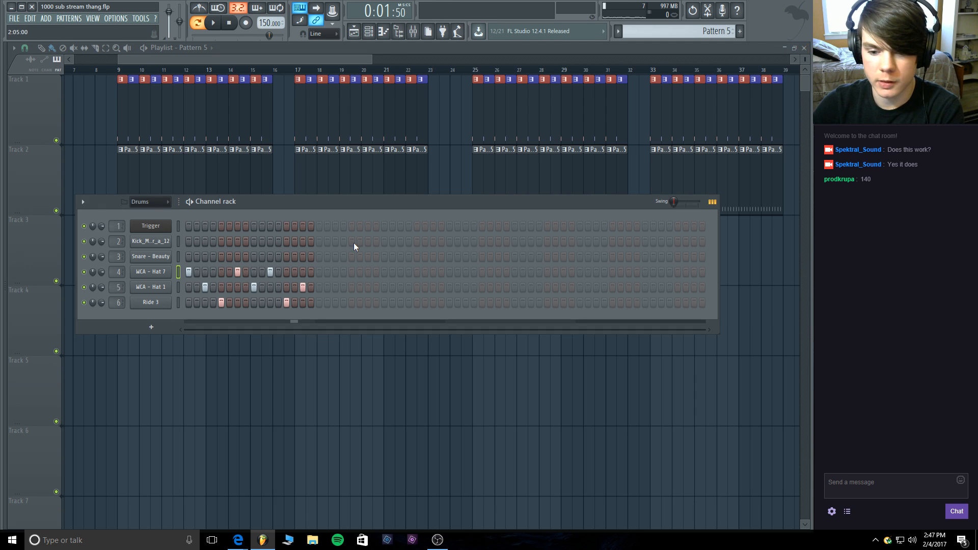
left_click(205, 287)
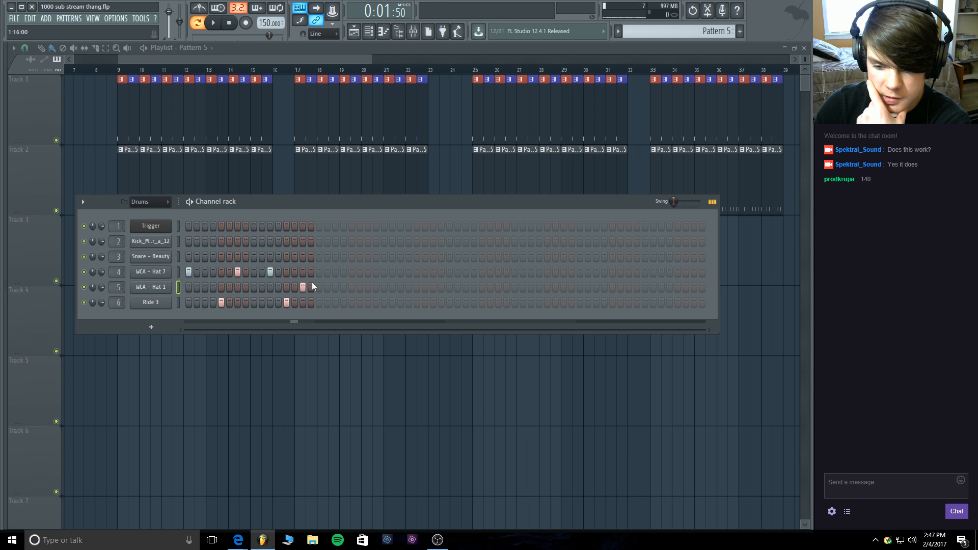
left_click_drag(270, 272, 188, 272)
Open the piano roll of WCA - Hat 1 and set its snap to 1/6 beat.
right_click(167, 288)
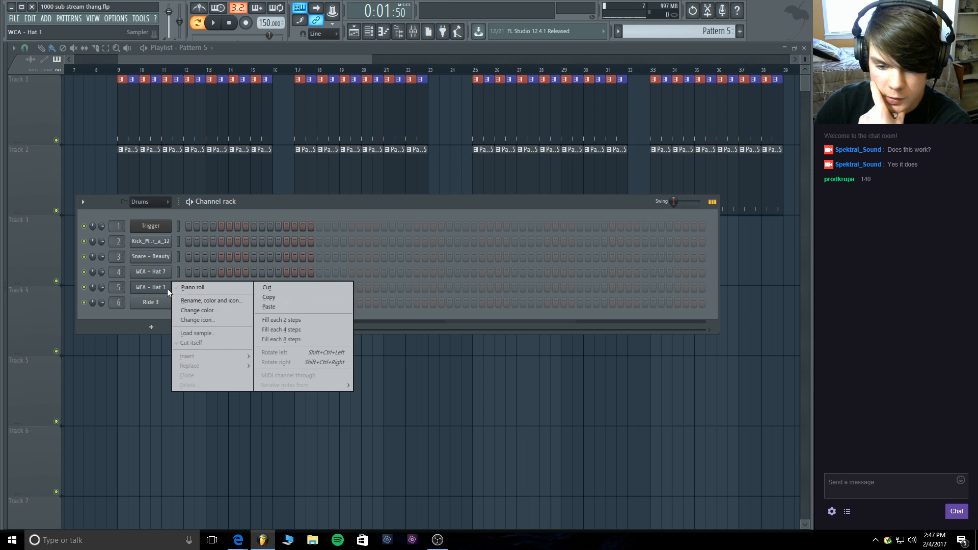
left_click(189, 290)
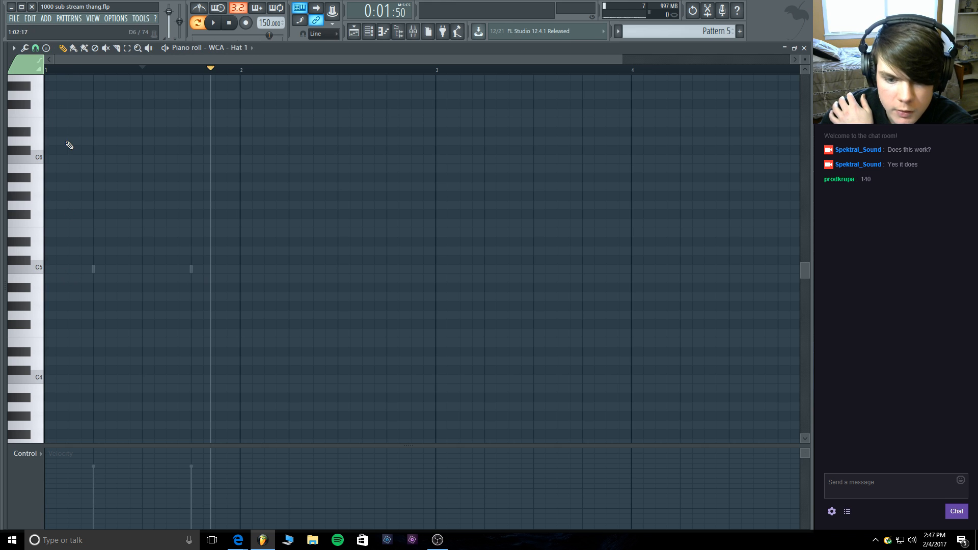
left_click(14, 48)
mouse_move(32, 117)
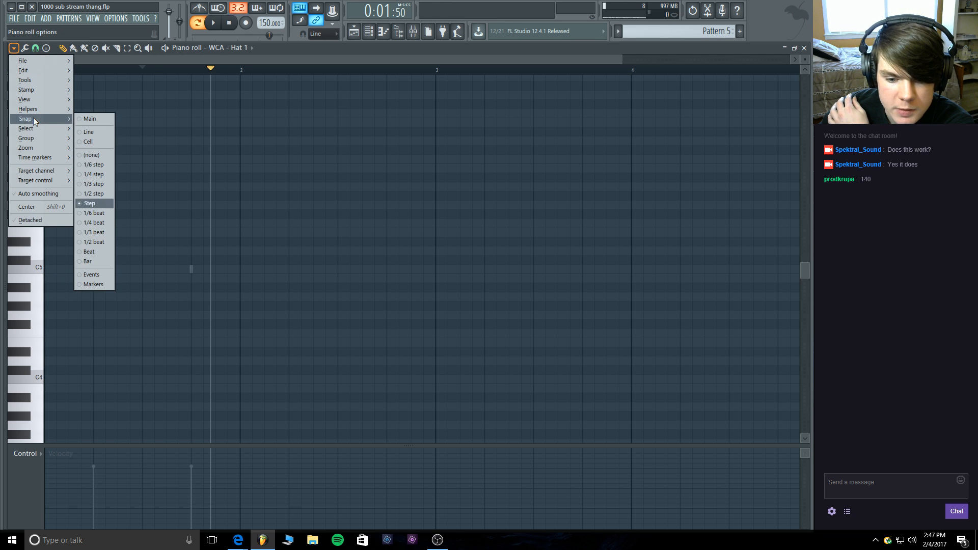
left_click(109, 208)
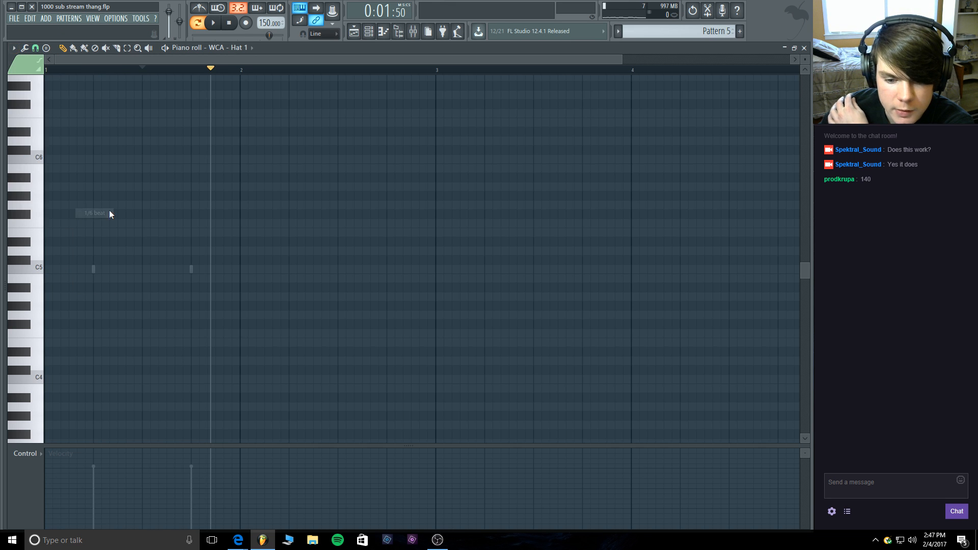
Place a C5 hit halfway between beats 1 and 2 and audition it from near the start of the bar.
left_click(69, 268)
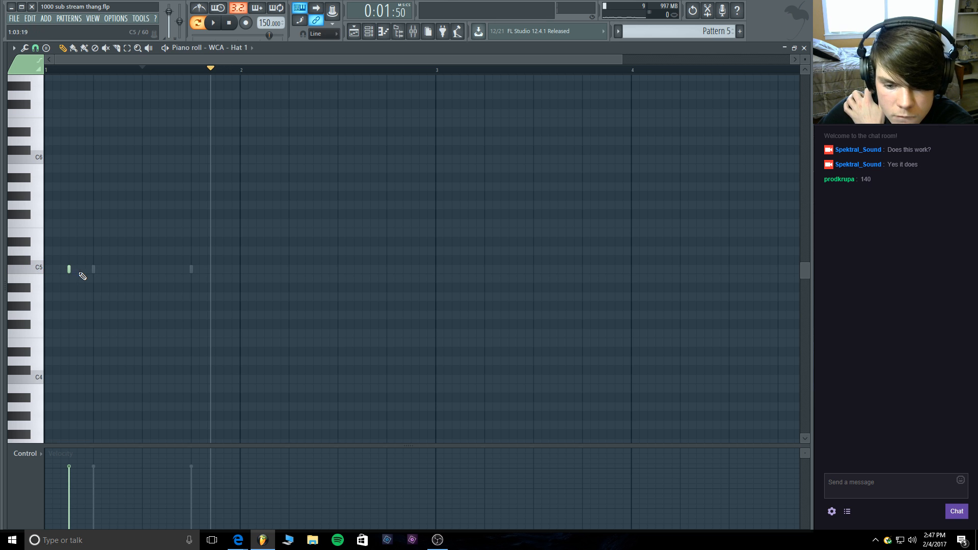
left_click_drag(211, 70, 53, 69)
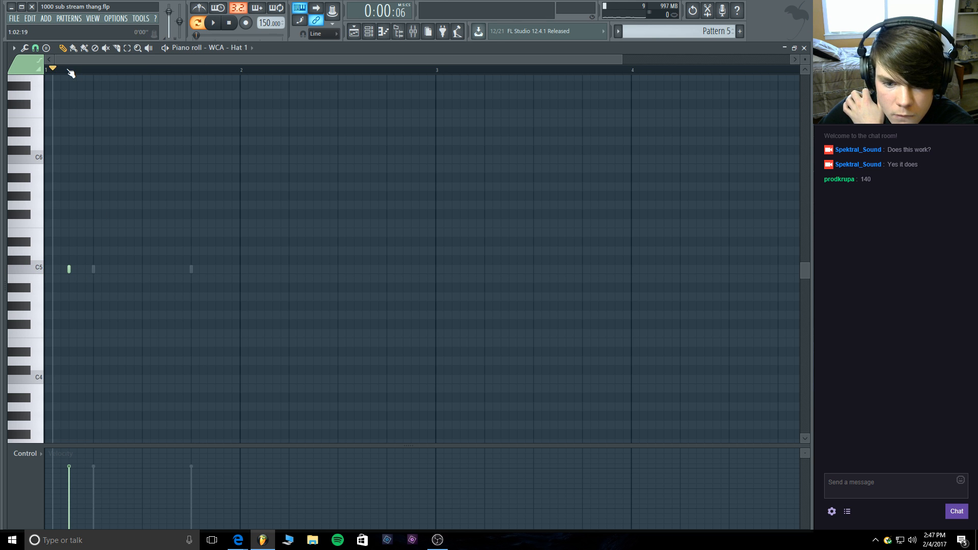
key("space")
key("space")
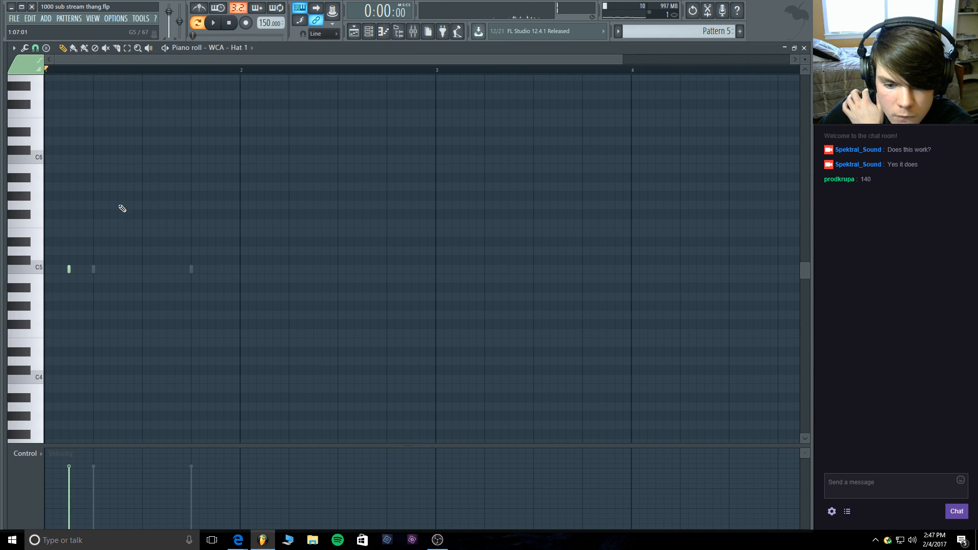
Move the hit to a third past beat 1 and add C5 hits two thirds past beat 2, one third past beat 3 and two thirds past beat 4.
mouse_move(70, 269)
left_mouse_down()
mouse_move(60, 268)
mouse_move(79, 263)
left_mouse_up()
left_click(76, 251)
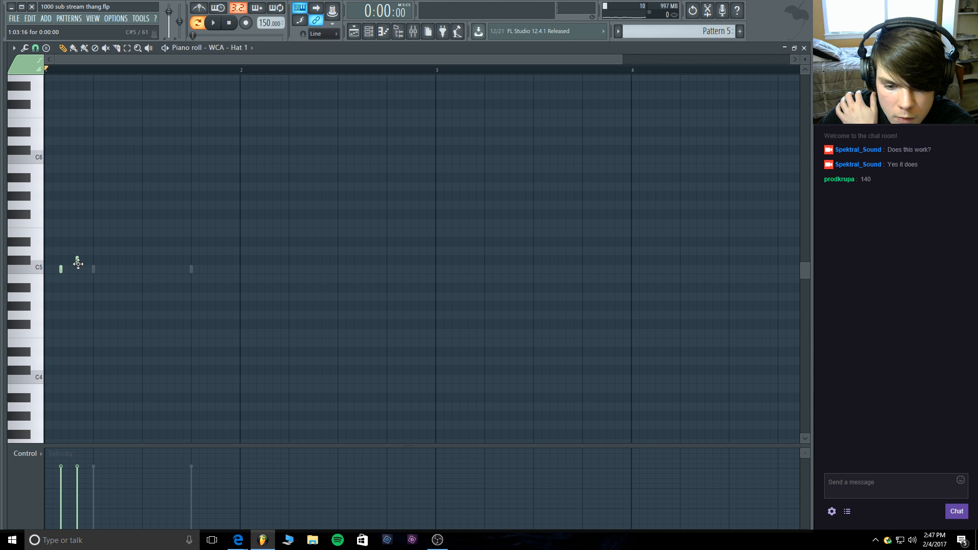
right_click(78, 262)
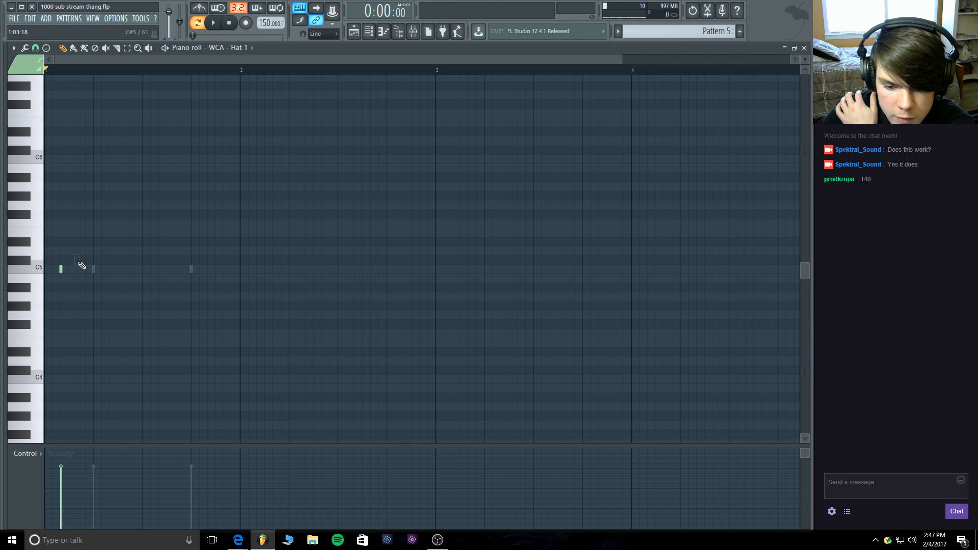
left_click(126, 269)
left_click(158, 269)
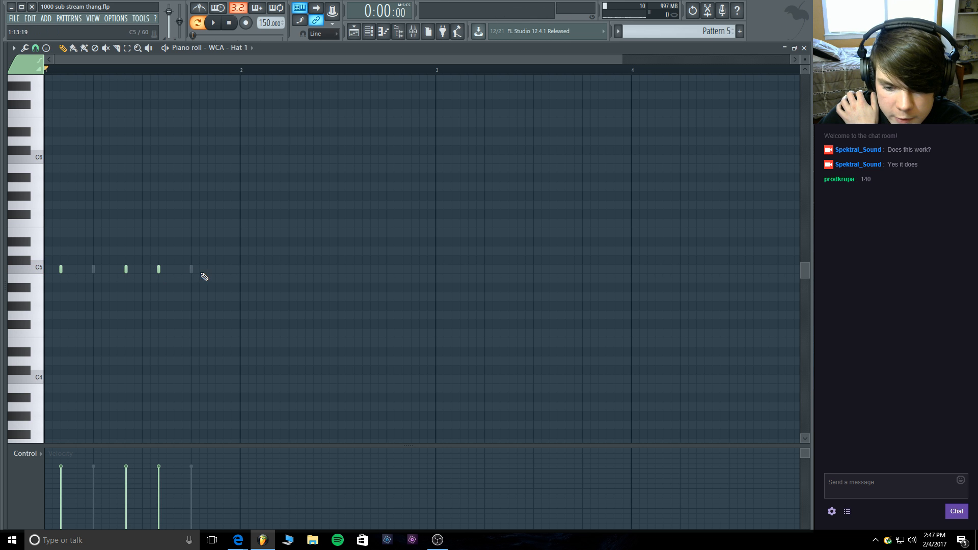
left_click(225, 269)
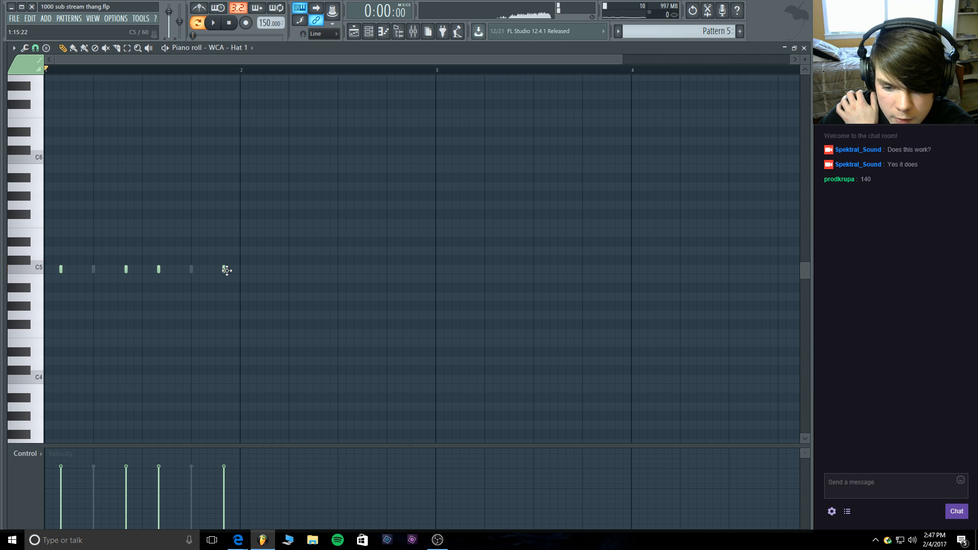
left_click(804, 47)
In the WCA - Hat 7 piano roll, place C5 hits in the empty triplet slots between the ghost notes, including beat 3.
right_click(168, 271)
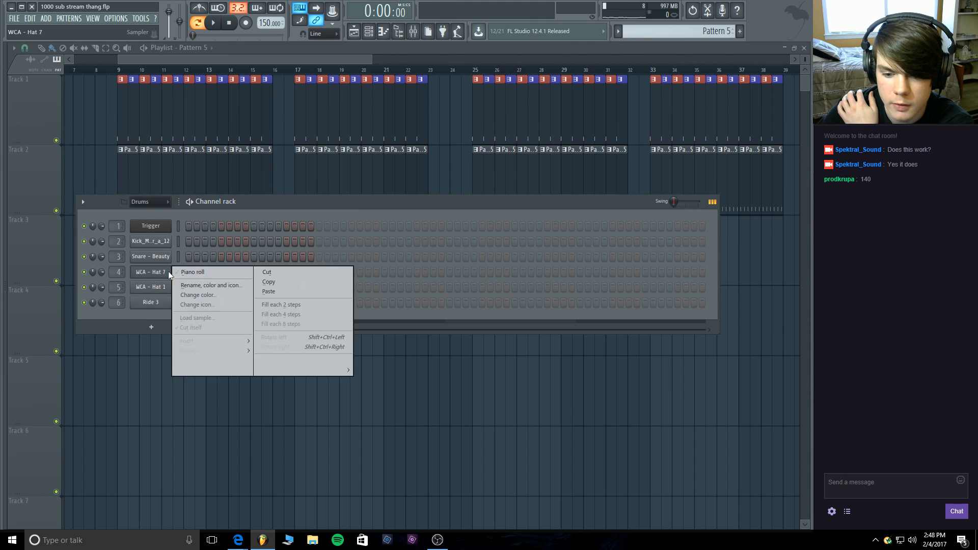
left_click(204, 272)
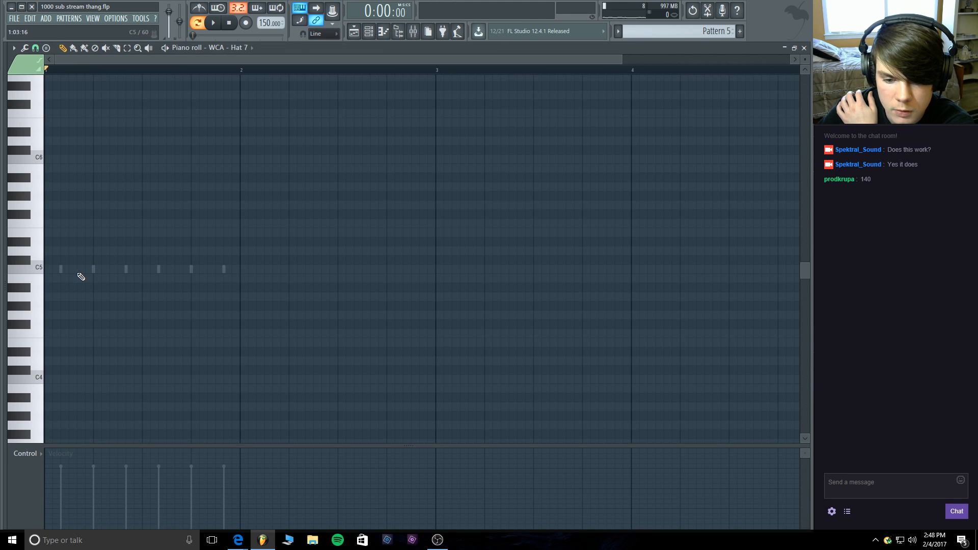
left_click(109, 270)
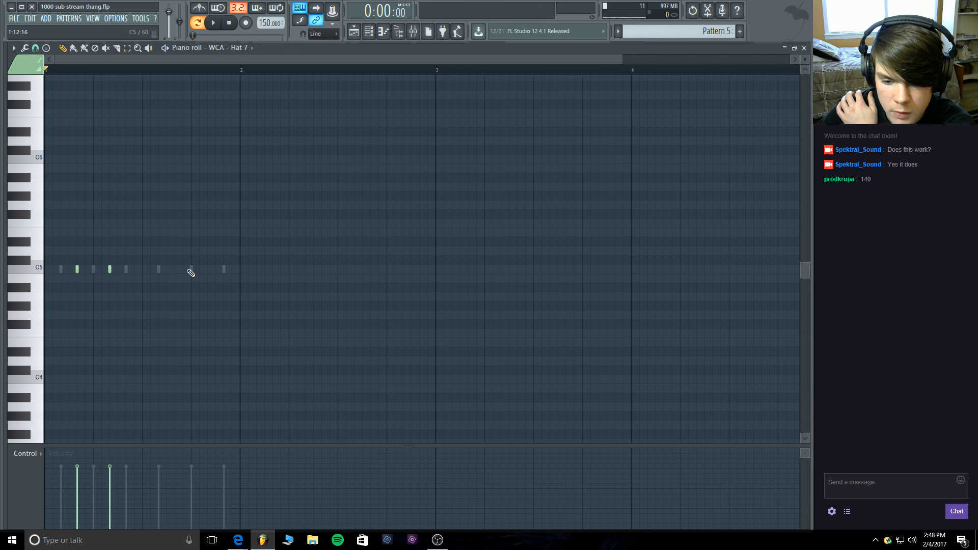
left_click(207, 270)
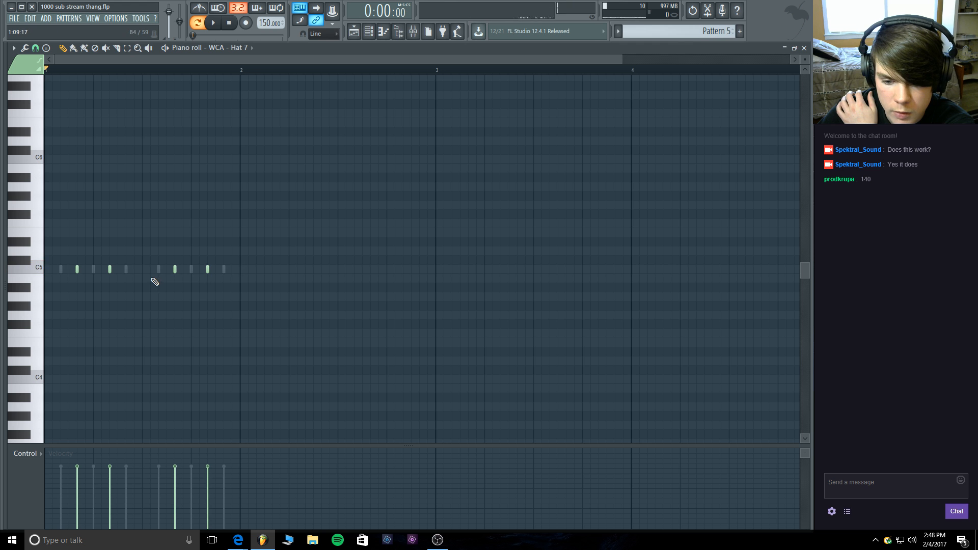
left_click(143, 270)
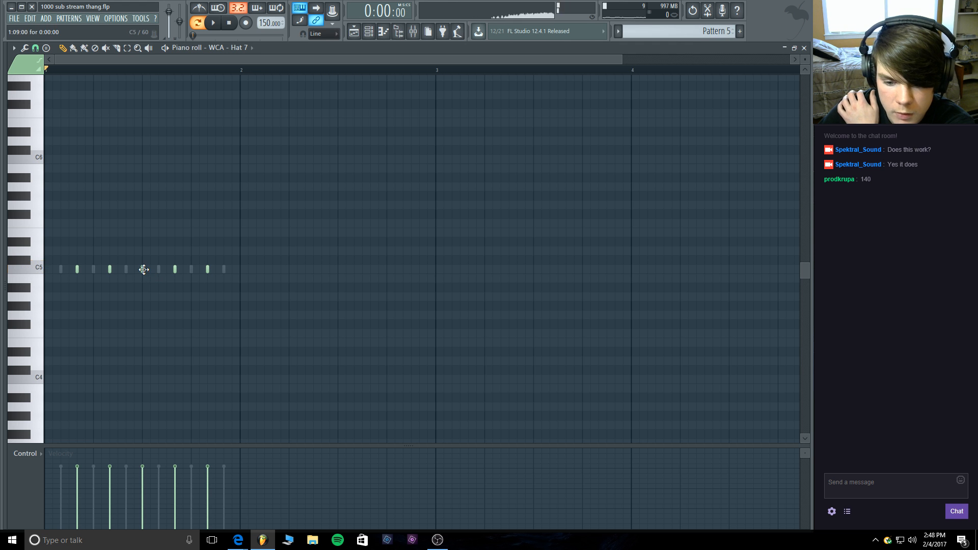
Play back the combined hat and ride triplets of Pattern 5 with the channel rack displayed.
left_click(223, 21)
left_click(368, 32)
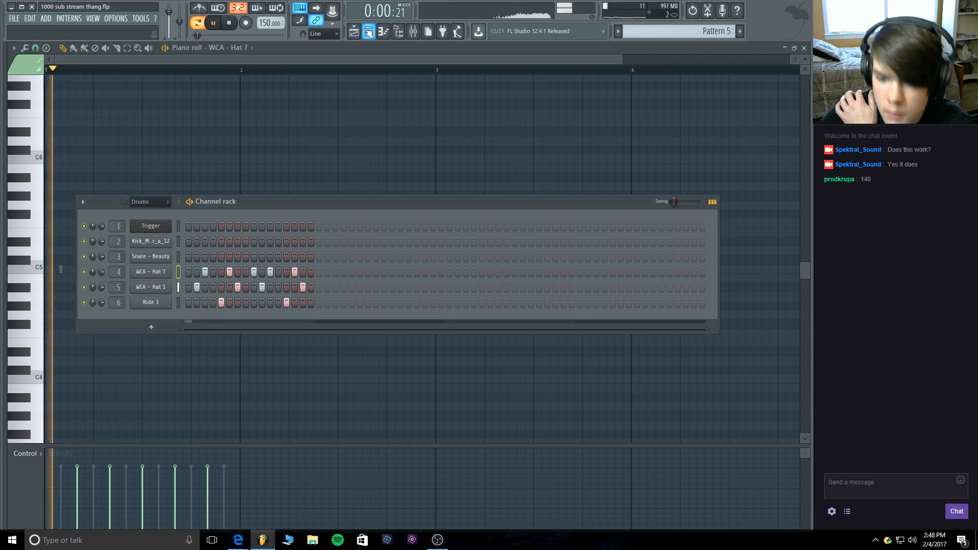
key("space")
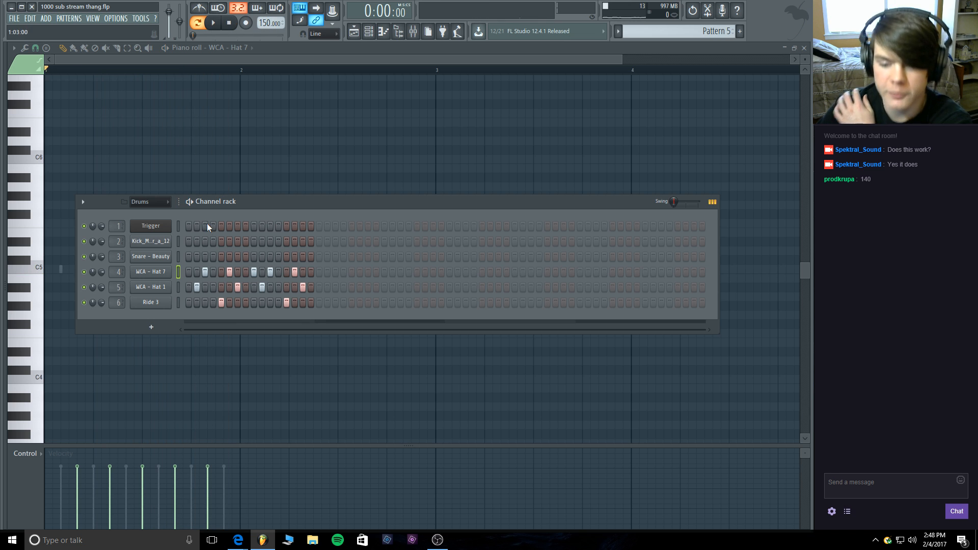
Select WCA - Hat 1 and WCA - Hat 7 in turn and audition their sounds for comparison.
left_click(179, 287)
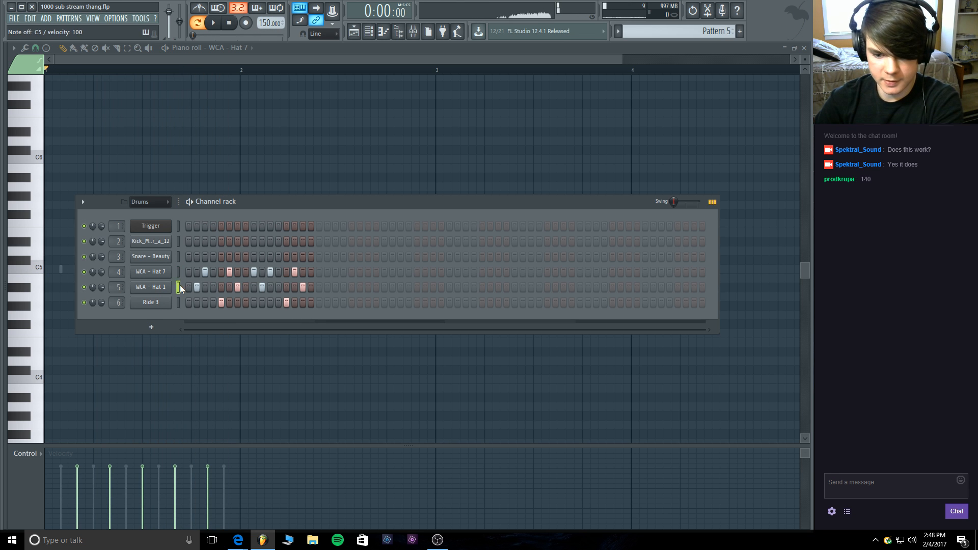
left_click(180, 274)
key("q")
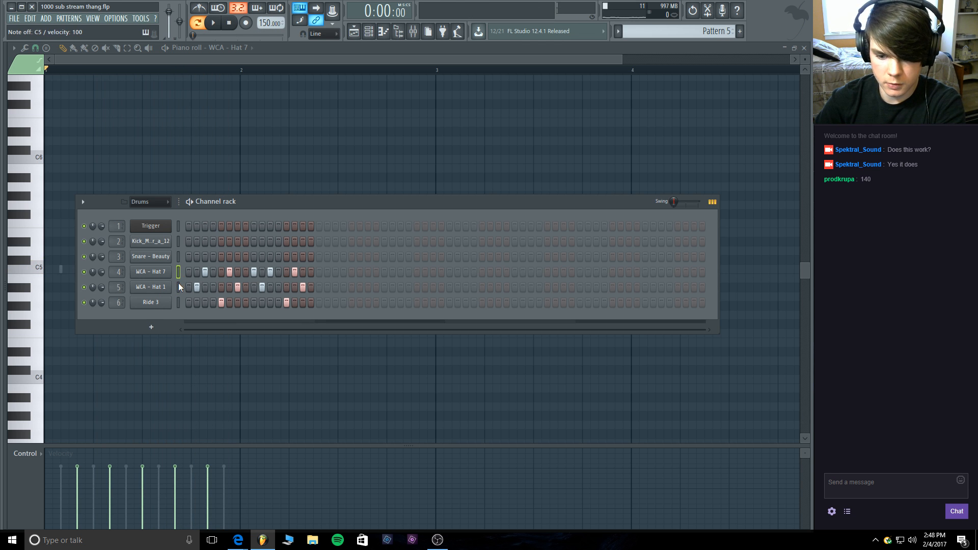
left_click(179, 286)
left_click(179, 272)
Reopen the WCA - Hat 7 piano roll and place a C5 hit at the very start of bar 1.
right_click(171, 270)
left_click(176, 273)
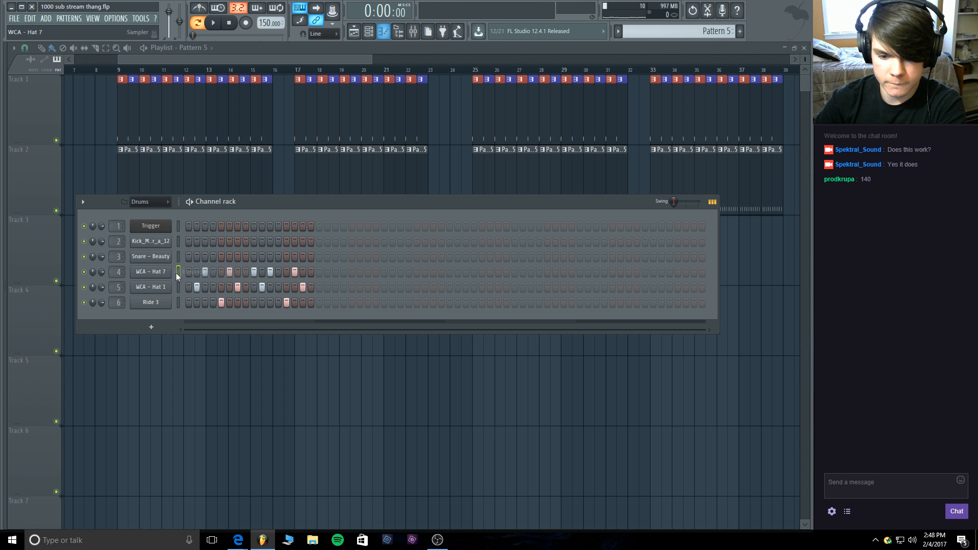
right_click(158, 272)
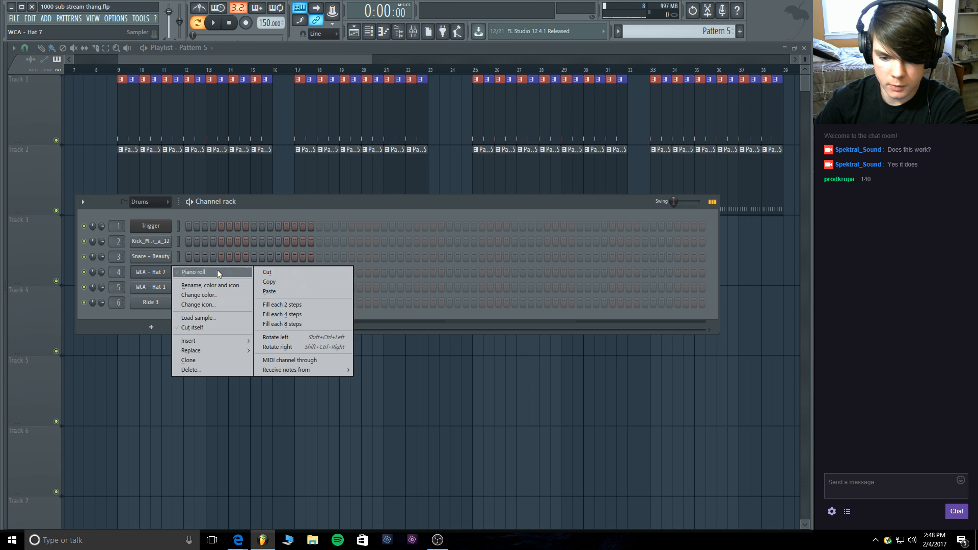
left_click(218, 273)
left_click_drag(52, 270, 45, 270)
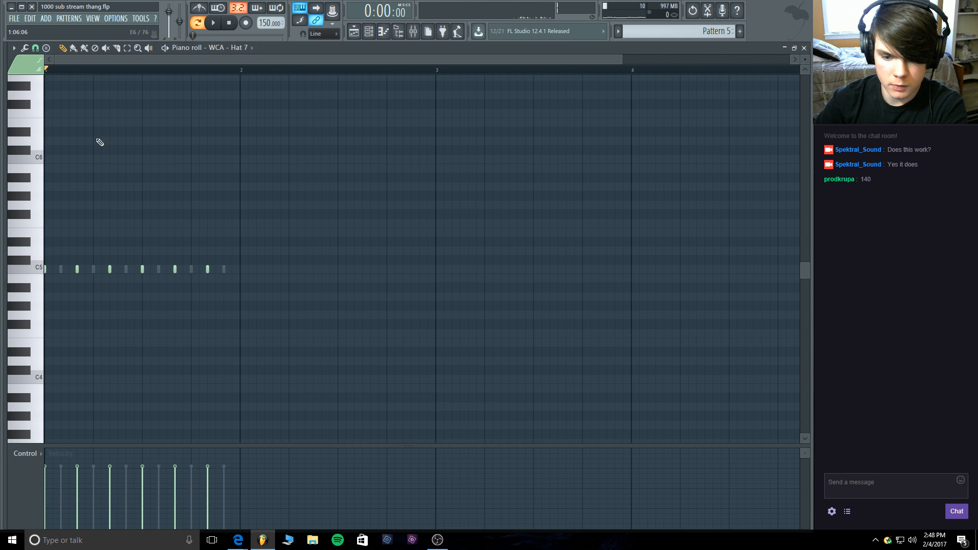
Adjust the Hat 1 mixer volume to about -5.2 dB while looping Pattern 5.
key("space")
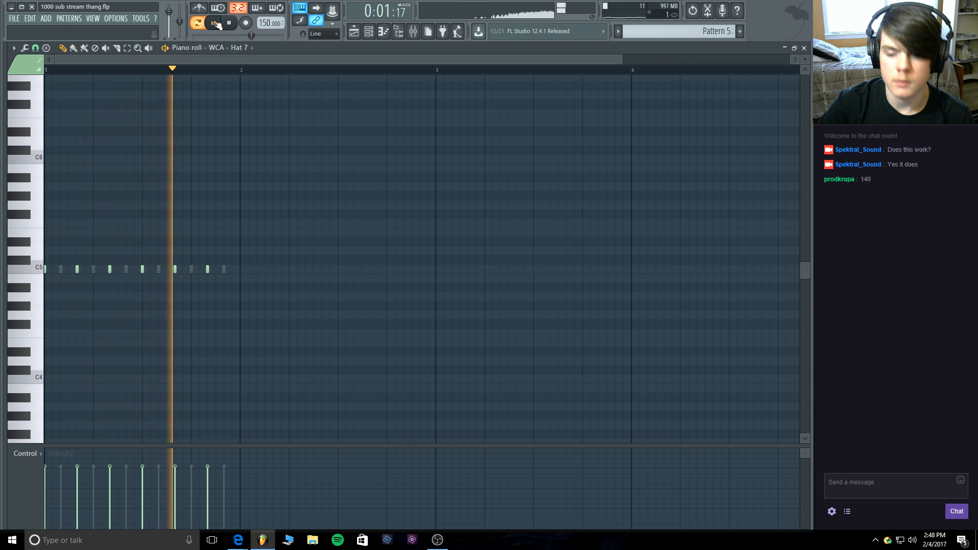
left_click(804, 48)
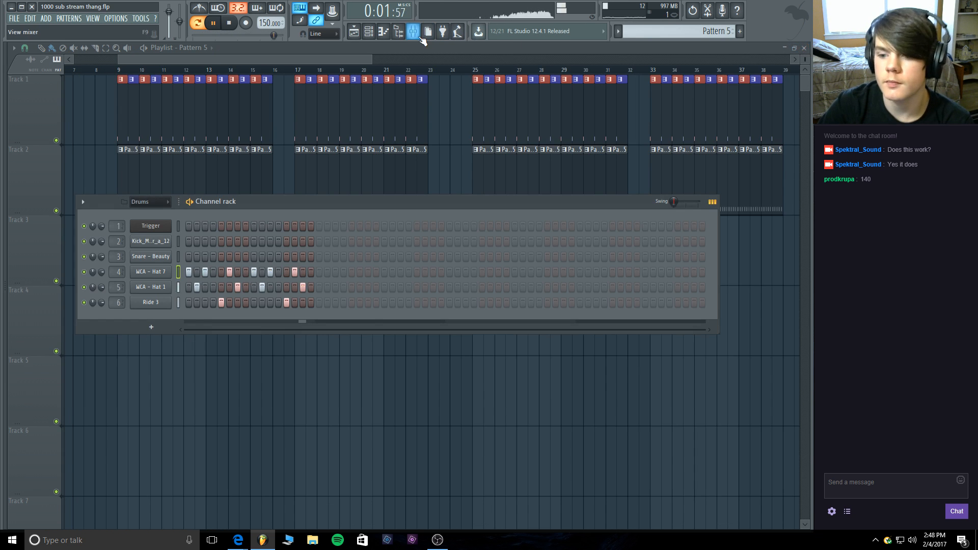
left_click(413, 31)
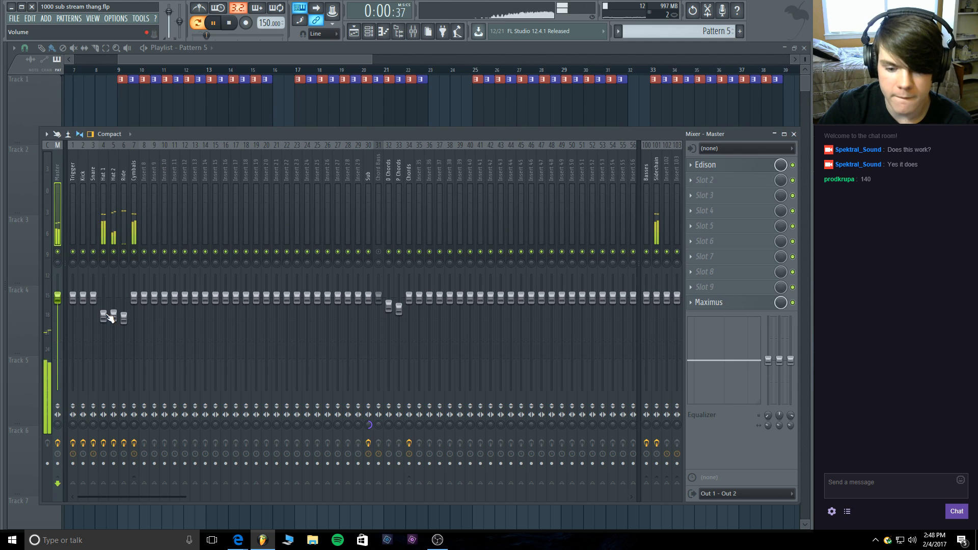
left_click_drag(103, 316, 103, 293)
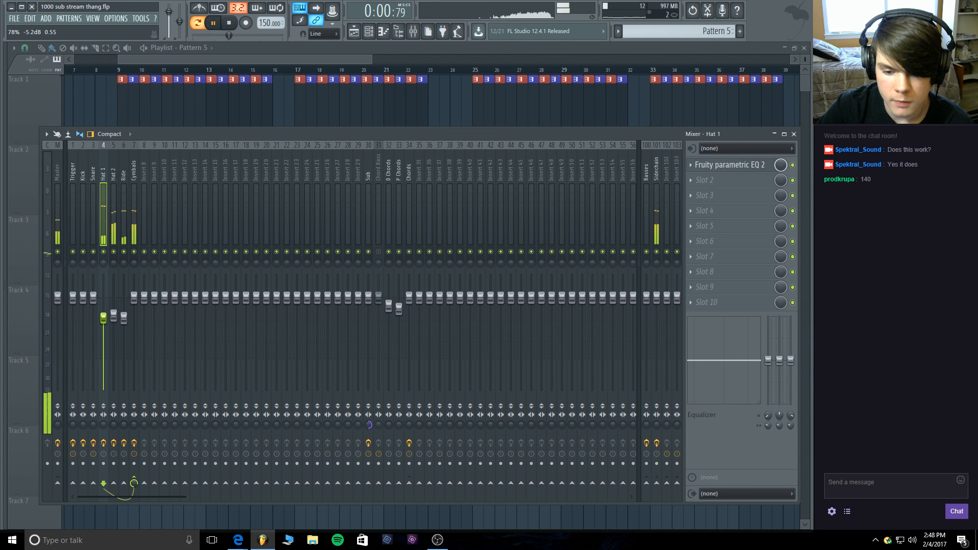
mouse_move(103, 311)
left_mouse_down()
mouse_move(115, 317)
mouse_move(104, 320)
left_mouse_up()
key("space")
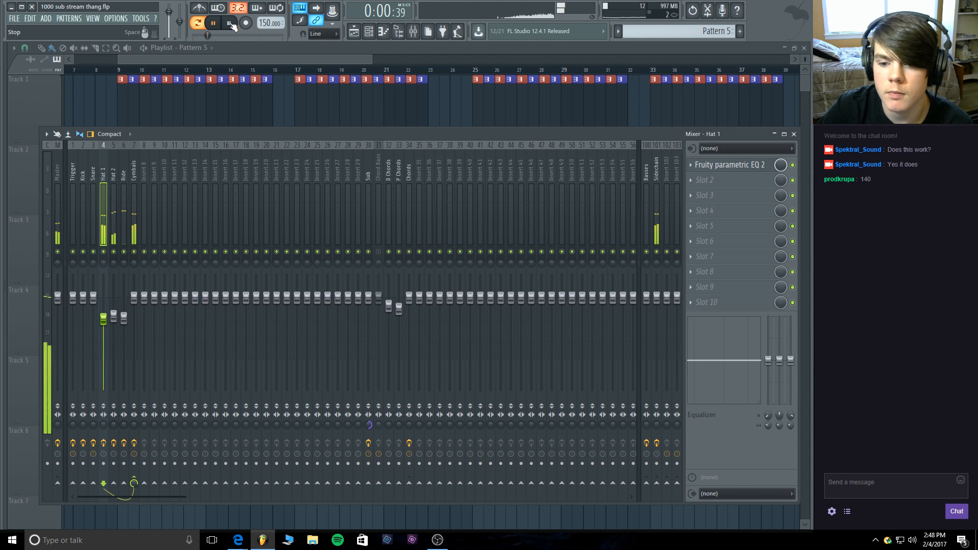
Close the channel rack and play the playlist arrangement from bar 9.
left_click(368, 31)
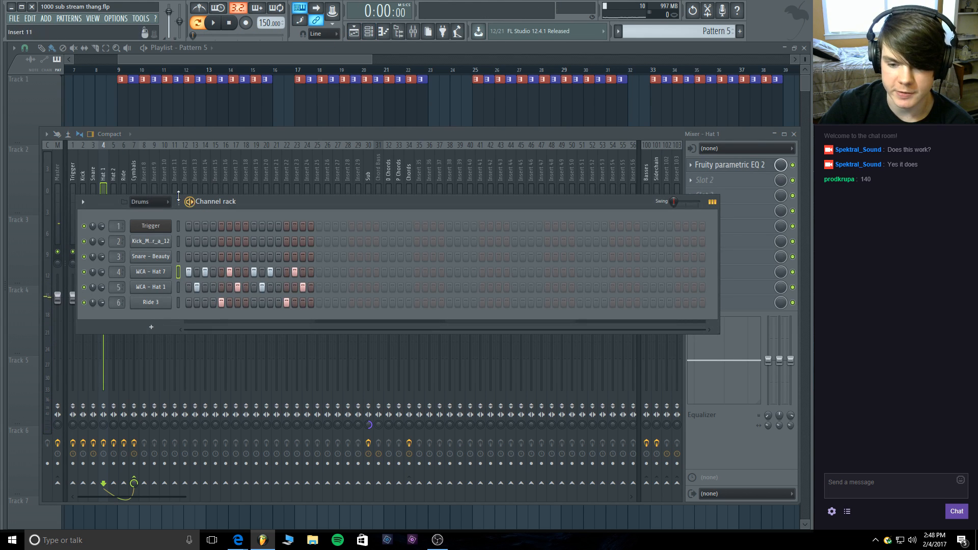
left_click(252, 47)
left_click(126, 74)
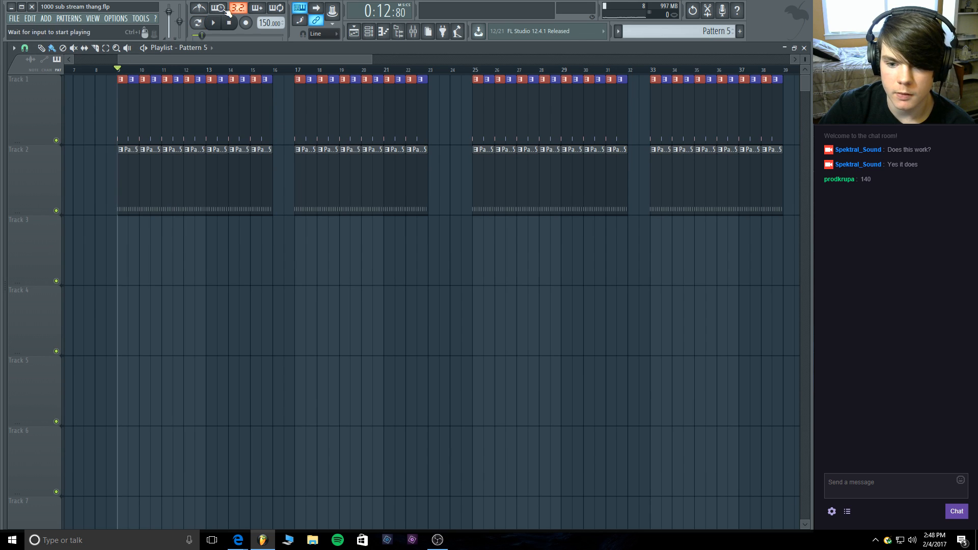
left_click(213, 23)
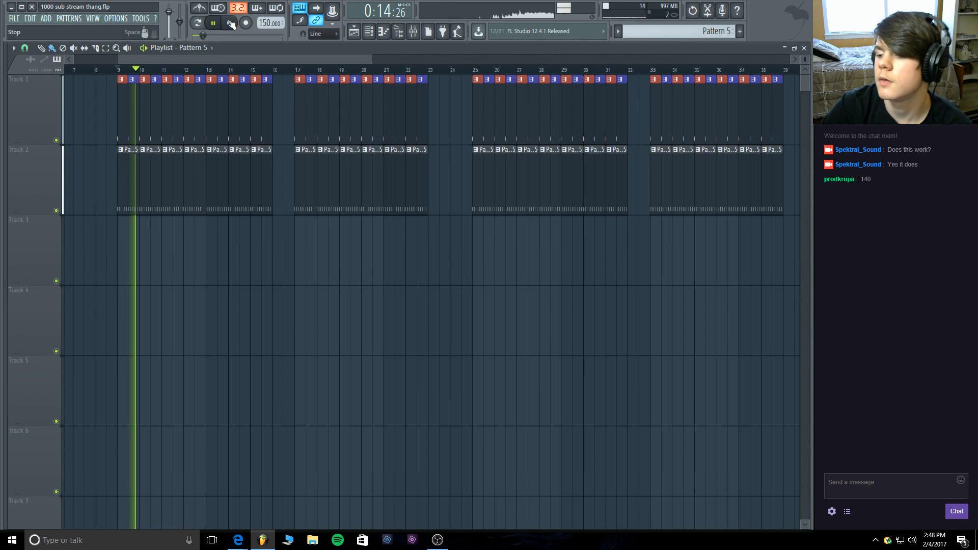
Set the wet level of Fruity Reeverb 2 on the Cymbals mixer track to 66%.
left_click(413, 31)
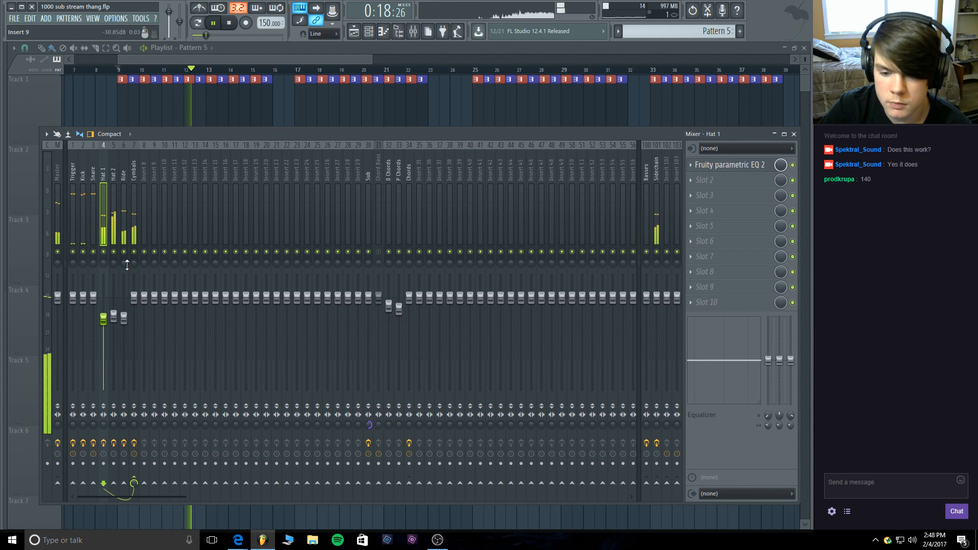
left_click(134, 174)
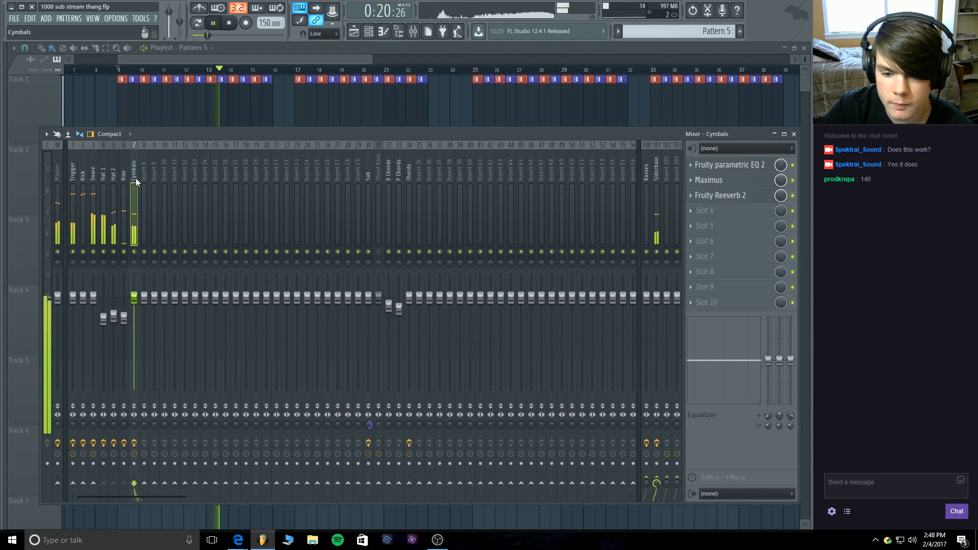
left_click(713, 196)
left_click_drag(296, 126, 296, 123)
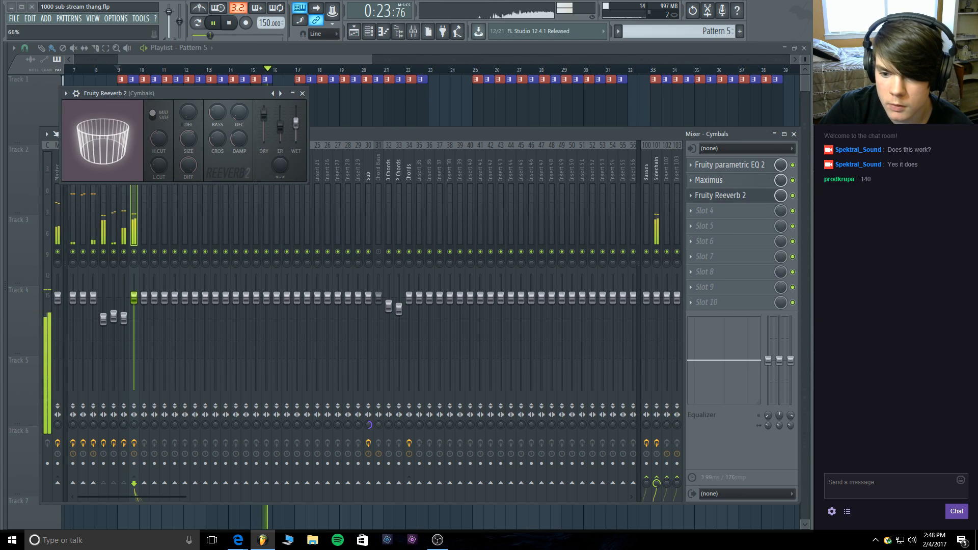
left_click(302, 93)
Fine-tune the Hat 1 mixer volume to about -5.3 dB and stop playback.
left_click(121, 193)
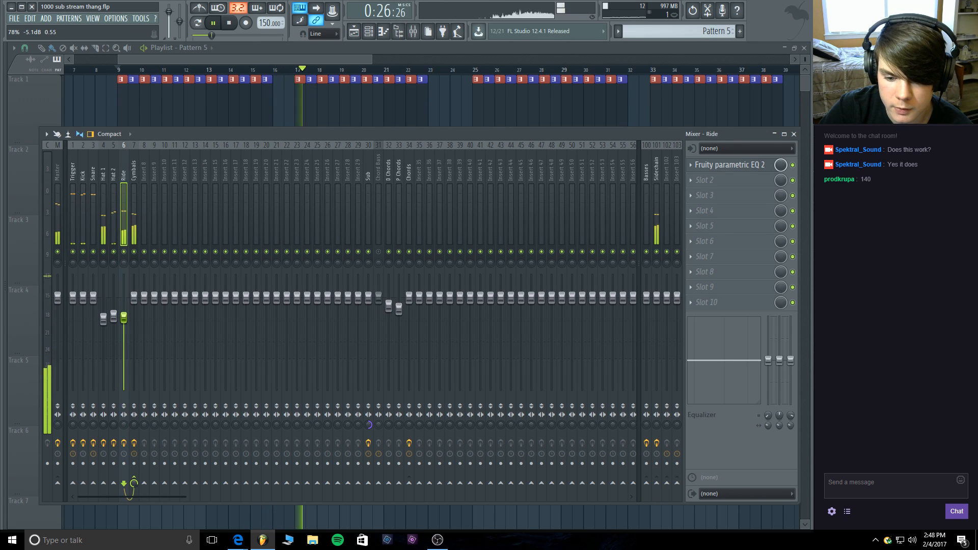
left_click_drag(103, 318, 104, 315)
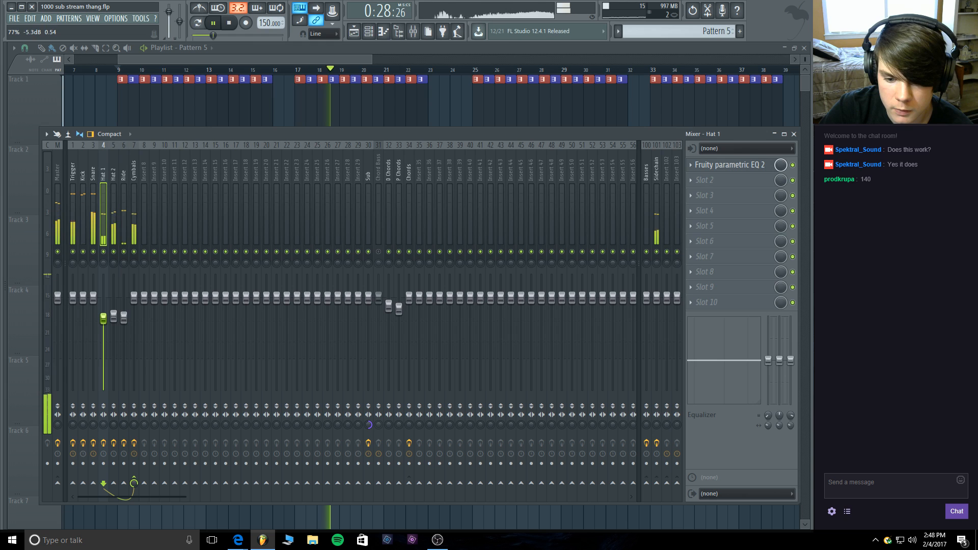
key("space")
Show the MDE channel group in the channel rack and switch to Pattern 3.
left_click(368, 31)
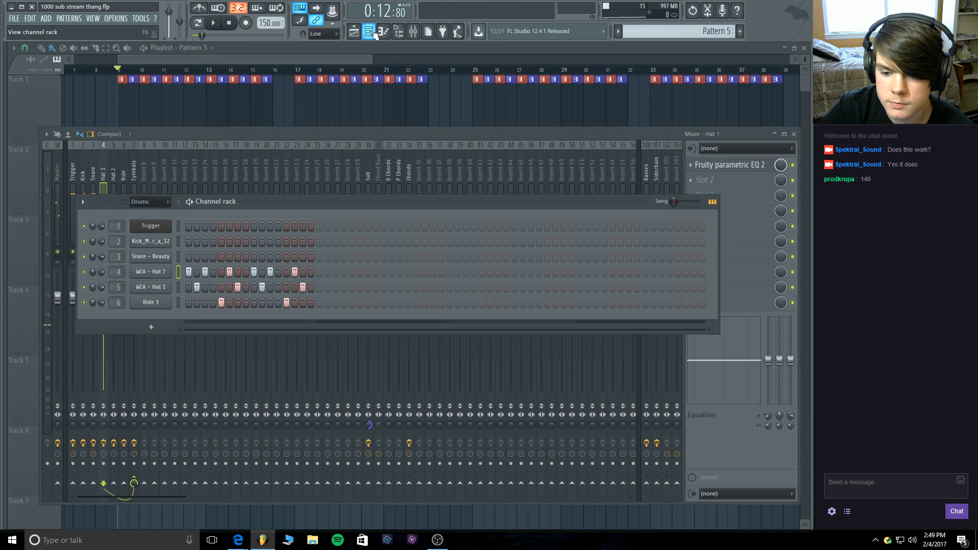
left_click(150, 202)
left_click(156, 265)
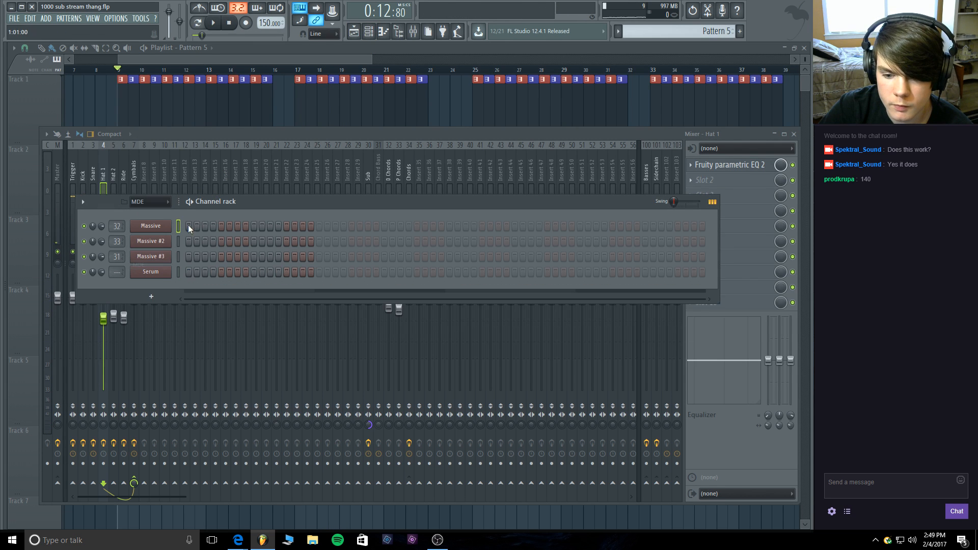
left_click(162, 204)
left_click(299, 53)
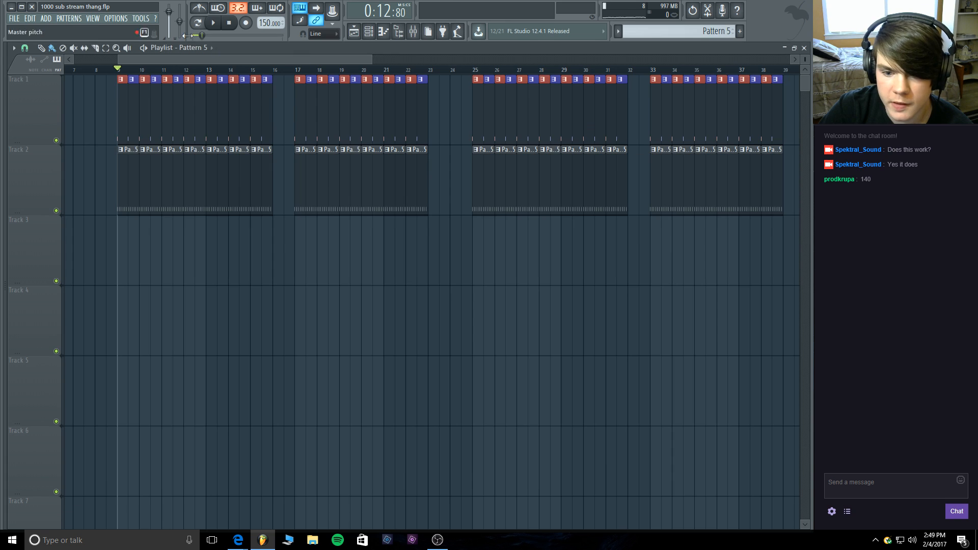
left_click(75, 20)
left_click(70, 58)
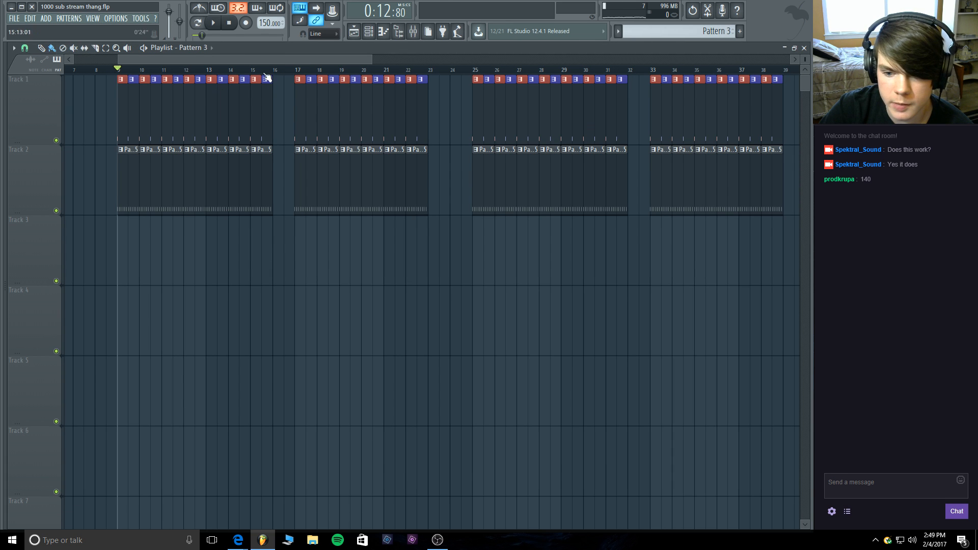
left_click(368, 34)
Switch playback from song to pattern mode and audition Pattern 3.
left_click(214, 23)
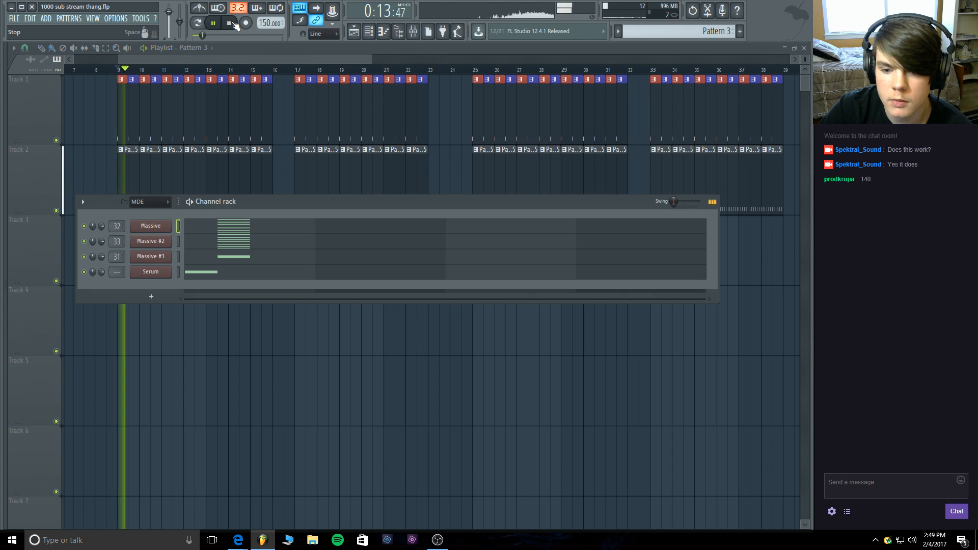
left_click(229, 22)
left_click(197, 23)
key("space")
key("space")
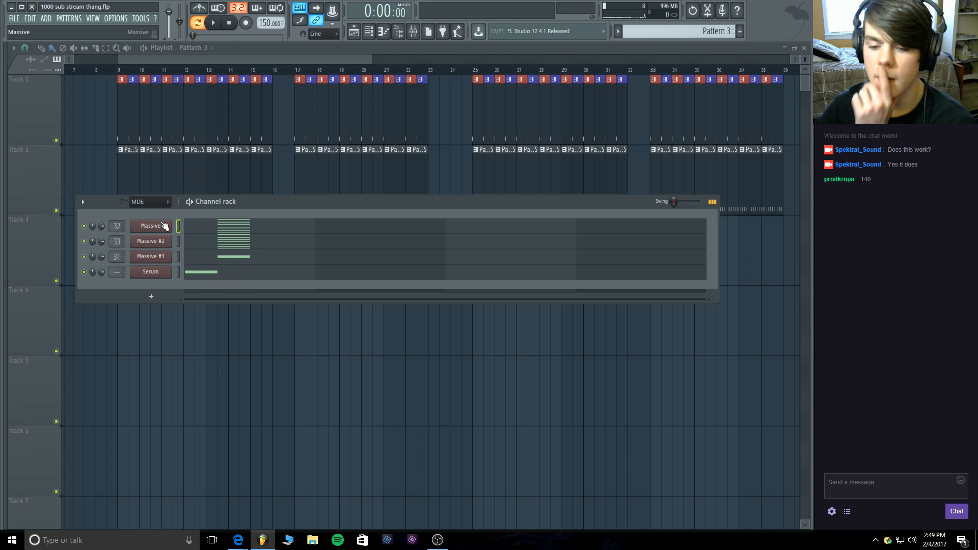
left_click(213, 23)
left_click(229, 23)
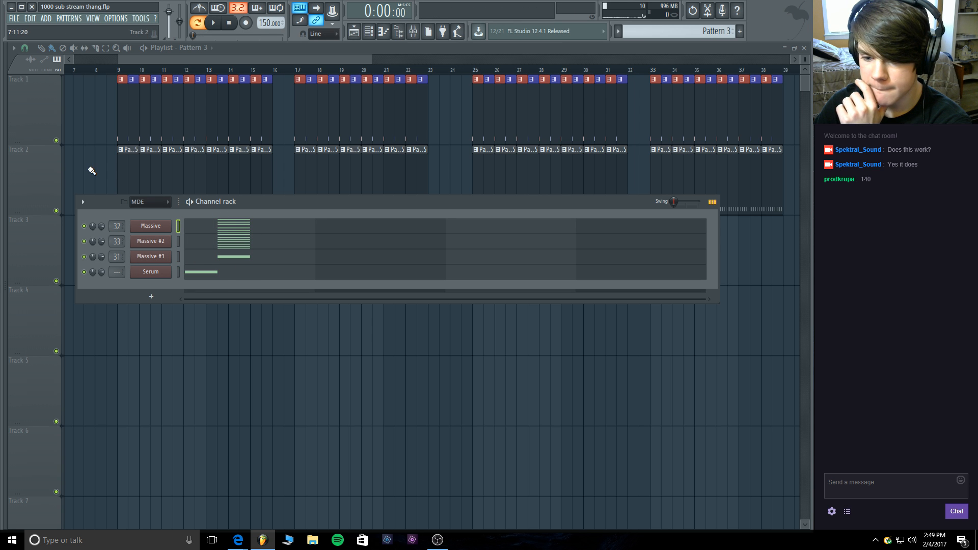
Move the Massive #3 E4 note and the full chords of Massive and Massive #2 to the start of bar 1.
left_click(254, 261)
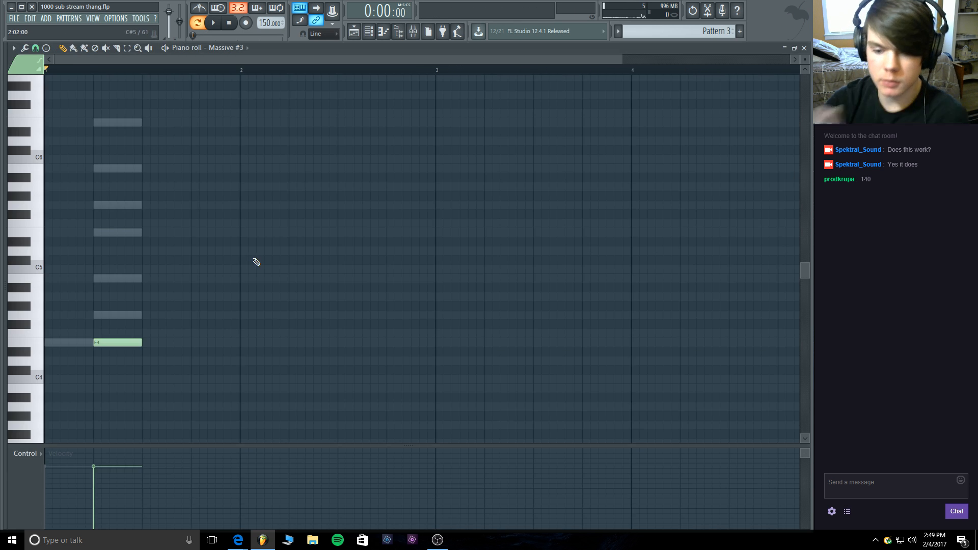
left_click_drag(108, 342, 67, 340)
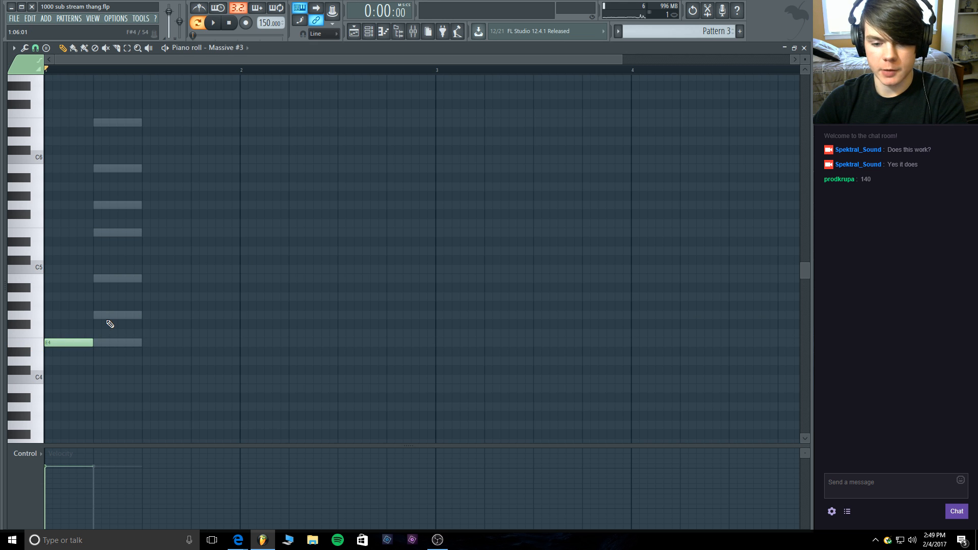
right_click(112, 317)
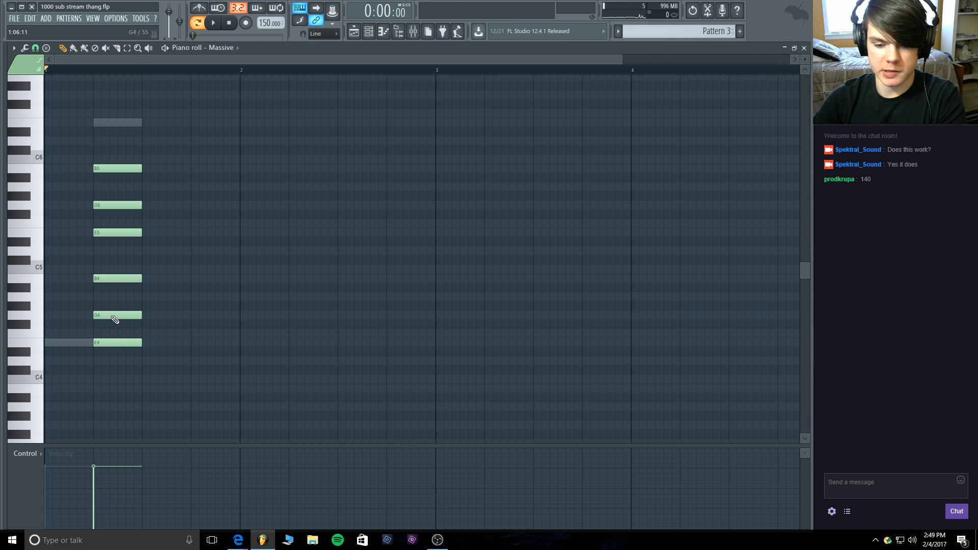
left_click_drag(126, 373, 147, 101)
left_click_drag(127, 175, 84, 172)
right_click(101, 178)
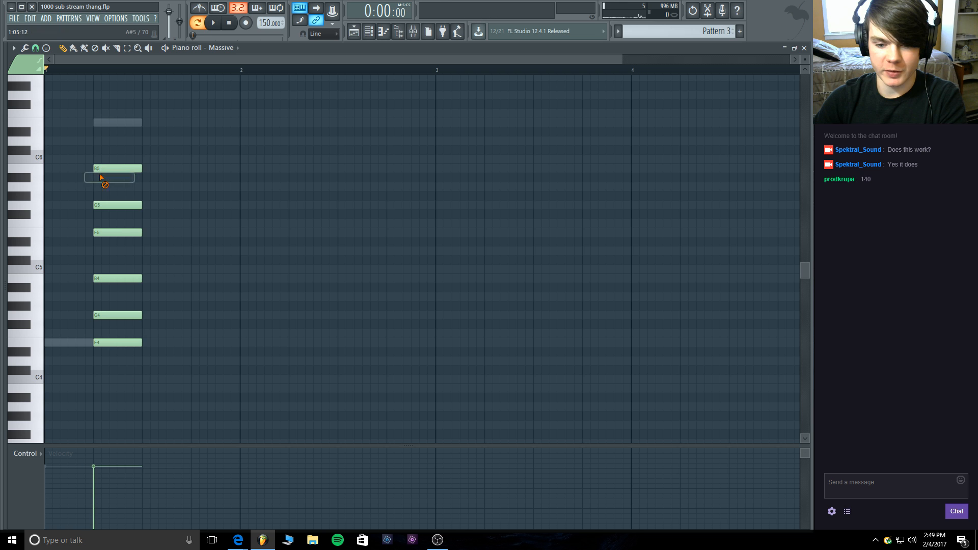
left_click_drag(145, 352, 117, 107)
left_click_drag(106, 167, 36, 168)
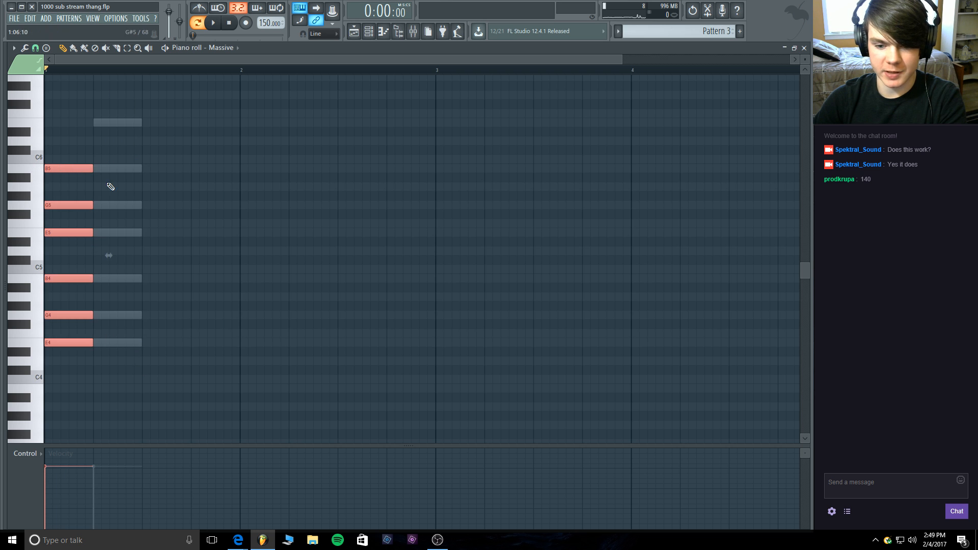
double_click(108, 345)
left_click_drag(115, 358, 75, 124)
In the Serum piano roll, move the E4 note to beat 2 of bar 1, directly after the chord.
left_click(368, 31)
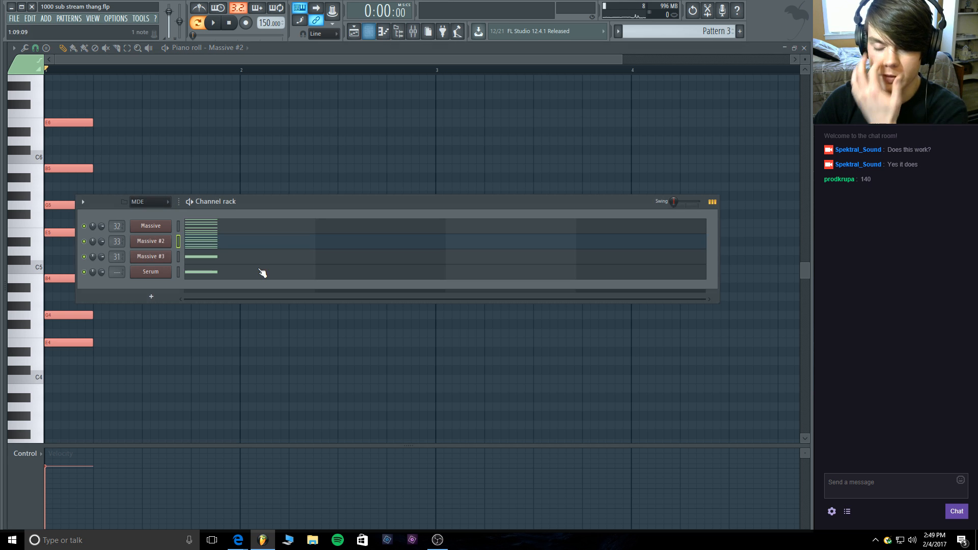
left_click(217, 275)
left_click_drag(62, 340, 111, 342)
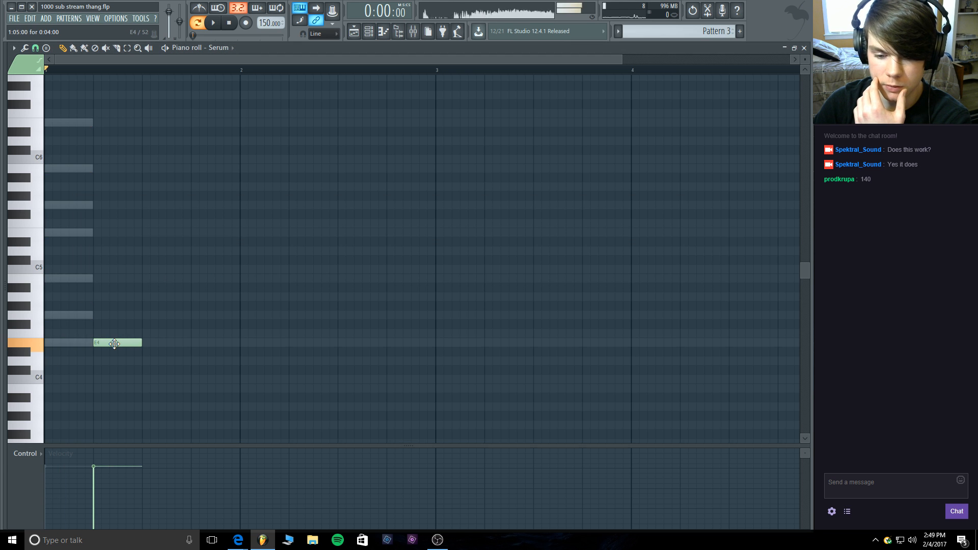
Play back Pattern 3 with the chord leading into the Serum note, closing the piano roll to view the channel rack.
left_click(214, 23)
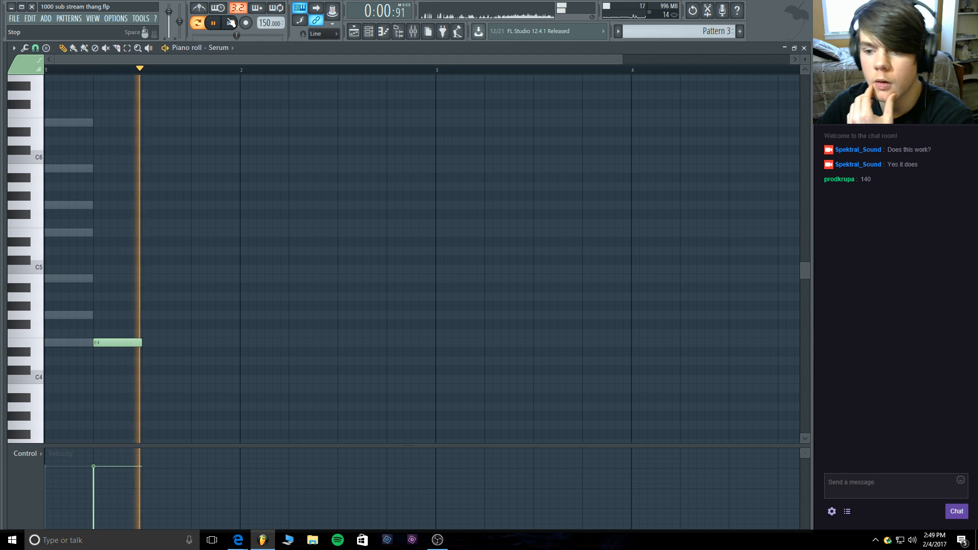
left_click(229, 23)
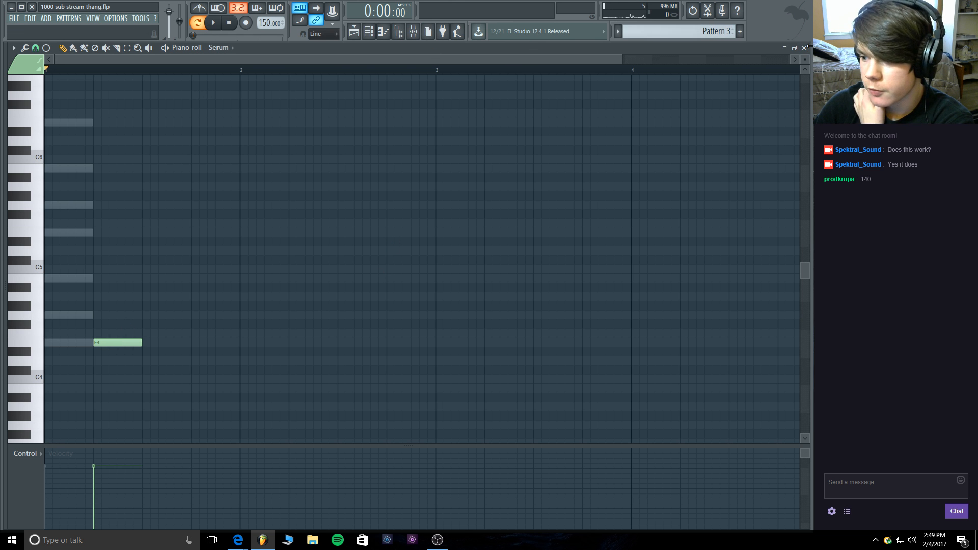
left_click(805, 48)
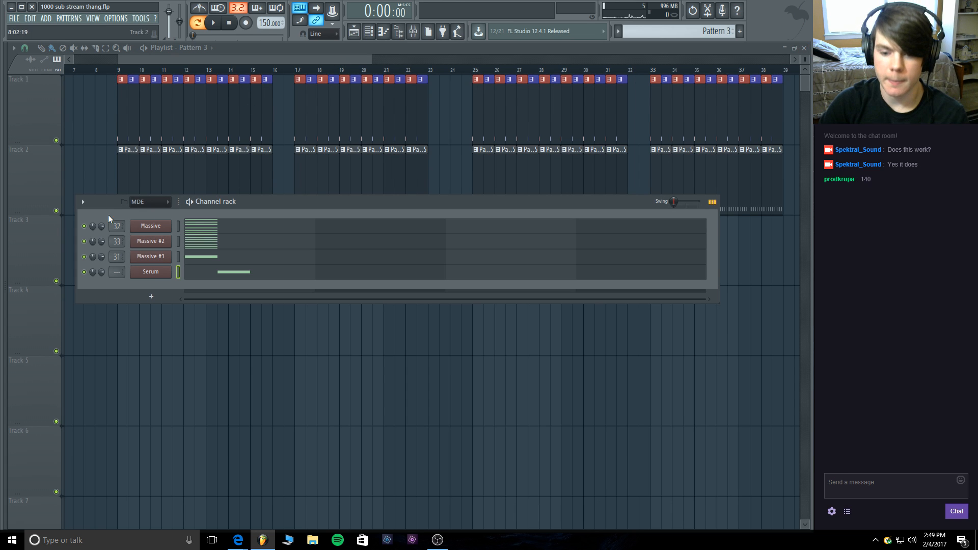
key("space")
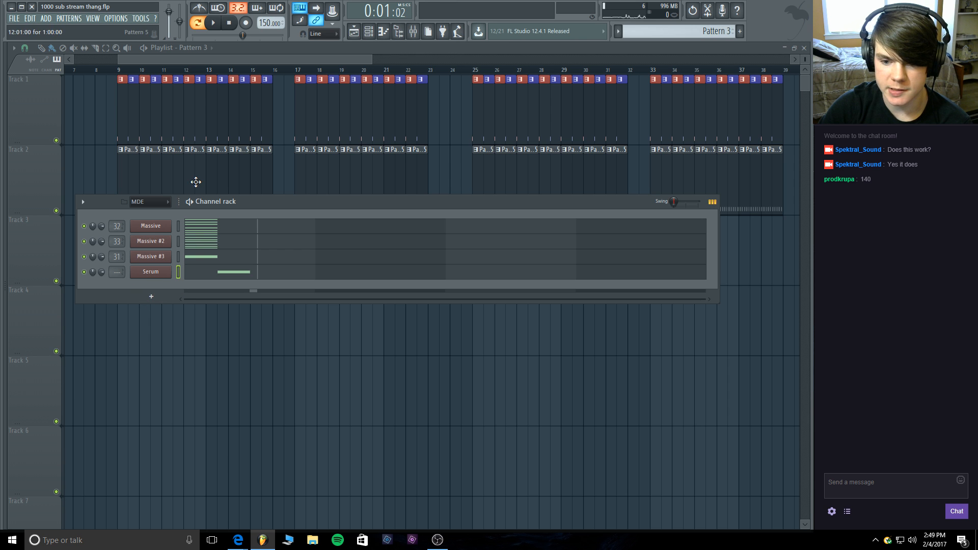
left_click(230, 26)
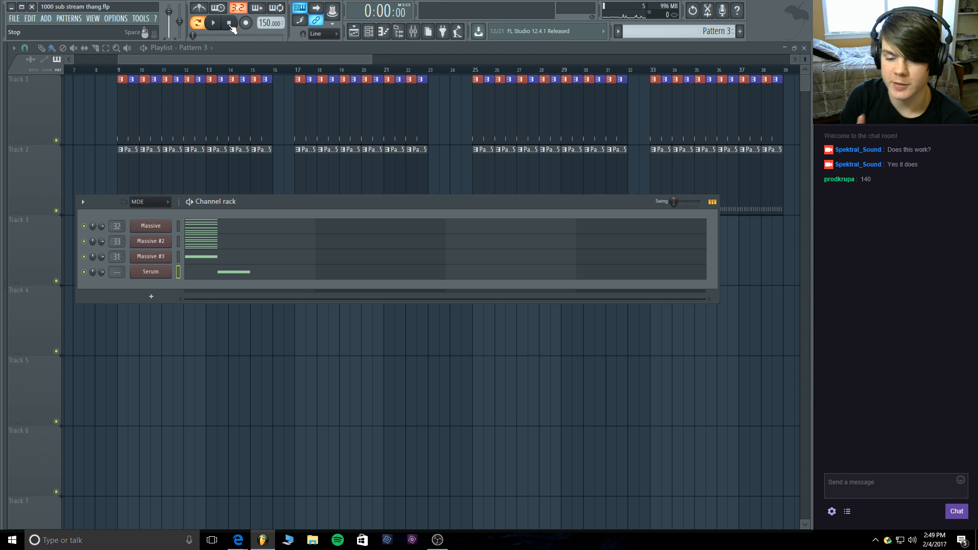
key("space")
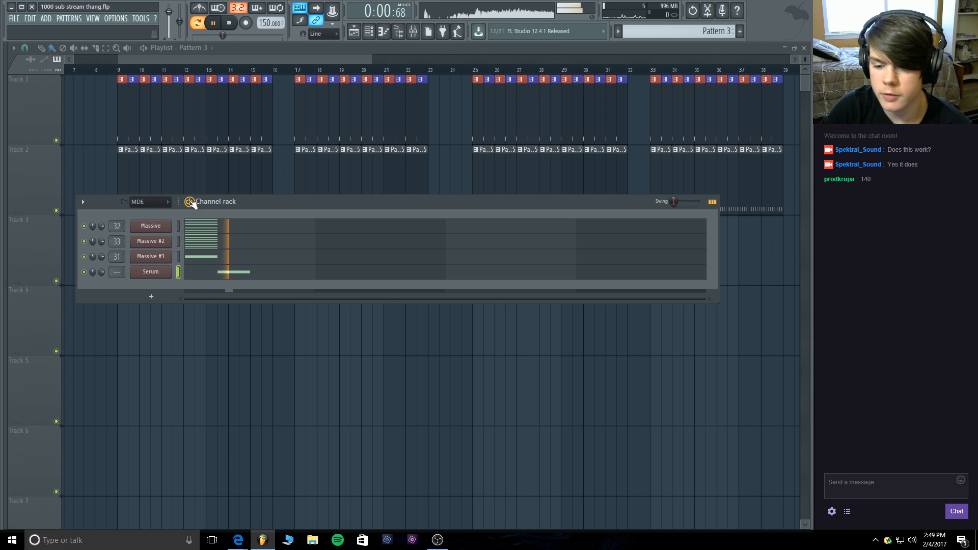
Delete the top E6 note from the Massive #2 chord and return the playhead to the start of the pattern.
left_click(216, 222)
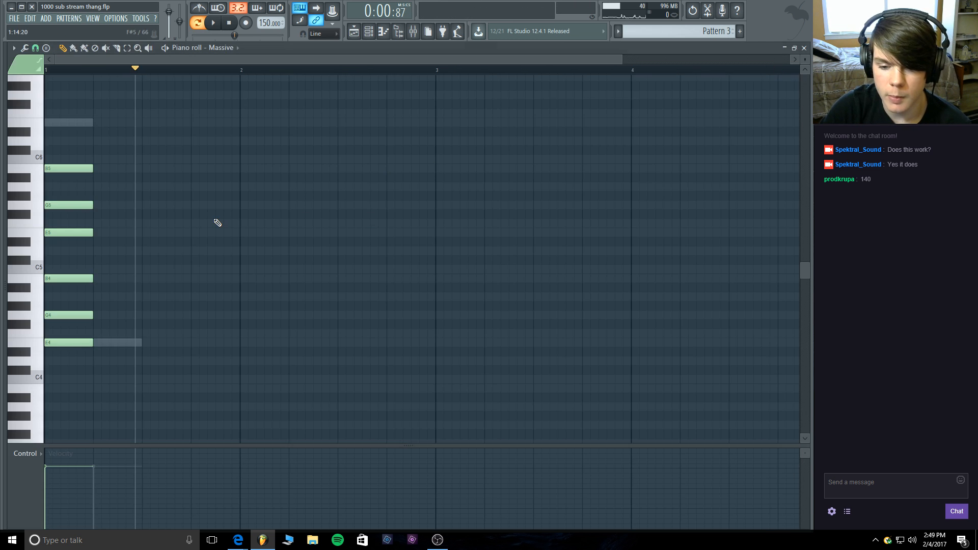
right_click(79, 126)
right_click(80, 122)
left_click(53, 73)
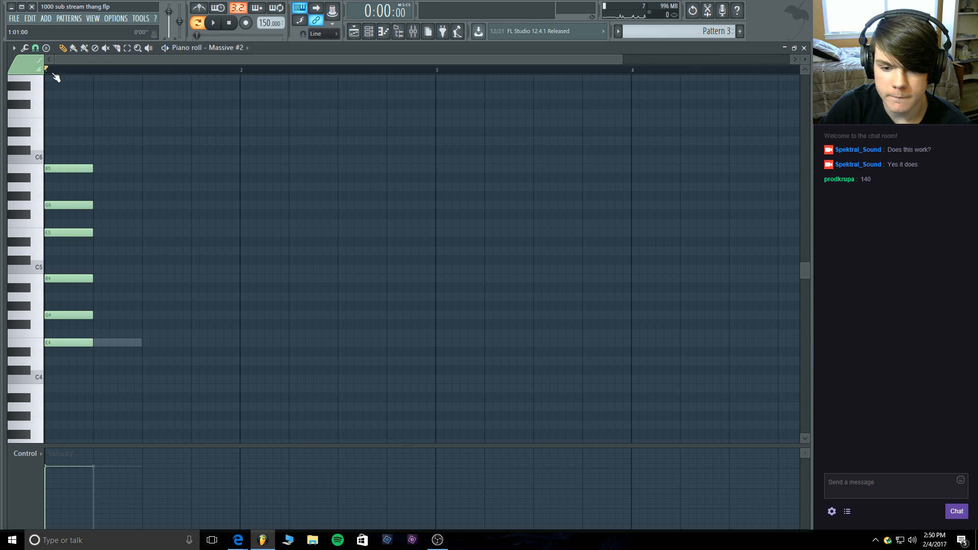
Play back Pattern 3 after the Massive #2 chord edit, closing the piano roll to listen again from the channel rack.
left_click(214, 24)
left_click(229, 24)
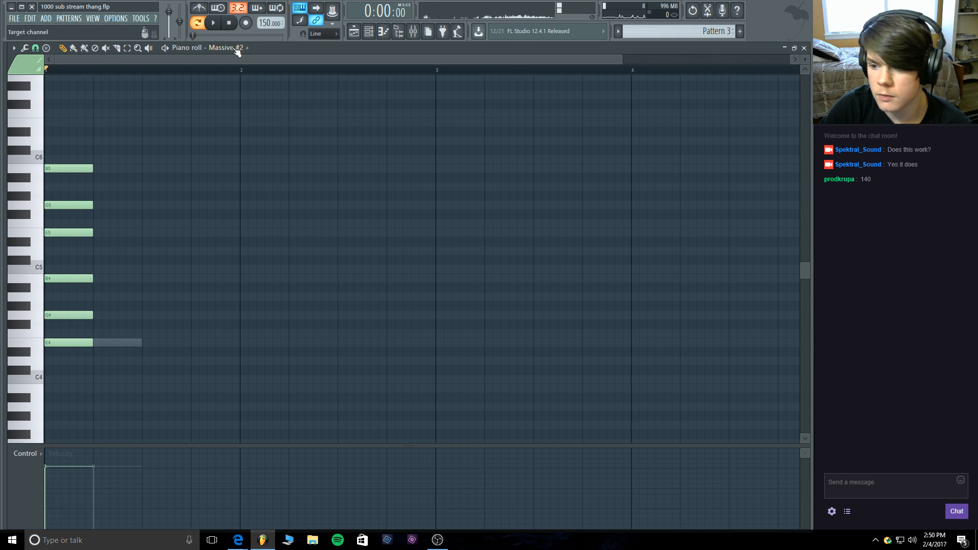
left_click(808, 47)
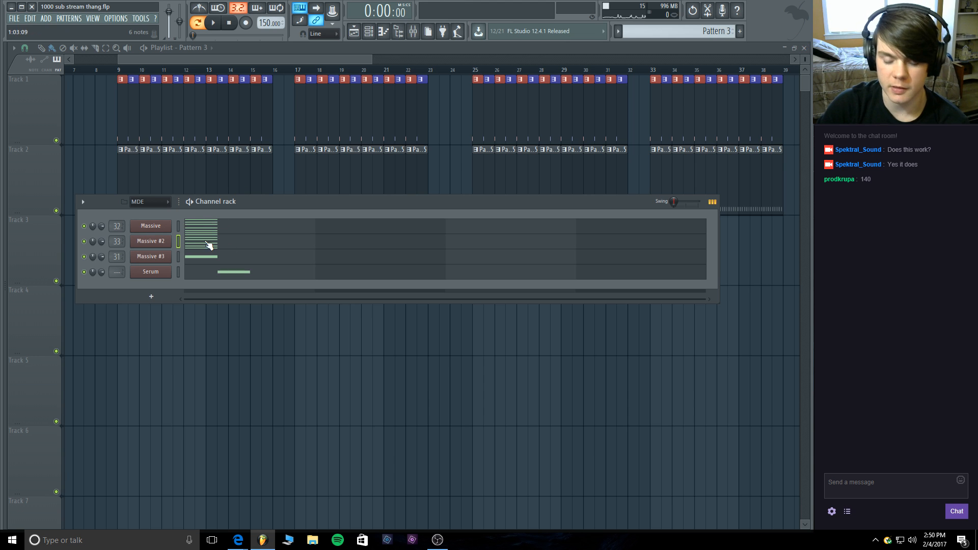
key("space")
key("space")
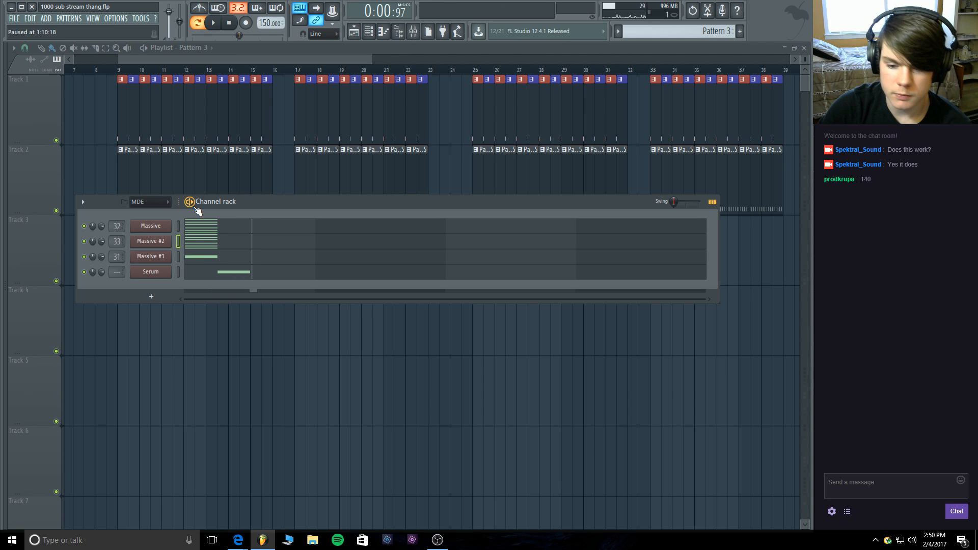
In the Serum piano roll, move the E4 note to the start of bar 2, add two E4 notes directly after it, and play from the start.
left_click(227, 278)
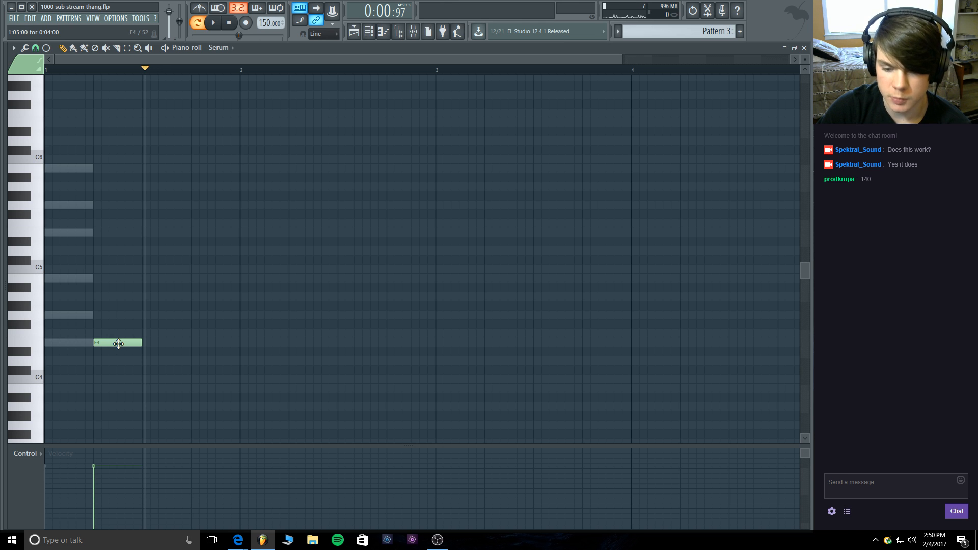
left_click_drag(118, 343, 264, 344)
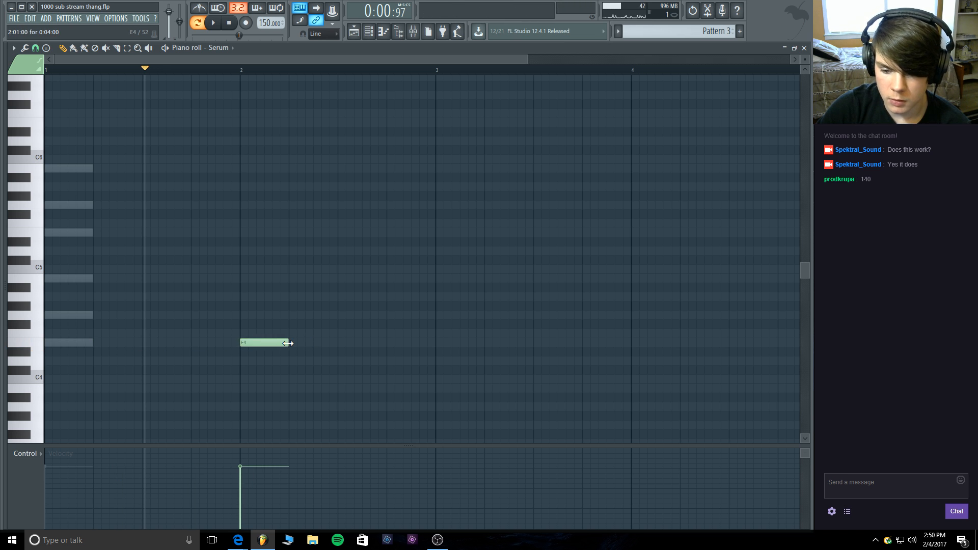
left_click(306, 343)
left_click(341, 343)
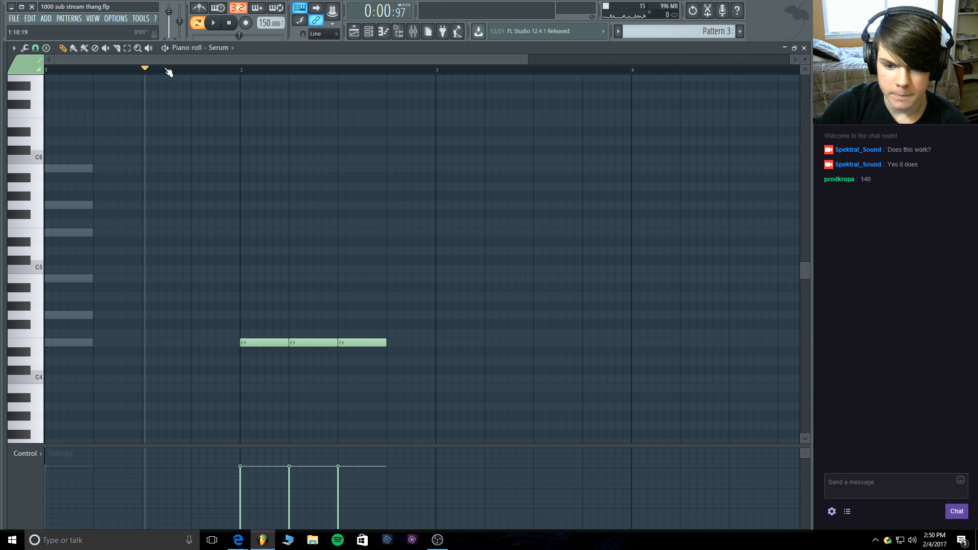
left_click_drag(165, 69, 10, 68)
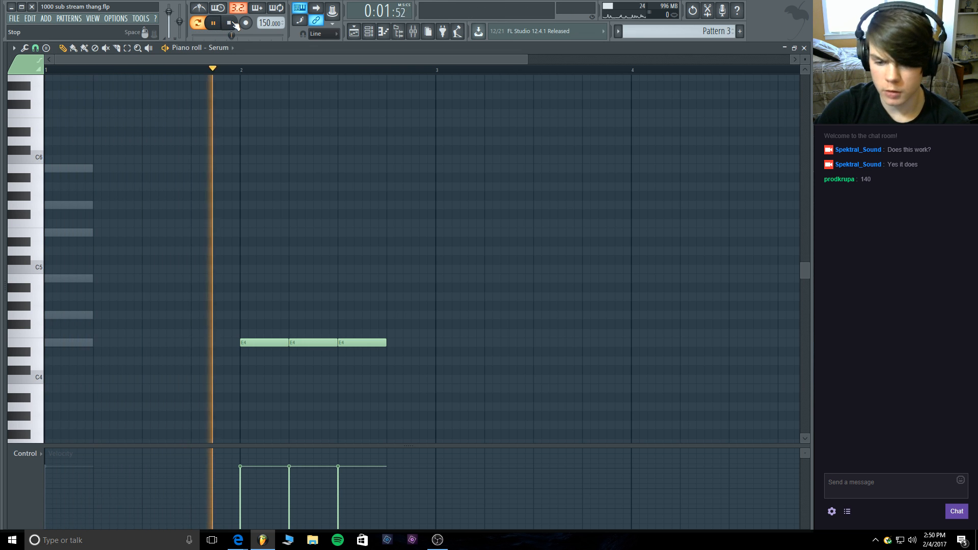
key("space")
Add three short E4 notes leading up to bar 2 in the Serum piano roll, at 1:11:16, 1:13:00 and 1:15:16, and play the pattern.
left_click(171, 345)
mouse_move(208, 341)
left_mouse_down()
mouse_move(184, 341)
mouse_move(224, 340)
mouse_move(196, 348)
left_mouse_up()
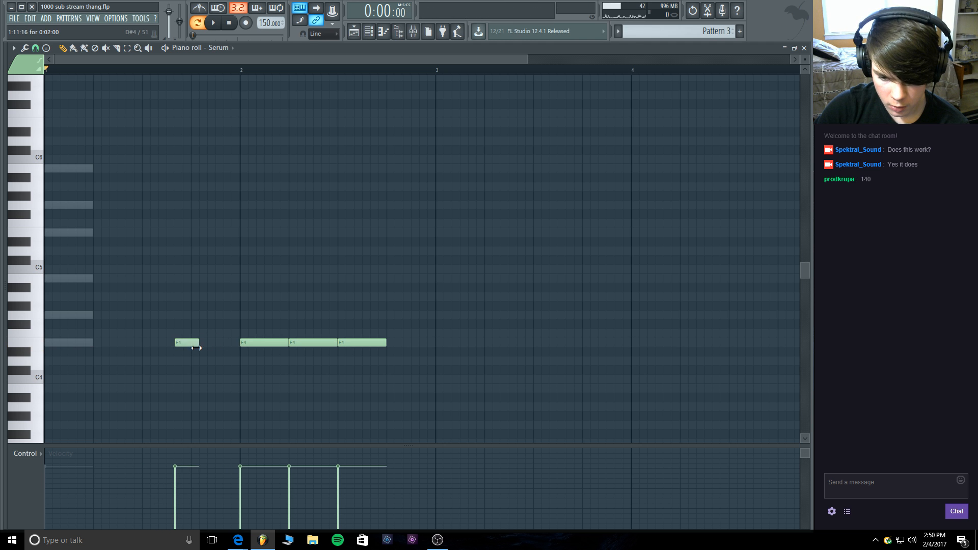
left_click(196, 345)
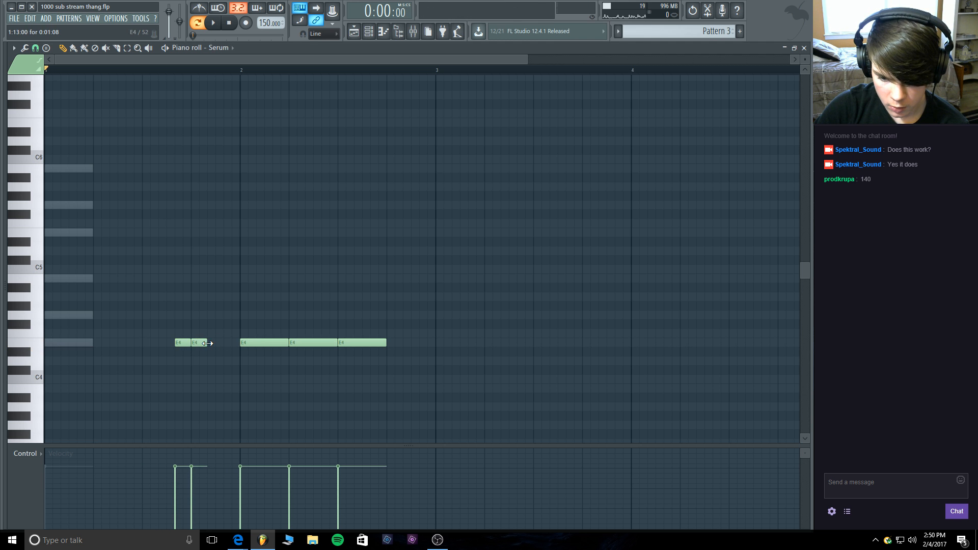
left_click(228, 333)
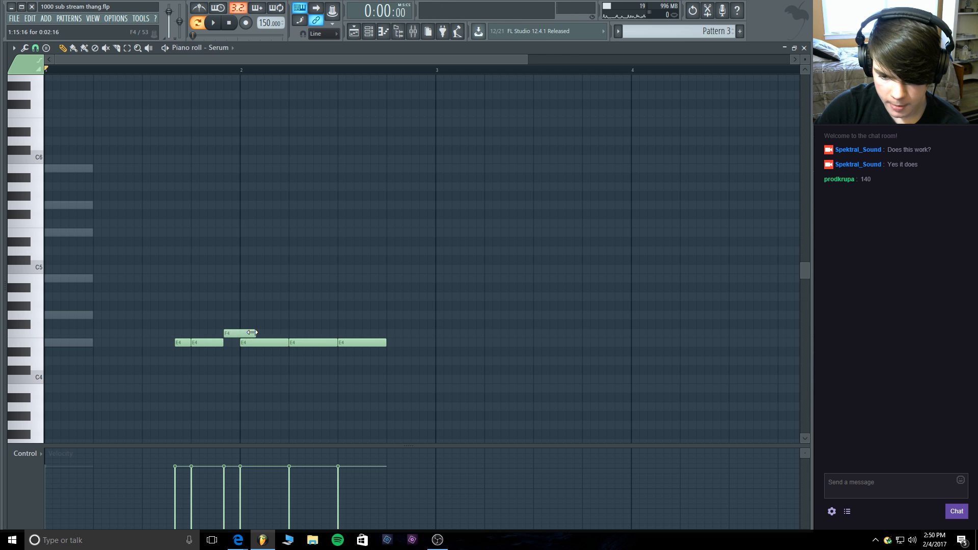
left_click_drag(233, 333, 233, 342)
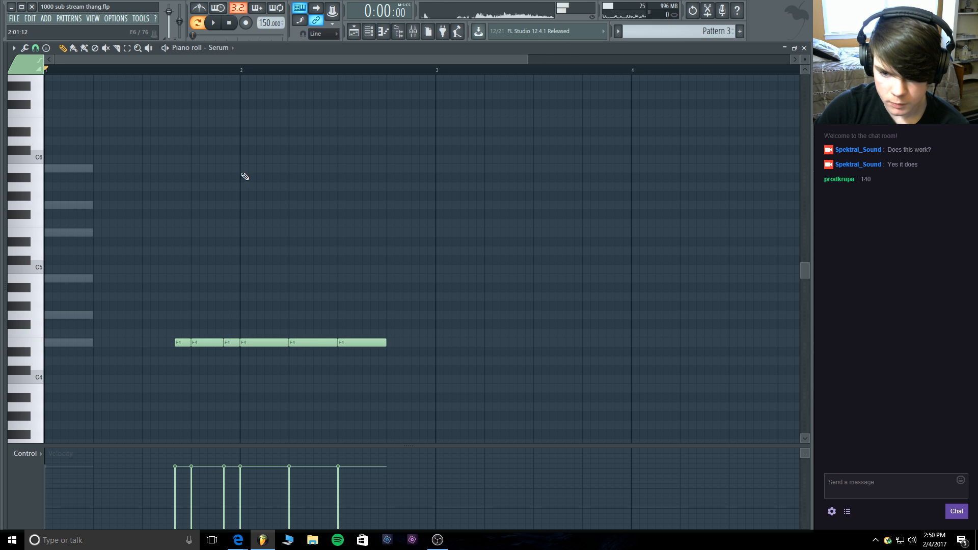
left_click(213, 22)
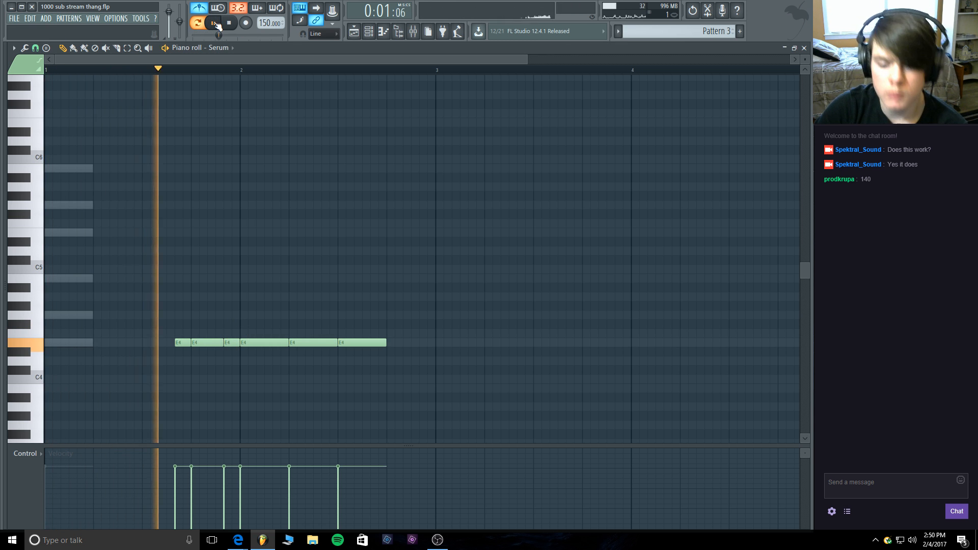
left_click(230, 23)
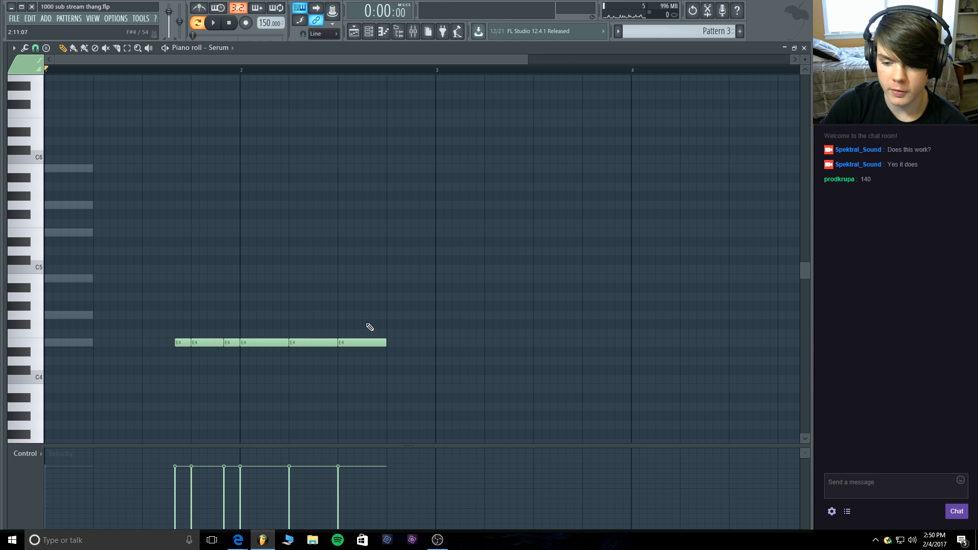
Delete all Serum E4 notes except the last one and move that note back to beat 2 of bar 1, directly after the chord.
right_click(265, 343)
right_click(232, 343)
right_click(207, 342)
right_click(184, 343)
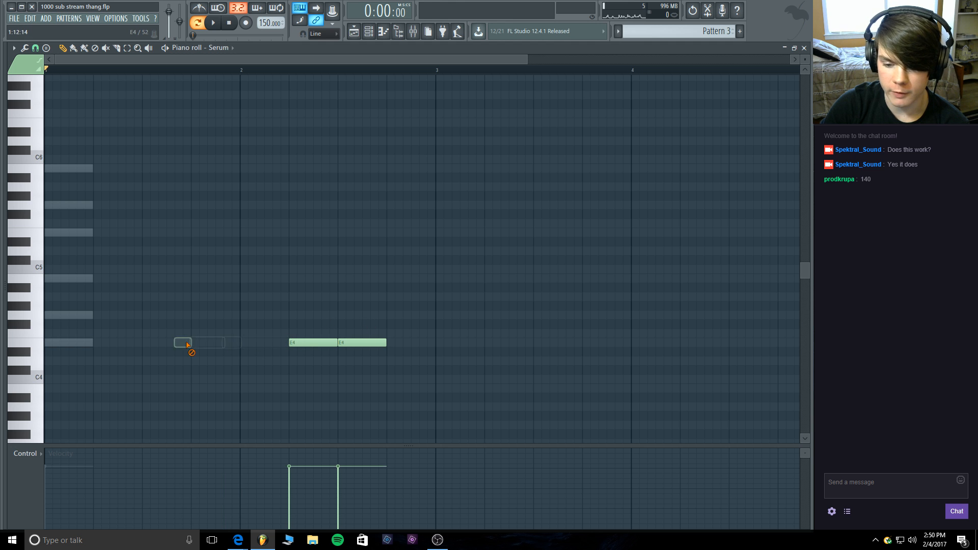
right_click(293, 344)
left_click_drag(366, 340, 137, 343)
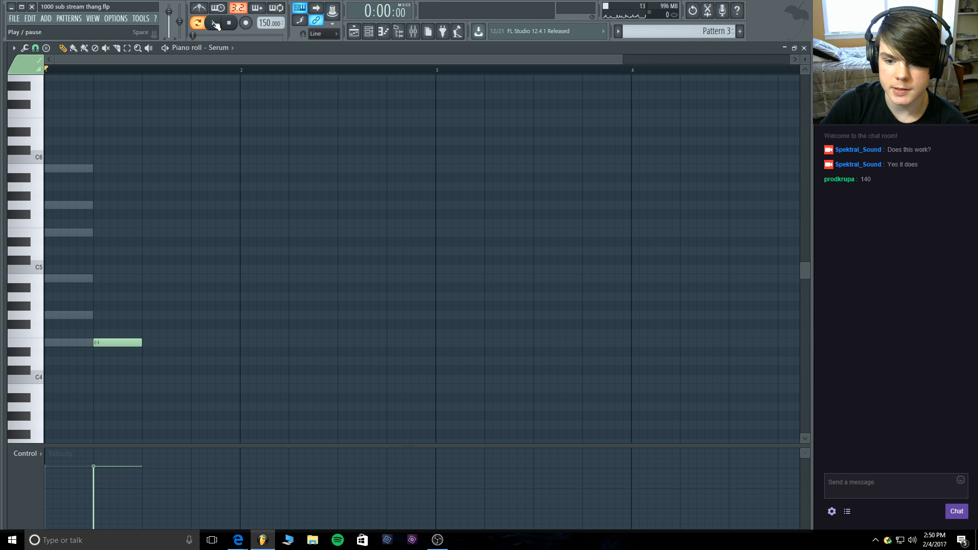
Play back Pattern 3 with the chord and single Serum note, and bring up the channel rack to listen again.
left_click(214, 23)
key("space")
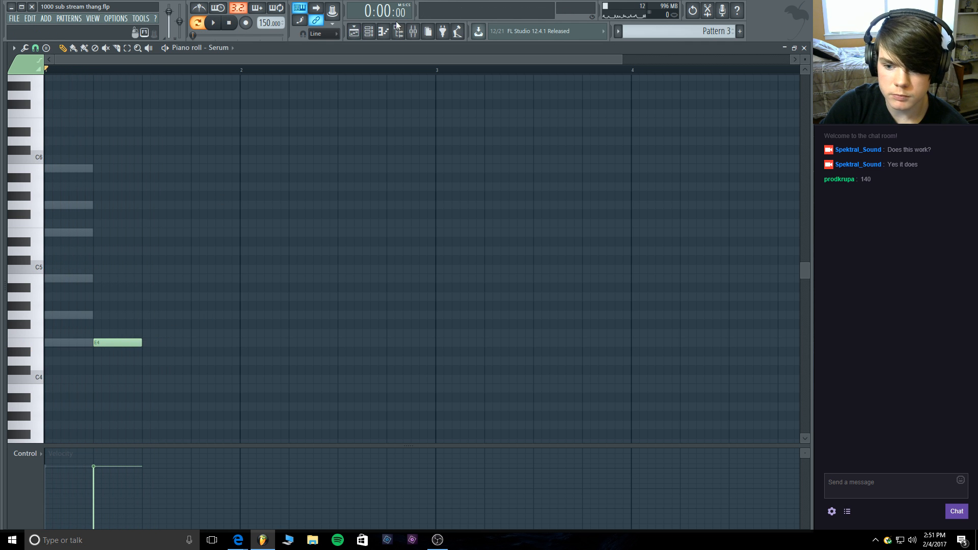
key("F6")
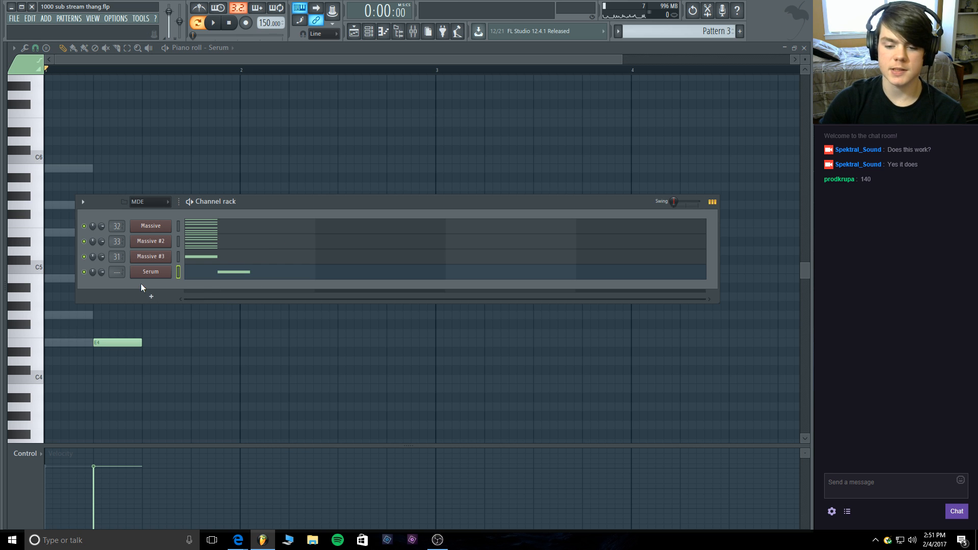
key("space")
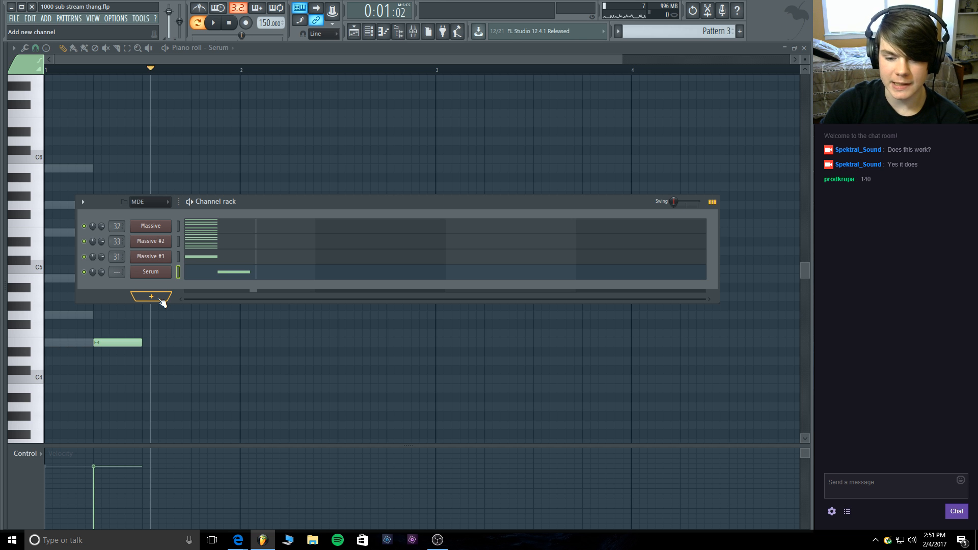
Add a second Serum instance as a new channel and move its plugin window up, clear of the channel rack.
left_click(161, 300)
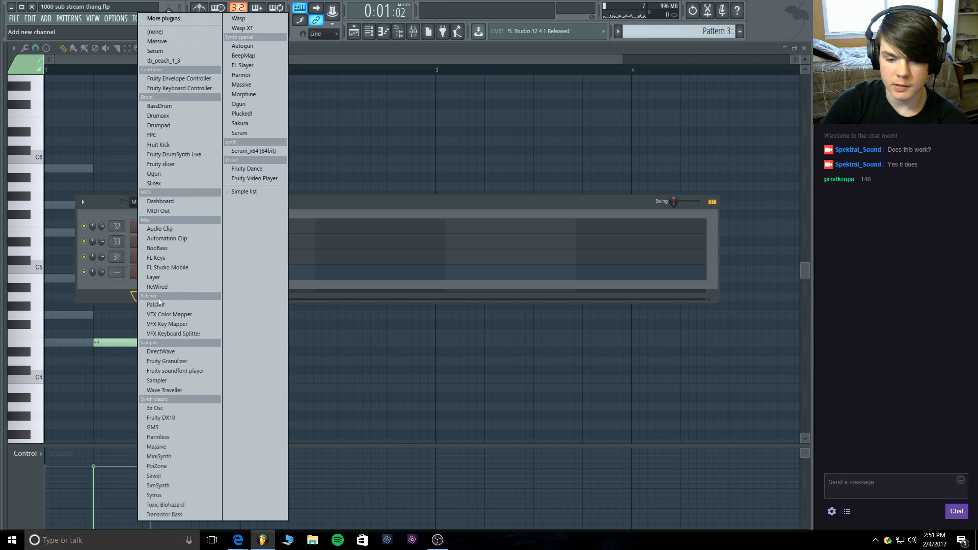
left_click(243, 134)
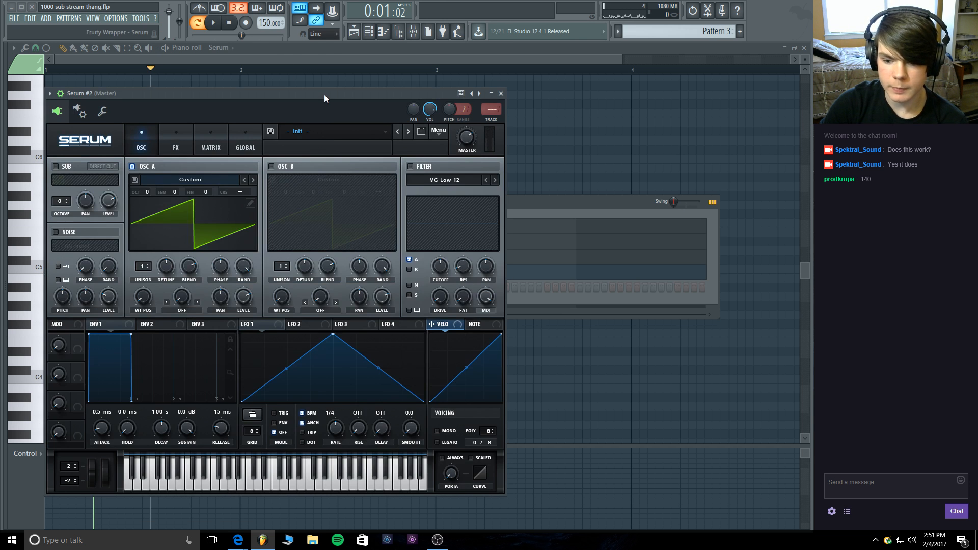
left_click_drag(324, 94, 371, 72)
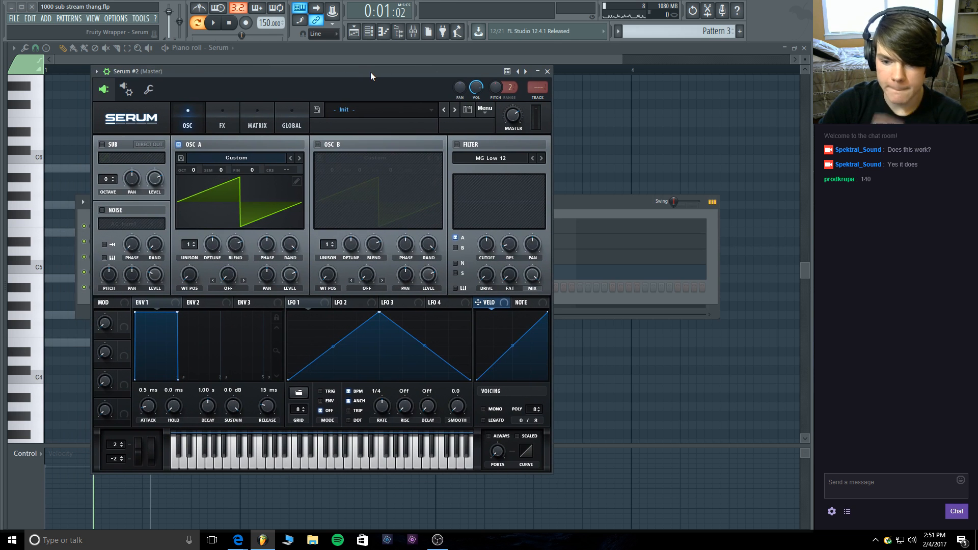
Load the Nasty preset from the user Growls basses in Serum #2, steepen the initial rise of its LFO 1 curve, and close the plugin.
left_click(369, 108)
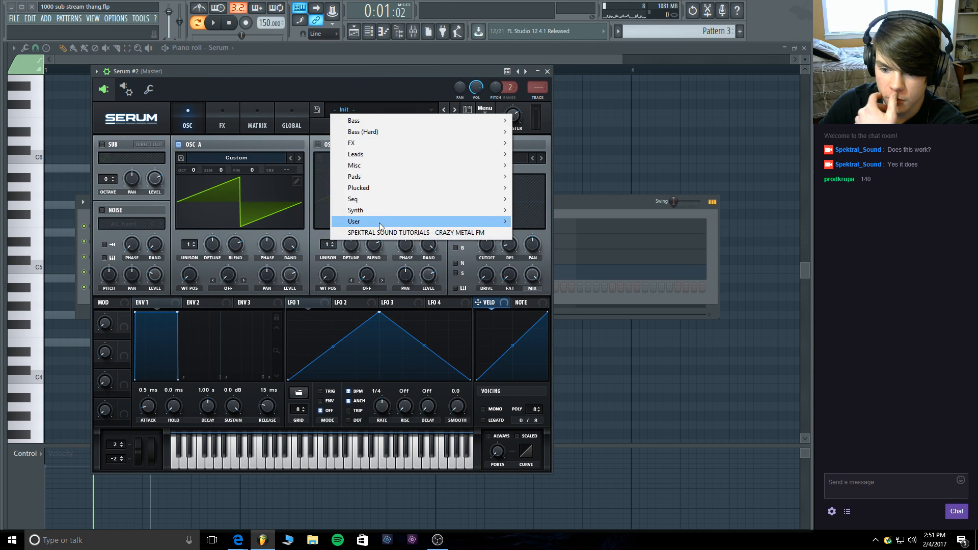
mouse_move(378, 222)
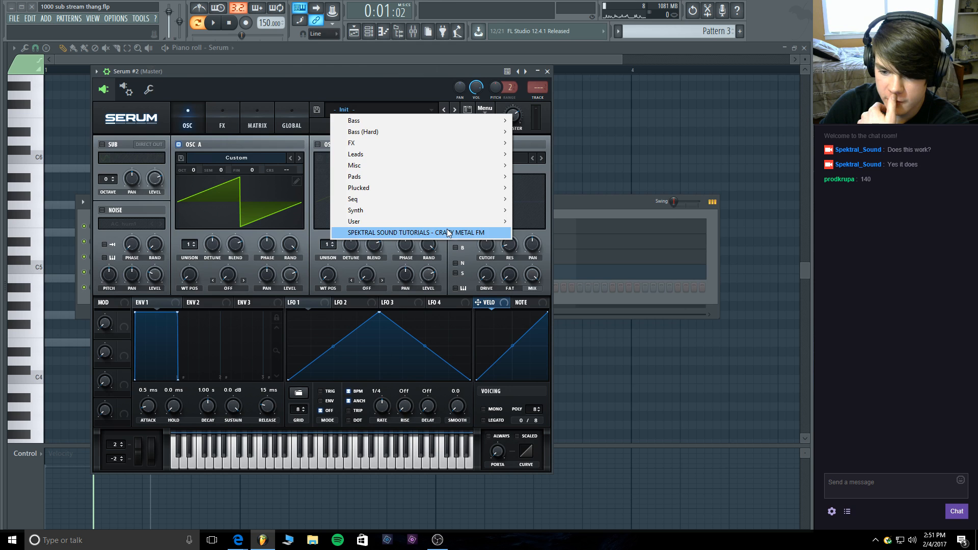
mouse_move(589, 457)
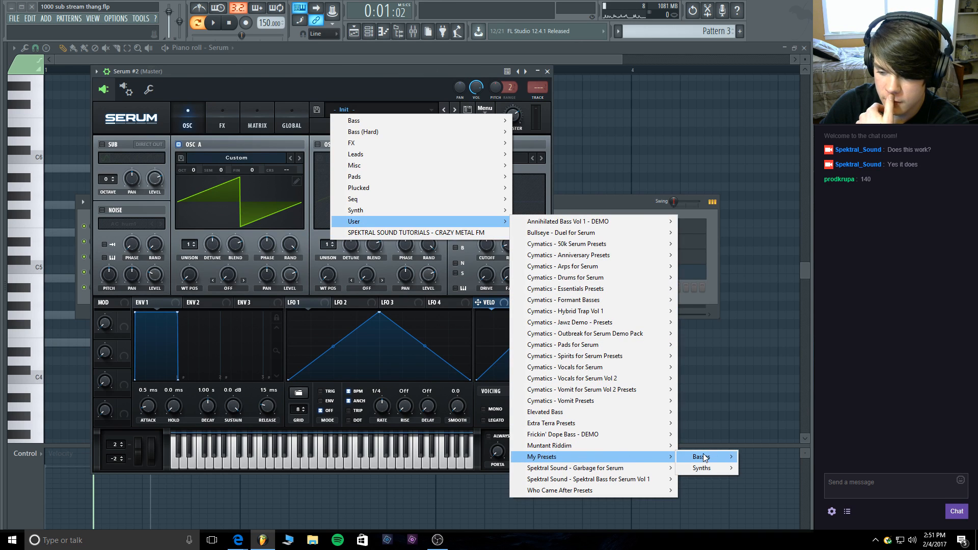
mouse_move(717, 458)
mouse_move(764, 280)
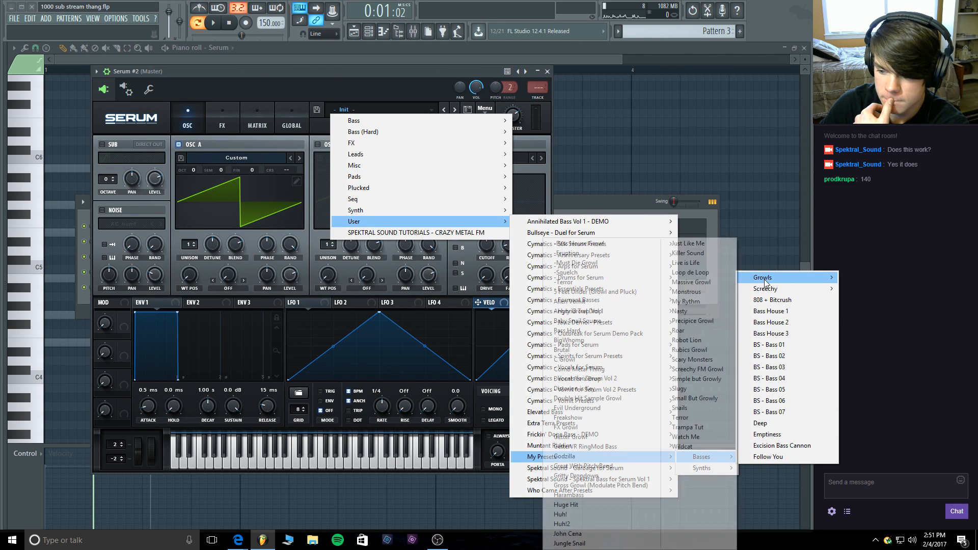
left_click(698, 313)
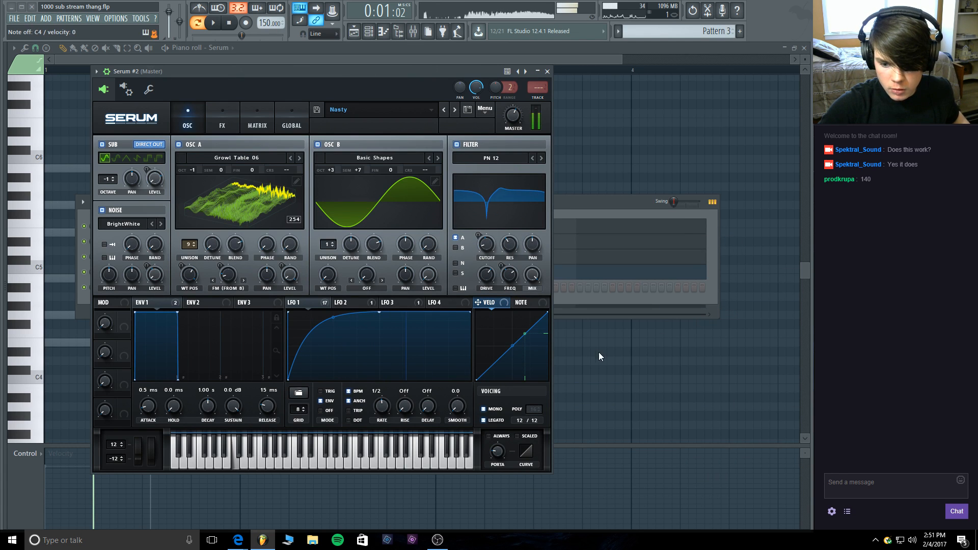
left_click_drag(334, 313, 334, 306)
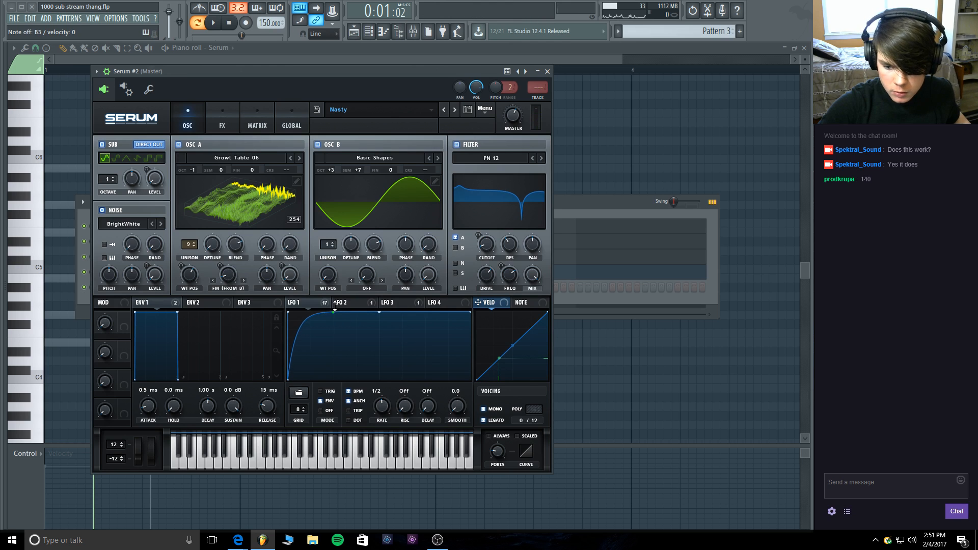
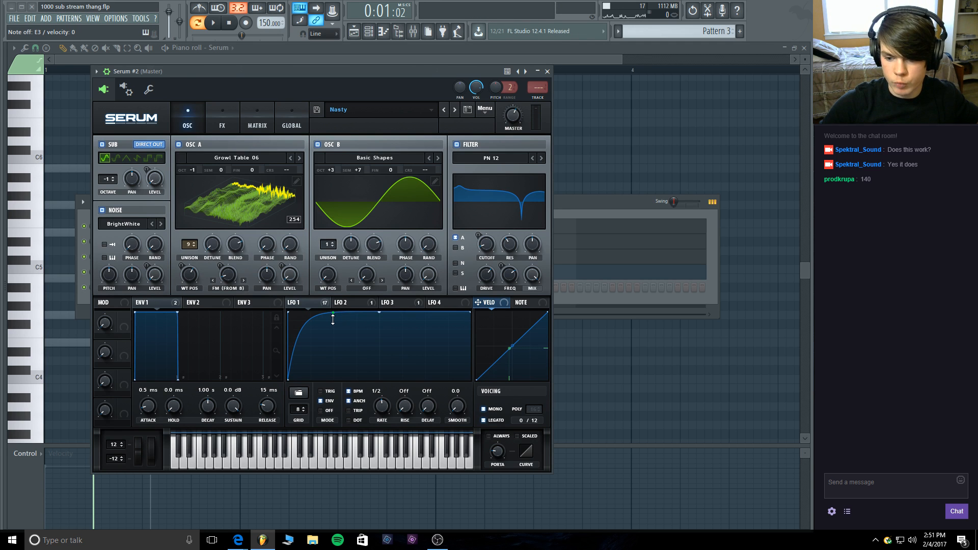
left_click(547, 71)
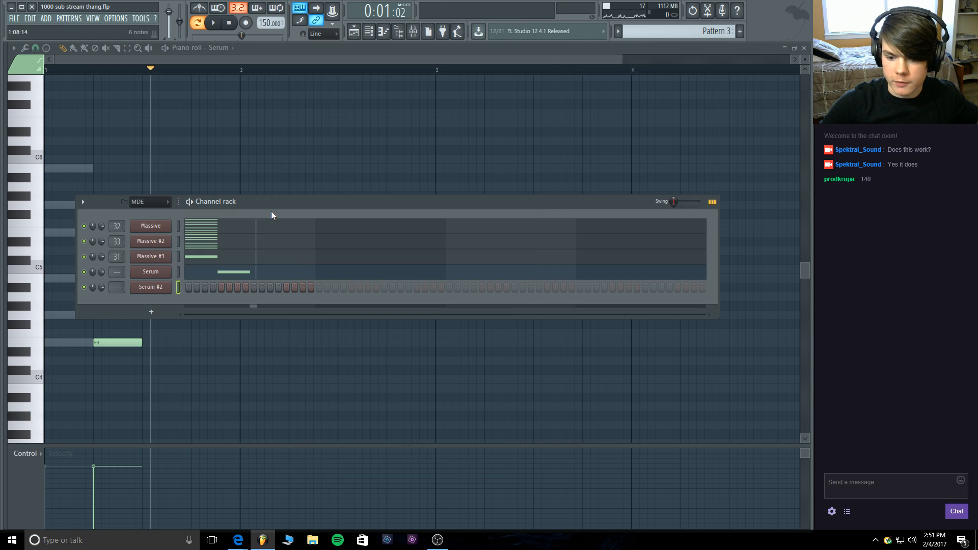
In the Serum #2 piano roll, add three consecutive E4 notes starting at 1:11:16, 1:13:00 and 1:15:16.
right_click(167, 288)
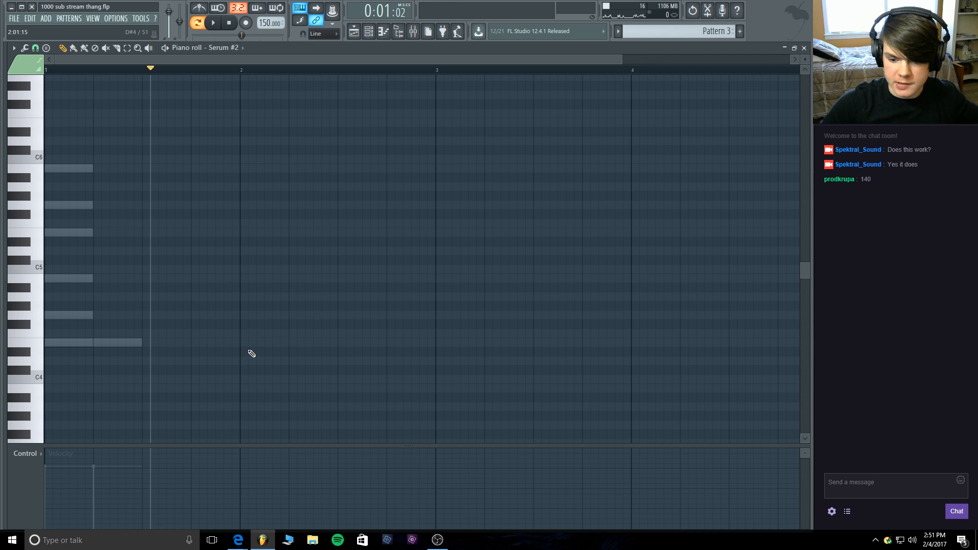
left_click(177, 345)
left_click(196, 343)
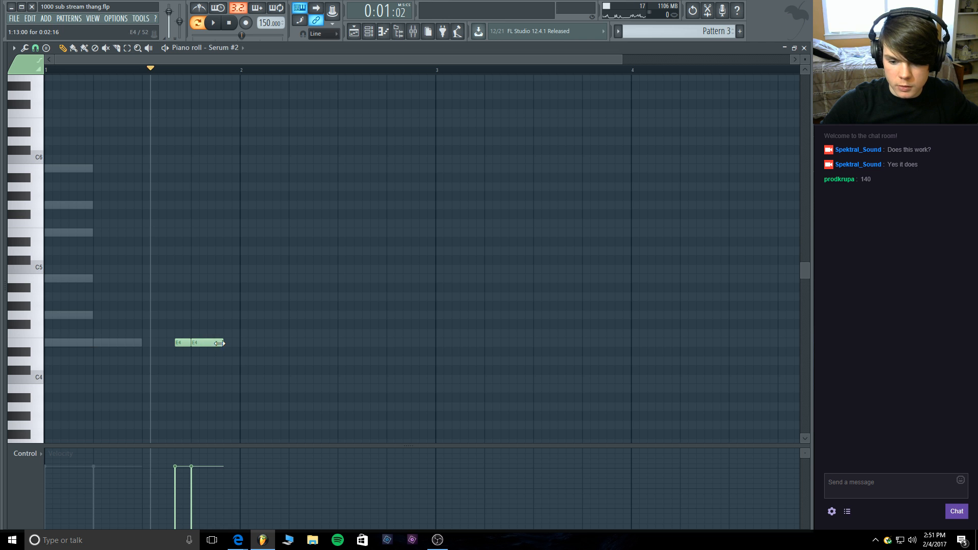
left_click_drag(234, 343, 232, 343)
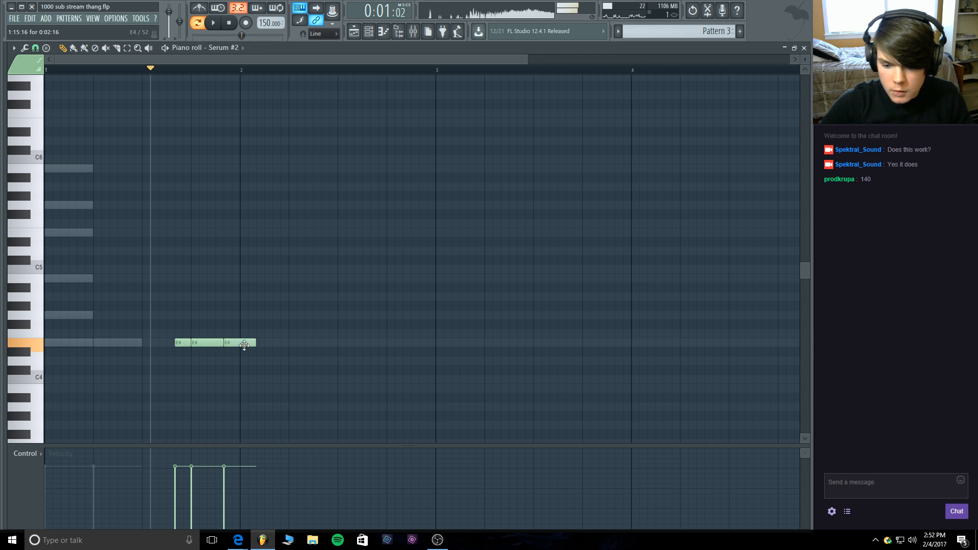
left_click(265, 333)
right_click(266, 333)
left_click(262, 337)
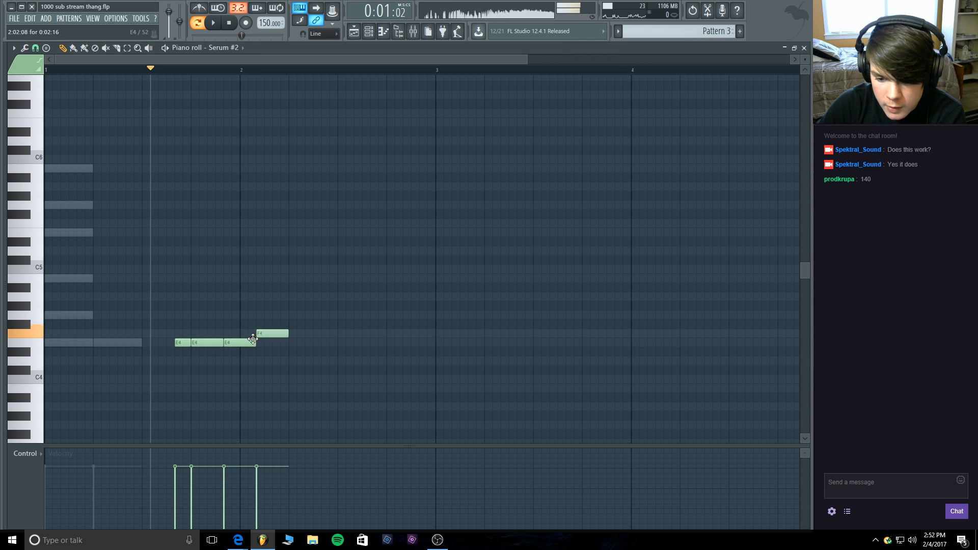
right_click(264, 337)
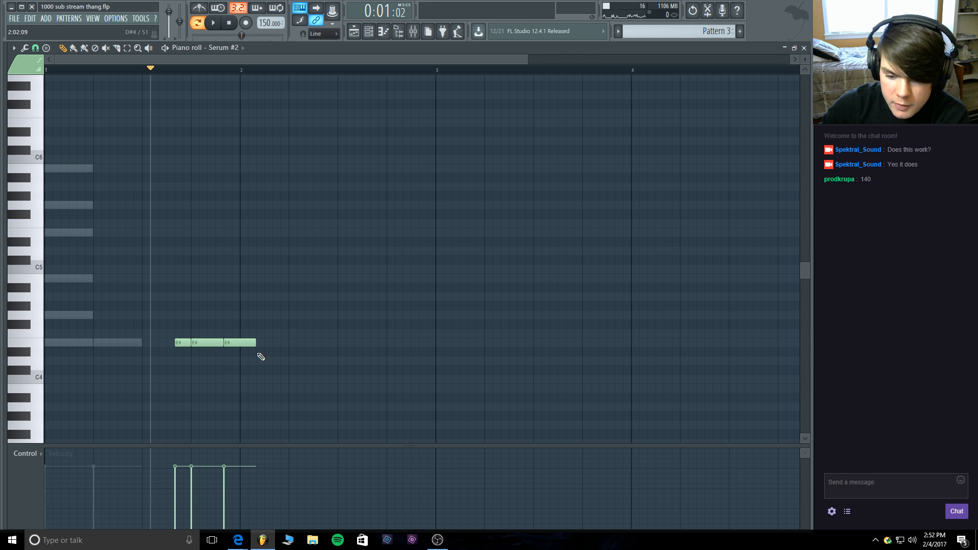
Shorten the last Serum #2 E4 note so it ends at the start of bar 2.
left_click_drag(241, 348, 239, 347)
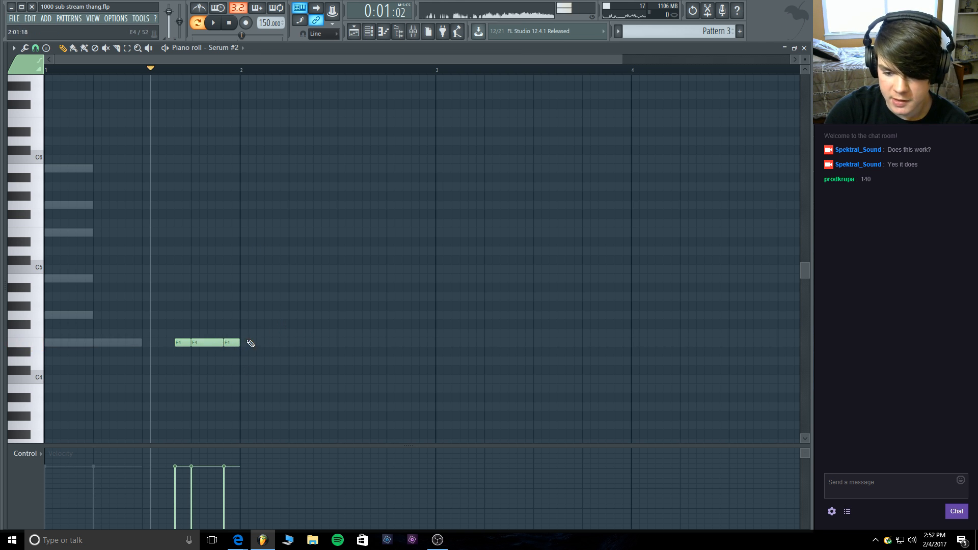
Add three consecutive E4 notes from bar 2 in the Serum #2 piano roll, extending the last one to bar 3.
left_click(248, 347)
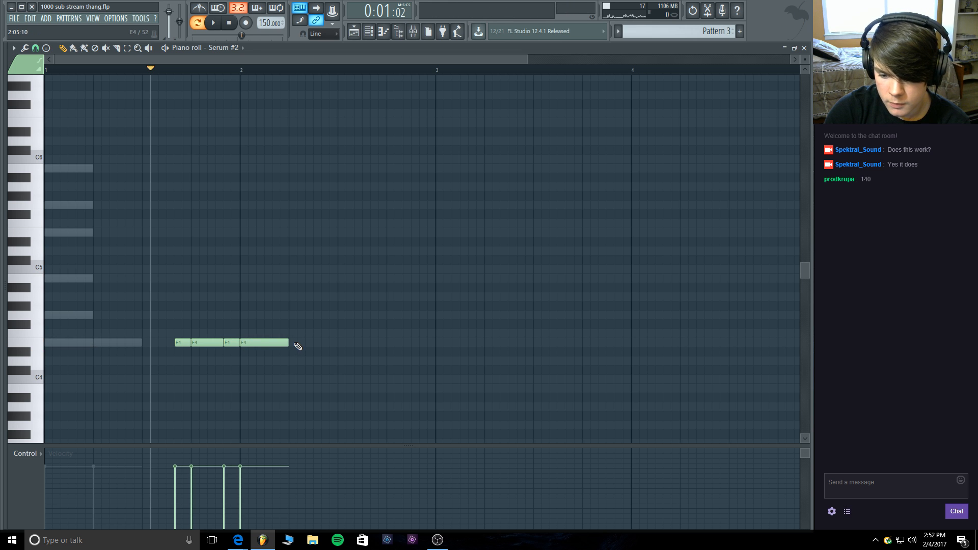
left_click(298, 346)
double_click(378, 344)
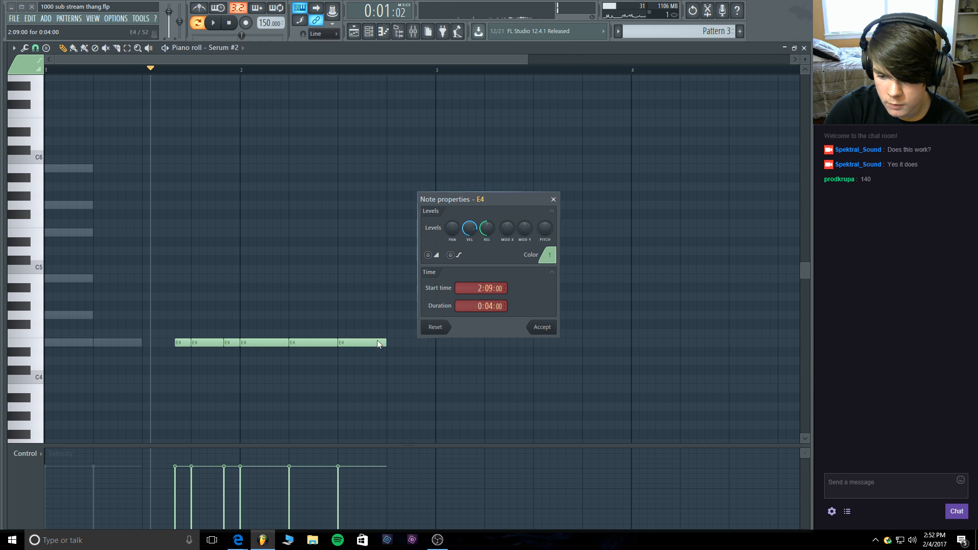
left_click(553, 199)
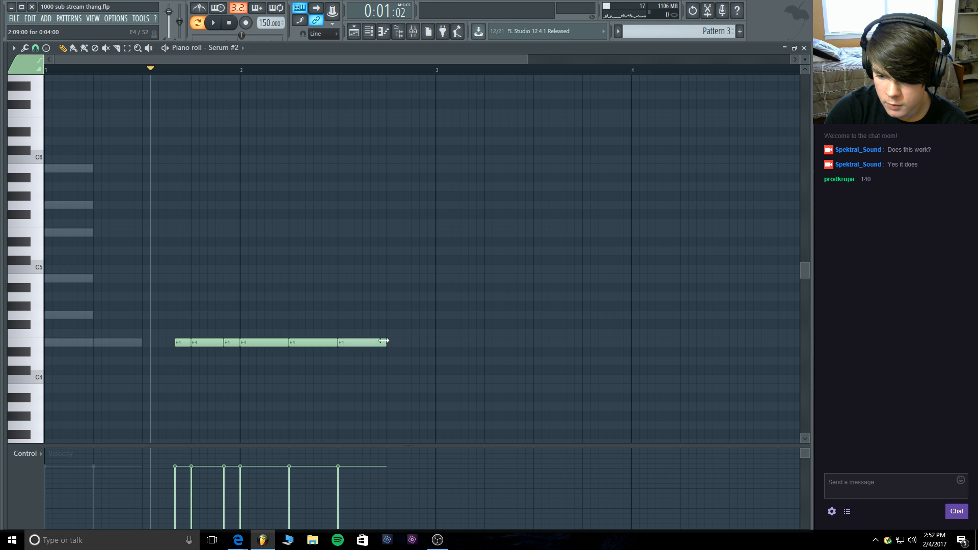
left_click_drag(383, 341, 431, 338)
Transpose all the Serum #2 E4 notes down one octave to E3 and audition the result.
left_click_drag(461, 373, 138, 294)
mouse_move(184, 343)
left_mouse_down()
mouse_move(182, 423)
mouse_move(184, 331)
left_mouse_up()
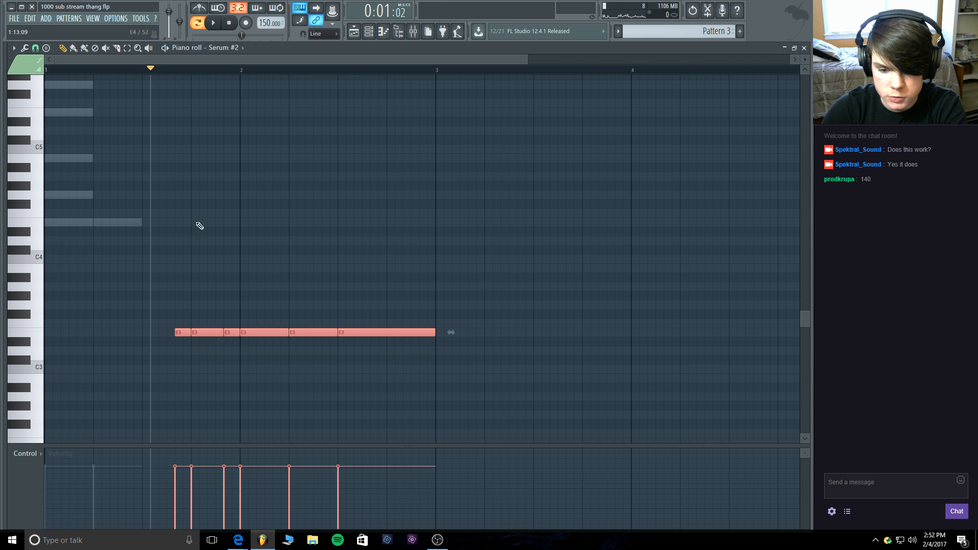
key("space")
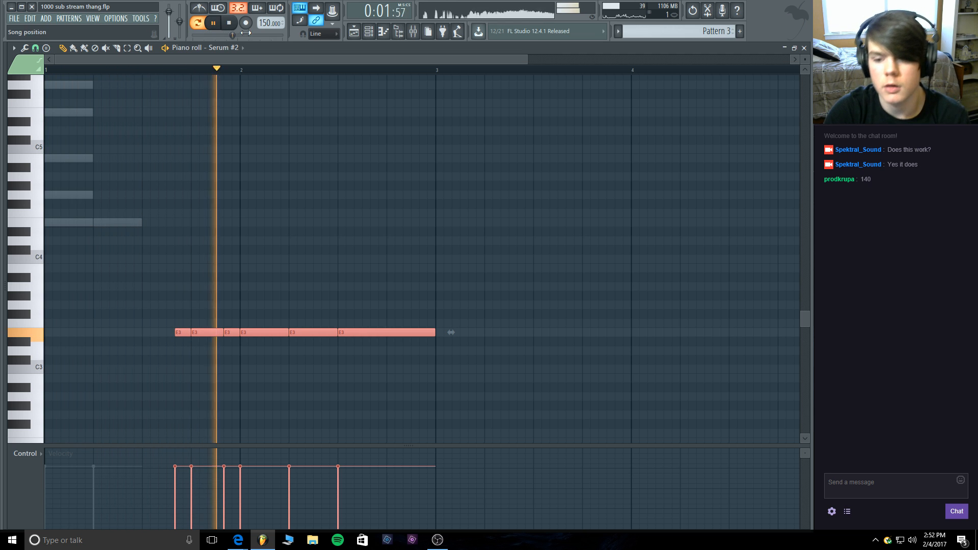
left_click(227, 24)
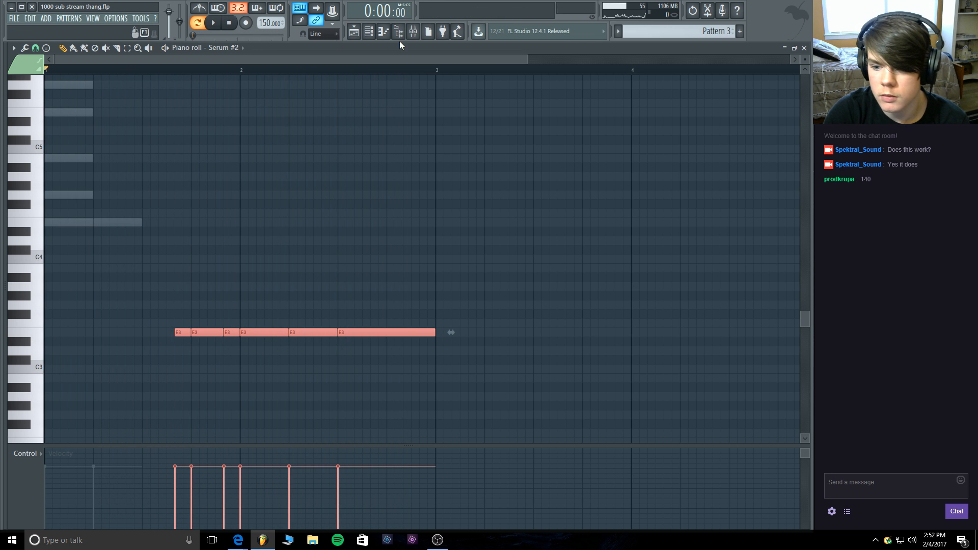
Show the channel rack and play Pattern 3 to review the Serum #2 notes together with the other channels.
left_click(364, 33)
left_click(365, 33)
left_click(368, 33)
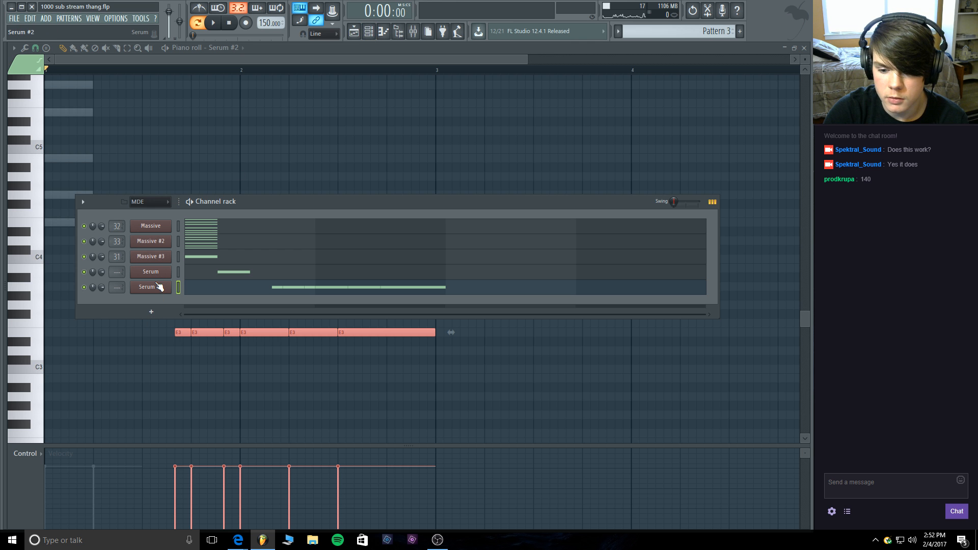
key("space")
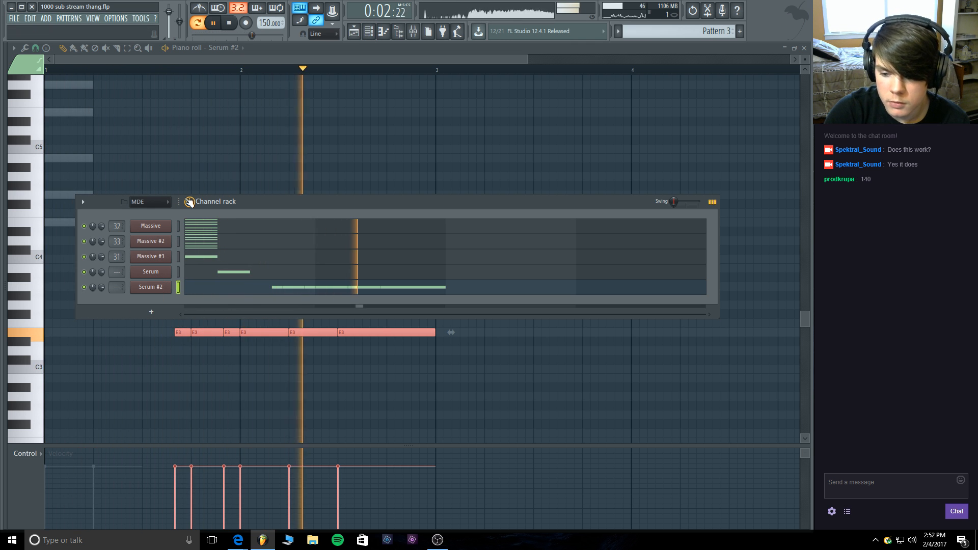
key("space")
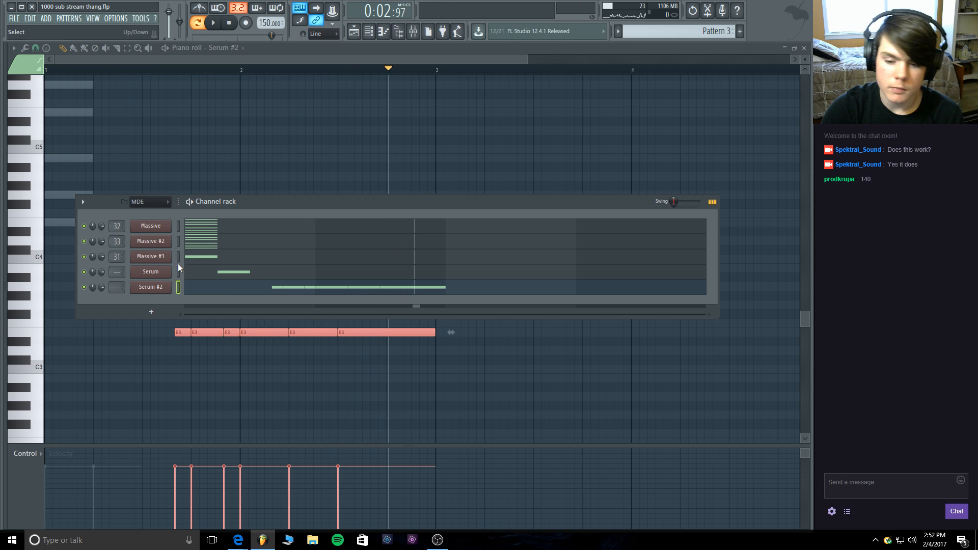
key("space")
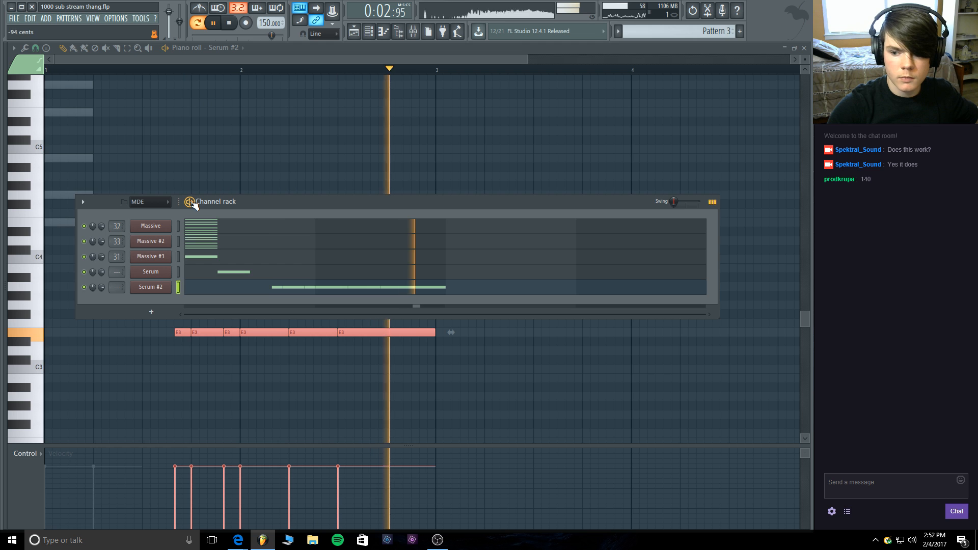
left_click(228, 22)
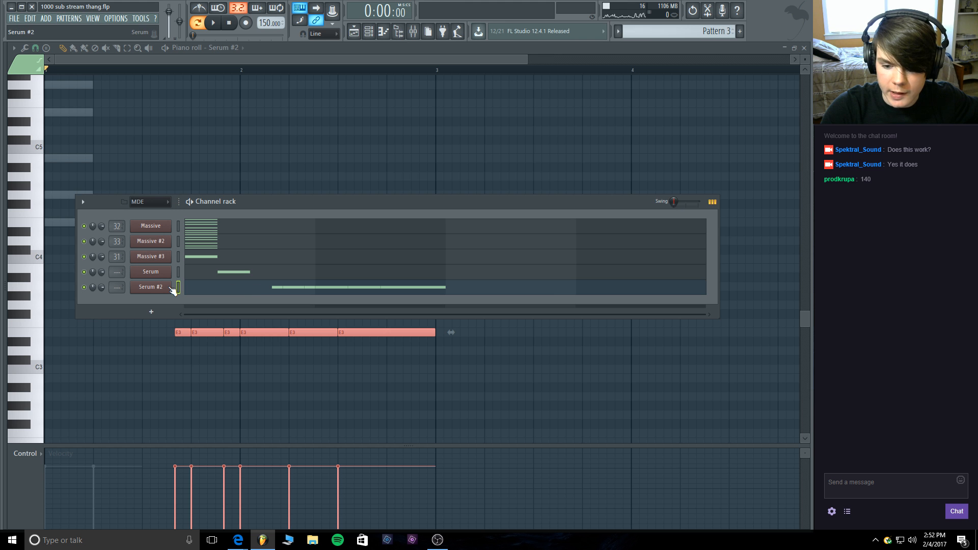
Inspect the Serum #2 synth's LFO 1 curve and audition the pattern with its current sound.
left_click(169, 287)
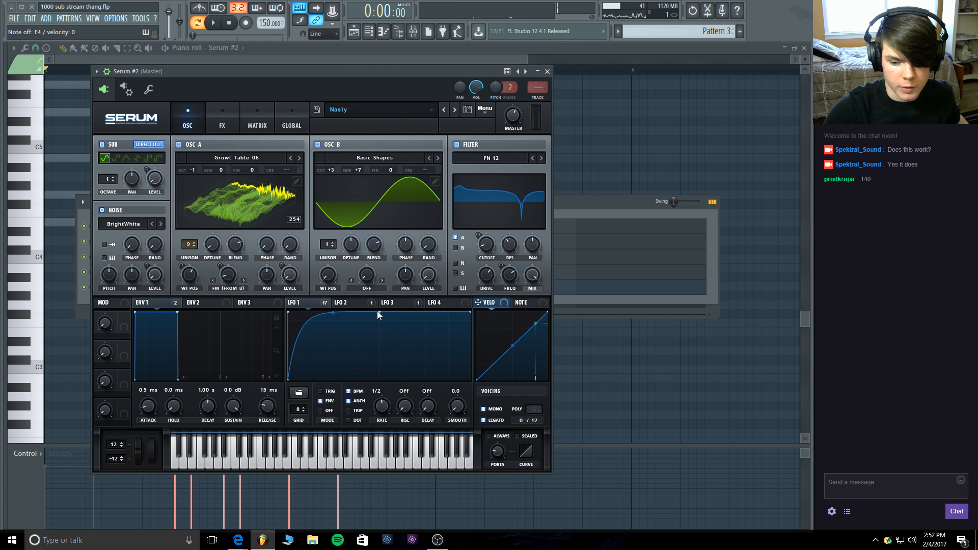
mouse_move(377, 312)
left_mouse_down()
mouse_move(377, 338)
mouse_move(382, 301)
mouse_move(381, 320)
mouse_move(379, 308)
left_mouse_up()
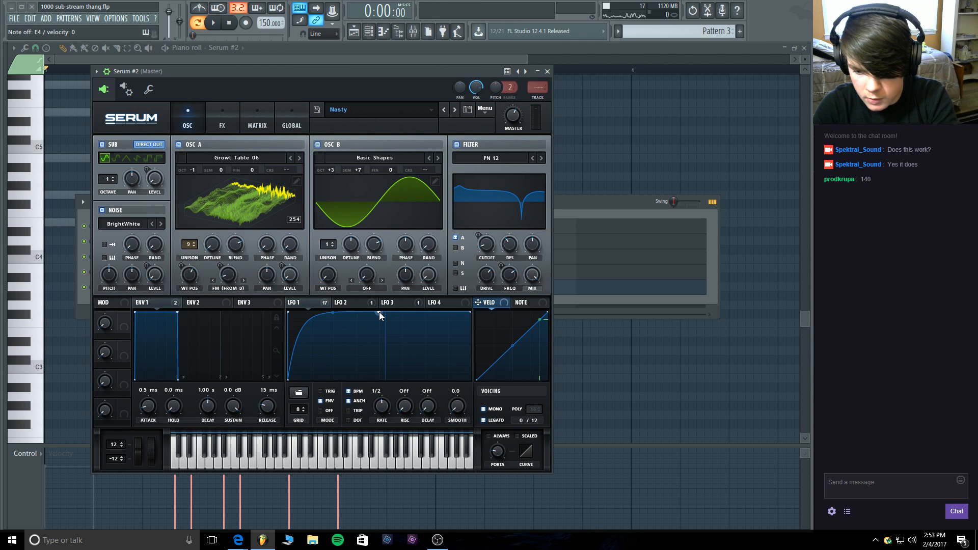
key("space")
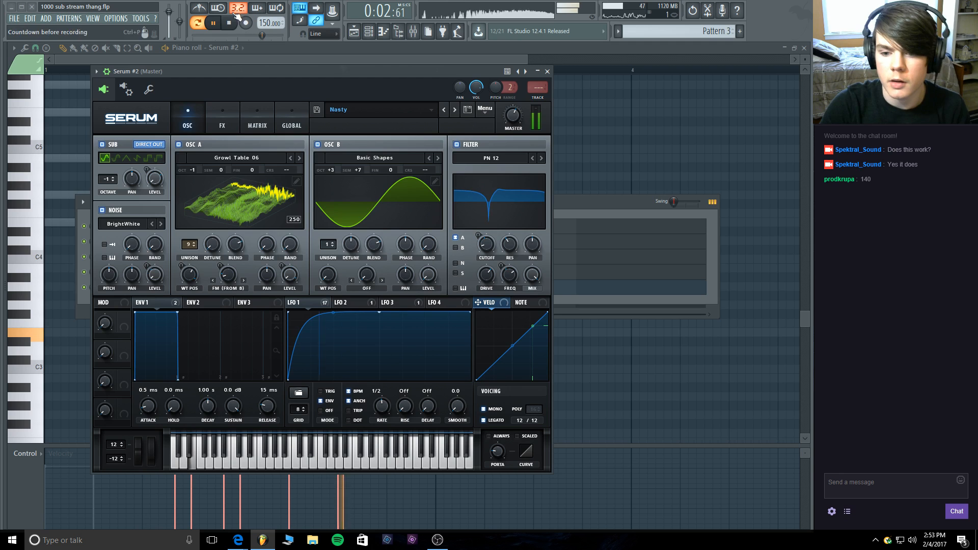
key("space")
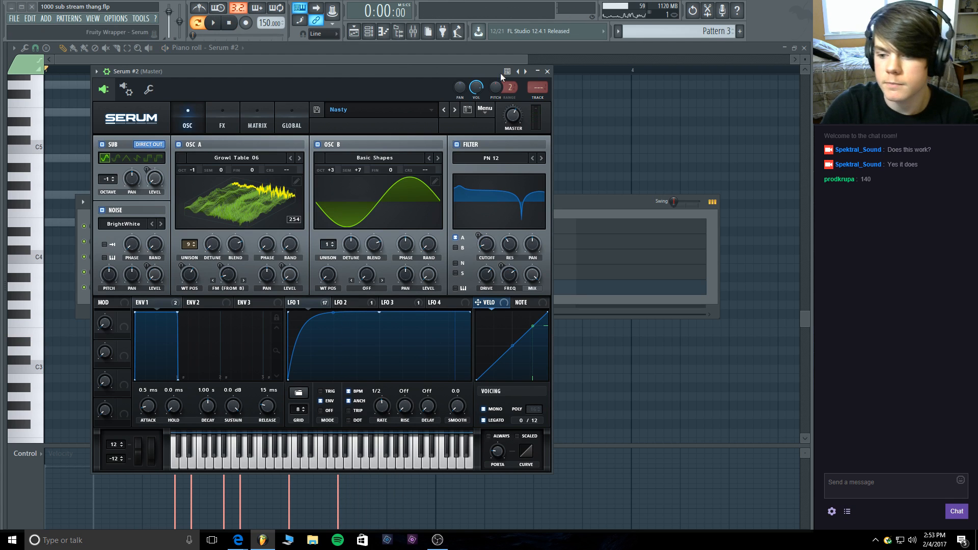
left_click(547, 72)
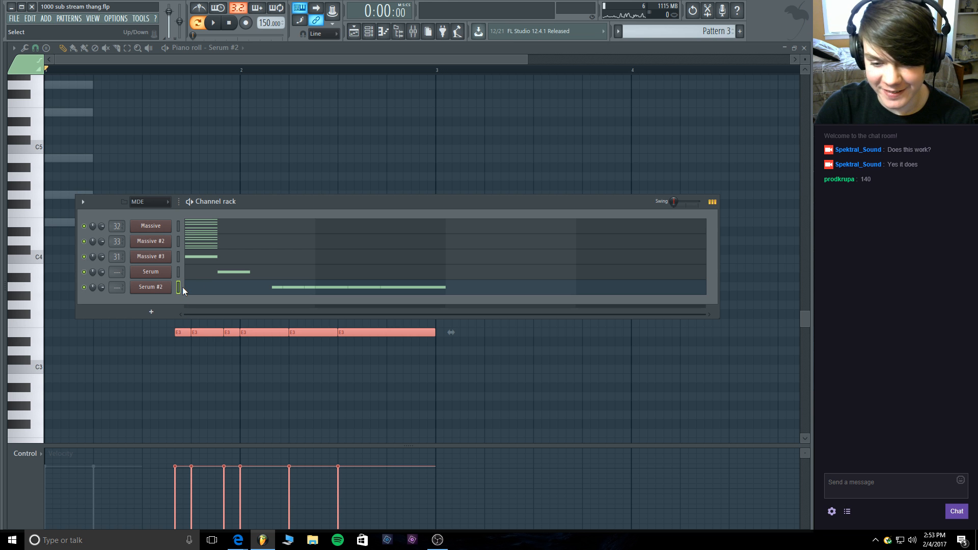
Check the Twitch livestream page in the browser, return to FL Studio and replay the pattern.
left_click(239, 539)
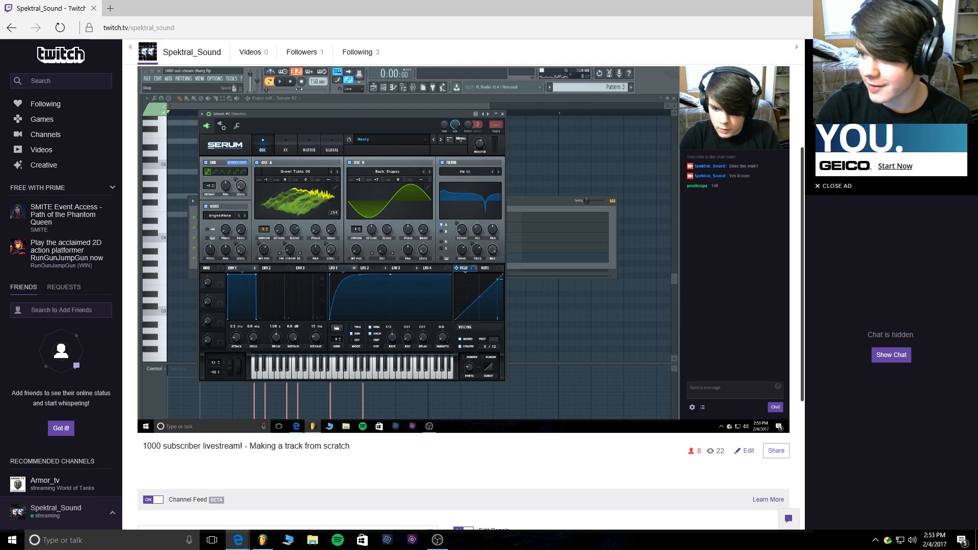
left_click(238, 539)
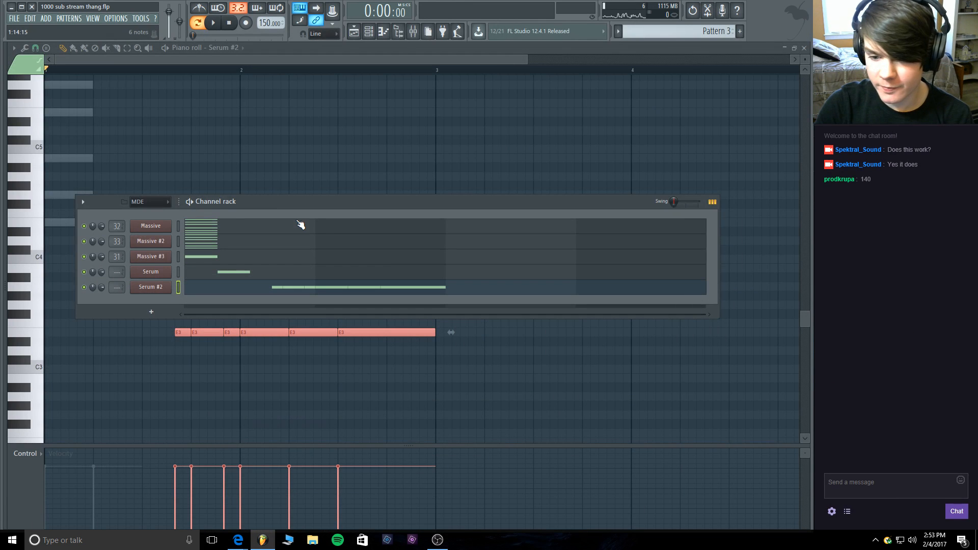
key("space")
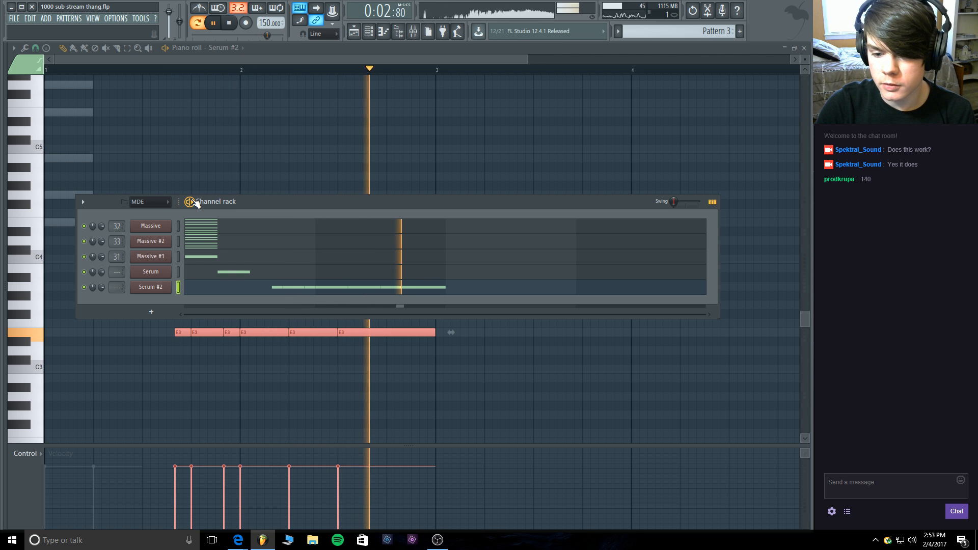
key("space")
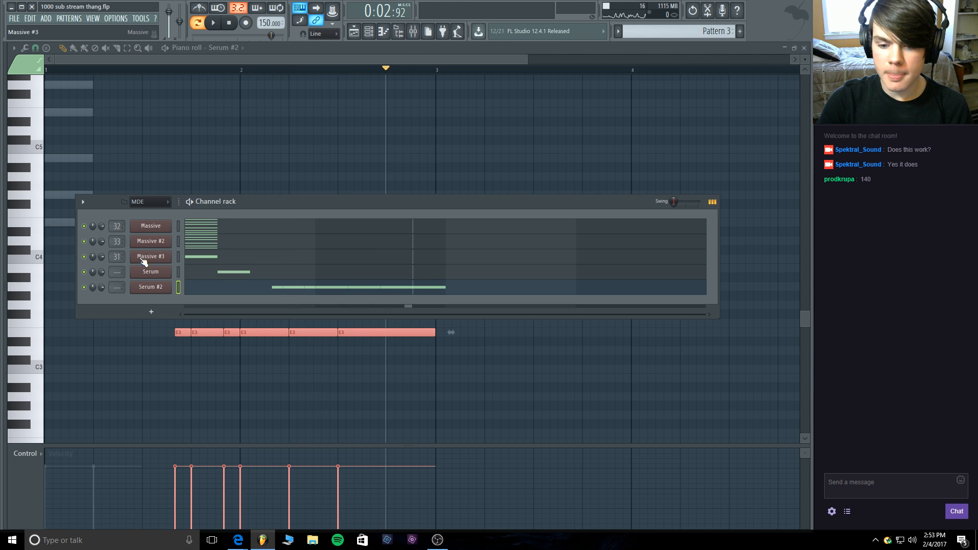
Clone the Serum #2 channel and slightly lower the middle point of the clone's LFO 1 curve.
right_click(152, 287)
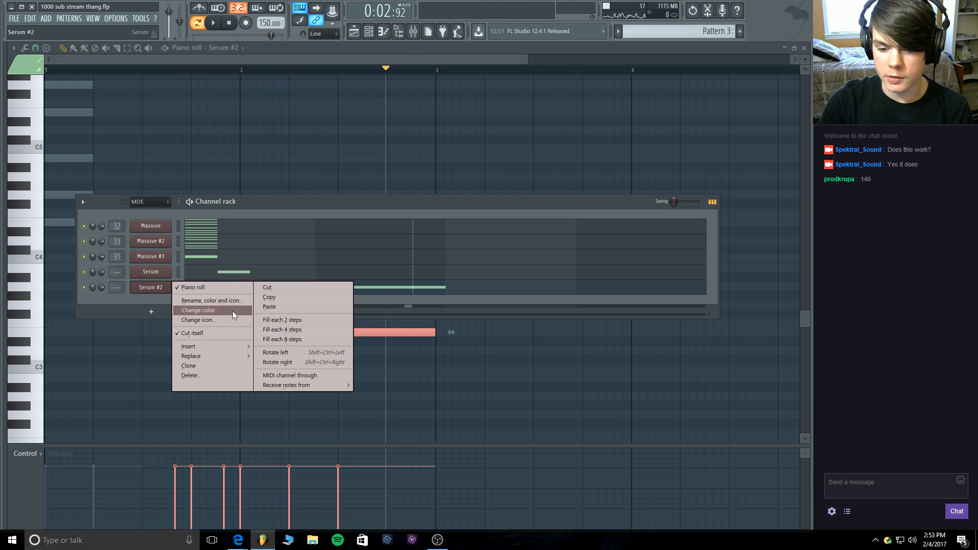
left_click(219, 366)
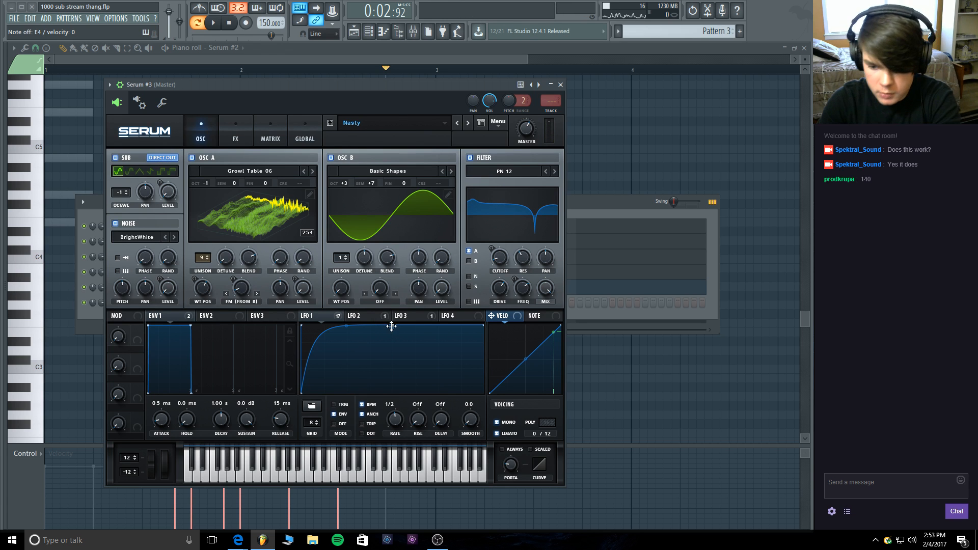
left_click_drag(391, 326, 391, 334)
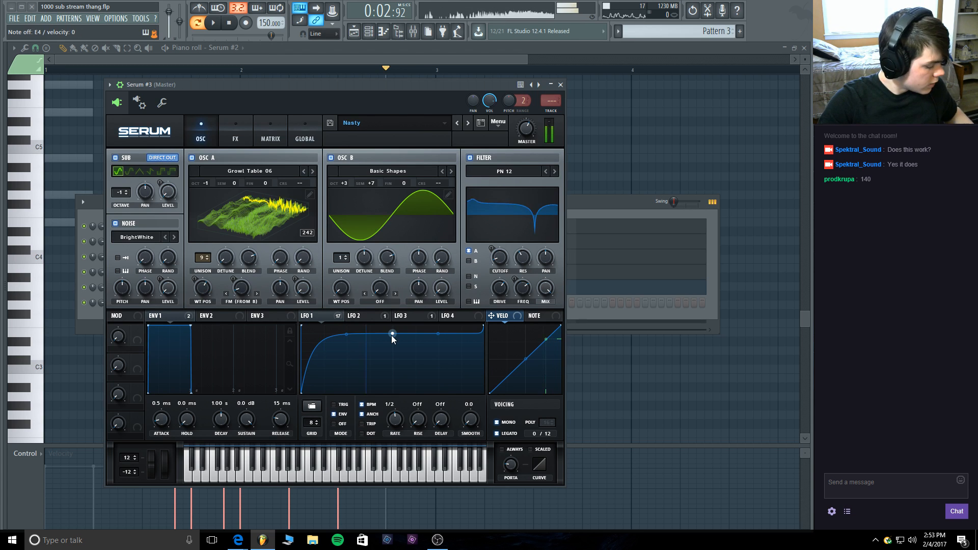
left_click_drag(391, 336, 391, 337)
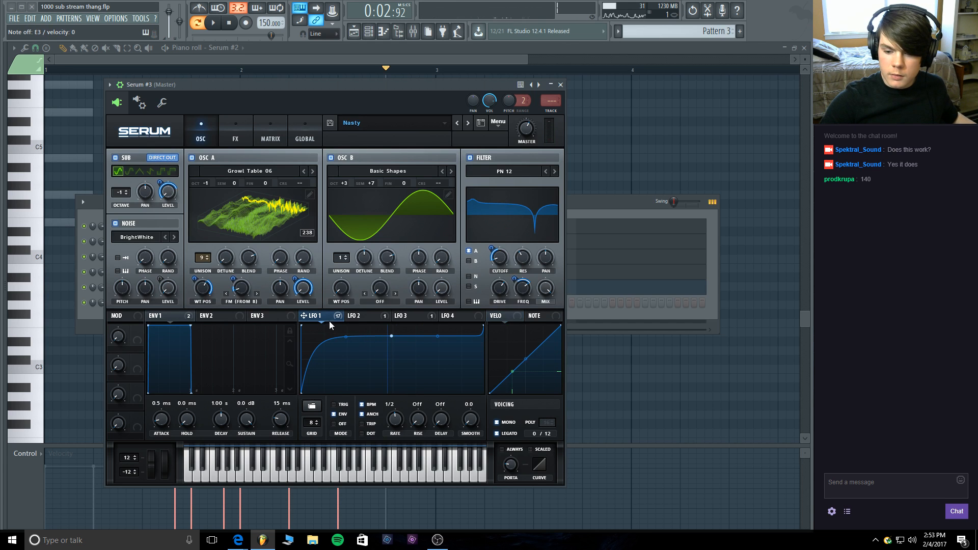
Lower the cloned Serum's filter cutoff to about 23 Hz and turn up its filter FREQ amount.
mouse_move(501, 262)
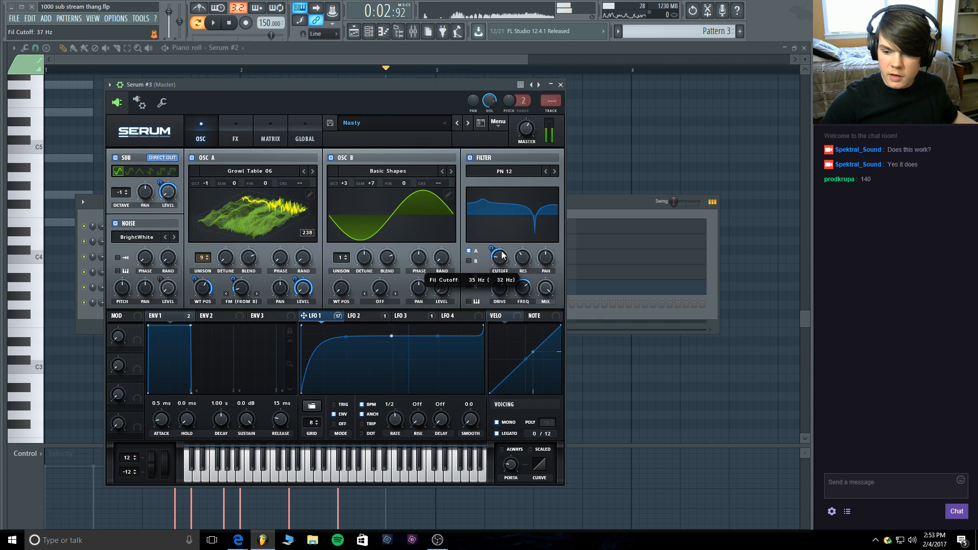
mouse_move(502, 256)
left_mouse_down()
mouse_move(503, 235)
mouse_move(500, 267)
mouse_move(501, 256)
left_mouse_up()
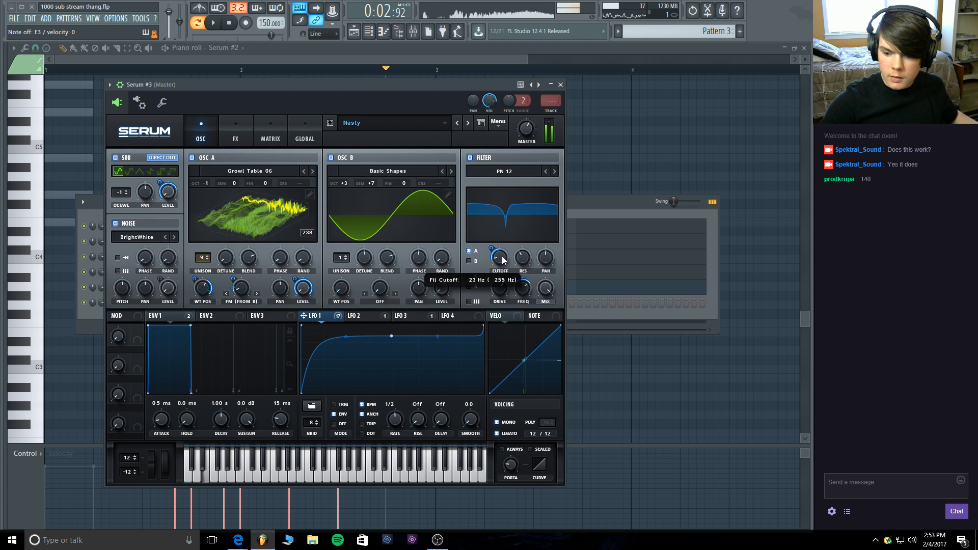
mouse_move(521, 288)
left_mouse_down()
mouse_move(523, 266)
mouse_move(523, 286)
mouse_move(523, 274)
left_mouse_up()
left_click(560, 85)
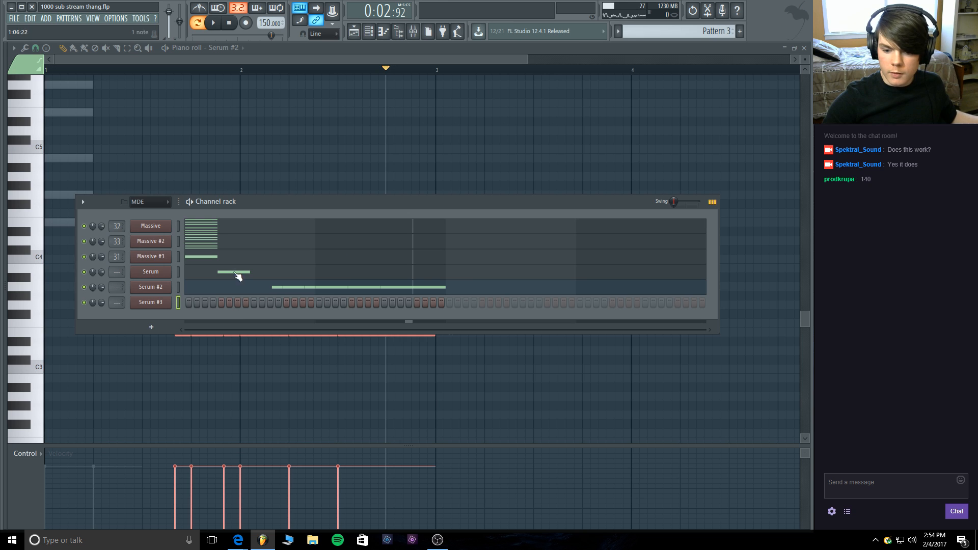
Draw two adjoining E3 notes with a duration of 0:02:16 in the Serum #3 piano roll, over Serum #2's second and third notes.
right_click(152, 303)
left_click(196, 303)
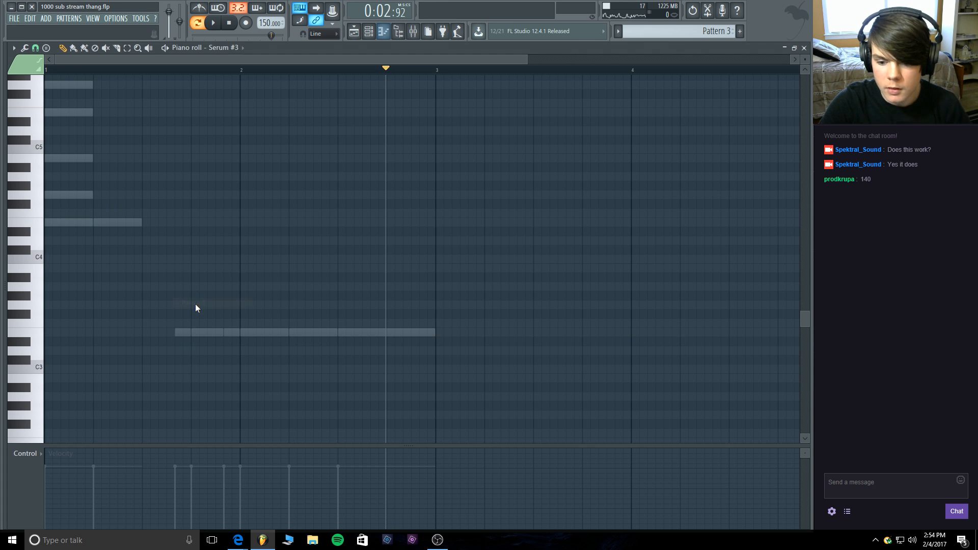
left_click(194, 331)
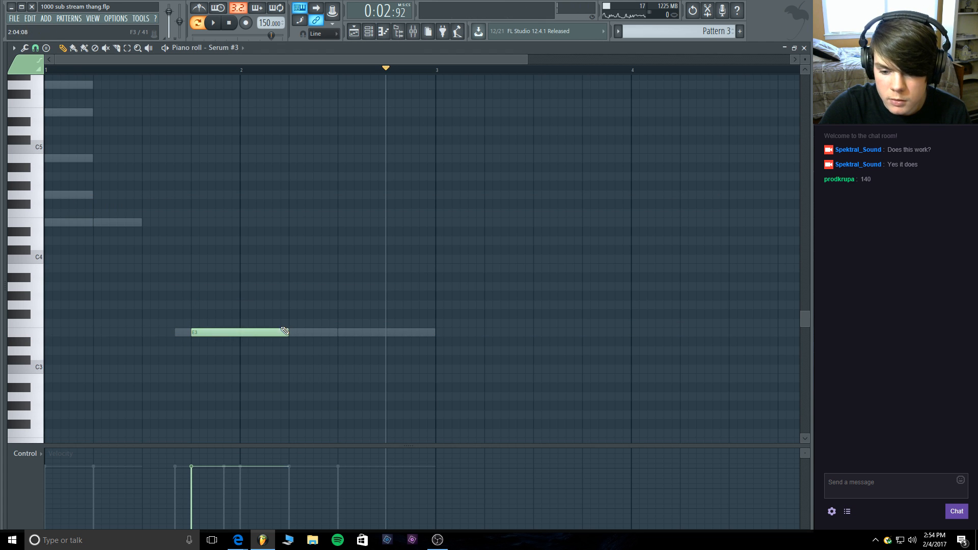
left_click_drag(286, 331, 219, 335)
left_click(229, 336)
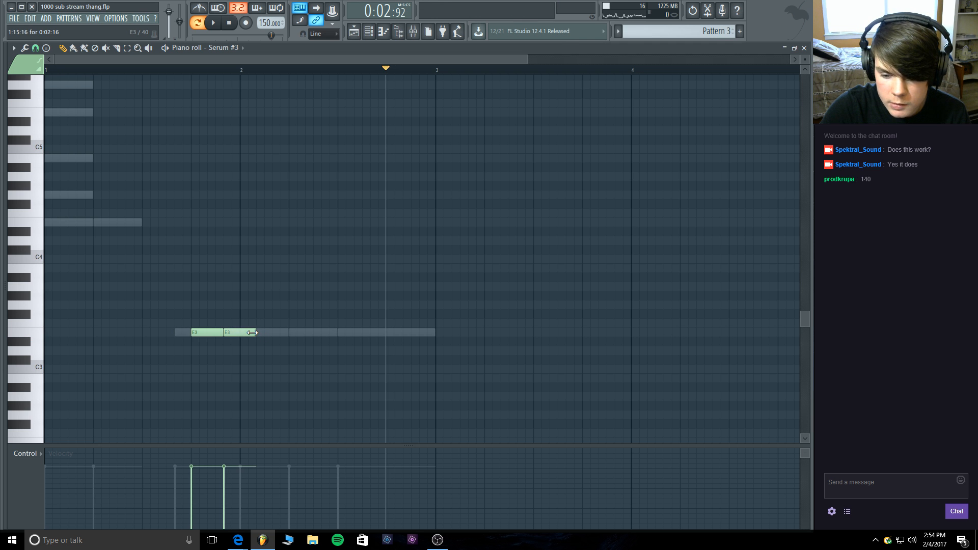
Delete the second and third E3 notes from the Serum #2 piano roll.
left_click(803, 48)
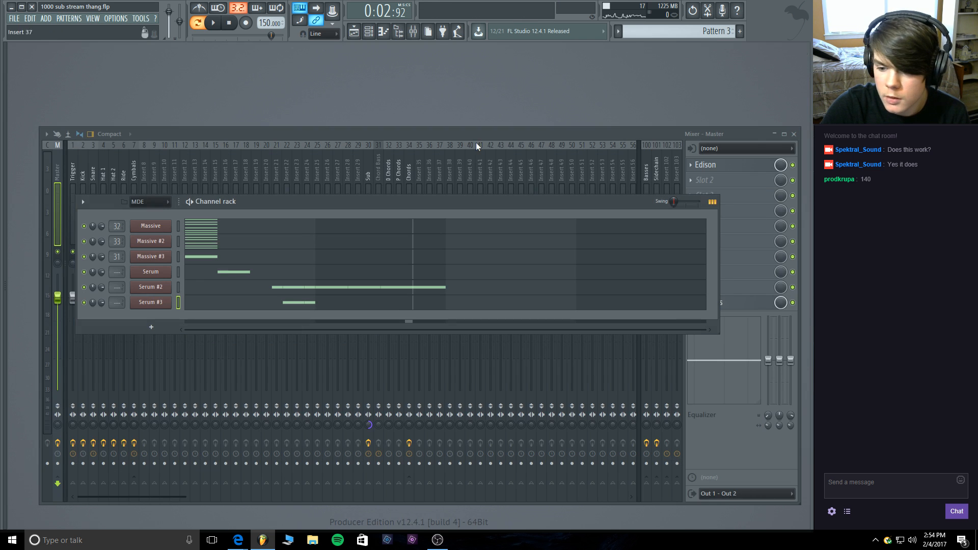
left_click(290, 284)
right_click(219, 332)
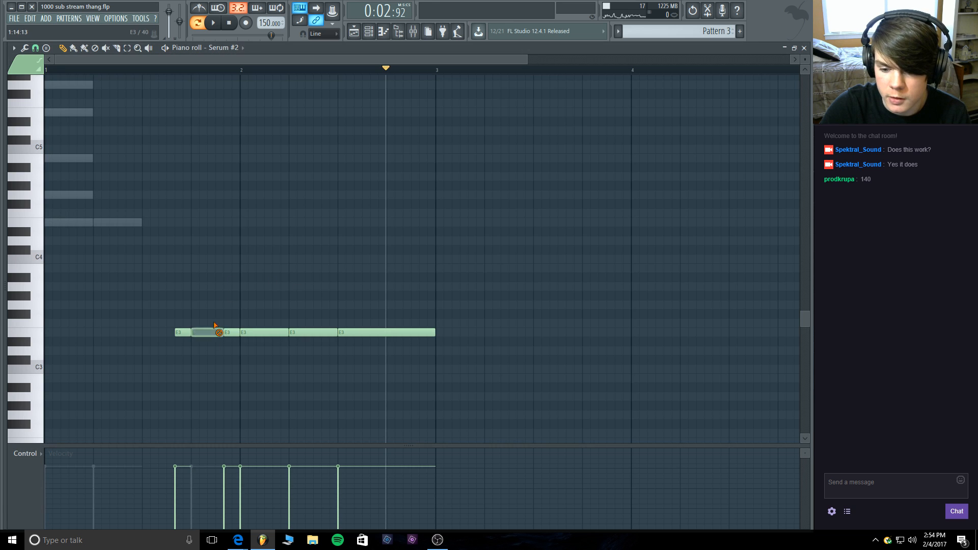
right_click(231, 334)
Play the pattern from the start to hear the notes alternate between Serum #2 and Serum #3.
key("space")
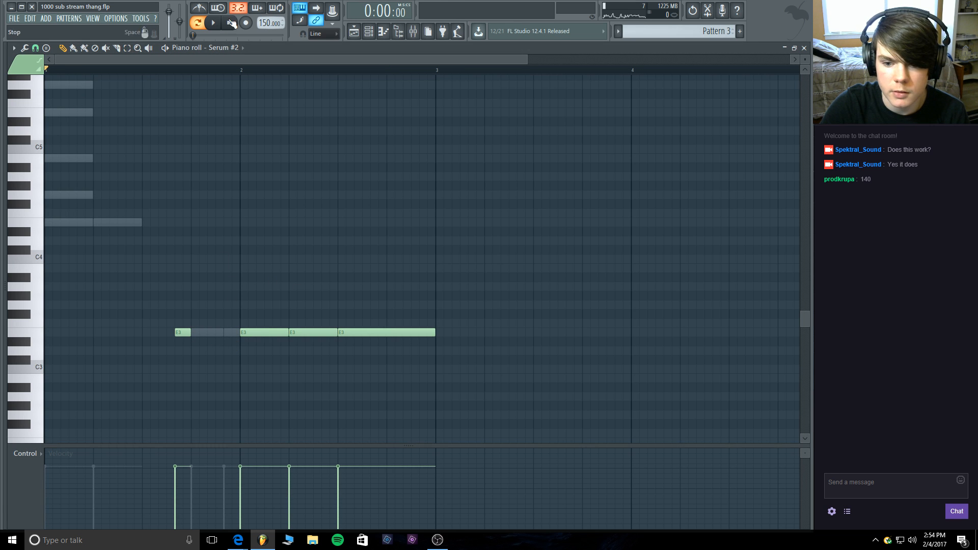
left_click(214, 23)
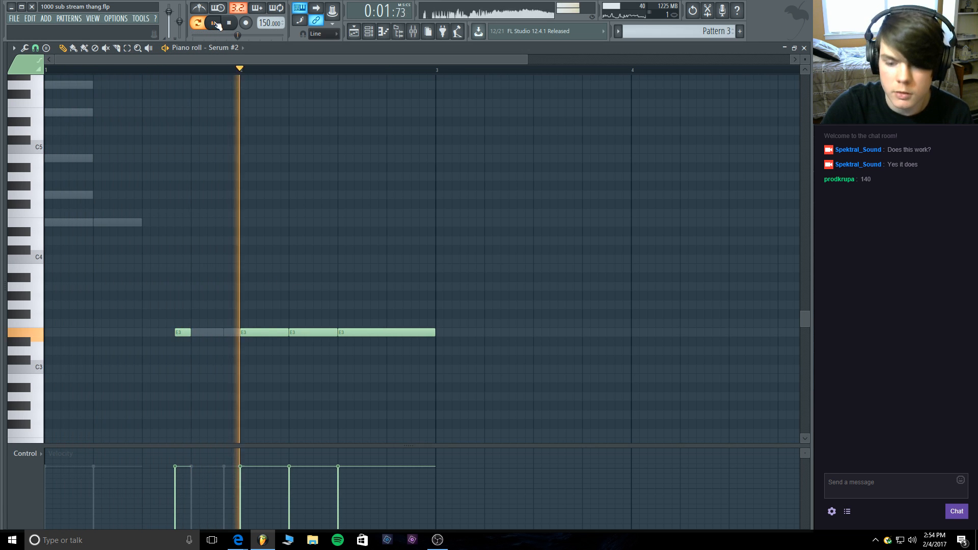
left_click(214, 23)
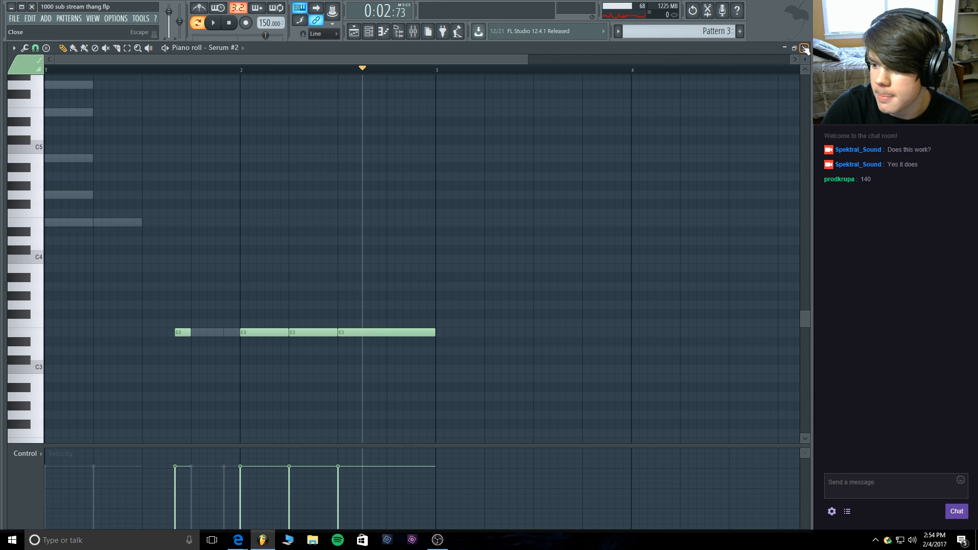
Set Serum #3's filter FREQ amount to 78% and play the pattern before and after the change.
left_click(804, 48)
left_click(165, 306)
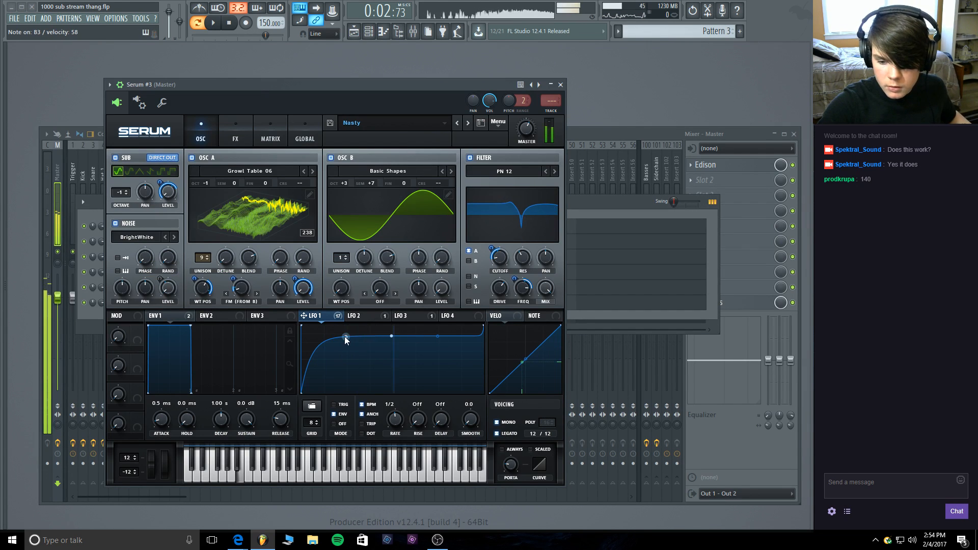
left_click(213, 23)
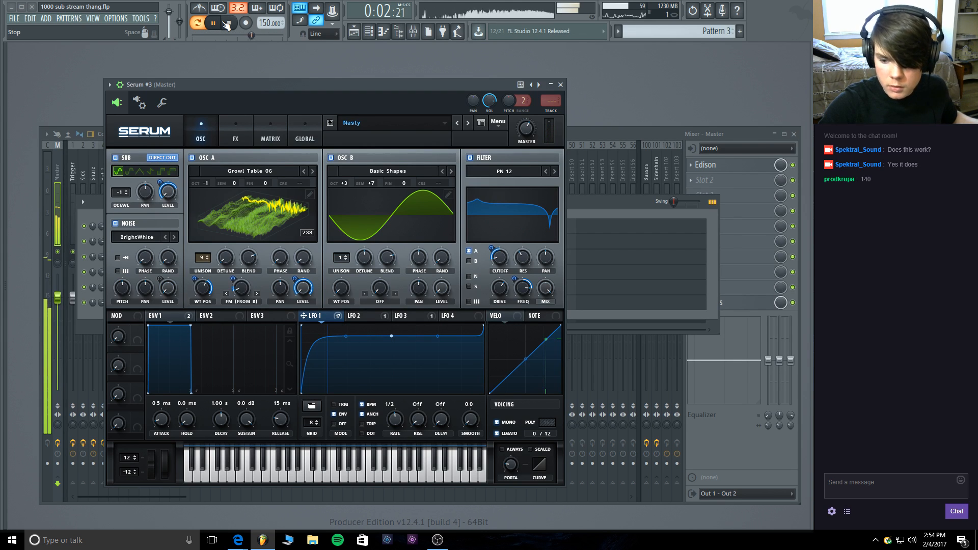
left_click(227, 24)
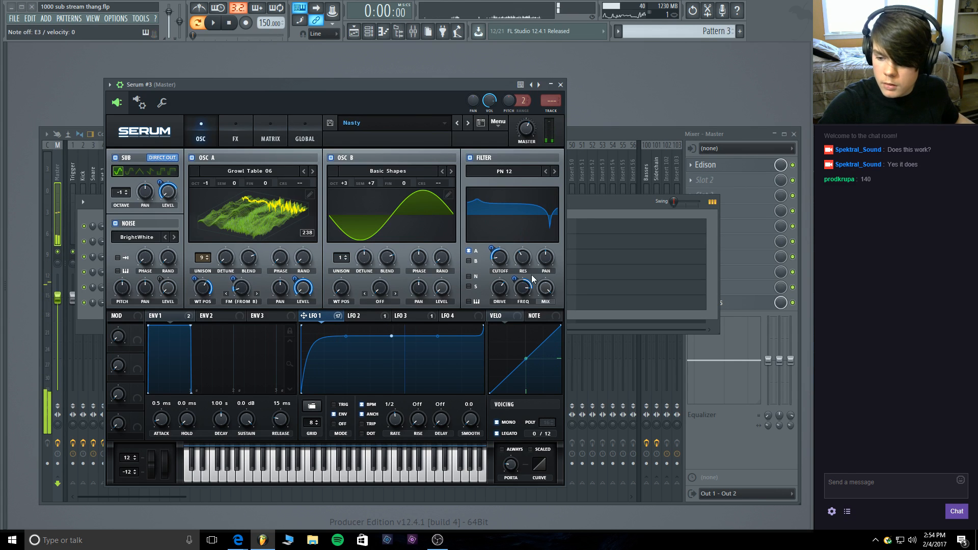
left_click_drag(526, 290, 525, 293)
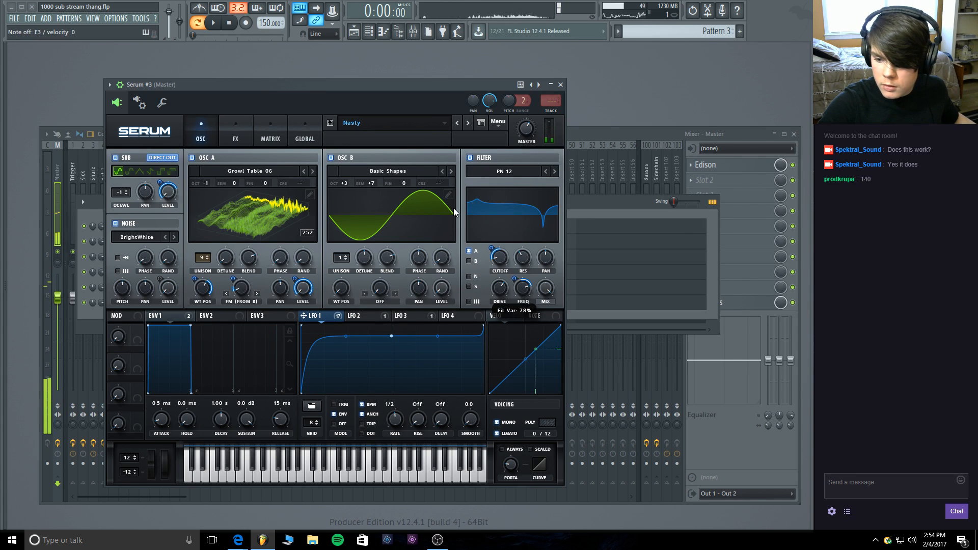
key("space")
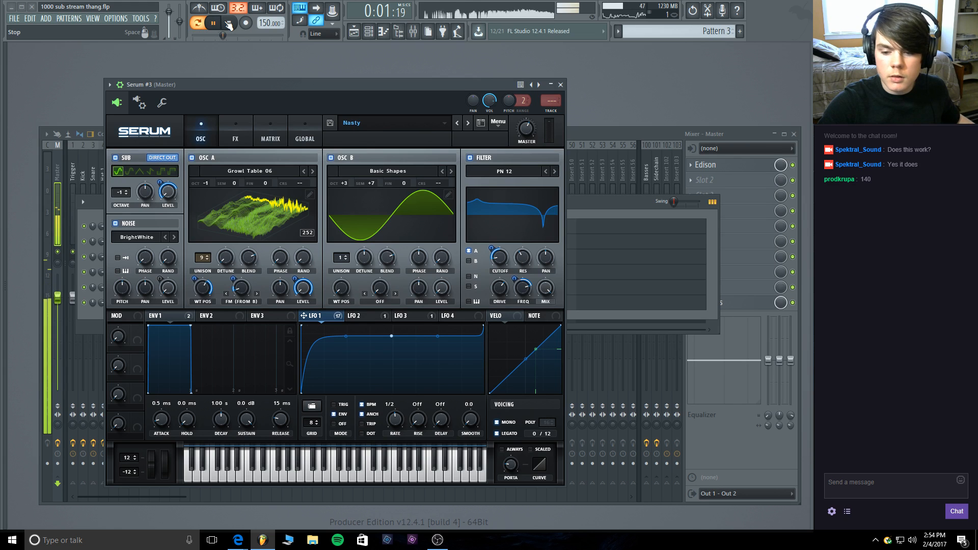
left_click(228, 23)
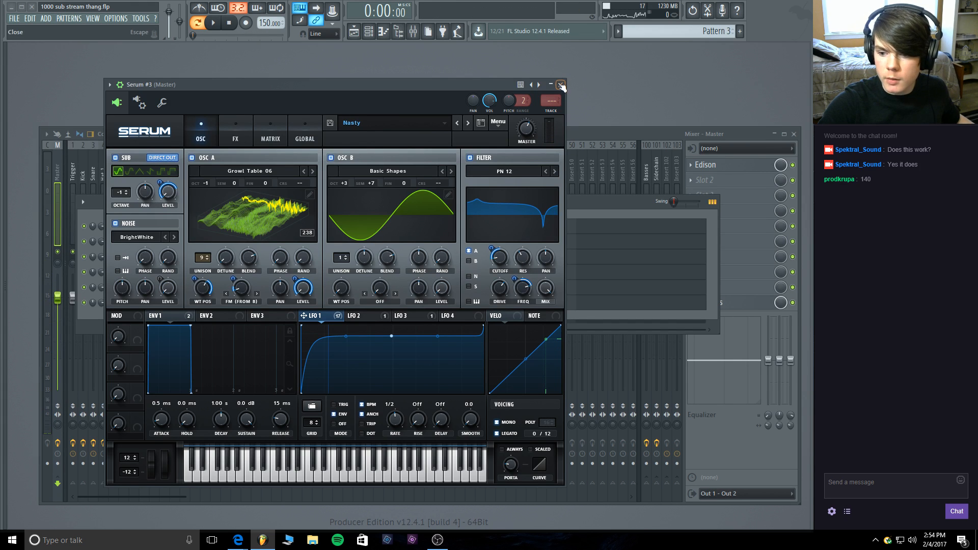
Open Serum #2 and play the pattern to check how its LFO 1 shapes the growl.
key("Escape")
left_click(153, 287)
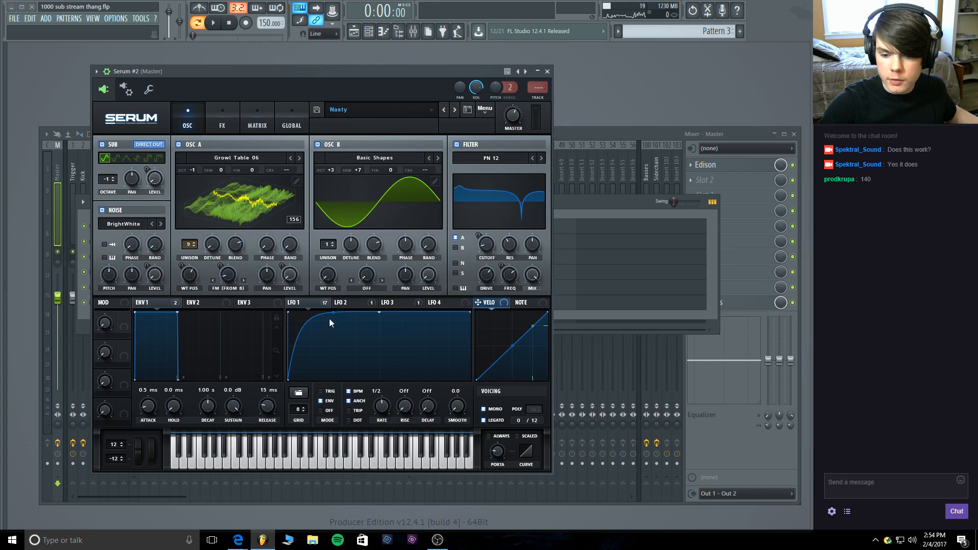
key("space")
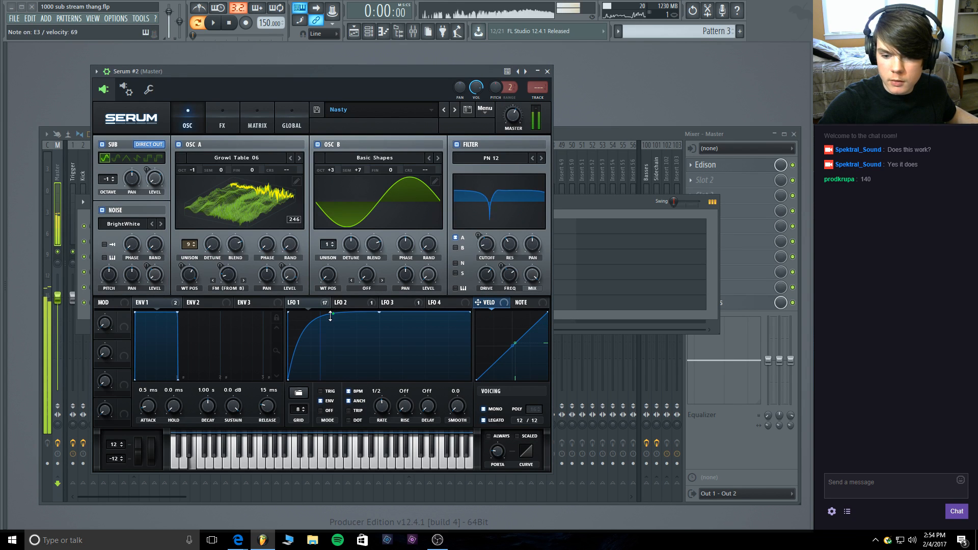
left_click(548, 71)
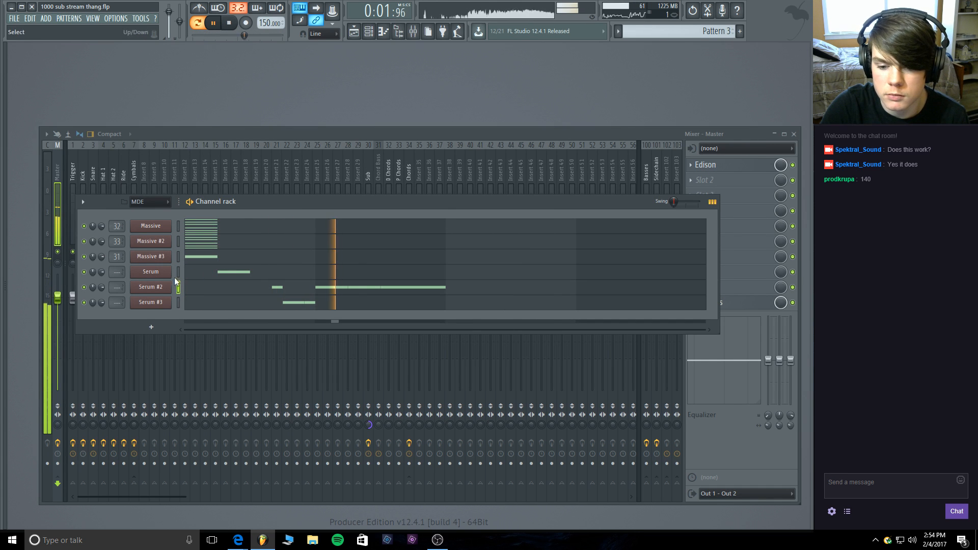
left_click(153, 287)
key("space")
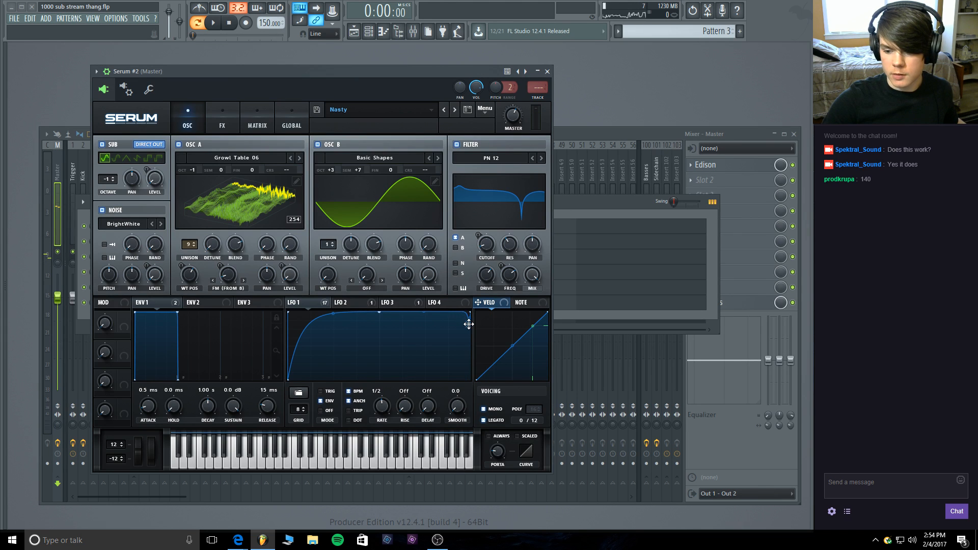
Reshape Serum #2's LFO 1 so it peaks earlier and slopes gently down to a lowered end point, and replay the pattern.
double_click(425, 314)
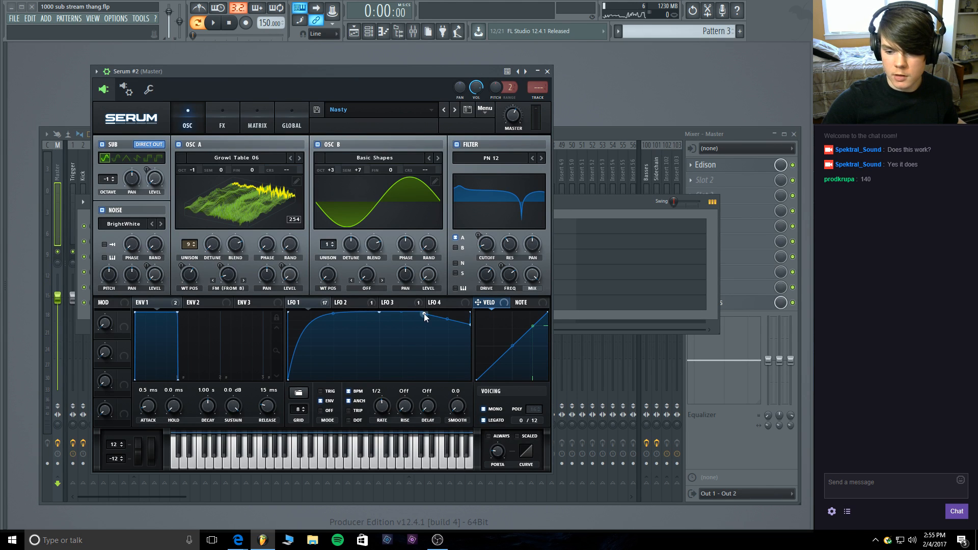
double_click(424, 314)
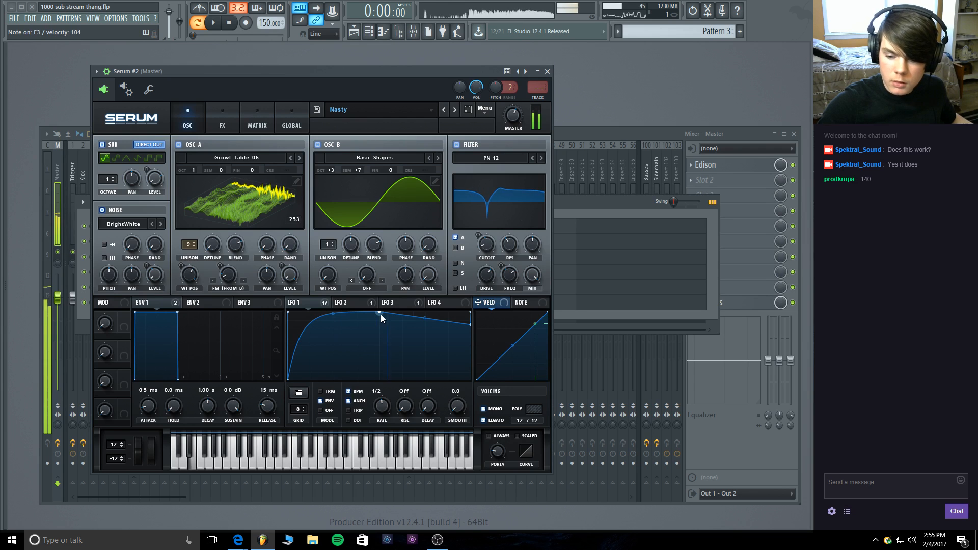
left_click_drag(381, 312, 360, 311)
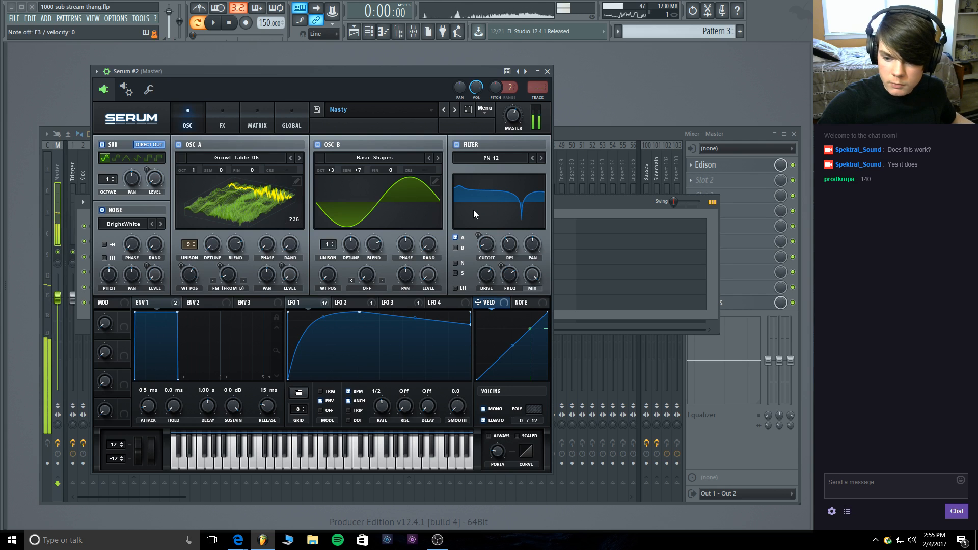
left_click(213, 23)
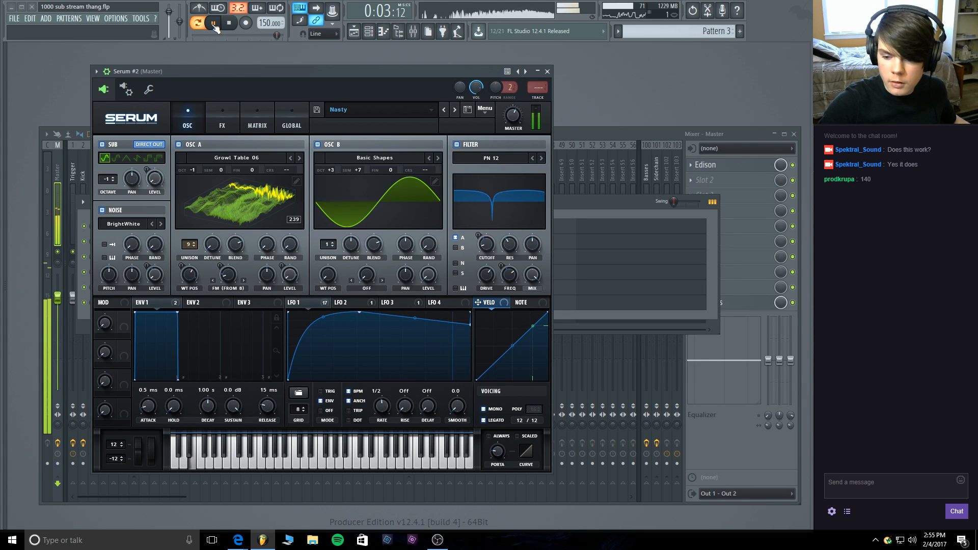
left_click(548, 71)
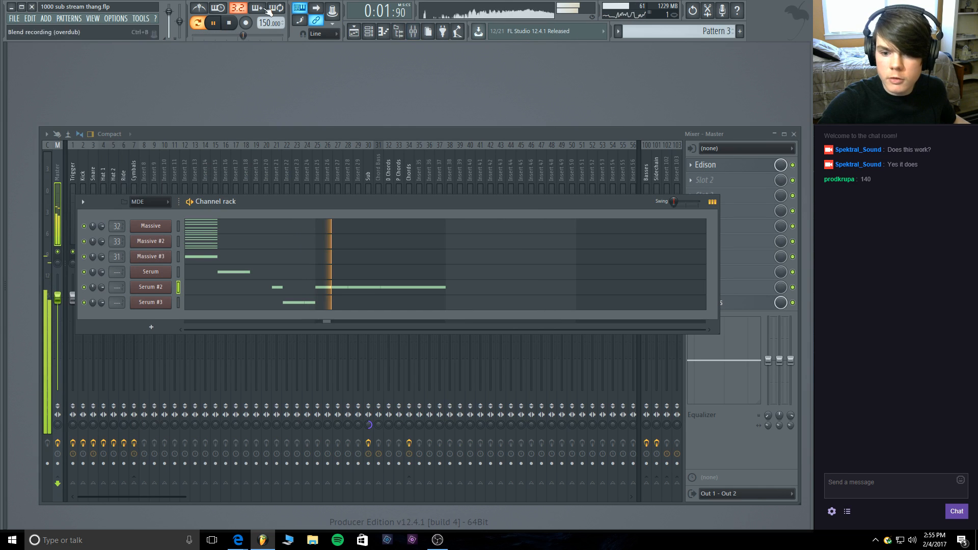
key("space")
Reshape Serum #3's LFO 1 with an earlier bend and a straight, gentle rise to the end, and play the pattern.
left_click(179, 303)
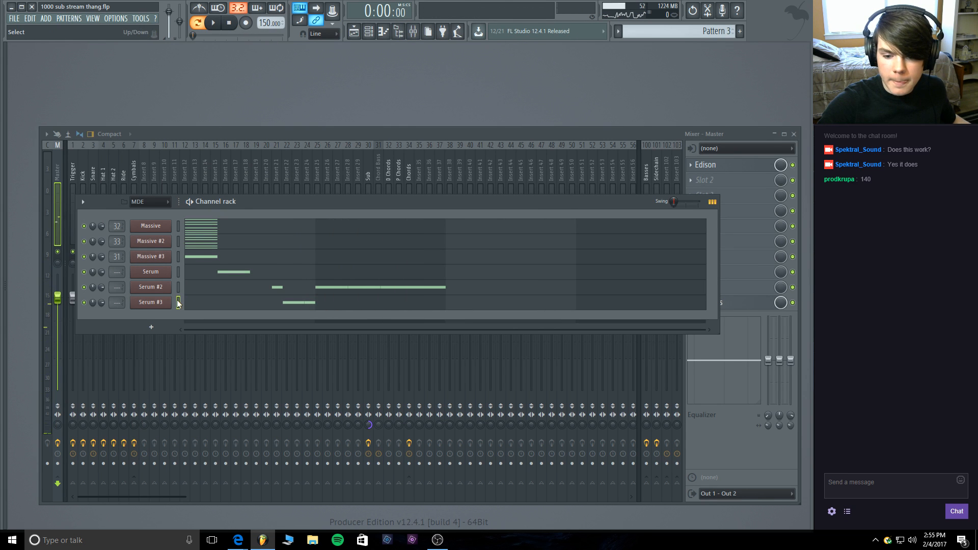
left_click(167, 303)
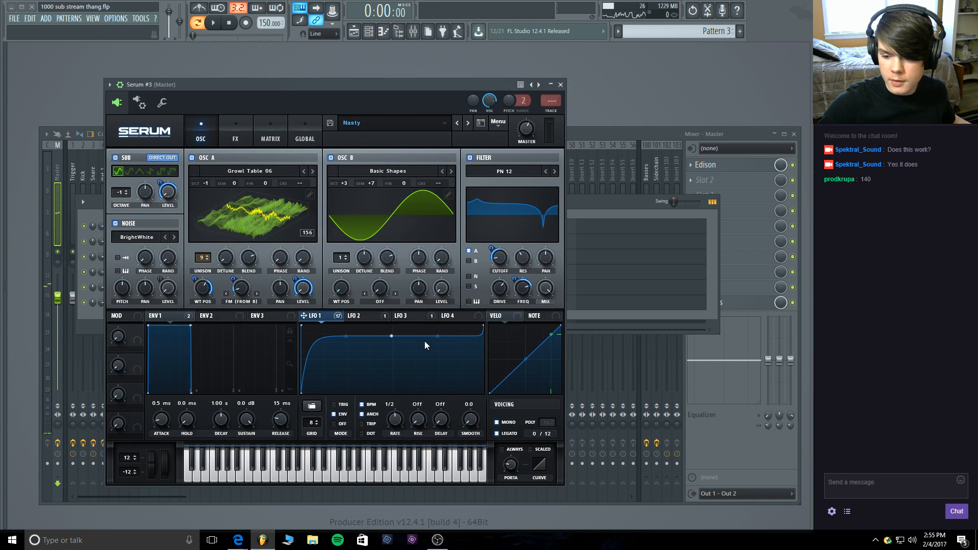
left_click_drag(391, 337, 364, 336)
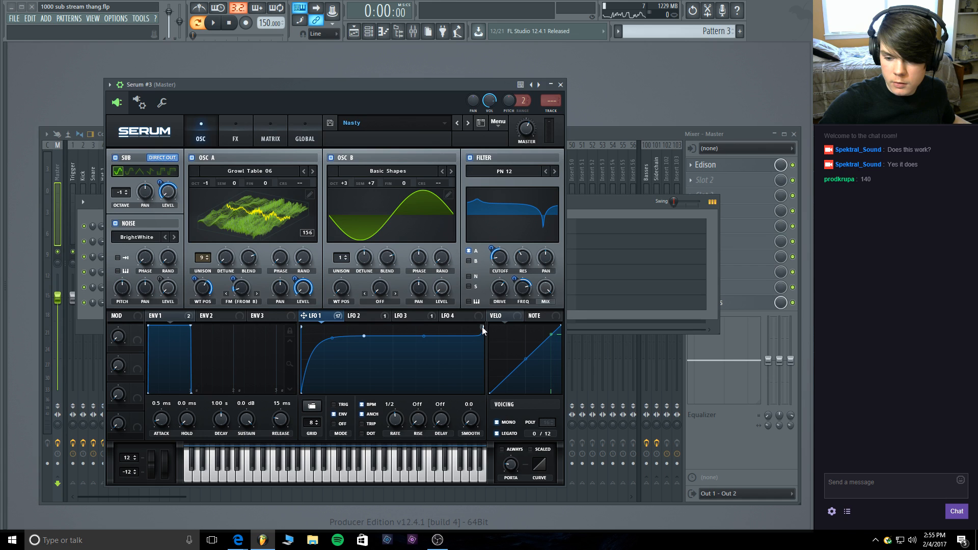
left_click_drag(421, 336, 420, 336)
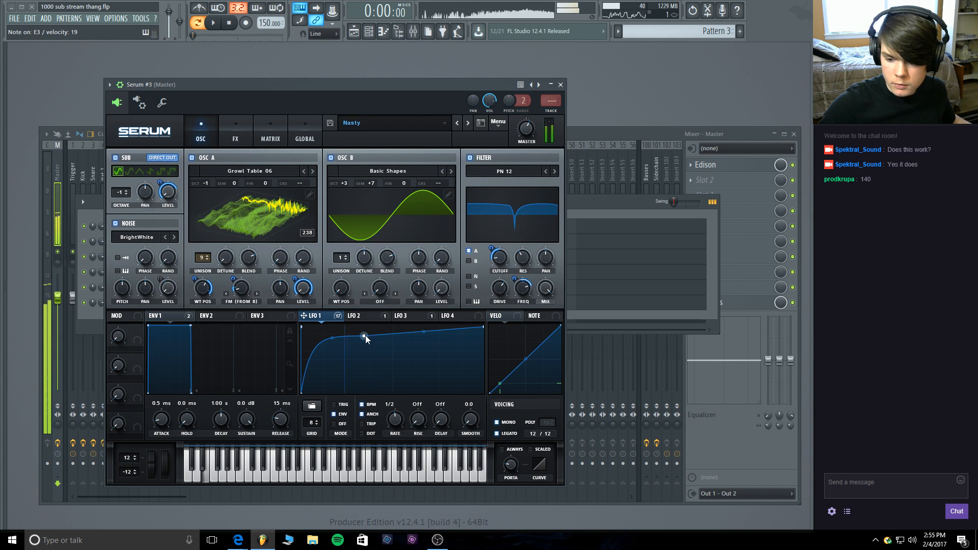
left_click_drag(365, 335, 330, 341)
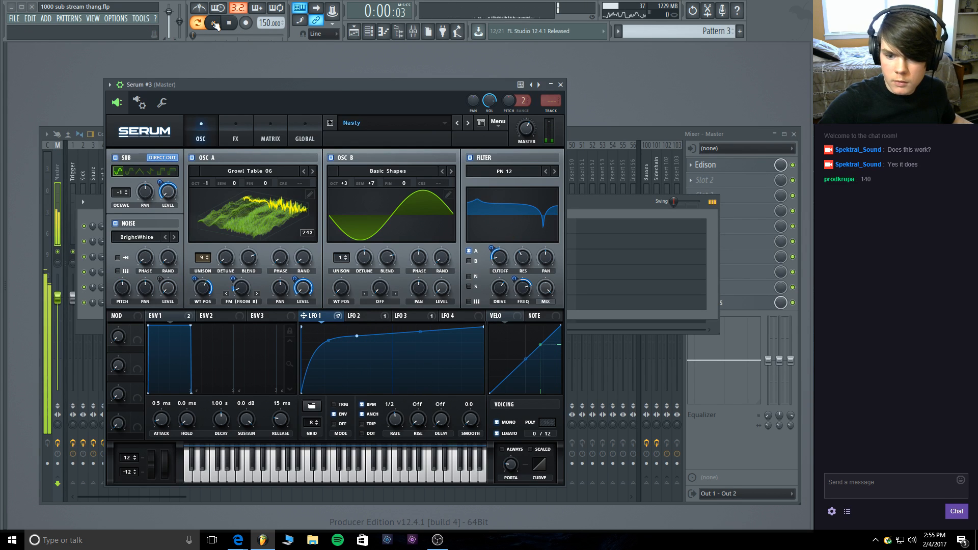
left_click(213, 23)
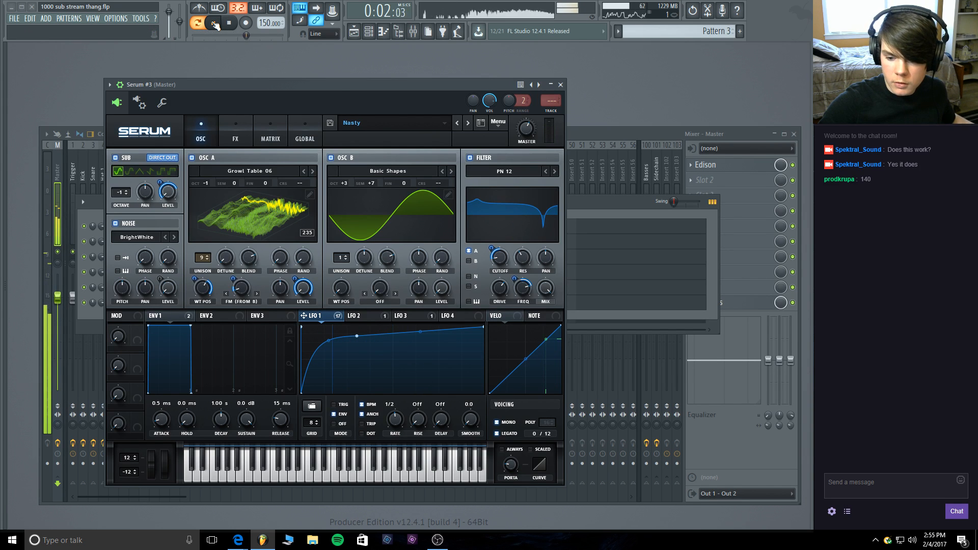
left_click_drag(329, 341, 327, 335)
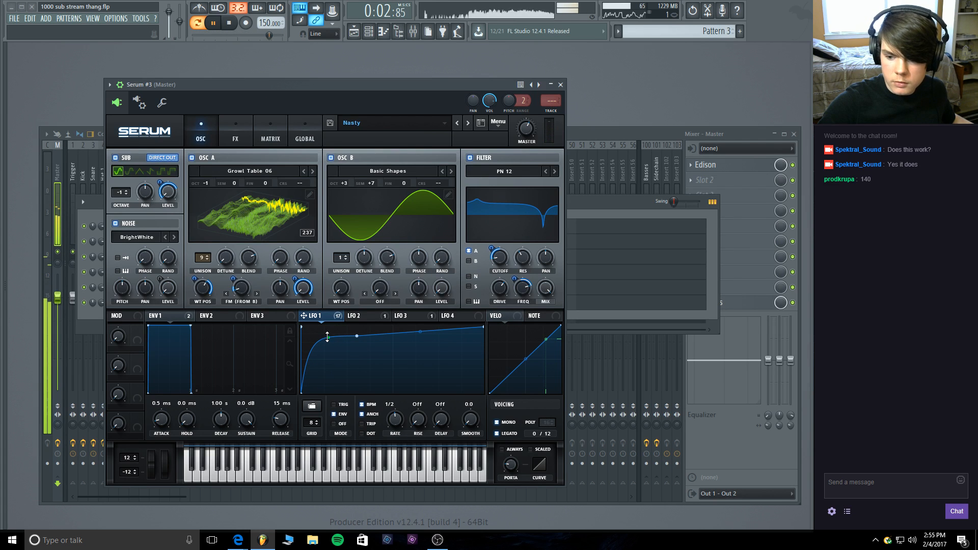
left_click(585, 136)
left_click(229, 23)
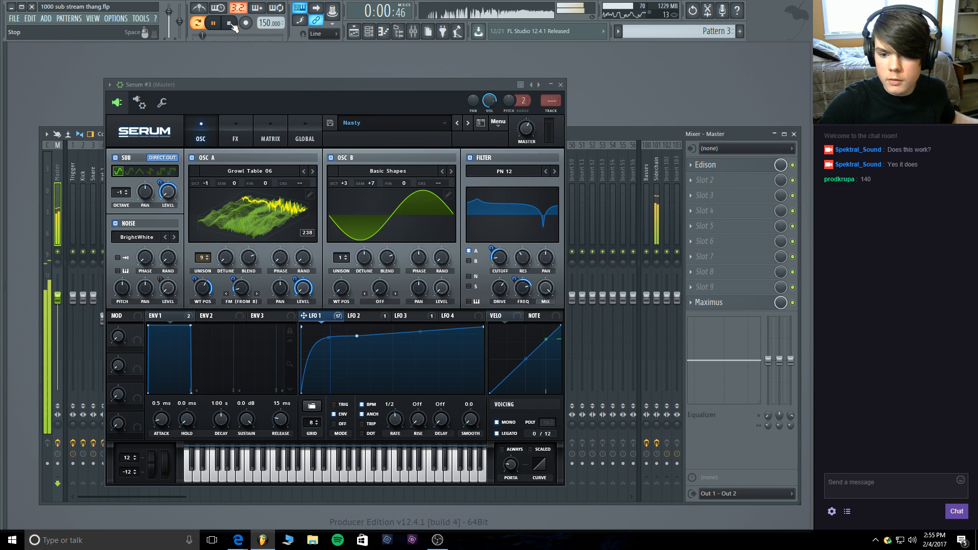
Clear the Serum #3 window away, bring back the Channel rack and place it lower over the mixer.
left_click_drag(335, 84, 435, 163)
left_click(650, 162)
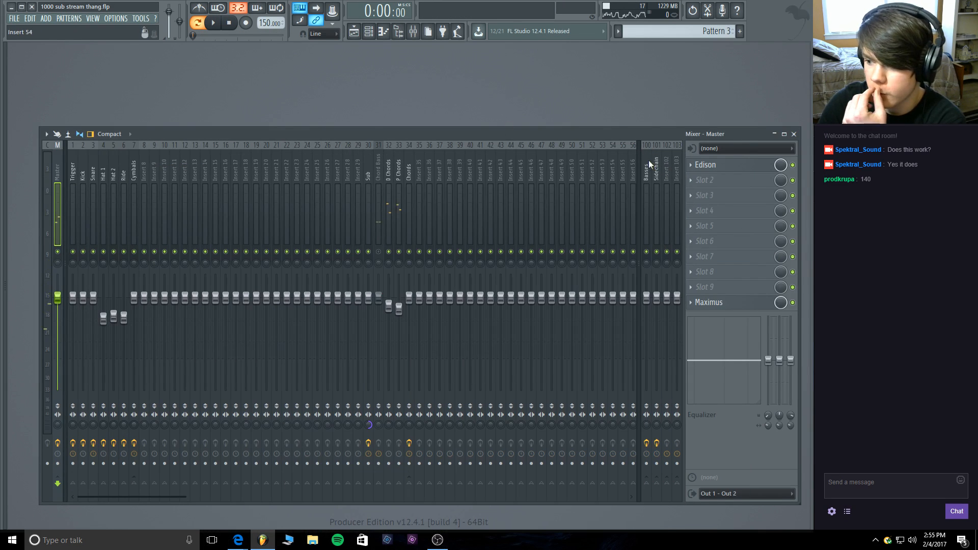
left_click(369, 32)
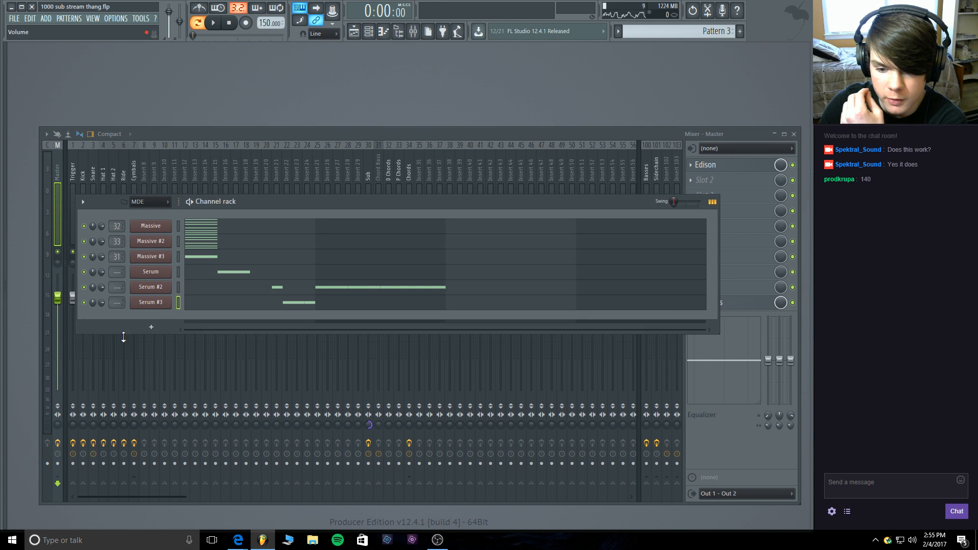
left_click_drag(299, 201, 299, 230)
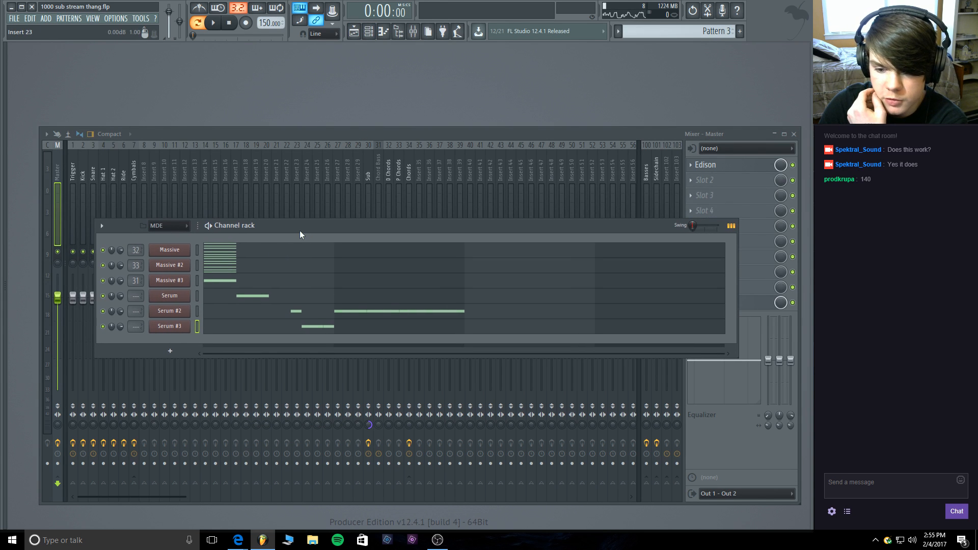
Audition the first Serum channel and inspect its Monstrous patch.
left_click(196, 296)
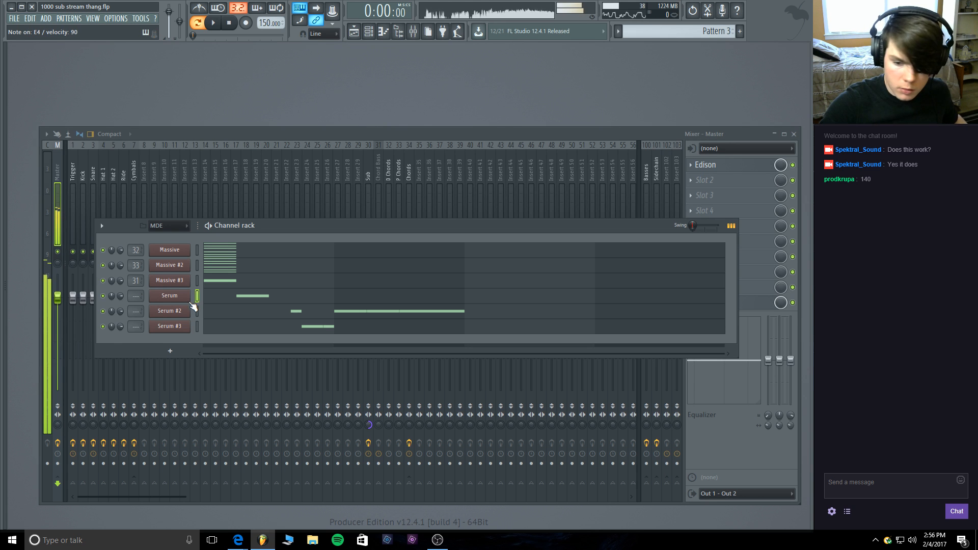
left_click(183, 297)
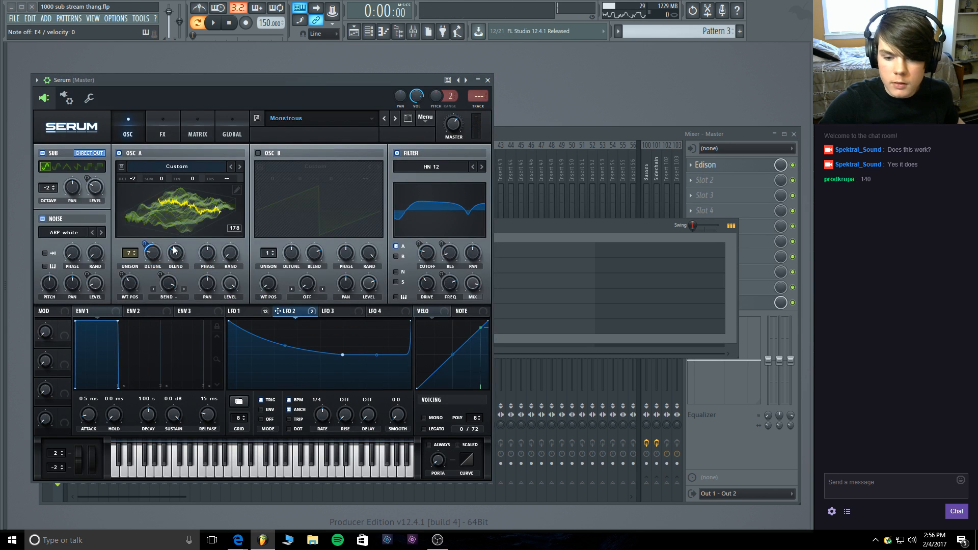
left_click_drag(173, 248, 172, 256)
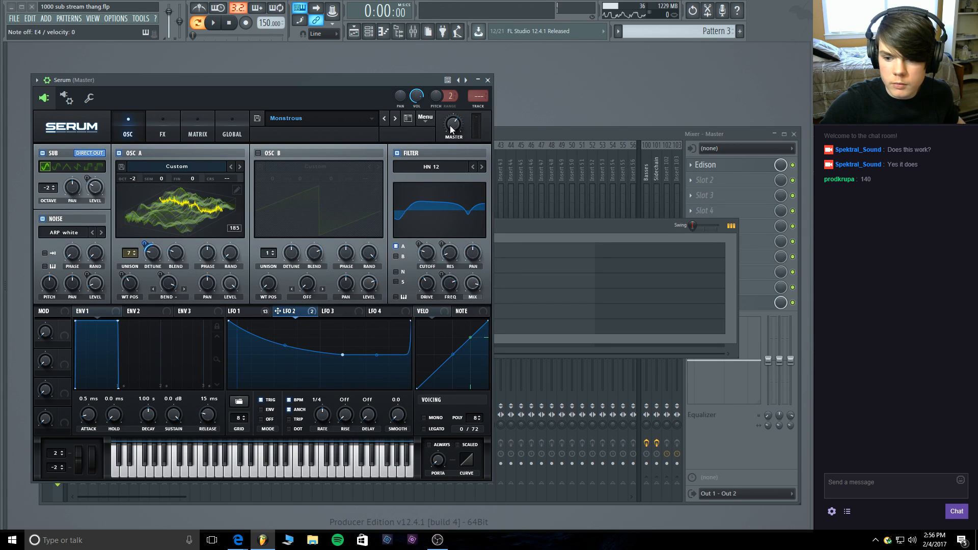
left_click(487, 80)
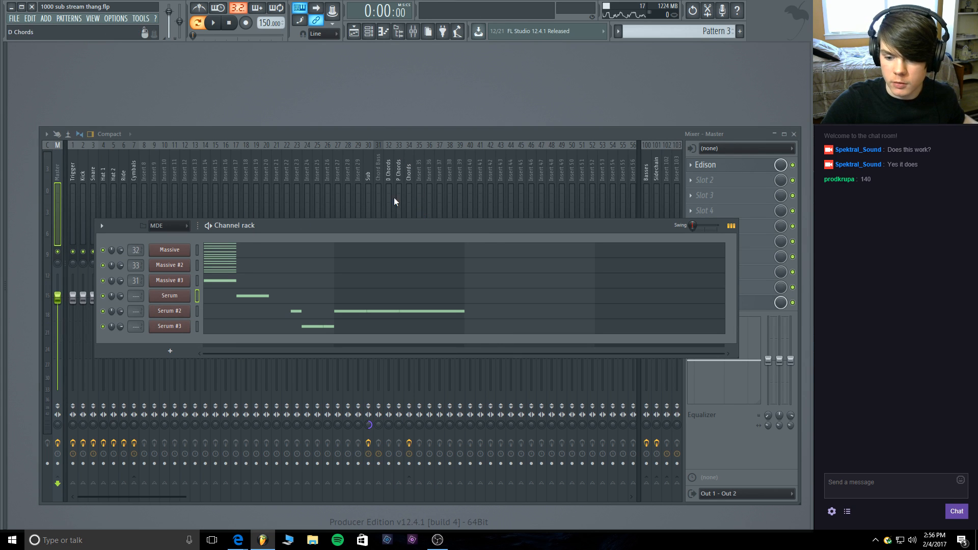
Route Serum, Serum #2 and Serum #3 to mixer tracks 35, 36 and 37, and audition the channels through them.
left_click_drag(135, 296, 135, 272)
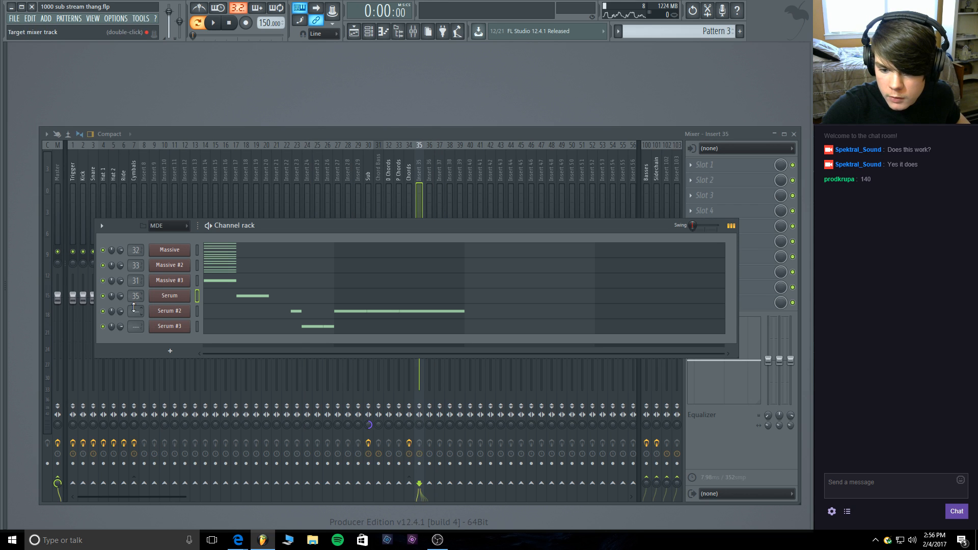
left_click_drag(135, 310, 135, 289)
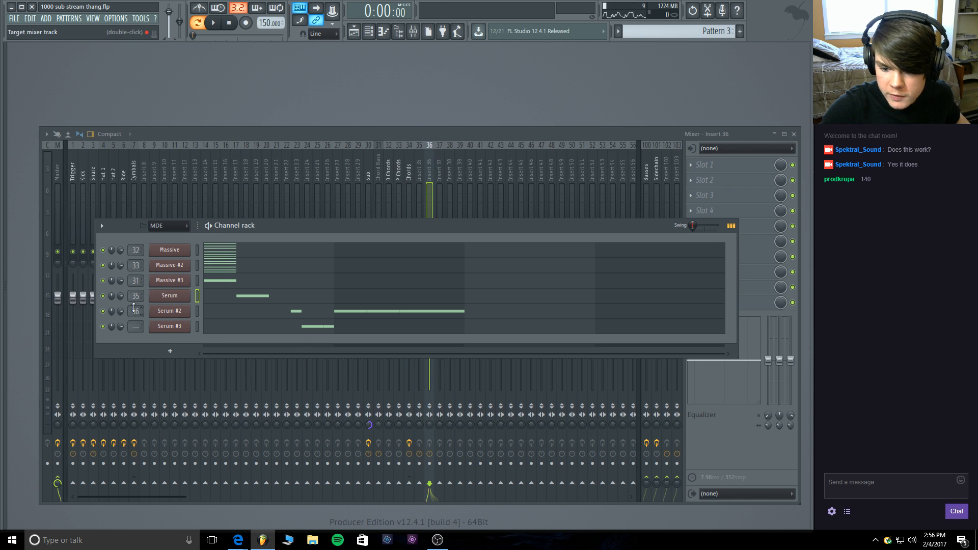
left_click_drag(135, 326, 135, 299)
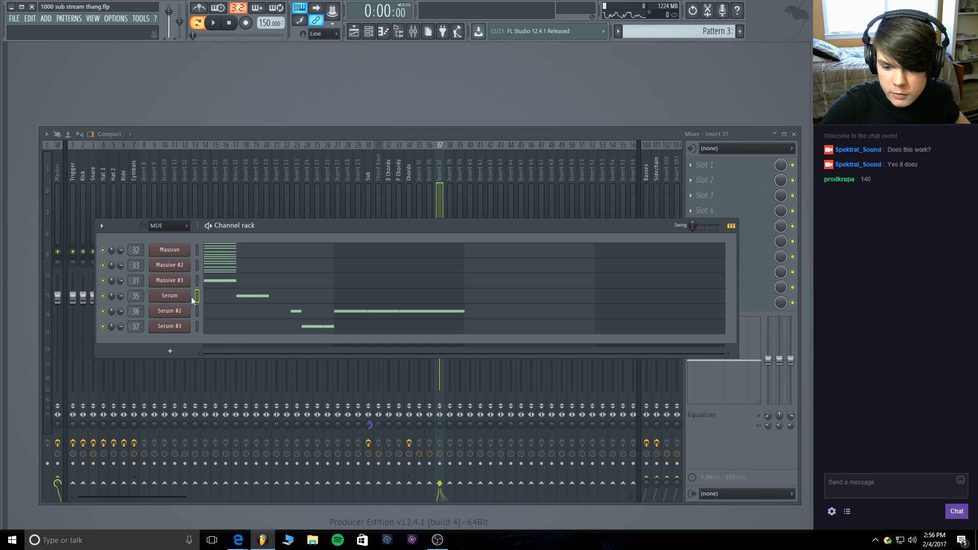
left_click(198, 309)
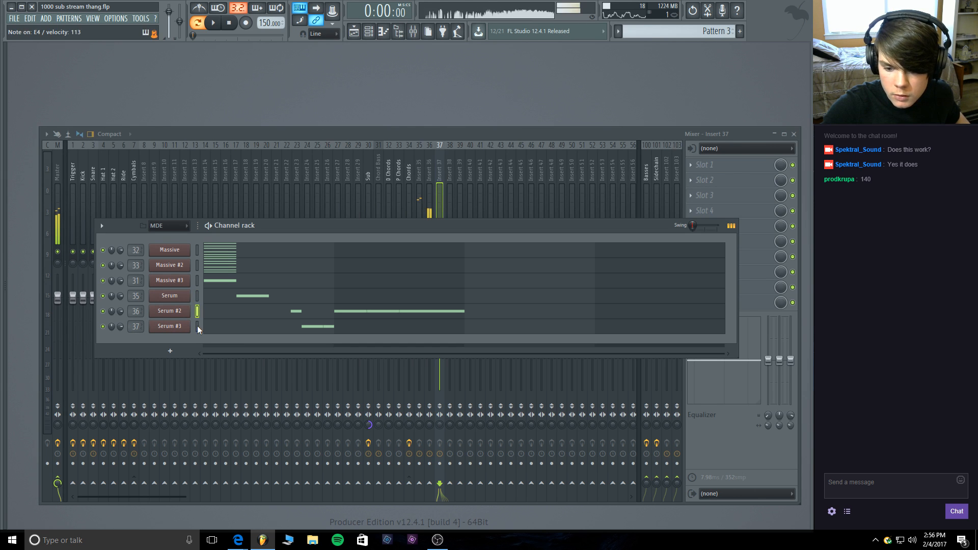
left_click(197, 327)
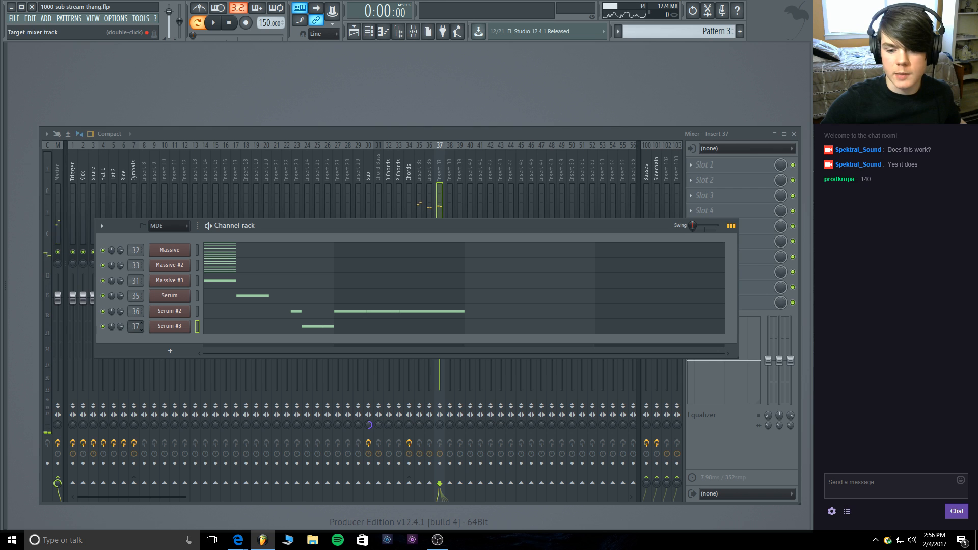
Reroute Serum #3 to mixer track 36 and rename mixer track 35 as Phiso.
scroll(141, 327, "down", 1)
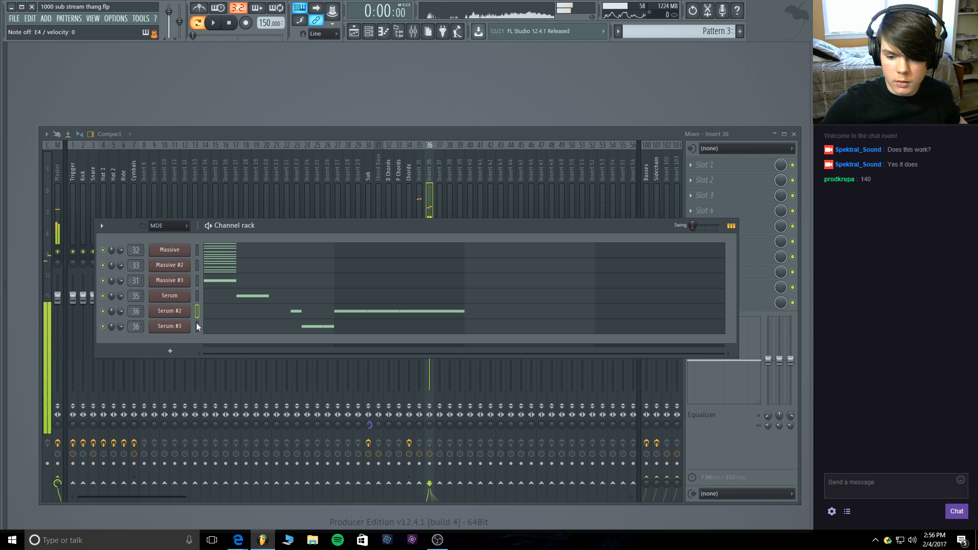
left_click(418, 207)
right_click(420, 167)
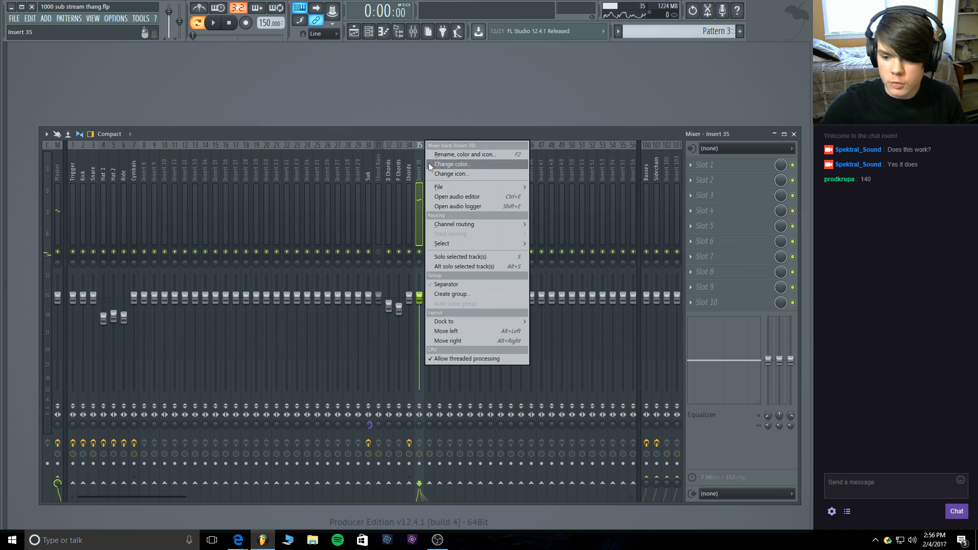
left_click(441, 155)
type("Phiso")
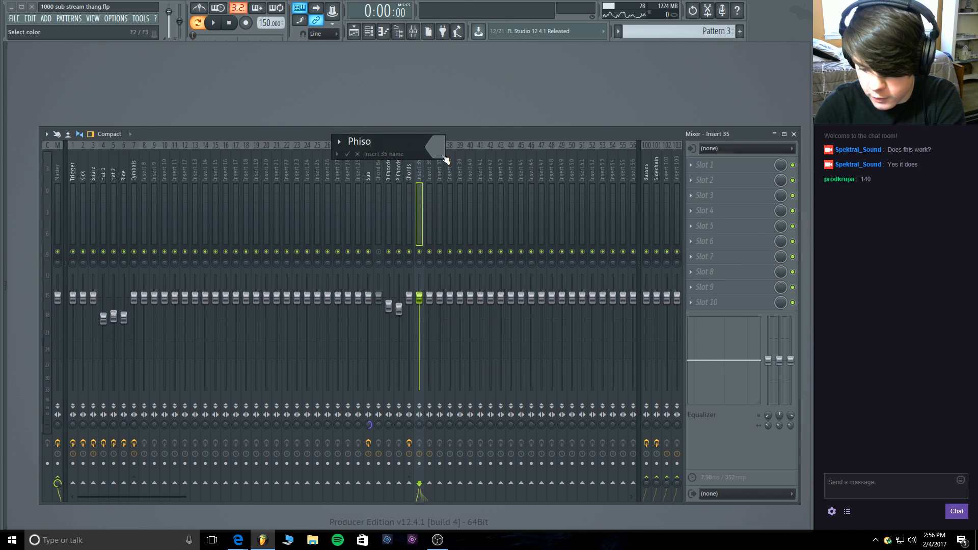
key("Return")
Rename mixer track 36 as Main Drop.
left_click(432, 166)
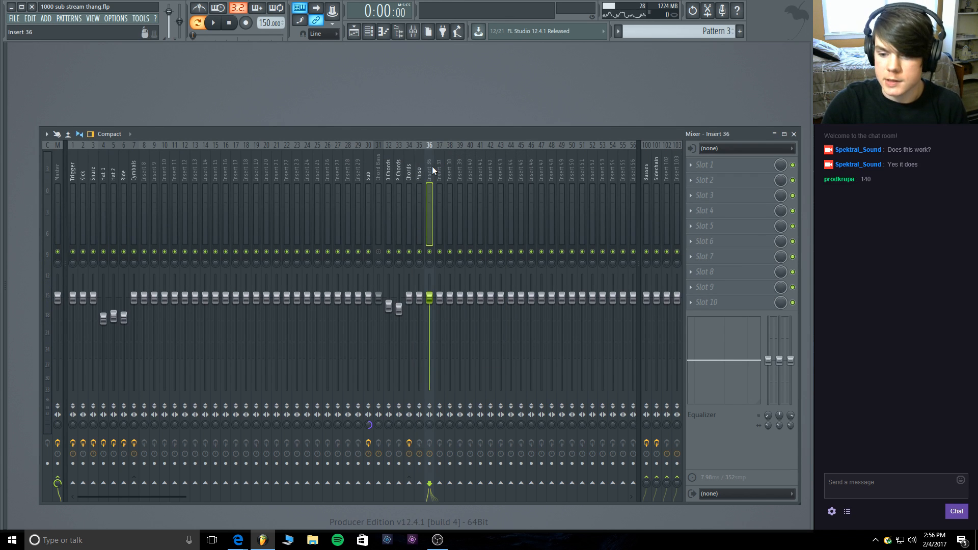
right_click(431, 169)
left_click(443, 154)
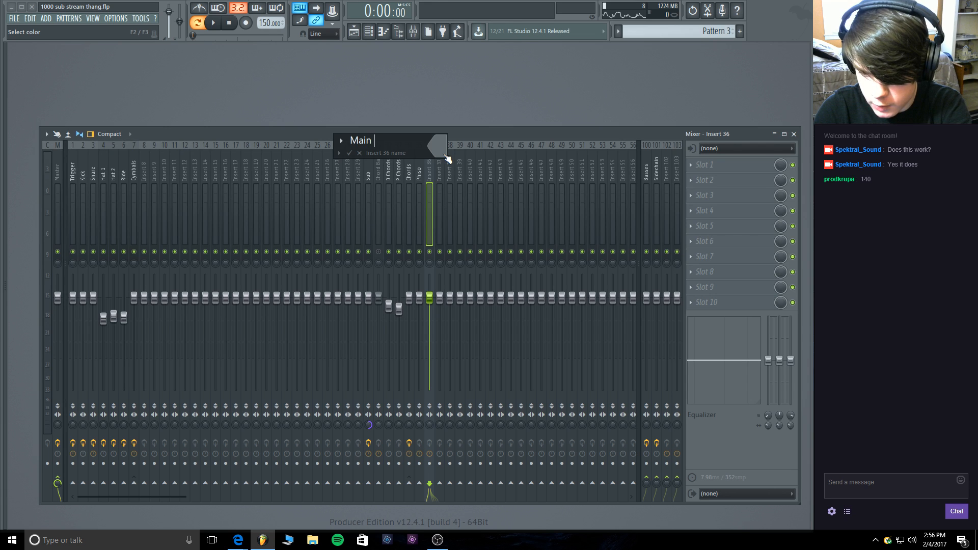
key("Return")
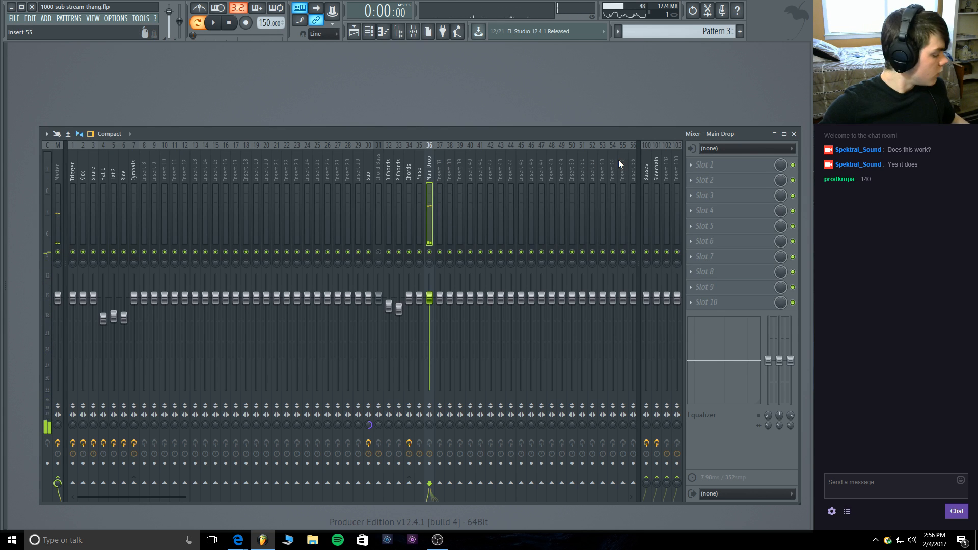
Disconnect the Phiso track from the Master and check the Fruity parametric EQ 2 on the Basses track.
left_click(424, 169)
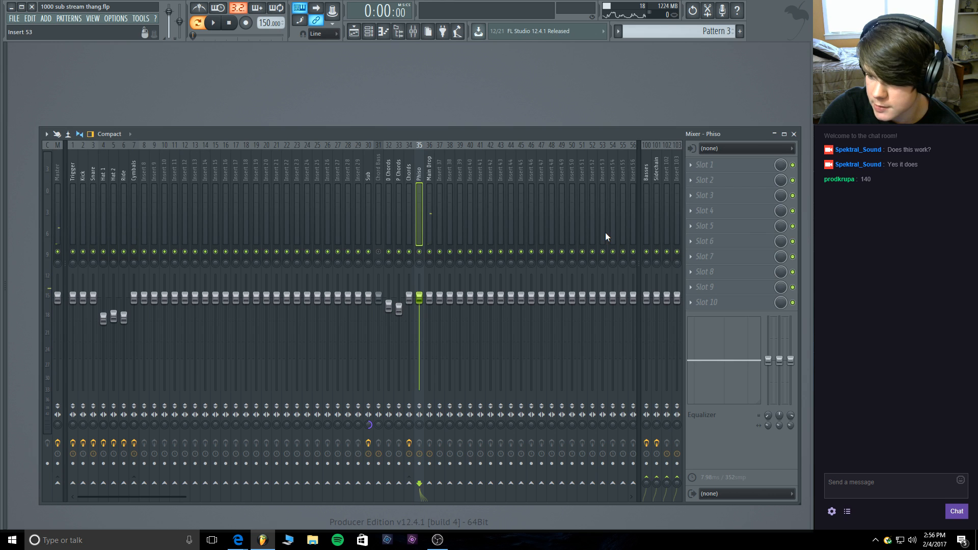
left_click(647, 200)
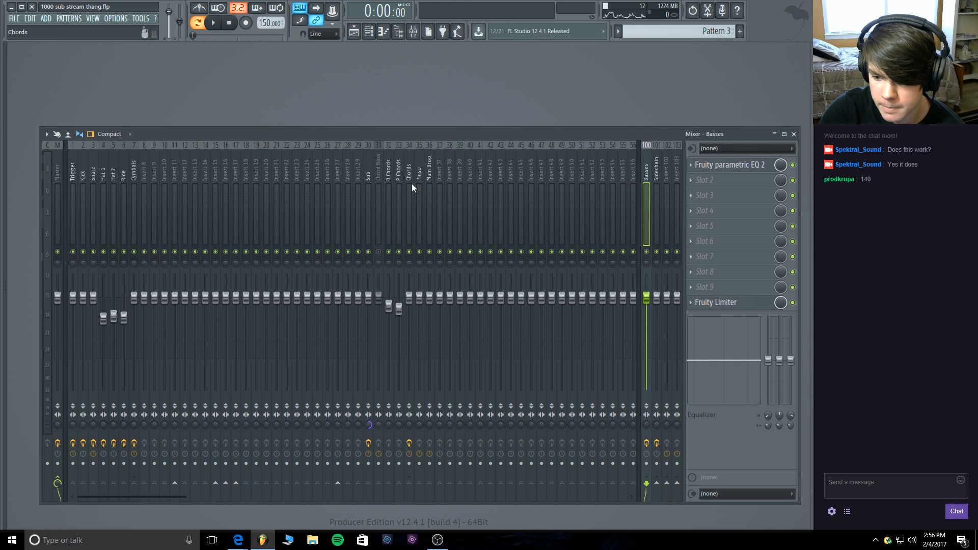
left_click(700, 166)
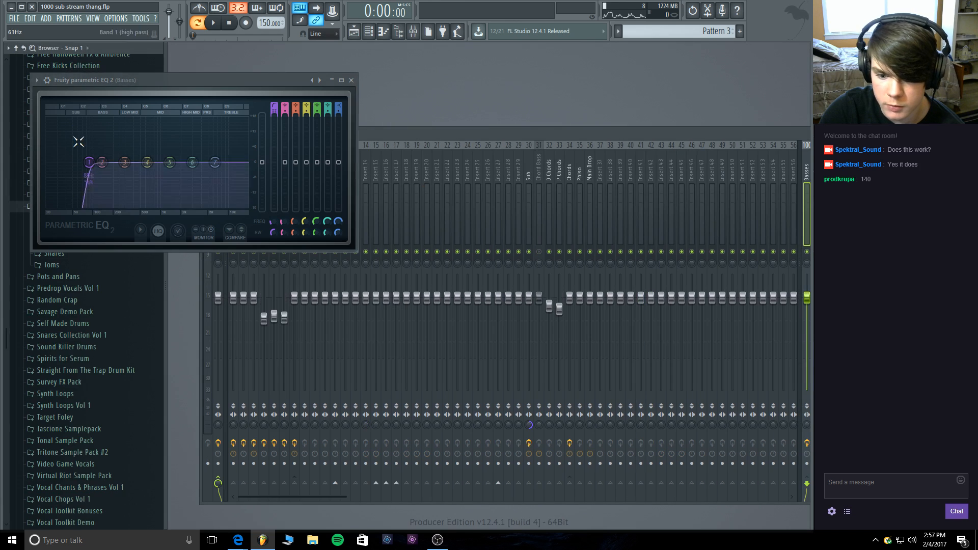
left_click(752, 166)
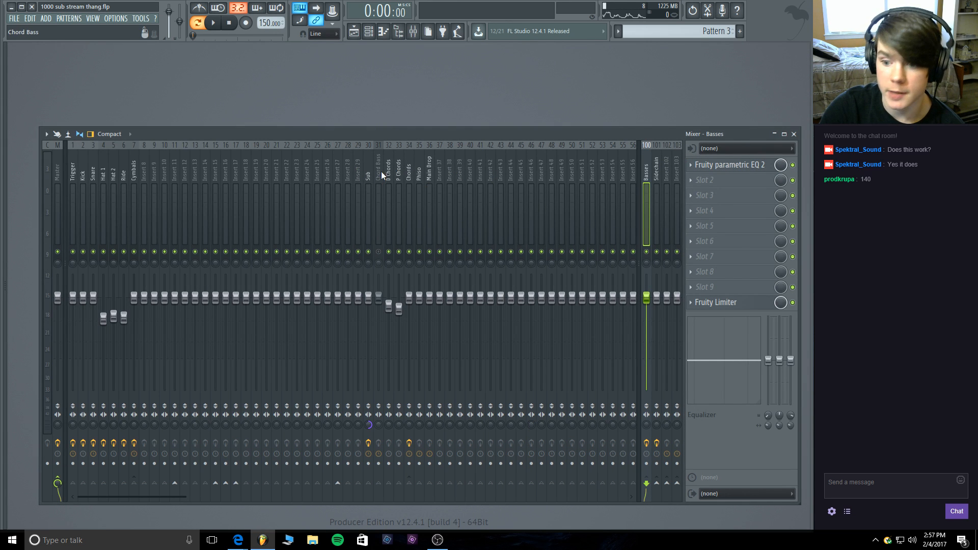
Route the Phiso mixer track to the Basses track.
left_click(409, 168)
left_click(419, 168)
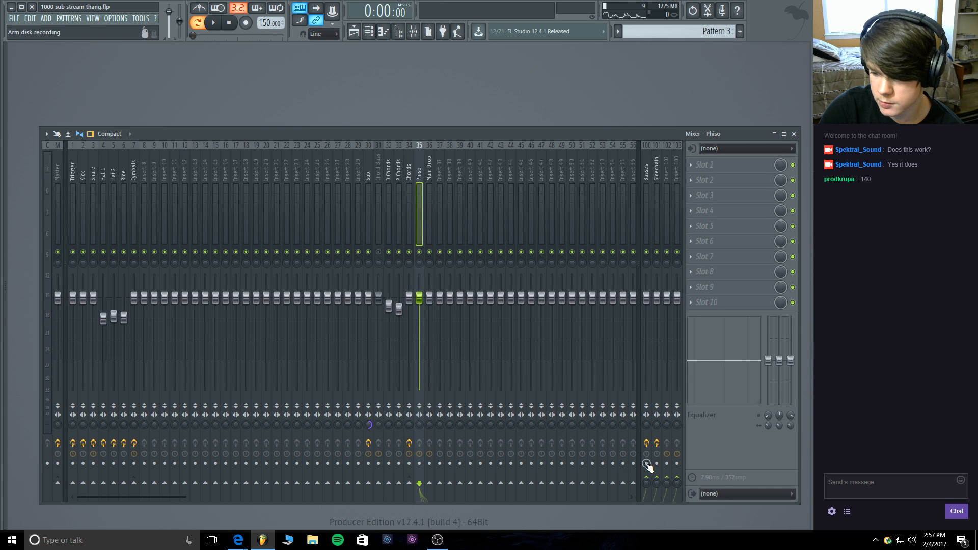
right_click(648, 481)
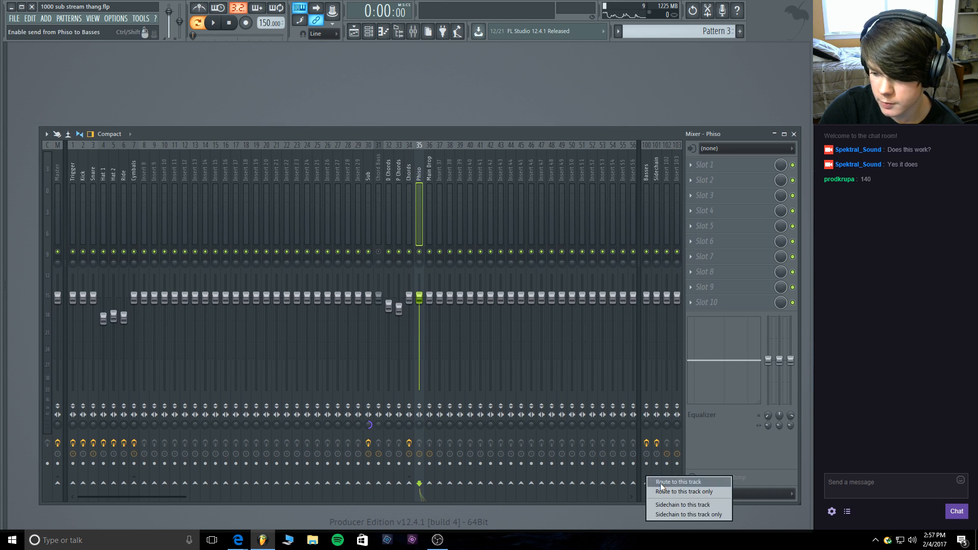
left_click(660, 483)
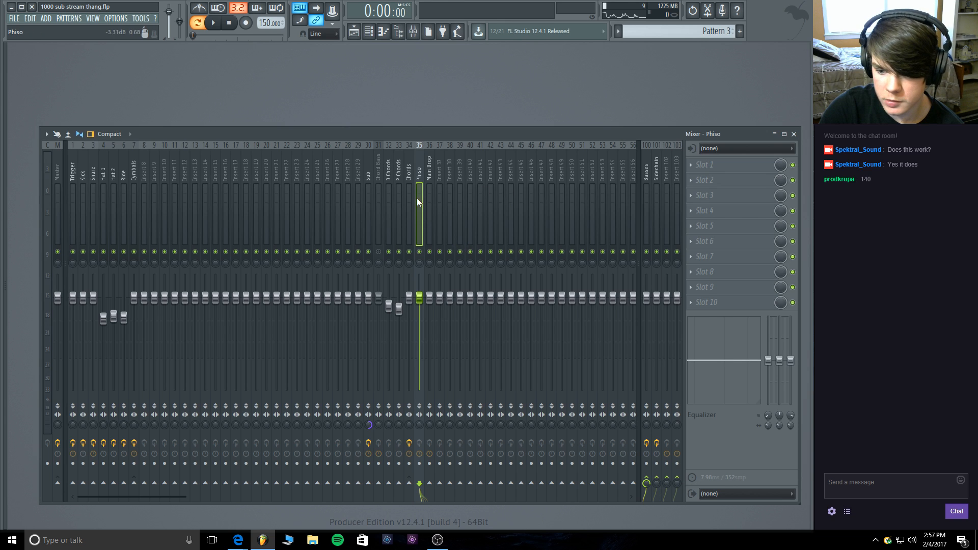
Disconnect the Main Drop track from the Master and route it to the Basses track.
left_click(430, 174)
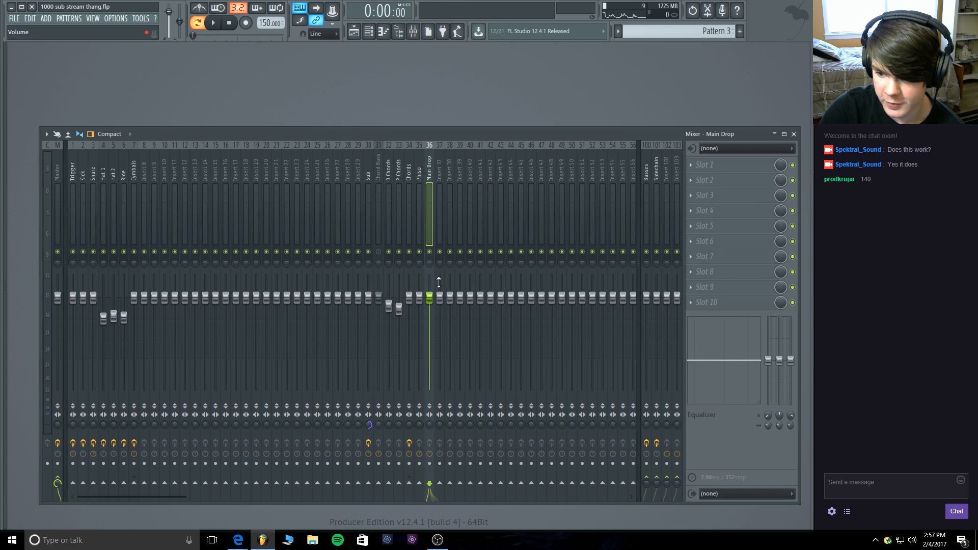
left_click(58, 481)
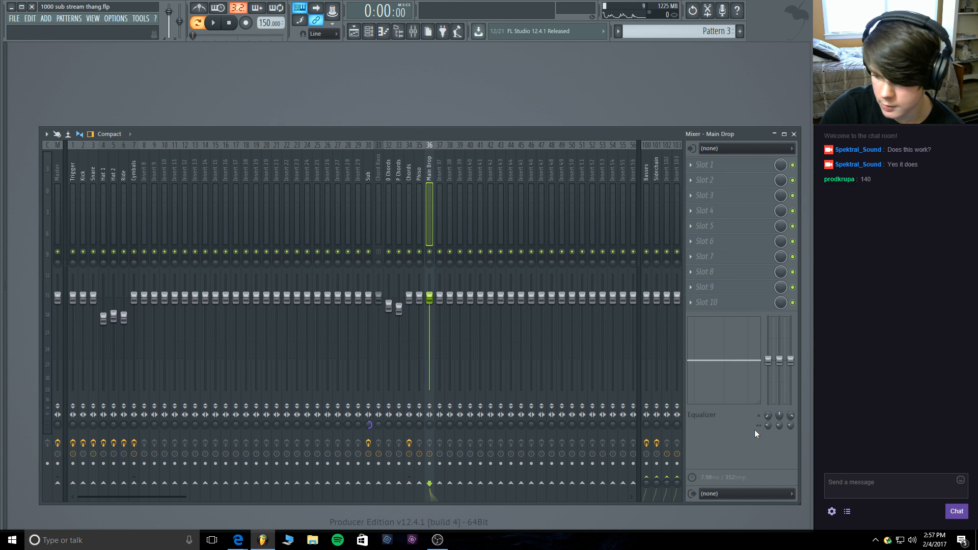
right_click(647, 478)
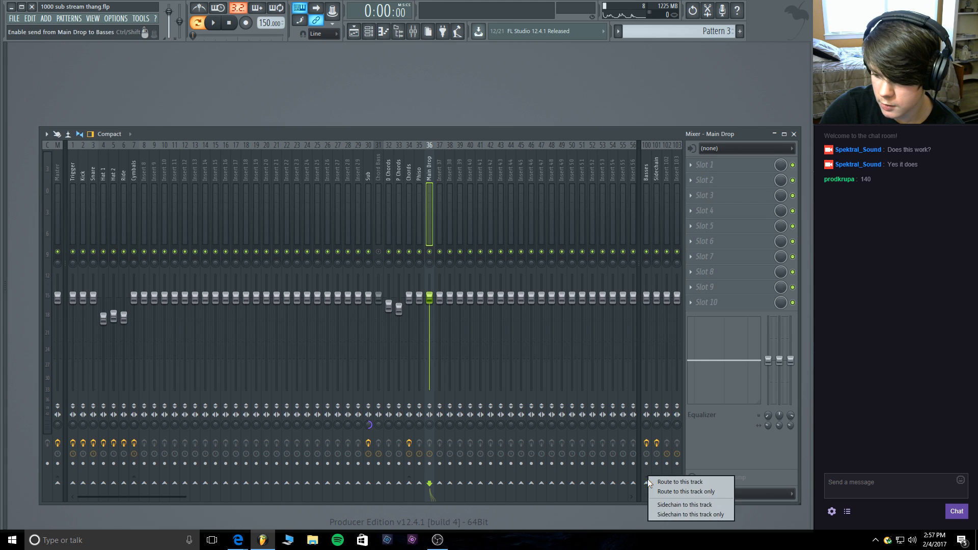
left_click(662, 479)
Play the pattern through the new routing, unmute the Chord Bass mixer track and listen again.
left_click(213, 23)
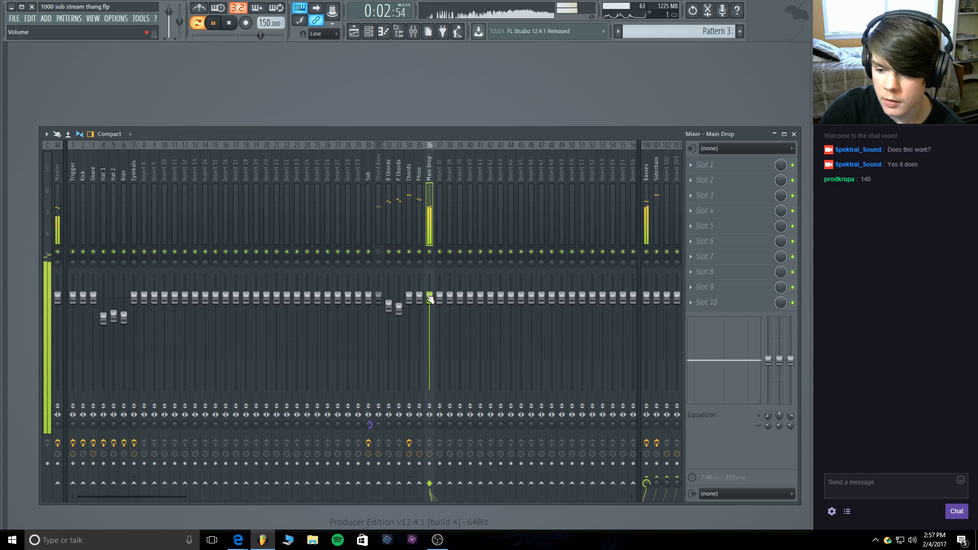
left_click(233, 22)
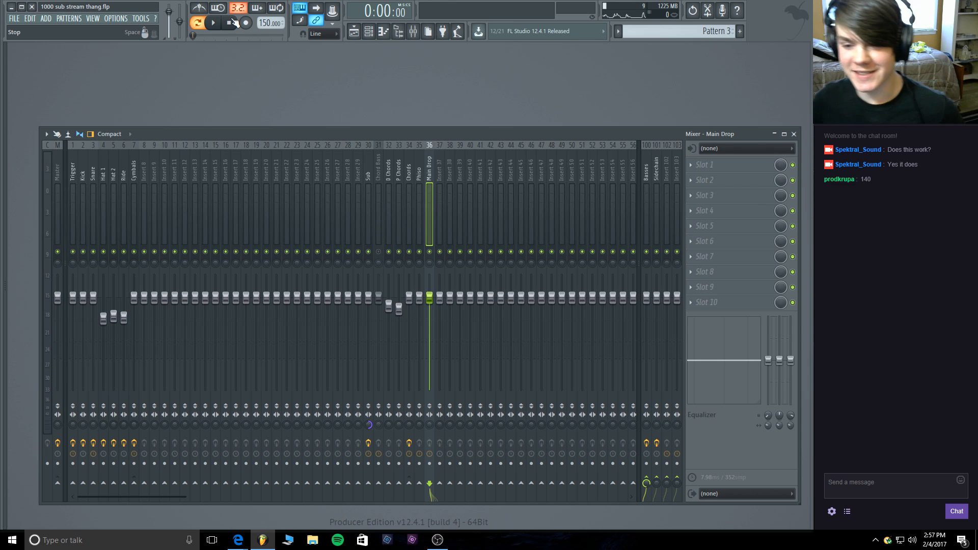
left_click(213, 22)
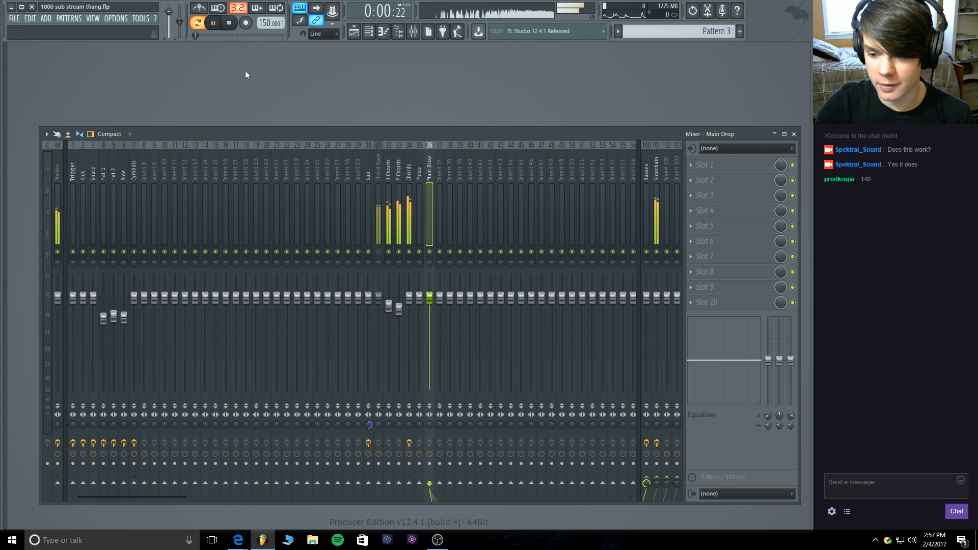
left_click(380, 253)
left_click(232, 23)
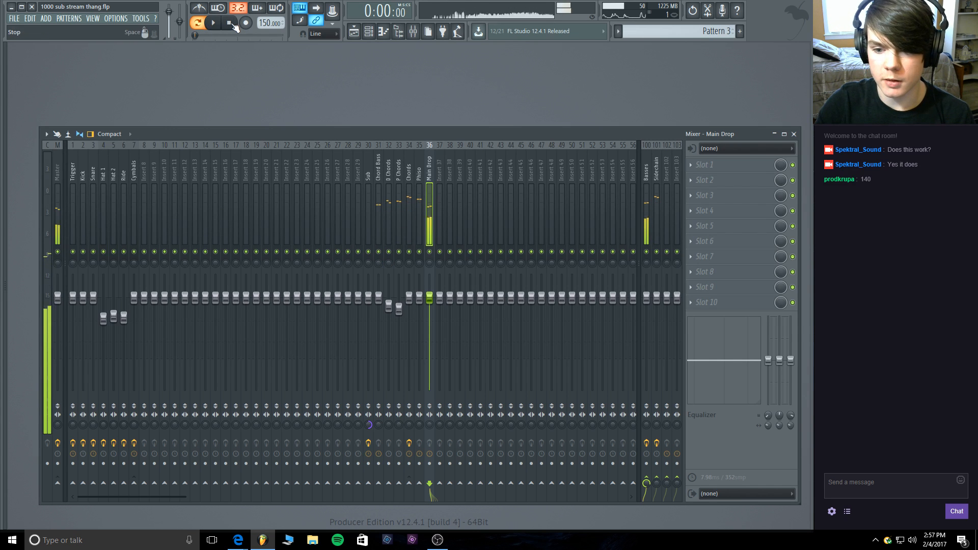
left_click(218, 24)
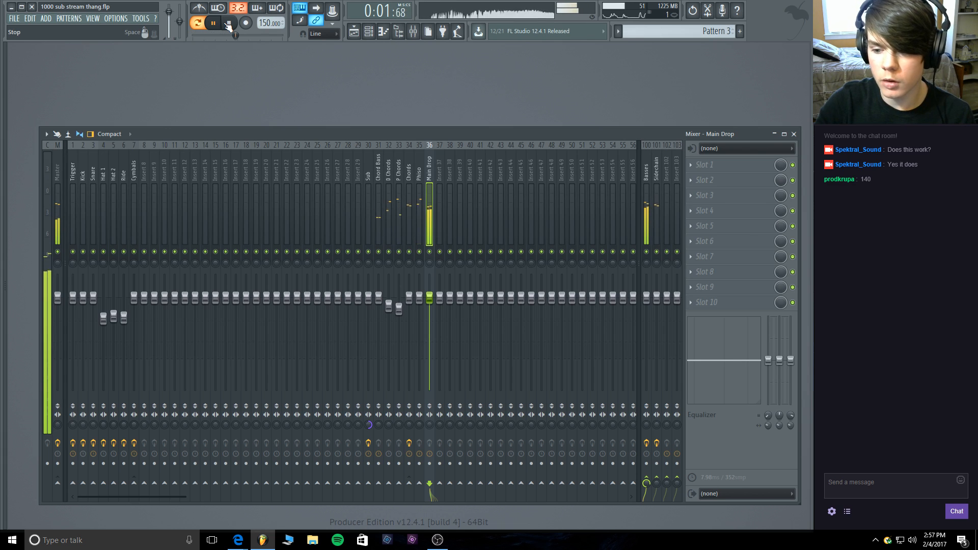
left_click(228, 23)
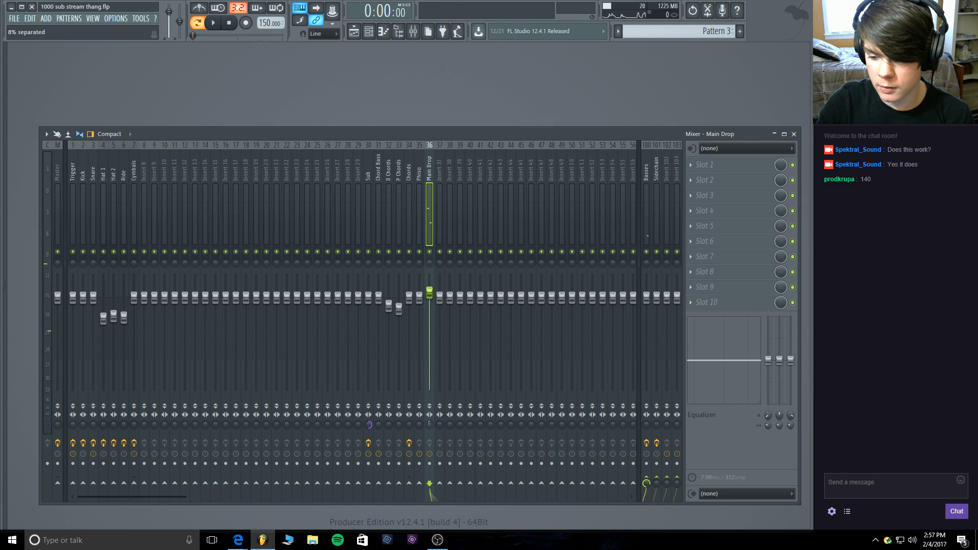
Try out different stereo separation amounts on the unused mixer track 24 and return it to the original setting.
left_click(417, 193)
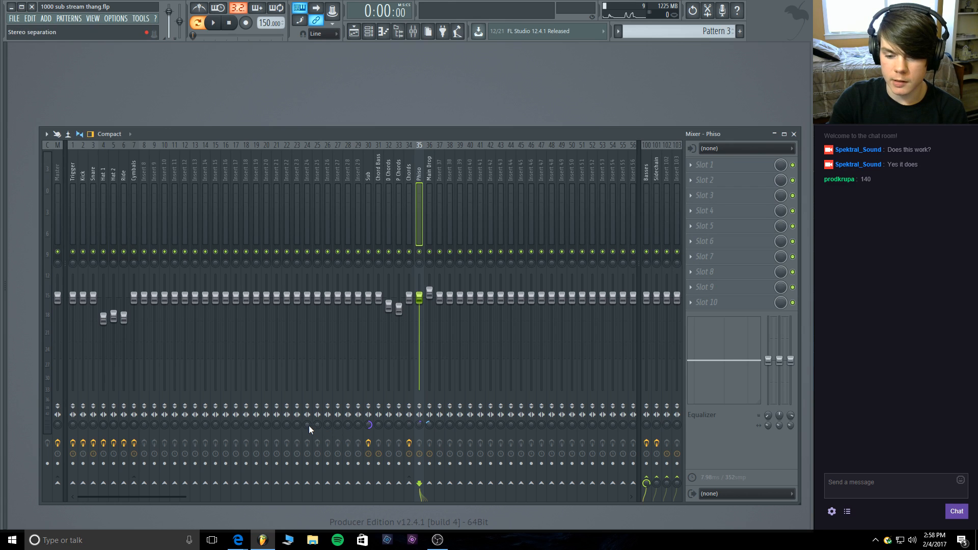
left_click_drag(309, 427, 310, 436)
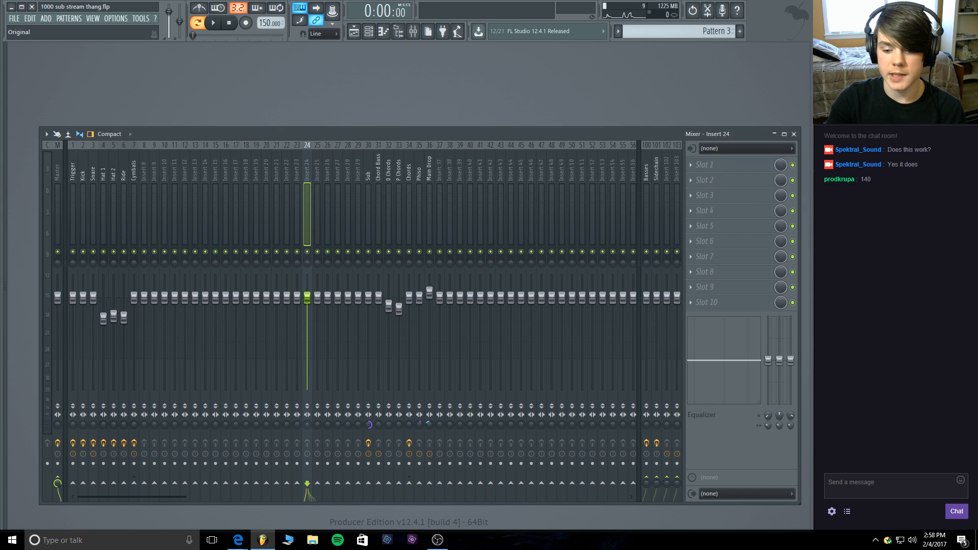
left_click_drag(308, 424, 307, 438)
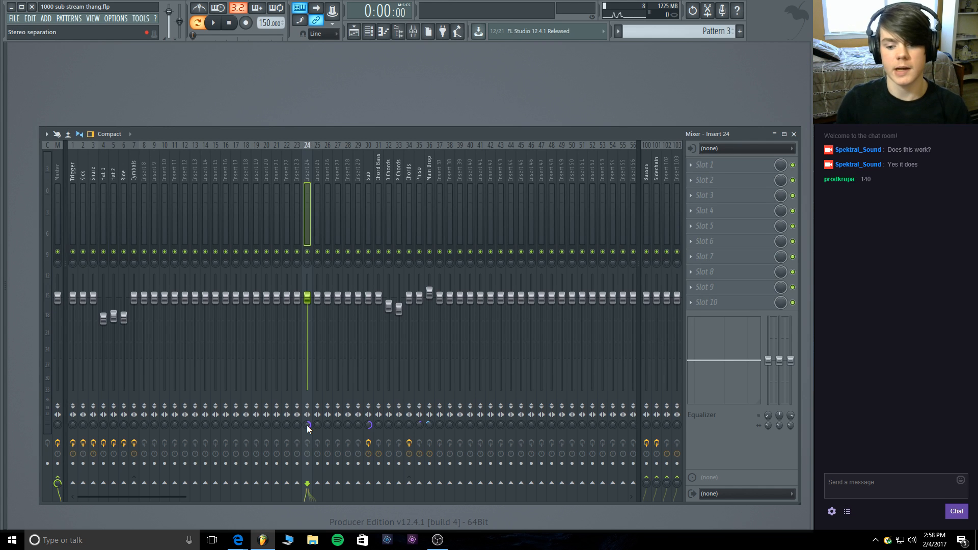
left_click_drag(307, 425, 307, 473)
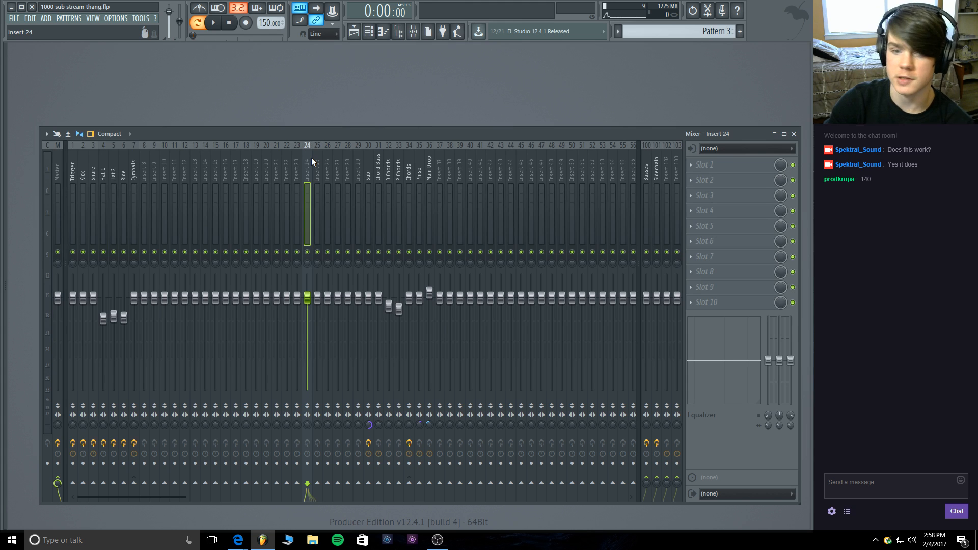
Select the first Serum channel for auditioning and fine-tune the stereo separation of the Phiso mixer track.
left_click(421, 172)
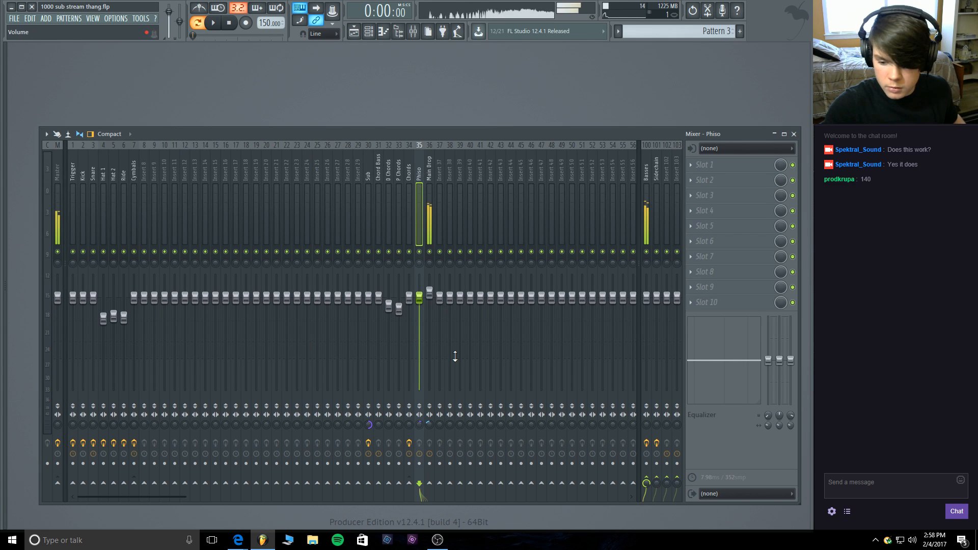
left_click(371, 31)
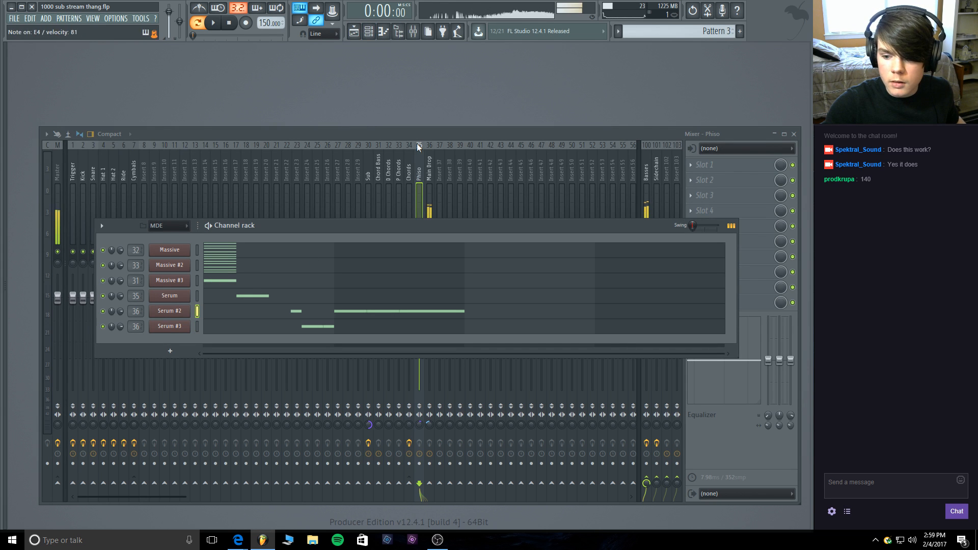
left_click(197, 296)
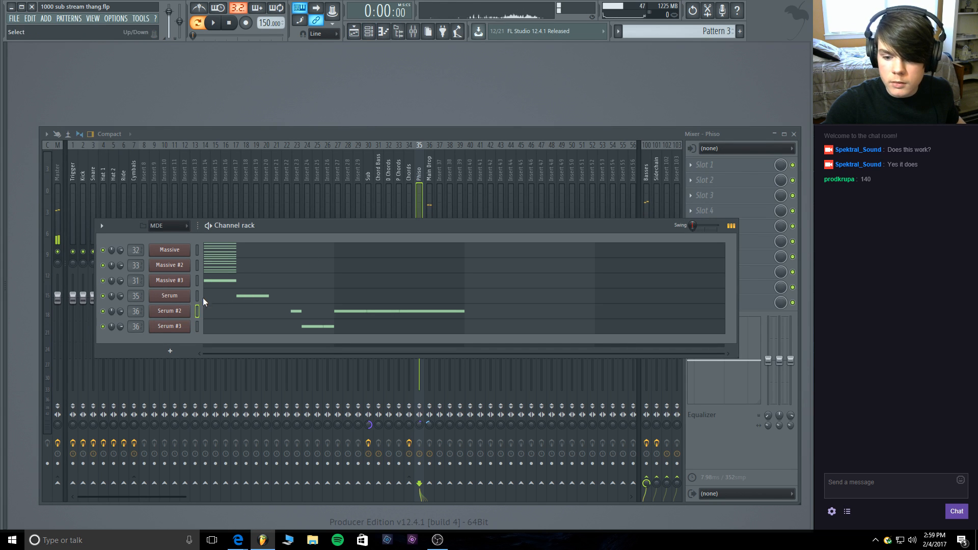
left_click(418, 163)
mouse_move(419, 425)
left_mouse_down()
mouse_move(419, 449)
mouse_move(420, 424)
left_mouse_up()
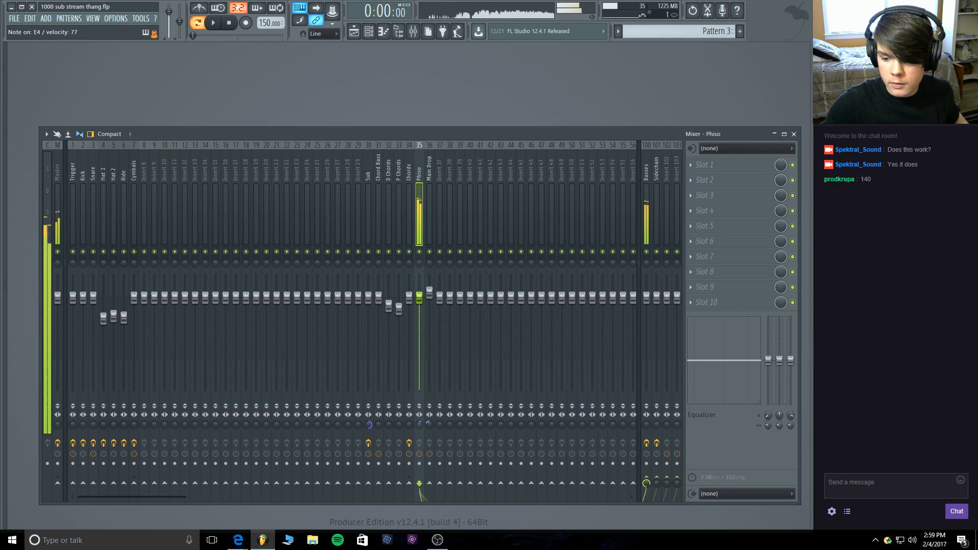
Audition Serum #3 through the Main Drop mixer track, hiding the Channel rack to watch the meters and then reopening it.
left_click(427, 190)
left_click(368, 32)
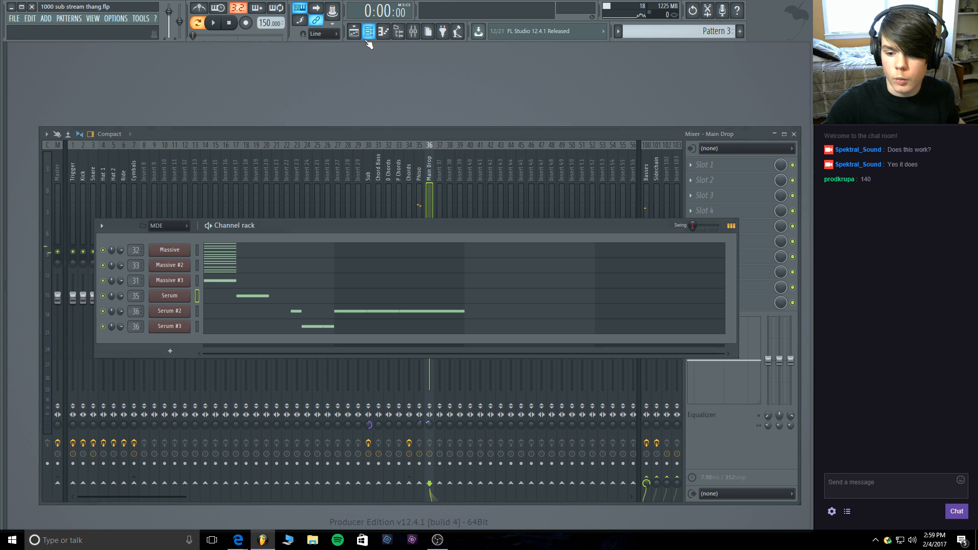
left_click(197, 326)
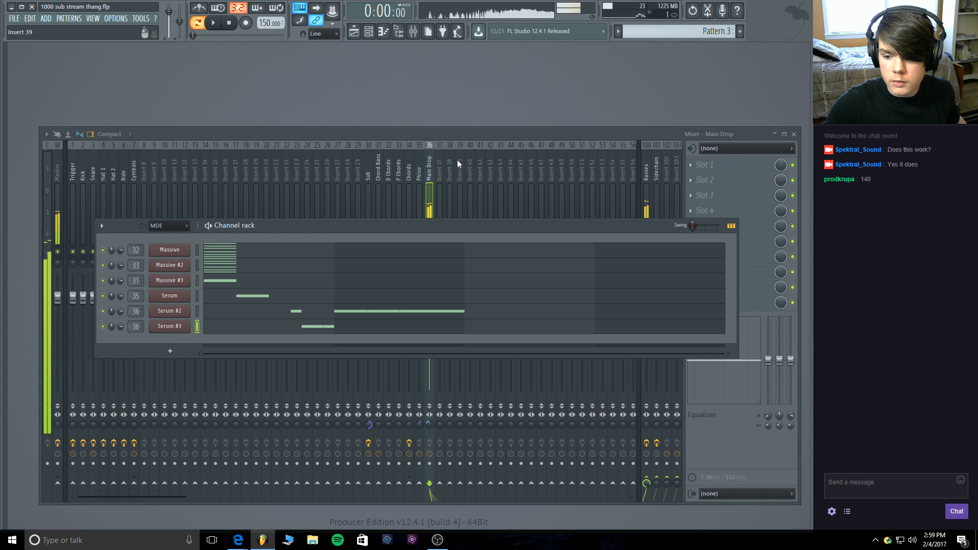
key("c")
key("F6")
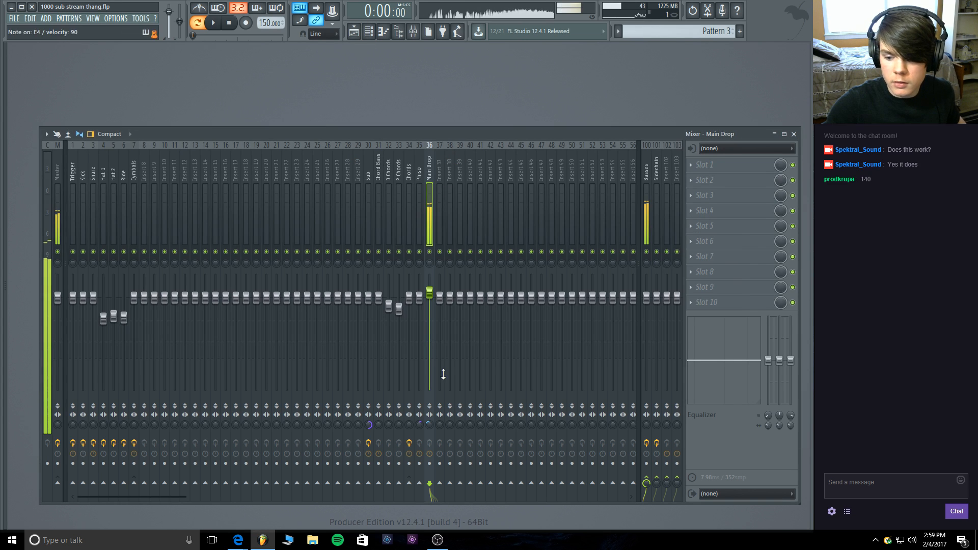
key("c")
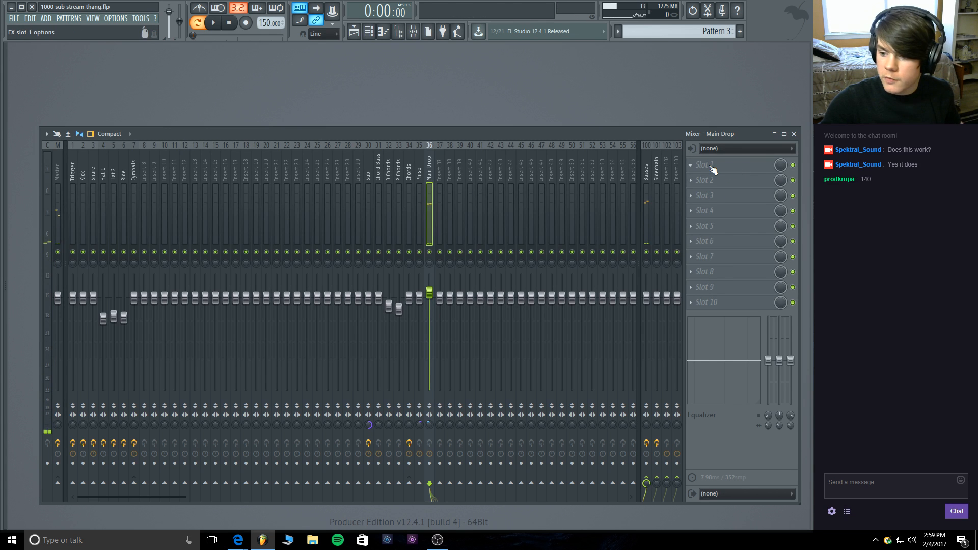
key("F6")
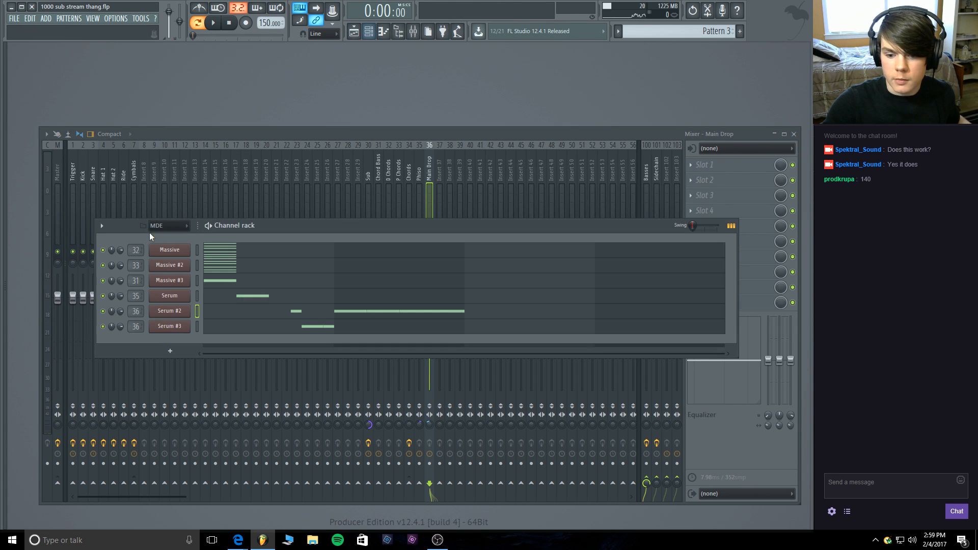
Inspect the FX rack and LFO 1 modulation assignments of the Serum #2 Nasty preset.
left_click(181, 310)
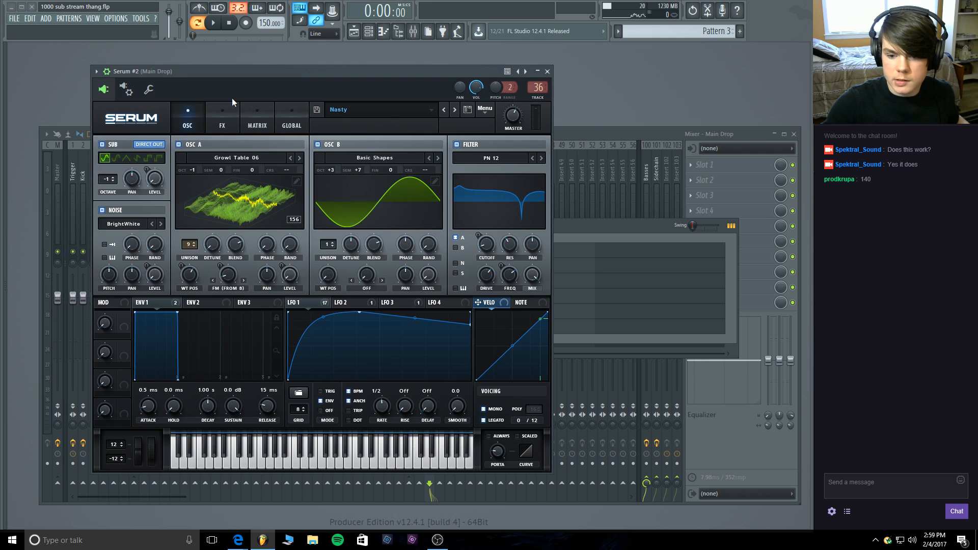
left_click(232, 111)
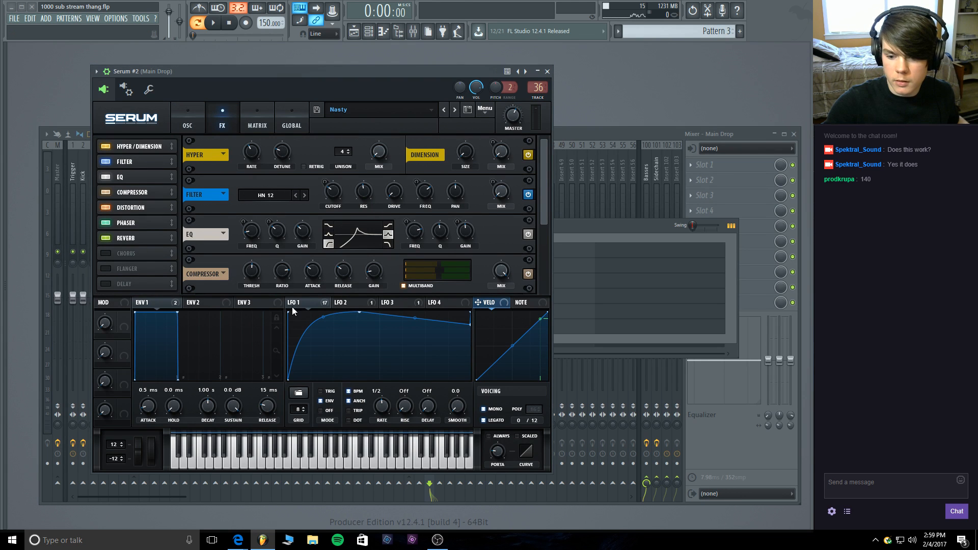
left_click(305, 303)
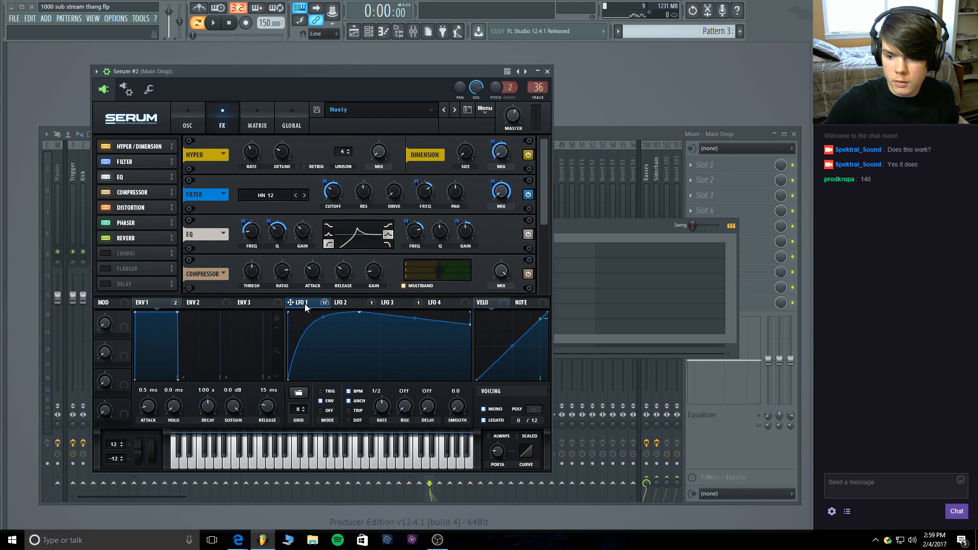
left_click(548, 71)
Load Dimension Expander into the second effect slot of the Basses mixer track.
left_click(503, 145)
left_click(649, 163)
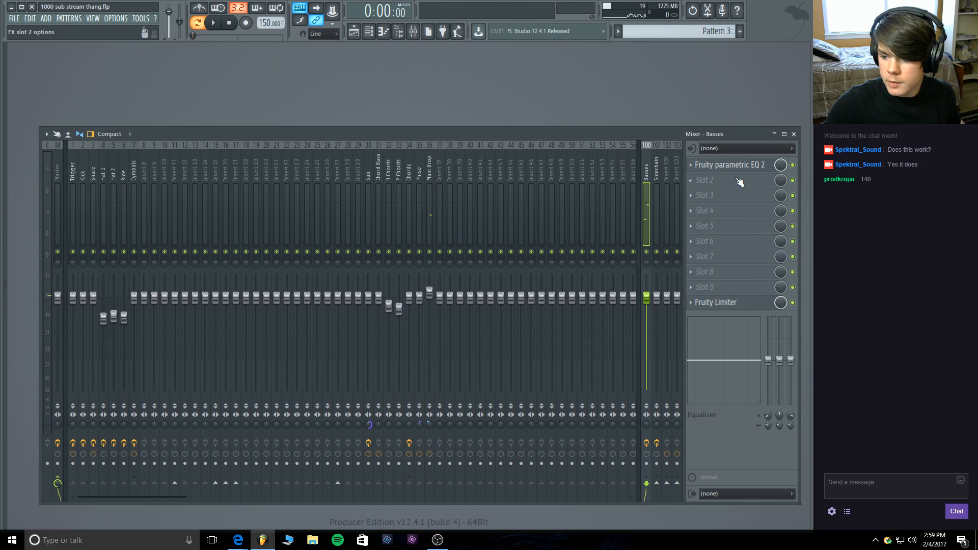
left_click(698, 180)
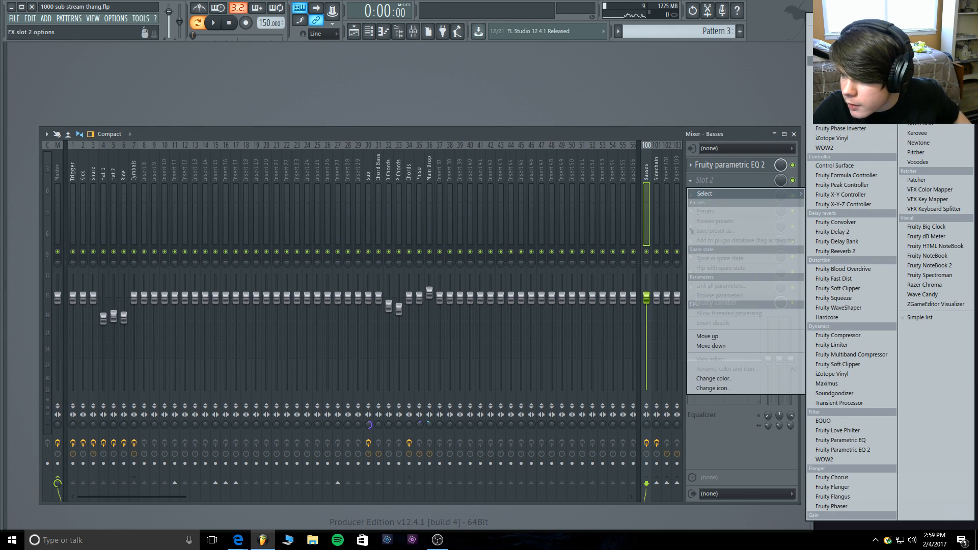
left_click(836, 51)
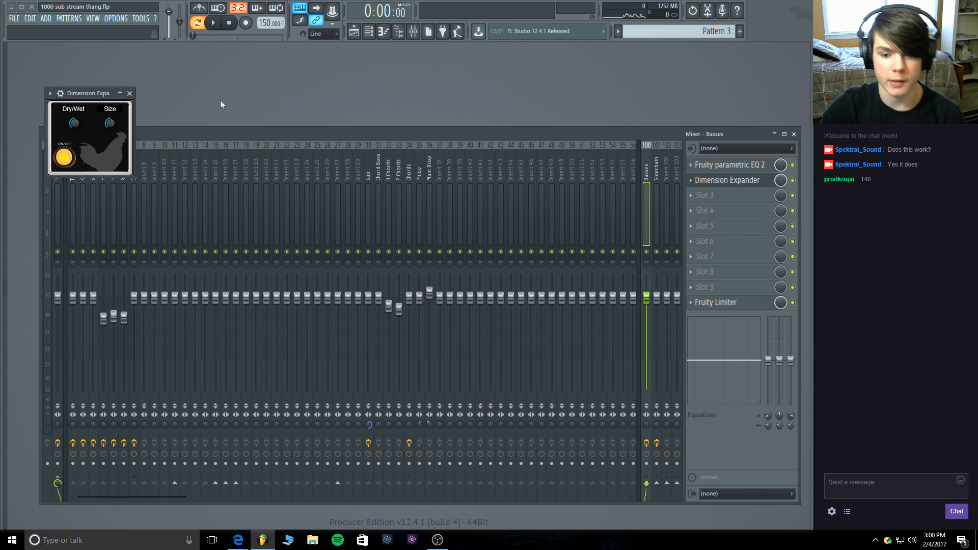
Adjust Dimension Expander's Dry/Wet and lower its Size while auditioning the bass.
left_click_drag(104, 93, 237, 78)
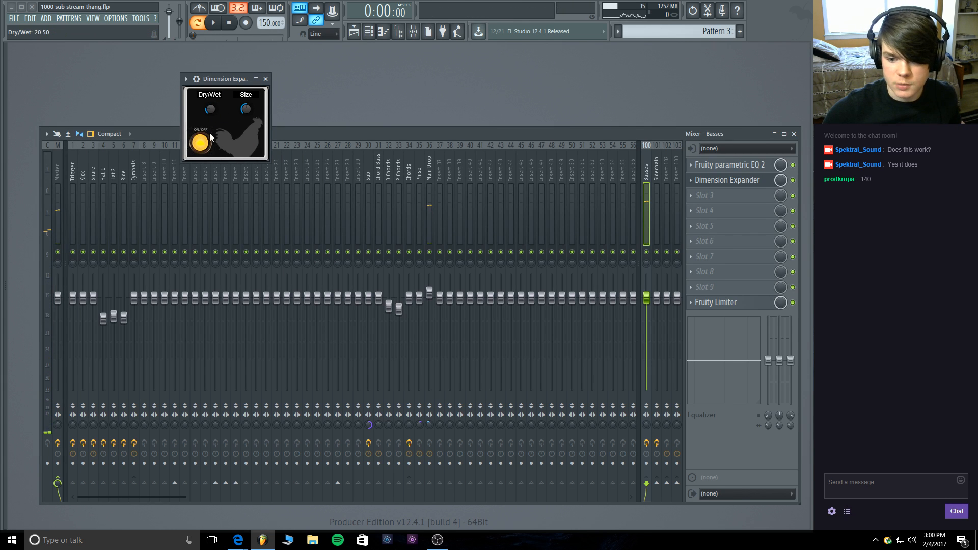
left_click_drag(210, 134, 217, 36)
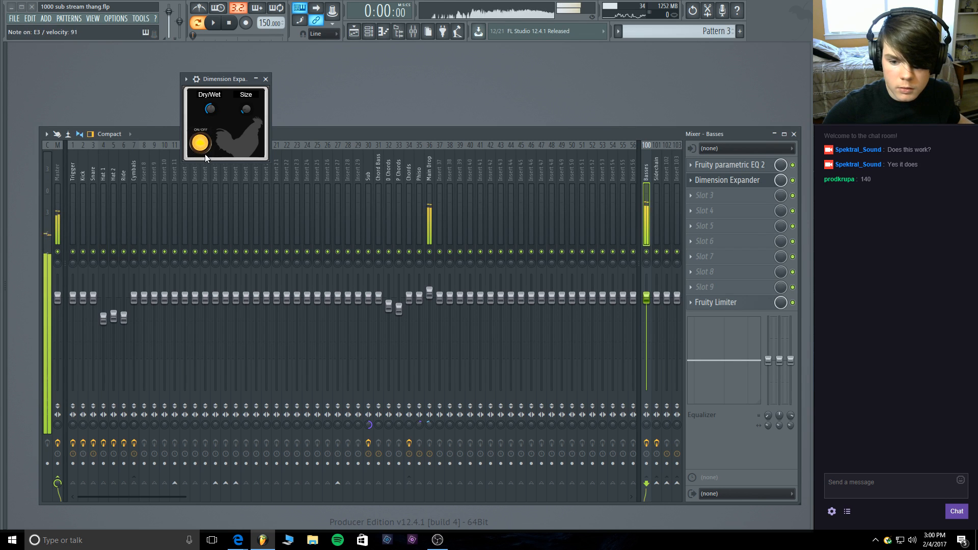
left_click(265, 79)
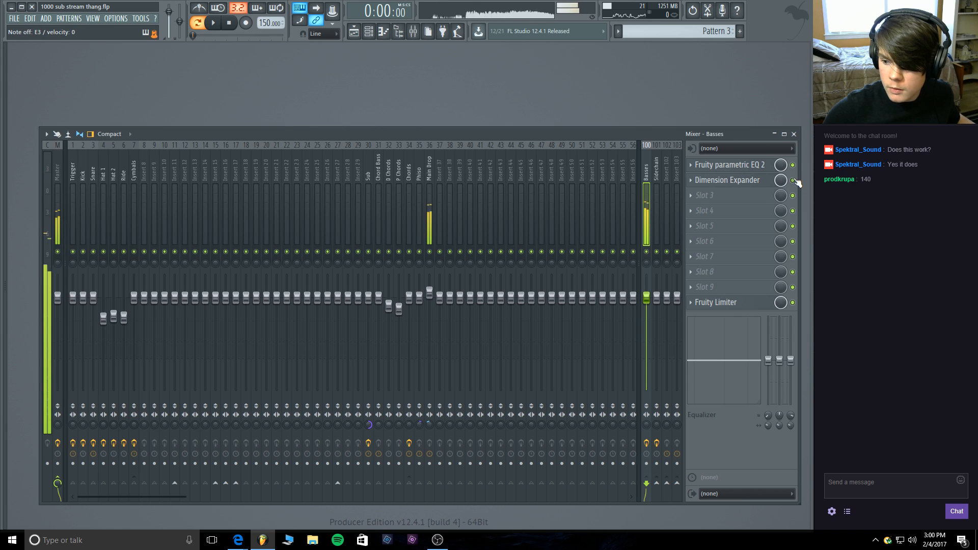
Select the Phiso mixer track, bring up the Channel rack and play Pattern 3.
left_click(420, 201)
left_click(370, 34)
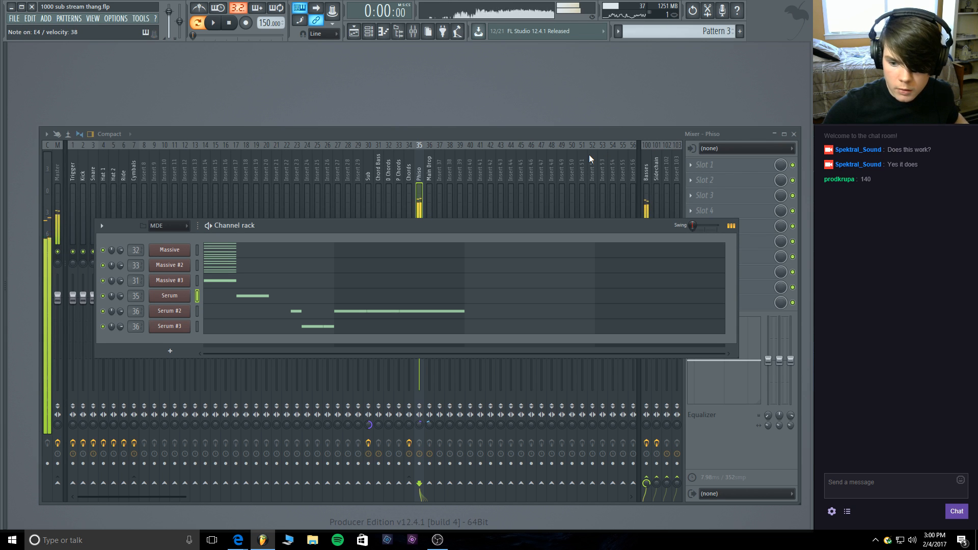
left_click(213, 23)
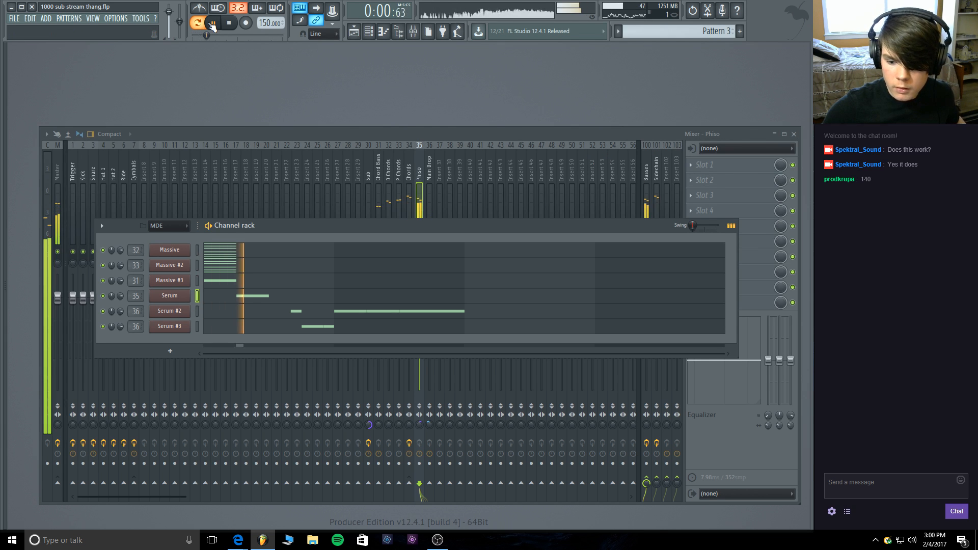
Add Fruity Parametric EQ 2 to the Phiso mixer track and give band 4 a slight, wide boost in the low mids.
left_click(423, 133)
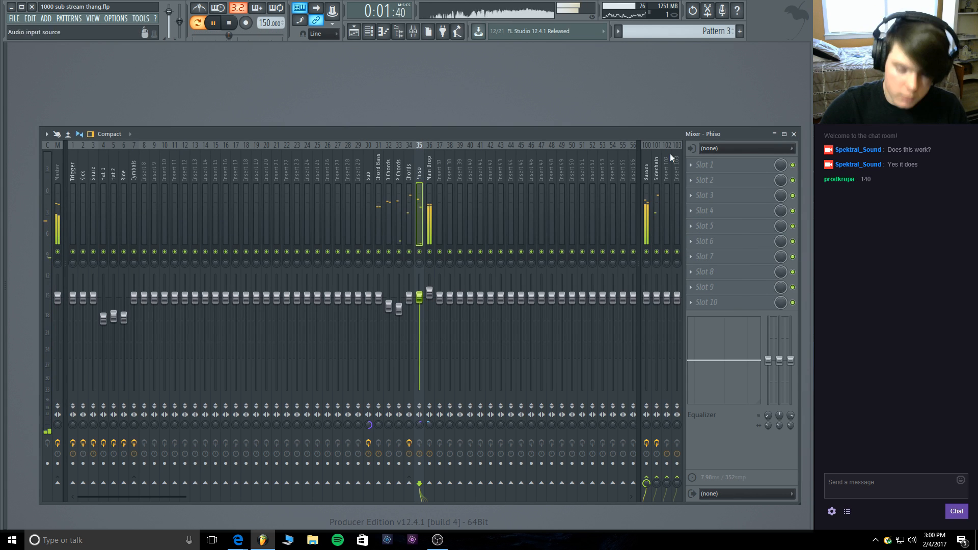
left_click(721, 168)
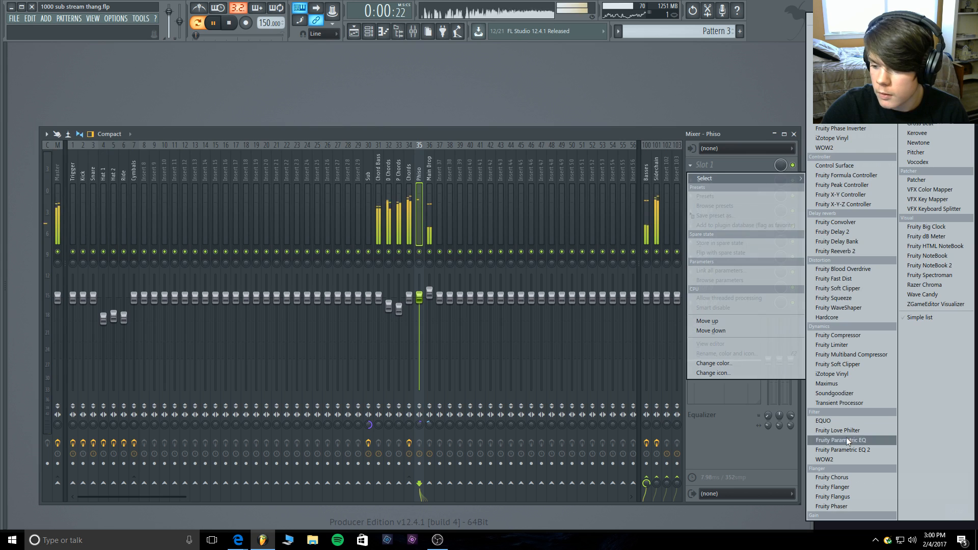
left_click(843, 450)
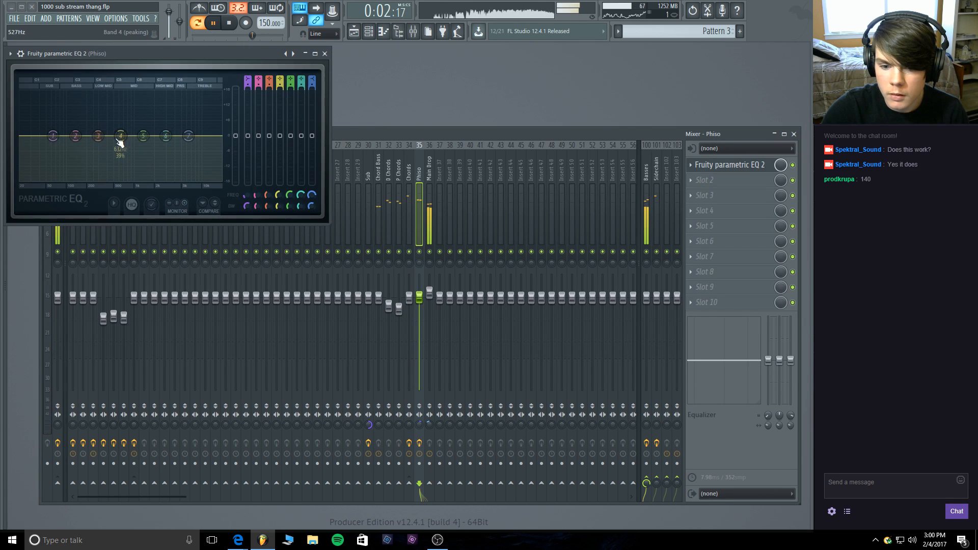
left_click_drag(120, 135, 105, 131)
scroll(105, 132, "up", 3)
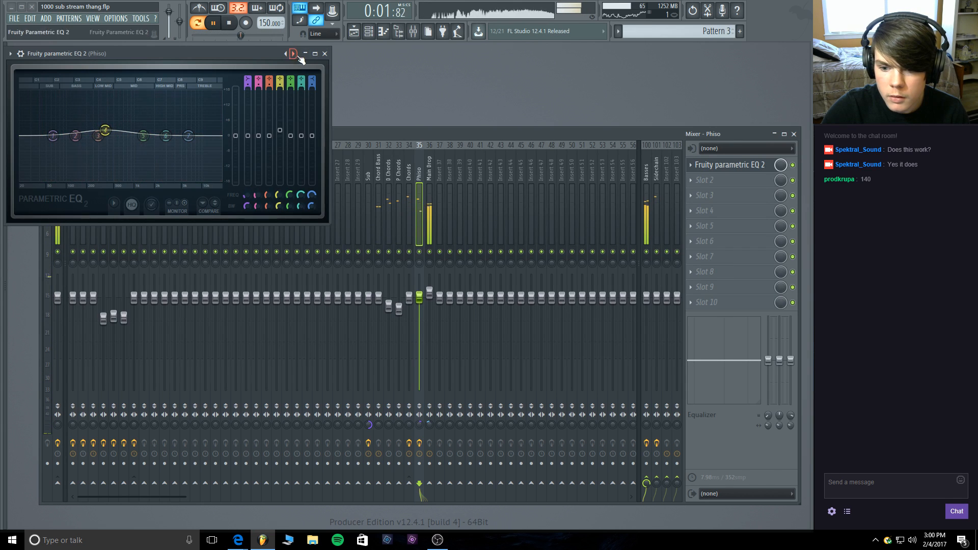
left_click(325, 54)
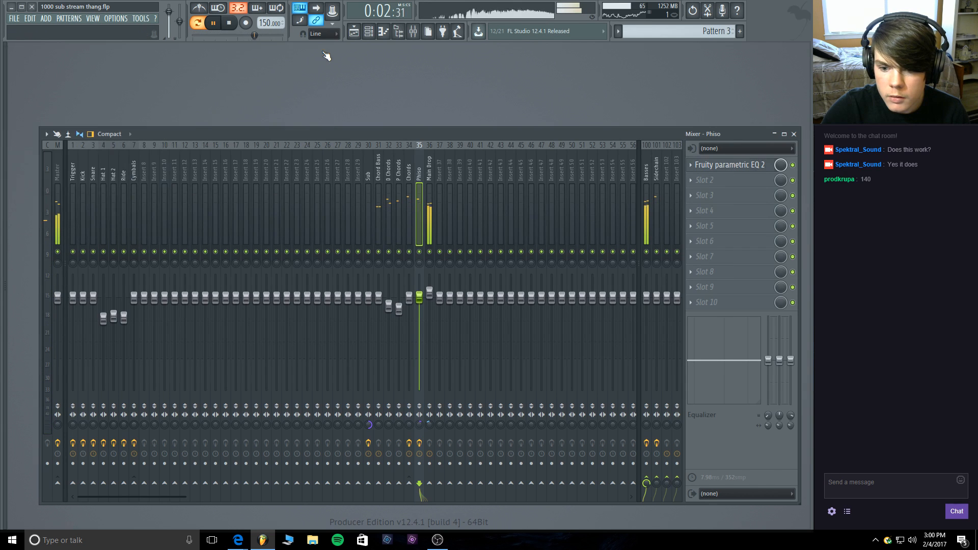
Add Fruity Parametric EQ 2 to the first effect slot of the Main Drop mixer track.
left_click(431, 167)
left_click(729, 170)
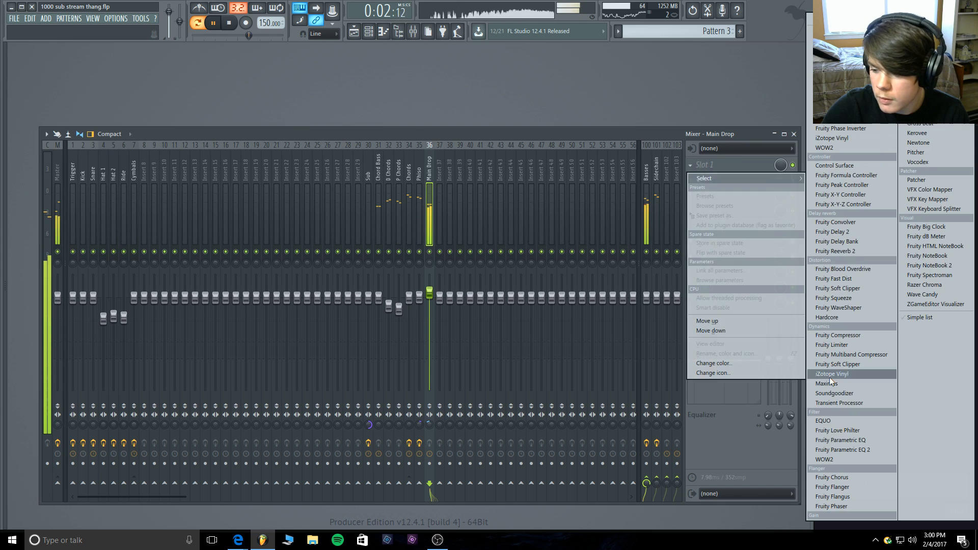
left_click(838, 447)
Try a 2.8 dB boost near 4.8 kHz on band 5 and a -1.4 dB high shelf on band 7, resetting each band.
left_click_drag(169, 162, 205, 162)
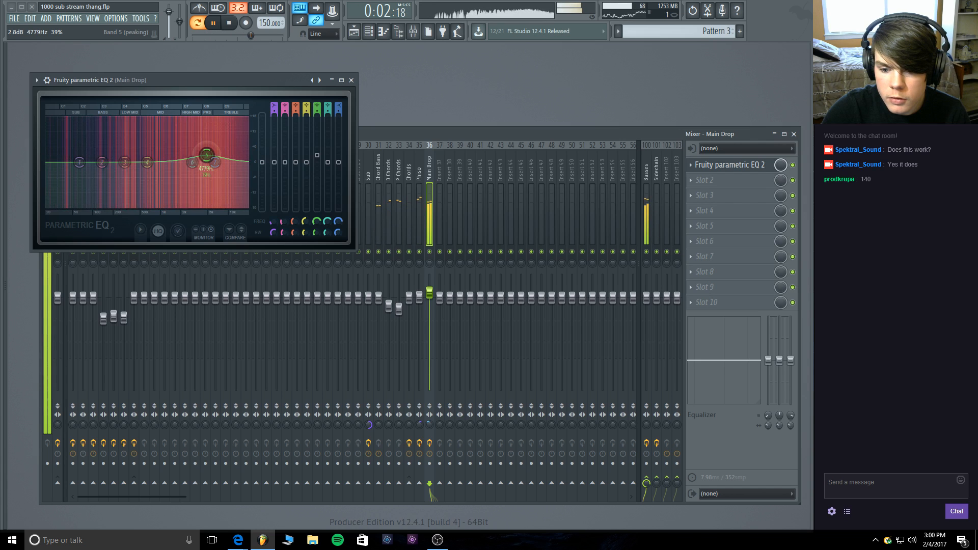
right_click(207, 163)
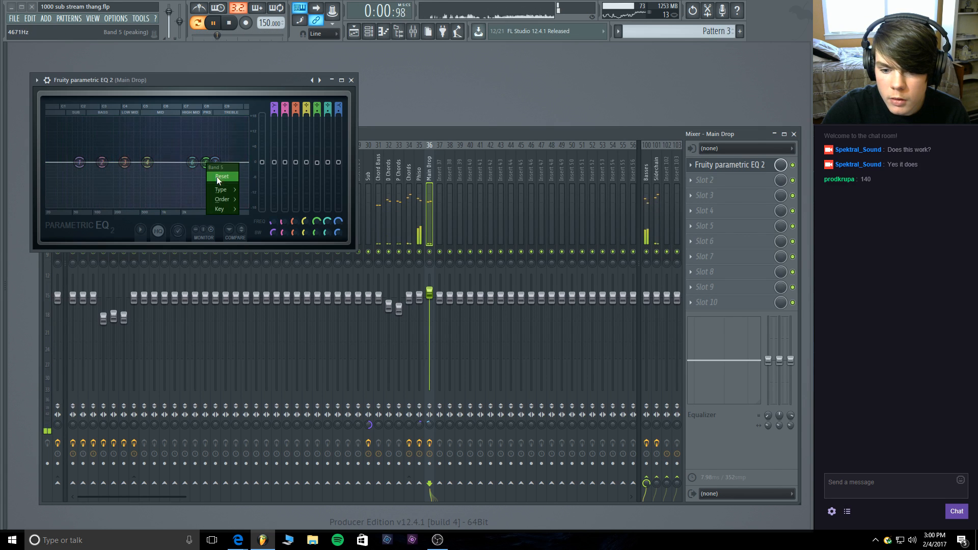
left_click(216, 177)
left_click_drag(215, 162, 220, 165)
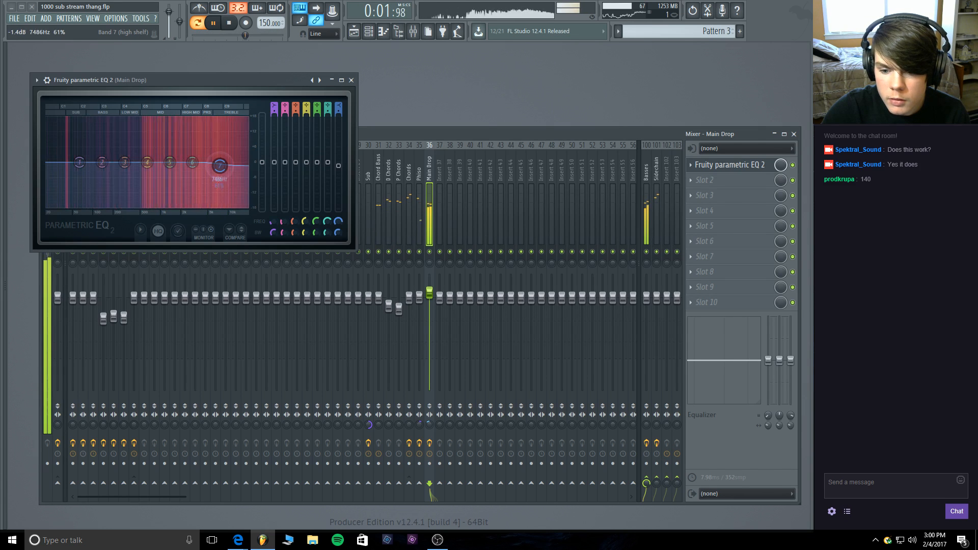
right_click(223, 162)
left_click(238, 176)
left_click(351, 80)
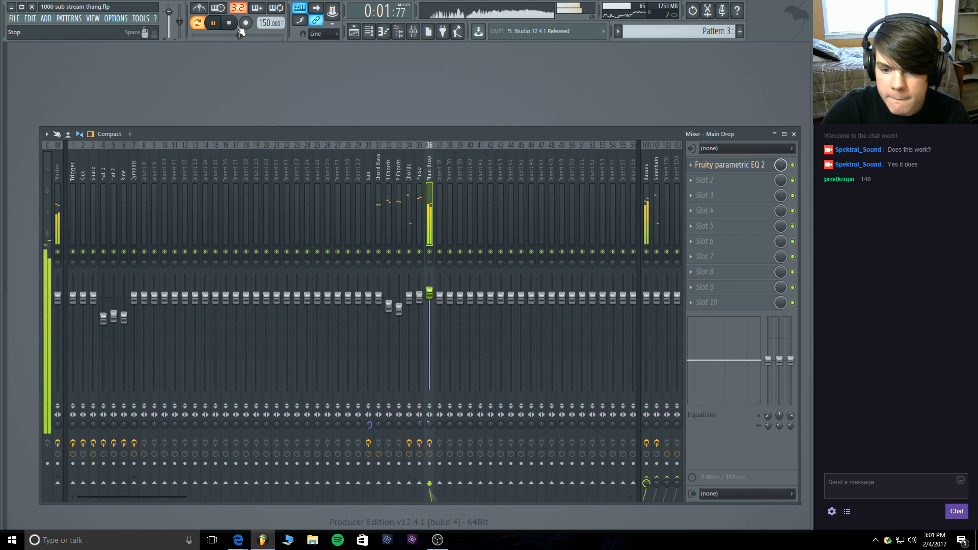
Stop playback and compare the first Serum channel with and without its sub oscillator, leaving the sub enabled.
key("space")
left_click(370, 32)
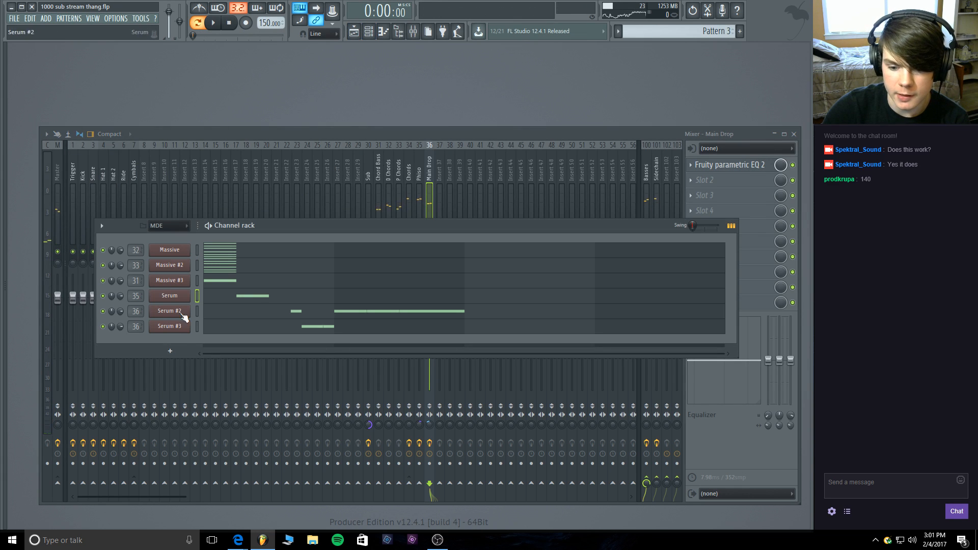
left_click(187, 296)
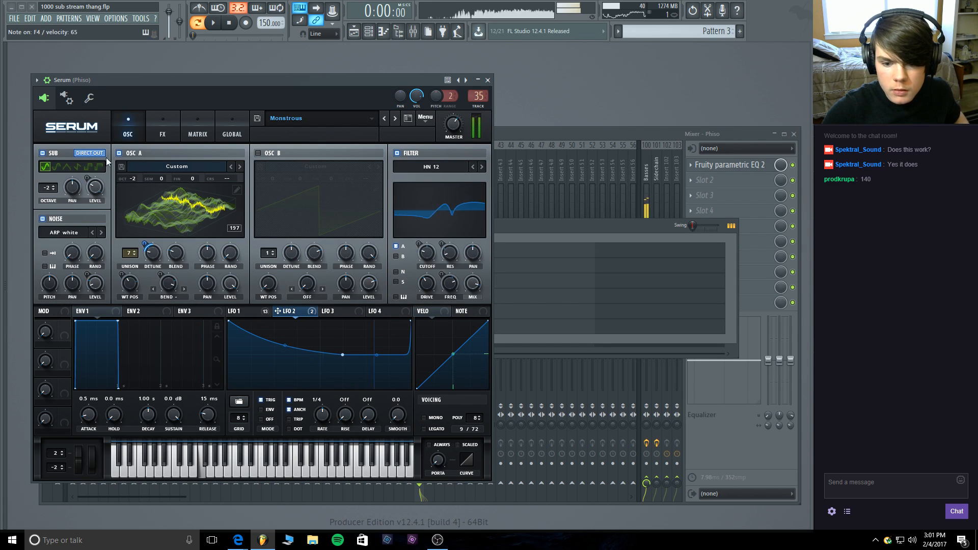
left_click(47, 153)
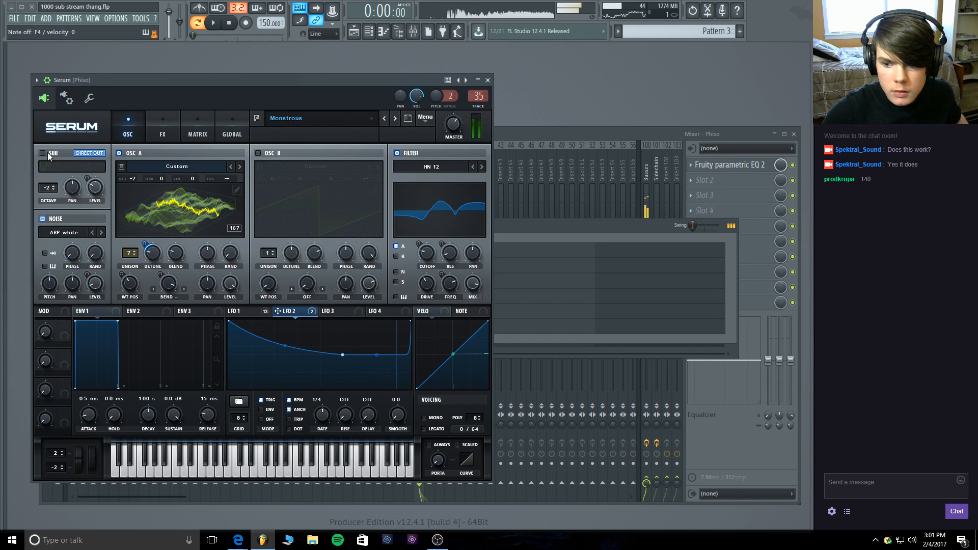
left_click(47, 153)
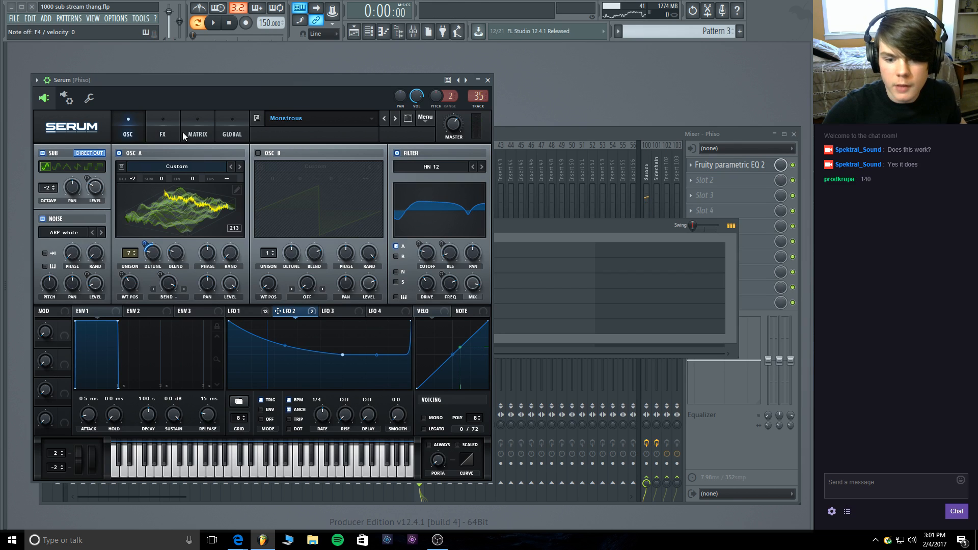
left_click(488, 80)
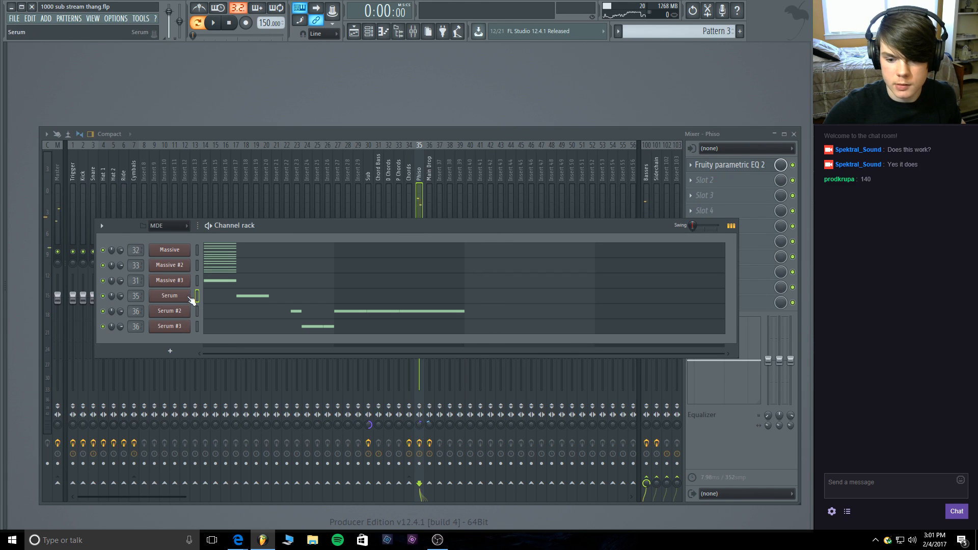
Compare Serum #2 with and without its sub oscillator and leave the sub turned off.
left_click(188, 311)
left_click(189, 310)
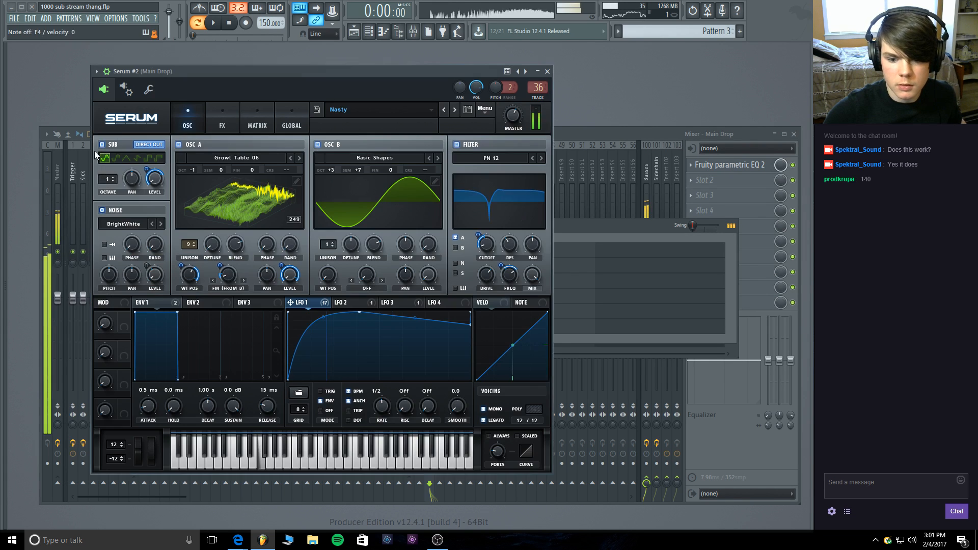
left_click(105, 144)
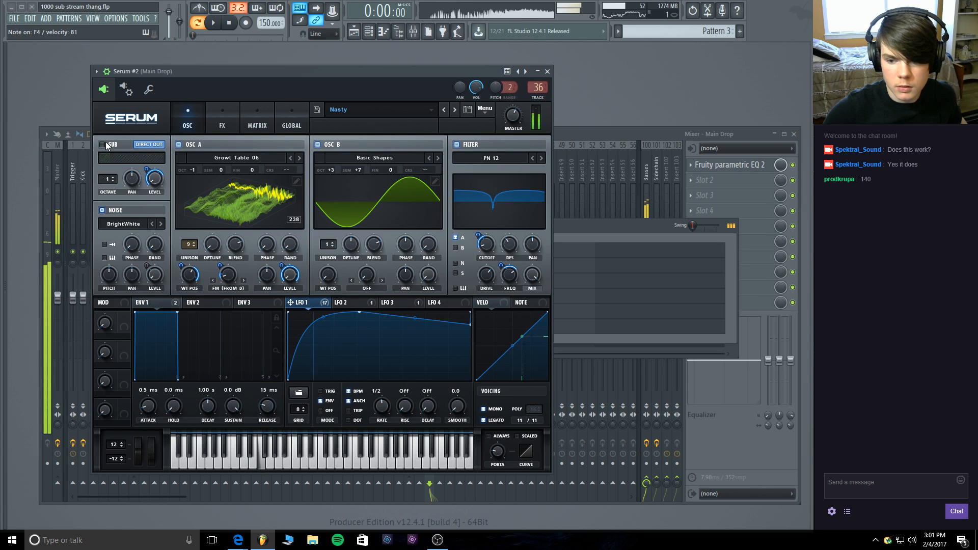
left_click(106, 142)
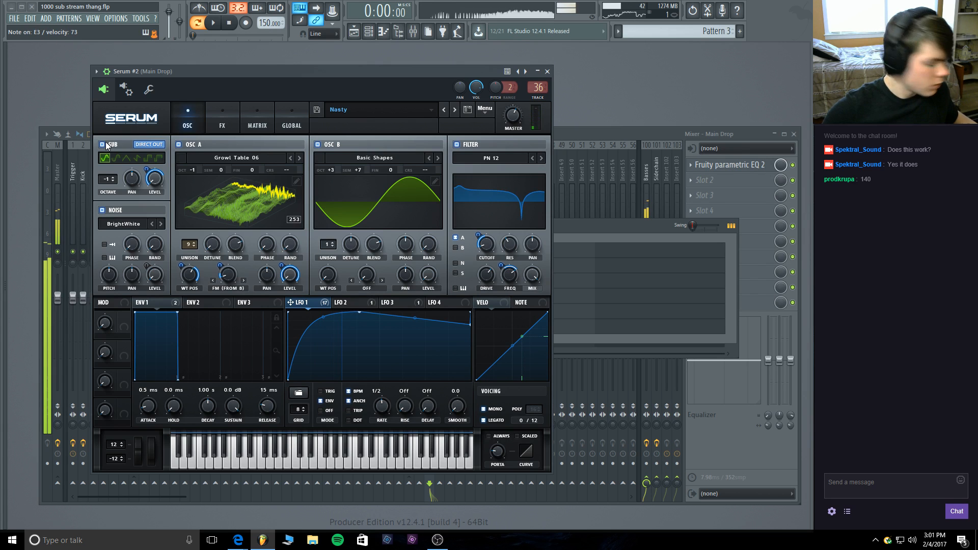
left_click(105, 145)
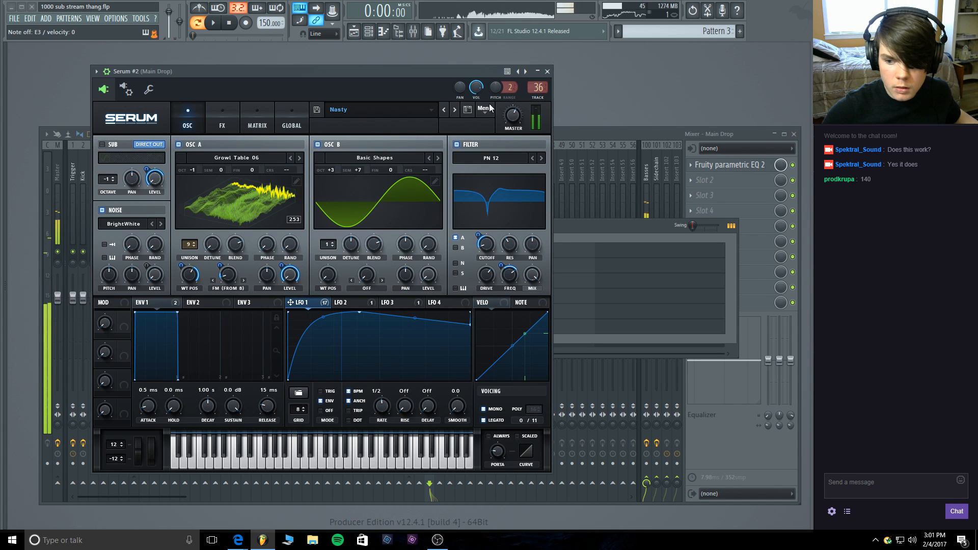
left_click(547, 72)
Turn off the sub oscillator in Serum #3 and audition the sound.
left_click(162, 326)
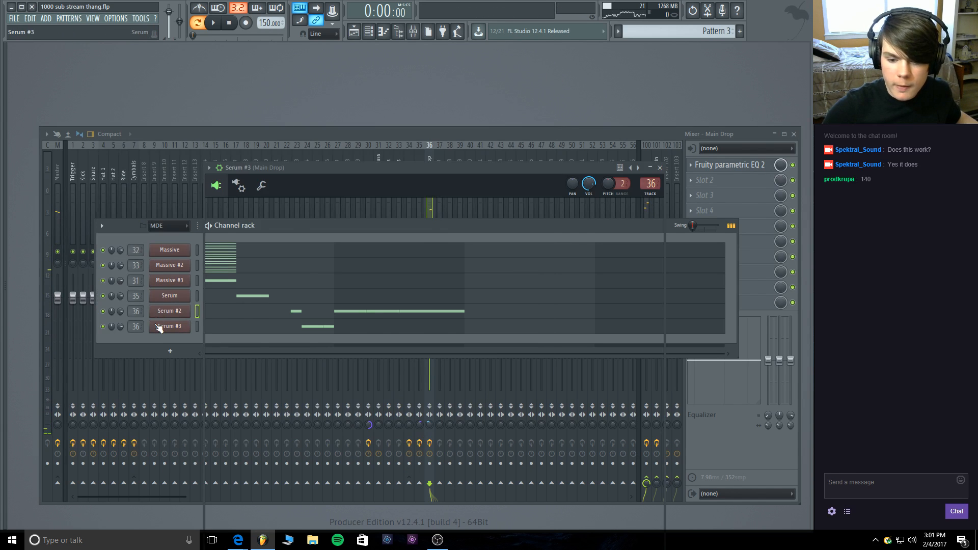
left_click(214, 241)
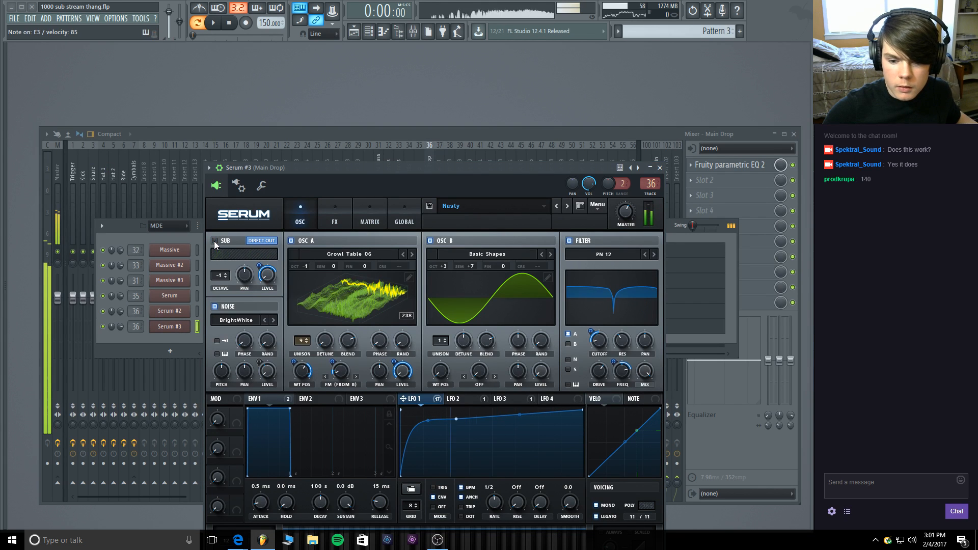
left_click(659, 169)
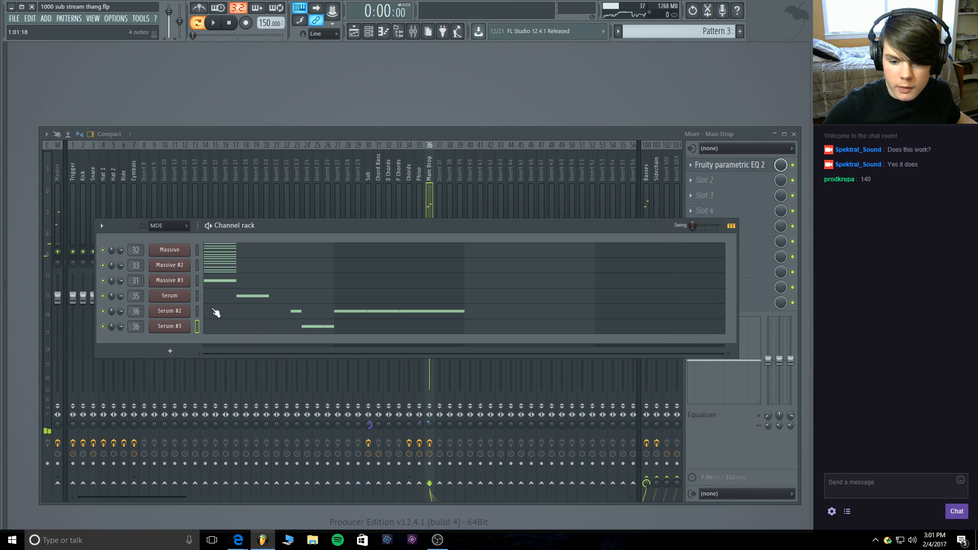
Check the sub oscillator in the first Serum channel, then close the synth and play back Pattern 3.
left_click(197, 295)
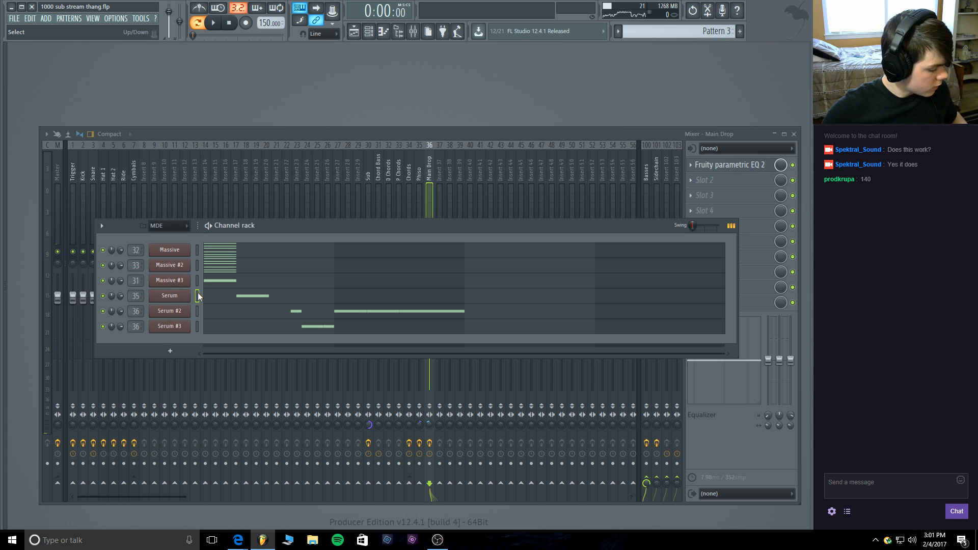
left_click(185, 297)
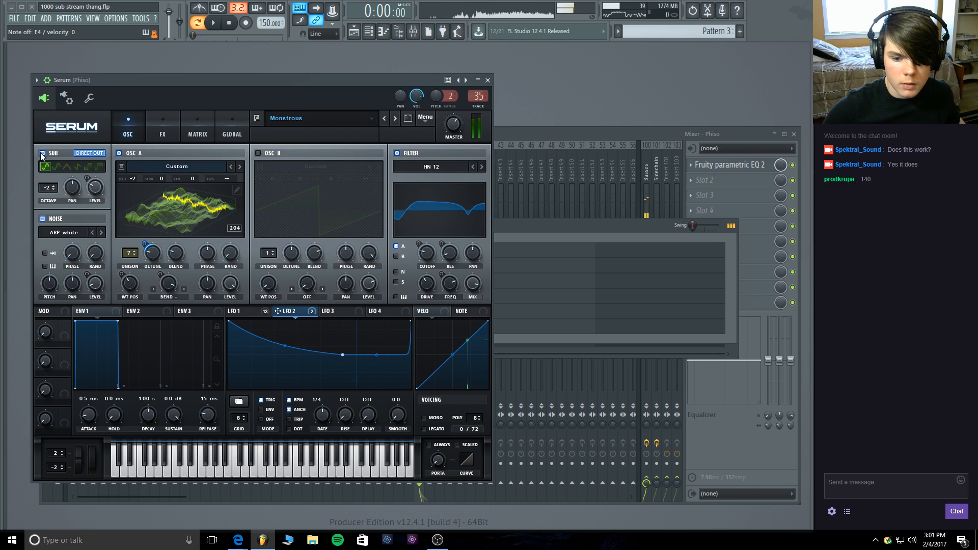
left_click(487, 79)
key("space")
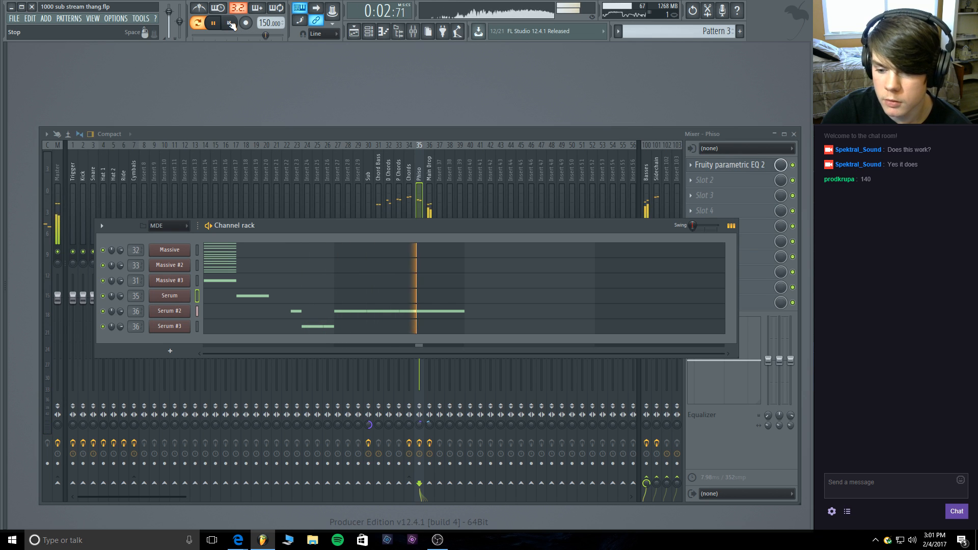
left_click(231, 24)
Place Pattern 3 on Track 3 of the playlist at bar 9 and trim the clip to two bars.
left_click(354, 32)
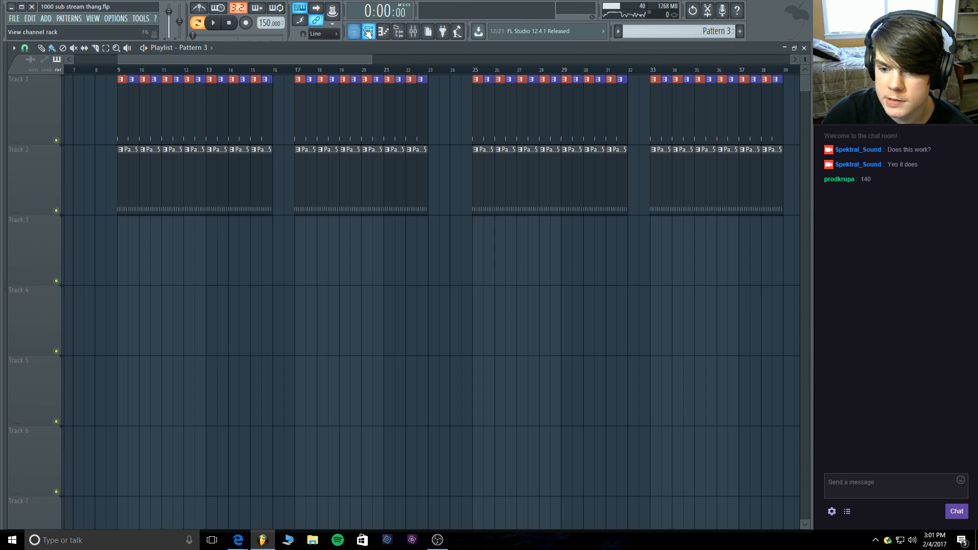
left_click(147, 261)
left_click_drag(179, 257, 162, 242)
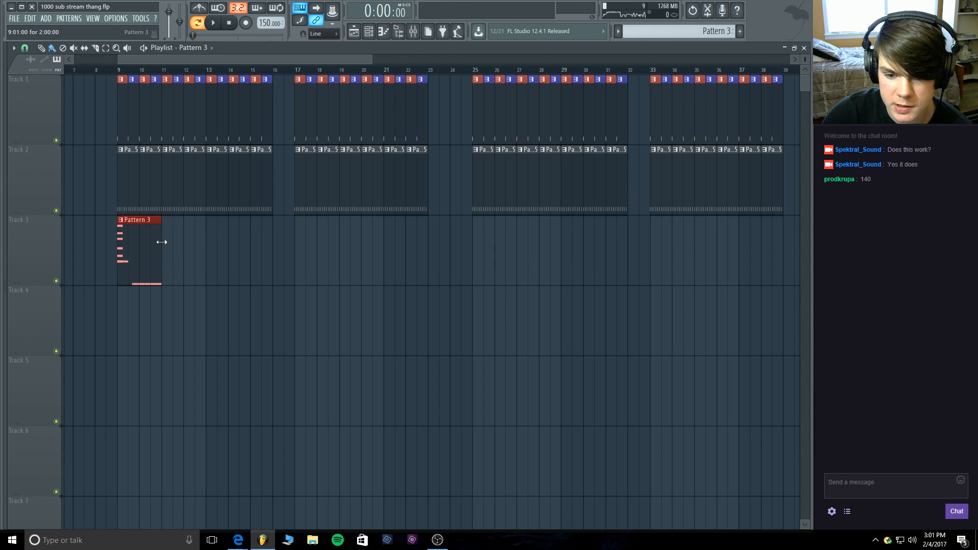
Play the arrangement from bar 9 to hear the Pattern 3 clip with the drums.
left_click(121, 70)
left_click(218, 24)
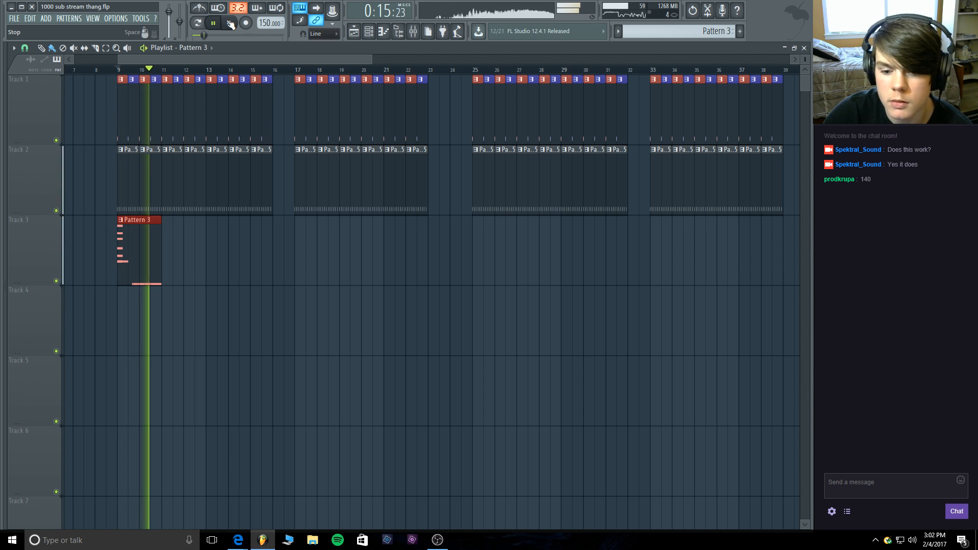
key("space")
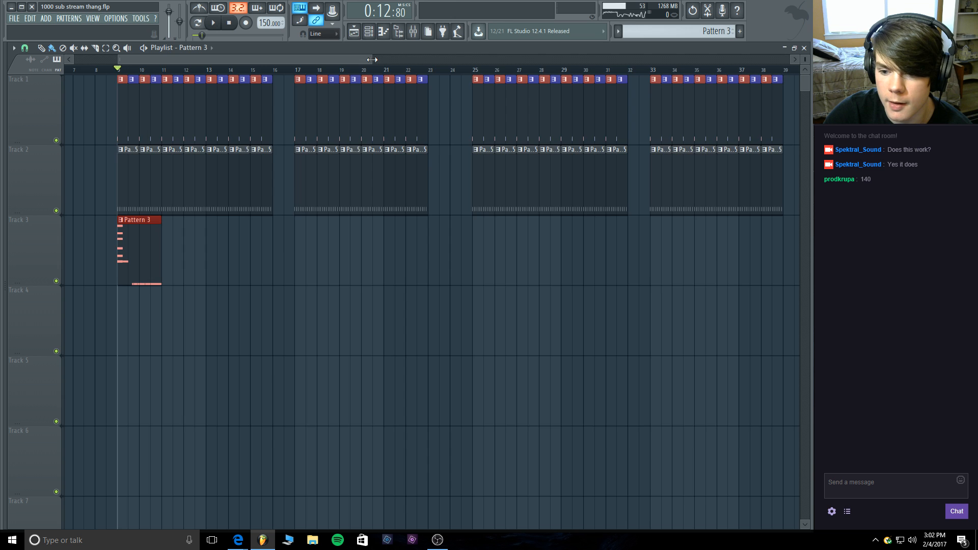
left_click_drag(371, 60, 177, 60)
left_click(212, 23)
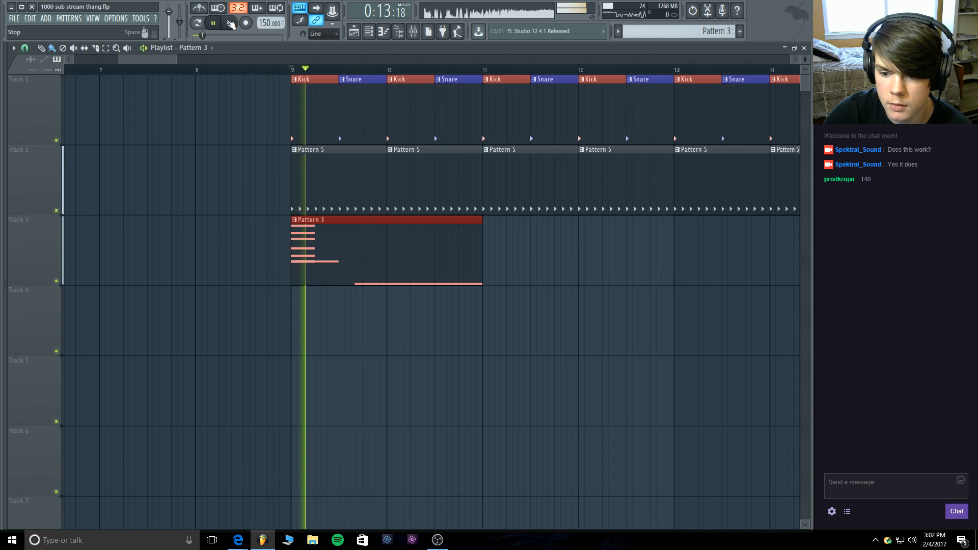
left_click(230, 24)
Open the Massive chord notes of Pattern 3 in the piano roll, audition the E4 note and close it.
double_click(360, 220)
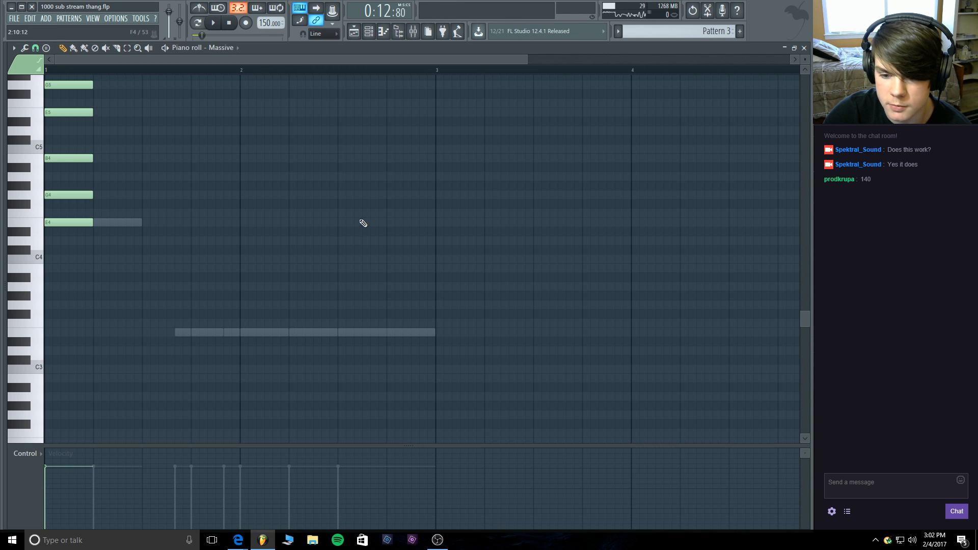
left_click(80, 221)
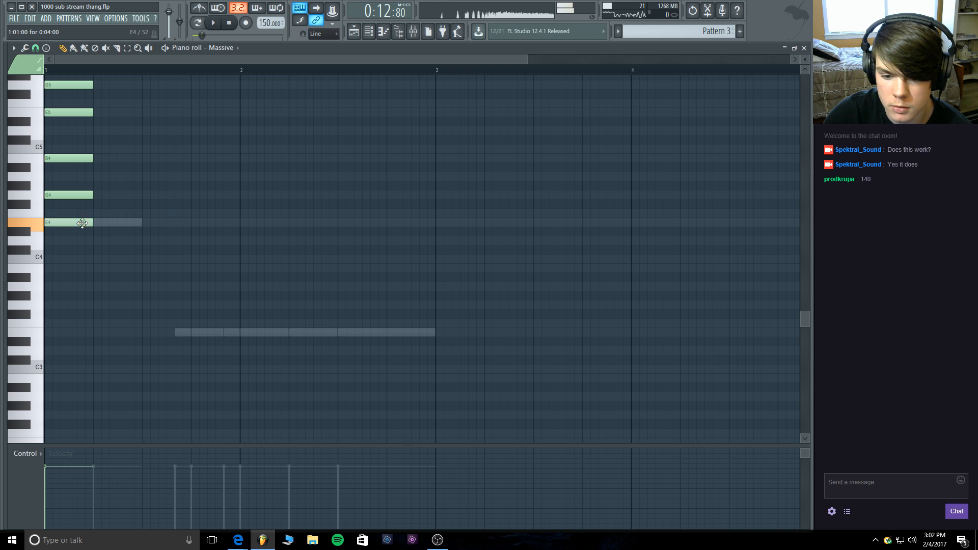
left_click(804, 49)
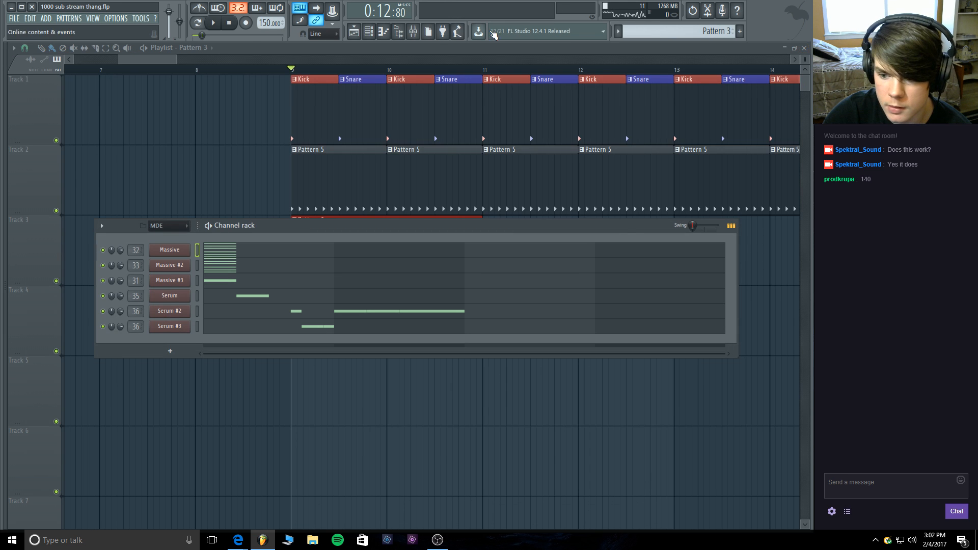
Play the drop with the mixer open and inspect the Chord Bass, Trigger and Sub tracks and their routing.
left_click(413, 32)
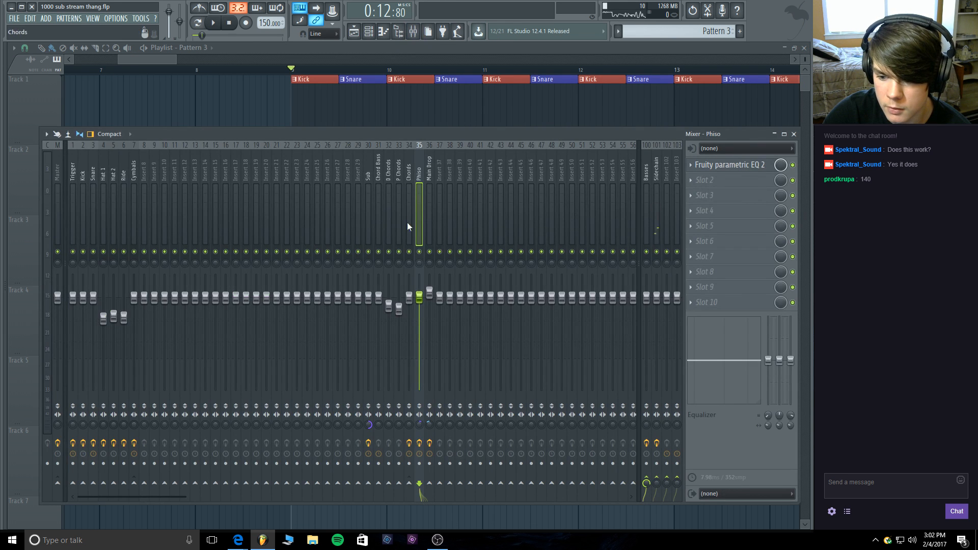
key("space")
key("space")
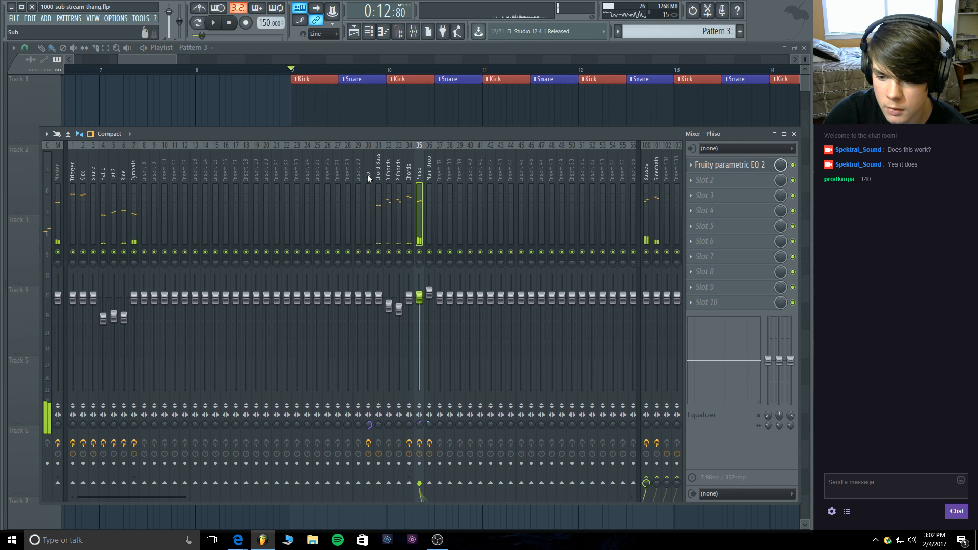
left_click(380, 181)
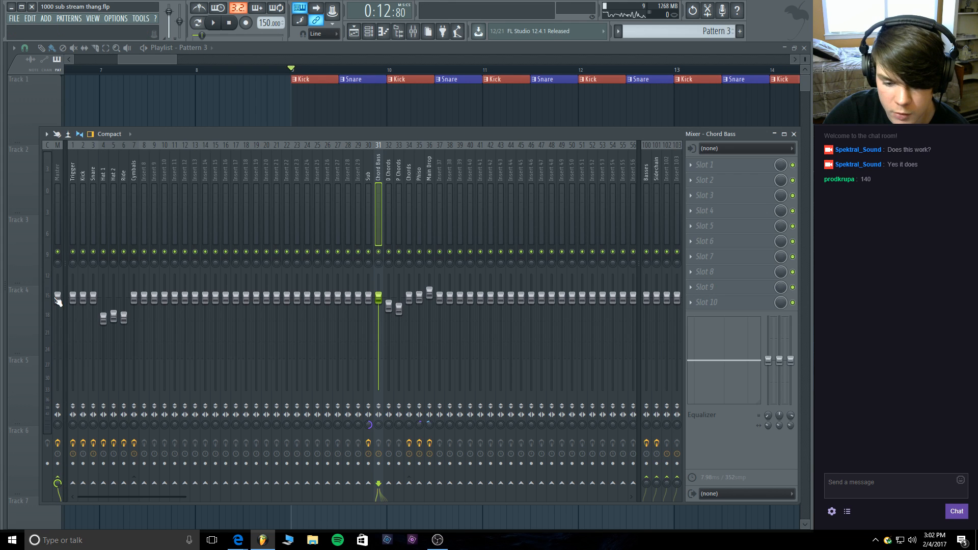
left_click(73, 181)
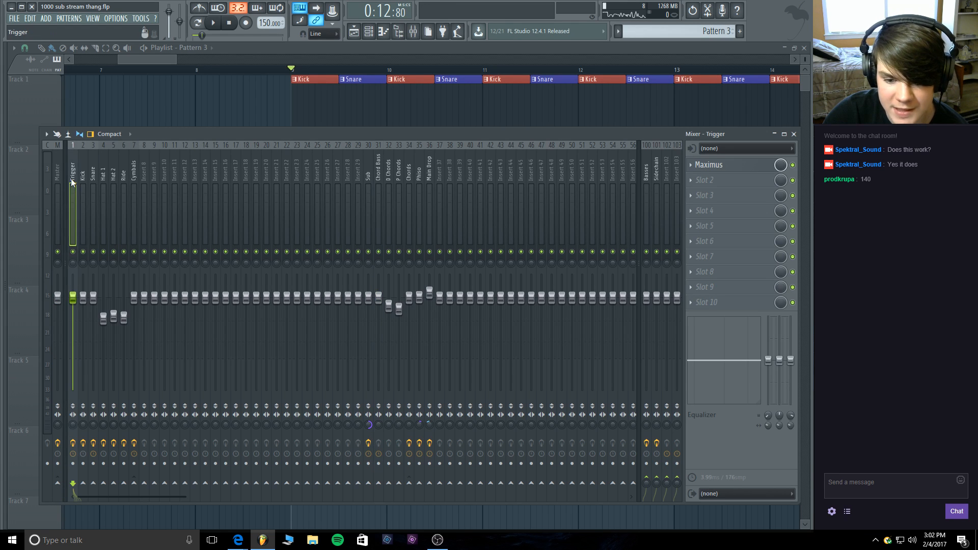
left_click(378, 171)
left_click(370, 174)
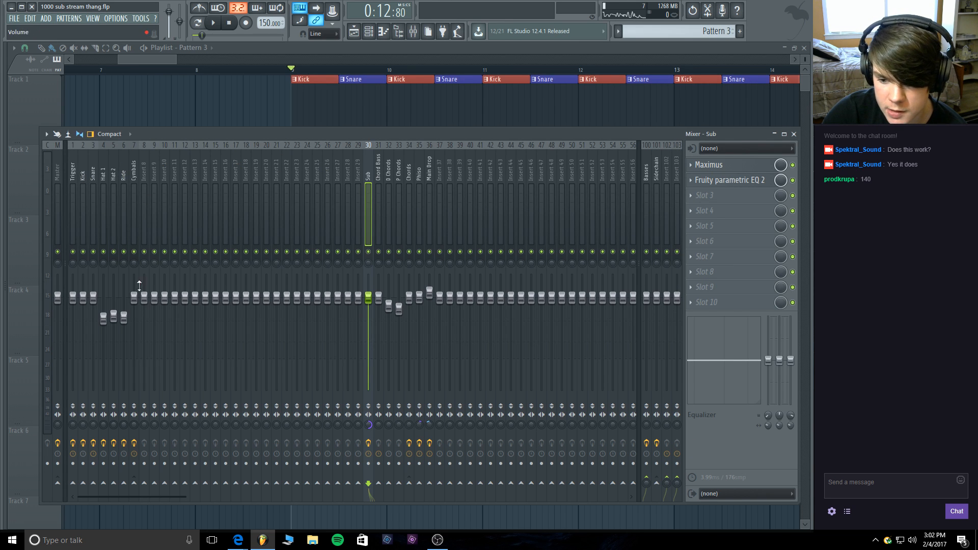
left_click(61, 484)
left_click(61, 484)
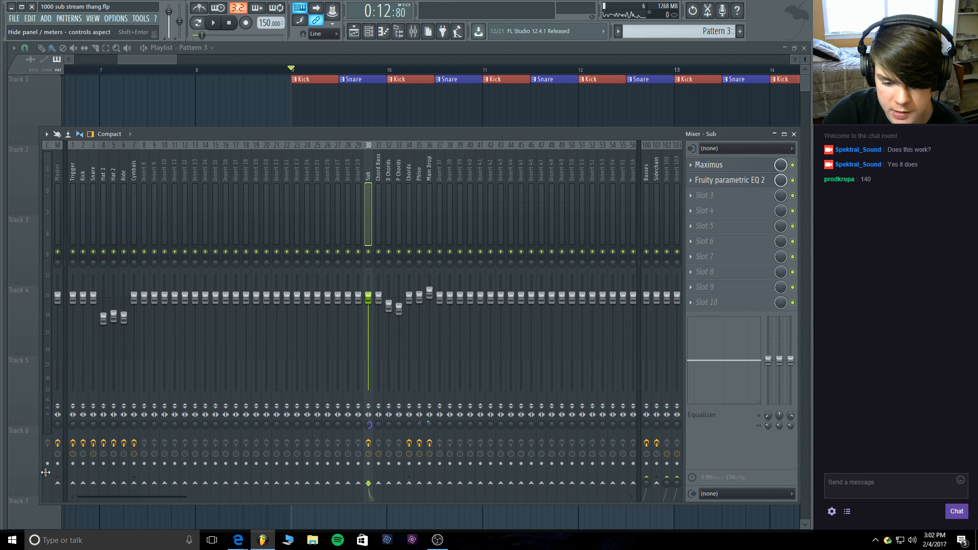
Sidechain the Trigger mixer track to the Chord Bass track.
left_click(76, 160)
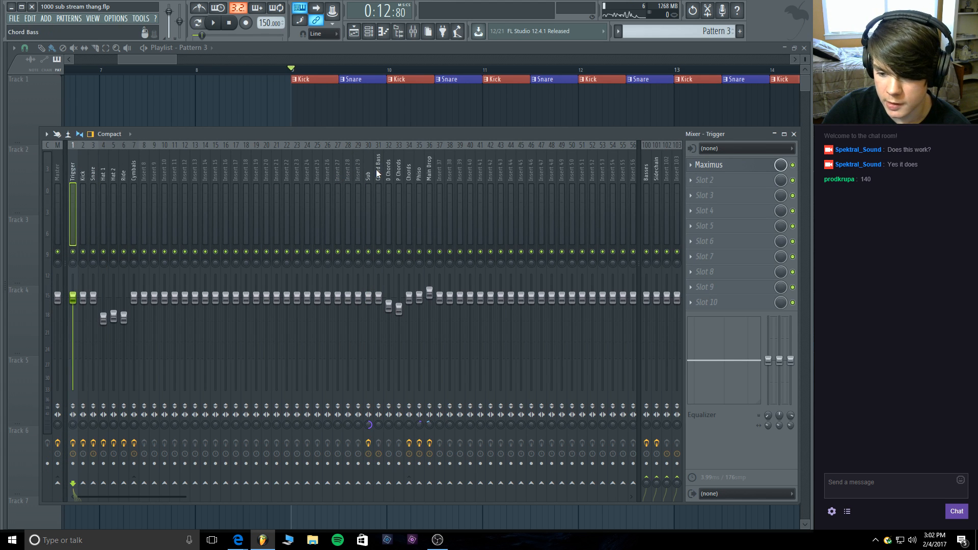
right_click(378, 483)
left_click(400, 505)
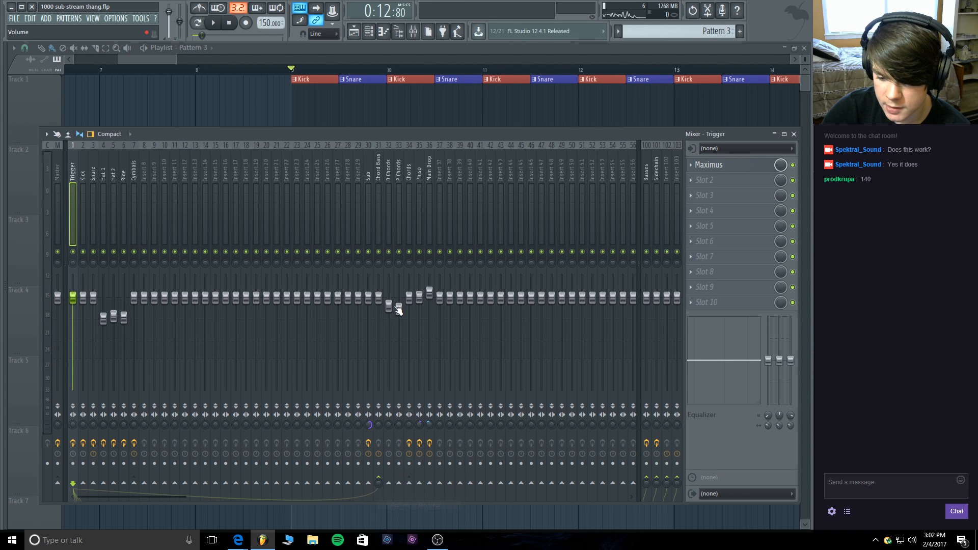
Compare the start of the drop with the Chord Bass track muted and unmuted, leaving it unmuted.
left_click(381, 159)
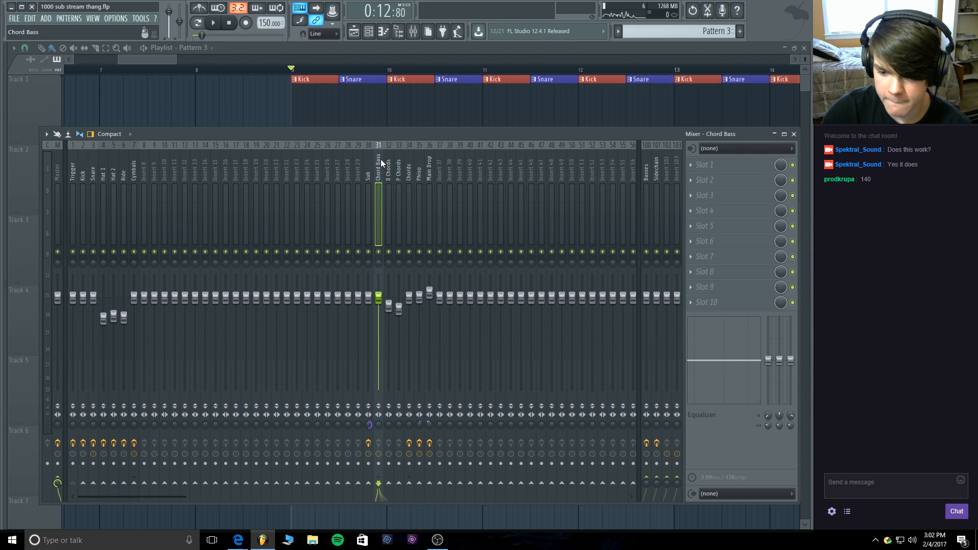
key("space")
key("space")
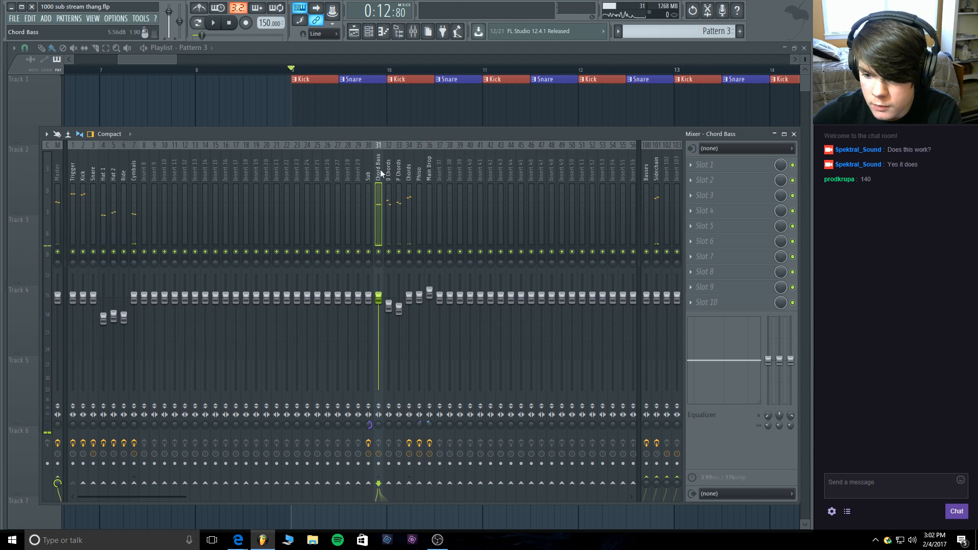
left_click(386, 251)
key("space")
key("space")
left_click(387, 251)
left_click(382, 252)
key("space")
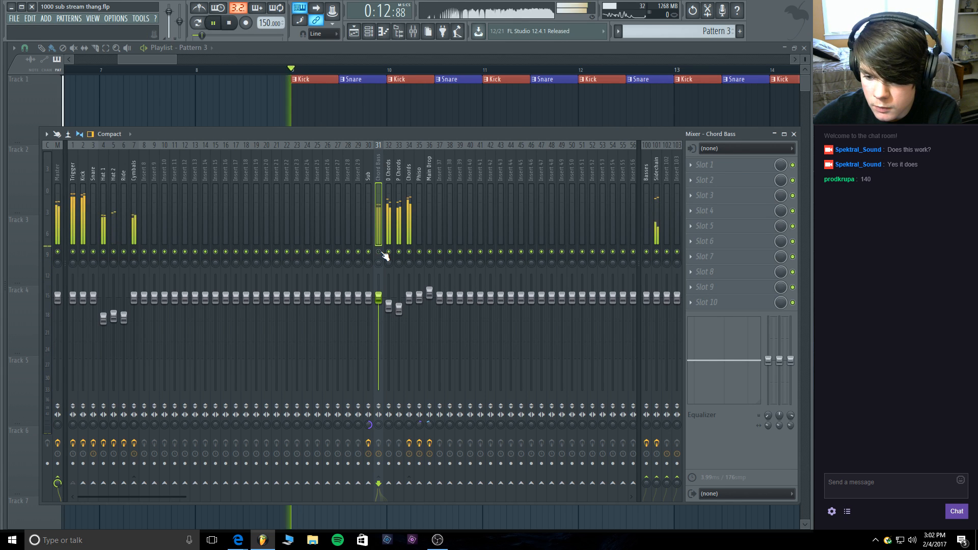
key("space")
key("space")
key("space")
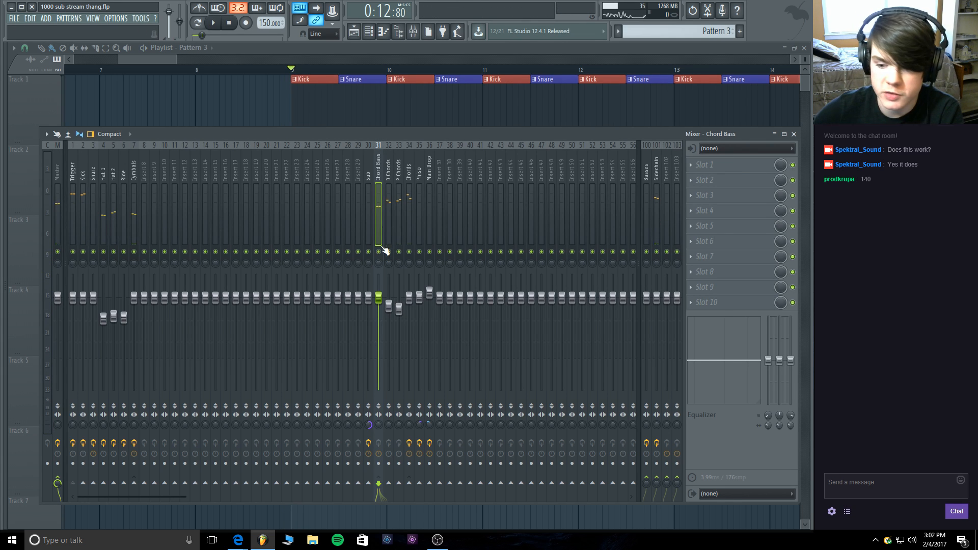
Add Fruity Limiter to slot 10 of Chord Bass, switch it to compressor mode and choose Trigger as its sidechain source.
left_click(708, 302)
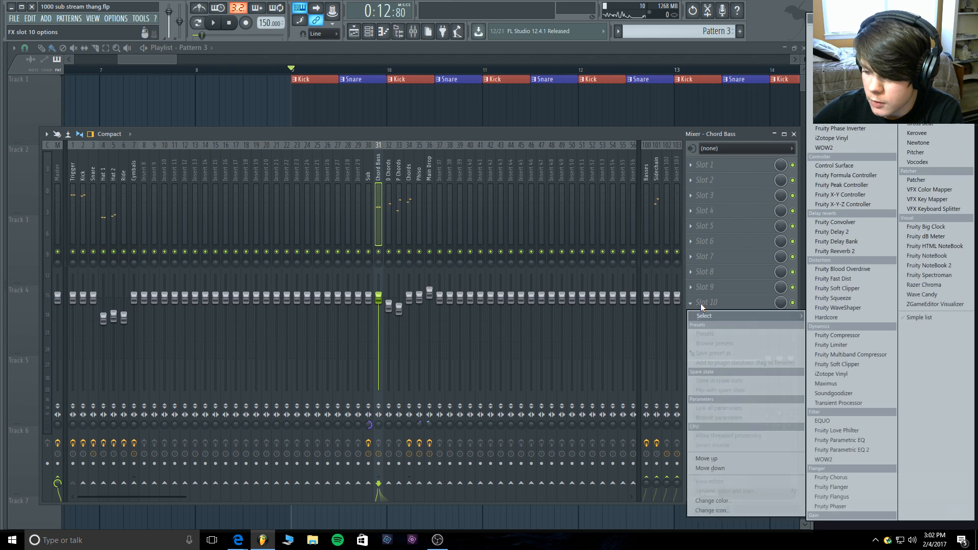
left_click(846, 346)
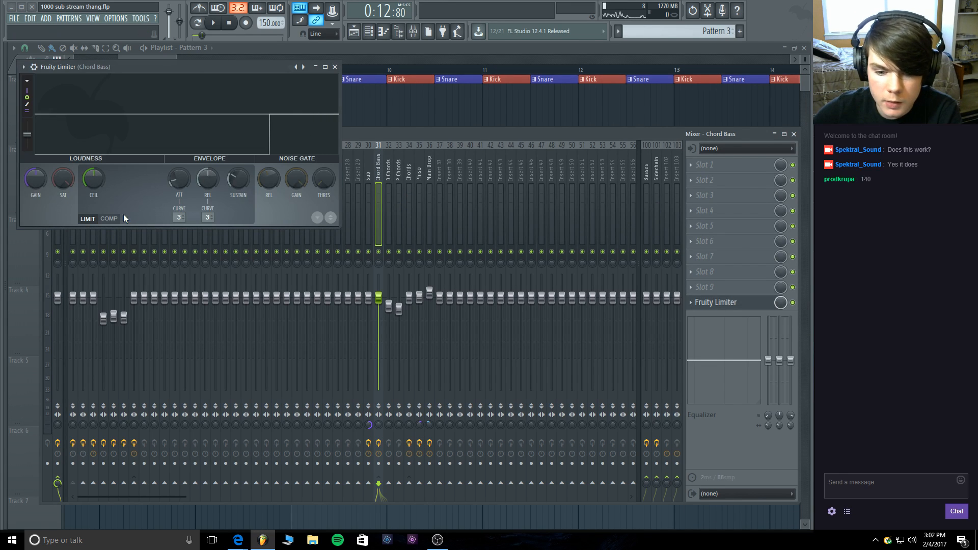
left_click(122, 218)
left_click(215, 218)
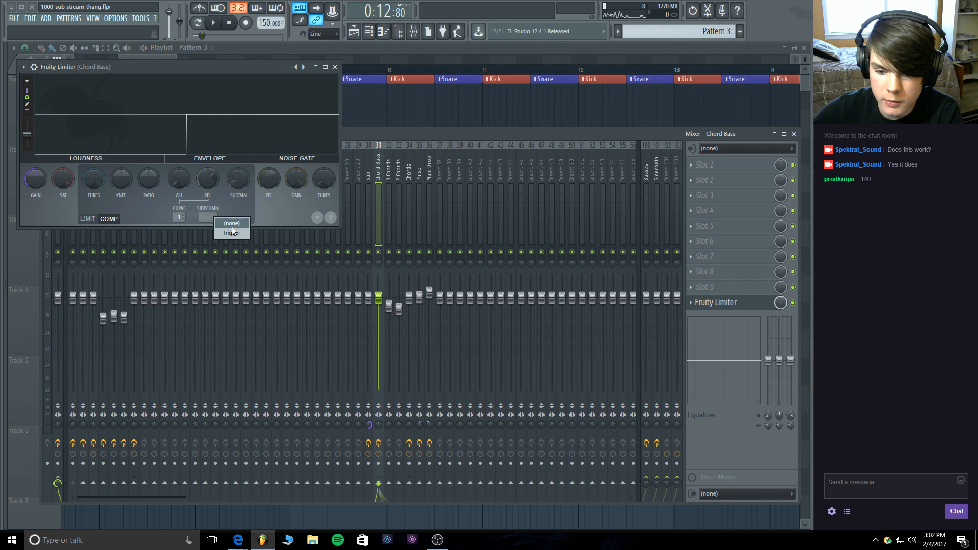
left_click(231, 232)
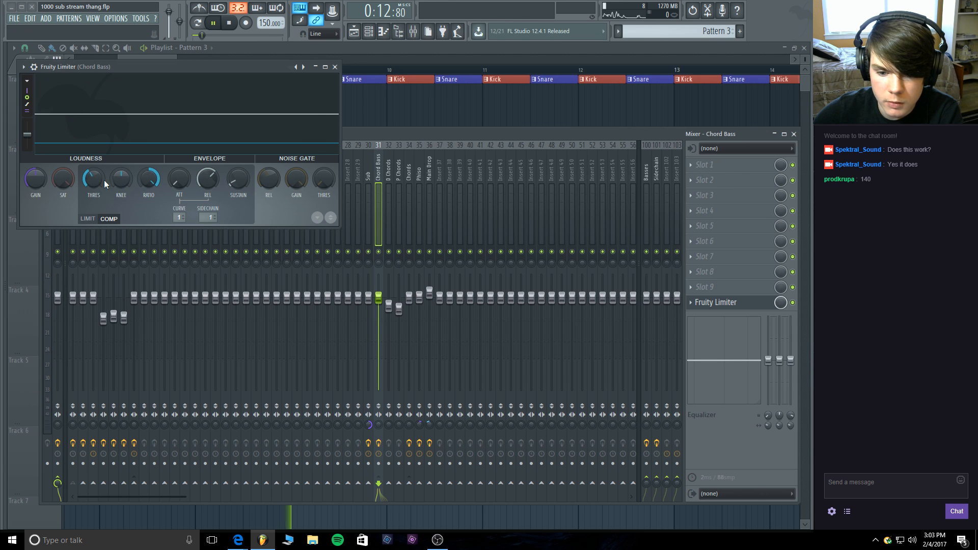
Raise the Chord Bass compressor's ratio and lower its threshold to about -28.5 dB while auditioning the drop.
key("space")
left_click_drag(96, 183, 97, 213)
key("space")
key("space")
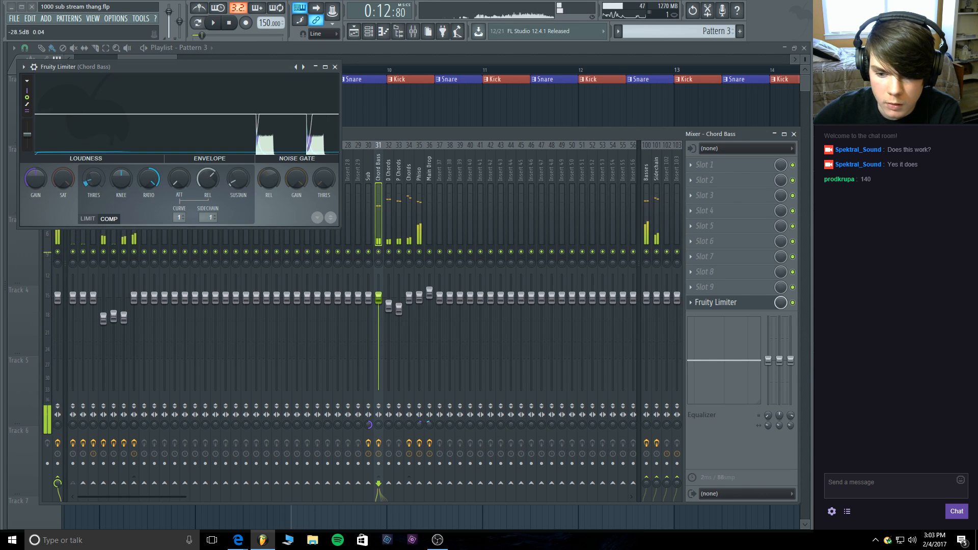
key("space")
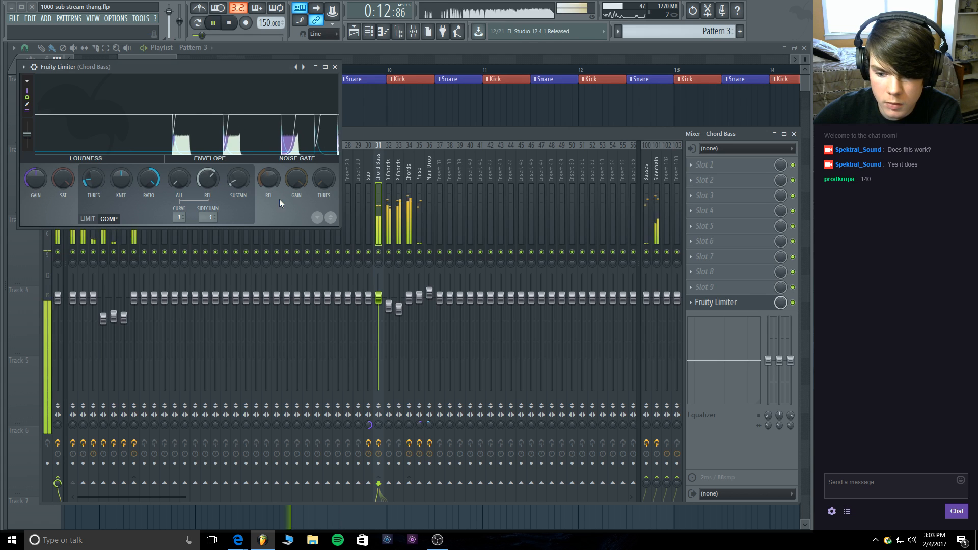
key("space")
Solo Chord Bass together with the Trigger and Kick tracks and start playback.
right_click(379, 252)
left_click(73, 252)
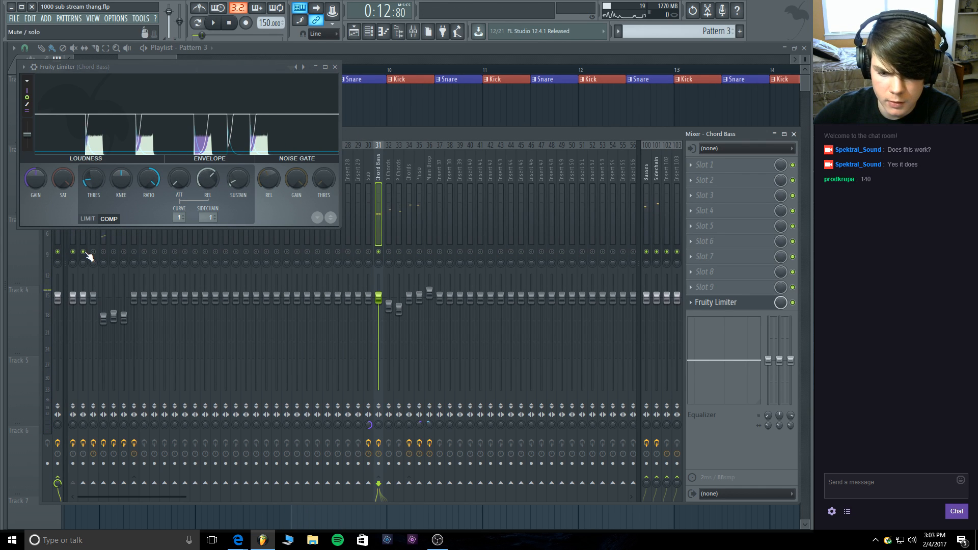
key("space")
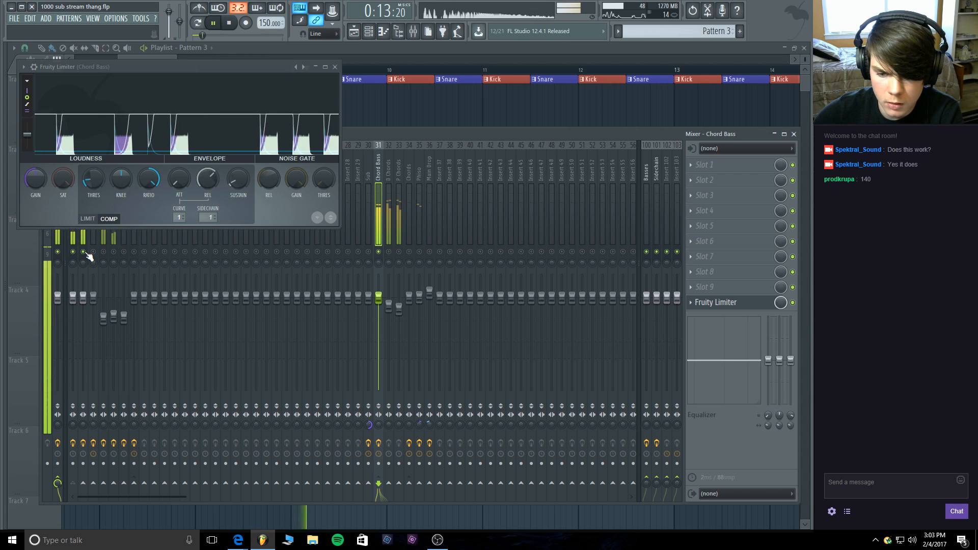
Set the Chord Bass compressor threshold to about -28.9 dB and audition the ducking.
left_click_drag(94, 179, 94, 216)
key("space")
key("space")
key("space")
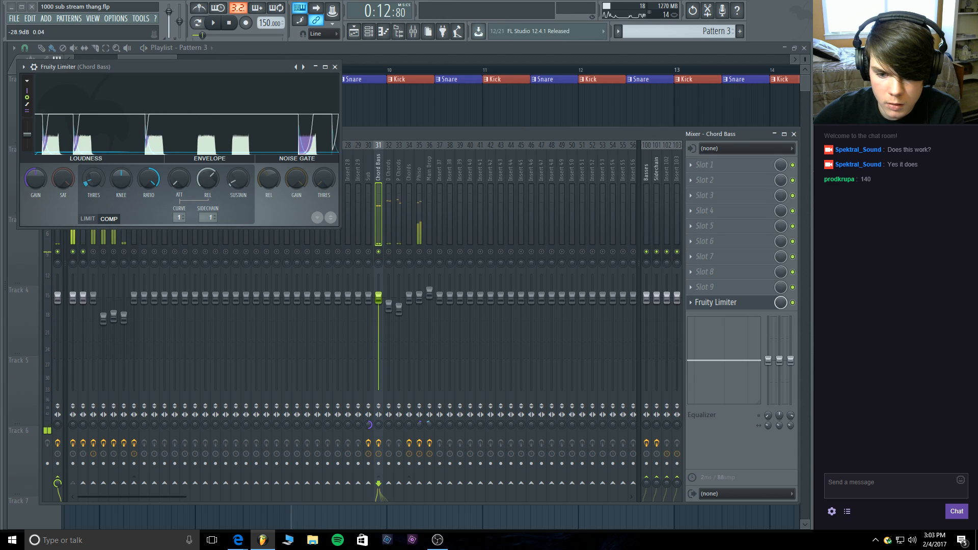
Adjust the Chord Bass compressor's release time and replay the soloed tracks.
key("space")
key("space")
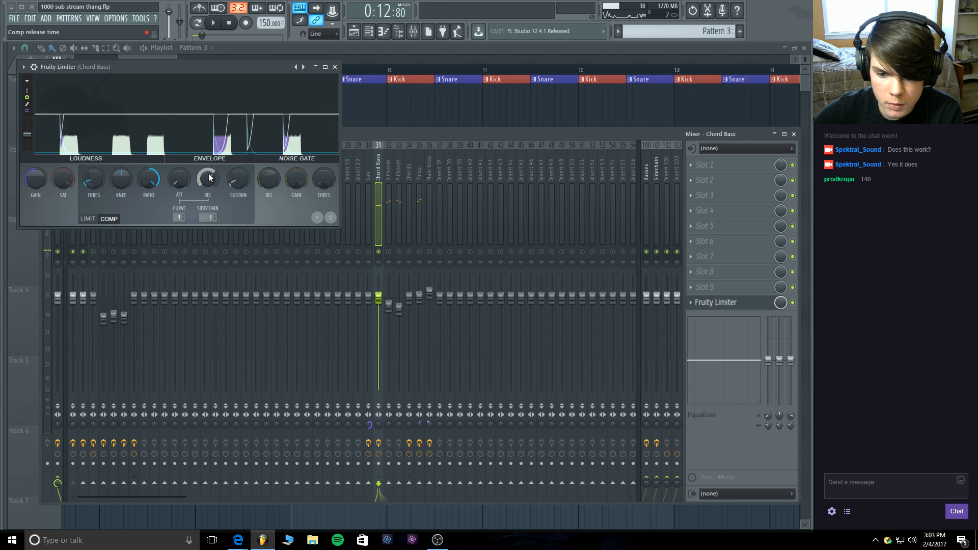
key("space")
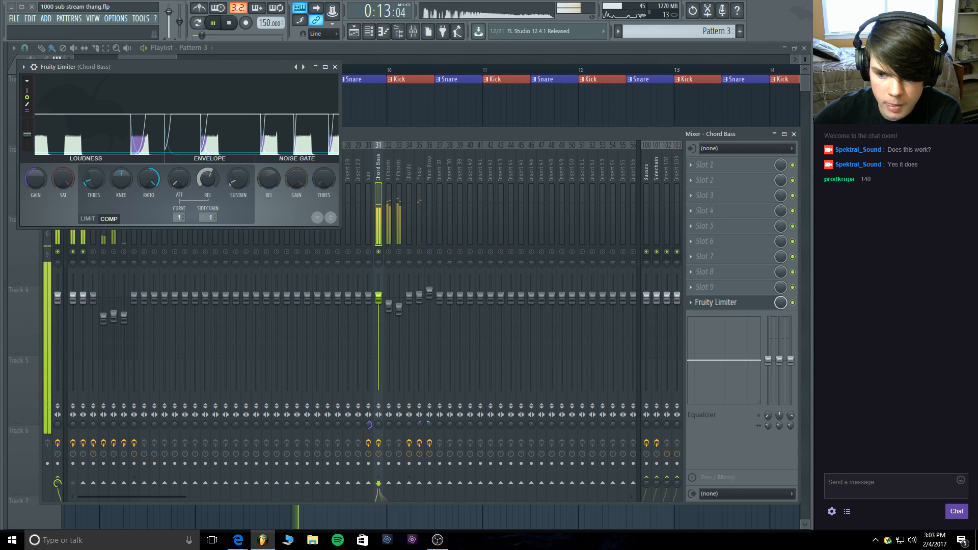
key("space")
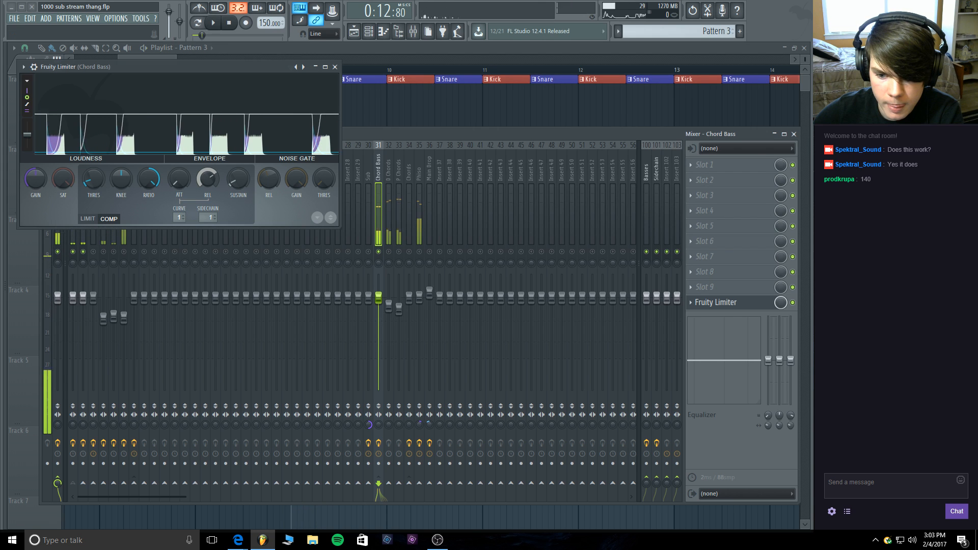
Replay the soloed Chord Bass, Trigger and Kick several times, moving the Fruity Limiter window clear of the playlist clips.
key("space")
key("space")
left_click_drag(215, 67, 393, 78)
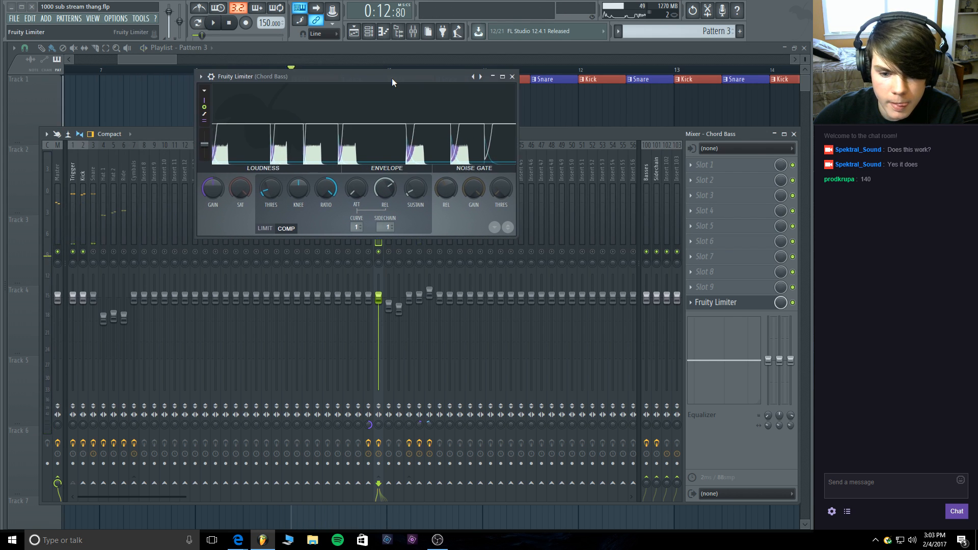
key("space")
key("space")
key("space")
key("space")
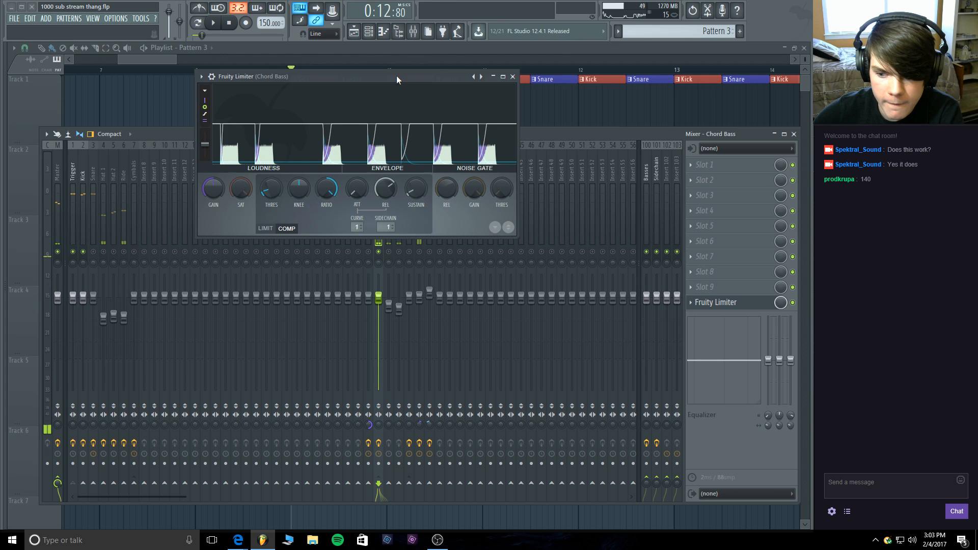
Fine-tune the Chord Bass compressor's release time while repeatedly replaying the soloed tracks.
key("space")
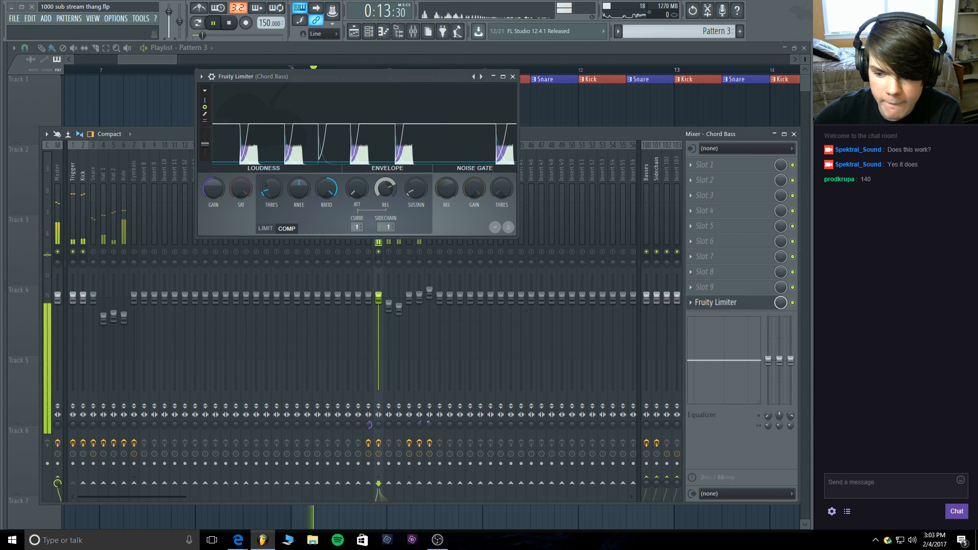
key("space")
key("space")
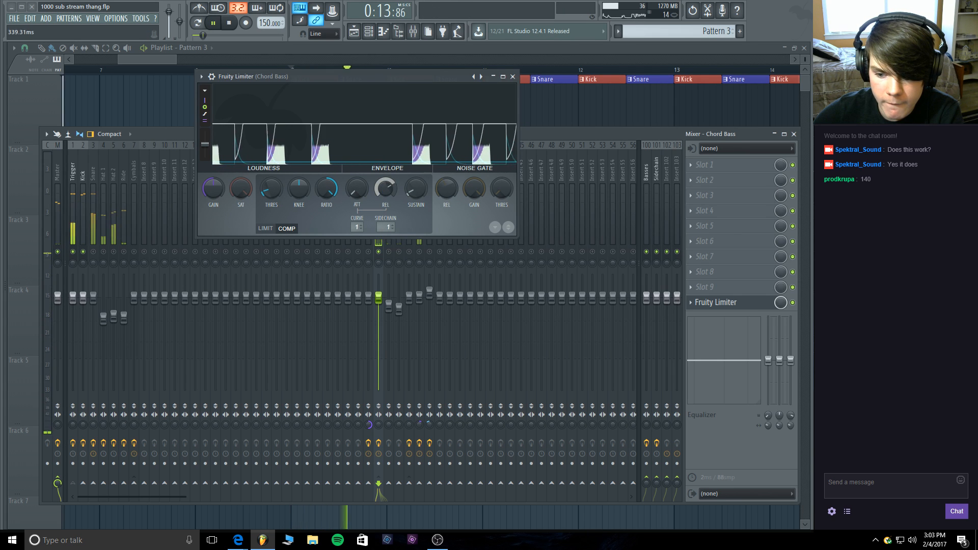
key("space")
key("space")
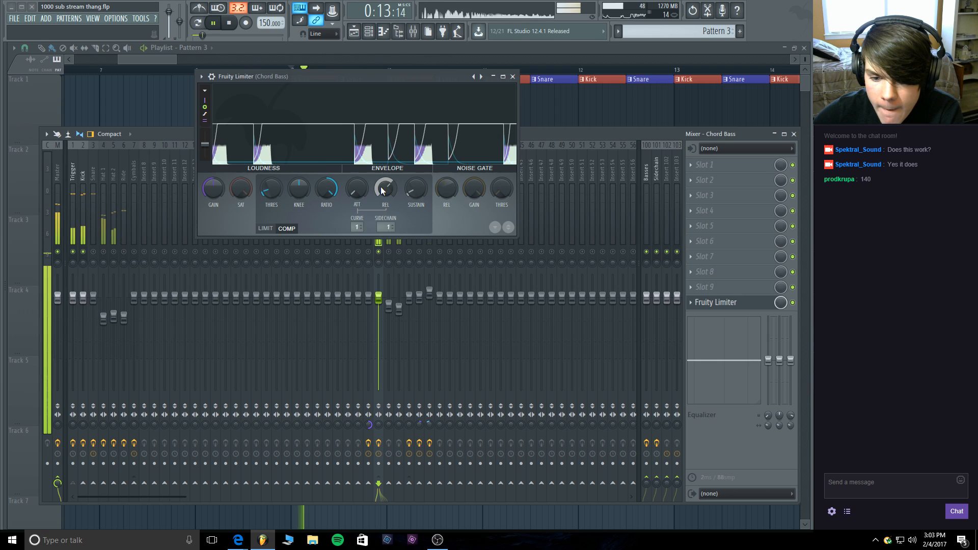
key("space")
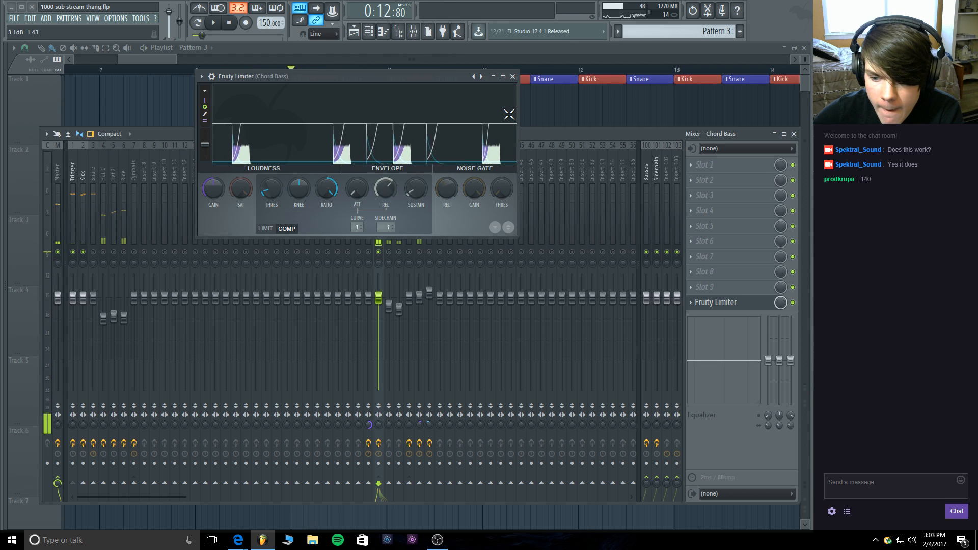
key("space")
key("space")
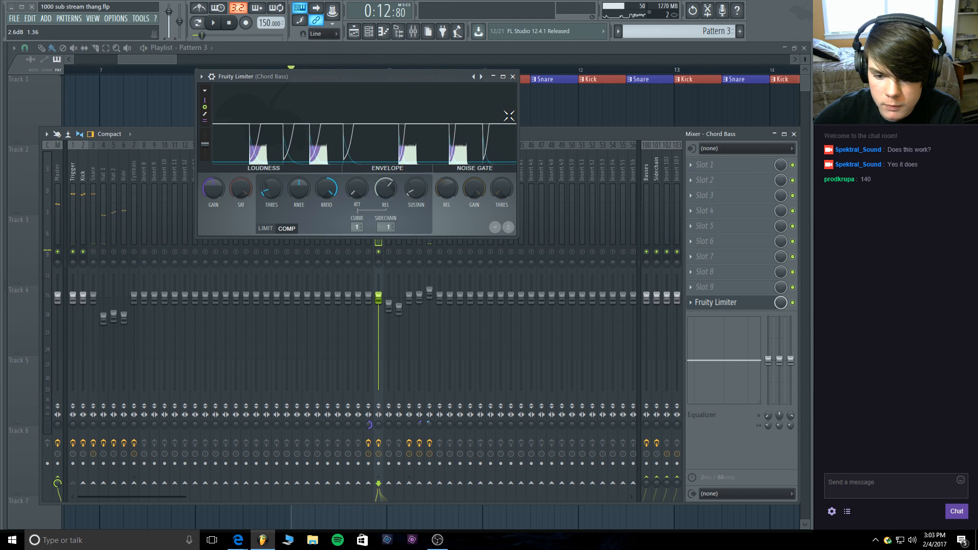
key("space")
key("space")
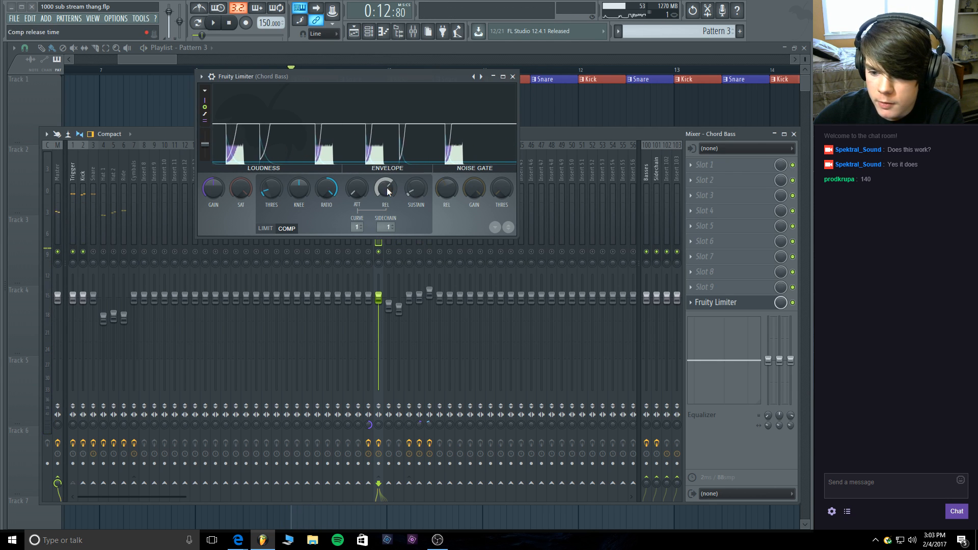
key("space")
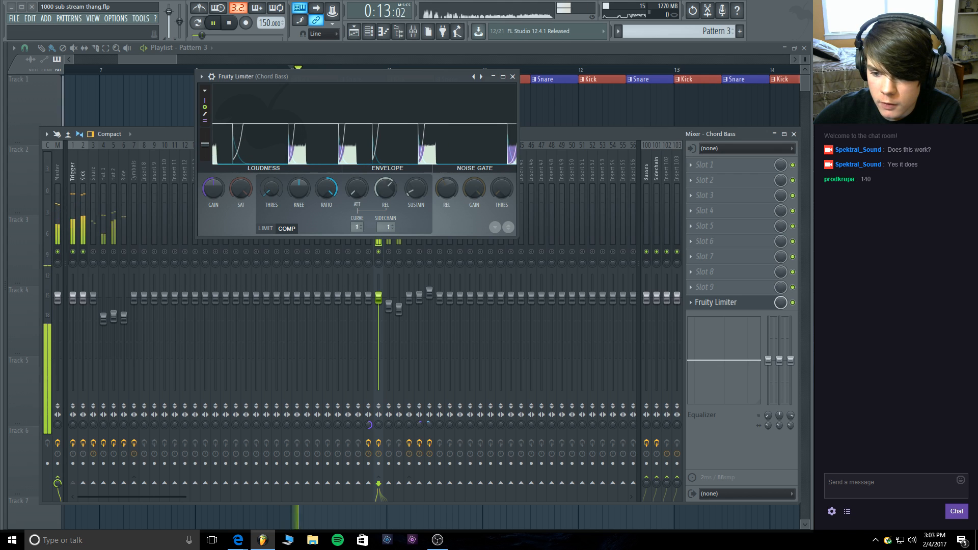
Lower the Chord Bass compressor threshold to about -40.6 dB while replaying the soloed tracks.
key("space")
key("space")
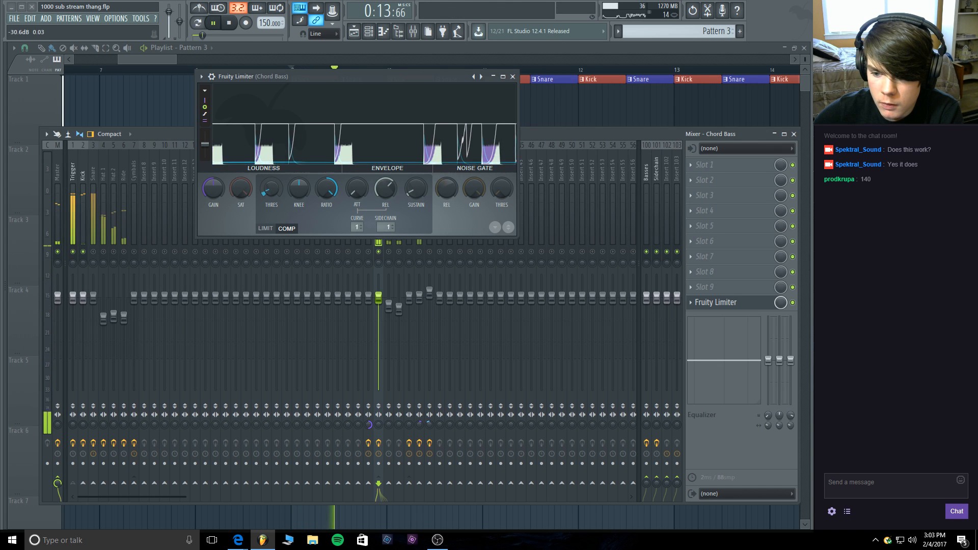
key("space")
key("space")
key("space")
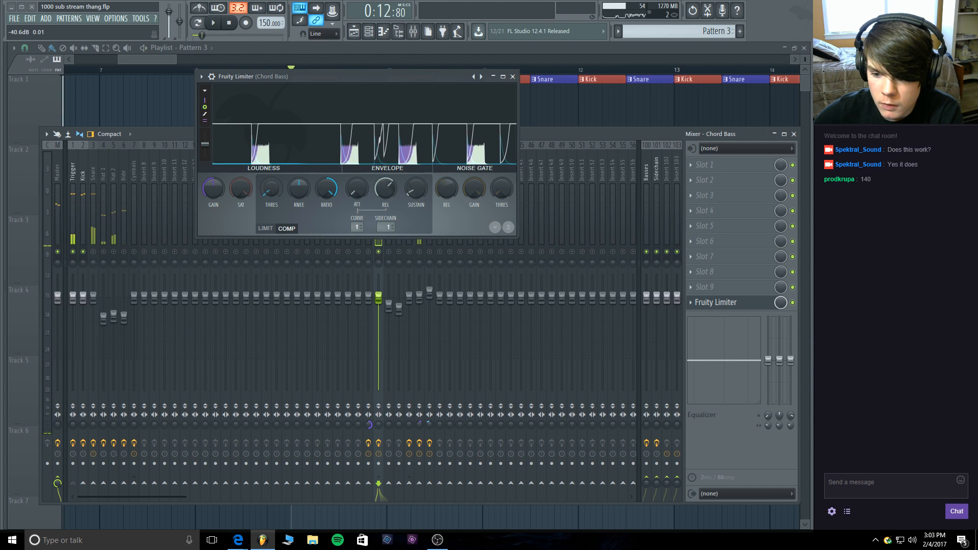
key("space")
key("space")
key("space")
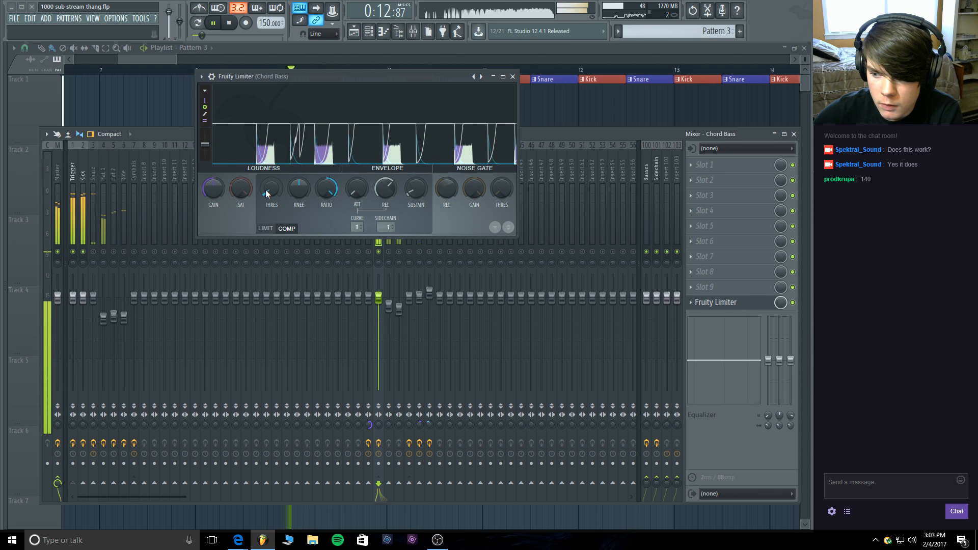
Unsolo the mixer tracks and audition the drop with the full mix.
left_click(512, 76)
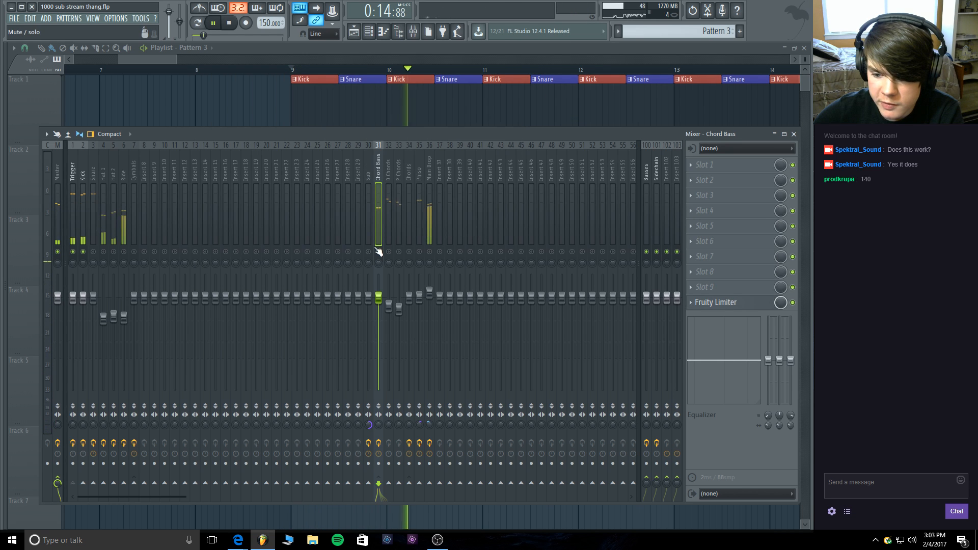
left_click(238, 23)
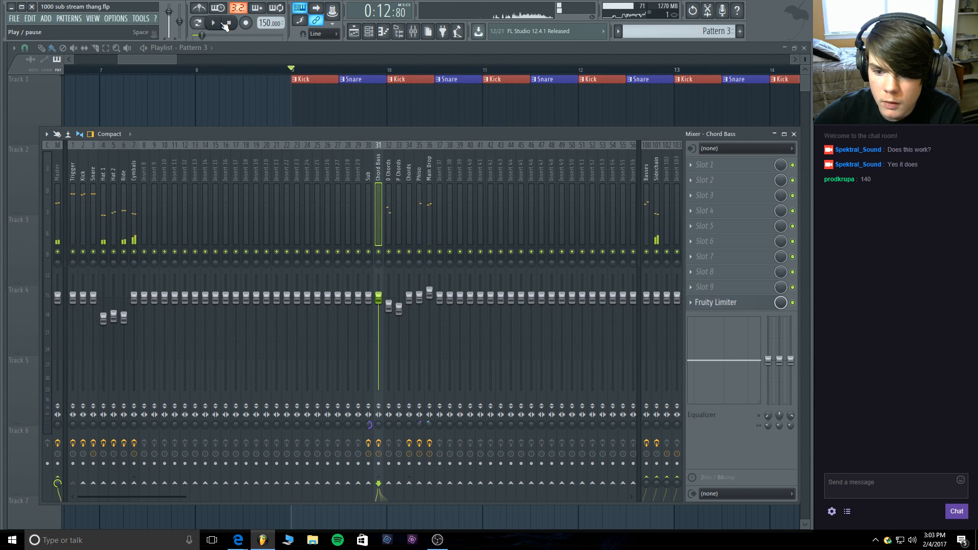
key("space")
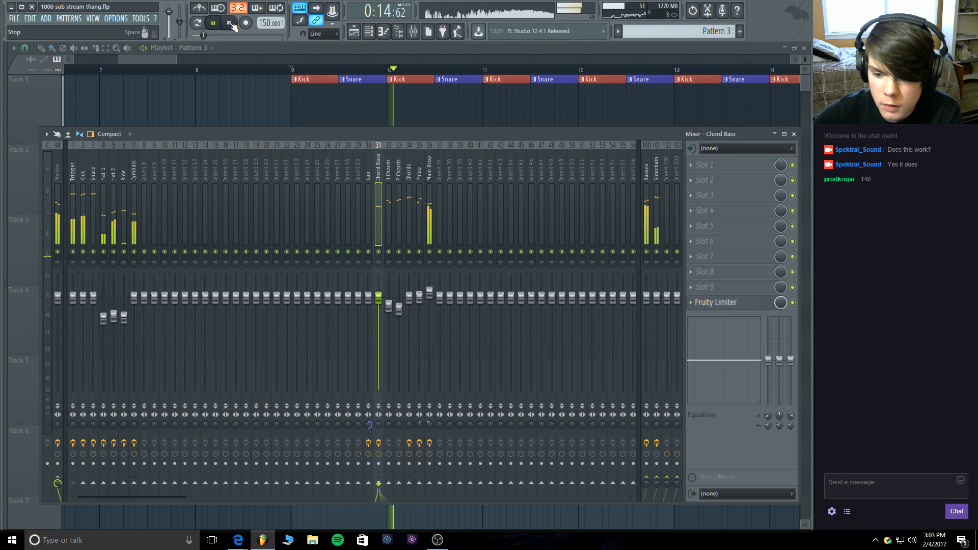
left_click(231, 23)
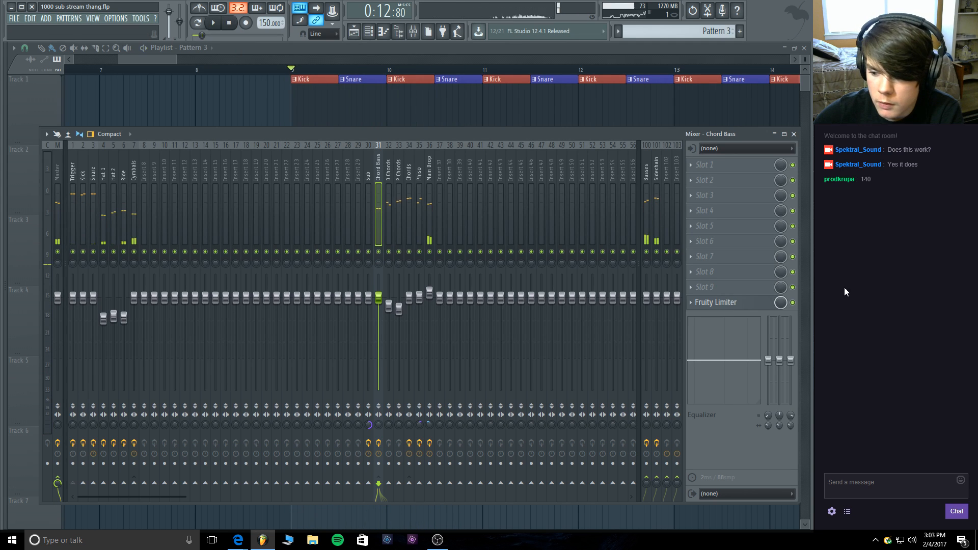
Save the Chord Bass Fruity Limiter settings as a preset named "Delete" and close the plugin.
left_click(715, 302)
left_click(201, 77)
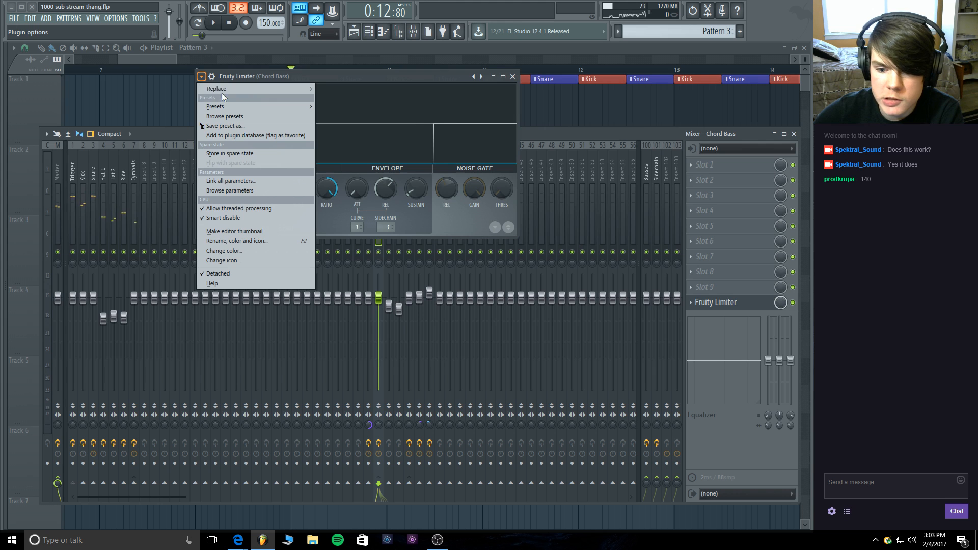
left_click(234, 126)
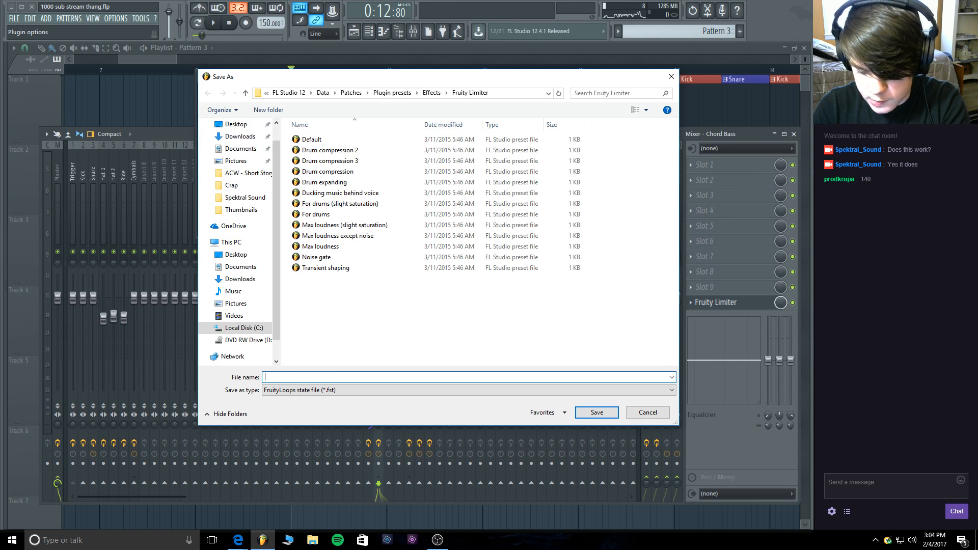
type("Delete")
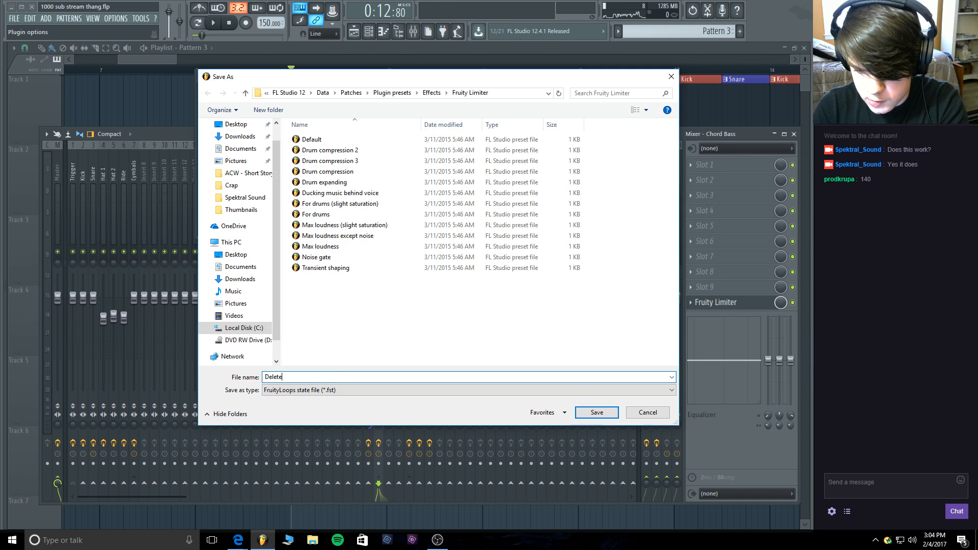
key("Return")
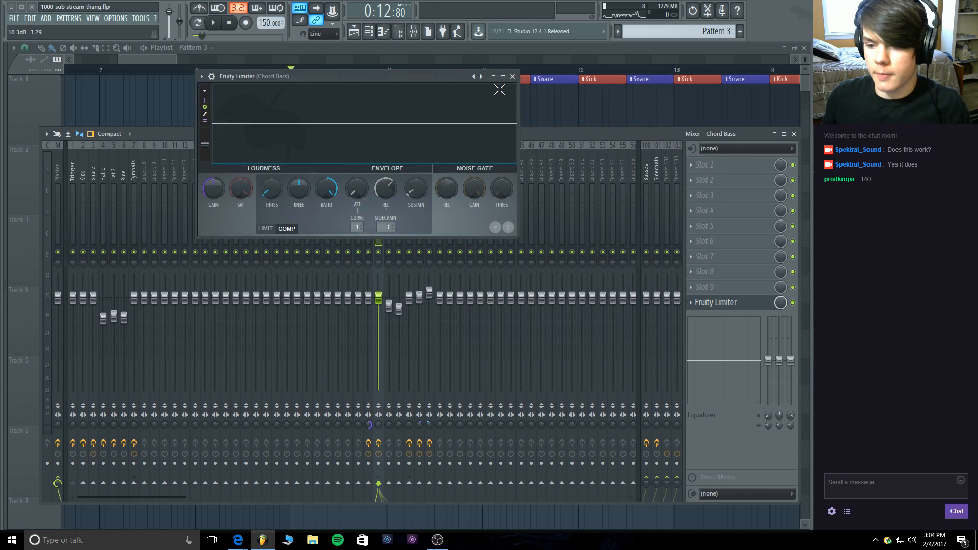
left_click(513, 76)
Add a Fruity Limiter to slot 10 of the Sub track and load the "Delete" preset.
left_click(366, 181)
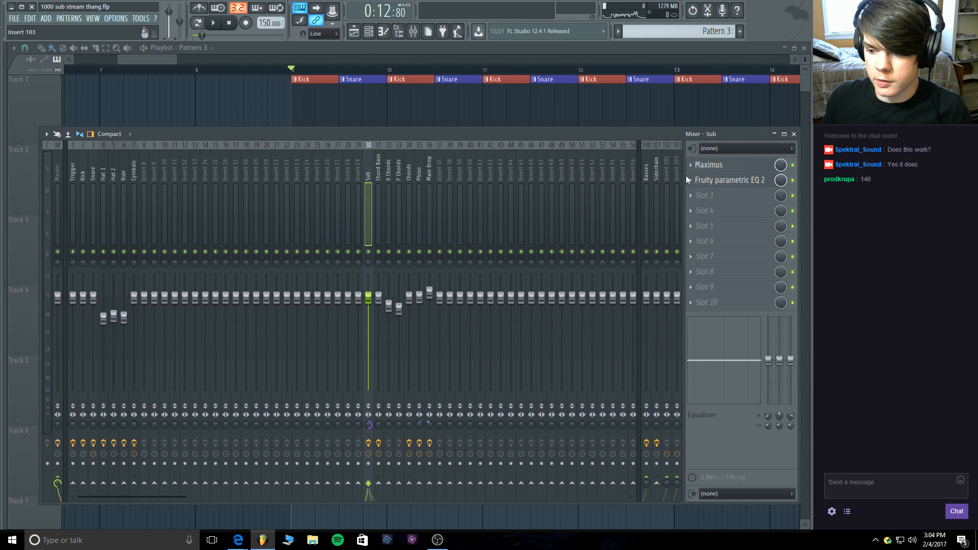
left_click(698, 301)
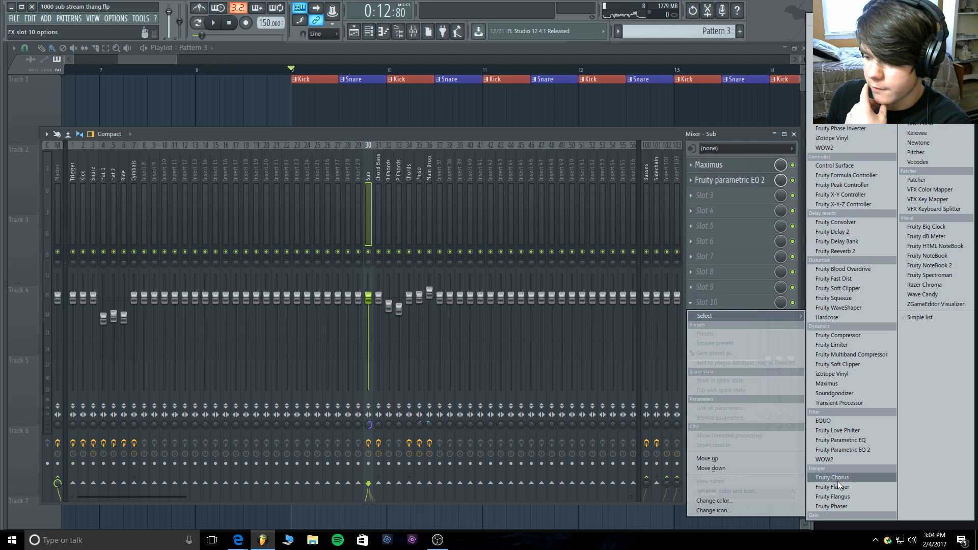
left_click(841, 346)
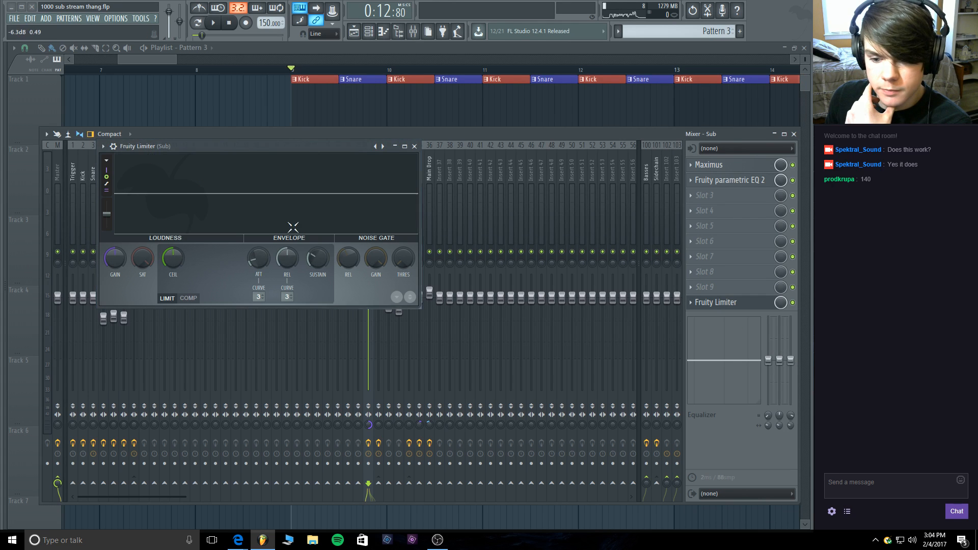
left_click(103, 147)
mouse_move(153, 176)
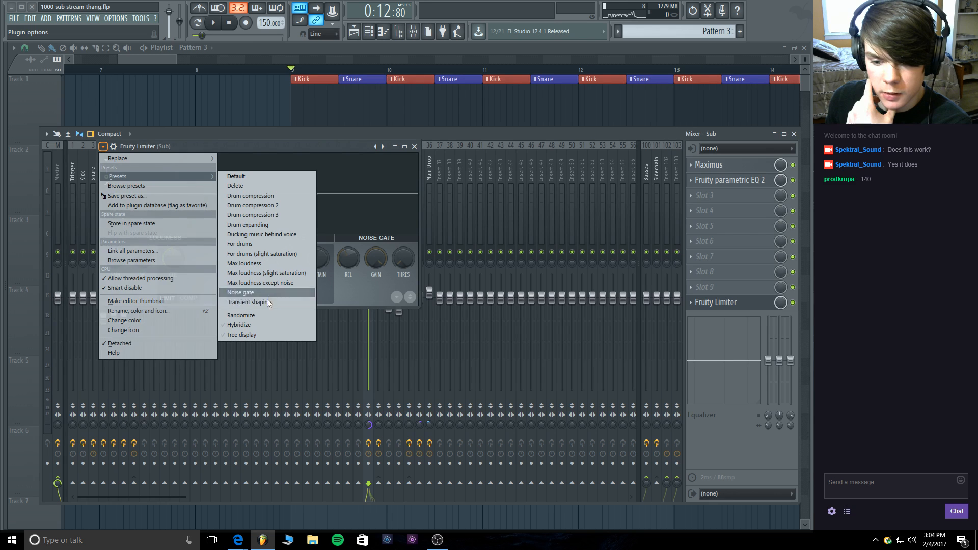
left_click(273, 187)
Audition the drop with the new Sub limiter, closing the plugin window during playback.
left_click(213, 23)
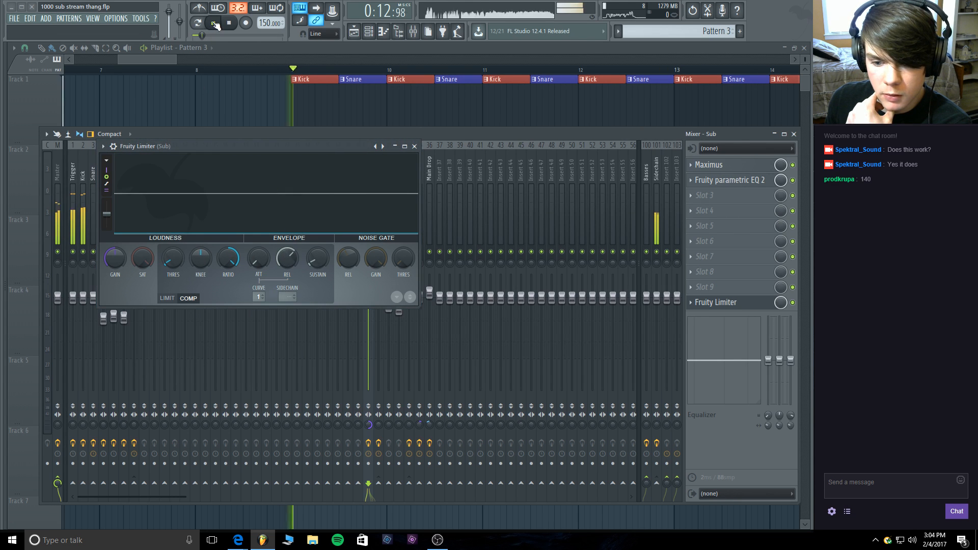
left_click(413, 146)
left_click(229, 23)
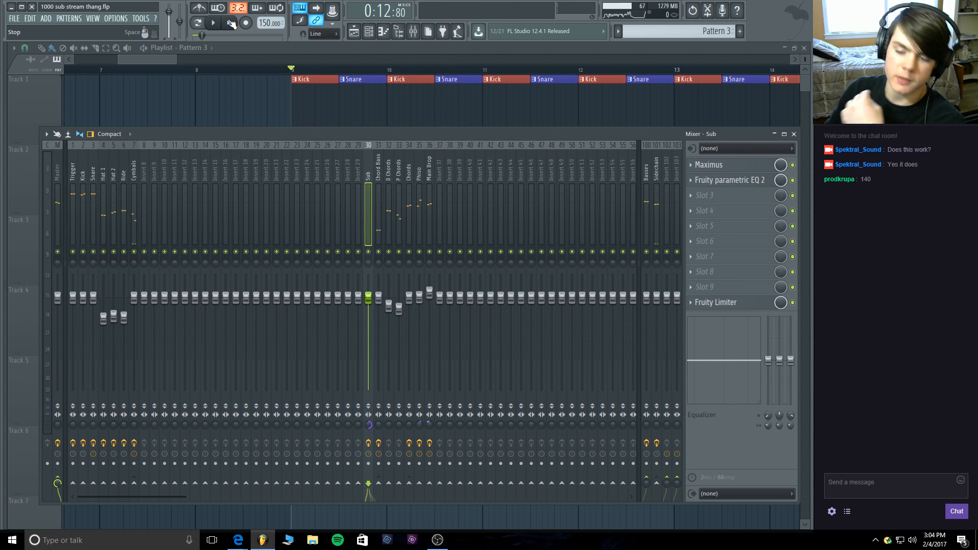
Audition Pattern 3 with the channel rack shown and open the Serum #2 notes in the piano roll.
left_click(371, 31)
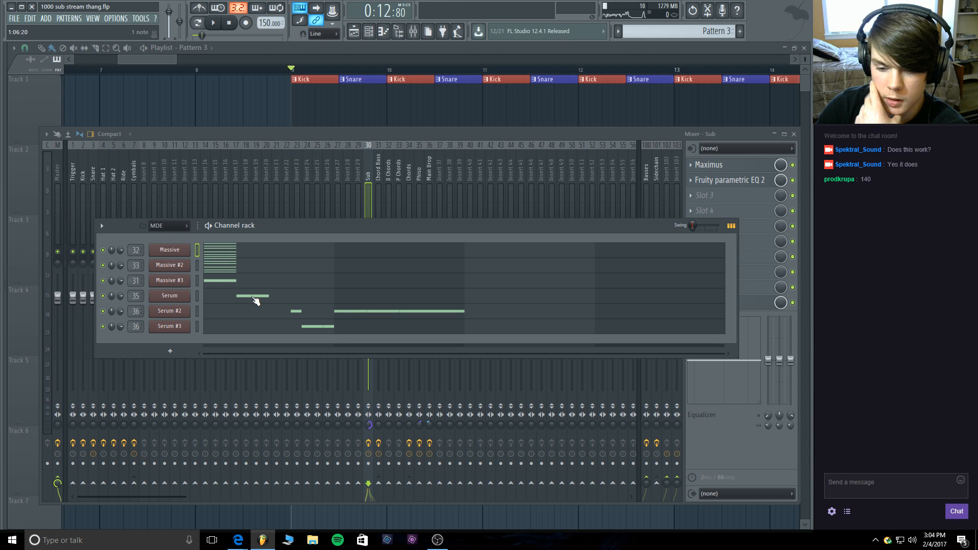
left_click(213, 22)
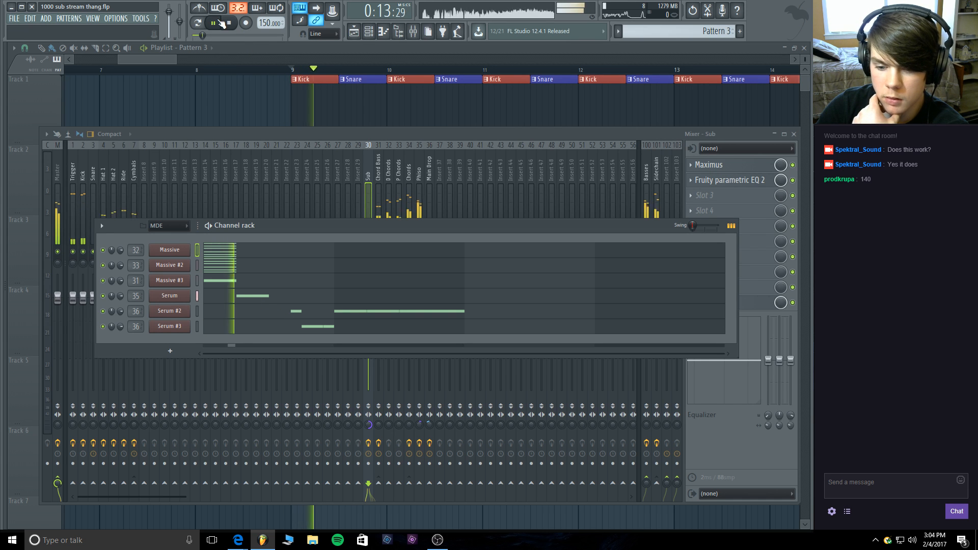
left_click(213, 23)
left_click(302, 311)
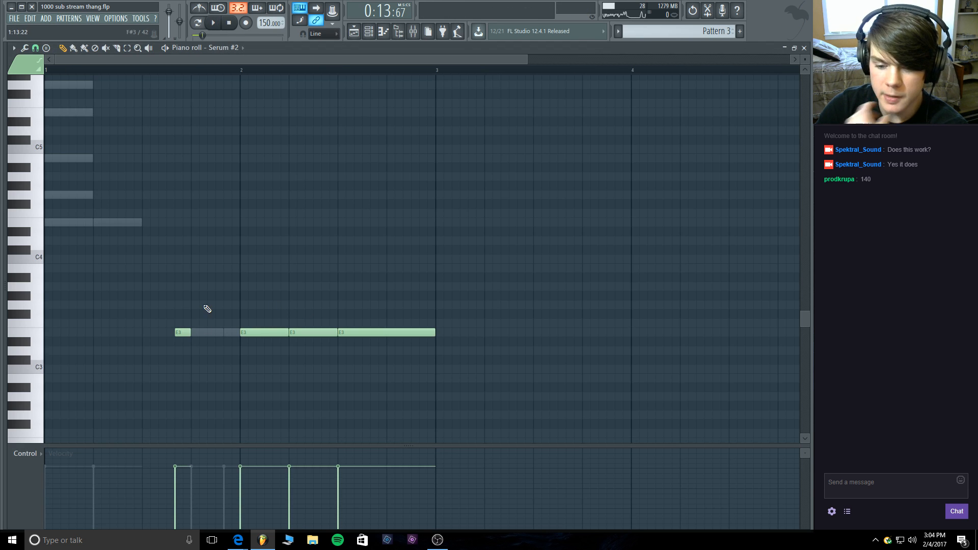
left_click(213, 23)
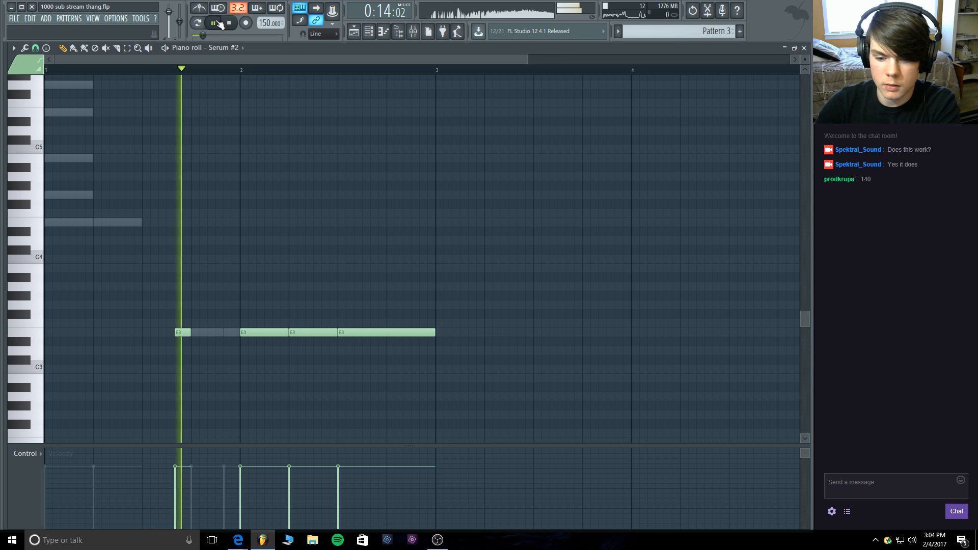
left_click(222, 23)
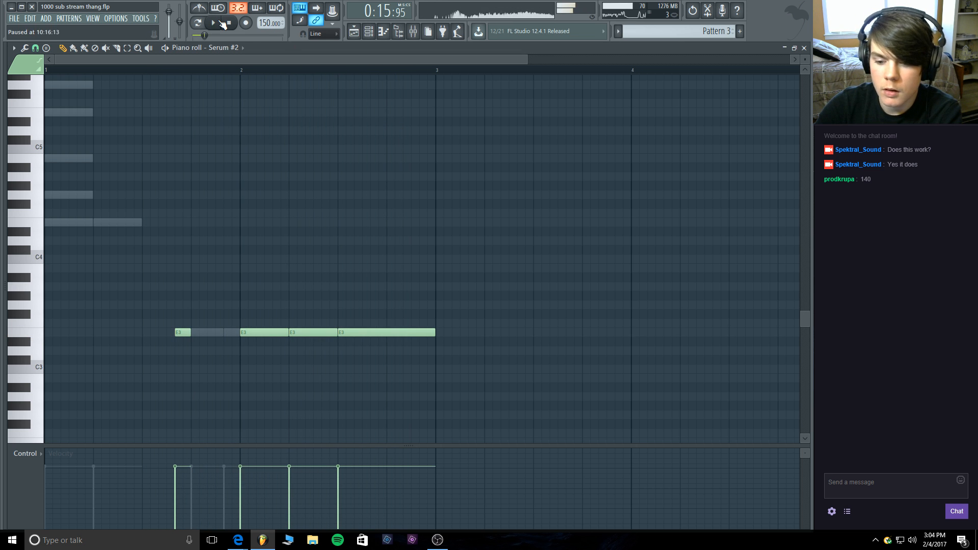
Select all the Serum #2 notes and set the piano roll snap to 1/3 step.
left_click_drag(452, 392, 170, 289)
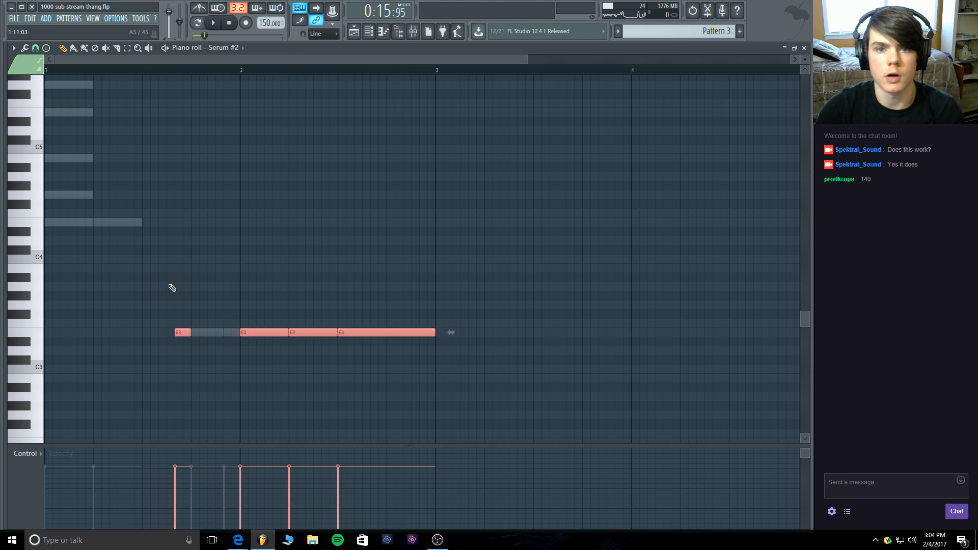
left_click(15, 48)
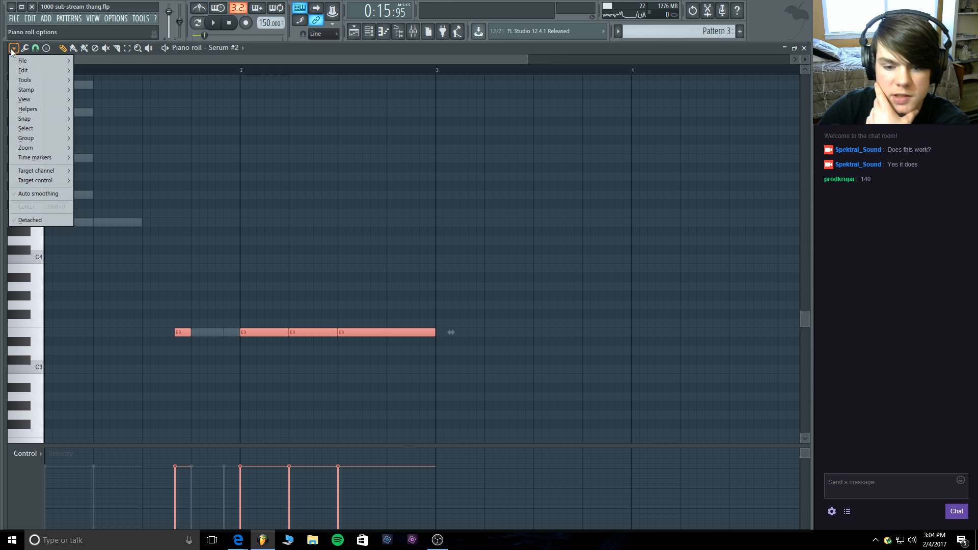
mouse_move(51, 119)
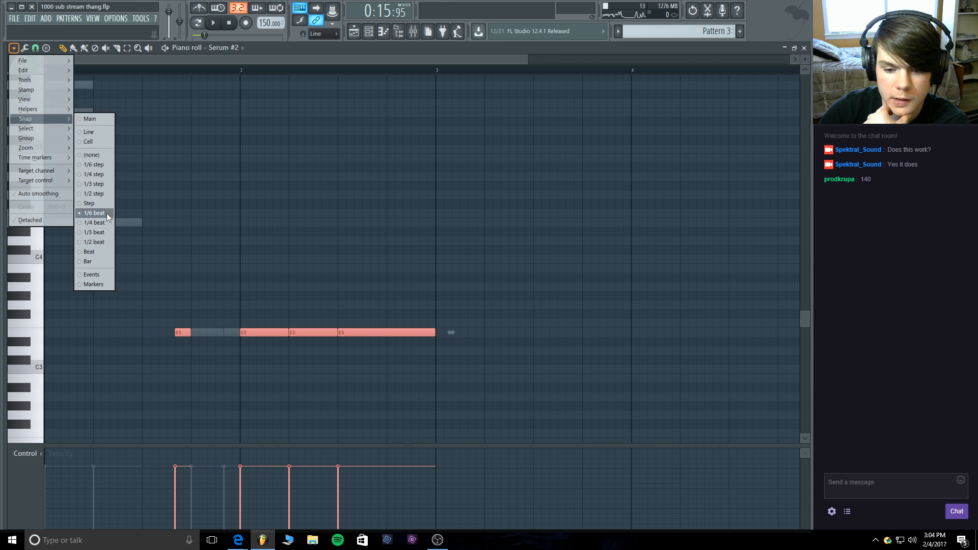
left_click(101, 185)
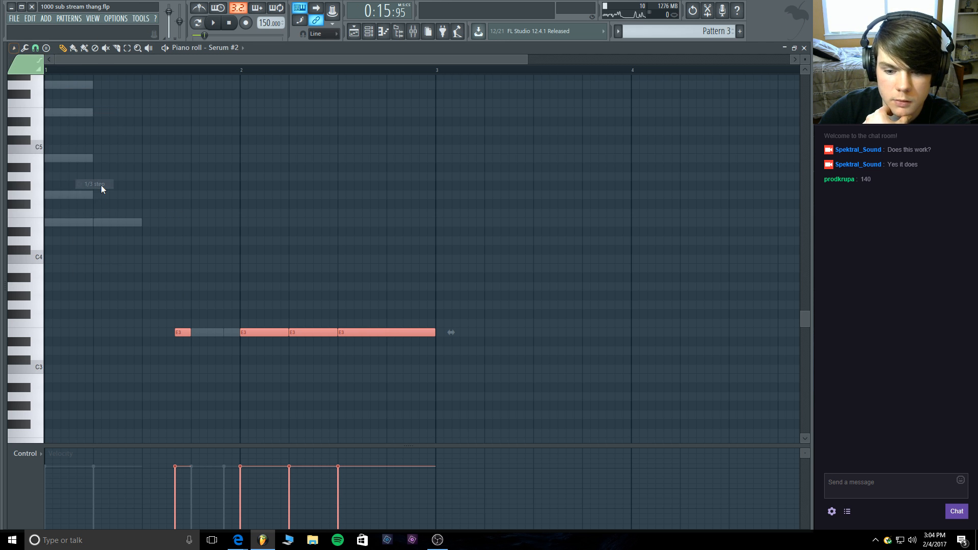
Try shifting all the Serum #2 notes 1/3 step earlier and audition the new timing.
left_click_drag(180, 332, 179, 332)
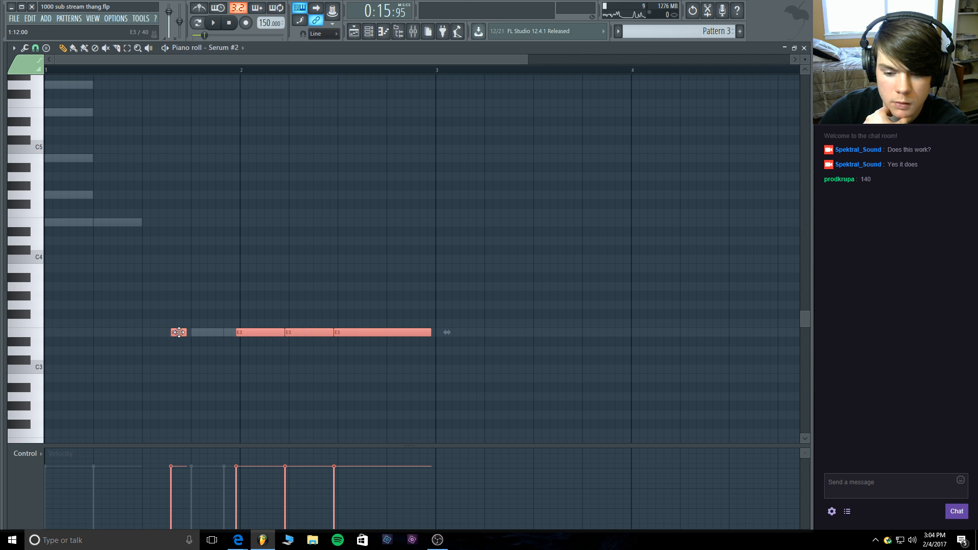
left_click(216, 27)
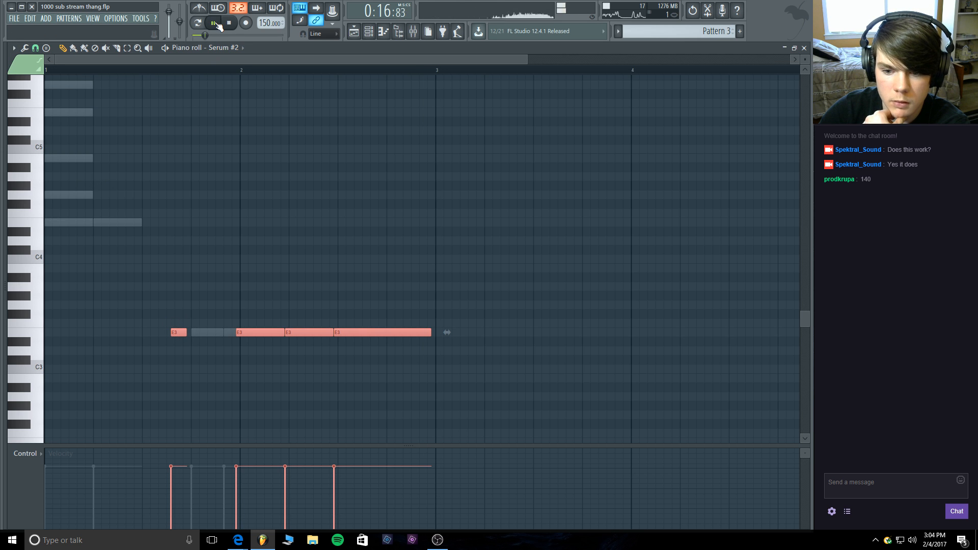
left_click(229, 23)
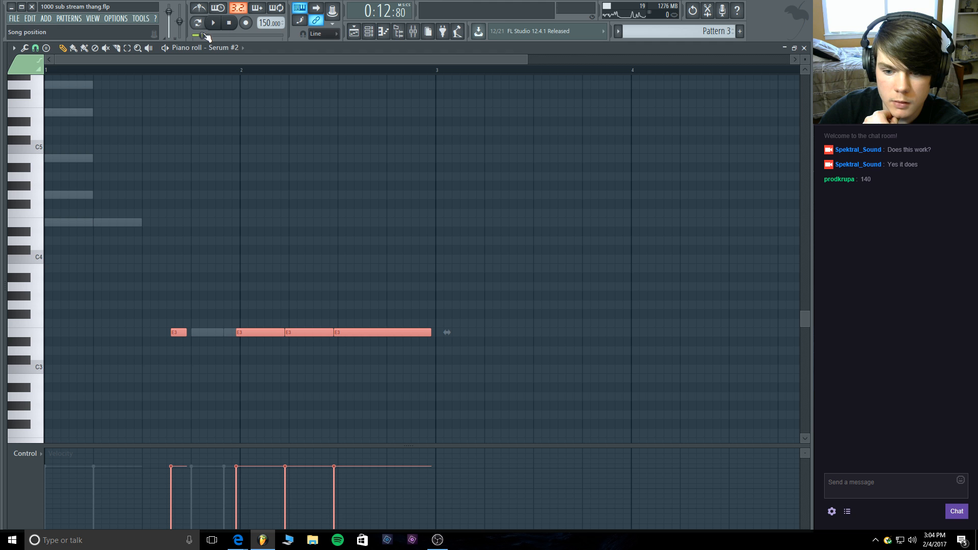
left_click(213, 23)
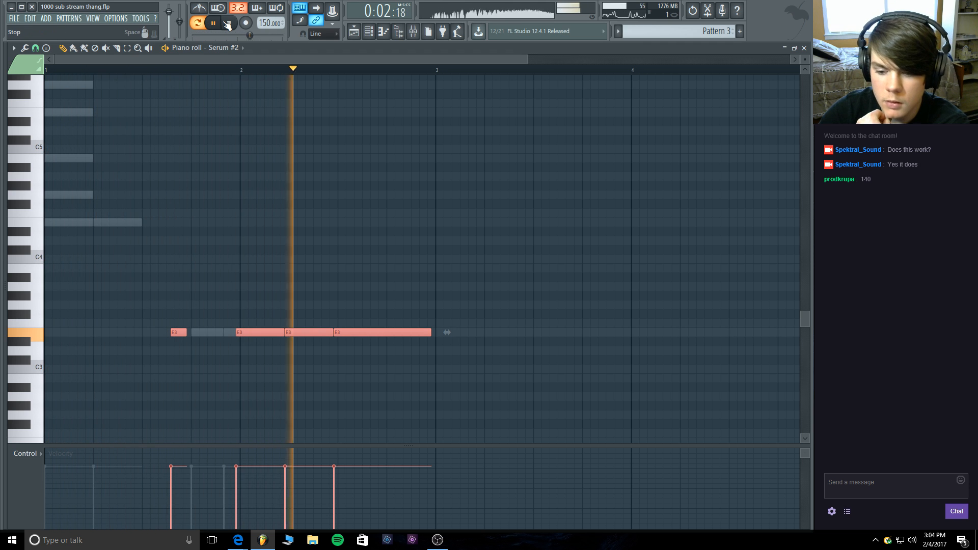
left_click(227, 24)
Shift both Serum #3 notes 1/3 step earlier to line up with the Serum #2 notes, and close the piano roll.
left_click(201, 336)
right_click(201, 336)
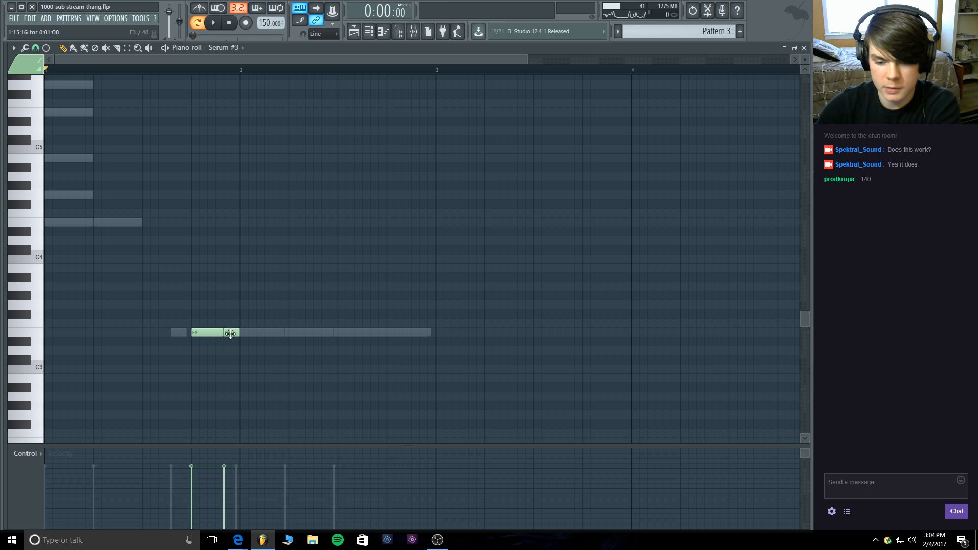
left_click_drag(238, 345, 198, 334)
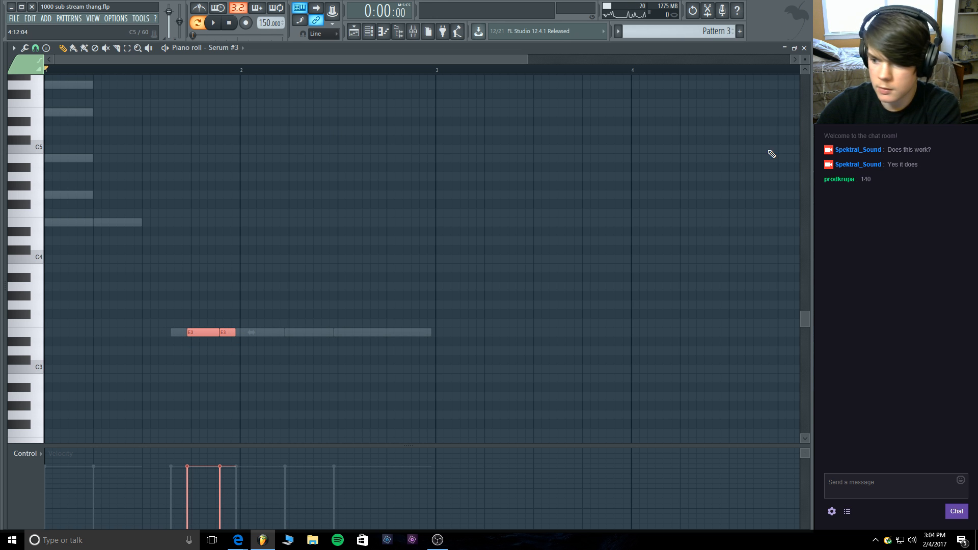
left_click(803, 49)
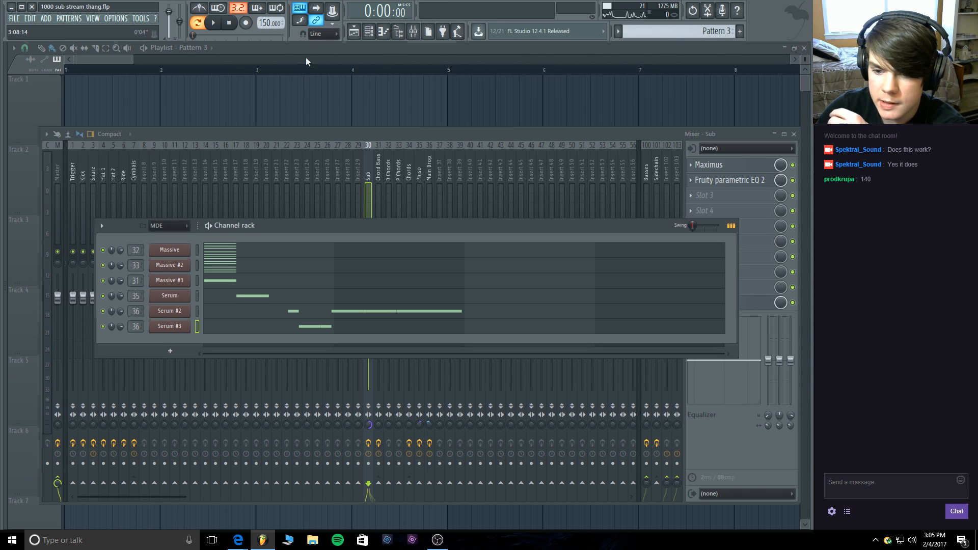
Delete the playlist clips from bar 53 onward and move all the remaining clips to start at bar 1.
mouse_move(134, 59)
left_mouse_down()
mouse_move(399, 94)
mouse_move(803, 182)
mouse_move(787, 186)
left_mouse_up()
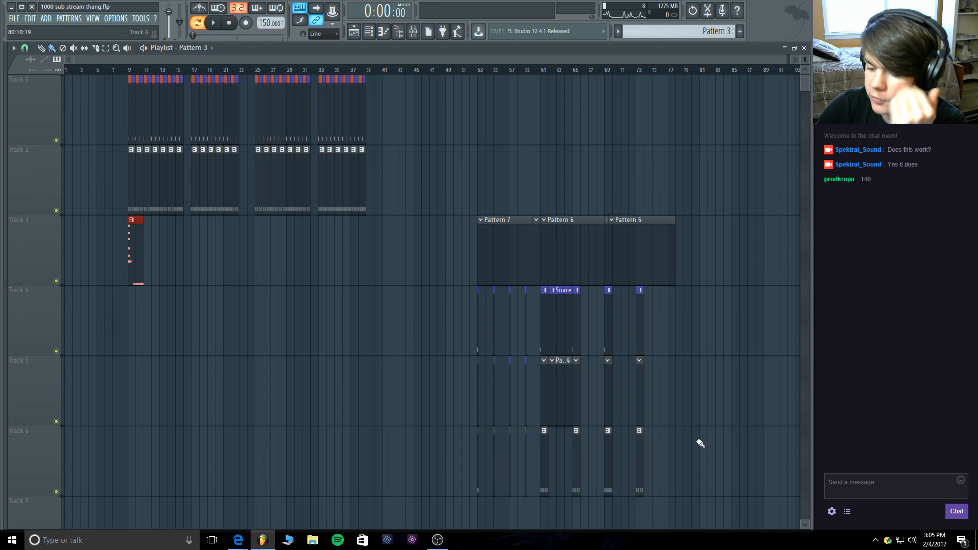
mouse_move(700, 463)
left_mouse_down()
mouse_move(610, 468)
mouse_move(688, 347)
mouse_move(489, 370)
mouse_move(656, 282)
mouse_move(511, 234)
left_mouse_up()
left_click_drag(482, 356, 64, 74)
left_click_drag(136, 240, 72, 240)
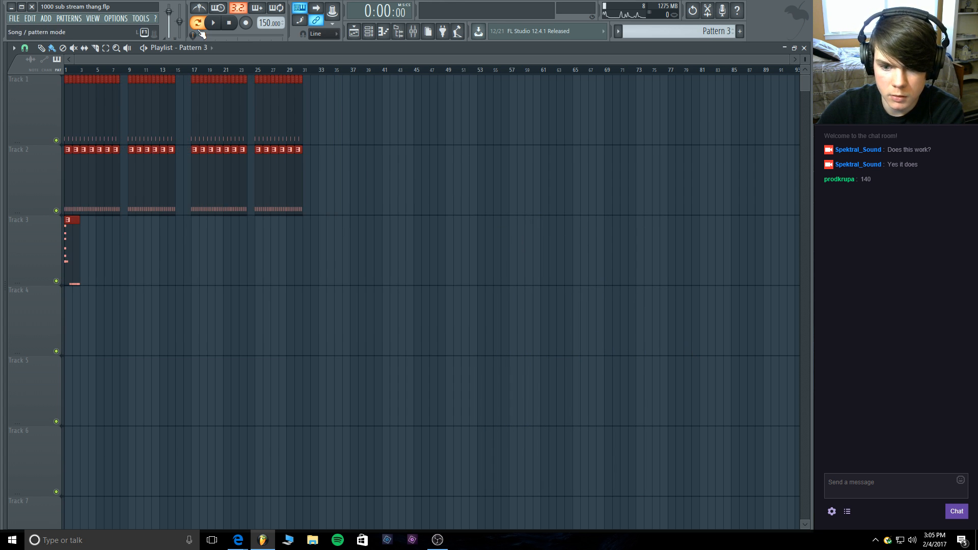
Audition Pattern 3, then switch to song mode and audition the arrangement from bar 1.
key("space")
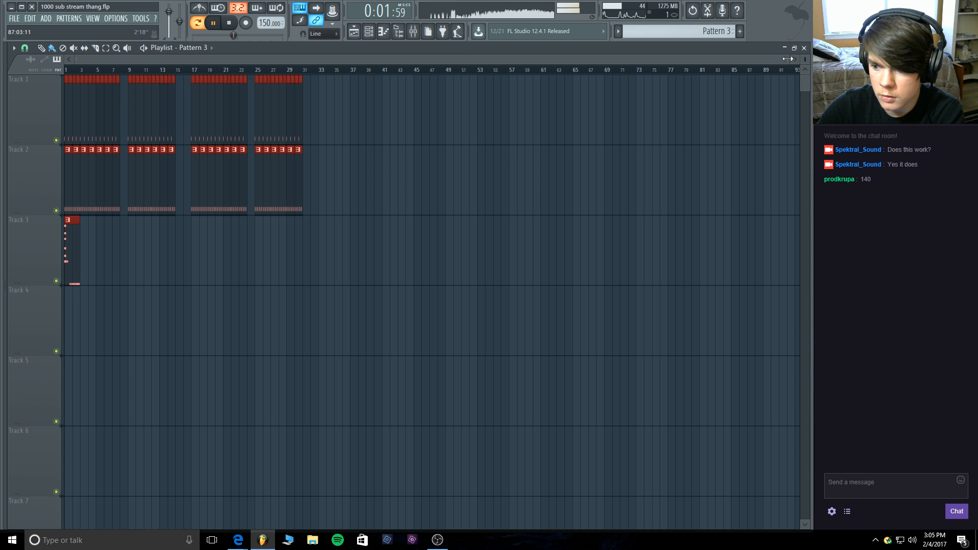
left_click_drag(788, 60, 598, 79)
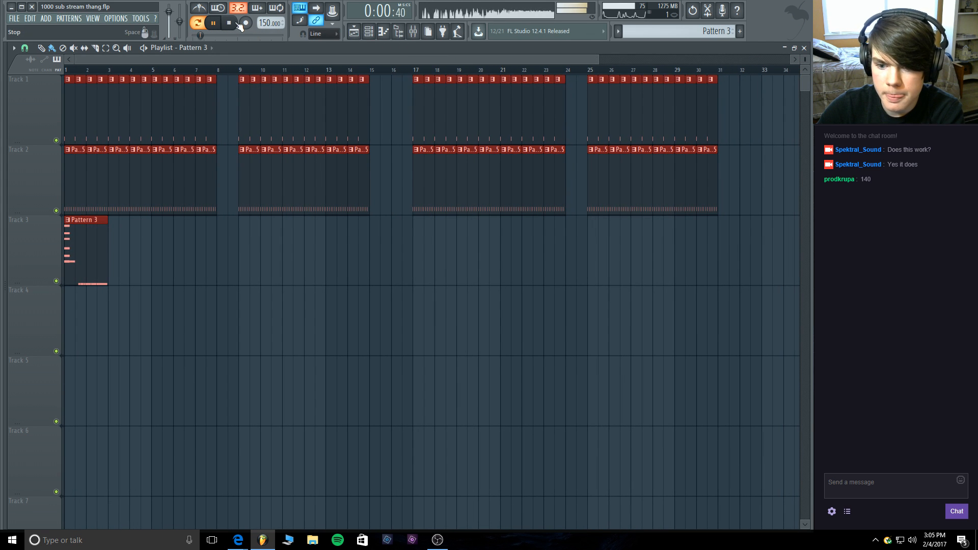
key("space")
left_click(213, 23)
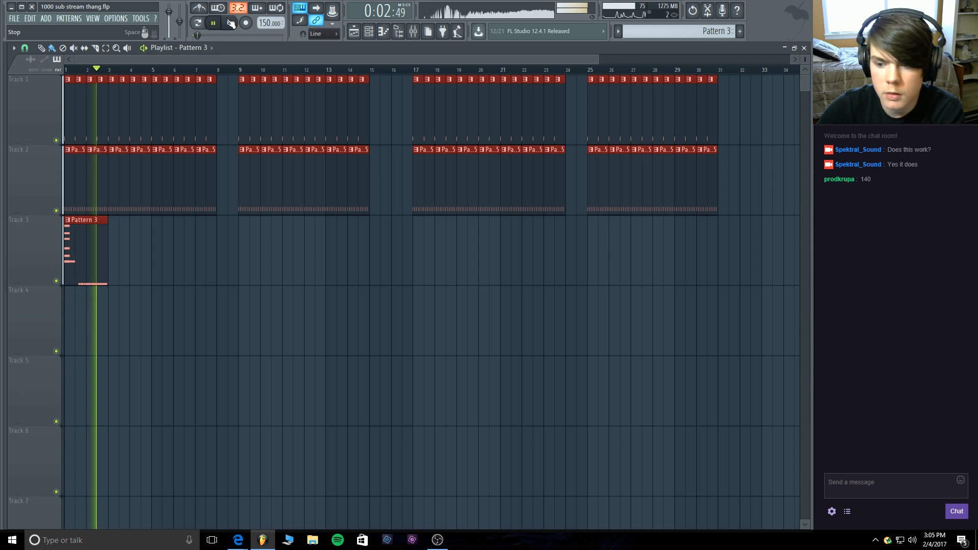
key("space")
Open Pattern 3 in the piano roll and move all the Serum #2 and Serum #3 notes back onto the beat grid.
double_click(94, 234)
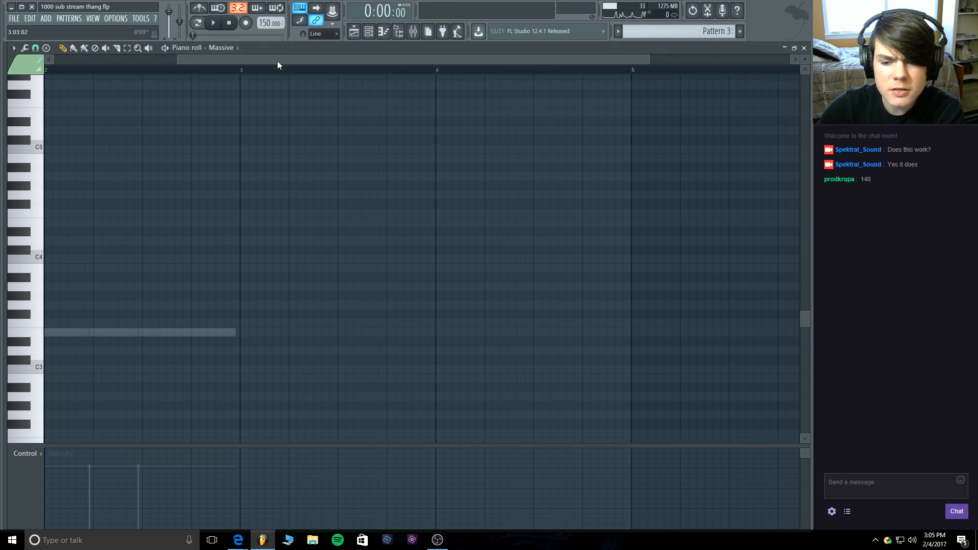
left_click_drag(277, 60, 142, 63)
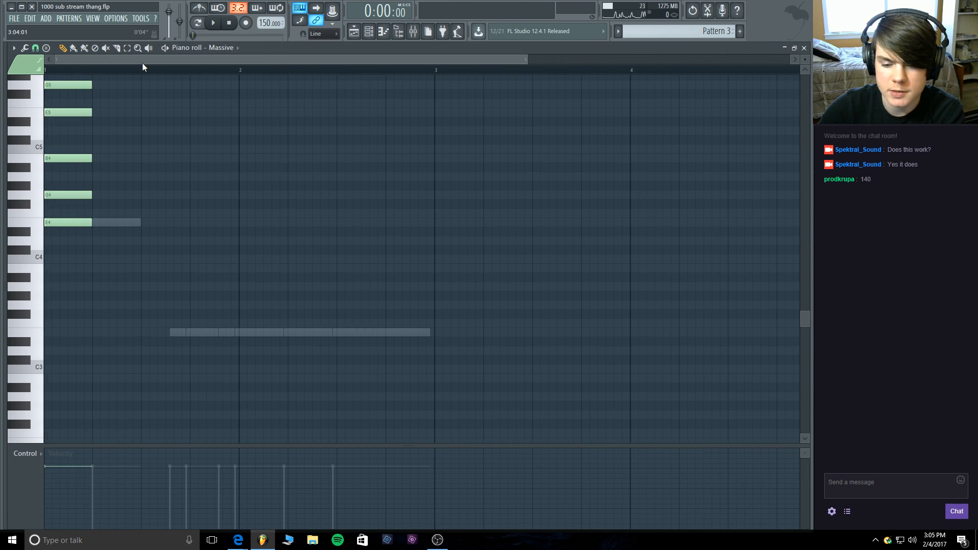
double_click(186, 334)
key("ctrl+a")
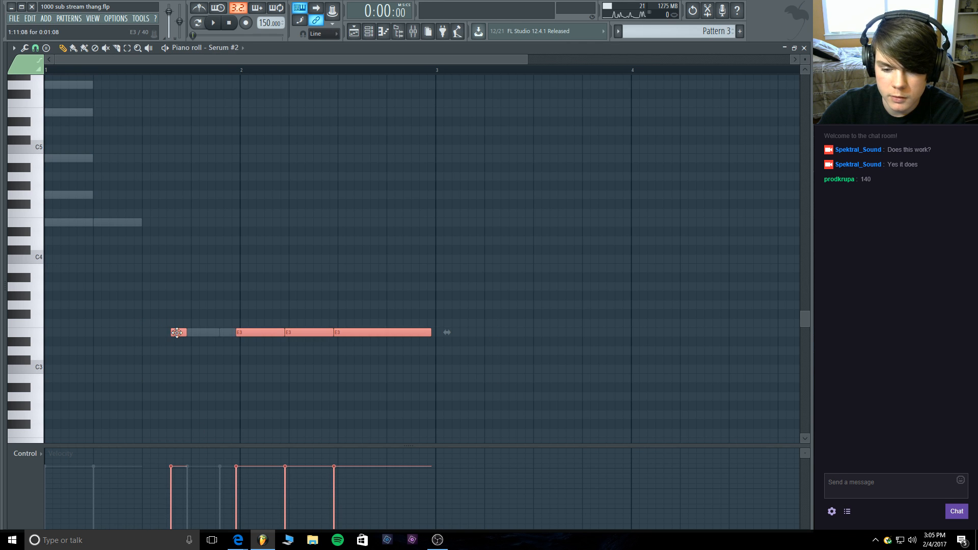
double_click(209, 334)
key("ctrl+a")
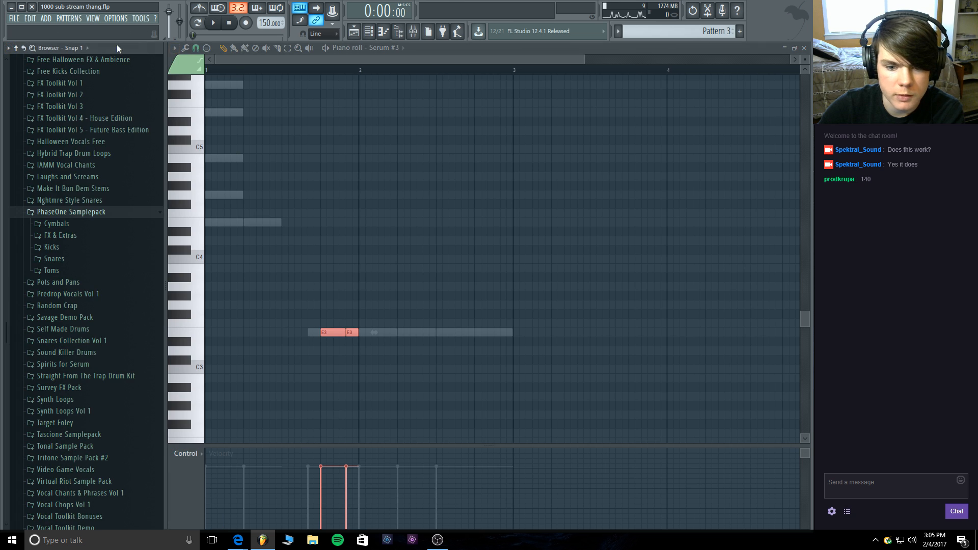
Choose a finer piano roll snap and shift both Serum #3 notes one snap unit earlier.
left_click(14, 48)
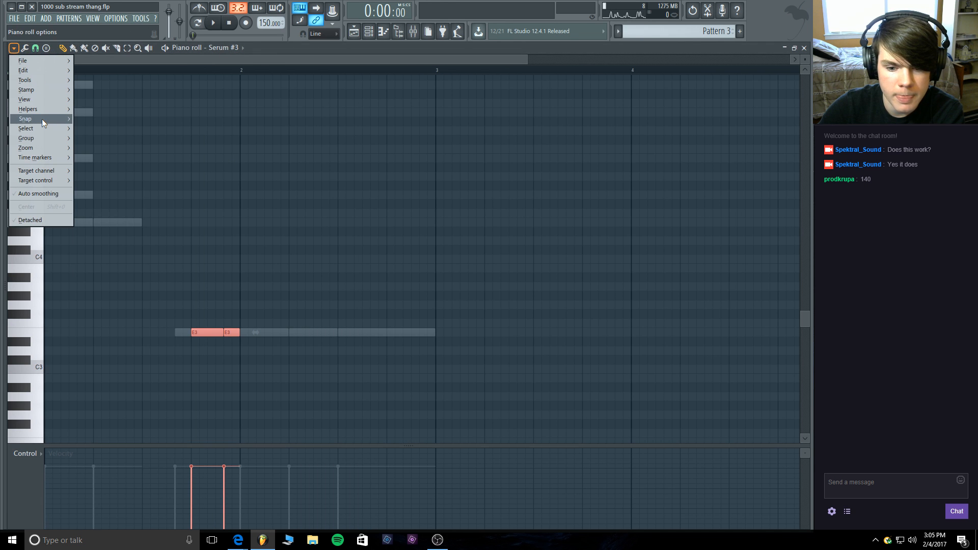
mouse_move(42, 118)
left_click(89, 174)
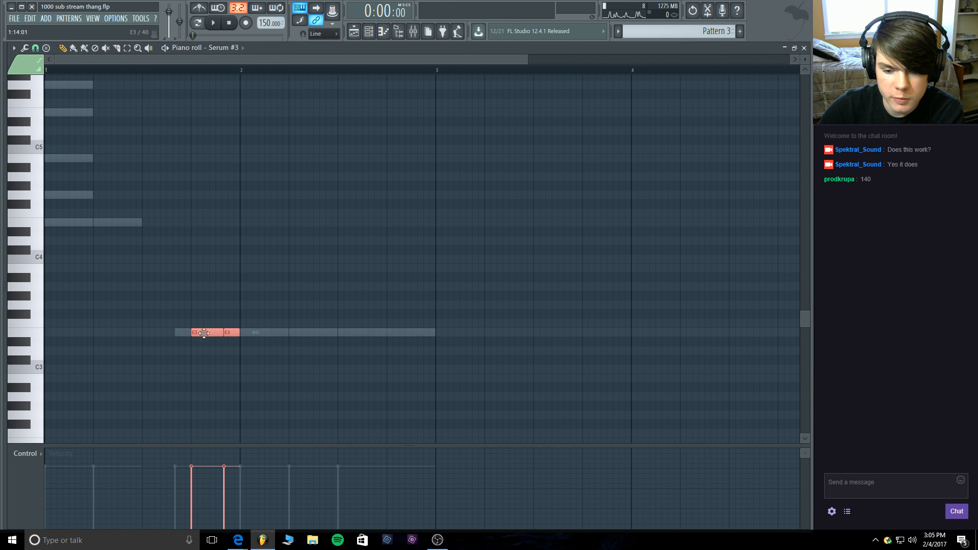
left_click_drag(204, 333, 202, 335)
Restore the accidentally deleted Serum #2 note and shift all the Serum #2 notes earlier to match the Serum #3 notes.
right_click(267, 333)
right_click(270, 333)
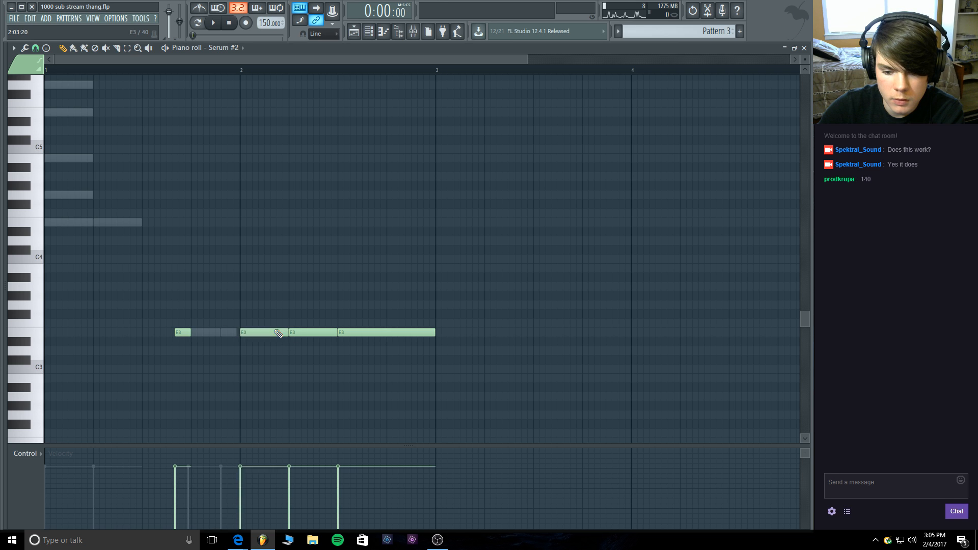
right_click(278, 333)
key("ctrl+z")
left_click_drag(461, 362, 96, 295)
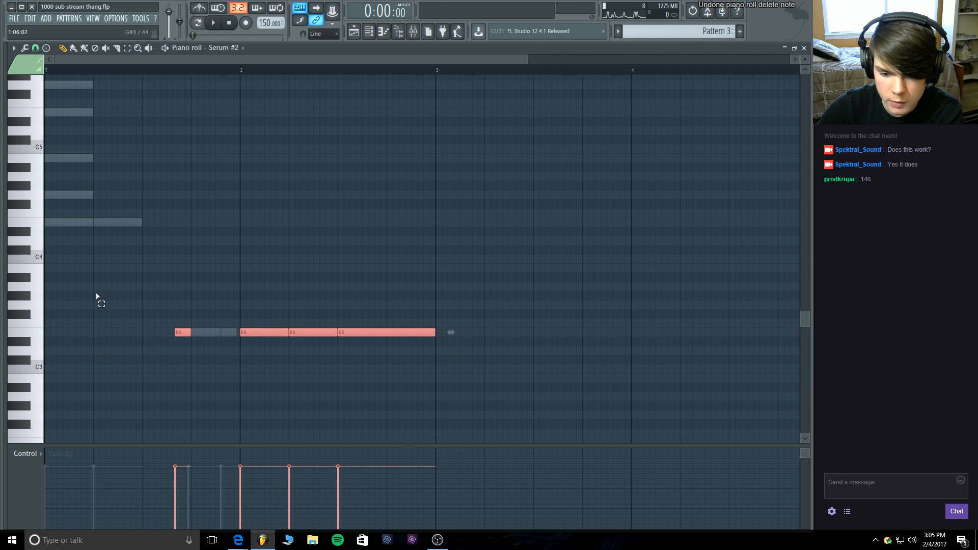
left_click_drag(187, 333, 184, 334)
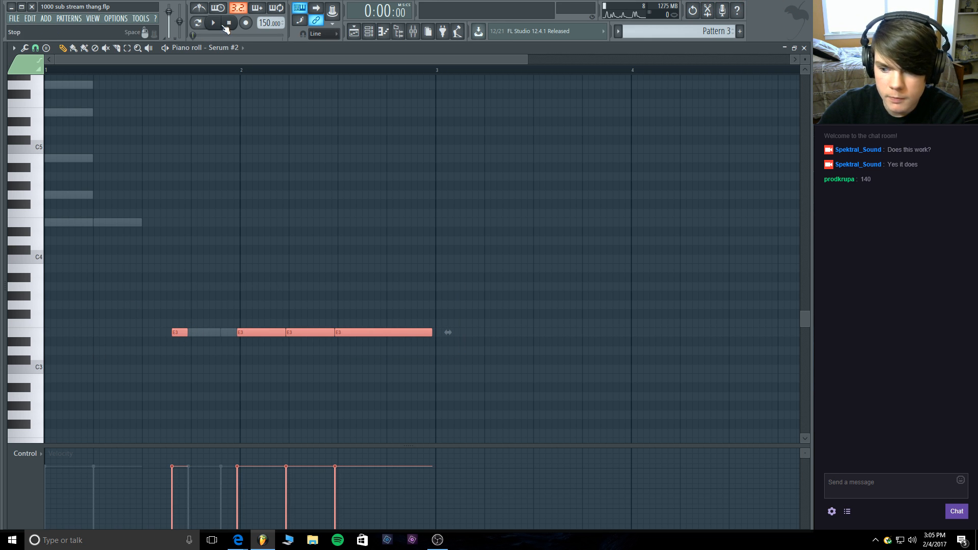
Audition the arrangement with the retimed Serum notes and bring the playlist back into view.
key("space")
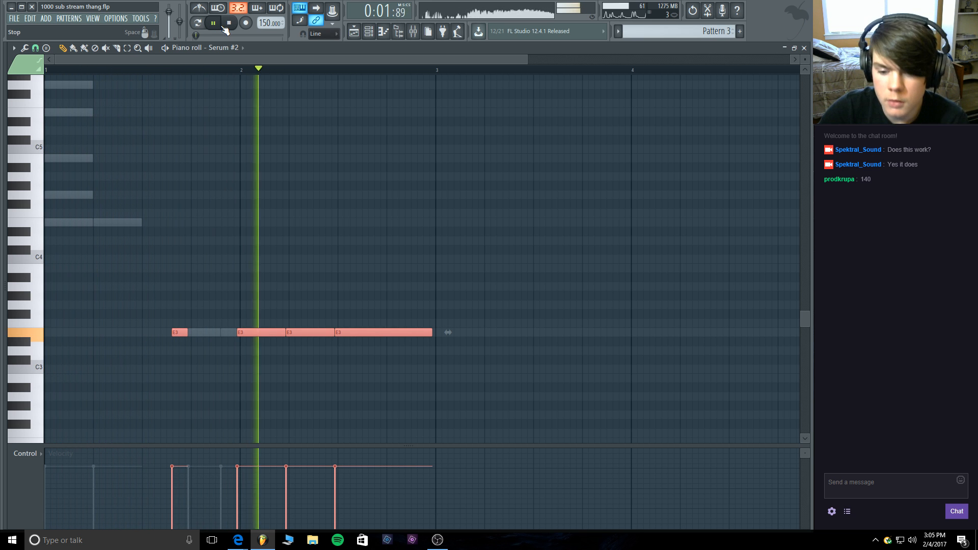
key("F5")
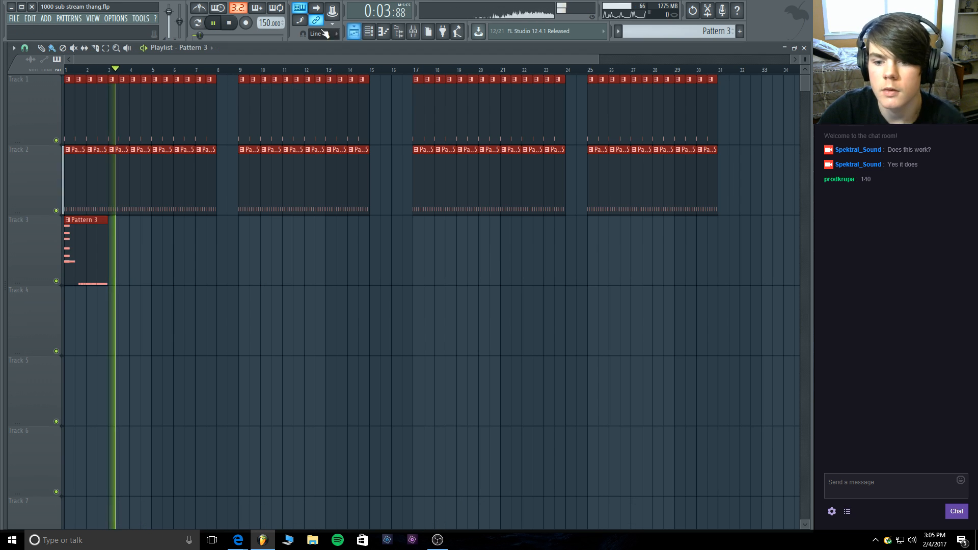
key("space")
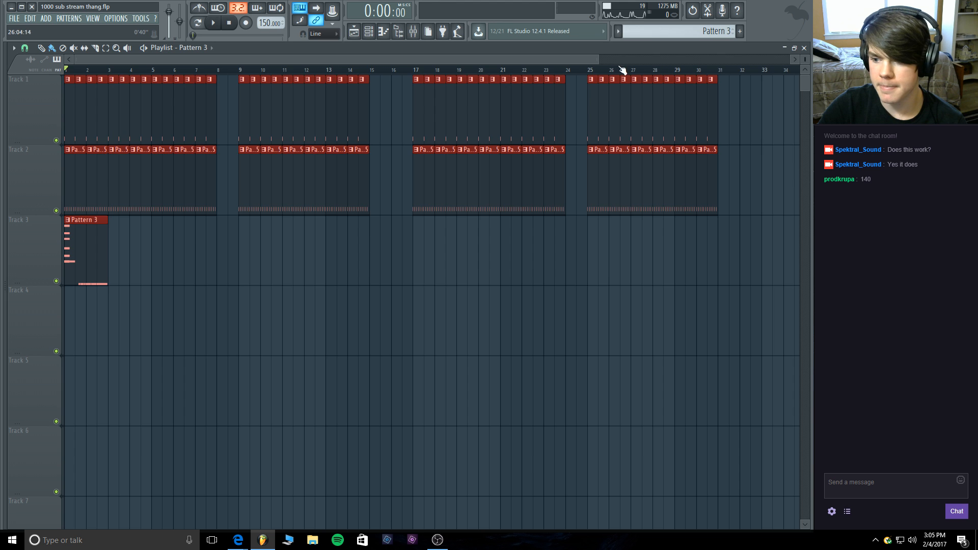
Place PhaseOne_Down FX2 from the PhaseOne Samplepack's FX & Extras folder at bar 1 of Track 4 and audition it in the arrangement.
scroll(622, 69, "up", 4)
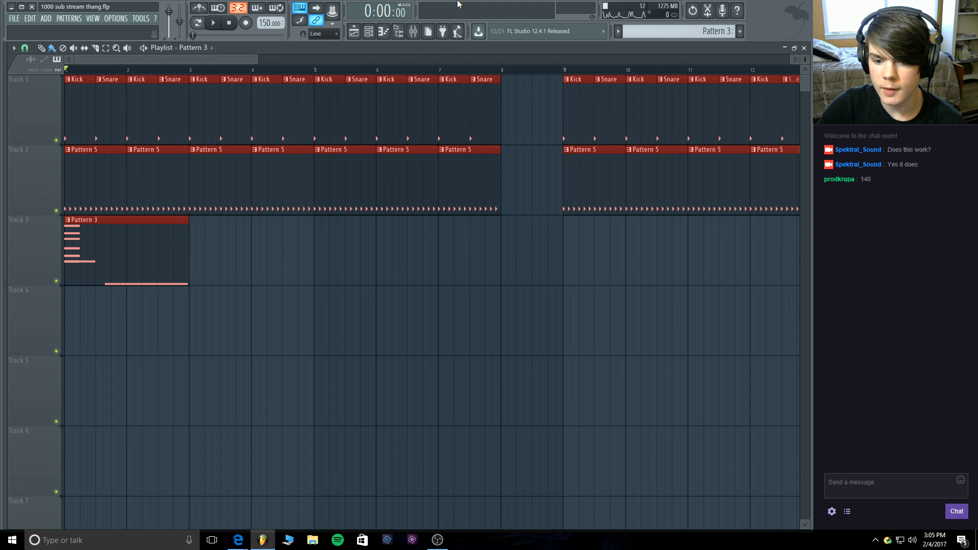
mouse_move(0, 179)
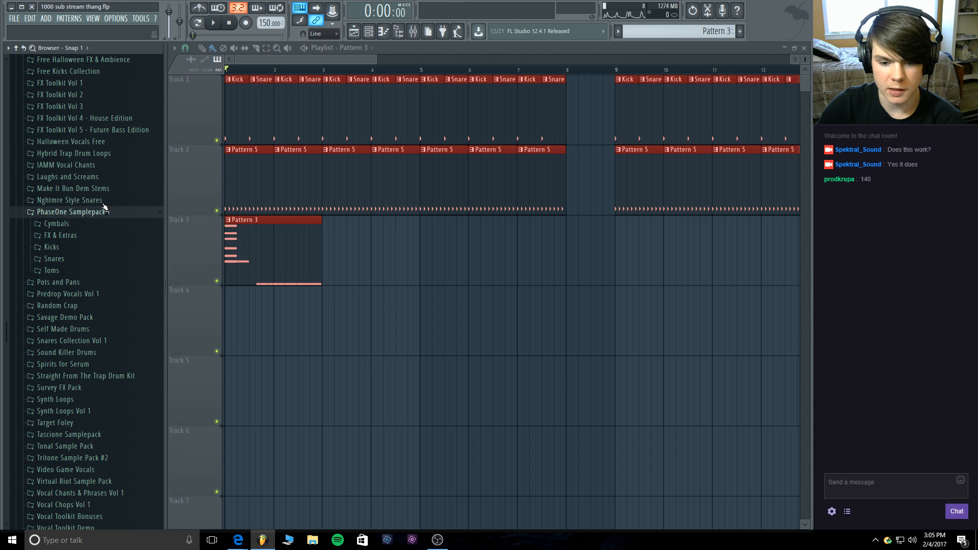
left_click(83, 237)
scroll(81, 221, "down", 5)
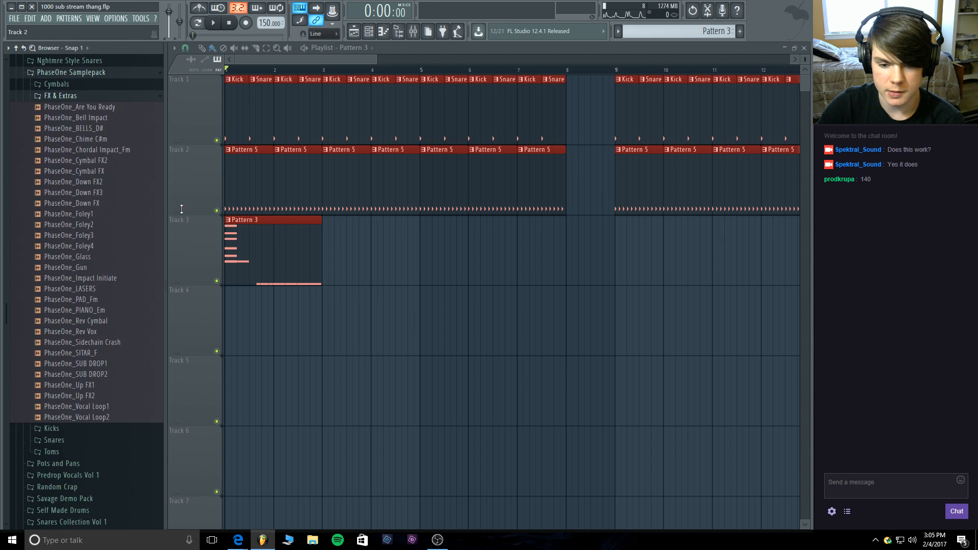
mouse_move(1, 219)
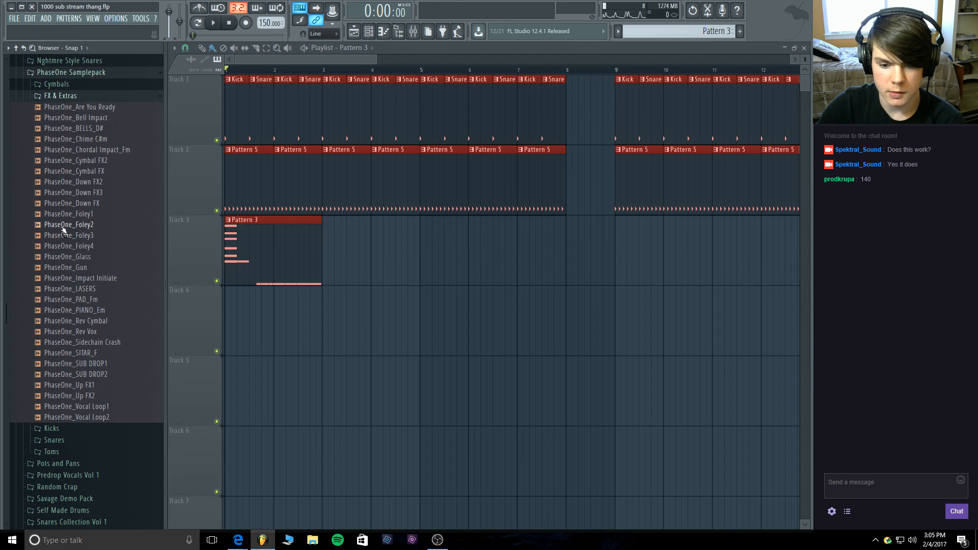
left_click(64, 192)
left_click_drag(66, 181, 116, 319)
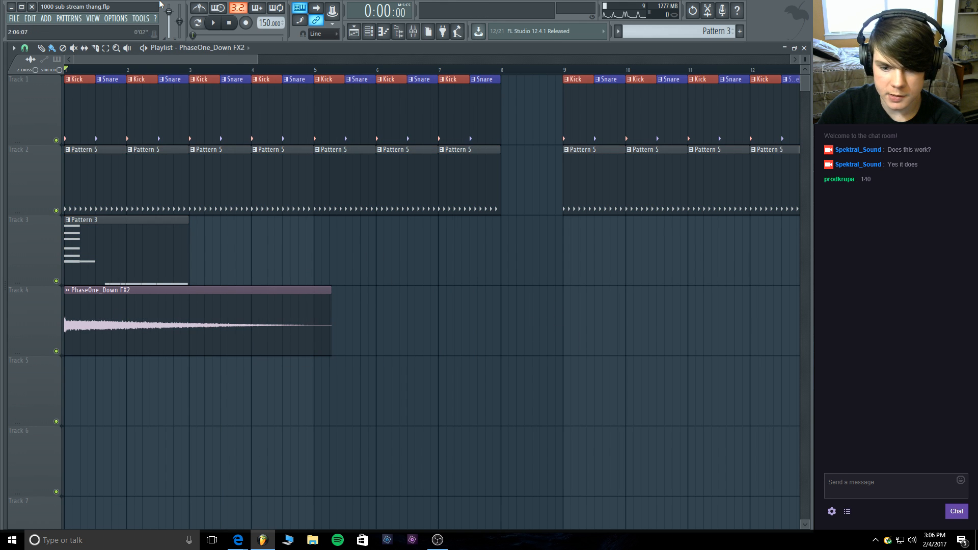
left_click(213, 22)
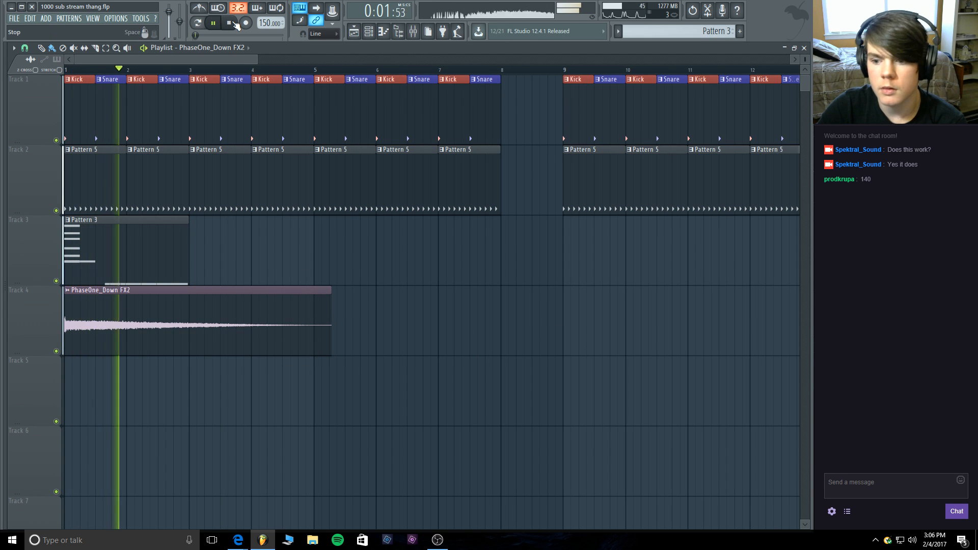
left_click(230, 23)
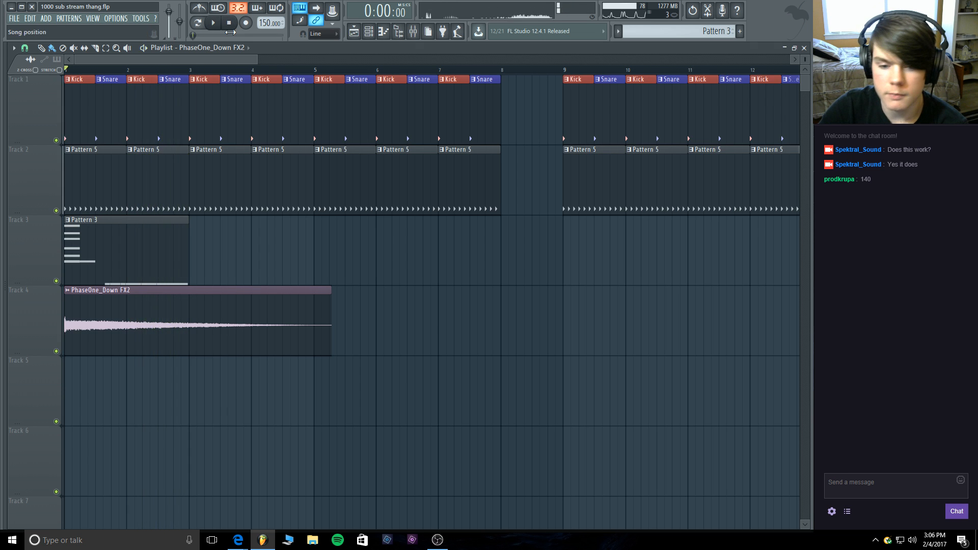
Preview the PhaseOne Down FX and impact samples, and place PhaseOne_Impact Initiate at bar 1 of Track 5.
mouse_move(4, 167)
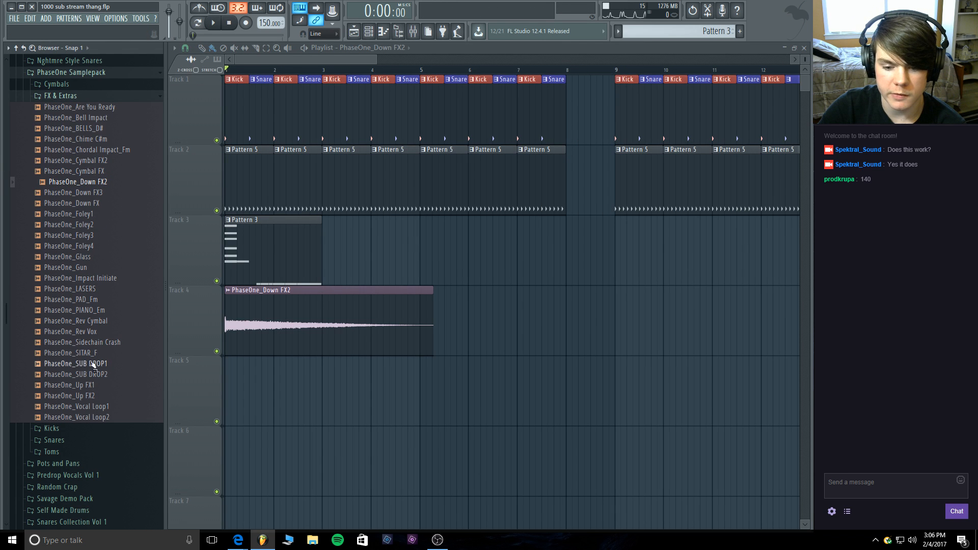
left_click(94, 184)
left_click(95, 193)
left_click(95, 203)
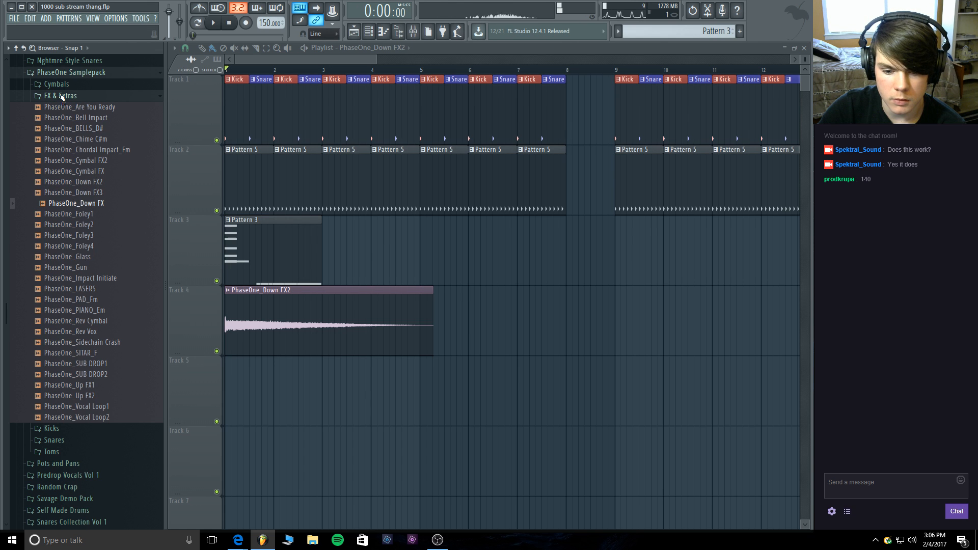
left_click(74, 278)
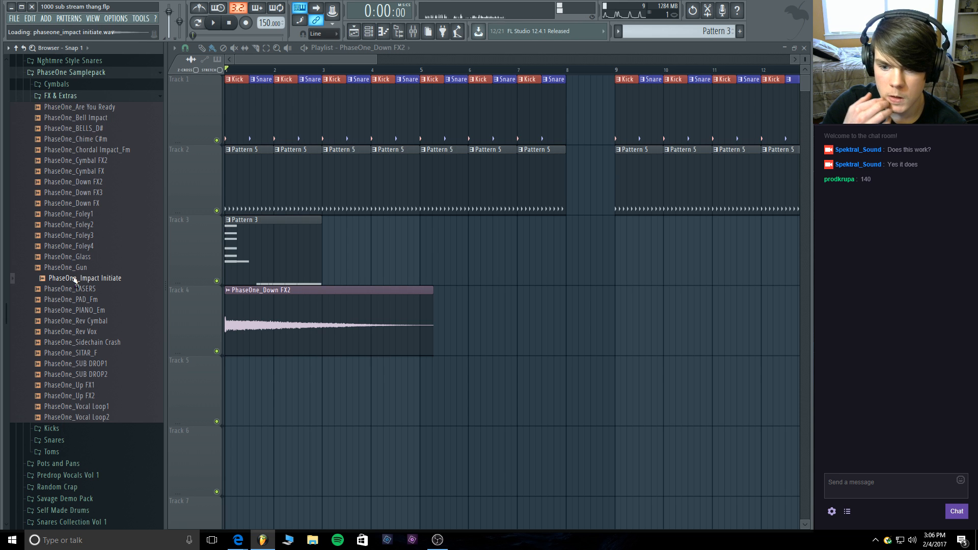
left_click_drag(74, 278, 69, 392)
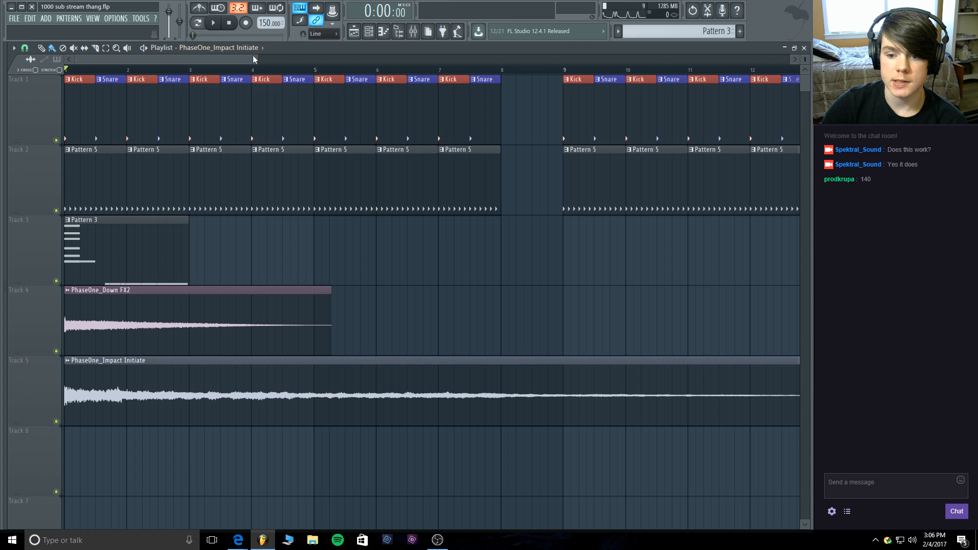
Open the PhaseOne_Impact Initiate clip's sampler settings beside the channel rack and audition the sample and the Sub channel.
left_click_drag(255, 57, 535, 58)
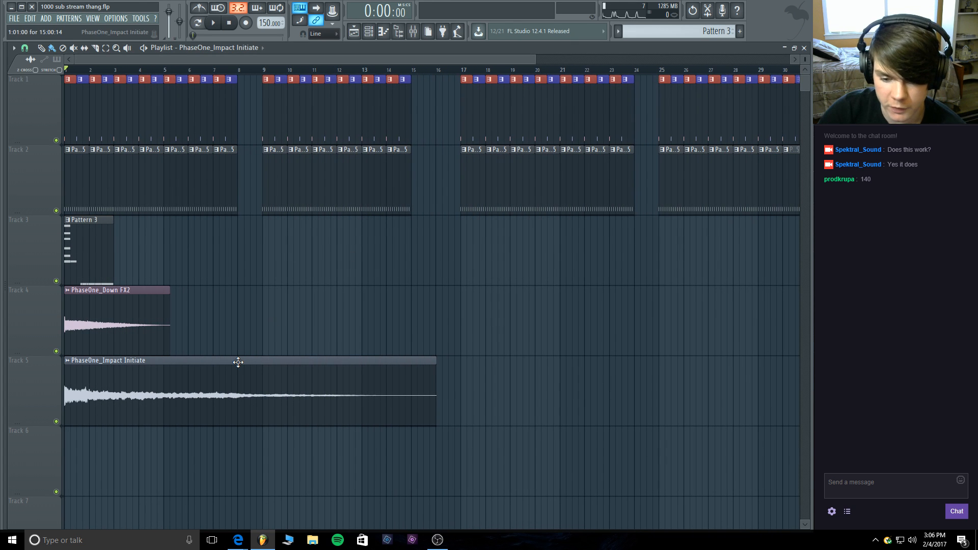
double_click(121, 384)
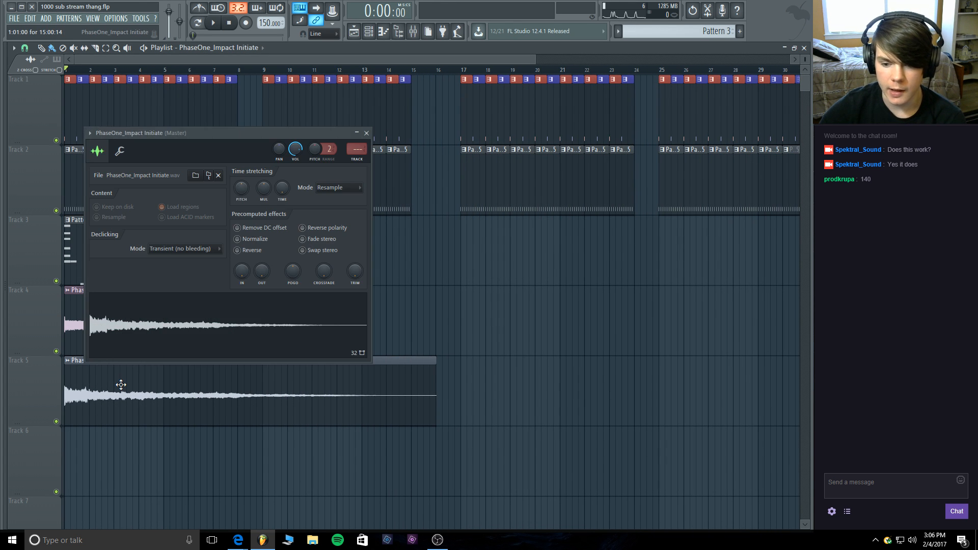
left_click(202, 313)
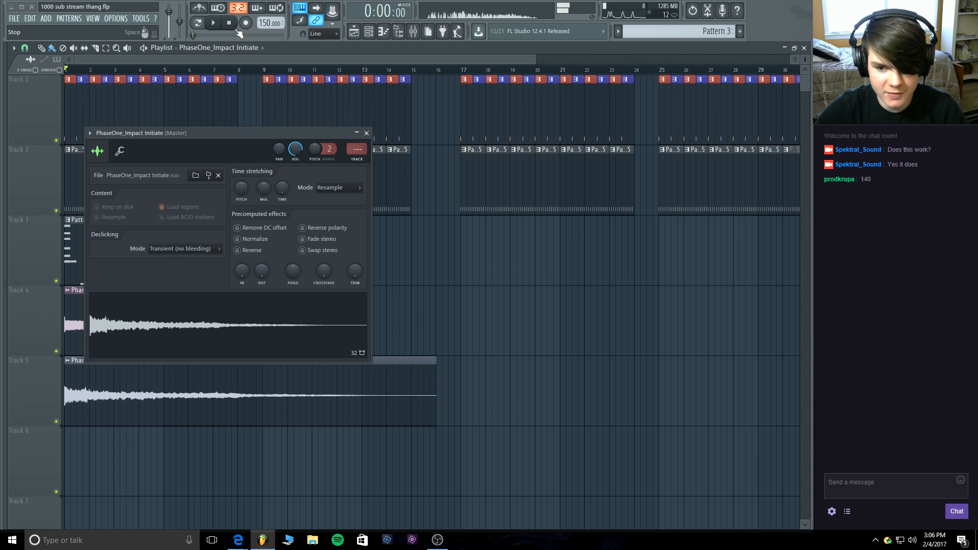
left_click(369, 31)
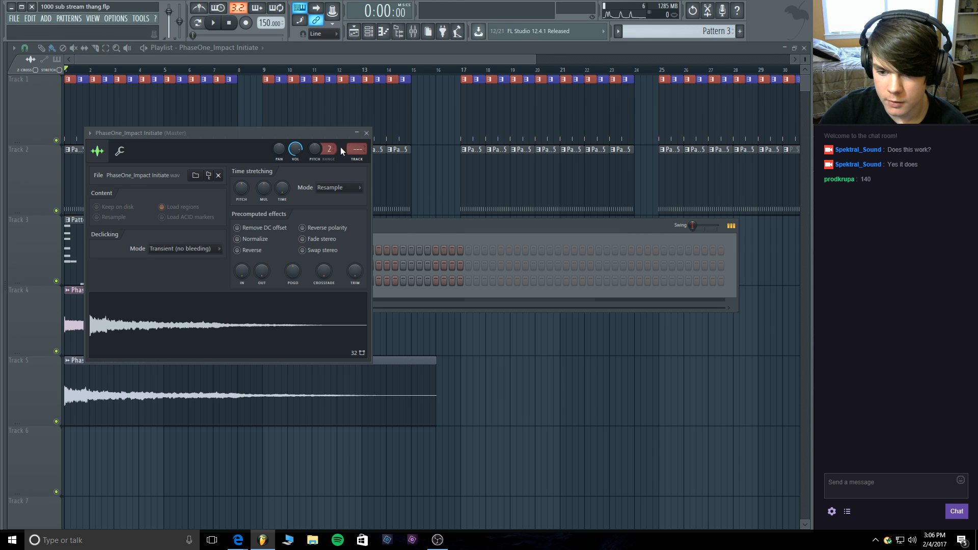
left_click_drag(320, 131, 350, 57)
left_click_drag(441, 223, 452, 326)
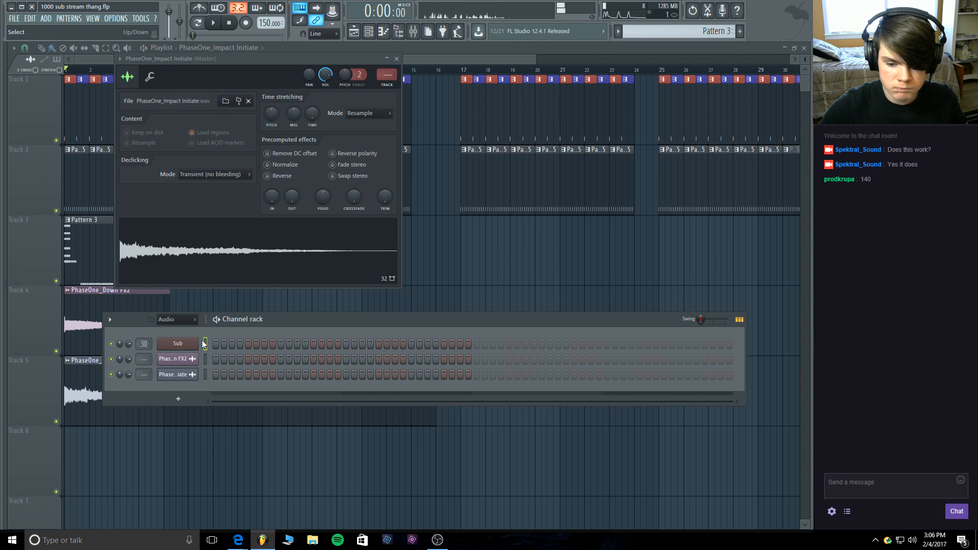
key("e")
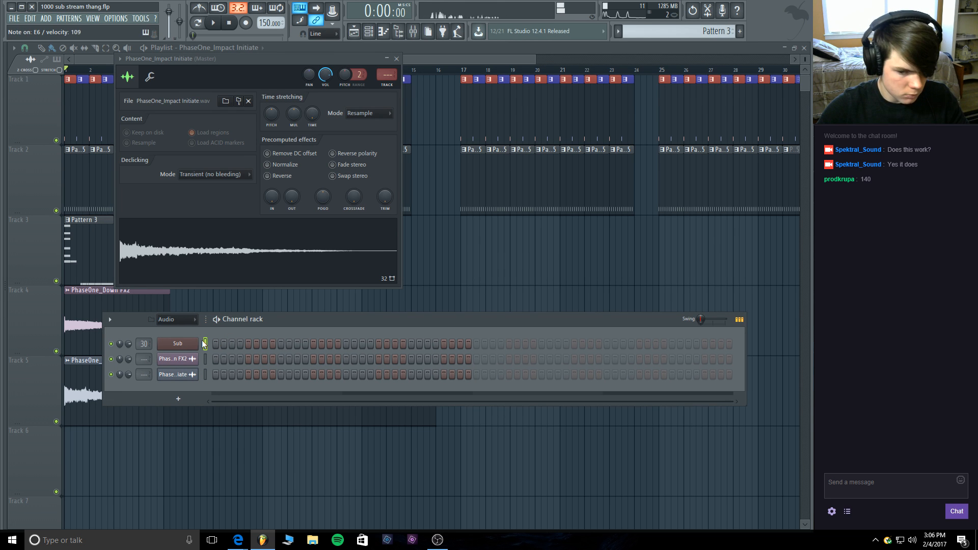
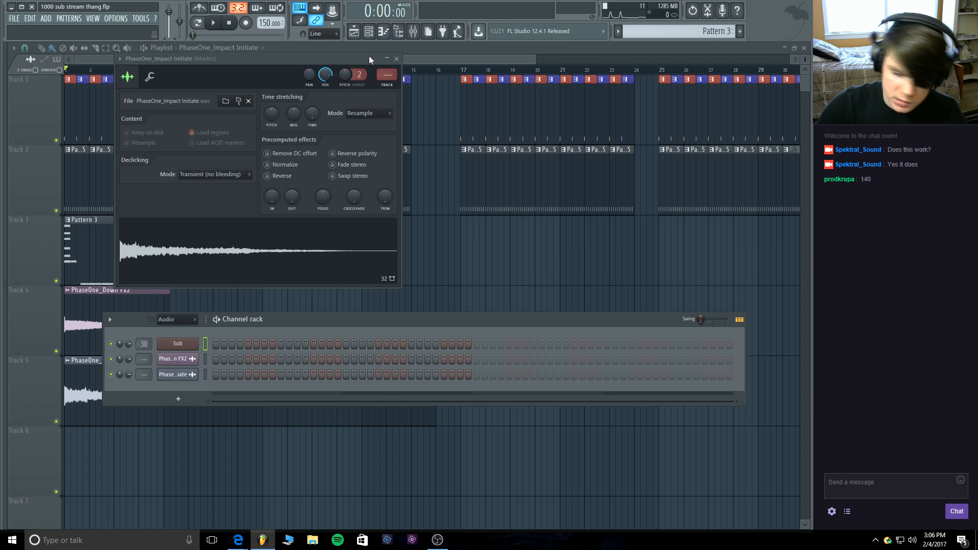
Lower the PhaseOne_Impact Initiate sample's time-stretching pitch and set its stretch mode to Stretch.
left_click_drag(271, 114, 274, 146)
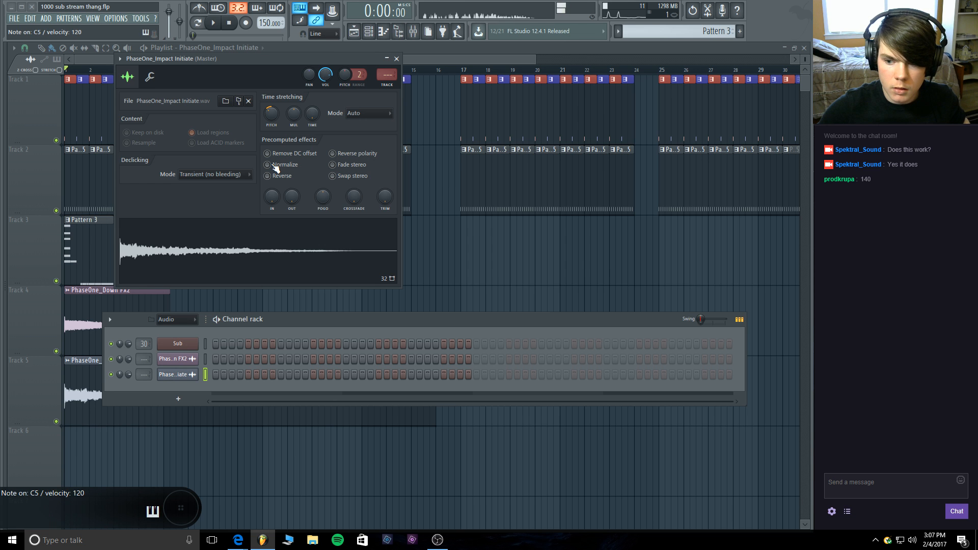
left_click(365, 114)
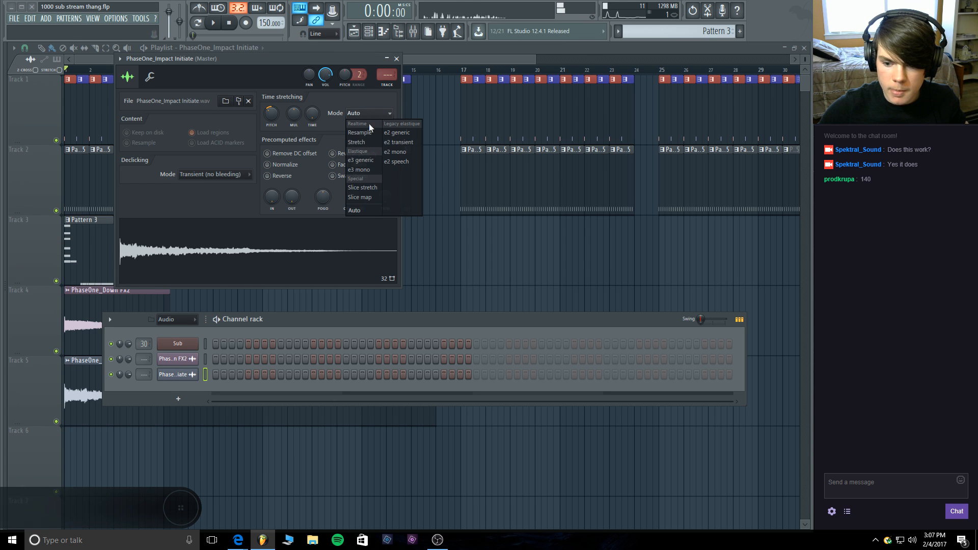
left_click(372, 142)
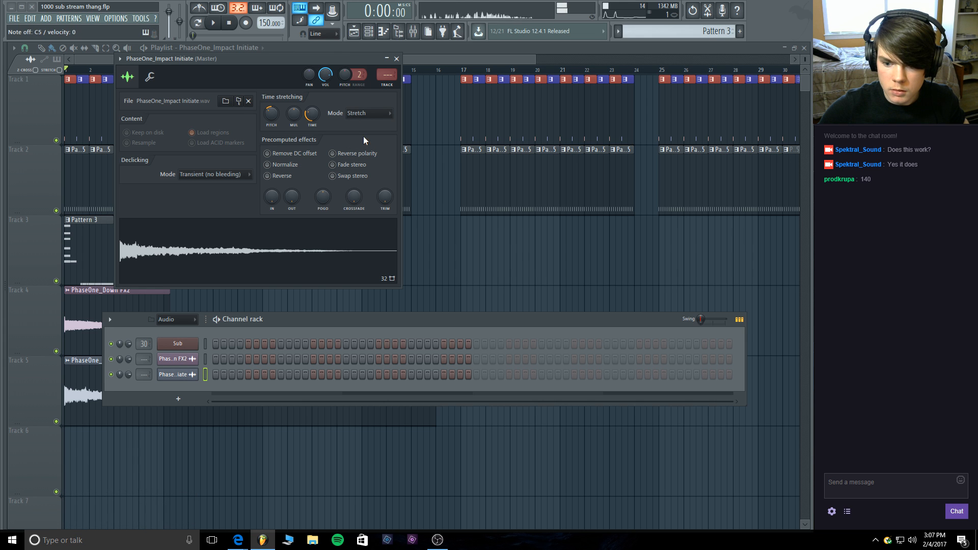
left_click(397, 58)
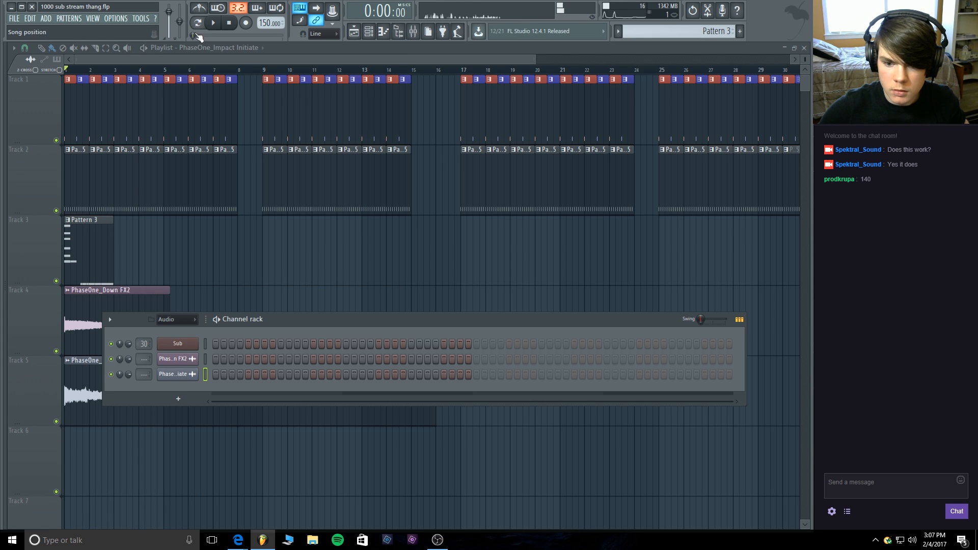
Audition the arrangement from the start with the repitched impact and hide the channel rack.
left_click(213, 23)
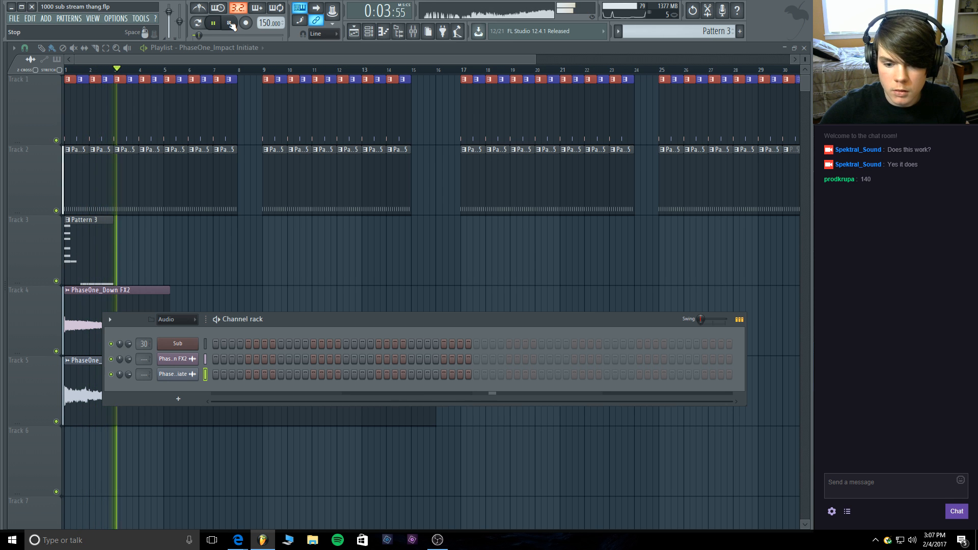
key("F6")
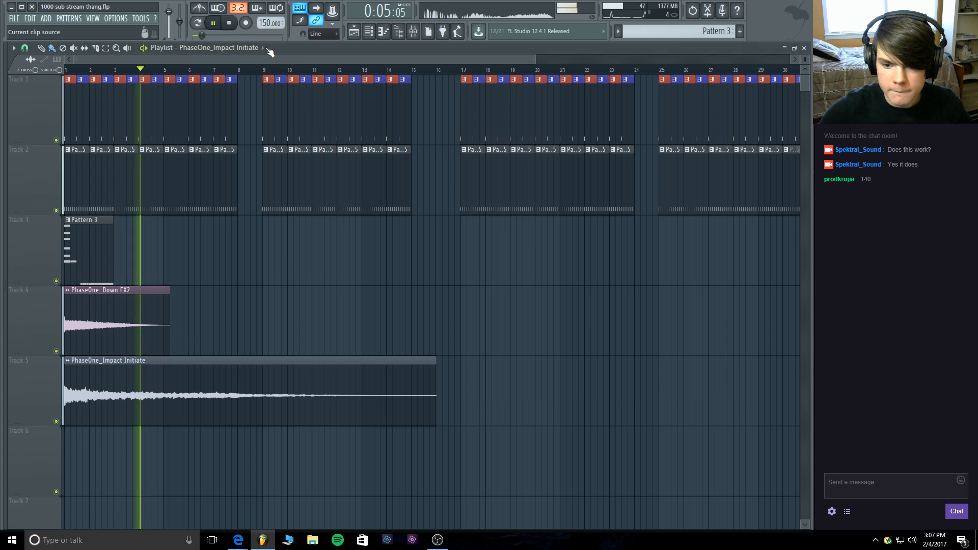
left_click(230, 23)
Trim the PhaseOne_Impact Initiate clip on Track 5 to the sustained section from bar 5 to bar 8.
left_click_drag(69, 381, 192, 381)
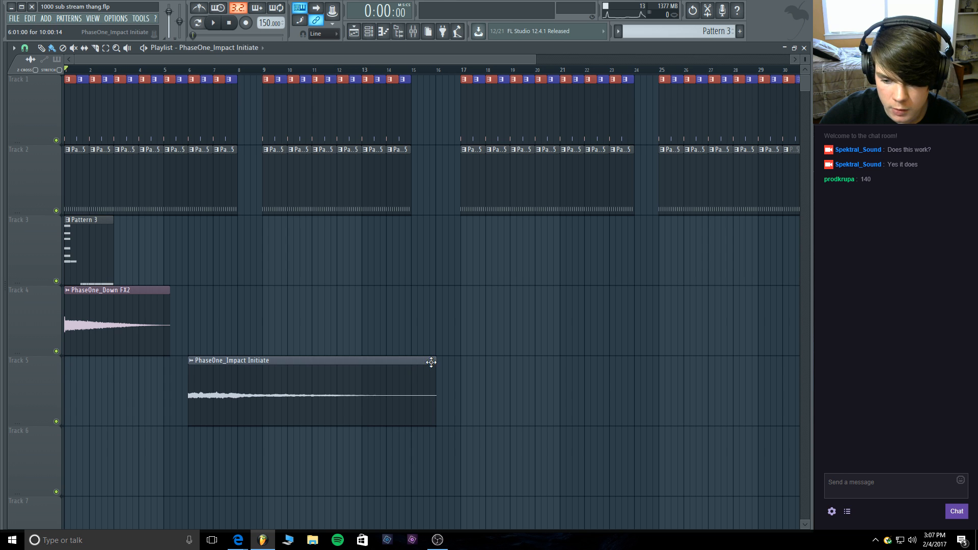
left_click_drag(435, 363, 163, 376)
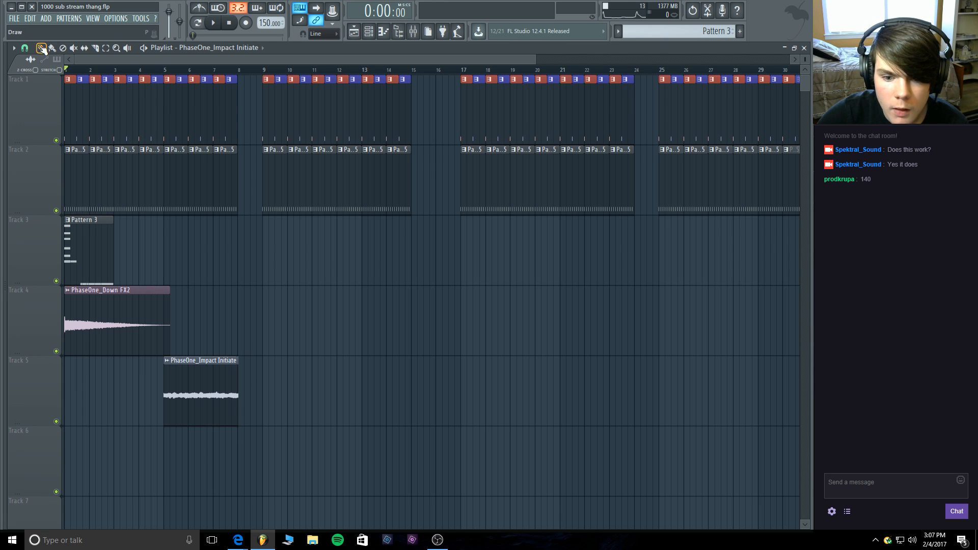
right_click(237, 370)
key("ctrl+z")
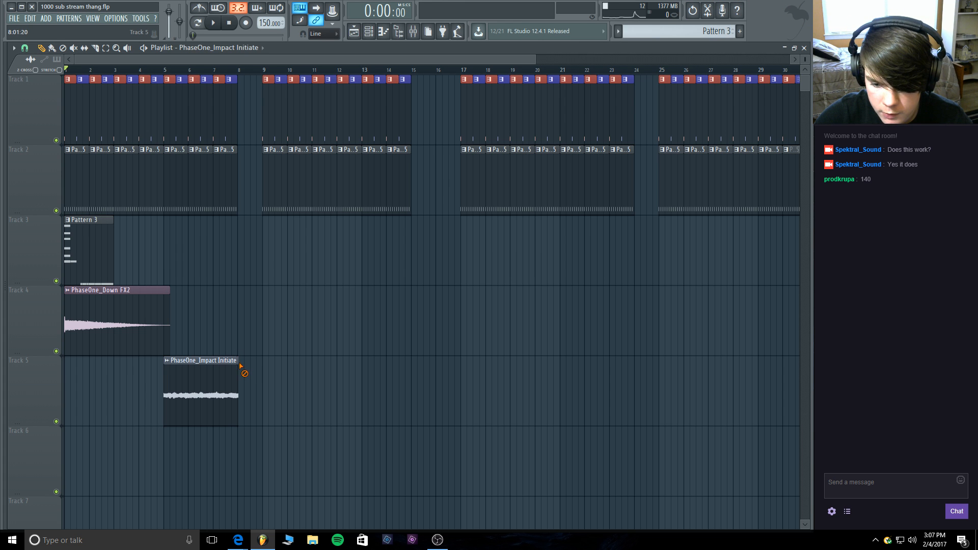
Solo Track 5 and audition the trimmed impact clip from bar 5.
left_click(56, 421, "ctrl")
left_click(165, 70)
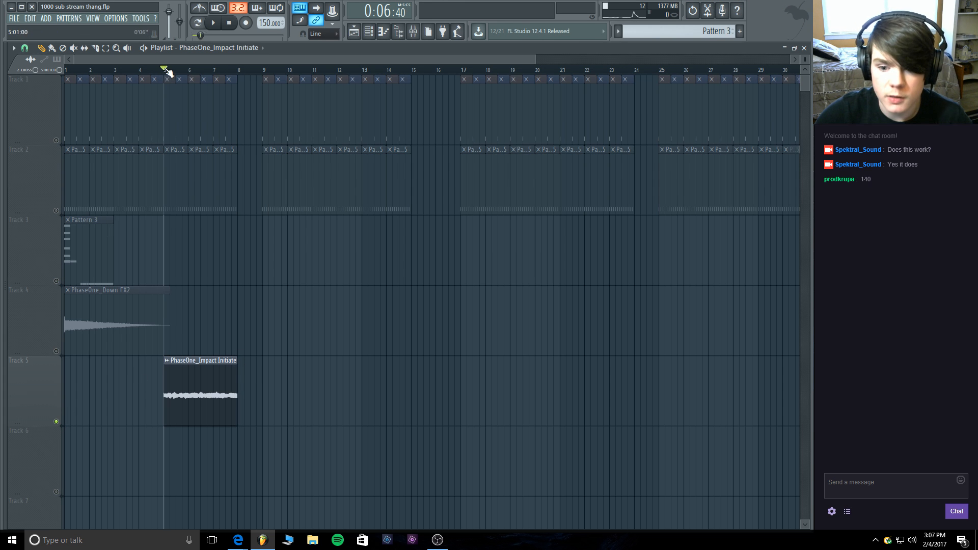
left_click(215, 23)
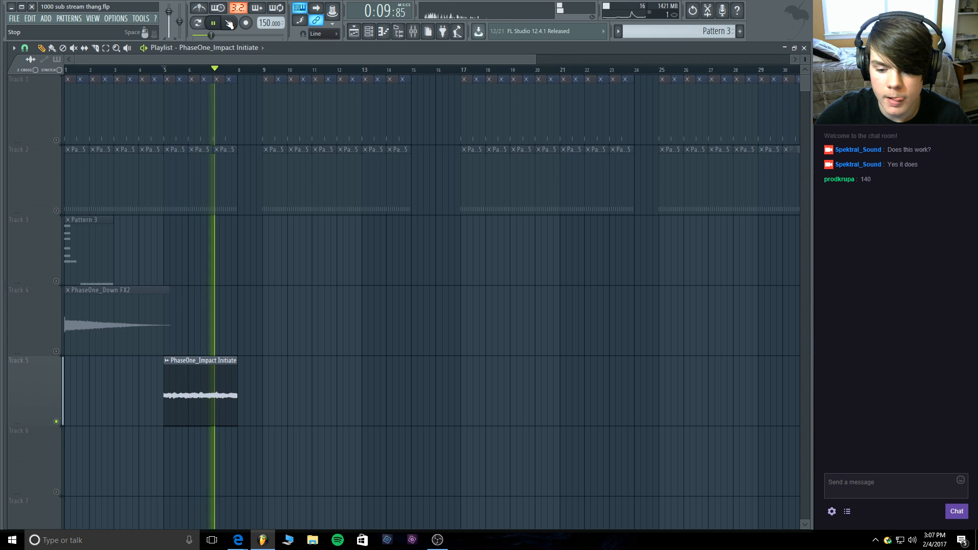
left_click(229, 23)
Move the trimmed impact clip to bar 1 and duplicate it end to end along Track 5 up to bar 31.
left_click_drag(173, 385, 96, 384)
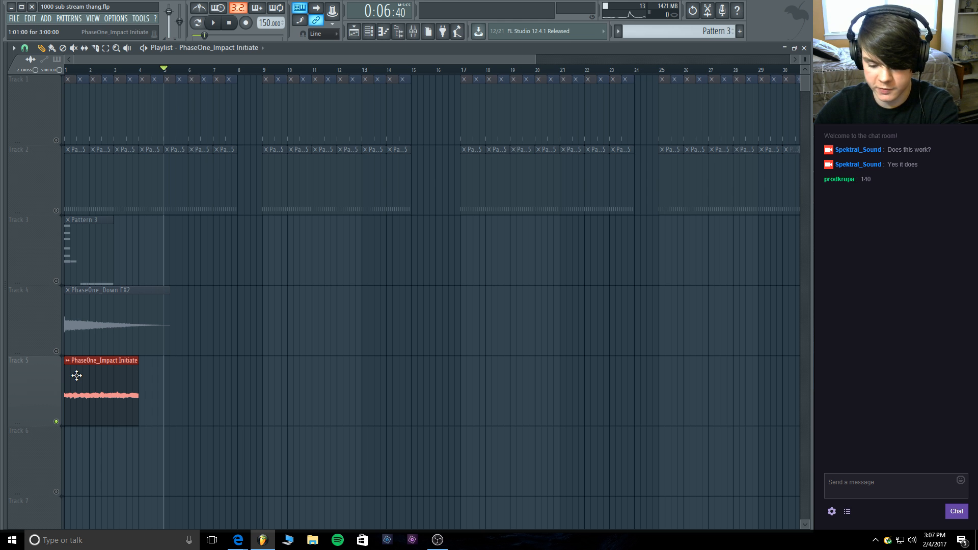
key("ctrl+b")
key("ctrl+b")
key("ctrl+b")
key("ctrl+b")
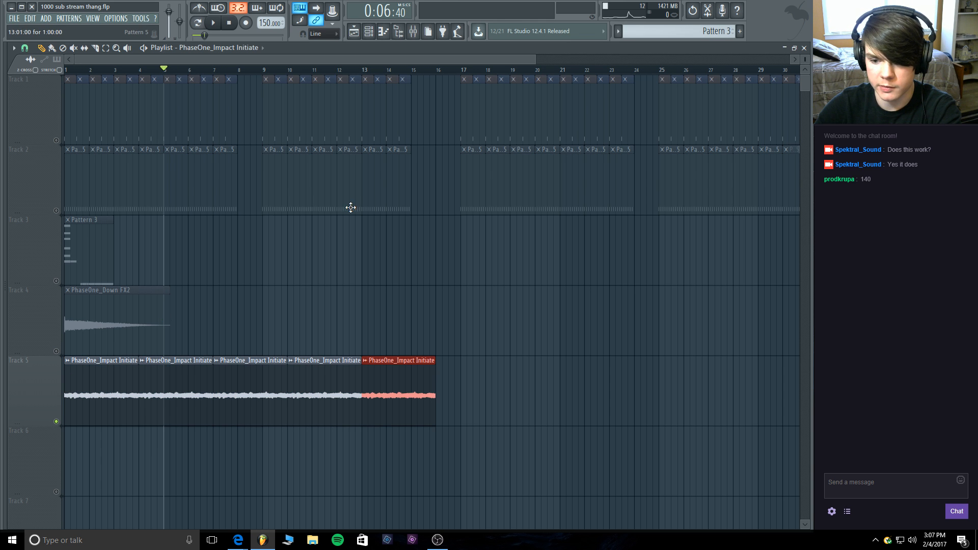
key("ctrl+b")
scroll(543, 82, "down", 3)
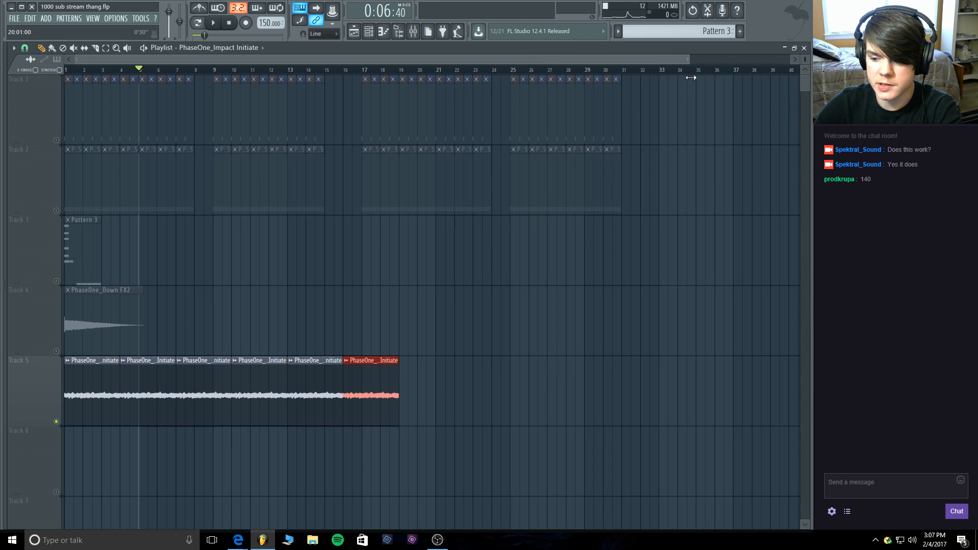
key("ctrl+b")
key("ctrl+b")
key("ctrl+b")
key("ctrl+b")
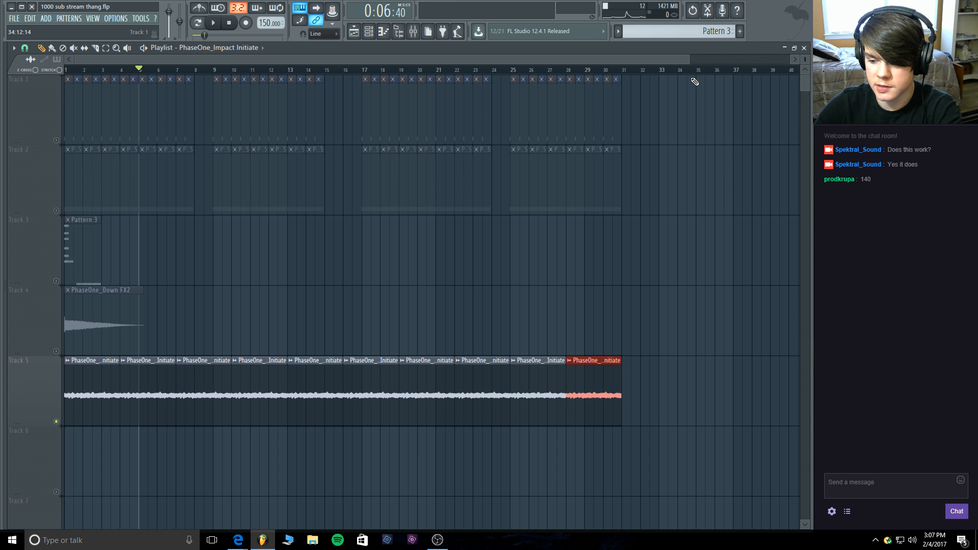
left_click(660, 250)
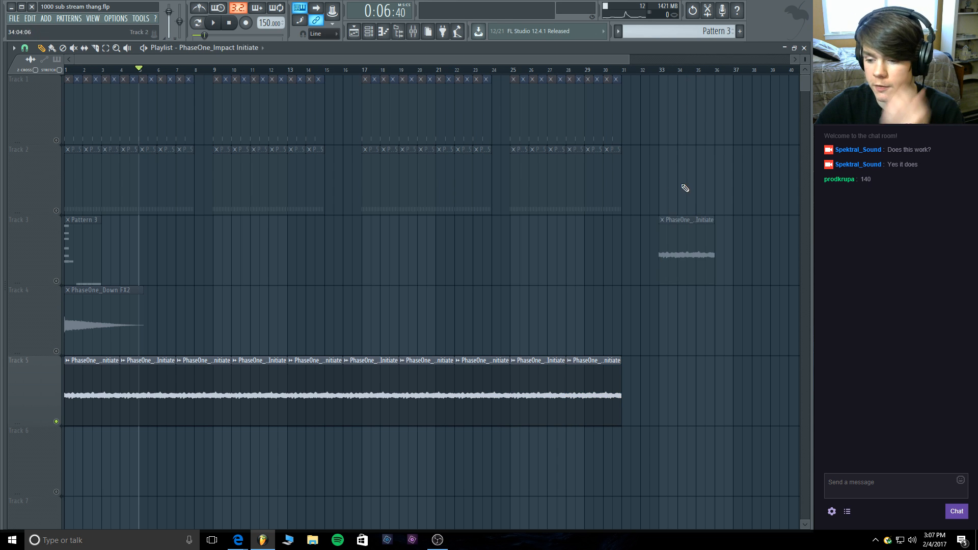
right_click(677, 250)
Unmute all tracks and place PhaseOne_Down FX2 on Track 4 at bars 9, 17 and 25.
left_click(60, 339)
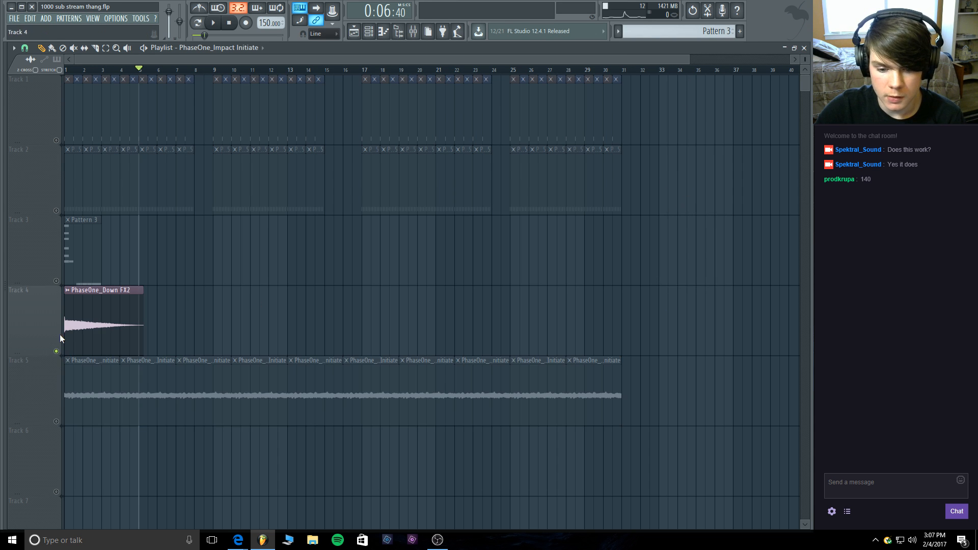
right_click(55, 351)
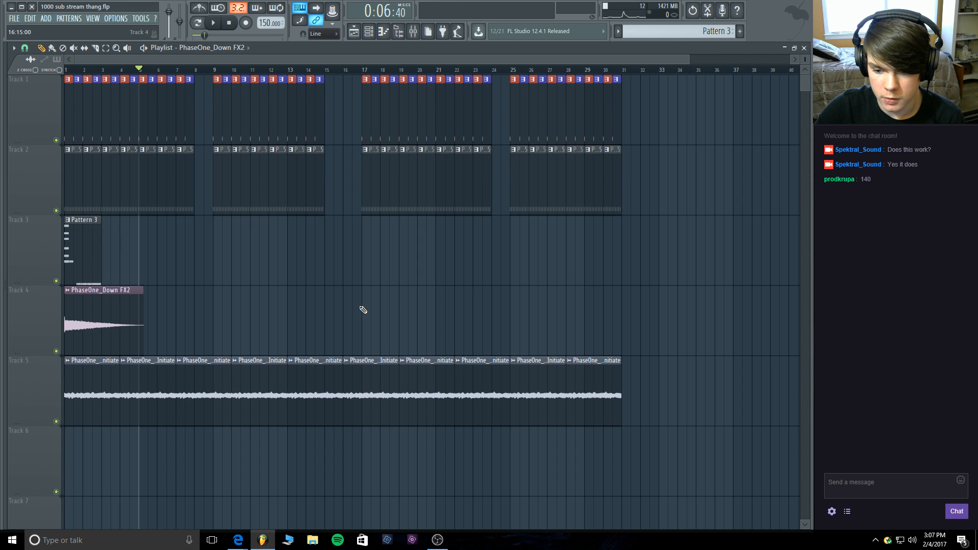
left_click(362, 308)
left_click(218, 298)
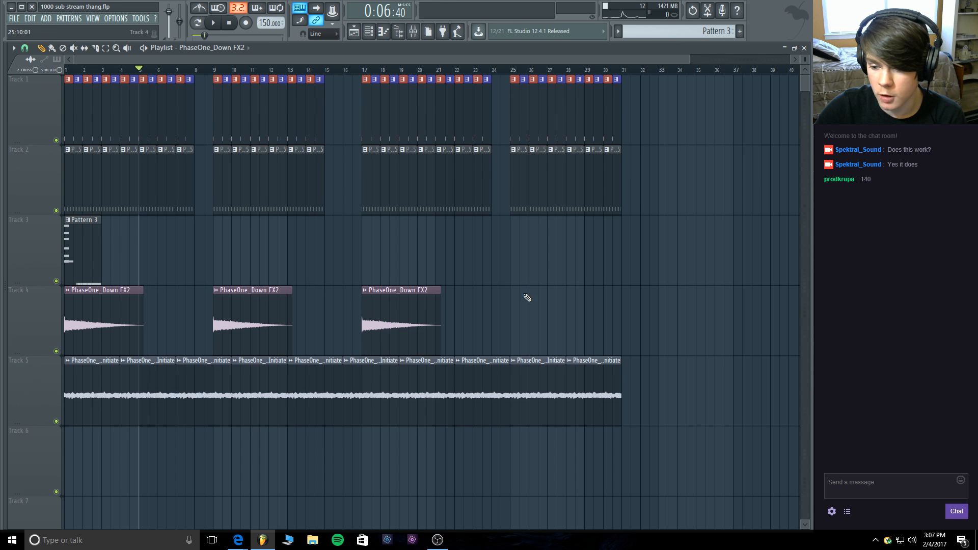
left_click(511, 300)
Check the Twitch stream page in the web browser, return to FL Studio, and audition the arrangement from bar 1.
left_click(67, 68)
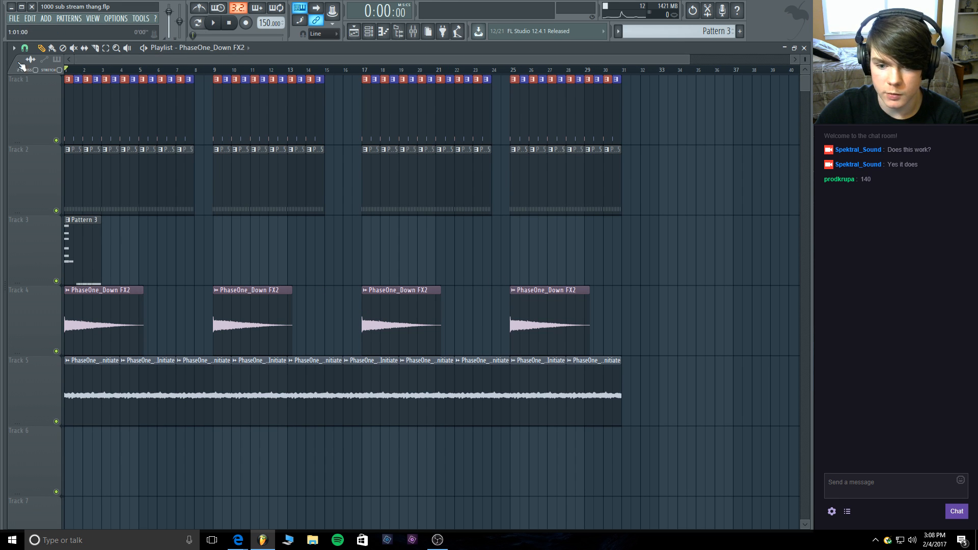
left_click(223, 489)
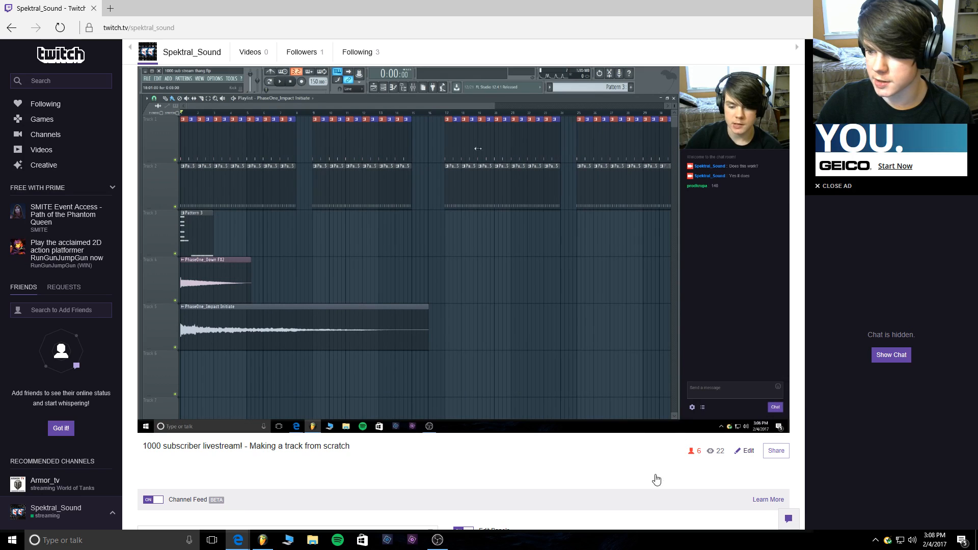
key("alt+Tab")
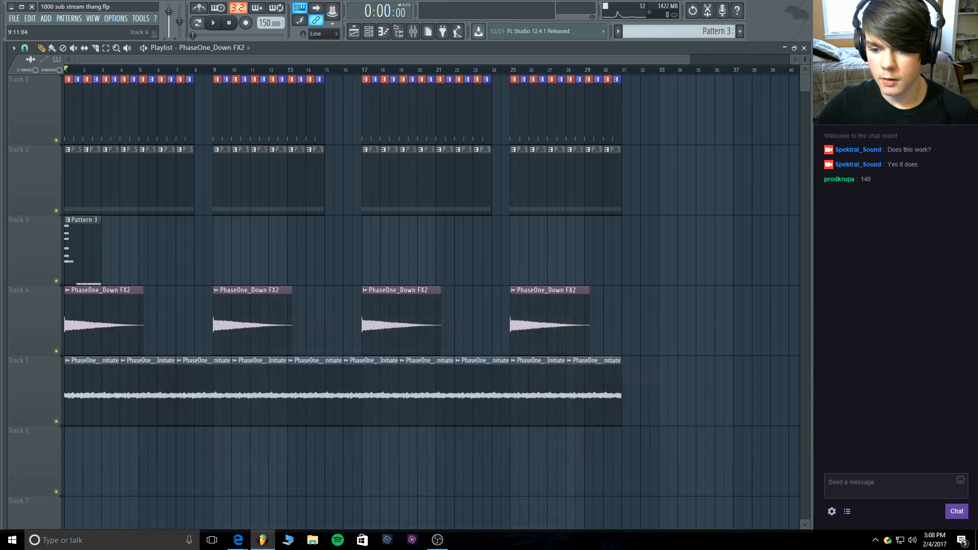
left_click(212, 23)
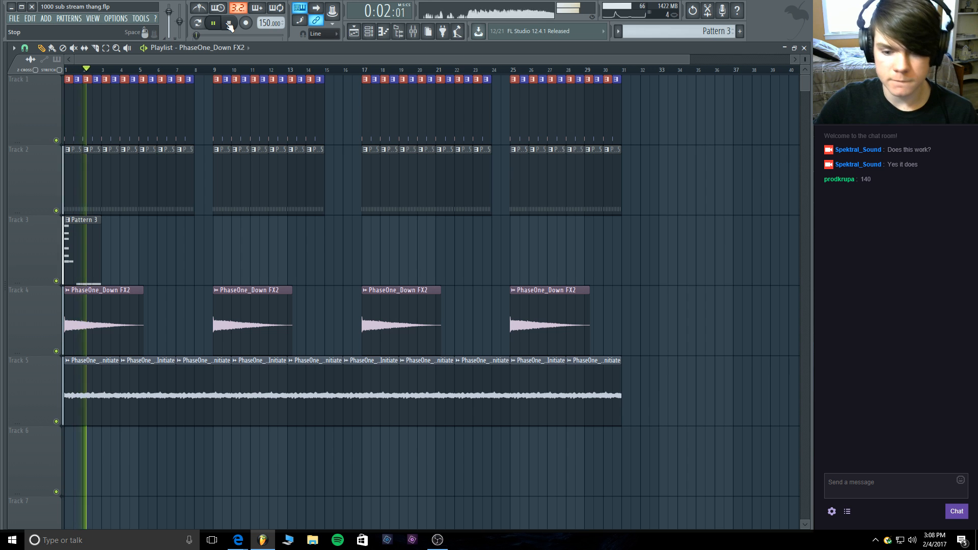
left_click(229, 24)
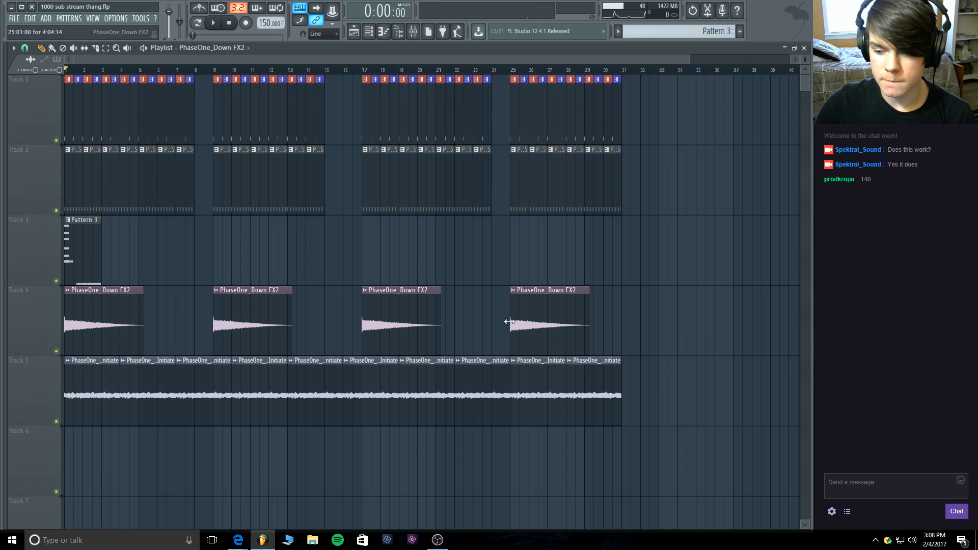
Open the file browser and look through the sample pack folders for another effect sample.
key("alt+F8")
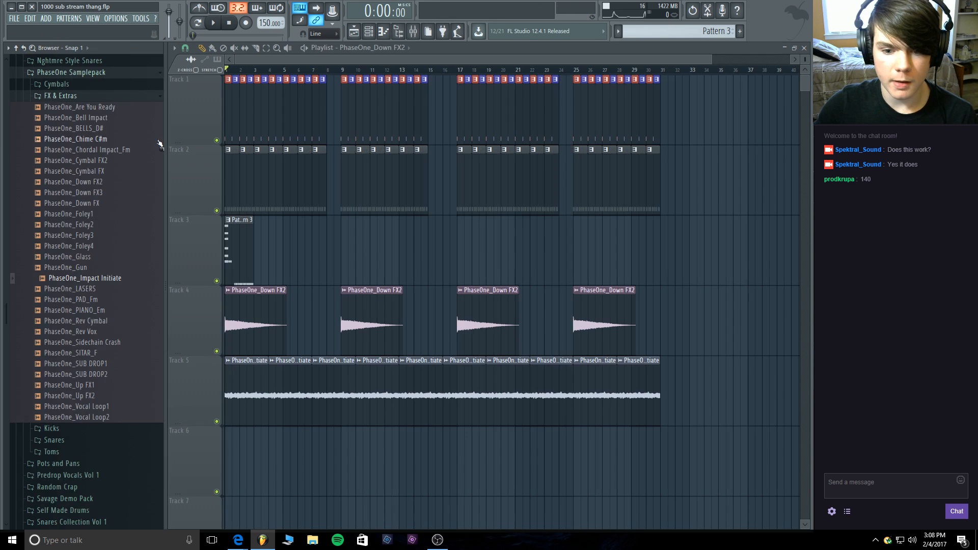
left_click(52, 96)
left_click(53, 74)
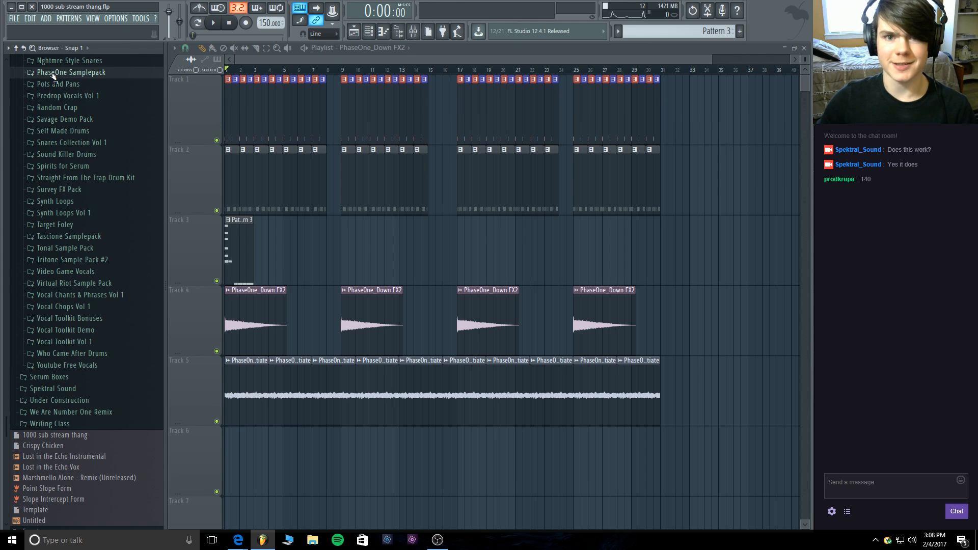
scroll(100, 214, "up", 3)
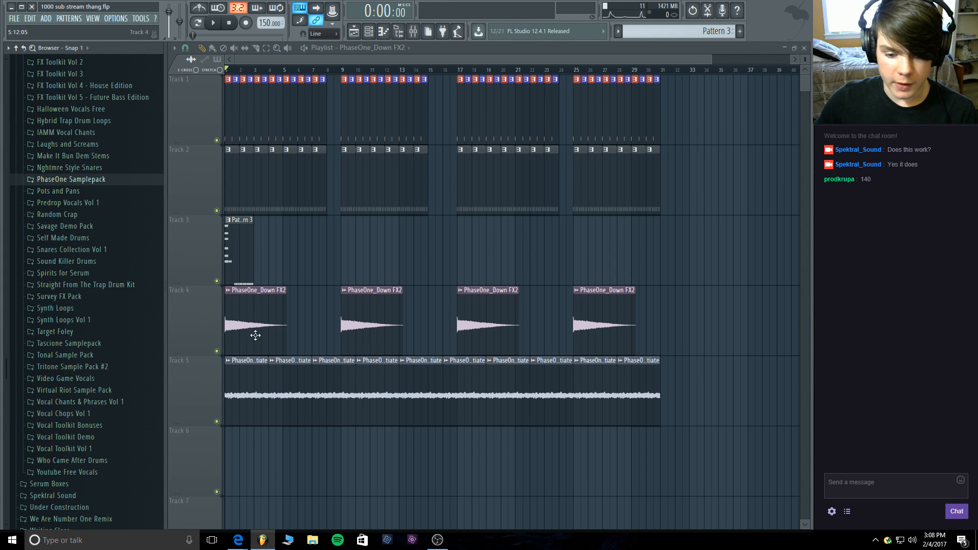
left_click_drag(166, 305, 4, 279)
left_click_drag(3, 319, 65, 369)
scroll(74, 269, "up", 3)
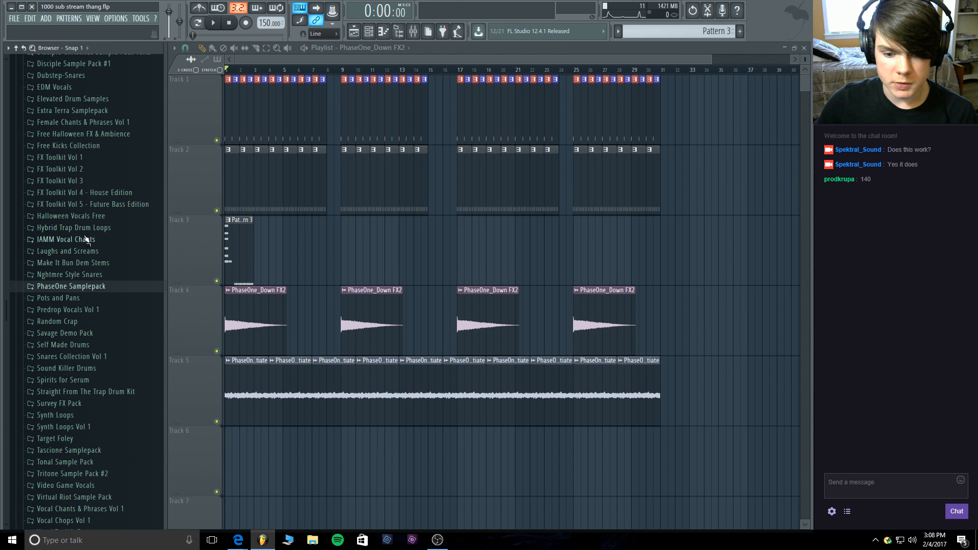
scroll(82, 275, "down", 3)
Preview the Foley1, Foley2, Down FX2 and Down FX samples in PhaseOne Samplepack's FX & Extras folder.
left_click(90, 181)
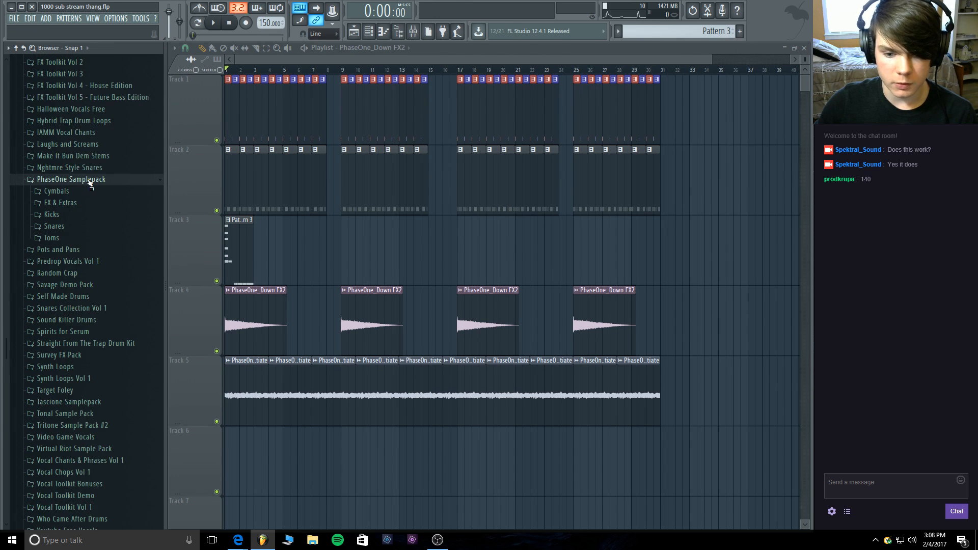
left_click(71, 203)
left_click(90, 322)
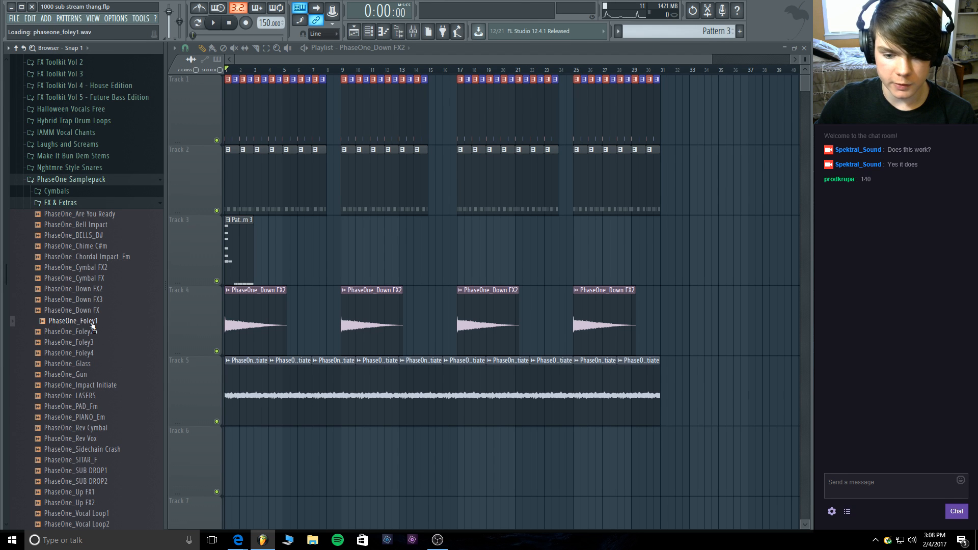
left_click(91, 332)
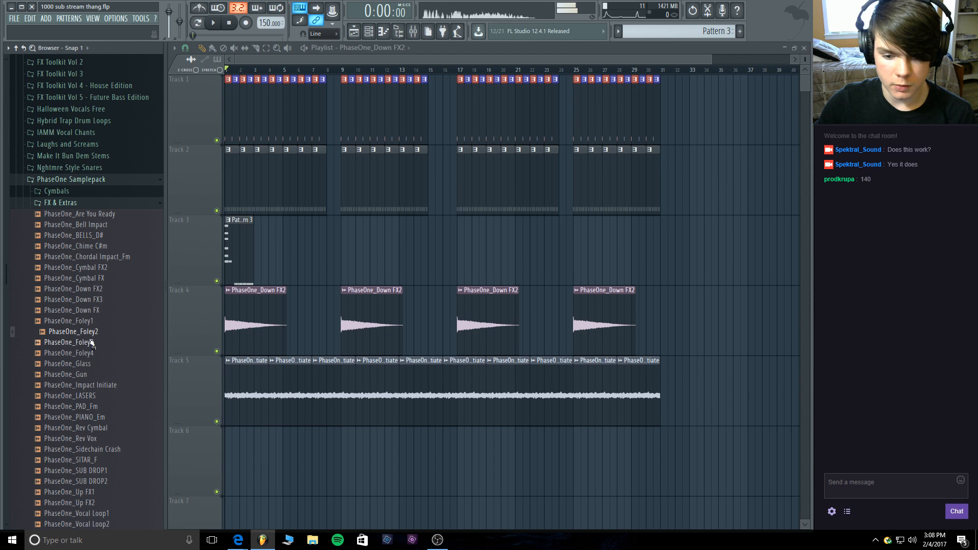
left_click(96, 289)
left_click(94, 308)
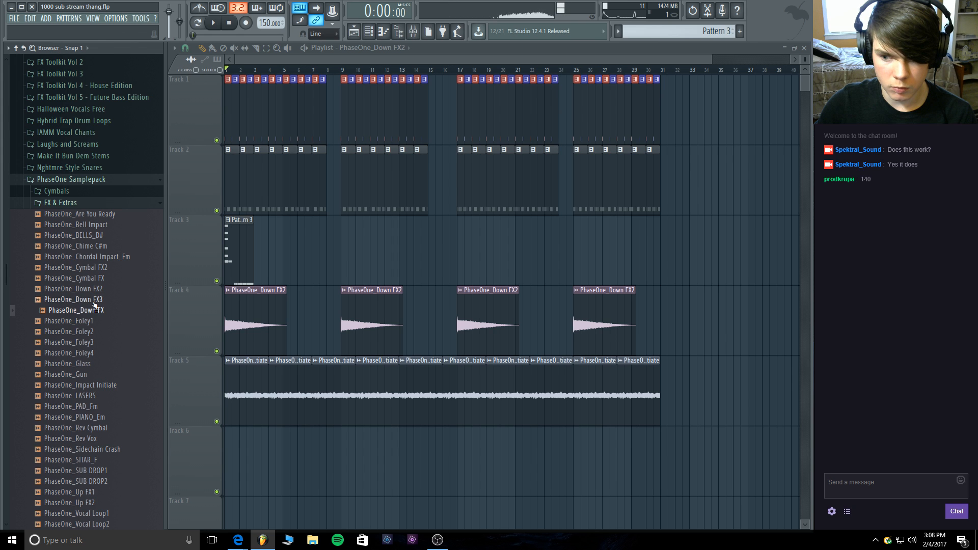
Place PhaseOne_Down FX3 on Track 3 at bar 9 as a reversed clip, trimmed to end at bar 13.
left_click(94, 302)
left_click_drag(347, 292, 220, 249)
double_click(252, 260)
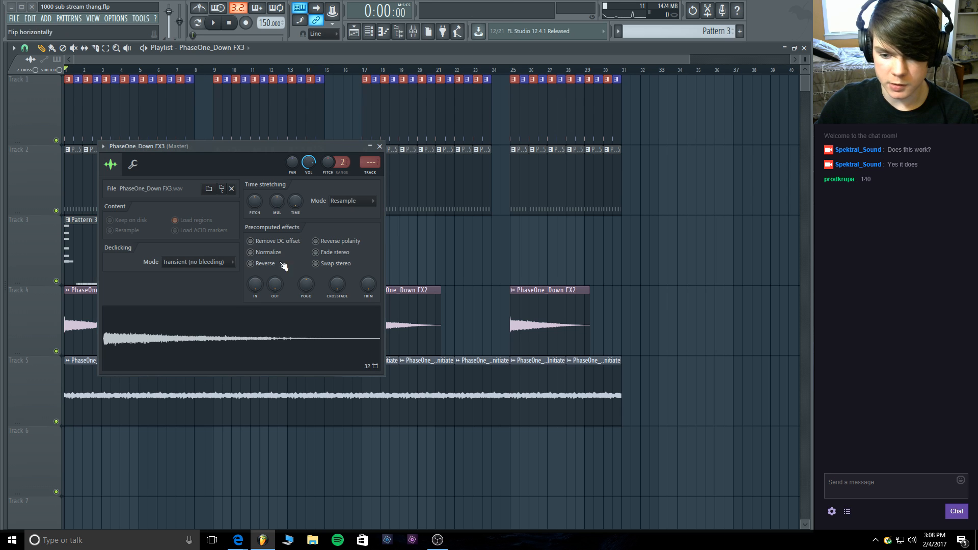
left_click(261, 264)
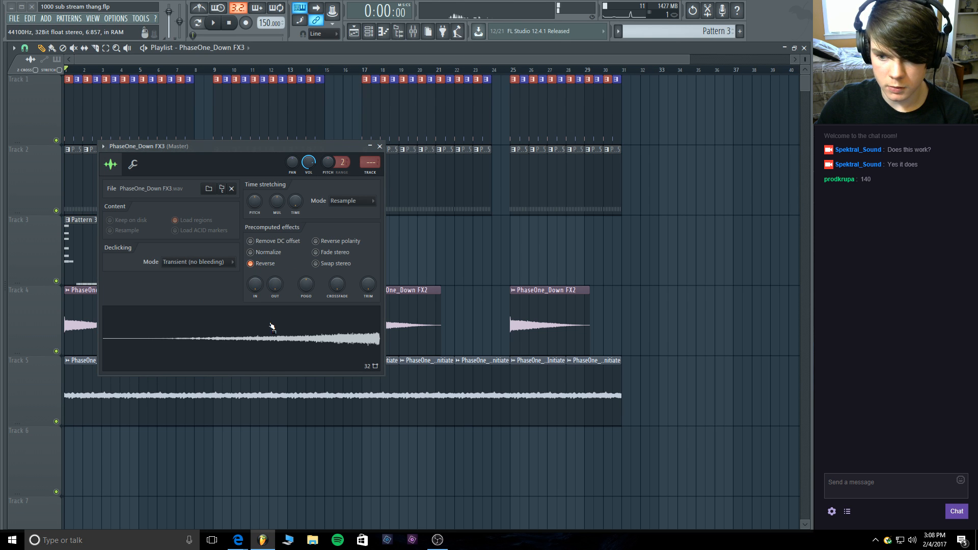
left_click(379, 146)
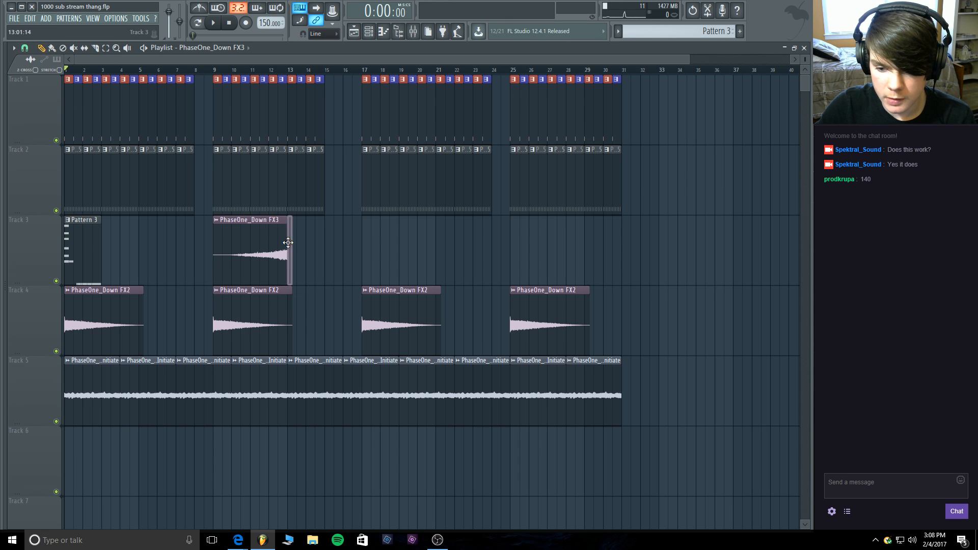
Solo Track 3, audition the reversed PhaseOne_Down FX3 clip from bar 9, and unmute all tracks again.
right_click(59, 280)
right_click(57, 280)
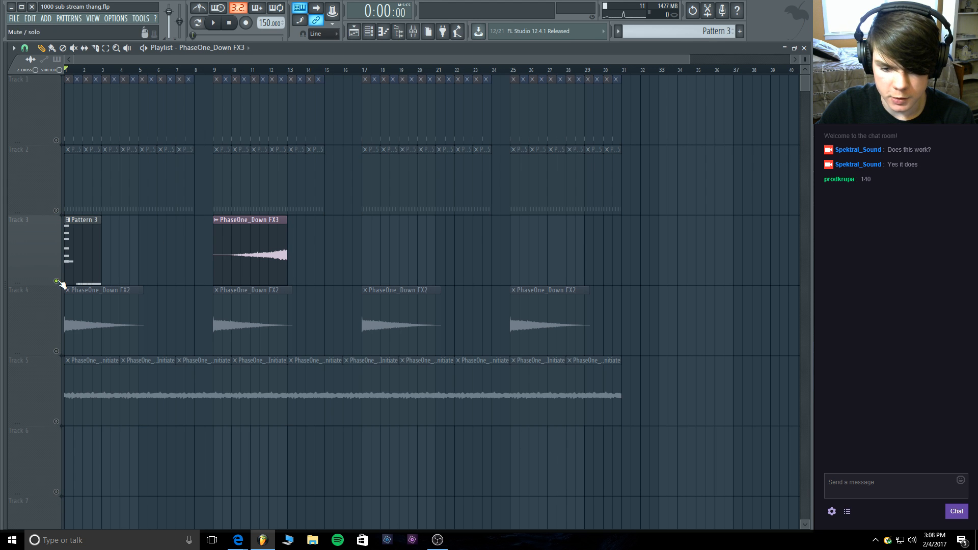
left_click(211, 69)
left_click(213, 22)
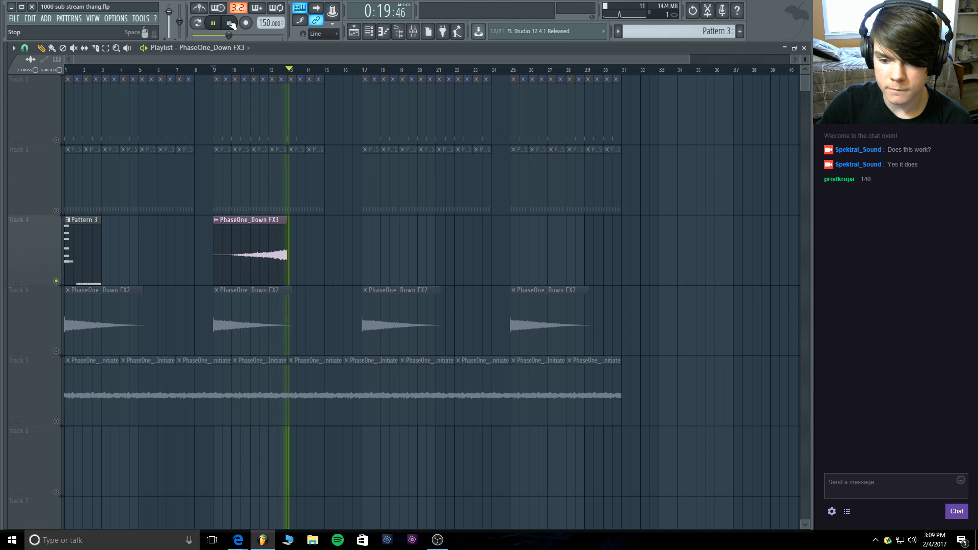
left_click(229, 23)
right_click(56, 281)
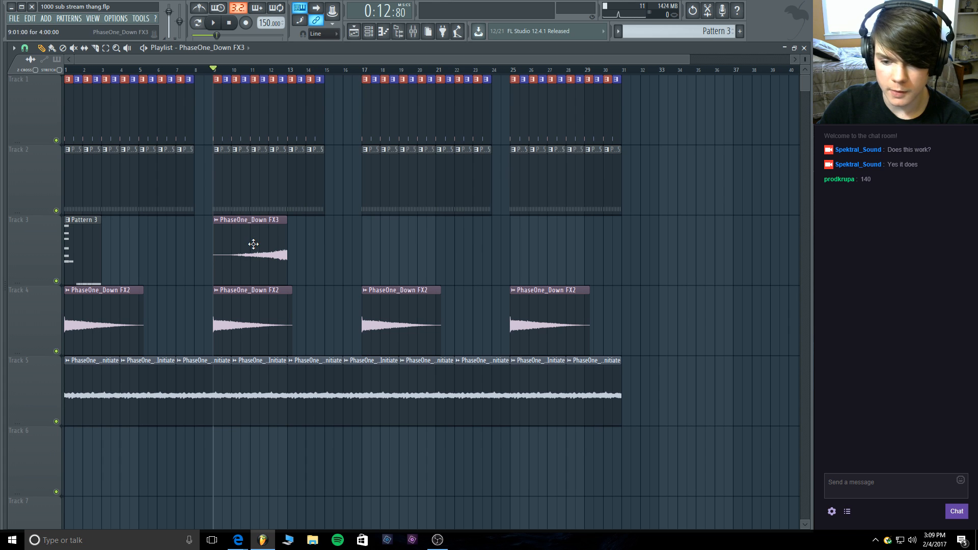
Move the reversed PhaseOne_Down FX3 clip to bar 11 on Track 3 and place a copy at bar 27.
left_click_drag(253, 244, 331, 240)
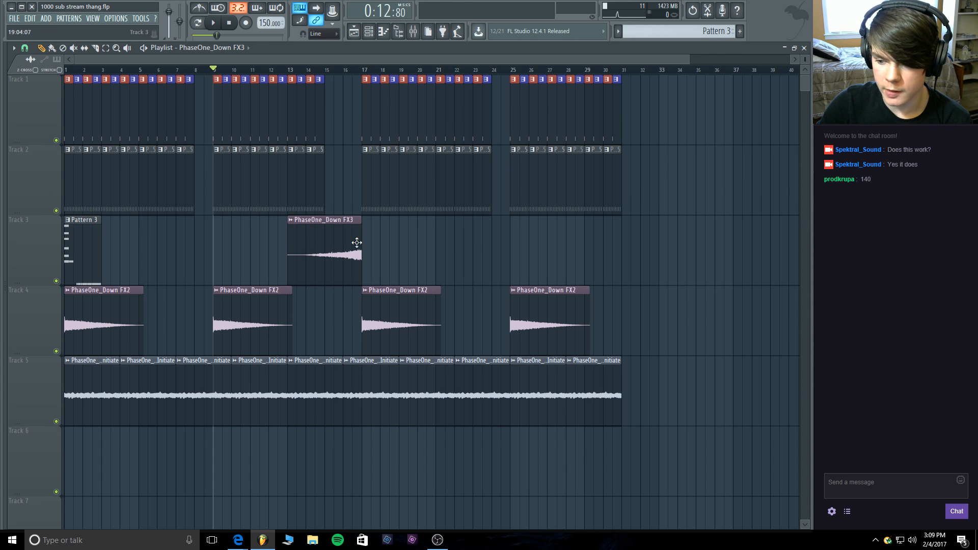
left_click(580, 263)
mouse_move(613, 258)
left_mouse_down()
mouse_move(585, 257)
mouse_move(622, 257)
left_mouse_up()
left_click_drag(299, 239, 276, 234)
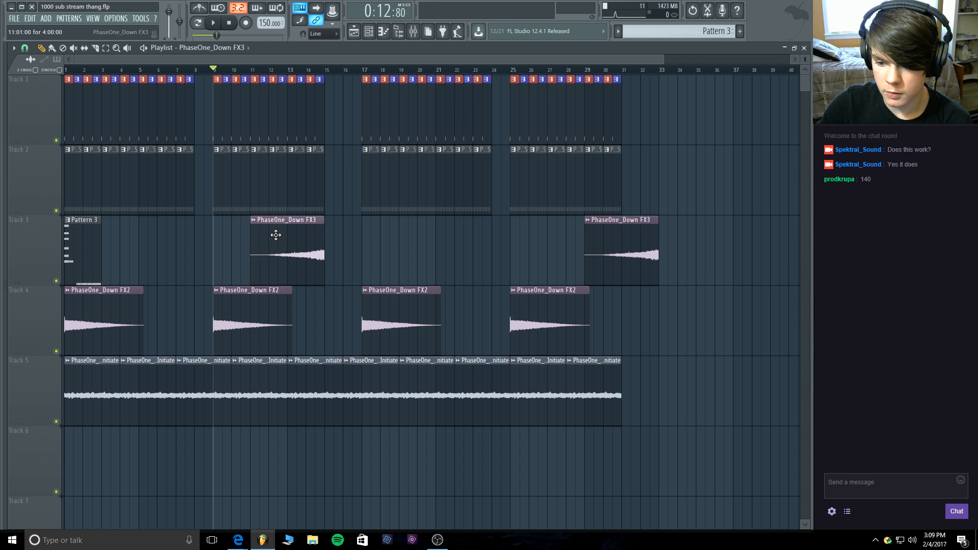
left_click_drag(591, 229, 571, 238)
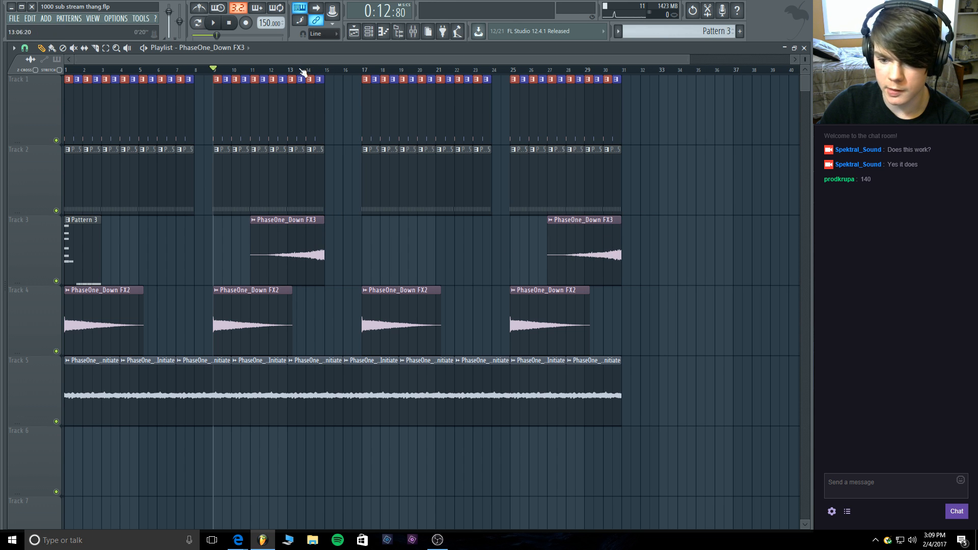
Audition the arrangement from bar 9 and again from bar 7 through the end of the first reversed riser.
left_click(214, 23)
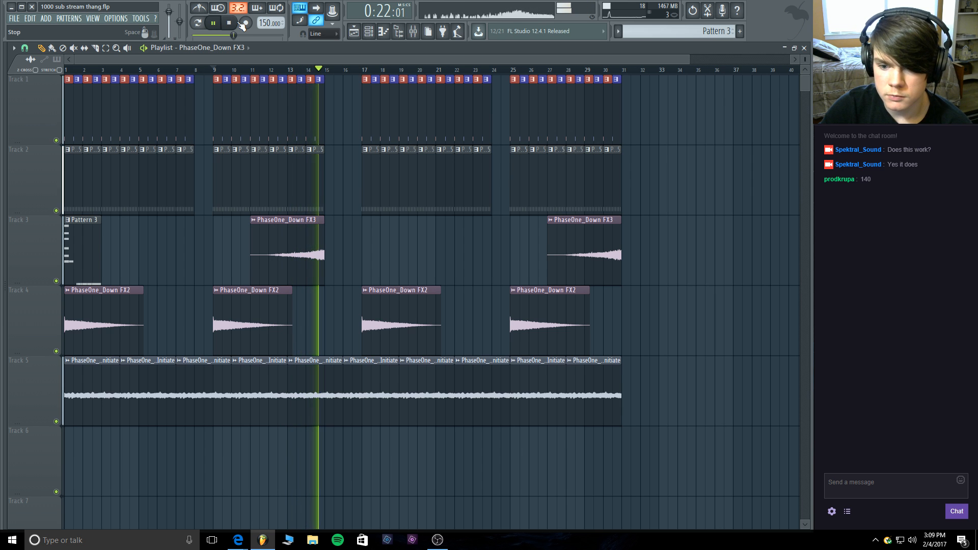
left_click(232, 23)
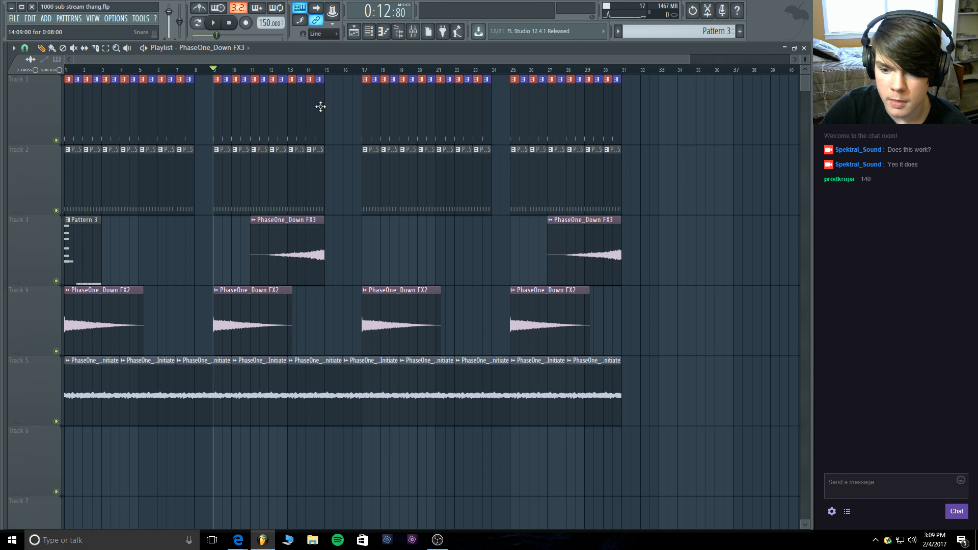
left_click_drag(688, 59, 365, 59)
left_click(307, 71)
left_click(213, 23)
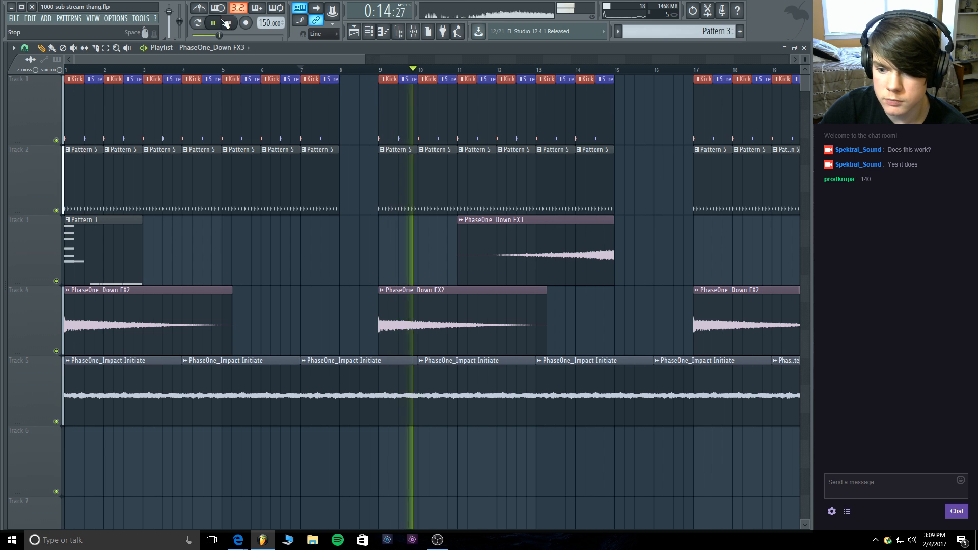
left_click_drag(366, 59, 492, 59)
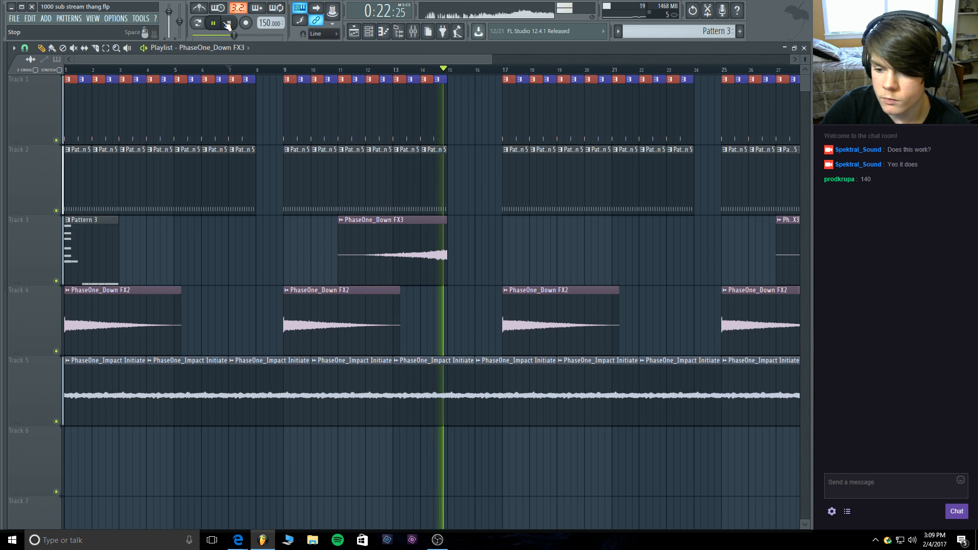
left_click(228, 24)
Move the first reversed clip to bar 12 and extend the kick, snare and Pattern 5 clips through bar 15.
left_click_drag(436, 237, 460, 237)
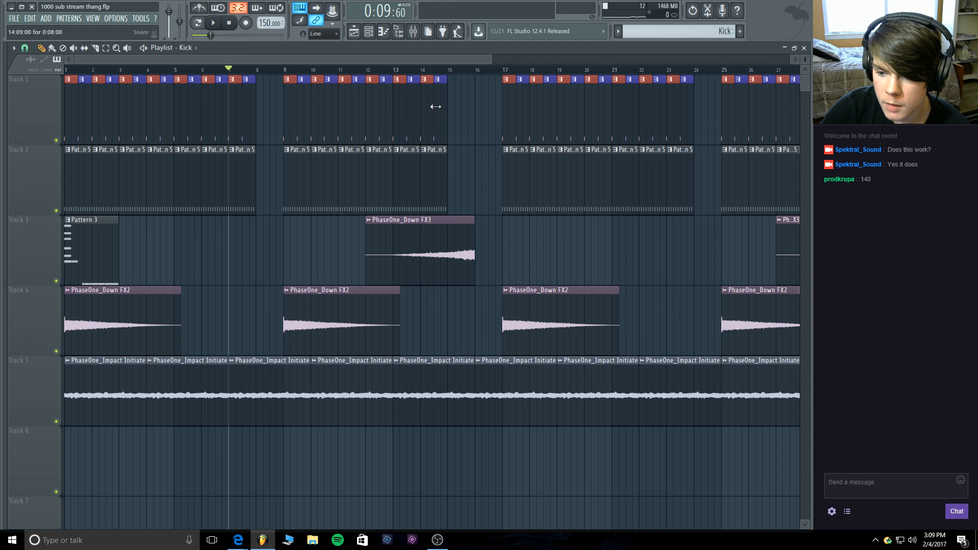
left_click(453, 104)
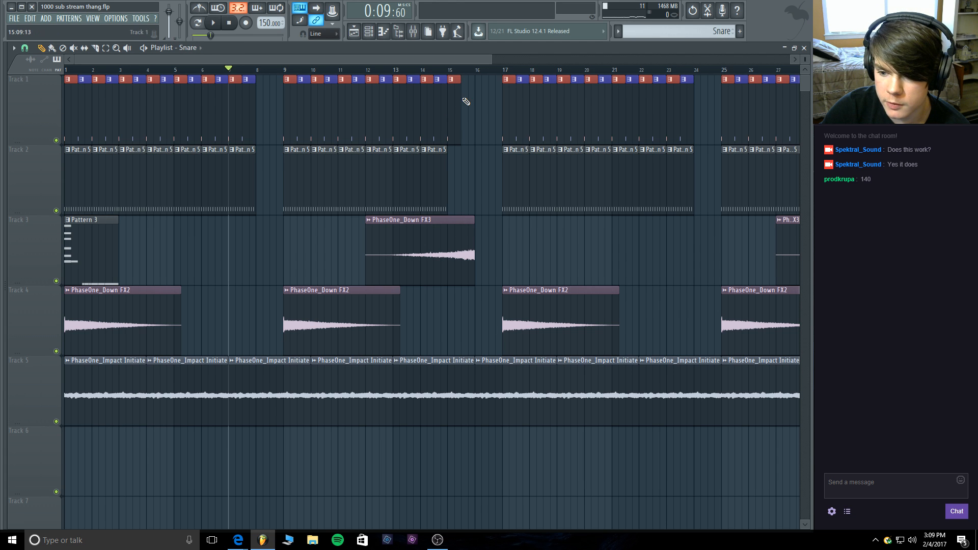
left_click(450, 166)
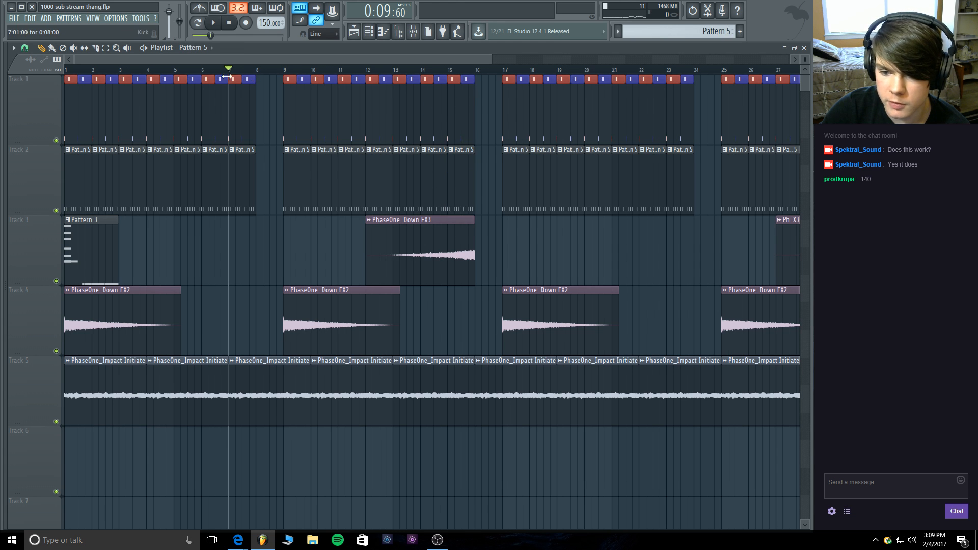
Add a kick on Track 1 and a half-bar Pattern 5 clip on Track 2 at bar 8, and play from bar 1.
left_click(256, 235)
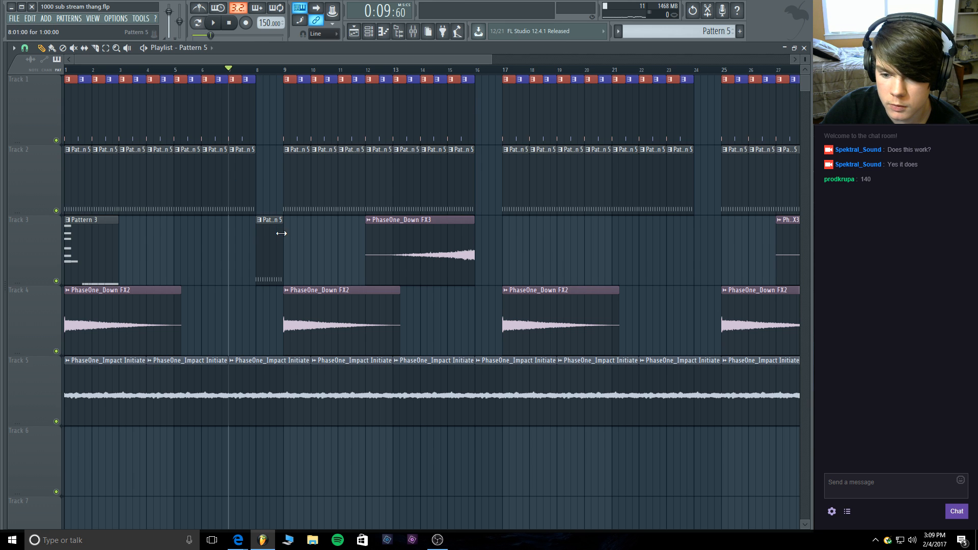
left_click_drag(261, 225, 262, 171)
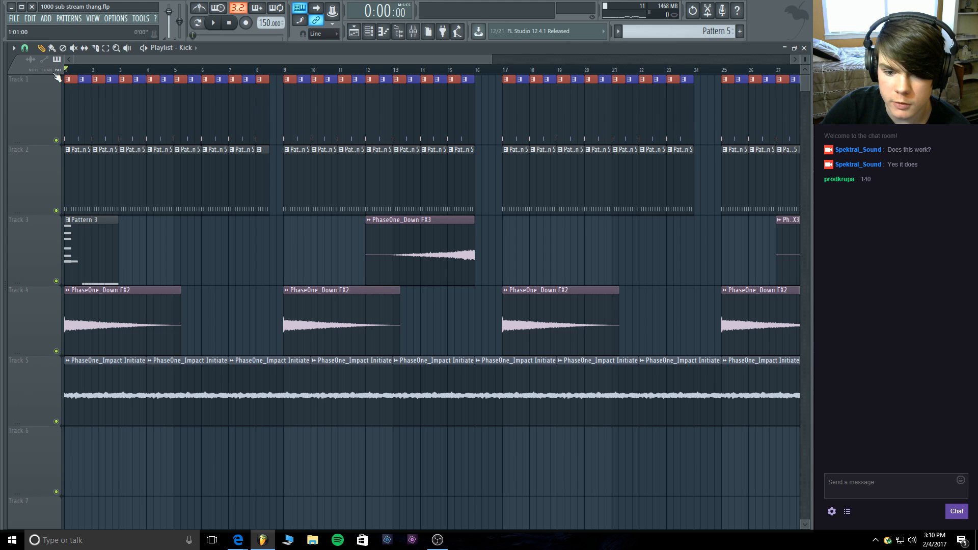
left_click(223, 23)
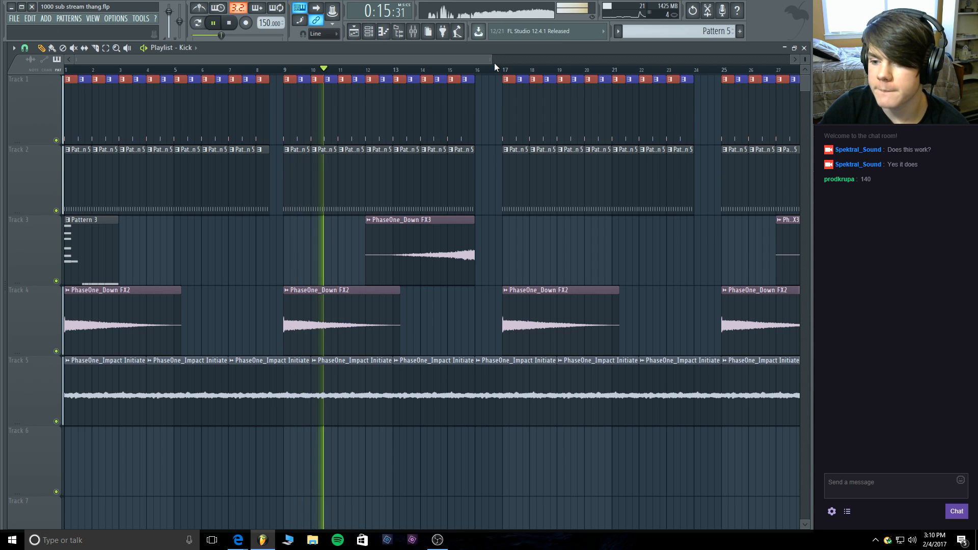
Add a kick and a half-bar Pattern 5 clip at bar 24, and trim Track 5's impact clip at bar 16 to start at bar 17.
left_click_drag(493, 60, 657, 68)
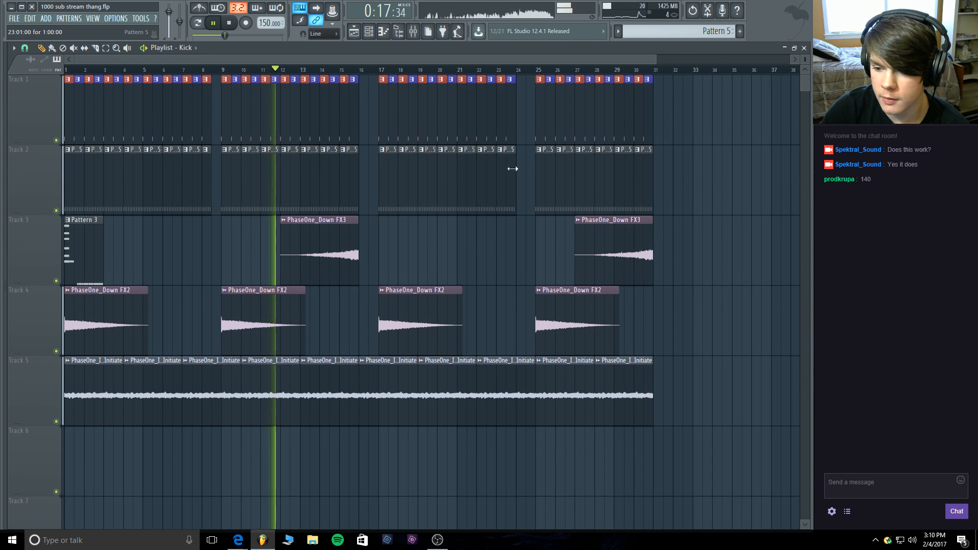
left_click_drag(519, 229, 524, 156)
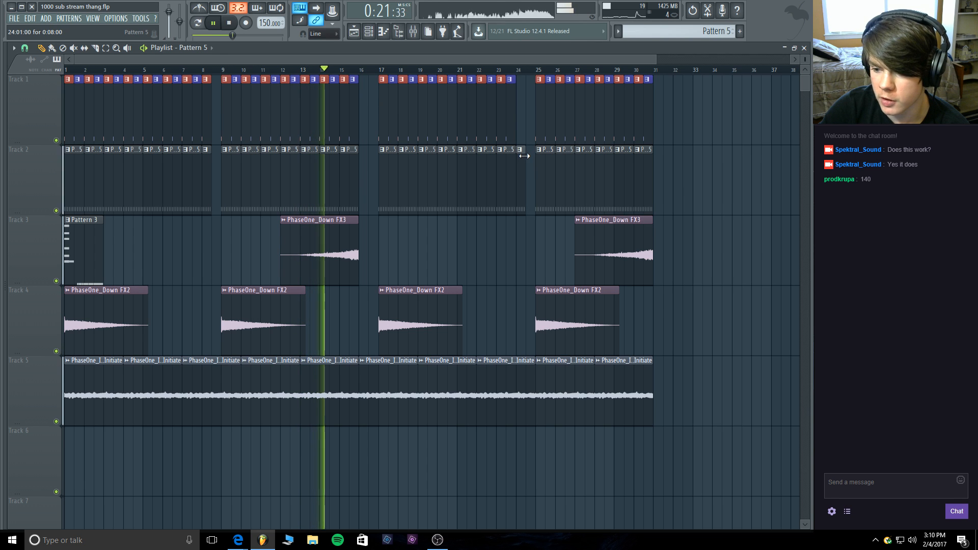
left_click(503, 96)
left_click(521, 96)
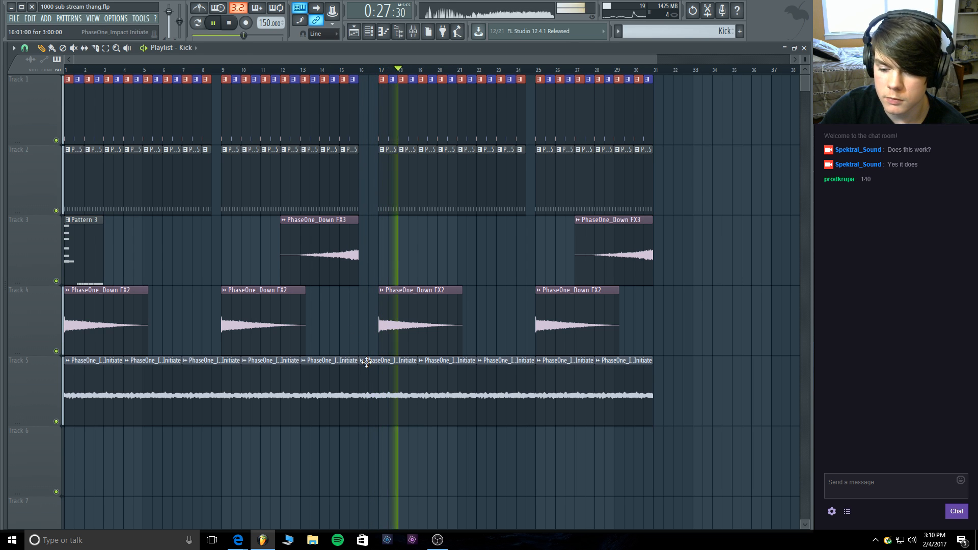
left_click_drag(360, 359, 379, 356)
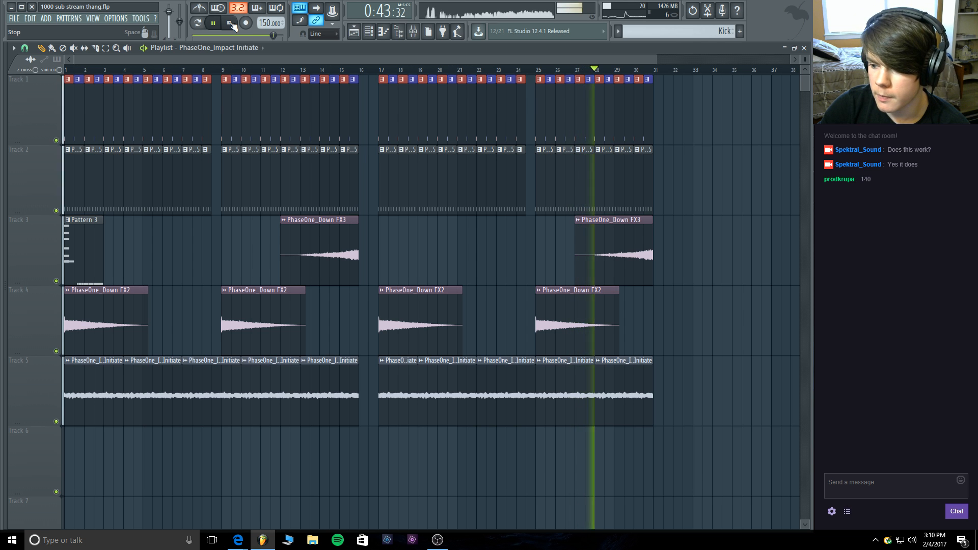
Add kick, snare and Pattern 5 clips at bar 31, and move the second reversed PhaseOne_Down FX3 clip to bar 28.
left_click(641, 113)
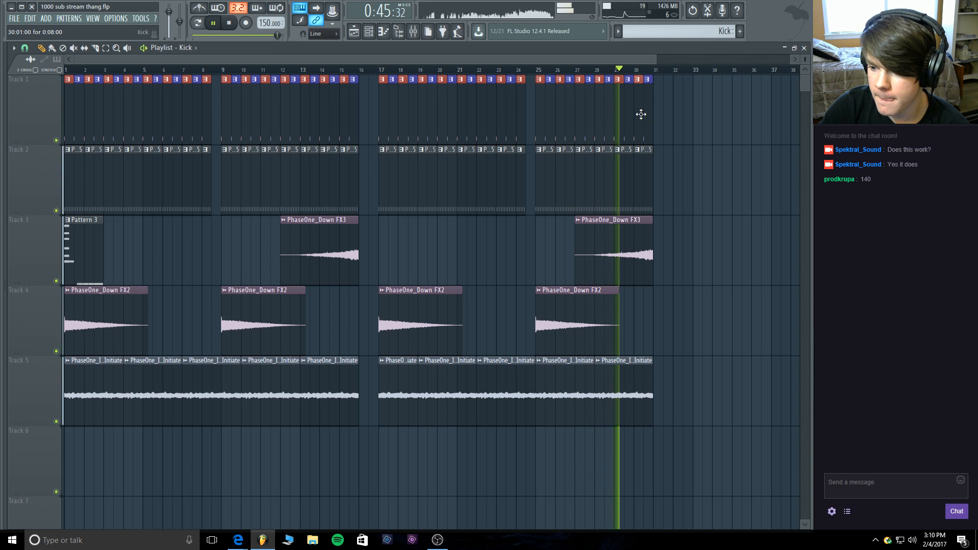
left_click(661, 113)
left_click(648, 113)
left_click(670, 109)
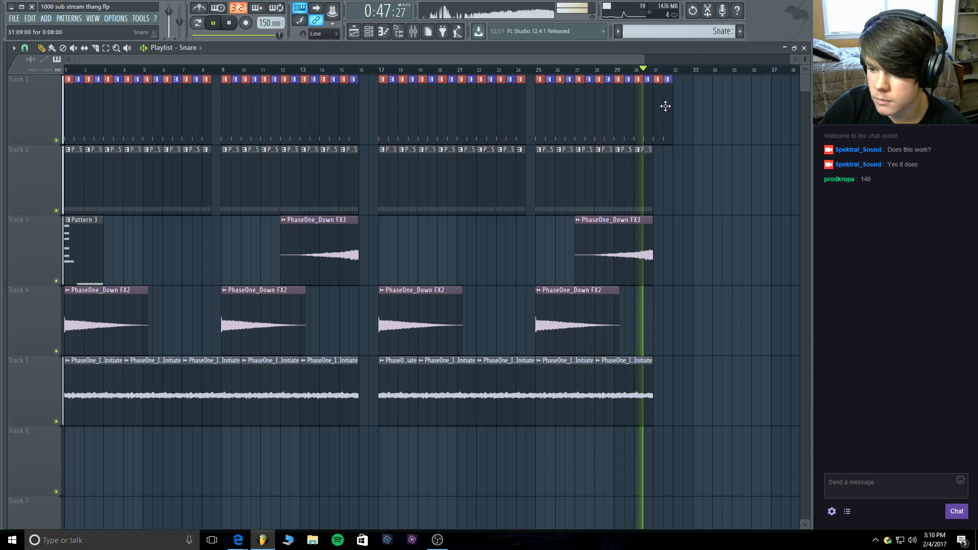
left_click_drag(649, 240, 659, 240)
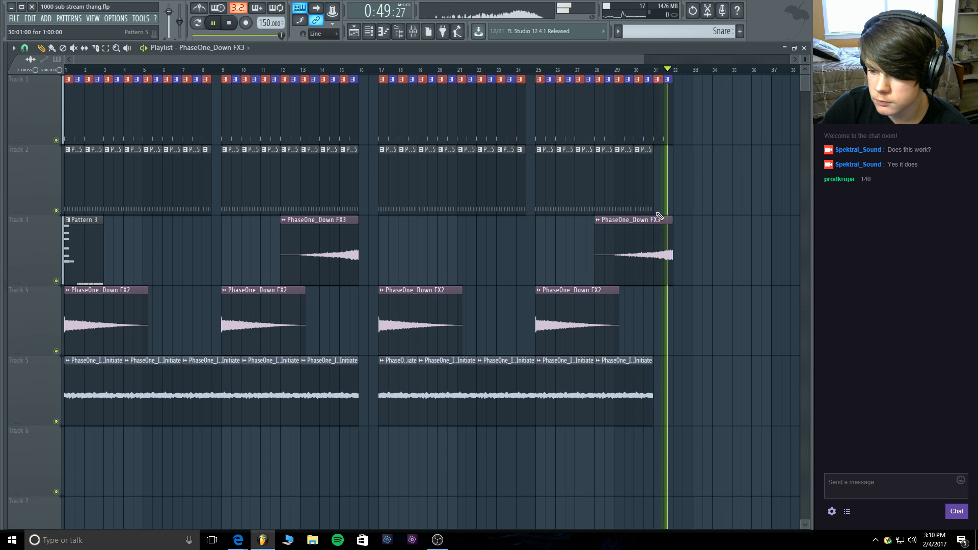
left_click(657, 169)
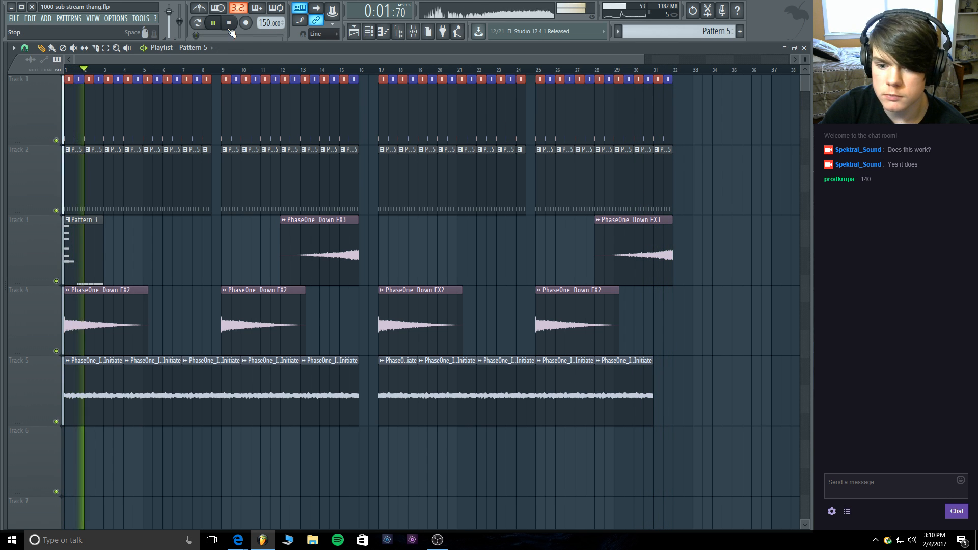
Stop playback and browse from the PhaseOne Samplepack and Sample Packs folders to the Jamz project folder on the Desktop.
left_click(230, 23)
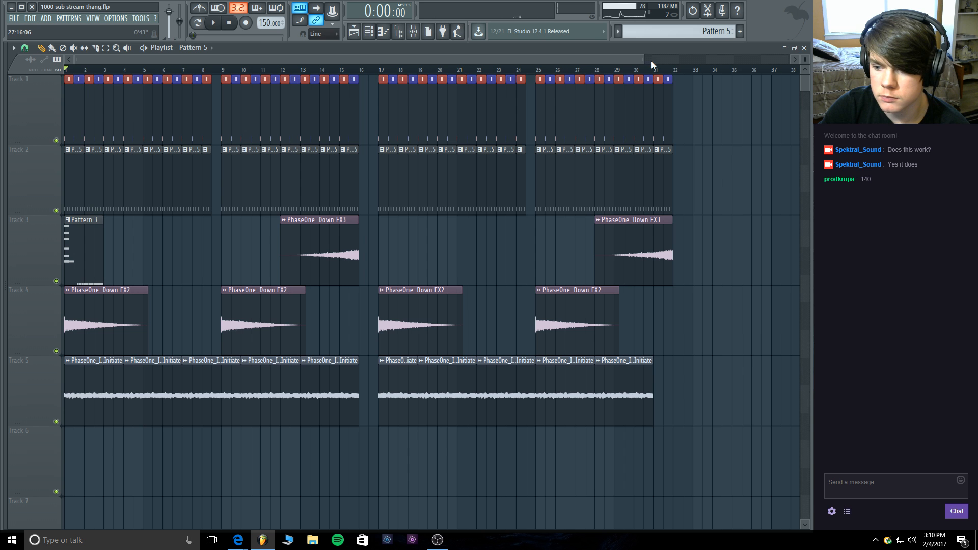
left_click_drag(642, 60, 347, 60)
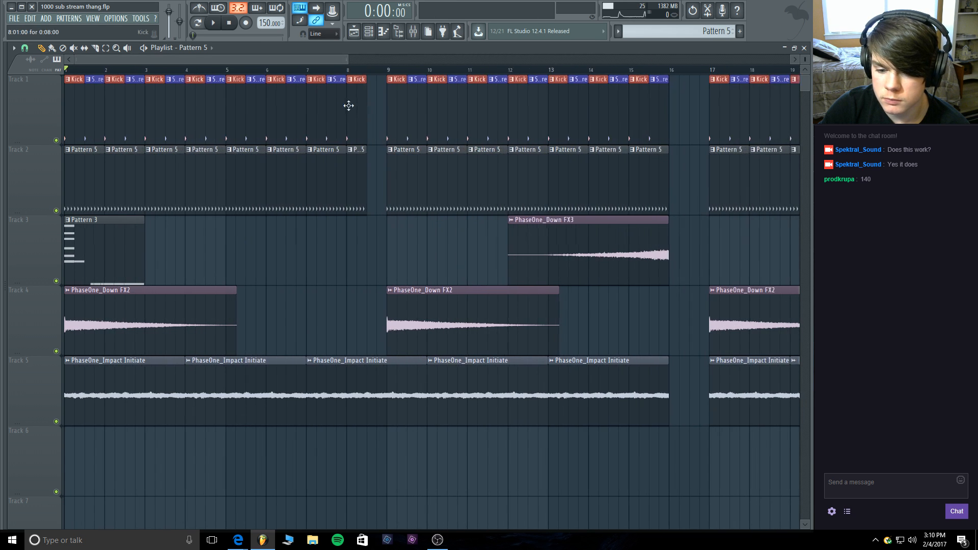
left_click(4, 56)
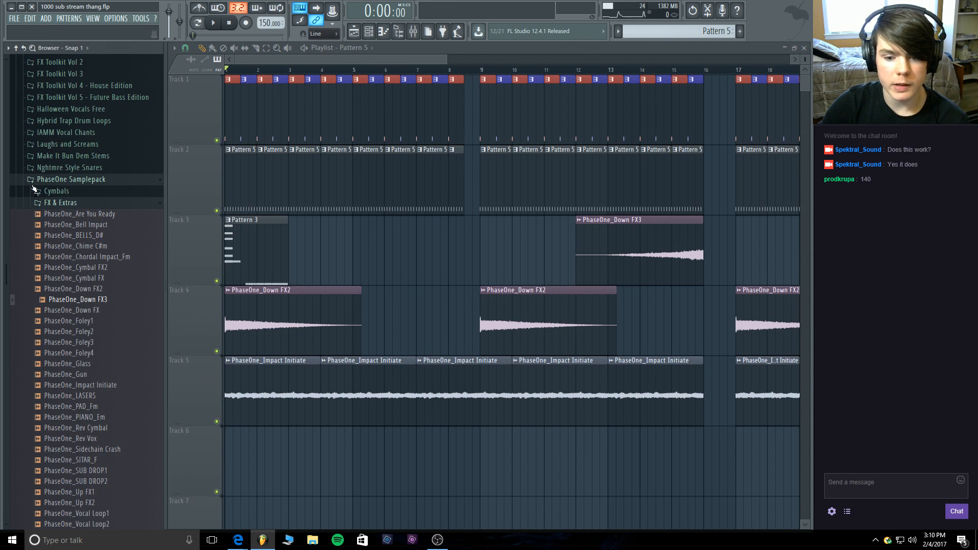
left_click(34, 204)
scroll(49, 188, "up", 15)
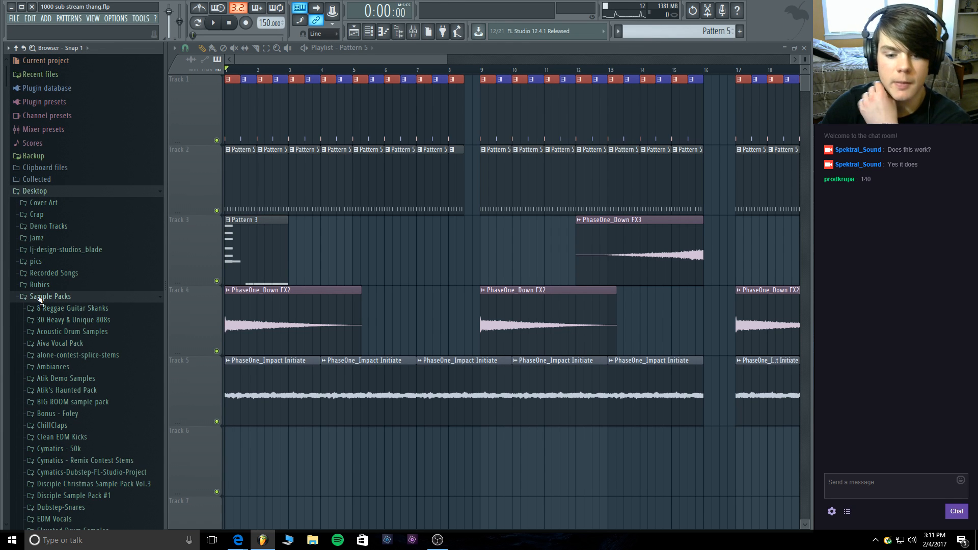
left_click(41, 297)
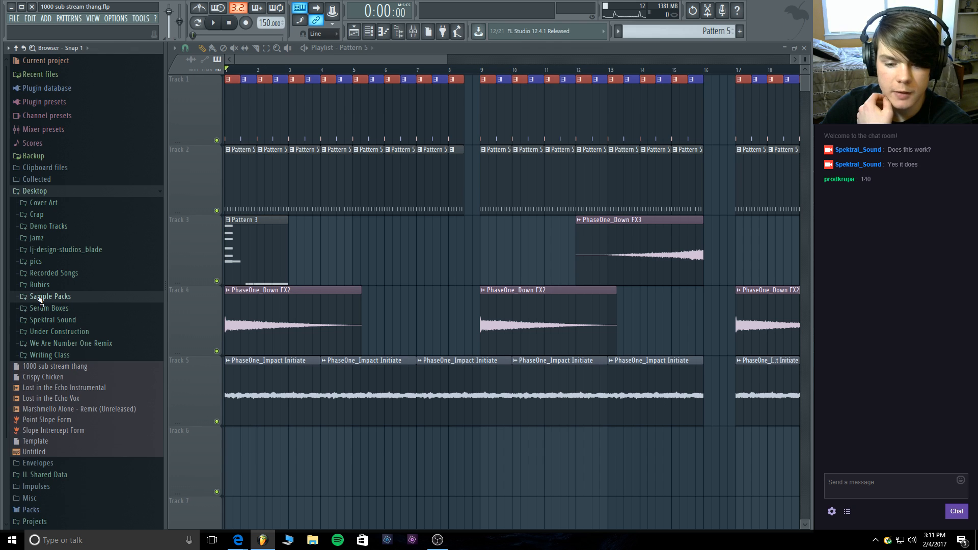
left_click(62, 295)
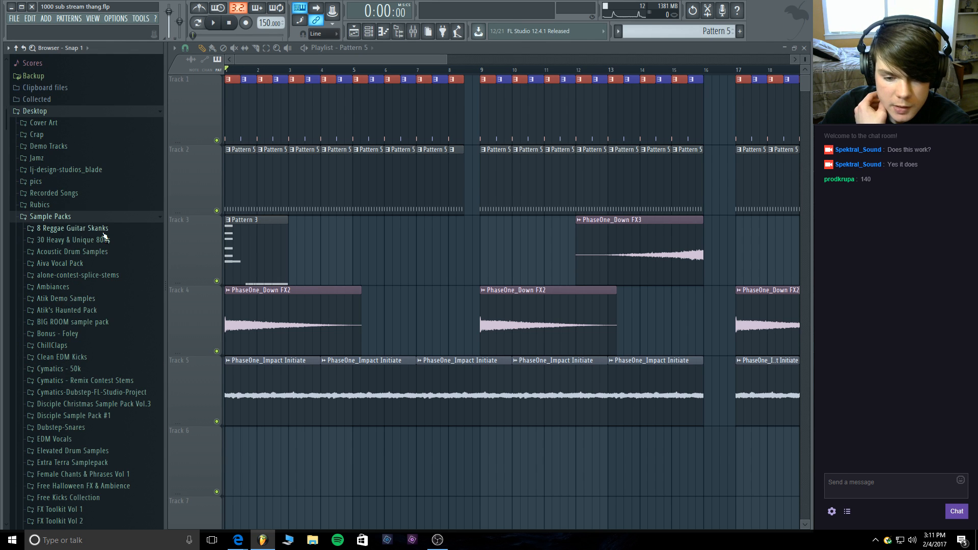
left_click(69, 218)
left_click(63, 157)
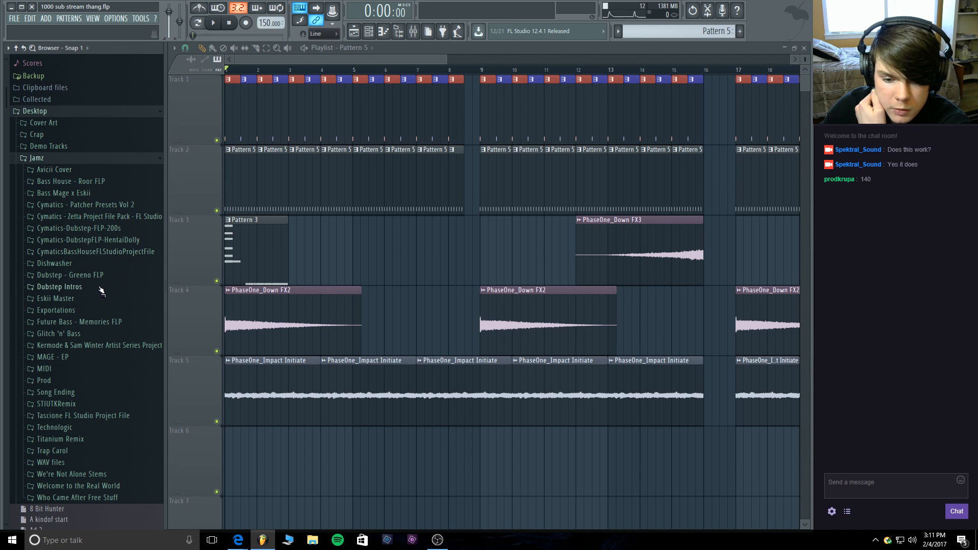
Look through the Cymatics bass house and HentaiDolly project folders, and audition the Crowd sample in Cymatics-Dubstep-FLP-200s.
left_click(102, 252)
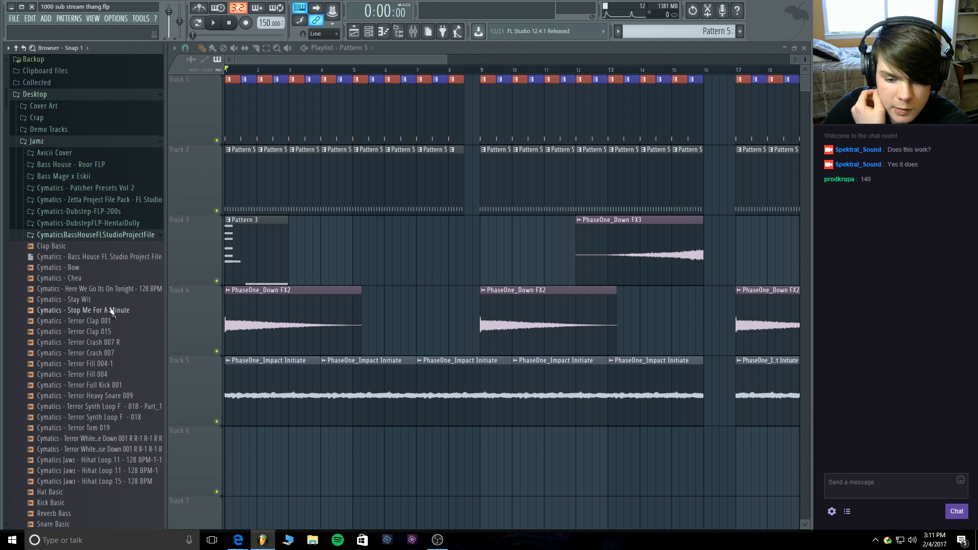
left_click(83, 235)
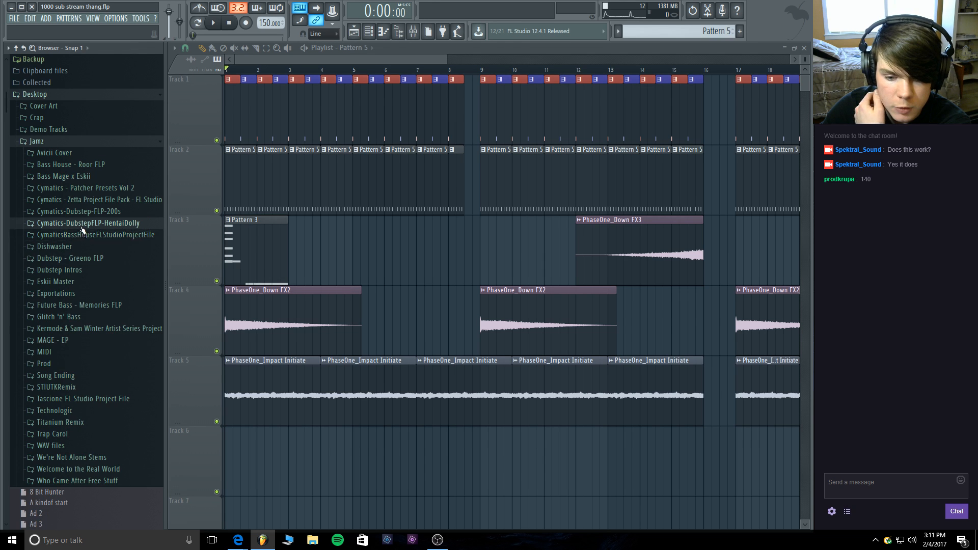
left_click(95, 223)
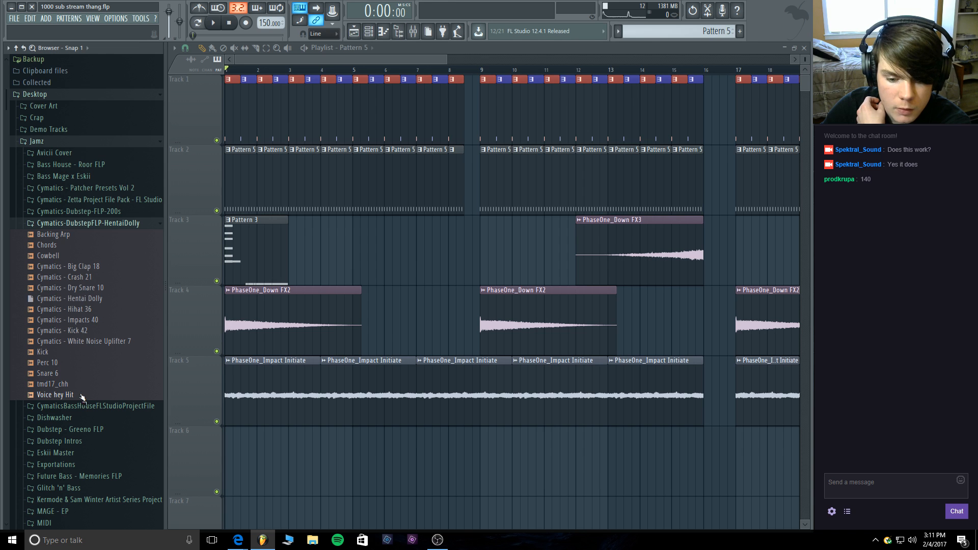
left_click(91, 224)
left_click(86, 212)
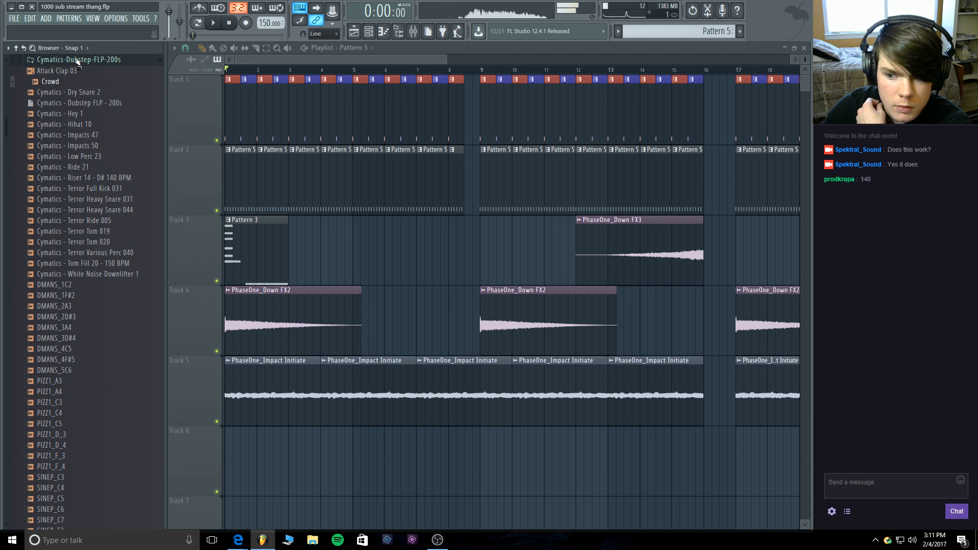
left_click(166, 47)
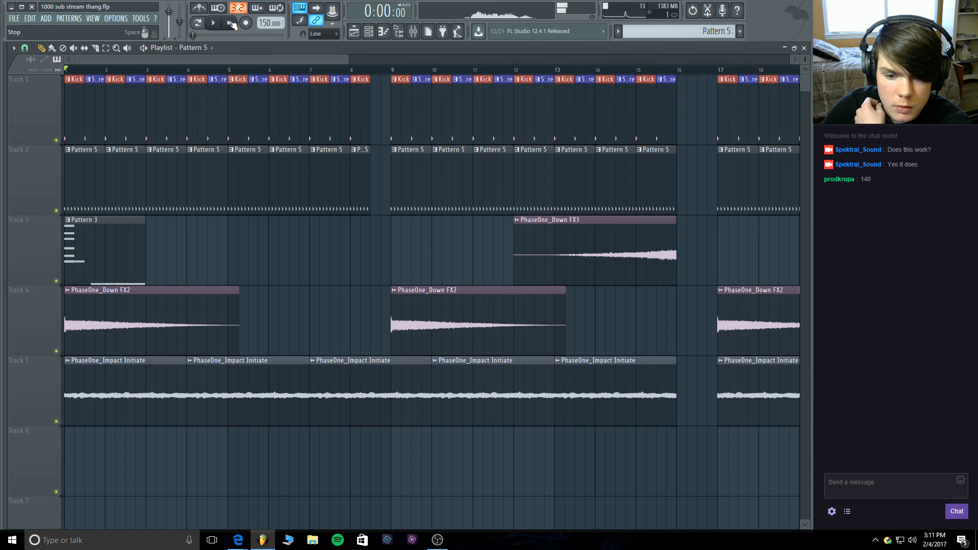
Look through the samples in the Cymatics Zetta project file pack, then collapse its folders.
mouse_move(2, 74)
left_click(56, 60)
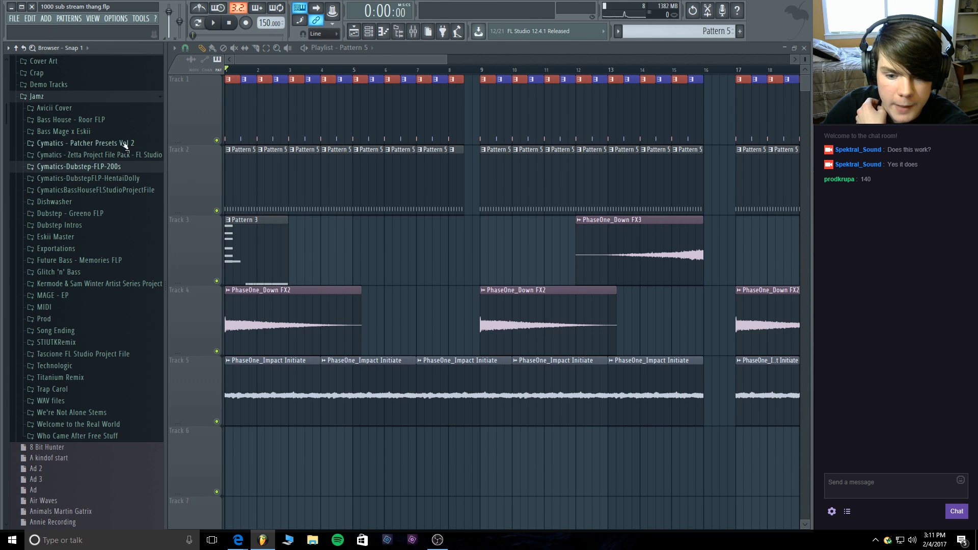
left_click(123, 155)
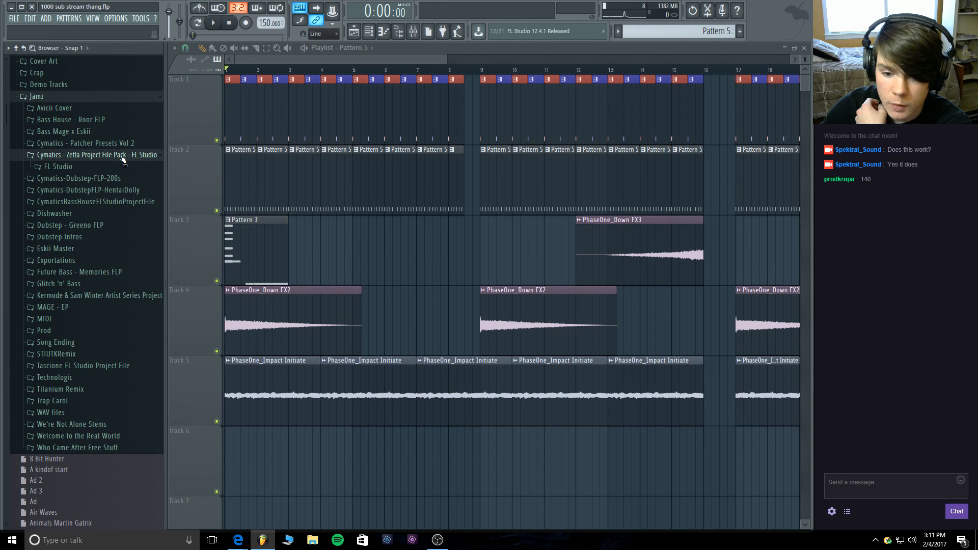
left_click(83, 167)
left_click(100, 177)
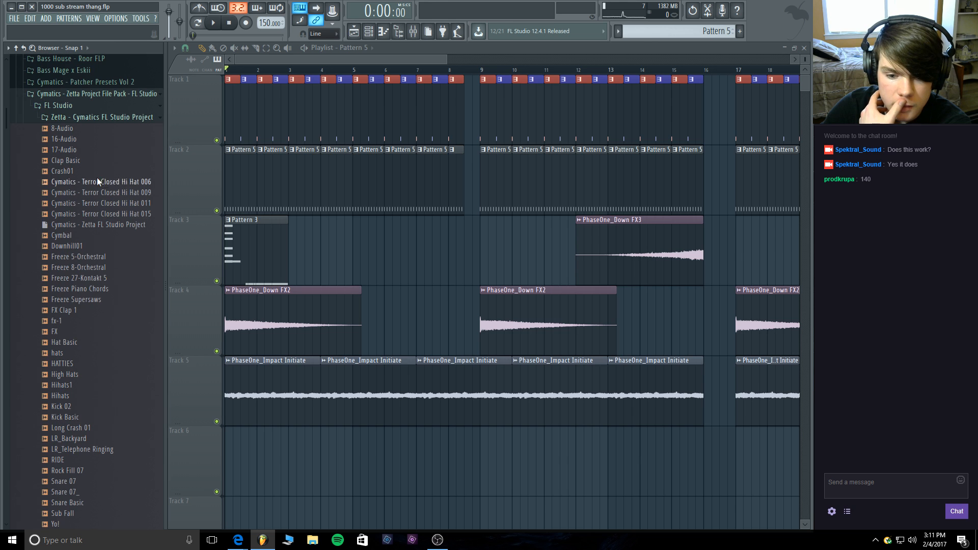
left_click(94, 118)
left_click(80, 105)
left_click(82, 94)
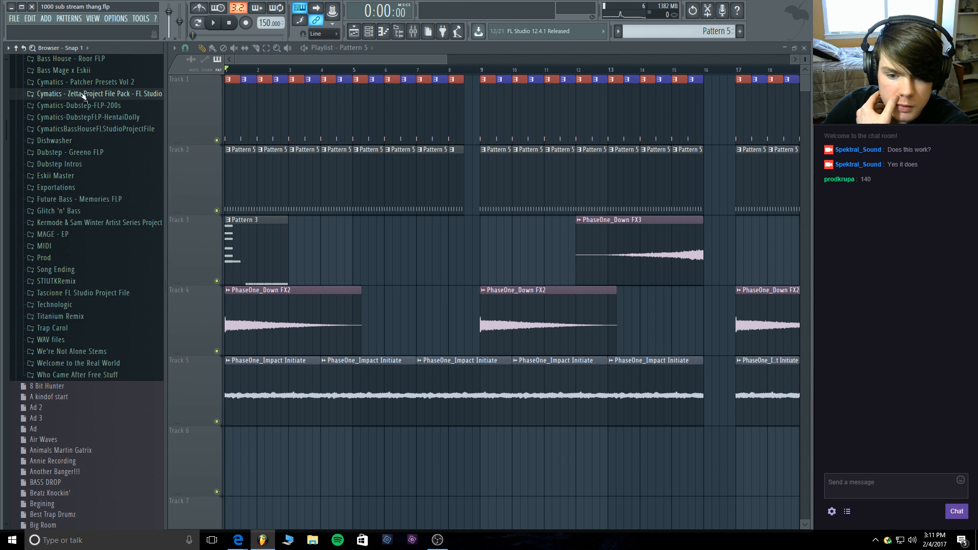
Check the Bass House - Roor FLP folder and audition the Crowd sample in Dubstep - Greeno FLP.
scroll(109, 120, "up", 3)
left_click(71, 166)
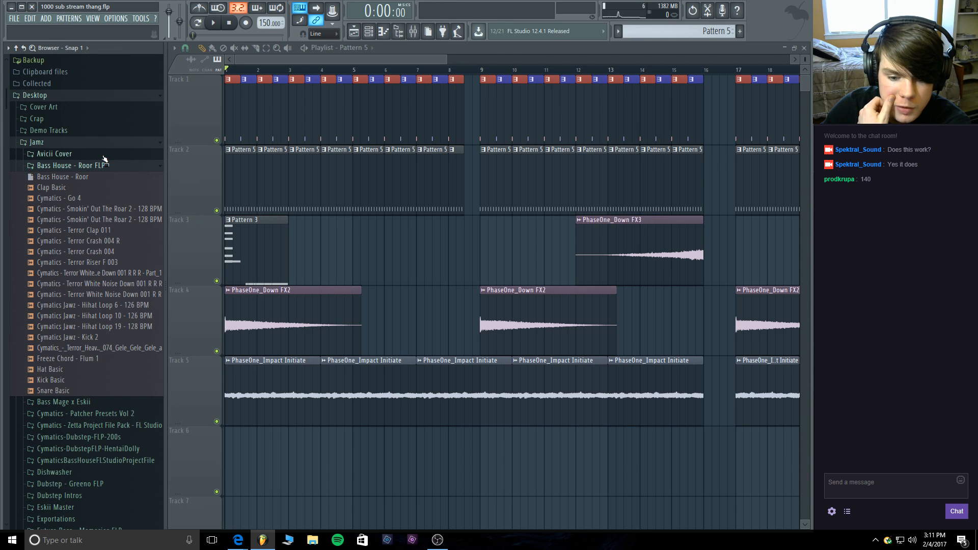
left_click(84, 166)
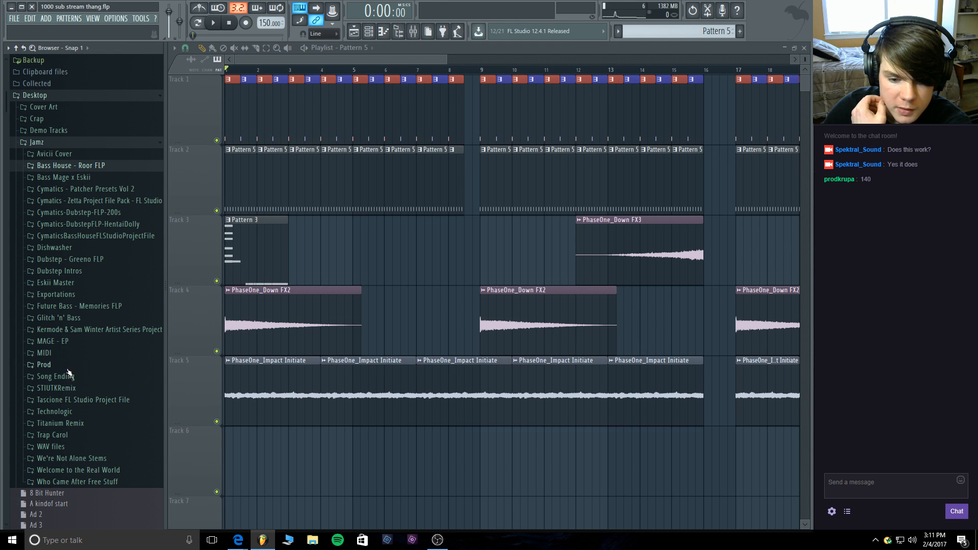
left_click(69, 260)
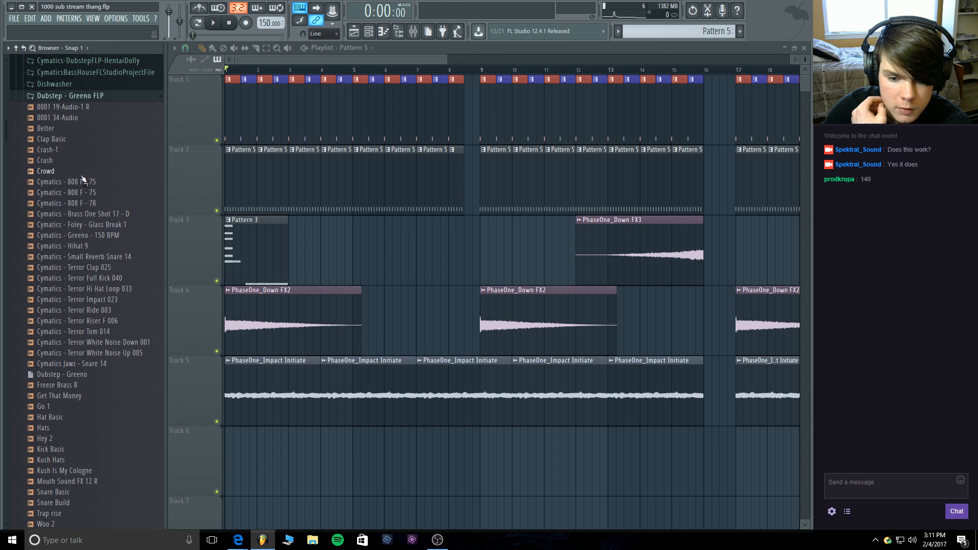
left_click(80, 175)
key("alt+F8")
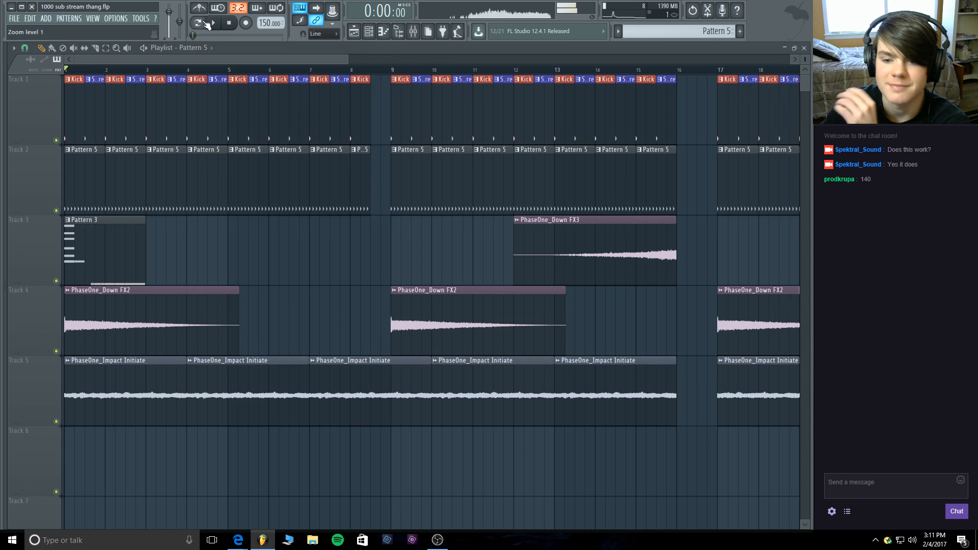
key("alt+F8")
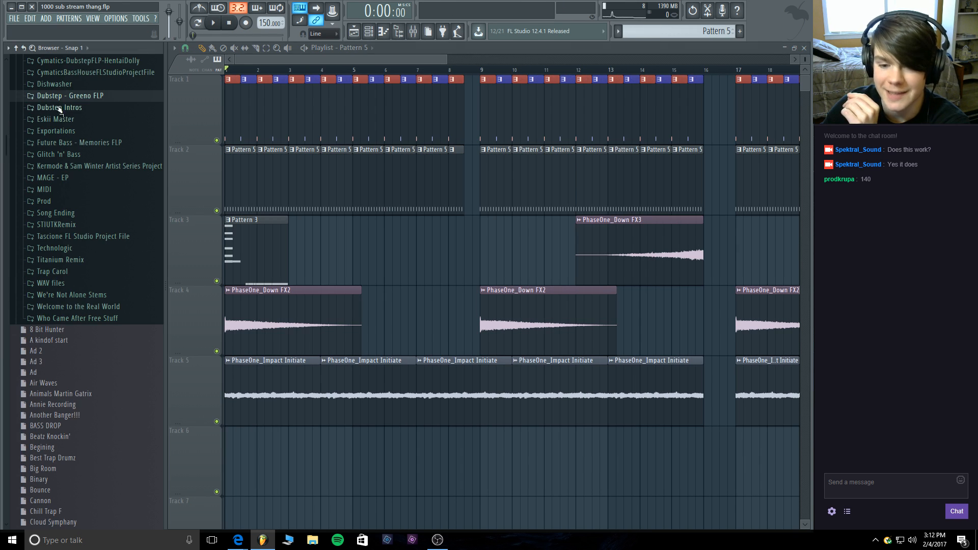
Place the Crowd sample from Cymatics-Dubstep-FLP-200s on Track 6 at bar 1.
scroll(125, 145, "up", 3)
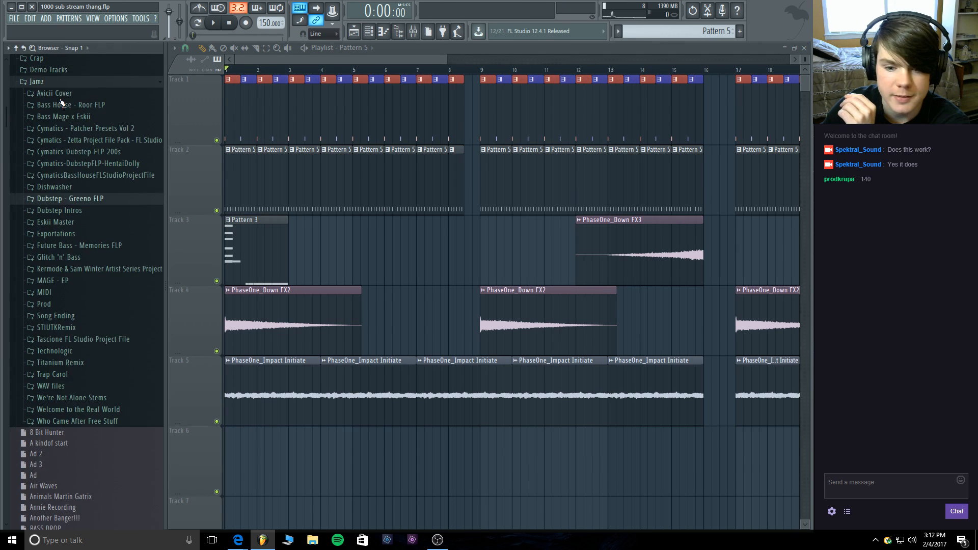
left_click(118, 167)
left_click_drag(51, 81, 92, 456)
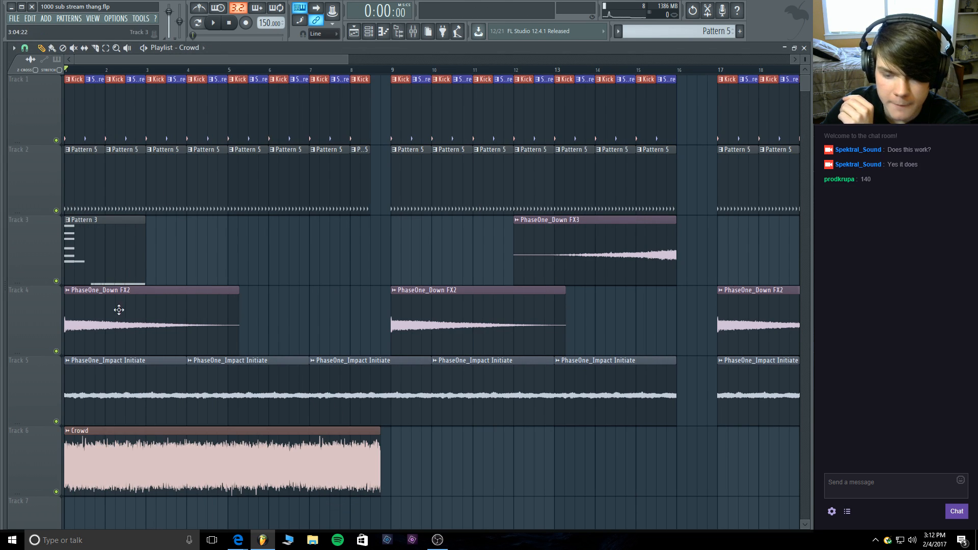
Slice the Crowd clip at bar 4 and delete the part after the cut.
left_click_drag(349, 58, 705, 197)
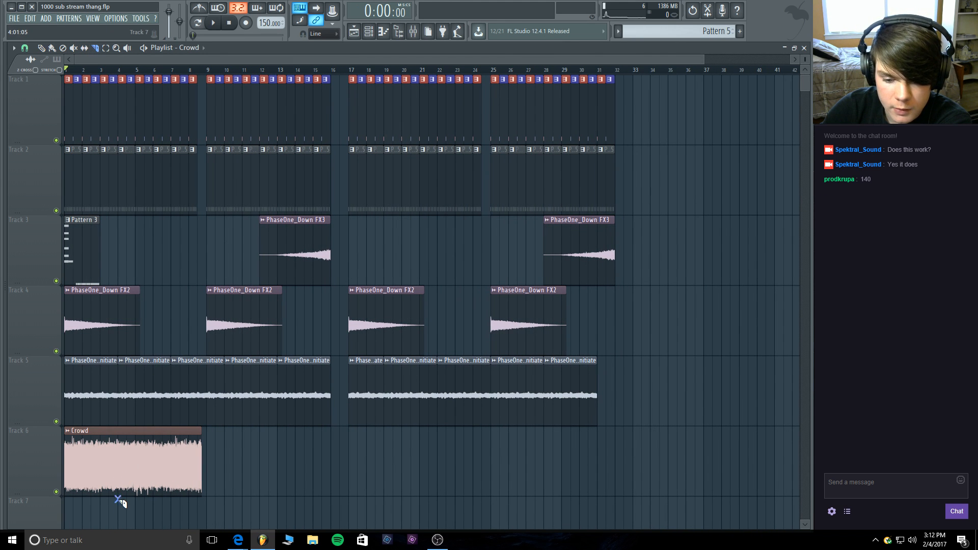
left_click_drag(119, 502, 120, 424)
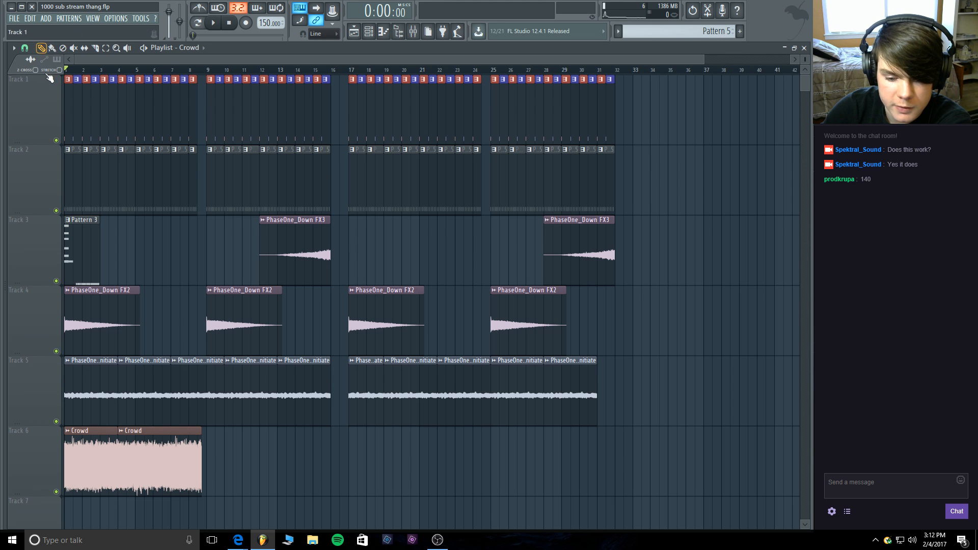
right_click(152, 469)
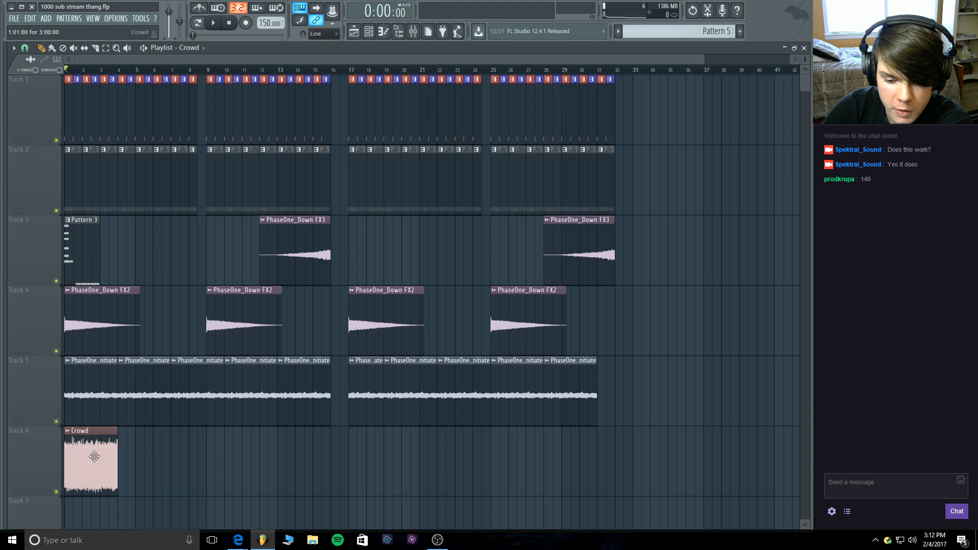
Duplicate the three-bar Crowd clip end to end along Track 6 until bar 31, deleting the surplus copy.
left_click_drag(134, 468, 90, 461)
key("ctrl+b")
key("ctrl+b")
key("ctrl+b")
key("ctrl+b")
key("ctrl+b")
key("ctrl+b")
key("ctrl+b")
key("ctrl+b")
key("ctrl+b")
key("ctrl+b")
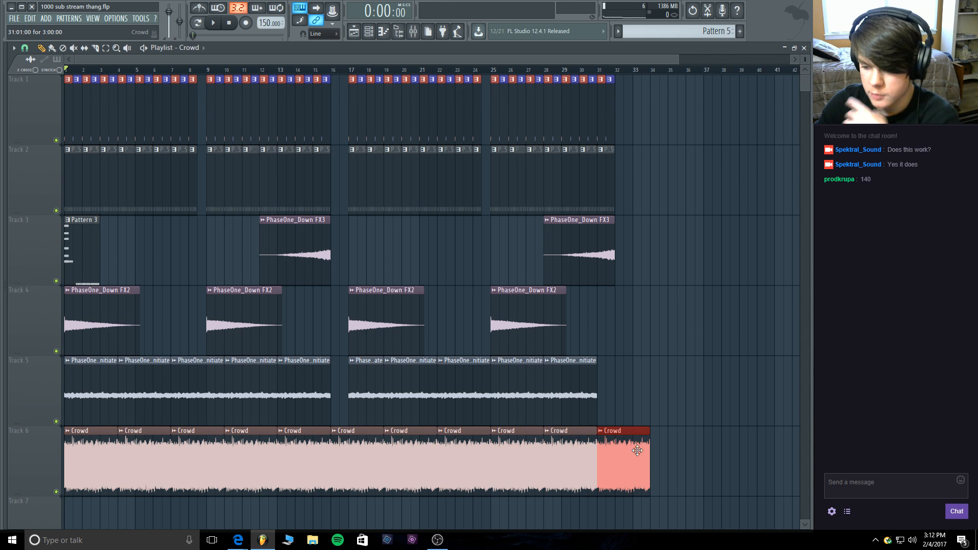
left_click(672, 455, "ctrl")
right_click(631, 453)
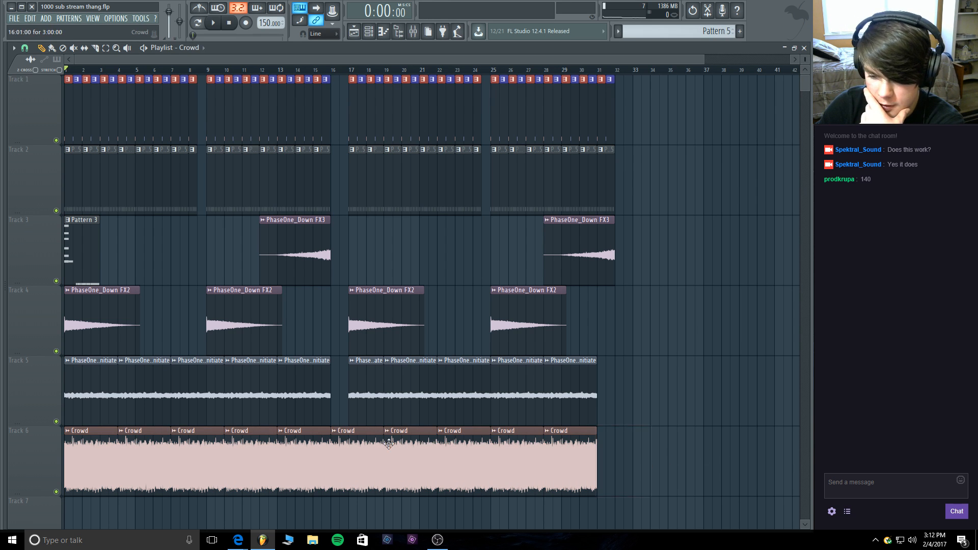
Trim the Crowd clip at bar 16 so that it starts at bar 17.
left_click(334, 432)
left_click(687, 478)
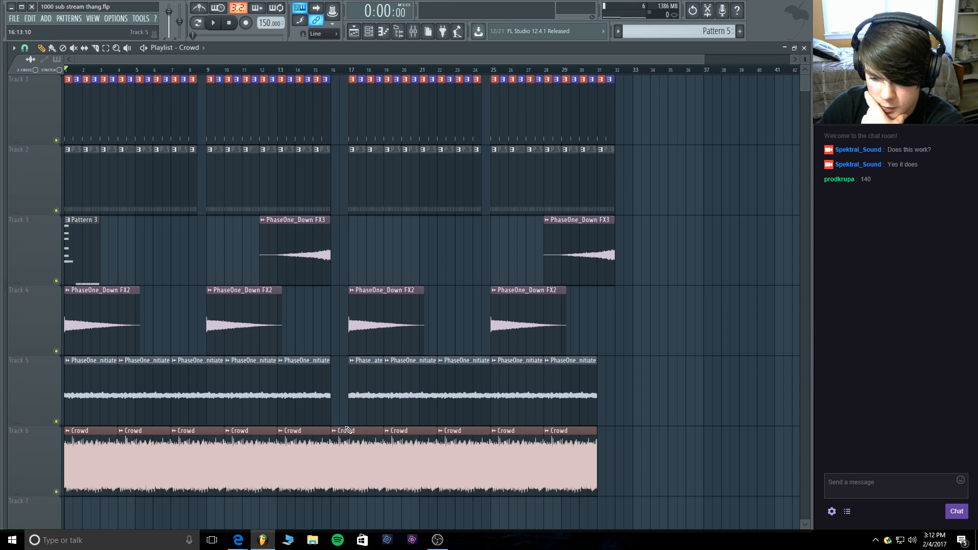
left_click_drag(333, 435, 349, 436)
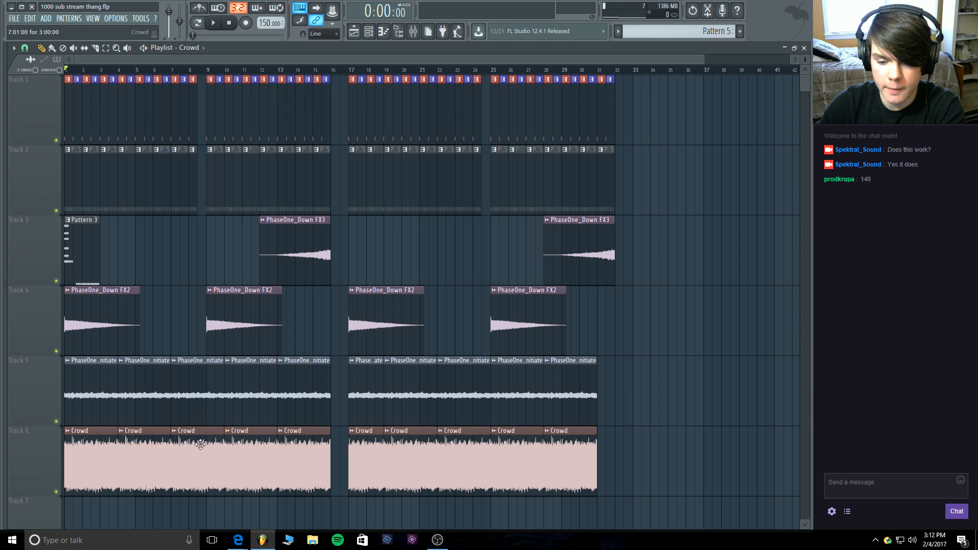
Slice the Crowd clip at bar 9, trim half-bar gaps before bars 9 and 25, and play from bar 7.
left_click(95, 48)
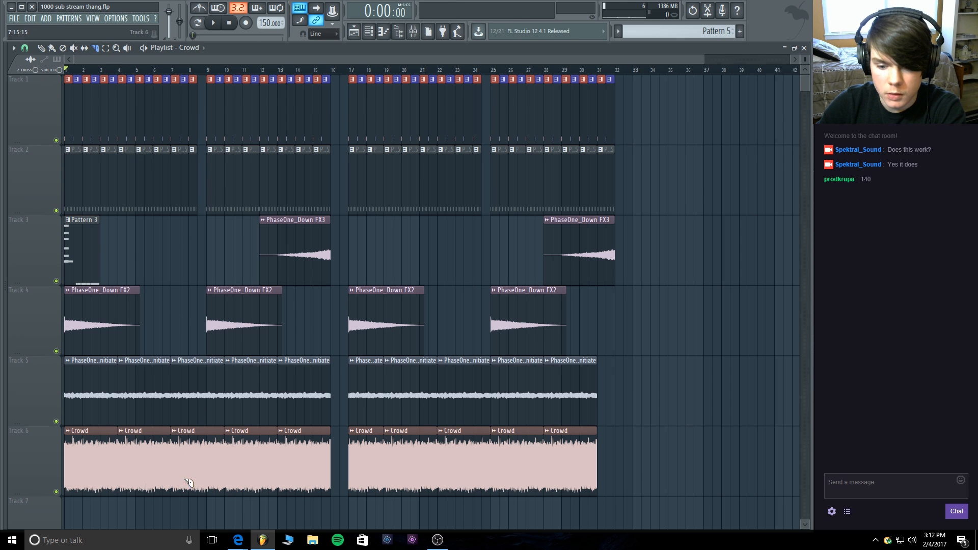
left_click(214, 441)
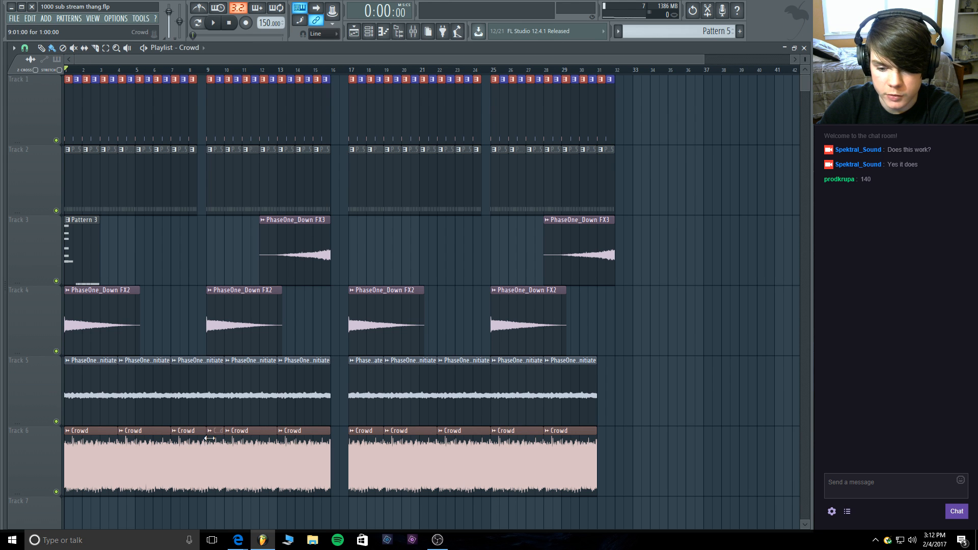
left_click_drag(206, 432, 197, 432)
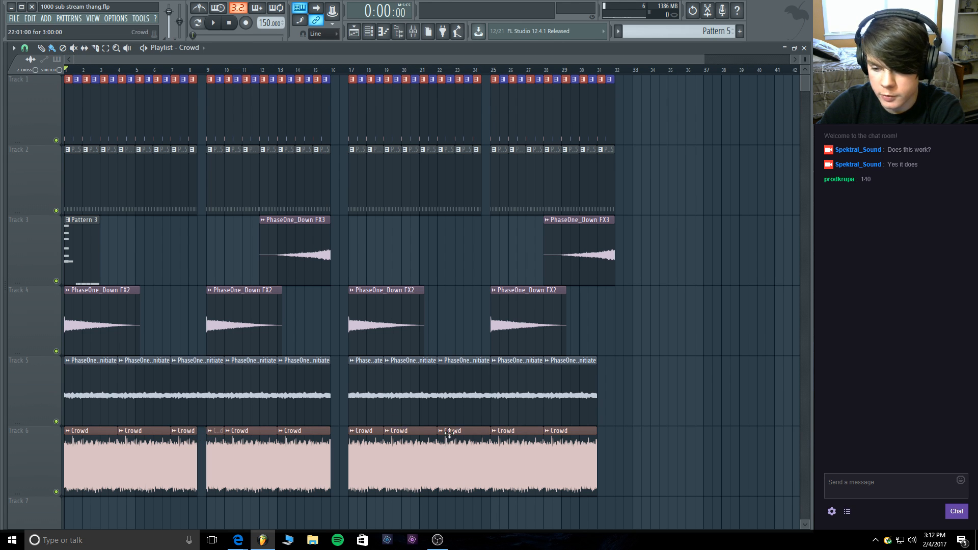
left_click_drag(486, 431, 480, 432)
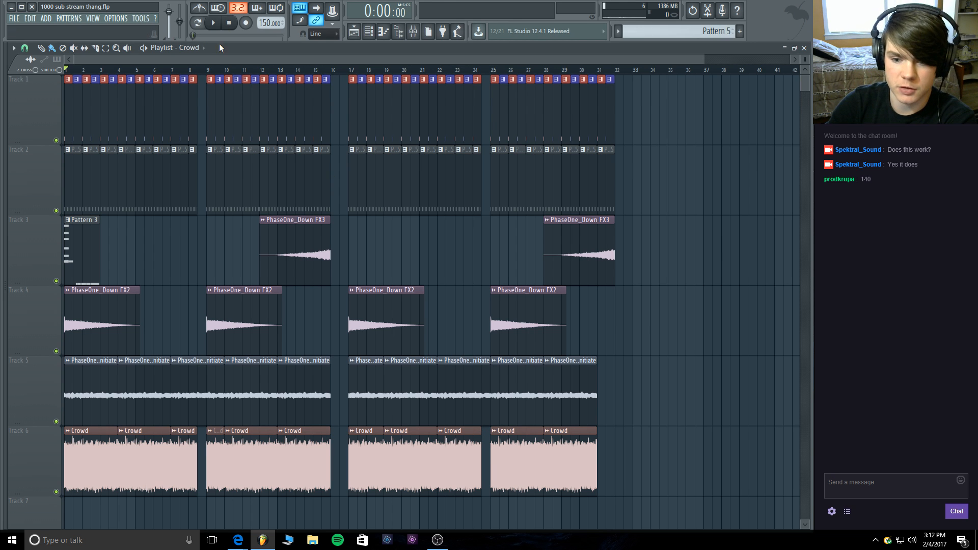
left_click(172, 69)
left_click(214, 23)
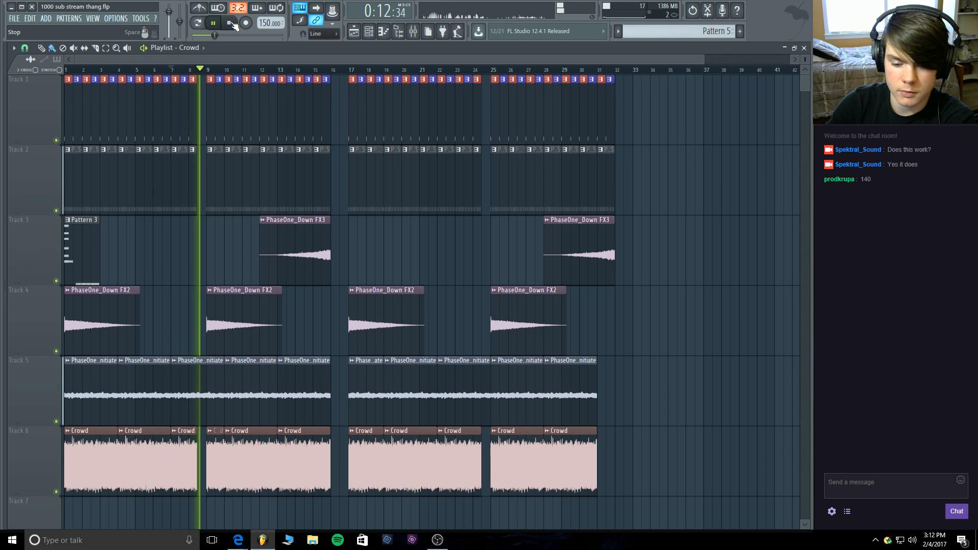
Stop playback, preview the Cymatics - Ride 21 sample in the browser, and collapse the Cymatics-Dubstep-FLP-200s folder.
key("space")
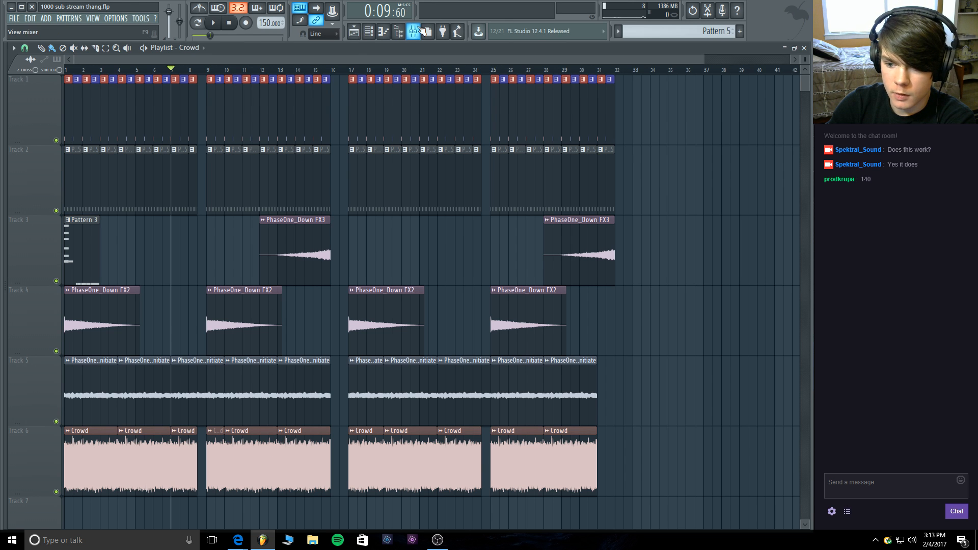
left_click(398, 31)
scroll(53, 146, "up", 4)
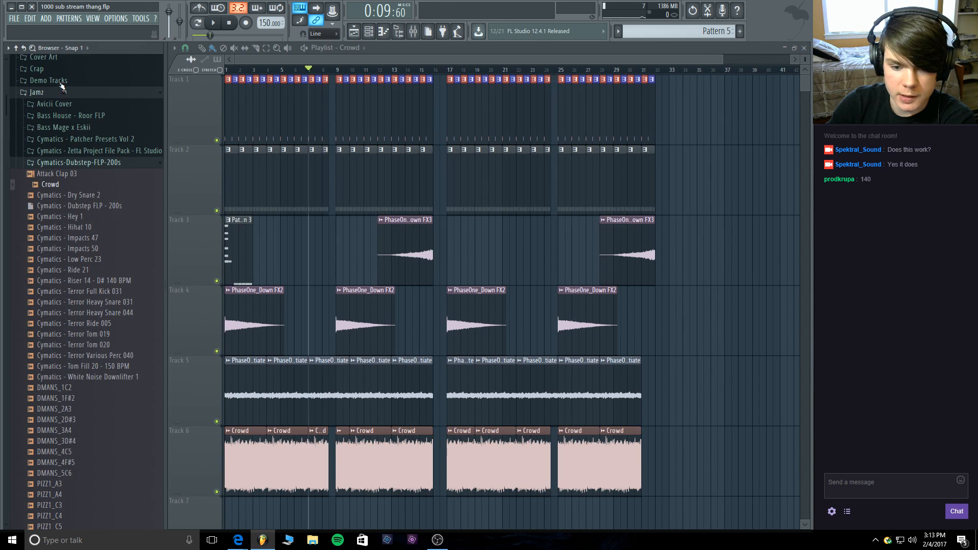
left_click(56, 274)
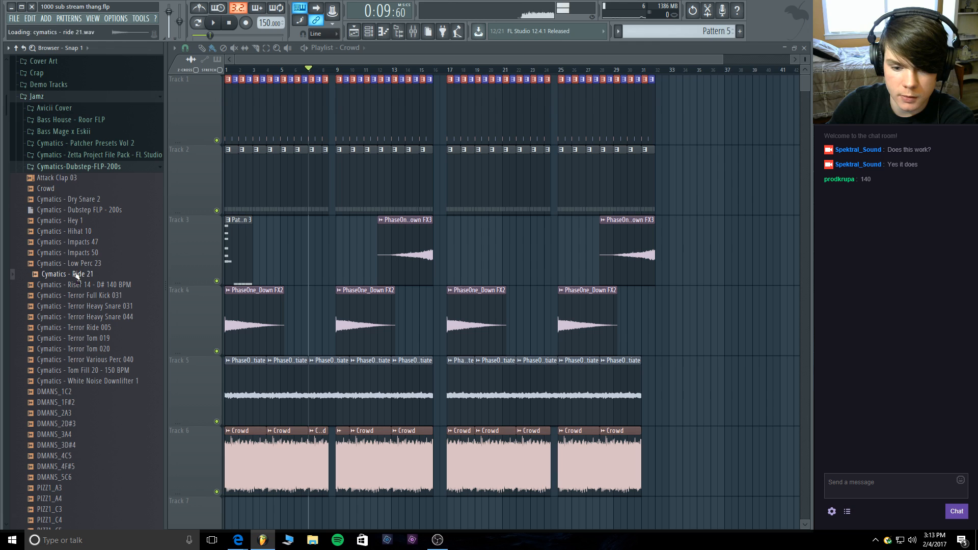
left_click(62, 167)
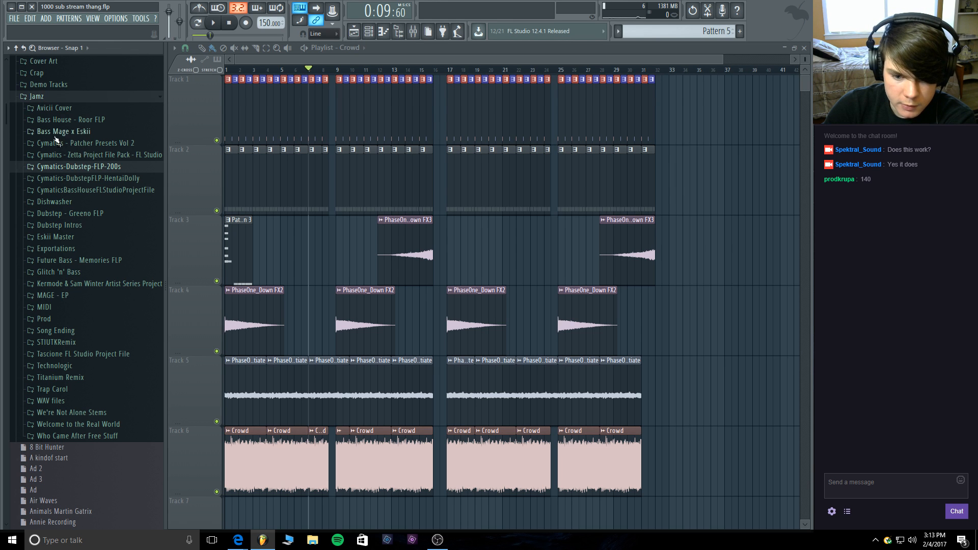
Collapse the Jamz folder and open the Random Crap folder inside the Desktop's Sample Packs folder.
left_click(46, 96)
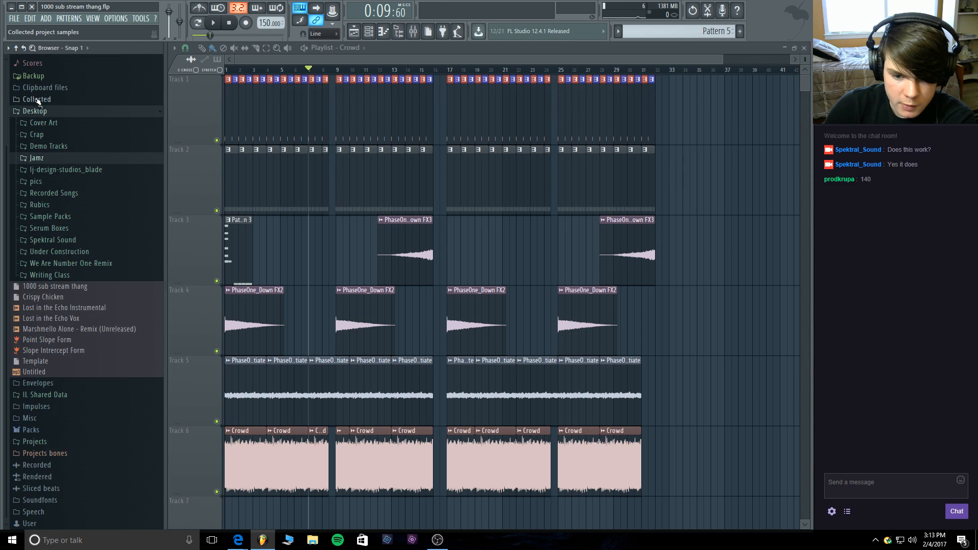
left_click(60, 230)
left_click(60, 229)
left_click(62, 239)
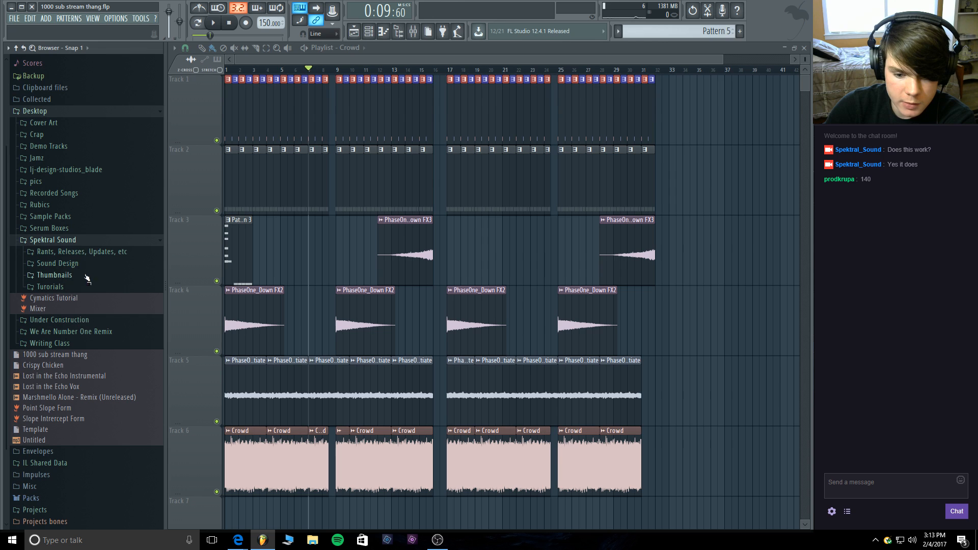
left_click(63, 240)
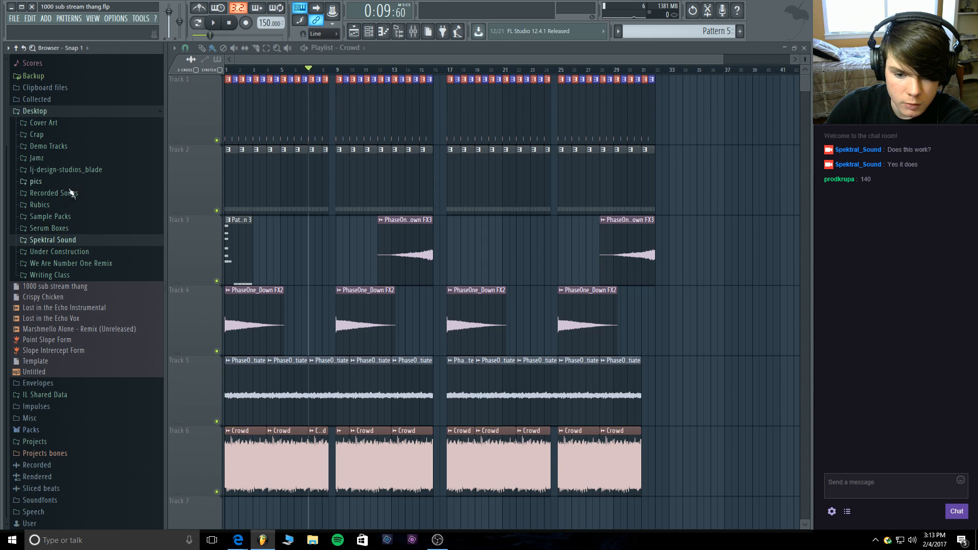
left_click(72, 218)
scroll(82, 281, "down", 9)
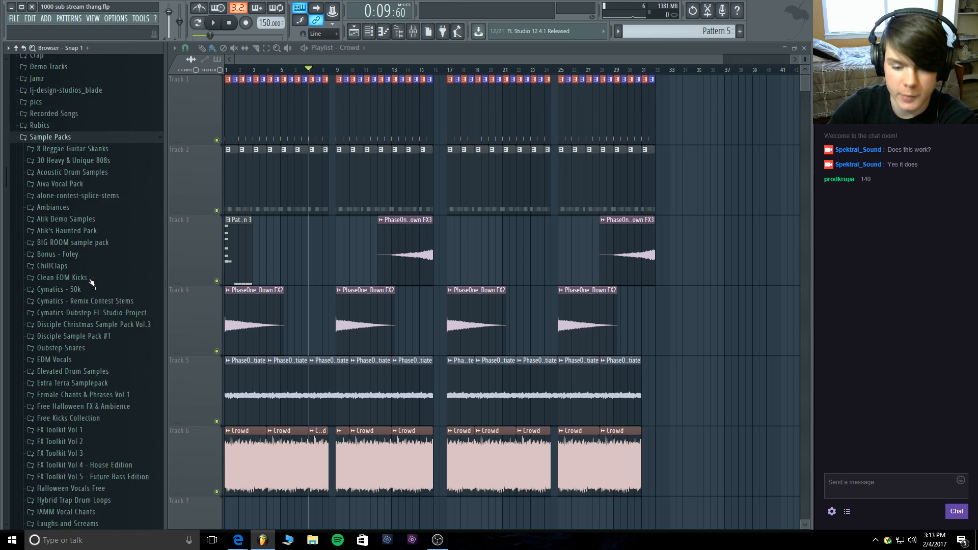
scroll(85, 345, "down", 3)
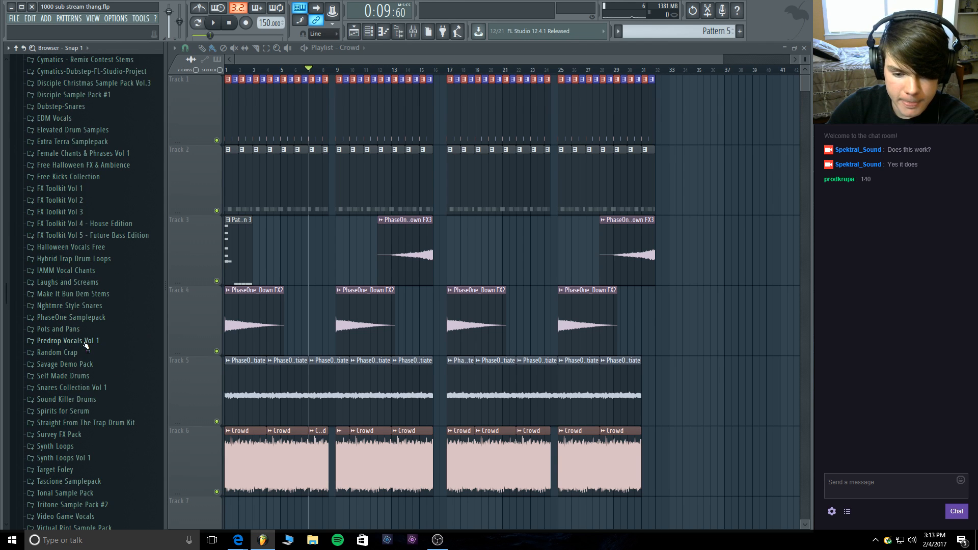
left_click(84, 351)
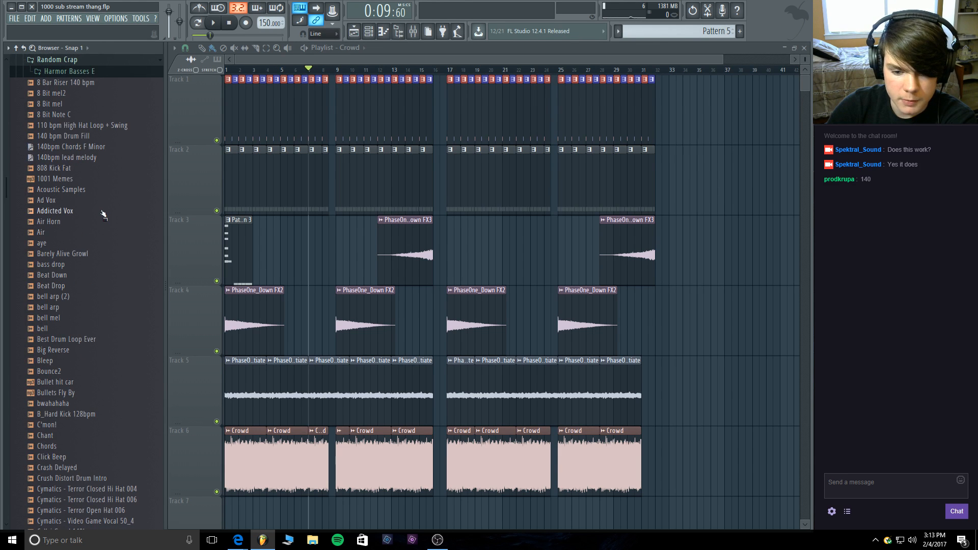
Find the Kool Krash sample in the Random Crap folder and place it on Track 7 at bars 1 and 17.
scroll(113, 257, "down", 4)
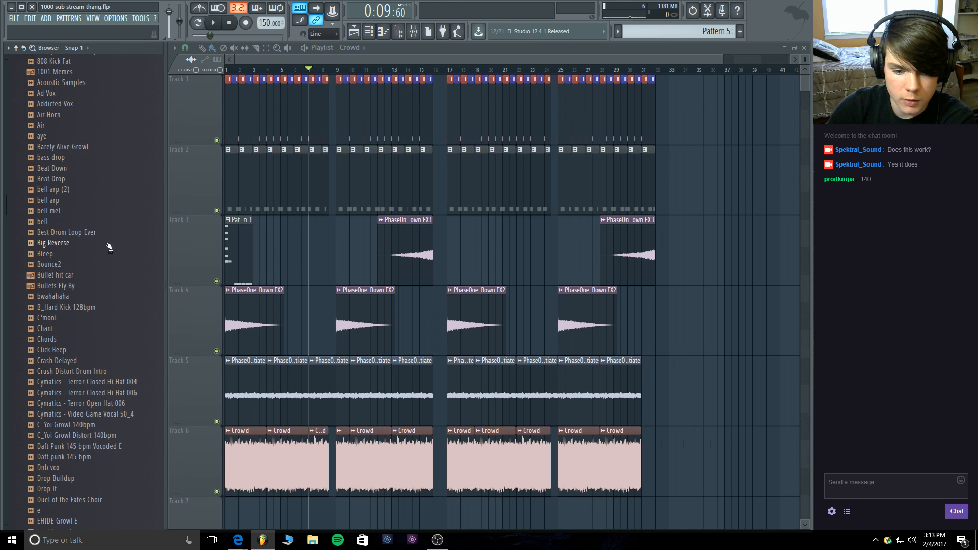
scroll(115, 311, "down", 3)
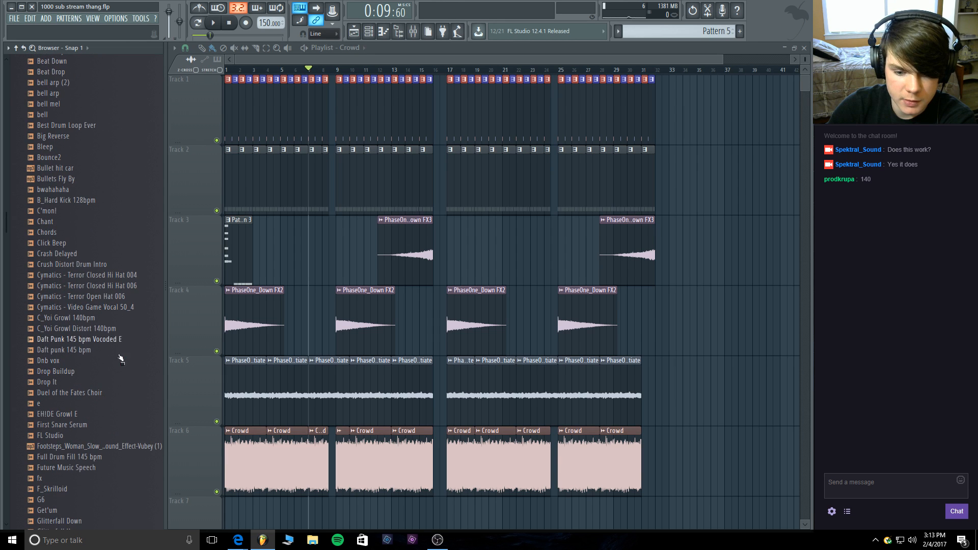
scroll(115, 365, "down", 3)
scroll(115, 367, "down", 10)
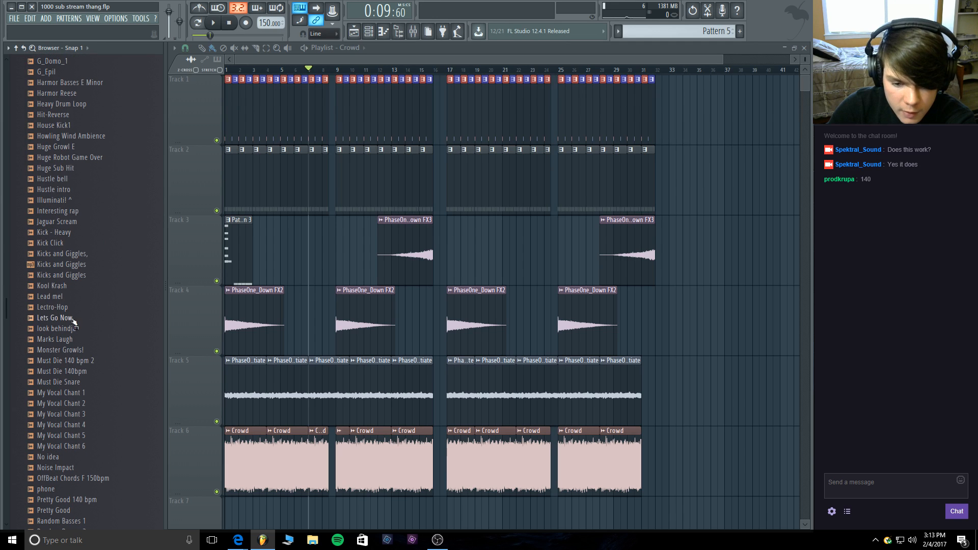
left_click(57, 288)
left_click_drag(57, 287, 87, 511)
left_click(358, 509)
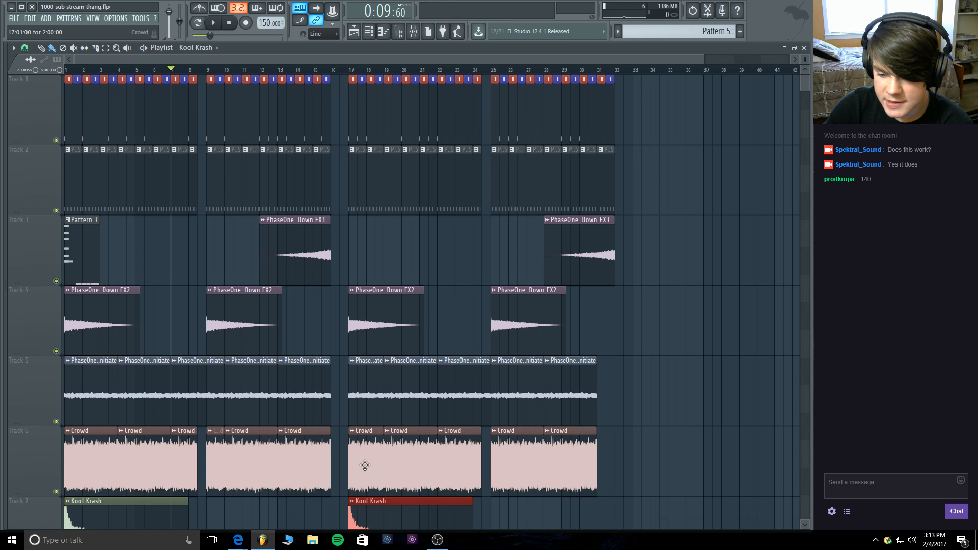
Mute the Crowd track, play the arrangement briefly from bar 1, and unmute the track.
scroll(422, 360, "down", 2)
left_click(56, 351)
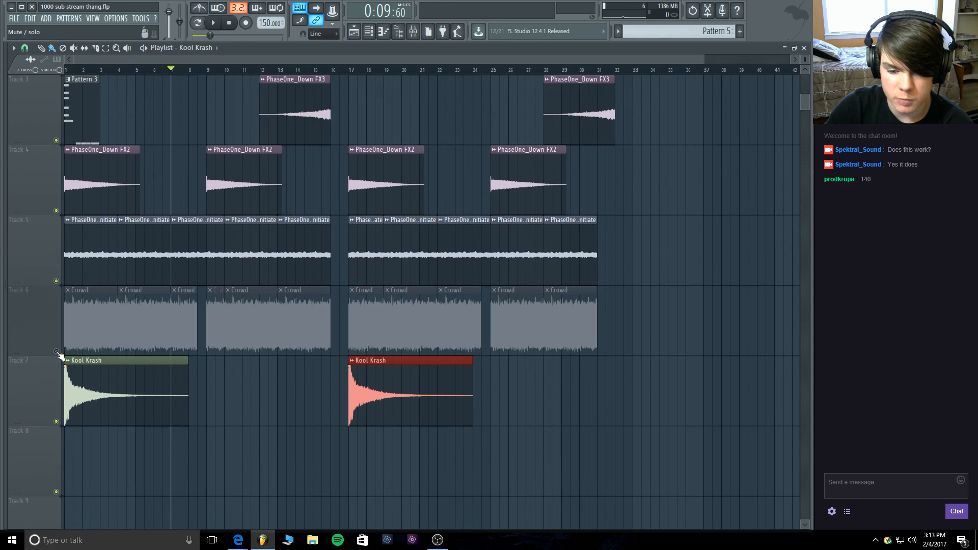
left_click(67, 69)
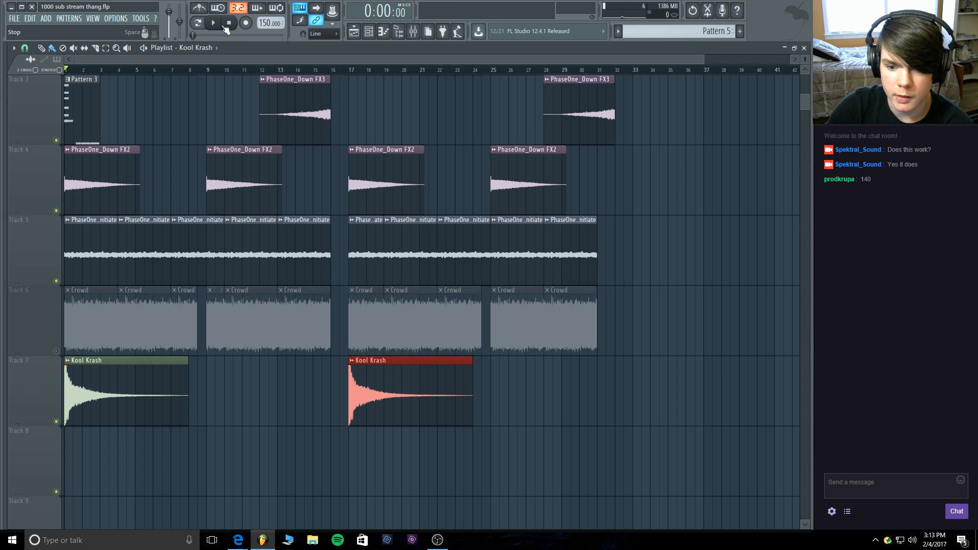
key("space")
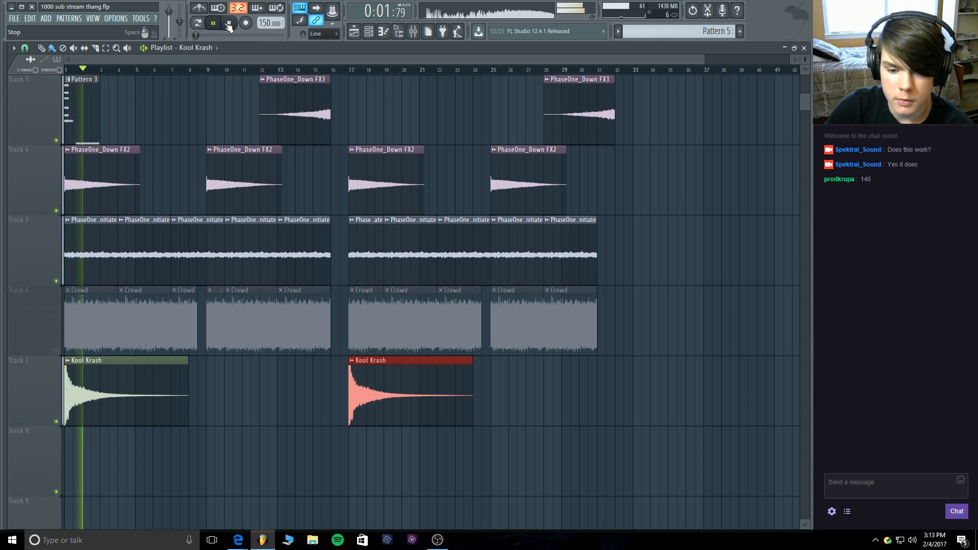
left_click(228, 23)
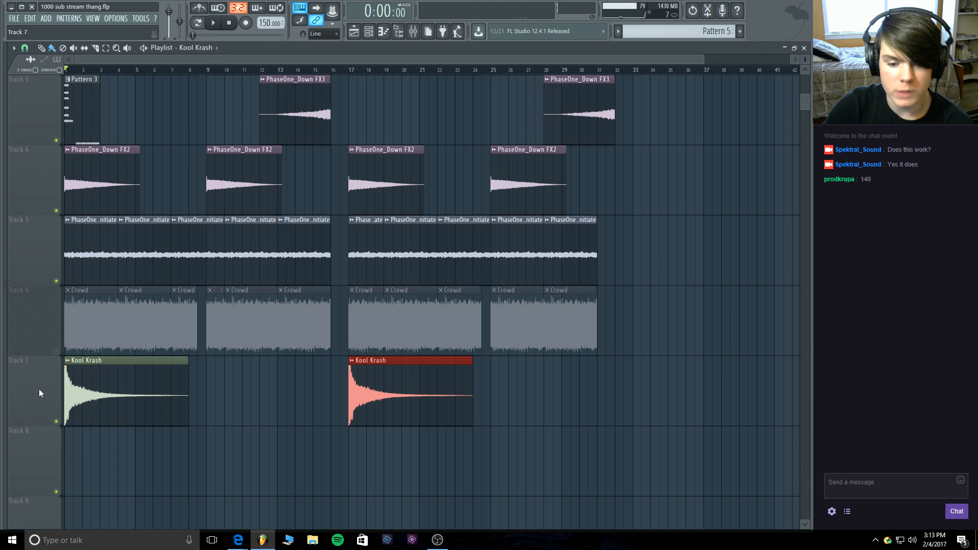
left_click(56, 351)
Select the PhaseOne, Crowd and Kool Krash clips, leaving out Pattern 3, and shift them down one track.
scroll(717, 308, "up", 1)
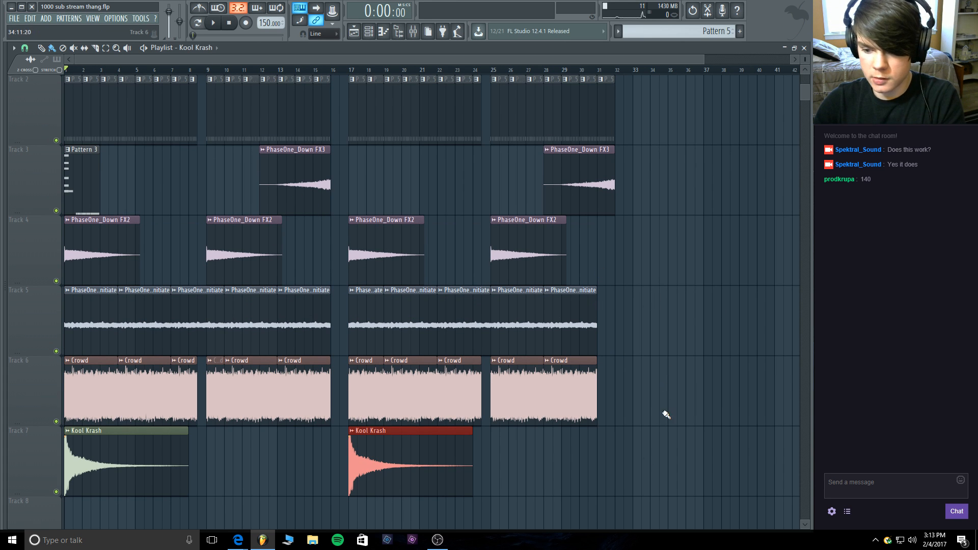
left_click_drag(640, 494, 76, 217)
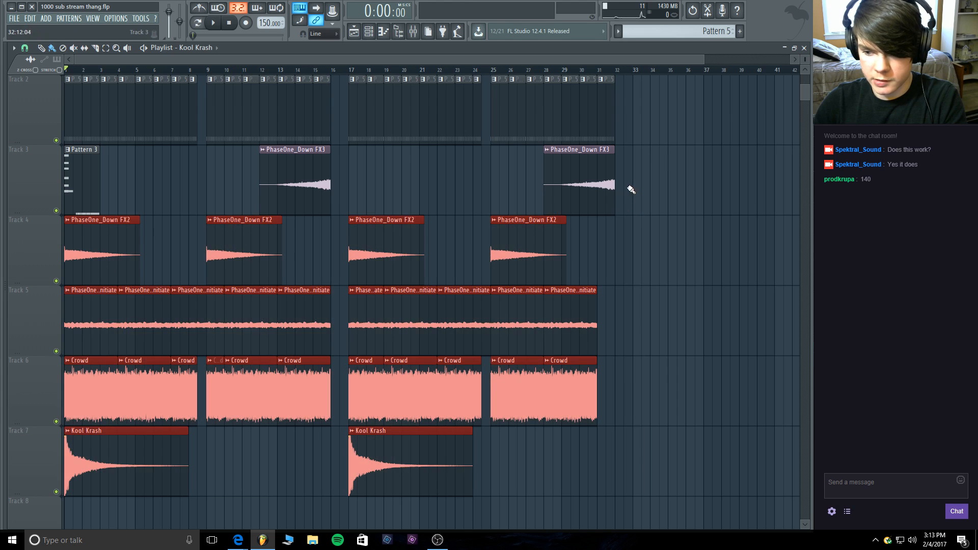
left_click_drag(640, 528, 96, 266)
left_click_drag(639, 188, 287, 243)
scroll(713, 288, "down", 1)
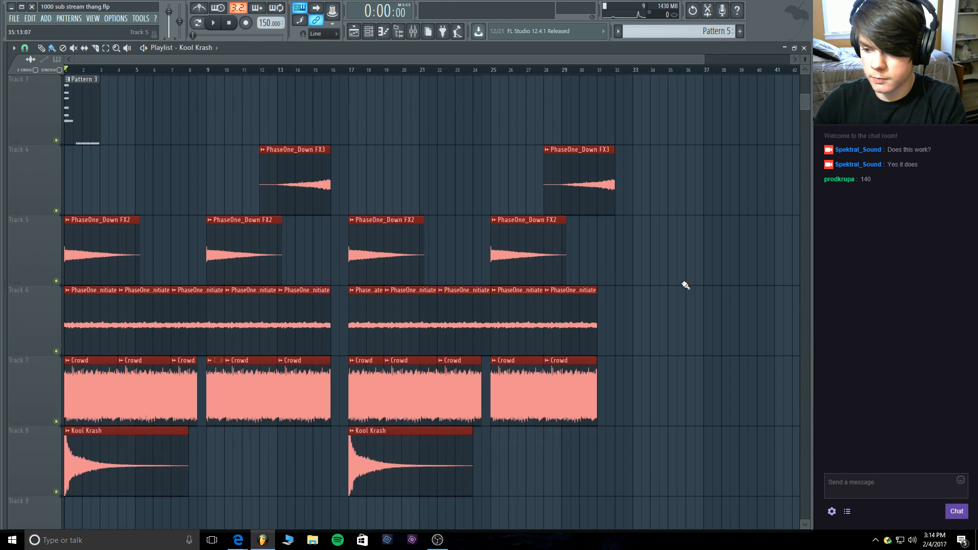
Deselect the clips and move both PhaseOne_Down FX3 risers down to Track 5, beside the Down FX2 clips.
left_click_drag(683, 284, 794, 217)
left_click_drag(281, 176, 297, 268)
left_click_drag(602, 176, 594, 245)
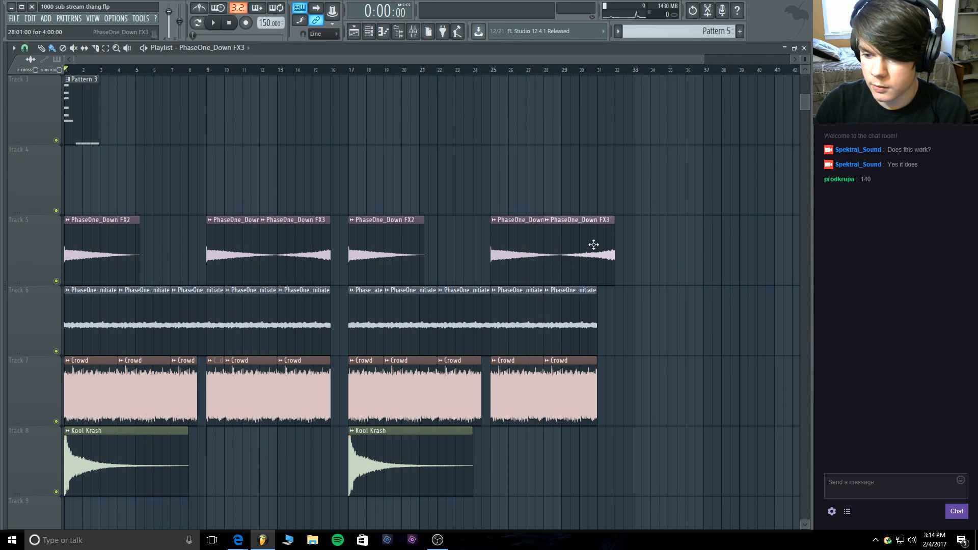
Extend the last PhaseOne_Impact Initiate clip and the last Crowd clip so that both end at bar 32.
scroll(596, 243, "up", 2)
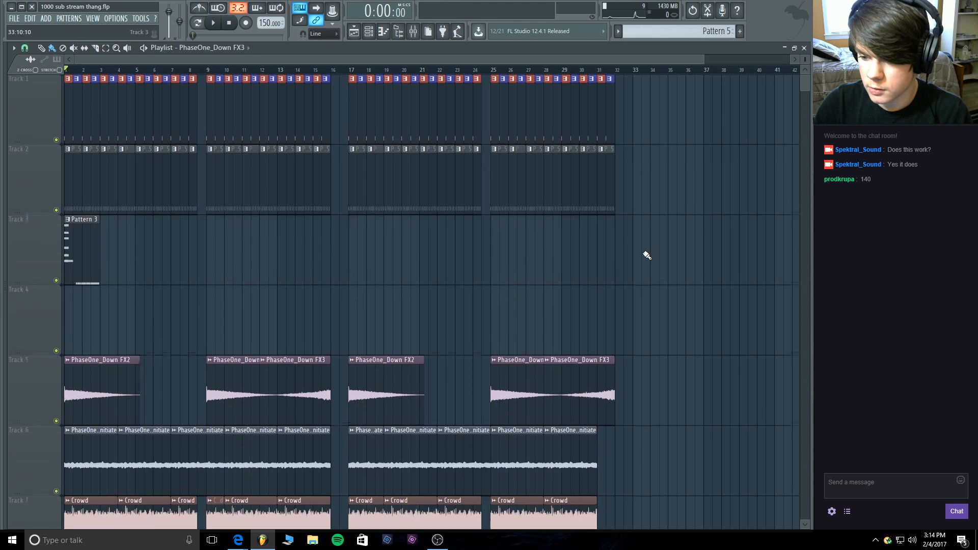
scroll(593, 214, "down", 4)
left_click_drag(593, 165, 609, 159)
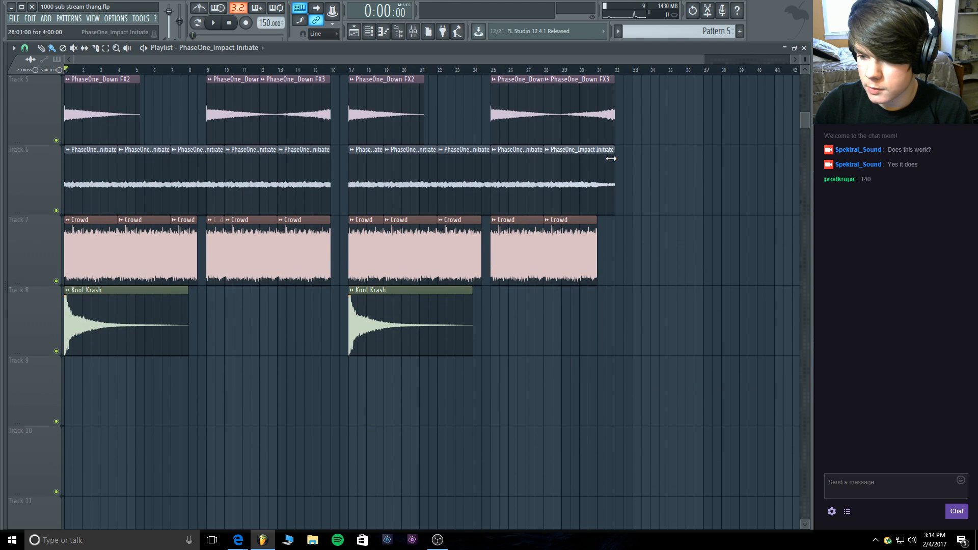
left_click_drag(597, 220, 616, 216)
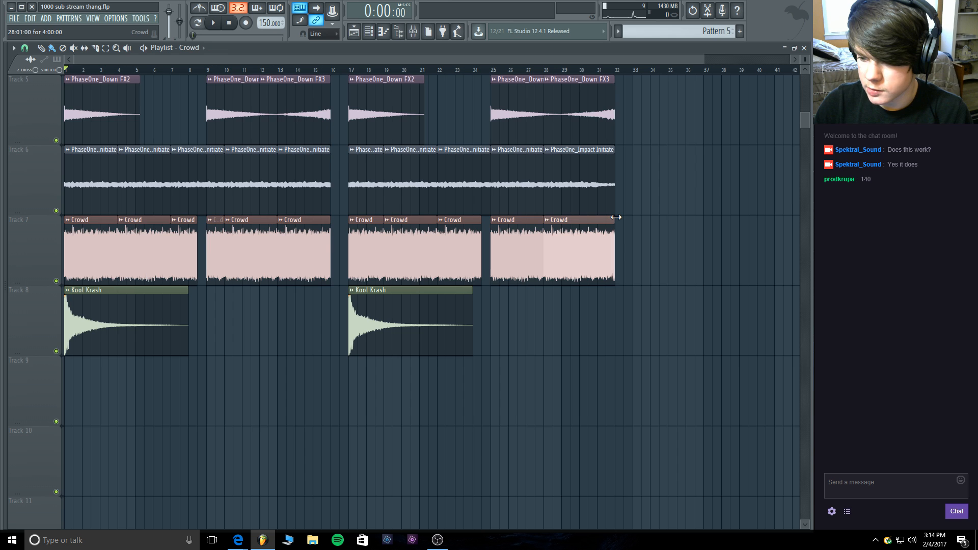
Select all the clips on Tracks 5 to 8 and move them up one track.
scroll(677, 219, "up", 2)
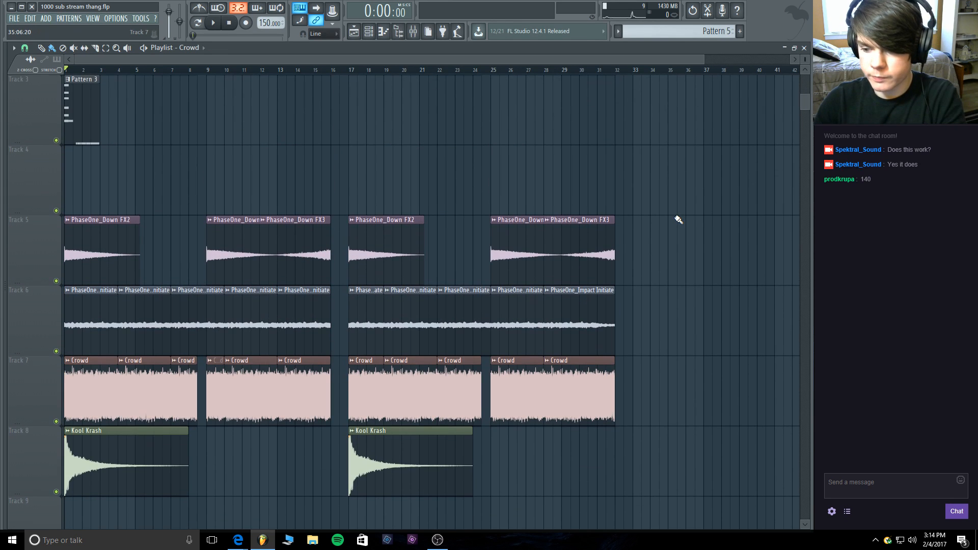
scroll(668, 229, "up", 2)
scroll(667, 229, "down", 2)
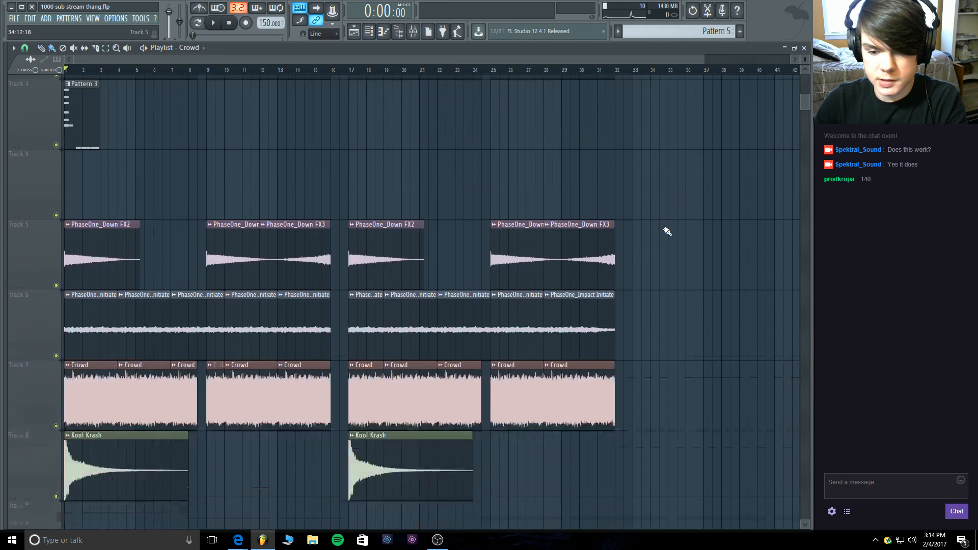
left_click_drag(698, 468, 58, 254)
left_click_drag(107, 234, 107, 166)
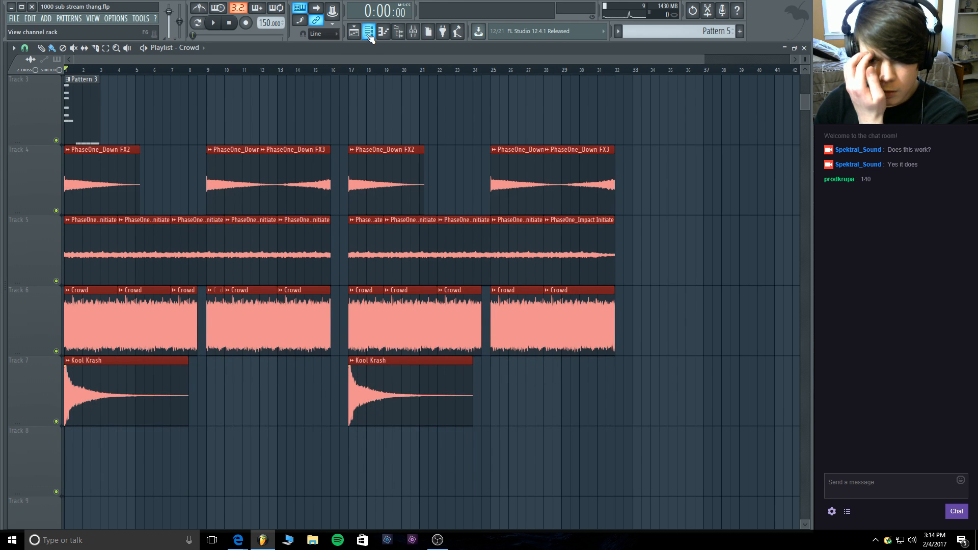
Open the channel rack and look through its Automation, Drums, Instruments, MDE and Audio channel groups.
key("F6")
left_click_drag(283, 318, 437, 280)
left_click(343, 281)
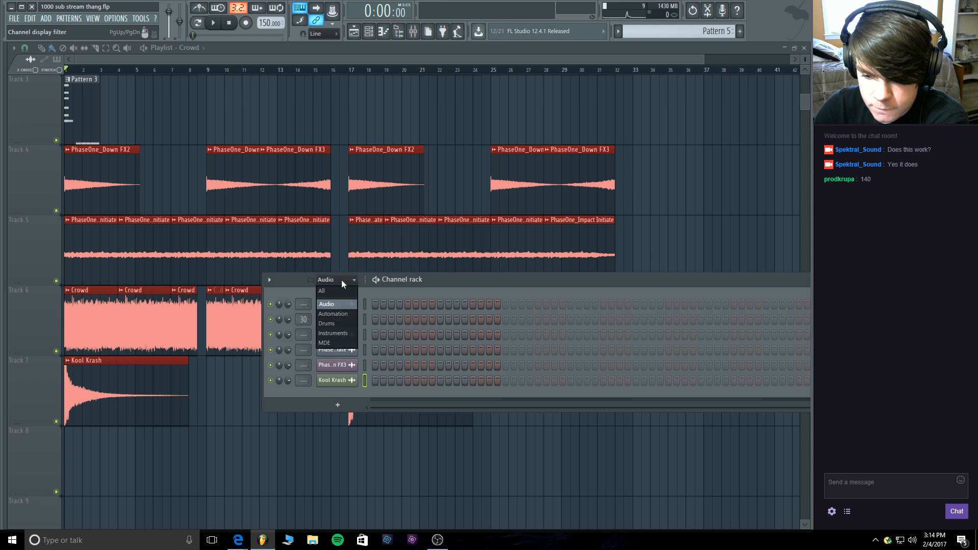
left_click(341, 315)
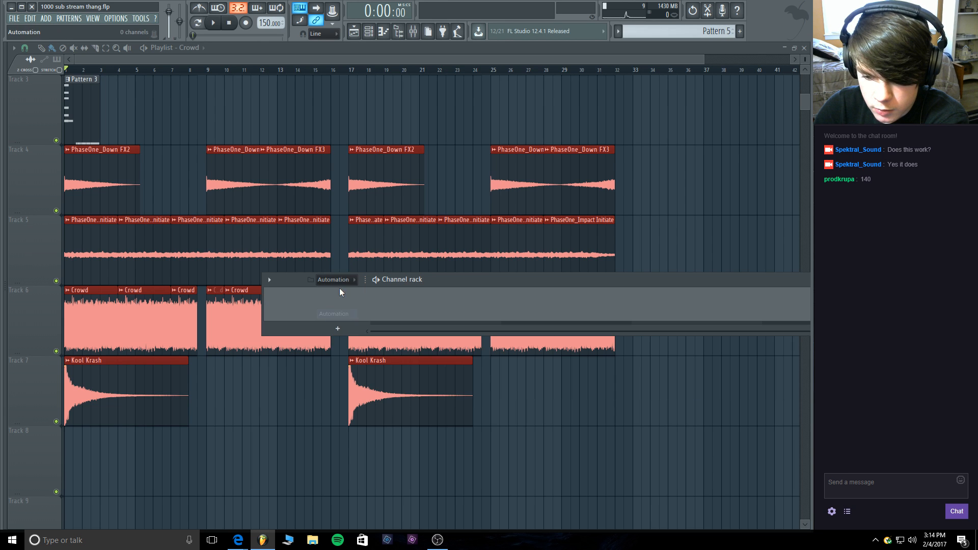
left_click(341, 281)
left_click(336, 323)
left_click(334, 279)
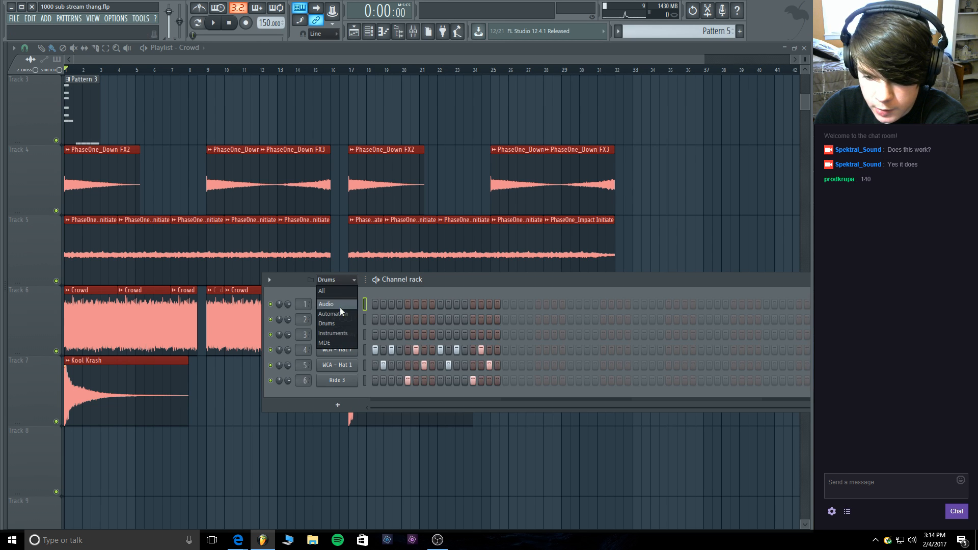
left_click(339, 334)
left_click(336, 280)
left_click(339, 343)
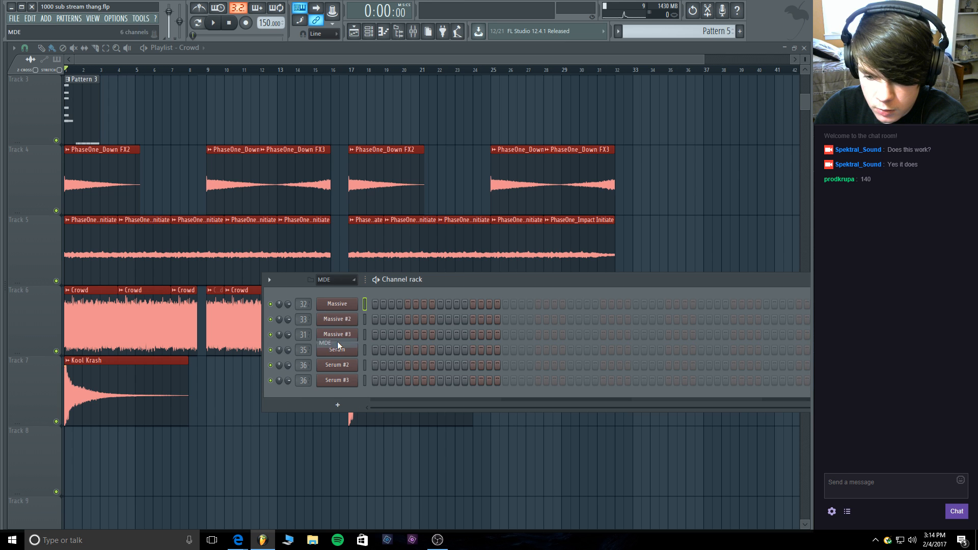
left_click(346, 284)
left_click(338, 305)
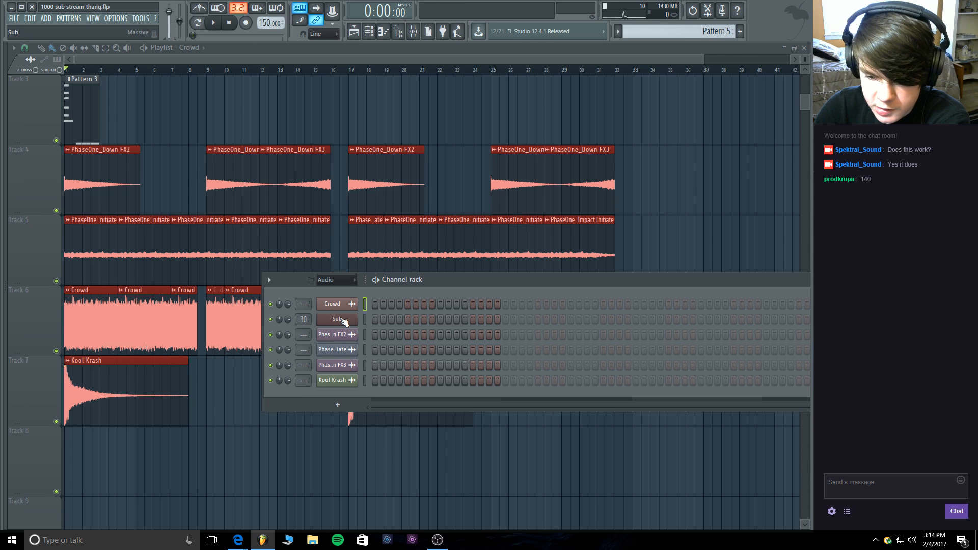
left_click(344, 280)
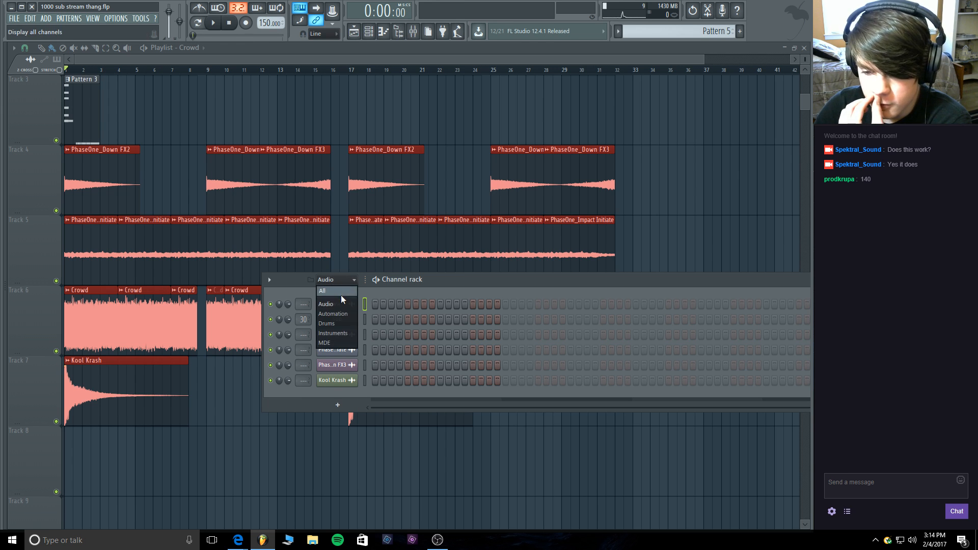
left_click(341, 314)
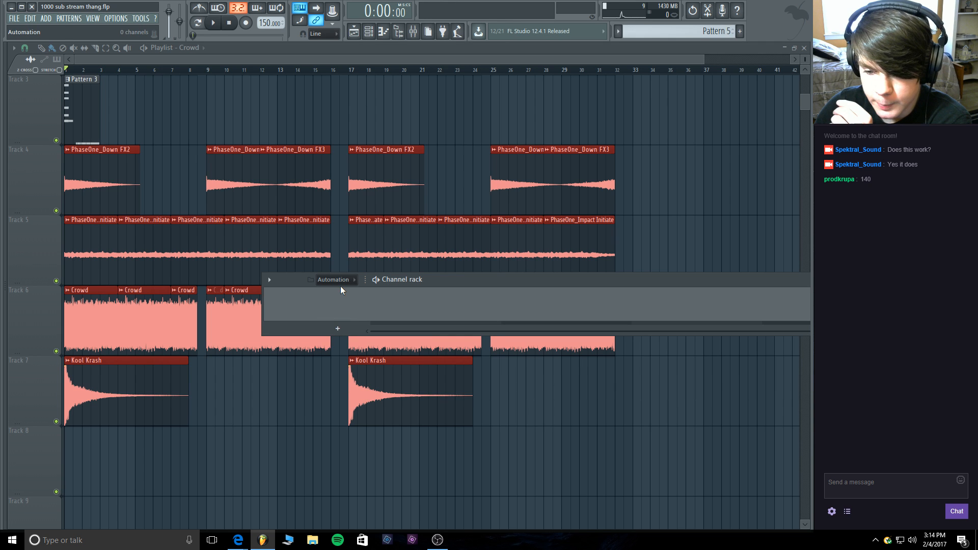
Look through the Drums, Automation and All channel groups, ending with the channel rack filtered to the Audio group.
left_click(343, 281)
left_click(328, 324)
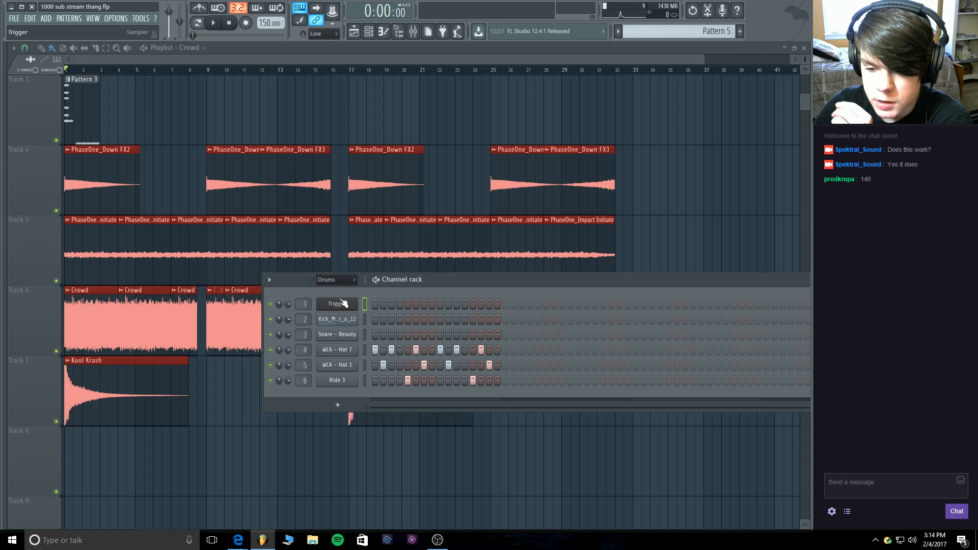
left_click(338, 280)
left_click(339, 314)
left_click(341, 280)
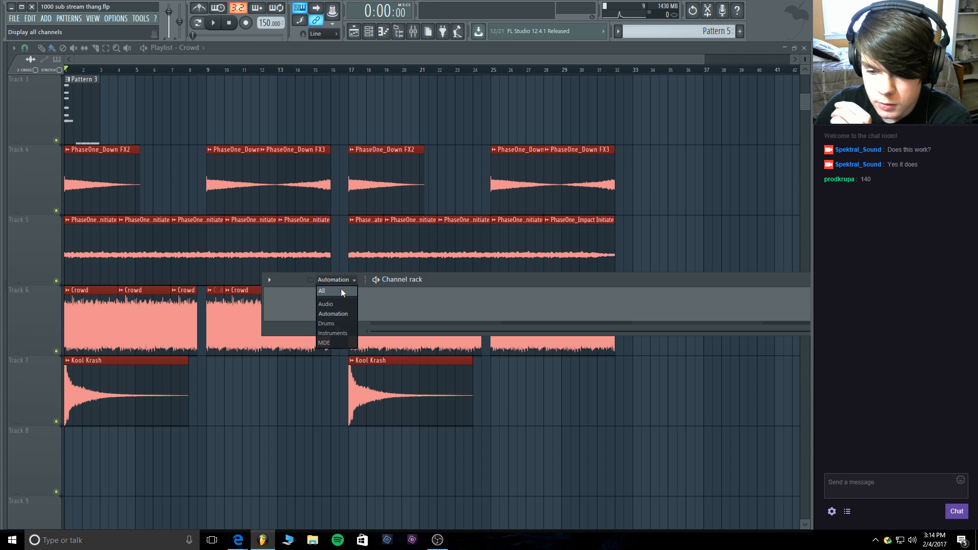
left_click(342, 292)
left_click(336, 279)
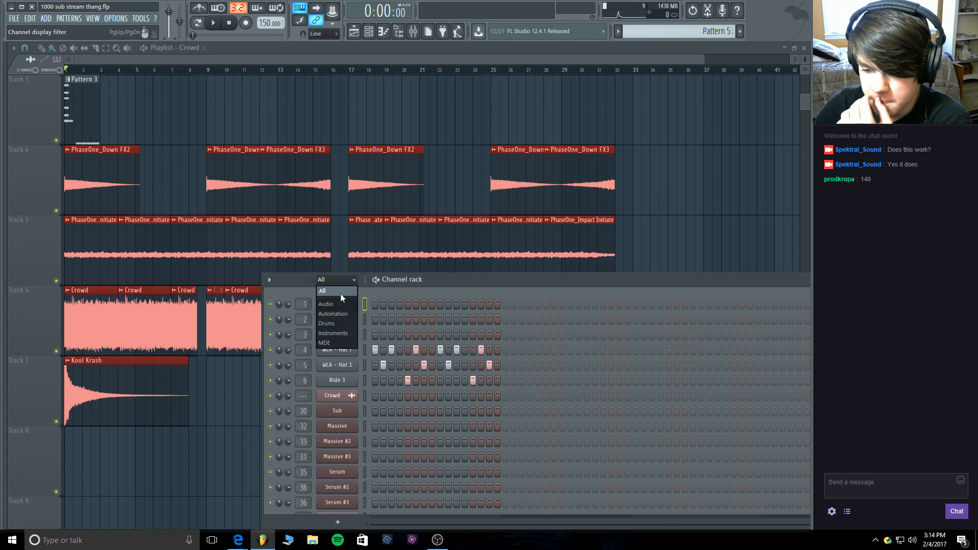
left_click(340, 306)
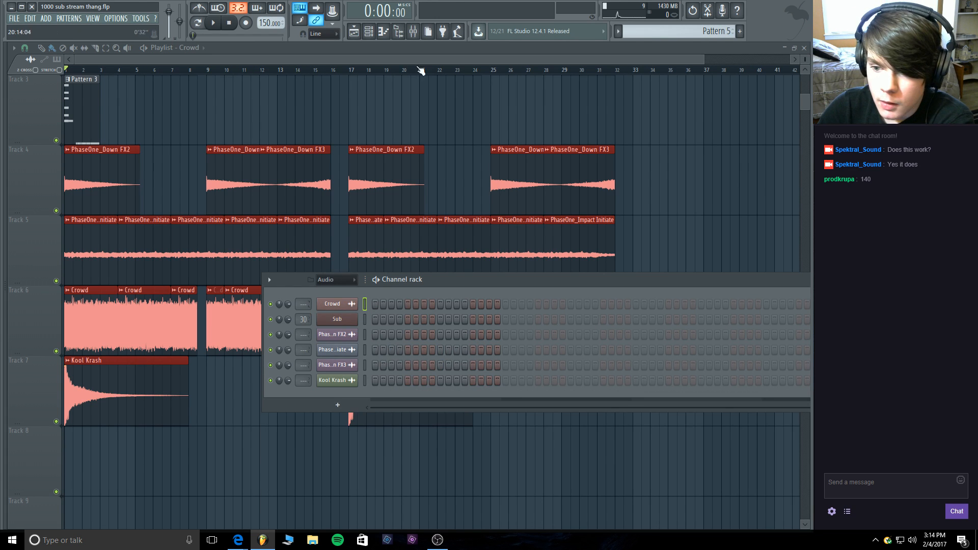
Open the mixer alongside the channel rack and route the Crowd channel to mixer insert 15.
left_click(413, 32)
left_click_drag(402, 136, 352, 65)
left_click(788, 283)
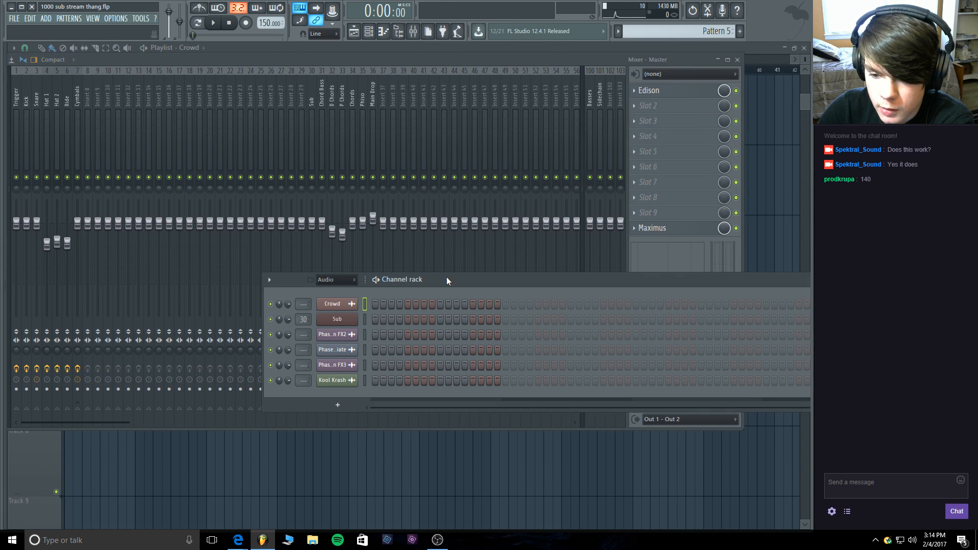
left_click_drag(298, 301, 298, 292)
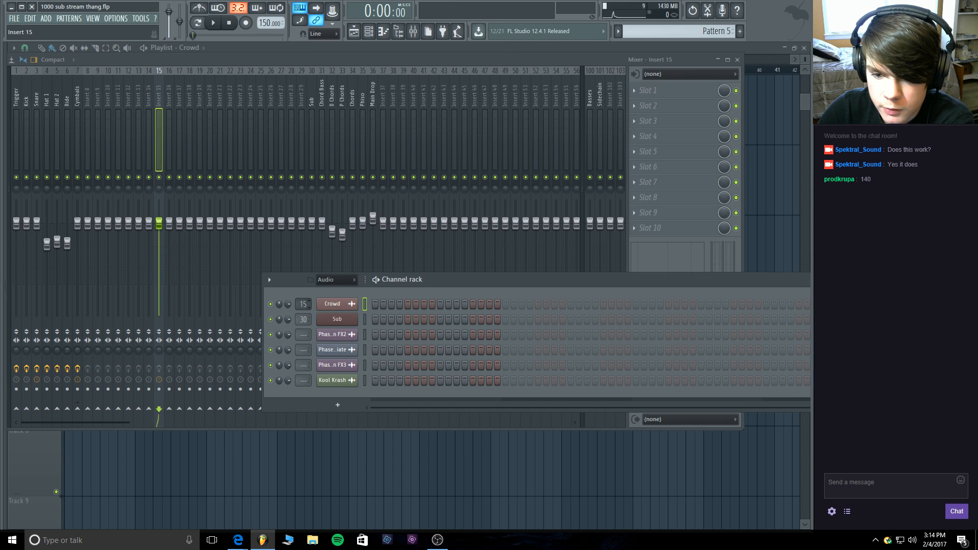
Route the PhaseOne_Down FX2 channel to mixer track 16 and the PhaseOne_Impact Initiate channel to track 17.
left_click(339, 334)
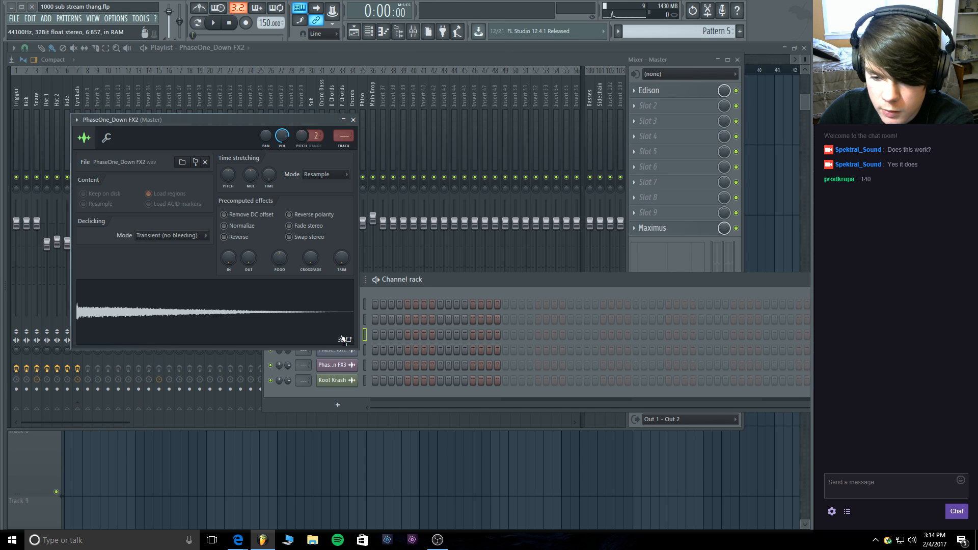
left_click(353, 119)
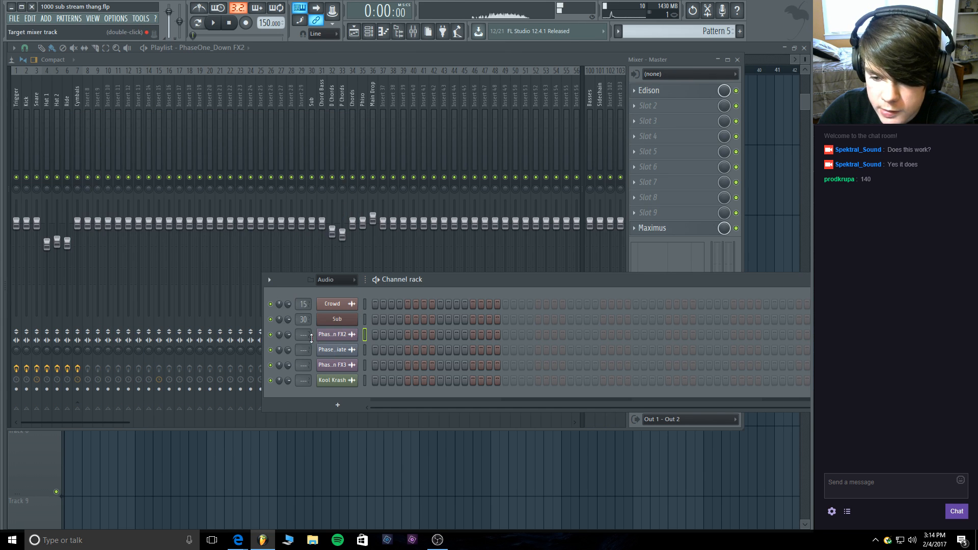
left_click_drag(311, 338, 311, 329)
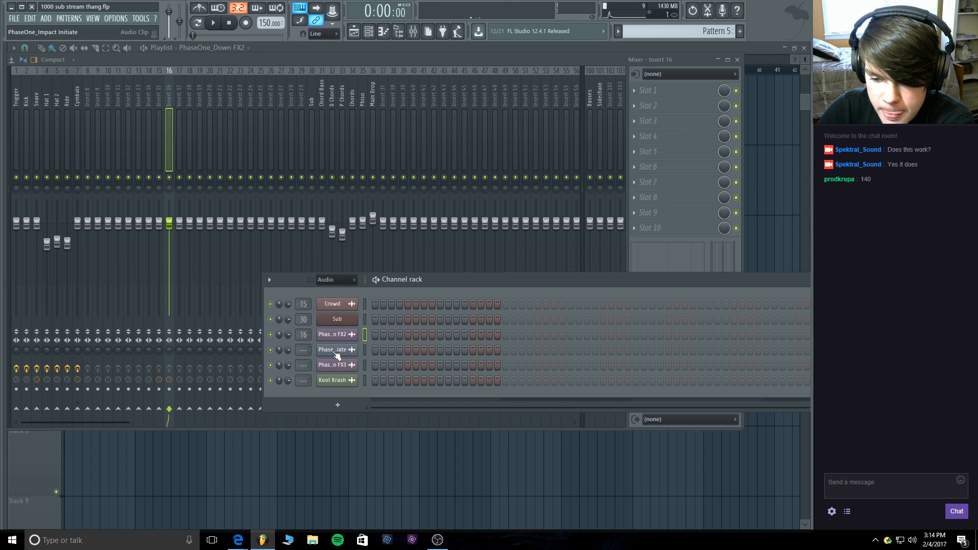
left_click(336, 355)
left_click(397, 61)
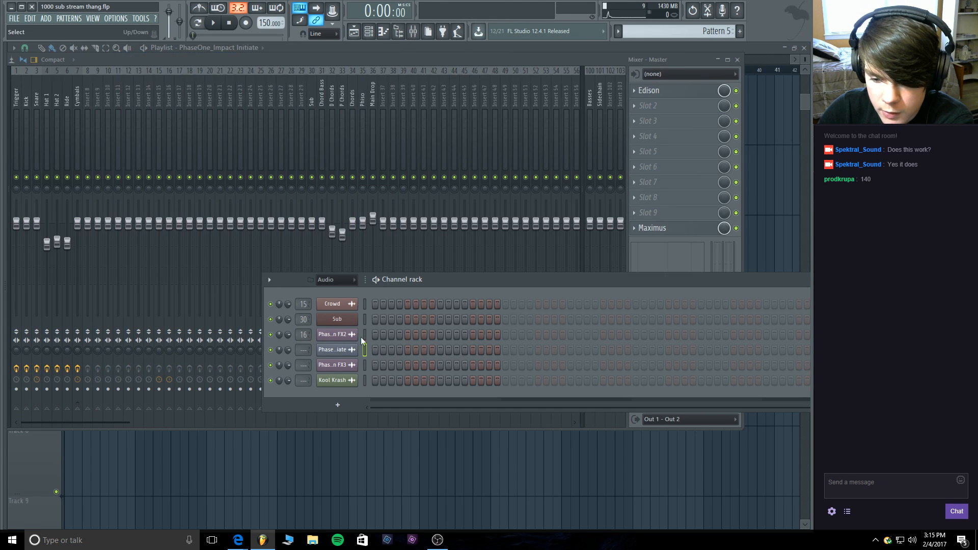
left_click_drag(303, 350, 303, 339)
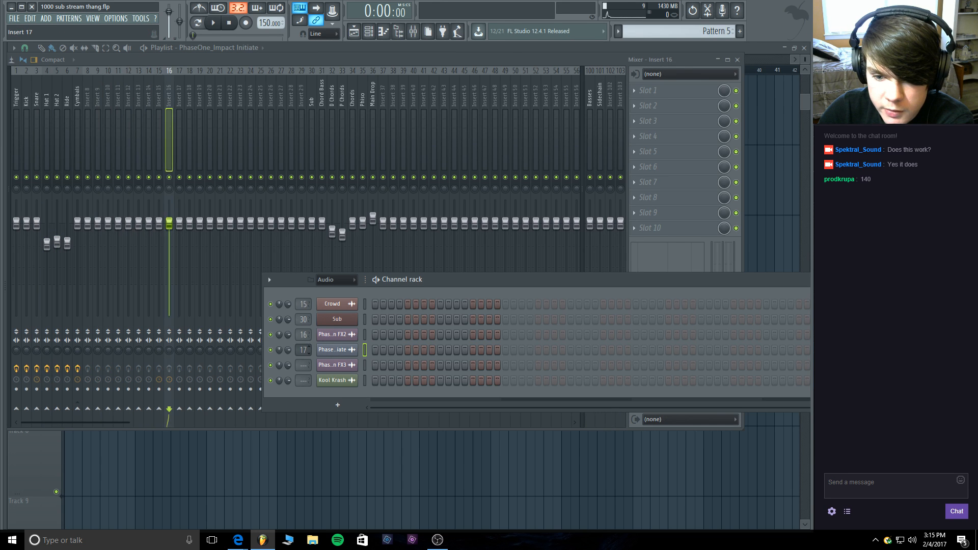
Route the PhaseOne_Down FX3 channel to mixer track 16 and the Kool Krash channel to track 18.
left_click(334, 365)
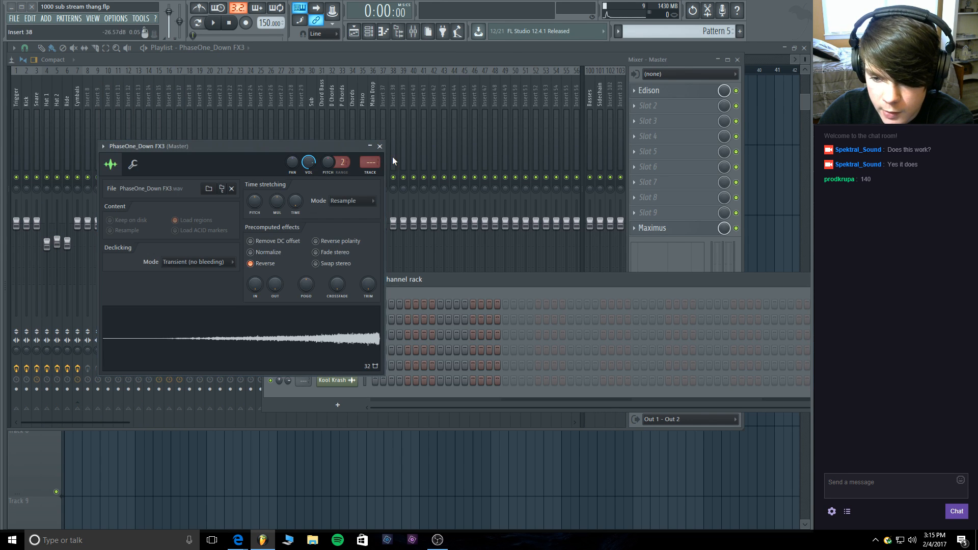
left_click(379, 146)
left_click_drag(303, 365, 303, 349)
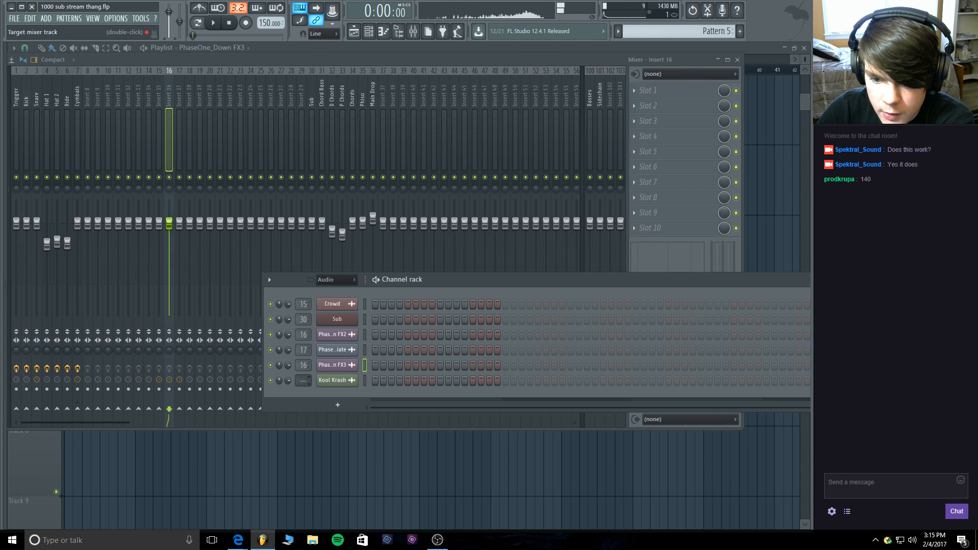
left_click_drag(304, 380, 303, 364)
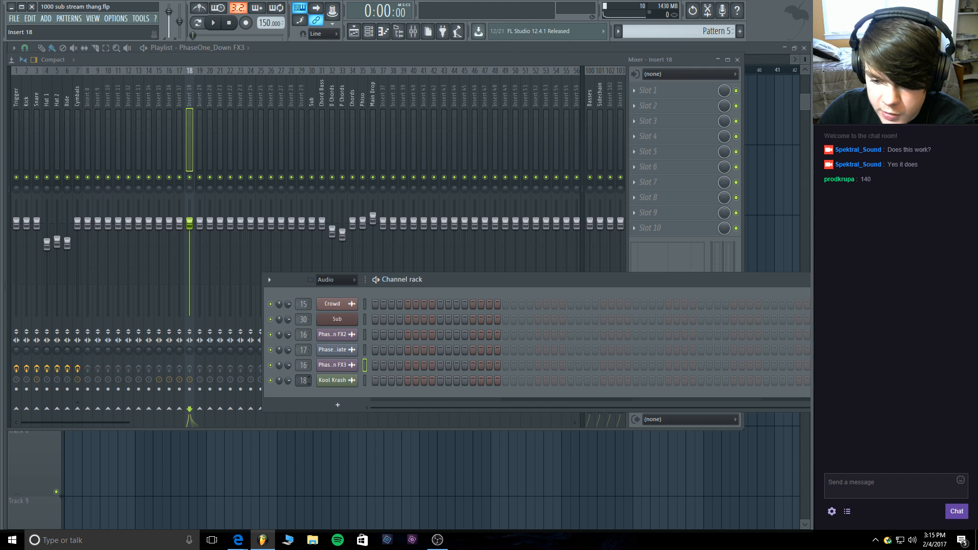
Rename mixer track 15 as "Crowd" and mixer track 16 as "Down Up".
right_click(159, 91)
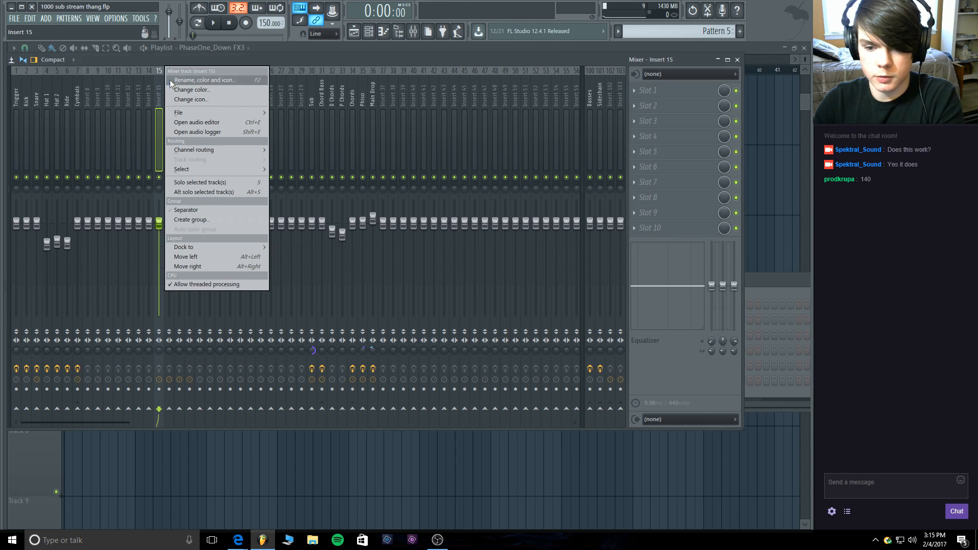
left_click(182, 76)
type("Crowd")
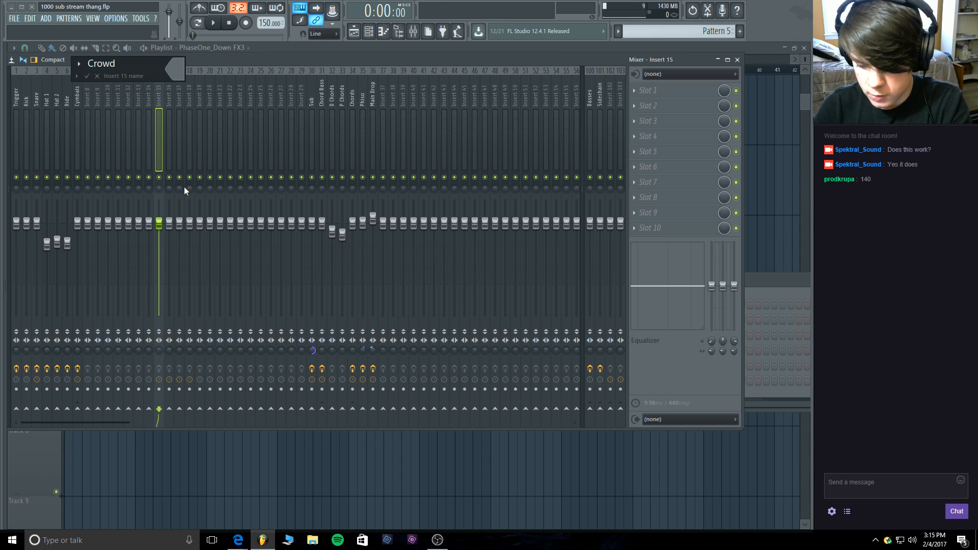
key("Return")
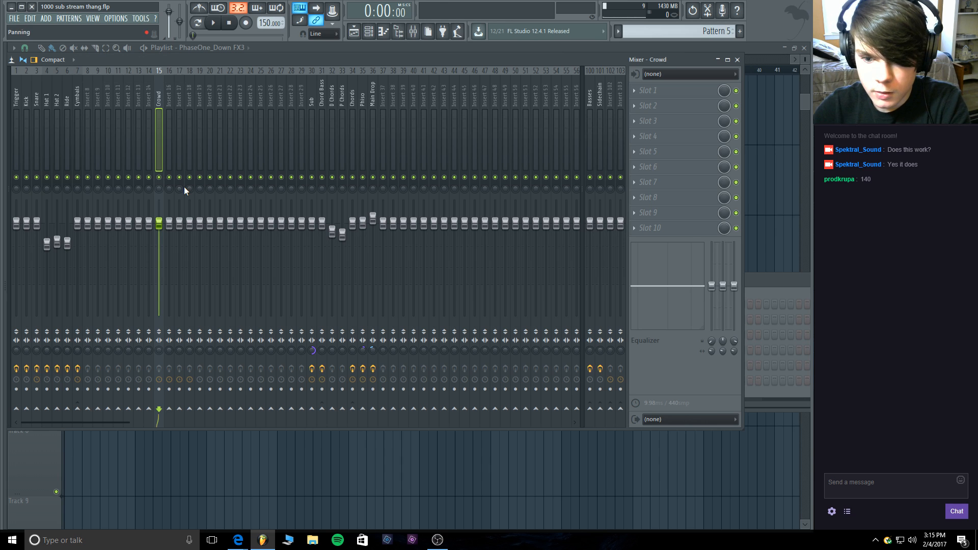
right_click(168, 94)
left_click(187, 80)
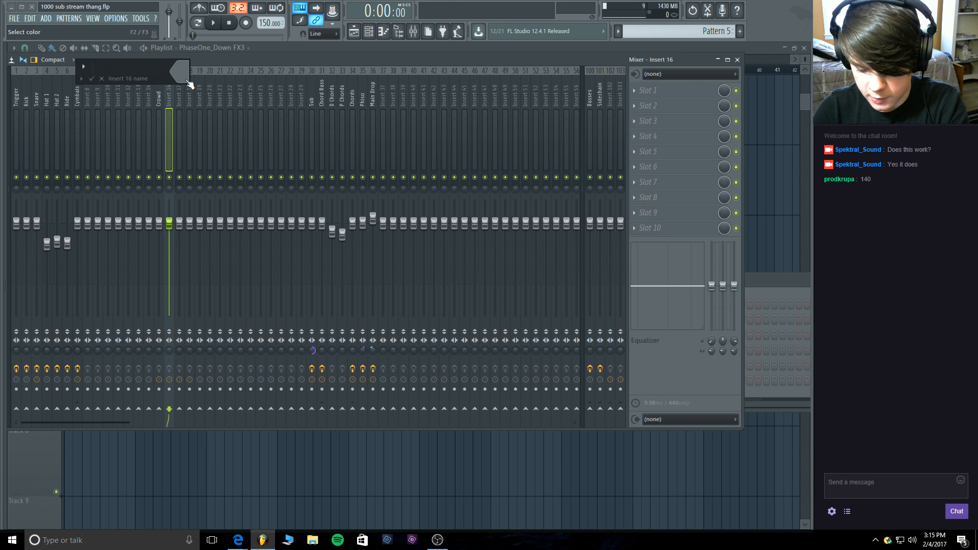
type("Down Up")
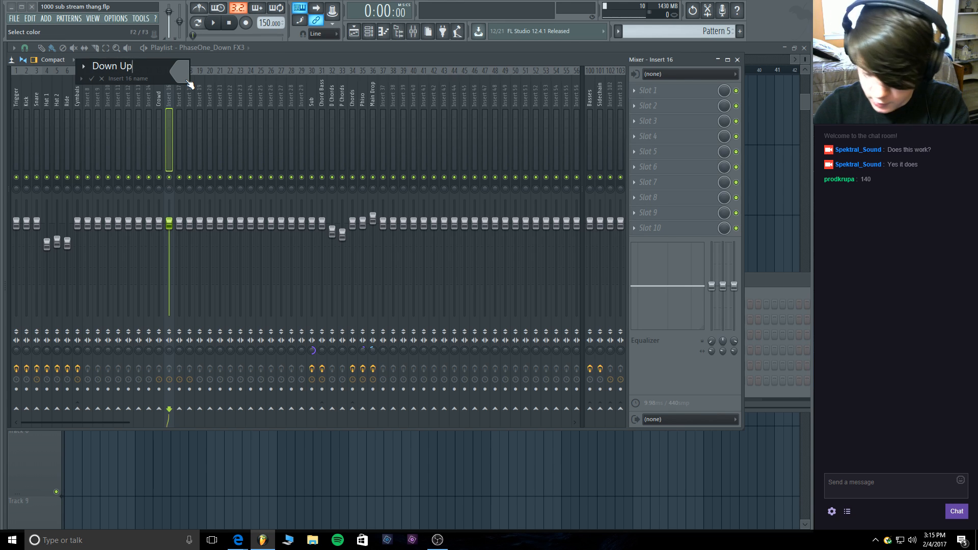
key("Return")
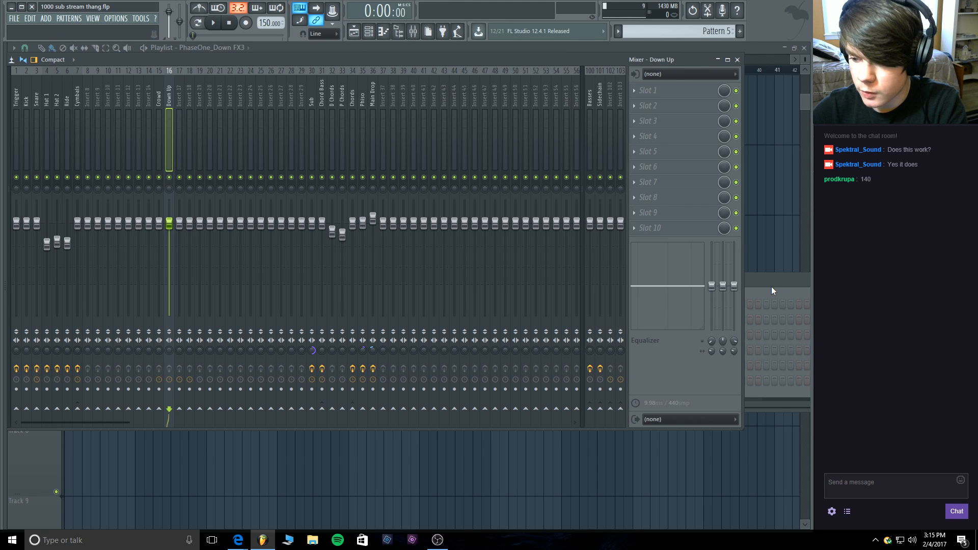
Rename mixer track 17 as "Drone" and mixer track 18 as "Krash".
key("F6")
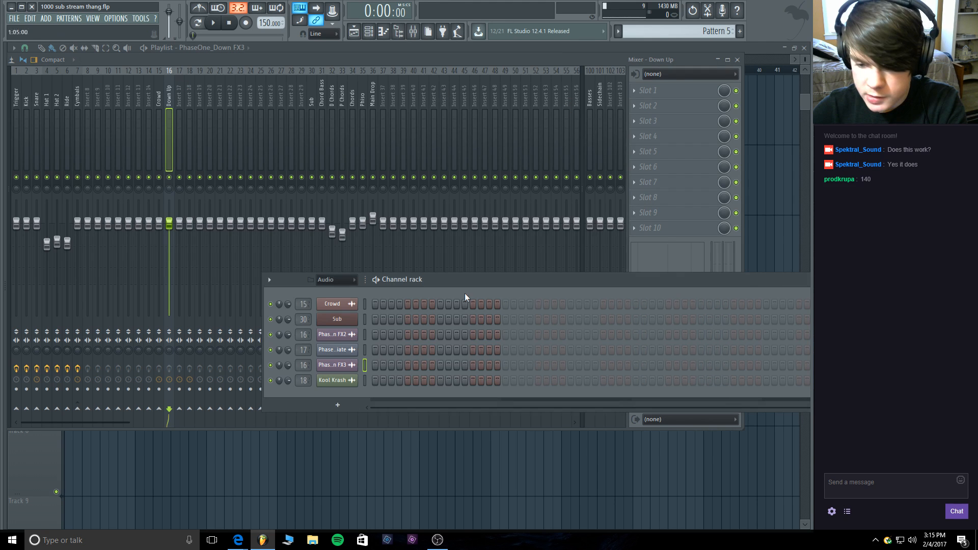
right_click(178, 77)
left_click(197, 78)
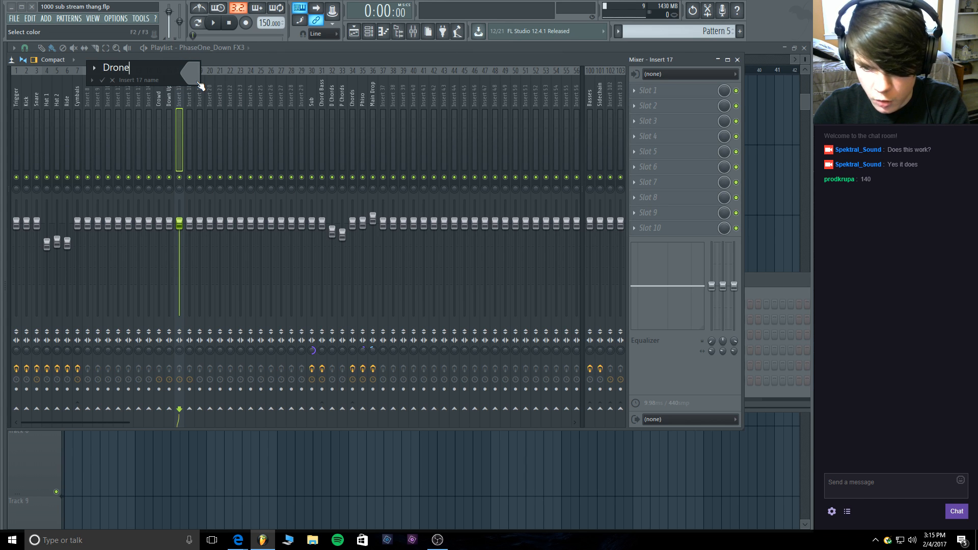
type("Drone")
key("Return")
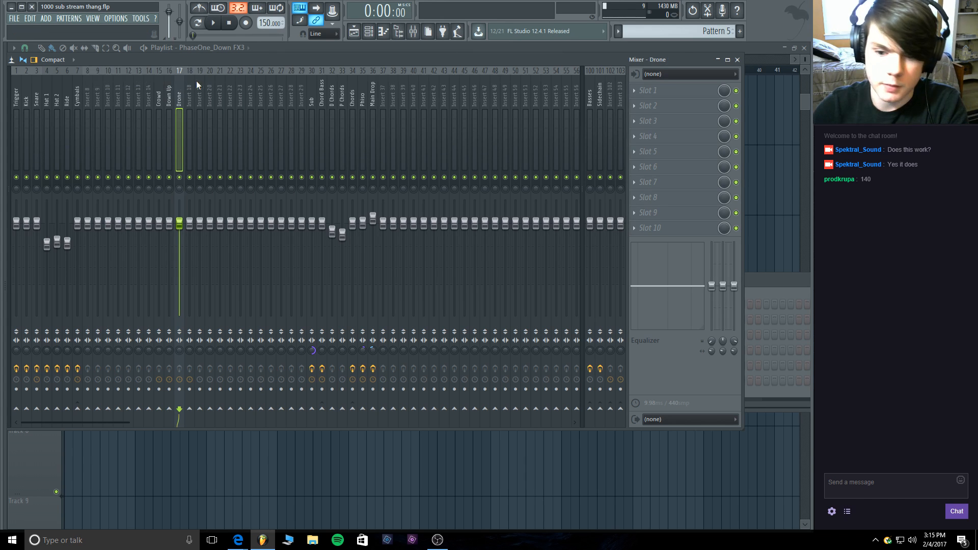
left_click(765, 279)
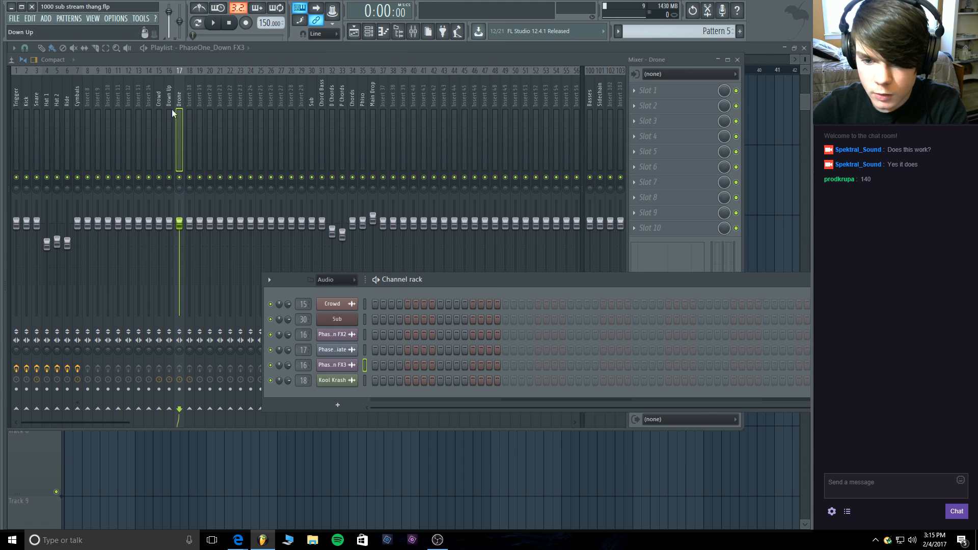
right_click(190, 99)
left_click(206, 83)
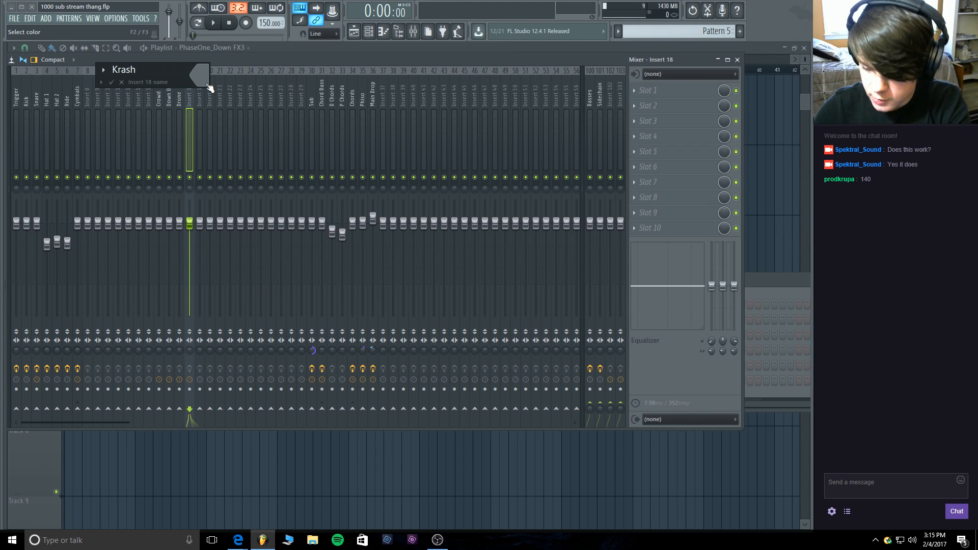
key("Return")
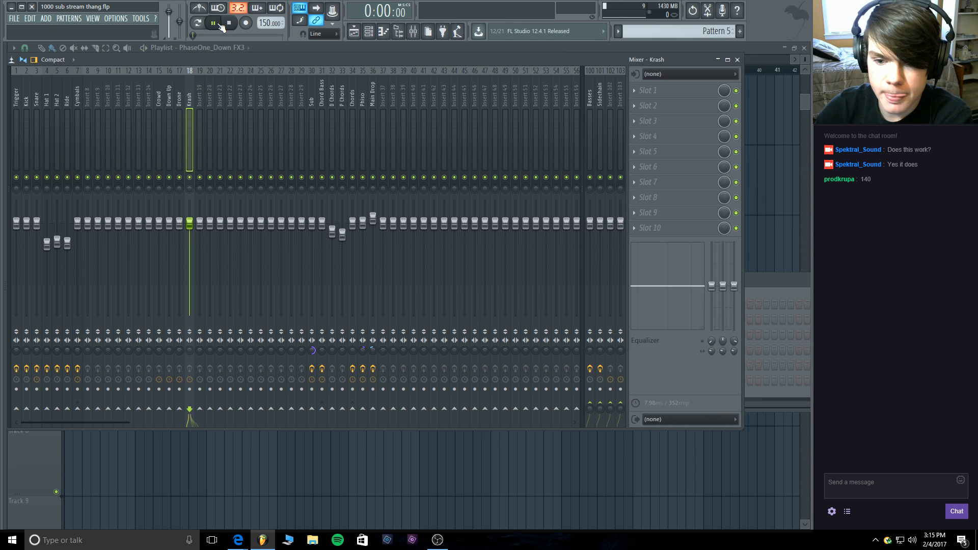
Play the song briefly and lower the Crowd, Down Up, Drone and Krash volumes, bringing Krash to about -9.8 dB.
left_click(216, 24)
left_click(228, 24)
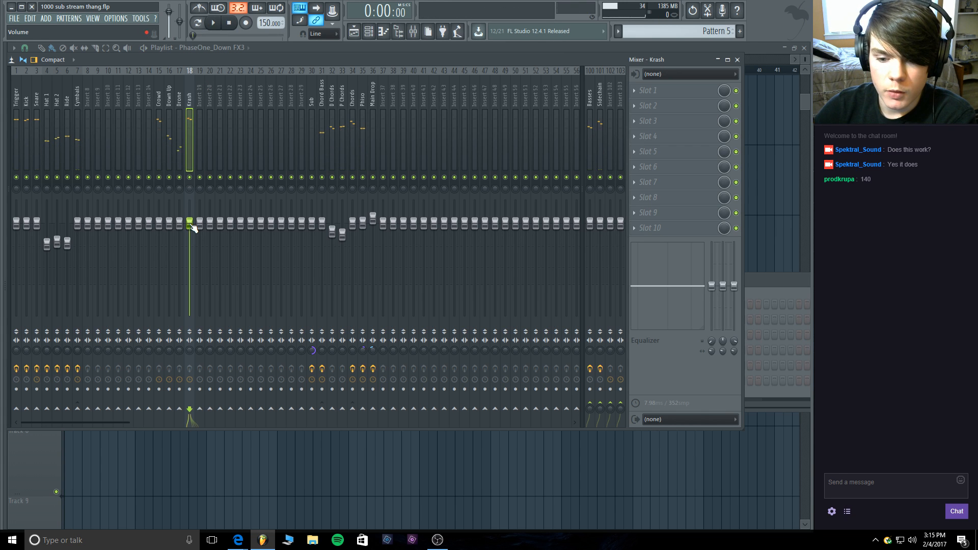
left_click_drag(163, 224, 189, 258)
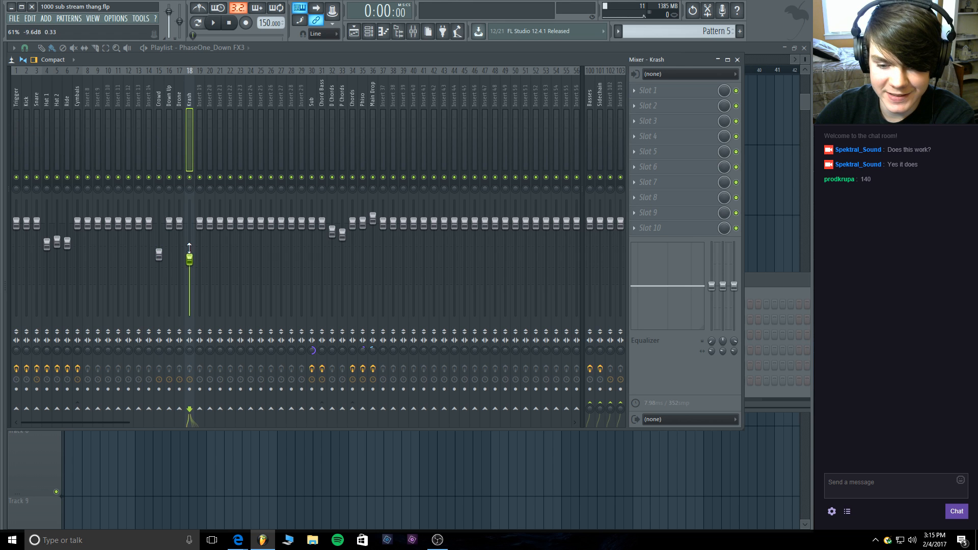
left_click_drag(169, 224, 179, 233)
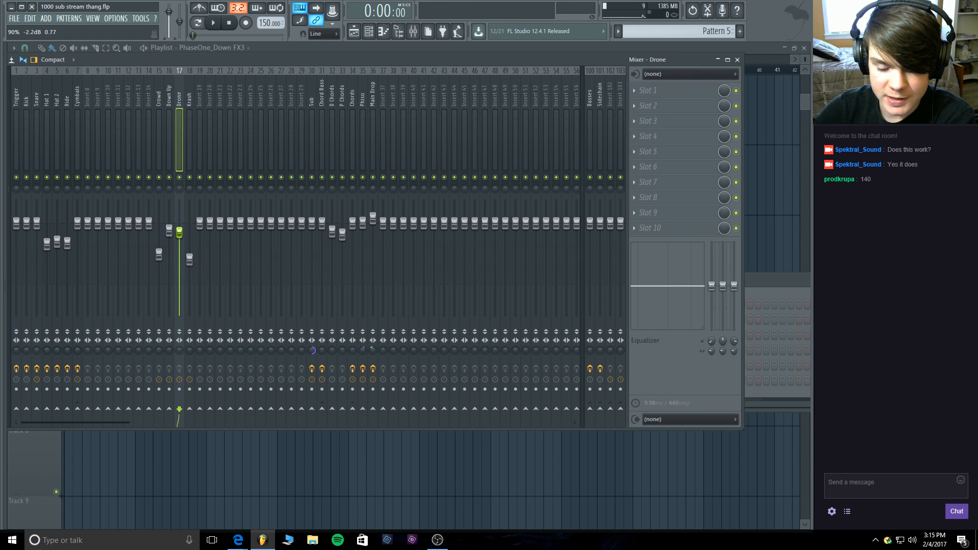
While the song plays, lower Krash slightly further and Crowd to about -28.1 dB, and stop playback.
left_click(214, 23)
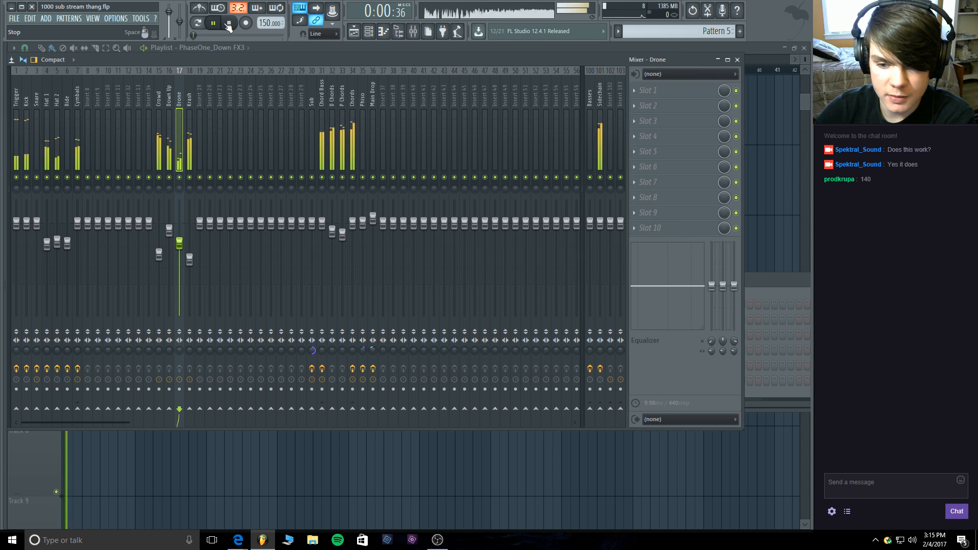
left_click_drag(164, 255, 189, 265)
left_click_drag(161, 299, 160, 305)
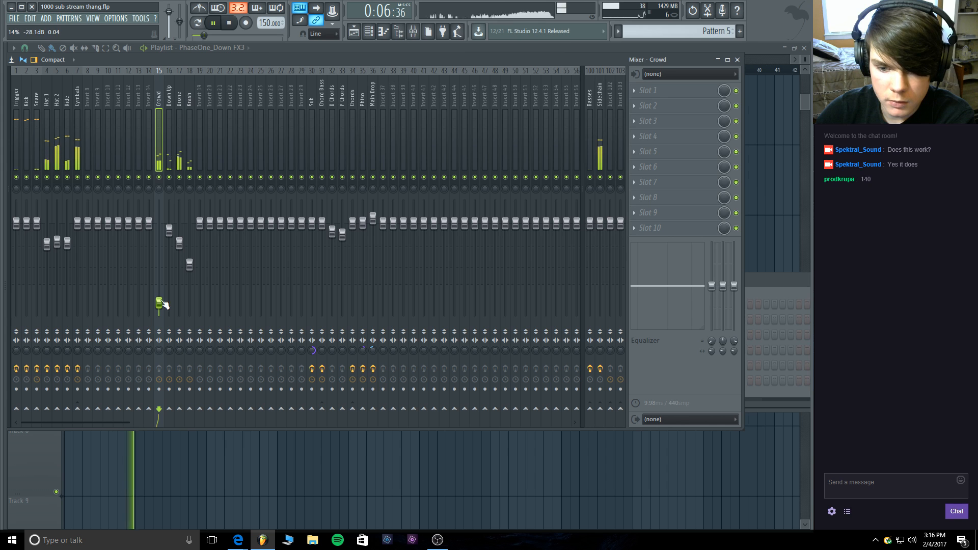
key("space")
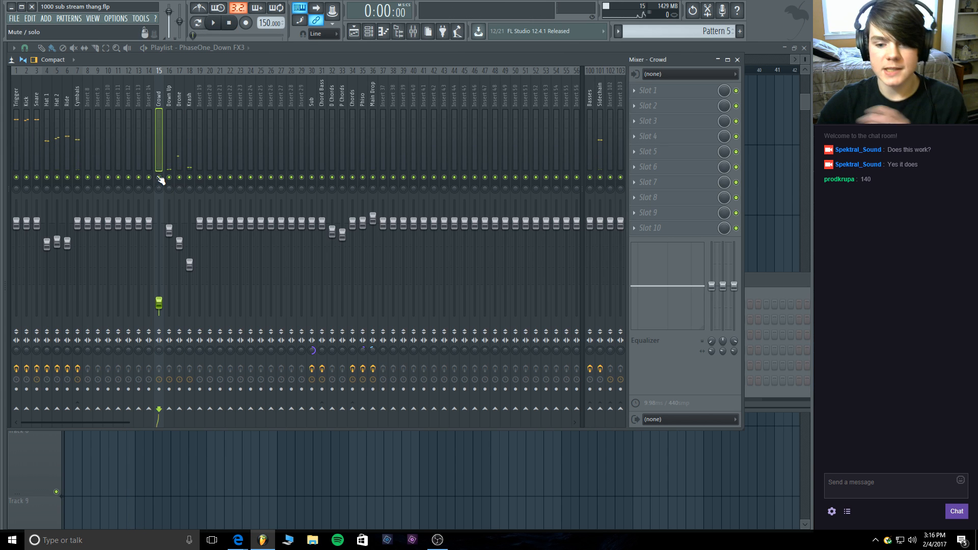
Solo the Crowd track, audition it and load Fruity Parametric EQ 2 in its first effect slot.
right_click(159, 178)
left_click(212, 23)
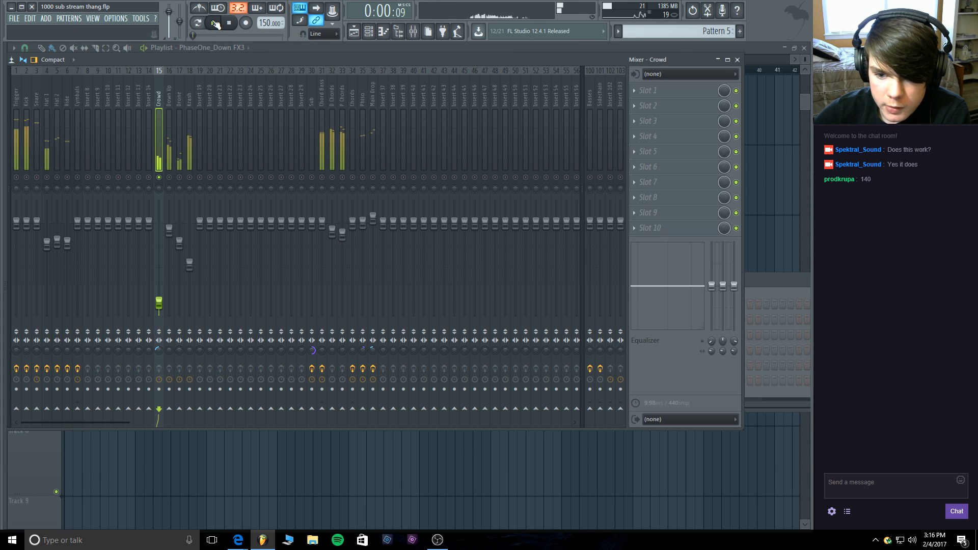
left_click(651, 90)
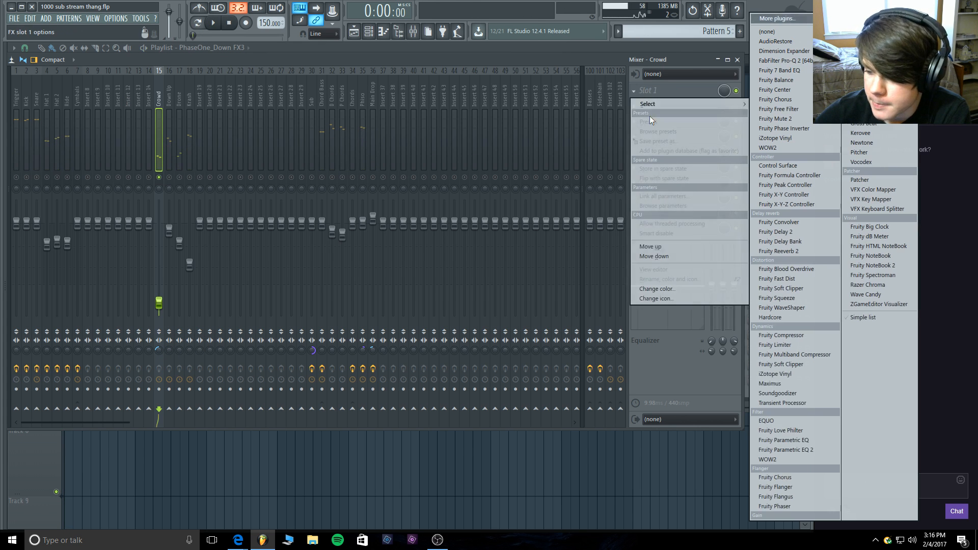
left_click(809, 449)
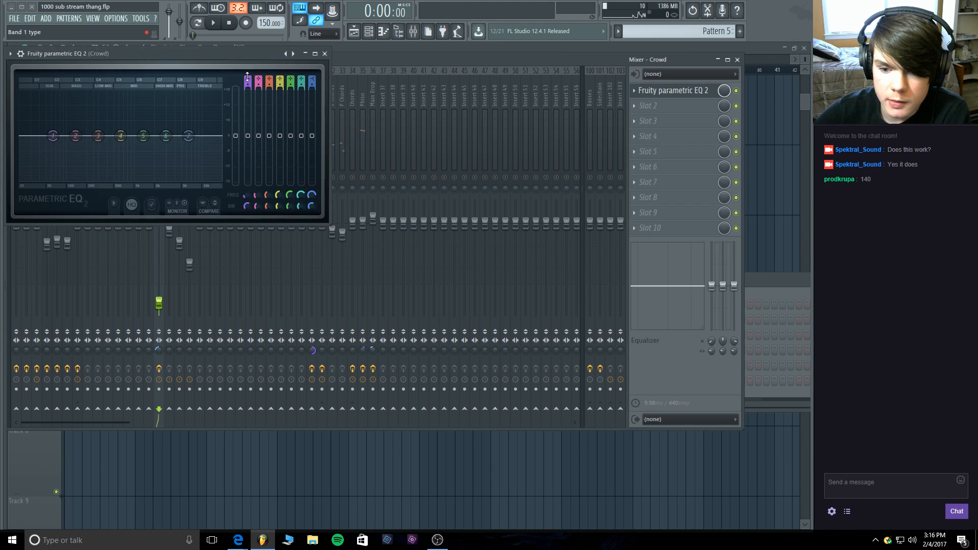
On Crowd's EQ, high-pass the lows with band 1, dip the mids with band 4 and boost the highs with band 7 during playback.
scroll(247, 77, "down", 2)
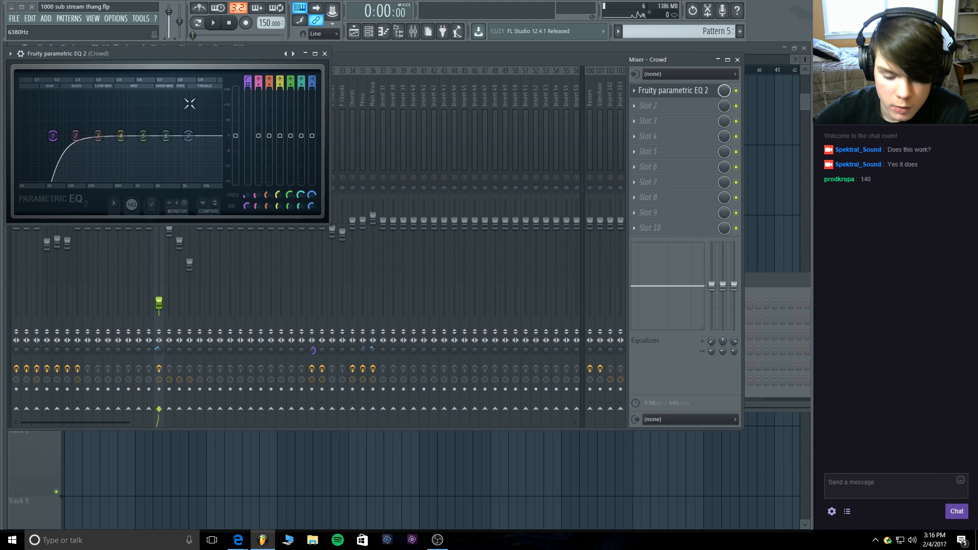
left_click_drag(52, 135, 122, 142)
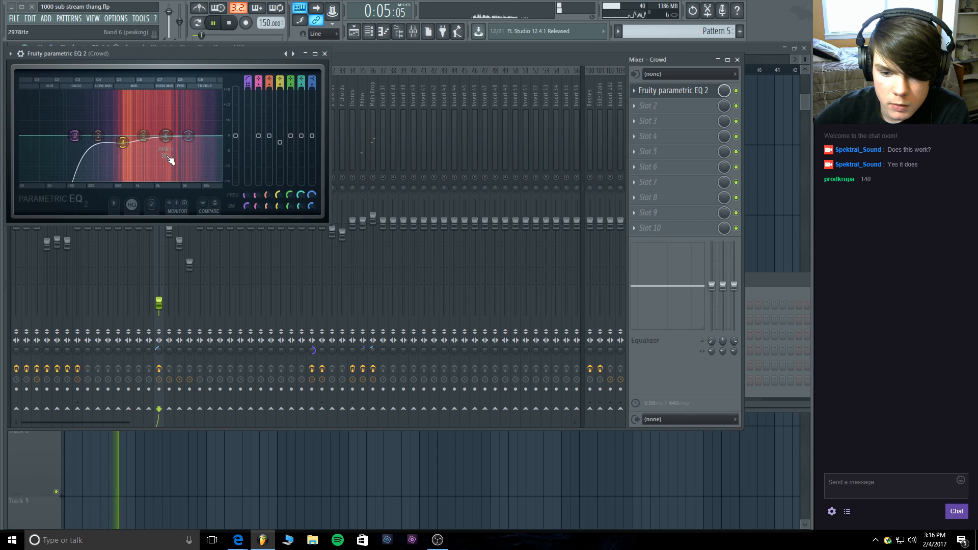
left_click_drag(189, 136, 157, 136)
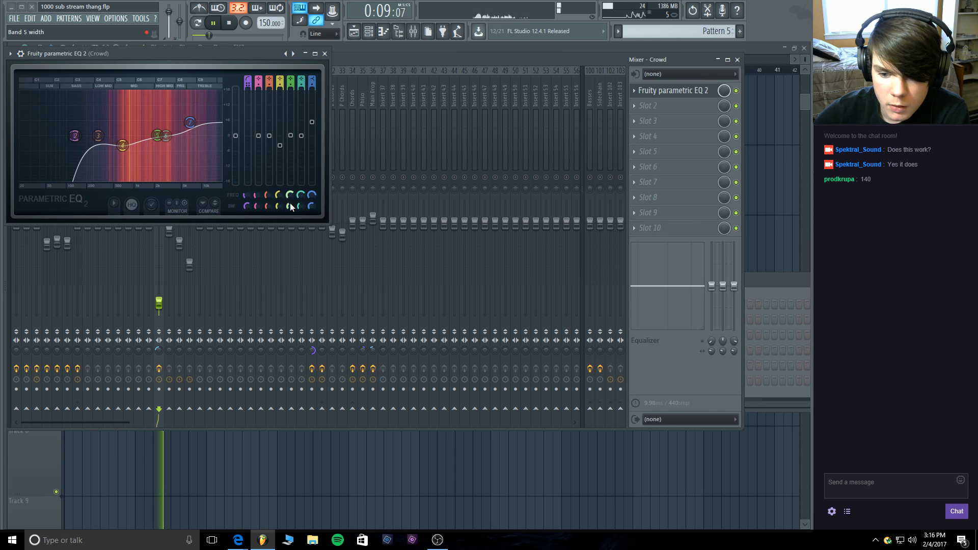
left_click_drag(276, 202, 276, 198)
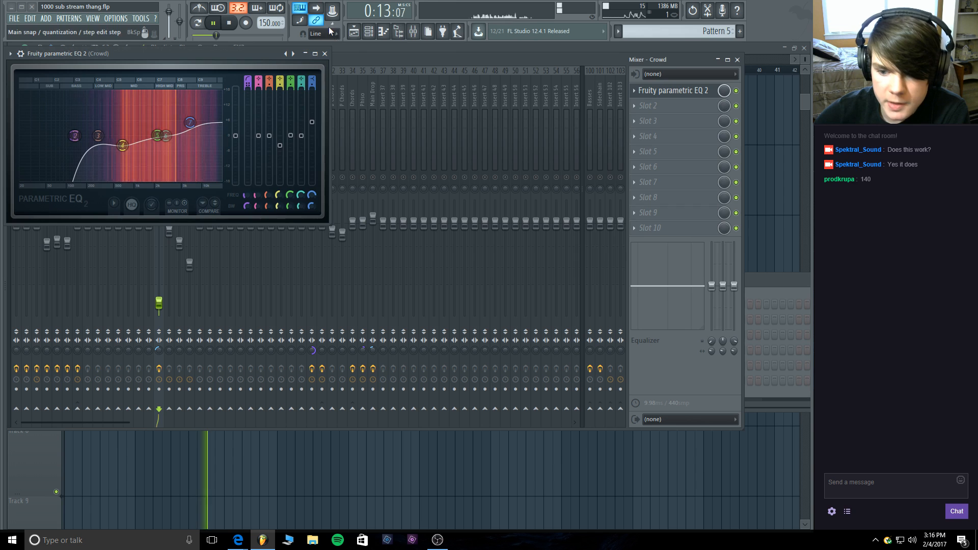
left_click(325, 53)
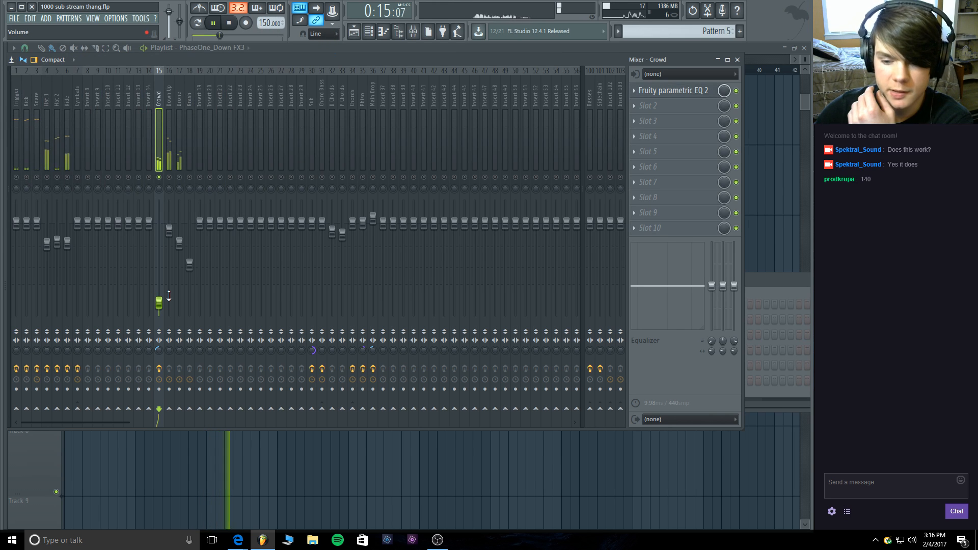
Reopen Crowd's EQ, lower the band 1 cutoff slightly, ease the band 4 dip at about 730 Hz, and stop playback.
left_click(670, 91)
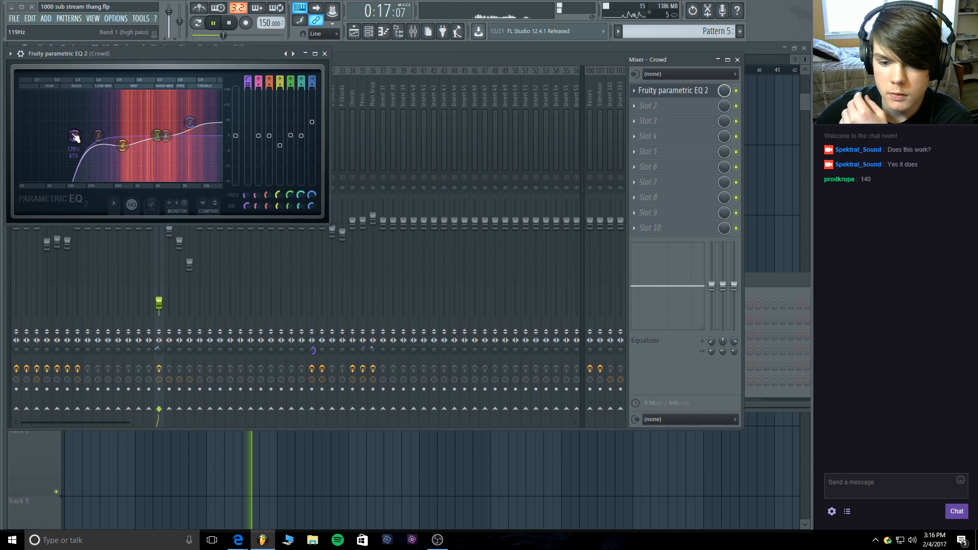
left_click_drag(75, 136, 124, 141)
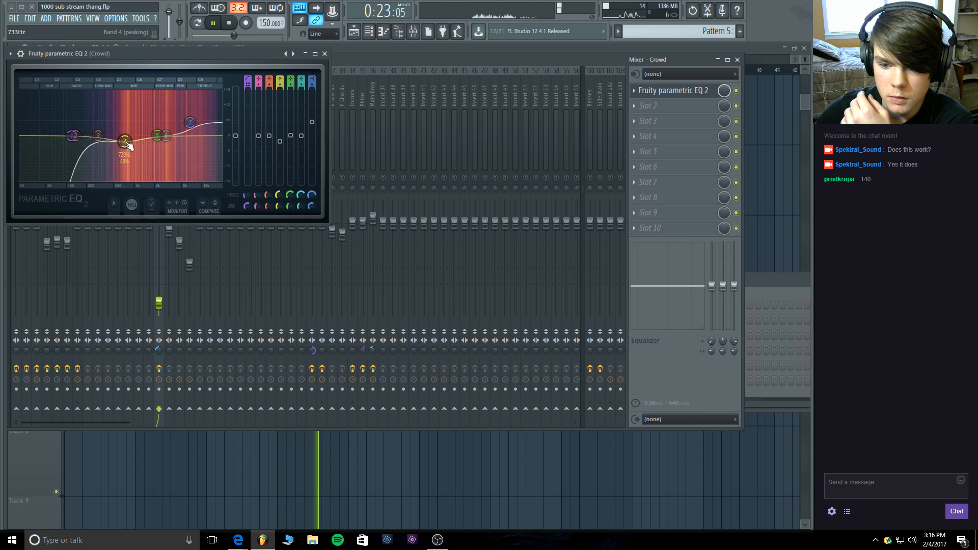
key("space")
left_click(325, 54)
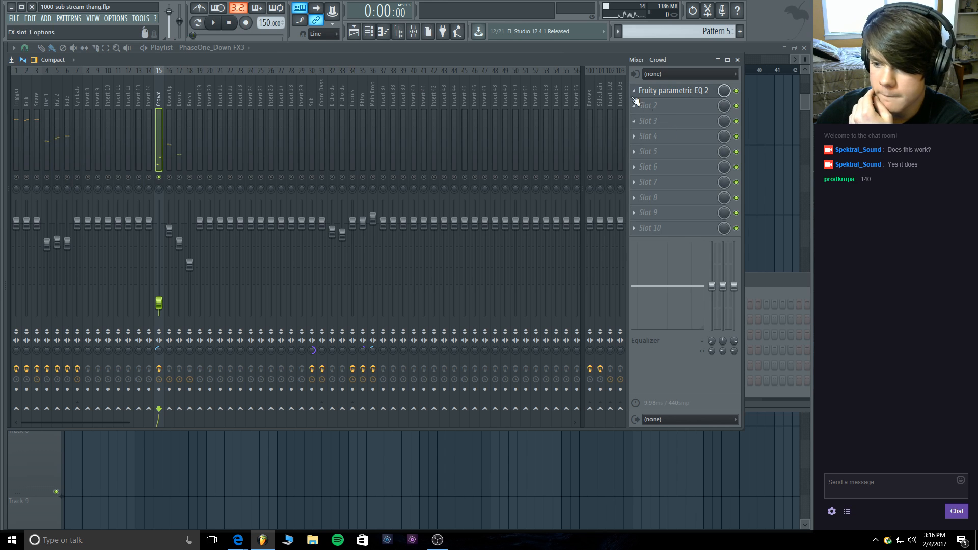
Play the song and load Fruity Parametric EQ 2 in the first effect slot of the Down Up track.
left_click(167, 87)
left_click(214, 23)
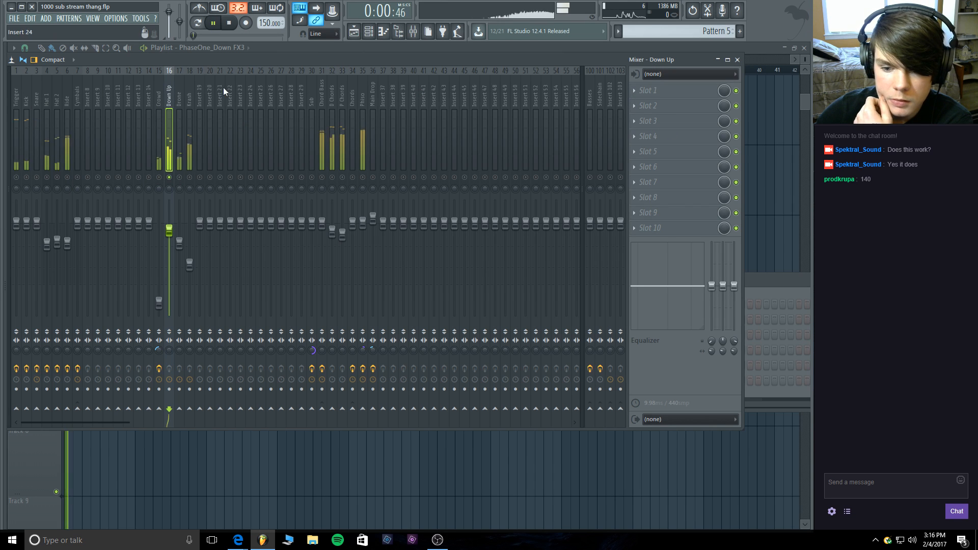
left_click(657, 91)
left_click(803, 442)
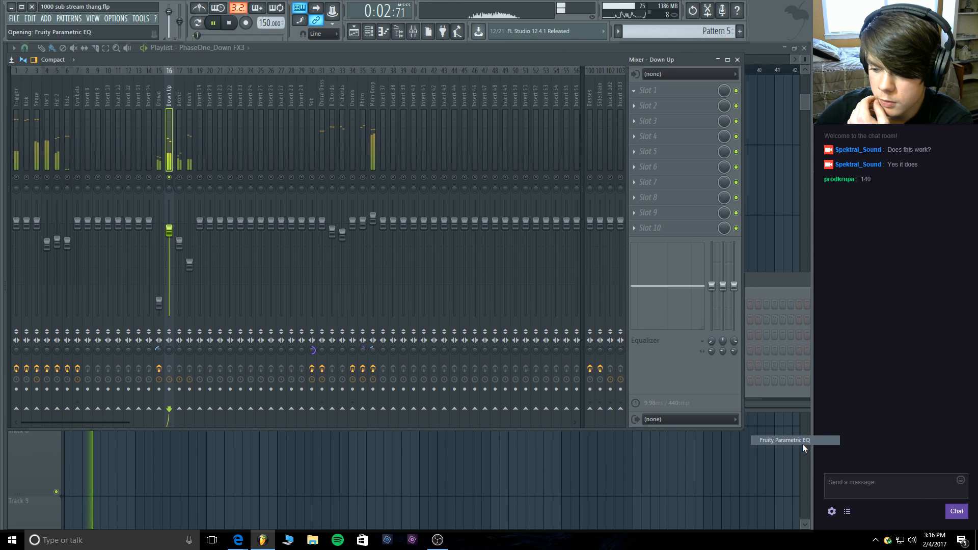
left_click(632, 89)
mouse_move(647, 100)
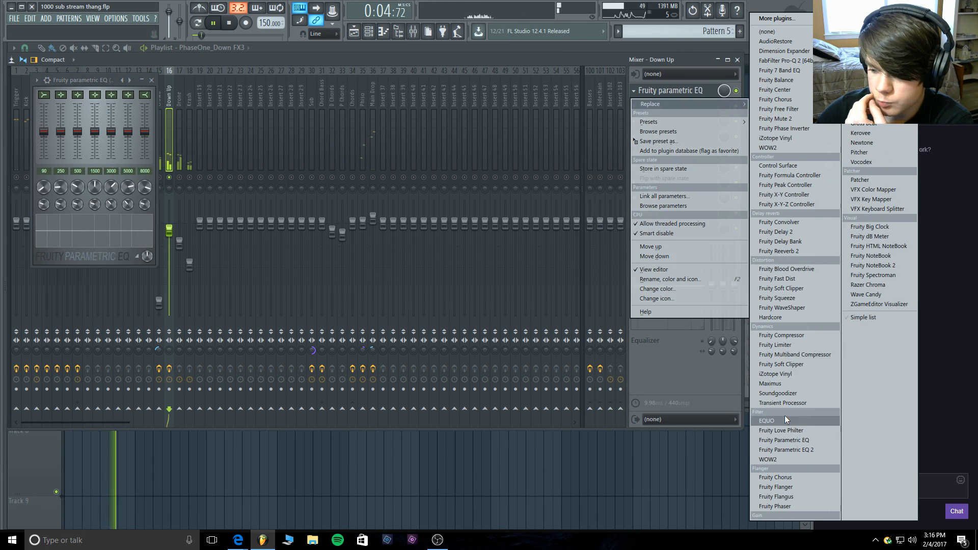
left_click(786, 449)
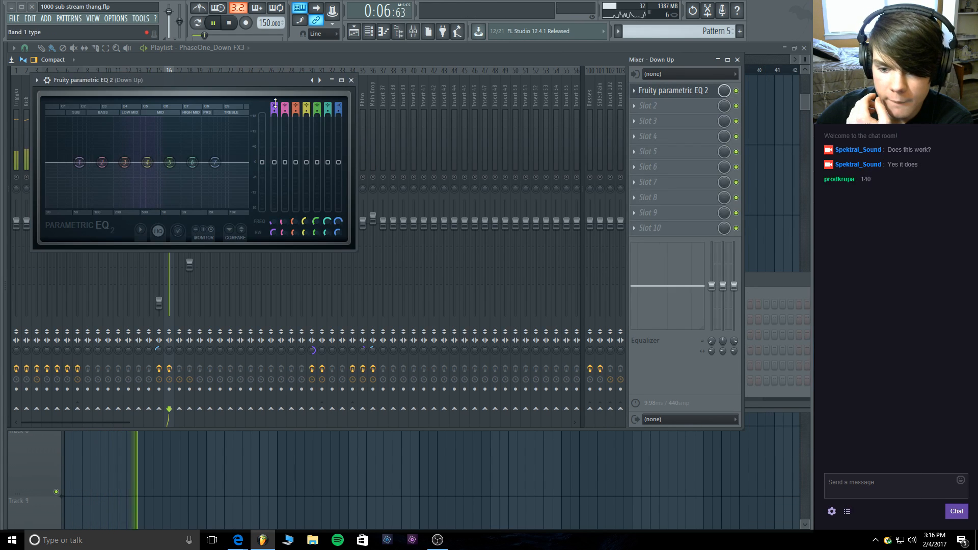
On Down Up's EQ, set band 1 to a steeper high-pass with a raised cutoff, boost band 7 slightly, and pause playback.
left_click_drag(274, 106, 275, 120)
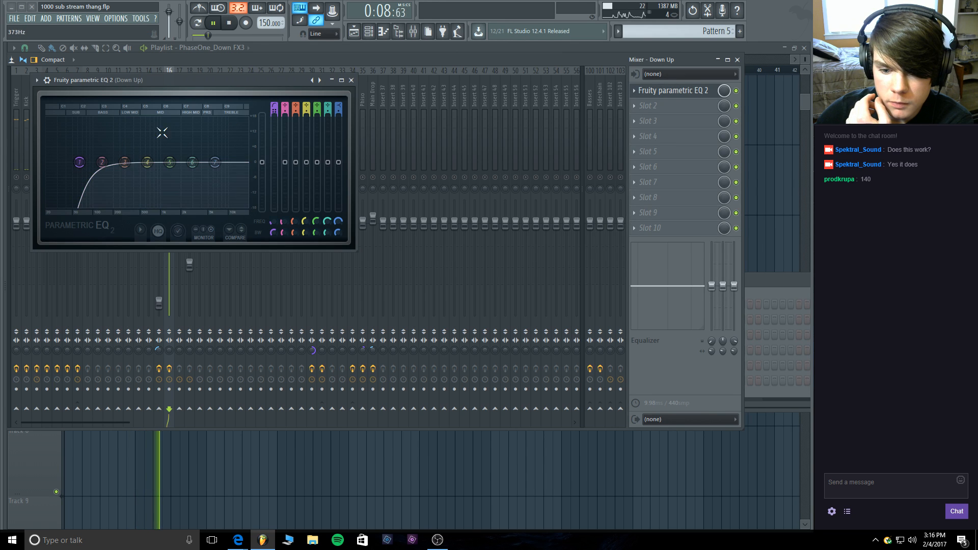
left_click_drag(78, 162, 105, 162)
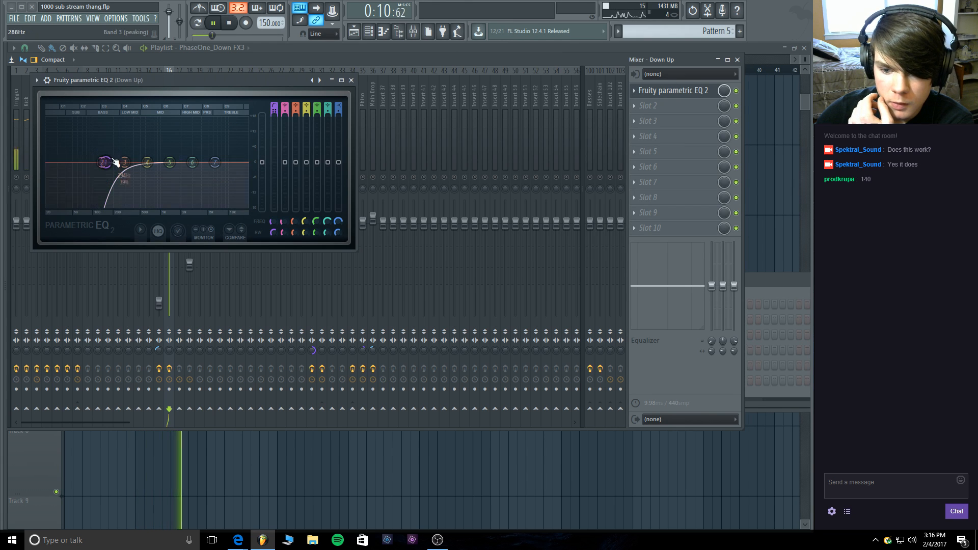
left_click_drag(218, 35, 228, 35)
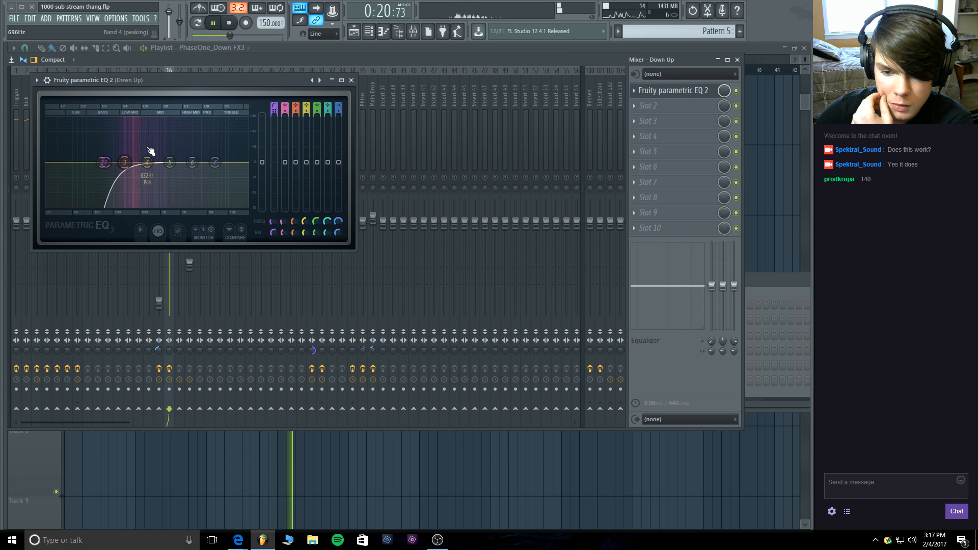
left_click_drag(215, 162, 215, 159)
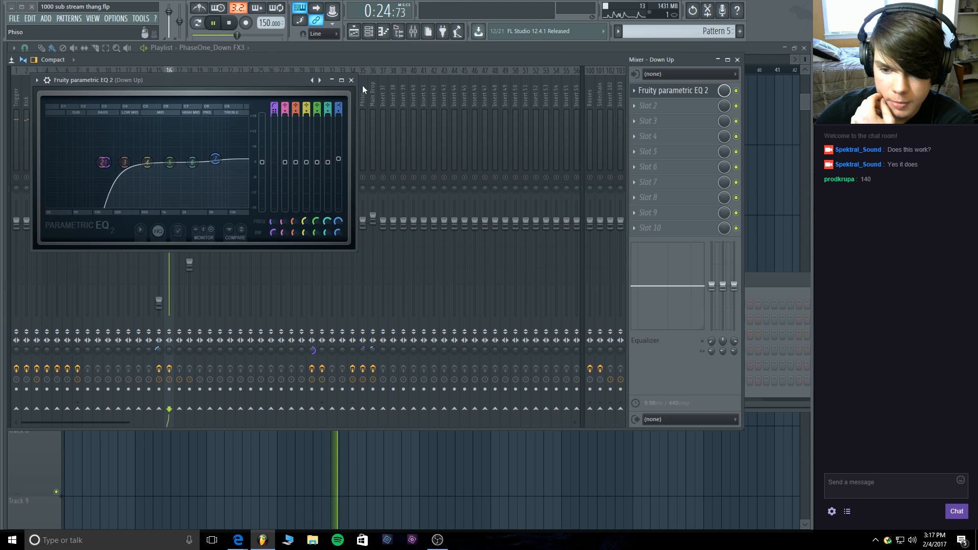
left_click(352, 80)
left_click(232, 23)
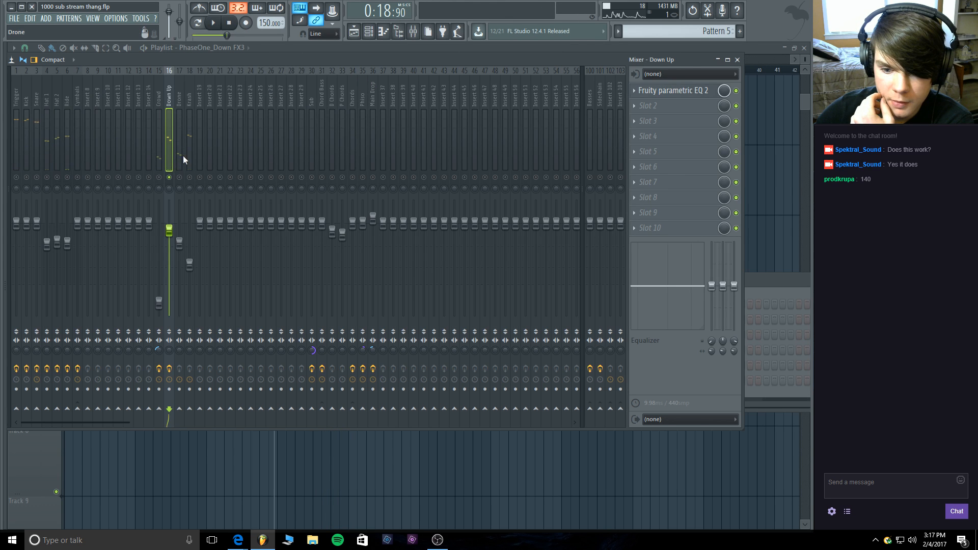
Load Fruity Parametric EQ 2 in the first effect slot of the Drone track with the song playing.
left_click(181, 131)
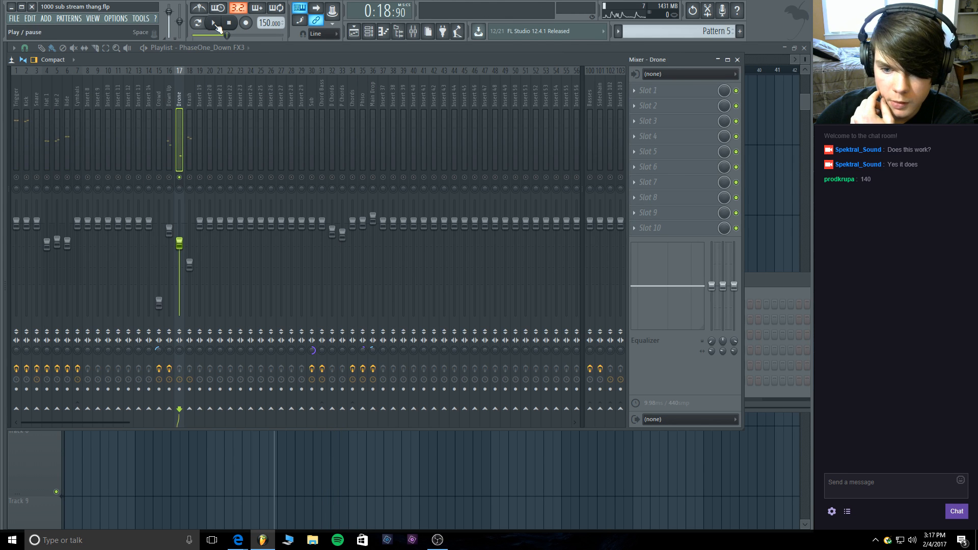
left_click(642, 96)
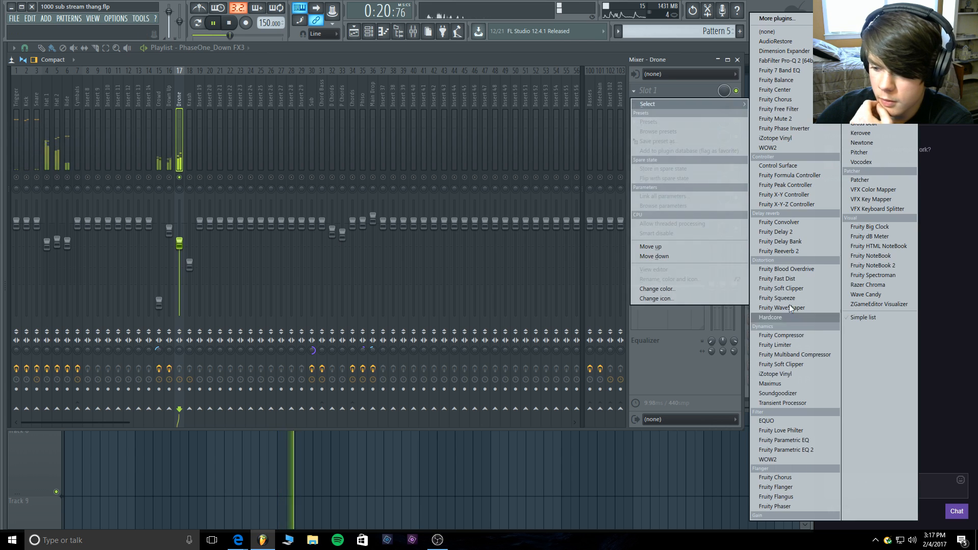
left_click(798, 446)
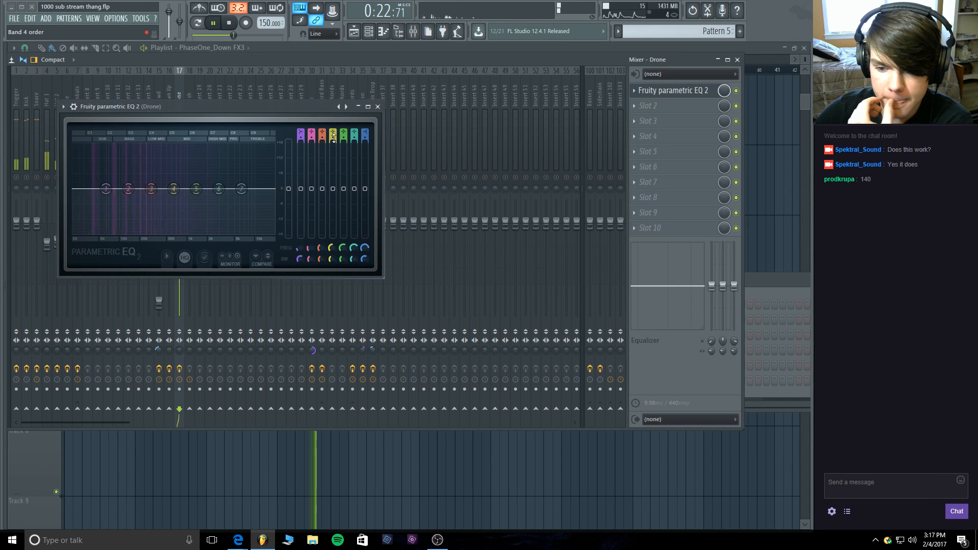
On Drone's EQ, add a steep band 1 high-pass at about 95 Hz, boost bands 3 and 7, and dip band 4.
left_click_drag(301, 134, 300, 148)
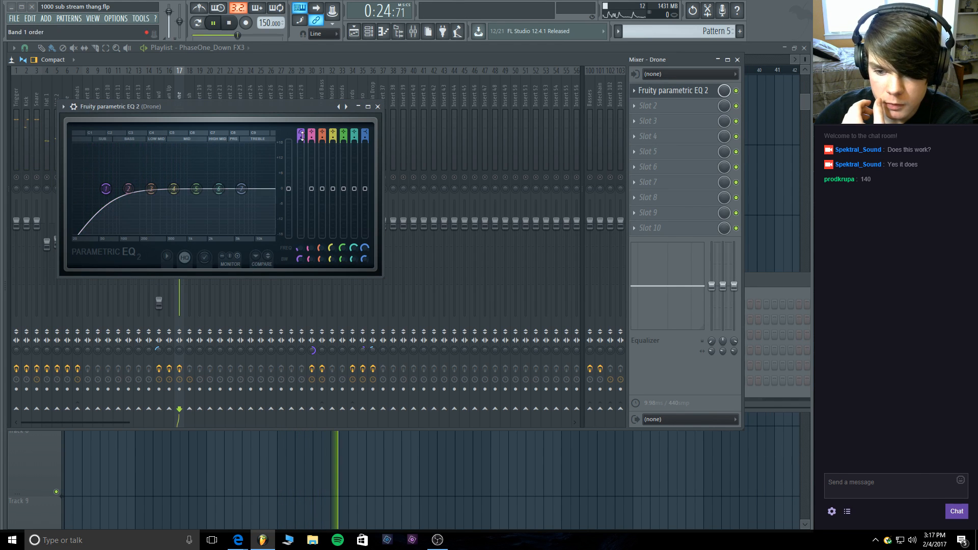
mouse_move(301, 259)
left_mouse_down()
mouse_move(299, 240)
mouse_move(302, 263)
left_mouse_up()
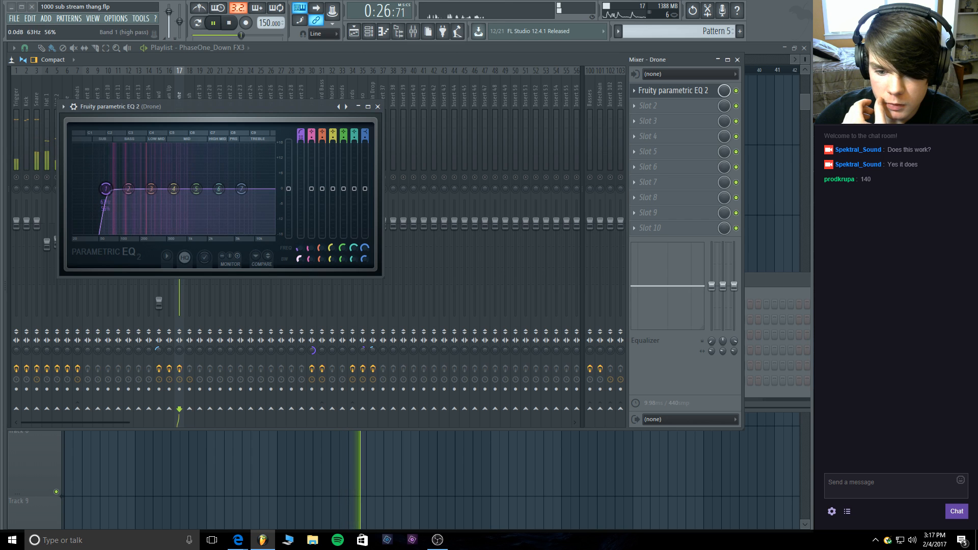
left_click_drag(106, 189, 116, 189)
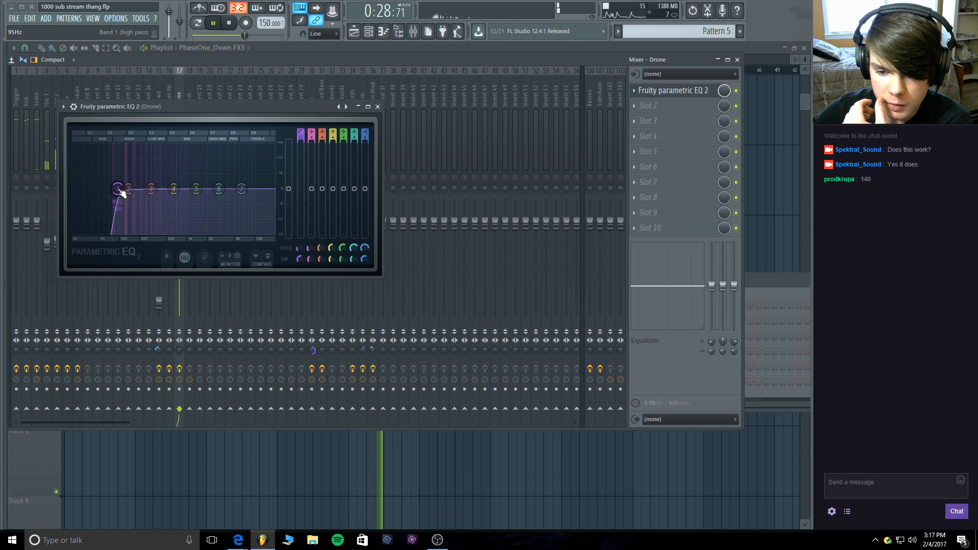
left_click_drag(241, 189, 142, 178)
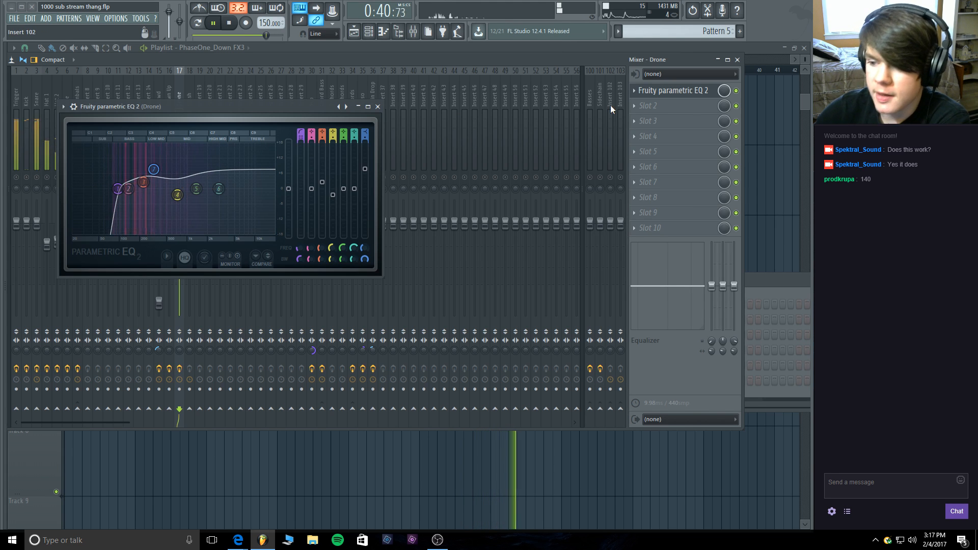
left_click(670, 95)
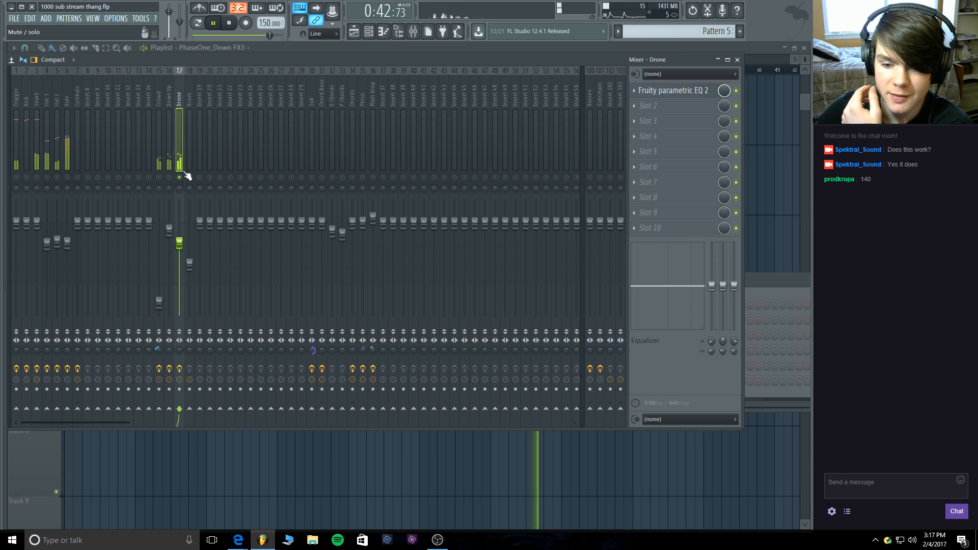
Play the song from the start and load Maximus in the first effect slot of the Krash track.
left_click(189, 113)
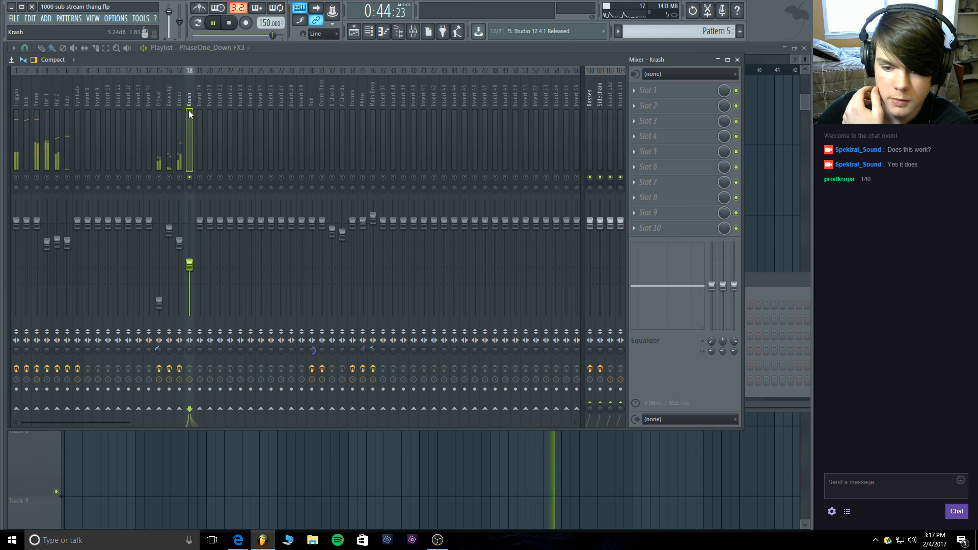
left_click(213, 23)
left_click(663, 92)
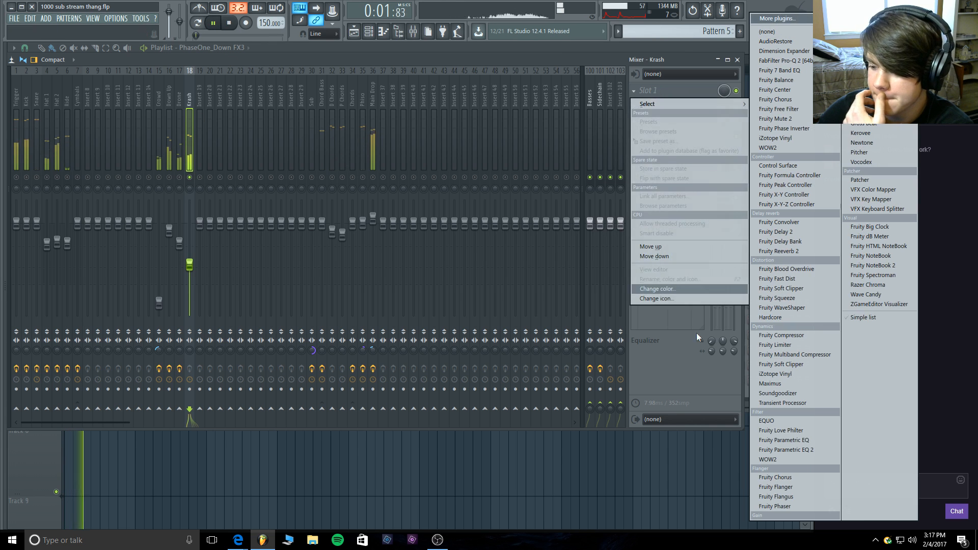
left_click(802, 386)
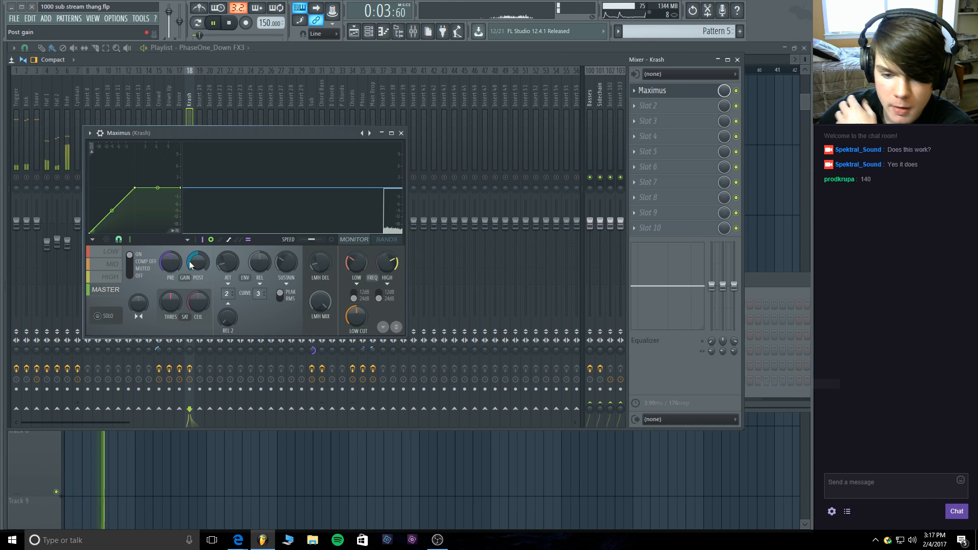
Reshape Maximus's master curve on Krash with a lower, softer knee and a bowed first segment, and play the song to audition it.
key("space")
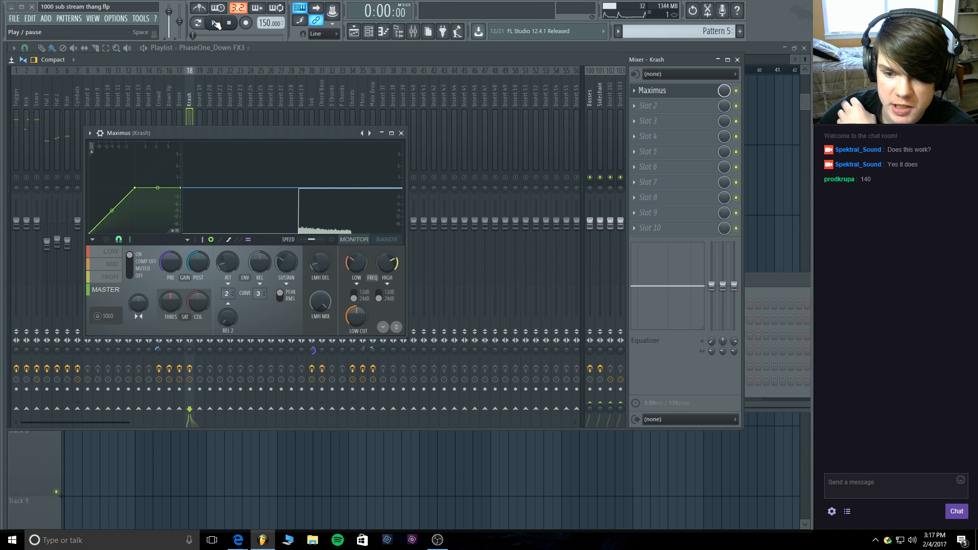
left_click(229, 23)
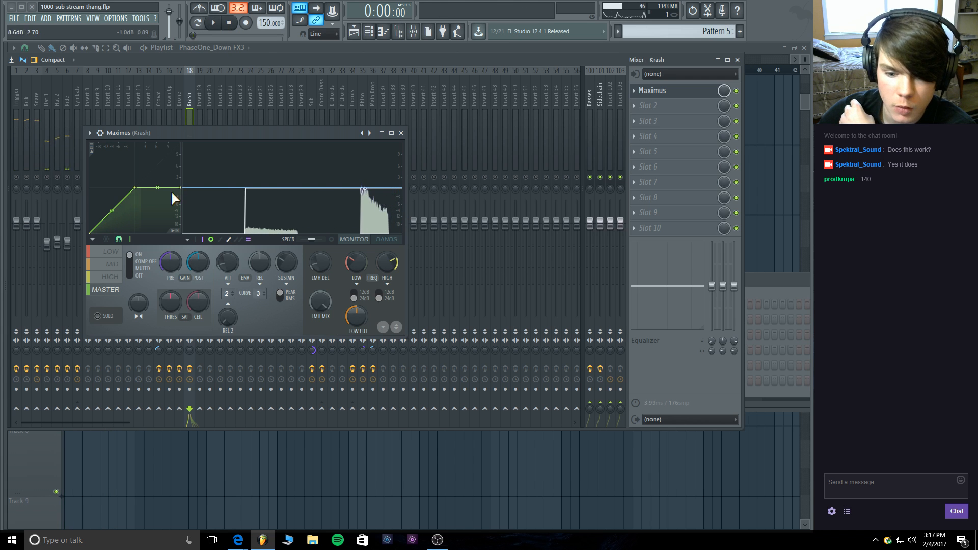
right_click(117, 206)
left_click_drag(136, 190, 137, 190)
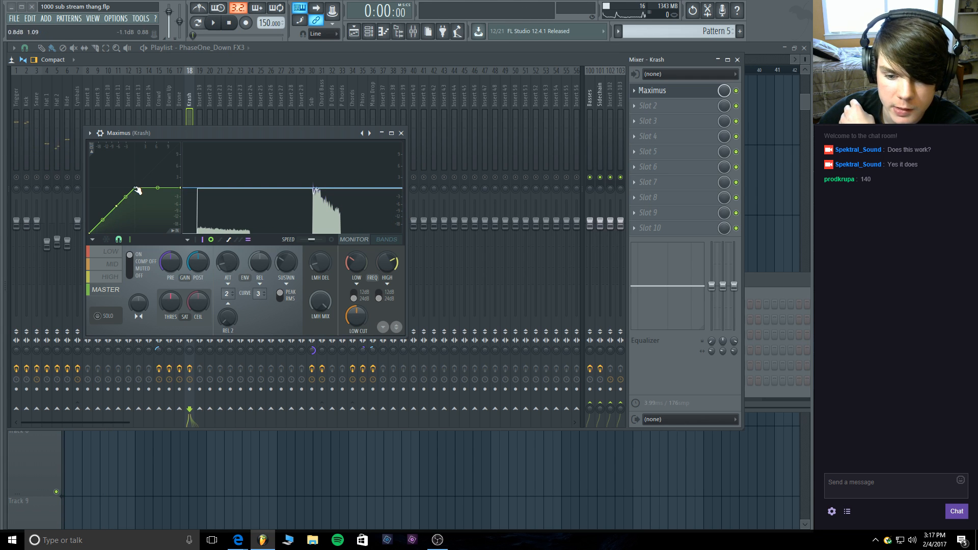
right_click(135, 188)
left_click(147, 201)
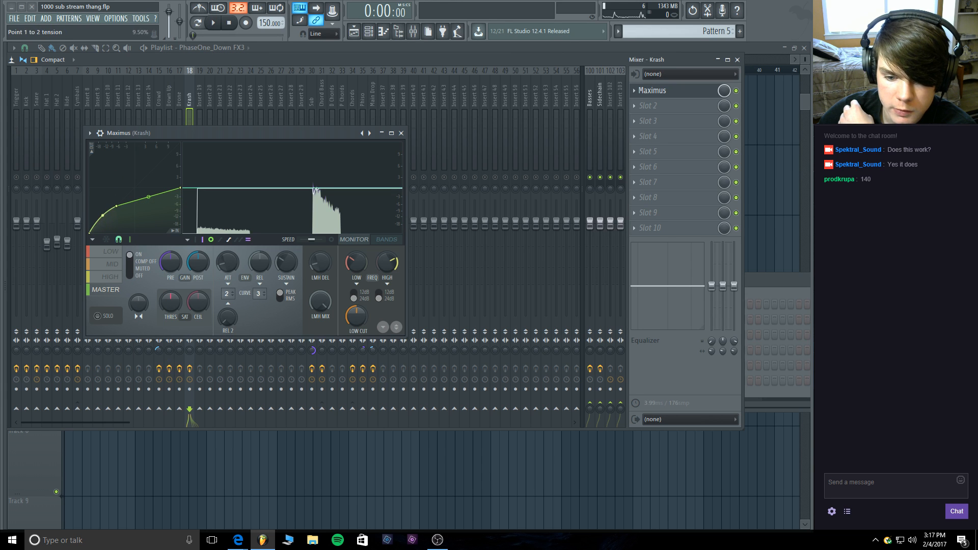
key("space")
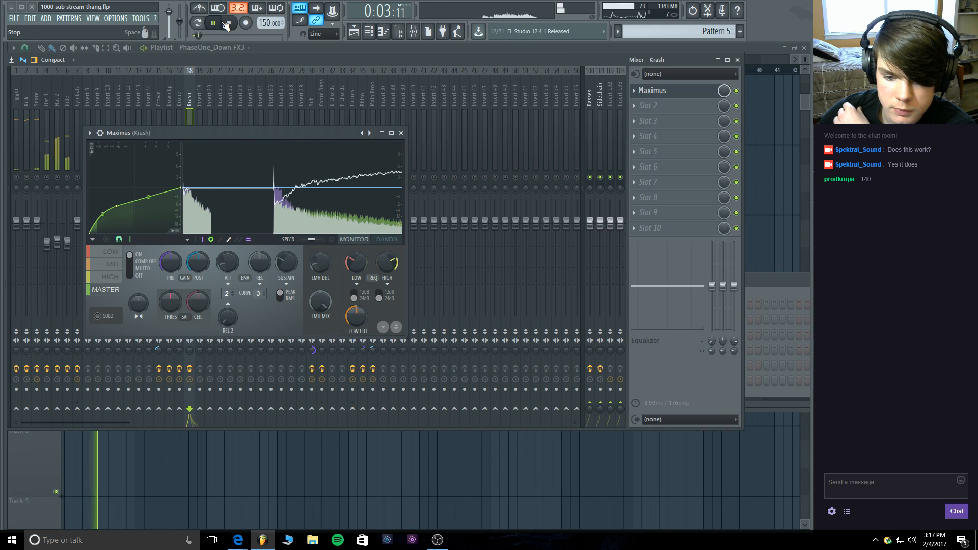
Load Fruity Parametric EQ 2 in the second effect slot of the Krash track and play the song from the start.
left_click(402, 134)
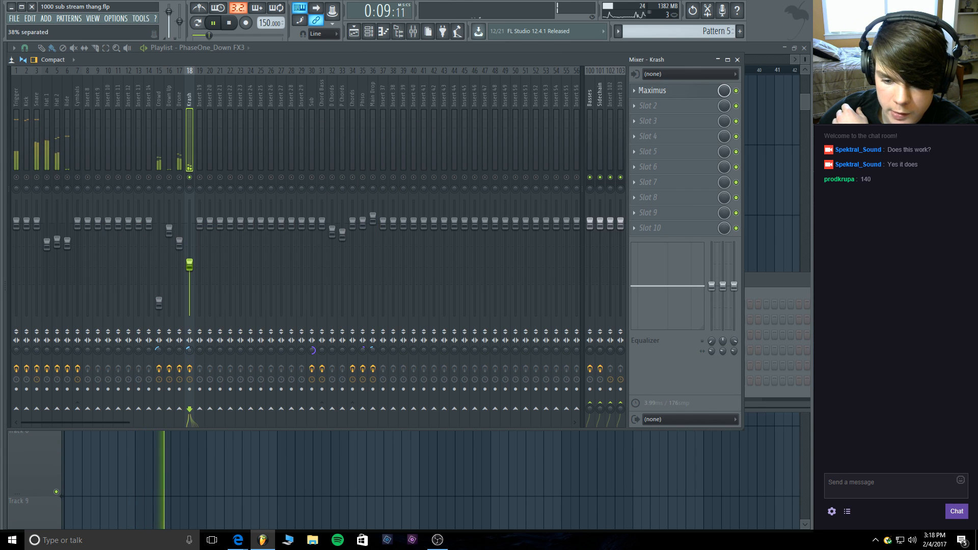
left_click(665, 110)
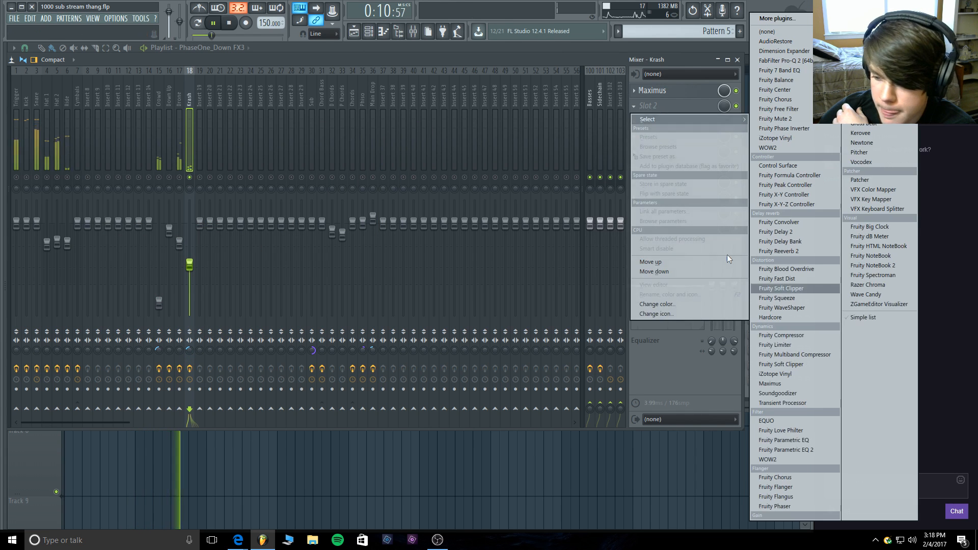
left_click(775, 443)
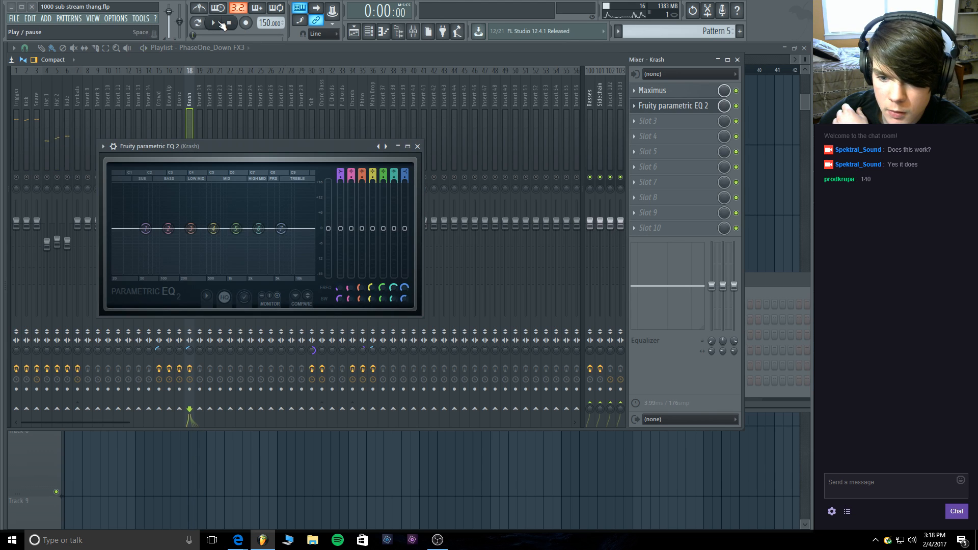
left_click(219, 23)
On Krash's EQ, make band 1 a high-pass moved up to band 3's frequency, dip band 6, boost band 7, and replay the song.
left_click_drag(341, 175, 340, 173)
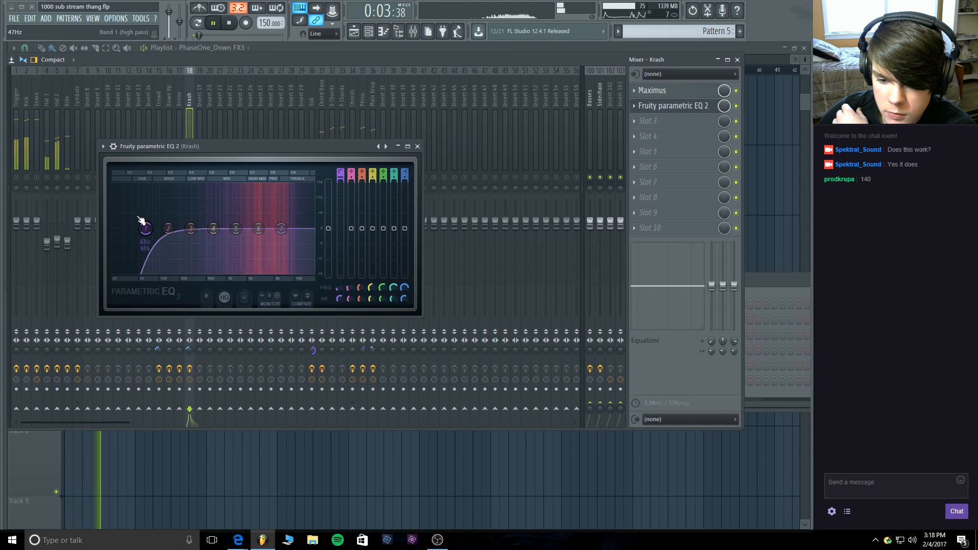
left_click_drag(146, 228, 189, 228)
left_click_drag(259, 229, 262, 232)
left_click_drag(281, 228, 284, 221)
left_click(229, 23)
left_click(215, 23)
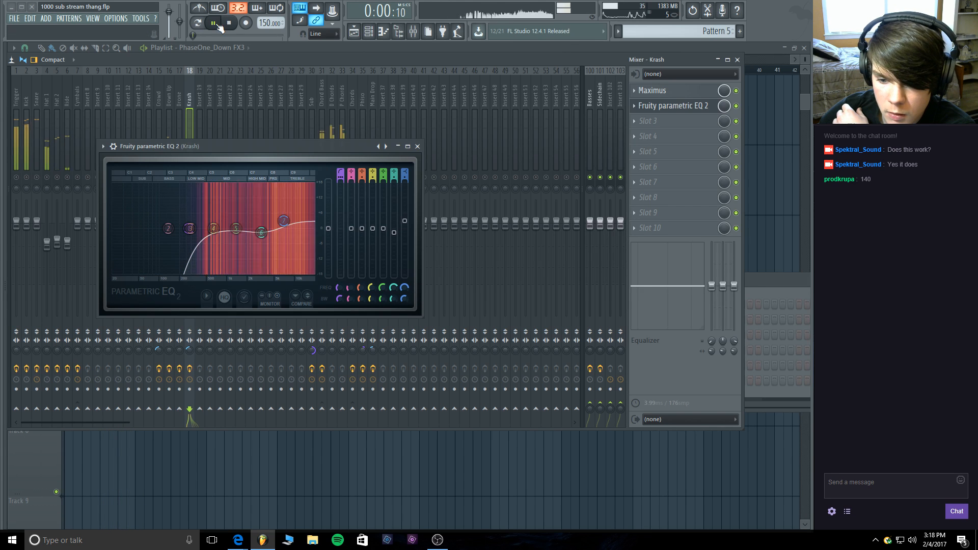
Reset bands 6 and 7 on Krash's EQ, dip band 6 slightly again, and close the EQ.
right_click(261, 233)
left_click(276, 246)
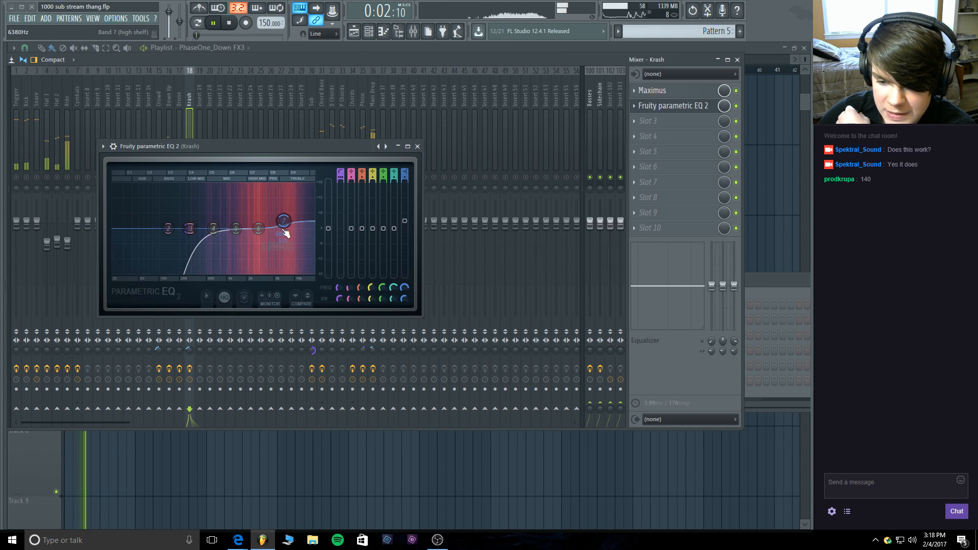
right_click(284, 221)
left_click(299, 235)
left_click_drag(258, 228, 215, 229)
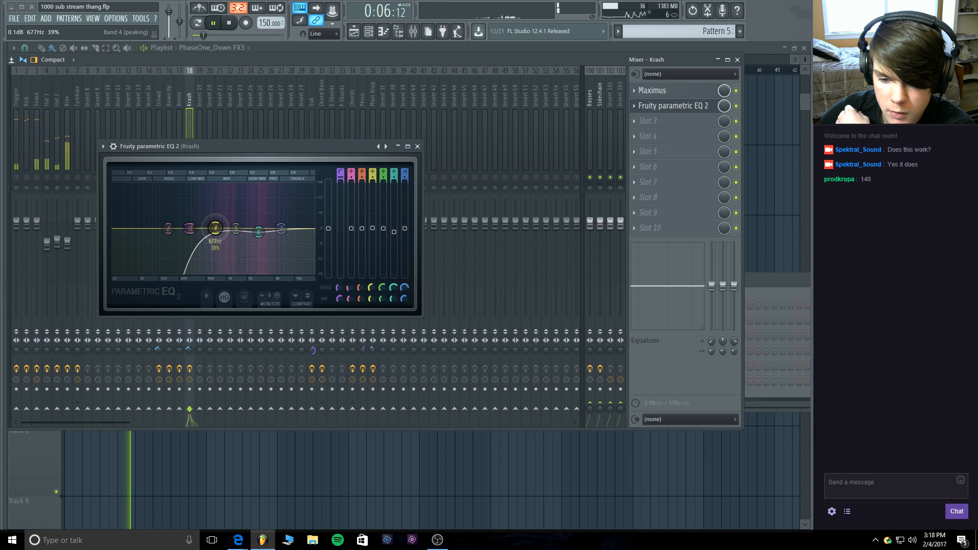
left_click(417, 146)
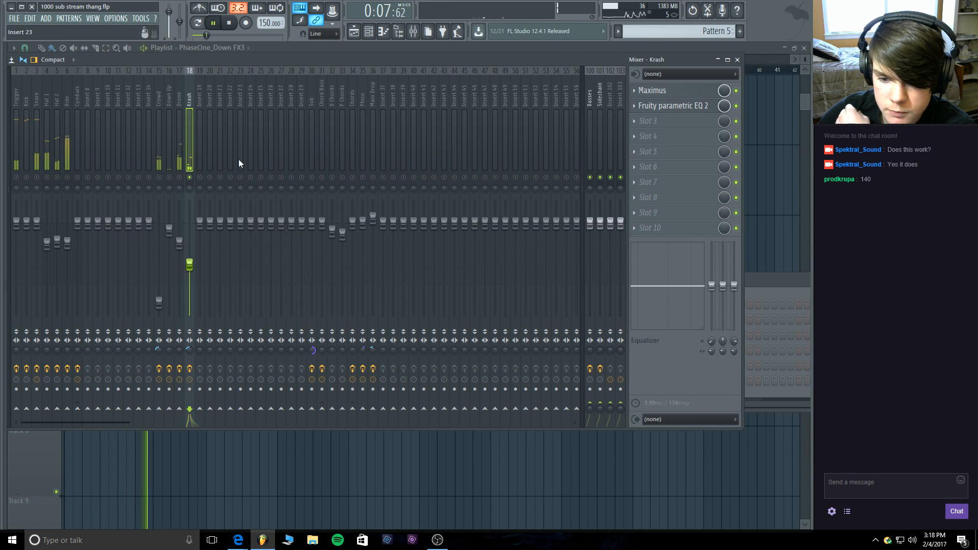
Unsolo the Krash track and play the full mix from the start to check it.
right_click(189, 177)
left_click(217, 22)
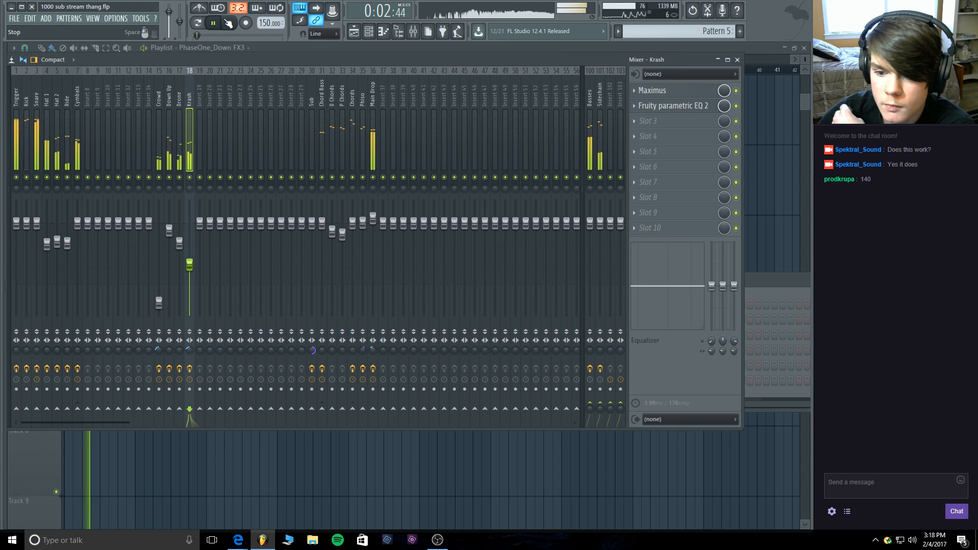
key("space")
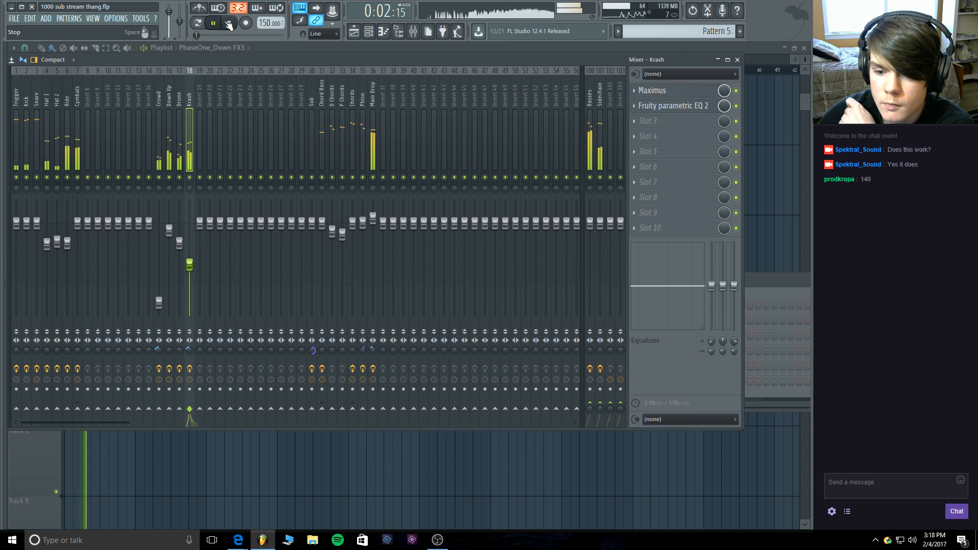
Select the Phiso mixer track, show the MDE group in the channel rack, and select the Serum channel.
left_click(365, 97)
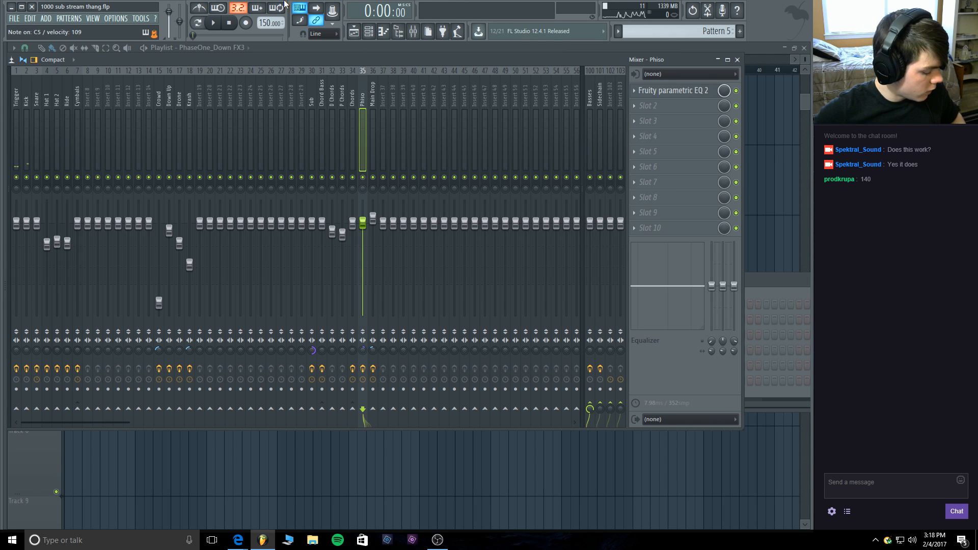
key("F6")
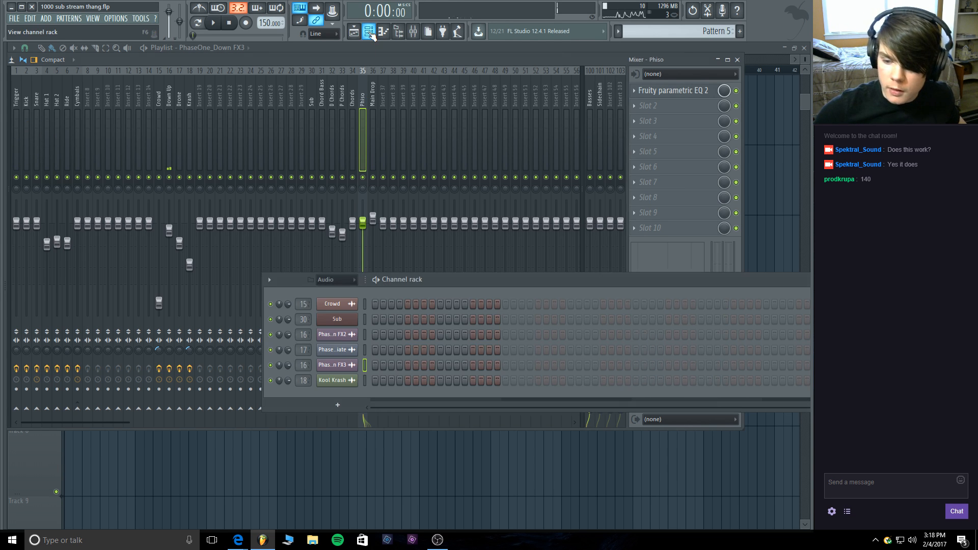
left_click(356, 284)
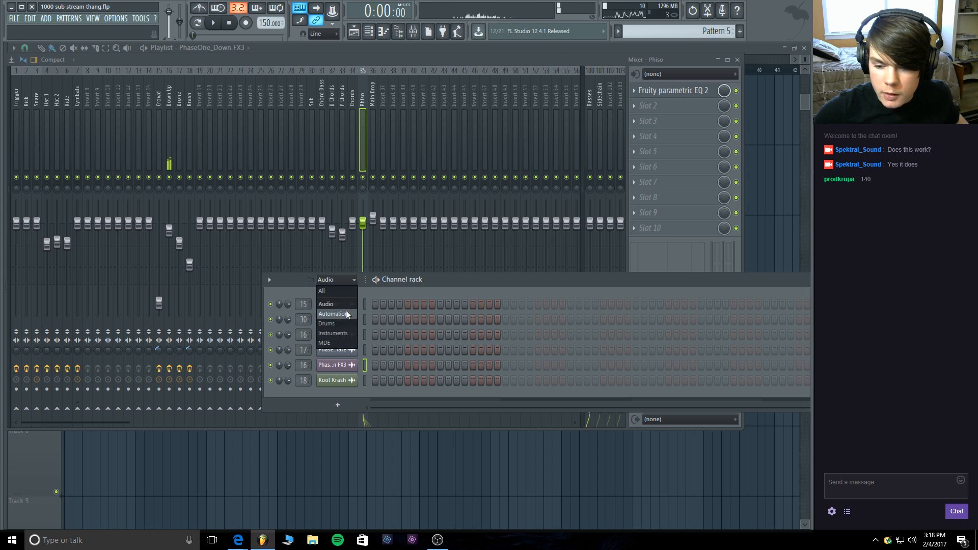
left_click(330, 345)
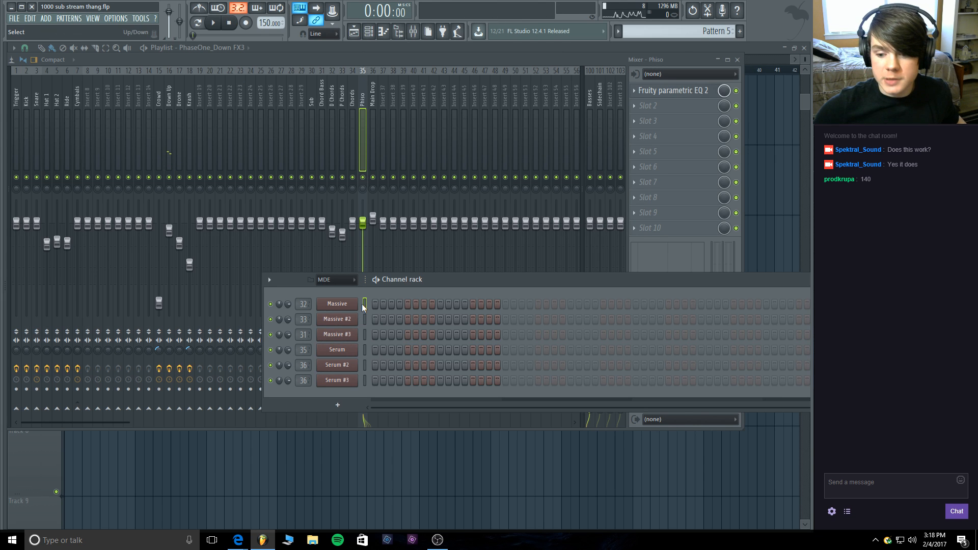
left_click(365, 349)
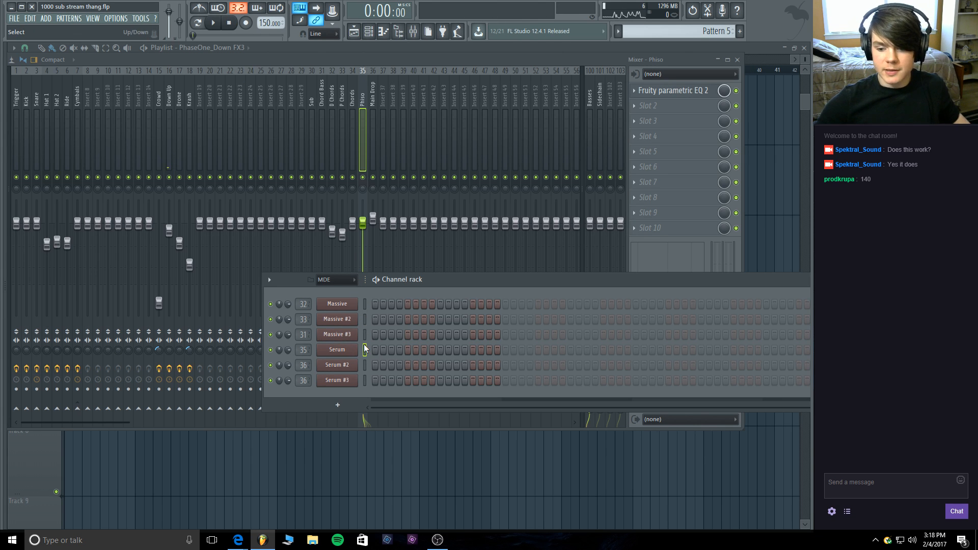
Audition the Serum channel with a few notes and open its plugin window.
key("z")
key("z")
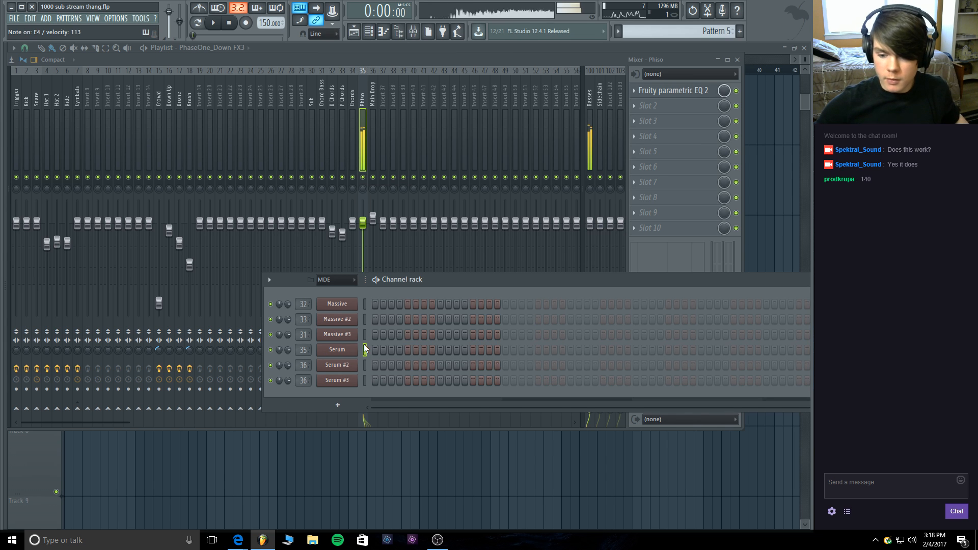
left_click(352, 351)
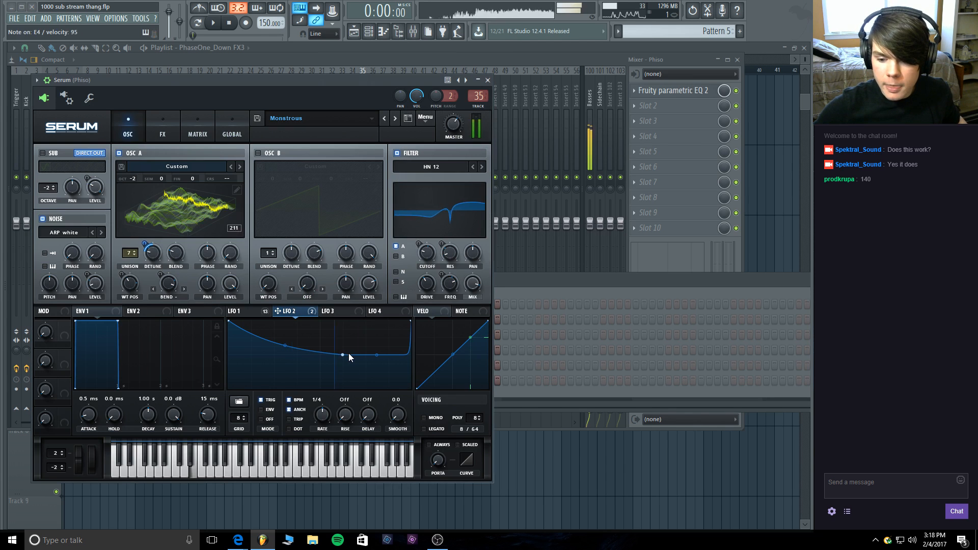
Reshape Serum's LFO 1 by moving its late point to the end of the cycle, with a gentle bowed fall and a fast bowed rise.
left_click(271, 312)
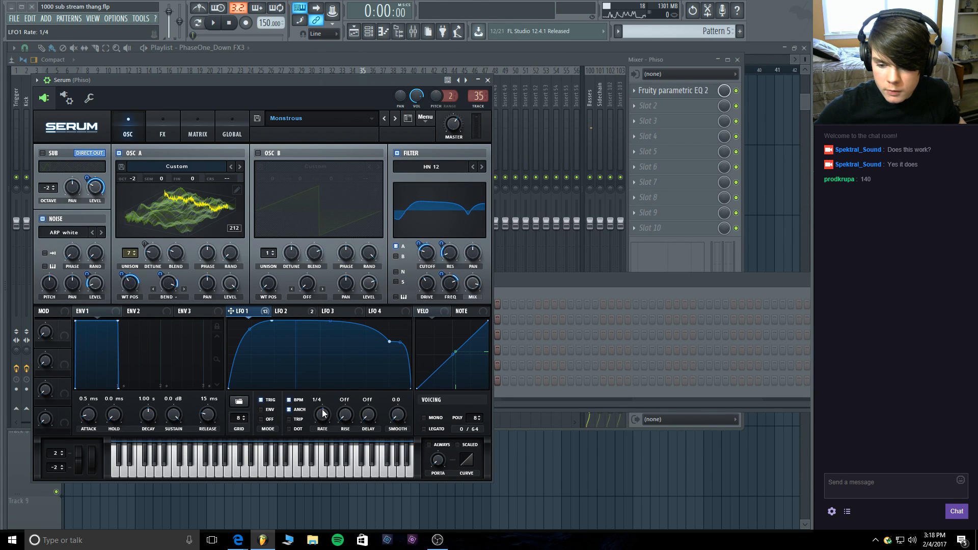
left_click_drag(322, 416, 322, 421)
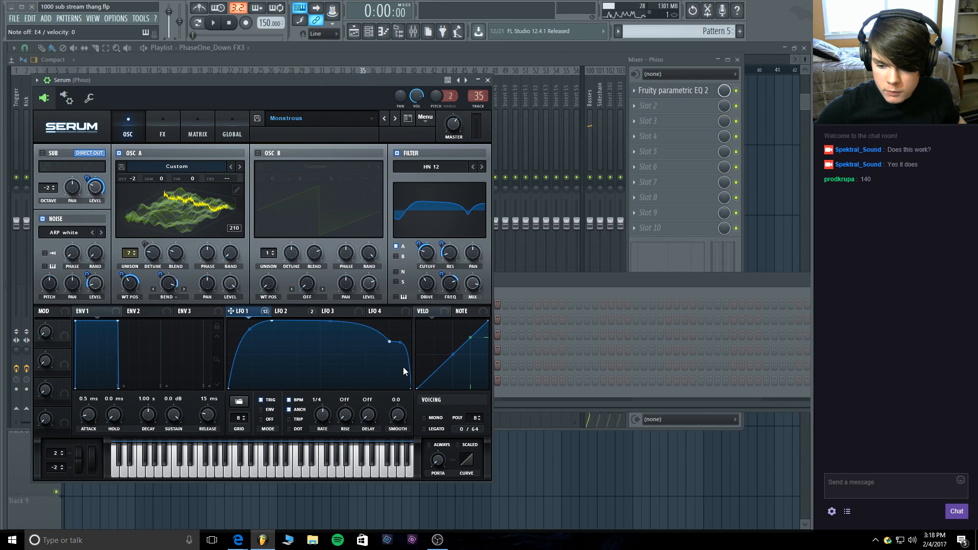
left_click_drag(401, 343, 401, 334)
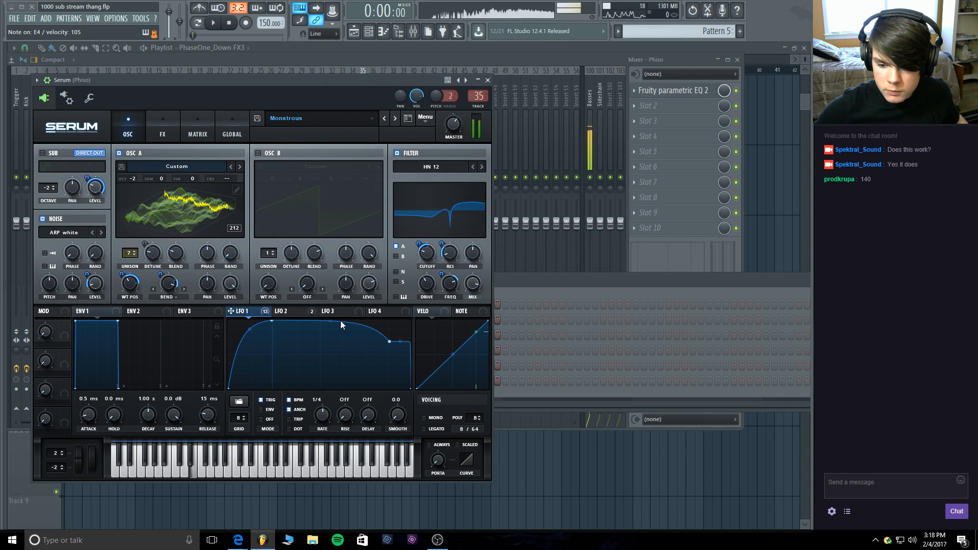
left_click_drag(330, 322, 328, 325)
left_click_drag(390, 341, 426, 341)
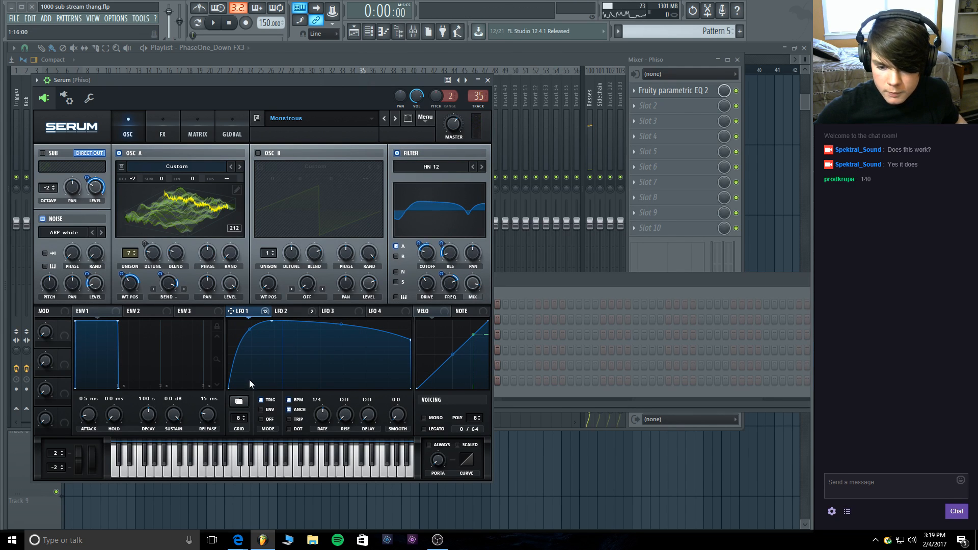
double_click(232, 375)
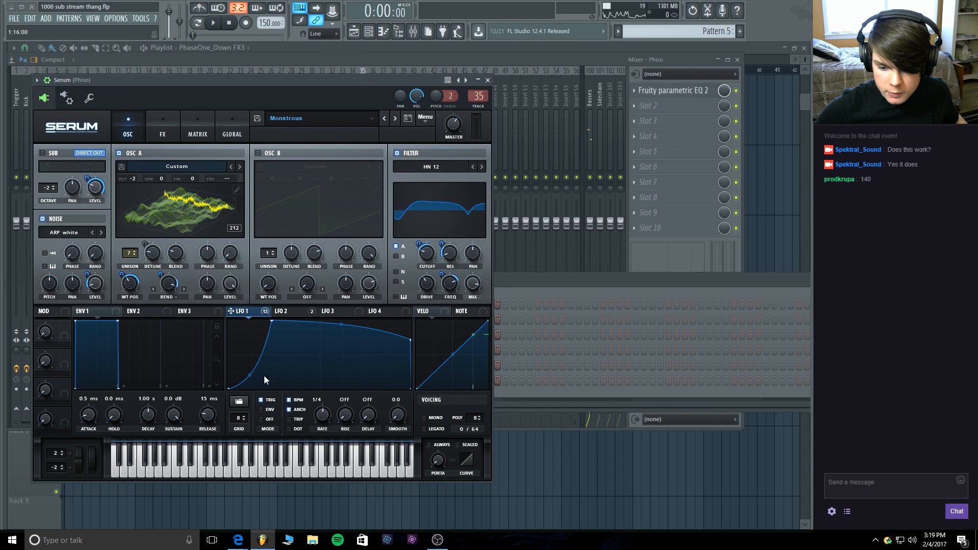
left_click_drag(248, 374, 249, 333)
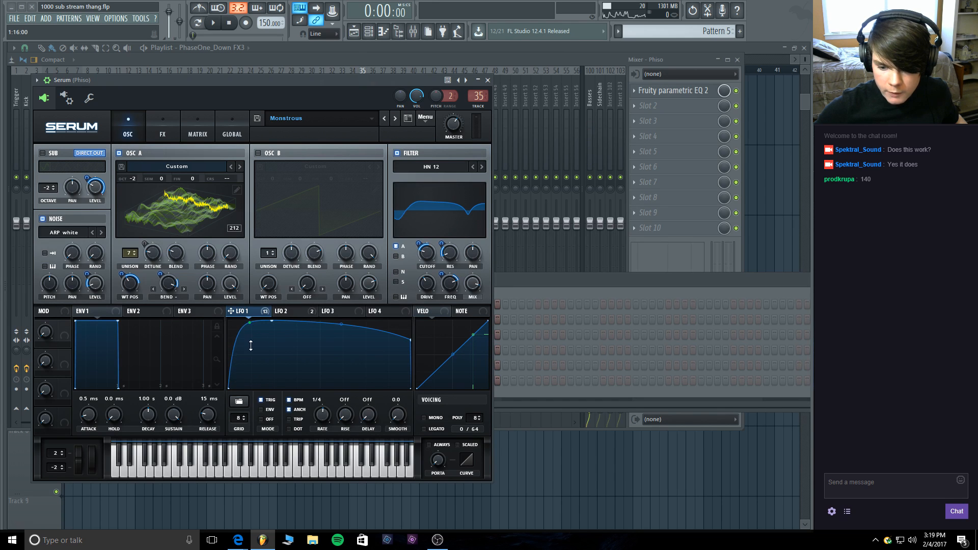
Set LFO 1 to ENV mode, raise its end point slightly, and keep the falling segment bowed.
left_click(266, 410)
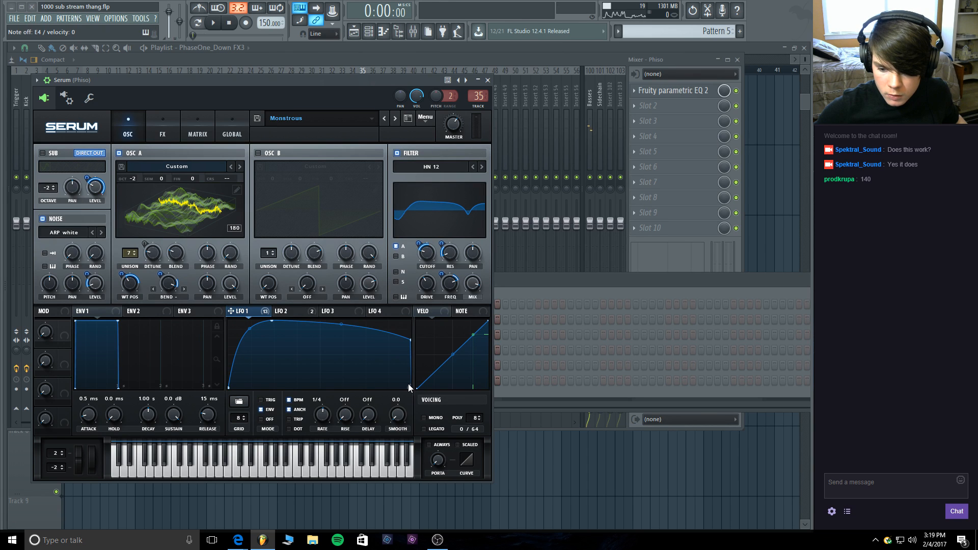
mouse_move(410, 341)
left_mouse_down()
mouse_move(413, 384)
mouse_move(411, 338)
left_mouse_up()
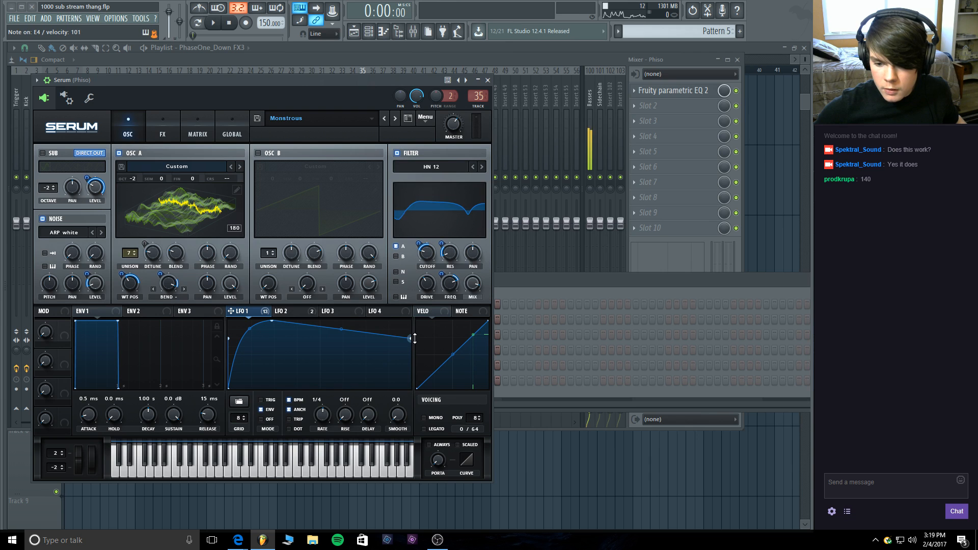
left_click_drag(342, 329, 342, 323)
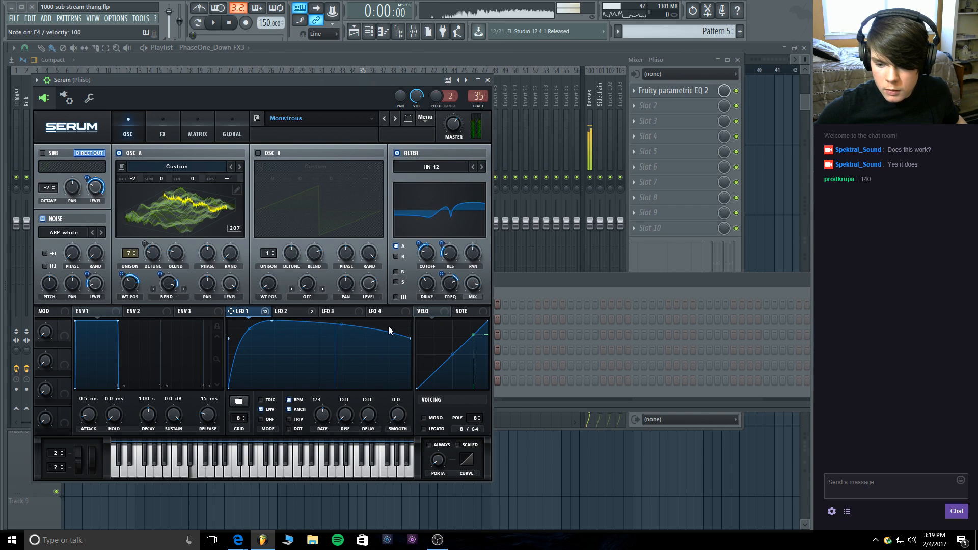
left_click(299, 311)
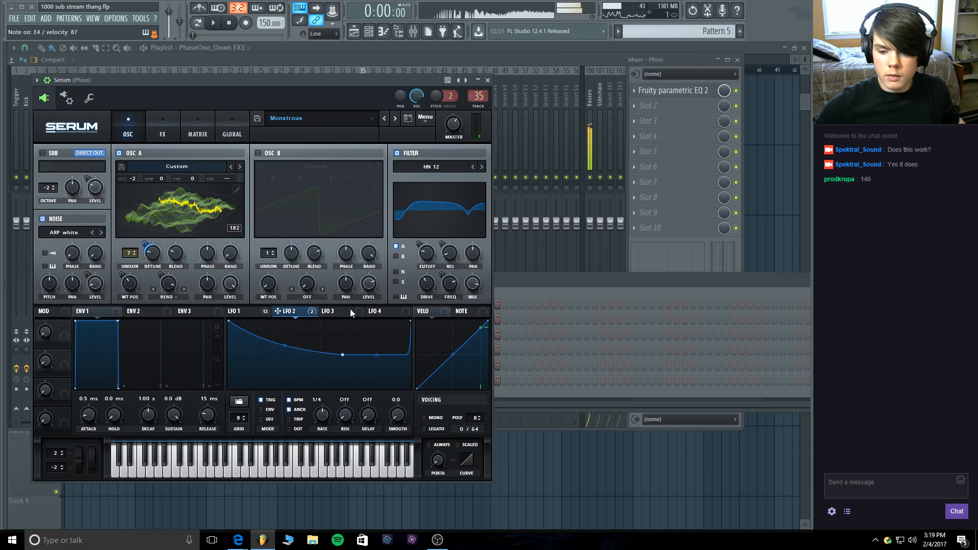
left_click(235, 312)
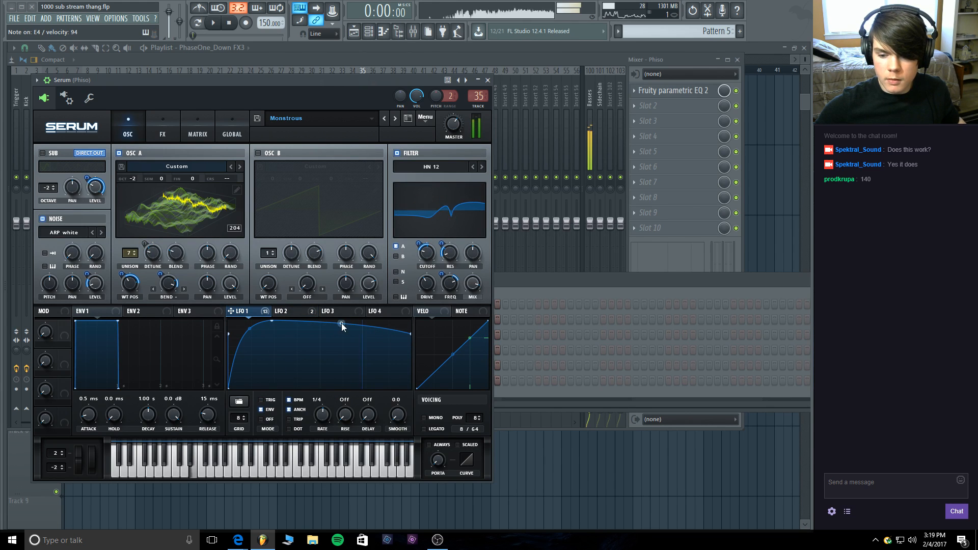
Set LFO 2 to ENV mode, level its end at mid height with a steep curved opening decay, and play the song with Serum closed.
left_click(308, 313)
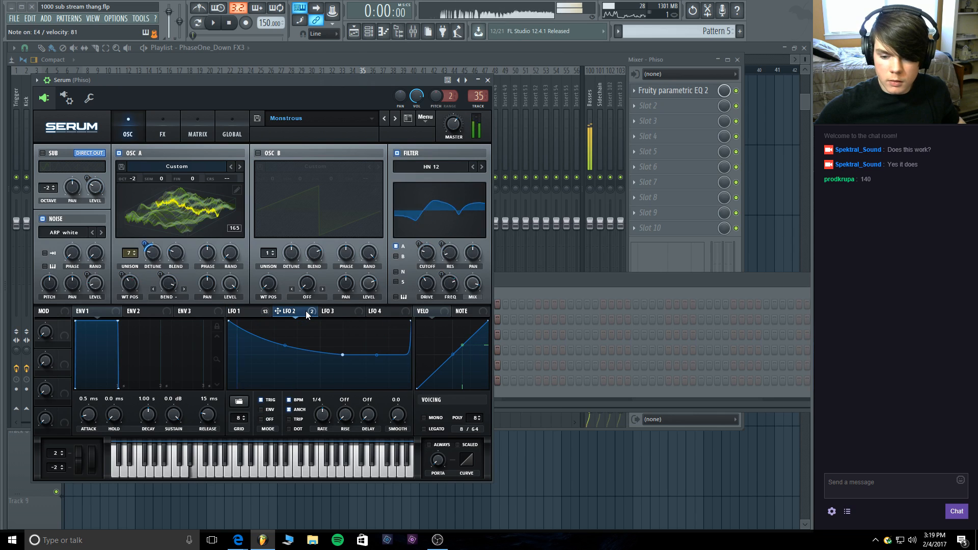
left_click(271, 410)
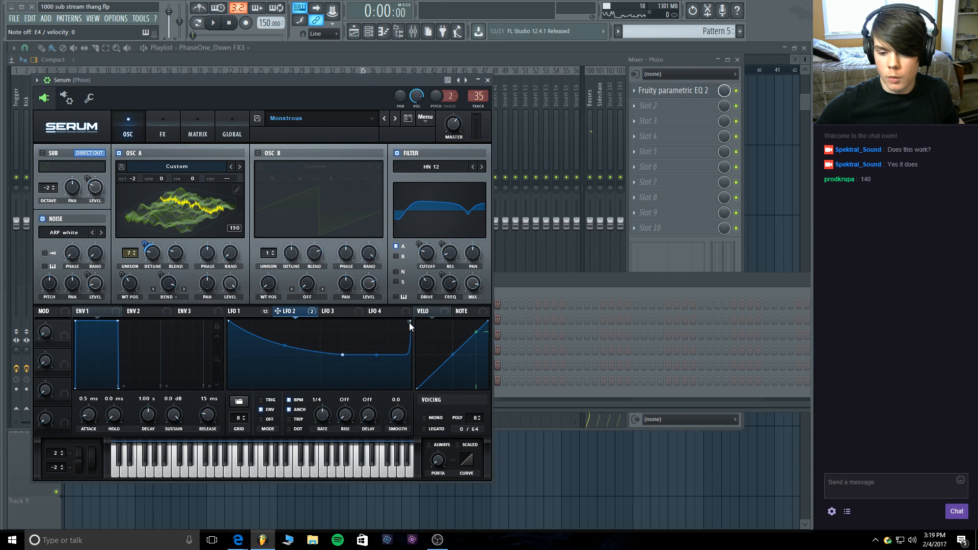
left_click_drag(239, 329, 231, 322)
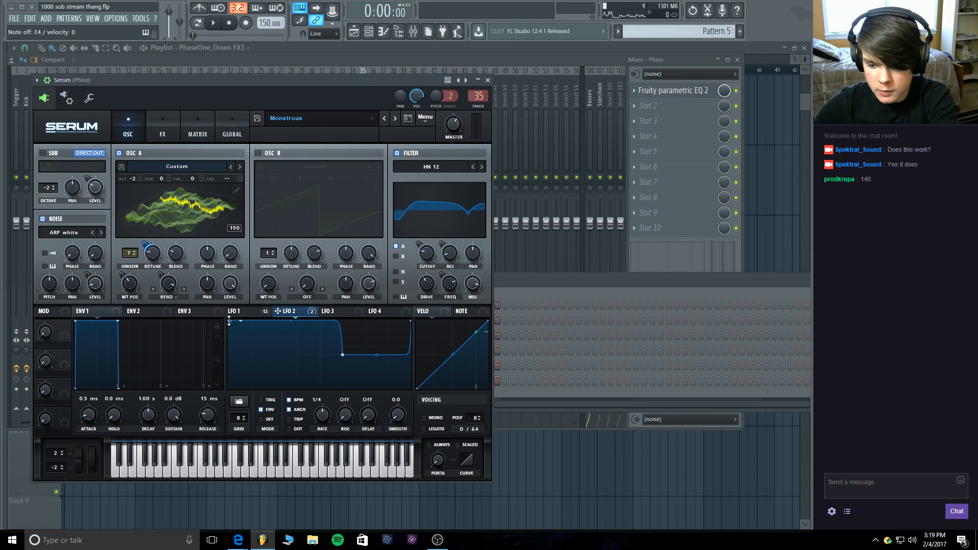
left_click_drag(228, 322, 185, 307)
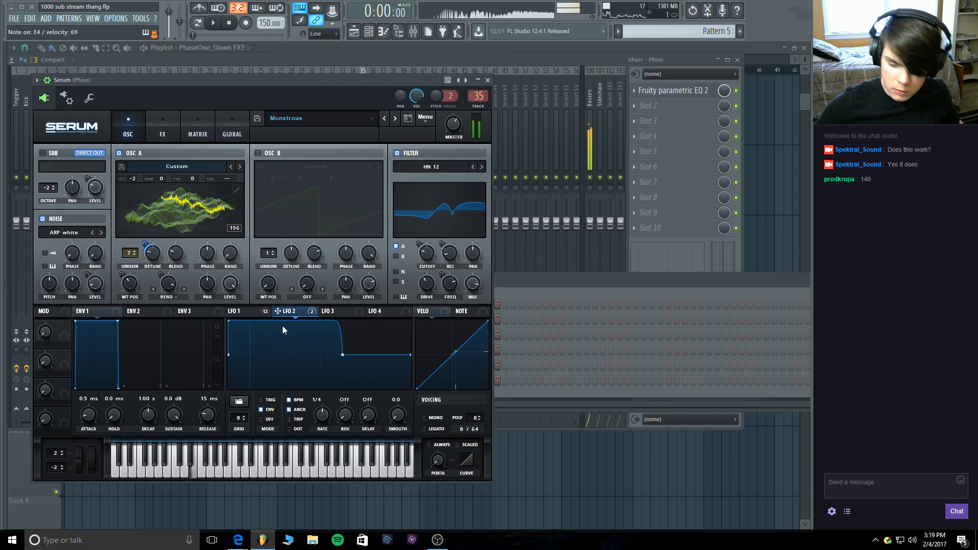
left_click_drag(286, 322, 284, 367)
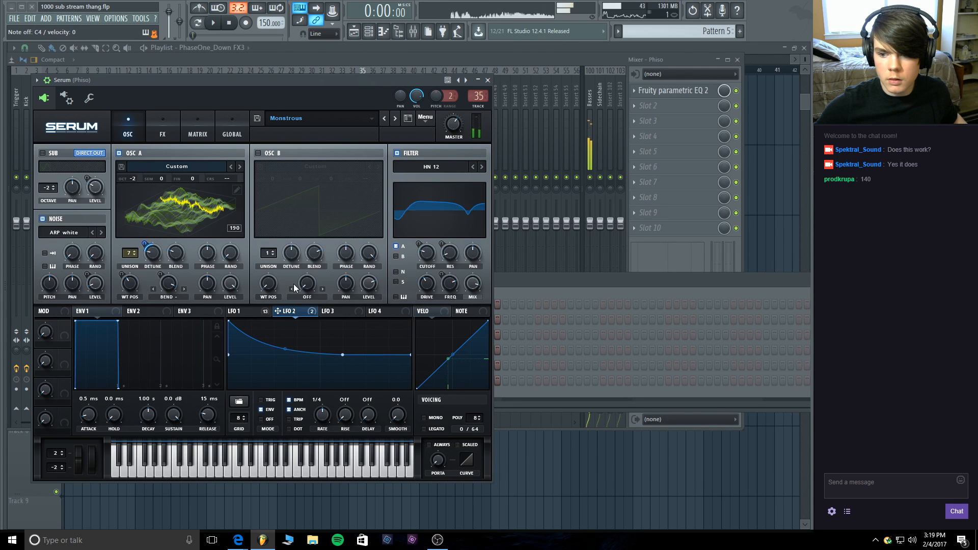
left_click(218, 23)
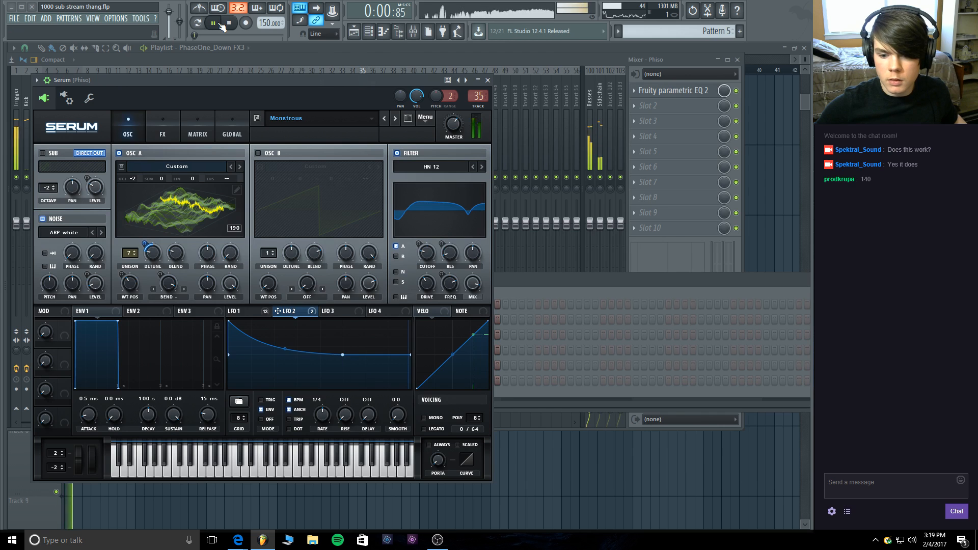
left_click(488, 80)
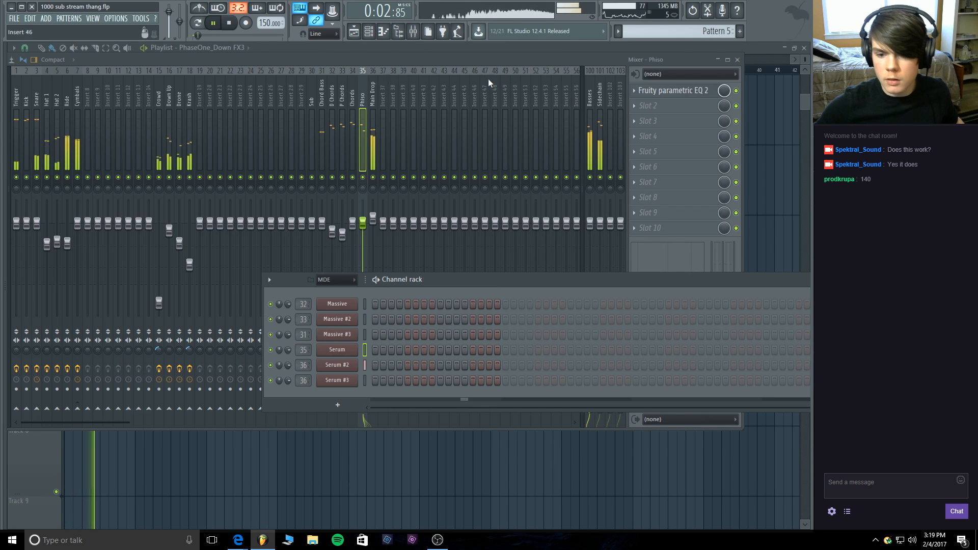
Lower the Drone track's fader to just above the Krash fader's level and replay the song to check it against Crowd.
key("space")
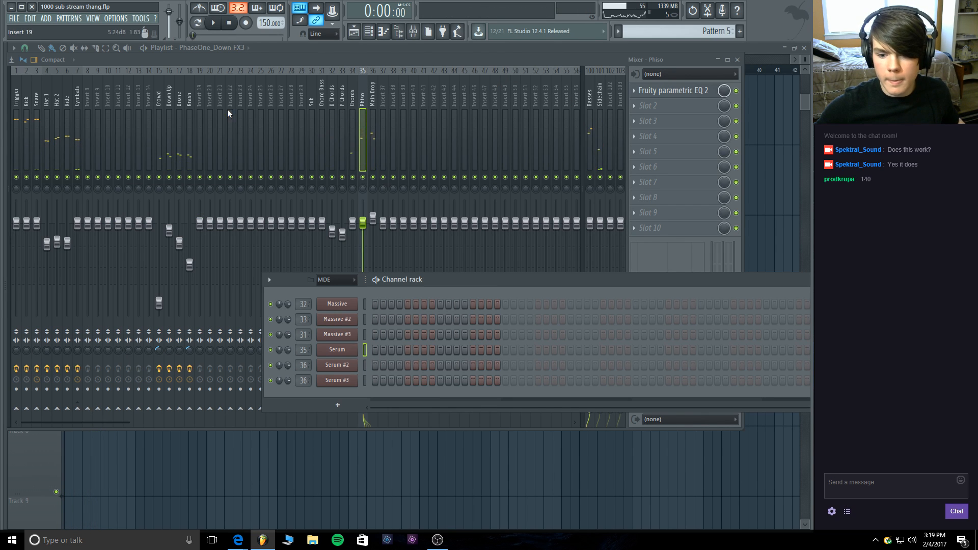
left_click(183, 105)
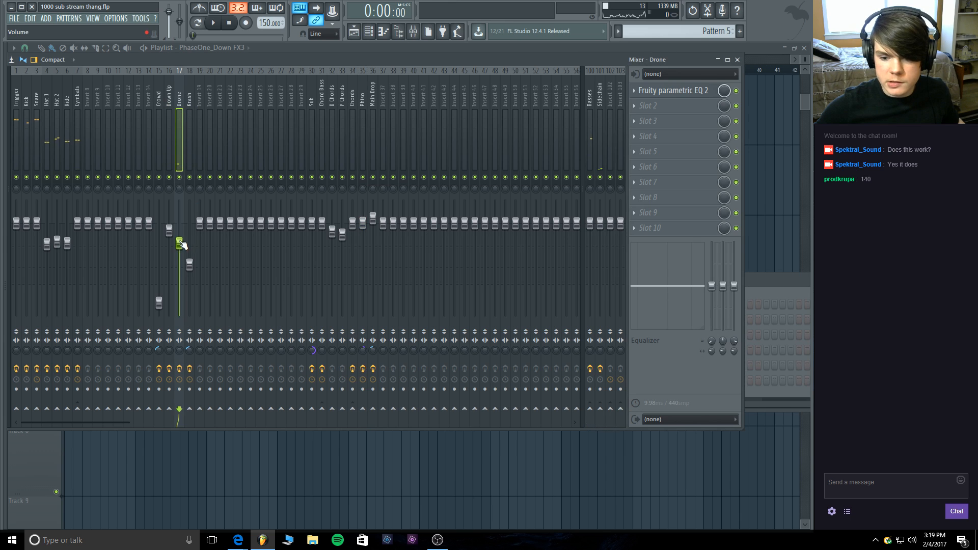
left_click_drag(179, 243, 181, 256)
left_click(212, 22)
left_click_drag(158, 302, 159, 302)
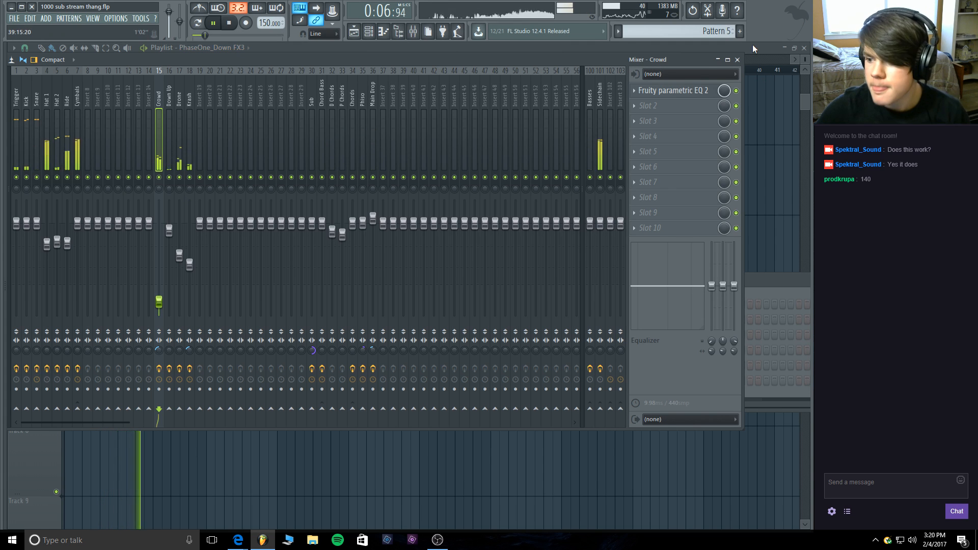
Stop playback, bring the playlist forward and remove the stray clip from Track 3.
left_click(244, 47)
key("space")
left_click(416, 114)
right_click(425, 105)
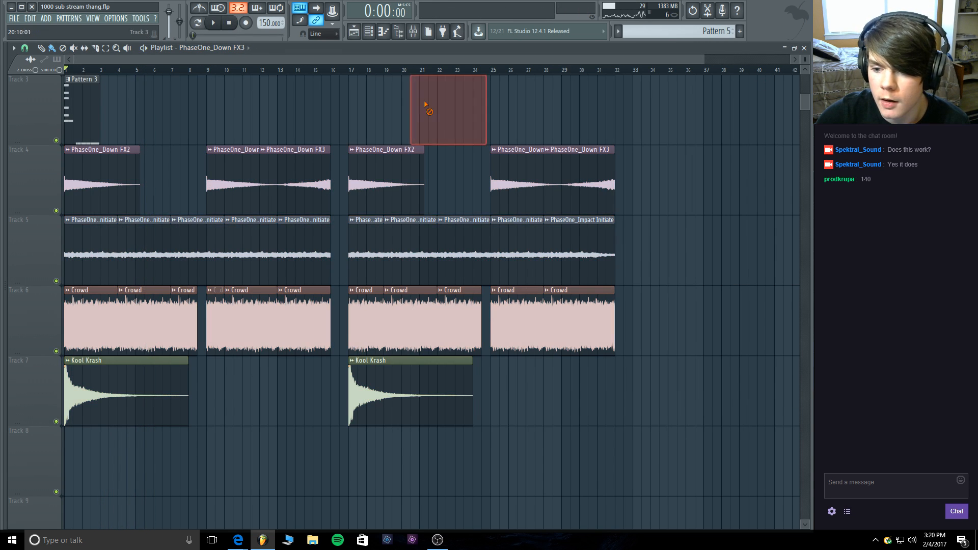
Filter the channel rack to the Instruments group and add a new Serum channel to it.
left_click(372, 38)
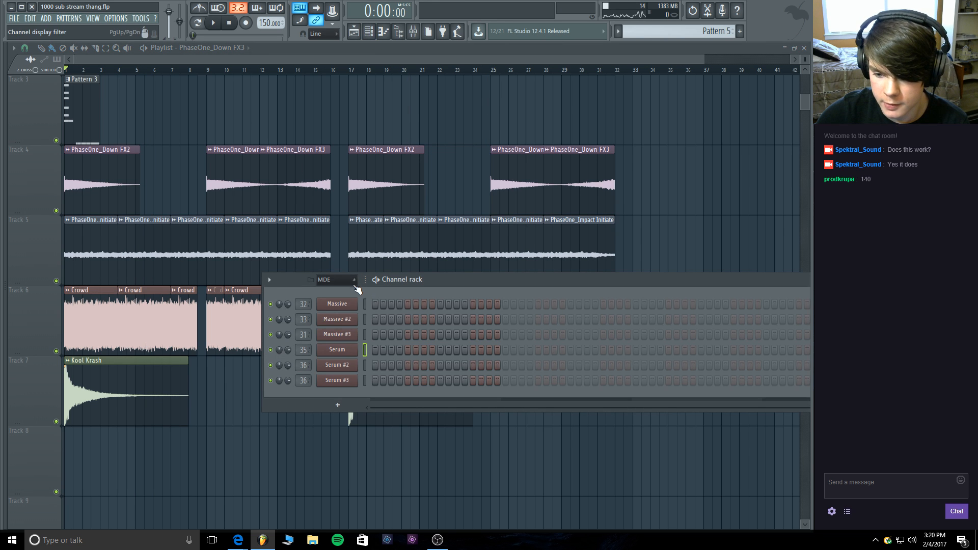
left_click(352, 281)
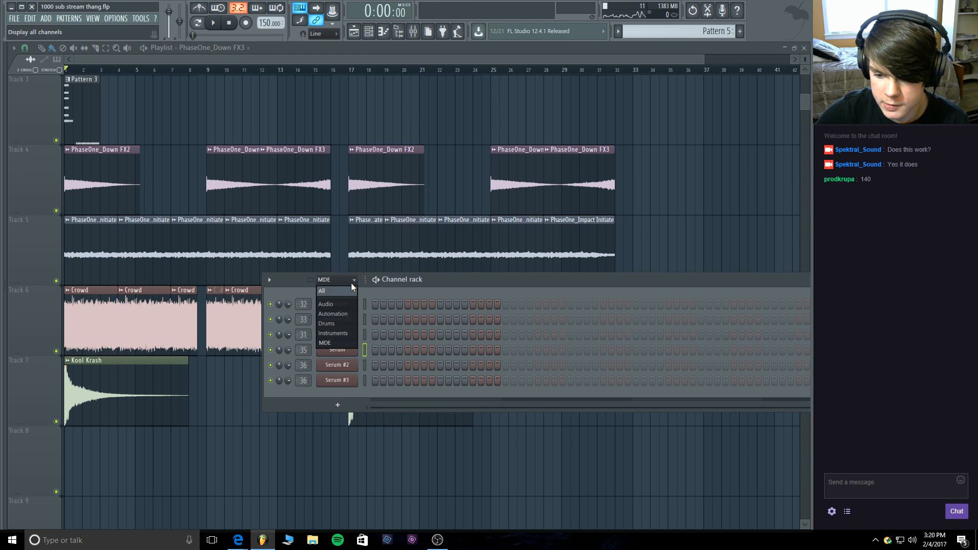
left_click(334, 323)
left_click(334, 279)
left_click(337, 332)
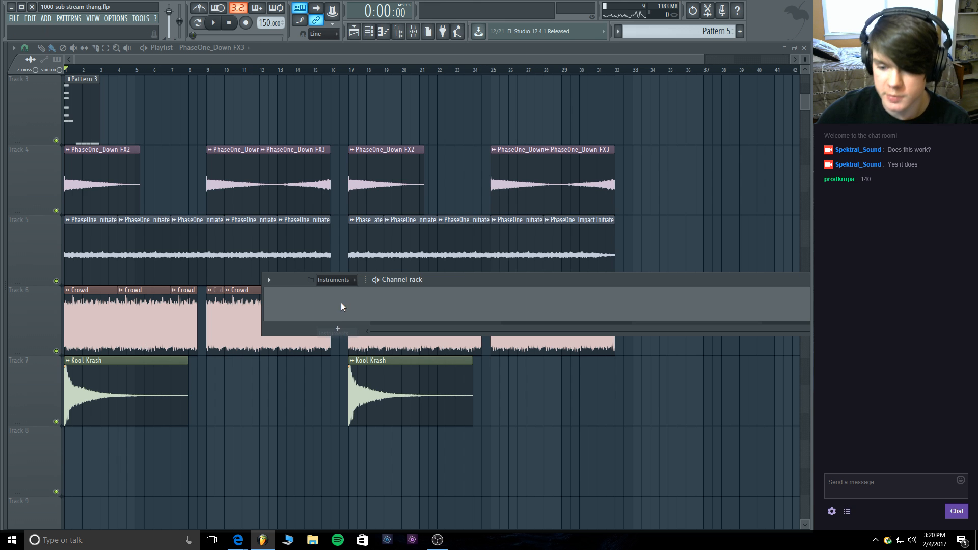
left_click(339, 331)
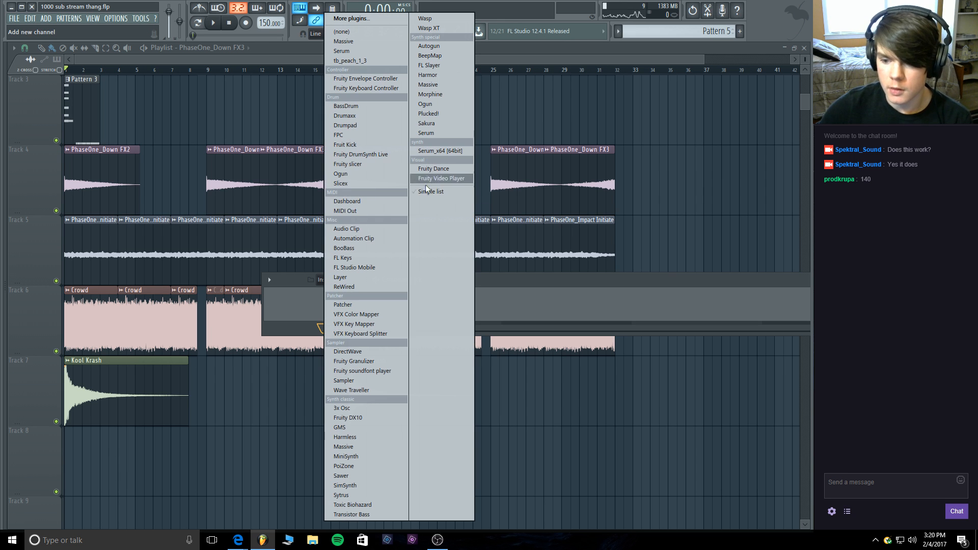
left_click(450, 133)
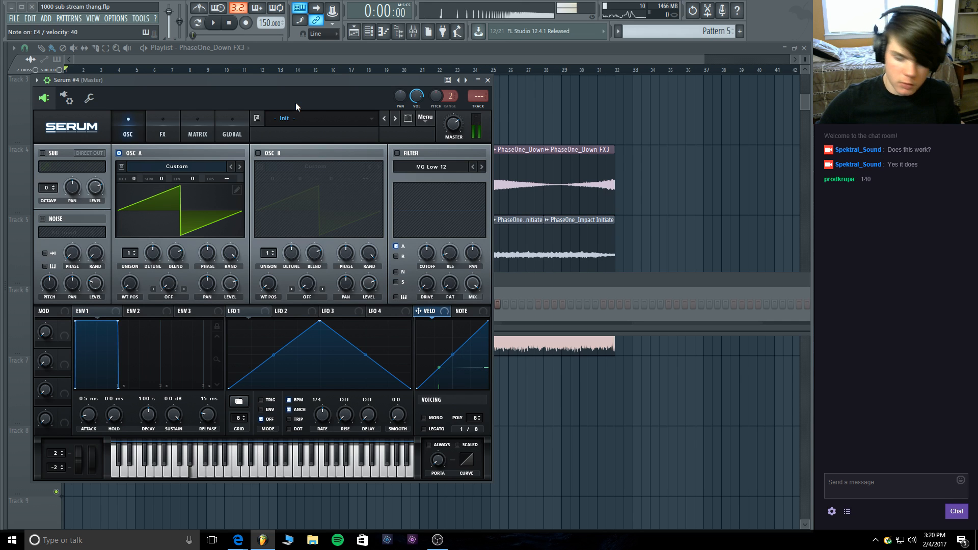
Load the Dist Bass Dropper wavetable into OSC A, lower its wavetable position and set its octave to -1.
left_click(175, 161)
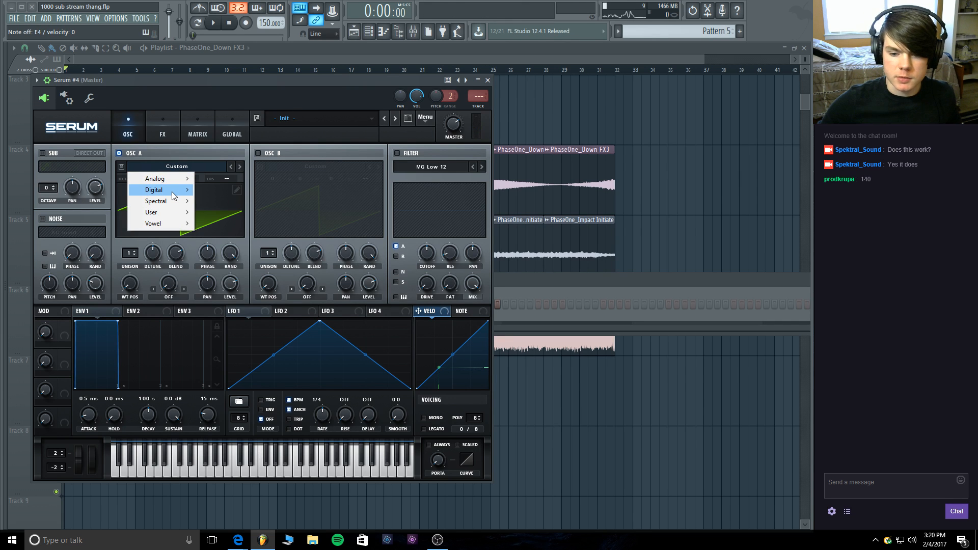
mouse_move(173, 192)
left_click(230, 257)
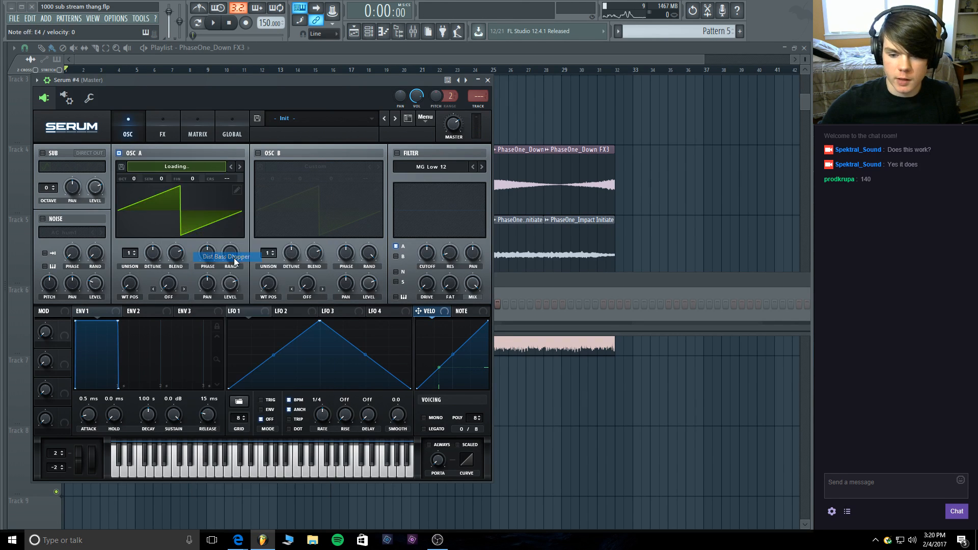
mouse_move(131, 282)
left_mouse_down()
mouse_move(140, 157)
mouse_move(127, 299)
left_mouse_up()
left_click_drag(134, 180, 132, 200)
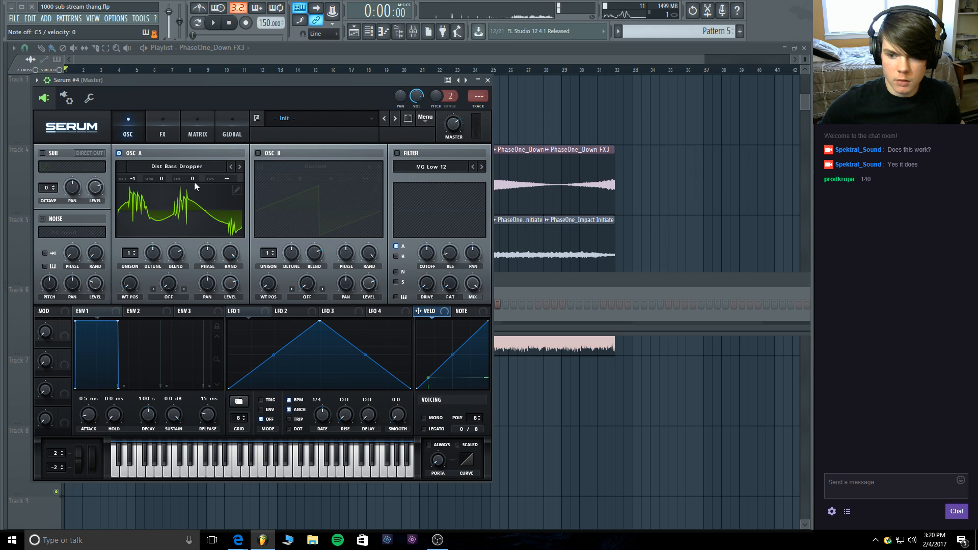
Shape LFO 1 as a steep falling curve in ENV mode at rate 1/2 and route it to OSC A's level.
left_click_drag(320, 321, 224, 283)
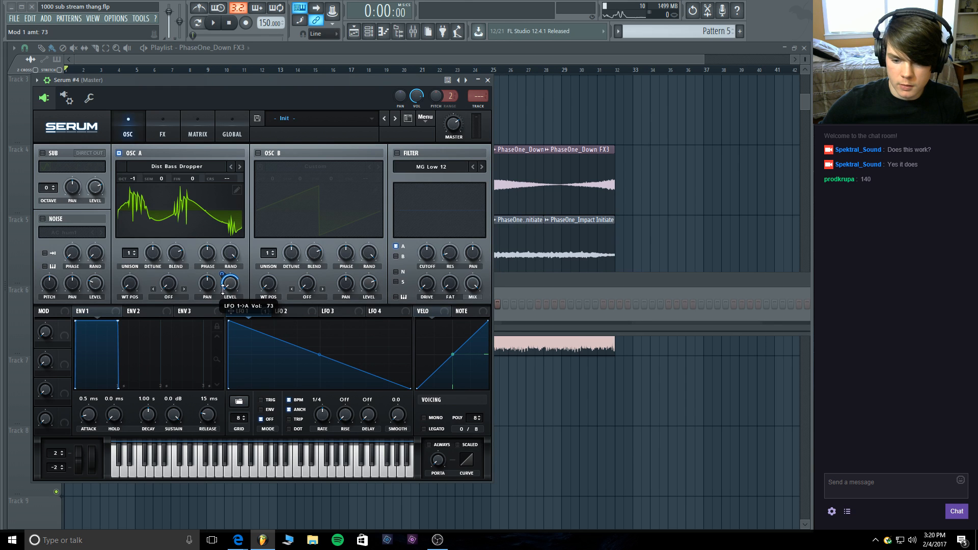
left_click_drag(222, 289, 223, 283)
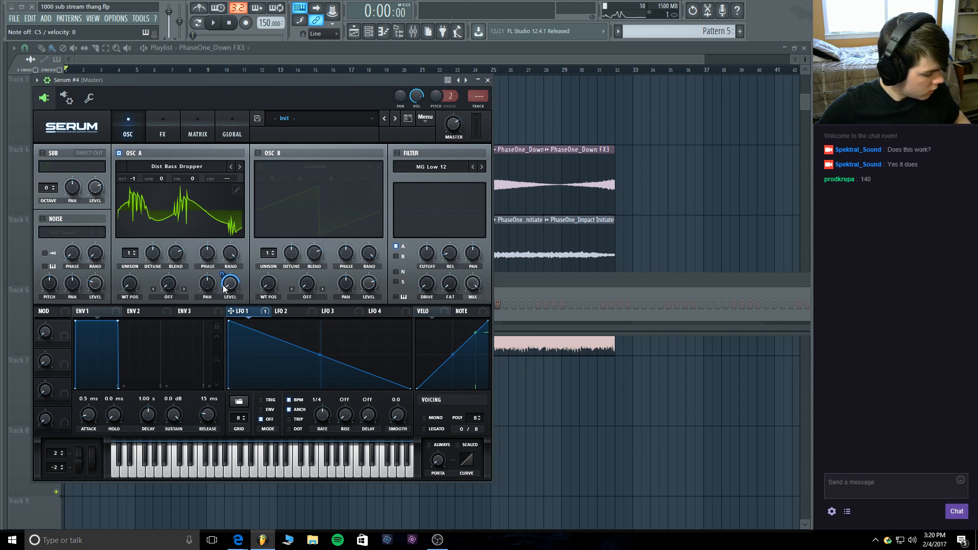
left_click_drag(325, 353, 319, 349)
left_click(273, 410)
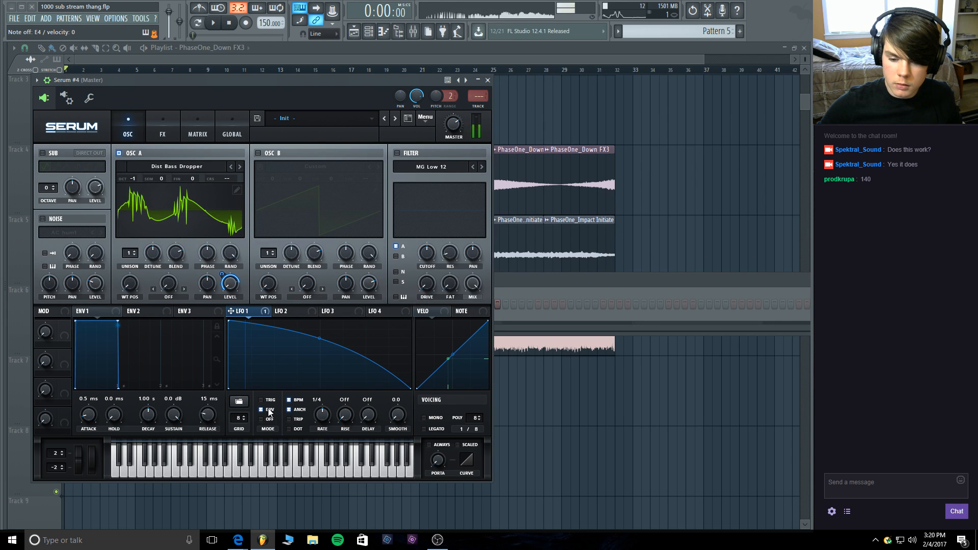
left_click_drag(320, 338, 319, 357)
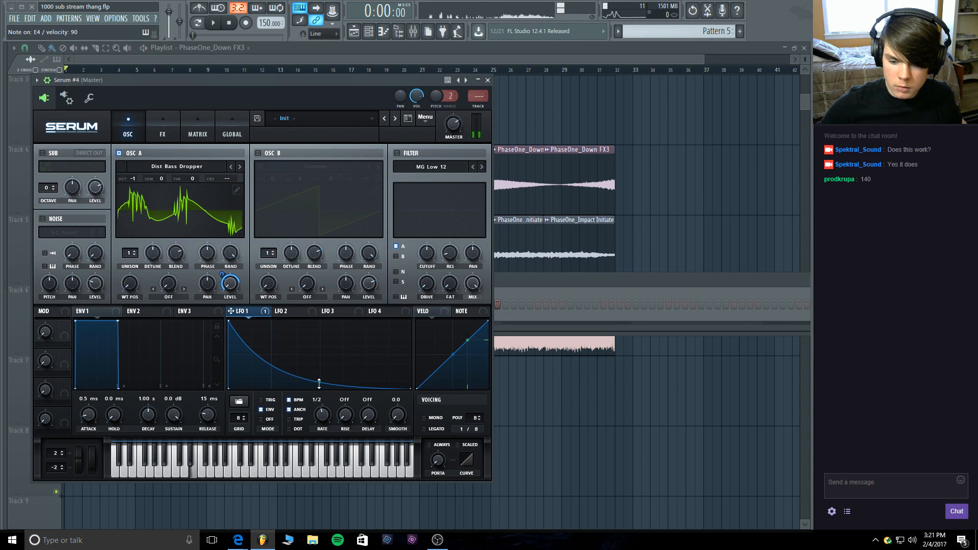
left_click_drag(319, 379, 319, 386)
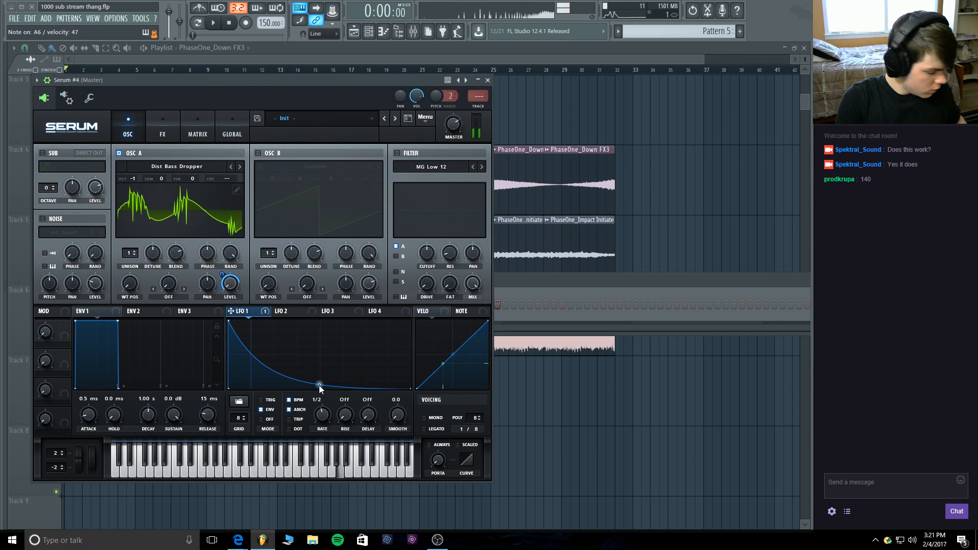
Try further wavetables in OSC A, settle on Dist Fwapper SQ and set its wavetable position to frame 143.
left_click(240, 167)
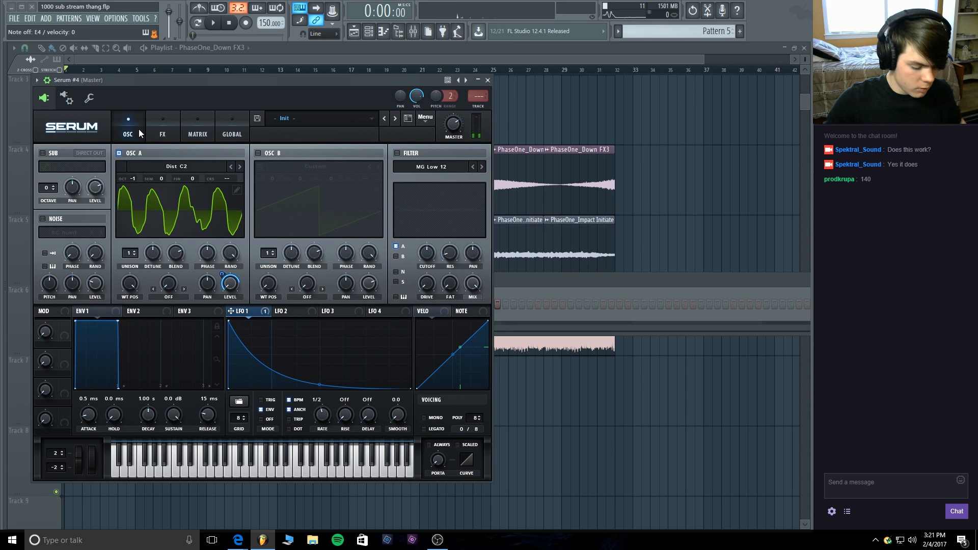
left_click(237, 164)
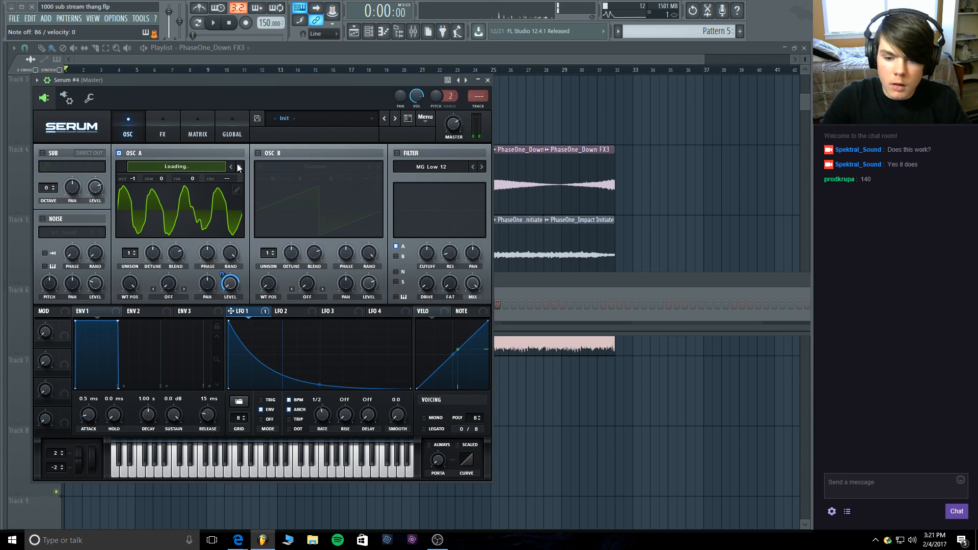
left_click(174, 201)
left_click_drag(130, 283, 124, 381)
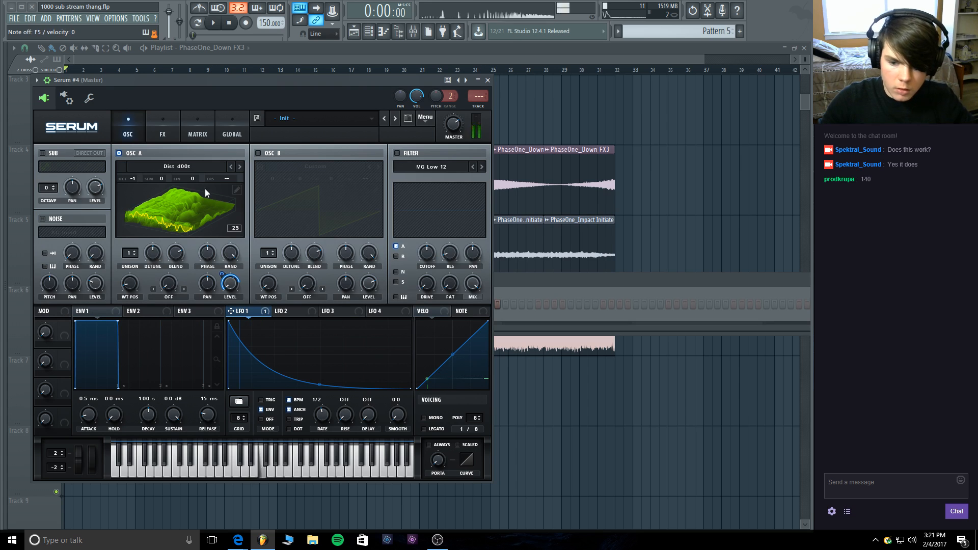
left_click(239, 166)
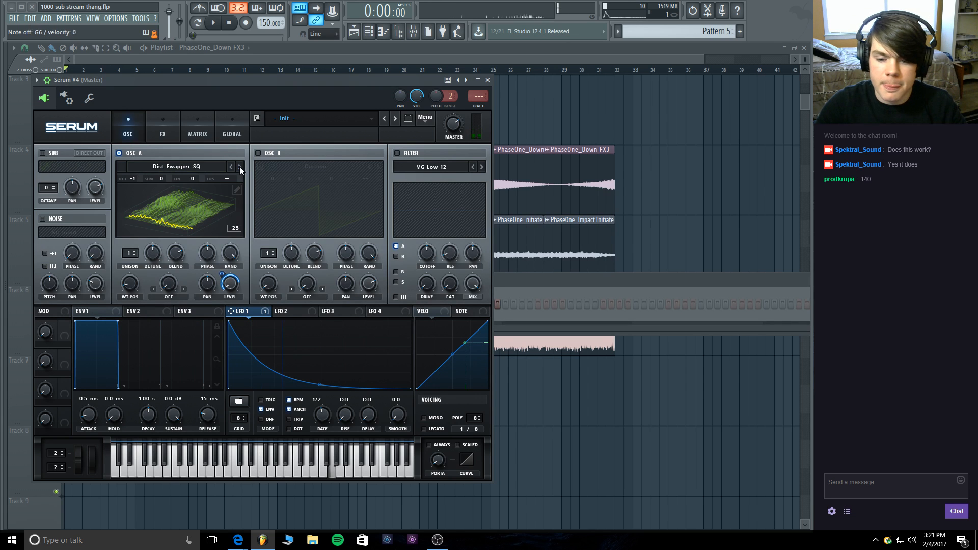
left_click_drag(130, 284, 129, 233)
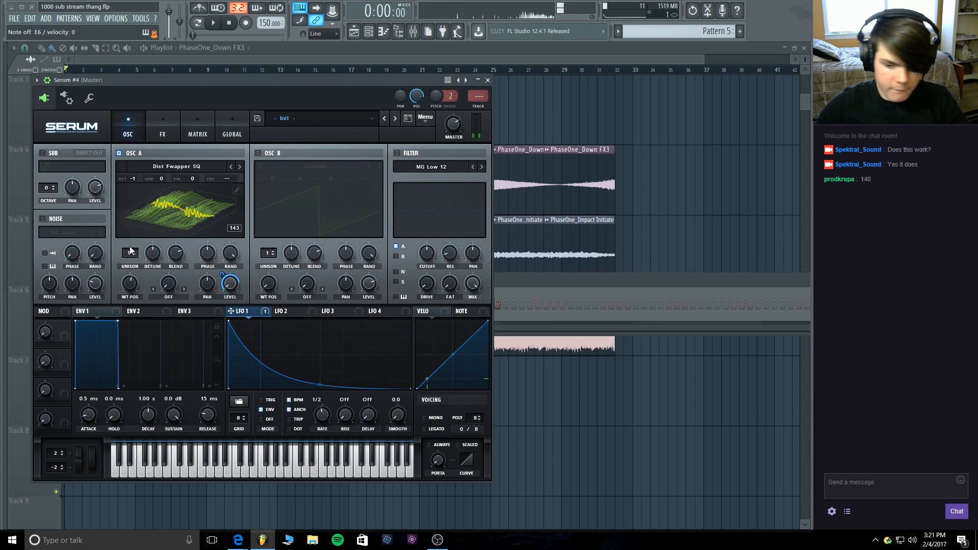
Enable OSC B, reduce its level to 0% and modulate that level with LFO 1.
left_click(258, 153)
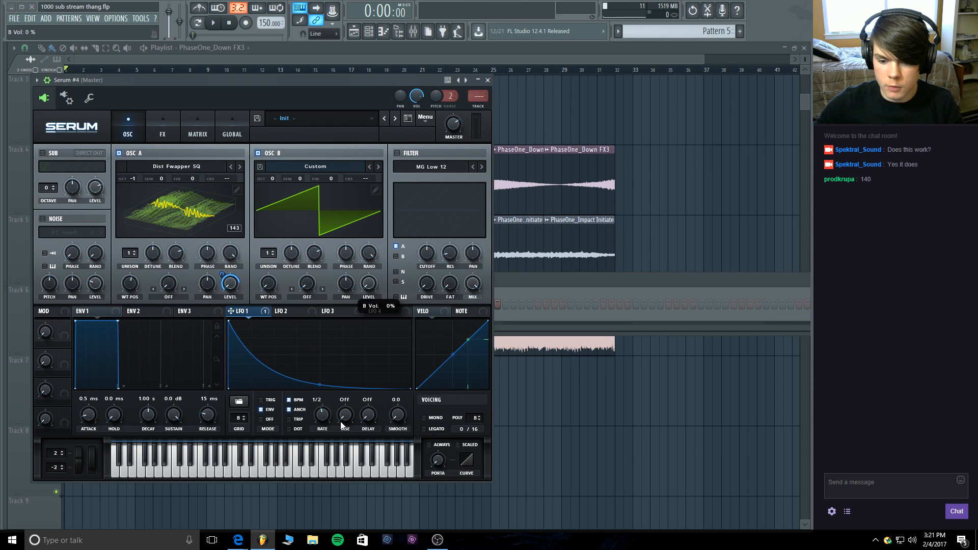
left_click_drag(231, 311, 363, 279)
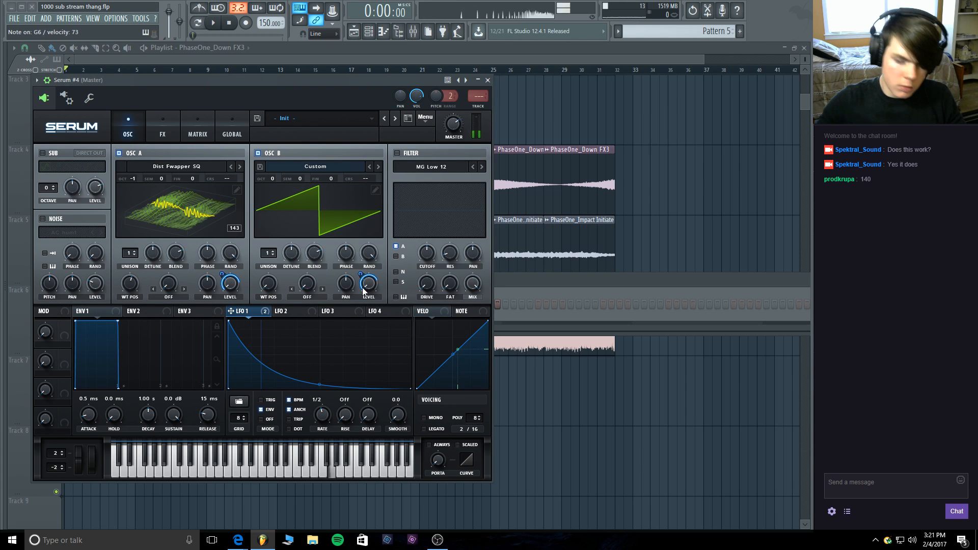
Enable the MG Low 12 filter for both OSC A and OSC B and modulate its cutoff with LFO 1.
left_click(397, 153)
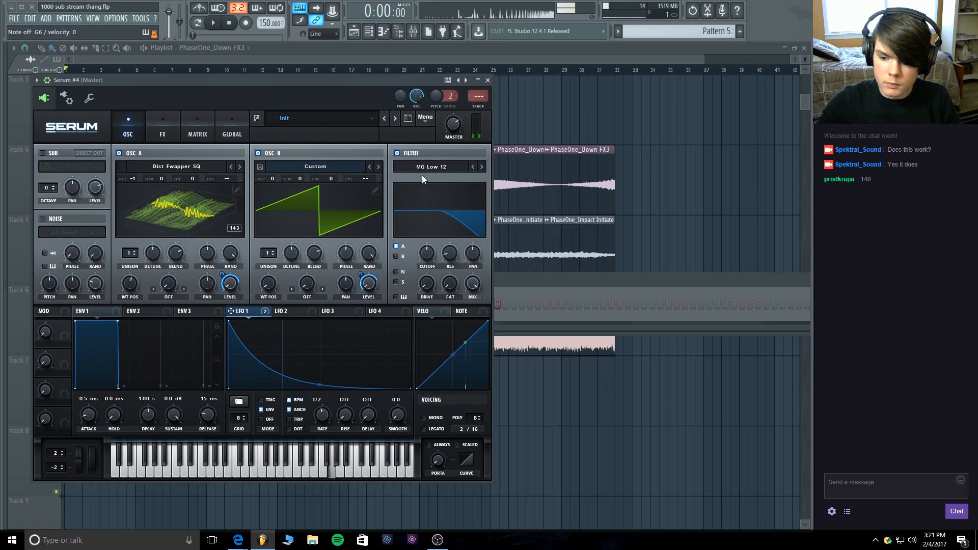
left_click(396, 256)
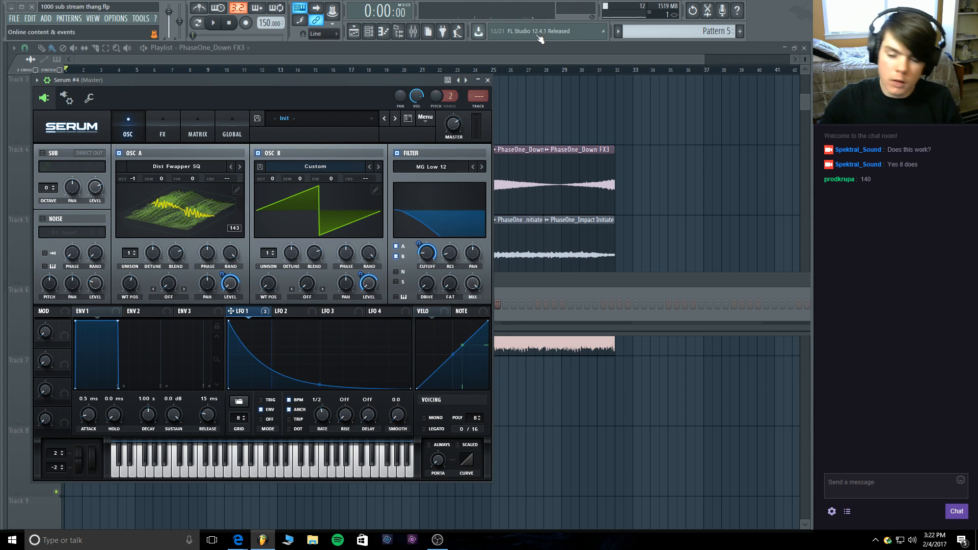
mouse_move(419, 244)
left_mouse_down()
mouse_move(427, 255)
mouse_move(428, 232)
left_mouse_up()
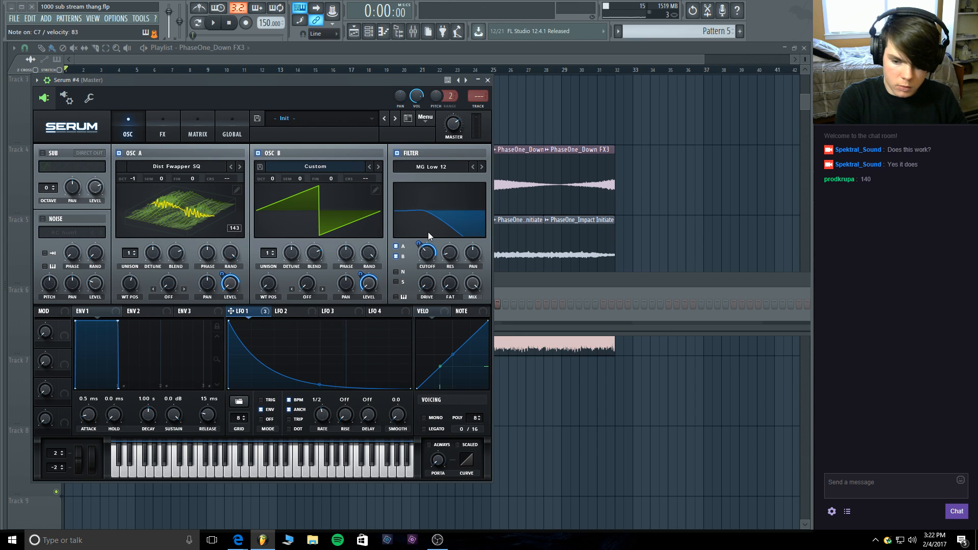
left_click(163, 127)
left_click(128, 127)
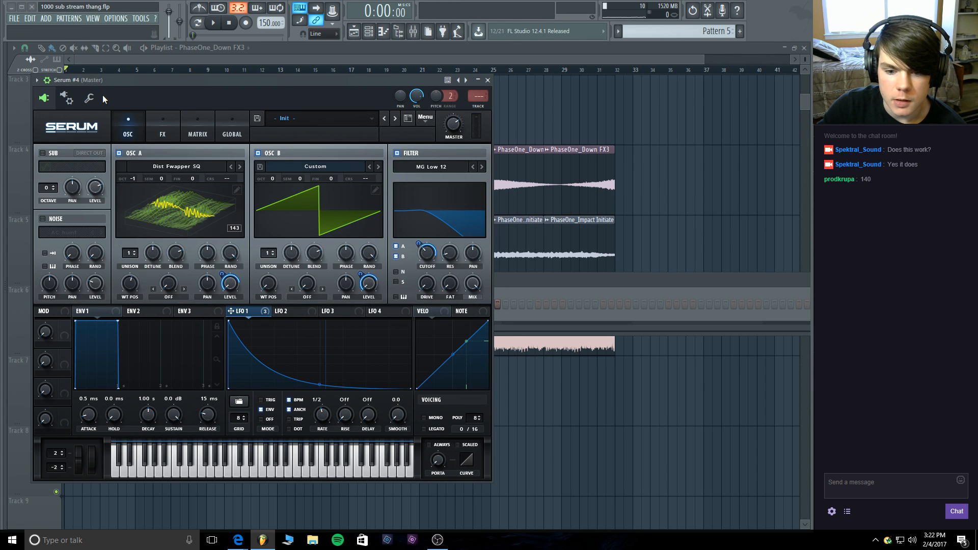
Turn on the upward arpeggiator in the new Serum channel's settings and set the arpeggio time to 3 steps.
left_click(94, 97)
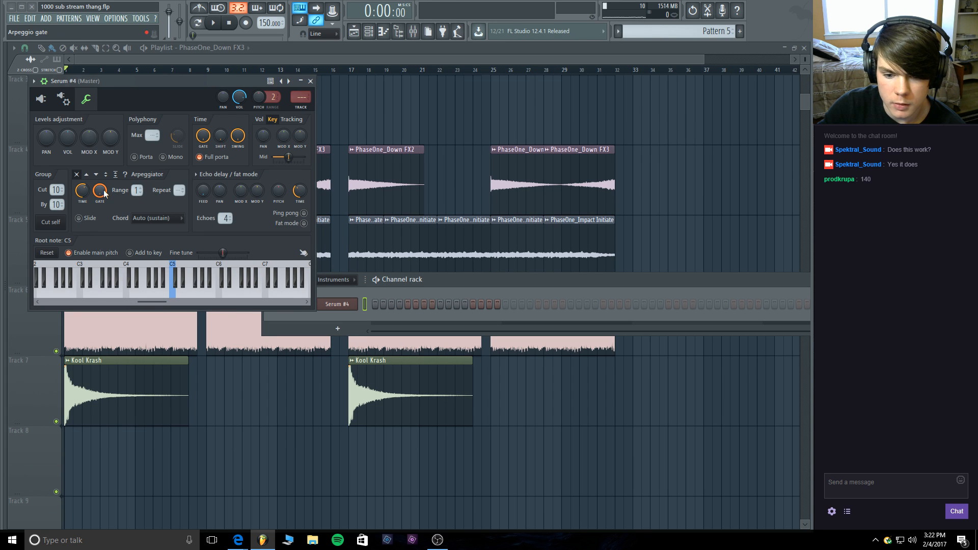
left_click(87, 175)
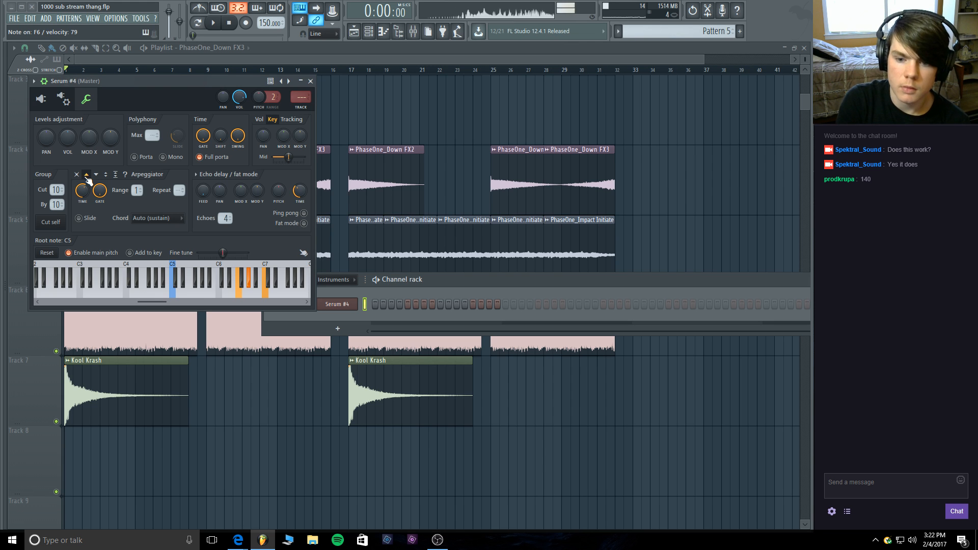
right_click(83, 189)
mouse_move(102, 203)
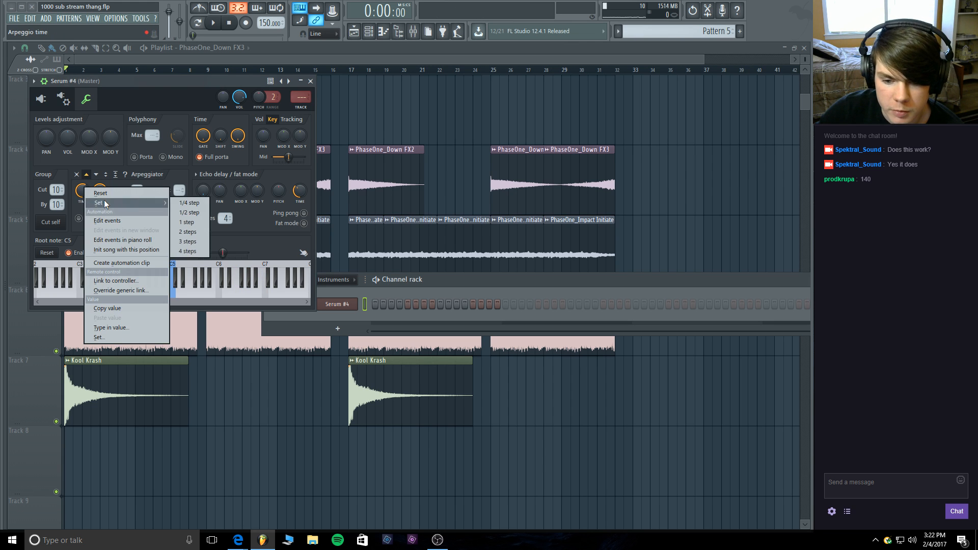
left_click(199, 241)
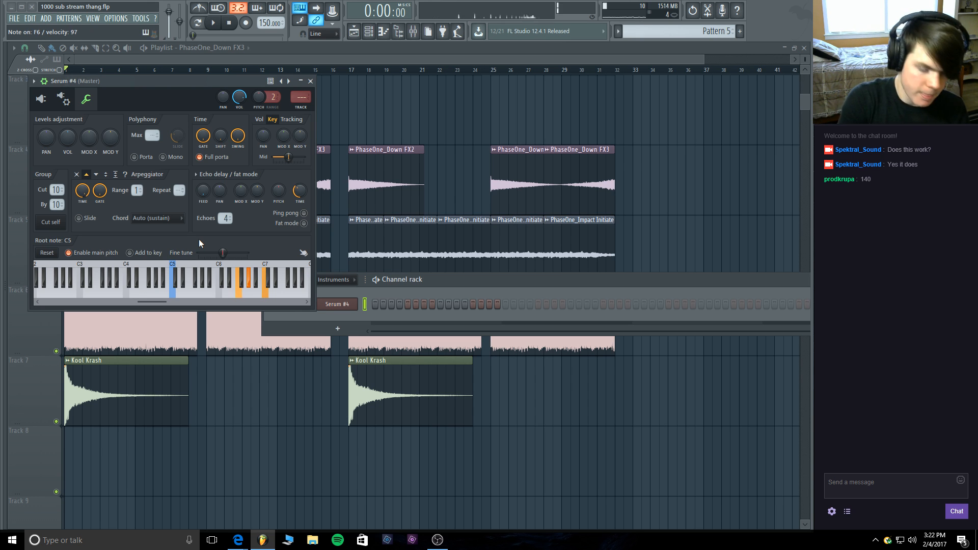
Shorten the arpeggio time to 1/2 step and audition it with a few notes.
right_click(102, 192)
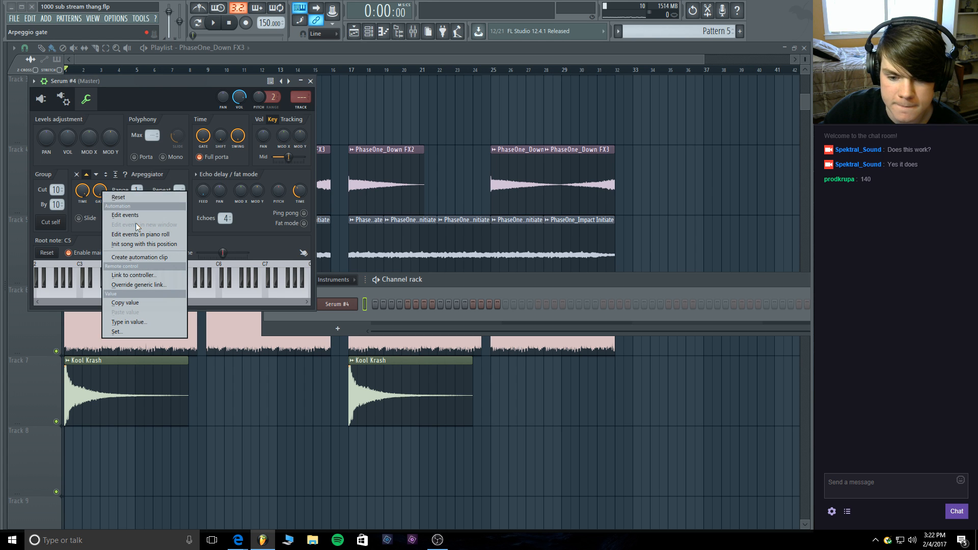
right_click(84, 189)
mouse_move(101, 203)
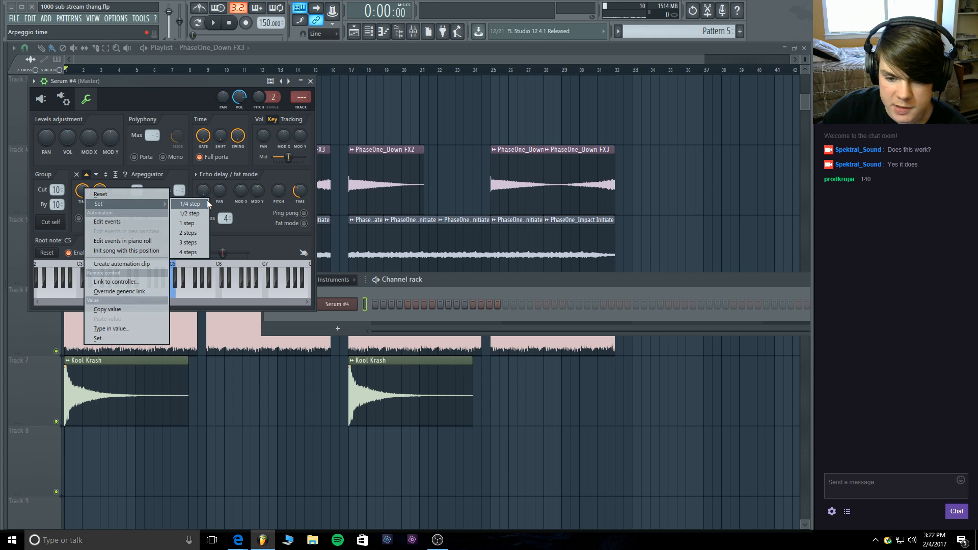
left_click(202, 213)
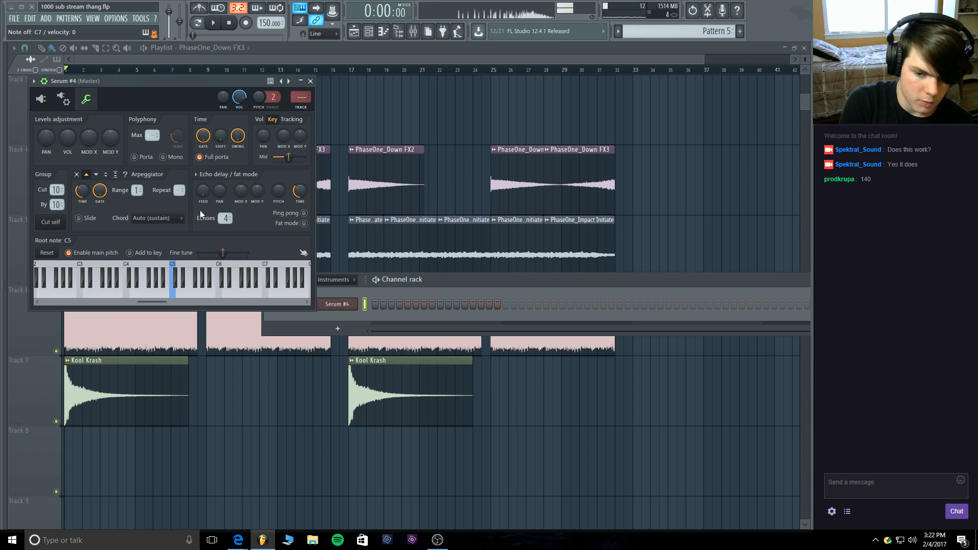
Set the Serum channel's arpeggio time to 1 step and audition the arpeggio.
right_click(81, 192)
mouse_move(127, 208)
left_click(182, 227)
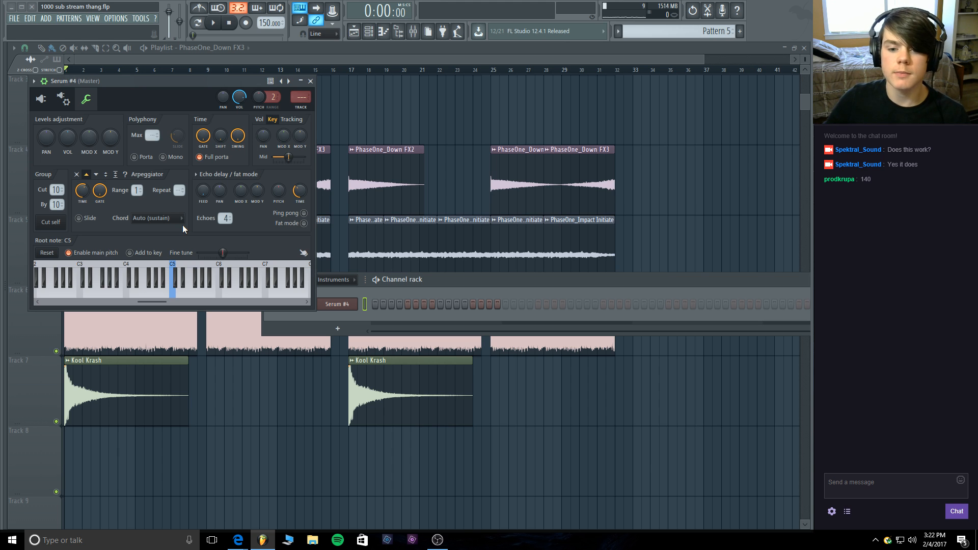
left_click_drag(140, 82, 190, 96)
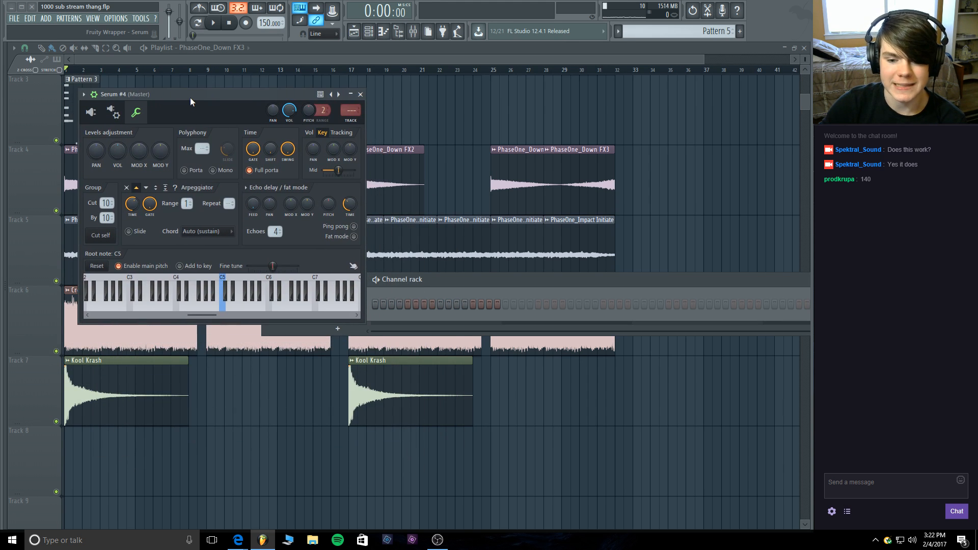
right_click(135, 203)
mouse_move(156, 215)
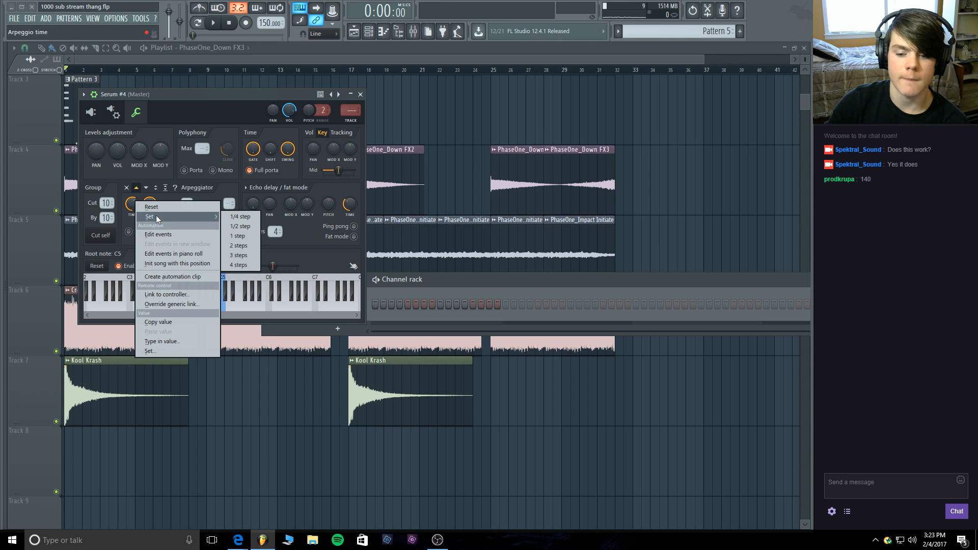
left_click(238, 95)
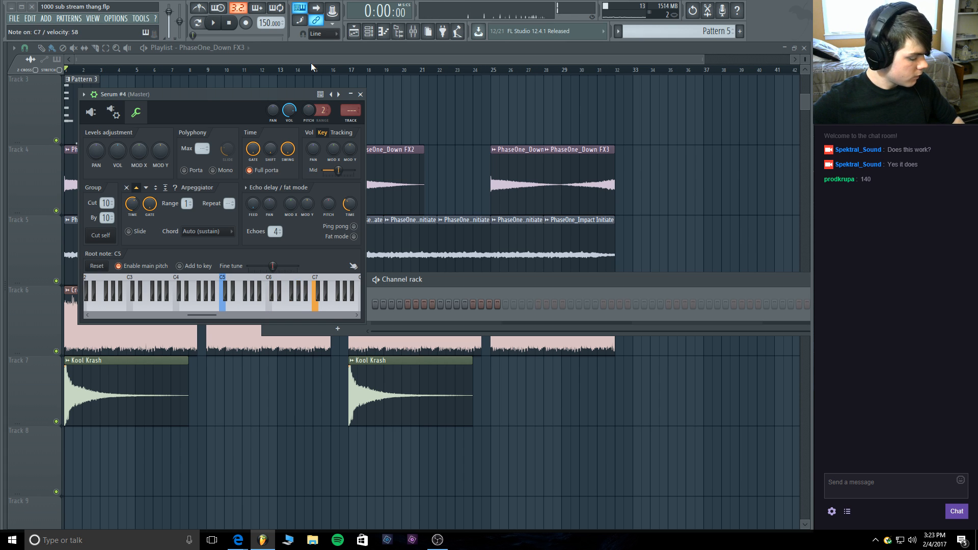
Set OSC A's wavetable position to 155 and compare the sound with OSC A disabled and re-enabled, keeping OSC B at octave 0.
left_click(91, 112)
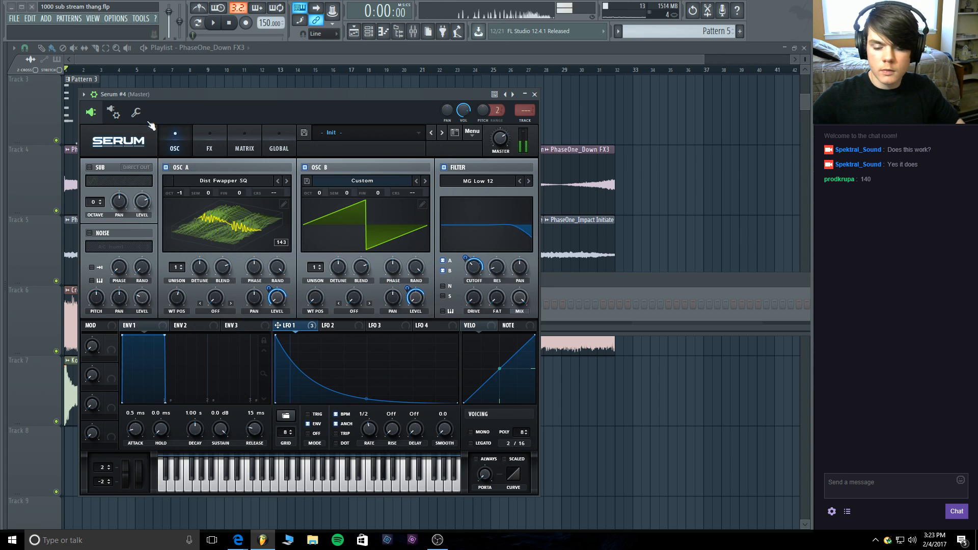
mouse_move(177, 298)
left_mouse_down()
mouse_move(168, 358)
mouse_move(176, 284)
mouse_move(175, 294)
left_mouse_up()
left_click(166, 167)
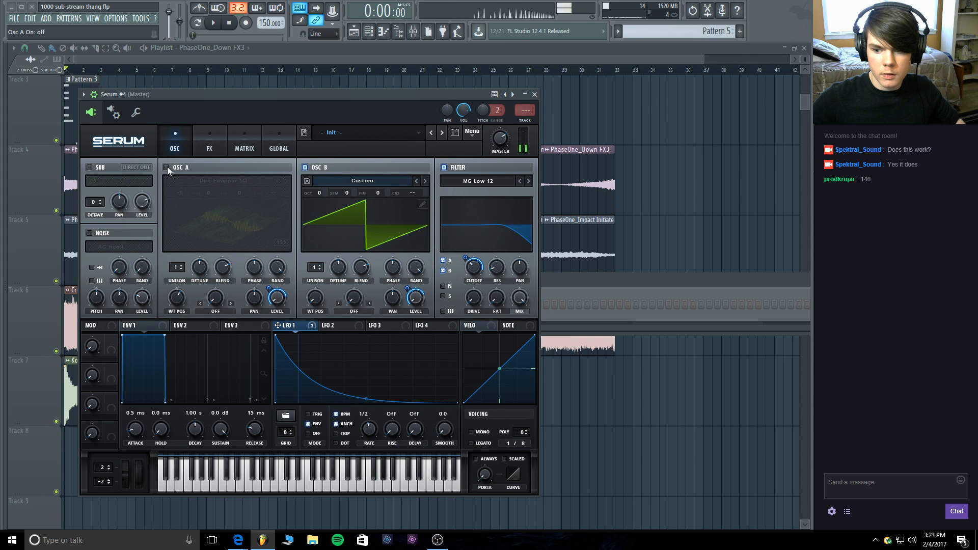
left_click(166, 167)
mouse_move(315, 192)
left_mouse_down()
mouse_move(314, 206)
mouse_move(314, 194)
left_mouse_up()
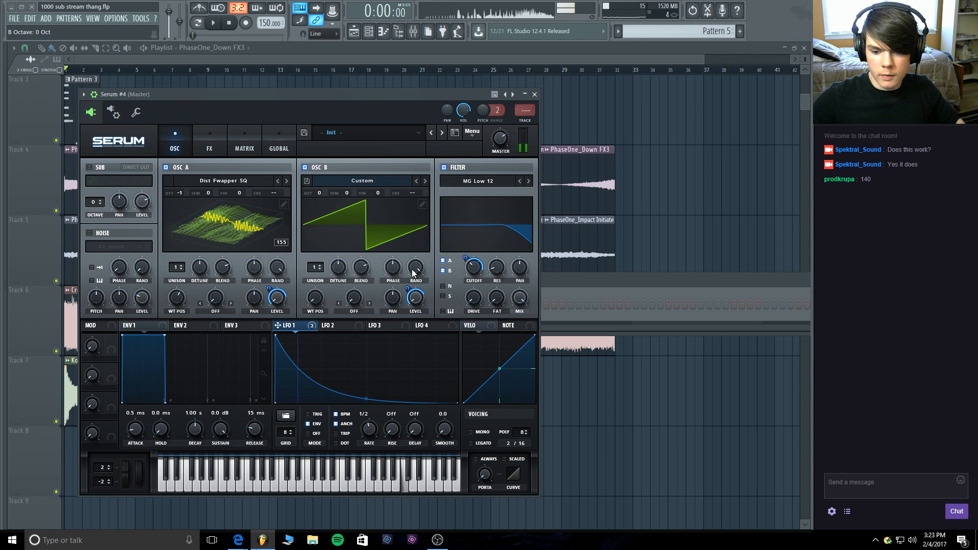
Apply Normalize each (gained separately) to OSC A's Dist Fwapper SQ wavetable in the wavetable editor.
left_click(224, 216)
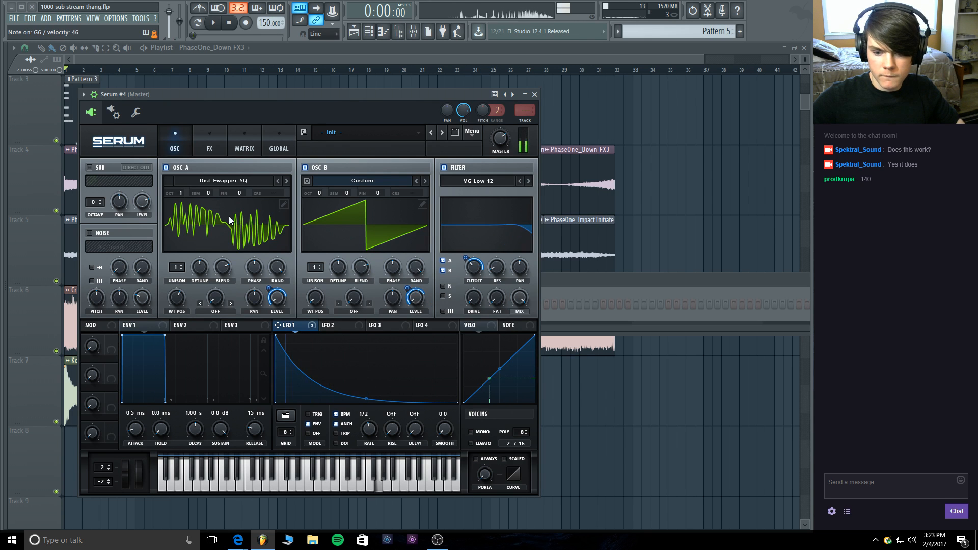
left_click(288, 205)
left_click(168, 234)
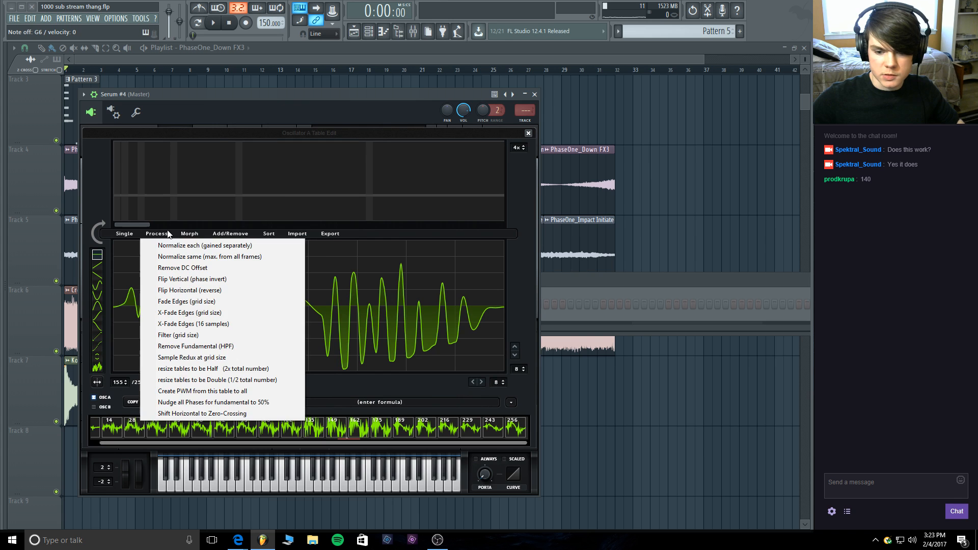
left_click(221, 233)
left_click(161, 233)
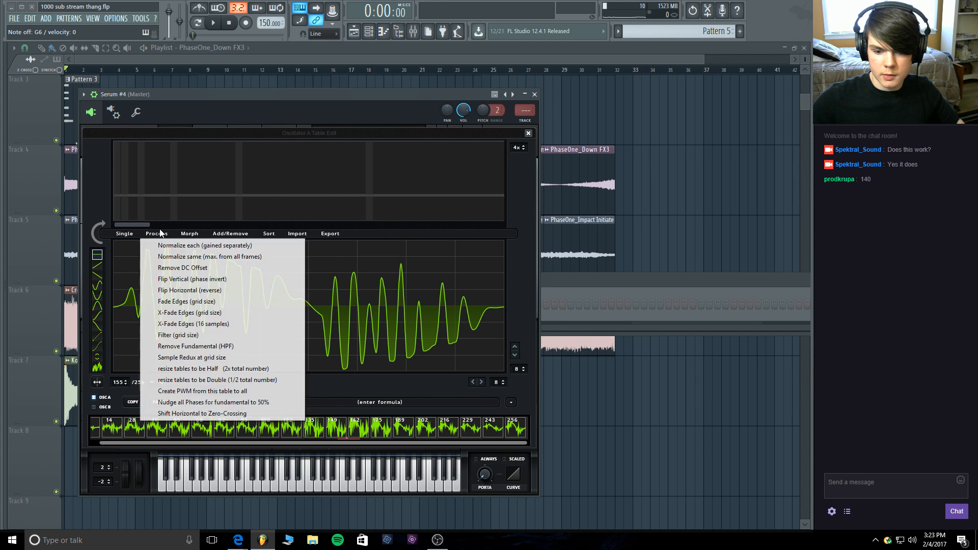
left_click(197, 244)
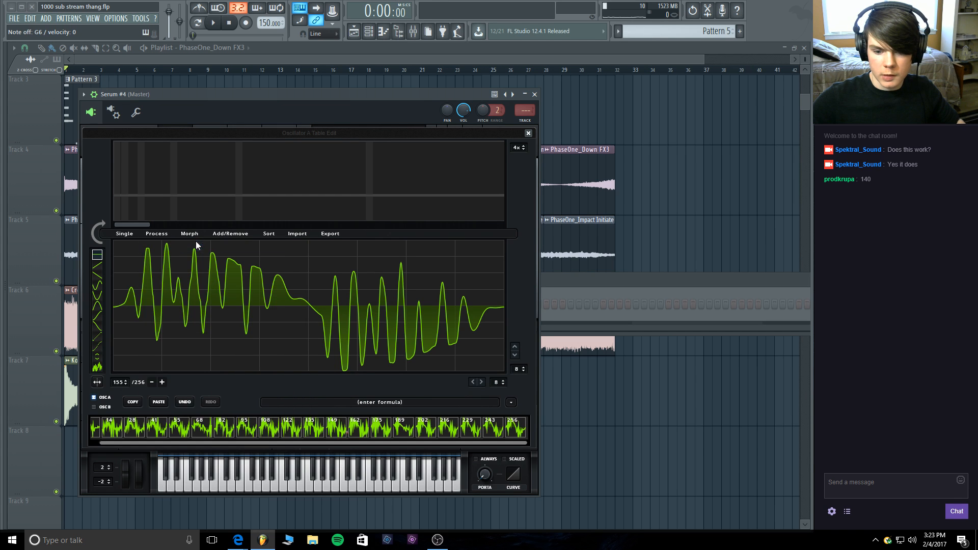
left_click(529, 134)
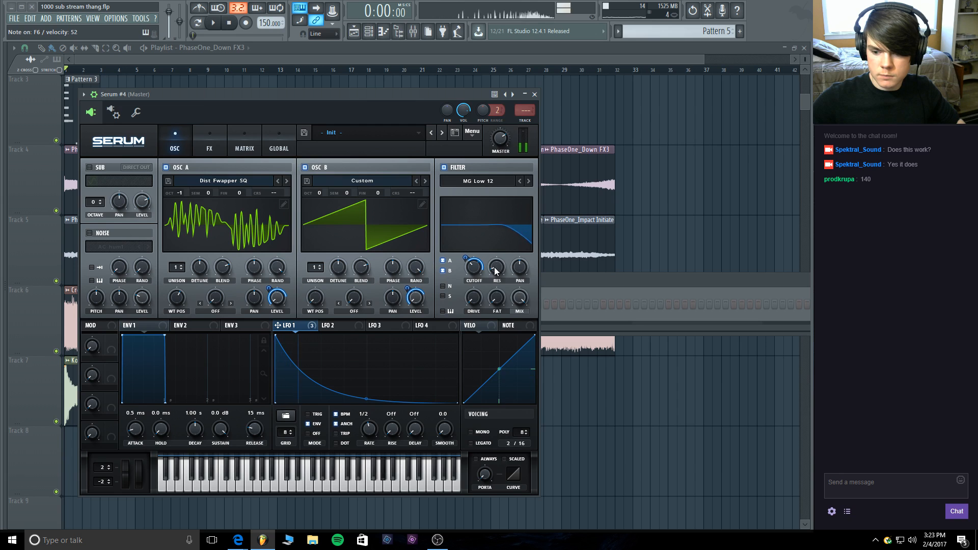
Try reducing the MG Low 12 filter's mix to about 85% and briefly enabling the sub oscillator.
left_click_drag(499, 240, 466, 255)
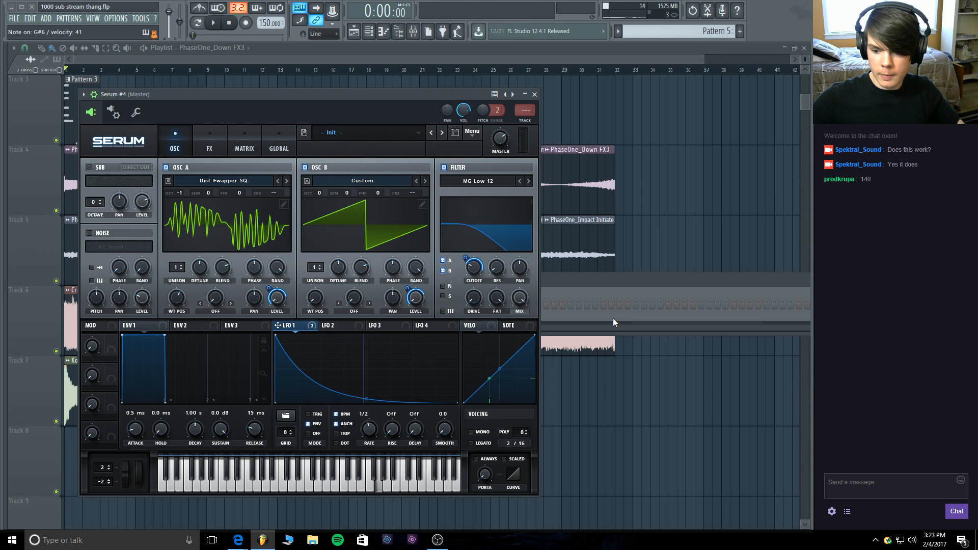
left_click_drag(524, 296, 522, 316)
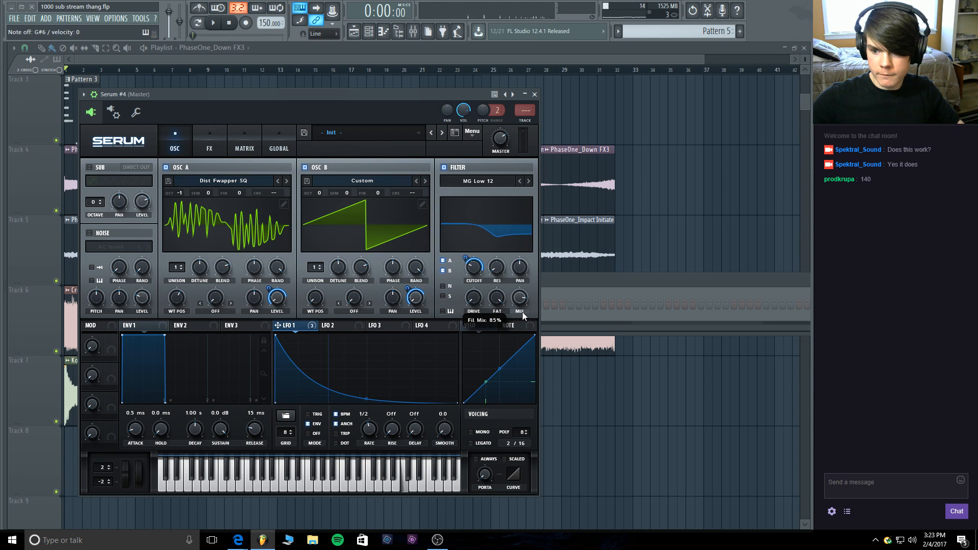
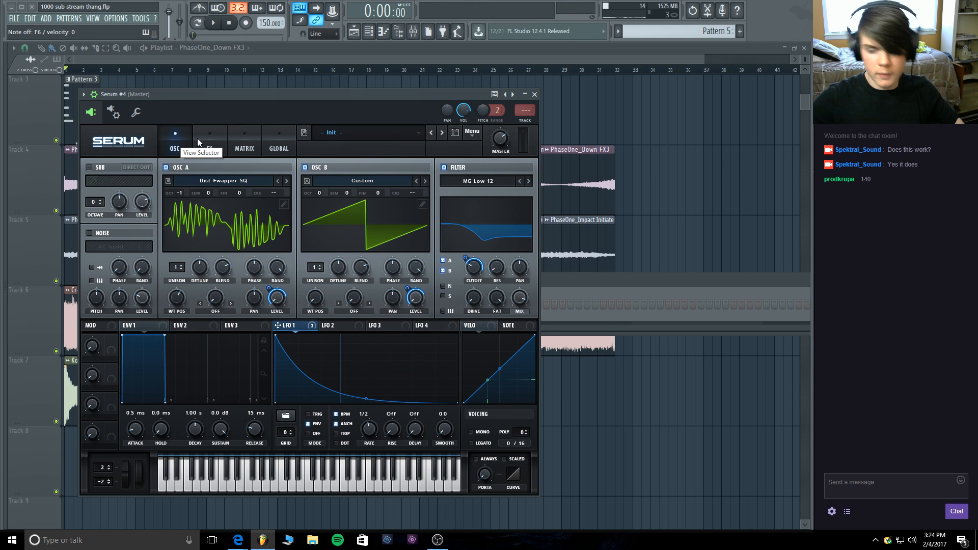
left_click(91, 168)
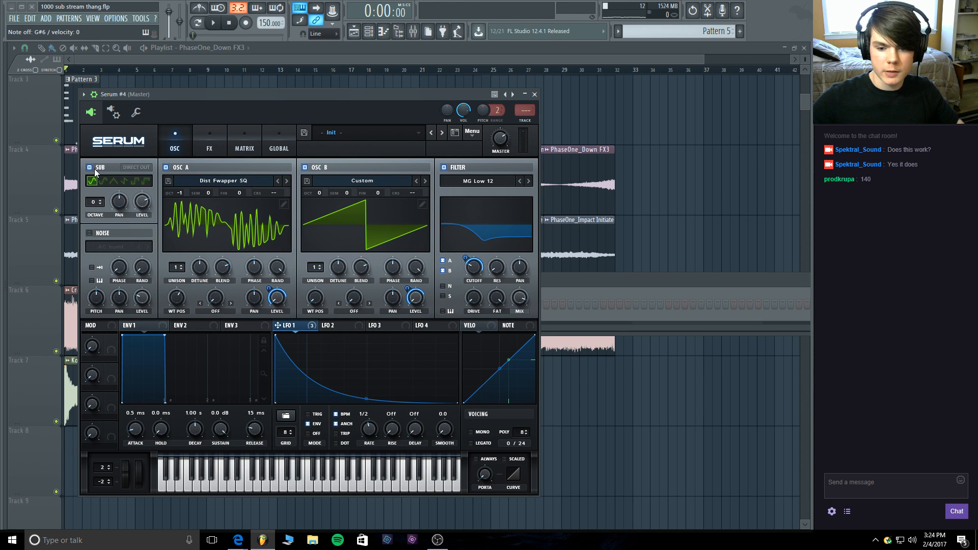
Enable the Hyper/Dimension effect and set the Dimension mix to 50%.
left_click(214, 142)
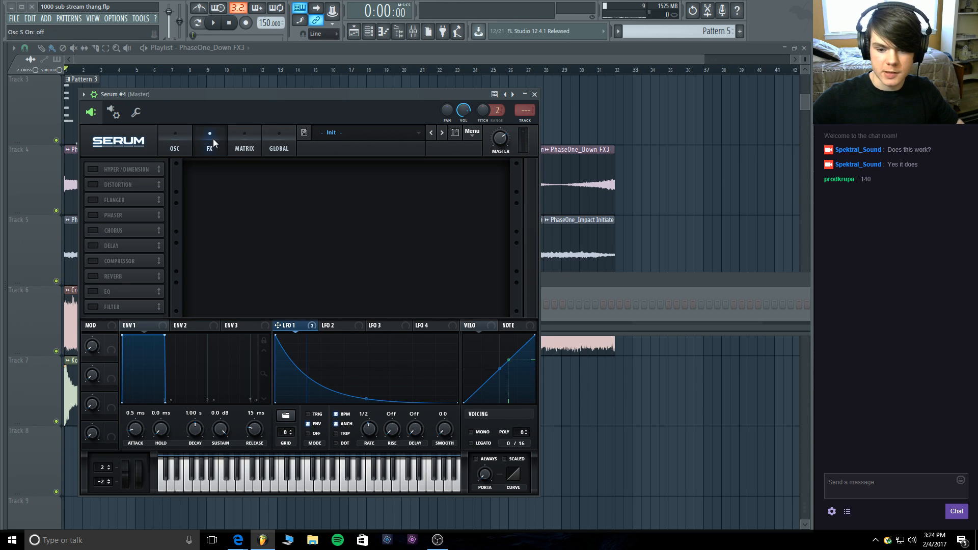
left_click(93, 168)
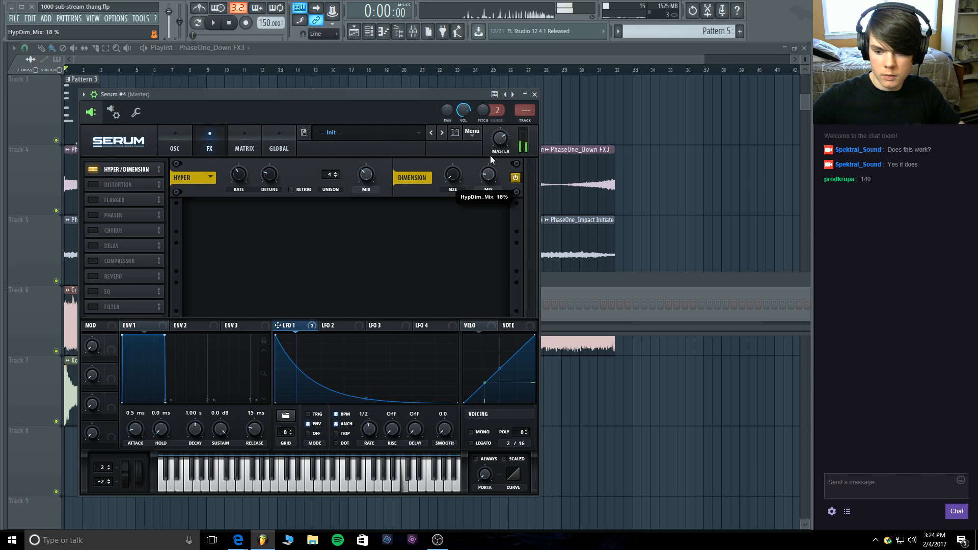
left_click_drag(492, 159, 495, 124)
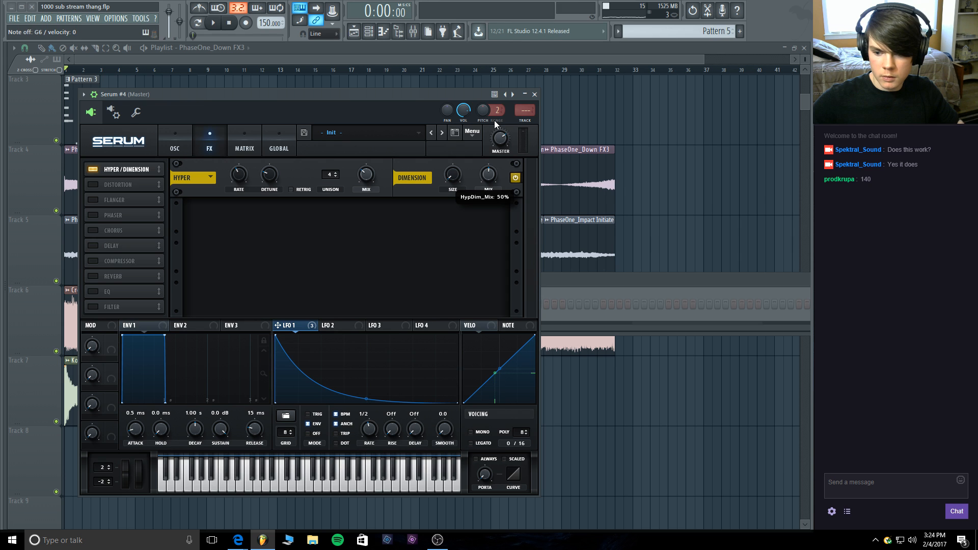
Enable the distortion effect, choose the SoftClip type and adjust its drive.
left_click(93, 185)
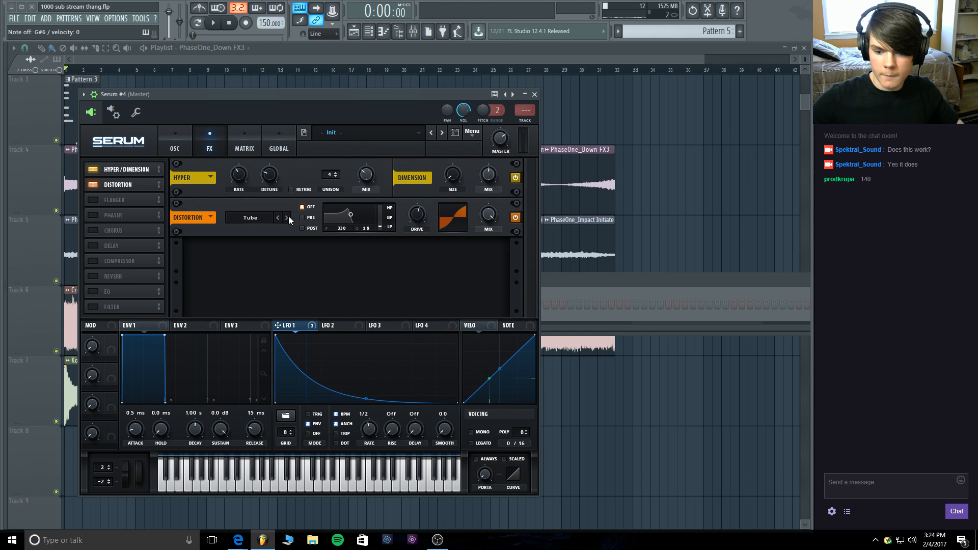
left_click_drag(416, 214, 420, 158)
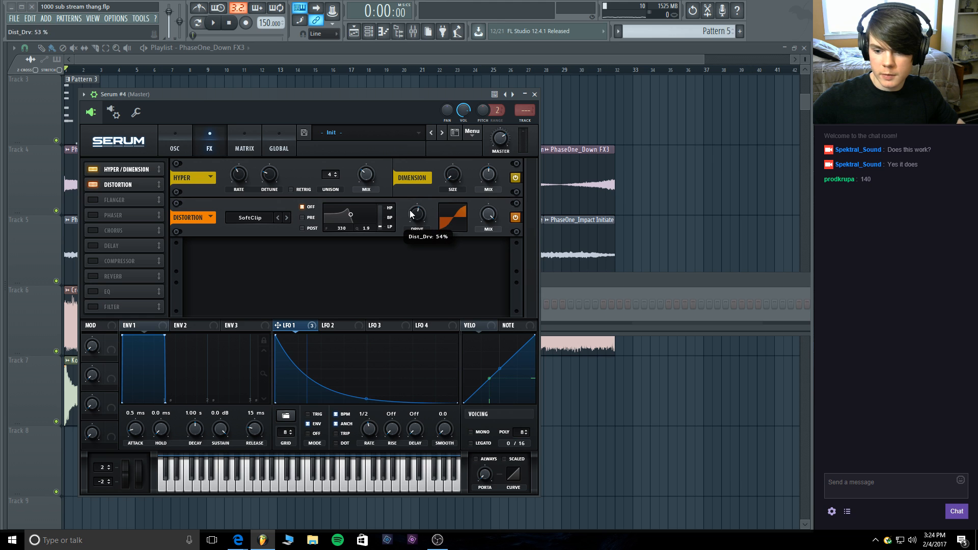
left_click_drag(411, 214, 412, 185)
Set the distortion's filter to Post, shift it towards high-pass and tune it to frequency 942 with resonance 0.1.
left_click_drag(383, 224, 382, 142)
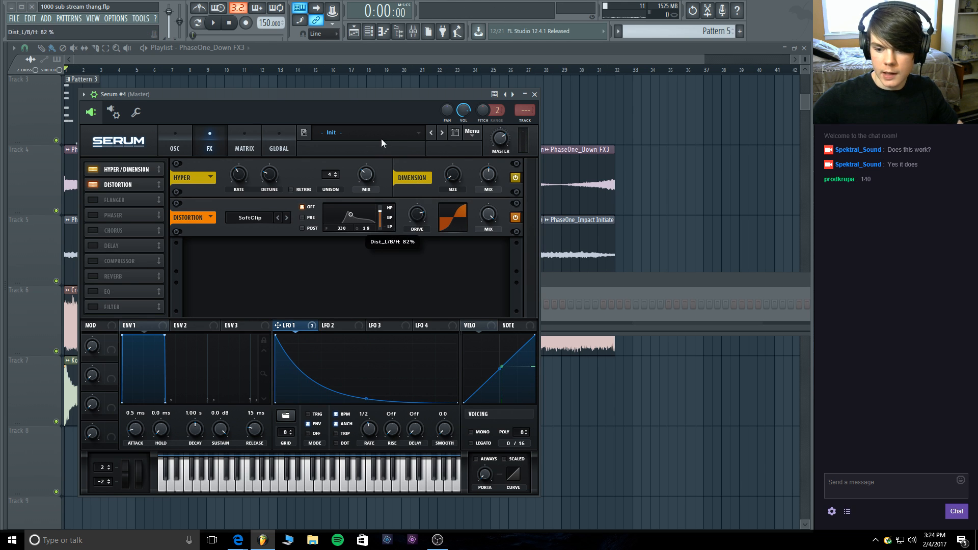
left_click(308, 228)
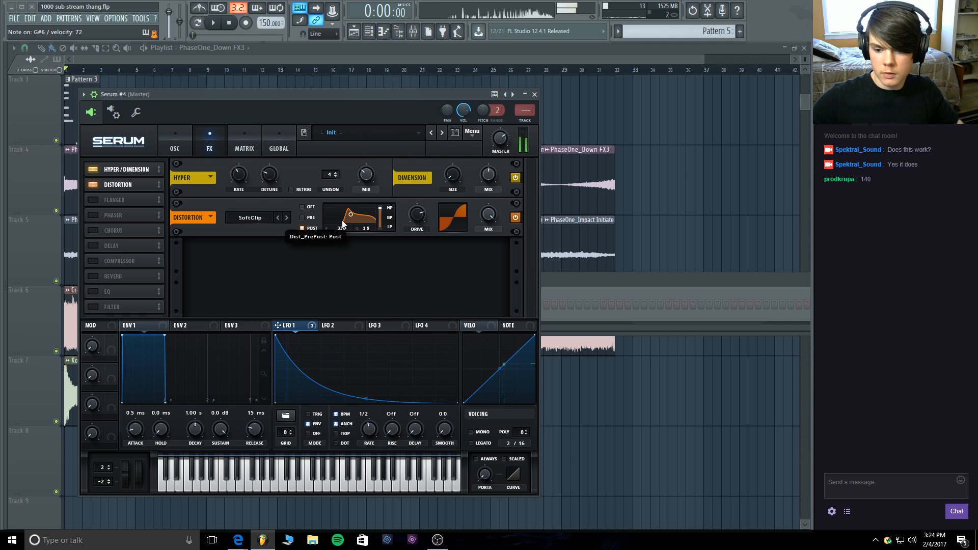
left_click_drag(351, 219, 344, 198)
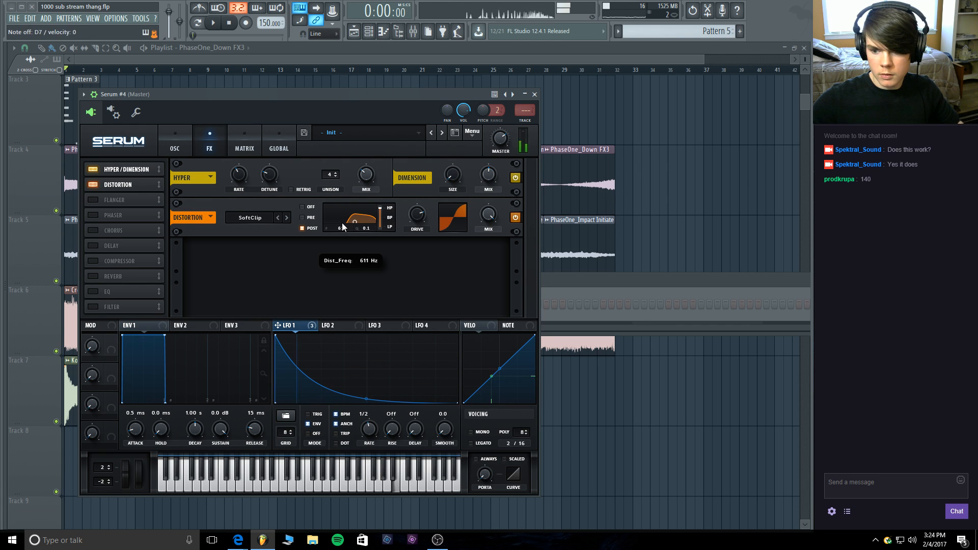
left_click_drag(342, 227, 344, 220)
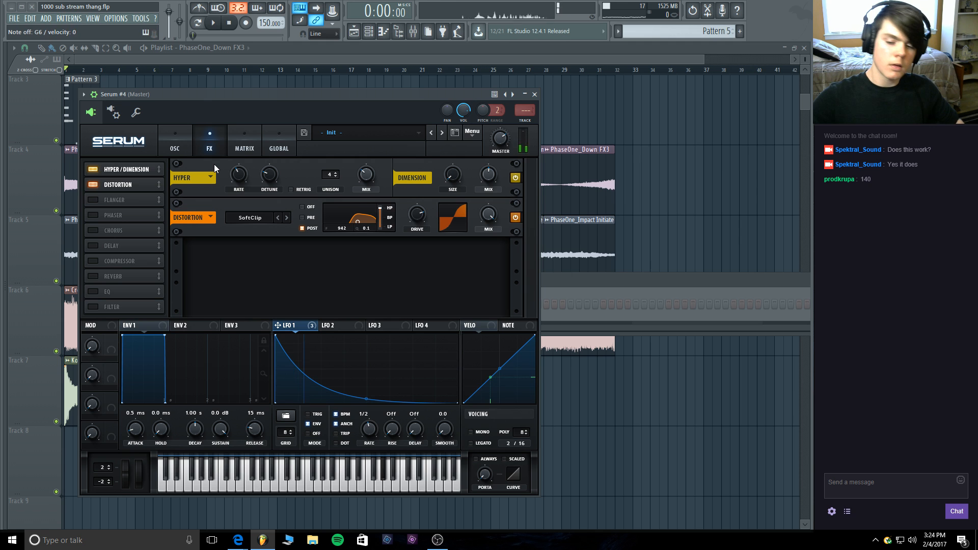
Try the flanger on and off, and enable a multiband compressor at the start of the effects chain.
left_click(93, 200)
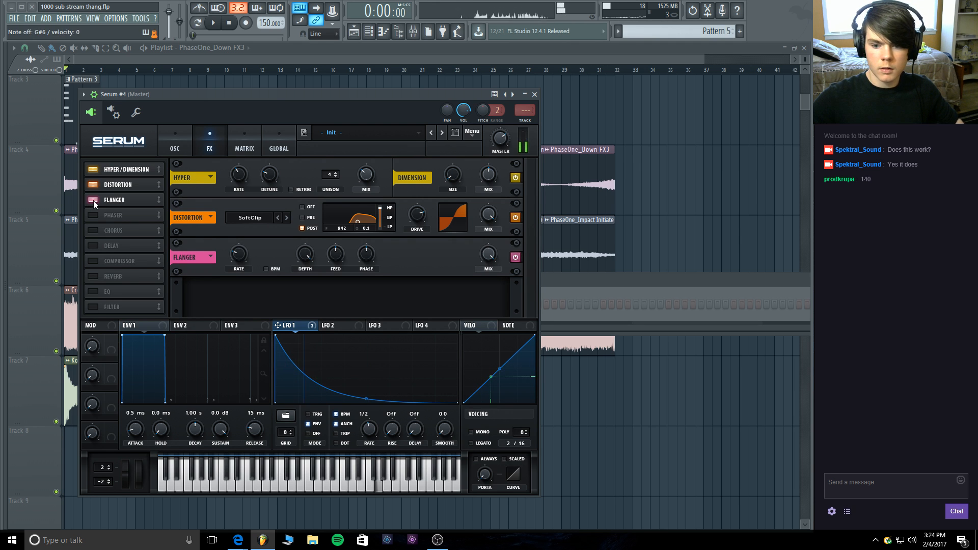
left_click(94, 200)
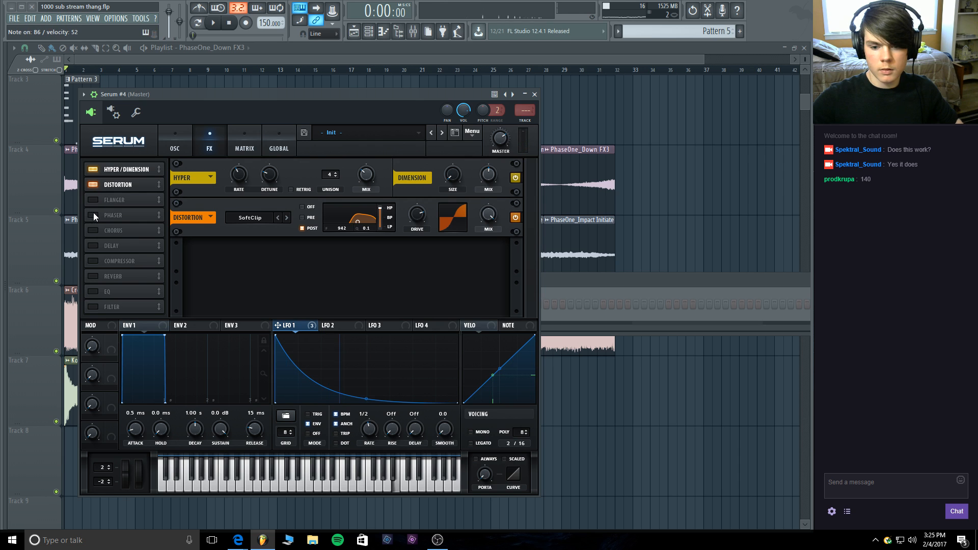
left_click(93, 261)
left_click_drag(88, 261, 139, 196)
left_click(391, 268)
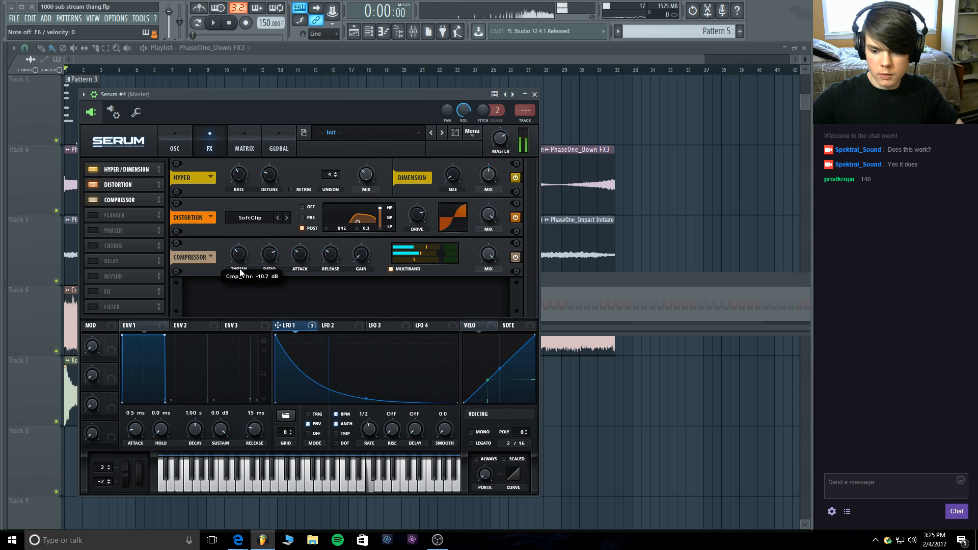
left_click_drag(149, 200, 142, 161)
Return the MG Low 12 filter's mix to its full amount.
left_click(181, 136)
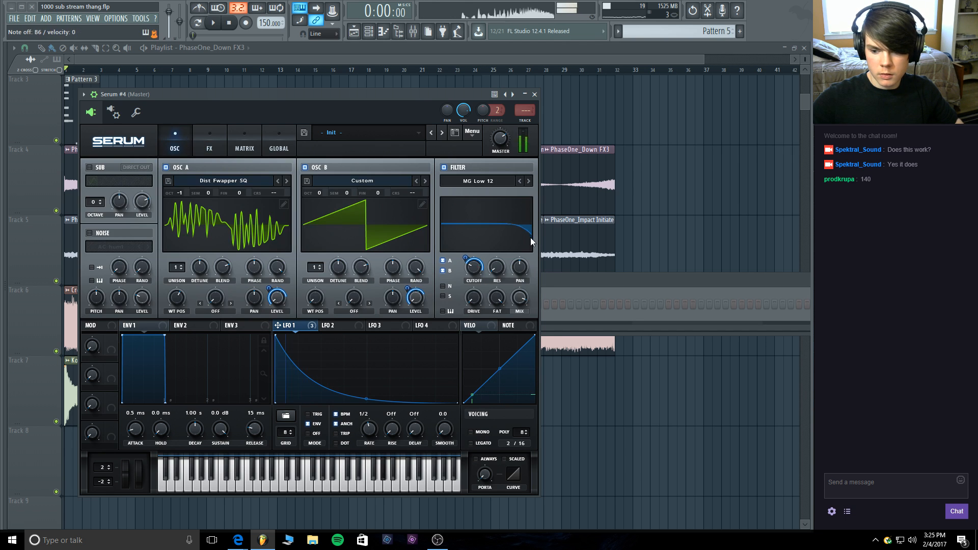
left_click_drag(522, 292, 522, 295)
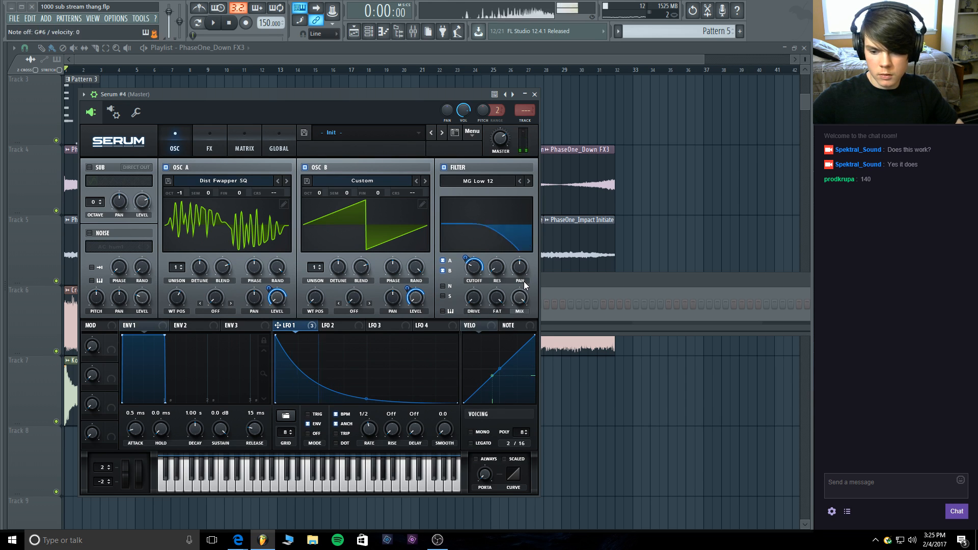
Enable the phaser with a 0.00 Hz rate, raise its frequency to about 12213 Hz and reset its depth.
left_click(208, 140)
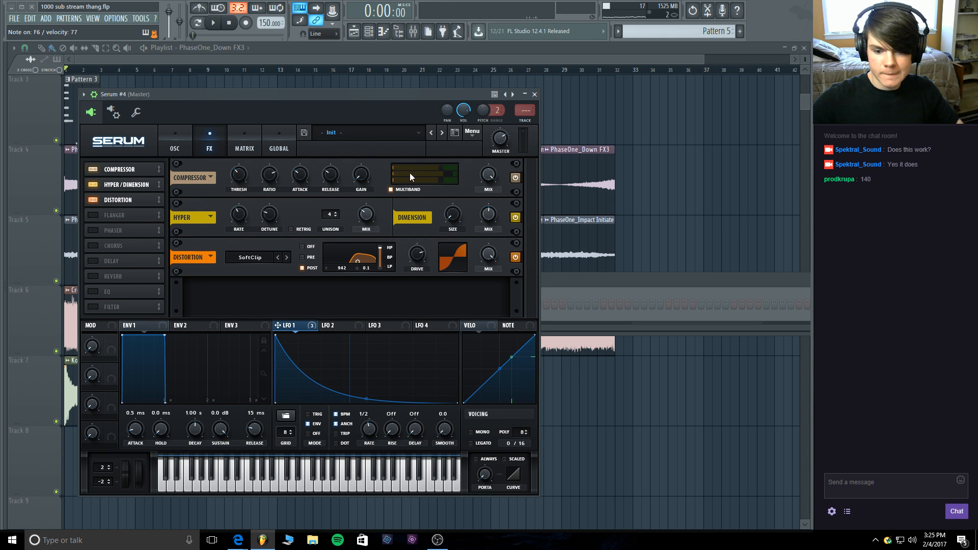
left_click(86, 232)
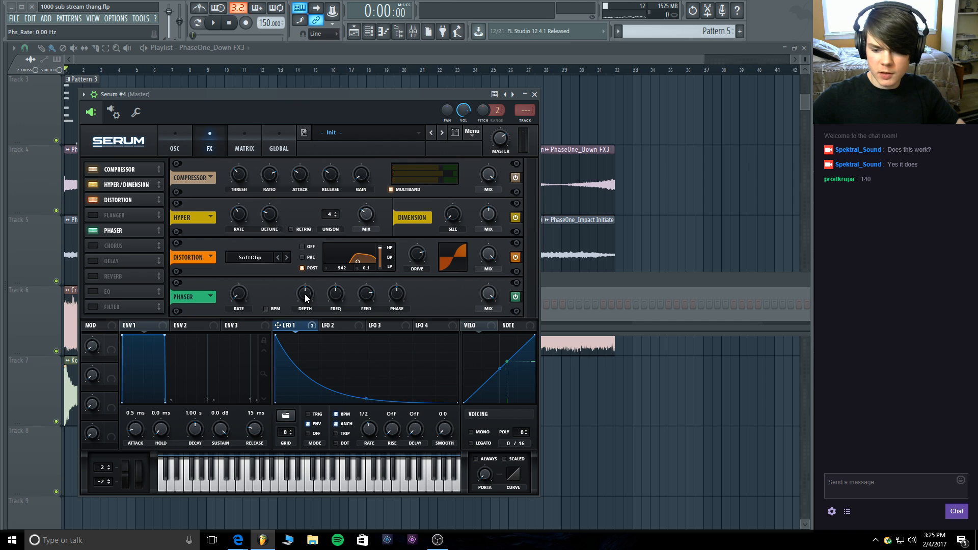
left_click_drag(313, 299, 306, 360)
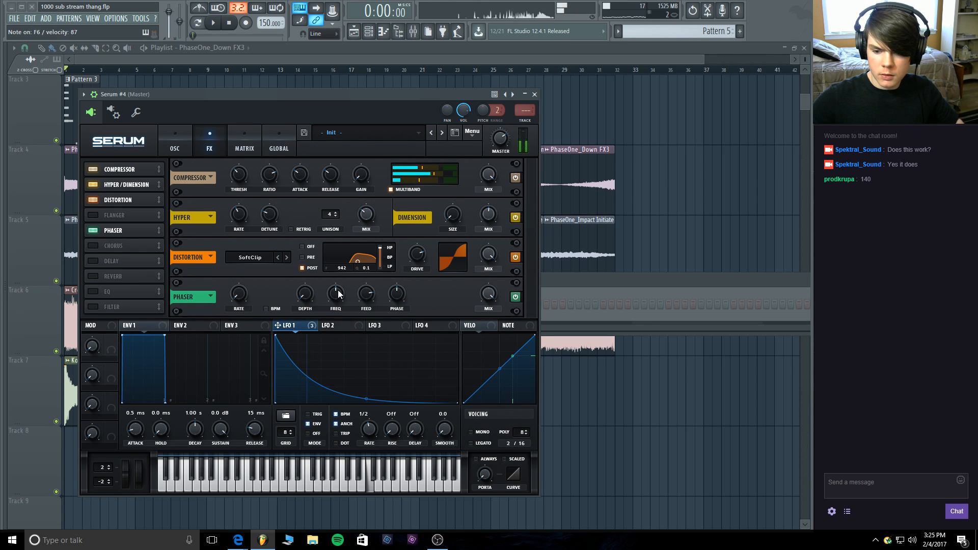
left_click_drag(339, 294, 335, 338)
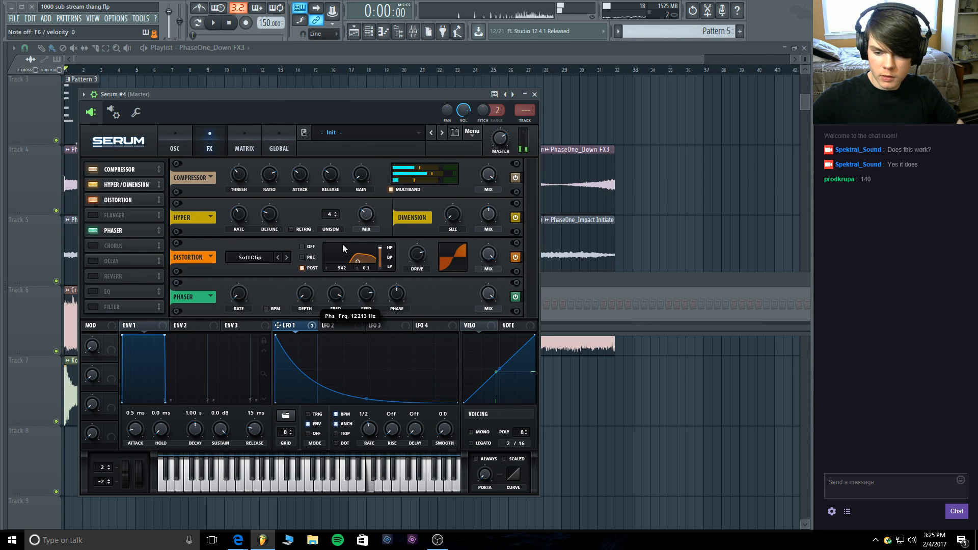
right_click(307, 294)
left_click(330, 344)
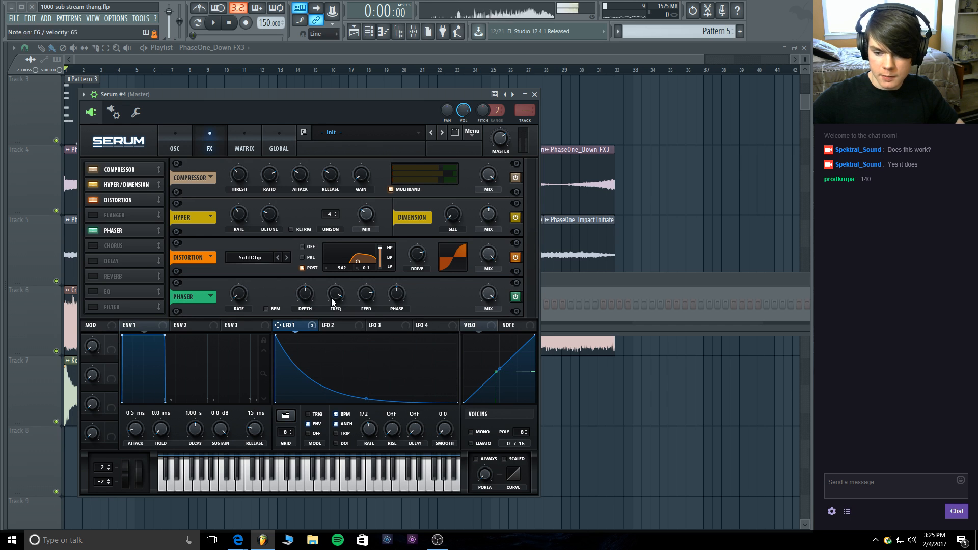
Try modulating the phaser's frequency with Note, slightly lowering its depth and raising its rate to 3.75 Hz.
left_click_drag(517, 324, 332, 293)
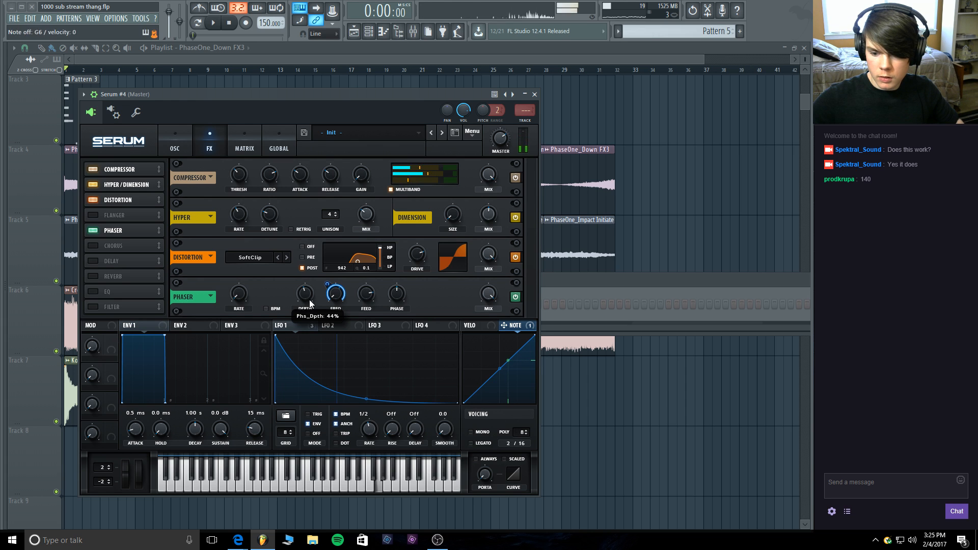
mouse_move(310, 304)
left_mouse_down()
mouse_move(309, 318)
mouse_move(312, 267)
mouse_move(306, 326)
mouse_move(308, 314)
left_mouse_up()
left_click_drag(250, 286, 240, 247)
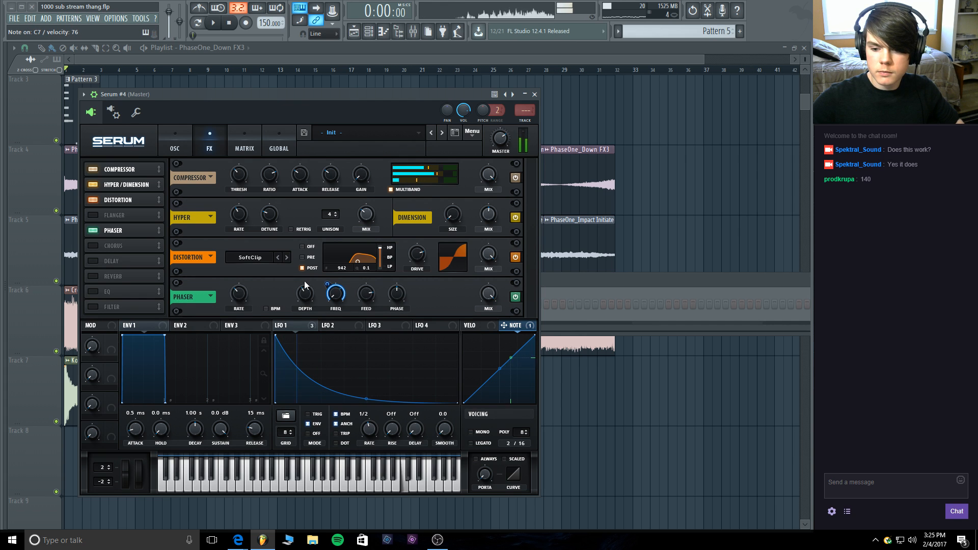
left_click_drag(238, 293, 240, 261)
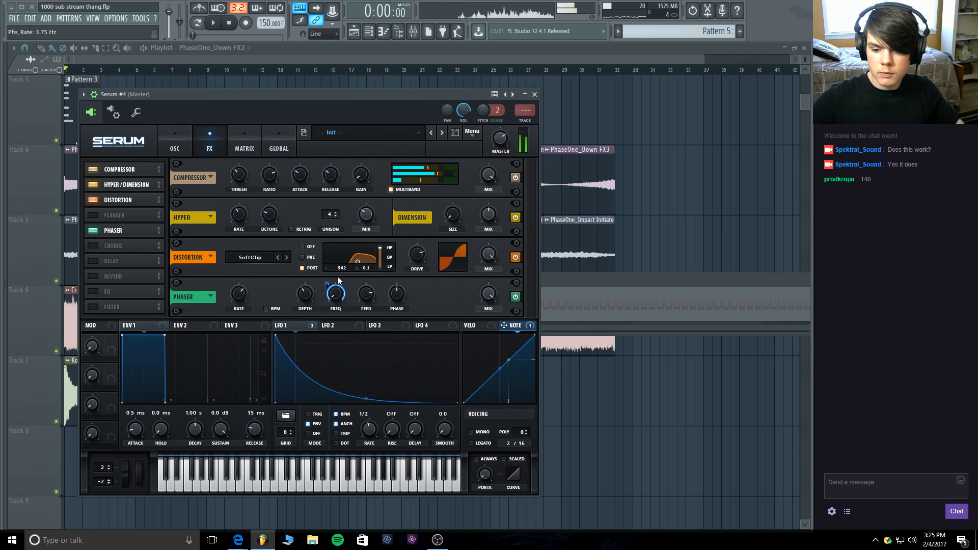
Remove the Note modulation from the phaser's frequency and reset the phaser's frequency, depth and rate.
right_click(335, 291)
left_click(380, 311)
right_click(340, 298)
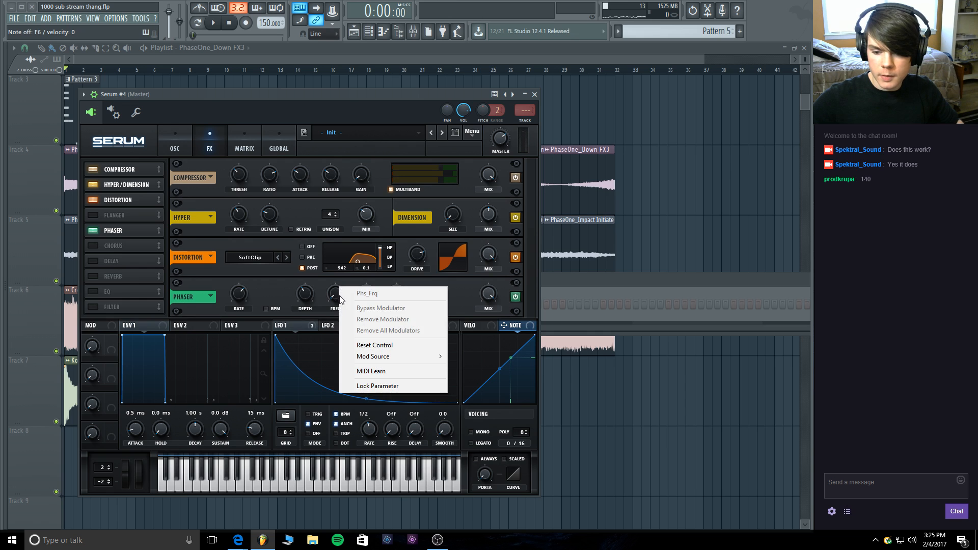
left_click(362, 349)
right_click(307, 298)
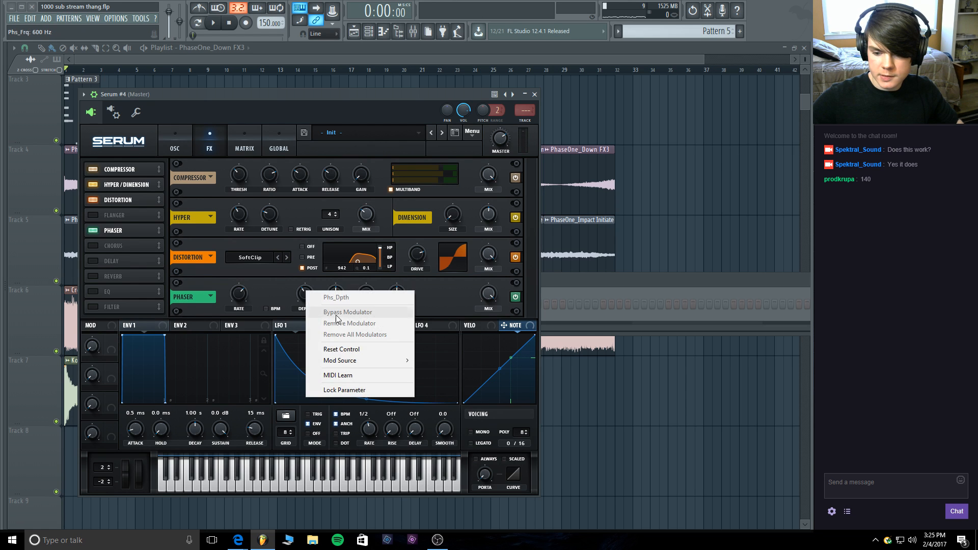
left_click(342, 349)
right_click(236, 290)
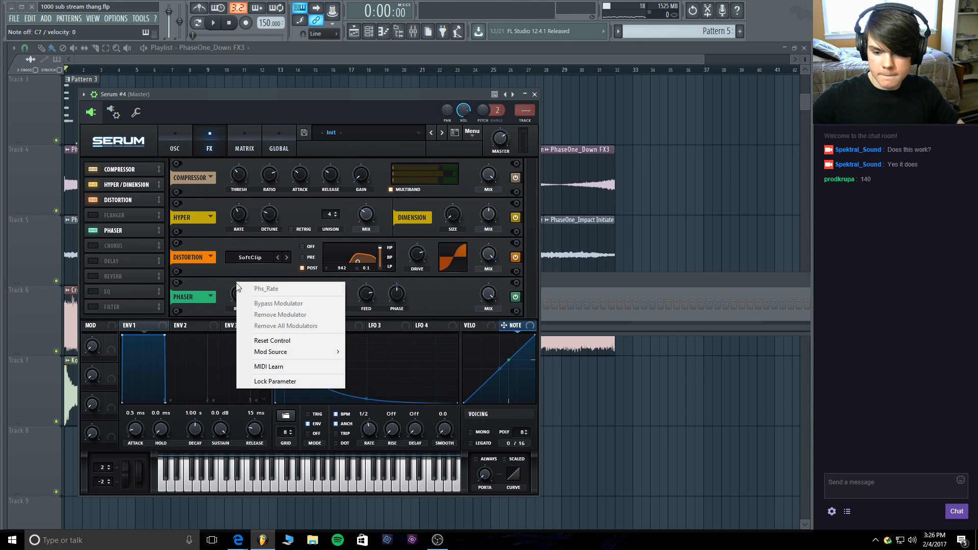
left_click(234, 287)
key("6")
key("r")
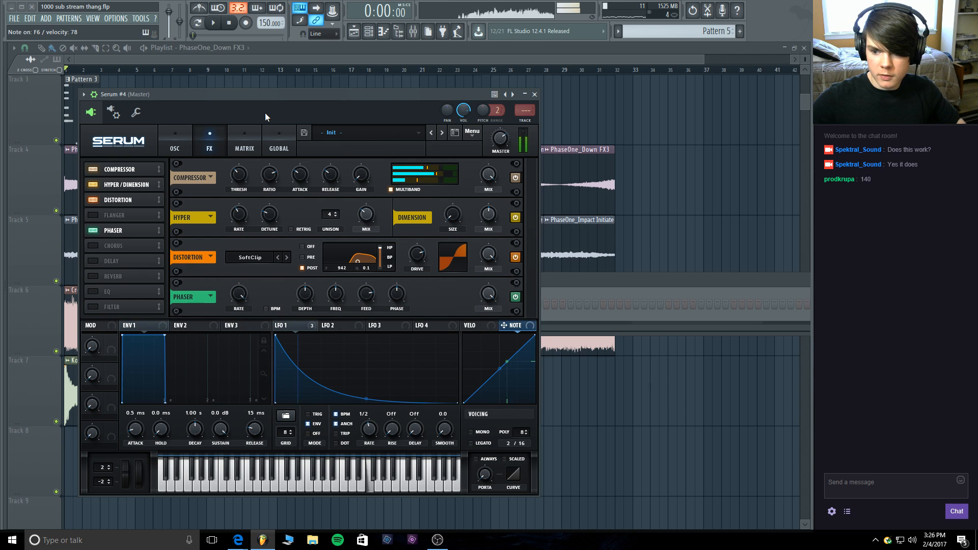
right_click(240, 289)
left_click(271, 341)
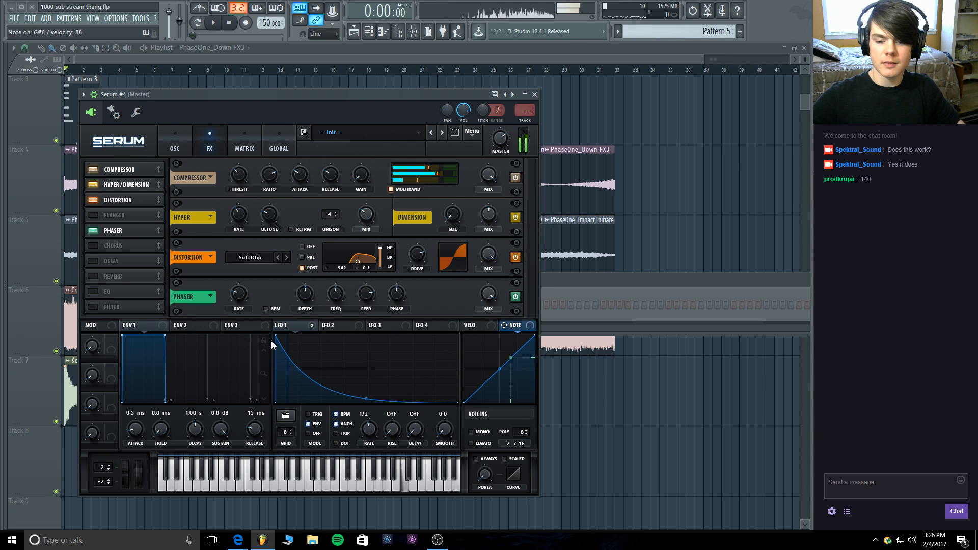
Raise the phaser's rate slightly, reduce its mix to about half and move it ahead of the flanger.
mouse_move(246, 292)
left_mouse_down()
mouse_move(248, 273)
mouse_move(246, 284)
left_mouse_up()
left_click_drag(492, 299, 477, 326)
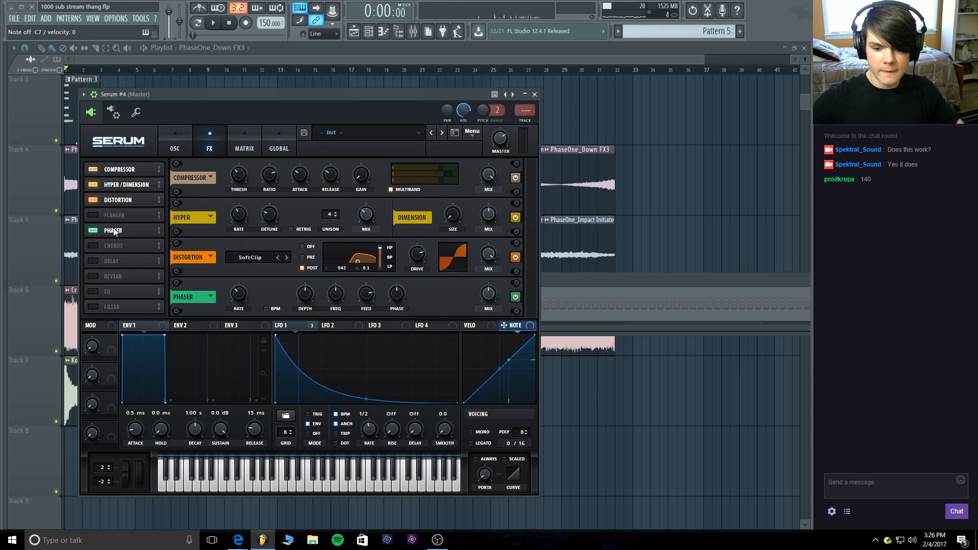
left_click_drag(115, 213, 117, 211)
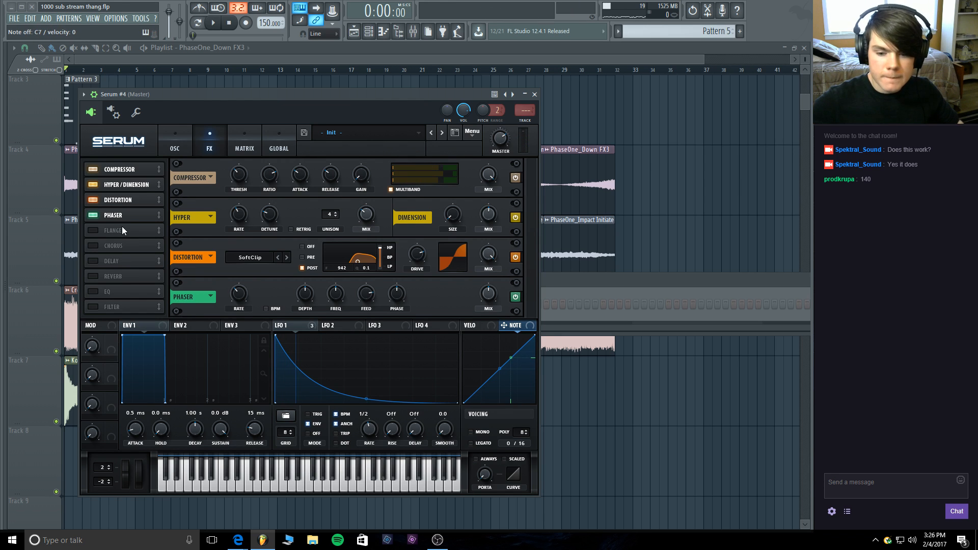
Enable the chorus ahead of the flanger, load its first preset and set its mix to about half.
left_click(92, 246)
left_click_drag(107, 249, 110, 227)
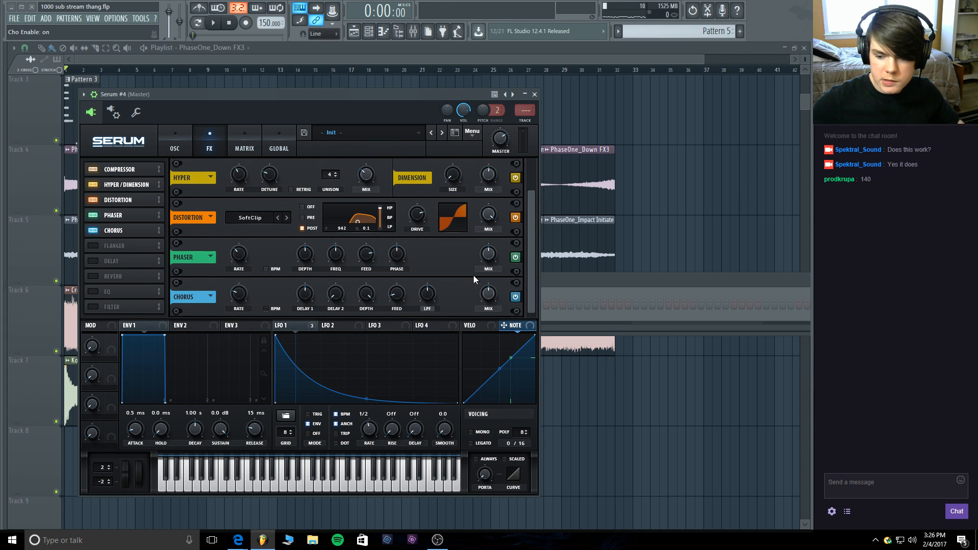
left_click_drag(492, 291, 493, 241)
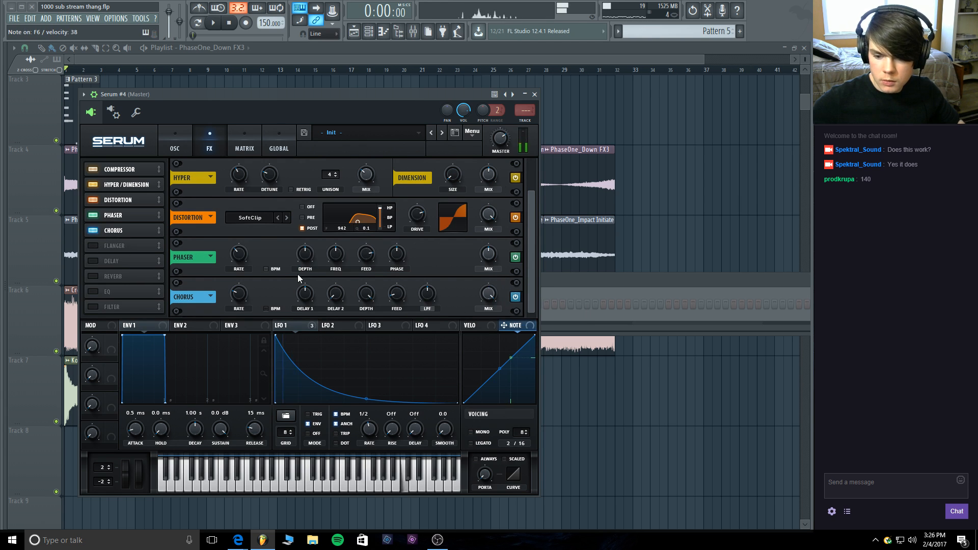
left_click(210, 296)
left_click(229, 308)
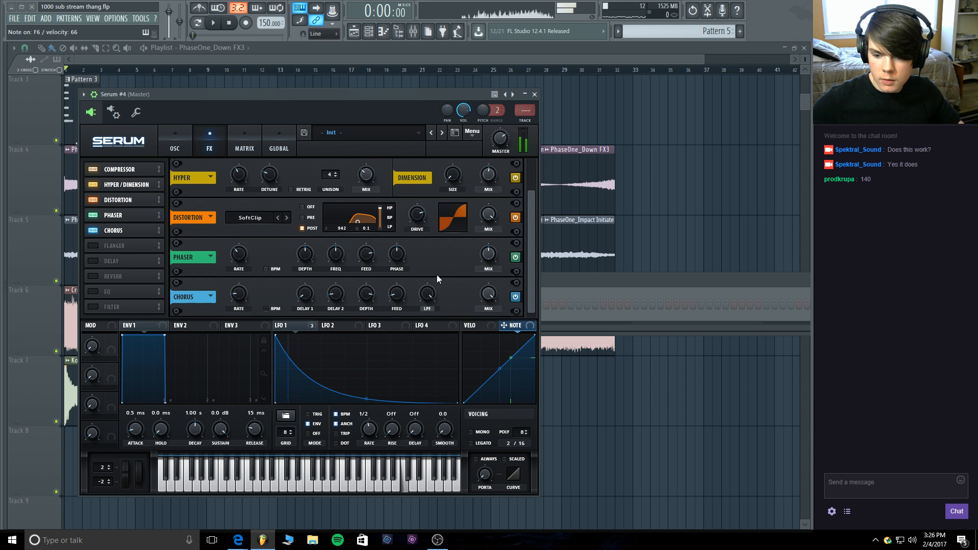
left_click_drag(483, 294, 475, 344)
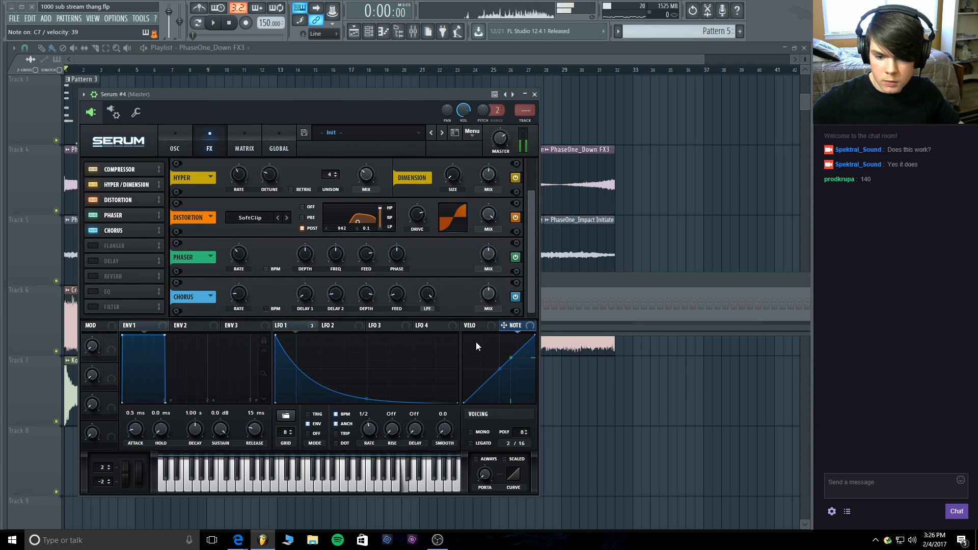
Enable a ping-pong delay ahead of the flanger with times of 1/8 left and 1/16 right, and narrow its filter to 0.8.
left_click(93, 261)
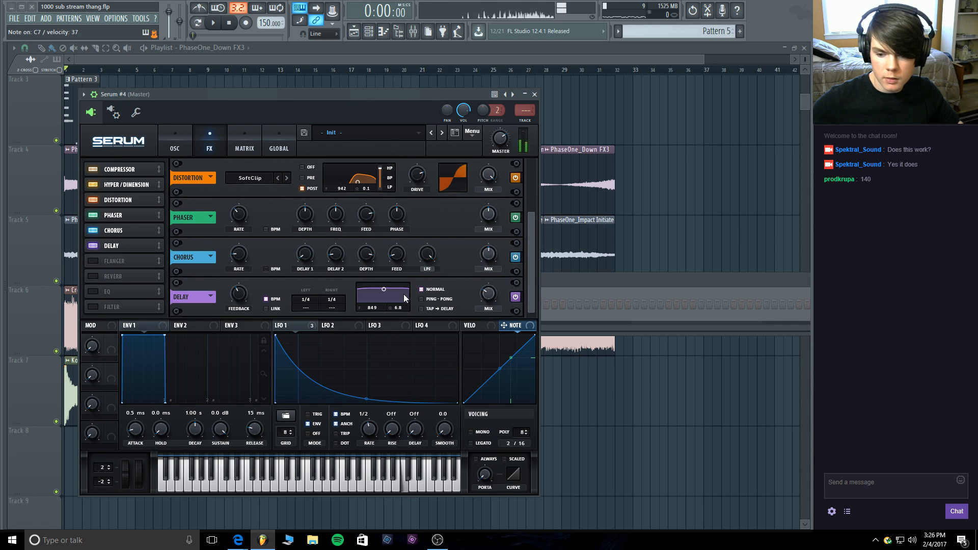
left_click(421, 299)
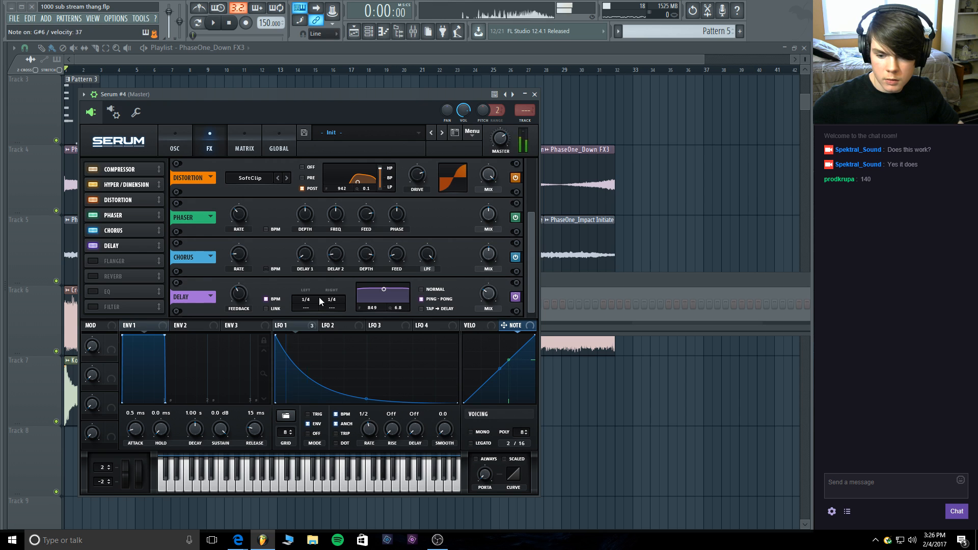
left_click_drag(312, 289, 312, 304)
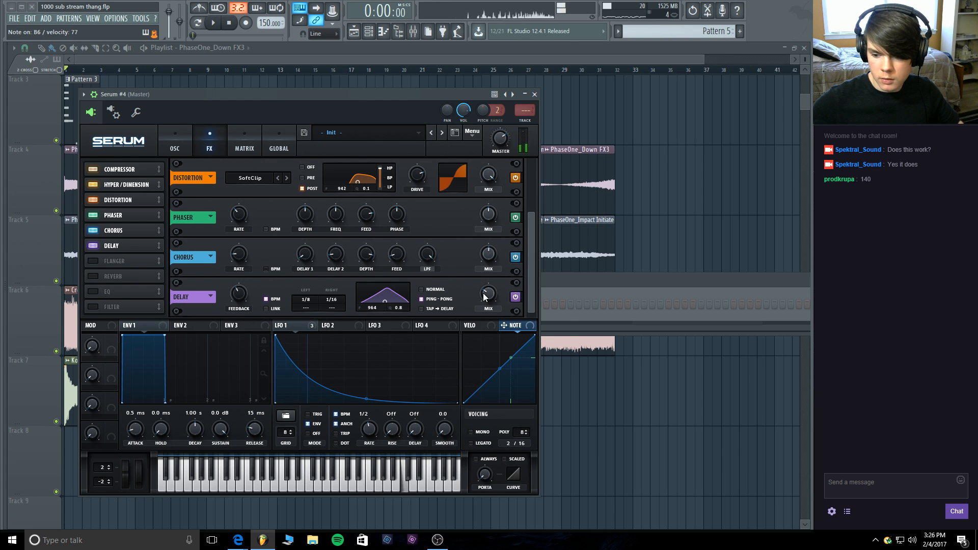
mouse_move(484, 297)
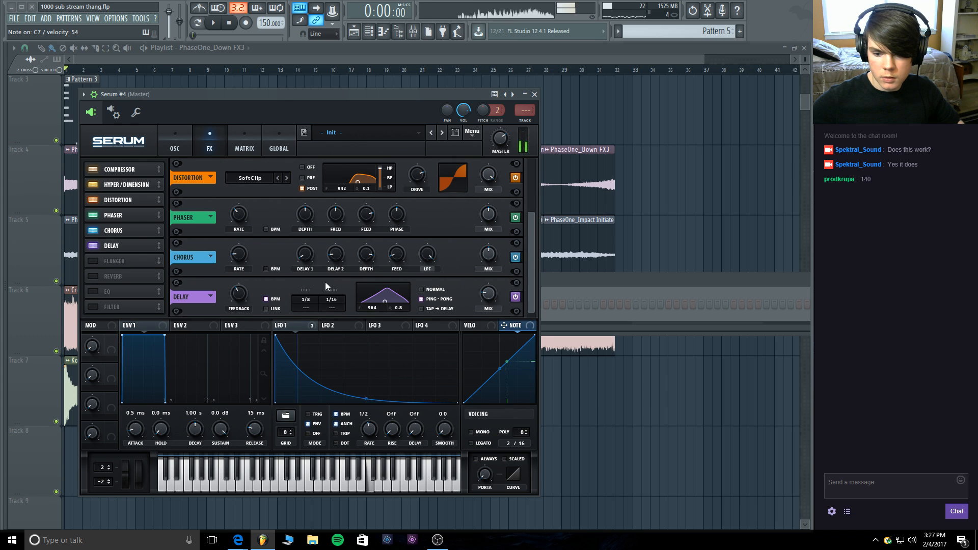
Enable the reverb ahead of the flanger with the Bassic preset and set its mix to 28%.
left_click(97, 276)
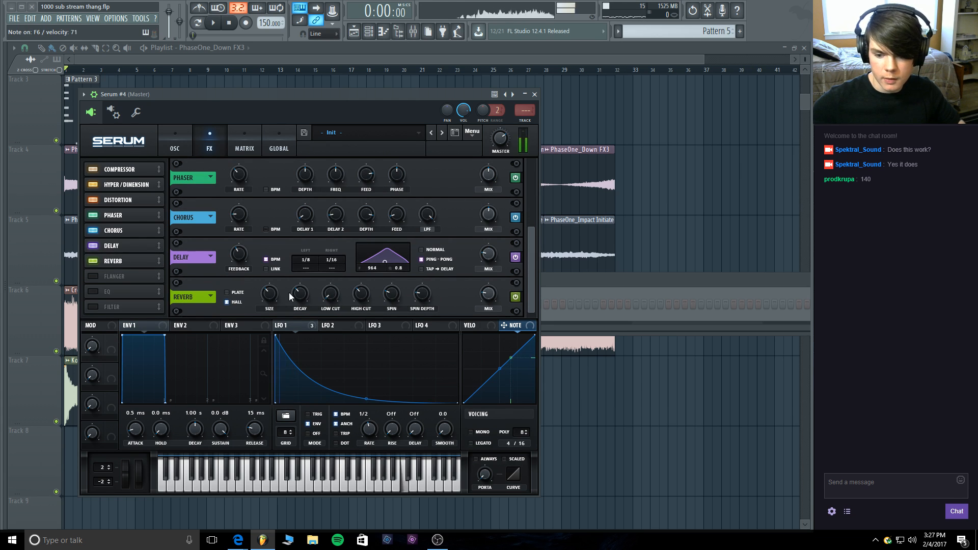
left_click(210, 296)
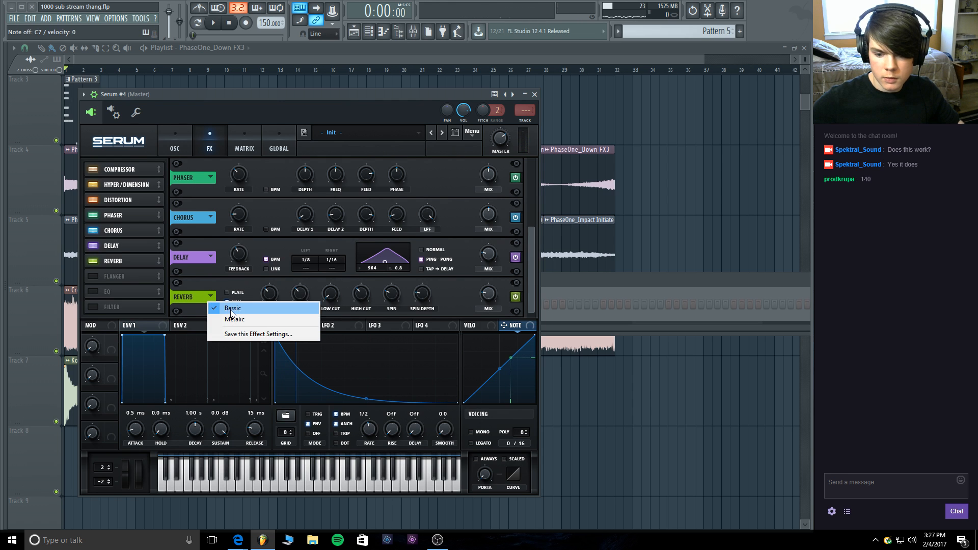
left_click(230, 308)
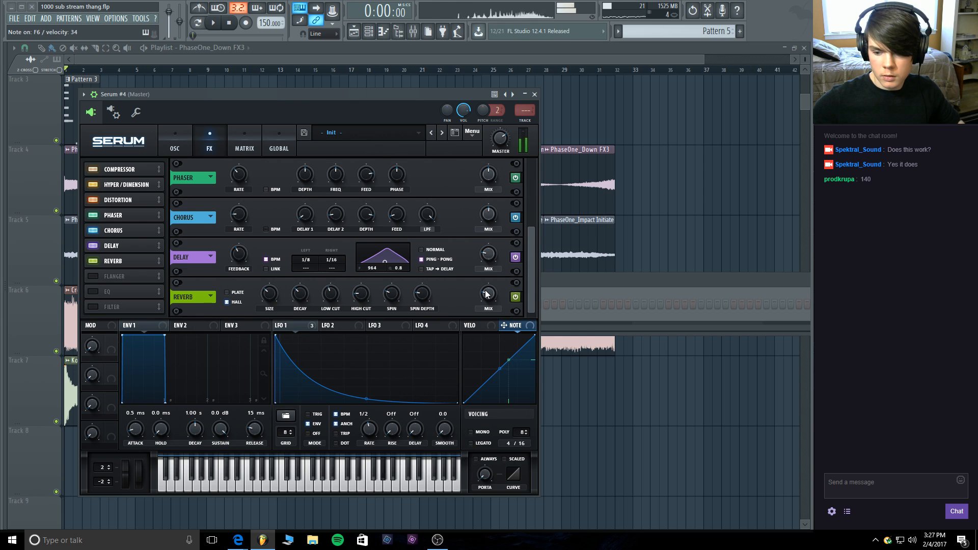
left_click_drag(486, 293, 487, 288)
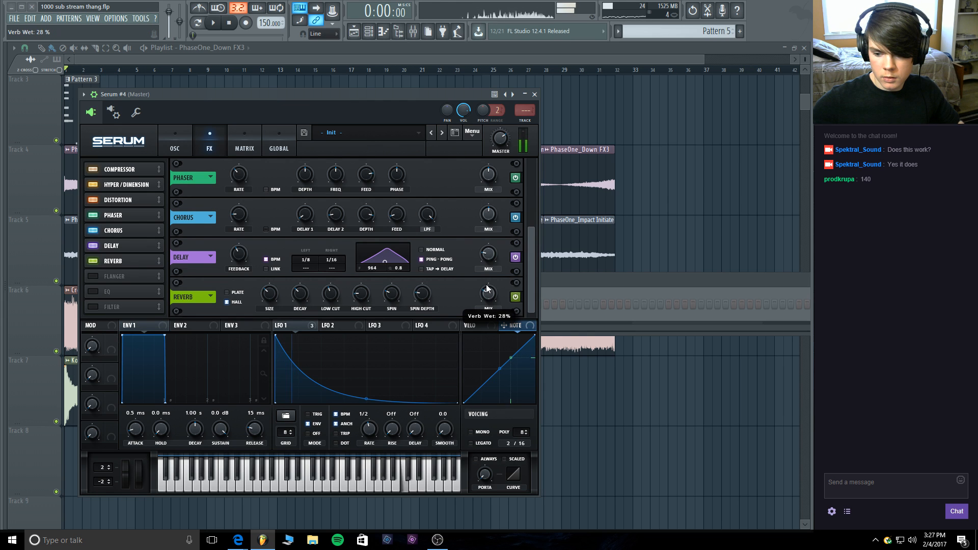
Enable the EQ ahead of the flanger and make its low band a slight Peak cut at 500 Hz.
left_click(111, 287)
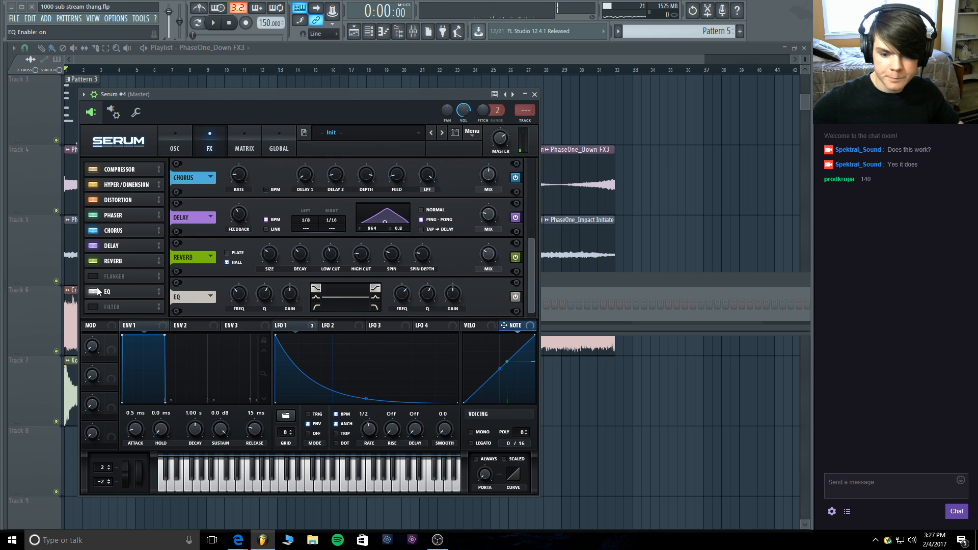
left_click(315, 298)
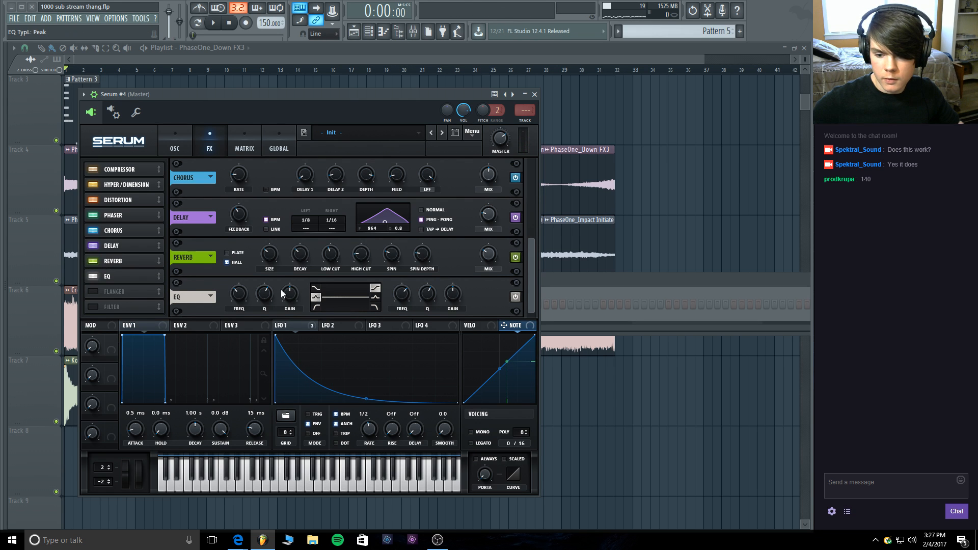
left_click_drag(286, 294, 289, 266)
left_click_drag(239, 293, 284, 336)
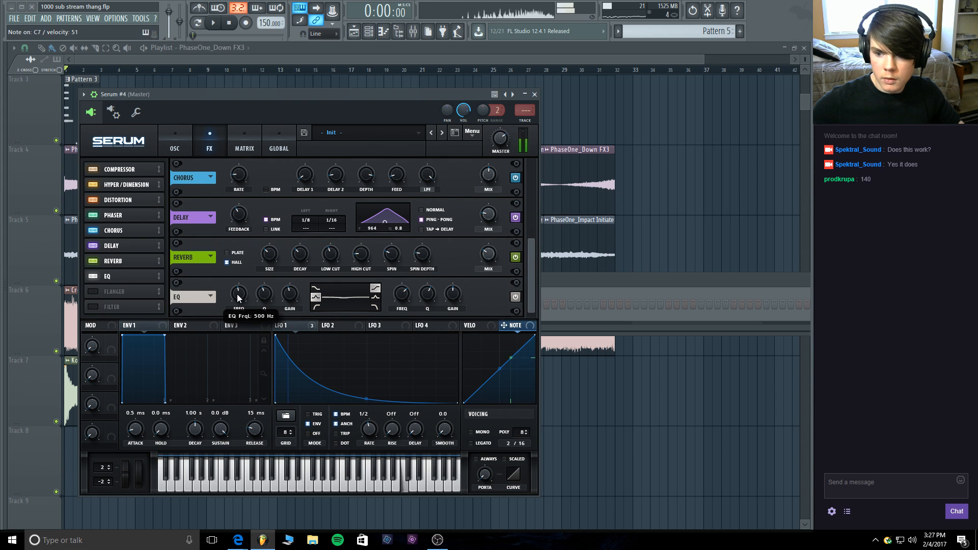
Change the EQ's high band to Peak, raise its frequency and cut its gain slightly.
left_click(377, 297)
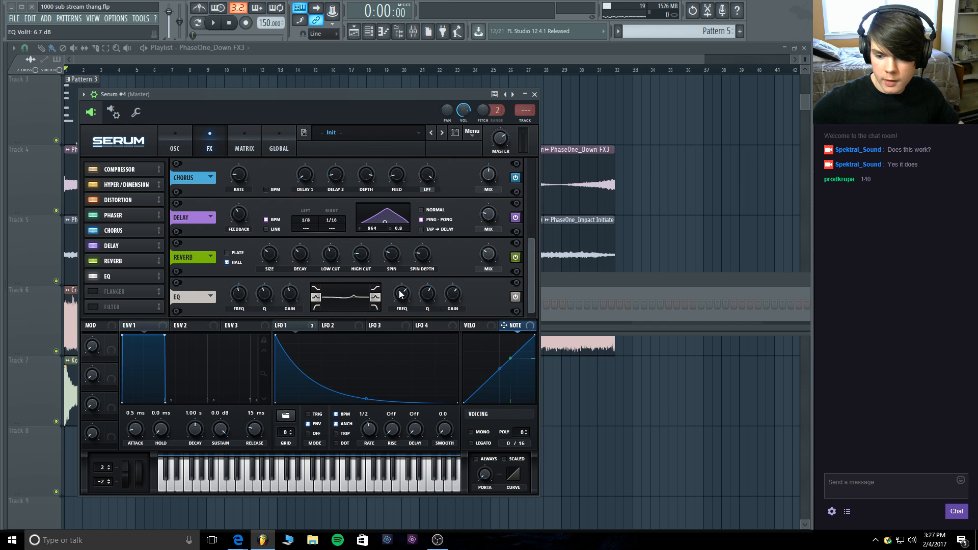
left_click_drag(401, 294, 405, 270)
mouse_move(453, 293)
left_mouse_down()
mouse_move(458, 251)
mouse_move(452, 280)
left_mouse_up()
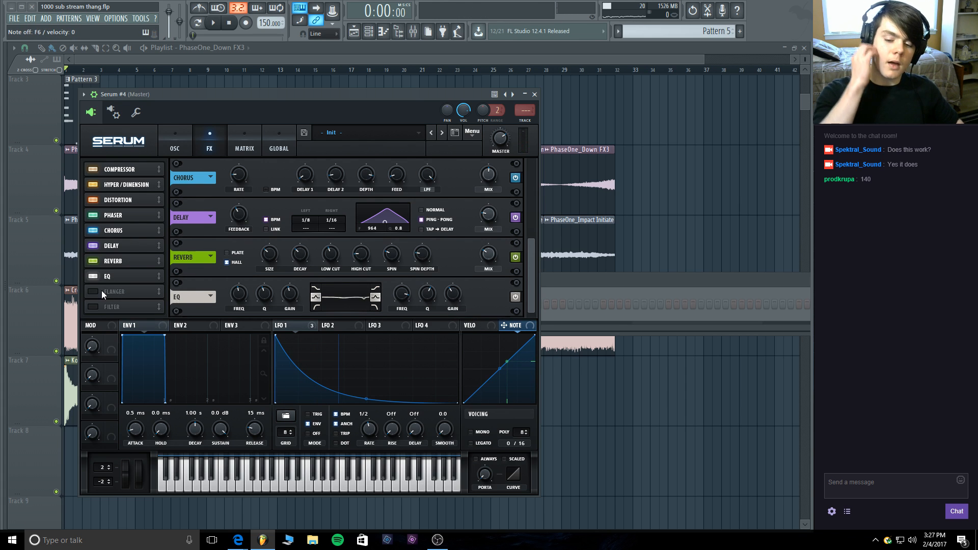
Move the EQ directly after the compressor in the effects chain and set the compressor's high band to 138%.
left_click_drag(109, 277, 129, 169)
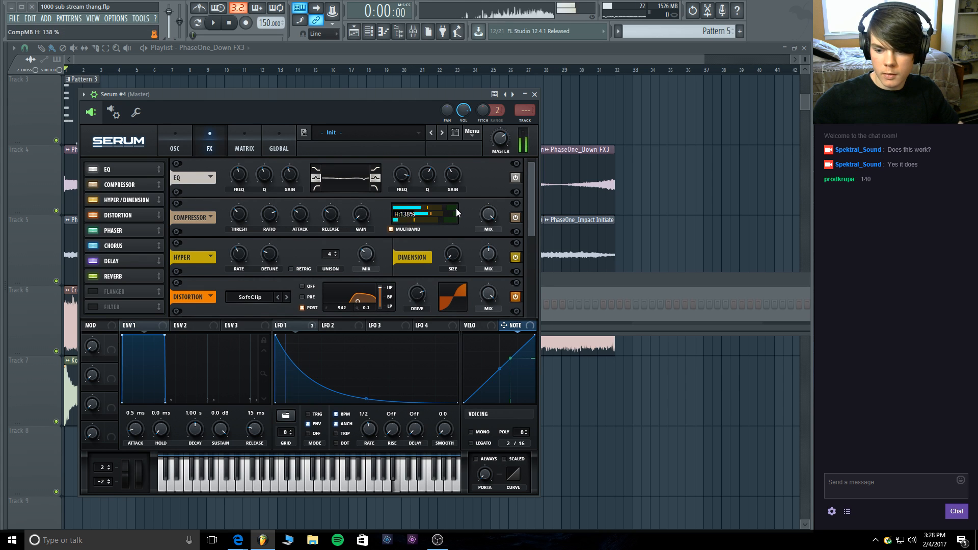
left_click_drag(122, 166, 121, 183)
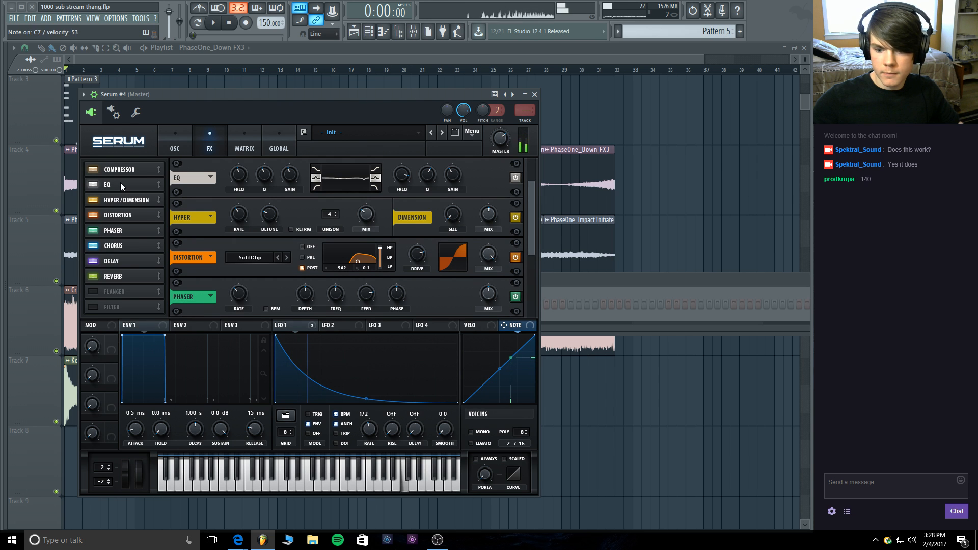
Return to the oscillator page and audition the instrument against the arrangement, stopping playback at the end.
left_click(175, 137)
left_click(214, 23)
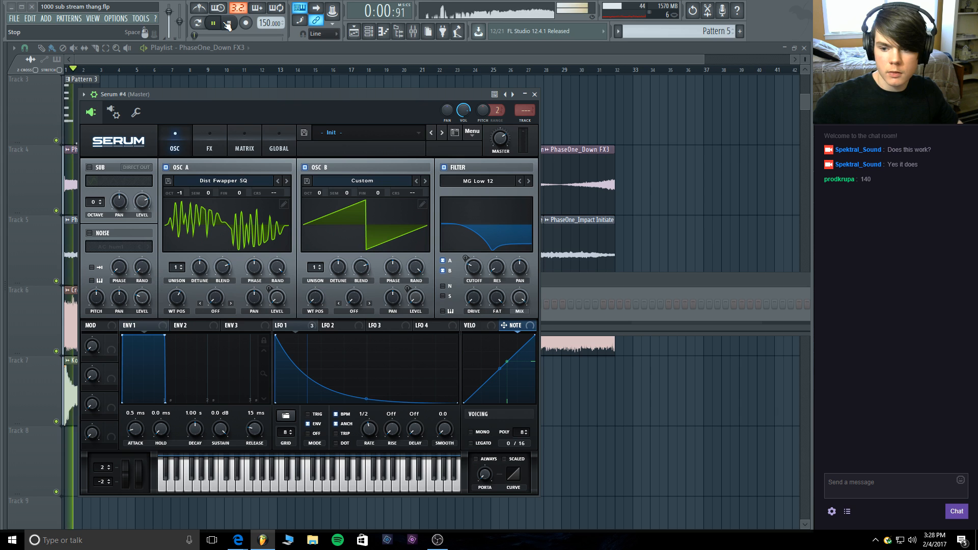
left_click(228, 23)
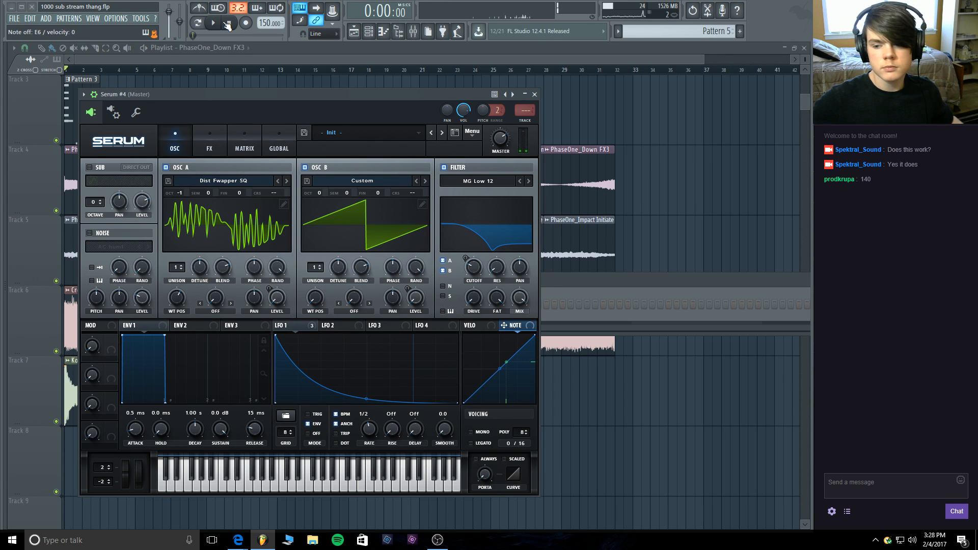
key("space")
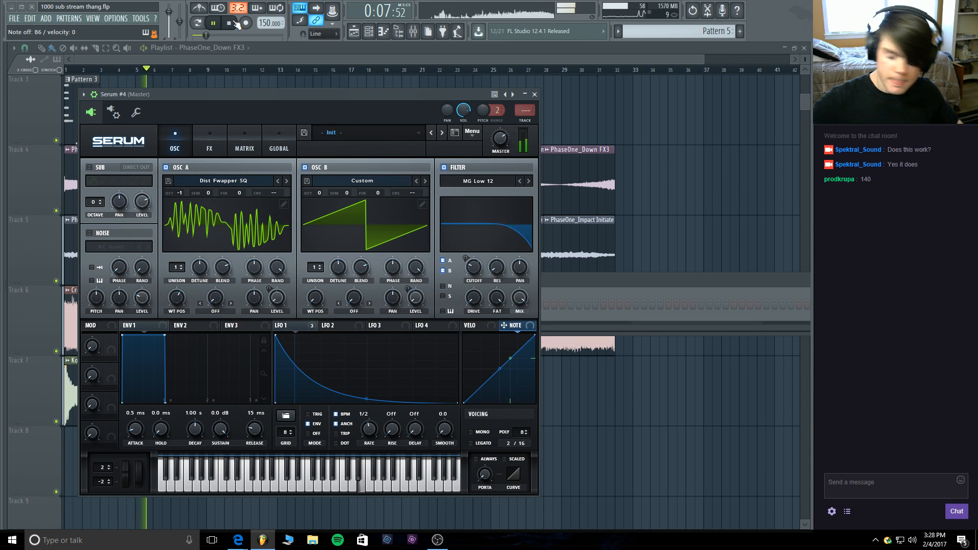
left_click(235, 24)
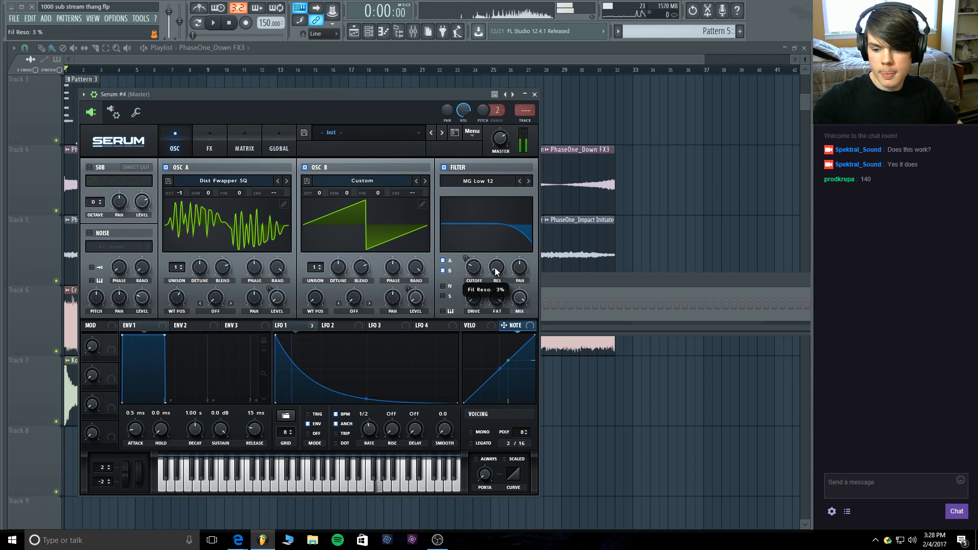
Raise the MG Low 12 filter's resonance and close the instrument window.
left_click_drag(494, 267, 500, 236)
left_click_drag(499, 258, 499, 264)
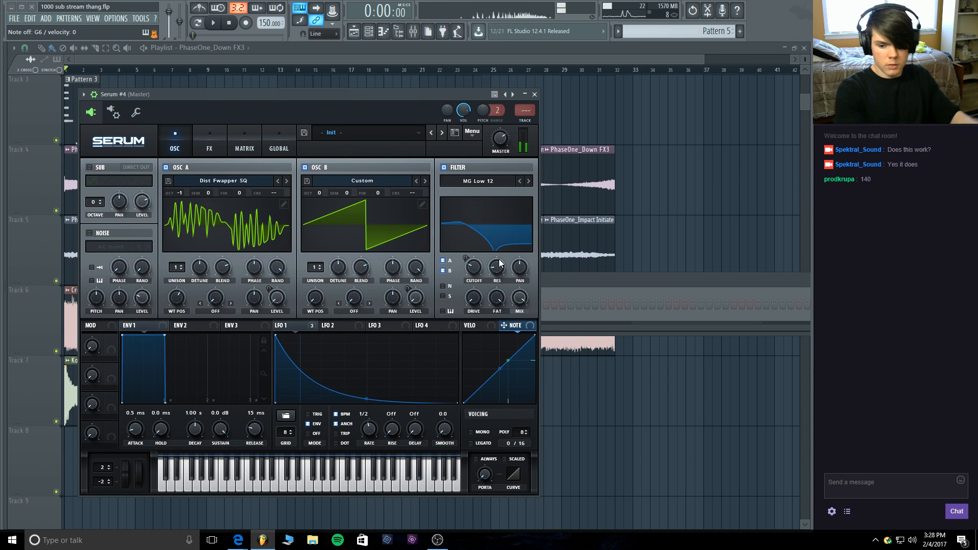
left_click(535, 94)
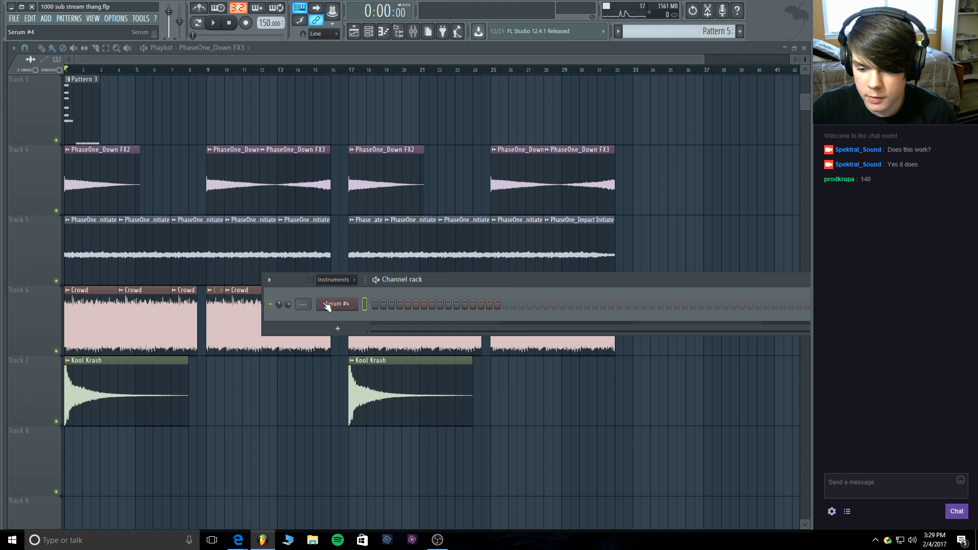
right_click(336, 304)
left_click(397, 306)
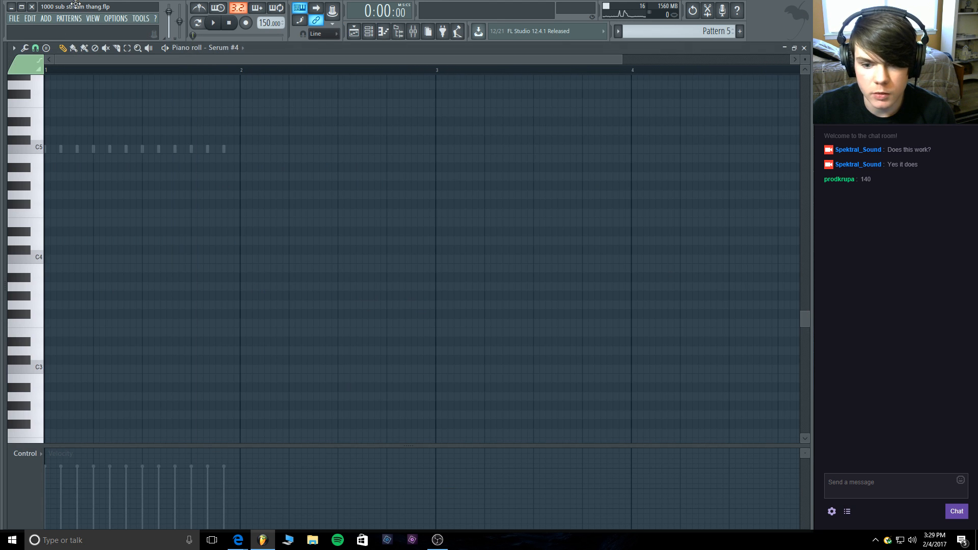
right_click(208, 149)
right_click(208, 149)
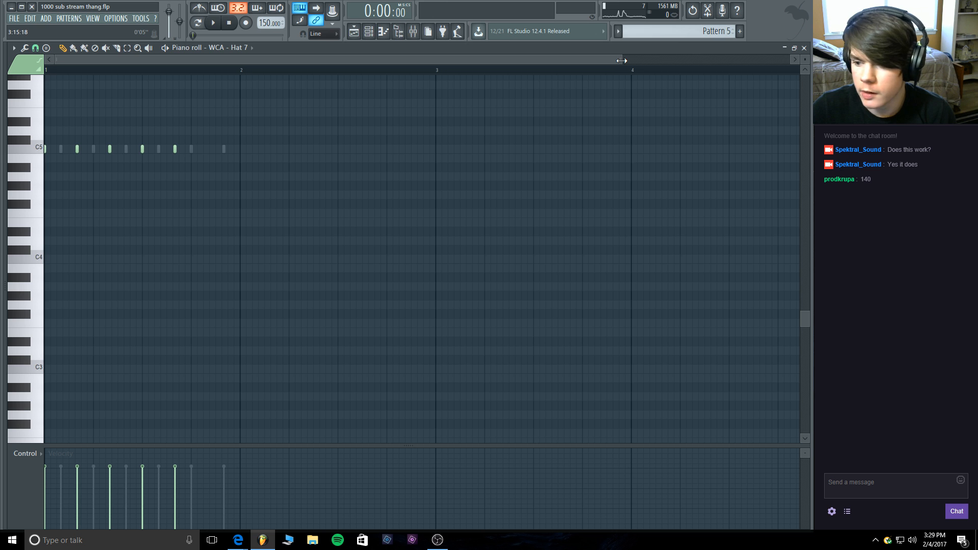
key("ctrl+z")
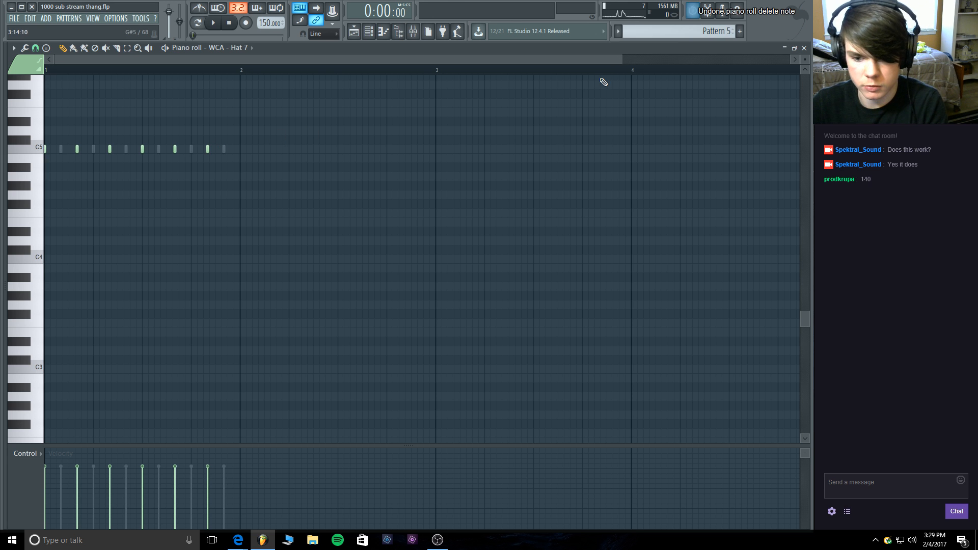
left_click(803, 48)
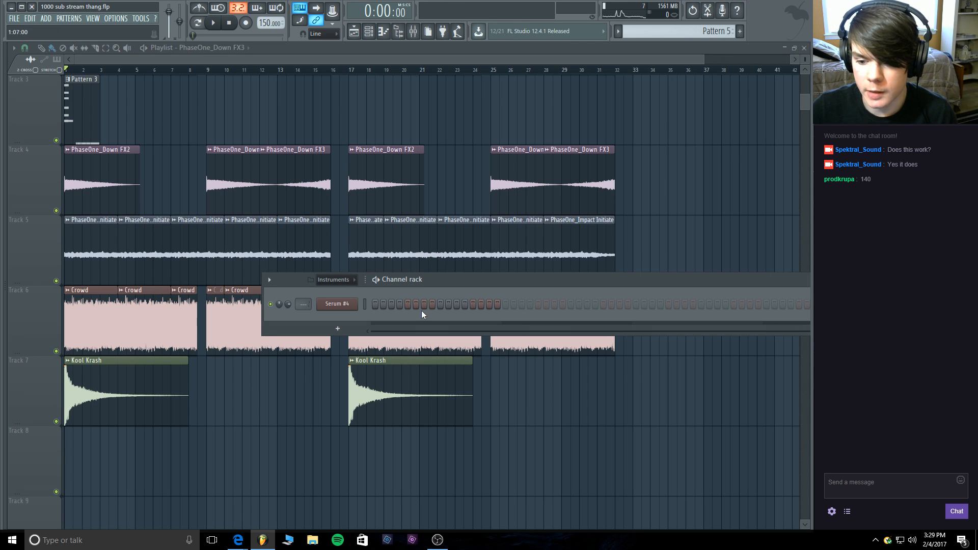
Move the channel rack clear of the crowd clips, switch to the empty Pattern 4 and open Serum #4's piano roll.
left_click_drag(453, 284, 318, 227)
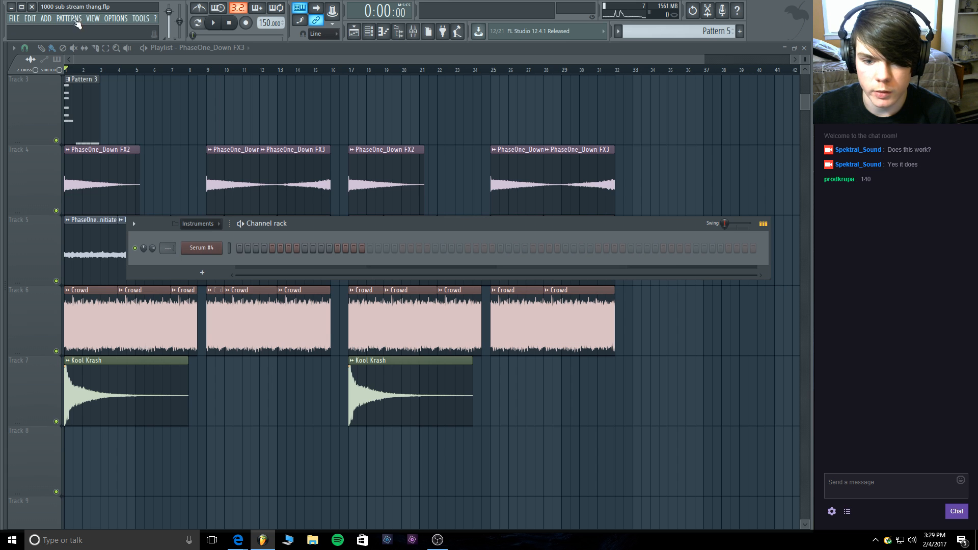
left_click(76, 19)
left_click(134, 35)
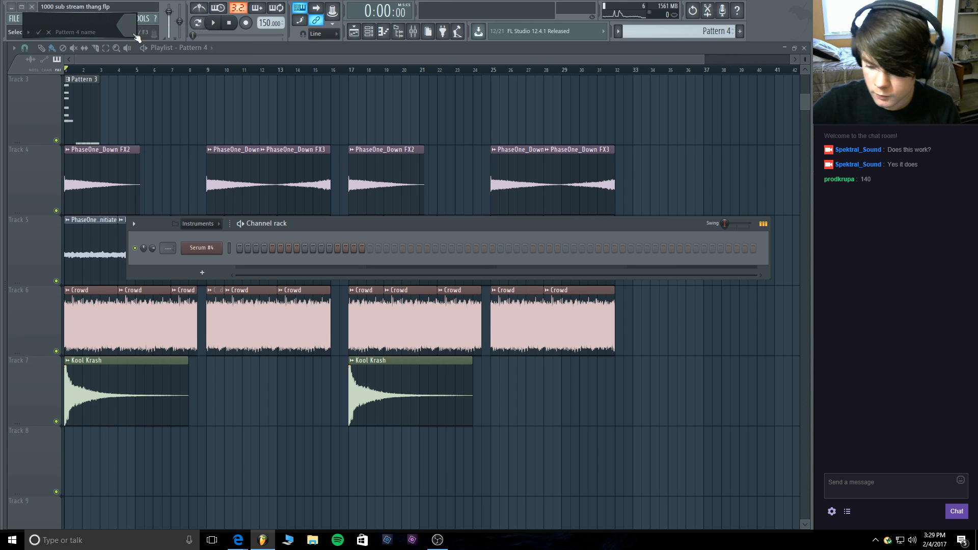
right_click(216, 246)
left_click(255, 247)
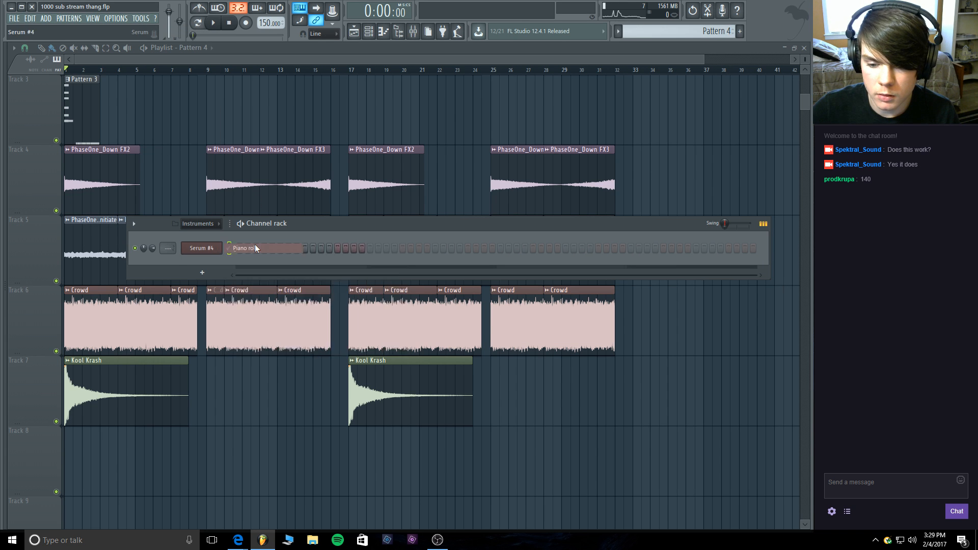
left_click(46, 297)
left_click_drag(46, 297, 48, 388)
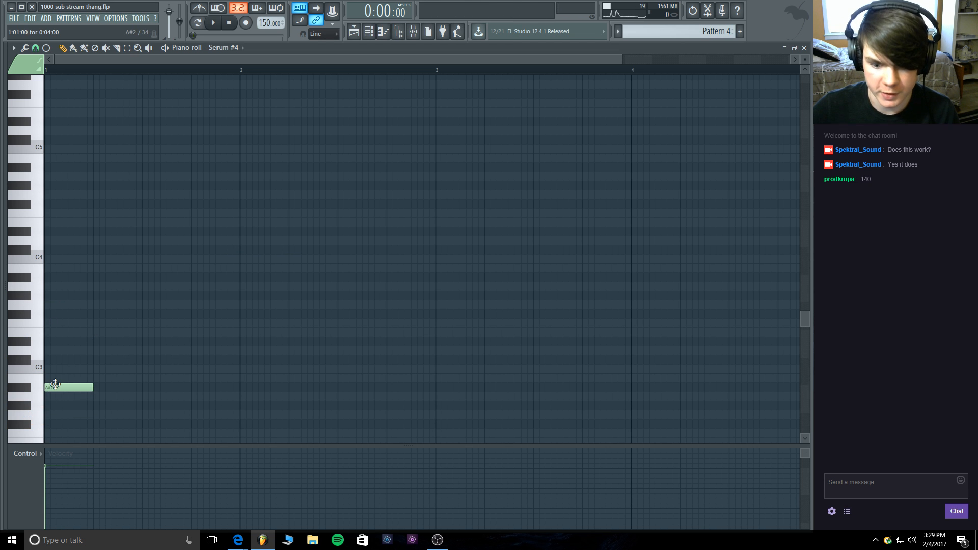
right_click(55, 386)
Draw a three-note chord of E6, G6 and B6 at the start of the pattern.
scroll(98, 261, "up", 6)
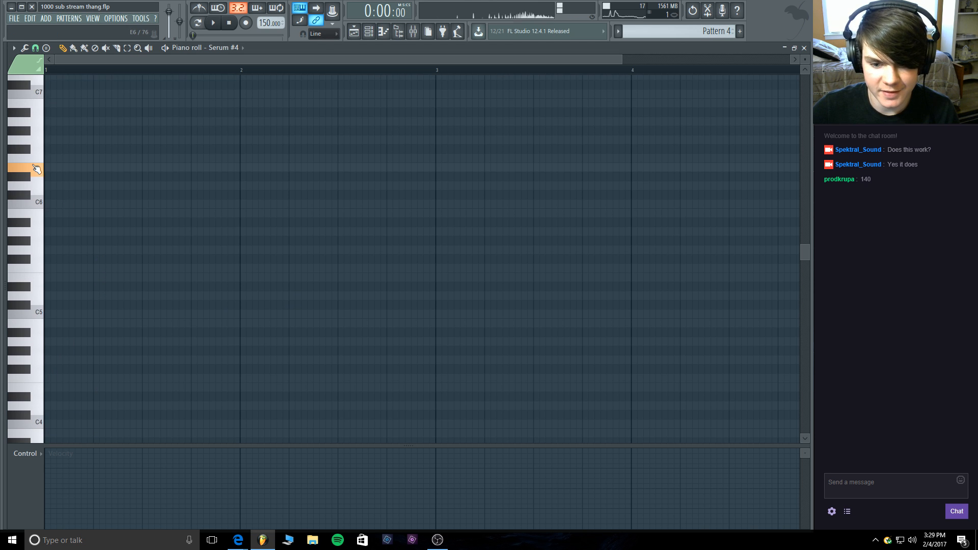
left_click(69, 168)
scroll(68, 171, "up", 1)
left_click(45, 168)
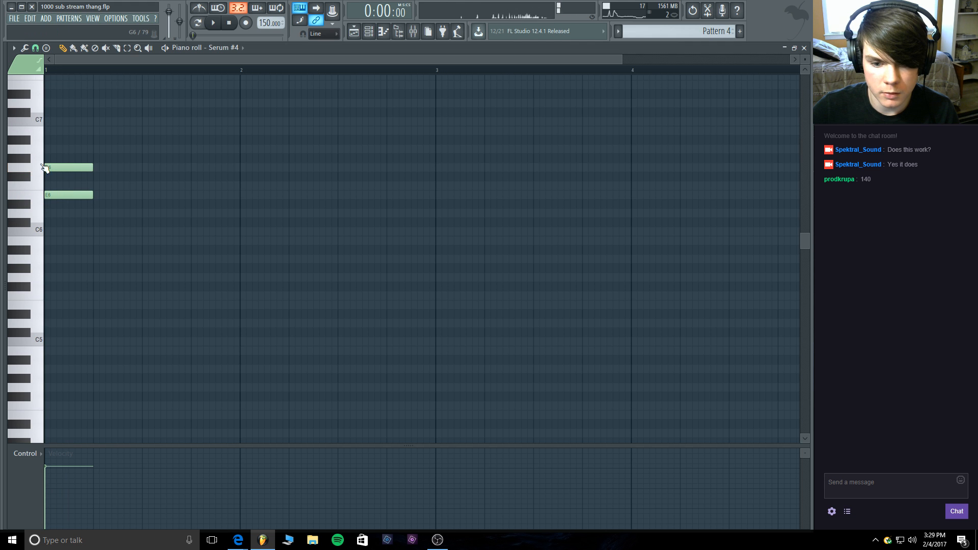
left_click(68, 141)
left_click_drag(50, 139, 50, 130)
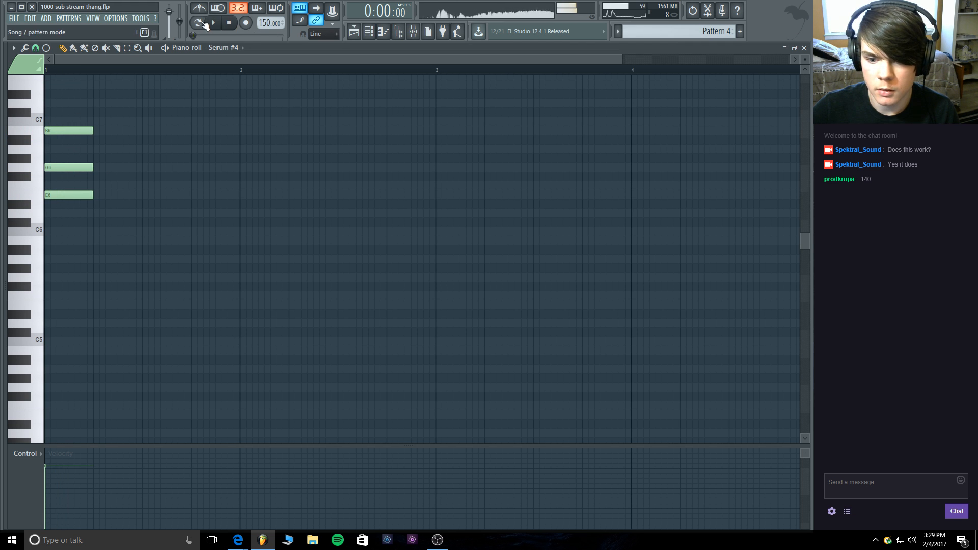
Play the pattern on its own and lengthen all three chord notes to the start of bar 4.
left_click(214, 23)
mouse_move(186, 246)
left_mouse_down()
mouse_move(65, 107)
mouse_move(395, 130)
mouse_move(630, 113)
left_mouse_up()
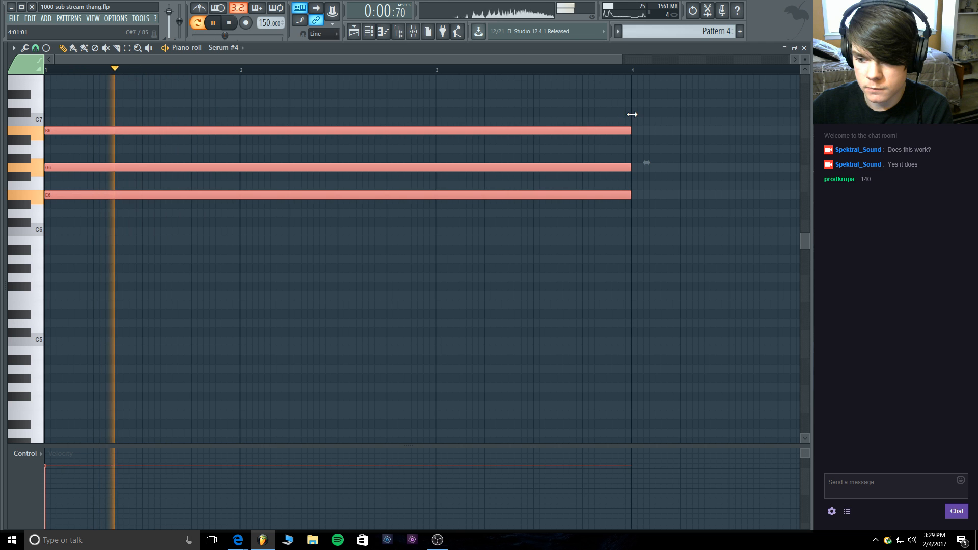
left_click_drag(460, 57, 715, 59)
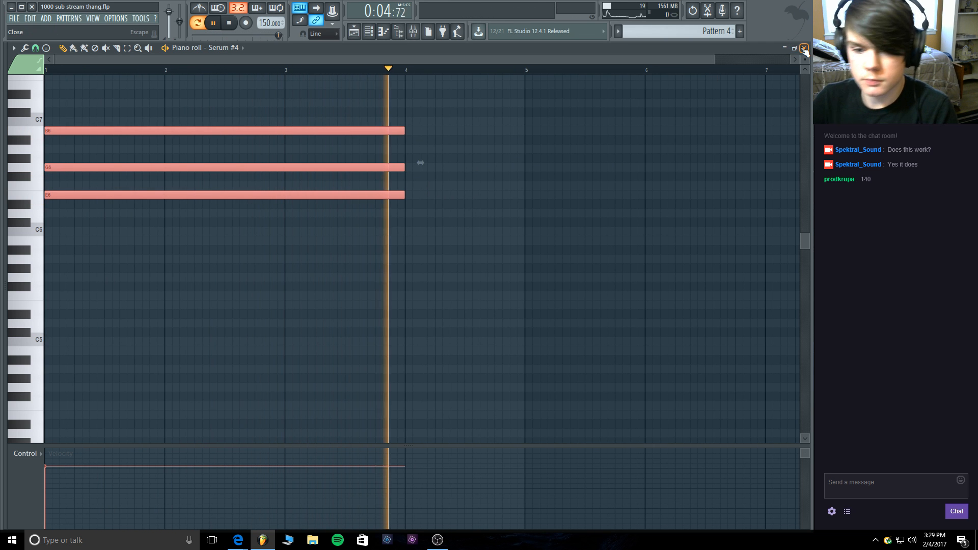
Try an E7 note on top of the chord during playback, remove it, and close the piano roll with playback stopped.
scroll(547, 166, "up", 4)
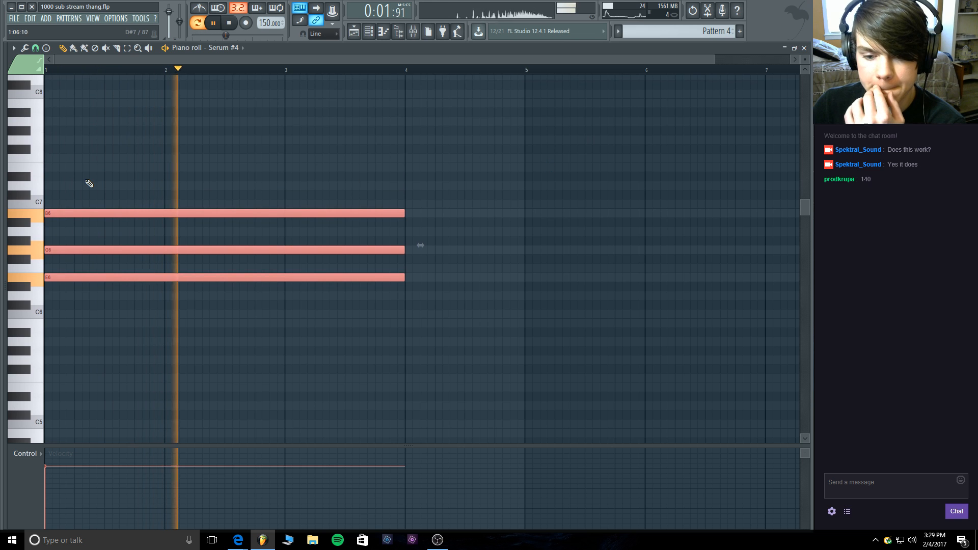
left_click(61, 168)
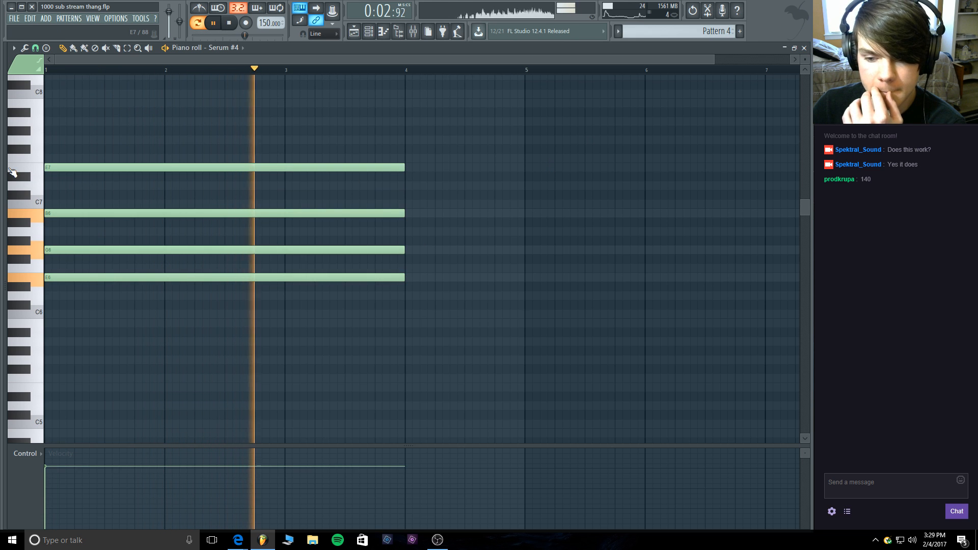
right_click(300, 167)
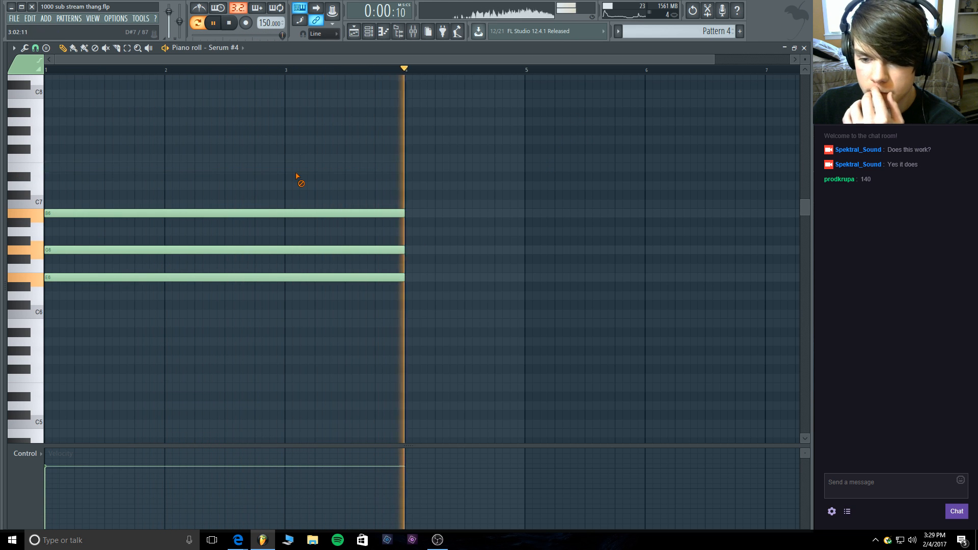
left_click(48, 167)
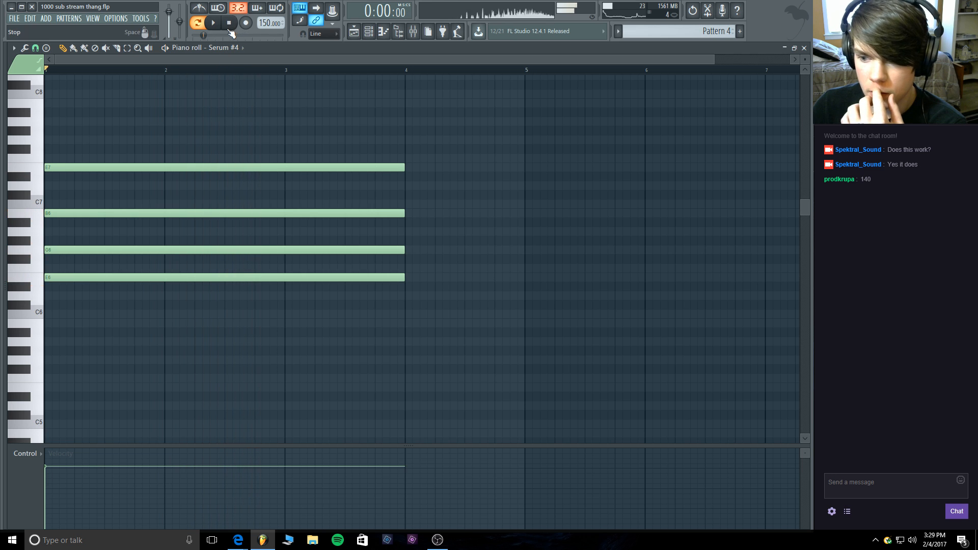
key("space")
right_click(253, 167)
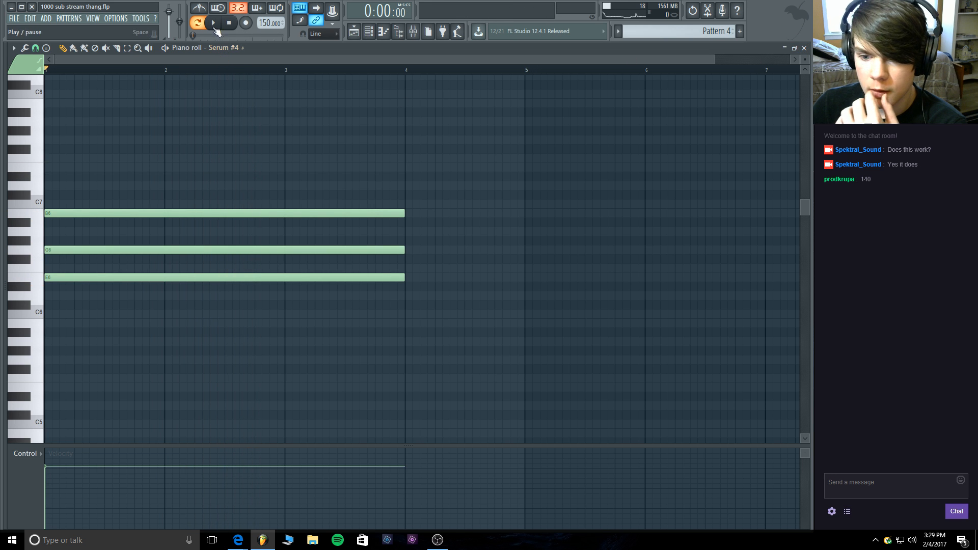
left_click(804, 48)
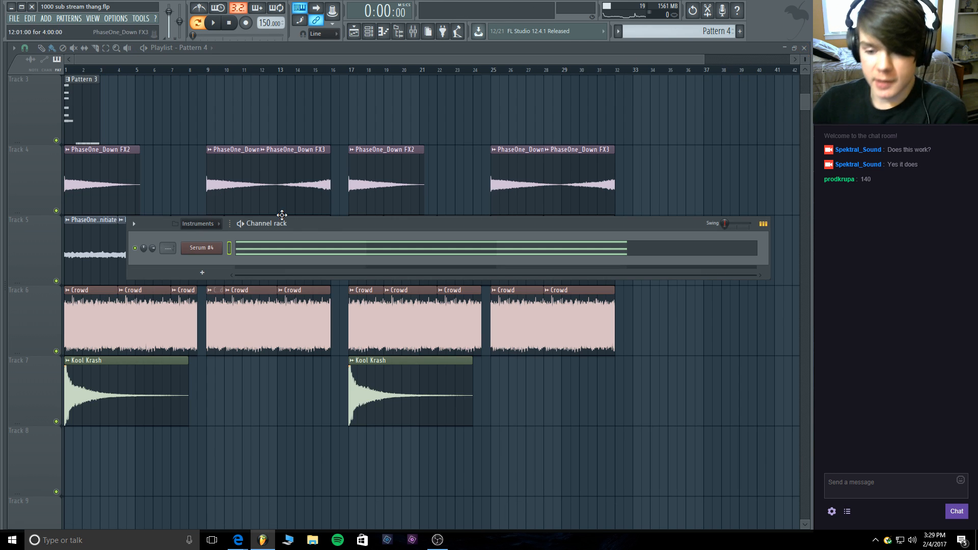
Open the Serum #4 instrument, check the stream's Twitch channel page in the web browser and return to FL Studio.
left_click(210, 248)
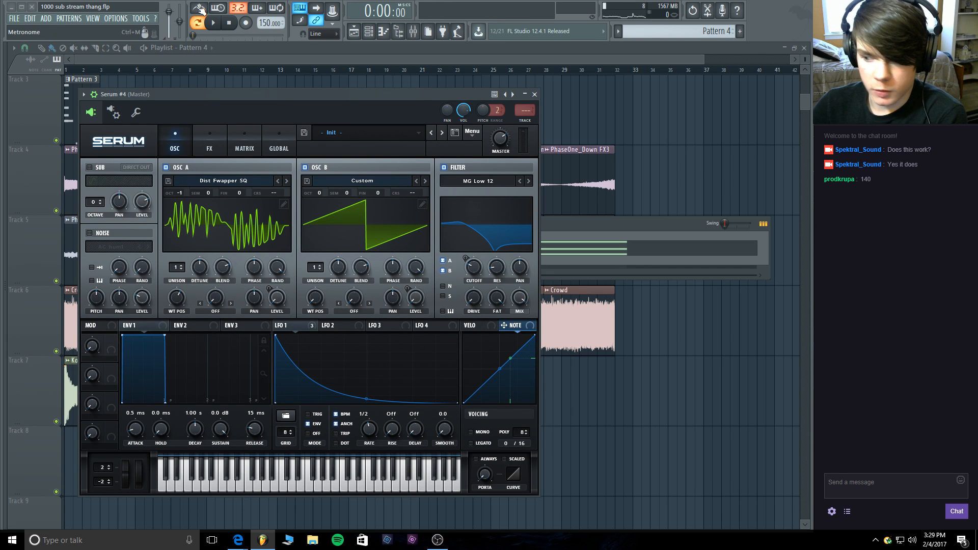
mouse_move(238, 539)
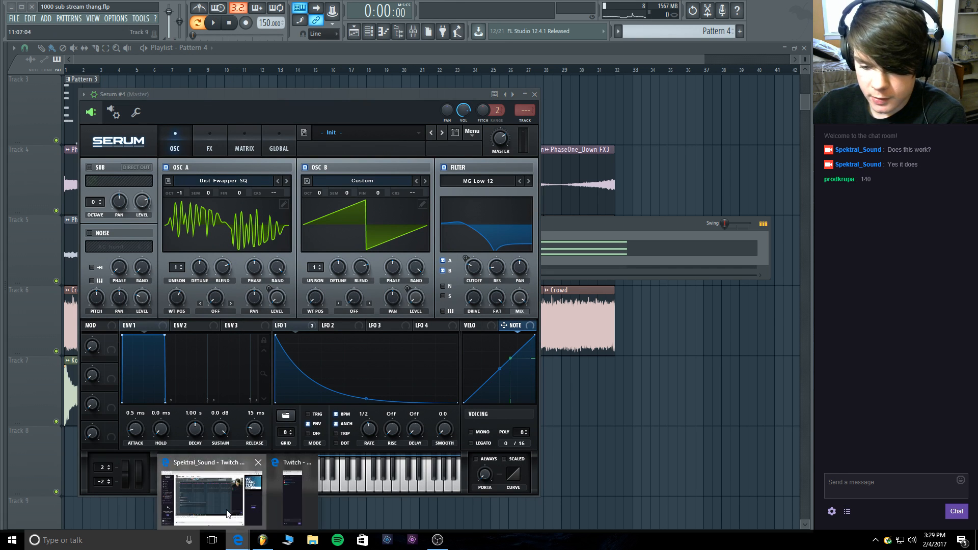
left_click(228, 515)
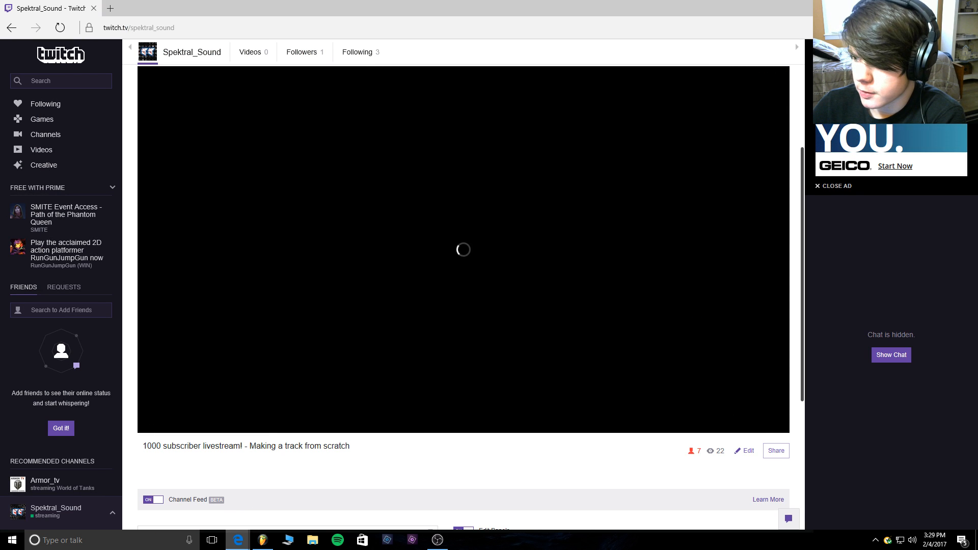
key("alt+Tab")
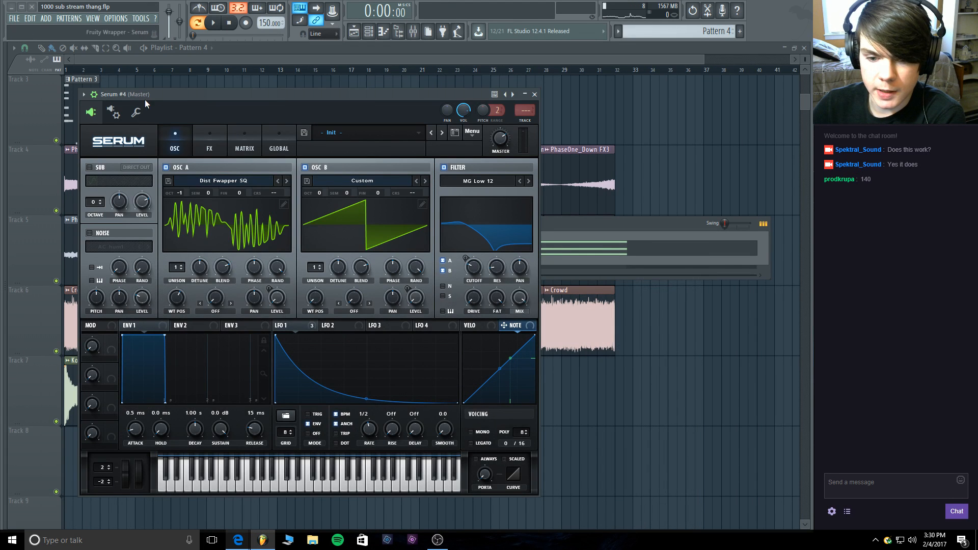
Show Serum #4's arpeggiator settings, audition the pattern, close the instrument window and stop playback.
left_click(135, 112)
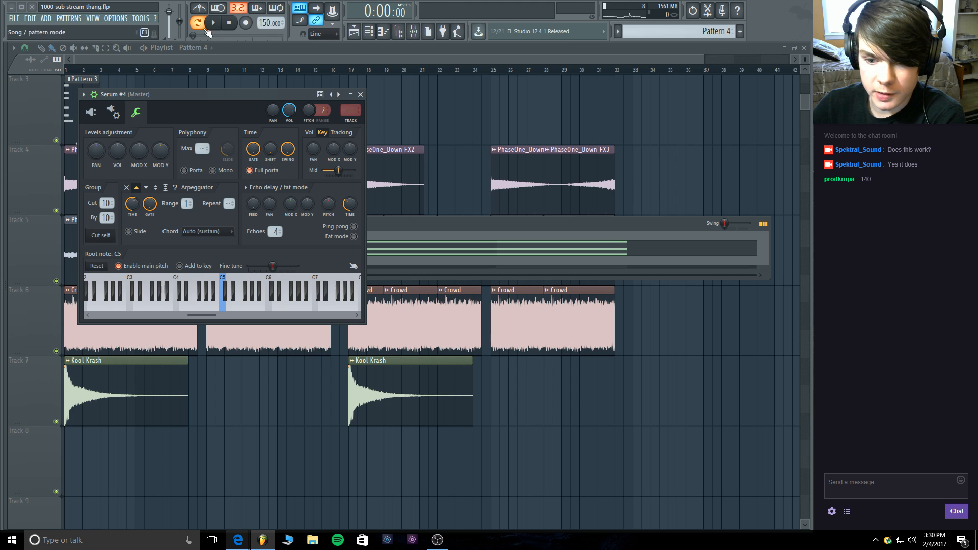
key("space")
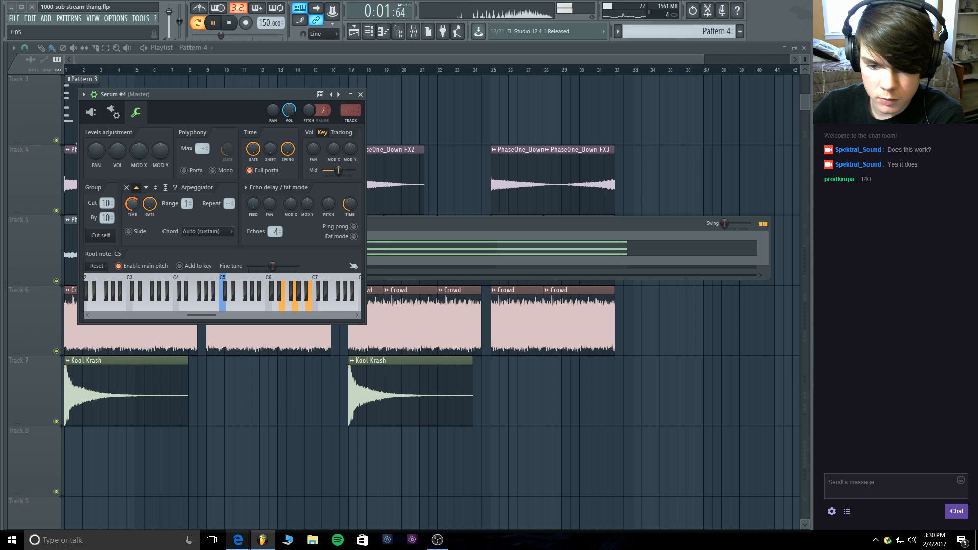
left_click(360, 94)
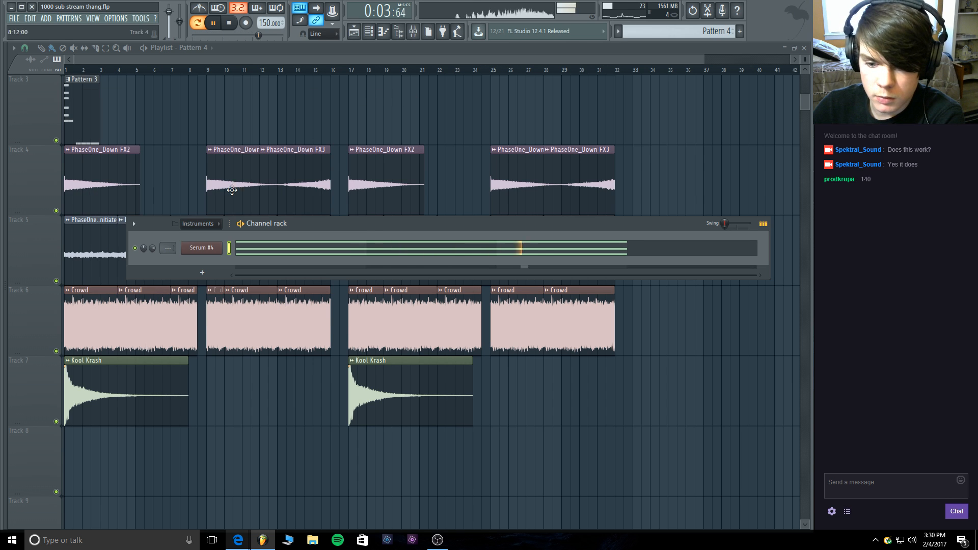
left_click(210, 225)
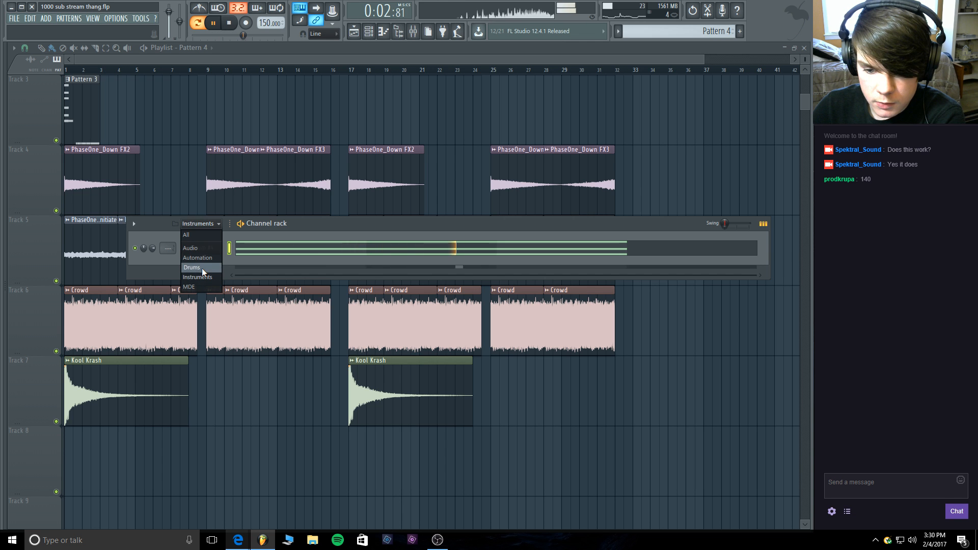
left_click(332, 215)
left_click(369, 32)
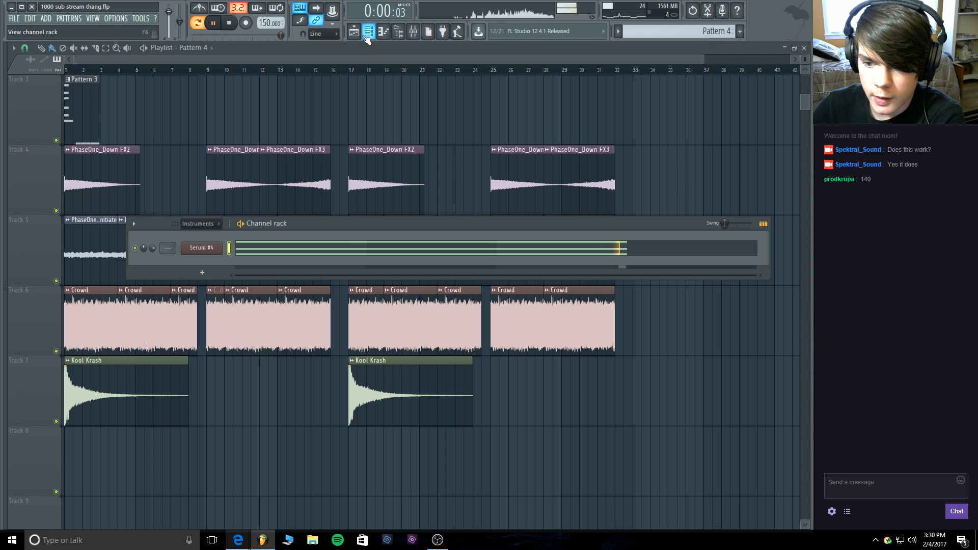
key("space")
Open the sample browser, collapse the Random Crap folder, look through the Savage Demo Pack samples and collapse that folder too.
key("alt+F8")
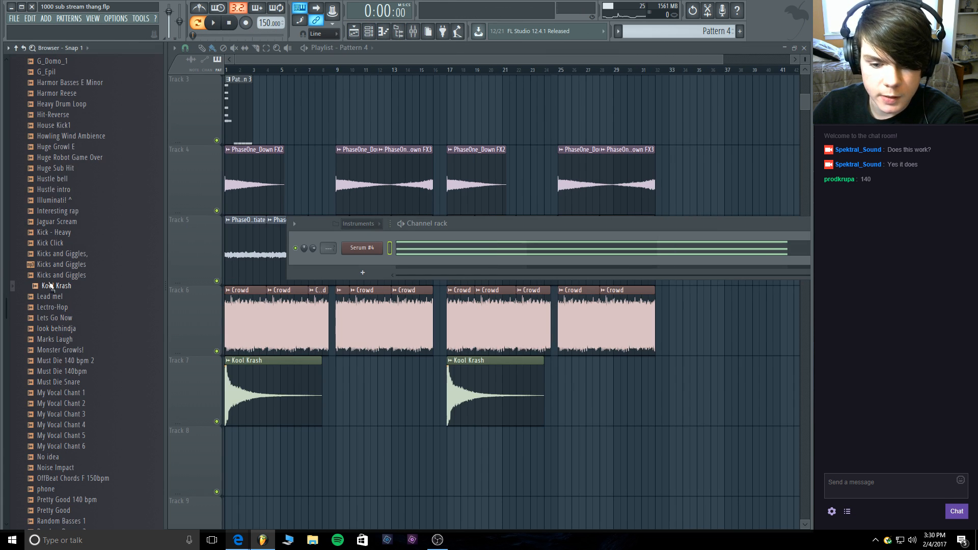
scroll(102, 308, "up", 7)
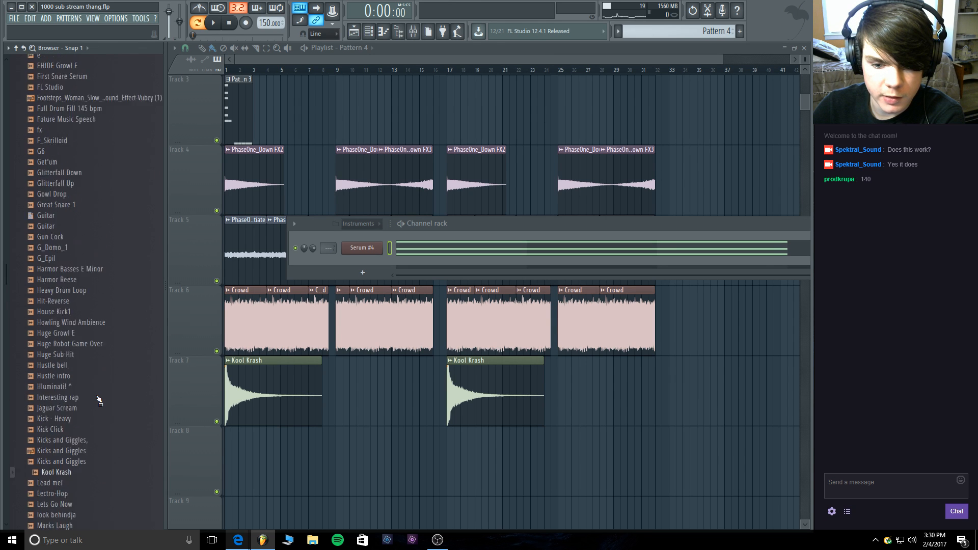
scroll(99, 296, "up", 15)
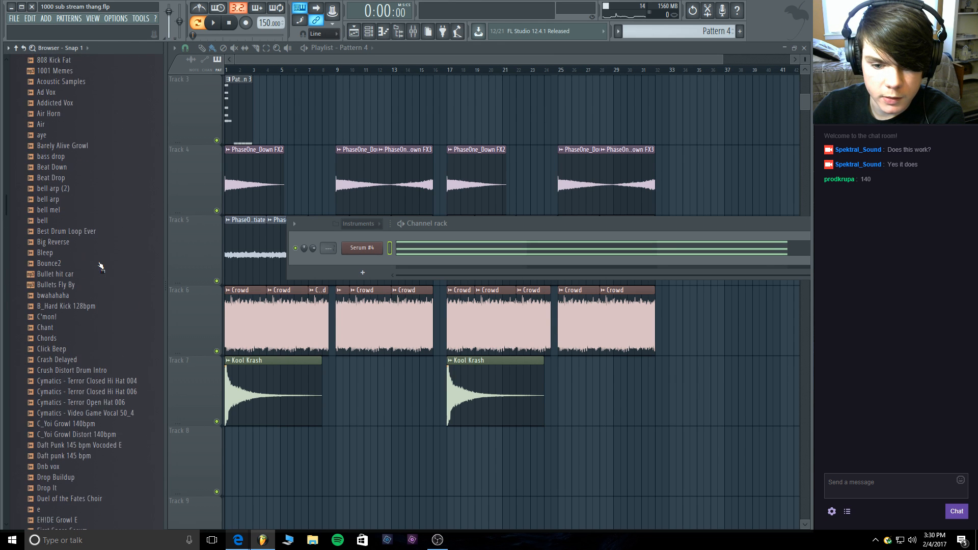
scroll(100, 266, "up", 4)
left_click(72, 168)
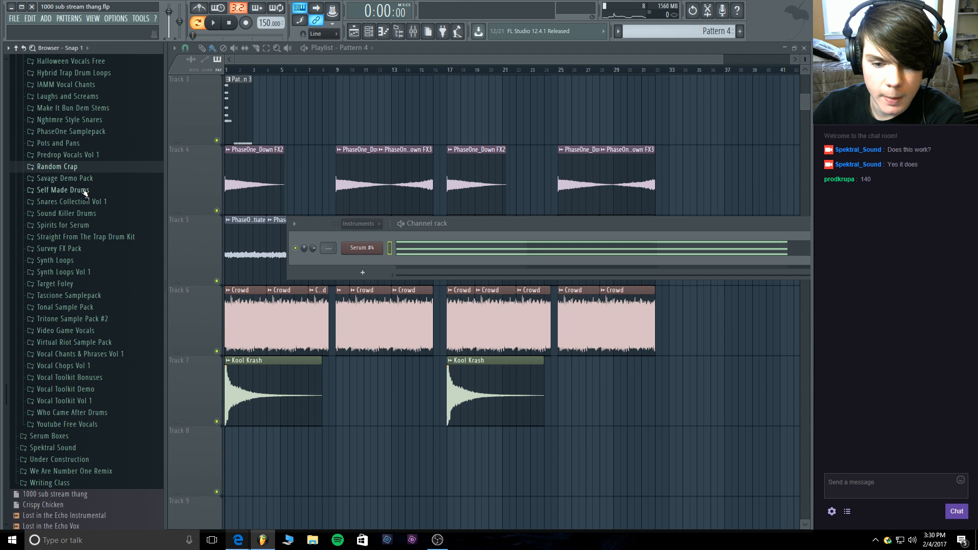
left_click(82, 179)
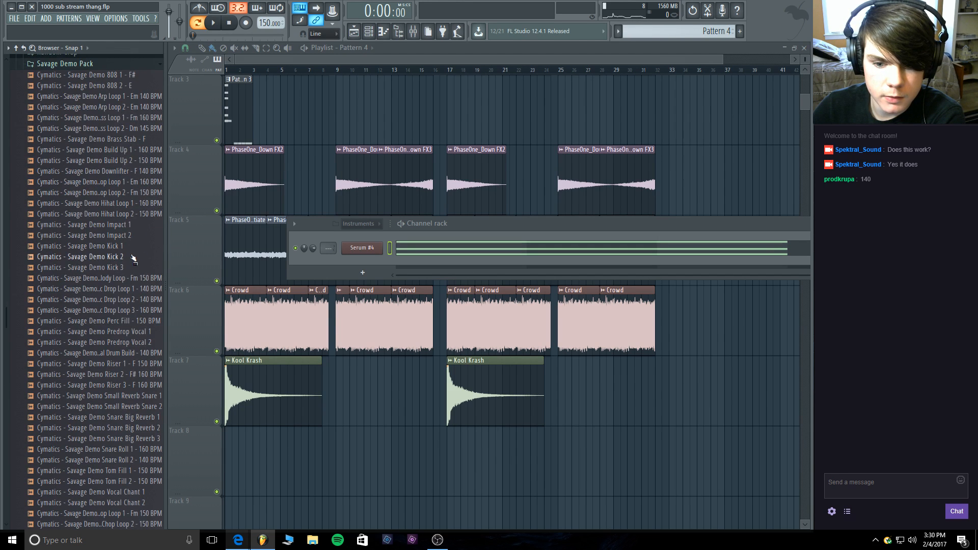
scroll(134, 255, "down", 3)
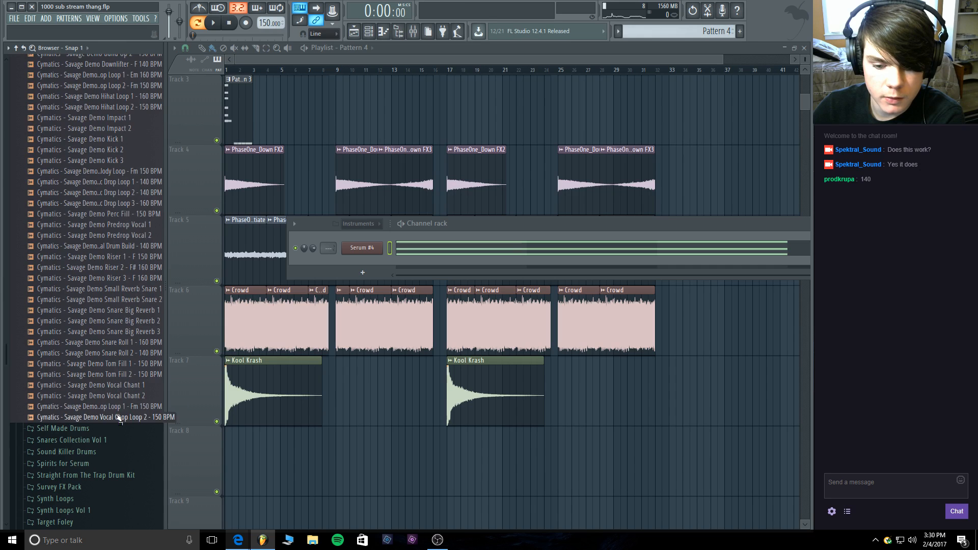
scroll(119, 418, "up", 12)
scroll(77, 390, "down", 1)
left_click(76, 386)
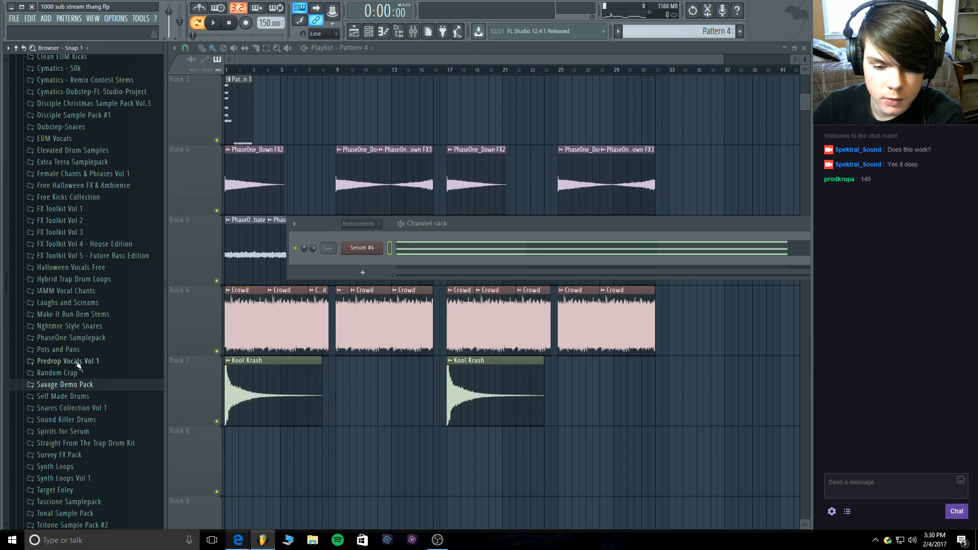
Add the PhaseOne_Hat2 sample from the PhaseOne Samplepack's cymbals as a new channel and open its piano roll.
left_click(76, 337)
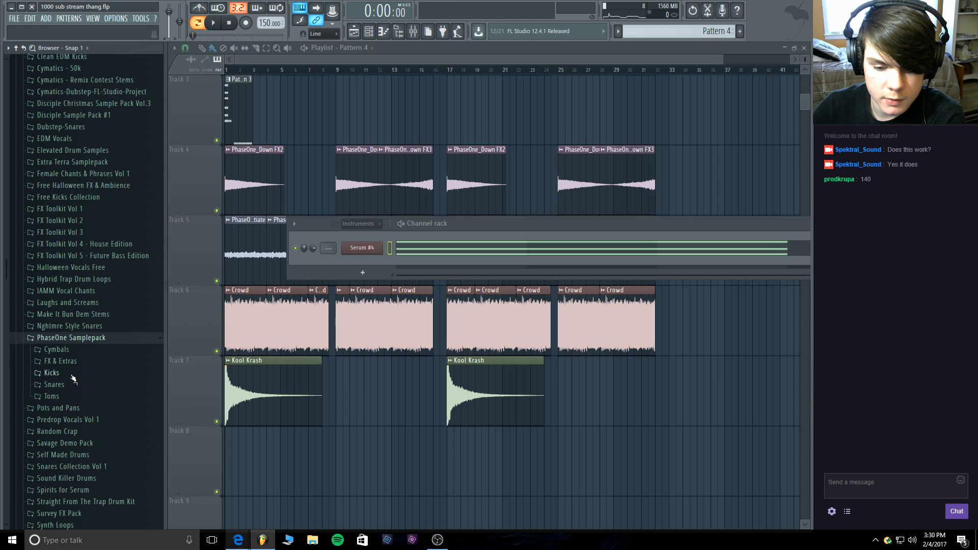
left_click(74, 353)
left_click_drag(72, 329, 199, 260)
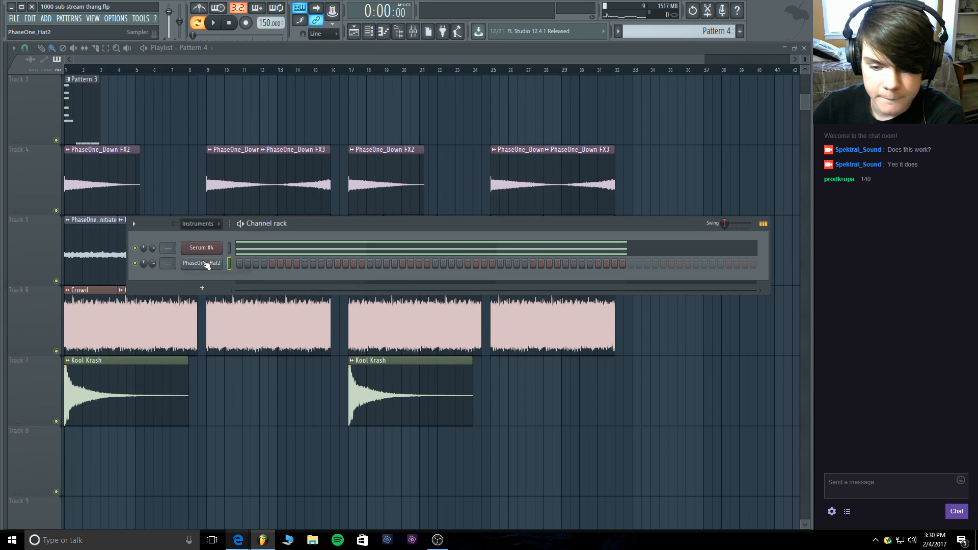
right_click(221, 261)
left_click(281, 263)
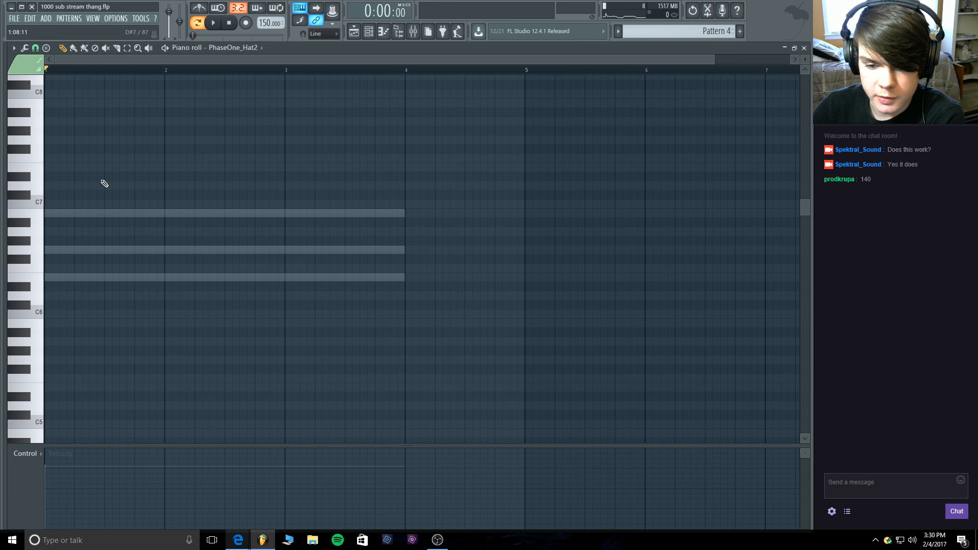
Try short C5 hat notes of different lengths at the start of the pattern and remove them all.
mouse_move(59, 254)
left_mouse_down()
mouse_move(68, 244)
mouse_move(61, 323)
mouse_move(70, 211)
mouse_move(56, 432)
left_mouse_up()
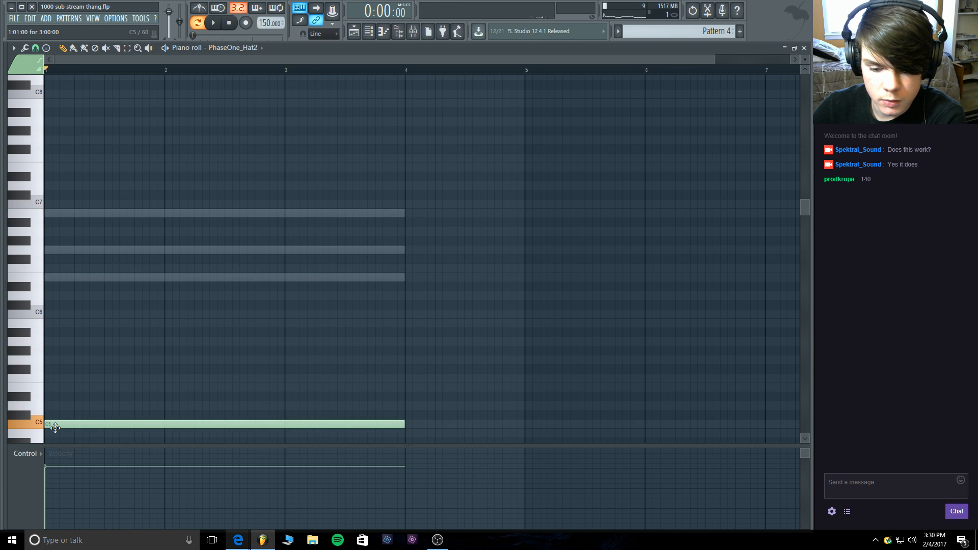
left_click_drag(404, 422, 57, 431)
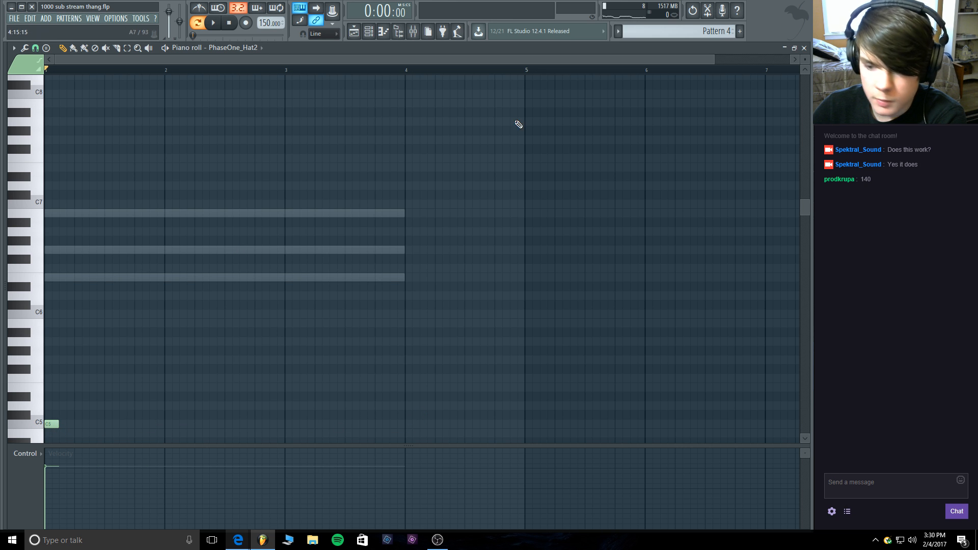
left_click_drag(712, 59, 441, 60)
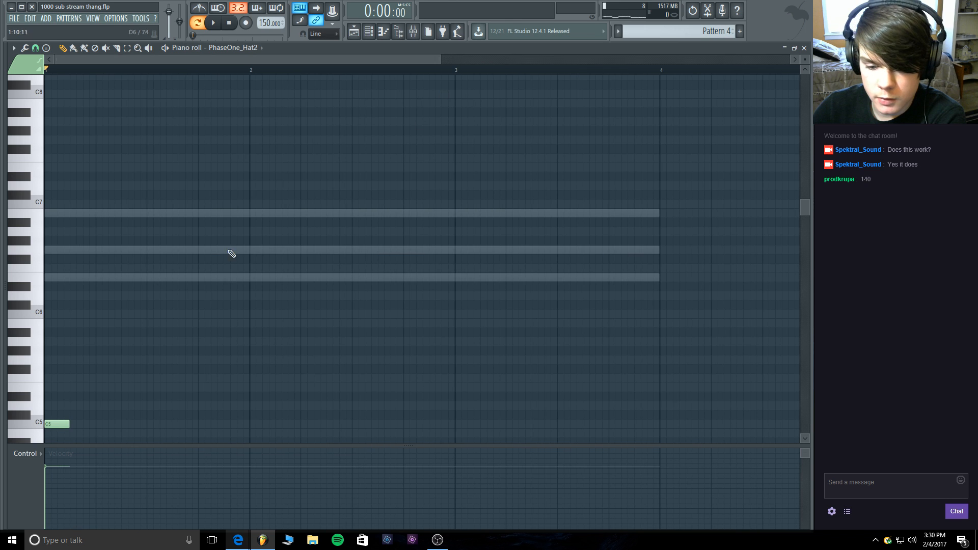
left_click(72, 424)
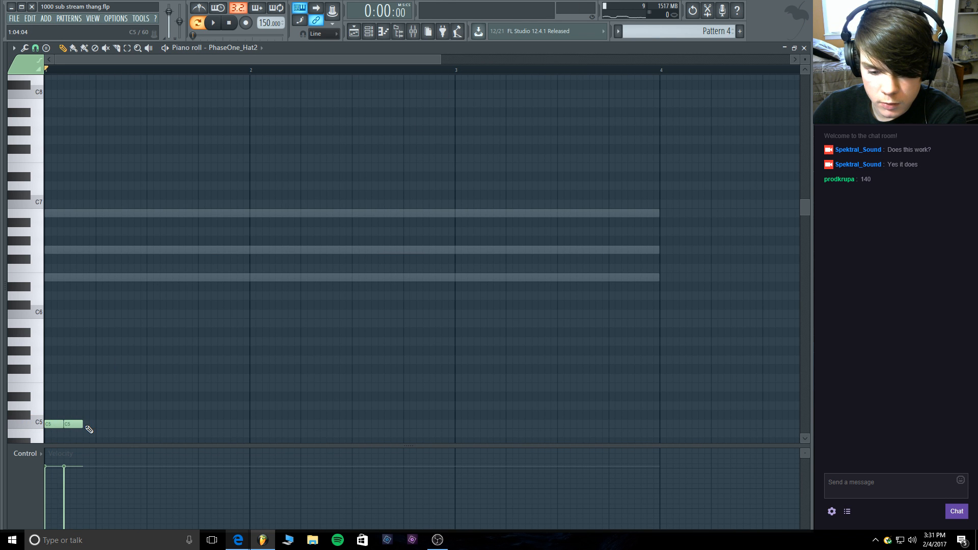
right_click(77, 425)
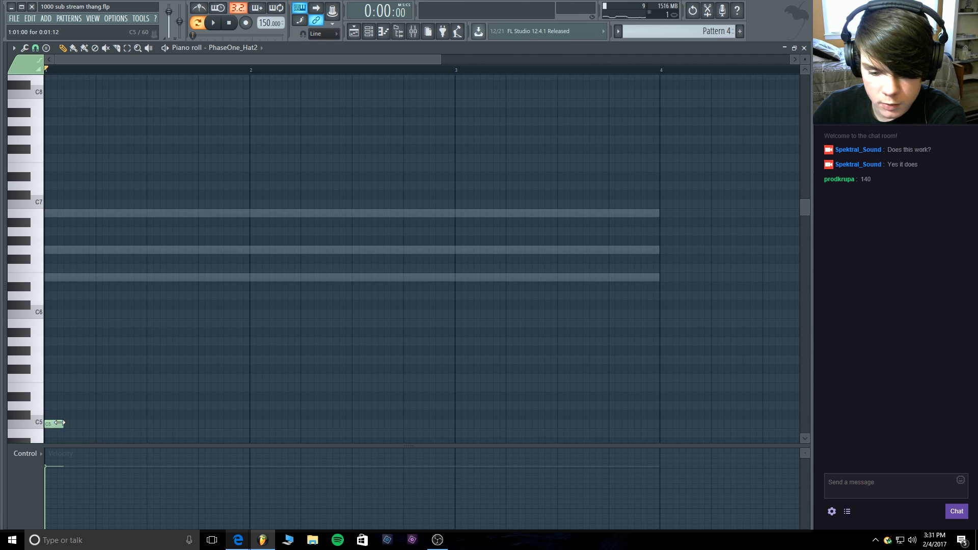
left_click(72, 425)
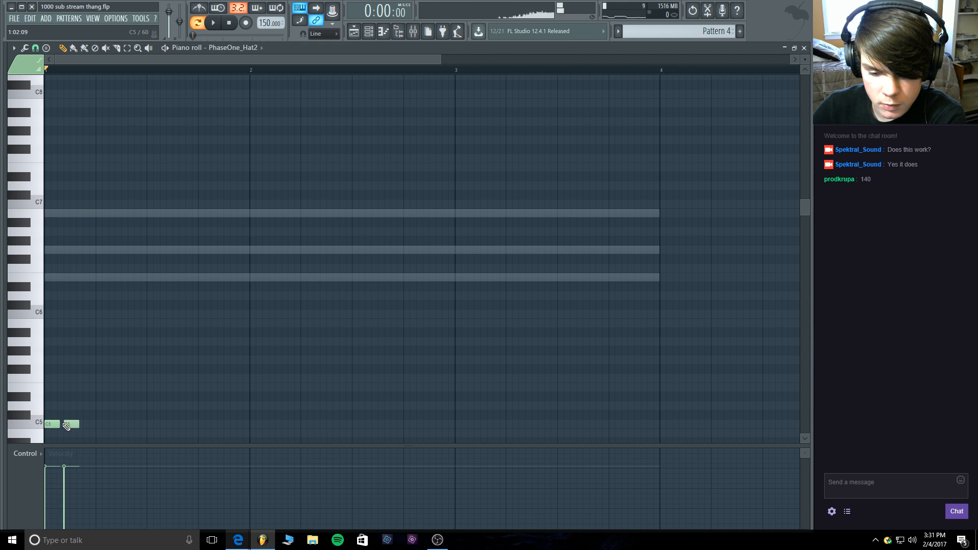
right_click(72, 425)
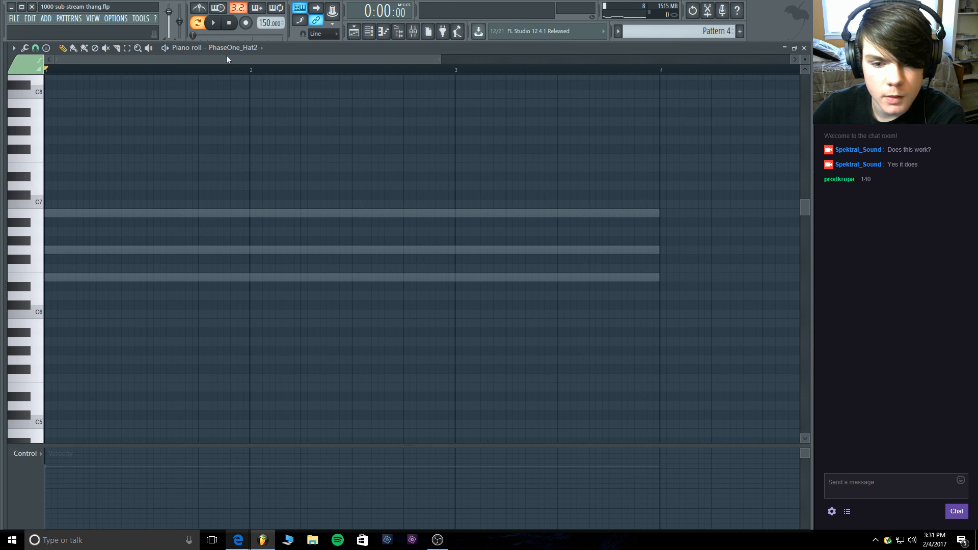
Set the piano roll's snap to 1/3 step.
left_click(13, 48)
mouse_move(36, 116)
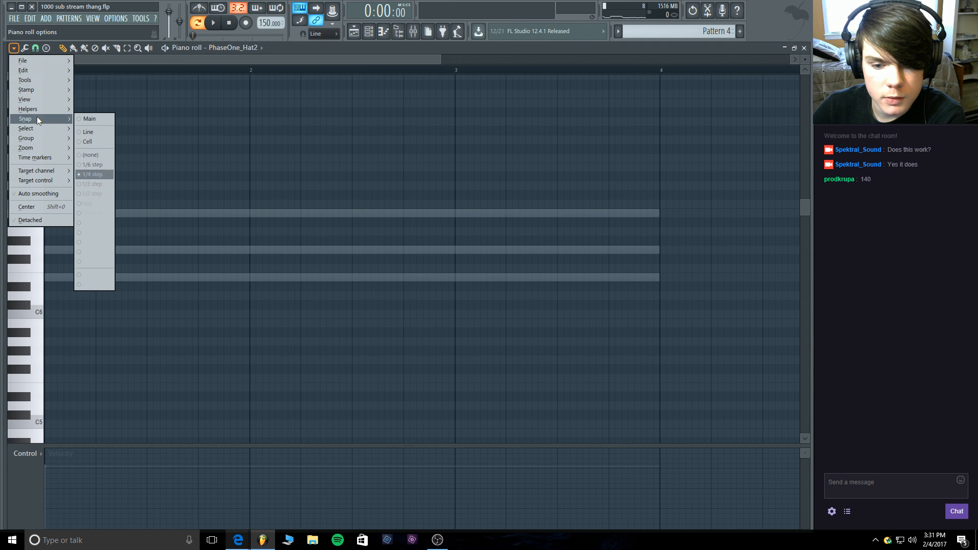
left_click(101, 184)
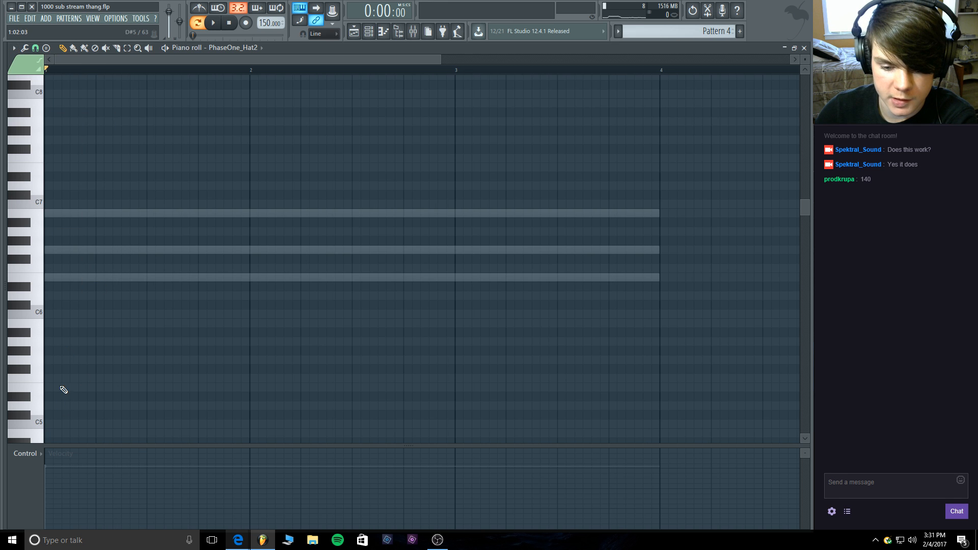
Draw six equal, evenly spaced C5 hat notes filling the first half of bar 1.
left_click(55, 424)
left_click(69, 424)
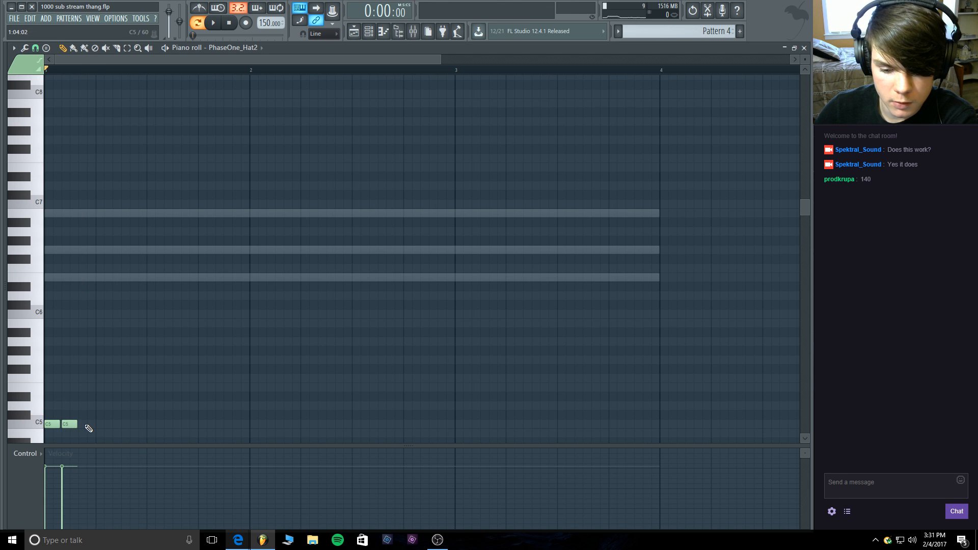
left_click(86, 425)
left_click(106, 425)
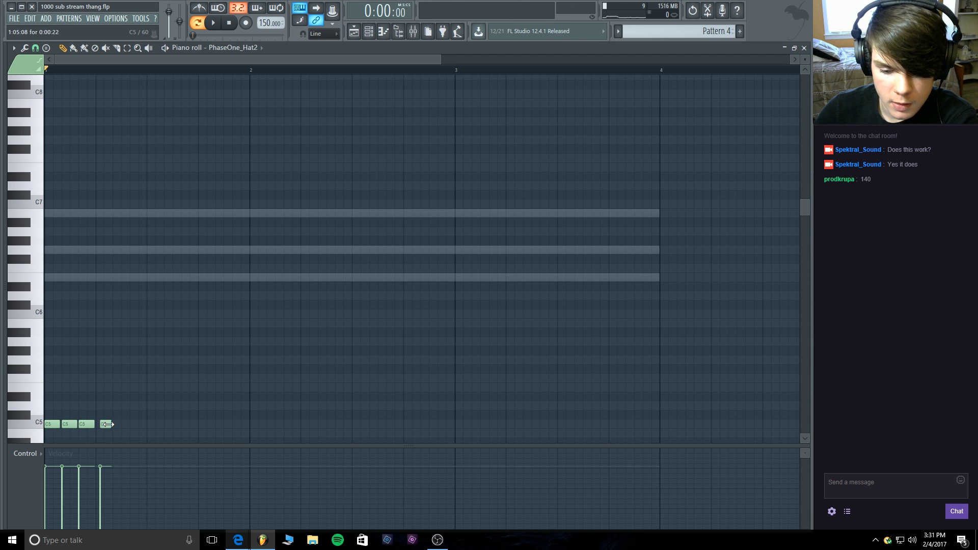
left_click_drag(110, 424, 107, 426)
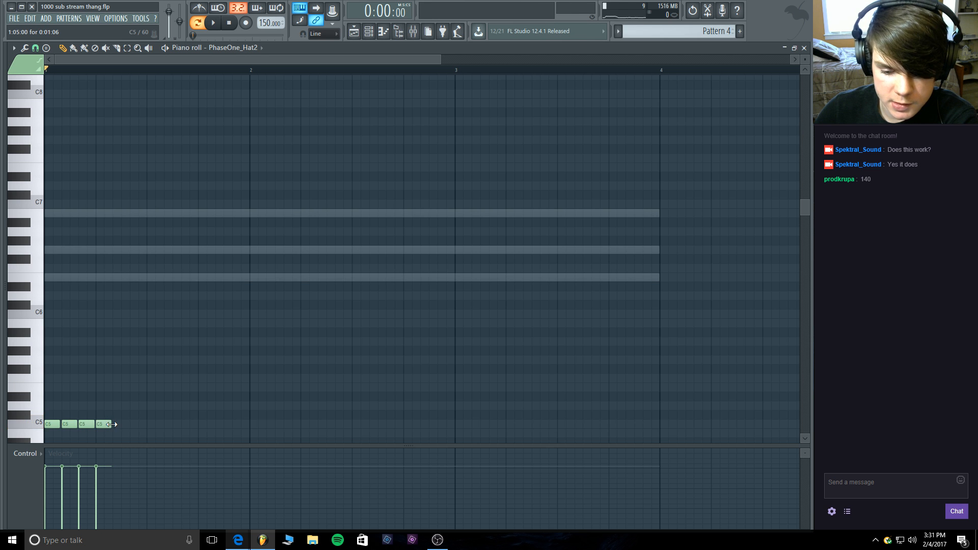
left_click(120, 424)
left_click(135, 424)
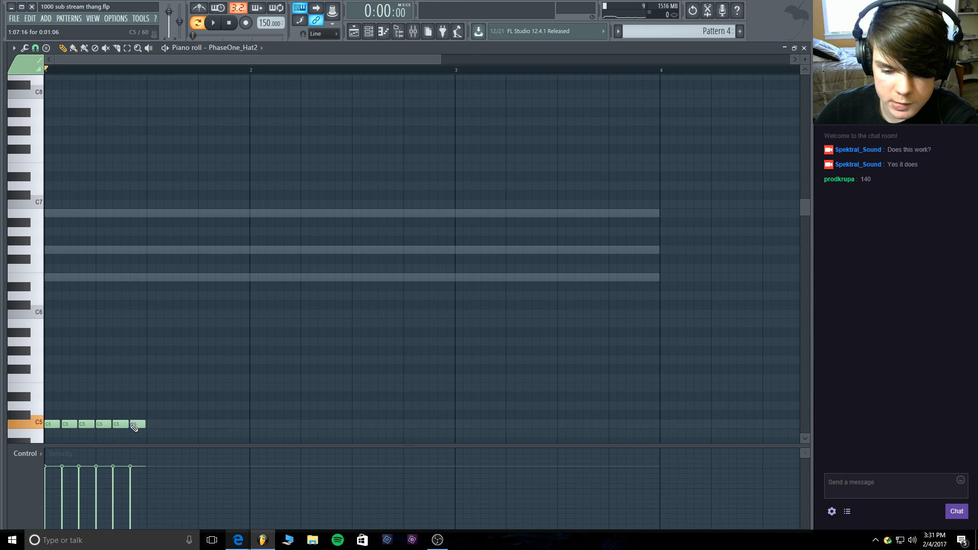
Duplicate the C5 hat notes to fill bars 1 to 3, start playback and close the piano roll.
mouse_move(162, 428)
left_mouse_down()
mouse_move(49, 409)
mouse_move(92, 427)
mouse_move(166, 427)
mouse_move(156, 427)
left_mouse_up()
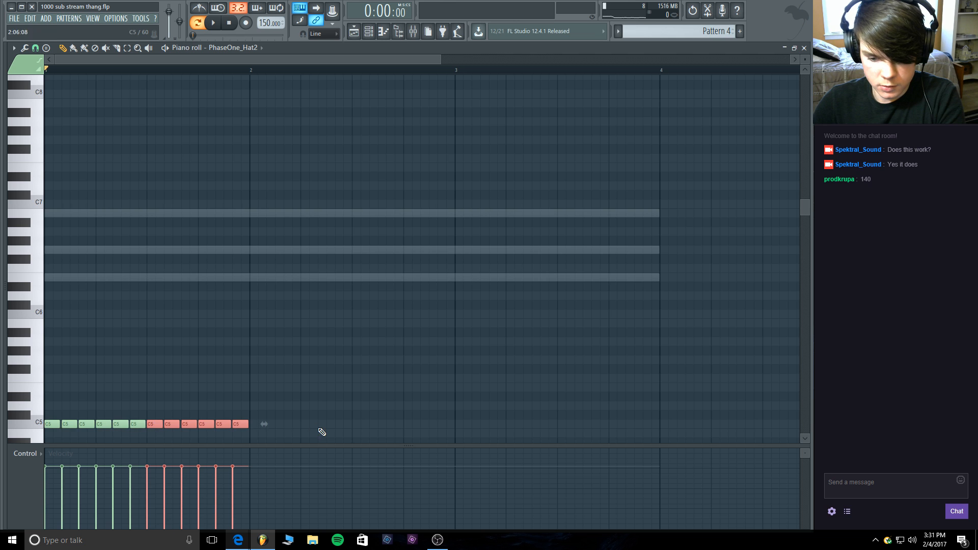
key("ctrl+a")
key("ctrl+b")
left_click_drag(255, 429, 460, 430)
left_click(213, 23)
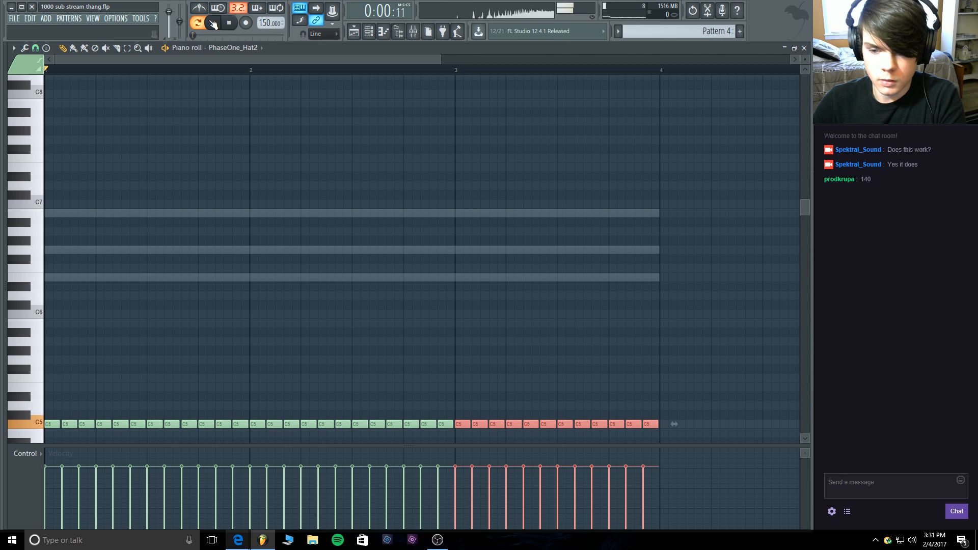
left_click(804, 48)
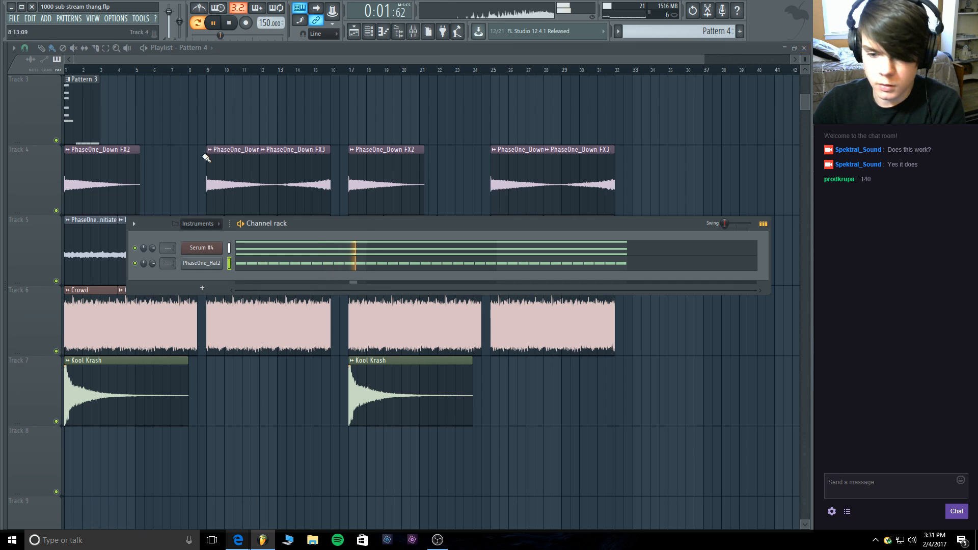
Audition the pattern with Serum #4's arpeggiator settings shown, close the instrument window and stop playback.
left_click(203, 248)
key("space")
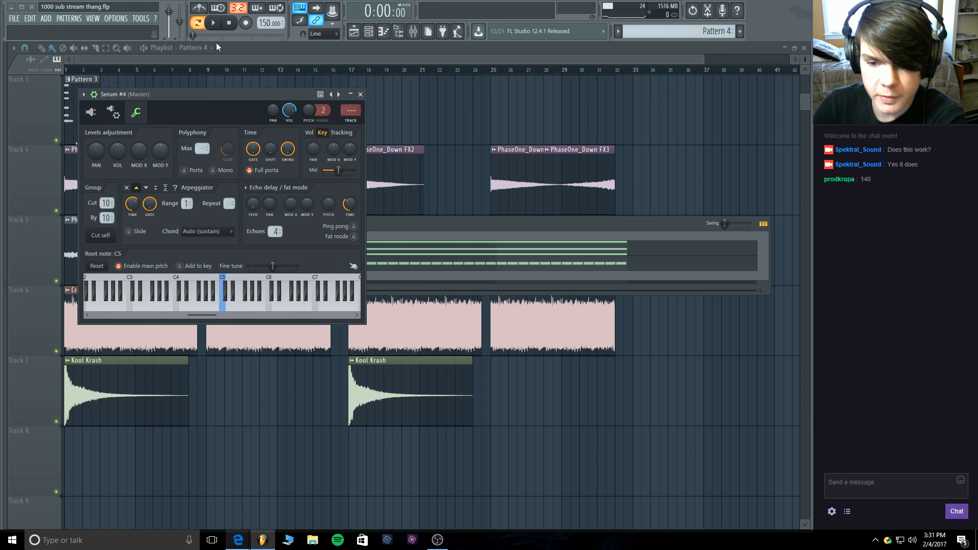
key("space")
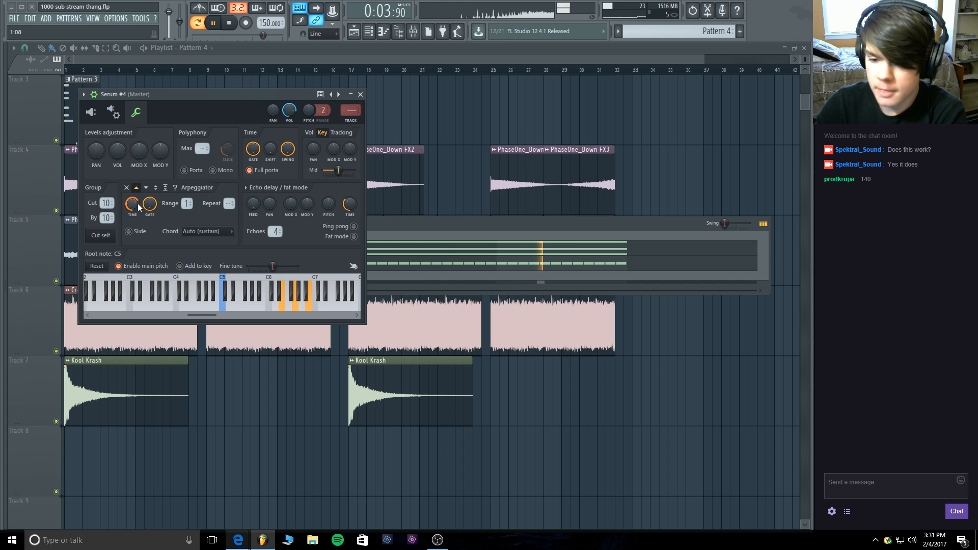
left_click(361, 95)
left_click(229, 23)
Delete the PhaseOne_Hat2 channel and close the channel rack.
right_click(203, 247)
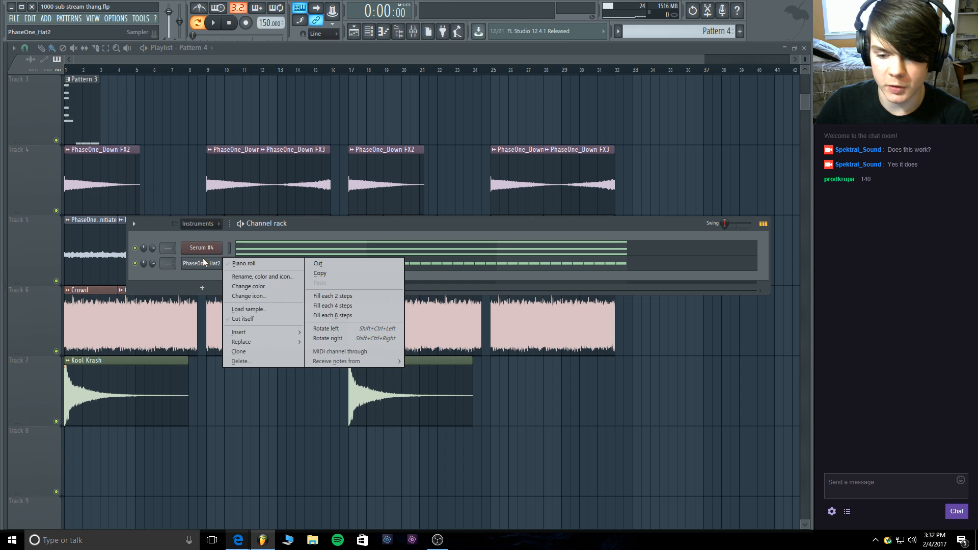
left_click(267, 360)
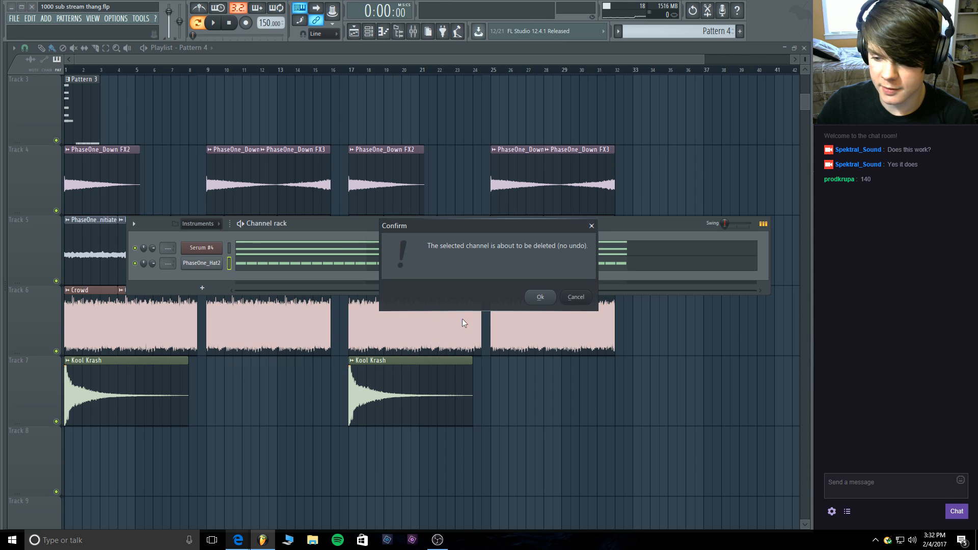
left_click(540, 297)
left_click(396, 58)
Place Pattern 4 at bar 1 of track 8, add a second clip at bar 4, and remove both clips.
left_click(146, 438)
left_click_drag(181, 447, 62, 453)
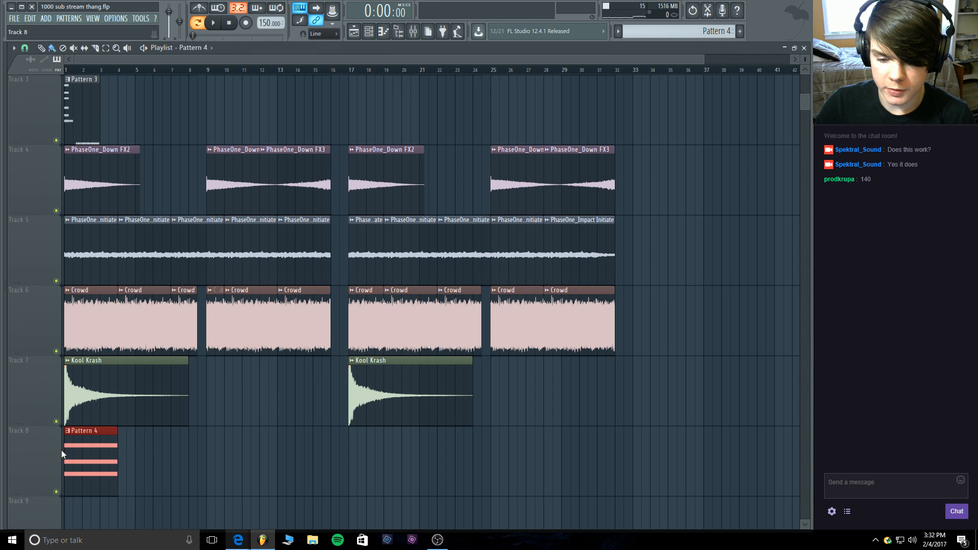
mouse_move(117, 438)
left_mouse_down()
mouse_move(160, 437)
mouse_move(118, 439)
left_mouse_up()
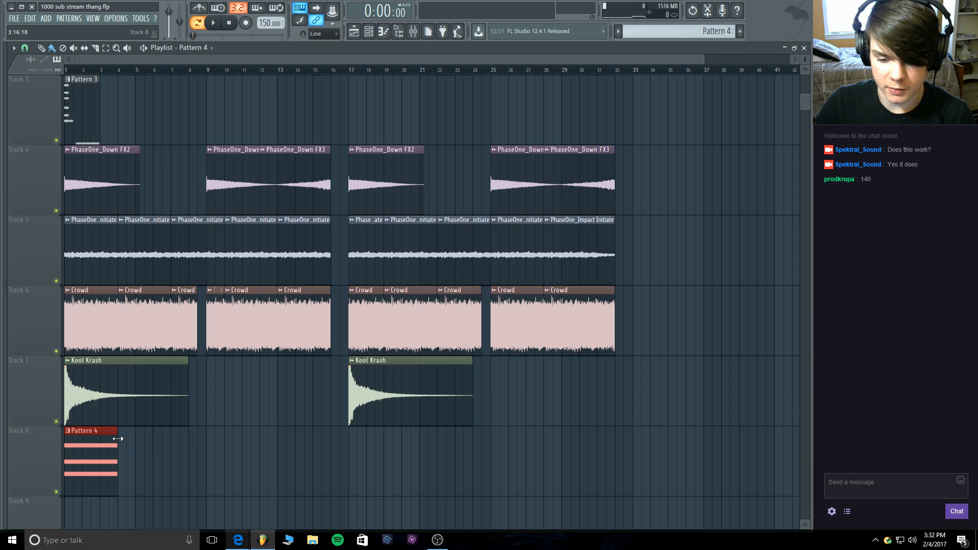
left_click(123, 443)
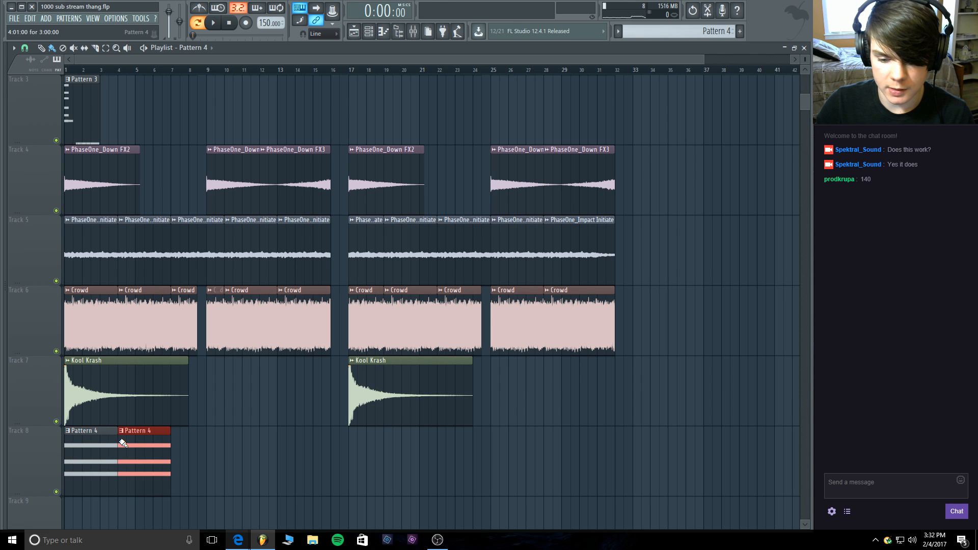
right_click(133, 448)
right_click(101, 445)
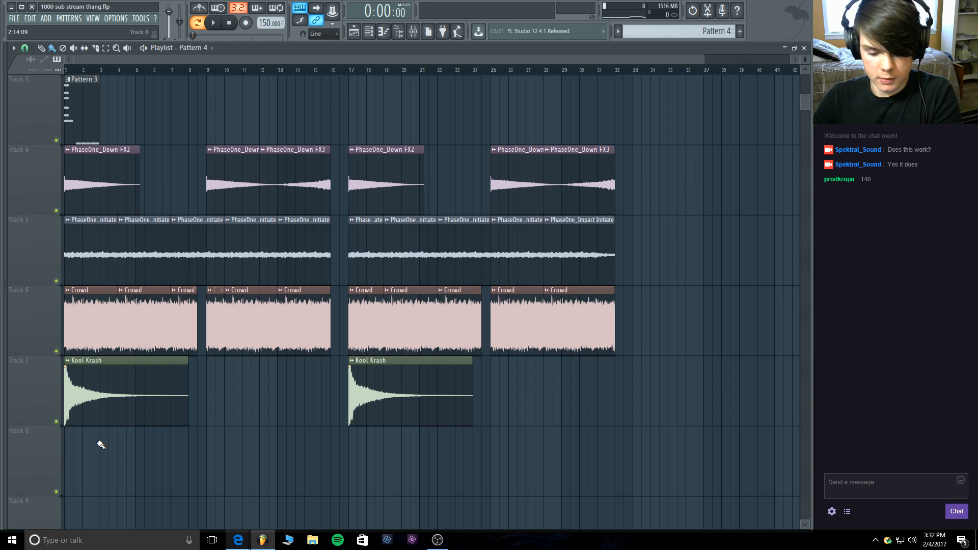
Place Pattern 4 at the start of track 8 and extend its three chord notes to the start of bar 5.
left_click(101, 444)
double_click(97, 444)
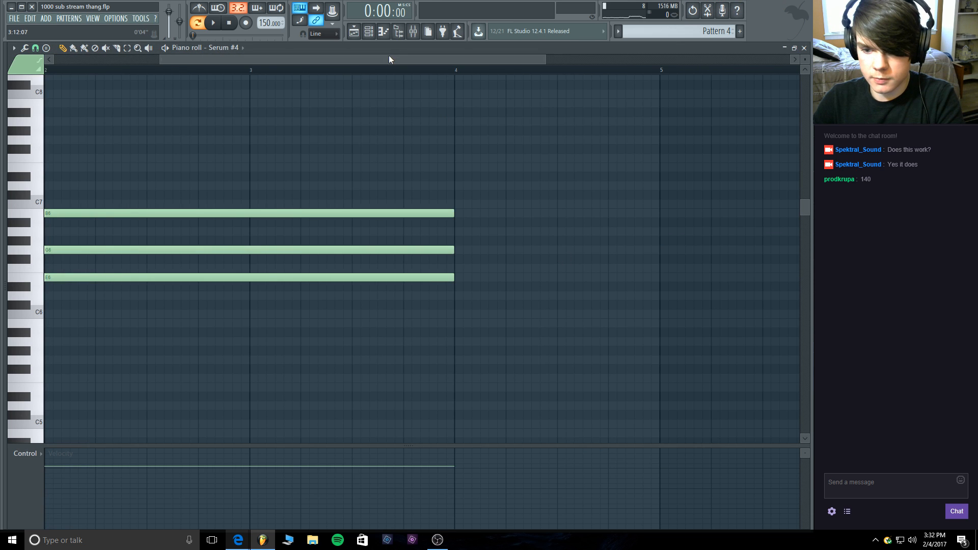
left_click_drag(153, 62, 52, 59)
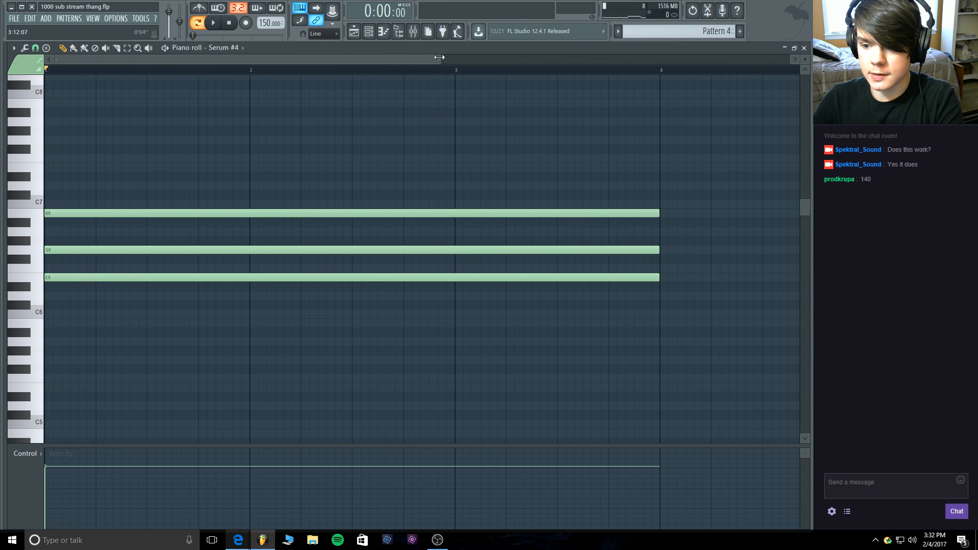
left_click_drag(439, 57, 641, 59)
key("ctrl+a")
left_click_drag(452, 219, 581, 215)
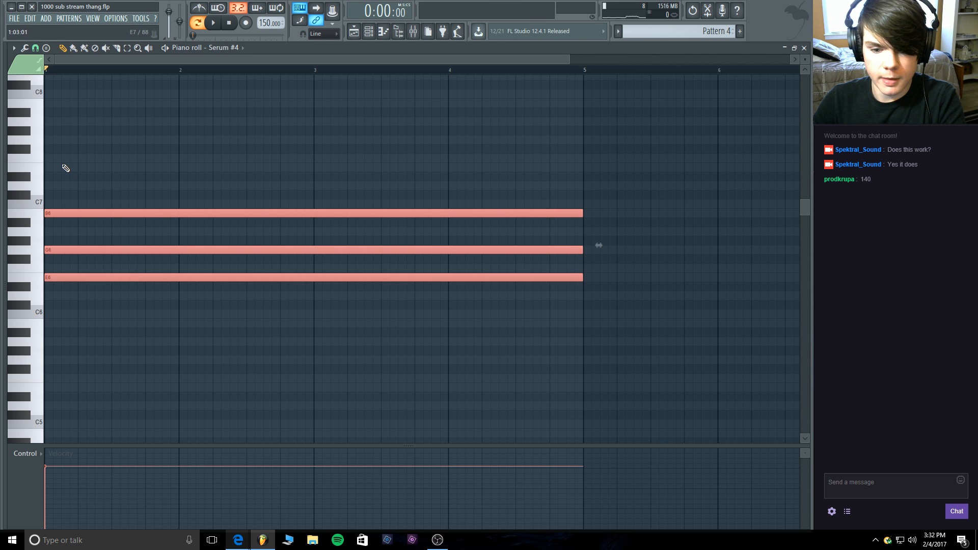
Add a four-bar E7 note on top of the chord, audition it, return to the playlist and stop playback.
left_click(66, 168)
left_click(213, 23)
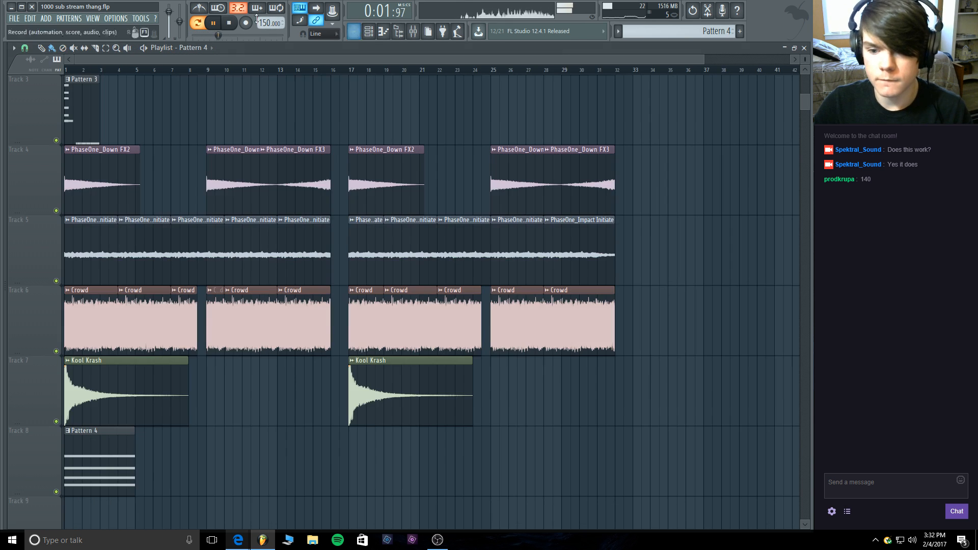
left_click(354, 31)
key("space")
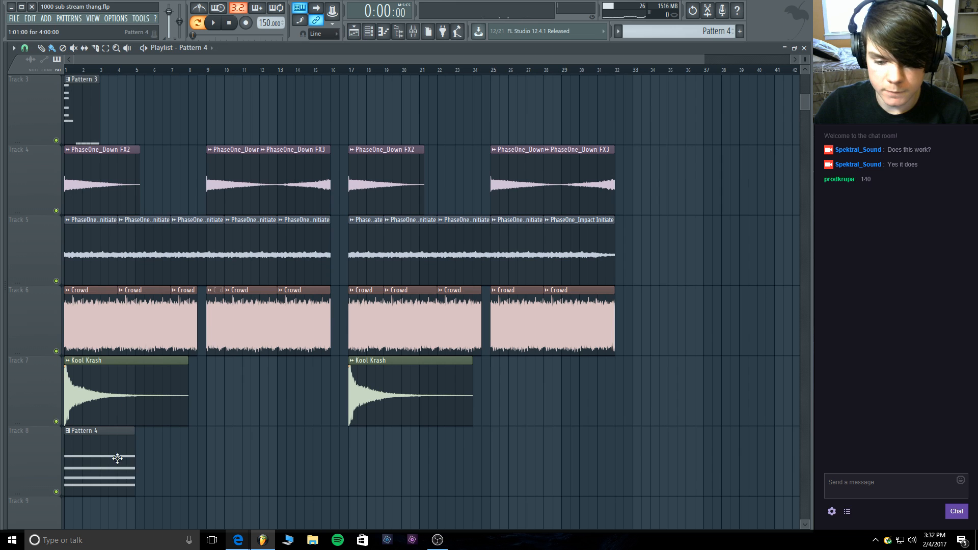
Repeat the four-bar Pattern 4 clip end to end along track 8 until eight clips run from bar 1 to bar 33.
left_click_drag(175, 458, 115, 474)
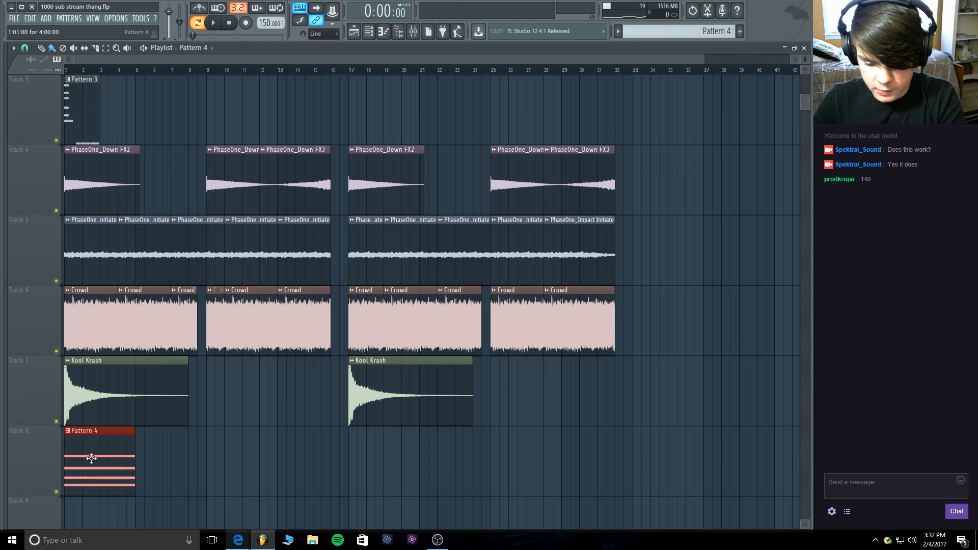
left_click(91, 459)
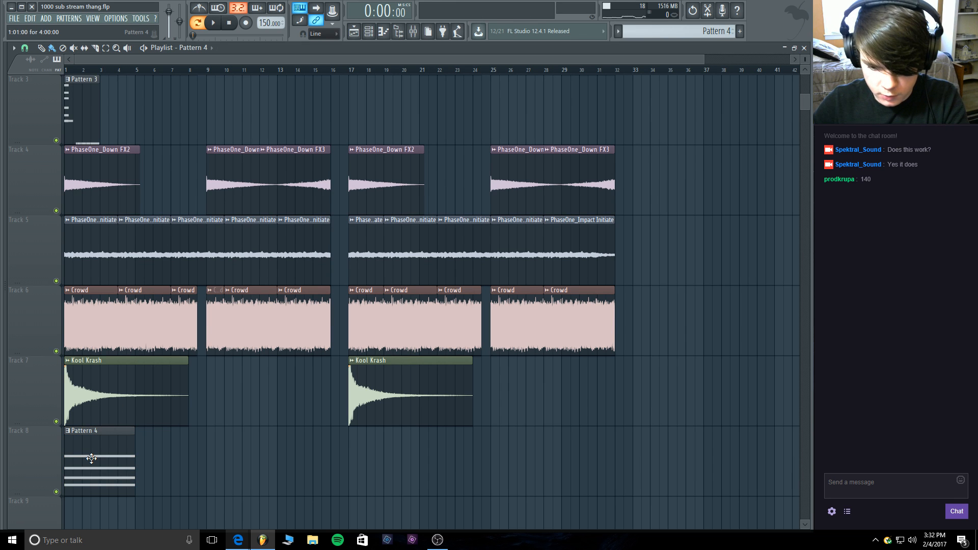
key("ctrl+b")
key("Delete")
left_click_drag(173, 465, 68, 457)
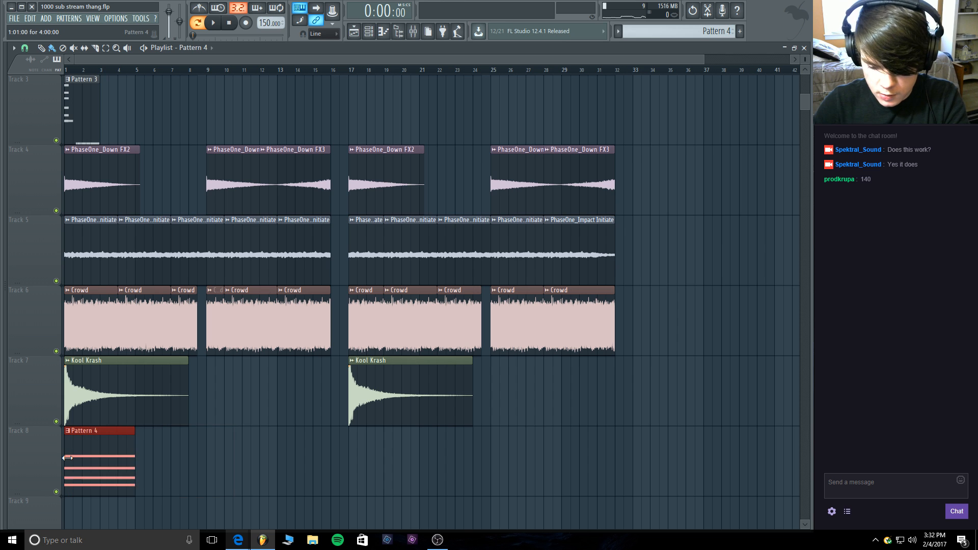
key("ctrl+b")
key("ctrl+b")
key("ctrl+b")
key("ctrl+b")
key("ctrl+b")
key("ctrl+b")
key("ctrl+b")
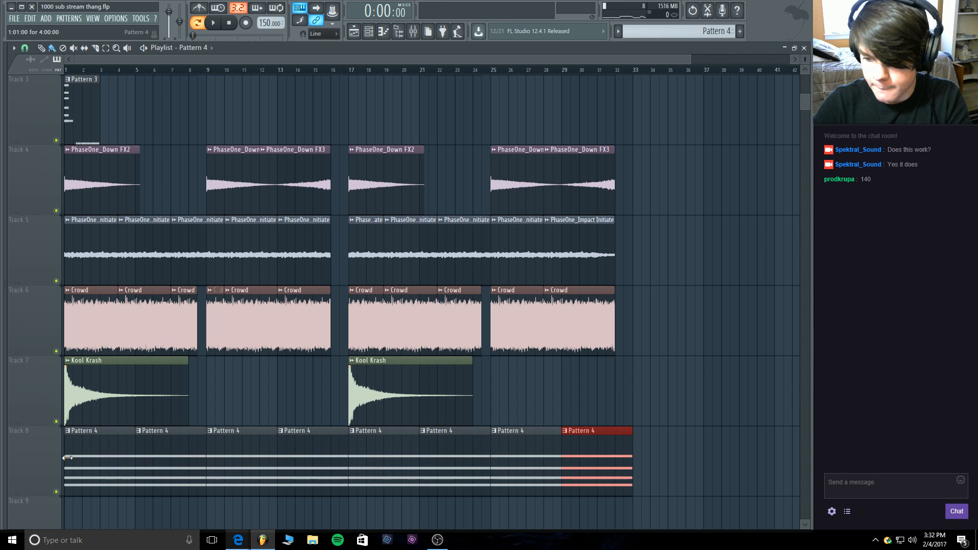
Remove the stray Pattern 4 clip from track 7 and trim the track 8 clips to match the gaps and endings of the Crowd clips.
left_click(644, 423)
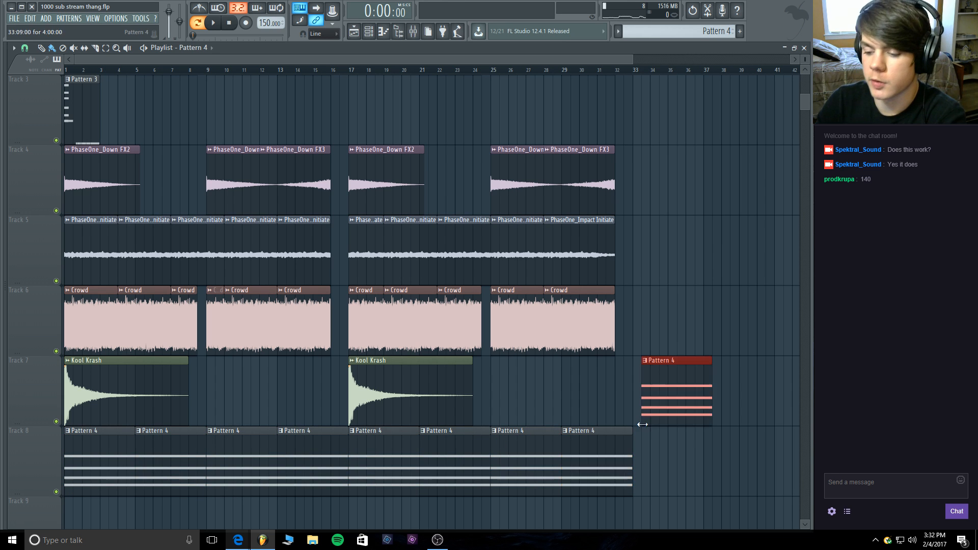
right_click(650, 416)
left_click_drag(632, 431, 613, 432)
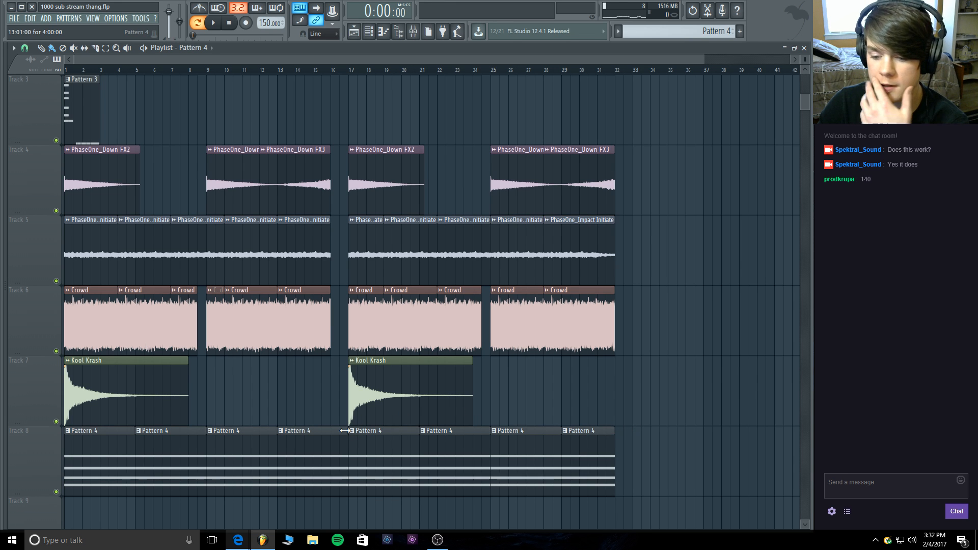
left_click_drag(345, 430, 331, 429)
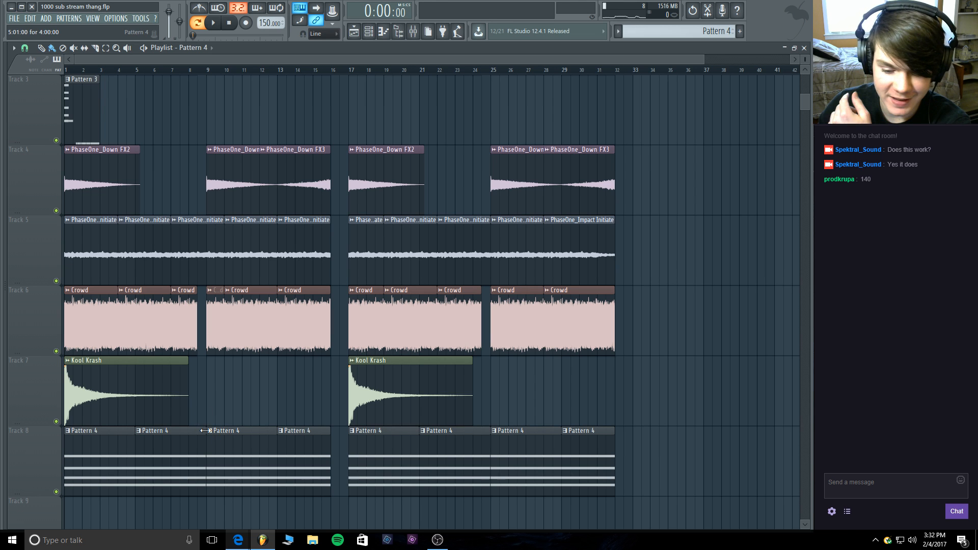
left_click_drag(205, 431, 198, 431)
left_click_drag(491, 430, 480, 431)
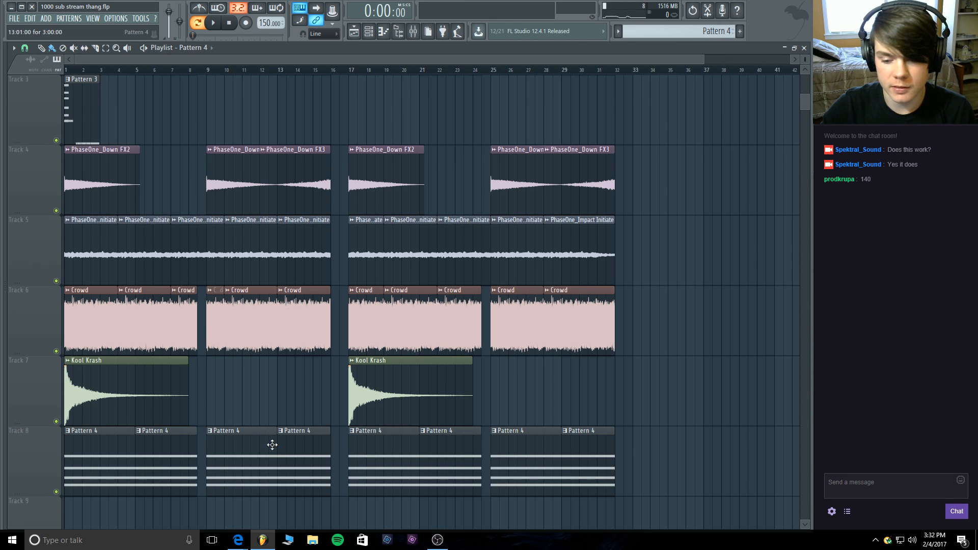
Audition the arrangement from the start, switching from pattern to song mode, and stop playback.
left_click_drag(708, 60, 600, 74)
scroll(802, 79, "up", 3)
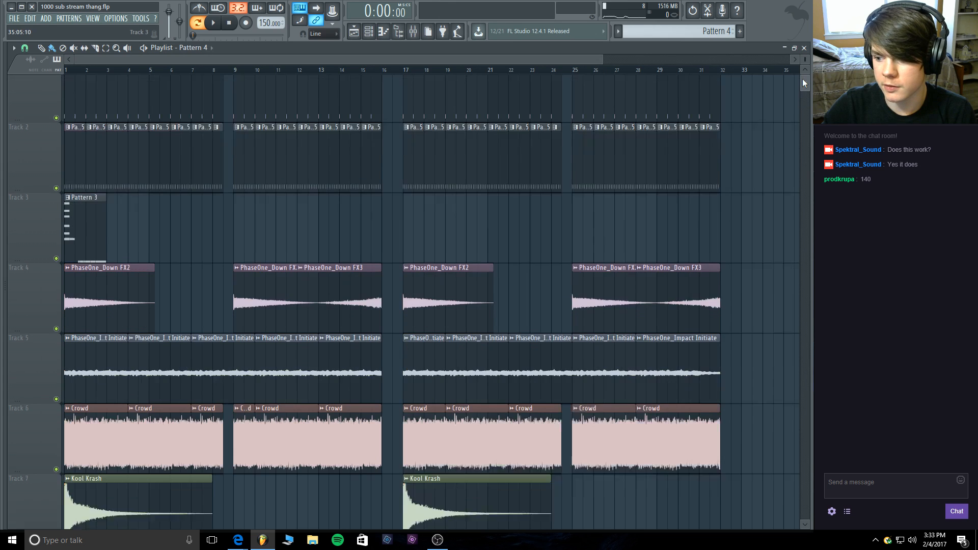
mouse_move(804, 57)
left_mouse_down()
mouse_move(804, 68)
mouse_move(805, 57)
left_mouse_up()
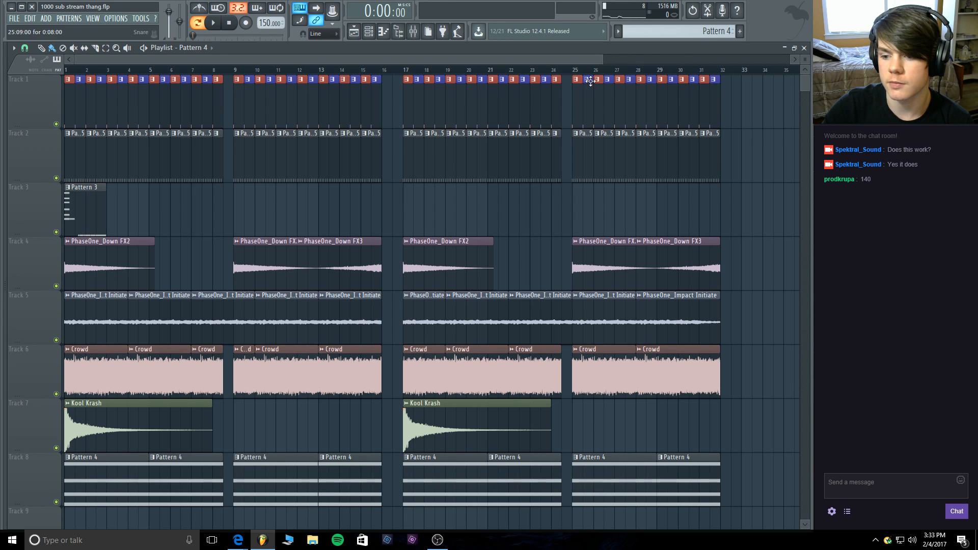
left_click_drag(805, 79, 805, 73)
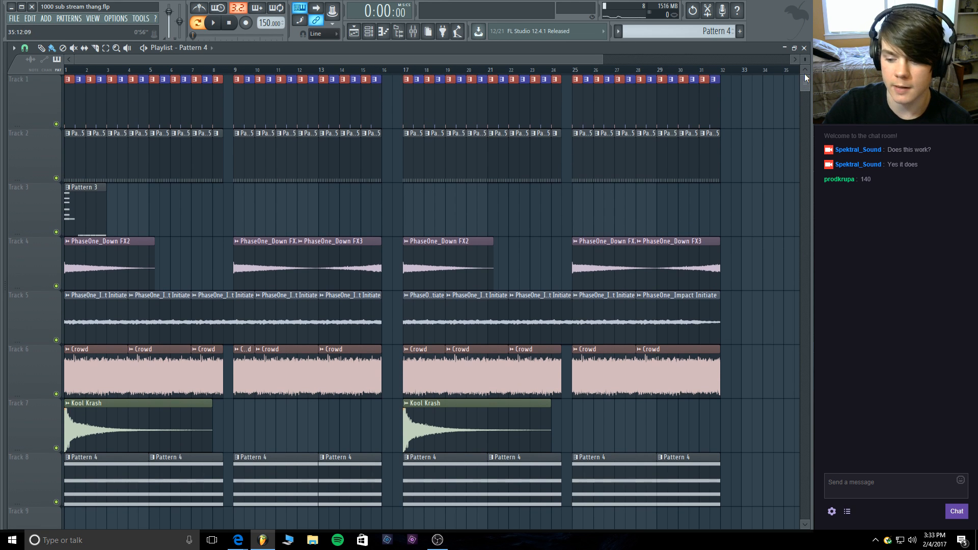
left_click(214, 25)
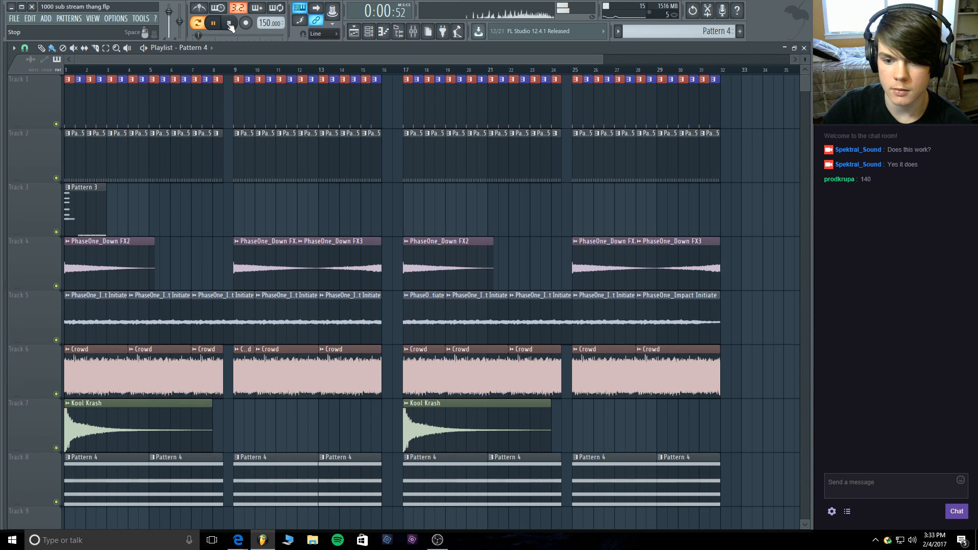
left_click(200, 23)
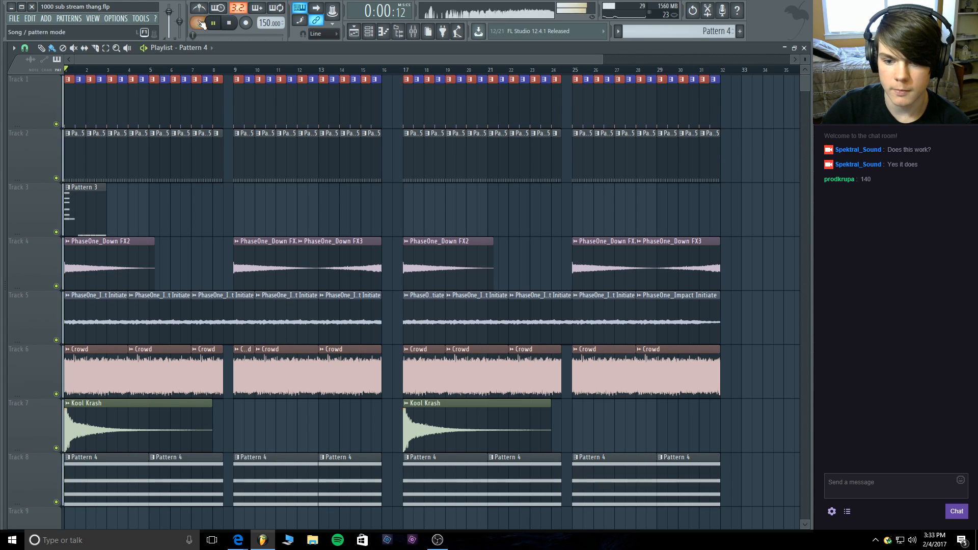
left_click(232, 24)
Rename mixer insert 19 as Arp.
left_click(412, 31)
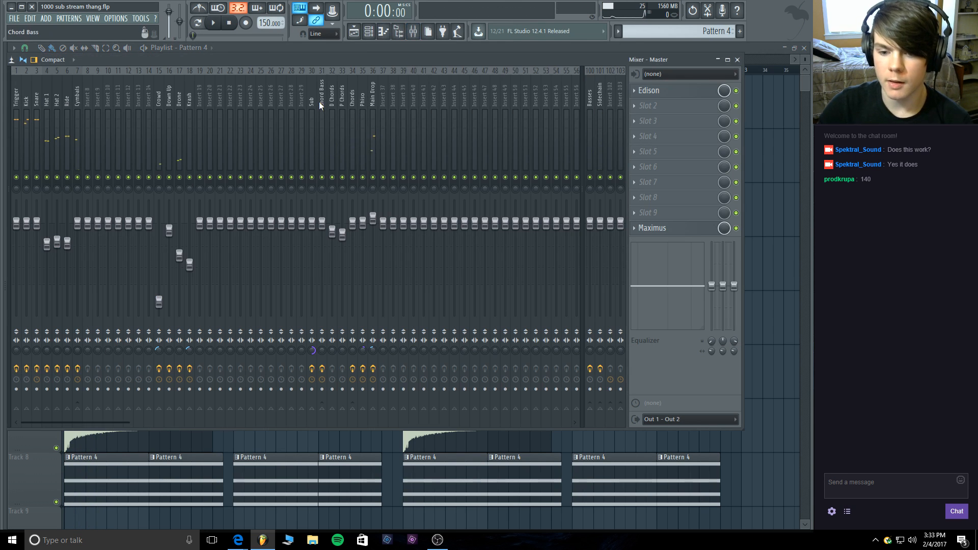
right_click(205, 90)
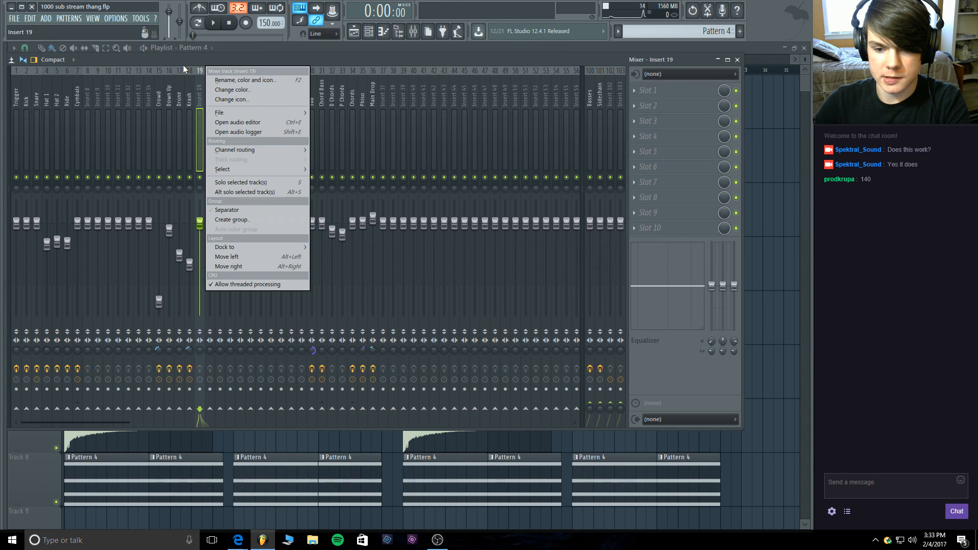
left_click(183, 66)
right_click(200, 91)
left_click(224, 80)
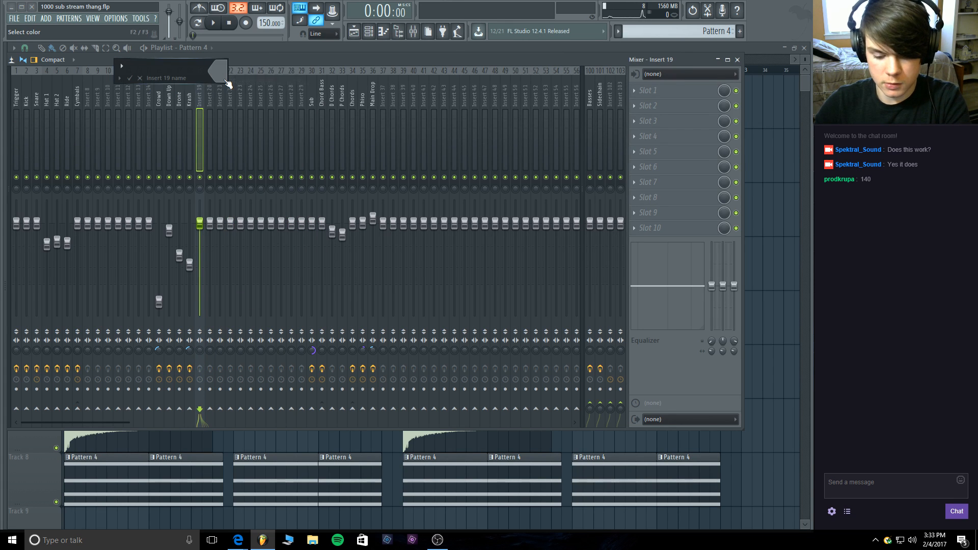
type("Arp")
key("Return")
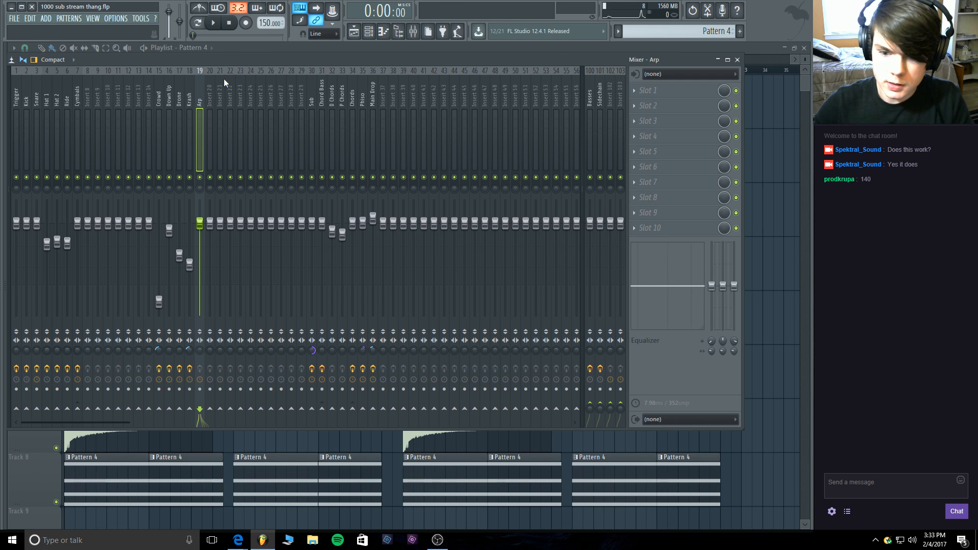
Route the Serum #4 channel to mixer track 19 and play the pattern through the Arp track.
left_click(368, 32)
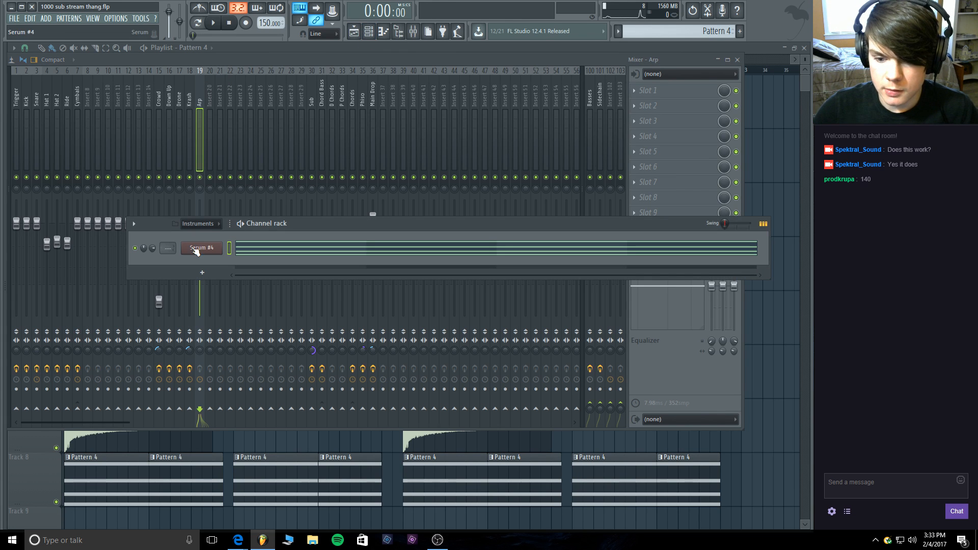
left_click_drag(168, 248, 167, 217)
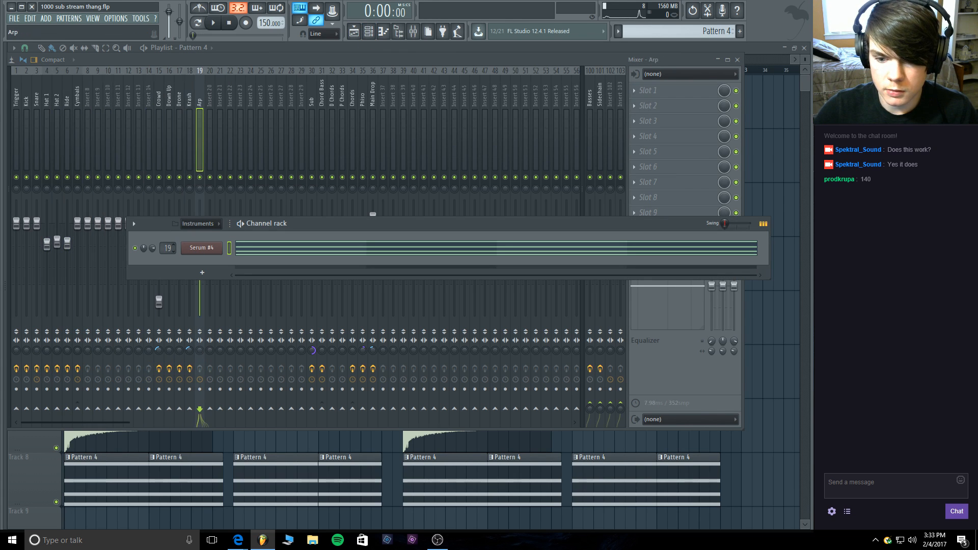
key("space")
left_click(204, 111)
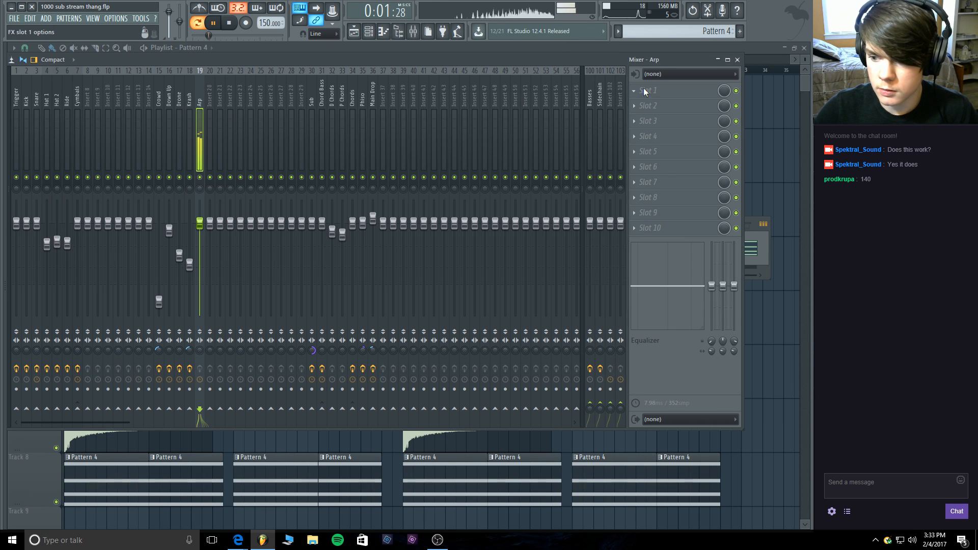
Load Soundgoodizer in the Arp track's first effect slot, lower the track's volume fader well below its default, and stop playback.
left_click(657, 91)
left_click(778, 394)
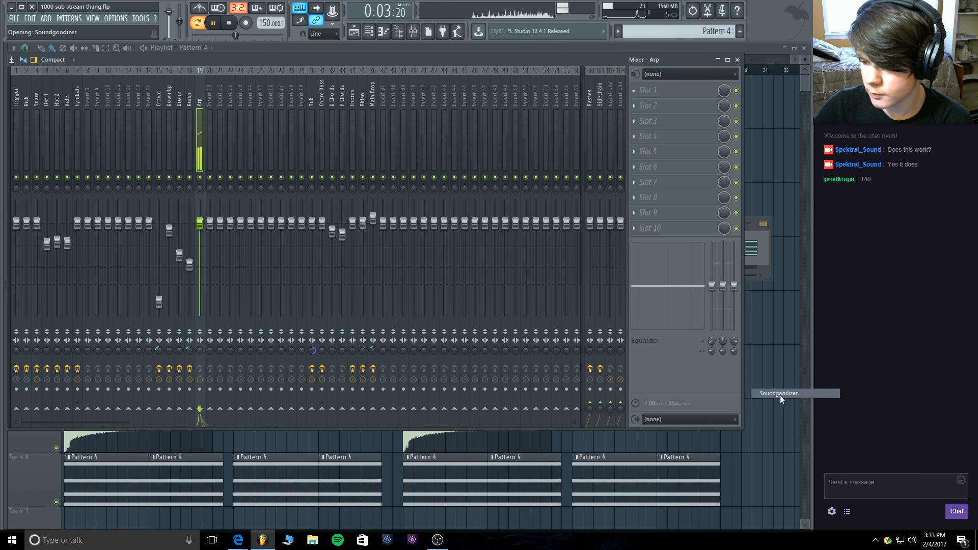
left_click_drag(199, 223, 200, 270)
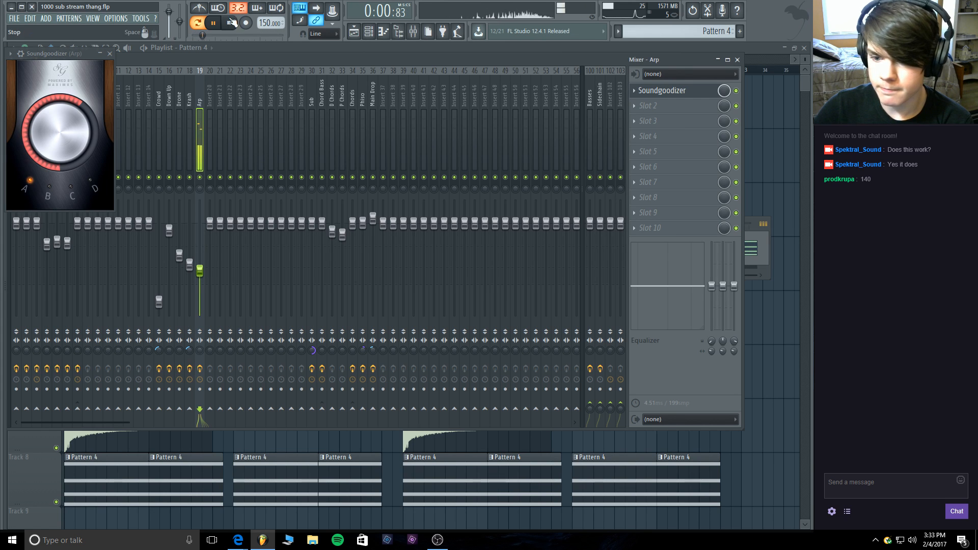
key("space")
Replace Soundgoodizer on the Arp track with Fruity Parametric EQ 2.
left_click(642, 90)
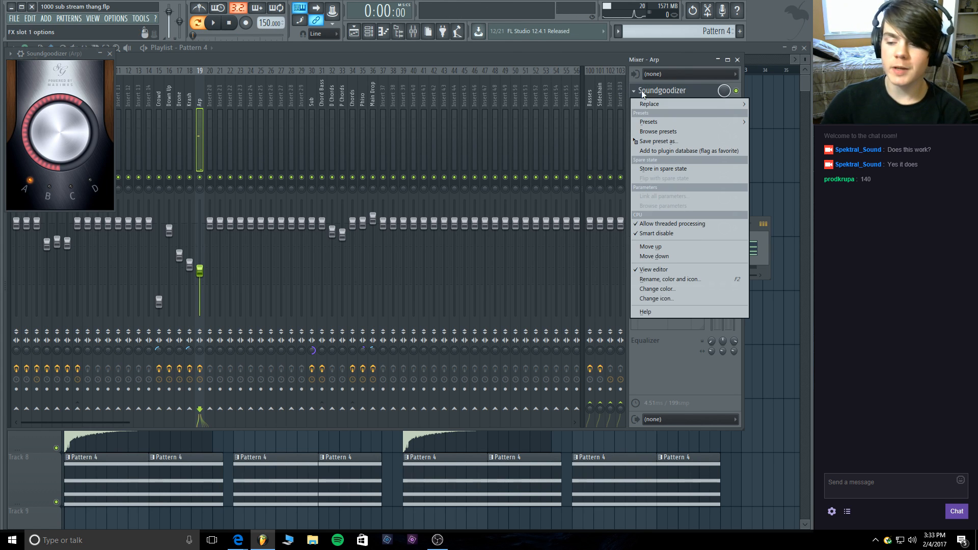
mouse_move(649, 105)
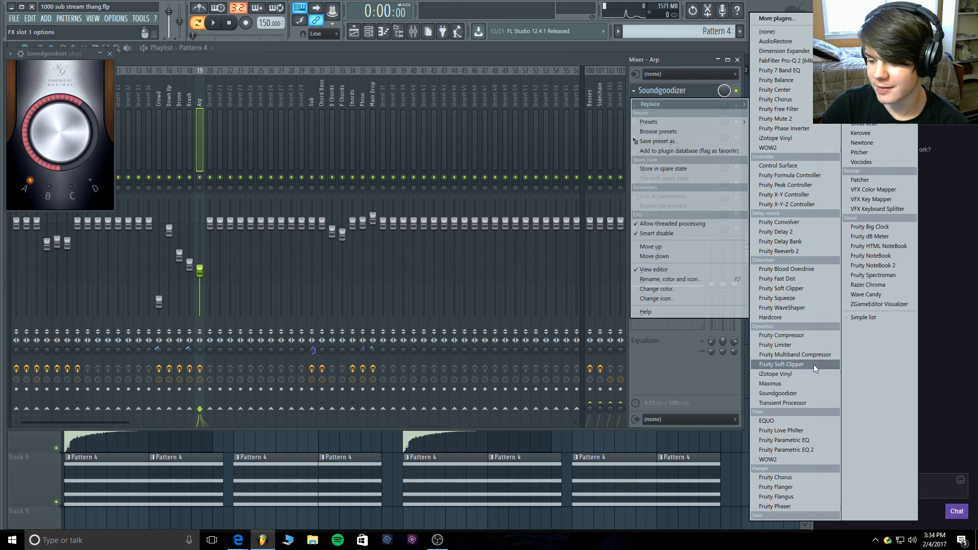
left_click(805, 451)
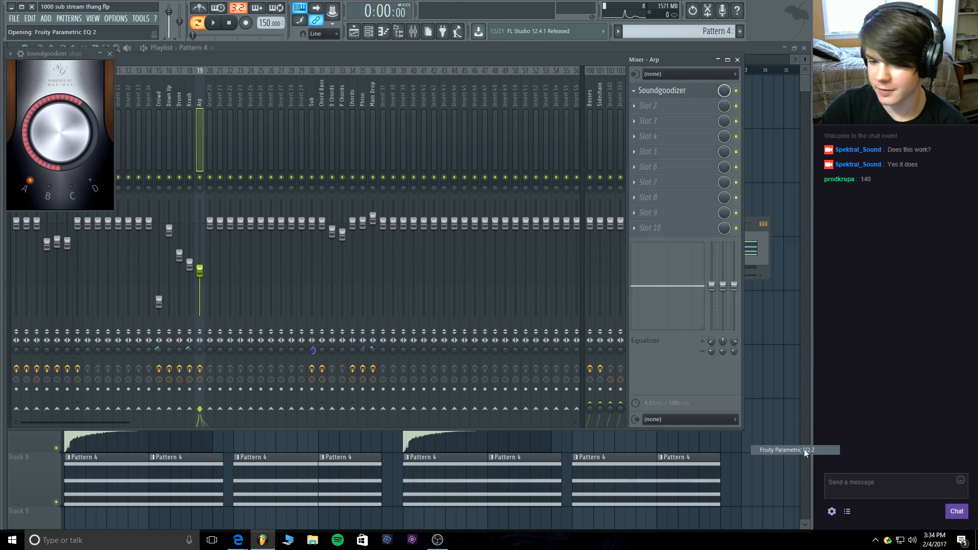
Cut the Arp's lows with a high-pass on EQ band 1, boost band 4 by 2.8 dB at 454 Hz, and raise band 7 slightly.
mouse_move(245, 79)
left_mouse_down()
mouse_move(245, 93)
mouse_move(248, 75)
left_mouse_up()
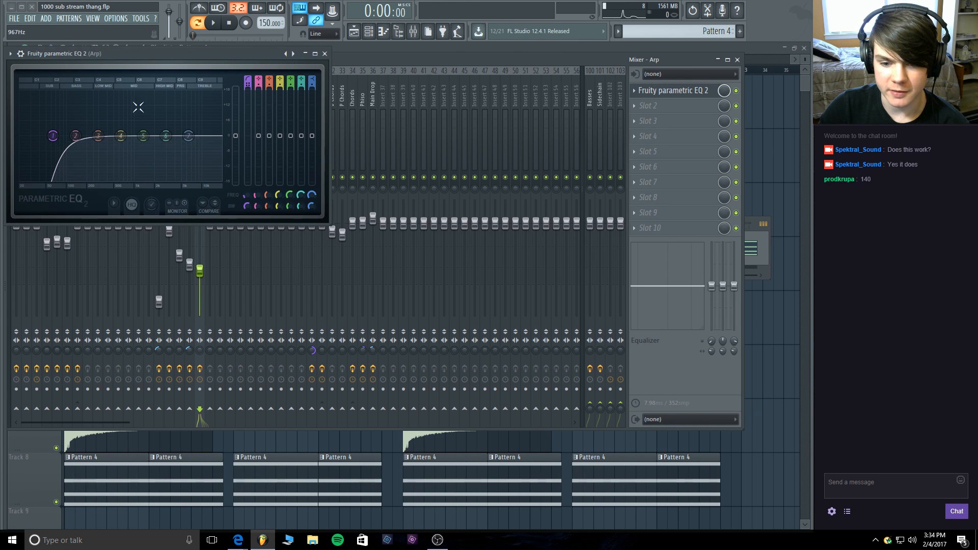
key("space")
left_click_drag(53, 136, 92, 136)
left_click_drag(188, 135, 112, 125)
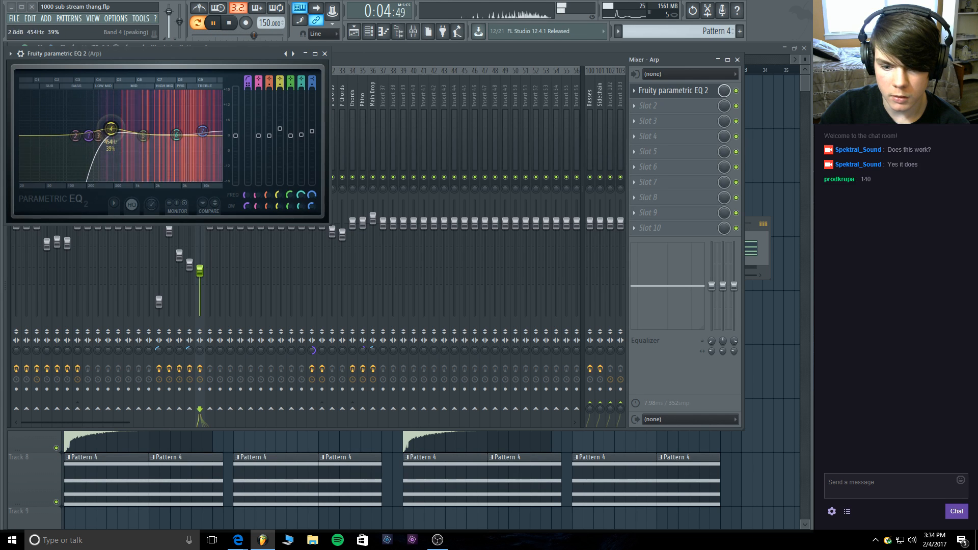
left_click(324, 53)
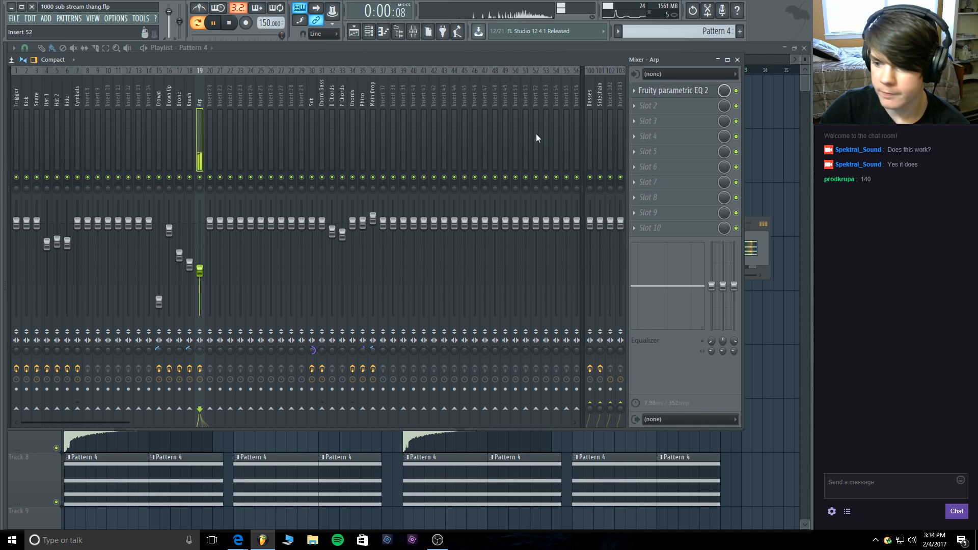
Add Fruity WaveShaper to the Arp track's second effect slot, bend its curve upward, and stop playback.
left_click(648, 106)
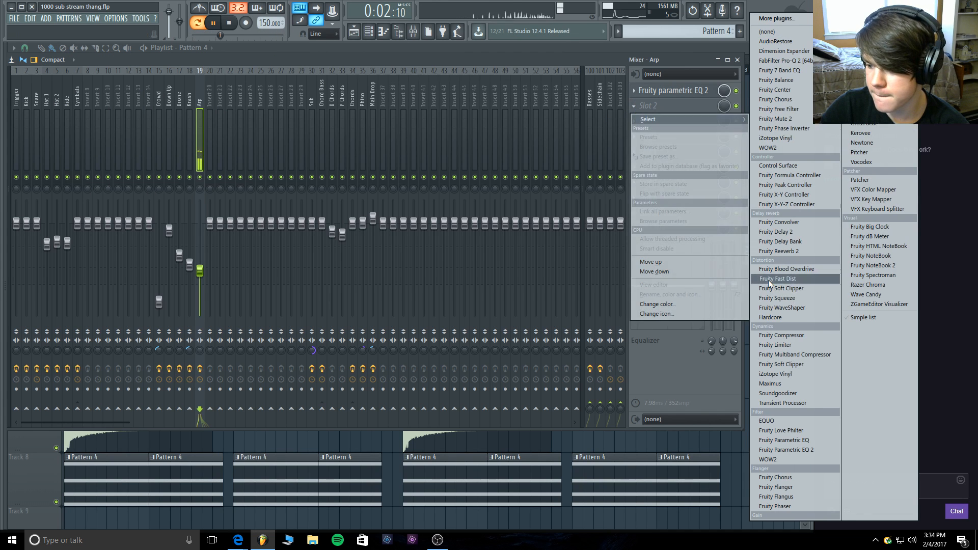
left_click(784, 308)
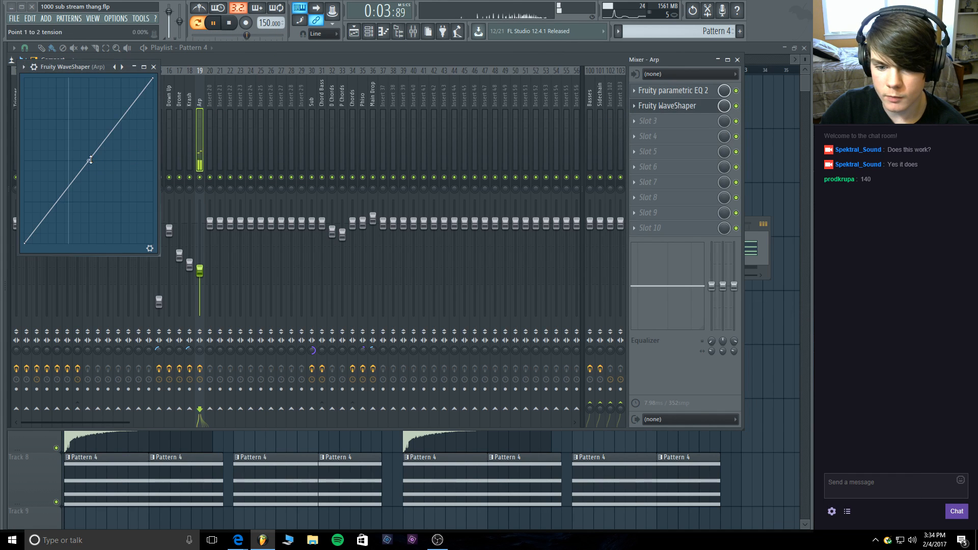
left_click_drag(89, 128, 89, 131)
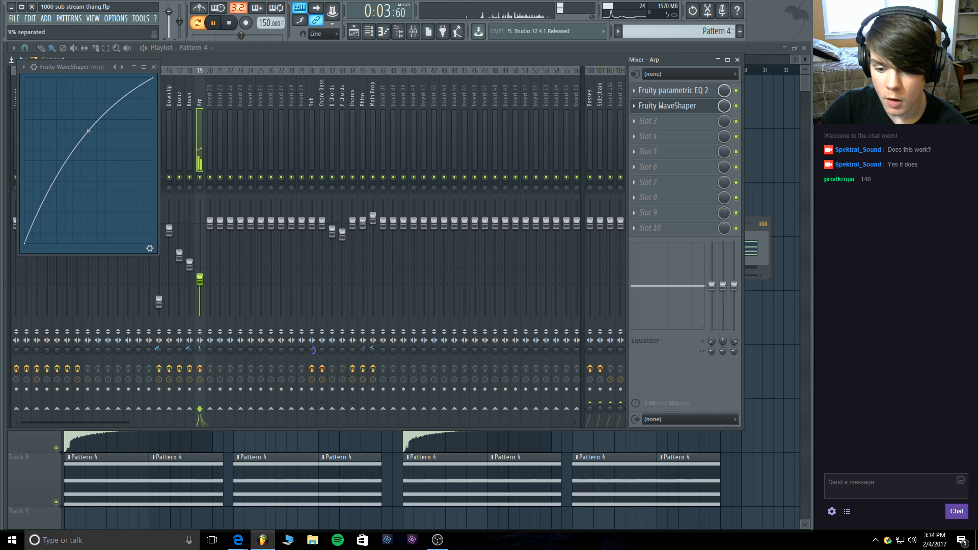
left_click(230, 23)
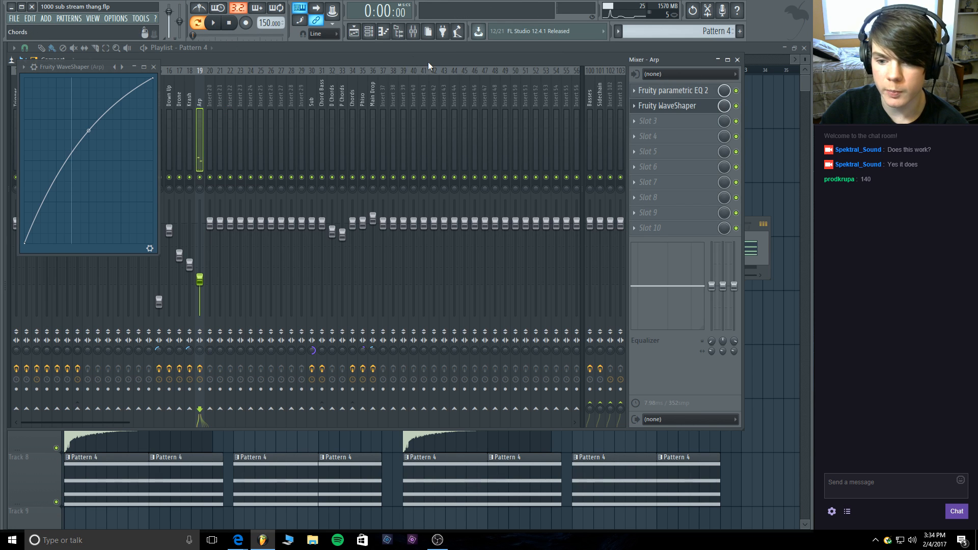
Close the WaveShaper and open the Serum #4 channel's synth interface.
left_click(355, 32)
left_click(356, 32)
left_click(370, 32)
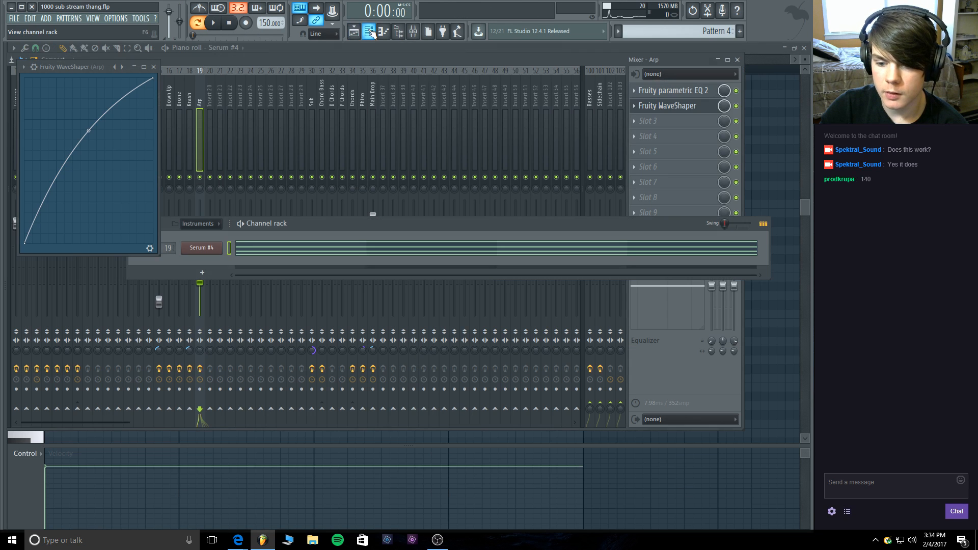
left_click(153, 66)
left_click(201, 248)
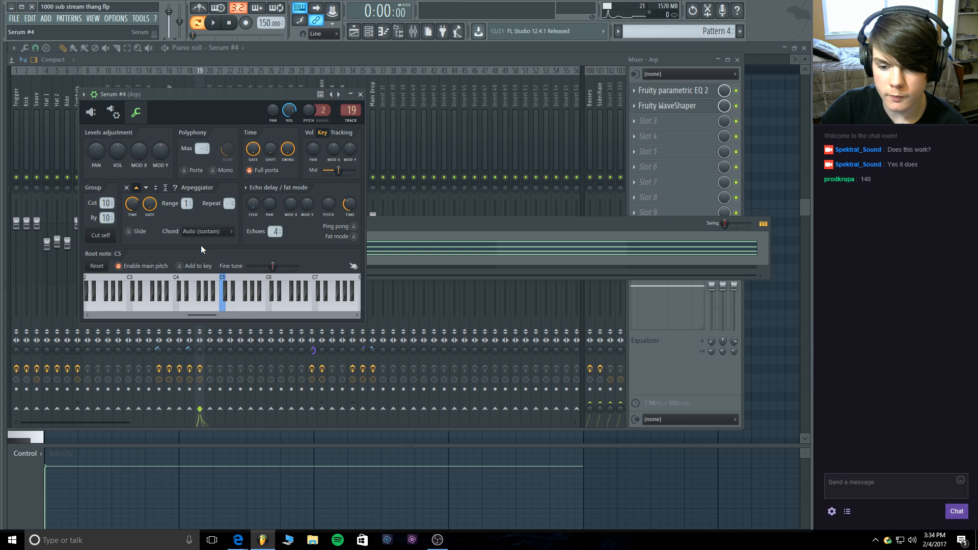
left_click(94, 114)
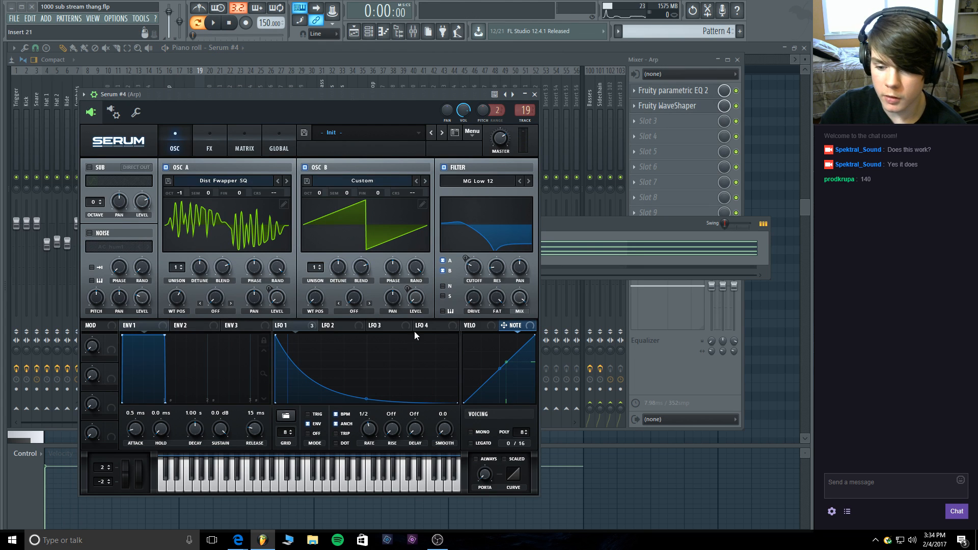
Show LFO 2 and audition the arp pattern briefly.
left_click(343, 329)
left_click(213, 22)
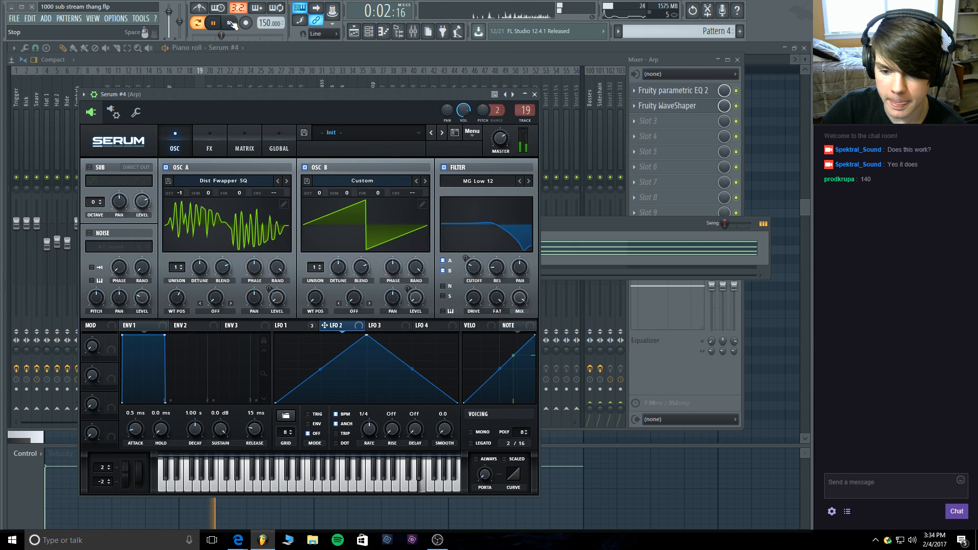
left_click(232, 24)
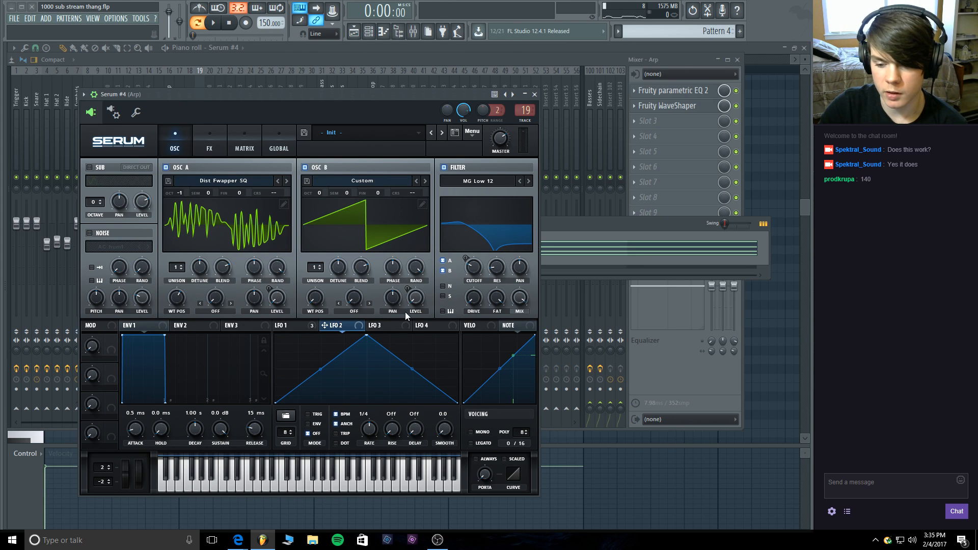
Draw an eight-step square pattern of alternating high and low levels in LFO 3.
left_click(400, 325)
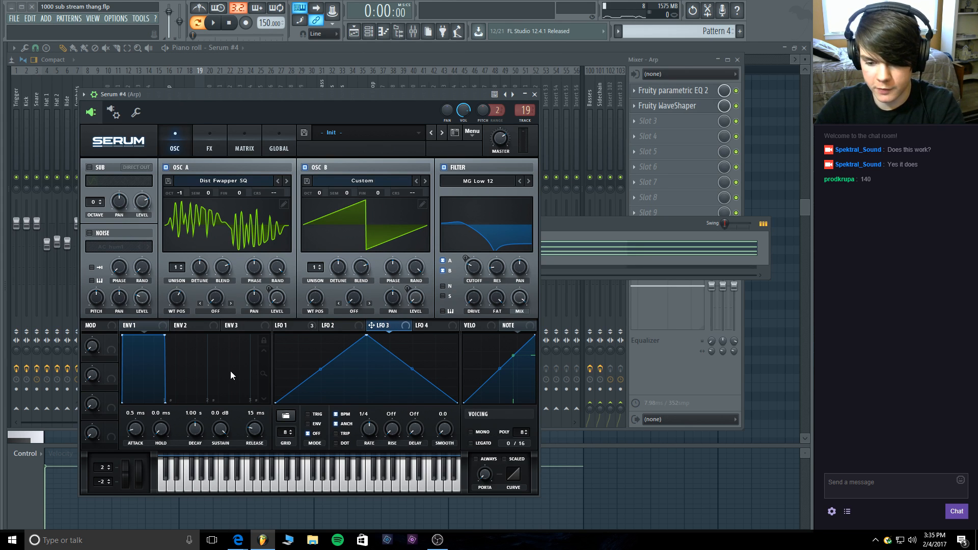
left_click(281, 382, "shift")
left_click(296, 360, "shift")
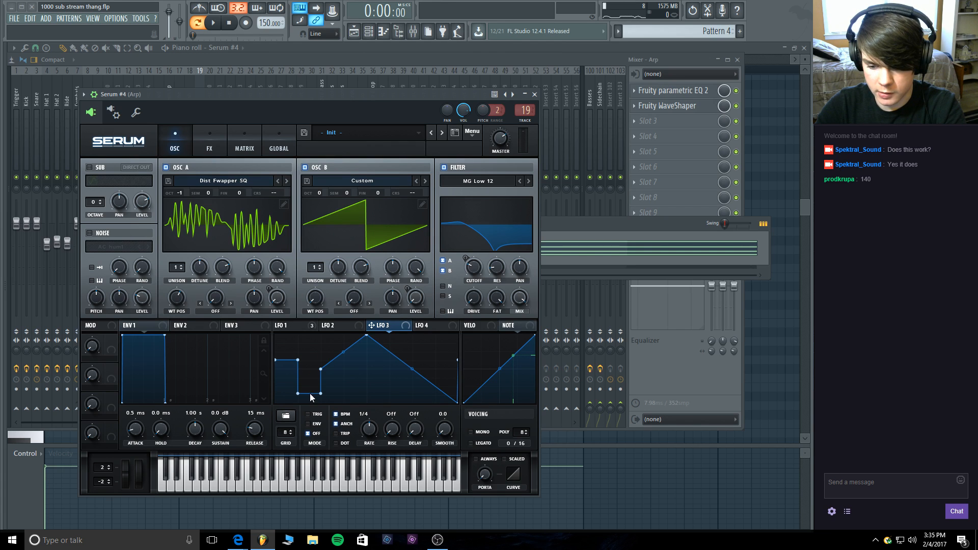
left_click(355, 390, "shift")
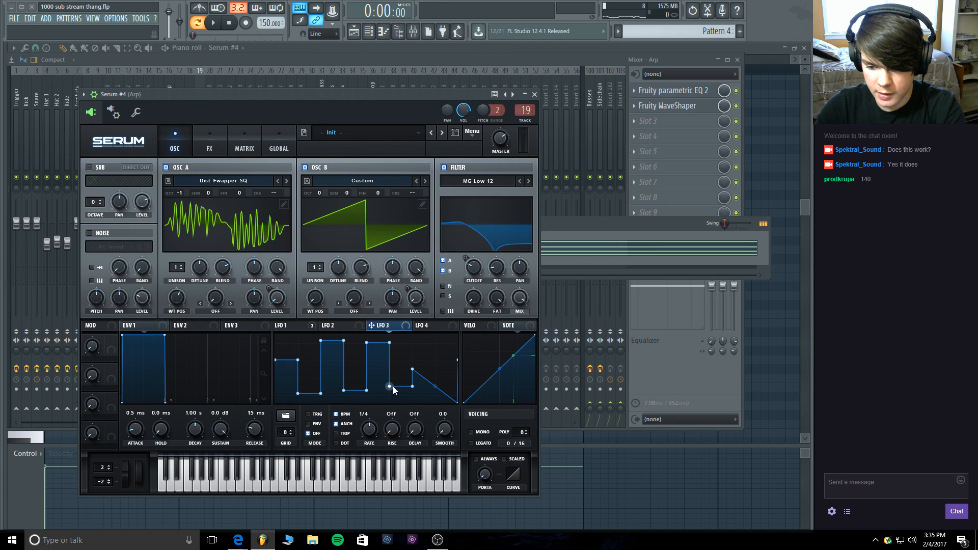
left_click(425, 362, "shift")
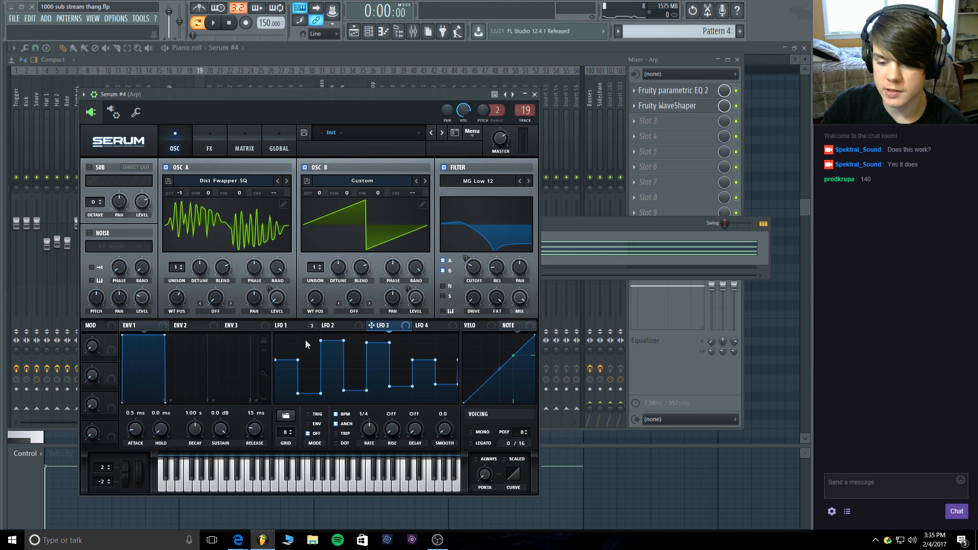
Review what LFO 1 modulates and check the channel's arpeggiator settings, ending back in the synth interface.
left_click(308, 327)
left_click(389, 324)
left_click(298, 325)
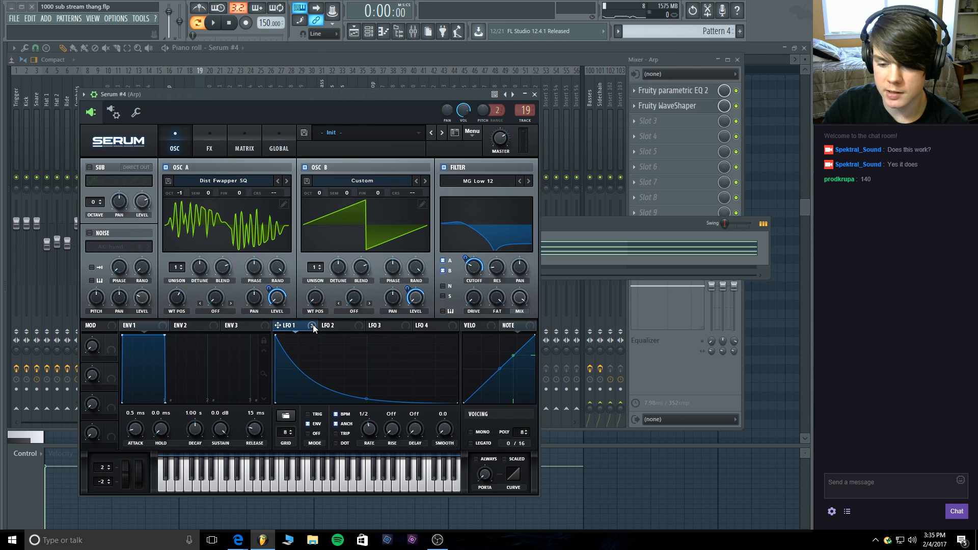
left_click(135, 113)
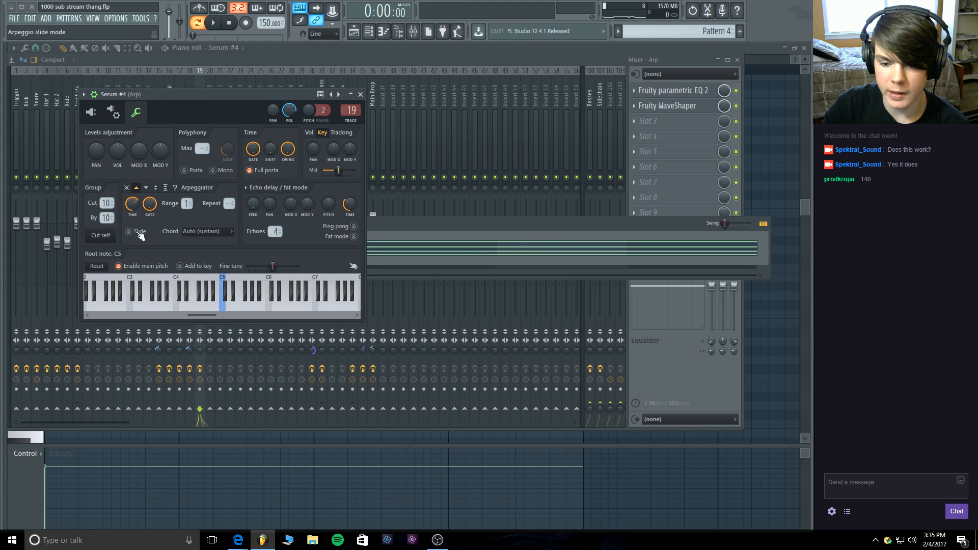
left_click(91, 113)
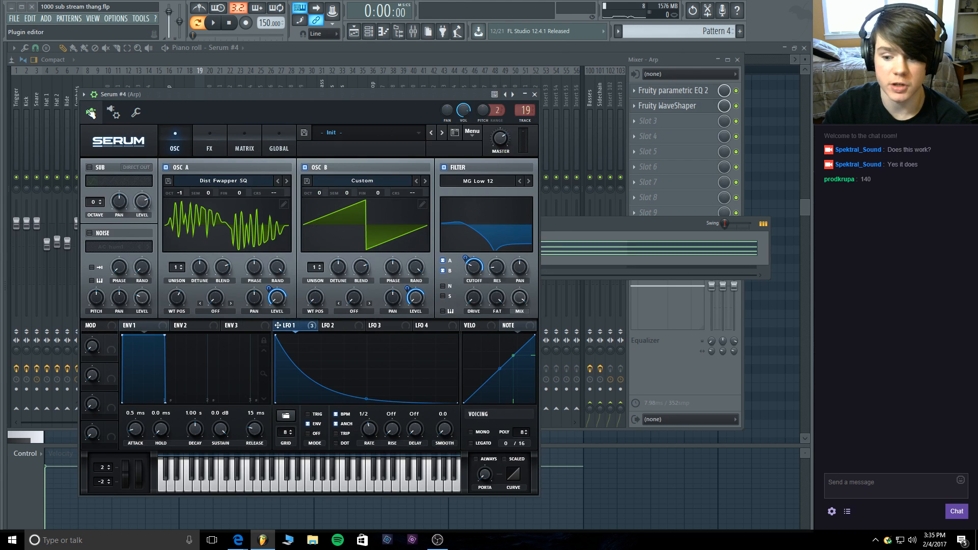
Set LFO 3's rate to 1/8 and assign it to oscillator A's pan at 58 and oscillator B's pan at 61.
left_click(383, 325)
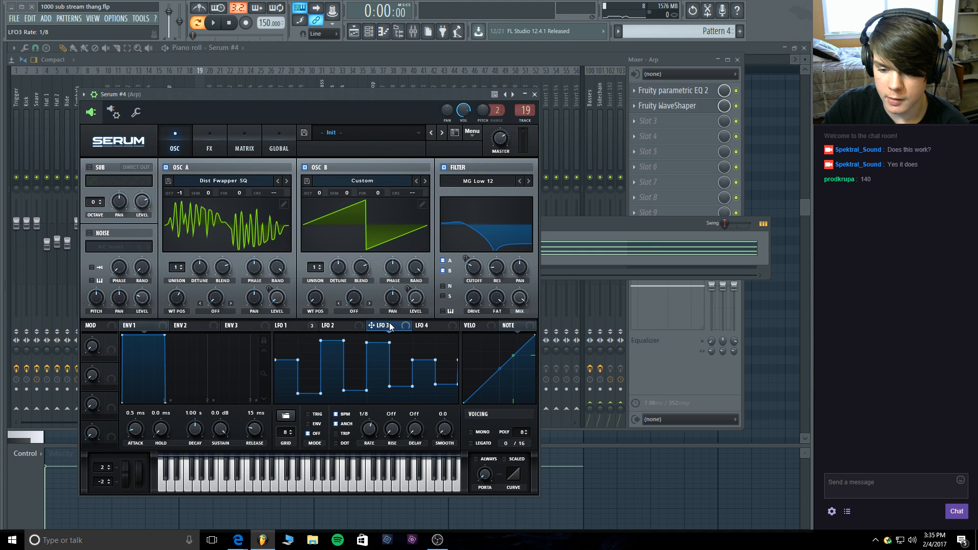
left_click_drag(389, 322, 253, 306)
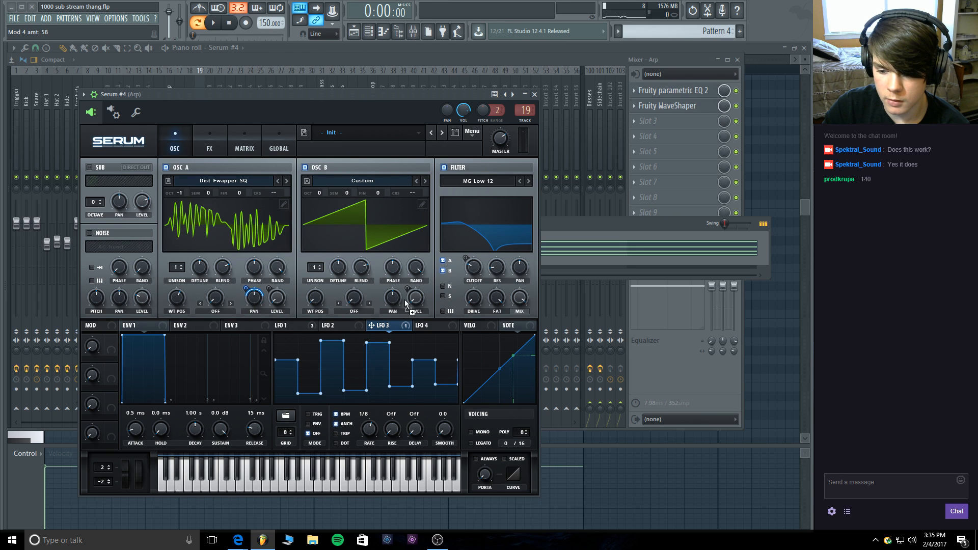
left_click_drag(384, 290, 385, 295)
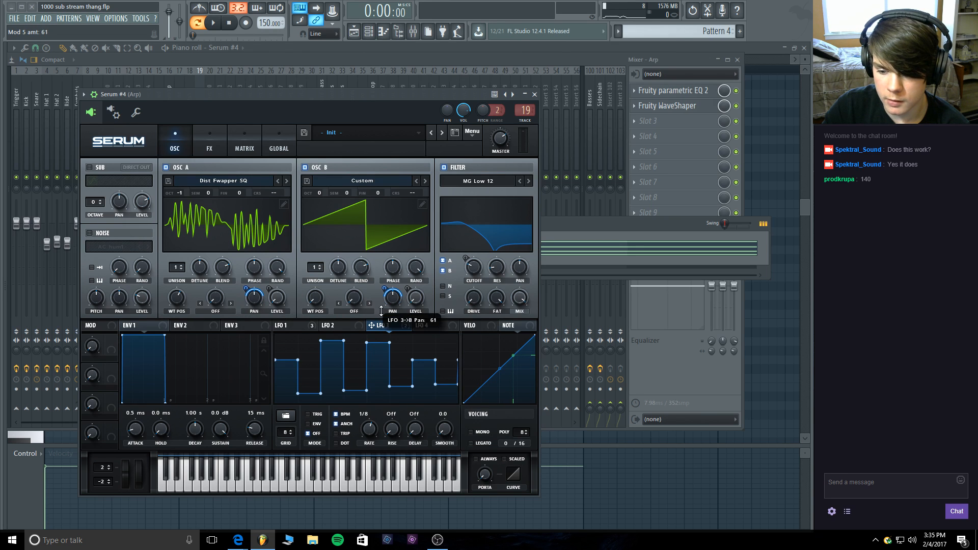
Slow LFO 3's rate to 1/2 while auditioning the pattern, and stop playback.
left_click(214, 24)
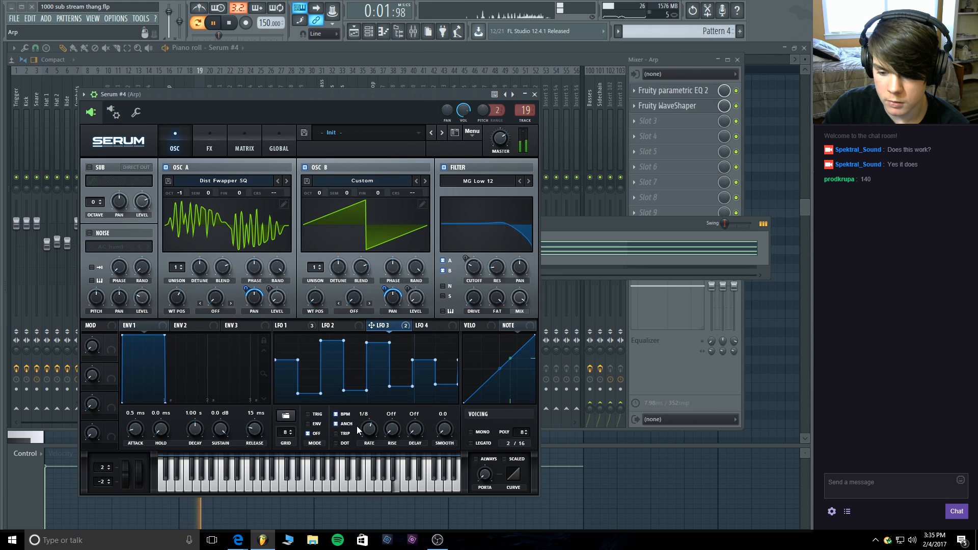
mouse_move(368, 429)
left_mouse_down()
mouse_move(367, 443)
mouse_move(368, 433)
left_mouse_up()
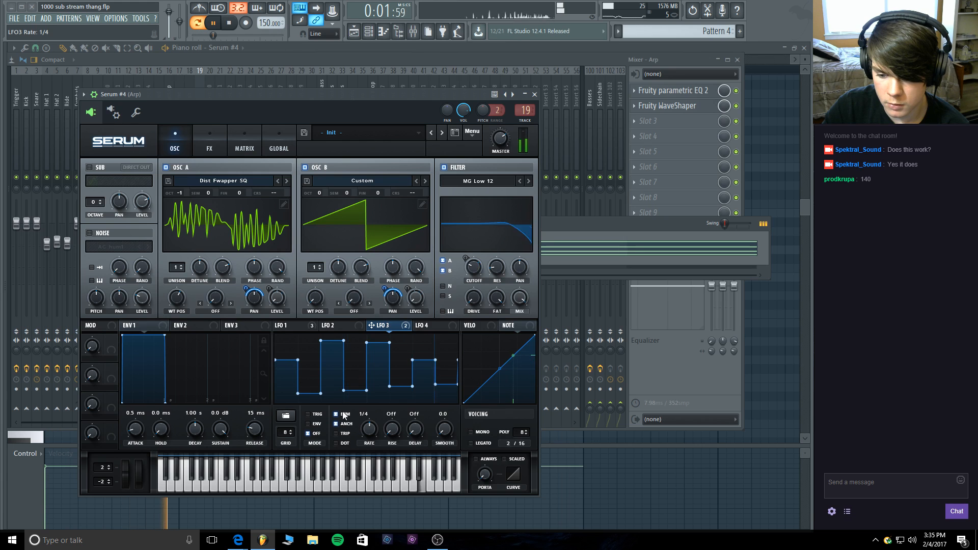
left_click_drag(365, 436, 366, 439)
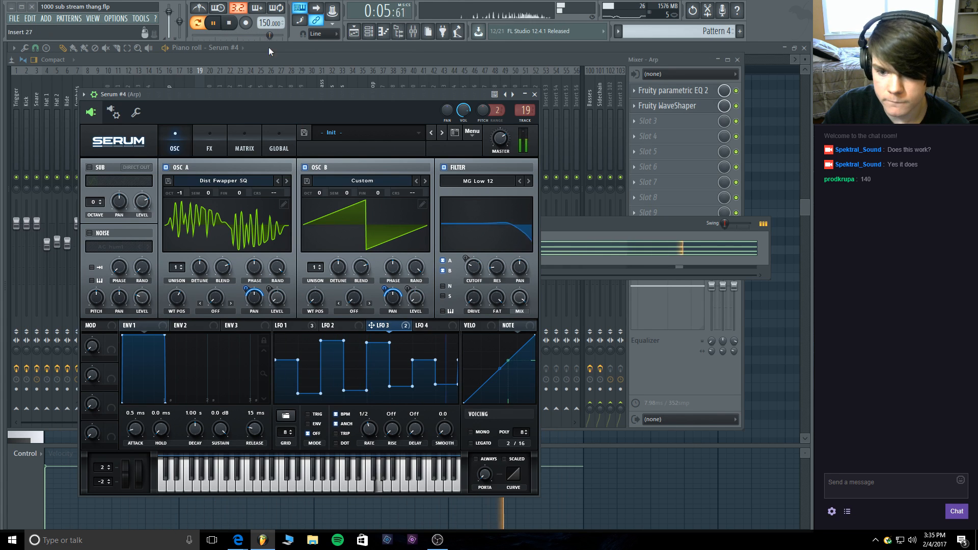
left_click(228, 23)
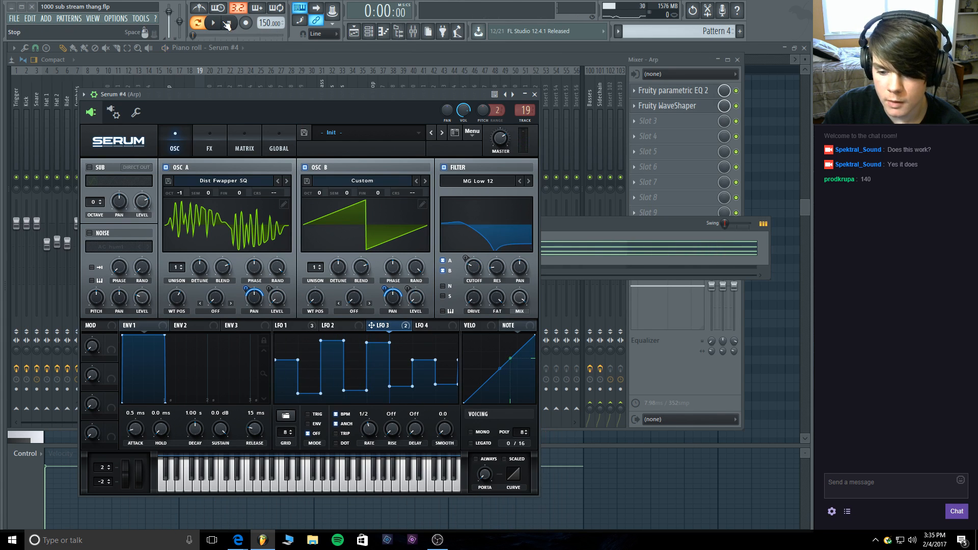
Set the LFO grid to 6, redraw LFO 3 as six alternating high and low steps, and start playback.
left_click(292, 435)
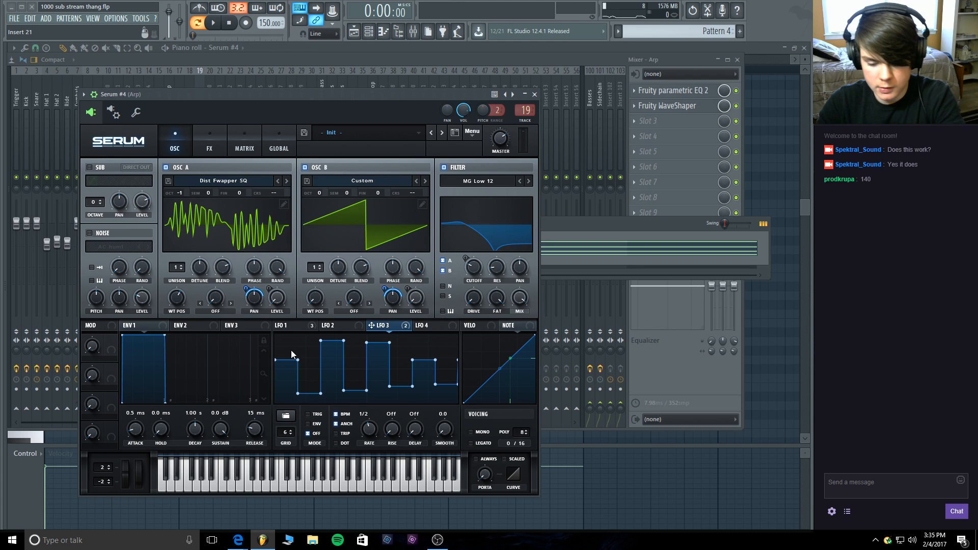
mouse_move(291, 350)
left_mouse_down()
mouse_move(322, 368)
mouse_move(320, 391)
mouse_move(344, 344)
mouse_move(377, 393)
mouse_move(407, 346)
left_mouse_up()
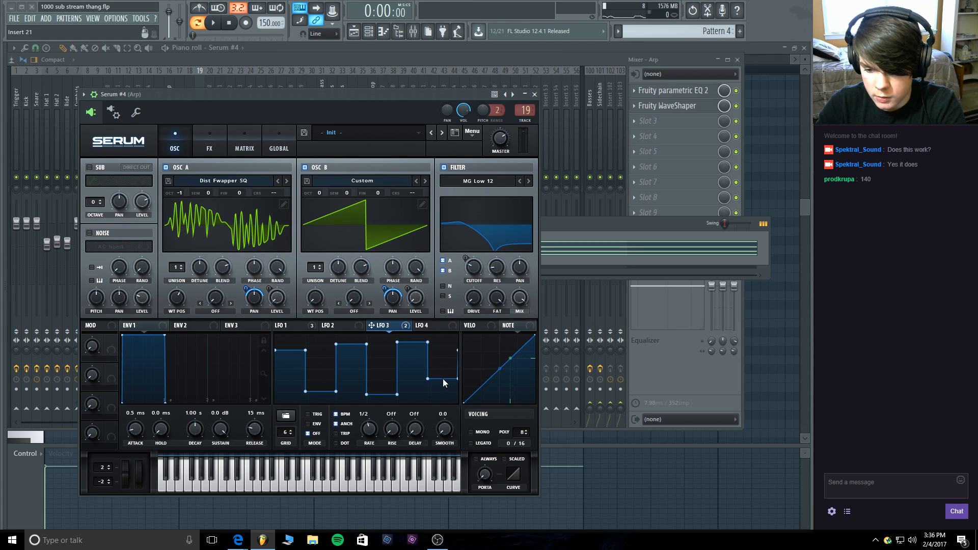
key("space")
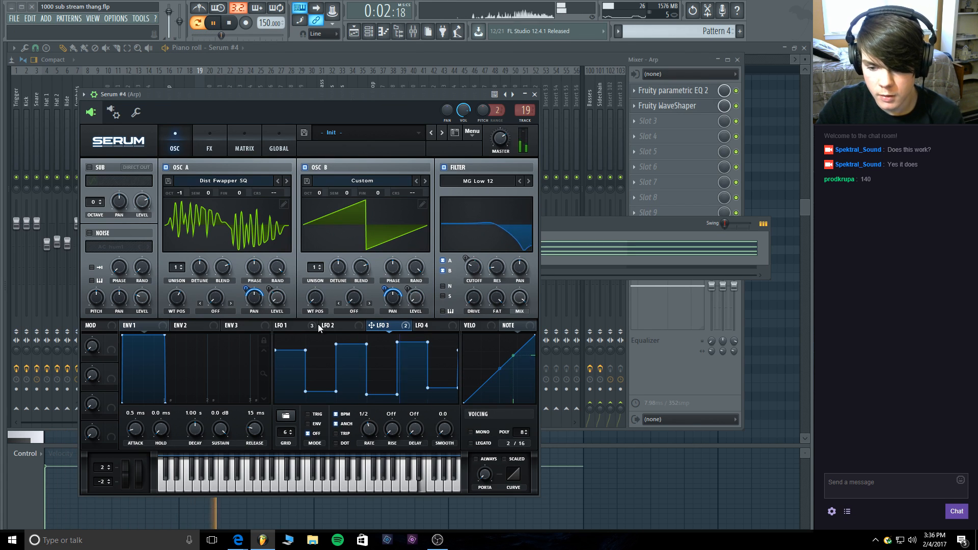
Raise LFO 3's modulation to 69 on oscillator A's pan and 68 on oscillator B's pan, and stop playback.
left_click_drag(246, 289, 248, 278)
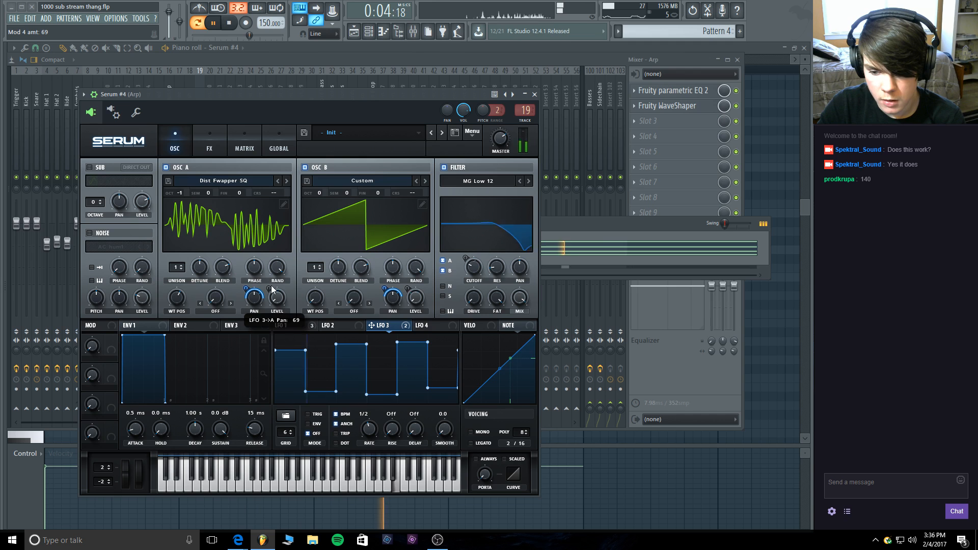
left_click_drag(385, 289, 390, 285)
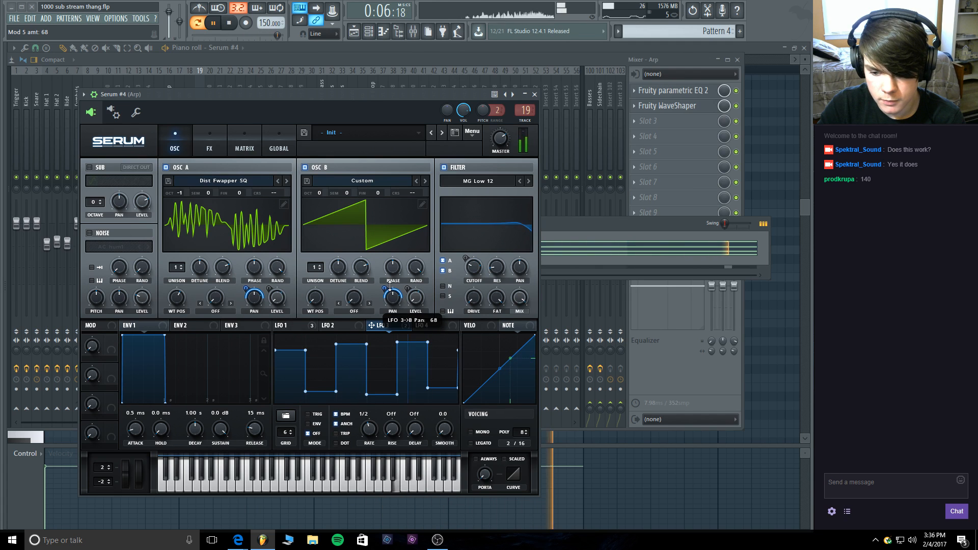
left_click(231, 22)
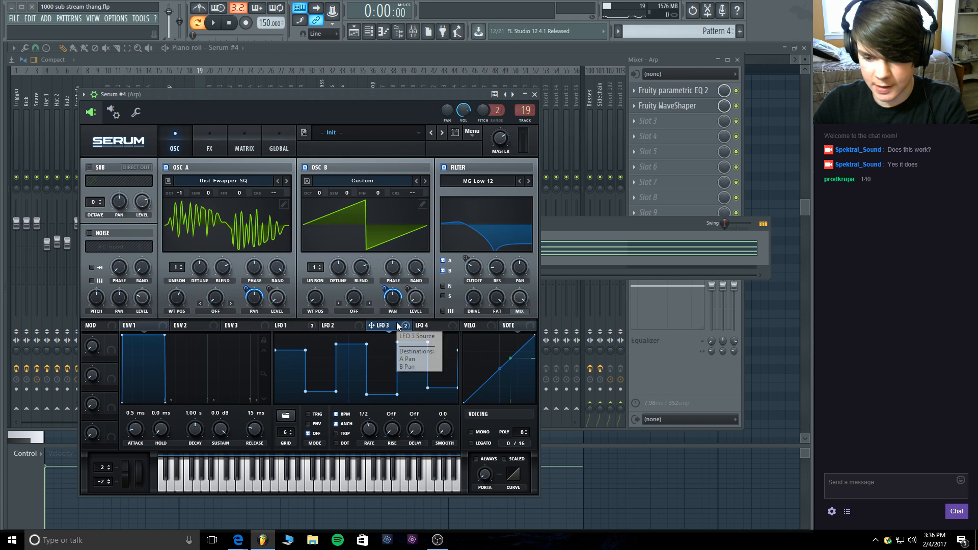
Copy LFO 3's shape to LFO 4 and remove LFO 3's modulation from oscillator B's pan.
left_click_drag(398, 323, 423, 322)
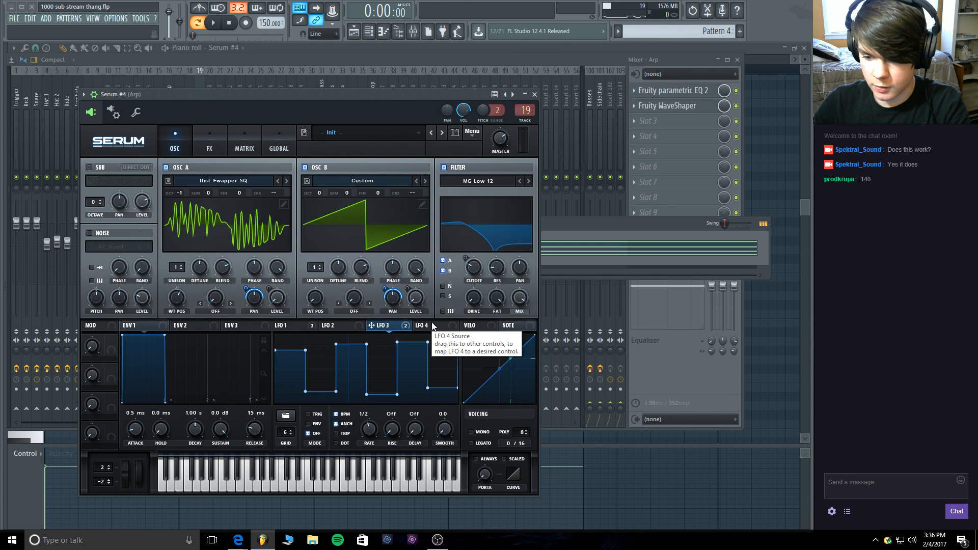
left_click(432, 325)
left_click(395, 325)
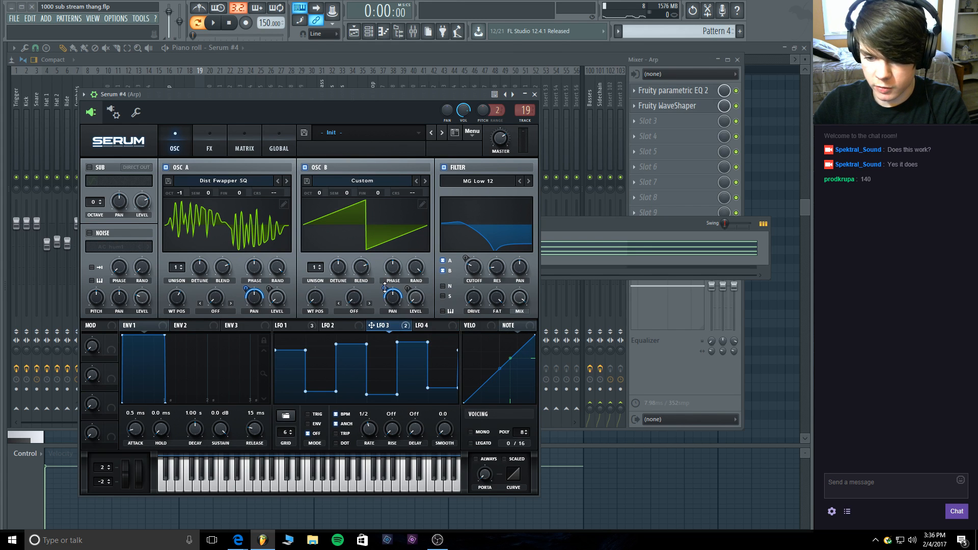
right_click(385, 289)
left_click(430, 325)
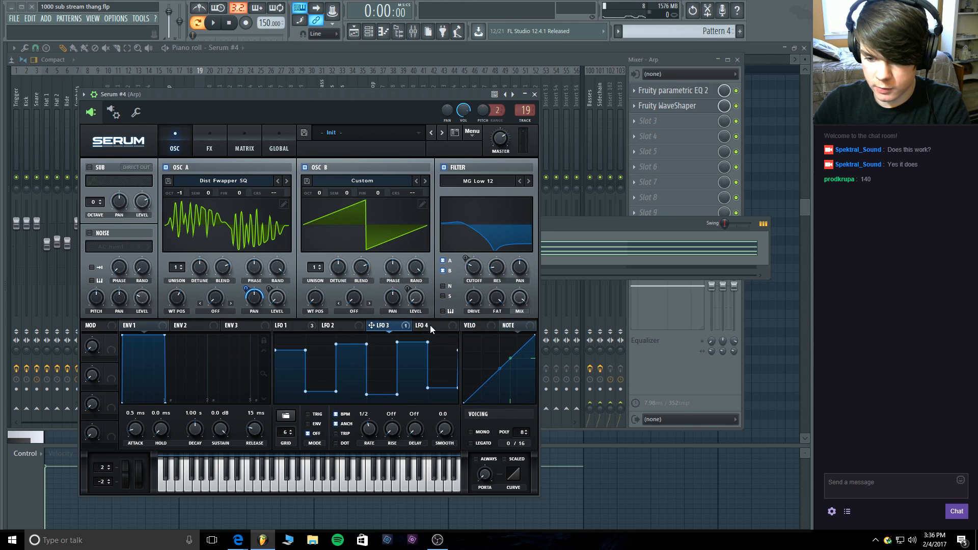
left_click(430, 325)
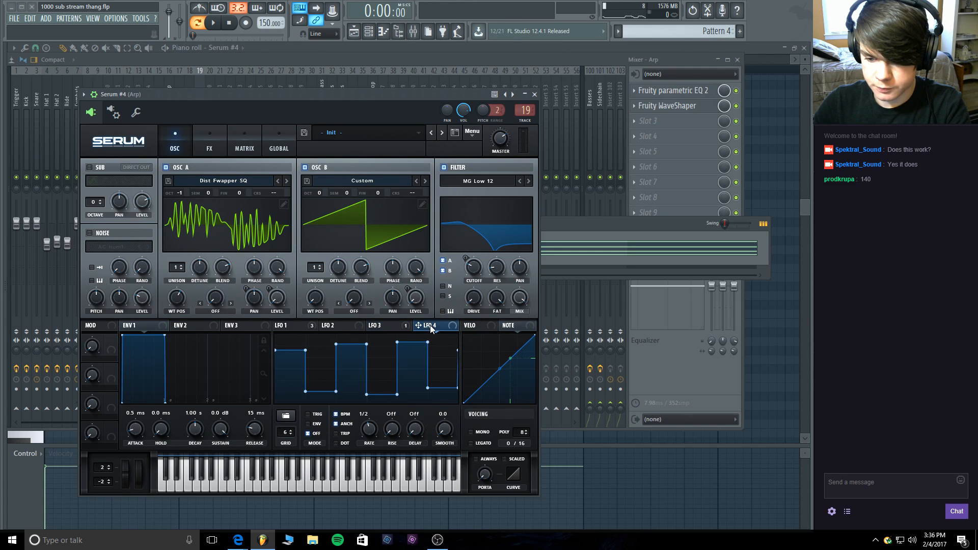
Redraw LFO 4's six steps as the inverse of LFO 3, starting low and ending high.
left_click(284, 386, "shift")
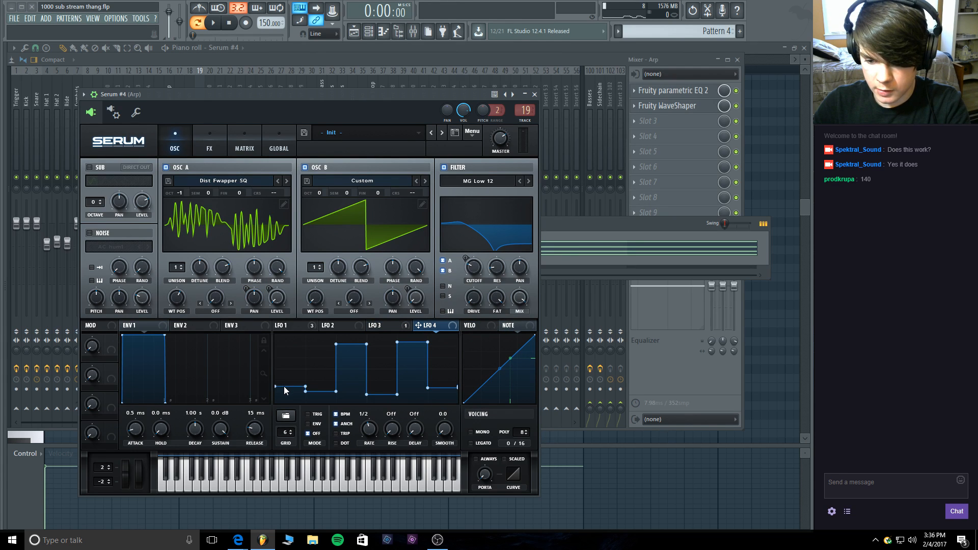
left_click(320, 341, "shift")
left_click(354, 389, "shift")
left_click(381, 343, "shift")
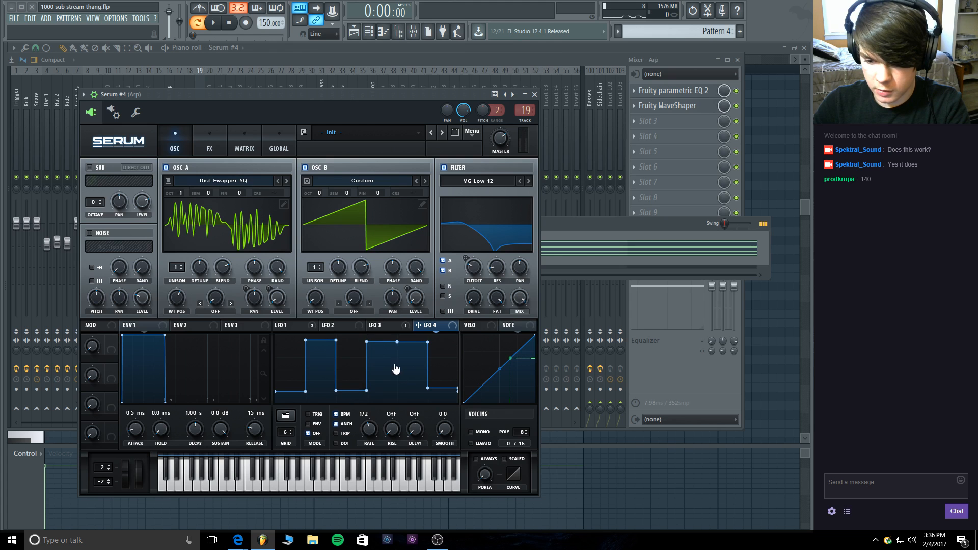
left_click(417, 390, "shift")
left_click(436, 355, "shift")
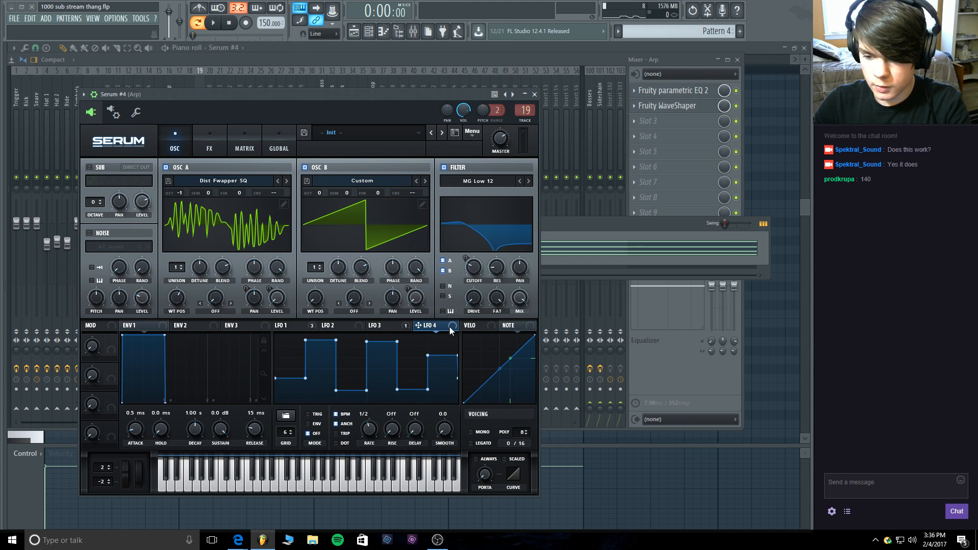
Assign LFO 4 to oscillator B's pan at 68 and audition the pattern.
left_click_drag(393, 308, 390, 302)
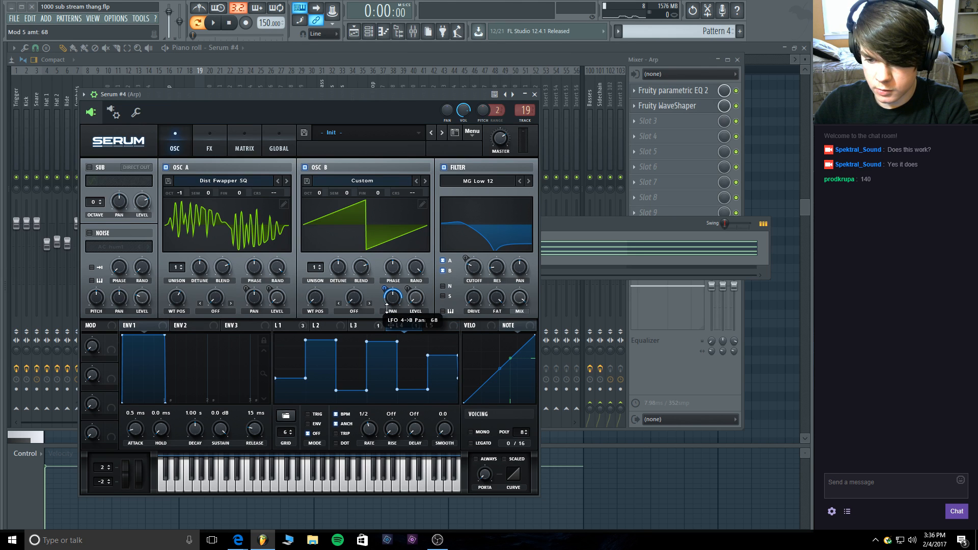
key("space")
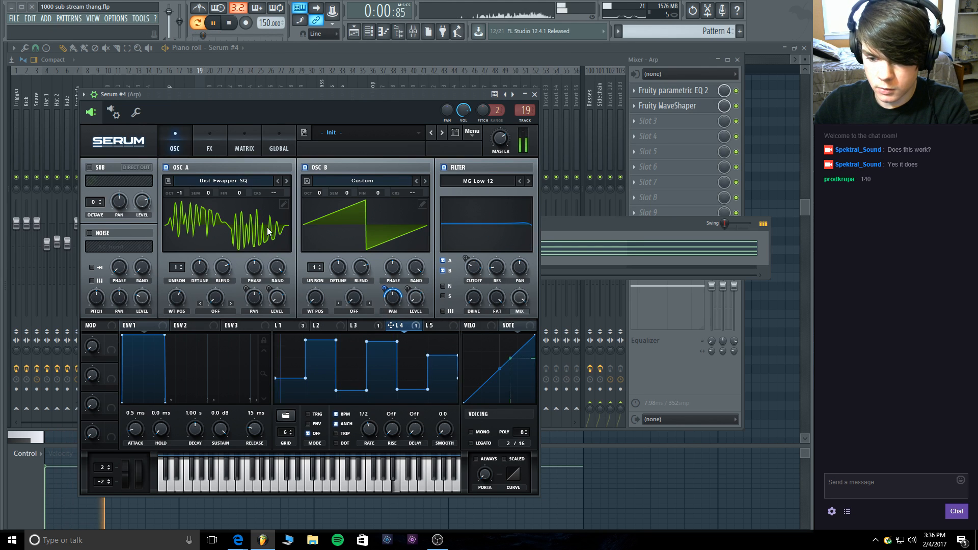
left_click(298, 325)
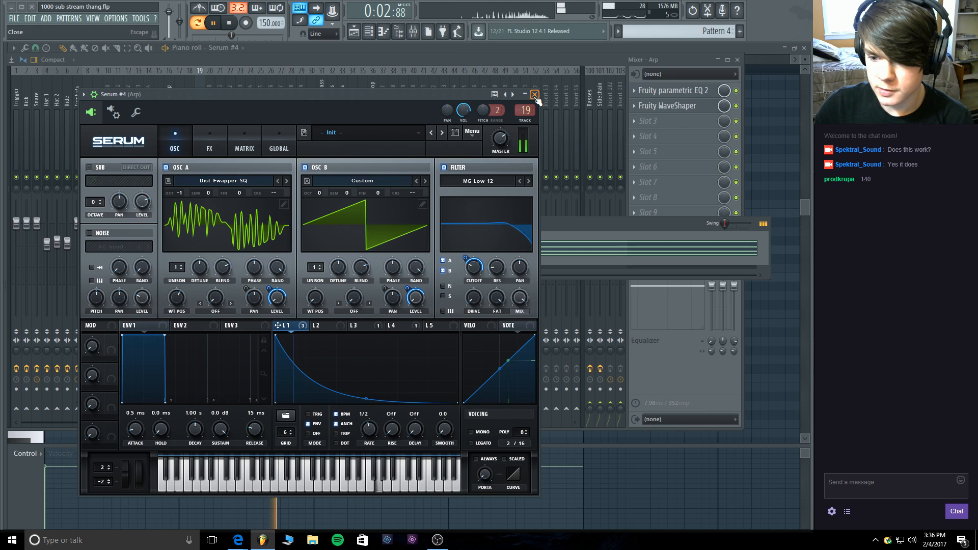
left_click(335, 327)
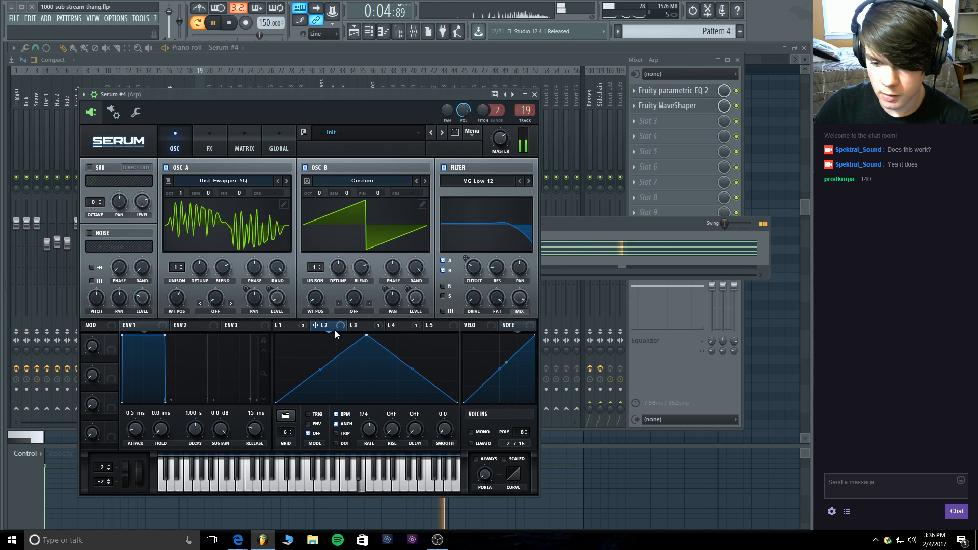
Raise the first two low steps of LFO 3 to about the level of the third, and stop playback.
left_click(370, 326)
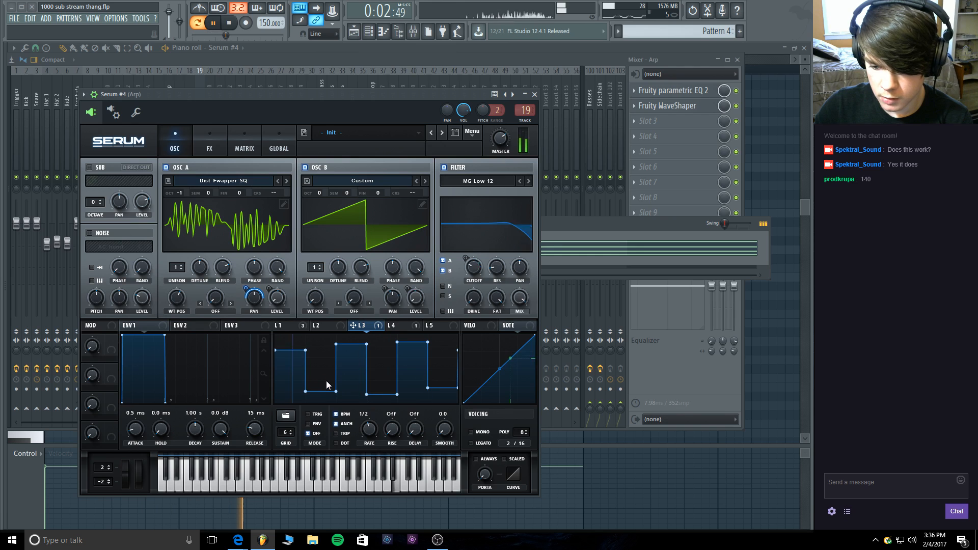
left_click_drag(321, 390, 320, 387)
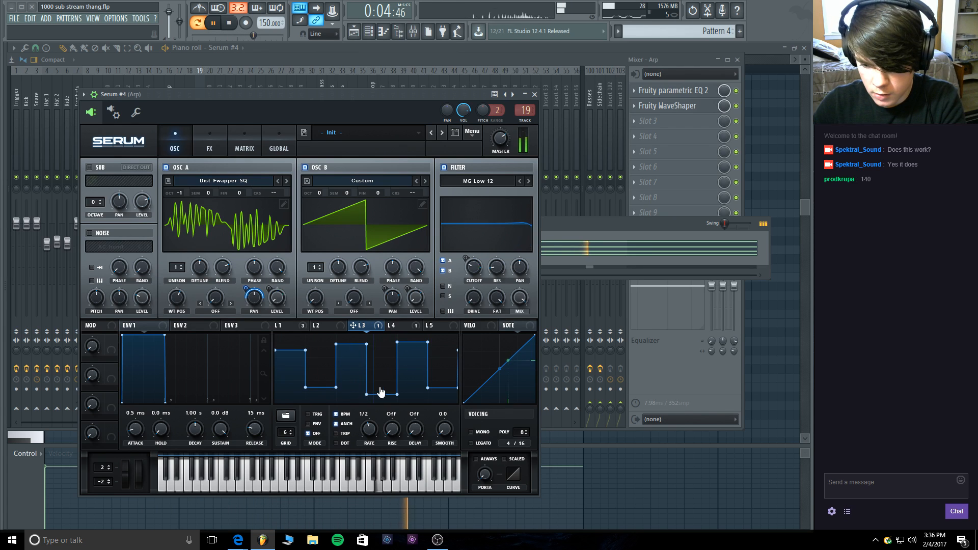
left_click_drag(382, 394, 380, 385)
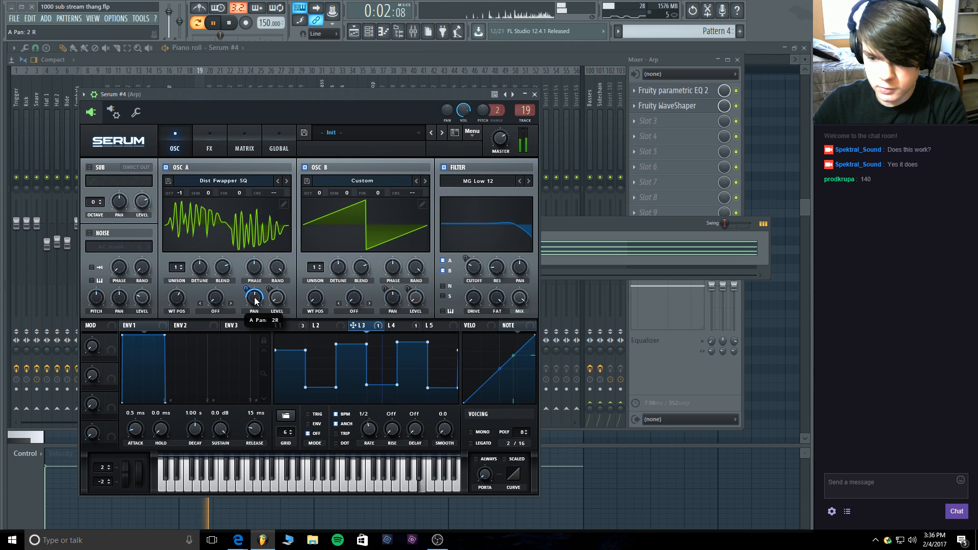
key("space")
Show the playlist, close the Serum window and audition the arrangement from the start in song mode.
key("F5")
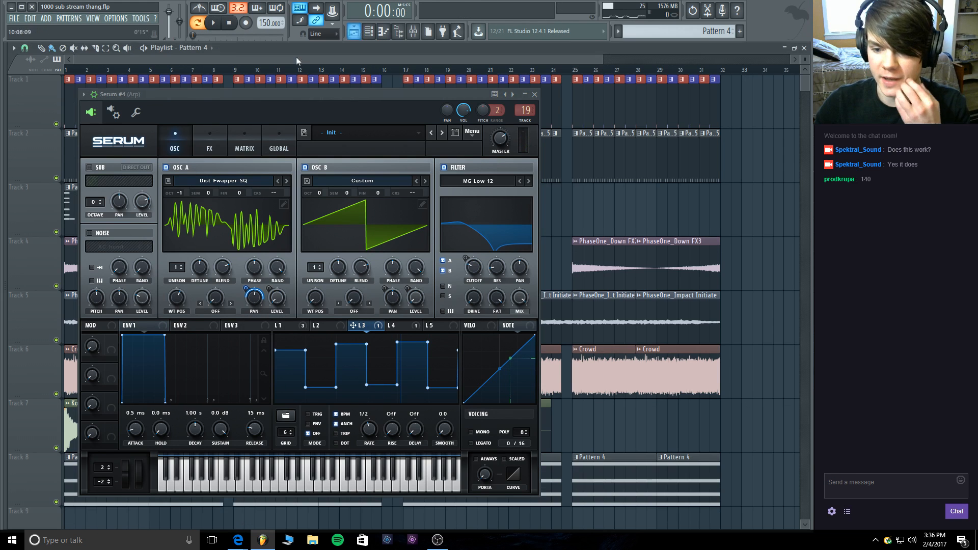
key("l")
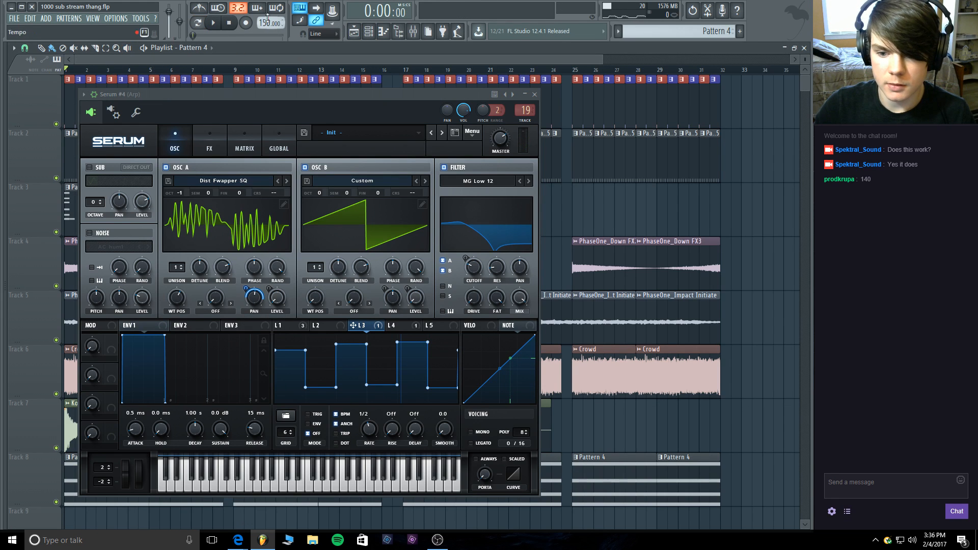
key("space")
left_click(535, 94)
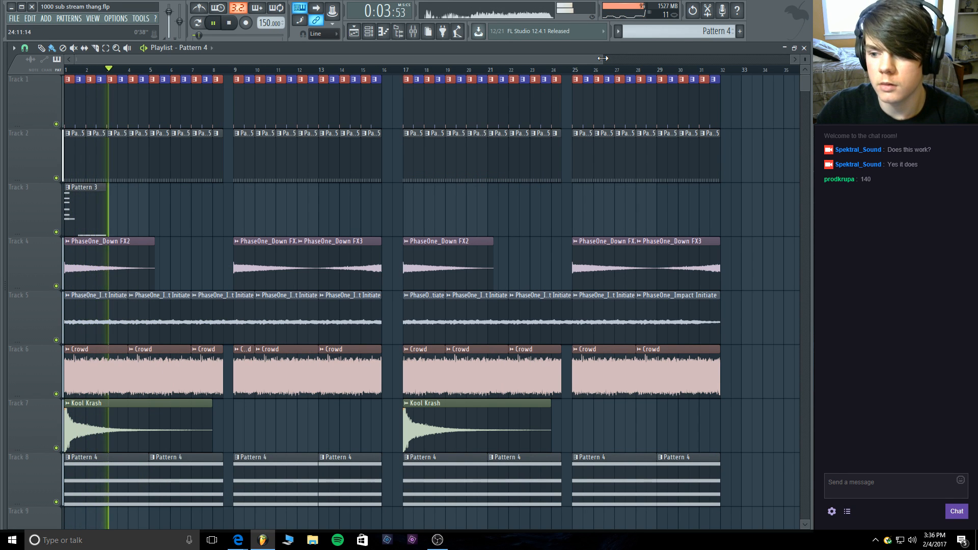
left_click(229, 23)
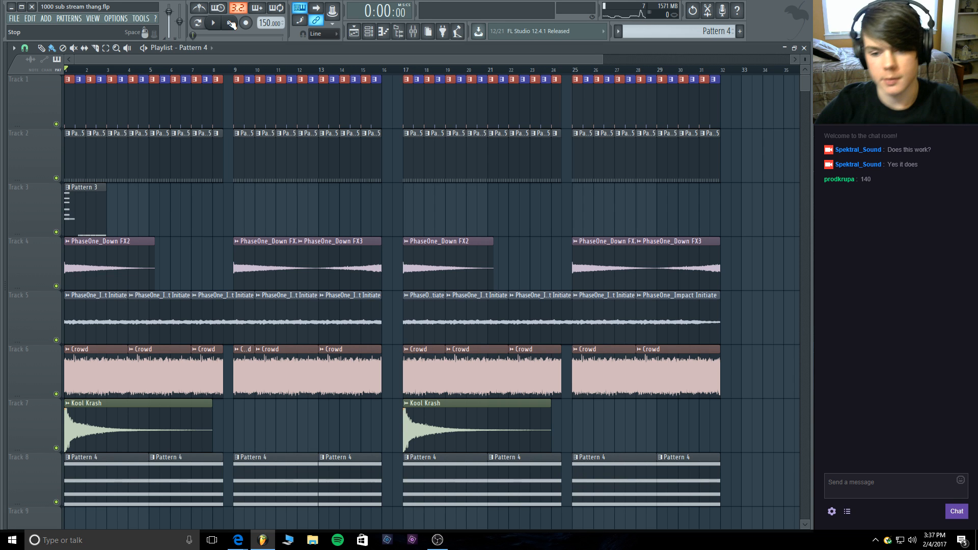
Switch to OBS to check the stream's dropped frames and audio levels, and return to FL Studio.
left_click(437, 541)
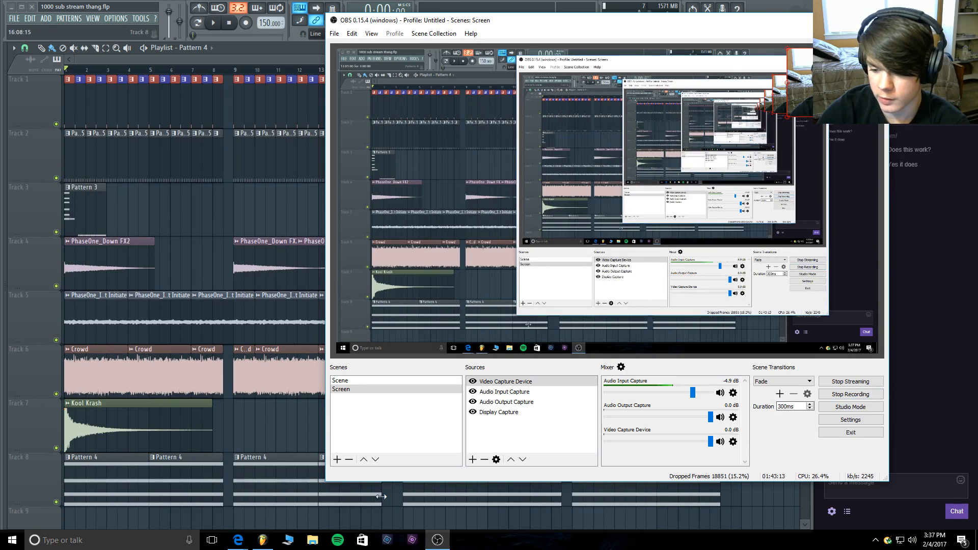
left_click(437, 540)
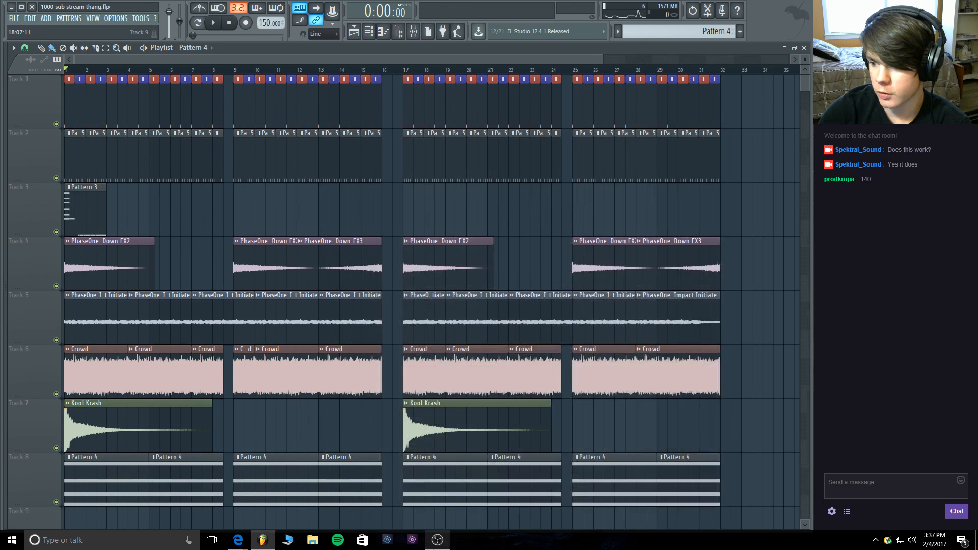
left_click(437, 540)
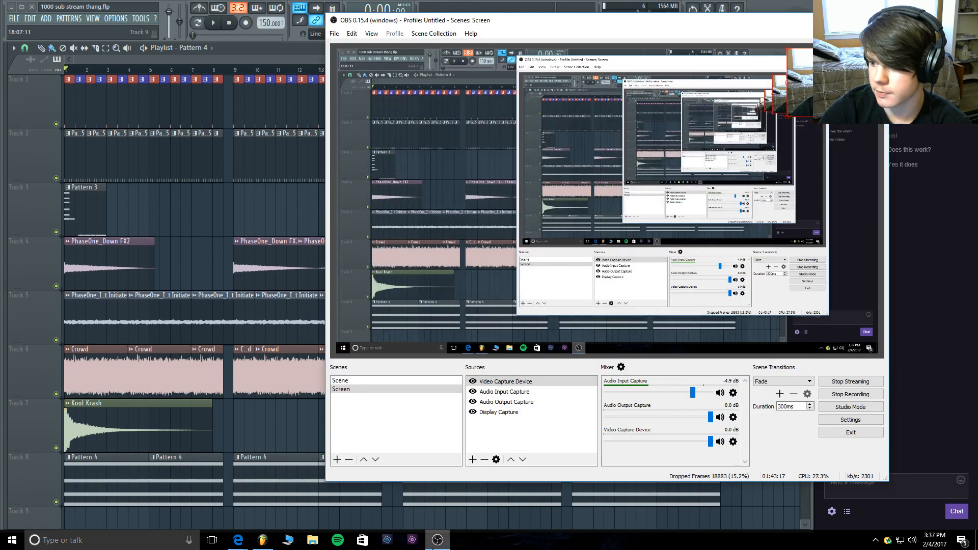
left_click(434, 544)
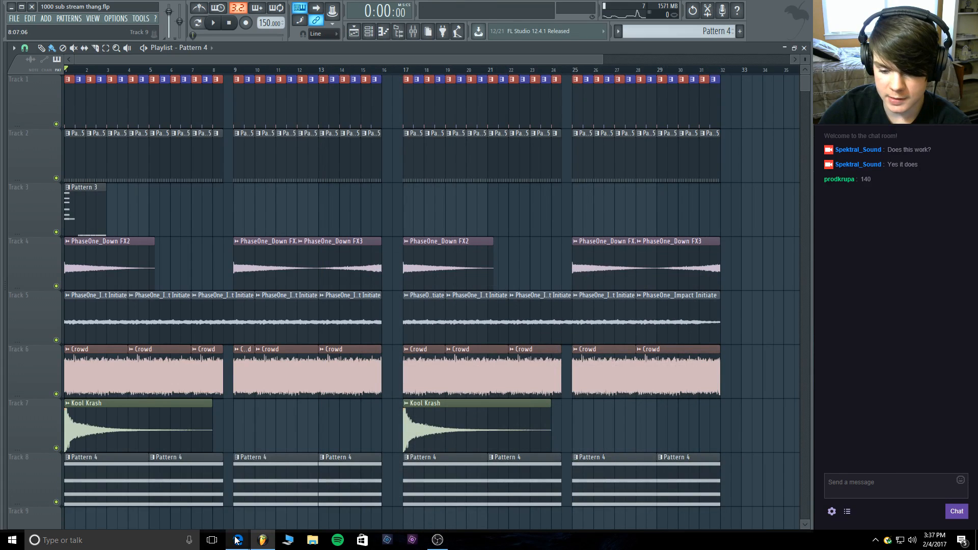
Switch to the Twitch channel page in the browser and play the live stream to check the broadcast.
mouse_move(237, 540)
left_click(201, 493)
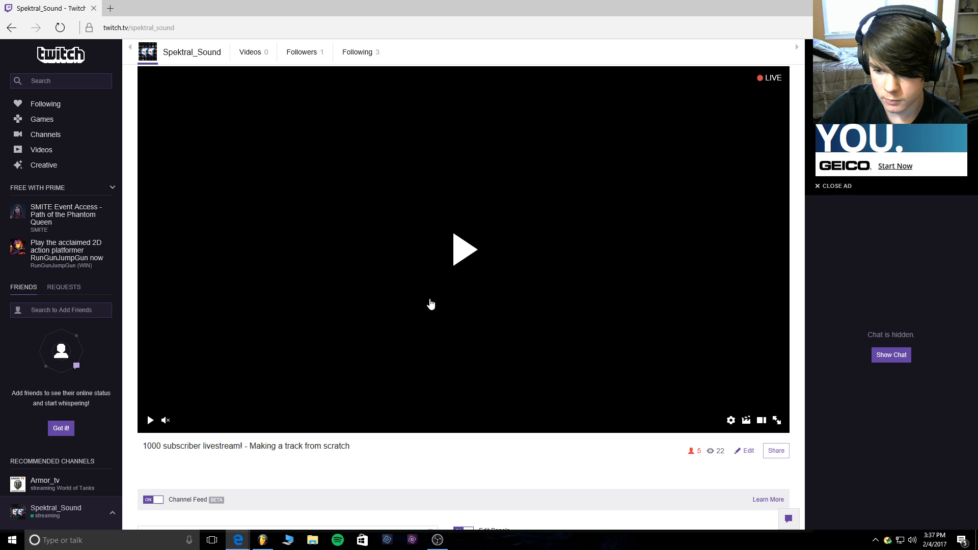
left_click(151, 421)
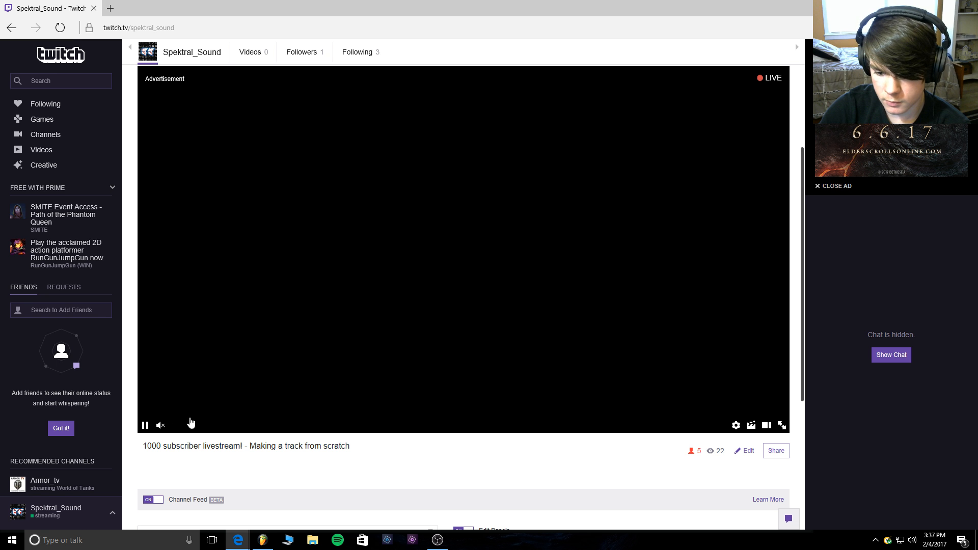
mouse_move(164, 426)
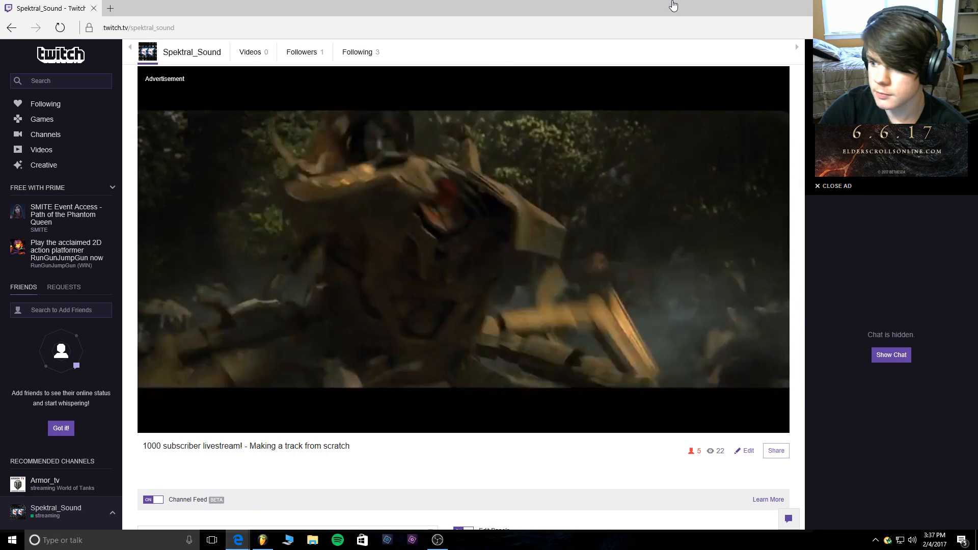
key("alt+Tab")
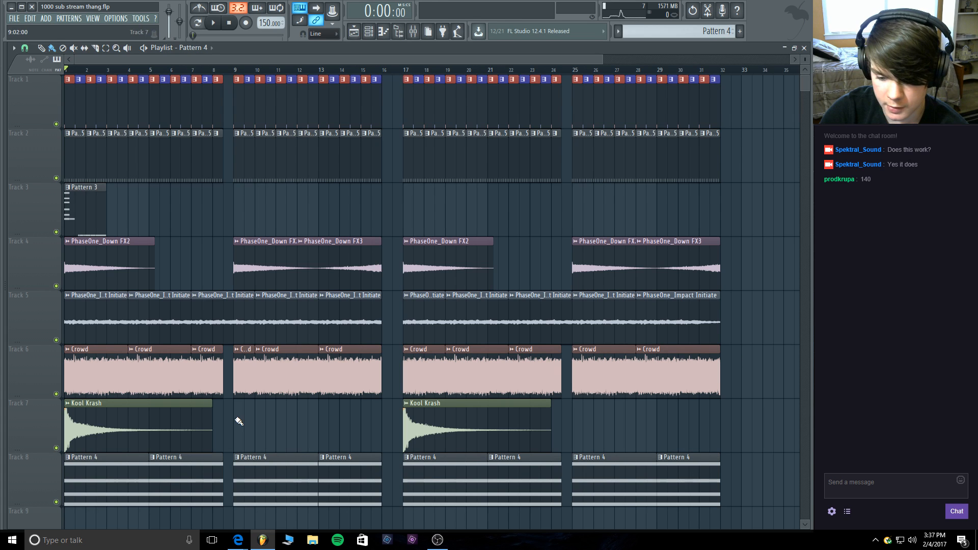
mouse_move(238, 540)
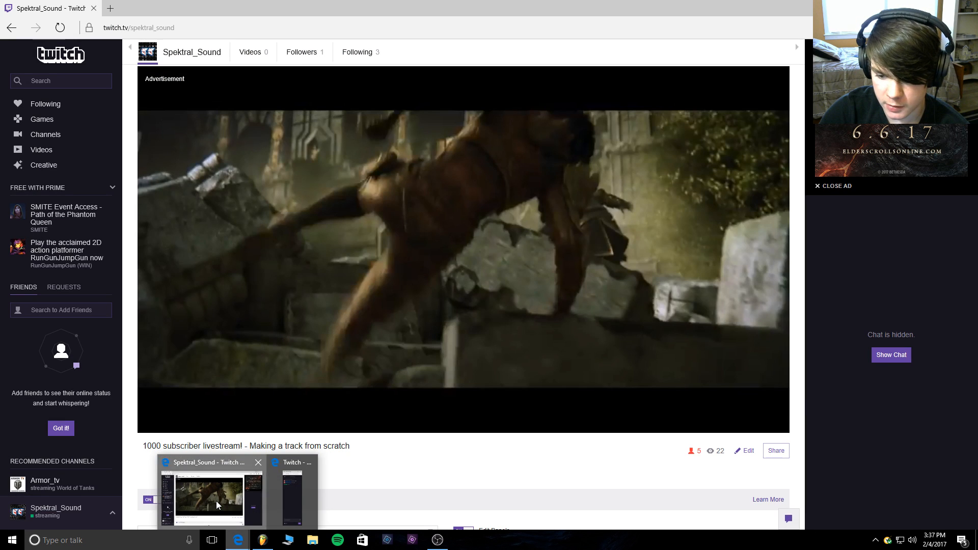
left_click(216, 500)
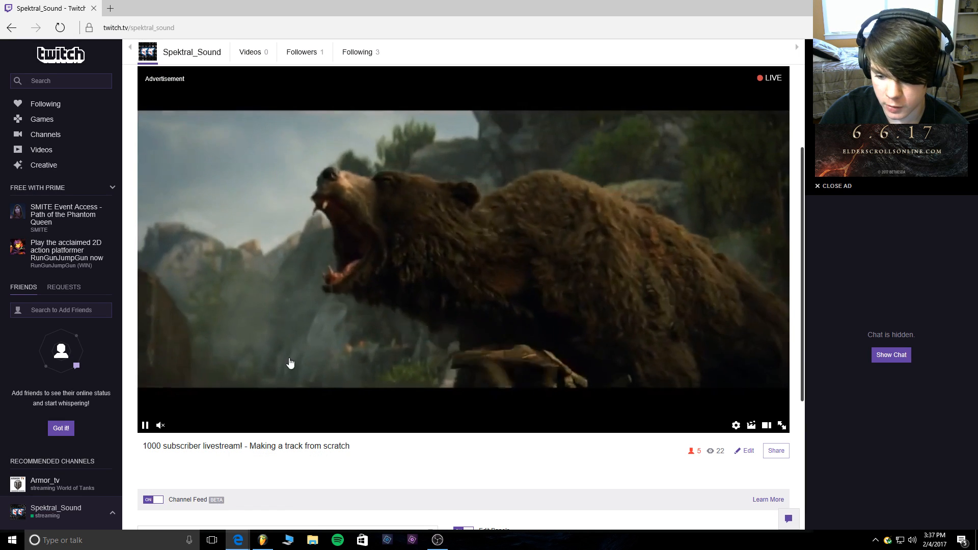
Bring up OBS over the stream page, move its window clear of the webcam, minimize it and return to FL Studio.
left_click(437, 539)
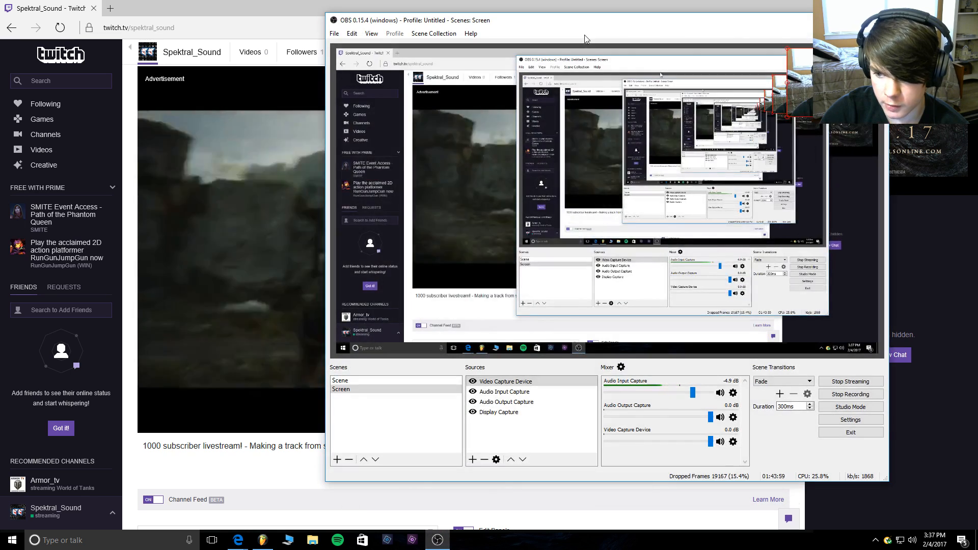
left_click_drag(523, 25, 385, 25)
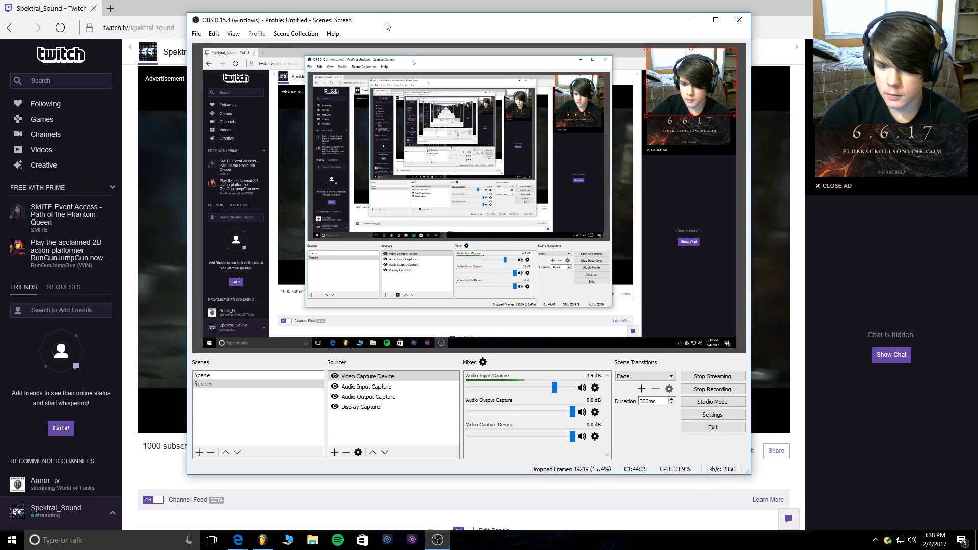
left_click_drag(385, 25, 372, 39)
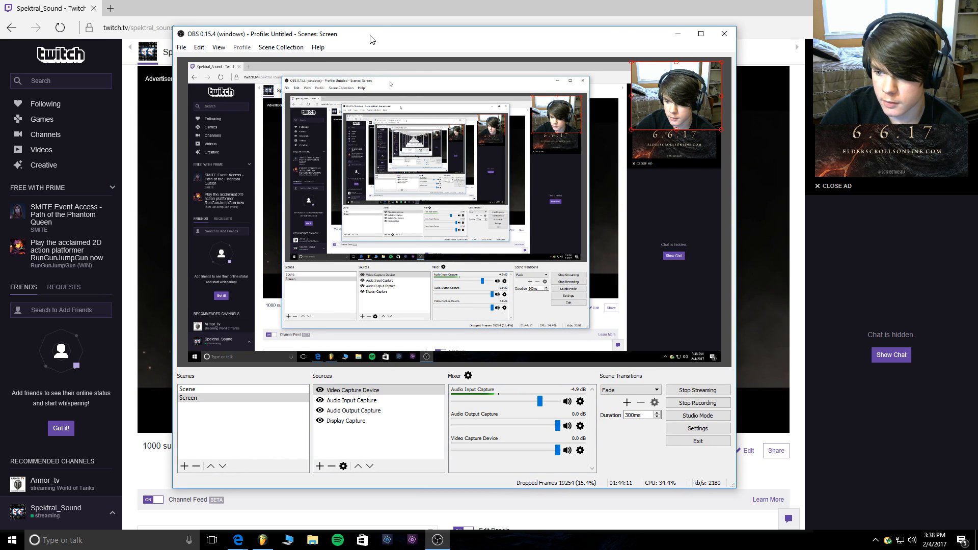
left_click_drag(371, 40, 383, 37)
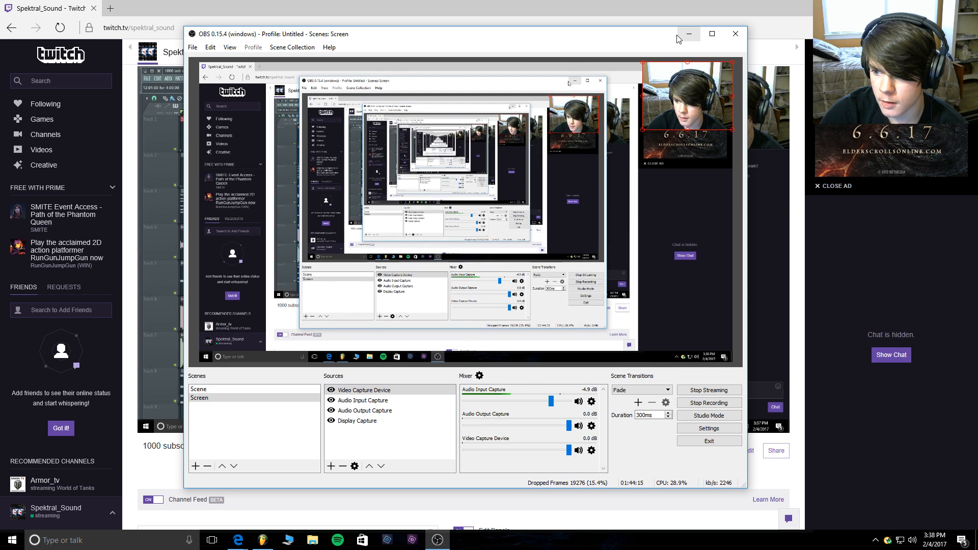
left_click(689, 31)
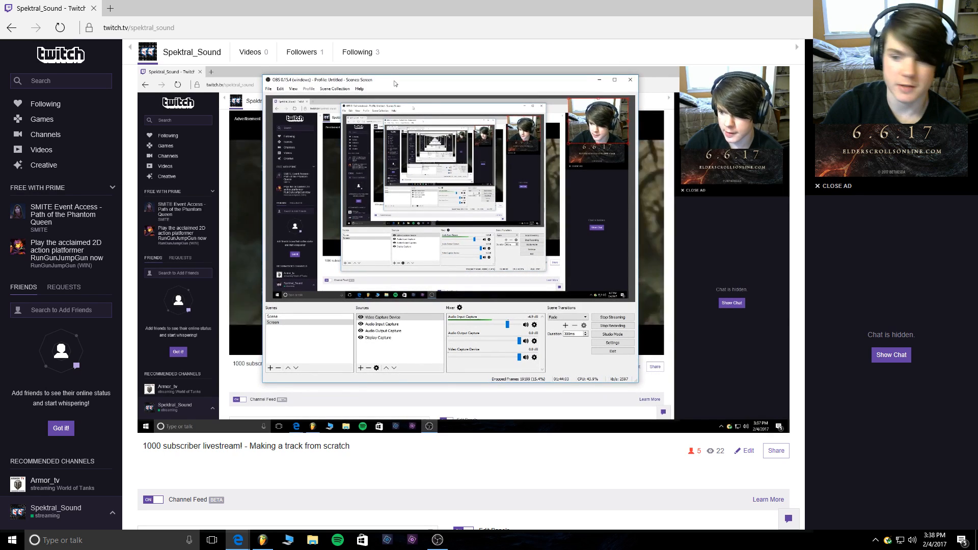
left_click(919, 8)
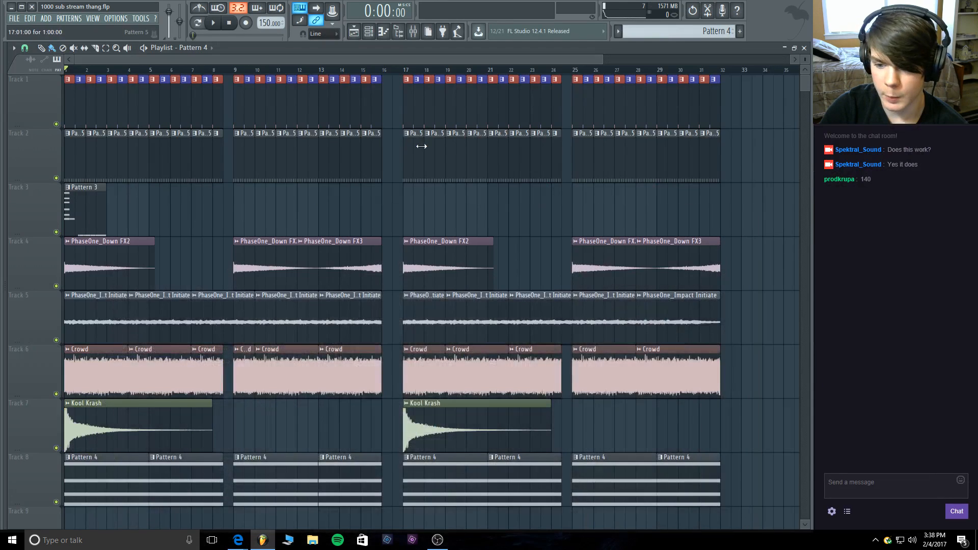
Play the arrangement, lower the Arp mixer track's volume slightly and adjust its stereo separation, and stop playback.
left_click(212, 25)
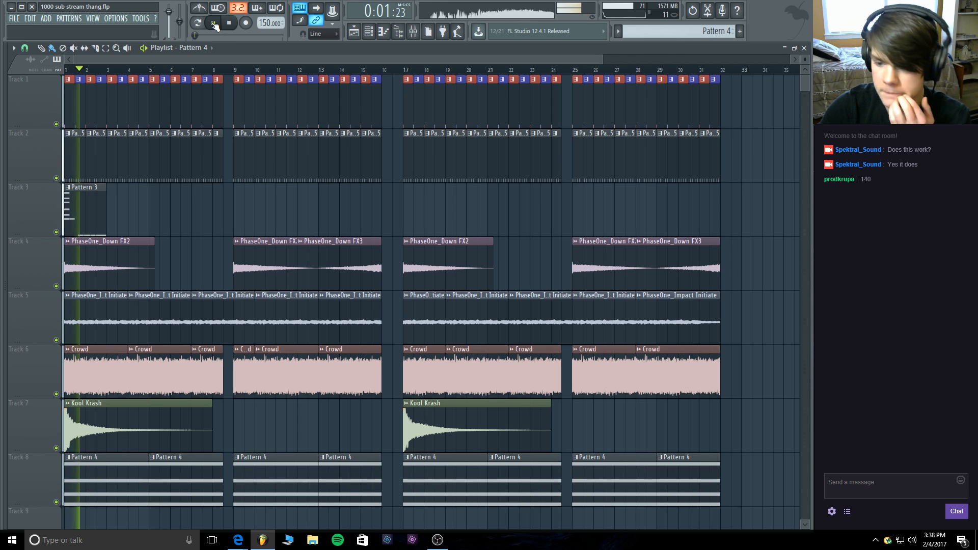
left_click(413, 31)
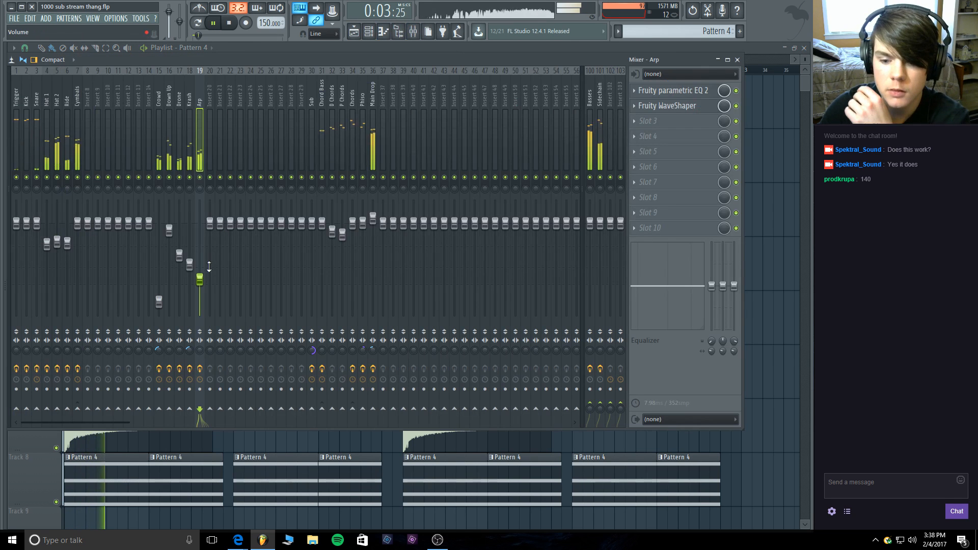
left_click_drag(199, 279, 200, 281)
left_click_drag(198, 350, 198, 365)
left_click_drag(200, 281, 200, 282)
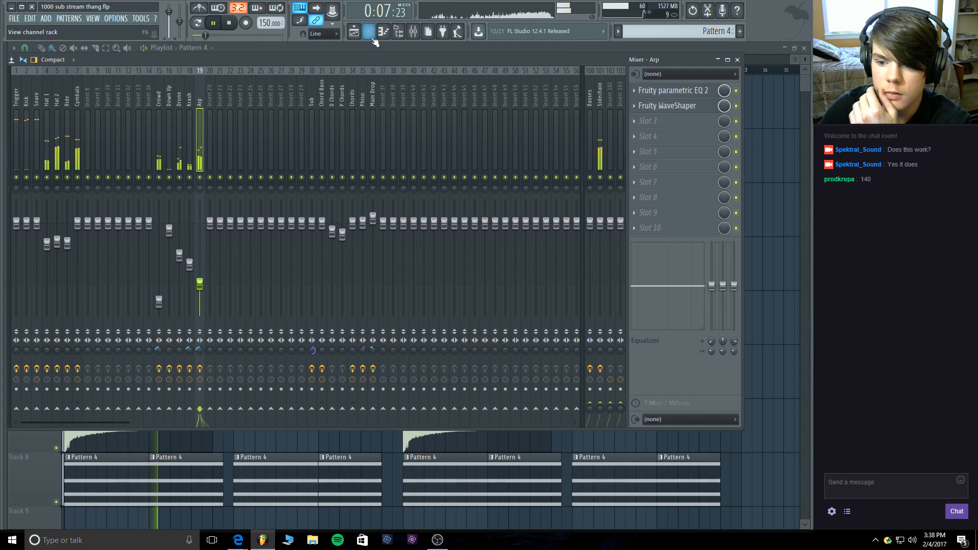
key("F9")
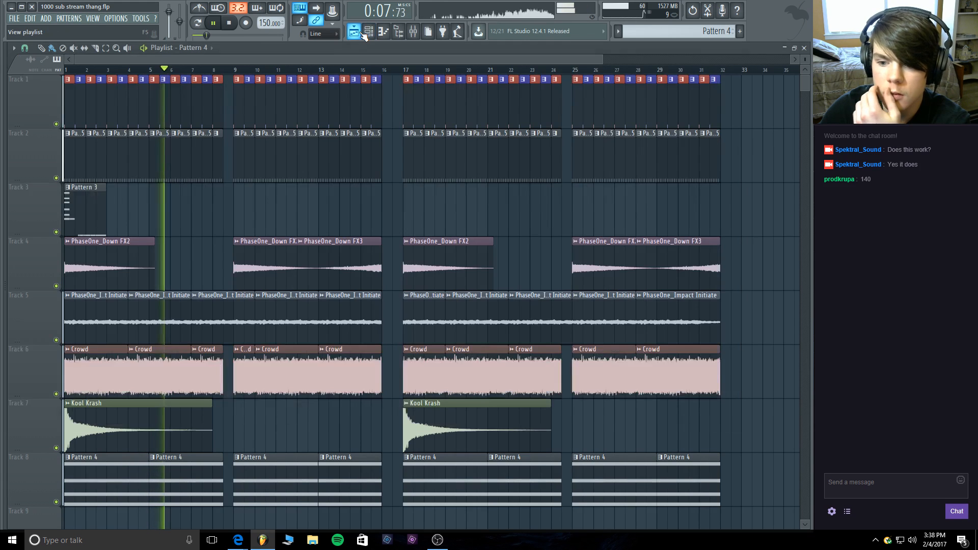
left_click(230, 23)
Solo the Snare mixer track, play the arrangement and select the Snare track to show its effects.
left_click_drag(597, 60, 302, 59)
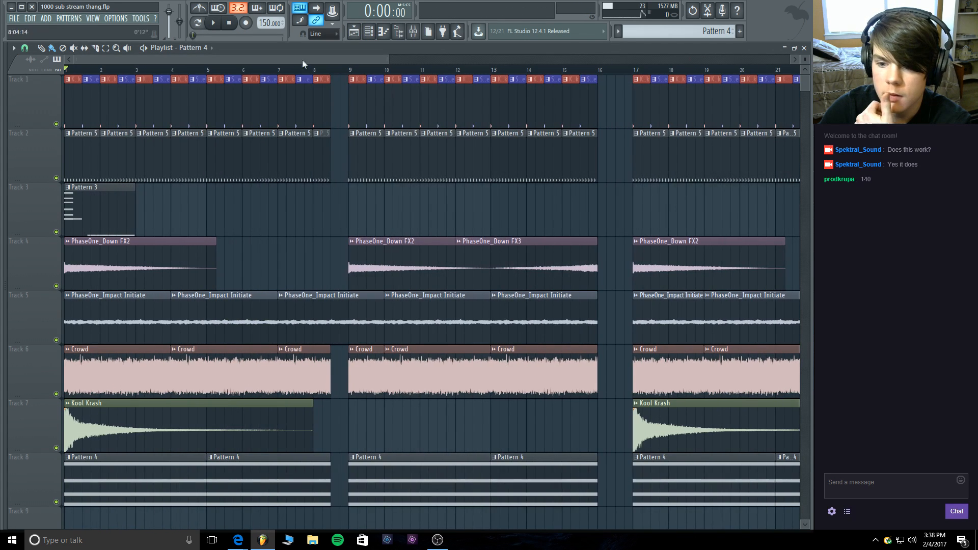
left_click(420, 33)
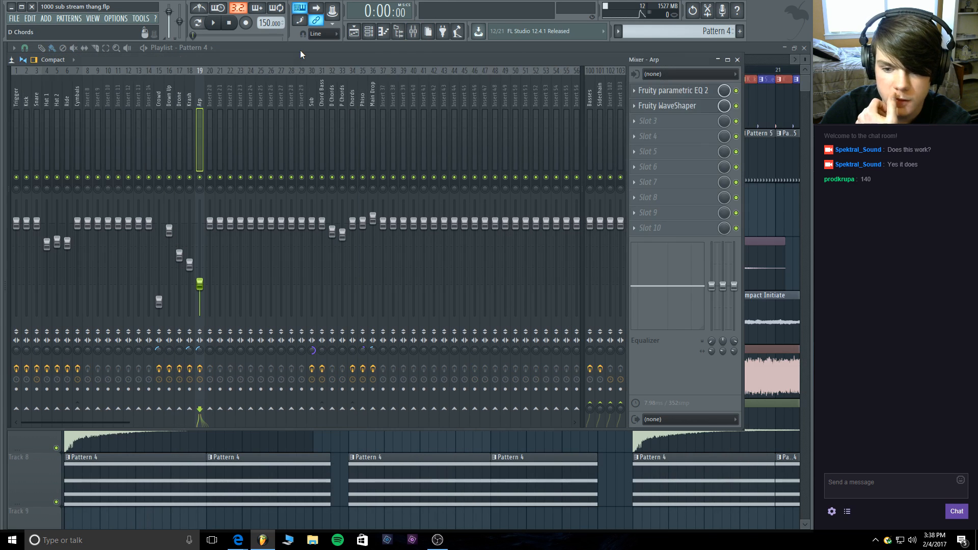
left_click(328, 66)
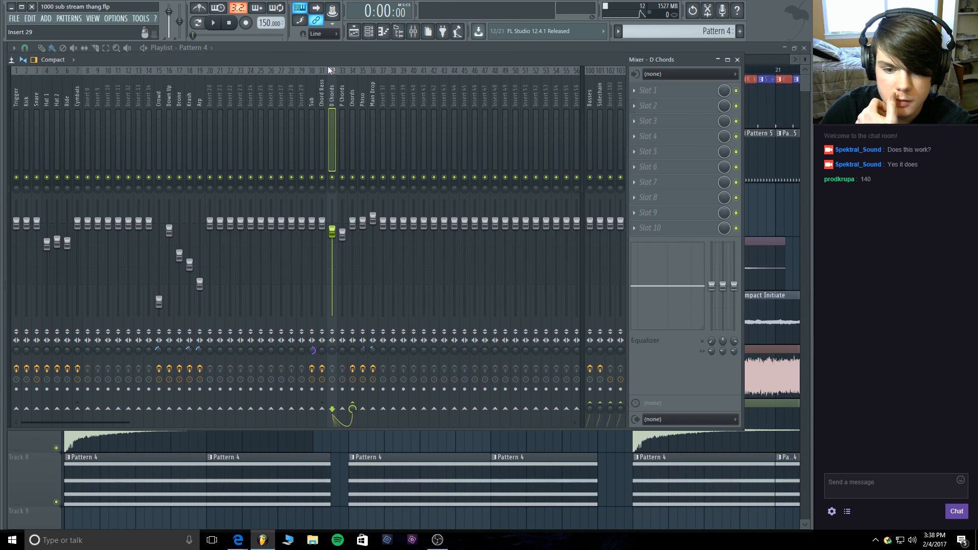
right_click(36, 177)
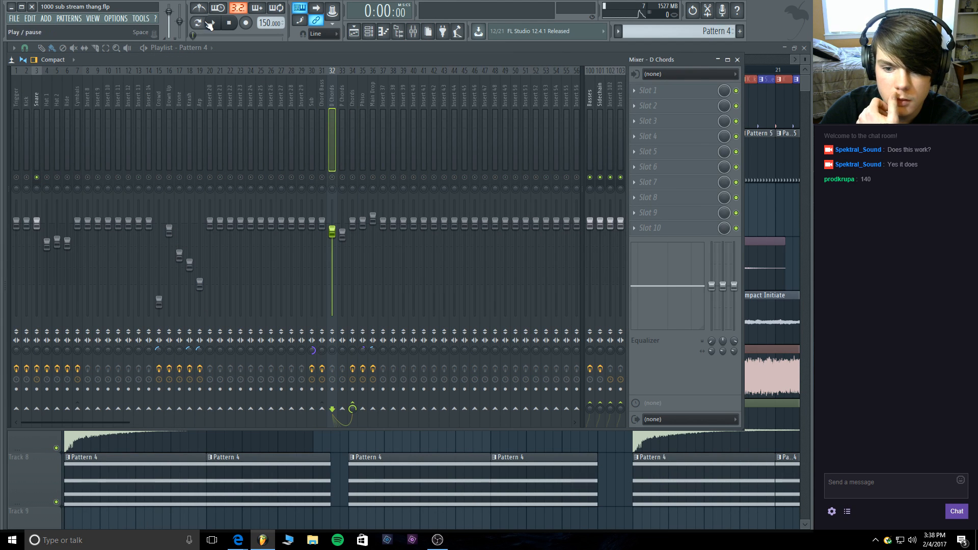
left_click(210, 23)
left_click(36, 101)
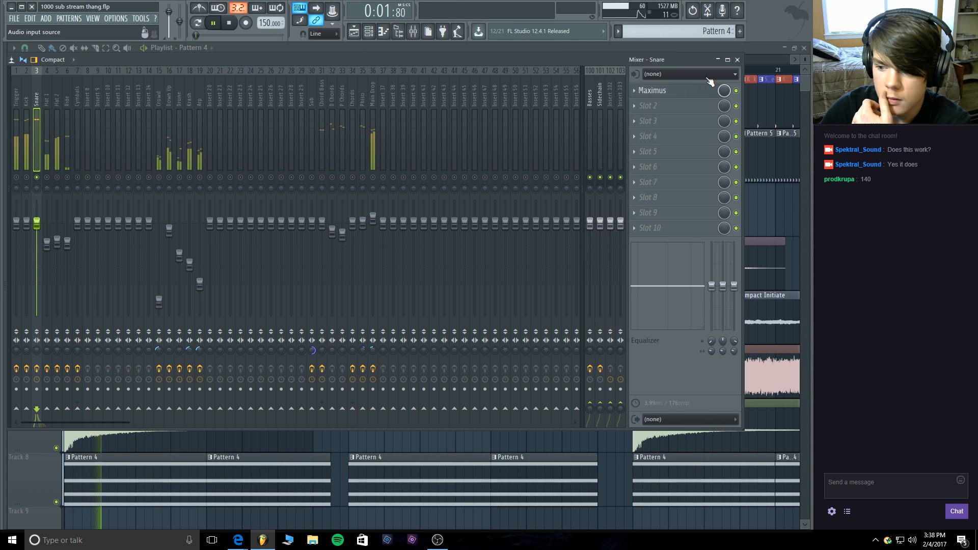
Open the Snare track's Maximus and unsolo the track so the full mix plays.
left_click(676, 91)
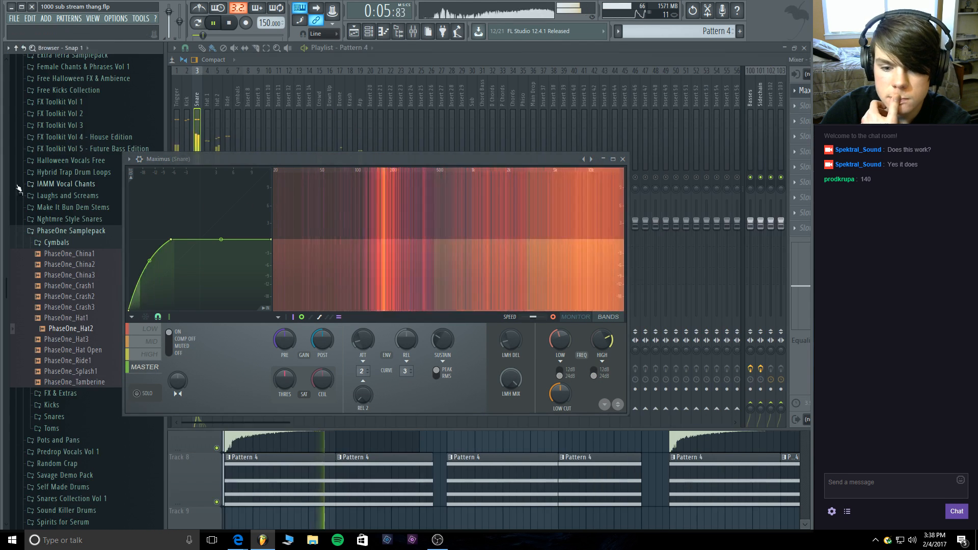
right_click(37, 177)
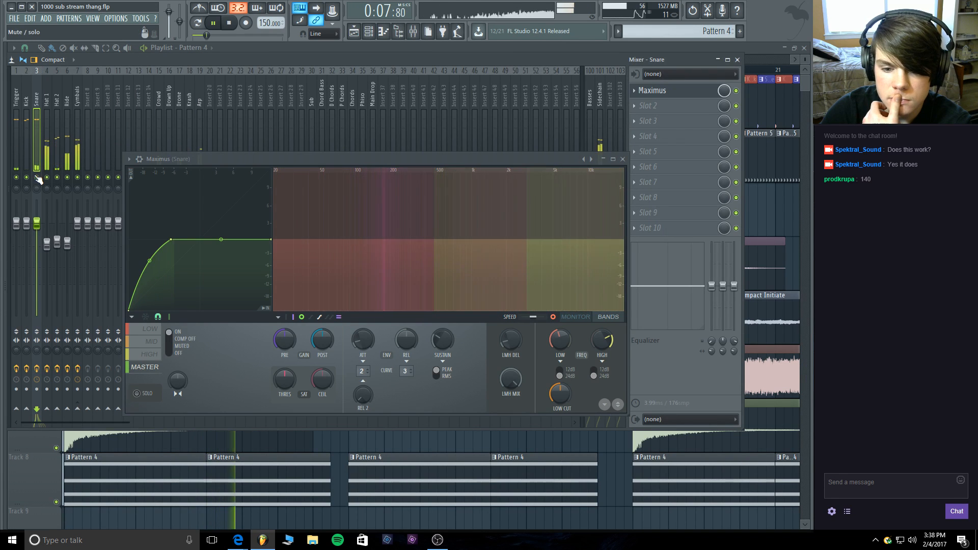
Reshape the high band's compression curve with added points, one at about -6.6 dB and one near its low end, and slightly lower the band's gain.
left_click(147, 354)
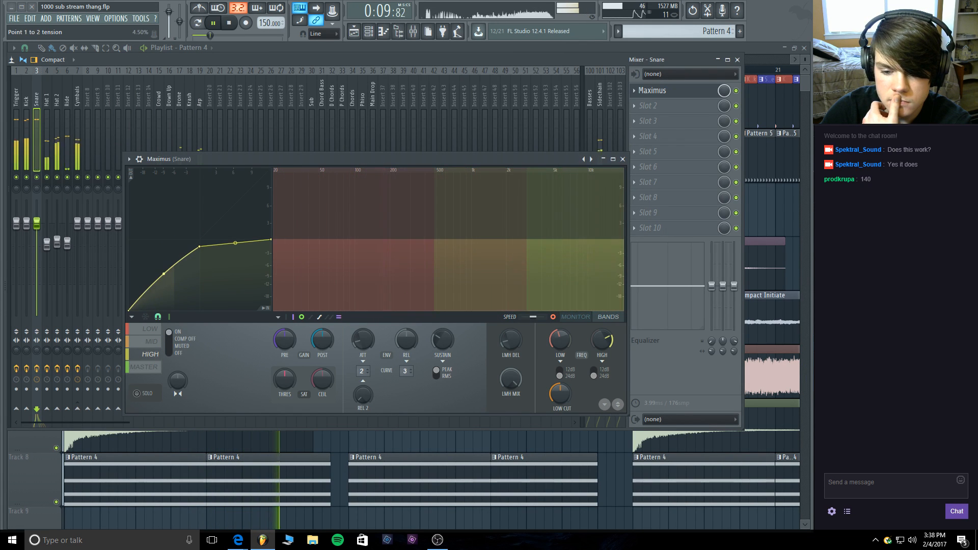
right_click(164, 273)
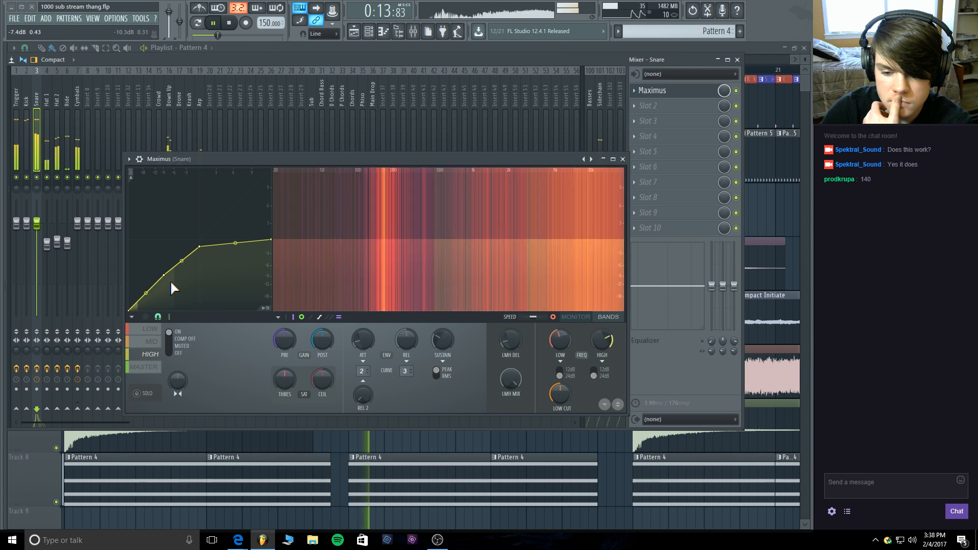
right_click(164, 277)
left_click(175, 289)
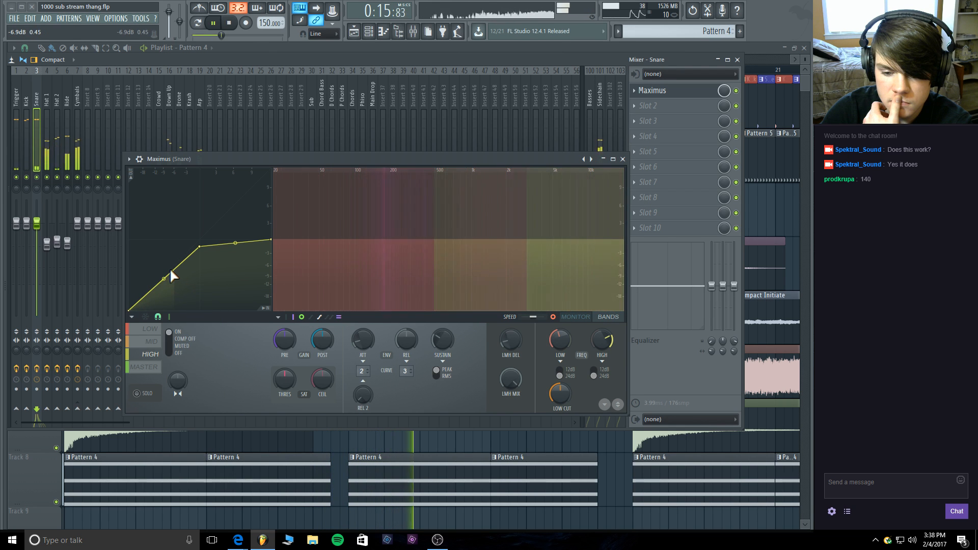
right_click(171, 269)
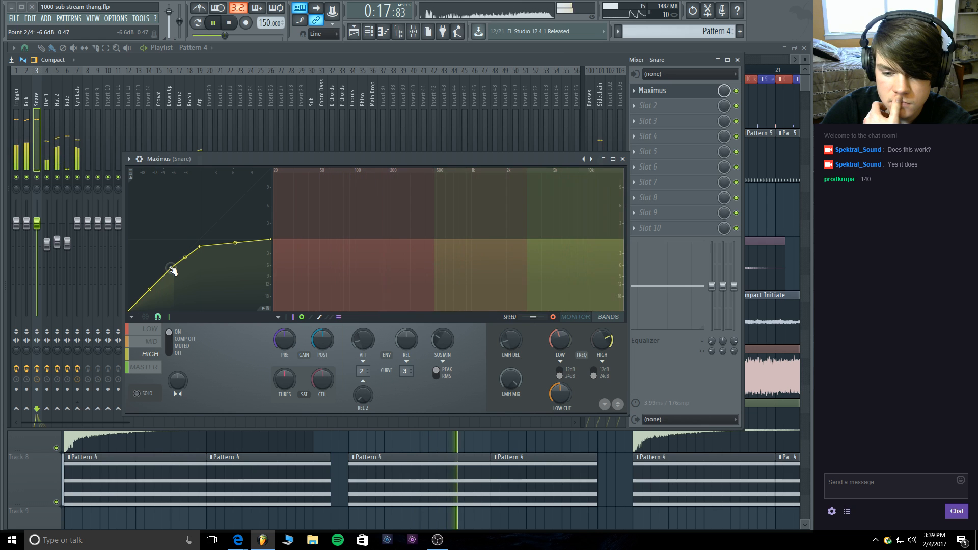
left_click_drag(484, 237, 483, 246)
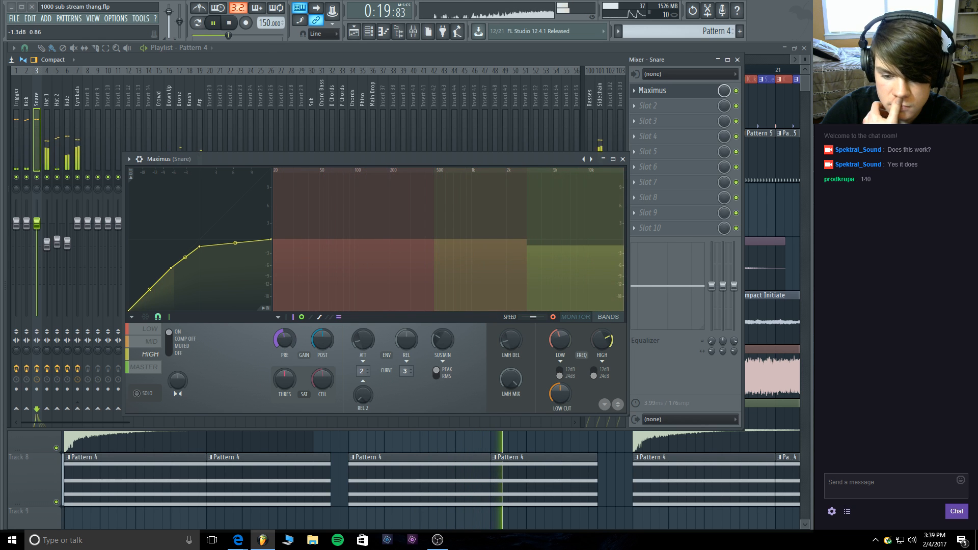
left_click_drag(149, 284, 149, 289)
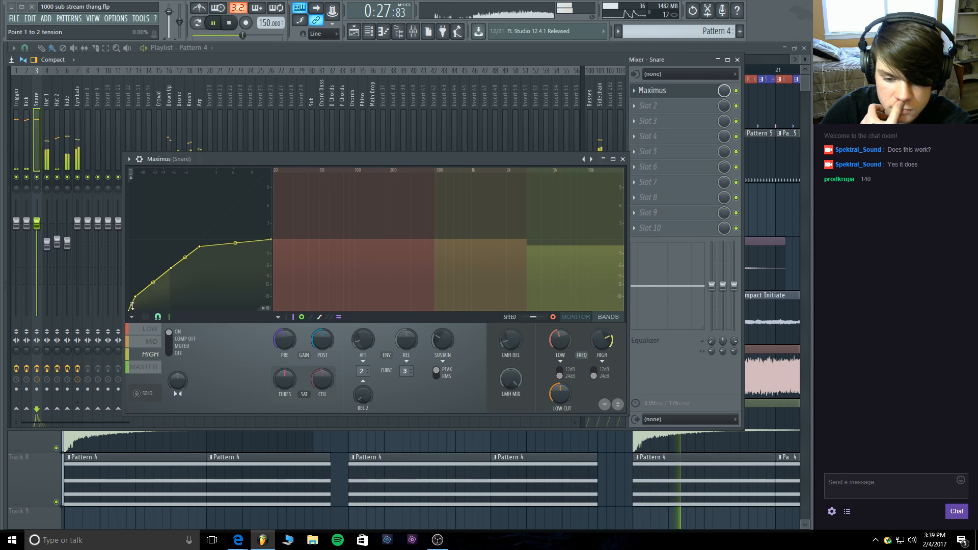
Add a point low on the mid band's compression curve and bend its first segment upward to 13.50% tension.
left_click(150, 341)
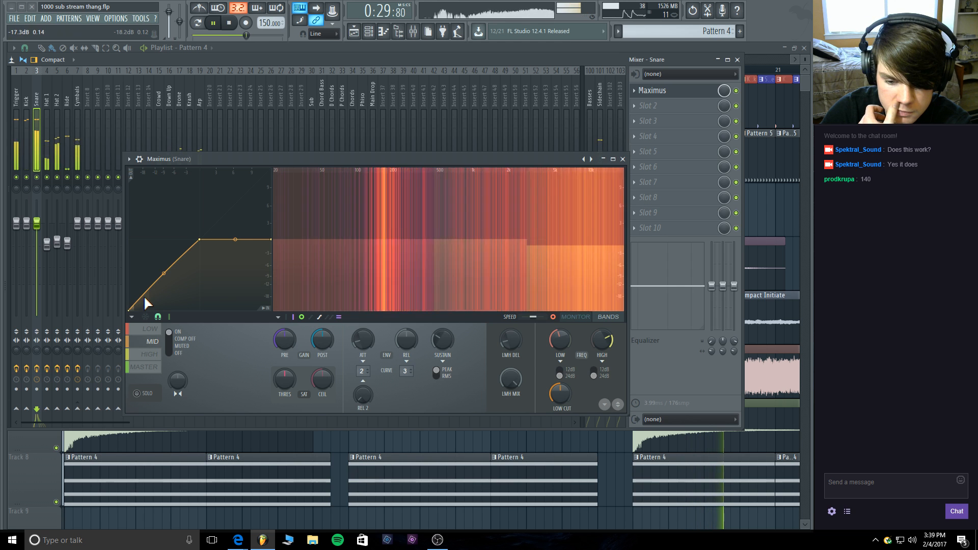
right_click(150, 291)
left_click_drag(139, 300, 139, 295)
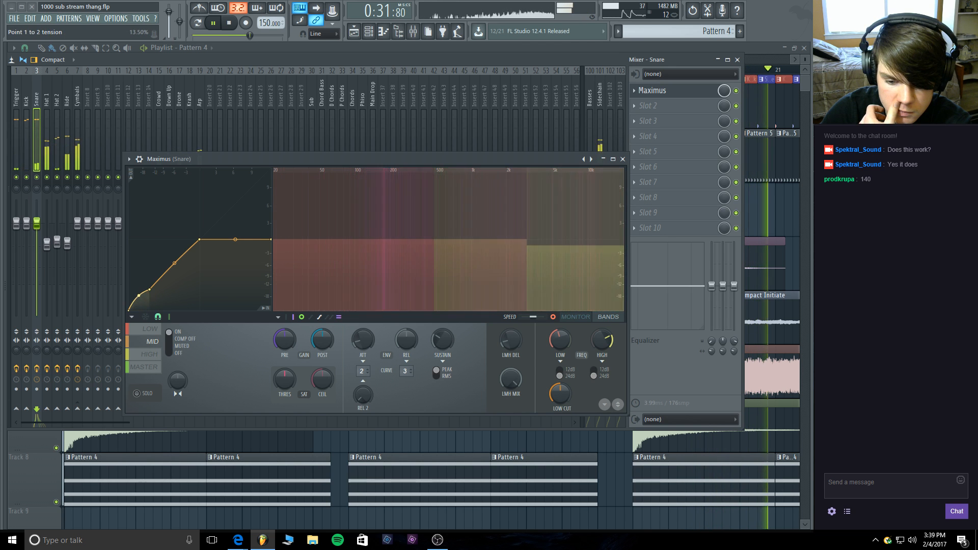
Set the high band curve's tension between points 2 and 3 to 5.00% and close Maximus.
left_click(151, 357)
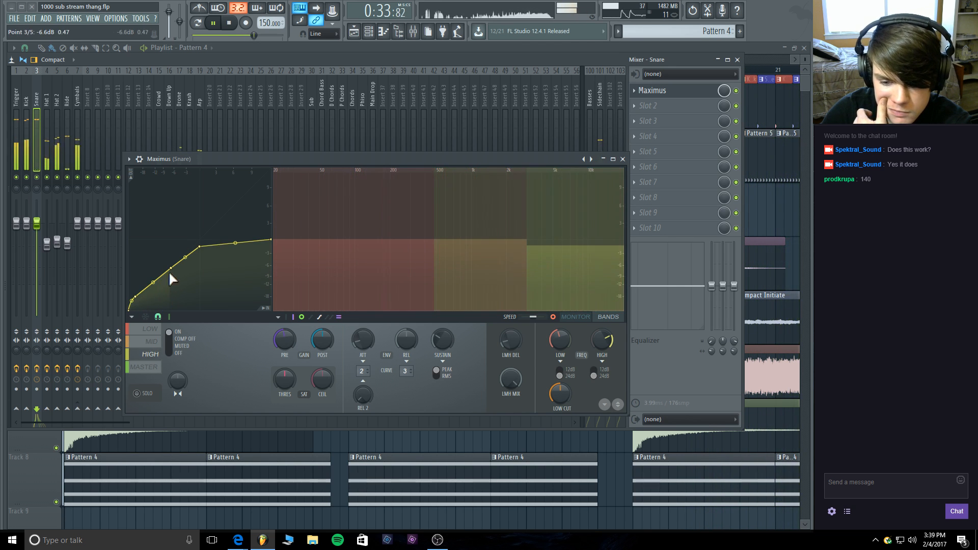
left_click_drag(172, 269, 153, 285)
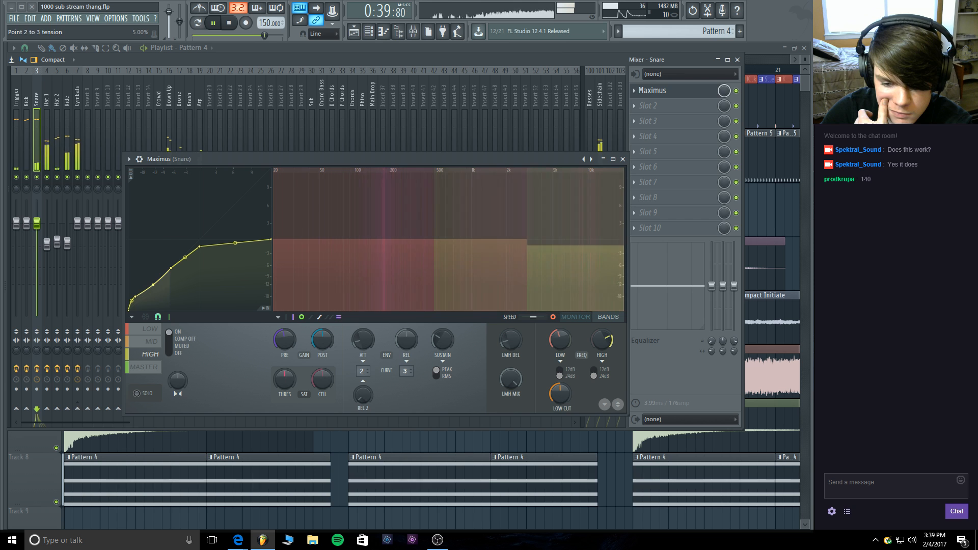
left_click(623, 159)
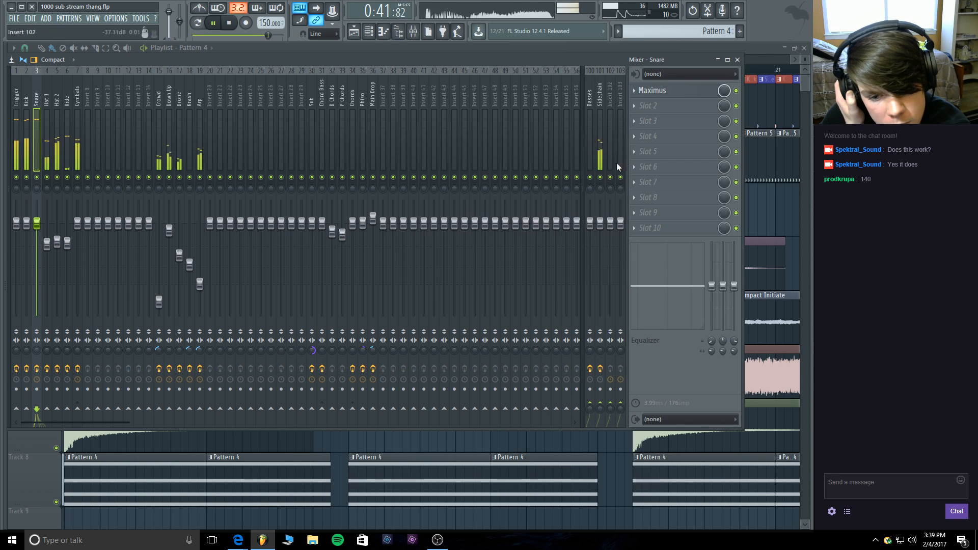
Add Fruity Reeverb 2 to the Snare track's second effect slot.
left_click(369, 32)
left_click(369, 32)
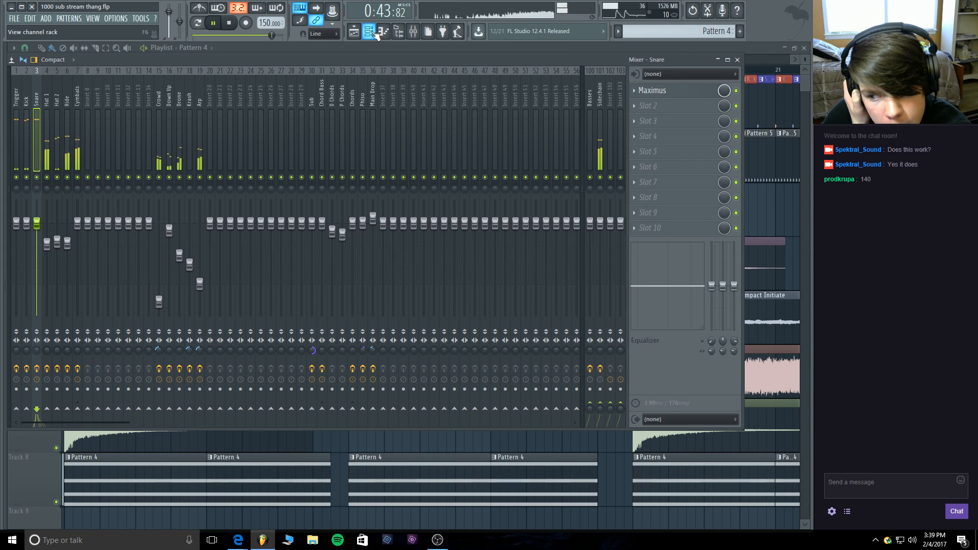
left_click(662, 106)
left_click(812, 248)
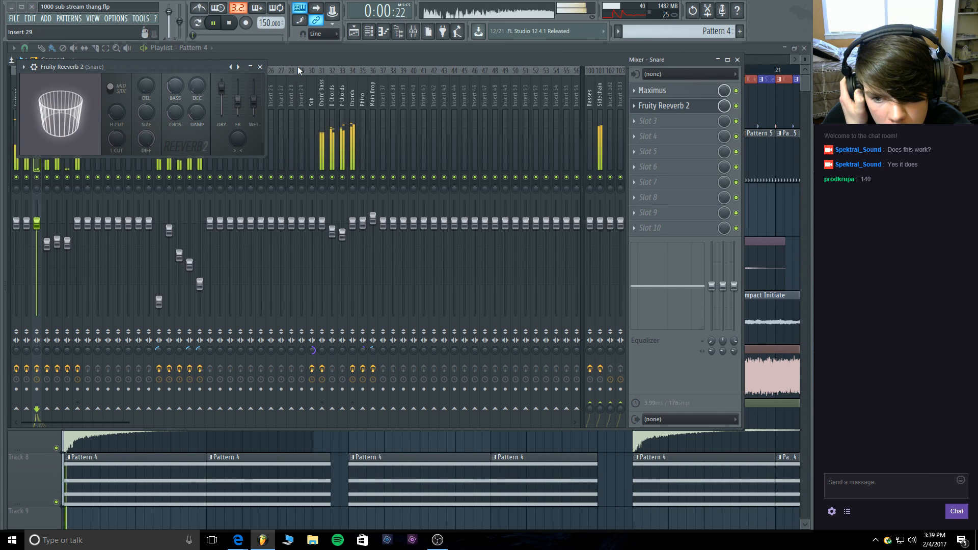
Solo the Snare mixer track and pull the dry level of its Fruity Reeverb 2 all the way down.
right_click(37, 178)
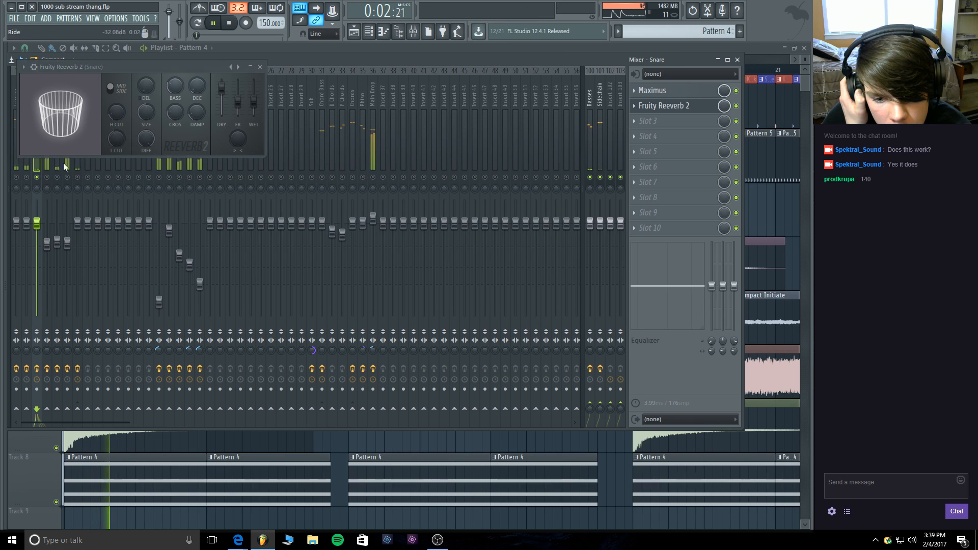
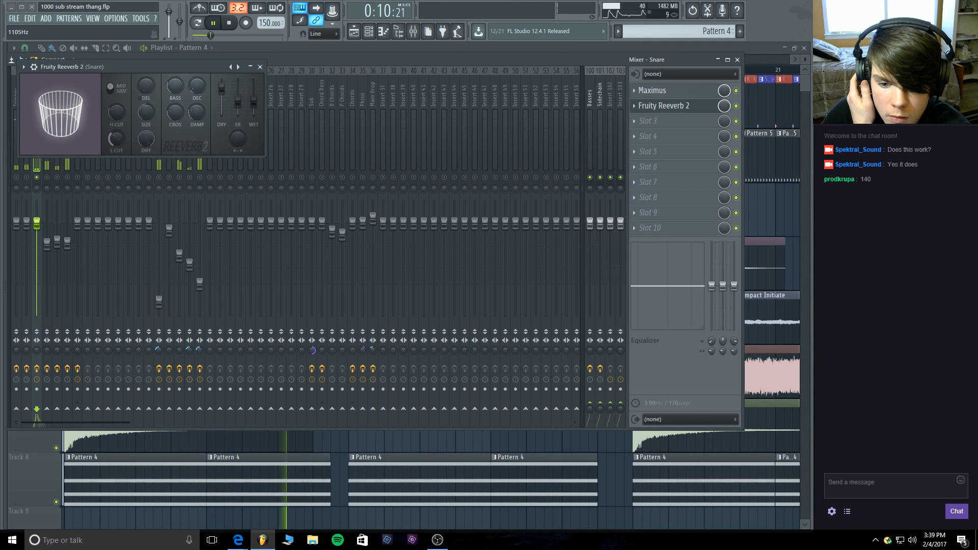
left_click_drag(145, 111, 146, 107)
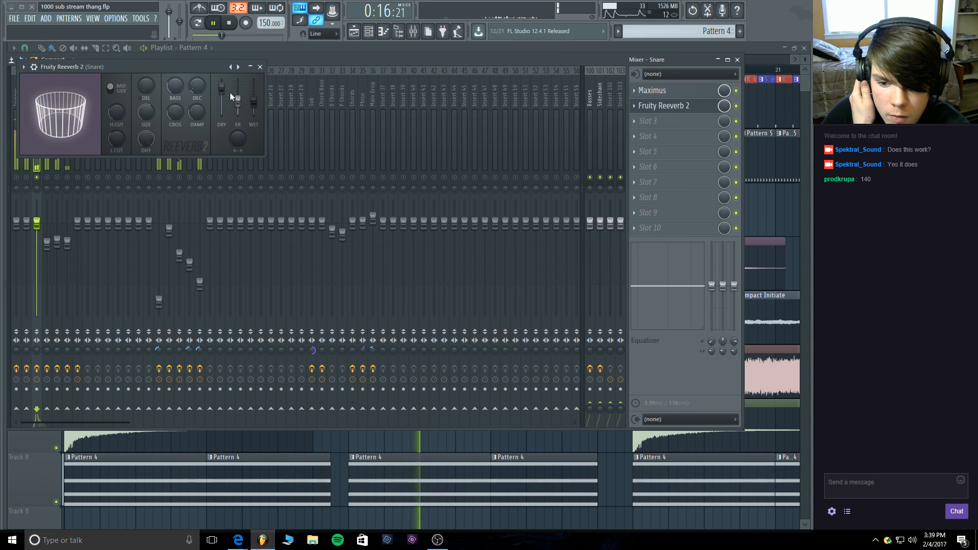
left_click_drag(222, 87, 242, 99)
right_click(202, 86)
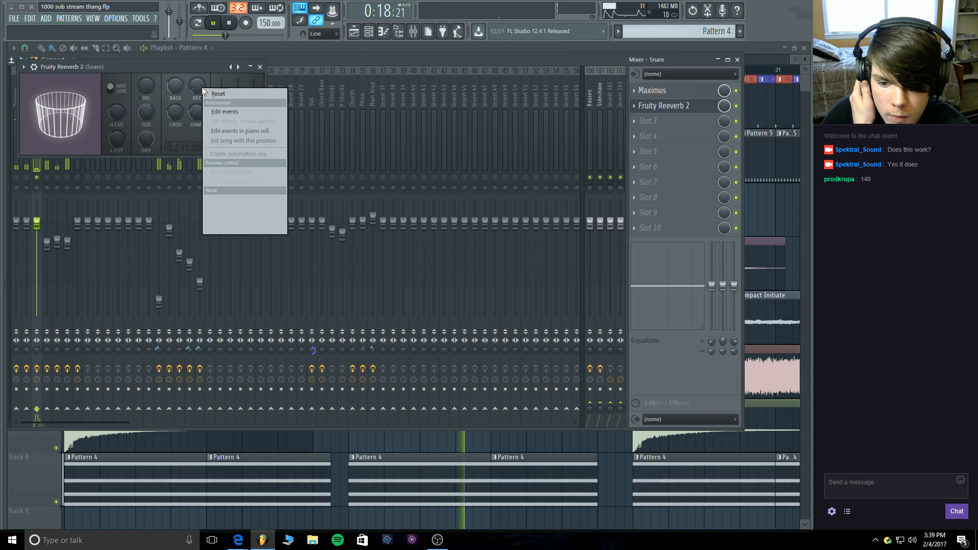
left_click(212, 96)
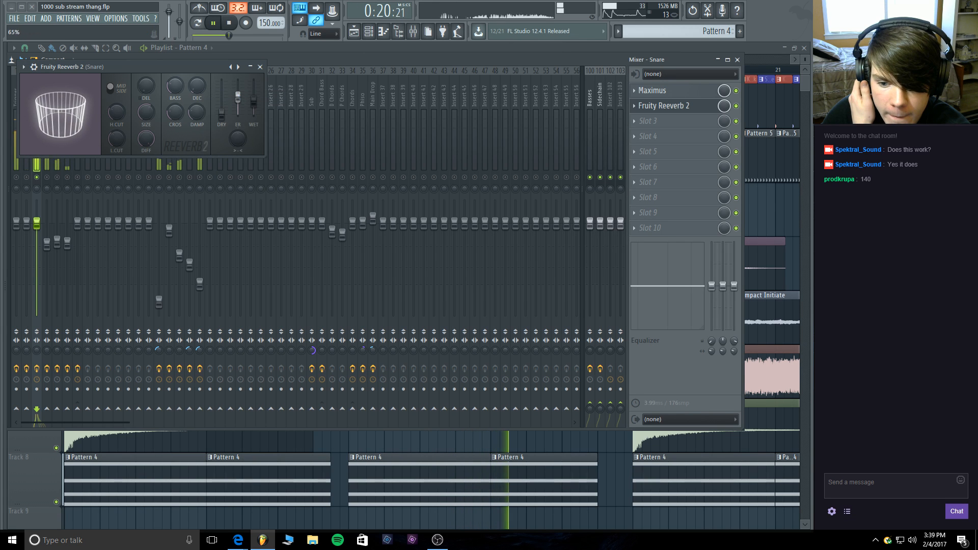
Turn the snare reverb's early reflections fully down and raise its low cut to about 1605 Hz.
mouse_move(239, 99)
left_mouse_down()
mouse_move(239, 81)
mouse_move(239, 116)
left_mouse_up()
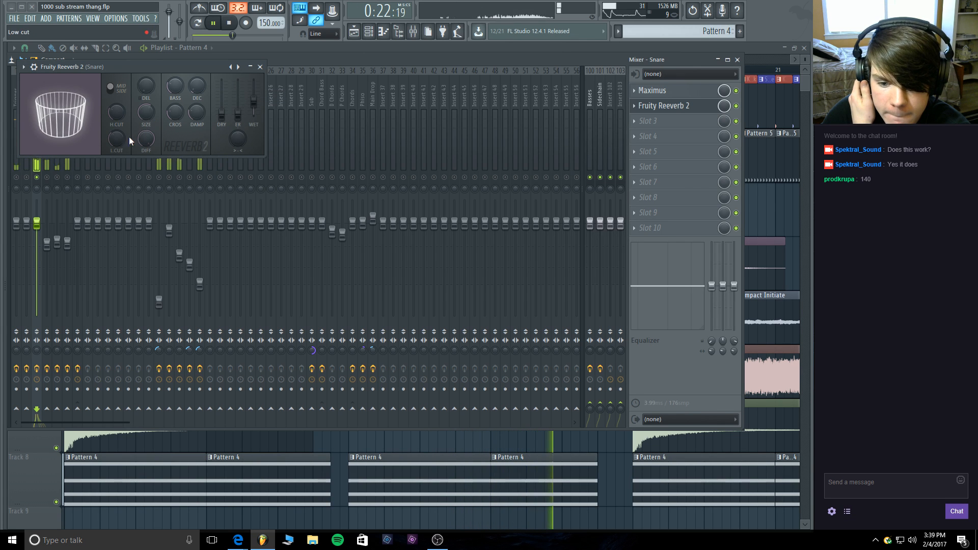
left_click_drag(123, 137, 124, 108)
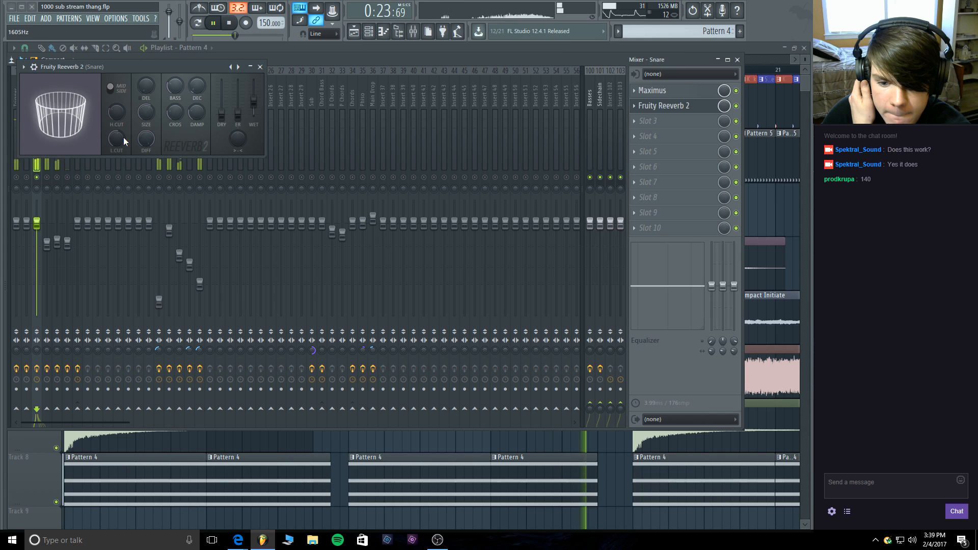
left_click(119, 93)
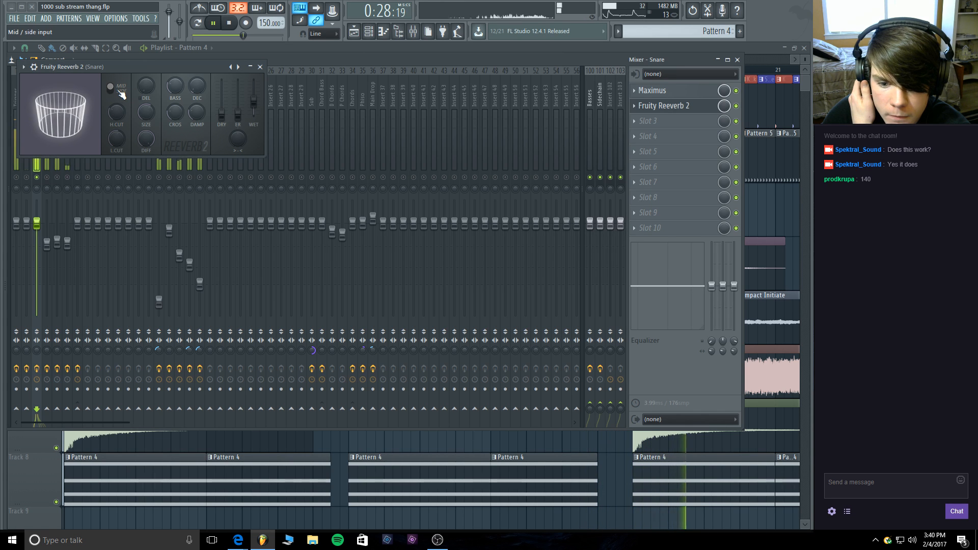
Reset the snare reverb's dry level to its default, close the reverb and unsolo the Snare track.
right_click(223, 112)
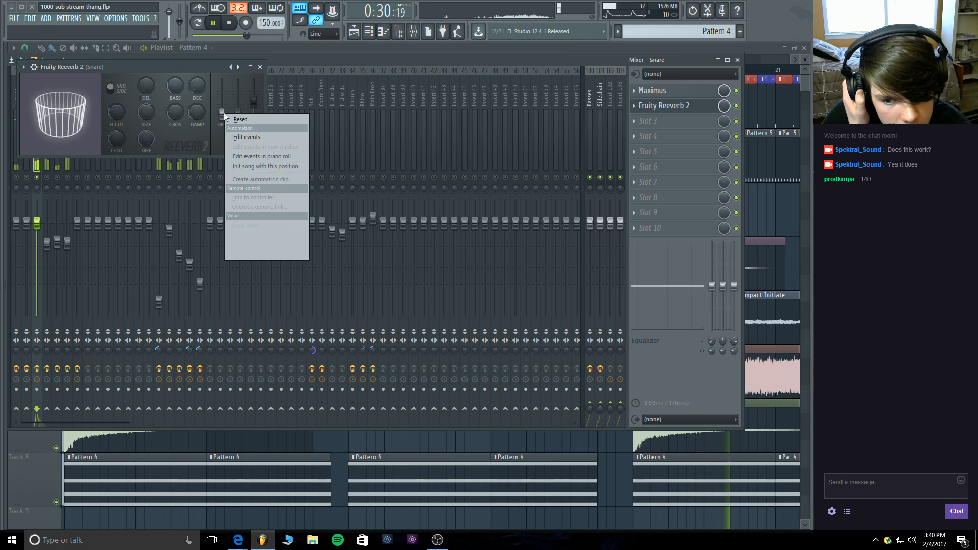
left_click(240, 119)
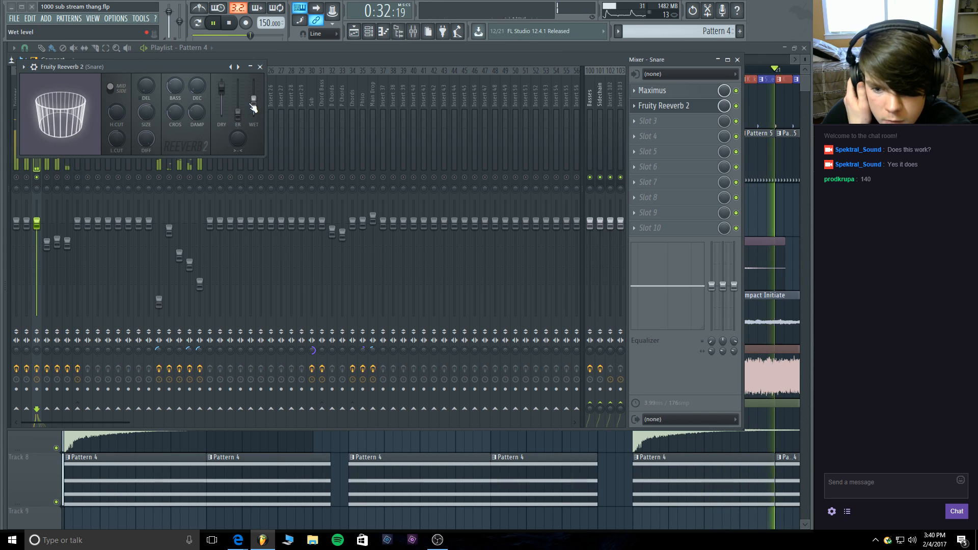
left_click(260, 66)
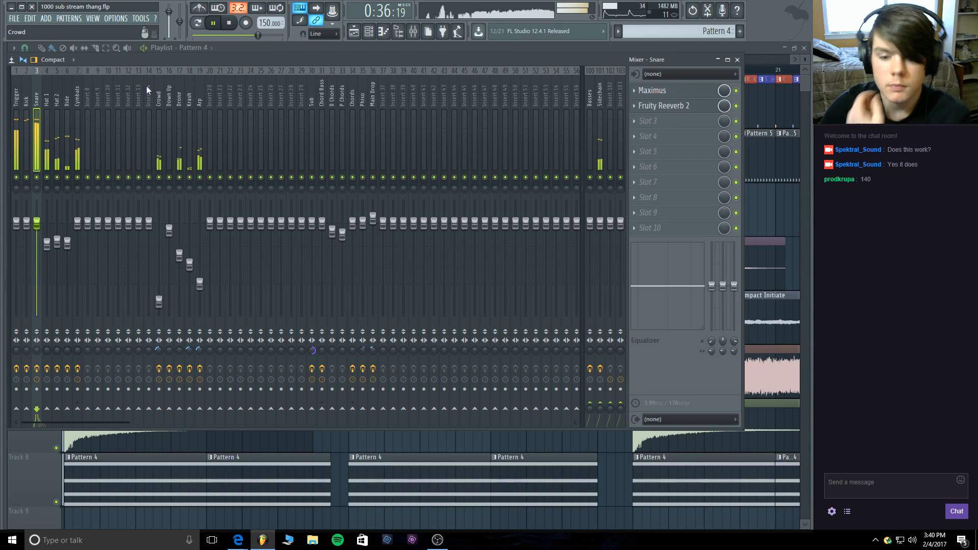
Bring the playlist forward and audition the arrangement from bar 17.
left_click(684, 46)
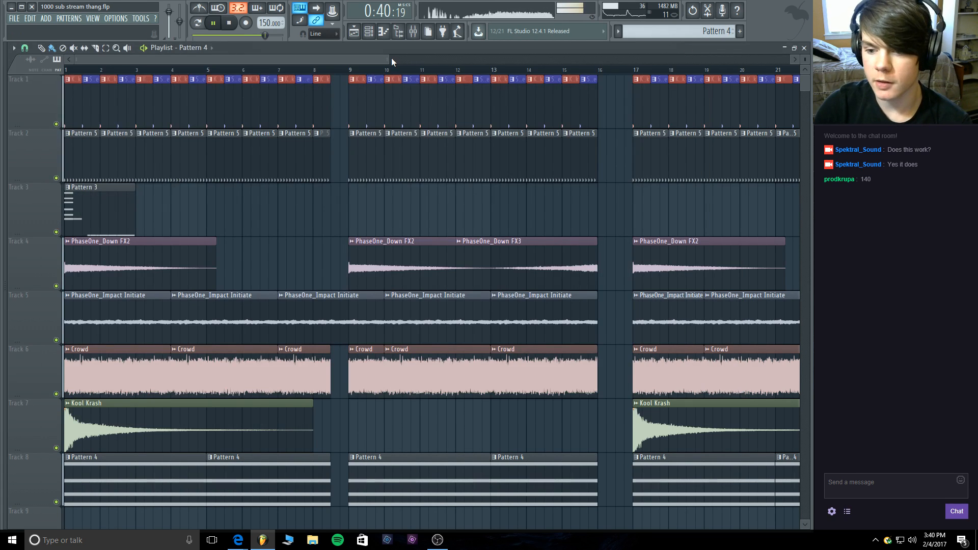
left_click_drag(389, 60, 626, 63)
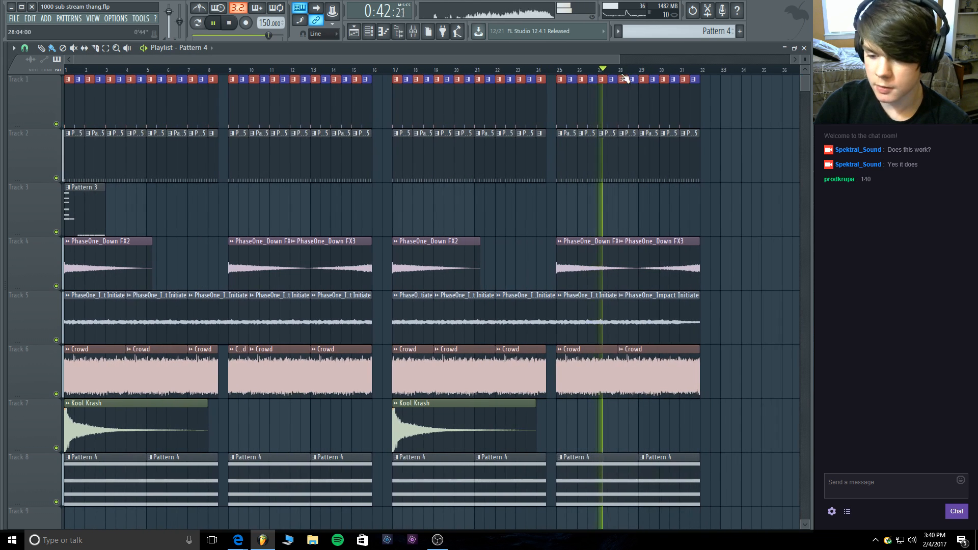
left_click(236, 24)
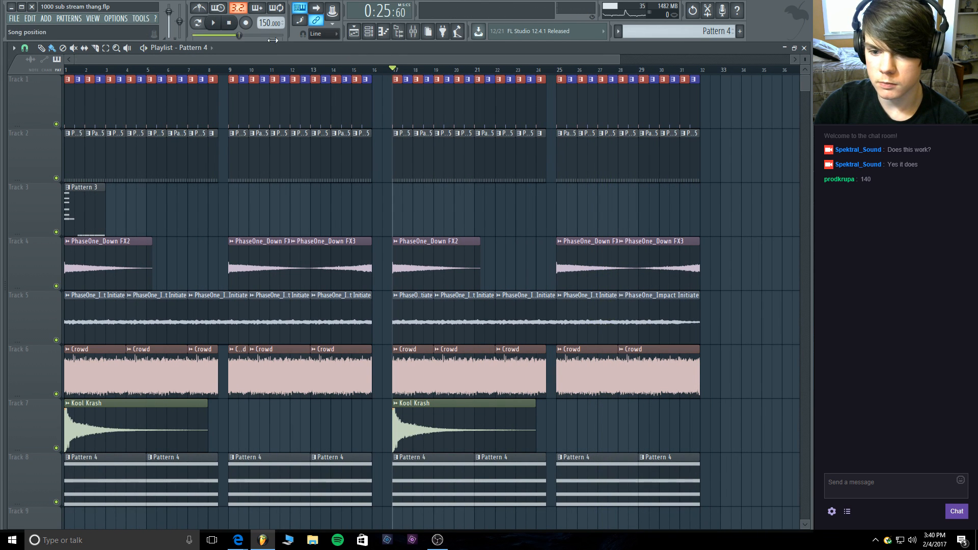
key("space")
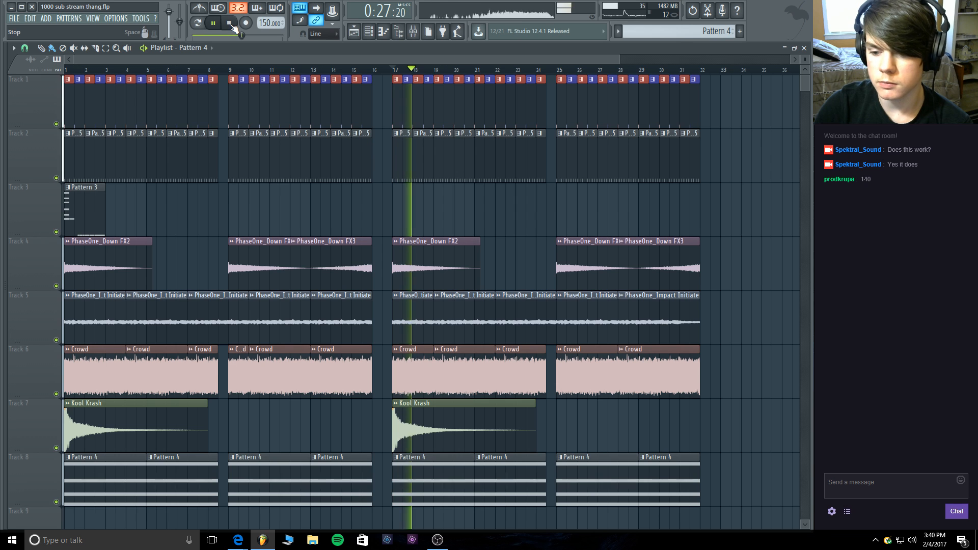
left_click(231, 23)
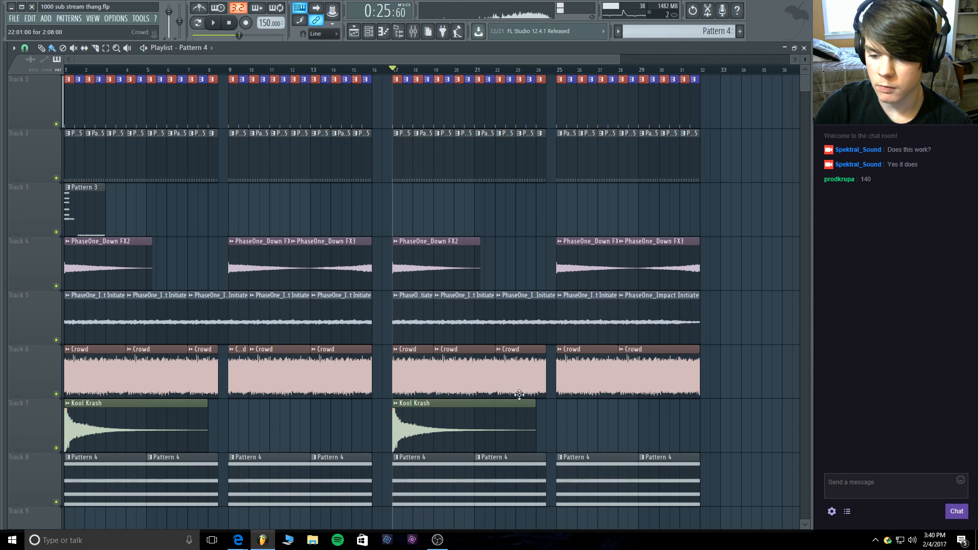
Open the Kool Krash sample's settings, raise its fade-in slightly and audition it from bar 17.
double_click(445, 432)
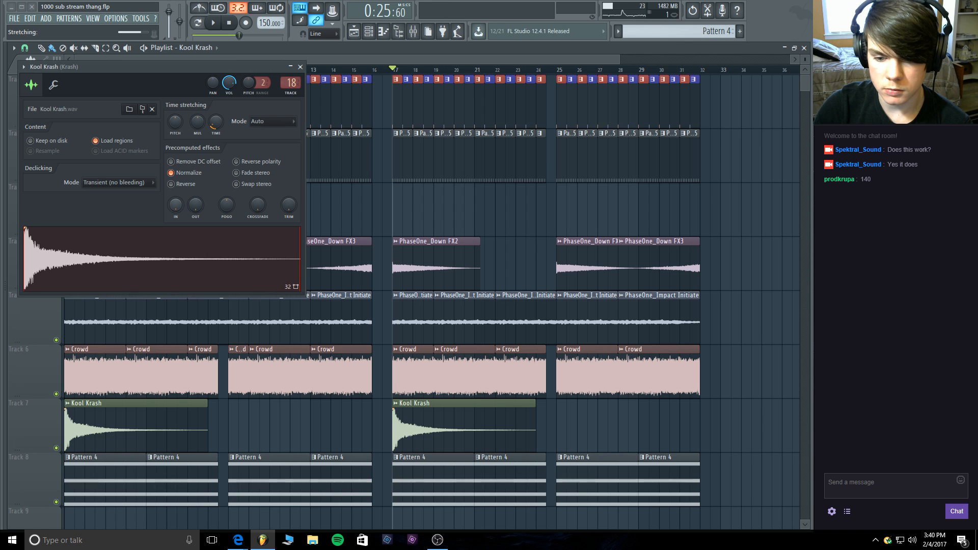
left_click_drag(176, 203, 176, 194)
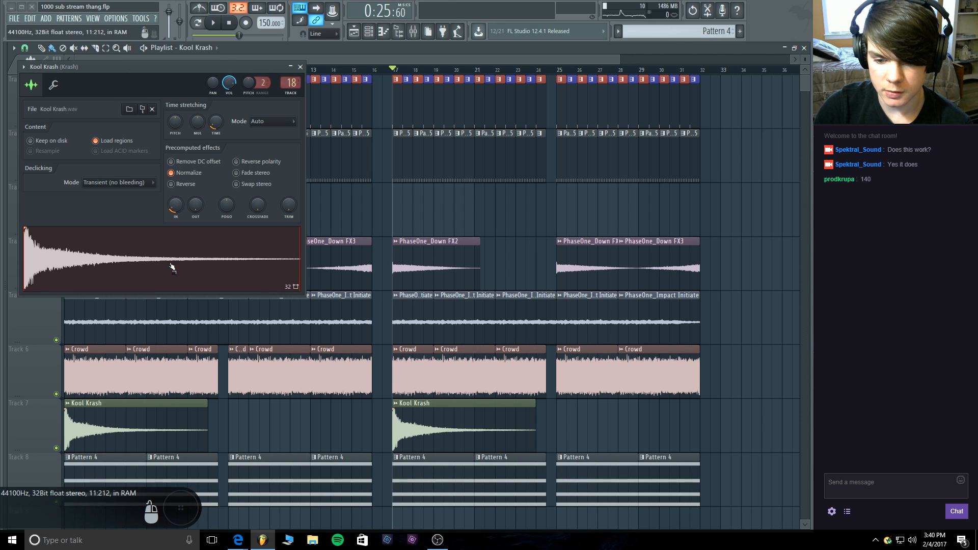
key("space")
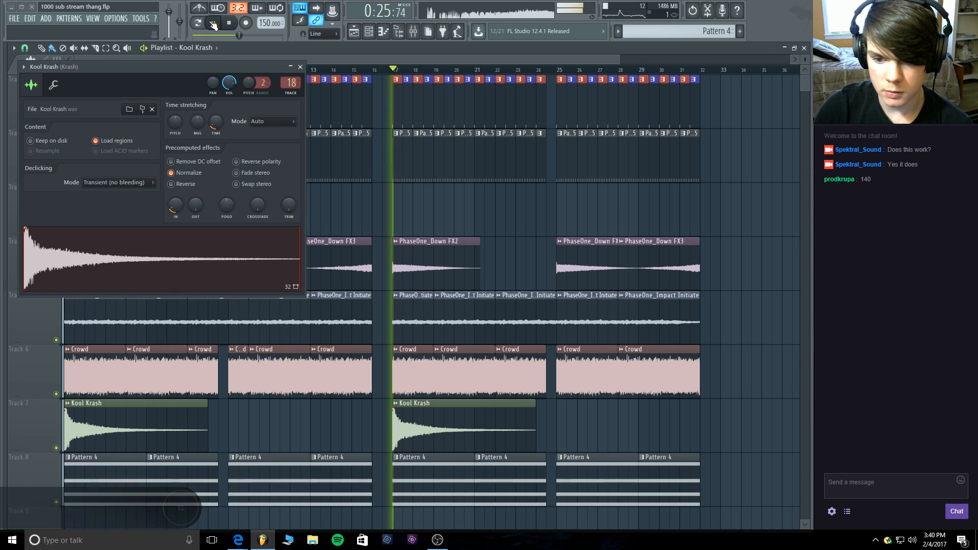
key("space")
Switch the Kool Krash sample's time-stretching mode to Resample and audition the crash at bar 17.
left_click(270, 121)
left_click(272, 141)
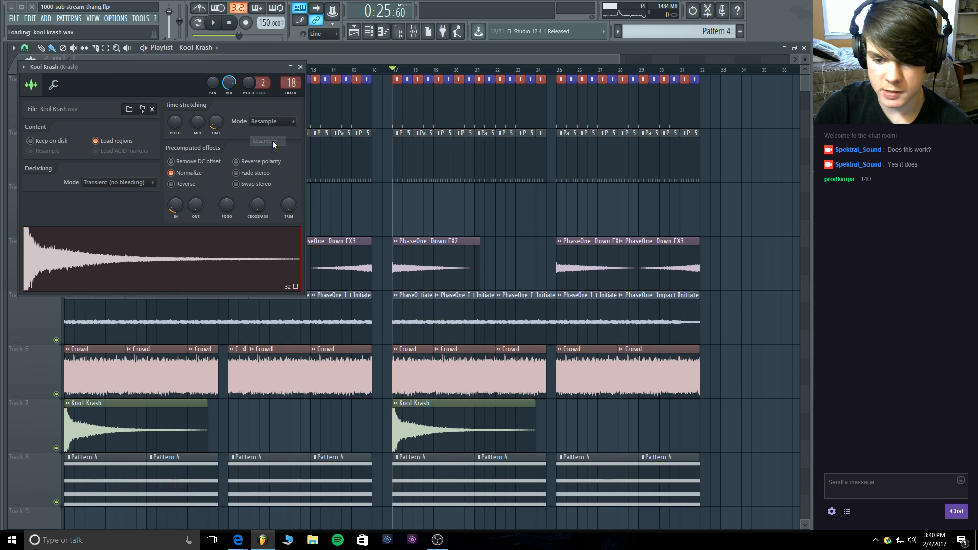
key("space")
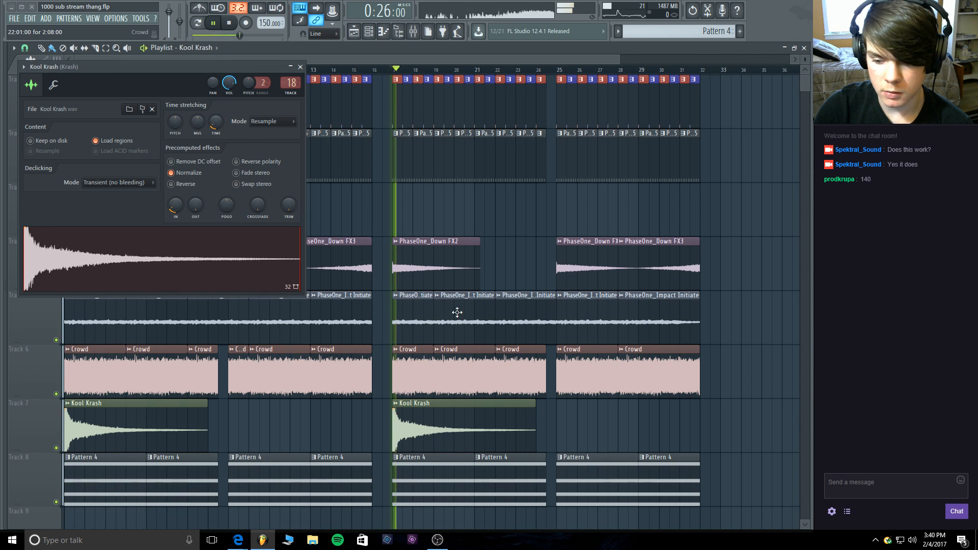
mouse_move(535, 402)
left_mouse_down()
mouse_move(609, 400)
mouse_move(536, 400)
left_mouse_up()
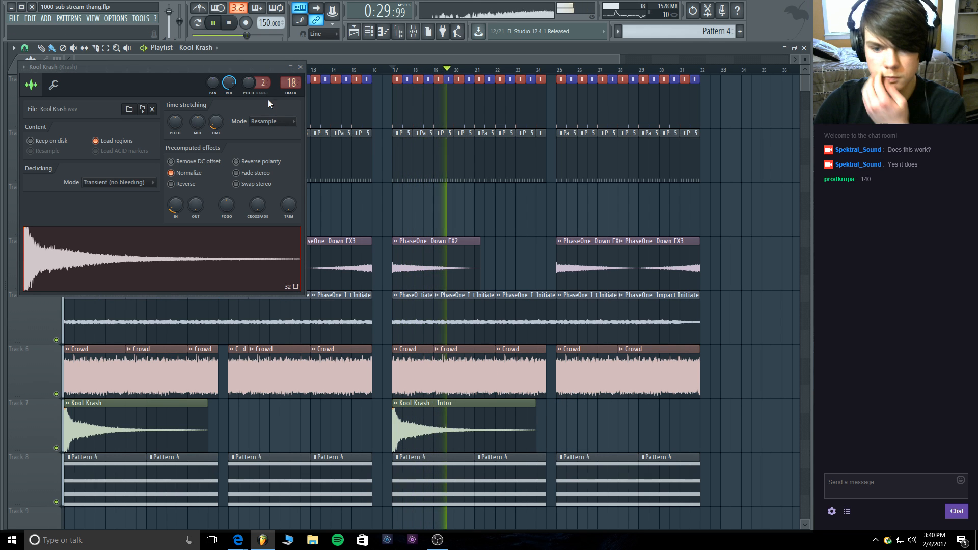
left_click(230, 23)
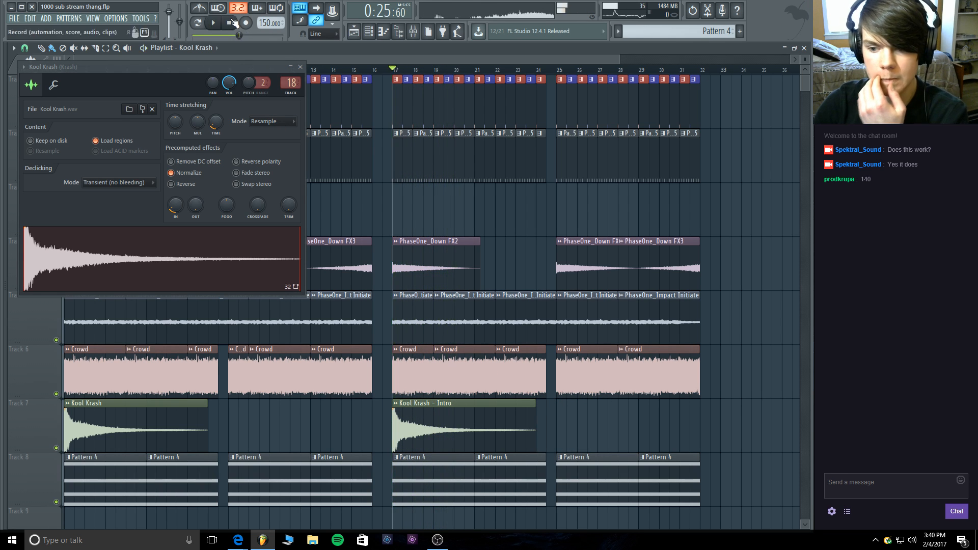
In the Krash mixer track's Maximus, set the master curve's point 2 to 3 tension to 26.5% while auditioning from bar 17.
left_click(413, 35)
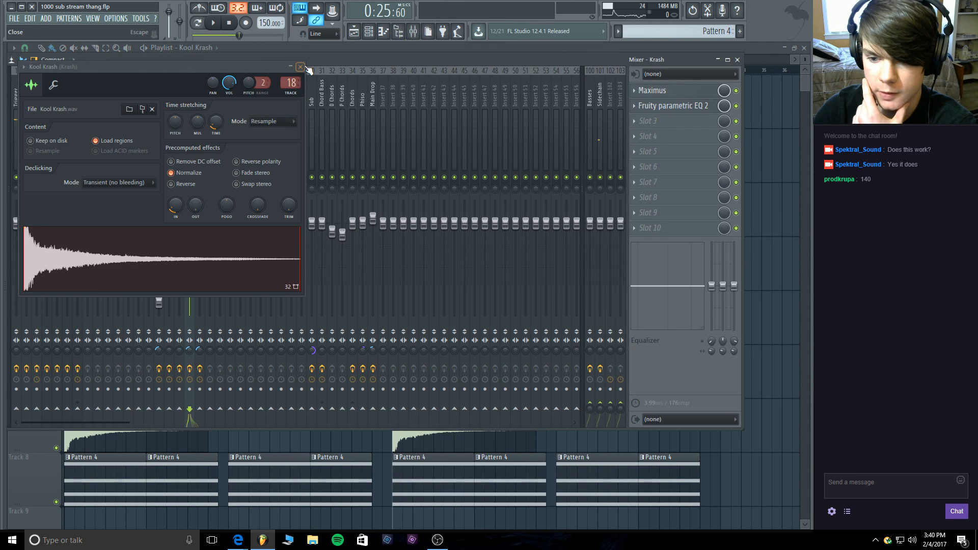
left_click(303, 67)
left_click(657, 91)
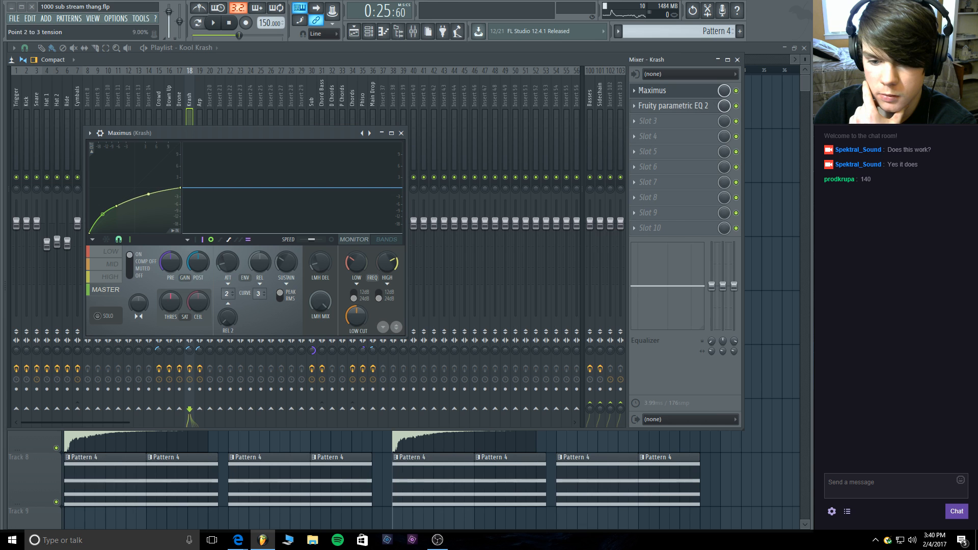
key("space")
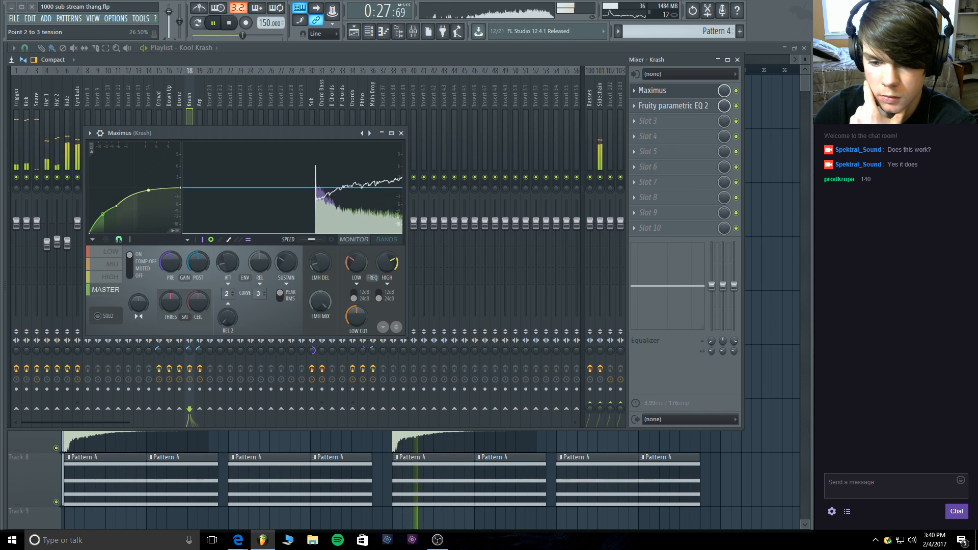
left_click(214, 23)
left_click(214, 23)
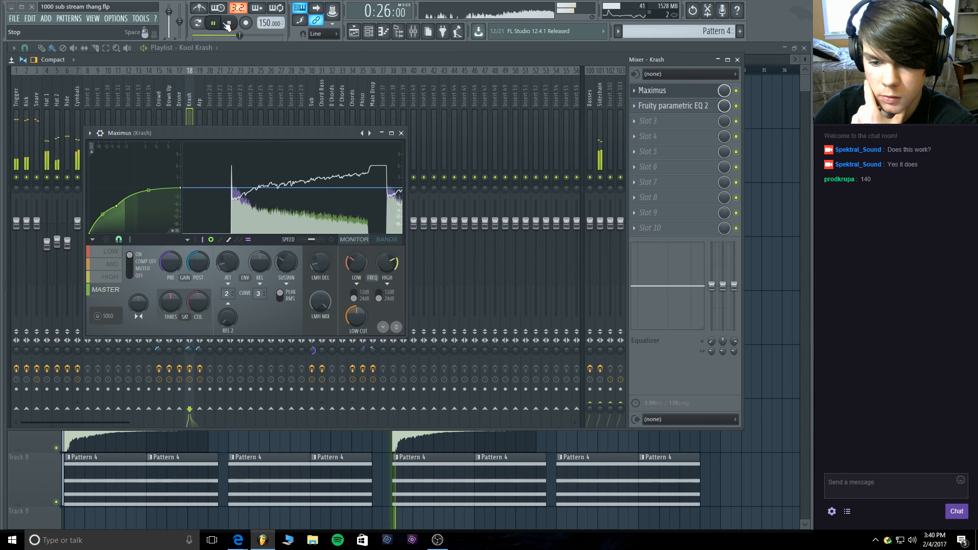
left_click(401, 134)
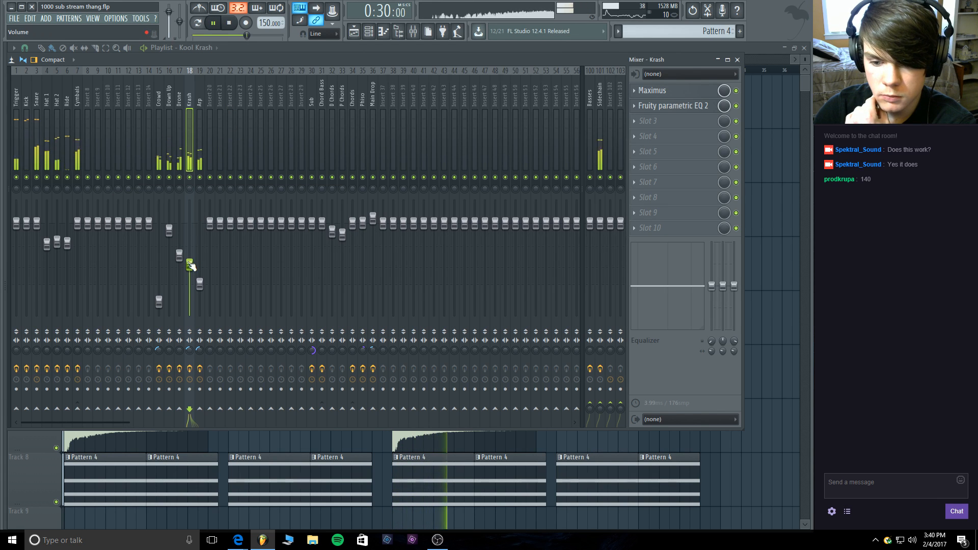
Raise the Krash mixer track's volume fader slightly and solo the track to audition it from bar 17.
left_click(212, 23)
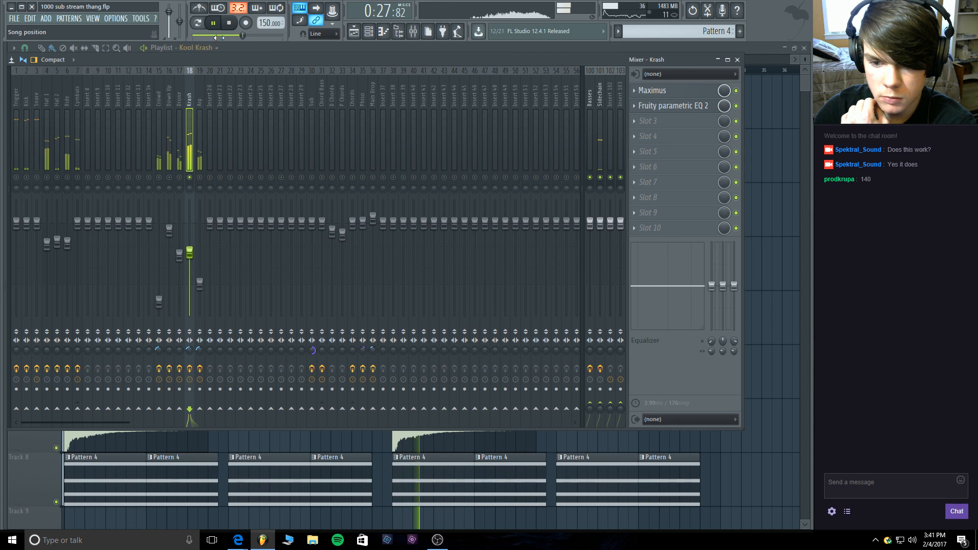
left_click(230, 23)
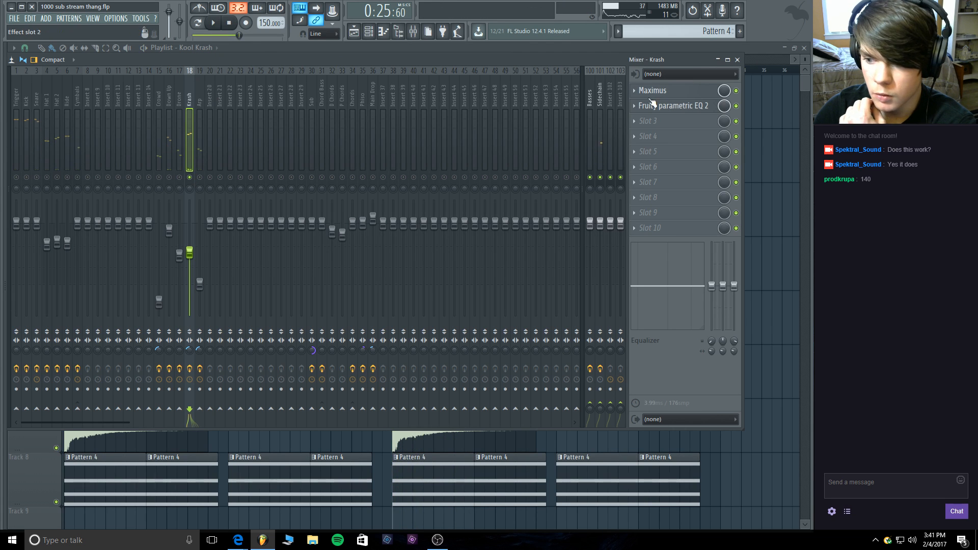
left_click(665, 106)
left_click(666, 108)
Reopen the Kool Krash sample's settings from the bar 17 clip, try the Stretch time-stretching mode and preview the sound.
left_click(758, 49)
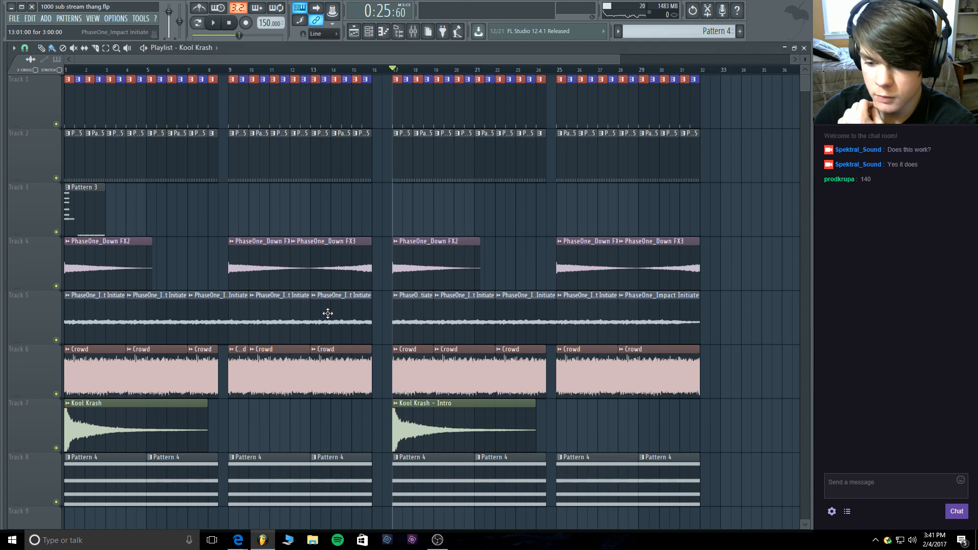
double_click(454, 414)
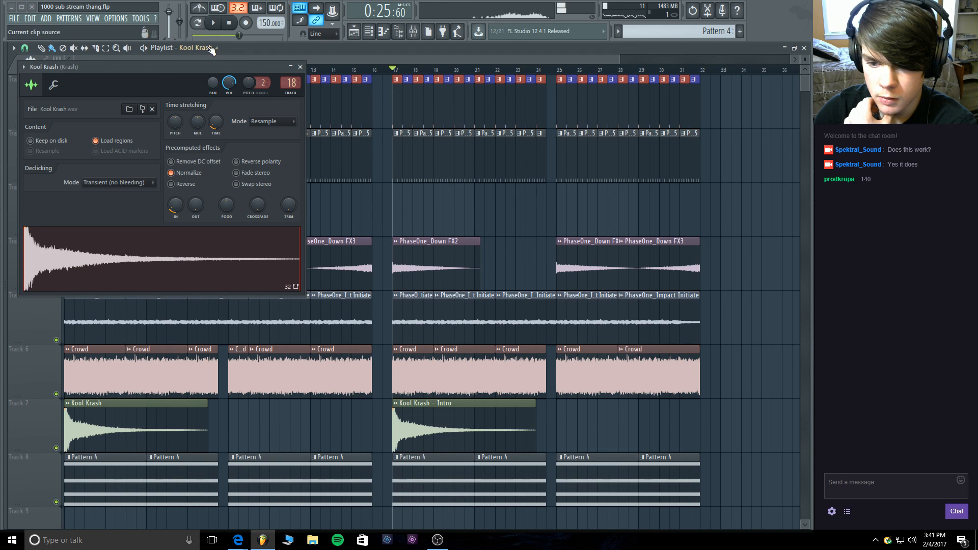
left_click(290, 123)
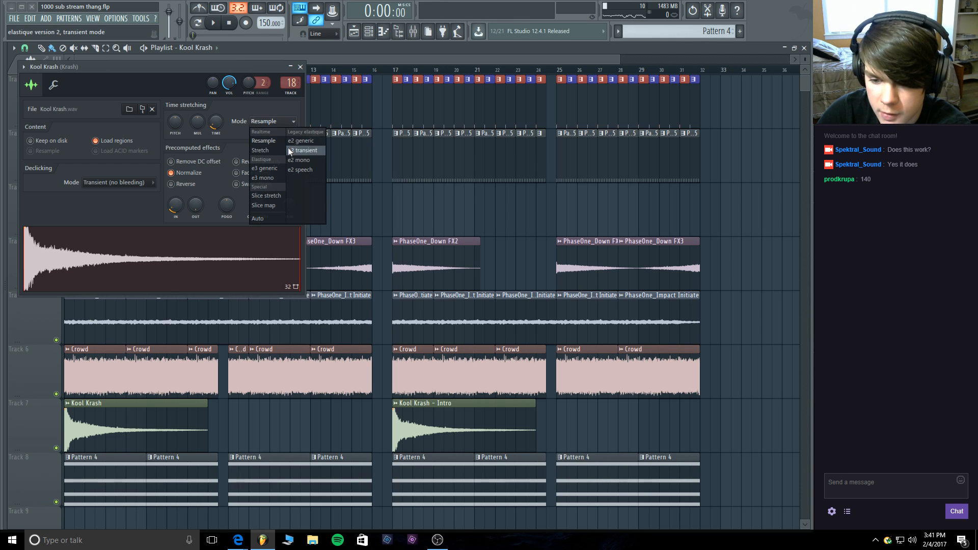
left_click(285, 148)
left_click(228, 256)
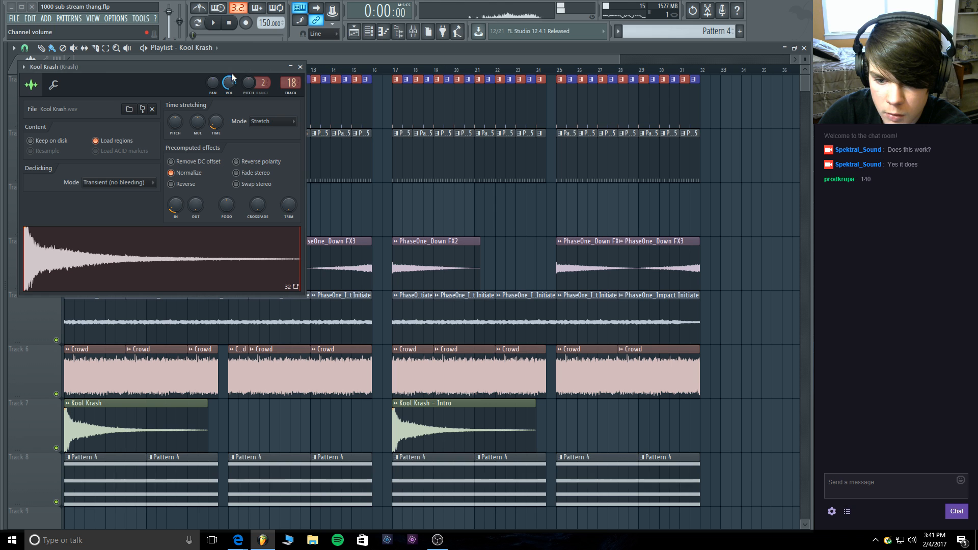
Return the Kool Krash sample to Resample mode and reset its stretch time so the sample keeps its original length.
left_click(263, 122)
left_click(276, 140)
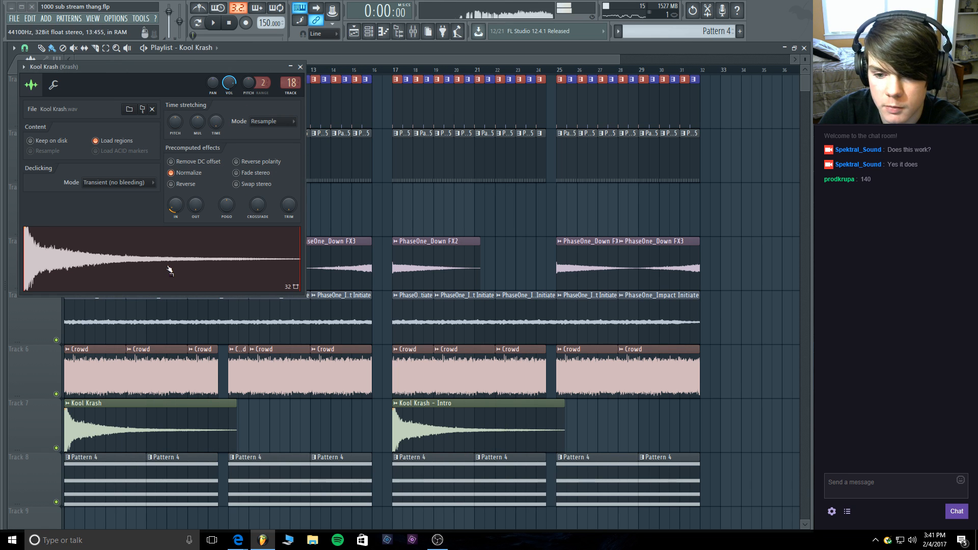
Close the Kool Krash settings, unsolo the Krash mixer track and audition the full mix from bar 17.
key("space")
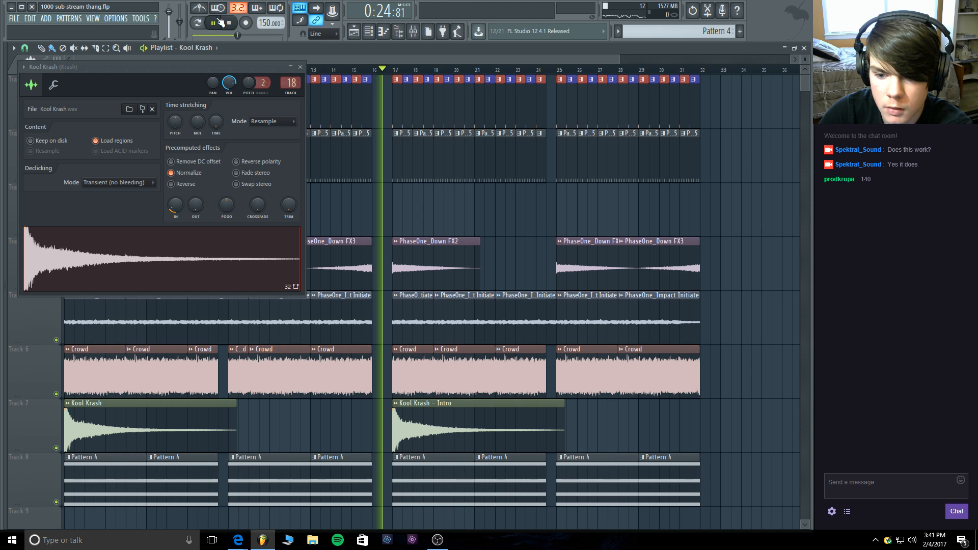
left_click(300, 66)
left_click(413, 31)
right_click(190, 177)
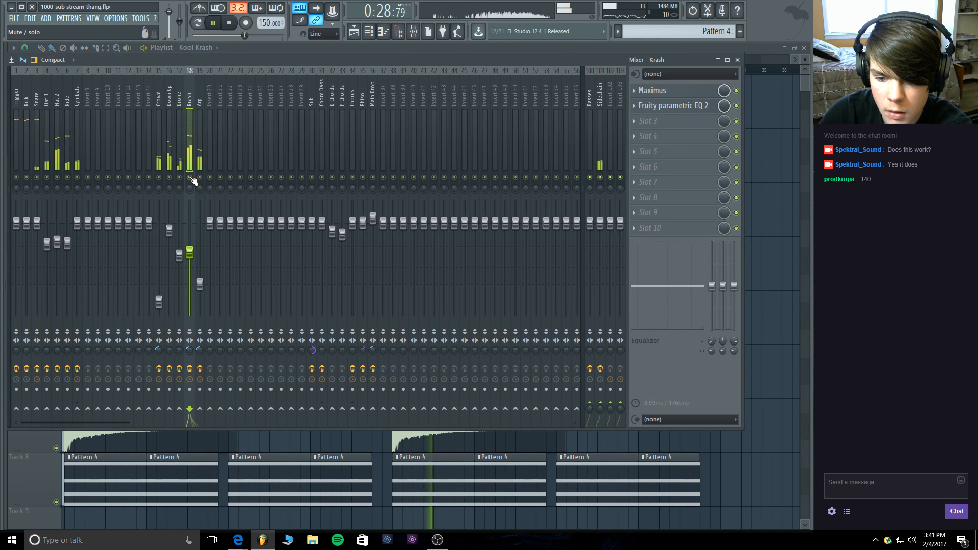
left_click(229, 23)
left_click(215, 24)
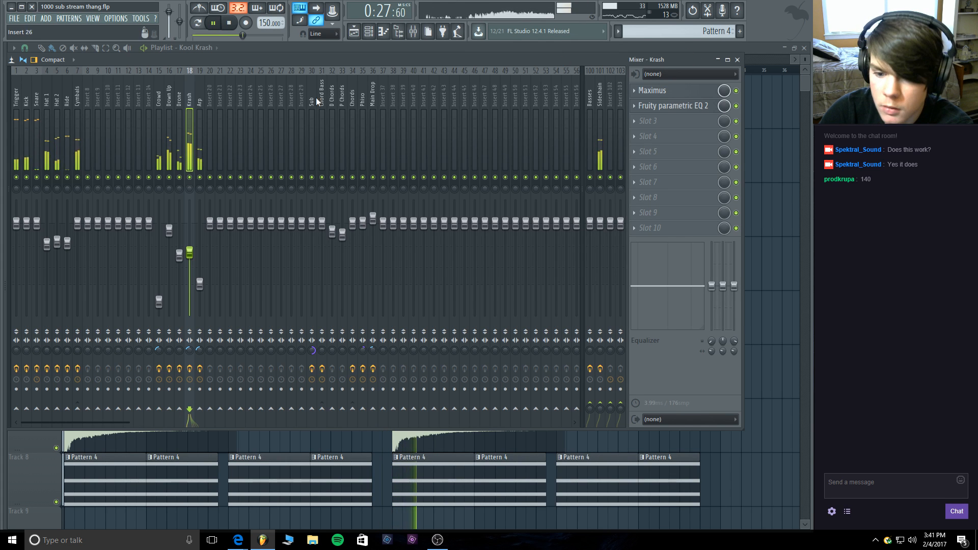
Reopen the Kool Krash channel settings, remove the sample's quick fade-in and replay from bar 17.
left_click(383, 31)
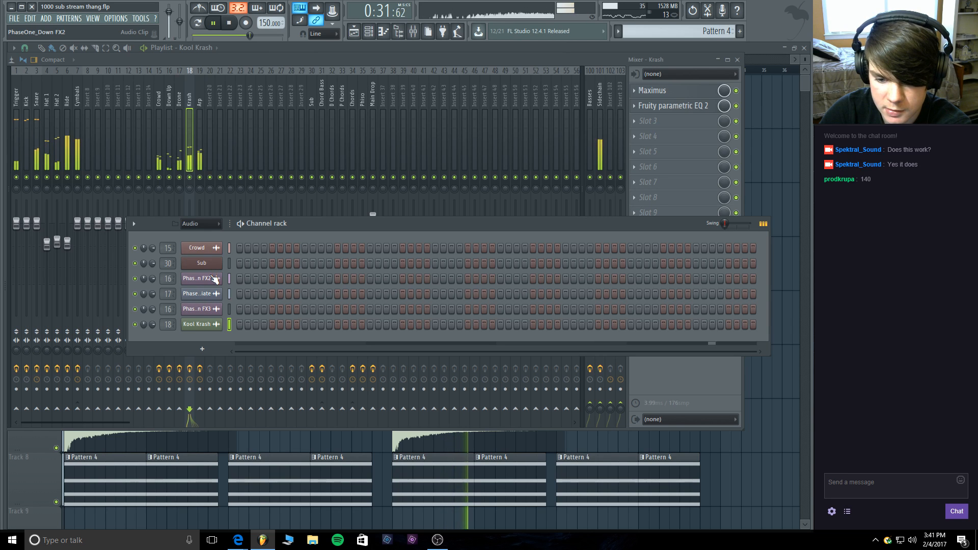
left_click(201, 324)
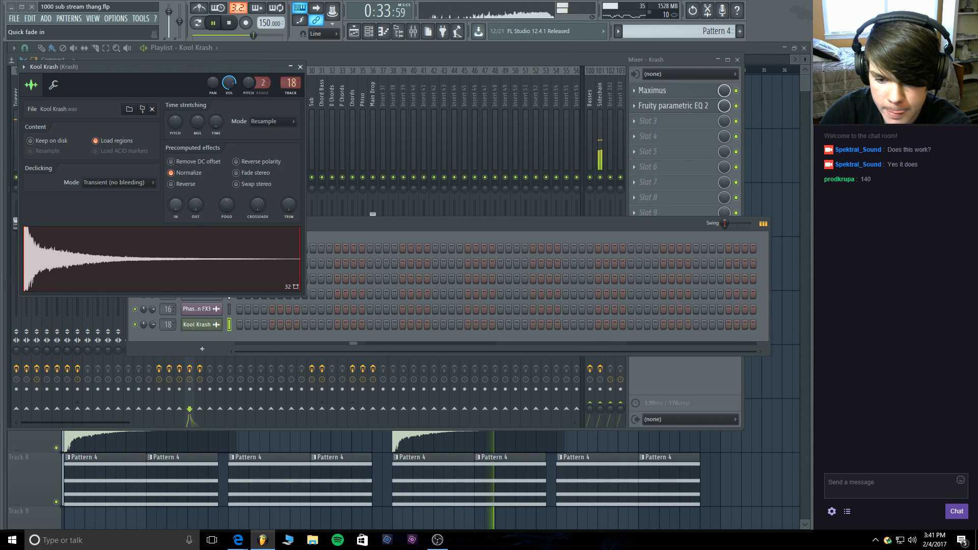
left_click(236, 28)
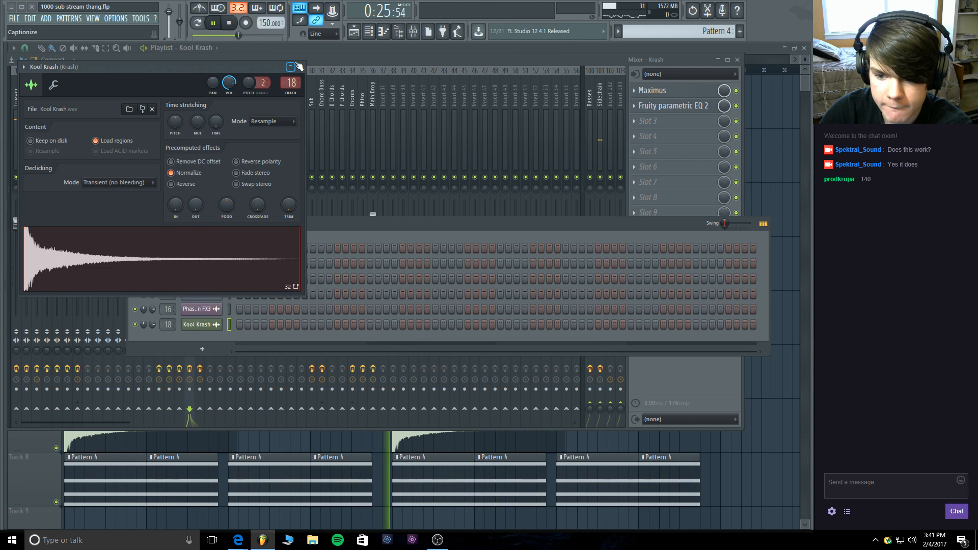
left_click(300, 66)
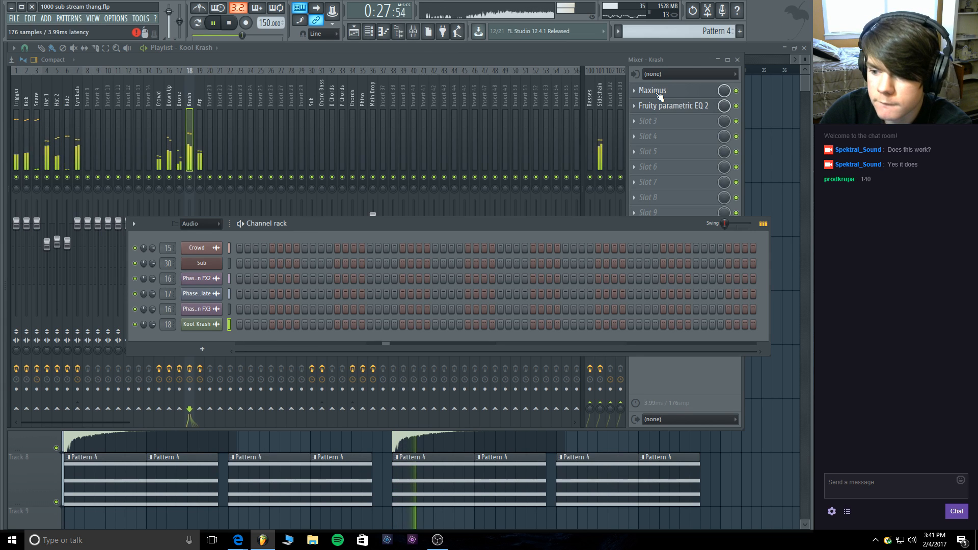
Lower the Krash mixer track's volume fader slightly while auditioning the track from bar 1.
left_click(248, 59)
left_click(250, 49)
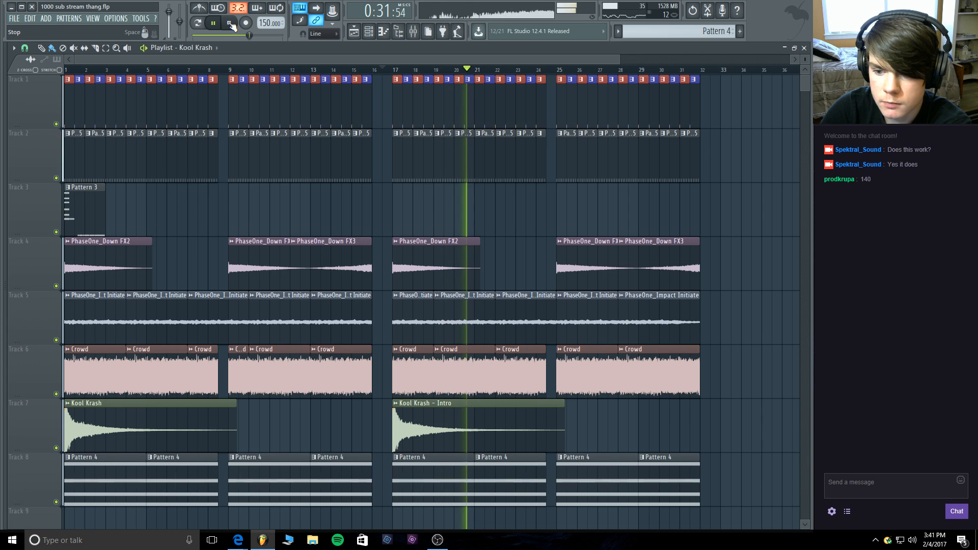
left_click_drag(76, 70, 33, 73)
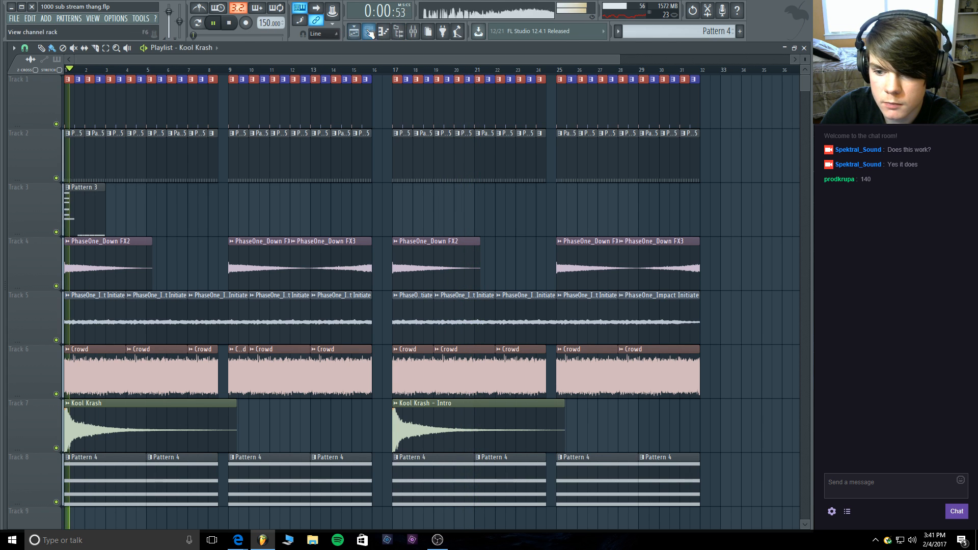
key("F9")
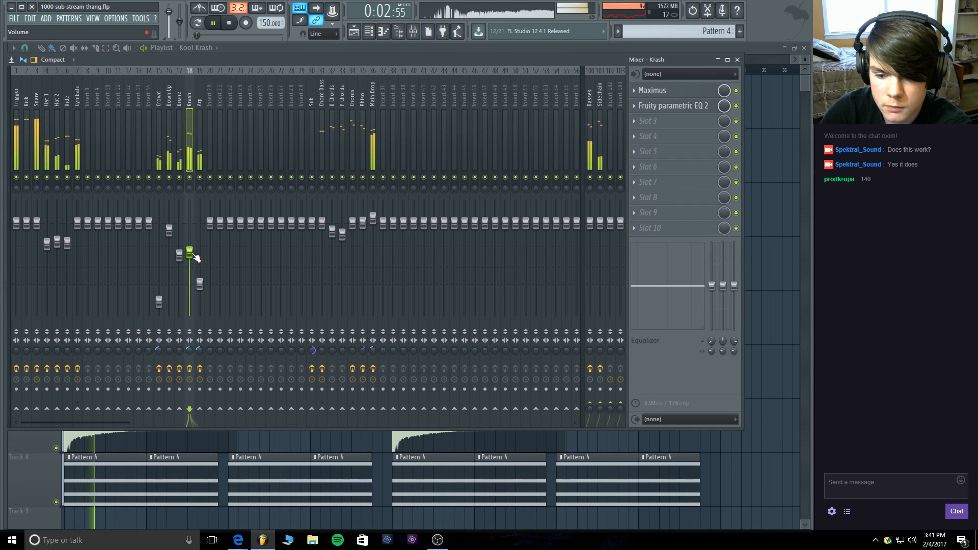
left_click(229, 22)
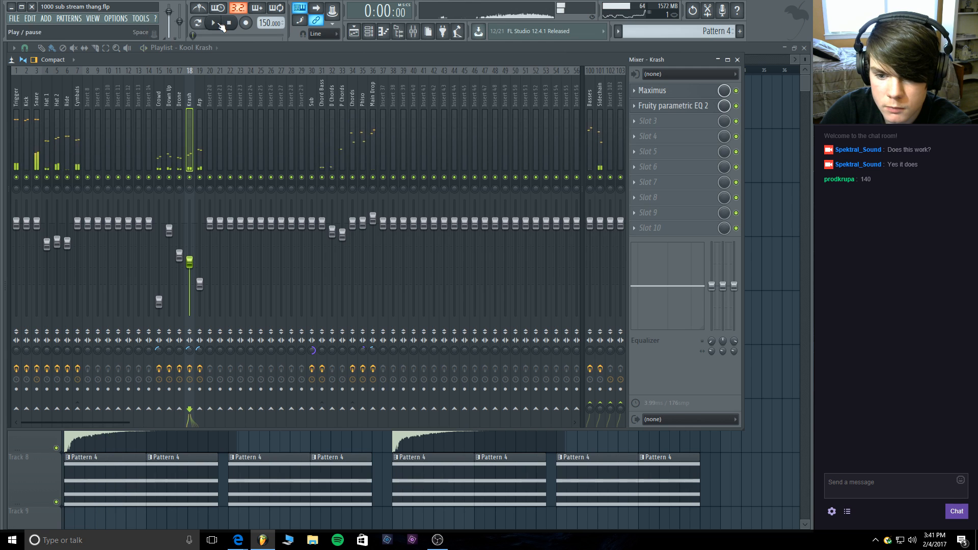
left_click(215, 24)
key("F9")
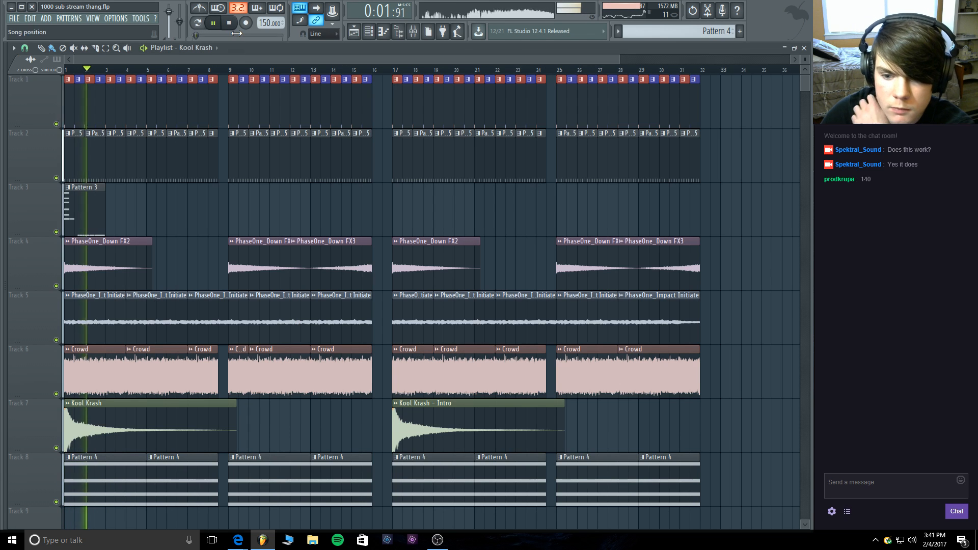
left_click(229, 23)
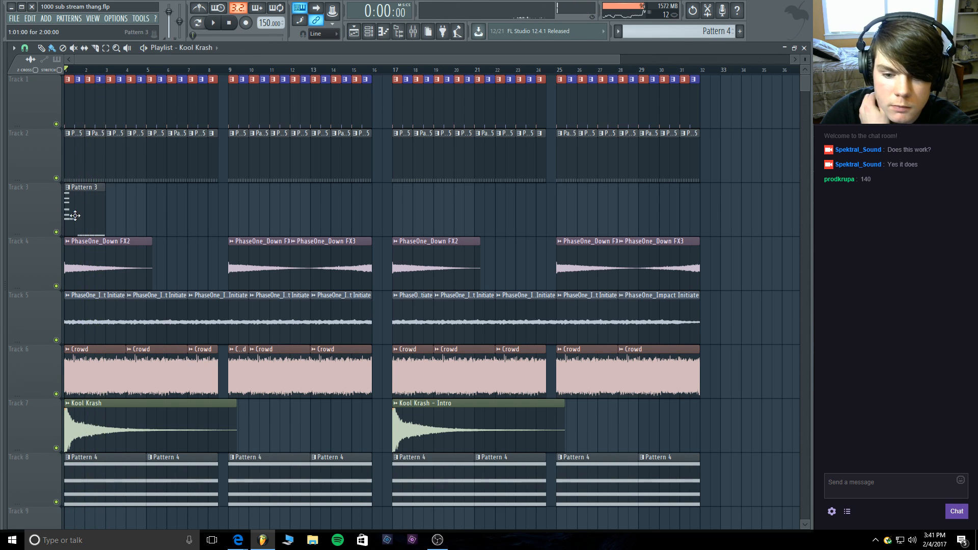
Solo playlist Track 3, play it from bar 1 and filter the channel rack to the MDE group.
right_click(56, 231)
left_click(213, 23)
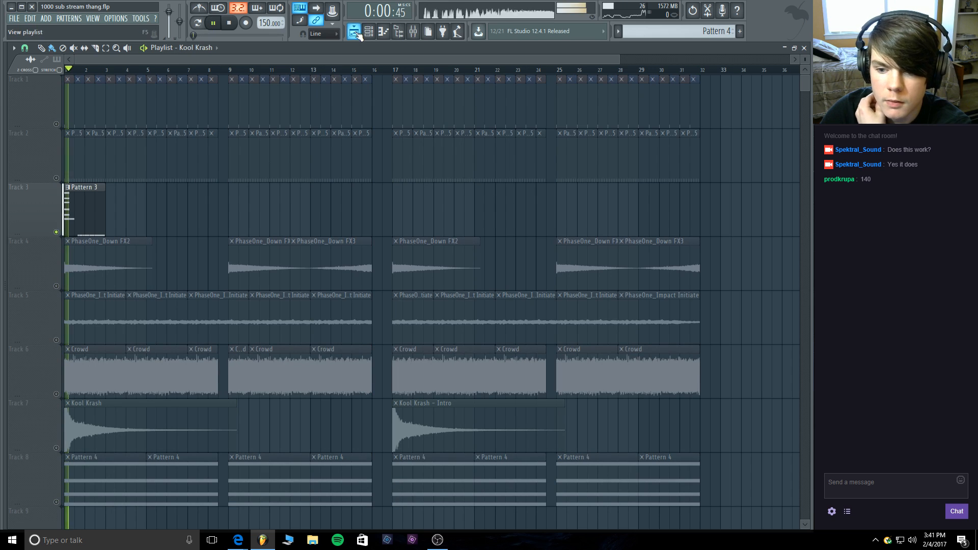
key("F6")
left_click(199, 224)
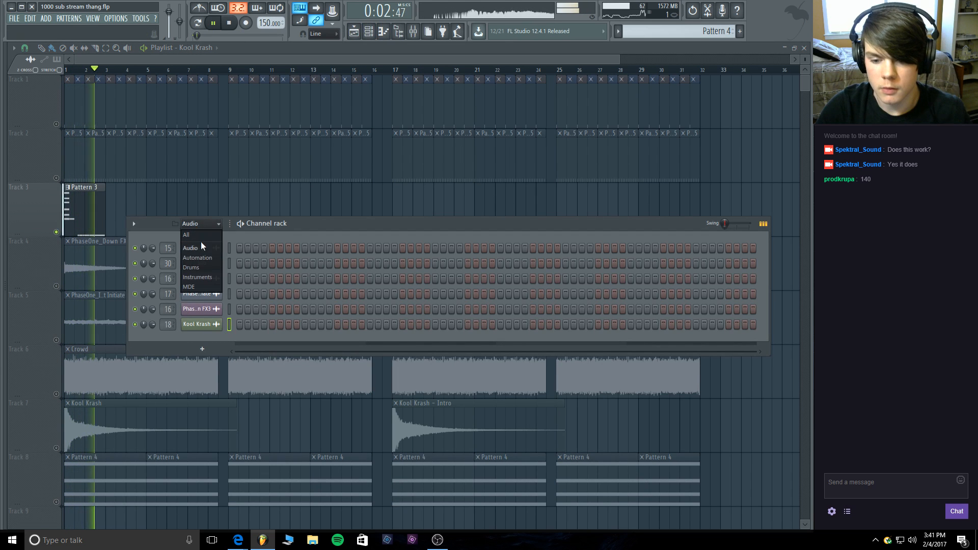
left_click(197, 284)
left_click(230, 23)
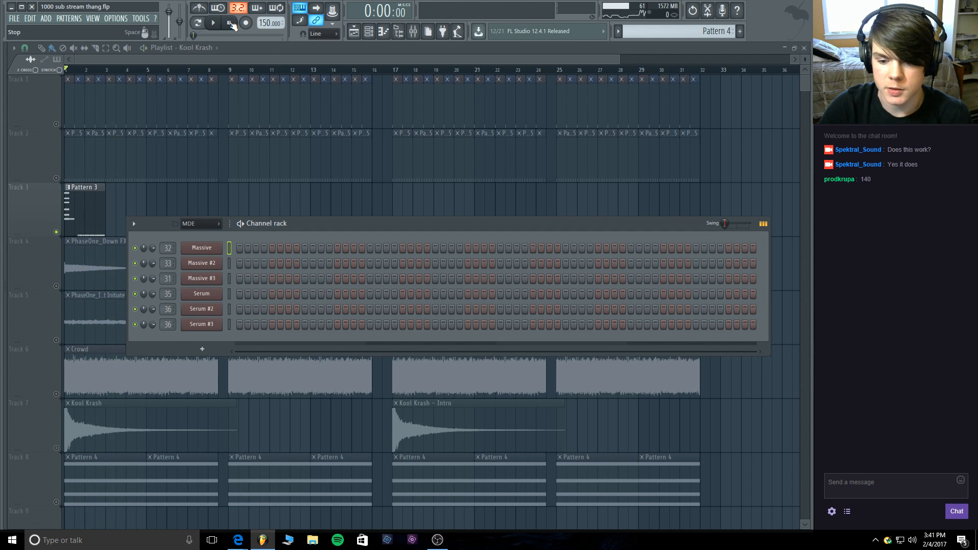
Make Pattern 3 the active pattern, select bar 2 in the playlist and audition it.
double_click(104, 214)
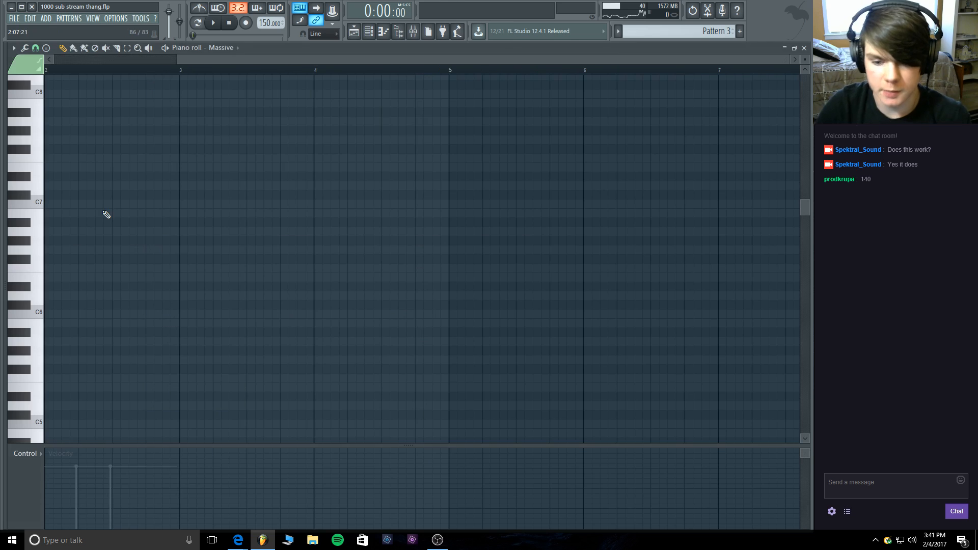
left_click(804, 48)
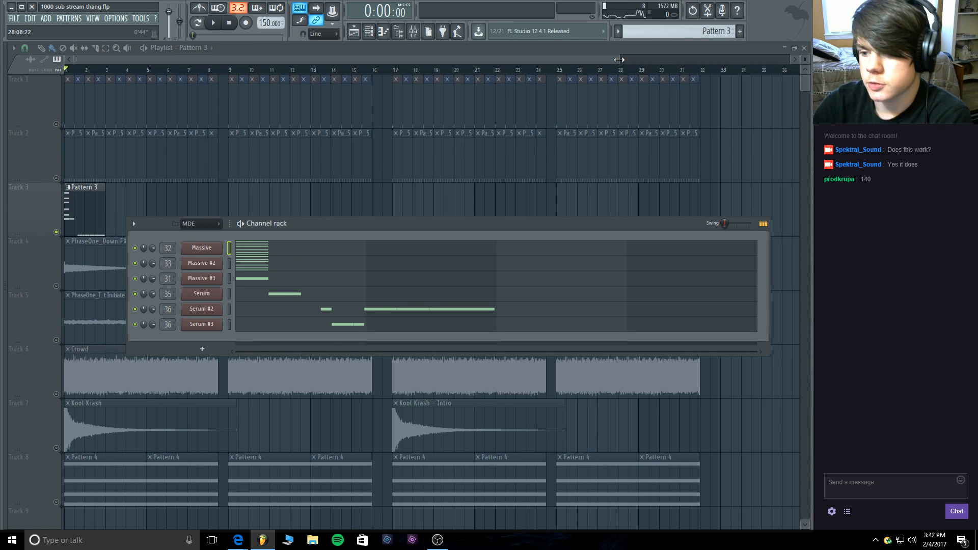
left_click_drag(619, 60, 129, 60)
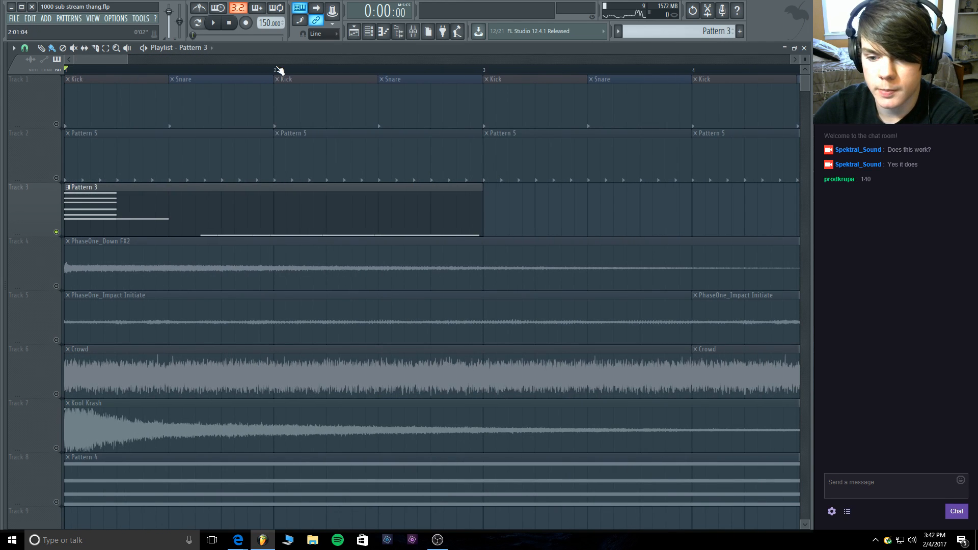
left_click_drag(279, 71, 483, 69)
left_click(286, 68)
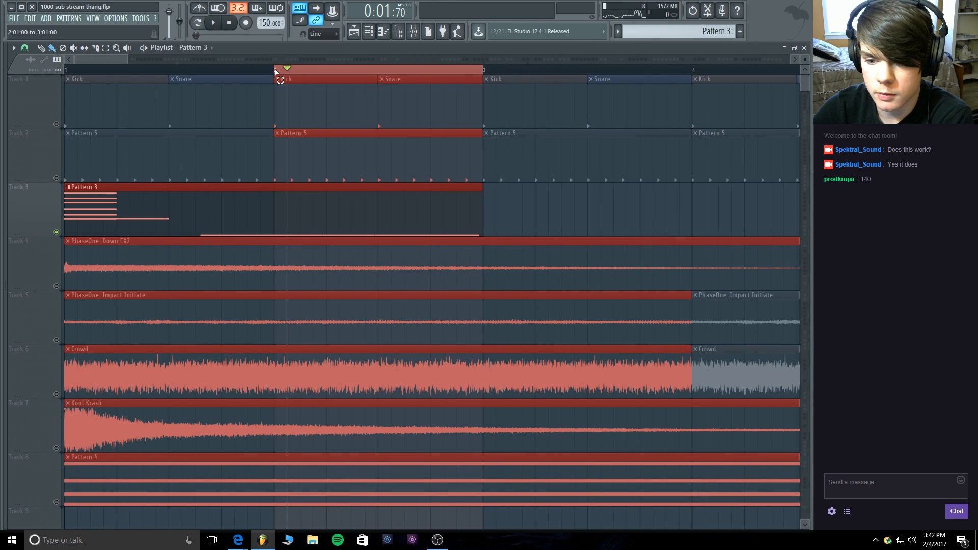
key("space")
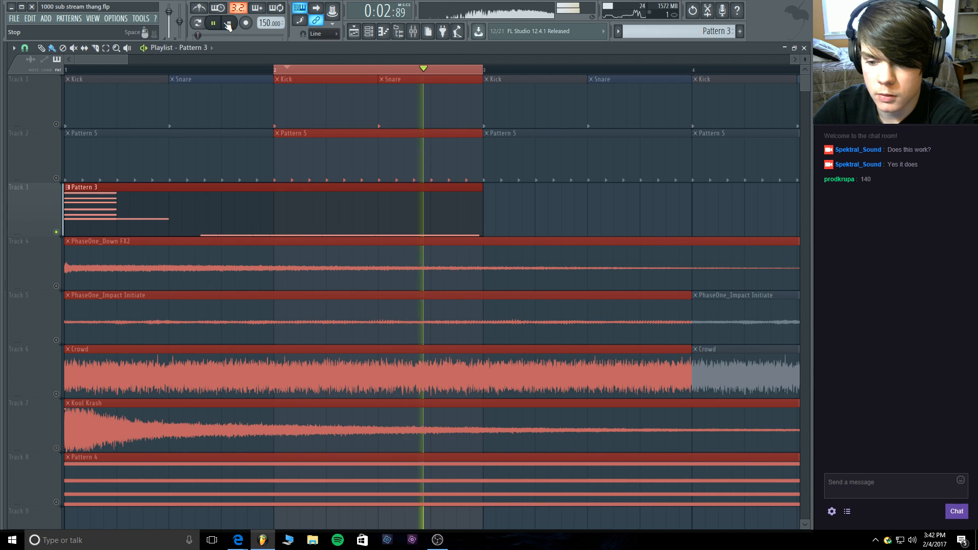
key("space")
Shorten the playlist time selection to the second half of bar 2 and play it.
left_click_drag(278, 69, 359, 71)
left_click(214, 23)
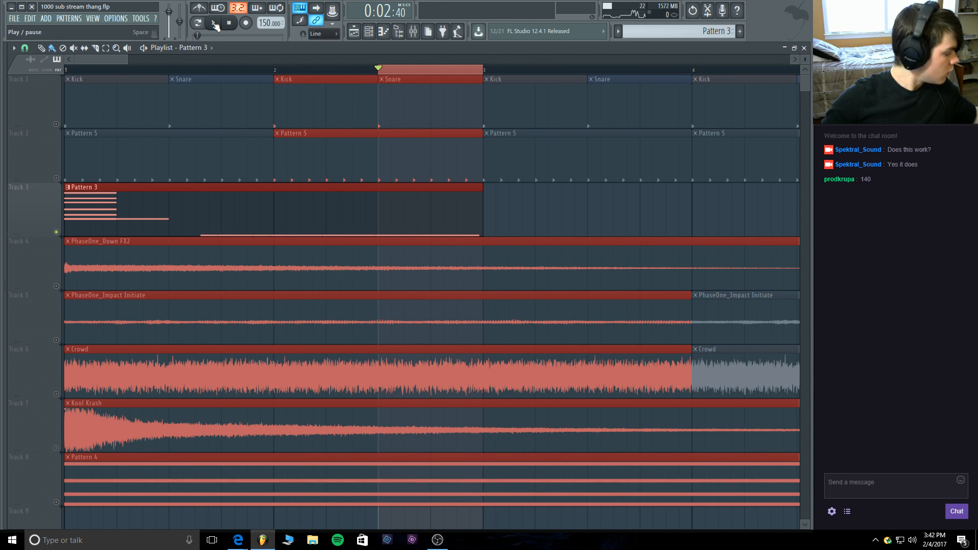
left_click(229, 24)
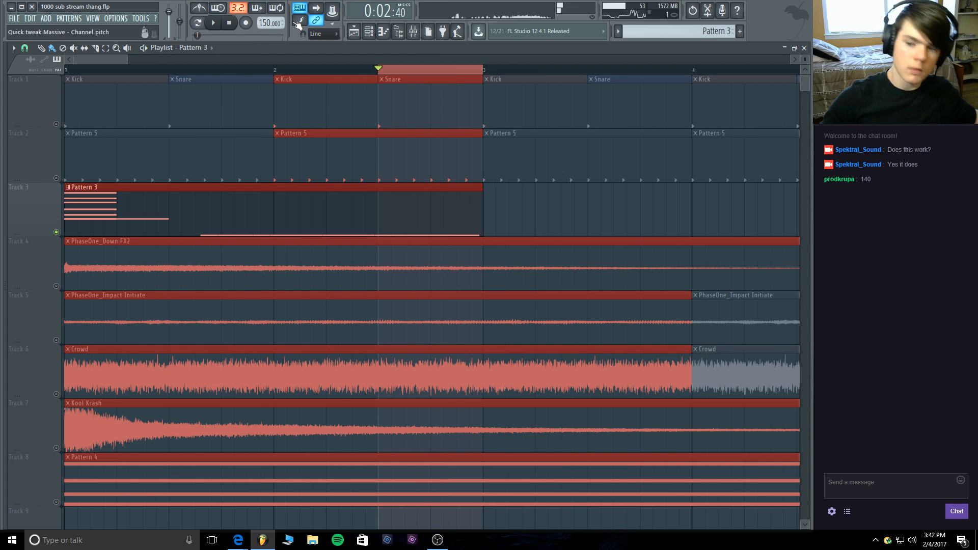
Select the Serum #2 channel and try bending the pitch down while the selection plays.
left_click(369, 32)
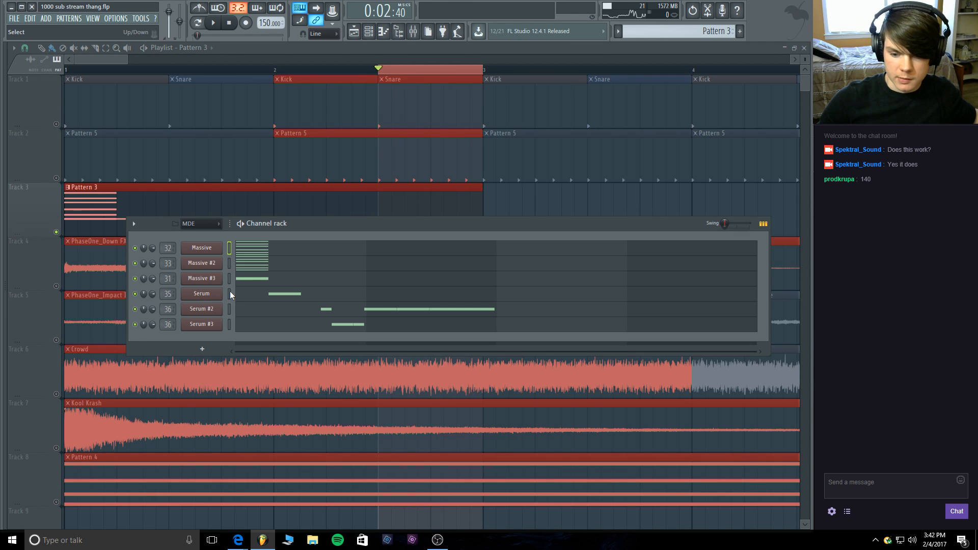
left_click(210, 23)
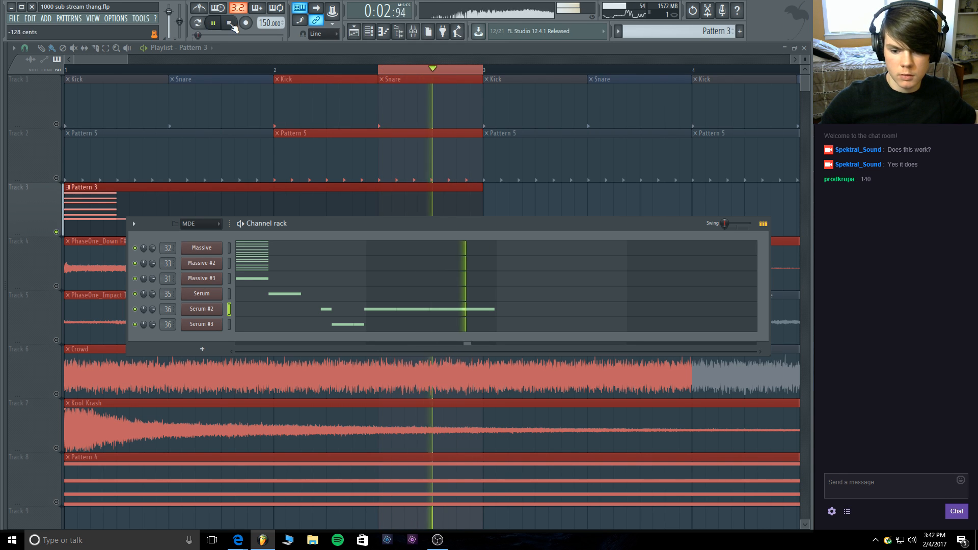
left_click(230, 24)
Create an automation clip for Serum #2's Pitch Bend over the selected half bar and move it onto Track 3.
left_click(202, 308)
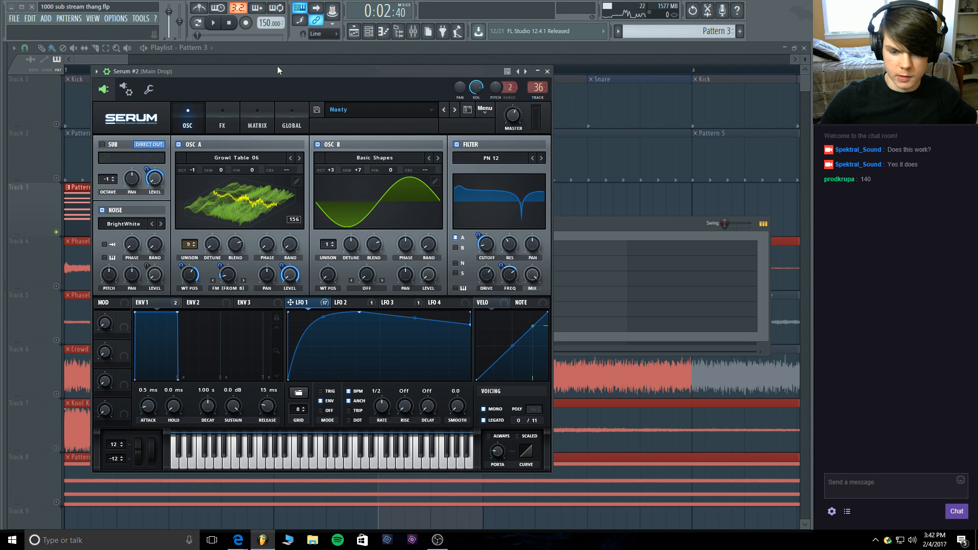
left_click(332, 10)
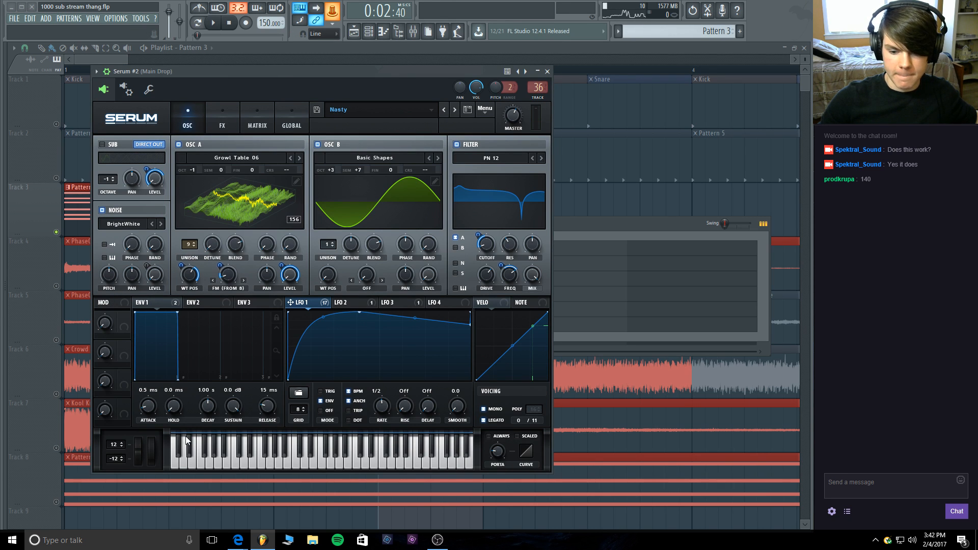
left_click(332, 10)
left_click(374, 62)
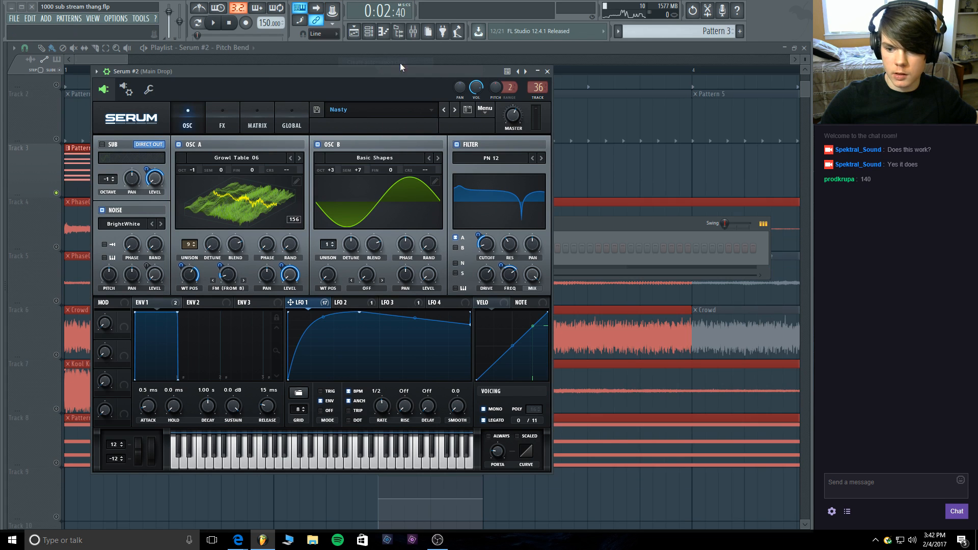
left_click(547, 72)
left_click_drag(458, 471, 459, 138)
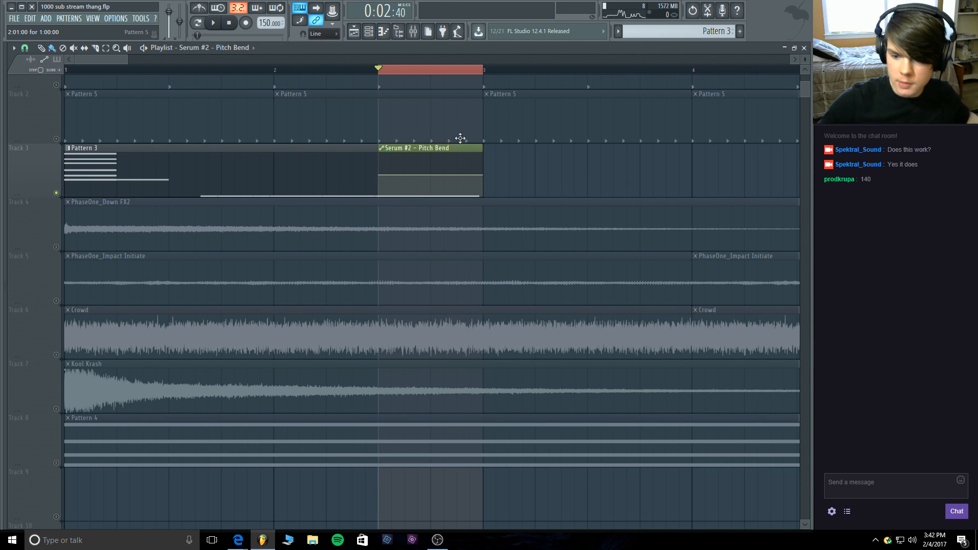
Shape the Serum #2 Pitch Bend clip as a curve falling from the centre value to the minimum and audition it.
right_click(483, 176)
left_click(518, 335)
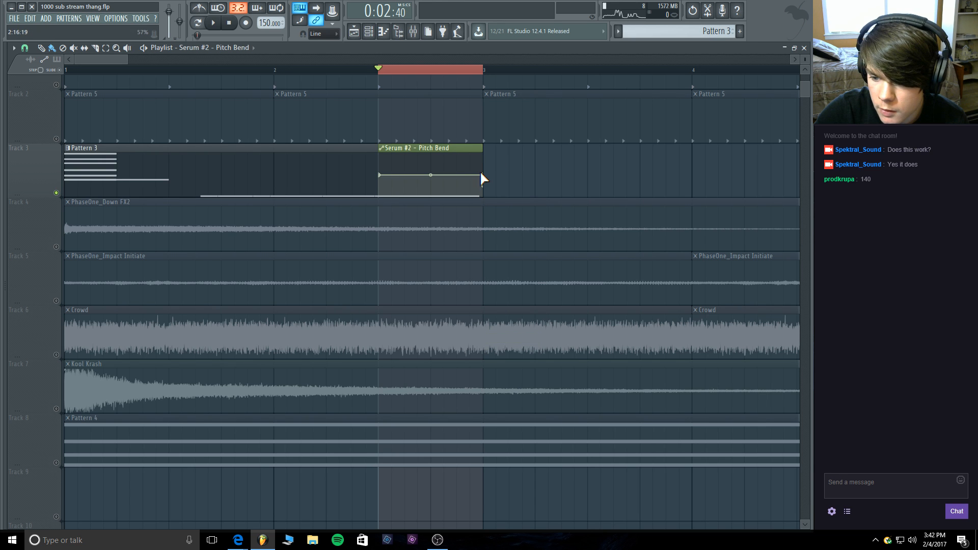
left_click_drag(482, 175, 431, 178)
right_click(483, 195)
left_click(516, 358)
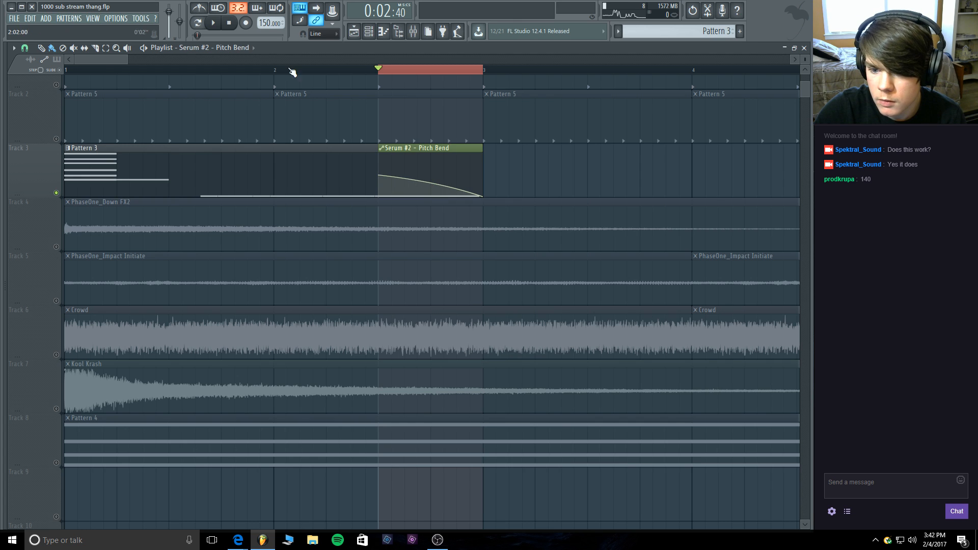
key("space")
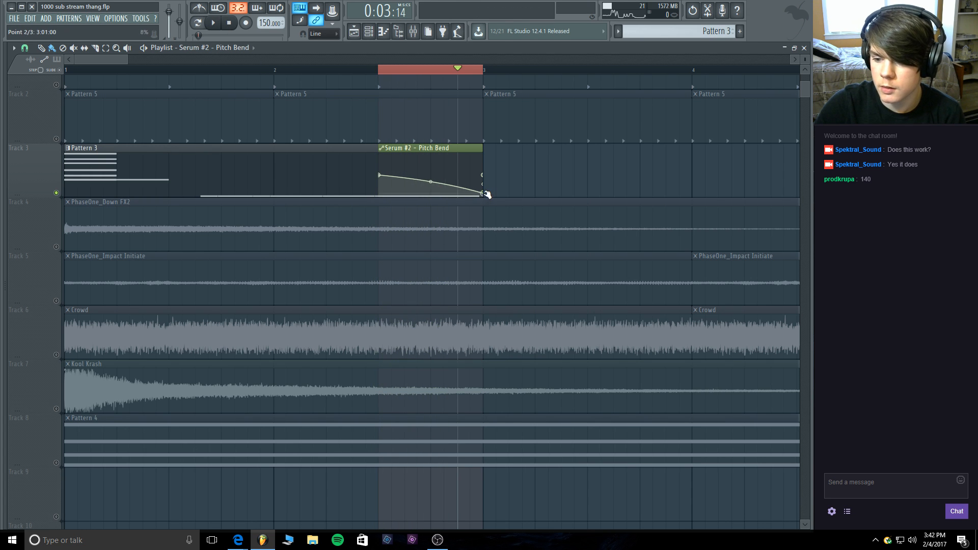
Raise the pitch bend clip's end point slightly, reset the curve tension to a straight line and audition the selection.
left_click_drag(483, 193, 484, 190)
right_click(431, 181)
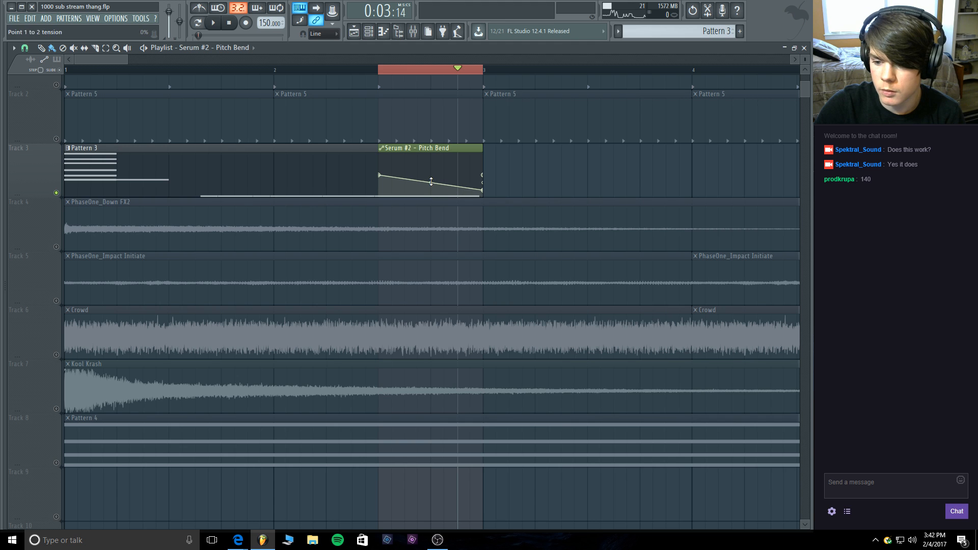
left_click(378, 70)
left_click(213, 23)
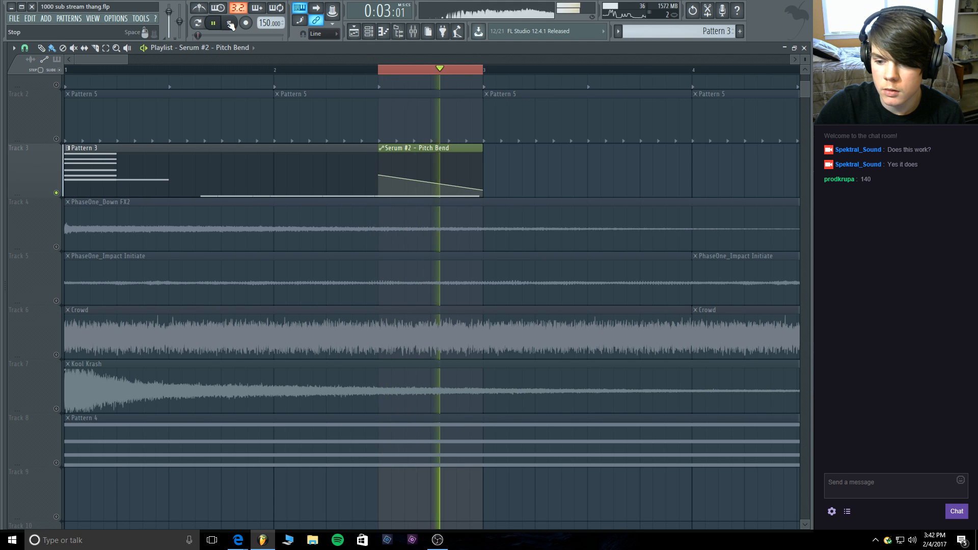
left_click(229, 23)
Set the downward pitch bend range of the Serum #2 synth to -2 semitones and audition the selected half bar.
key("F6")
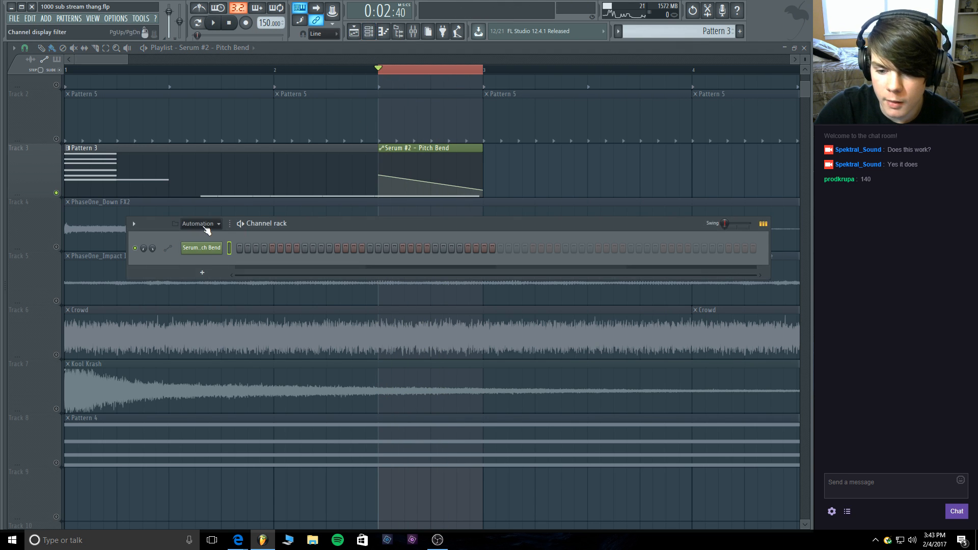
left_click(200, 224)
left_click(203, 286)
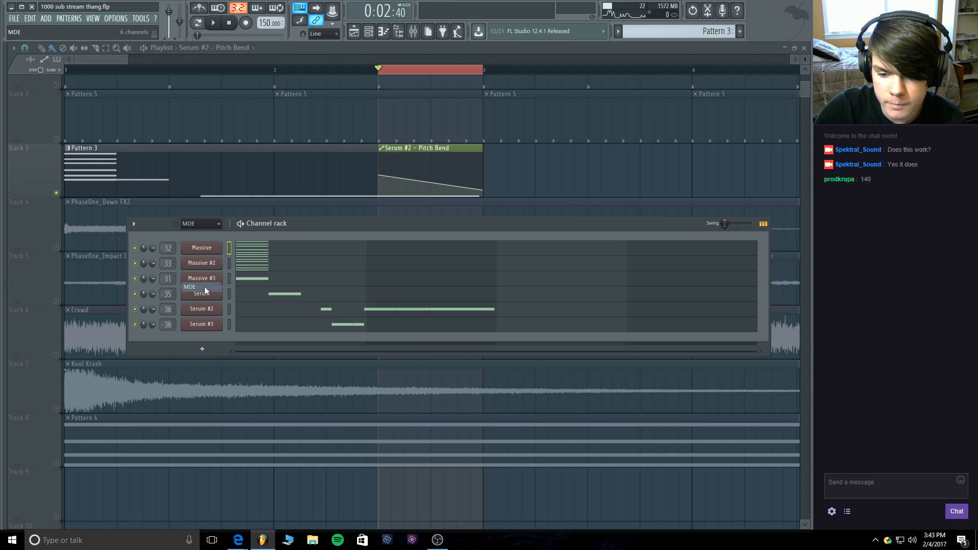
left_click(220, 308)
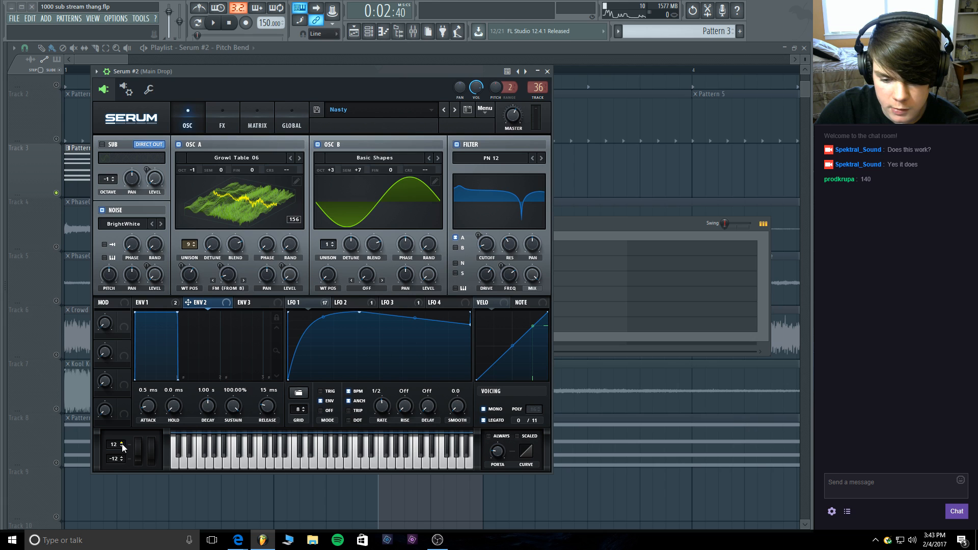
left_click(121, 461)
left_click(122, 461)
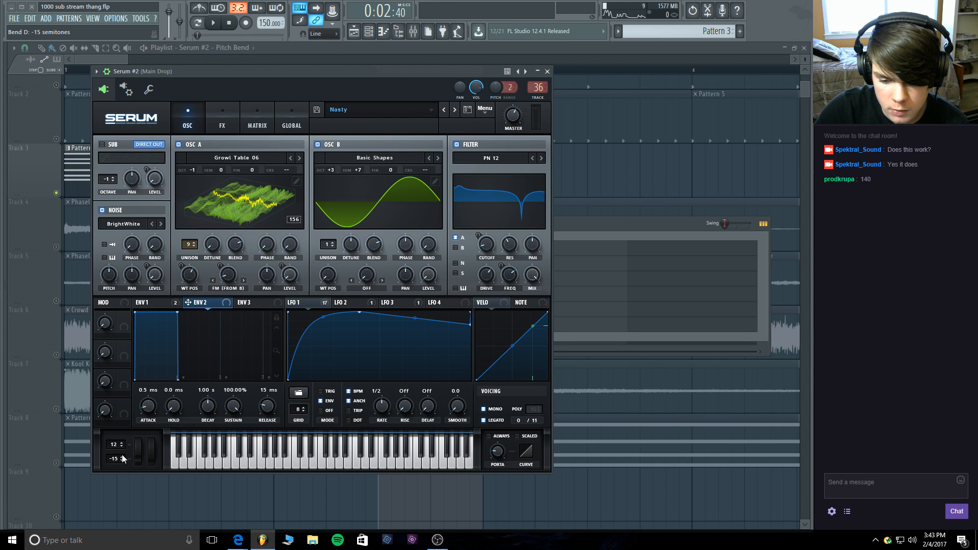
scroll(122, 459, "up", 7)
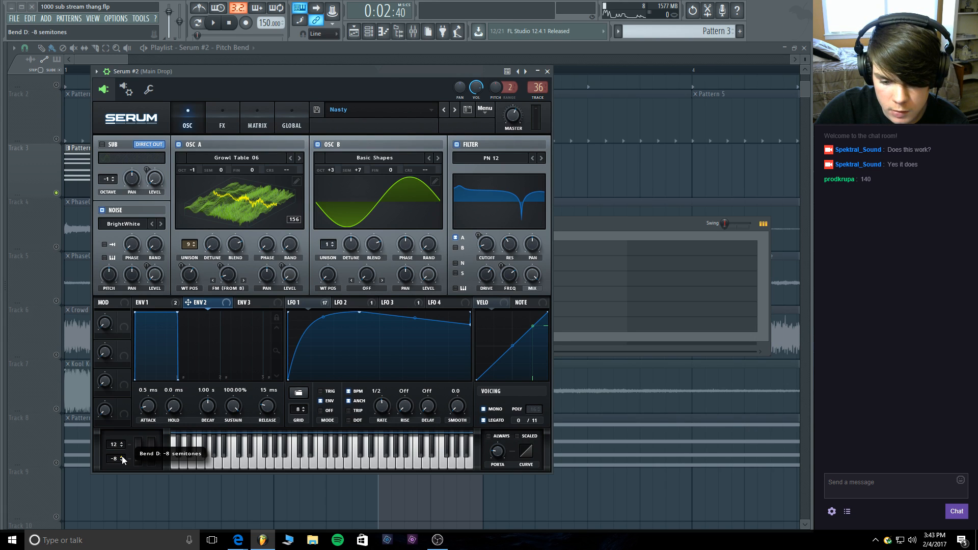
scroll(121, 456, "up", 3)
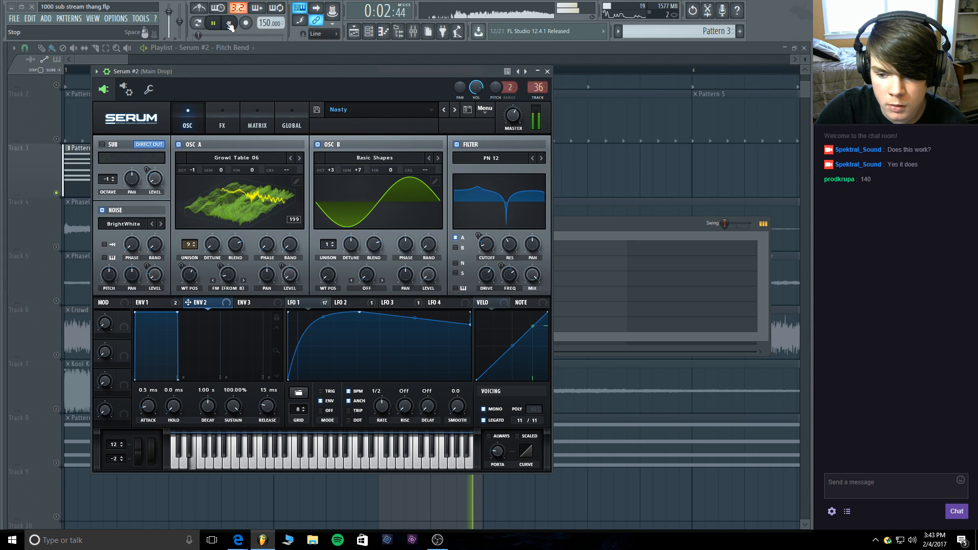
key("space")
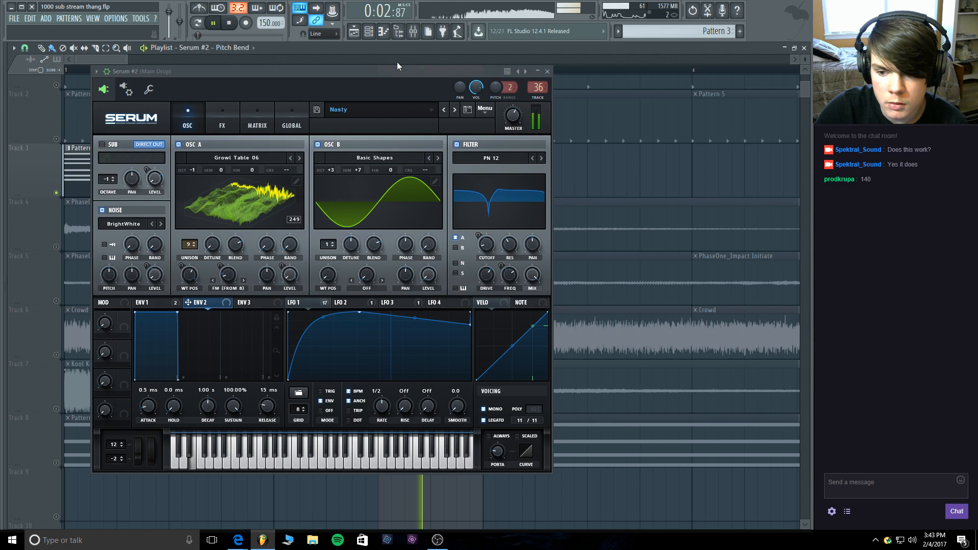
Lower the Serum #2 Pitch Bend clip's end point to the minimum and restore full playback with no time selection or soloed track.
left_click(547, 72)
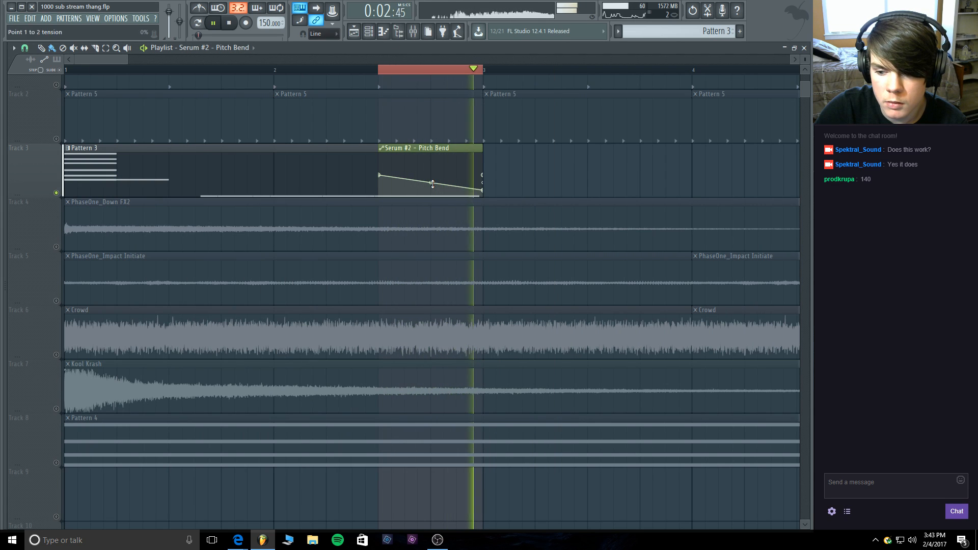
left_click_drag(482, 190, 484, 208)
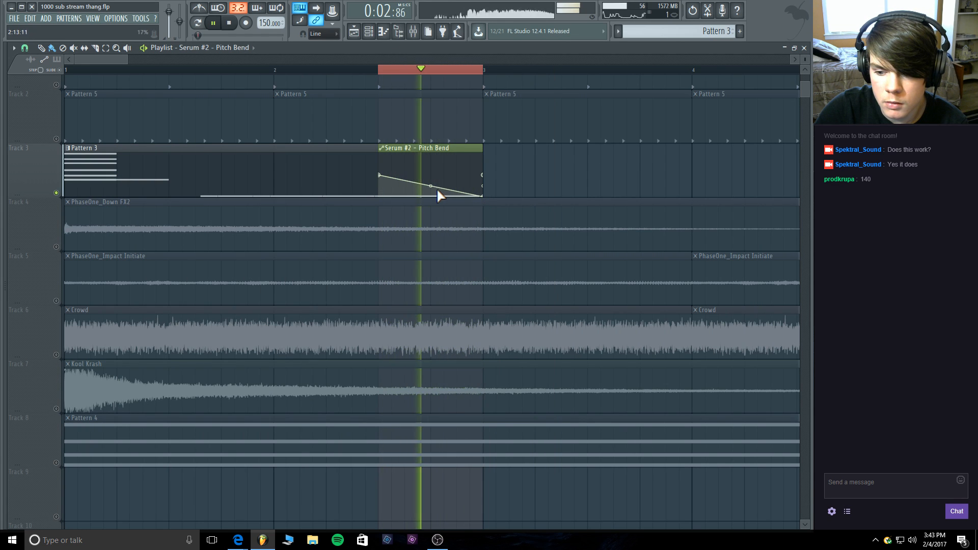
left_click_drag(378, 70, 482, 71)
right_click(57, 193)
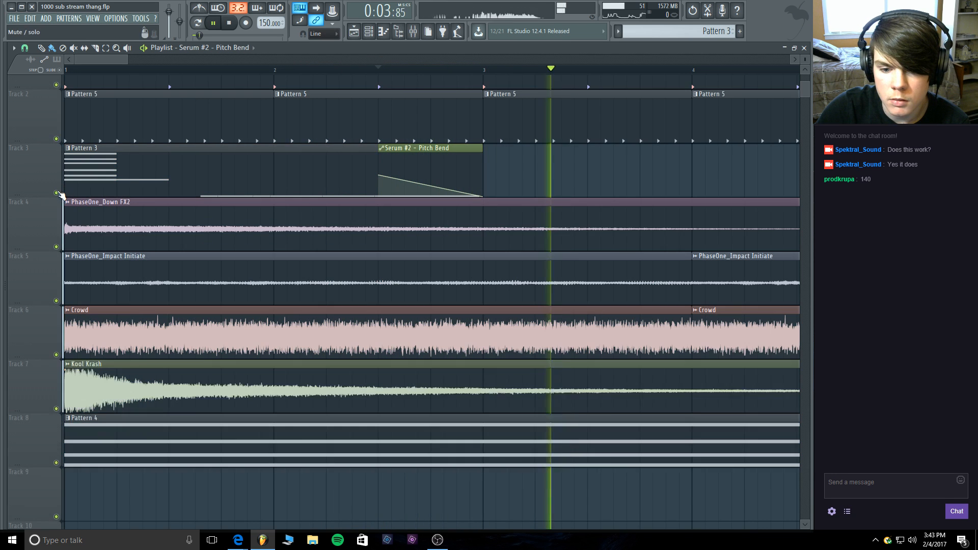
Audition the full arrangement from the start through the pitch bend at the end of Pattern 3.
left_click_drag(70, 71, 31, 71)
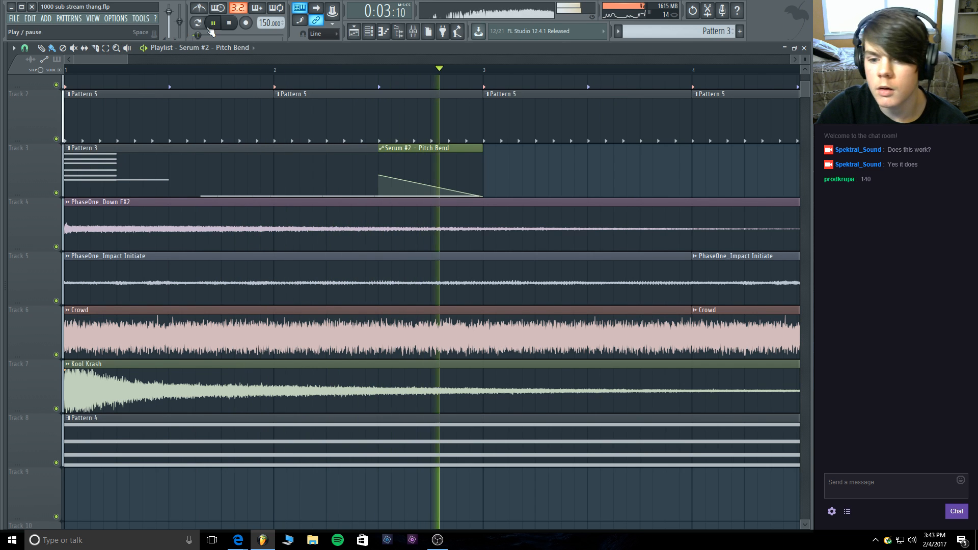
left_click(229, 24)
left_click_drag(127, 60, 187, 62)
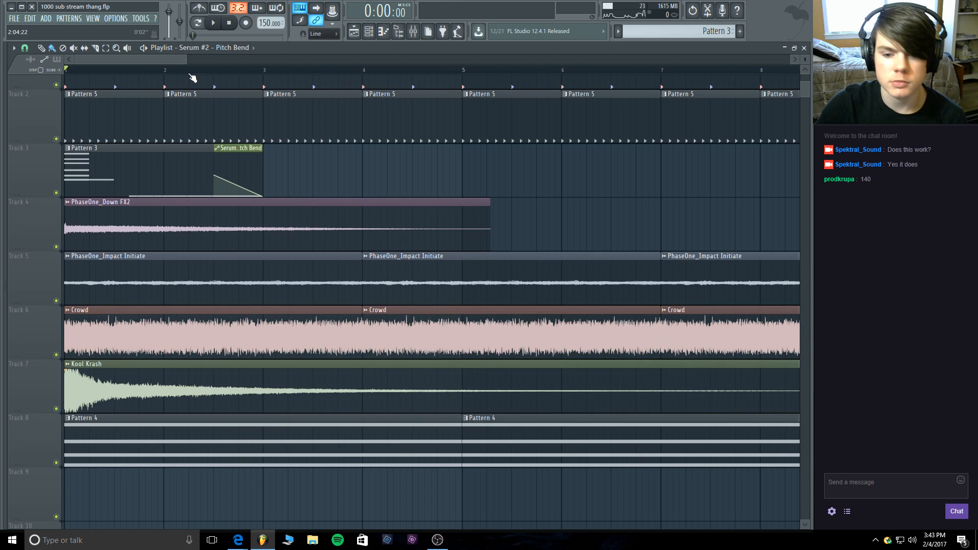
left_click(214, 29)
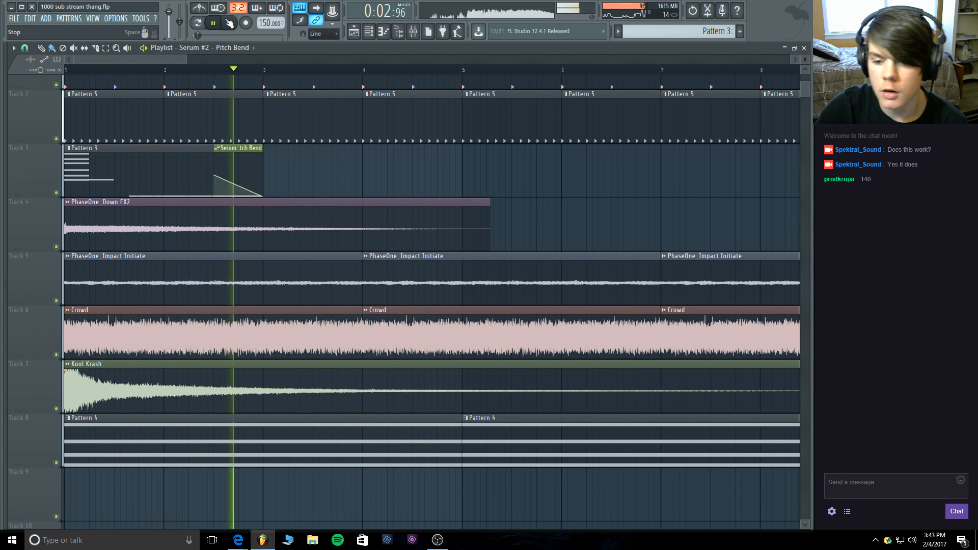
left_click(229, 23)
Check the Main Drop level in the mixer during playback and replay the arrangement through the pitch bend.
left_click(414, 31)
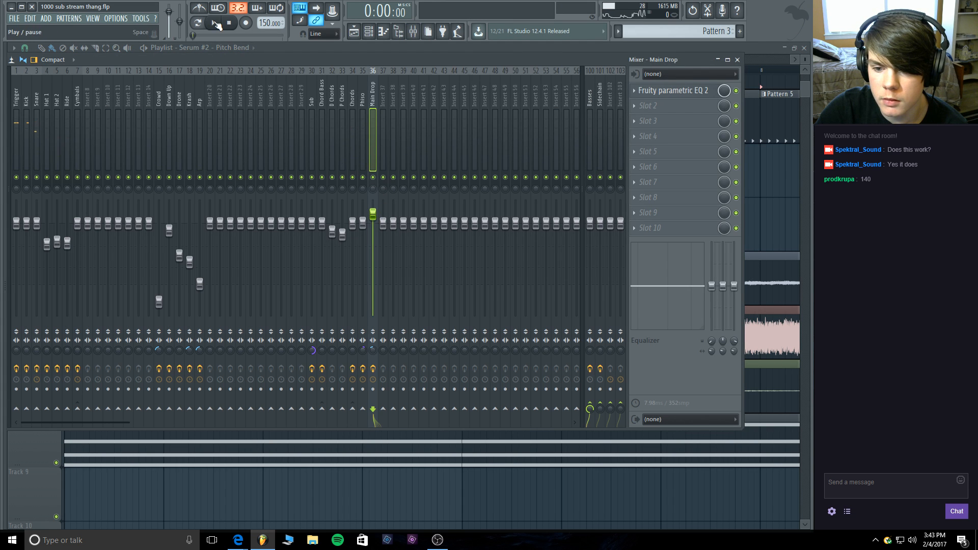
key("space")
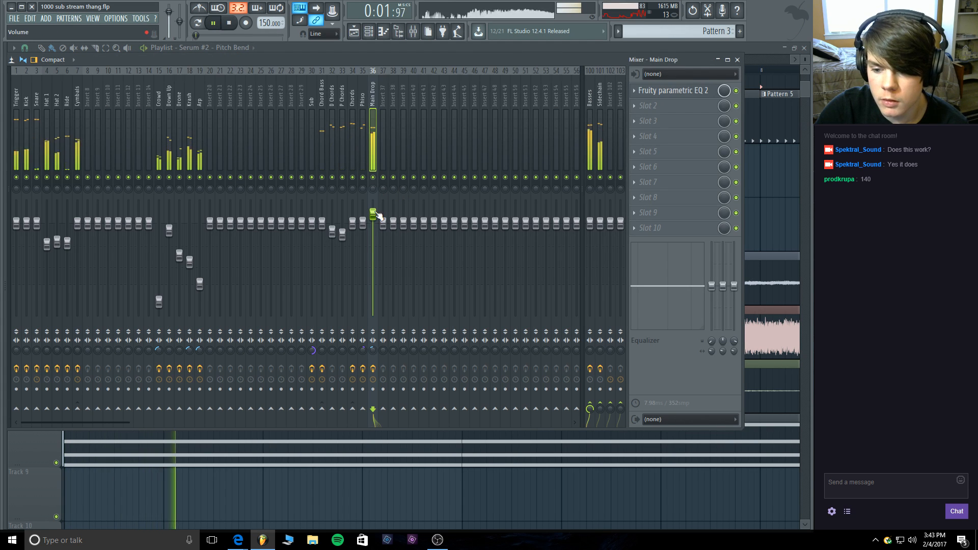
left_click(230, 28)
left_click(286, 48)
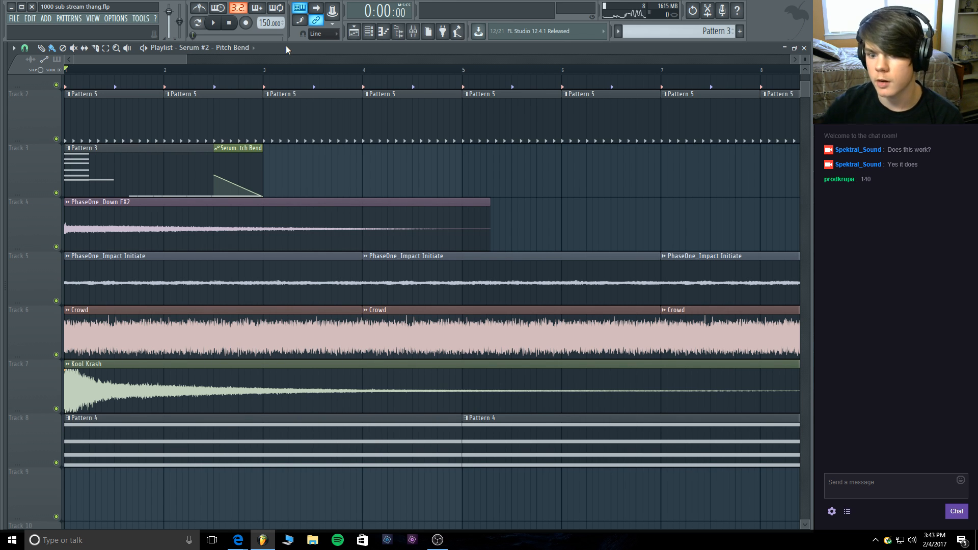
left_click(214, 23)
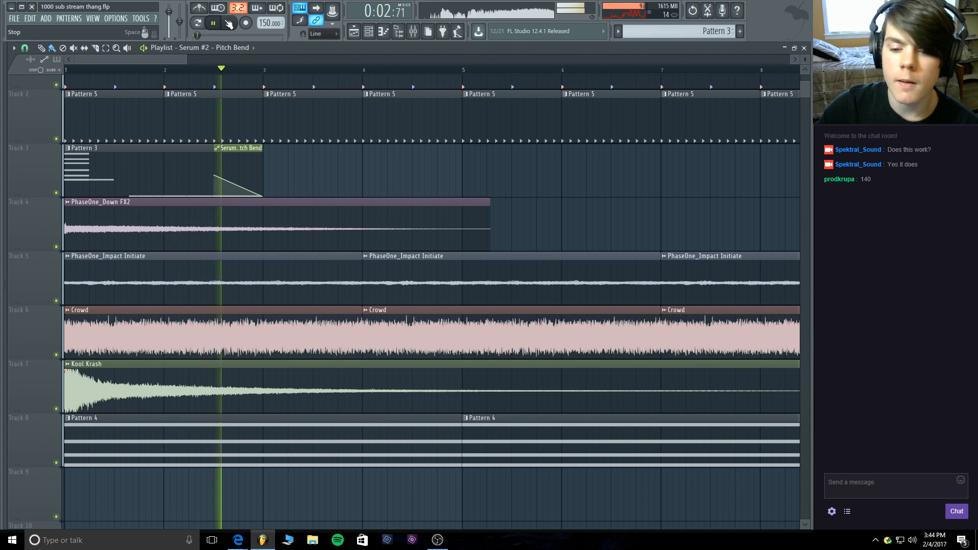
left_click(229, 24)
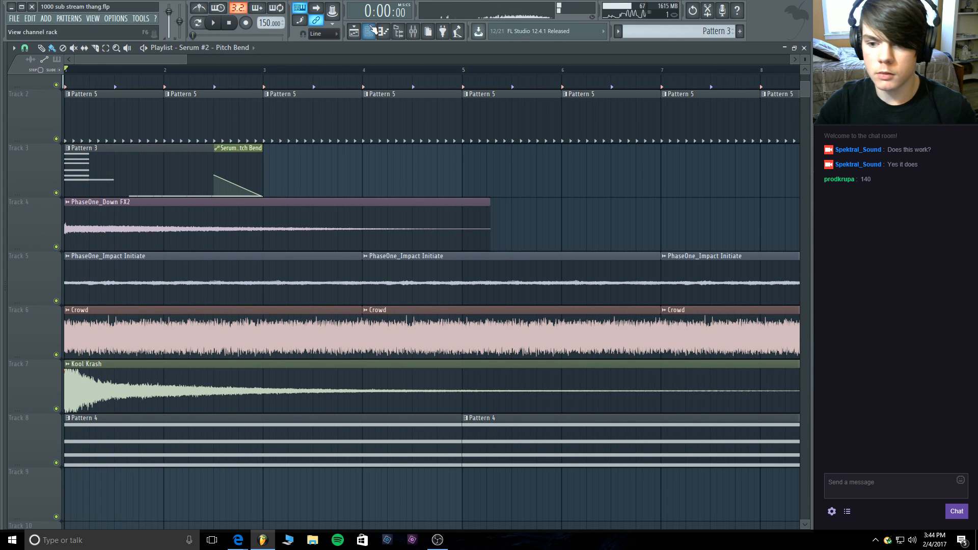
Open the Massive synth routed to D Chords and lengthen the attack of its 3 Env envelope.
left_click(369, 32)
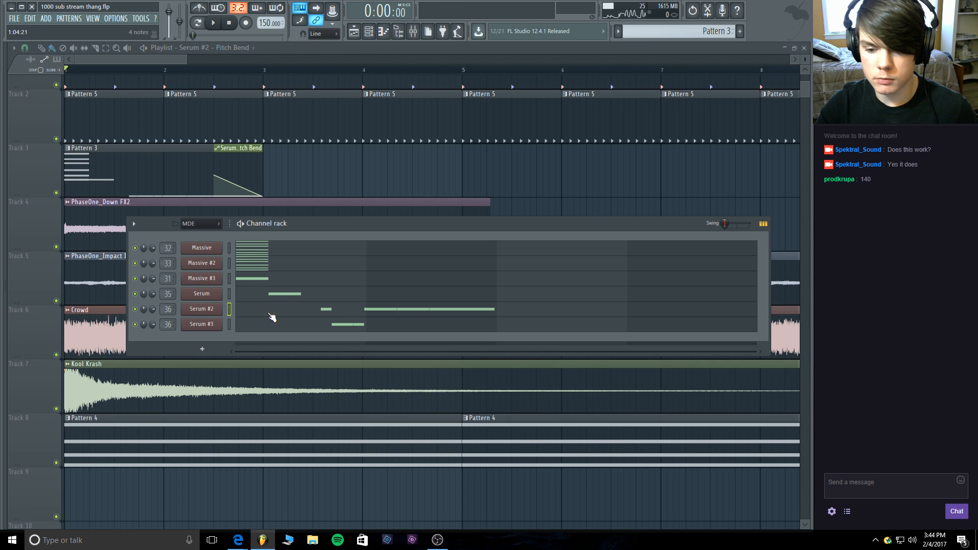
key("space")
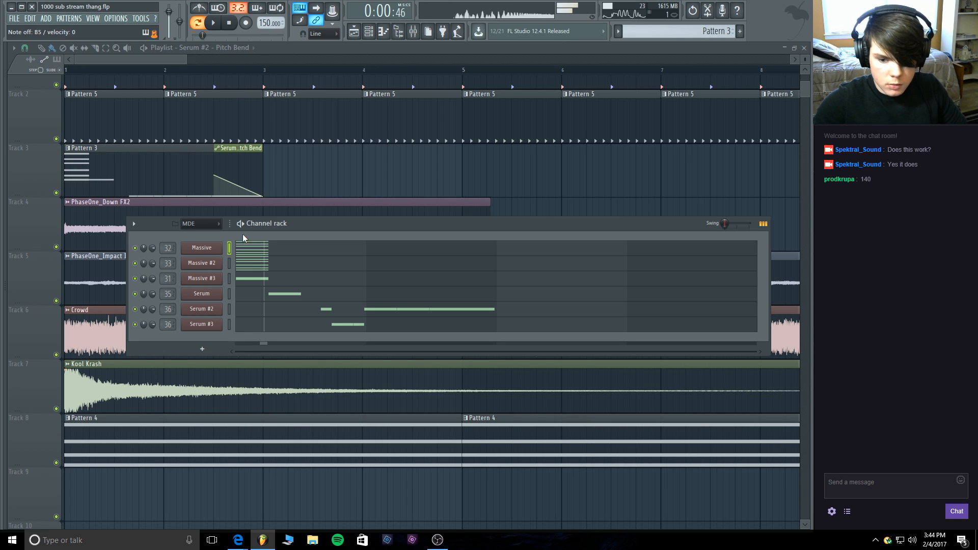
left_click(214, 247)
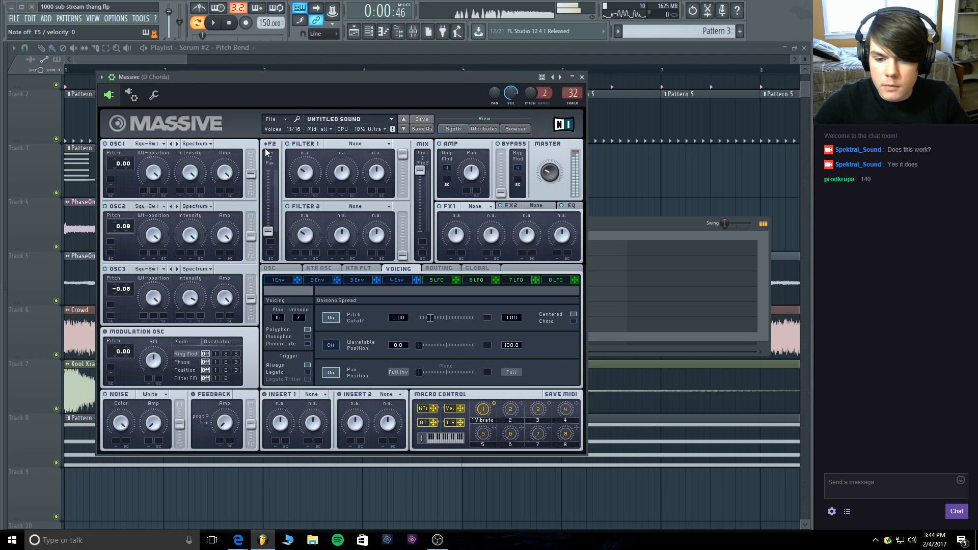
left_click(356, 282)
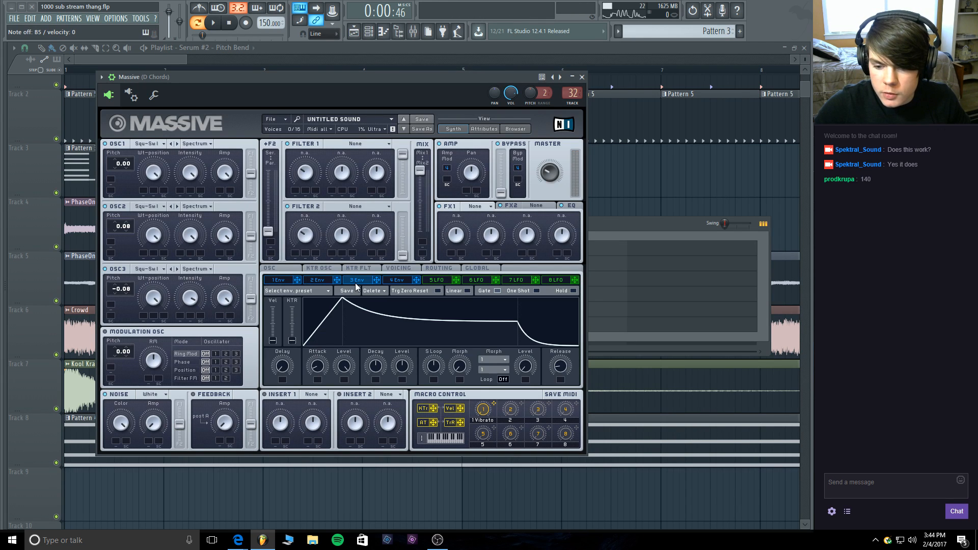
left_click(328, 281)
left_click(371, 280)
left_click(400, 281)
left_click(361, 282)
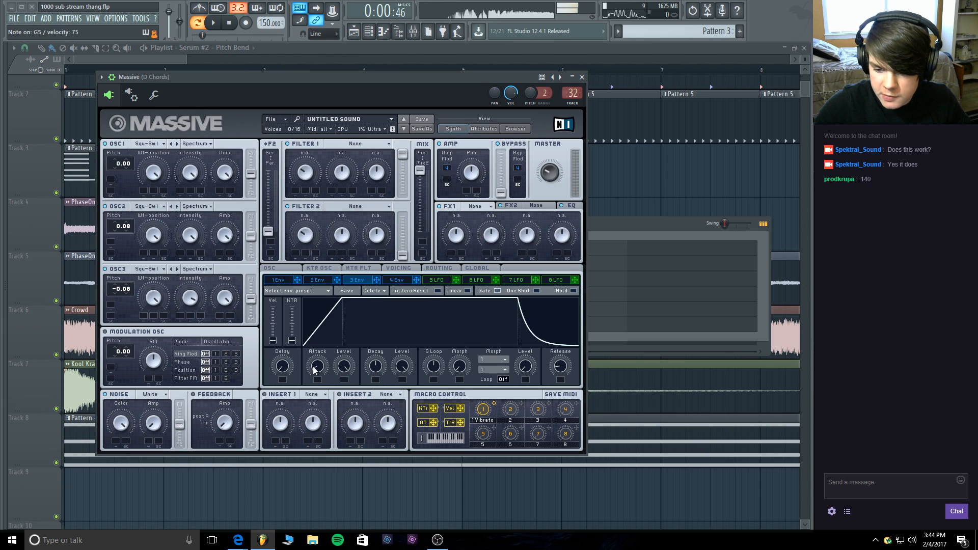
left_click_drag(315, 371, 315, 362)
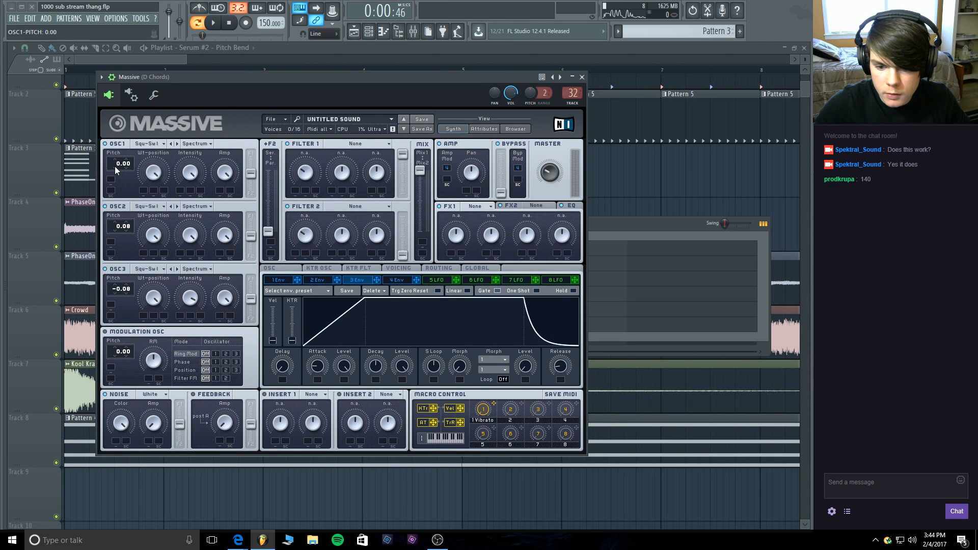
Lower Massive's oscillator pitches by an octave: OSC1 to -12.00, OSC2 to -11.92 and OSC3 to -12.08.
left_click_drag(115, 166, 113, 181)
left_click_drag(117, 233, 116, 229)
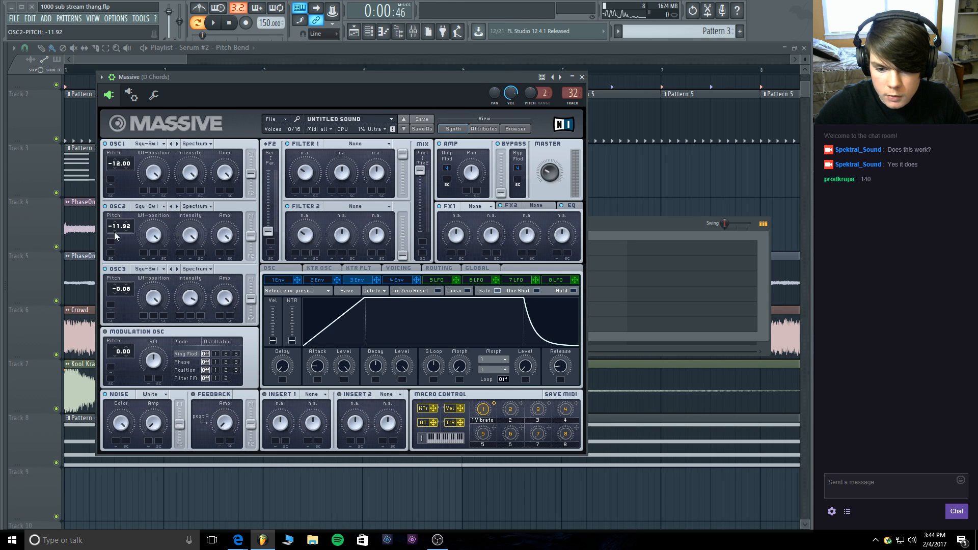
scroll(115, 233, "down", 1)
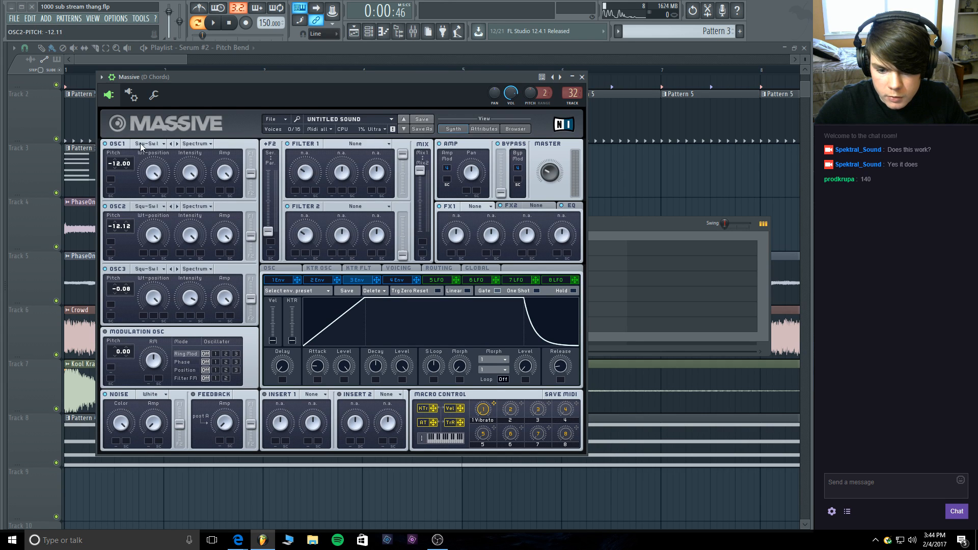
left_click_drag(141, 130, 142, 133)
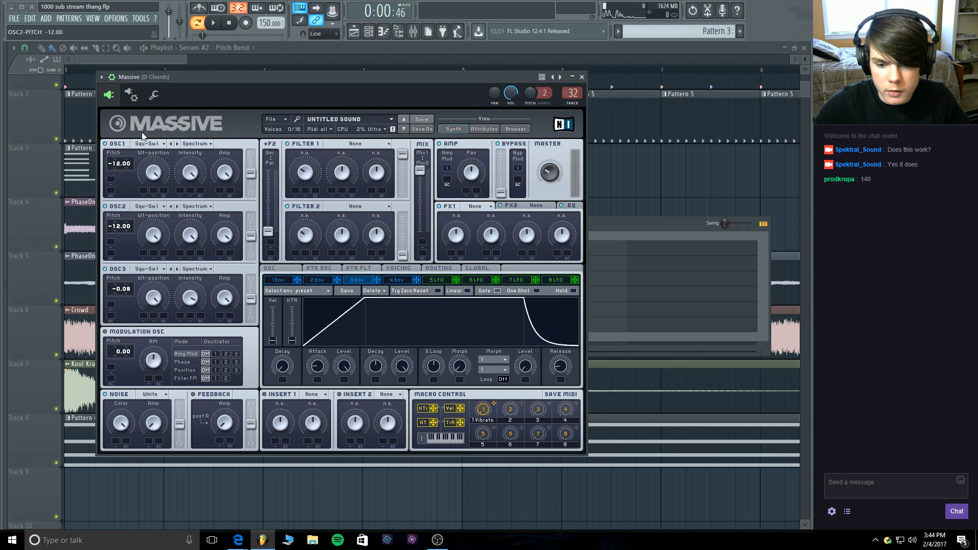
left_click_drag(141, 132, 143, 130)
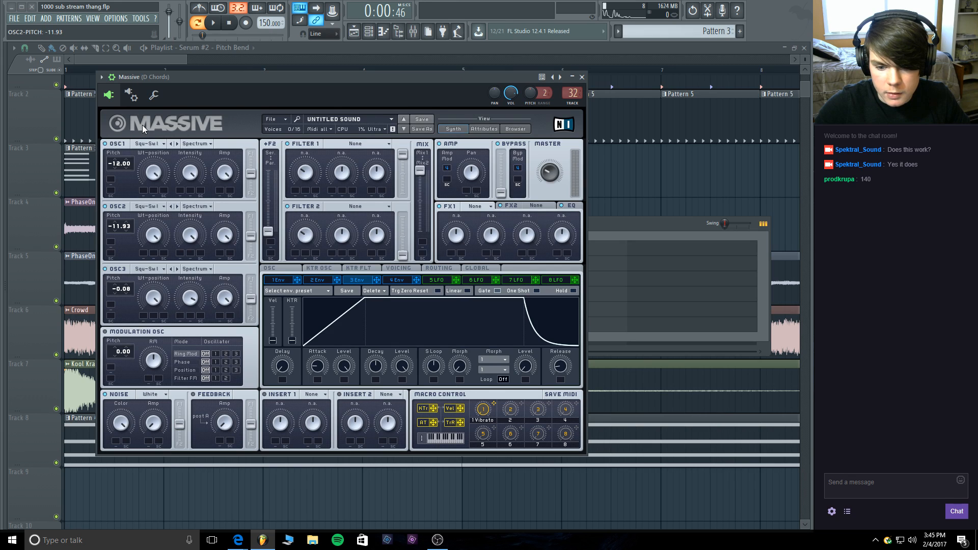
left_click_drag(142, 122, 143, 132)
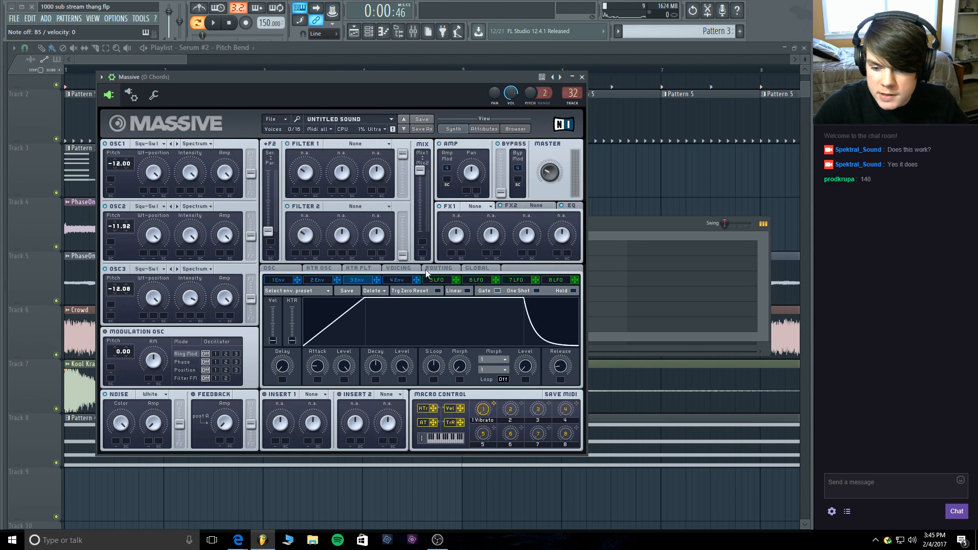
Assign 3 Env as pitch modulation to OSC1, OSC2 and OSC3 with an amount of 12.00 each.
left_click_drag(97, 187, 111, 179)
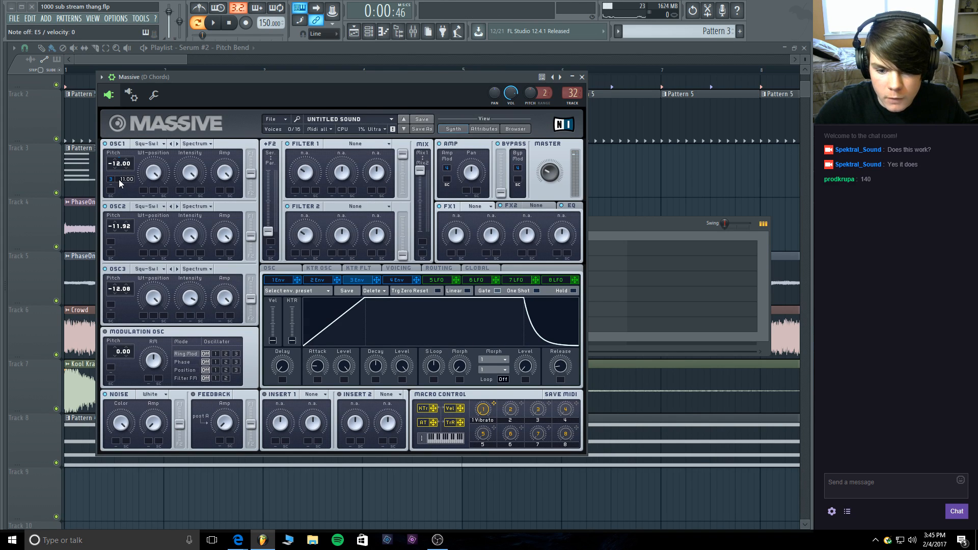
left_click_drag(120, 184, 117, 181)
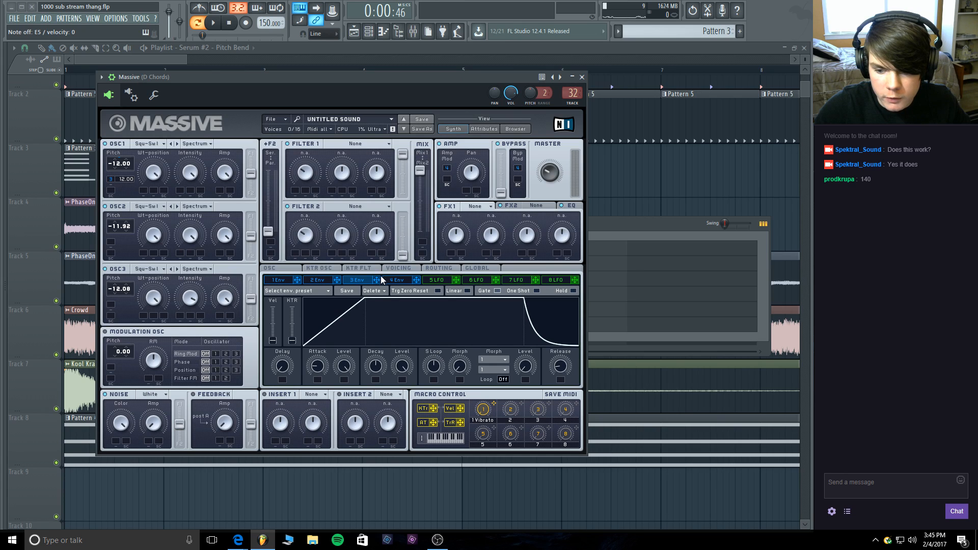
left_click_drag(382, 279, 110, 244)
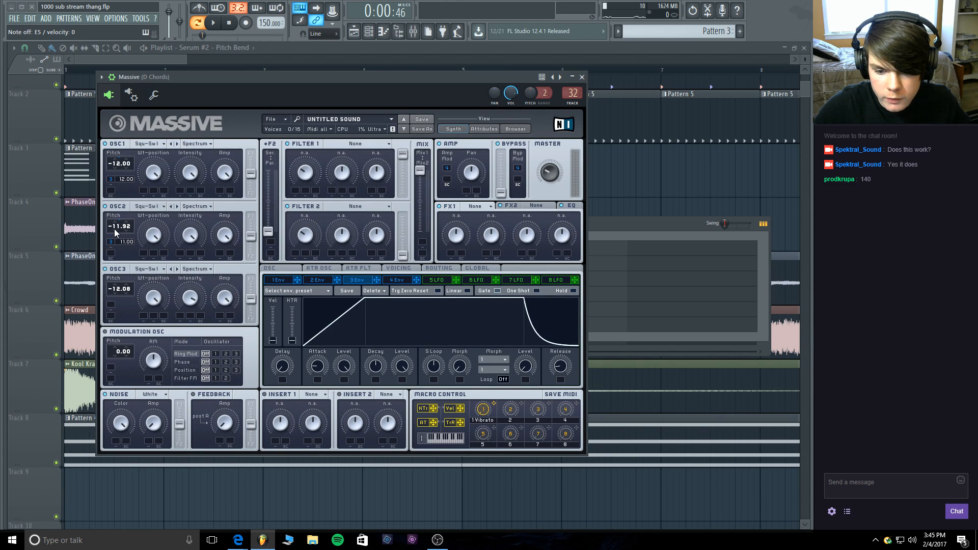
left_click_drag(377, 279, 119, 305)
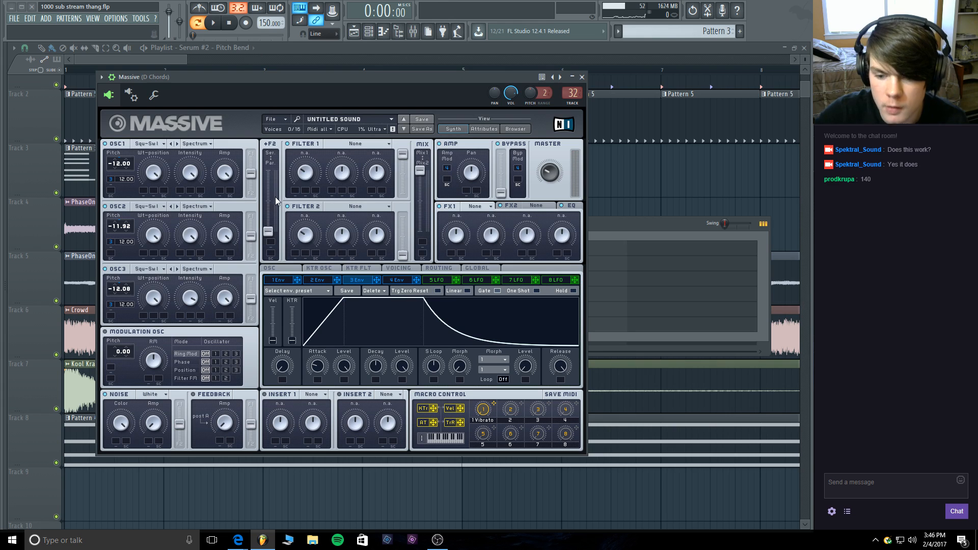
Lengthen the 3 Env attack slightly and reduce its decay level so the envelope falls after its peak.
left_click_drag(324, 364, 322, 361)
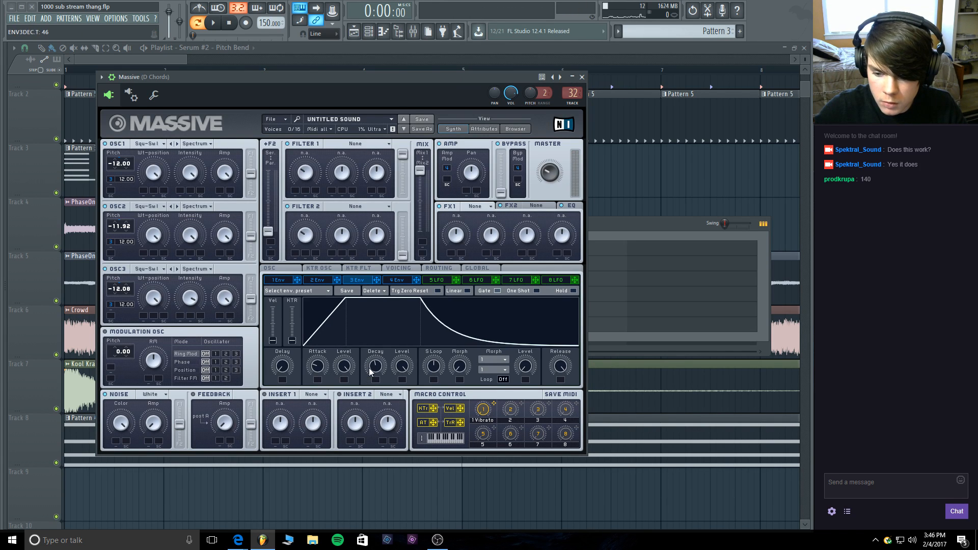
left_click_drag(396, 364, 397, 387)
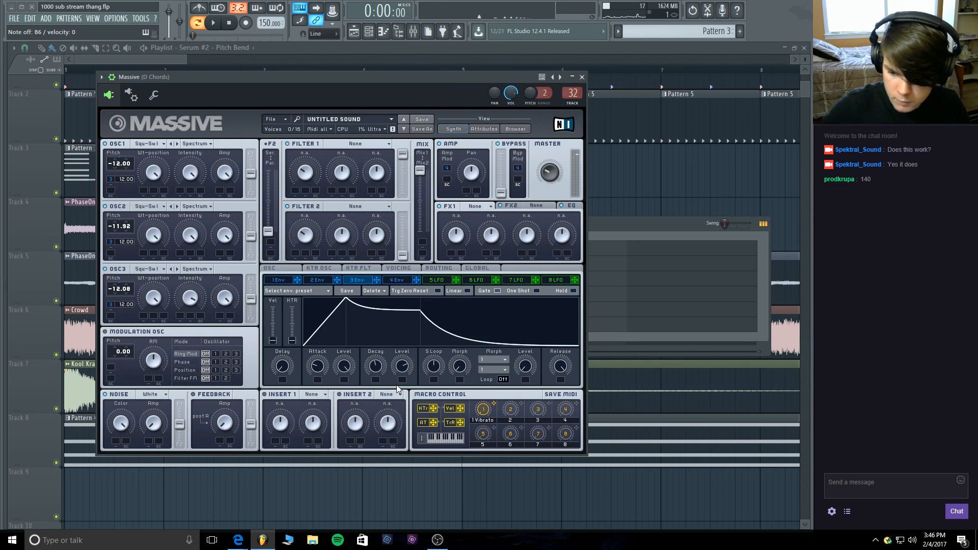
Raise the decay level of 3 Env in the D Chords Massive and close the synth.
left_click_drag(403, 366, 408, 331)
left_click(582, 77)
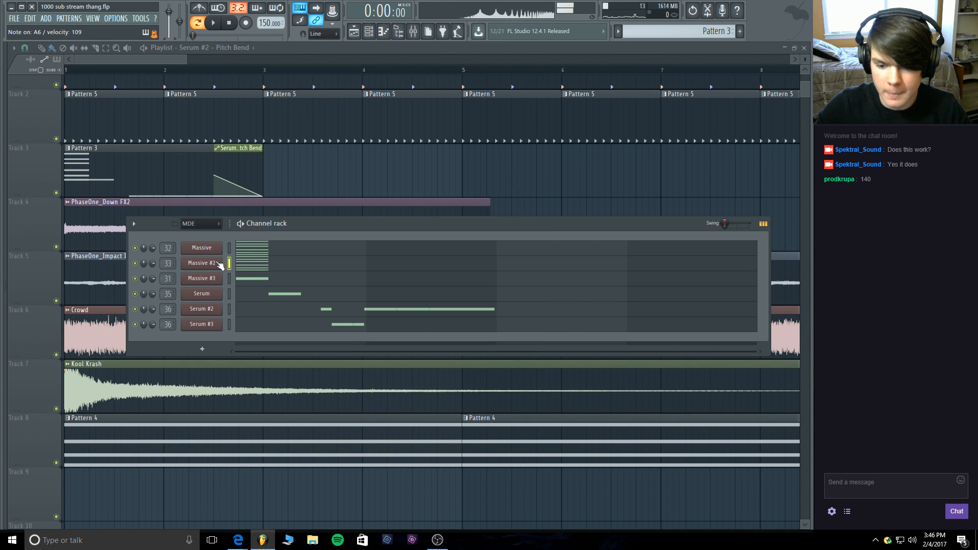
Open Massive #2 and shape its 3 Env with a decay level of 100, a longer attack and a longer release.
left_click(219, 263)
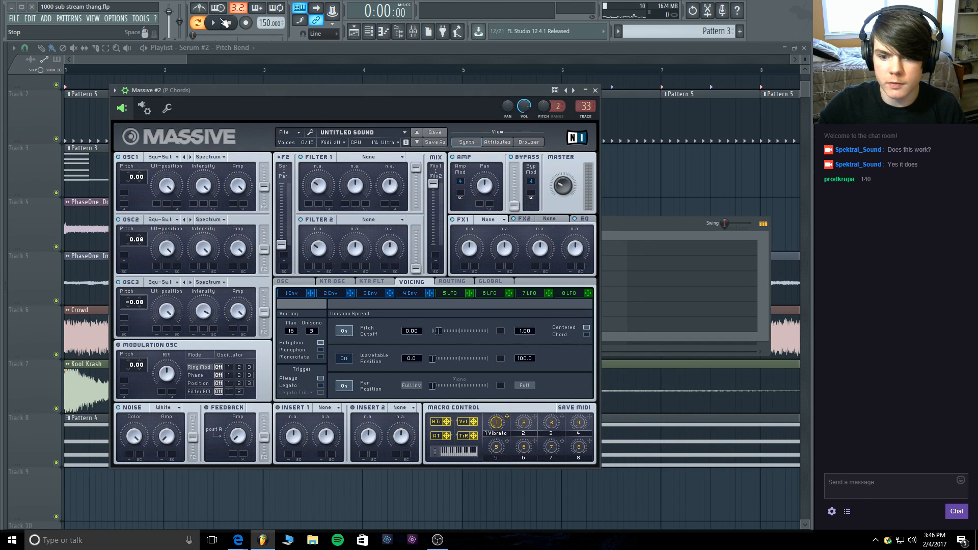
key("ctrl+s")
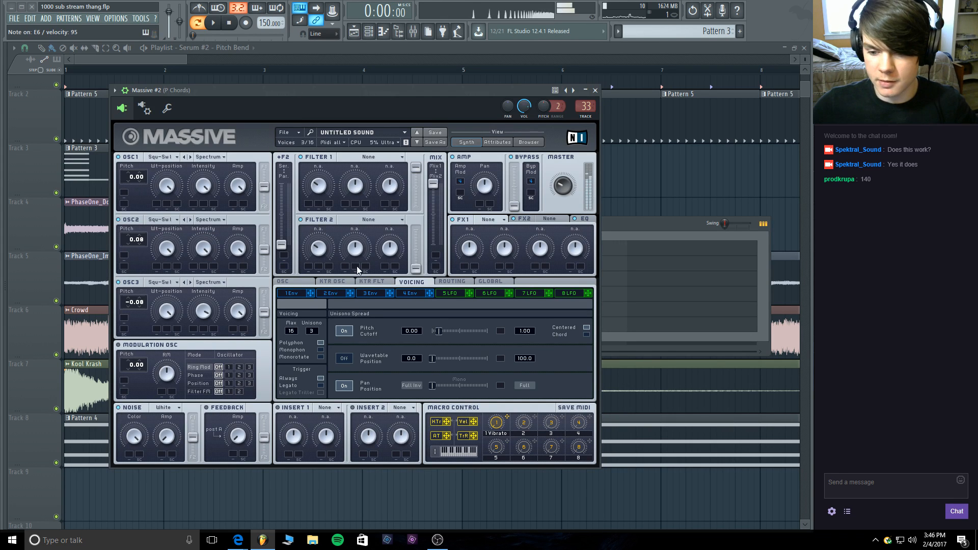
left_click(376, 294)
left_click_drag(418, 367, 428, 306)
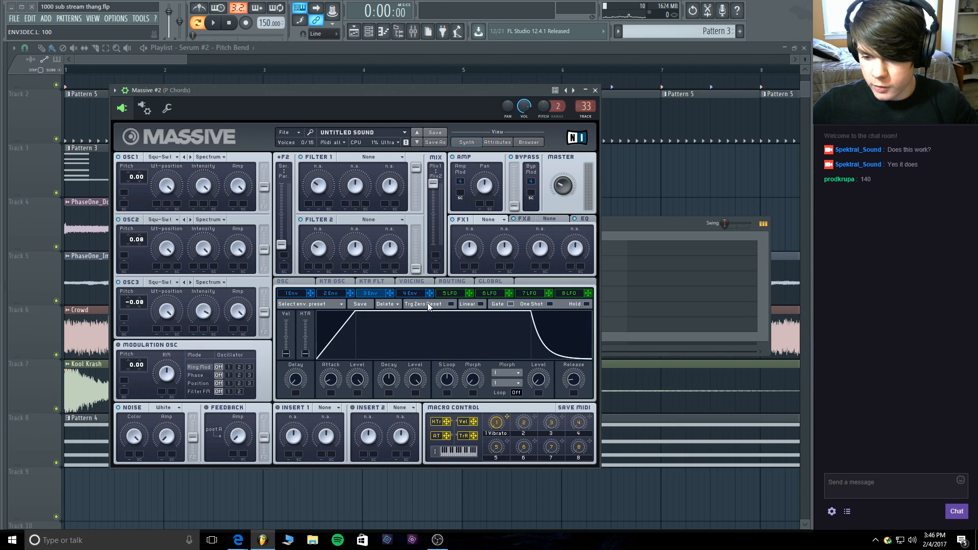
left_click_drag(332, 383, 333, 363)
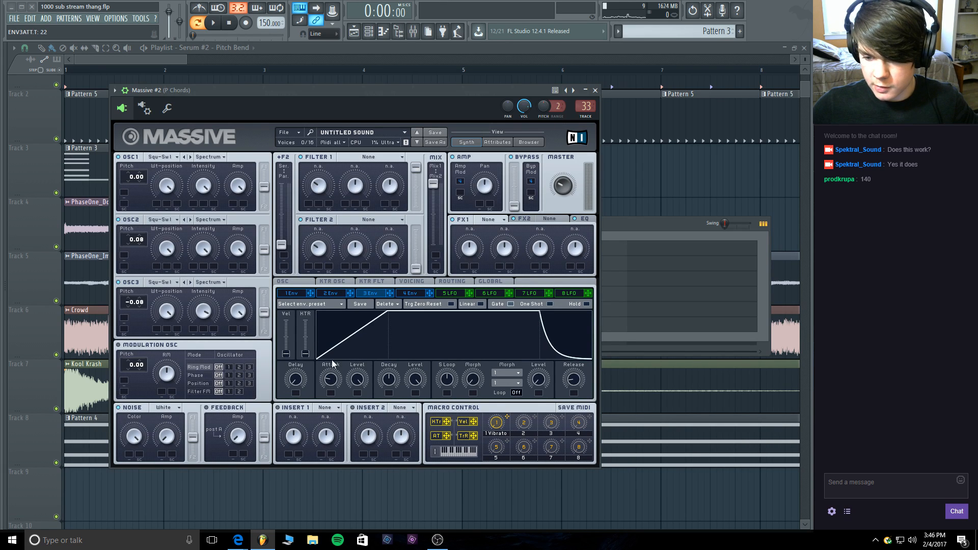
left_click_drag(572, 381, 573, 368)
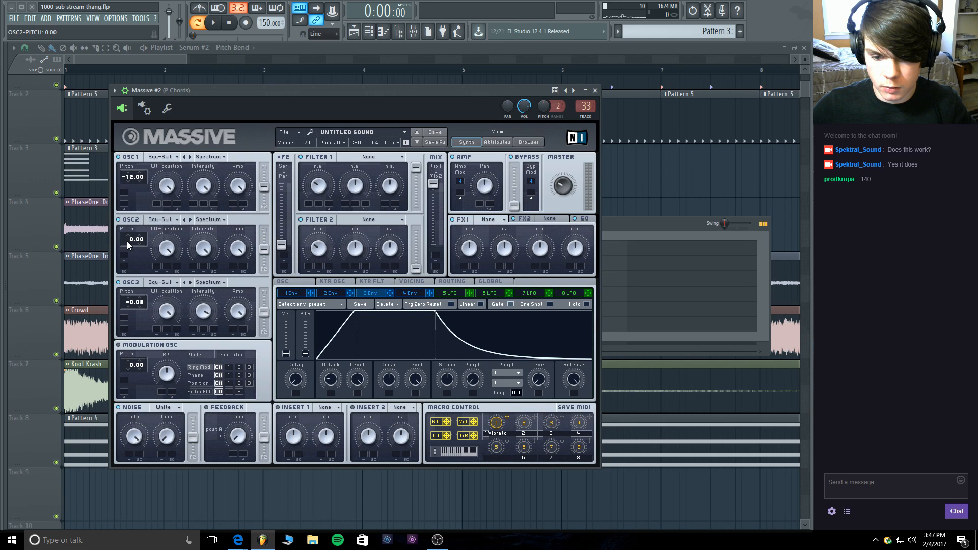
Set the Massive #2 oscillator pitches to -12.00, -11.92 and -12.08, and assign 3 Env to modulate each pitch by 12.00.
left_click_drag(140, 240, 141, 238)
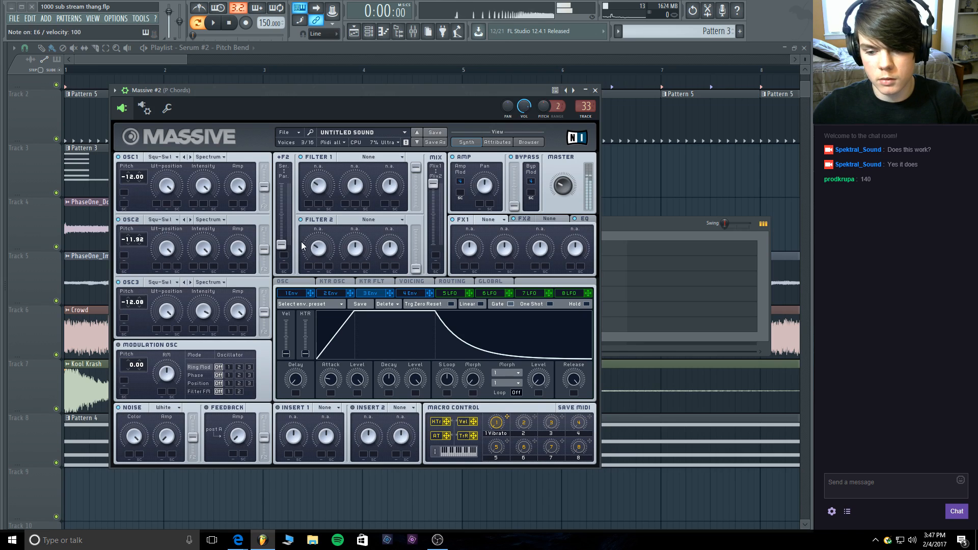
left_click_drag(392, 296, 123, 197)
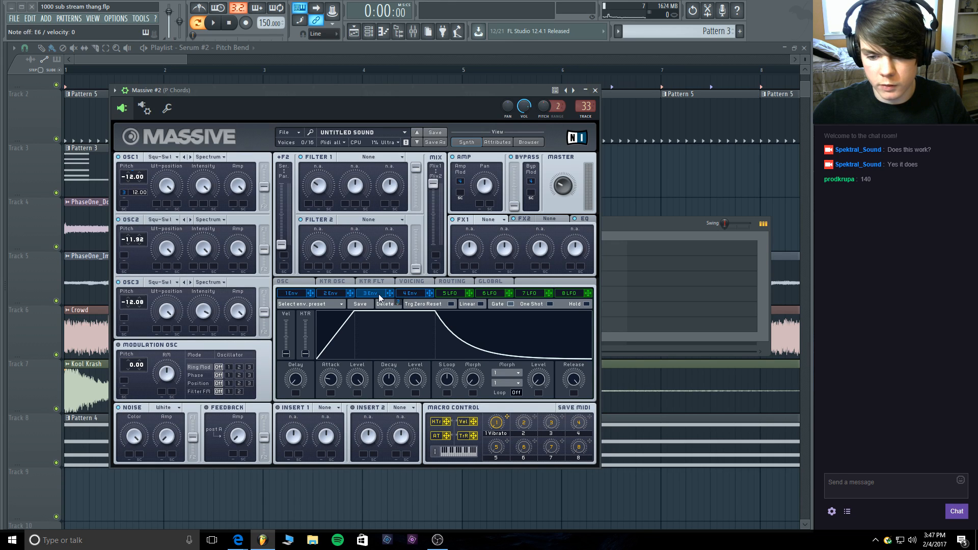
left_click_drag(390, 293, 128, 259)
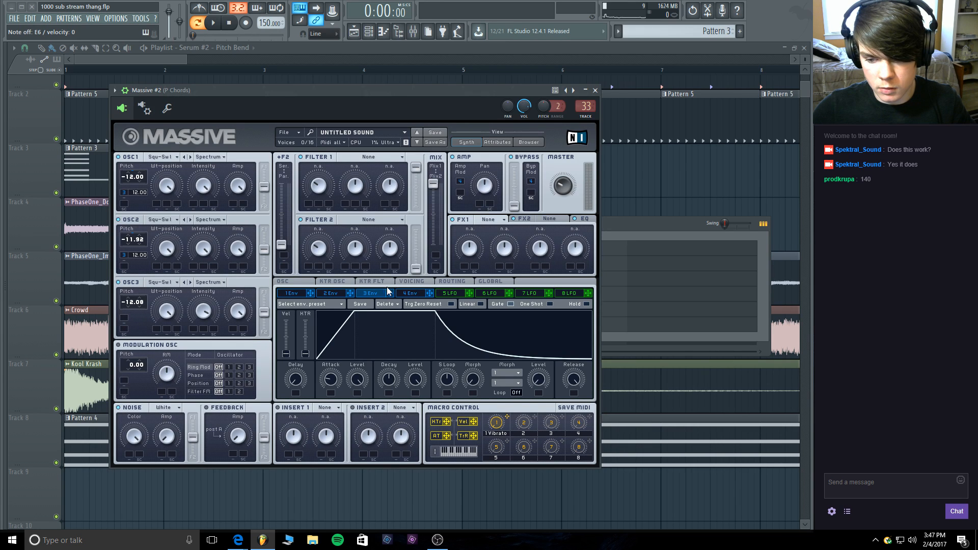
left_click_drag(179, 321, 125, 318)
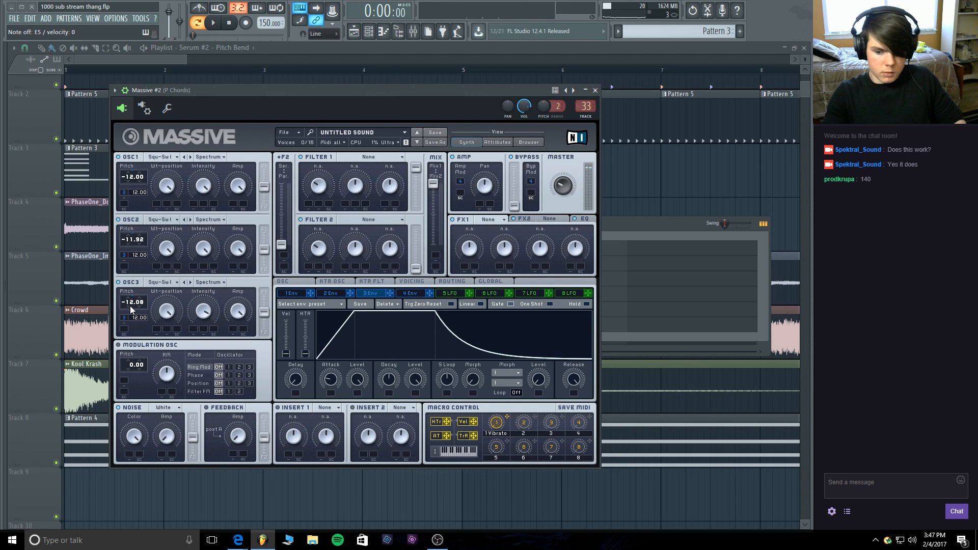
Fine-tune the 3 Env attack of Massive #2 to 24 while auditioning the drop, and close the synth.
left_click_drag(330, 377, 329, 374)
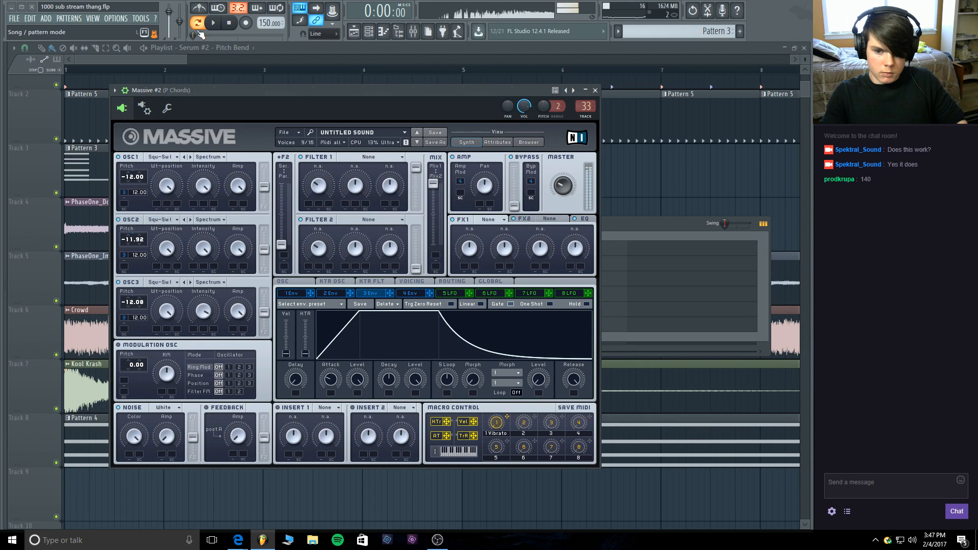
key("space")
left_click_drag(335, 379, 335, 382)
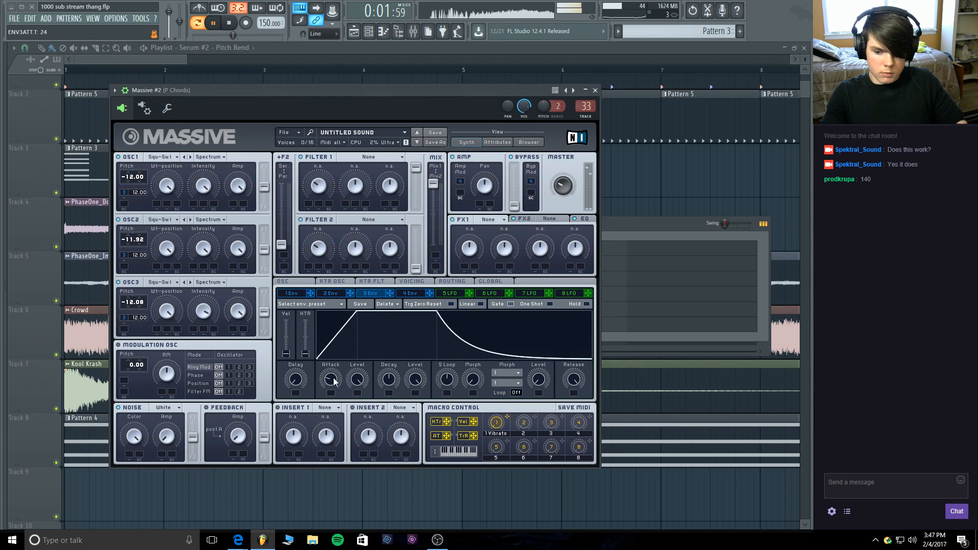
left_click(214, 23)
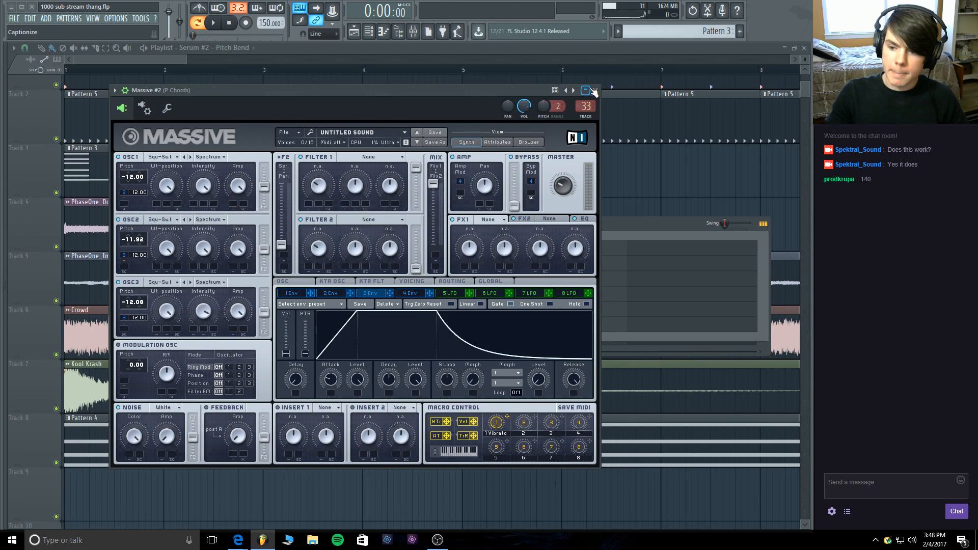
left_click(592, 91)
left_click(594, 91)
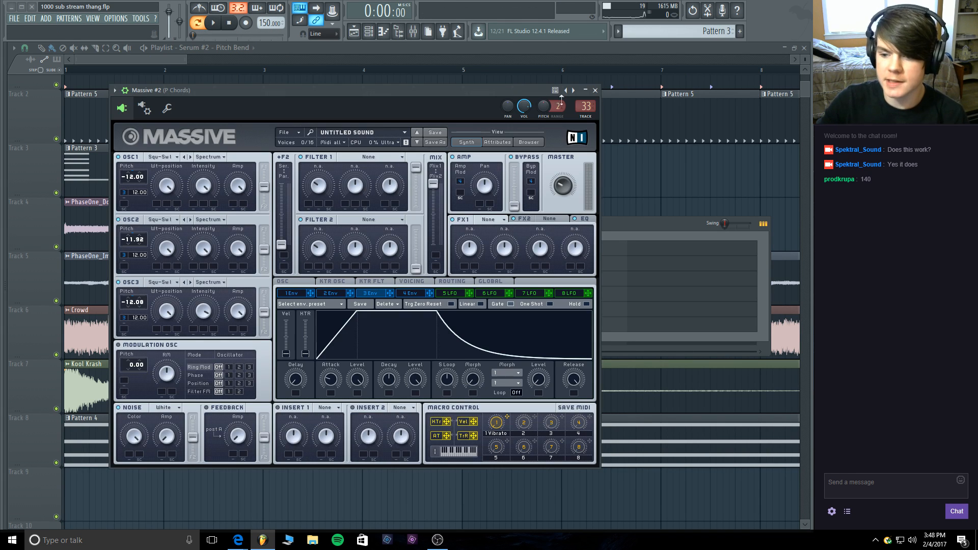
left_click(594, 90)
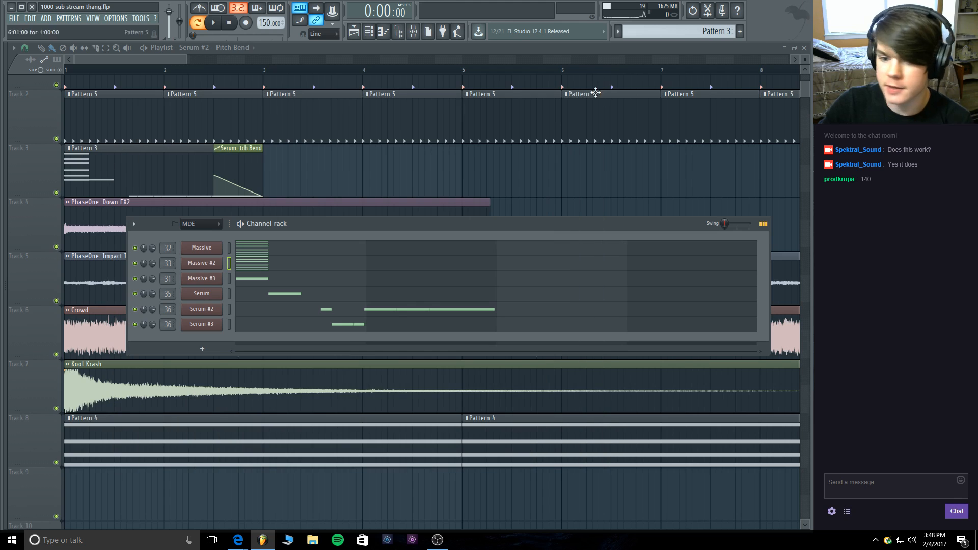
Play the arrangement from its beginning to audition the reworked chords in the drop.
left_click(73, 67)
left_click(213, 24)
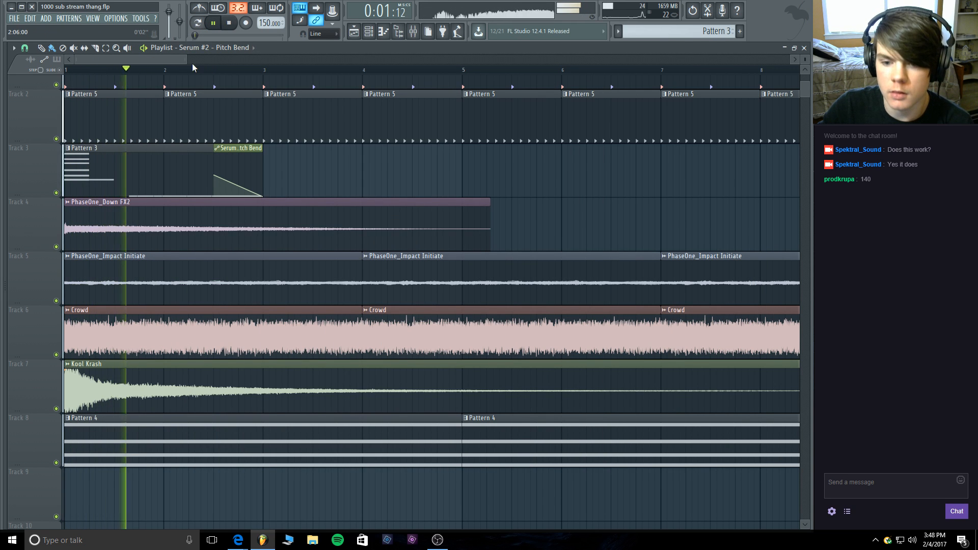
left_click_drag(186, 59, 246, 62)
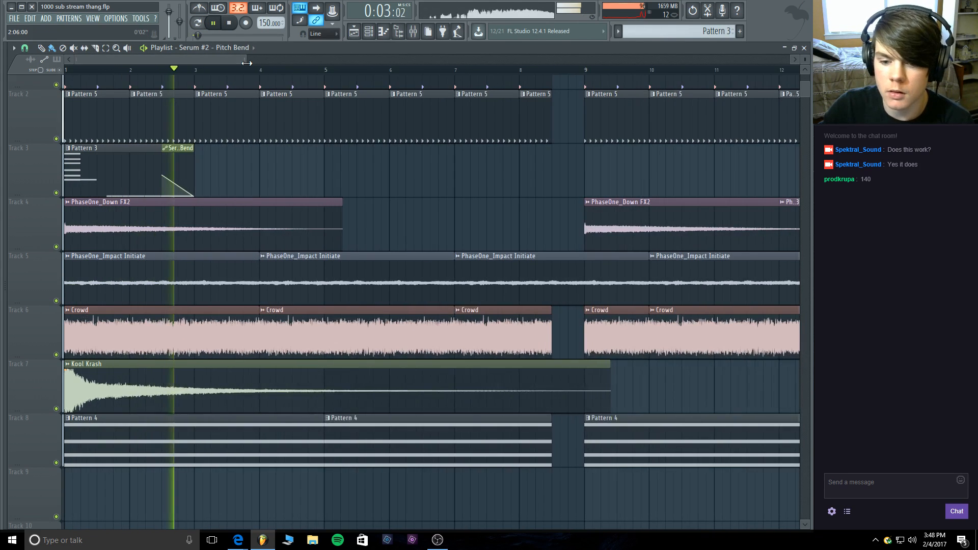
key("space")
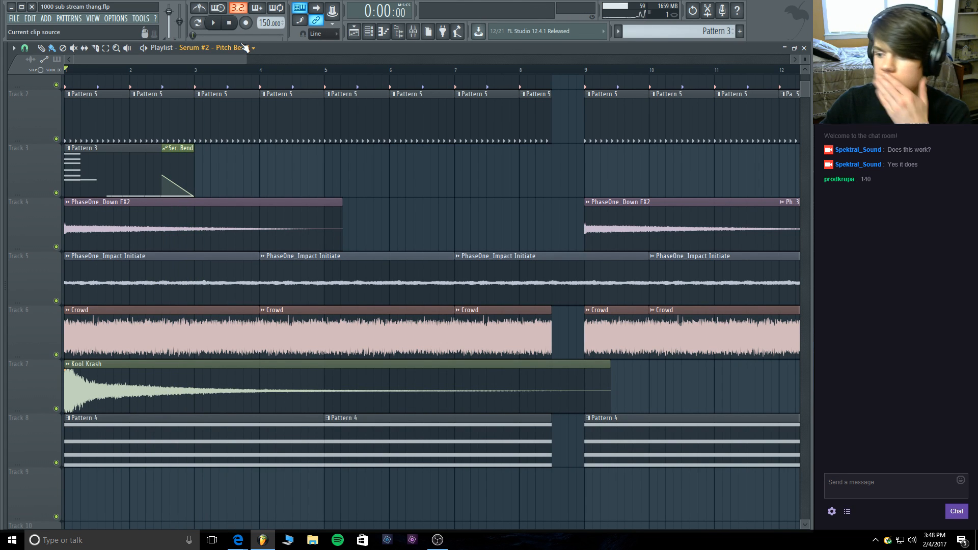
Run the macros that purge unused audio clips and switch smart disable for all plugins.
left_click(140, 20)
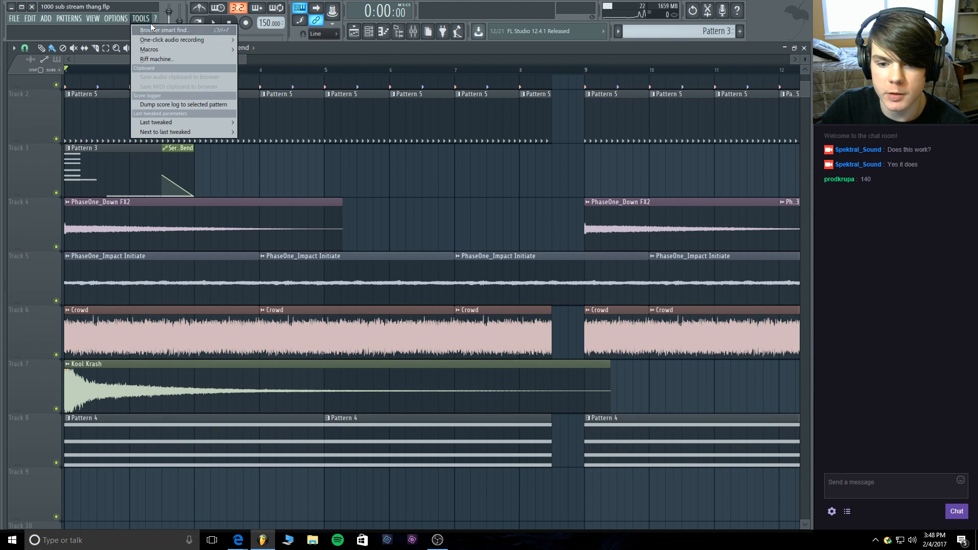
mouse_move(159, 51)
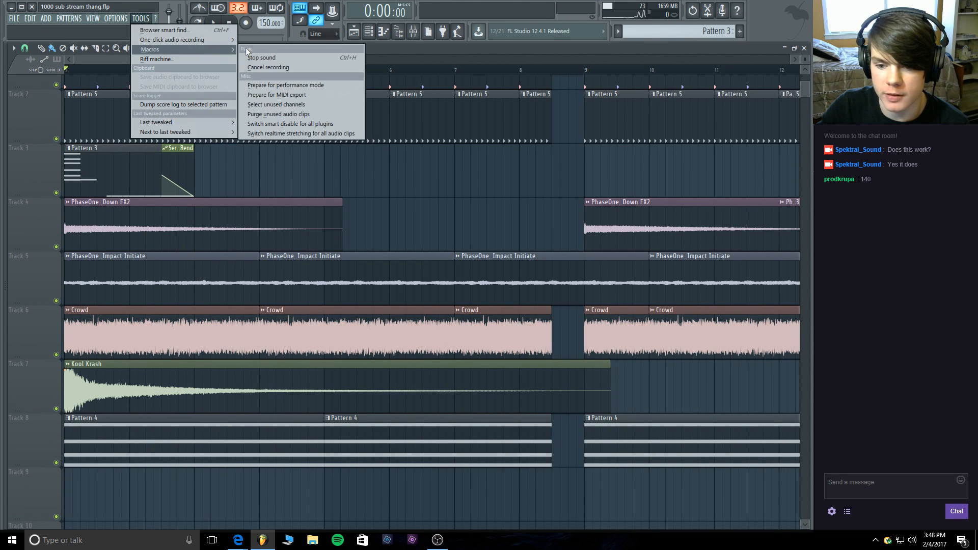
left_click(331, 114)
left_click(140, 18)
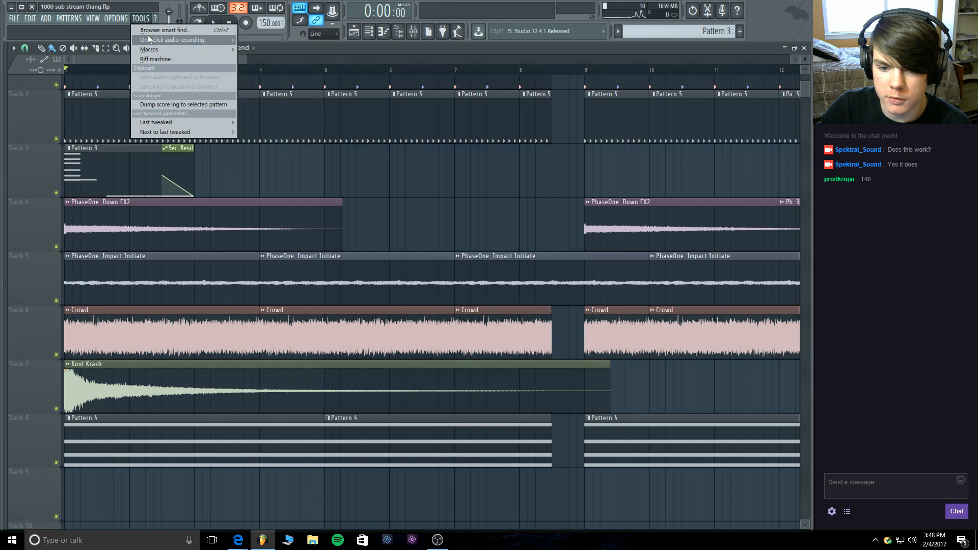
mouse_move(150, 49)
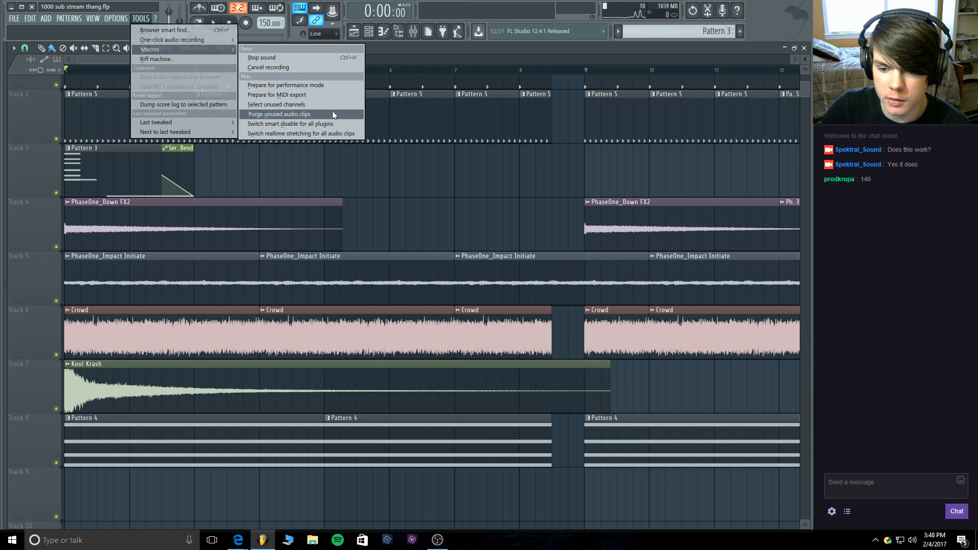
left_click(335, 123)
Replay the opening bars of the arrangement to check playback performance.
left_click(213, 24)
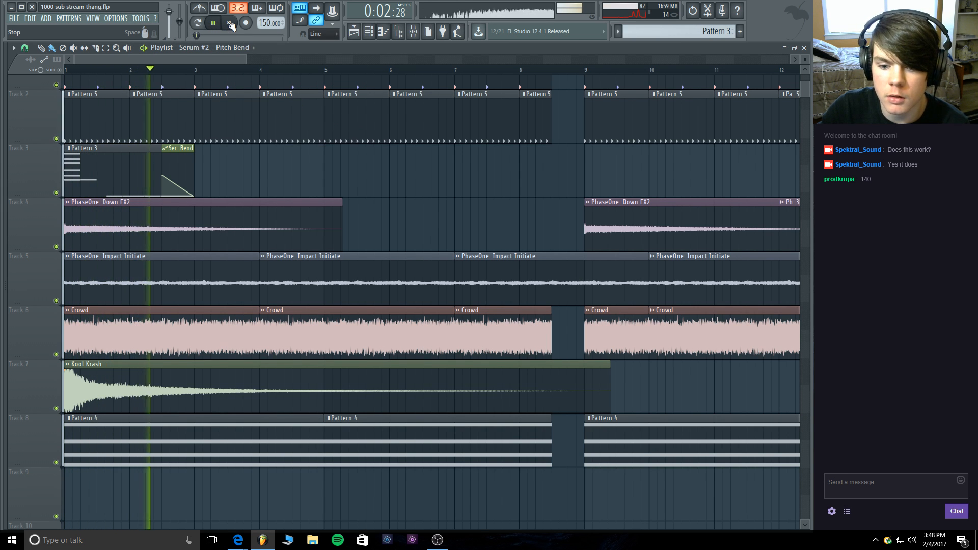
left_click(231, 24)
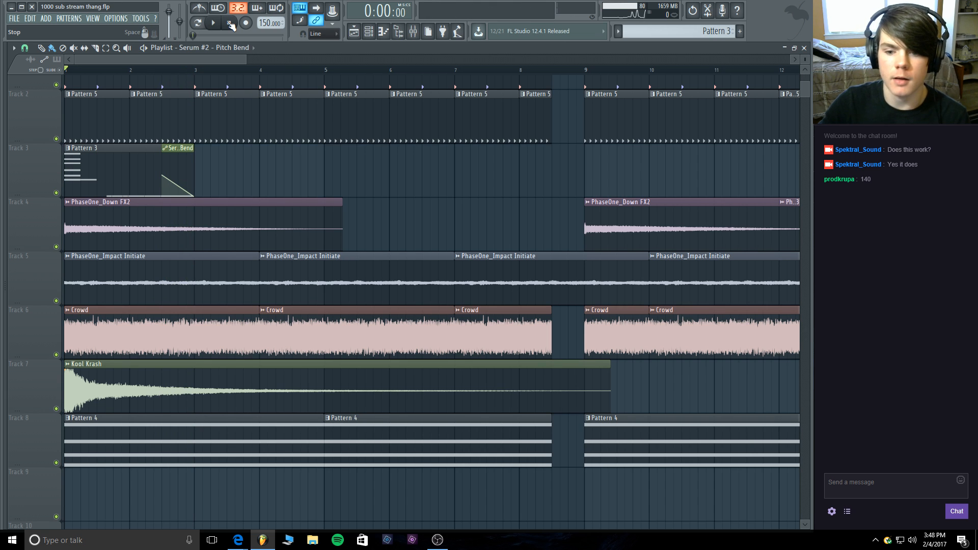
left_click_drag(247, 60, 351, 60)
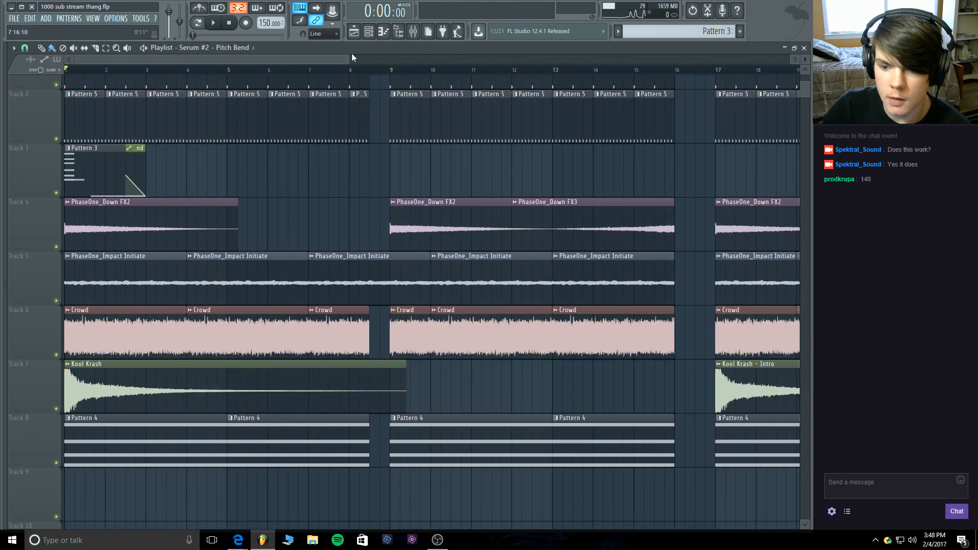
Open the mixer and route the Crowd track to the Sidechain track instead of Master.
left_click(413, 32)
left_click(159, 103)
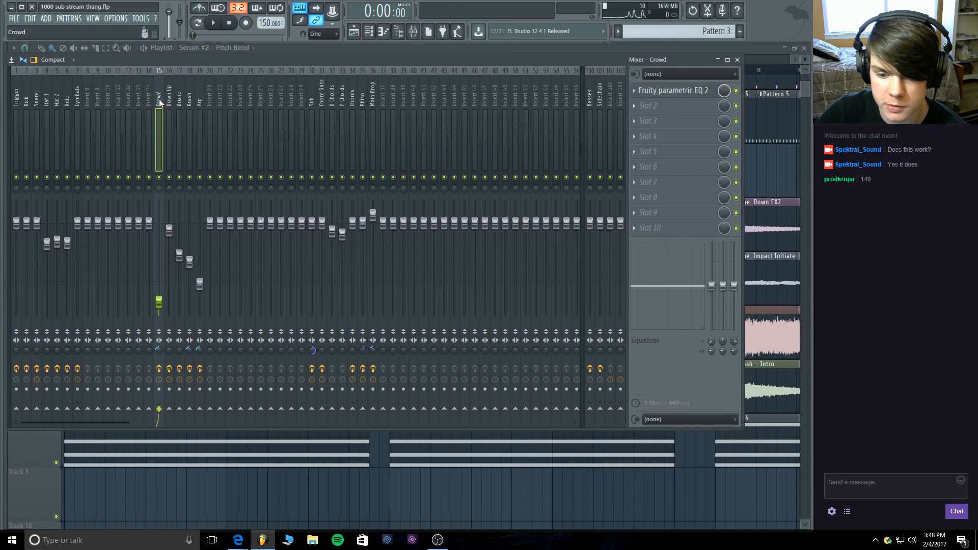
left_click_drag(371, 69, 411, 65)
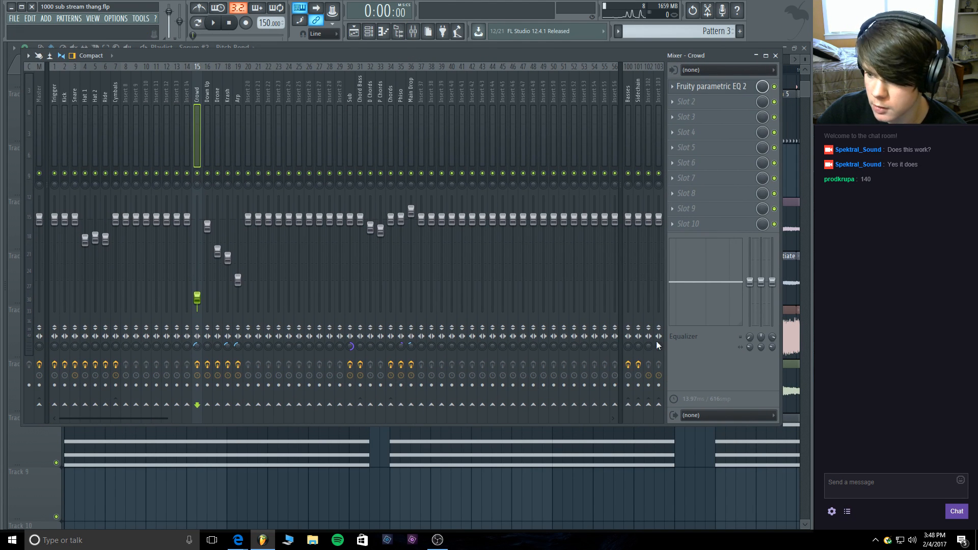
left_click(638, 405)
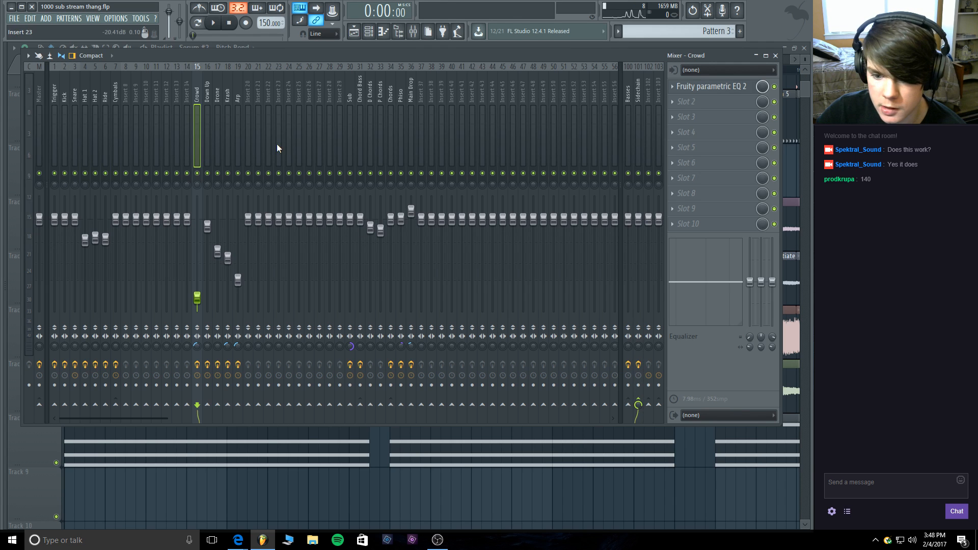
Route the Down Up and Drone mixer tracks to the Sidechain track.
left_click(208, 104)
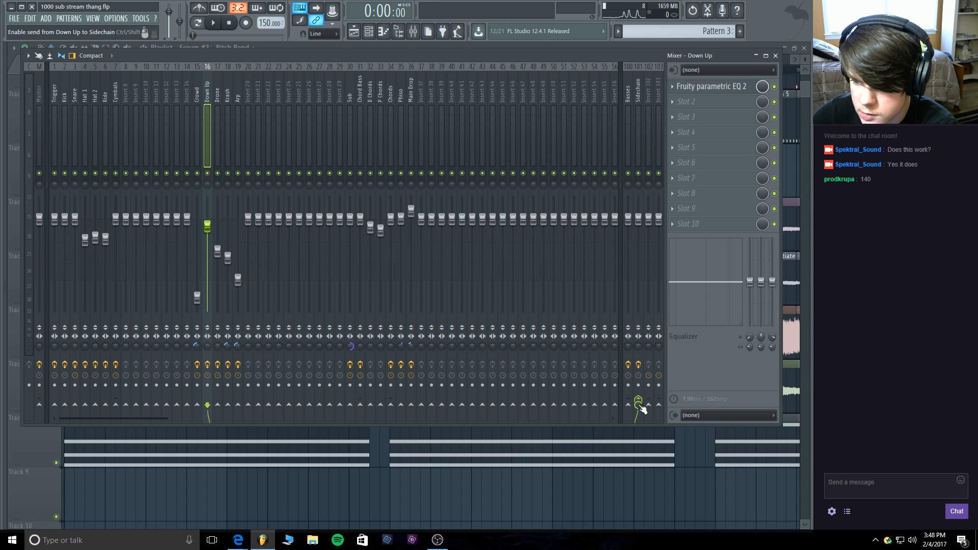
key("Right")
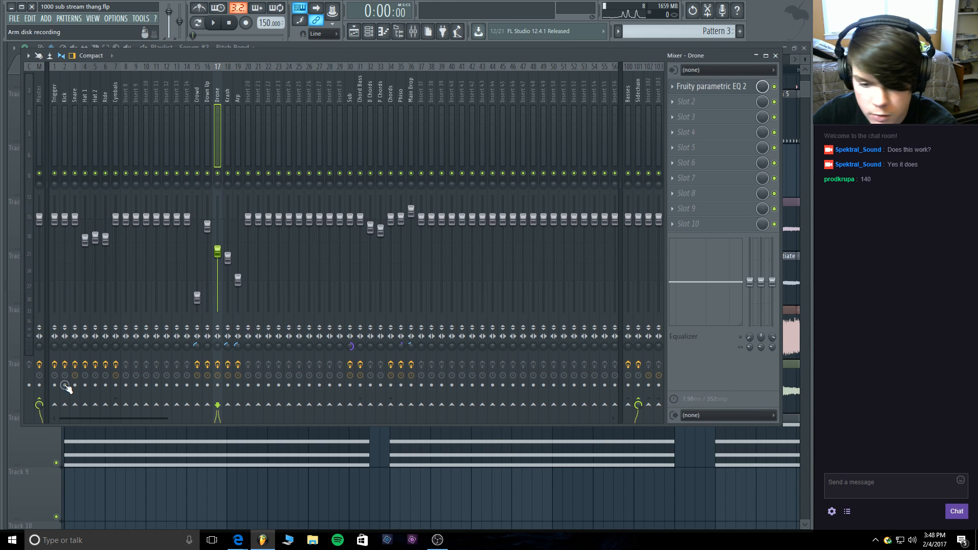
Route the Krash mixer track to the Sidechain track only.
key("Right")
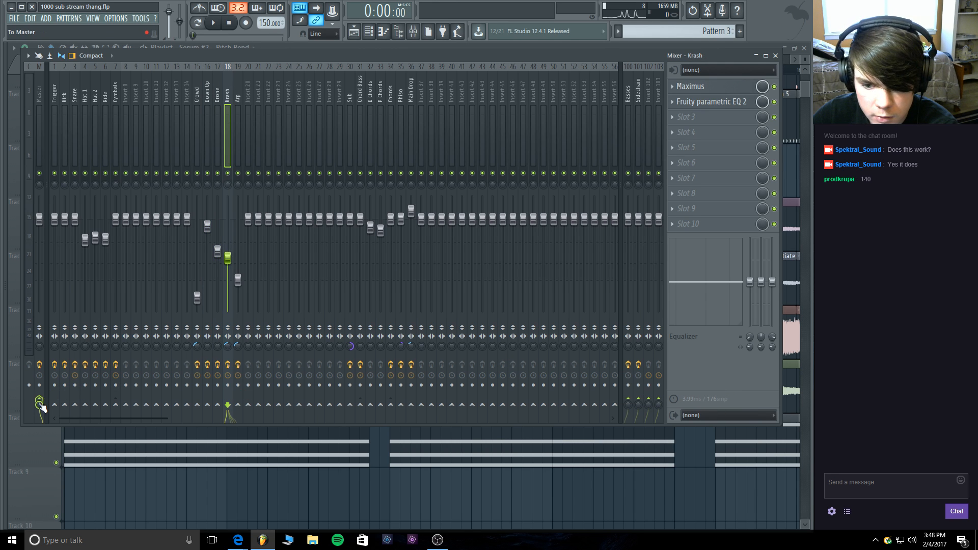
key("Right")
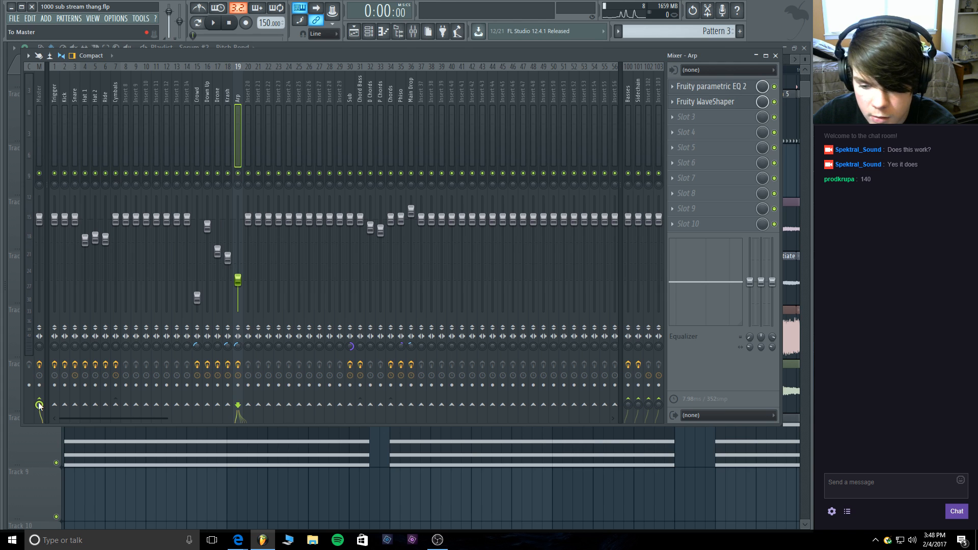
key("Left")
key("Left")
key("Right")
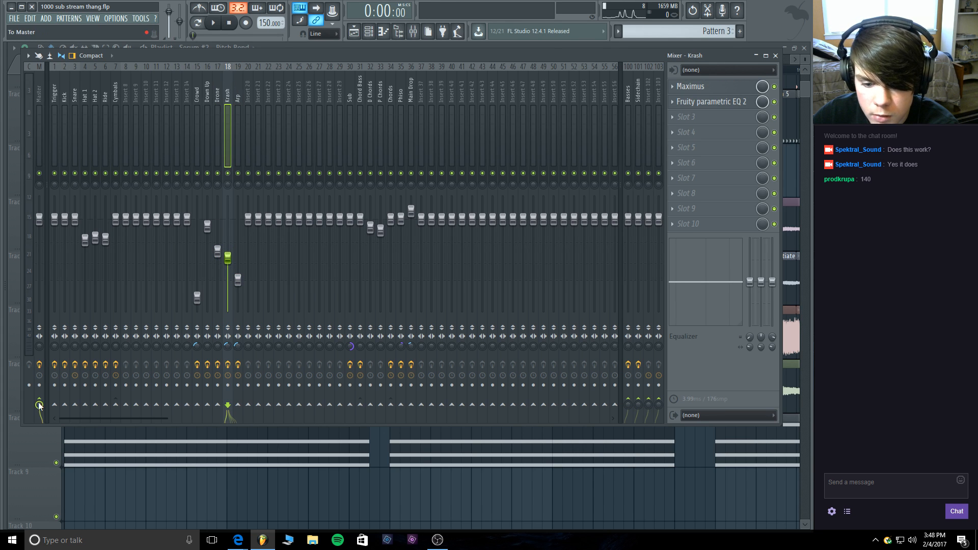
left_click(638, 399)
right_click(637, 403)
left_click(651, 407)
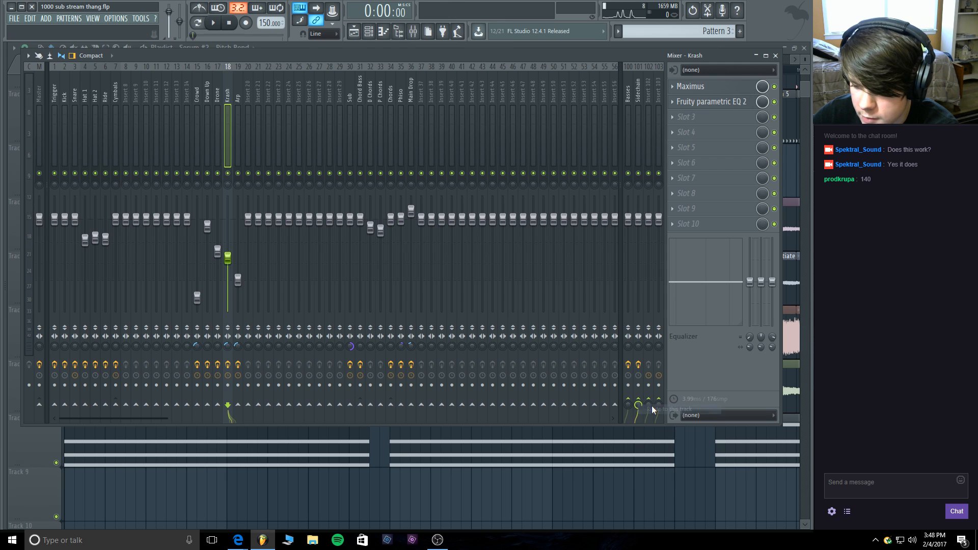
Route the Arp mixer track to the Sidechain track instead of Master.
key("Right")
left_click(40, 404)
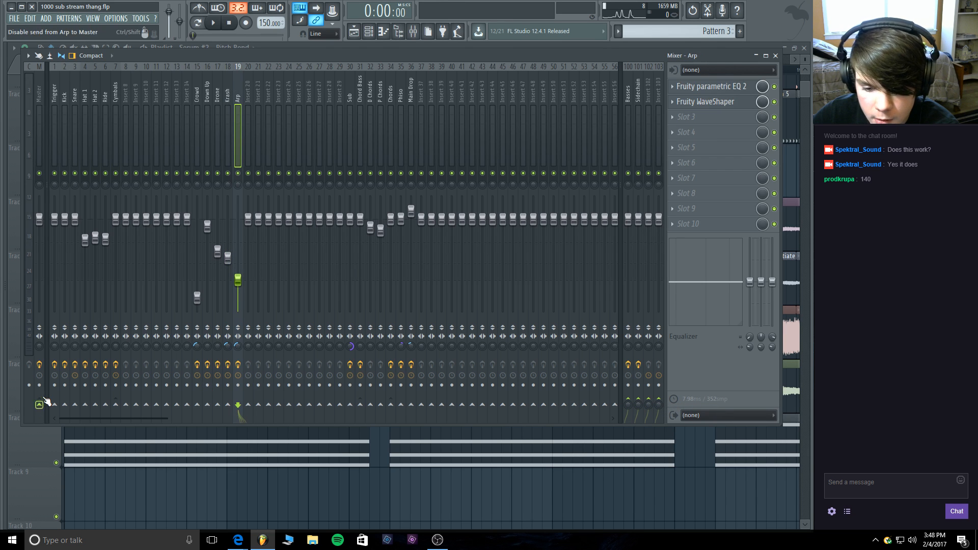
left_click(639, 400)
right_click(638, 402)
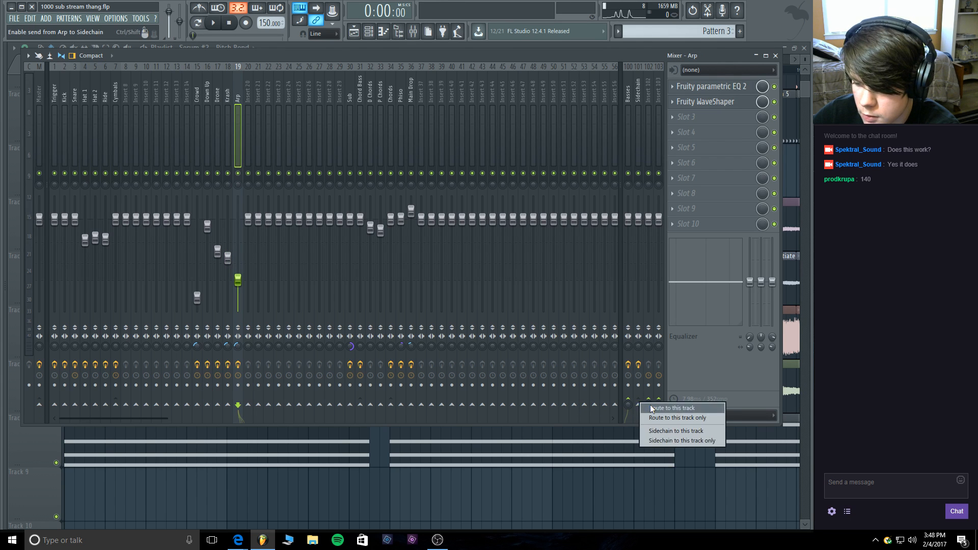
left_click(651, 406)
Check the routing of the background tracks from Arp back to Crowd and play the opening bars of the song.
key("Right")
key("Left")
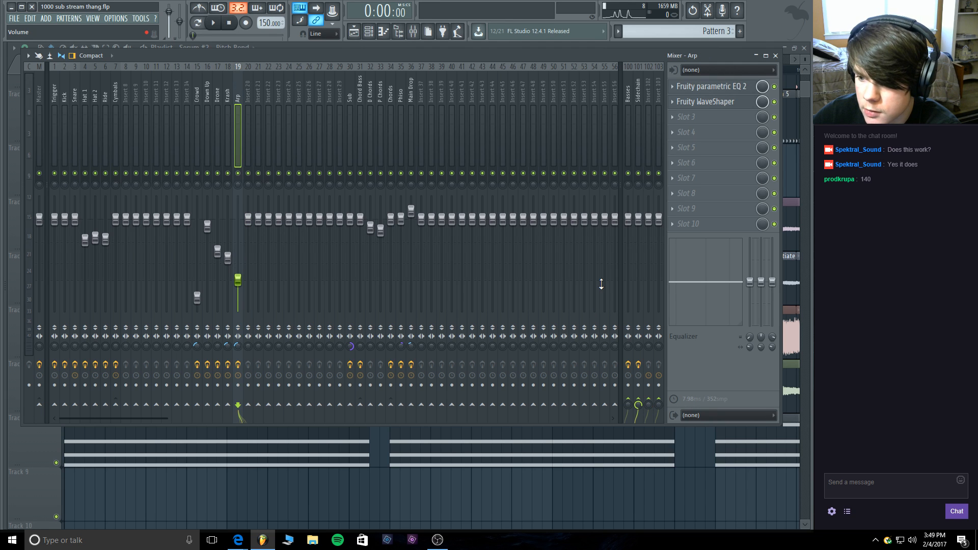
key("Left")
key("Left")
key("Left")
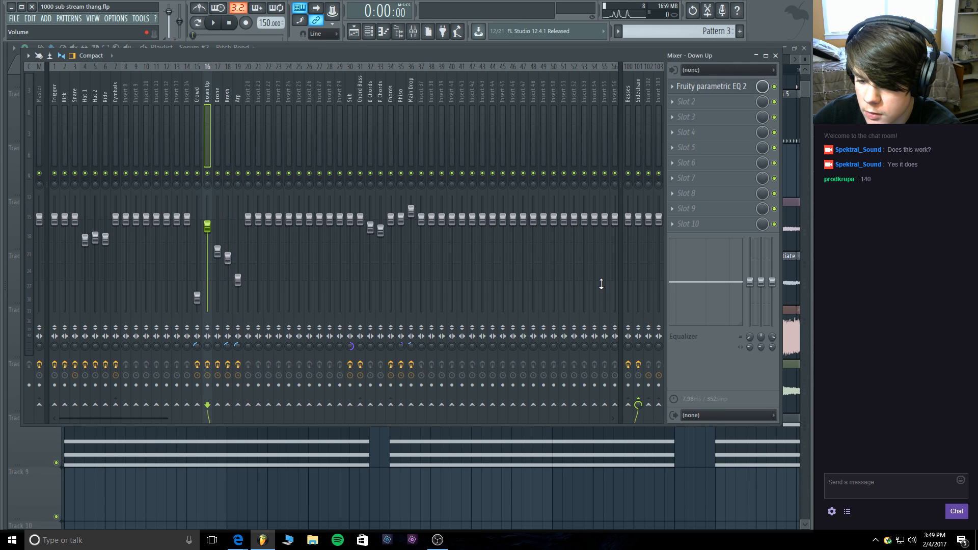
key("Left")
key("space")
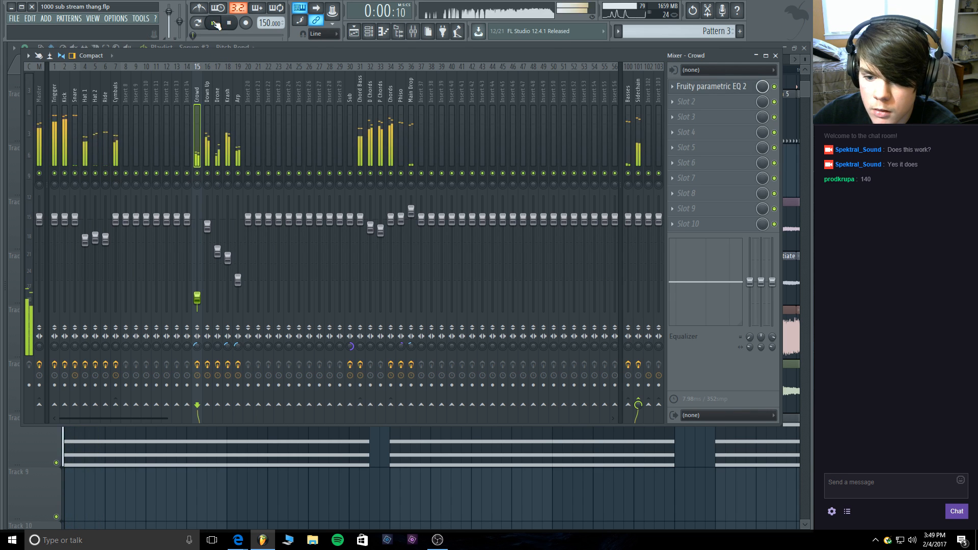
left_click(228, 23)
left_click(215, 24)
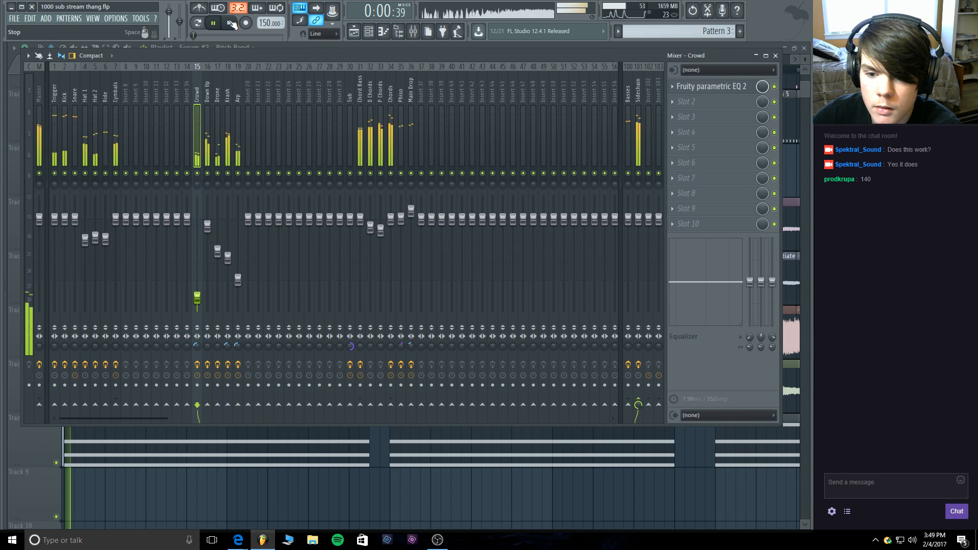
left_click(231, 24)
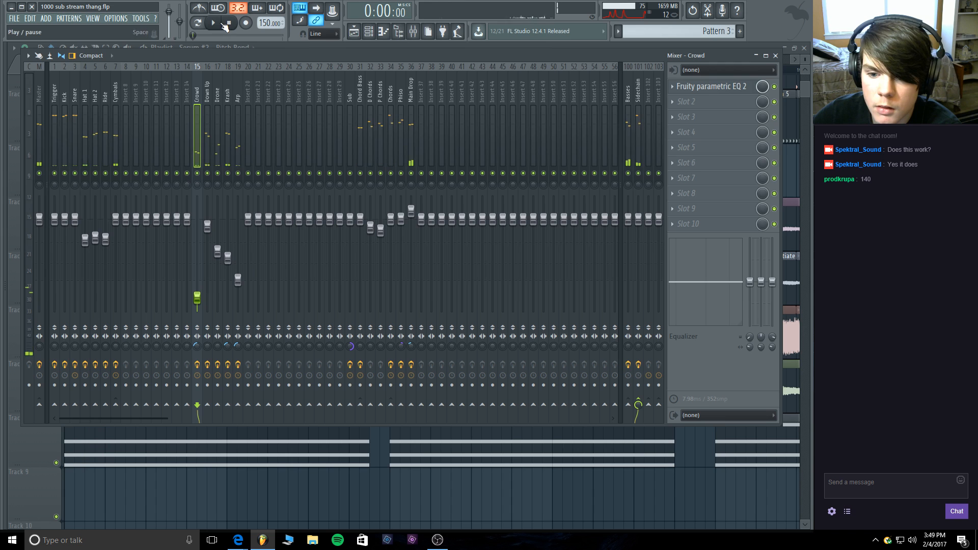
key("space")
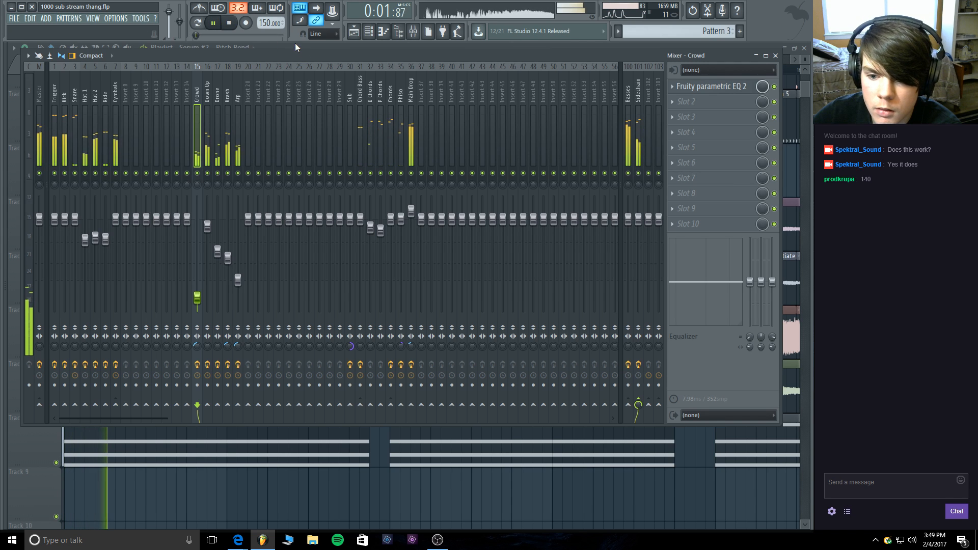
key("space")
Route the Krash mixer track back to Master instead of Sidechain and play the opening bars.
left_click(228, 92)
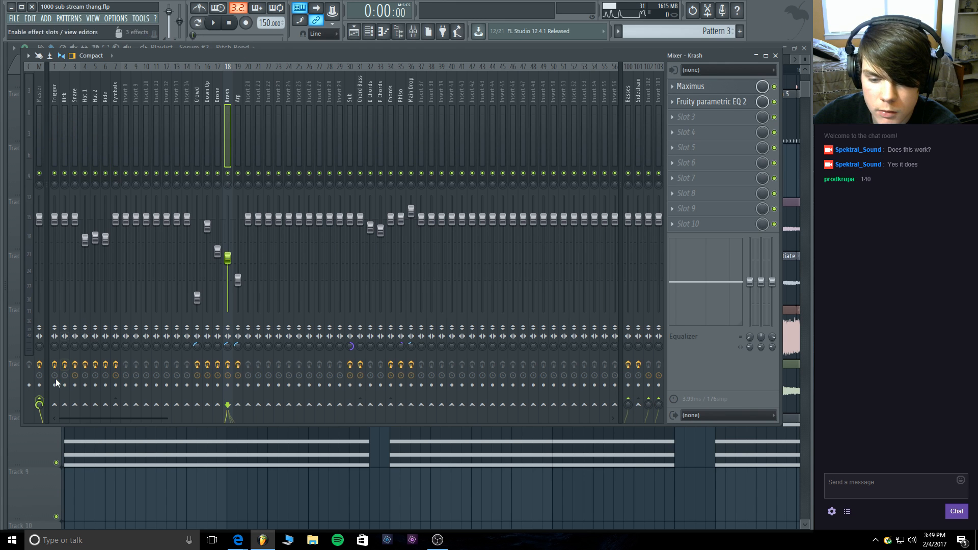
left_click(218, 22)
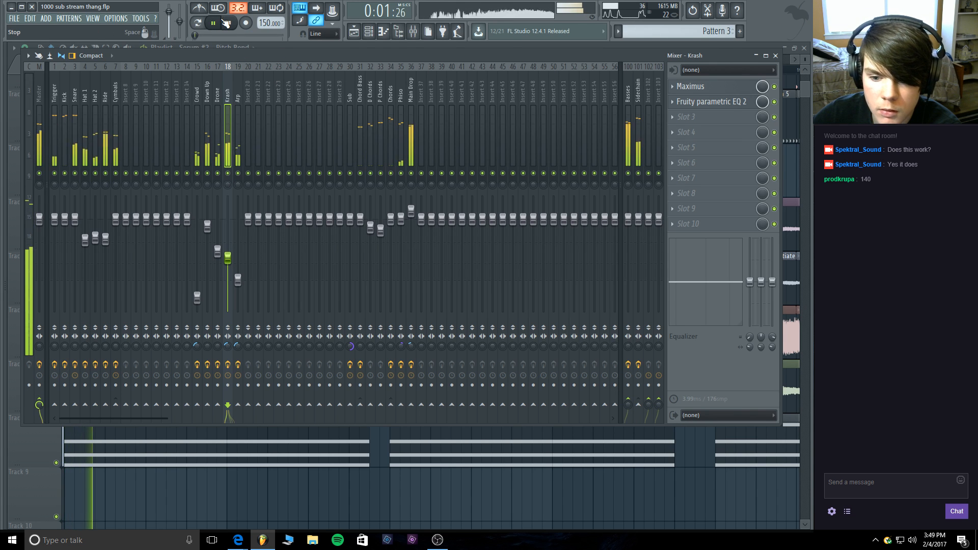
left_click(221, 23)
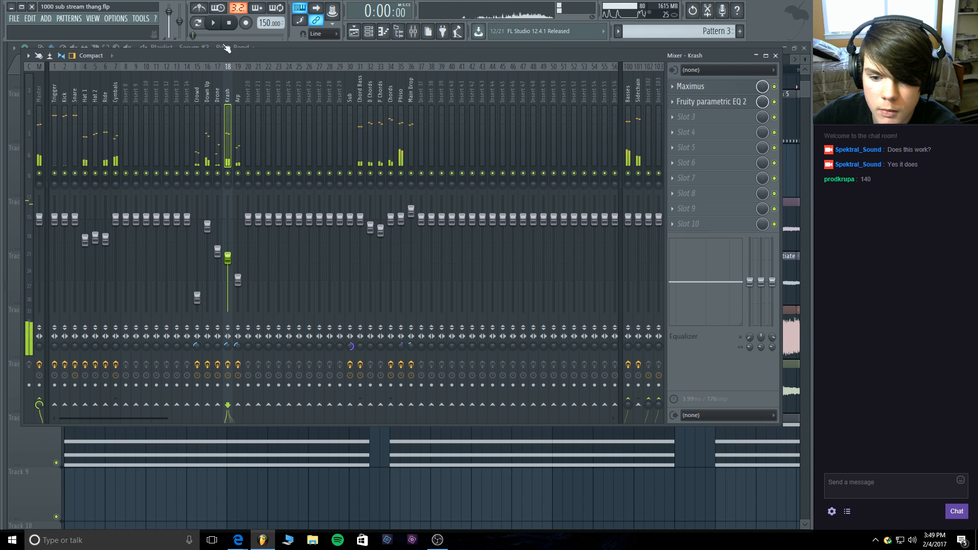
Route the Down Up mixer track back to Master instead of Sidechain.
left_click(208, 97)
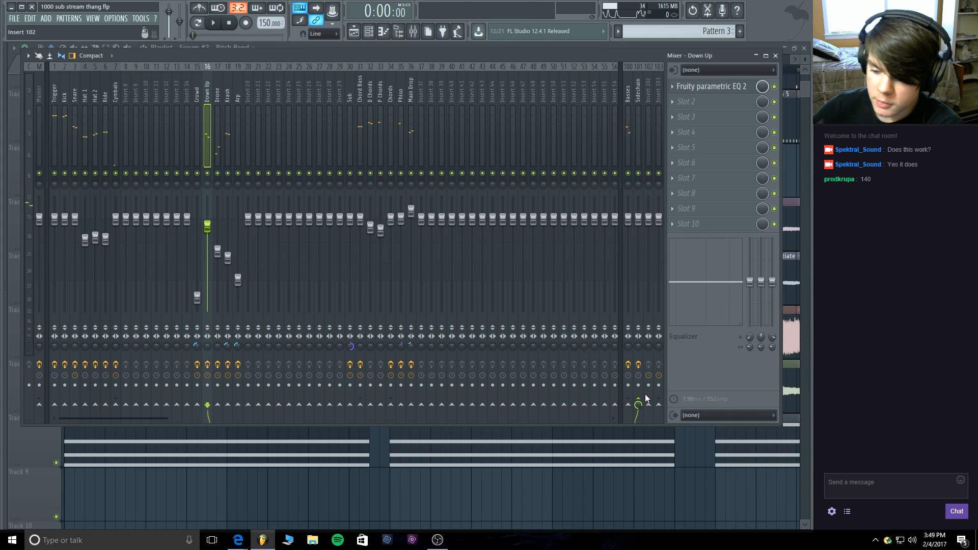
left_click(638, 404)
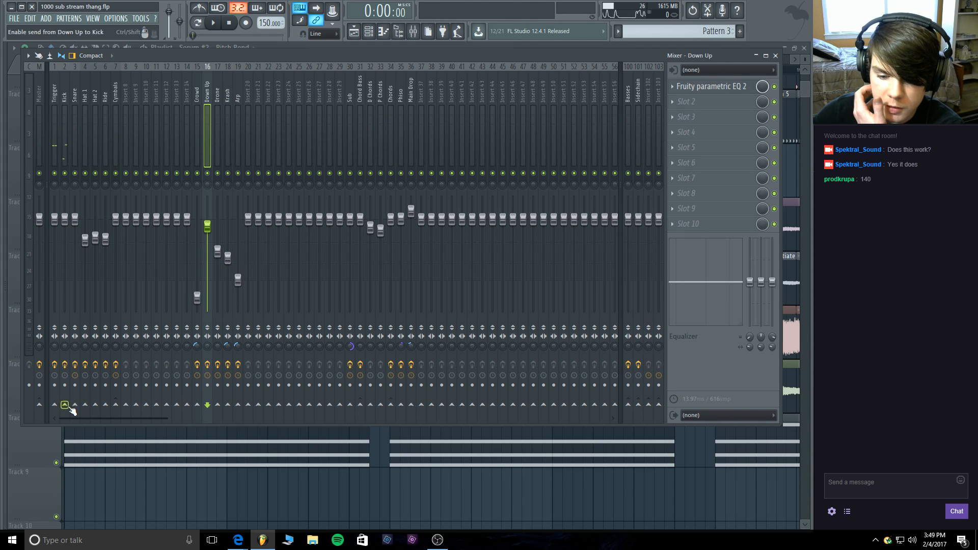
left_click(40, 405)
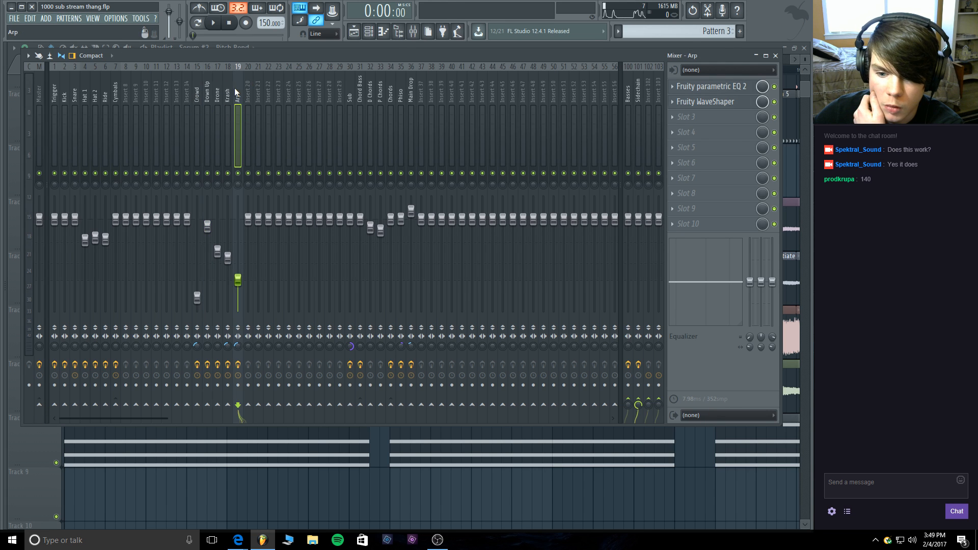
Close the mixer and replay the opening bars of the arrangement in the playlist.
key("F9")
key("space")
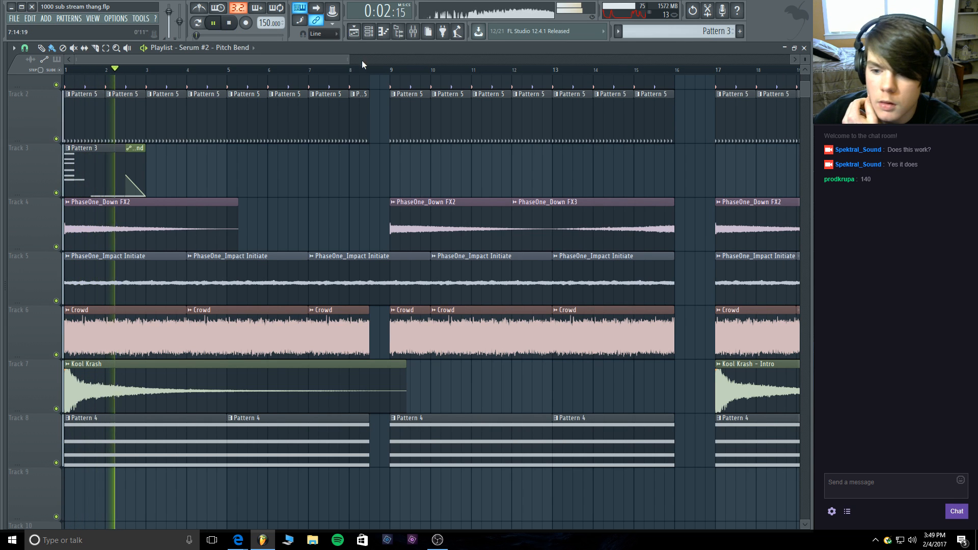
key("space")
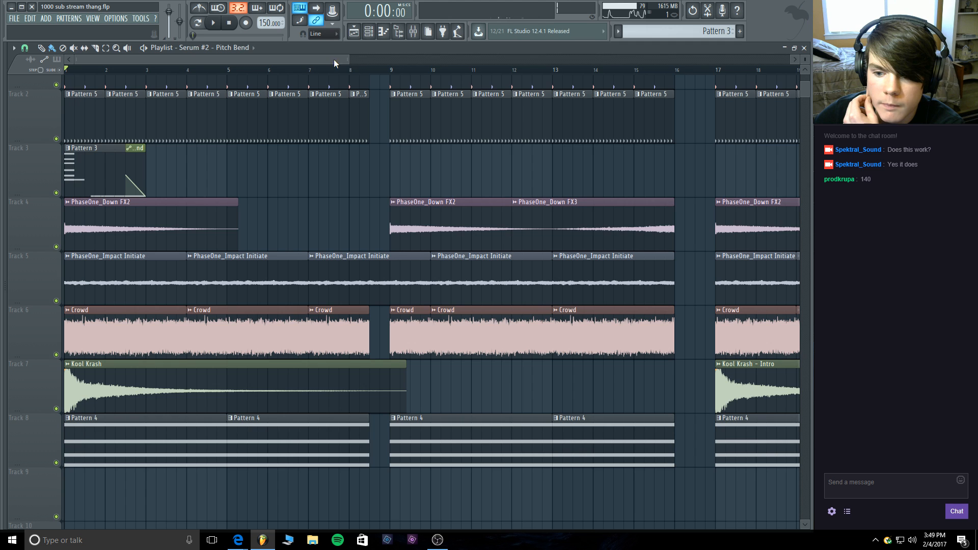
left_click_drag(349, 58, 443, 59)
key("space")
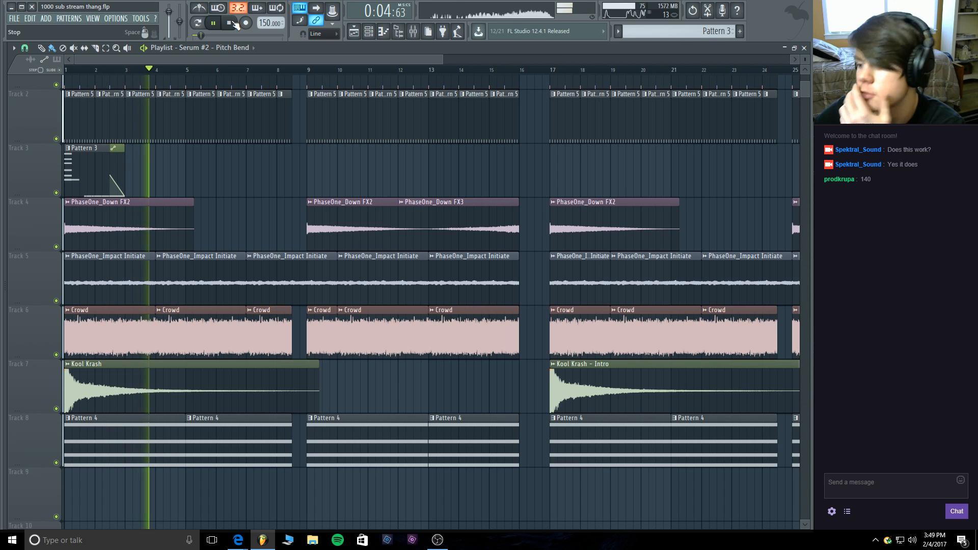
left_click(231, 23)
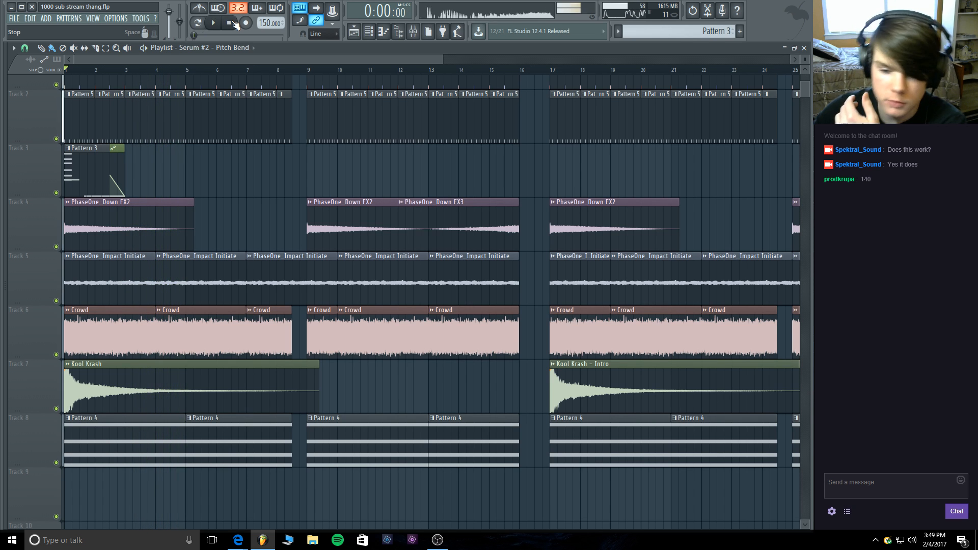
Open Pattern 3 in the channel rack, play it briefly and close the rack.
double_click(79, 180)
left_click(805, 48)
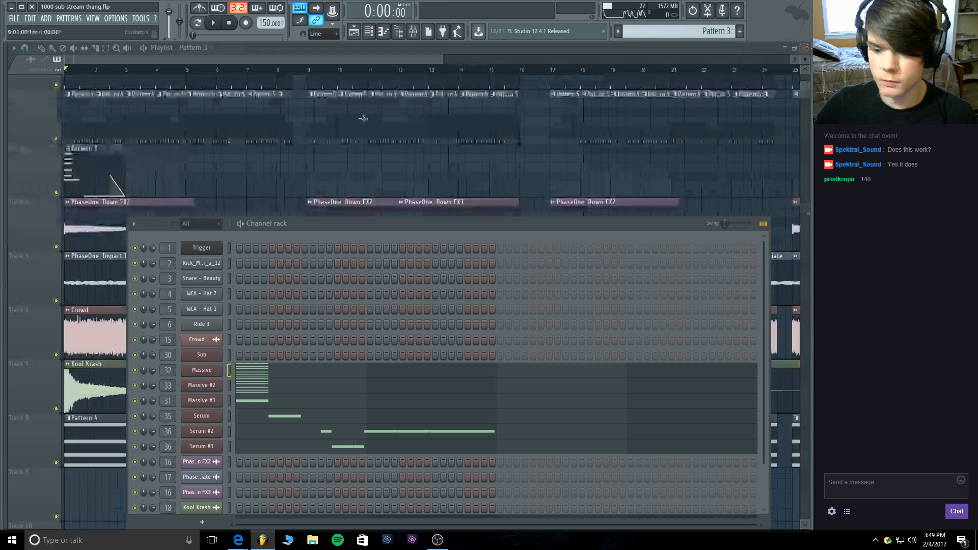
left_click(213, 23)
left_click(228, 23)
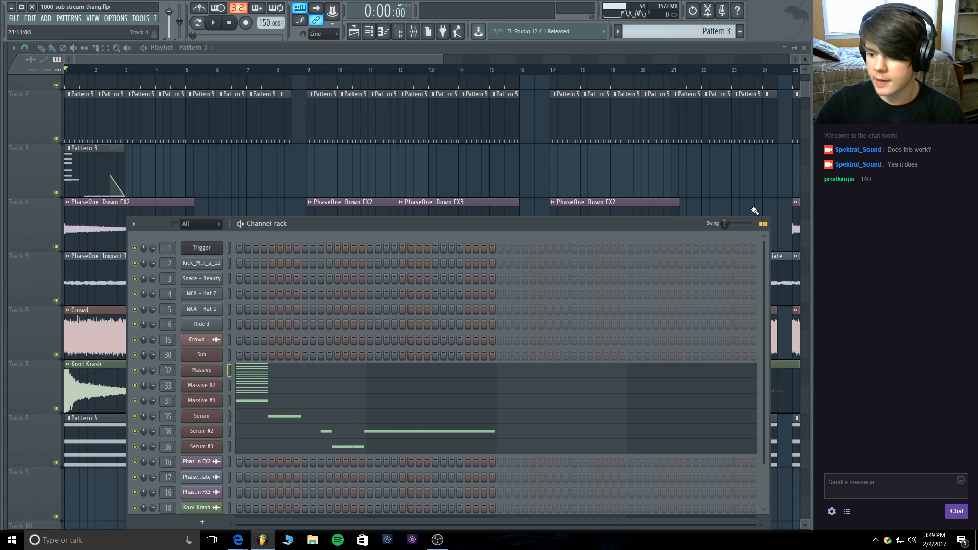
key("F6")
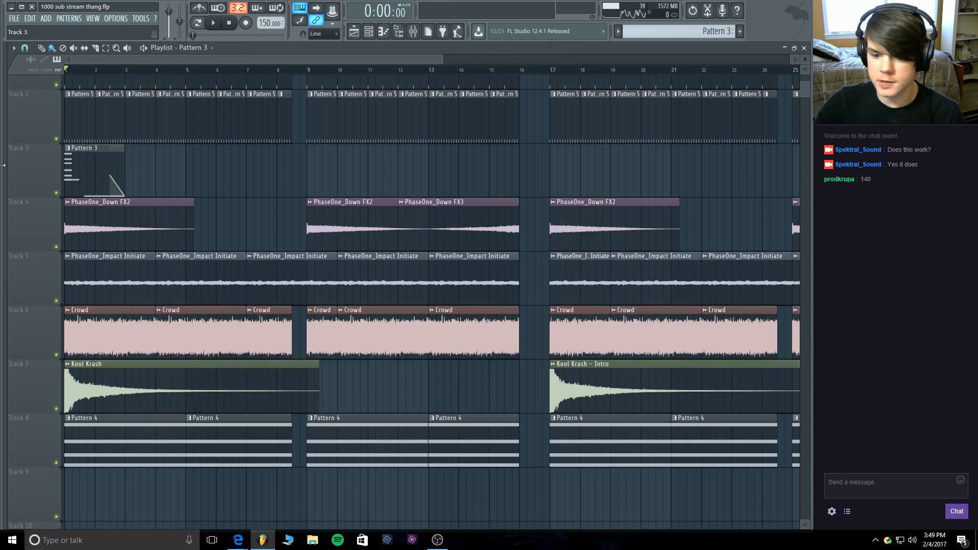
Preview FX_Backwards from the Virtual Riot Sample Pack's FX Hits folder and place it on Track 3 in the gap before bar 9.
left_click(2, 228)
left_click(53, 243)
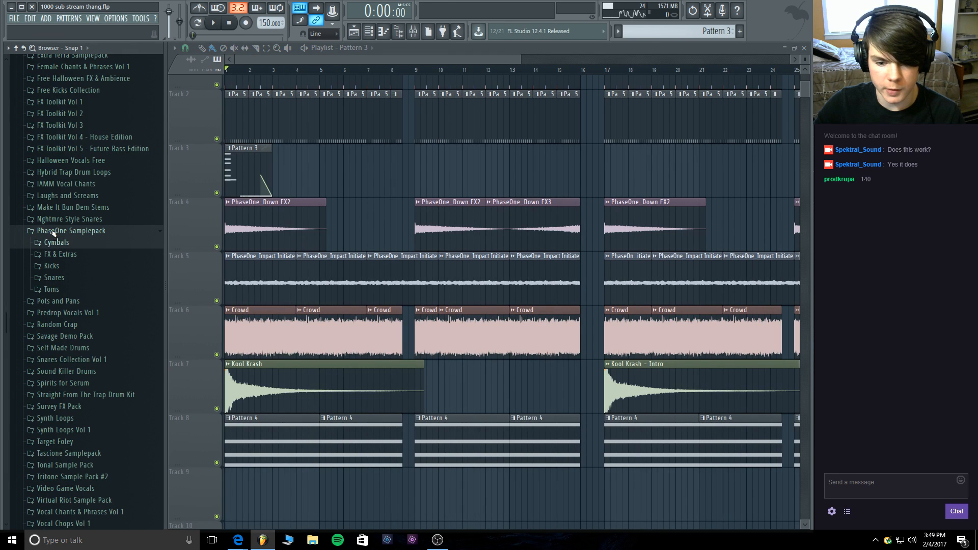
left_click(54, 231)
scroll(81, 356, "down", 3)
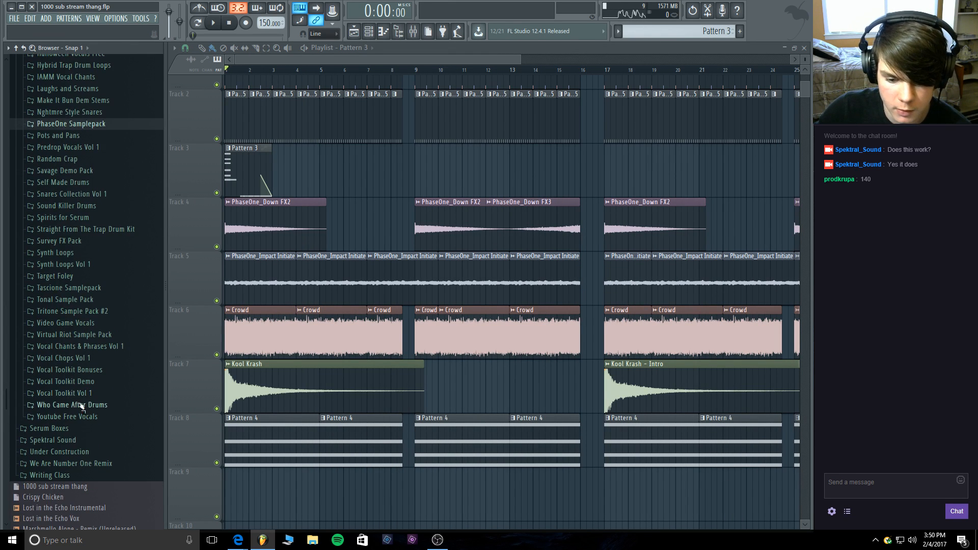
left_click(83, 336)
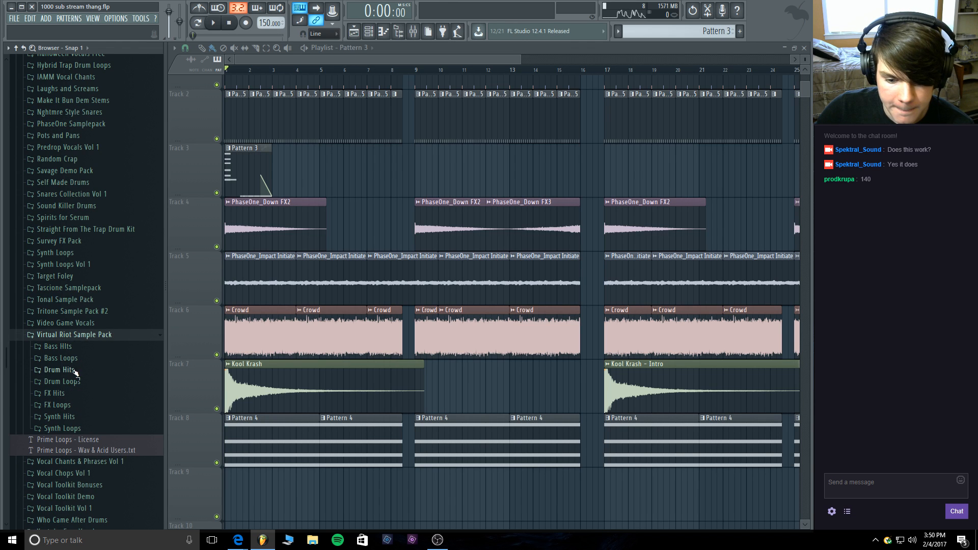
left_click(71, 391)
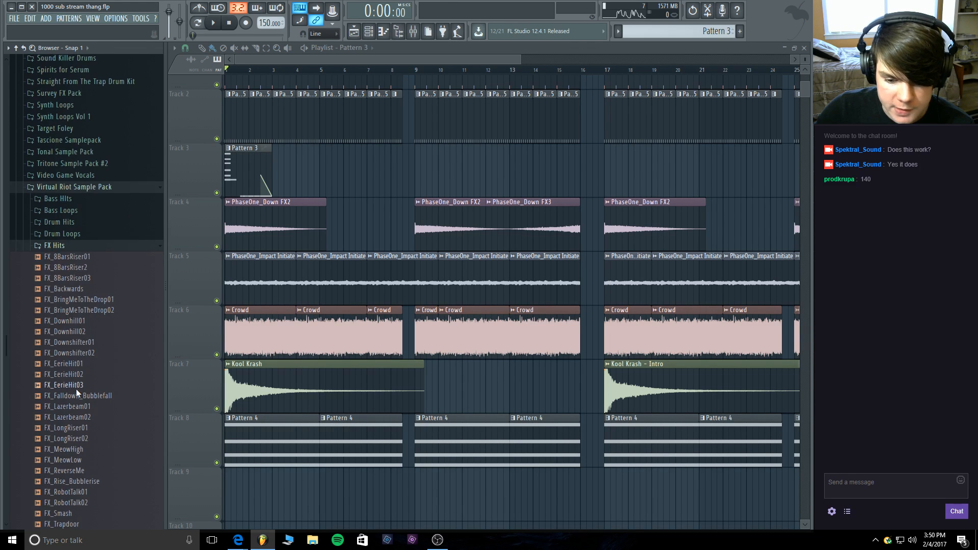
left_click(92, 290)
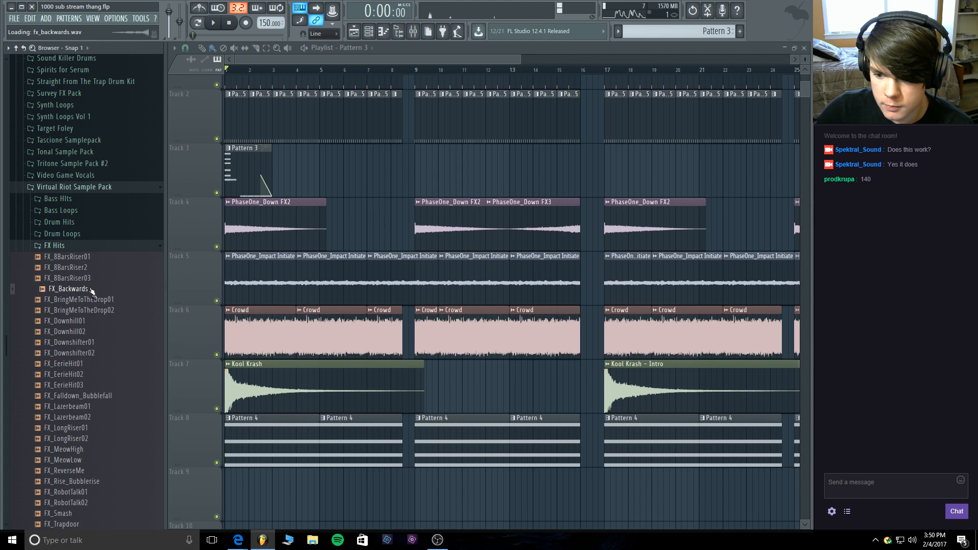
left_click_drag(92, 290, 300, 169)
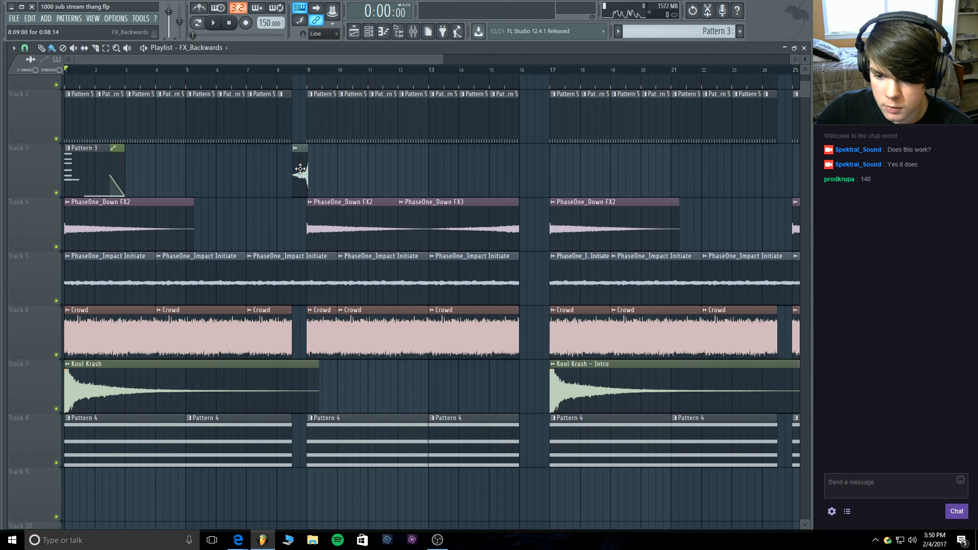
Normalize the FX_Backwards sample and adjust its quick fade-in so that the waveform's peak ends at bar 9.
double_click(300, 169)
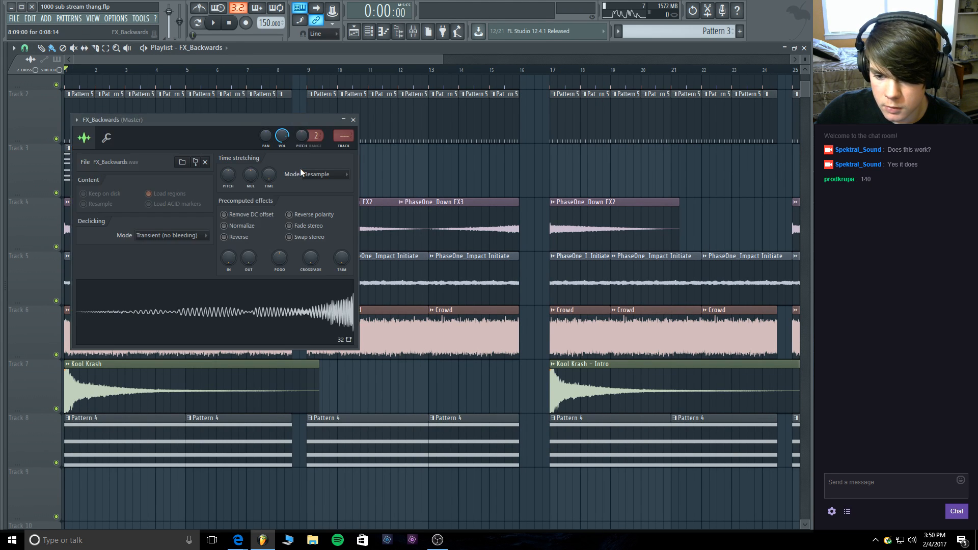
left_click(242, 228)
left_click_drag(441, 61, 229, 61)
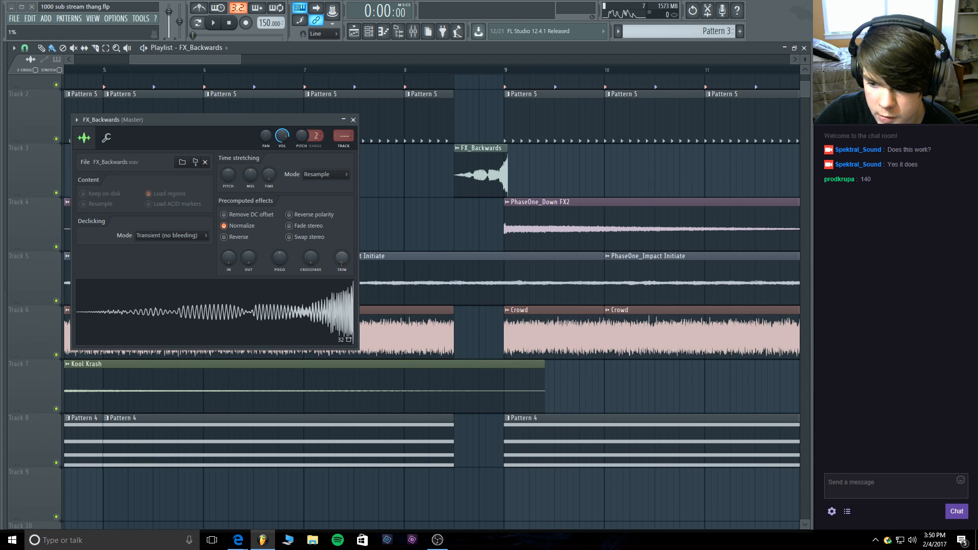
left_click_drag(233, 258, 233, 246)
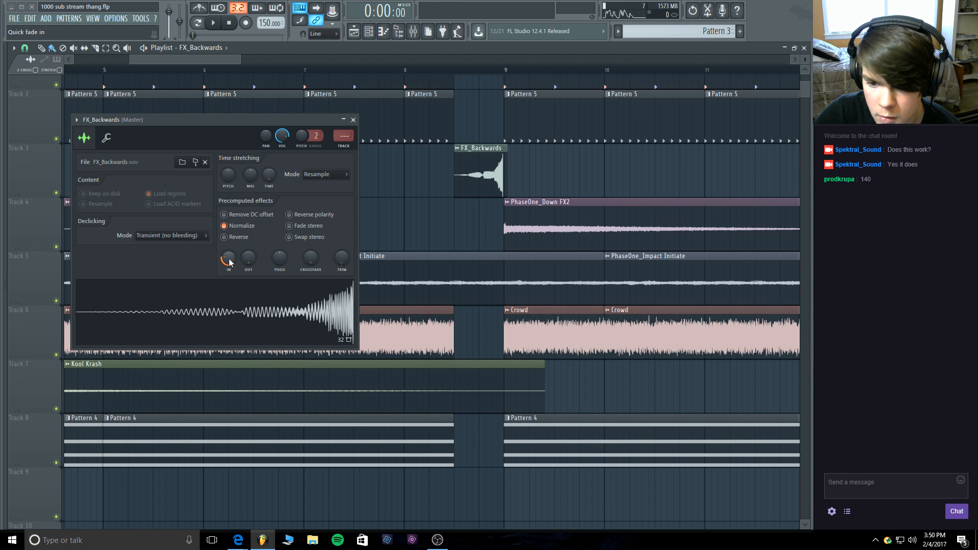
left_click_drag(130, 59, 195, 59)
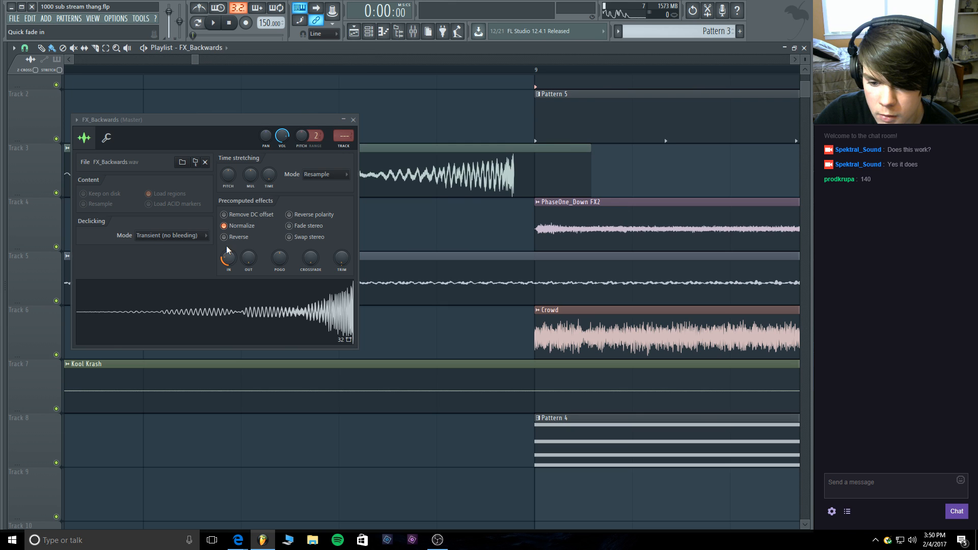
mouse_move(228, 253)
left_mouse_down()
mouse_move(228, 266)
mouse_move(228, 256)
left_mouse_up()
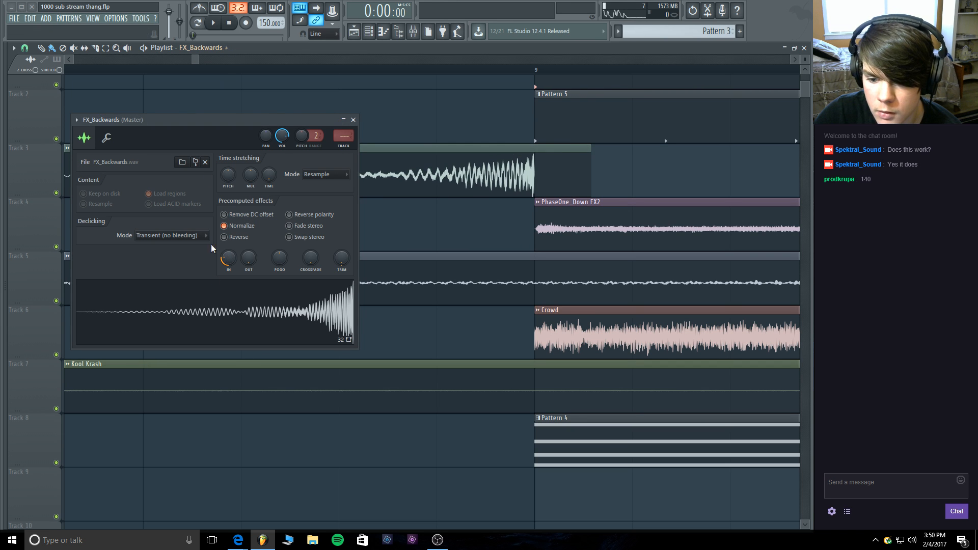
left_click(353, 120)
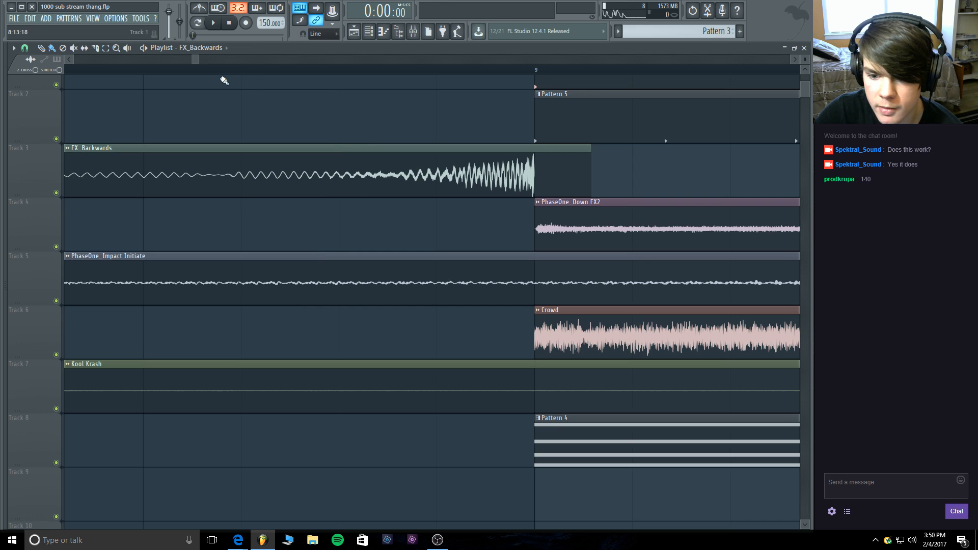
Slice the tail off the FX_Backwards clip so that it ends at bar 9.
left_click_drag(199, 61, 262, 76)
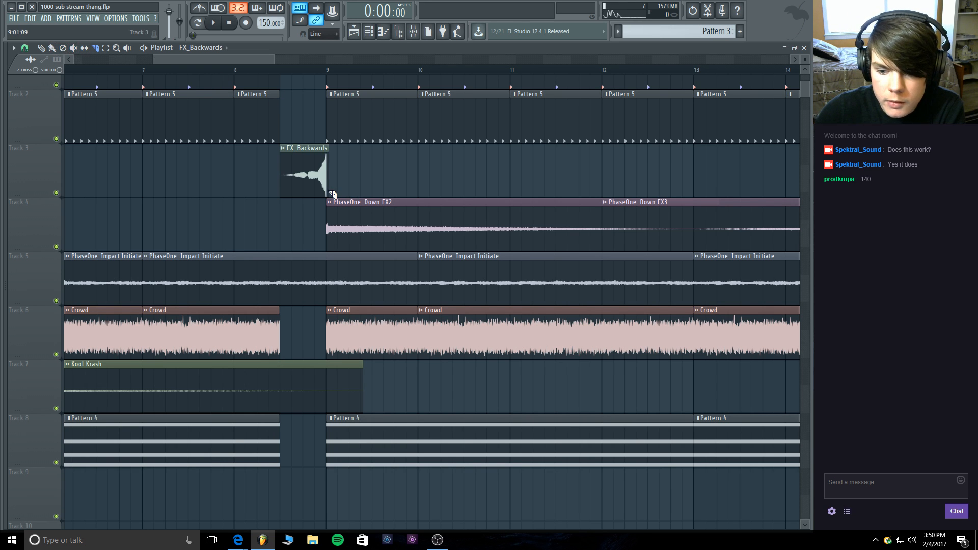
left_click(329, 197, "ctrl")
left_click_drag(327, 193, 347, 180)
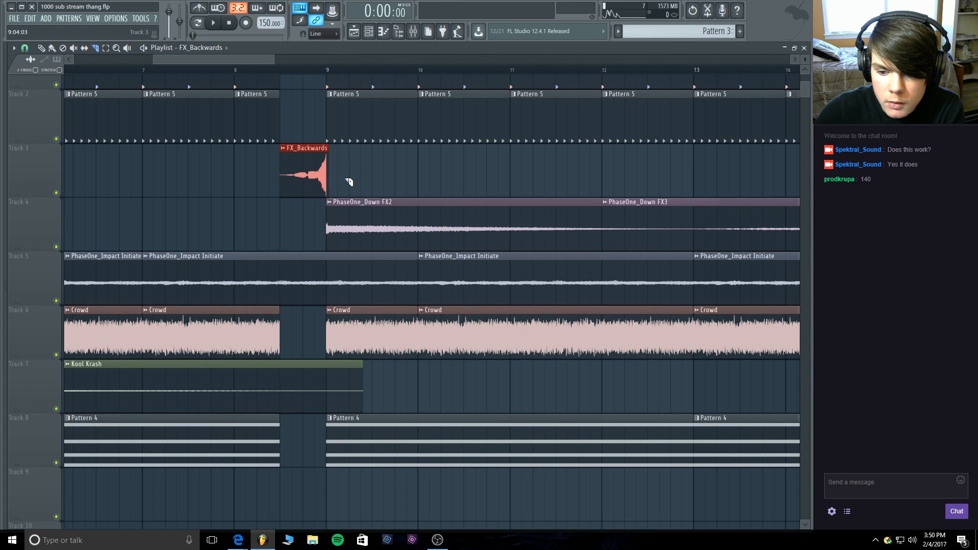
Deselect the FX_Backwards clip and clear the leftover sliver past bar 9 on Track 3.
left_click(335, 186, "ctrl")
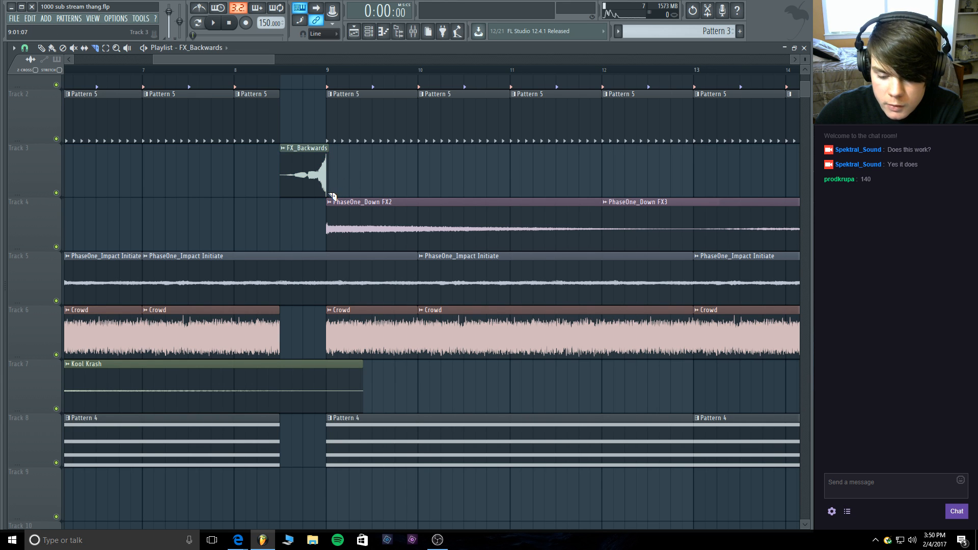
left_click(328, 193)
left_click_drag(329, 193, 411, 173)
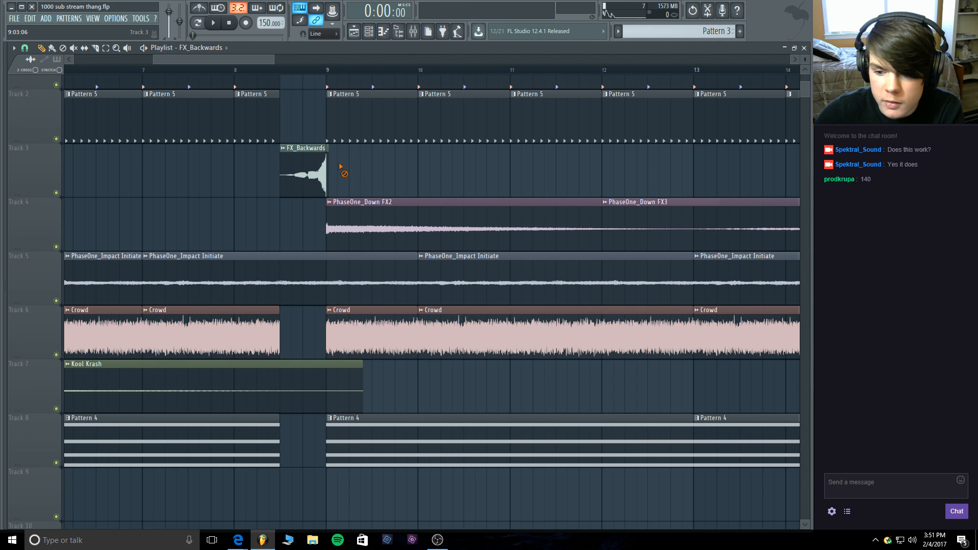
Play the arrangement from bar 8 to hear the FX_Backwards transition into bar 9.
left_click(281, 68)
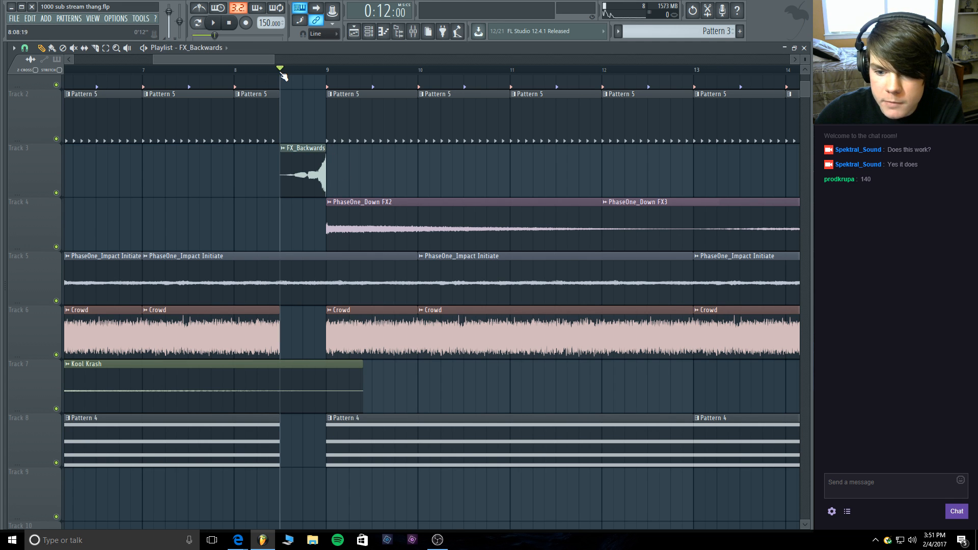
left_click(234, 68)
left_click(212, 23)
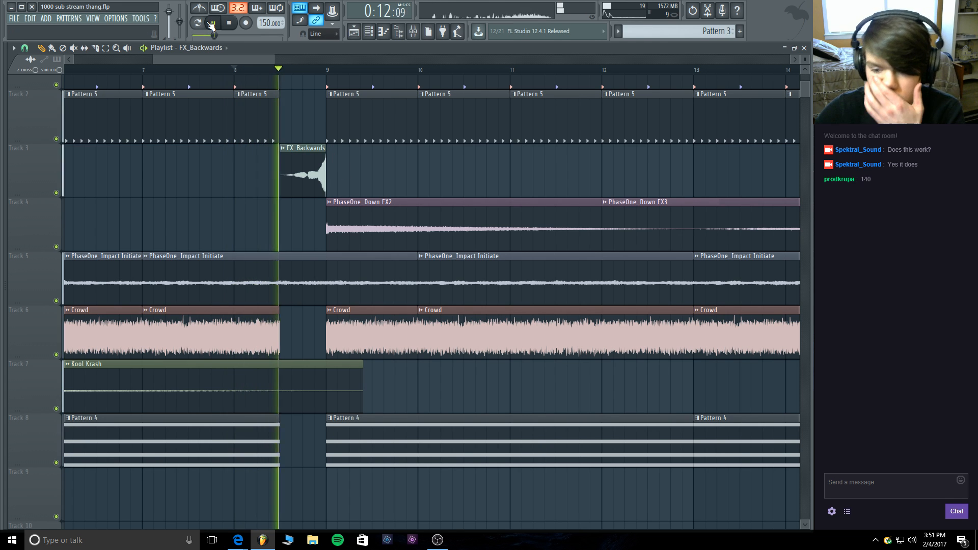
key("space")
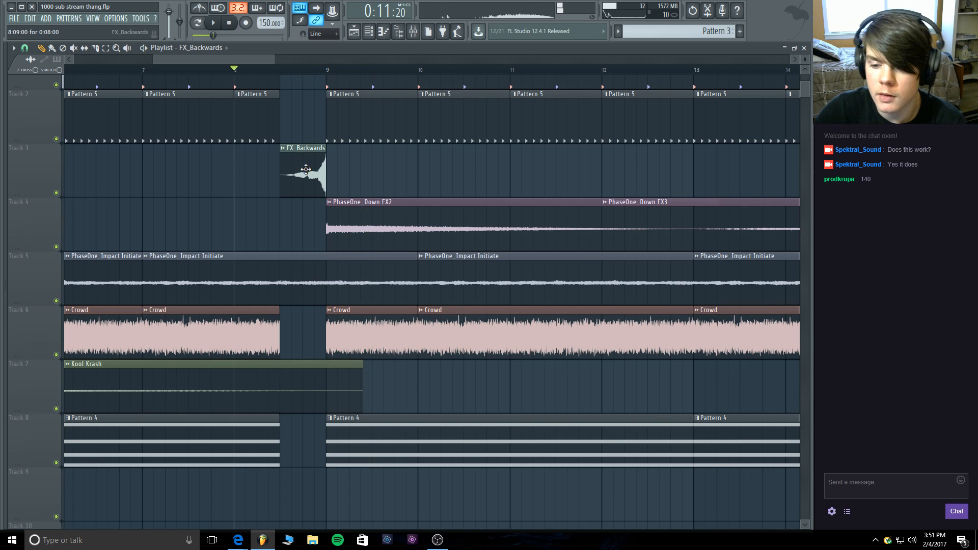
Copy FX_Backwards into the gaps before bars 17, 25 and 33, and move all four clips to Track 4.
left_click_drag(272, 59, 576, 60)
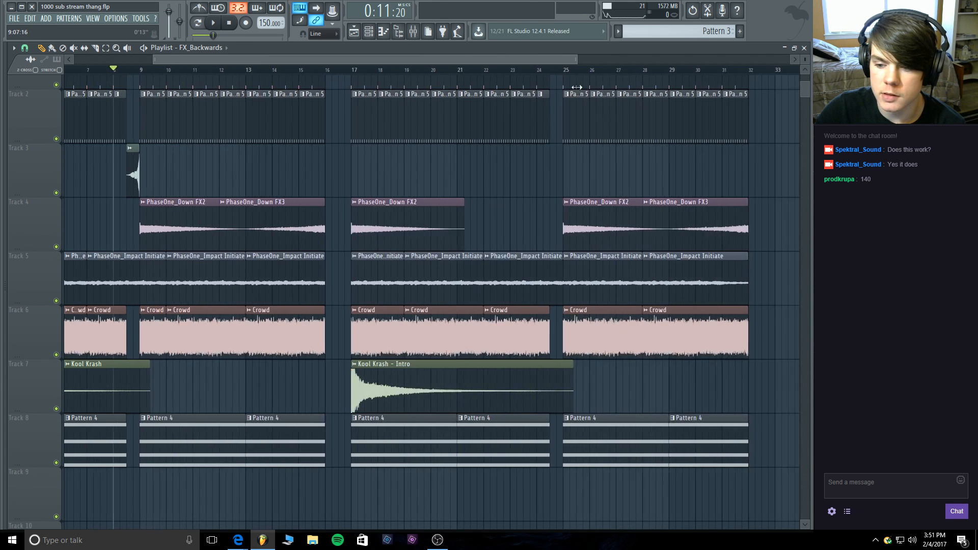
left_click(326, 165)
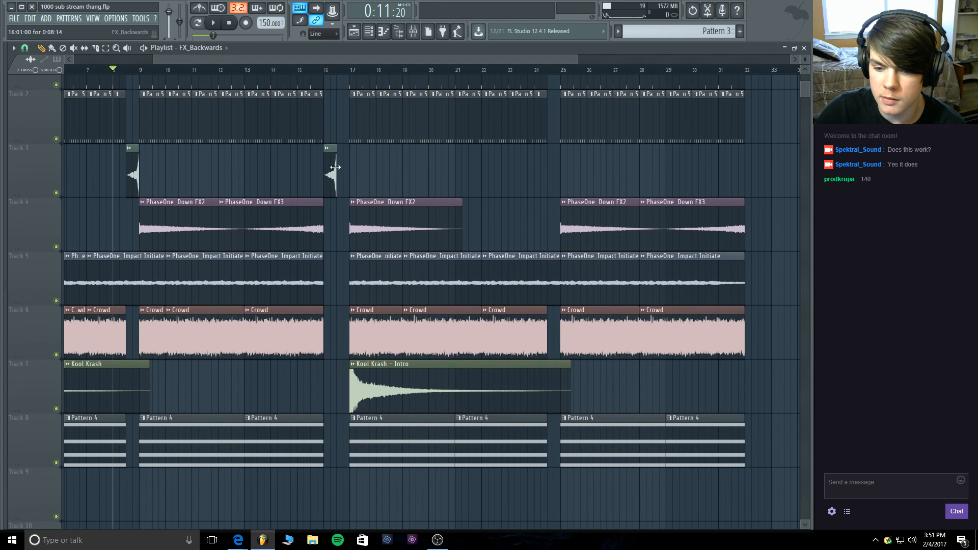
left_click_drag(331, 172, 346, 169)
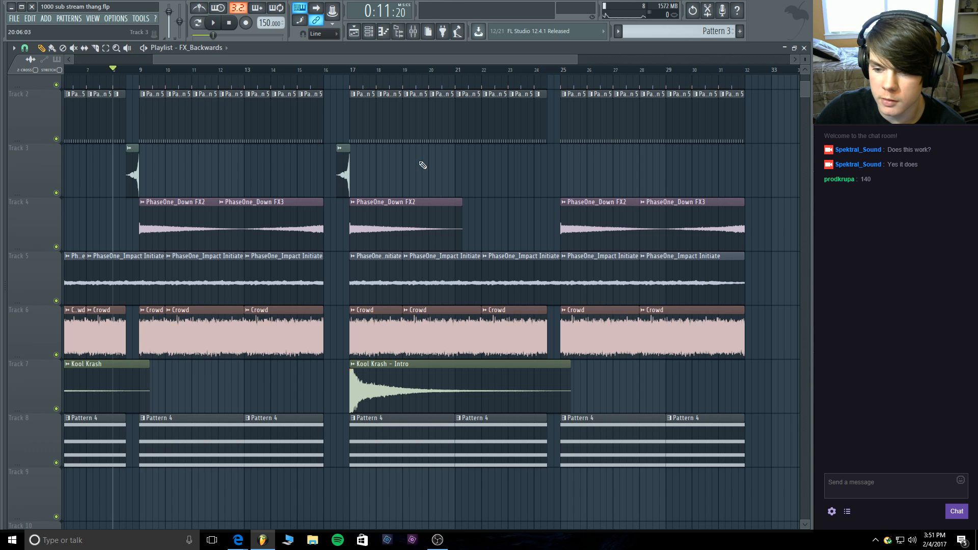
left_click(548, 162)
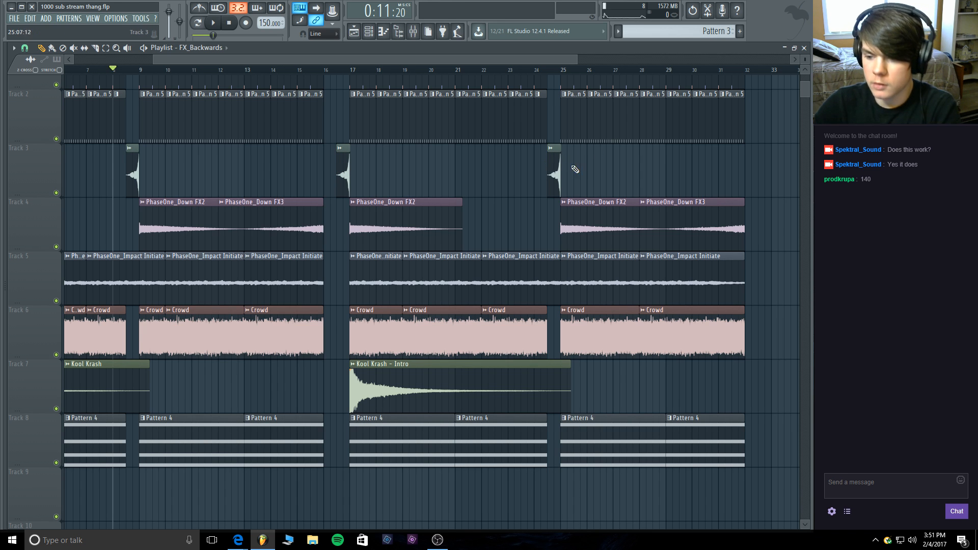
left_click(765, 162)
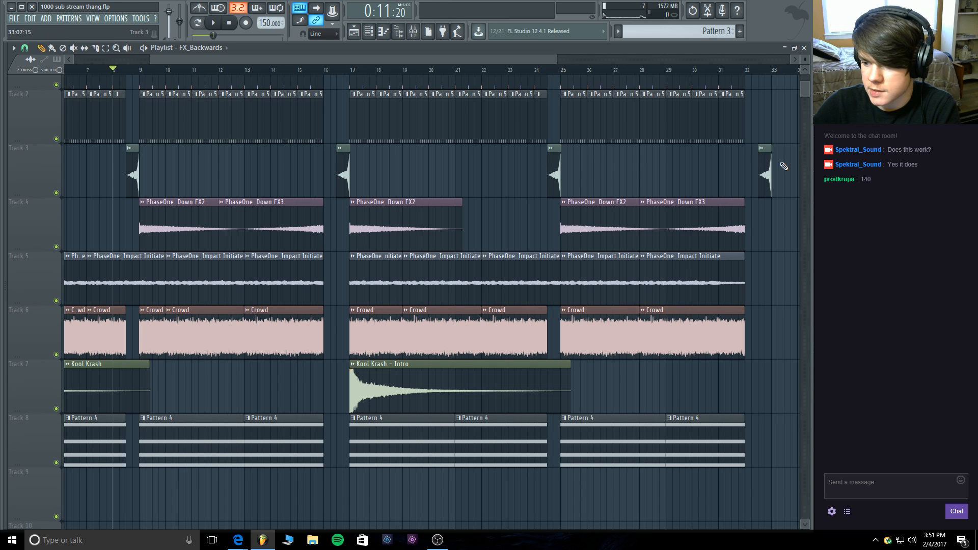
left_click_drag(782, 168, 145, 155)
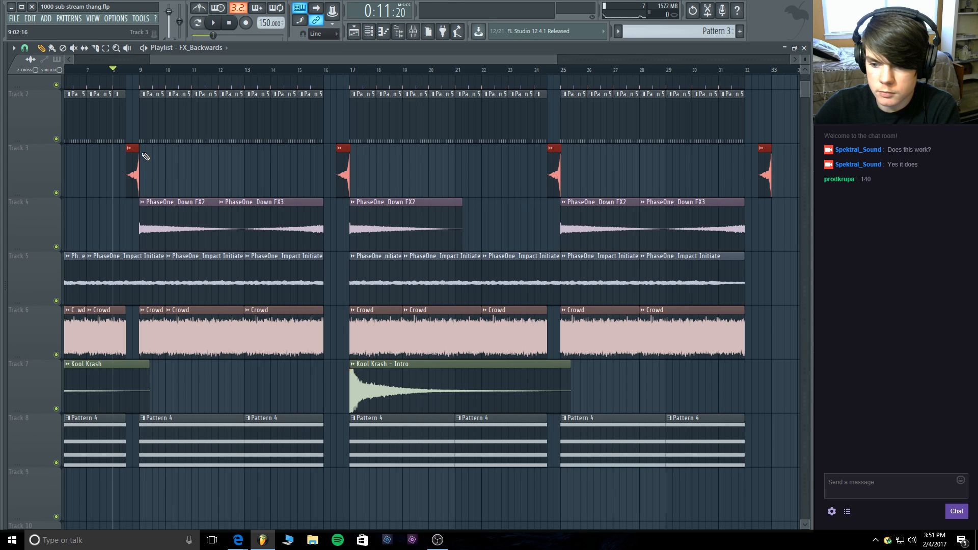
left_click_drag(131, 212, 132, 221)
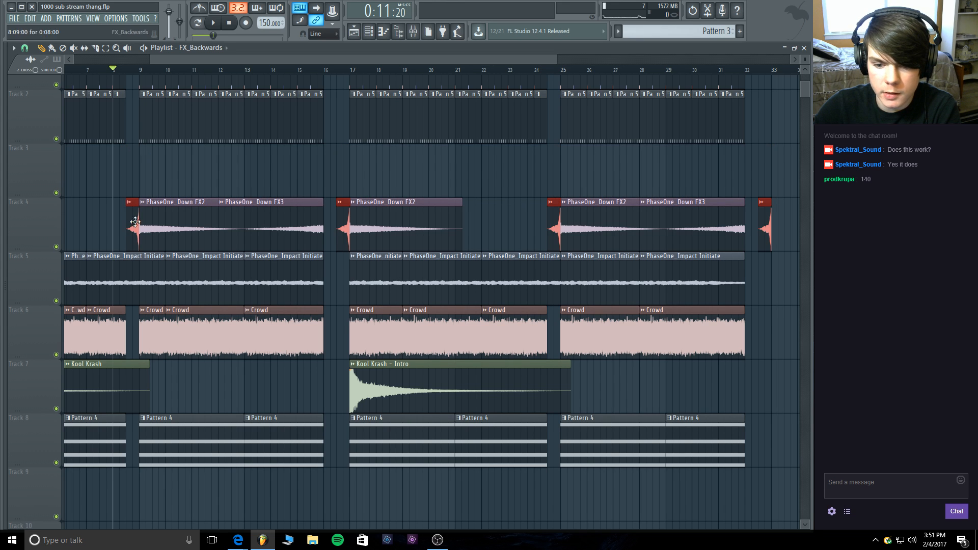
Start playback from the song's beginning and jump to bar 8 to check the moved FX_Backwards clip.
left_click_drag(189, 61, 32, 72)
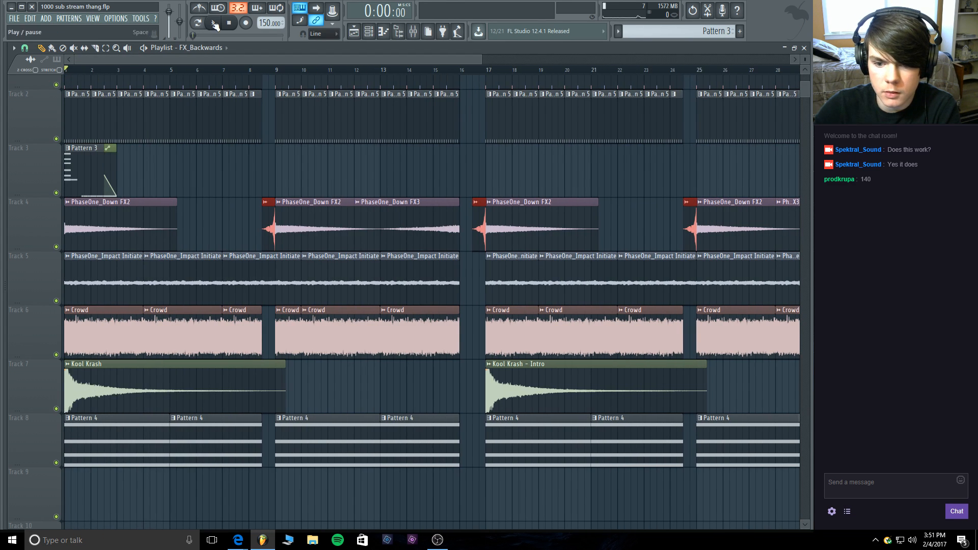
left_click(214, 24)
left_click(251, 70)
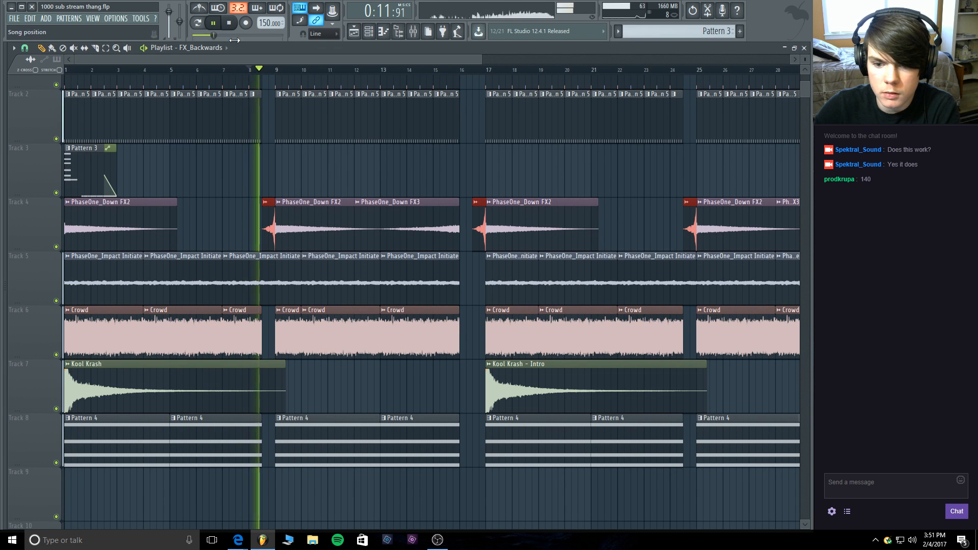
key("space")
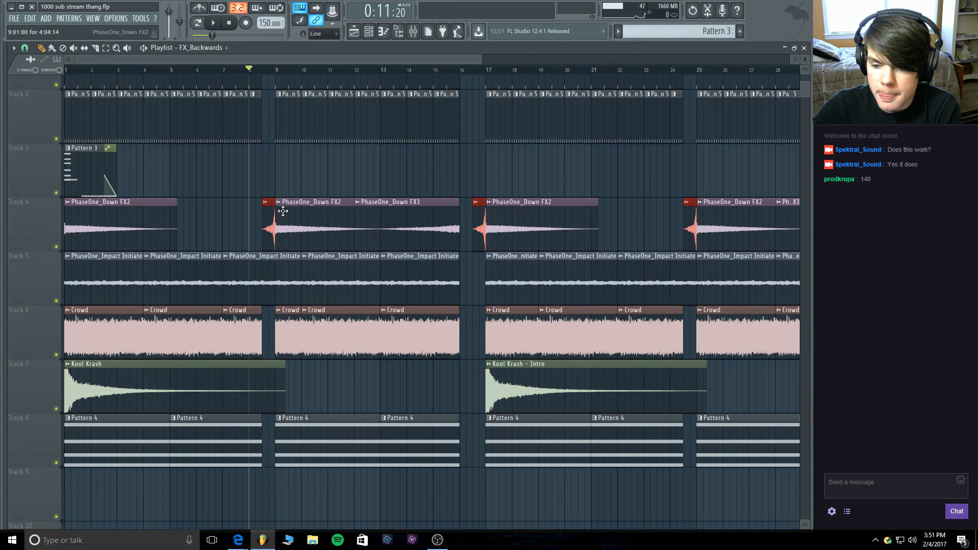
Rename mixer insert 20 as Rev.
left_click(413, 32)
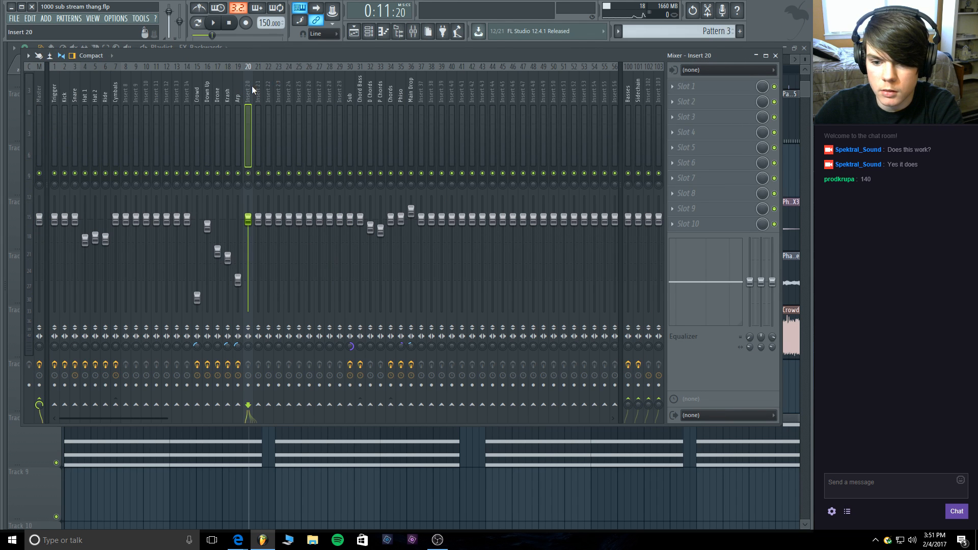
right_click(252, 89)
left_click(264, 74)
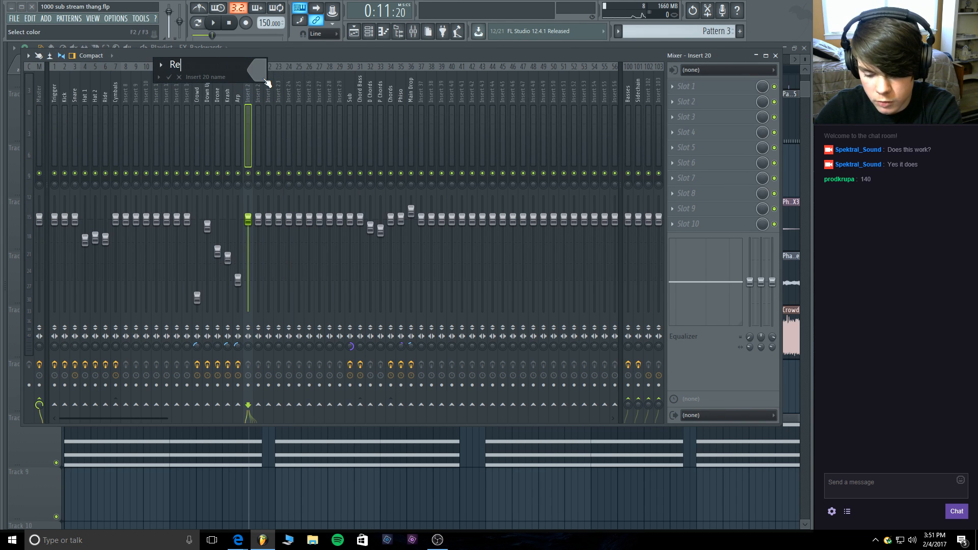
key("Return")
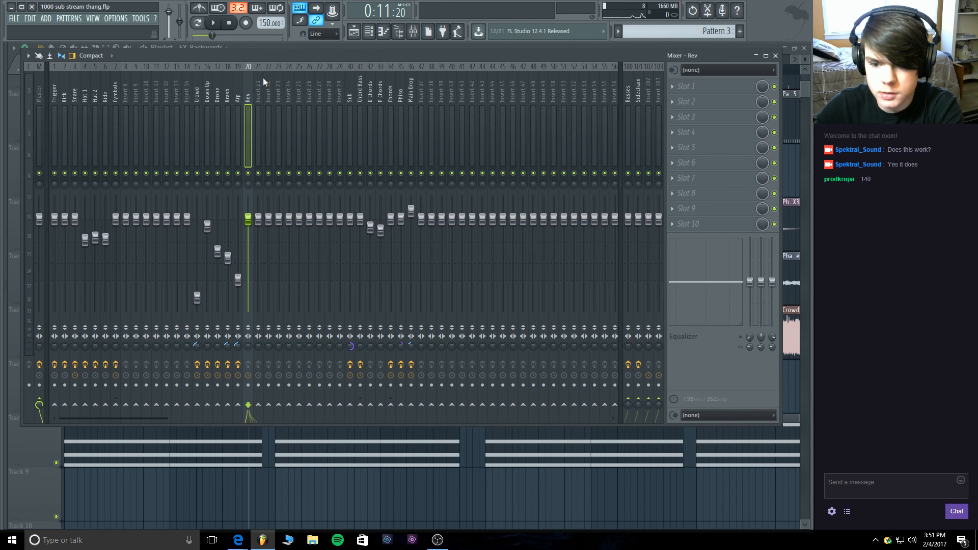
Route the FX_Backwards sample to mixer track 20.
left_click(268, 47)
double_click(267, 206)
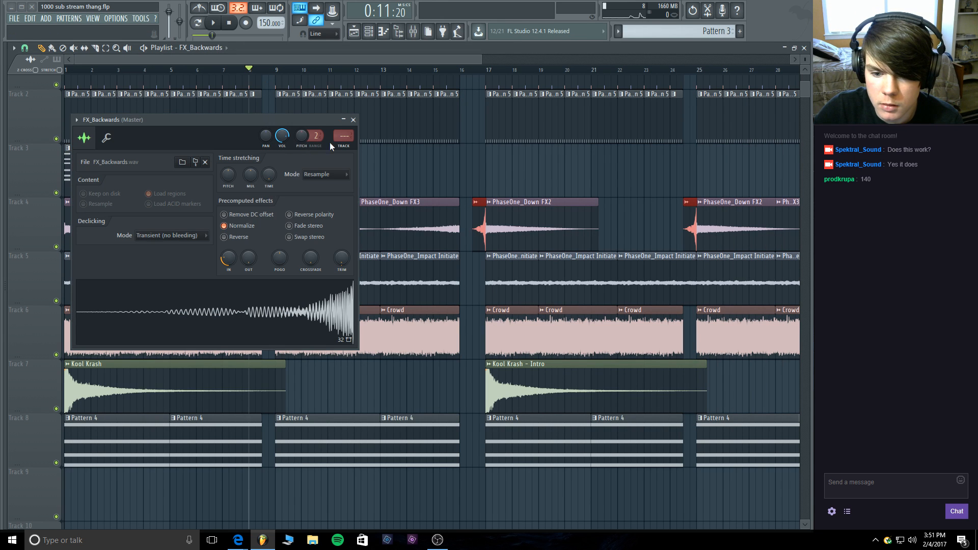
left_click_drag(344, 138, 344, 128)
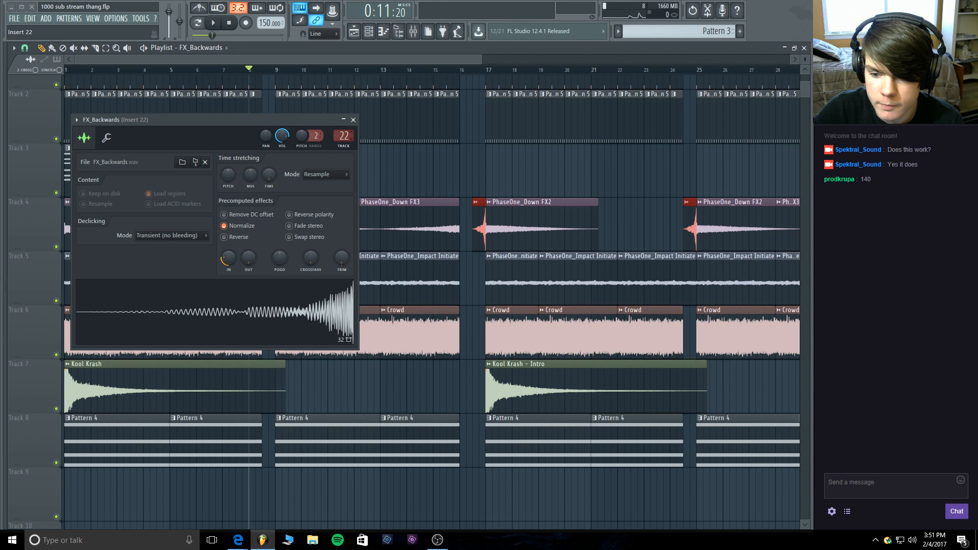
left_click(353, 120)
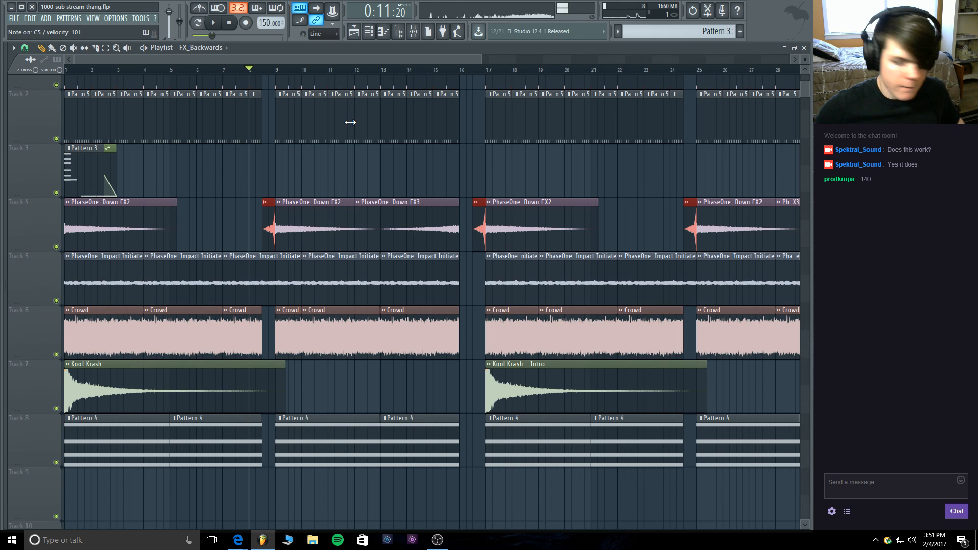
Try a lower volume on the Rev mixer track while auditioning the FX_Backwards sample.
left_click(413, 31)
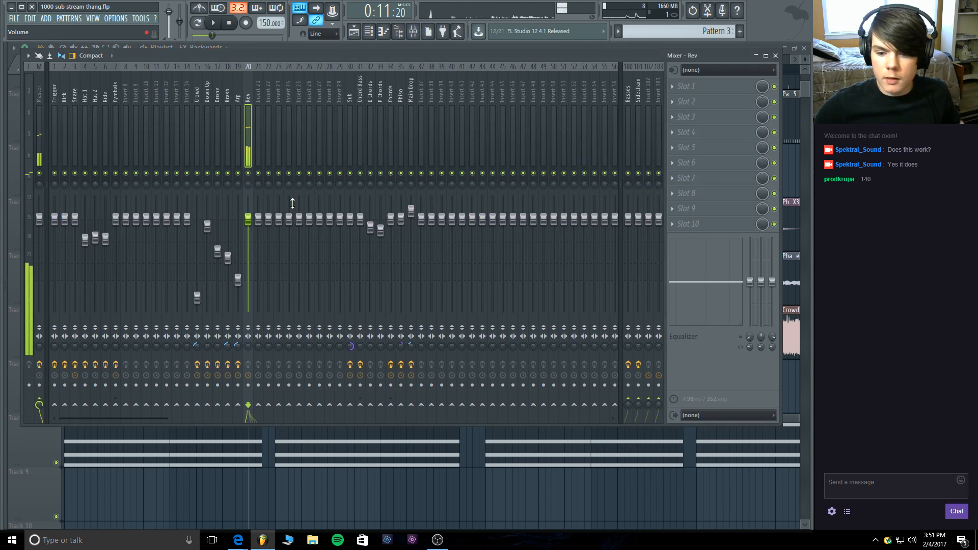
left_click_drag(248, 219, 249, 235)
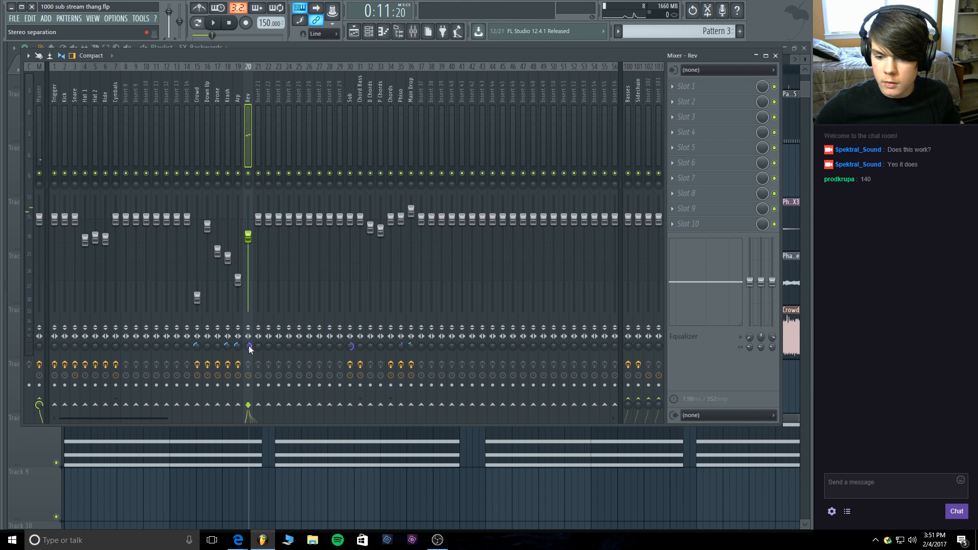
key("q")
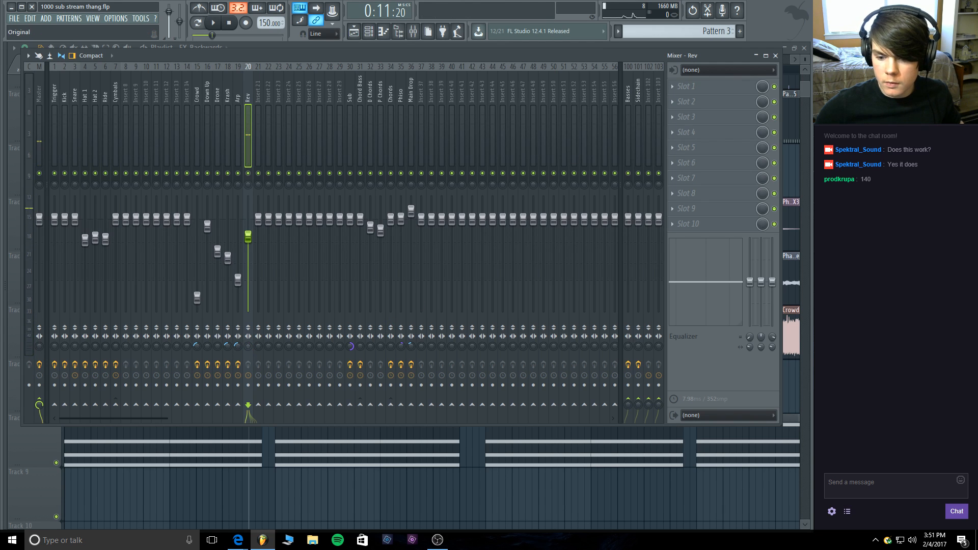
Add Fruity Parametric EQ 2 to Rev with a band 1 low cut and slight band 7 boost, and raise Rev's volume to about -0.3 dB.
left_click(685, 87)
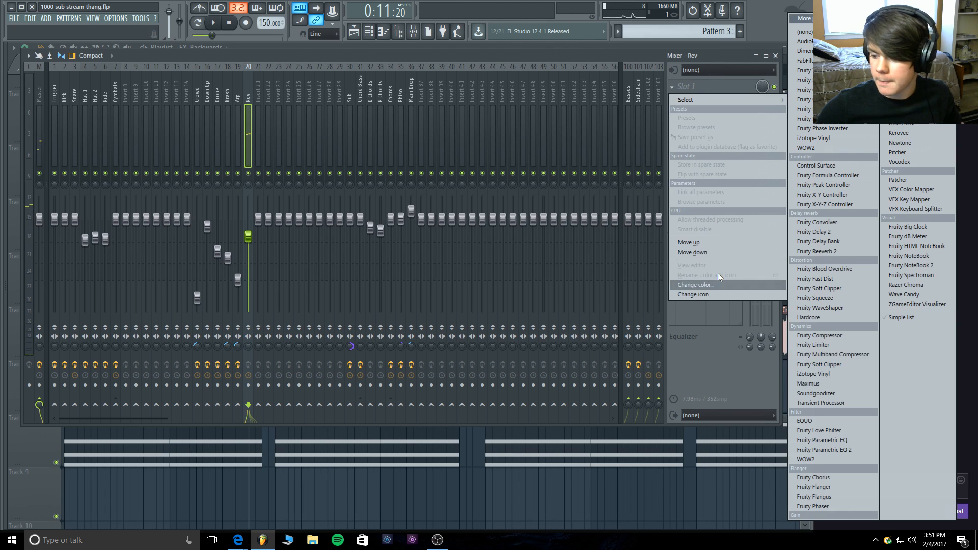
left_click(826, 449)
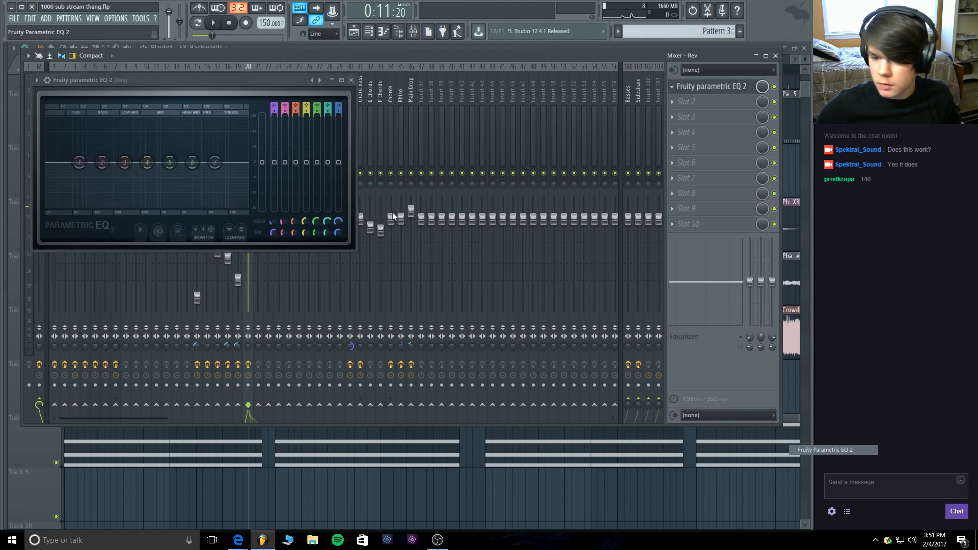
scroll(273, 104, "down", 3)
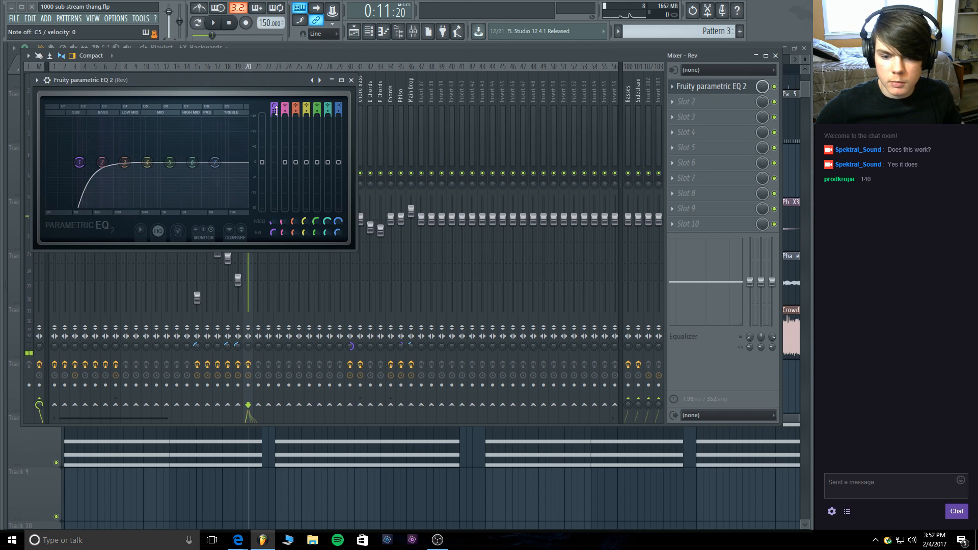
mouse_move(214, 162)
left_mouse_down()
mouse_move(219, 148)
mouse_move(222, 157)
left_mouse_up()
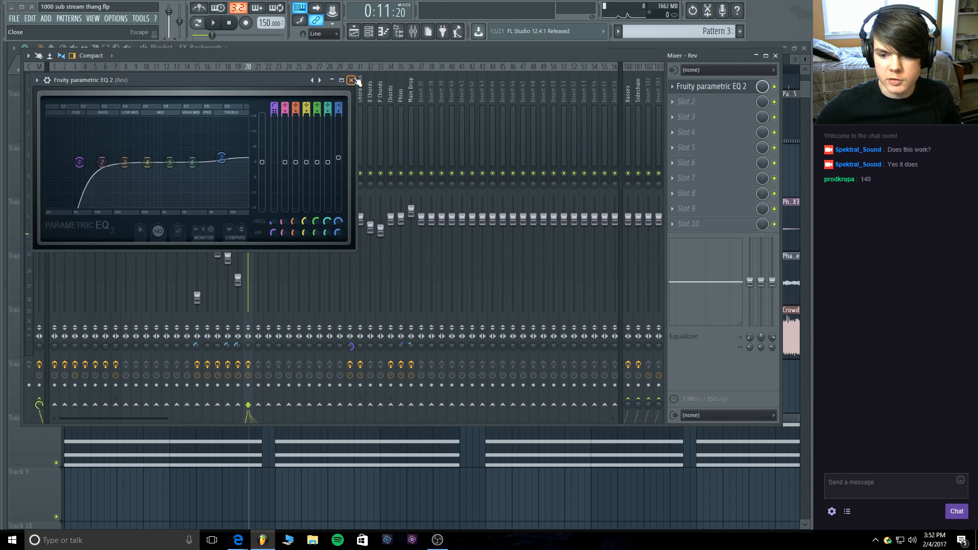
left_click(351, 80)
left_click_drag(254, 241, 254, 224)
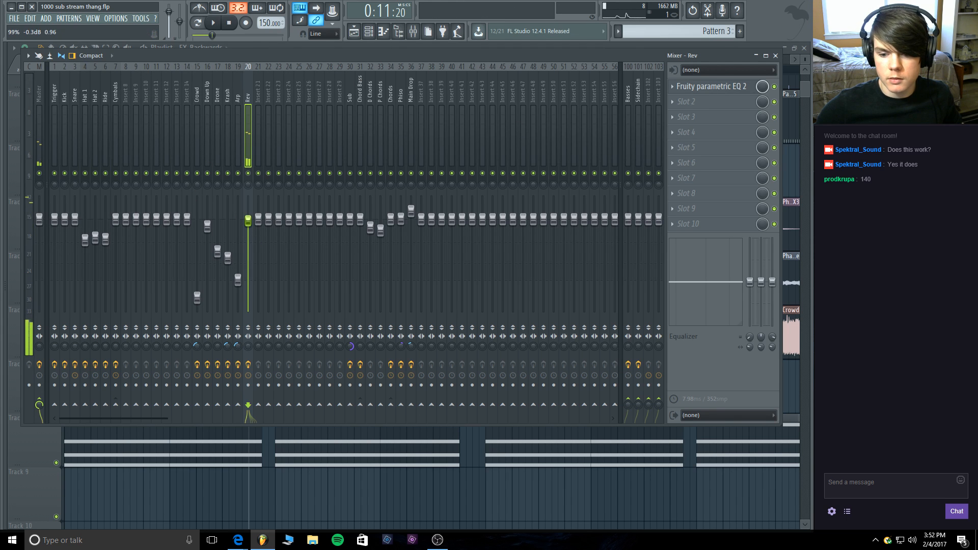
Audition the FX_Backwards sample with Reverse enabled, turn Reverse back off and audition it again.
key("F6")
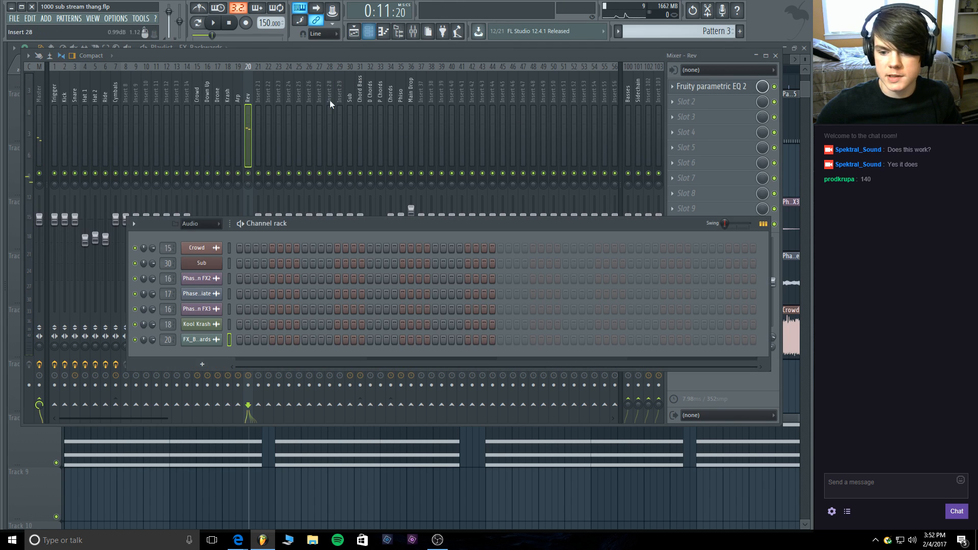
left_click(353, 31)
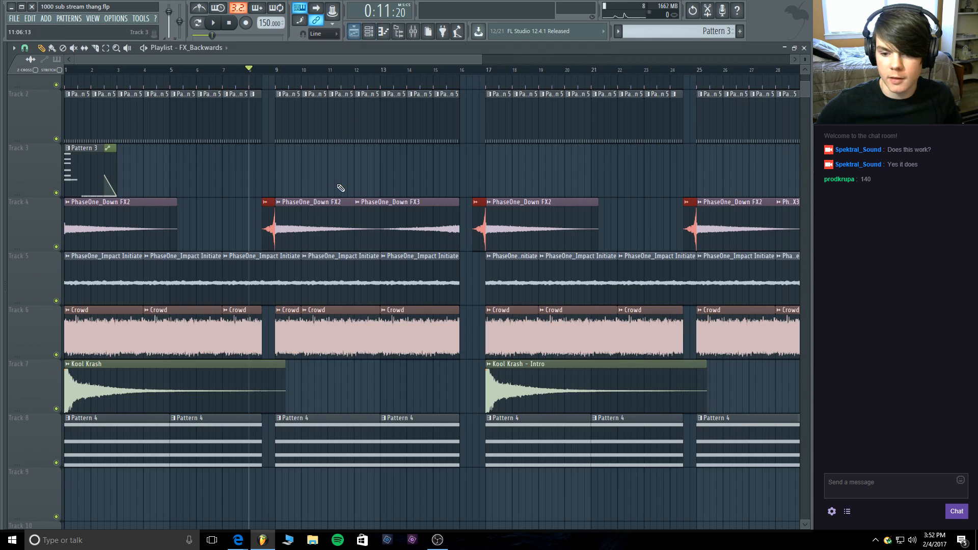
double_click(267, 223)
left_click(237, 239)
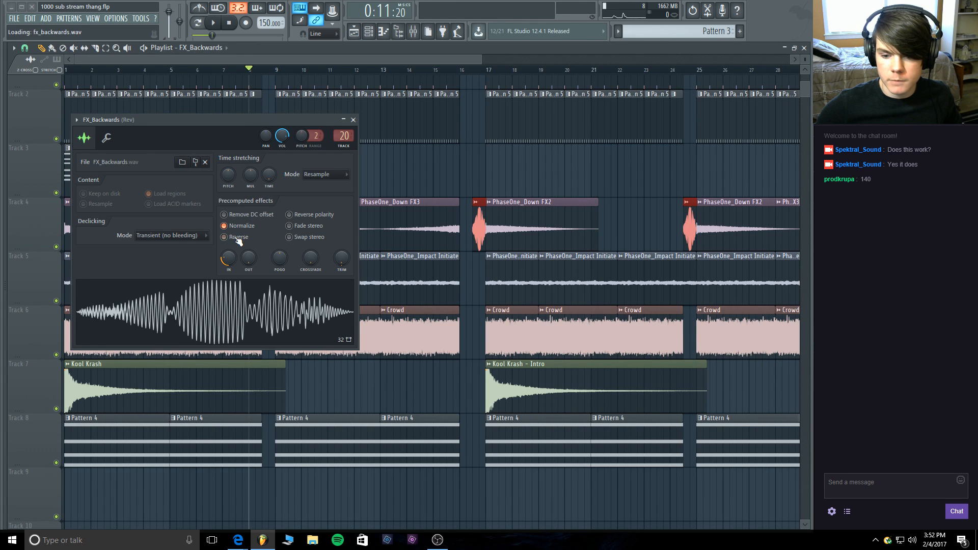
left_click(238, 324)
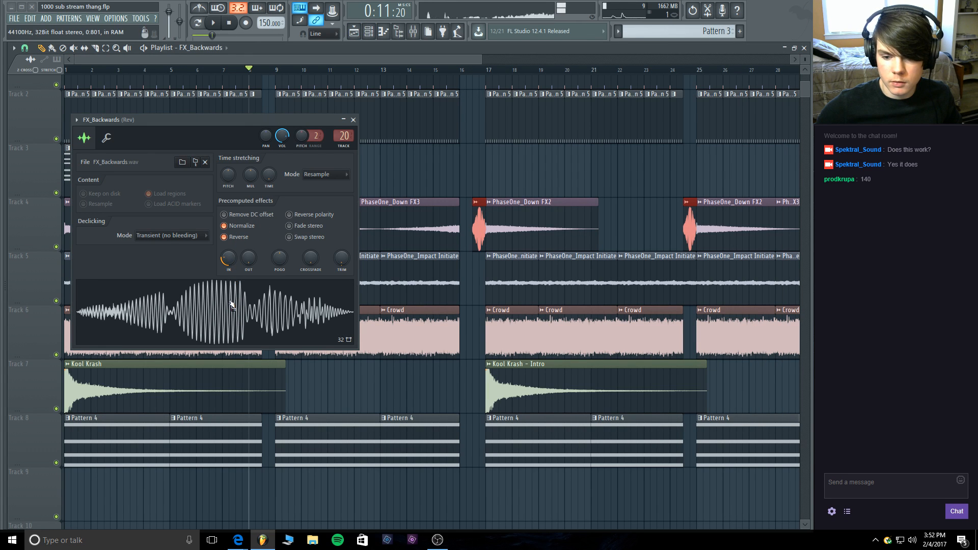
left_click(237, 239)
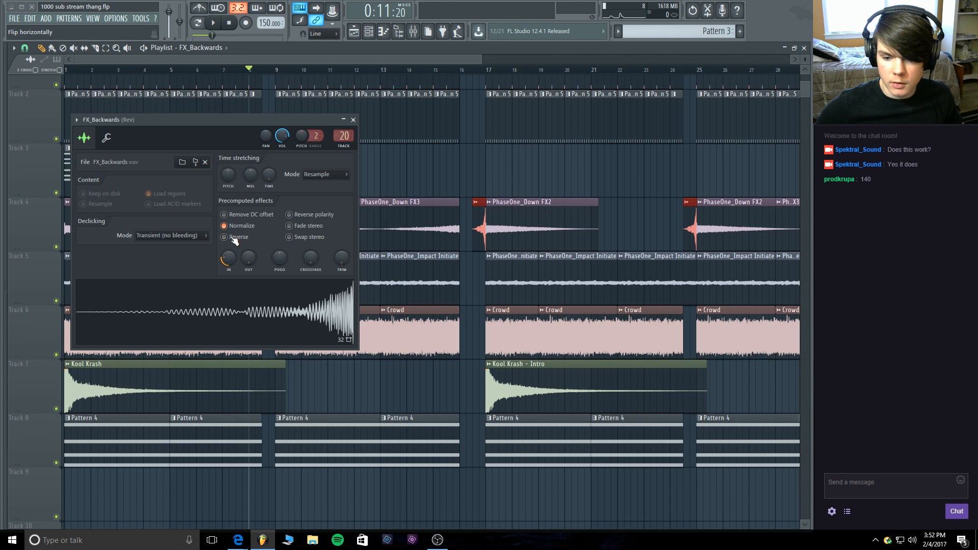
left_click(229, 294)
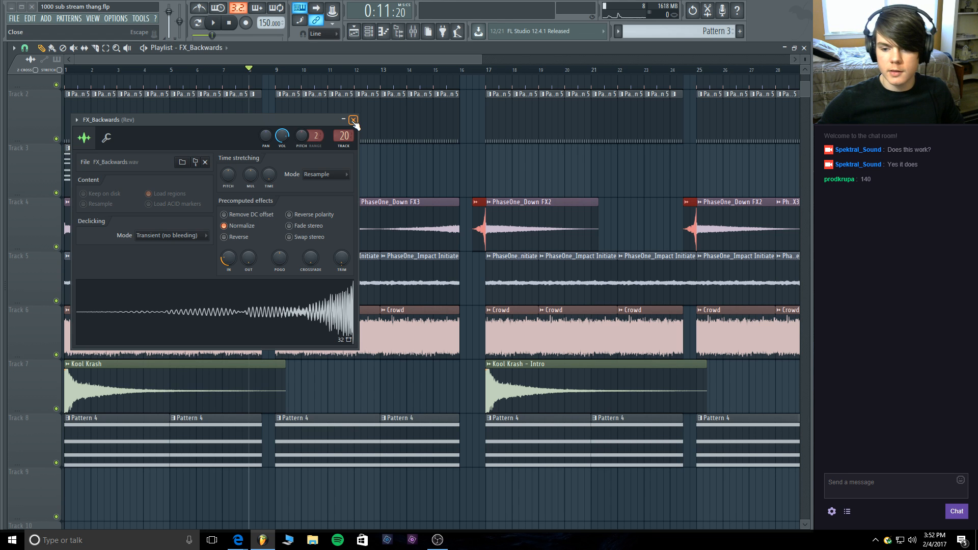
Play the drop through the FX_Backwards transition into bar 9, checking the mixer levels, and replay it from about bar 7.
left_click(353, 120)
left_click(212, 23)
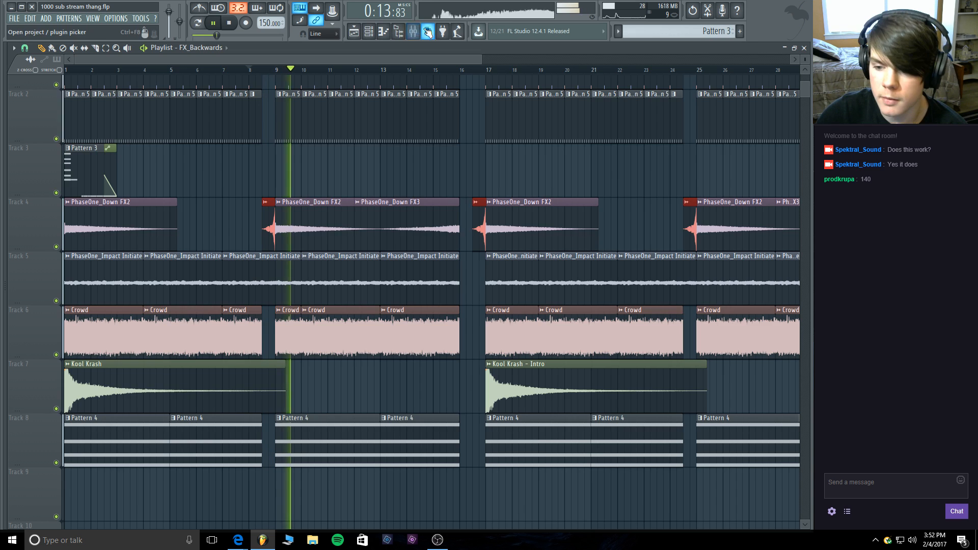
key("F9")
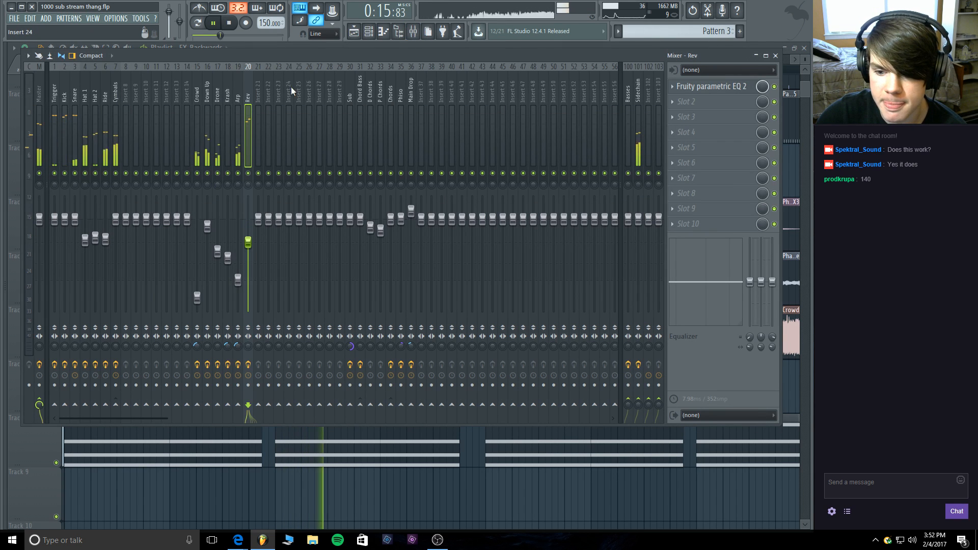
left_click(239, 48)
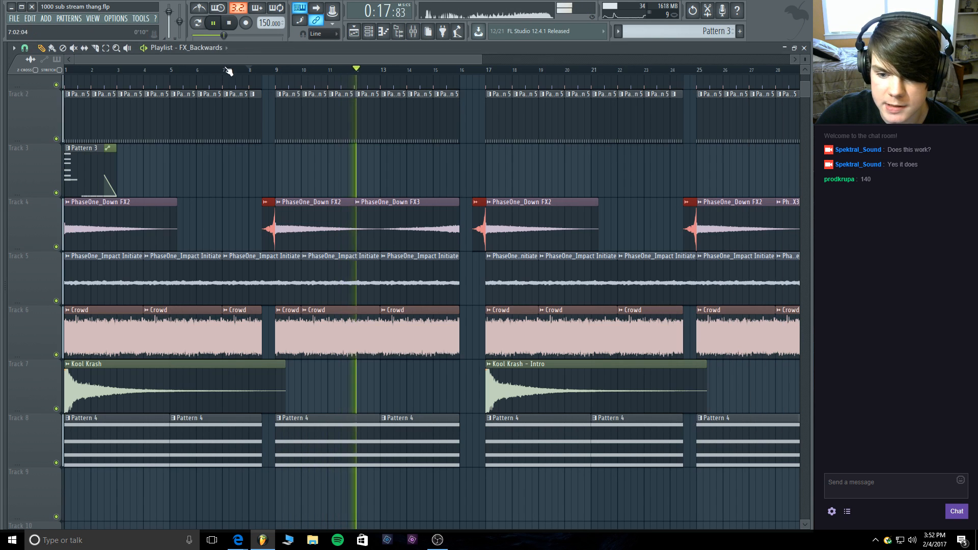
left_click(242, 69)
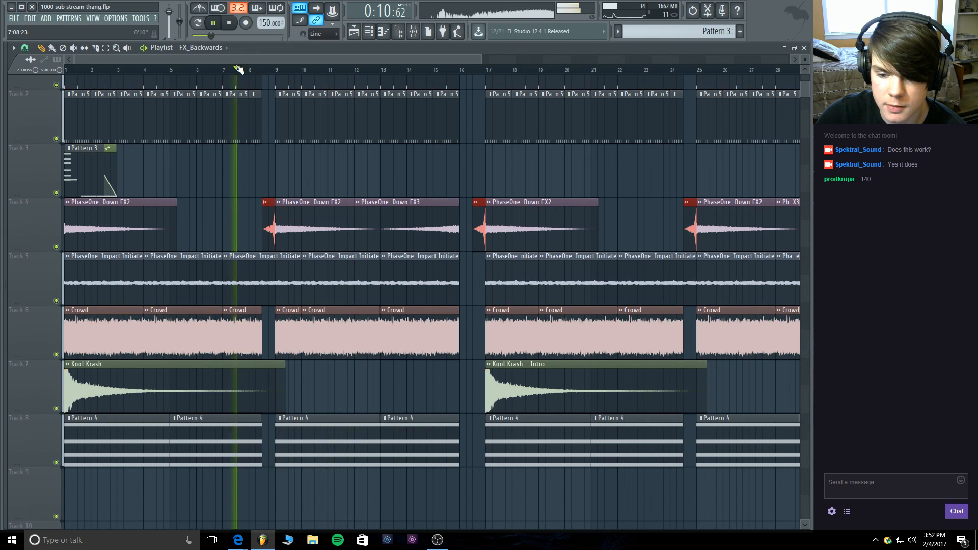
left_click(229, 23)
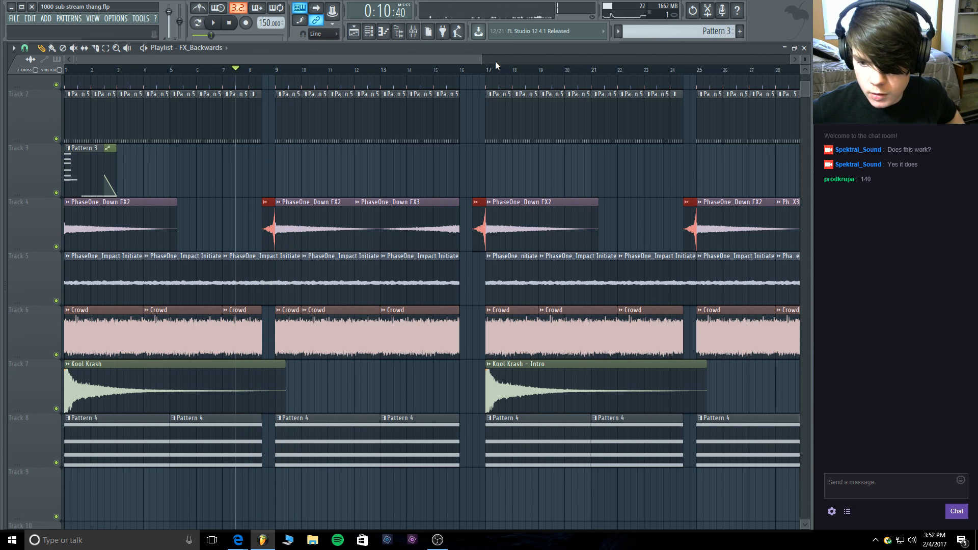
Lengthen the FX_Backwards clip before bar 9 to nine steps so it slightly overlaps PhaseOne_Down FX2, and audition the transition.
left_click_drag(482, 59, 197, 27)
double_click(593, 202)
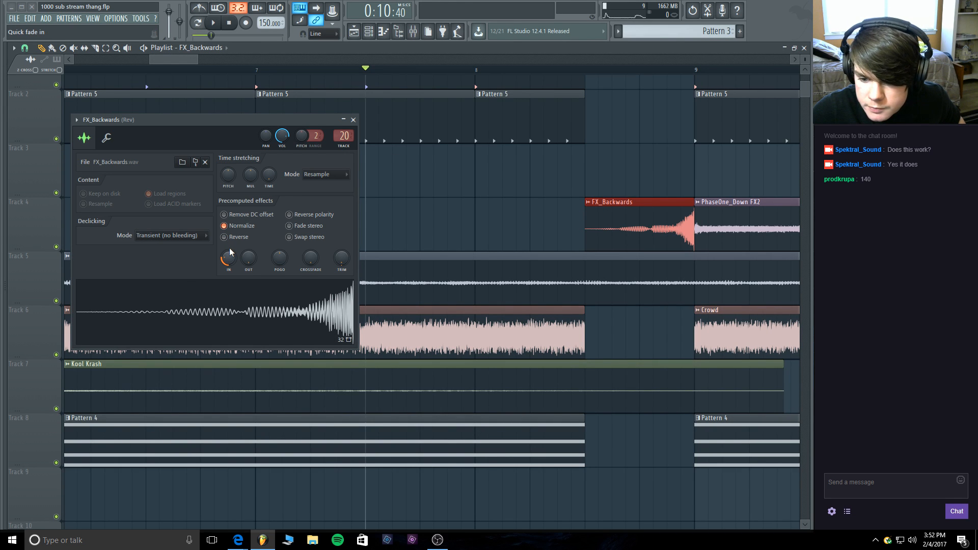
left_click_drag(229, 257, 229, 245)
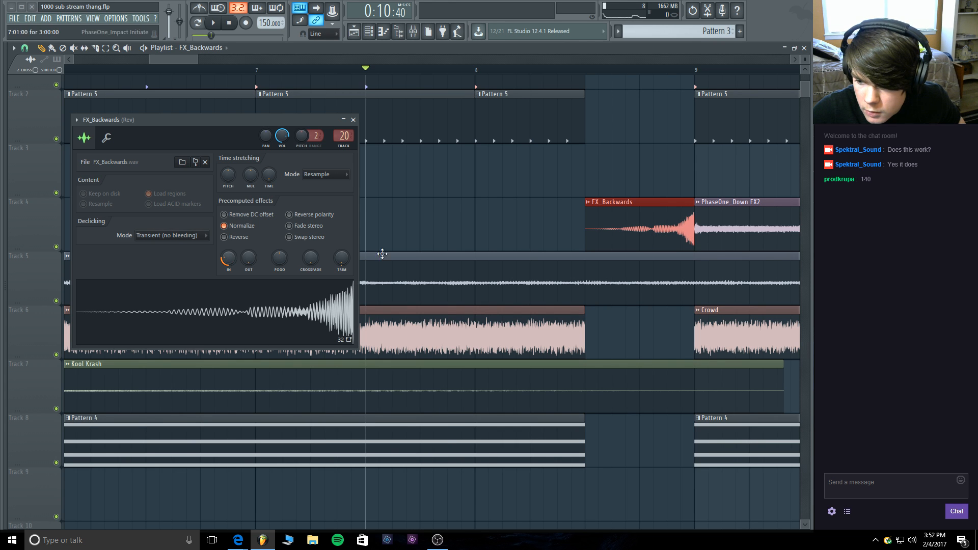
left_click_drag(627, 202, 614, 203)
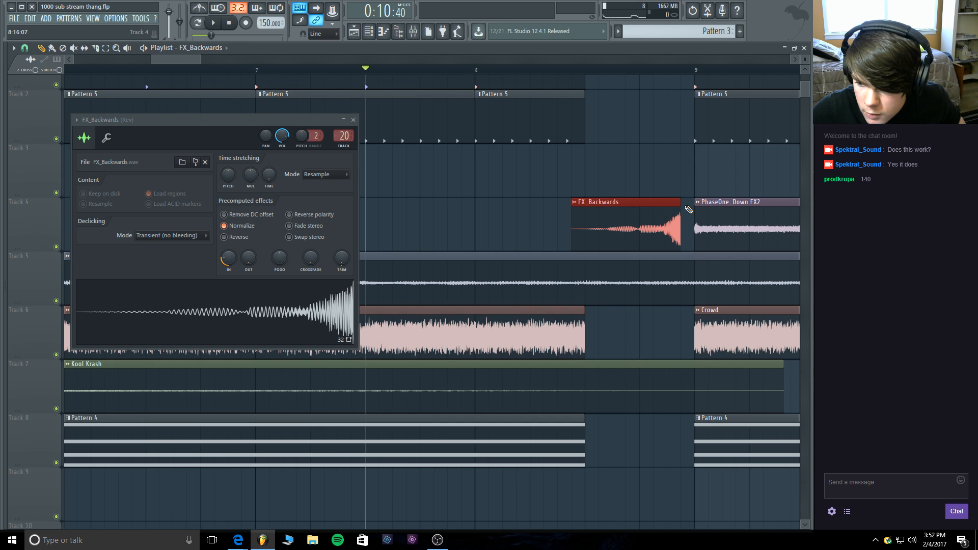
left_click_drag(679, 202, 696, 201)
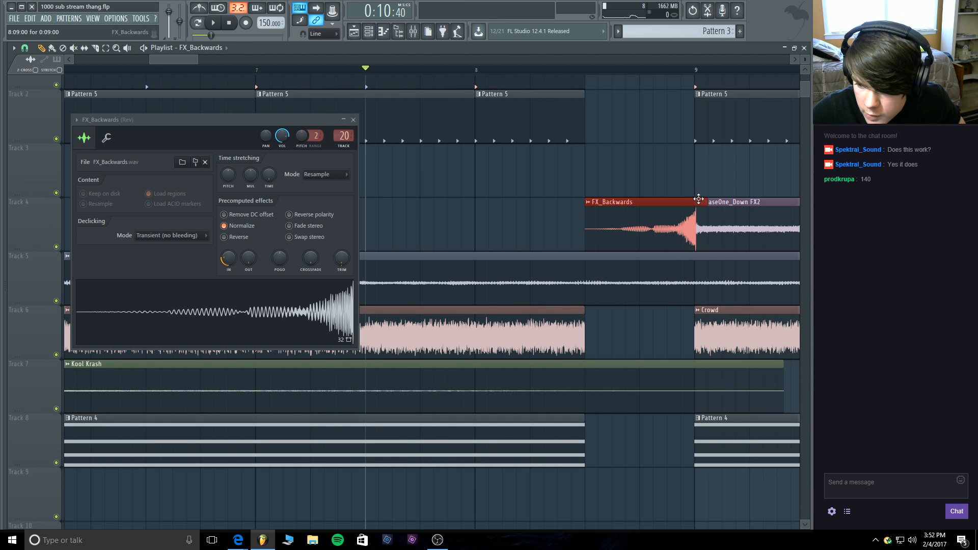
left_click(353, 120)
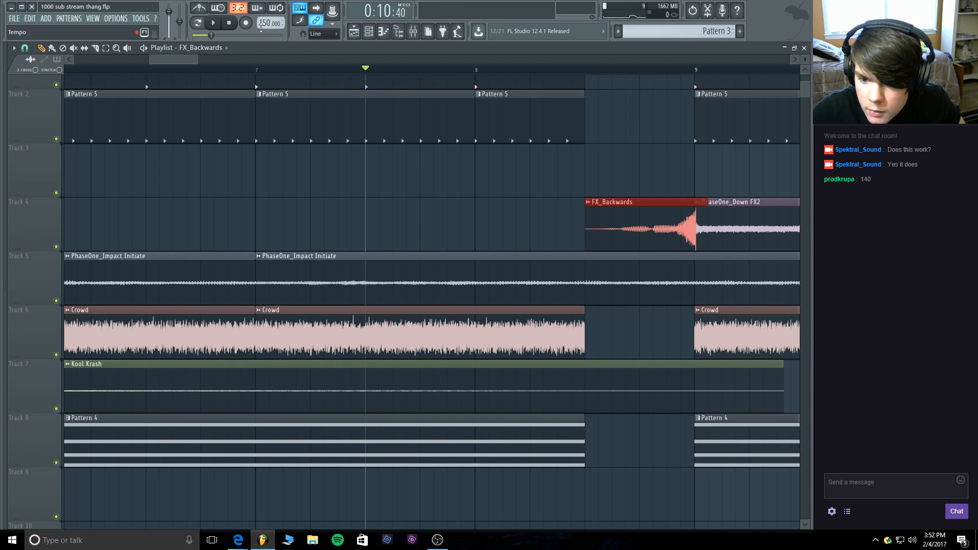
left_click(213, 23)
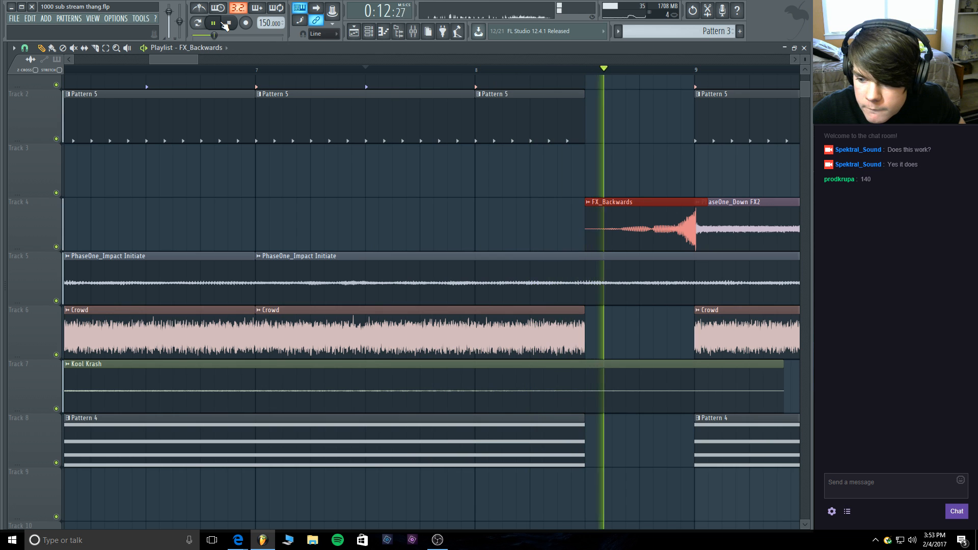
left_click(225, 24)
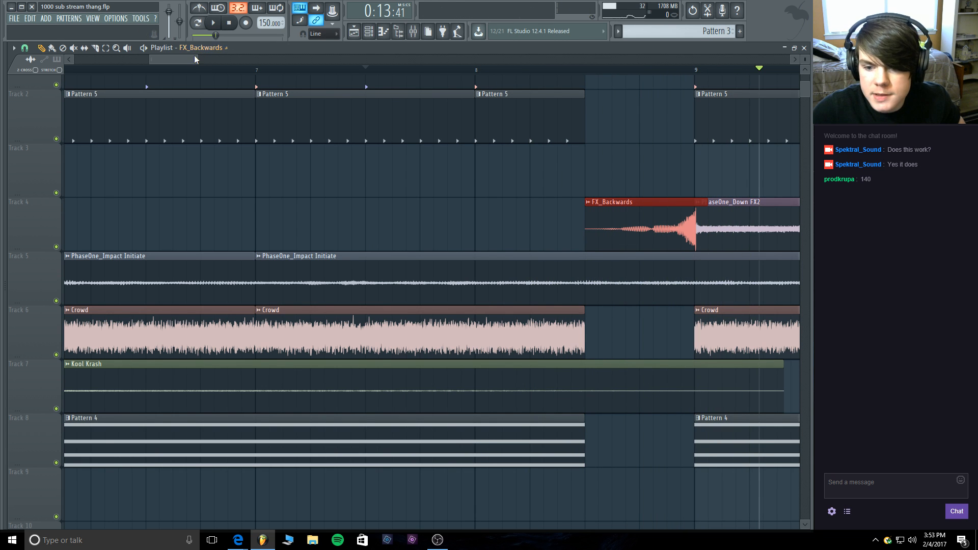
Lengthen the FX_Backwards clip before bar 17 slightly past the bar line and place a muted copy at bar 12 on Track 3.
left_click_drag(191, 56, 354, 64)
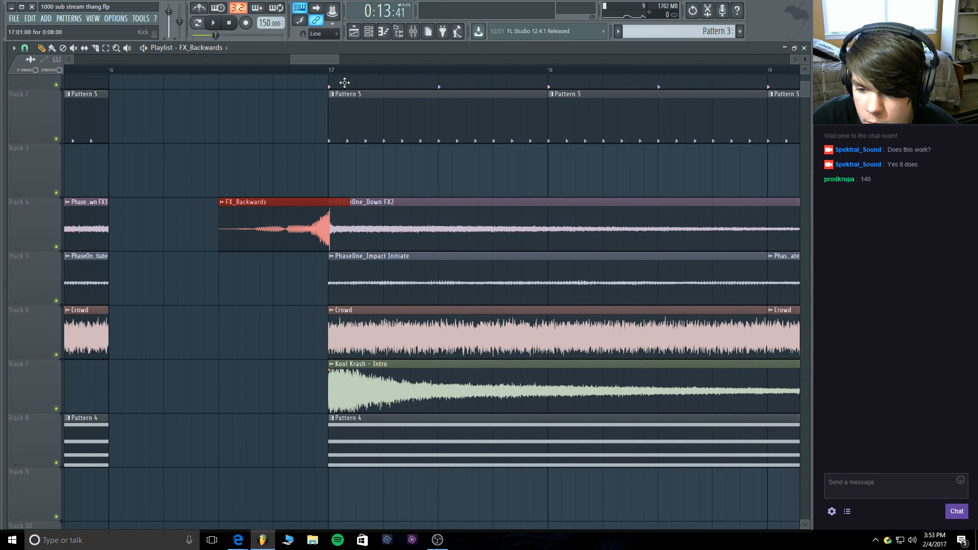
left_click_drag(316, 60, 74, 60)
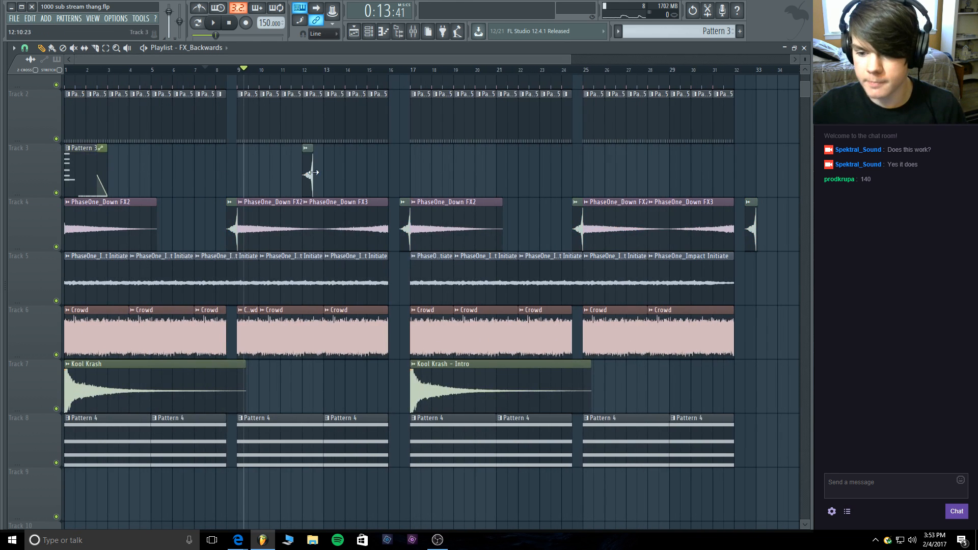
key("space")
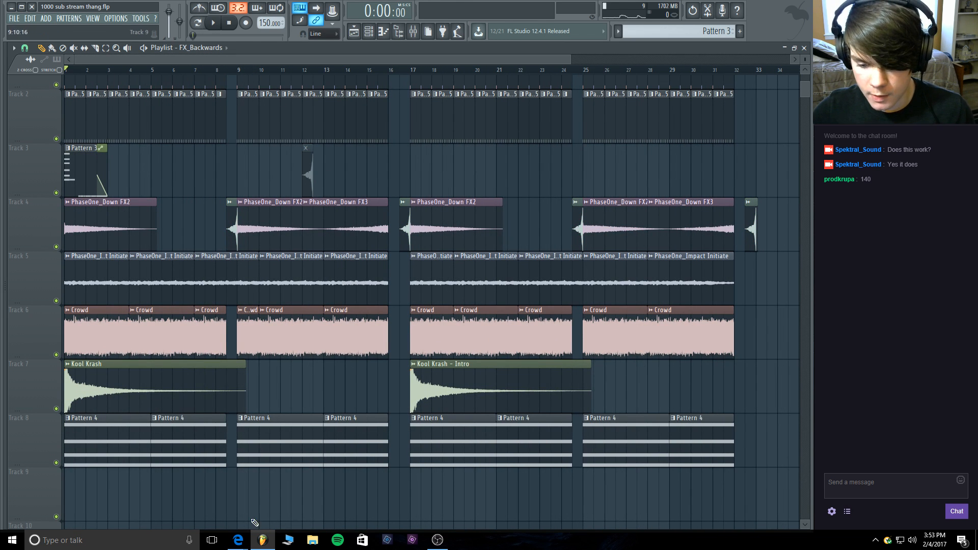
Check the livestream page on Twitch, return to FL Studio and briefly play the arrangement from the start.
mouse_move(238, 540)
left_click(223, 518)
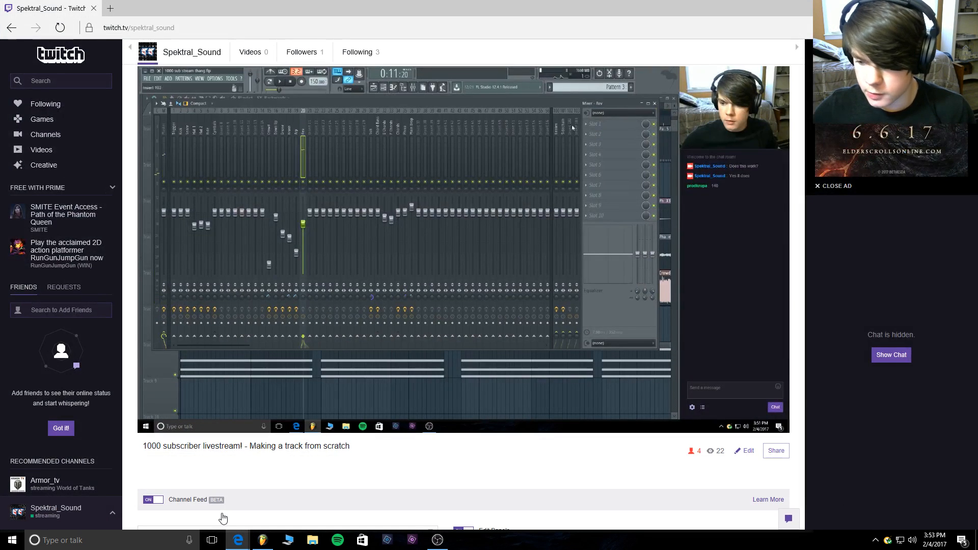
key("alt+Tab")
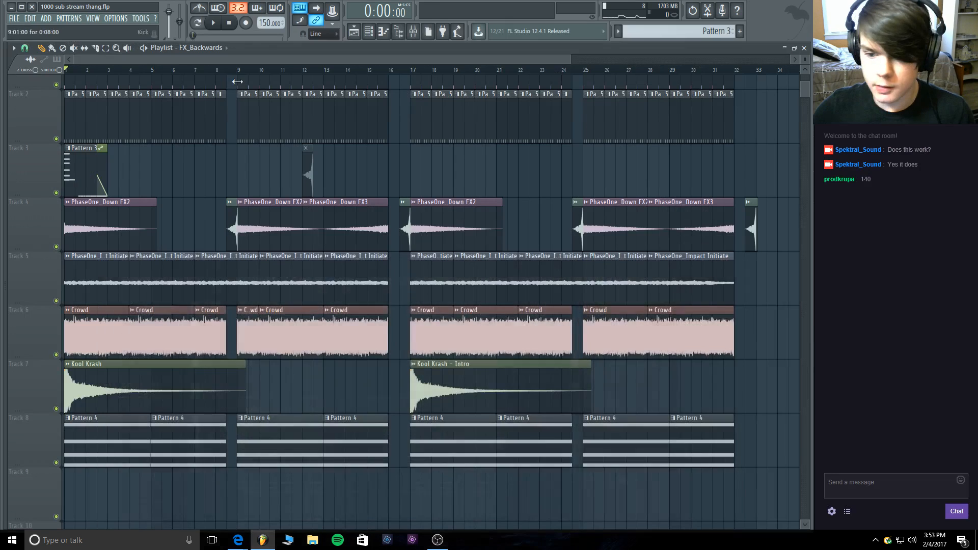
left_click(213, 23)
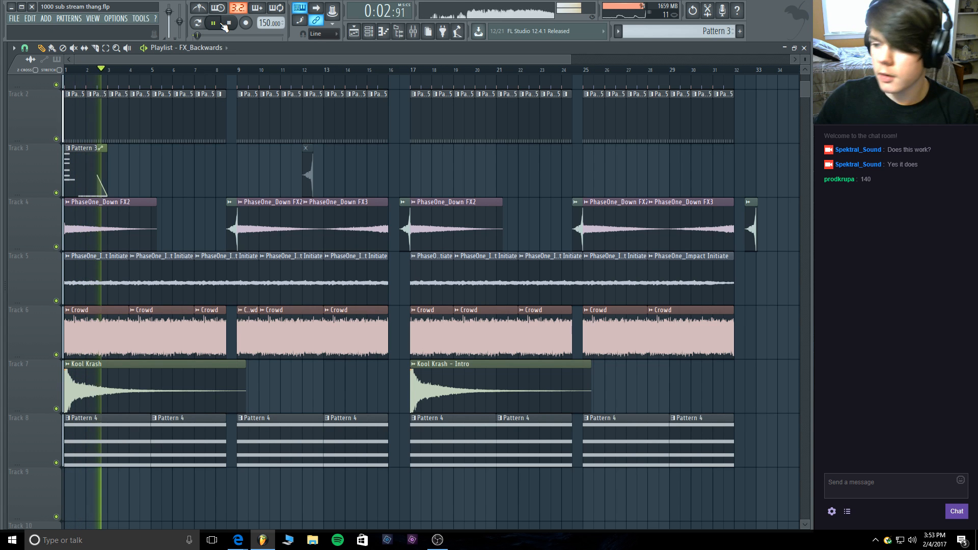
left_click(228, 23)
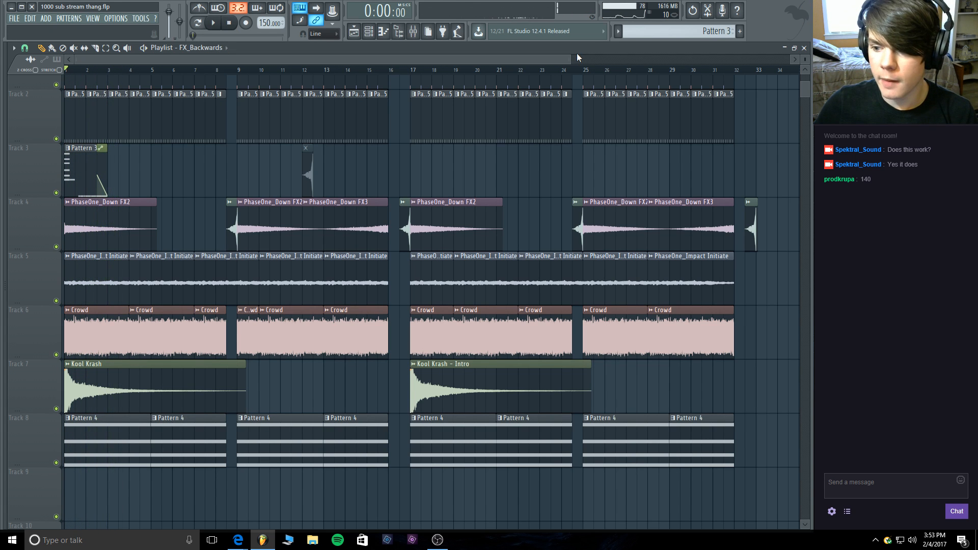
Open the channel rack and show the MDE channel group.
left_click_drag(571, 59, 280, 59)
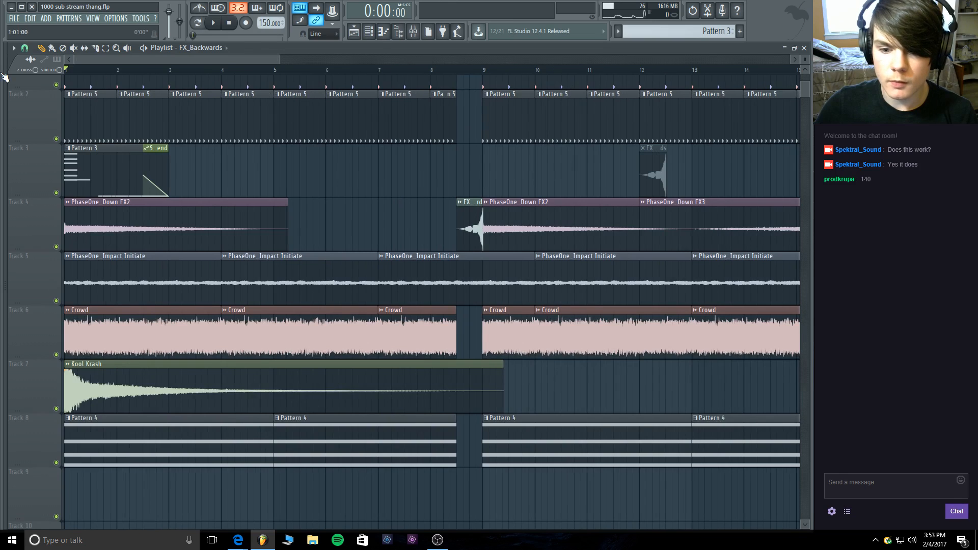
left_click(413, 31)
left_click(413, 31)
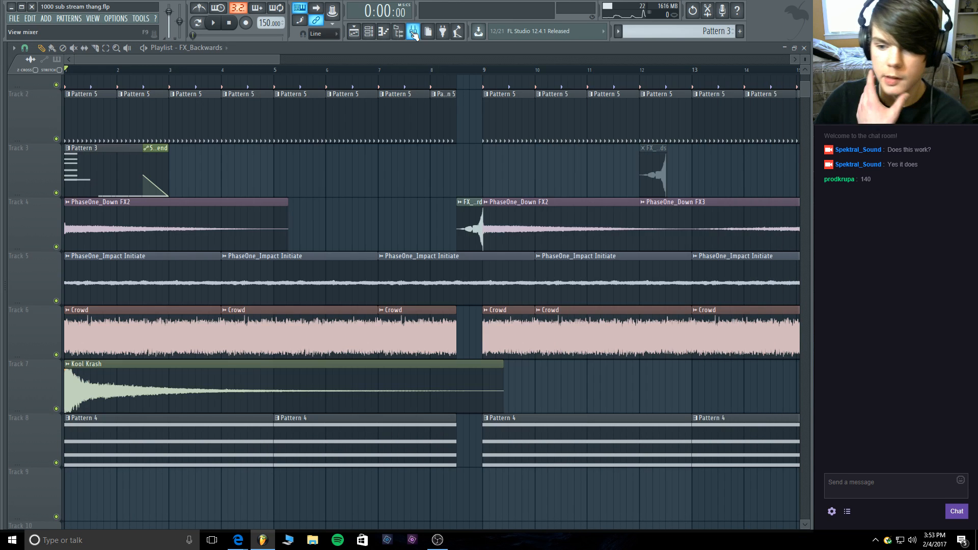
left_click(368, 31)
left_click(214, 225)
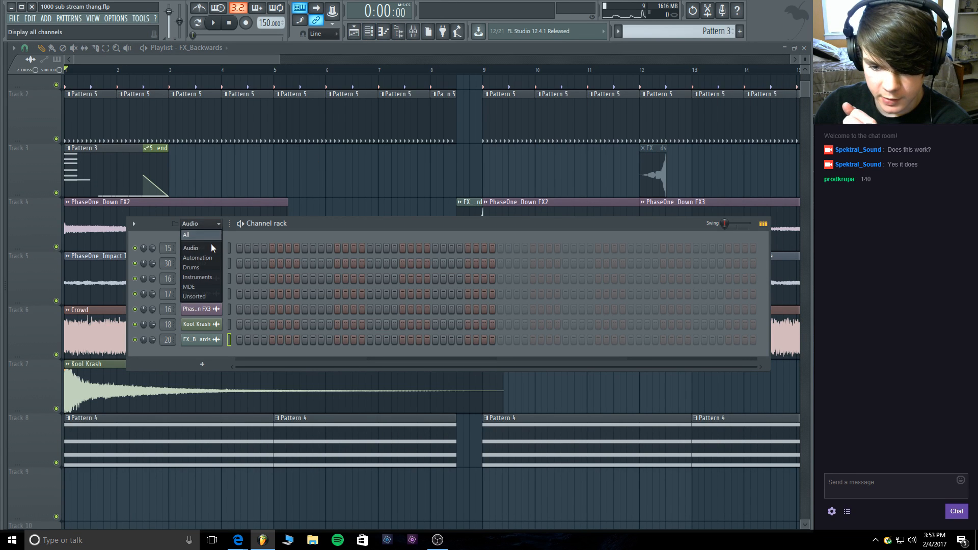
left_click(216, 225)
left_click(216, 225)
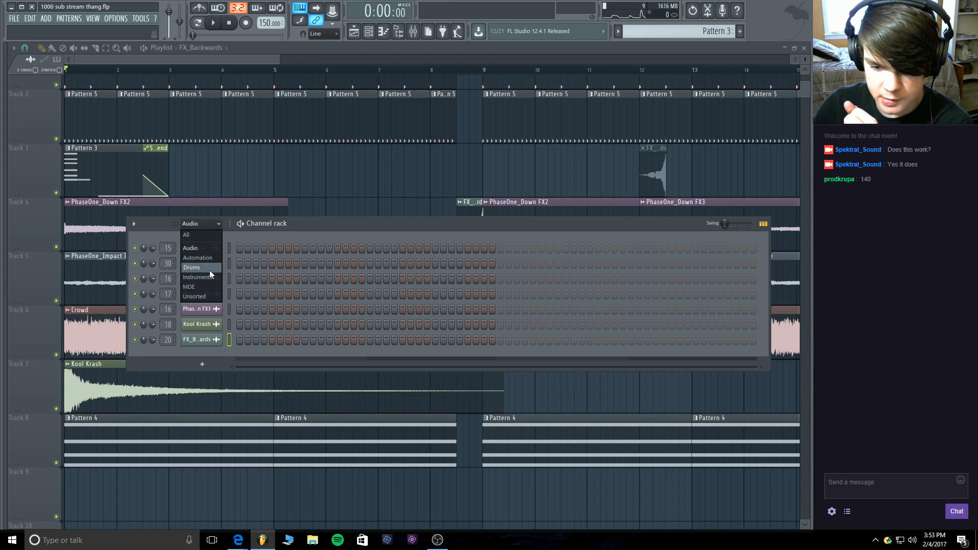
left_click(207, 285)
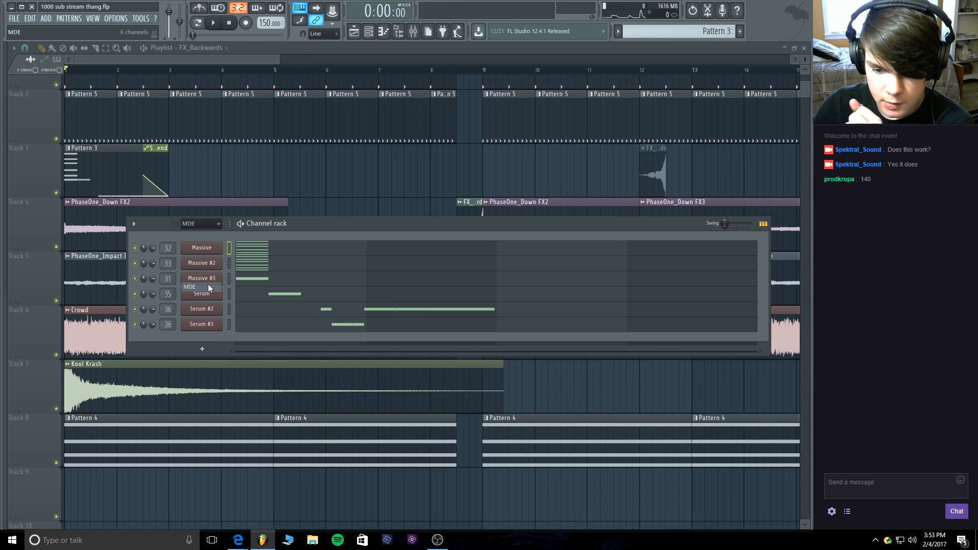
Switch the channel rack to the Audio group and open the Sub channel's Massive synth.
left_click(203, 225)
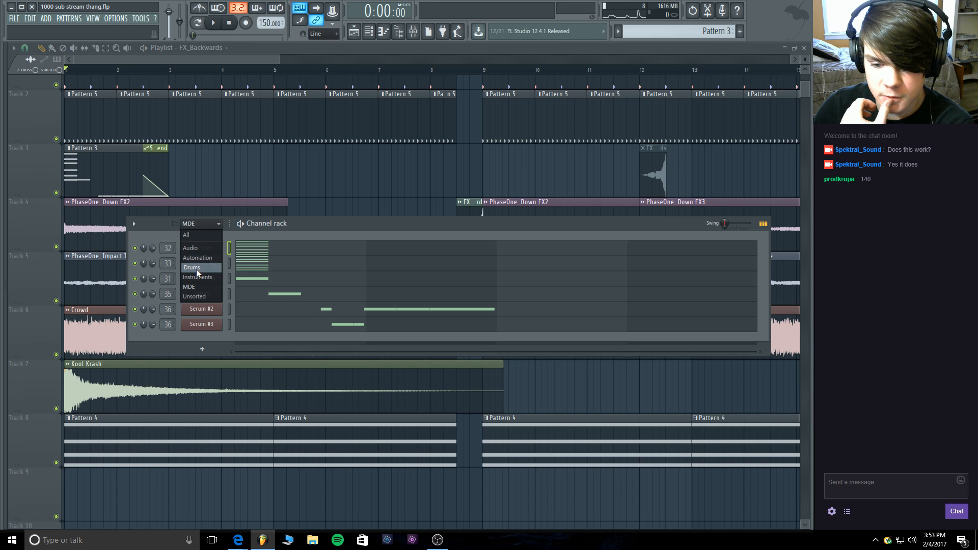
left_click(198, 248)
left_click(211, 266)
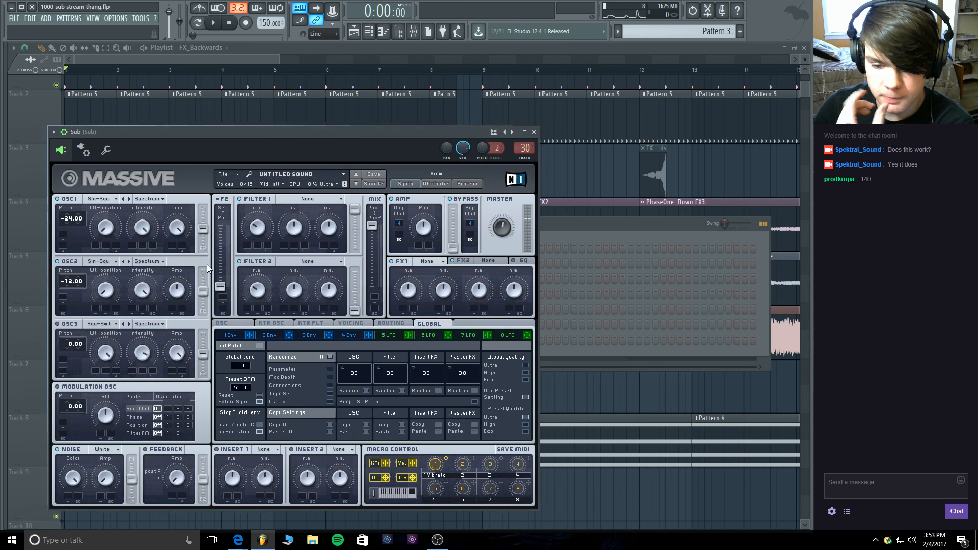
Save the Massive sound as "Sub" in the Synths folder under Massive's Sounds, and close the synth.
left_click(227, 175)
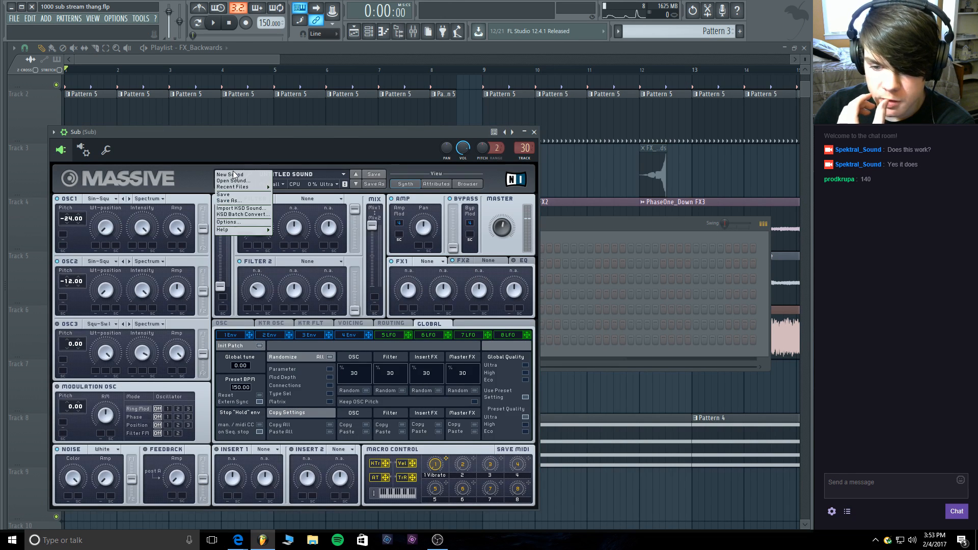
left_click(230, 198)
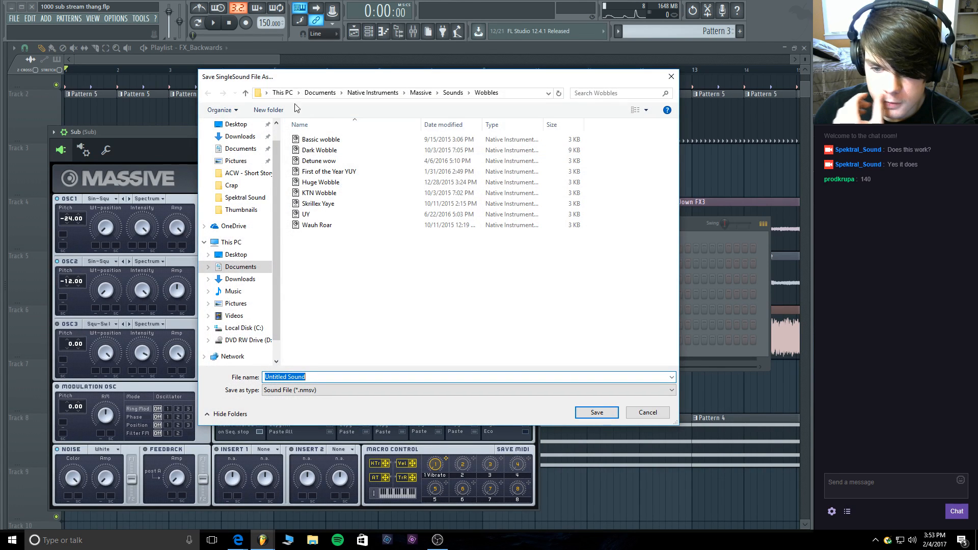
left_click(415, 93)
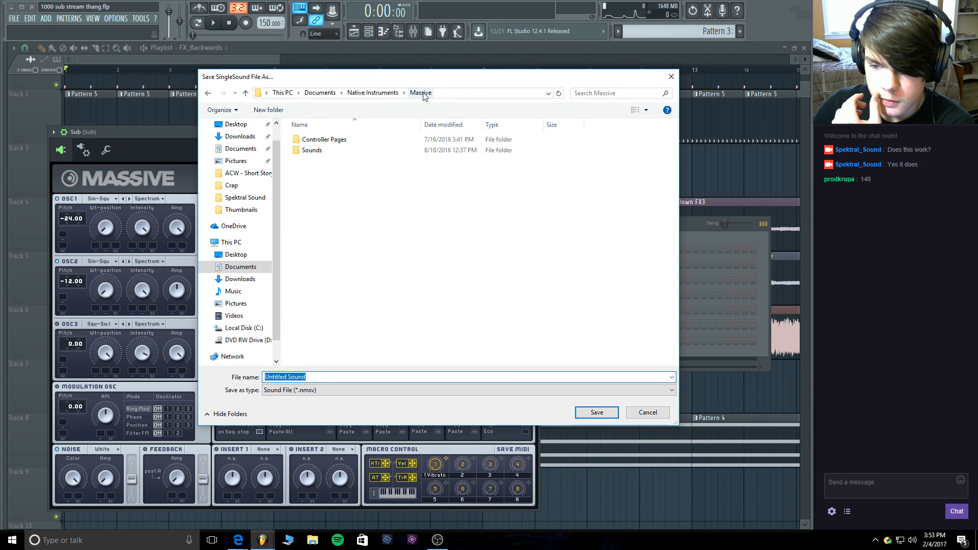
left_click(322, 151)
double_click(322, 151)
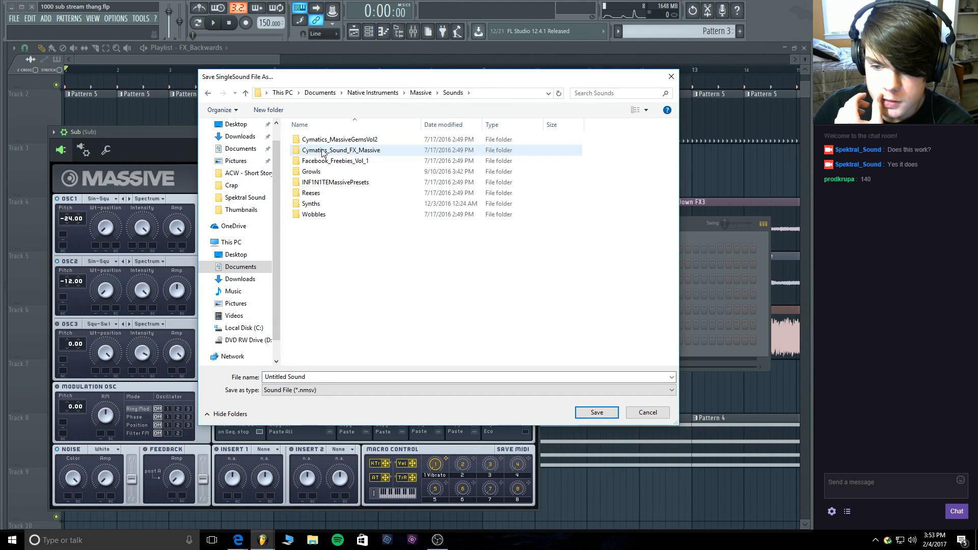
double_click(328, 203)
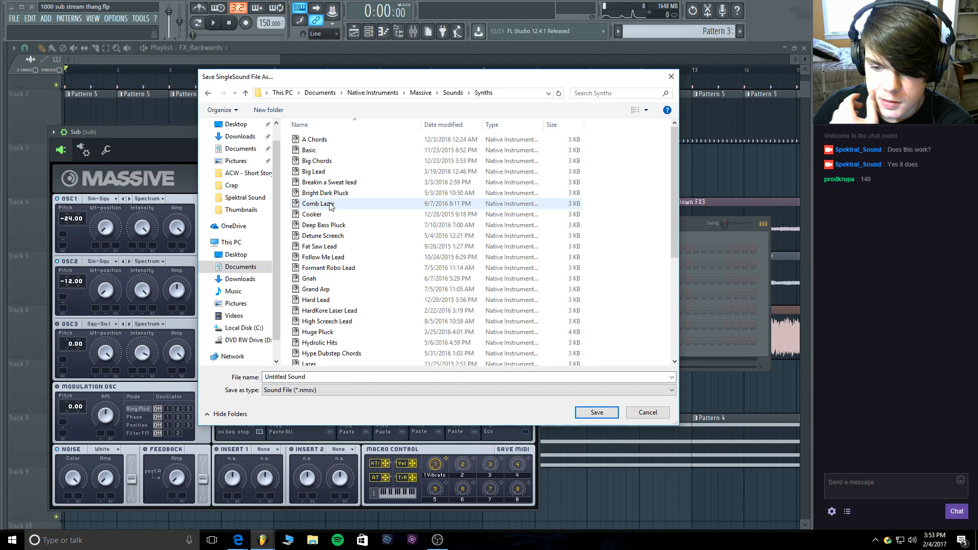
left_click(320, 376)
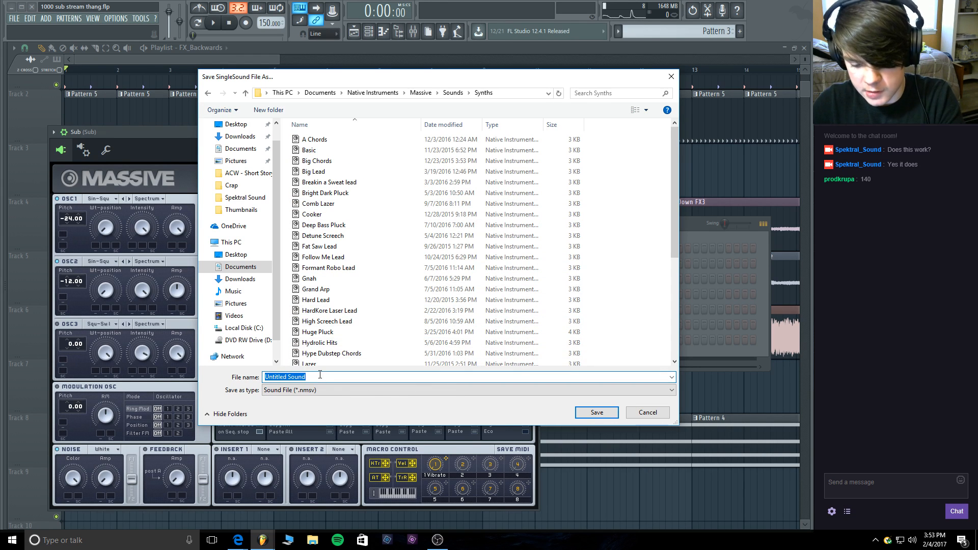
type("Sub")
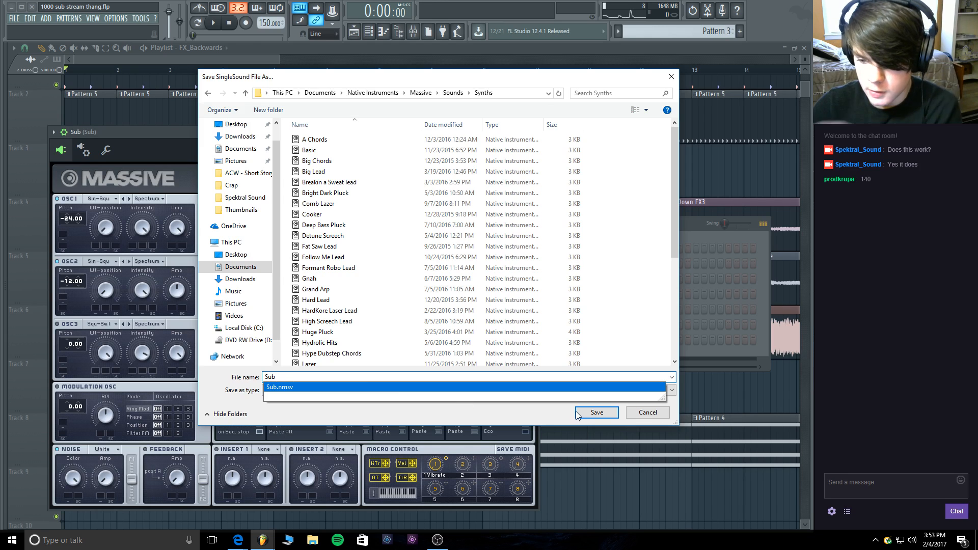
left_click(596, 412)
left_click(520, 272)
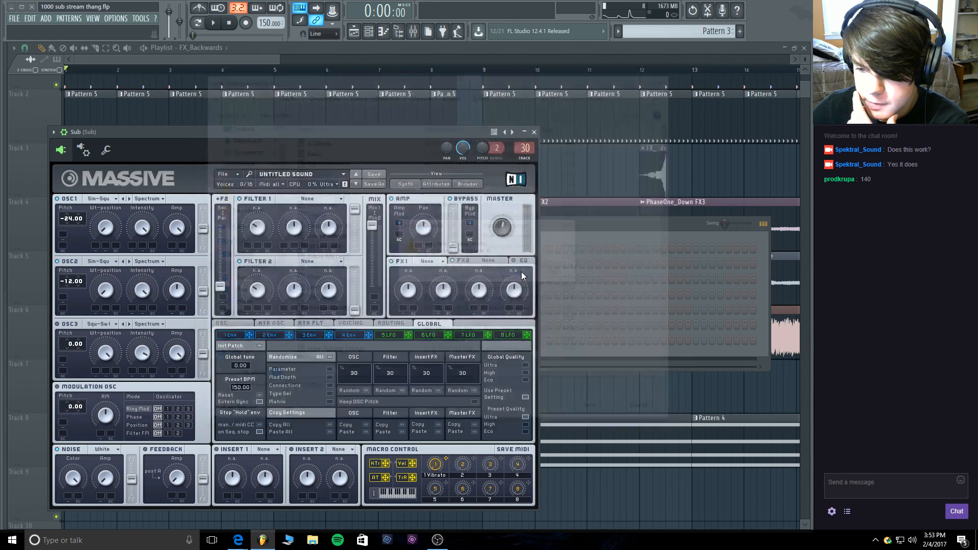
left_click(531, 132)
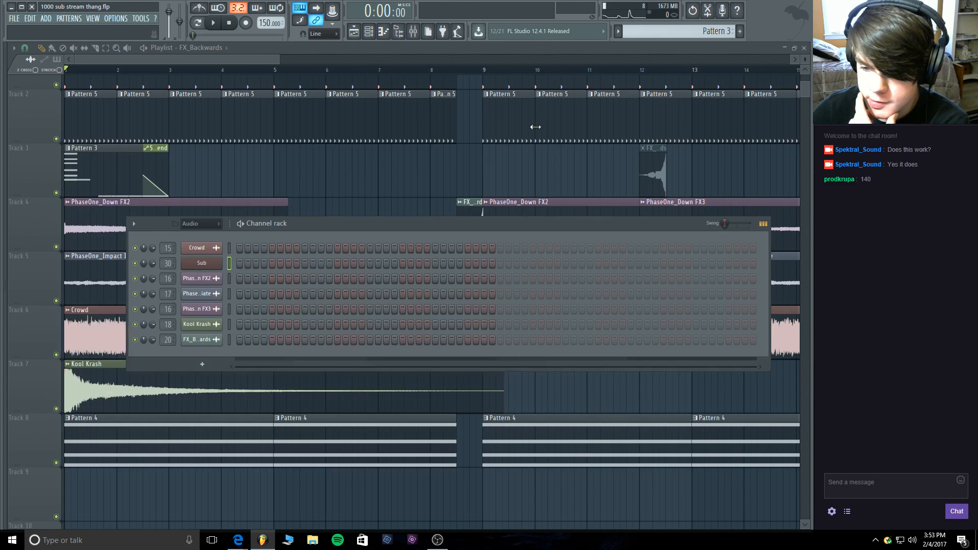
Delete the Sub channel from the channel rack's Audio group.
right_click(206, 263)
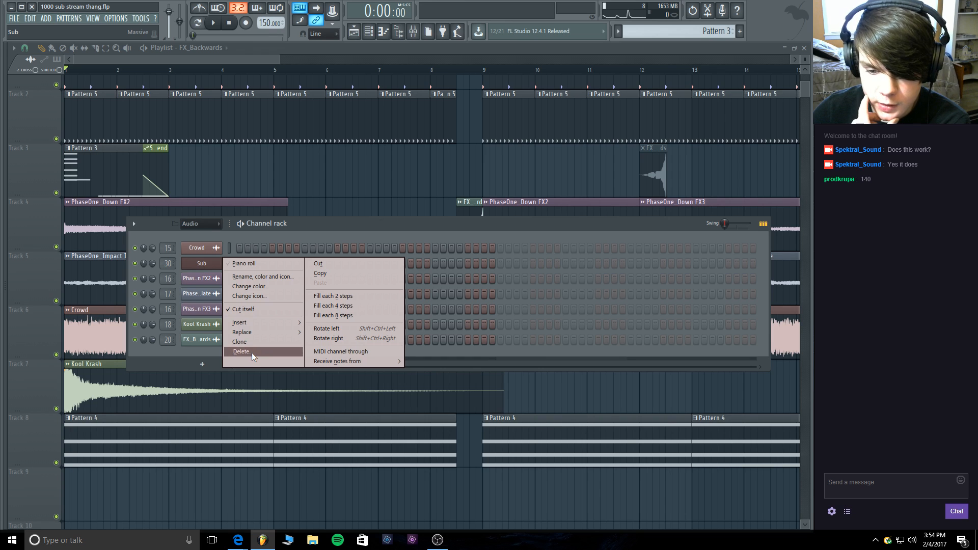
left_click(252, 353)
left_click(543, 298)
Show the MDE channel group and add the FX_Backwards sample from the browser to it as a new channel.
left_click(219, 223)
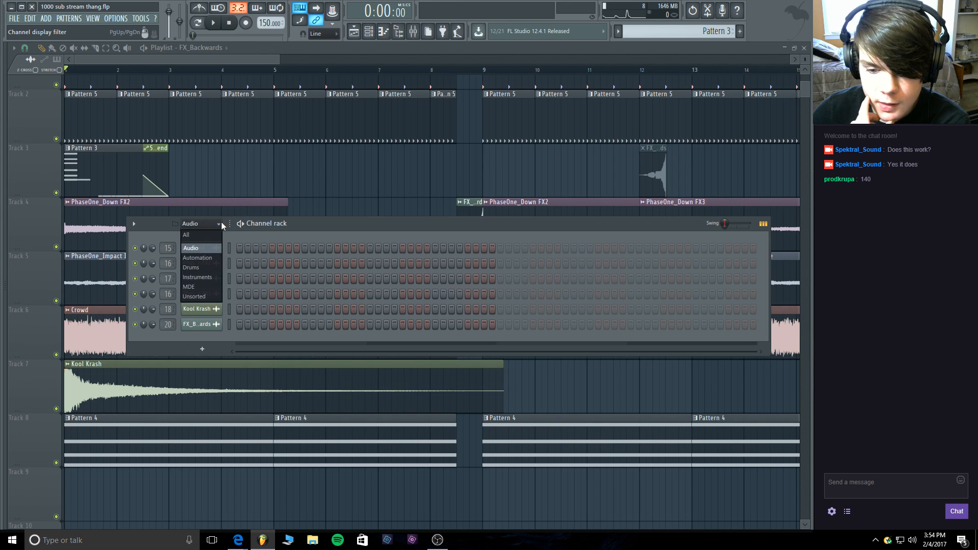
left_click(216, 282)
left_click(207, 349)
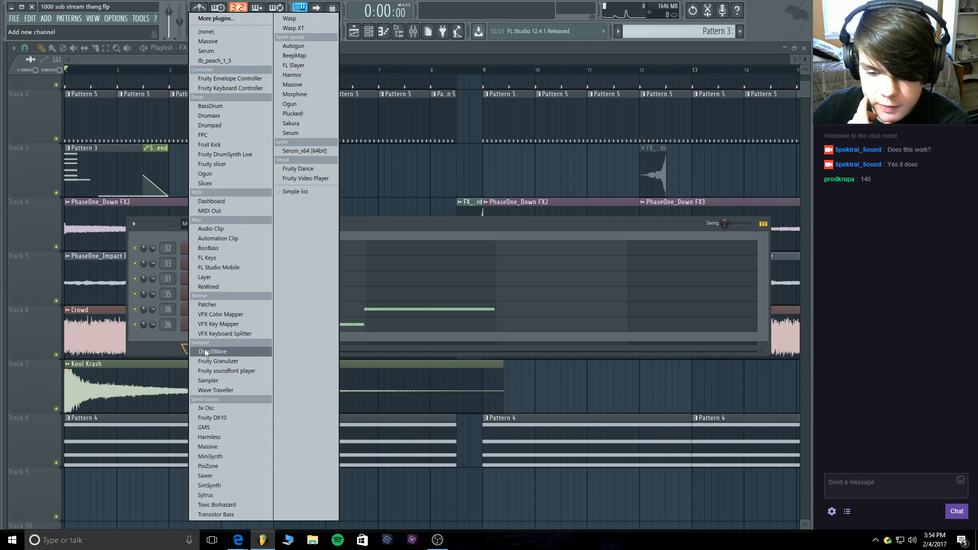
left_click(401, 233)
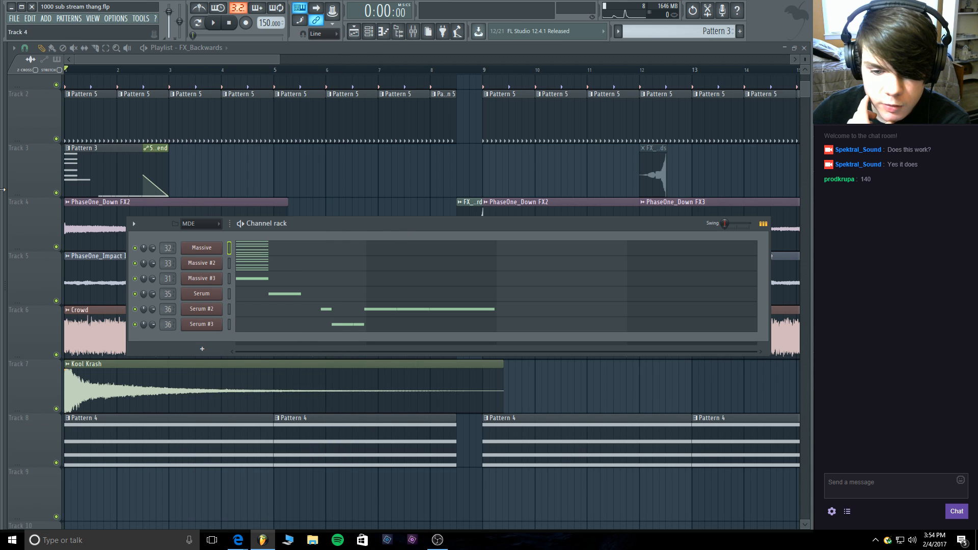
left_click(3, 227)
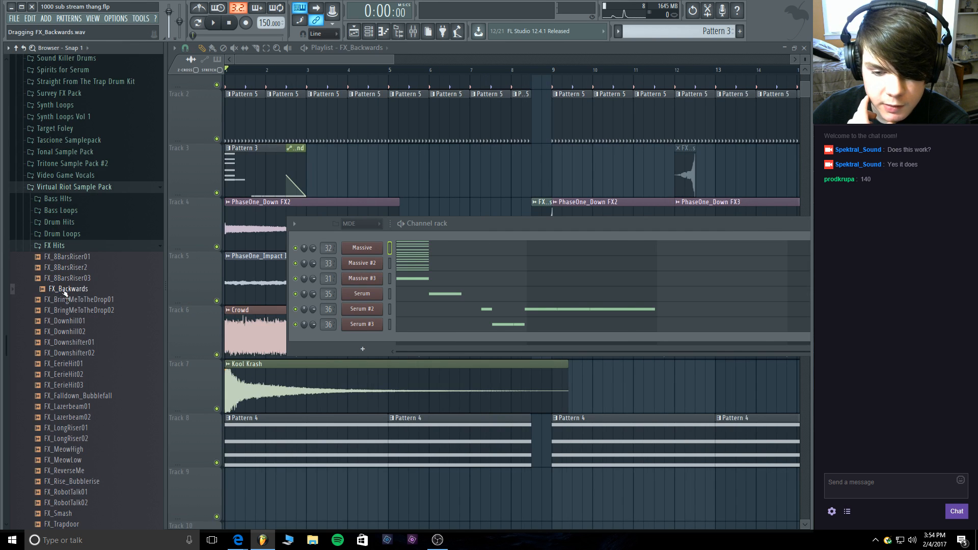
left_click_drag(66, 293, 202, 236)
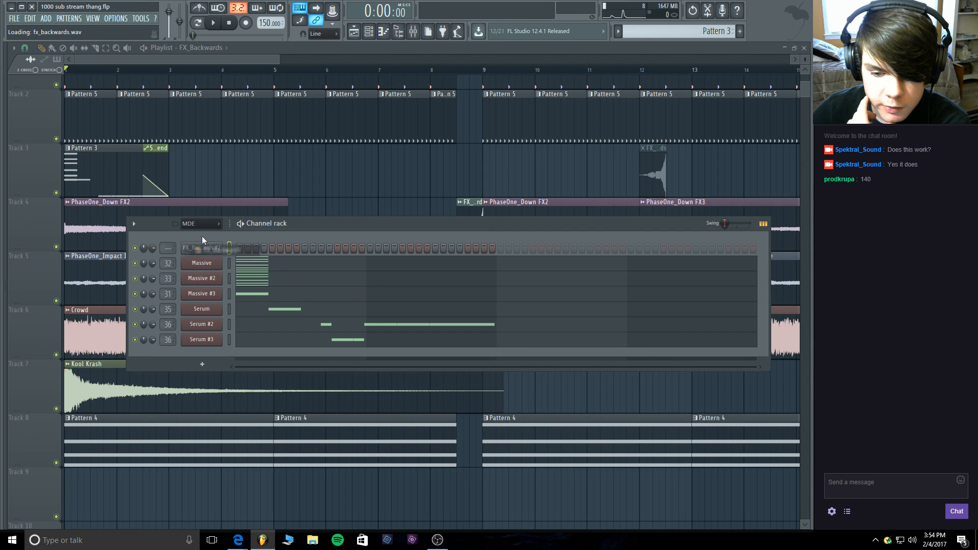
Replace the new FX_Backwards channel with Massive, load the recent sound "Sub" in it, and close the synth.
right_click(209, 248)
mouse_move(265, 327)
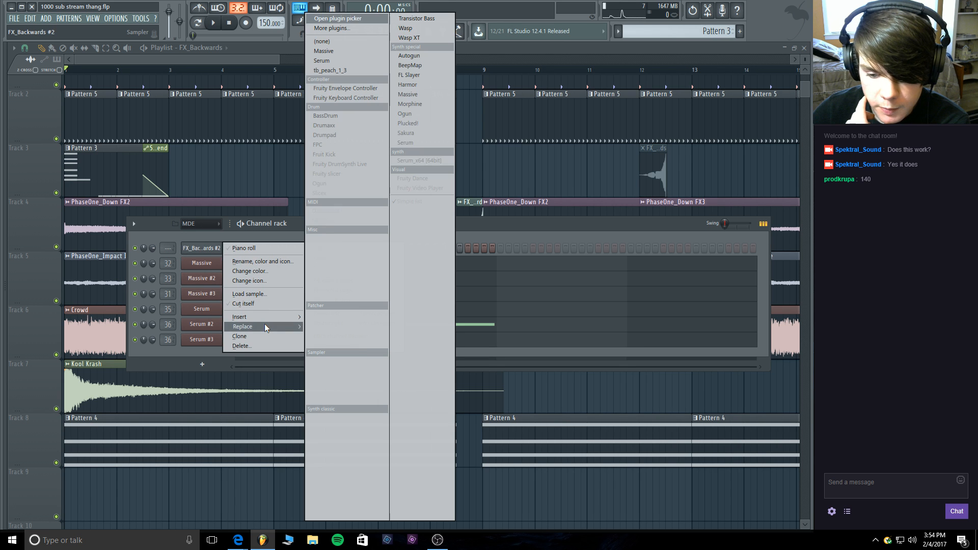
left_click(426, 94)
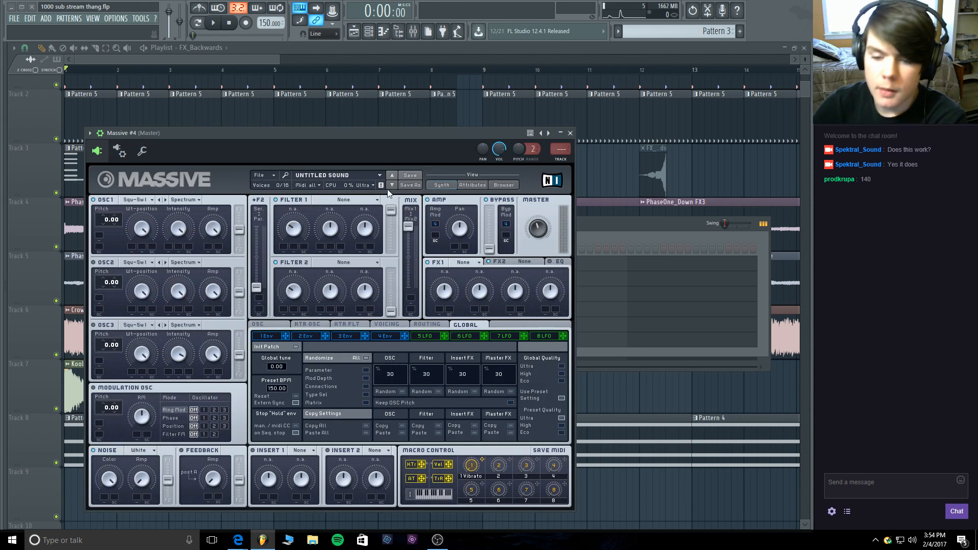
left_click(263, 175)
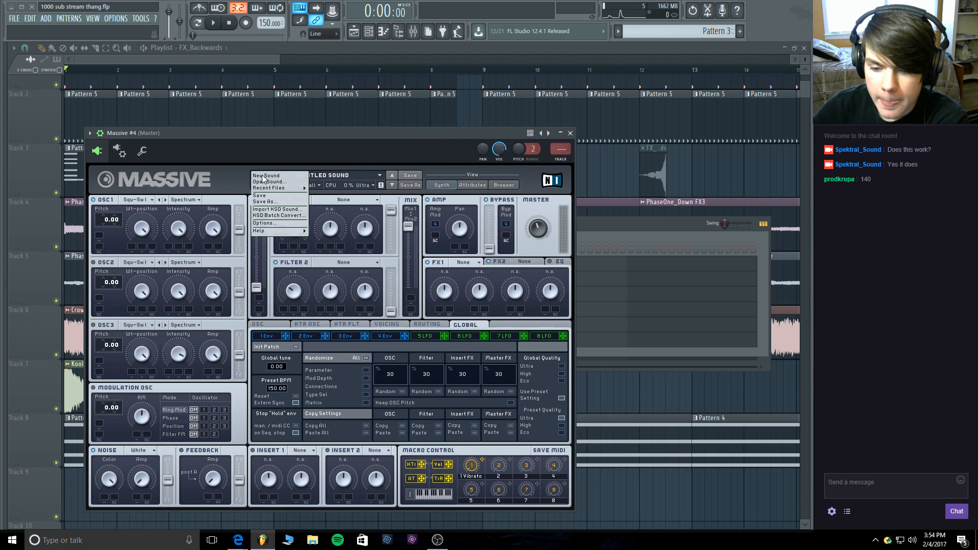
mouse_move(269, 191)
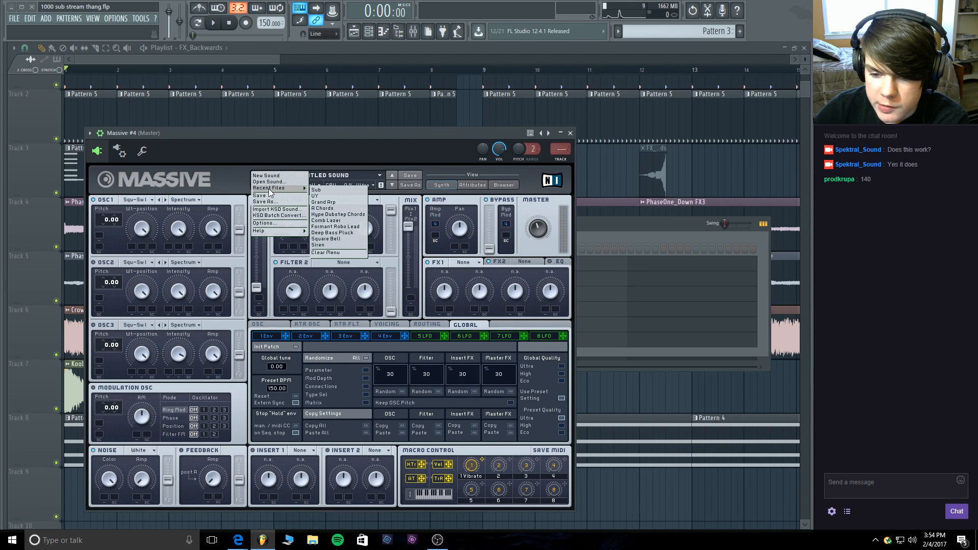
left_click(317, 190)
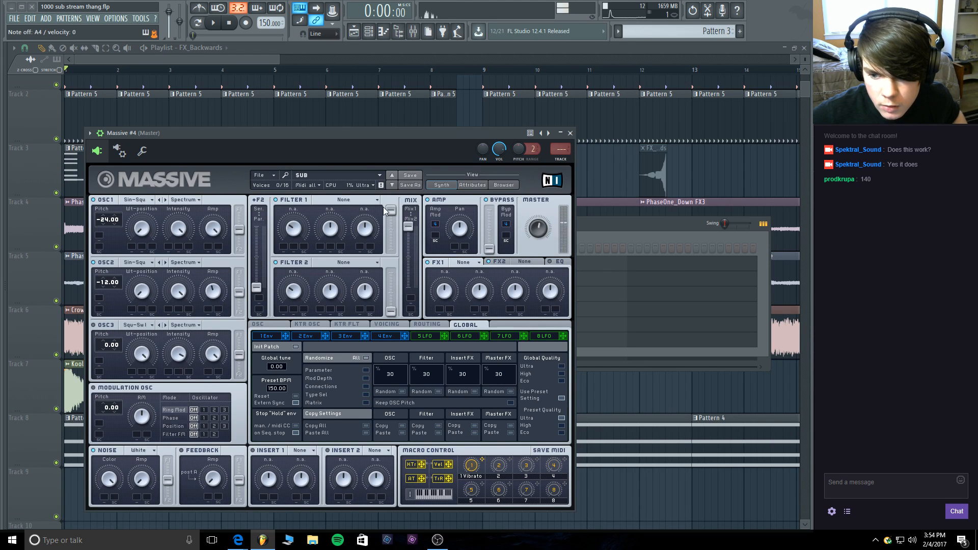
left_click(570, 133)
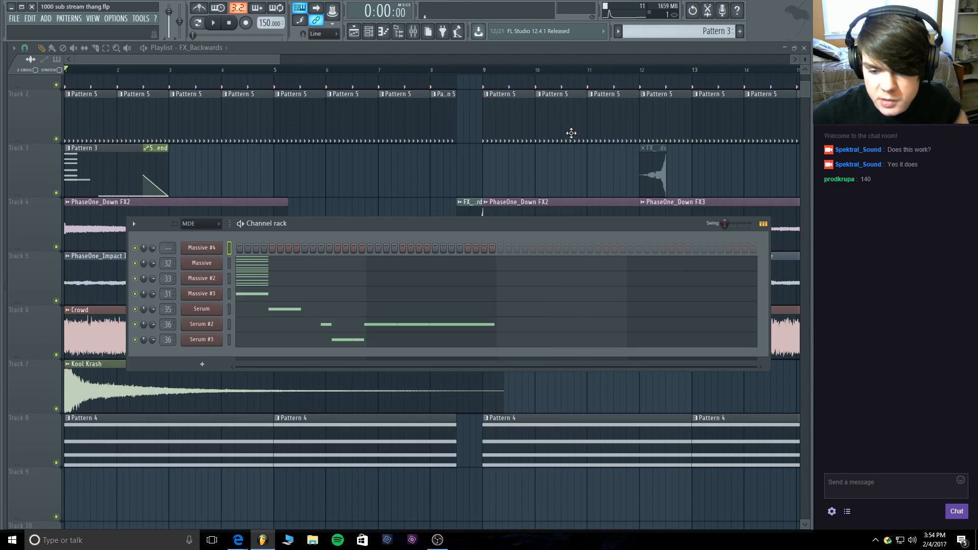
Open the piano roll of the Massive #4 channel and draw a one-beat E4 note on beat 2 of bar 1.
right_click(218, 244)
left_click(256, 246)
scroll(109, 264, "down", 6)
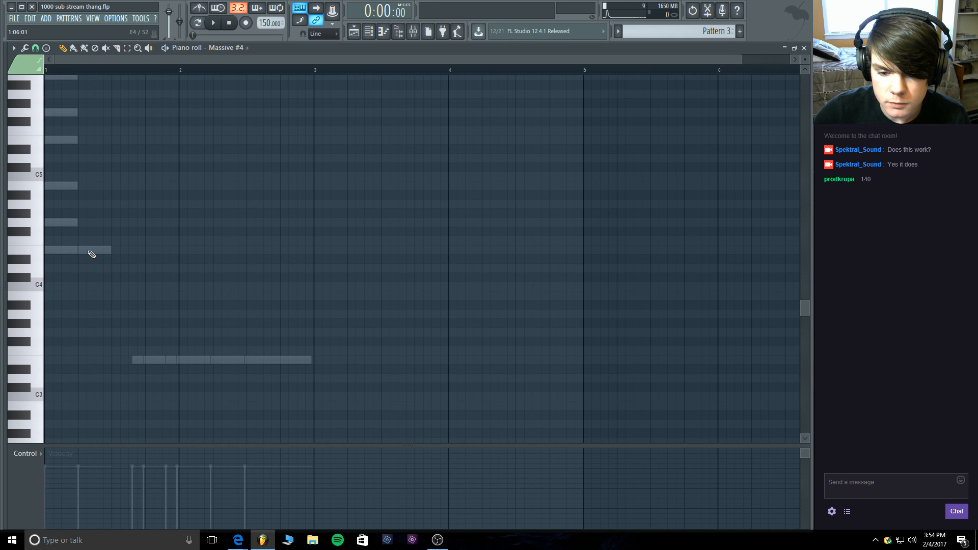
left_click(87, 249)
left_click_drag(87, 248, 94, 248)
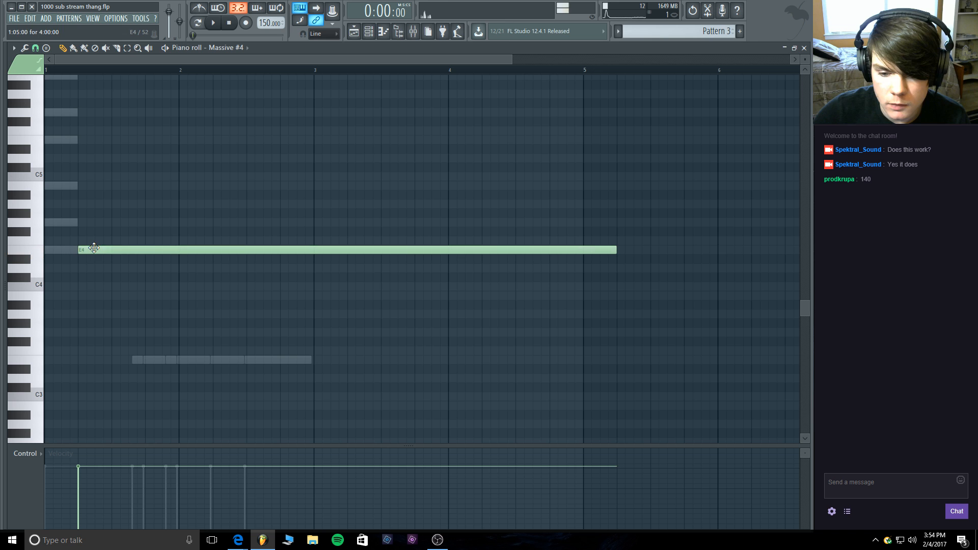
left_click_drag(614, 248, 110, 255)
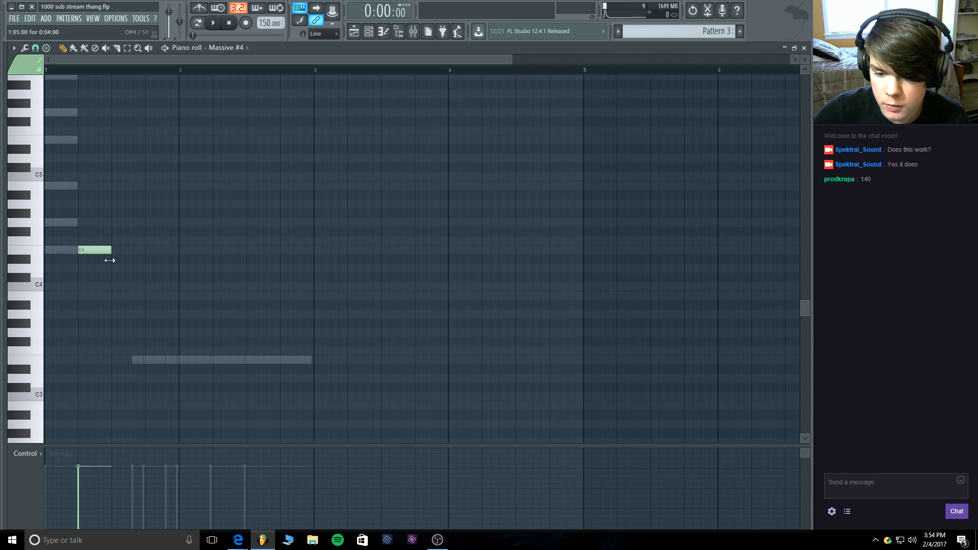
double_click(135, 361)
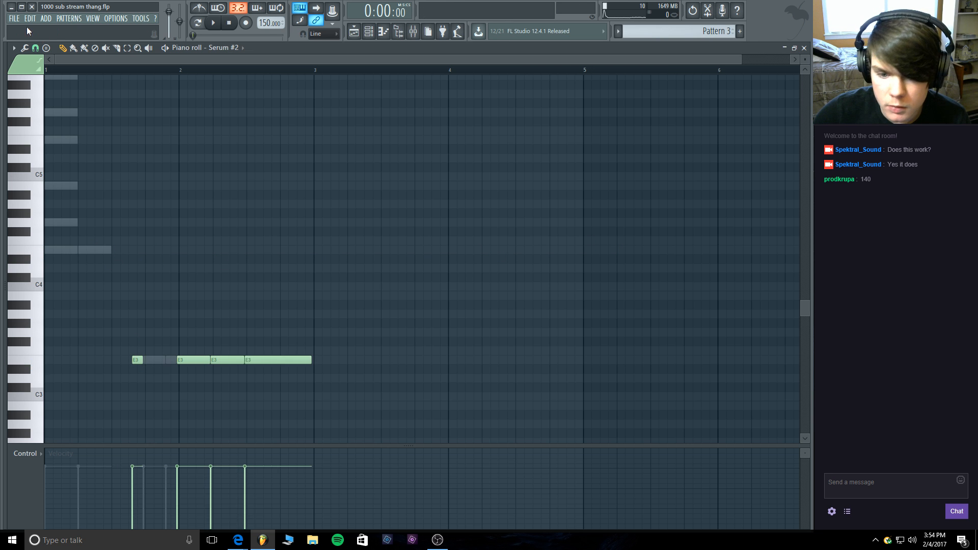
double_click(99, 250)
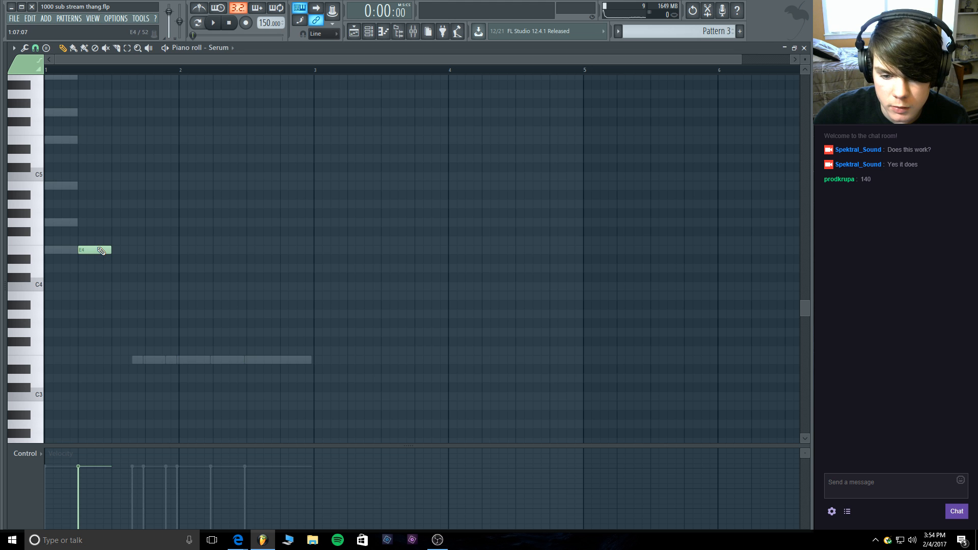
left_click(148, 360)
left_click_drag(149, 361, 135, 360)
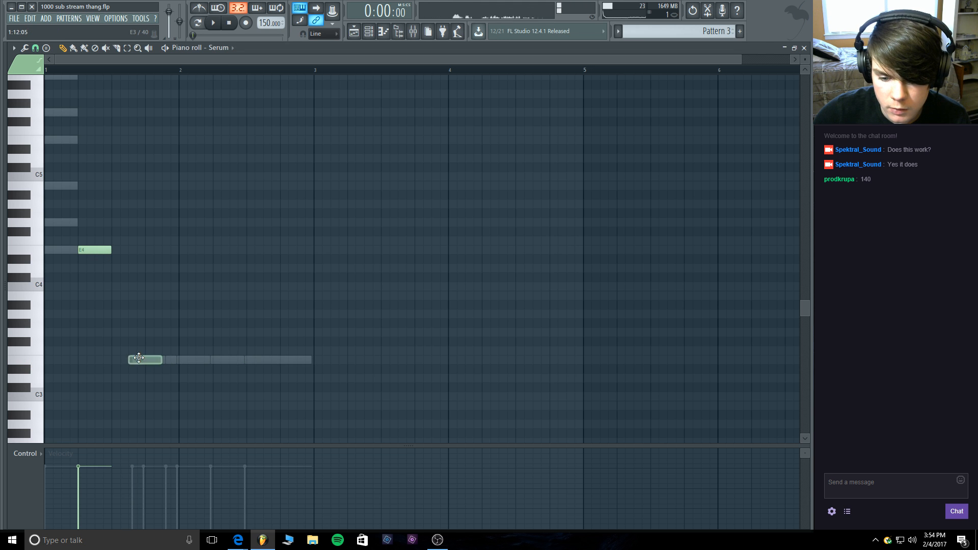
right_click(135, 361)
left_click(804, 48)
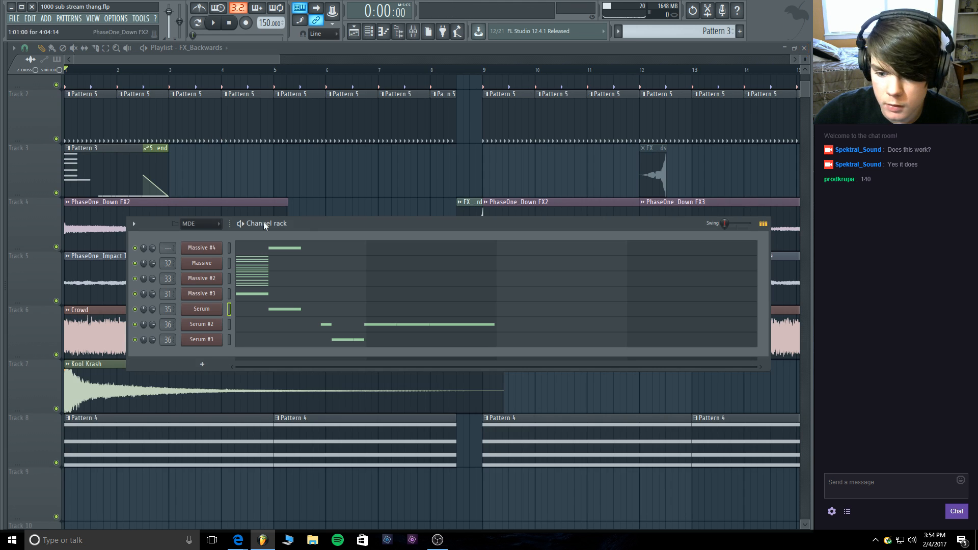
Reopen Massive #4's piano roll with 1/3 step snap and draw three short E3 notes in the second half of bar 1.
left_click(301, 252)
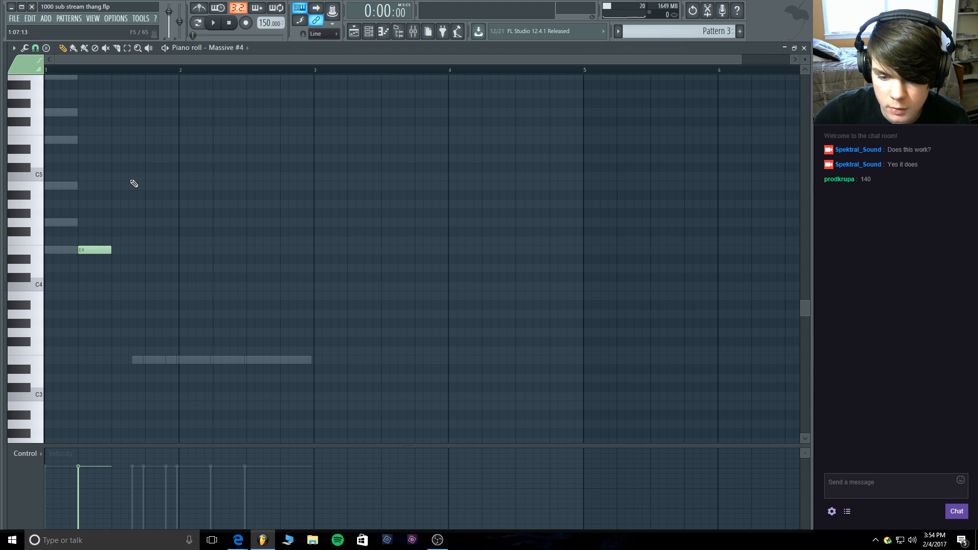
left_click(14, 48)
mouse_move(61, 118)
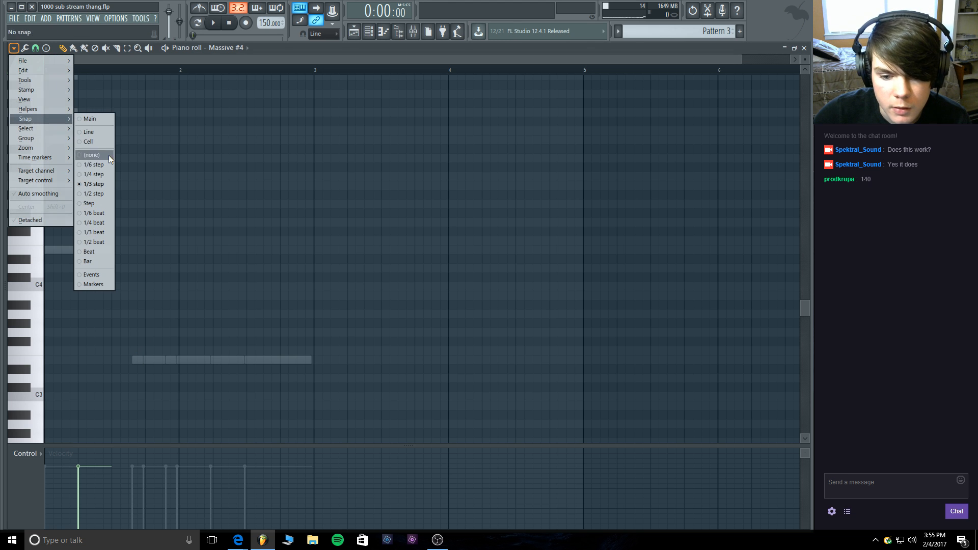
left_click(105, 185)
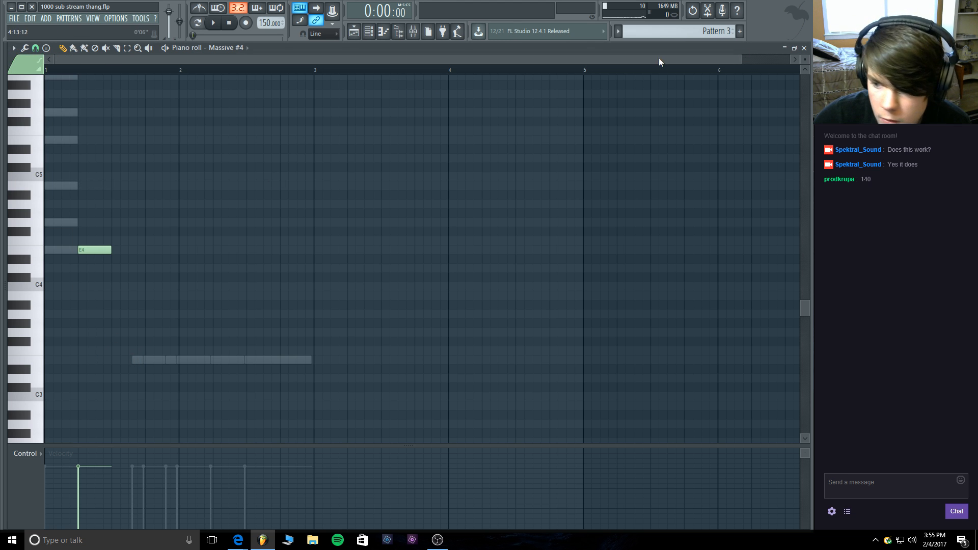
left_click_drag(740, 59, 357, 102)
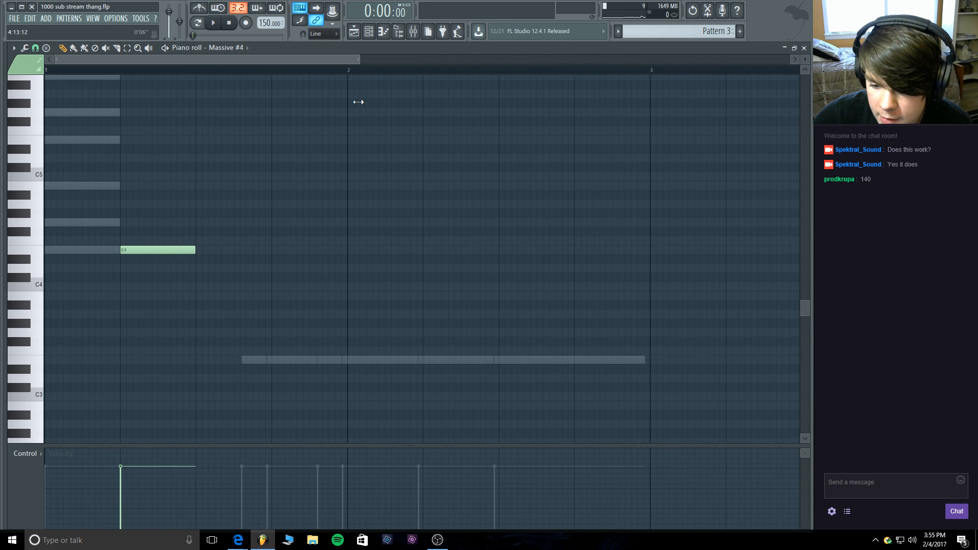
left_click(251, 360)
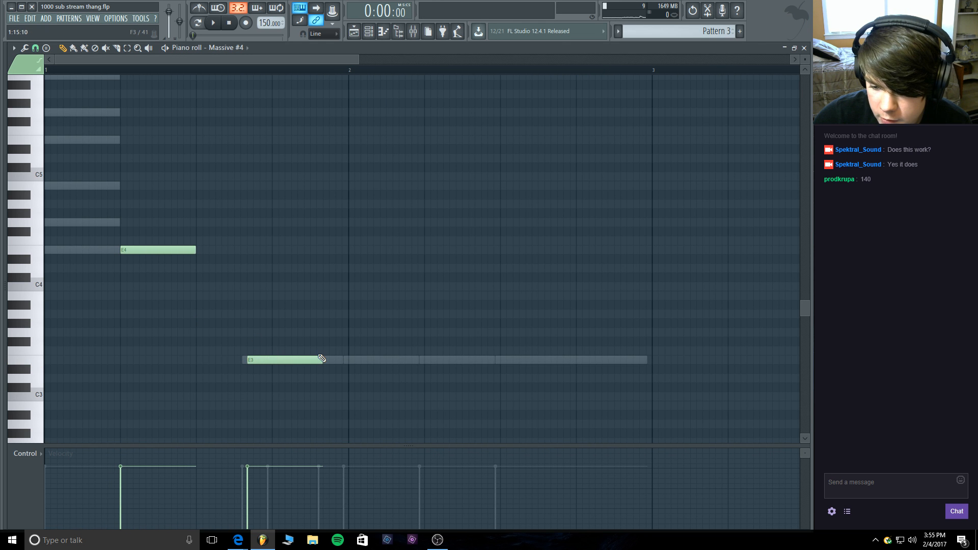
mouse_move(321, 360)
left_mouse_down()
mouse_move(267, 362)
mouse_move(316, 360)
left_mouse_up()
left_click(272, 360)
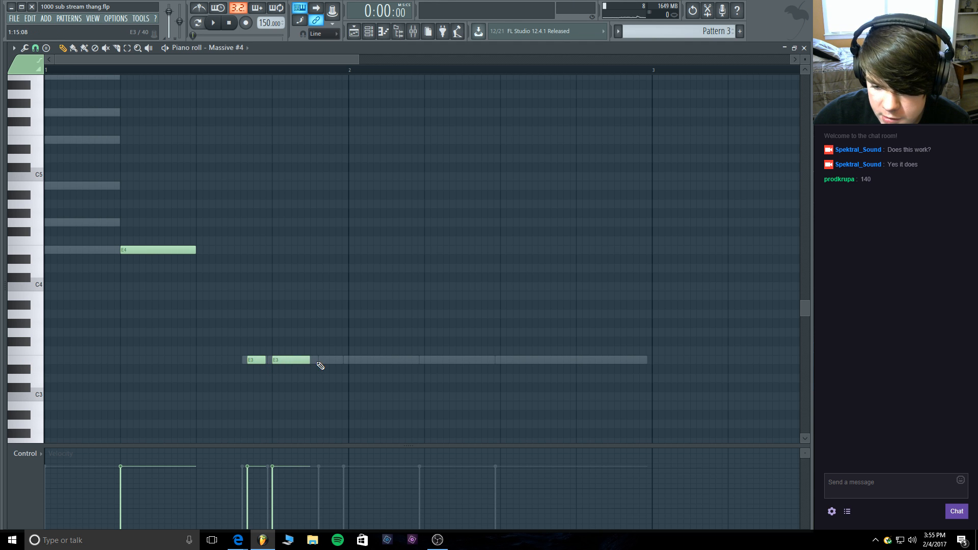
left_click_drag(319, 362, 354, 361)
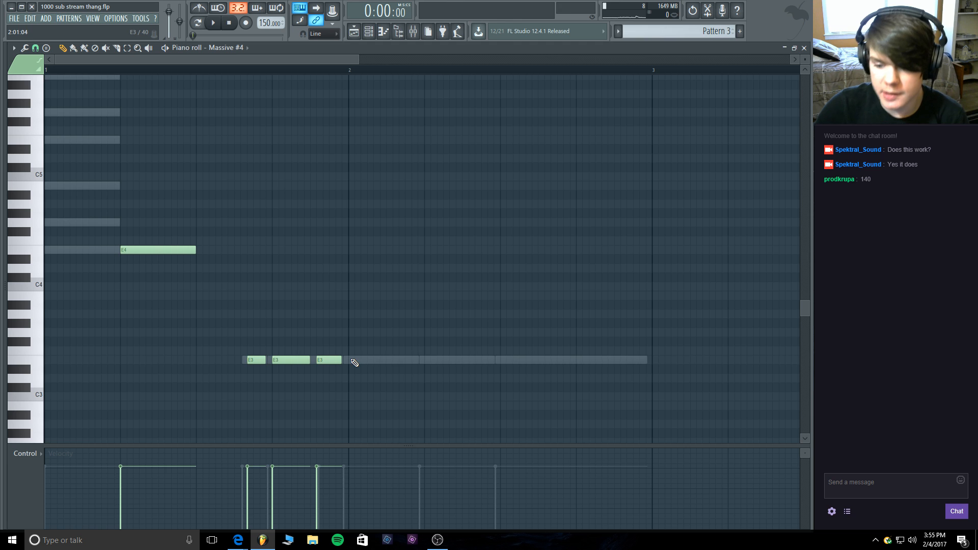
Draw E3 notes on beats 1, 2 and 3 of bar 2, extending the last one to about two beats.
left_click(355, 363)
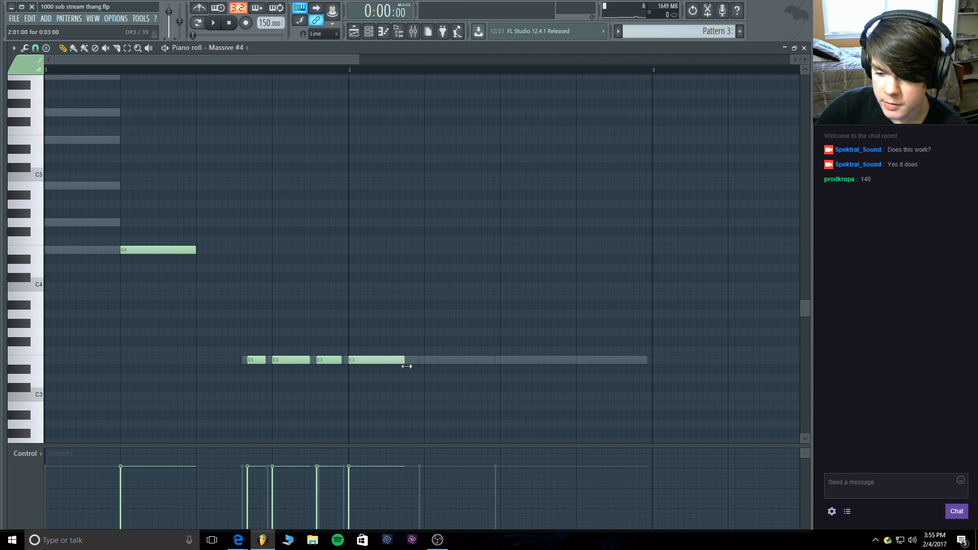
left_click(427, 362)
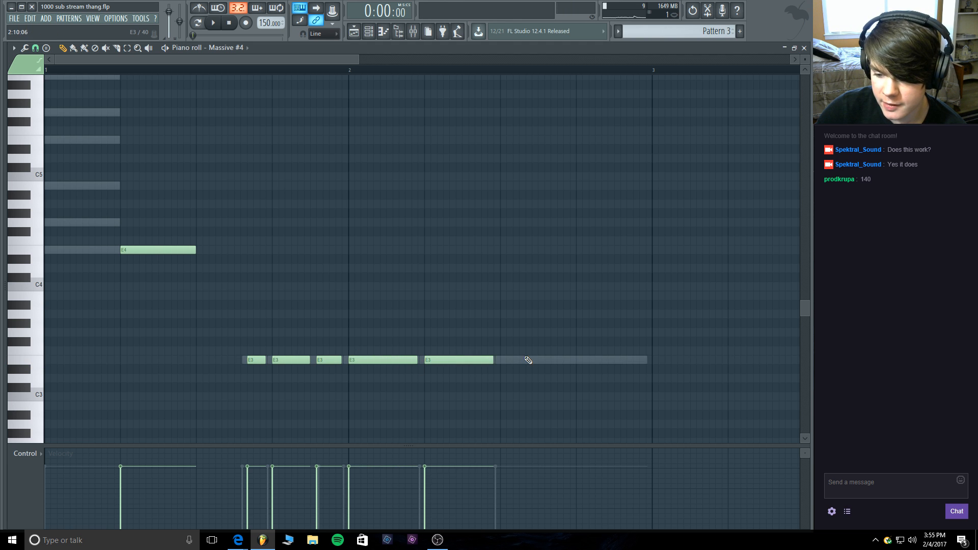
left_click(503, 362)
left_click_drag(570, 359, 631, 361)
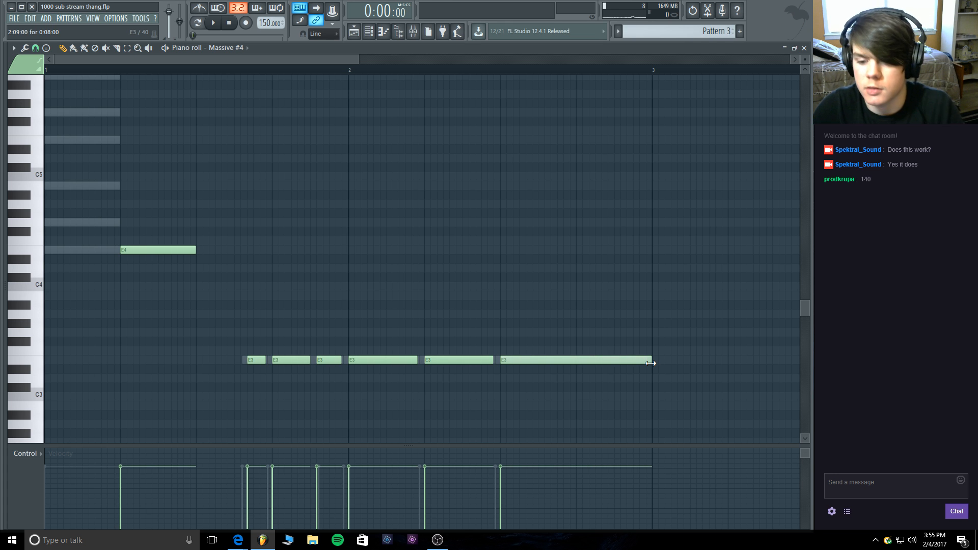
Move the six E3 notes up an octave to E4, play the pattern, and close the piano roll.
left_click_drag(675, 371, 259, 249)
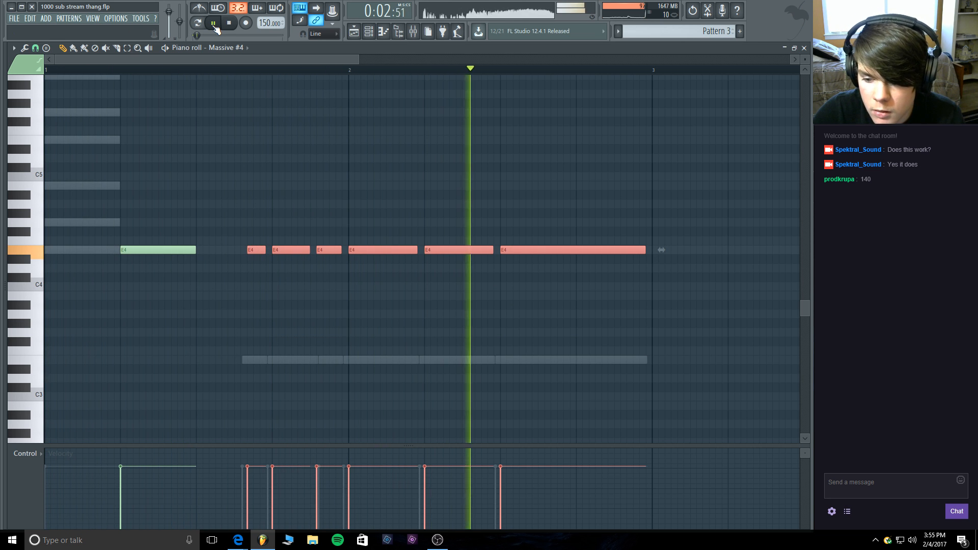
key("space")
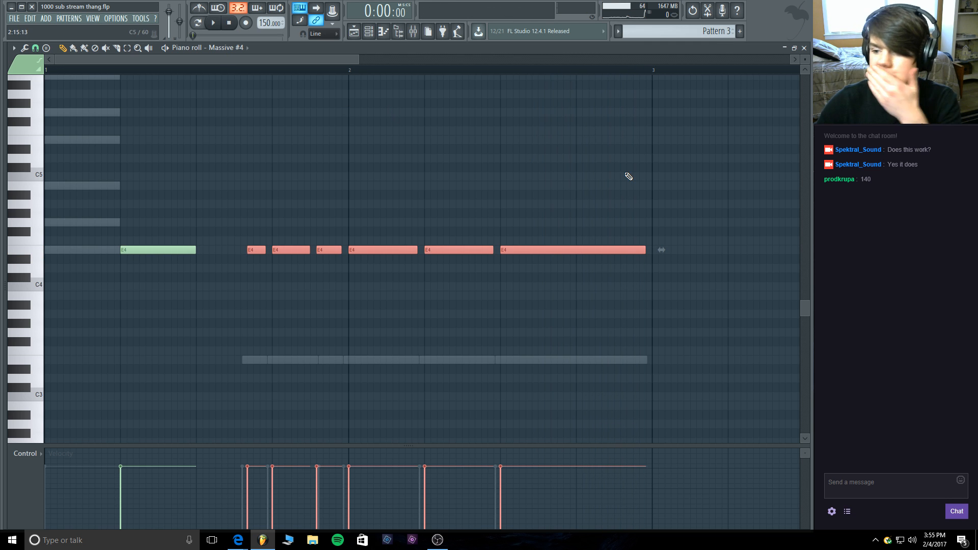
left_click(805, 48)
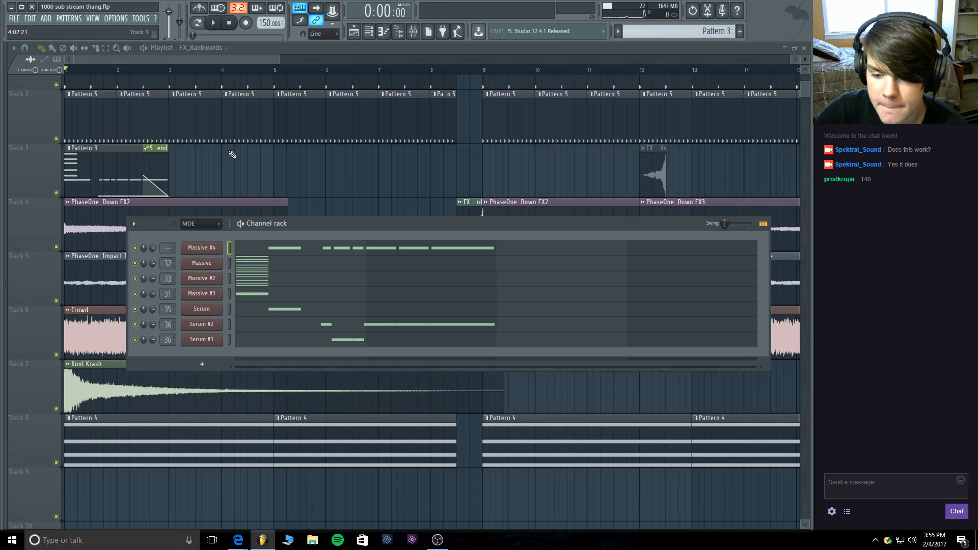
Open the Massive #4 plugin, set Pitchbend Down to -12.00 in its oscillator settings and return the channel pitch to 0 cents.
left_click(209, 249)
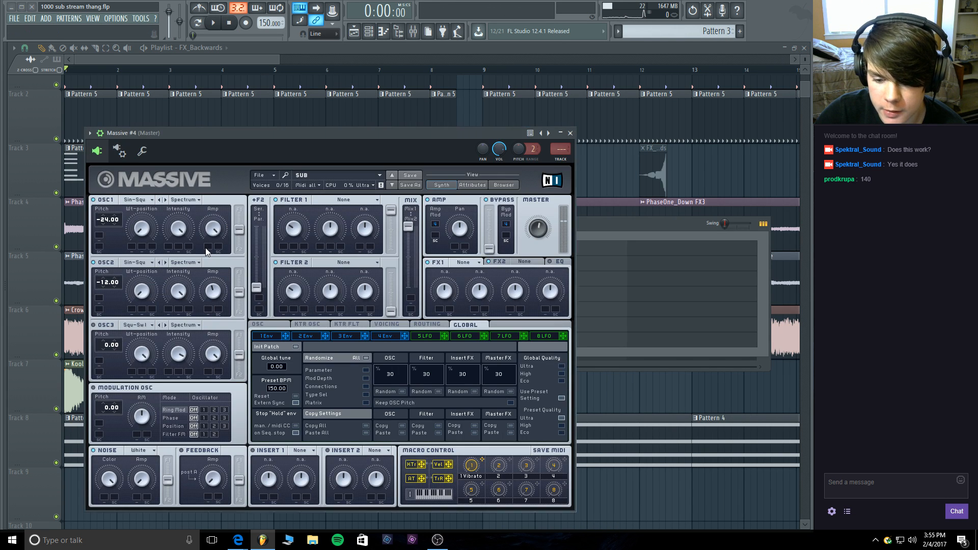
left_click(278, 323)
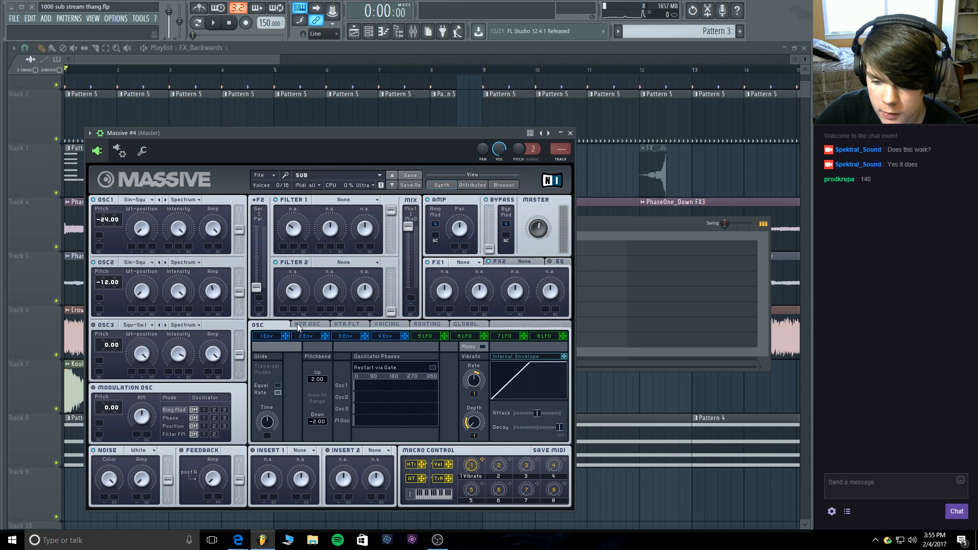
left_click(298, 323)
left_click(270, 324)
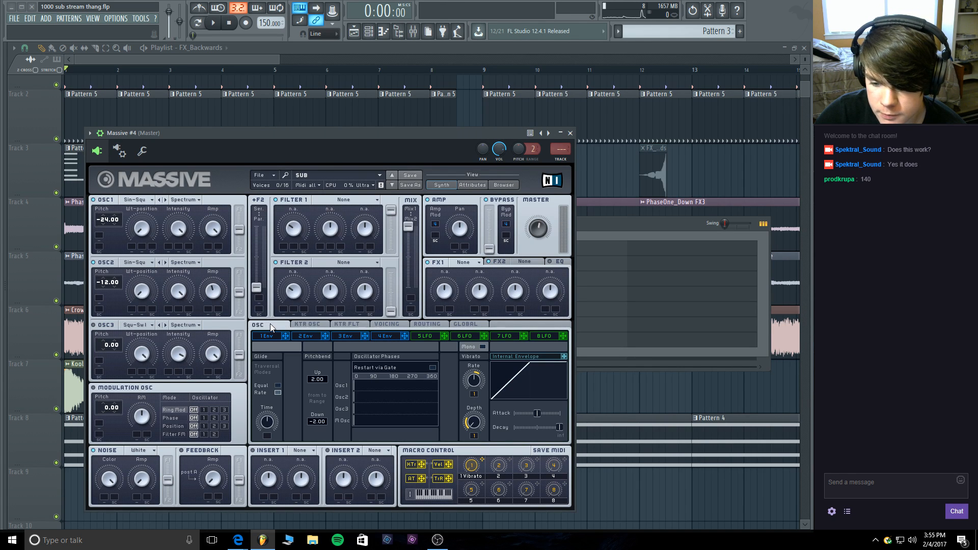
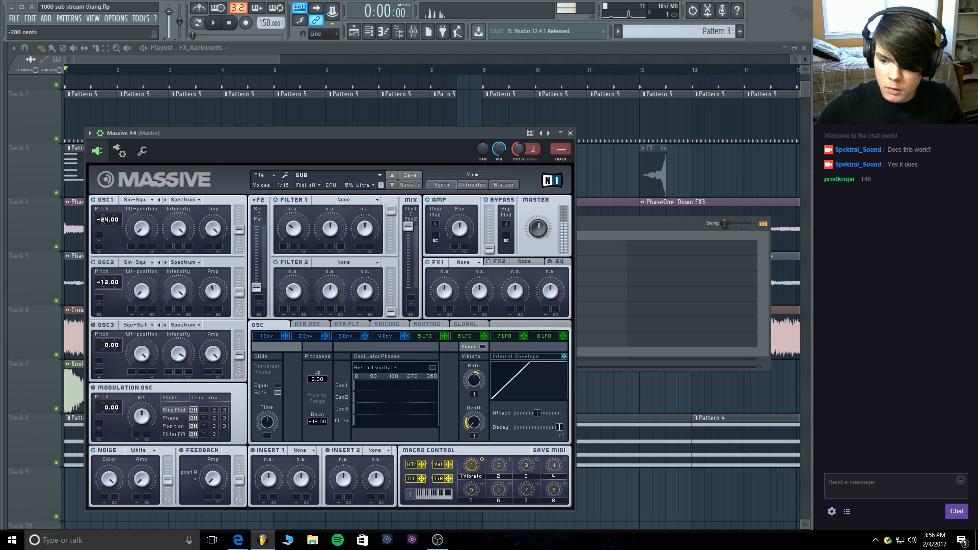
left_click_drag(531, 149, 531, 145)
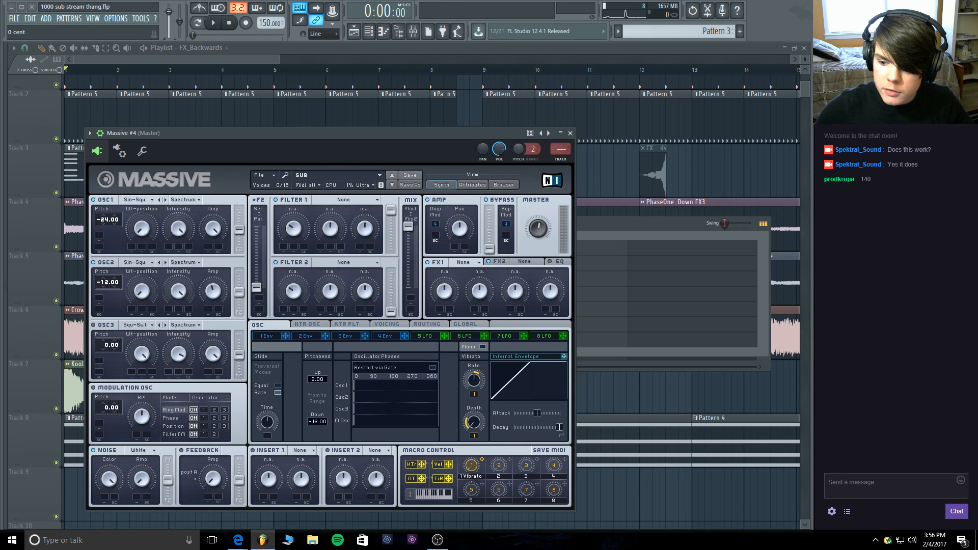
Link Massive #4's channel pitch to the Serum #2 - Pitch Bend automation clip and play the song.
right_click(521, 148)
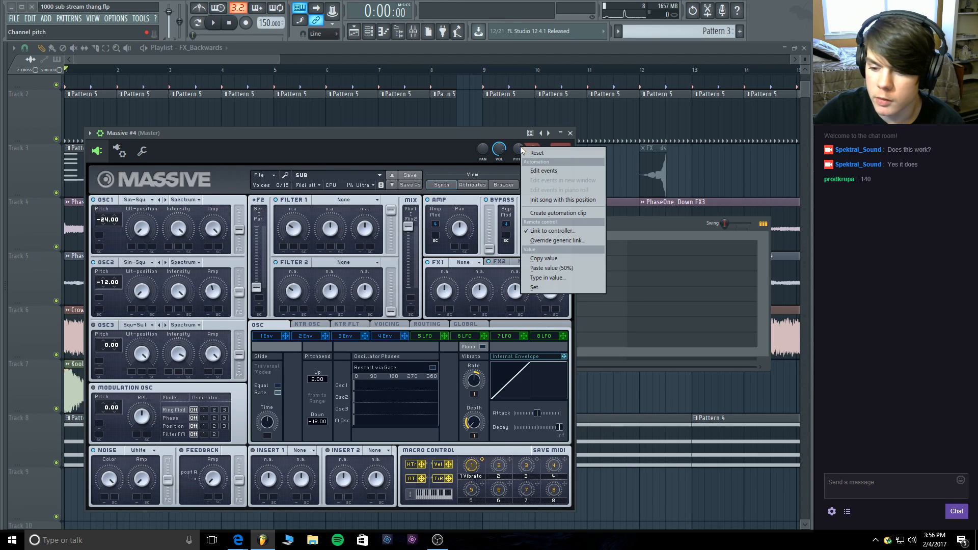
left_click(491, 128)
left_click_drag(490, 132, 618, 75)
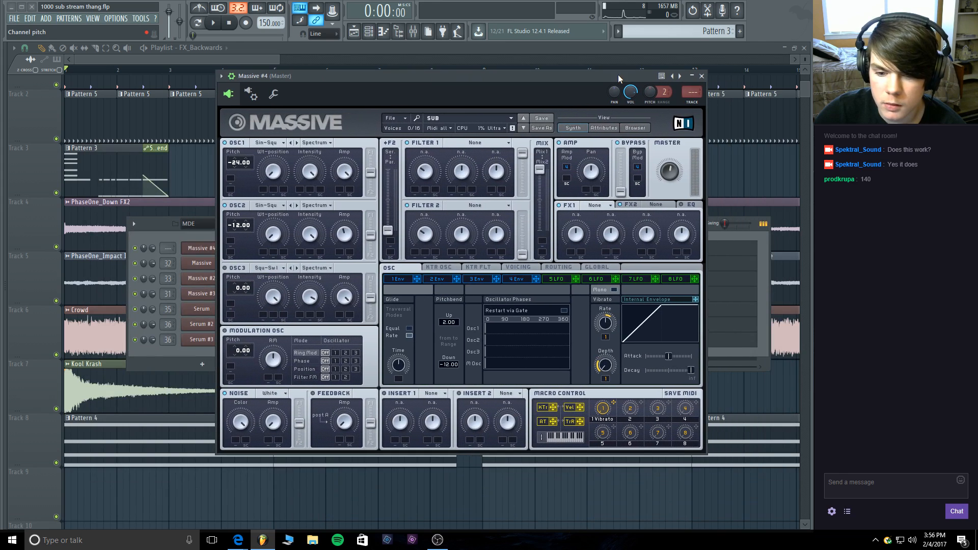
right_click(654, 92)
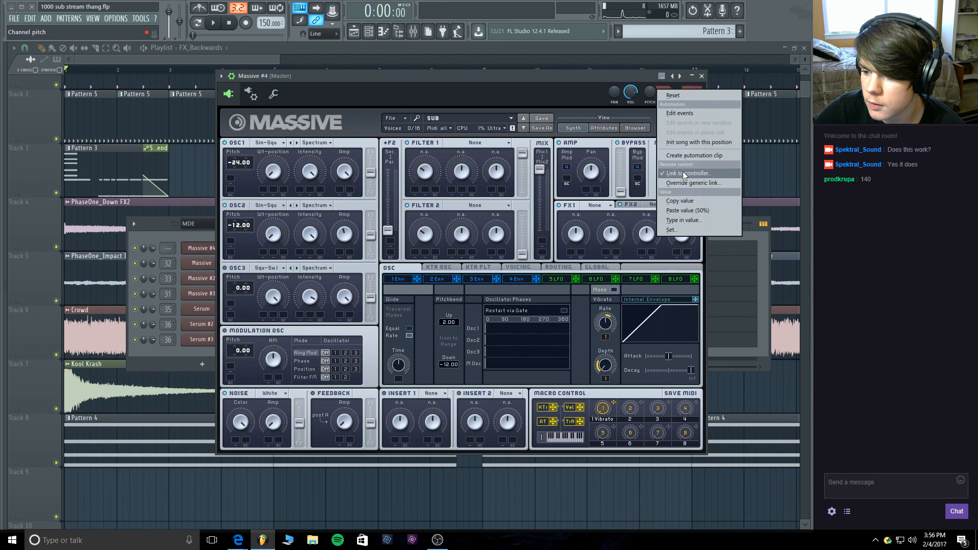
left_click(683, 174)
left_click(473, 272)
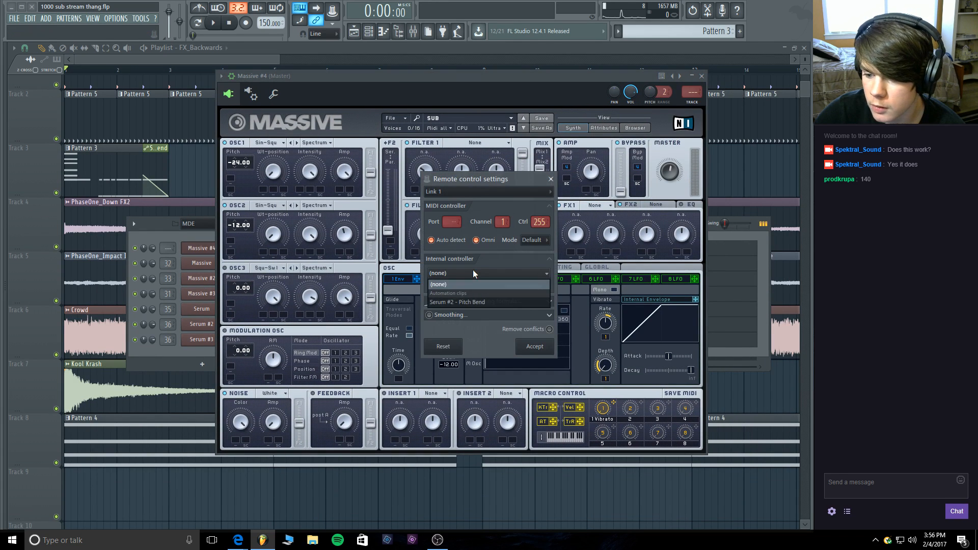
left_click(469, 302)
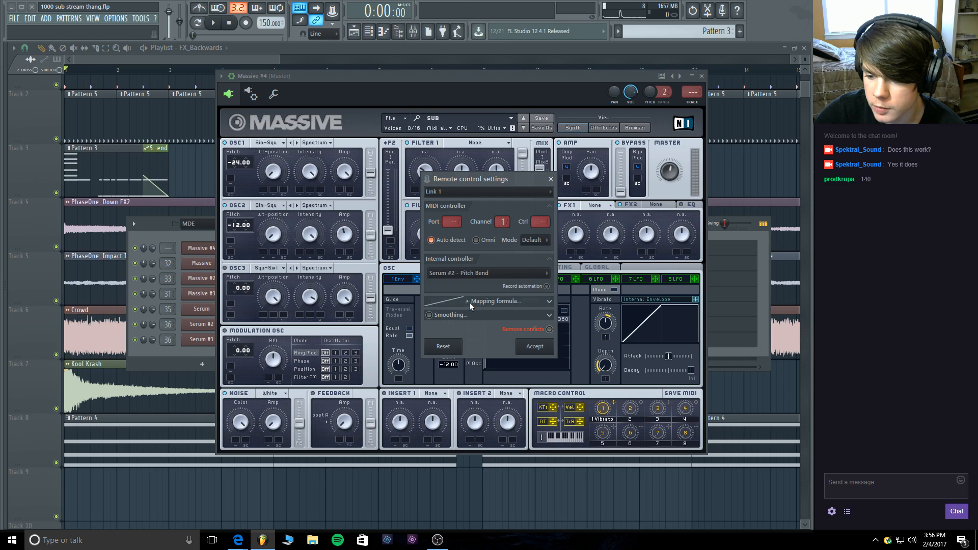
left_click(530, 345)
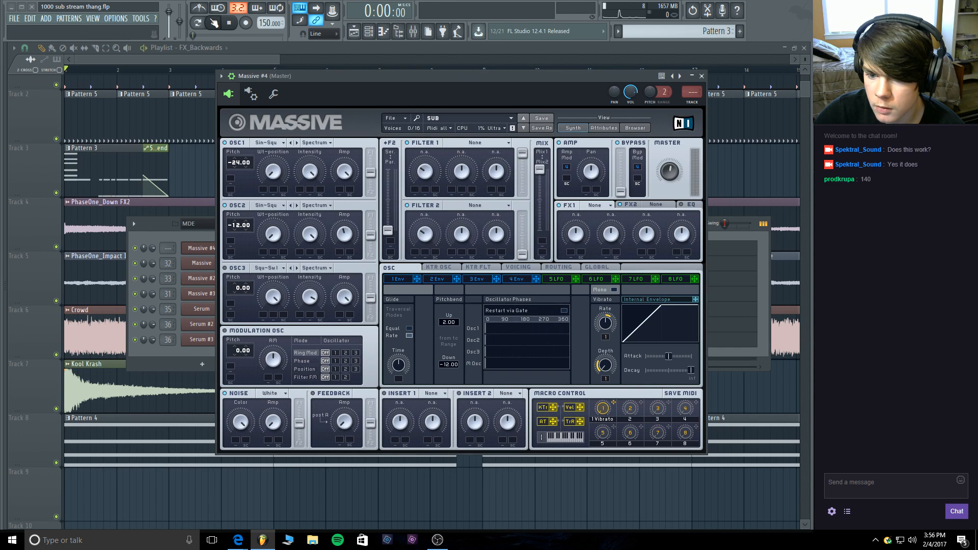
left_click(214, 22)
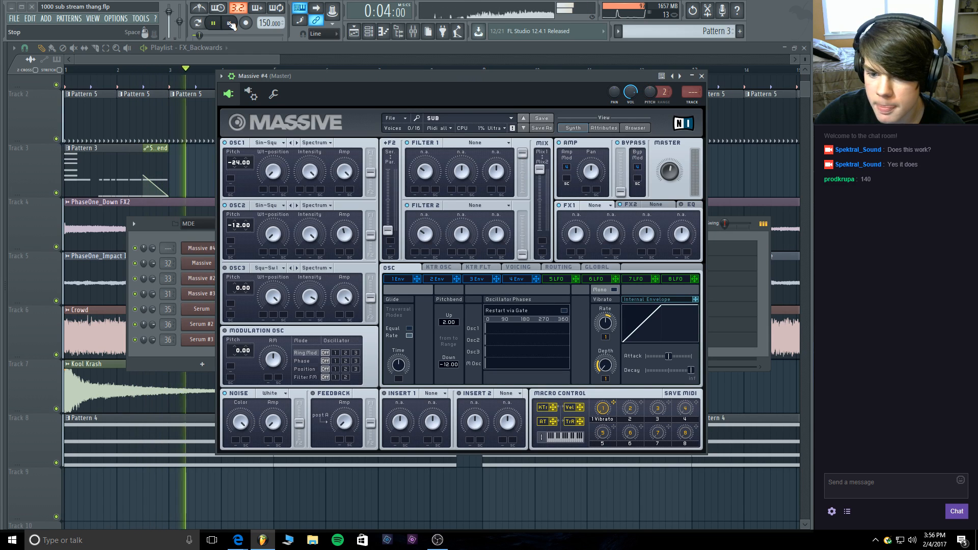
key("space")
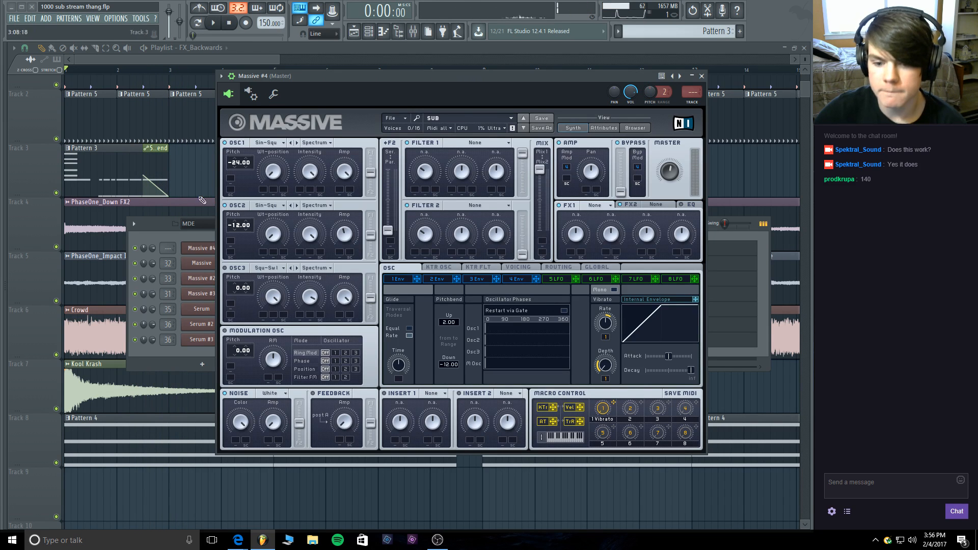
Reapply the Serum #2 - Pitch Bend controller link on Massive #4's channel pitch and play the song again.
right_click(654, 93)
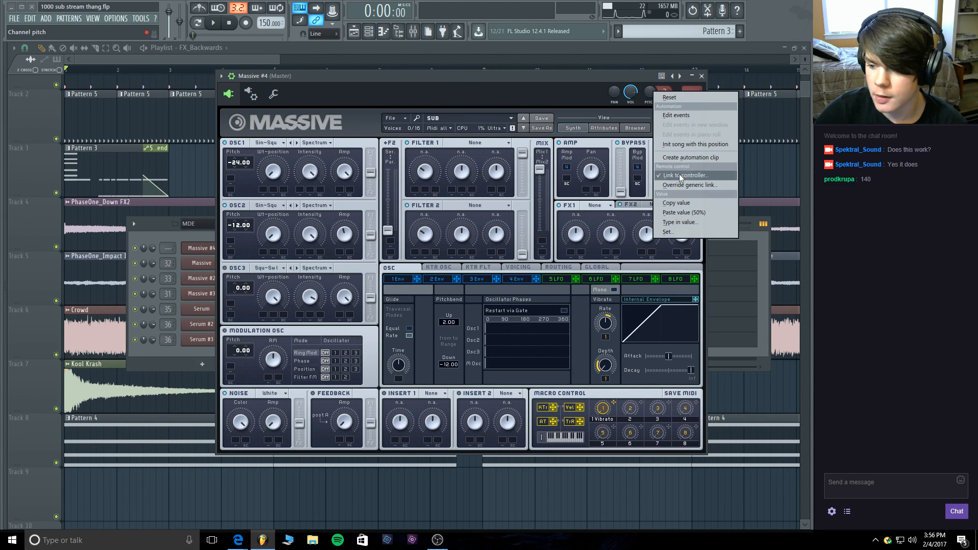
left_click(680, 175)
left_click(524, 272)
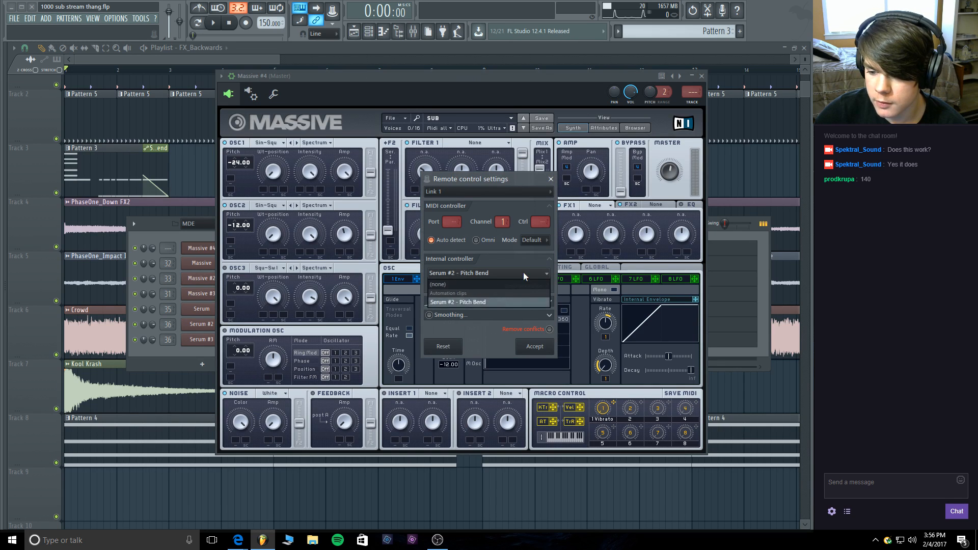
left_click(481, 302)
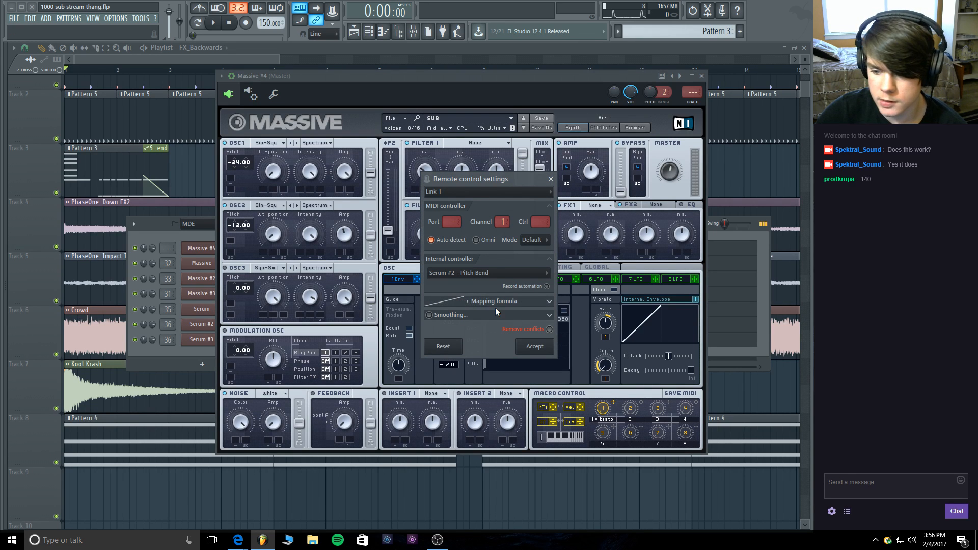
left_click(535, 347)
left_click(216, 23)
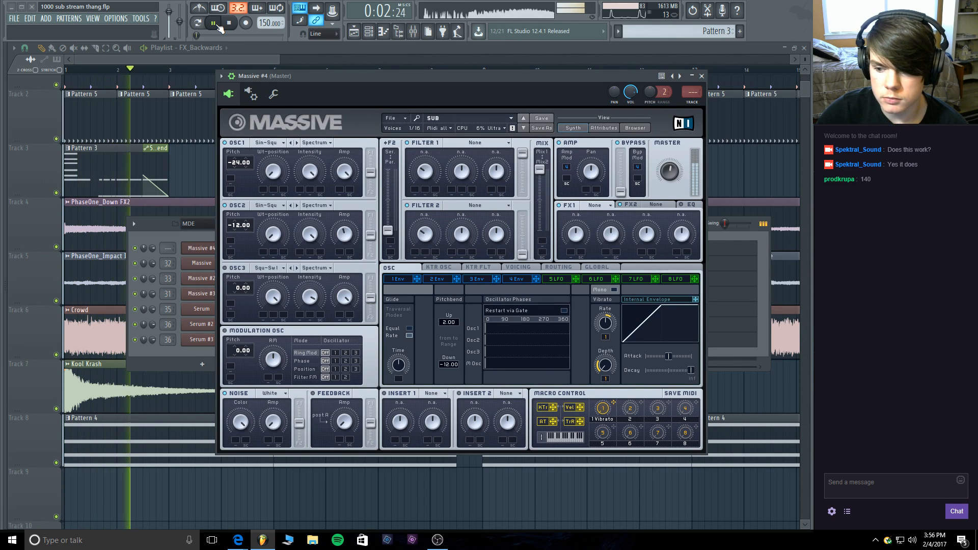
Set Massive #4's Pitchbend Down to -2.00 and audition the pitch bend from the middle of bar 2, closing the plugin.
left_click(227, 24)
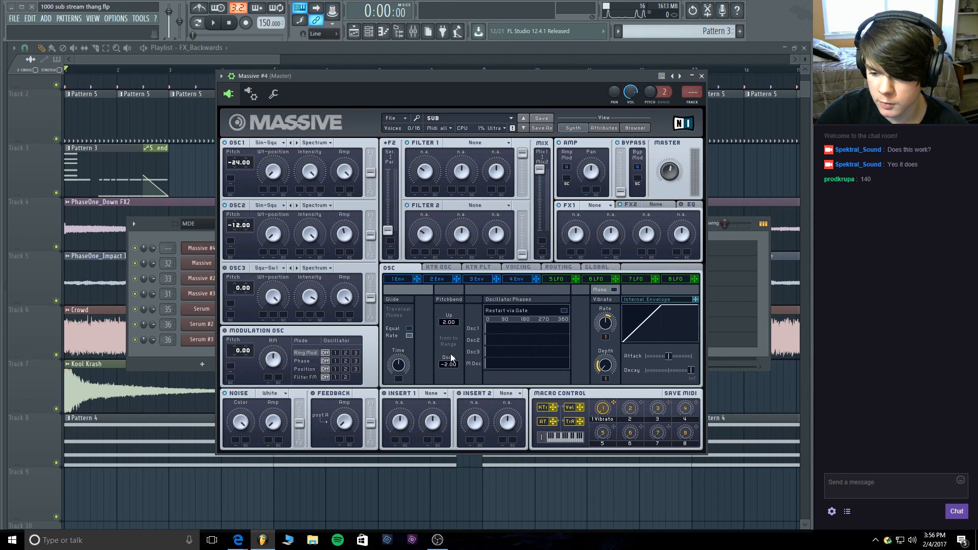
left_click(214, 23)
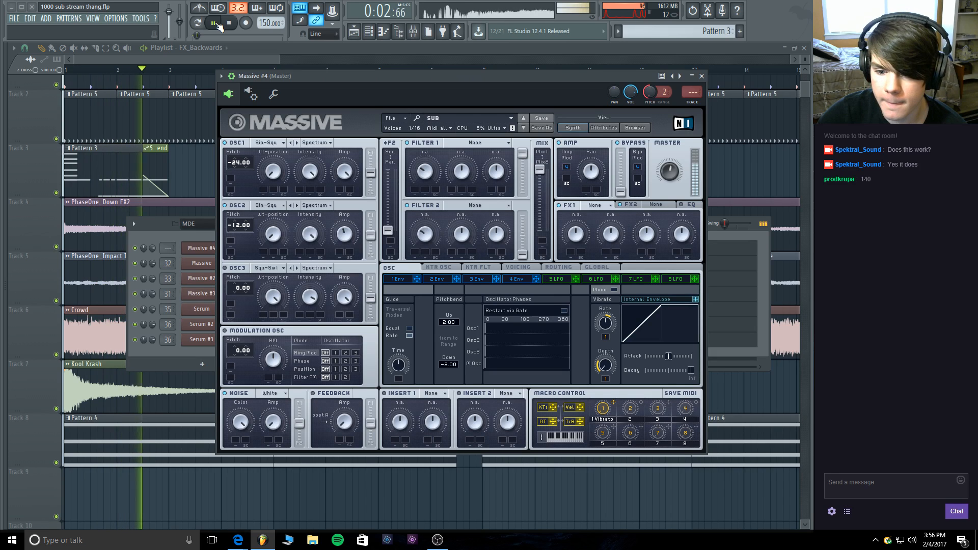
key("space")
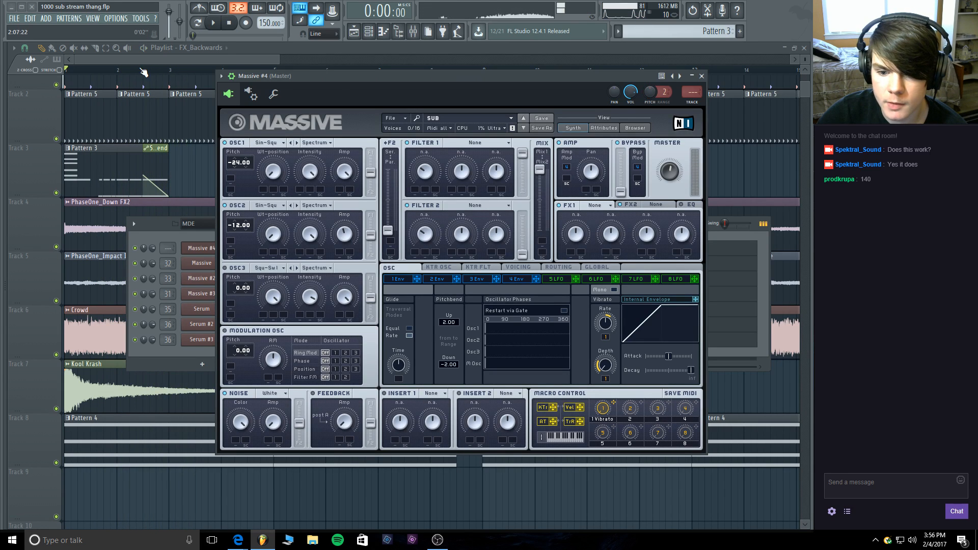
left_click(144, 70)
left_click(213, 23)
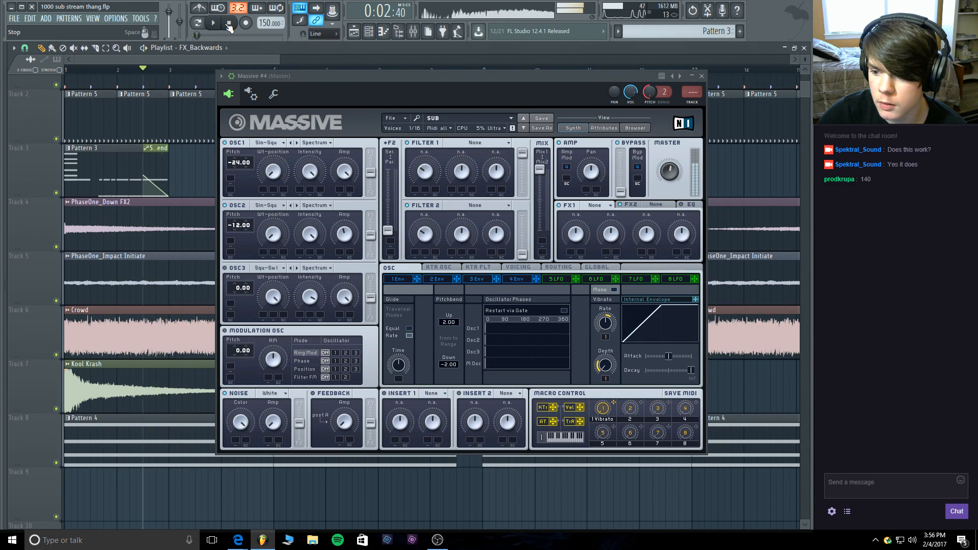
left_click(229, 24)
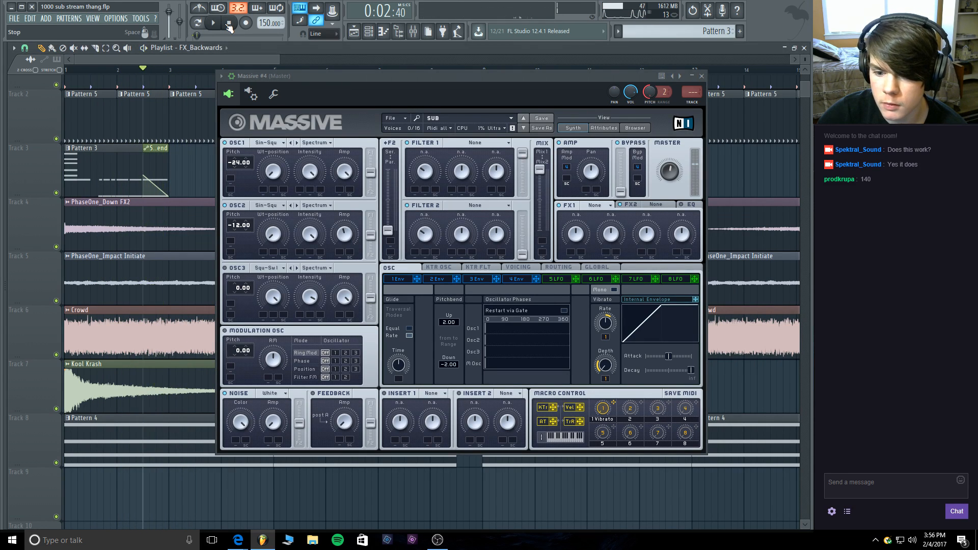
left_click(702, 76)
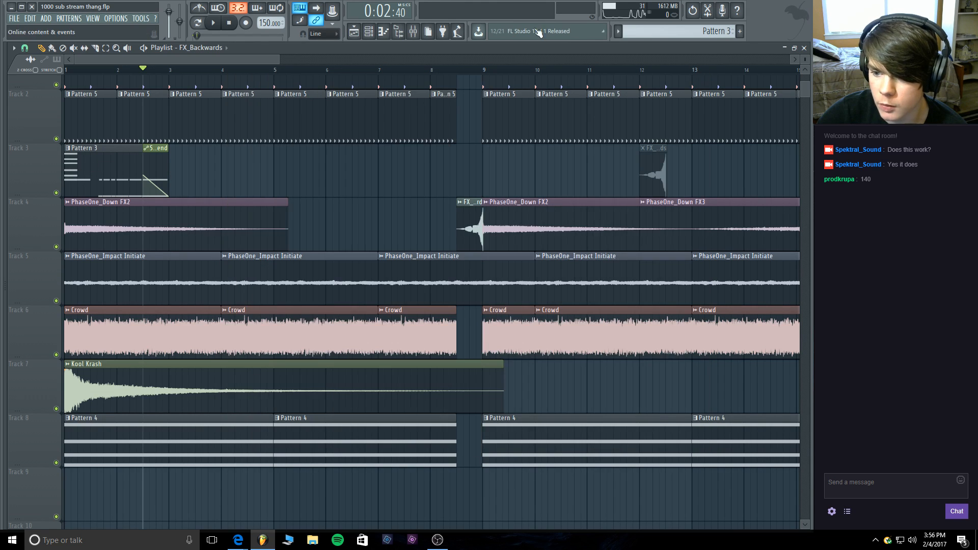
Reopen the channel rack, solo the Massive #4 channel, and play it from the middle of bar 2.
left_click(369, 32)
right_click(136, 249)
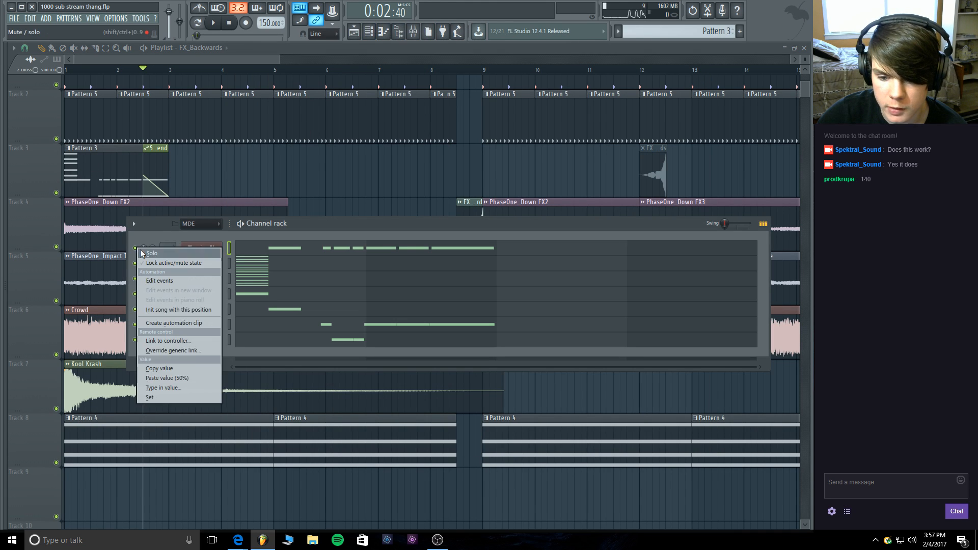
left_click(147, 253)
left_click(214, 23)
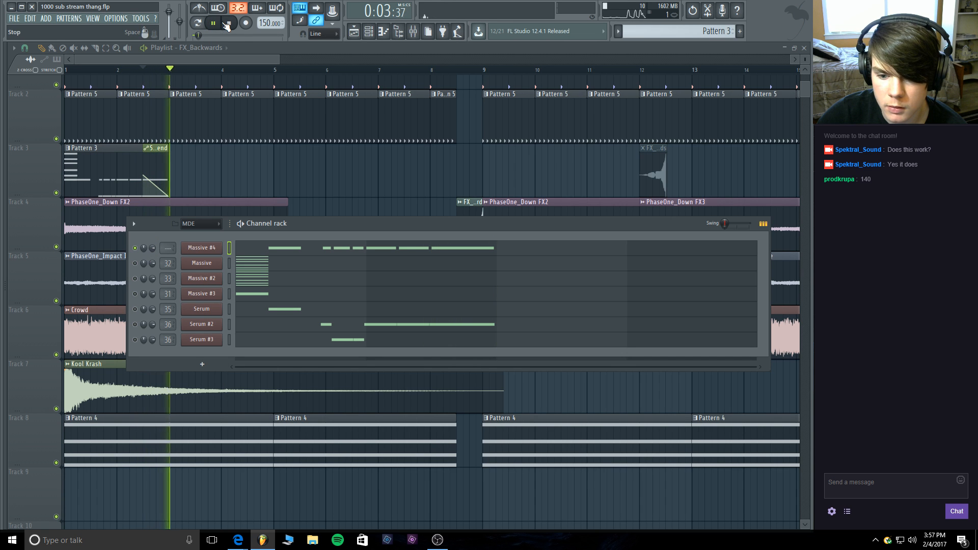
left_click(227, 24)
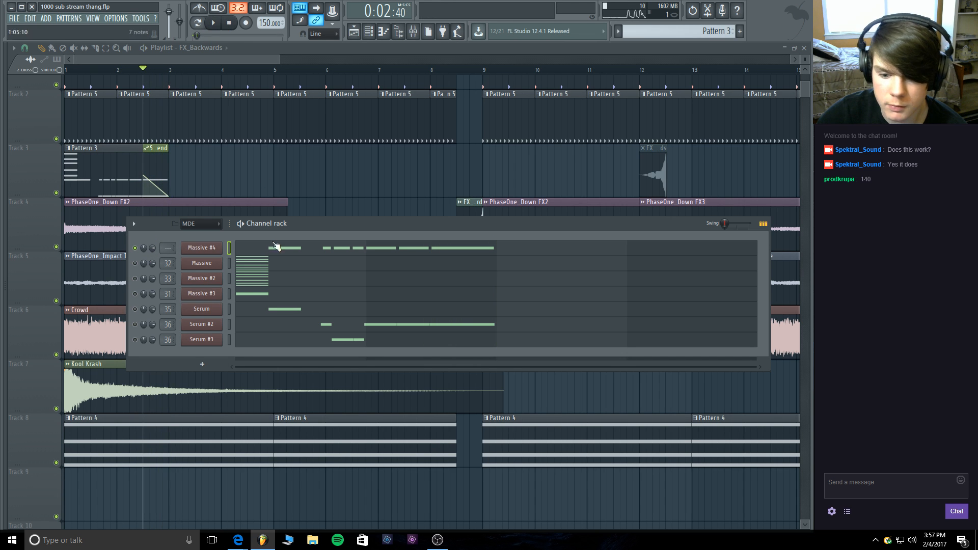
Route the Massive #4 channel to mixer track 30 (Sub) and play it briefly.
left_click(418, 26)
key("F9")
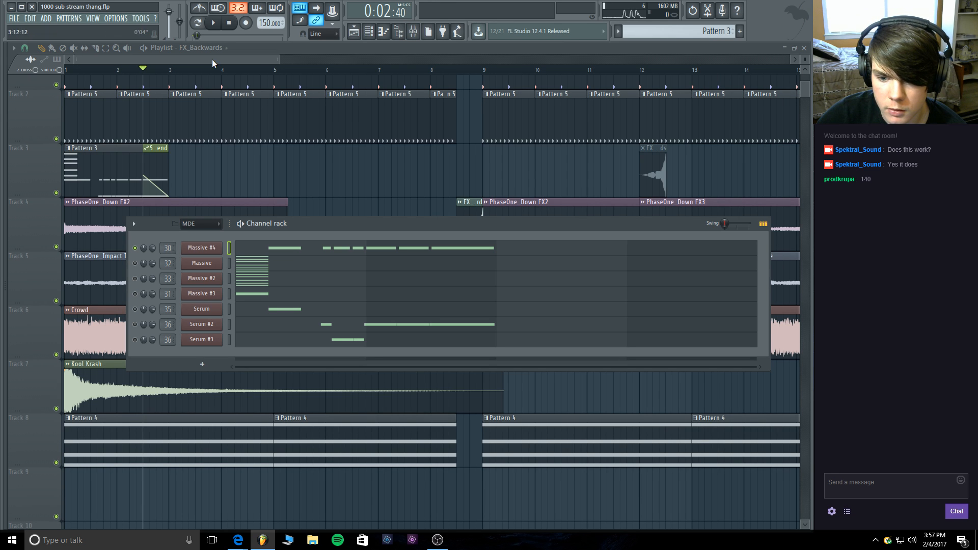
left_click(213, 23)
left_click(231, 24)
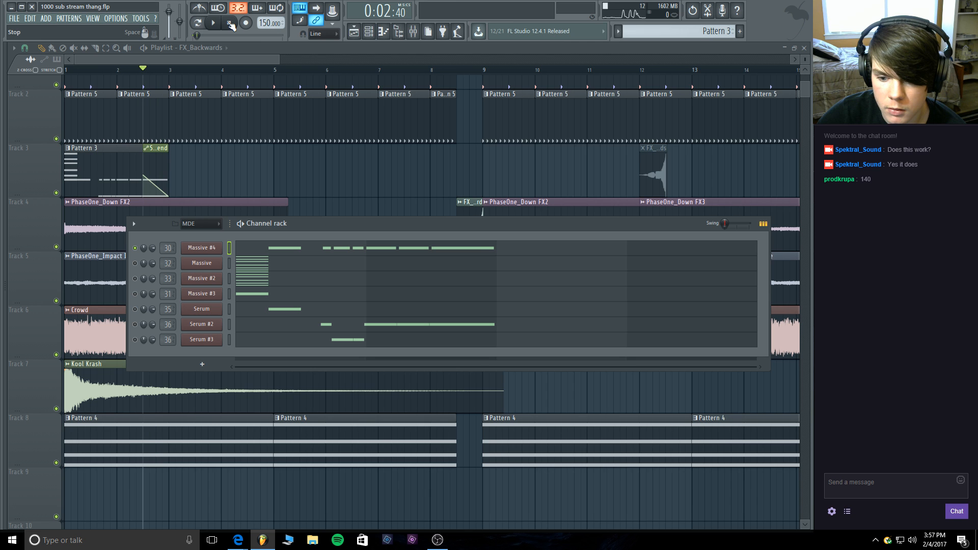
Open the Maximus effect on the Sub mixer track and examine its response during playback.
left_click(412, 32)
left_click(213, 23)
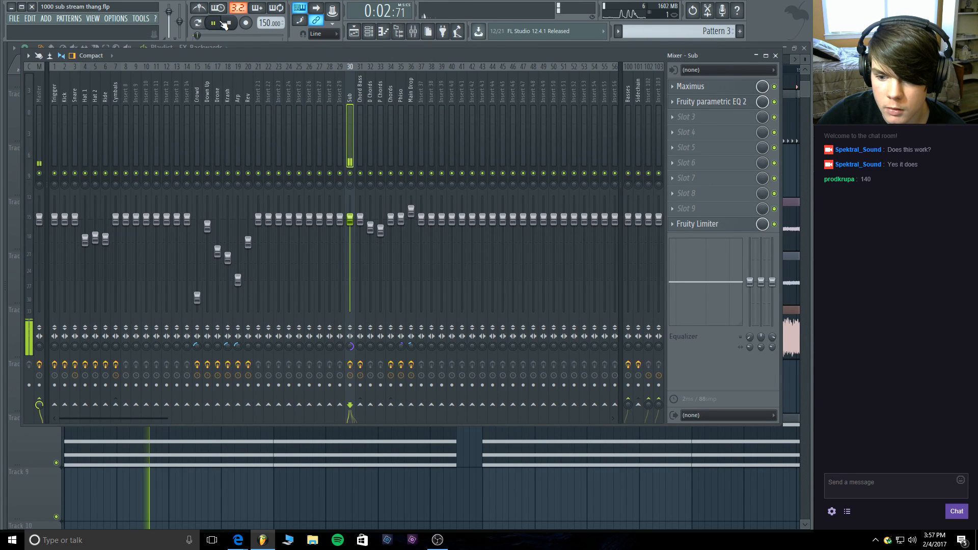
left_click(685, 87)
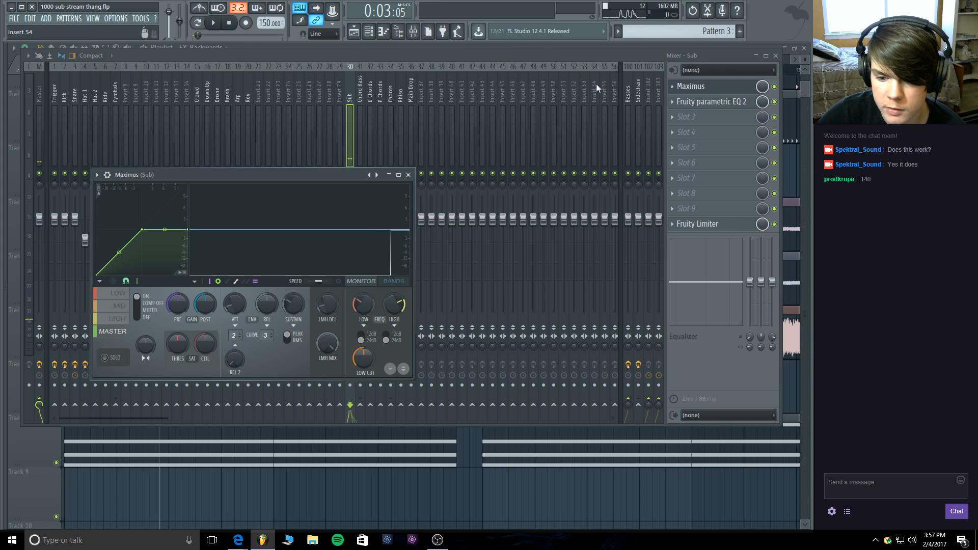
left_click(229, 23)
key("space")
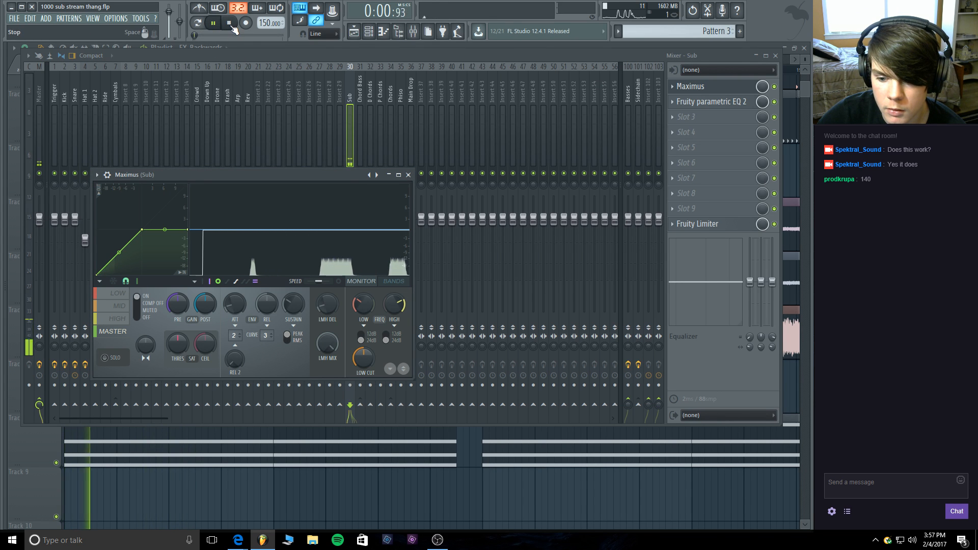
Raise the band 7 low-pass cutoff in the Sub track's Fruity parametric EQ 2 to about 226 Hz and replay the song.
left_click(701, 102)
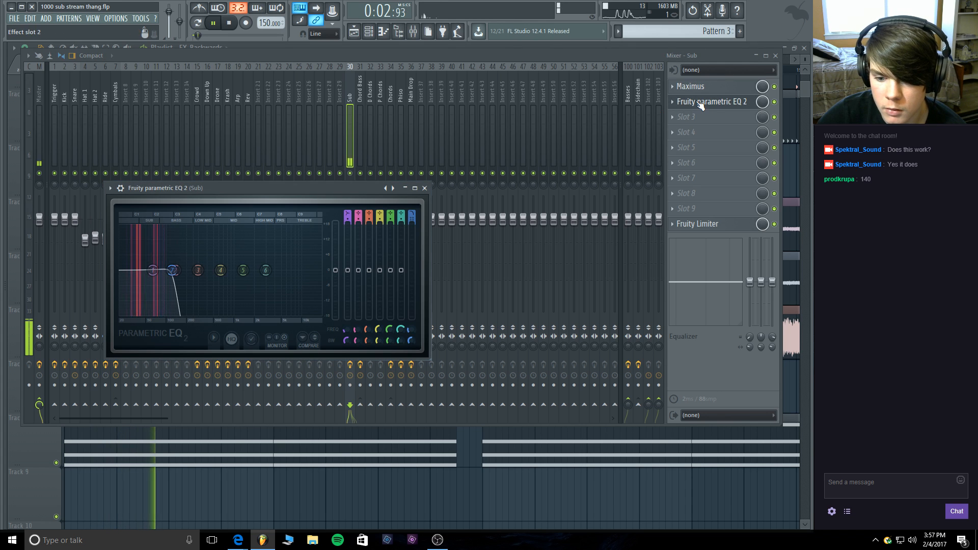
left_click_drag(175, 275, 191, 275)
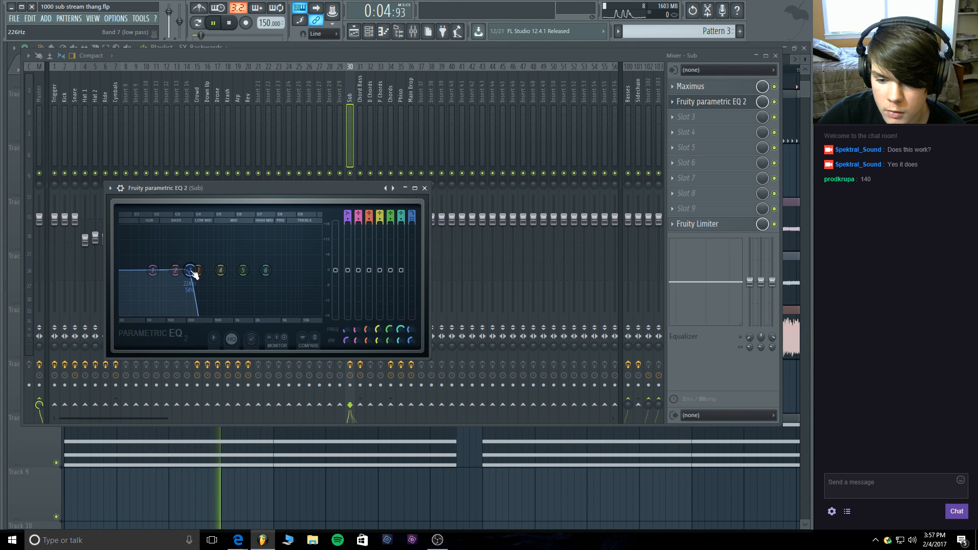
left_click(229, 23)
key("space")
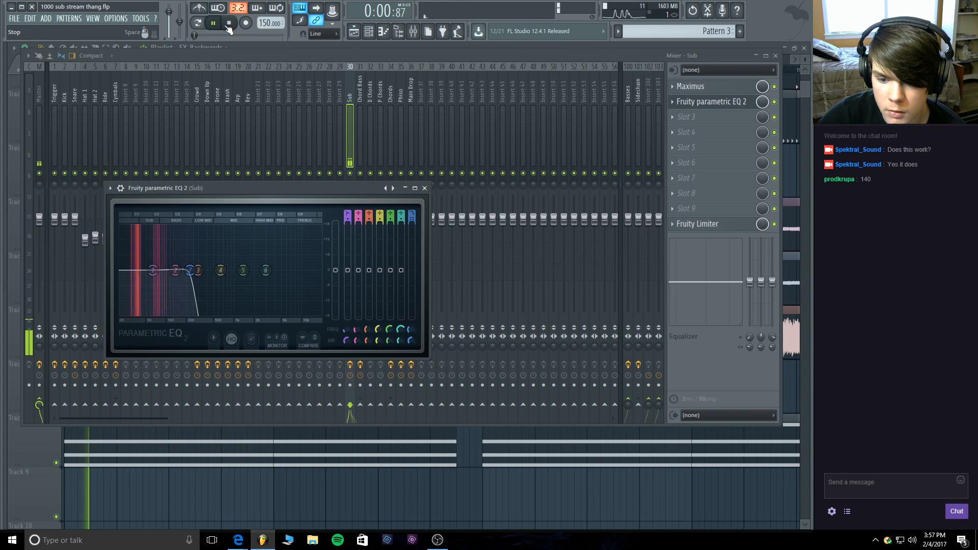
Open the Sub track's Fruity Limiter during playback and try to change its sidechain input.
left_click(703, 225)
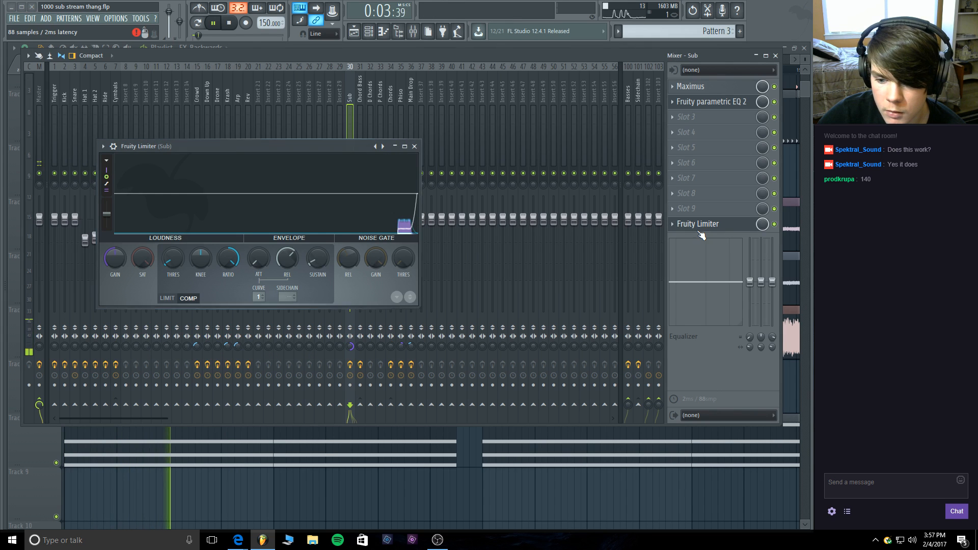
left_click(229, 23)
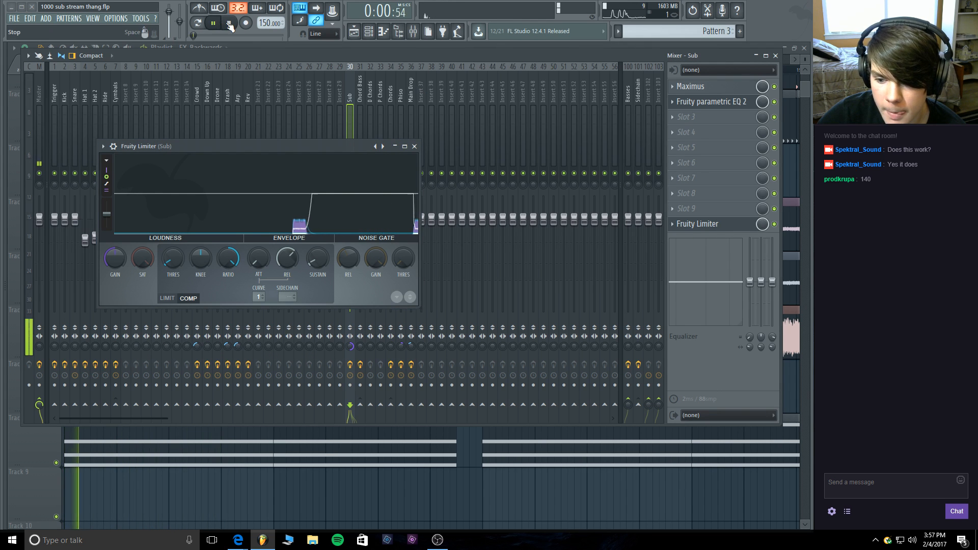
left_click(291, 299)
left_click(300, 304)
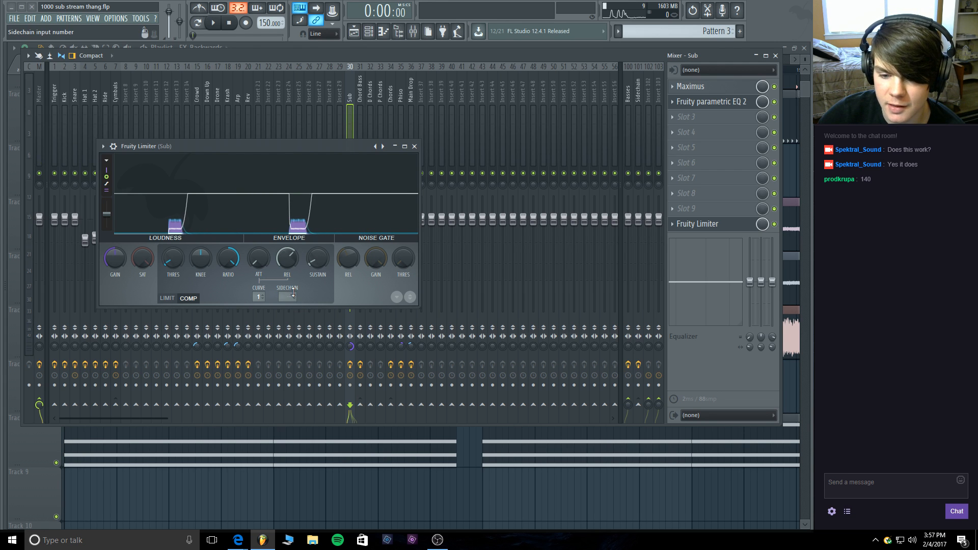
scroll(30, 93, "down", 2)
scroll(31, 92, "up", 2)
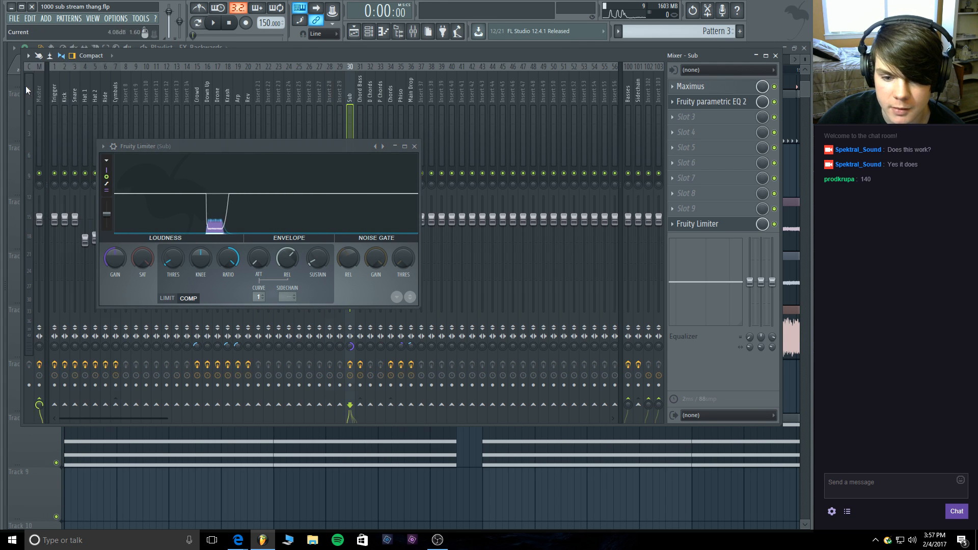
Sidechain the Trigger mixer track to the Sub track and use sidechain input 1 in the Sub's Fruity Limiter.
left_click(57, 88)
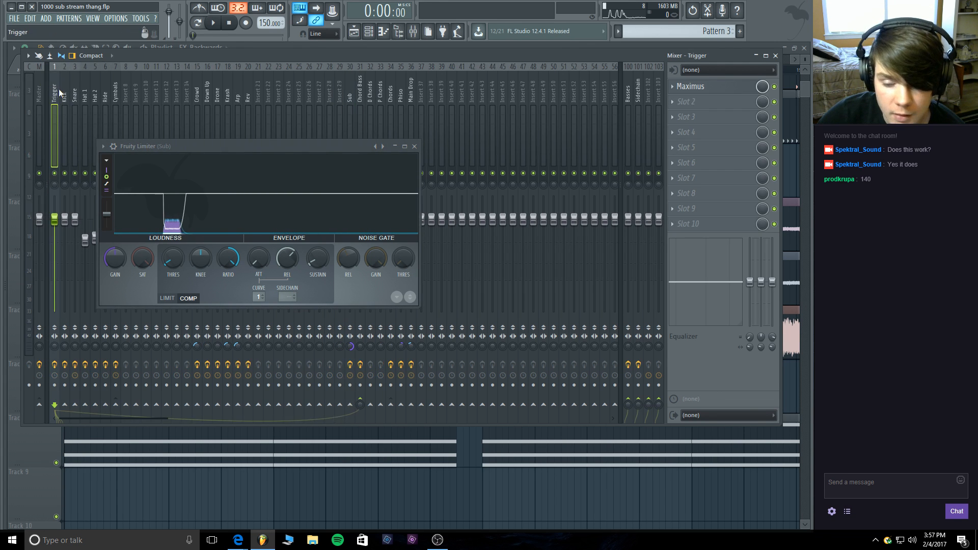
left_click(350, 97)
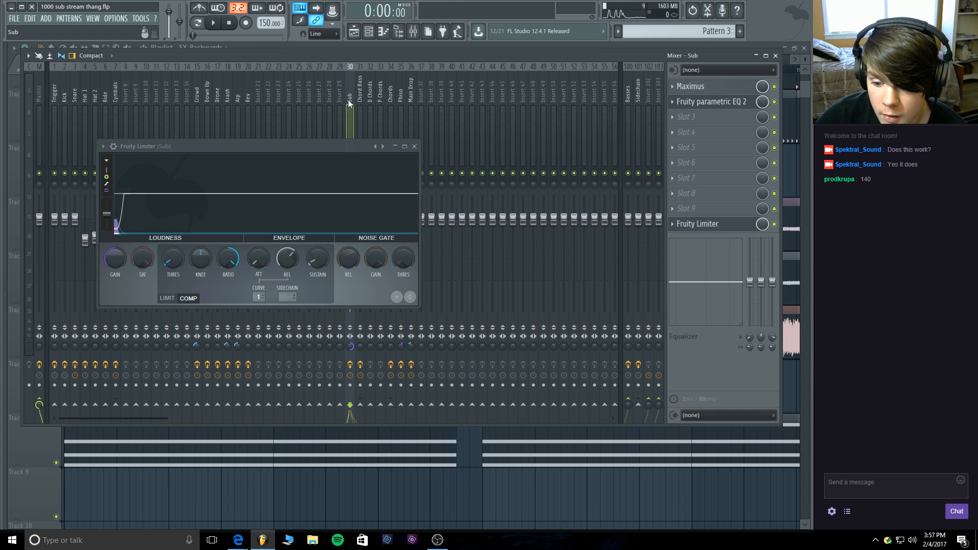
left_click(56, 94)
right_click(351, 404)
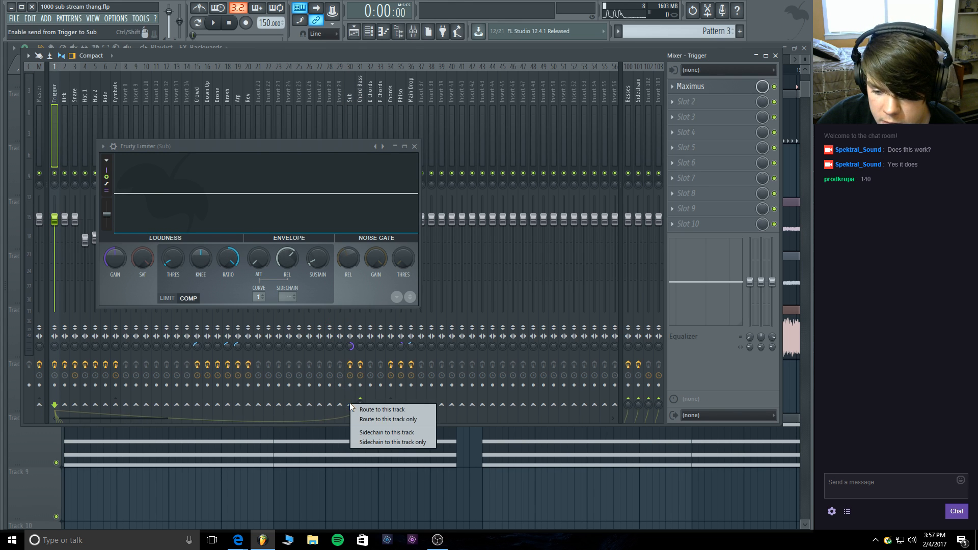
left_click(361, 436)
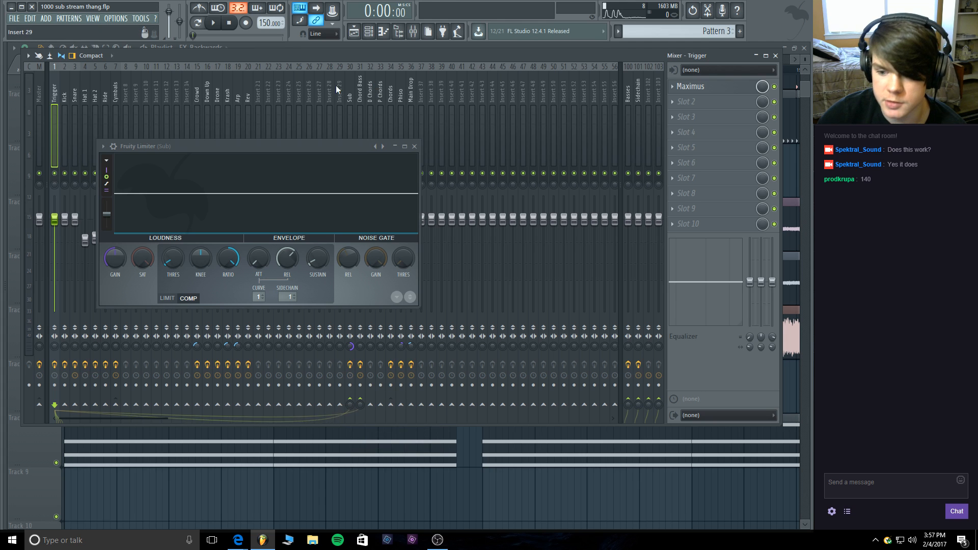
left_click(352, 97)
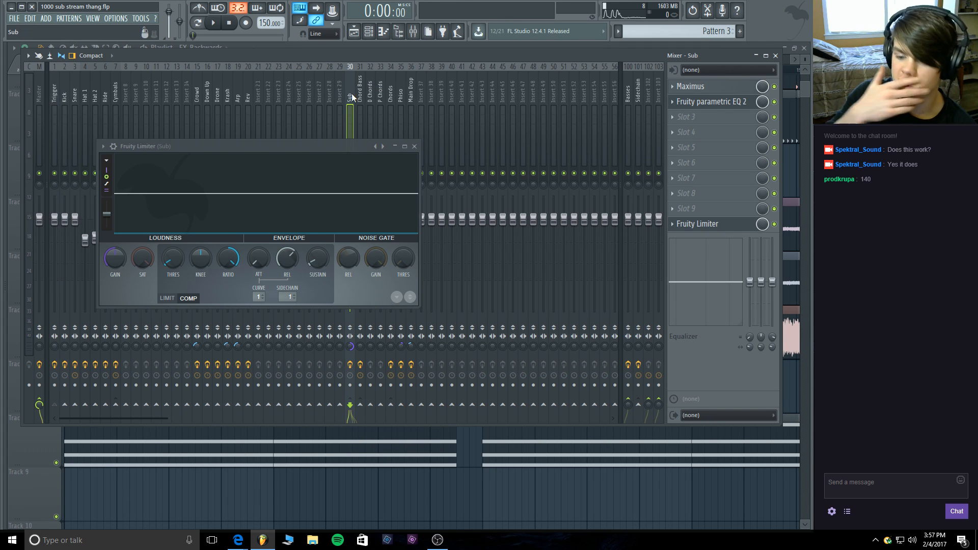
left_click(288, 297)
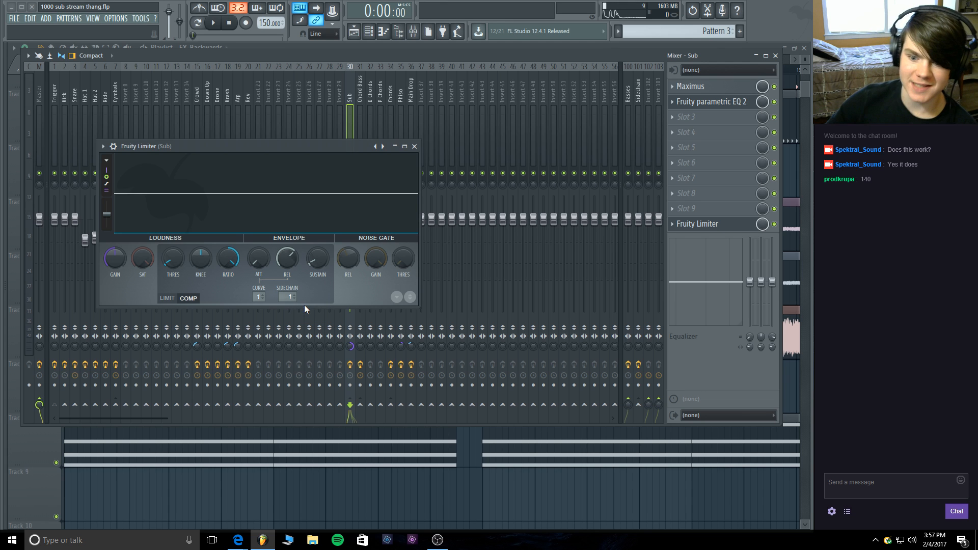
Play the sidechained sub, close the Fruity Limiter, and replay the playlist from bar 1.
left_click(214, 23)
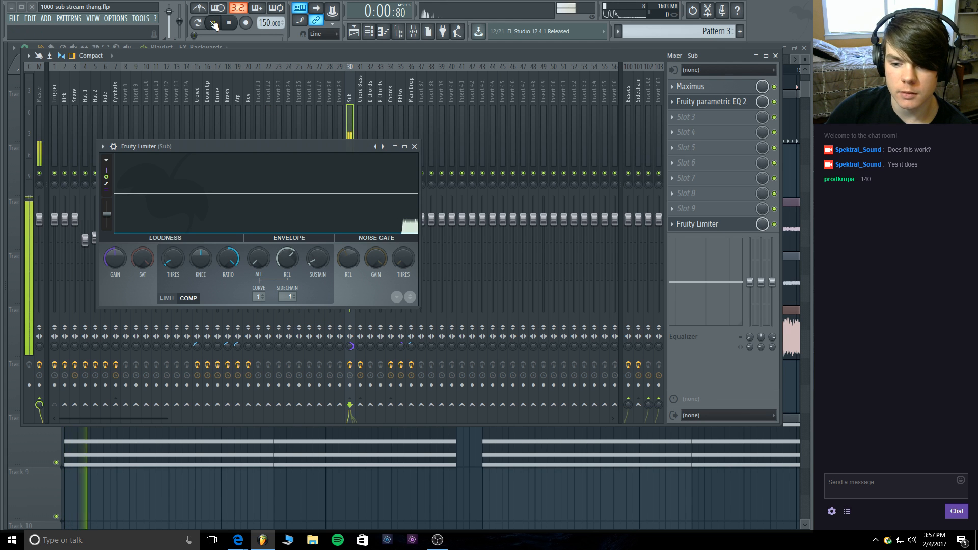
left_click(415, 146)
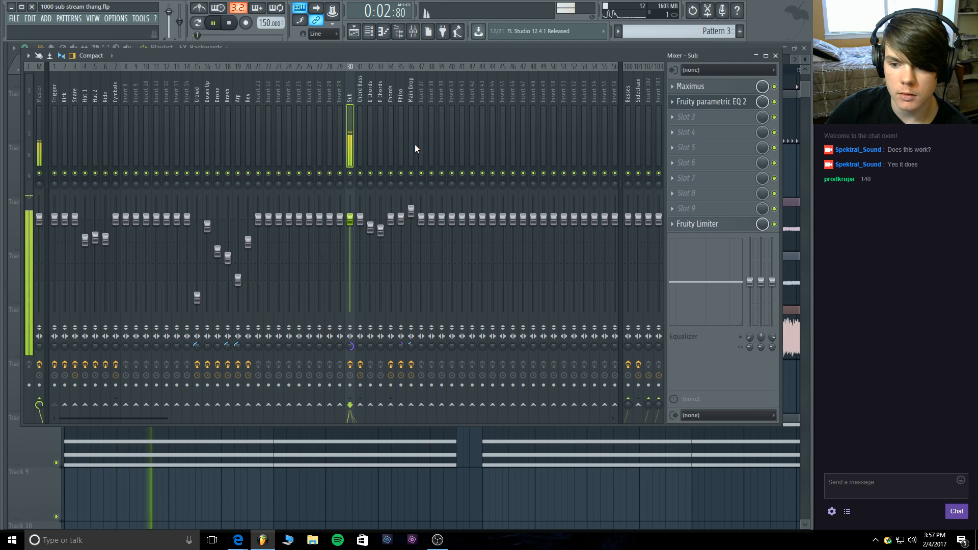
left_click(353, 34)
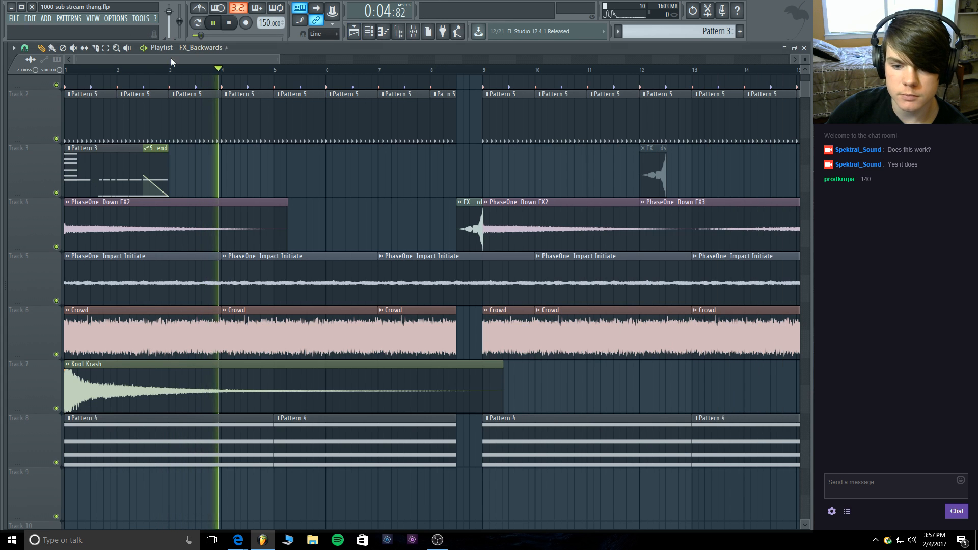
left_click_drag(228, 71, 5, 69)
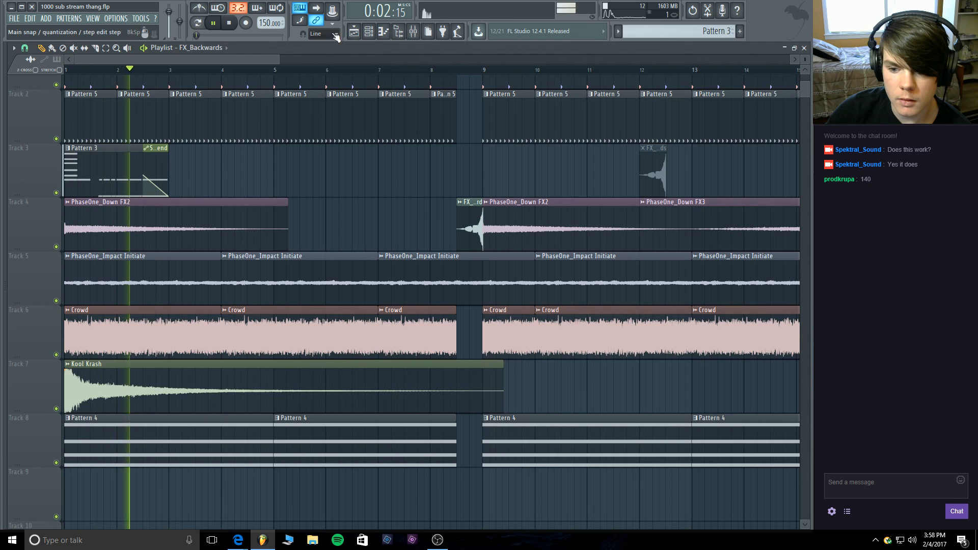
Delete the last E4 note in bar 2 of the Massive #4 pattern and replay the song.
key("F6")
left_click(232, 25)
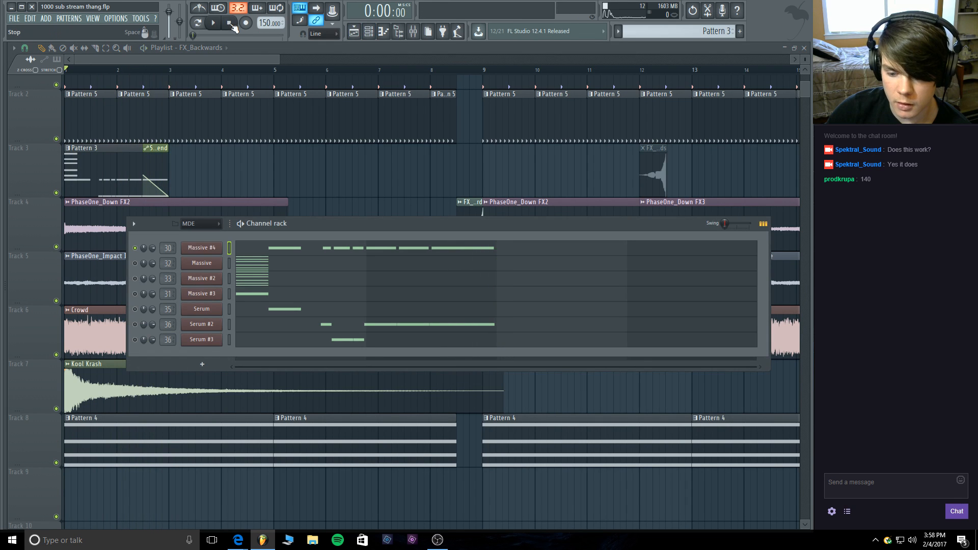
left_click(390, 248)
mouse_move(541, 246)
left_mouse_down()
mouse_move(534, 137)
mouse_move(534, 254)
left_mouse_up()
right_click(534, 254)
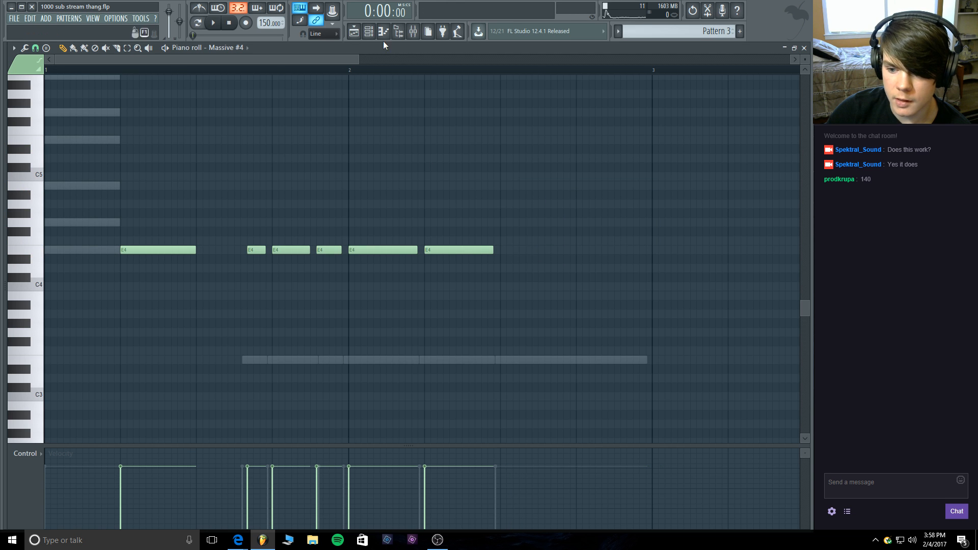
left_click(354, 32)
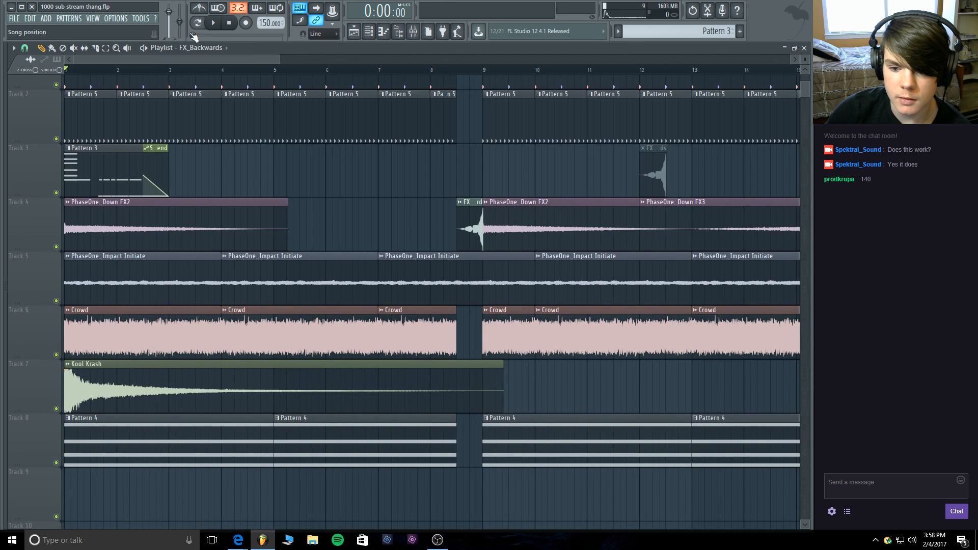
key("space")
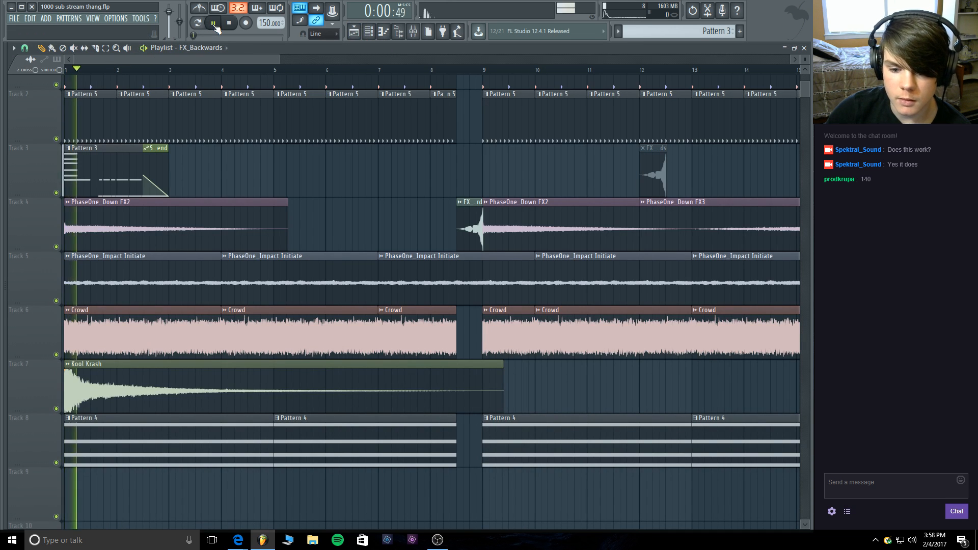
left_click(413, 31)
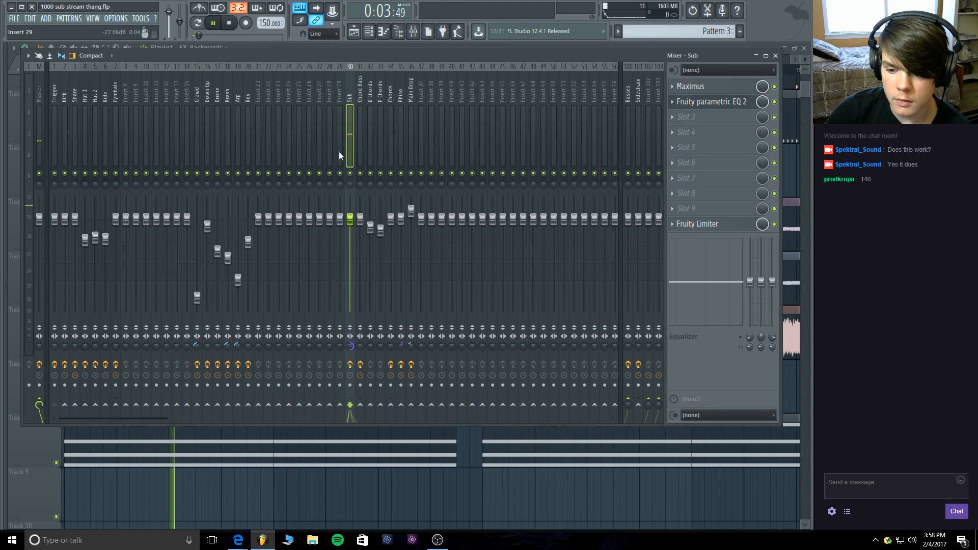
left_click(236, 23)
Unsolo the Massive #4 channel in the channel rack and play the full song from the start.
left_click(369, 31)
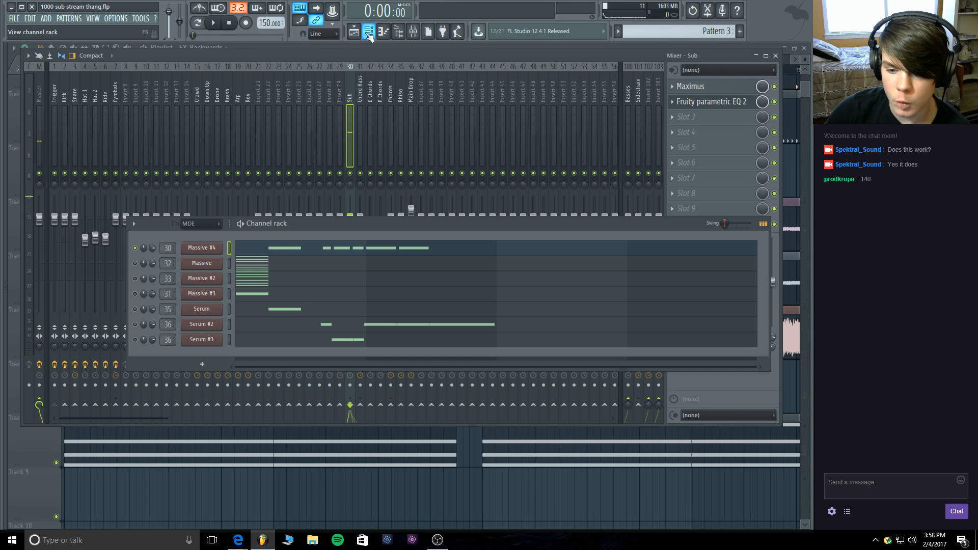
right_click(133, 249)
left_click(144, 250)
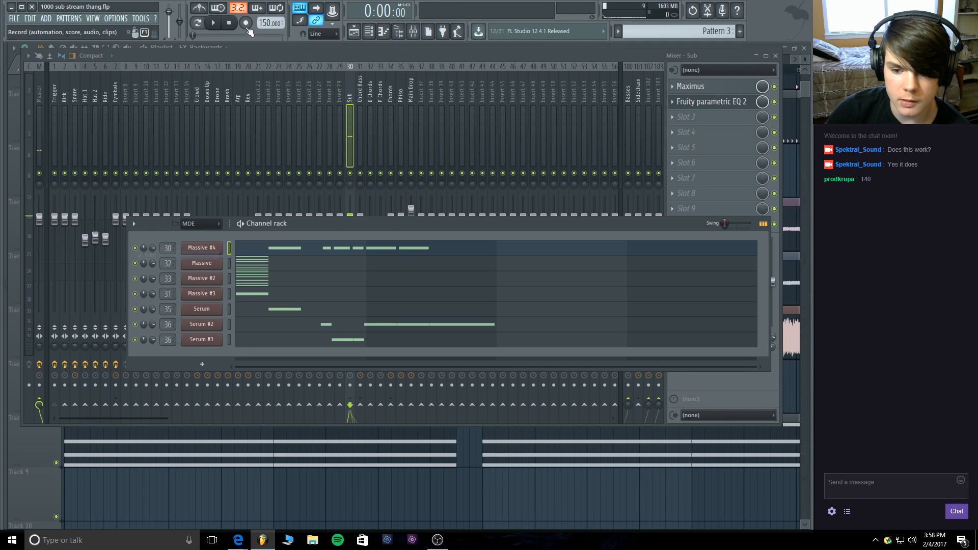
left_click(213, 23)
left_click(244, 47)
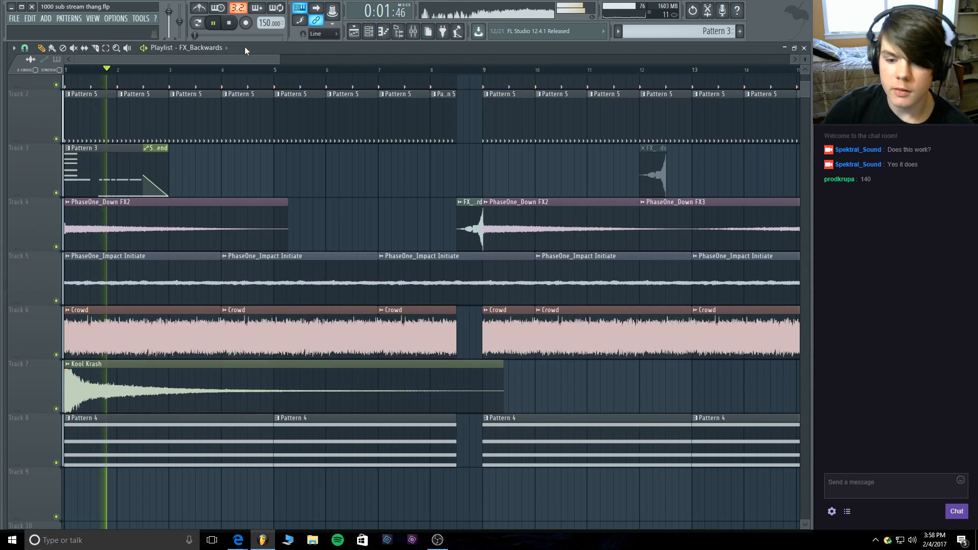
left_click(230, 23)
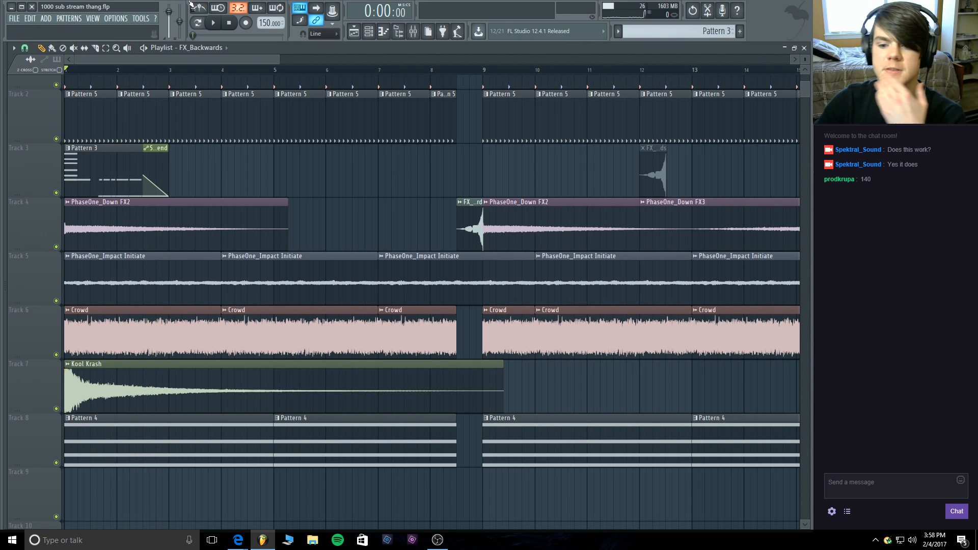
Check the mixer levels during full playback, then solo the Sub mixer track and replay the song from the start.
key("space")
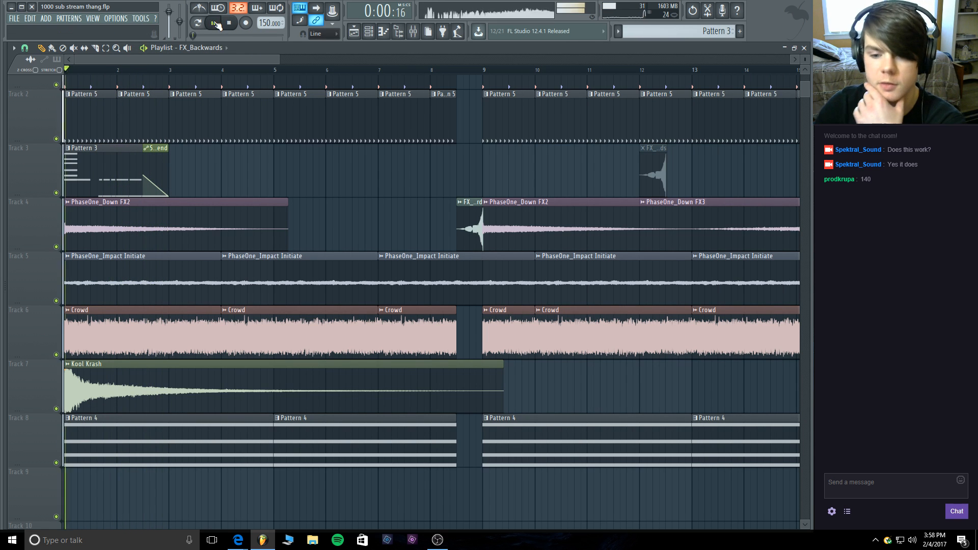
left_click(413, 32)
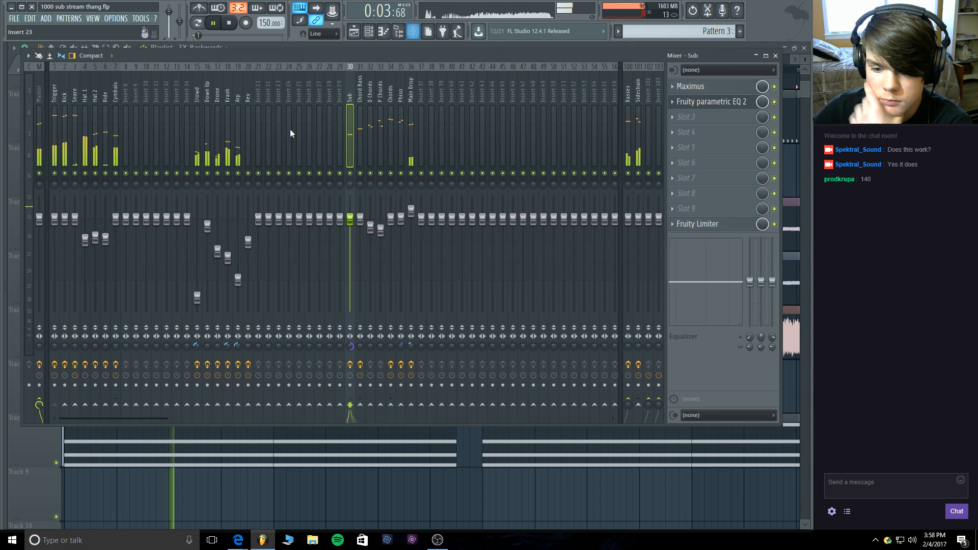
left_click(231, 23)
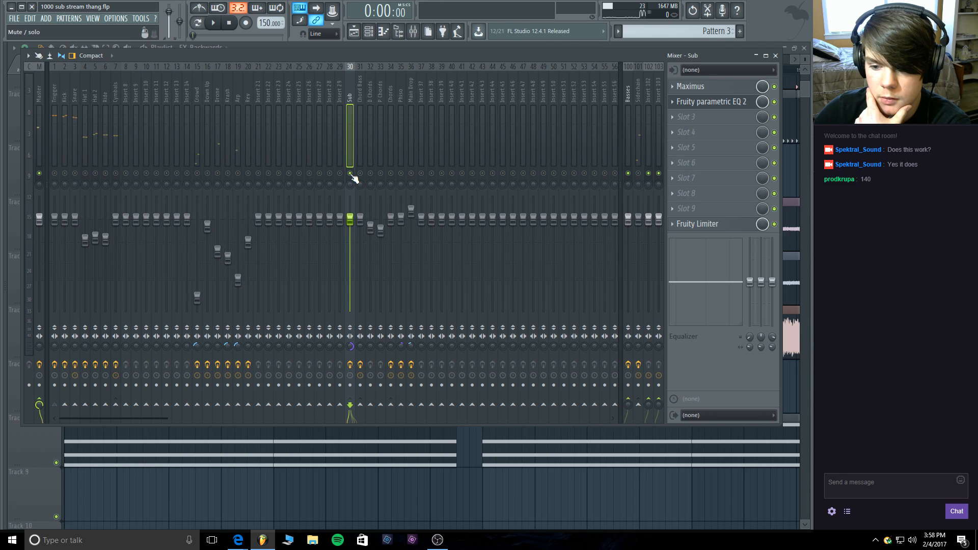
key("space")
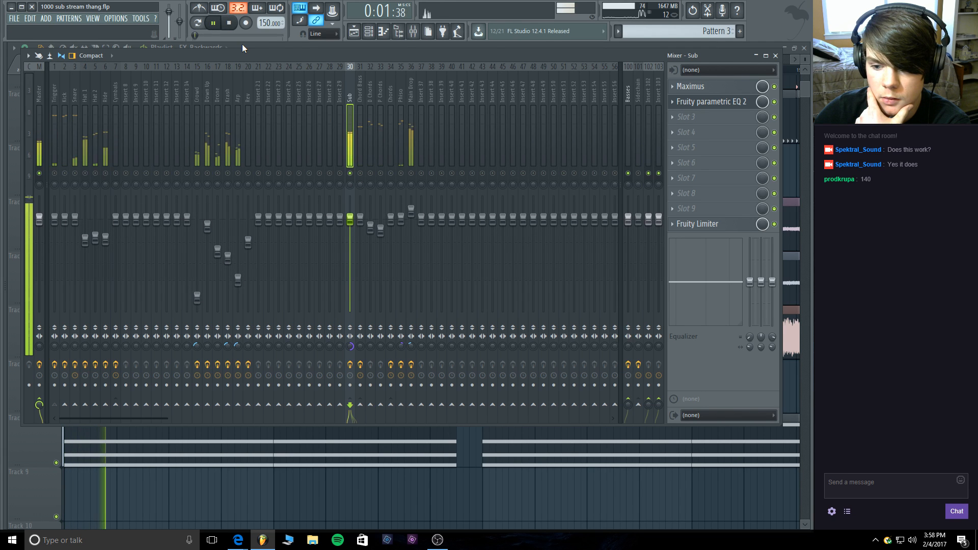
left_click(243, 45)
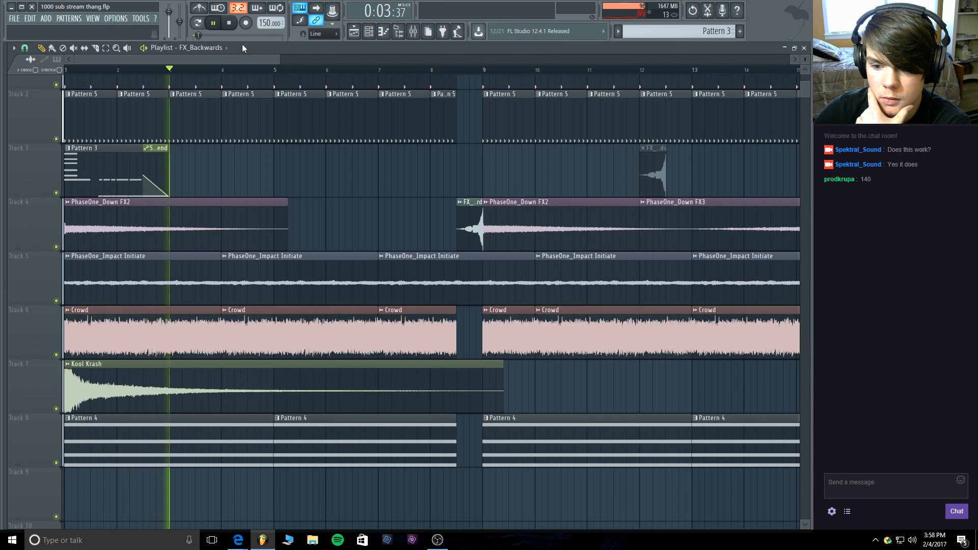
key("space")
Add an E4 note at 2:09:00 to the Massive #4 pattern, extend it to 0:07:16, and play the pattern briefly.
double_click(130, 168)
scroll(132, 171, "right", 3)
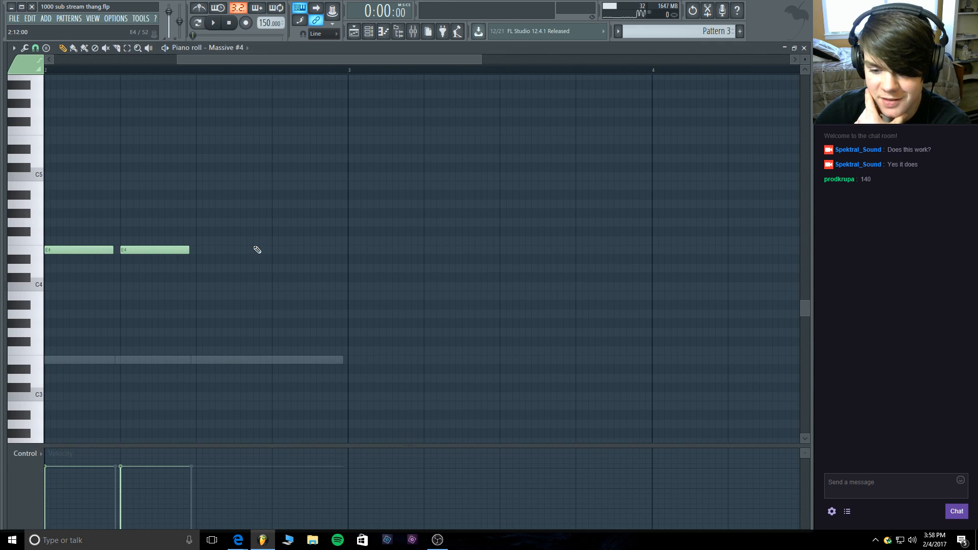
left_click_drag(310, 70, 120, 79)
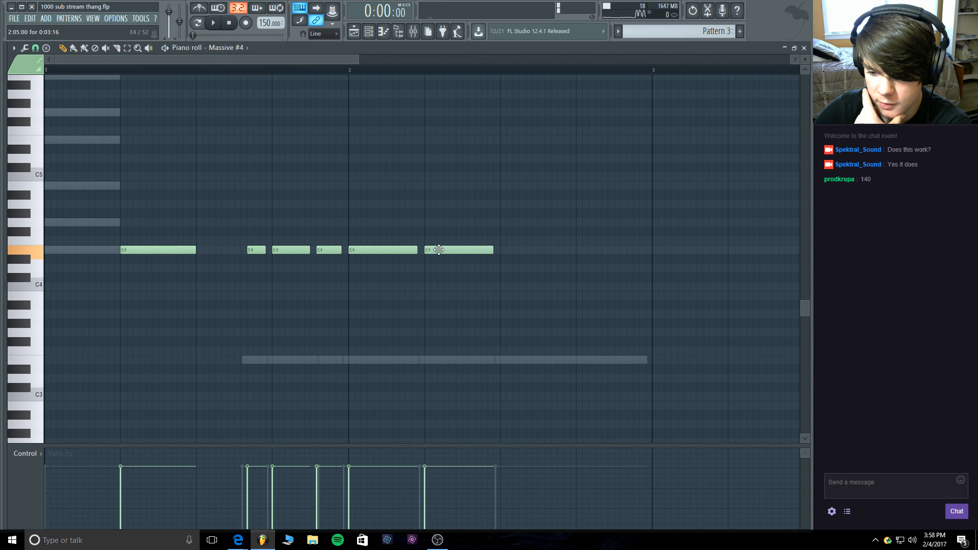
left_click(504, 251)
left_click_drag(568, 250, 642, 249)
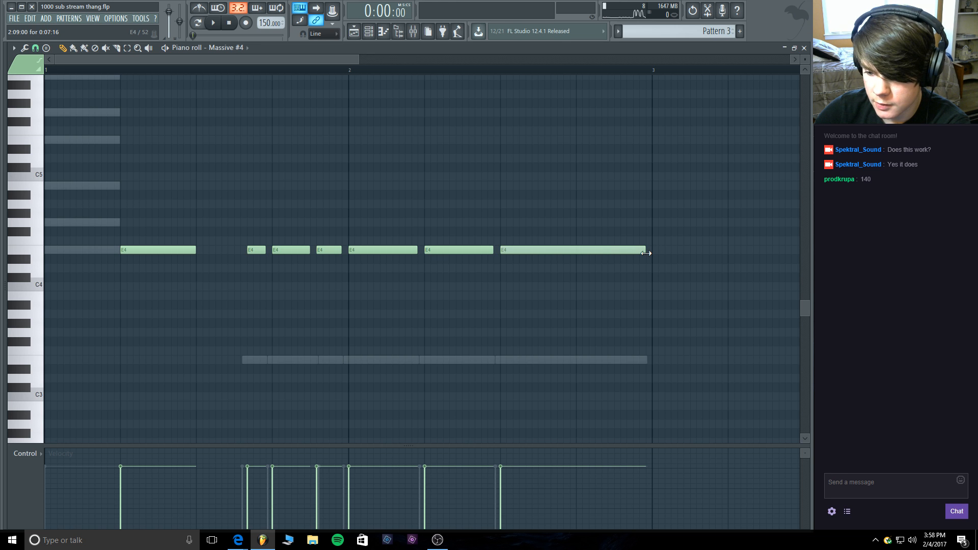
left_click(211, 23)
key("space")
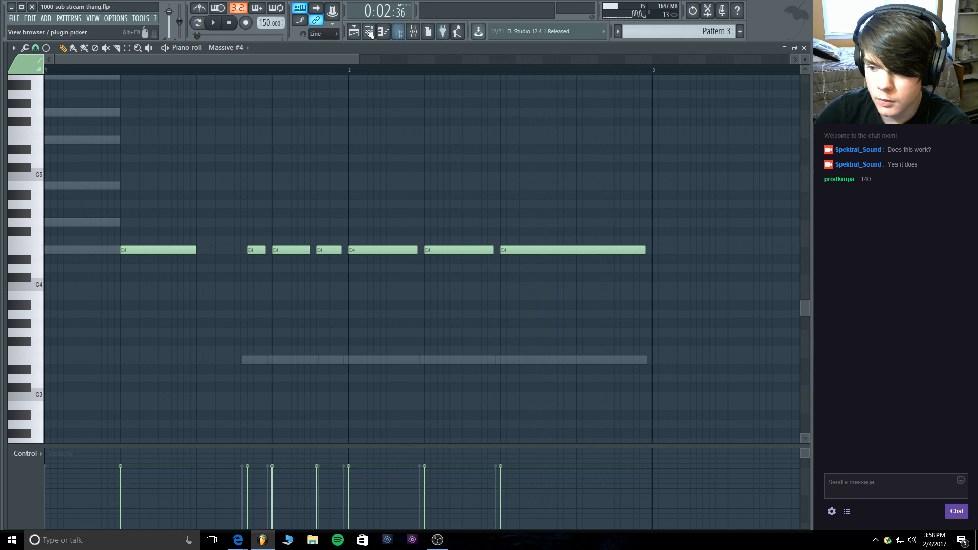
Close the piano roll, show the whole arrangement in the playlist, and switch to the Twitch channel page in Edge.
left_click(807, 49)
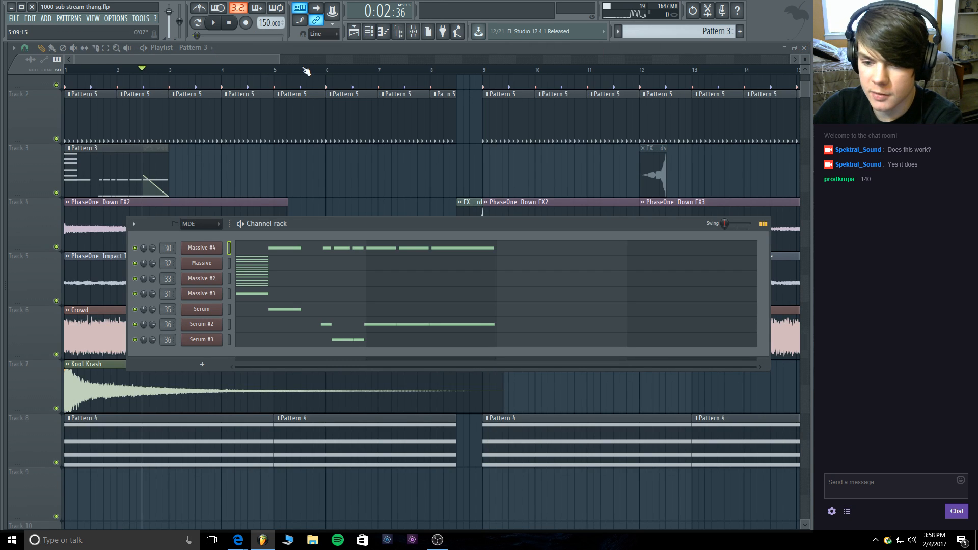
left_click_drag(280, 60, 625, 78)
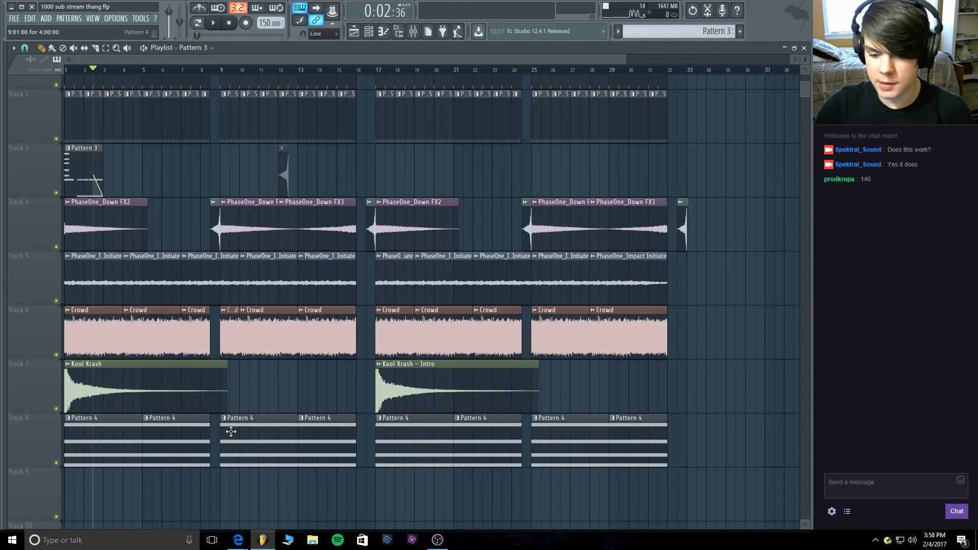
mouse_move(238, 538)
left_click(211, 489)
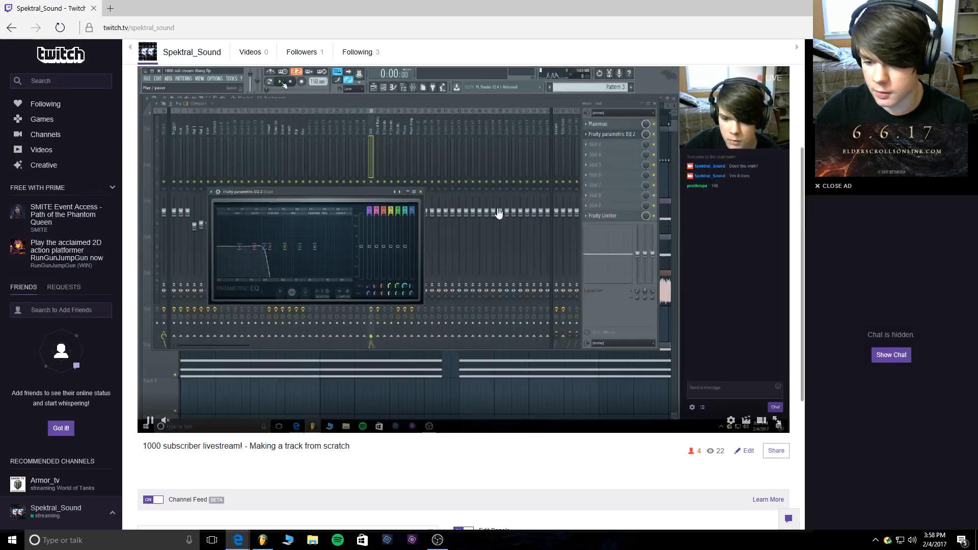
Check the Twitch stream page and the OBS streaming window, and return to the FL Studio playlist.
left_click(263, 540)
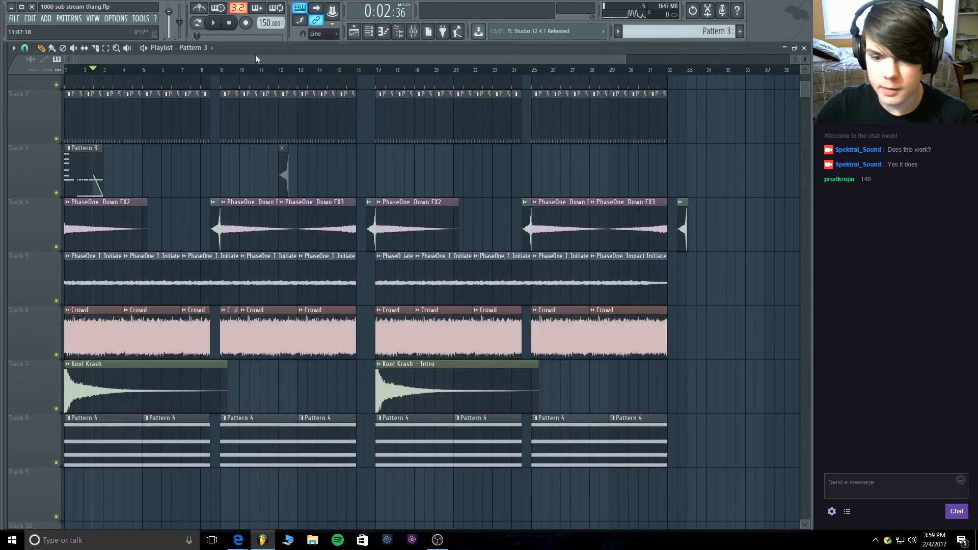
mouse_move(238, 532)
left_click(238, 515)
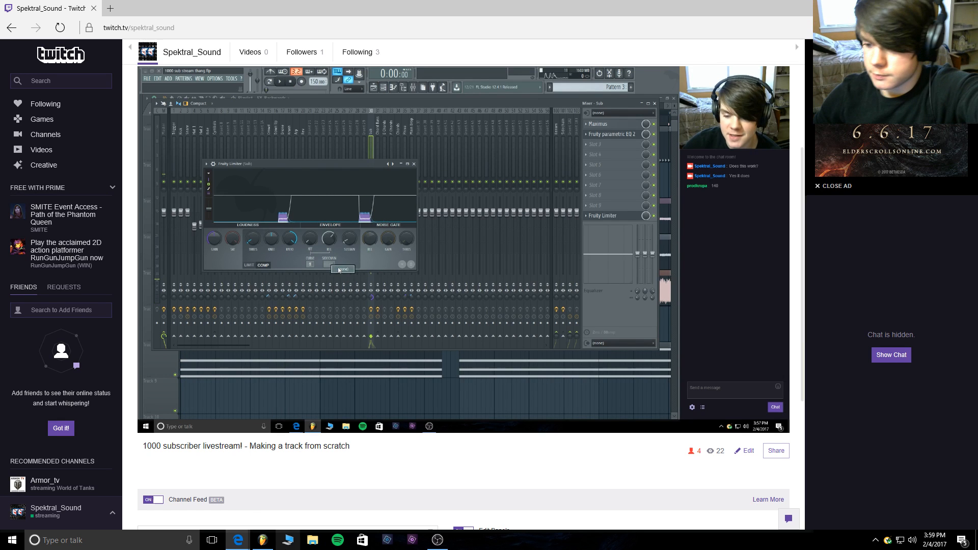
left_click(437, 540)
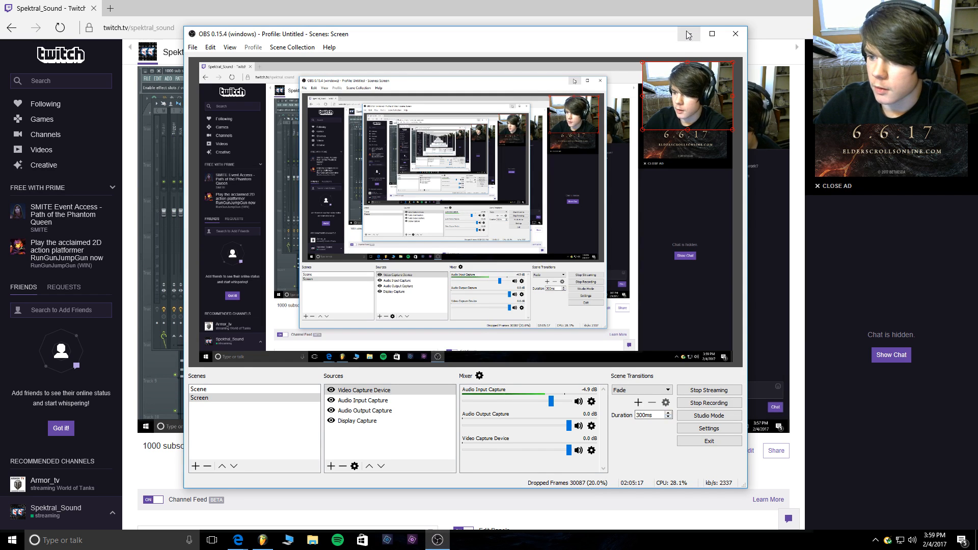
key("alt+Tab")
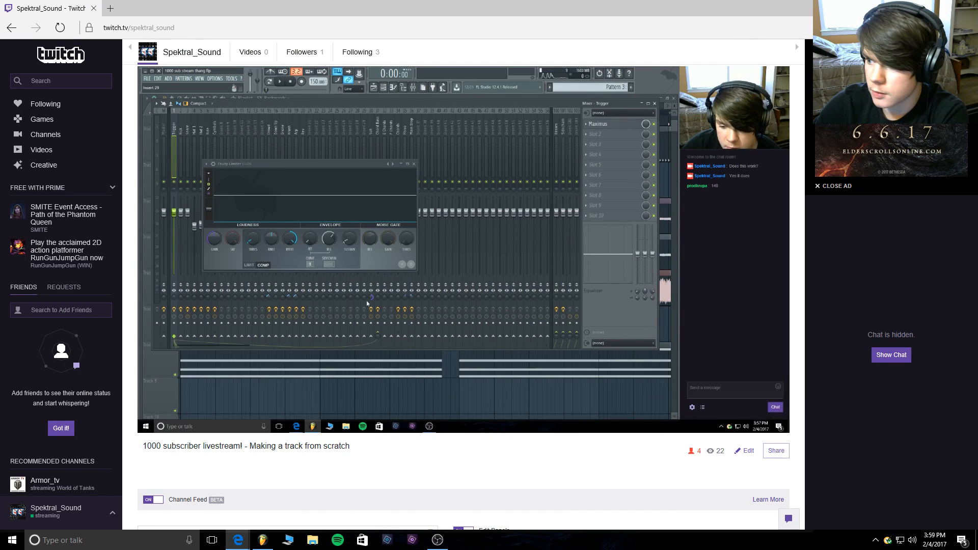
key("alt+Tab")
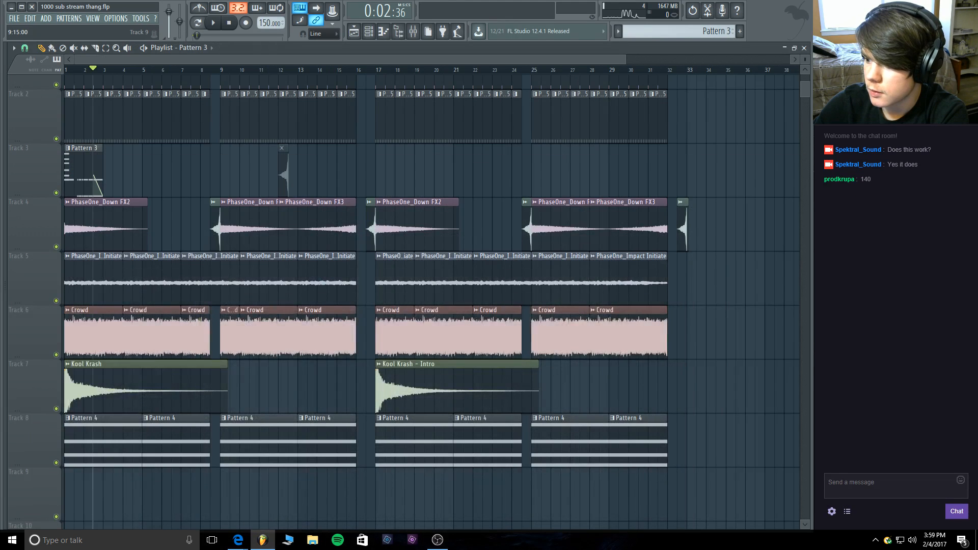
Play the song from the start and lower the Sub mixer track's fader to 90% (-2.4 dB).
left_click_drag(201, 71, 5, 77)
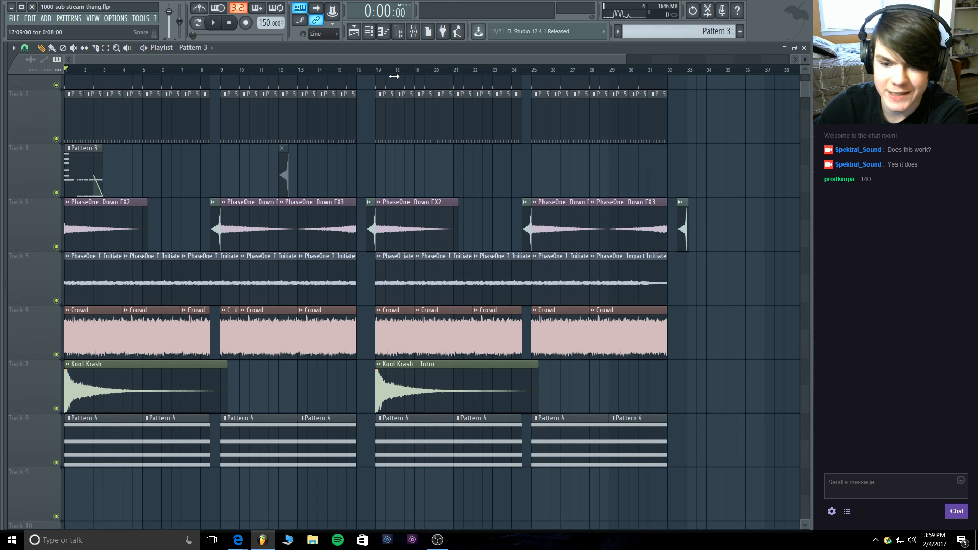
left_click(219, 21)
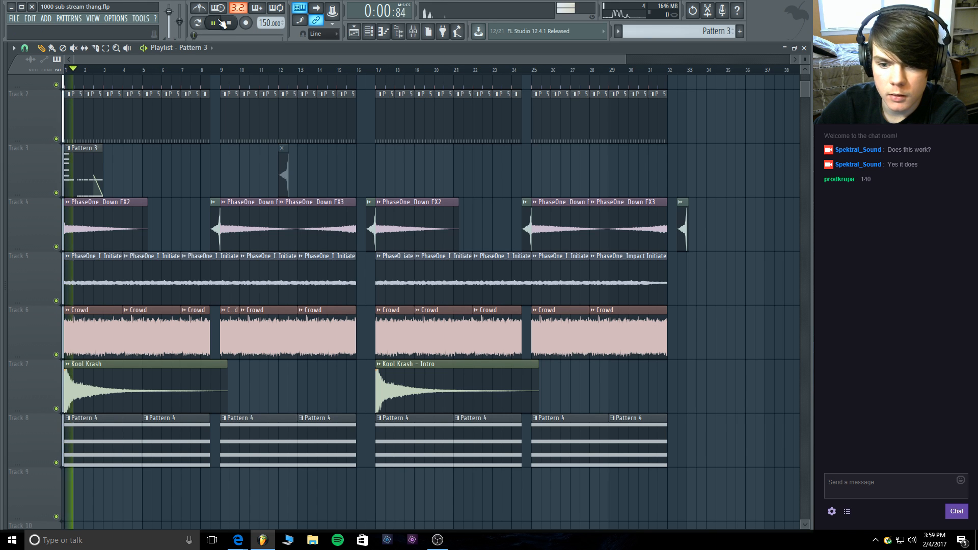
key("space")
key("F9")
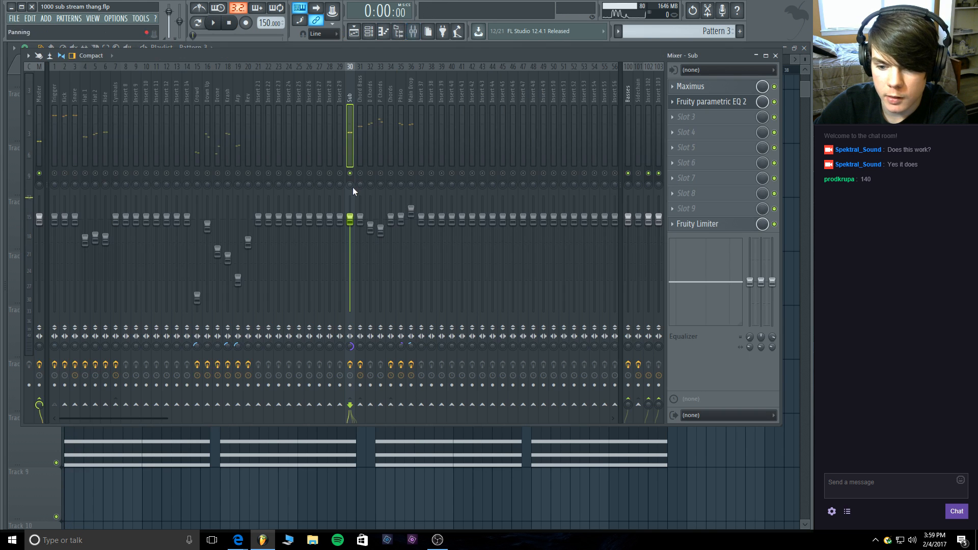
left_click(214, 23)
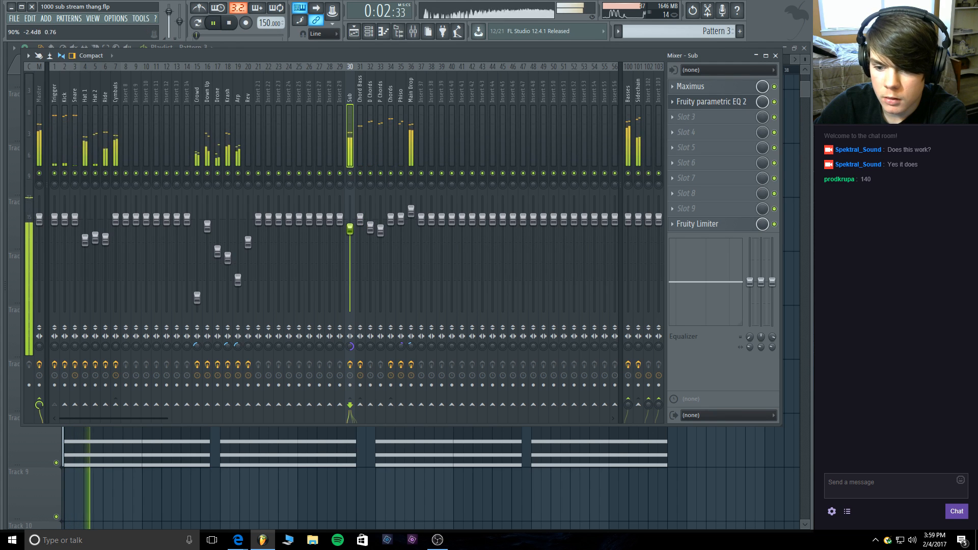
left_click_drag(350, 219, 350, 229)
left_click(228, 23)
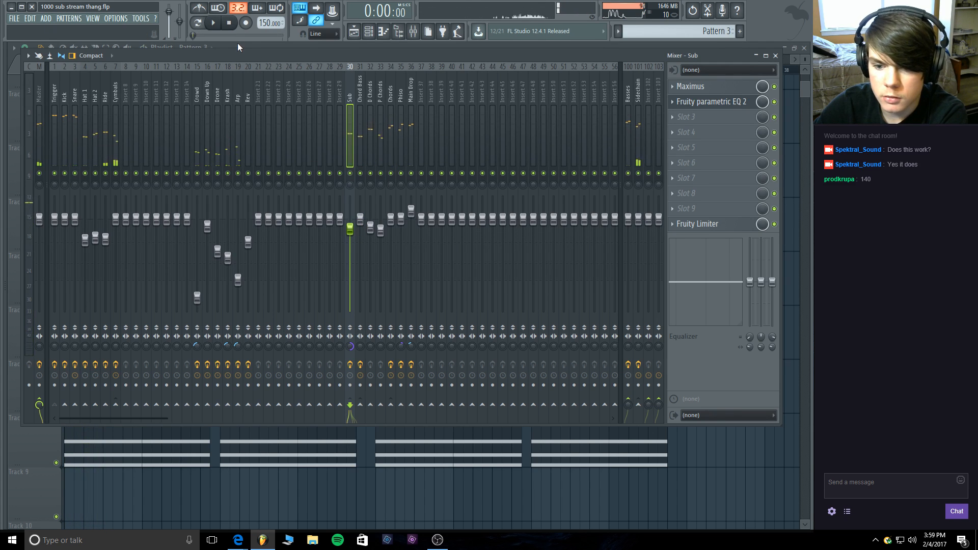
Close the mixer and add a new Serum instrument channel in the channel rack.
key("F9")
left_click(371, 32)
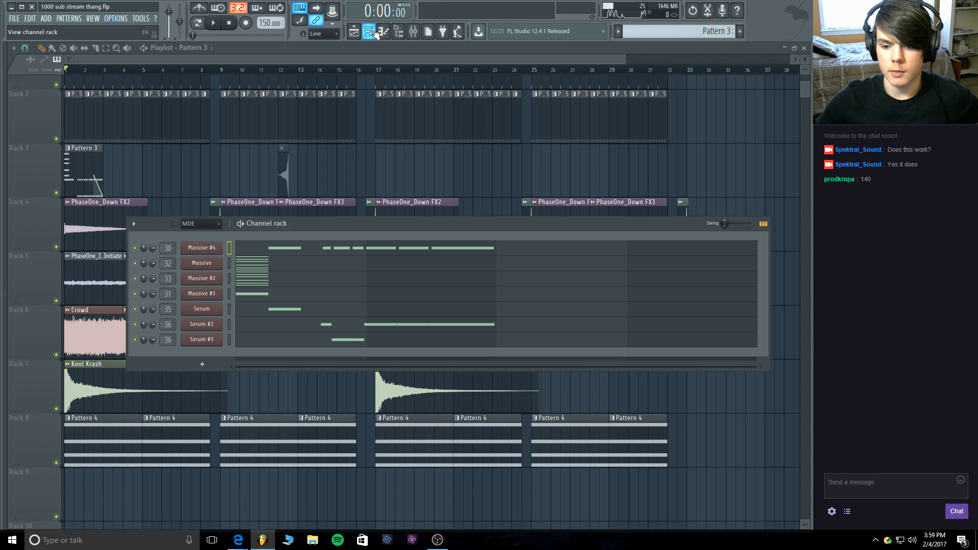
left_click(15, 19)
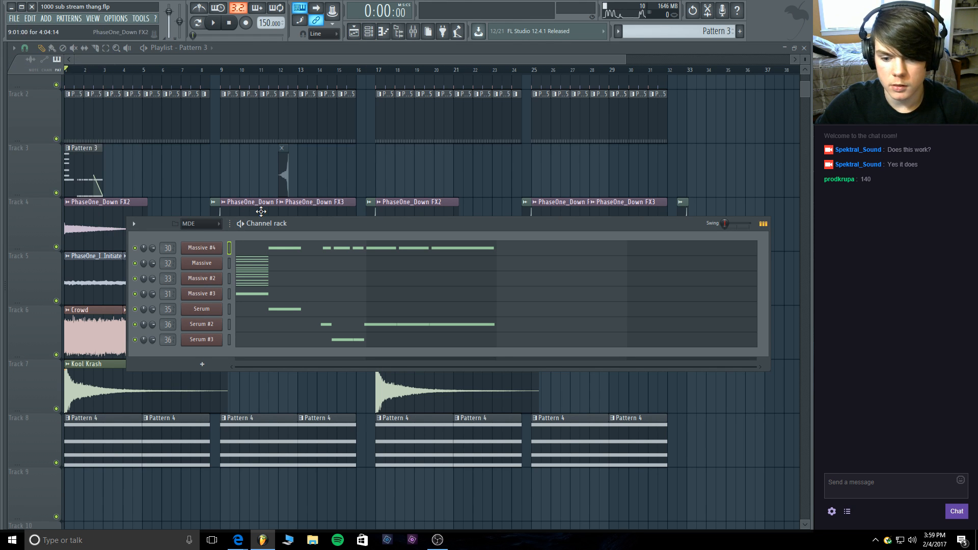
left_click(201, 358)
left_click(293, 132)
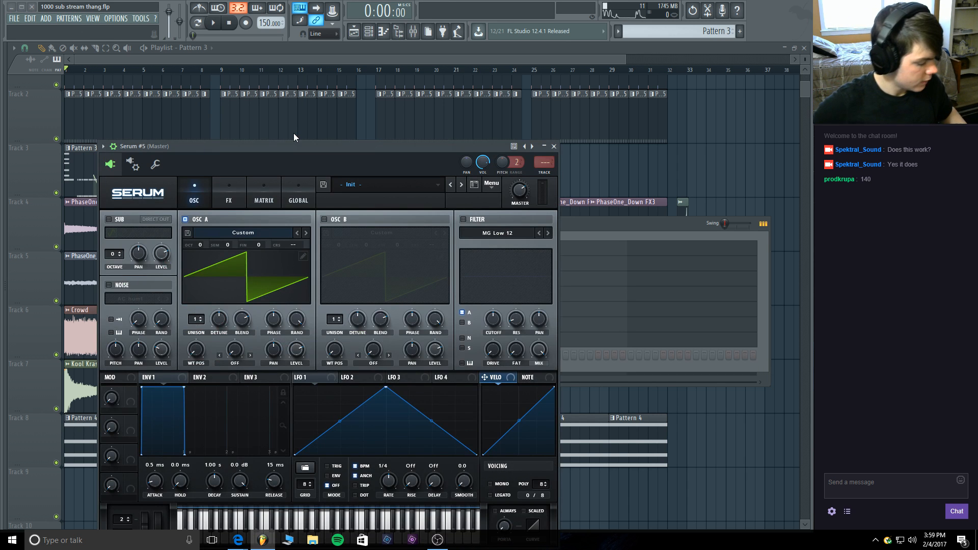
Browse the Serum presets without loading one, and load the Spectral wavetable Monster 1 [SL] into oscillator A.
left_click(362, 182)
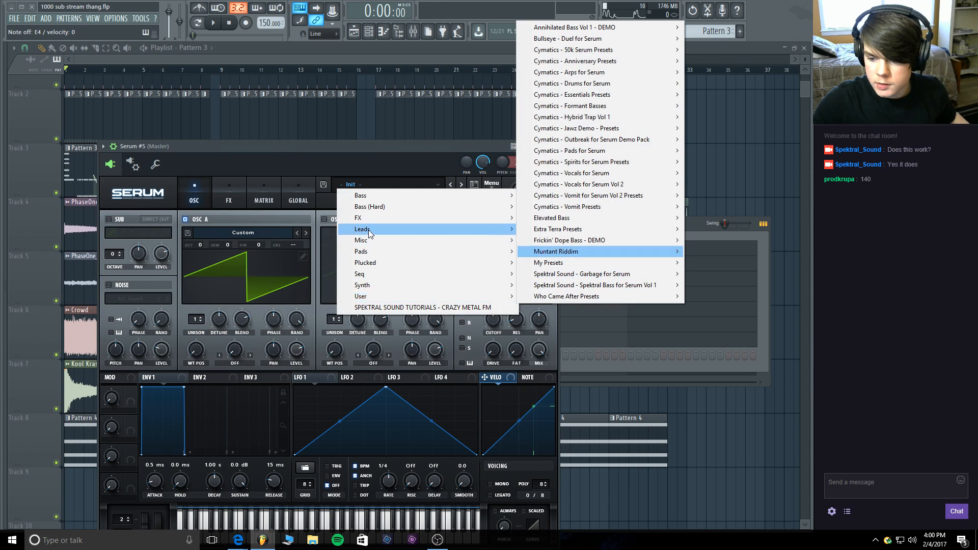
left_click(326, 168)
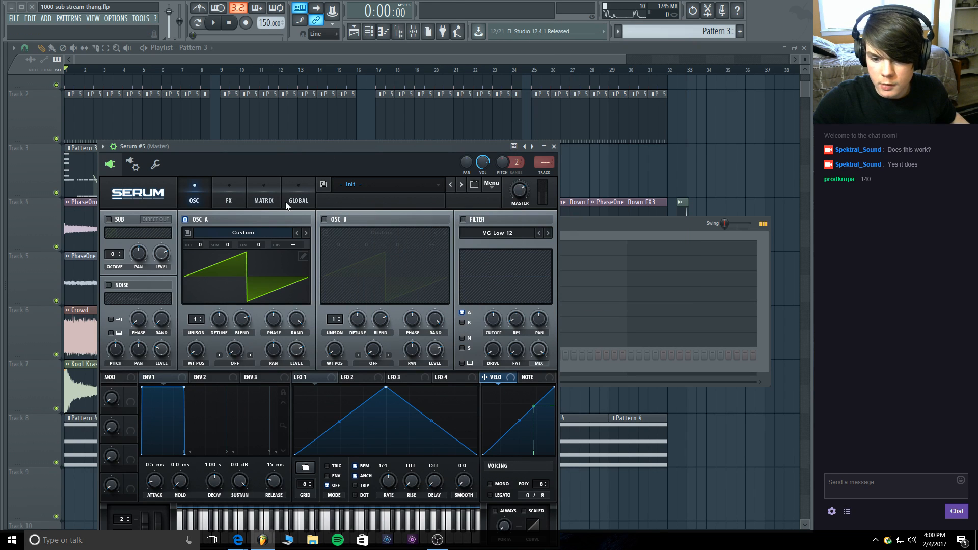
left_click(248, 236)
mouse_move(243, 267)
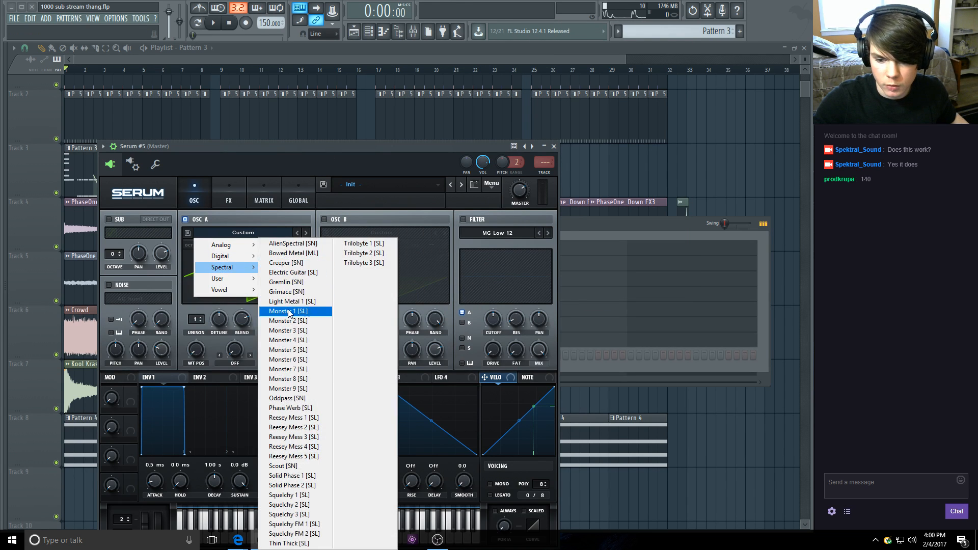
left_click(288, 312)
Set oscillator A's octave to -2 and try out different wavetable positions while playing E4.
left_click_drag(198, 353, 202, 309)
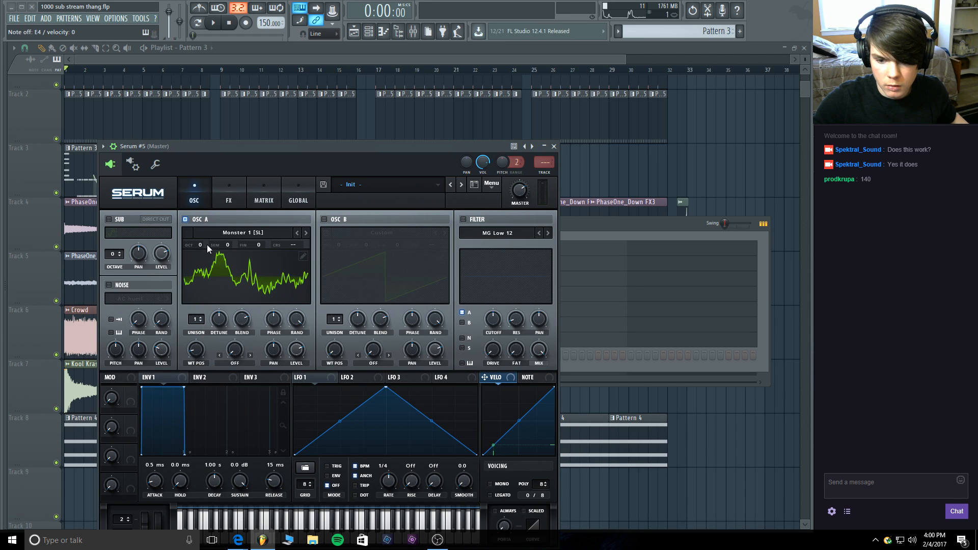
left_click_drag(200, 261, 197, 281)
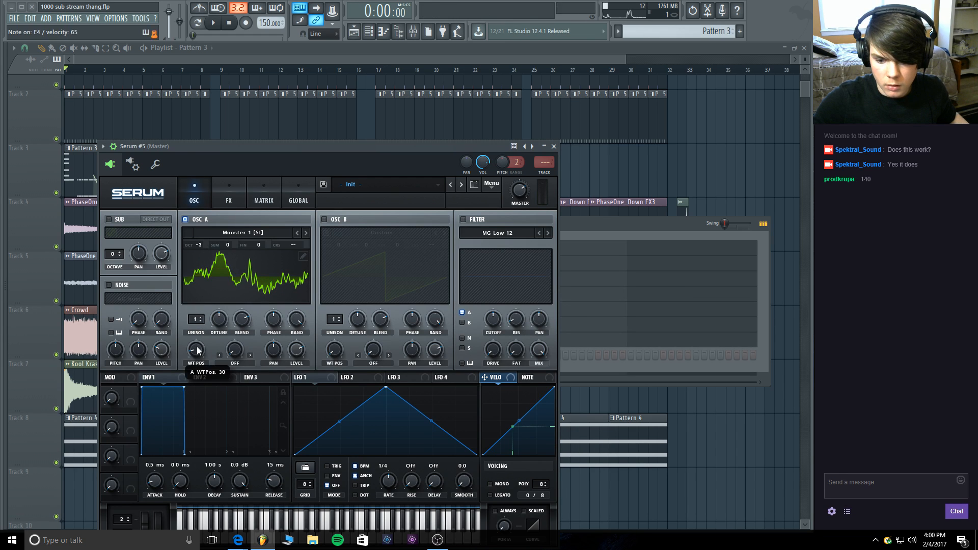
left_click_drag(197, 347, 197, 335)
left_click_drag(200, 242, 200, 234)
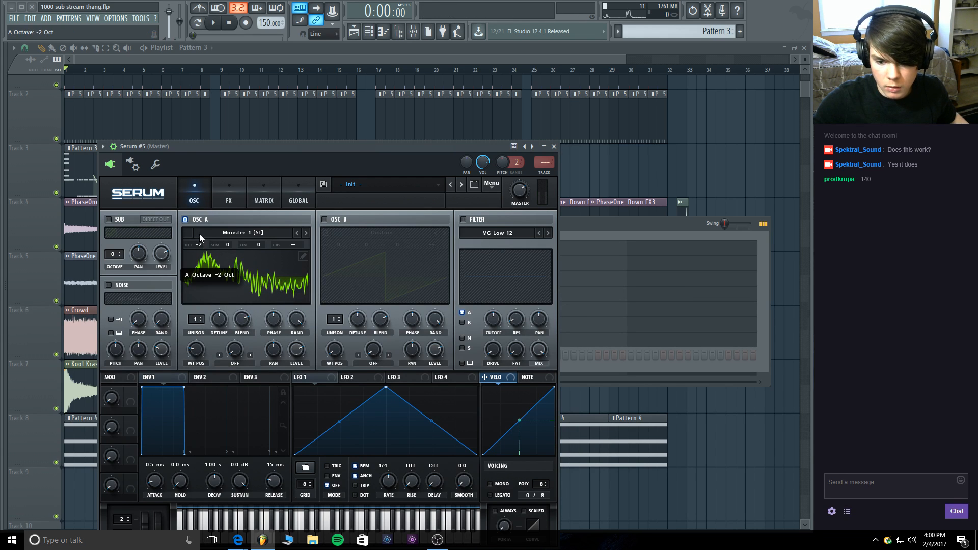
mouse_move(202, 347)
left_mouse_down()
mouse_move(209, 298)
mouse_move(202, 366)
mouse_move(206, 355)
left_mouse_up()
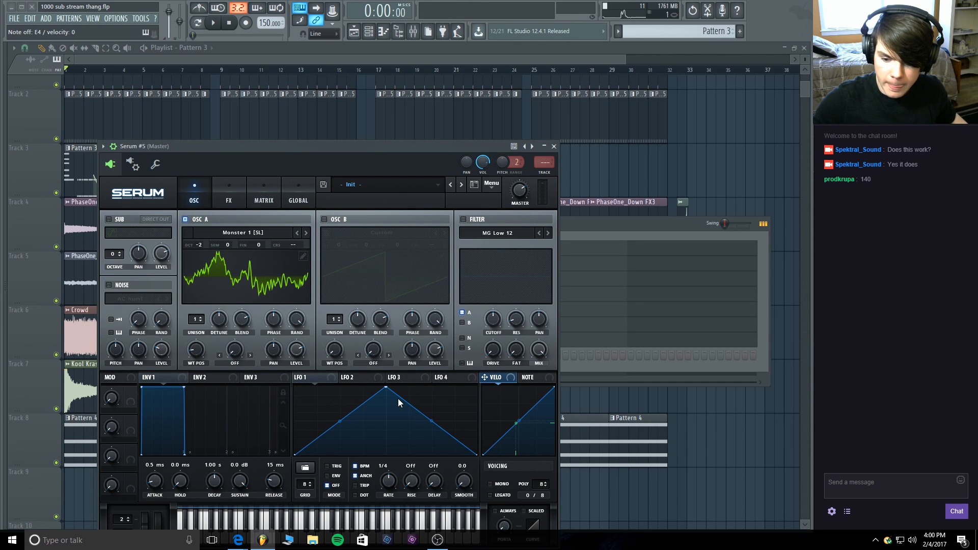
Reshape LFO 1 into a falling ramp, assign it to oscillator A's wavetable position at about 16, and set it to ENV mode.
left_click_drag(388, 392, 293, 376)
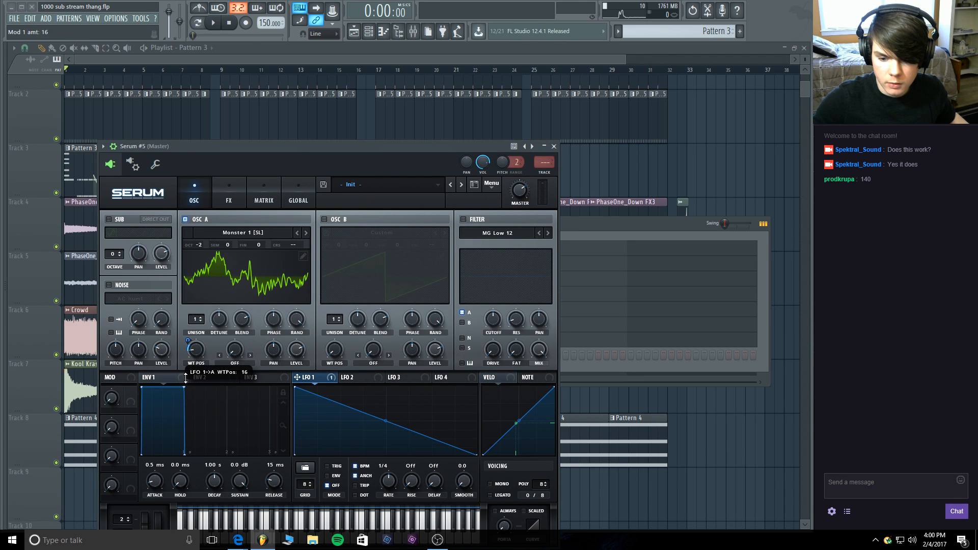
left_click_drag(186, 377, 185, 378)
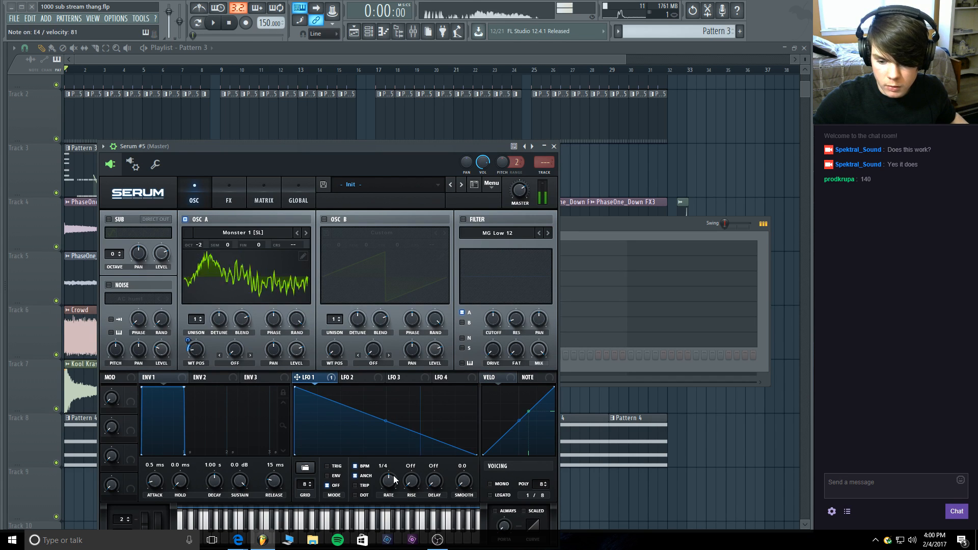
left_click_drag(393, 475, 392, 480)
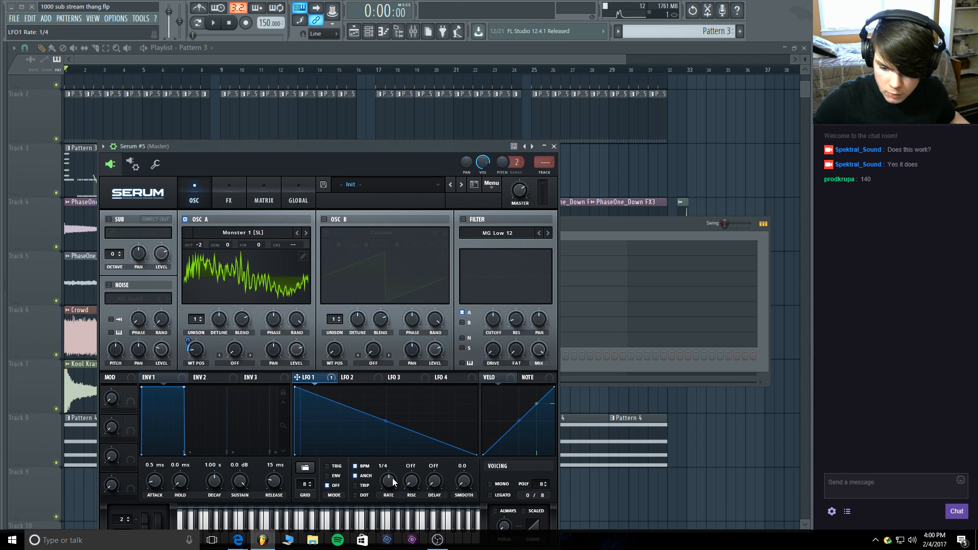
left_click(329, 477)
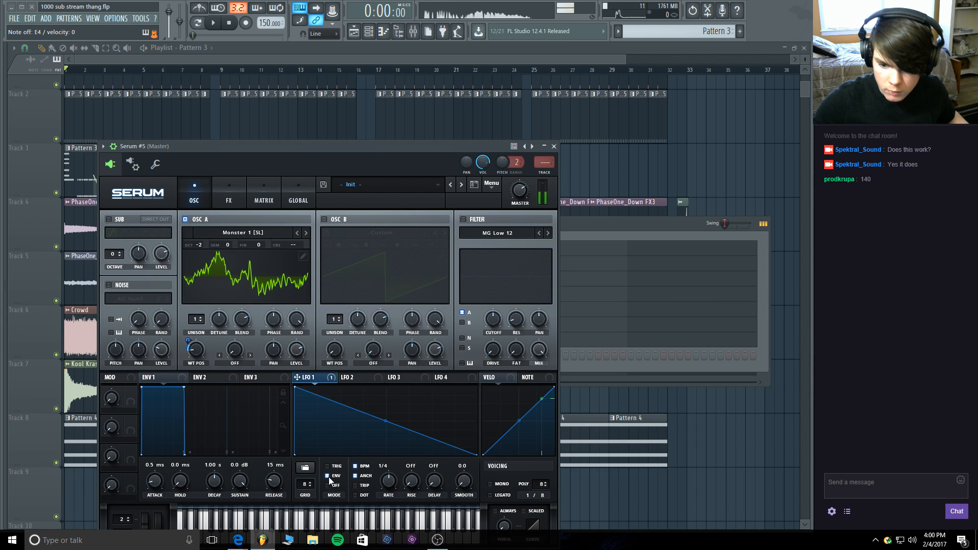
Close Serum and place an E4 note at 3:01:00 in the Serum #5 piano roll, shortened to 0:02:00.
left_click(553, 147)
right_click(223, 356)
left_click(258, 355)
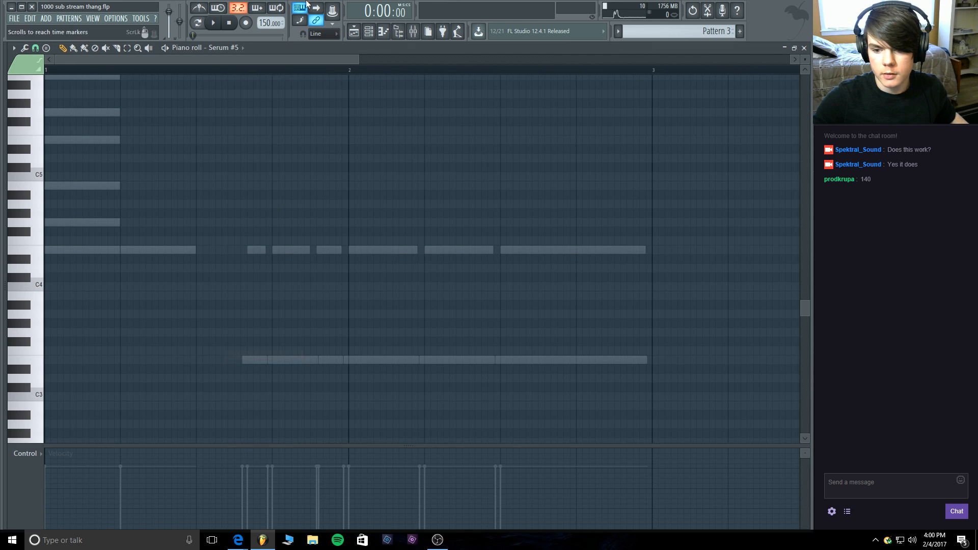
left_click_drag(358, 60, 504, 78)
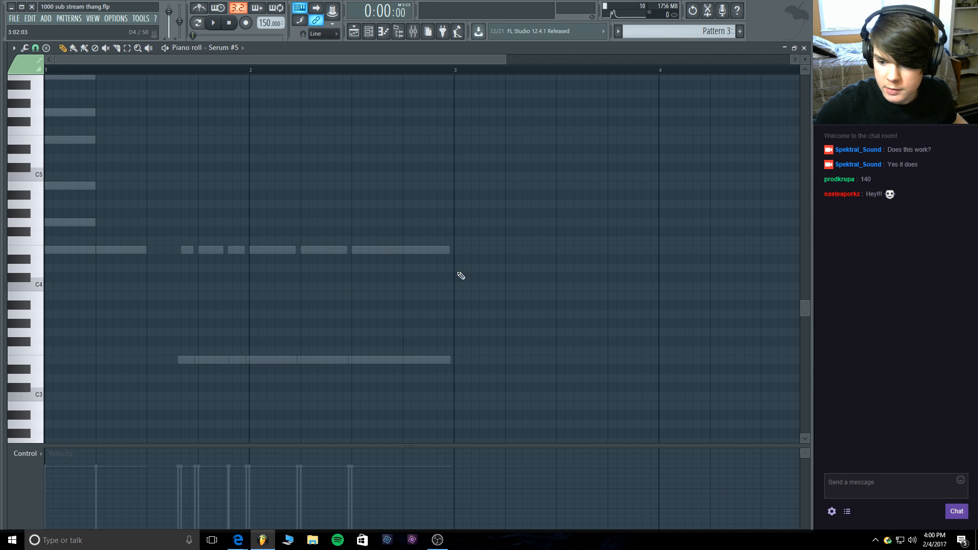
left_click(456, 251)
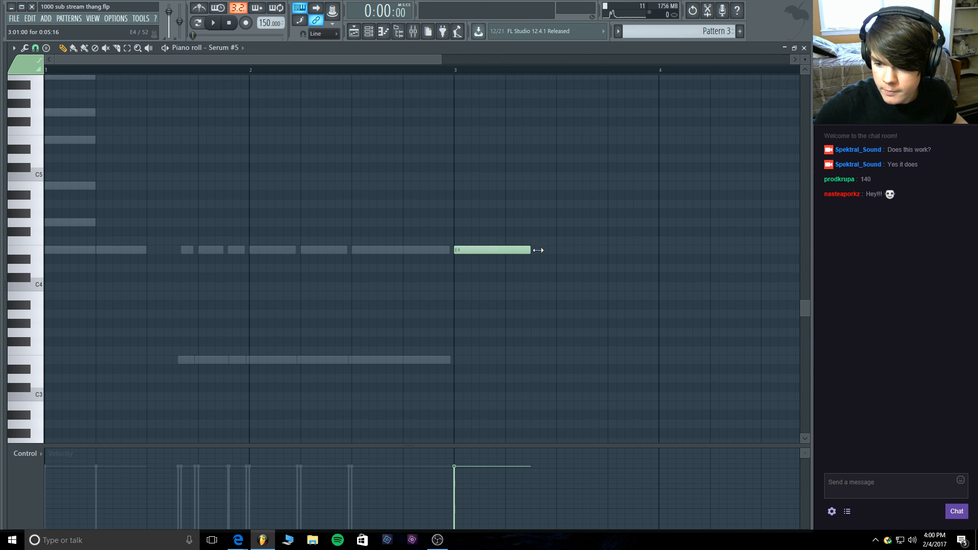
left_click_drag(538, 250, 477, 254)
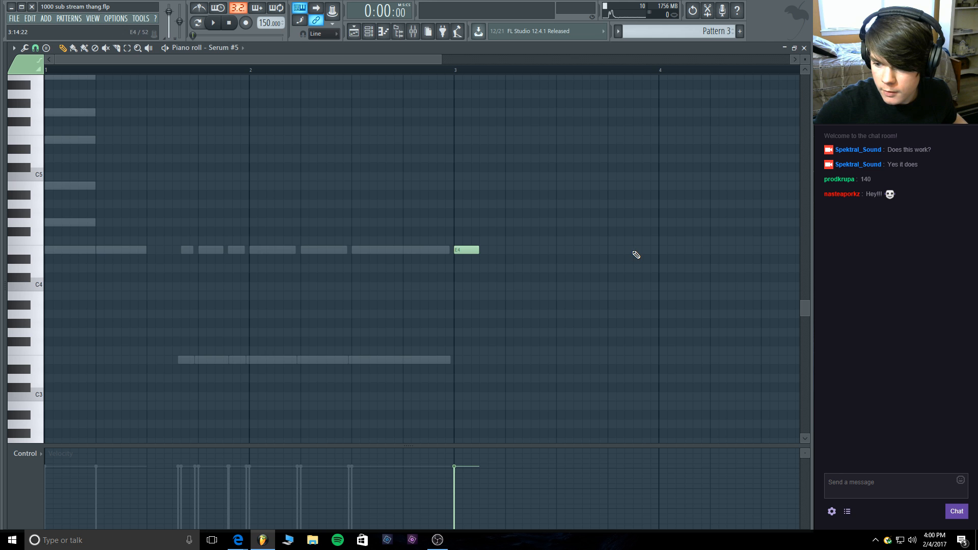
Play briefly from bar 3, and add matching E4 notes halfway through bar 3 and at the start of bar 4.
left_click(458, 60)
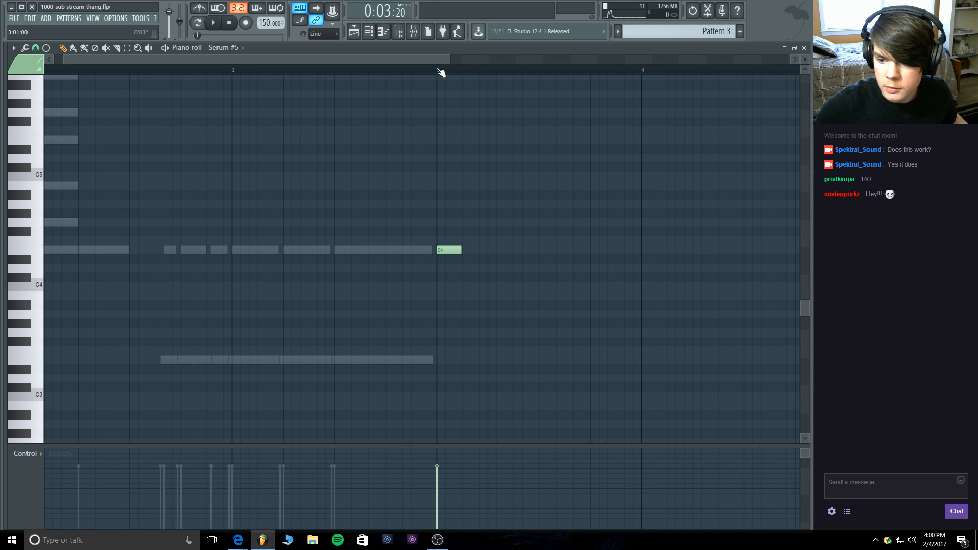
key("space")
key("space")
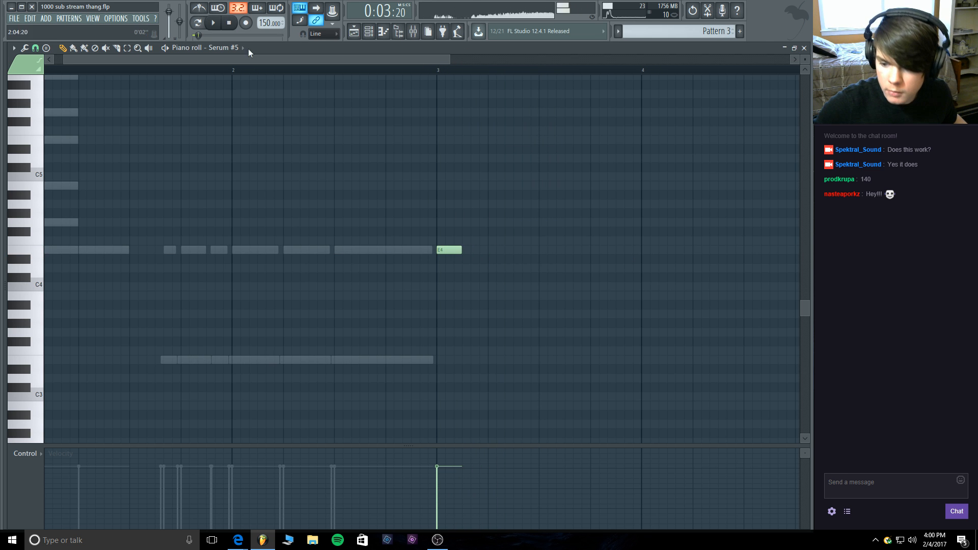
left_click(540, 250)
left_click(649, 253)
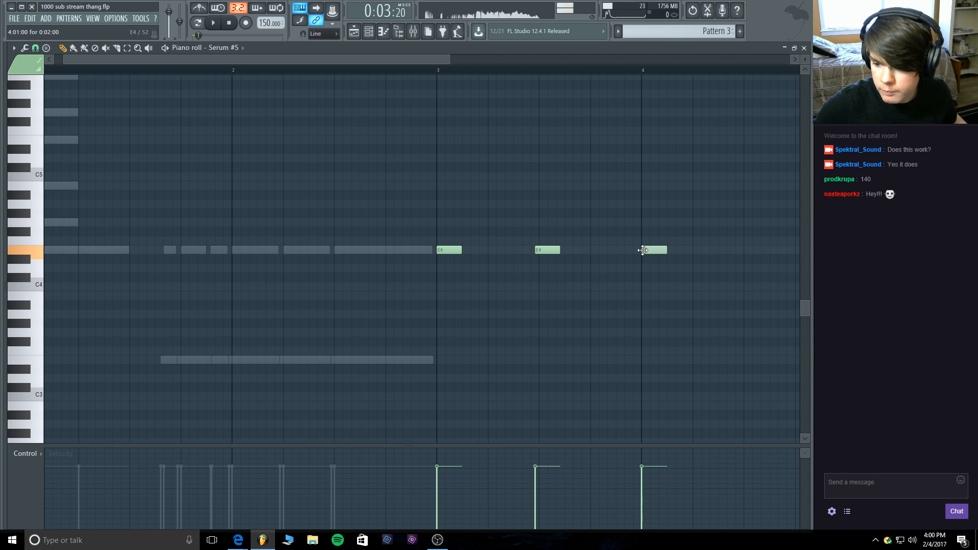
left_click_drag(543, 250, 547, 250)
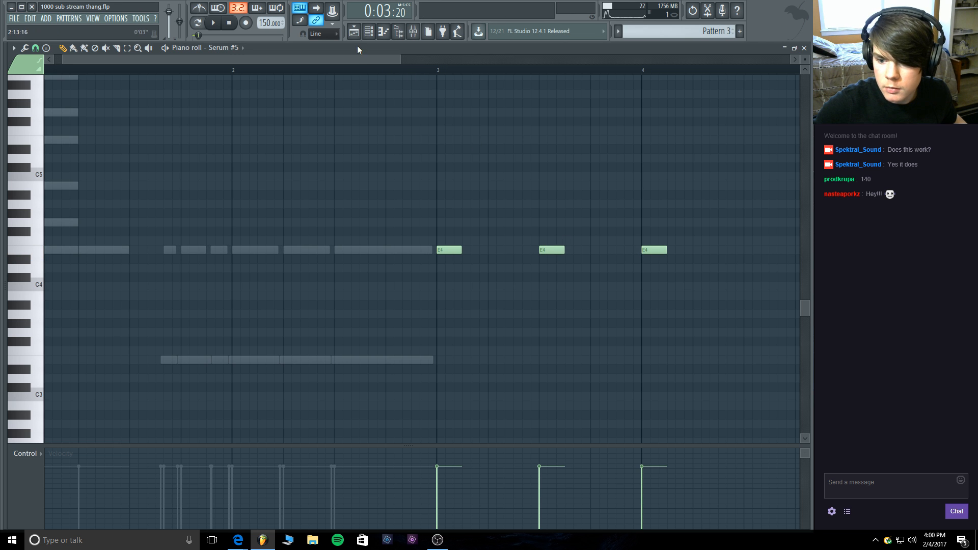
Reopen the Serum #5 synth from the channel rack and try the Sync (No Window) warp mode on oscillator A.
left_click(368, 31)
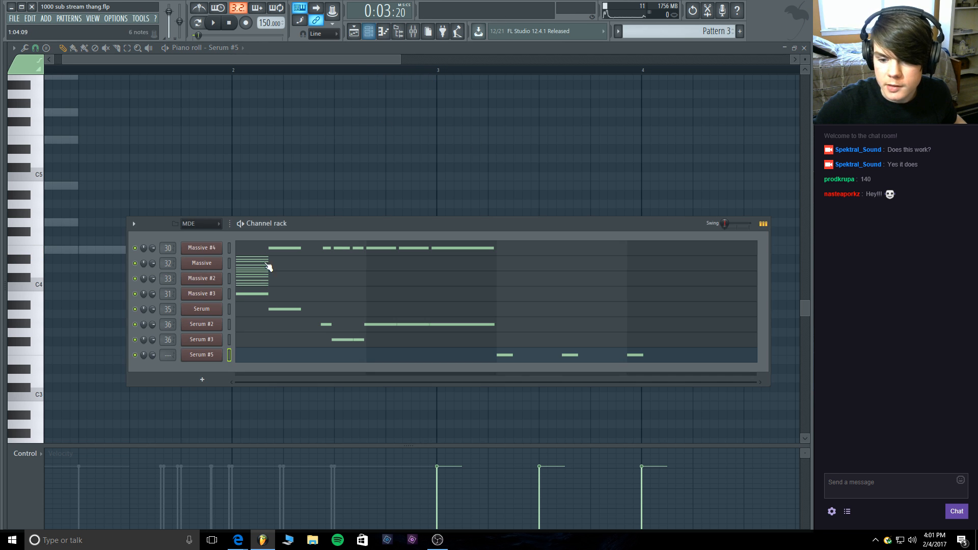
left_click(211, 356)
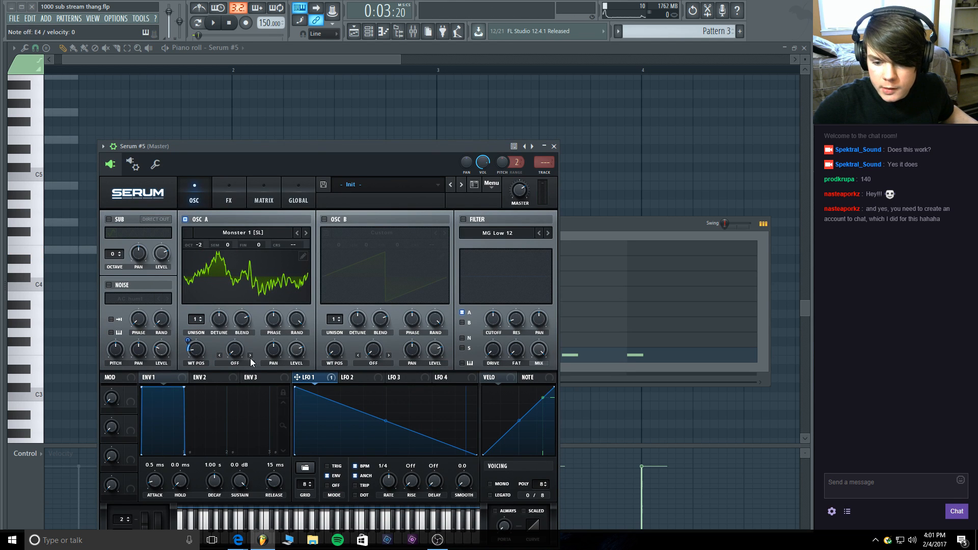
left_click(235, 363)
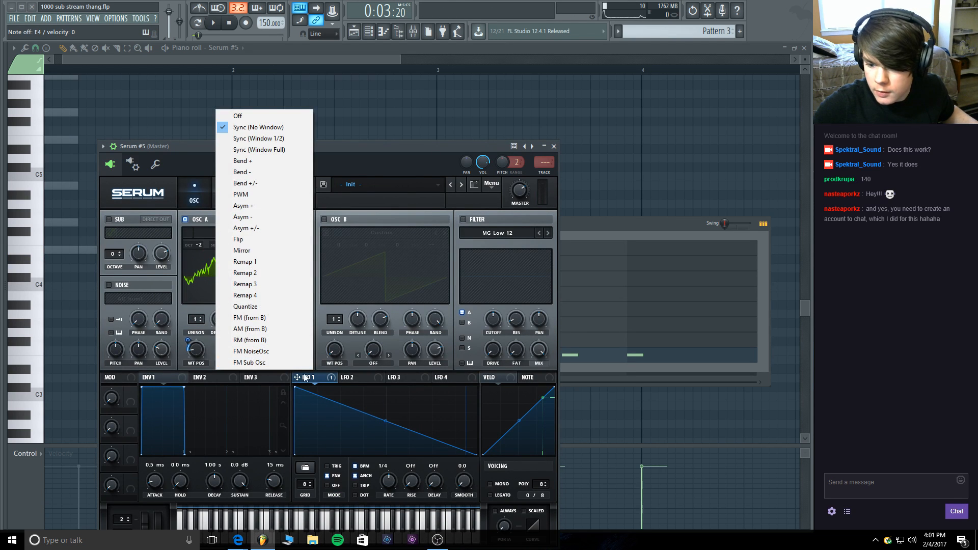
left_click(357, 345)
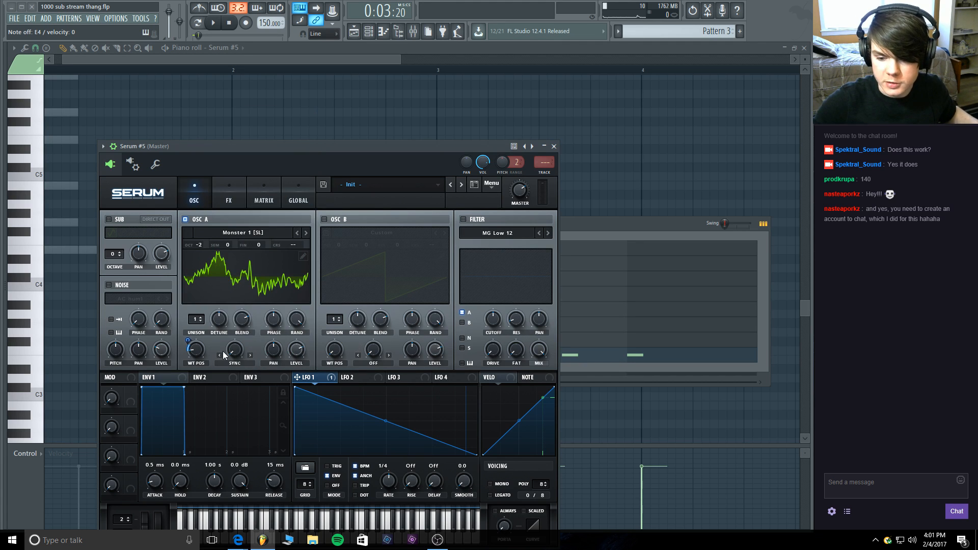
Try the Bend - warp mode on oscillator A with the warp amount at about -17%.
left_click(234, 362)
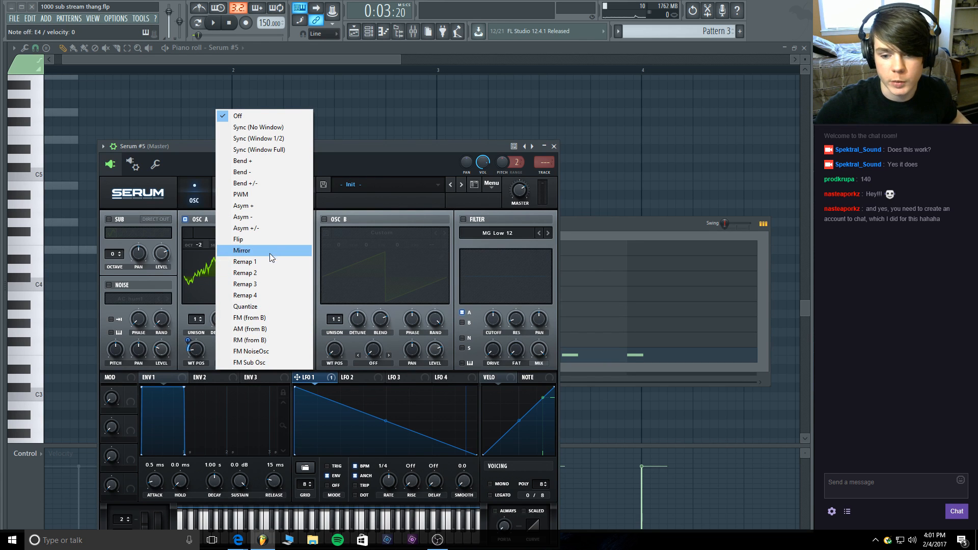
left_click(276, 183)
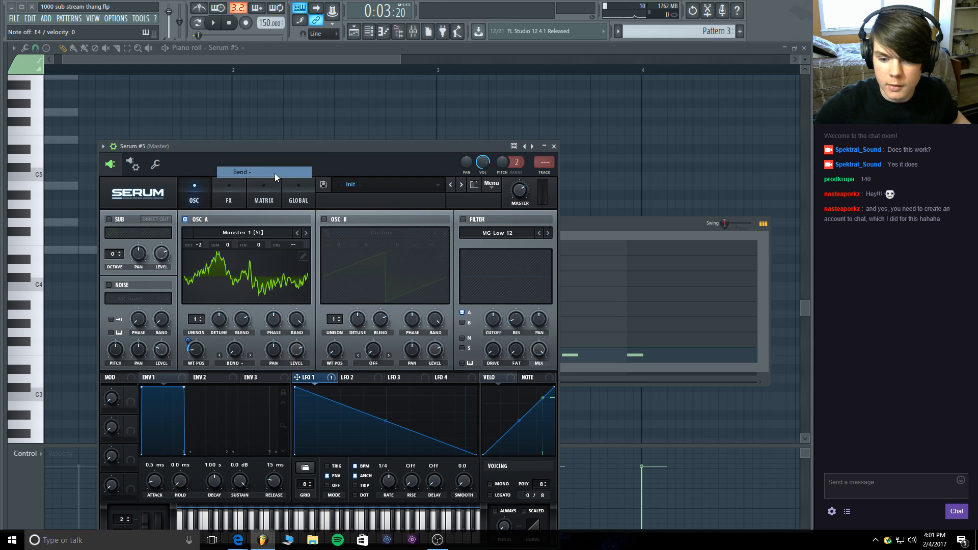
left_click_drag(233, 352, 236, 334)
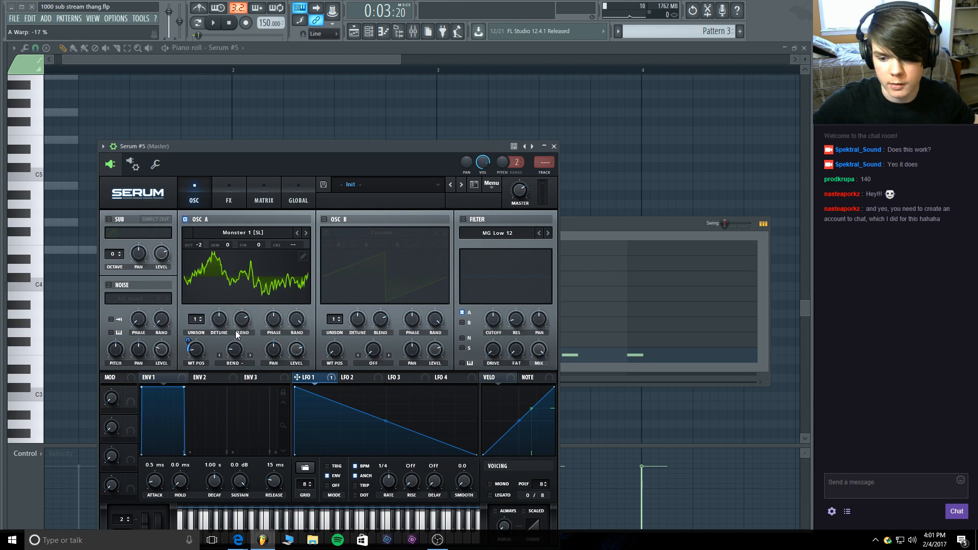
Compare FM Sub Osc warp on oscillator A, then use Bend - modulated by LFO 1 with the warp at about -43%.
left_click(234, 361)
left_click(235, 364)
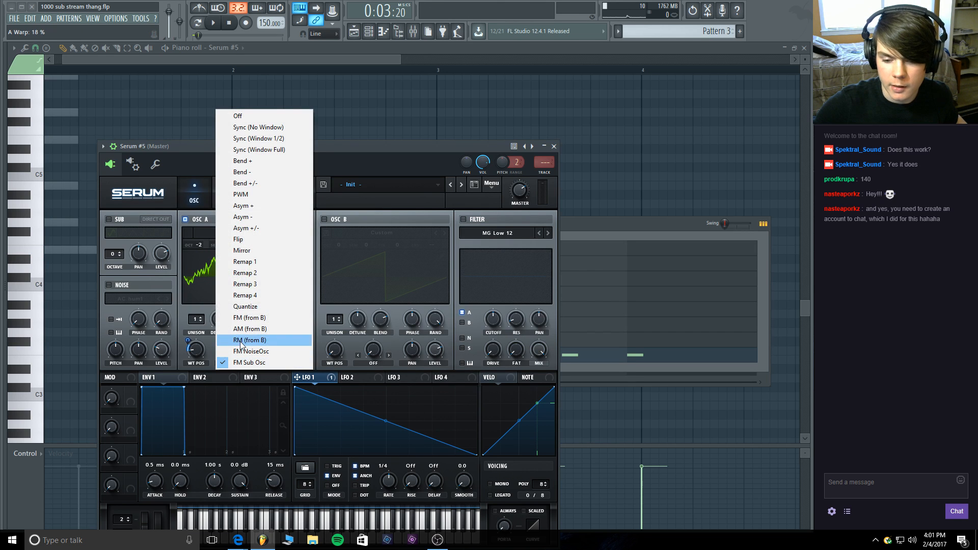
left_click(262, 172)
mouse_move(235, 349)
left_mouse_down()
mouse_move(244, 317)
mouse_move(269, 364)
mouse_move(236, 353)
left_mouse_up()
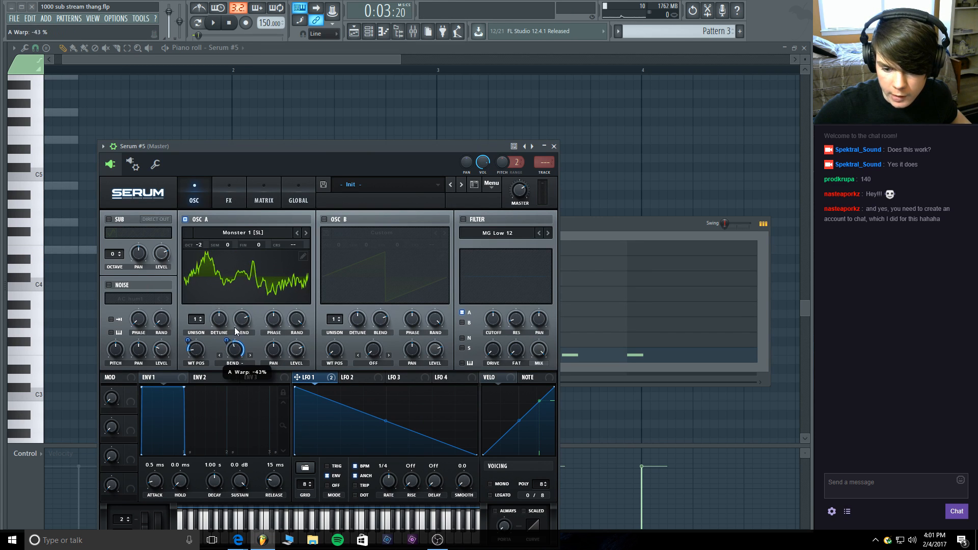
Fine-tune oscillator A's Bend warp amount and audition the sound with oscillator B switched on and back off.
left_click_drag(220, 404, 221, 397)
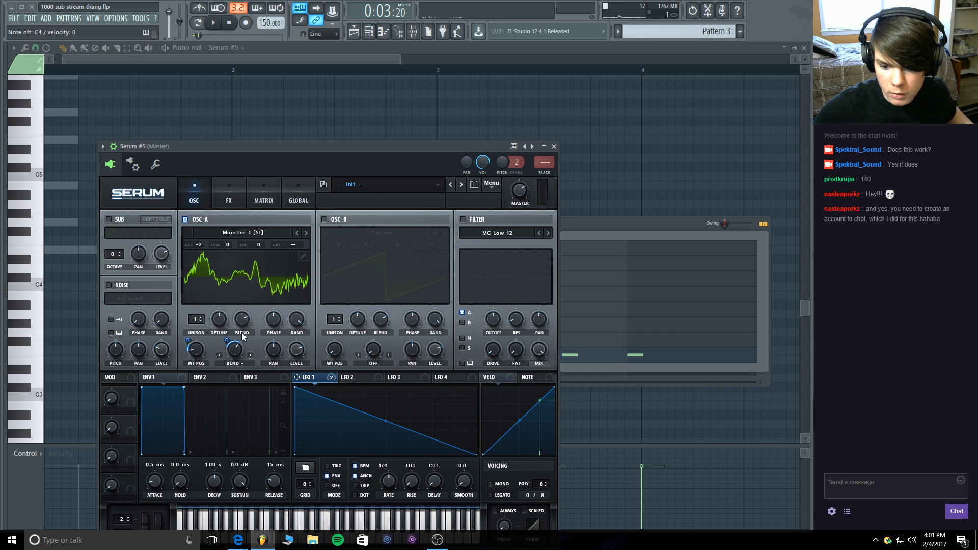
left_click(306, 232)
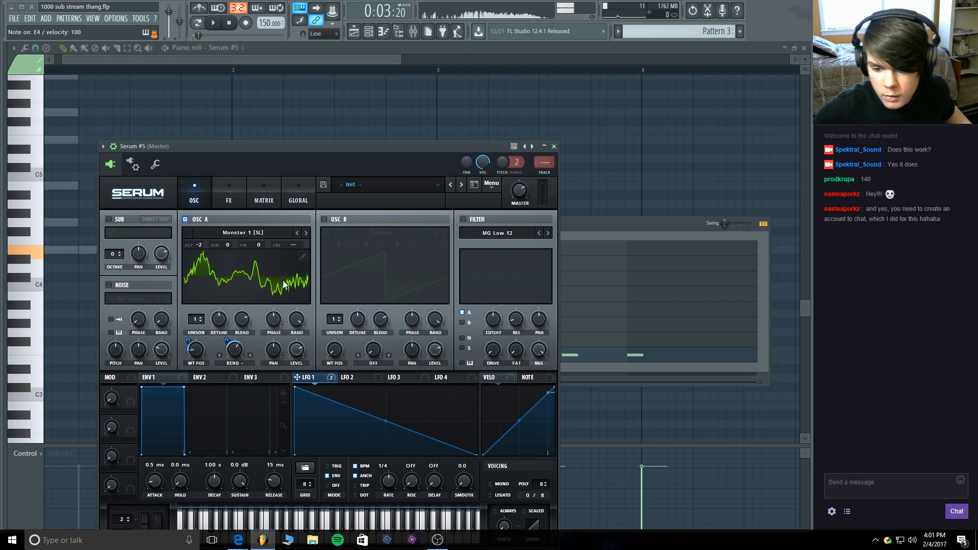
left_click(324, 219)
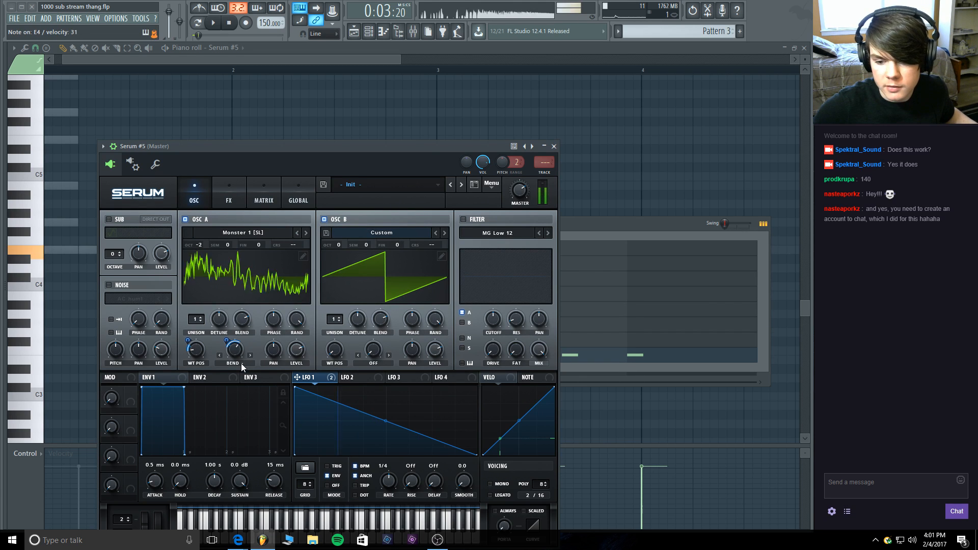
left_click(325, 220)
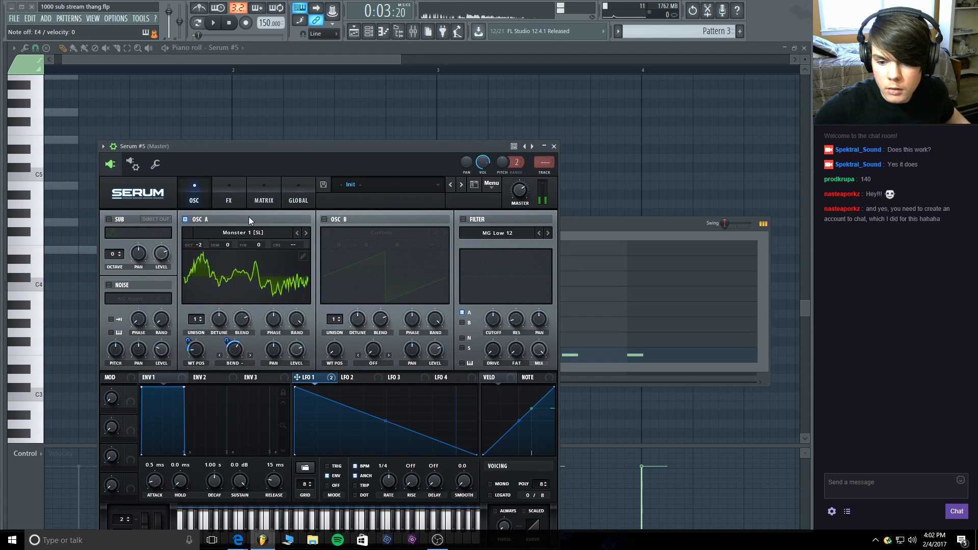
Enable Serum's Distortion effect, raise its drive to 100% and change the distortion type to HardClip.
left_click(231, 193)
left_click(113, 235)
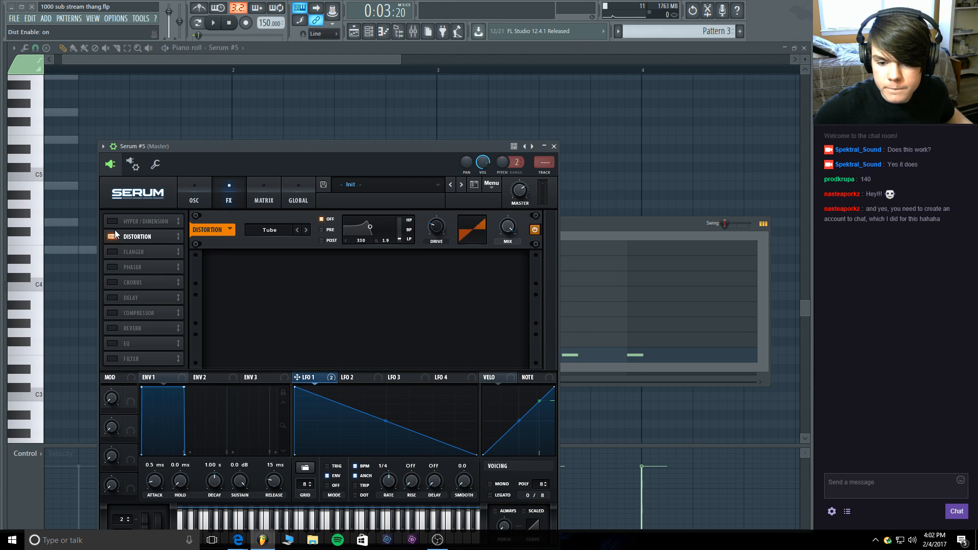
left_click_drag(438, 228, 442, 227)
left_click_drag(444, 182, 446, 161)
left_click(306, 230)
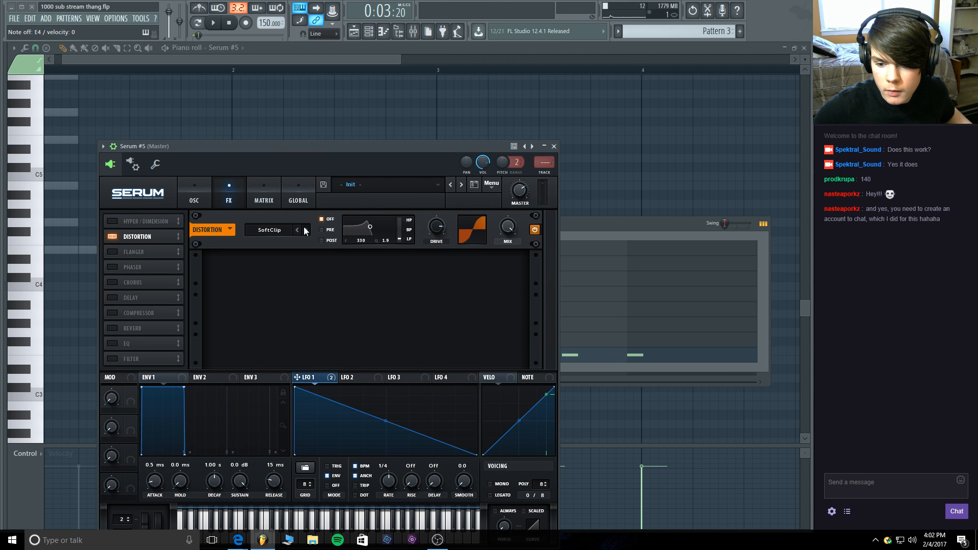
left_click_drag(442, 222, 454, 115)
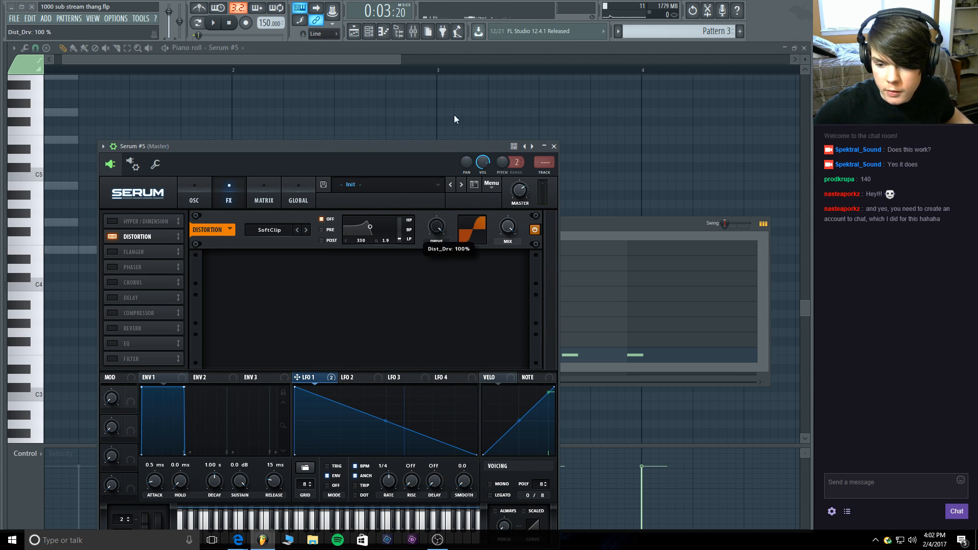
left_click(306, 229)
left_click_drag(442, 227, 447, 179)
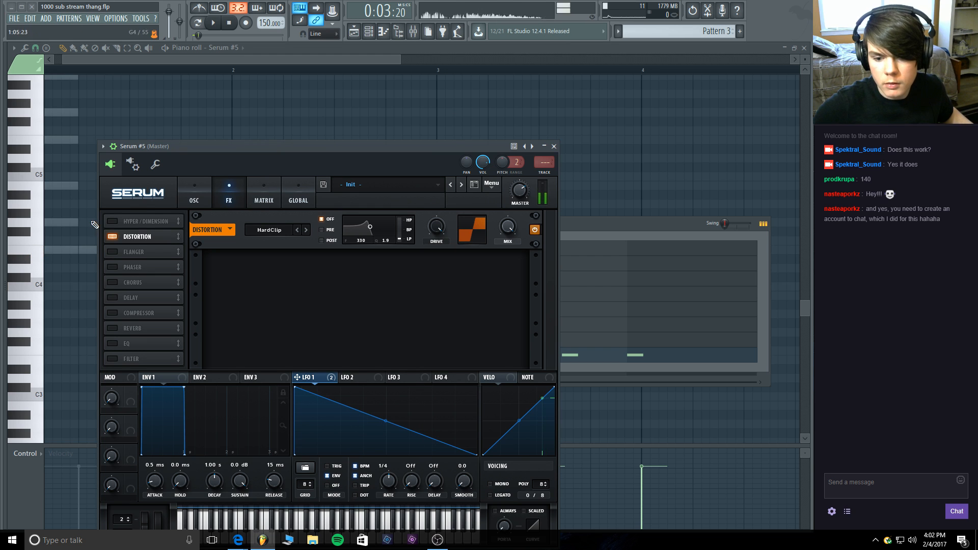
Enable the Compressor effect in multiband mode and set its threshold to about -11.6 dB.
left_click(123, 313)
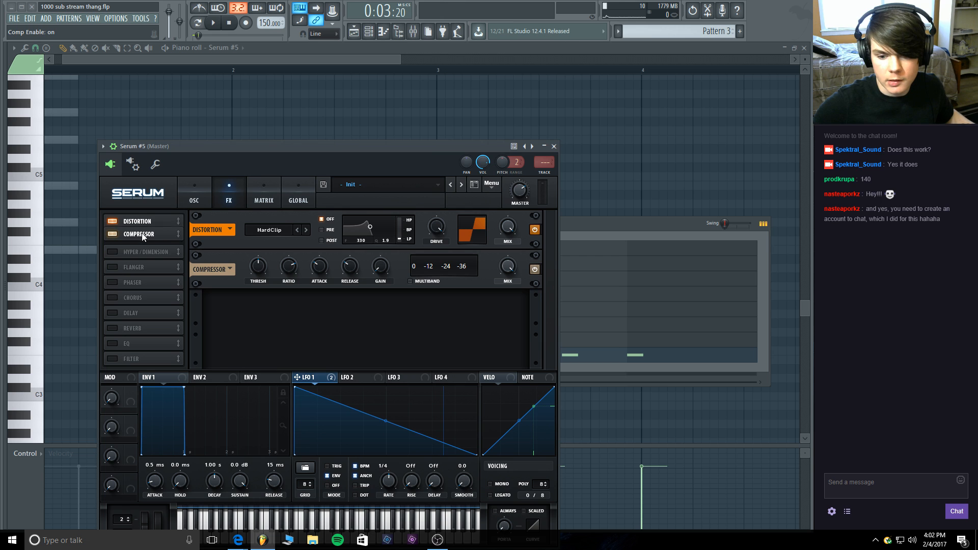
left_click(411, 280)
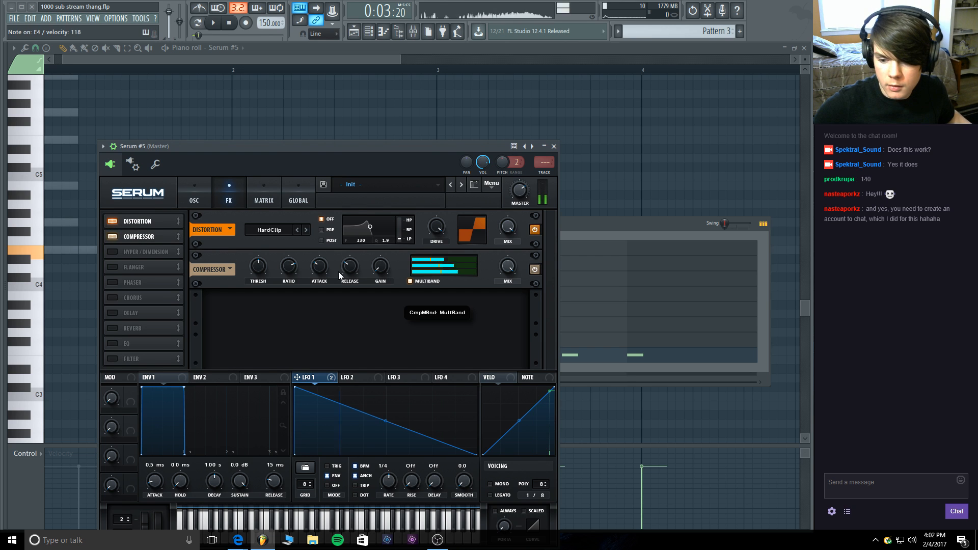
left_click_drag(263, 274, 262, 278)
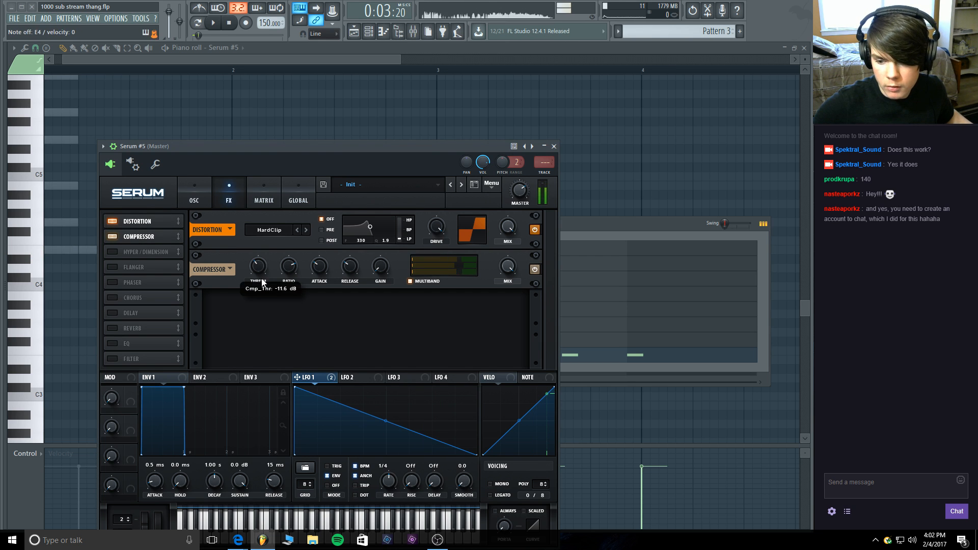
Return to the oscillator page, enable oscillator B and load the Spectral wavetable Scout [SN] into it.
left_click(196, 188)
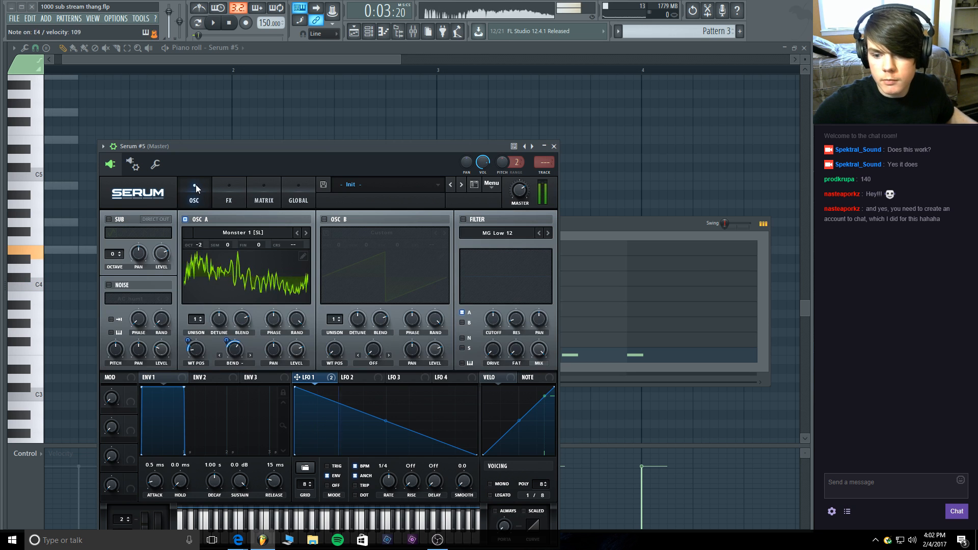
left_click(325, 220)
left_click(391, 233)
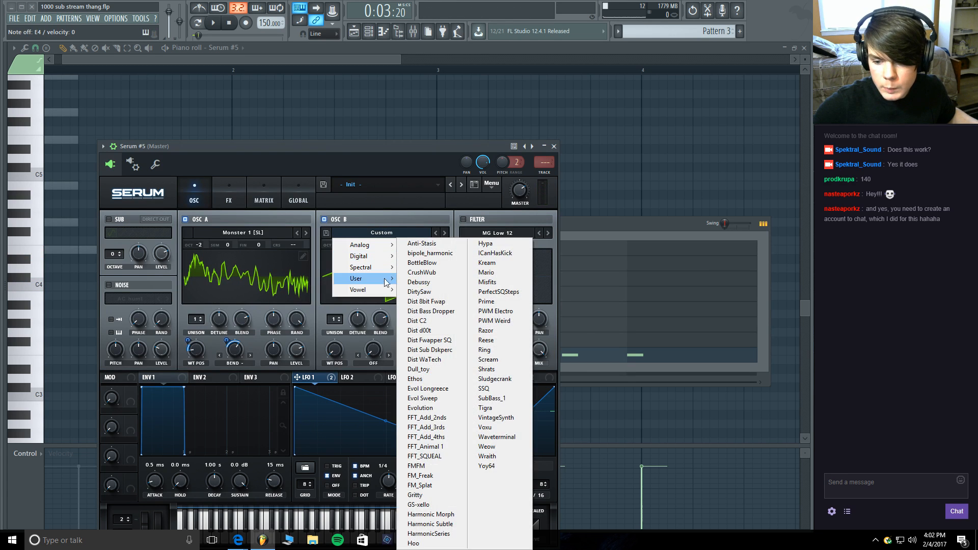
mouse_move(383, 280)
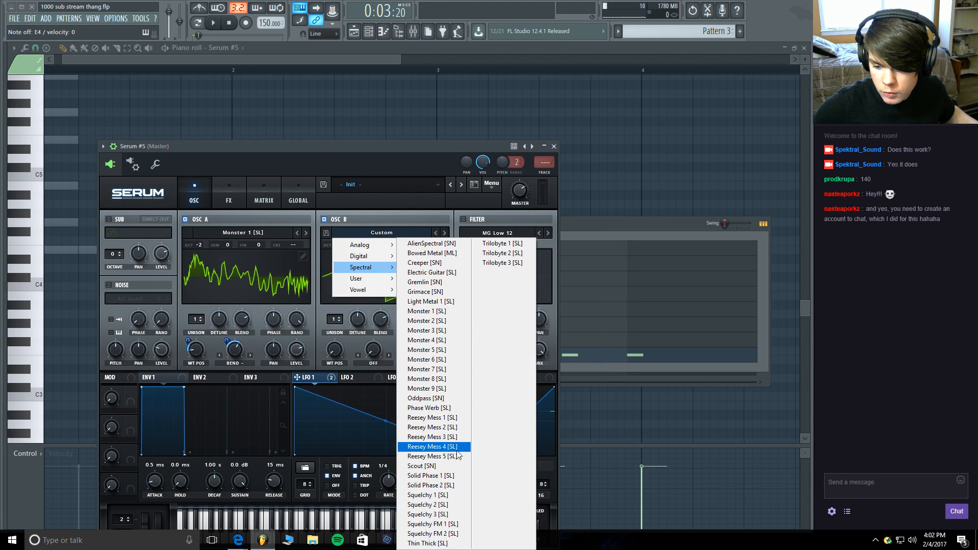
left_click(454, 465)
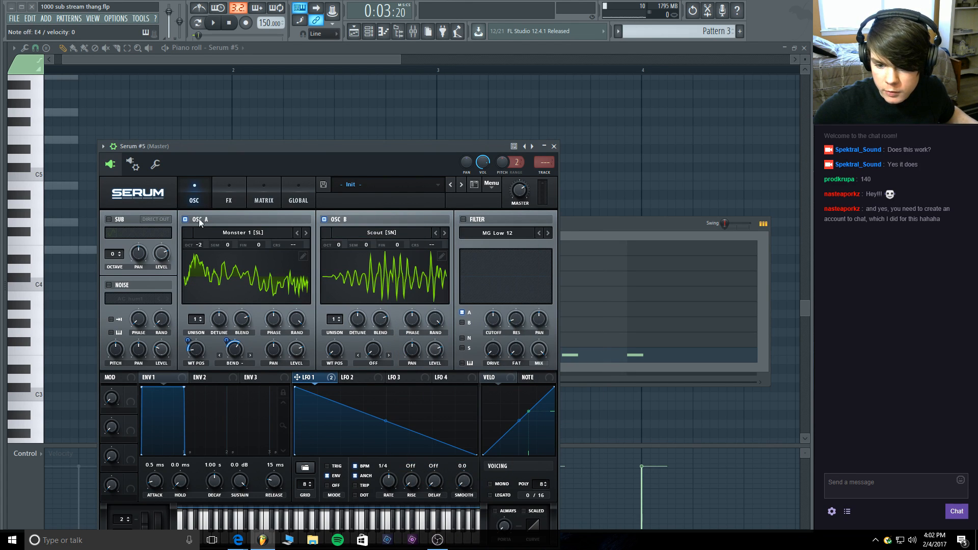
Turn off oscillator A, set oscillator B's octave to -1 and sweep its wavetable position to about 241.
left_click(185, 219)
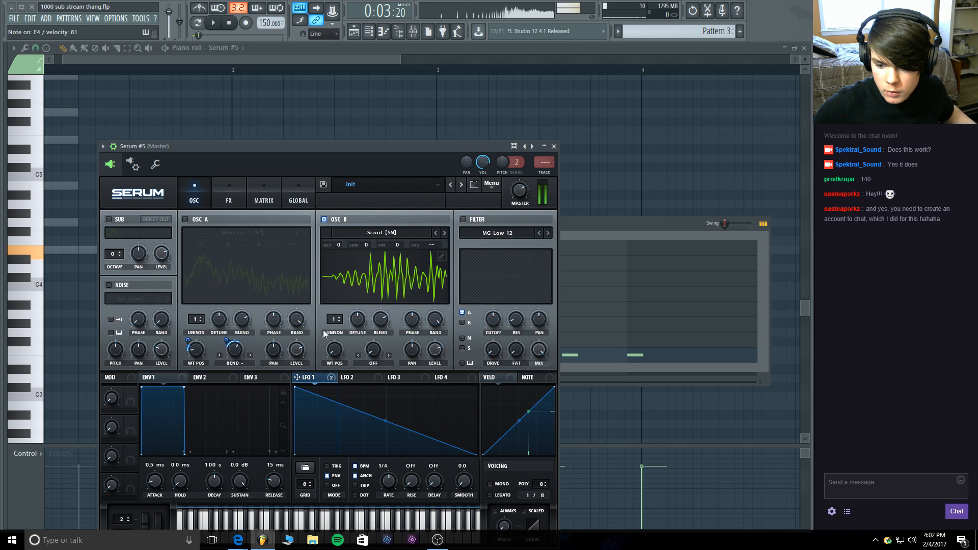
left_click_drag(334, 349, 338, 261)
left_click(344, 267)
left_click_drag(335, 350, 339, 372)
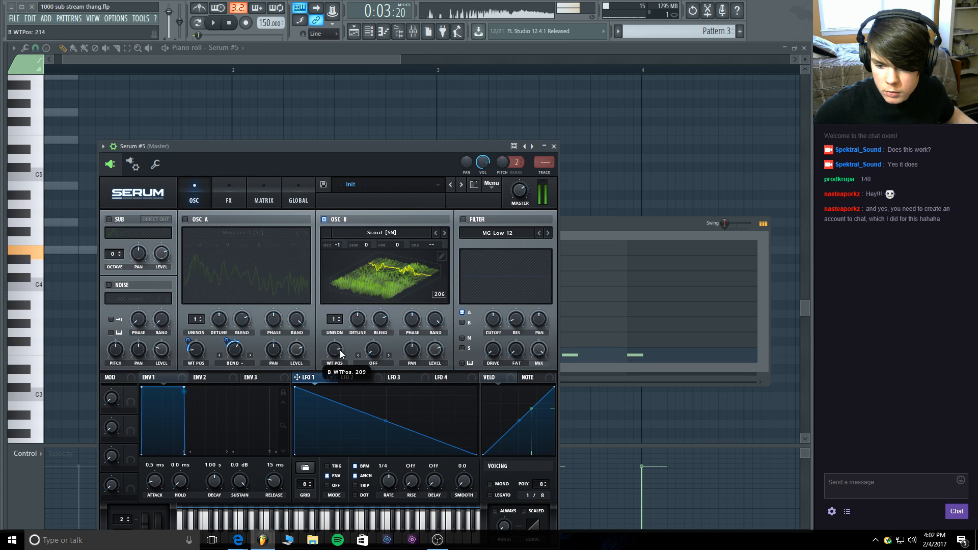
left_click_drag(342, 330, 342, 338)
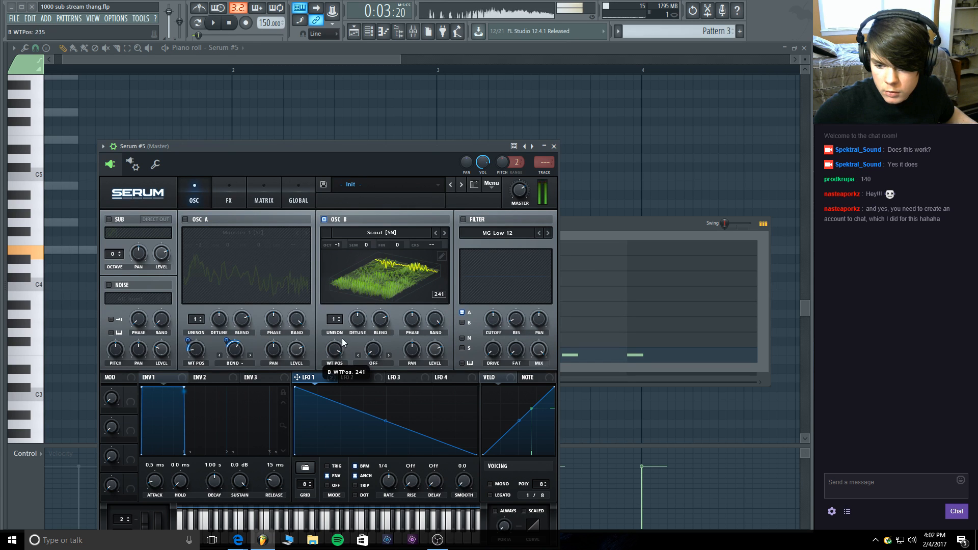
Set oscillator B's octave to -2 and try the Solid Phase 1 [SL] and Squelchy 1 [SL] wavetables at different positions, ending at 256.
left_click(444, 233)
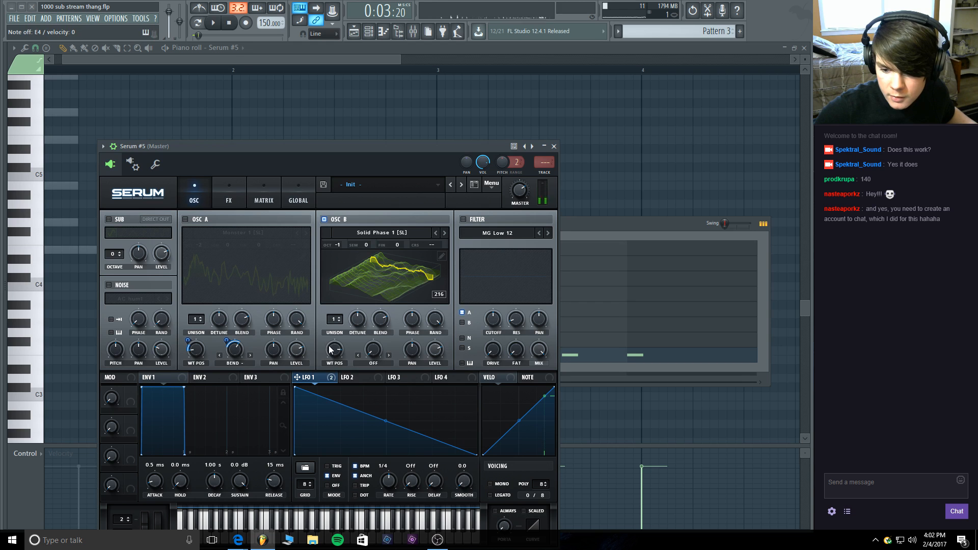
left_click_drag(334, 349, 327, 383)
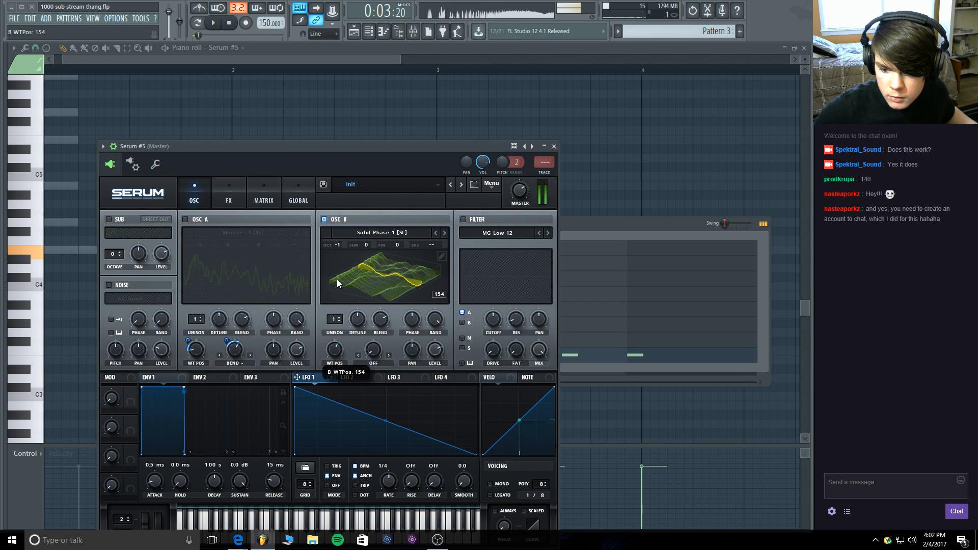
left_click_drag(341, 251, 340, 258)
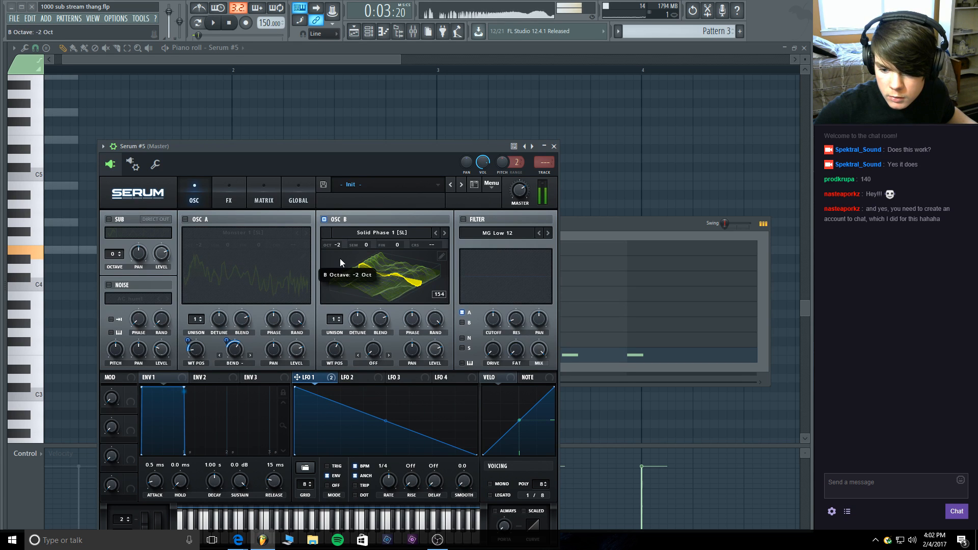
left_click(444, 234)
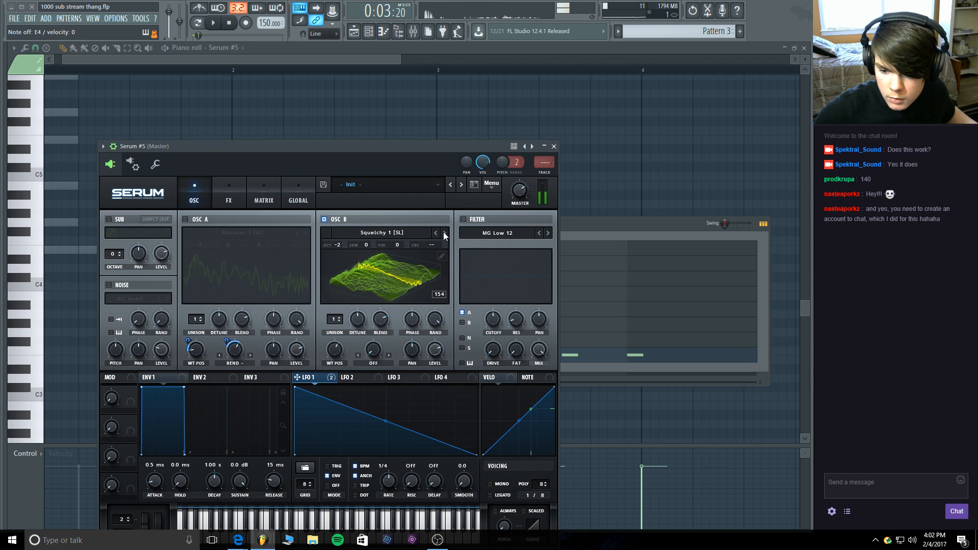
mouse_move(341, 348)
left_mouse_down()
mouse_move(331, 389)
mouse_move(334, 334)
left_mouse_up()
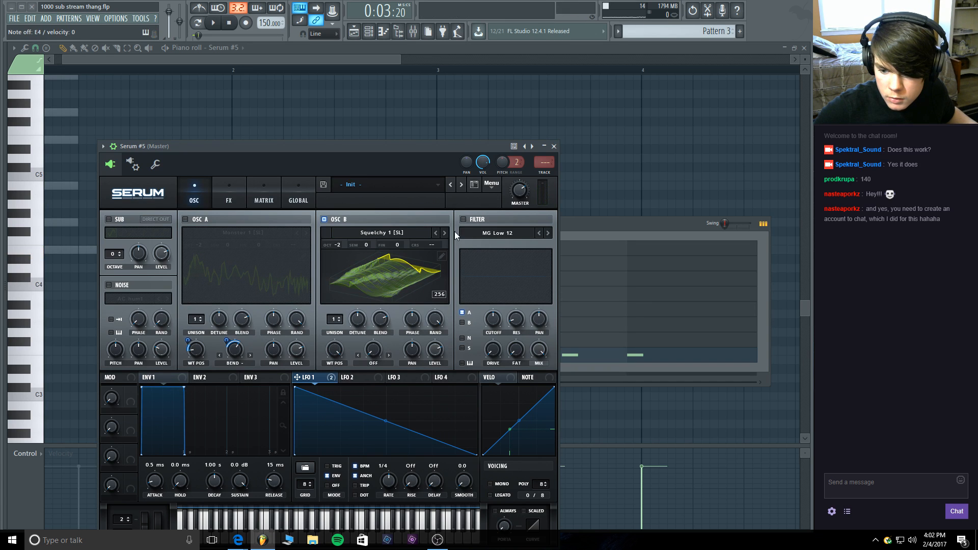
Re-enable oscillator A, compare the sound with oscillator B off and on, and set B's wavetable position to 68.
left_click(193, 219)
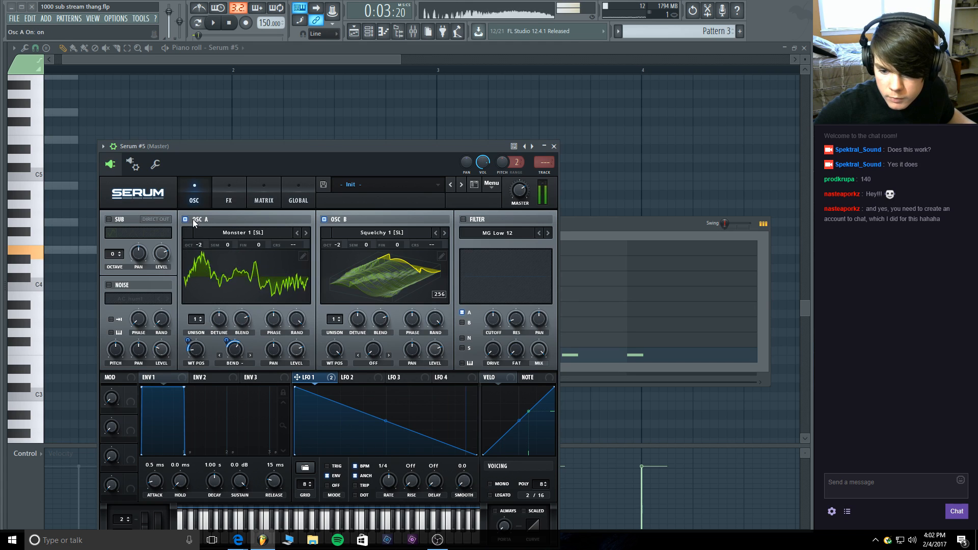
left_click(325, 218)
left_click(325, 219)
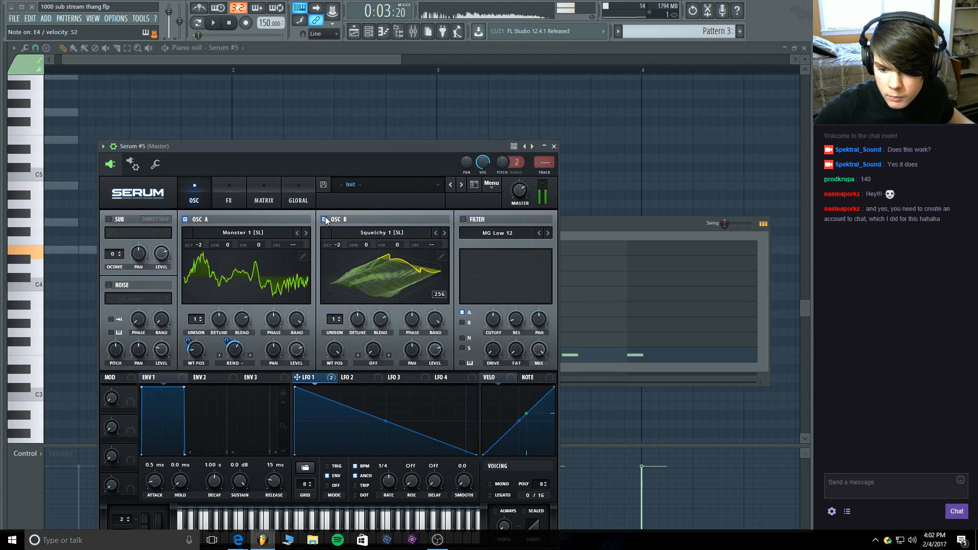
left_click_drag(335, 350, 327, 398)
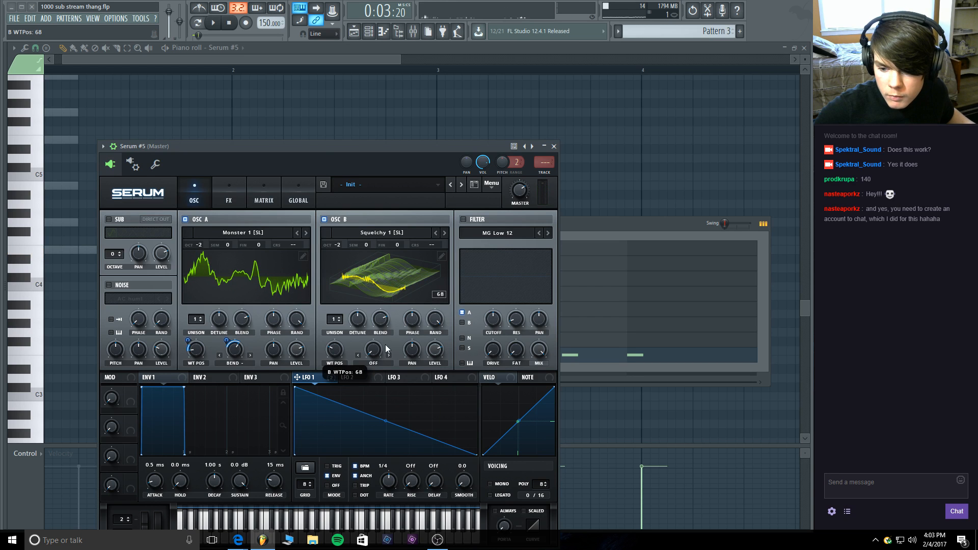
Switch oscillator B to the Squelchy 2 [SL] wavetable and audition it alone at position 1 with oscillator A turned off.
left_click(446, 230)
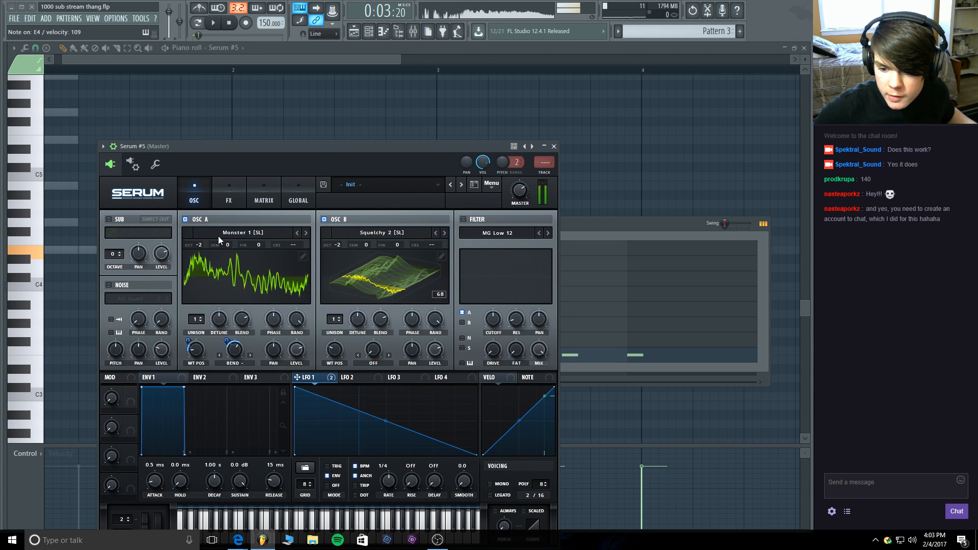
left_click(186, 219)
left_click_drag(340, 357, 329, 377)
Load the Spectral wavetable Reesey Mess 1 [SL] into oscillator B and sweep its wavetable position to about 87.
left_click(387, 234)
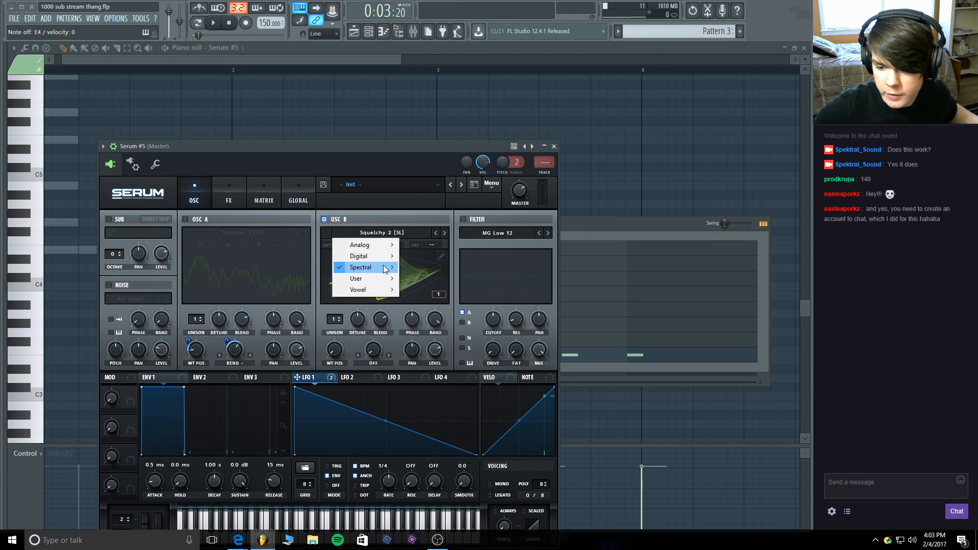
mouse_move(374, 268)
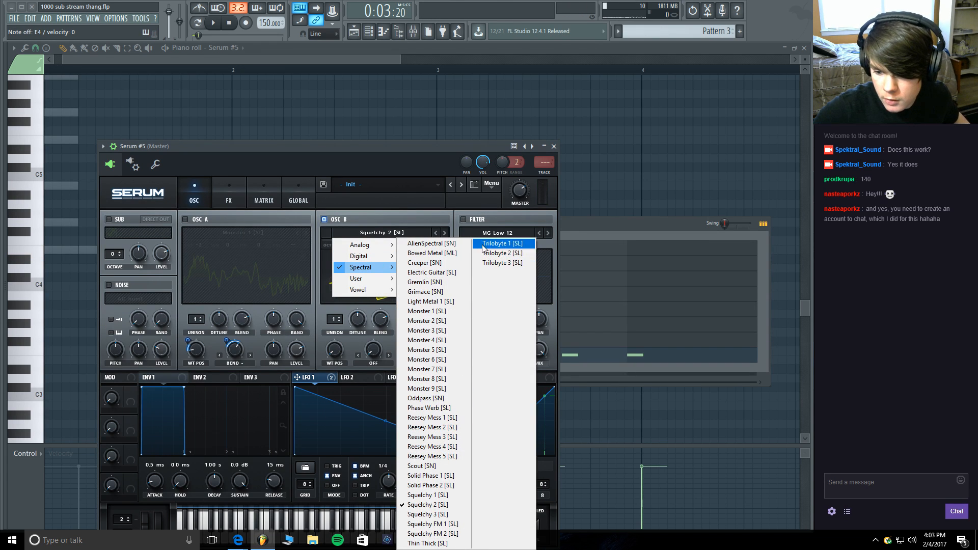
left_click(438, 417)
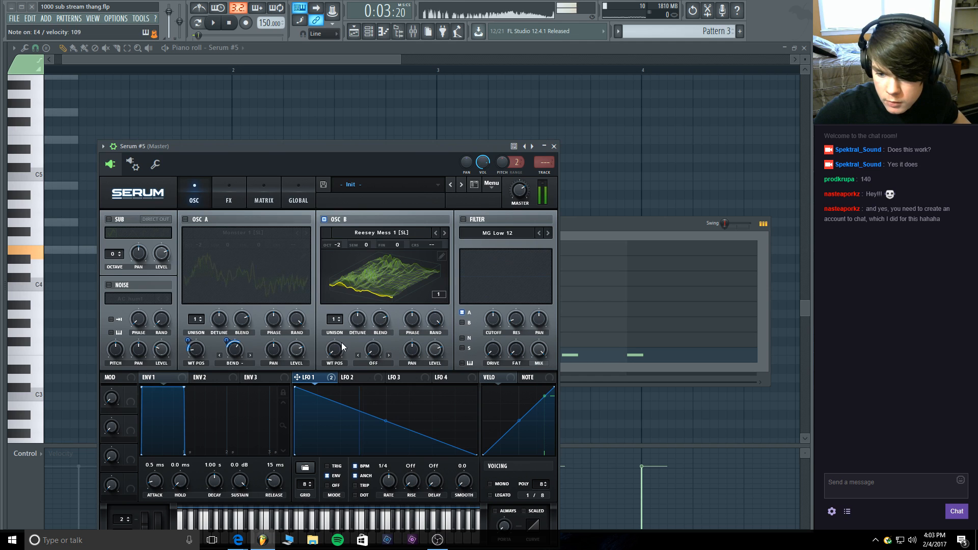
left_click_drag(334, 351, 341, 324)
left_click_drag(347, 256, 350, 300)
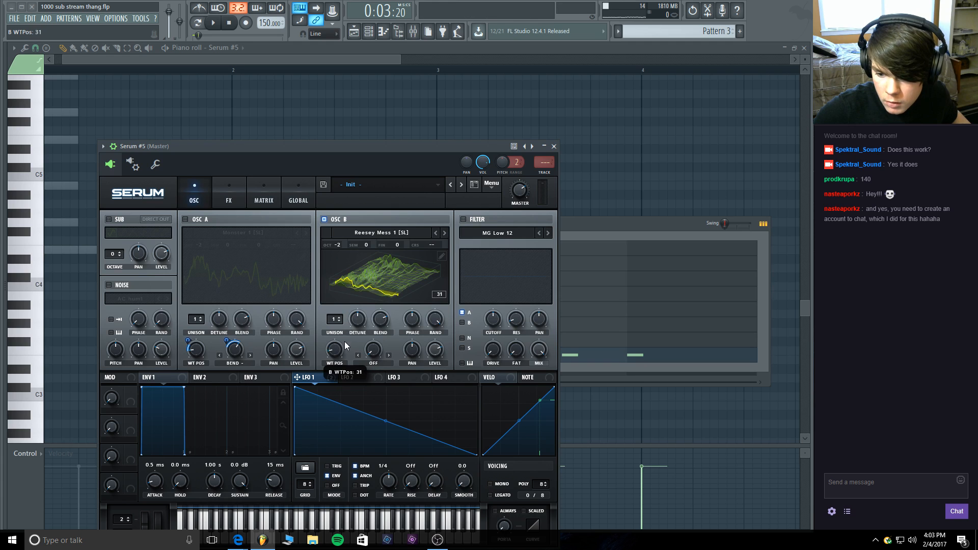
left_click_drag(345, 342, 347, 319)
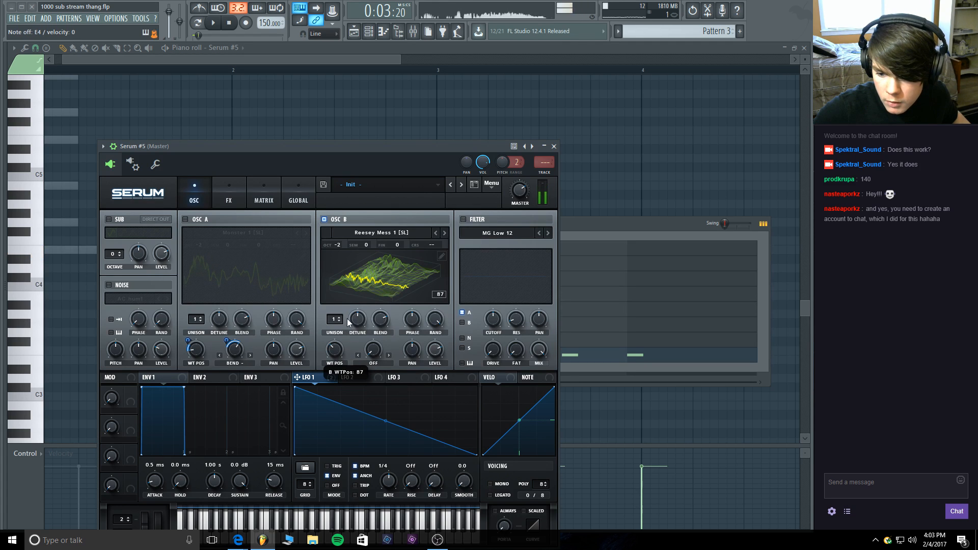
Advance oscillator B to the Reesey Mess 3 [SL] wavetable and set its wavetable position to about 99.
left_click(445, 231)
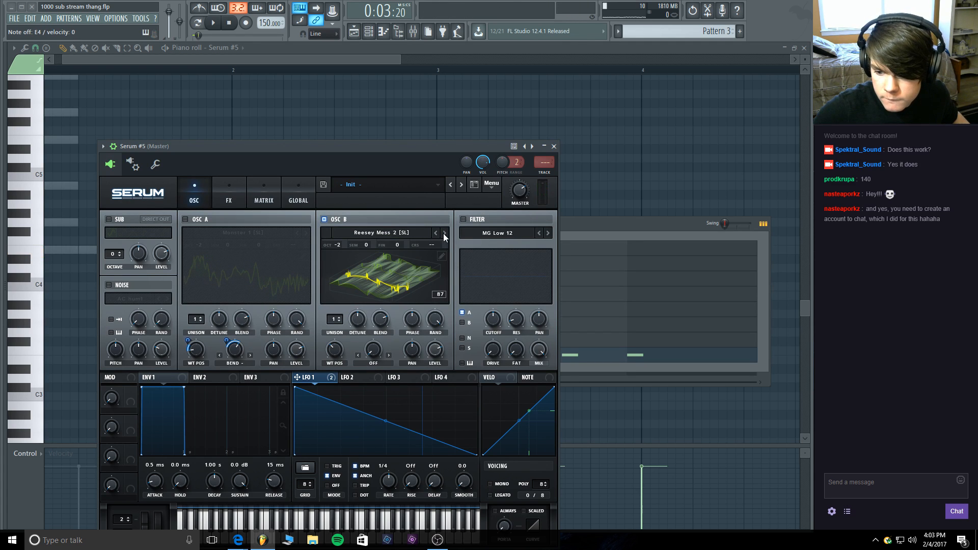
left_click(443, 234)
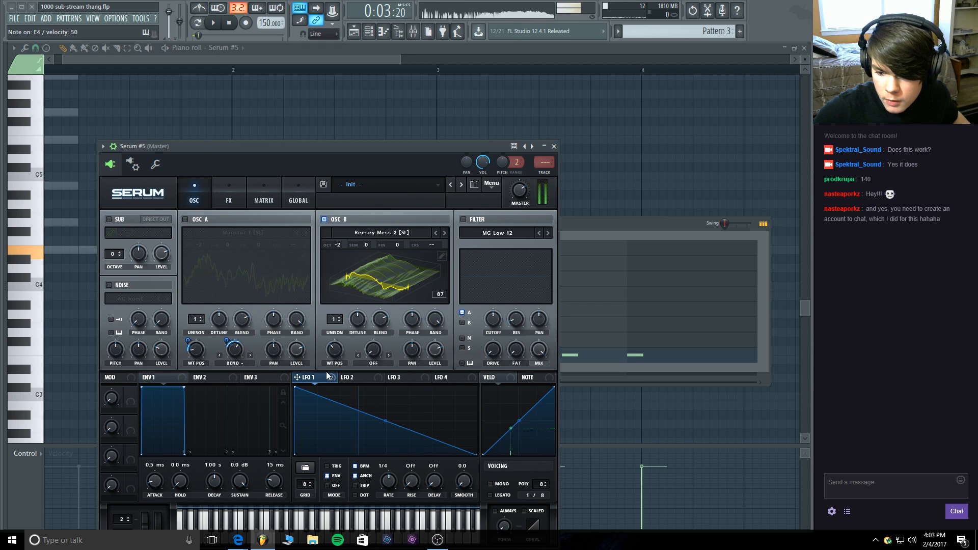
mouse_move(333, 351)
left_mouse_down()
mouse_move(326, 375)
mouse_move(340, 350)
left_mouse_up()
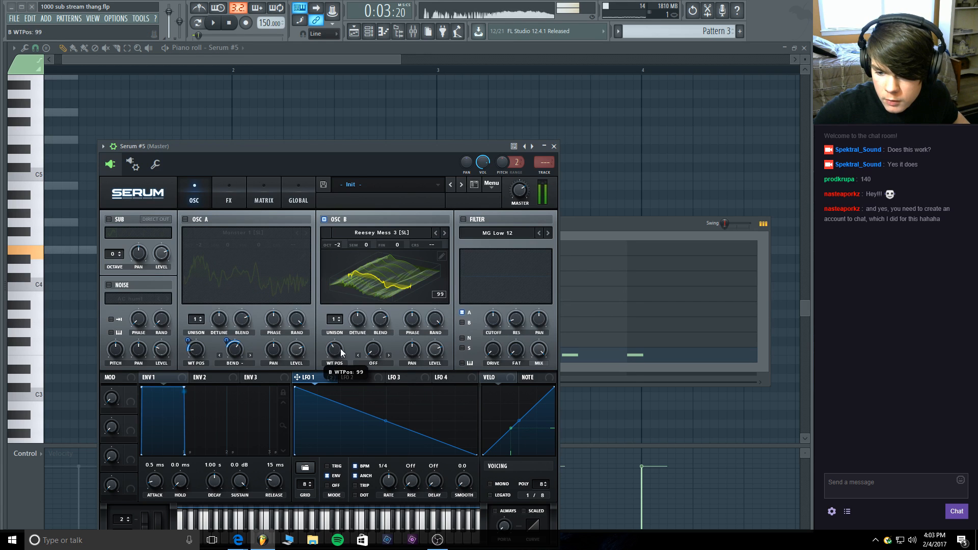
Load the Reesey Mess 4 [SL] wavetable into oscillator B, raise its wavetable position and modulate that position with LFO 1.
left_click(444, 234)
left_click_drag(334, 351, 339, 310)
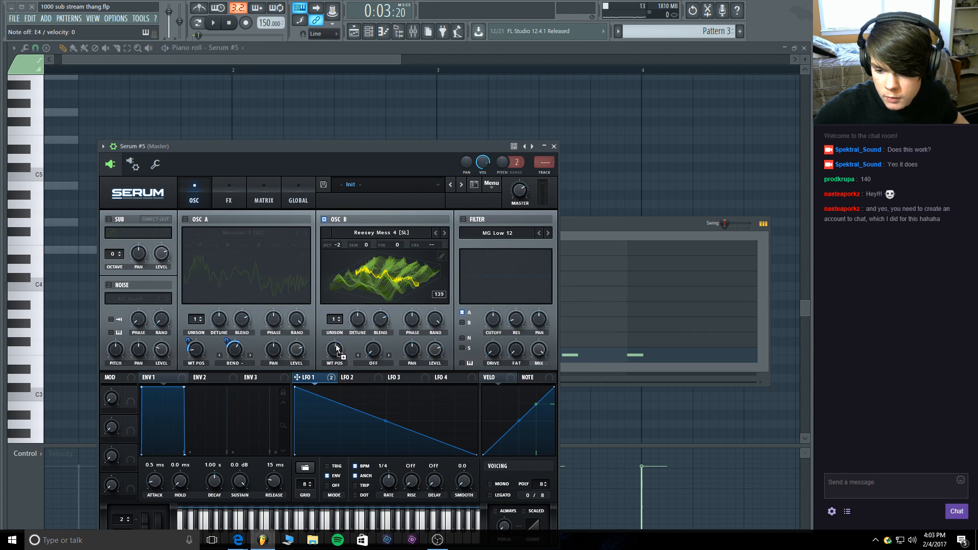
left_click_drag(296, 378, 326, 351)
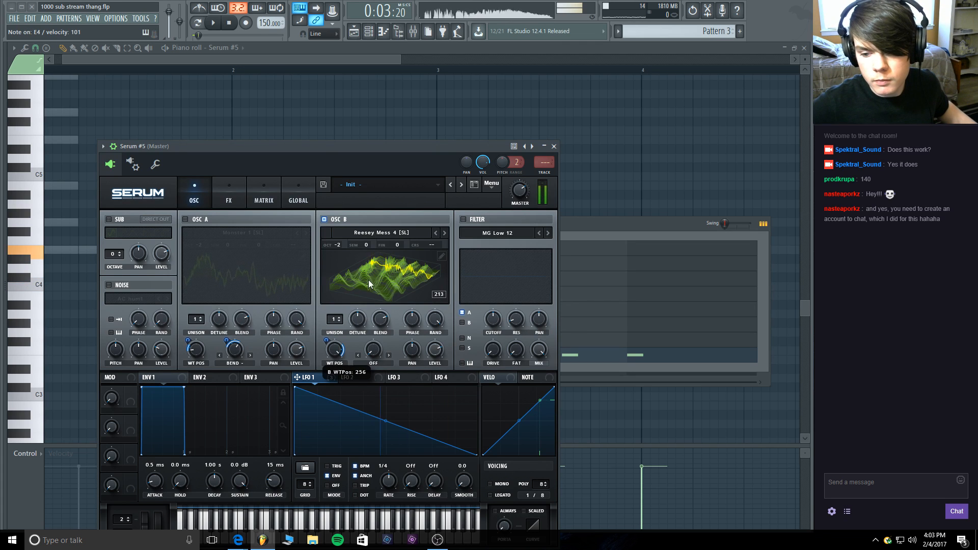
left_click_drag(327, 341, 333, 369)
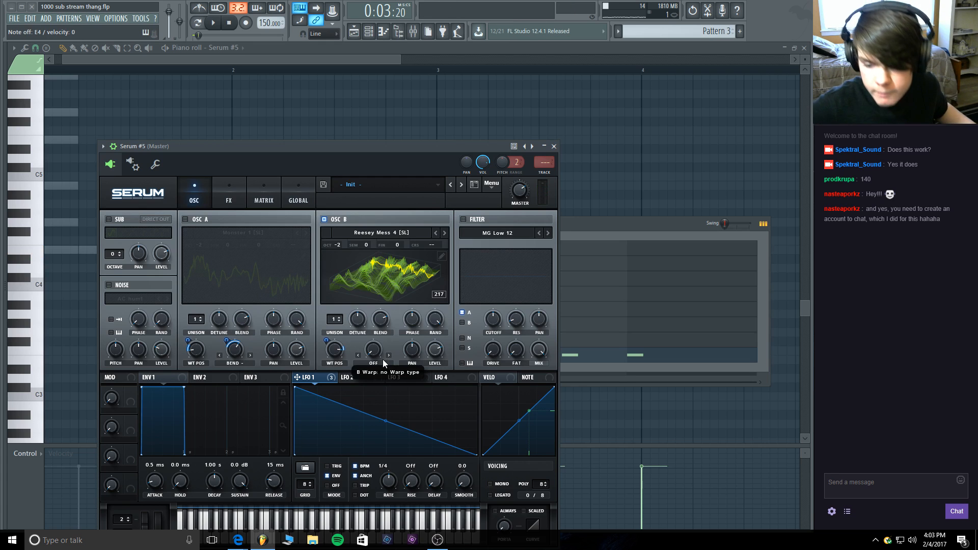
Set oscillator B's warp to Bend +/- at about -66% and modulate it with LFO 1 at an amount of 30.
left_click(384, 359)
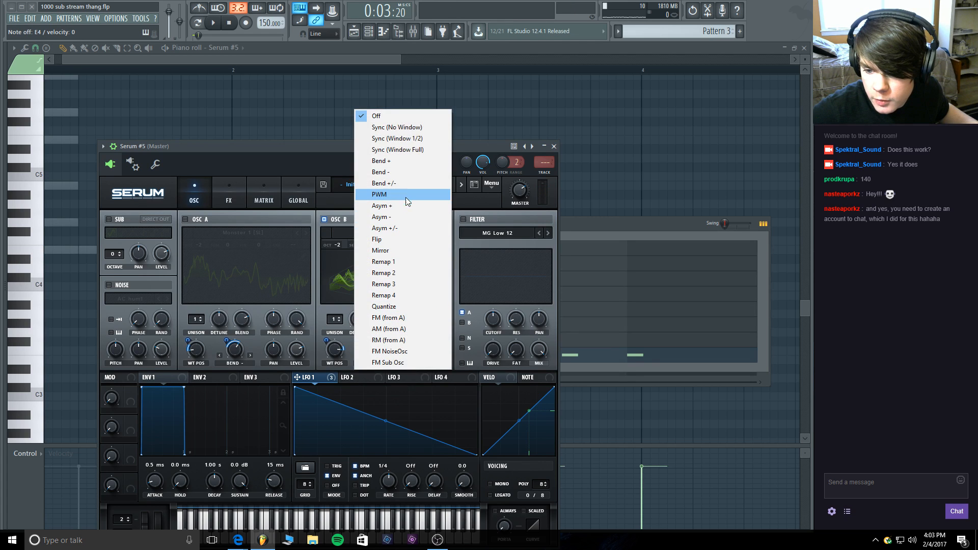
left_click(406, 184)
left_click_drag(374, 351, 388, 255)
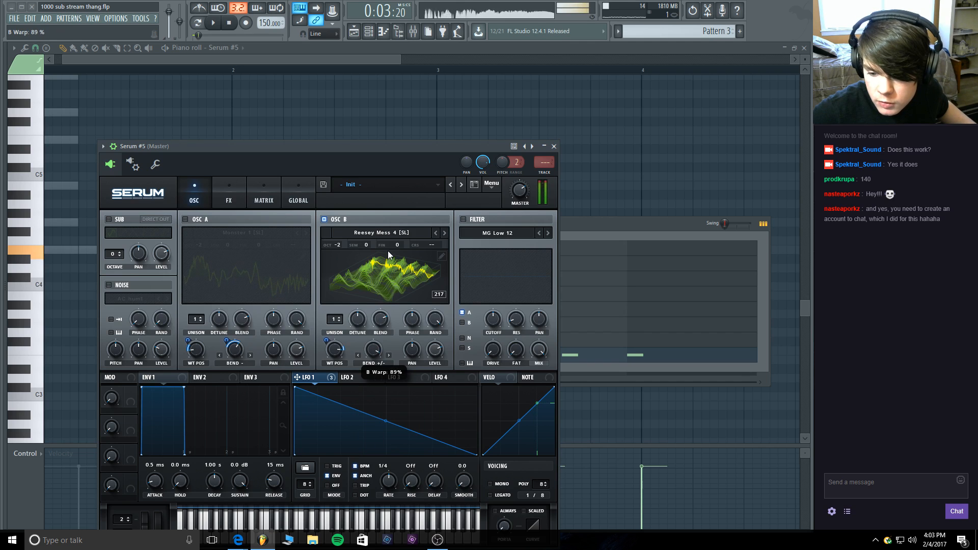
left_click(383, 292)
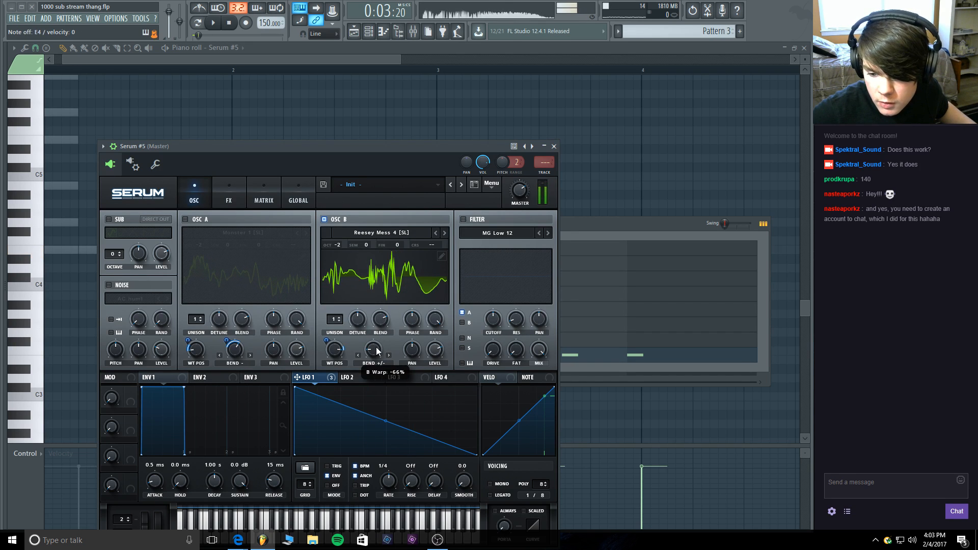
left_click_drag(371, 353, 364, 359)
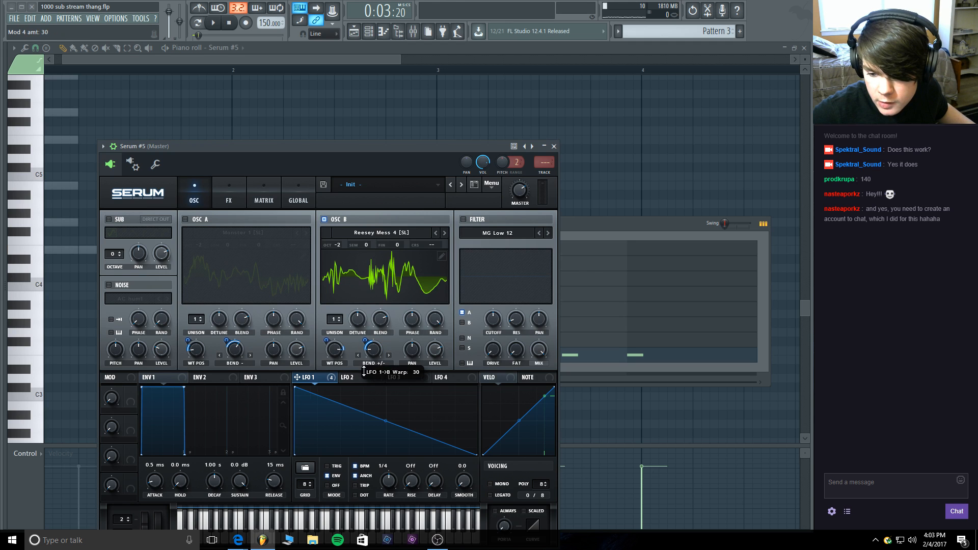
Turn oscillator A back on and bend LFO 1's falling ramp into a concave curve.
left_click(199, 219)
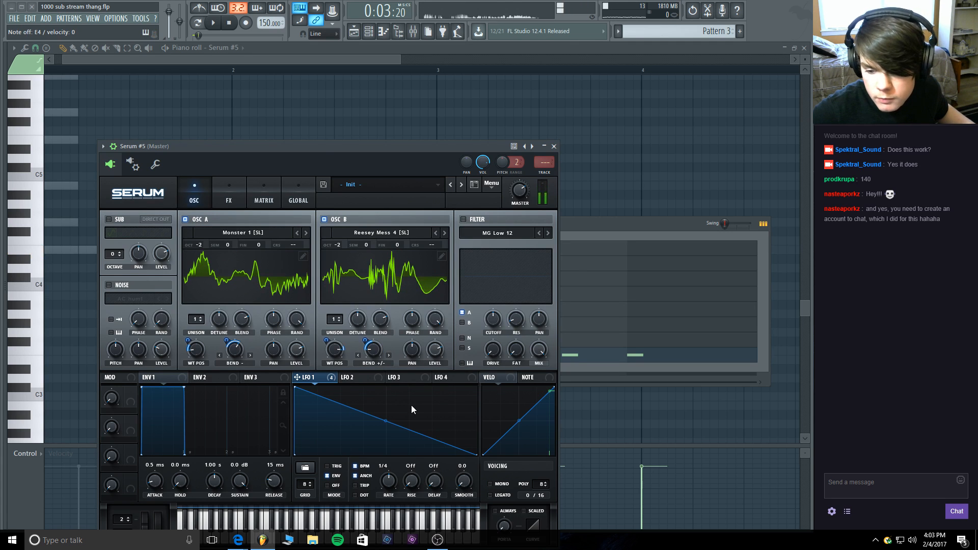
left_click_drag(387, 423, 386, 428)
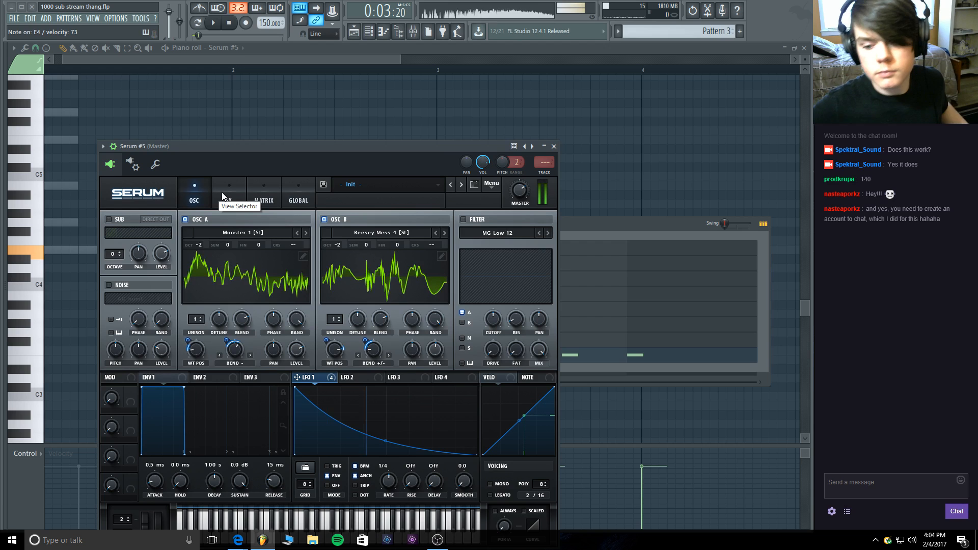
Reshape LFO 2 into a falling ramp that starts at about half height.
left_click(355, 378)
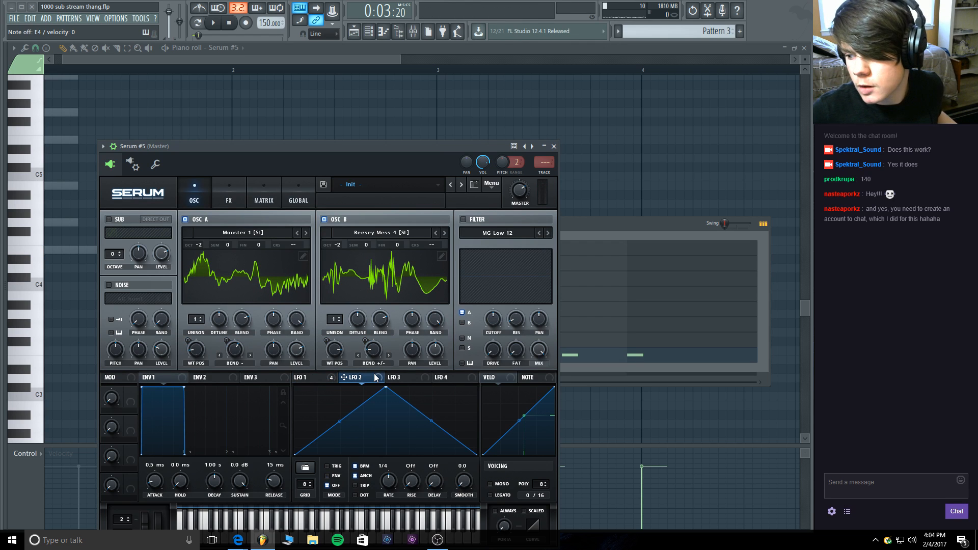
left_click_drag(380, 387, 264, 381)
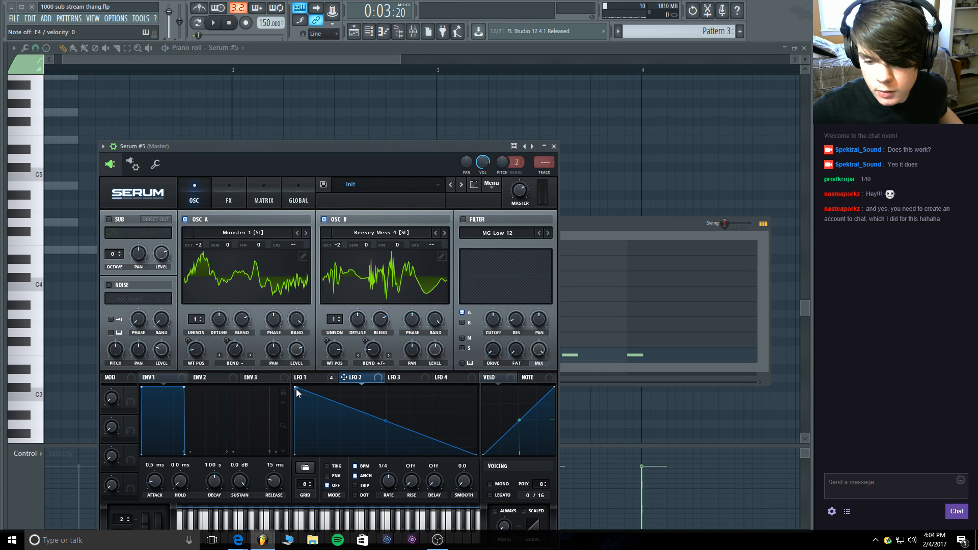
left_click_drag(296, 389, 292, 422)
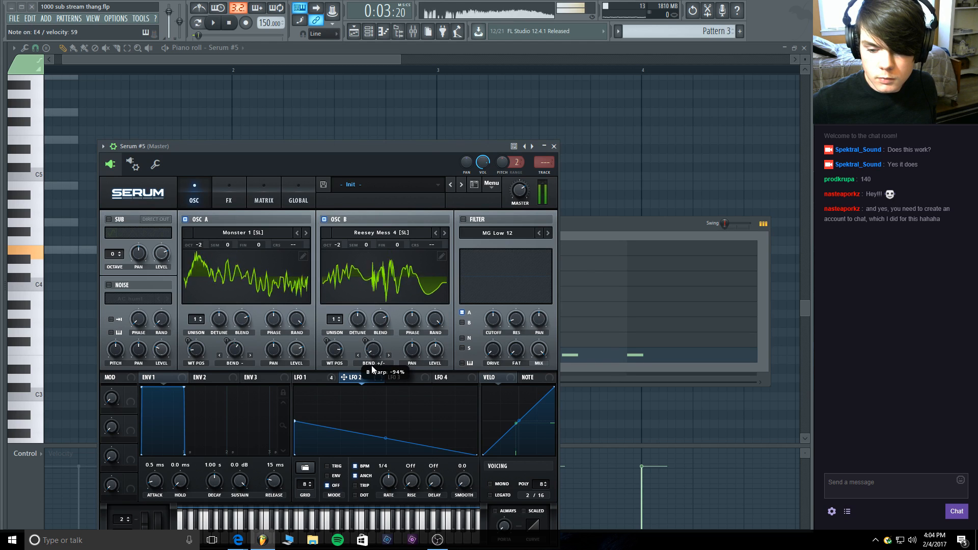
Set the LFO 1 modulation amount on oscillator B's warp to 39 and make LFO 1's curve less concave.
left_click(335, 377)
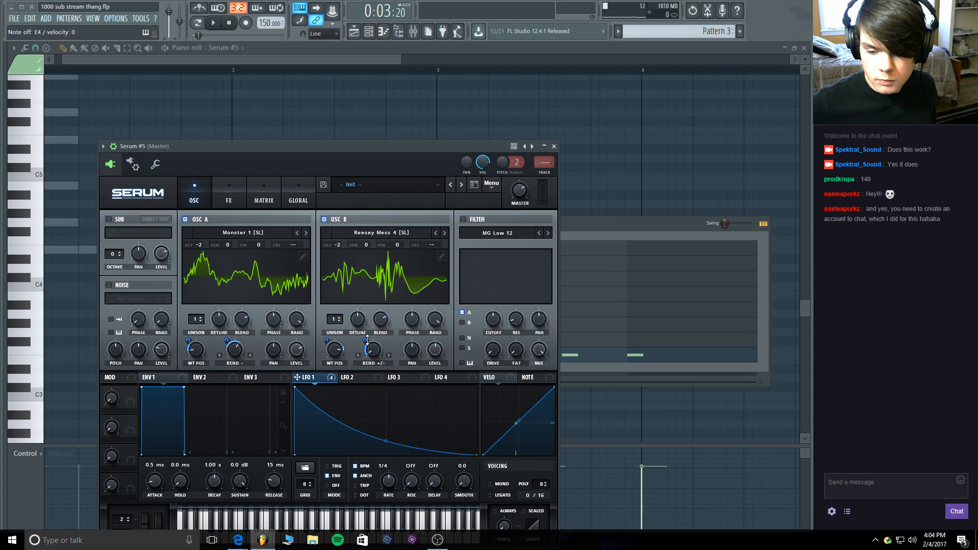
left_click_drag(367, 339, 366, 334)
left_click_drag(387, 442, 386, 430)
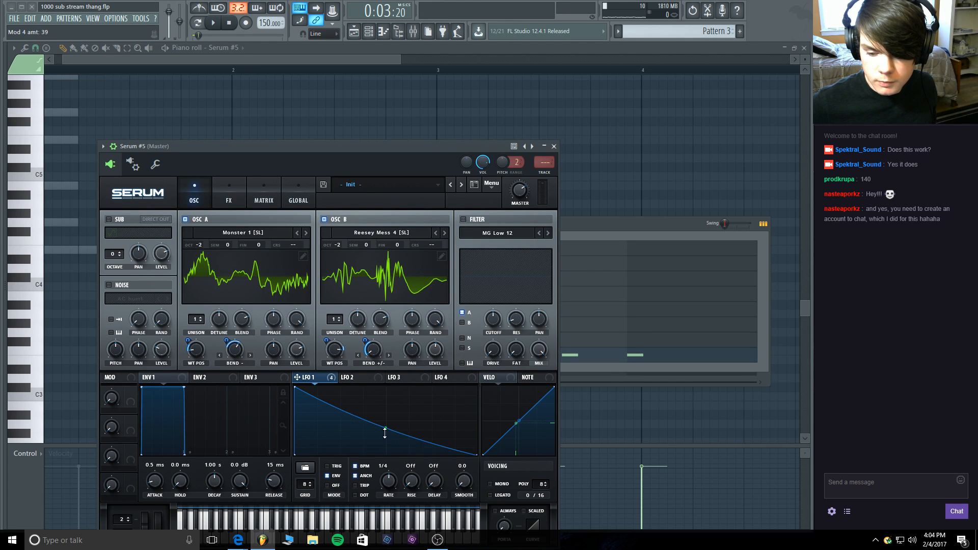
Compare the sound with the distortion effect switched off and on.
left_click(369, 377)
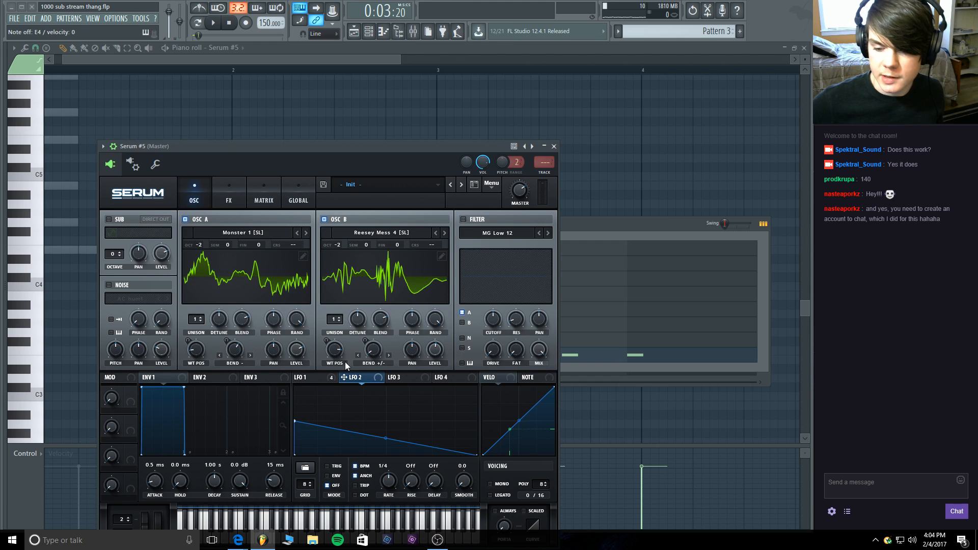
left_click(230, 196)
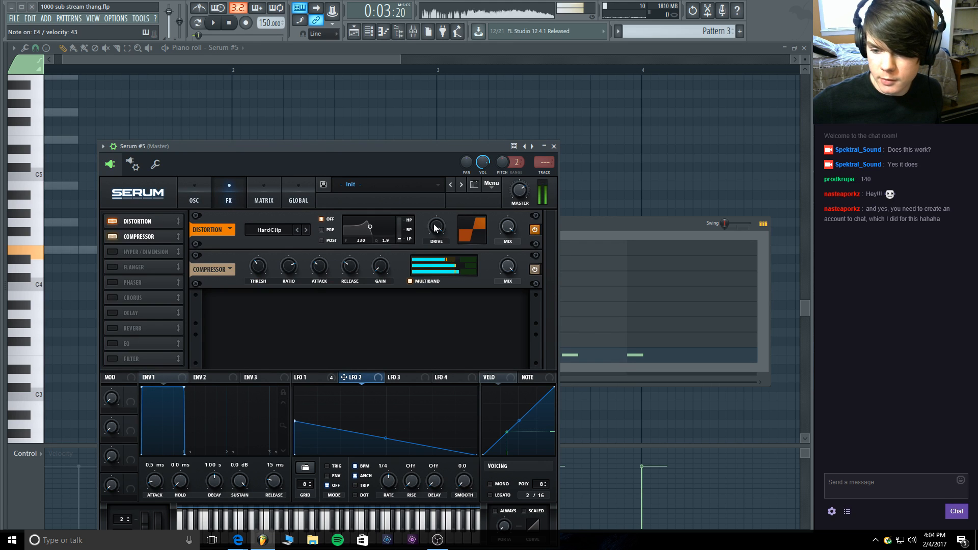
left_click(112, 222)
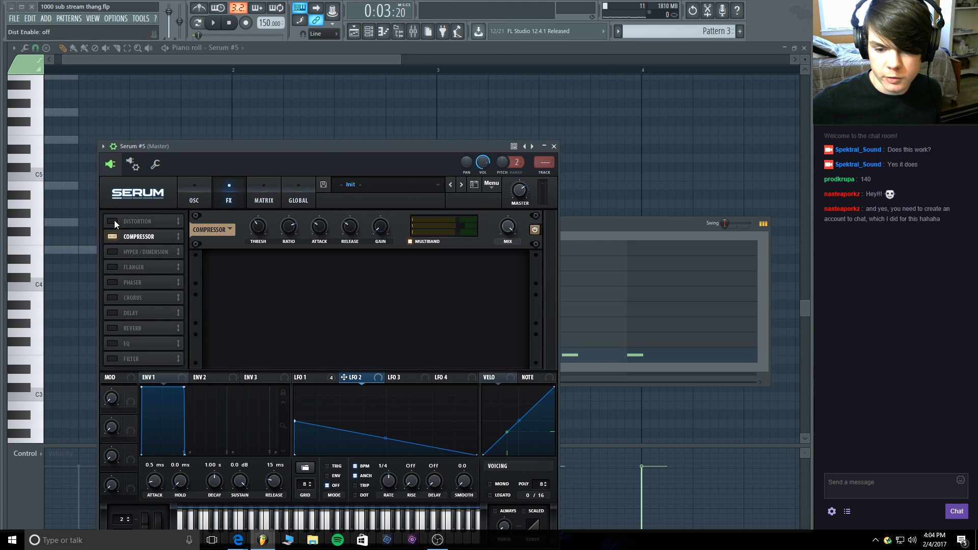
left_click(112, 221)
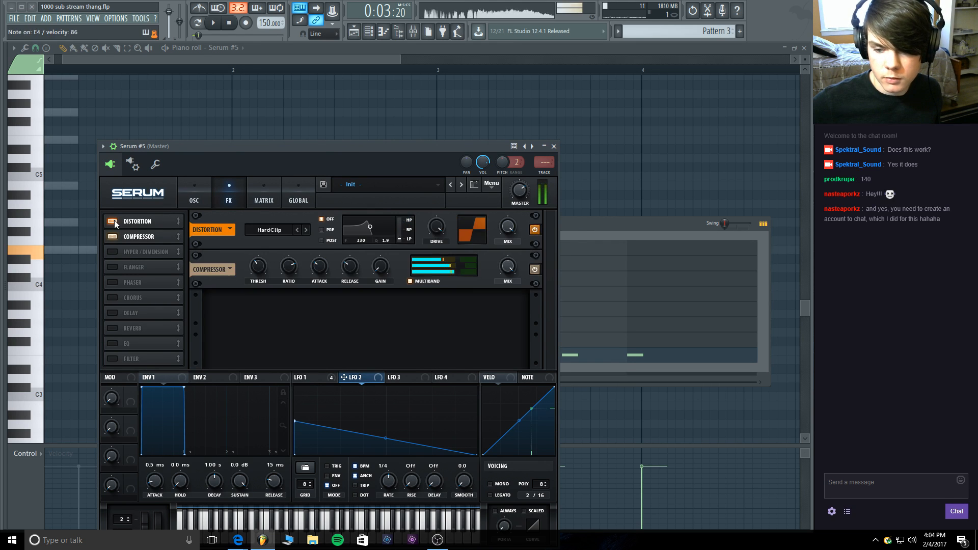
Audition other distortion types, choose Sin Fold and adjust its drive.
left_click(296, 231)
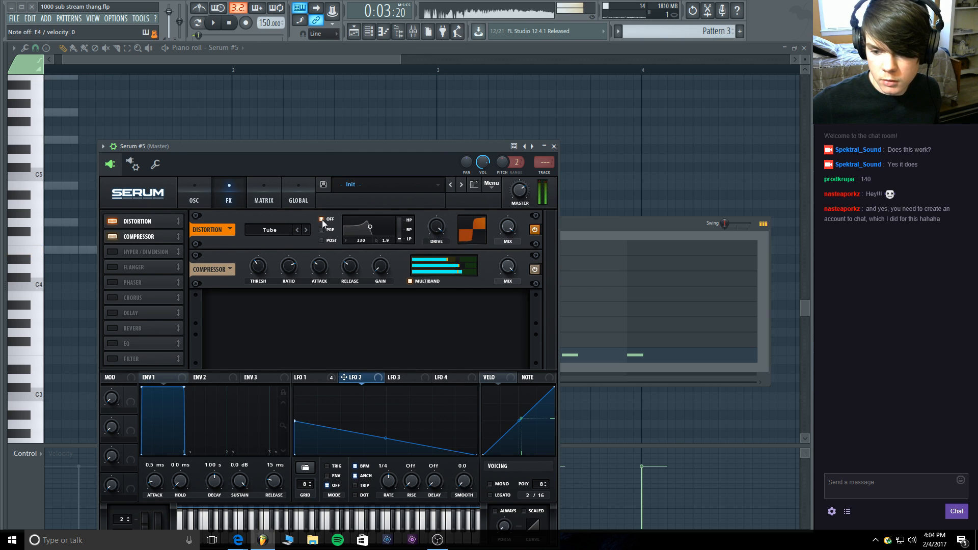
left_click(306, 230)
left_click(306, 230)
left_click(307, 229)
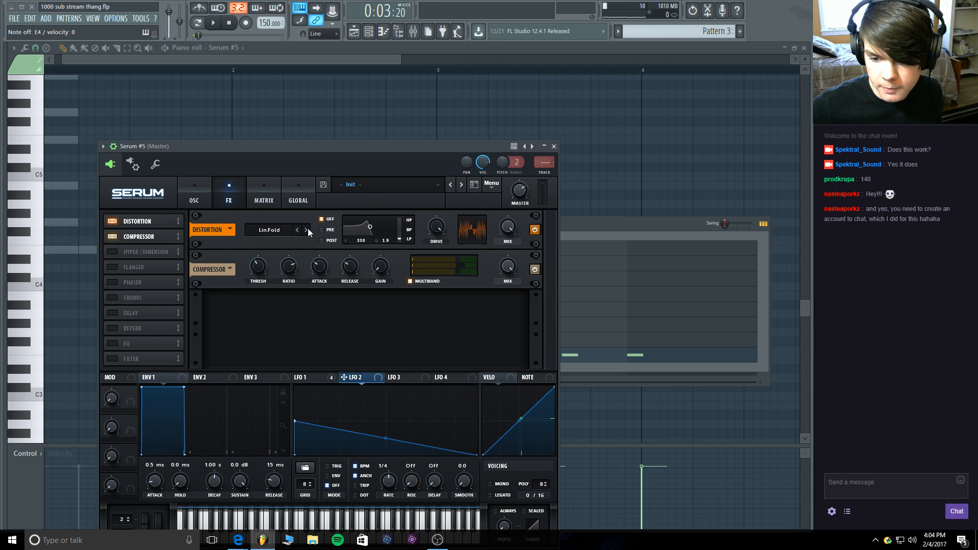
left_click(306, 229)
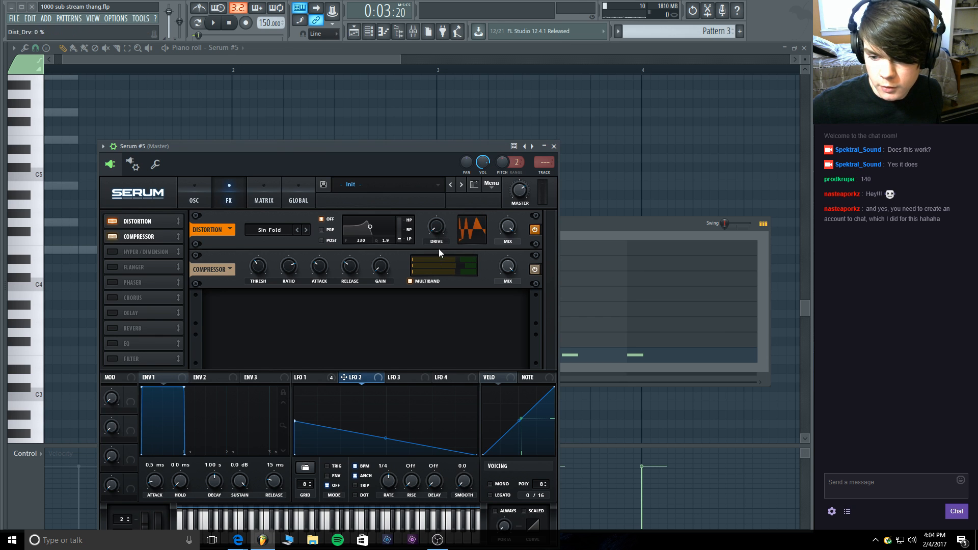
mouse_move(437, 230)
left_mouse_down()
mouse_move(438, 206)
mouse_move(437, 227)
left_mouse_up()
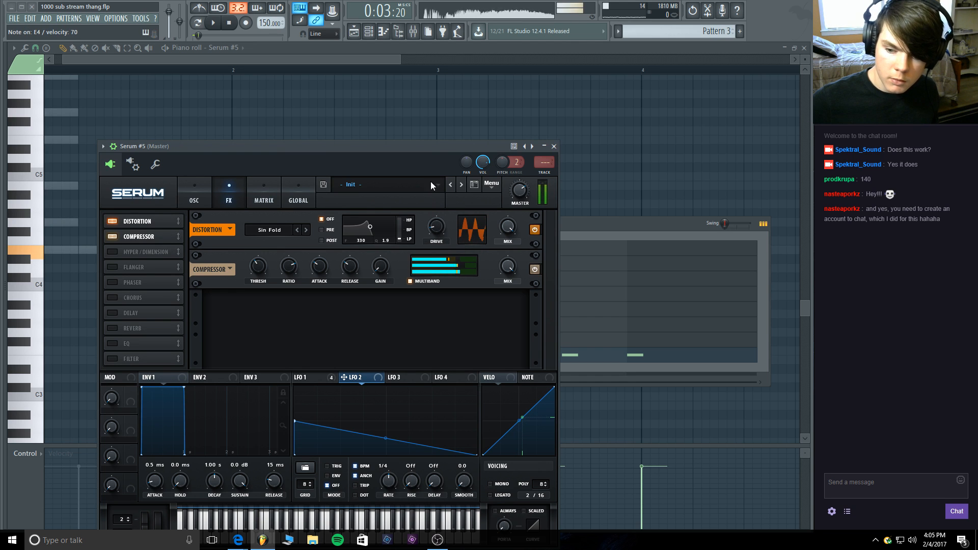
Set the compressor threshold to about -11.6 dB and enable Hyper/Dimension with 22% hyper mix, a smaller dimension size and more dimension mix.
left_click_drag(259, 267, 259, 286)
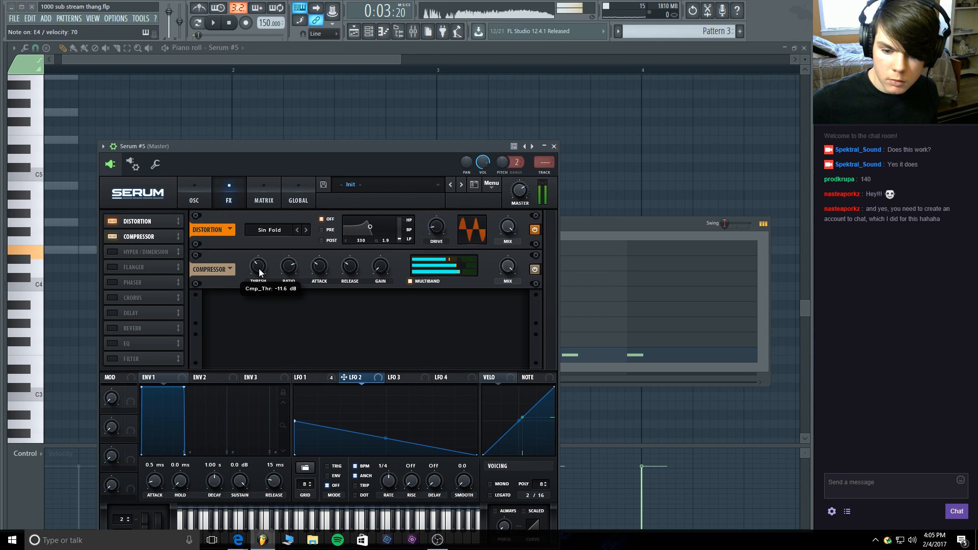
left_click(117, 250)
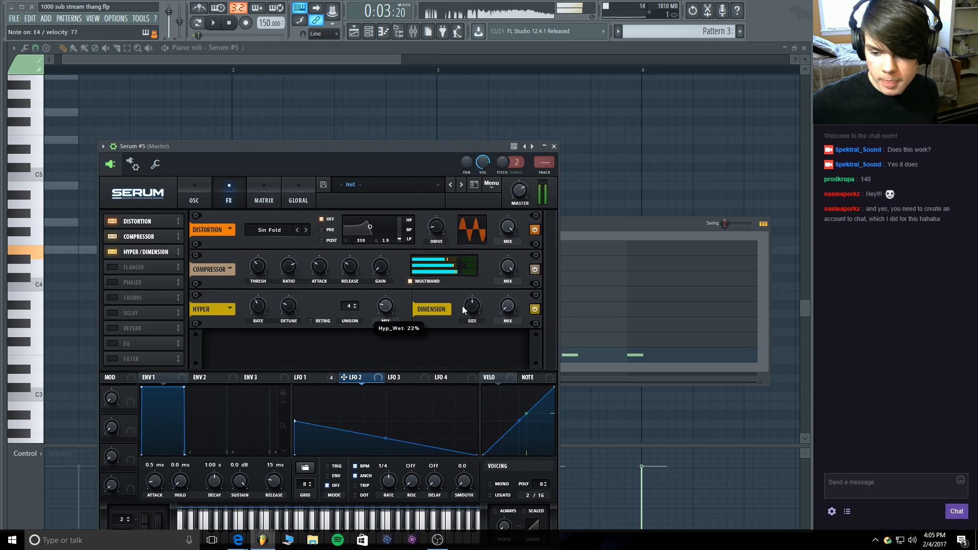
left_click_drag(463, 306, 452, 466)
left_click_drag(509, 305, 512, 274)
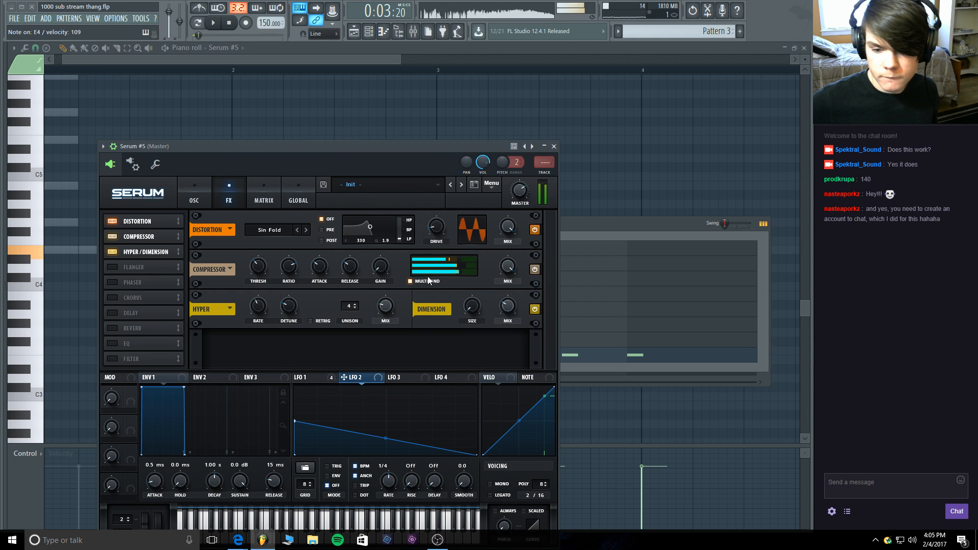
Route LFO 2 to master tuning in the modulation matrix with a small positive amount and Trig mode on.
left_click(309, 378)
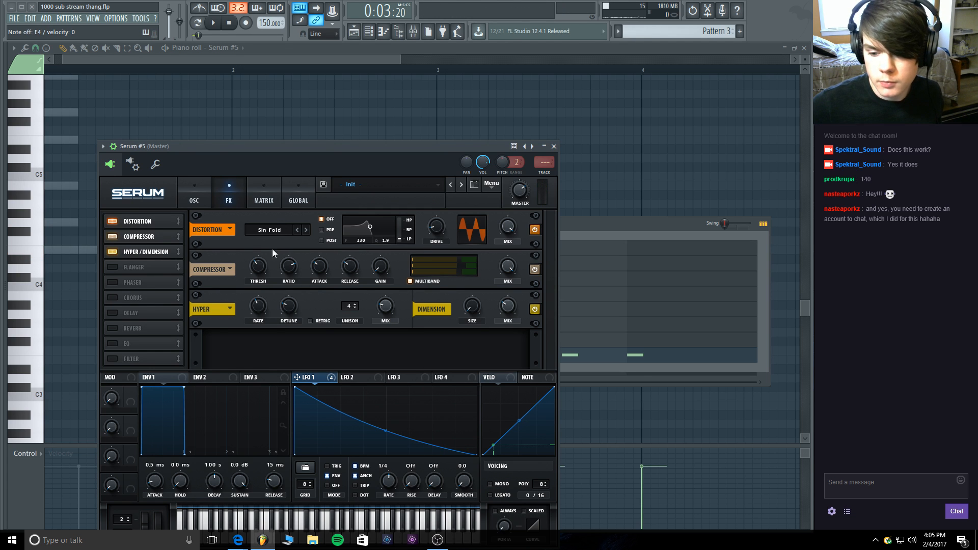
left_click(367, 379)
left_click(262, 194)
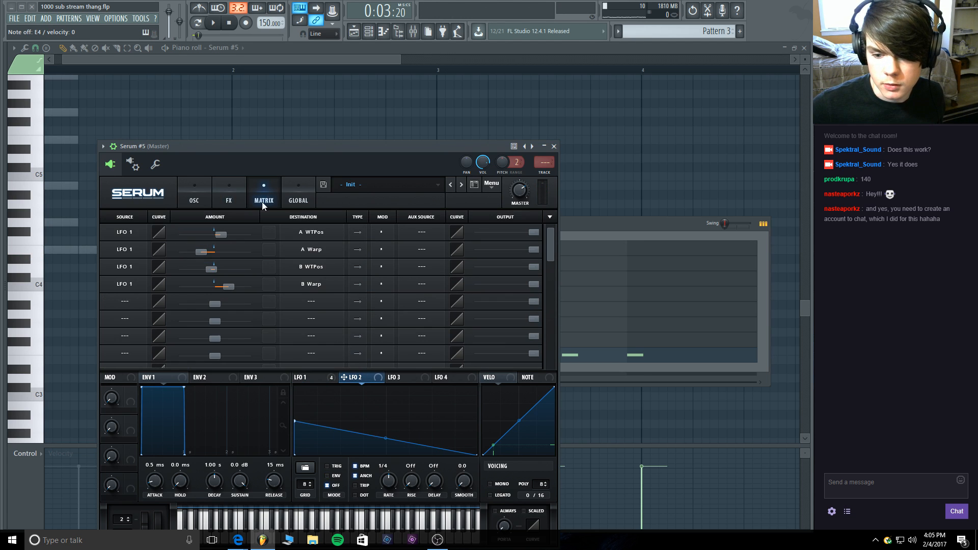
left_click(126, 300)
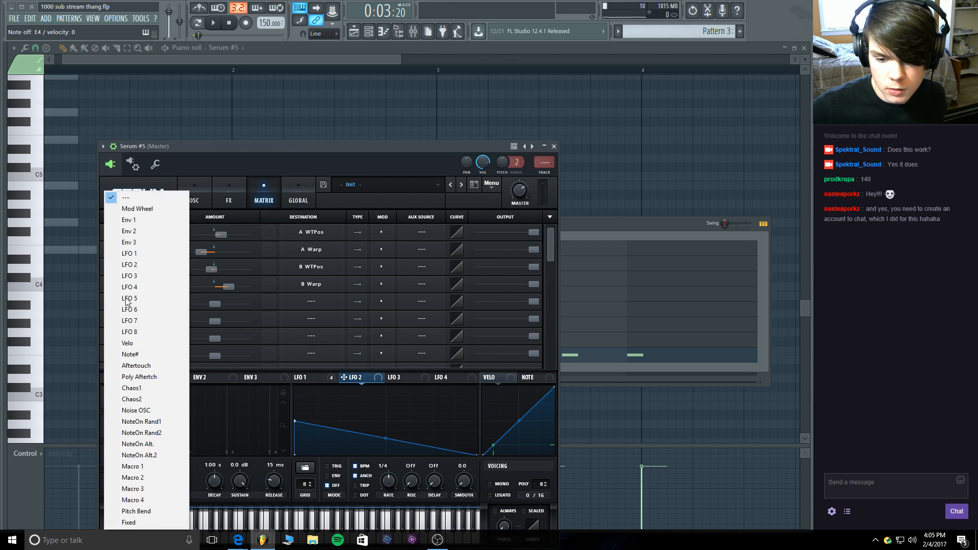
left_click(148, 262)
left_click(298, 304)
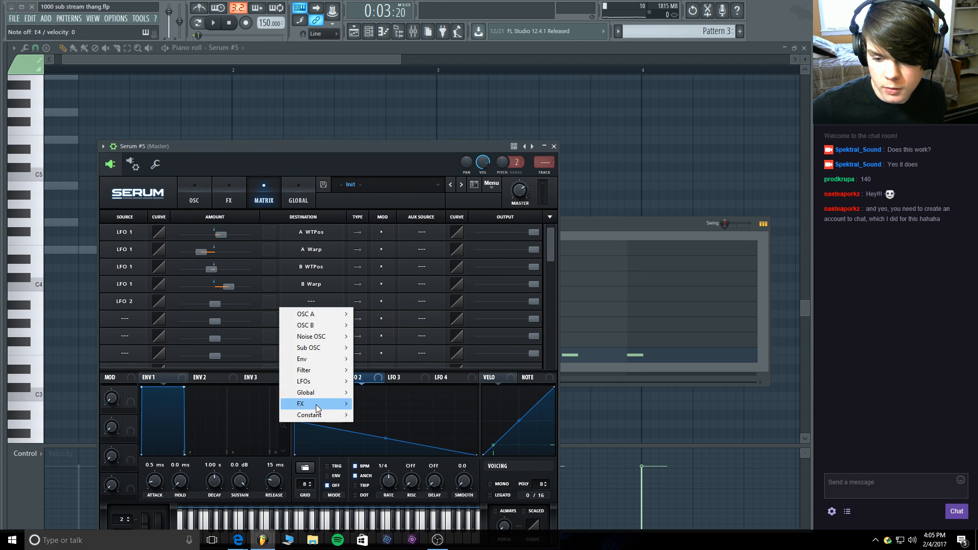
mouse_move(326, 393)
left_click(381, 390)
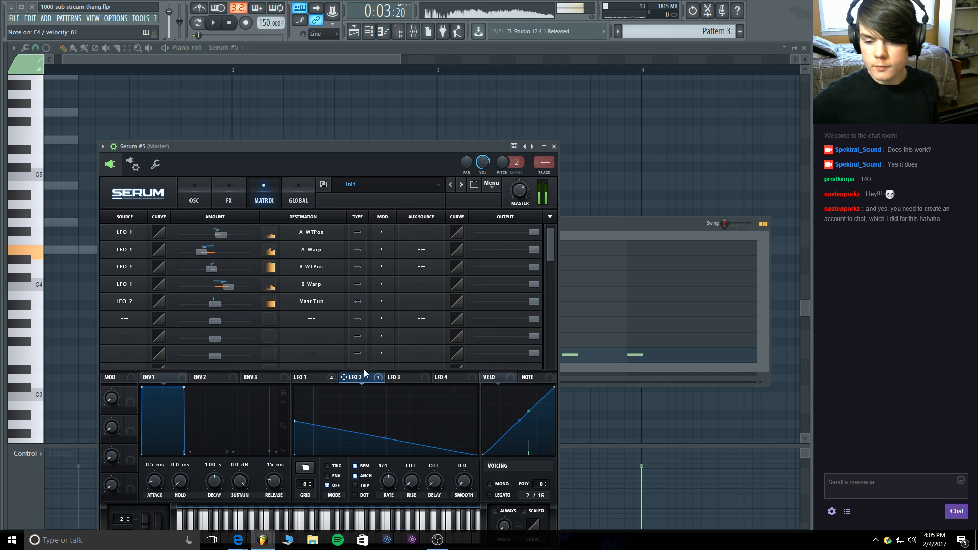
left_click_drag(214, 304, 222, 302)
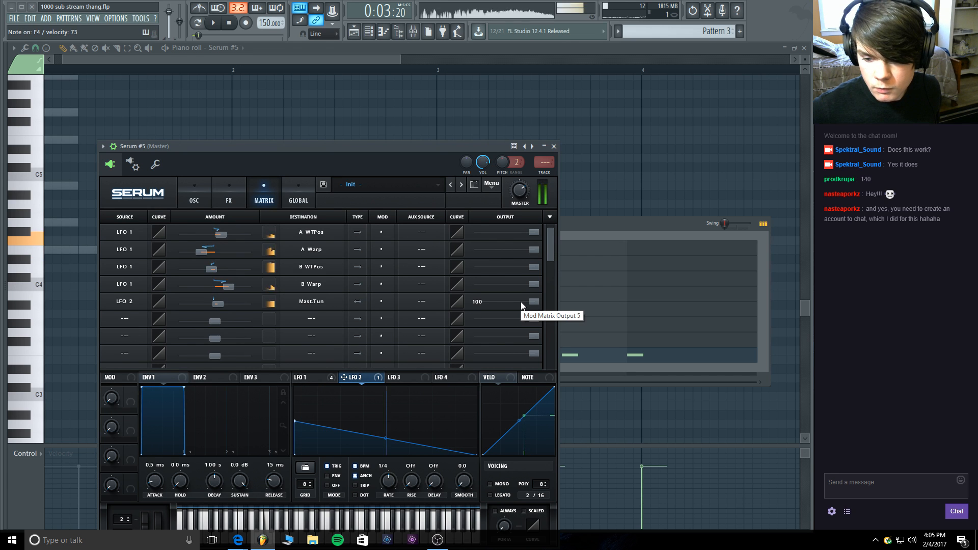
Add a point giving LFO 2 a short flat start before its ramp, and set the master tuning modulation output to 63.
double_click(339, 420)
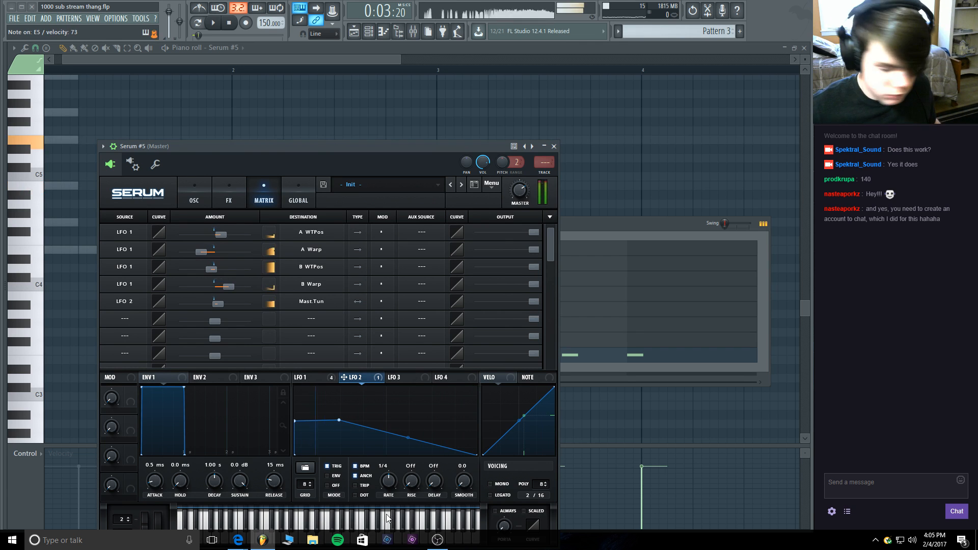
left_click_drag(530, 300, 501, 306)
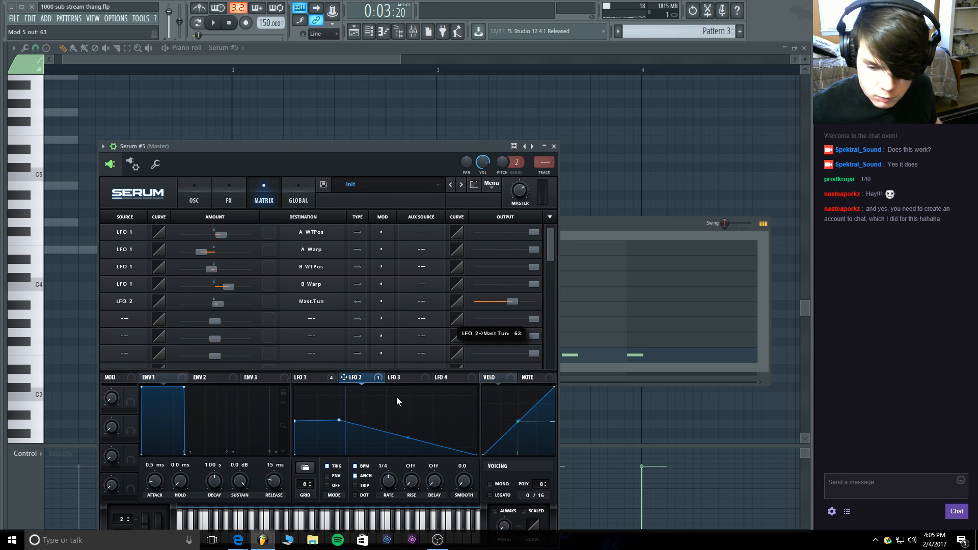
left_click_drag(341, 421, 328, 424)
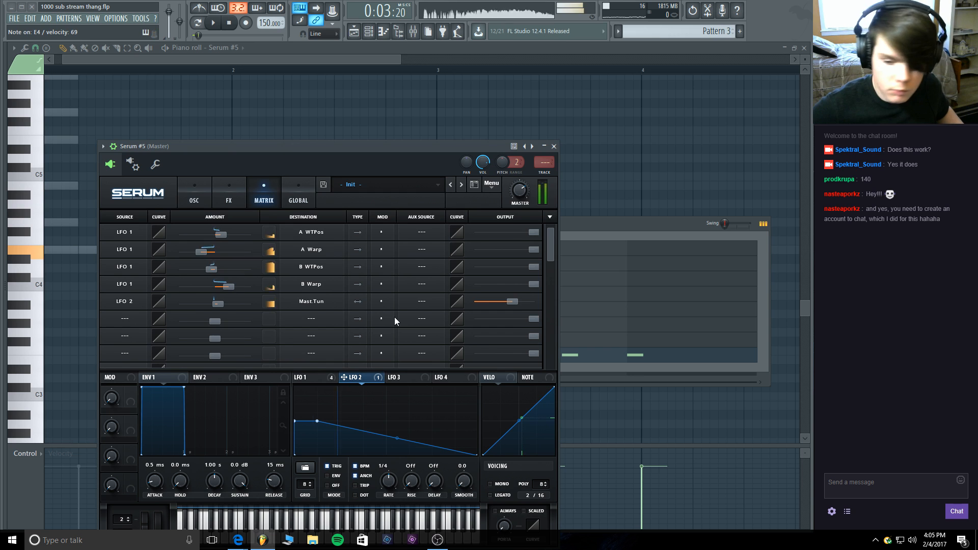
left_click(196, 181)
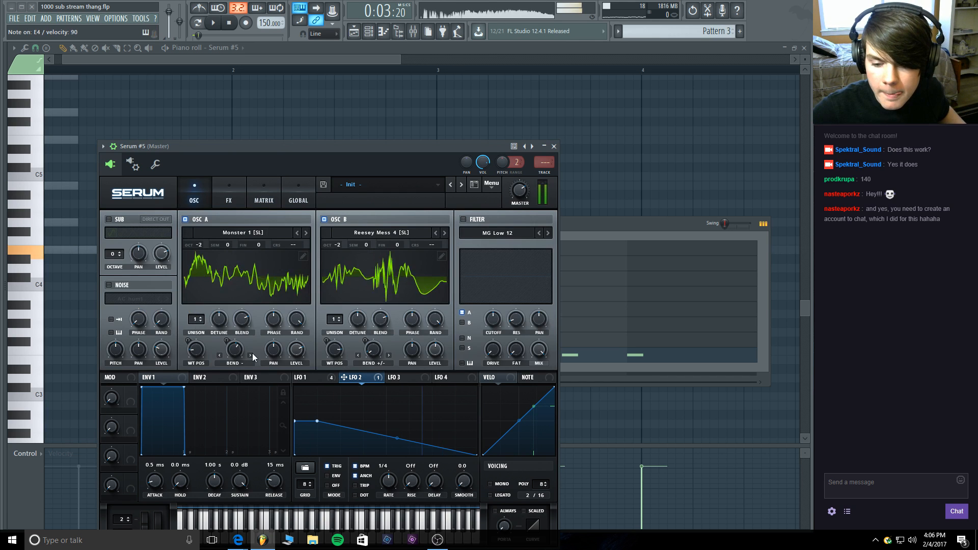
Set oscillator A's warp to -74% and route both oscillators through an HN 12 filter, adjusting its cutoff.
mouse_move(243, 352)
left_mouse_down()
mouse_move(246, 309)
mouse_move(245, 338)
left_mouse_up()
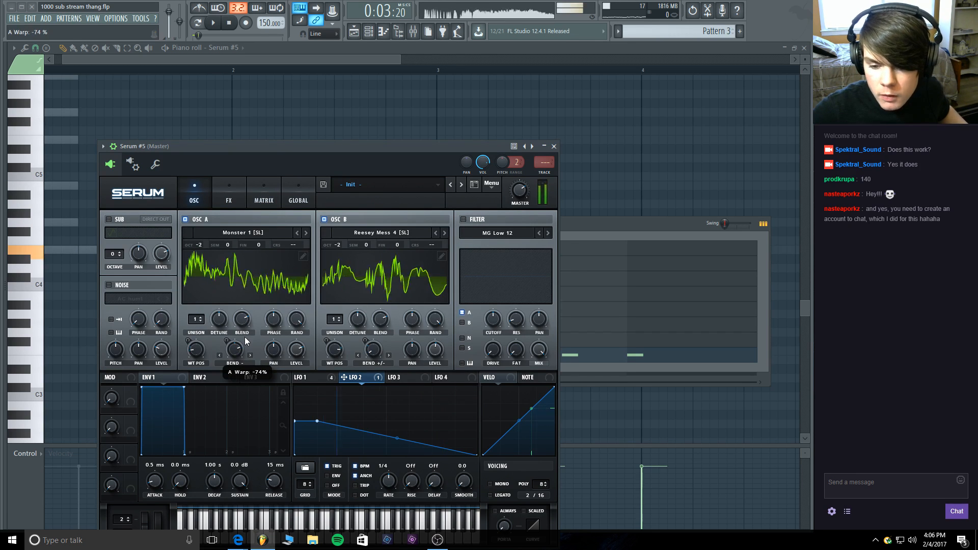
left_click(463, 219)
left_click(484, 233)
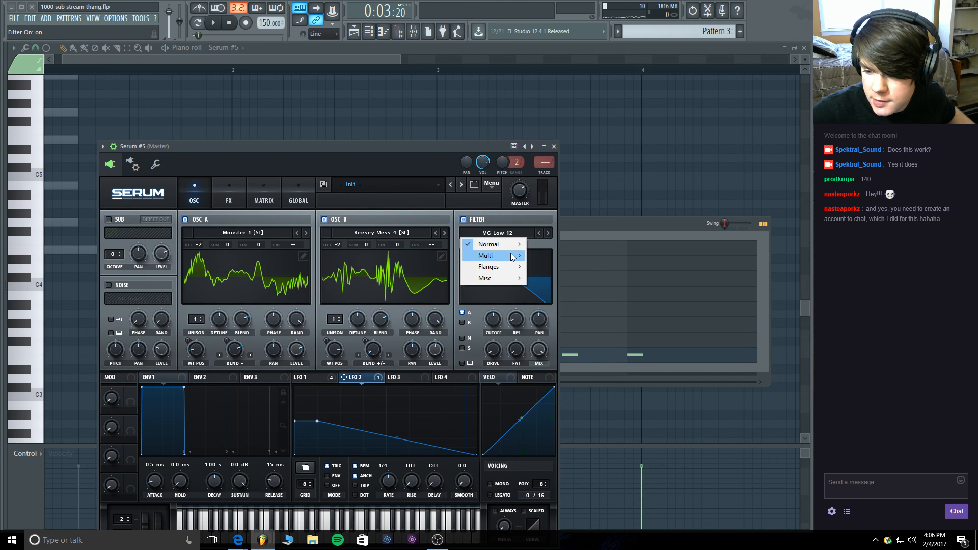
mouse_move(512, 256)
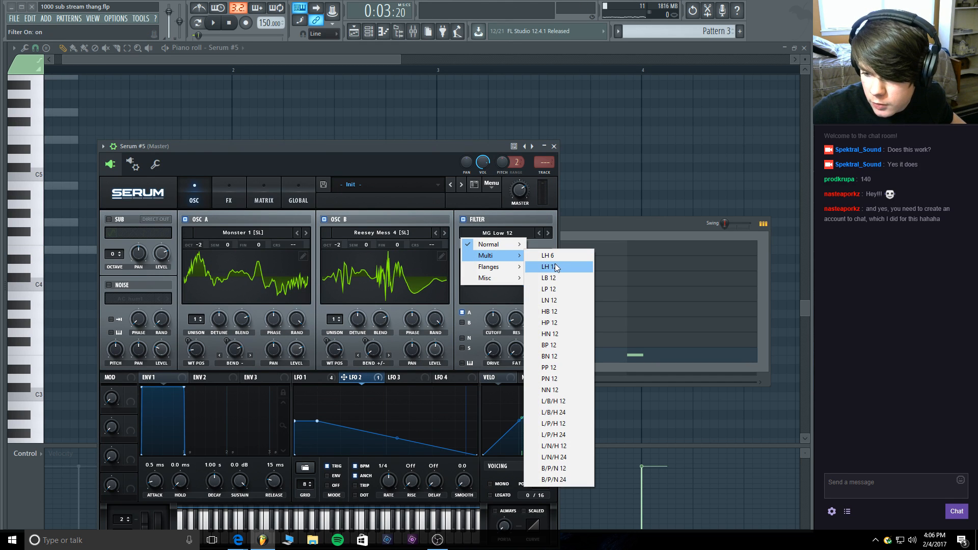
left_click(555, 334)
left_click_drag(529, 310, 494, 307)
left_click(462, 322)
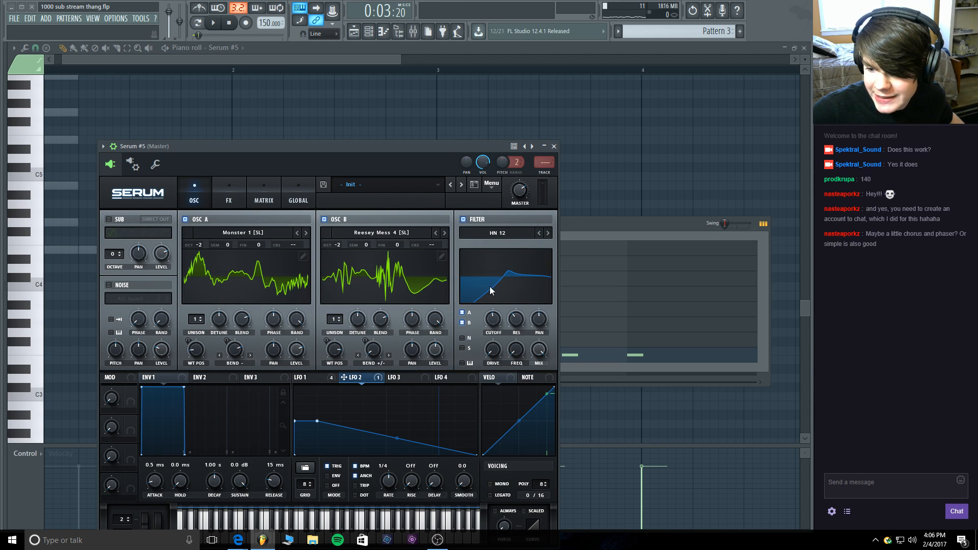
Try the phaser effect, then enable the chorus instead and place it directly after Hyper/Dimension.
left_click(229, 194)
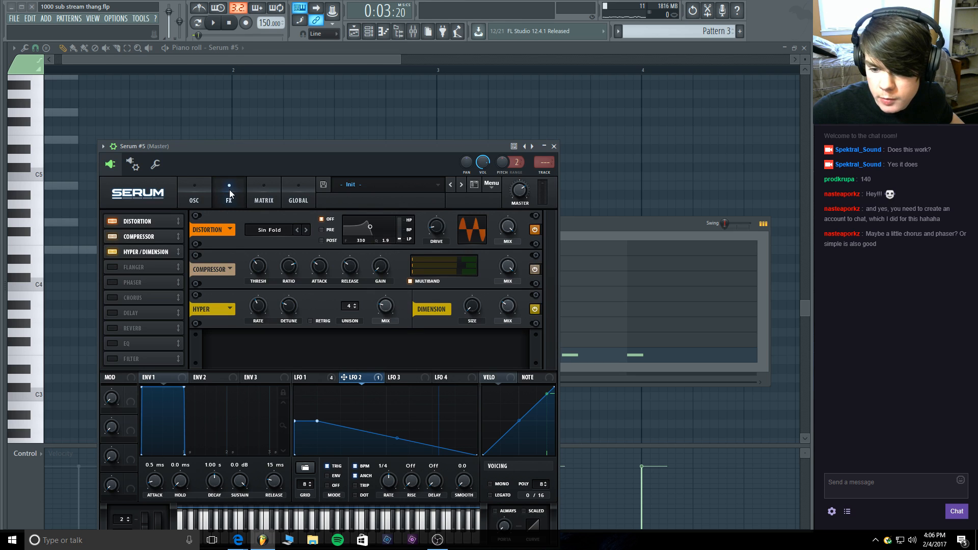
left_click(115, 283)
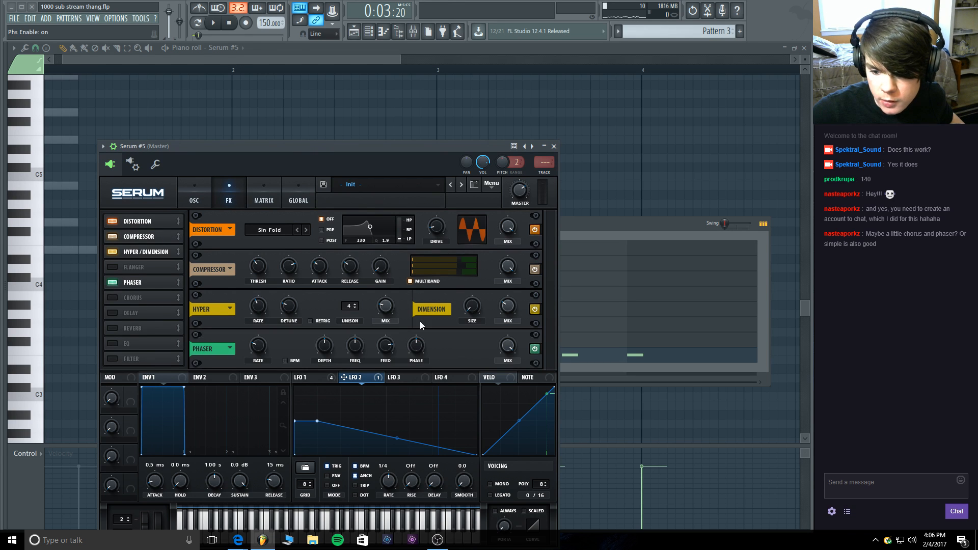
left_click(115, 284)
left_click(115, 298)
left_click_drag(115, 297, 151, 266)
mouse_move(386, 314)
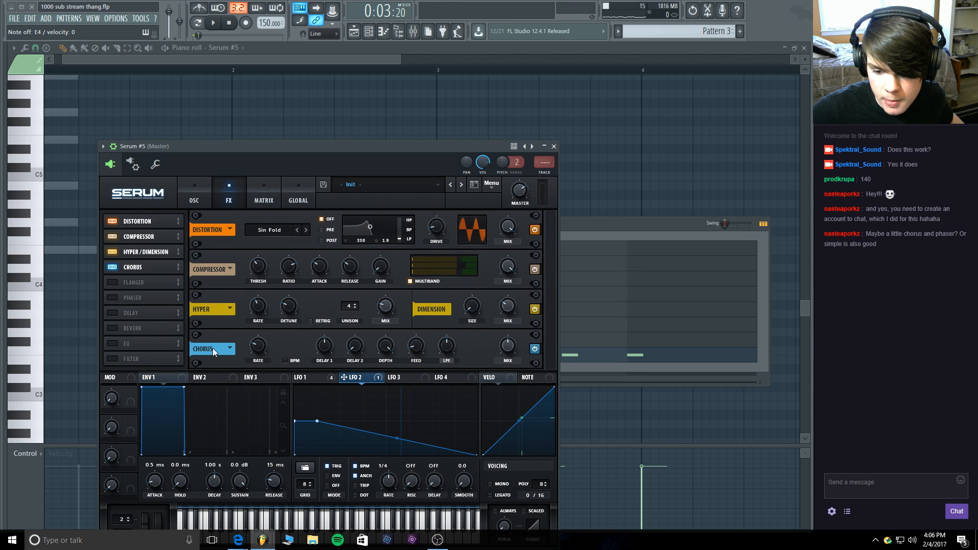
Try a preset on the chorus effect.
left_click(229, 349)
left_click(247, 359)
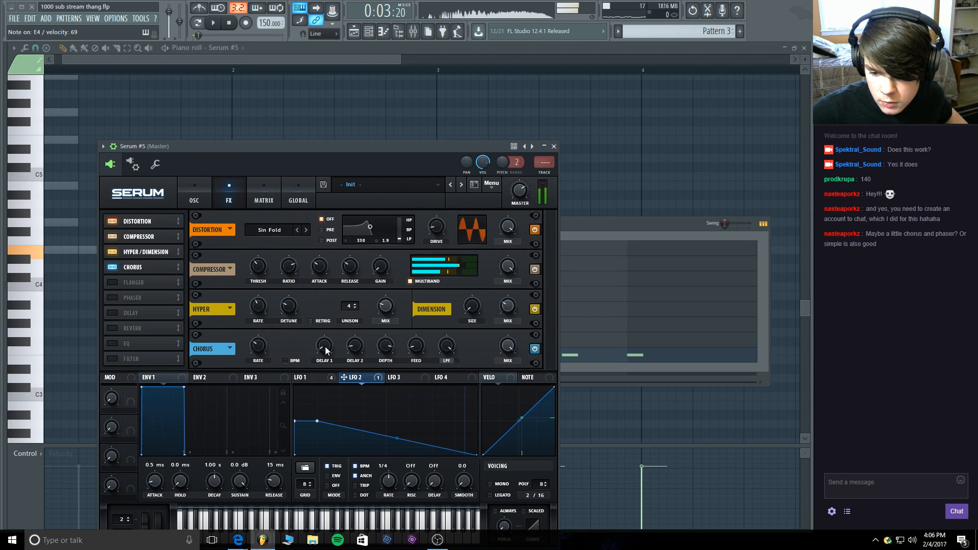
left_click(236, 348)
left_click(237, 338)
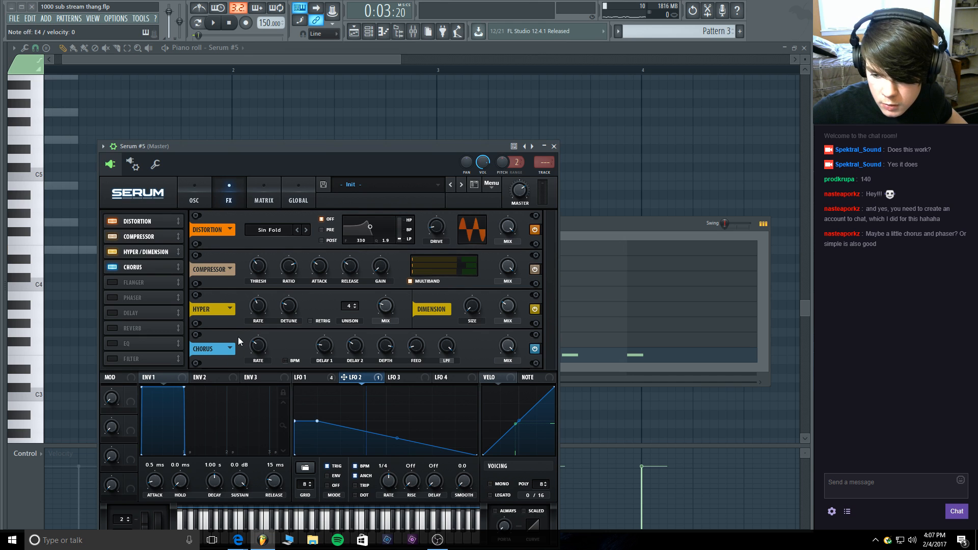
Reset the chorus mix, both delay times and depth to their default values.
right_click(508, 349)
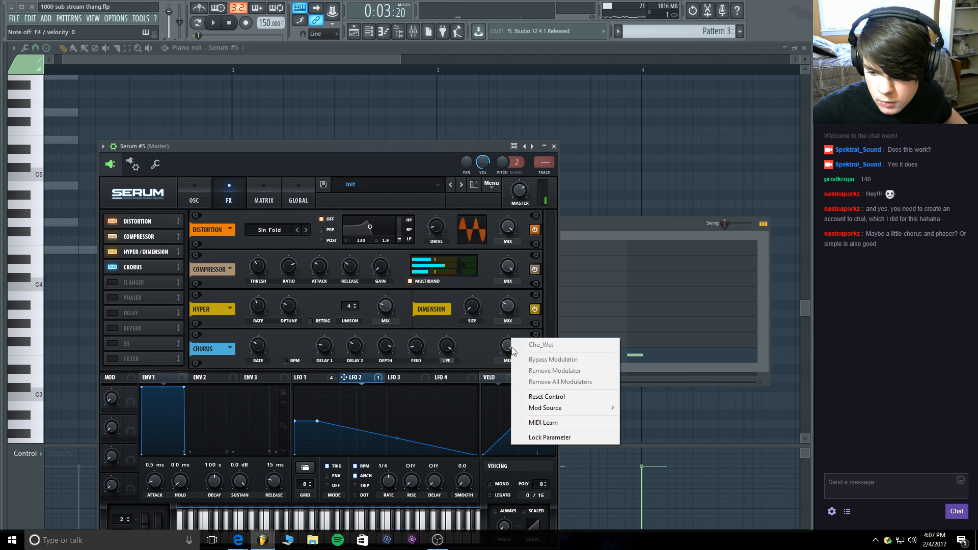
left_click(540, 397)
right_click(448, 343)
left_click(430, 332)
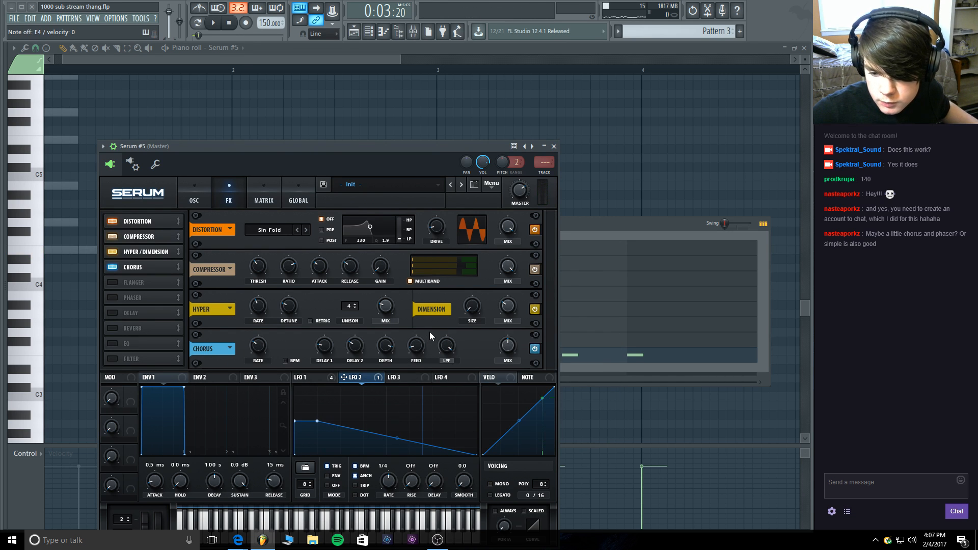
right_click(328, 336)
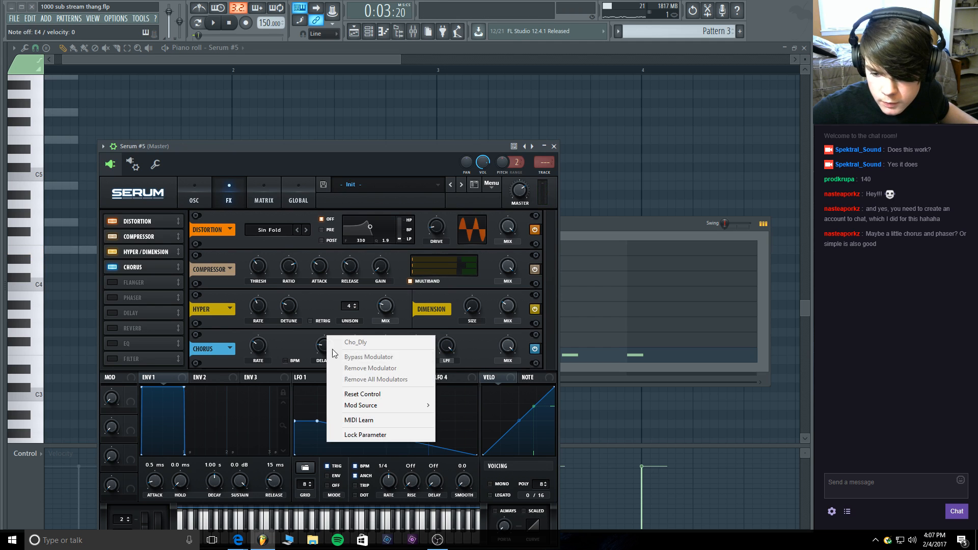
left_click(350, 393)
right_click(355, 347)
left_click(379, 394)
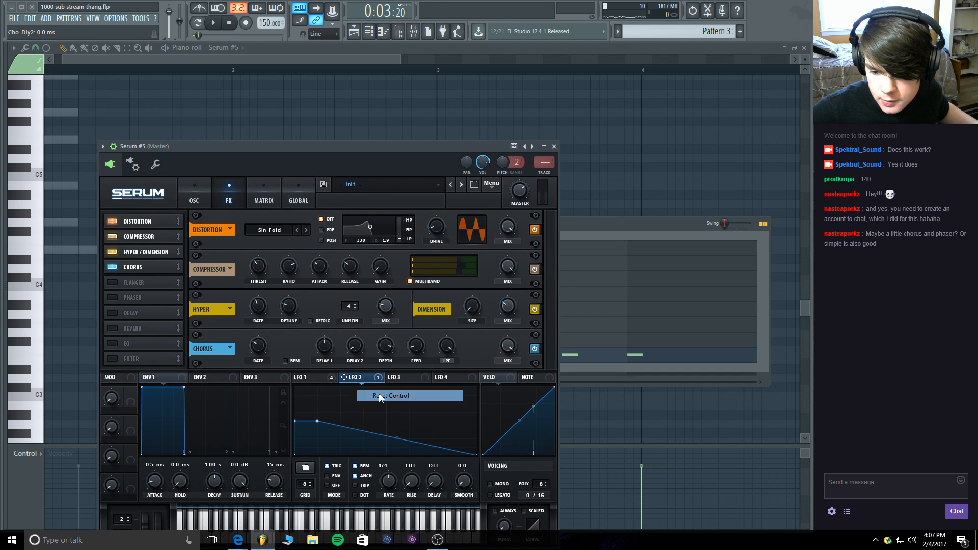
right_click(382, 339)
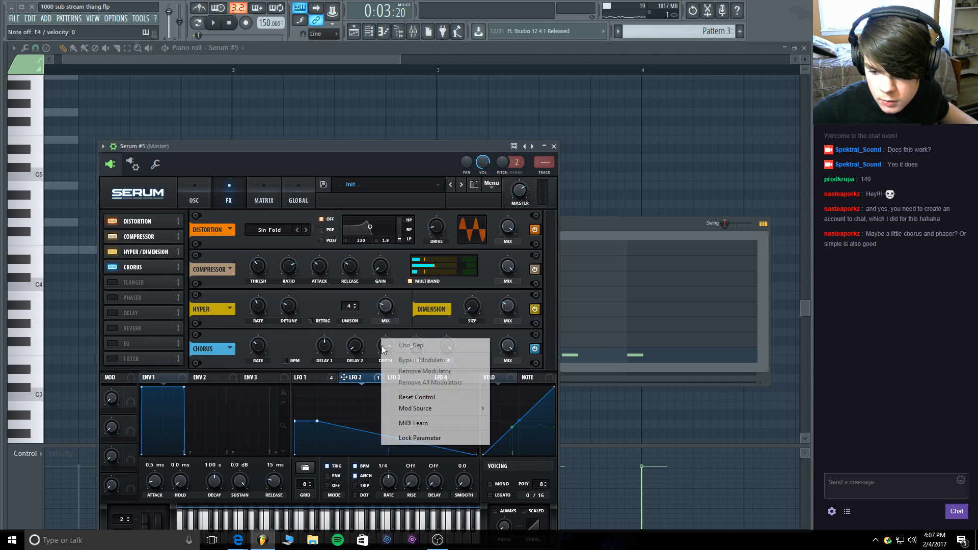
left_click(403, 397)
Reset the chorus feedback, filter frequency and rate, and switch its filter to high-pass with a lower frequency.
right_click(417, 340)
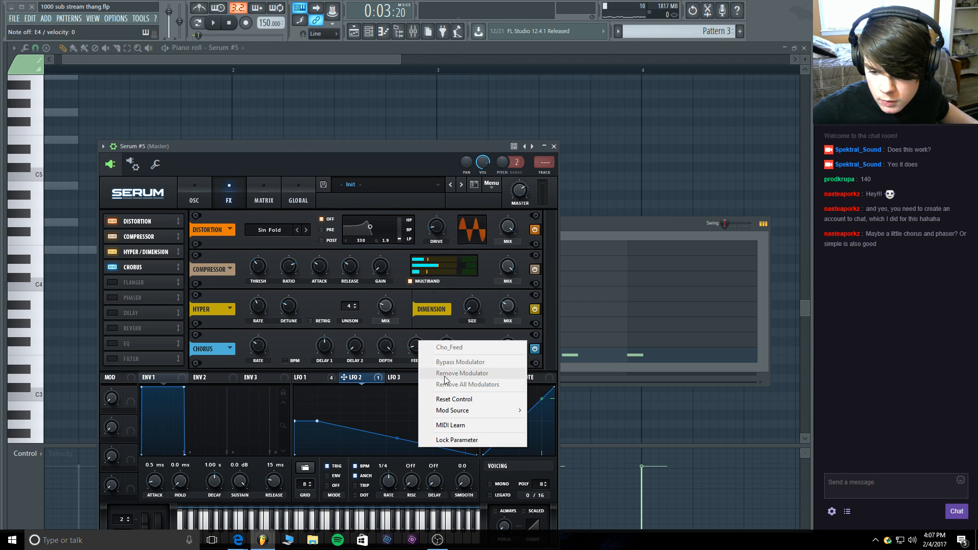
left_click(437, 398)
right_click(449, 339)
left_click(484, 396)
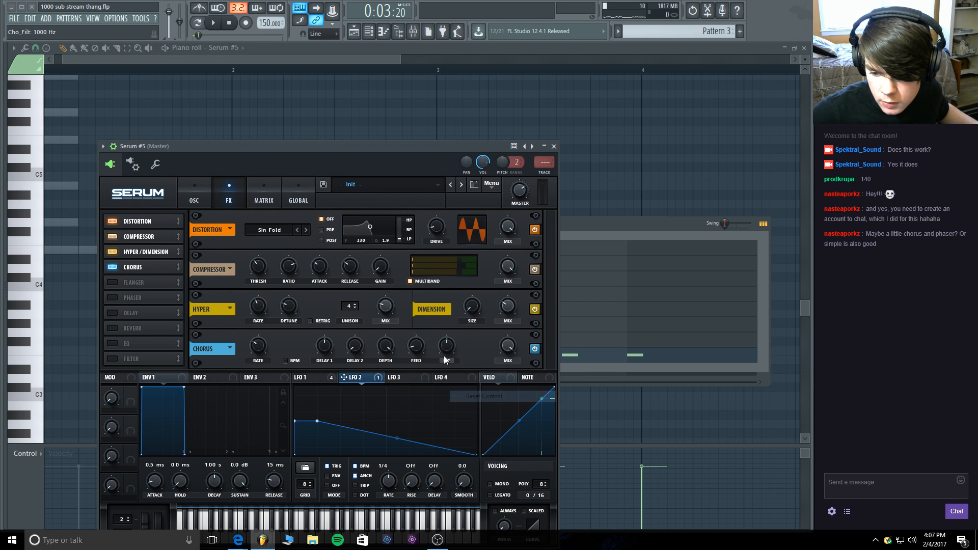
right_click(257, 356)
left_click(289, 399)
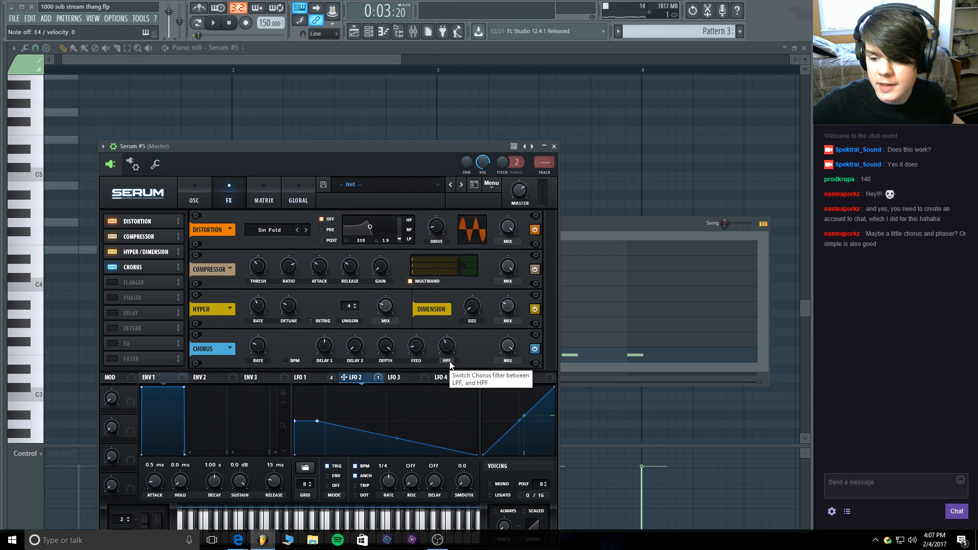
left_click_drag(451, 338, 450, 358)
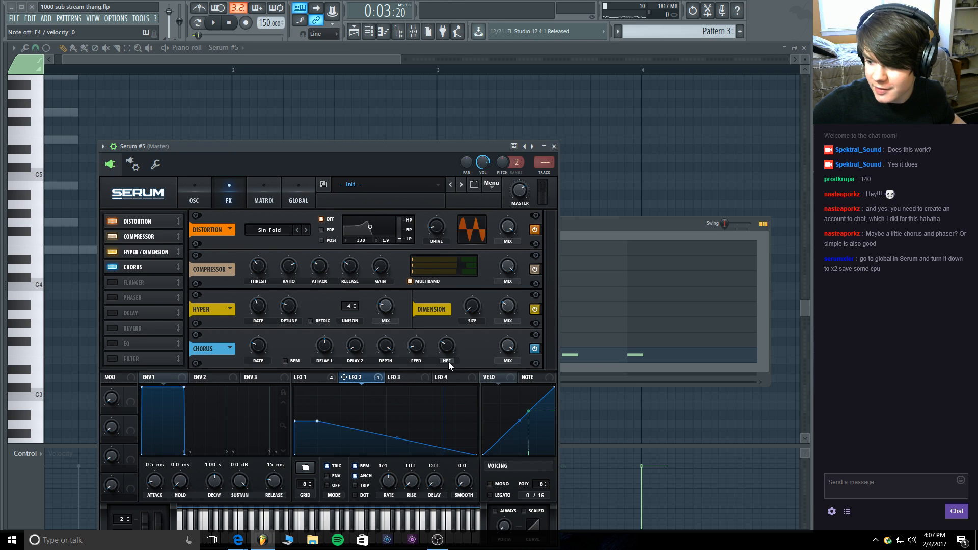
left_click(448, 360)
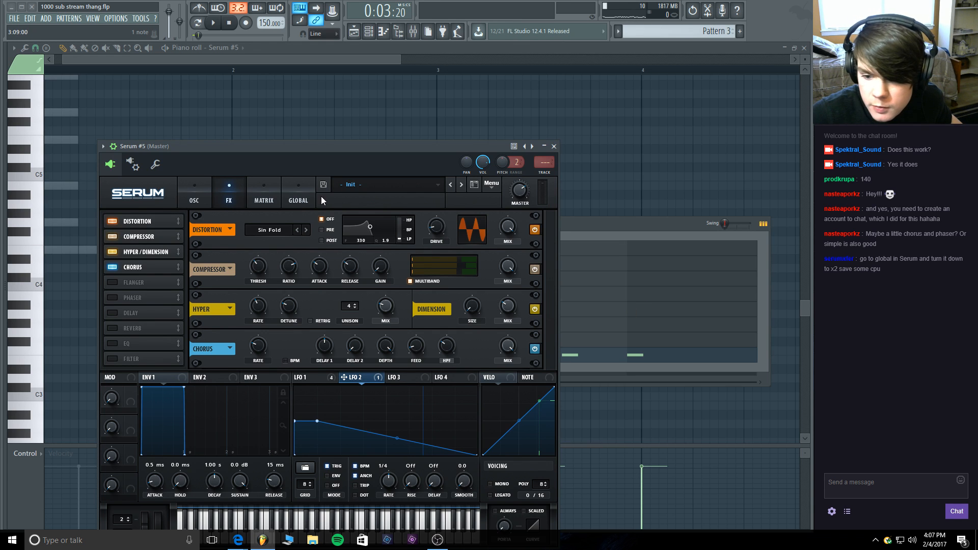
Move the synth window up and check the oscillator quality in the global settings.
left_click(299, 193)
left_click_drag(341, 152, 348, 125)
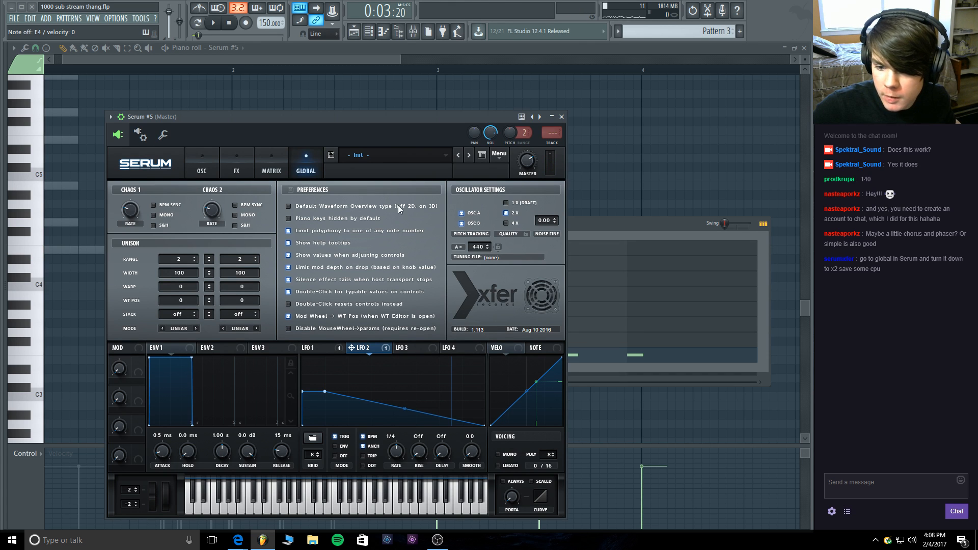
left_click(203, 164)
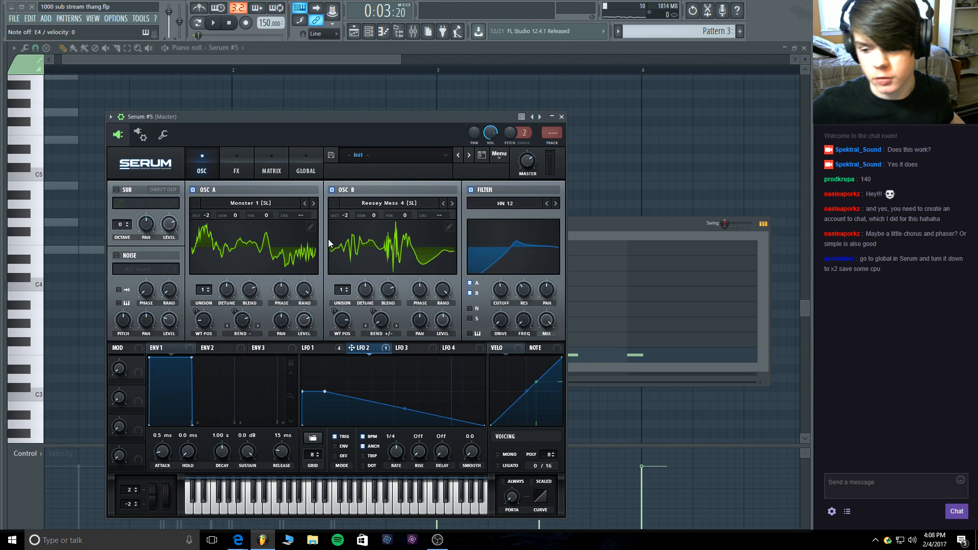
Set the chorus mix to 50% and lower the HN 12 filter cutoff to about 65 Hz.
left_click_drag(494, 293, 513, 368)
left_click(236, 167)
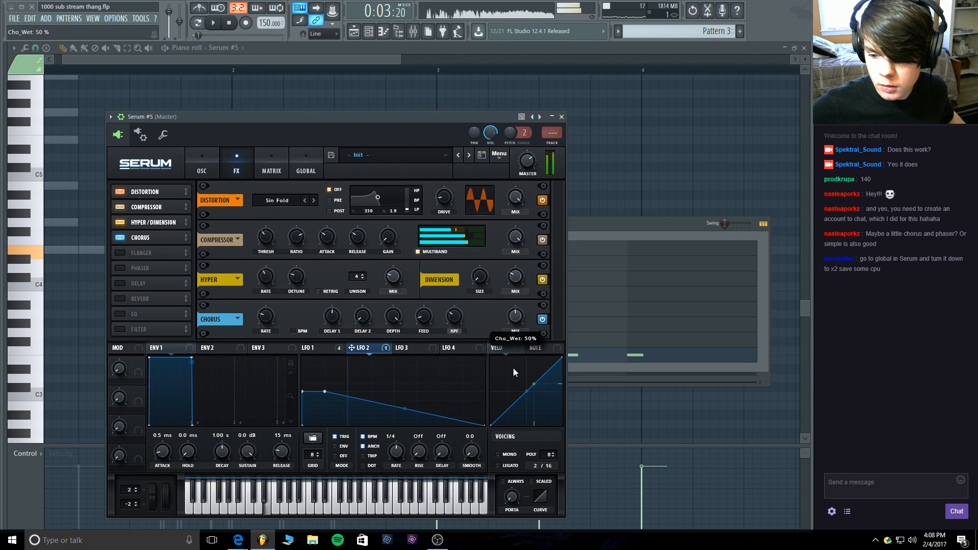
left_click(210, 164)
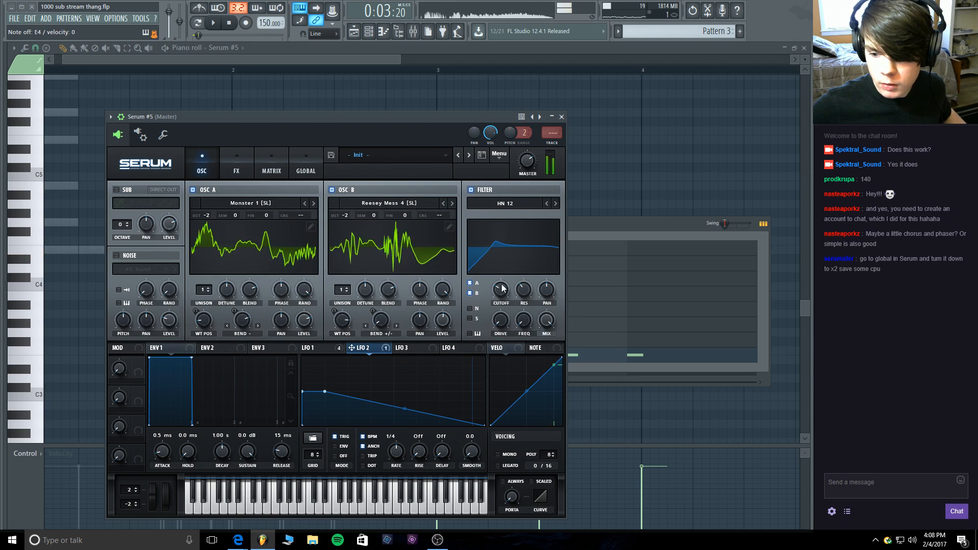
left_click_drag(501, 290, 472, 304)
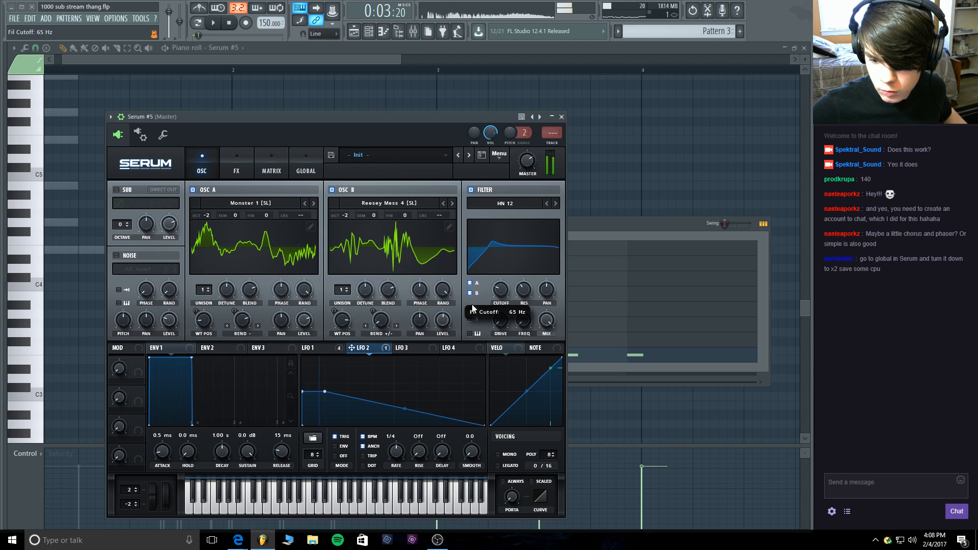
Assign LFO 3 to the filter cutoff and run it in Env mode.
left_click(332, 350)
left_click(414, 348)
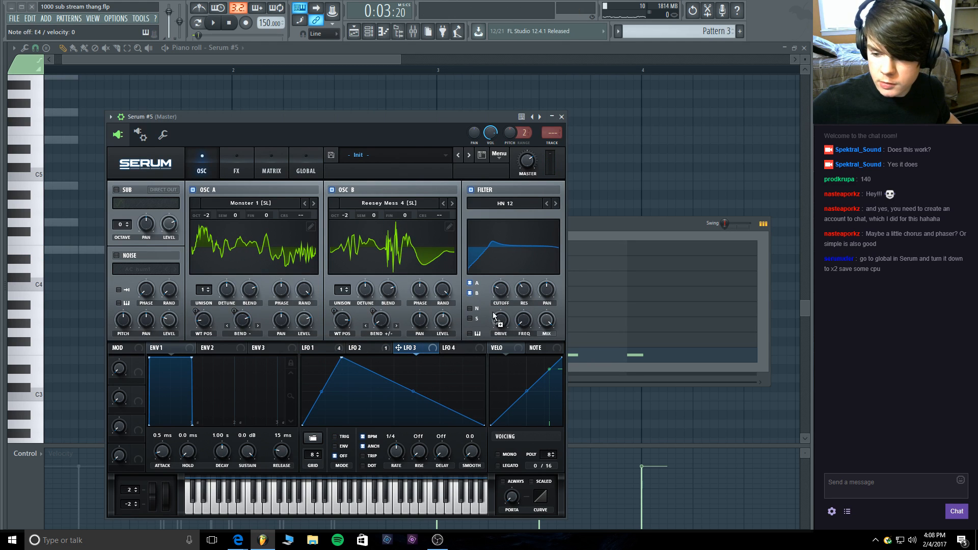
left_click_drag(399, 348, 501, 290)
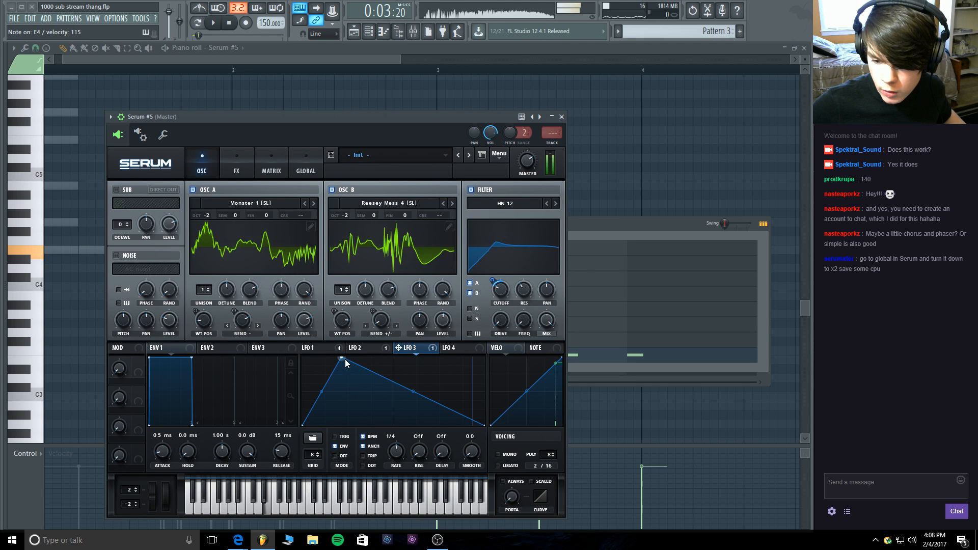
Move LFO 3's peak slightly later, bow its falling slope upward and adjust the modulated filter cutoff.
left_click_drag(342, 358, 328, 357)
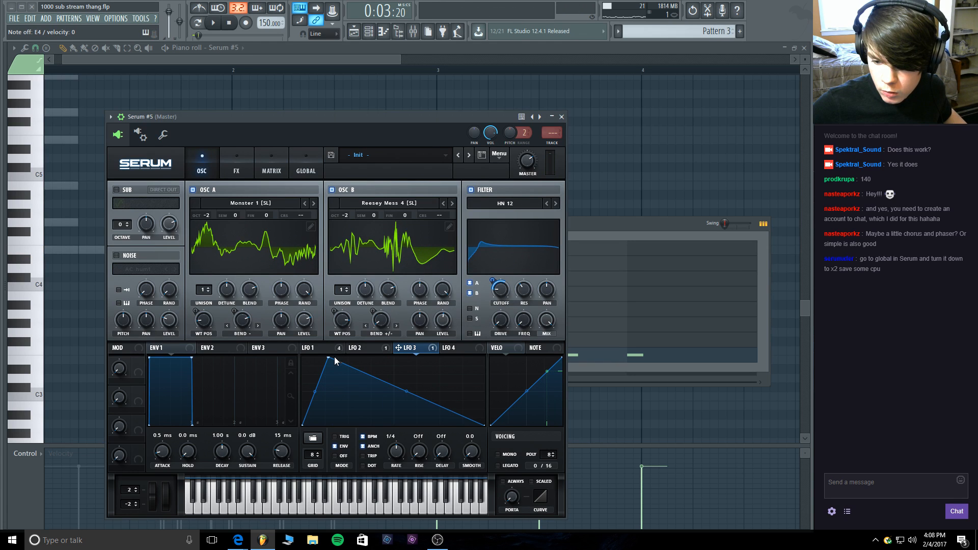
left_click_drag(334, 359, 354, 337)
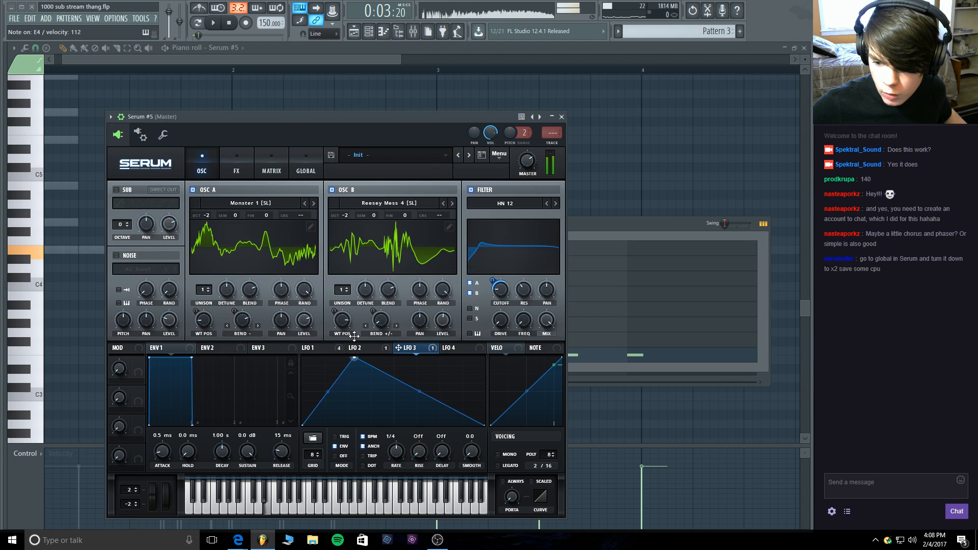
mouse_move(493, 280)
left_mouse_down()
mouse_move(495, 290)
mouse_move(506, 268)
left_mouse_up()
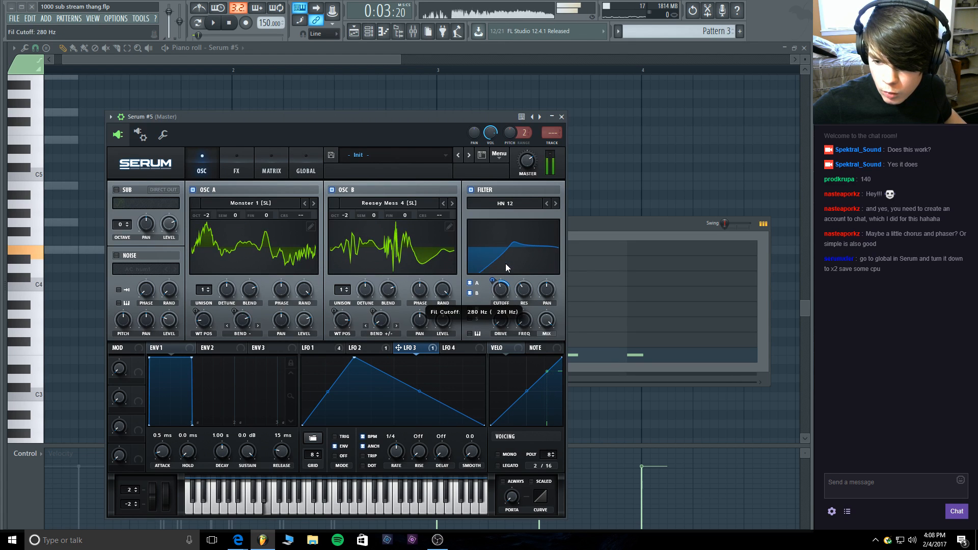
left_click_drag(420, 391, 421, 377)
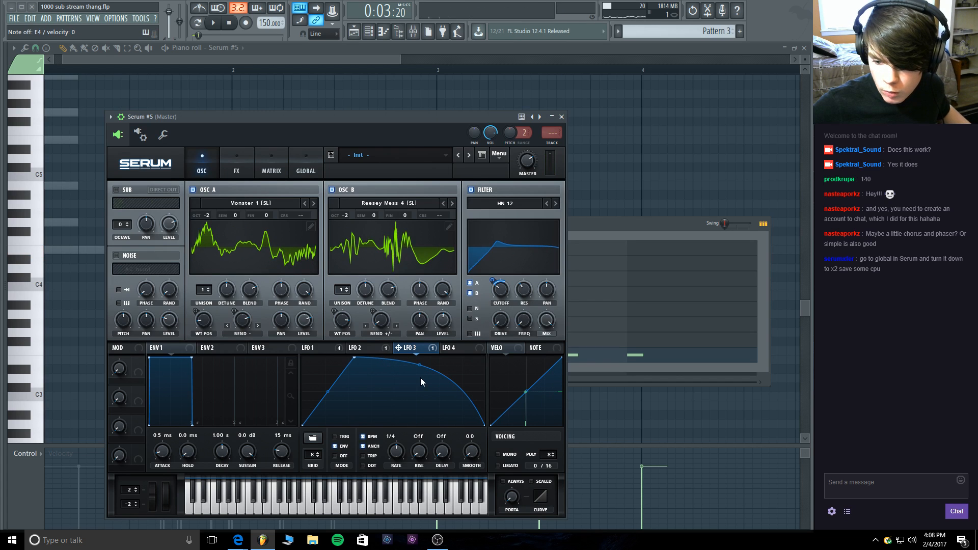
Route LFO 3 to the filter's Freq parameter and try different Freq and mix settings.
left_click_drag(544, 319, 542, 340)
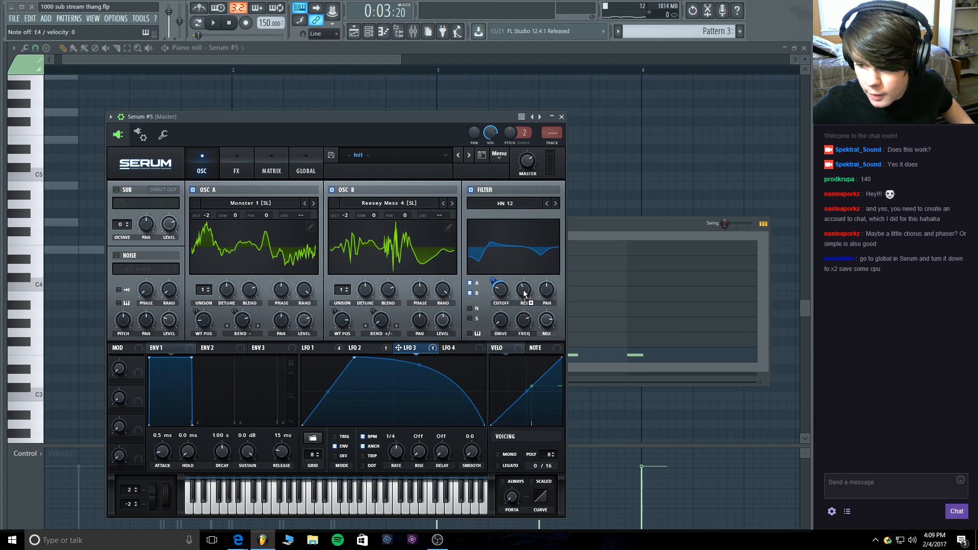
mouse_move(518, 312)
left_mouse_down()
mouse_move(514, 338)
mouse_move(532, 299)
mouse_move(528, 336)
mouse_move(530, 322)
left_mouse_up()
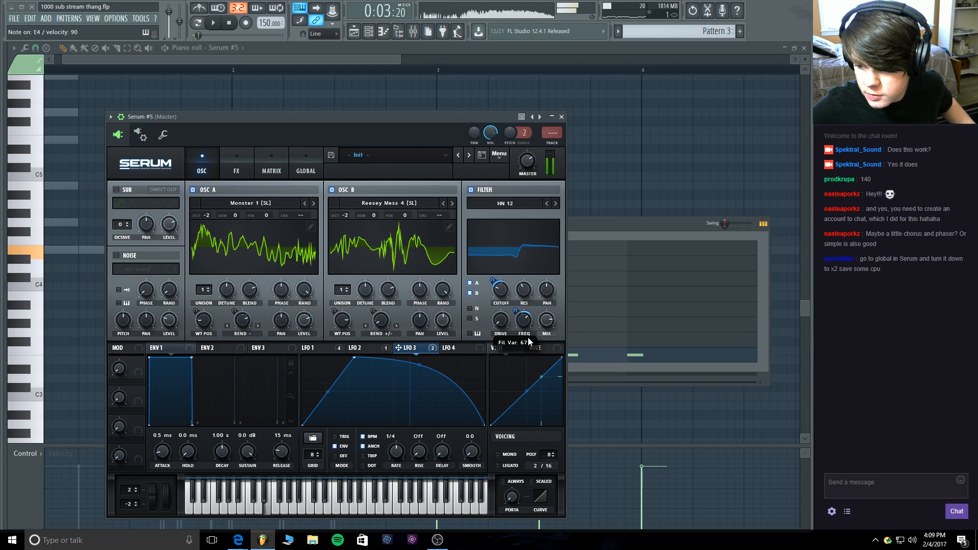
left_click_drag(546, 323, 549, 240)
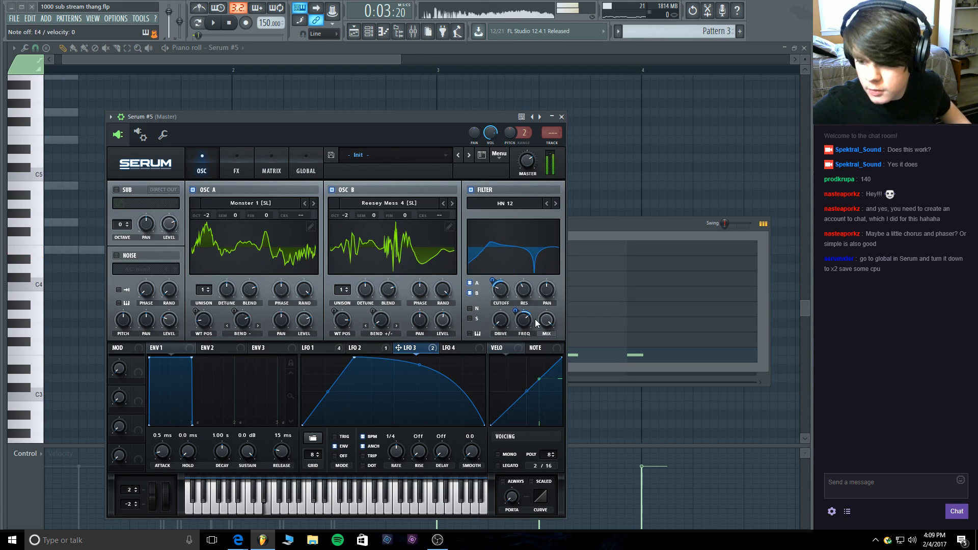
Remove the LFO 3 modulation from the filter's Freq and cutoff parameters.
right_click(521, 314)
left_click(563, 338)
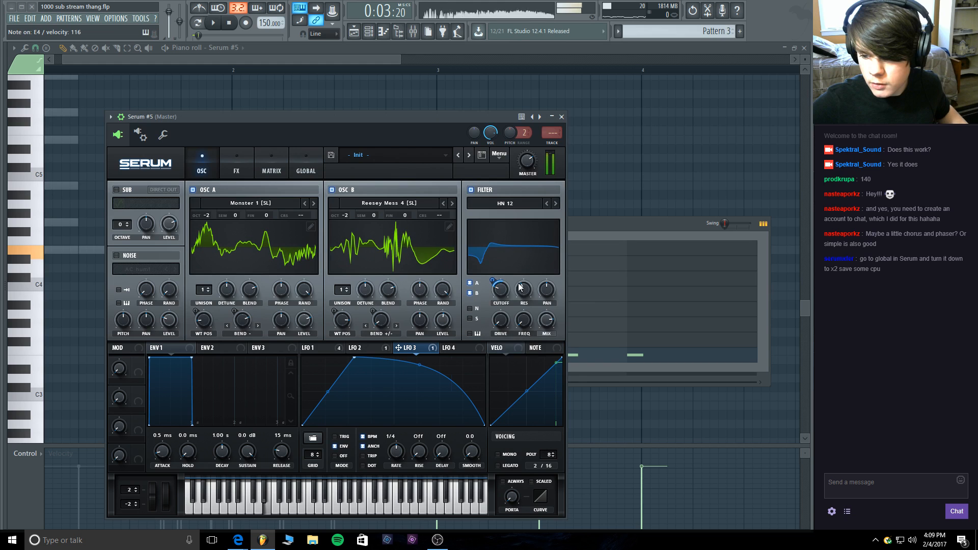
right_click(500, 287)
left_click(537, 319)
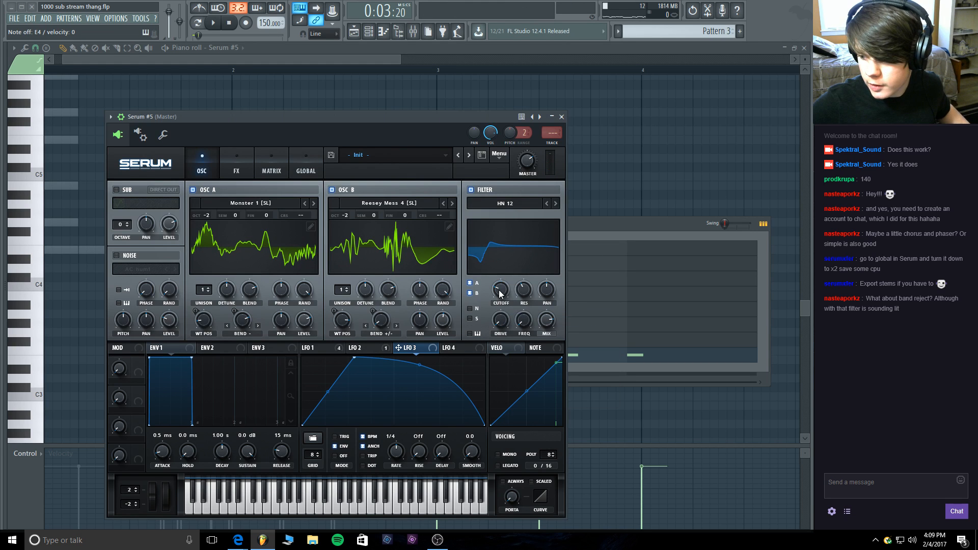
Try HN 12 filter cutoff settings of 173 Hz and 280 Hz.
mouse_move(499, 290)
left_mouse_down()
mouse_move(512, 256)
mouse_move(511, 290)
left_mouse_up()
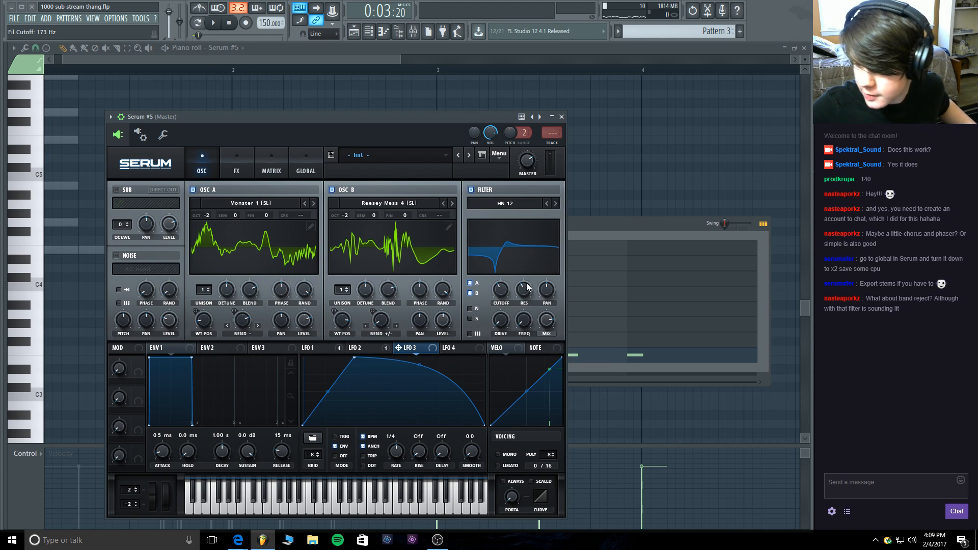
left_click_drag(508, 289, 499, 289)
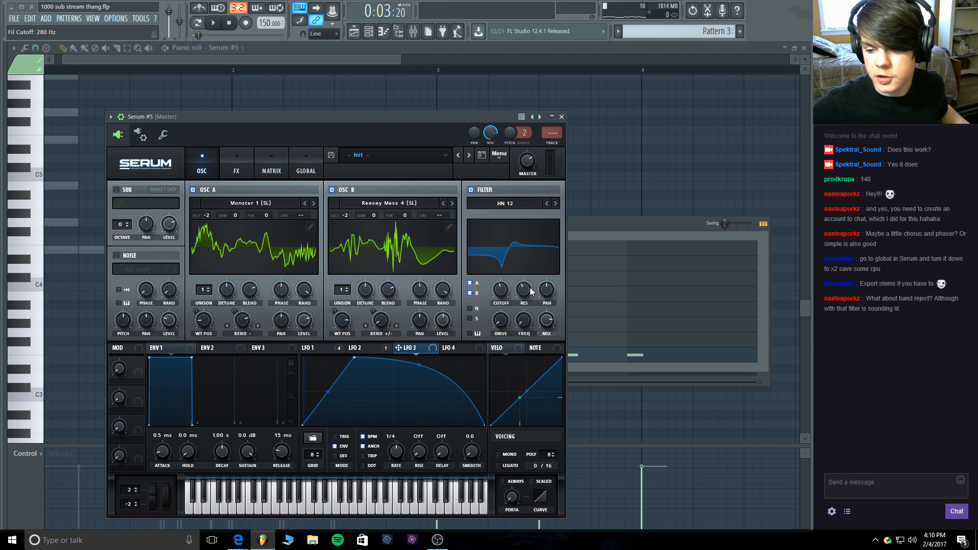
left_click(232, 161)
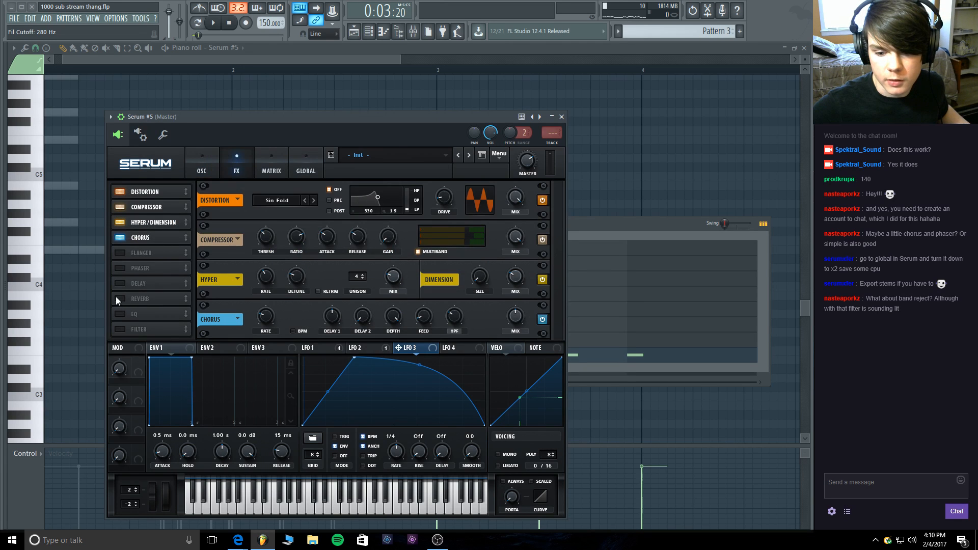
left_click(125, 312)
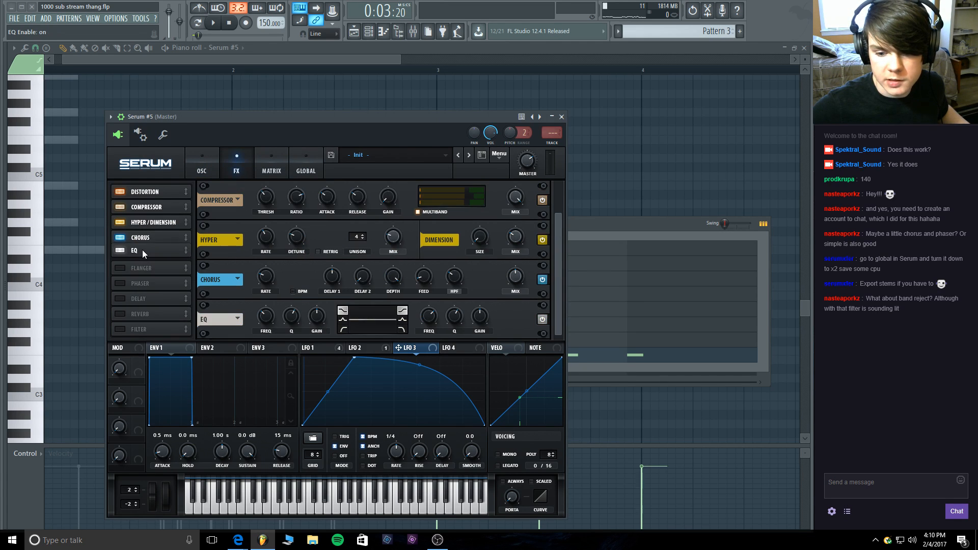
left_click(121, 254)
left_click(198, 162)
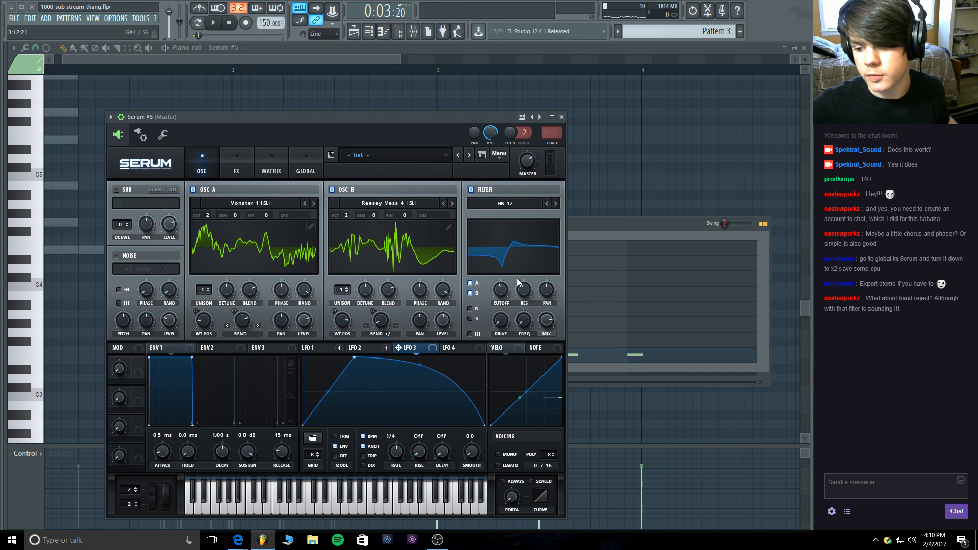
Lower the filter cutoff and route LFO 3 to it as a modulation source.
scroll(503, 291, "down", 3)
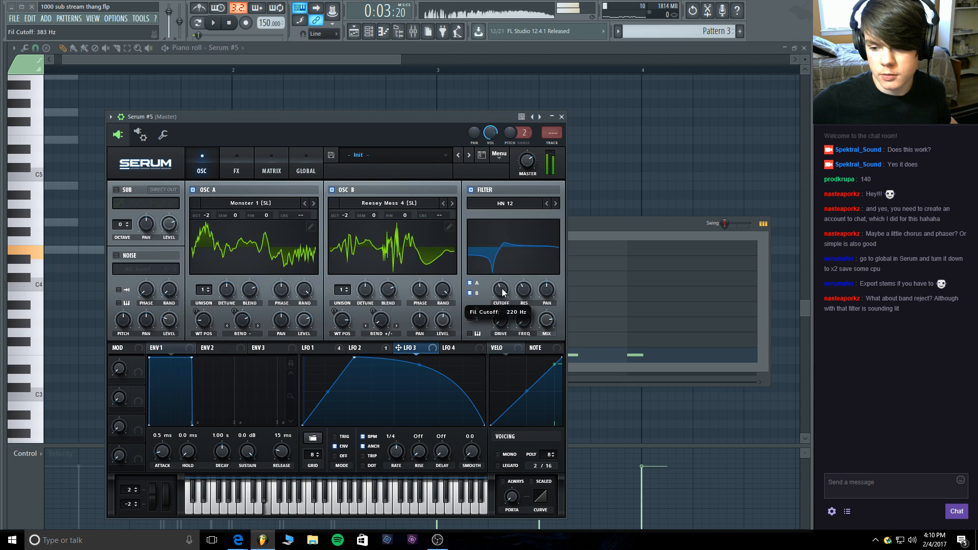
scroll(504, 291, "down", 2)
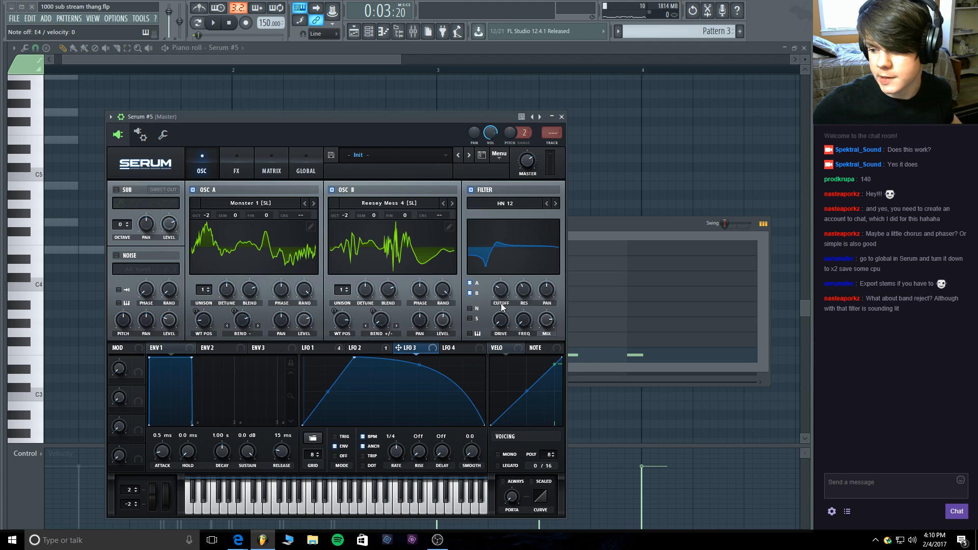
mouse_move(510, 291)
left_mouse_down()
mouse_move(506, 264)
mouse_move(503, 282)
left_mouse_up()
left_click_drag(410, 348, 497, 289)
Reshape LFO 3's slopes, raise its end point, and adjust the filter mix and the cutoff modulation depth.
mouse_move(331, 393)
left_mouse_down()
mouse_move(330, 381)
mouse_move(330, 389)
left_mouse_up()
left_click_drag(421, 366, 420, 373)
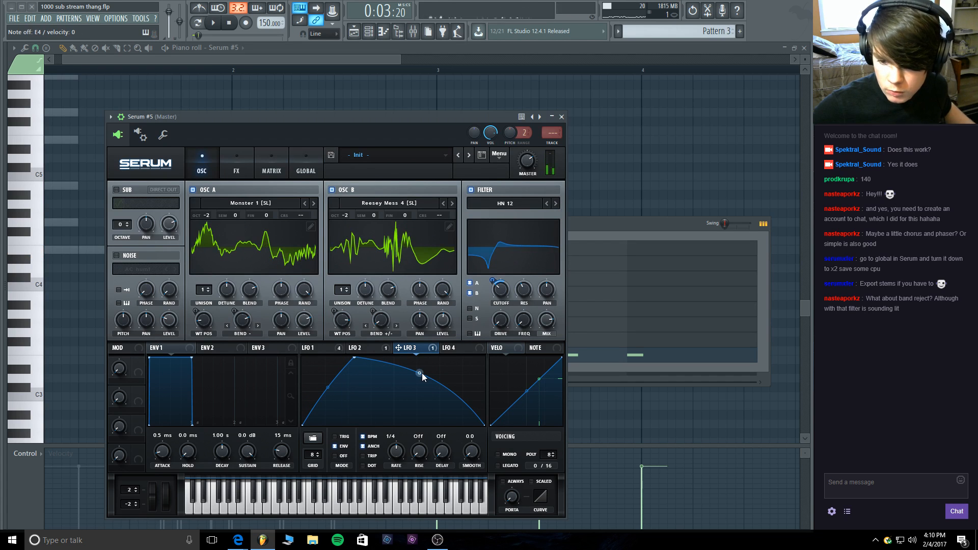
left_click_drag(548, 320, 538, 229)
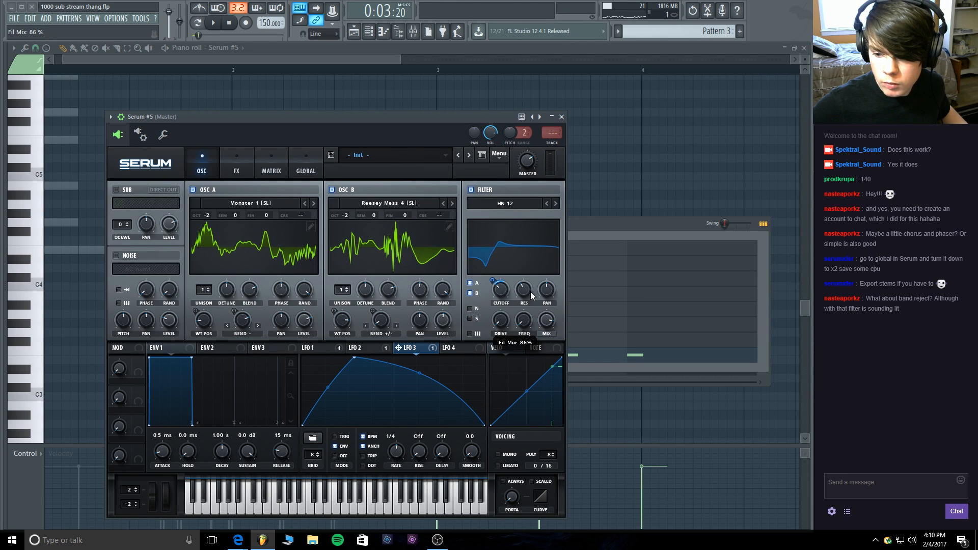
left_click_drag(492, 280, 494, 277)
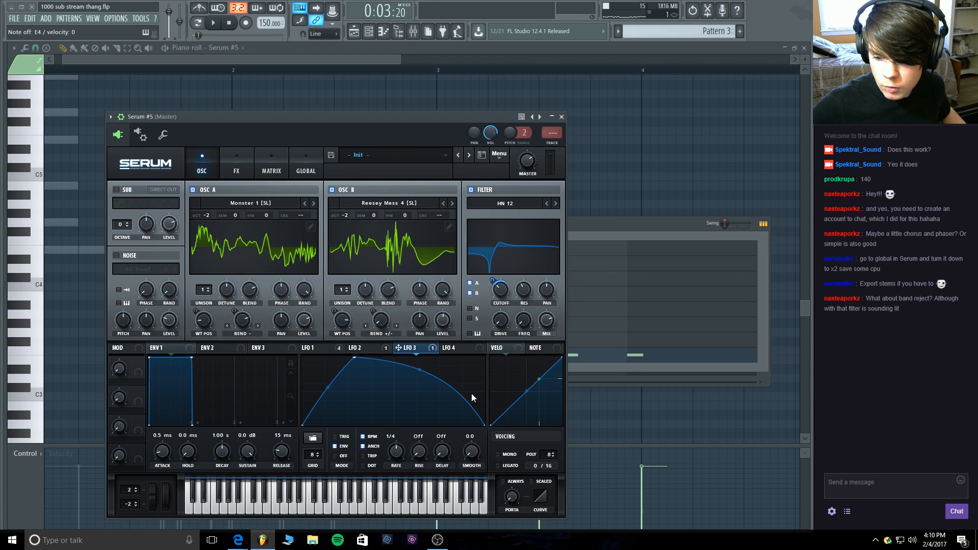
left_click_drag(484, 425, 503, 390)
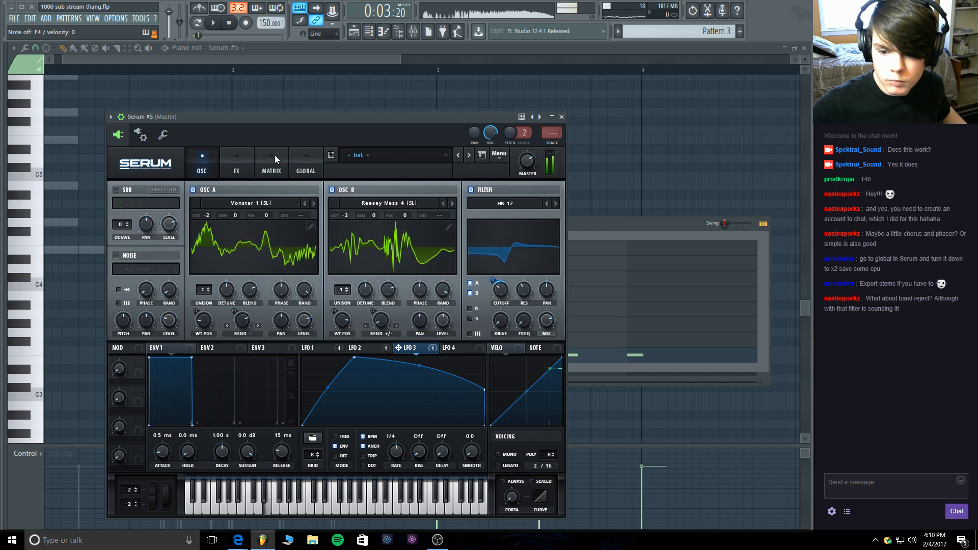
Enable the EQ with a slight high-shelf boost and a low peak band at 112 Hz, 72% Q and -8.8 dB gain.
left_click(246, 161)
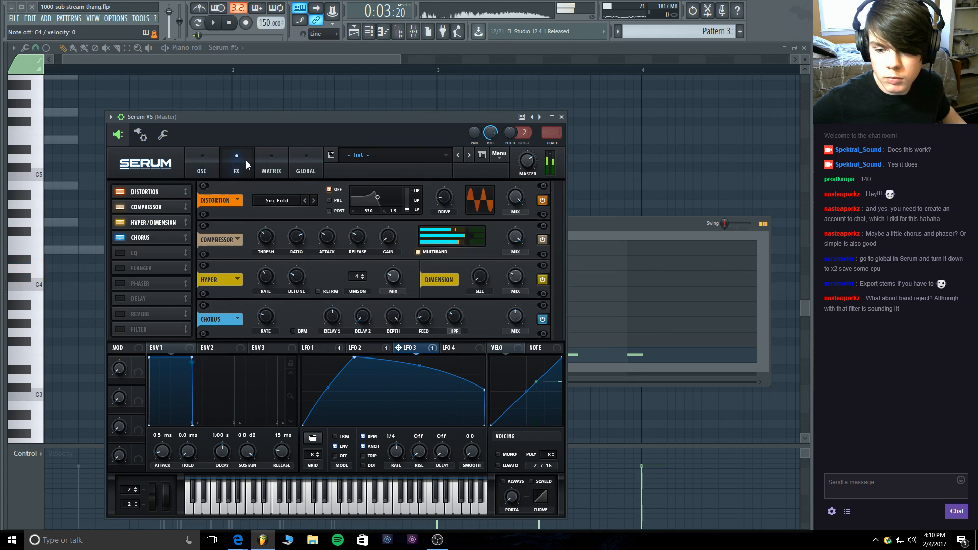
left_click(123, 252)
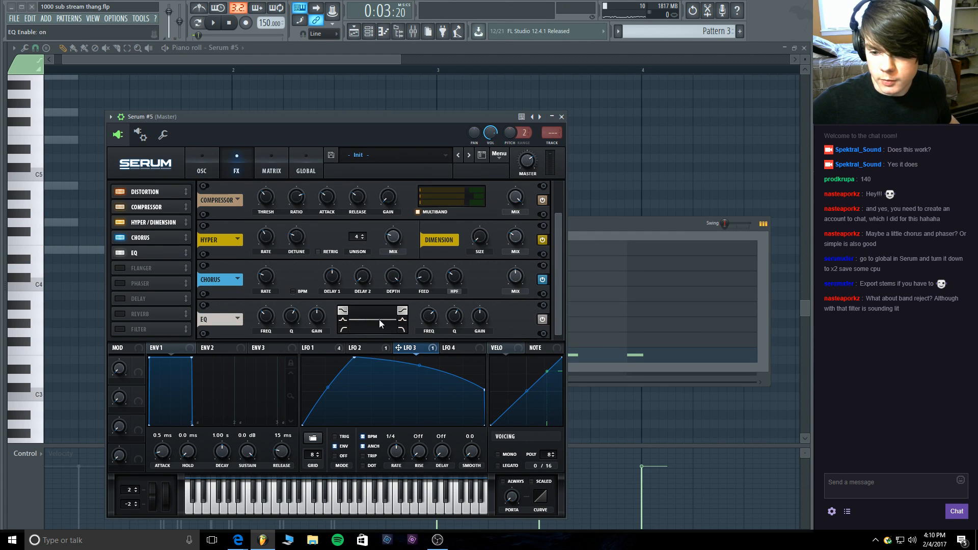
left_click_drag(480, 319, 482, 308)
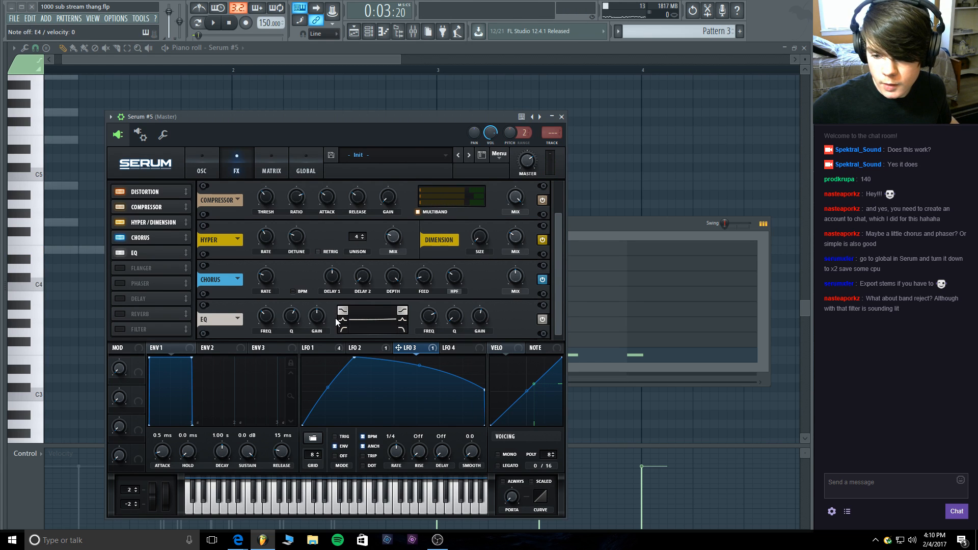
left_click(344, 320)
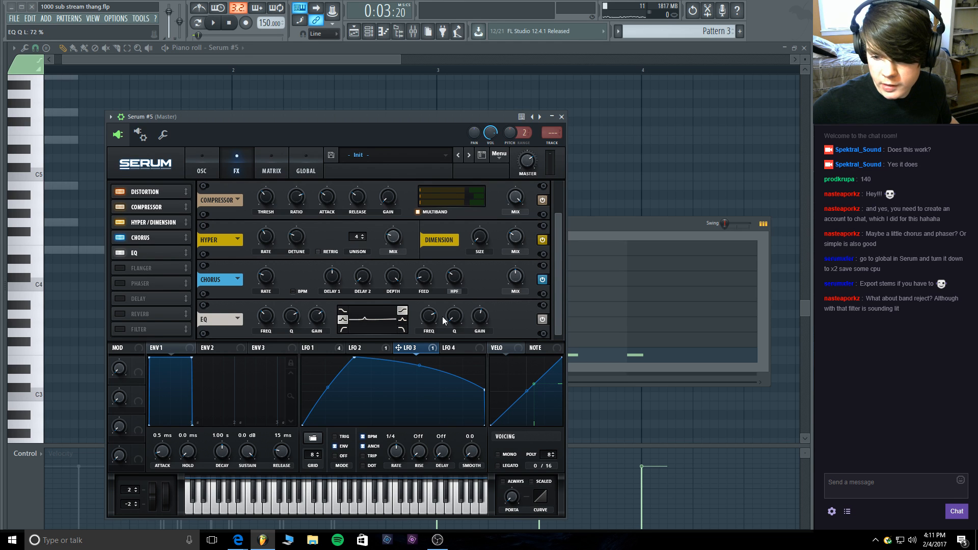
left_click_drag(317, 315, 316, 347)
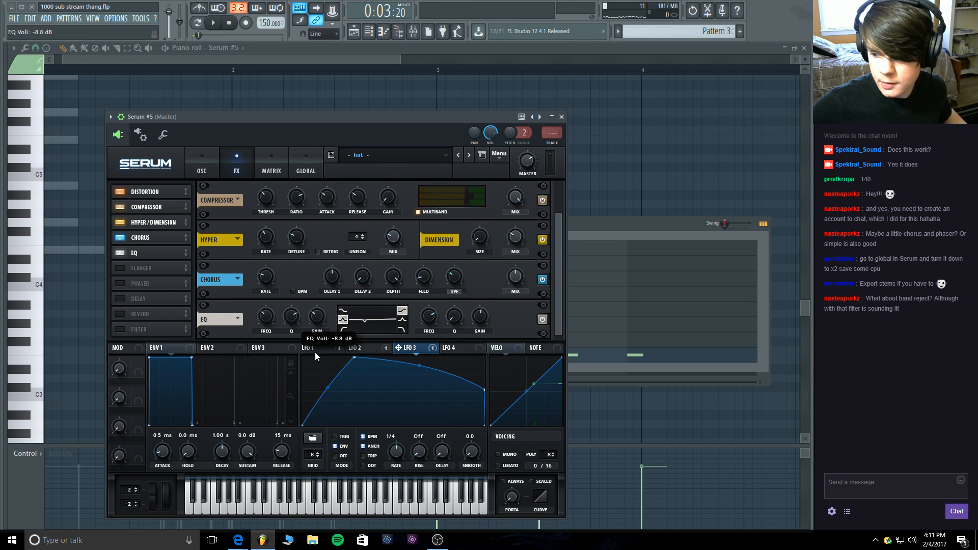
left_click_drag(275, 321, 272, 358)
Raise the EQ peak band's frequency, route LFO 1 to that frequency, and readjust the band's gain.
left_click(369, 349)
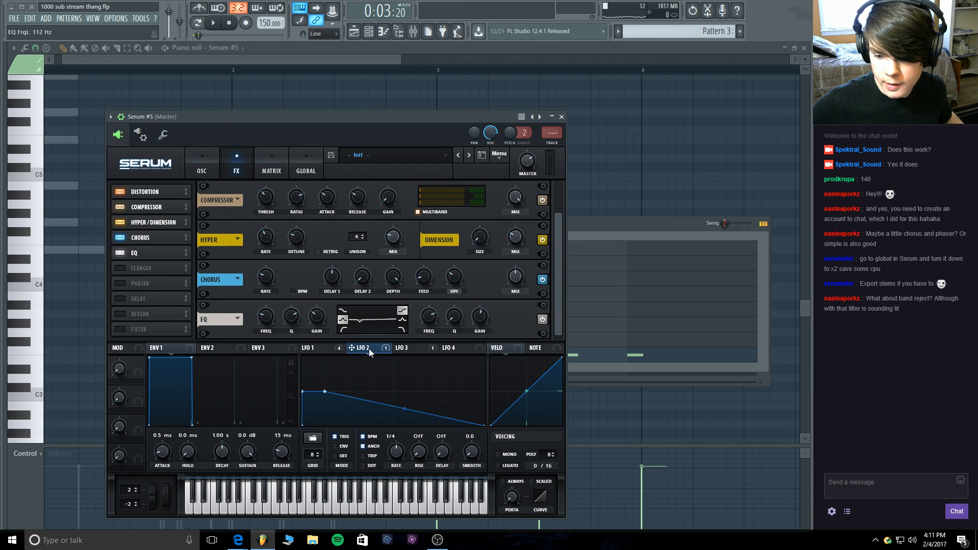
left_click(341, 348)
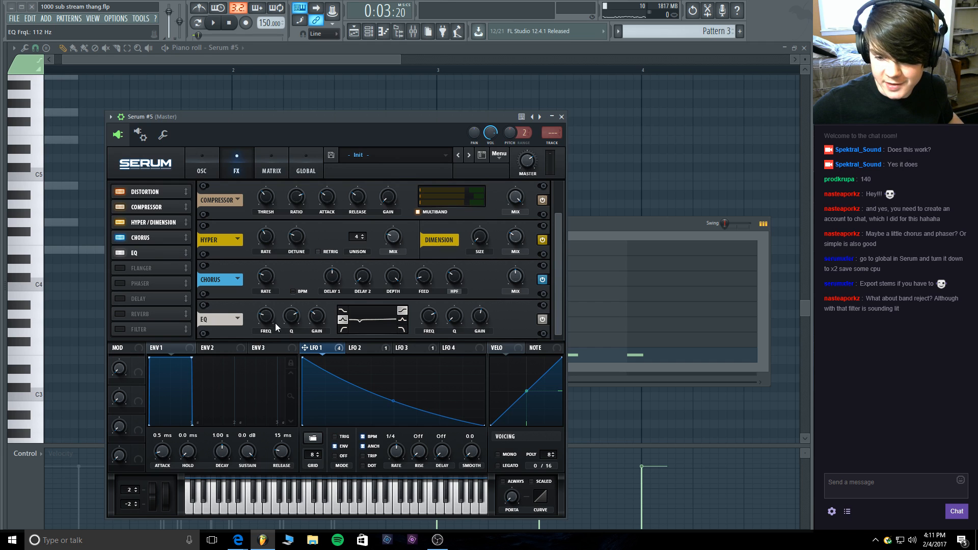
left_click_drag(276, 326, 278, 287)
left_click_drag(305, 347, 269, 305)
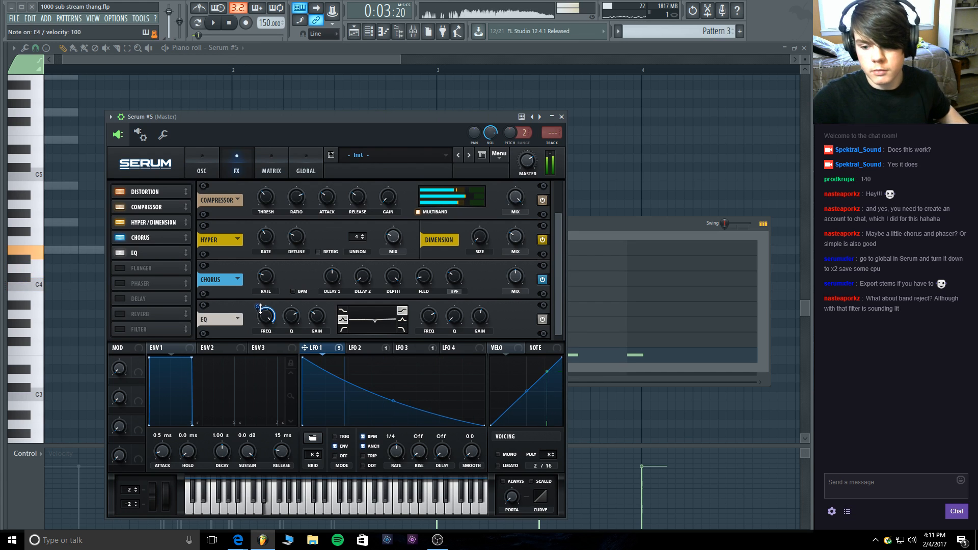
left_click_drag(314, 309, 306, 377)
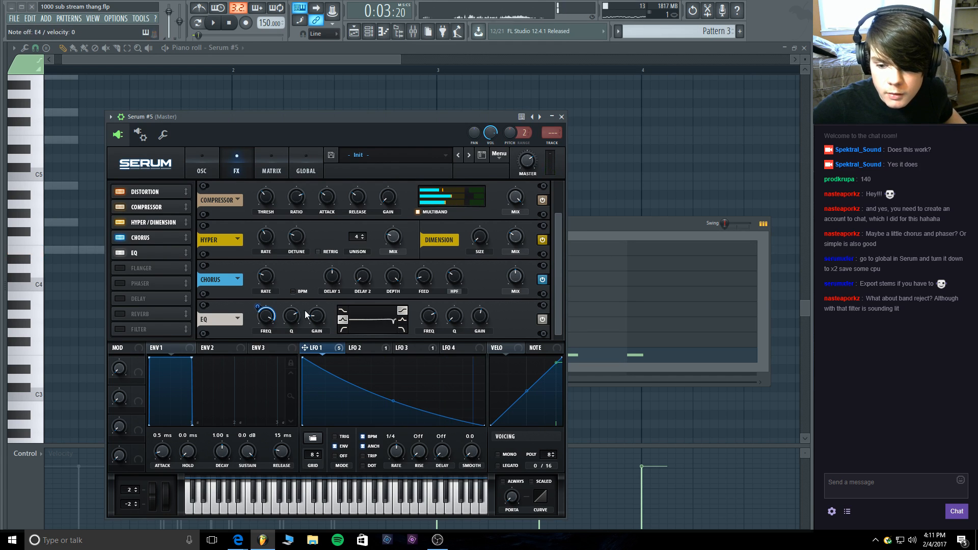
left_click_drag(314, 314, 315, 305)
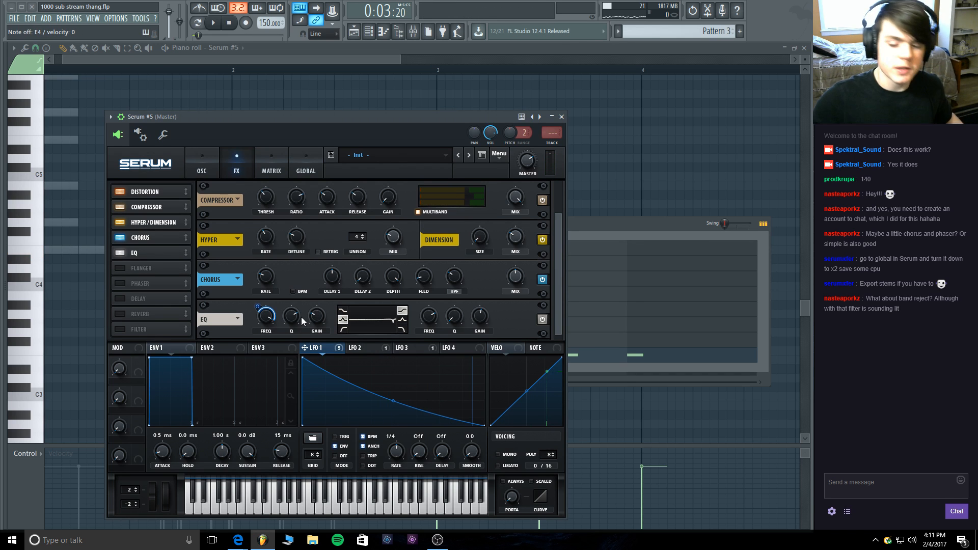
Enable the phaser directly after the EQ, lower its rate, and set mix to 100%, depth to 37% and frequency to 119 Hz.
left_click(125, 282)
left_click_drag(145, 283, 148, 263)
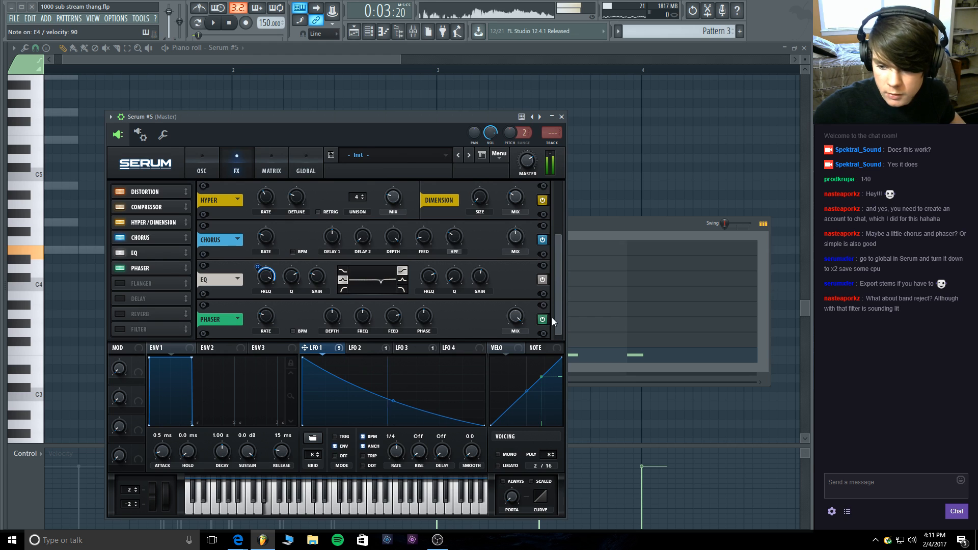
left_click_drag(523, 322, 524, 323)
left_click_drag(520, 360, 521, 319)
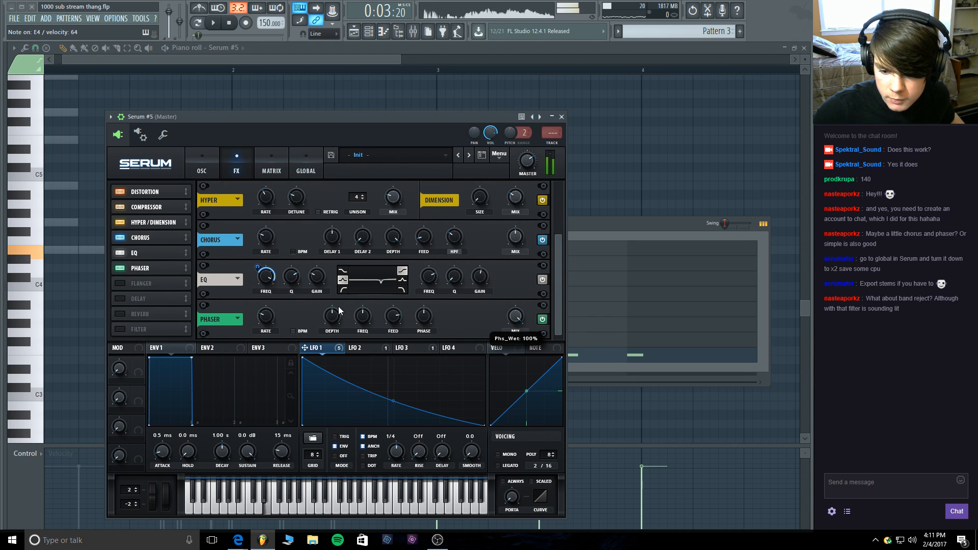
left_click_drag(272, 318, 273, 343)
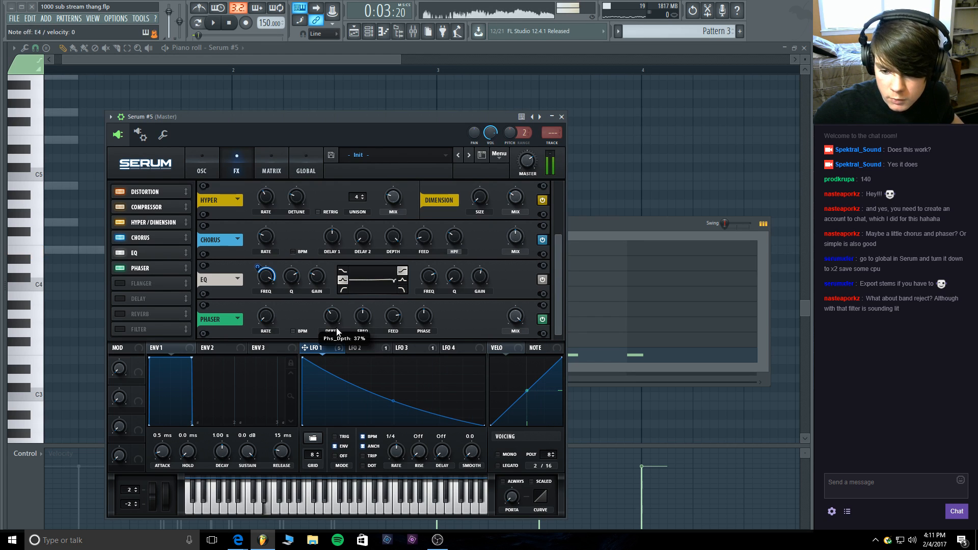
left_click_drag(360, 334, 360, 340)
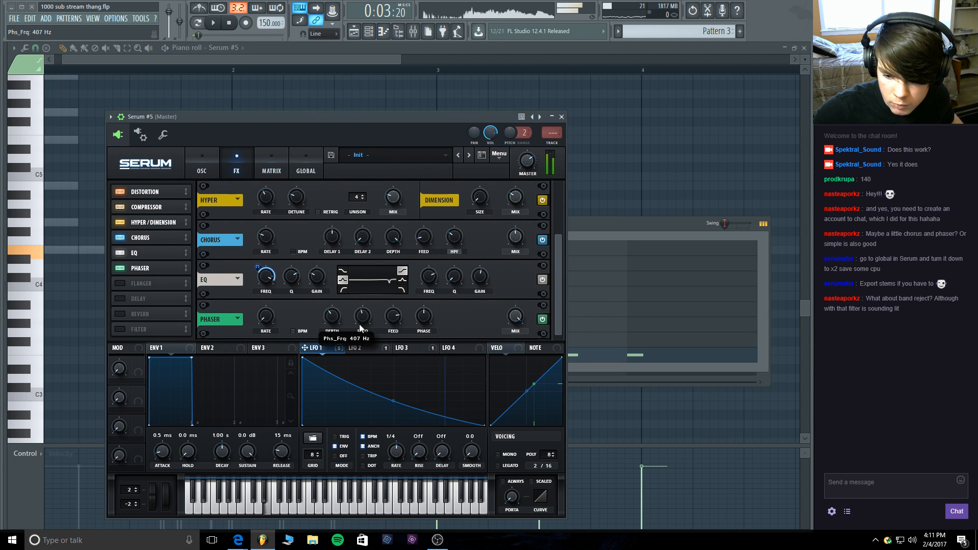
Route LFO 3 to the phaser's frequency, adjust the modulation depth, and reduce the phaser mix.
left_click(410, 347)
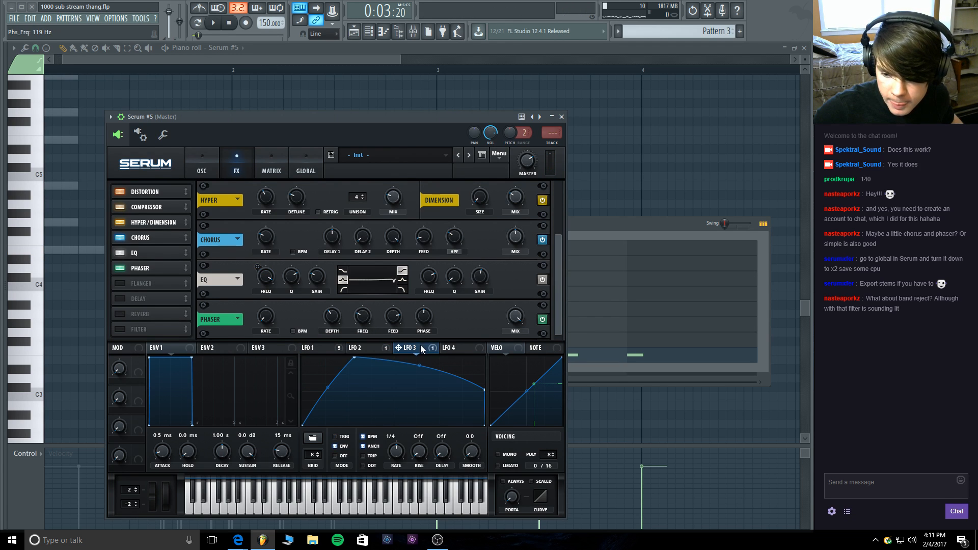
left_click_drag(399, 347, 354, 340)
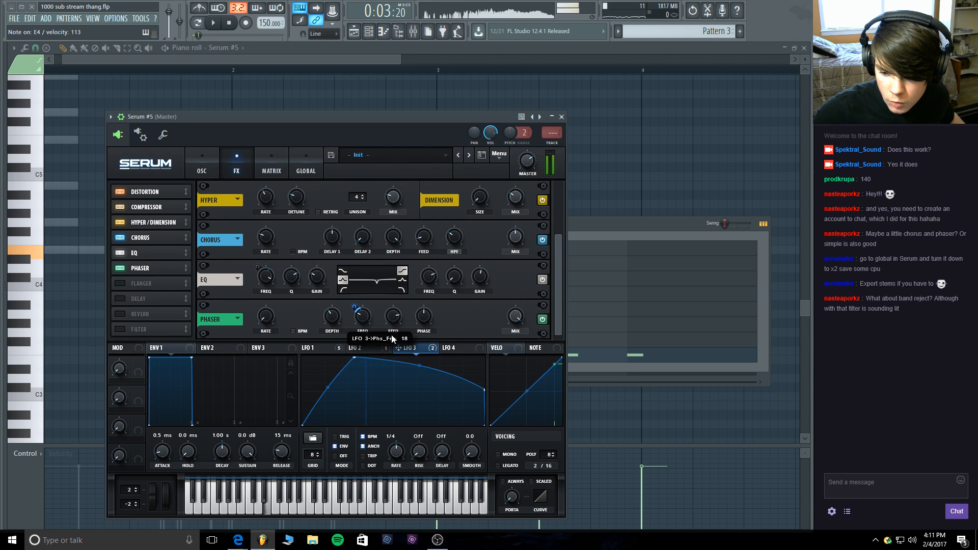
left_click_drag(509, 324, 510, 348)
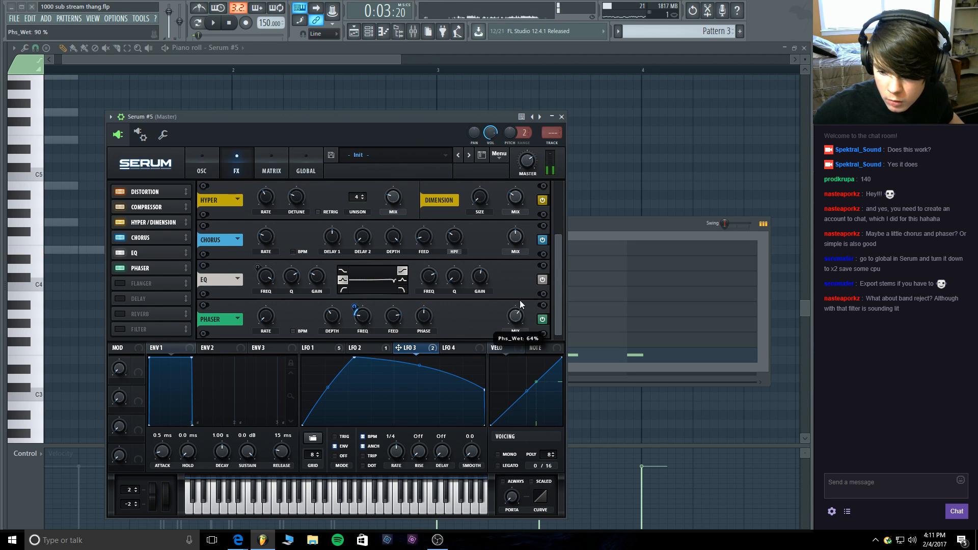
left_click_drag(524, 306, 522, 329)
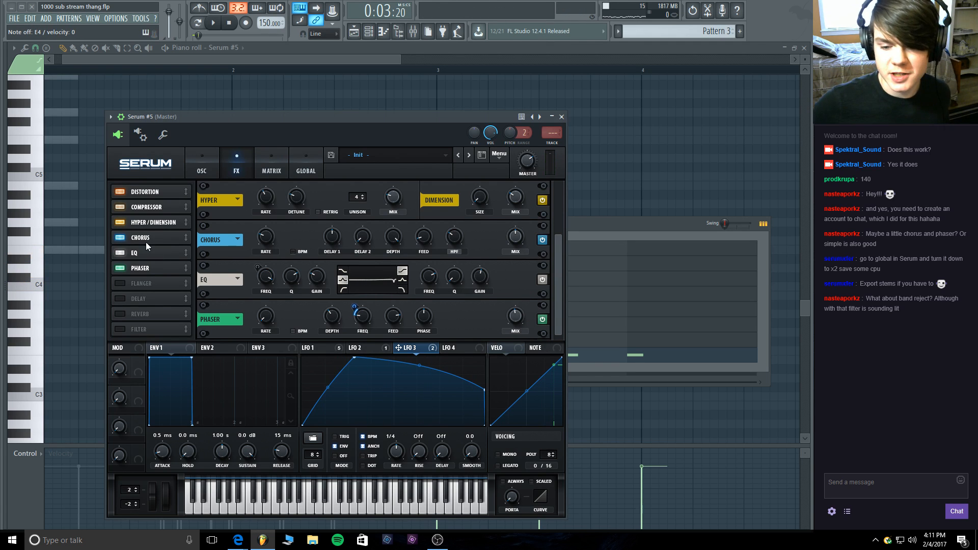
Adjust the compressor threshold to -10.2 dB and try a different chorus mix.
left_click(148, 207)
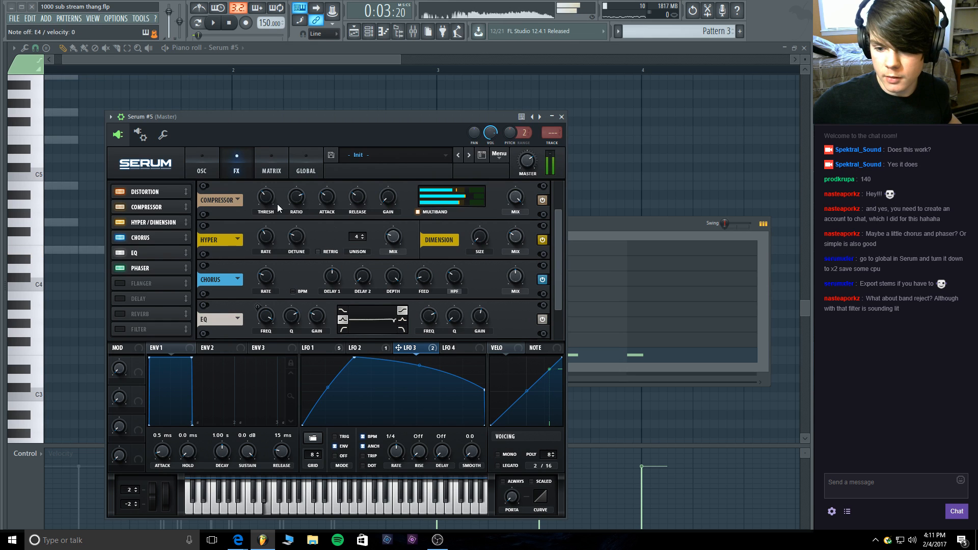
left_click_drag(263, 212, 263, 215)
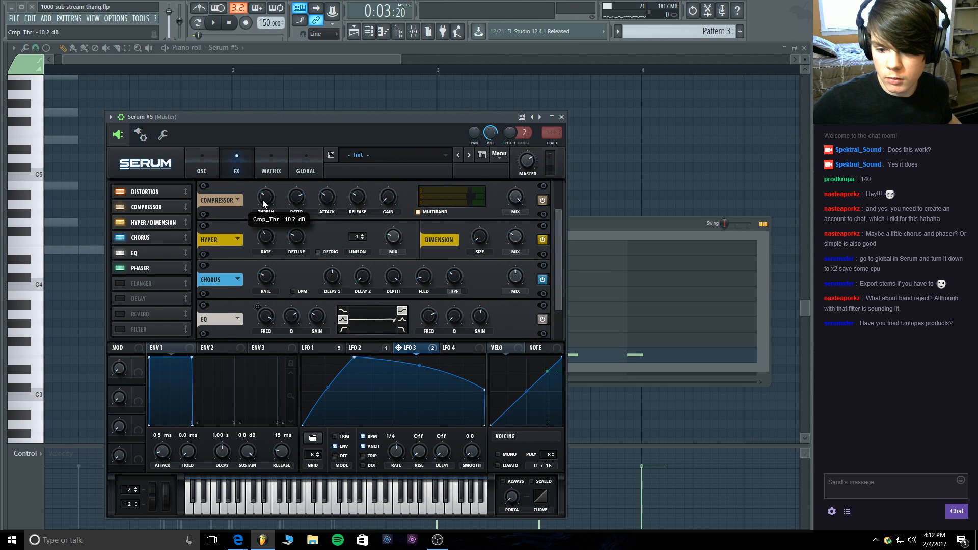
left_click_drag(516, 275, 497, 265)
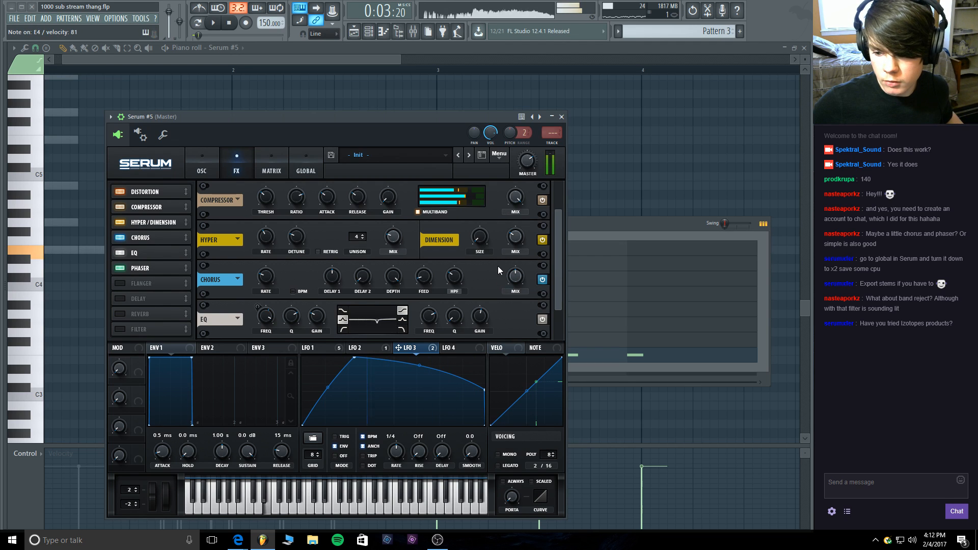
Lower the chorus's Delay 1, adjust its depth, and try the Dimension mix at 100% before reducing it.
left_click_drag(333, 278, 332, 309)
left_click_drag(393, 278, 401, 232)
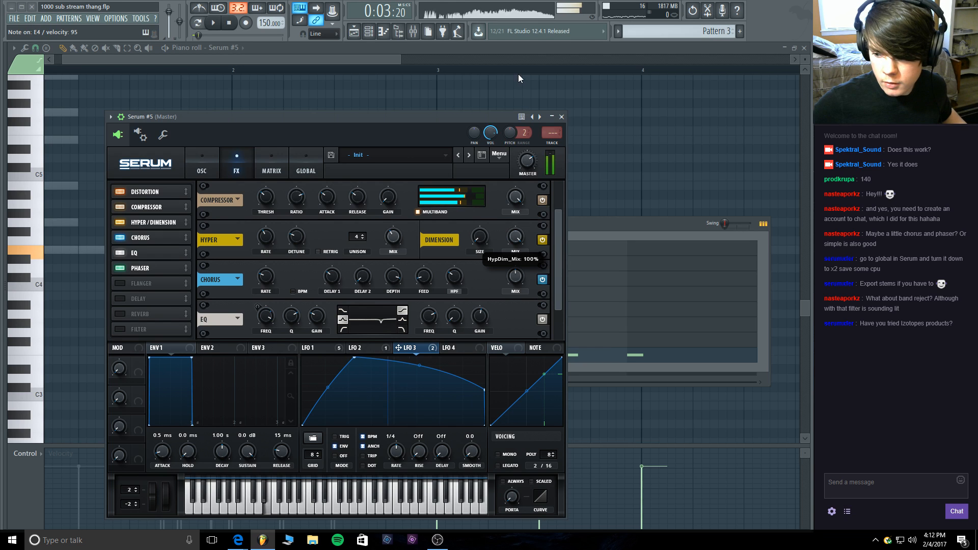
left_click_drag(518, 74, 502, 179)
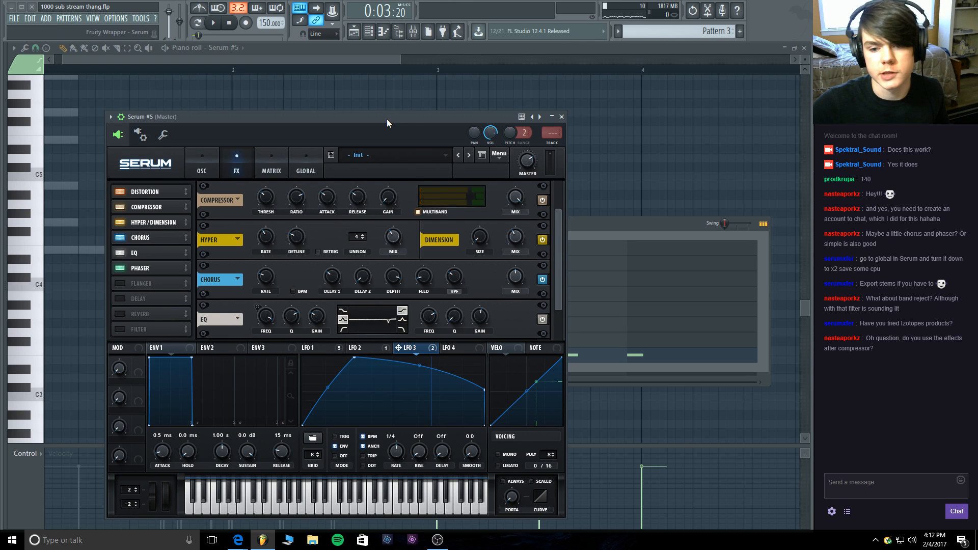
left_click_drag(381, 122, 339, 95)
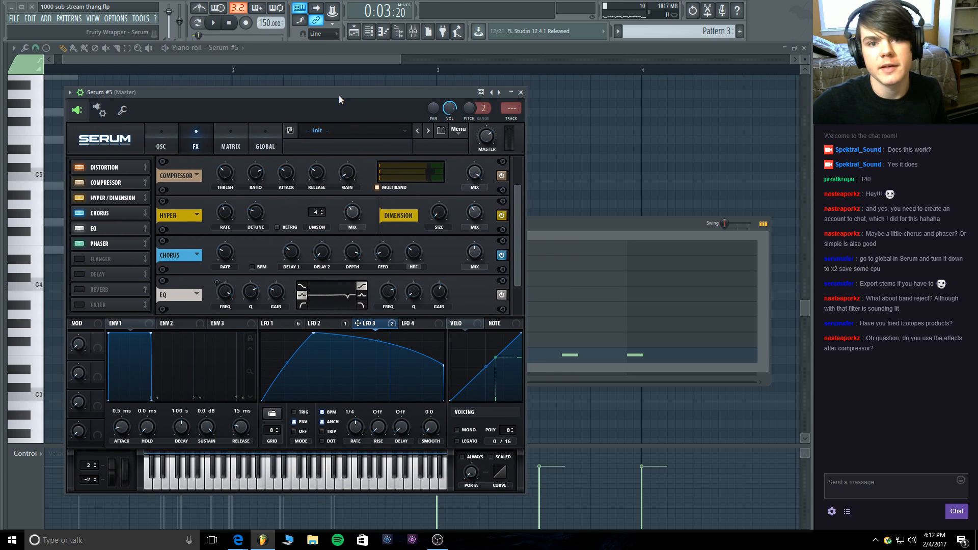
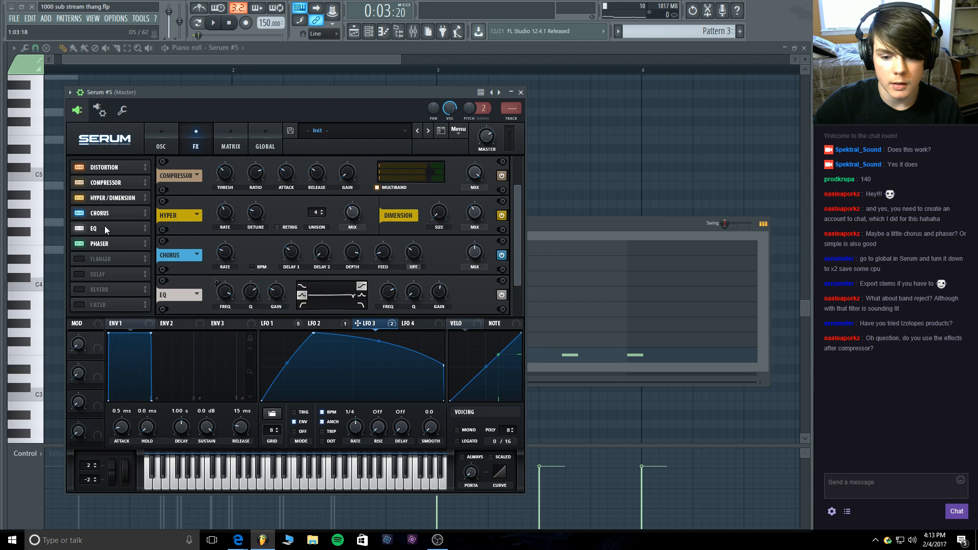
Move the EQ directly after the compressor in the effects chain and close the Serum #5 window.
left_click_drag(105, 225, 104, 197)
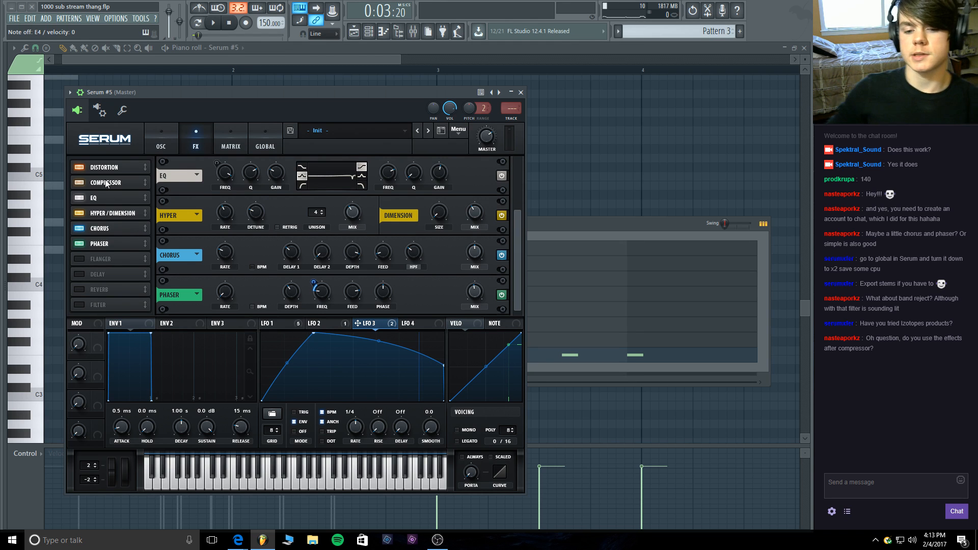
left_click(106, 182)
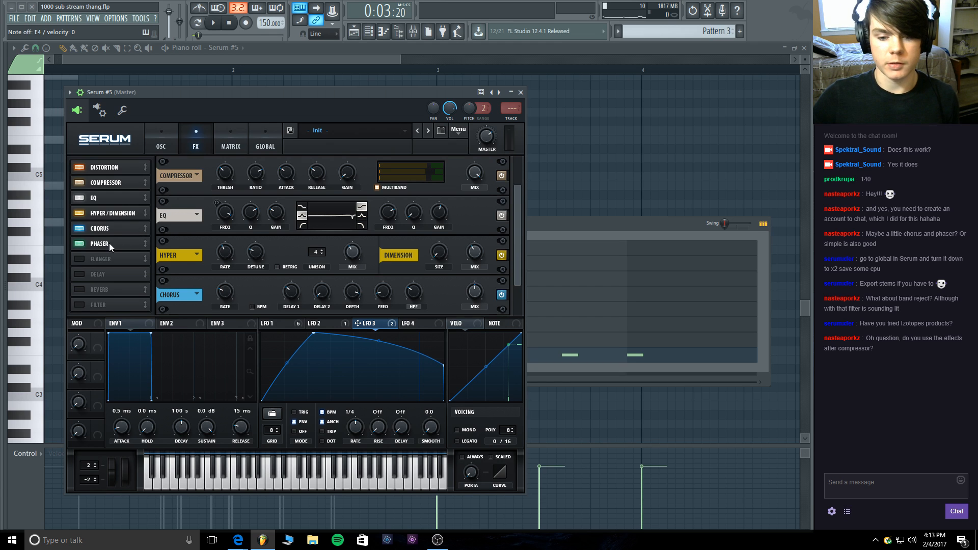
mouse_move(112, 219)
left_mouse_down()
mouse_move(117, 184)
mouse_move(112, 216)
left_mouse_up()
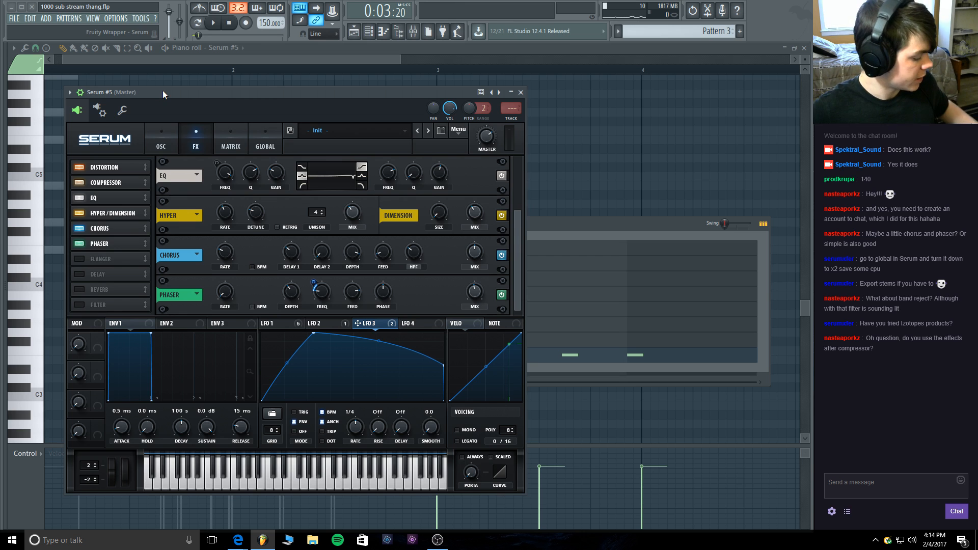
left_click(520, 92)
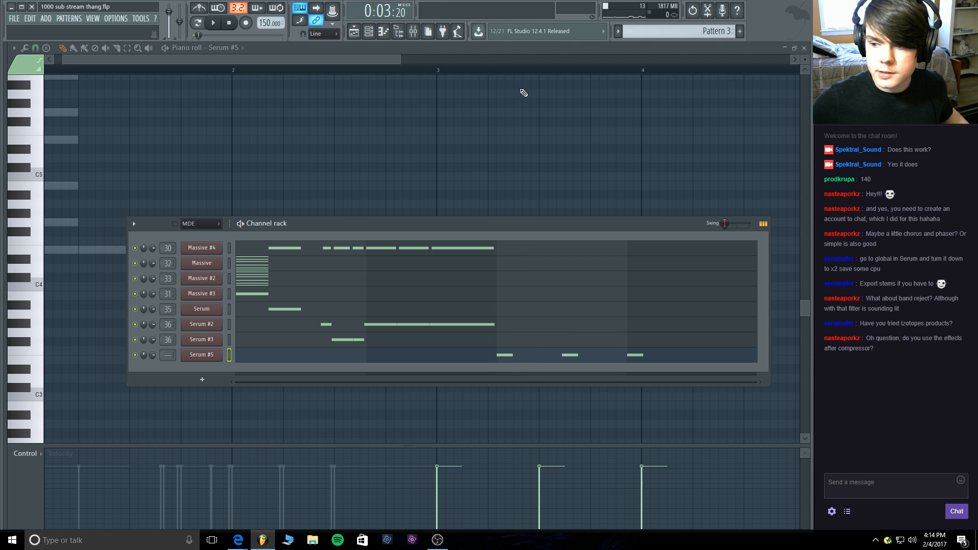
Inspect LFO 2 in Serum #5, close the plugin, and play Pattern 3 to hear the bass in context.
left_click(219, 343)
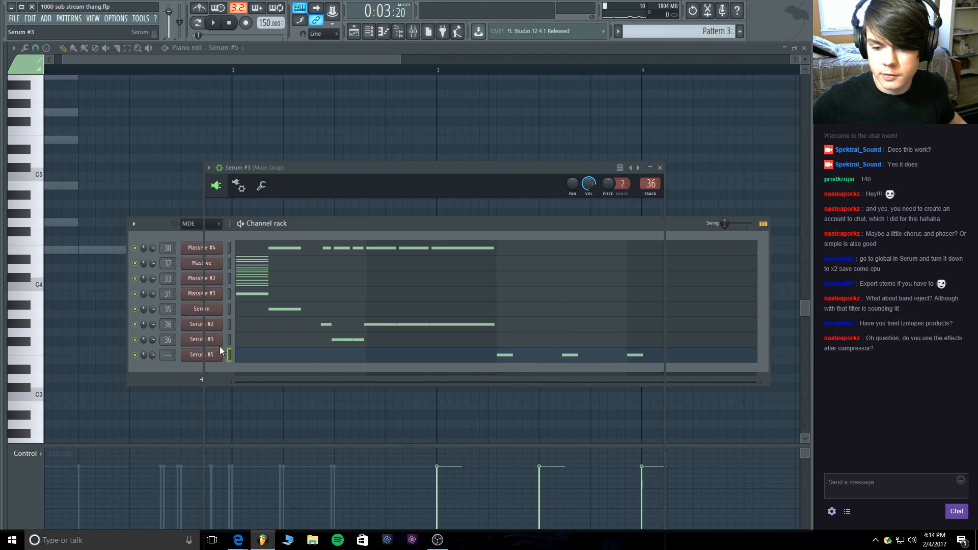
left_click(661, 168)
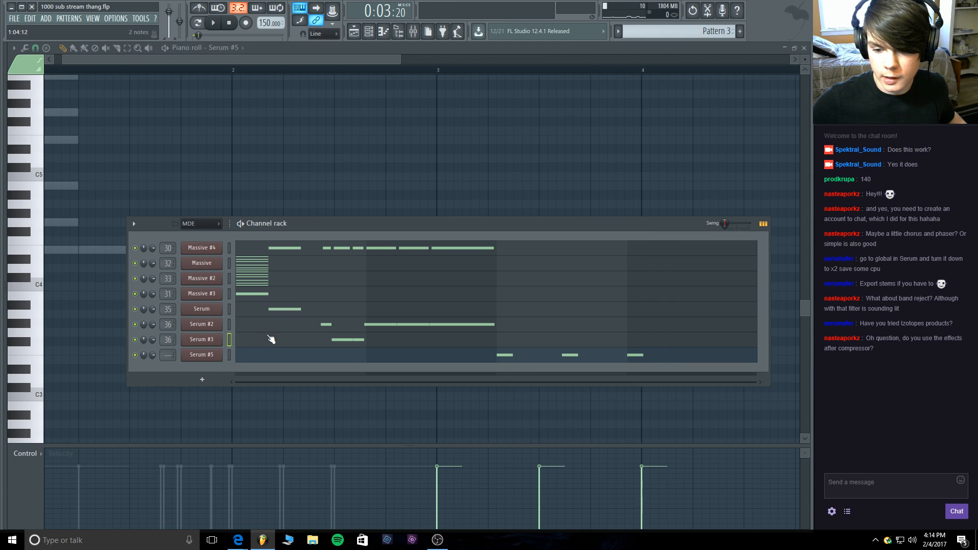
left_click(219, 354)
left_click(335, 323)
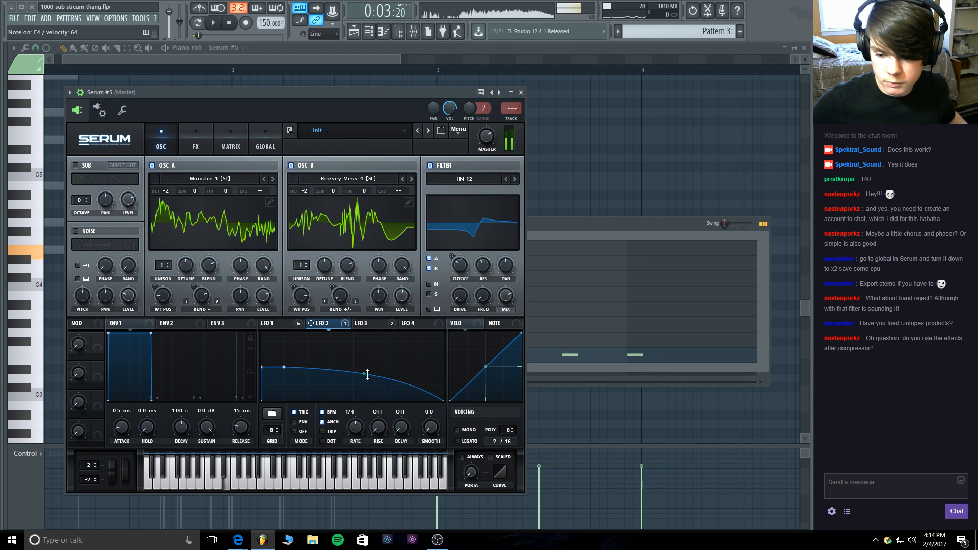
left_click(520, 92)
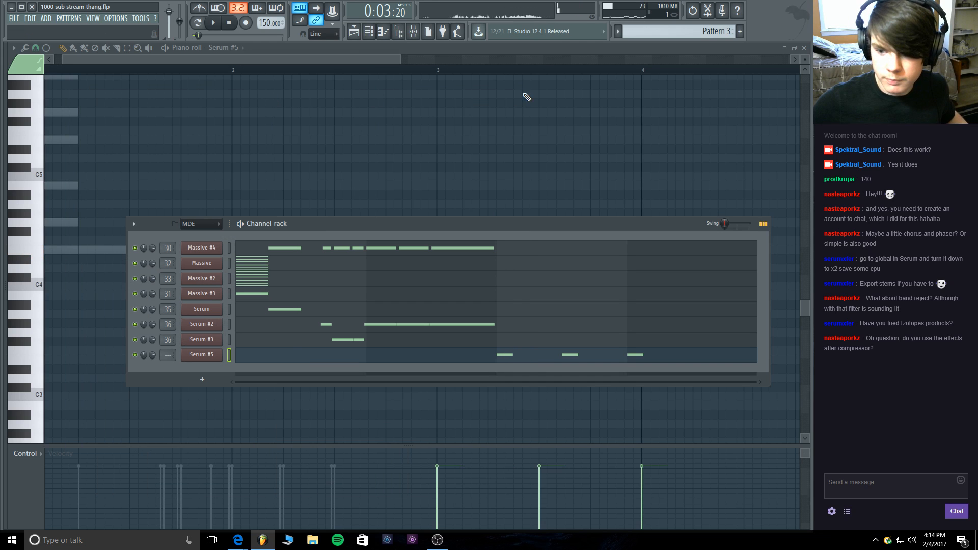
key("space")
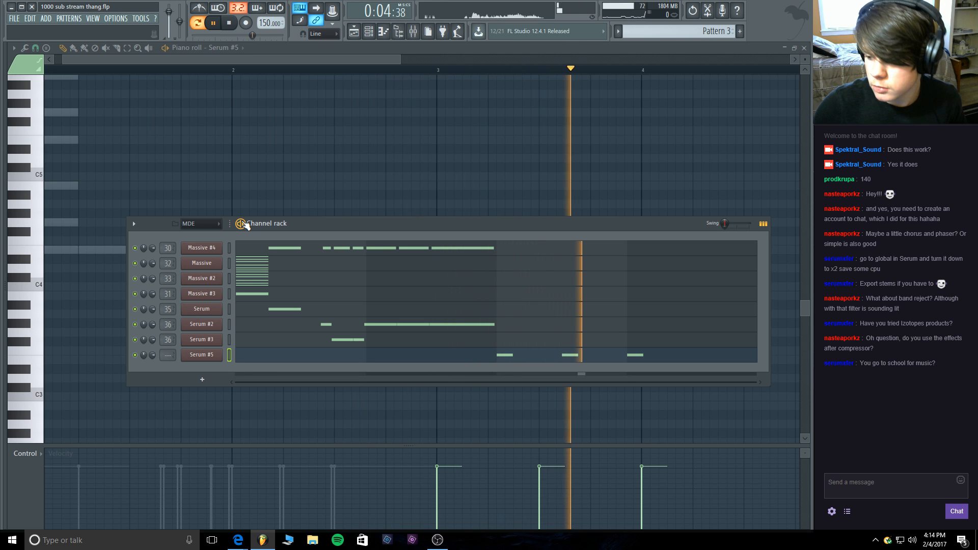
key("space")
Lengthen all three Serum #5 E4 notes in the piano roll to just under one beat each.
left_click(600, 358)
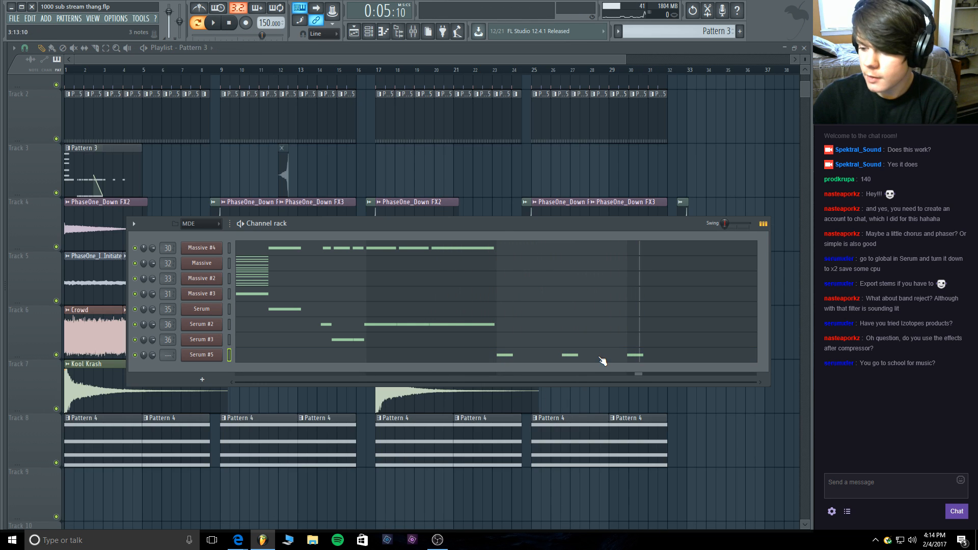
left_click(592, 357)
left_click_drag(738, 263, 501, 253)
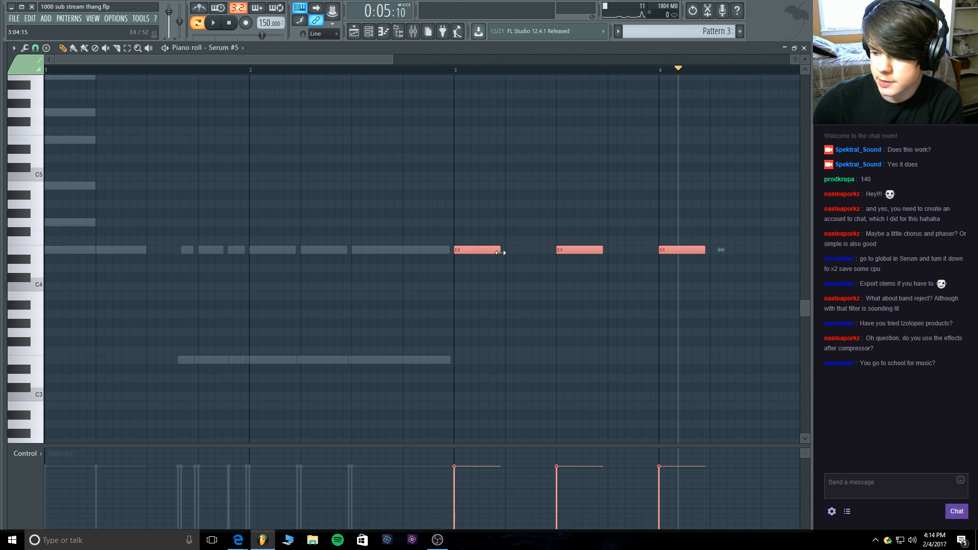
left_click(500, 252)
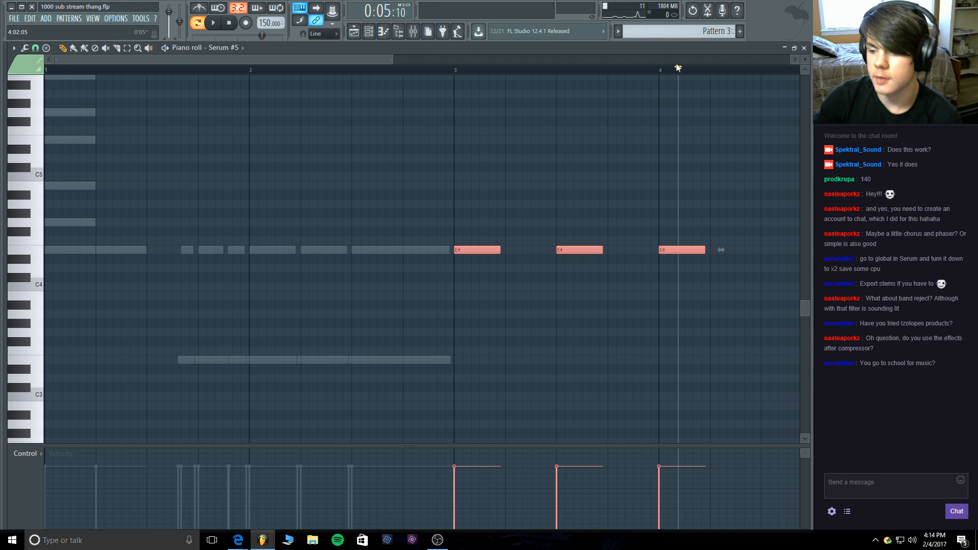
Return the playhead to the start of the pattern, show up to bar 5, and play the pattern through once.
left_click_drag(675, 66, 357, 69)
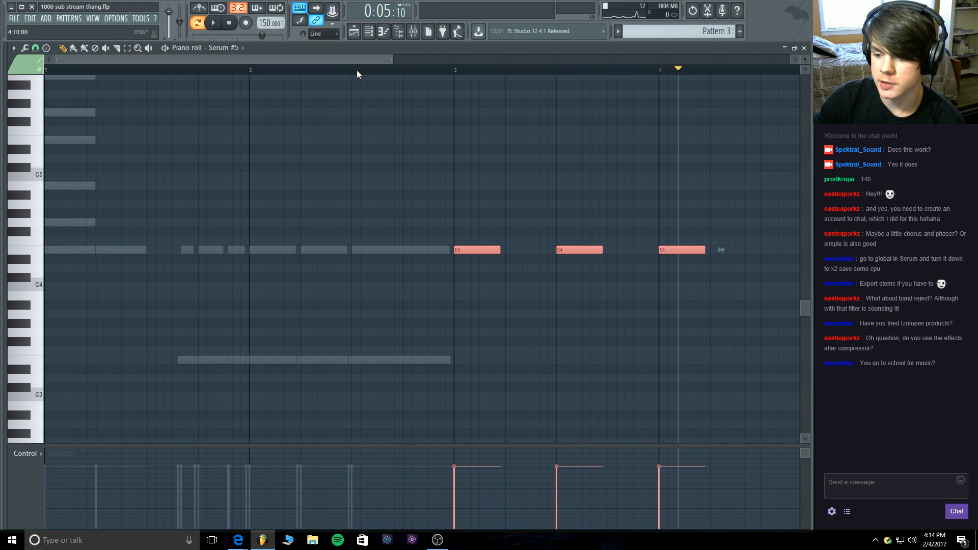
mouse_move(677, 72)
left_mouse_down()
mouse_move(171, 84)
mouse_move(68, 76)
left_mouse_up()
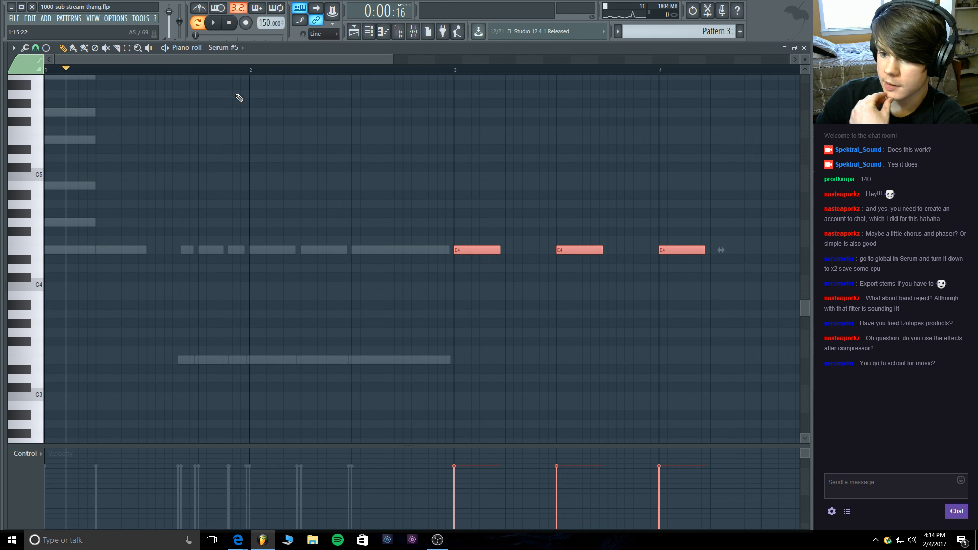
left_click_drag(67, 71, 42, 71)
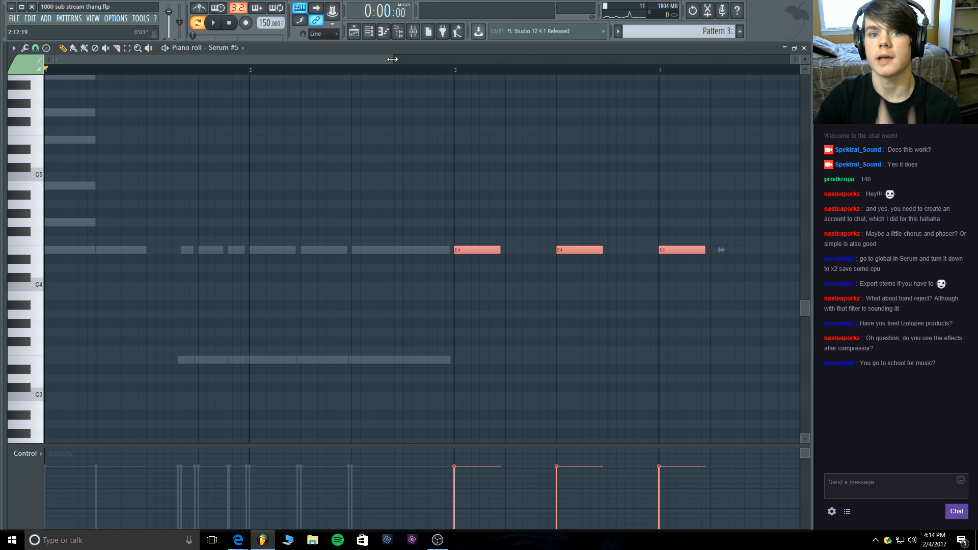
left_click_drag(392, 59, 437, 59)
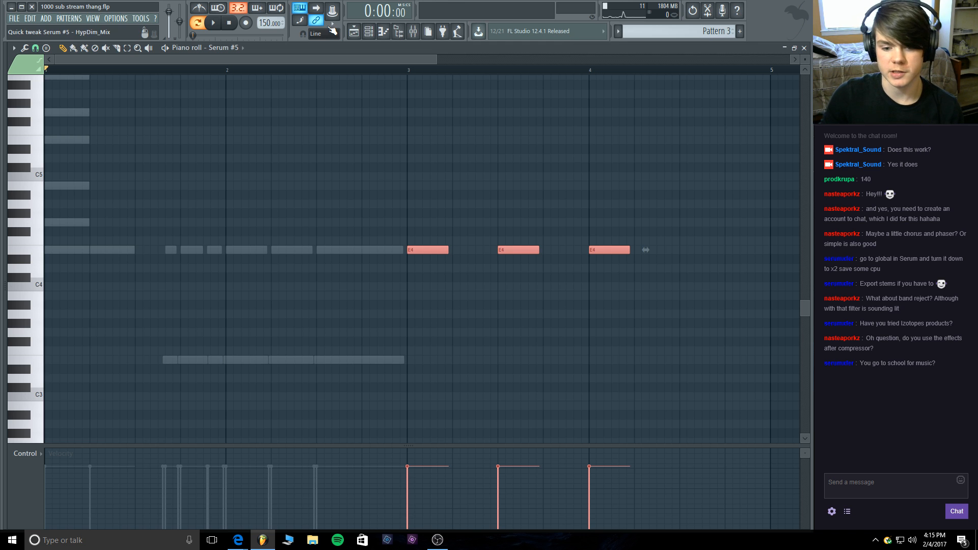
left_click(217, 25)
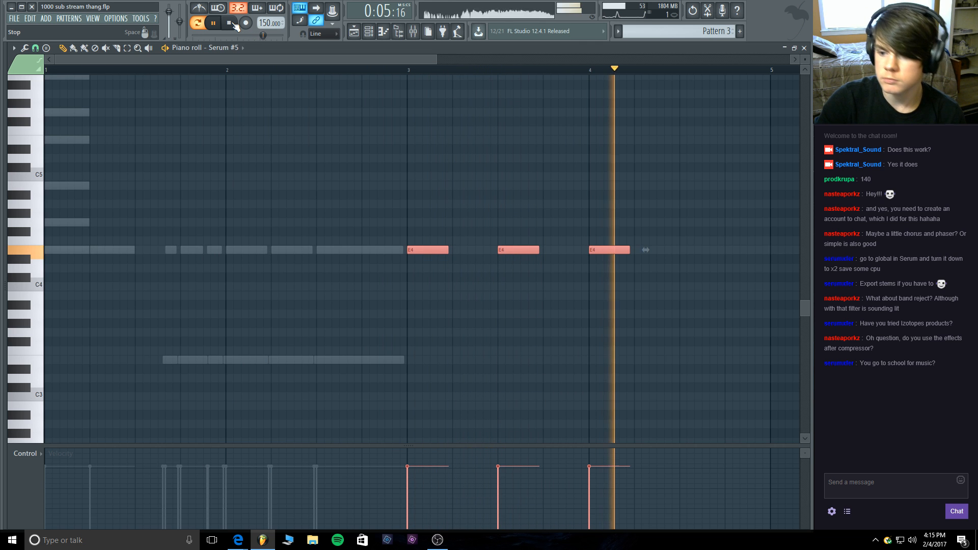
left_click(229, 23)
Reshape LFO 2 in Serum #5 into an upward-bowed rise peaking at the end of the cycle, and audition the pattern.
left_click(369, 31)
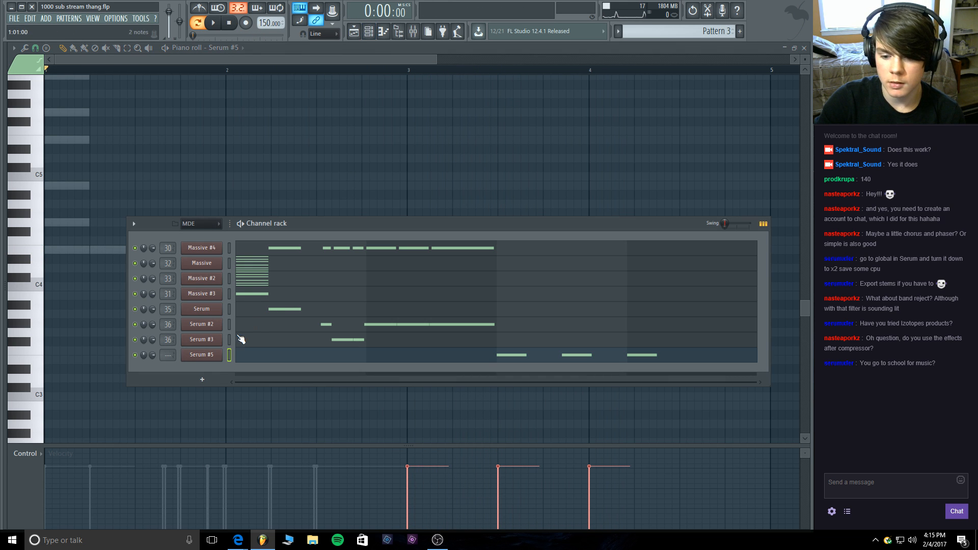
left_click(224, 357)
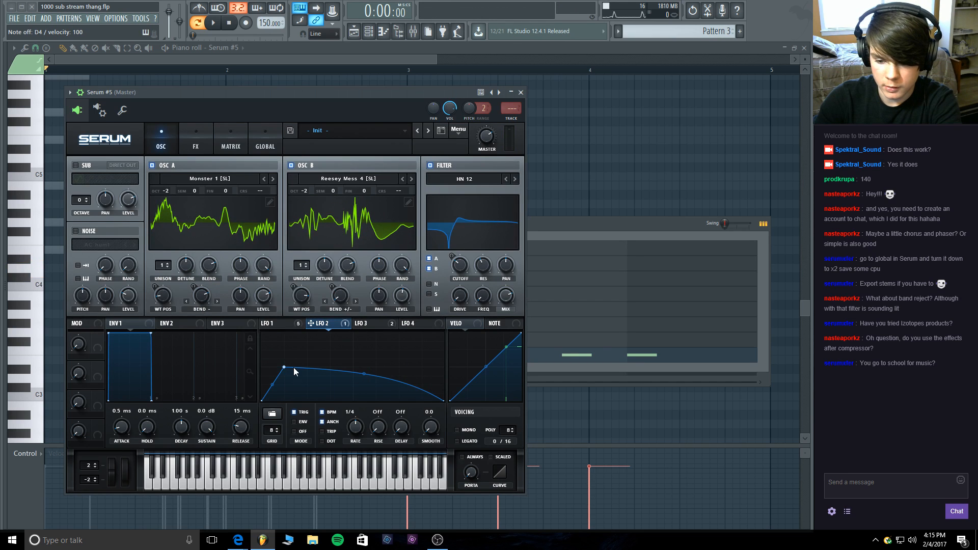
left_click_drag(284, 366, 520, 367)
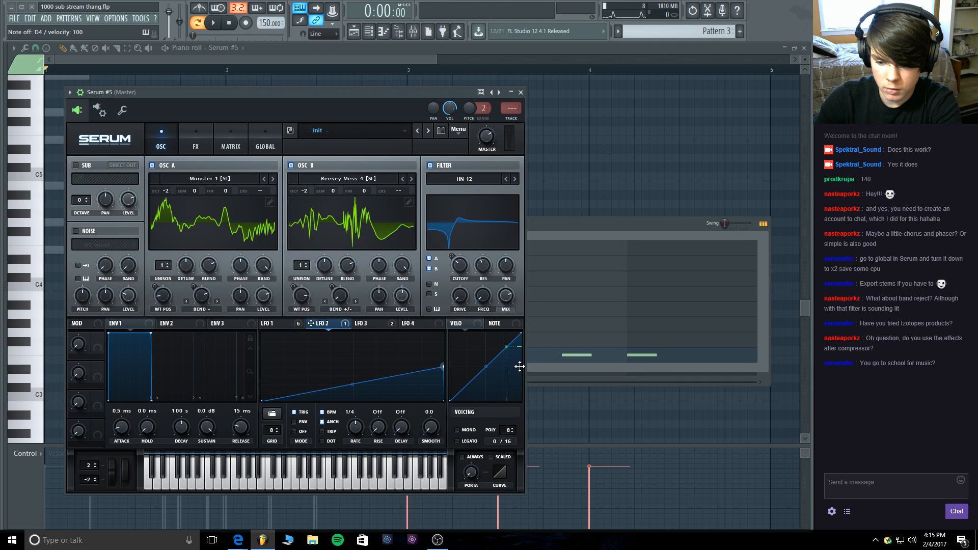
left_click_drag(352, 384, 355, 374)
left_click(372, 92)
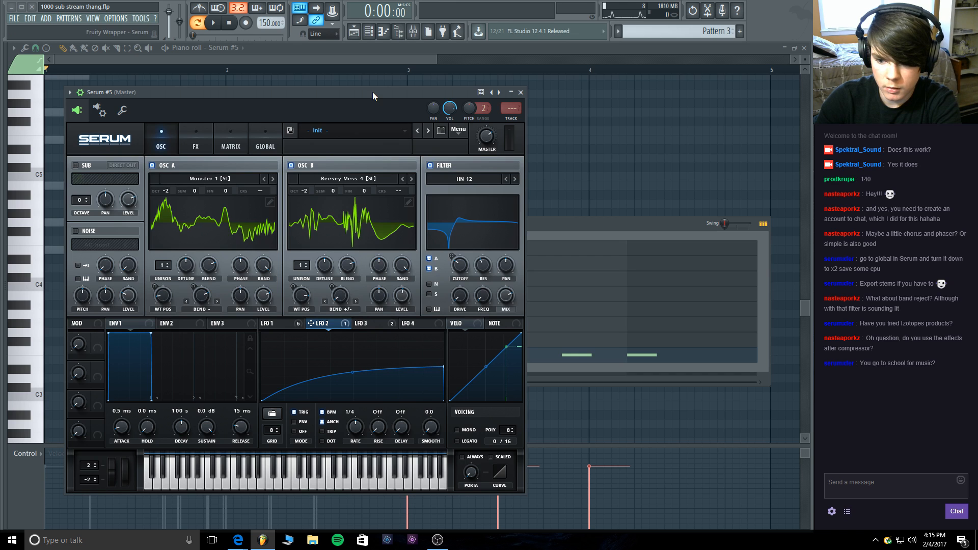
key("x")
left_click_drag(352, 371, 349, 367)
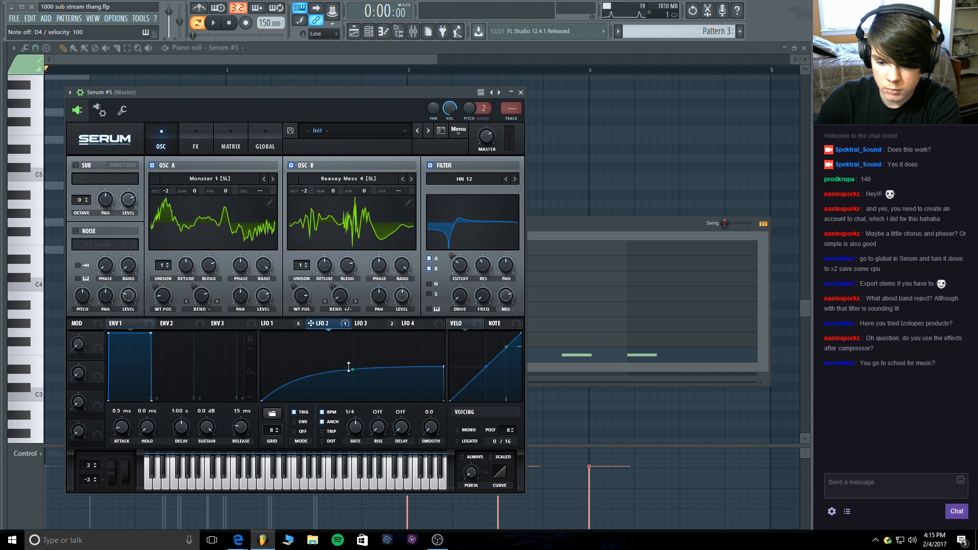
left_click(214, 23)
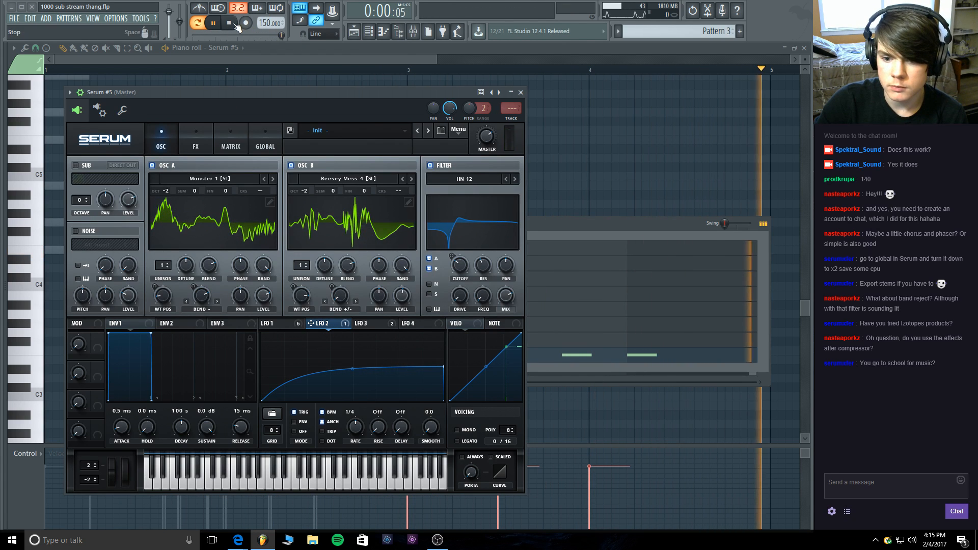
key("space")
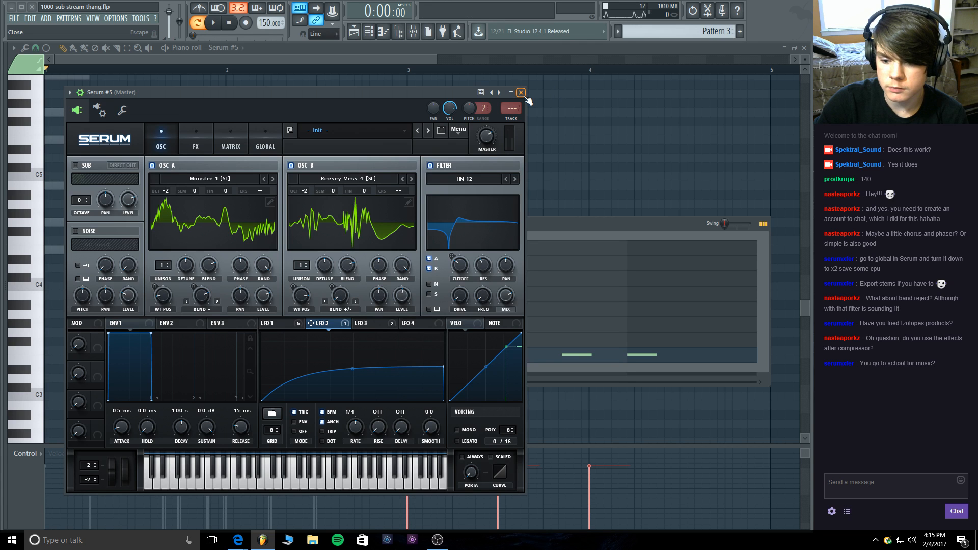
Enable the flanger in Serum #5's effects chain, audition the pattern, and close the plugin.
left_click(195, 140)
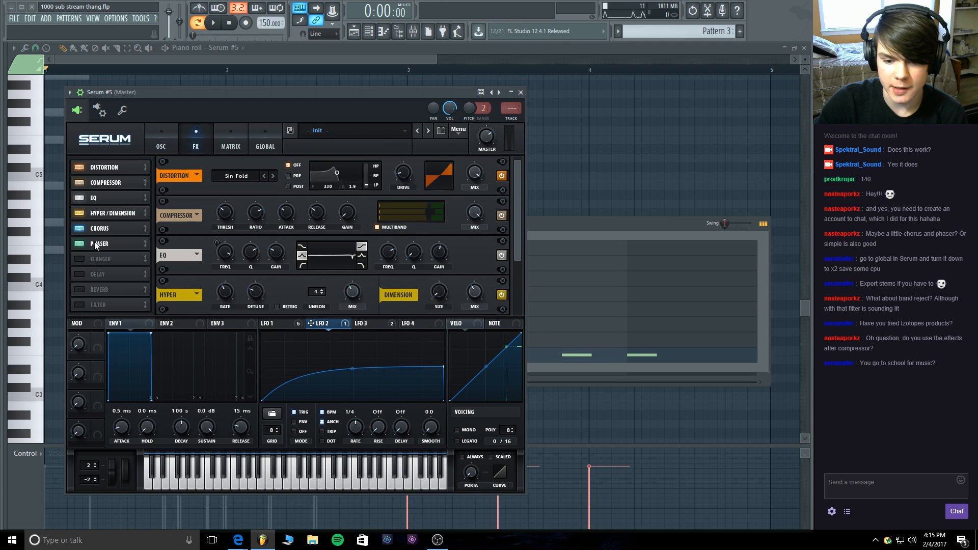
left_click(117, 258)
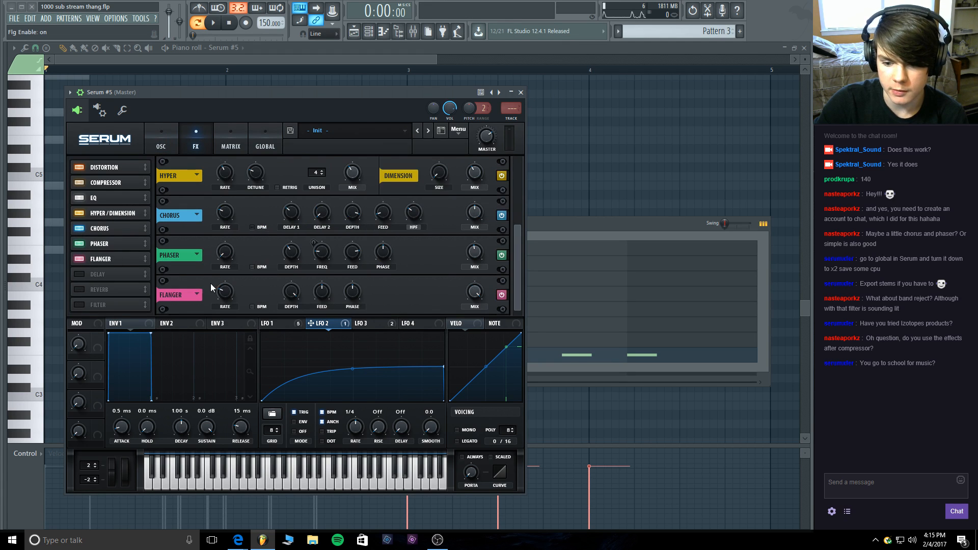
left_click(216, 23)
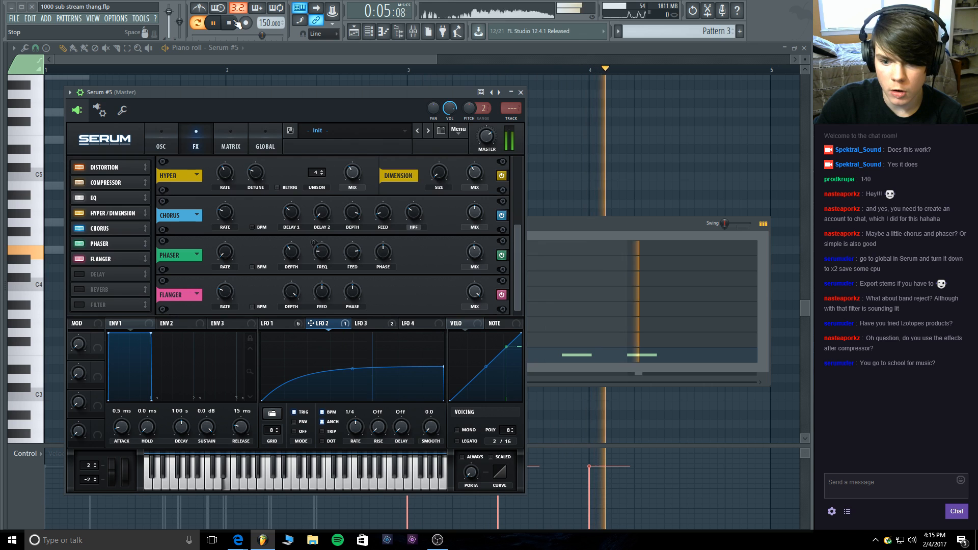
left_click(236, 22)
left_click(521, 92)
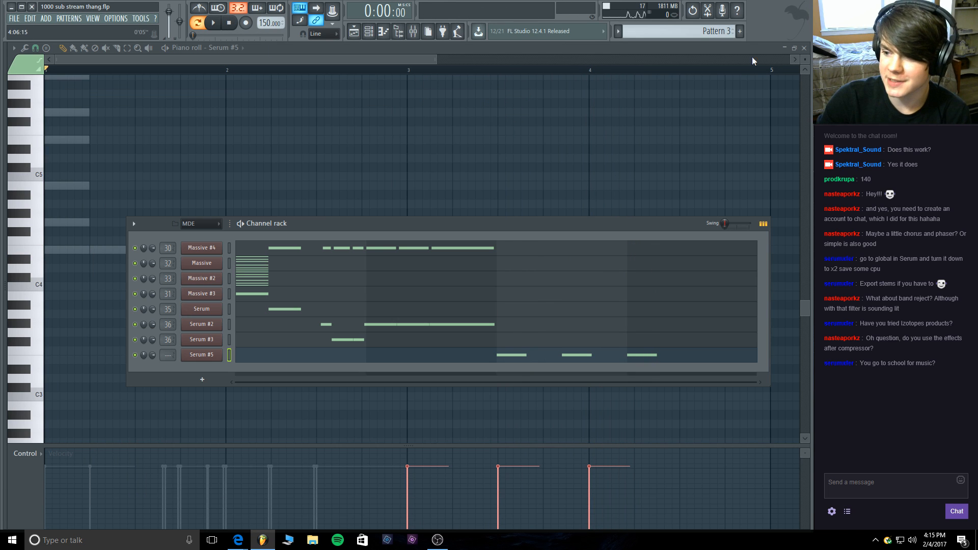
Close the piano roll and channel rack, and play the arrangement from bar 1 in song mode.
left_click(804, 48)
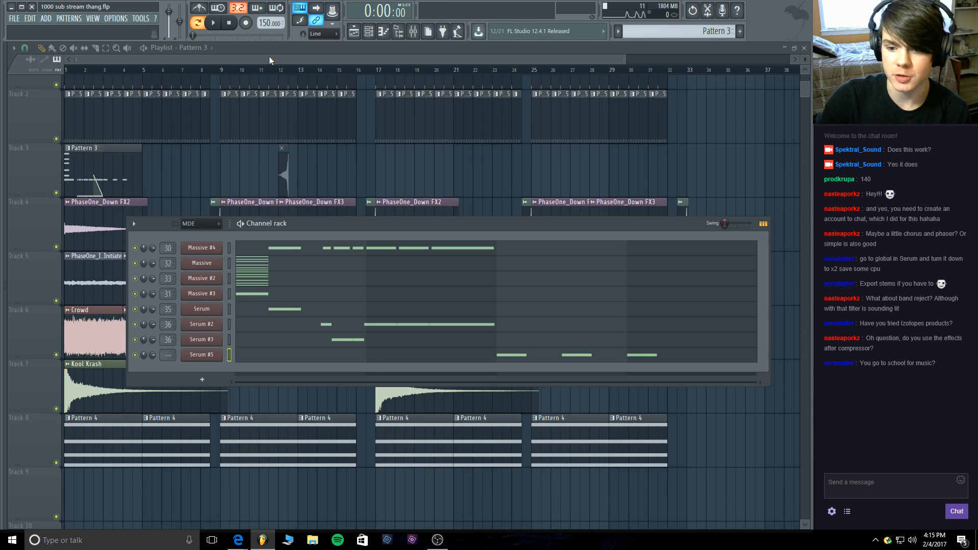
key("F6")
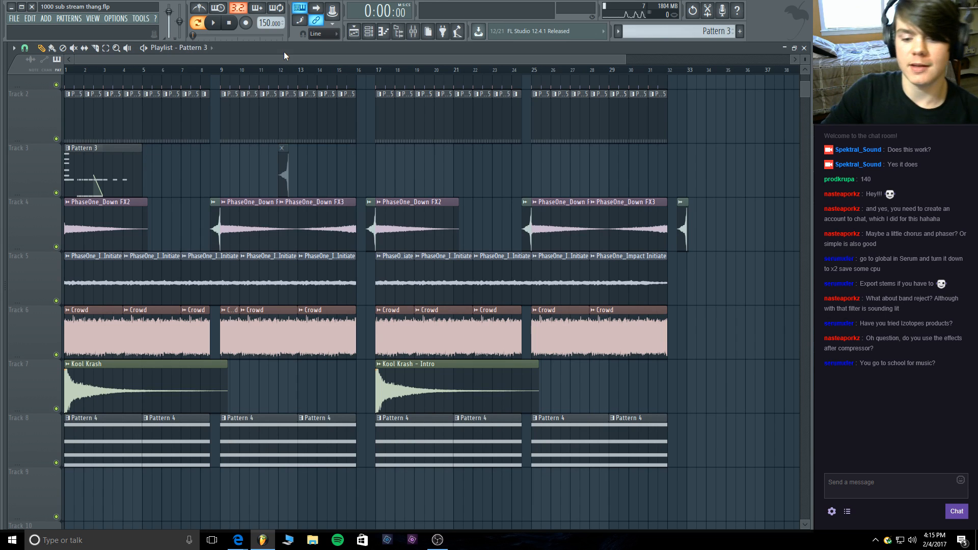
left_click(93, 70)
left_click(197, 23)
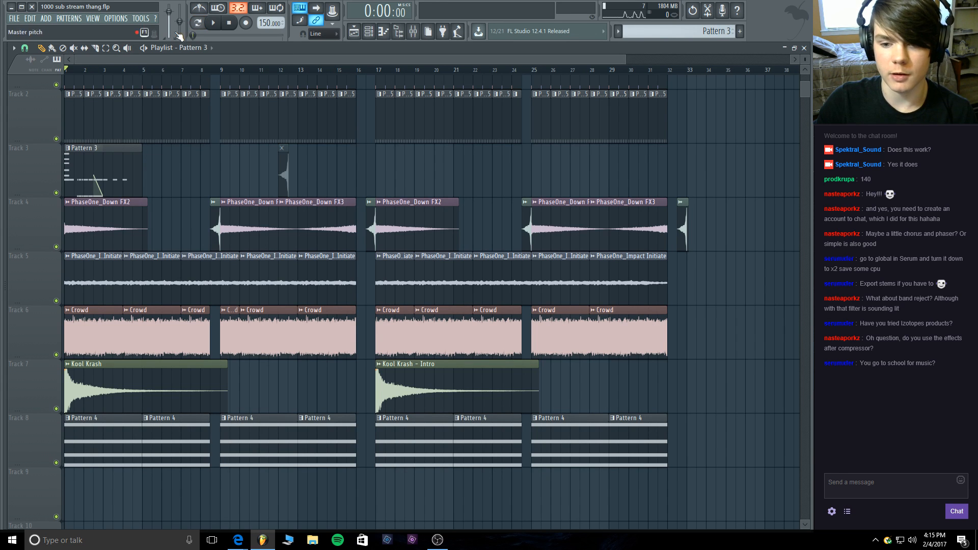
left_click(216, 23)
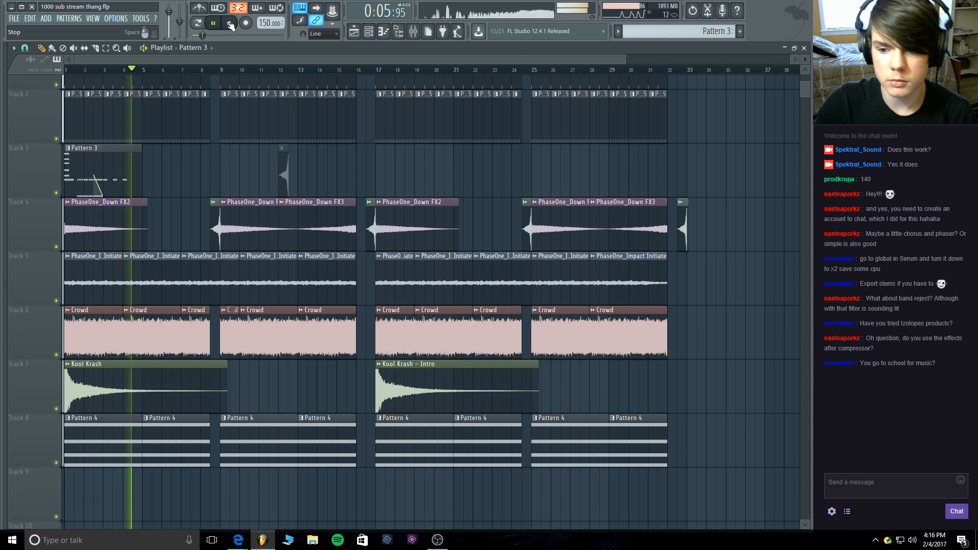
left_click(230, 24)
Open the Massive #4 notes of Pattern 3 in the piano roll.
scroll(298, 55, "up", 5)
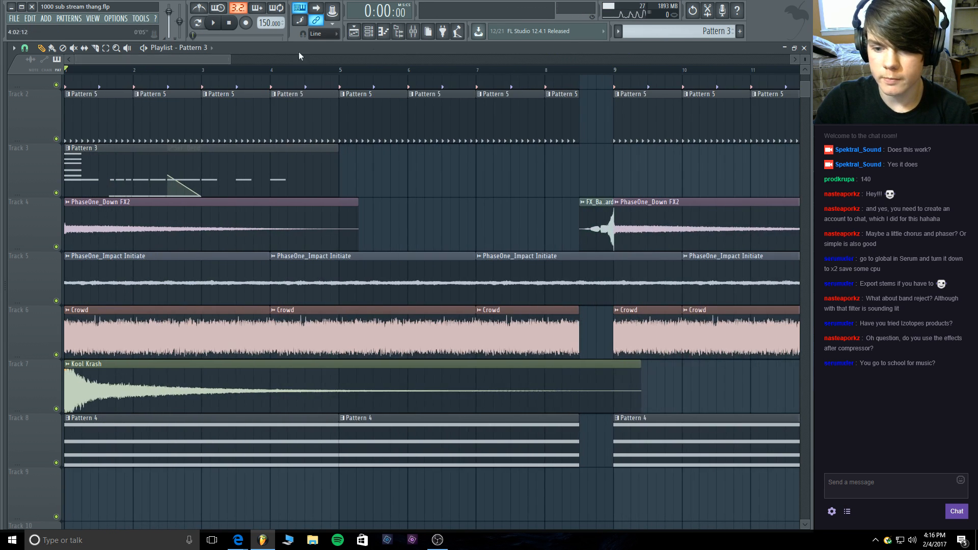
left_click(368, 36)
left_click(369, 37)
left_click(369, 37)
left_click(409, 248)
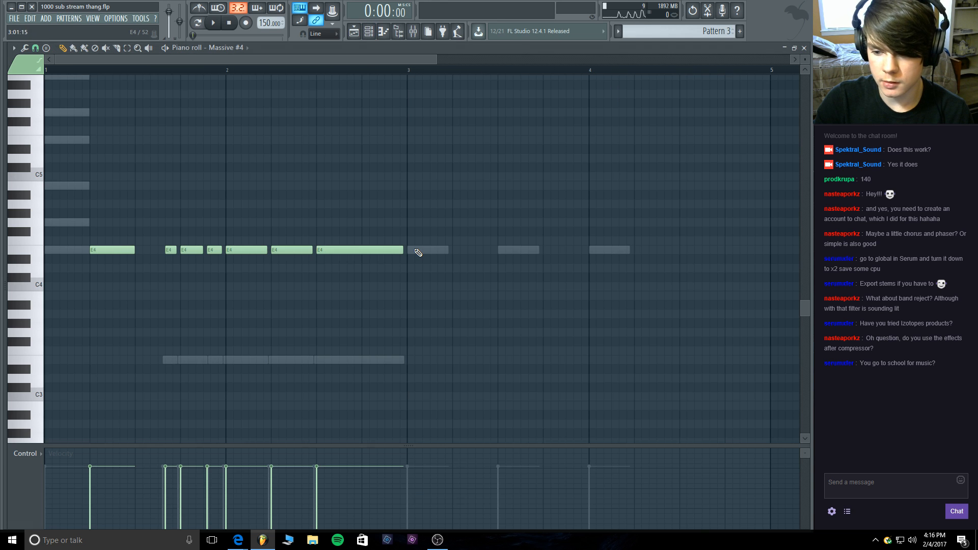
Add three E4 notes to the Massive #4 line at bar 3, mid-bar 3 and bar 4, and return to the playlist.
left_click(413, 252)
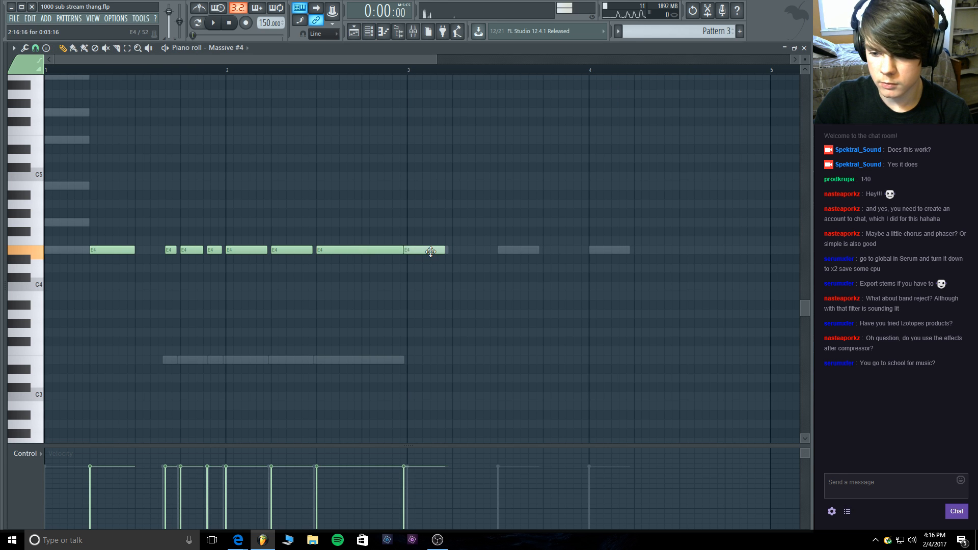
left_click(502, 251)
left_click(595, 252)
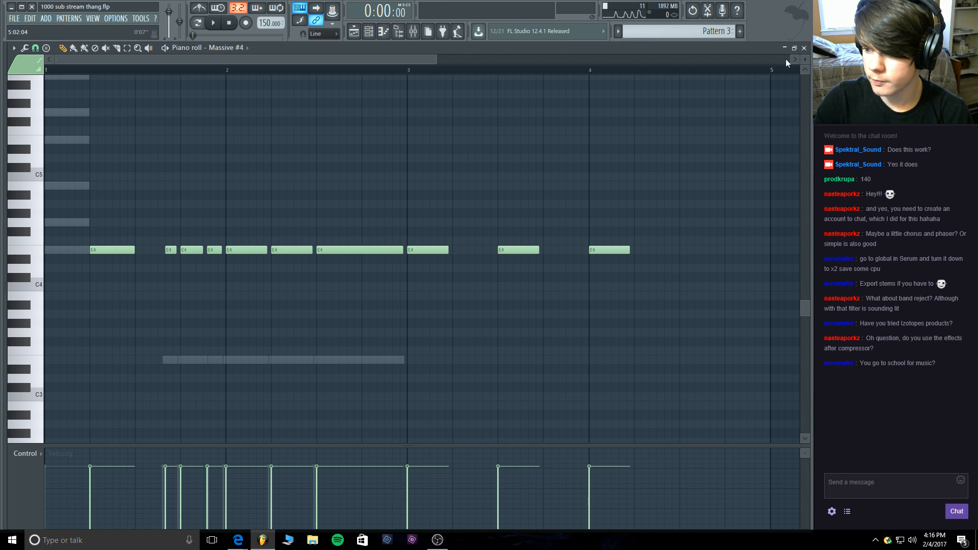
left_click(805, 49)
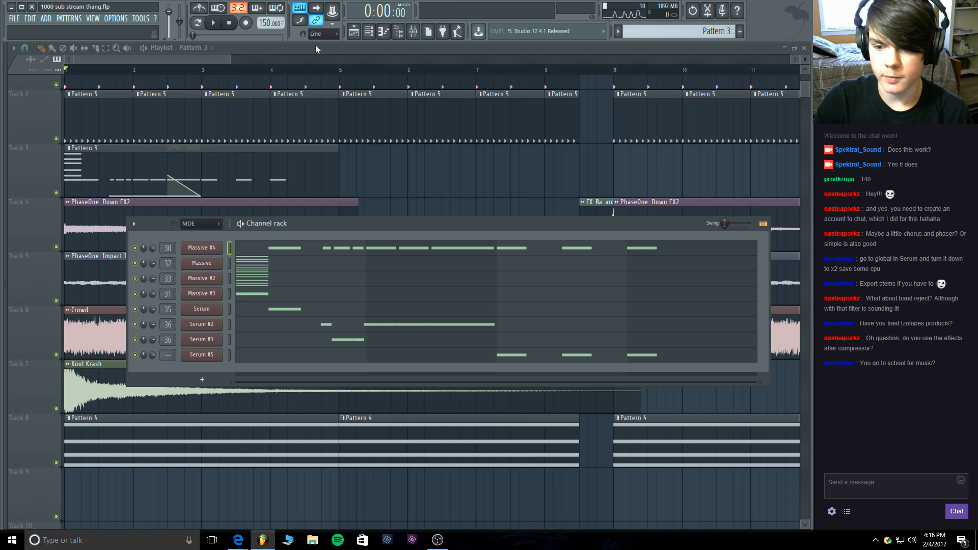
key("F6")
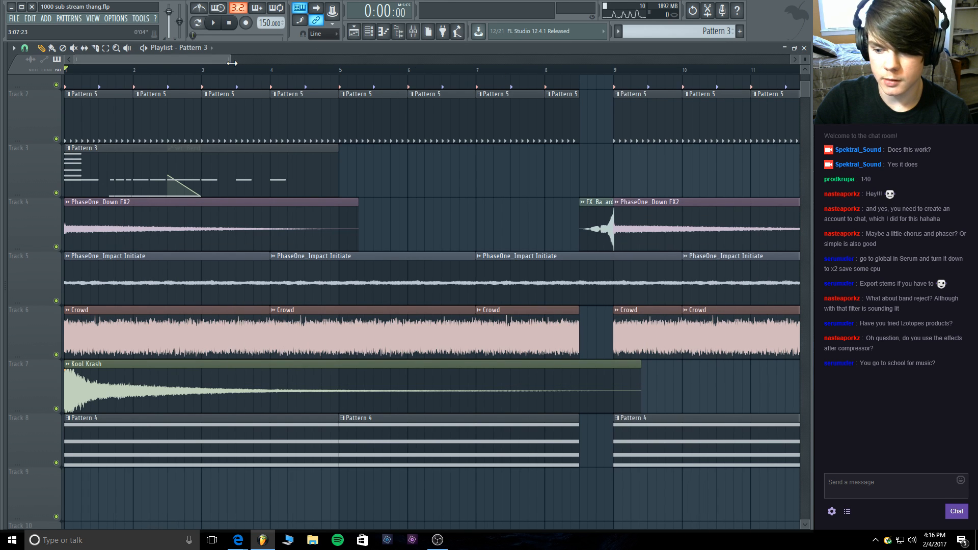
Play the arrangement from bar 3 to hear the new notes in context.
left_click_drag(232, 62, 349, 63)
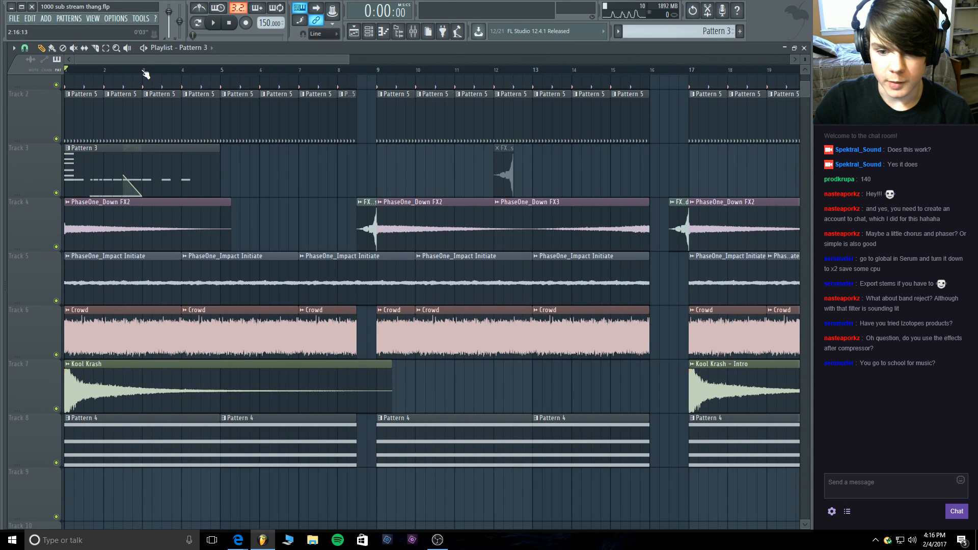
left_click(213, 24)
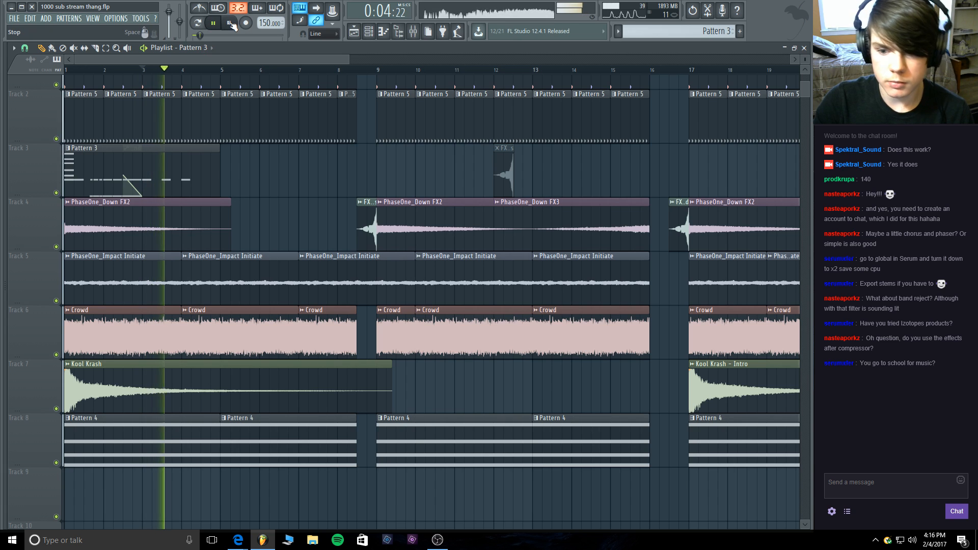
left_click(229, 23)
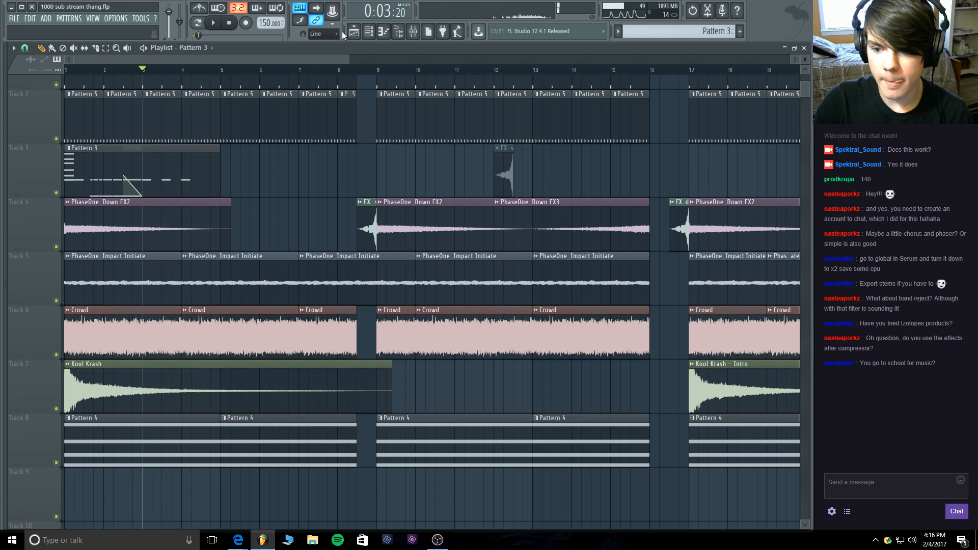
Open Serum #5, review its effects chain and oscillators, and sound a test note.
left_click(369, 31)
left_click(209, 357)
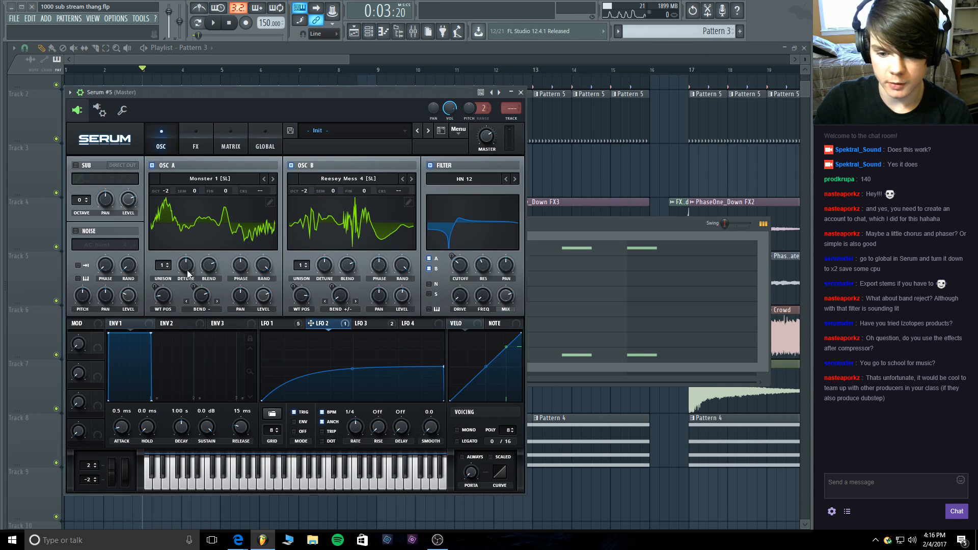
left_click(195, 141)
left_click(123, 259)
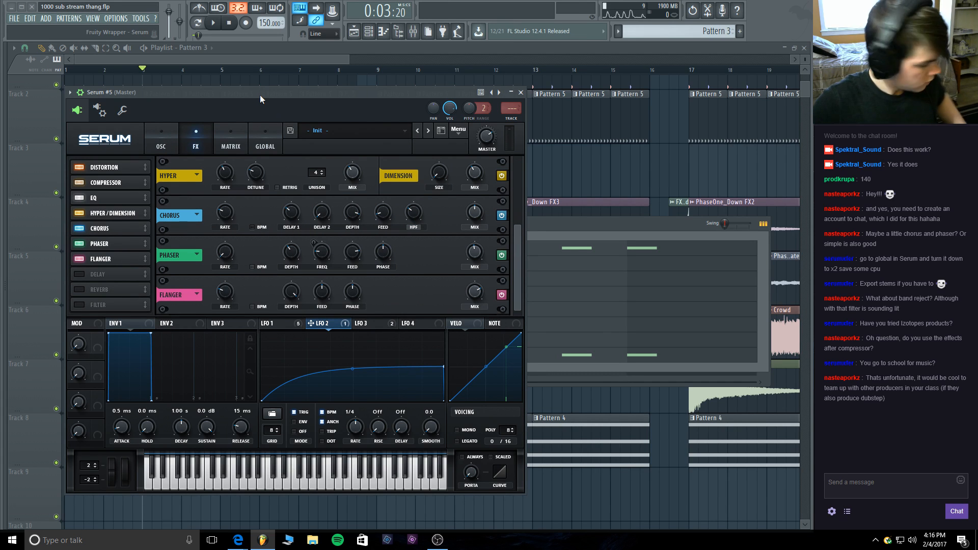
left_click(161, 139)
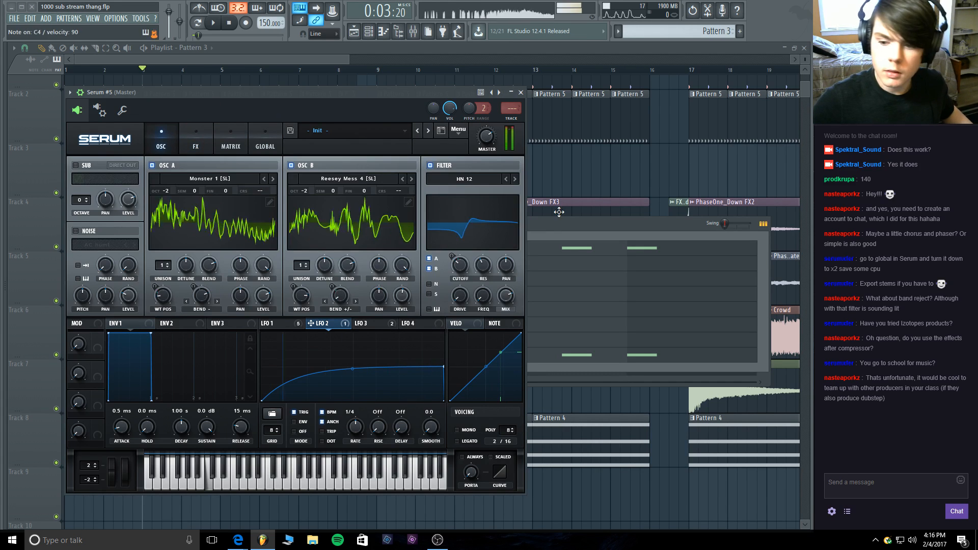
left_click(196, 134)
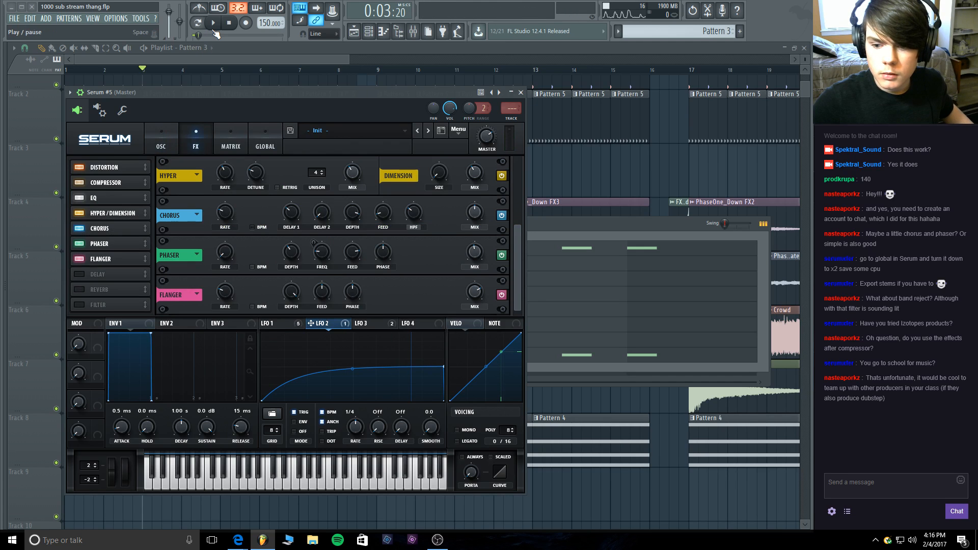
Set the low band of Serum #5's multiband compressor to 175% while auditioning from bar 3, and close the plugin.
left_click_drag(520, 231, 493, 178)
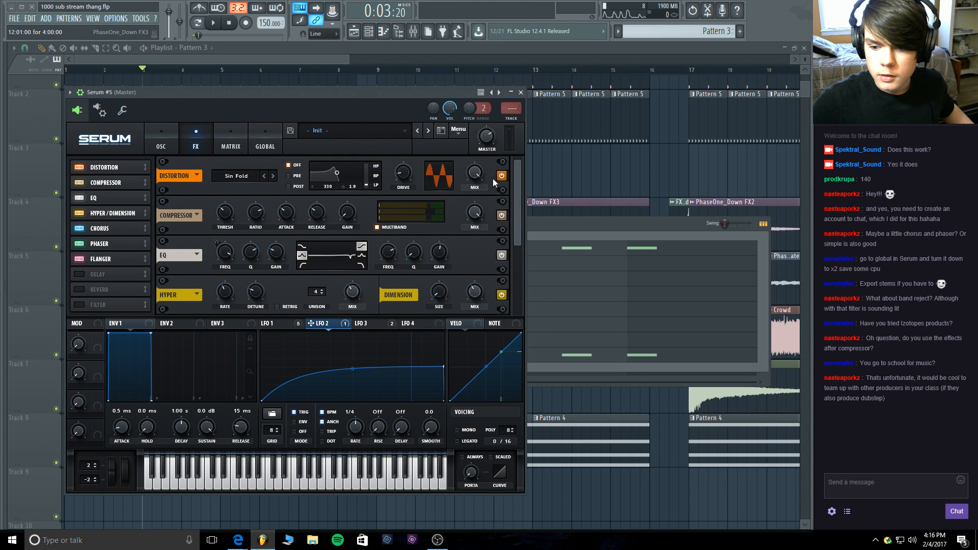
left_click(214, 23)
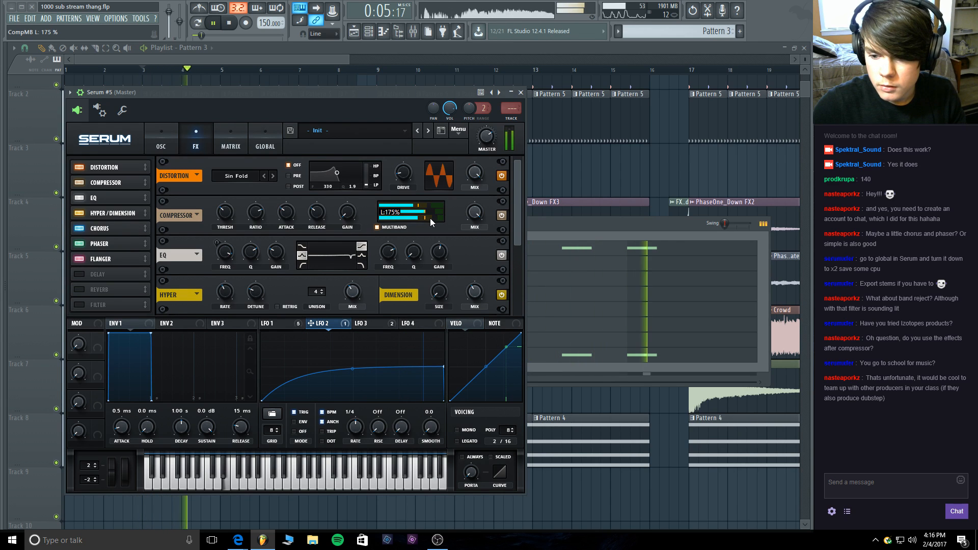
key("space")
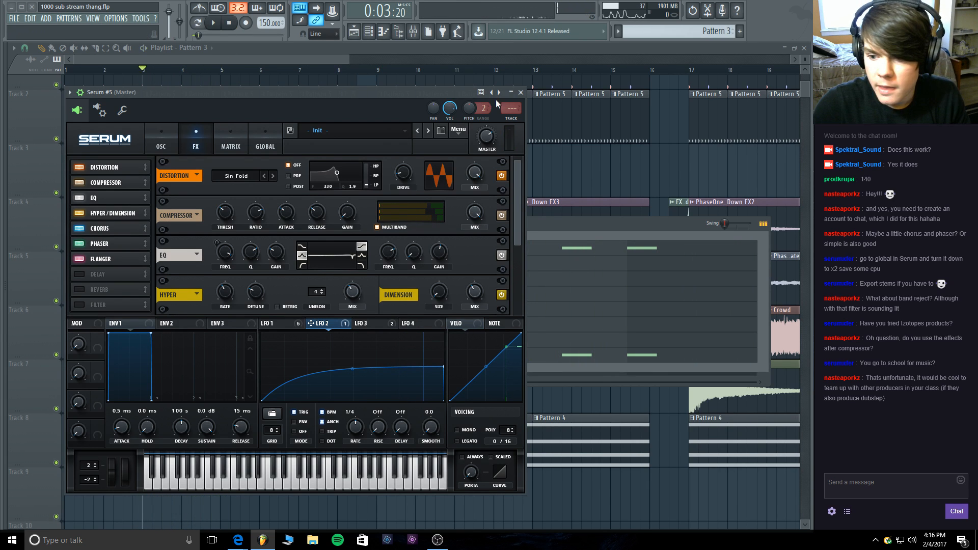
left_click(521, 93)
Rename mixer insert 37 to "Strange".
left_click(413, 31)
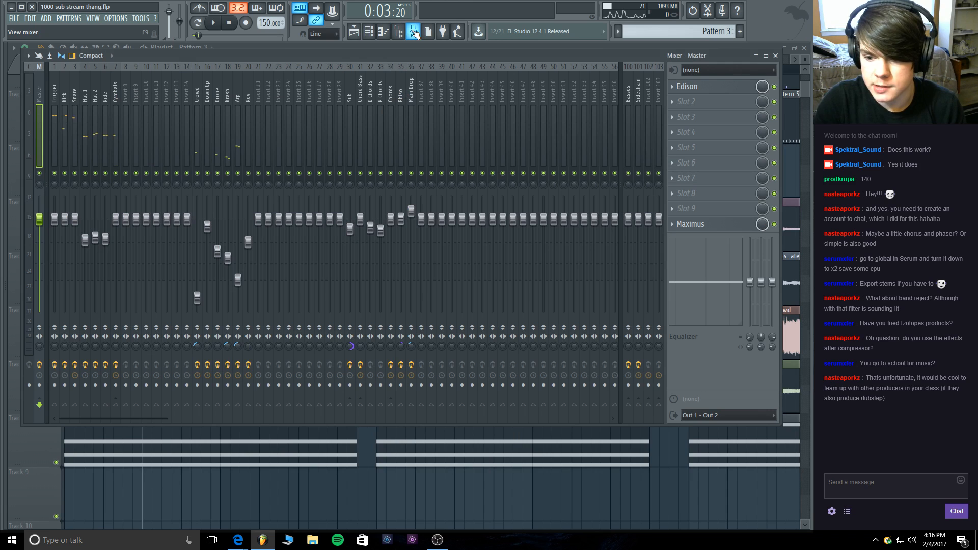
right_click(421, 100)
left_click(441, 72)
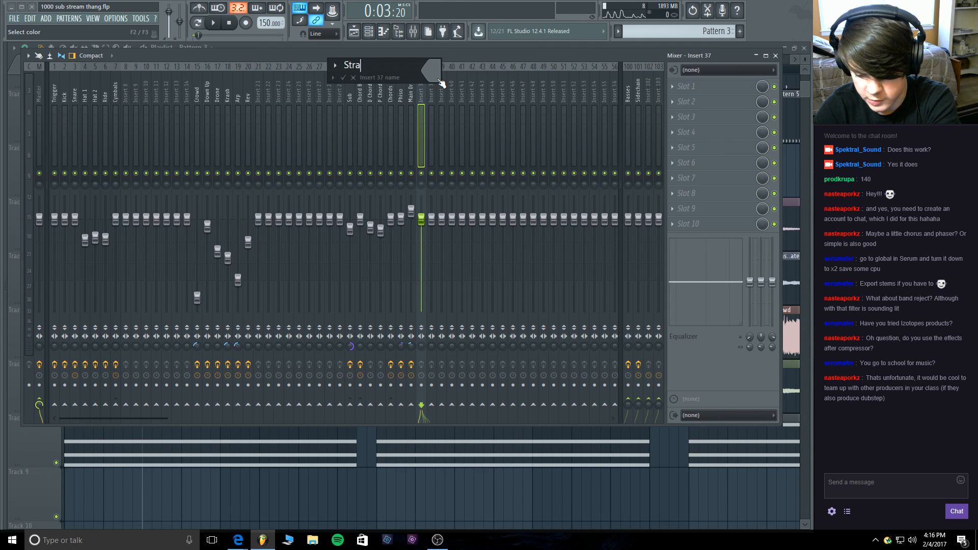
type("Strange")
key("Return")
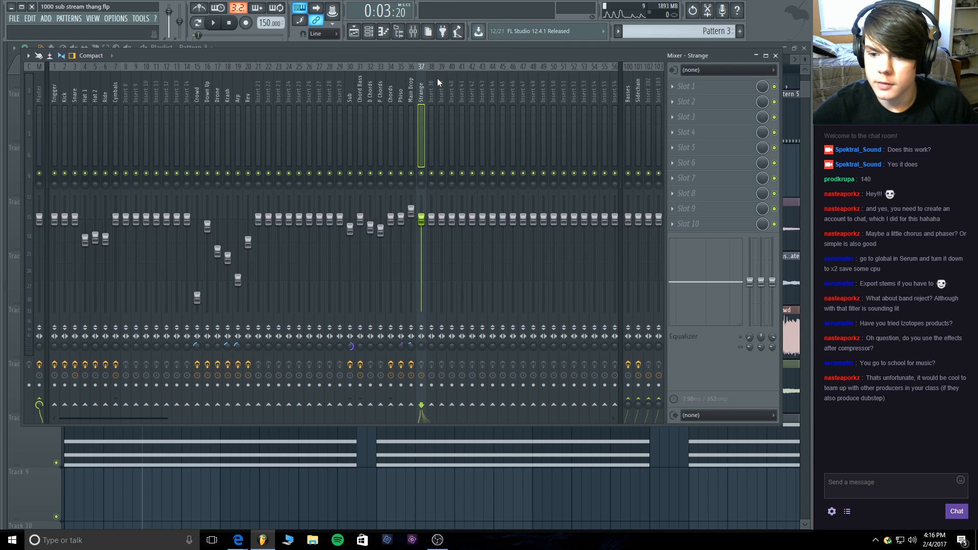
Assign the Serum #5 channel to mixer track 37, check the assignment in the plugin, and return to the mixer.
left_click(368, 32)
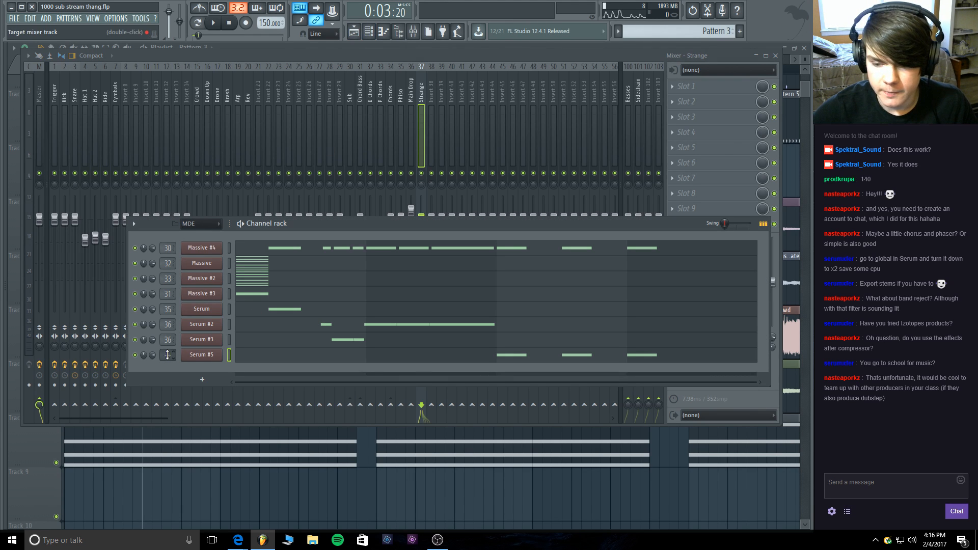
left_click_drag(167, 355, 167, 280)
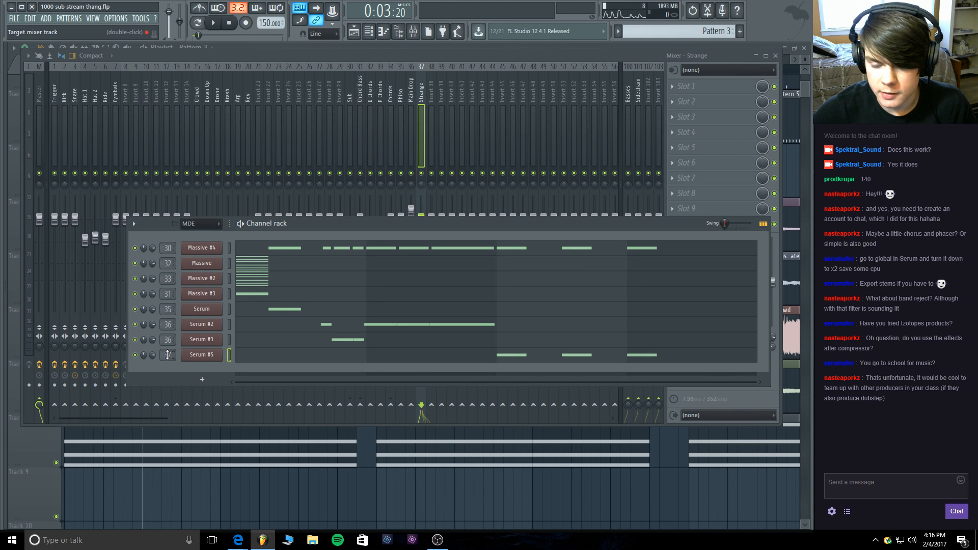
left_click(195, 356)
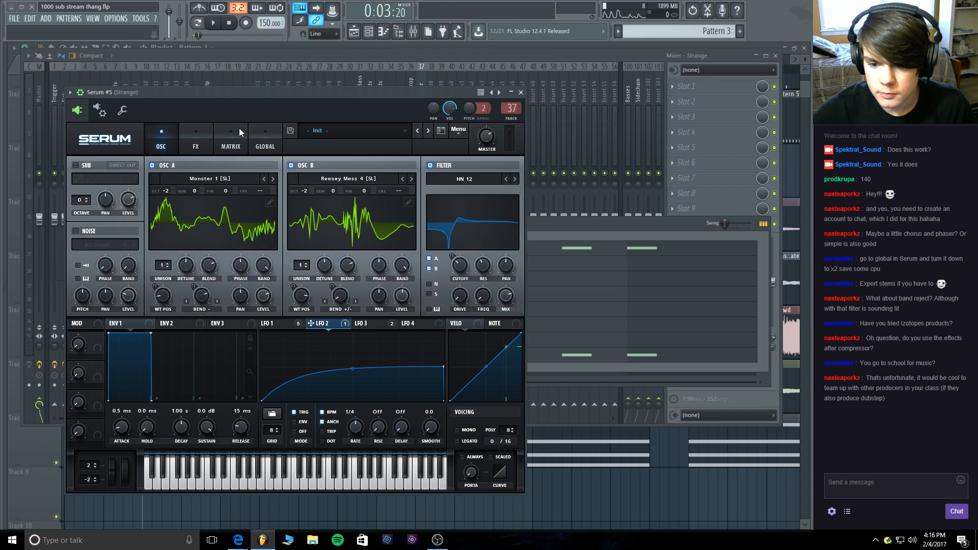
left_click(520, 92)
left_click(514, 51)
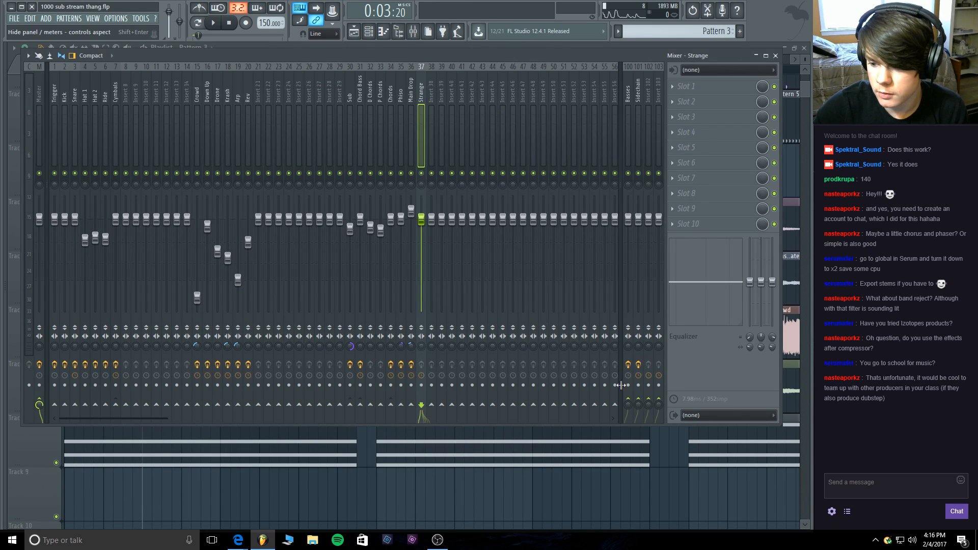
Route the Strange mixer track to Basses, disable its send to Master, and close the mixer.
right_click(629, 401)
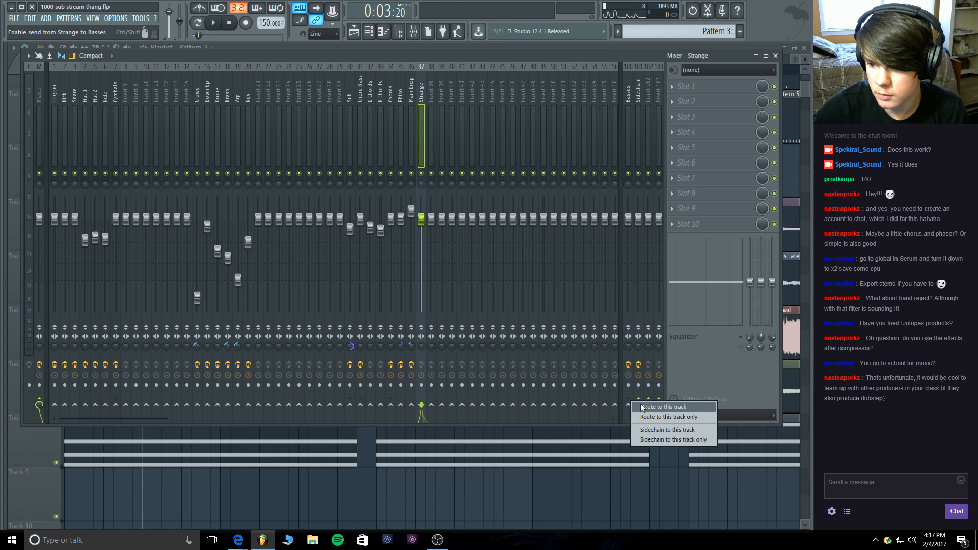
left_click(663, 407)
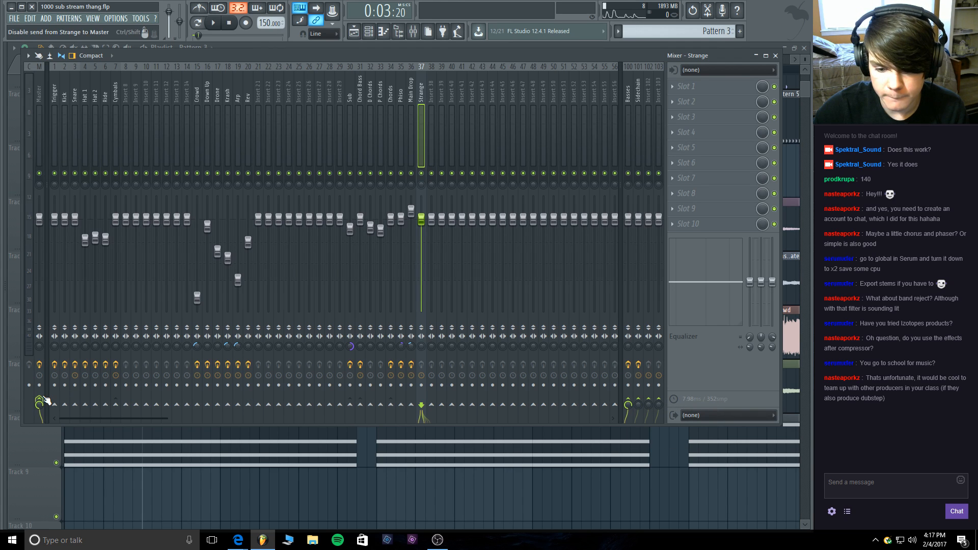
left_click(43, 401)
left_click(280, 44)
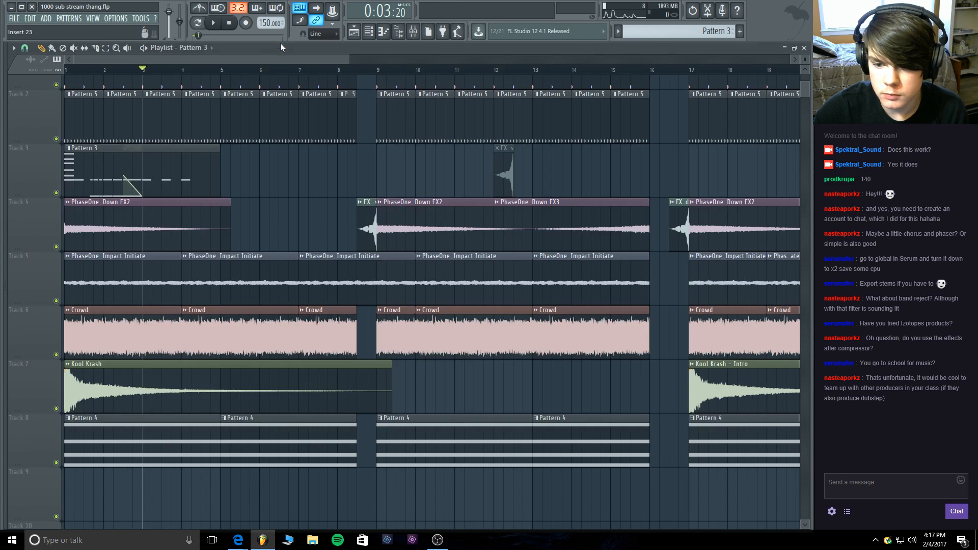
Play the arrangement from bar 1 to hear the newly routed bass in the drop.
left_click_drag(144, 69, 51, 69)
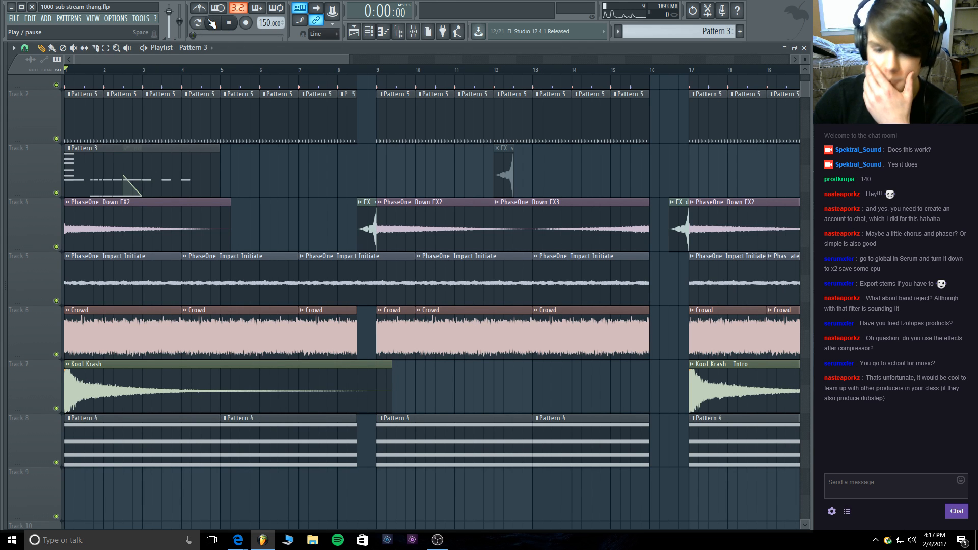
left_click(212, 24)
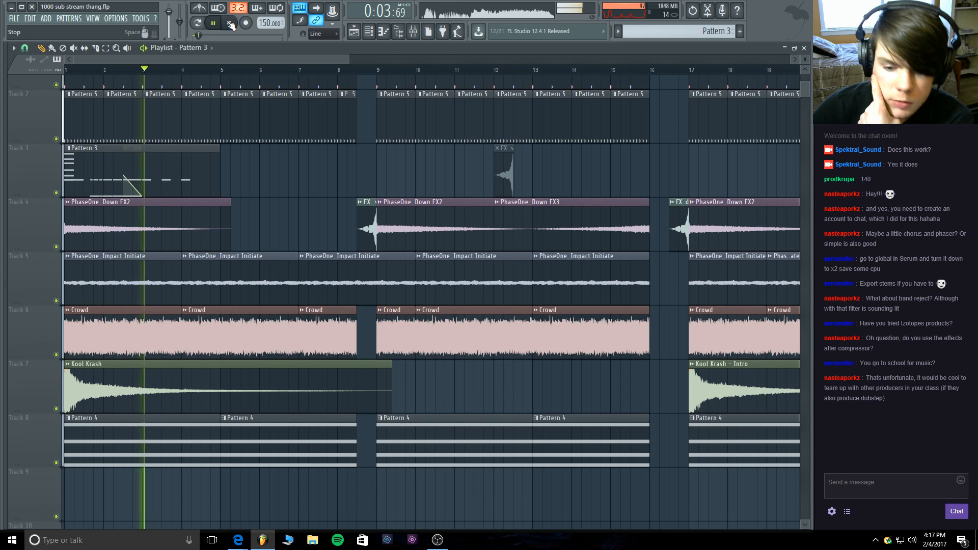
left_click(229, 23)
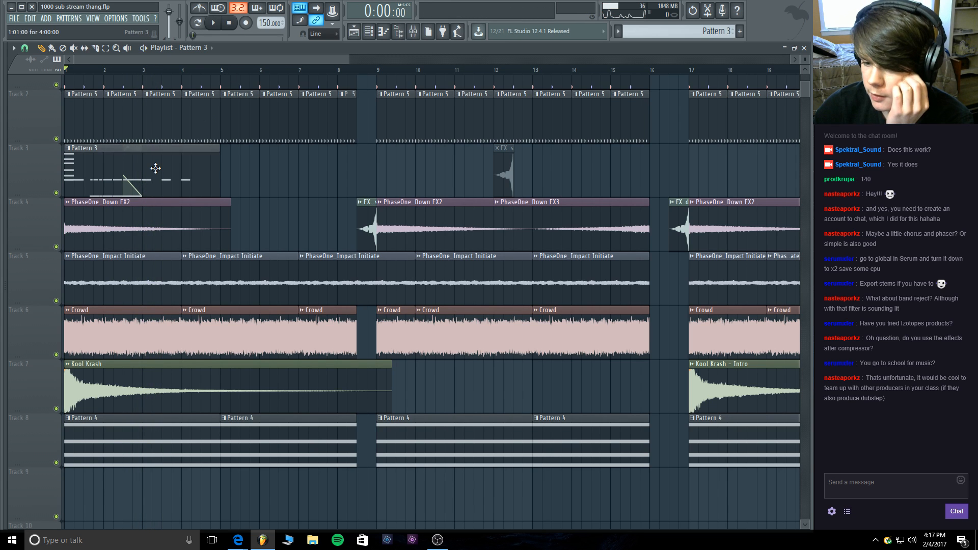
Open Pattern 3 and add another Serum instrument channel to it.
double_click(149, 191)
left_click(803, 51)
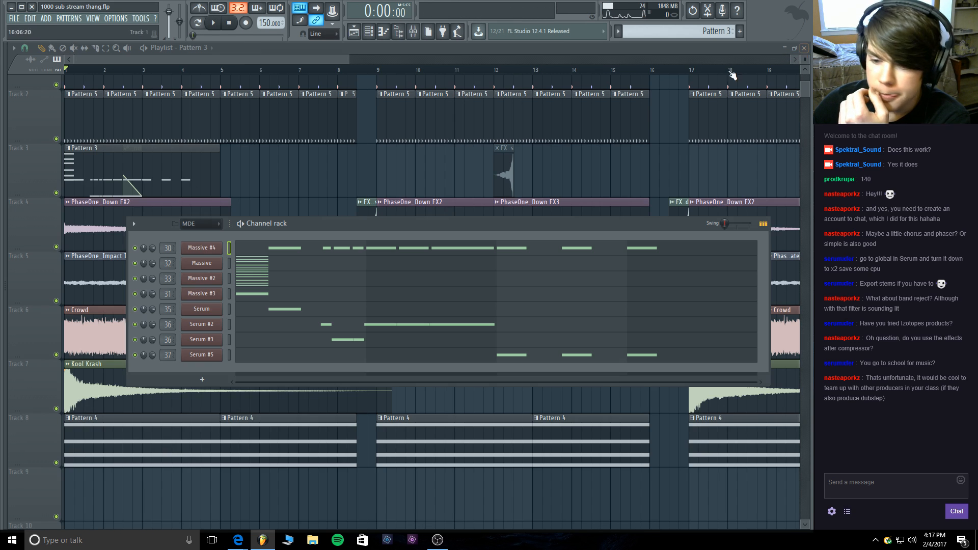
left_click(185, 379)
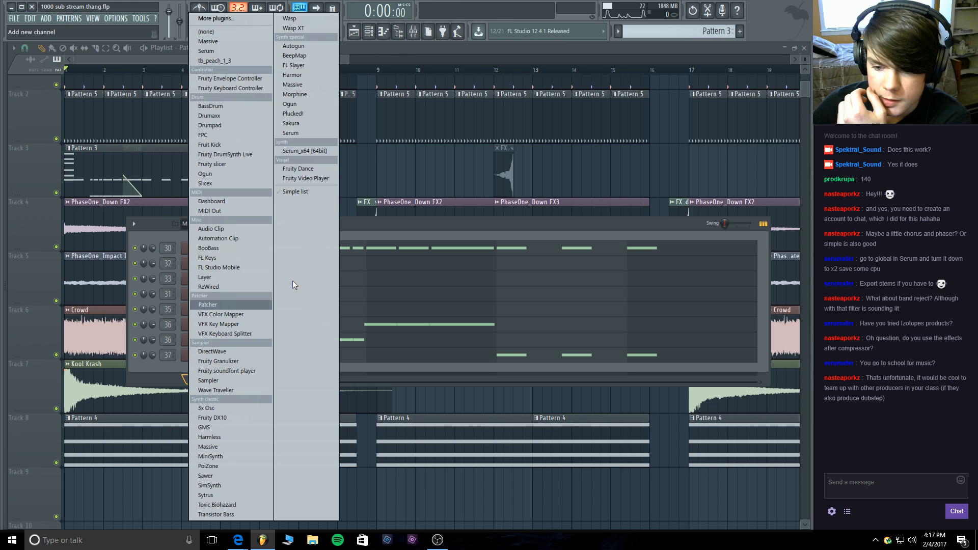
left_click(300, 133)
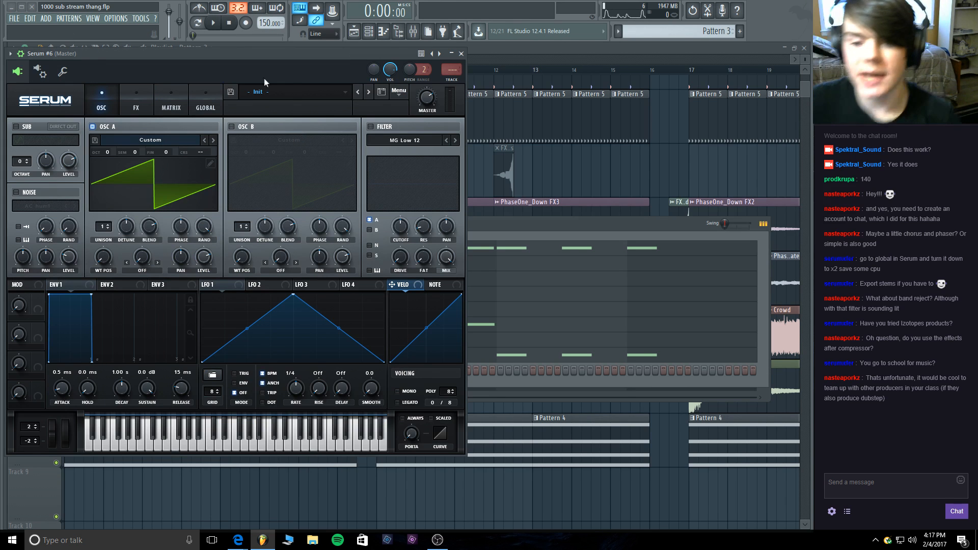
Load the Comb Fall preset into Serum #6 from the user's My Presets, Basses, Screechy folder.
left_click(291, 91)
mouse_move(298, 203)
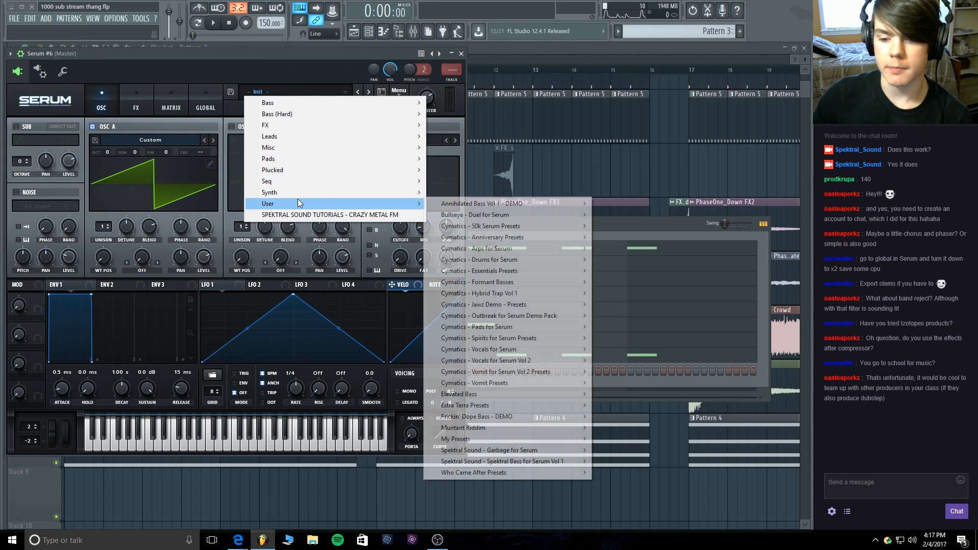
mouse_move(479, 441)
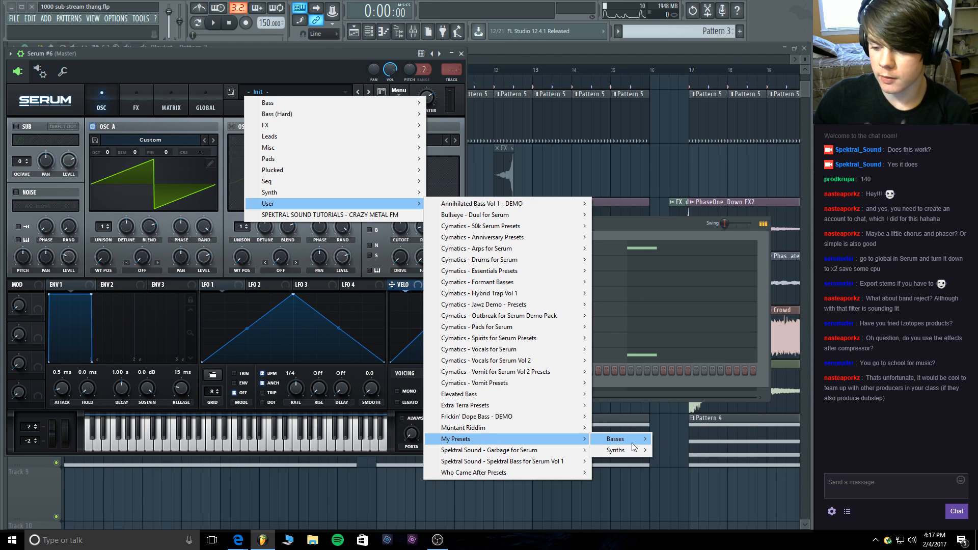
mouse_move(634, 452)
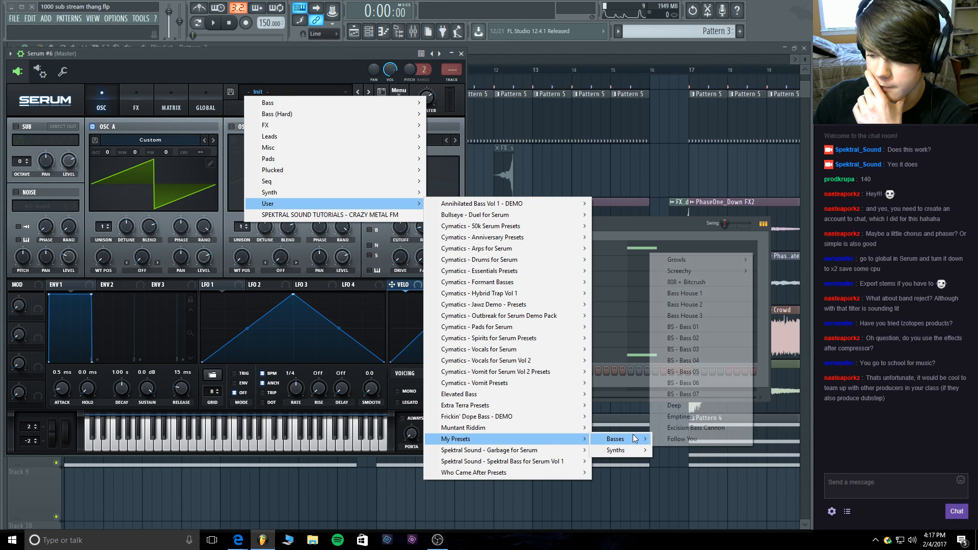
mouse_move(731, 275)
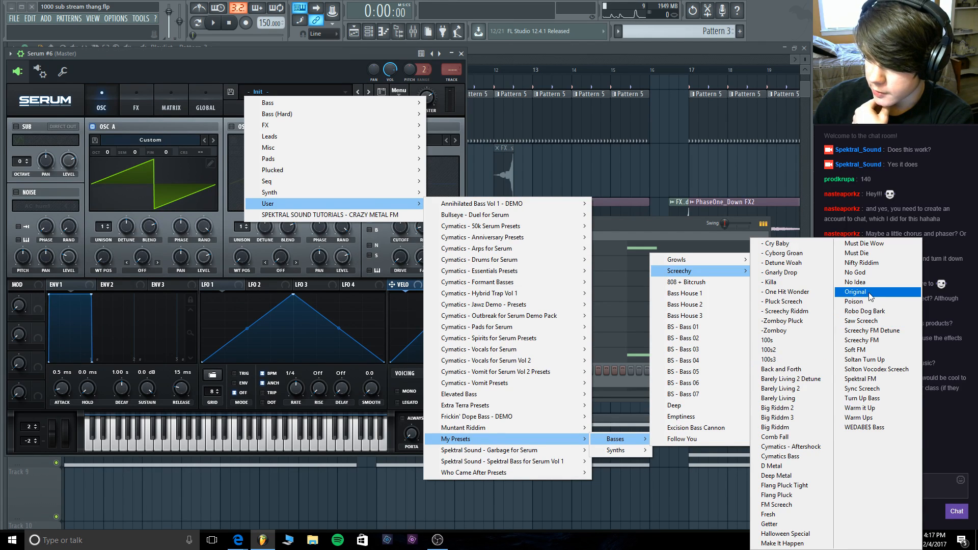
left_click(802, 441)
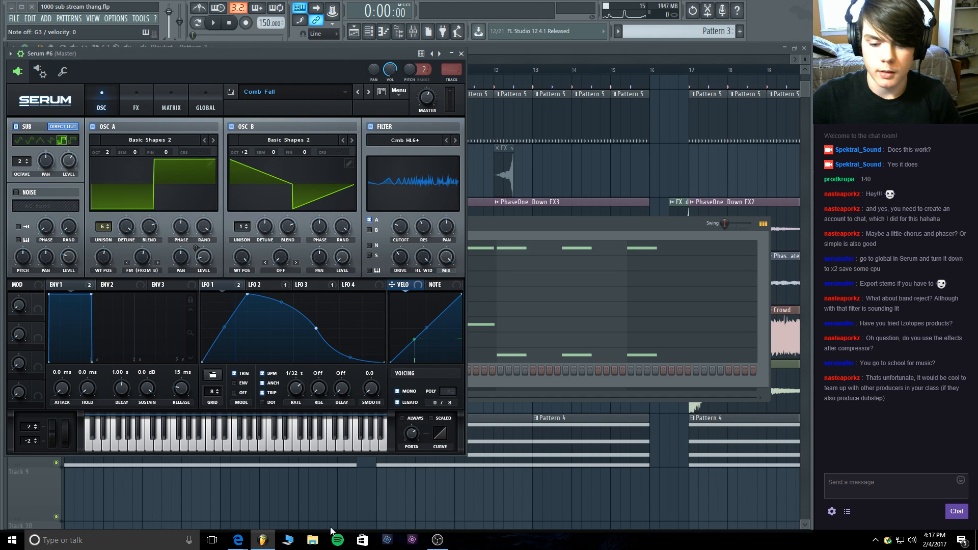
Audition the Comb Fall sound and load the Spektral FM preset from My Presets, Basses, Screechy into Serum #6.
left_click_drag(111, 443, 212, 446)
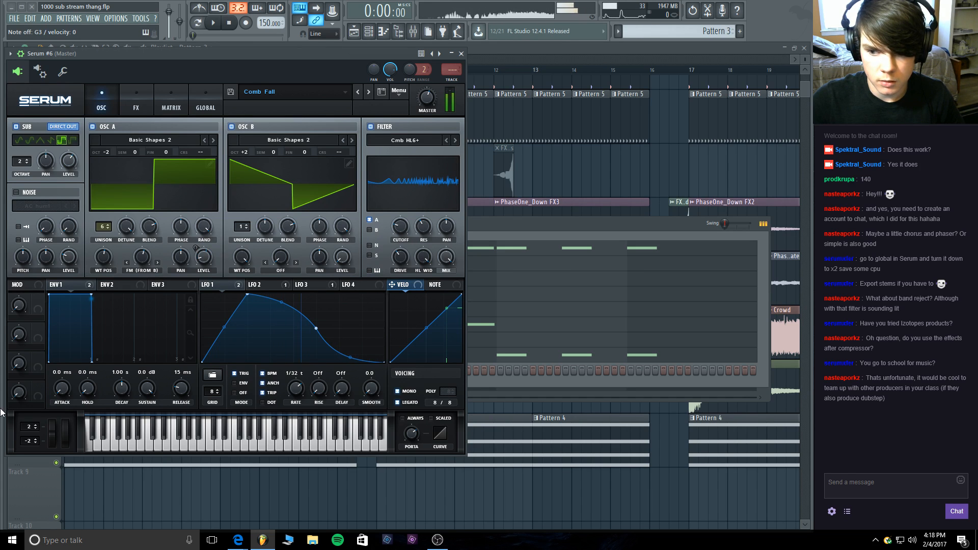
left_click(312, 88)
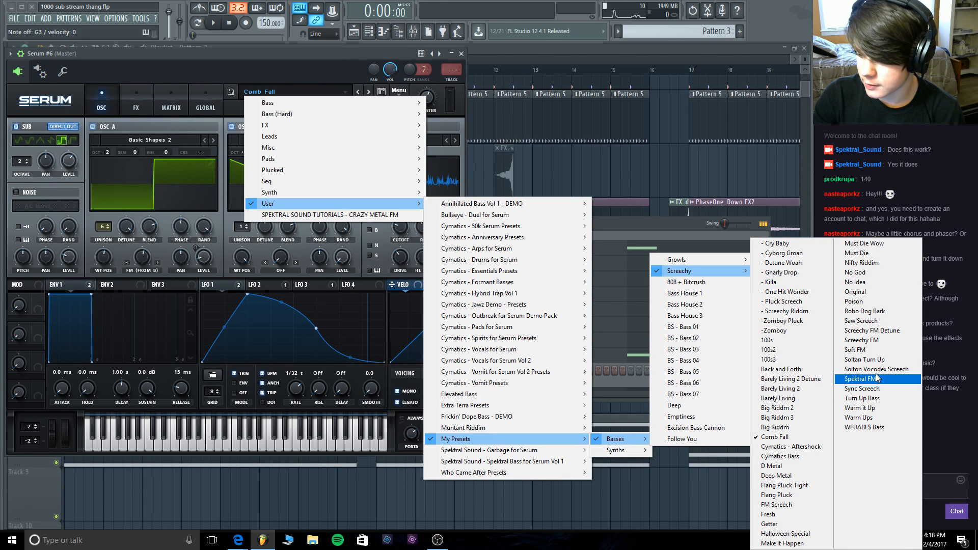
left_click(861, 379)
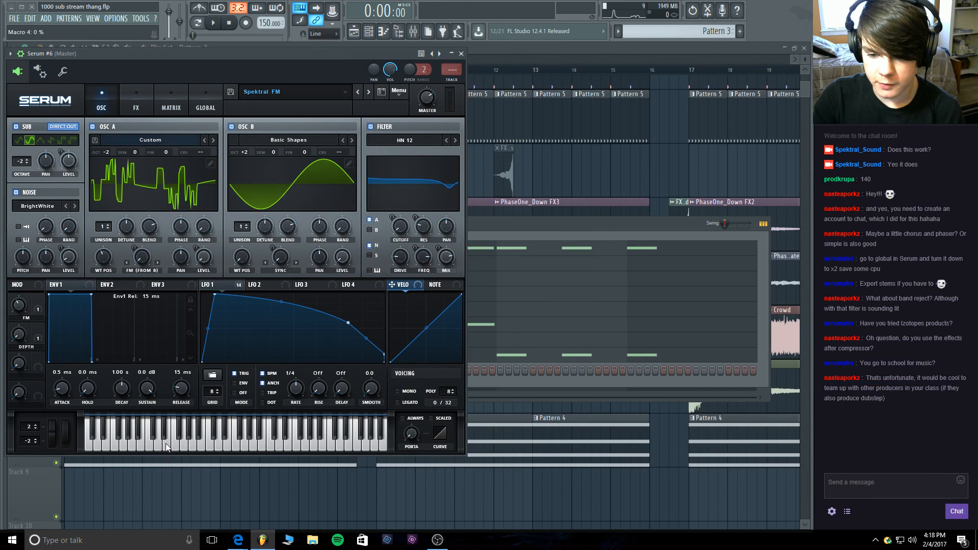
Audition Spektral FM on several low notes and switch the oscillator A wavetable to its 3D view.
left_click(142, 441)
left_click(125, 443)
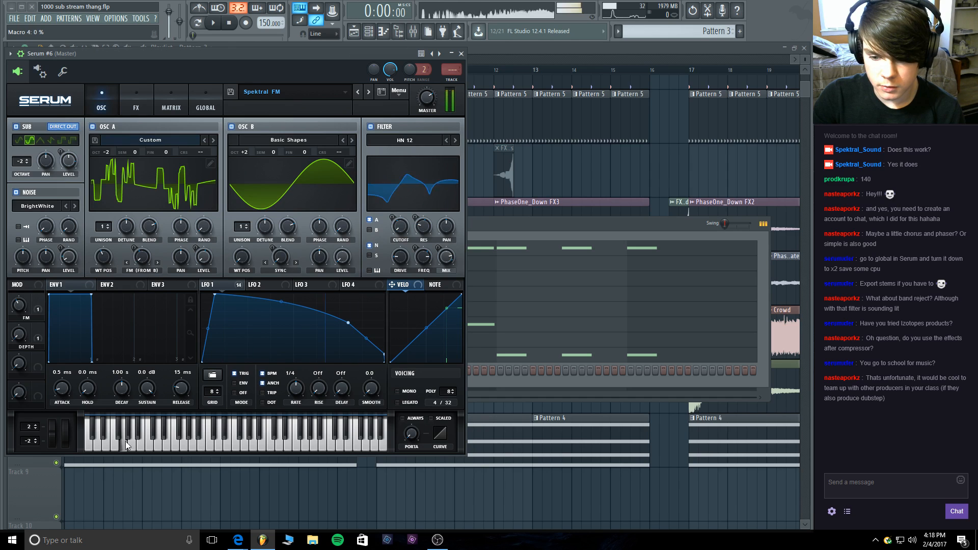
left_click(178, 442)
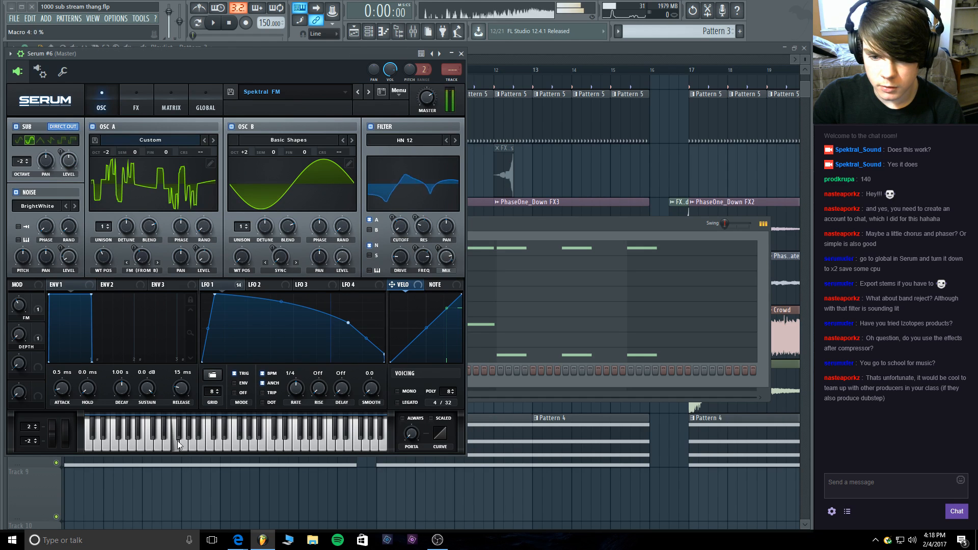
left_click(158, 194)
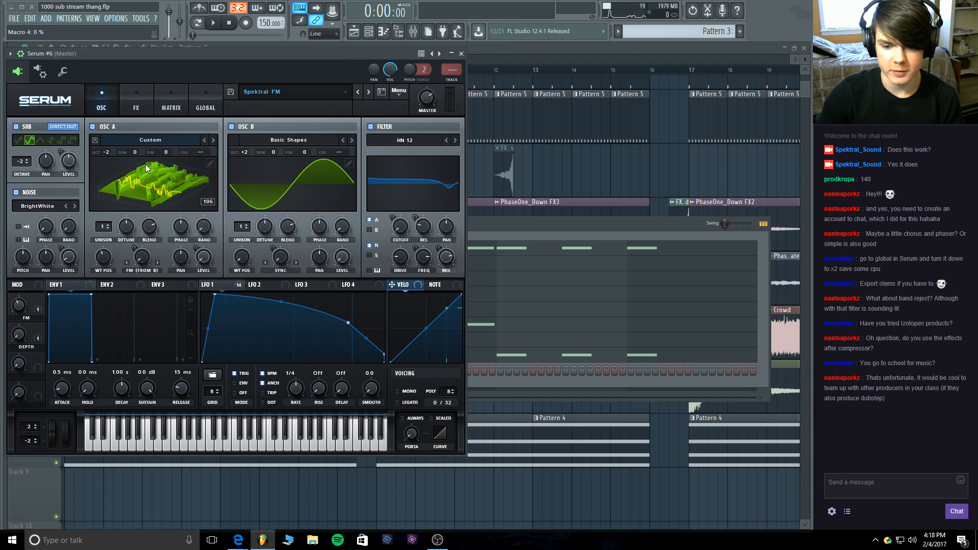
left_click(109, 444)
left_click(169, 442)
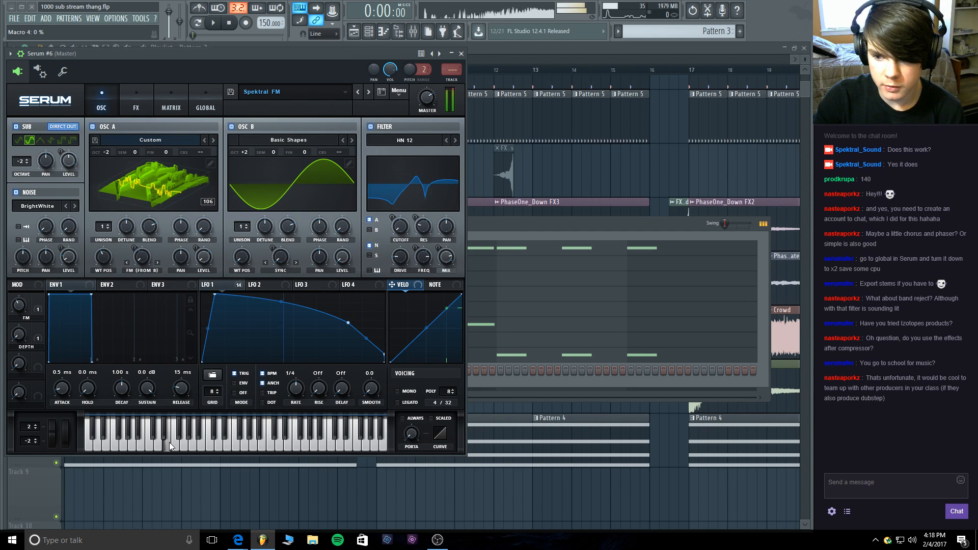
left_click(188, 443)
left_click(137, 443)
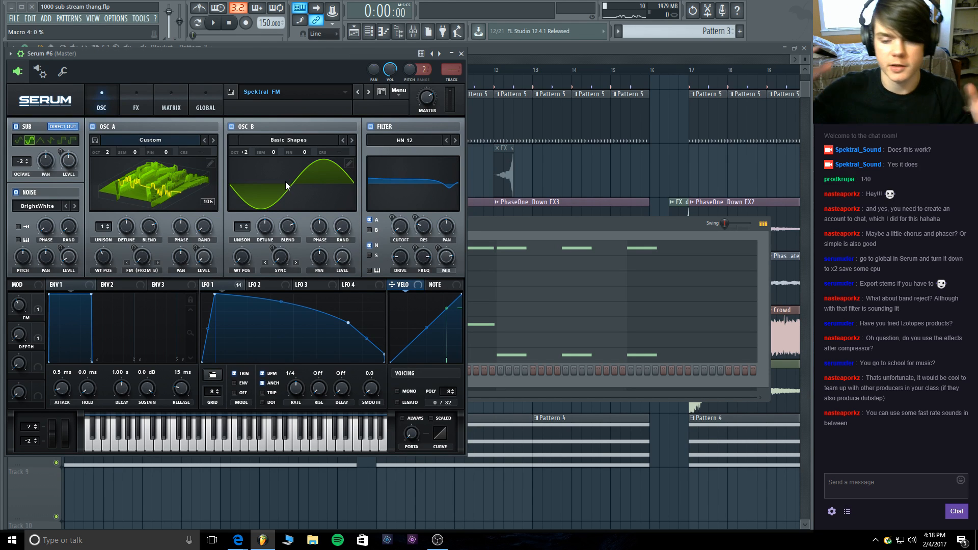
Replace the Serum #6 sound with the Must Die Wow preset from the user's Screechy basses.
left_click(293, 110)
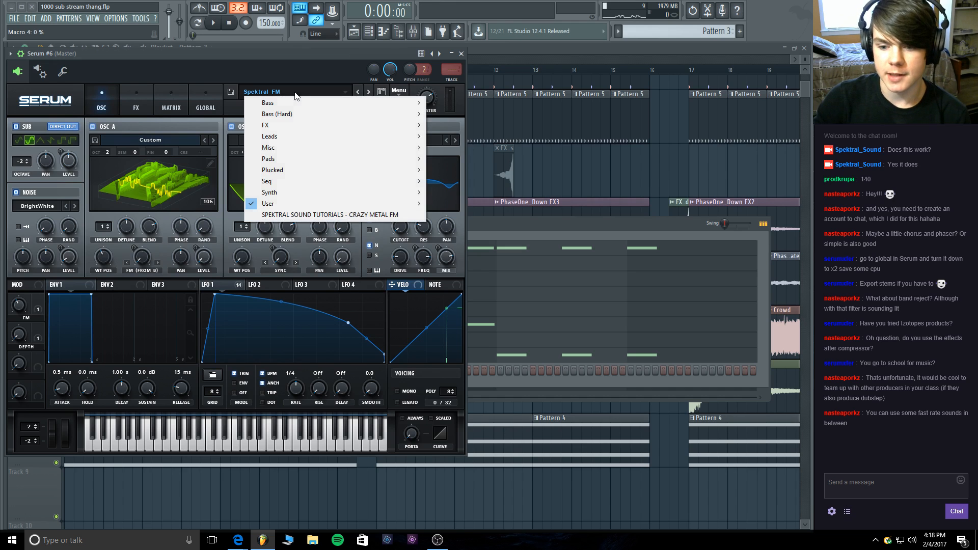
mouse_move(284, 203)
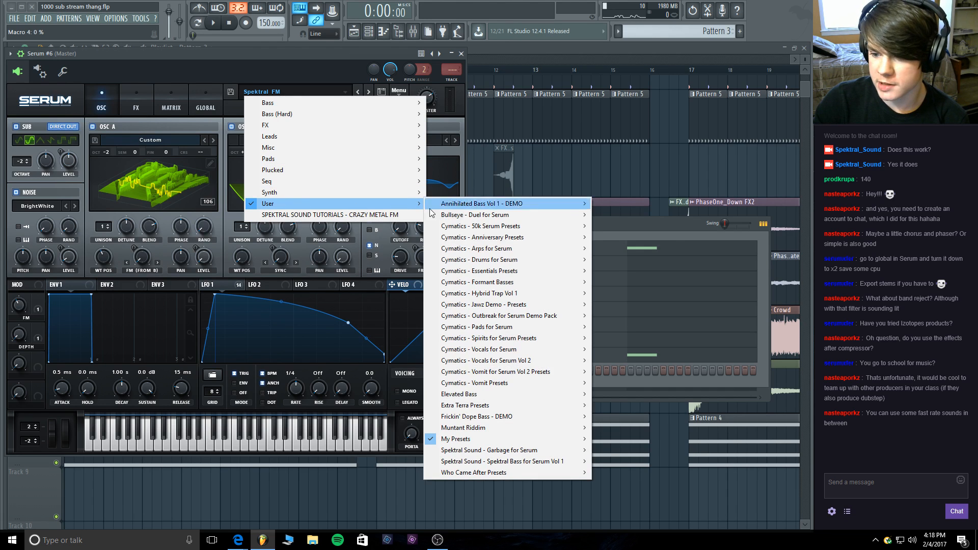
mouse_move(477, 225)
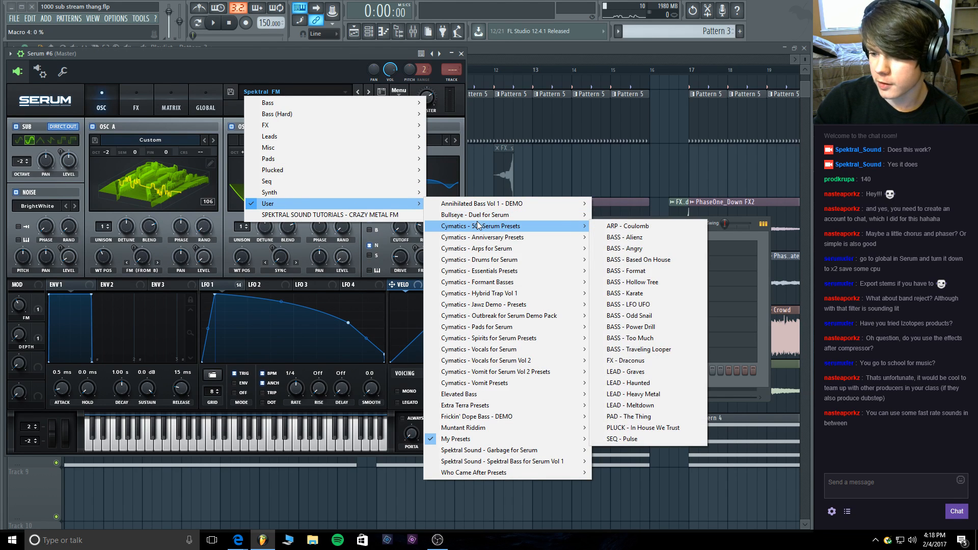
mouse_move(553, 441)
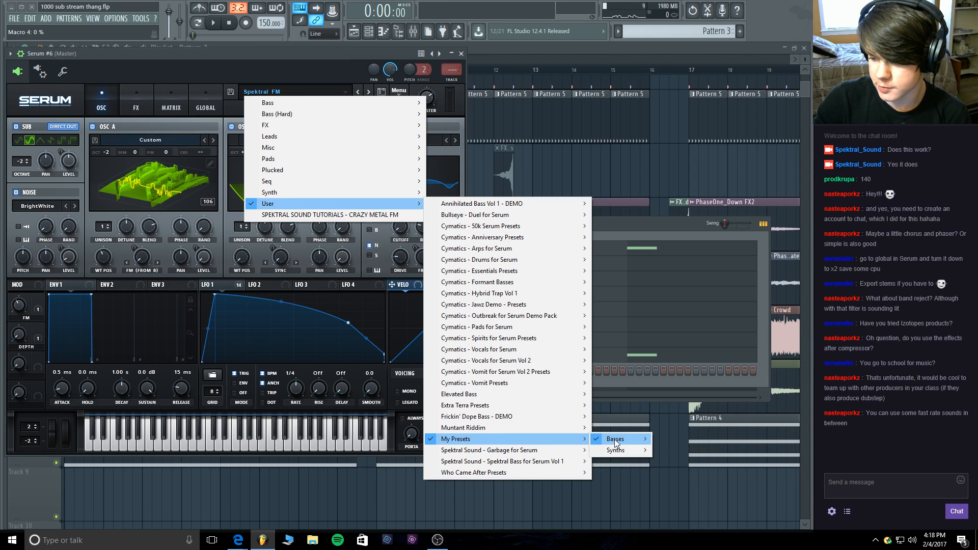
mouse_move(616, 441)
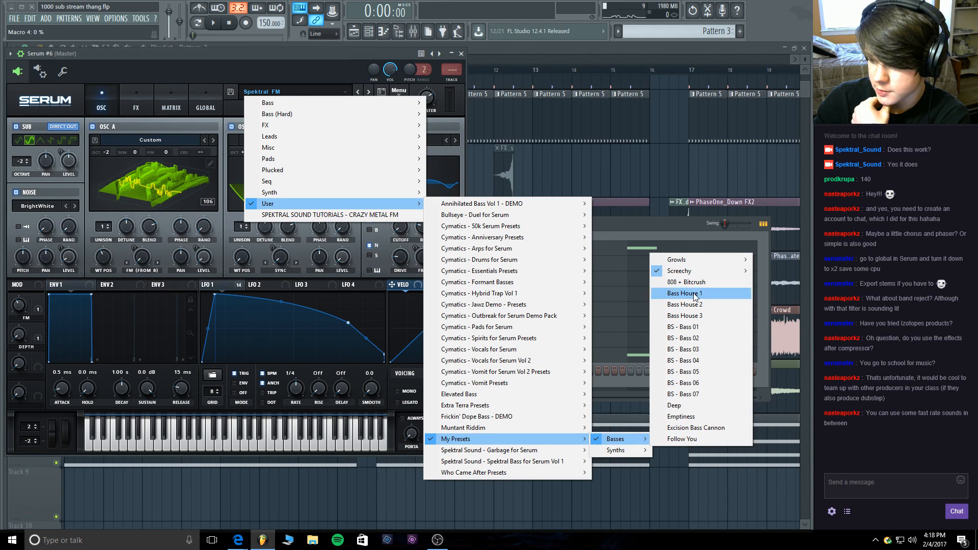
mouse_move(696, 276)
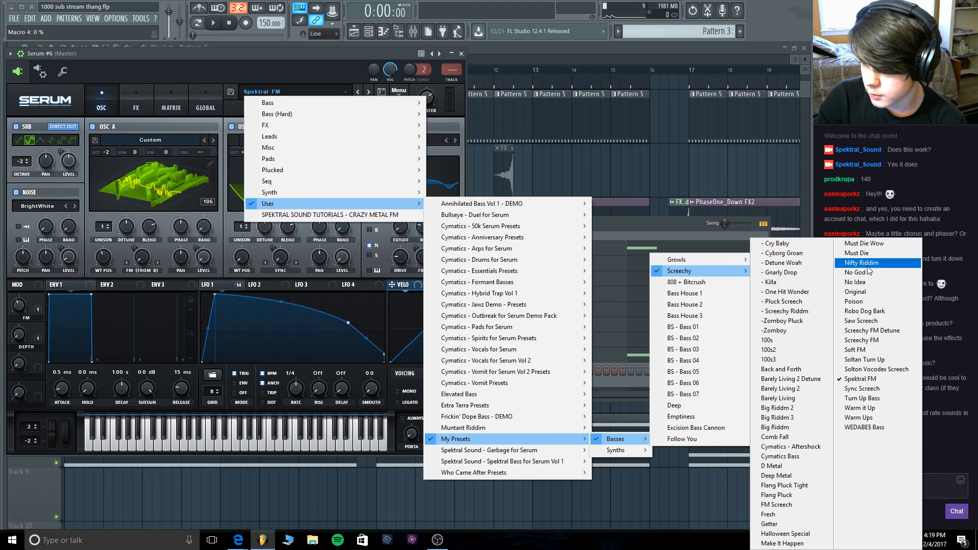
left_click(869, 245)
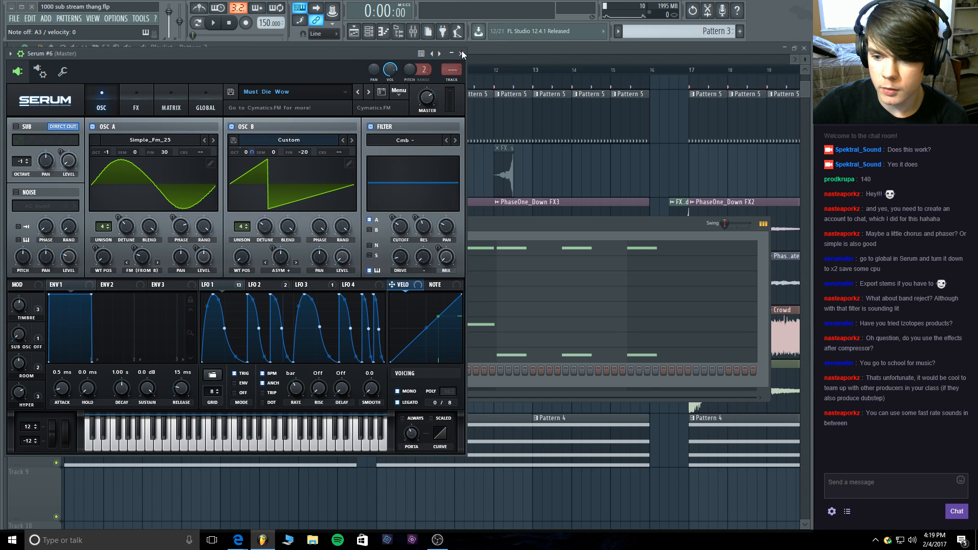
Reset Serum #6 to the init preset and close its plugin window.
left_click(400, 92)
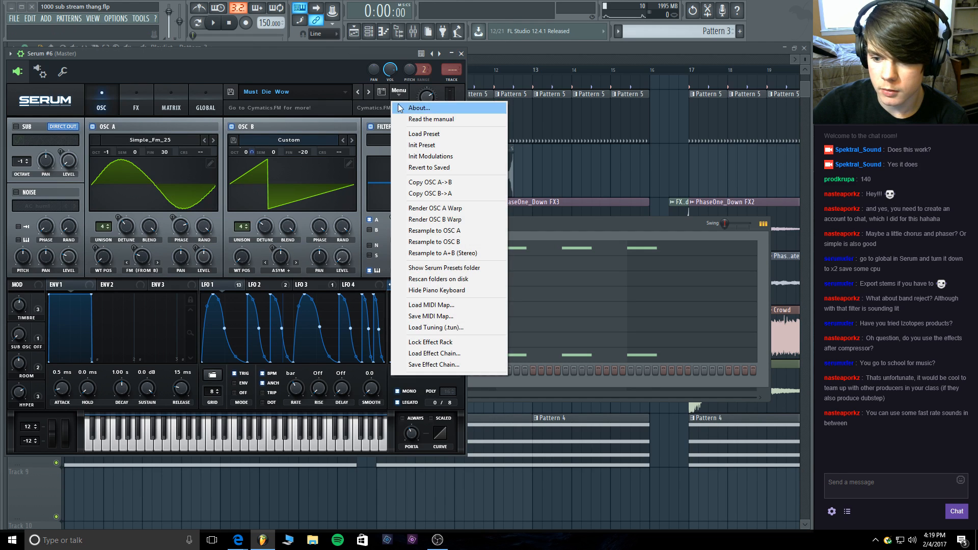
left_click(413, 145)
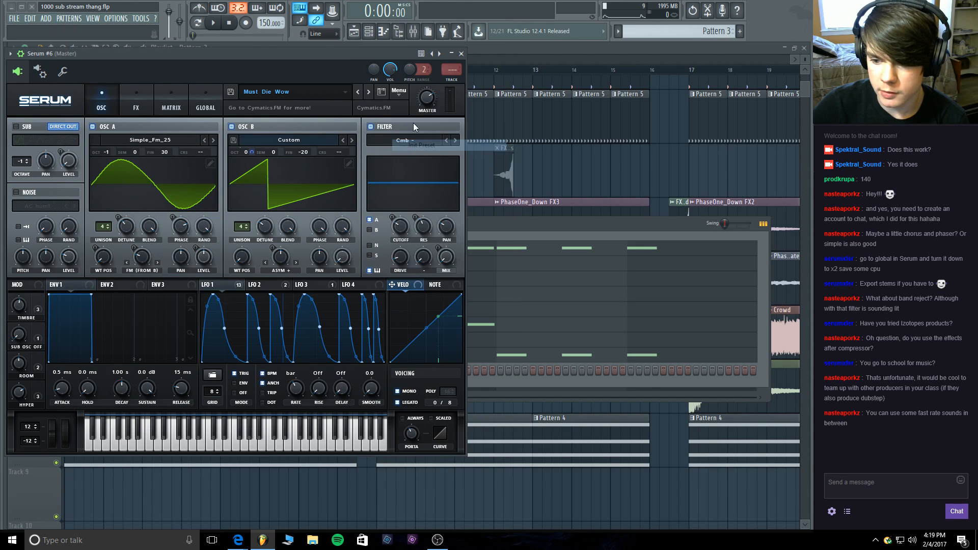
left_click(461, 54)
Open the Riddim Drums.flp project from the recent projects.
left_click(18, 19)
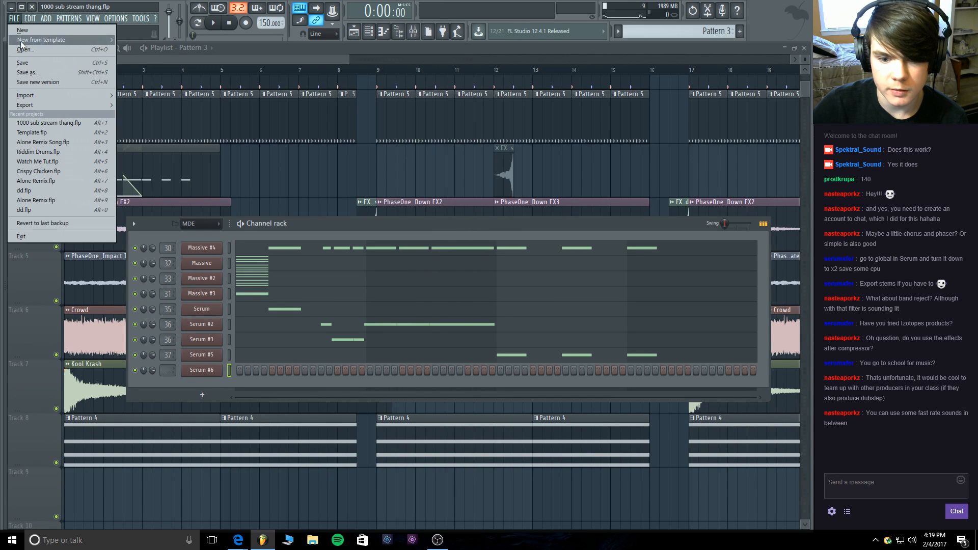
left_click(18, 19)
left_click(18, 20)
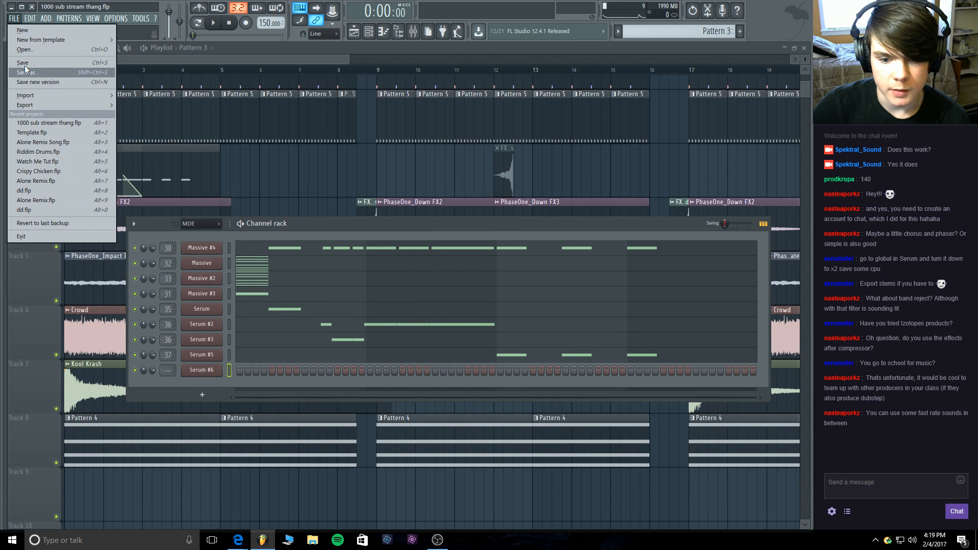
left_click(62, 151)
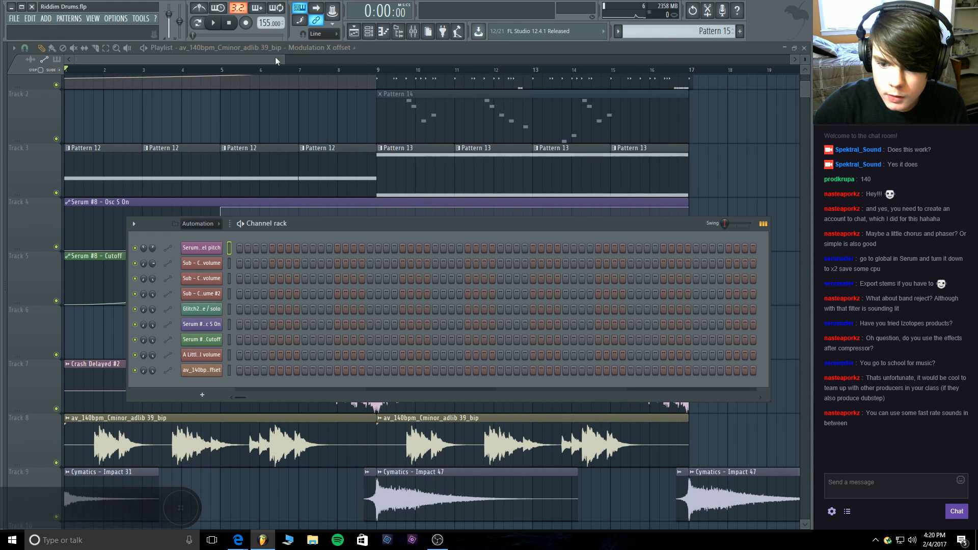
Play the arrangement in song mode from bar 33 with the master volume set to 60%, and stop playback.
left_click_drag(283, 59, 678, 95)
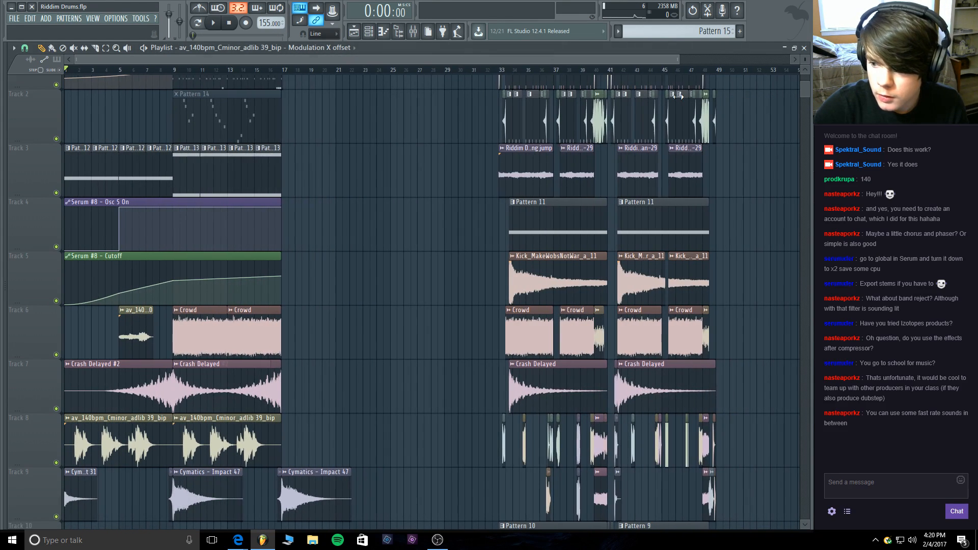
left_click_drag(805, 59, 805, 35)
scroll(779, 128, "up", 1)
left_click(500, 67)
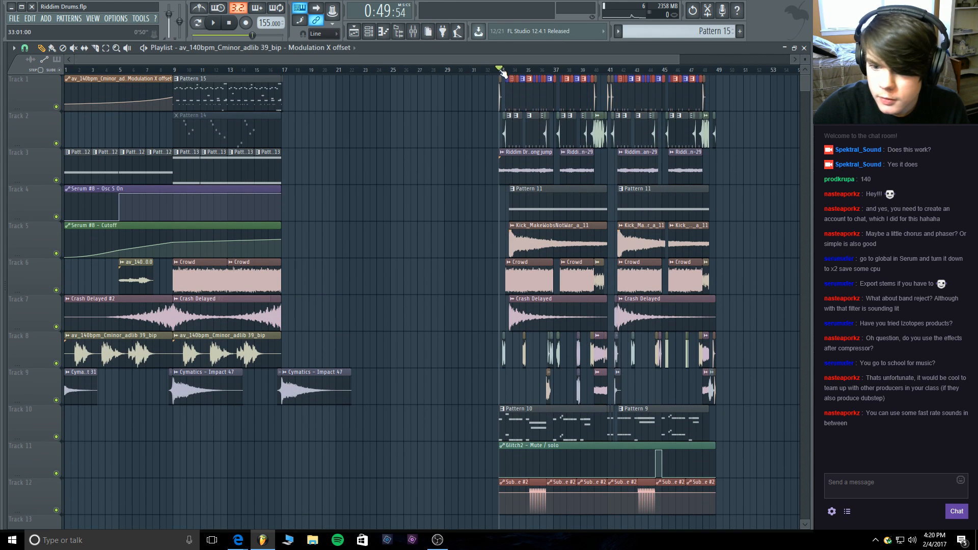
left_click(214, 23)
left_click(214, 23)
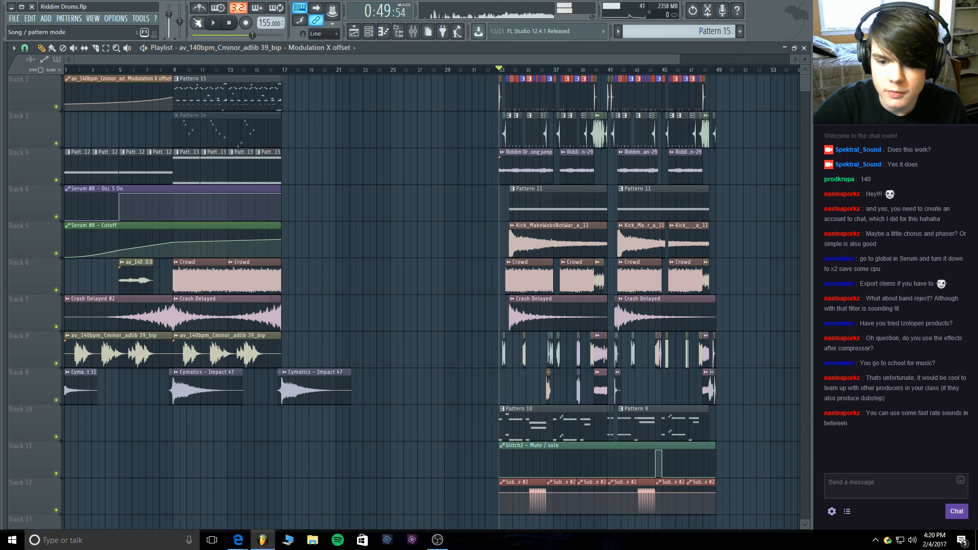
scroll(169, 23, "down", 2)
key("space")
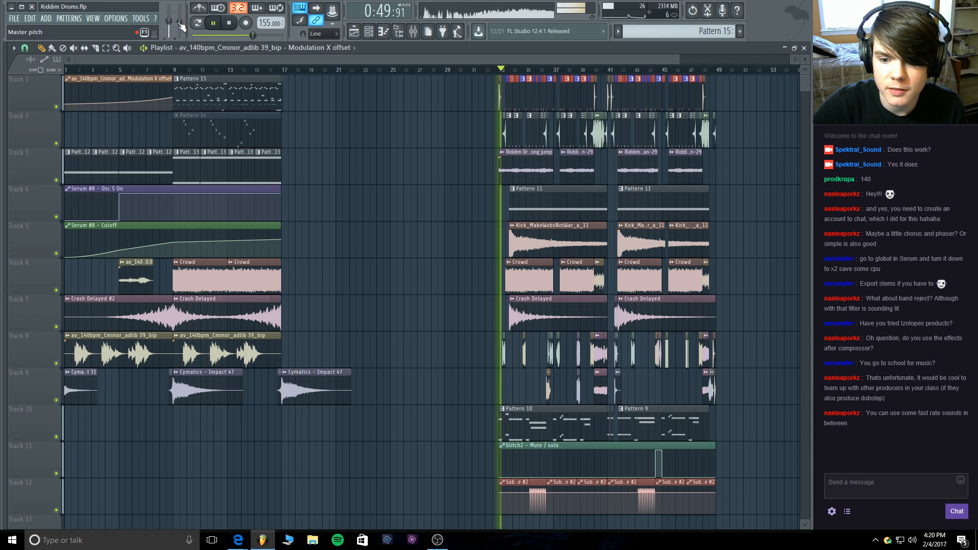
scroll(168, 23, "down", 2)
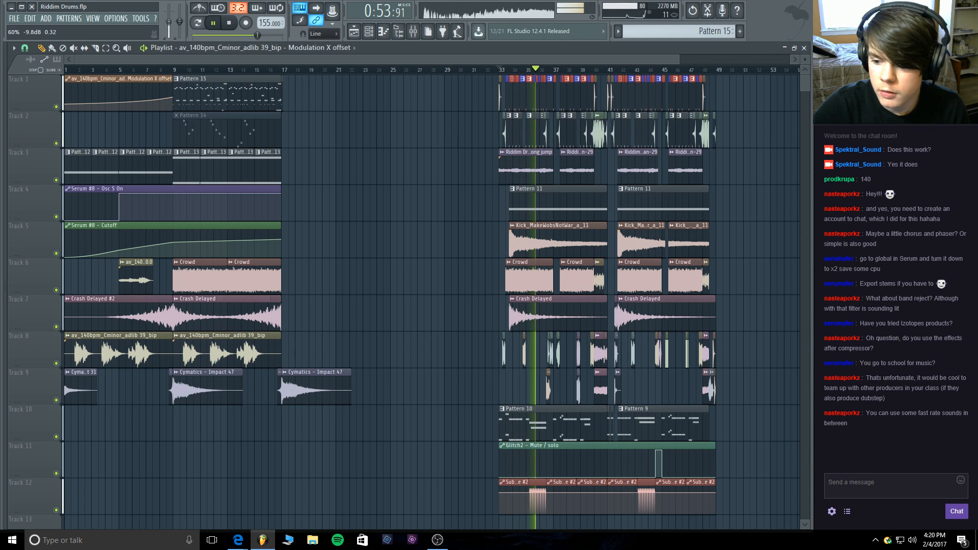
left_click(231, 24)
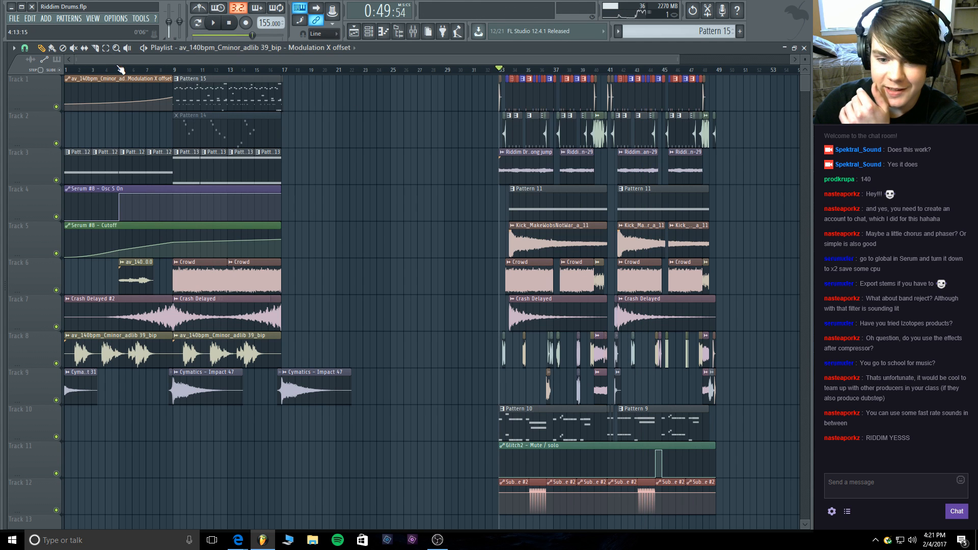
Focus the playlist on the drop from bar 33 and filter the channel rack to the MDE group.
left_click_drag(77, 59, 383, 101)
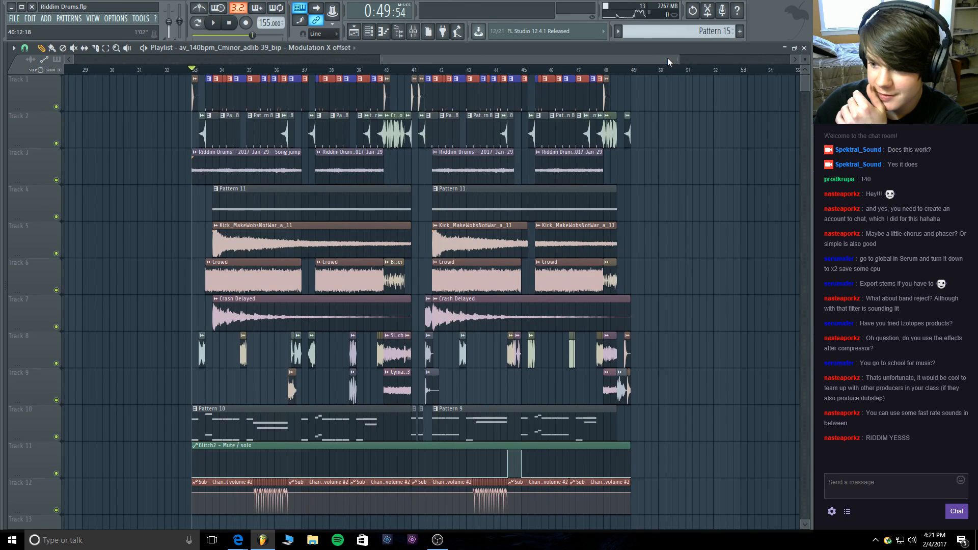
left_click_drag(669, 59, 621, 59)
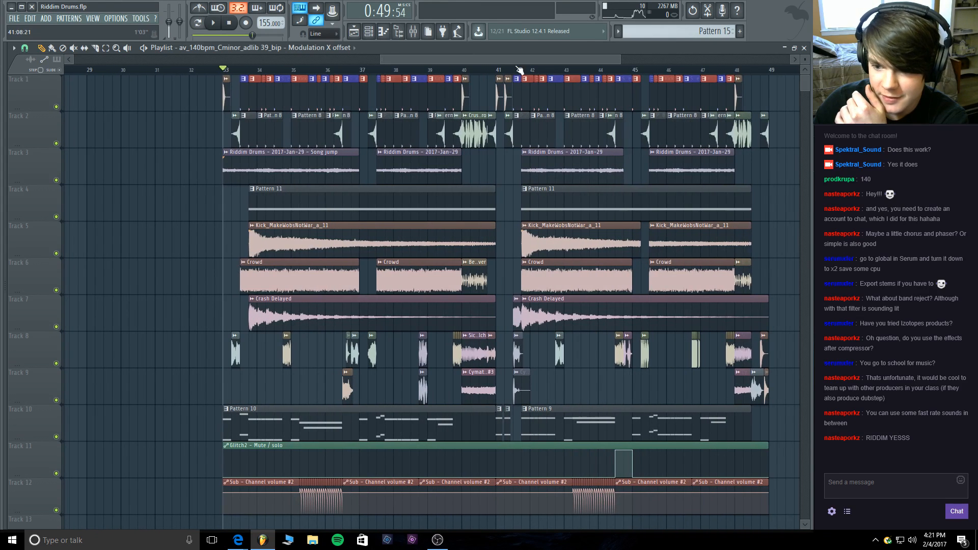
left_click(383, 32)
left_click(199, 224)
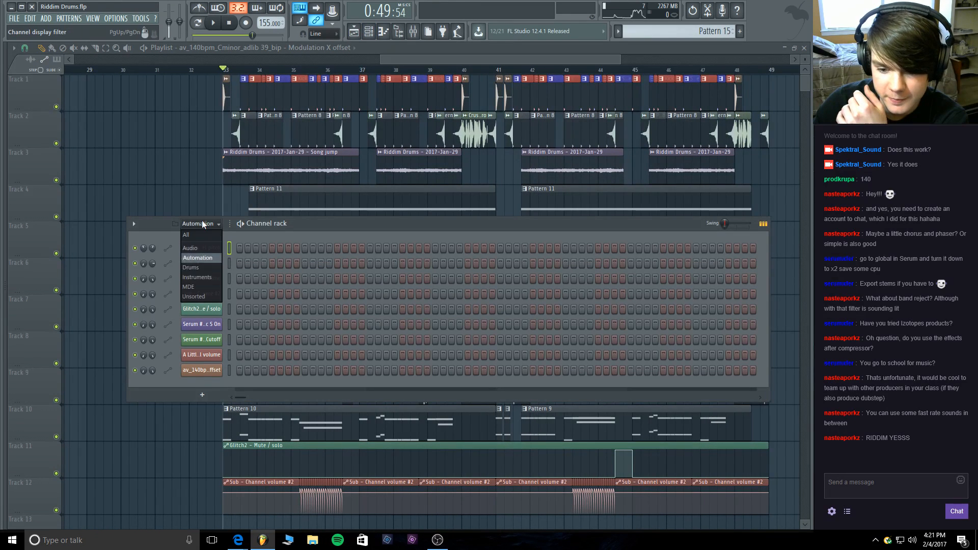
left_click(197, 285)
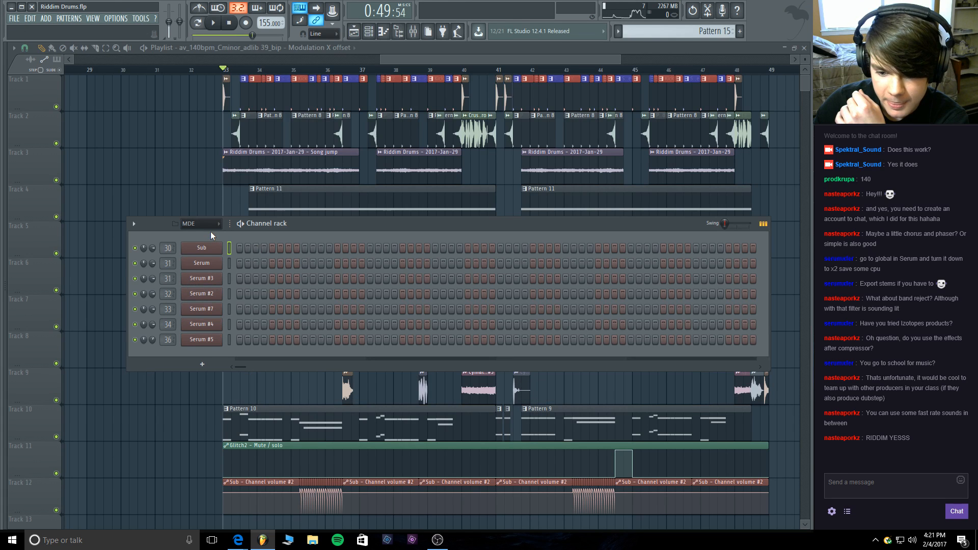
Open Pattern 10 from the playlist, examine the Sub channel's notes, and close the piano roll.
left_click(369, 32)
double_click(326, 422)
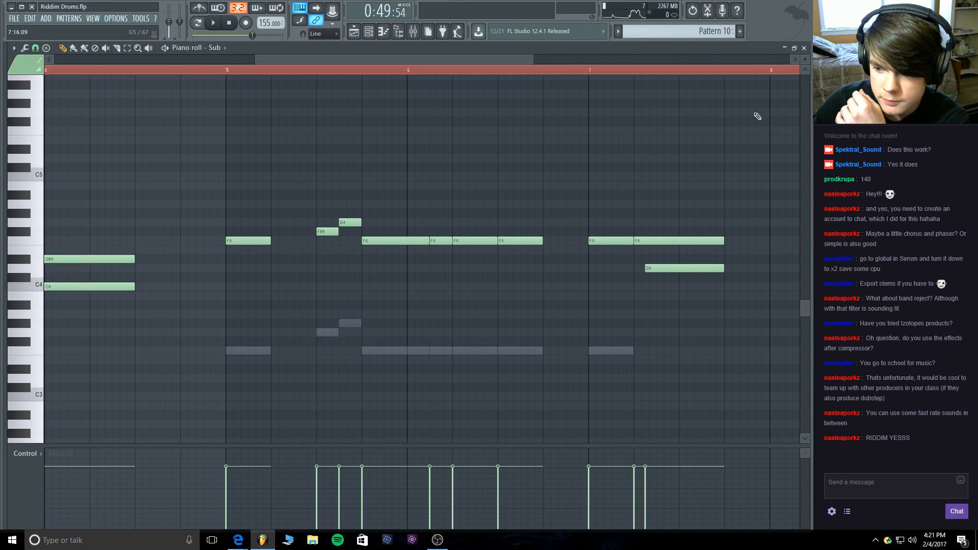
left_click(804, 47)
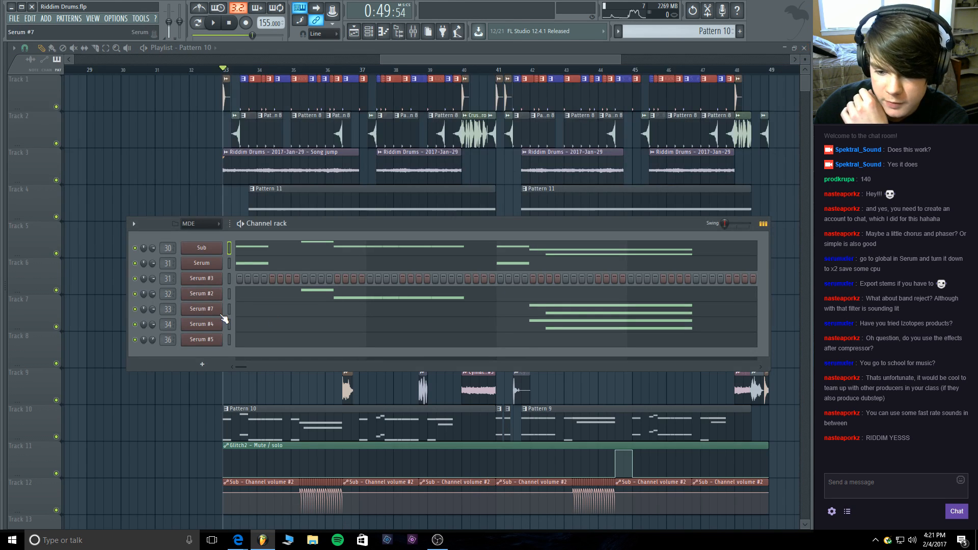
Play Pattern 10 to find the bass sound, stop it, and audition the Serum #4 channel with single notes.
key("space")
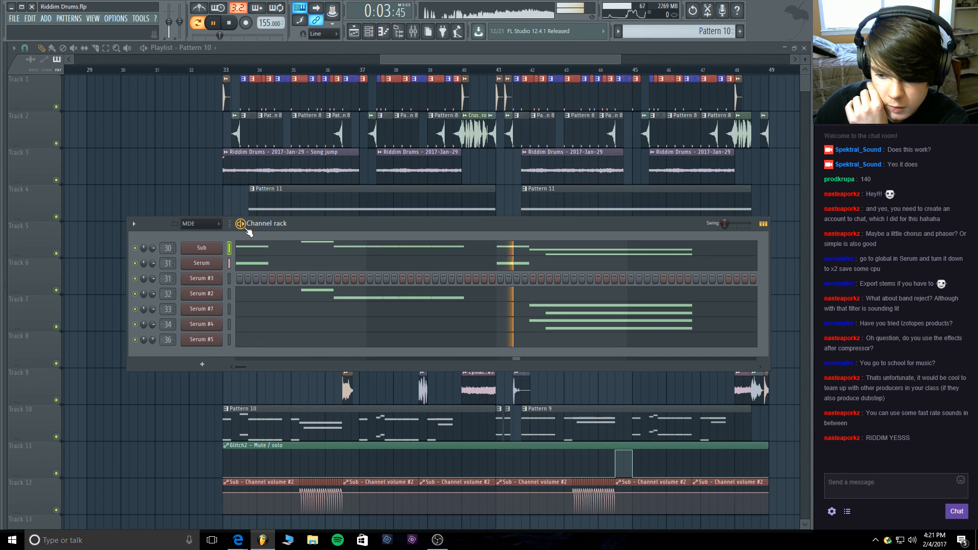
key("space")
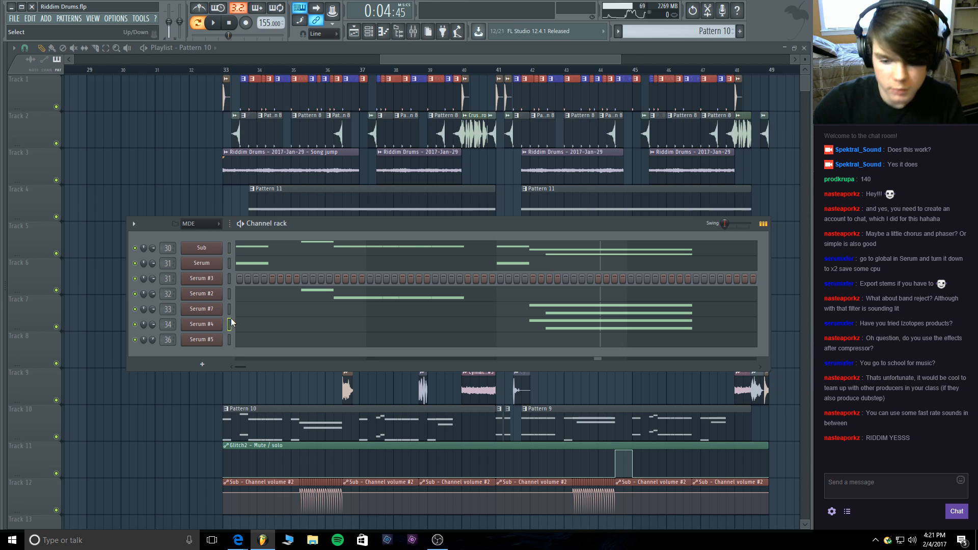
key("c")
key("c")
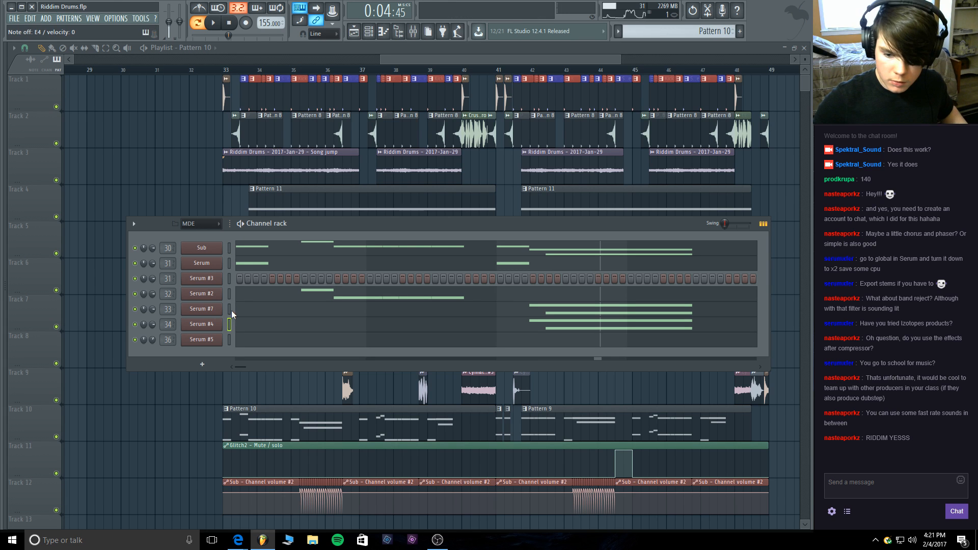
Audition the Serum #7 channel, check which preset its plugin window uses, and close the window.
left_click(230, 309)
key("c")
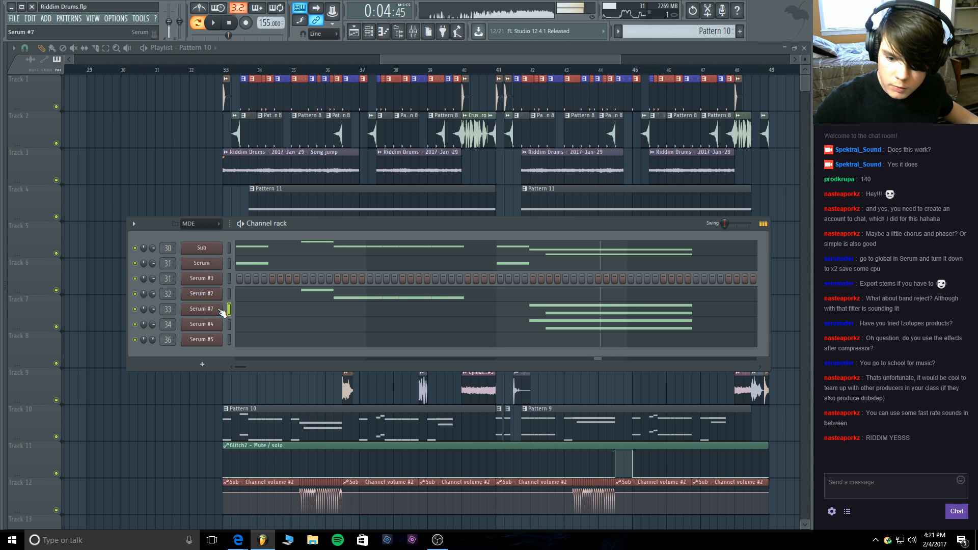
left_click(220, 309)
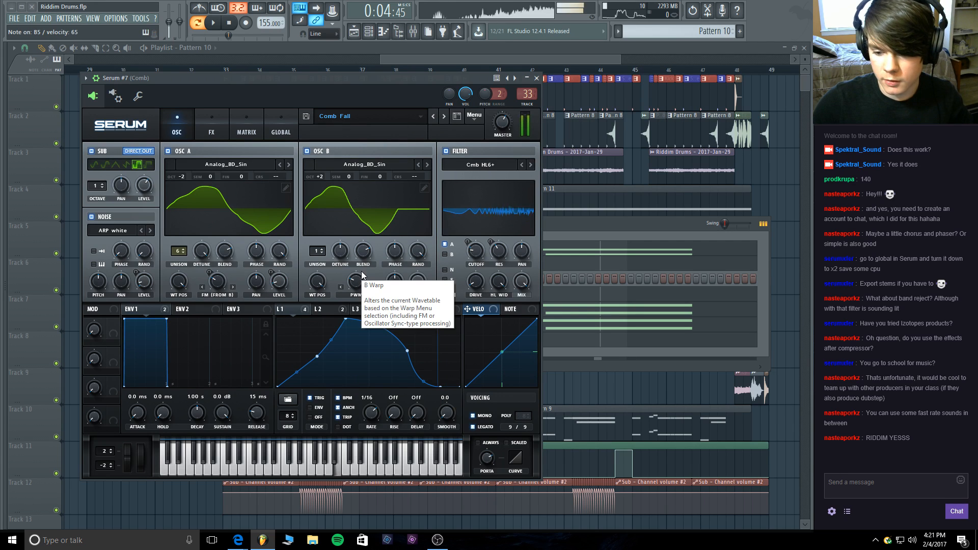
left_click(537, 79)
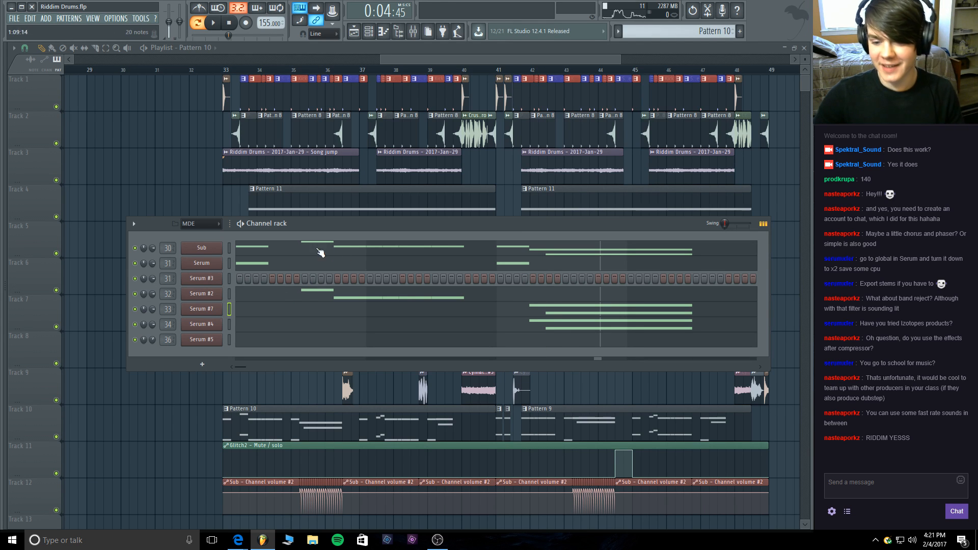
Open the 1000 sub stream thang.flp project without saving changes to Riddim Drums, and close the Parametric EQ 2 window.
left_click(15, 19)
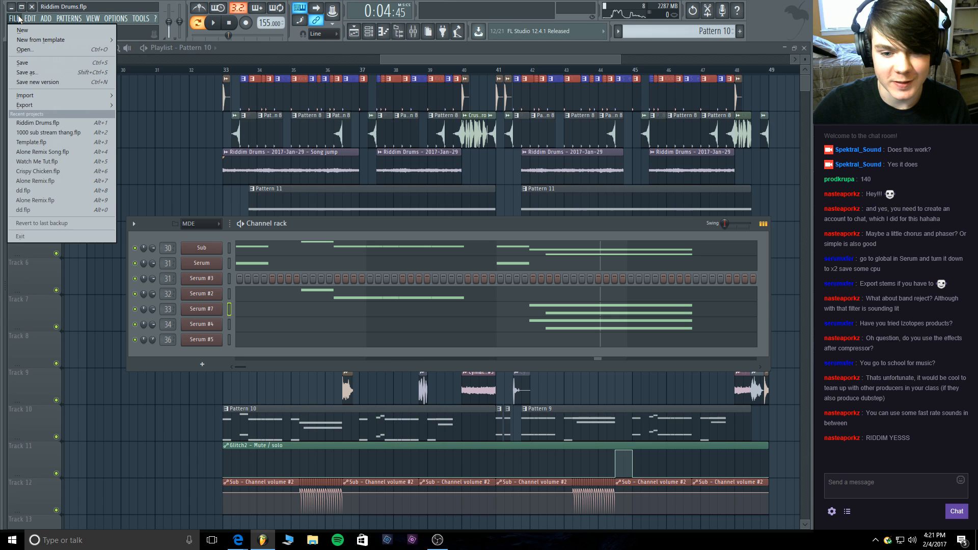
left_click(53, 133)
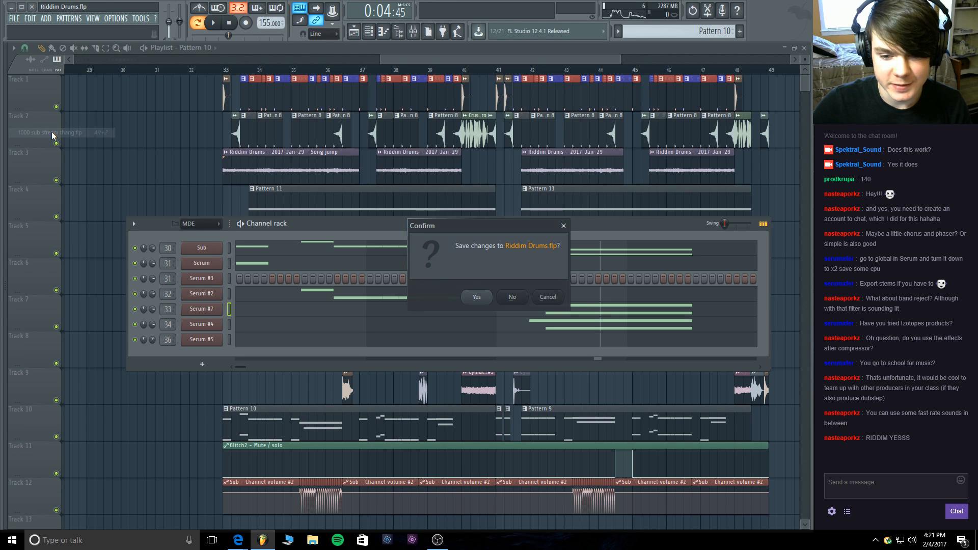
left_click(509, 301)
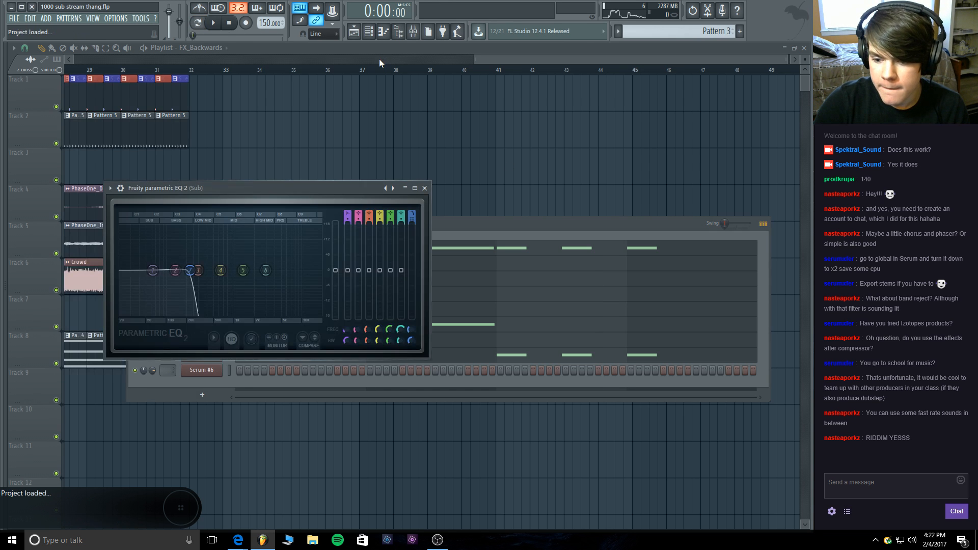
left_click(424, 188)
Check the livestream's Twitch channel page in the browser and return to FL Studio.
left_click_drag(742, 57, 594, 76)
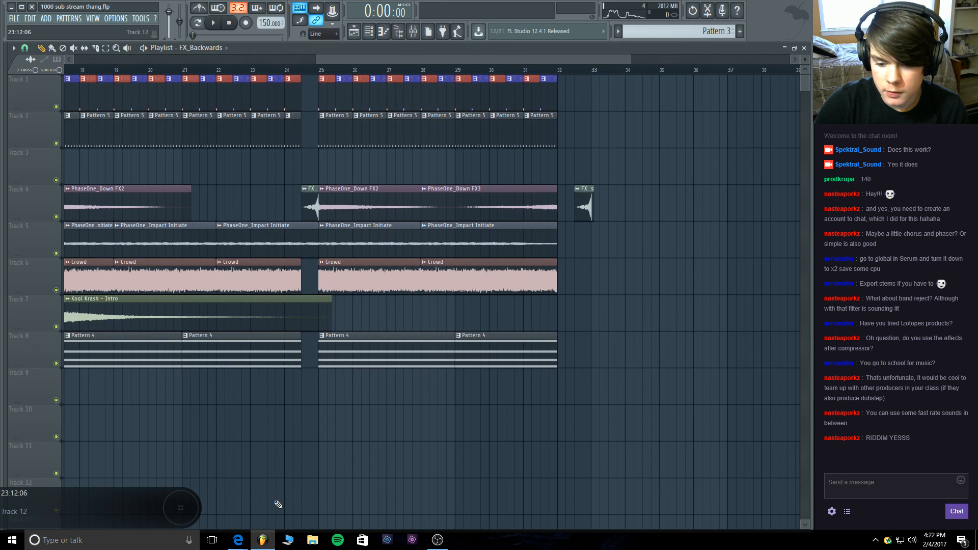
left_click(224, 509)
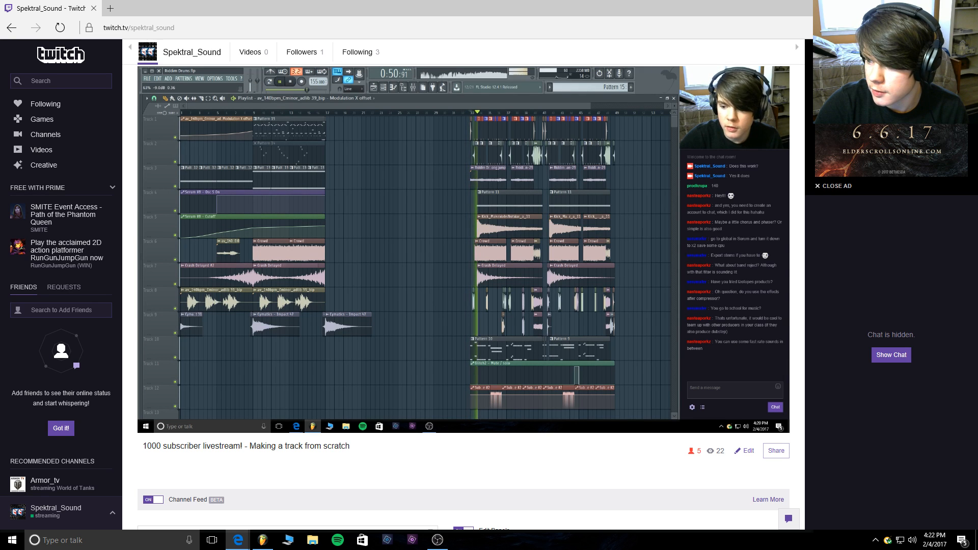
key("alt+Tab")
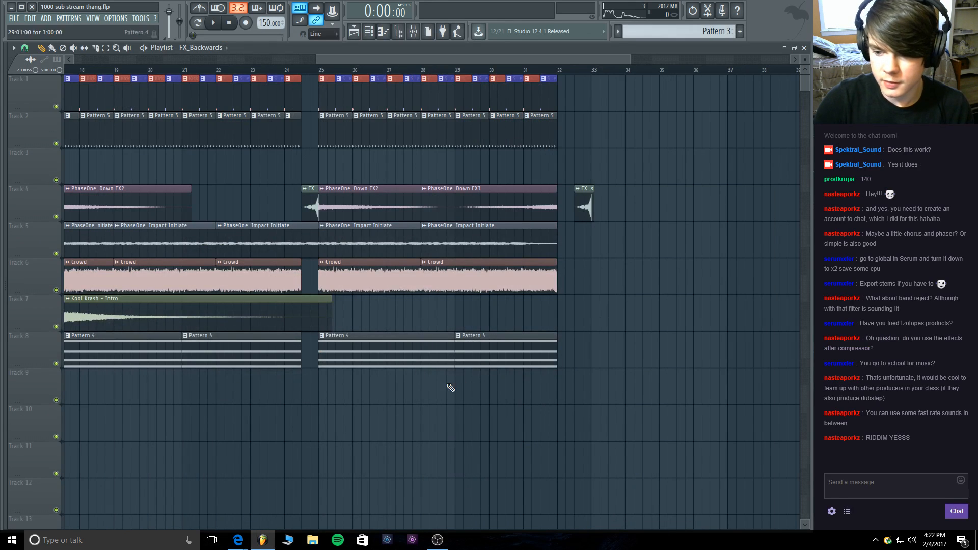
Show Pattern 3's channels from its playlist clip, close the piano roll, and open the Serum #6 plugin.
left_click_drag(568, 59, 342, 79)
double_click(160, 156)
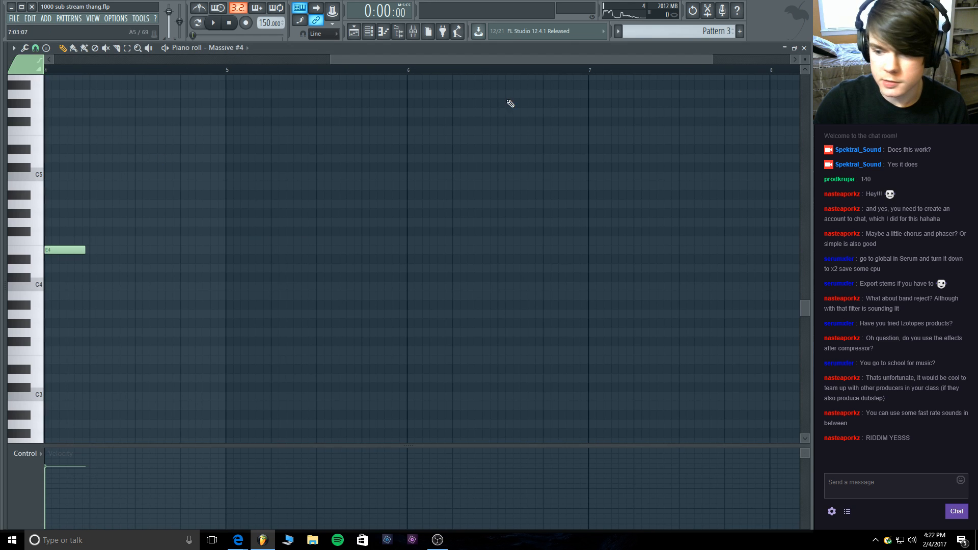
left_click(805, 48)
left_click(214, 371)
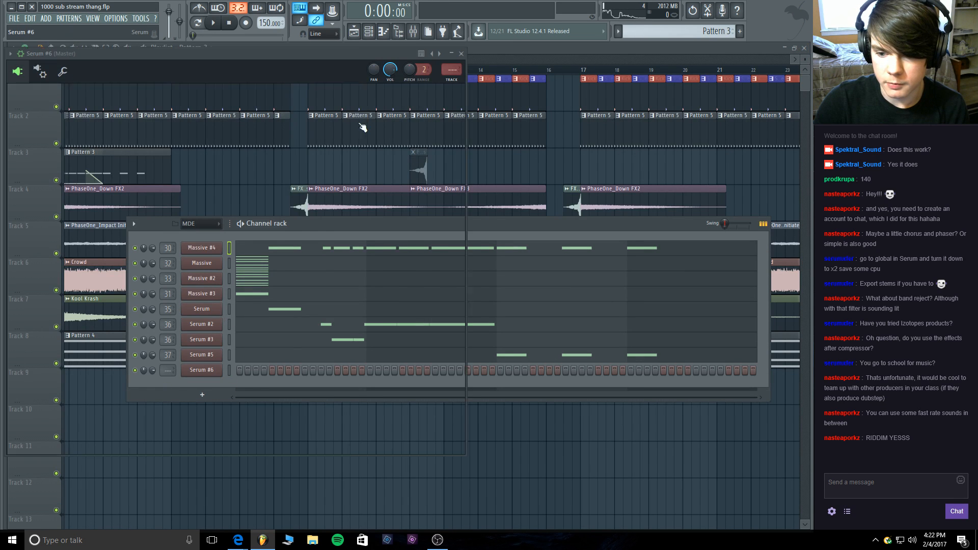
Load the user preset Comb Fall from My Presets, Basses, Screechy into Serum #6.
left_click(277, 94)
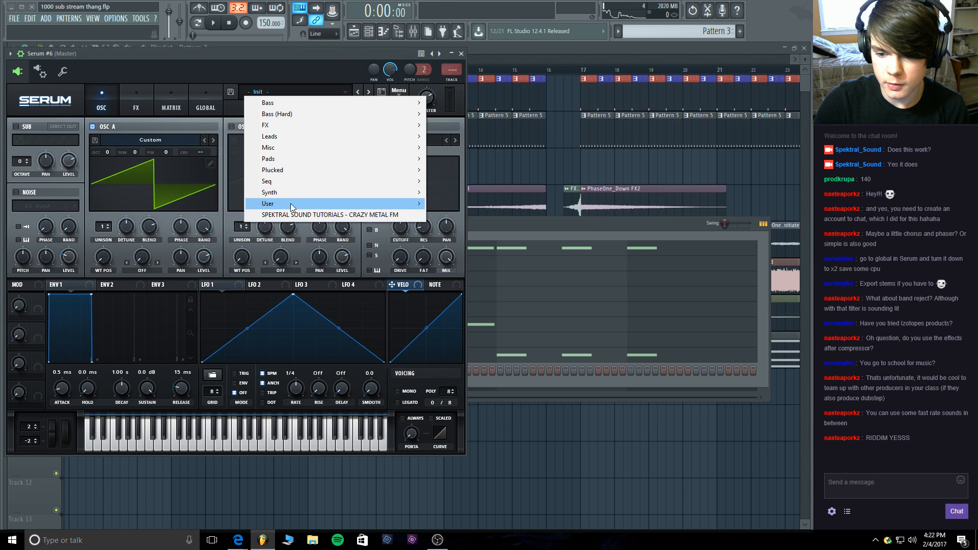
mouse_move(290, 203)
mouse_move(449, 443)
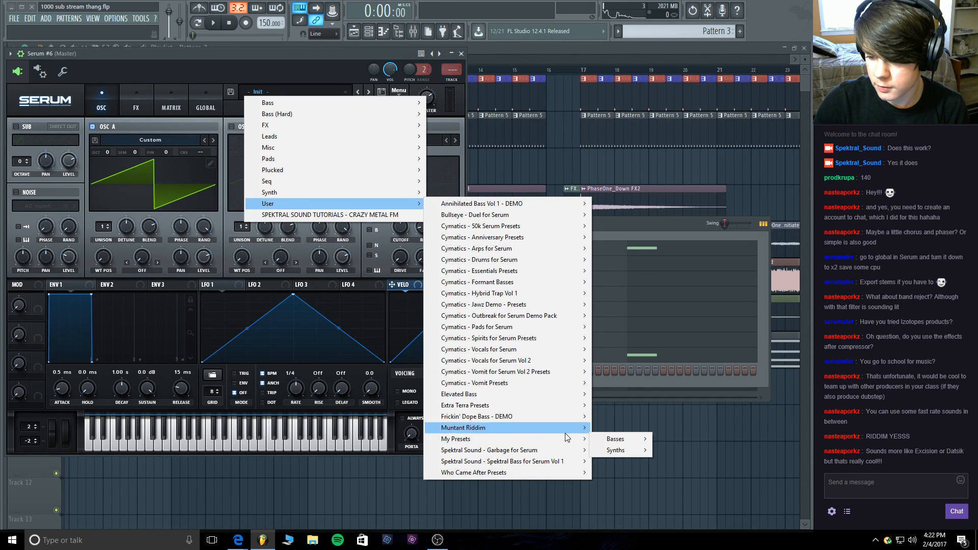
mouse_move(624, 439)
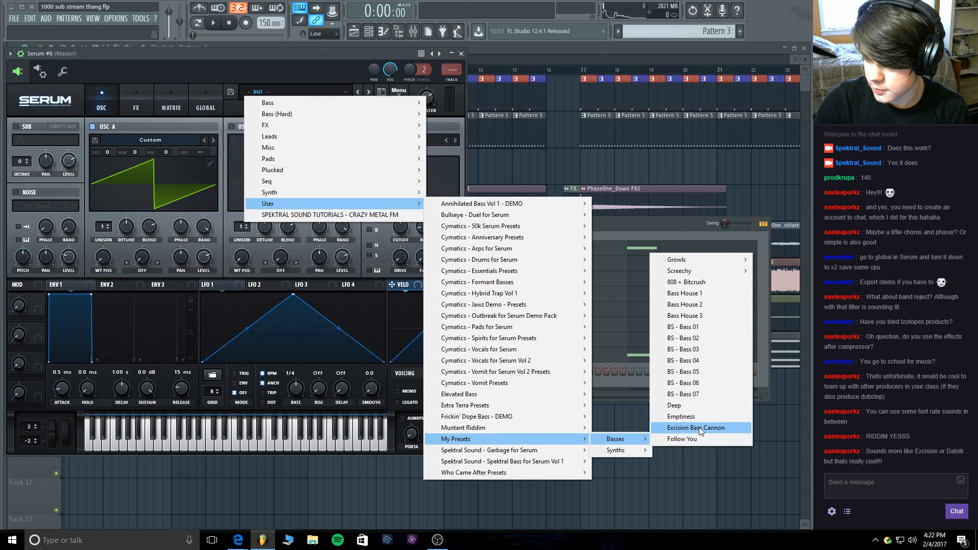
mouse_move(677, 264)
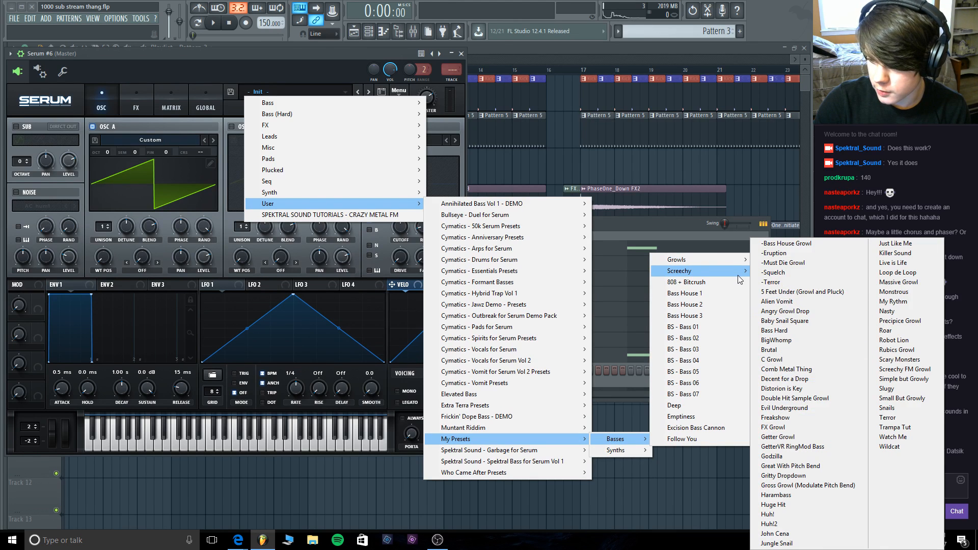
mouse_move(739, 280)
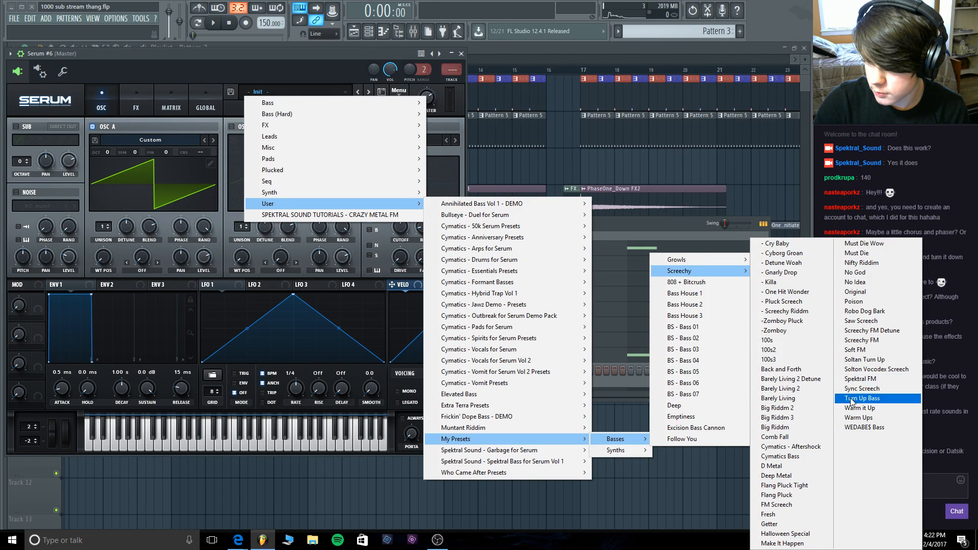
left_click(809, 438)
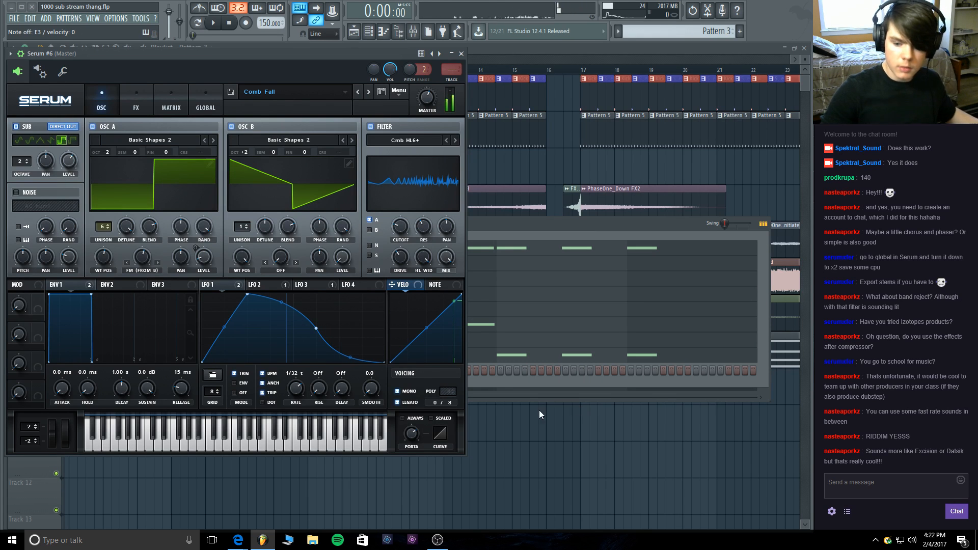
Set the LFO 1 and LFO 2 rates to 1/16 triplet and audition the bass while Pattern 3 plays.
left_click_drag(298, 390, 299, 395)
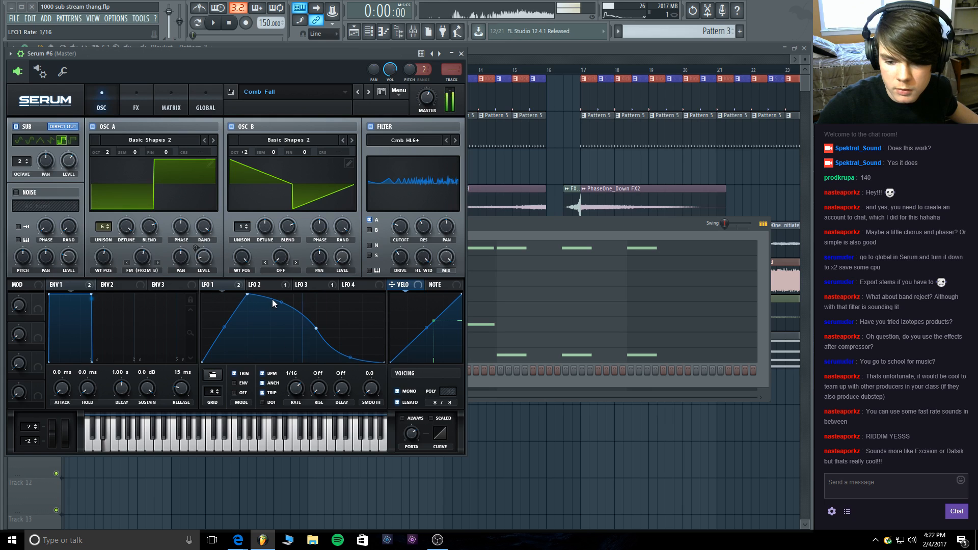
left_click_drag(296, 391, 297, 395)
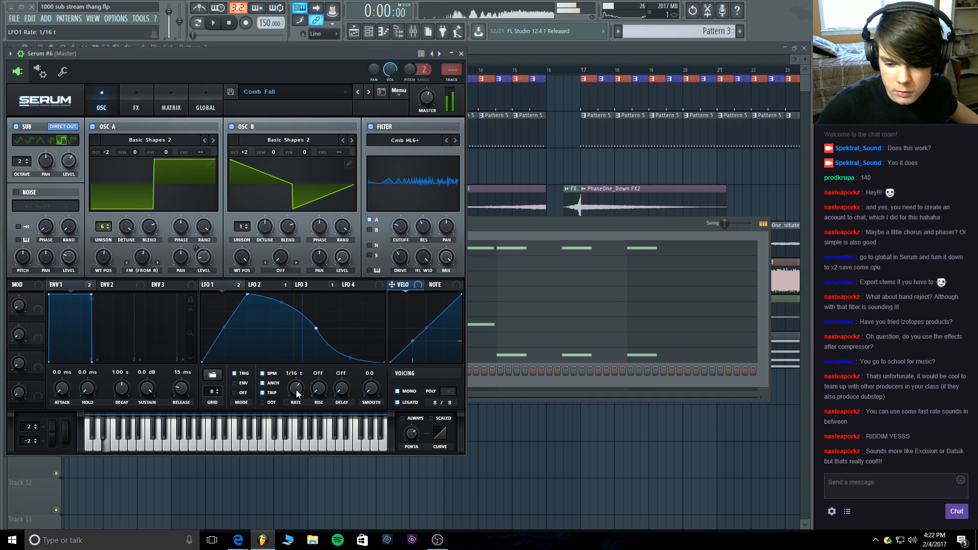
left_click(270, 282)
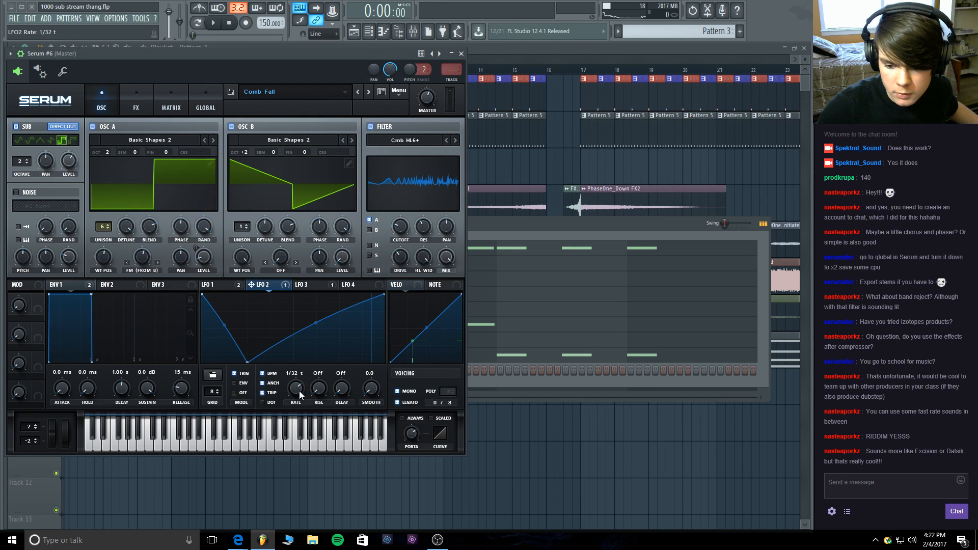
left_click_drag(298, 390, 300, 401)
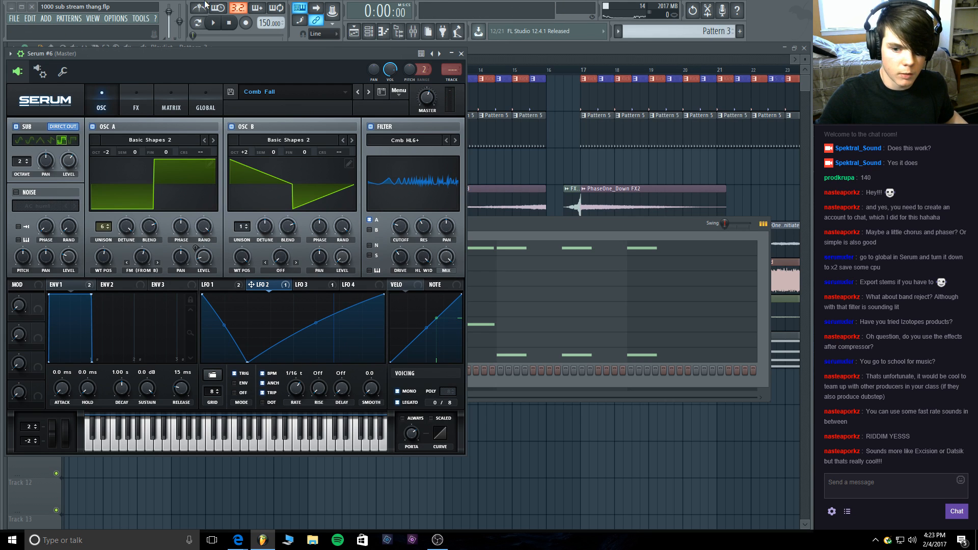
left_click(213, 23)
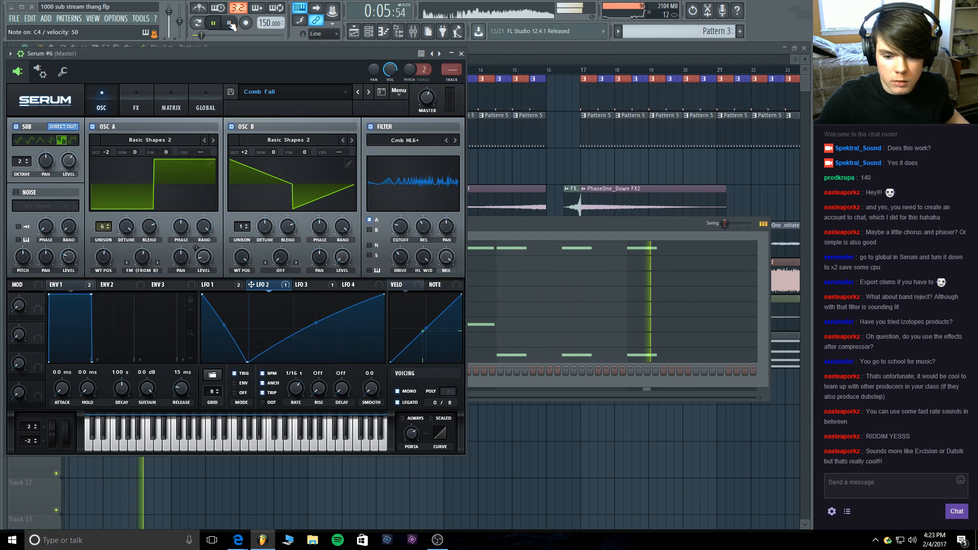
left_click(232, 24)
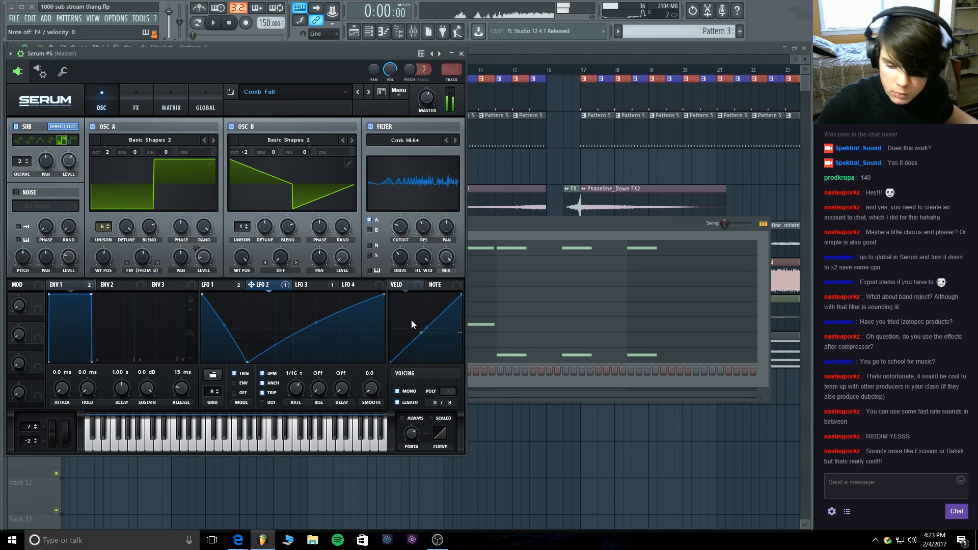
Compare the Comb Fall bass with mono mode switched off and on while playing notes.
left_click(398, 391)
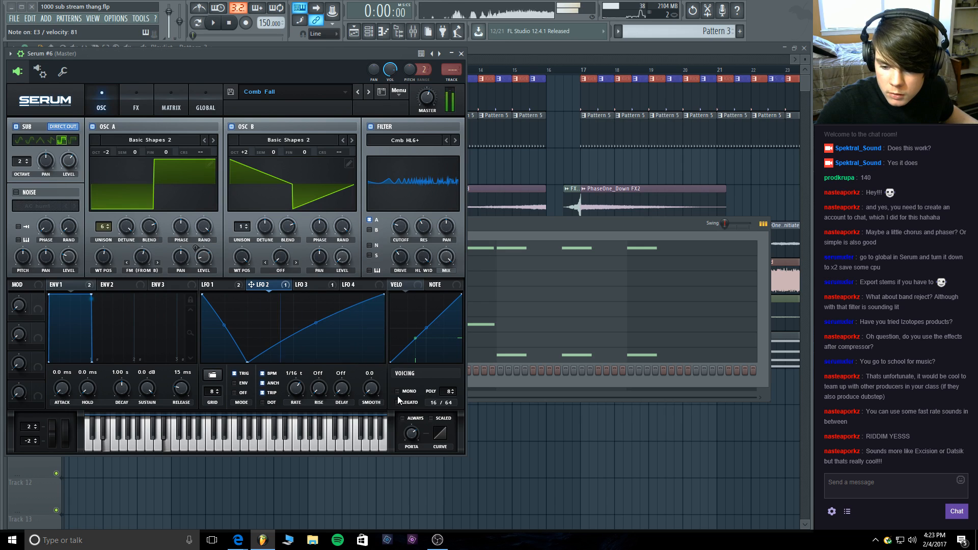
left_click(397, 391)
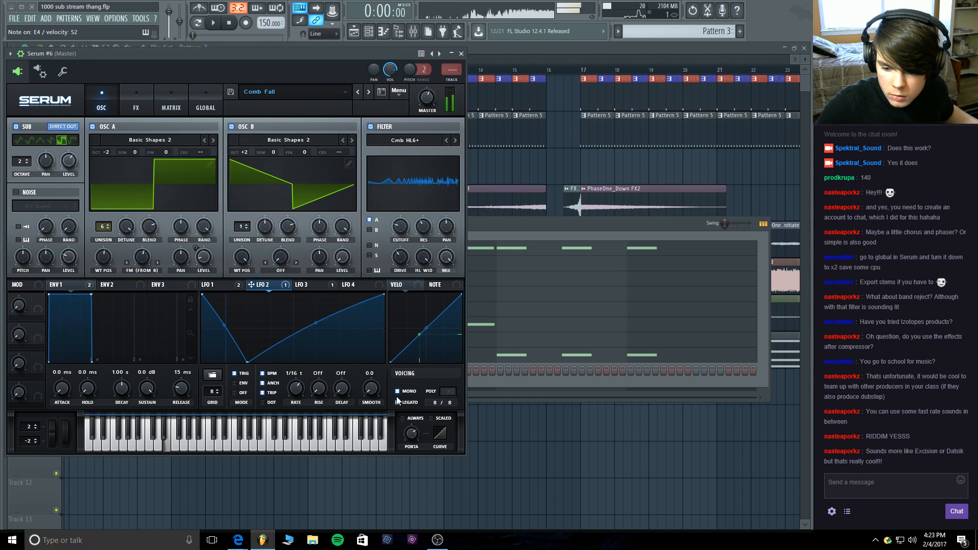
left_click(398, 392)
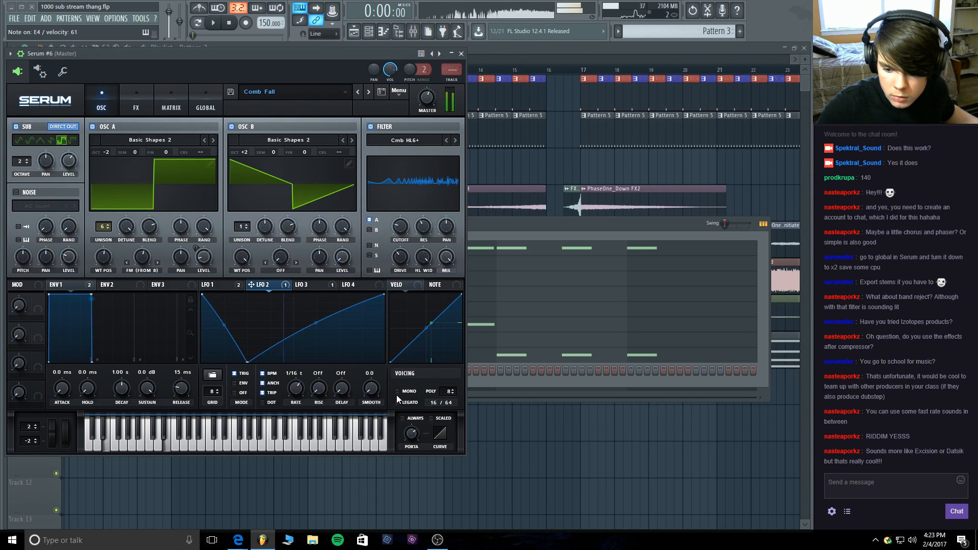
left_click(398, 392)
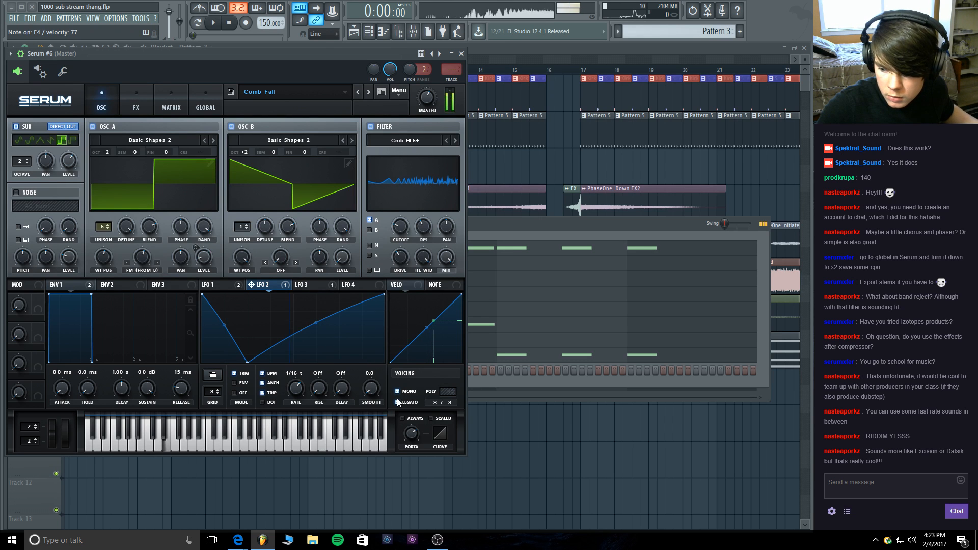
left_click(397, 401)
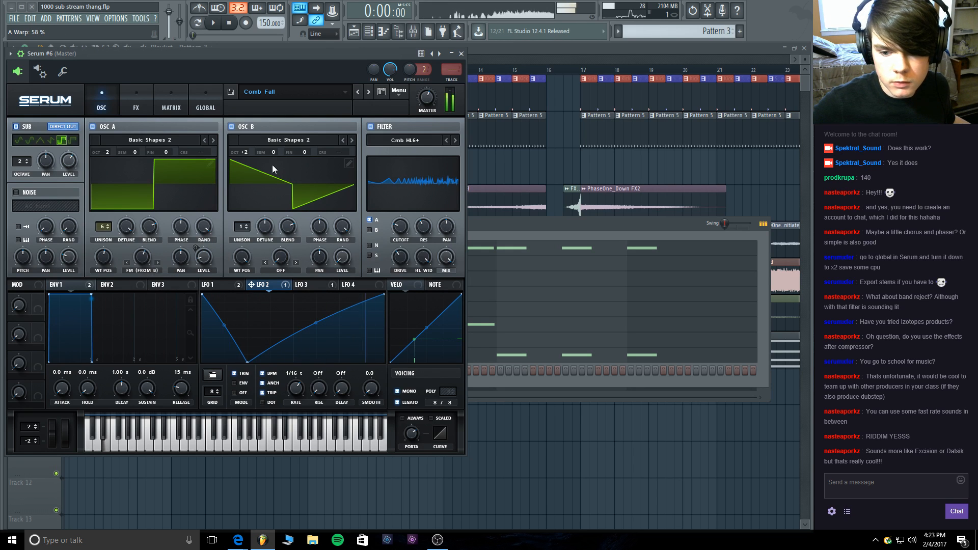
Raise oscillator B to octave +3 and adjust oscillator A's FM warp amount while playing notes.
left_click_drag(247, 153, 246, 136)
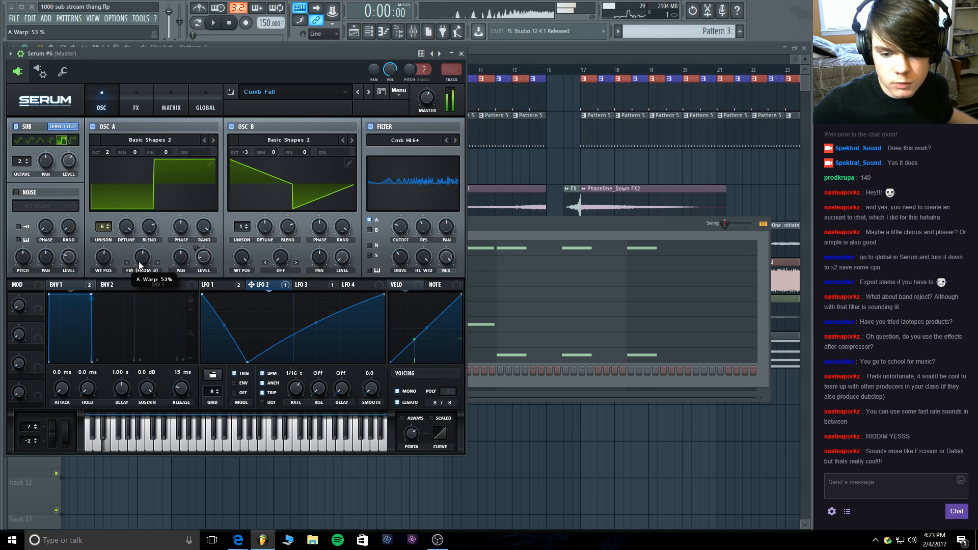
left_click_drag(139, 266, 139, 269)
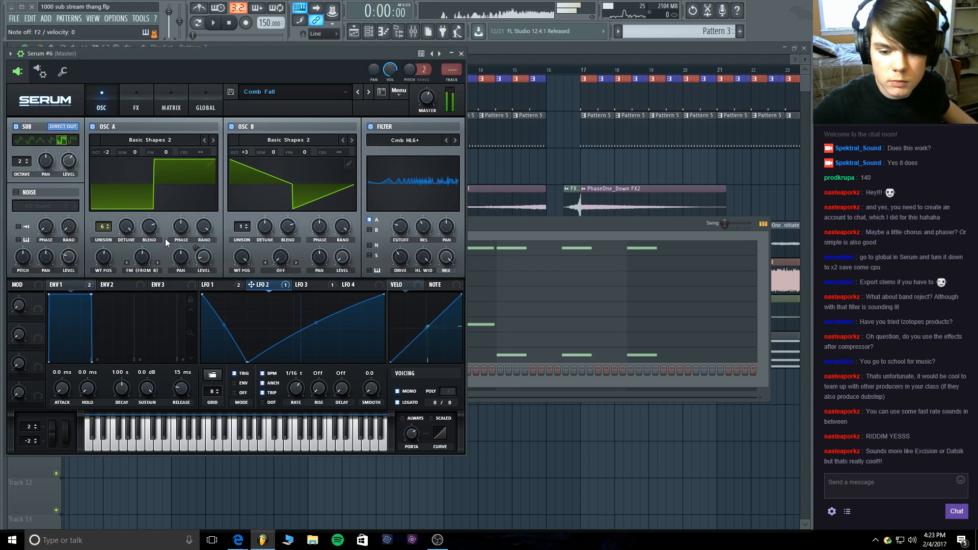
mouse_move(145, 259)
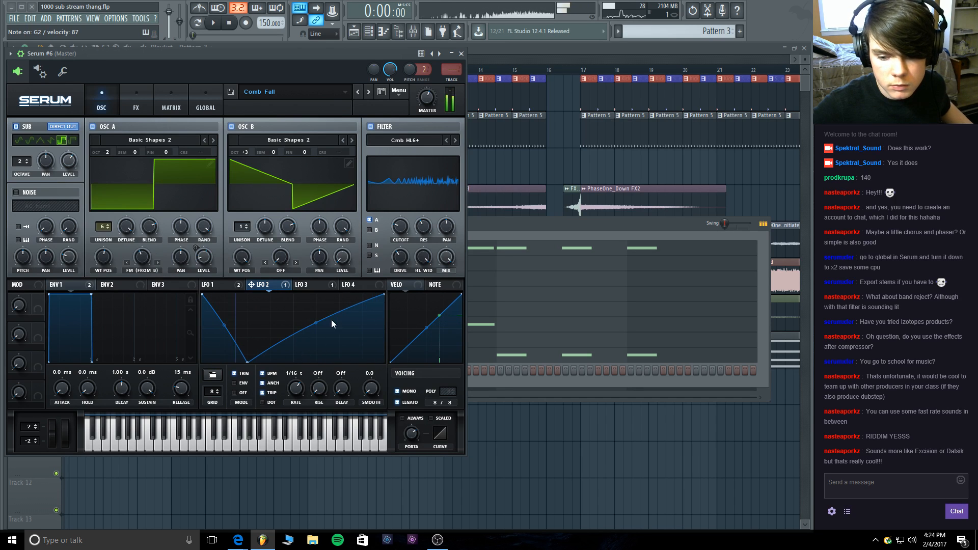
Bend the rising segment of the LFO 2 curve downward and turn off the sub oscillator.
mouse_move(316, 322)
left_mouse_down()
mouse_move(316, 358)
mouse_move(316, 316)
left_mouse_up()
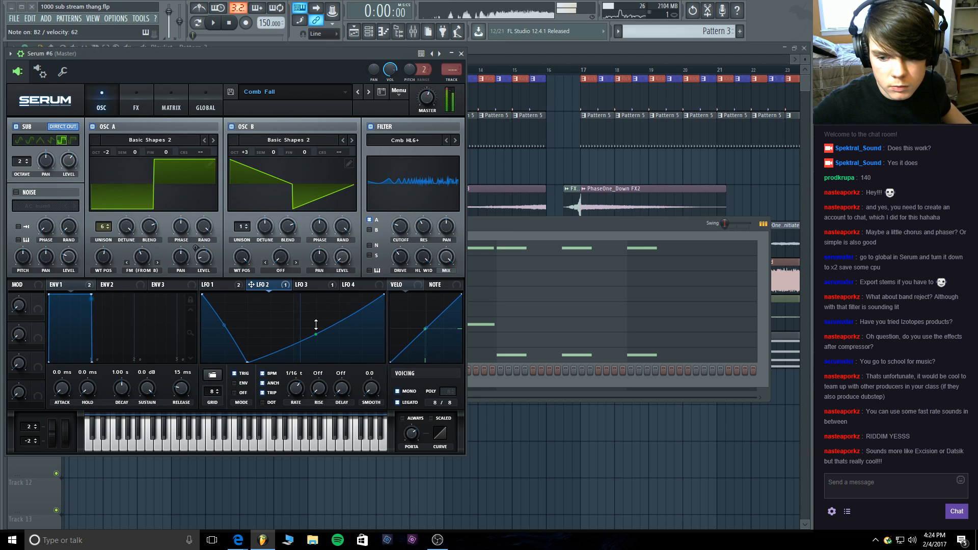
left_click(368, 271)
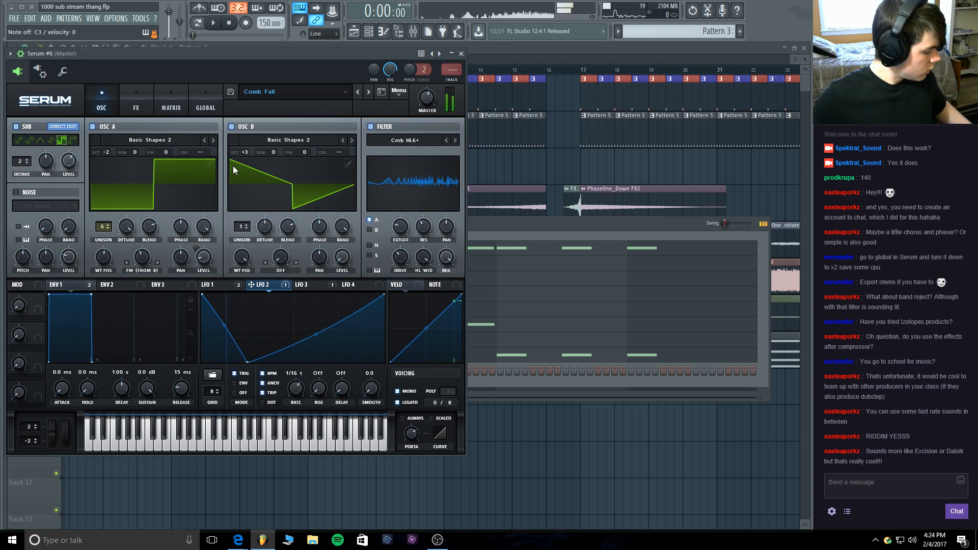
left_click(15, 127)
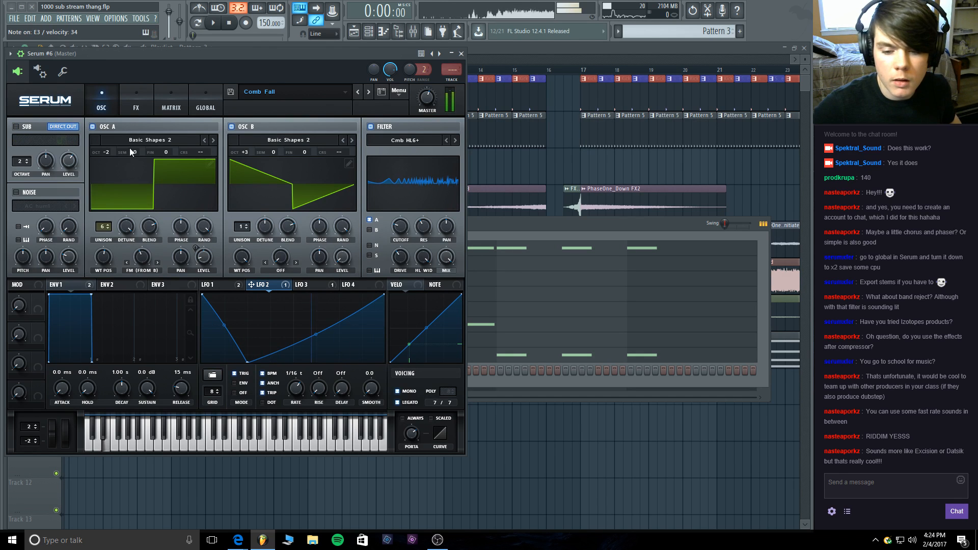
Reload the Comb Fall preset in Serum #6 and set the LFO 1 rate to 1/16 triplet.
left_click(369, 91)
left_click(369, 92)
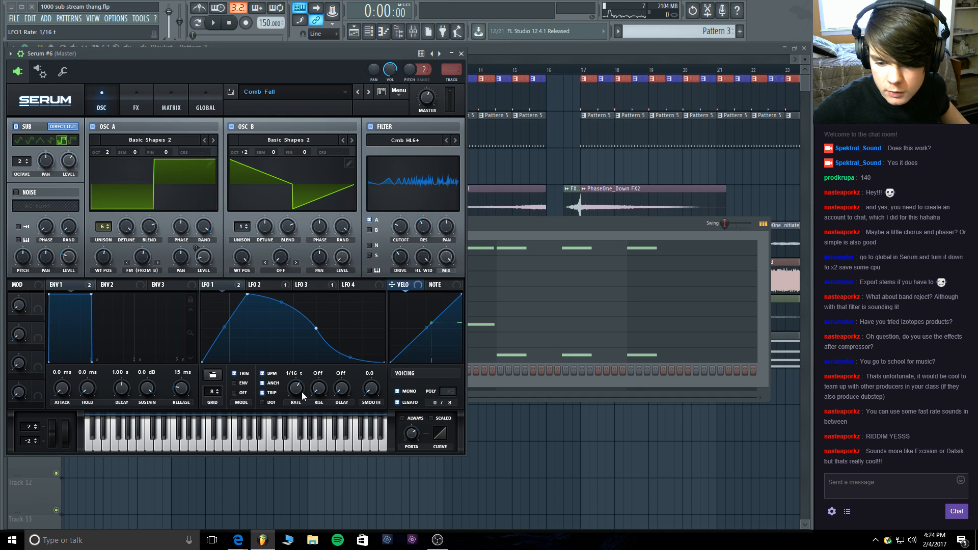
Bend the falling segment of the LFO 2 curve downward and its rising segment upward while playing notes.
left_click(287, 285)
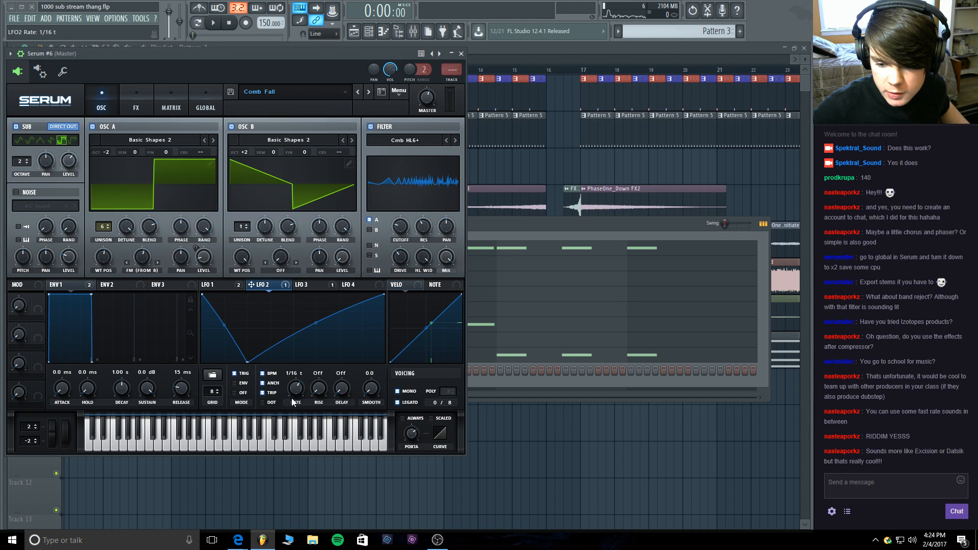
left_click_drag(225, 325, 226, 337)
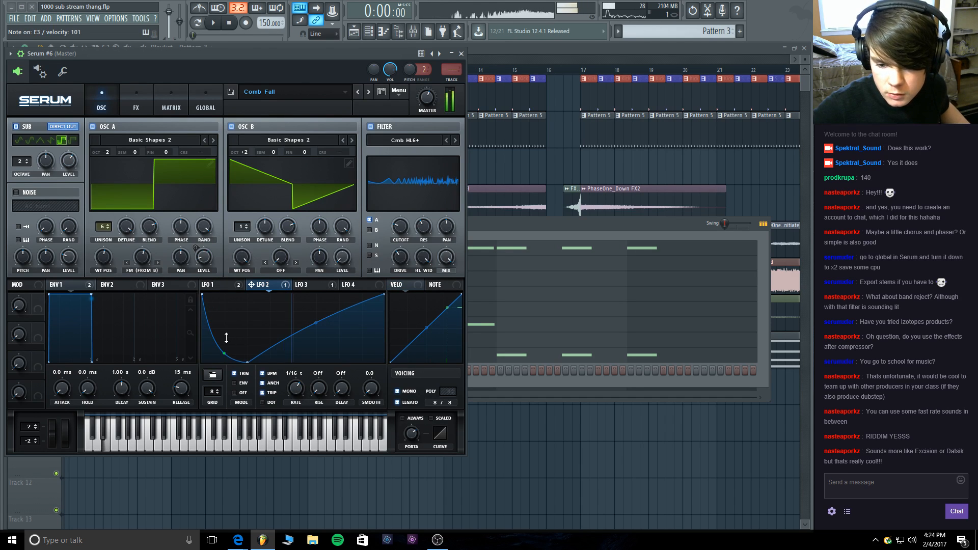
mouse_move(315, 324)
left_mouse_down()
mouse_move(313, 340)
mouse_move(312, 320)
left_mouse_up()
left_click_drag(223, 359, 224, 359)
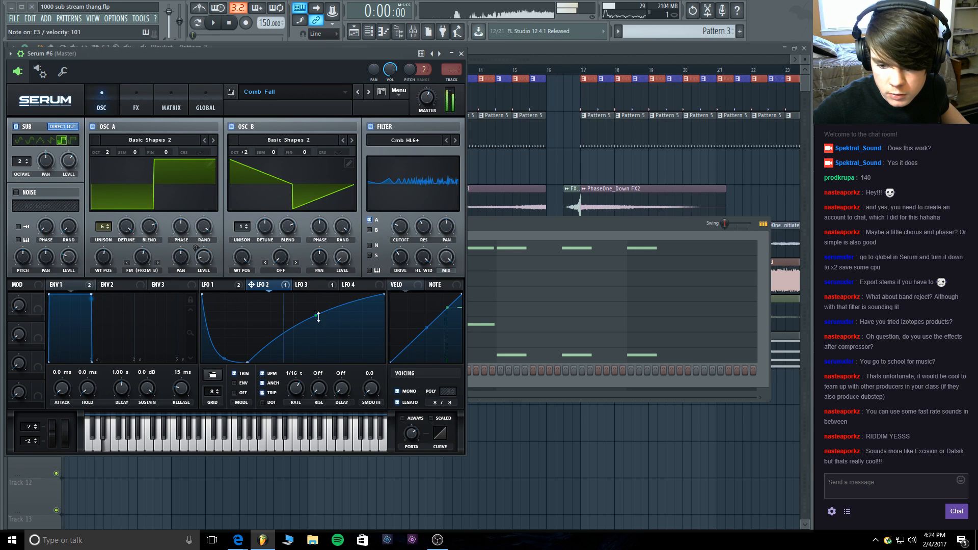
left_click_drag(319, 316, 320, 310)
Bend the opening rise of the LFO 1 curve upward and turn off the sub oscillator.
left_click(228, 284)
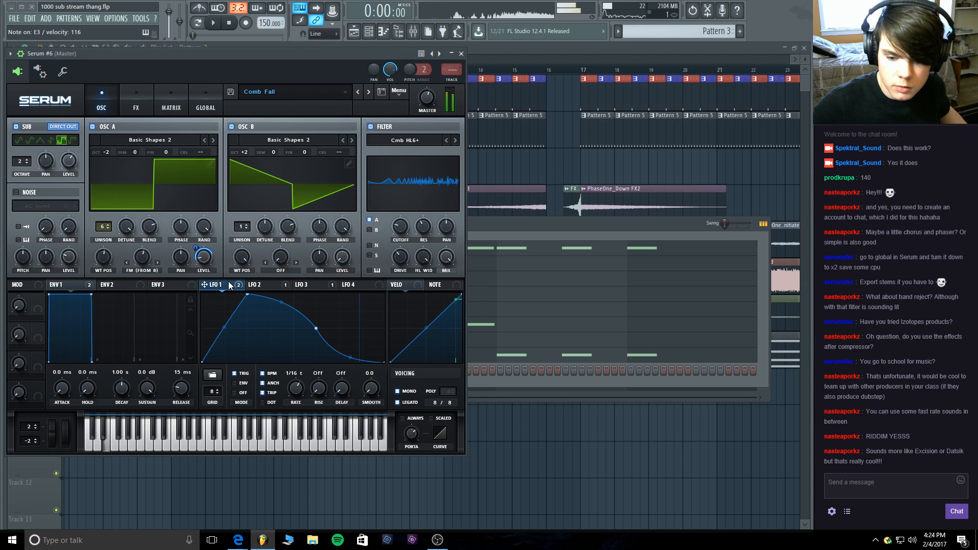
left_click_drag(224, 327, 223, 294)
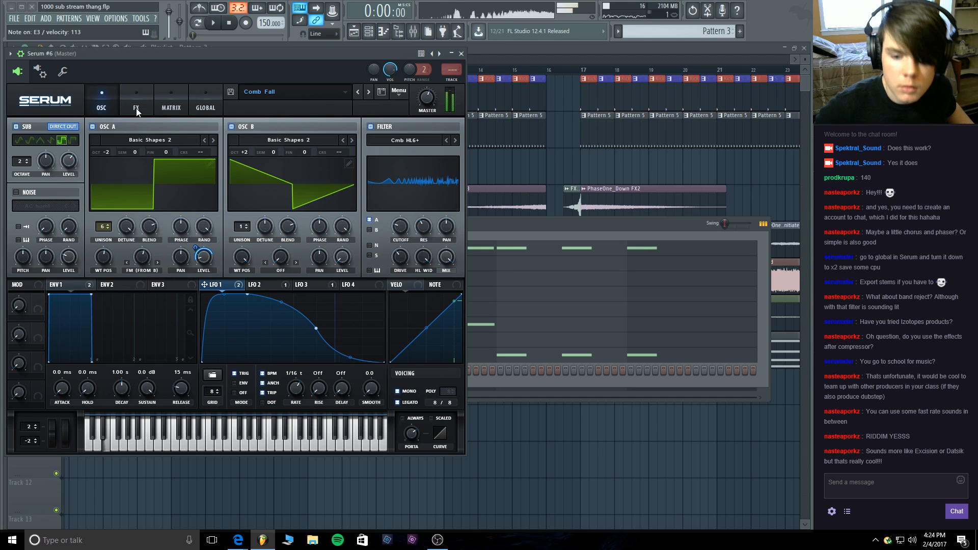
mouse_move(249, 145)
left_mouse_down()
mouse_move(249, 132)
mouse_move(246, 158)
left_mouse_up()
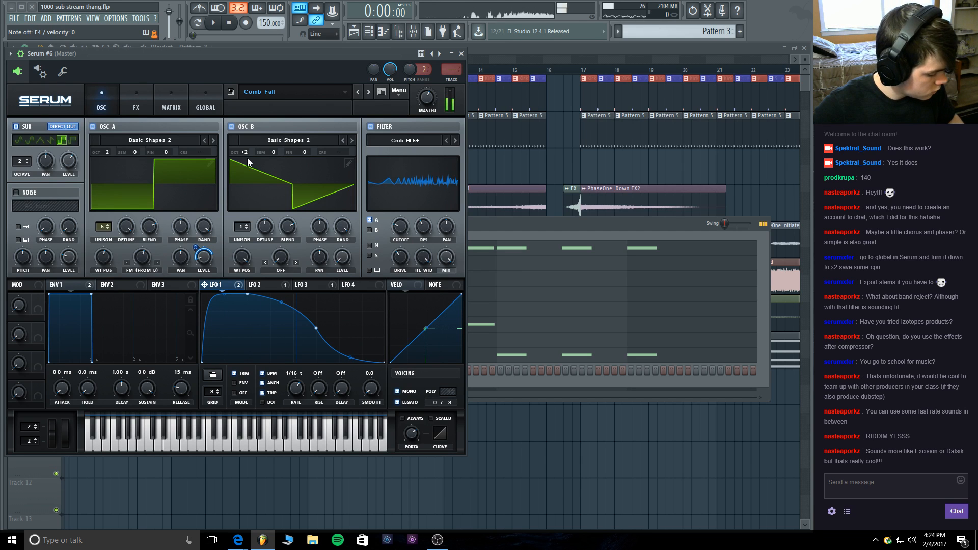
left_click(19, 126)
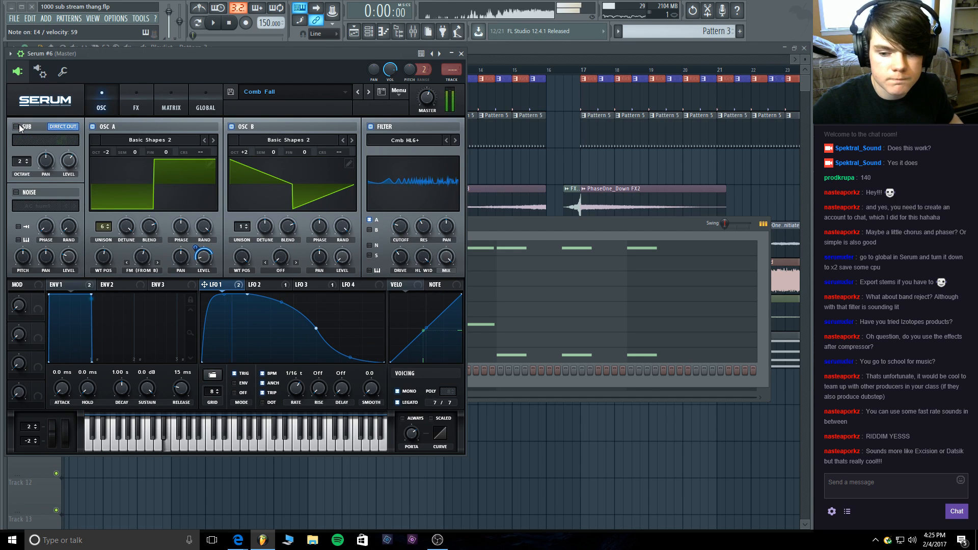
Enable filter key tracking and adjust the Cmb HL6+ cutoff by ear while playing notes.
mouse_move(402, 230)
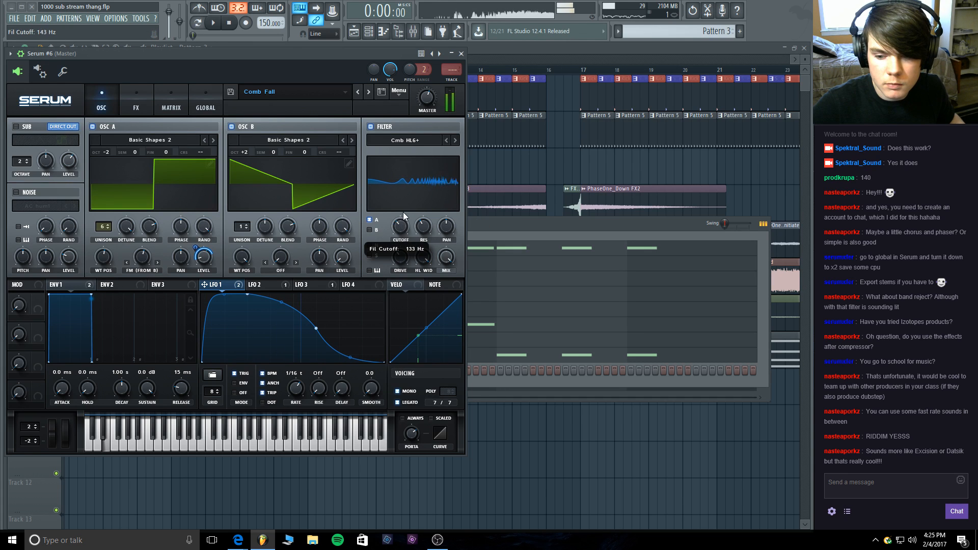
scroll(402, 228, "down", 3)
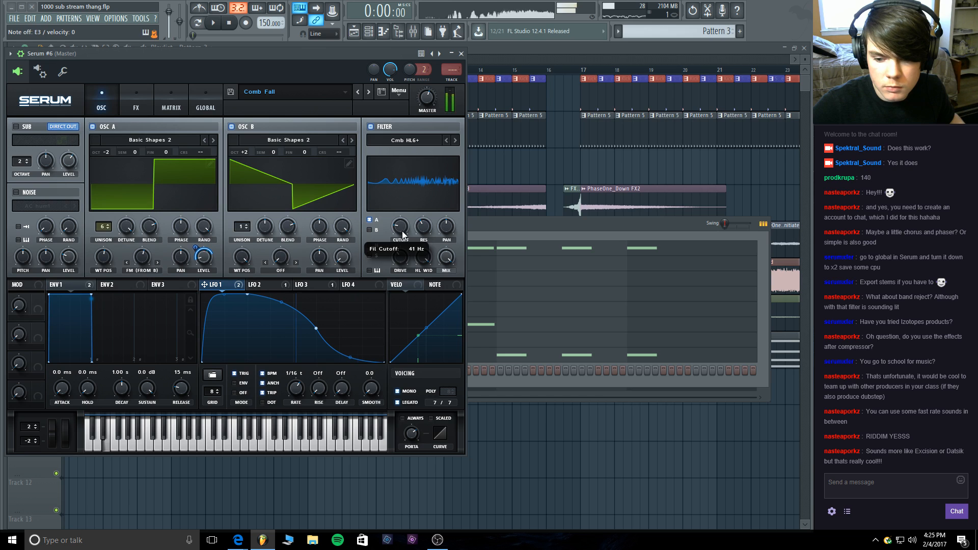
left_click(373, 270)
left_click_drag(397, 224, 395, 243)
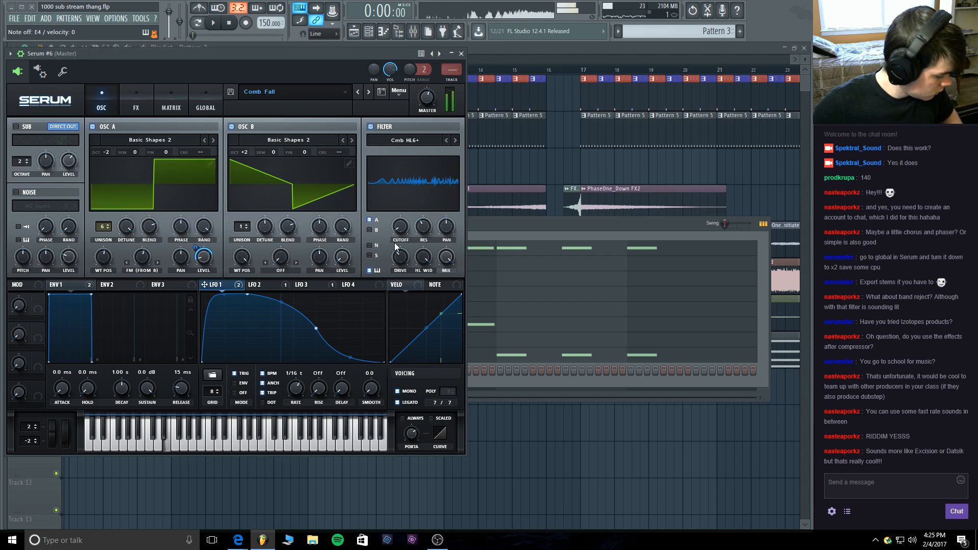
left_click_drag(402, 228, 402, 210)
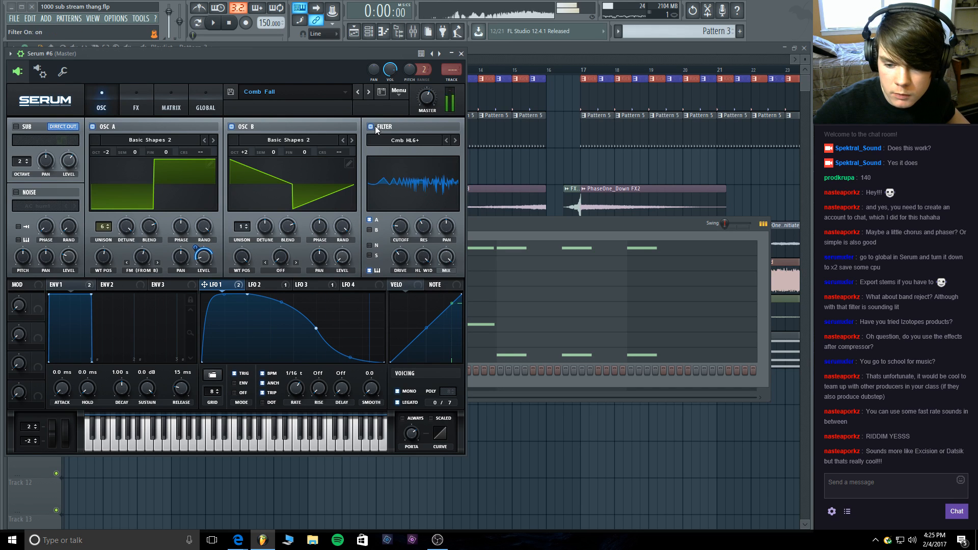
left_click_drag(400, 223, 425, 213)
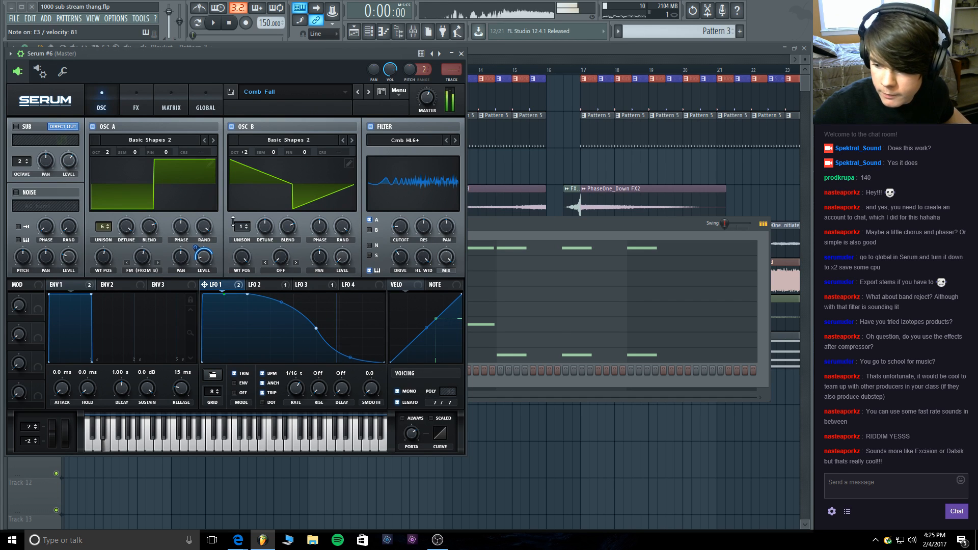
Fine-tune the opening rise of LFO 1 and ease the falling segment of the LFO 2 curve into a gentler bend.
mouse_move(224, 294)
left_mouse_down()
mouse_move(221, 367)
mouse_move(228, 297)
left_mouse_up()
left_click(266, 288)
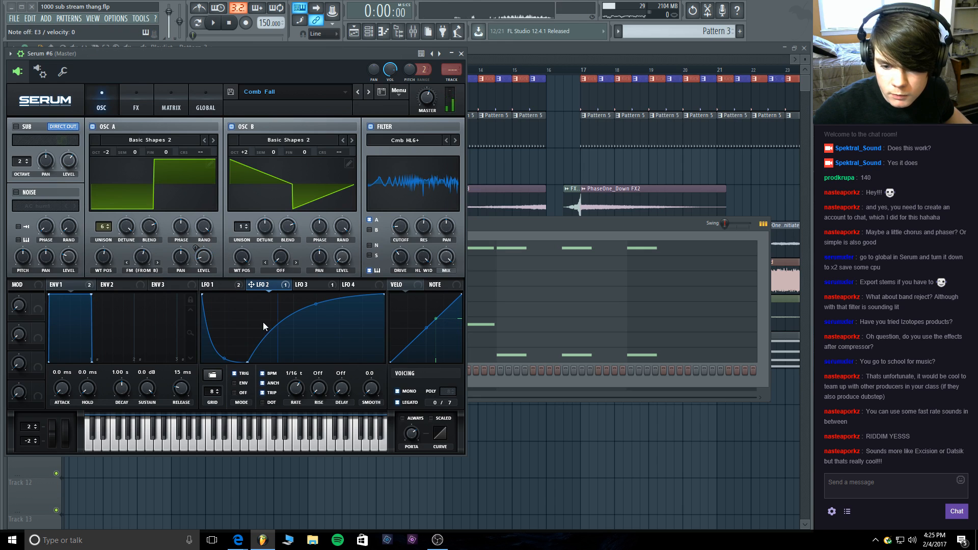
mouse_move(225, 356)
left_mouse_down()
mouse_move(229, 312)
mouse_move(226, 349)
left_mouse_up()
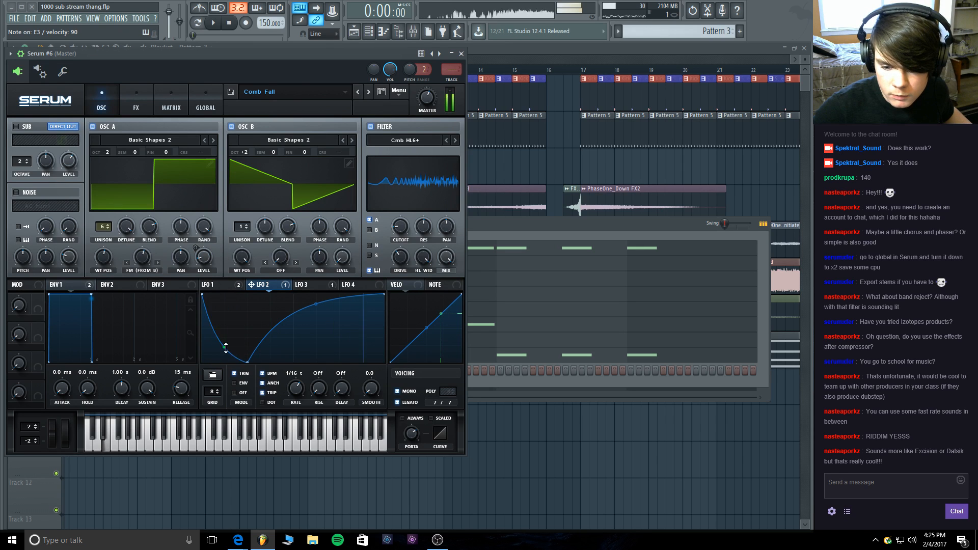
left_click_drag(222, 382, 224, 349)
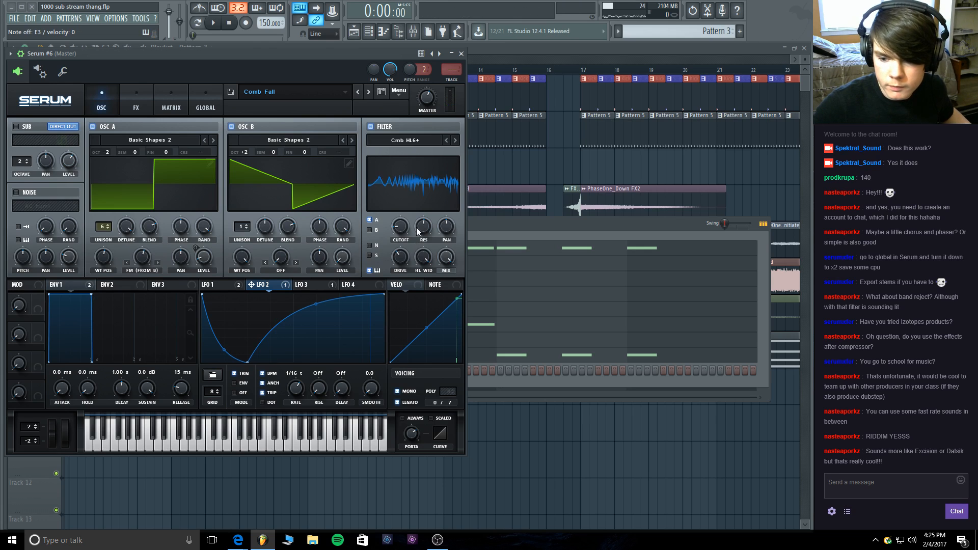
Assign LFO 1 to the filter resonance at an amount of about 48, and try bending LFO 2's rising segment downward.
left_click(234, 286)
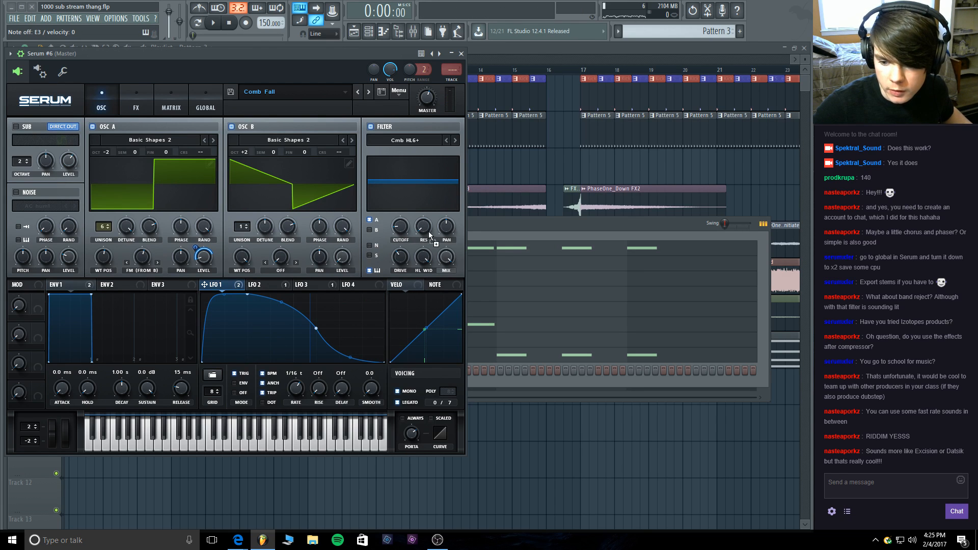
left_click_drag(428, 235, 427, 232)
left_click_drag(415, 218, 415, 247)
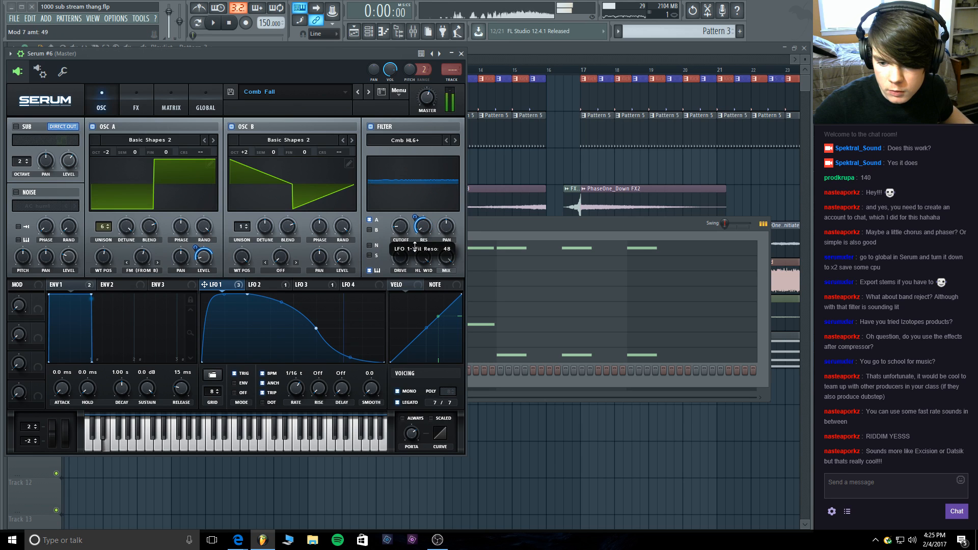
left_click(287, 285)
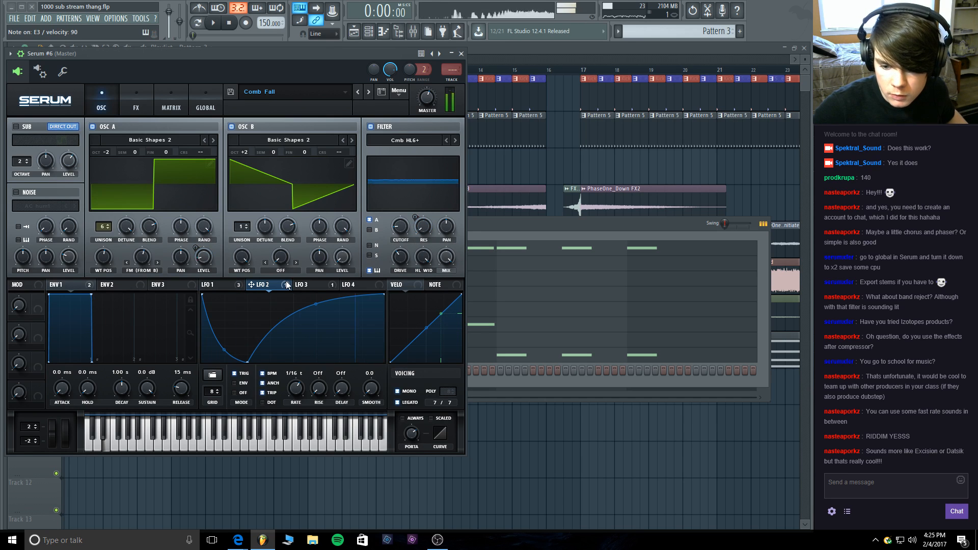
left_click_drag(311, 303, 298, 359)
Bend the LFO 3 curve downward and set the EQ effect's high-band gain to 8.2 dB.
left_click(317, 286)
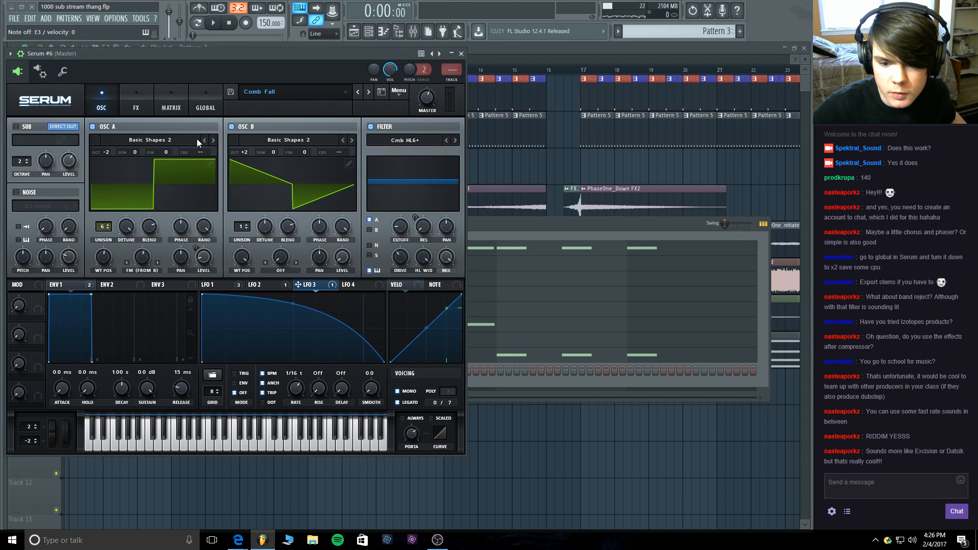
left_click(142, 104)
left_click_drag(456, 151, 459, 234)
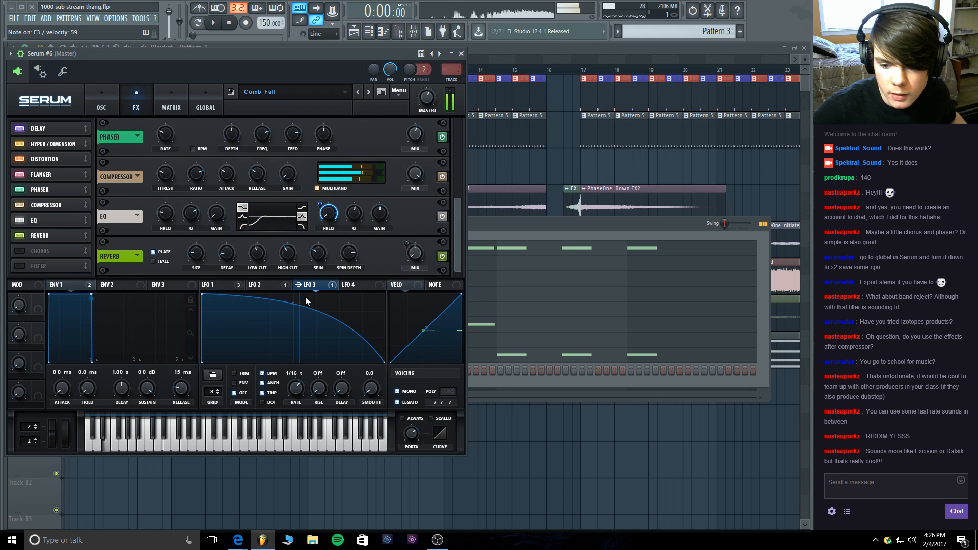
mouse_move(294, 304)
left_mouse_down()
mouse_move(293, 331)
mouse_move(295, 316)
left_mouse_up()
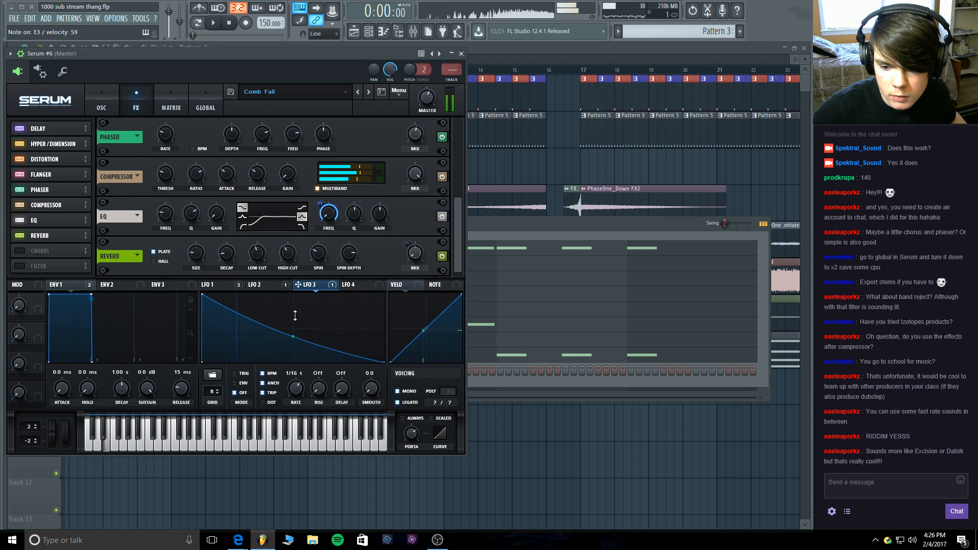
left_click_drag(381, 218, 382, 200)
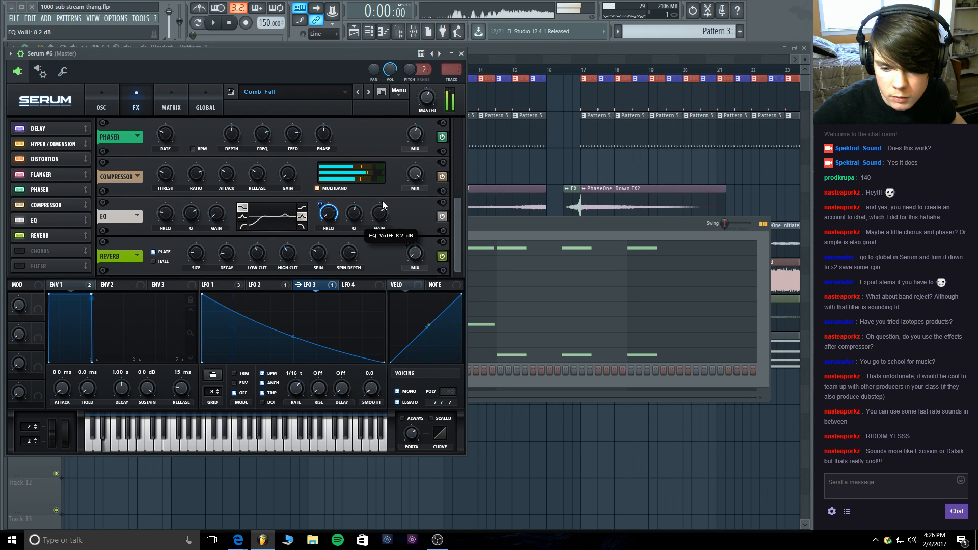
mouse_move(293, 335)
left_mouse_down()
mouse_move(295, 315)
mouse_move(290, 349)
mouse_move(291, 339)
left_mouse_up()
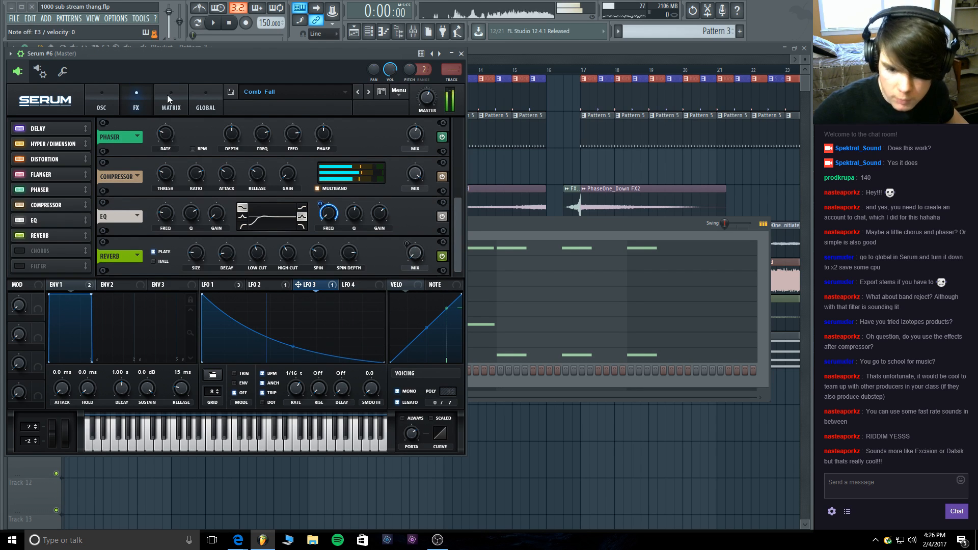
Return to the oscillator settings and briefly play Pattern 3.
left_click(98, 104)
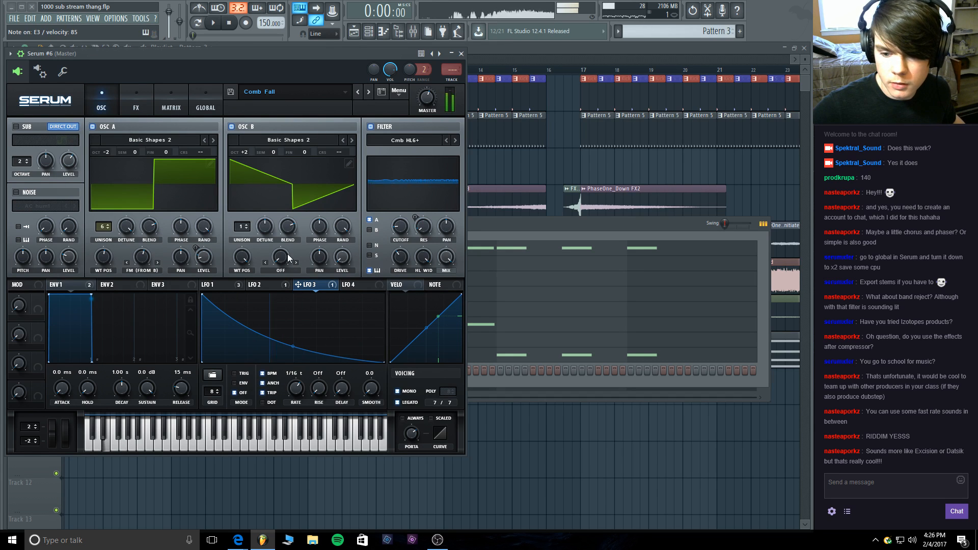
left_click(214, 23)
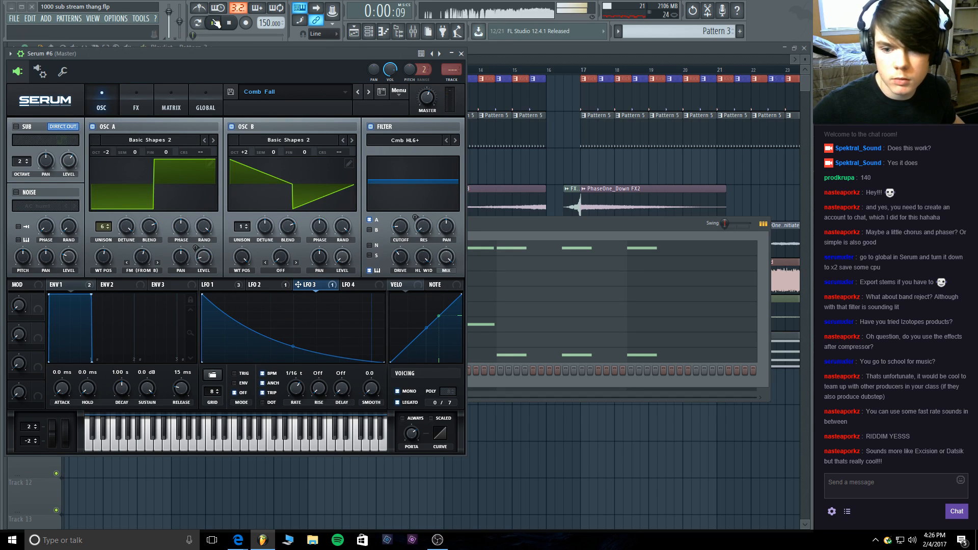
left_click(229, 24)
Adjust Env 1's modulation of the reverb mix, compare the sound with reverb off and on, and audition it against Pattern 3.
left_click(136, 102)
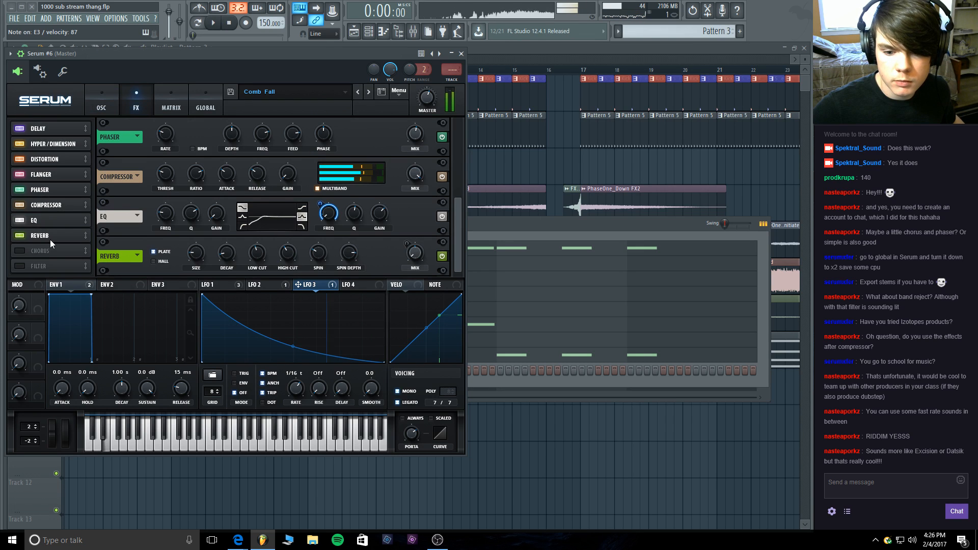
left_click(240, 285)
left_click(94, 286)
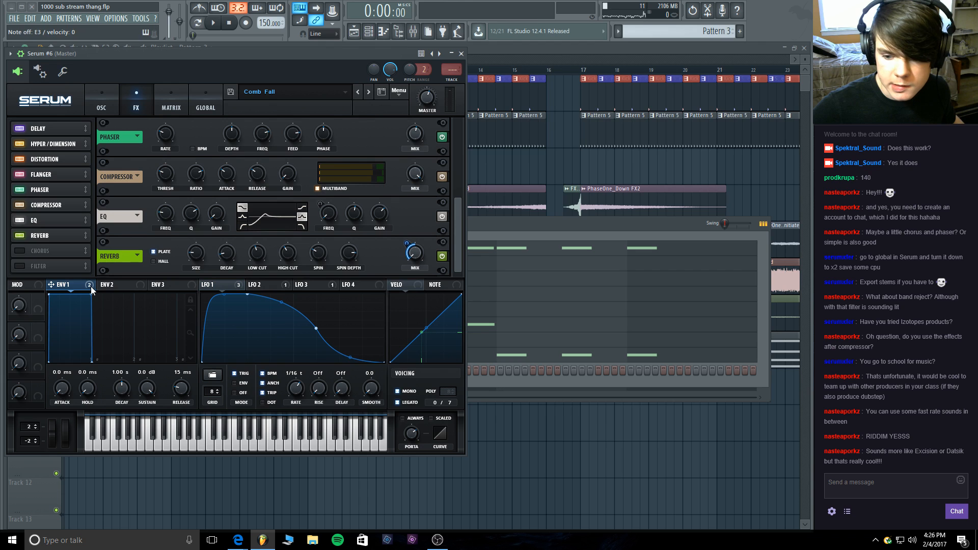
left_click_drag(407, 244, 407, 254)
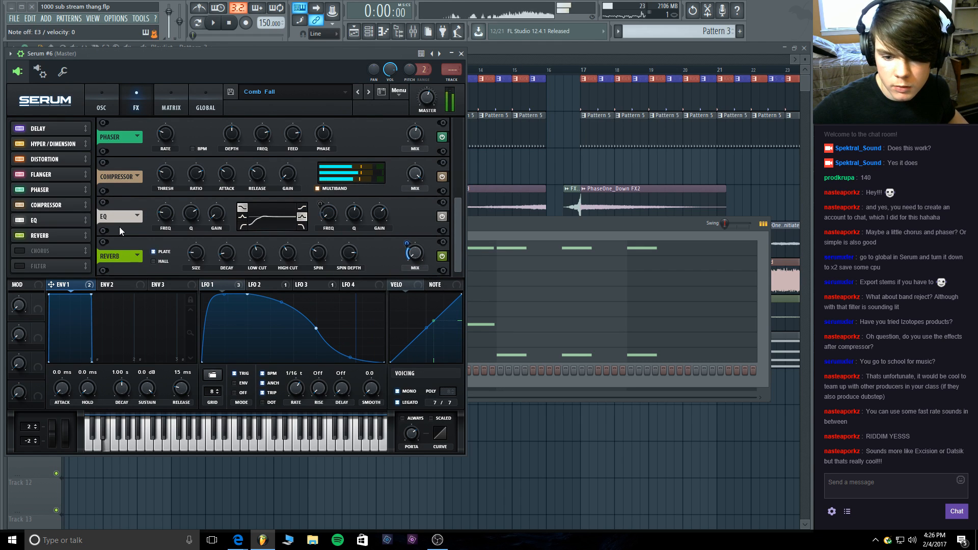
left_click(20, 235)
left_click(24, 233)
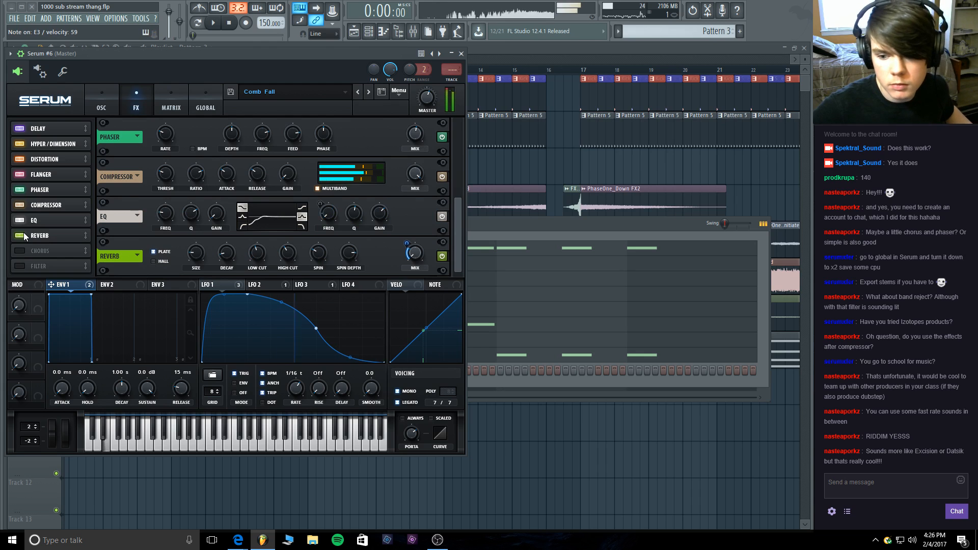
left_click(213, 22)
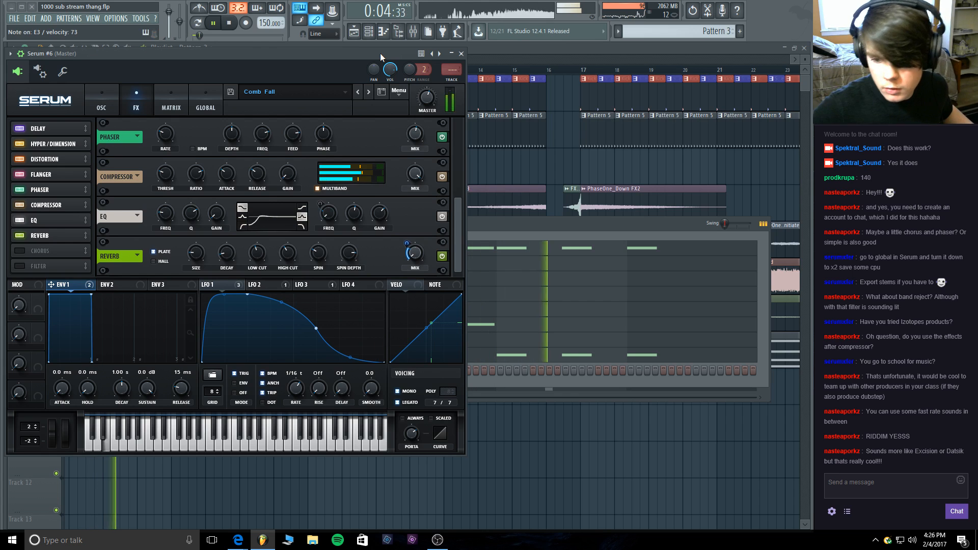
key("space")
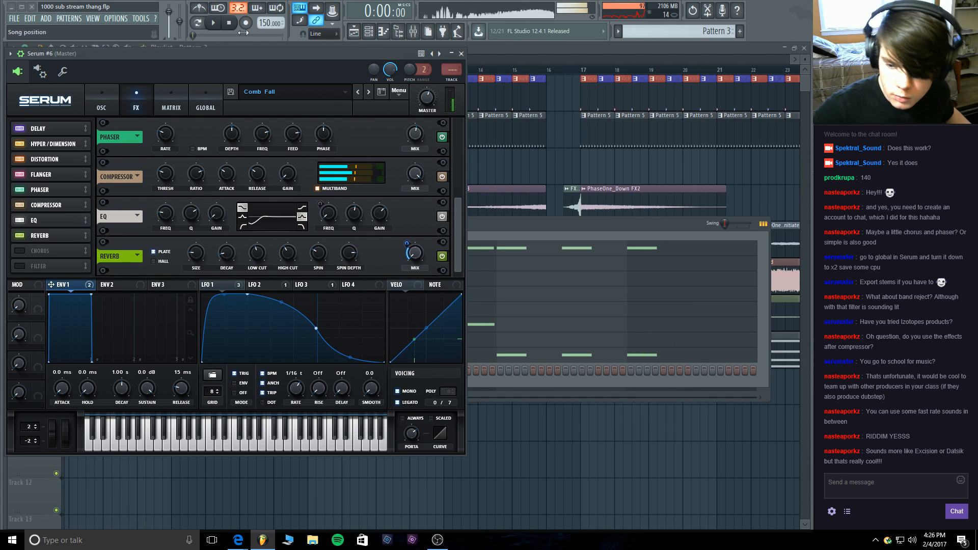
Place three short E3 notes in the gaps between the ghost notes across bars 3 and 4 of Serum #6's piano roll, and play the pattern.
left_click(461, 54)
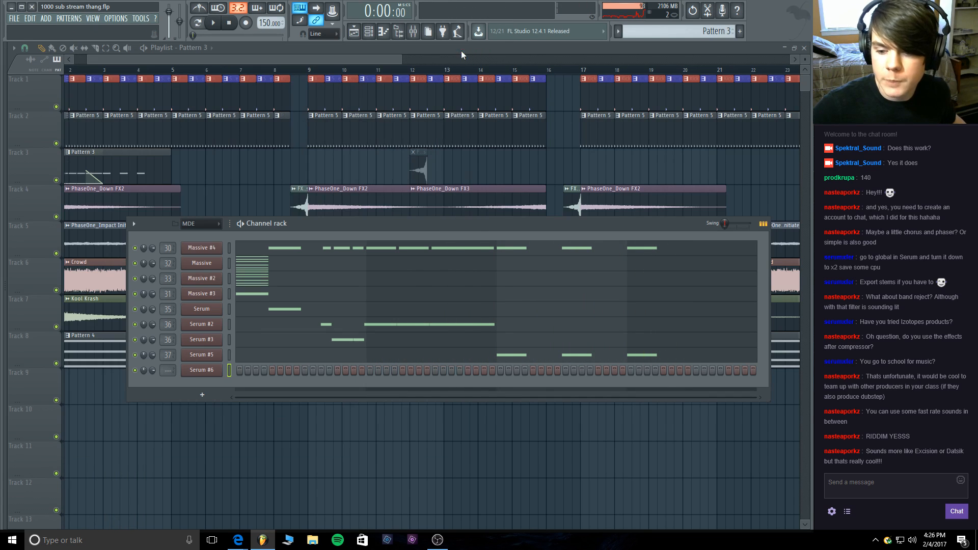
right_click(206, 373)
left_click(247, 368)
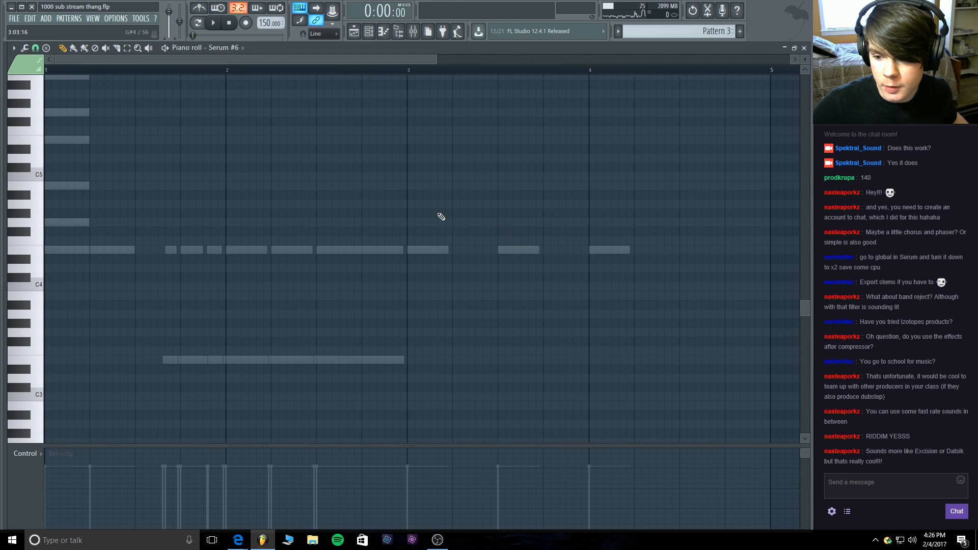
left_click_drag(465, 249, 469, 362)
left_click(547, 361)
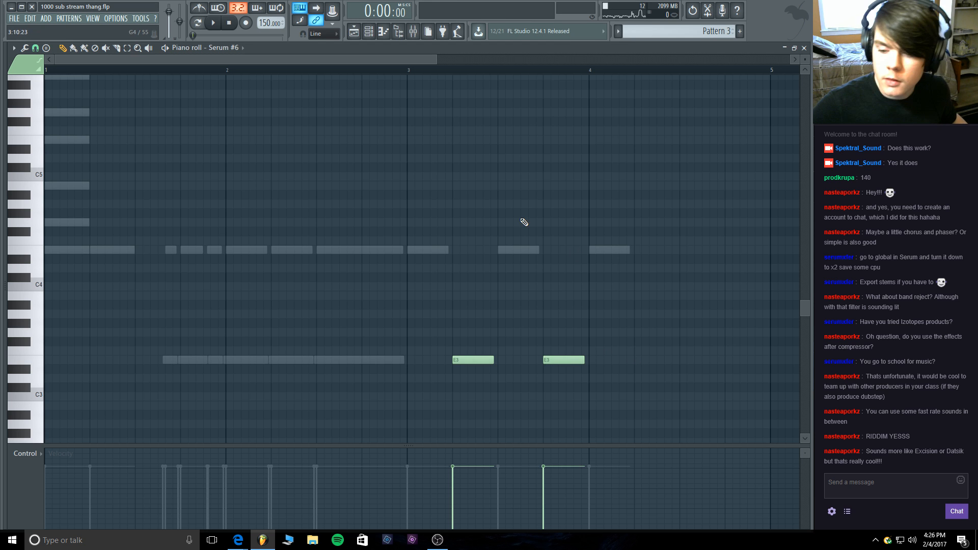
left_click_drag(637, 368, 649, 356)
key("space")
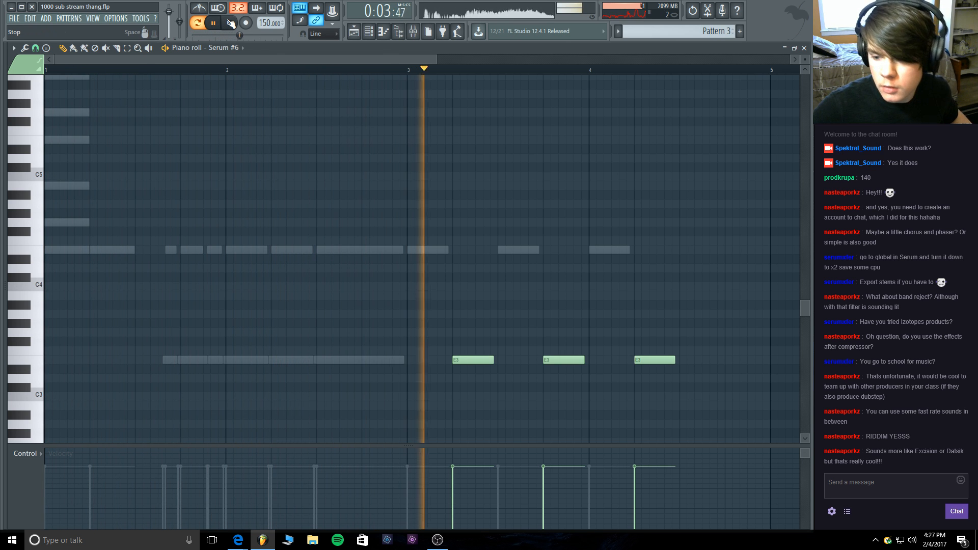
Shift the three E3 notes in bars 3 and 4 of Serum #6 slightly earlier, lengthen them, and audition the pattern.
left_click(229, 23)
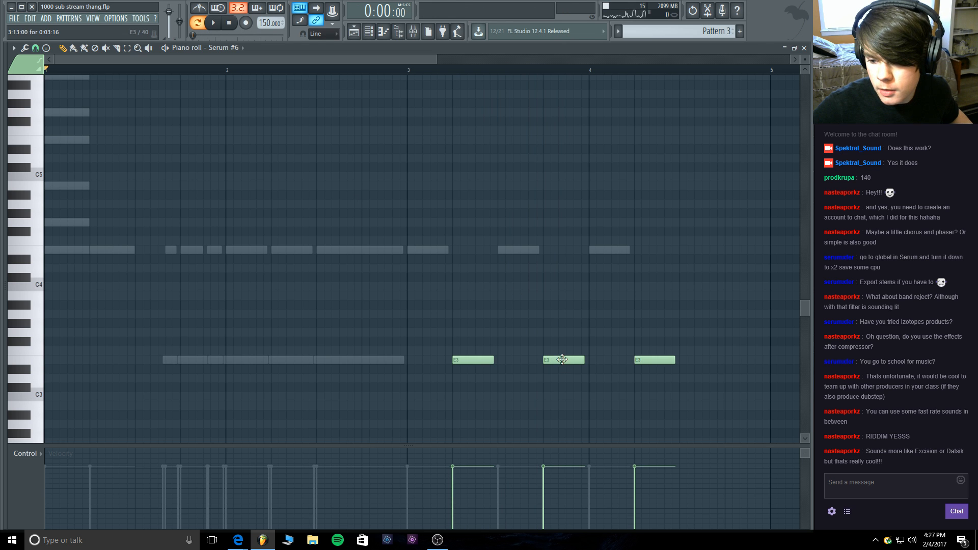
left_click_drag(562, 359, 547, 359)
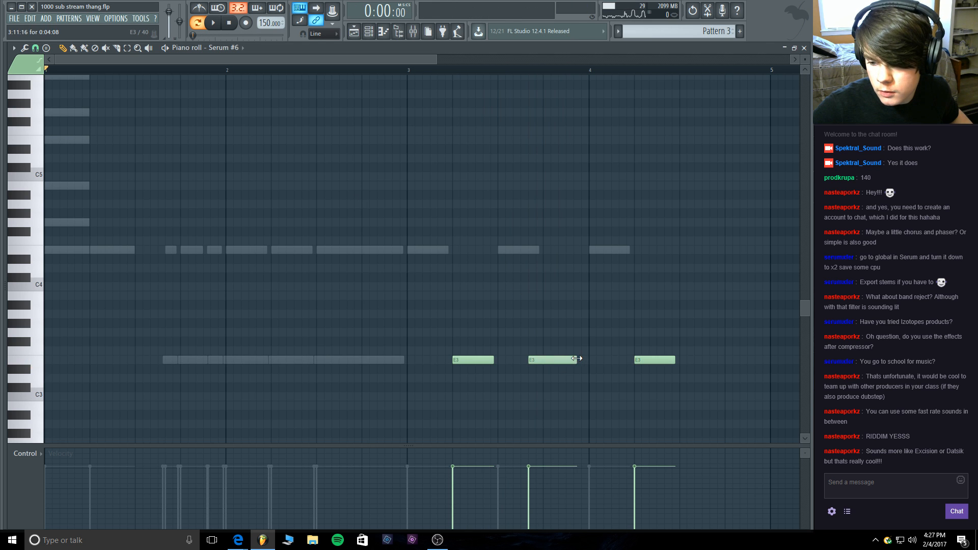
left_click_drag(464, 355, 448, 356)
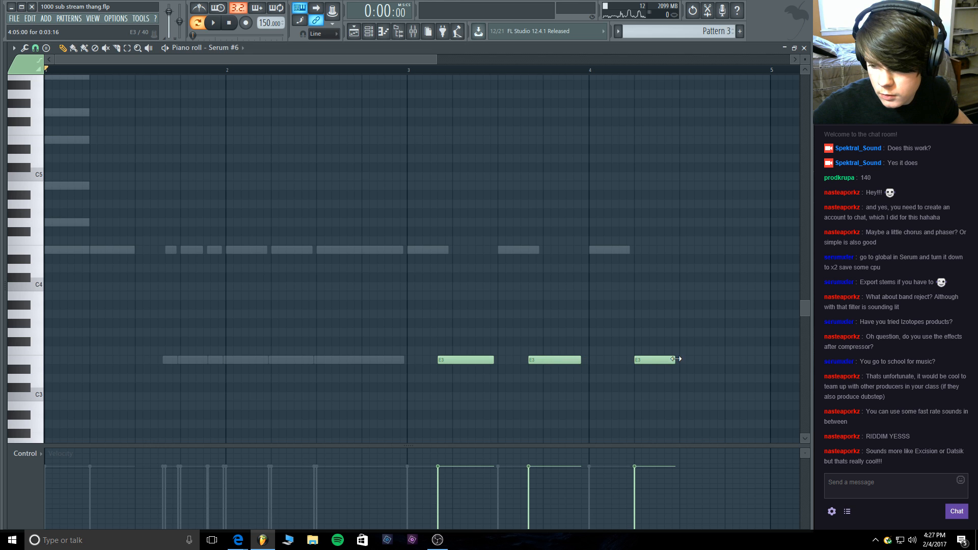
left_click_drag(667, 359, 655, 363)
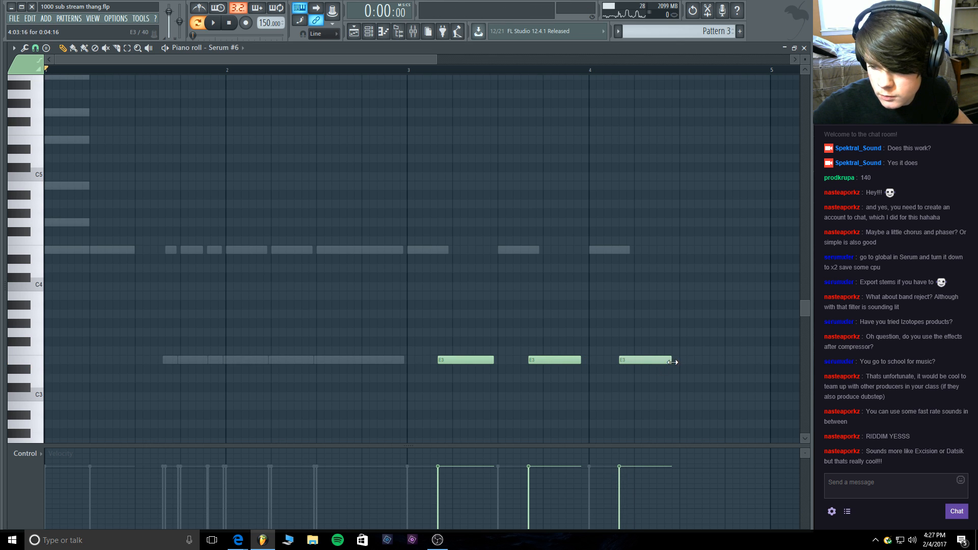
left_click(213, 23)
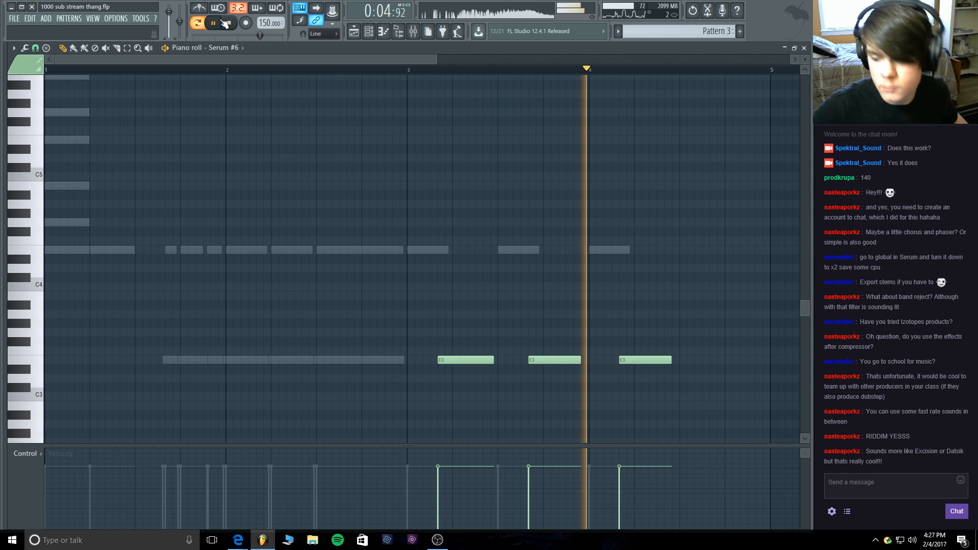
left_click(224, 24)
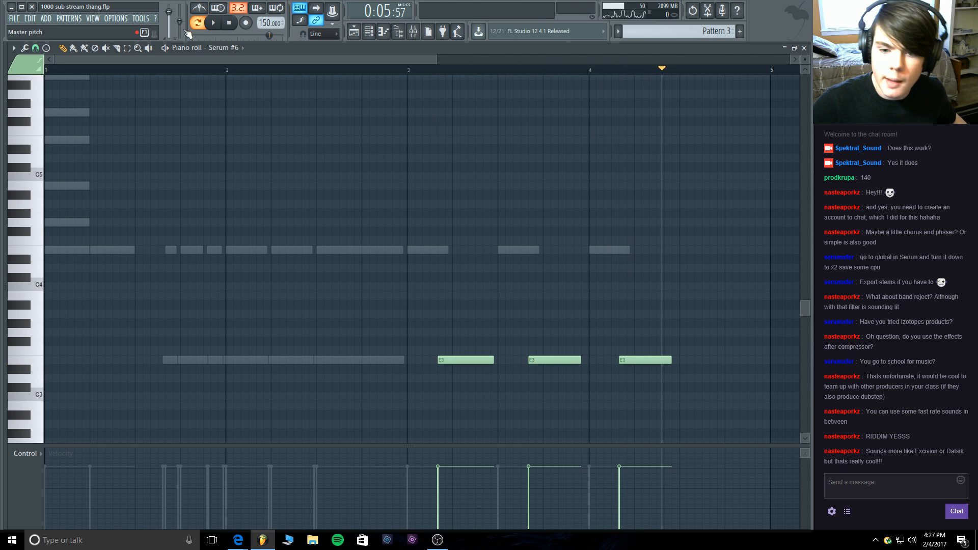
Flatten the initial falling segment of Serum #6's LFO 2 curve by bending it upward, and listen to Pattern 3.
left_click(804, 48)
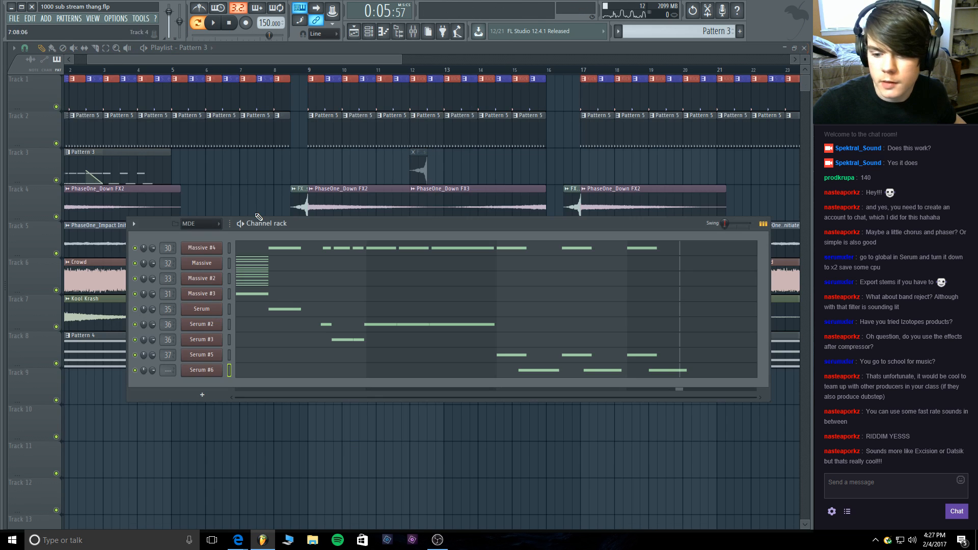
left_click(215, 370)
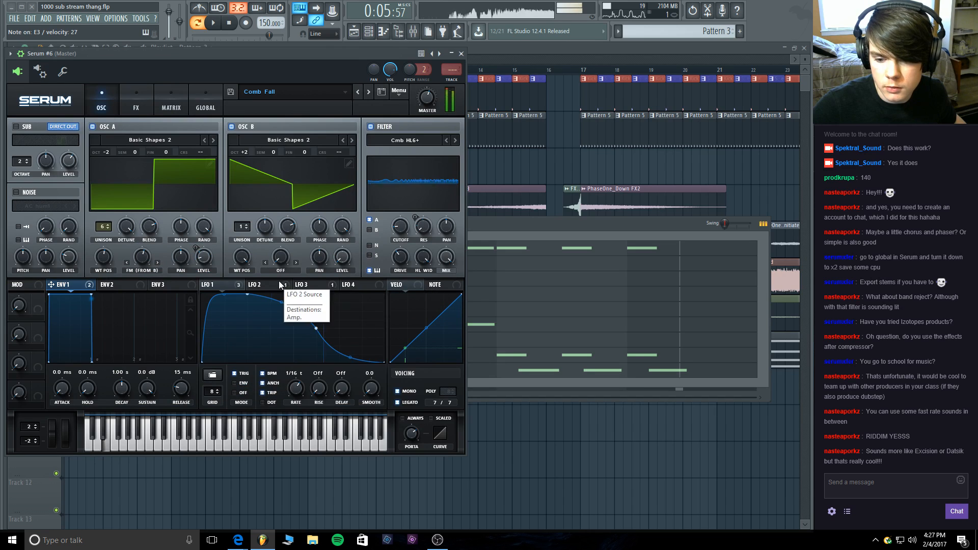
left_click(240, 286)
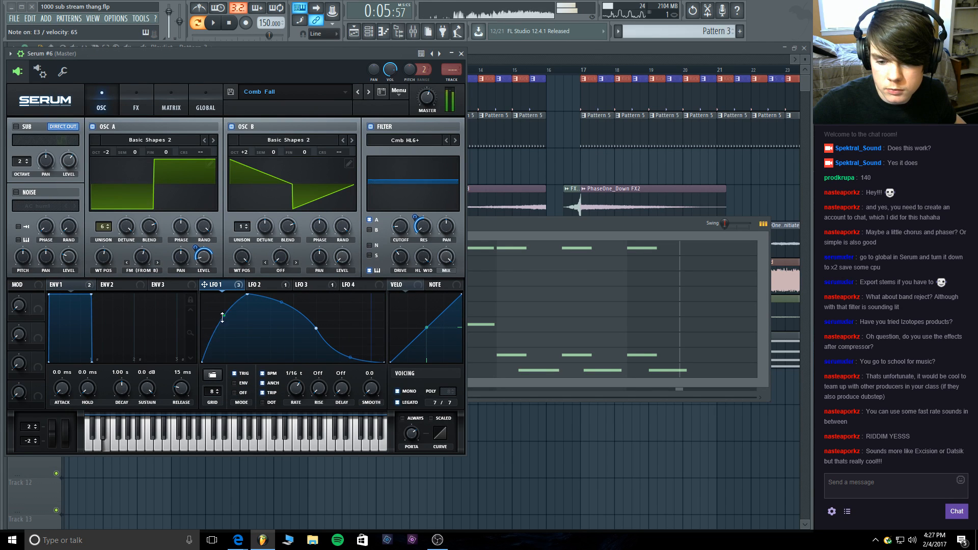
left_click(264, 285)
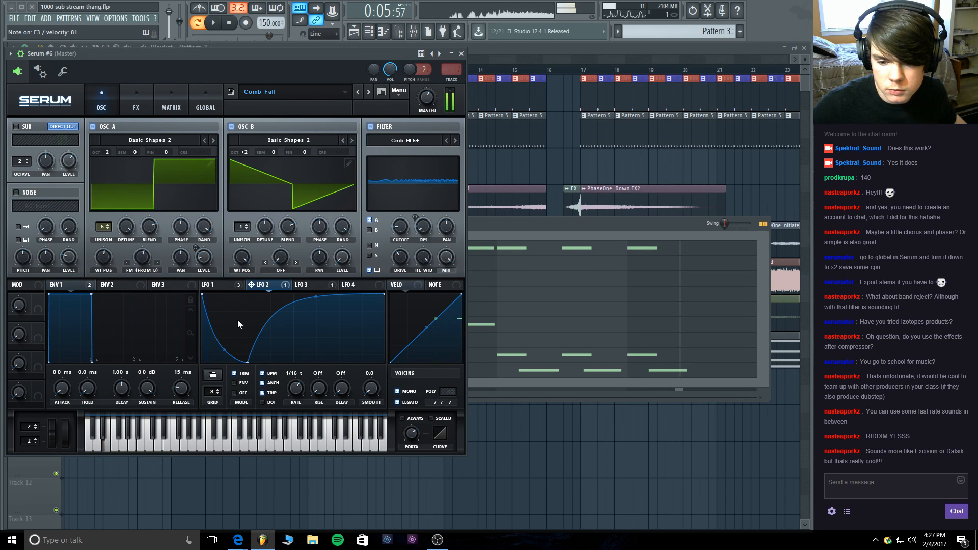
left_click_drag(224, 350, 228, 344)
key("space")
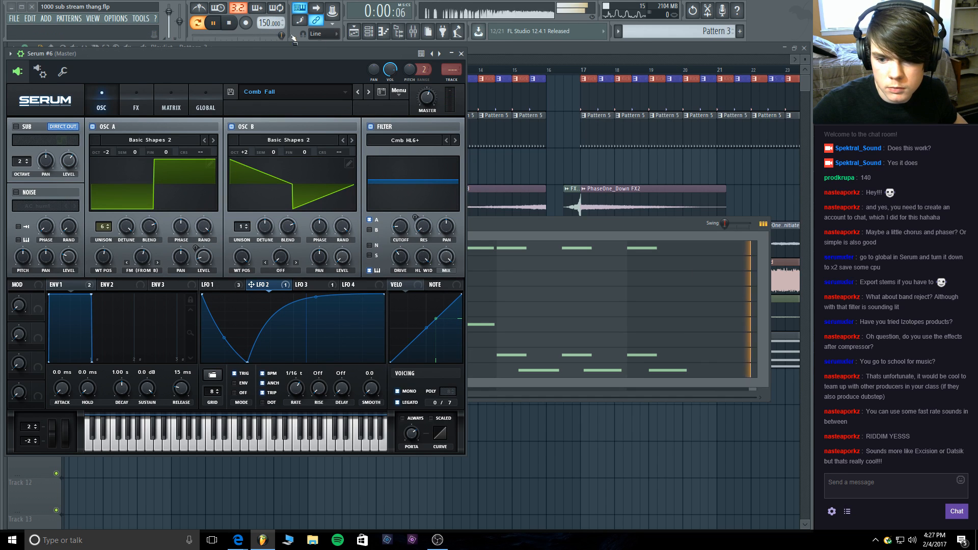
left_click(486, 46)
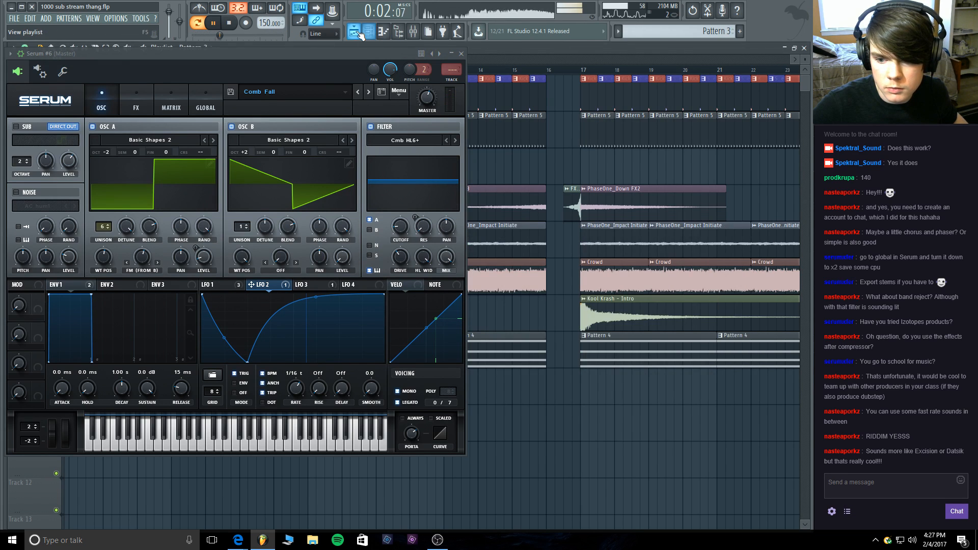
left_click(359, 32)
left_click(461, 53)
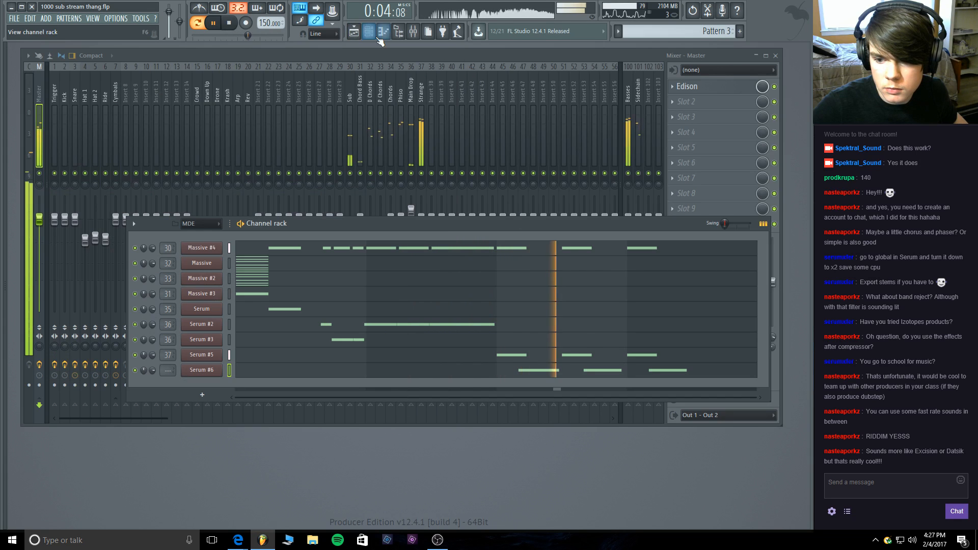
left_click(354, 34)
left_click(369, 34)
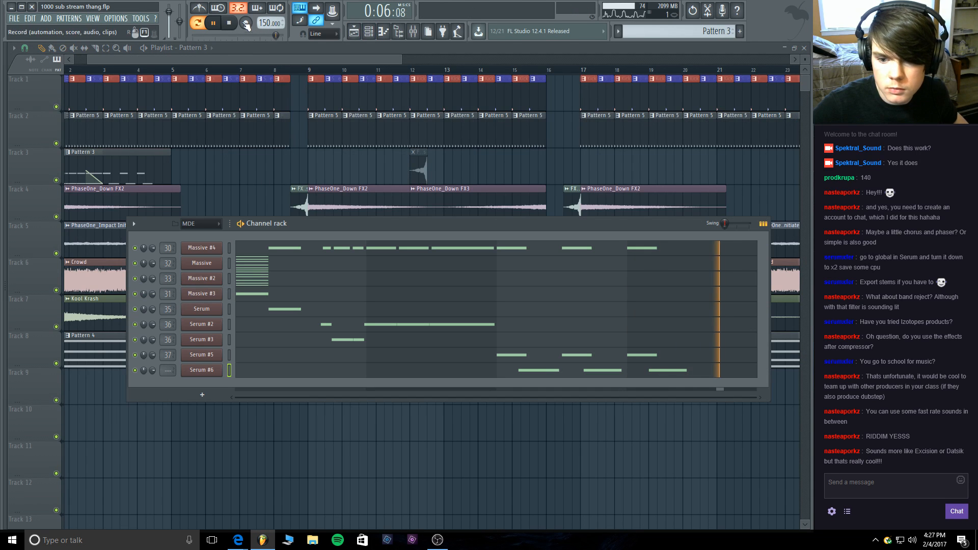
key("space")
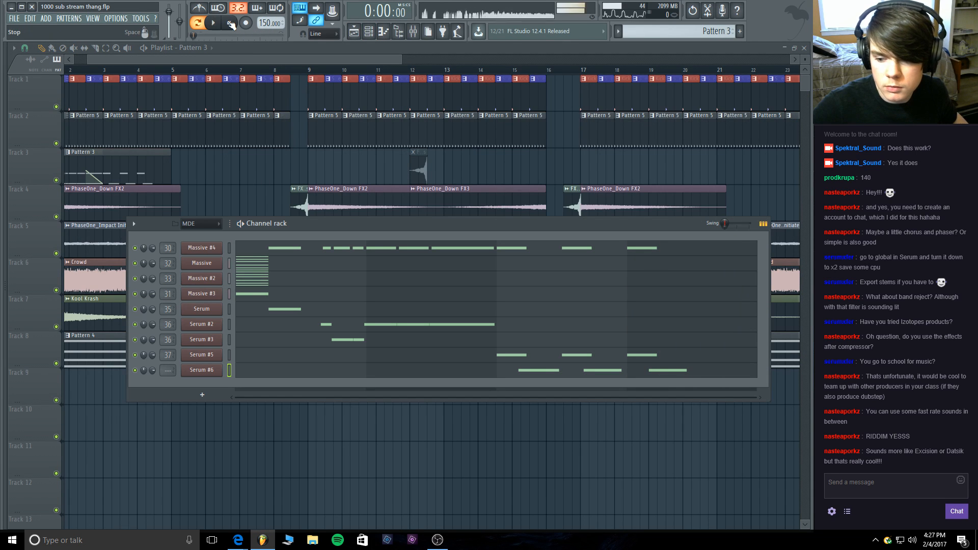
Review Serum #6's effects, set its master volume to 46%, and compare its level against Pattern 3.
left_click(218, 370)
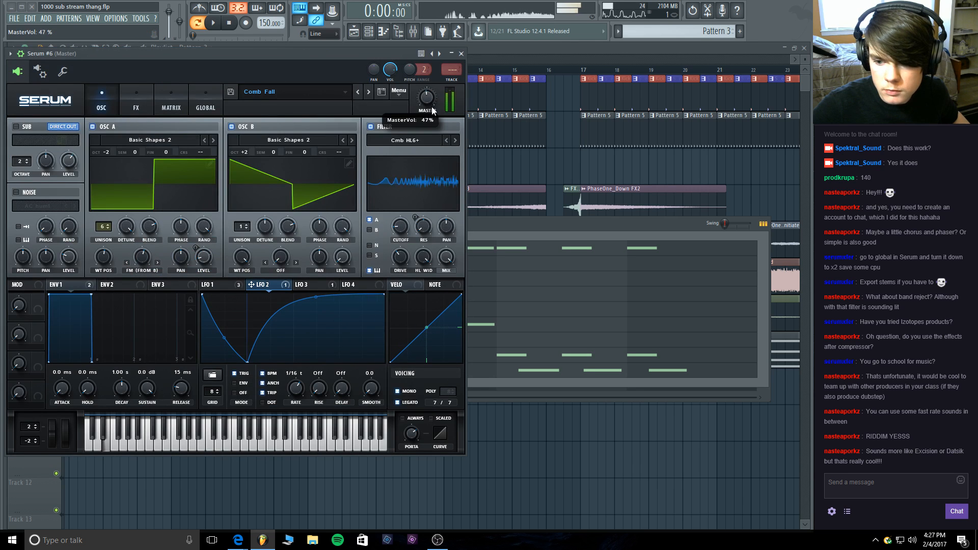
left_click(143, 99)
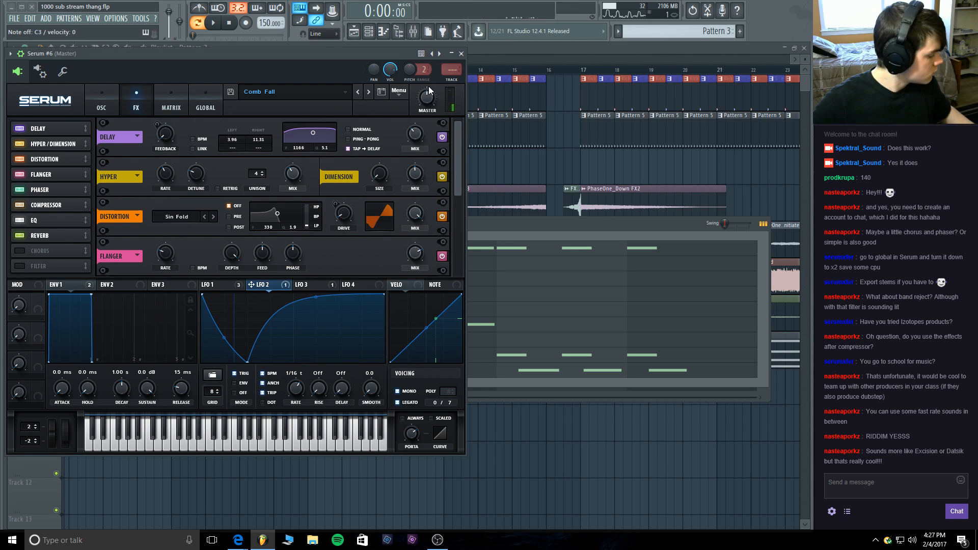
left_click(116, 88)
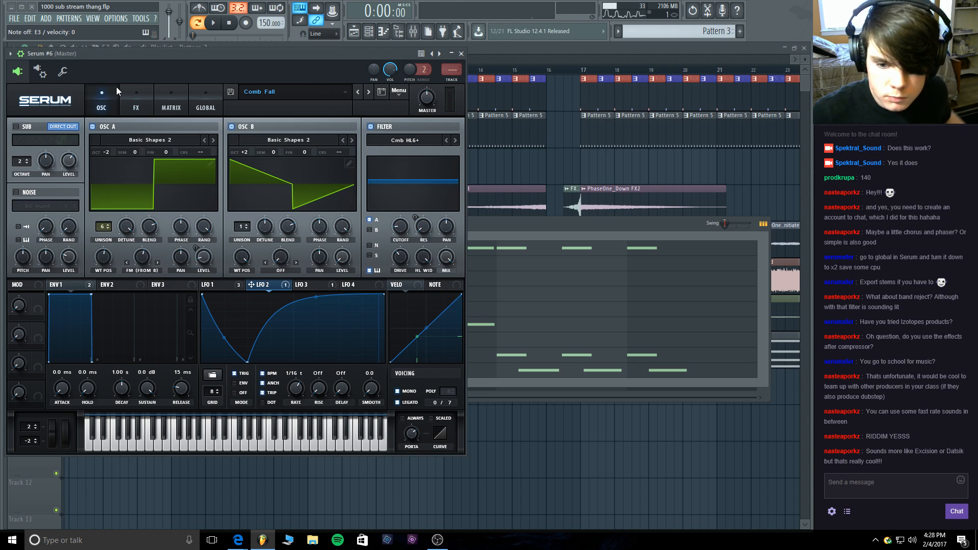
left_click(461, 53)
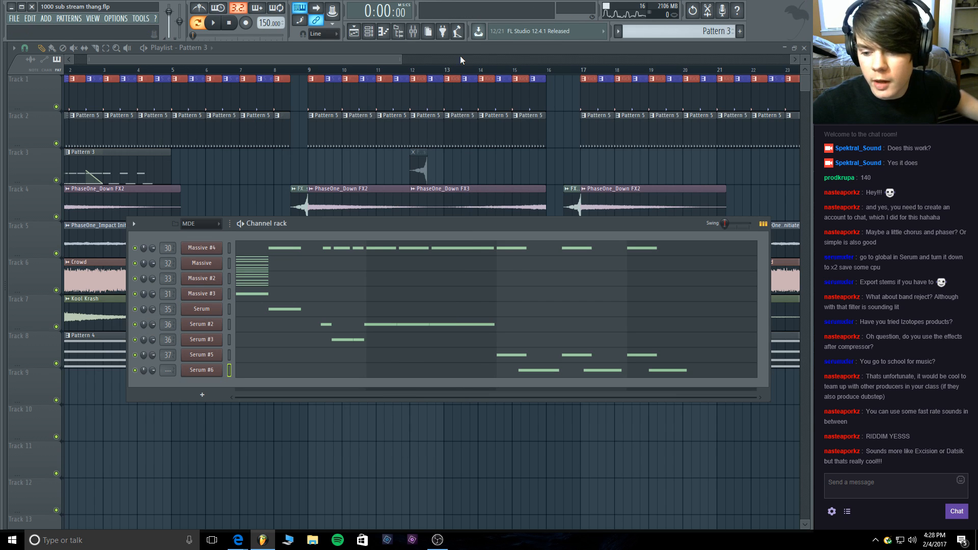
left_click(242, 226)
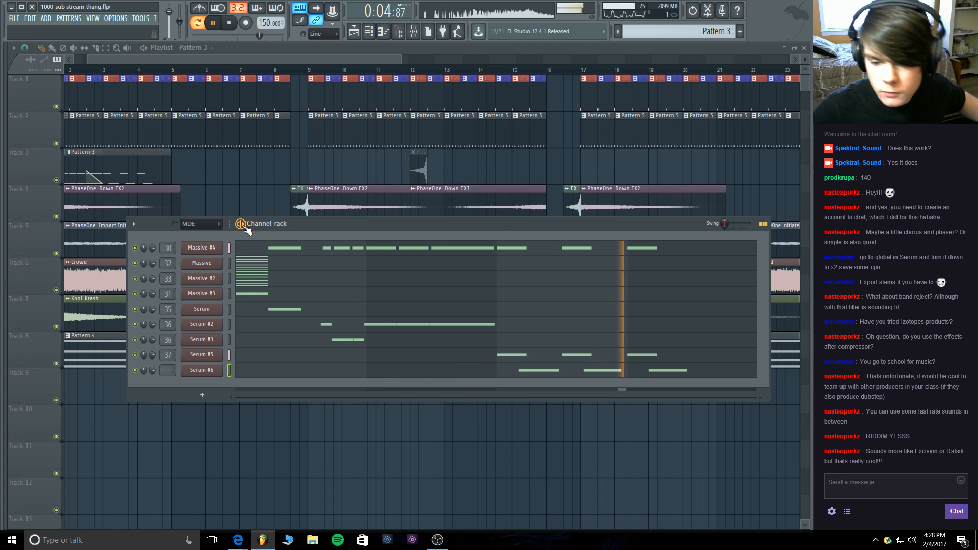
left_click(242, 225)
left_click(217, 373)
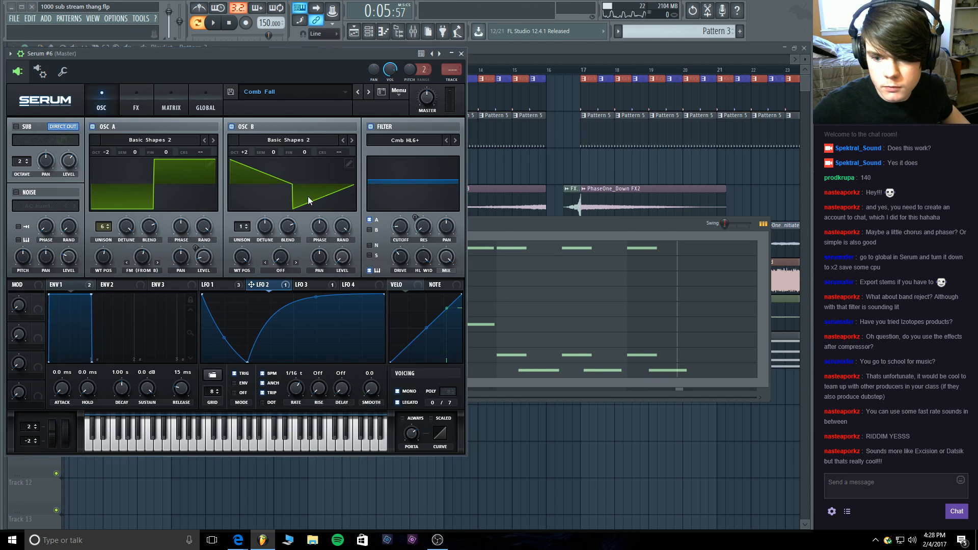
mouse_move(427, 97)
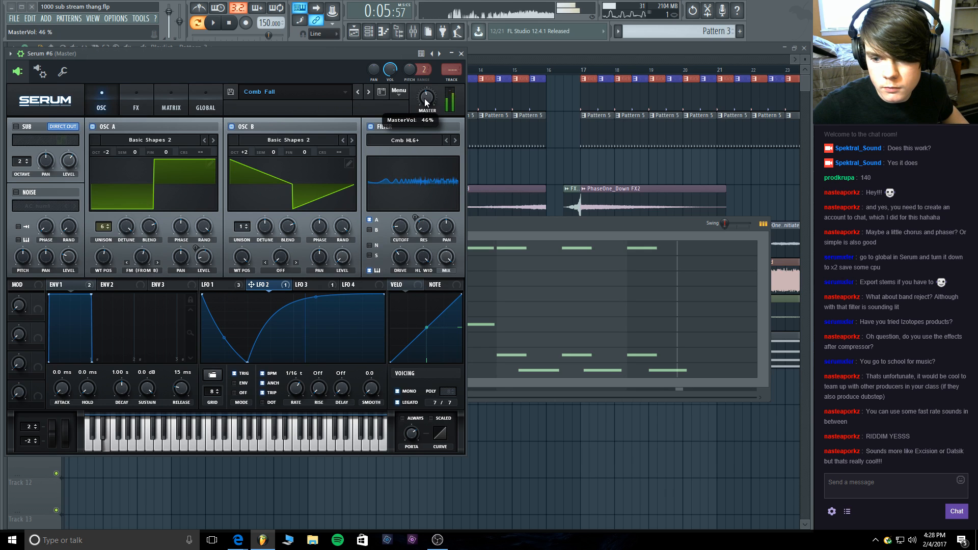
left_click(461, 53)
Rework Serum #6's three notes into descending two-note stacks E3/D3, D#3/C#3 and D3/C3, and play them from bar 3.
left_click(335, 368)
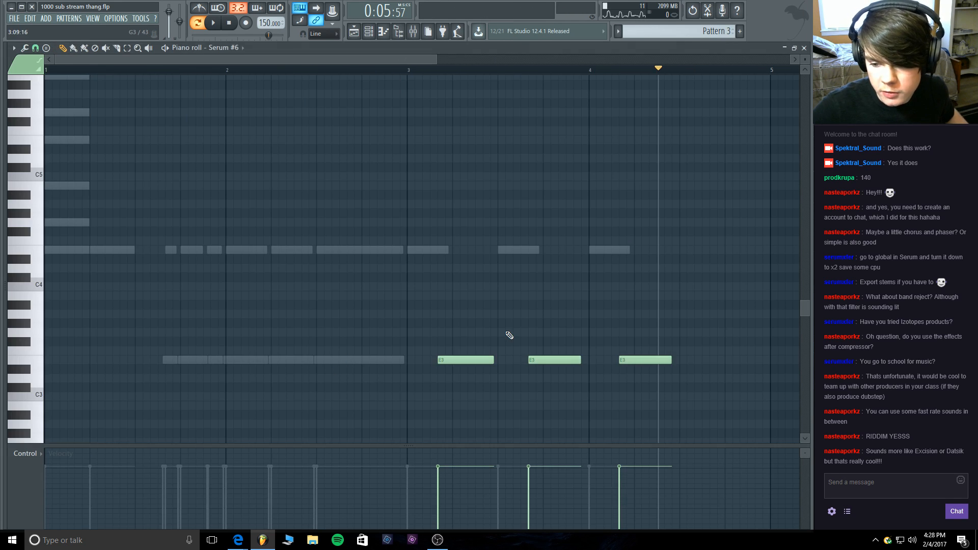
left_click(438, 387)
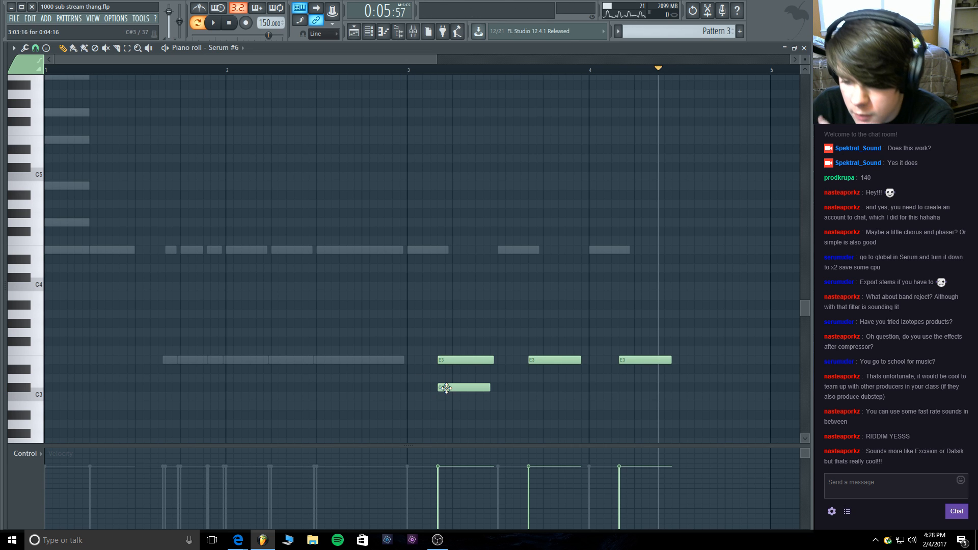
left_click_drag(447, 389, 446, 379)
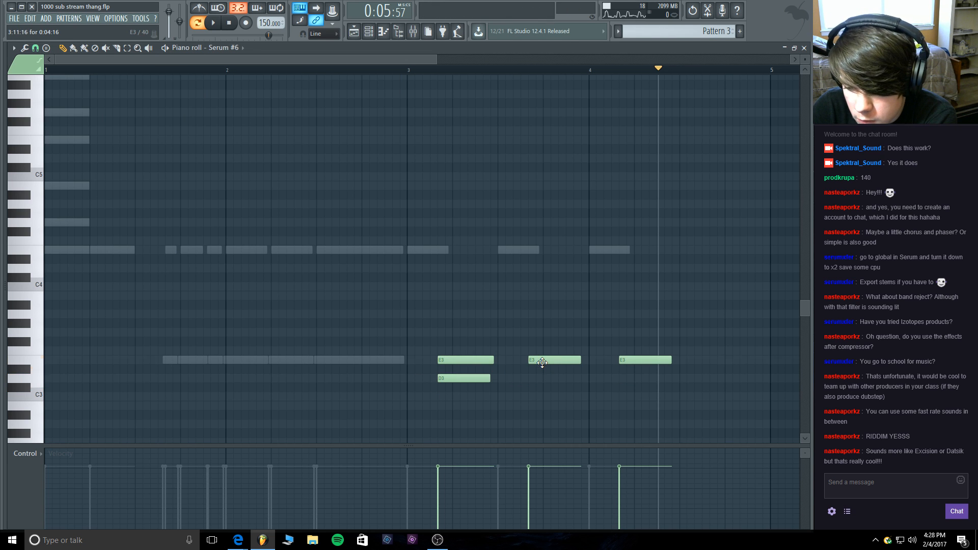
left_click_drag(542, 363, 540, 370)
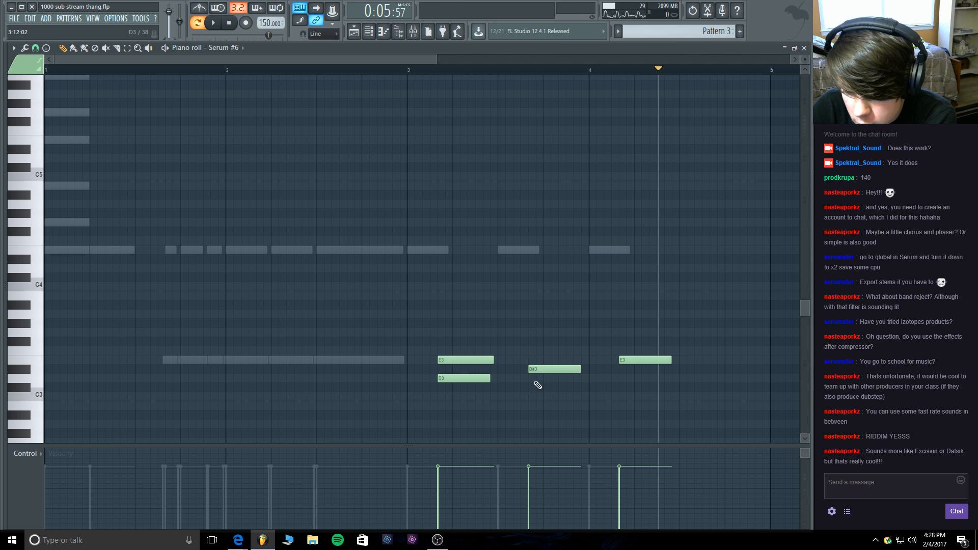
left_click(533, 388)
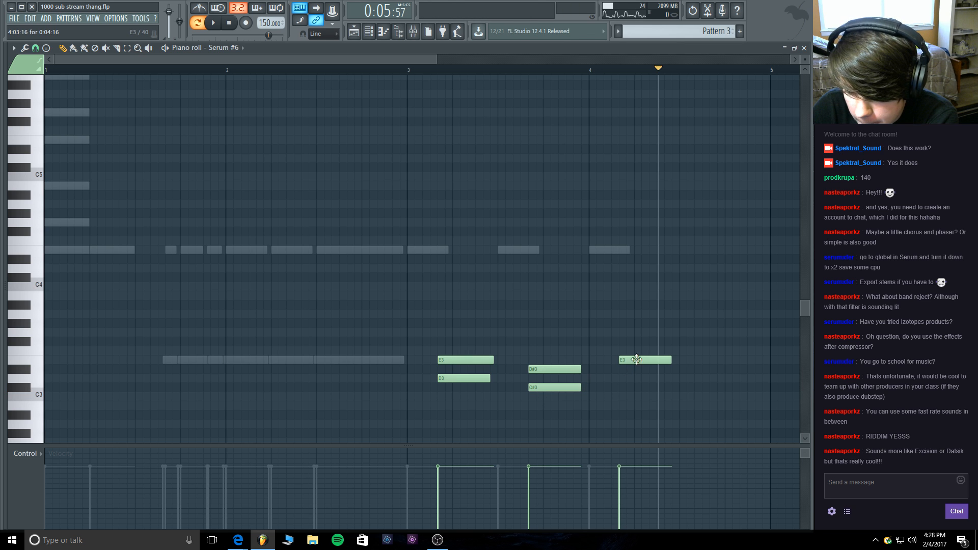
left_click_drag(636, 359, 651, 376)
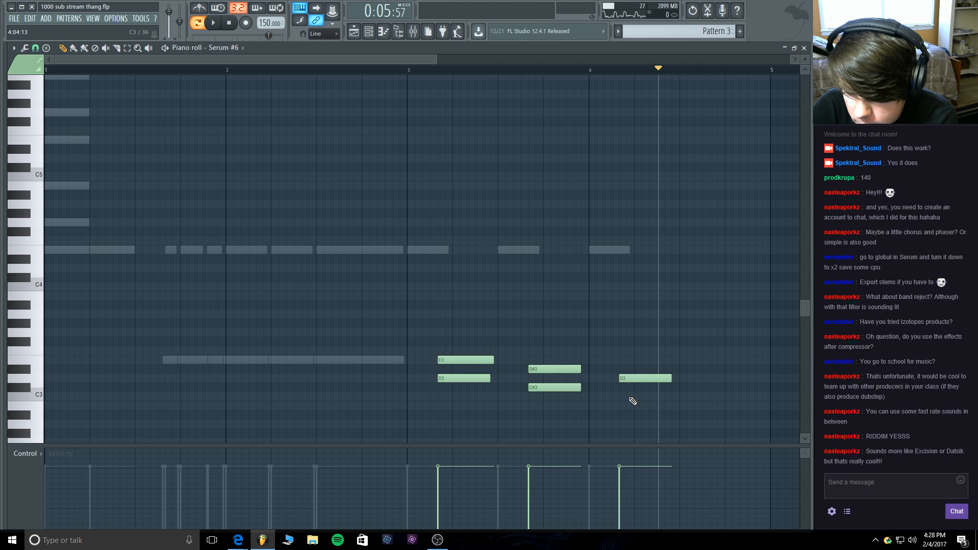
left_click(621, 397)
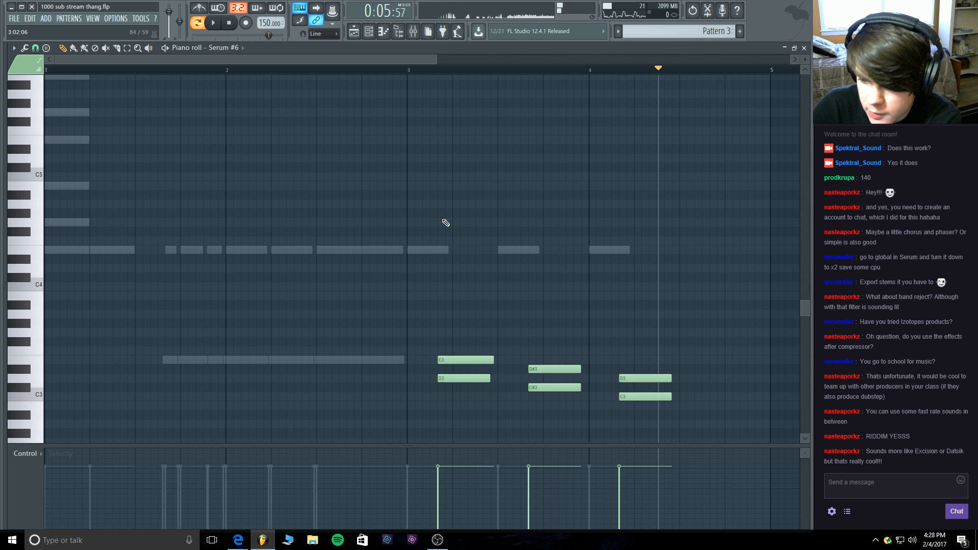
left_click(409, 71)
left_click(213, 23)
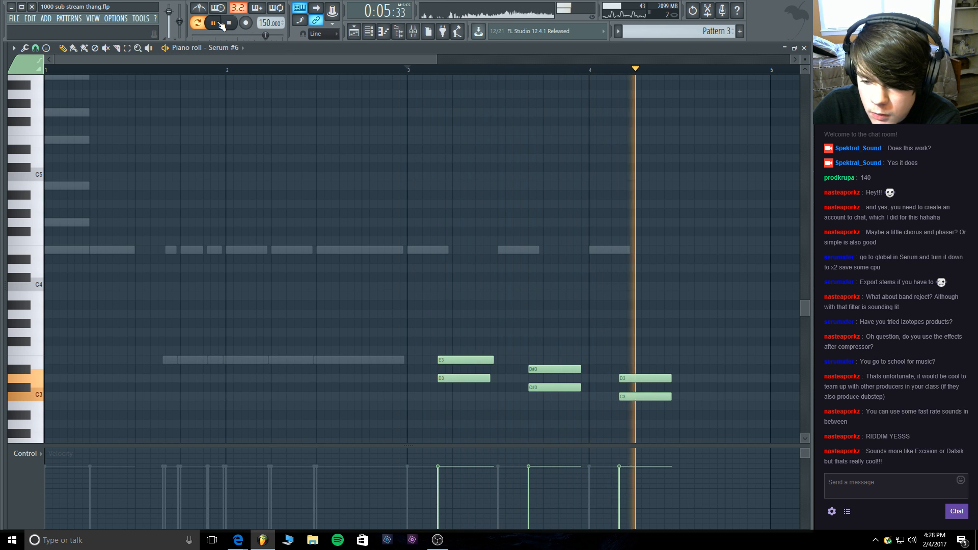
left_click(214, 22)
Start each stack's lower note slightly after its upper note, and trim the first two stacks so both notes end together.
left_click_drag(465, 378, 469, 378)
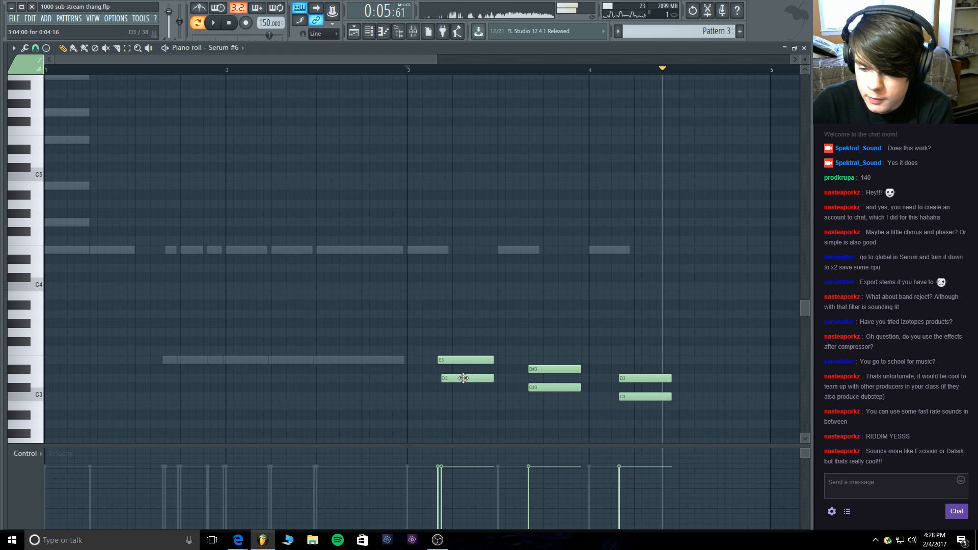
left_click_drag(539, 388, 542, 388)
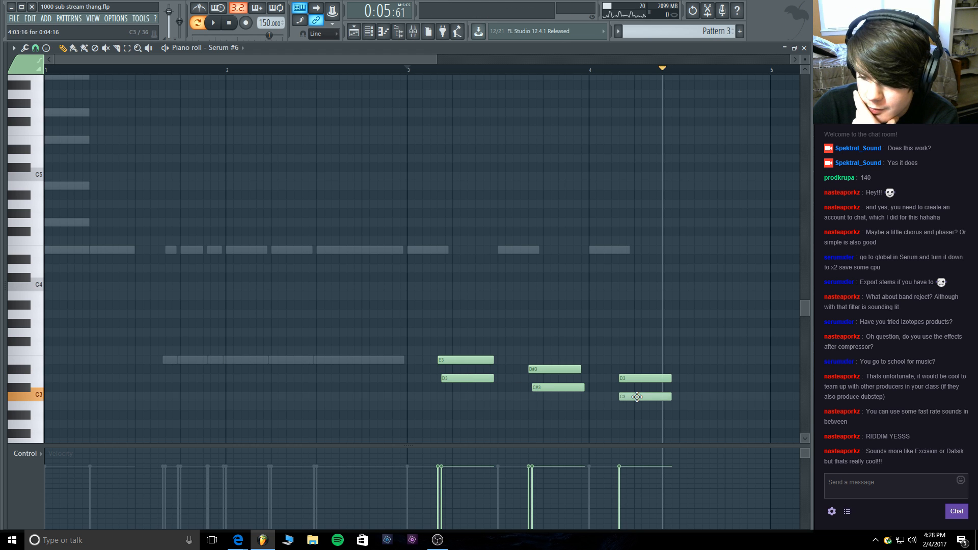
left_click_drag(637, 397, 643, 397)
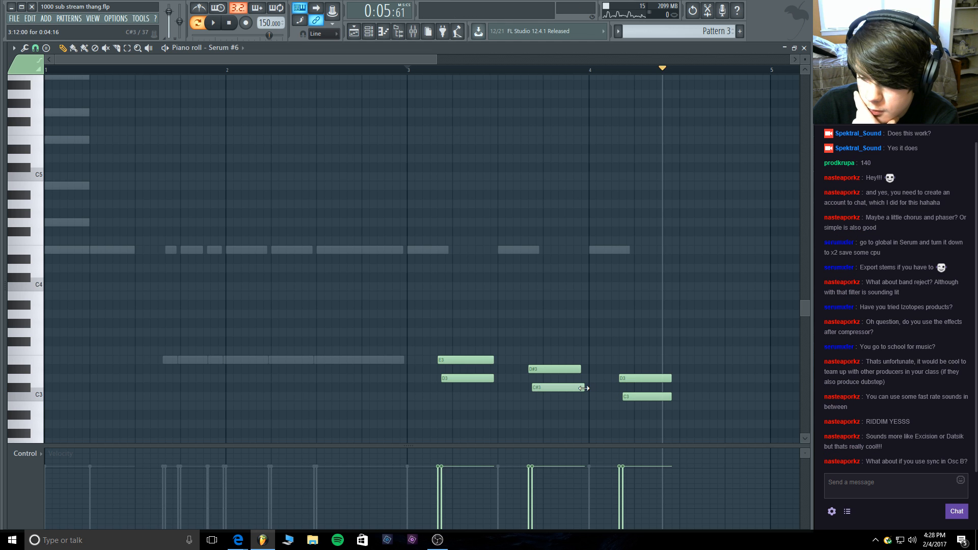
left_click_drag(584, 388, 581, 390)
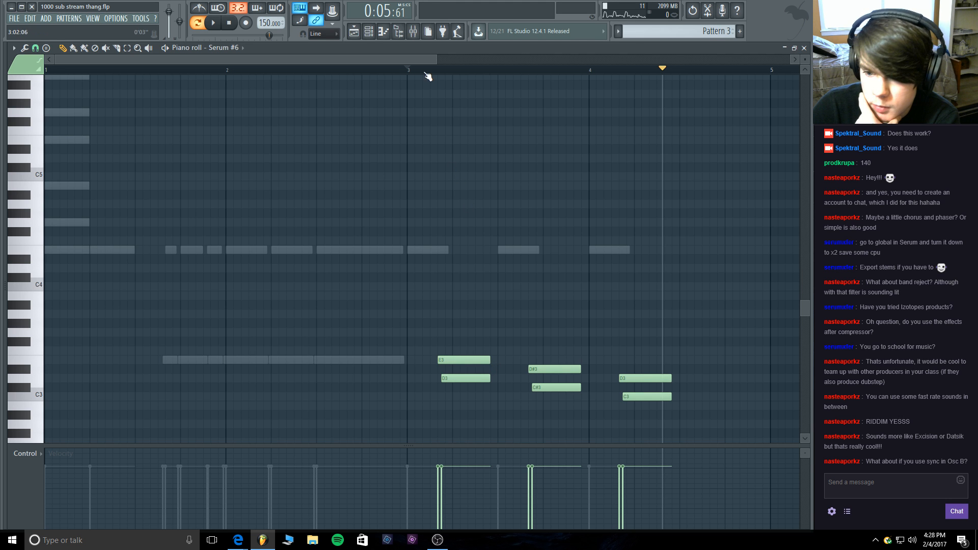
Set Serum #6's Osc B warp mode to Sync (No Window) and audition the sync amount before returning it to minimum.
left_click(368, 32)
left_click(218, 376)
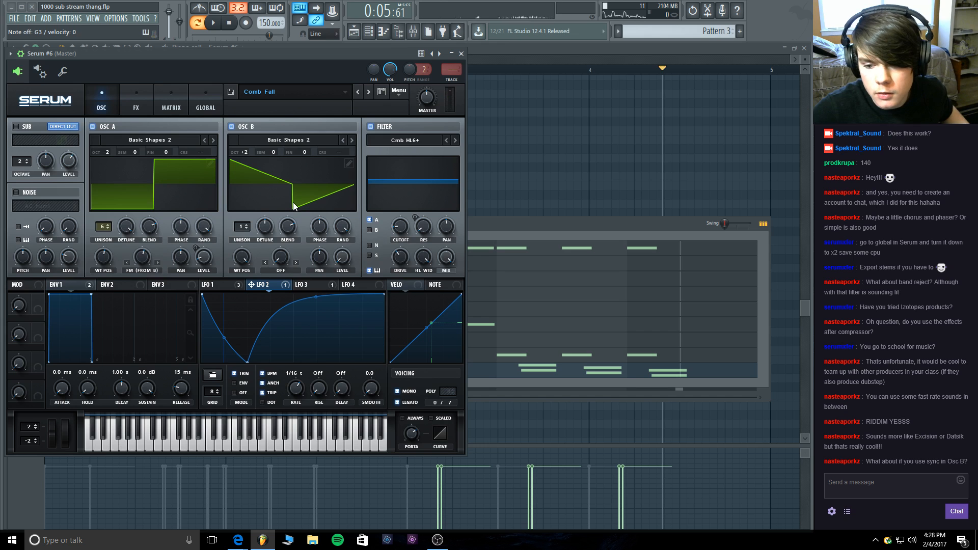
left_click(289, 270)
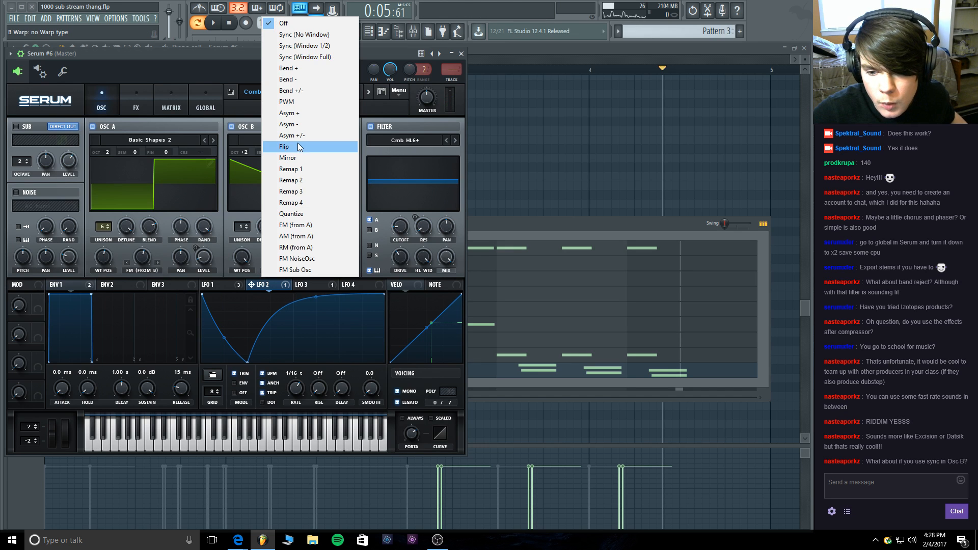
left_click(308, 34)
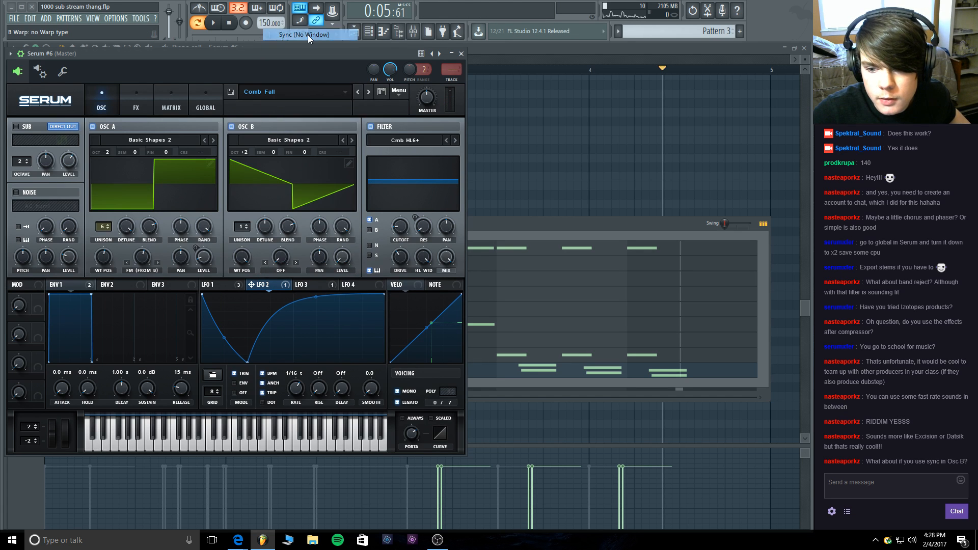
left_click_drag(280, 258, 284, 218)
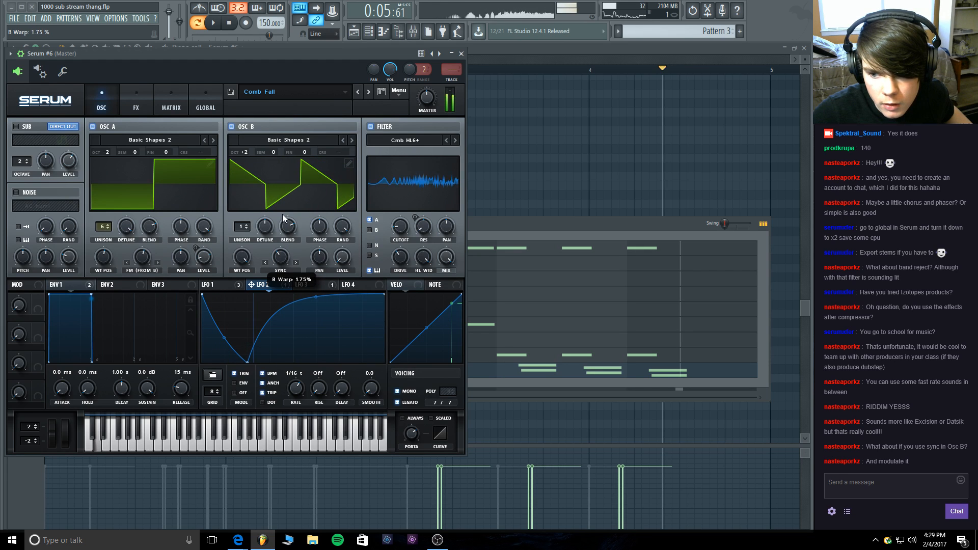
left_click_drag(284, 217, 270, 267)
left_click(296, 263)
left_click(266, 262)
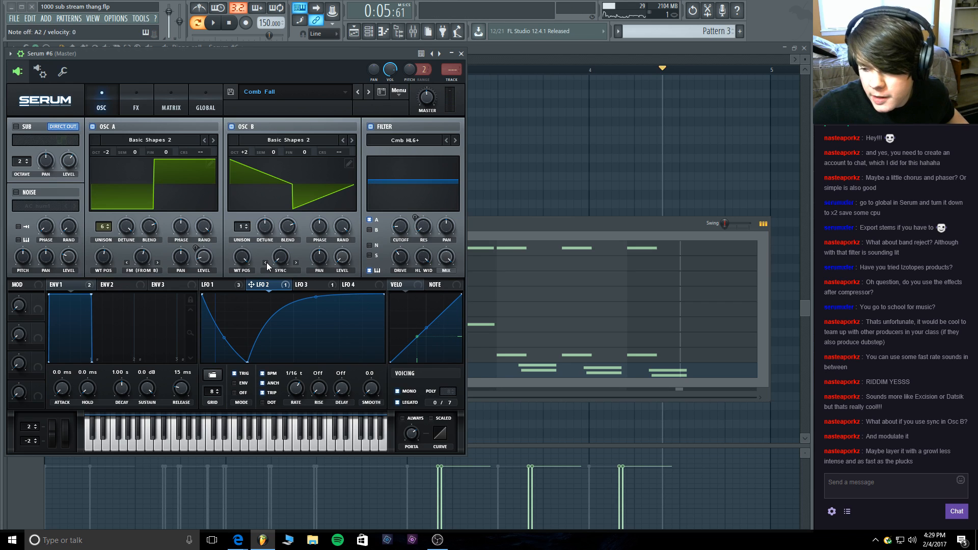
left_click(462, 53)
Play Pattern 3 from the start through the last note stack and stop playback.
left_click(380, 61)
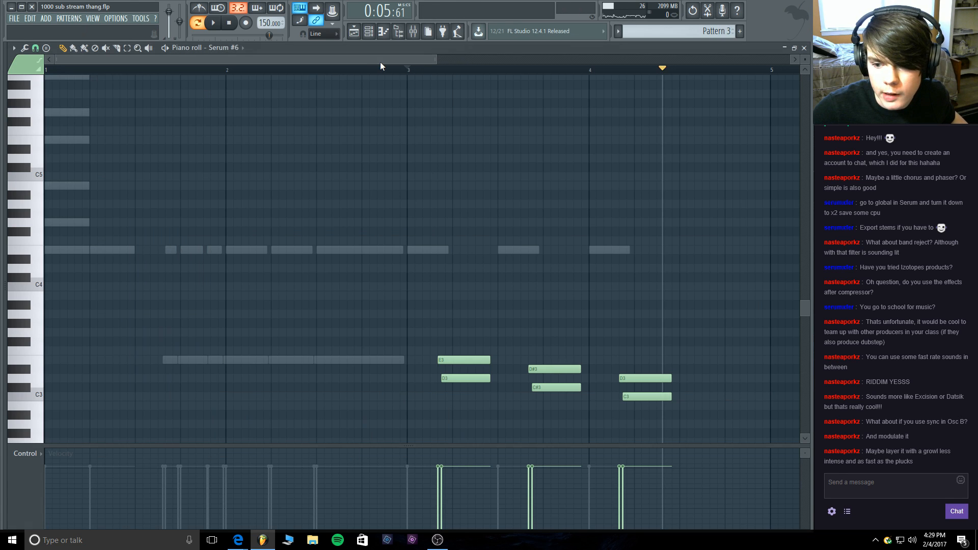
left_click_drag(409, 69, 46, 92)
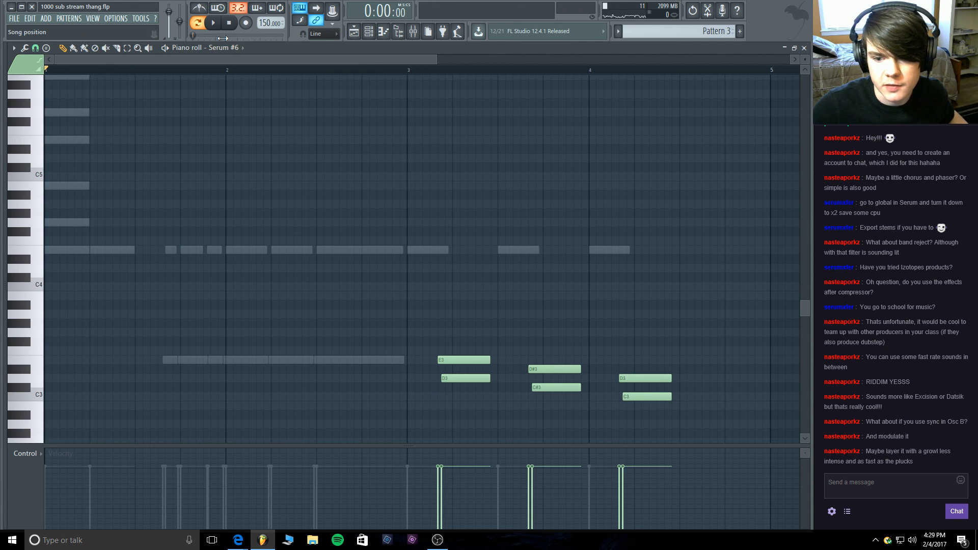
left_click(213, 22)
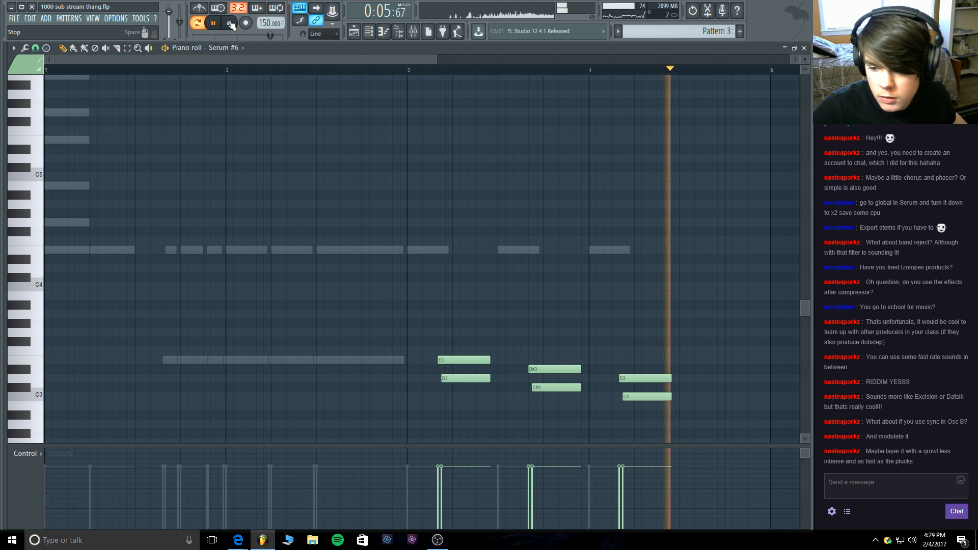
left_click(229, 24)
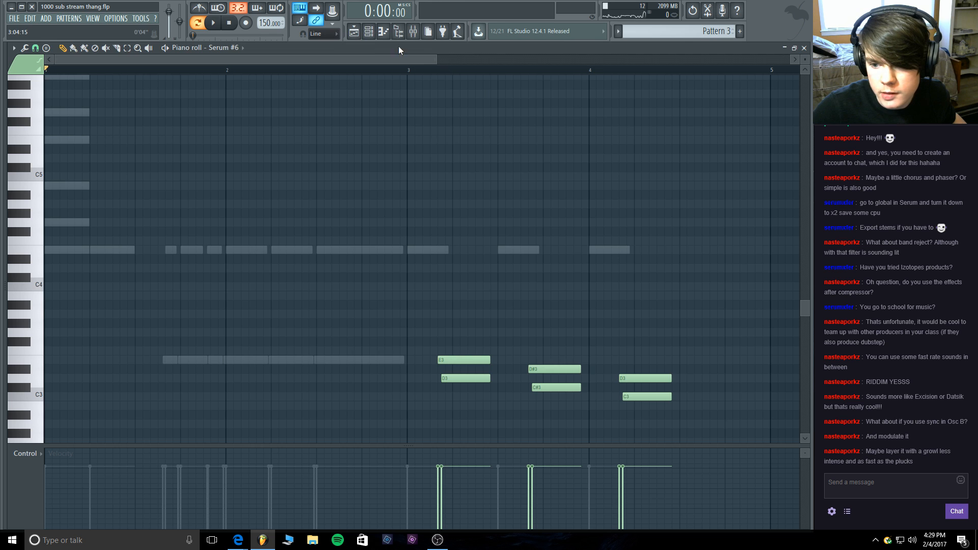
Reshape Serum #6's LFO 1 curve by bending its falling side outward, and play Pattern 3.
left_click(369, 31)
left_click(208, 371)
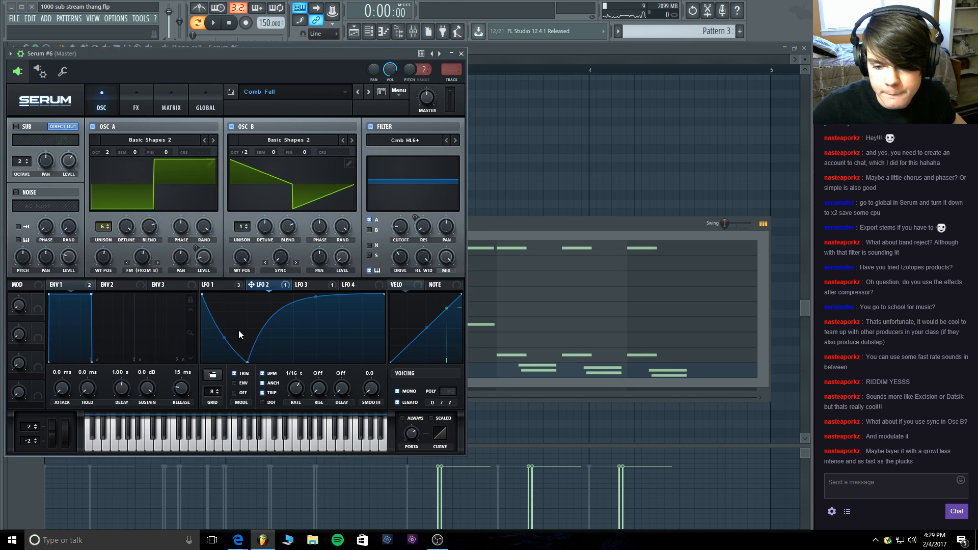
left_click(241, 287)
left_click_drag(282, 303, 283, 286)
left_click_drag(317, 334, 348, 330)
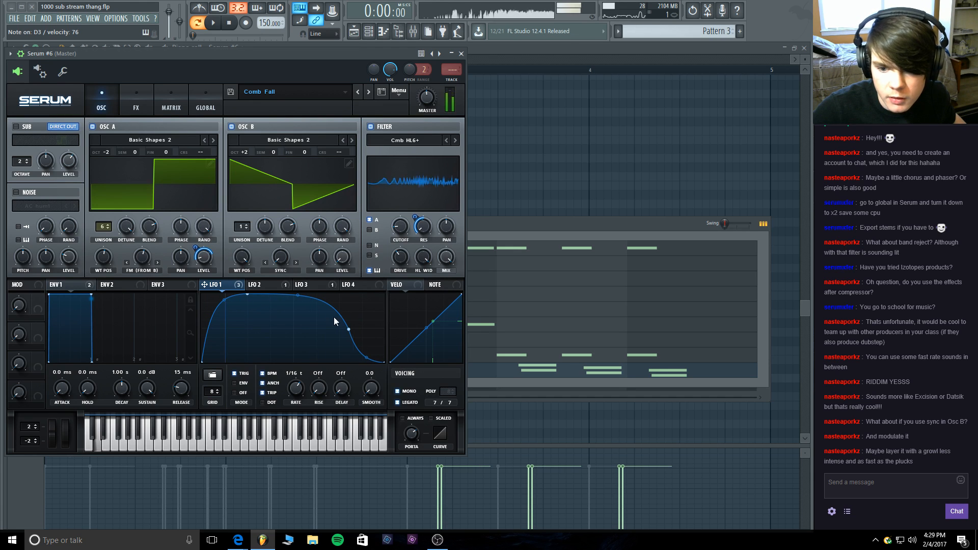
key("space")
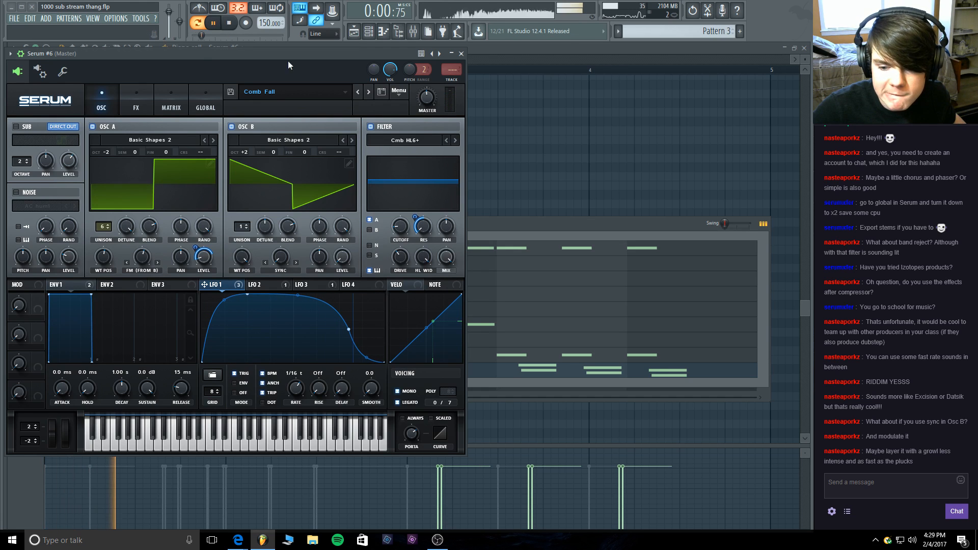
Add a new Serum channel to the channel rack and stop playback.
left_click(462, 54)
left_click(211, 392)
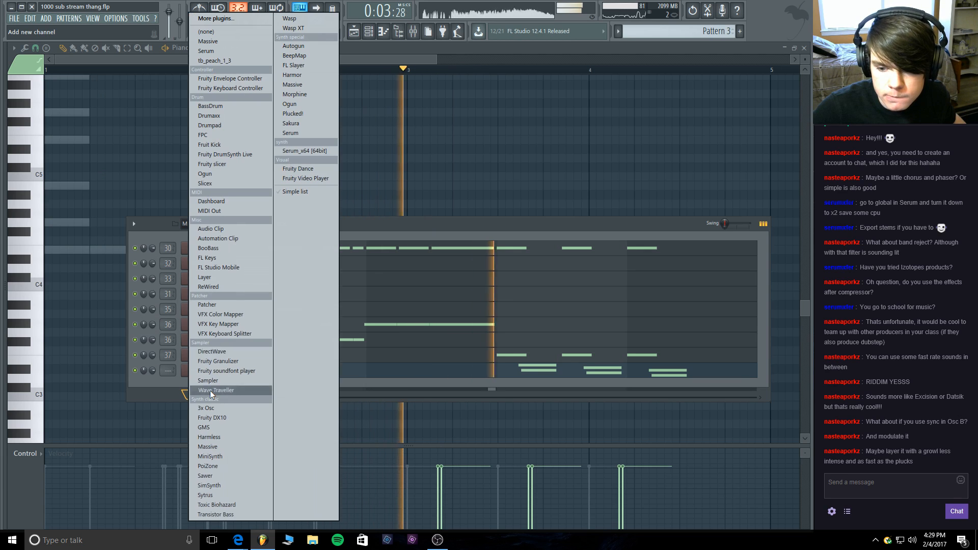
left_click(306, 133)
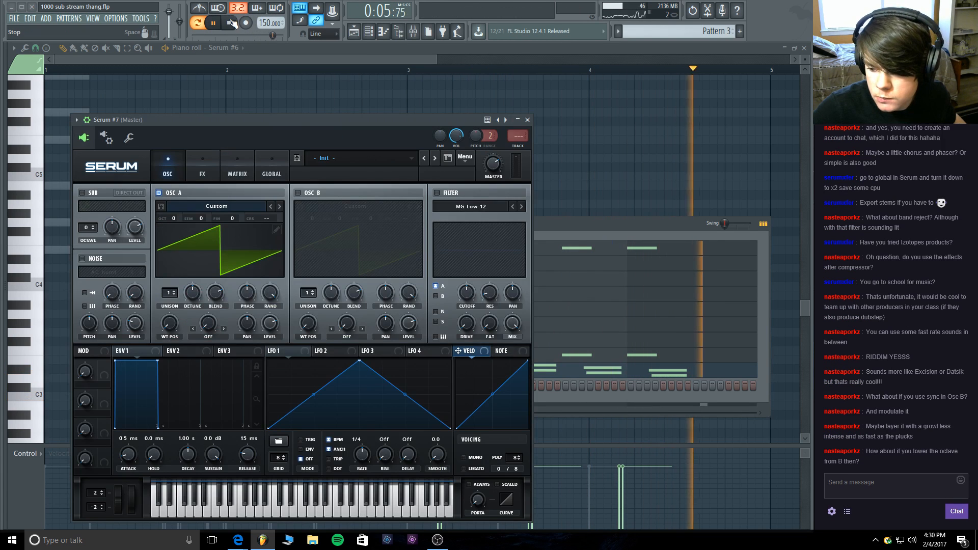
left_click(232, 23)
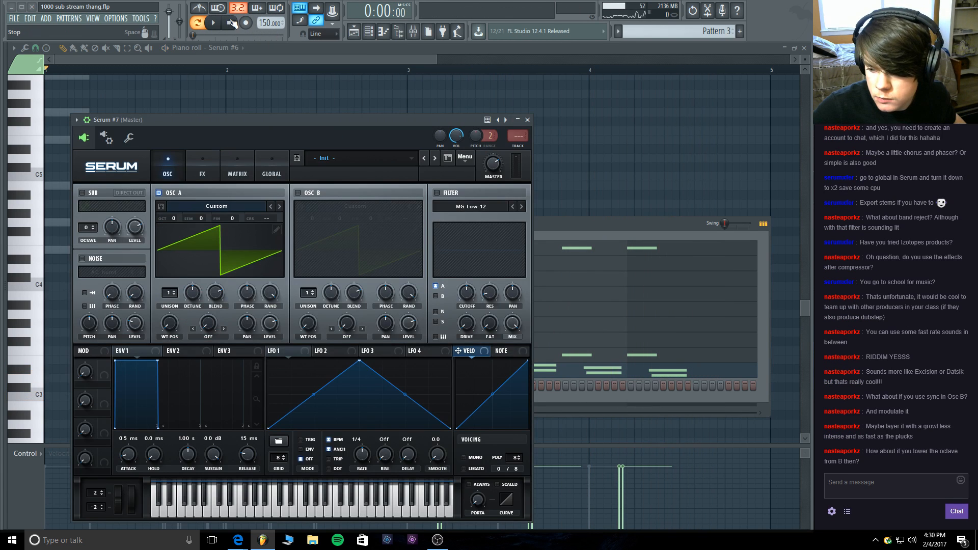
left_click(567, 232)
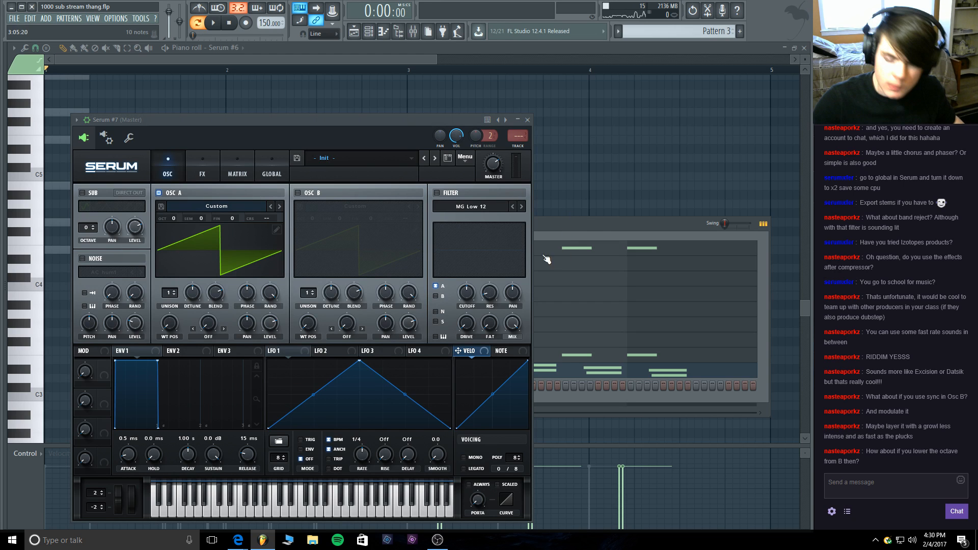
left_click(527, 119)
Try Serum #6's Osc B at octave +1, and return it to +2.
left_click(222, 370)
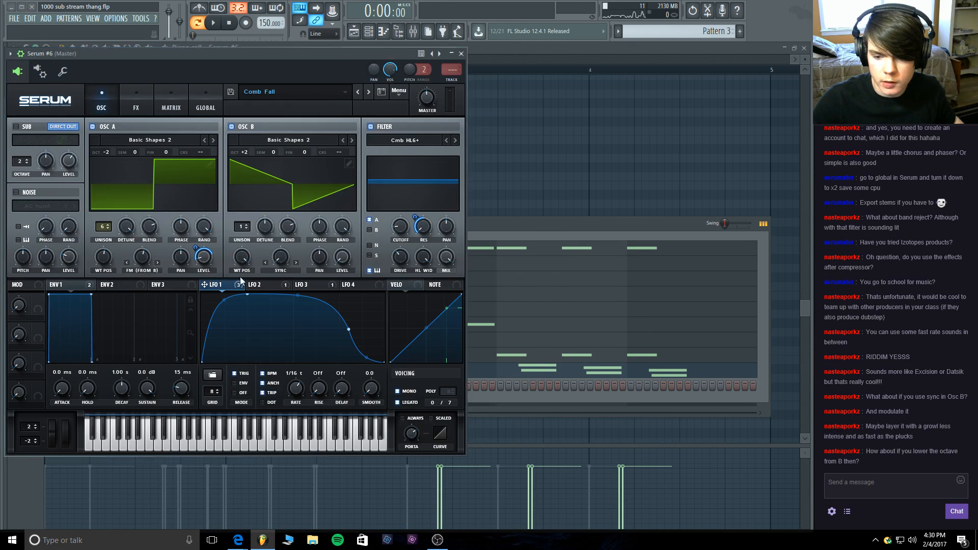
left_click_drag(243, 160, 242, 173)
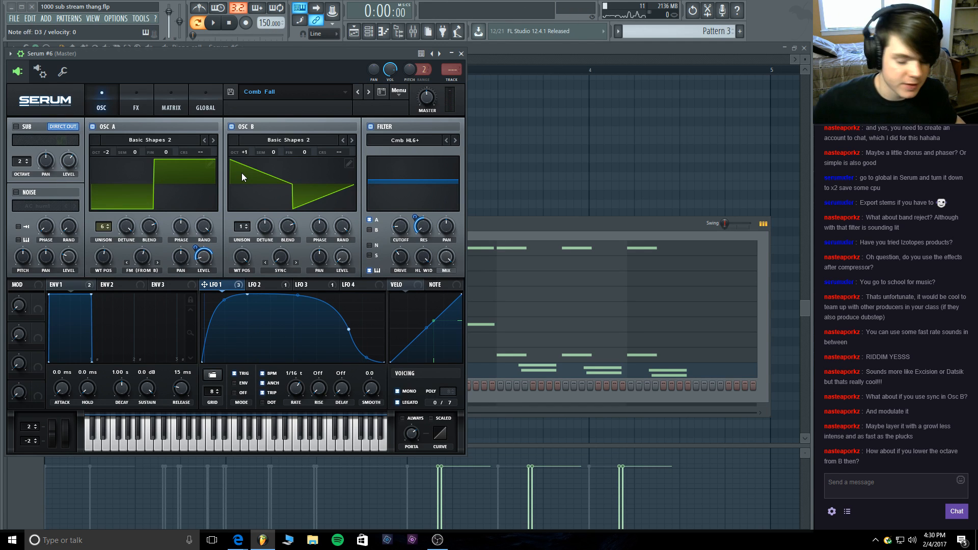
left_click_drag(246, 149, 247, 142)
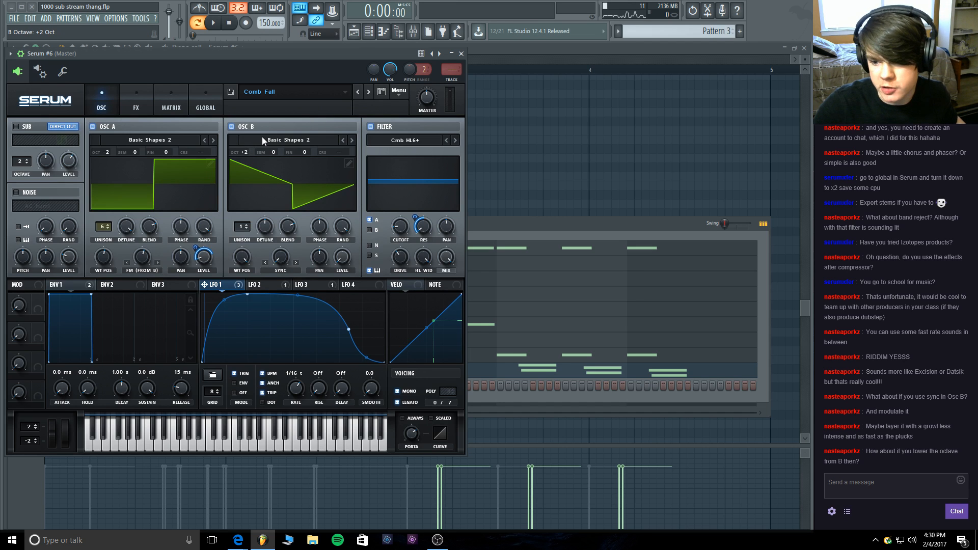
left_click(461, 53)
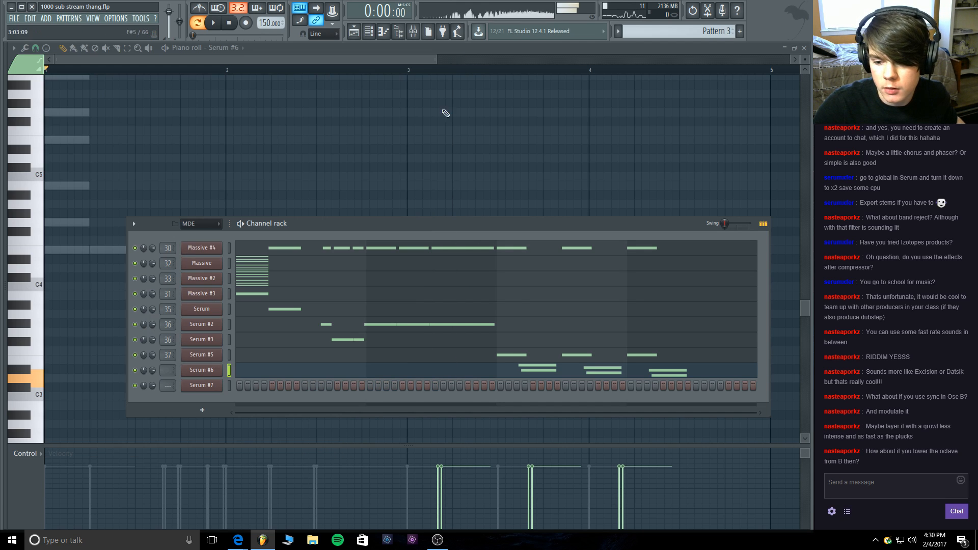
Audition Serum #7's initial sound, and copy Serum #6's note stacks into the Serum #7 channel.
left_click(216, 386)
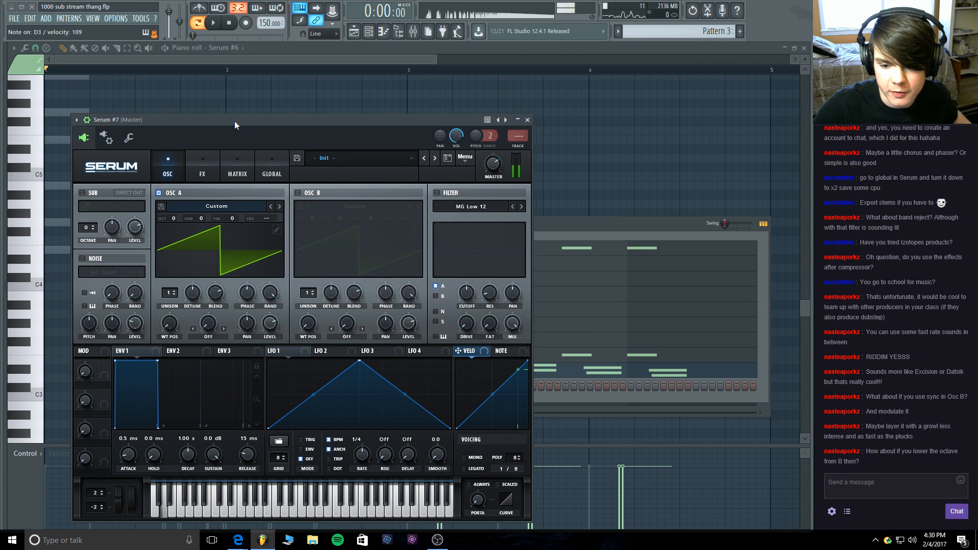
left_click(527, 120)
left_click(229, 370)
right_click(212, 372)
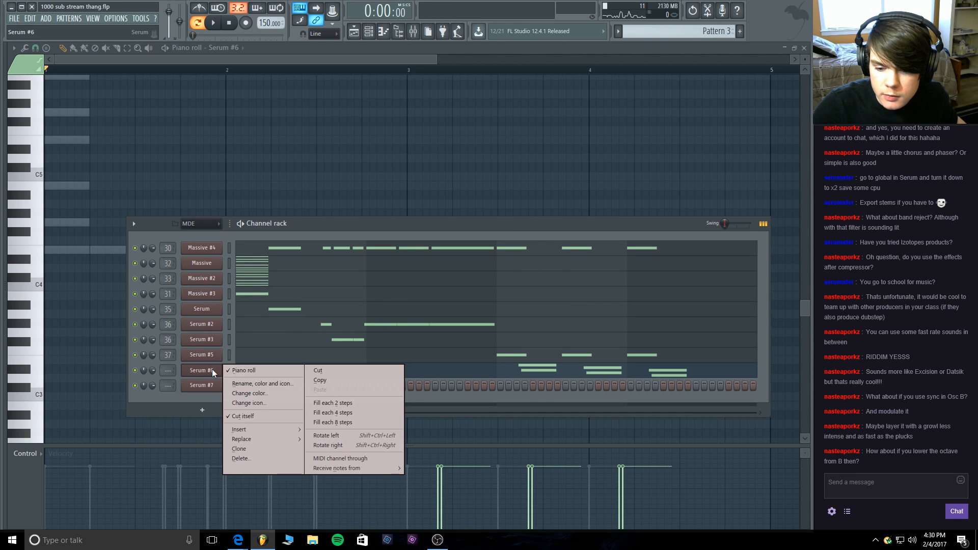
left_click(312, 381)
left_click(228, 386)
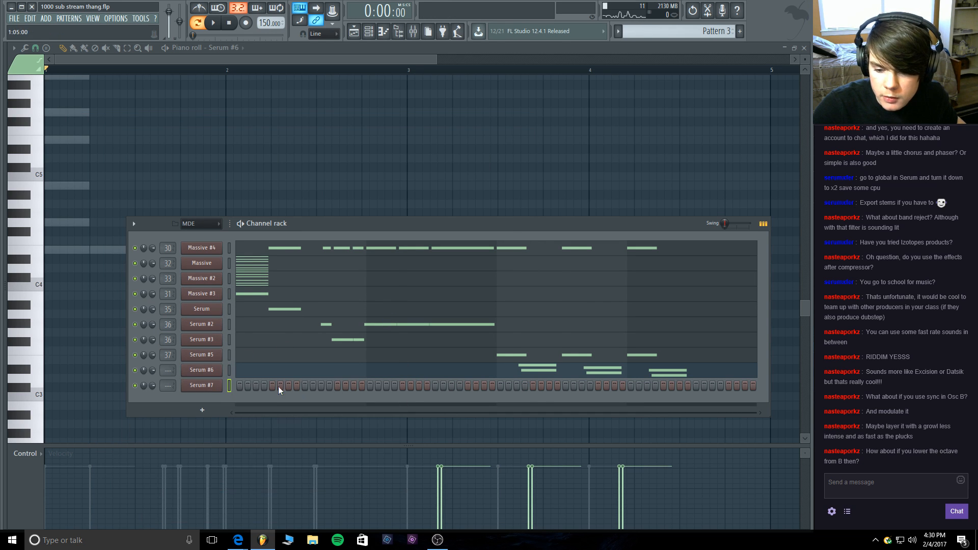
right_click(204, 386)
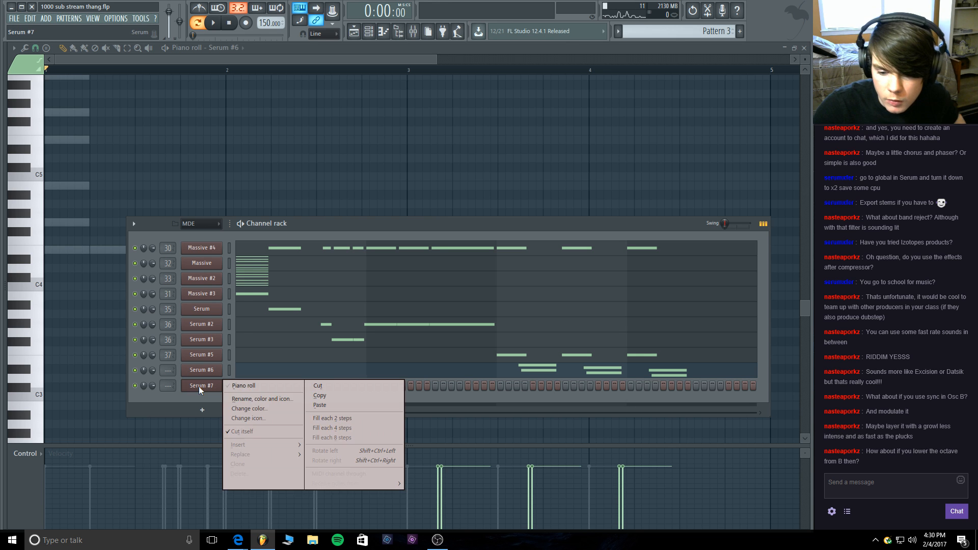
left_click(326, 407)
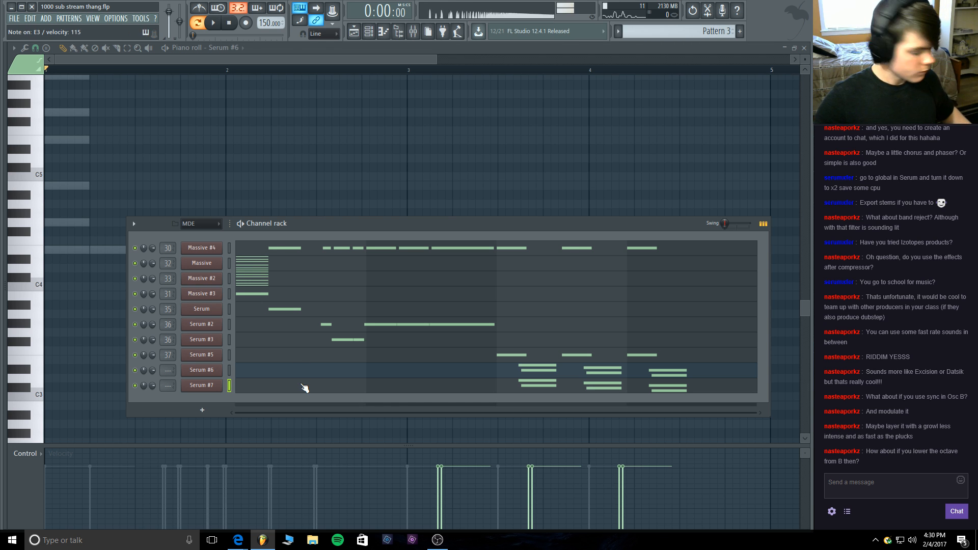
Match Serum #7's voicing to Serum #6 by enabling mono and legato and setting the portamento time to 1.24 sec.
left_click(220, 386)
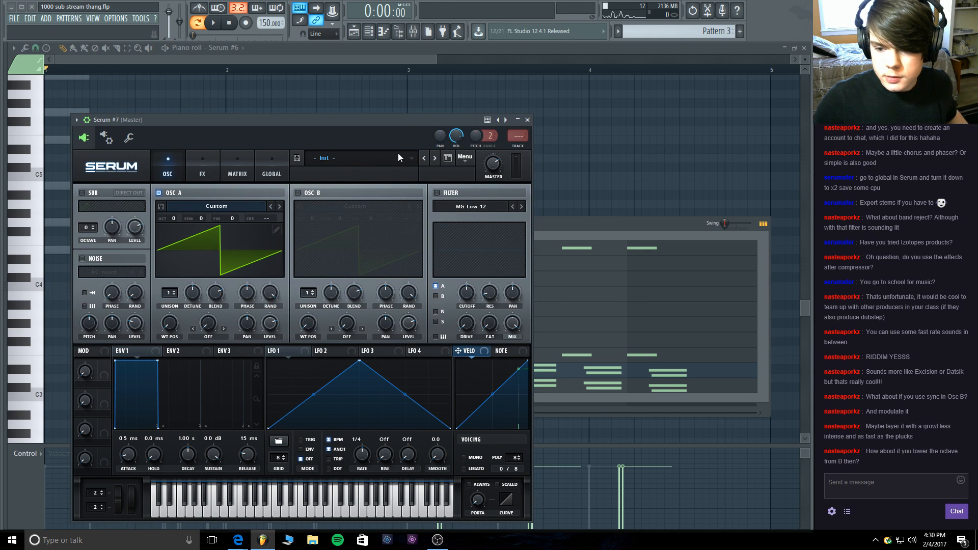
left_click(527, 119)
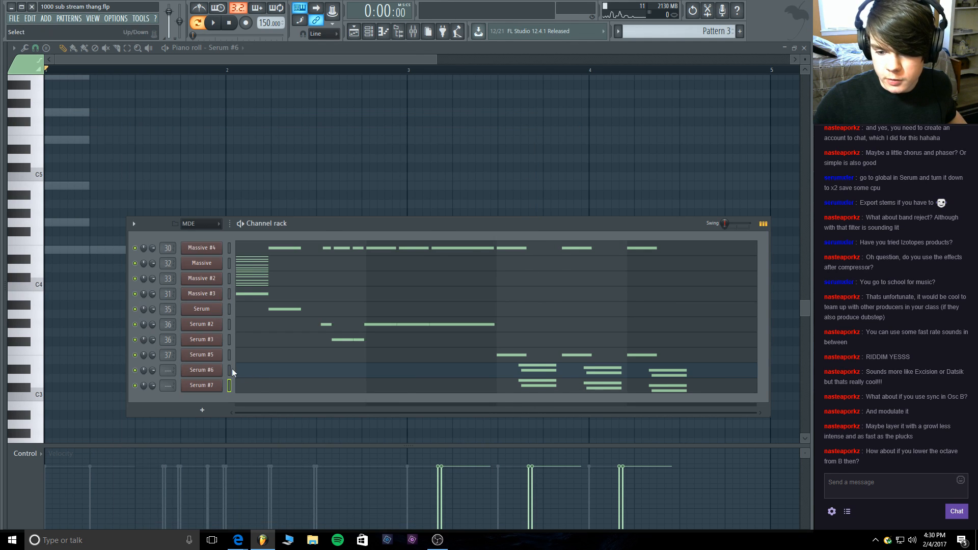
left_click(213, 371)
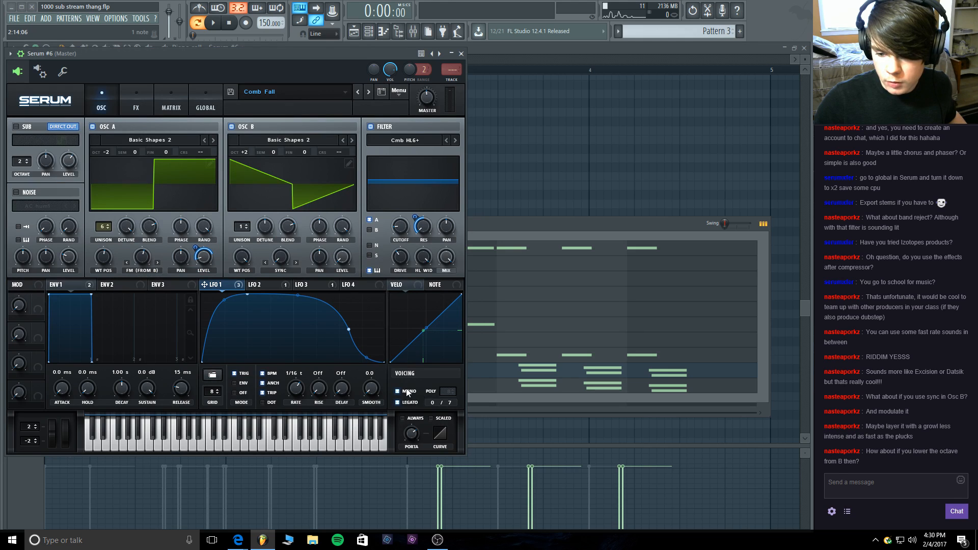
mouse_move(413, 433)
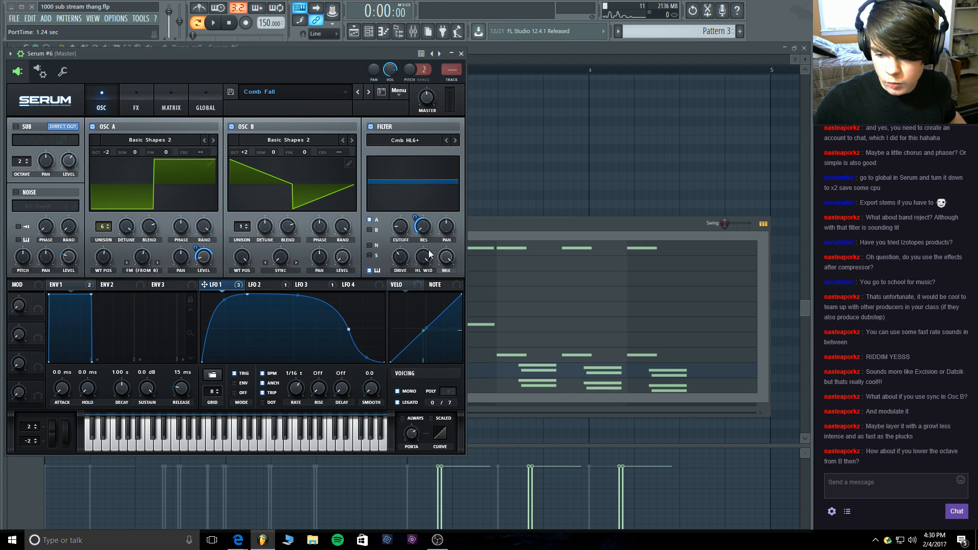
left_click(461, 53)
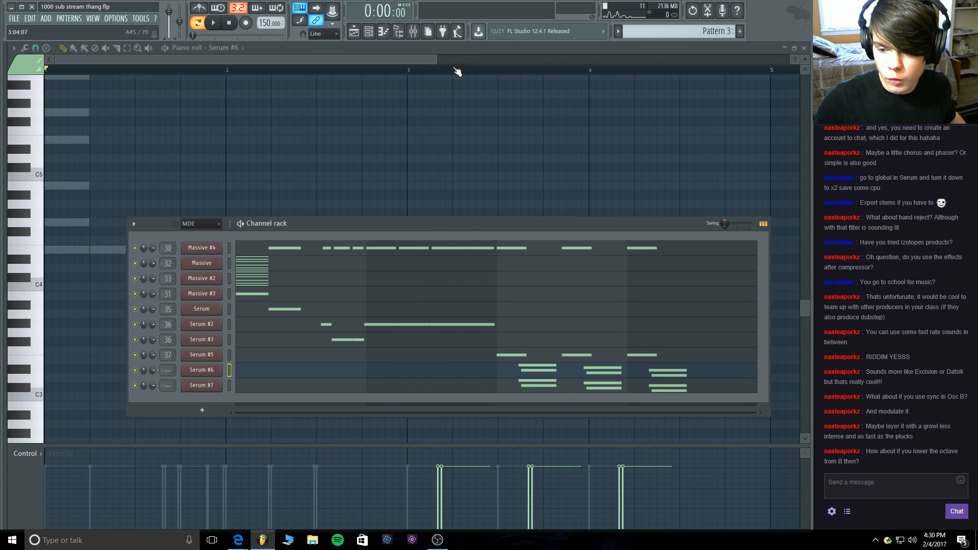
left_click(221, 386)
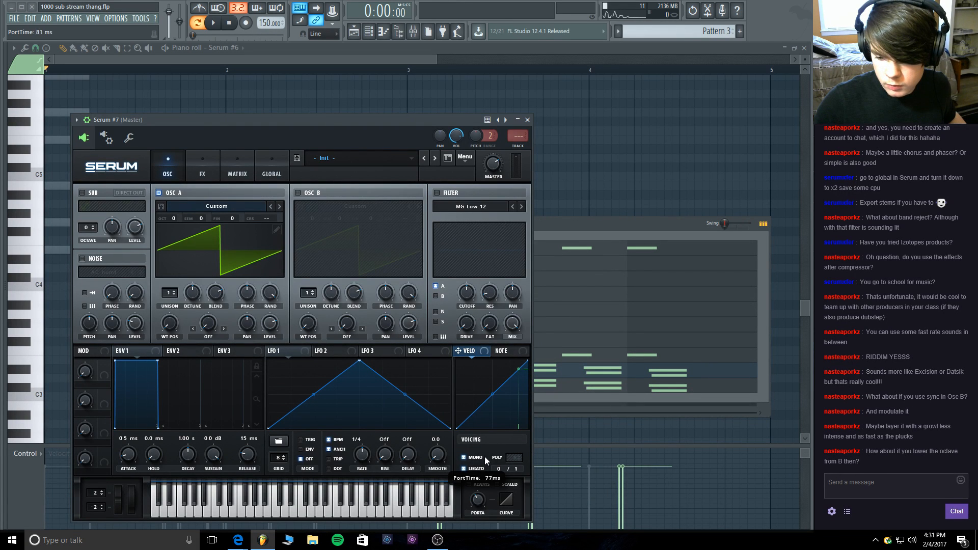
left_click_drag(484, 448, 488, 426)
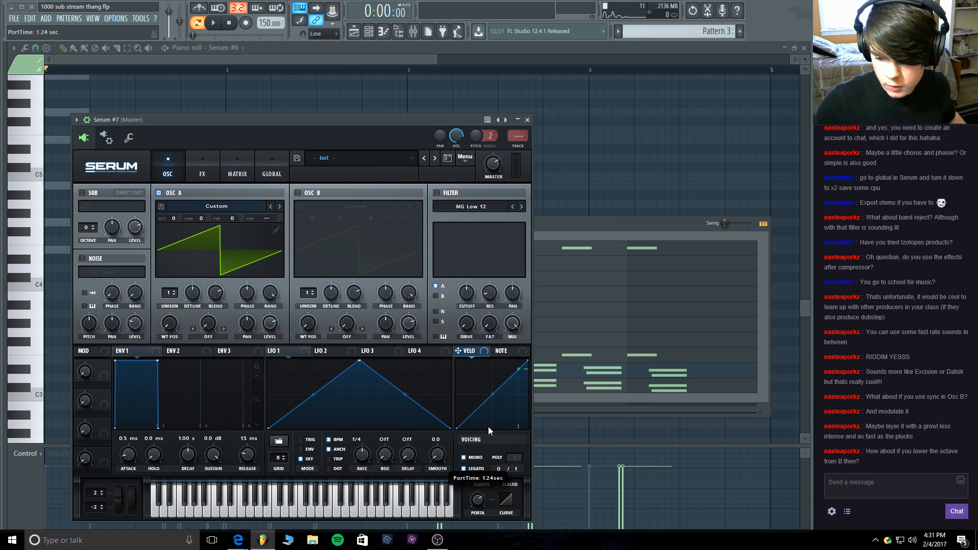
left_click(527, 119)
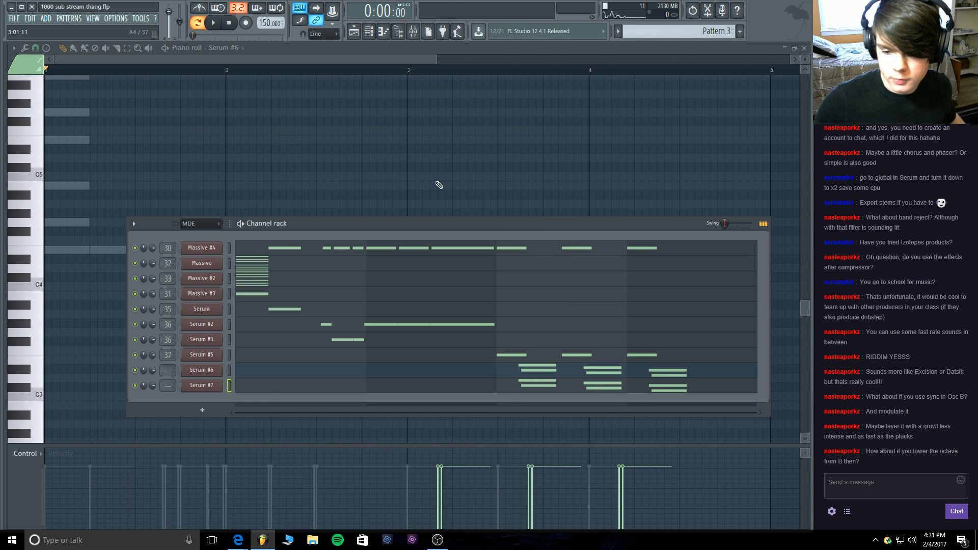
Browse the wavetable categories for Serum #7's Osc A.
left_click(228, 385)
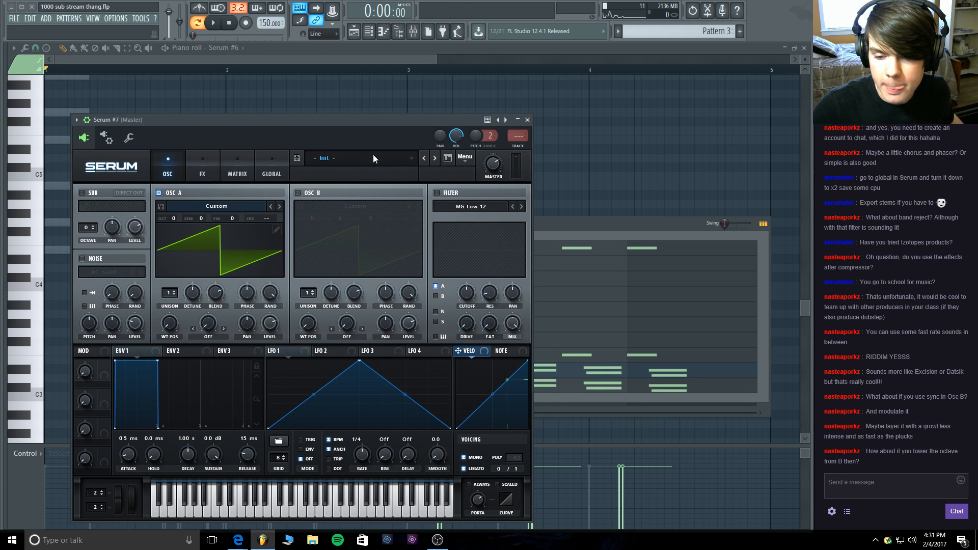
left_click(220, 207)
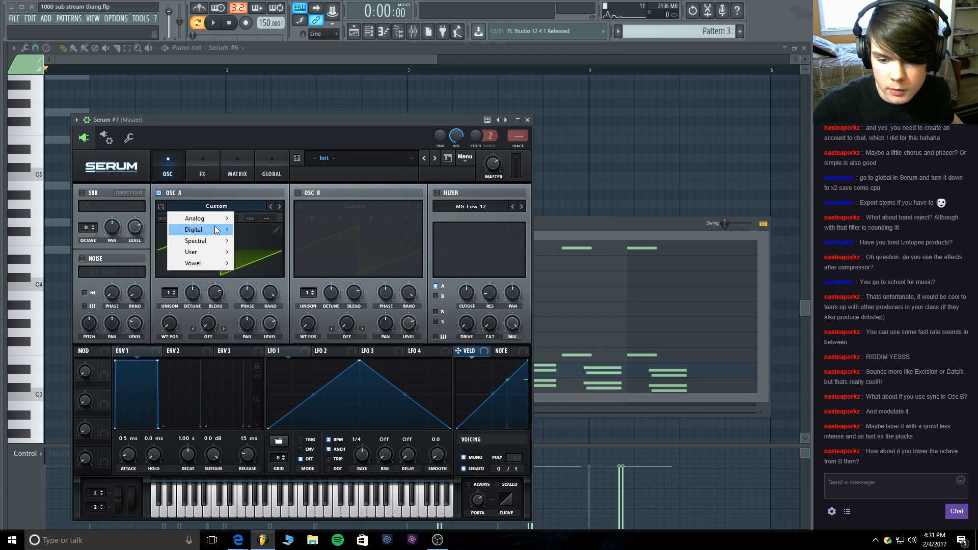
mouse_move(196, 218)
left_click(366, 153)
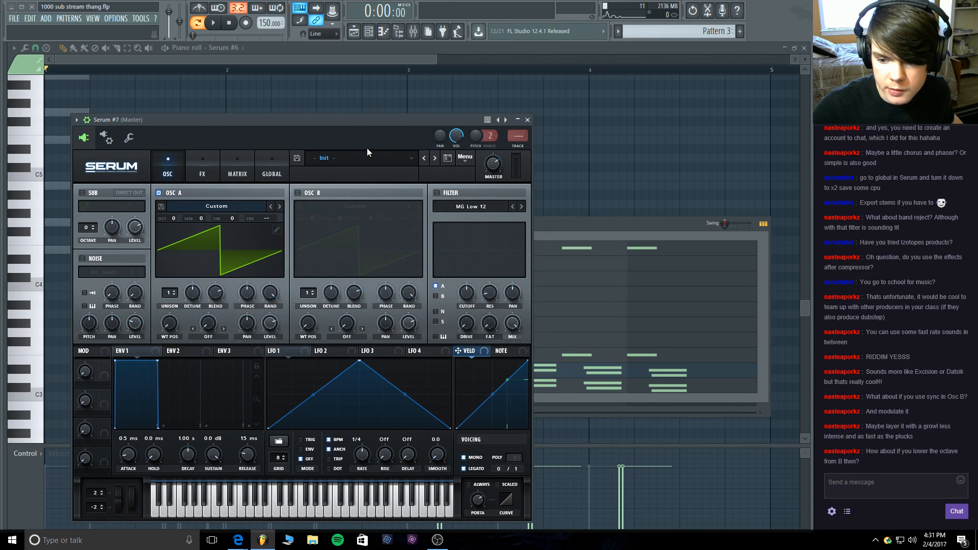
Load the user preset Follow You from the My Presets bass folder into Serum #7.
left_click(465, 158)
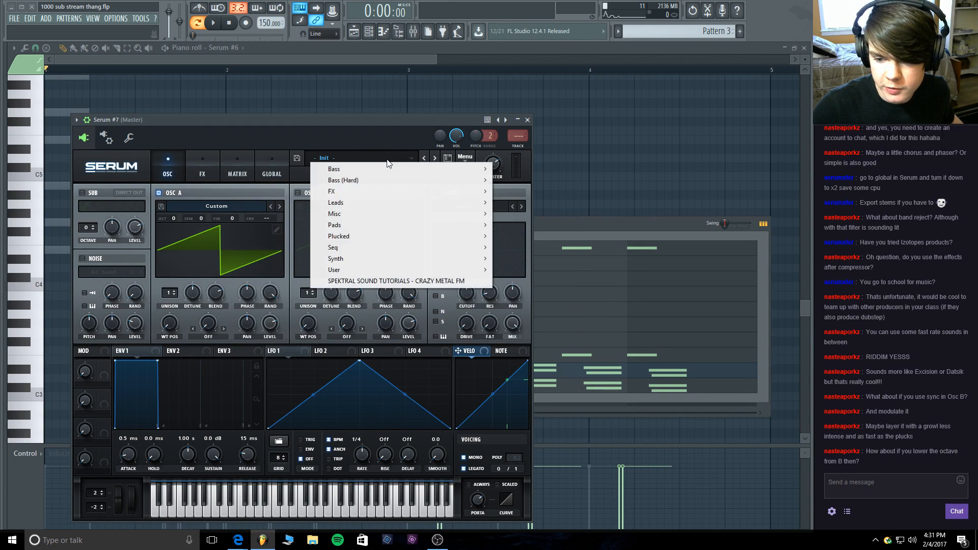
left_click(389, 162)
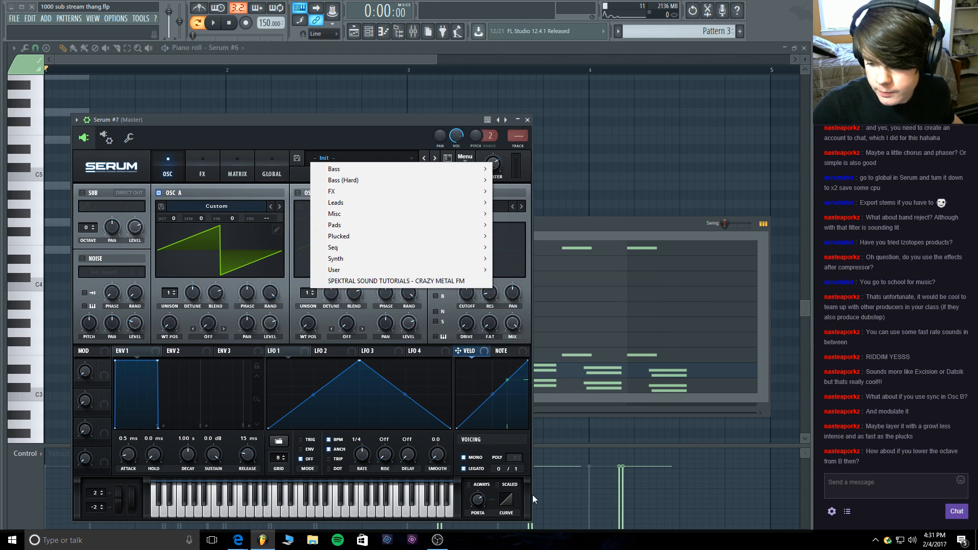
mouse_move(407, 270)
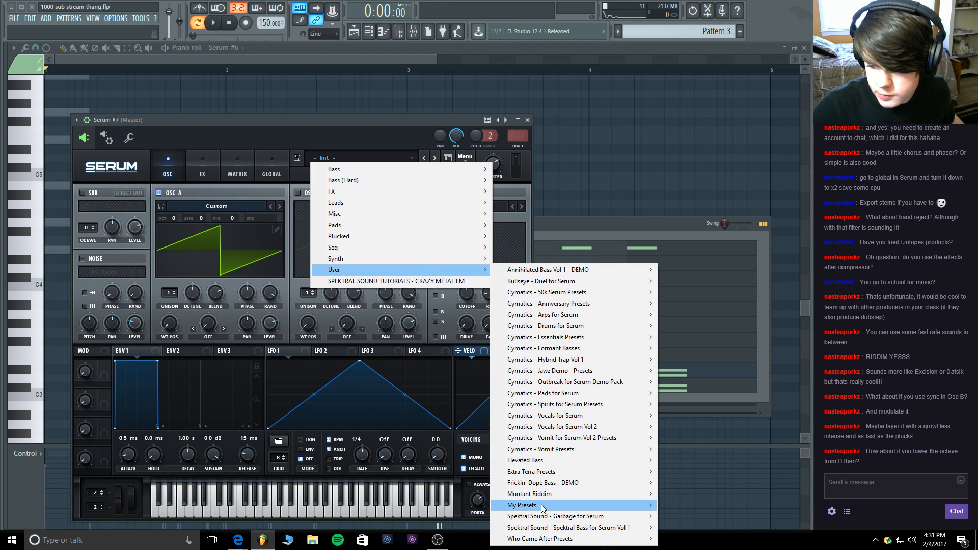
mouse_move(655, 506)
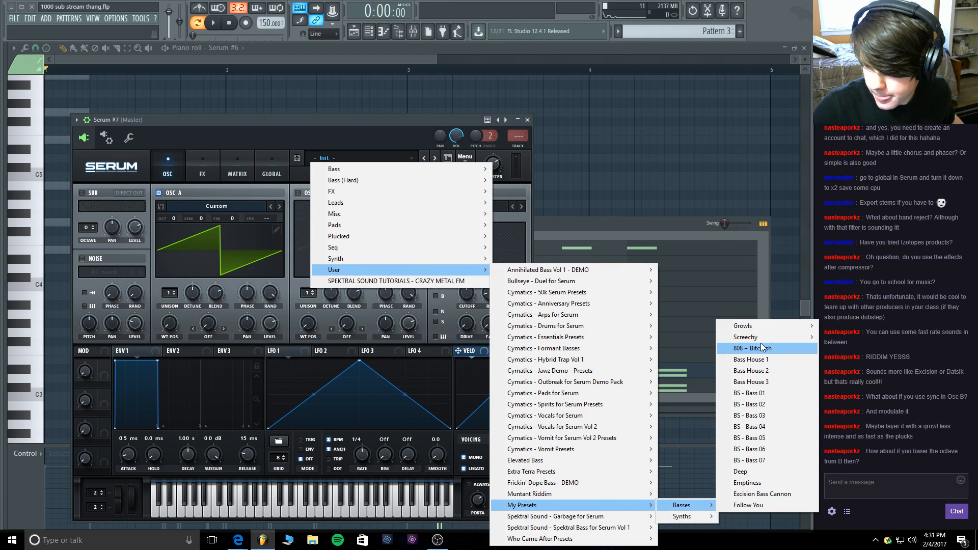
mouse_move(764, 329)
left_click(755, 506)
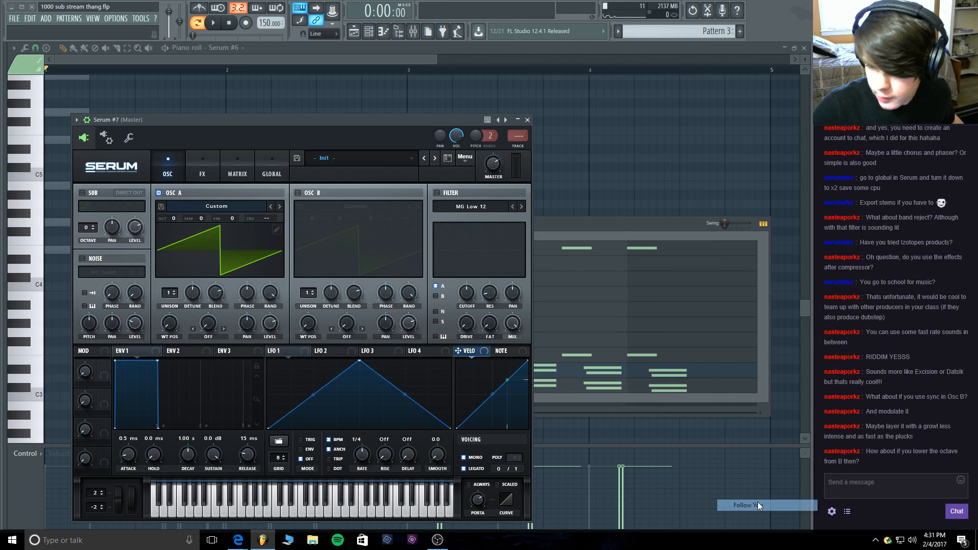
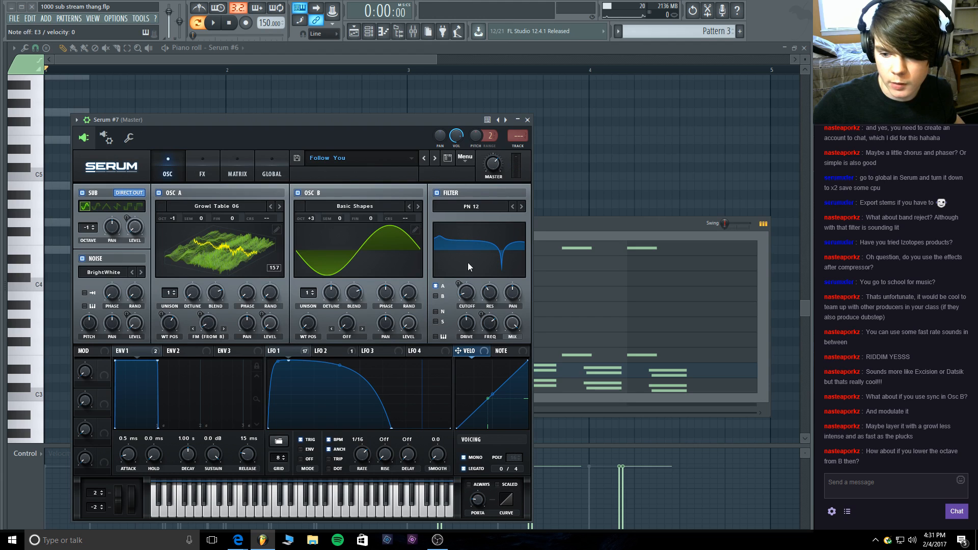
Lengthen the falling end of the LFO 1 curve and set the LFO 1 and LFO 2 rates to 1/16 triplet.
left_click_drag(367, 122, 352, 94)
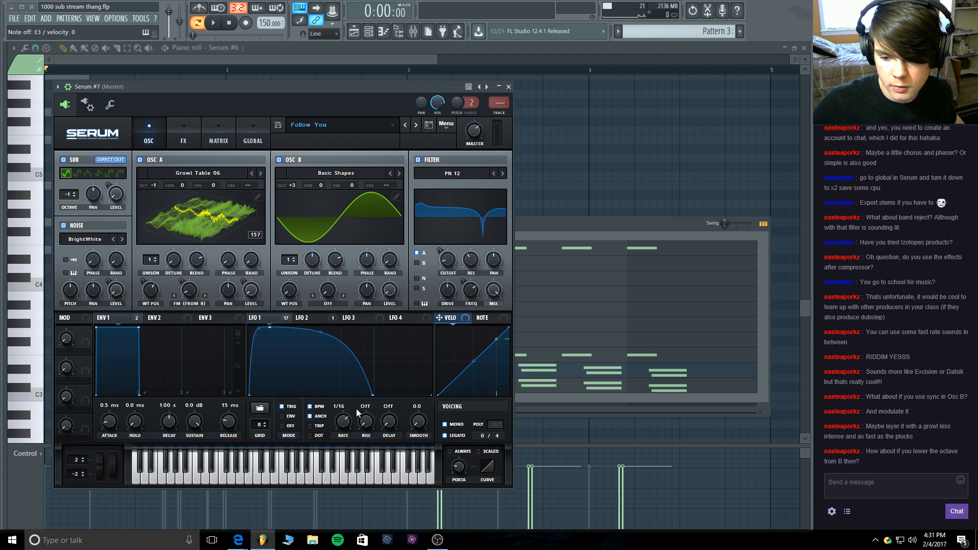
left_click_drag(375, 396, 393, 396)
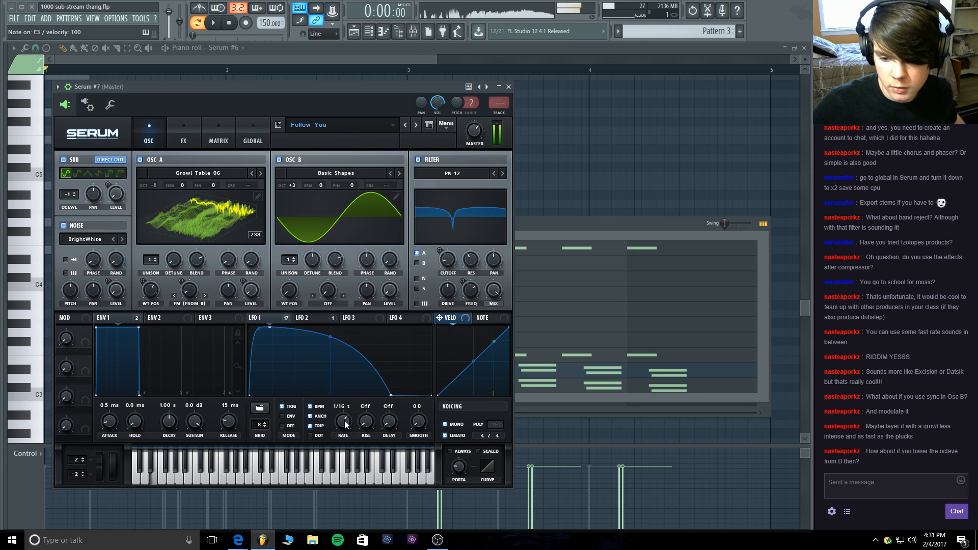
left_click(319, 319)
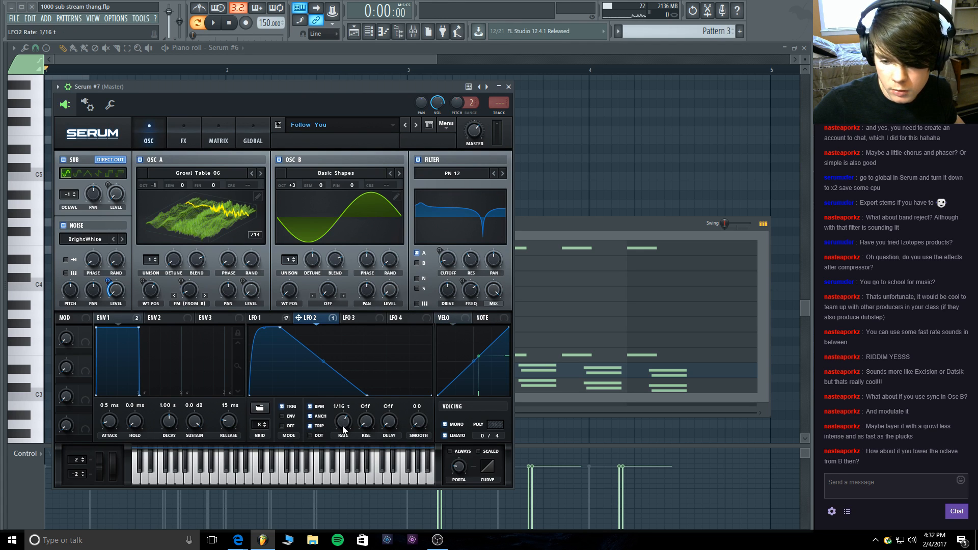
Close the synth window and play the pattern to hear the new Serum #7 sound in context.
left_click(509, 87)
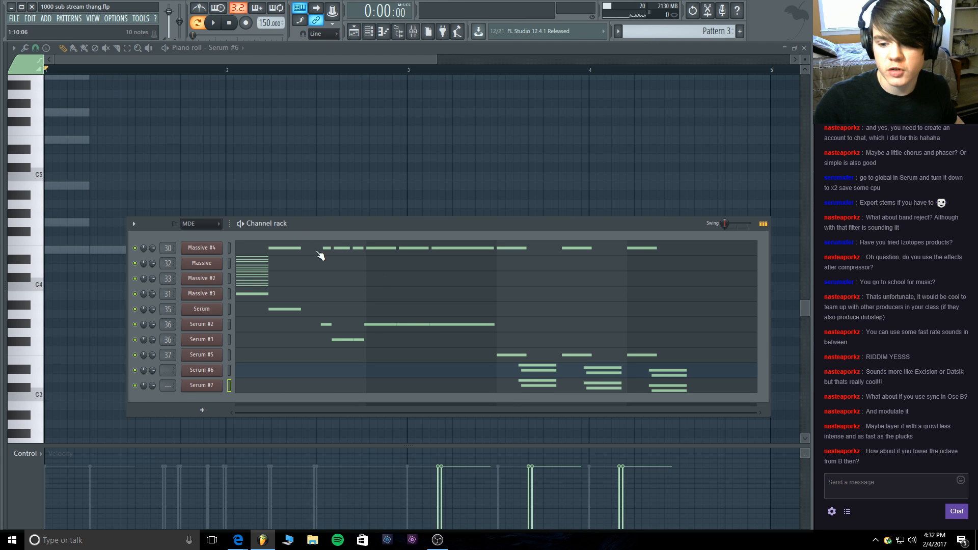
left_click(241, 224)
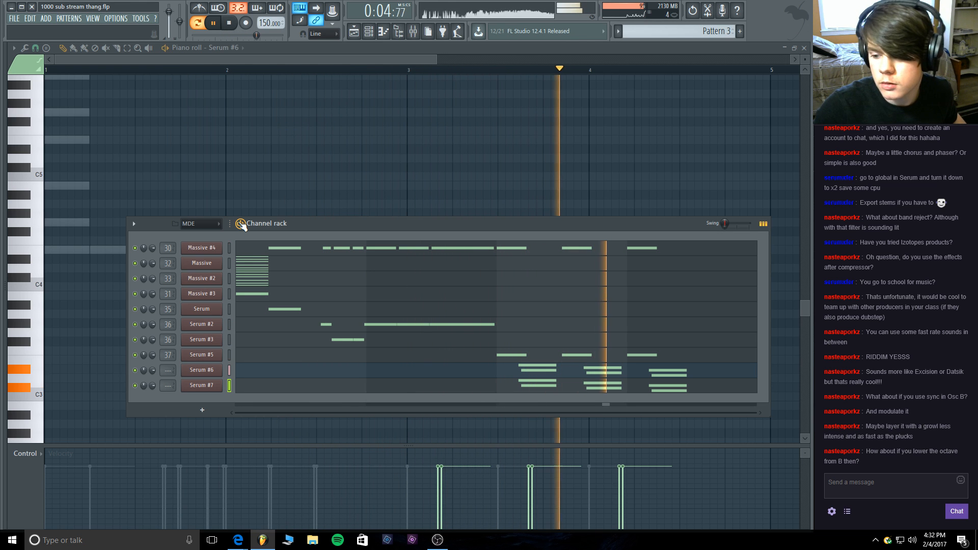
left_click(241, 224)
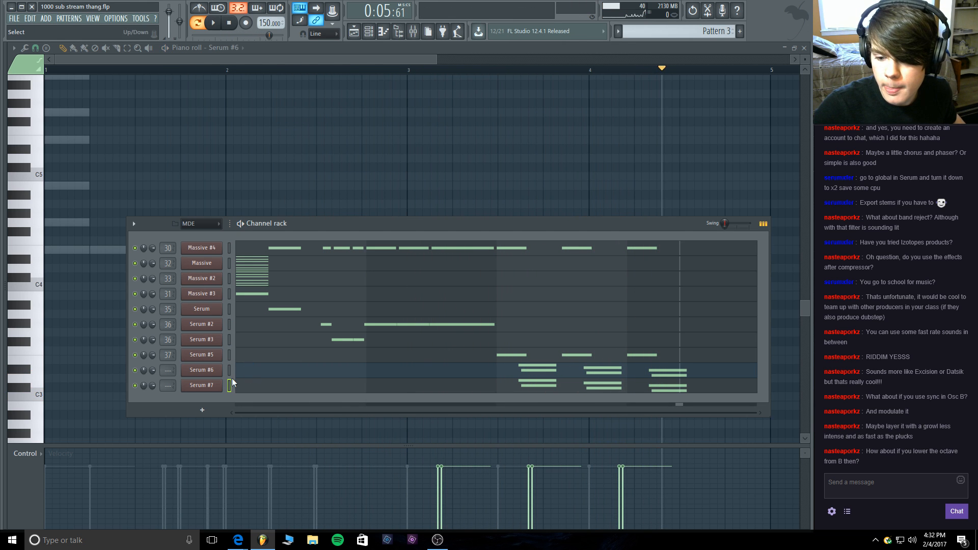
In Serum #7, raise oscillator B's octave to +4 and adjust oscillator A's FM (From B) amount.
left_click(216, 386)
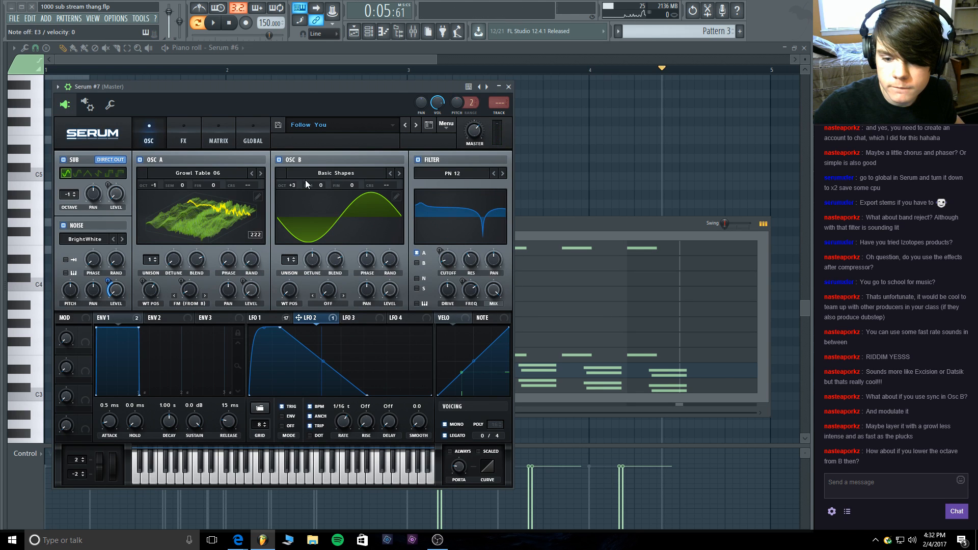
left_click_drag(305, 183, 298, 170)
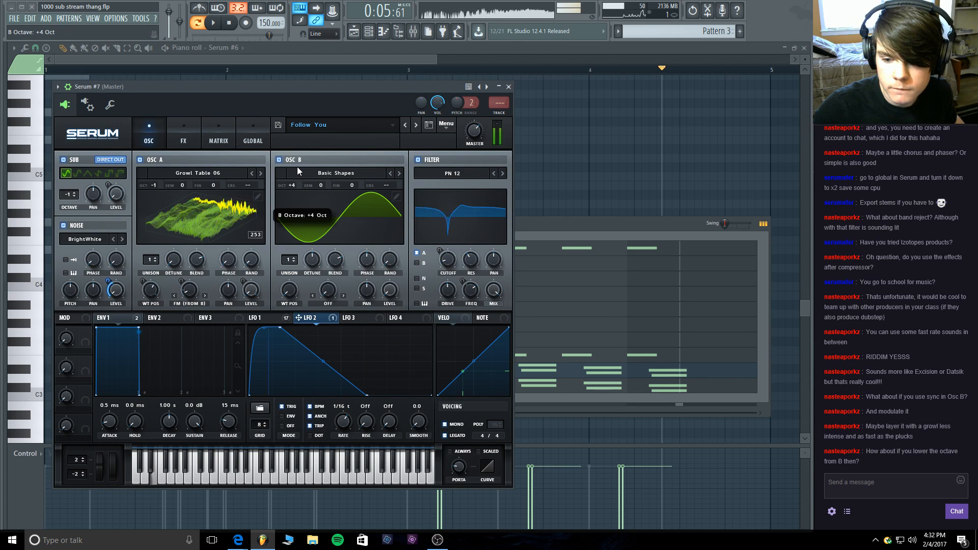
left_click(274, 320)
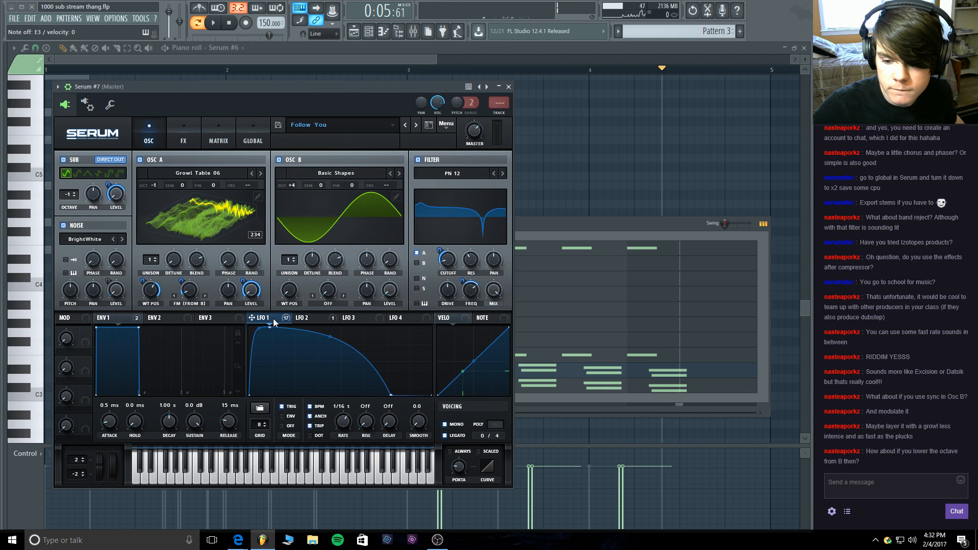
left_click_drag(188, 288, 194, 277)
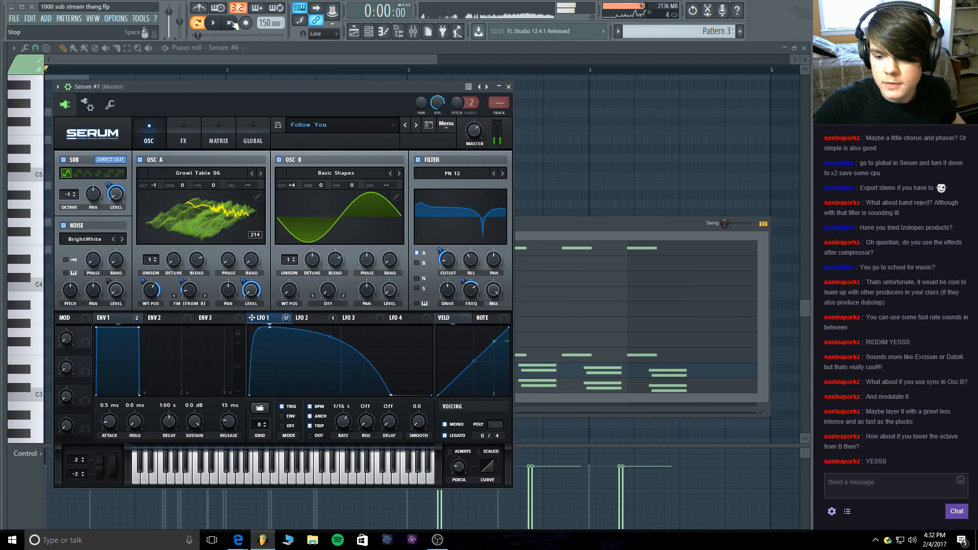
left_click(232, 23)
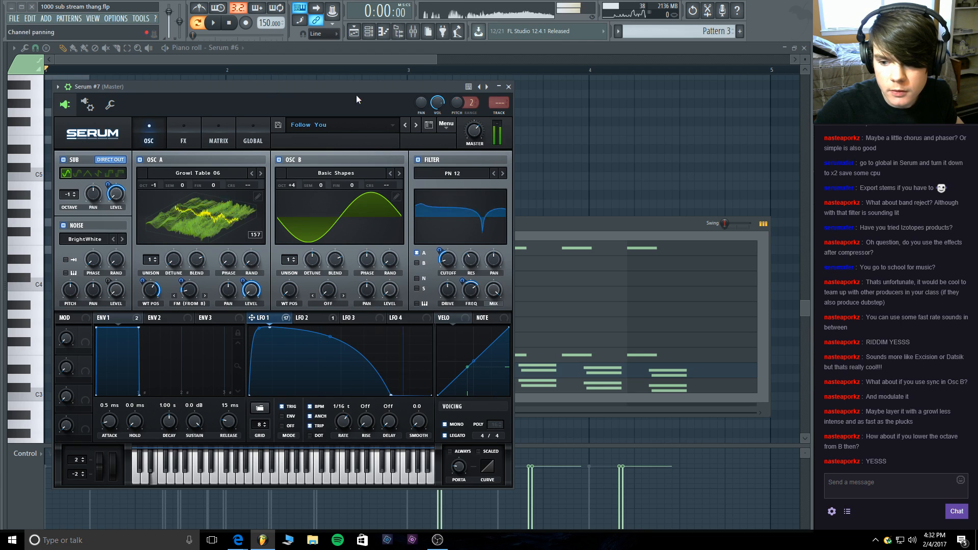
Open Serum #7's global settings and try the 1x (Draft) oscillator quality against 2x.
left_click(508, 87)
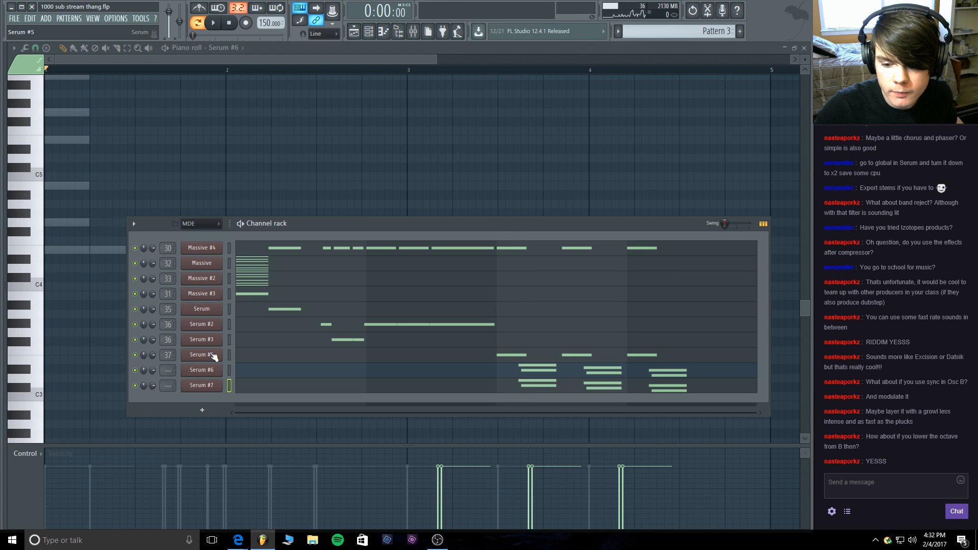
left_click(209, 387)
left_click(253, 133)
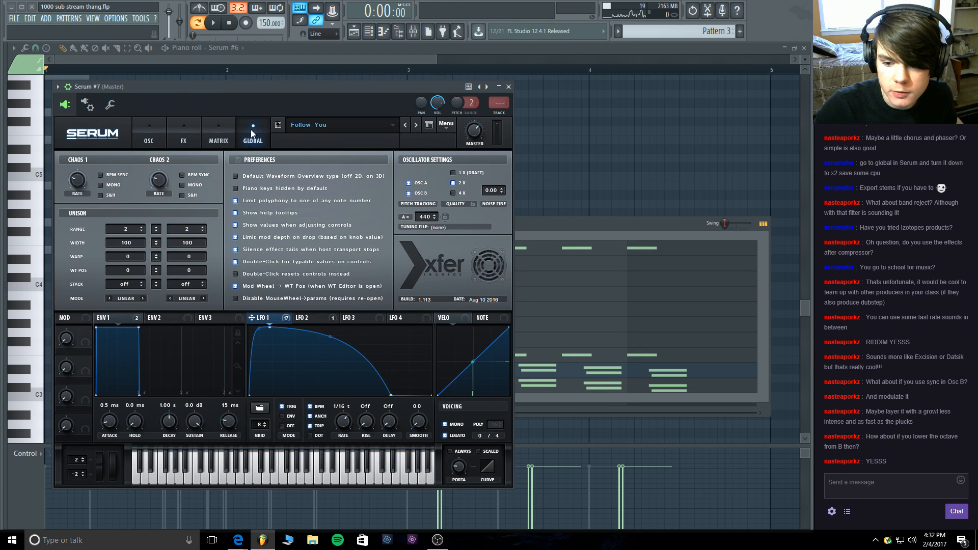
left_click(453, 173)
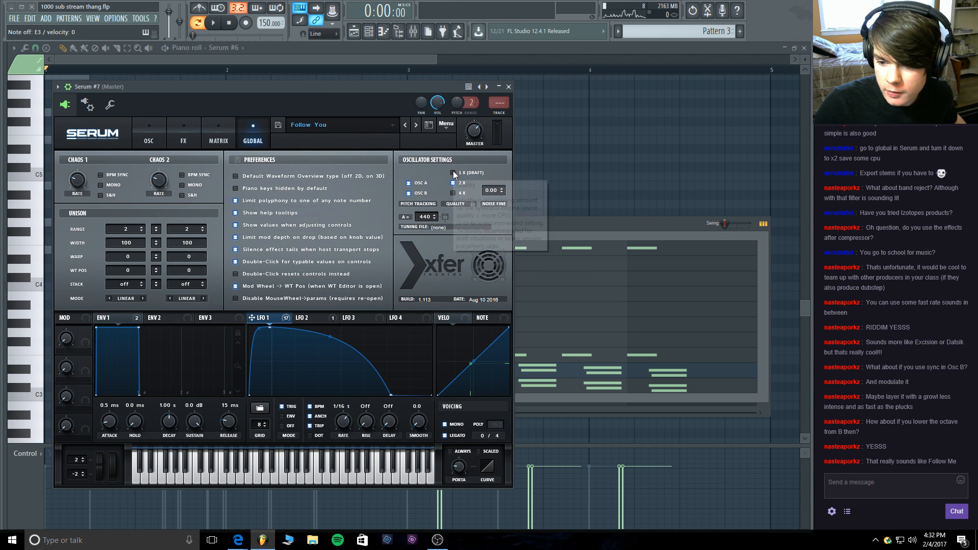
left_click(453, 182)
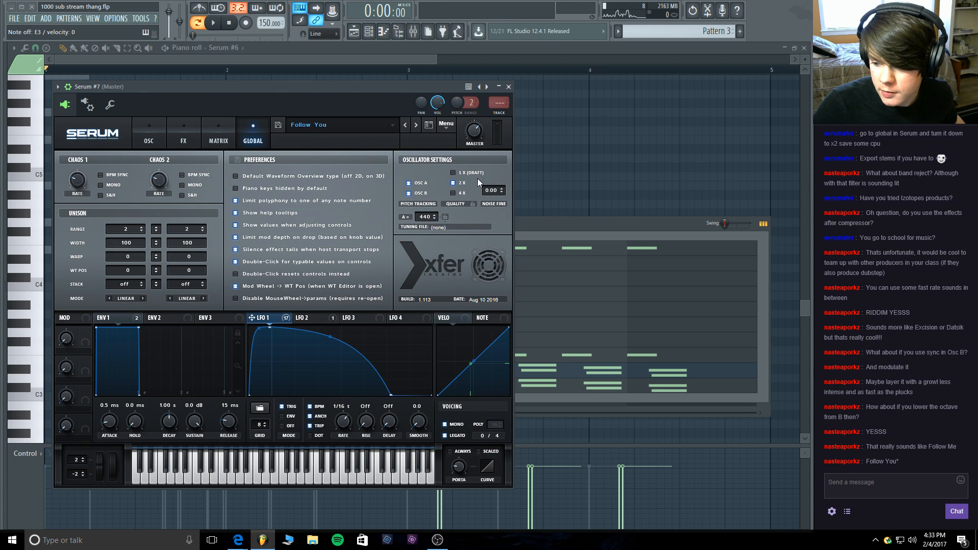
Check the live stream on the Twitch channel page in the browser and return to FL Studio.
mouse_move(238, 540)
left_click(236, 509)
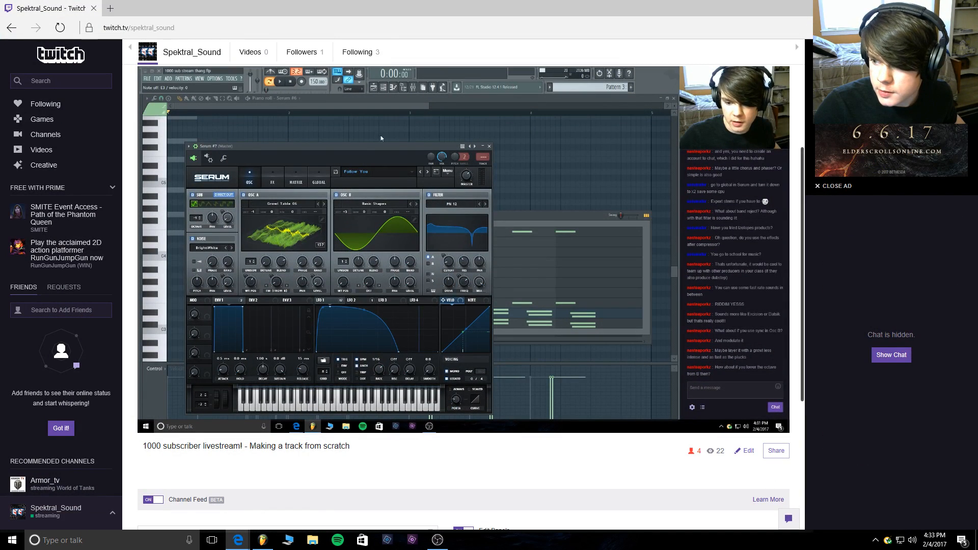
left_click(918, 7)
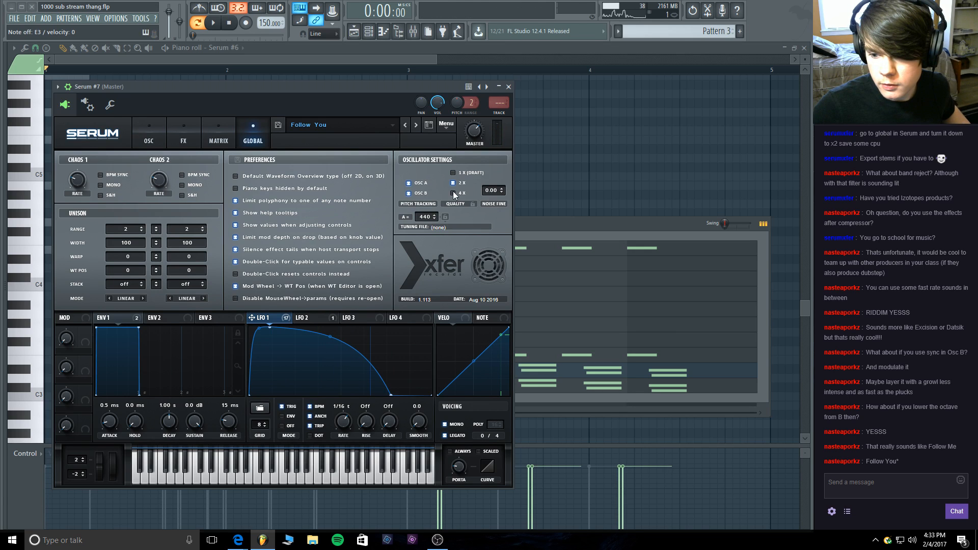
Switch the oscillator quality to 1x (Draft) and compare its sound with 2x again.
left_click(454, 172)
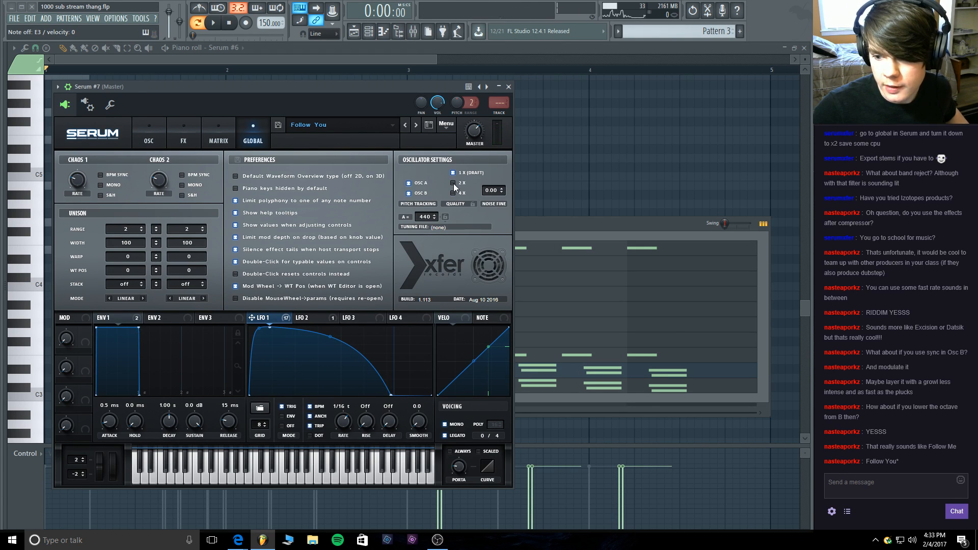
left_click(453, 182)
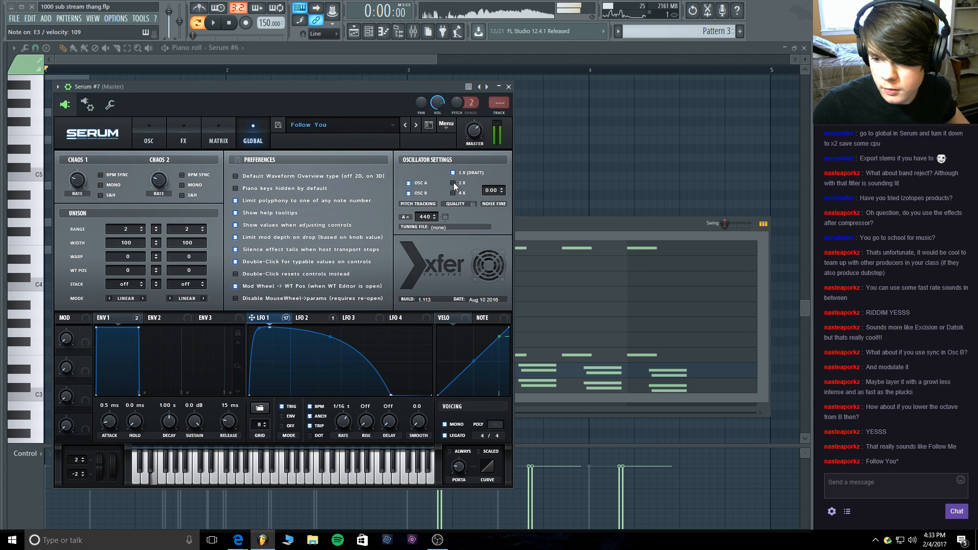
Set the high band of Serum #7's multiband compressor to about 113%.
left_click(149, 135)
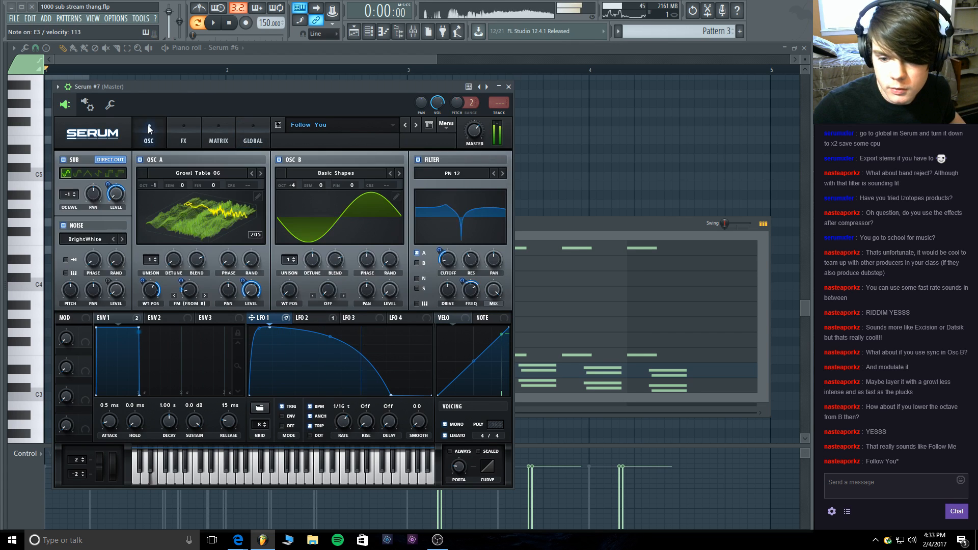
left_click(184, 135)
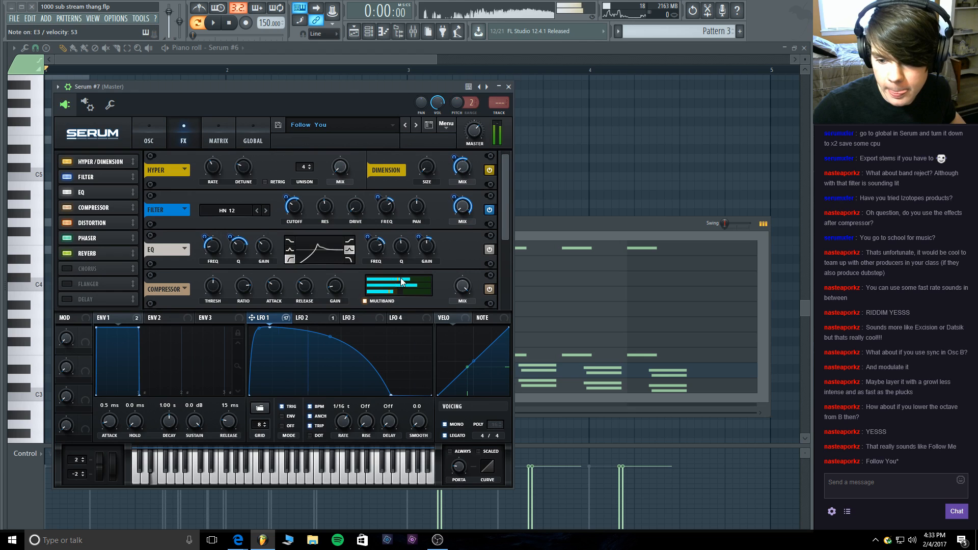
mouse_move(401, 280)
left_mouse_down()
mouse_move(418, 279)
mouse_move(405, 281)
left_mouse_up()
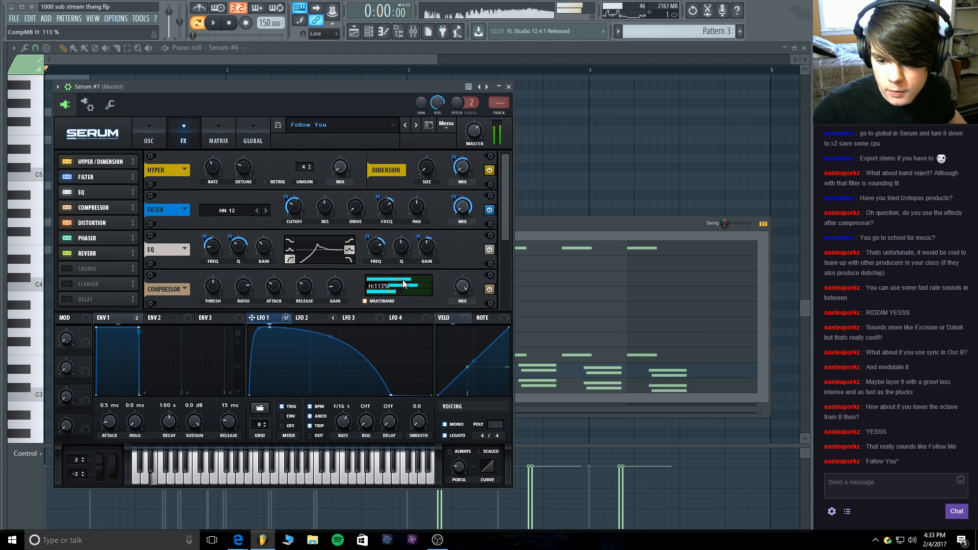
Close the synth window, play the pattern through, and select the Serum #7 channel for auditioning notes.
left_click(510, 87)
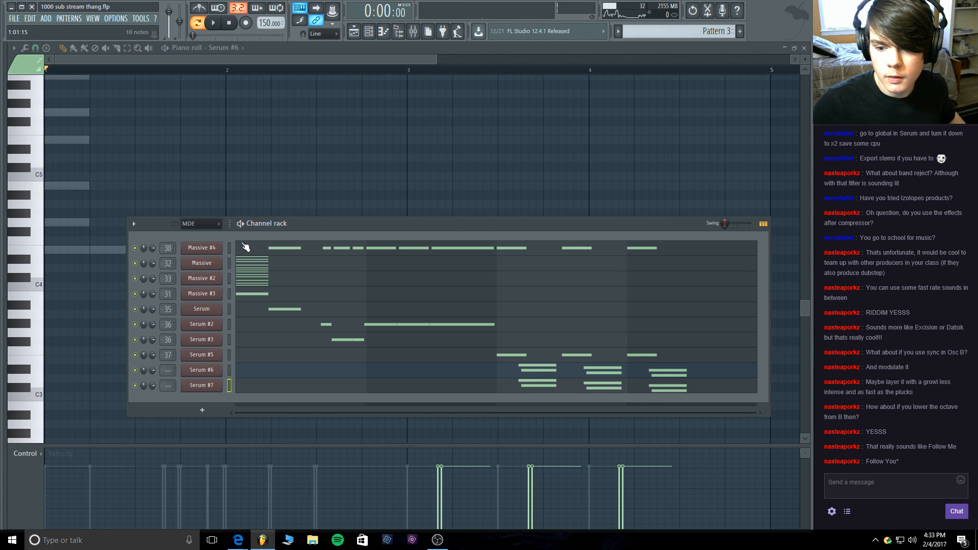
key("space")
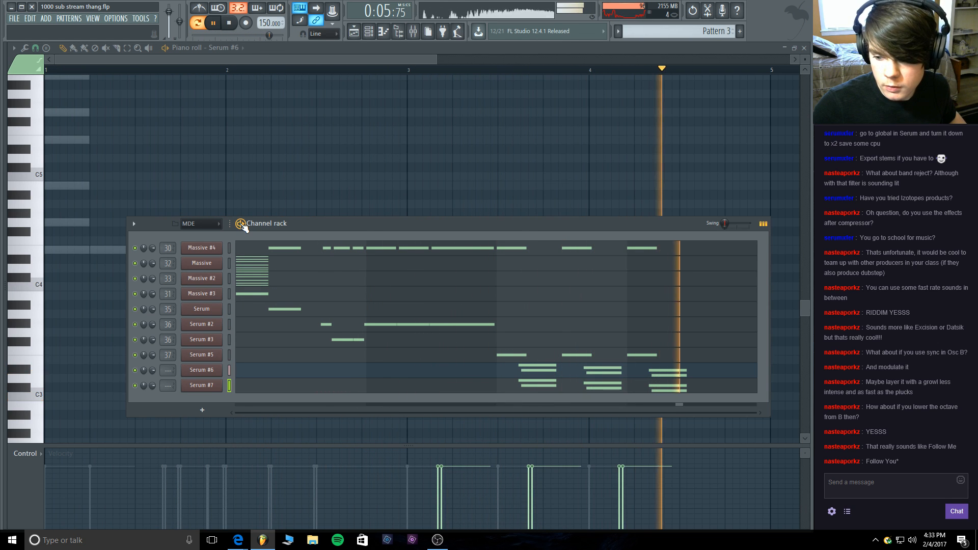
key("space")
left_click(228, 386)
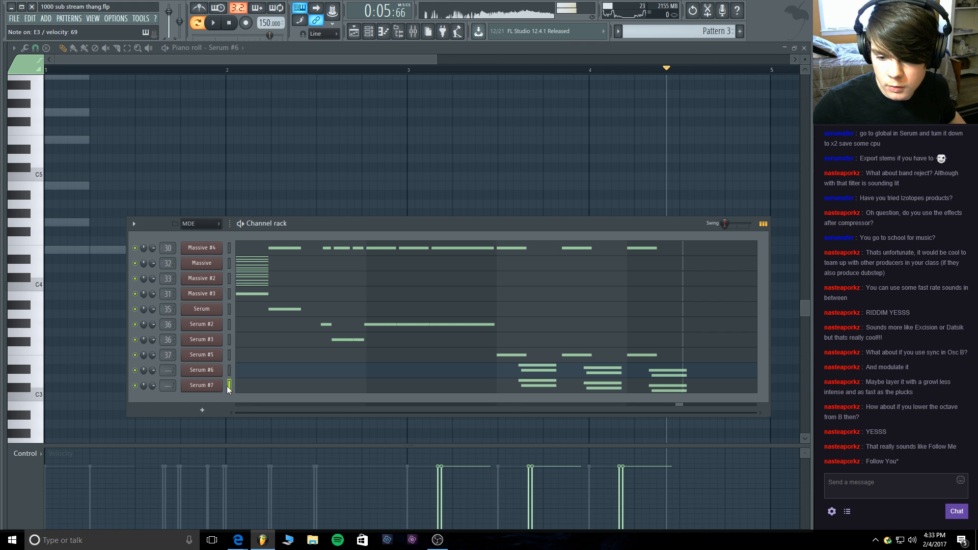
Open Serum #7 and turn off its sub oscillator.
left_click(218, 386)
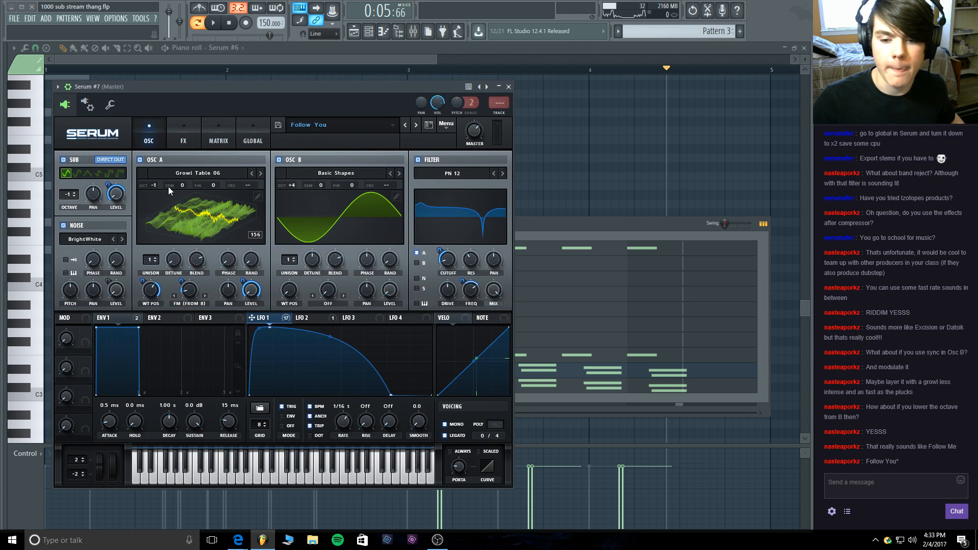
left_click(64, 160)
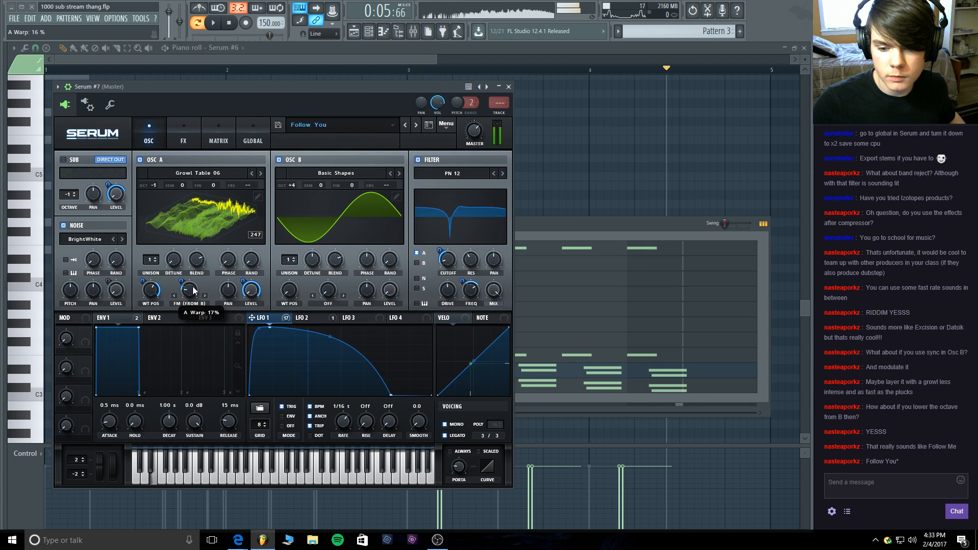
Lower oscillator A's FM (from B) warp amount slightly, to about 16%.
left_click_drag(192, 292, 193, 296)
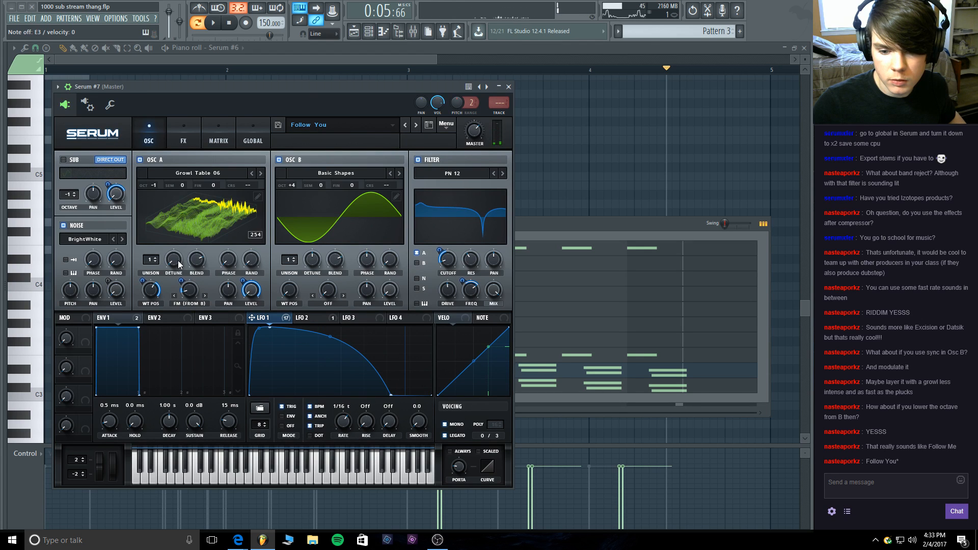
Try five detuned unison voices with adjusted random phase on oscillator A, and return to a single voice.
left_click_drag(179, 262, 181, 232)
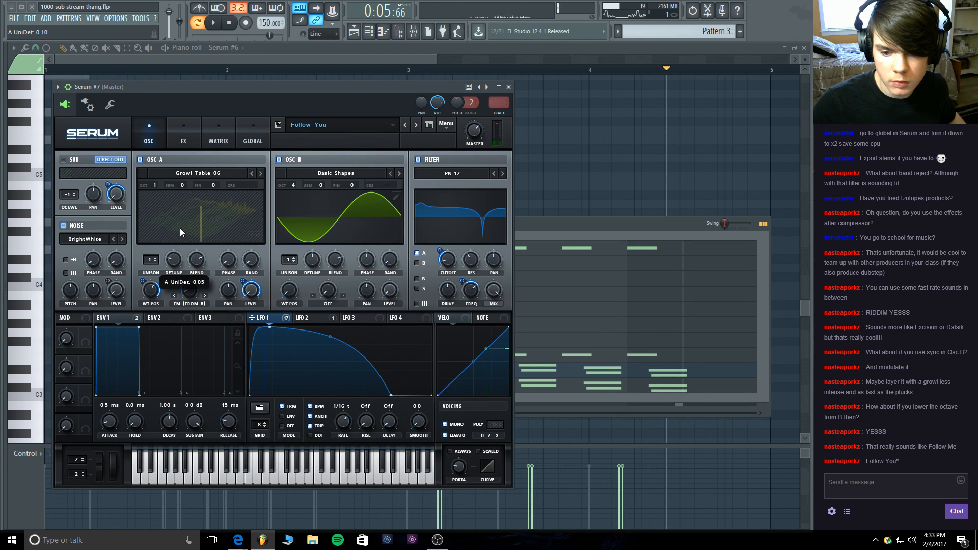
left_click(156, 258)
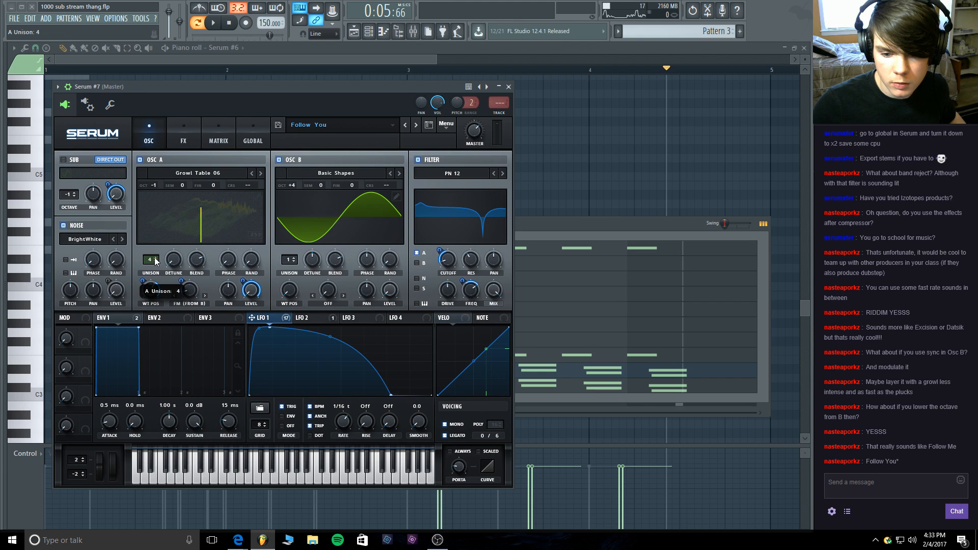
left_click(155, 258)
left_click_drag(173, 263, 178, 240)
left_click_drag(252, 263, 252, 260)
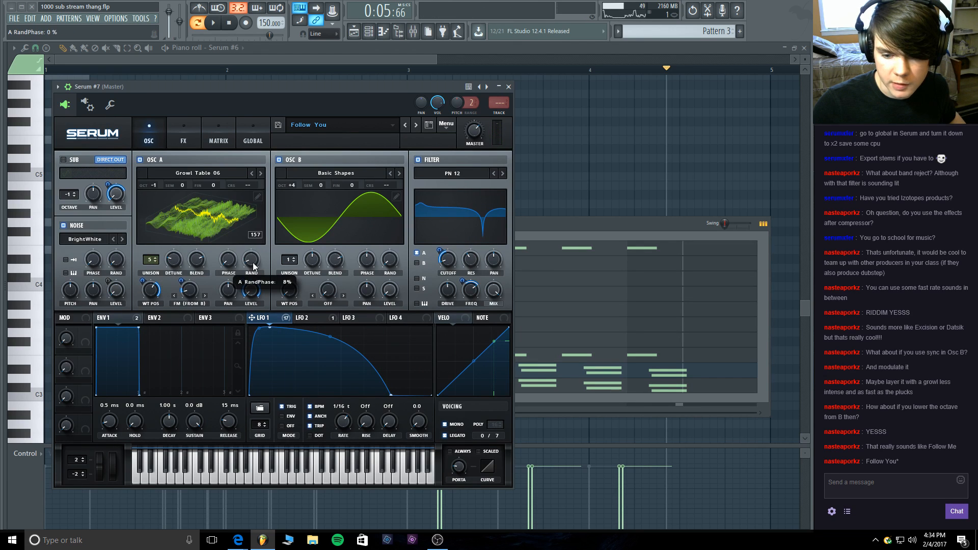
left_click_drag(174, 261, 141, 470)
left_click(155, 258)
left_click(155, 258)
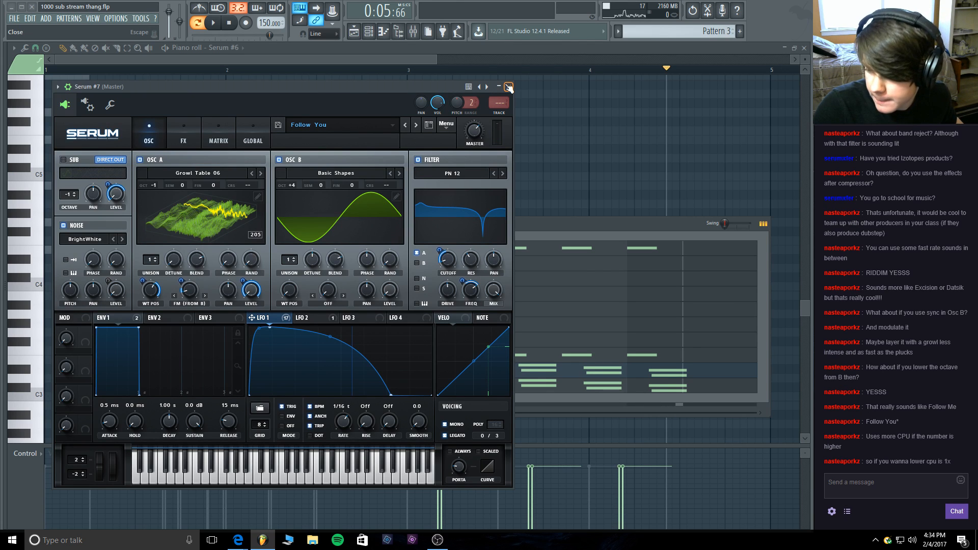
Switch Serum #7's global oscillator quality to 1x (Draft) and play the pattern with that setting.
left_click(264, 122)
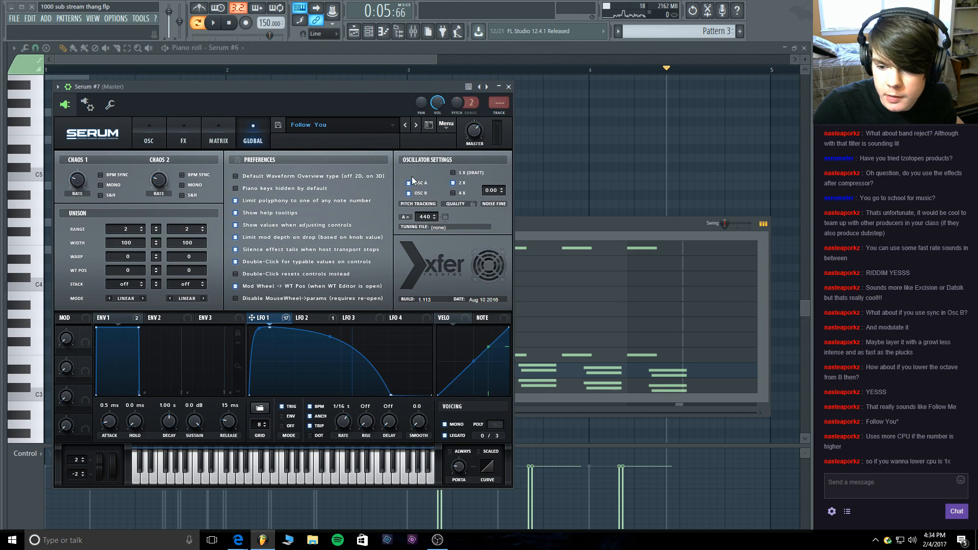
left_click(454, 183)
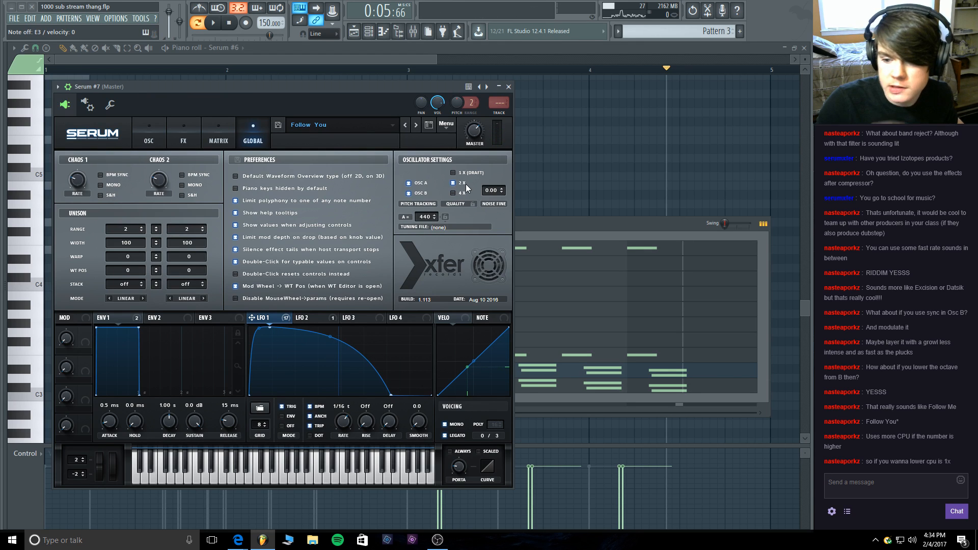
left_click(453, 173)
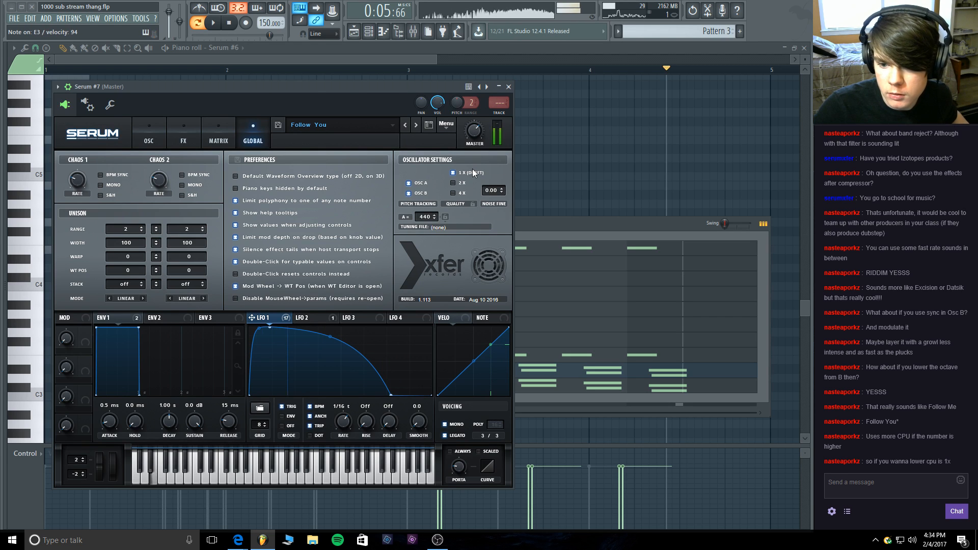
left_click(219, 24)
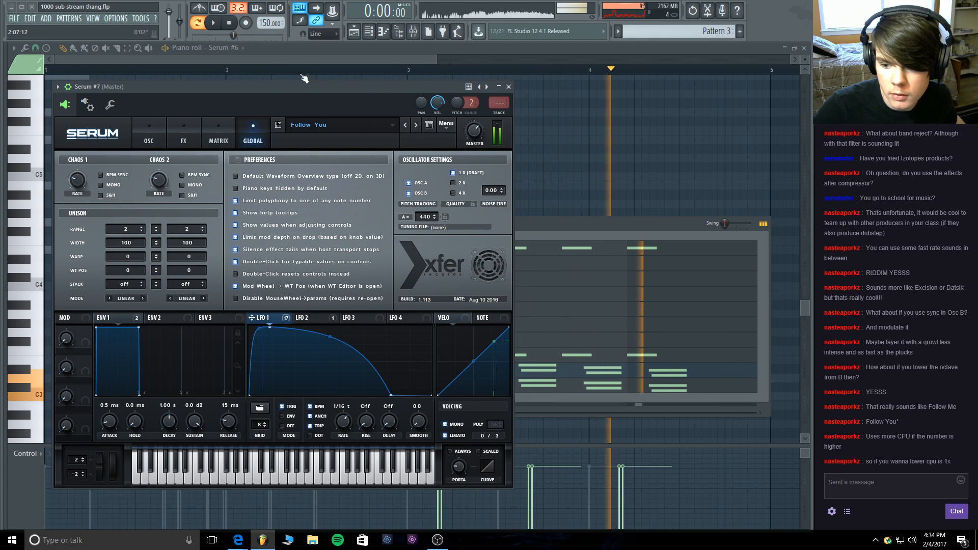
left_click(229, 24)
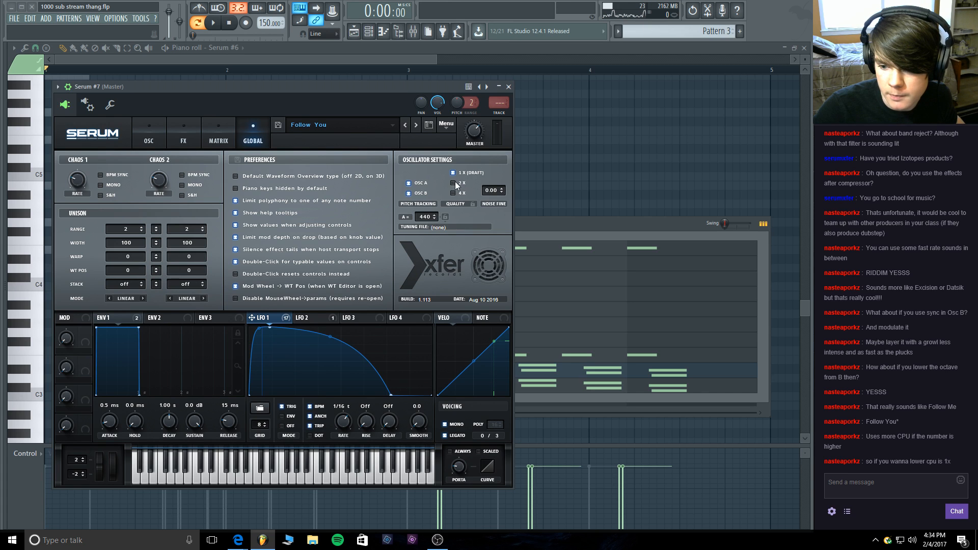
left_click(508, 87)
Raise the playback tracking offset in the audio settings and play the pattern to check it.
left_click(144, 19)
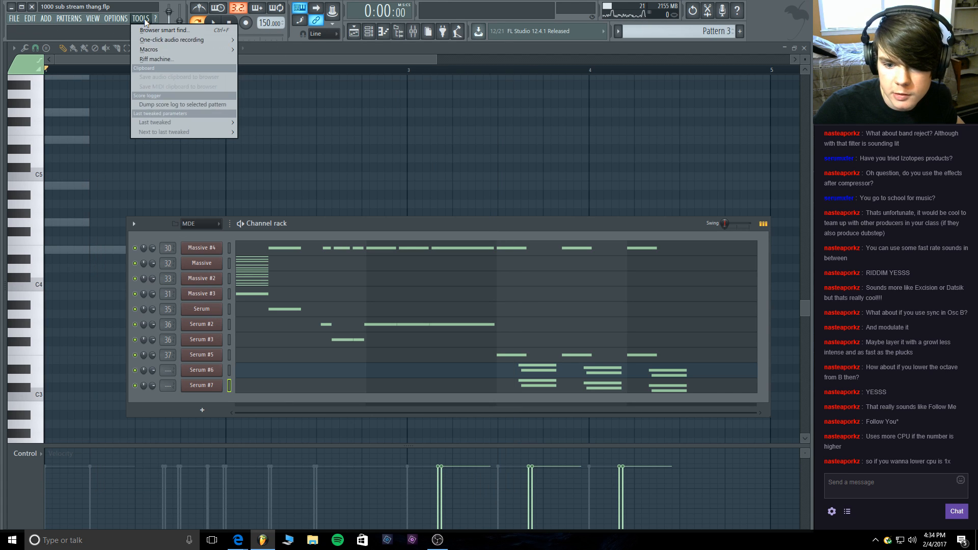
left_click(111, 18)
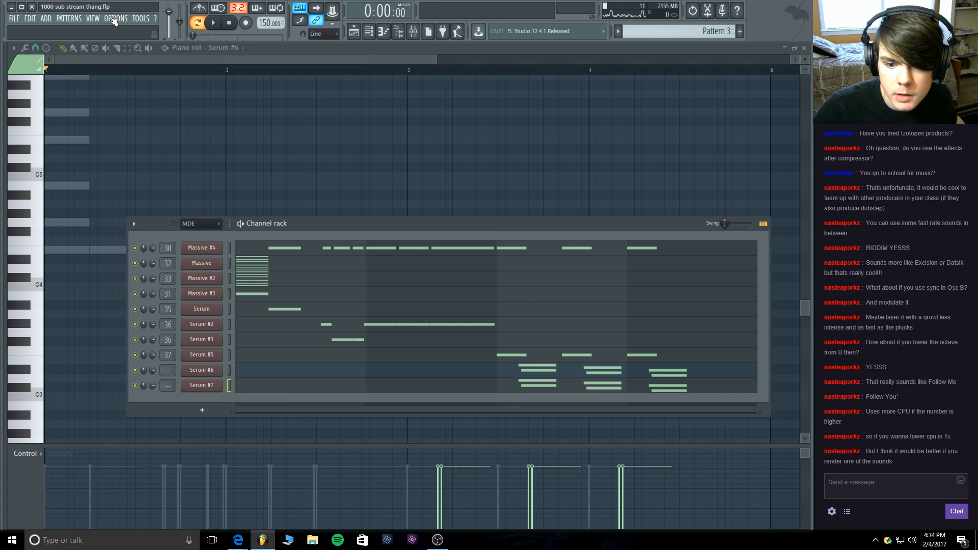
left_click(113, 19)
left_click(121, 48)
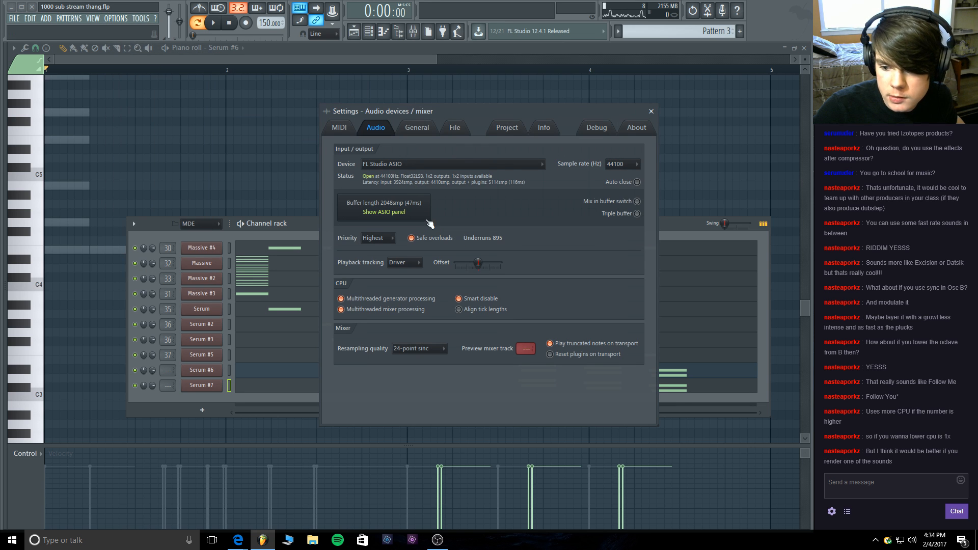
left_click_drag(478, 262, 489, 262)
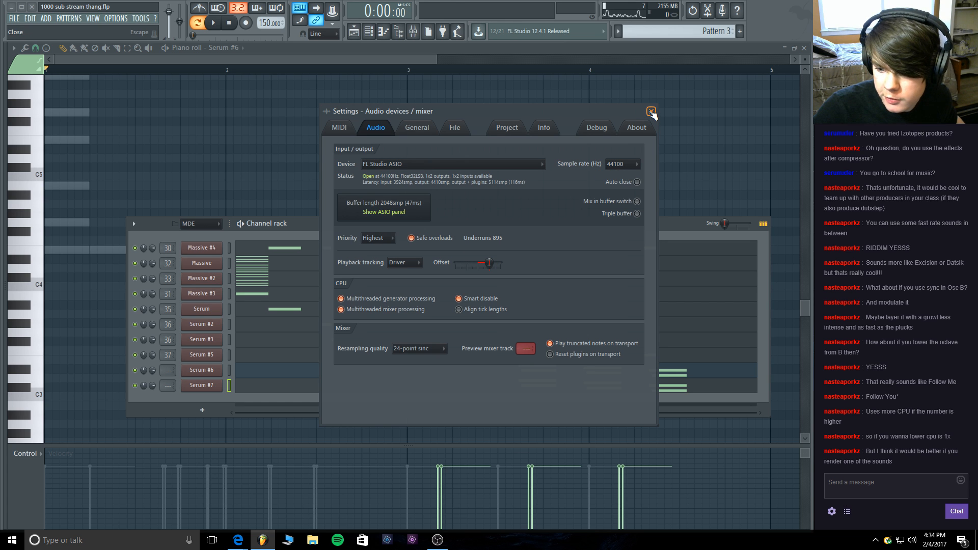
left_click(651, 111)
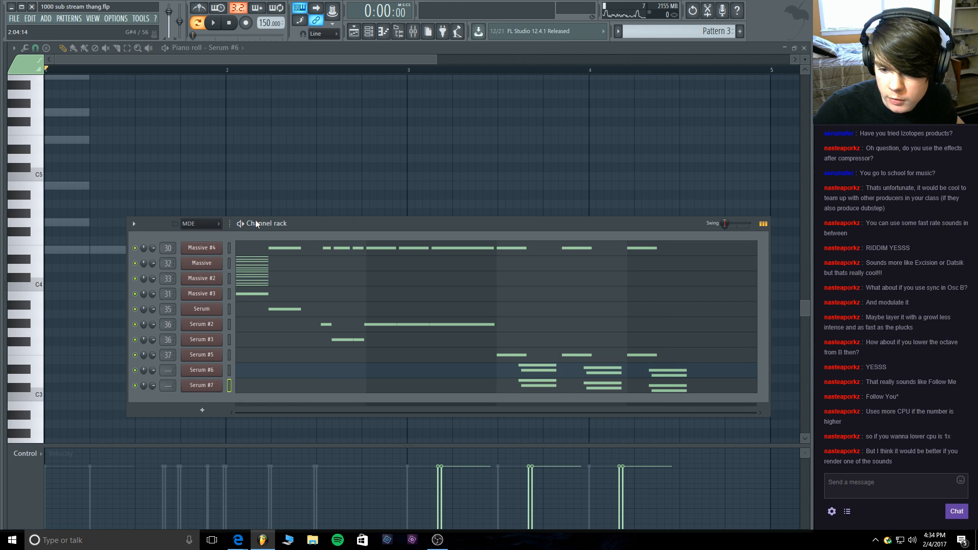
key("space")
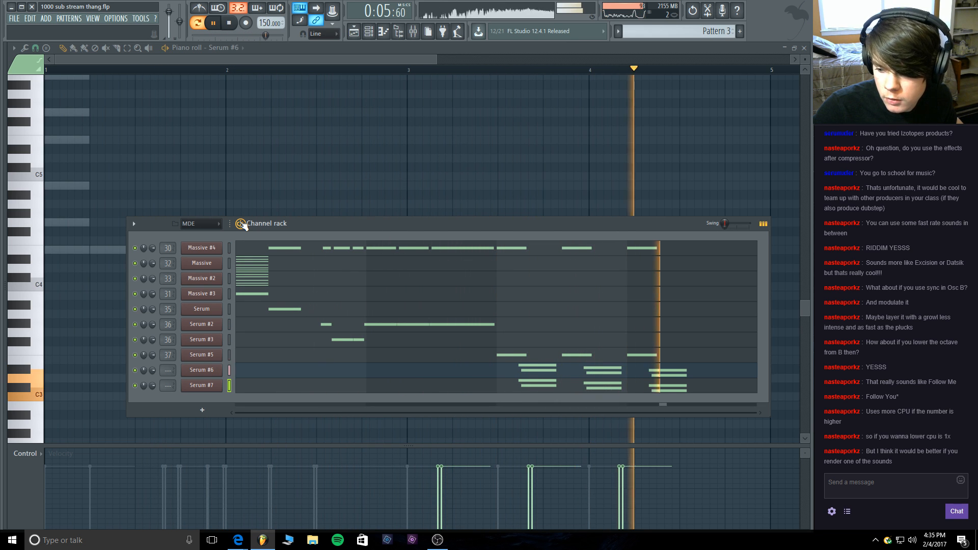
key("space")
Test a higher playback tracking offset against the playing pattern, and set the offset to about 106 ms.
left_click(120, 19)
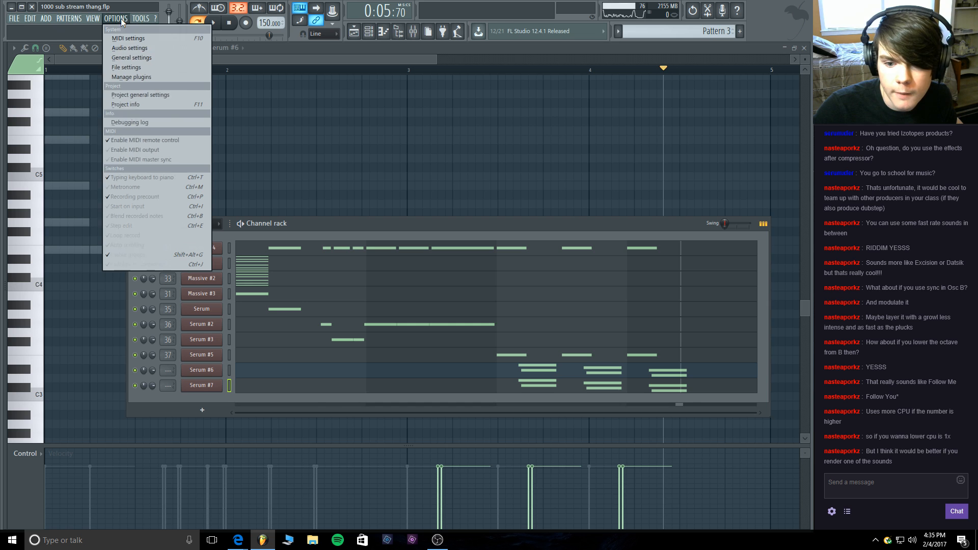
left_click(129, 48)
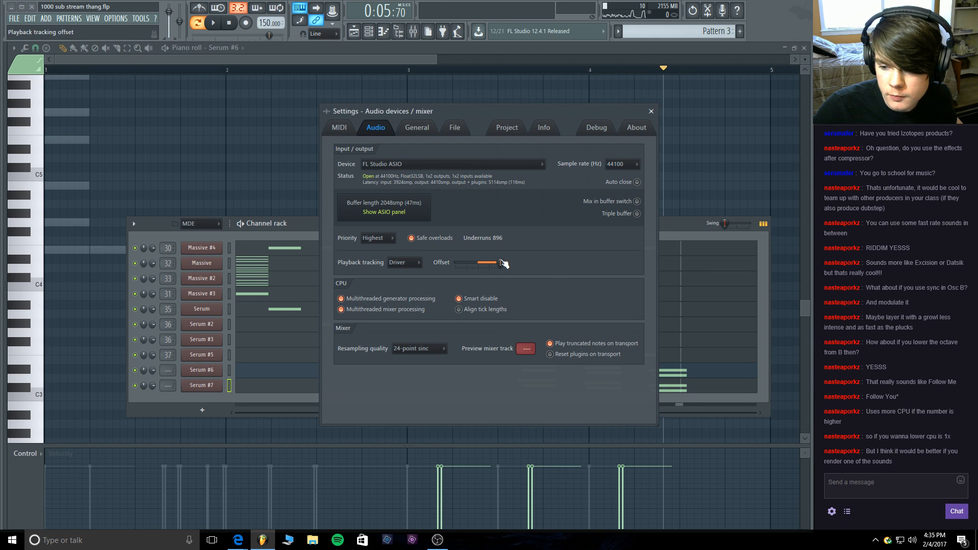
left_click(214, 25)
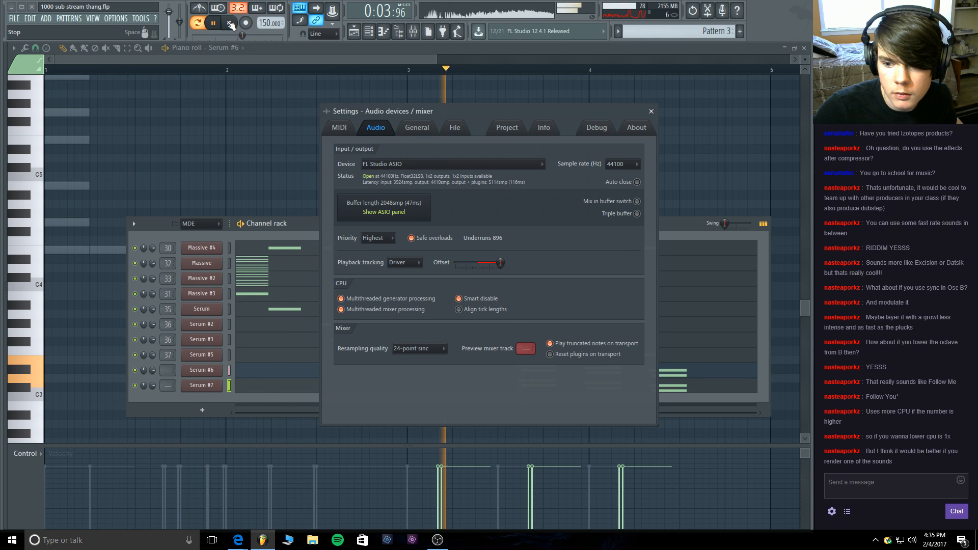
key("space")
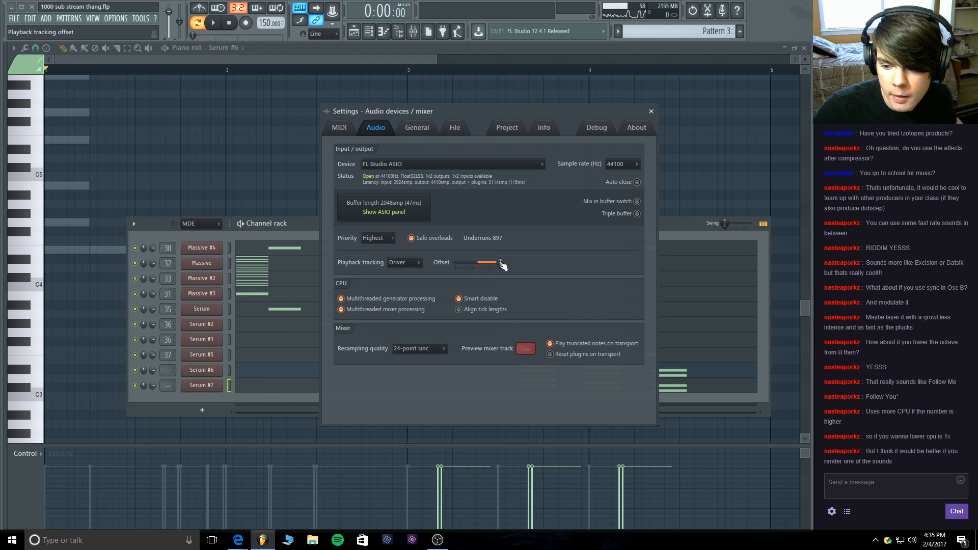
left_click_drag(499, 263, 490, 263)
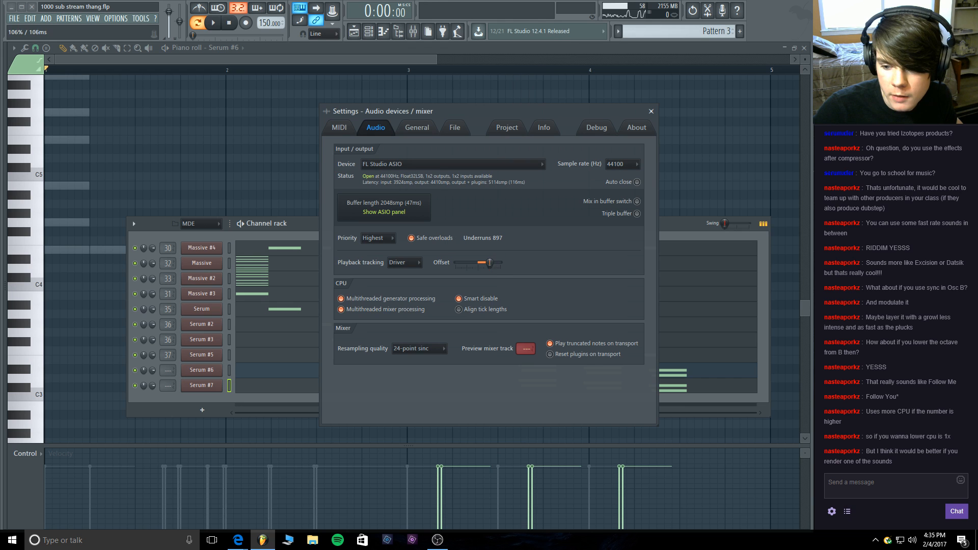
left_click(651, 112)
Open the playlist and play the arrangement from the start through the Pattern 3 clip.
key("F5")
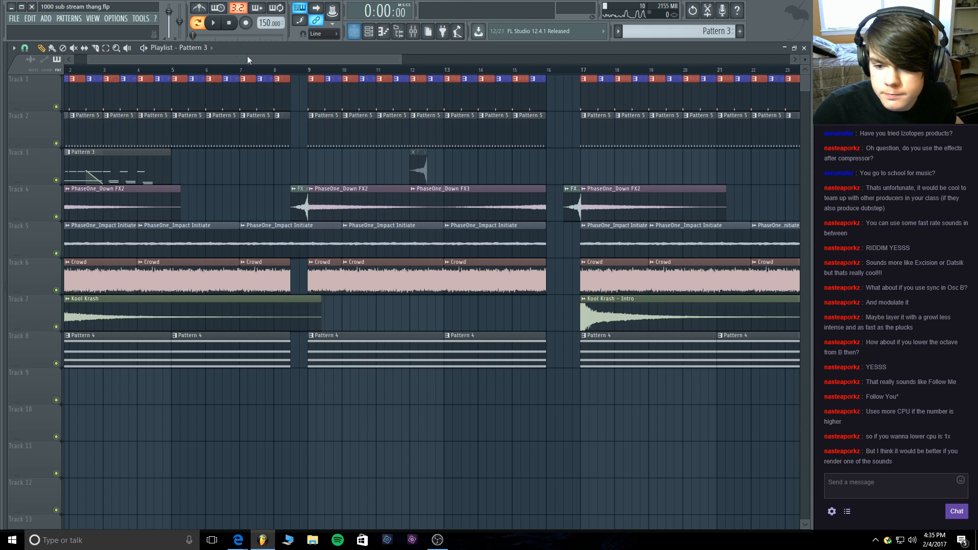
left_click(214, 23)
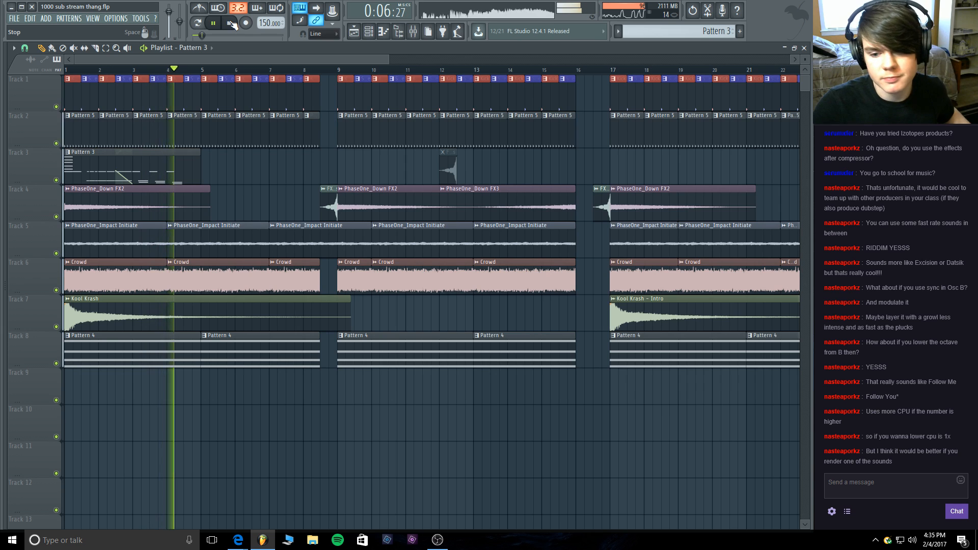
left_click(232, 23)
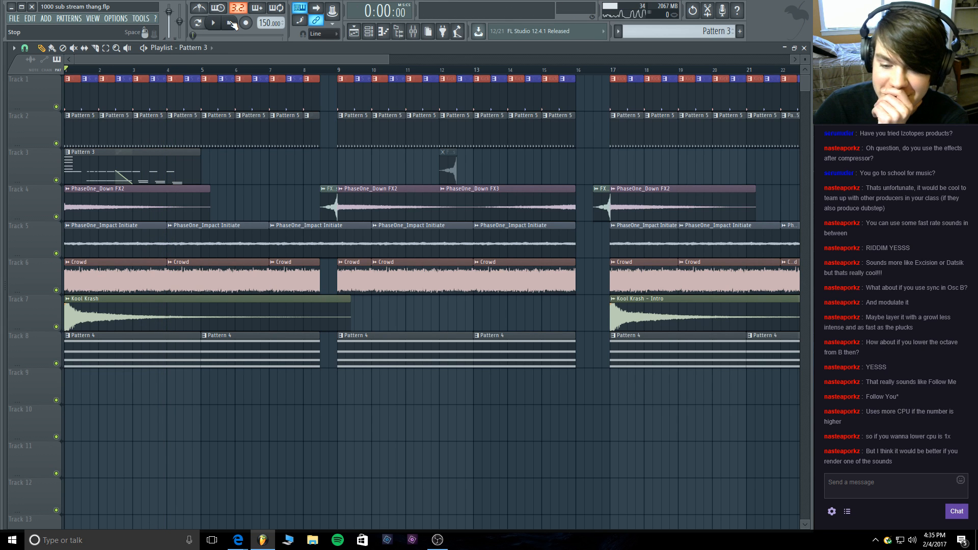
Mute Track 8 and then also Track 2 in the playlist, playing the arrangement after each change.
left_click(56, 364)
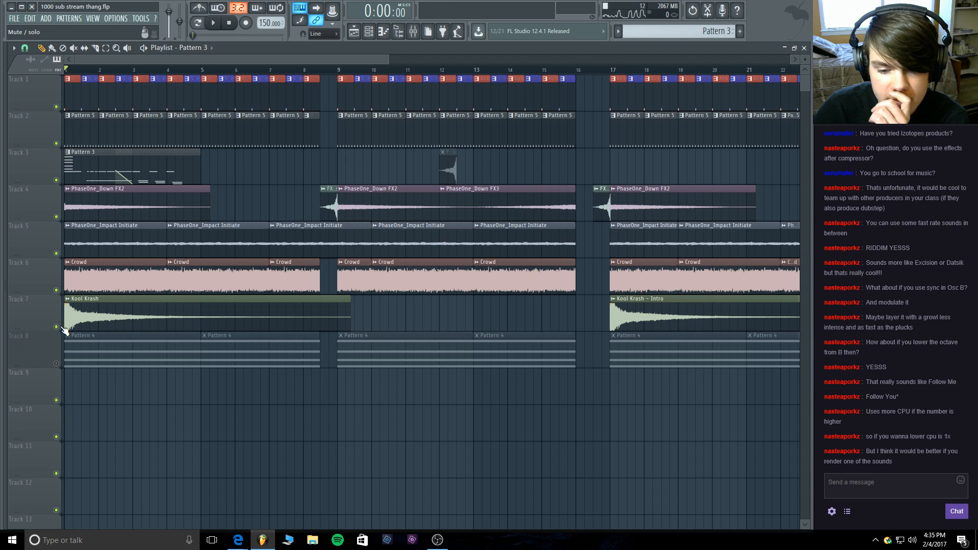
key("space")
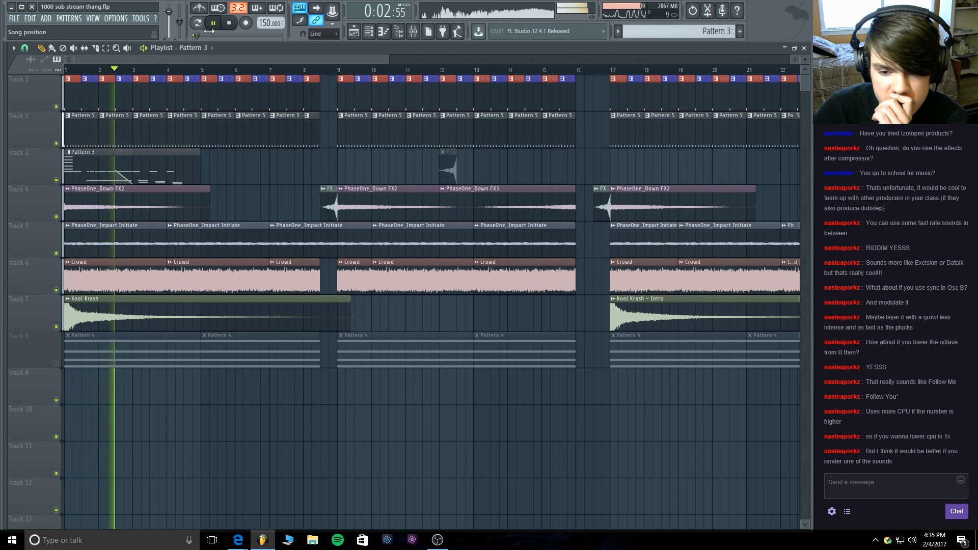
left_click(229, 26)
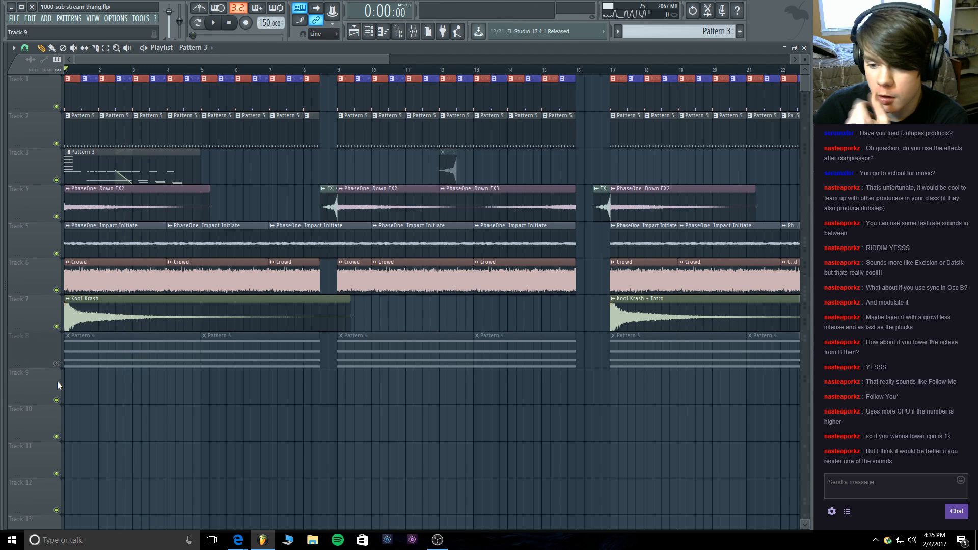
left_click(56, 143)
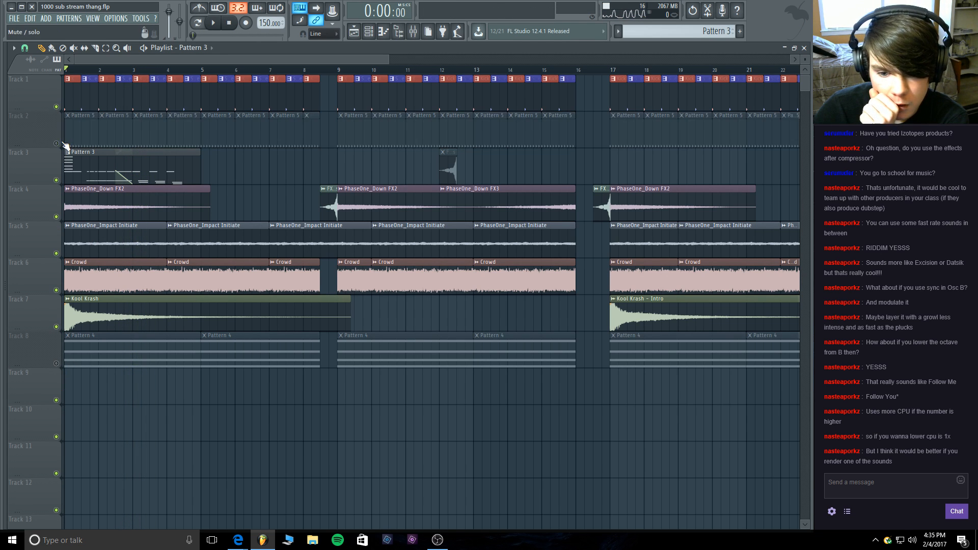
left_click(216, 22)
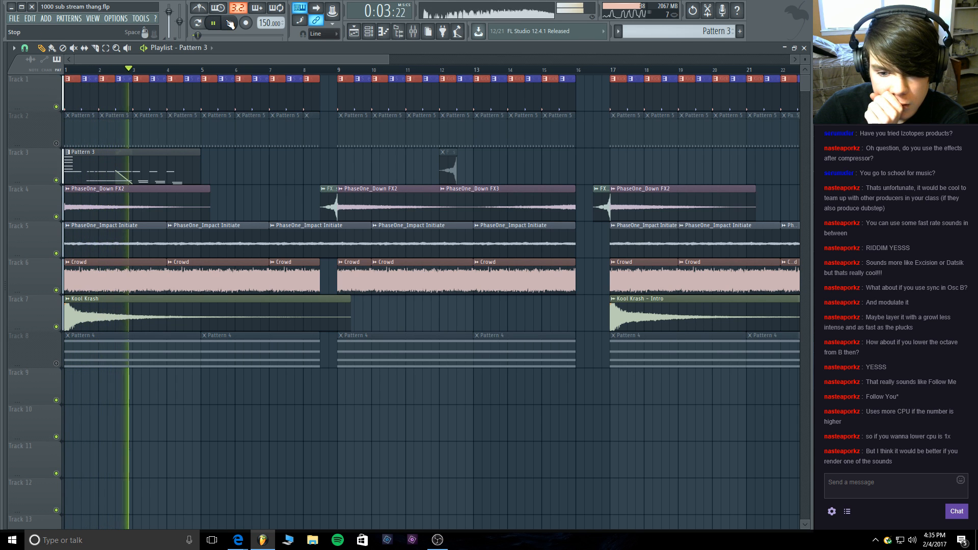
left_click(230, 23)
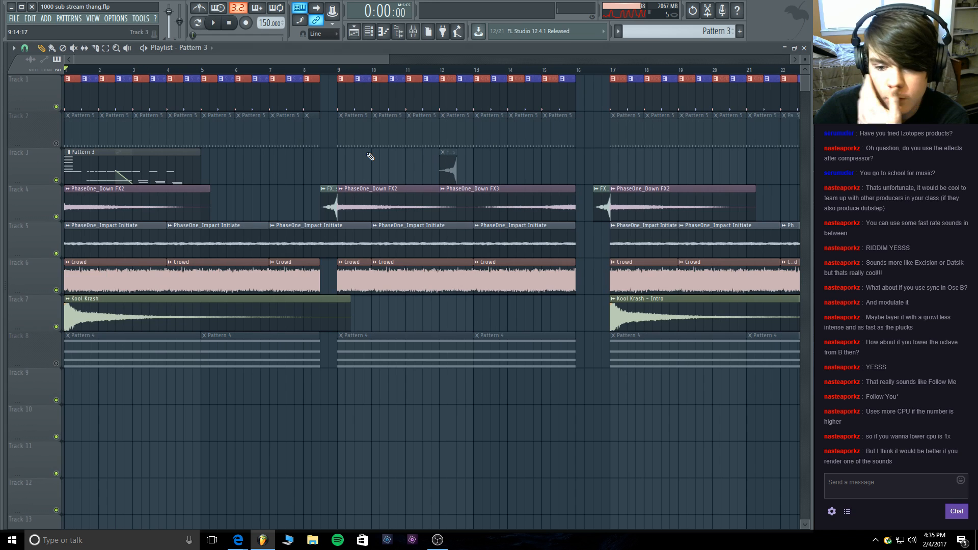
Solo Track 3, play its Pattern 3 clip, and restore all playlist tracks.
right_click(56, 180)
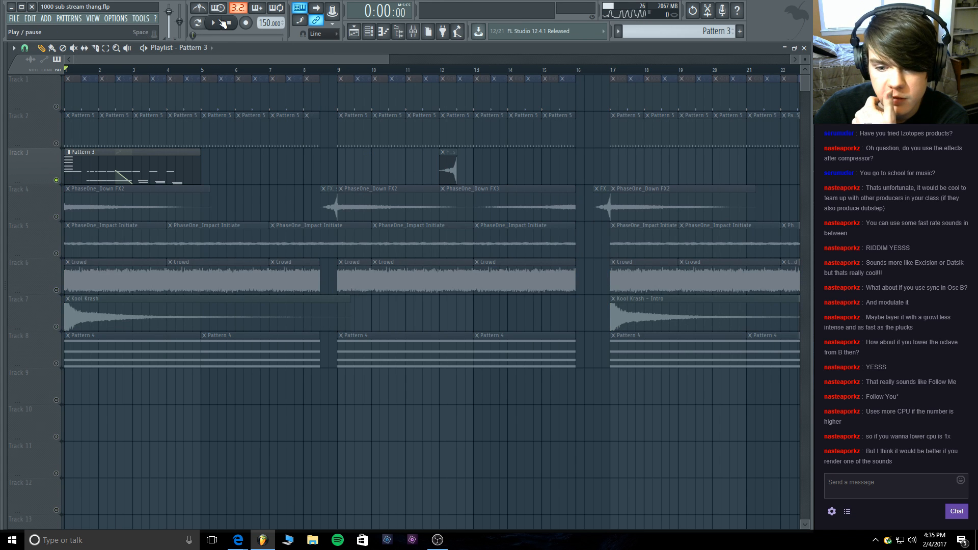
left_click(217, 23)
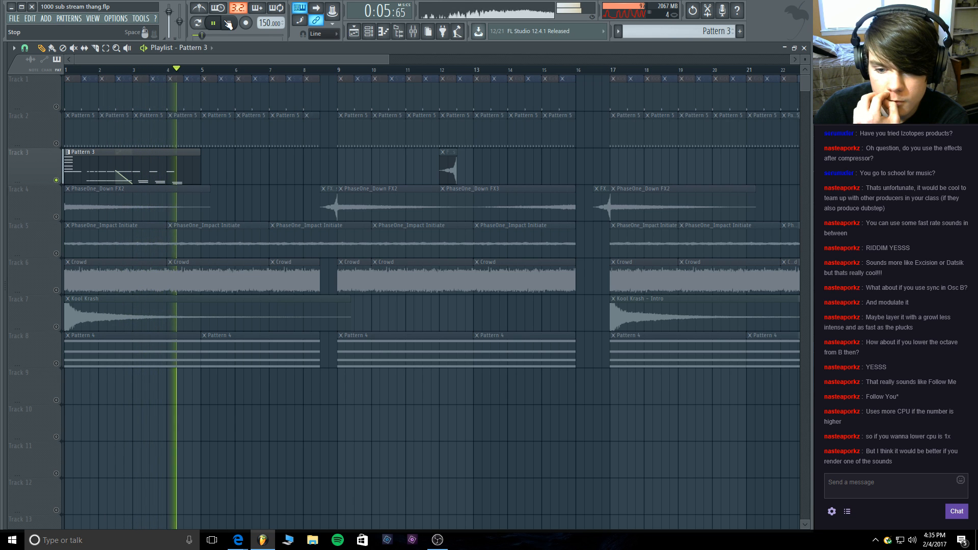
key("space")
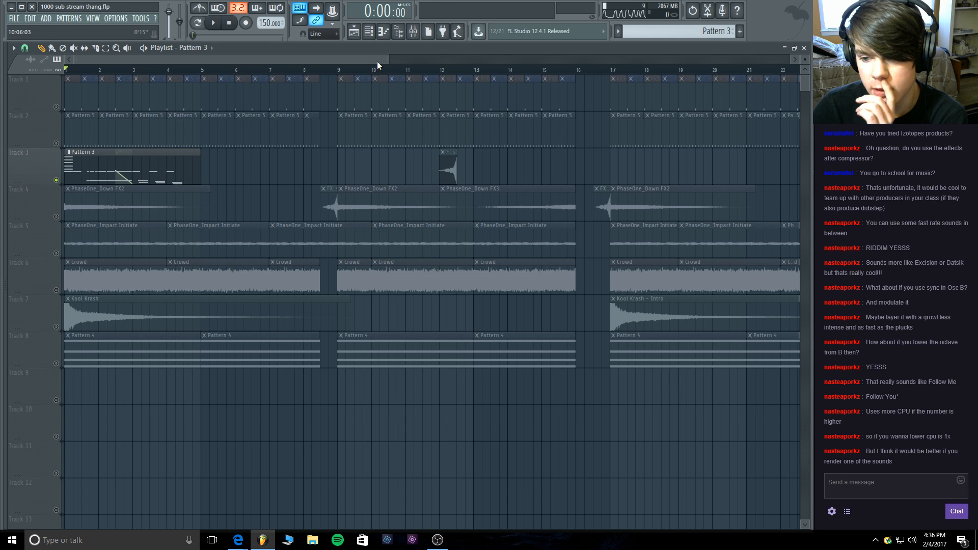
right_click(56, 180)
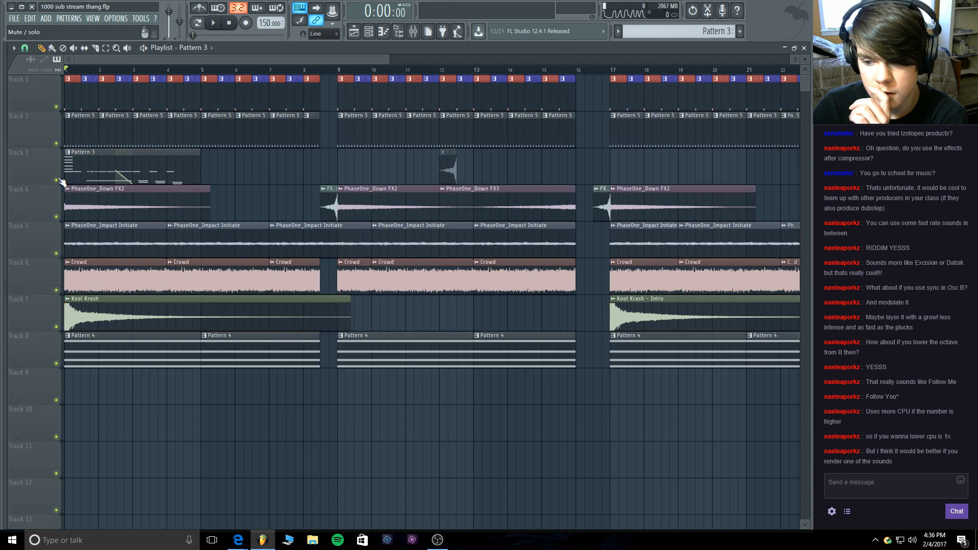
Delete the muted audio clip at bar 12 on Track 3 of the playlist.
right_click(448, 164)
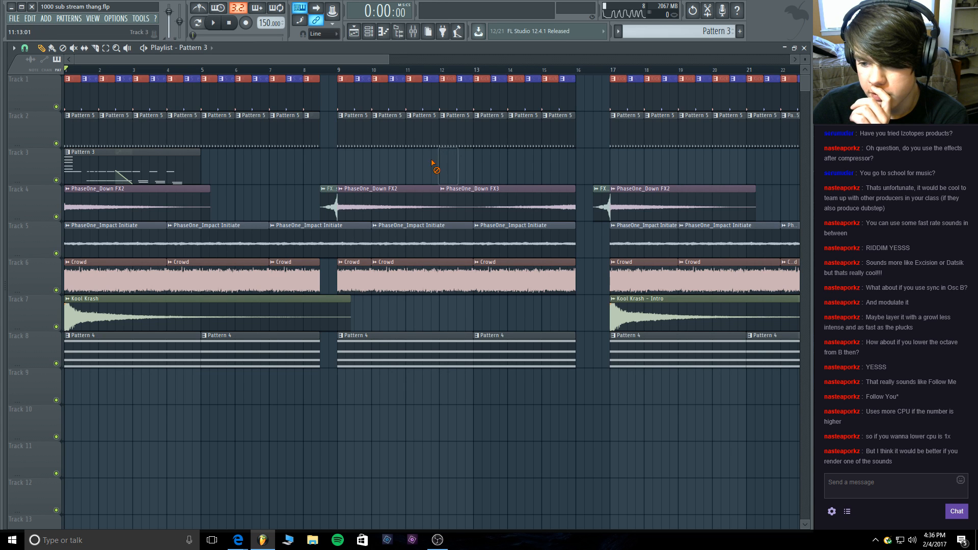
Zoom out the playlist, compare the Serum #6 and Serum #7 channels, and inspect Serum #6's Comb Fall patch.
left_click_drag(390, 56, 566, 57)
left_click(369, 31)
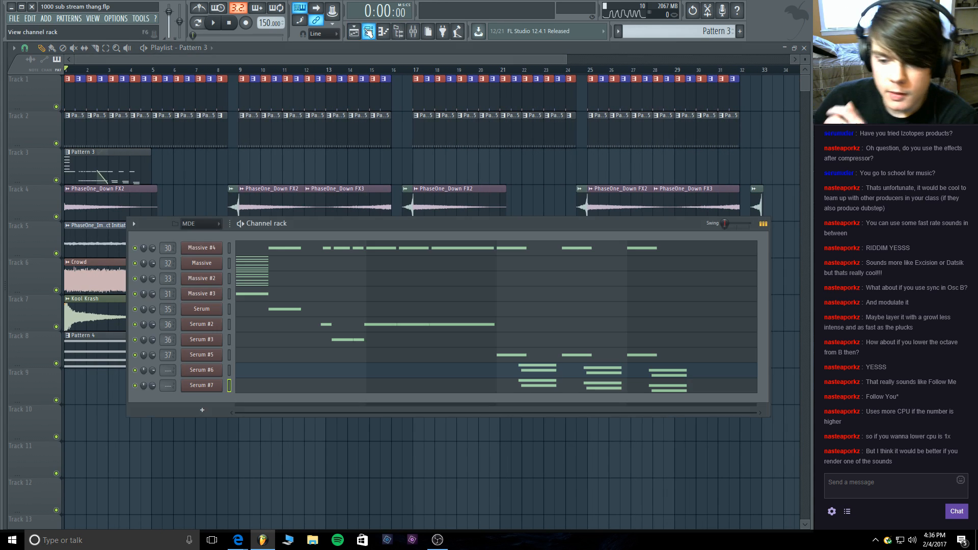
left_click(230, 370)
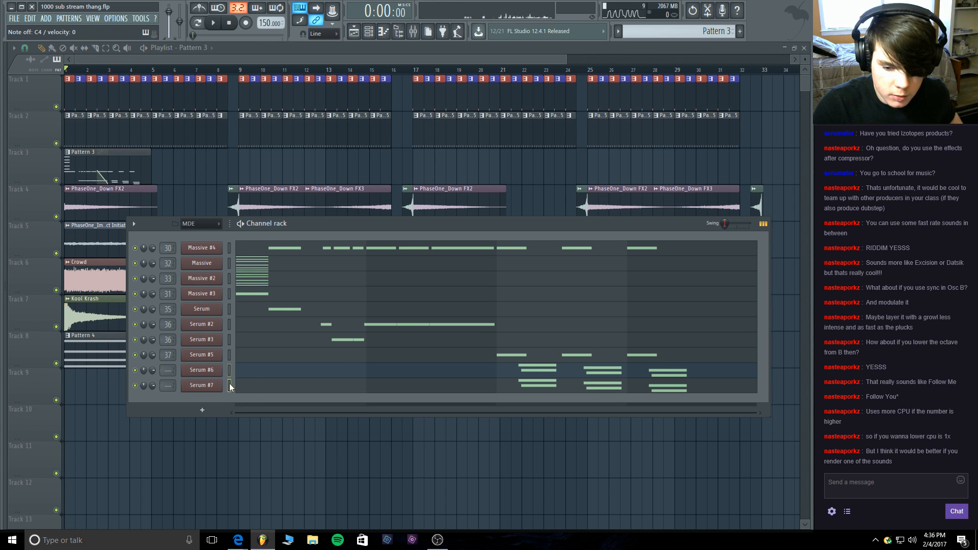
left_click(229, 386)
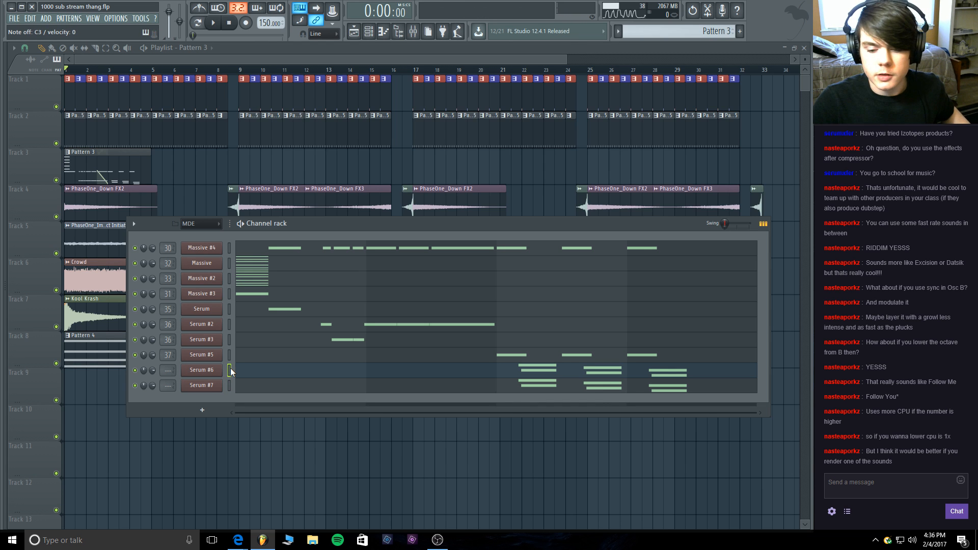
left_click(229, 370)
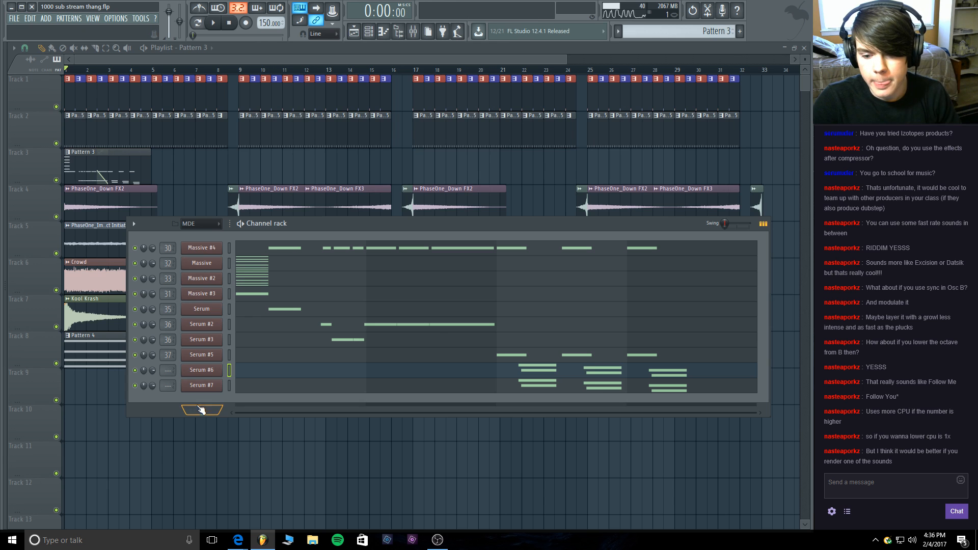
left_click(201, 377)
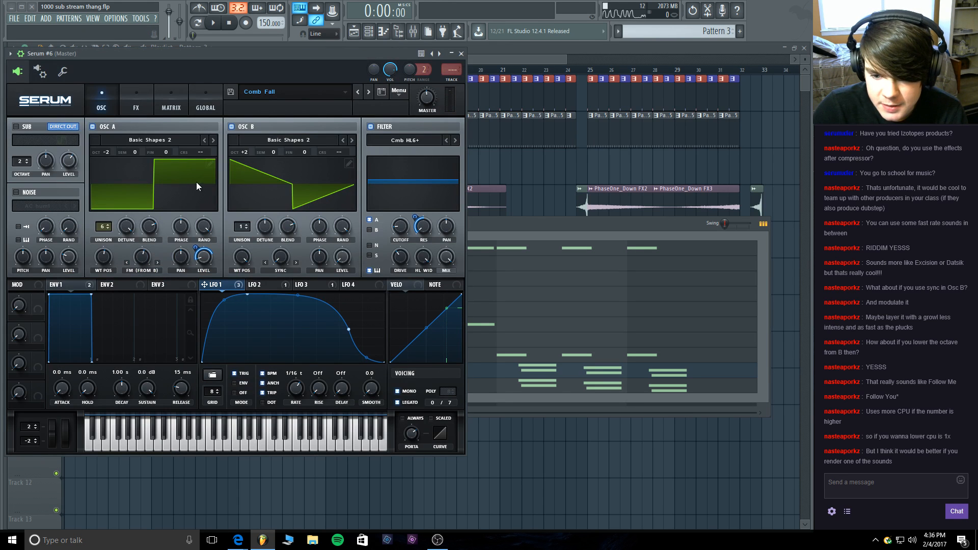
left_click(461, 53)
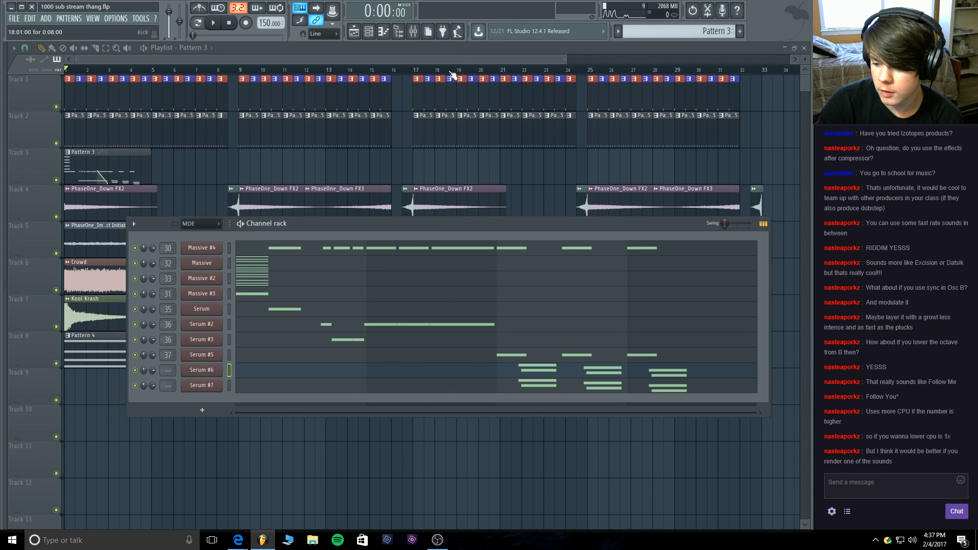
Switch to Microsoft Edge to check the Twitch livestream page, and return to FL Studio.
mouse_move(238, 540)
left_click(212, 463)
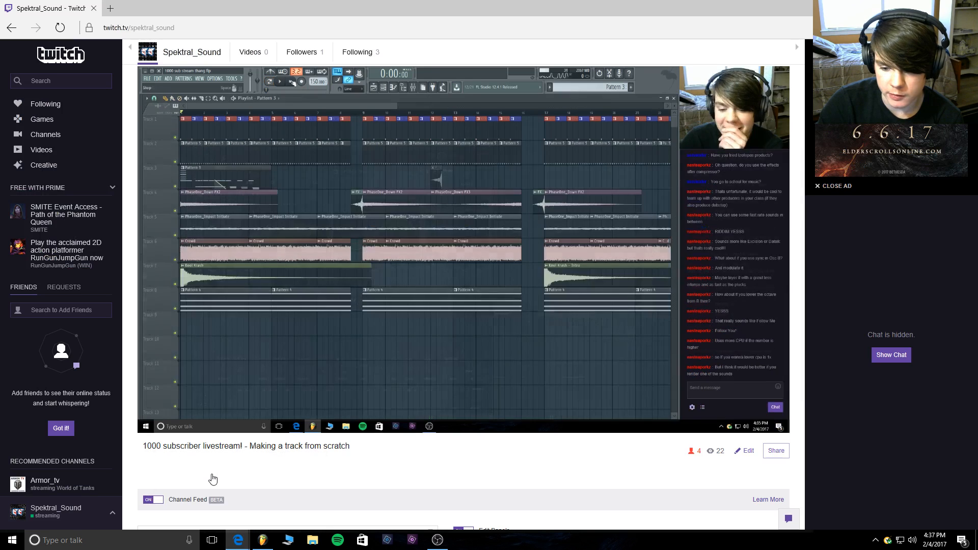
mouse_move(255, 316)
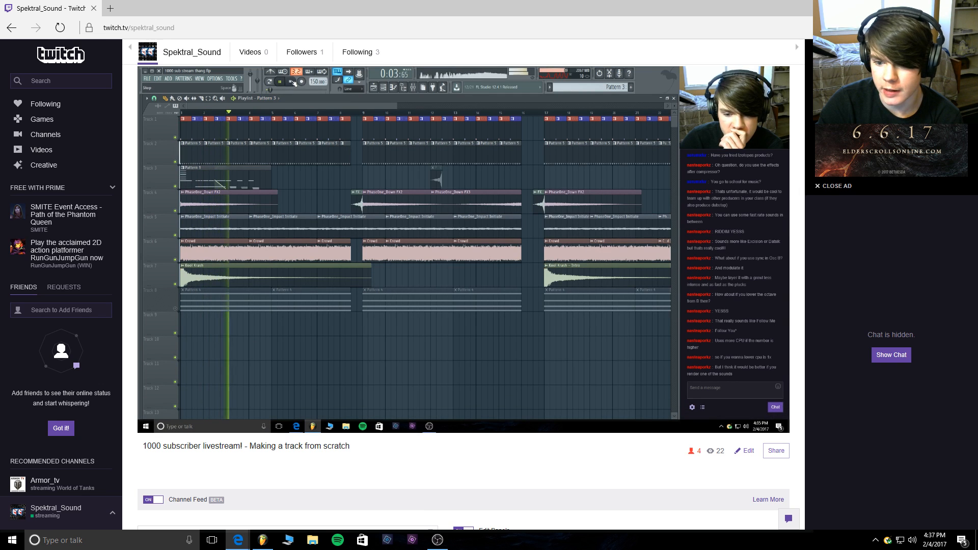
key("alt+Tab")
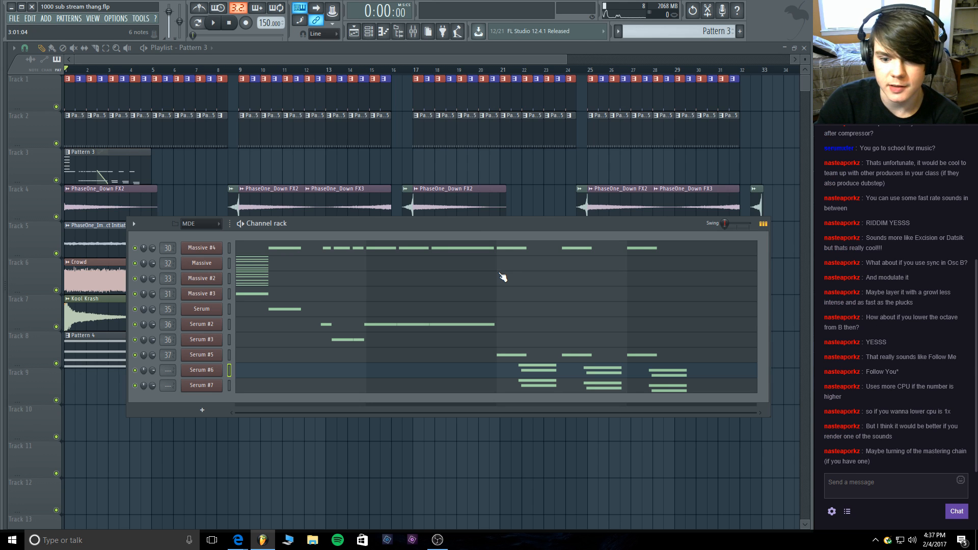
Inspect the Maximus effect on the Master mixer track and play the arrangement from the start.
left_click_drag(313, 225, 253, 208)
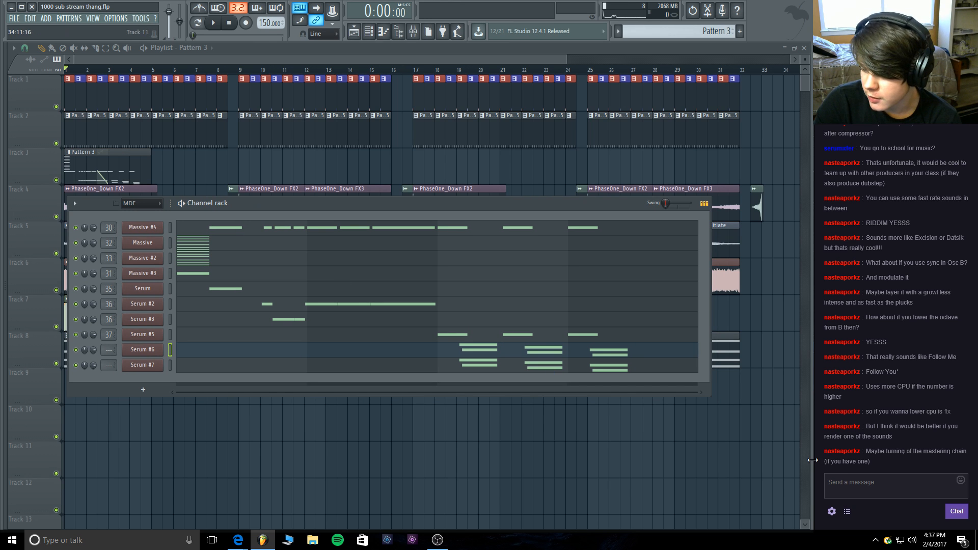
left_click(414, 31)
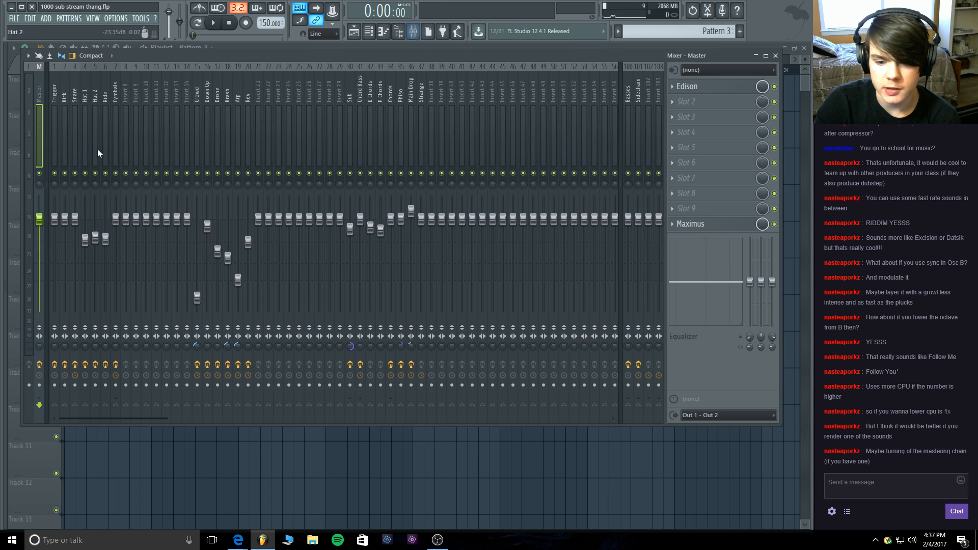
left_click(697, 224)
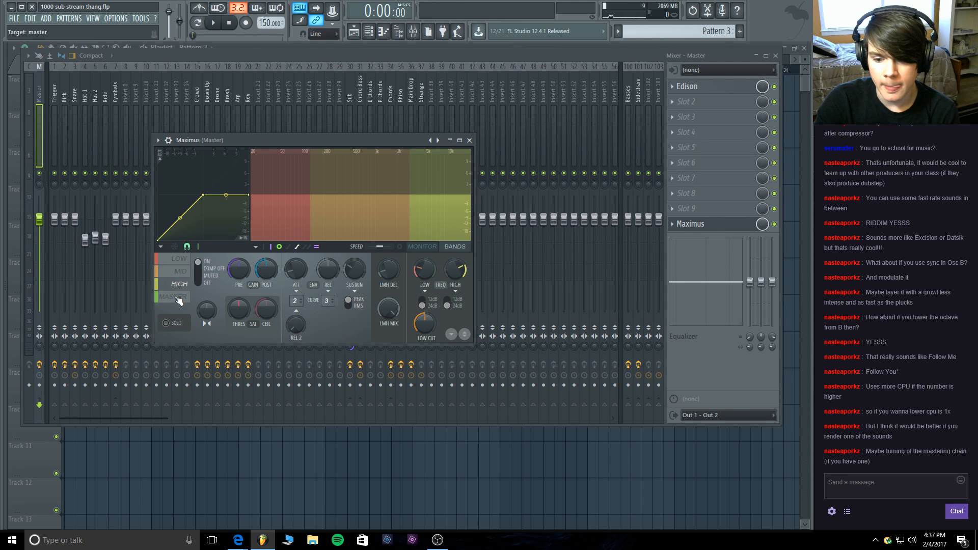
left_click(699, 224)
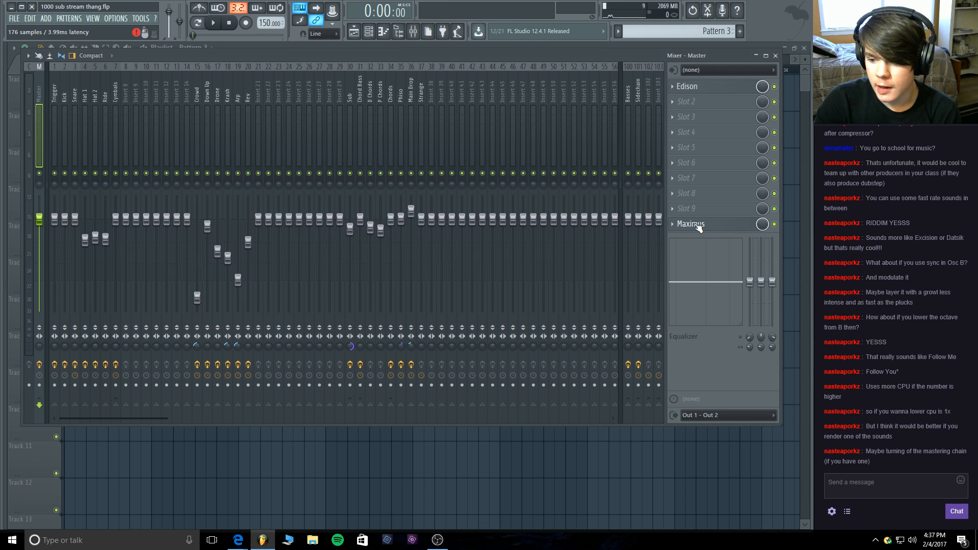
left_click(276, 44)
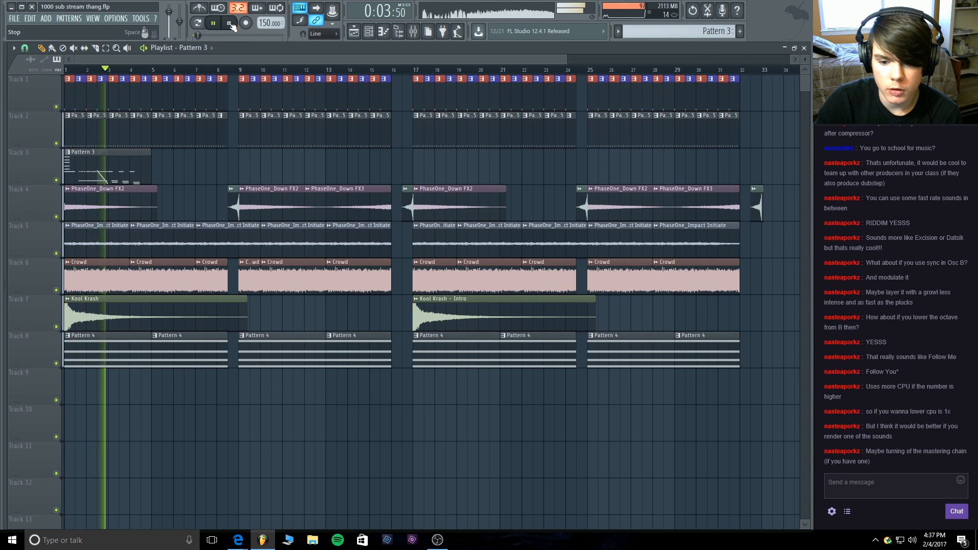
left_click(231, 24)
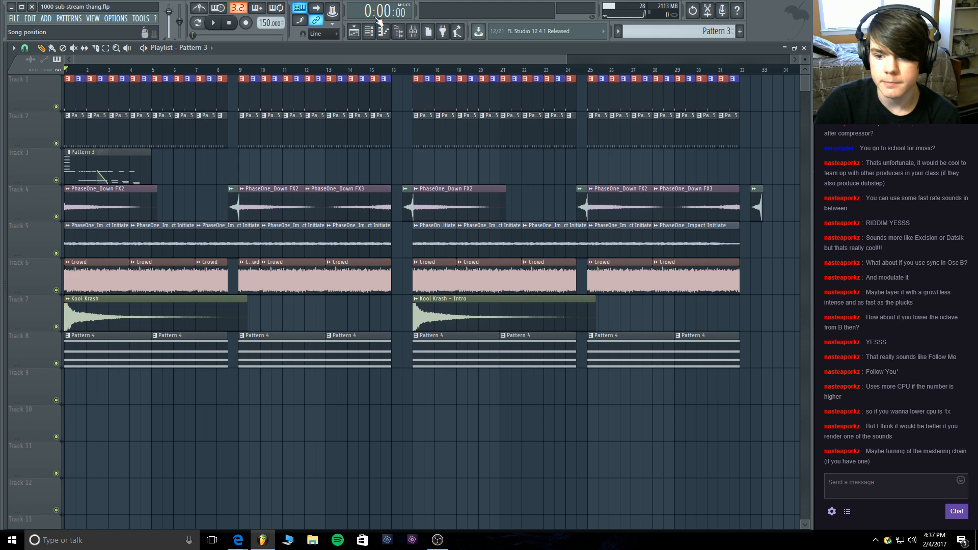
left_click(370, 32)
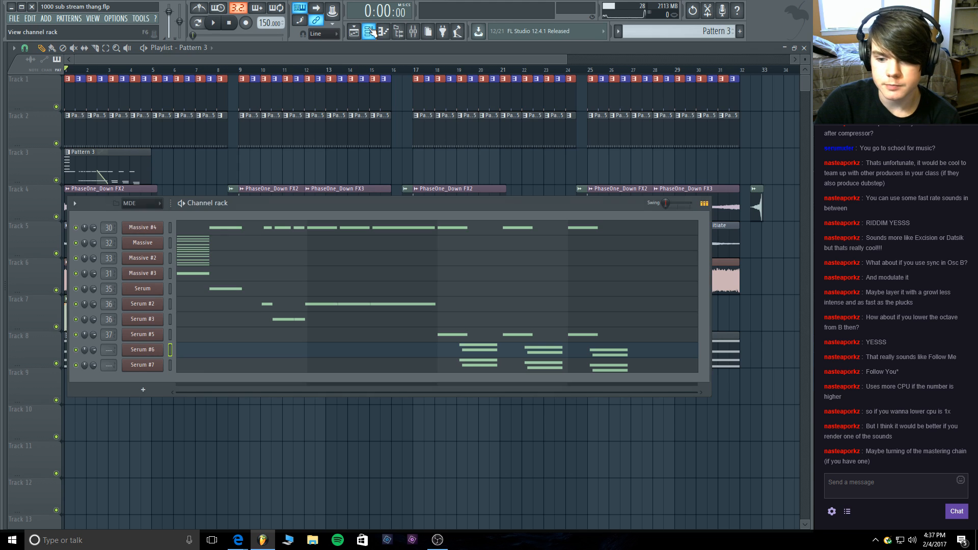
left_click(411, 32)
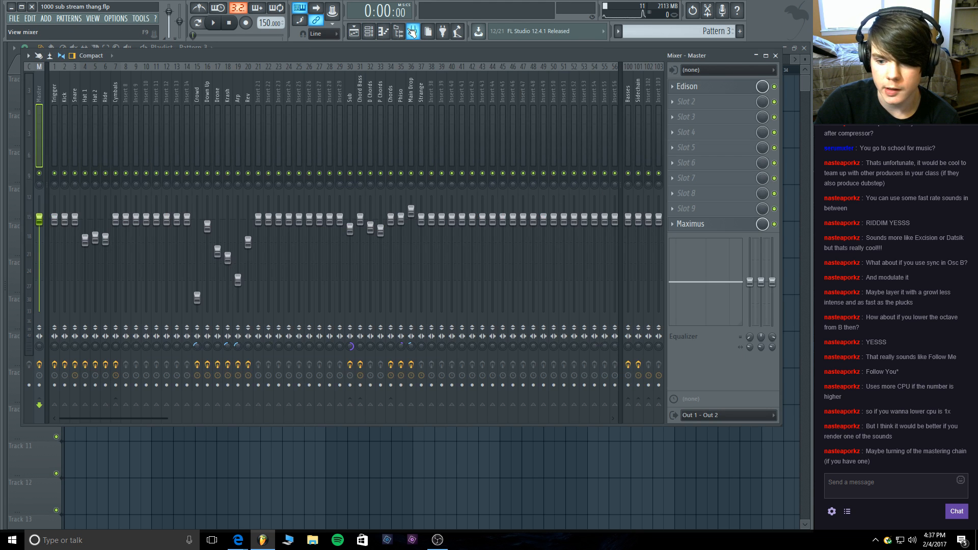
left_click_drag(405, 56, 399, 98)
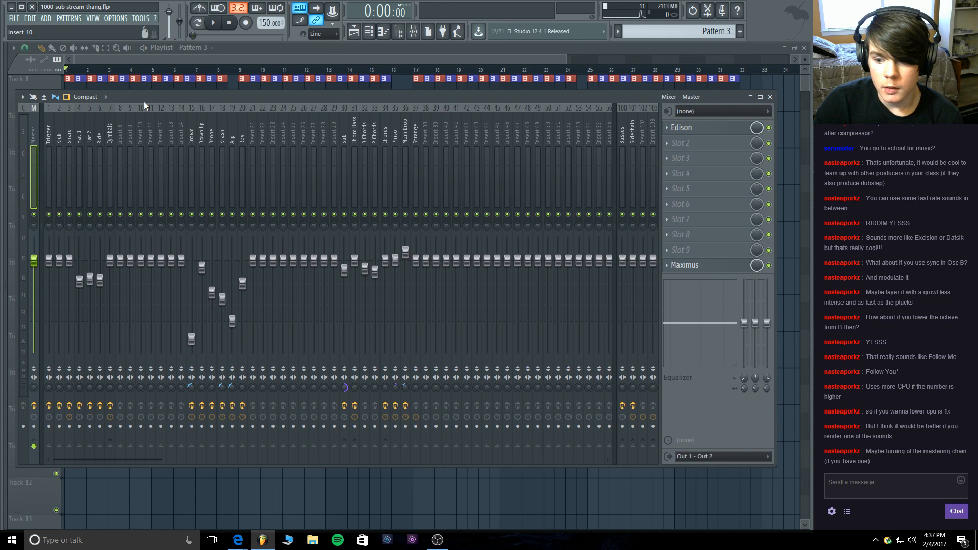
left_click(334, 51)
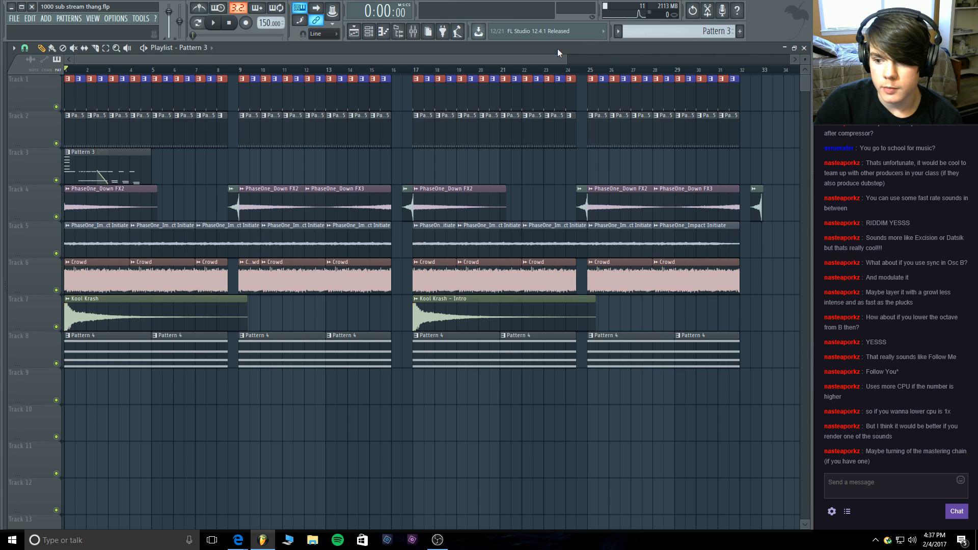
left_click_drag(565, 58, 555, 61)
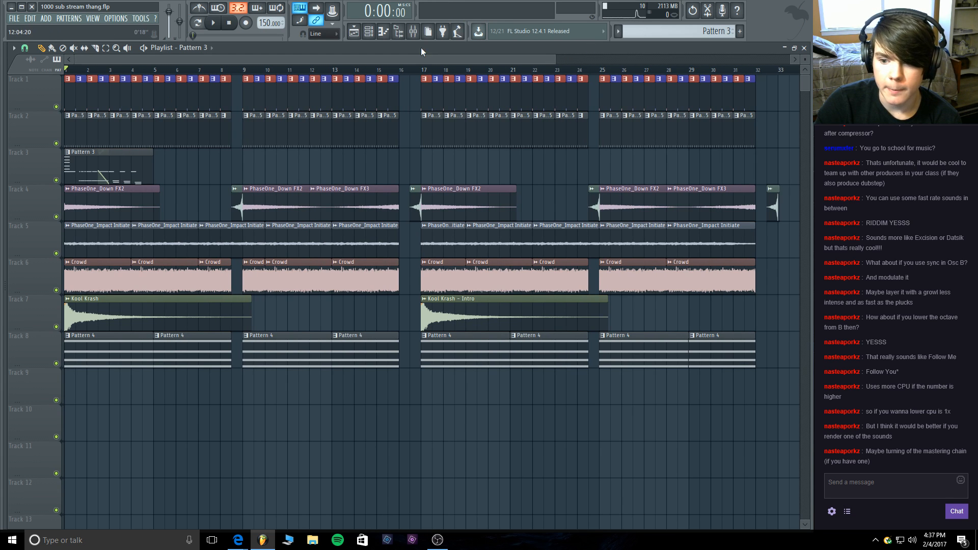
Add a new Massive synth channel to the channel rack.
left_click(368, 31)
left_click(145, 388)
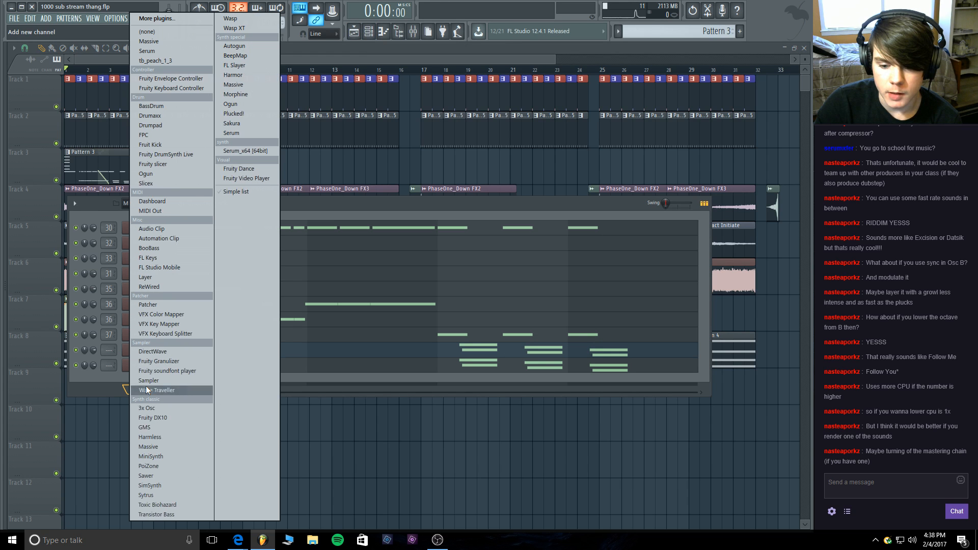
left_click(245, 84)
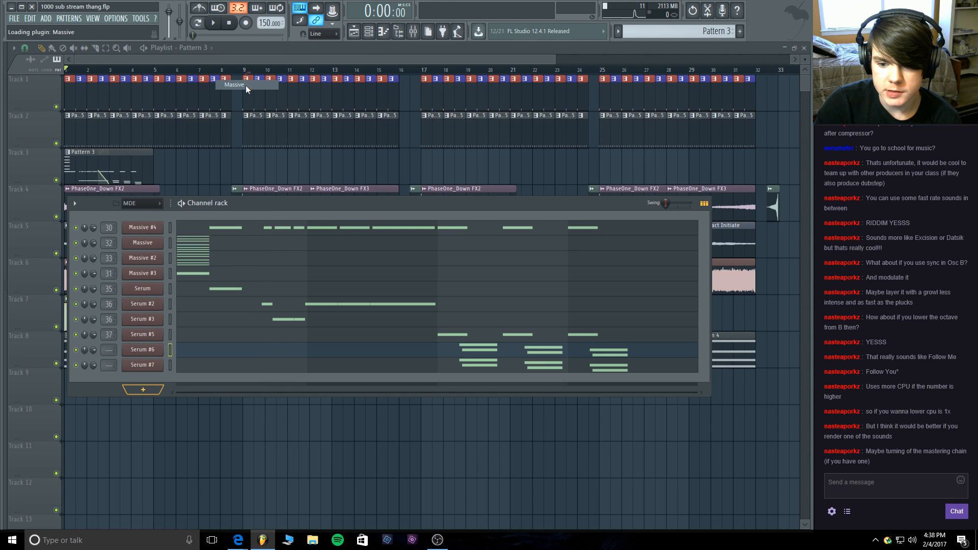
left_click_drag(268, 134, 272, 105)
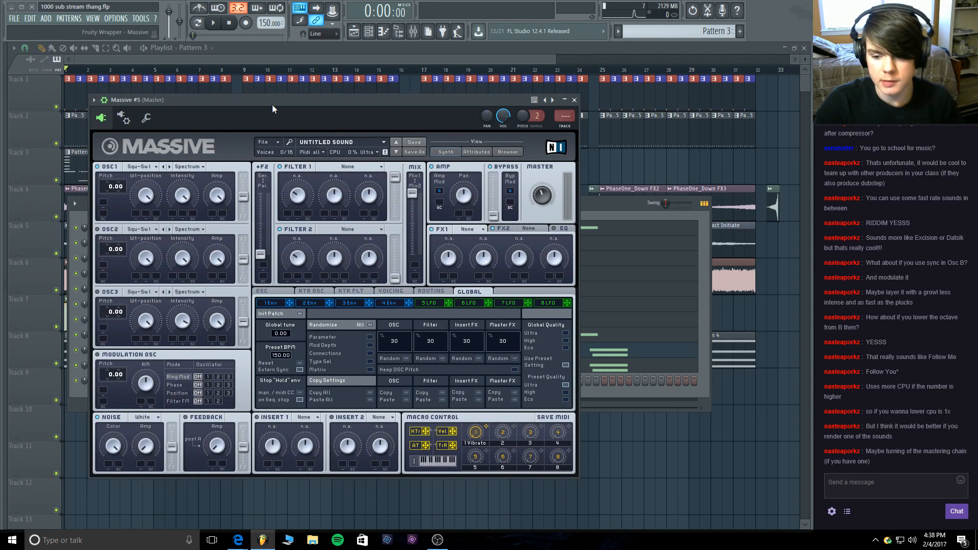
Set Massive's OSC1 wavetable to Vulgar and sweep its wavetable position up to 100 and back down.
left_click(139, 167)
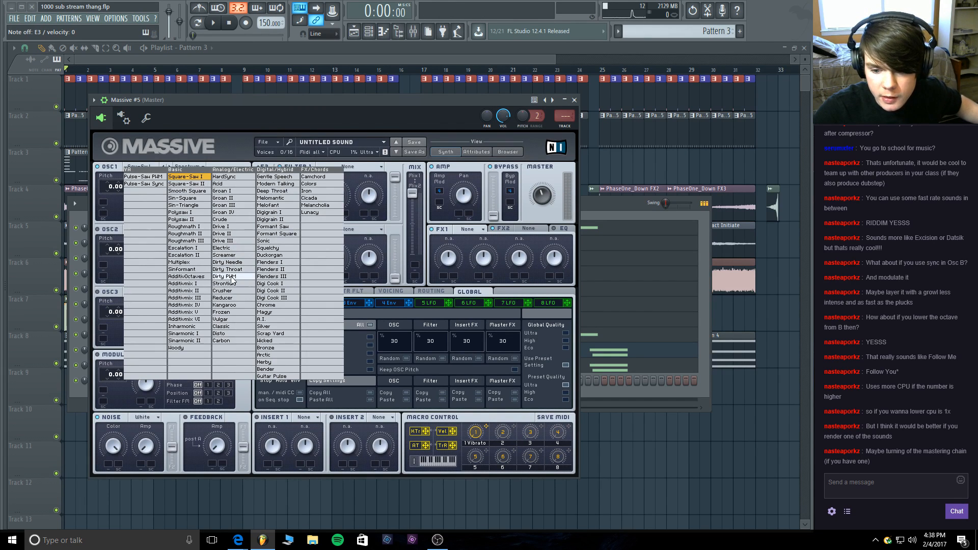
left_click(228, 318)
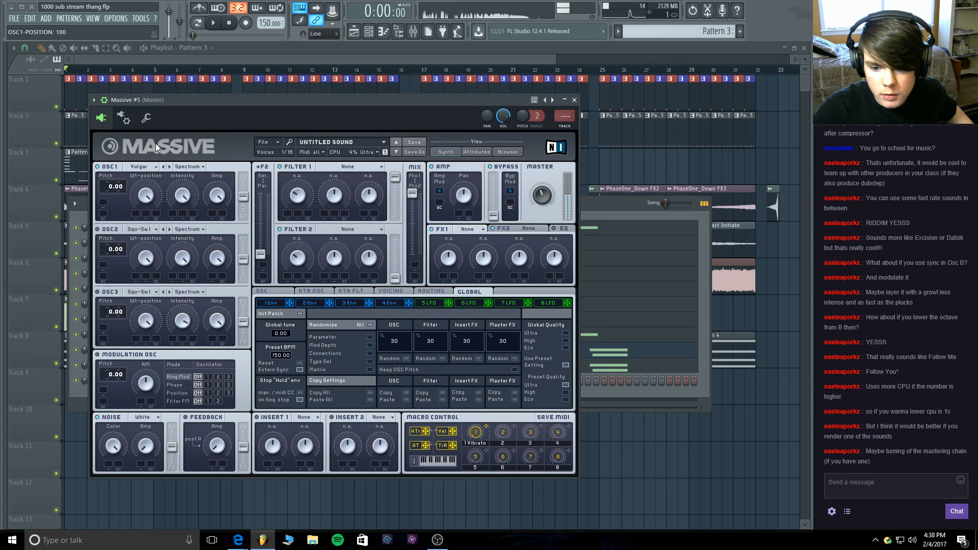
left_click_drag(145, 189, 142, 229)
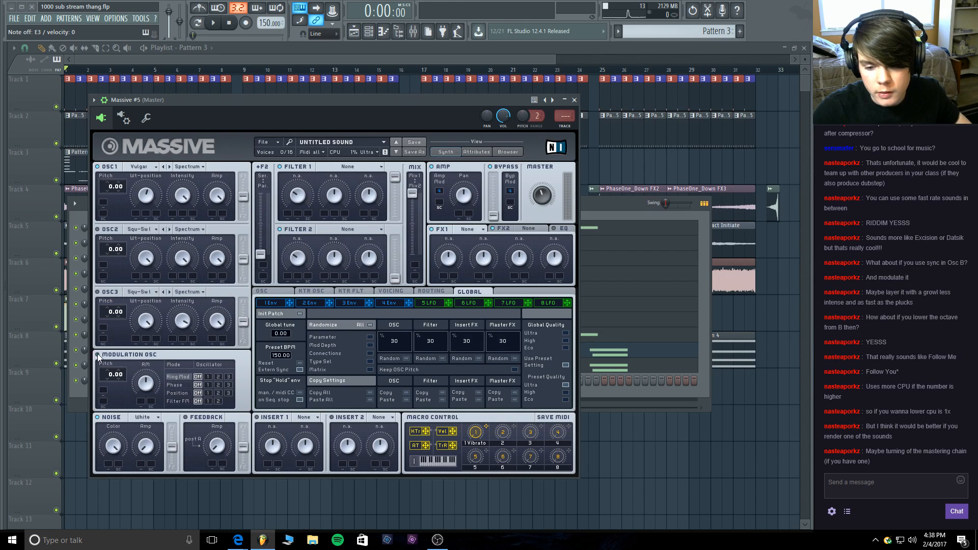
Enable the Modulation OSC at pitch 36.00, route its phase modulation to oscillator 1, and try different phase amounts.
left_click_drag(105, 376, 109, 332)
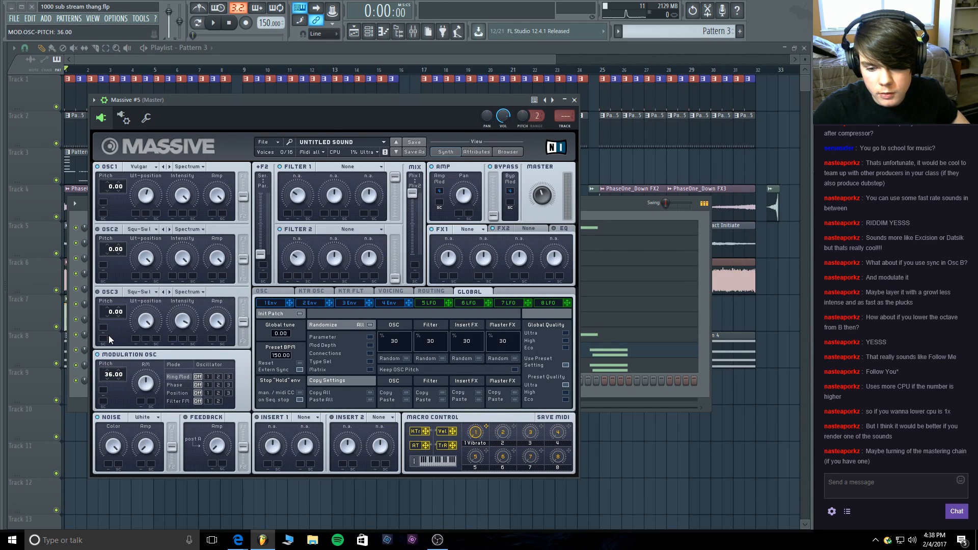
left_click(208, 385)
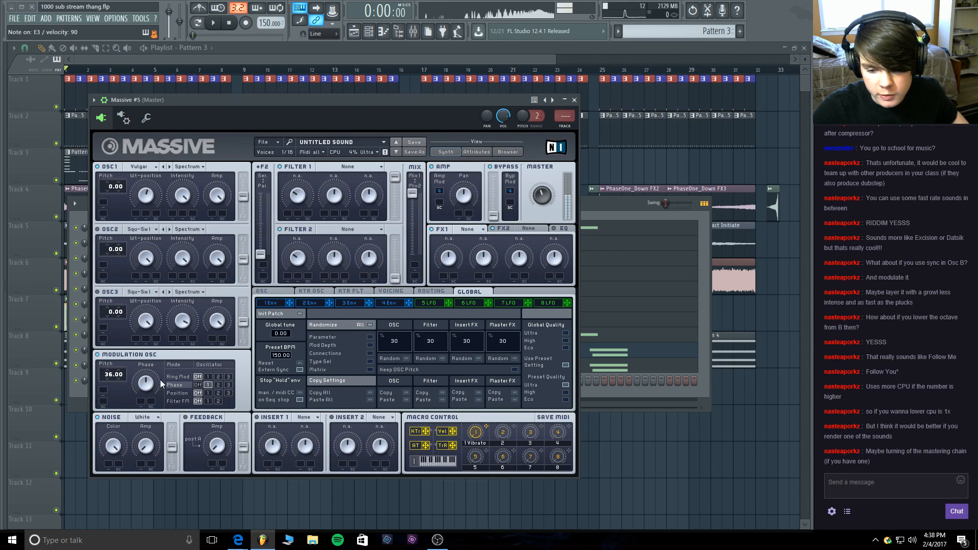
mouse_move(153, 383)
left_mouse_down()
mouse_move(157, 364)
mouse_move(153, 409)
mouse_move(155, 364)
mouse_move(155, 378)
left_mouse_up()
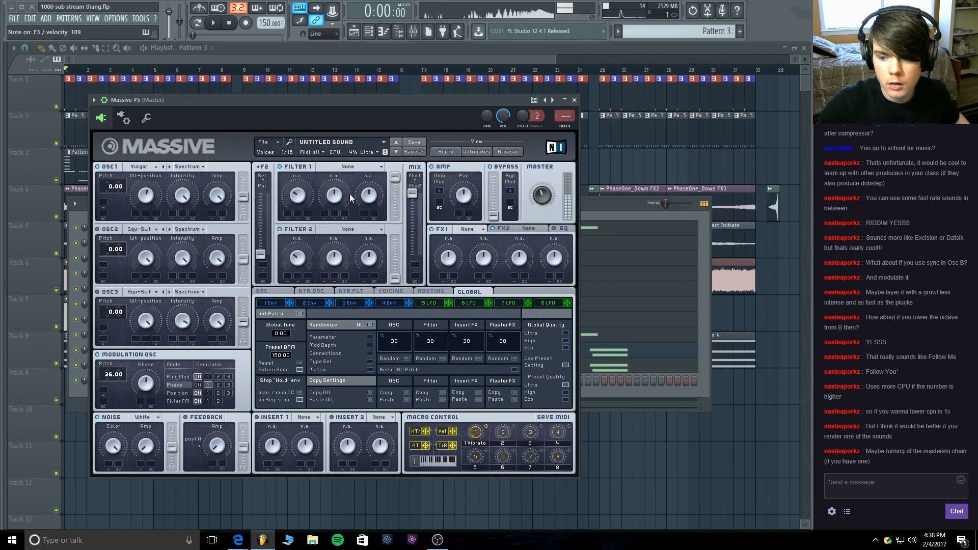
left_click(151, 374)
mouse_move(145, 399)
left_mouse_down()
mouse_move(154, 362)
mouse_move(153, 382)
left_mouse_up()
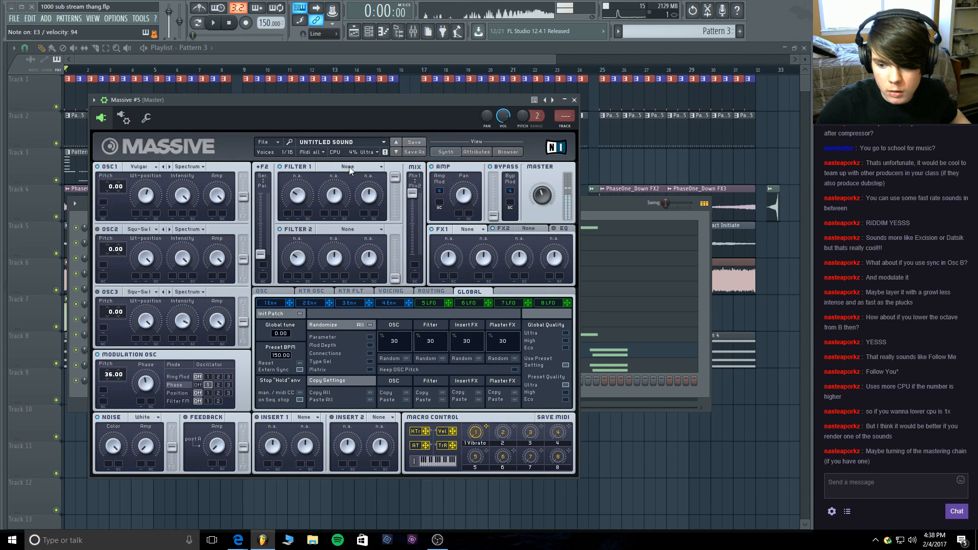
Change modulator 5 from LFO to Performer, sync it at a 1/12 ratio, and raise its crossfade to 100.
left_click(427, 303)
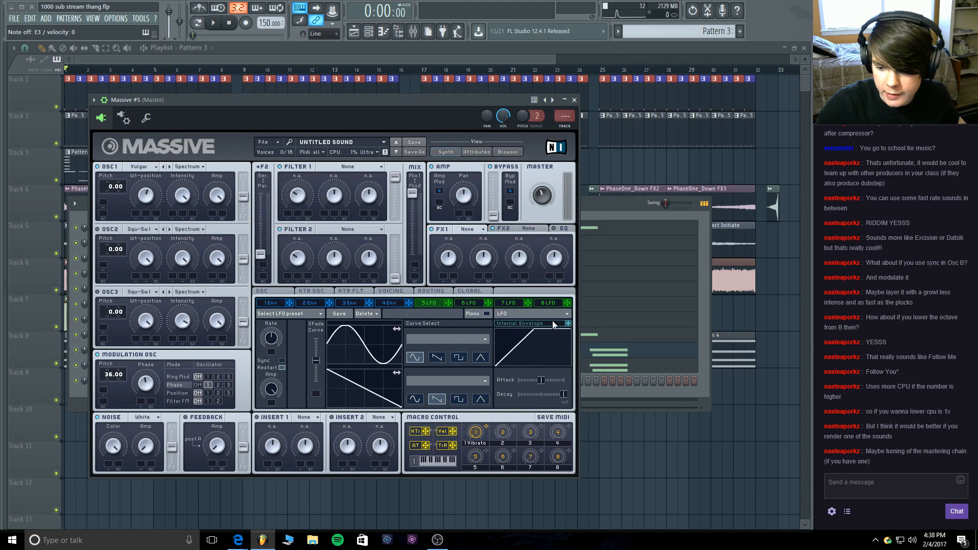
left_click(528, 313)
left_click(510, 326)
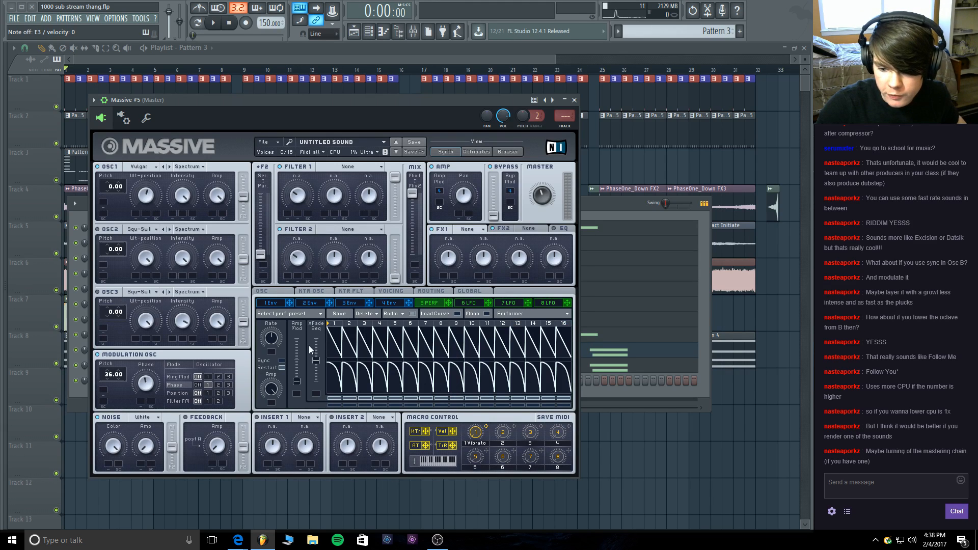
left_click(282, 359)
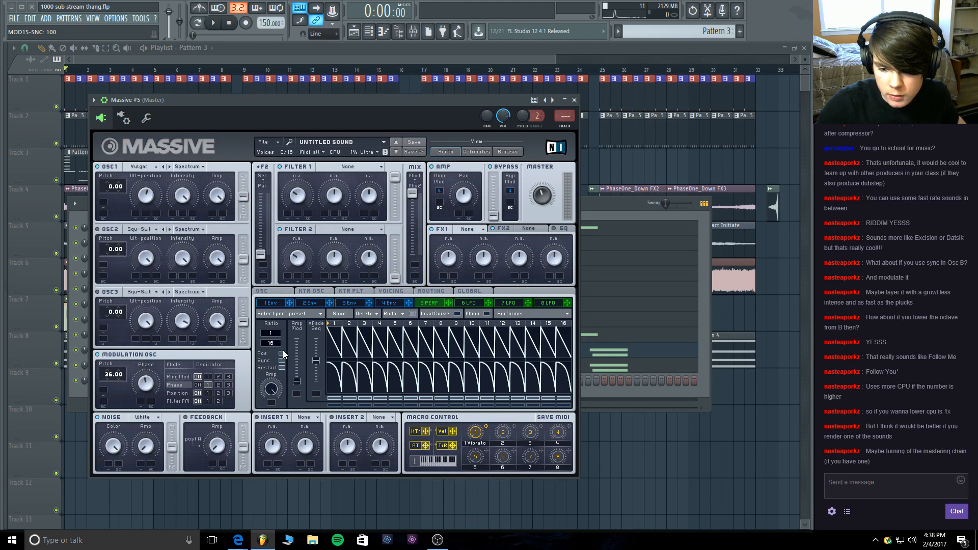
left_click_drag(275, 344, 274, 347)
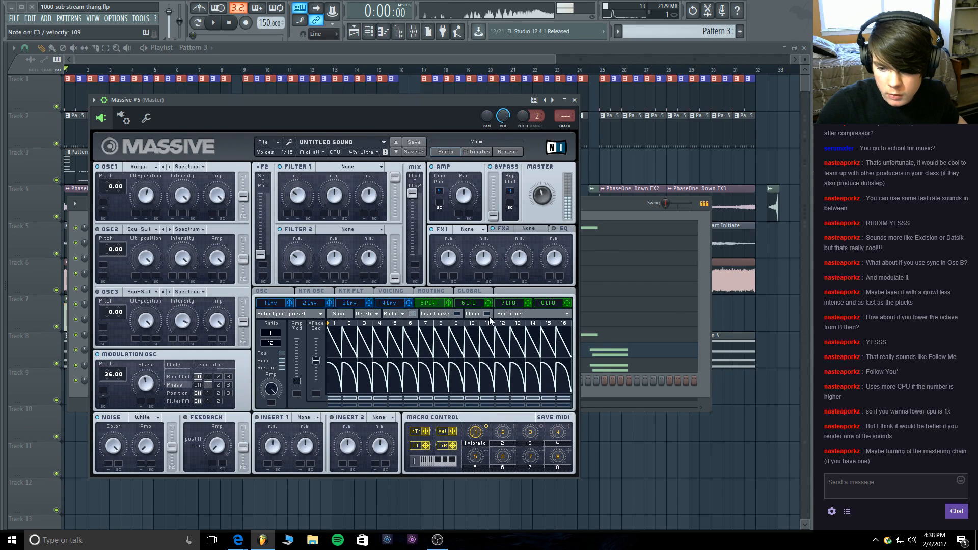
left_click_drag(315, 358, 320, 316)
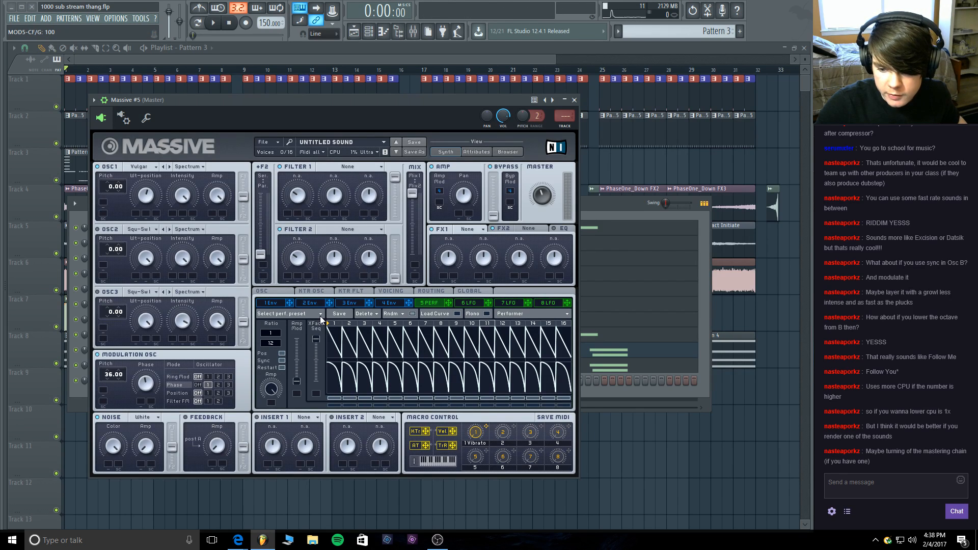
Lower OSC1's amp, modulate it upward with performer 5, and bring the performer's crossfade down to about halfway.
left_click_drag(220, 198, 227, 290)
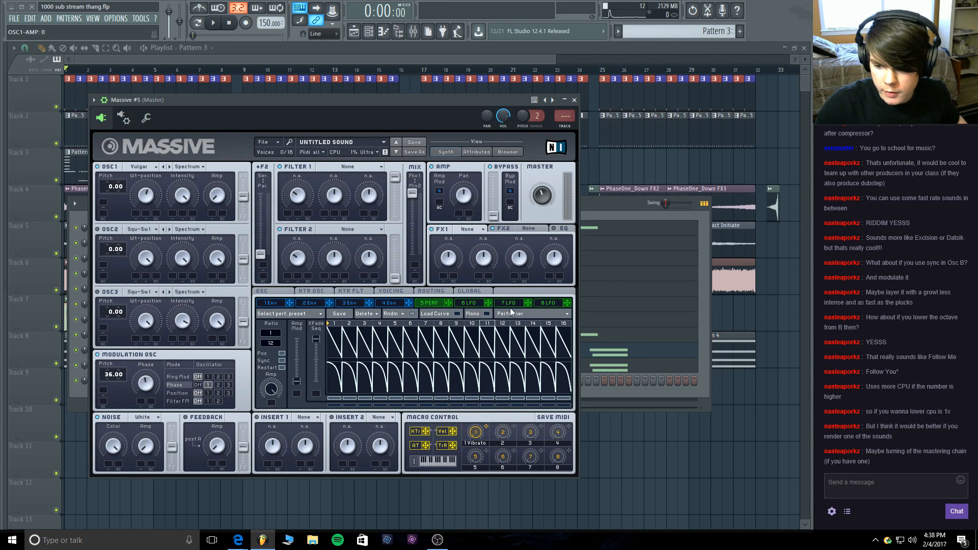
left_click_drag(229, 215, 213, 216)
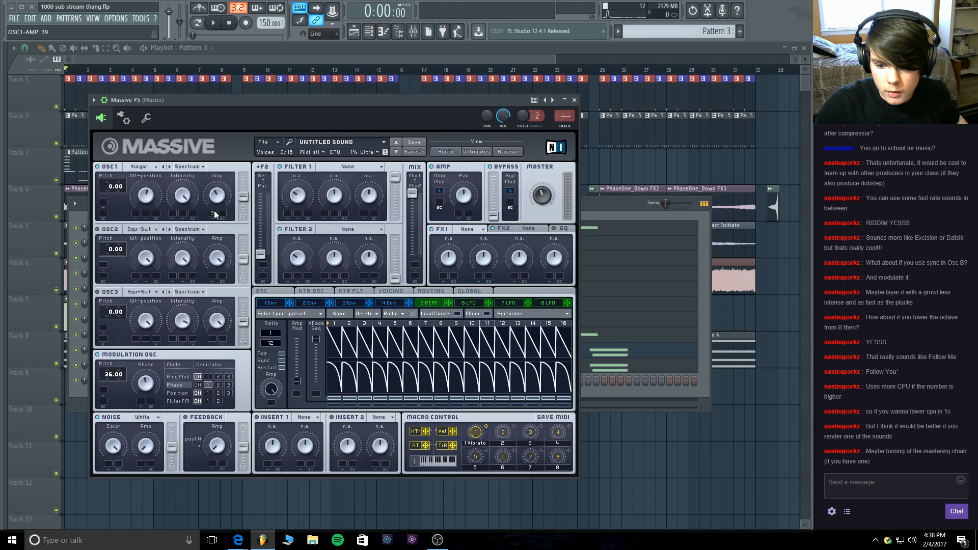
left_click_drag(219, 204, 216, 160)
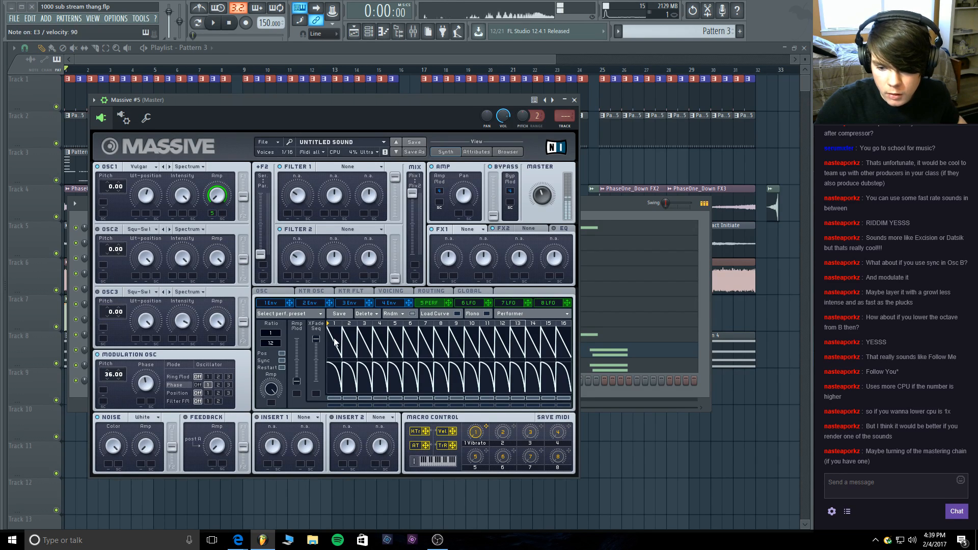
mouse_move(315, 339)
left_mouse_down()
mouse_move(313, 377)
mouse_move(316, 356)
left_mouse_up()
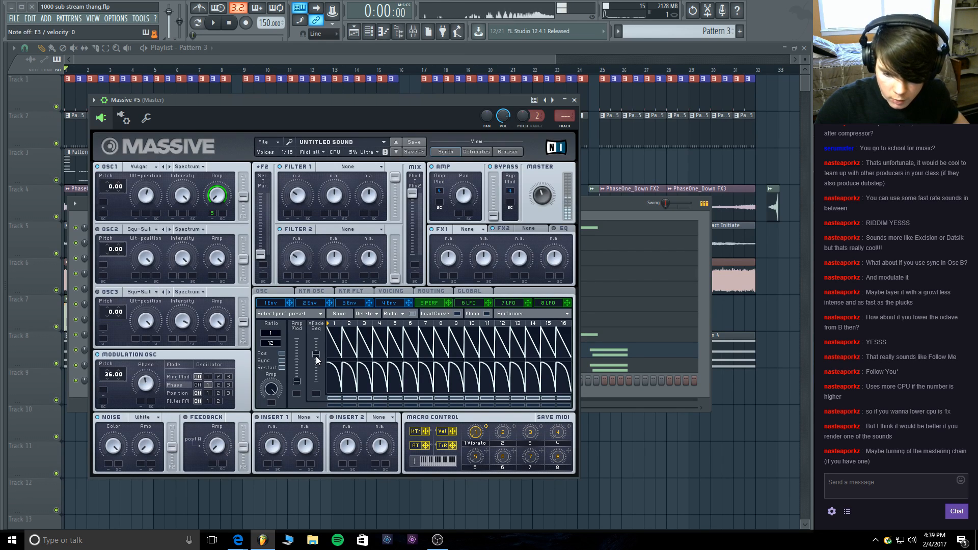
Set Filter 1 to Comb and adjust its pitch, damping and feedback while auditioning notes.
left_click(360, 164)
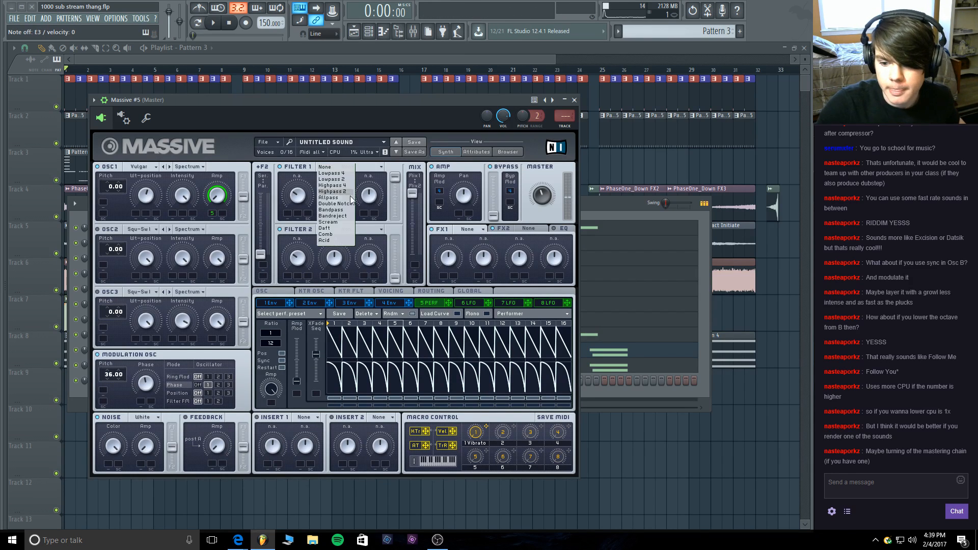
left_click(336, 234)
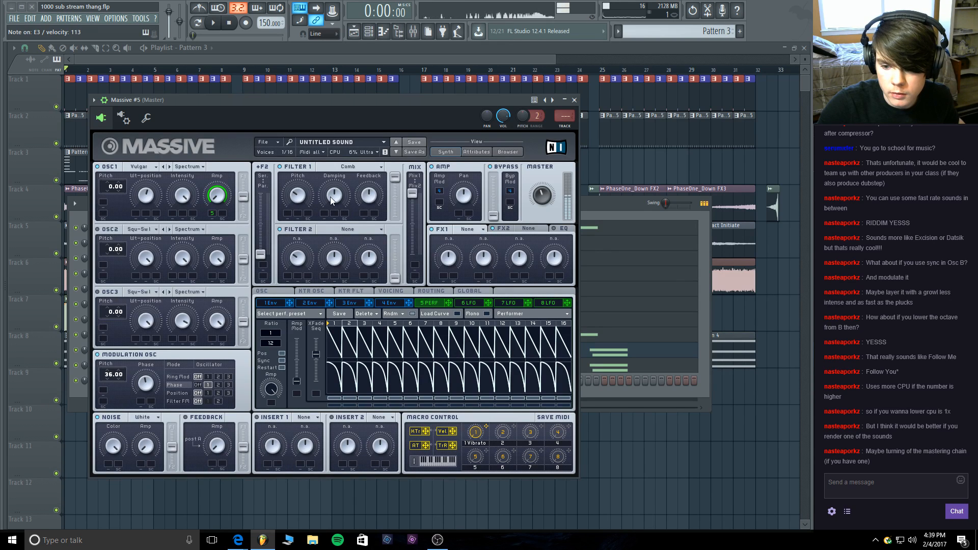
left_click_drag(335, 197, 339, 143)
mouse_move(299, 196)
left_mouse_down()
mouse_move(304, 180)
mouse_move(303, 214)
mouse_move(303, 192)
left_mouse_up()
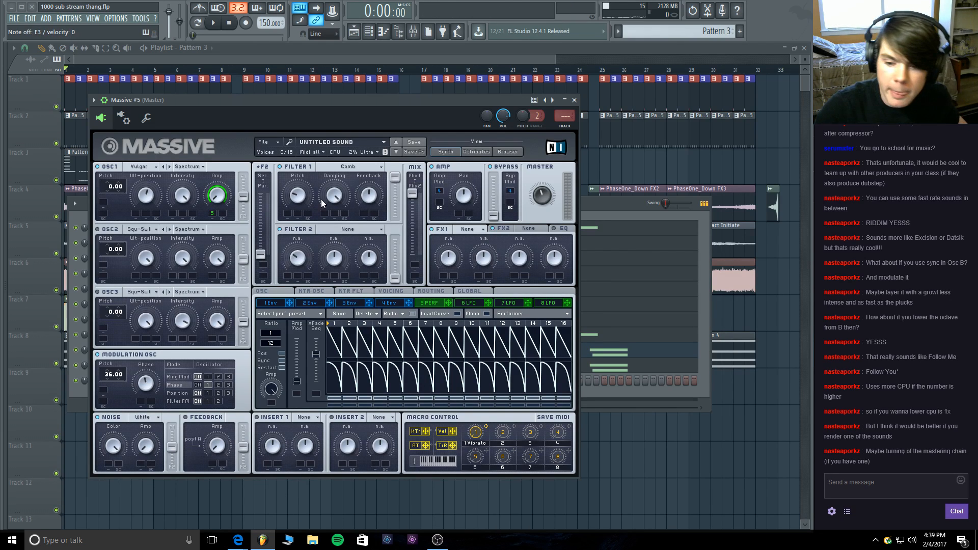
left_click_drag(337, 191, 298, 187)
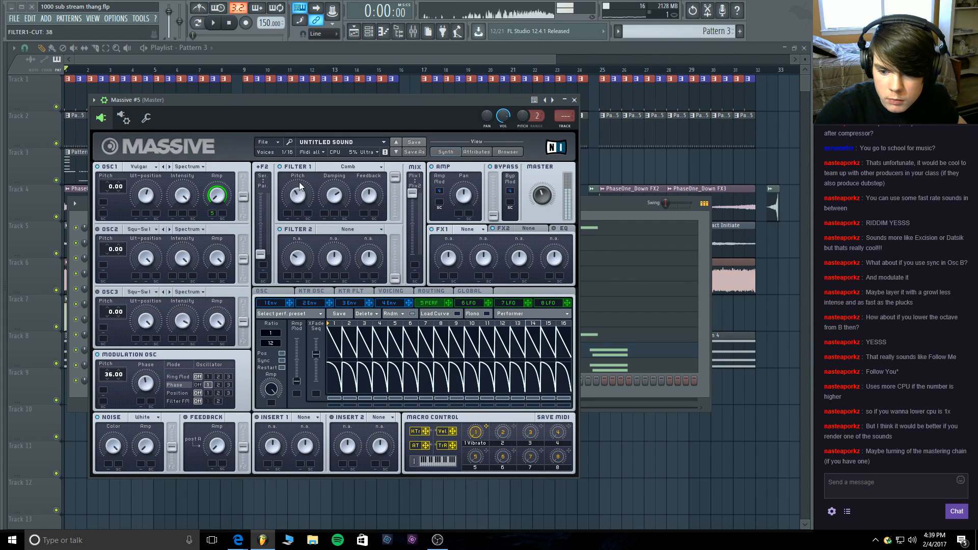
mouse_move(368, 195)
left_mouse_down()
mouse_move(368, 205)
mouse_move(368, 191)
left_mouse_up()
mouse_move(302, 197)
left_mouse_down()
mouse_move(302, 185)
mouse_move(344, 182)
mouse_move(345, 138)
mouse_move(344, 188)
mouse_move(344, 180)
mouse_move(297, 201)
mouse_move(297, 230)
mouse_move(300, 209)
left_mouse_up()
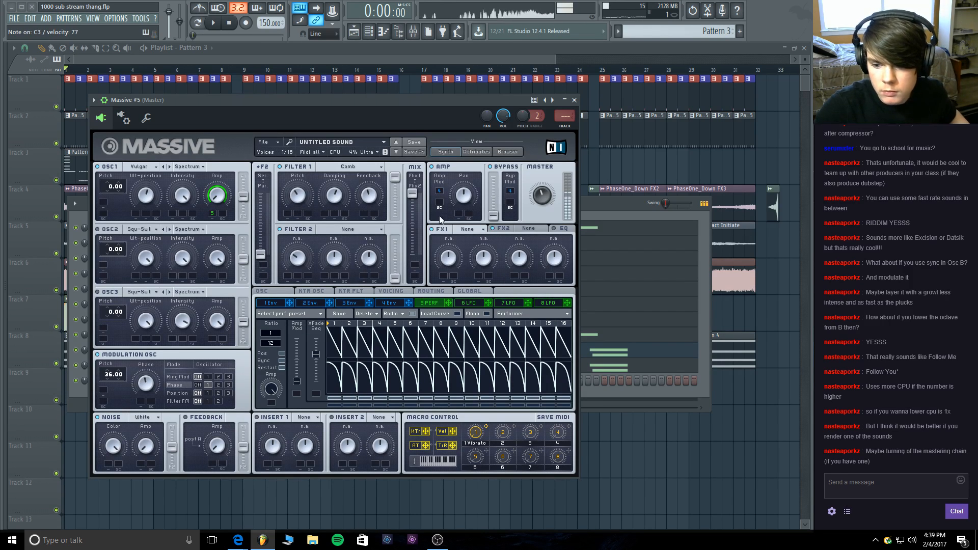
Try assigning performer 5 to Filter 1's comb pitch and clear the assignment.
left_click(448, 294)
left_click_drag(450, 302, 287, 215)
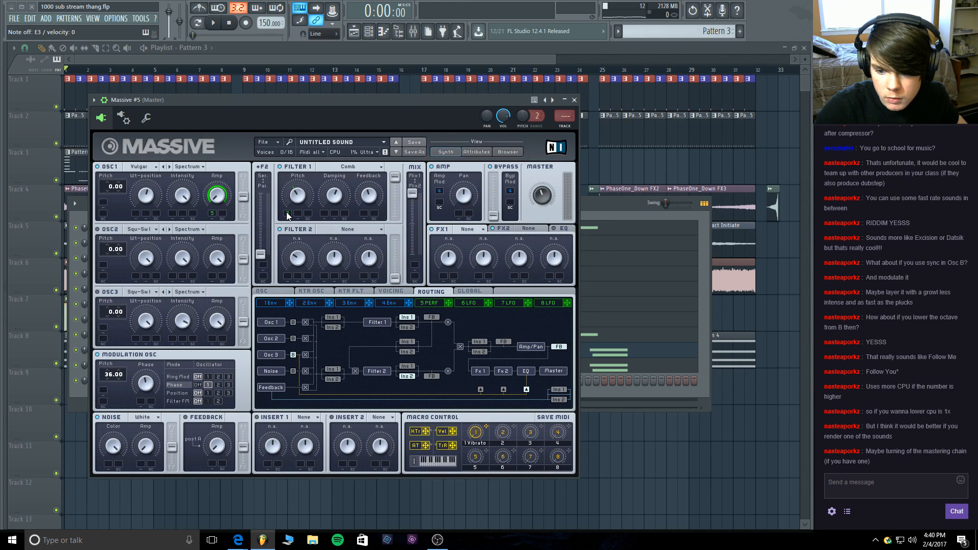
left_click(279, 290)
left_click(440, 301)
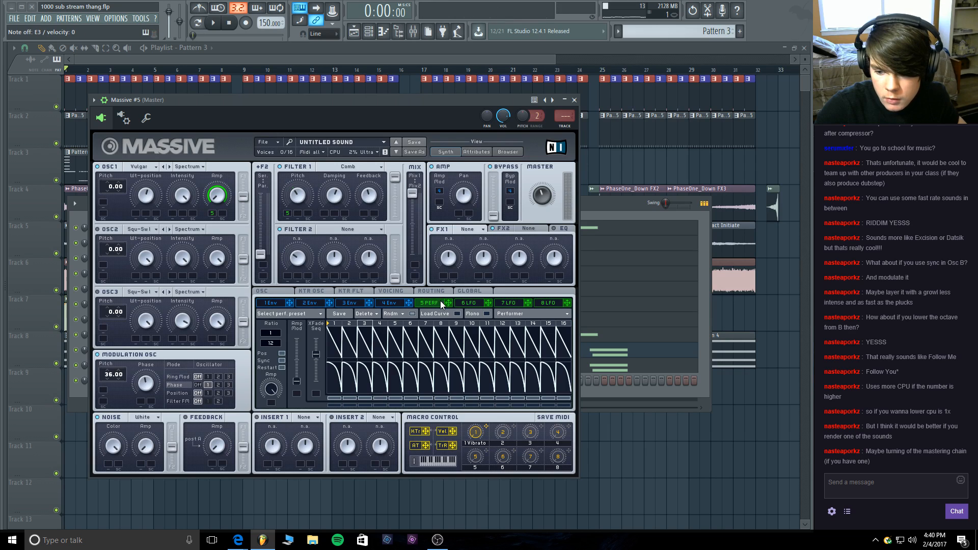
right_click(288, 214)
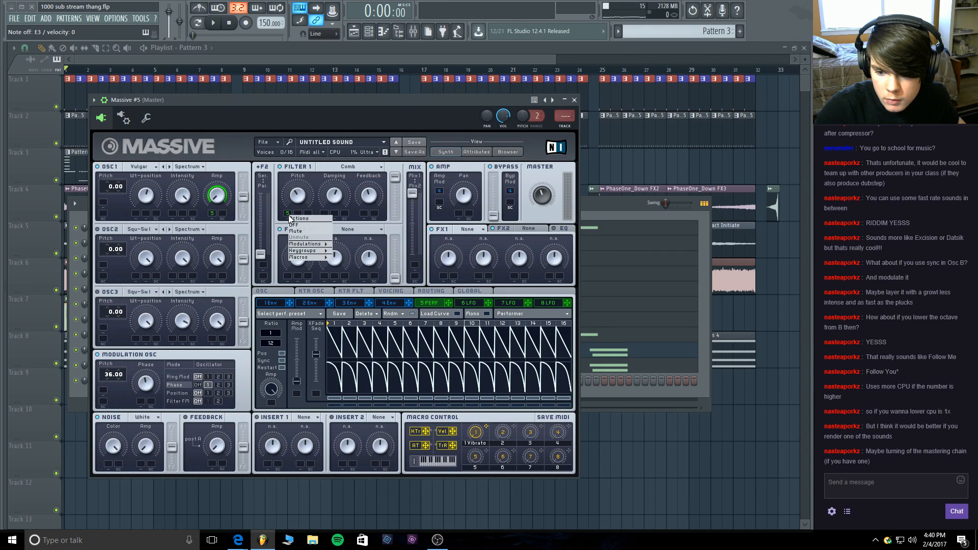
left_click(296, 225)
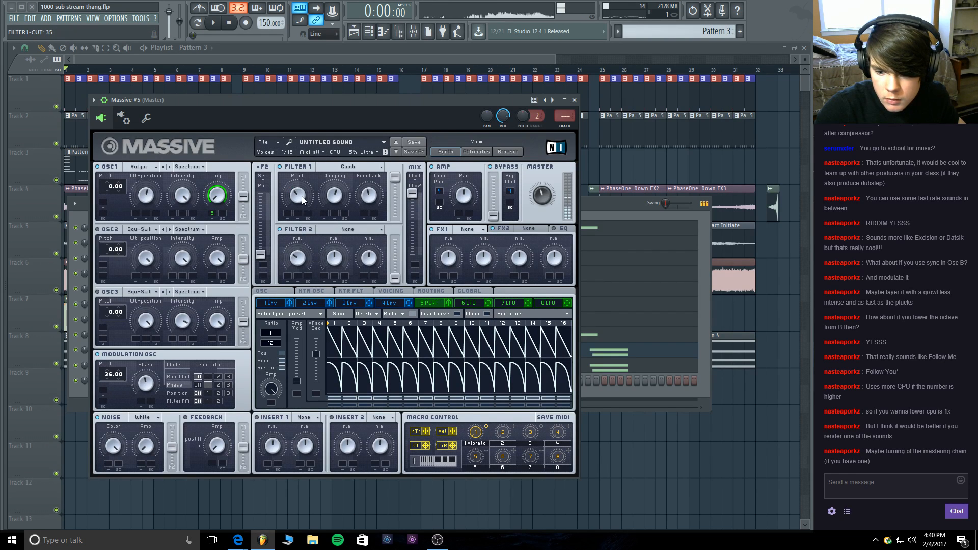
Sweep Filter 1's comb pitch and try Modulation OSC pitches of 49.00 and 24.00 before returning the oscillator to 36.00.
left_click_drag(302, 196, 304, 187)
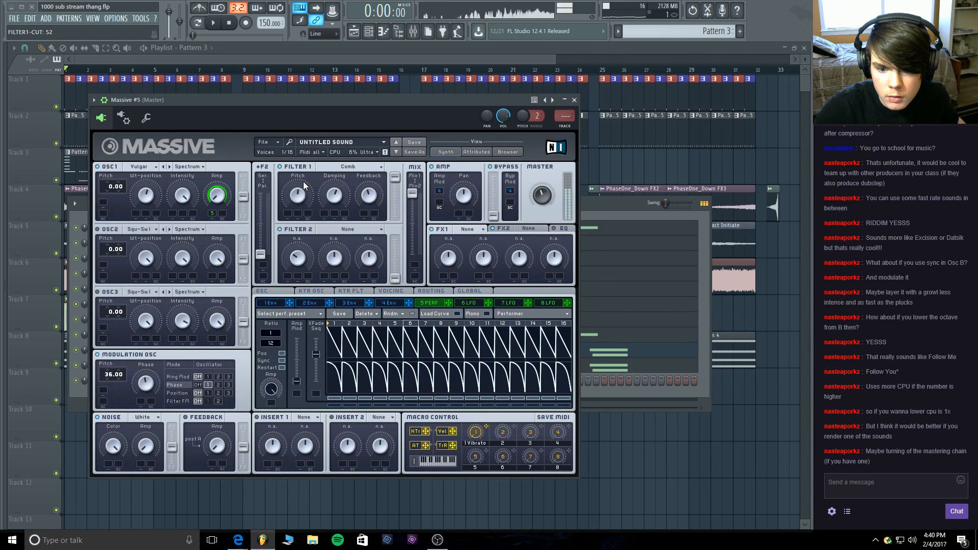
left_click_drag(303, 182, 298, 232)
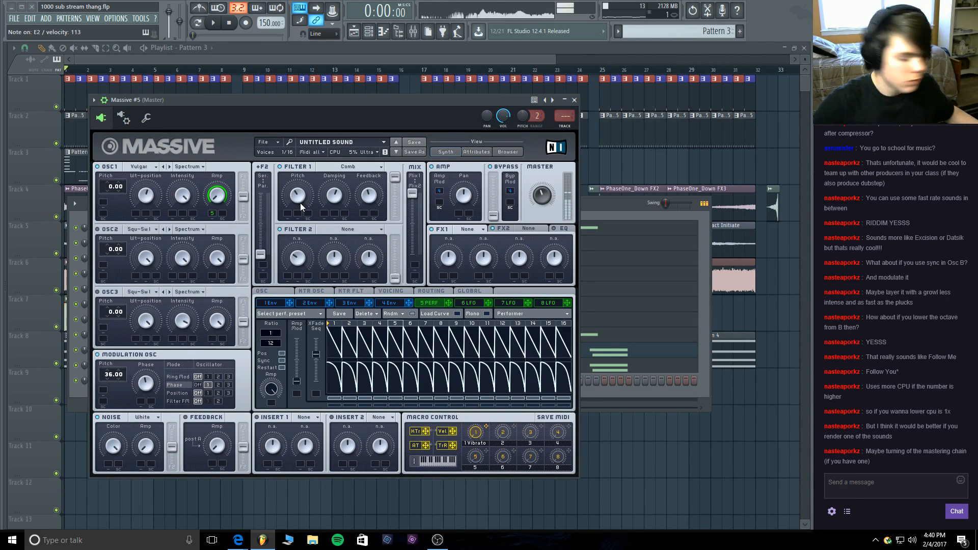
scroll(103, 372, "up", 3)
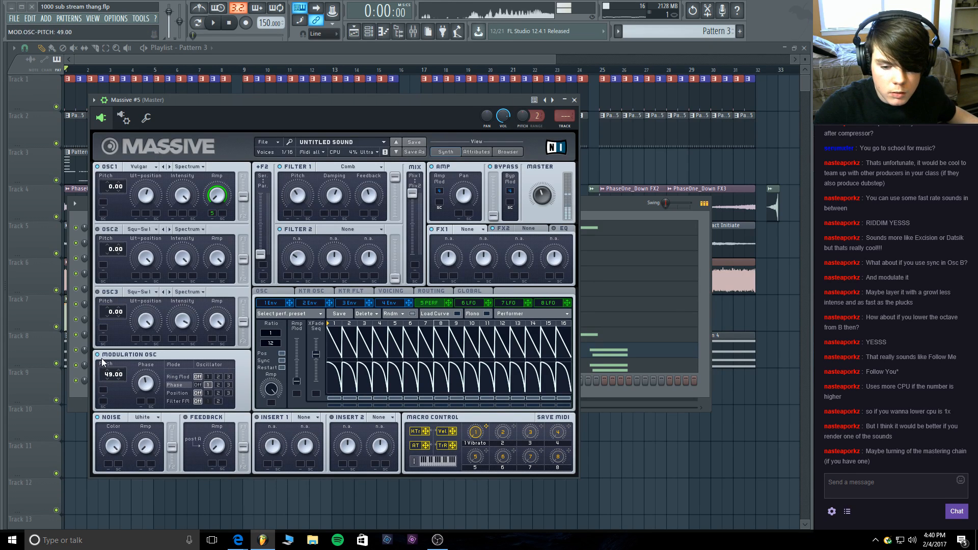
scroll(103, 372, "down", 6)
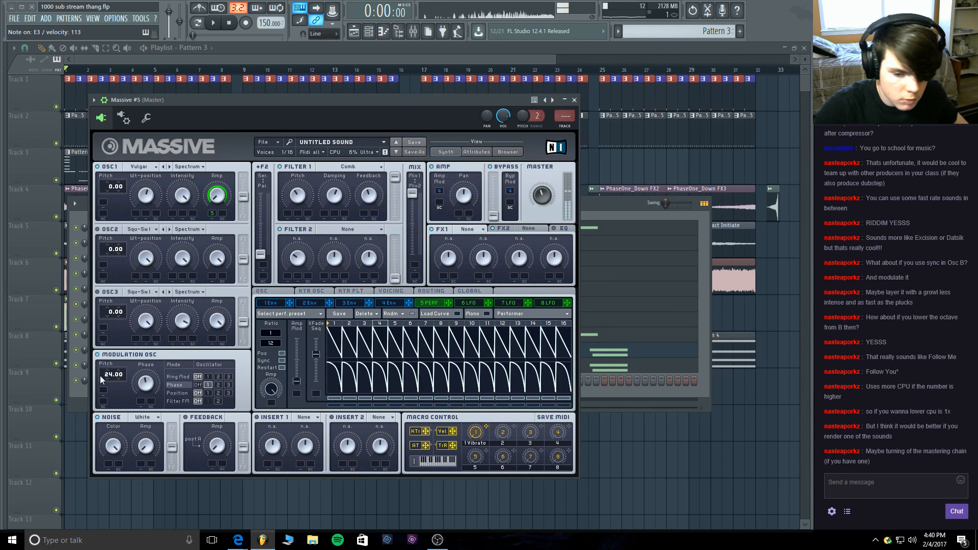
left_click_drag(105, 375, 106, 367)
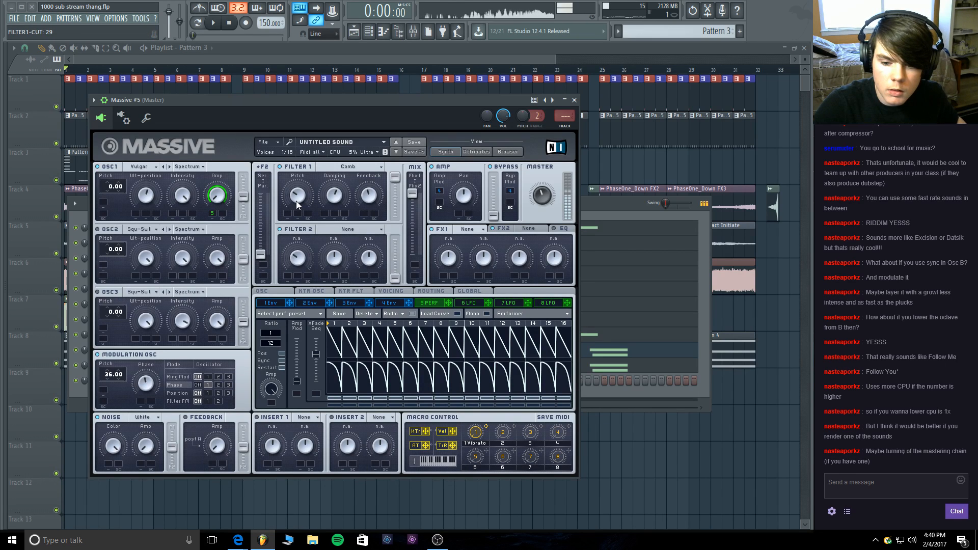
scroll(297, 196, "up", 1)
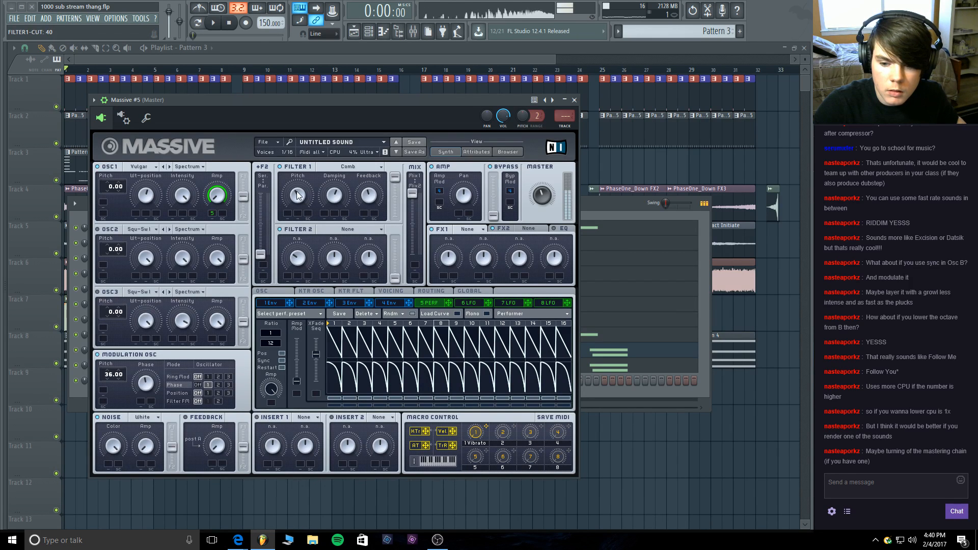
left_click_drag(298, 195, 294, 205)
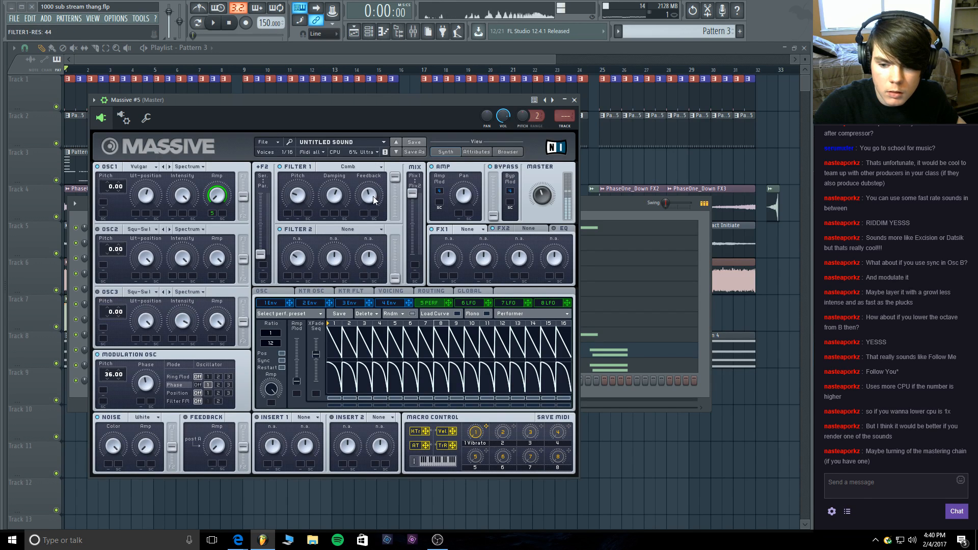
Load Classic Tube in FX1, lower its dry/wet and drive, and modulate the drive with performer 5.
left_click(562, 229)
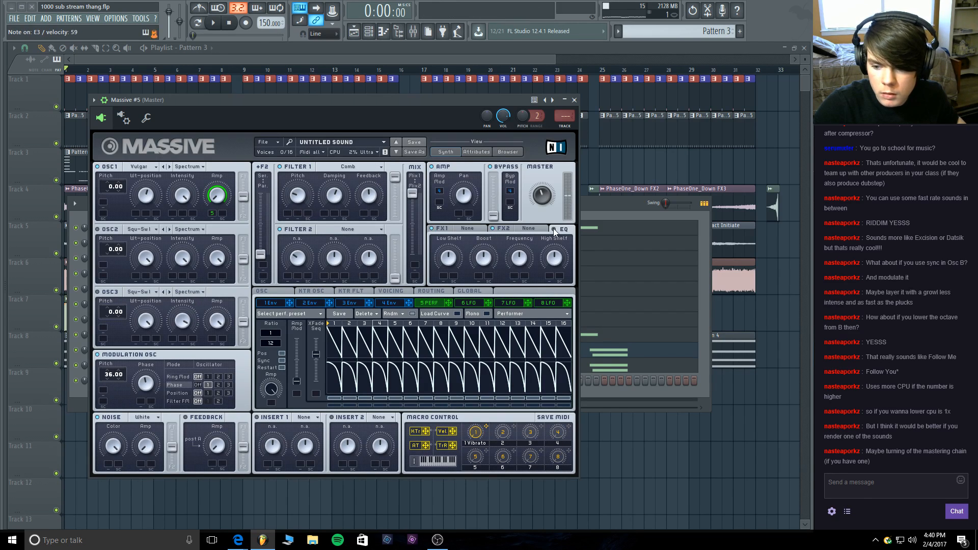
left_click(441, 229)
left_click(467, 228)
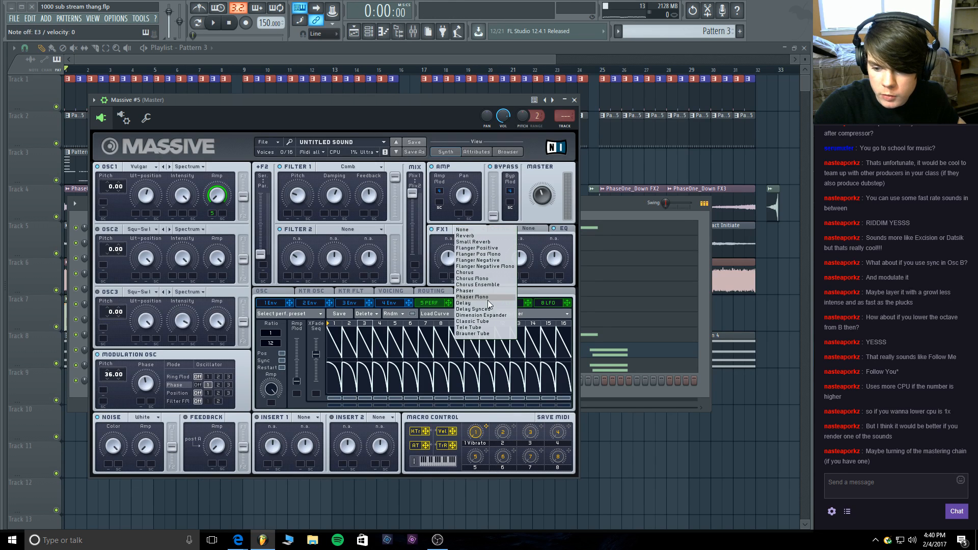
left_click(485, 321)
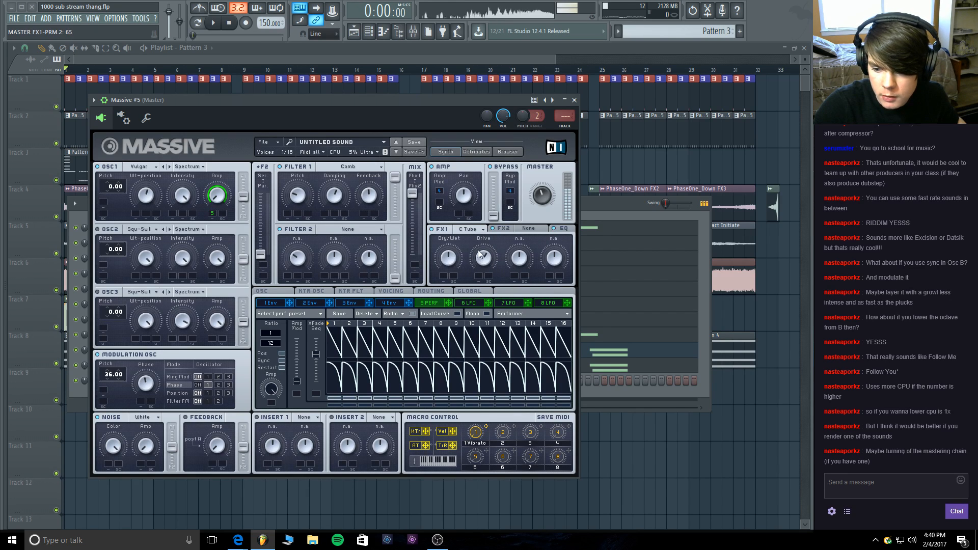
left_click_drag(449, 258, 486, 288)
left_click(486, 290)
left_click(433, 303)
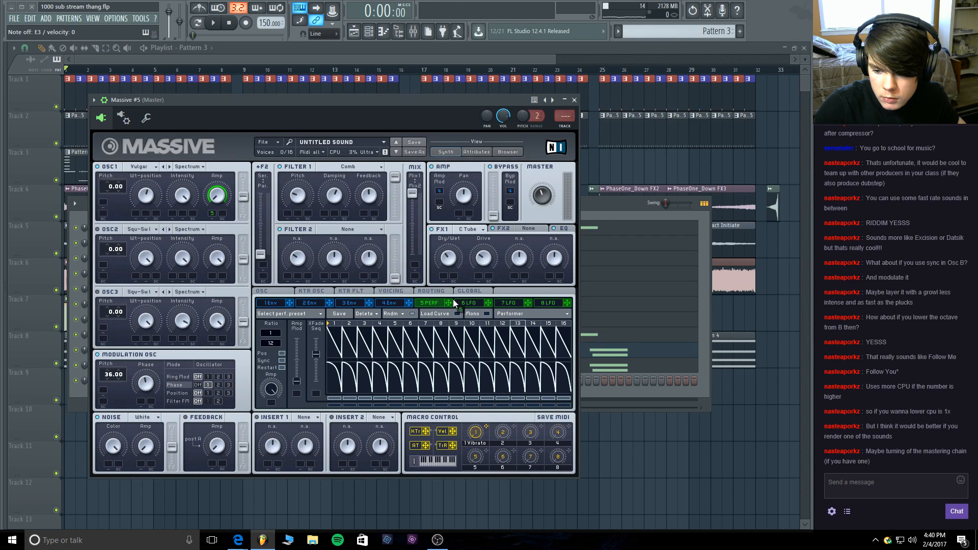
mouse_move(478, 276)
left_mouse_down()
mouse_move(482, 259)
mouse_move(484, 283)
left_mouse_up()
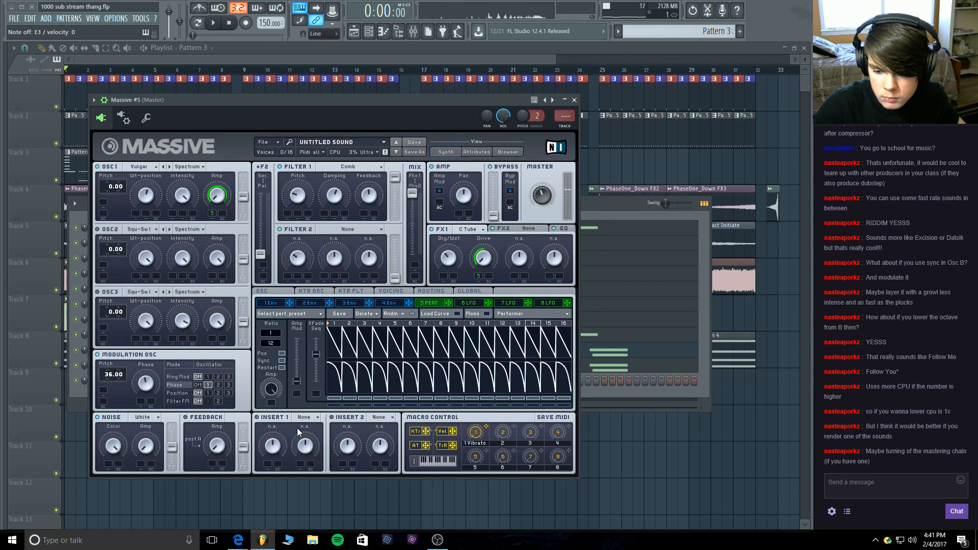
Load Sine Shaper in Insert 1 and adjust its drive and dry/wet amounts.
left_click(305, 418)
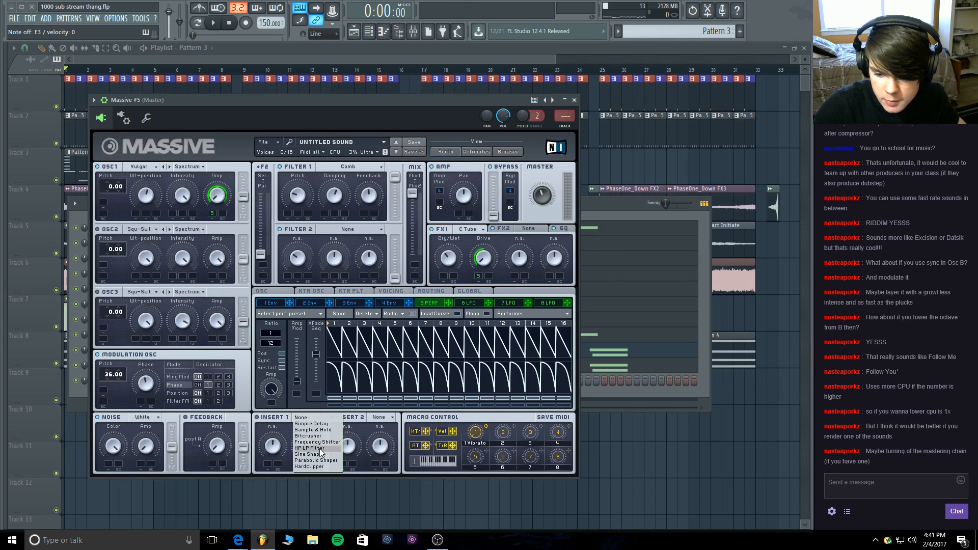
left_click(317, 454)
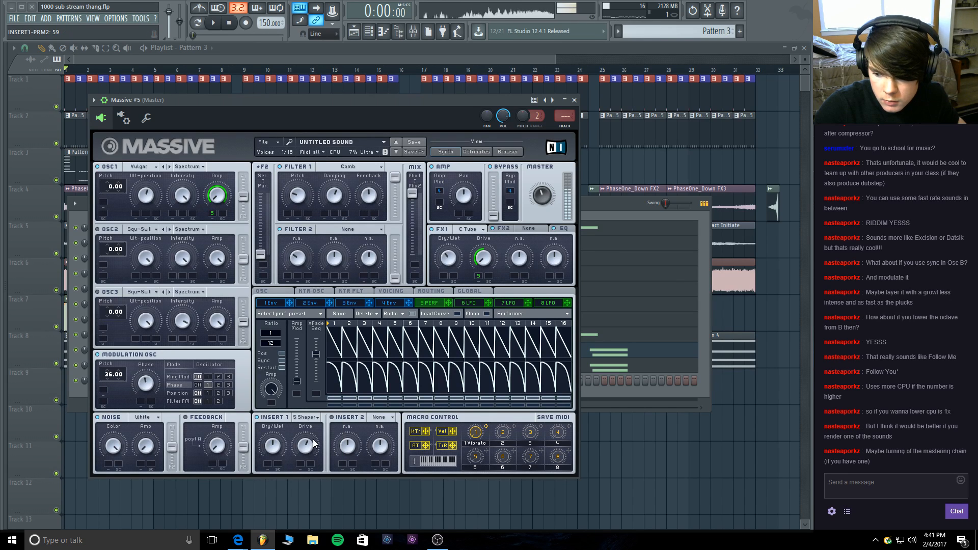
mouse_move(315, 444)
left_mouse_down()
mouse_move(276, 455)
mouse_move(302, 428)
mouse_move(303, 443)
left_mouse_up()
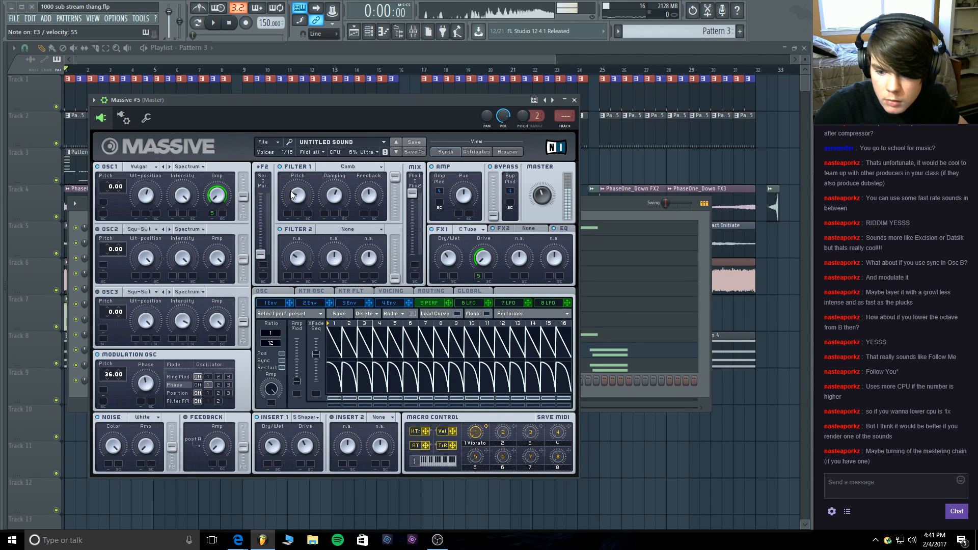
Lower Filter 1's comb pitch to about 24 and reduce its feedback.
left_click_drag(291, 190, 297, 193)
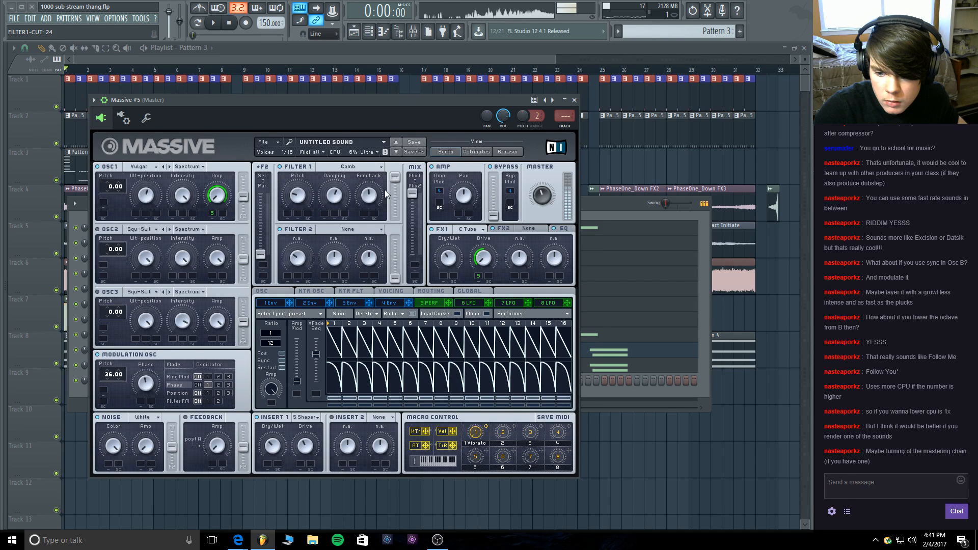
left_click_drag(376, 195, 374, 214)
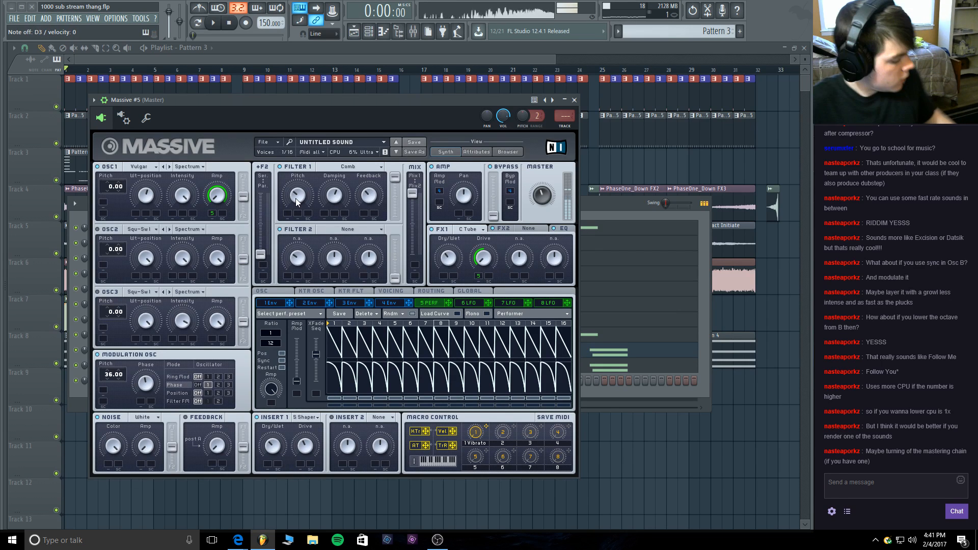
left_click(232, 23)
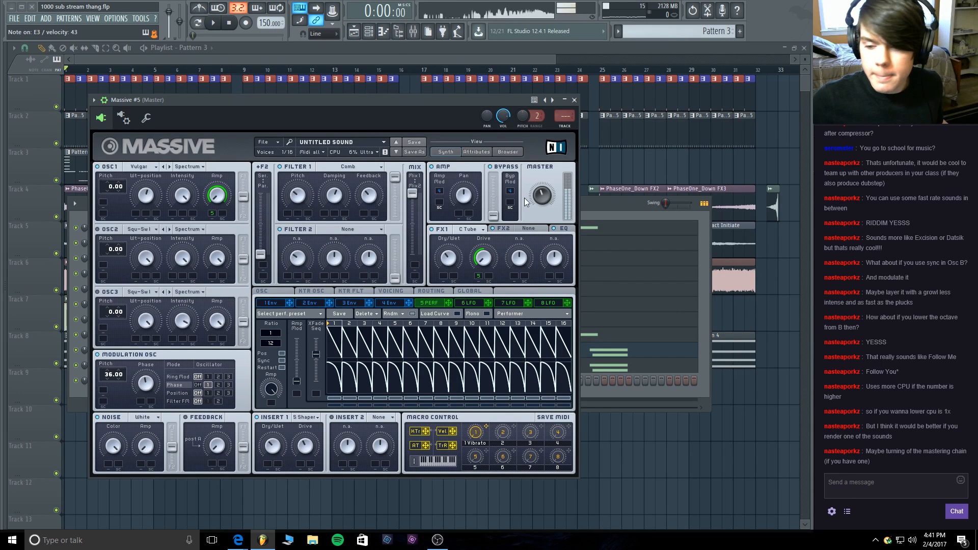
Load Dimension Expander in FX2, adjust its size, and lower its dry/wet.
left_click(568, 230)
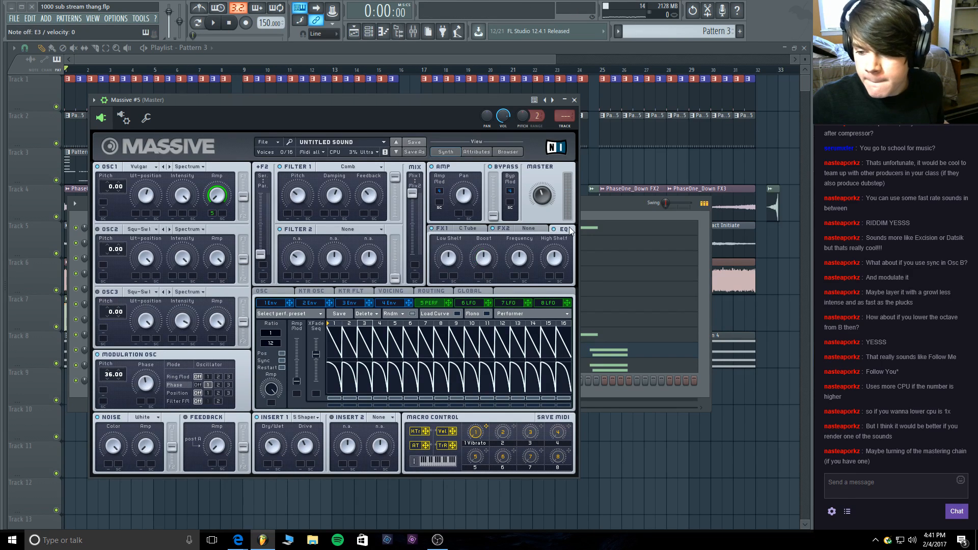
left_click(528, 229)
left_click(548, 306)
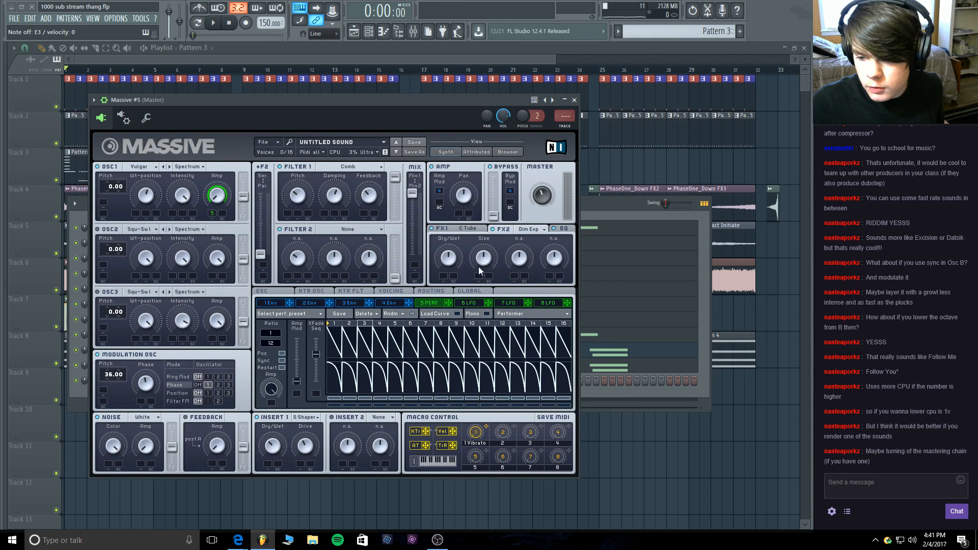
left_click_drag(480, 258, 476, 322)
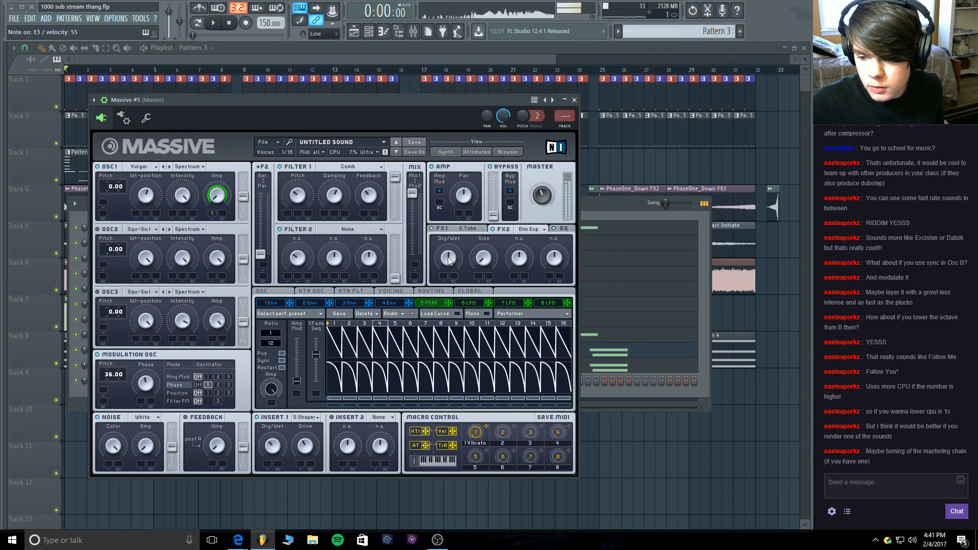
left_click_drag(448, 256, 447, 268)
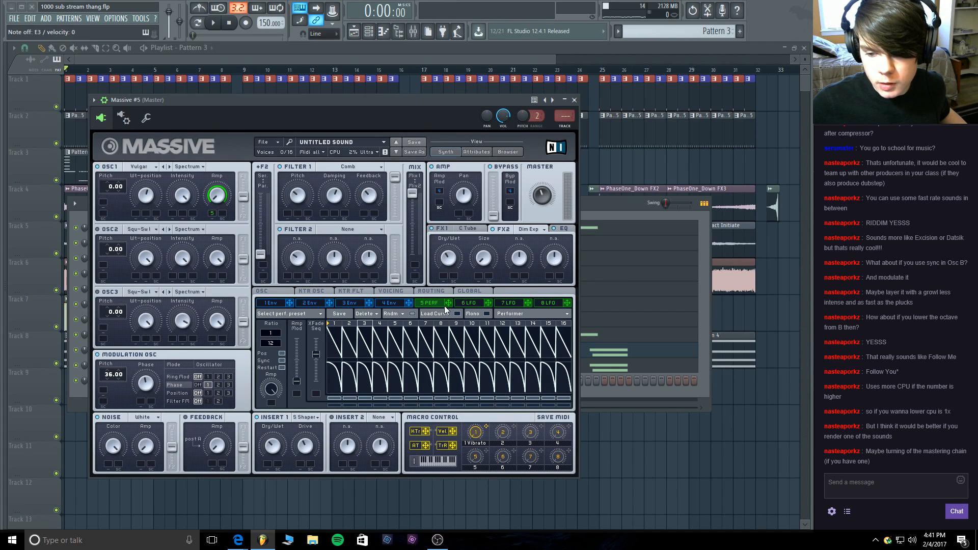
Modulate the modulation oscillator's phase with performer 5, and look through the oscillator and voicing settings.
left_click_drag(446, 306, 142, 398)
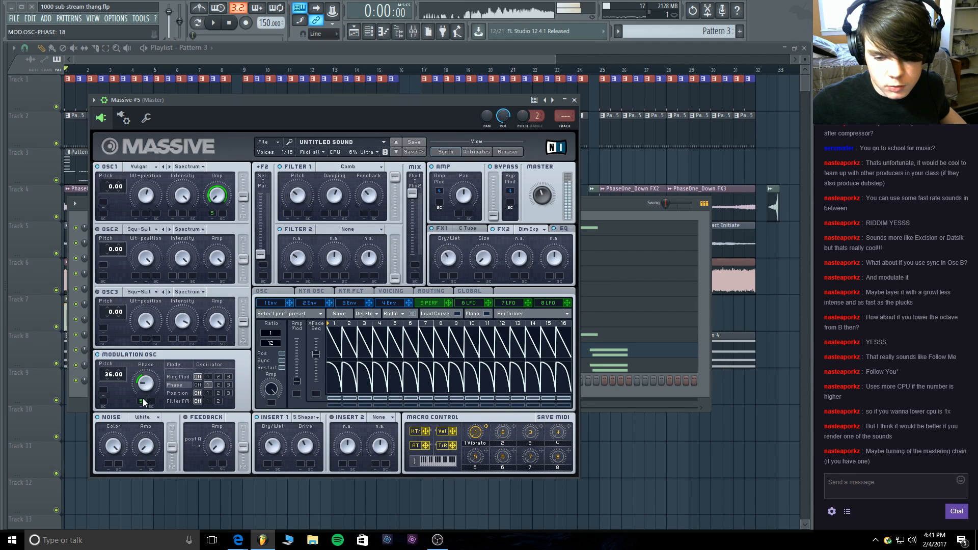
left_click_drag(143, 399, 143, 395)
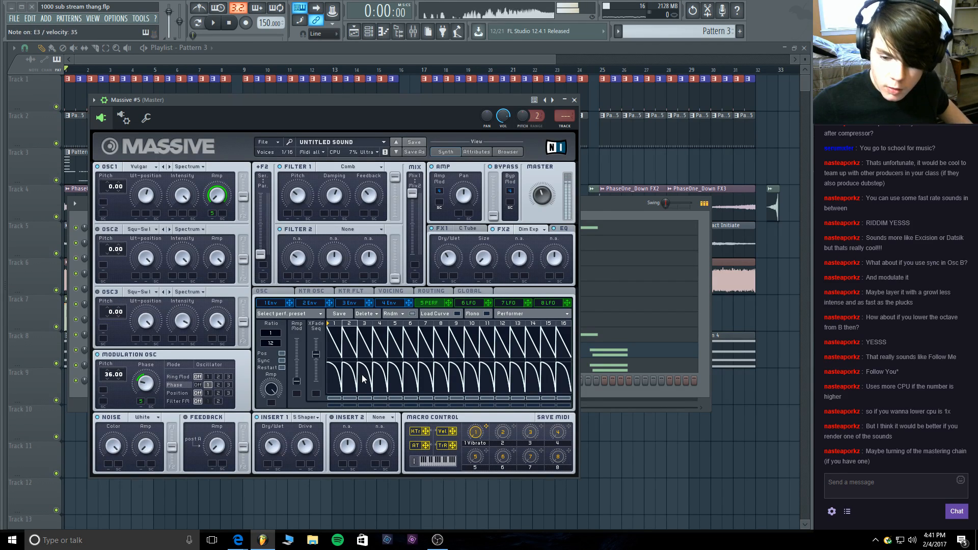
left_click(289, 291)
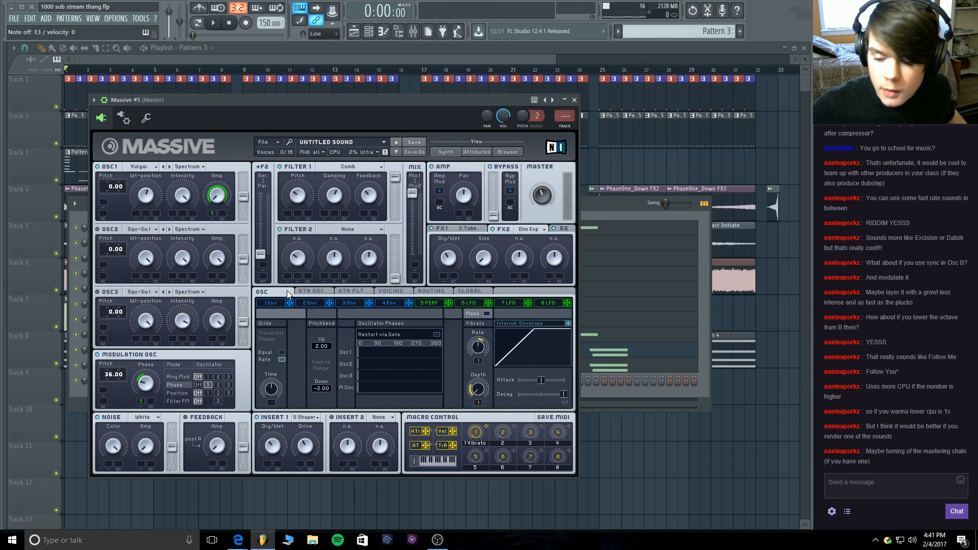
left_click(384, 291)
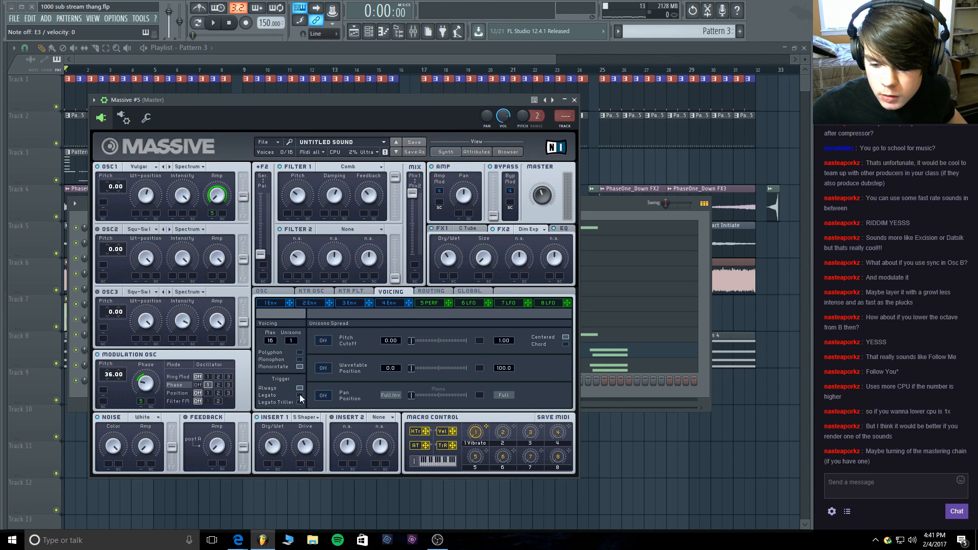
left_click(287, 291)
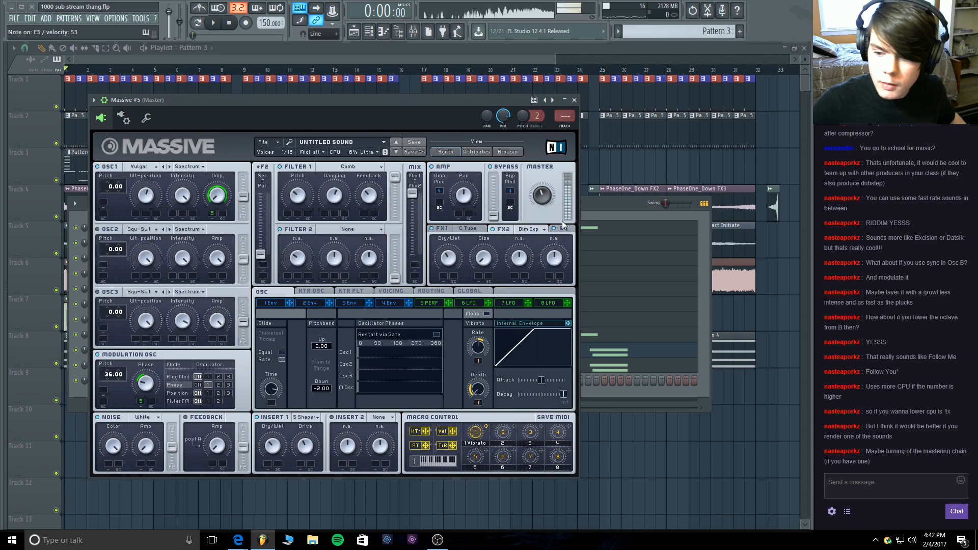
Adjust Filter 1's feedback to 24, switch Oscillator 1 to Bend - mode, and lower its intensity.
left_click_drag(370, 201, 375, 168)
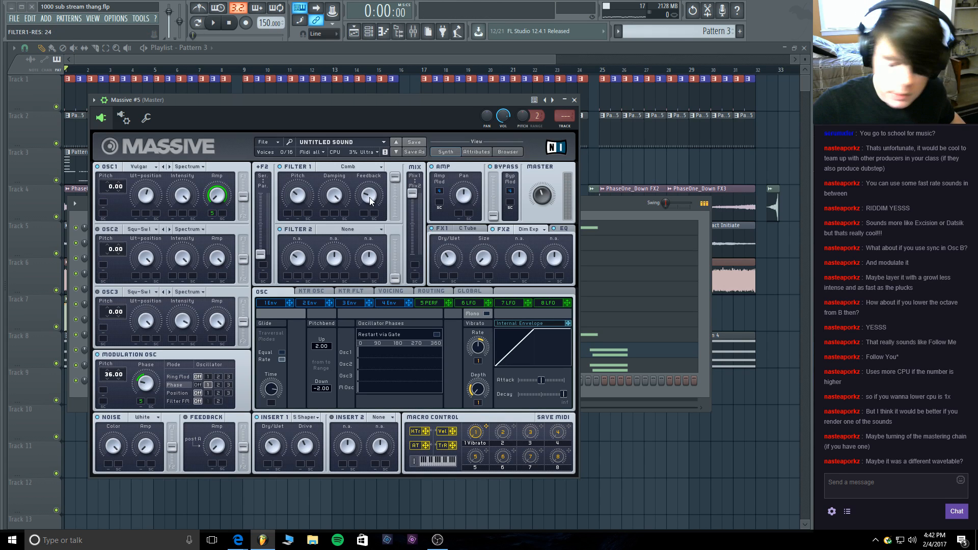
left_click(189, 167)
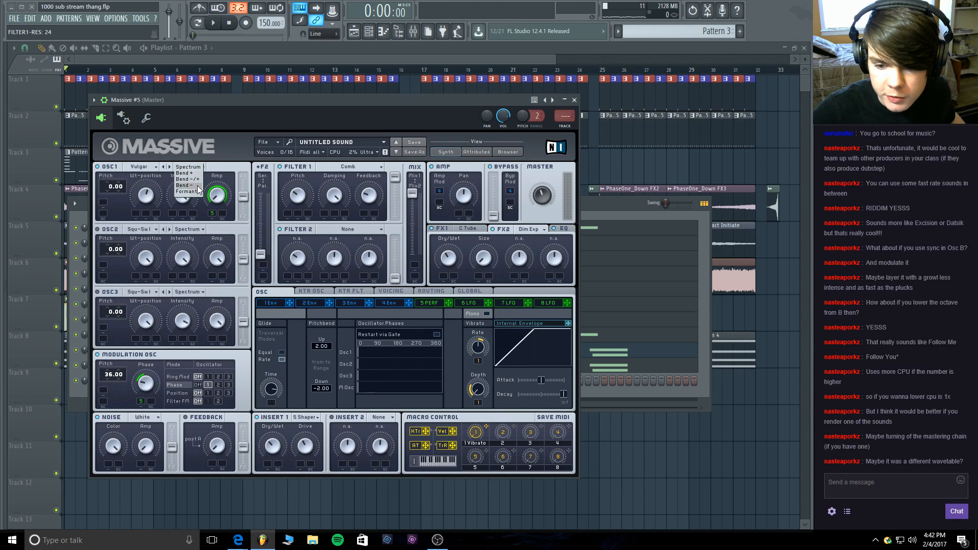
left_click(197, 186)
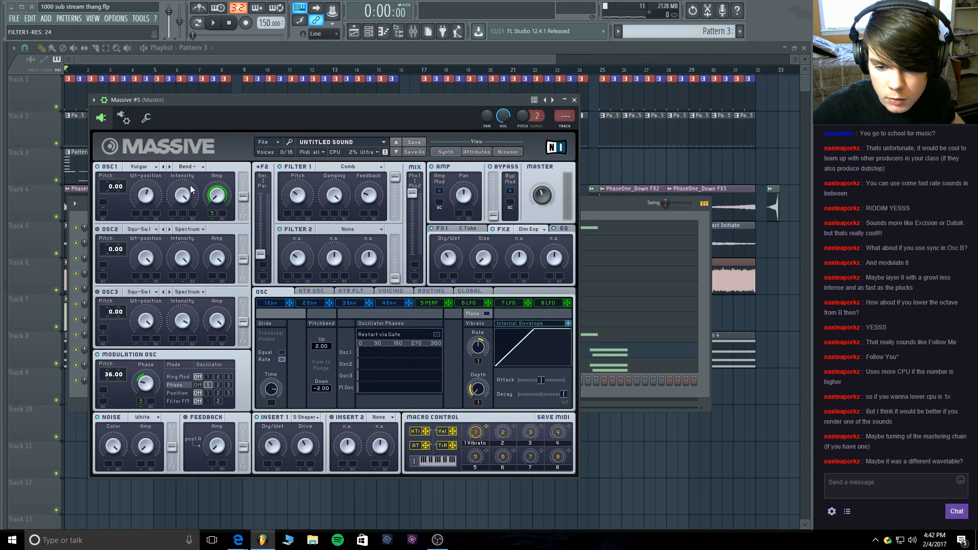
mouse_move(173, 245)
left_mouse_down()
mouse_move(174, 253)
mouse_move(174, 226)
left_mouse_up()
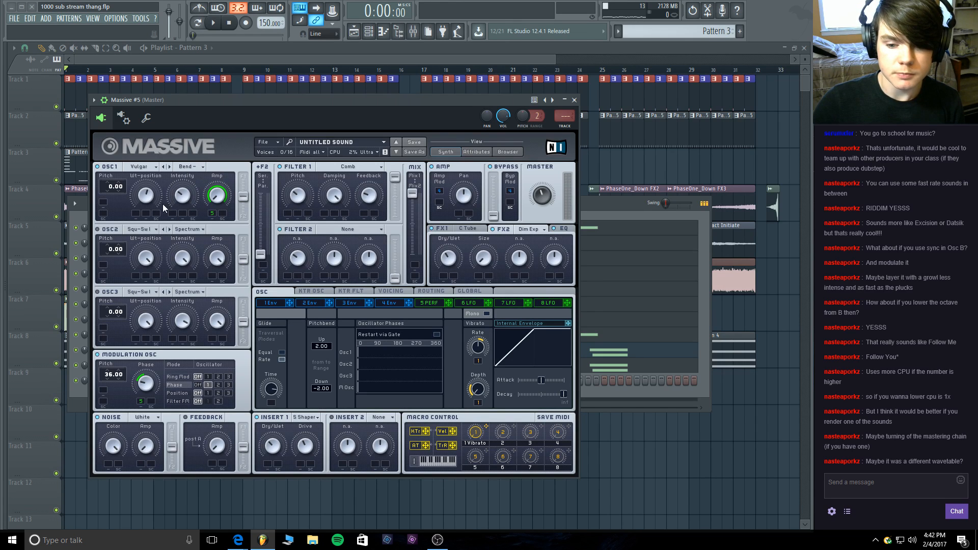
left_click(187, 168)
left_click(192, 199)
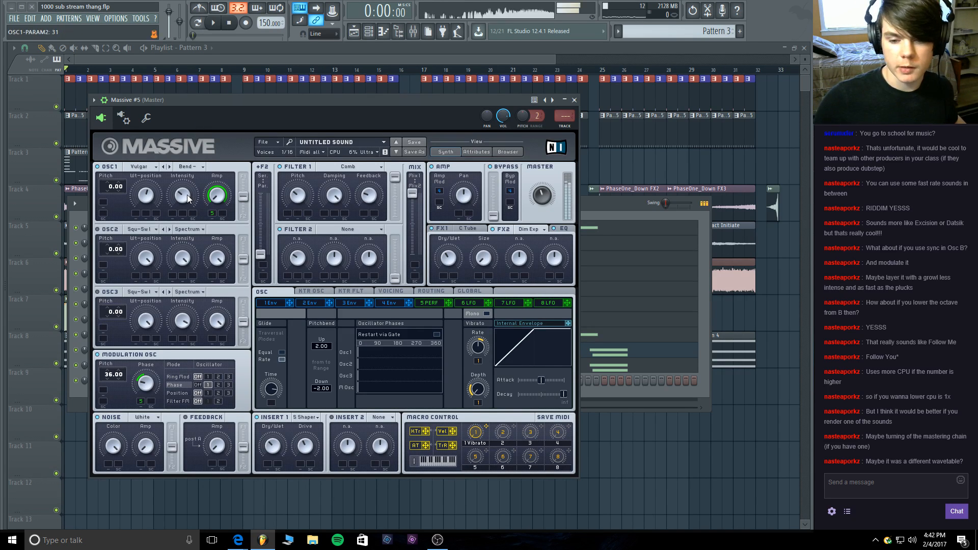
left_click_drag(188, 195, 190, 159)
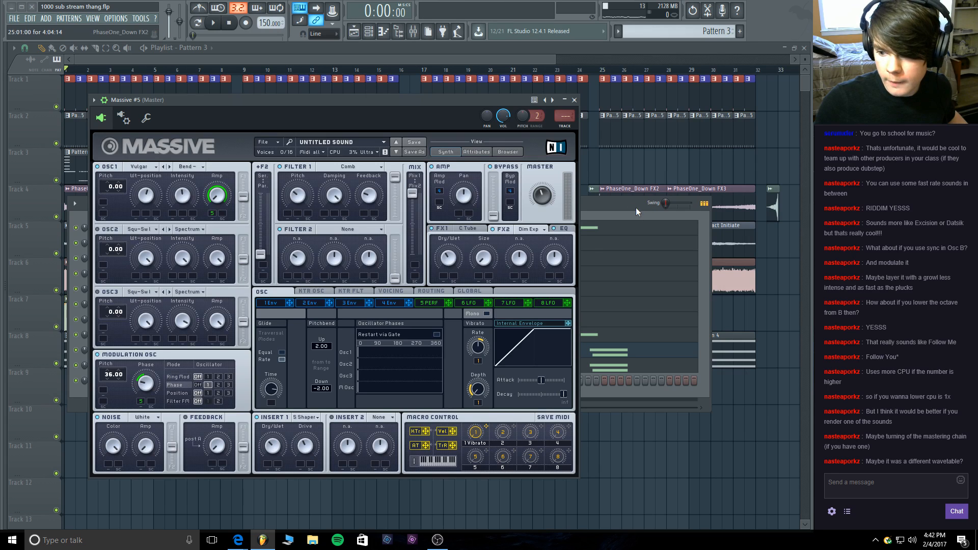
Close the synth window and copy the notes from the Serum #6 channel into Massive #5.
left_click(571, 102)
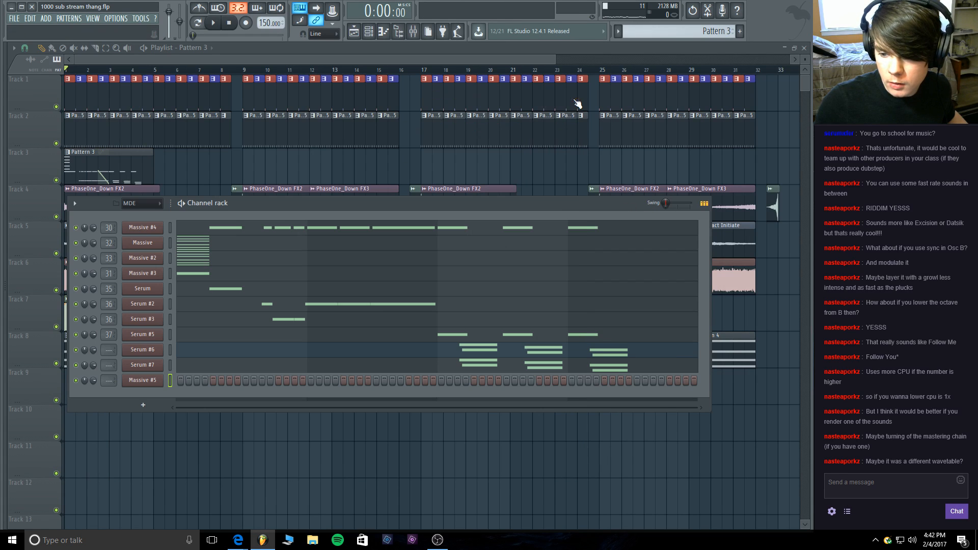
right_click(153, 353)
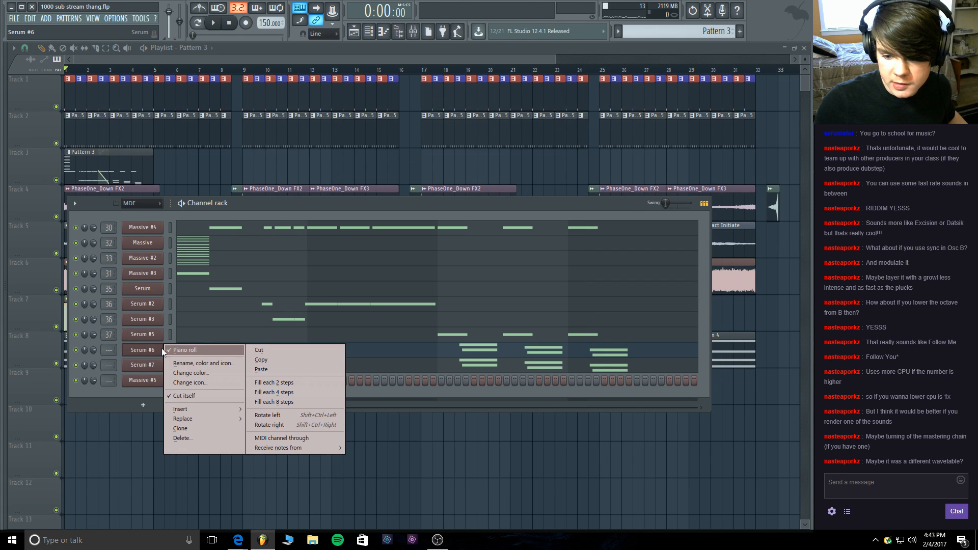
left_click(275, 358)
left_click(171, 381)
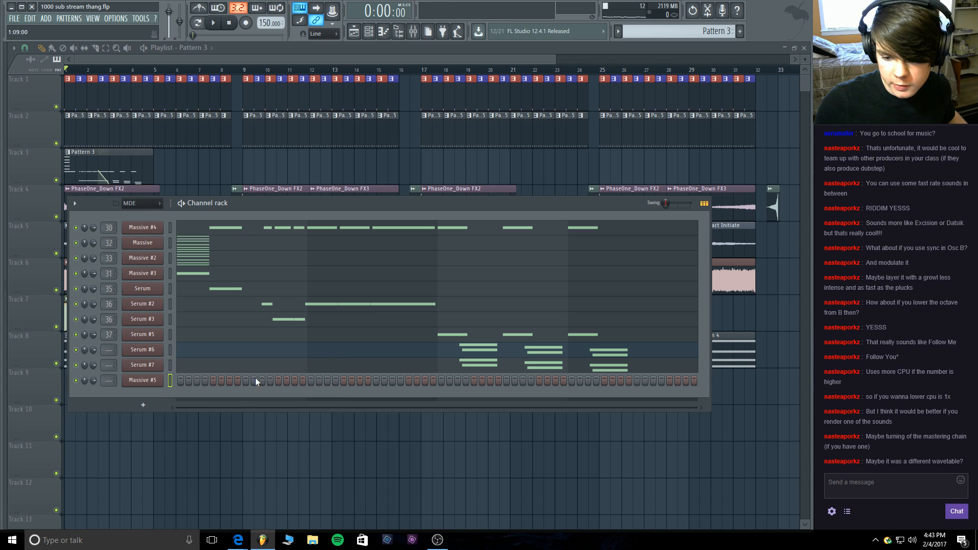
right_click(148, 380)
left_click(260, 400)
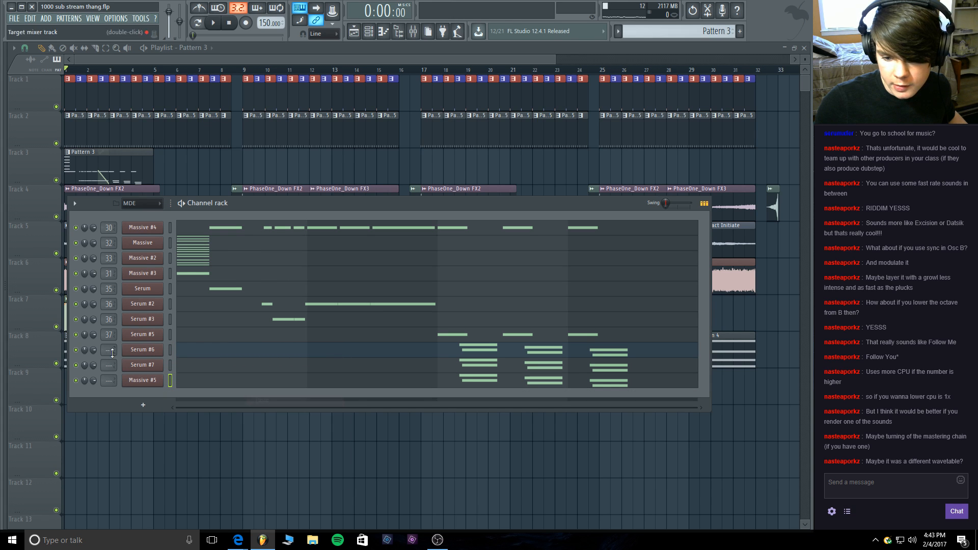
Play the end of the pattern with Serum #6 and Massive #5 muted in turn to compare the layers.
left_click(76, 350)
key("space")
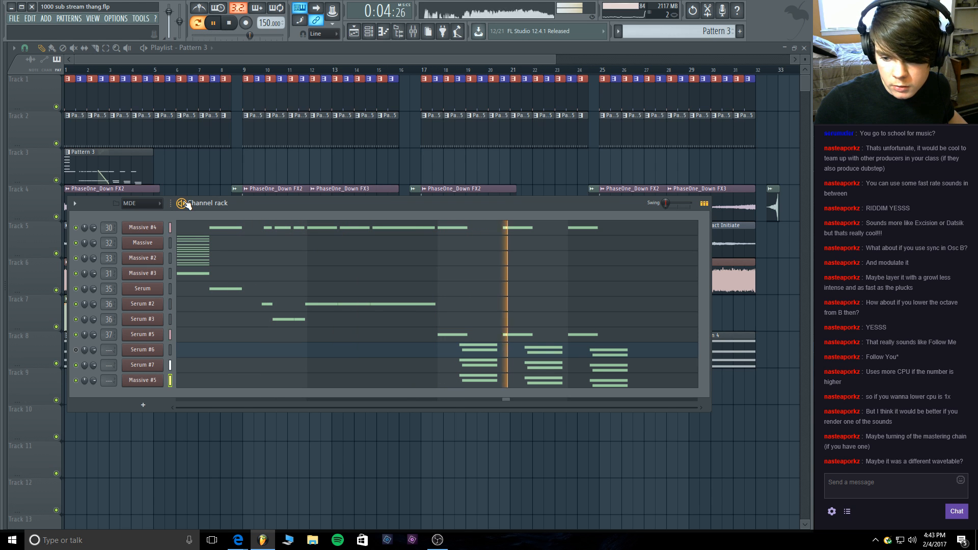
key("space")
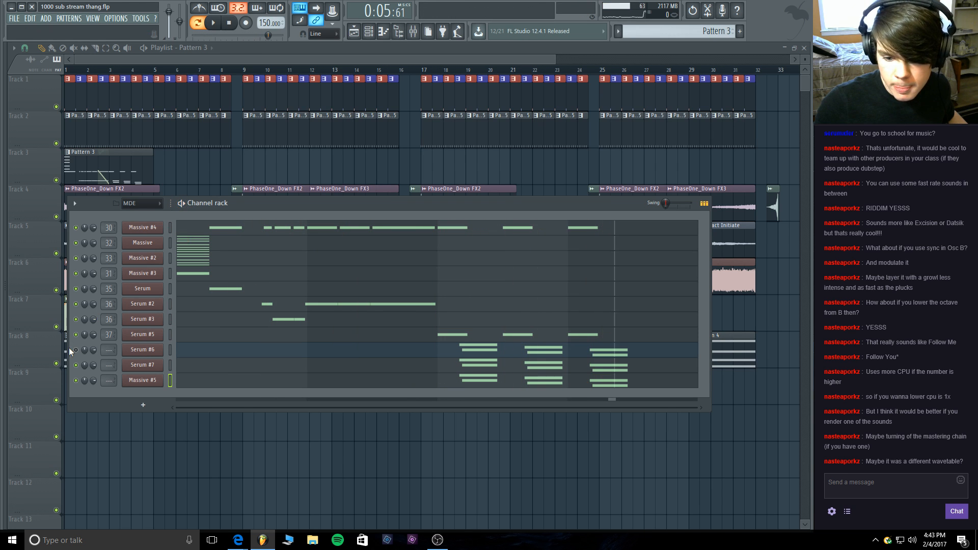
left_click(184, 208)
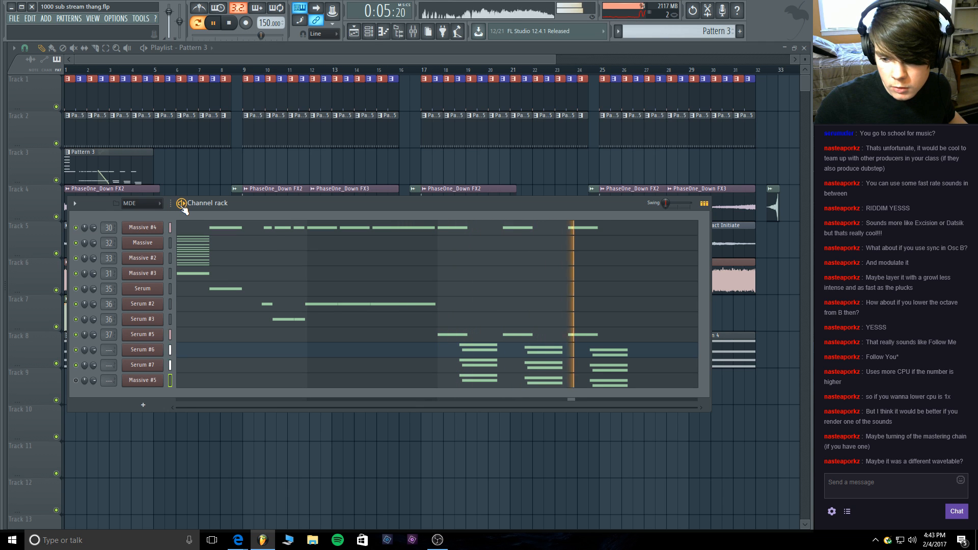
key("space")
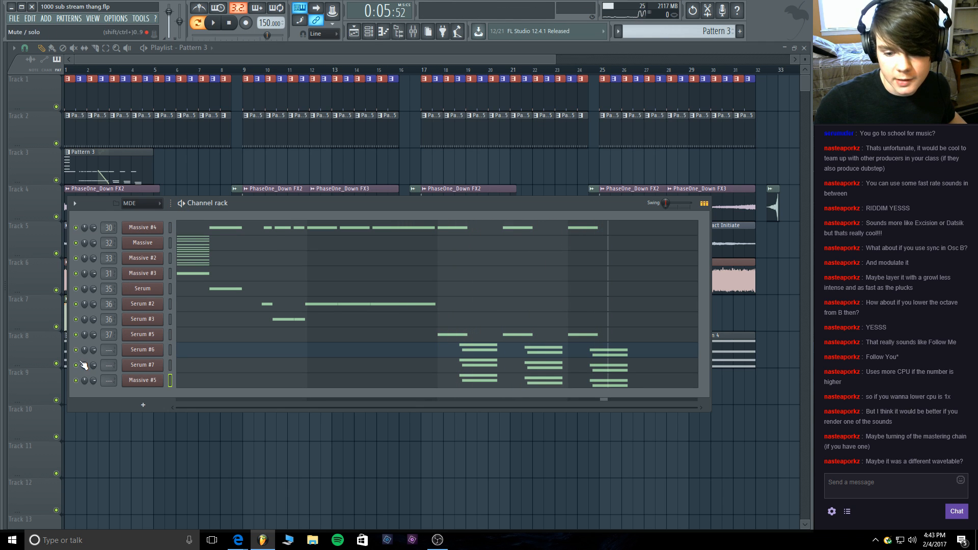
key("space")
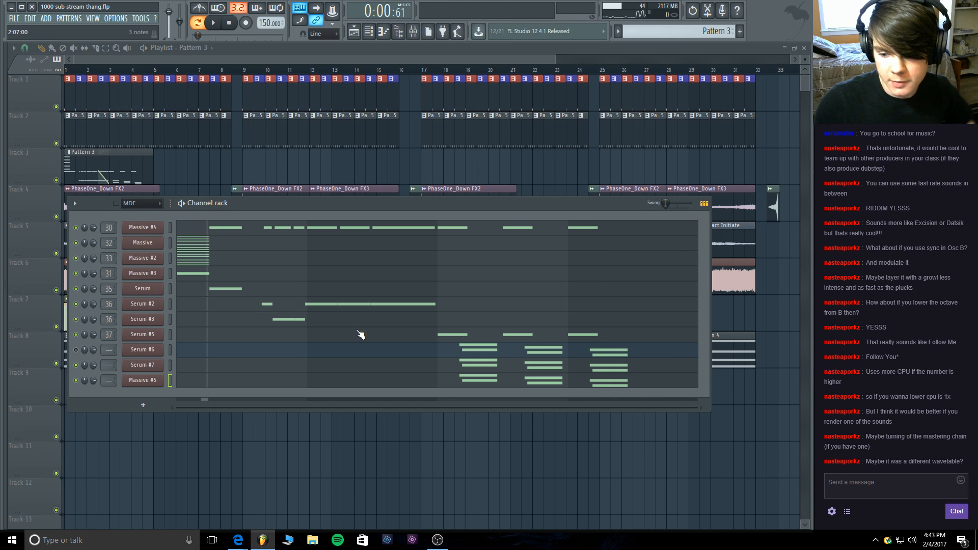
Delete the Serum #6 channel and play back the pattern's remaining layers.
right_click(148, 351)
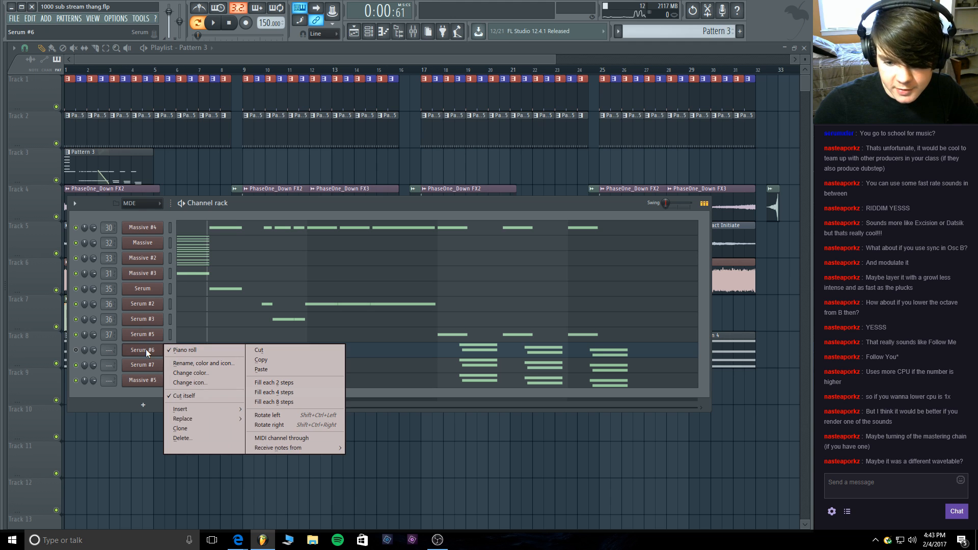
left_click(189, 436)
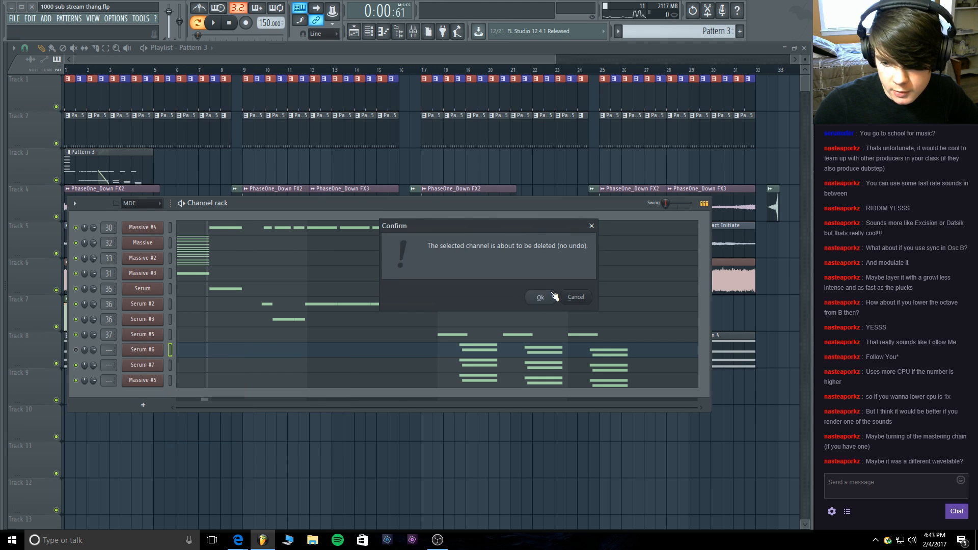
left_click(540, 297)
key("space")
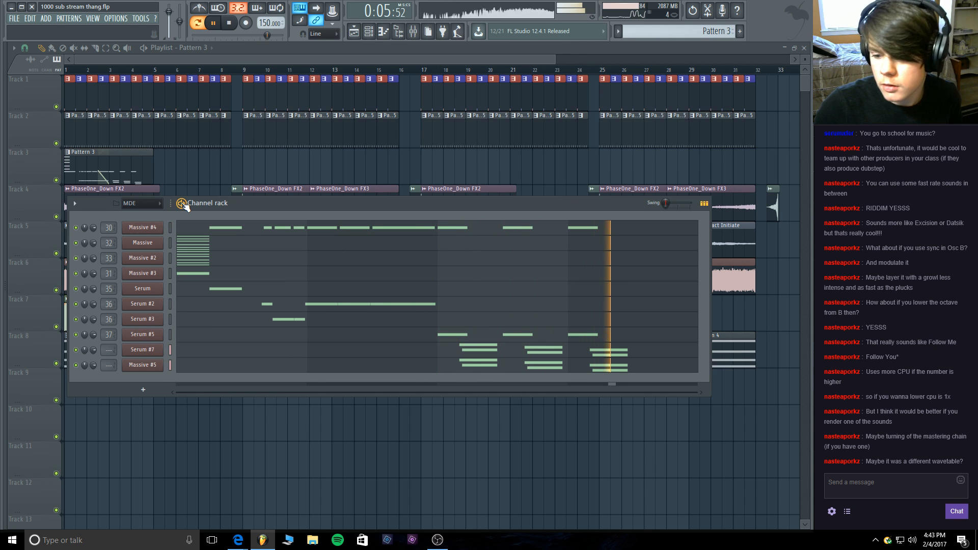
key("space")
Lower the low shelf in Massive #5's EQ to 34 and close the synth.
left_click(153, 365)
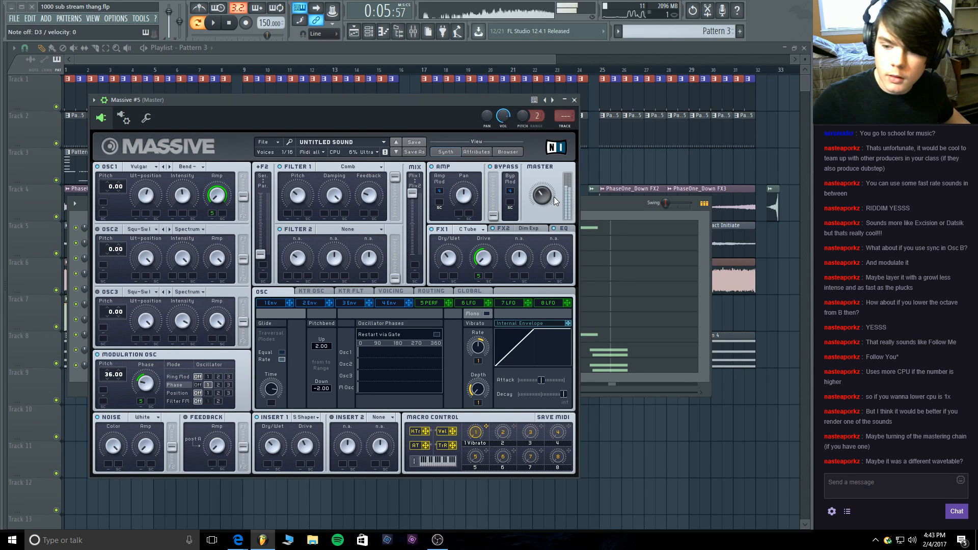
left_click(561, 230)
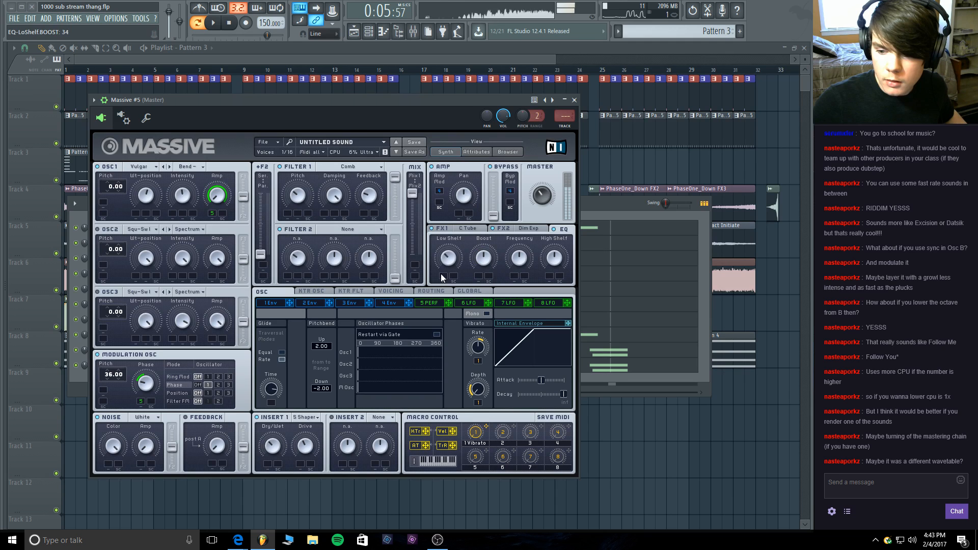
left_click(575, 100)
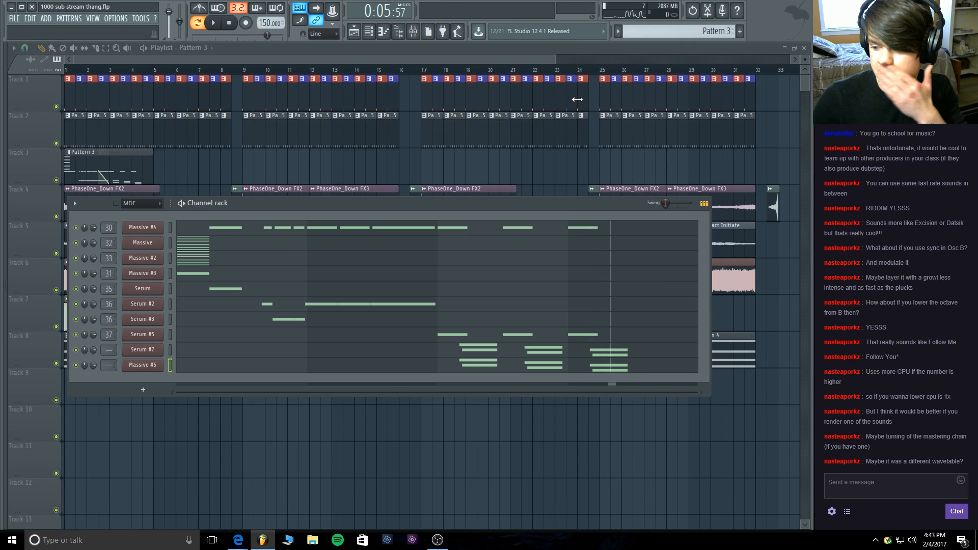
Play the pattern, set Serum #7's master volume to 58%, close the synth, and stop playback.
left_click(170, 350)
key("space")
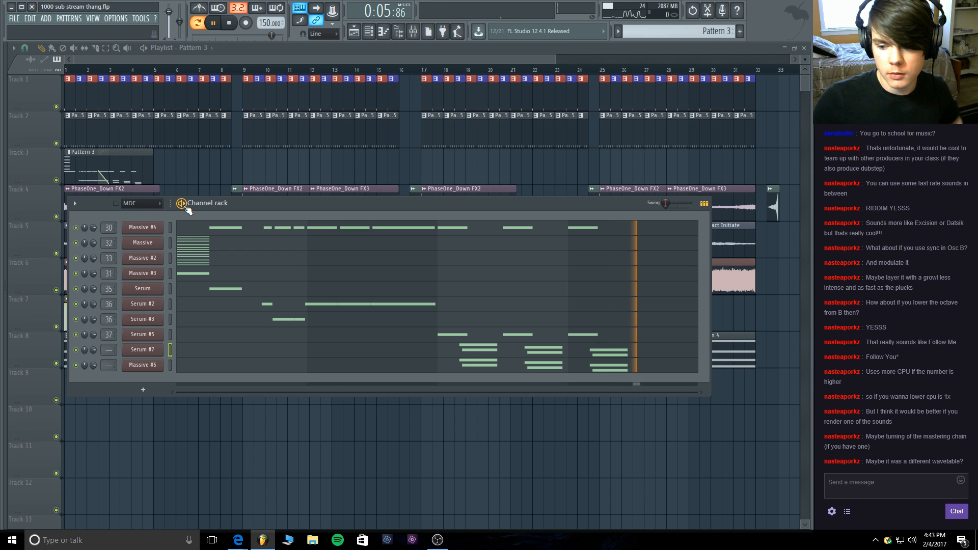
left_click(134, 351)
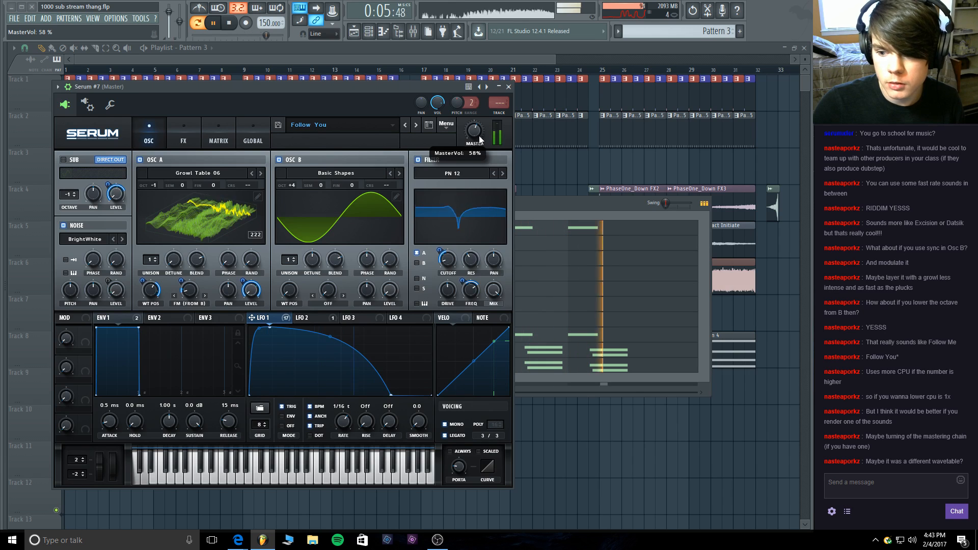
left_click(509, 86)
left_click(229, 23)
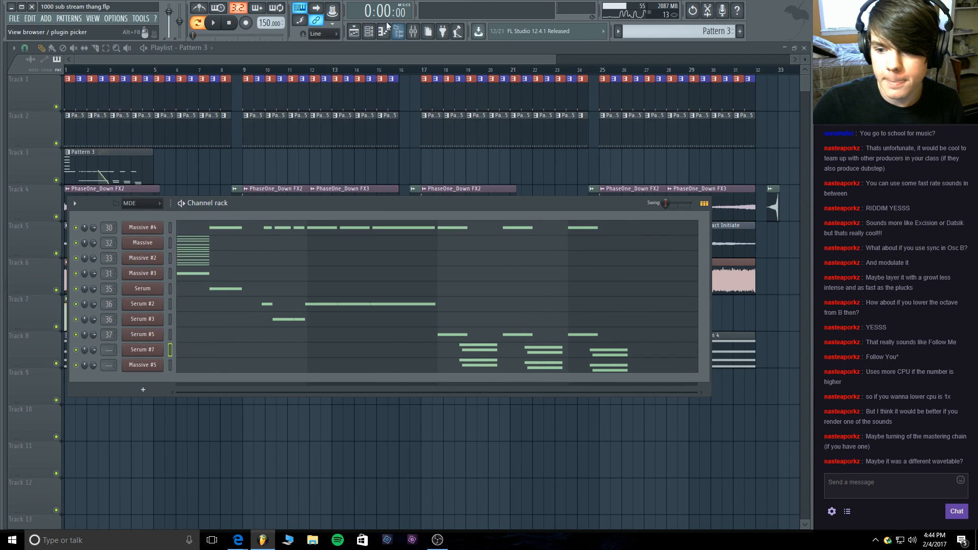
Reposition the mixer and route Serum #7 to mixer track 38 and Massive #5 to mixer track 39.
left_click(413, 31)
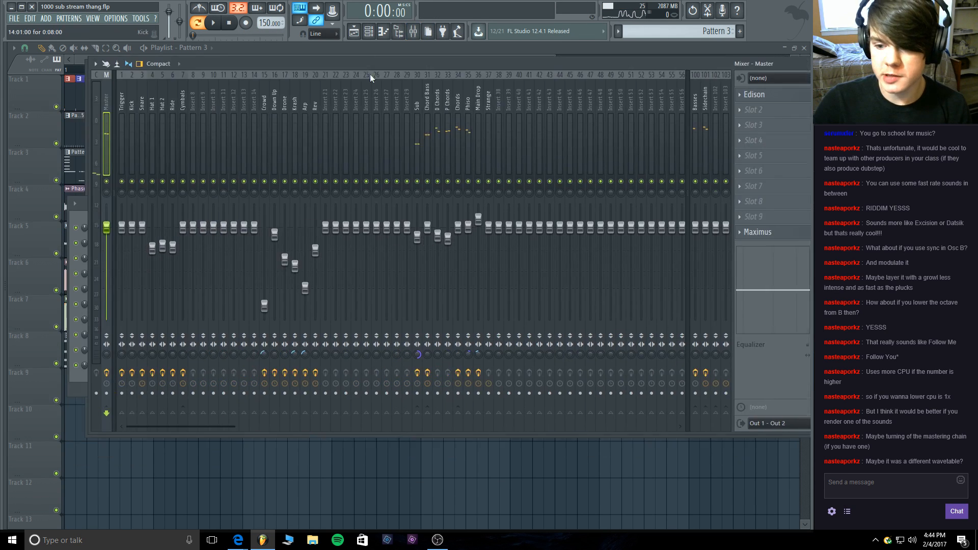
left_click_drag(370, 74, 445, 118)
left_click(96, 203)
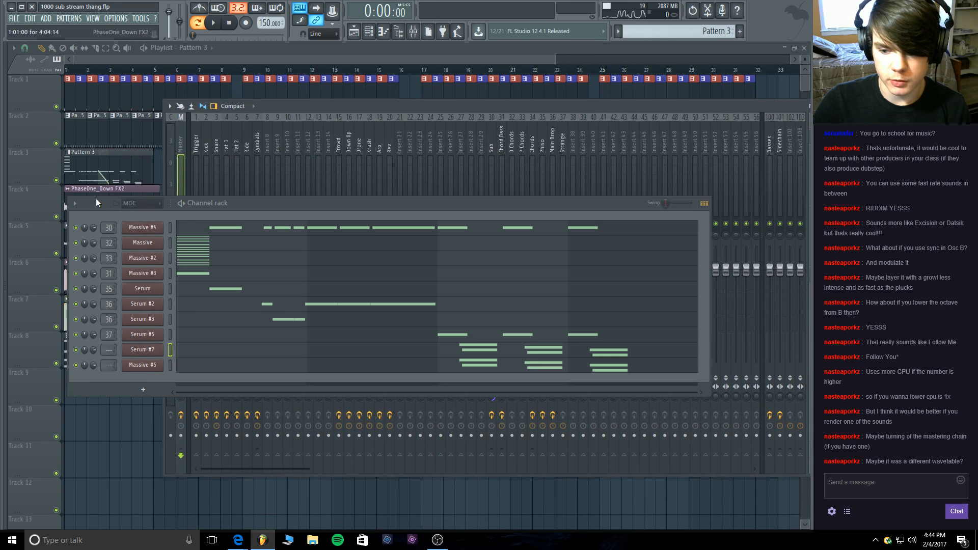
left_click_drag(109, 350, 109, 271)
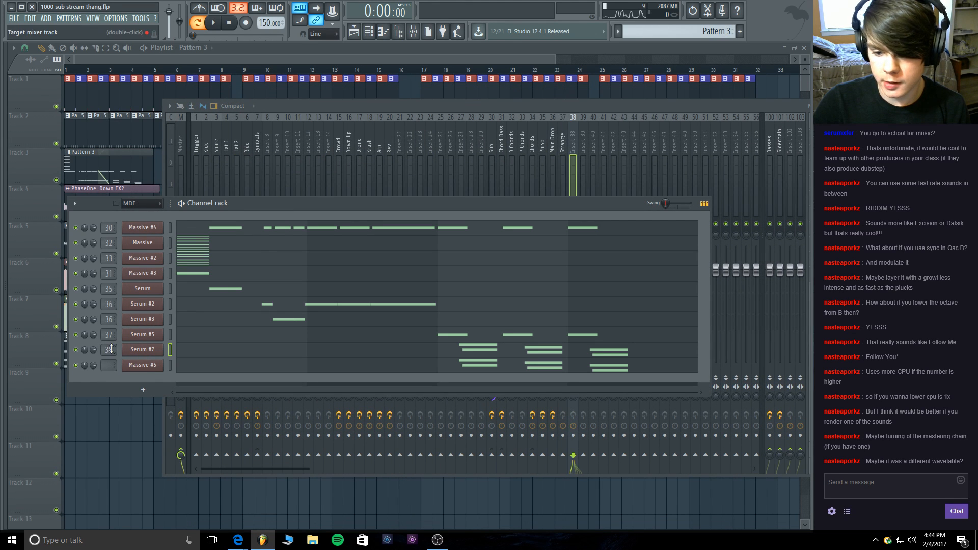
left_click_drag(110, 366, 110, 285)
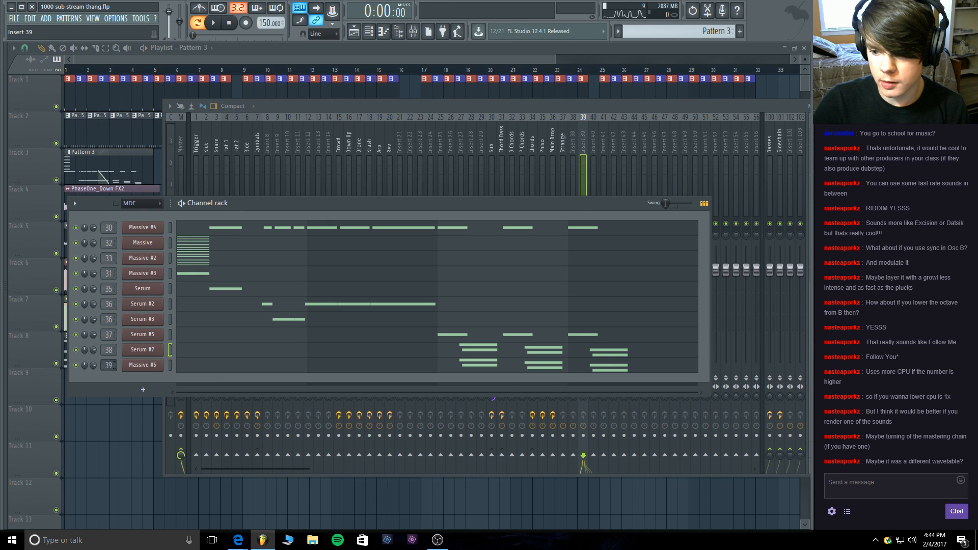
Rename mixer track 38 to Deep Pluck and mixer track 39 to Screech Pluck.
left_click(570, 107)
right_click(573, 130)
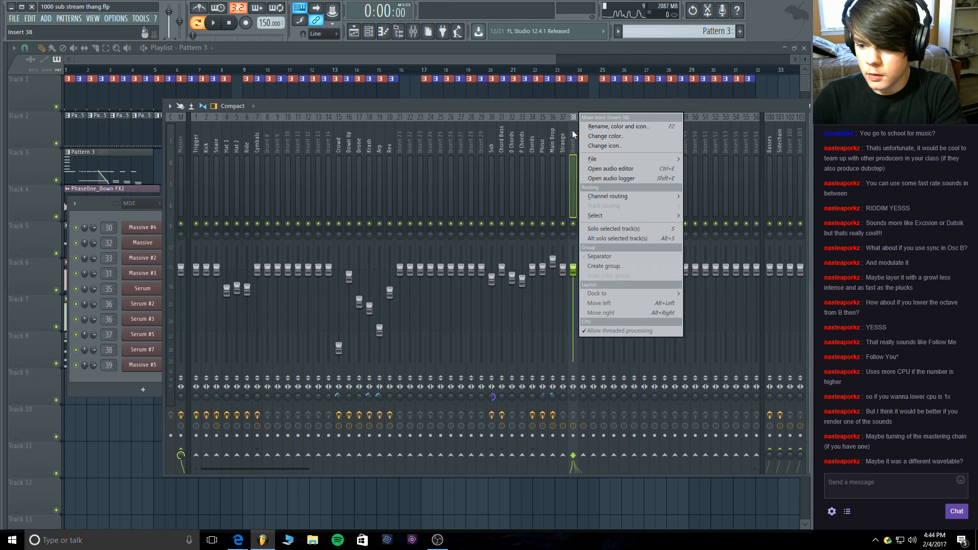
left_click(597, 127)
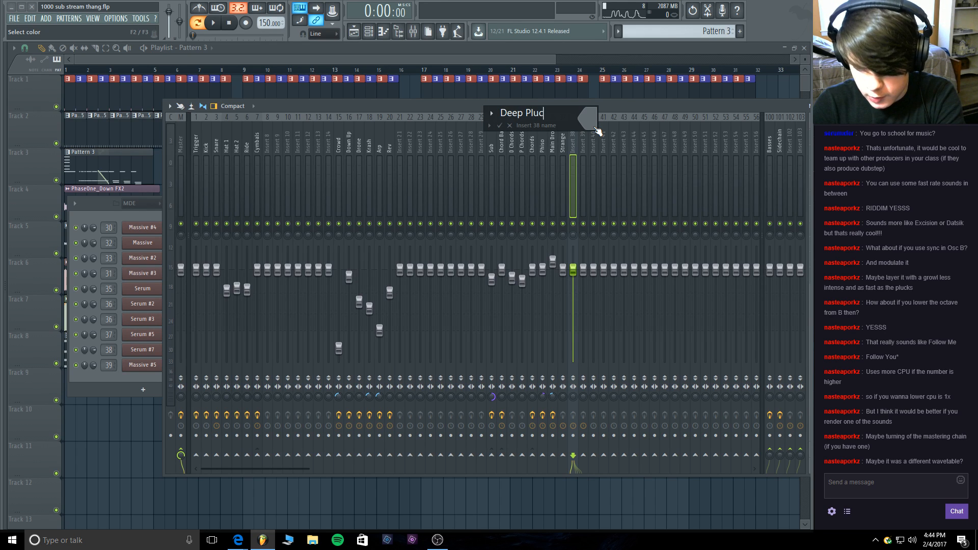
key("Return")
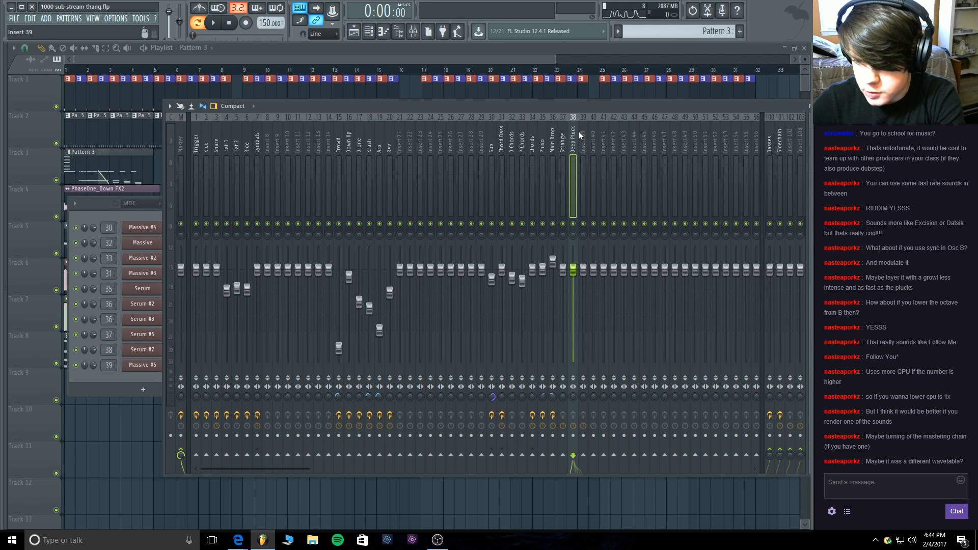
right_click(580, 130)
left_click(595, 127)
type("Screech Pluck")
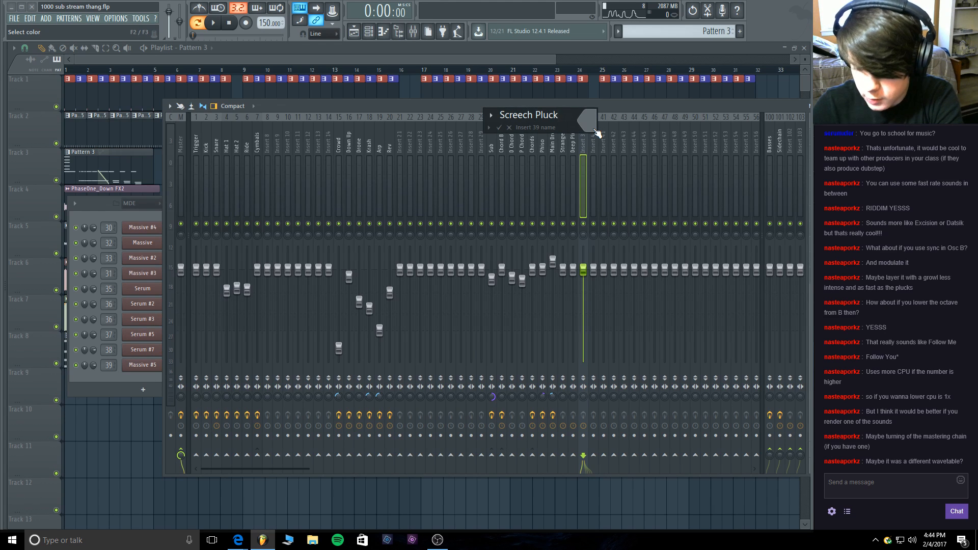
key("Return")
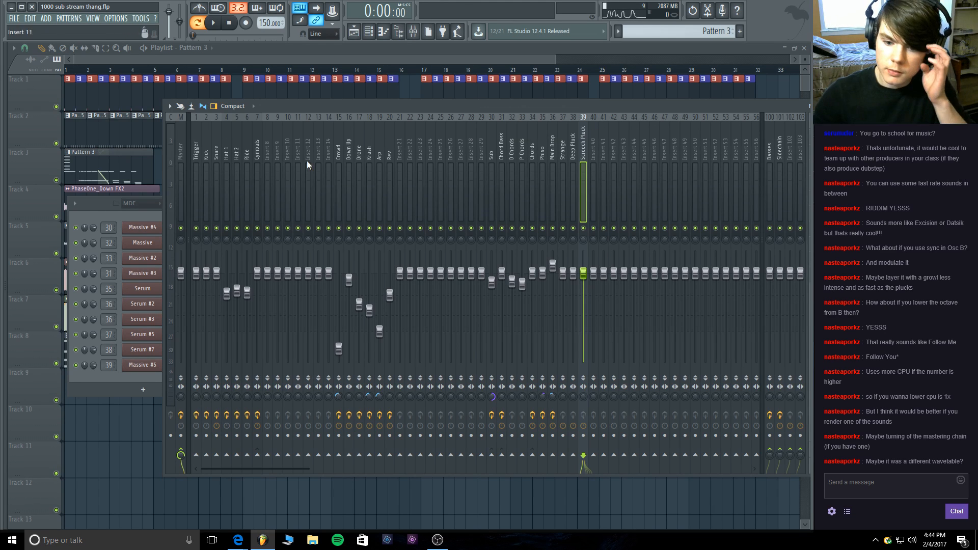
Open Massive #5's notes in the piano roll, select bars 3 and 4 as the loop range, and start playback.
left_click(73, 200)
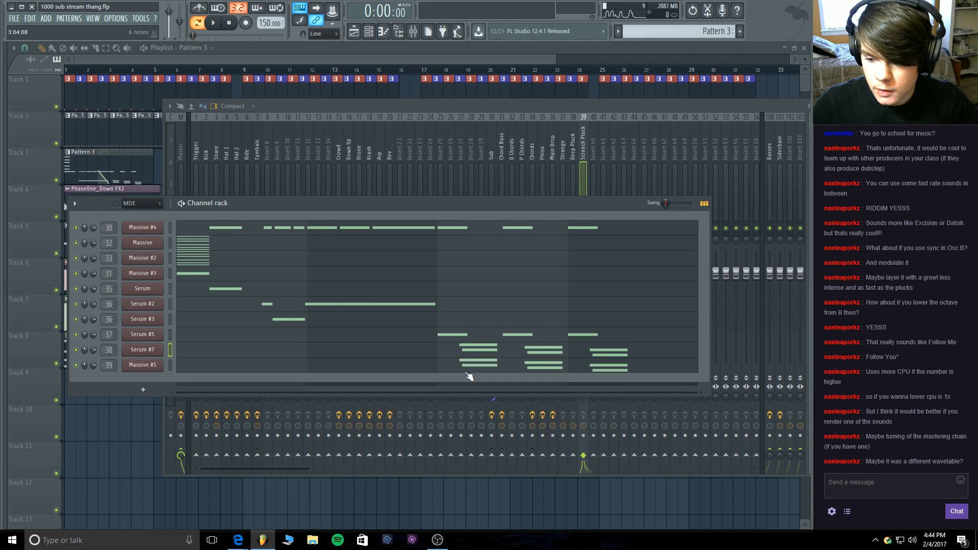
left_click(530, 367)
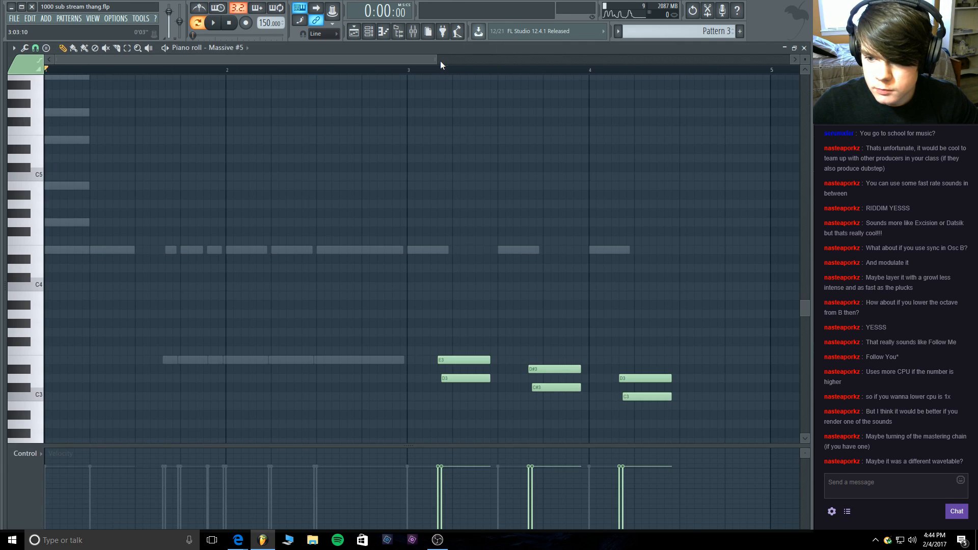
left_click_drag(436, 60, 634, 60)
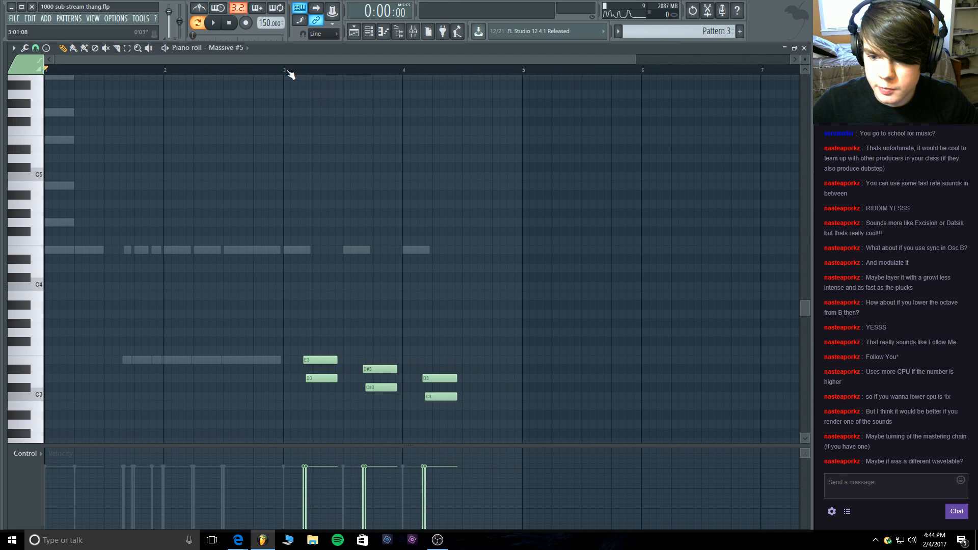
left_click_drag(289, 73, 525, 78)
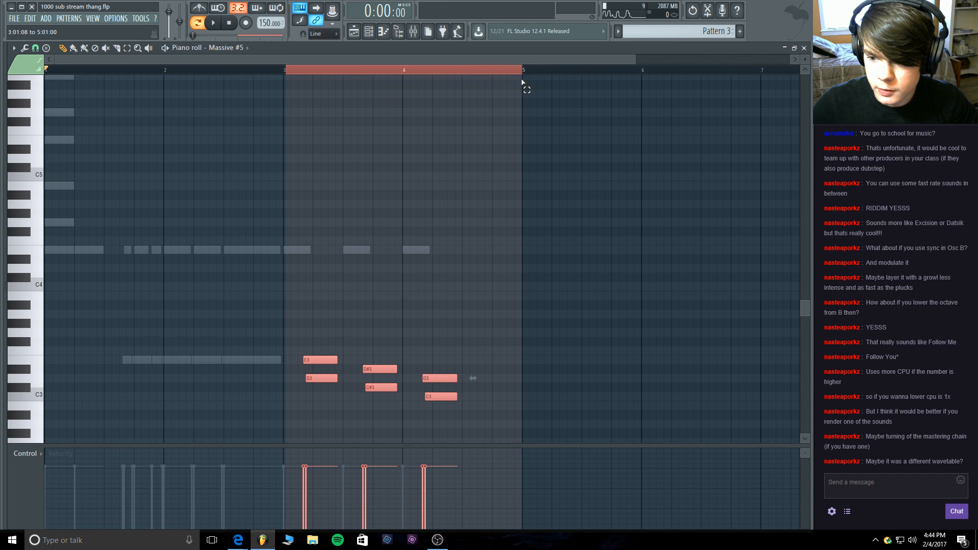
key("space")
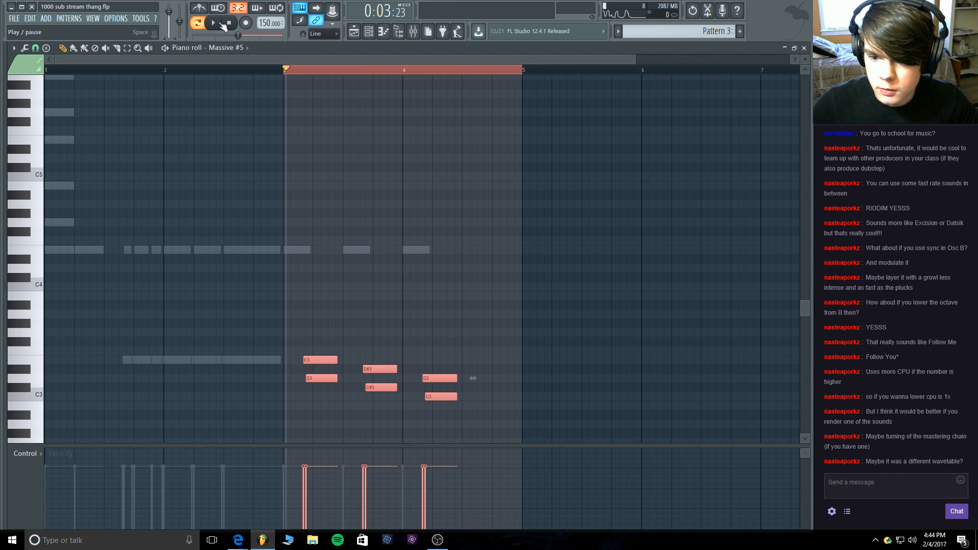
key("space")
Bring up the mixer, reposition it, and add Fruity parametric EQ 2 to the first effect slot of the Screech Pluck track.
left_click(413, 33)
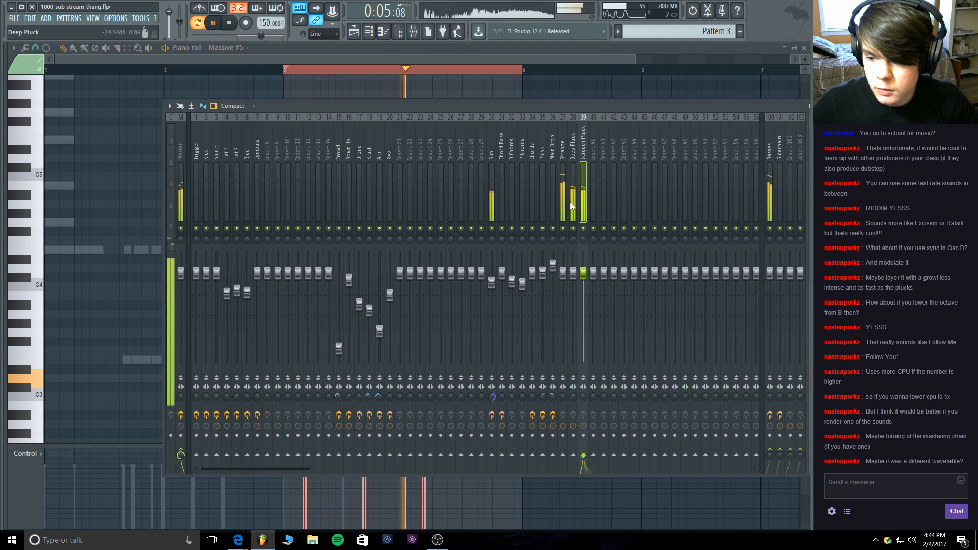
left_click_drag(594, 109, 414, 105)
left_click(636, 127)
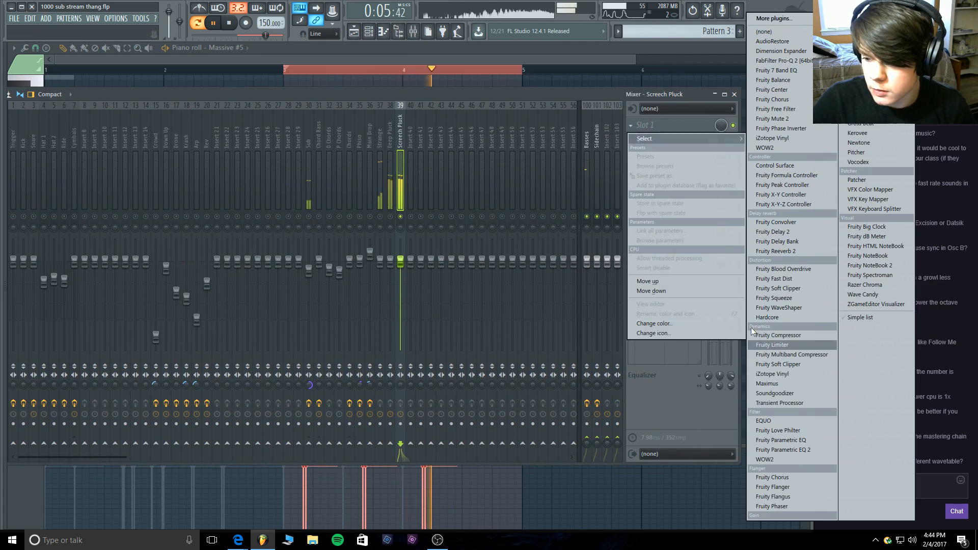
left_click(783, 450)
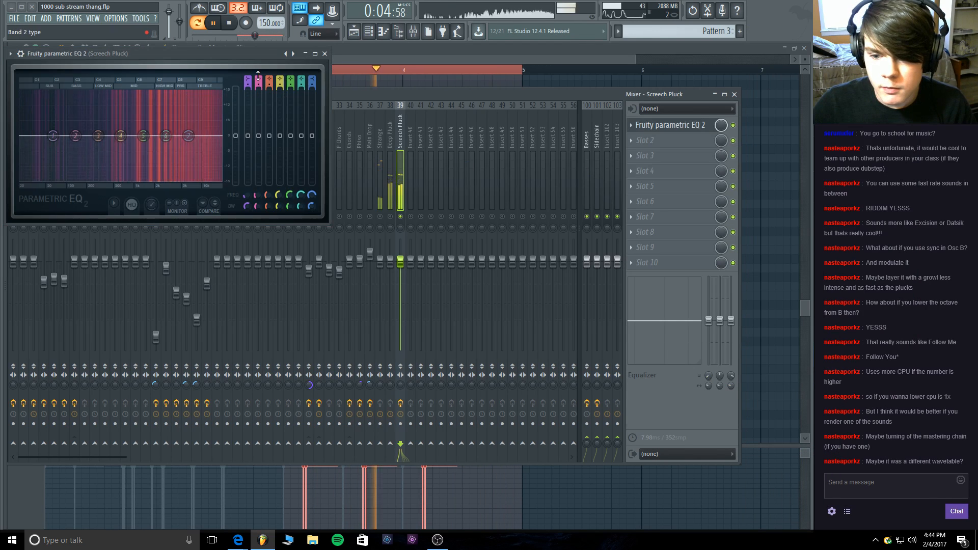
Cut Screech Pluck's lows with a high-pass on EQ band 1, boost band 7 about 2 dB near 8 kHz, and adjust band 6 near 3.3 kHz.
mouse_move(247, 81)
left_mouse_down()
mouse_move(248, 95)
mouse_move(248, 76)
left_mouse_up()
left_click_drag(53, 135, 71, 136)
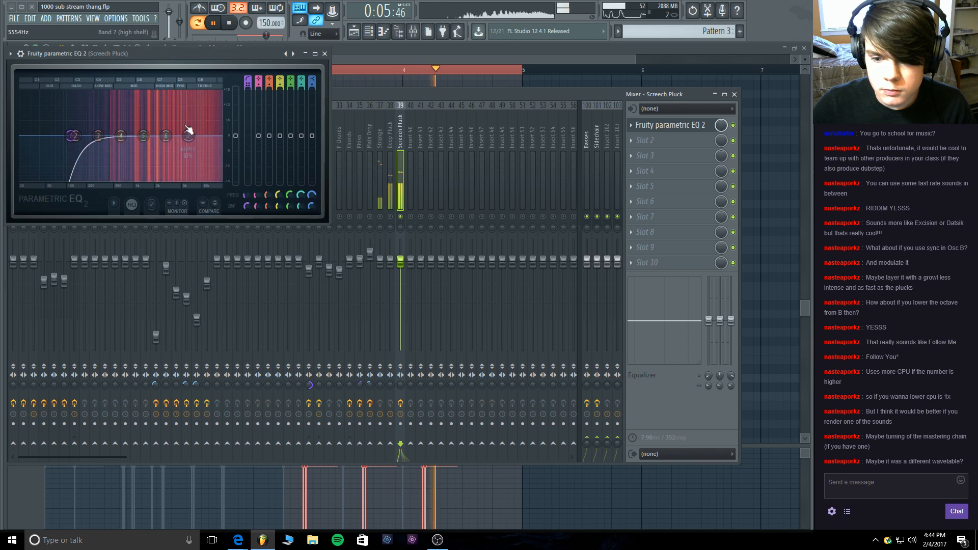
mouse_move(189, 136)
left_mouse_down()
mouse_move(198, 124)
mouse_move(196, 131)
left_mouse_up()
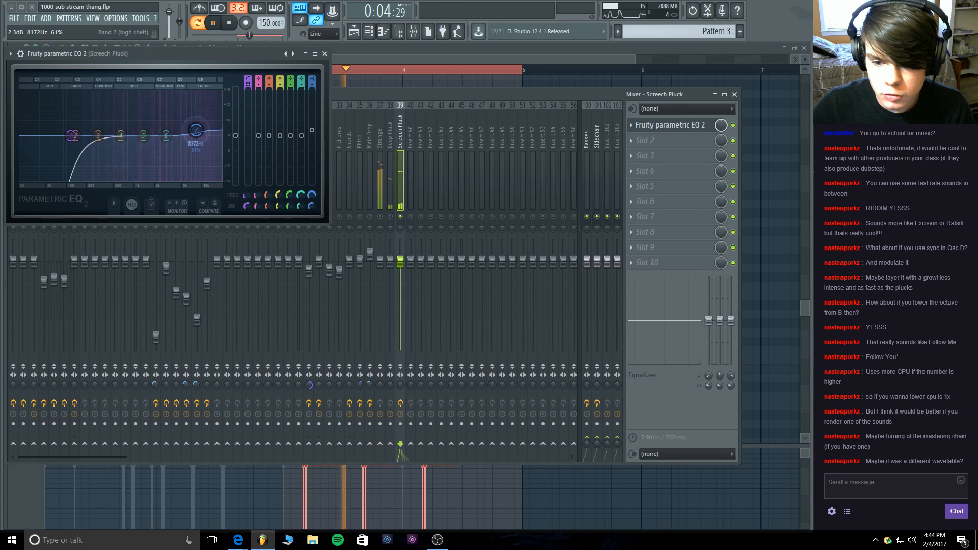
left_click_drag(121, 136, 169, 131)
right_click(110, 135)
left_click(127, 148)
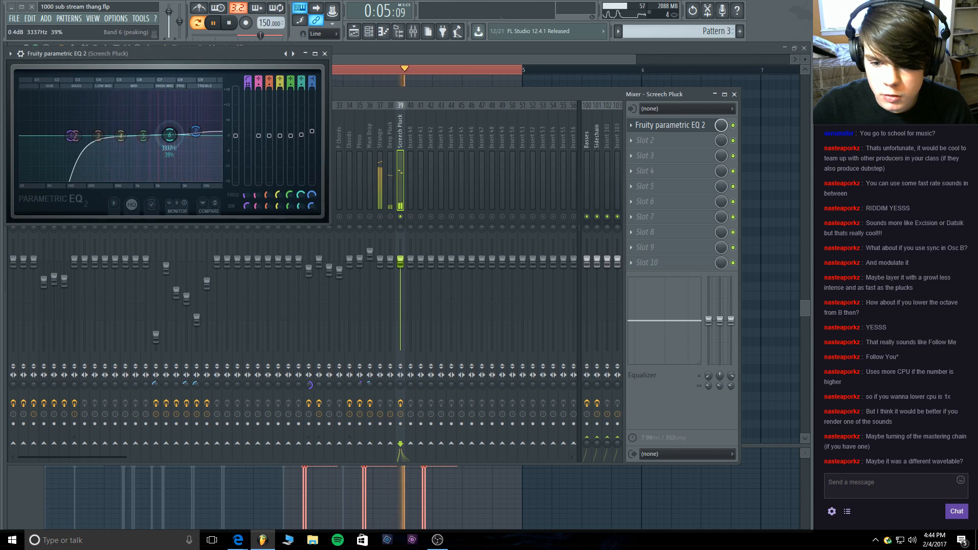
left_click(670, 125)
Add Fruity WaveShaper to Screech Pluck's second slot with a raised Half sine curve, and slightly lower the track's fader.
left_click(643, 140)
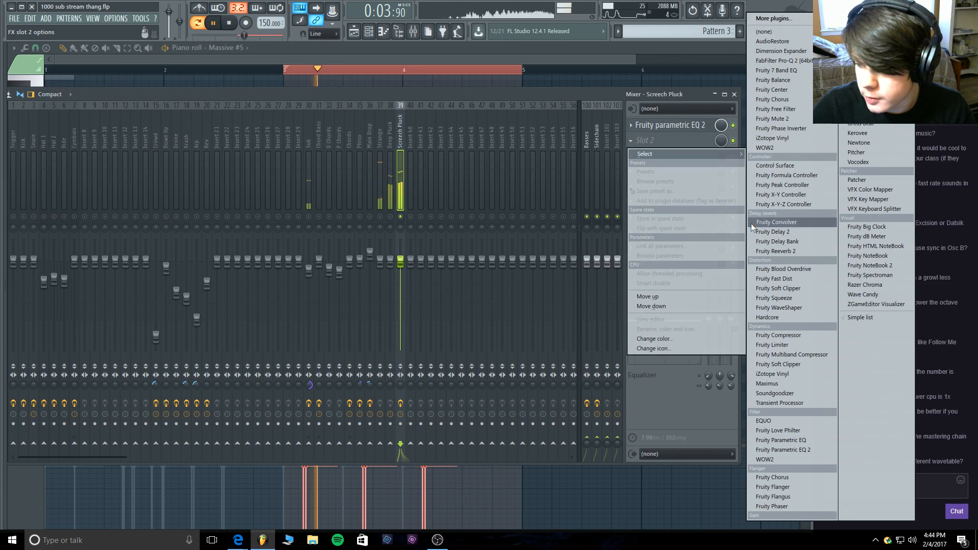
left_click(793, 310)
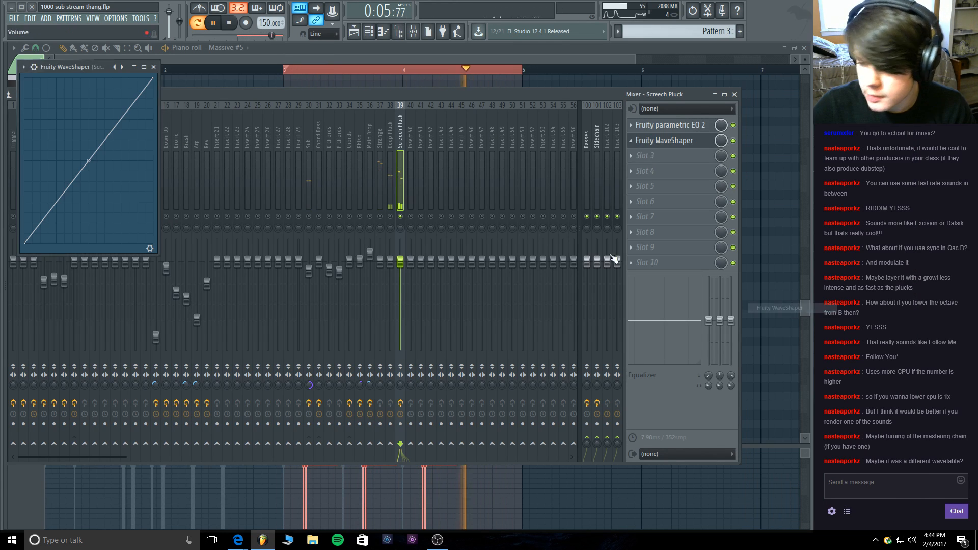
right_click(153, 81)
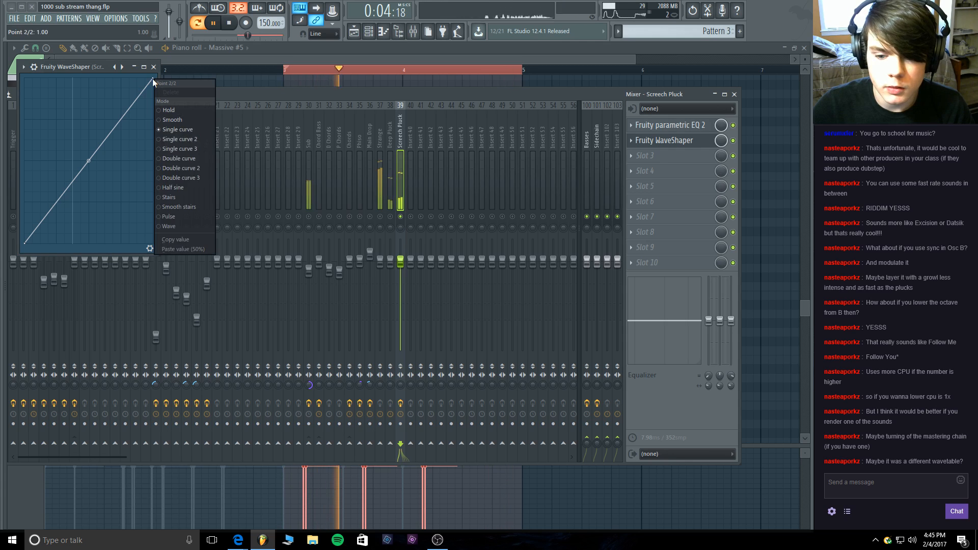
left_click(187, 186)
left_click_drag(89, 161, 90, 126)
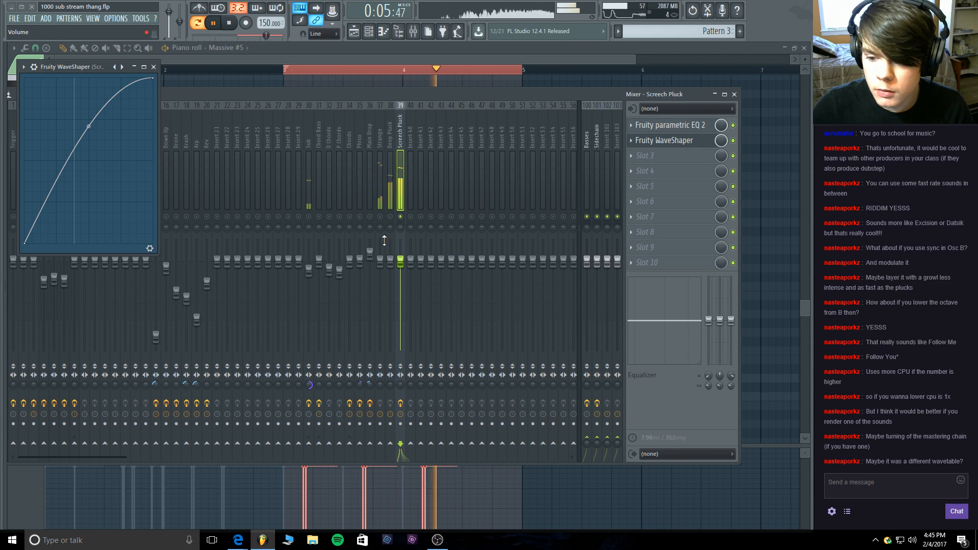
left_click_drag(401, 260, 402, 266)
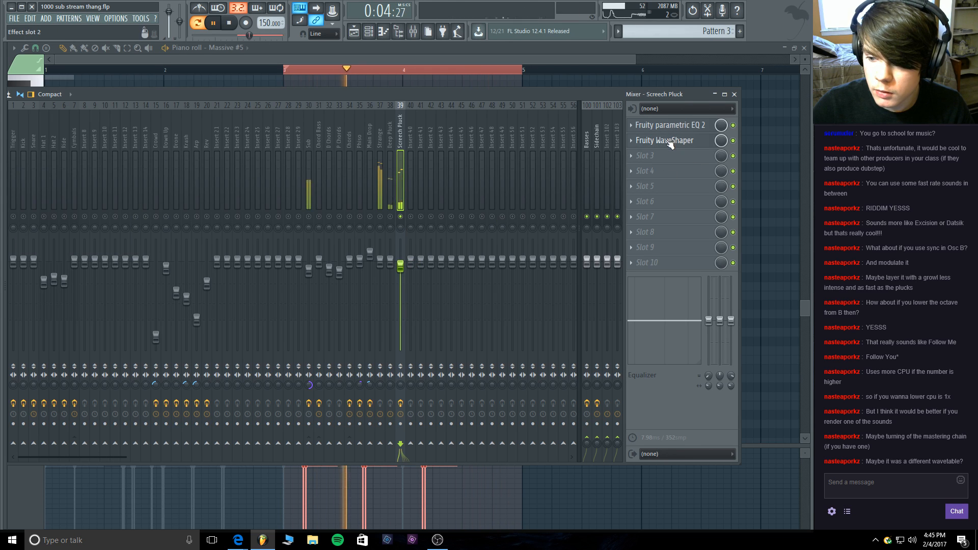
Add Fruity Reeverb 2 to Screech Pluck's third slot and adjust its low and high cut filters and dry level.
left_click(691, 163)
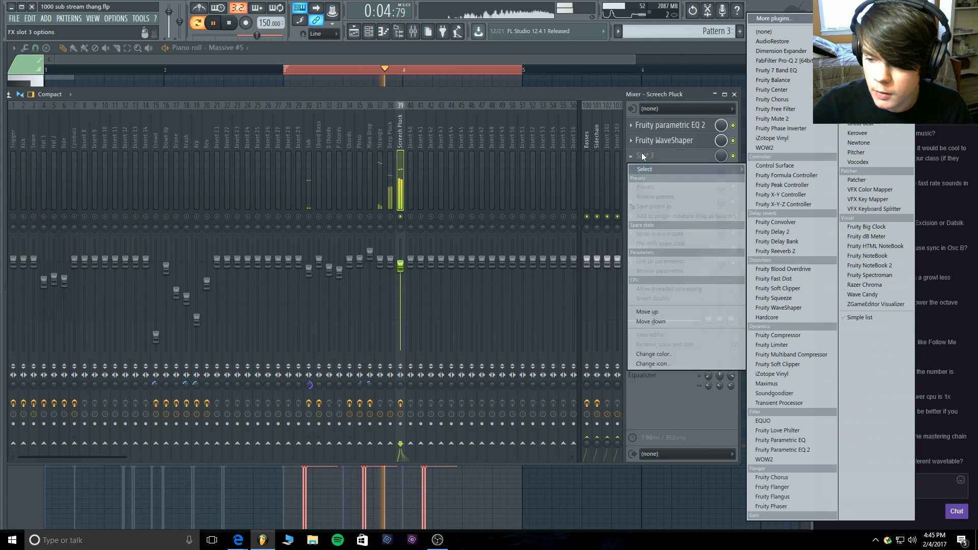
left_click(805, 251)
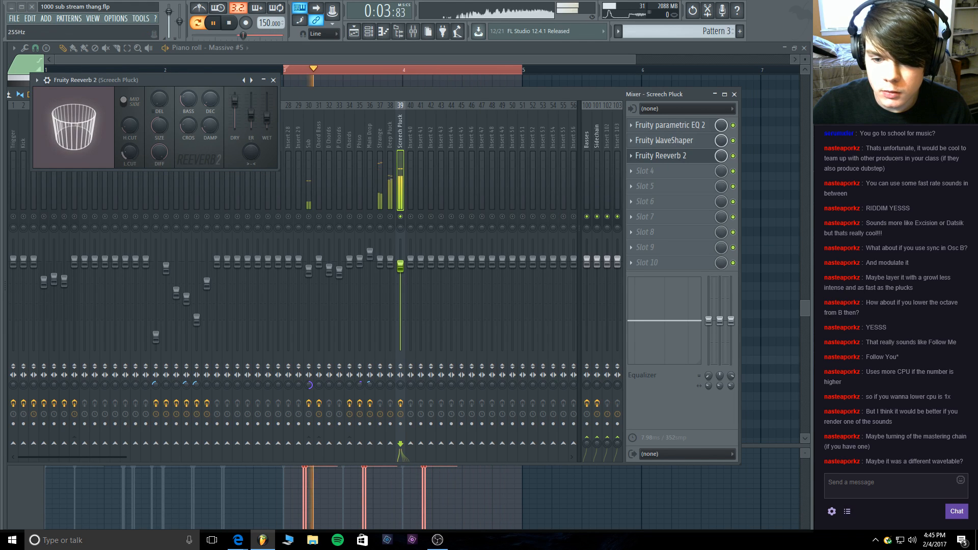
left_click_drag(131, 126, 130, 103)
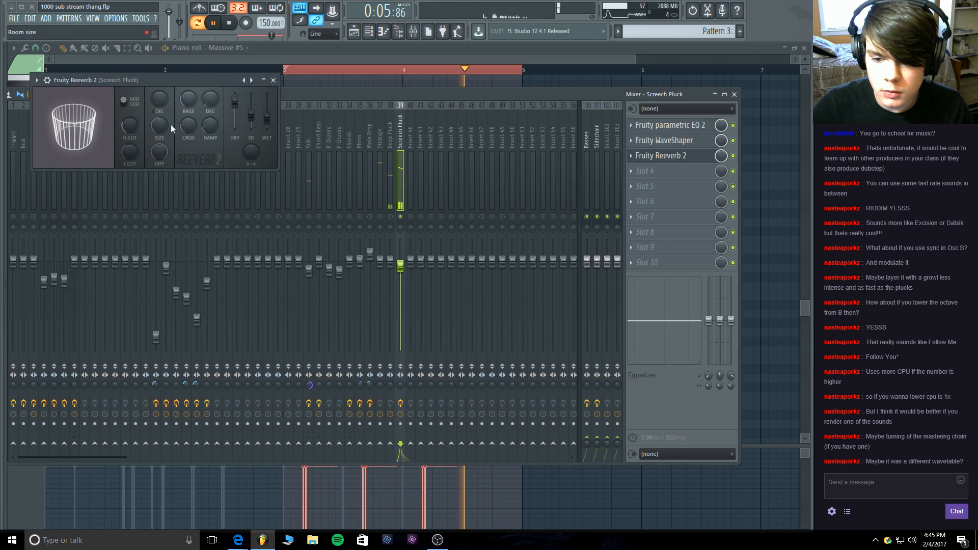
left_click_drag(267, 118, 235, 107)
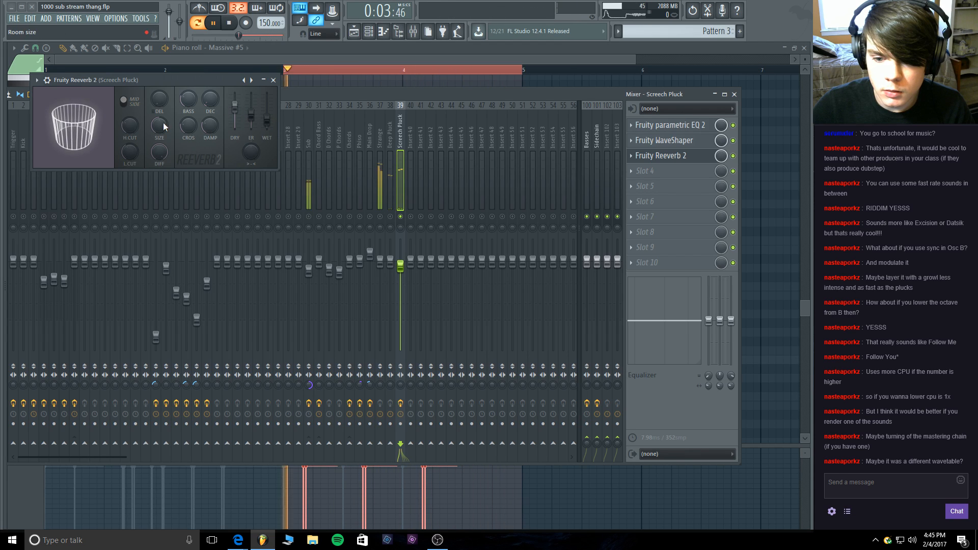
Adjust the reverb's room size and try different dry levels, ending with the dry level reset to default.
left_click_drag(162, 125, 162, 119)
left_click_drag(235, 106, 235, 110)
left_click_drag(247, 153, 247, 149)
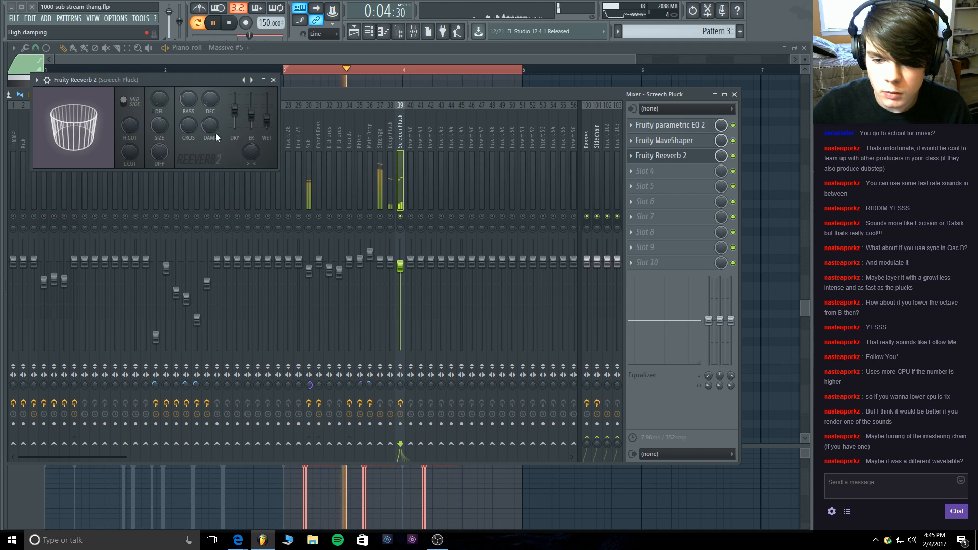
left_click_drag(234, 109, 235, 102)
right_click(235, 101)
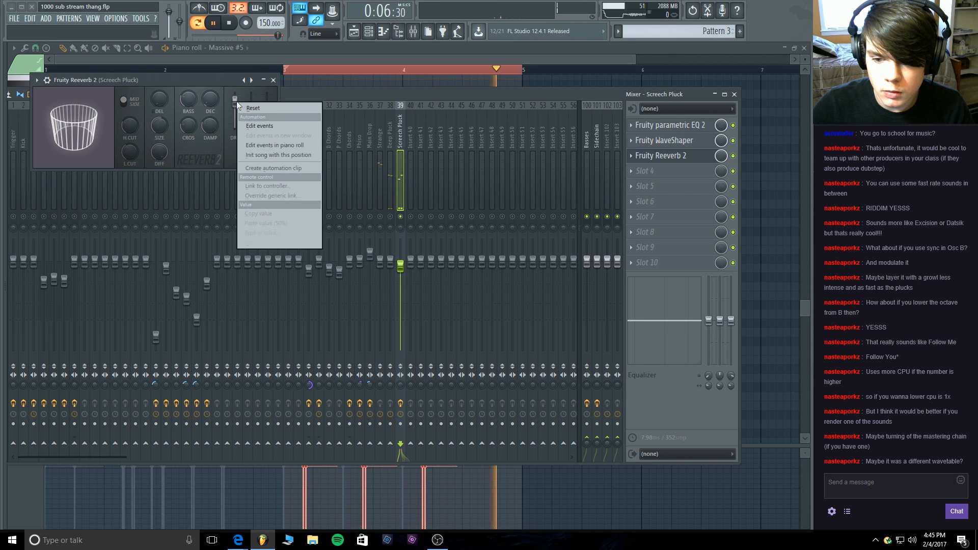
left_click(246, 109)
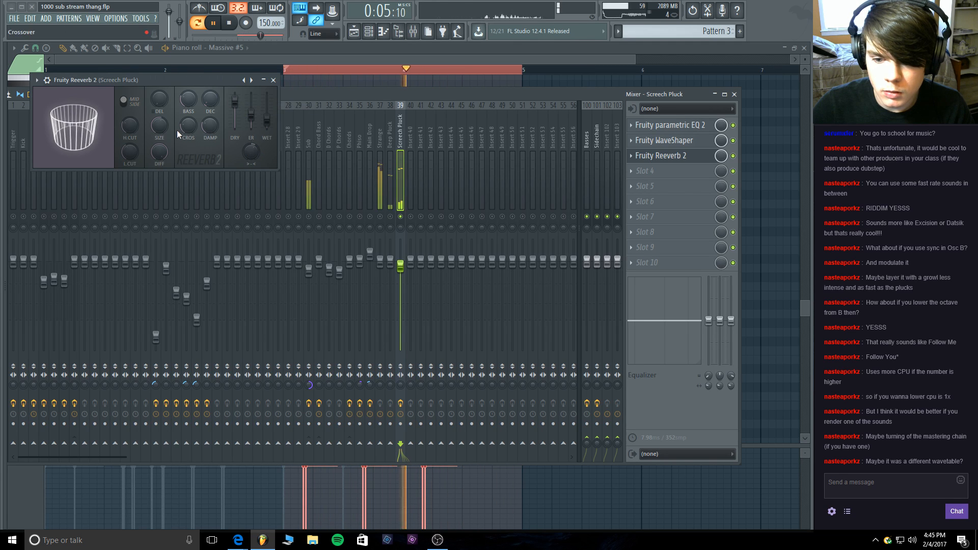
Set the reverb's high damping to about 8.1 kHz, reduce the room size, adjust the high cut, and set the wet level to about 17%.
mouse_move(251, 112)
left_mouse_down()
mouse_move(251, 94)
mouse_move(251, 125)
mouse_move(251, 116)
mouse_move(267, 122)
left_mouse_up()
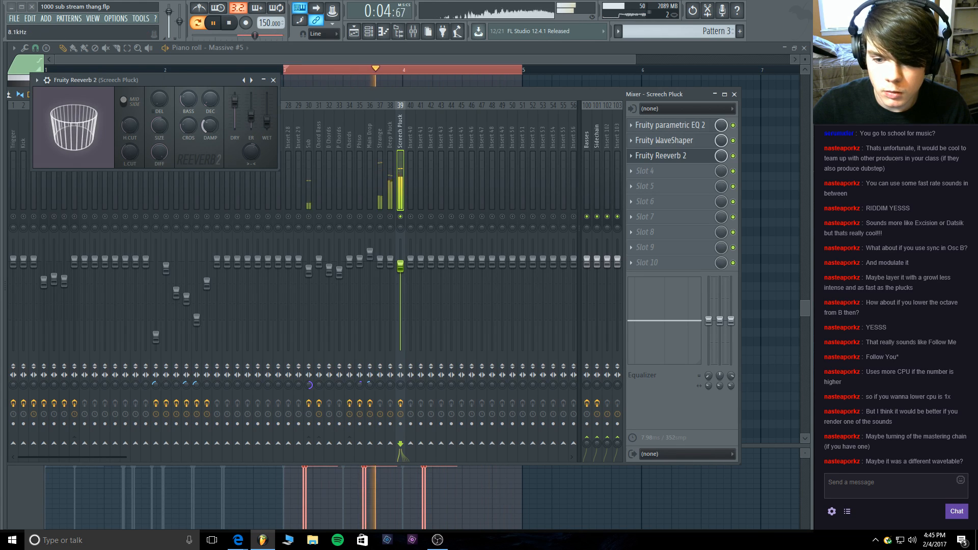
left_click_drag(159, 126, 159, 134)
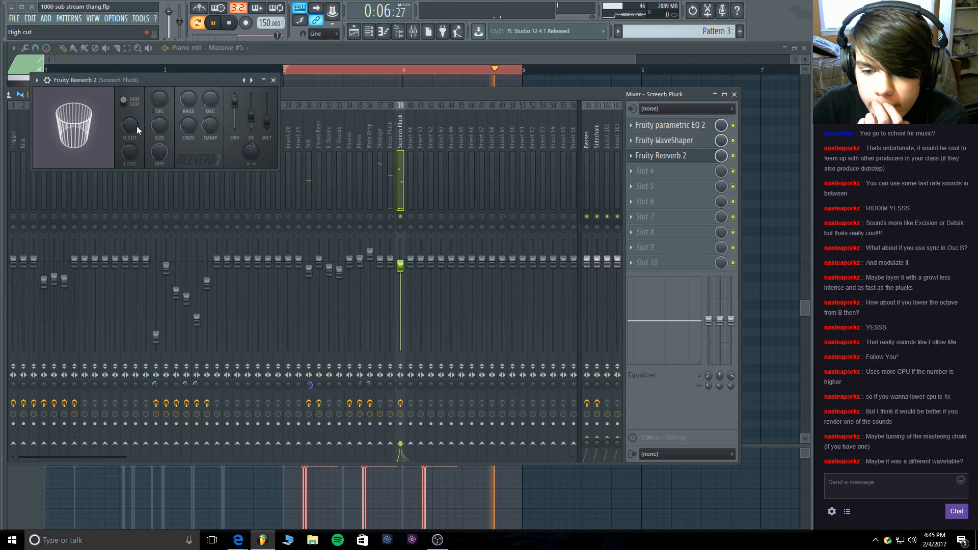
left_click_drag(131, 126, 131, 115)
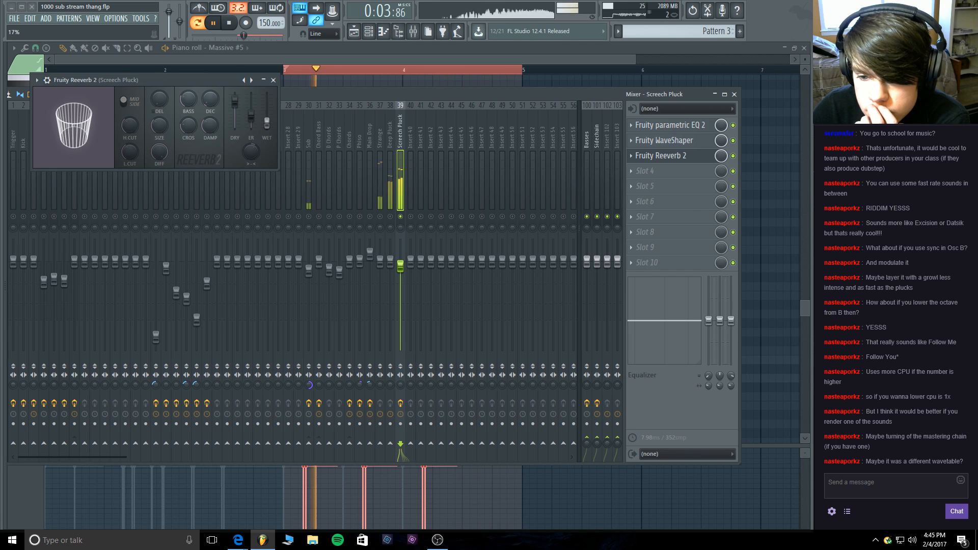
left_click_drag(267, 118, 267, 121)
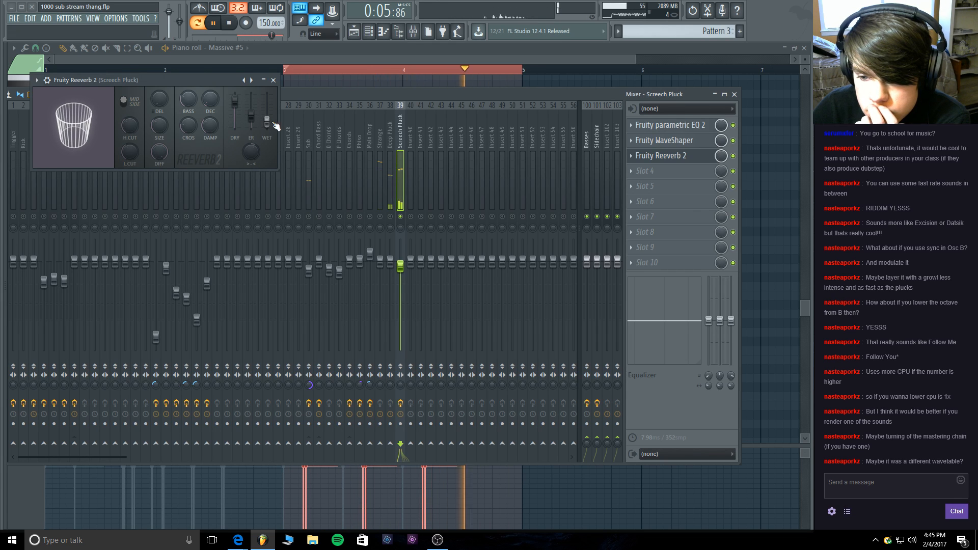
Solo the Deep Pluck track, then close the reverb and the mixer to return to Massive #5's piano roll.
right_click(391, 216)
left_click(391, 199)
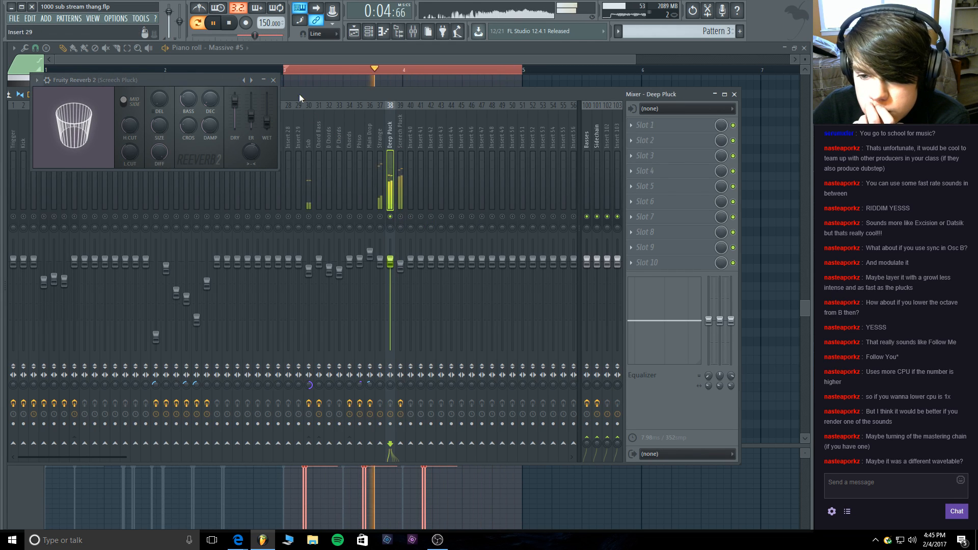
left_click(274, 80)
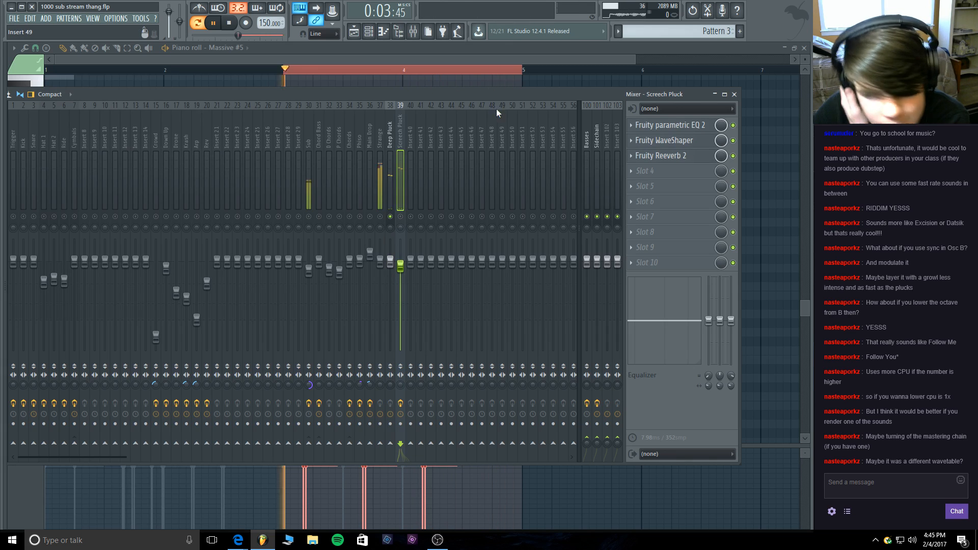
left_click(325, 55)
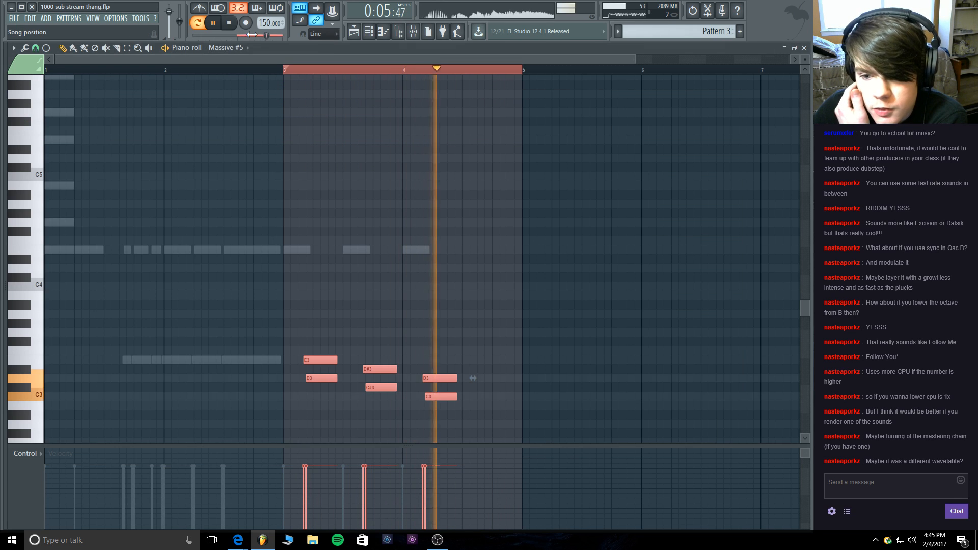
Stop playback, switch from Massive #5 to Serum #7's piano roll through the channel rack, and play the pattern.
key("space")
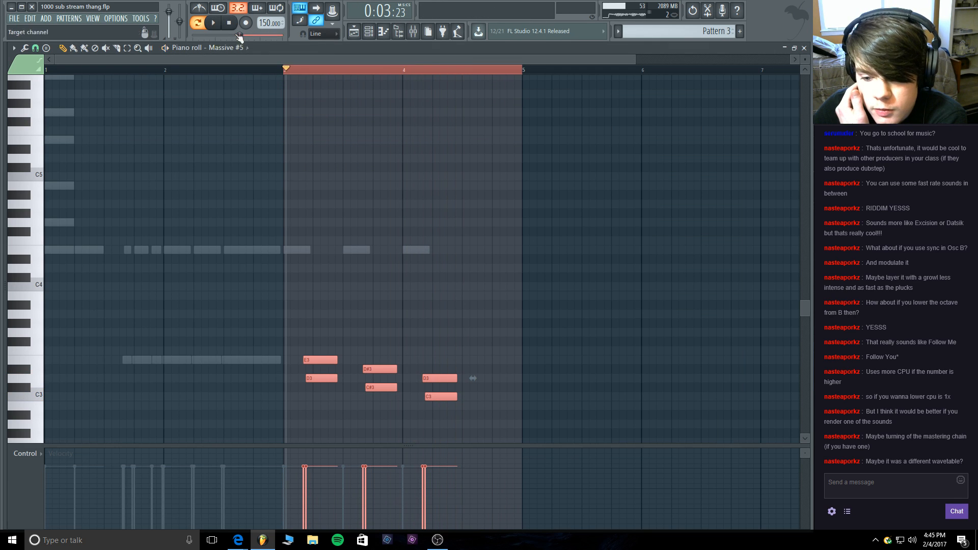
left_click(805, 49)
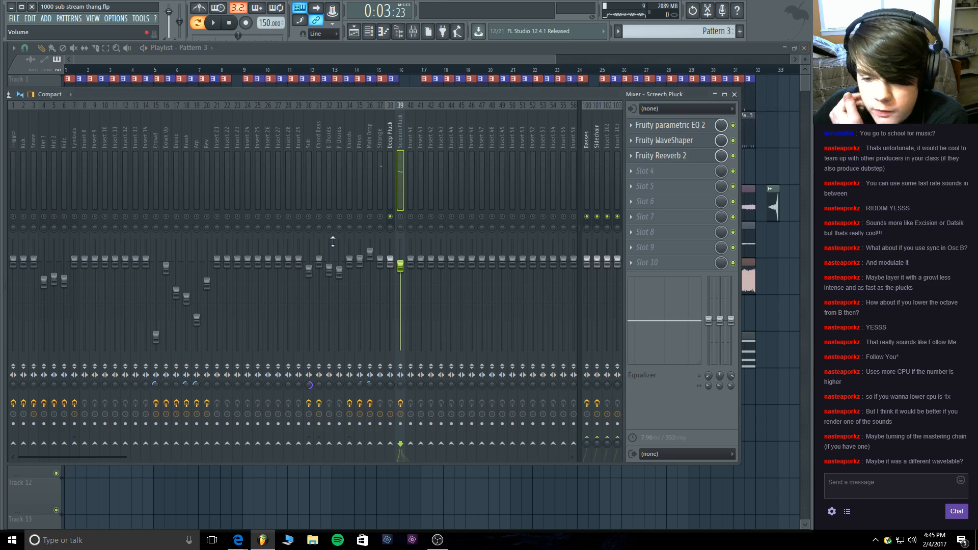
left_click(369, 32)
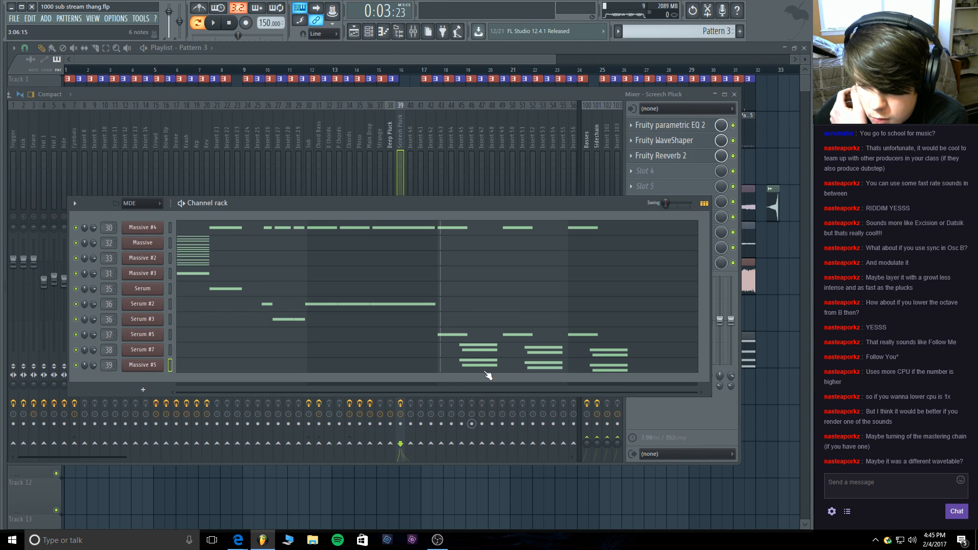
left_click(482, 355)
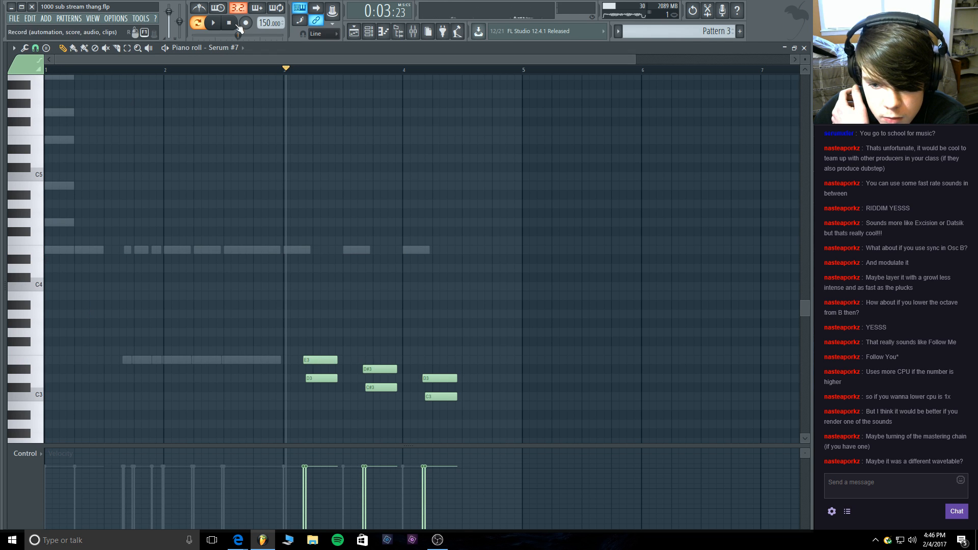
left_click(216, 24)
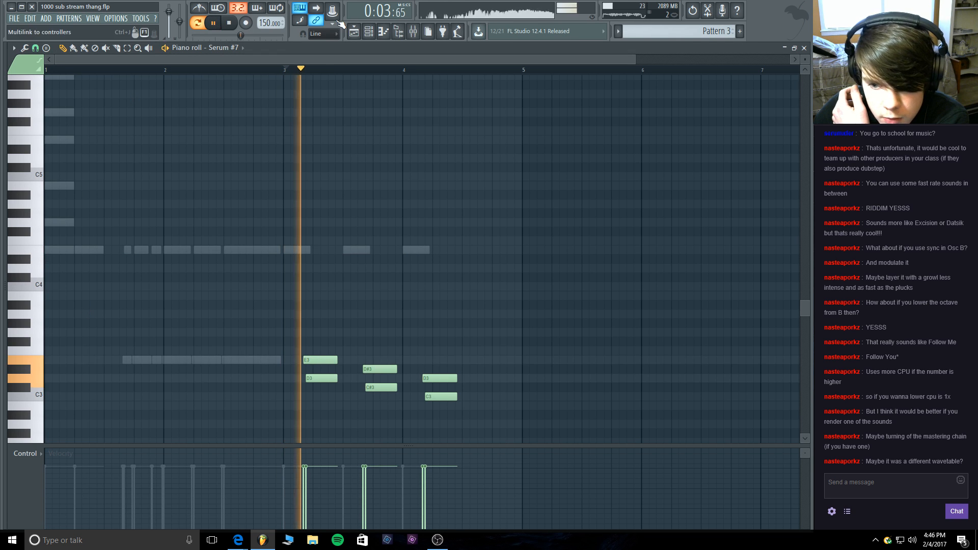
Select the Deep Pluck mixer track and loop bars 3 to 5 in Serum #7's piano roll.
left_click(414, 32)
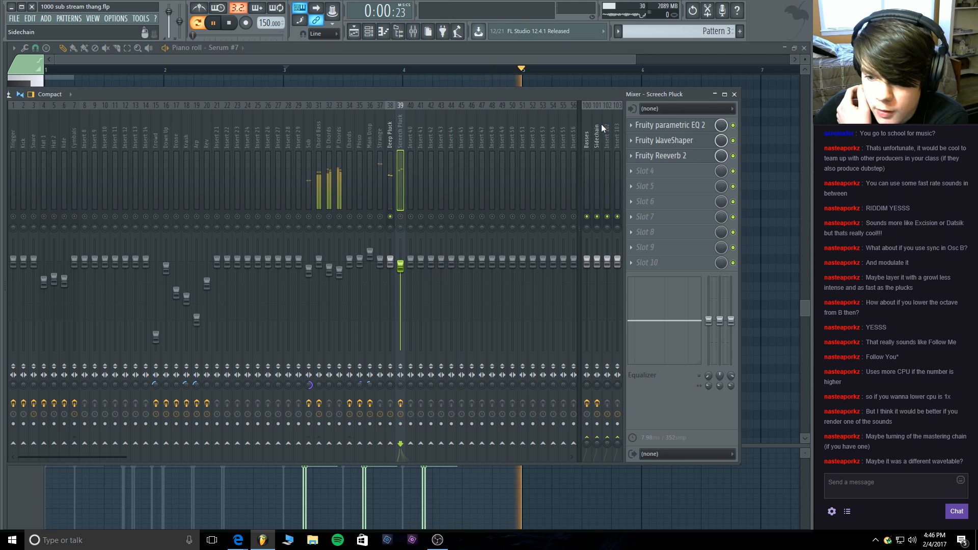
left_click(392, 126)
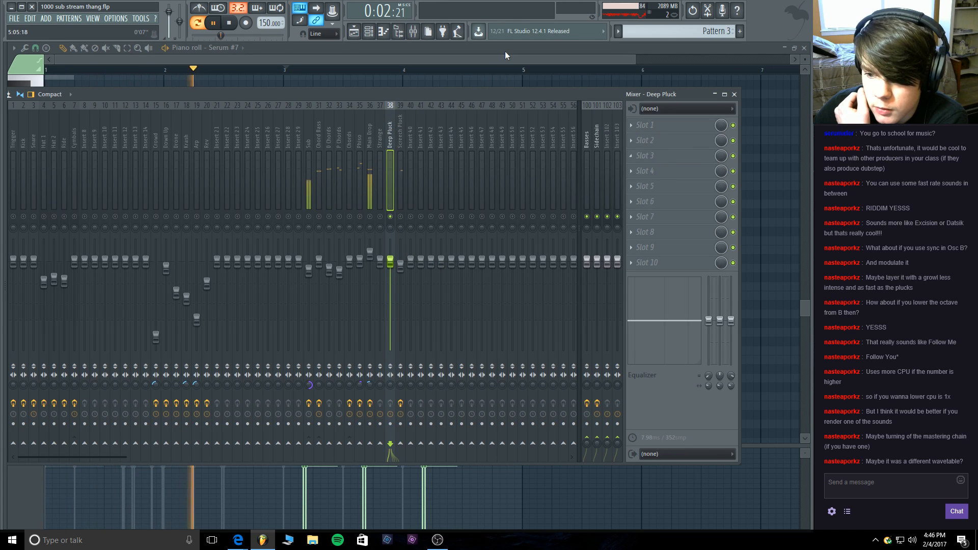
key("F9")
left_click_drag(284, 69, 520, 69)
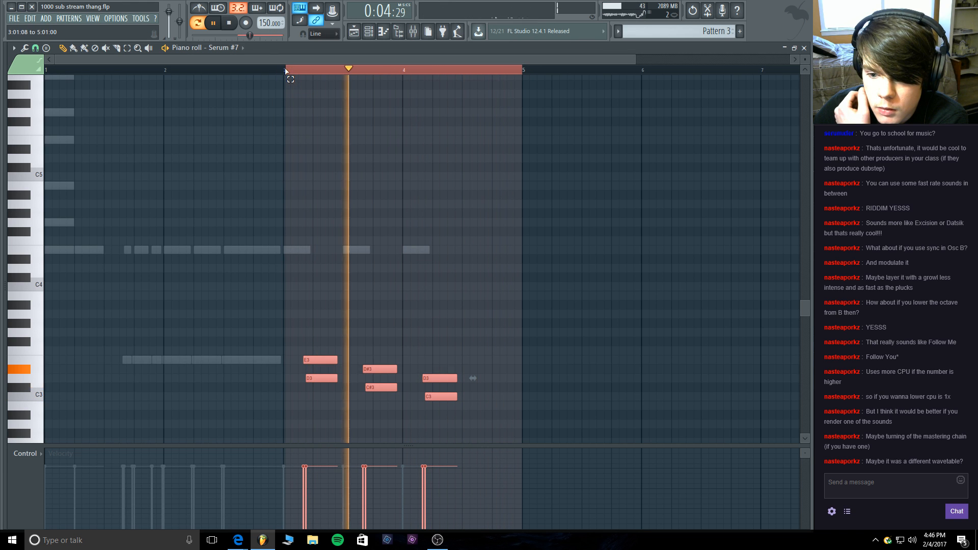
Add Fruity Parametric EQ 2 to Deep Pluck's first slot, boosting the highest band and making band 1 a high pass.
key("F9")
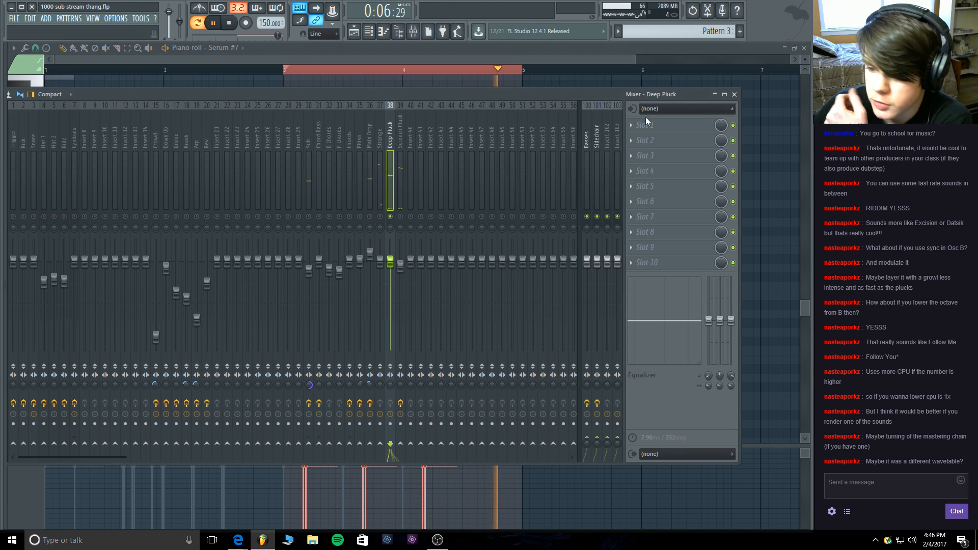
left_click(645, 125)
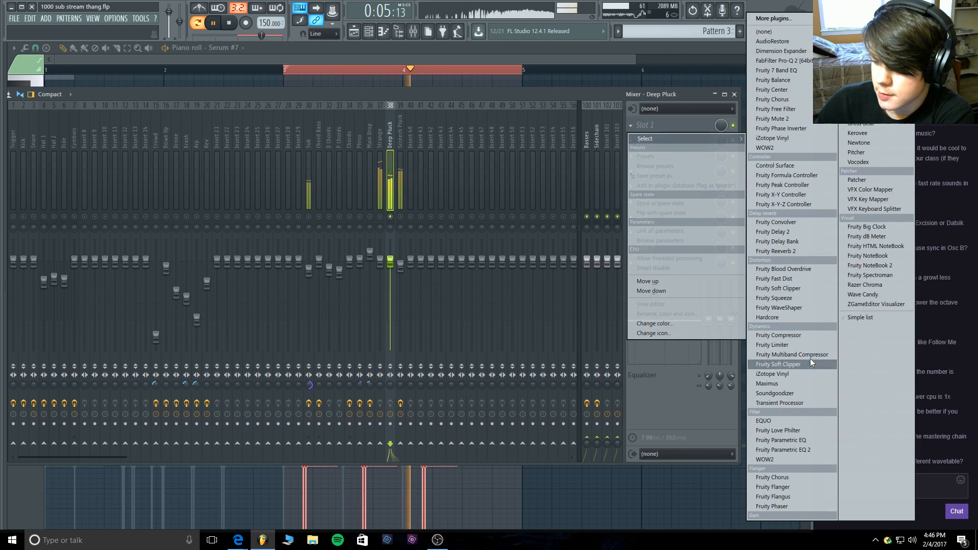
left_click(798, 449)
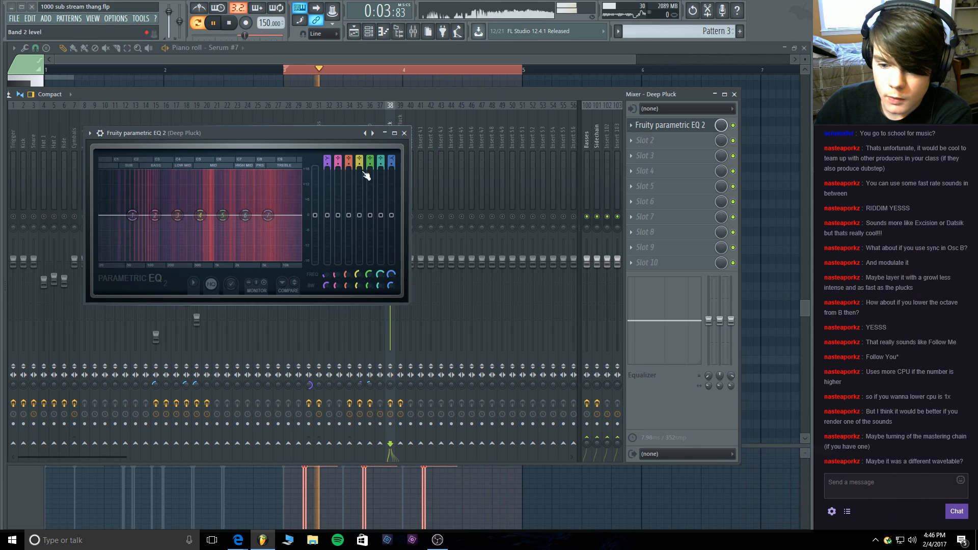
left_click_drag(270, 196, 272, 203)
mouse_move(327, 158)
left_mouse_down()
mouse_move(327, 169)
mouse_move(327, 148)
left_mouse_up()
left_click_drag(133, 216, 141, 216)
left_click(404, 133)
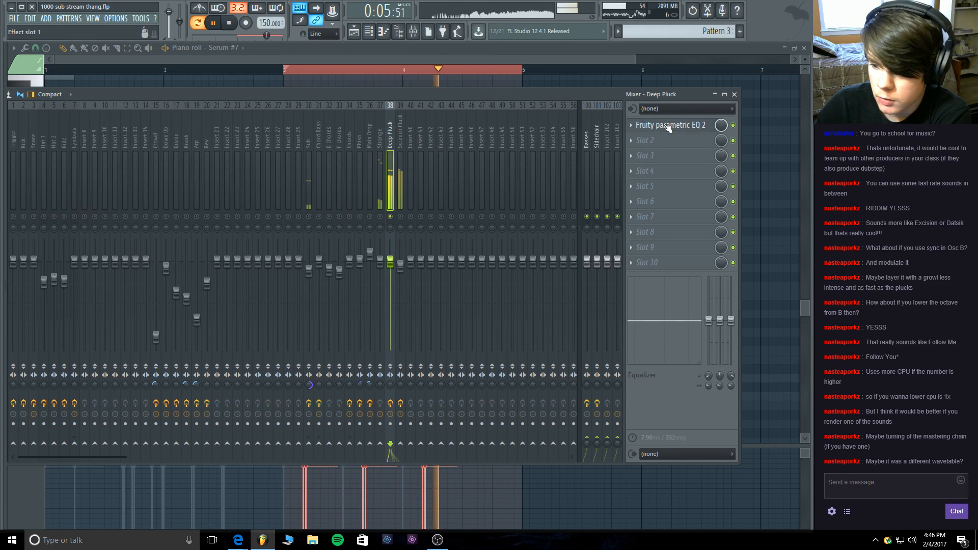
Add Fruity WaveShaper to Deep Pluck's second slot and bend its curve upward in Half sine mode.
left_click(644, 139)
left_click(642, 132)
left_click(645, 141)
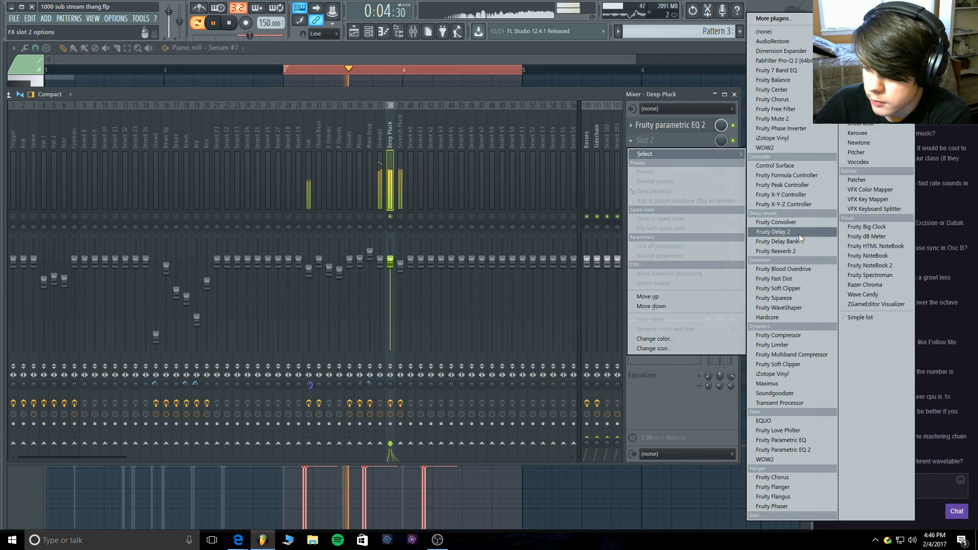
left_click(802, 306)
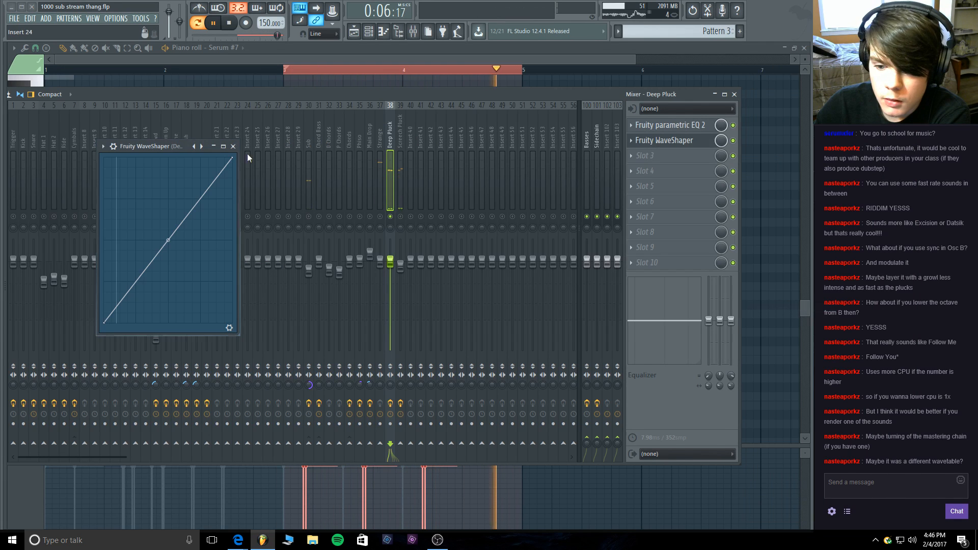
right_click(235, 159)
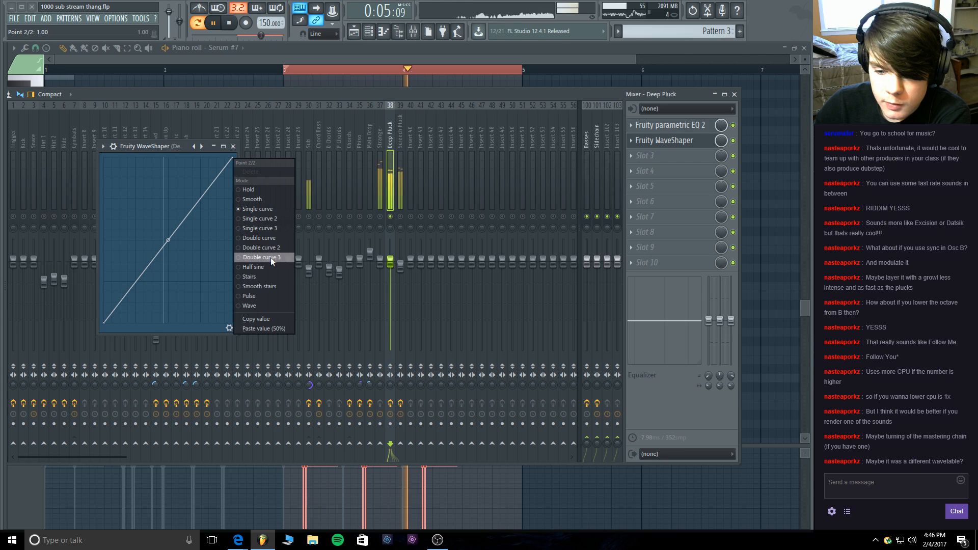
left_click(270, 265)
left_click_drag(168, 240, 168, 212)
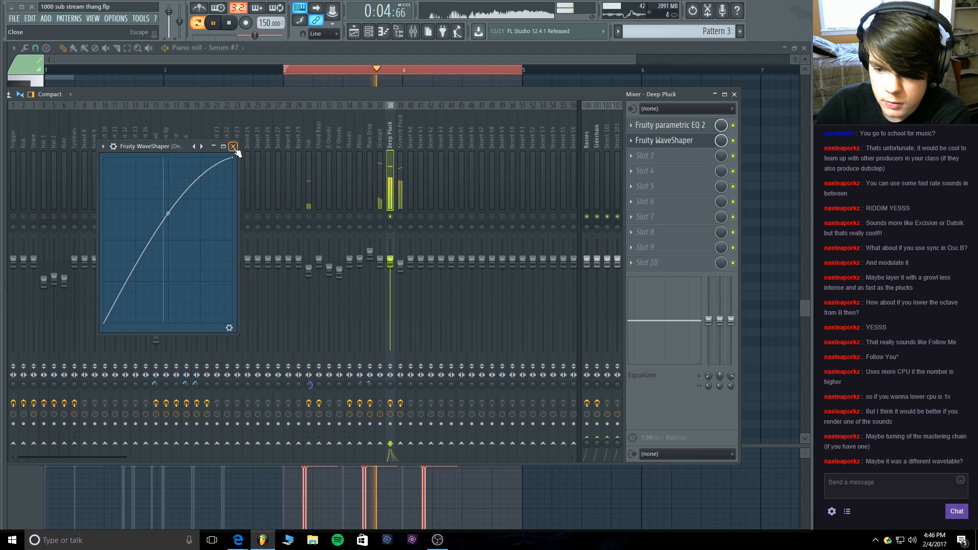
left_click(232, 146)
Unsolo Deep Pluck and lower its volume to about -4.3 dB.
left_click_drag(391, 260, 390, 273)
left_click(673, 141)
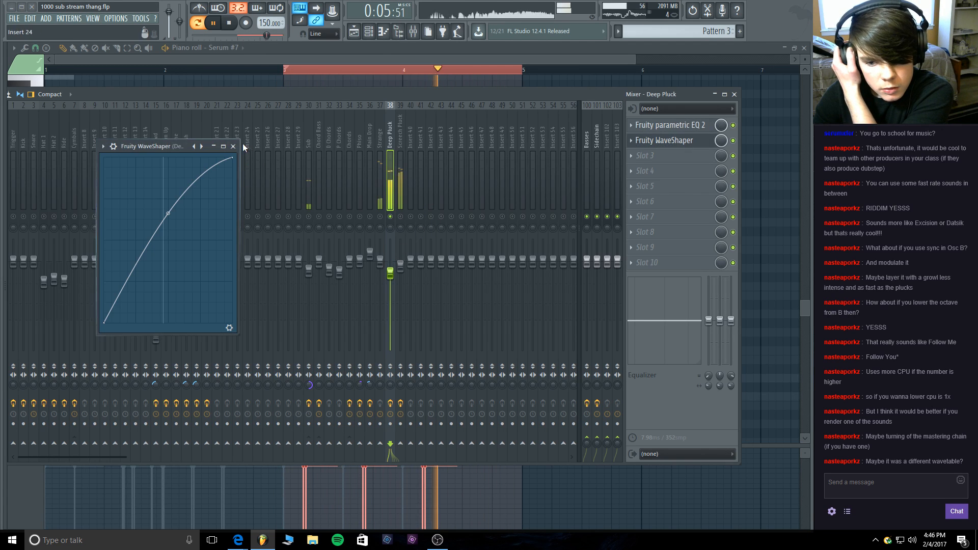
right_click(390, 217)
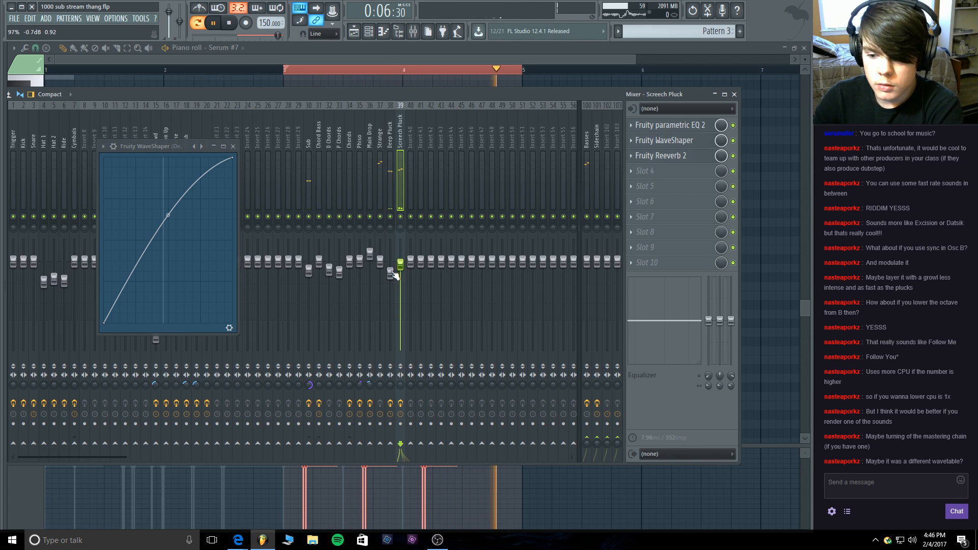
left_click_drag(390, 273, 390, 276)
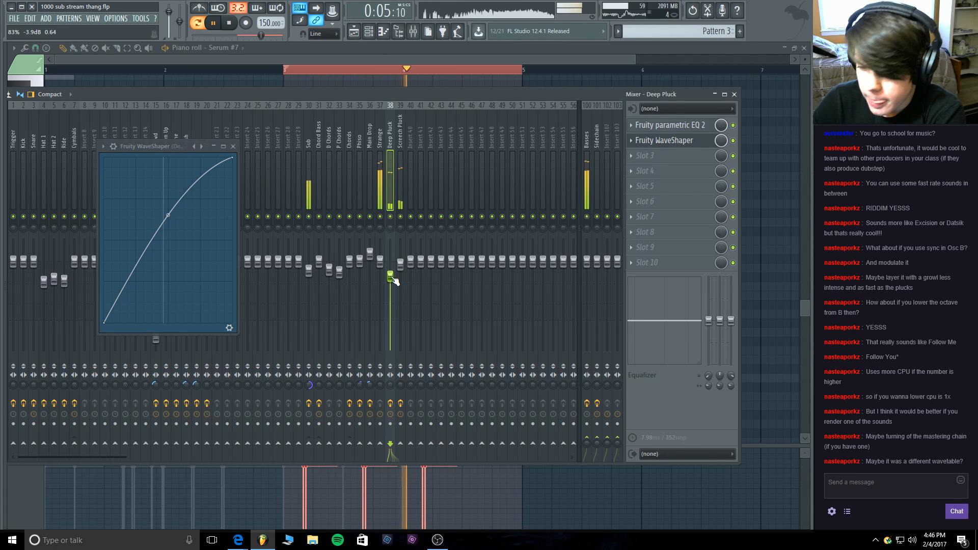
left_click_drag(392, 275, 395, 277)
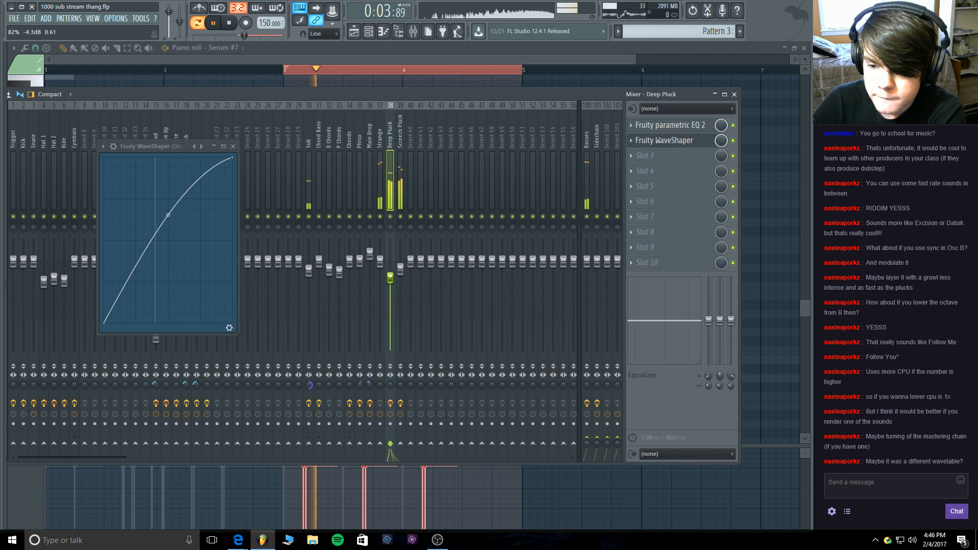
Adjust Deep Pluck's stereo separation and solo the track.
left_click_drag(391, 386, 391, 331)
left_click_drag(392, 386, 392, 411)
right_click(390, 217)
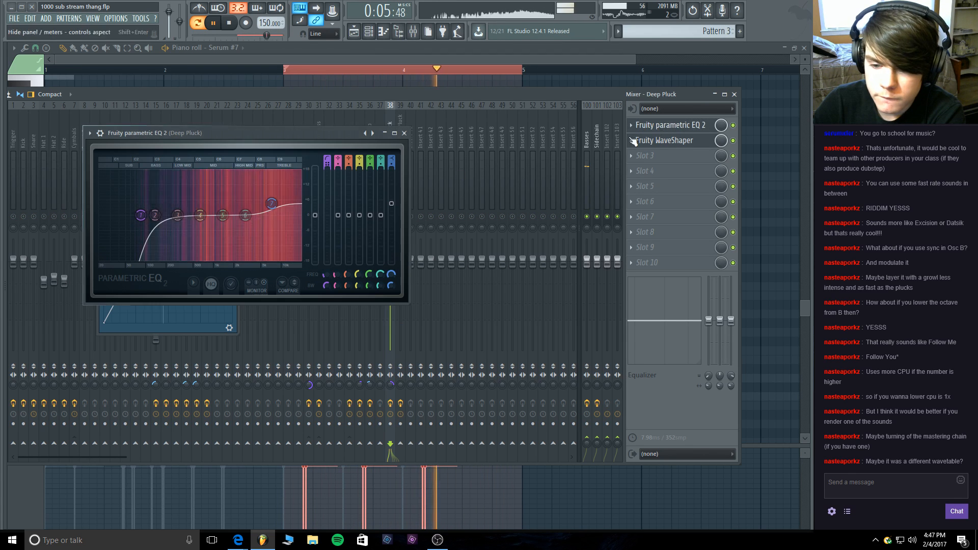
Raise the high-pass cutoff in Deep Pluck's parametric EQ to about 157 Hz and close the EQ.
left_click(662, 125)
left_click_drag(136, 215, 105, 215)
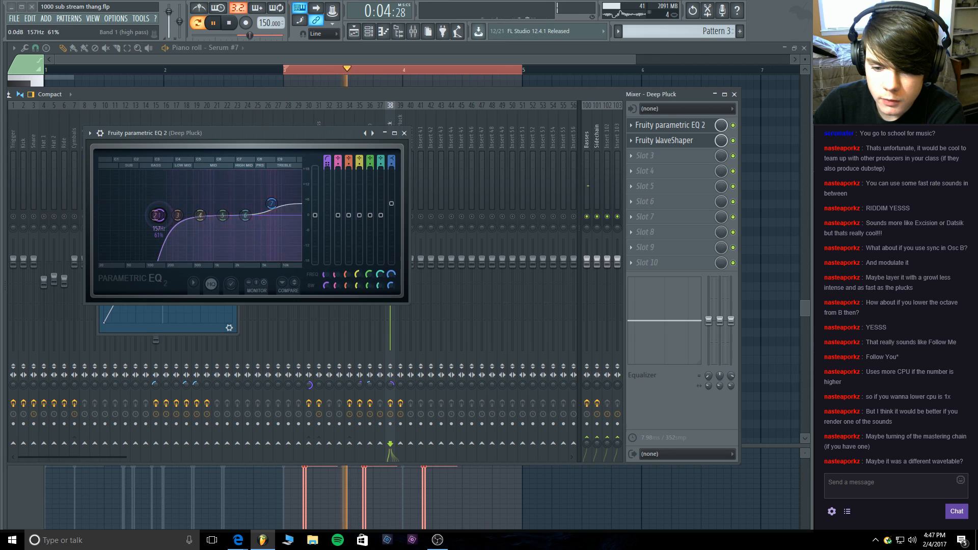
left_click_drag(106, 215, 156, 215)
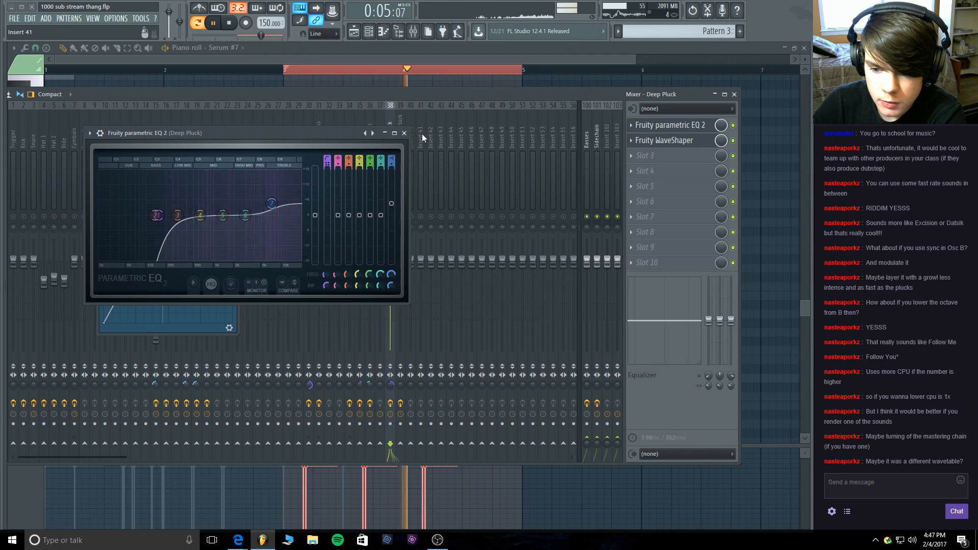
left_click(407, 133)
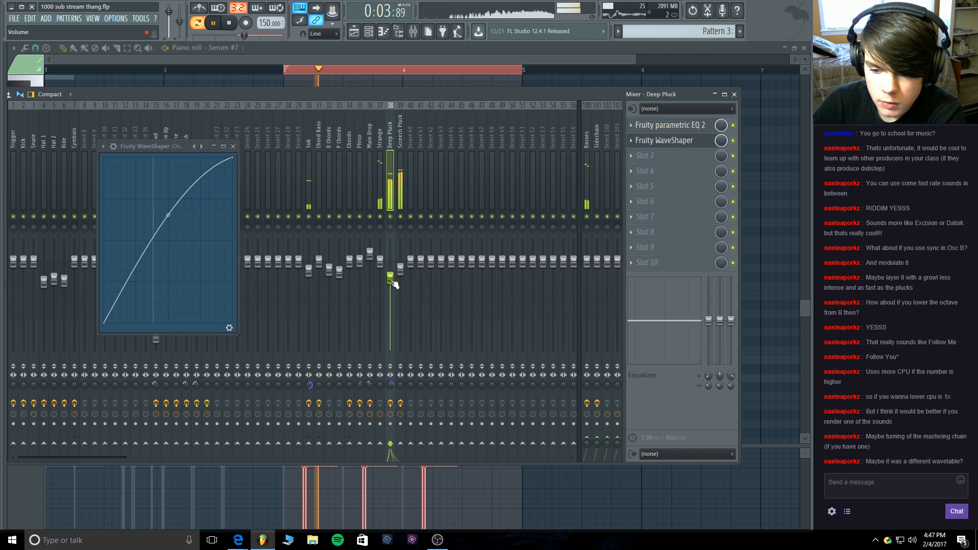
Raise Screech Pluck's volume slightly, then stop playback and close the mixer and the WaveShaper.
left_click_drag(400, 269, 401, 266)
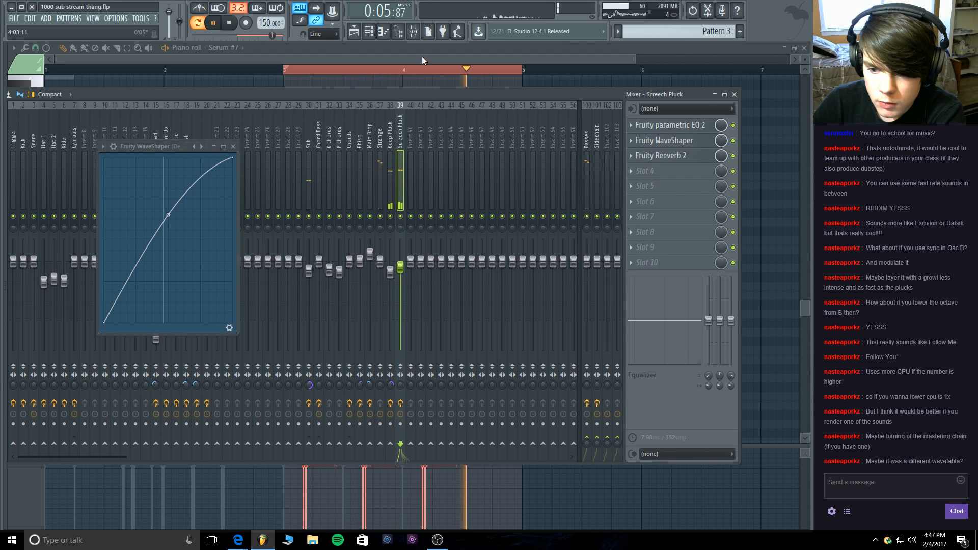
left_click(413, 32)
left_click(230, 23)
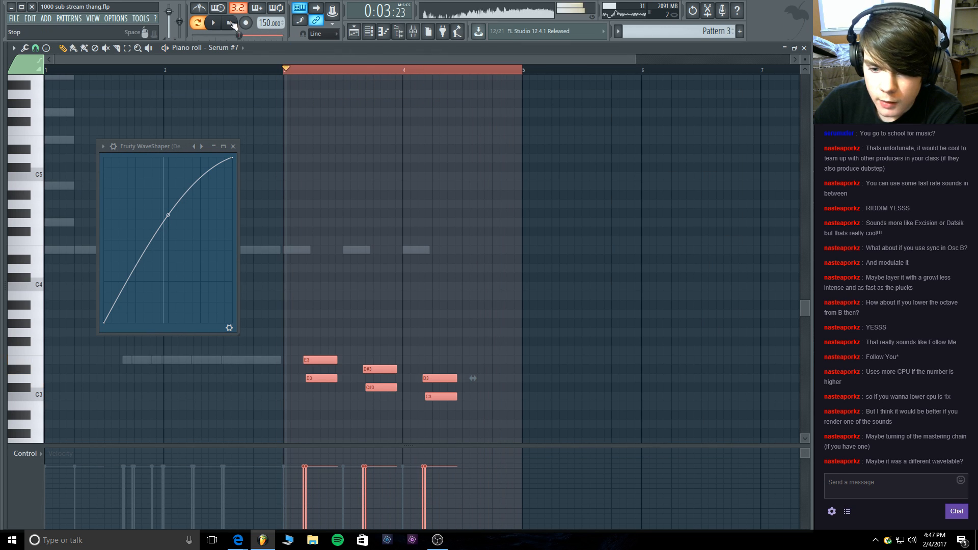
left_click(237, 147)
In Massive #4's piano roll, add three short consecutive E3 notes after the first E4 note in bar 3.
double_click(293, 250)
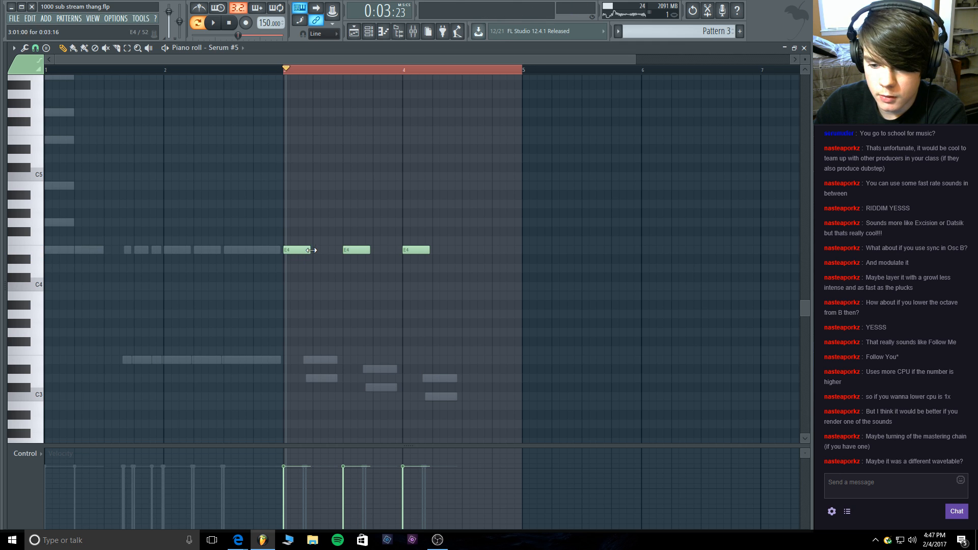
right_click(318, 250)
double_click(248, 250)
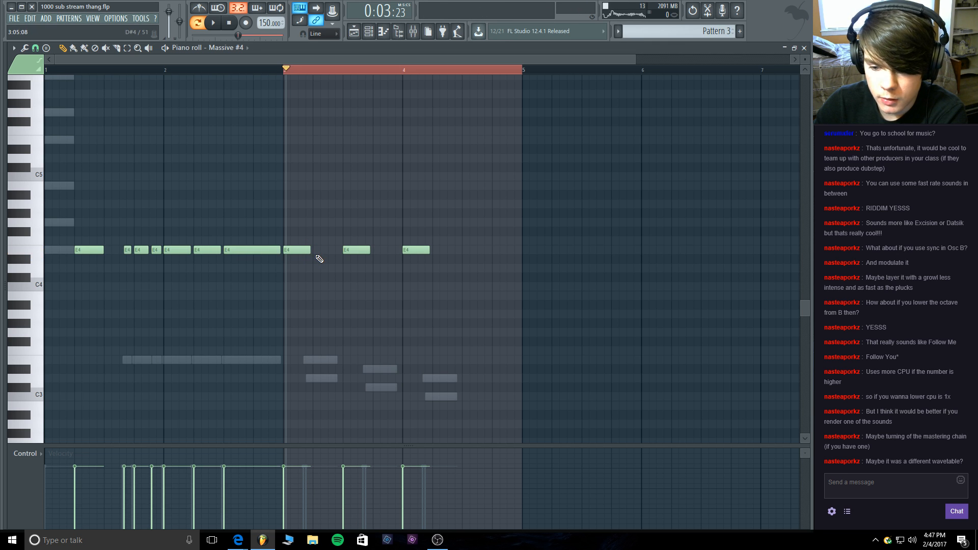
left_click_drag(329, 250, 328, 360)
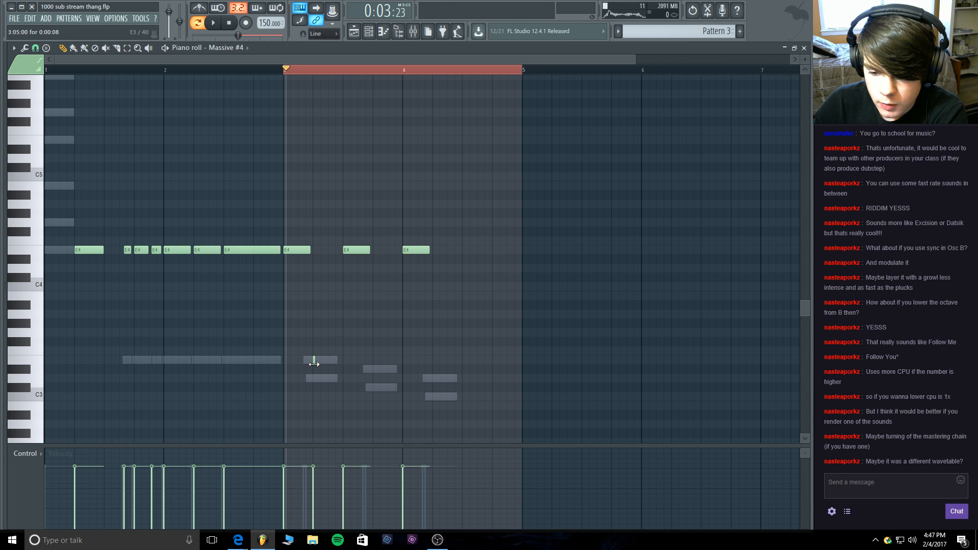
left_click_drag(634, 59, 429, 107)
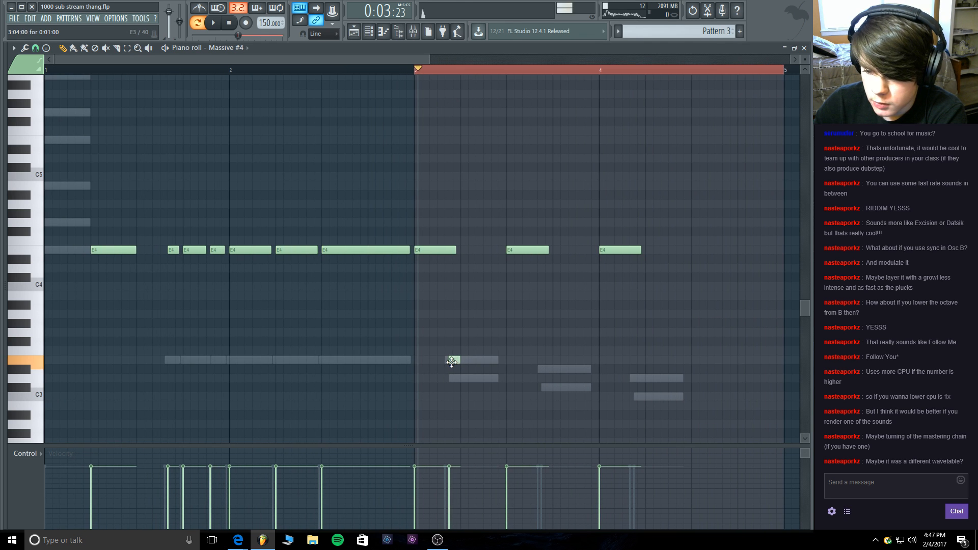
left_click_drag(448, 360, 460, 361)
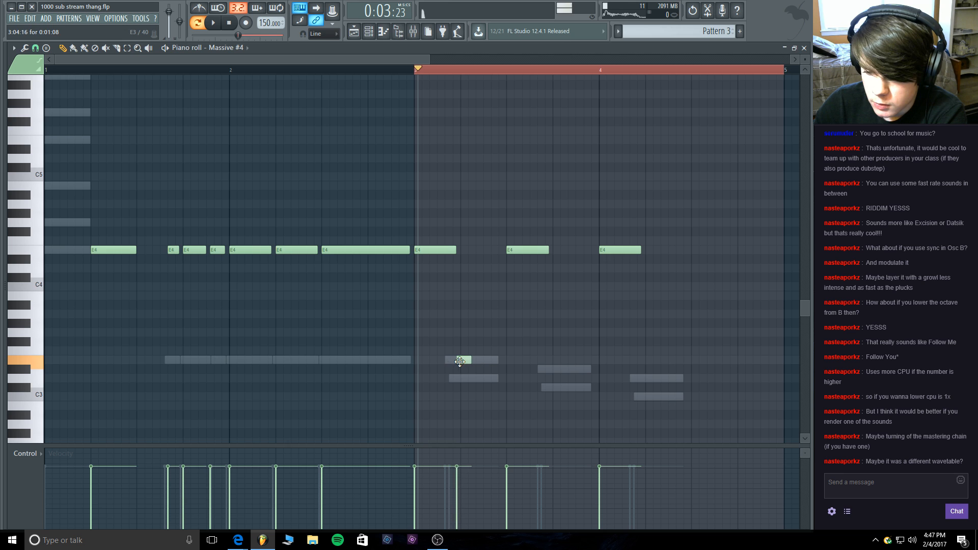
left_click(493, 360)
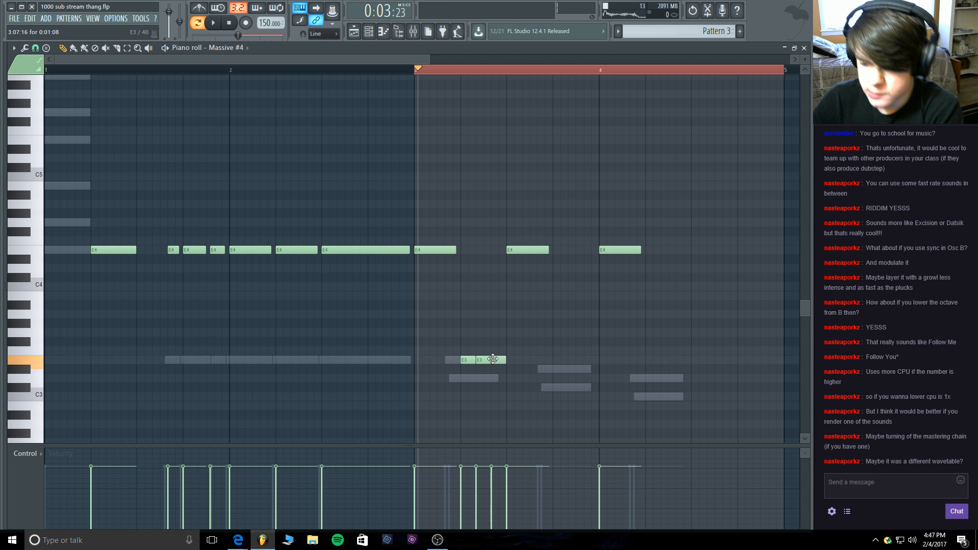
Shorten the three E3 notes to leave gaps and duplicate the group after each of the next two E4 notes.
left_click_drag(514, 374, 467, 348)
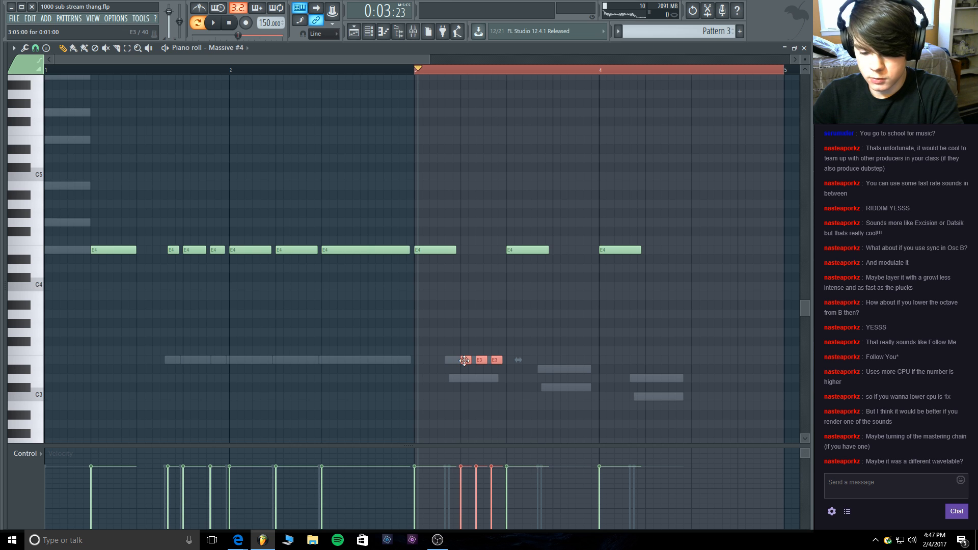
left_click_drag(464, 360, 651, 361)
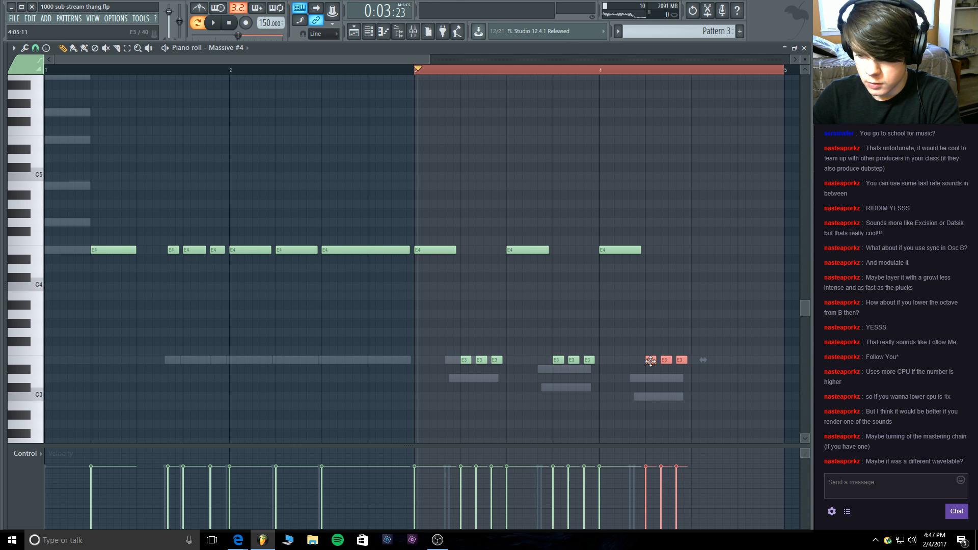
left_click(646, 262)
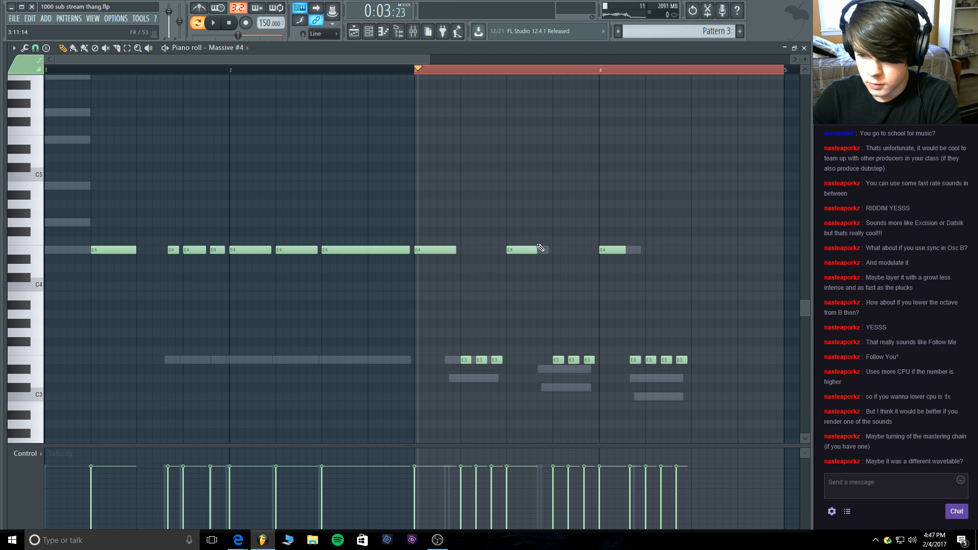
Add a leading E3 note to the first two E3 groups in bar 3, shortening the E4 notes before them, and audition the loop.
left_click(560, 351)
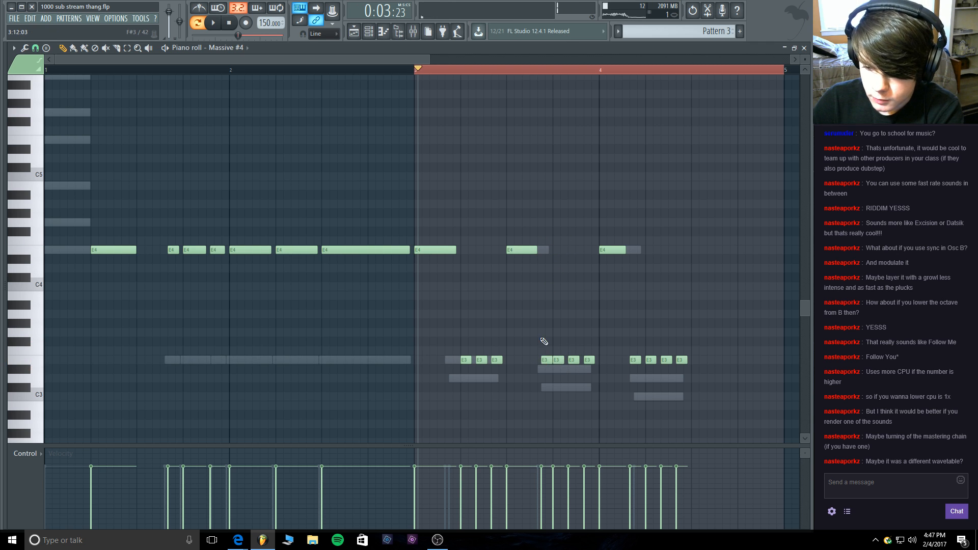
left_click_drag(544, 359, 541, 357)
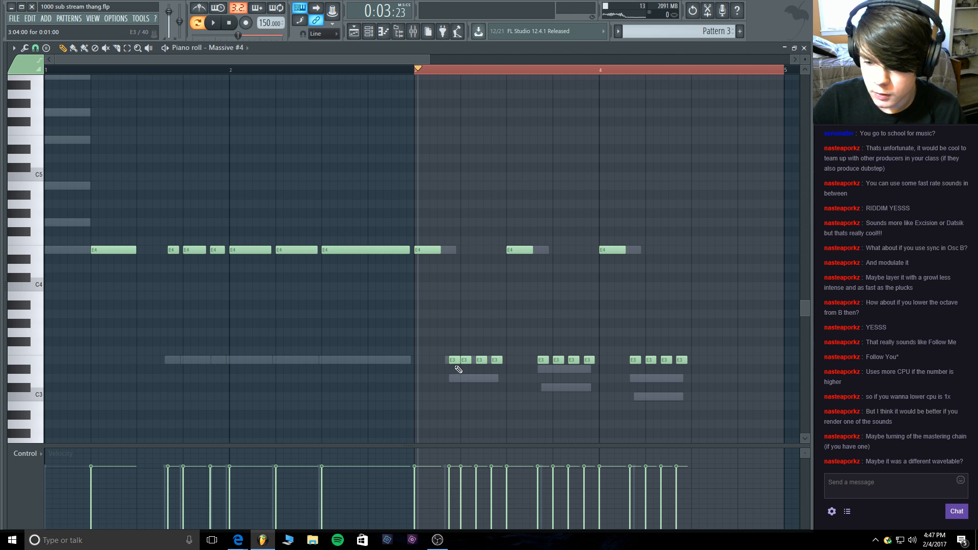
key("space")
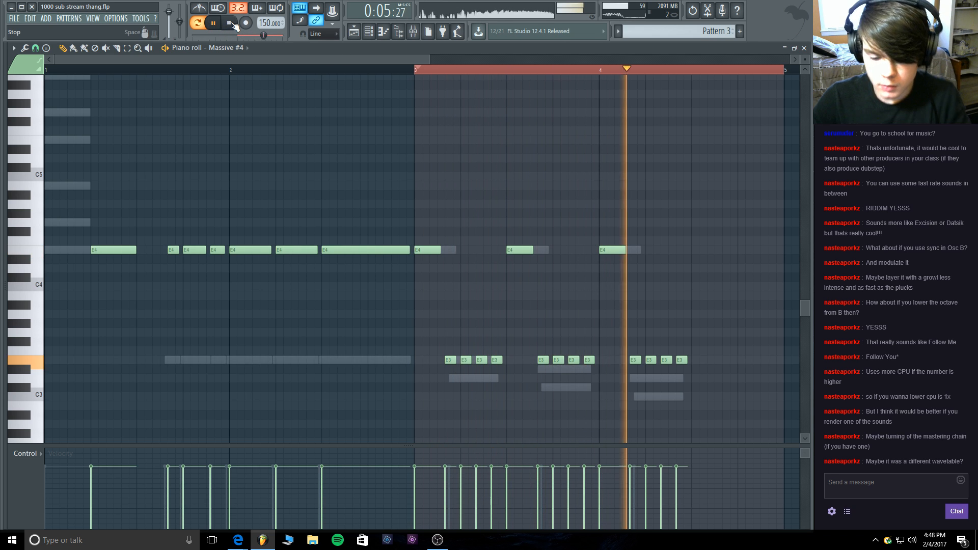
key("space")
Move all the short E3 notes in bars 3 and 4 up an octave to E4 and audition the looped bars.
left_click_drag(704, 384, 448, 302)
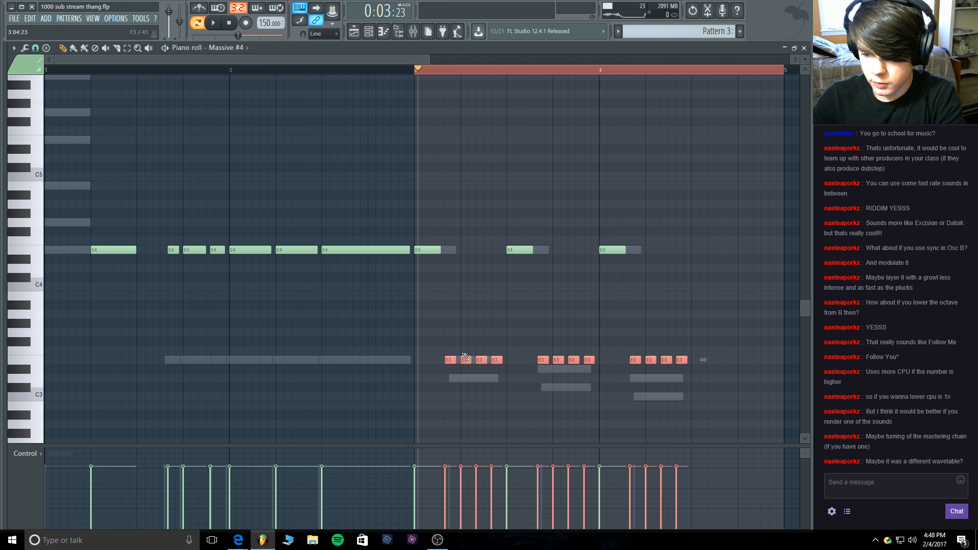
left_click_drag(451, 361, 451, 247)
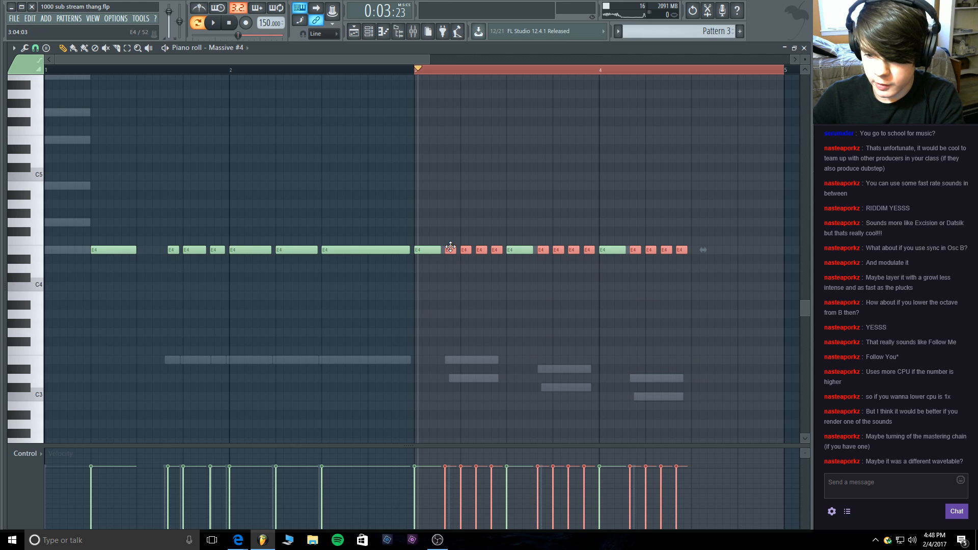
left_click(212, 25)
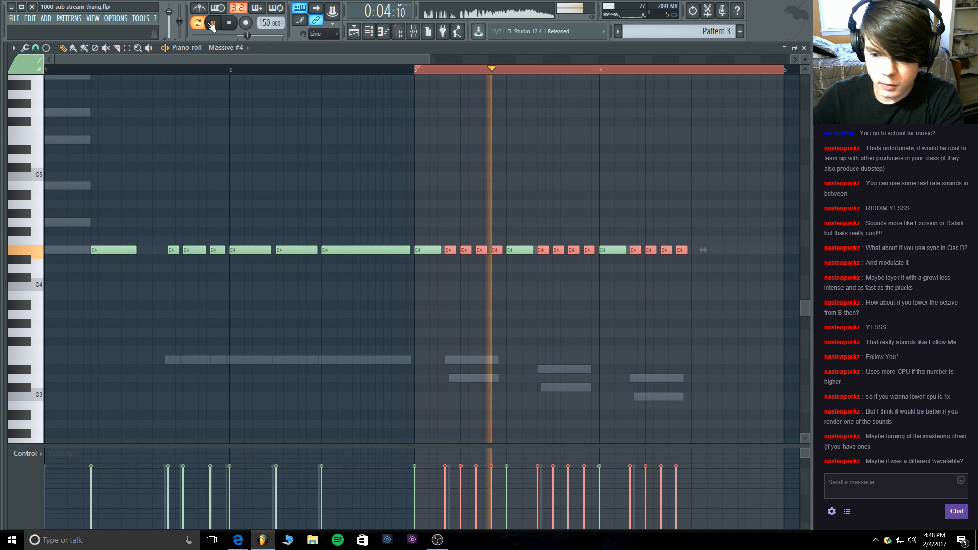
left_click(228, 24)
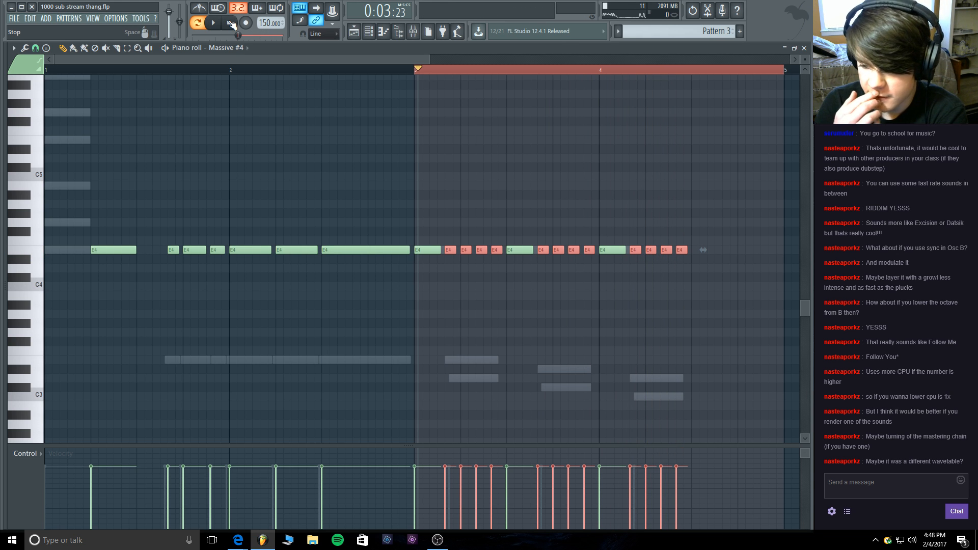
left_click(504, 297)
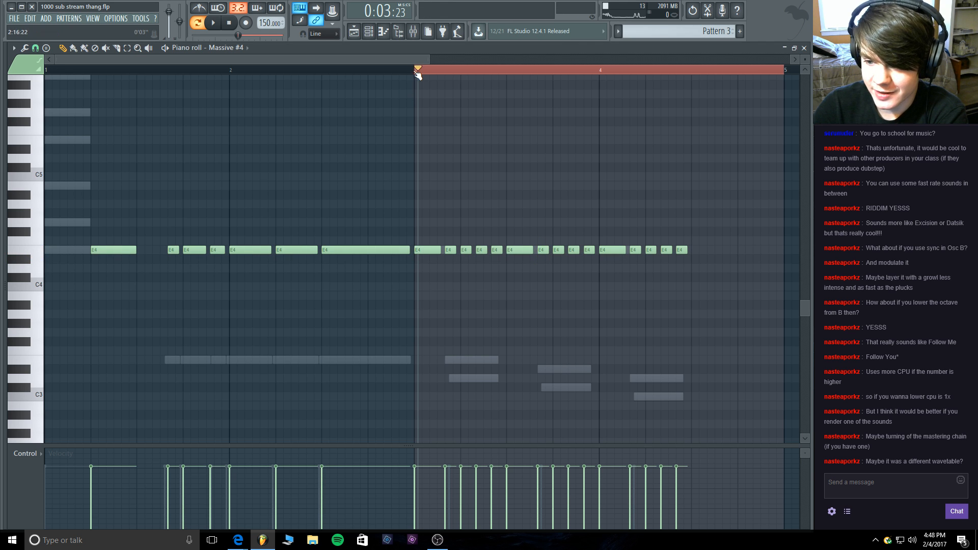
left_click_drag(418, 74, 417, 74)
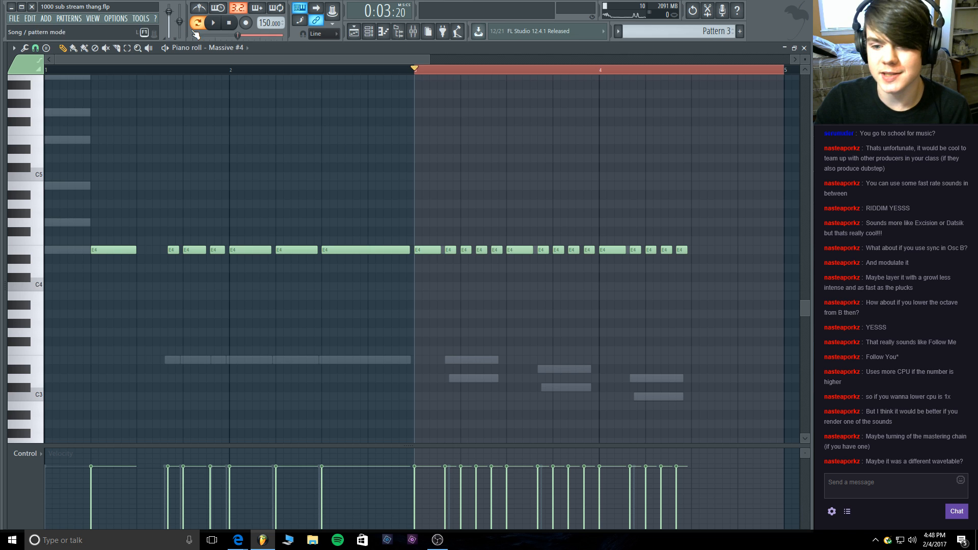
left_click(217, 23)
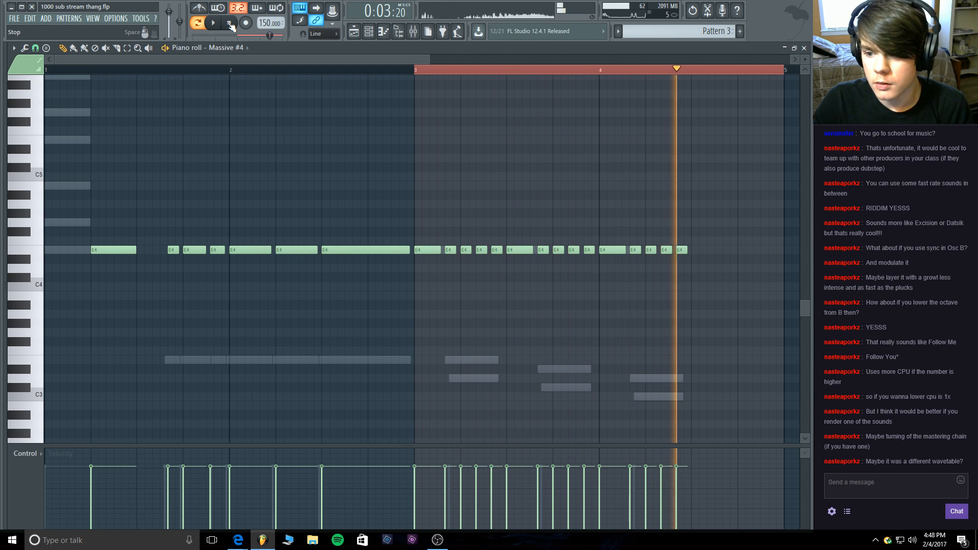
left_click(230, 23)
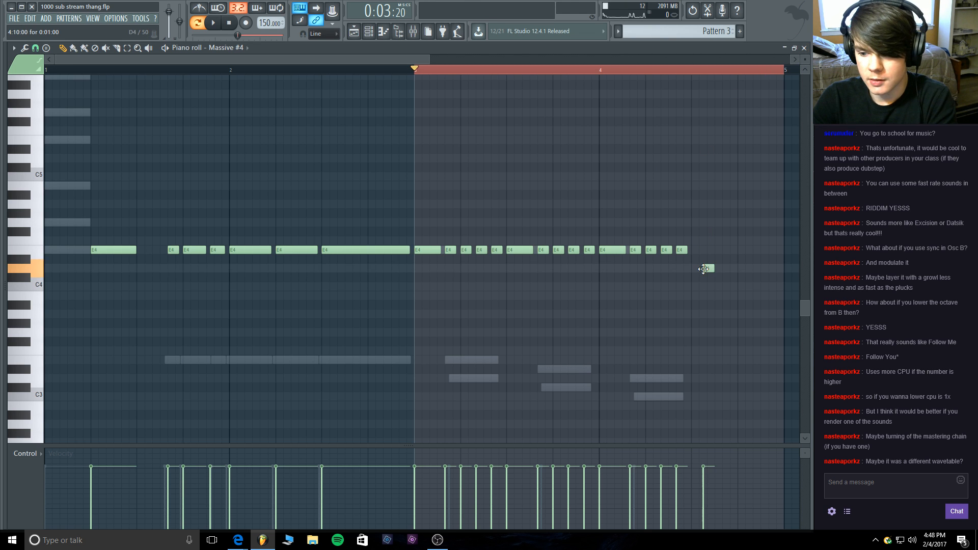
Slightly lengthen every E4 note after the first using a 1/6 step snap, restore the snap to Line, and close the piano roll.
left_click_drag(723, 272, 155, 199)
left_click(14, 48)
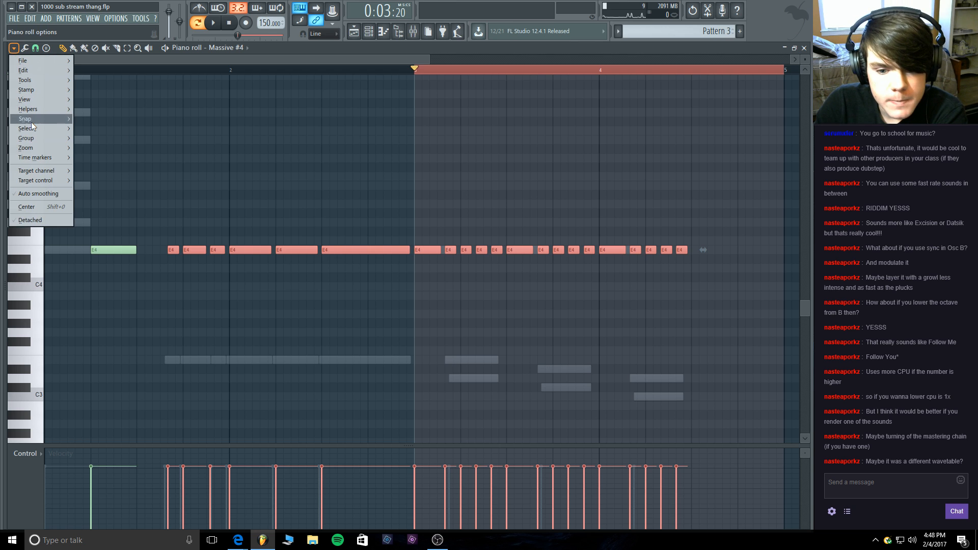
mouse_move(32, 120)
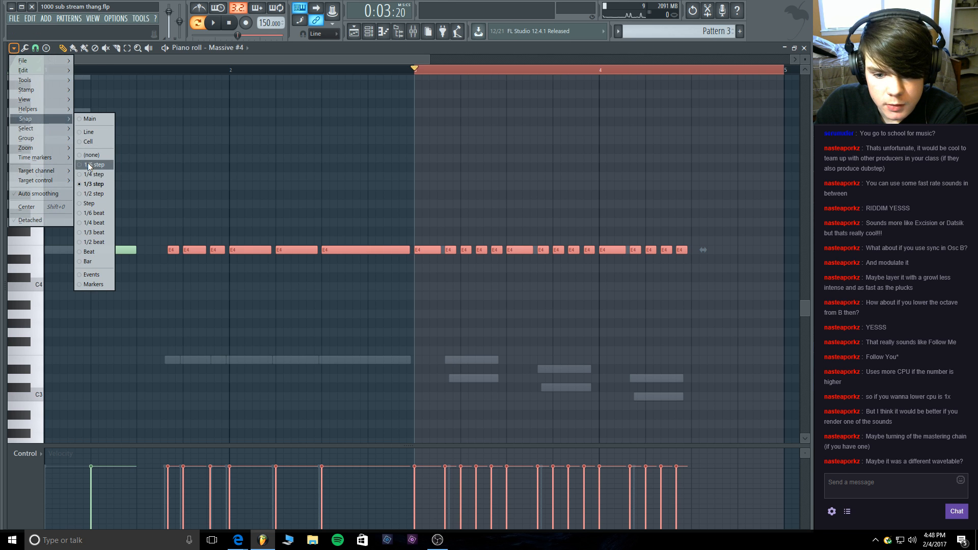
left_click(89, 166)
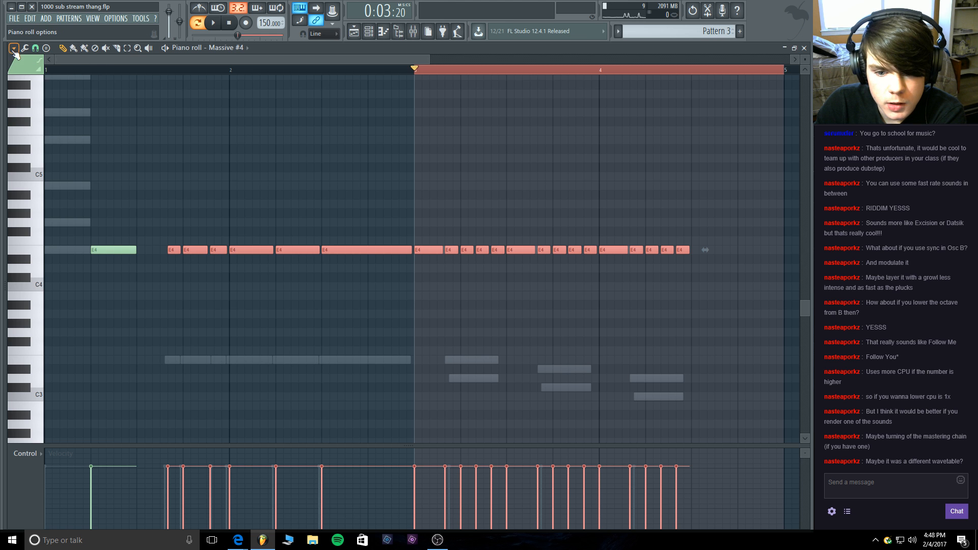
left_click(14, 48)
mouse_move(37, 119)
left_click(88, 127)
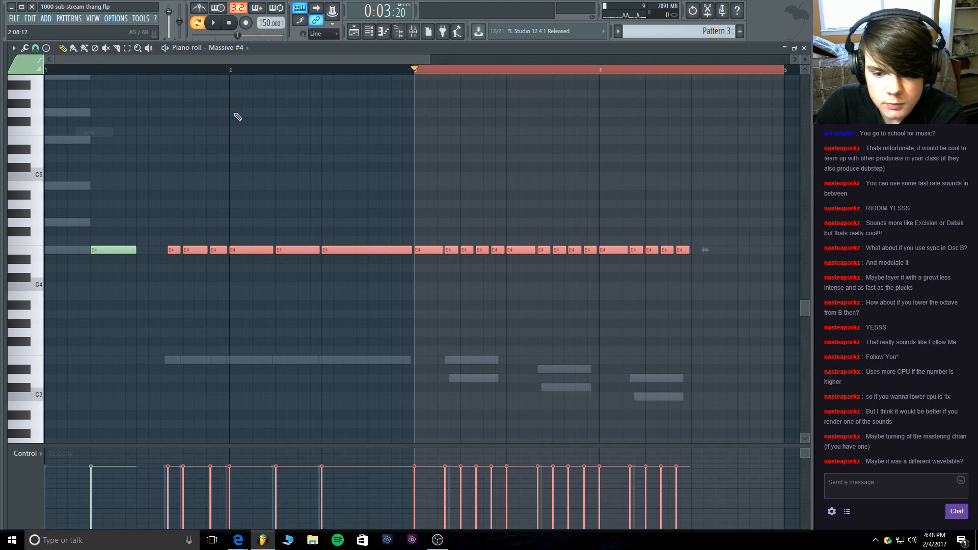
left_click(804, 48)
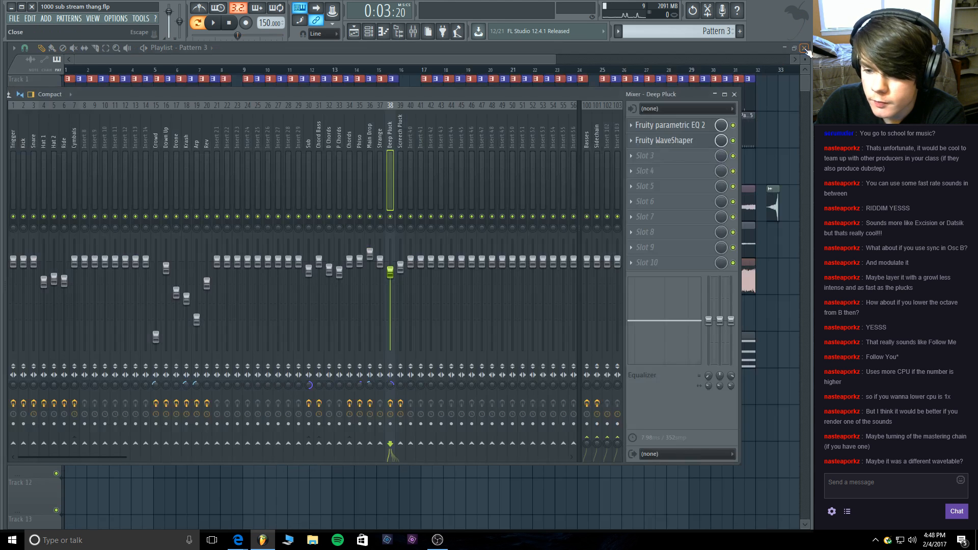
Close the mixer, switch playback to song mode, and play the opening bars of the arrangement.
left_click(293, 55)
key("l")
left_click(213, 23)
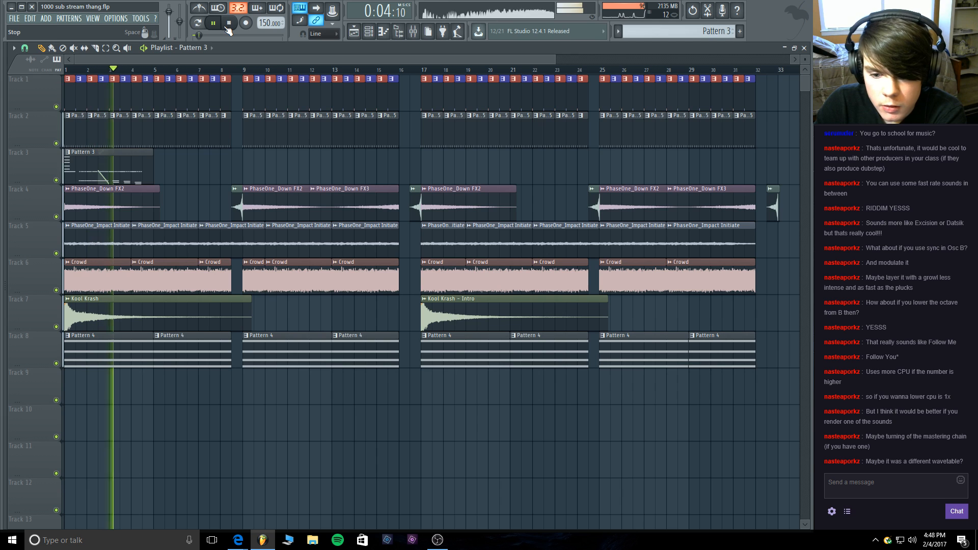
left_click(229, 30)
Mute Track 8 with the Pattern 4 clips and play the arrangement from the start.
left_click(56, 363)
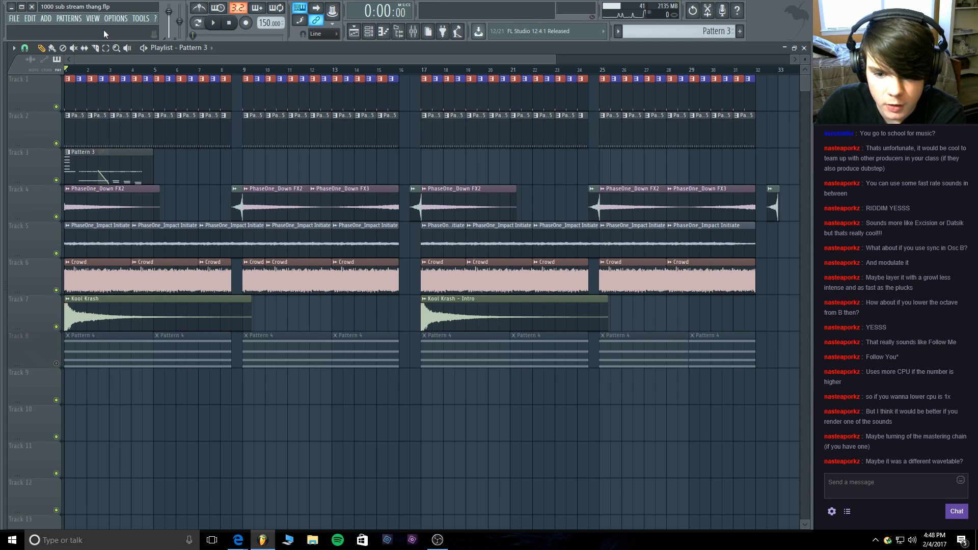
left_click(213, 22)
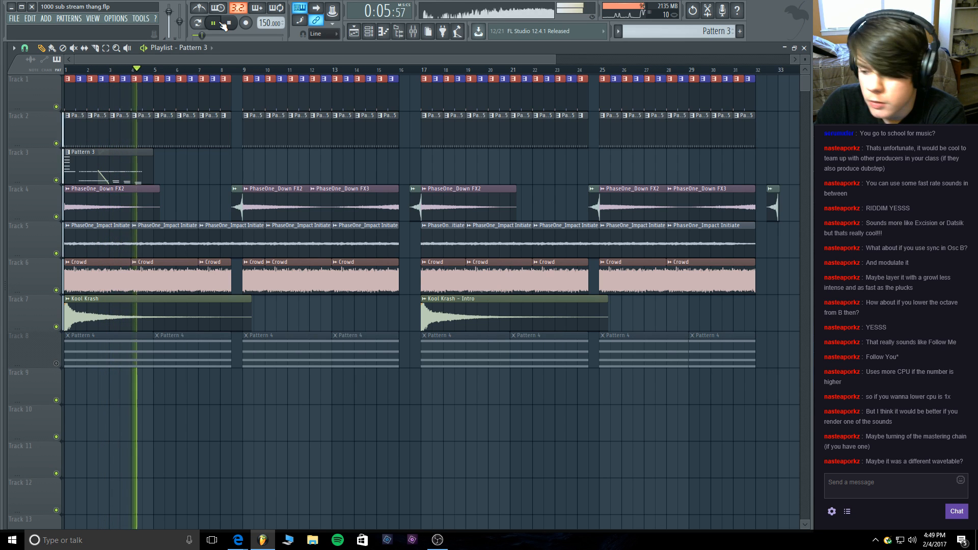
left_click(214, 23)
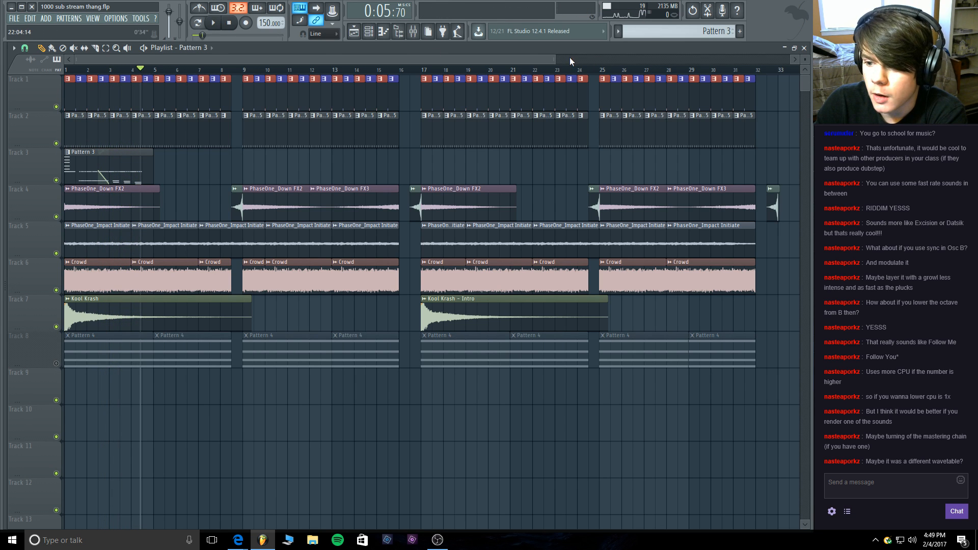
Solo the Screech Pluck mixer track and play the song with bars 3 and 4 selected in the playlist.
left_click(413, 31)
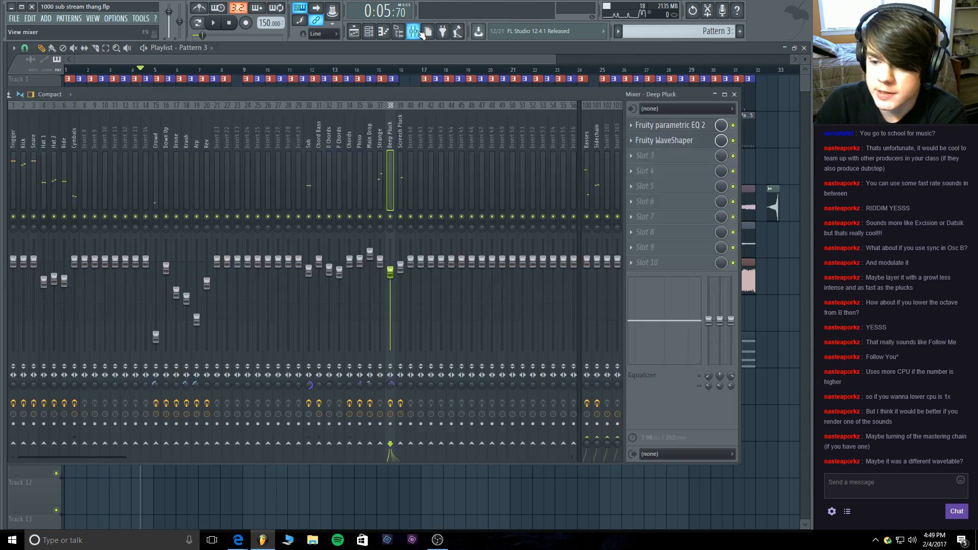
left_click(401, 138)
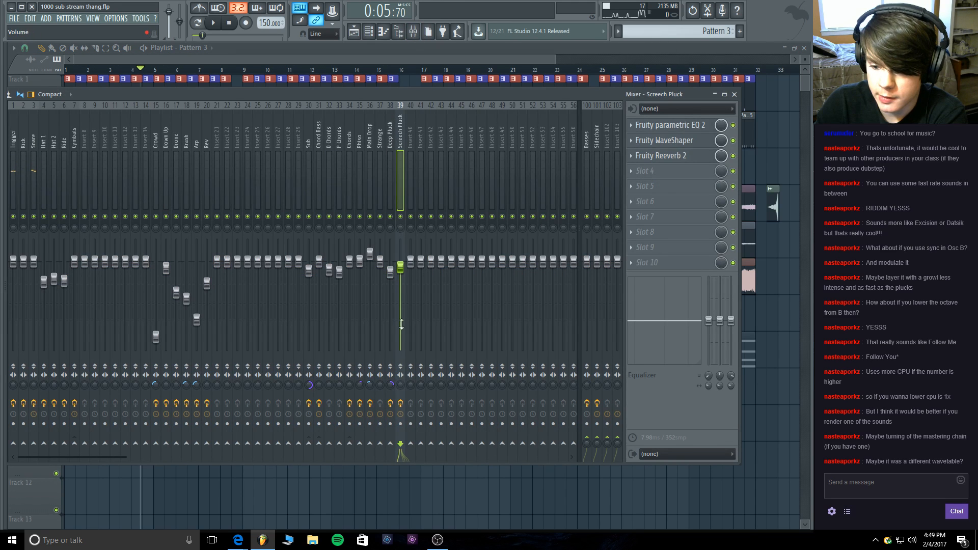
right_click(402, 217)
left_click(215, 24)
left_click(230, 48)
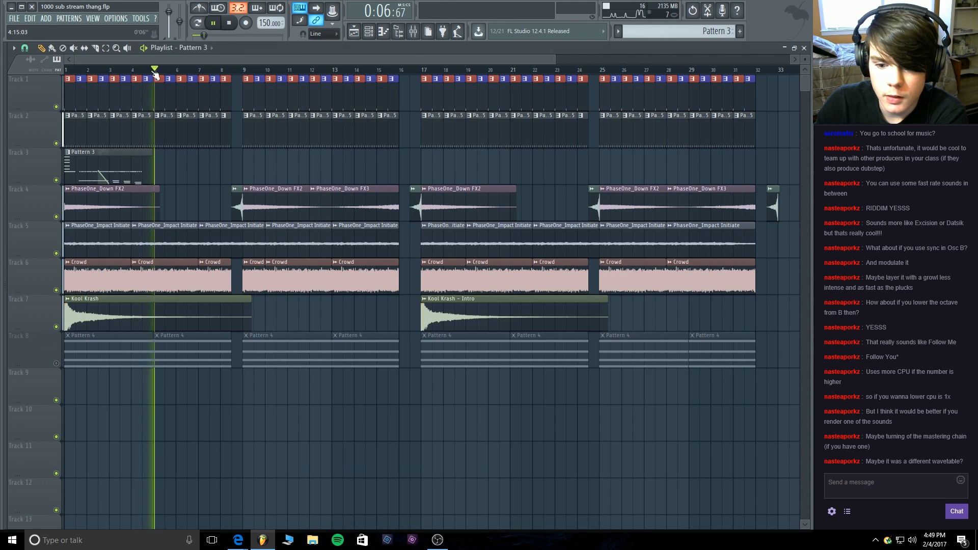
left_click_drag(154, 69, 110, 70)
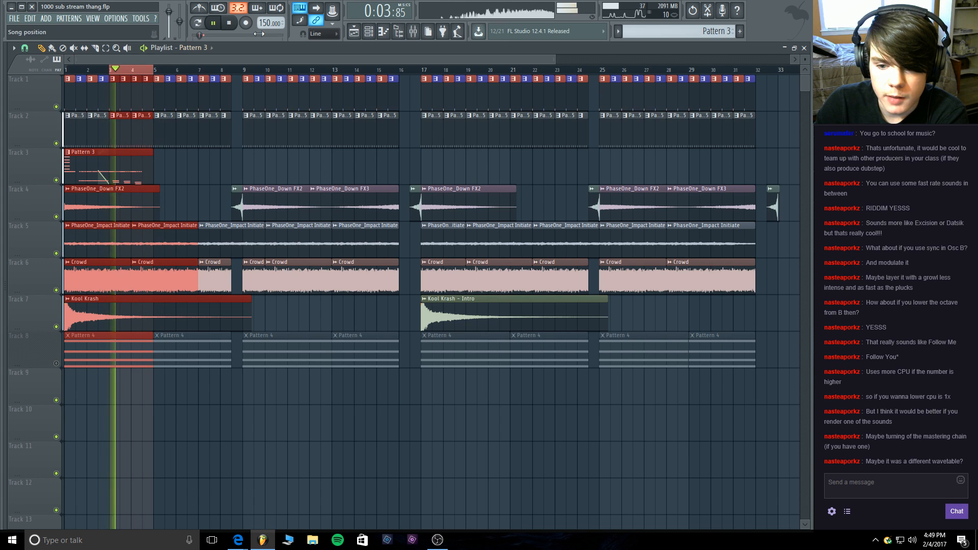
key("space")
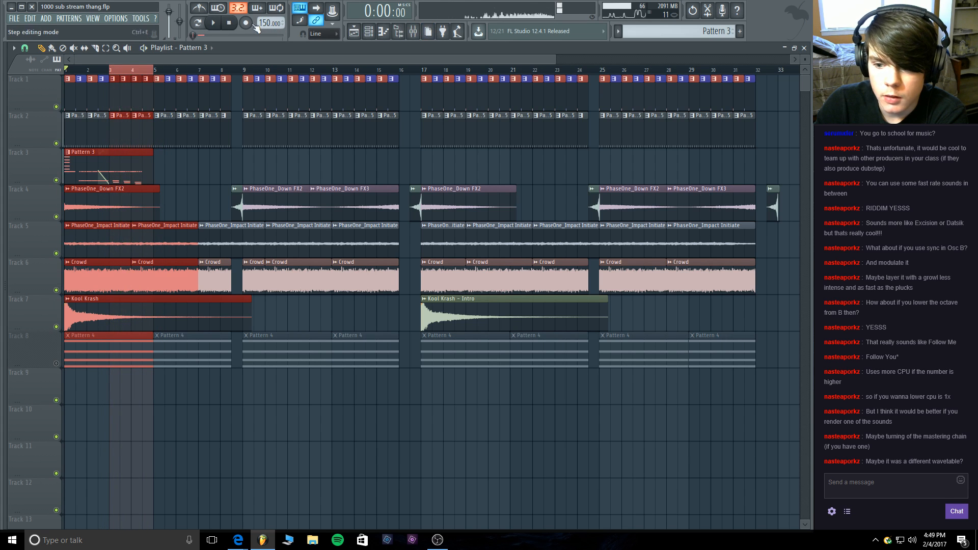
Shift the mixer to reveal the Master track and route Screech Pluck only to the Basses track.
left_click(415, 35)
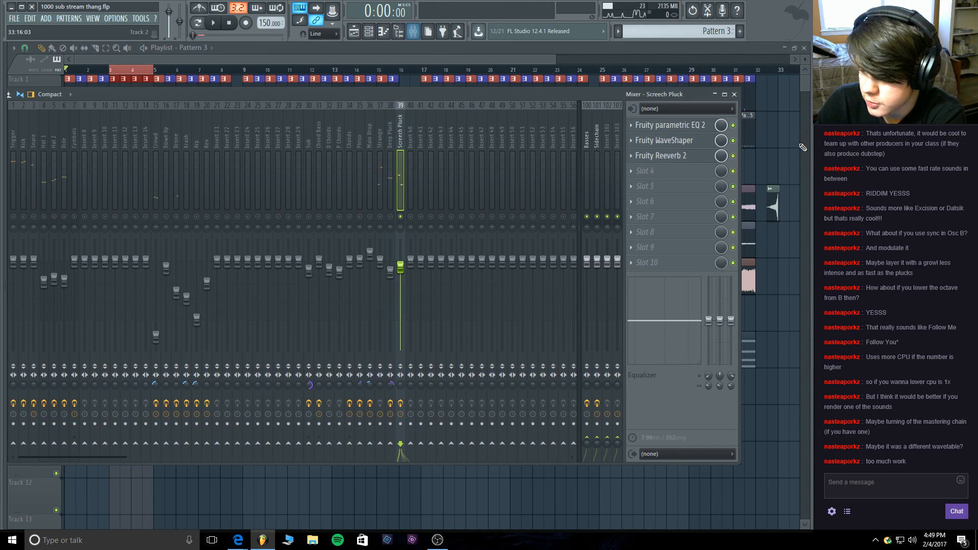
left_click_drag(256, 102, 306, 88)
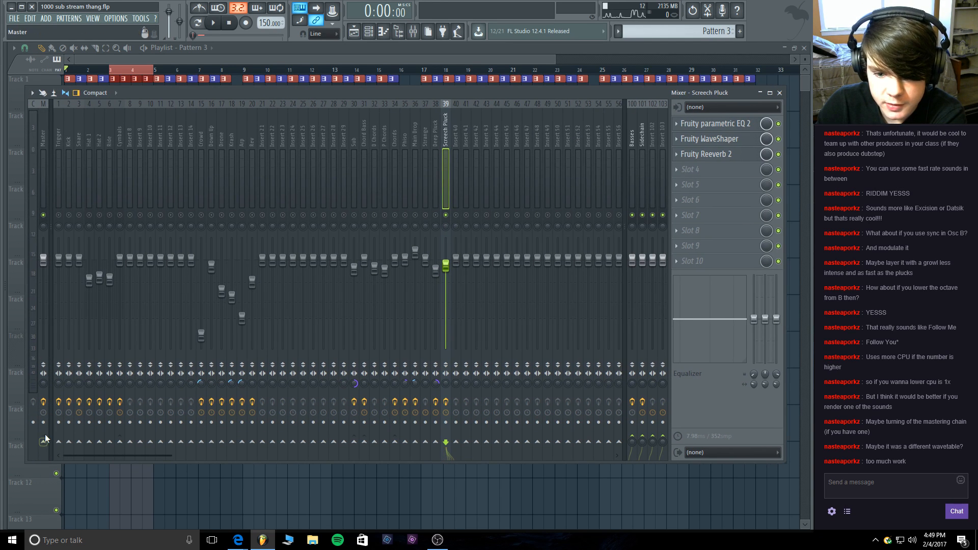
right_click(633, 441)
left_click(649, 446)
Route Deep Pluck only to the Basses track instead of Master, and close the mixer.
left_click(436, 146)
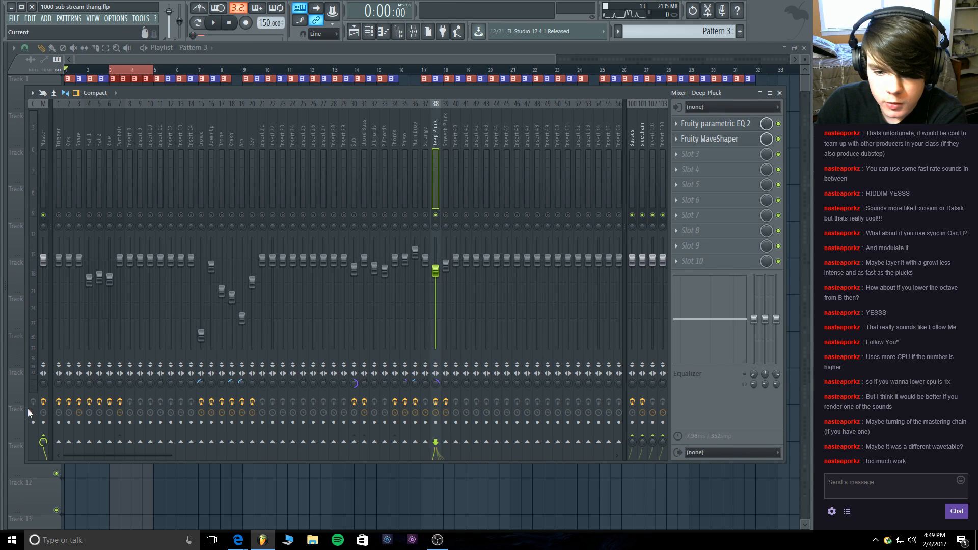
right_click(633, 437)
left_click(648, 445)
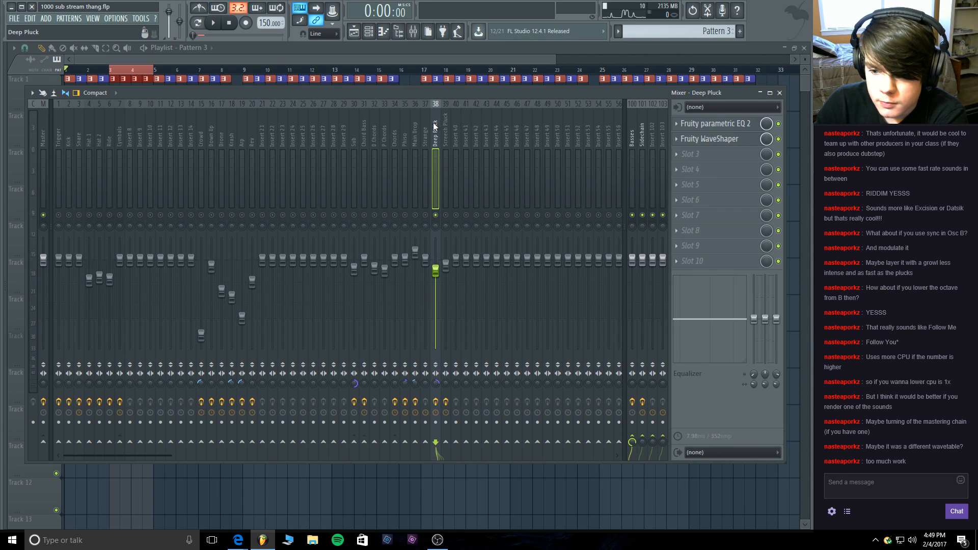
key("Left")
left_click(363, 47)
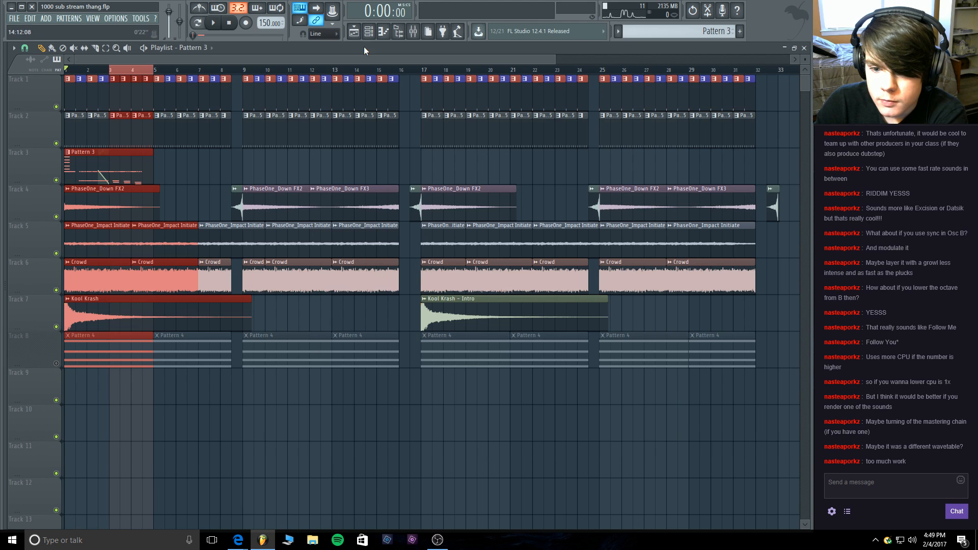
Play bars 3 and 4 of the playlist to check the rerouted plucks, stop playback, and clear the time selection.
left_click(215, 24)
left_click(228, 23)
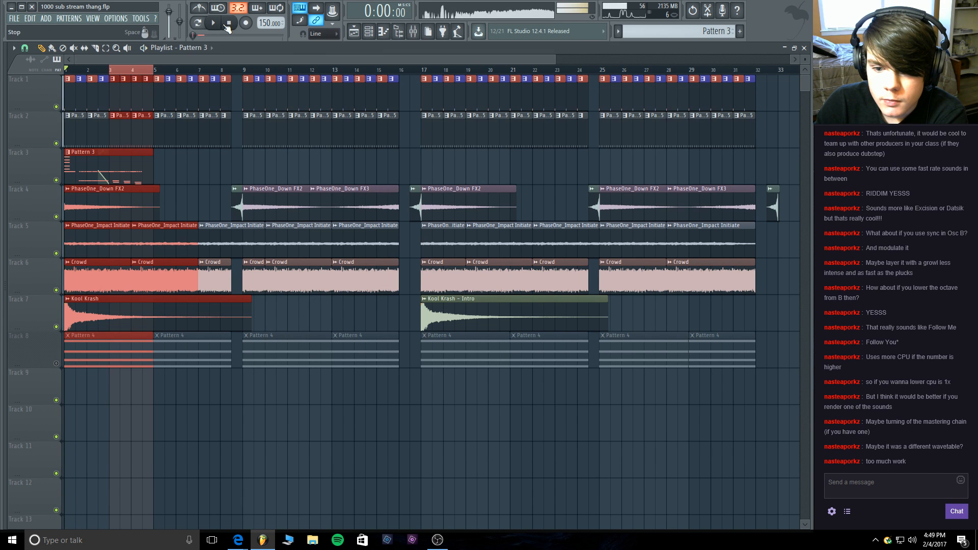
left_click(198, 35)
left_click(213, 23)
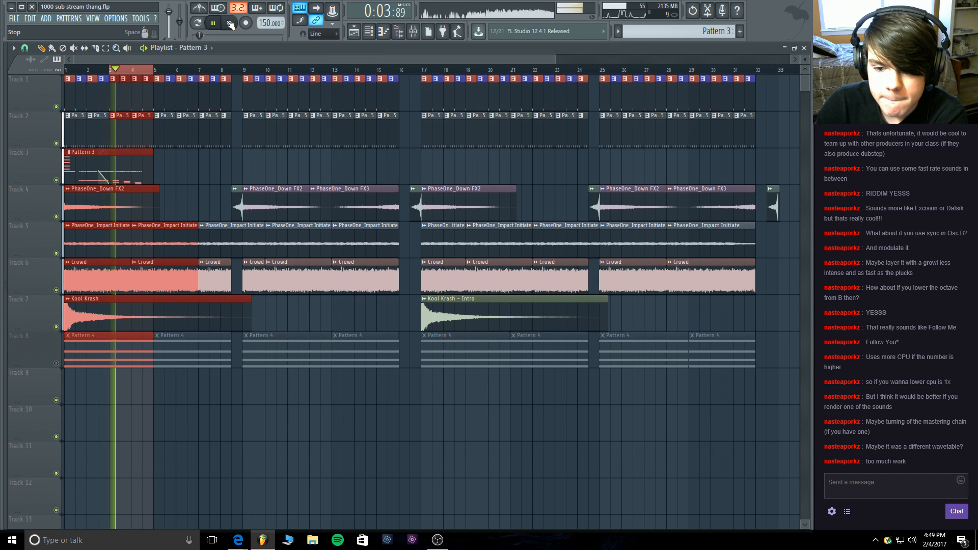
left_click(231, 24)
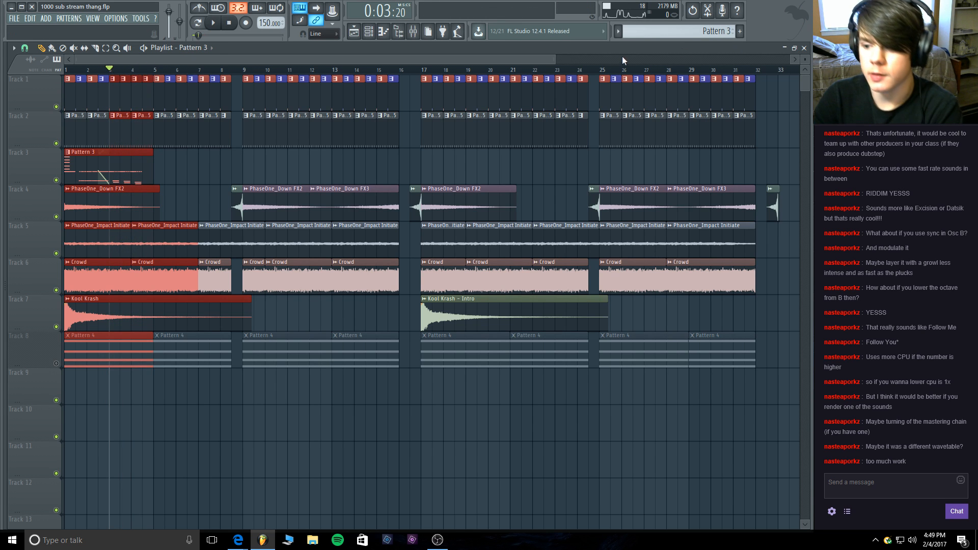
left_click_drag(556, 60, 240, 60)
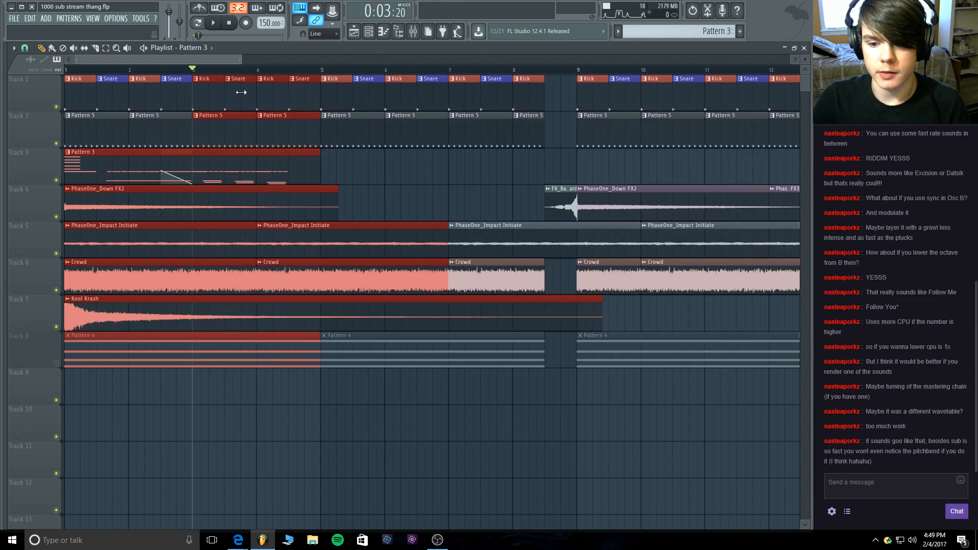
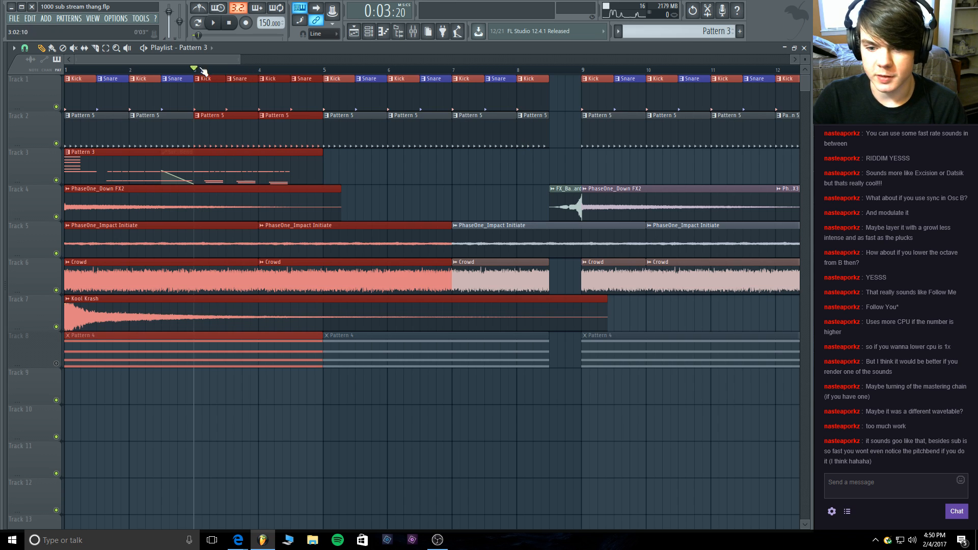
Play the song from the start through the first two bars to check the drums against the basses, and stop playback.
left_click(402, 452)
right_click(434, 453)
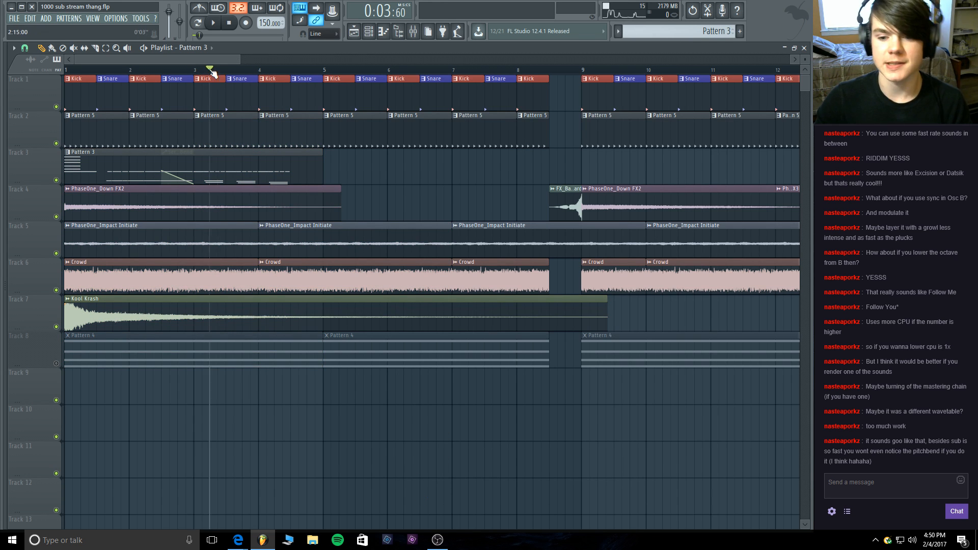
key("space")
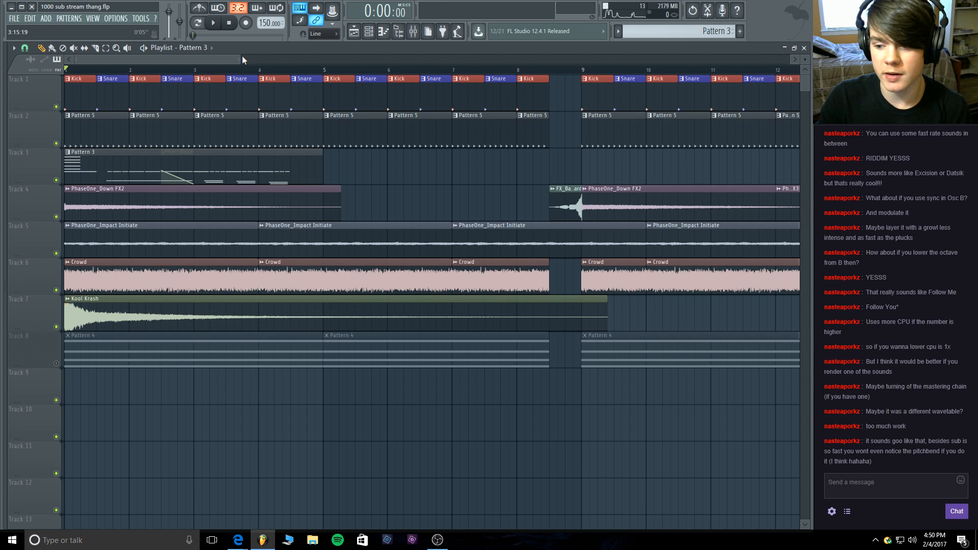
left_click_drag(242, 56, 288, 60)
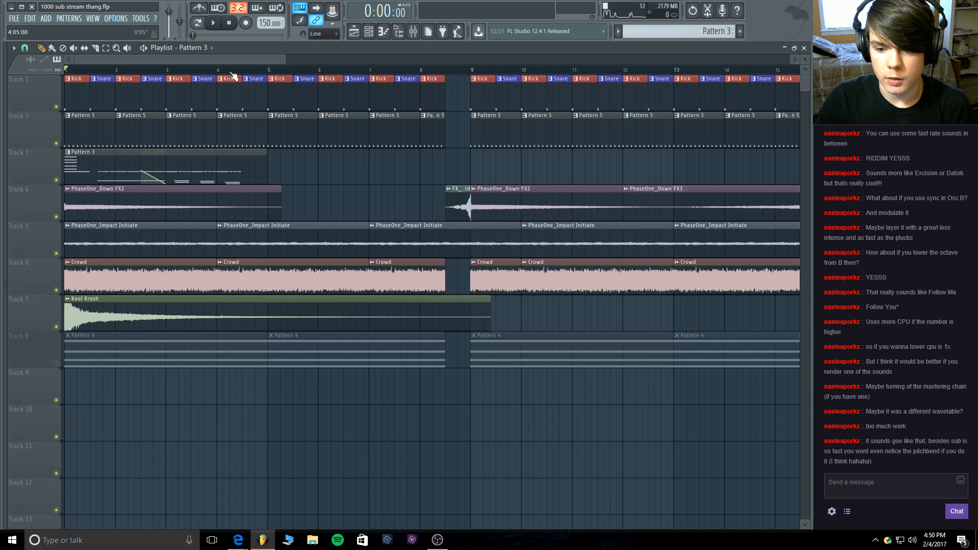
left_click(215, 24)
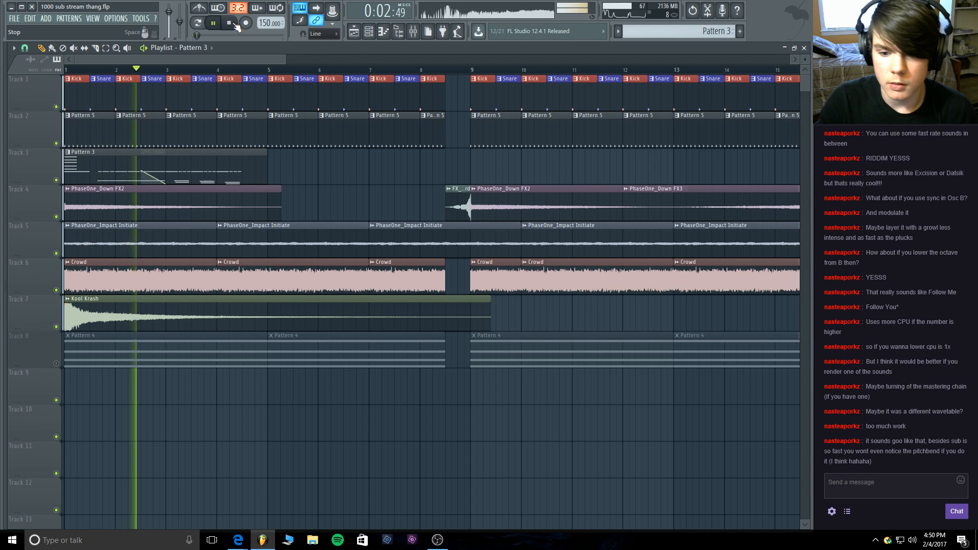
left_click(230, 23)
Shorten the kick clip at the start of bar 2 on Track 1 and add a second kick at 2:05 before the snare.
left_click(136, 78)
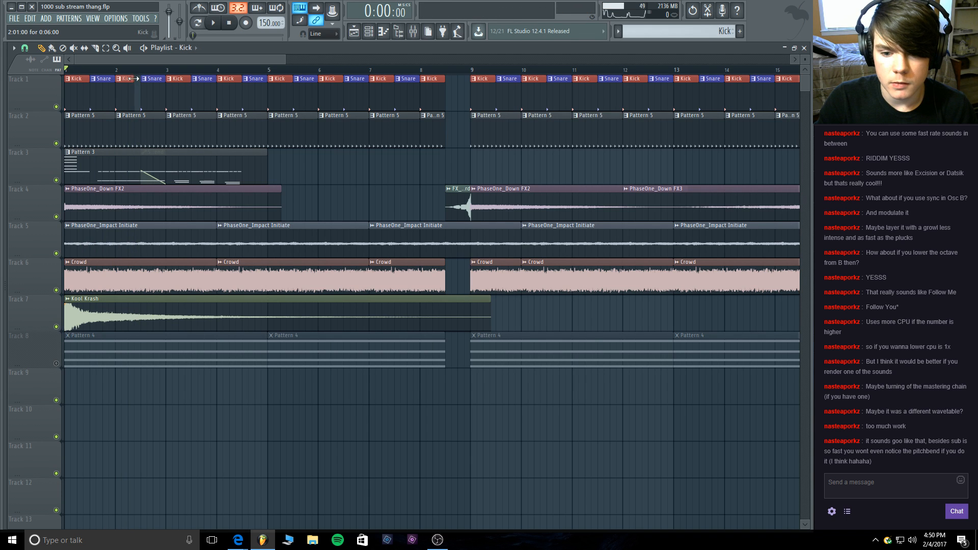
left_click(124, 77)
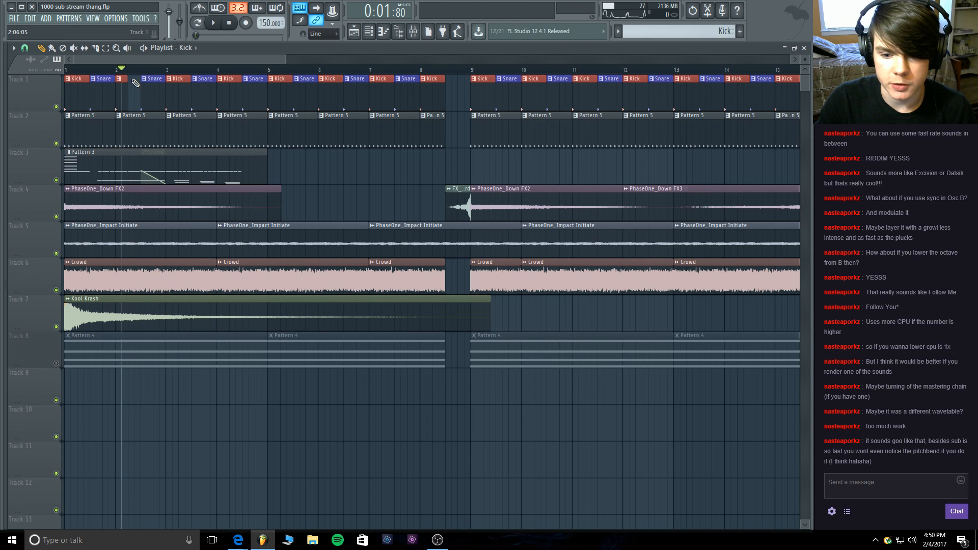
left_click(131, 79)
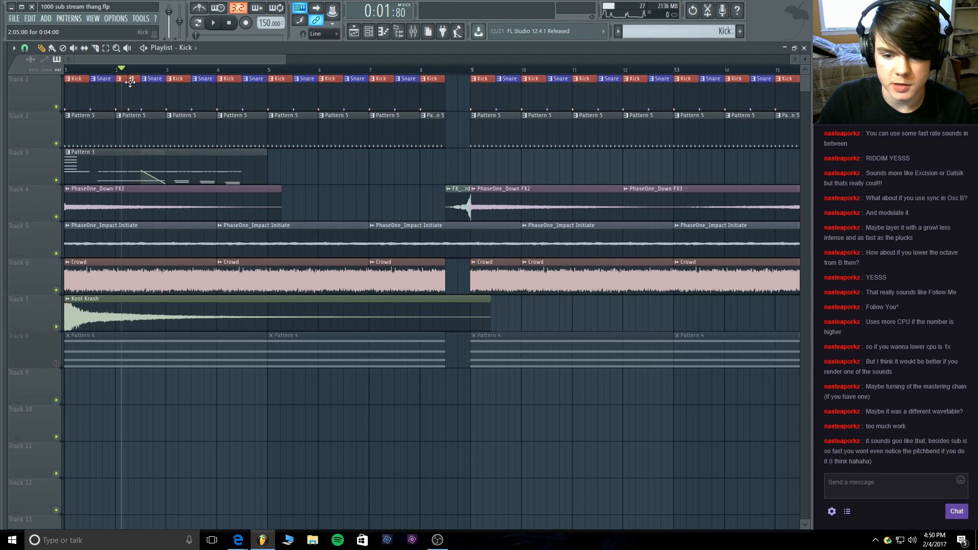
Play the song from the start twice to check the double kick in bar 2, stopping in bar 3.
left_click(222, 23)
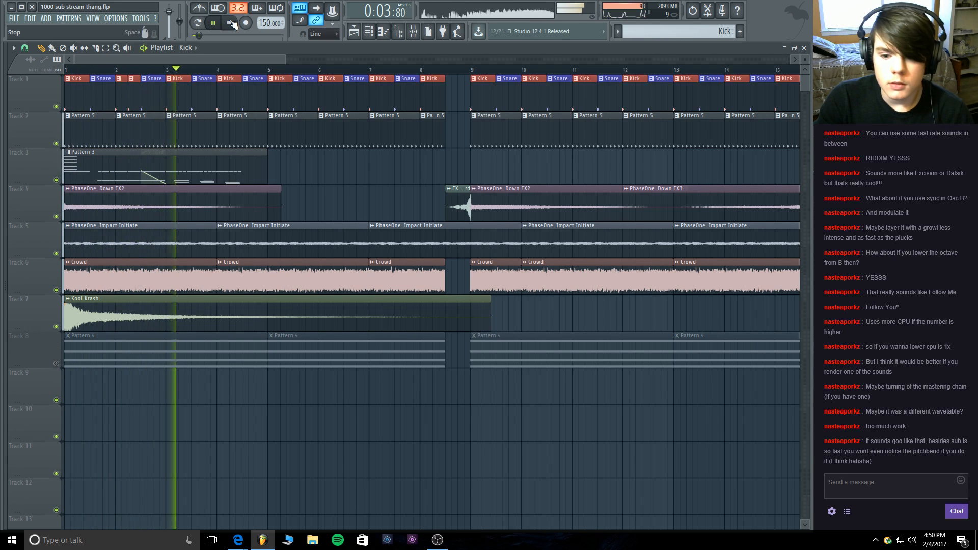
left_click(232, 23)
scroll(163, 76, "up", 3)
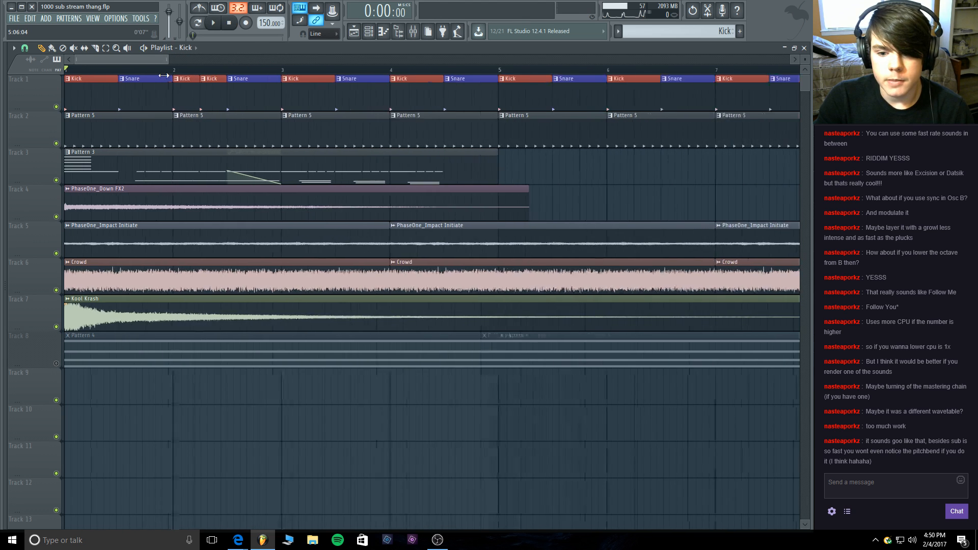
scroll(163, 76, "up", 1)
left_click(213, 24)
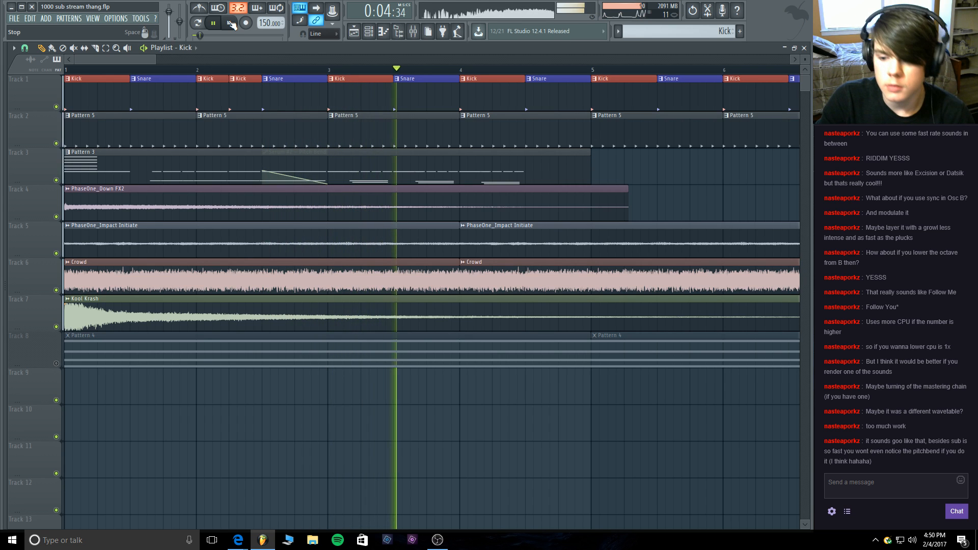
left_click(231, 24)
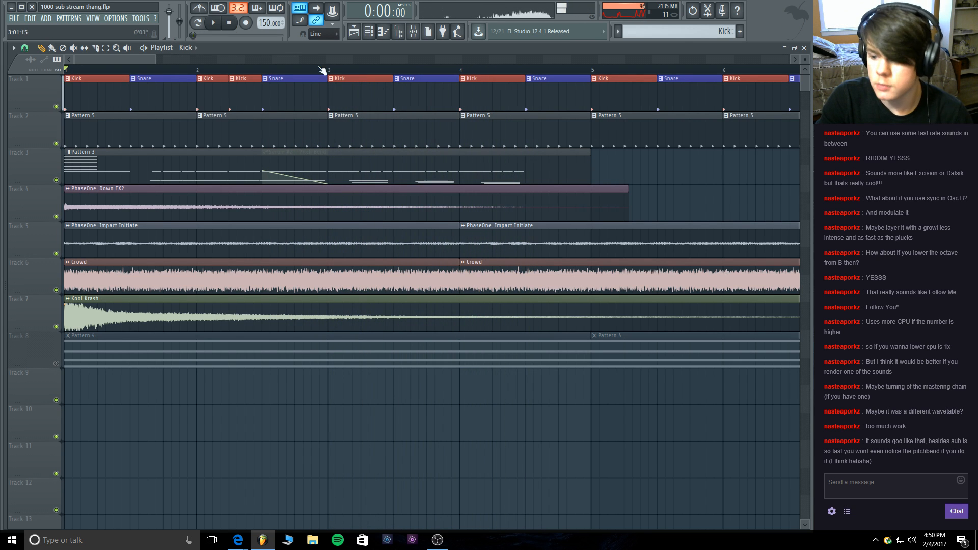
Turn the last snare of bar 4 into a fill of a short snare, a short kick and another snare at 4:13, and play it back.
left_click(586, 77)
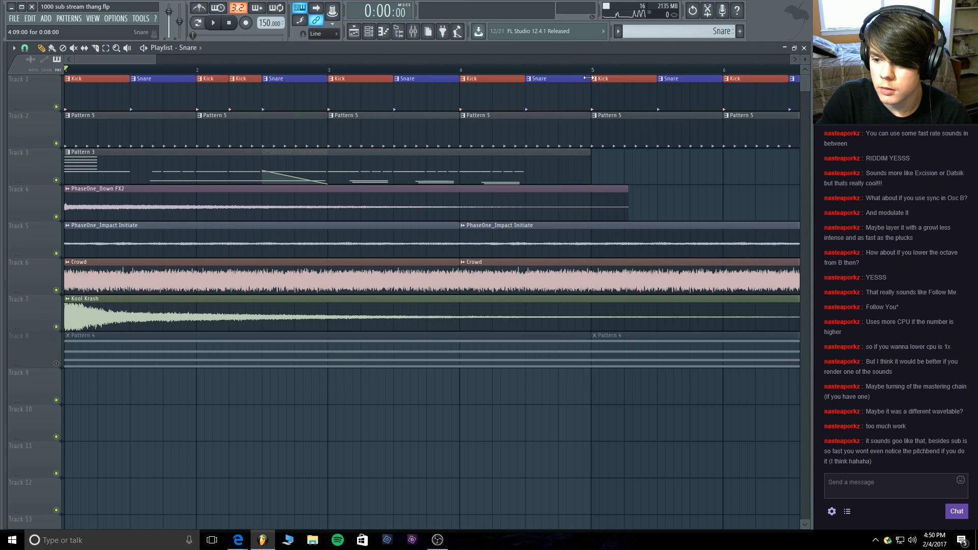
left_click_drag(589, 79, 556, 81)
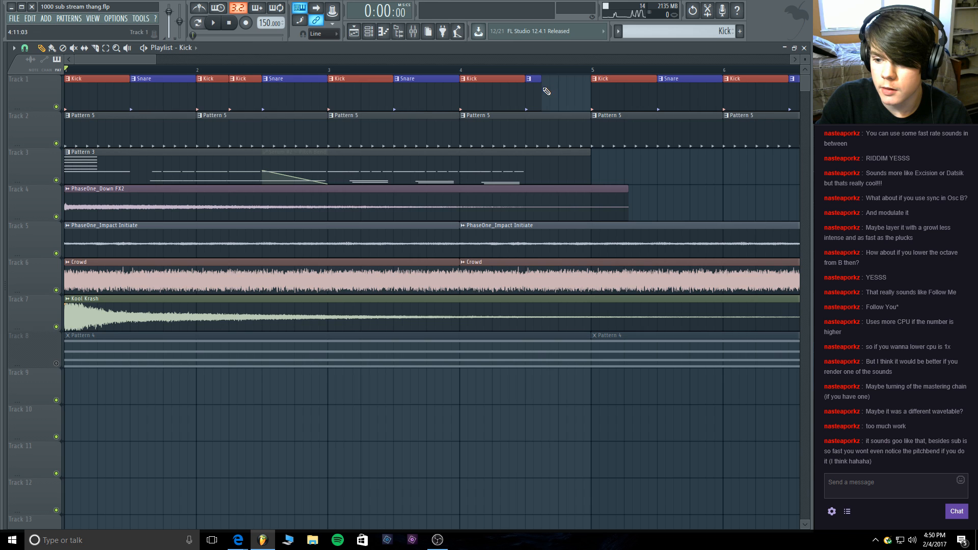
left_click(546, 91)
left_click_drag(569, 78, 557, 79)
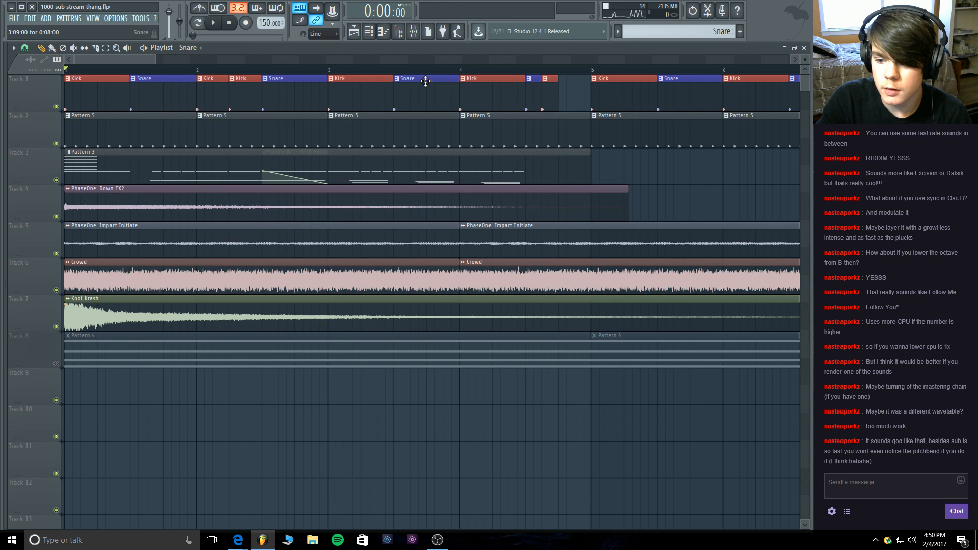
left_click(561, 79)
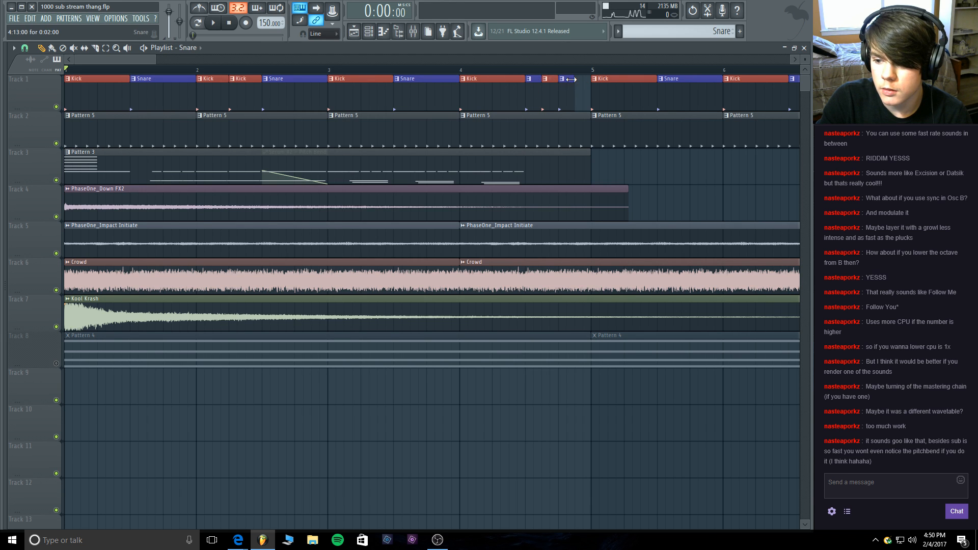
left_click(214, 22)
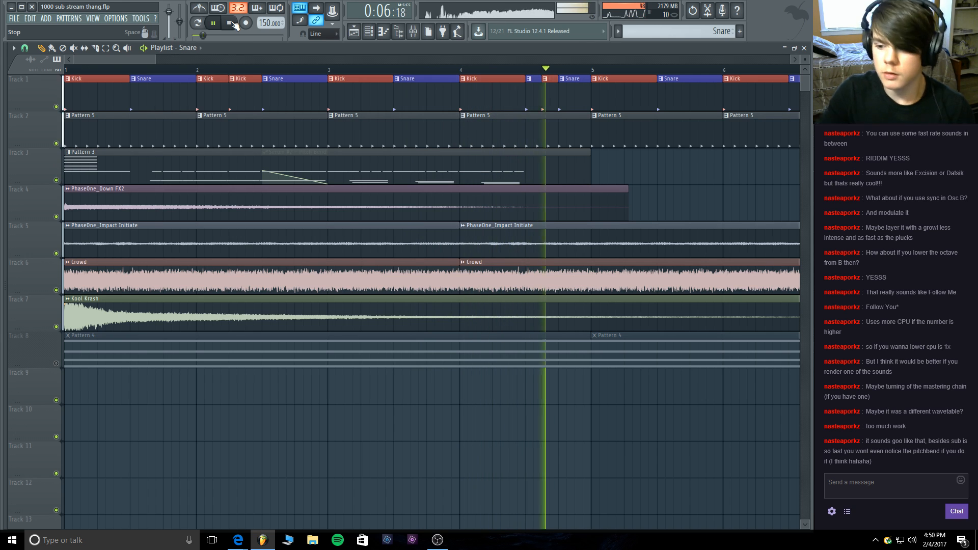
left_click(230, 23)
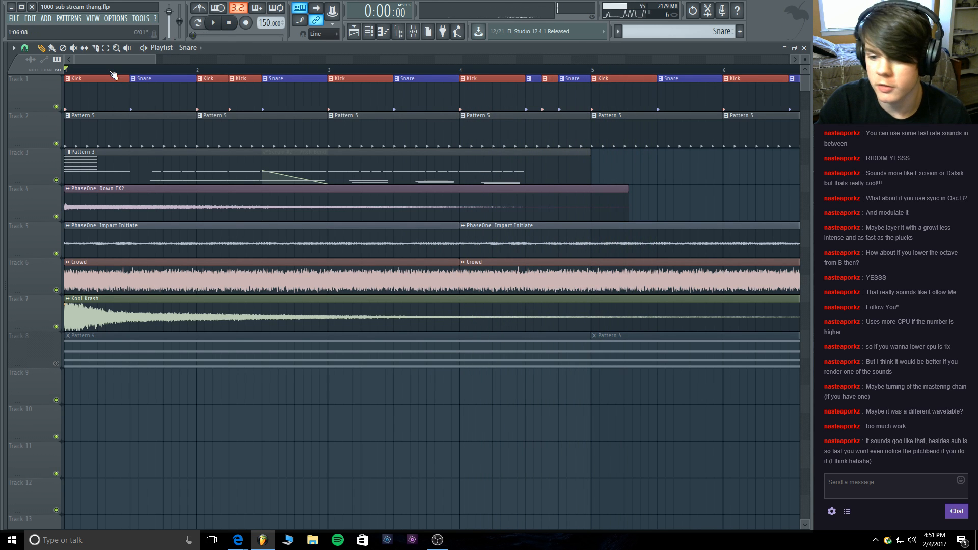
Set the playlist snap to 1/6 beat.
left_click(14, 48)
mouse_move(51, 90)
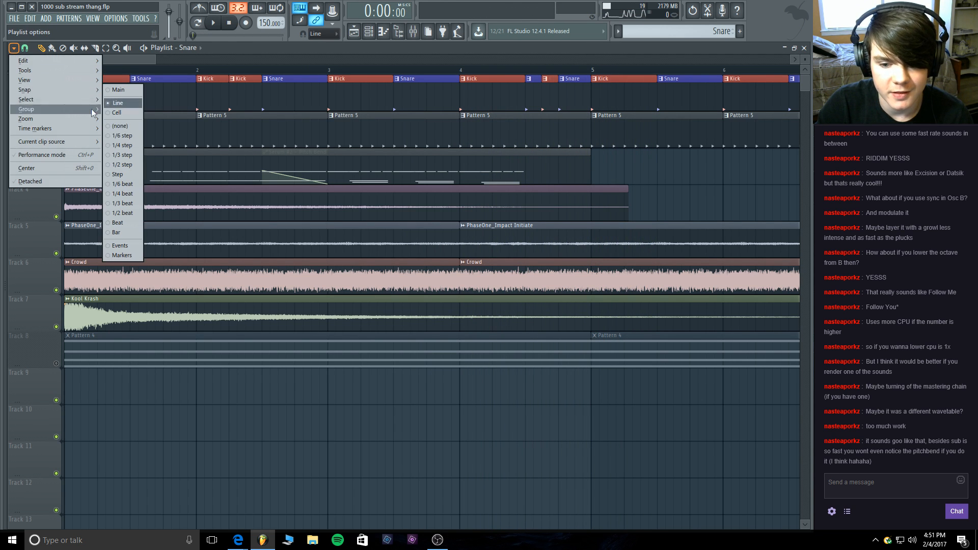
left_click(122, 184)
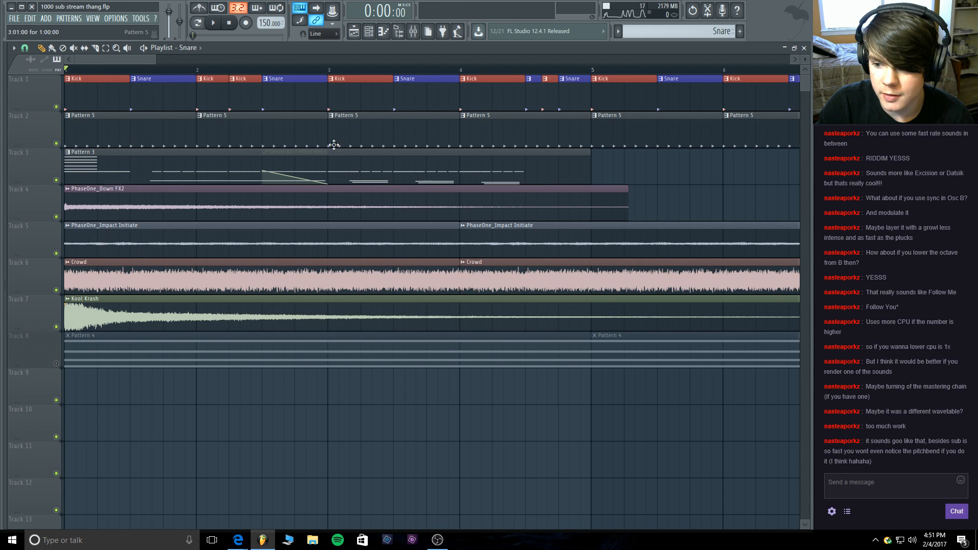
Delete the short kick in bar 4 and resize the snare at 4:09 to end at 4:11:16.
right_click(548, 79)
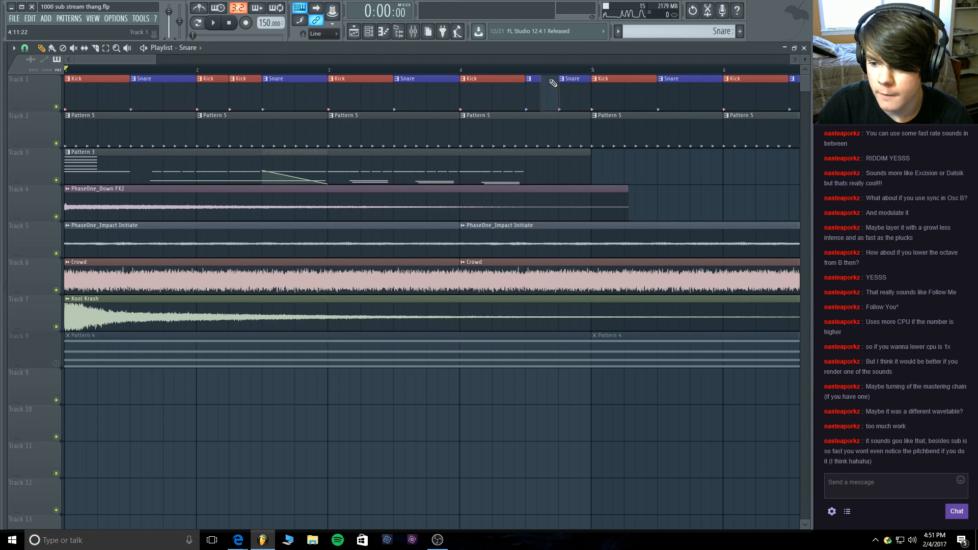
right_click(538, 79)
left_click(531, 84)
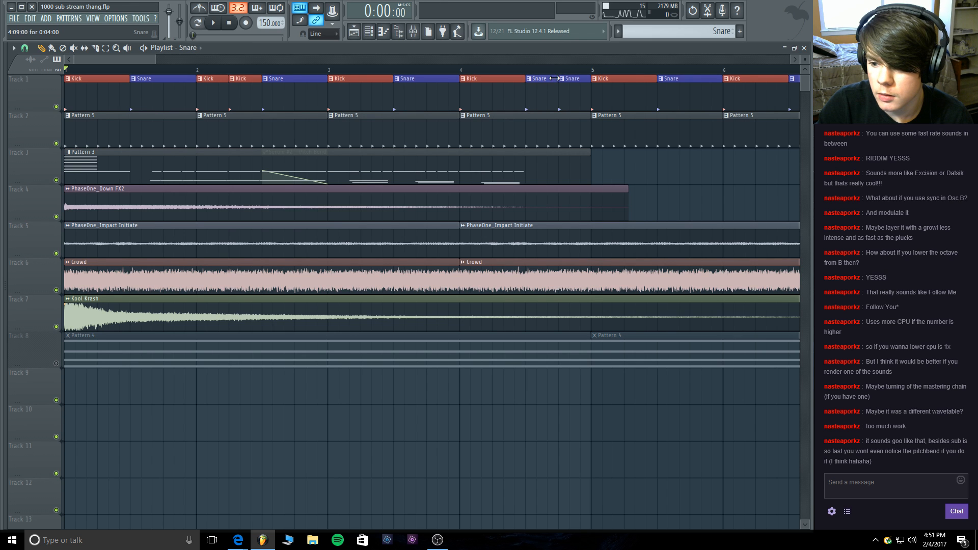
left_click_drag(554, 79, 536, 84)
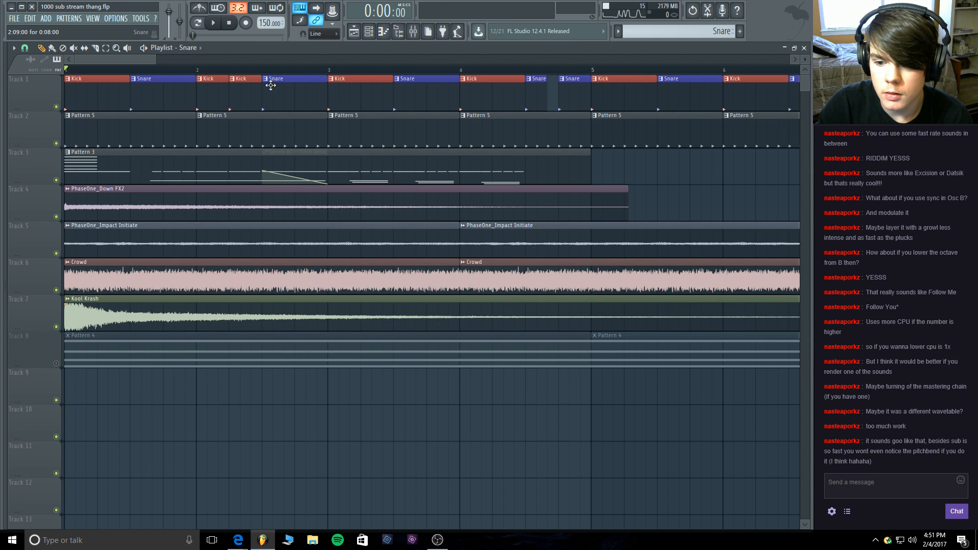
Add a kick clip shortened to 0:01:08, place it at 4:11:16 on Track 1 between the two snares, and play the song from the start.
left_click(598, 164)
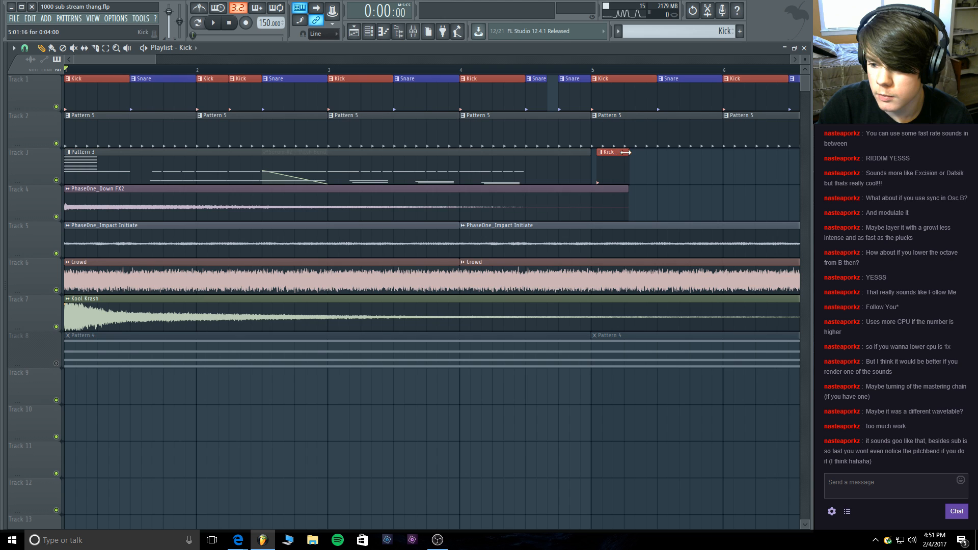
left_click_drag(625, 151, 607, 156)
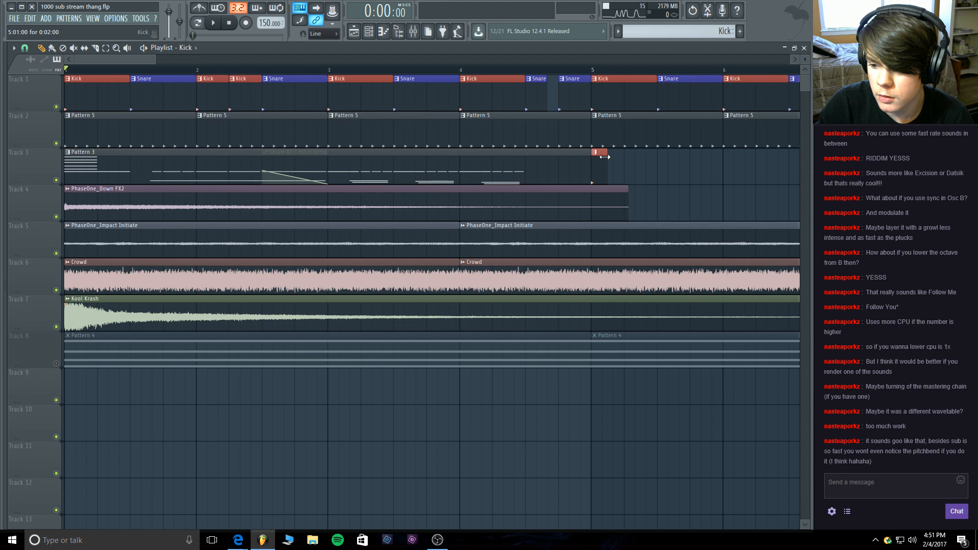
left_click(596, 153)
left_click(691, 174)
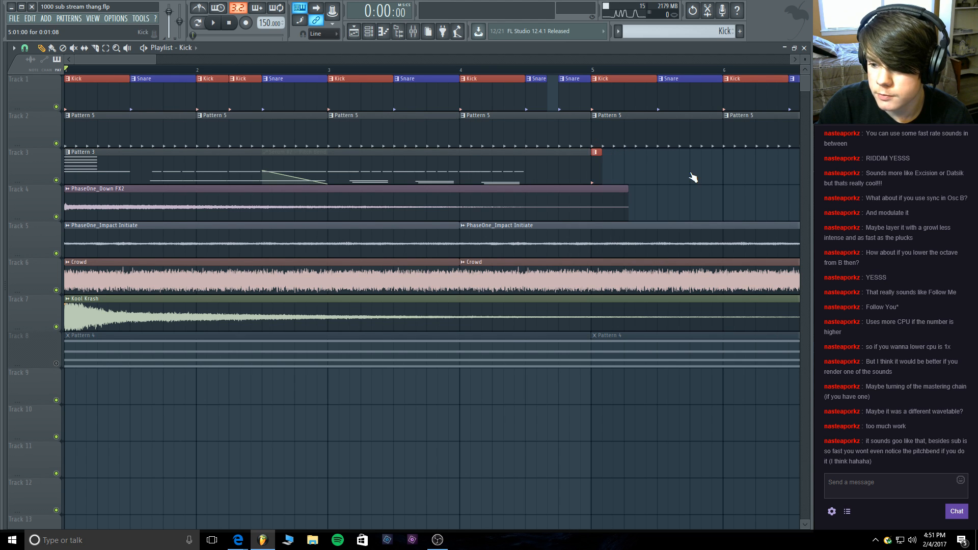
left_click_drag(598, 155, 553, 81)
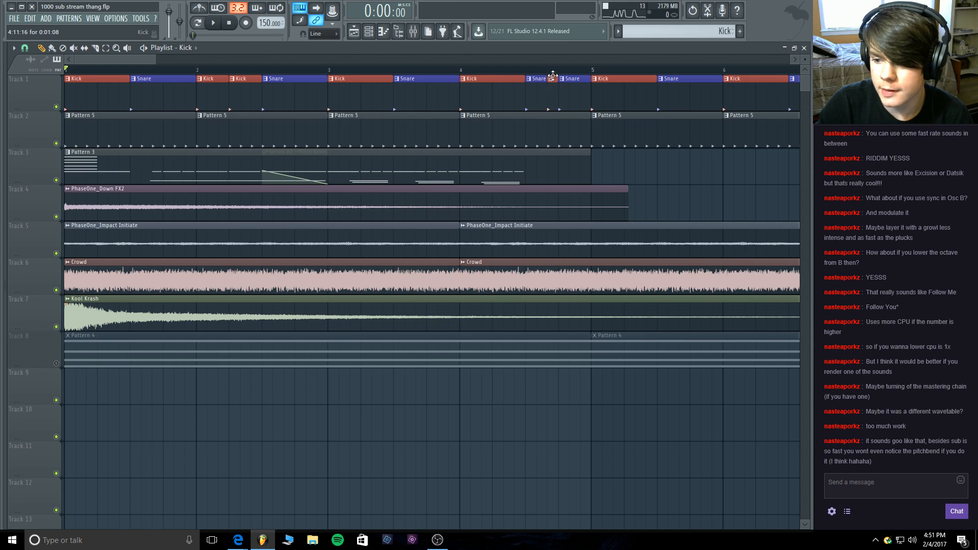
left_click(220, 24)
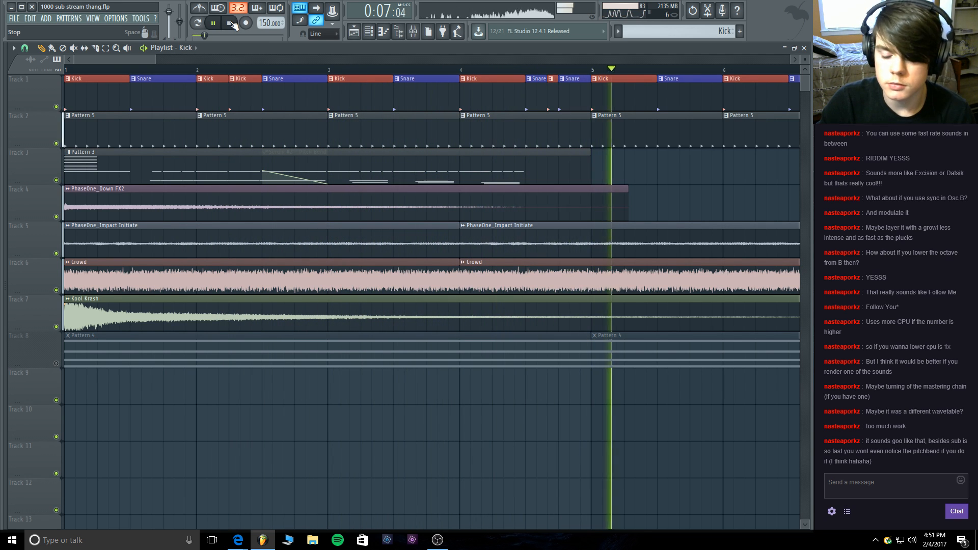
left_click(231, 24)
Switch to the browser to check the Twitch channel page, and return to the FL Studio playlist.
mouse_move(238, 540)
left_click(233, 489)
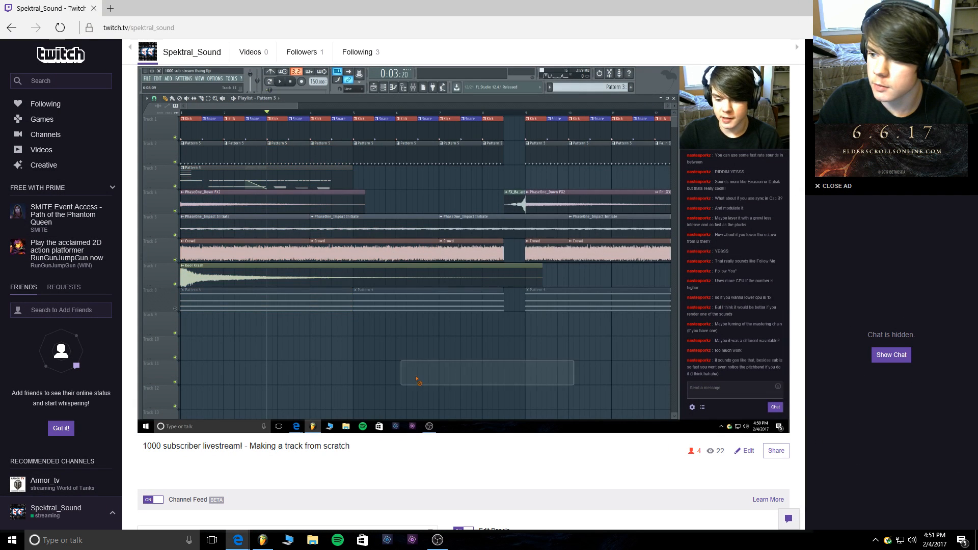
left_click(920, 8)
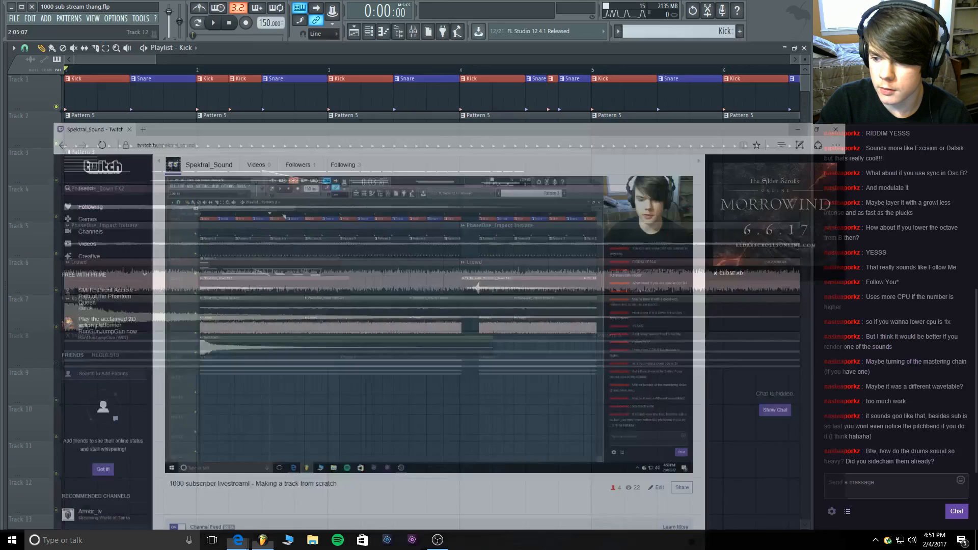
Play the song from bar 3 to listen to the drums under the plucks, and stop playback.
left_click(329, 69)
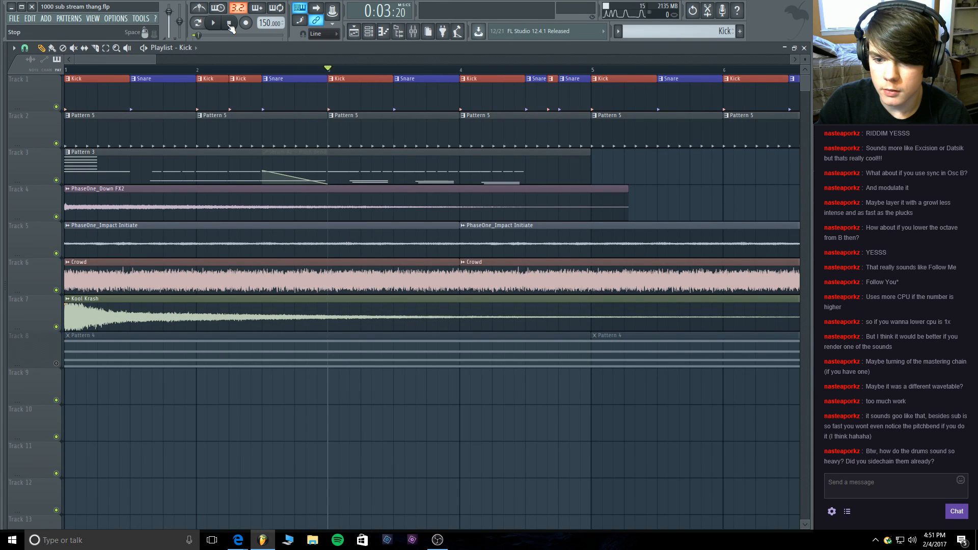
key("space")
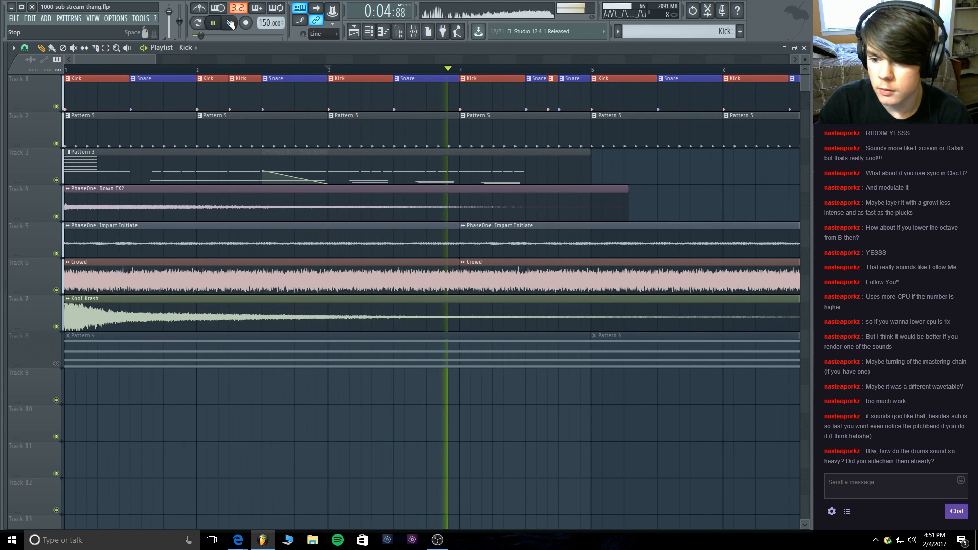
left_click(230, 23)
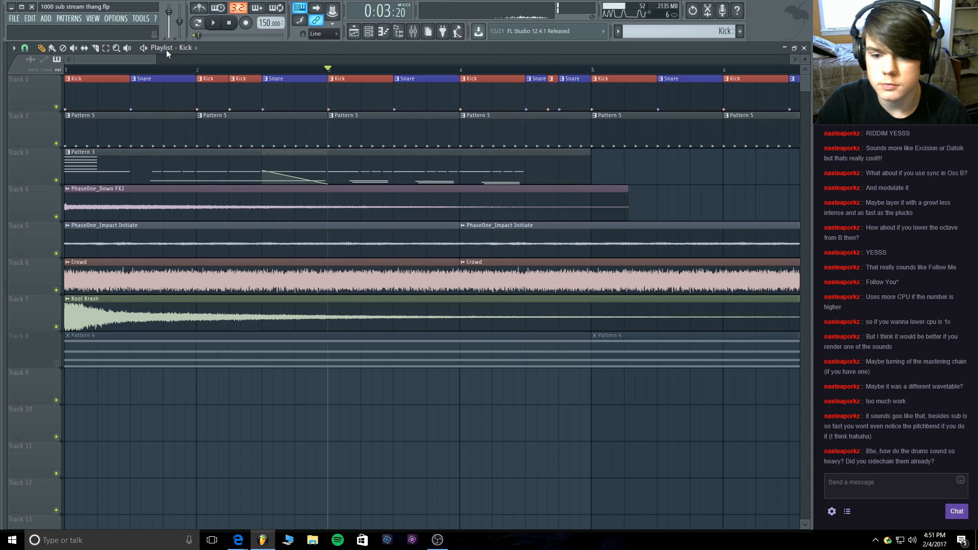
Shorten the snare at 4:09 to 0:01:08, add a short kick directly after it, and set the playback position to 4:09.
left_click_drag(152, 55, 149, 57)
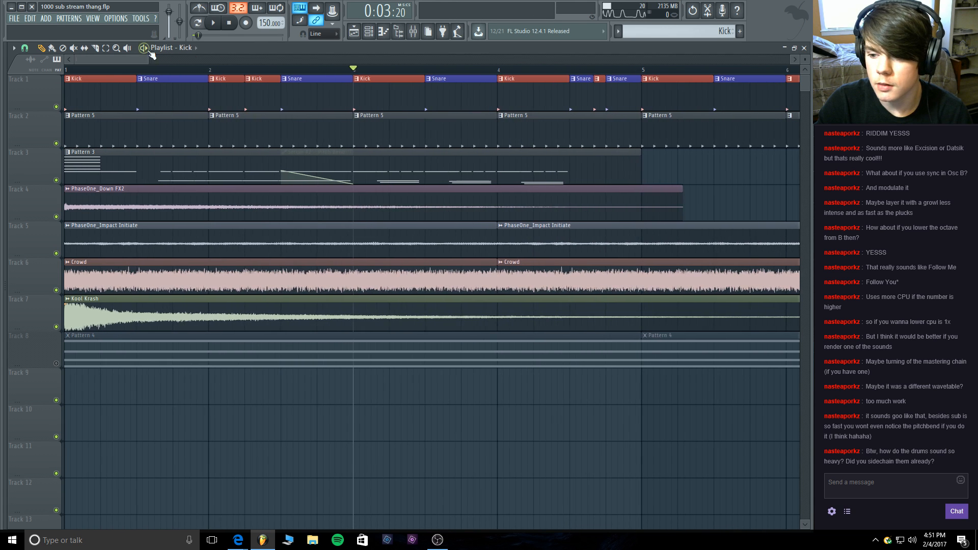
left_click(598, 79)
left_click(601, 79)
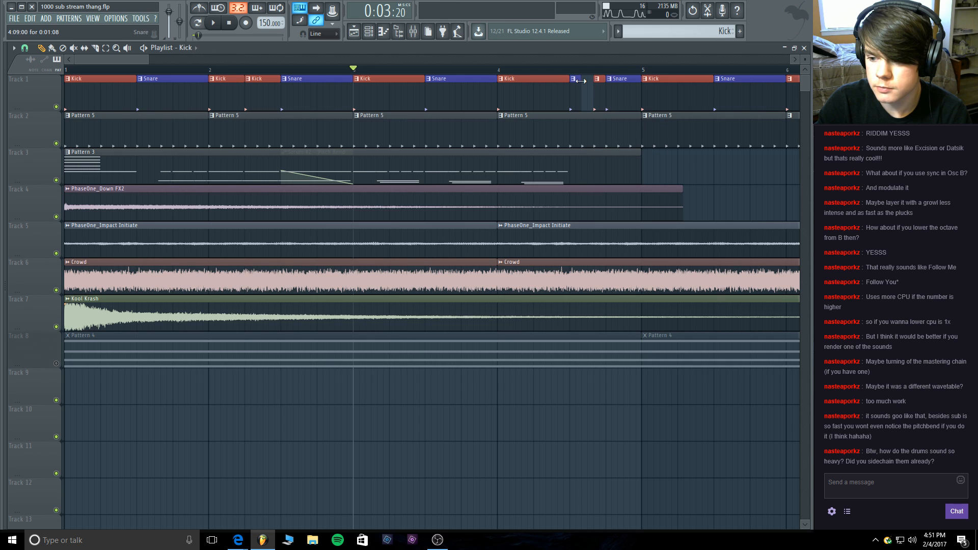
left_click(582, 80)
left_click(570, 71)
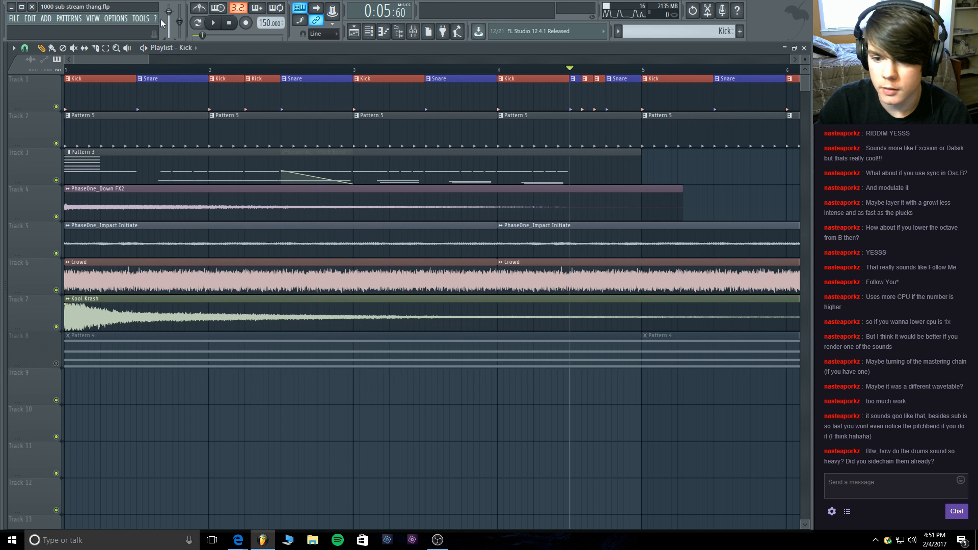
Play the fill from 4:09, remove the short kick directly after that snare, and extend the snare to the next kick.
key("space")
left_click(228, 23)
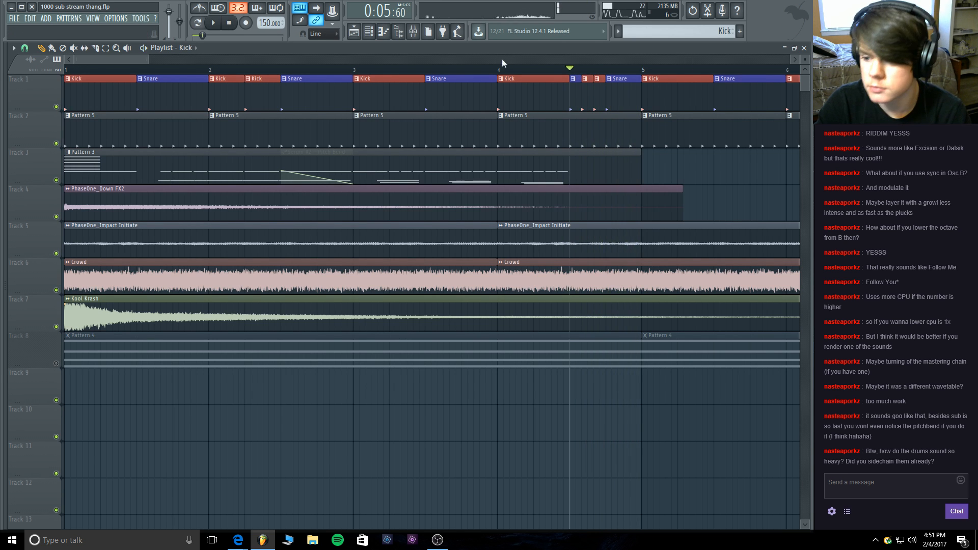
right_click(589, 79)
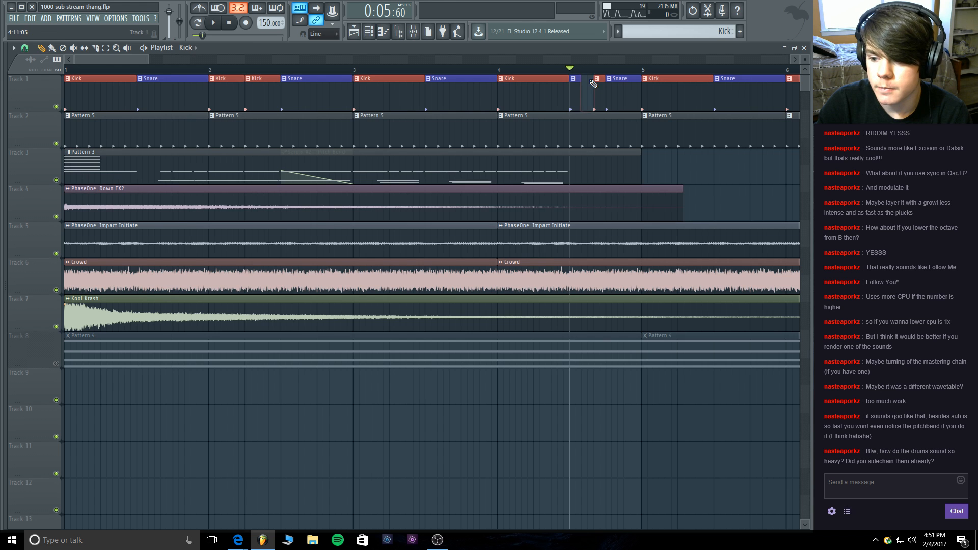
left_click_drag(579, 80, 589, 79)
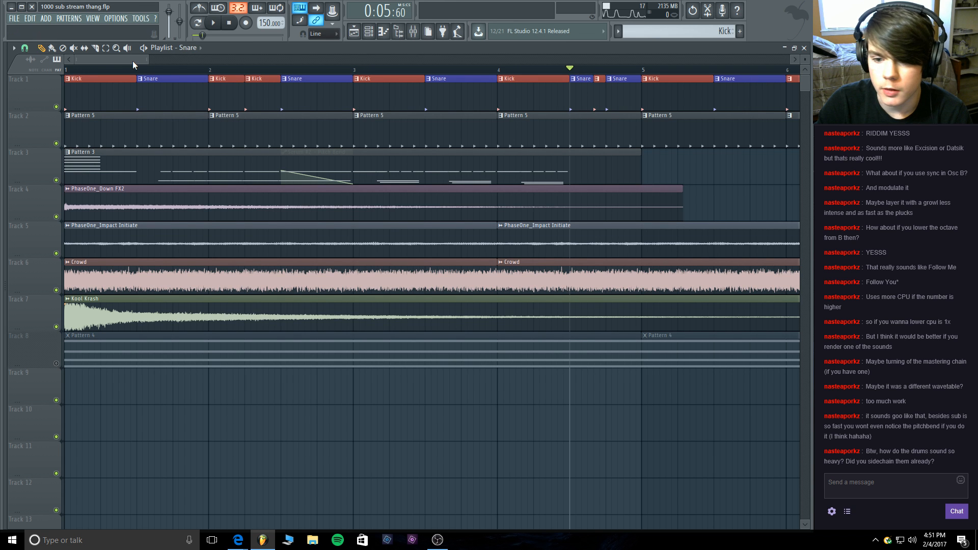
Show the sample browser, collapse the Virtual Riot Sample Pack folder, and look through the Self Made Drums samples.
left_click_drag(148, 59, 584, 97)
left_click(2, 283)
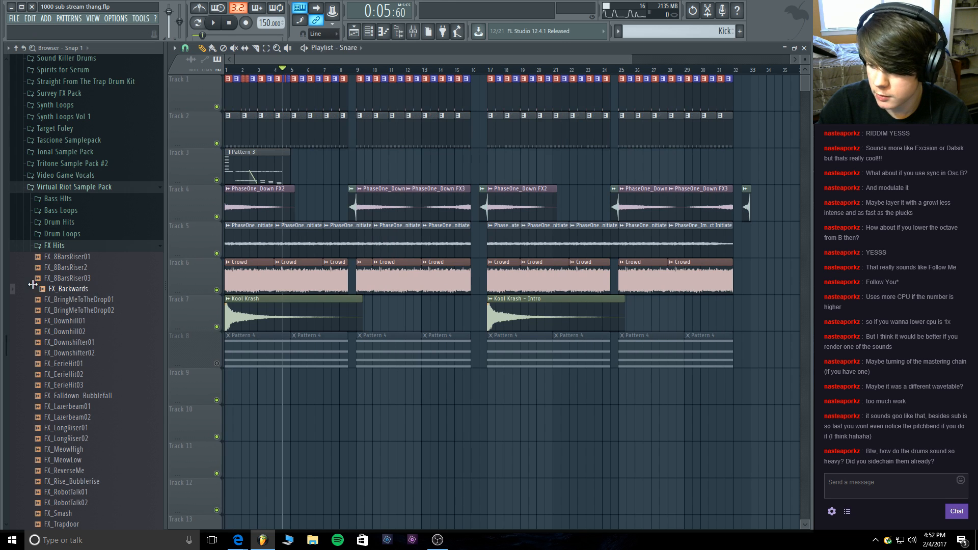
left_click(61, 246)
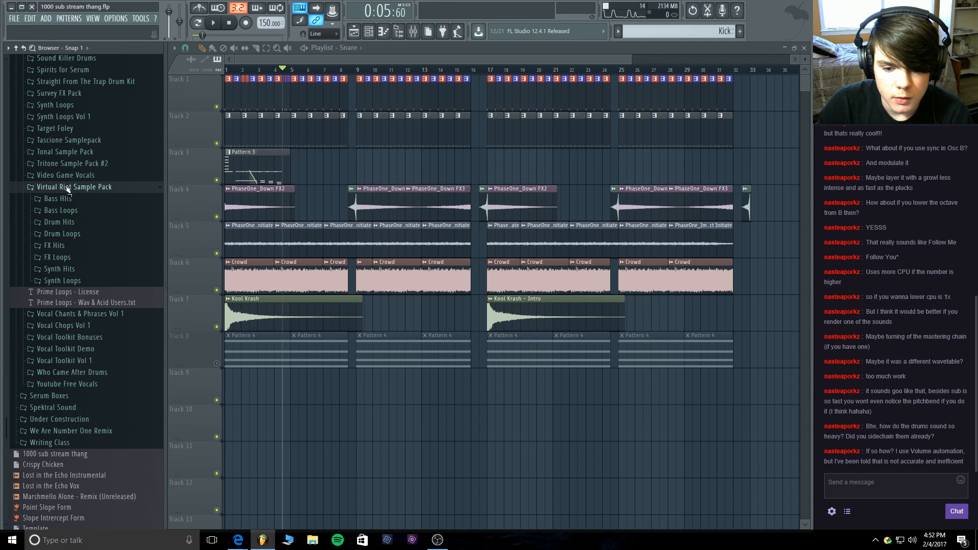
left_click(68, 188)
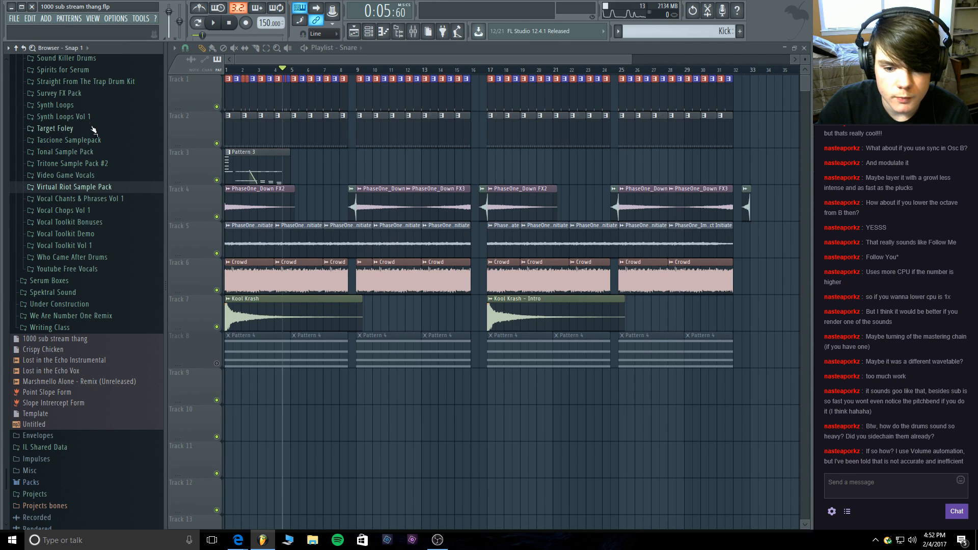
scroll(107, 169, "up", 3)
scroll(110, 169, "up", 3)
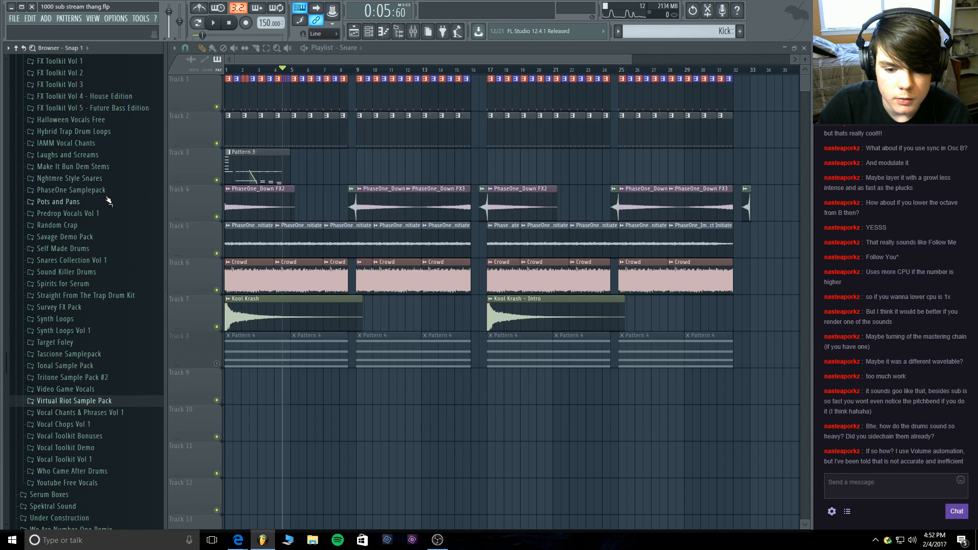
left_click(92, 249)
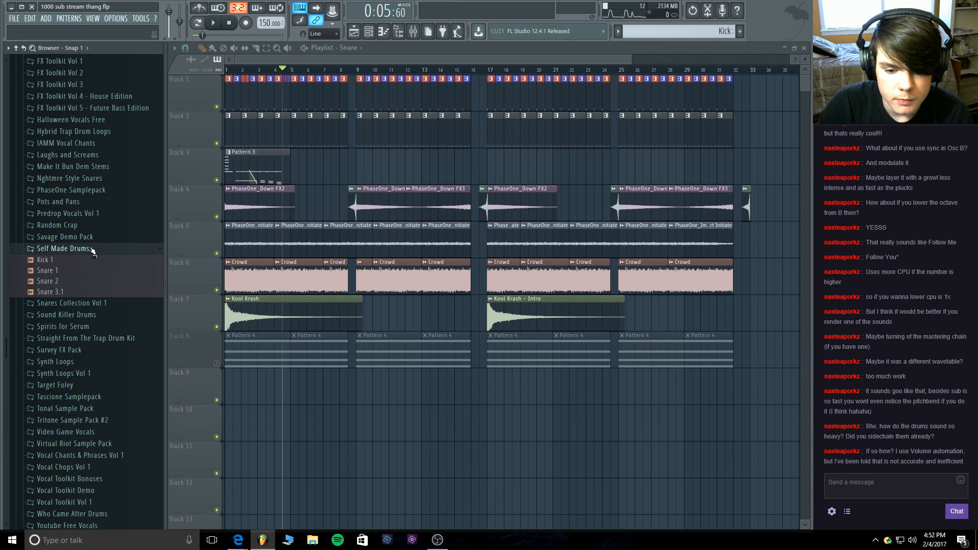
left_click(91, 249)
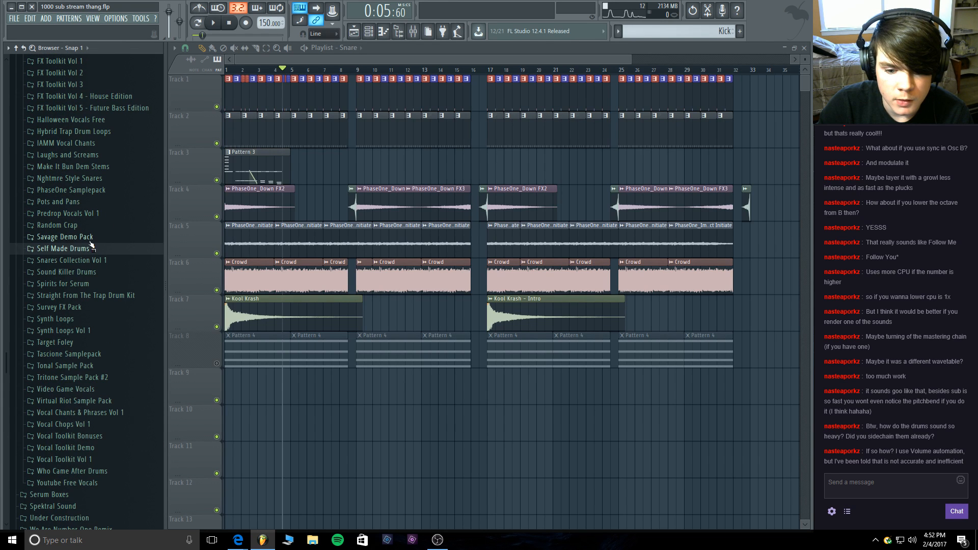
Preview PhaseOne_Tom1 from the PhaseOne Samplepack's Toms folder and place it on Track 3 in bar 7.
left_click(91, 190)
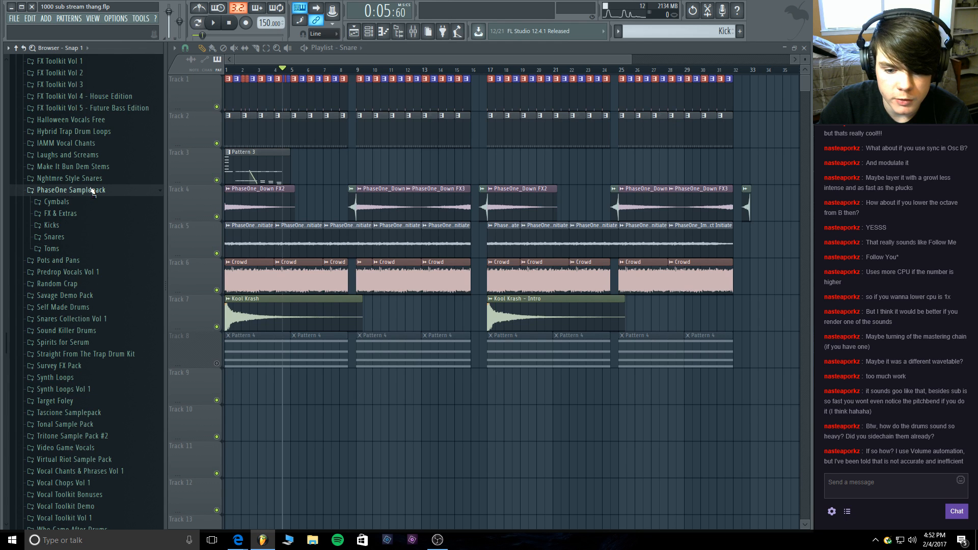
left_click(68, 249)
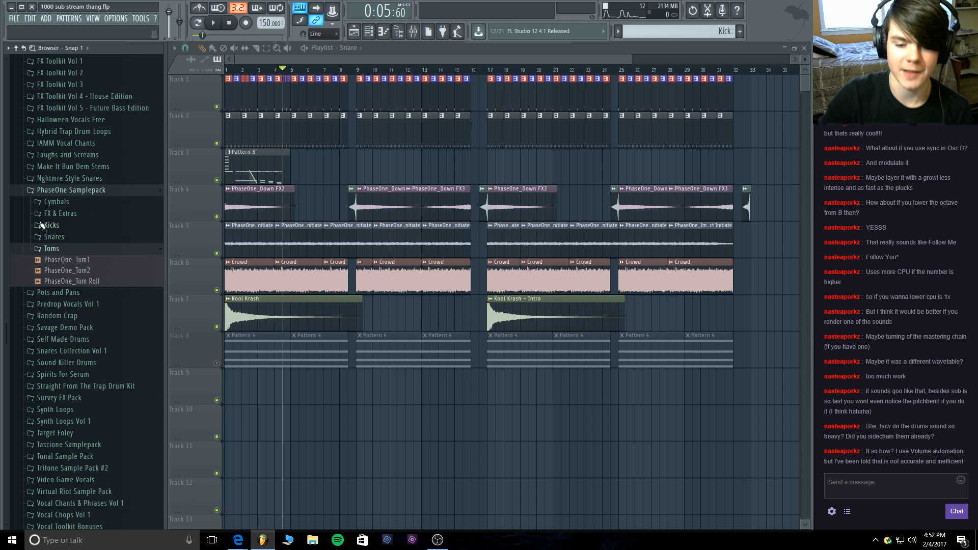
left_click(90, 260)
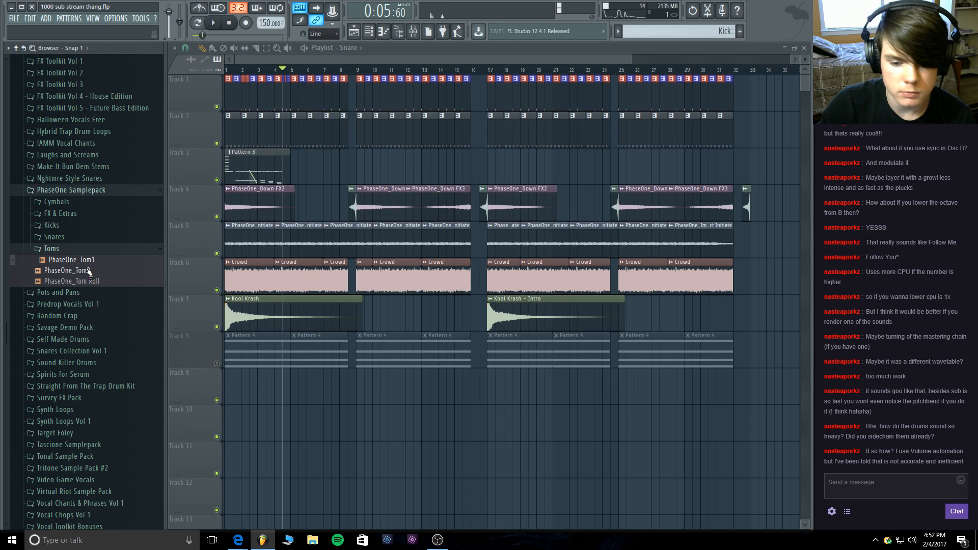
left_click_drag(89, 262, 201, 166)
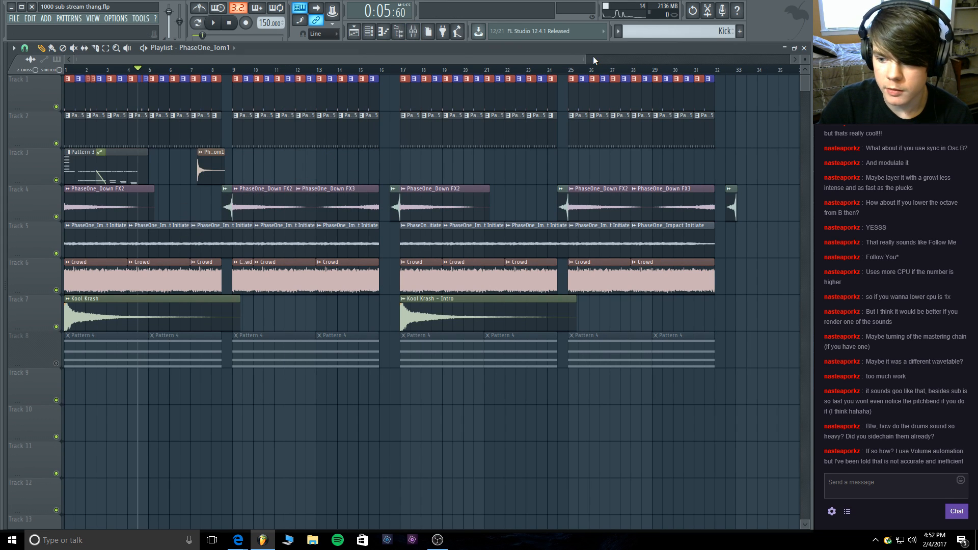
Shorten the PhaseOne_Tom1 clip to 0:01:08 and place it at 4:15:16 on Track 3, removing the extra copy in bar 7.
left_click_drag(582, 58, 212, 87)
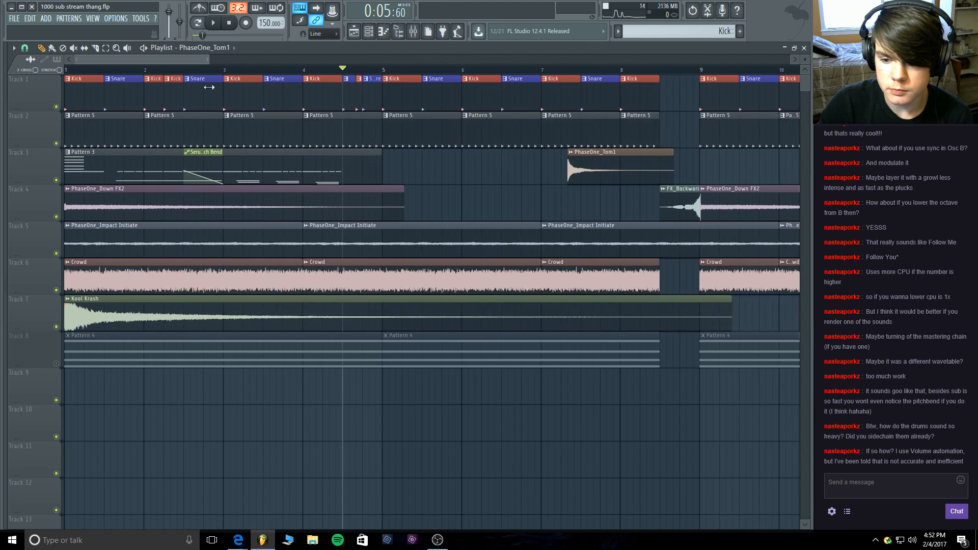
left_click(214, 24)
left_click(229, 24)
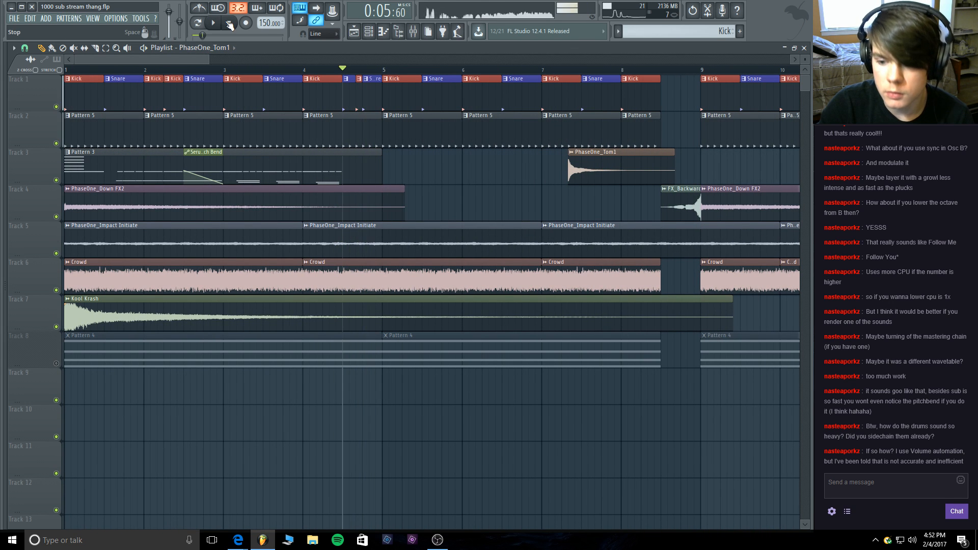
left_click_drag(675, 156, 570, 167)
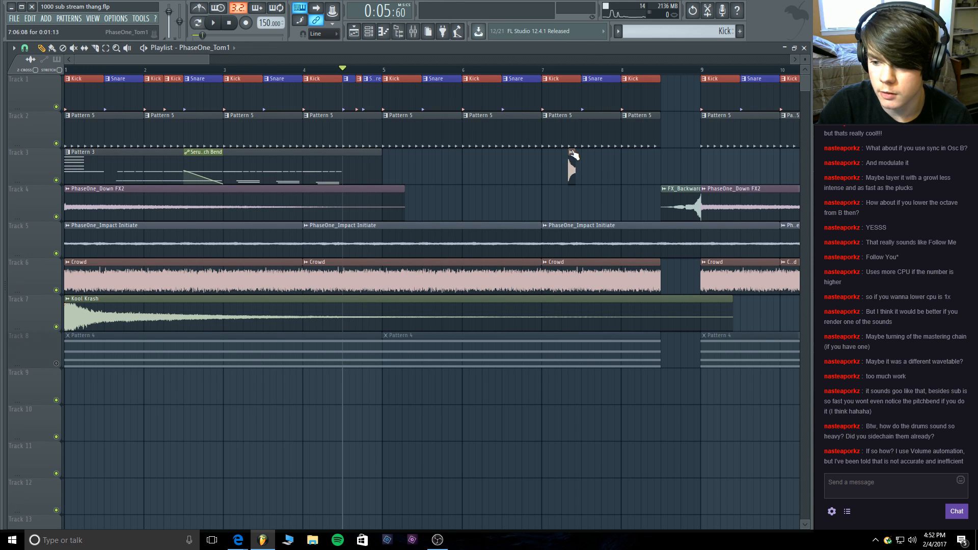
left_click_drag(575, 154, 642, 156)
left_click(96, 48)
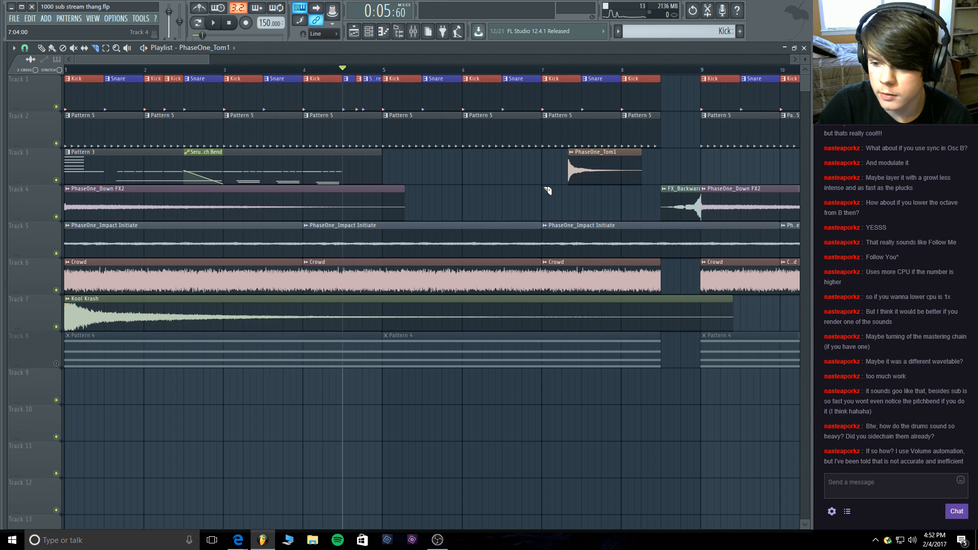
mouse_move(581, 192)
left_mouse_down()
mouse_move(586, 148)
mouse_move(574, 165)
mouse_move(381, 169)
left_mouse_up()
left_click(51, 50)
right_click(593, 173)
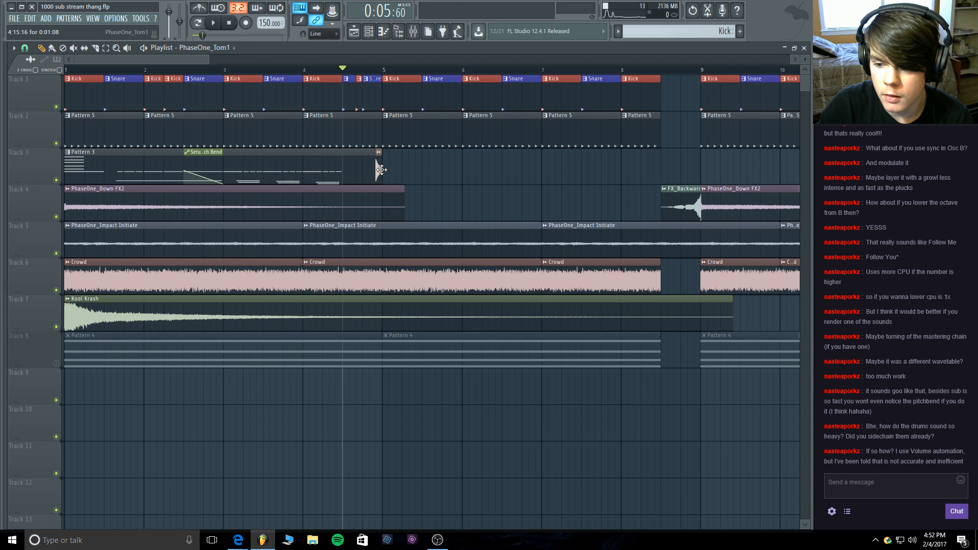
Play the fill from 4:09 to hear the tom, stop playback, and move the tom clip to Track 9.
left_click(213, 22)
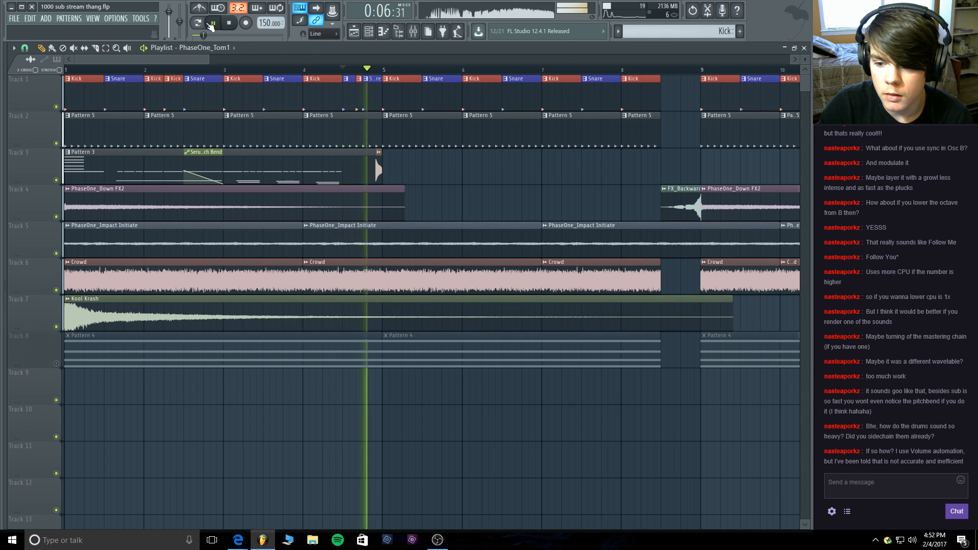
key("space")
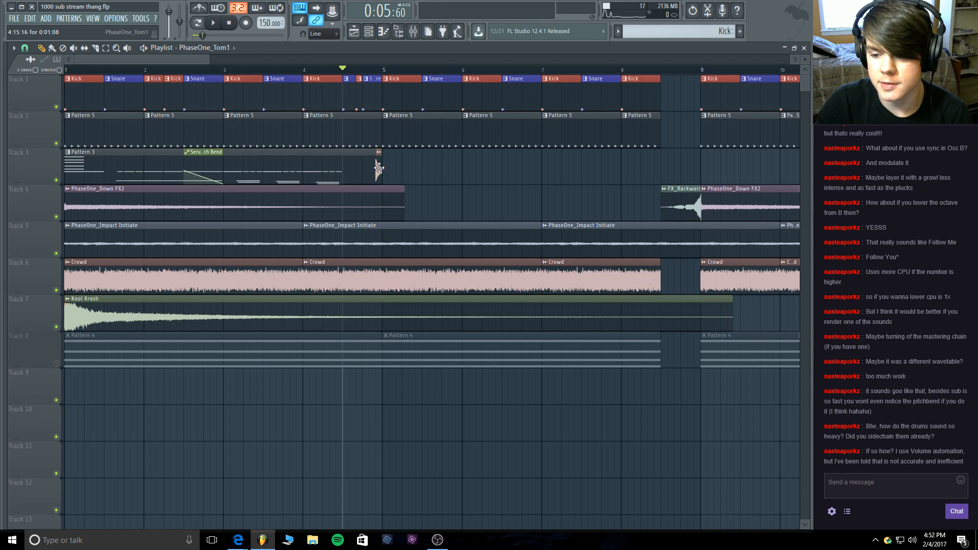
left_click_drag(379, 168, 377, 396)
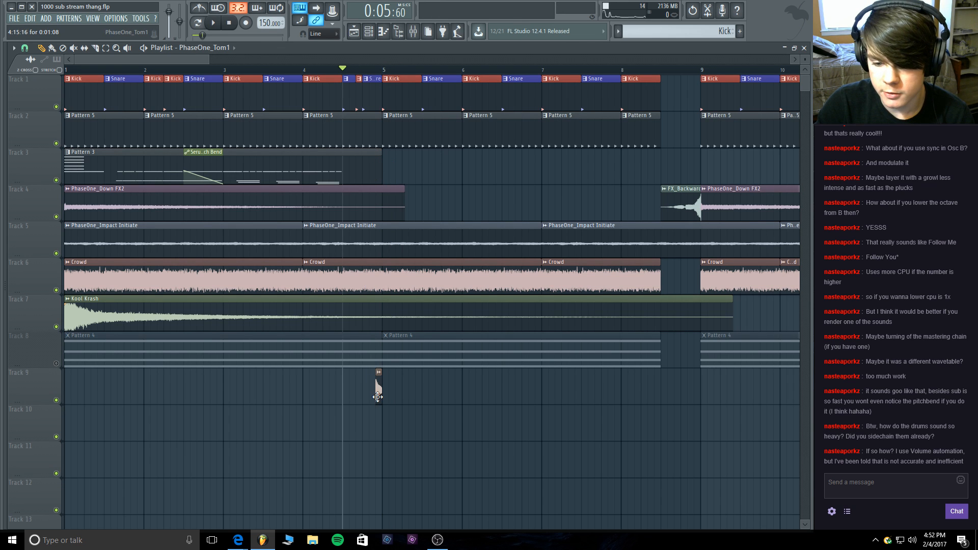
Normalize the PhaseOne_Tom1 sample, raise its Out fade and Trim, and close its channel settings.
double_click(376, 386)
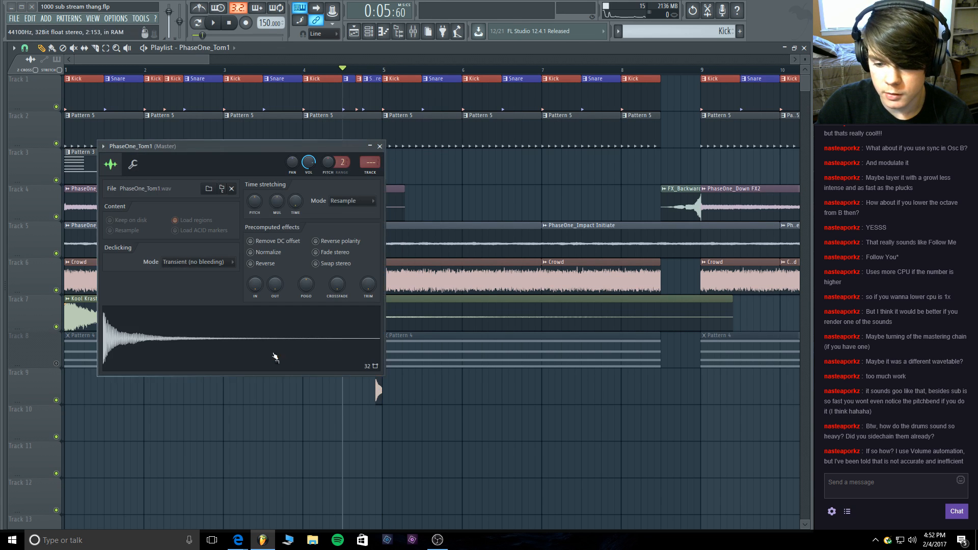
left_click(261, 254)
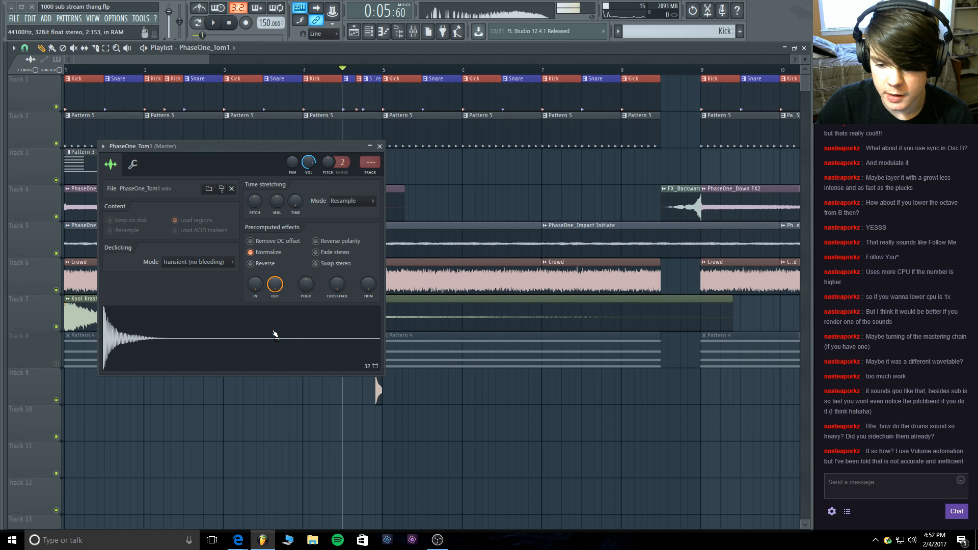
left_click_drag(370, 287, 369, 284)
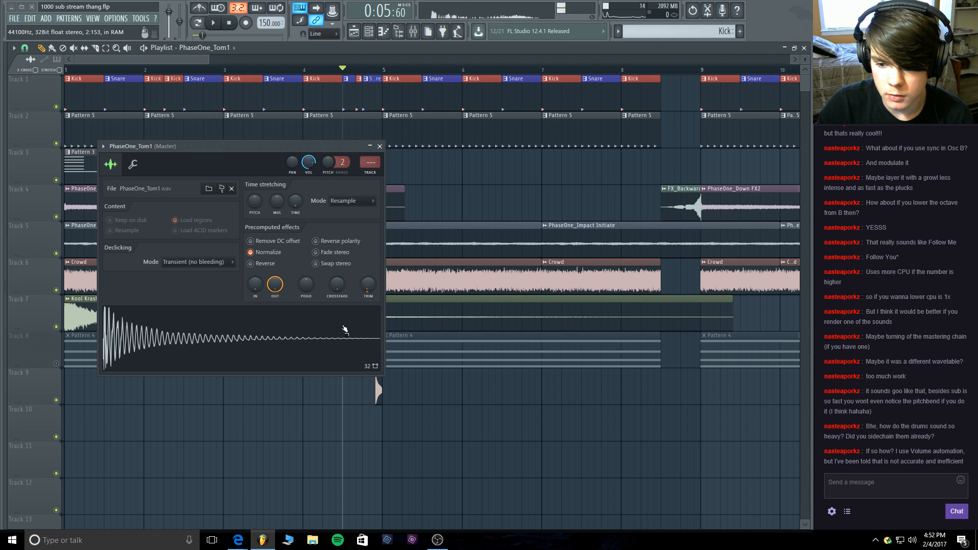
left_click(380, 147)
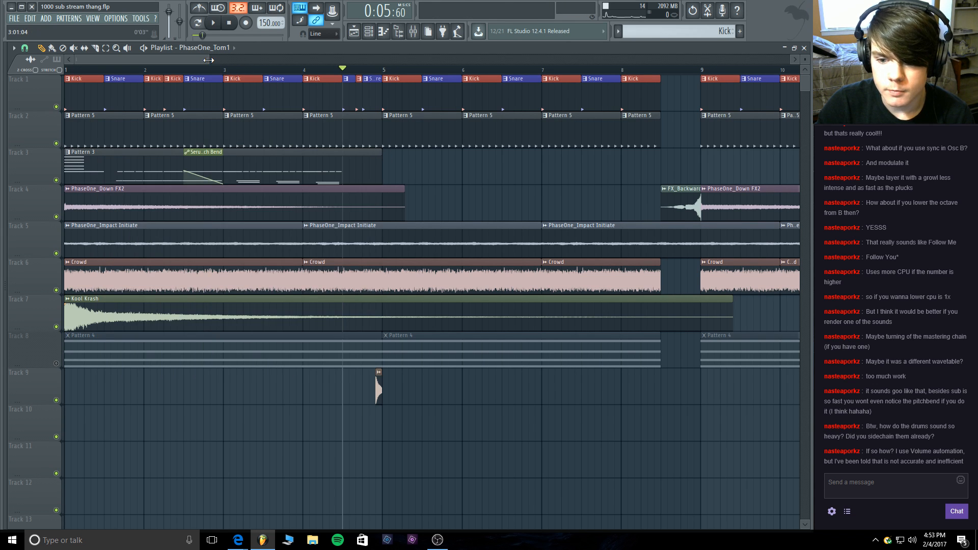
Duplicate the short tom clip to 12:15:16 on Track 9, and play the fill at bar 4 before stopping playback.
left_click_drag(208, 60, 369, 61)
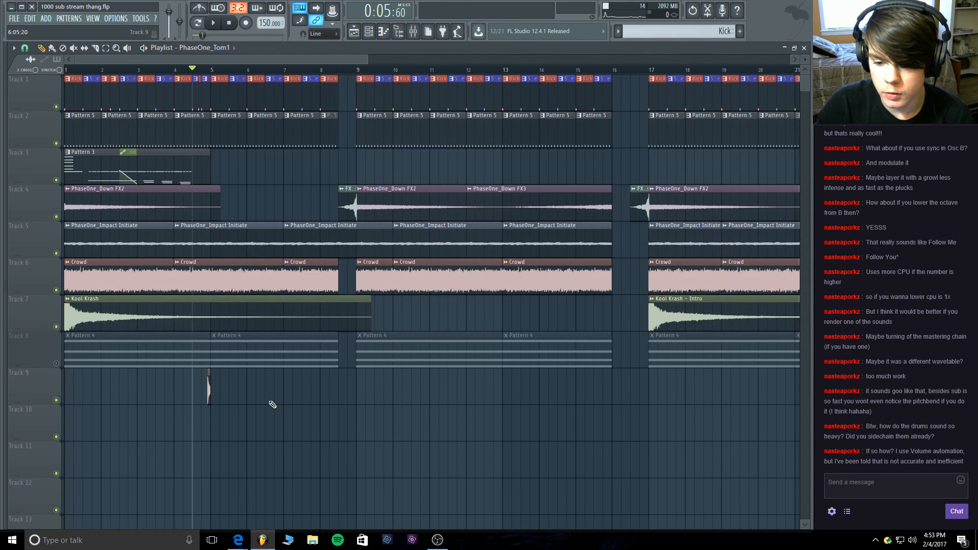
left_click(220, 382)
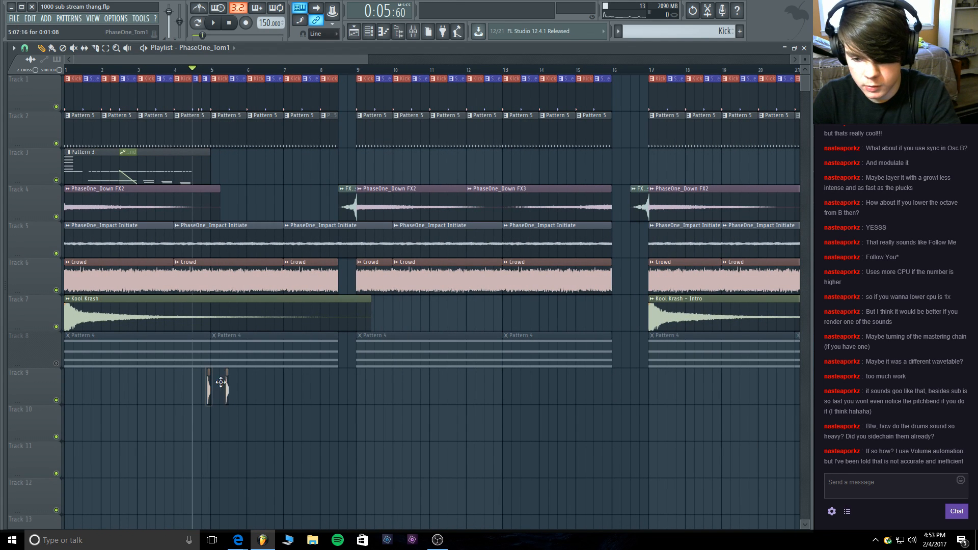
left_click_drag(220, 382, 501, 380)
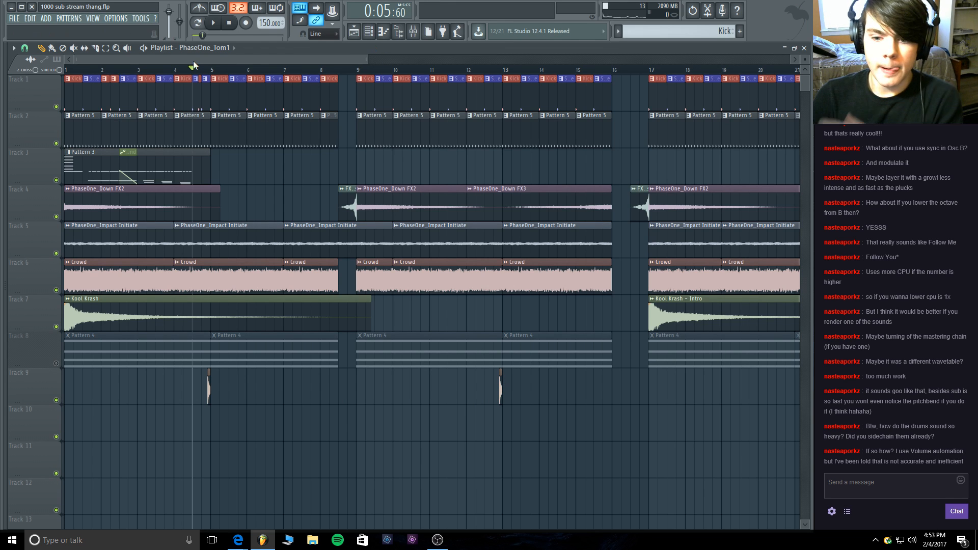
left_click(232, 23)
left_click(216, 23)
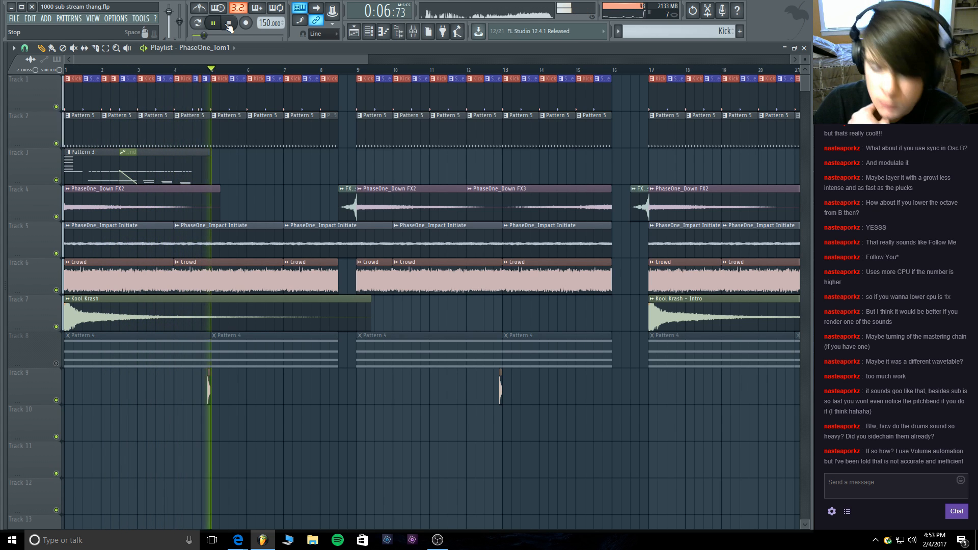
left_click(229, 22)
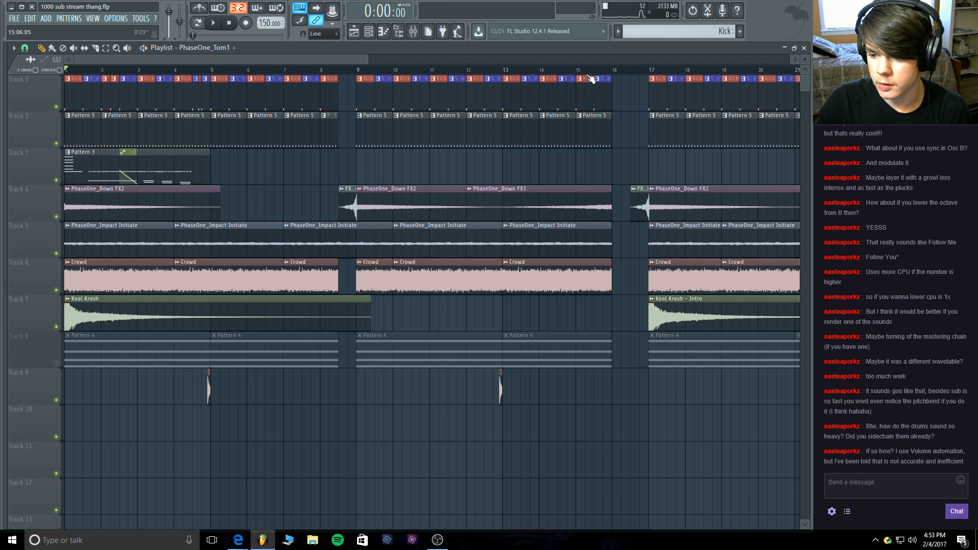
Set the playlist snap to Line and duplicate the tom clip on Track 9 to the ends of bars 20 and 28 and halfway through bar 31.
left_click_drag(365, 62, 361, 353)
left_click_drag(311, 396, 453, 387)
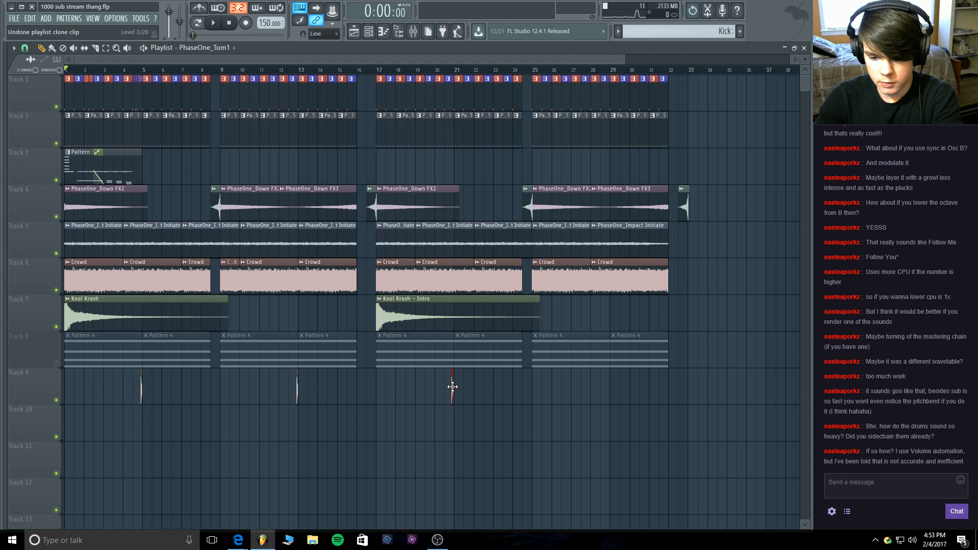
key("ctrl+z")
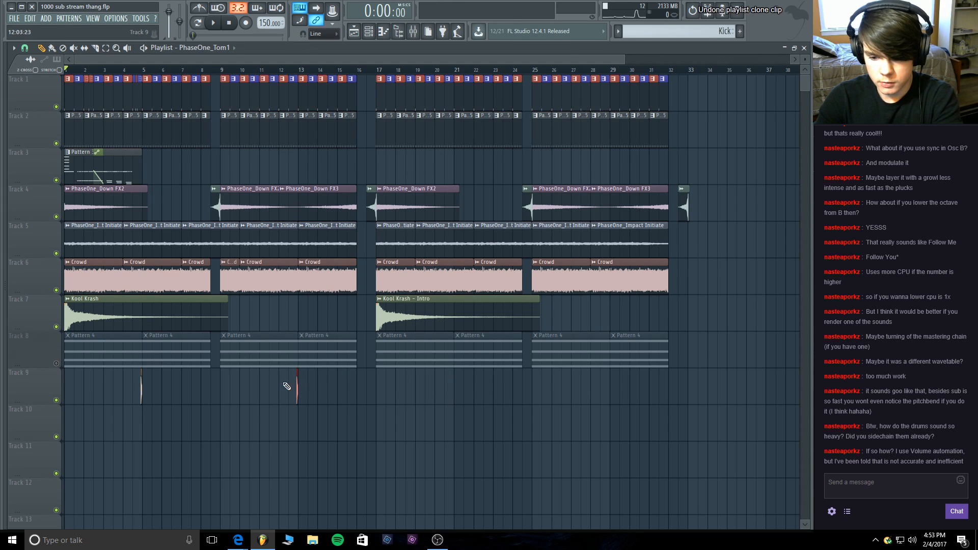
left_click(14, 48)
mouse_move(49, 90)
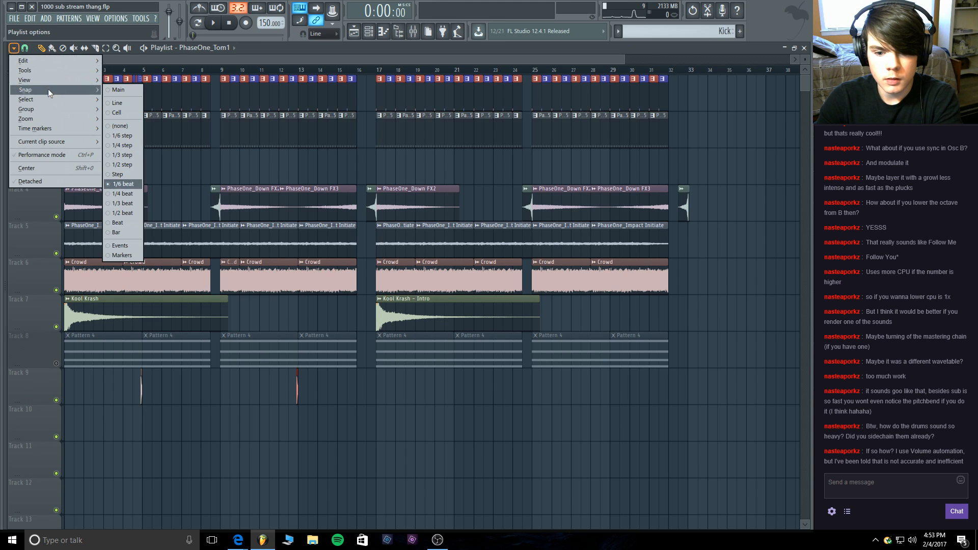
left_click(117, 105)
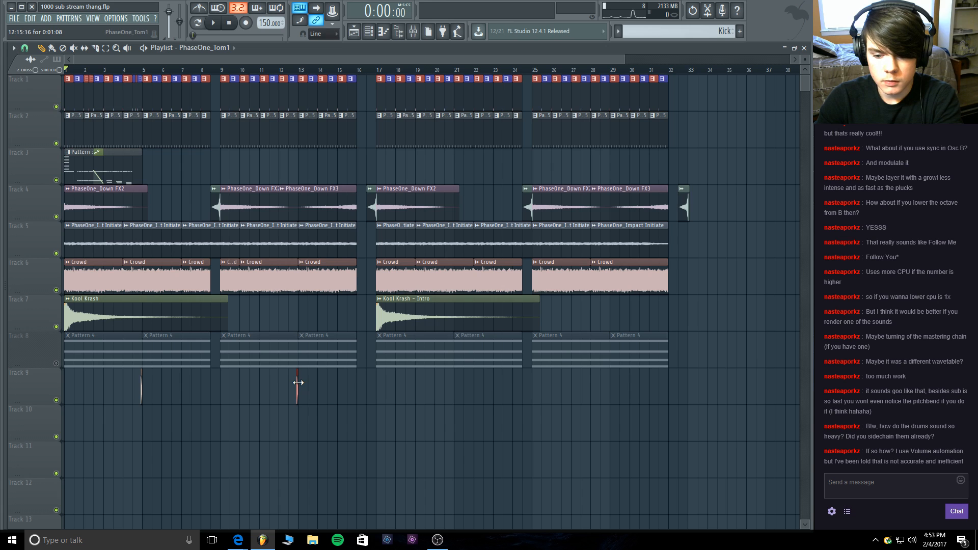
left_click_drag(297, 381, 608, 391)
left_click(664, 397)
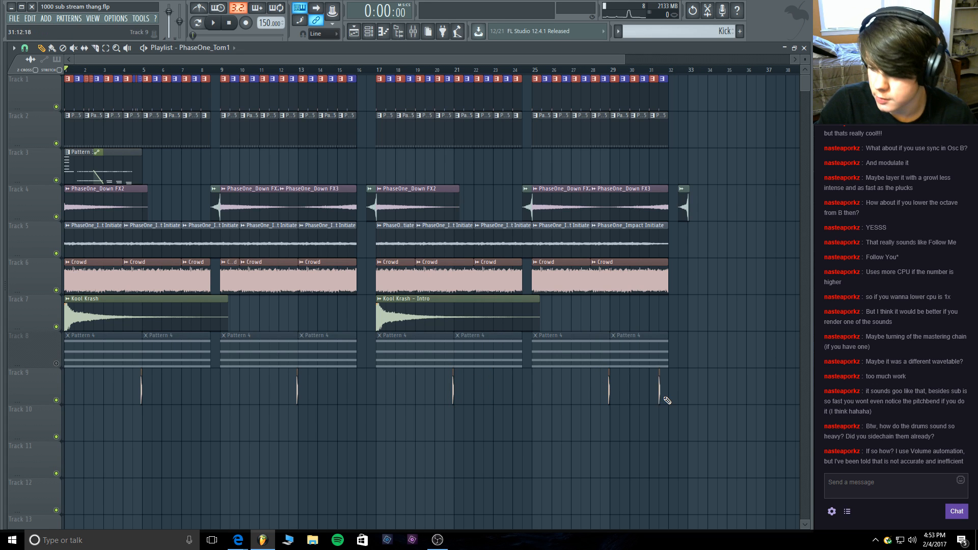
Delete the tom clip halfway through bar 31 on Track 9.
right_click(660, 395)
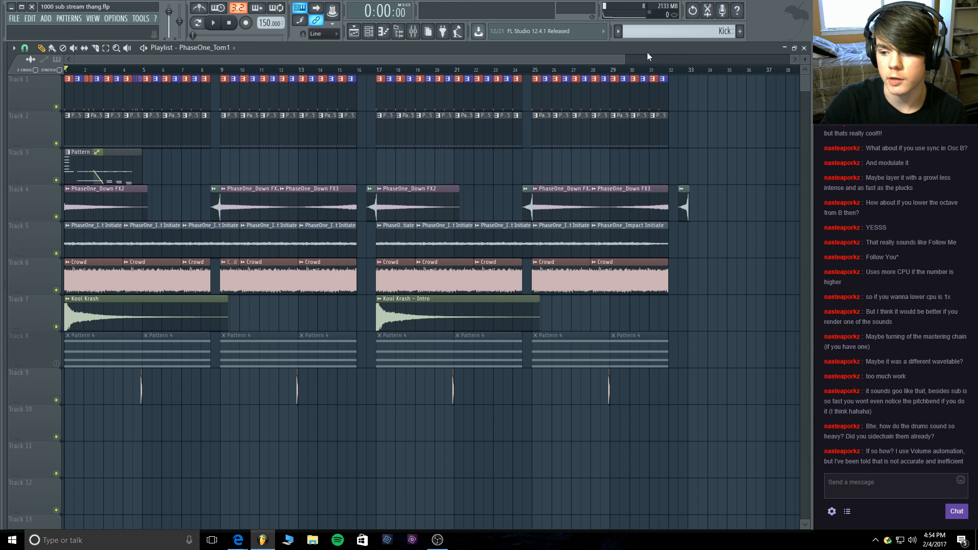
left_click_drag(624, 55, 548, 51)
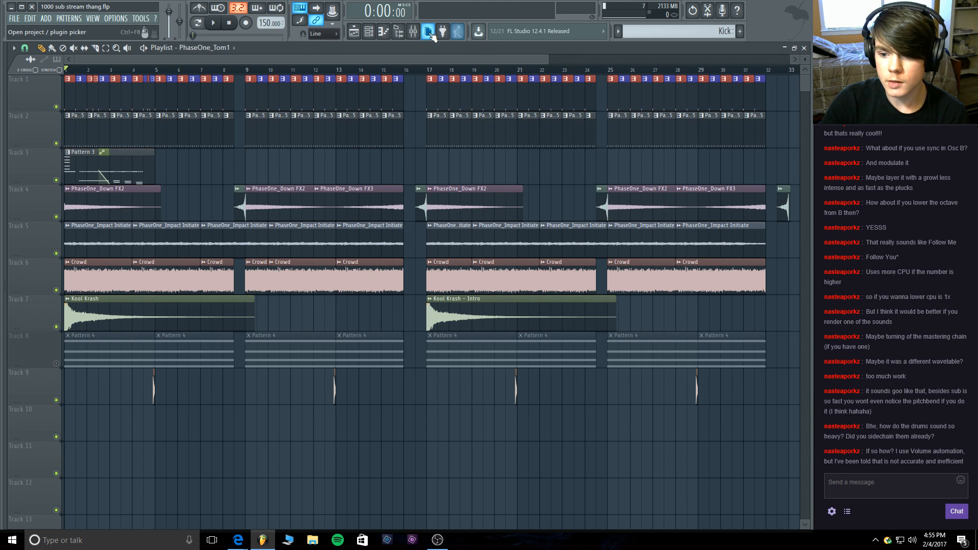
Rename mixer insert 21 as Tom.
left_click(413, 31)
right_click(267, 129)
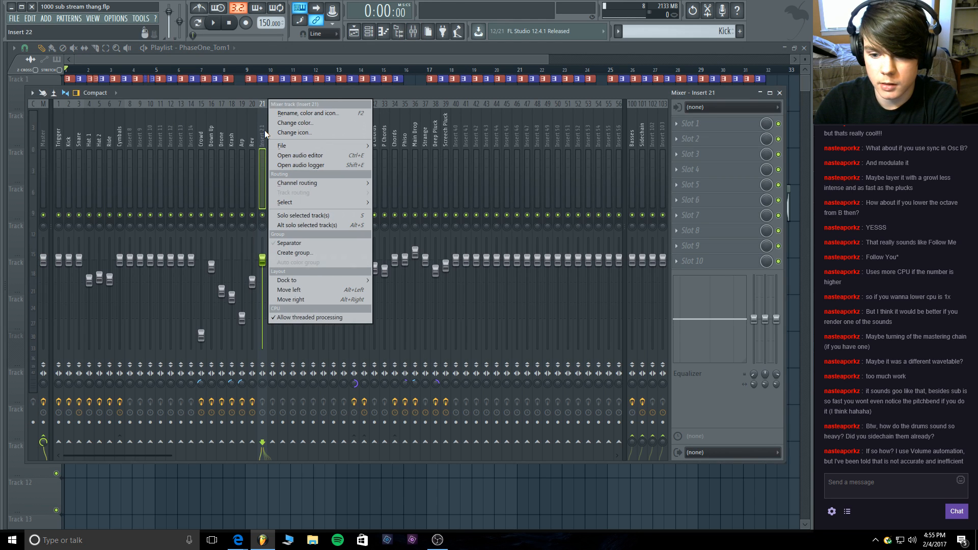
left_click(318, 113)
type("Tom")
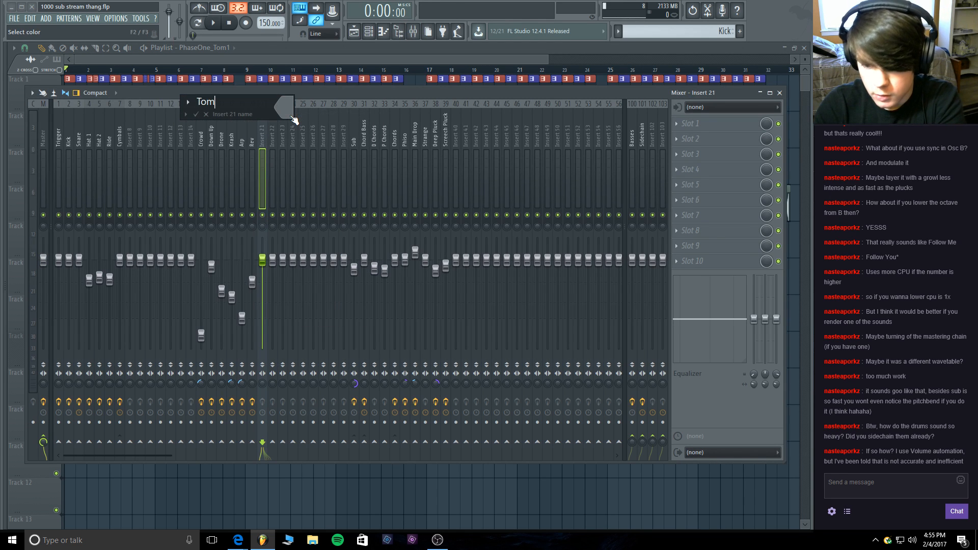
key("Return")
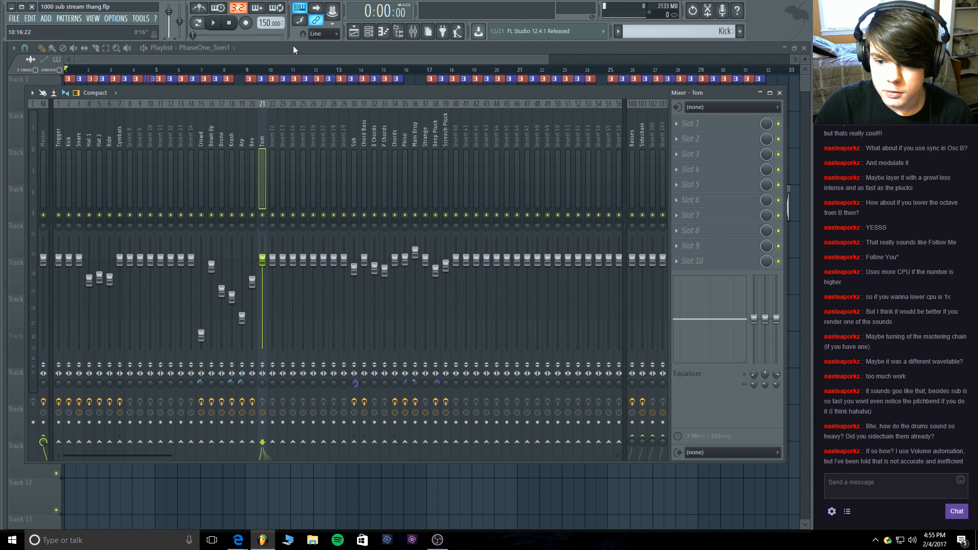
Route the PhaseOne_Tom1 channel to the Tom mixer track and close its channel settings.
key("F9")
double_click(153, 388)
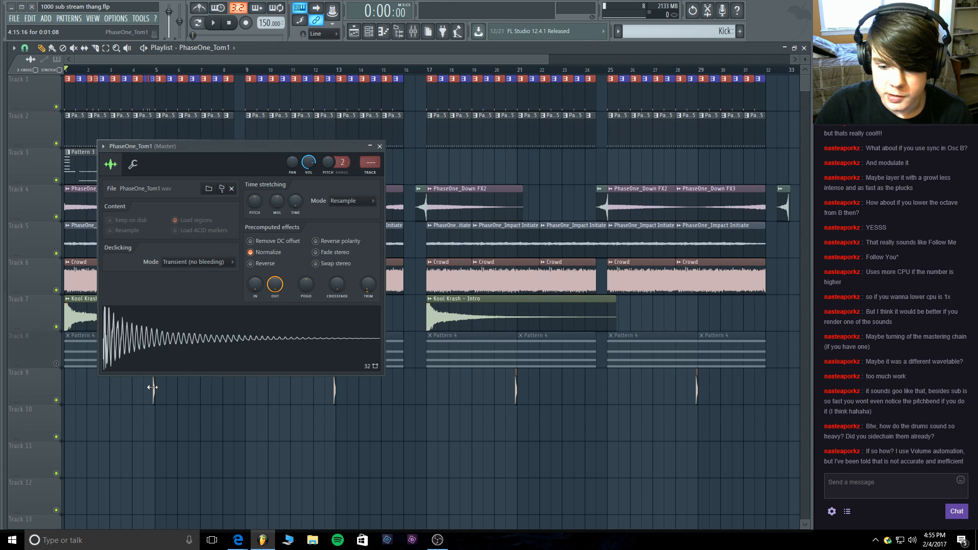
left_click_drag(370, 162, 371, 140)
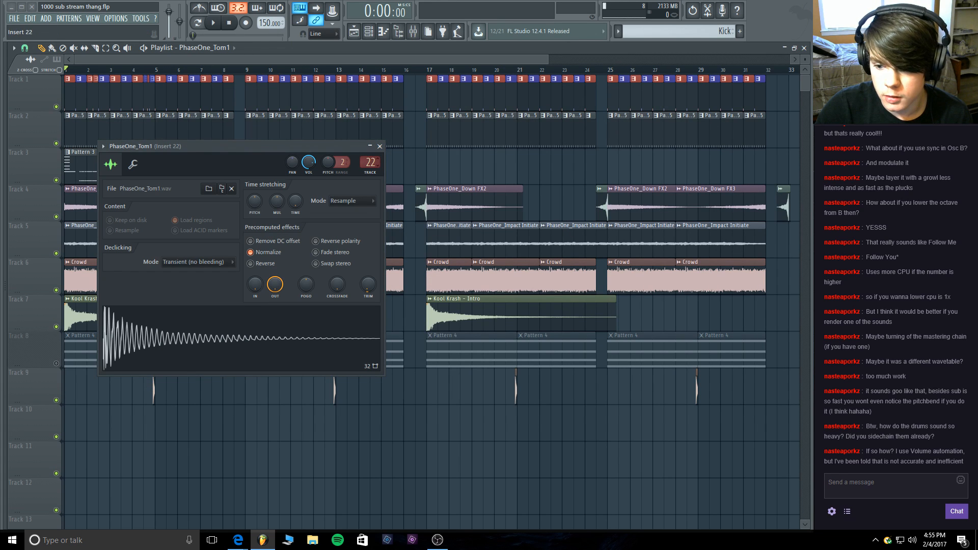
left_click(380, 146)
Add Fruity Parametric EQ 2 to slot 10 of the Tom mixer track and shape a Steep 8 low cut with band 1.
left_click(412, 32)
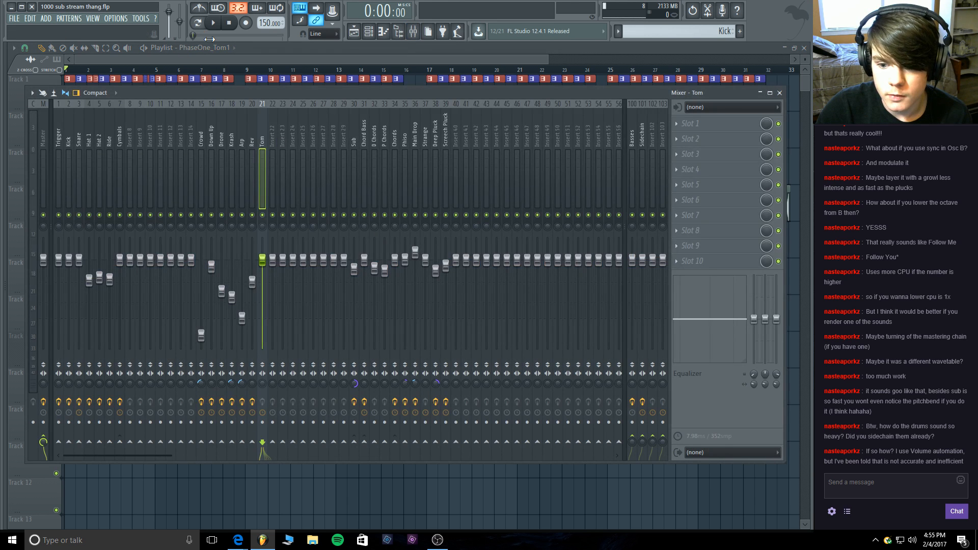
left_click(694, 262)
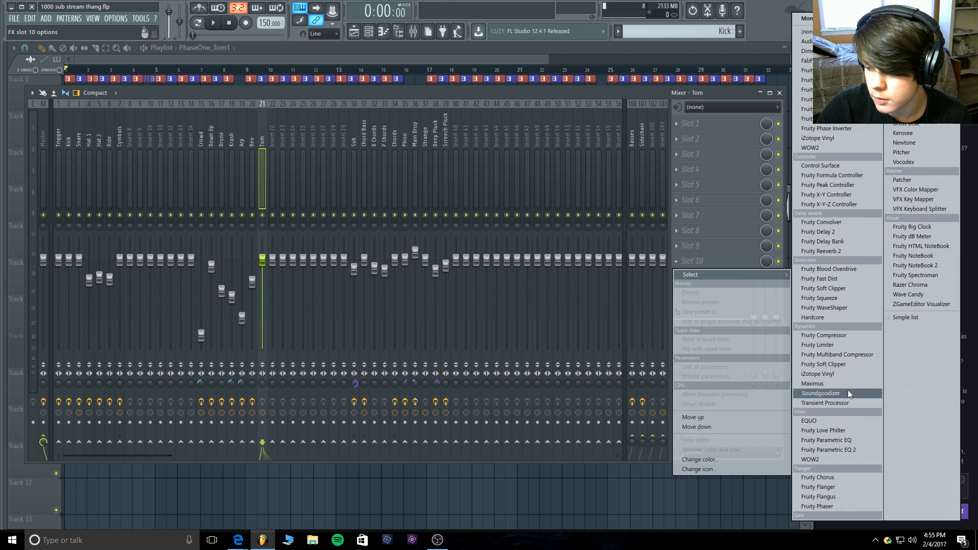
left_click(835, 449)
mouse_move(313, 145)
left_mouse_down()
mouse_move(313, 158)
mouse_move(313, 137)
left_mouse_up()
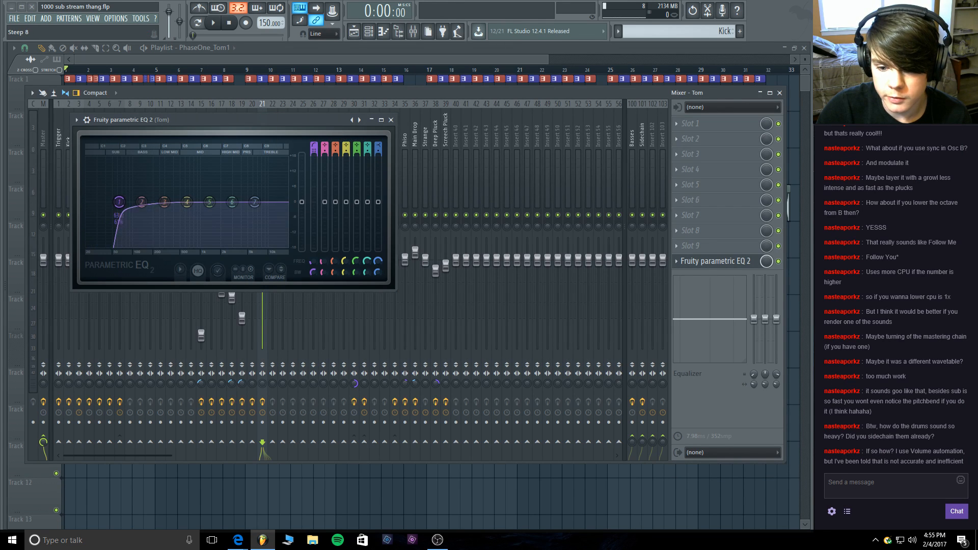
left_click_drag(119, 202, 108, 202)
left_click_drag(312, 273, 312, 282)
Boost the Tom EQ's treble with the band 7 high shelf at about 9 kHz and adjust its width.
left_click_drag(254, 202, 257, 195)
left_click_drag(378, 273, 377, 270)
left_click_drag(256, 195, 257, 186)
Play the song from the start, close the EQ, lower the Tom mixer track's volume slightly, and stop playback.
left_click(218, 24)
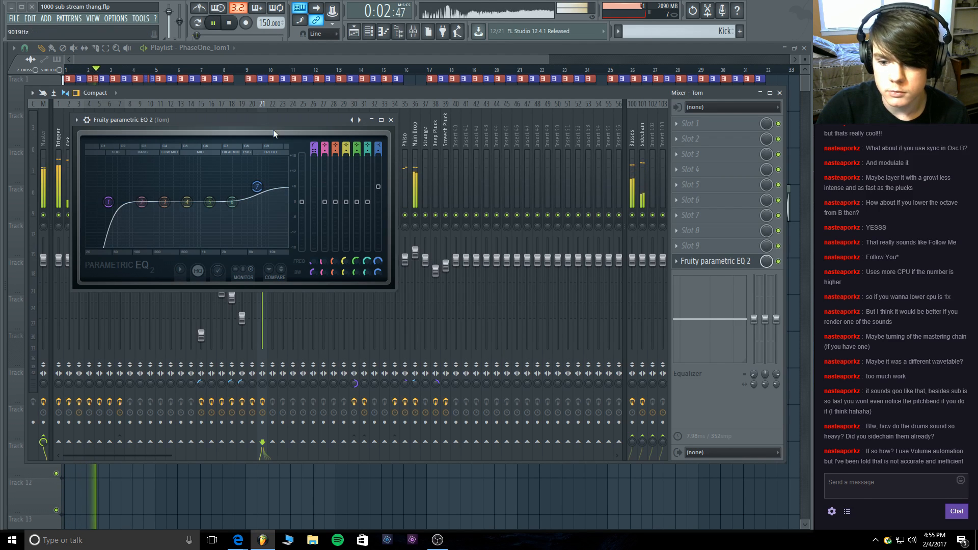
left_click(391, 120)
left_click_drag(262, 260, 265, 272)
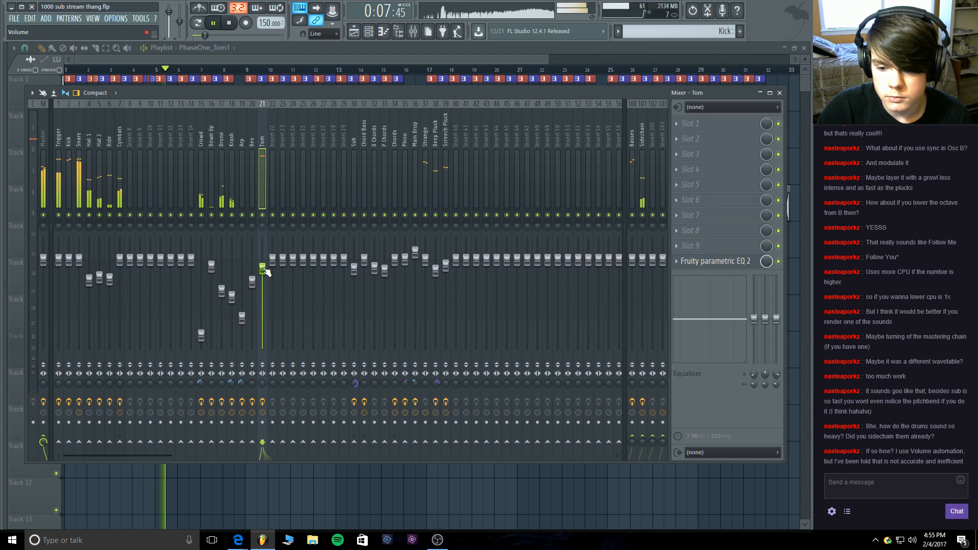
left_click(227, 26)
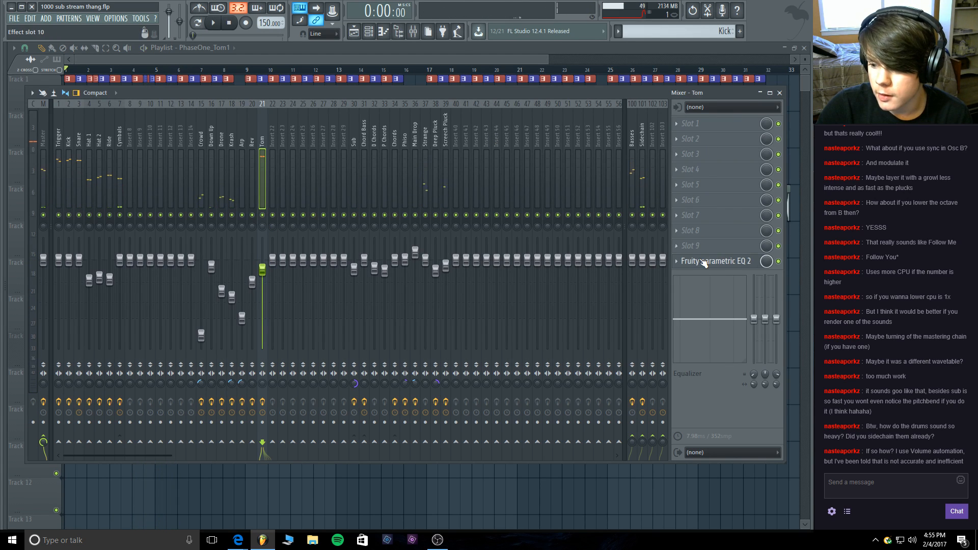
Move the Tom track's Parametric EQ 2 to slot 1 and load Maximus in slot 2.
left_click_drag(703, 261, 703, 125)
left_click(690, 138)
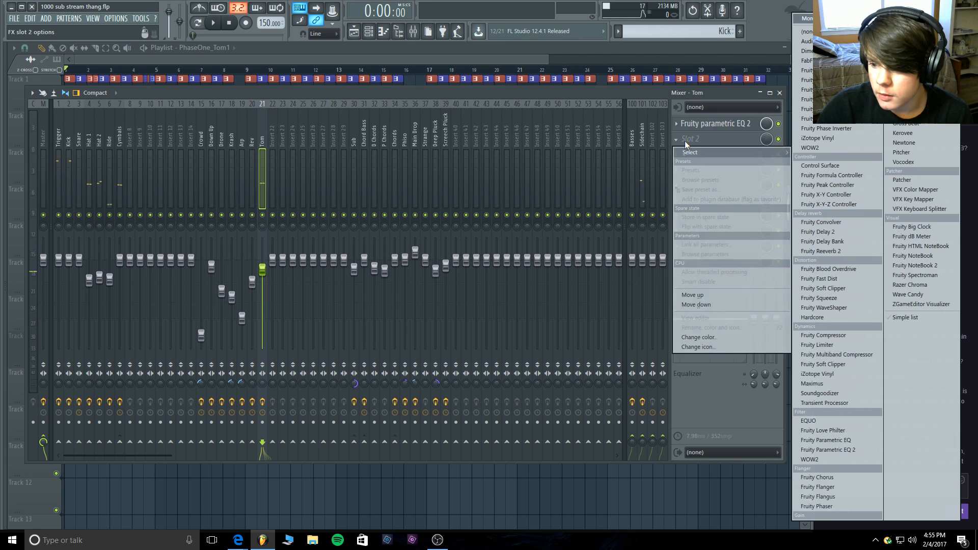
left_click(848, 389)
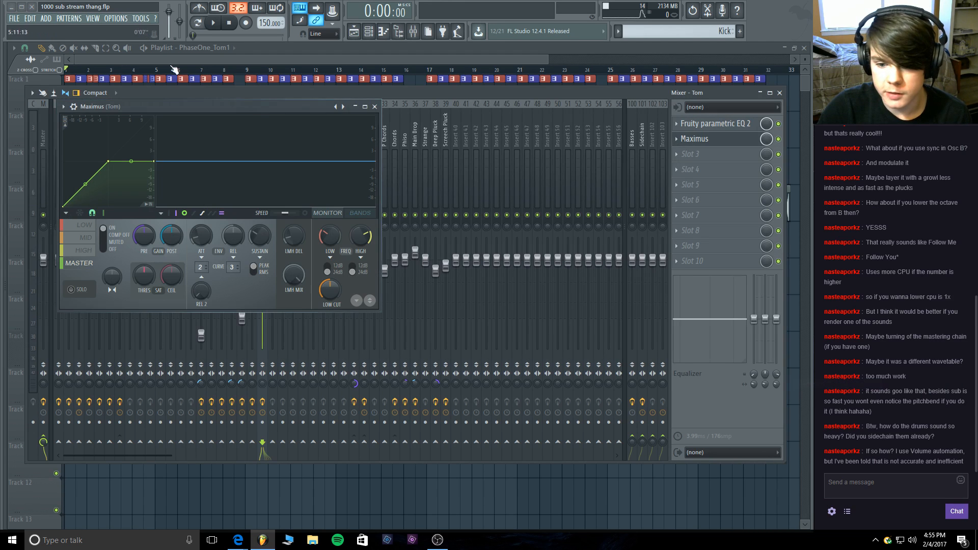
Play the song and shift the Maximus master curve's threshold point to about -1.5 dB input before stopping playback.
left_click(213, 25)
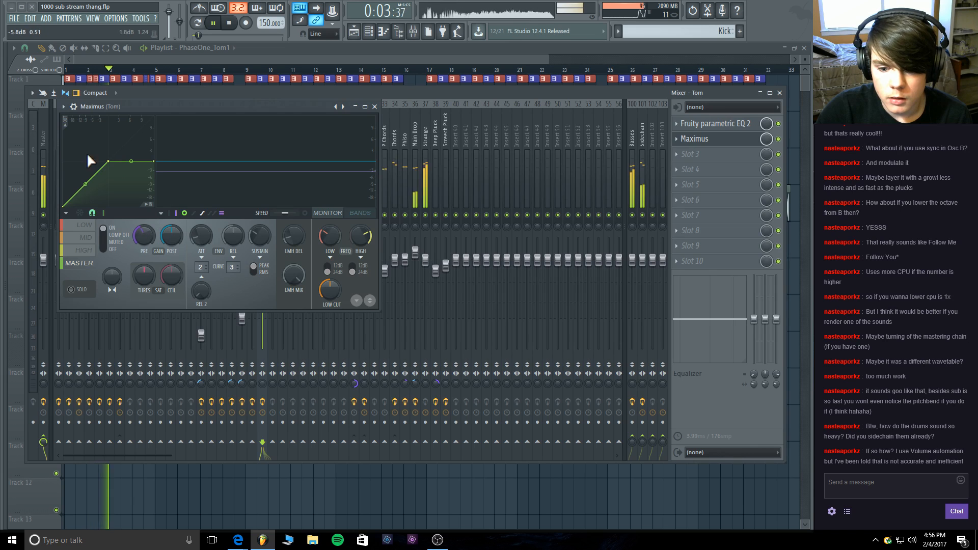
left_click_drag(108, 162, 104, 162)
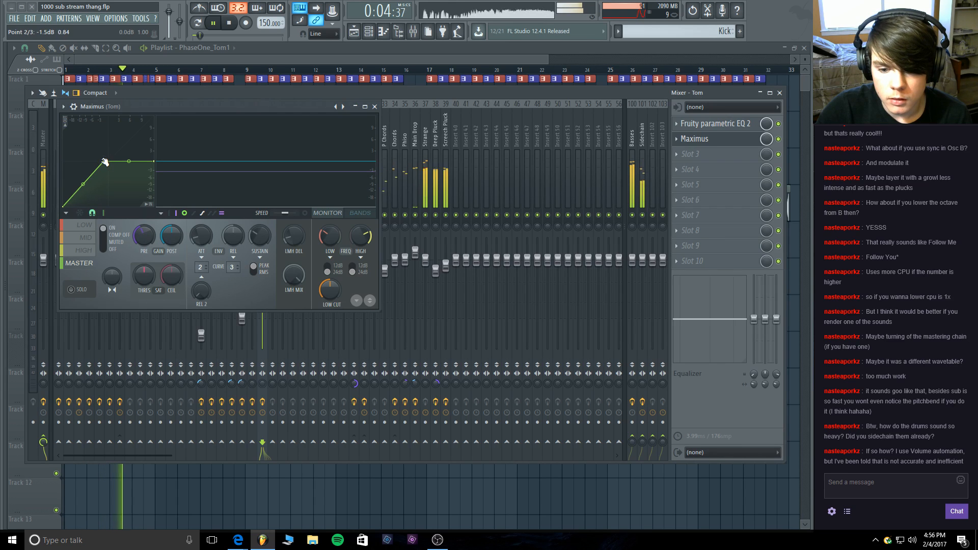
left_click(230, 23)
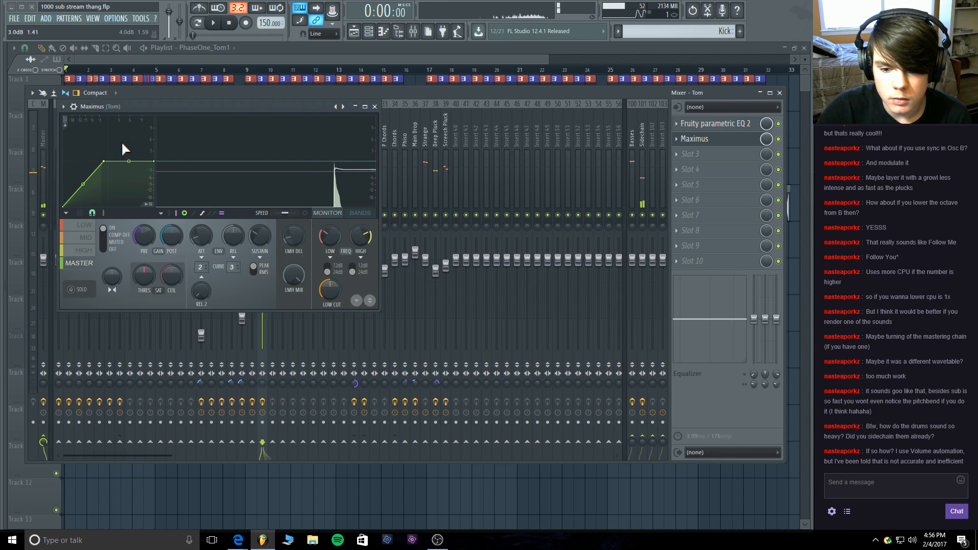
Lower the Maximus master threshold point to about -4.7 dB input, audition the tom in the song, and raise the point slightly.
left_click_drag(104, 162, 104, 161)
left_click(92, 251)
left_click(83, 262)
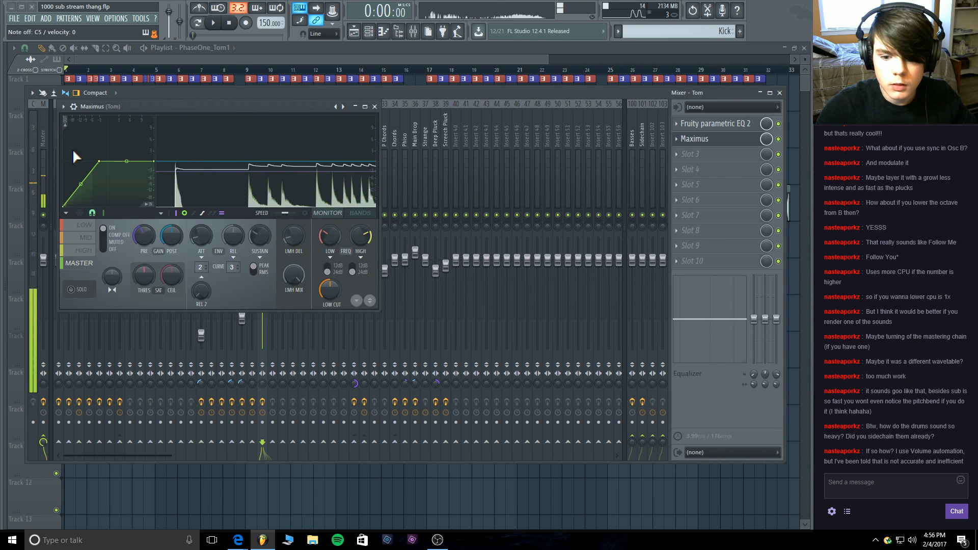
left_click_drag(101, 162, 96, 162)
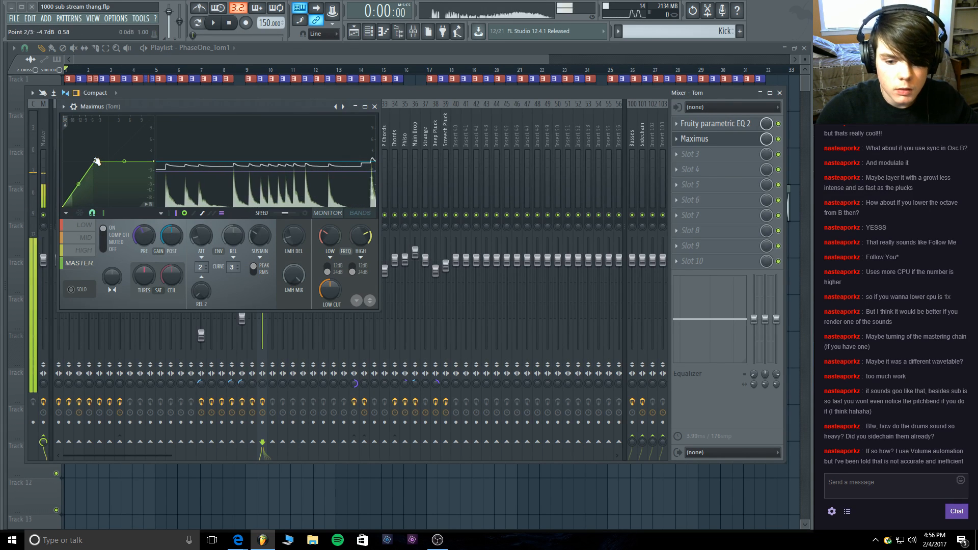
left_click(222, 22)
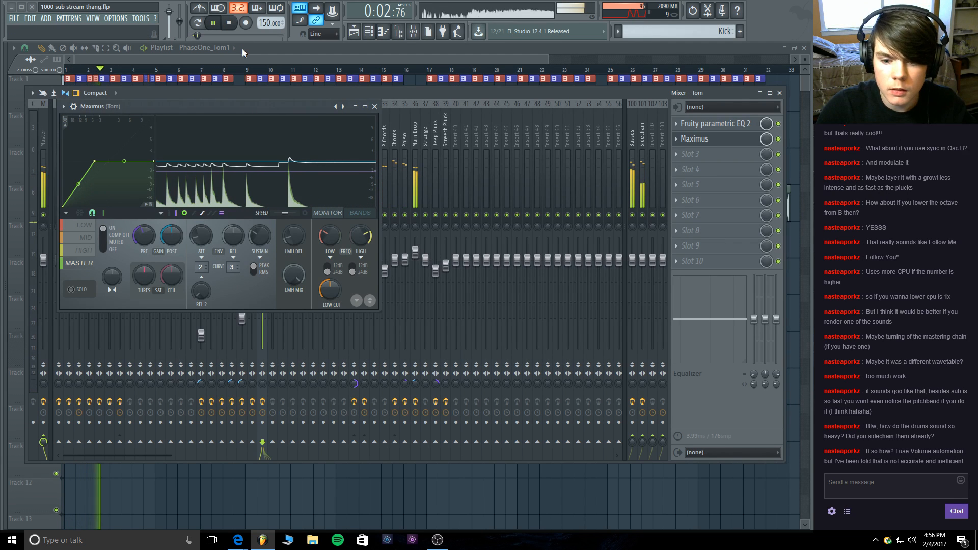
left_click(228, 24)
left_click_drag(97, 162, 101, 161)
key("z")
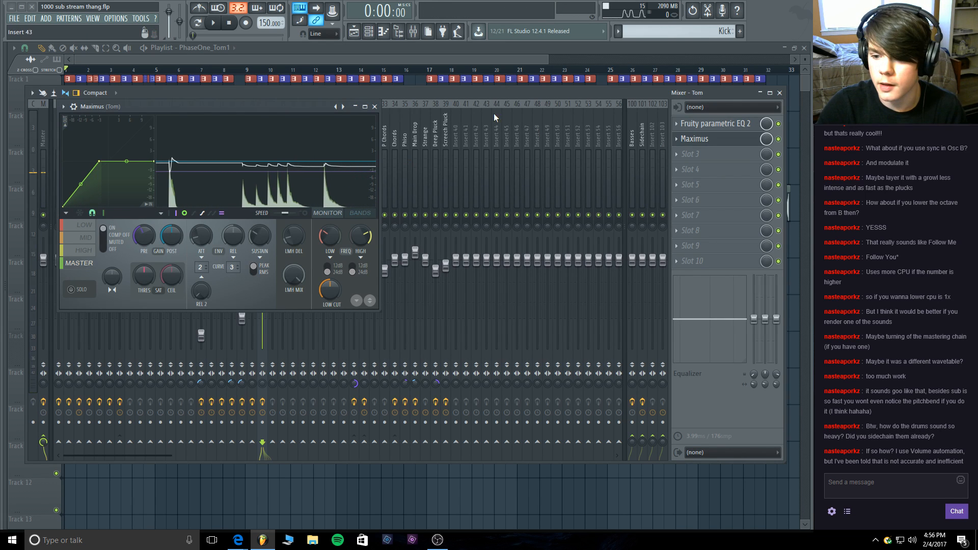
Close Maximus, return to the playlist, and save the project.
left_click(374, 106)
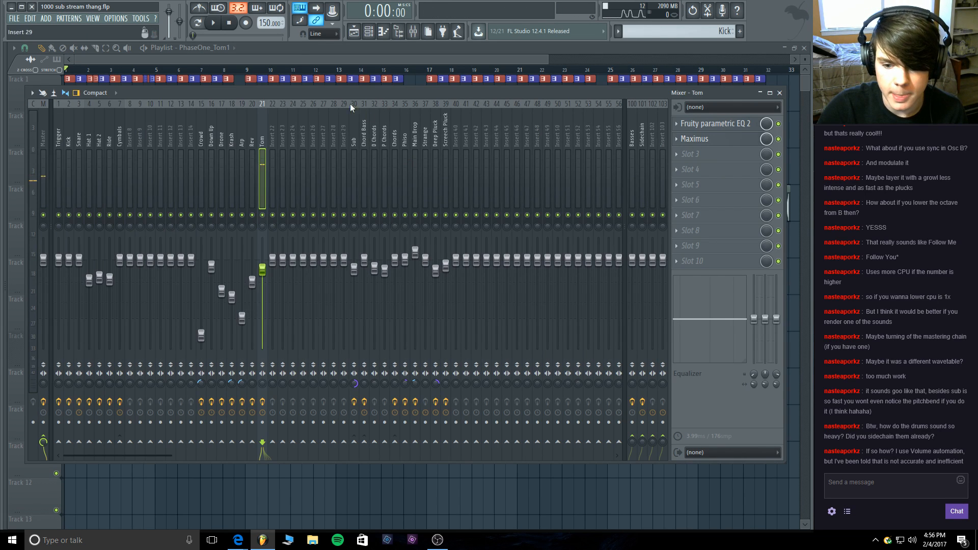
left_click(296, 46)
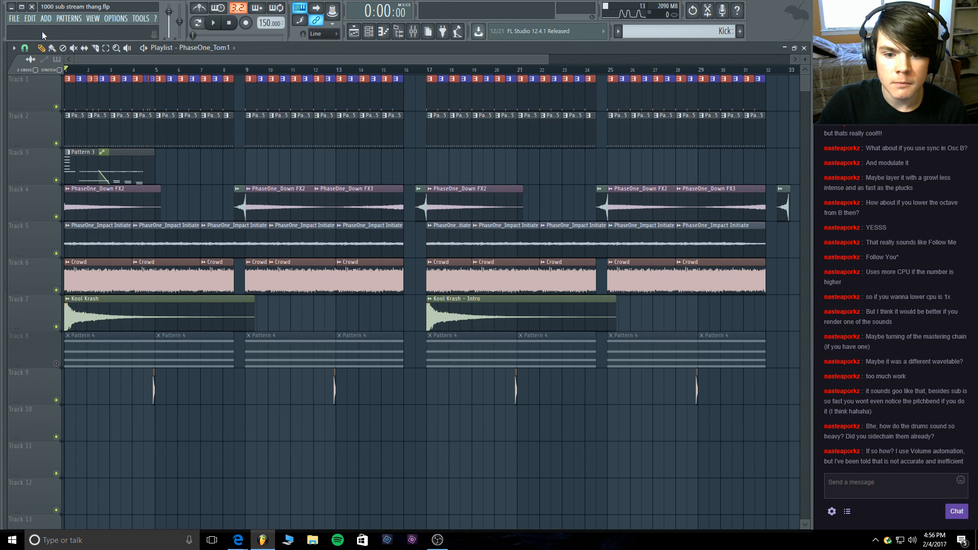
left_click(17, 20)
left_click(31, 61)
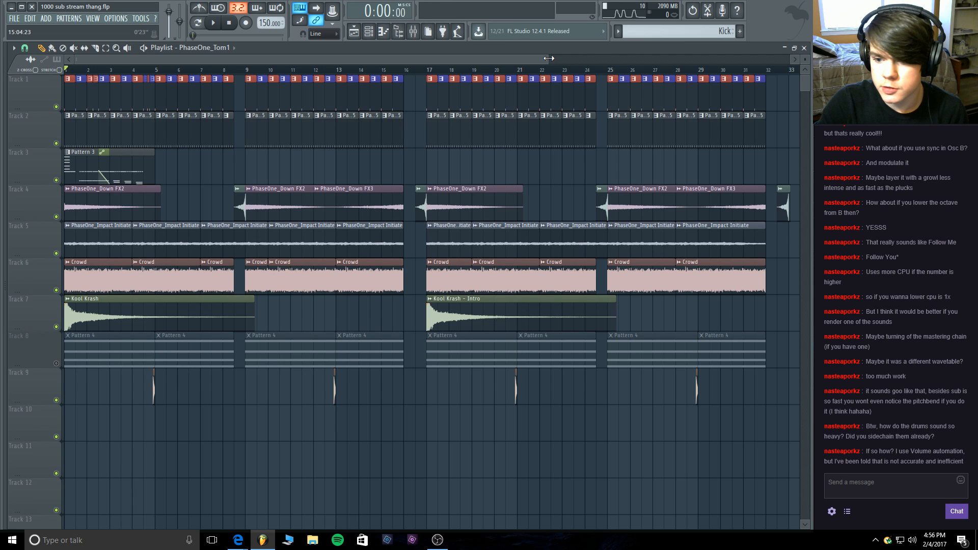
left_click_drag(548, 58, 546, 59)
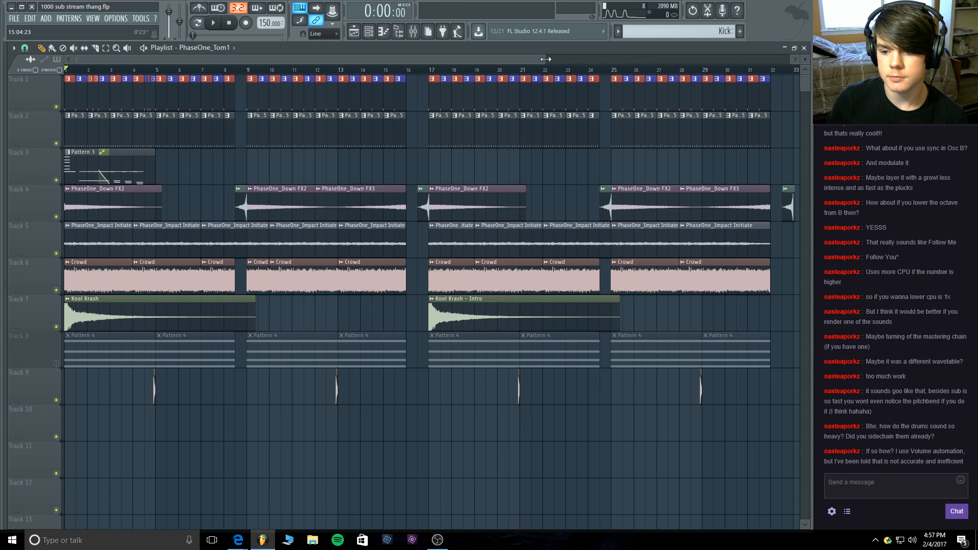
left_click(428, 68)
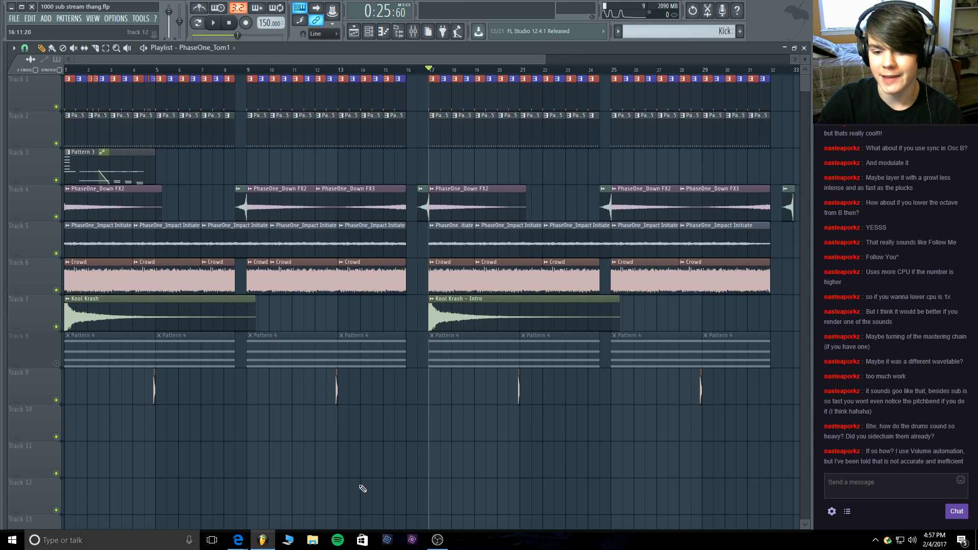
left_click(229, 22)
mouse_move(3, 81)
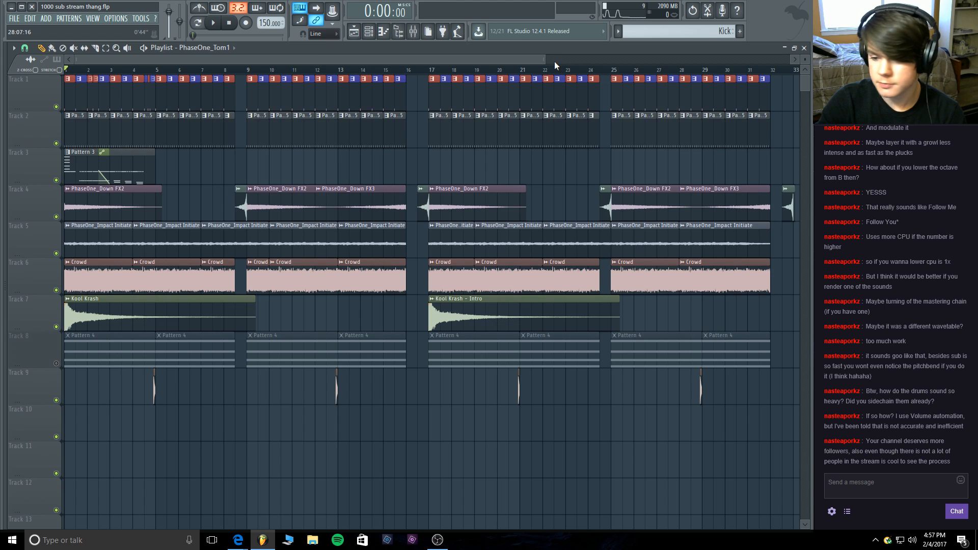
mouse_move(3, 194)
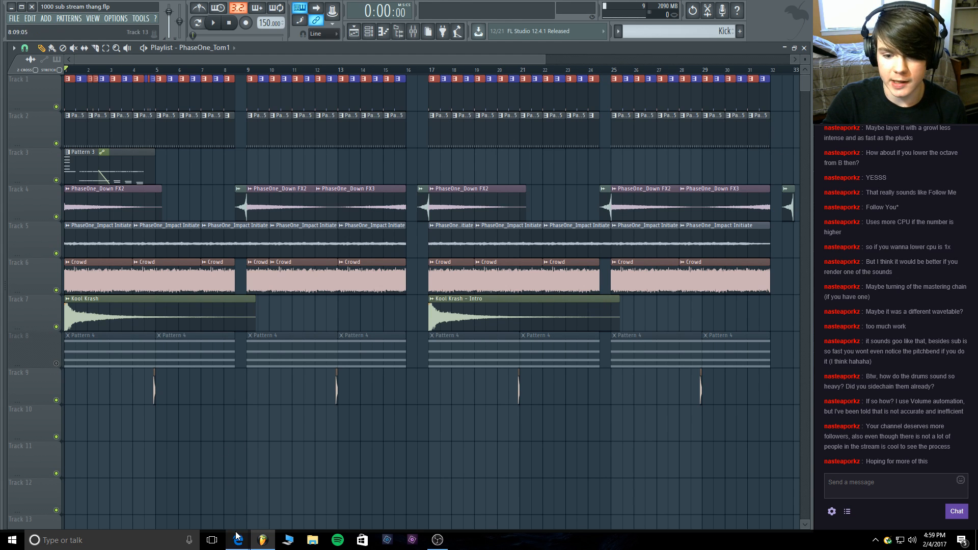
mouse_move(238, 539)
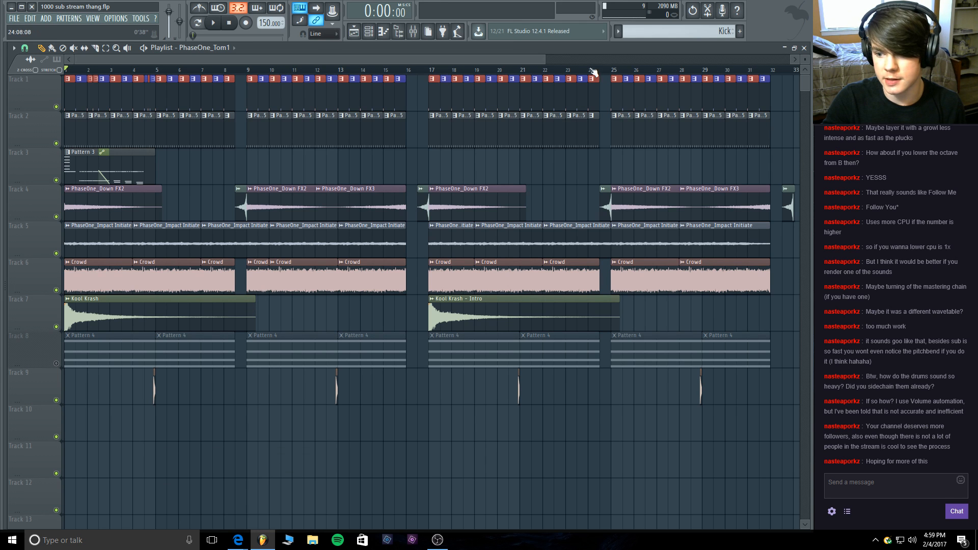
left_click_drag(805, 59, 805, 47)
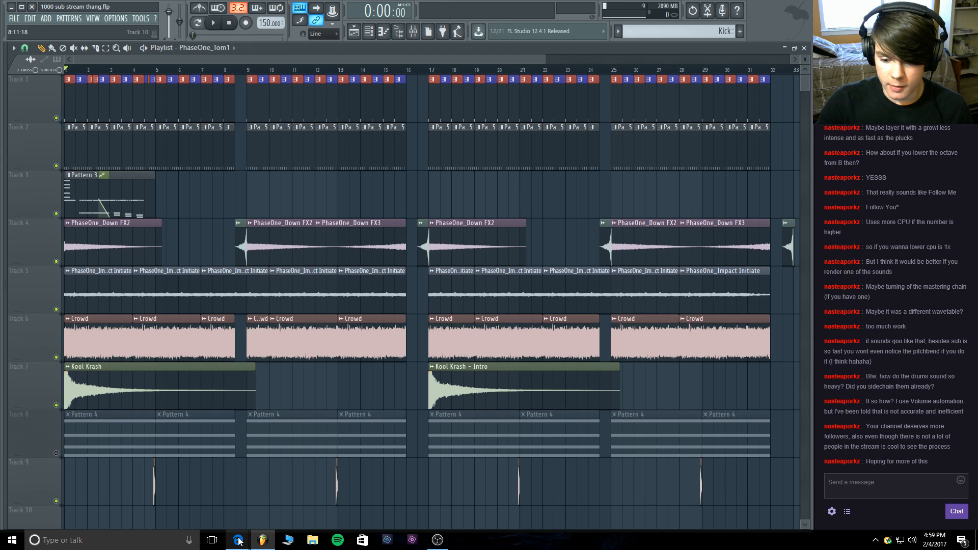
mouse_move(238, 540)
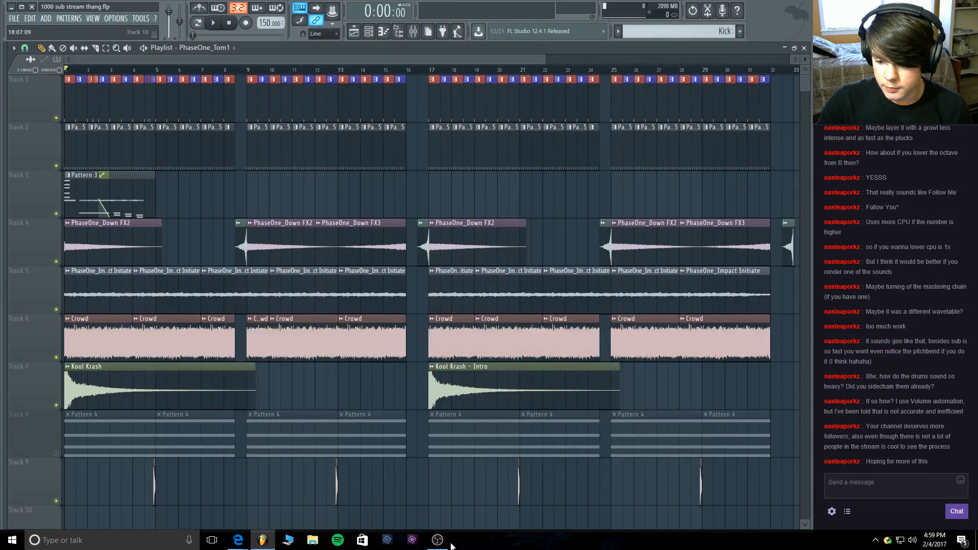
left_click(443, 543)
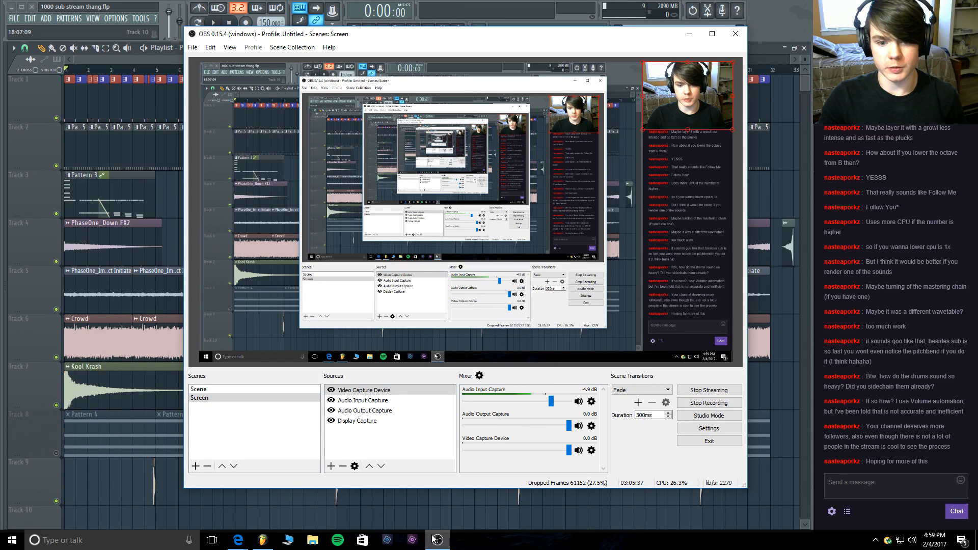
left_click(434, 539)
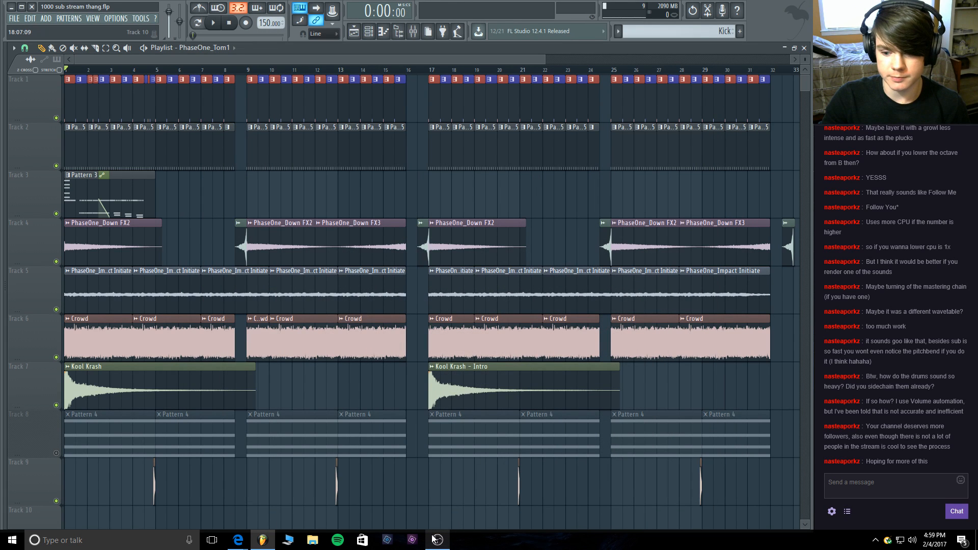
Unmute Track 8 with the Pattern 4 clips and save the project.
left_click(56, 453)
key("ctrl+s")
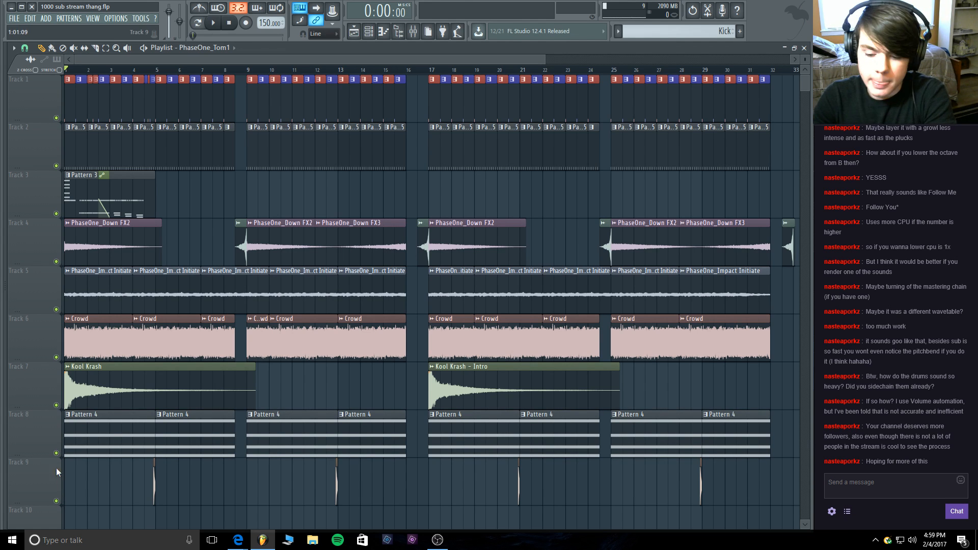
Switch to OBS to bring up its streaming and recording controls.
left_click(437, 539)
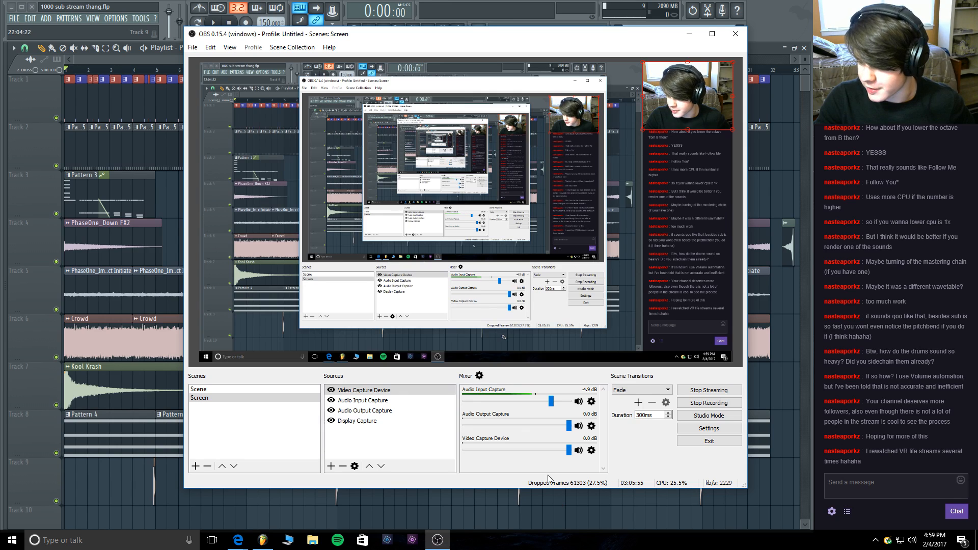
left_click(686, 34)
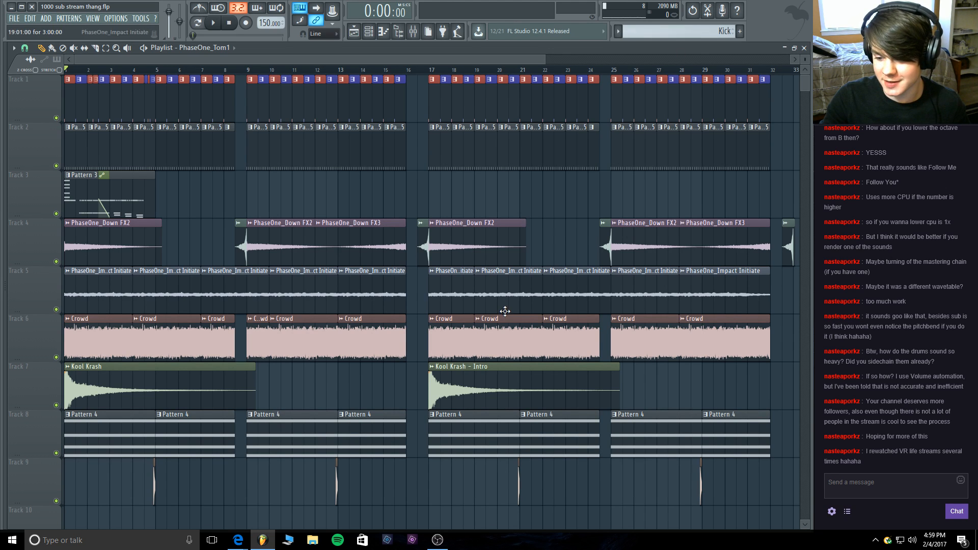
mouse_move(432, 539)
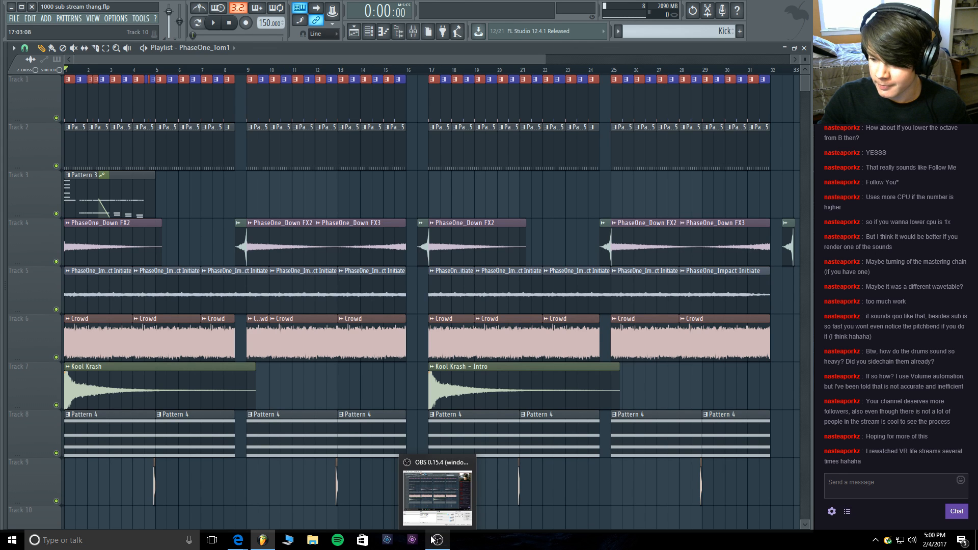
left_click(430, 539)
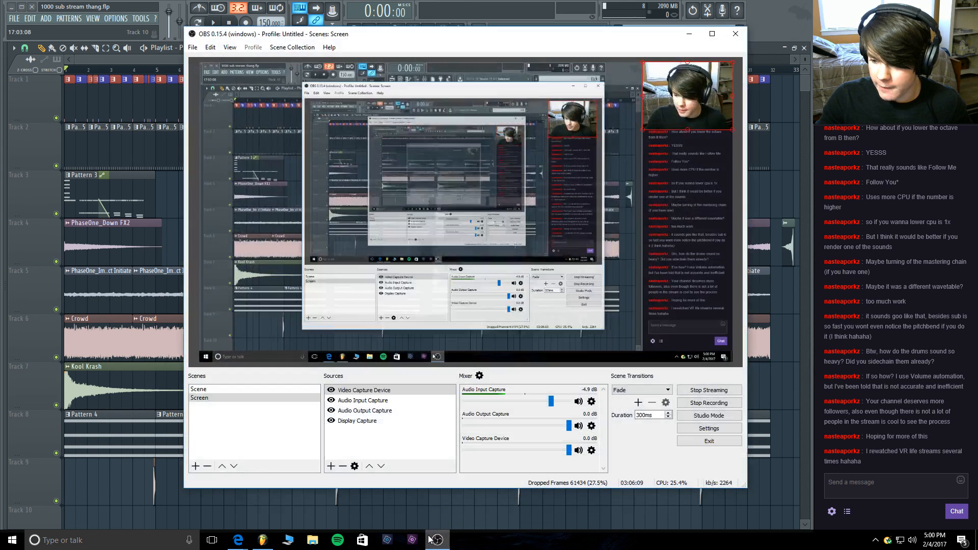